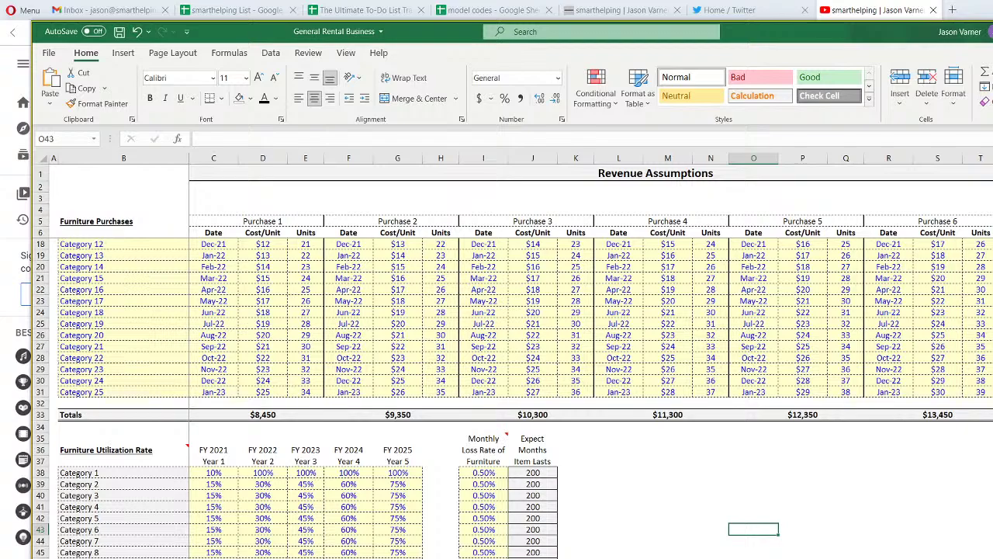
Switch to the browser, reload the smarthelping YouTube channel and check its live stream titled Completion Day before closing it
{"action": "left_click", "coordinate": [535, 558]}
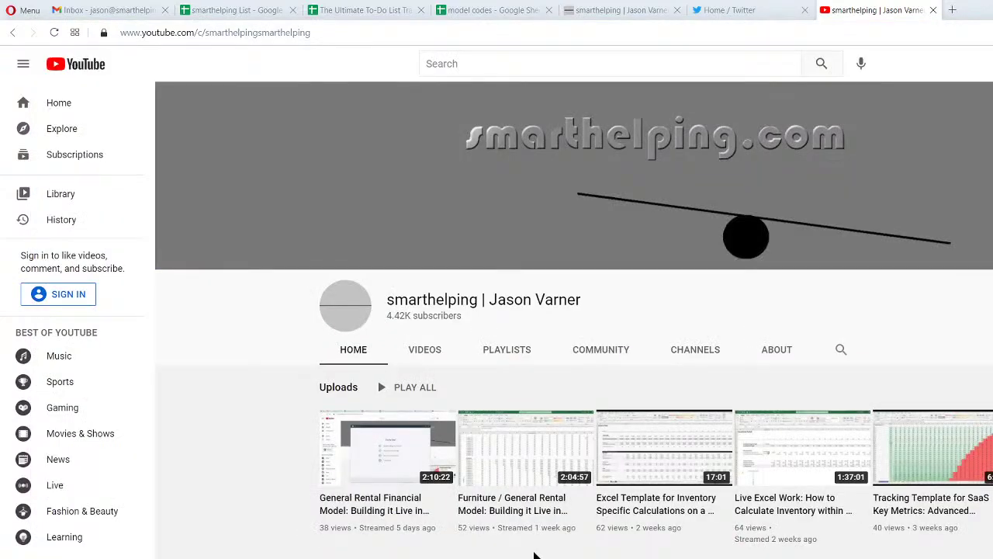
{"action": "left_click", "coordinate": [54, 32]}
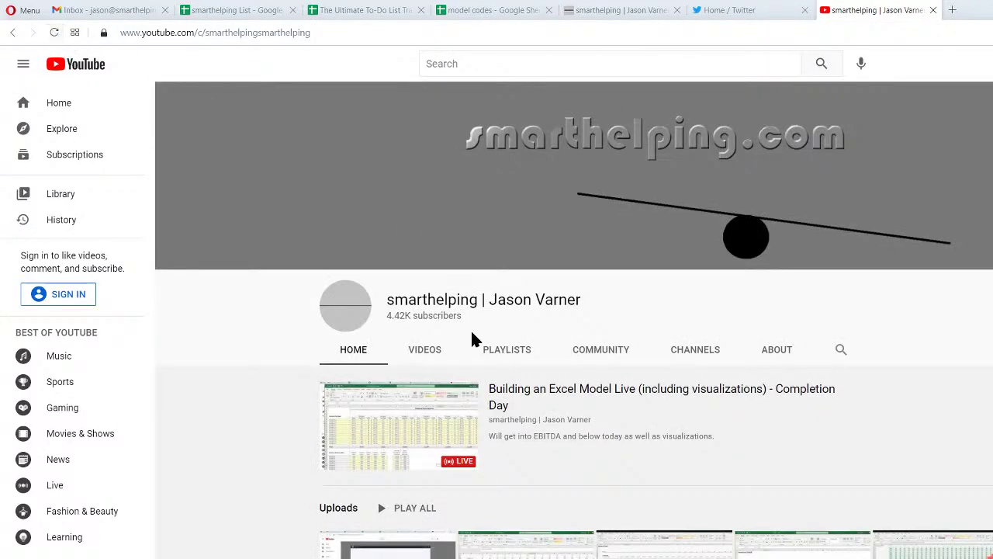
{"action": "left_click", "coordinate": [512, 397]}
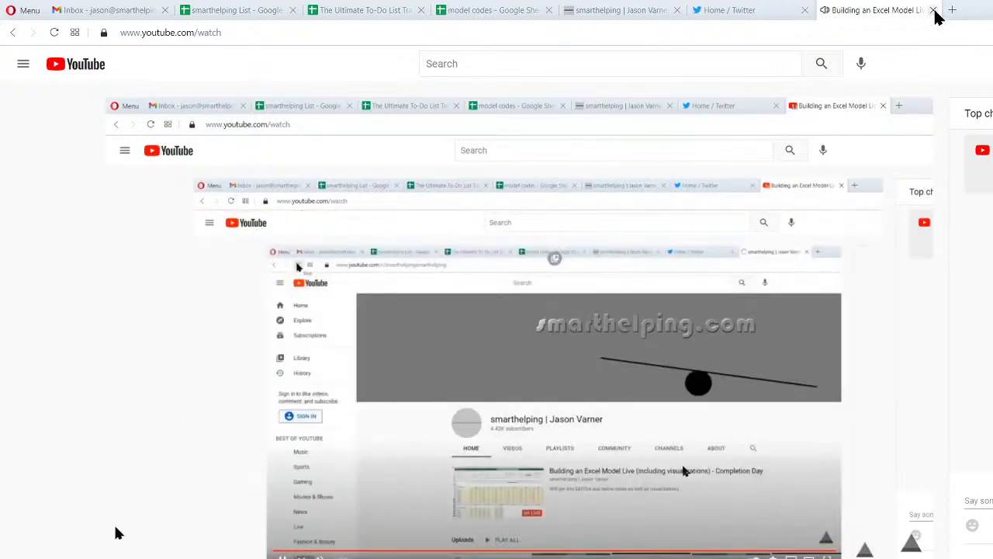
{"action": "left_click", "coordinate": [934, 11]}
Show the Live Chat page of the smarthelping website from its header
{"action": "left_click", "coordinate": [621, 12]}
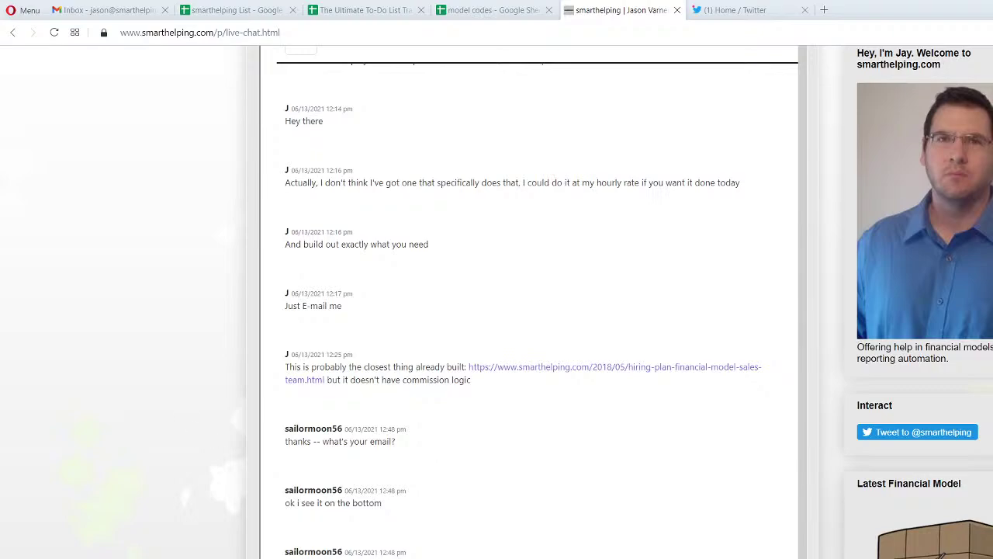
{"action": "scroll", "coordinate": [132, 469], "scroll_direction": "up", "scroll_amount": 3}
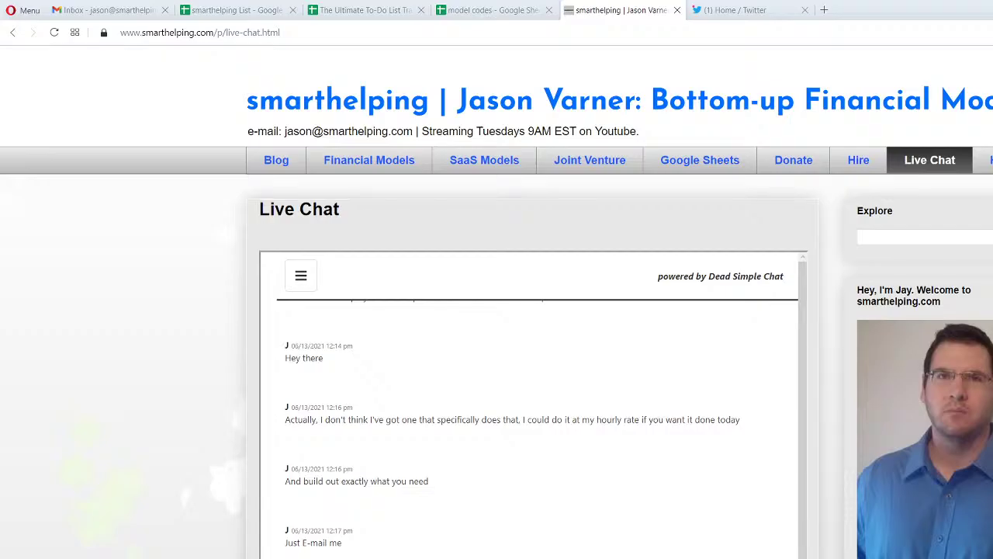
Switch to the General Rental Business workbook and review the Furniture Purchases schedule from Category 1 to Category 25
{"action": "key", "text": "alt+Tab"}
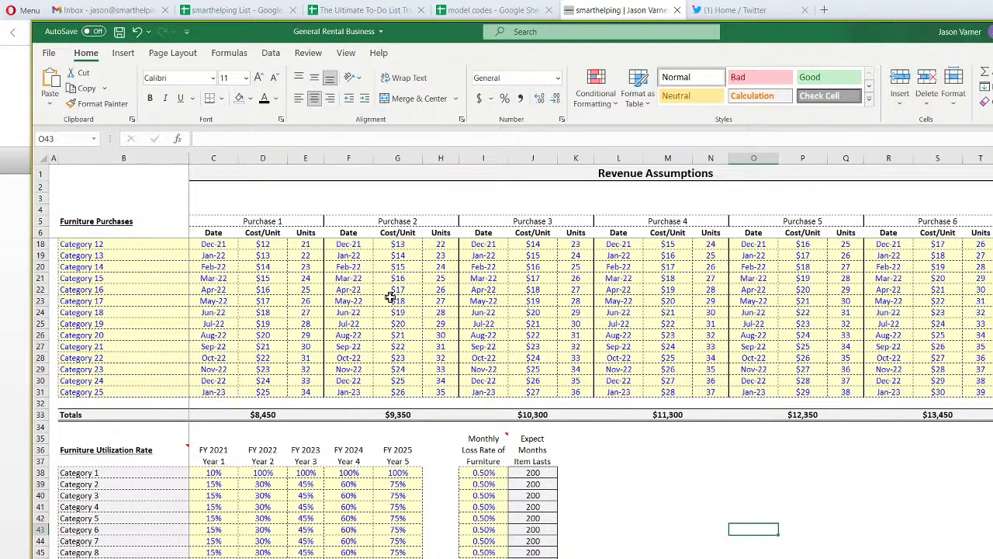
{"action": "left_click_drag", "start_coordinate": [128, 243], "coordinate": [854, 397]}
{"action": "scroll", "coordinate": [853, 397], "scroll_direction": "up", "scroll_amount": 4}
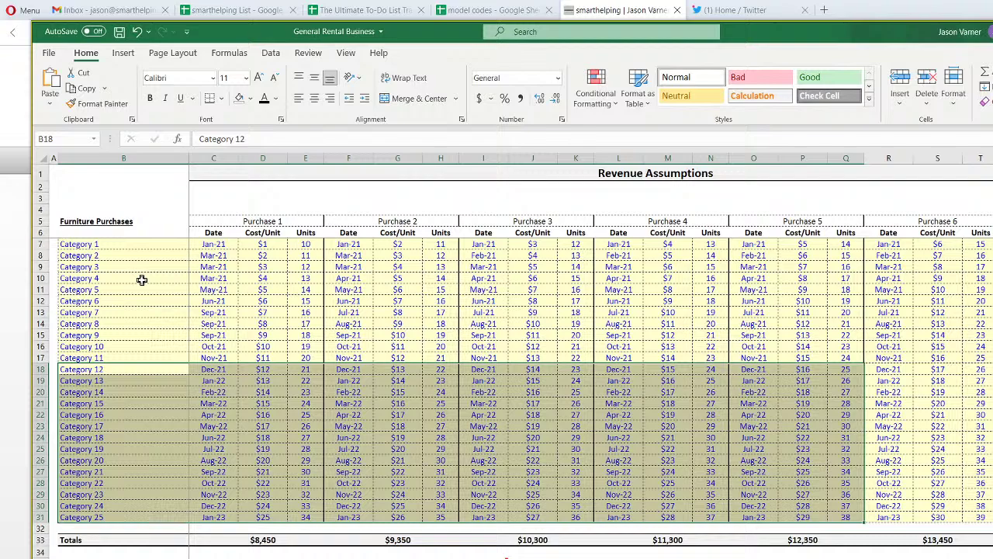
{"action": "left_click", "coordinate": [134, 242]}
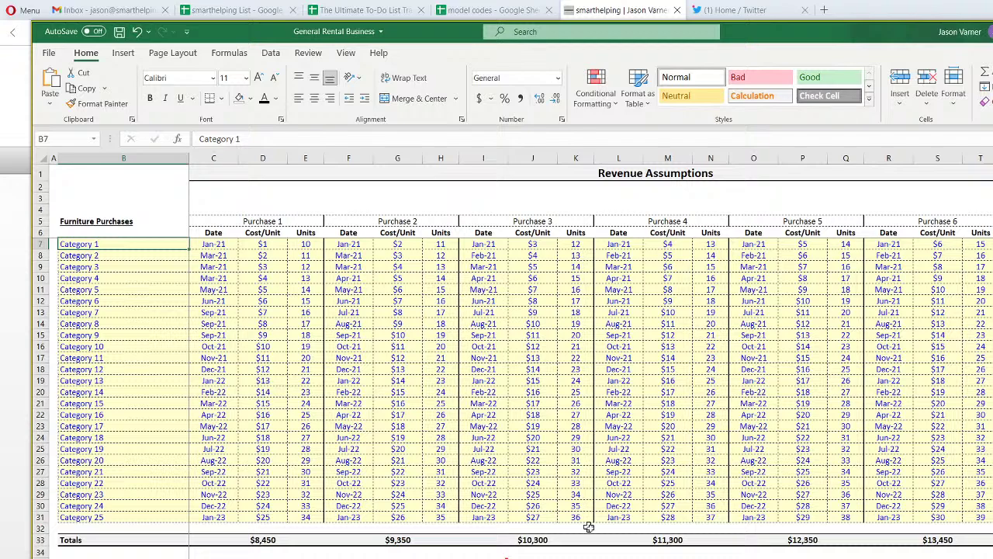
{"action": "left_click", "coordinate": [666, 558]}
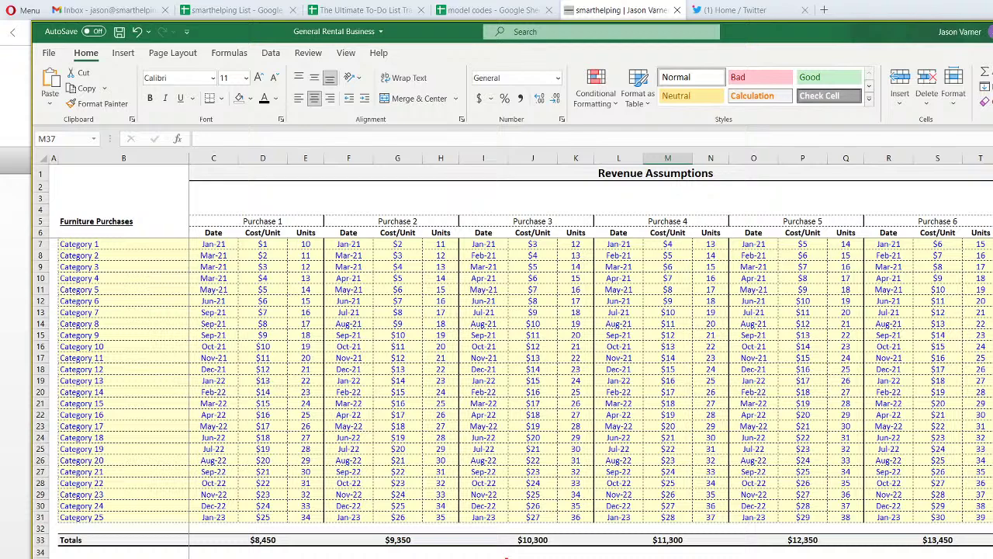
Switch back to the smarthelping website and look over the Equipment Rental template page linked under top templates by sales volume
{"action": "key", "text": "alt+Tab"}
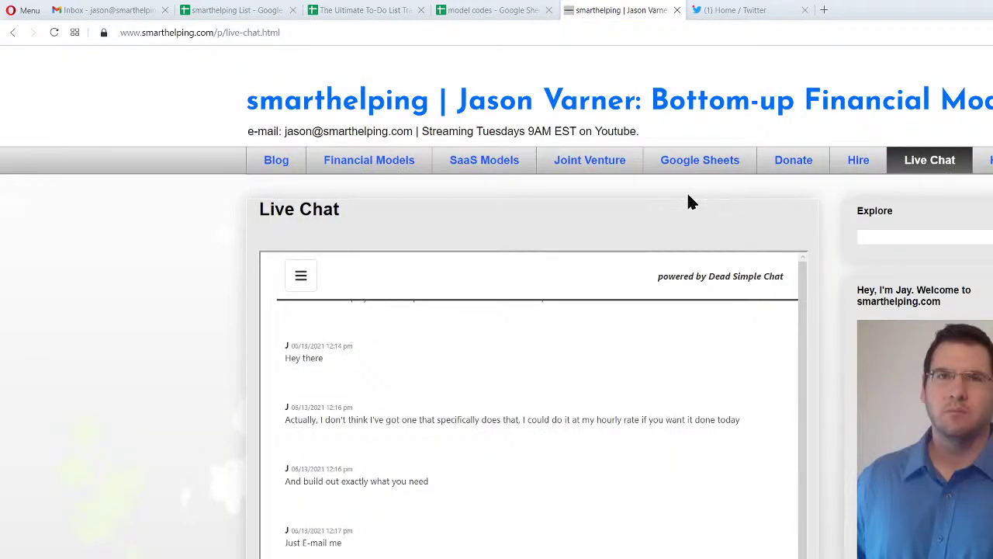
{"action": "scroll", "coordinate": [75, 365], "scroll_direction": "down", "scroll_amount": 15}
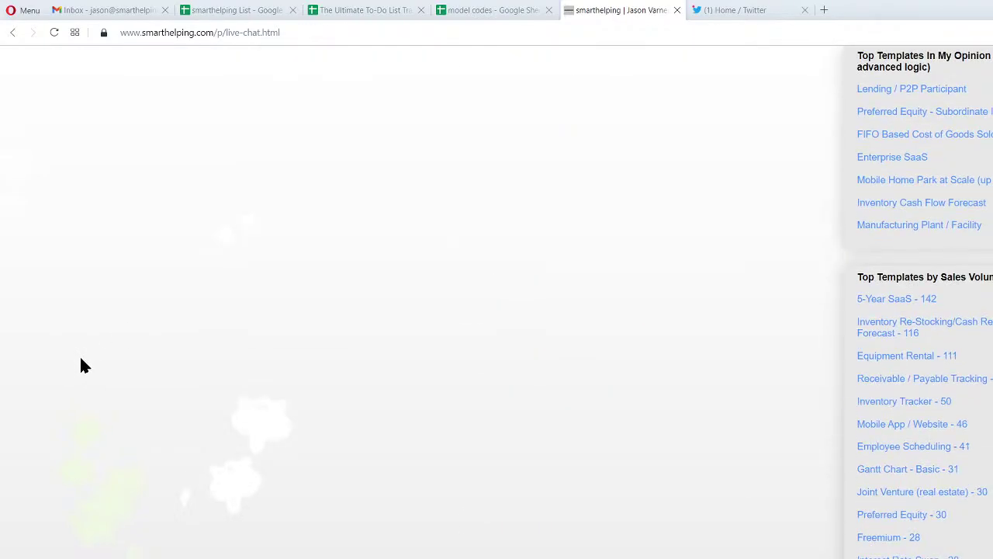
{"action": "left_click", "coordinate": [885, 357]}
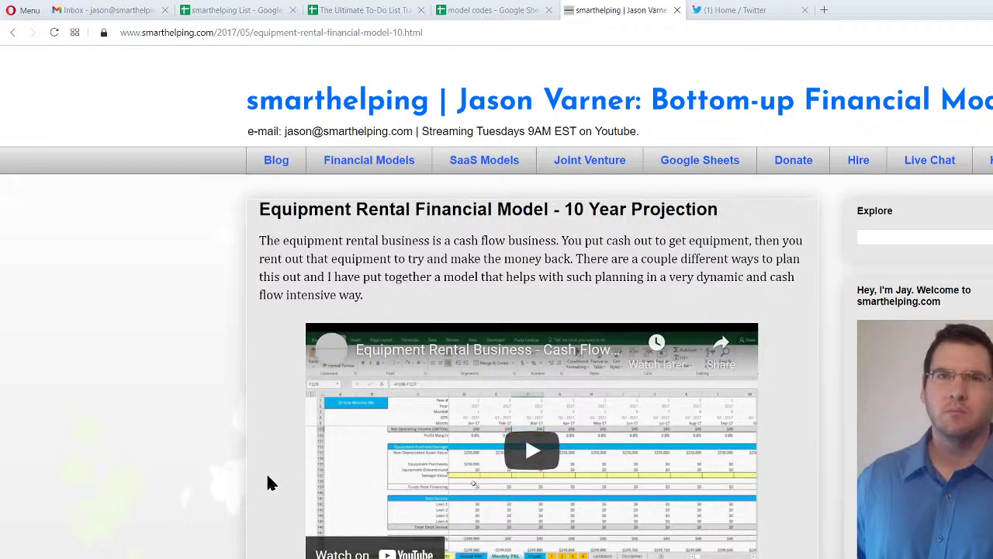
{"action": "scroll", "coordinate": [260, 475], "scroll_direction": "down", "scroll_amount": 5}
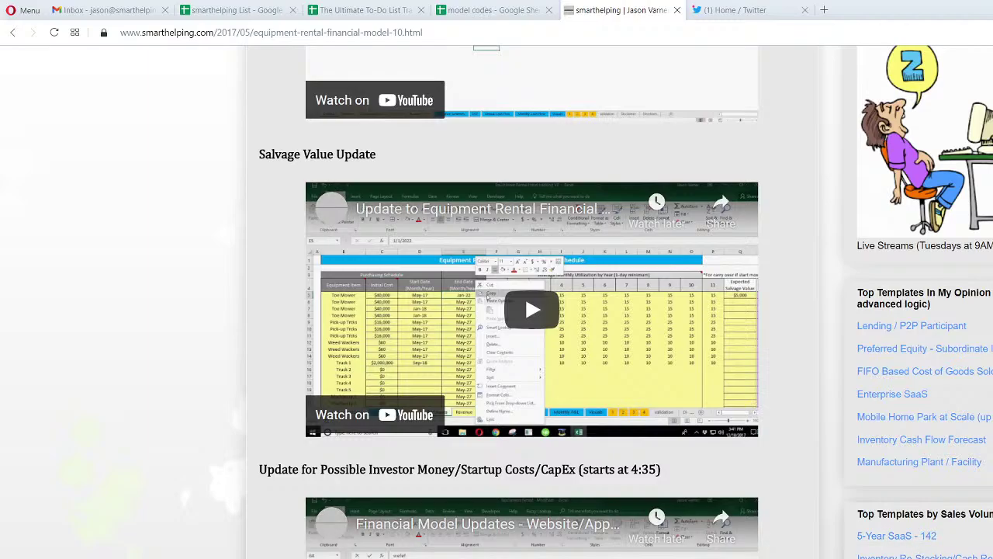
{"action": "scroll", "coordinate": [46, 427], "scroll_direction": "up", "scroll_amount": 10}
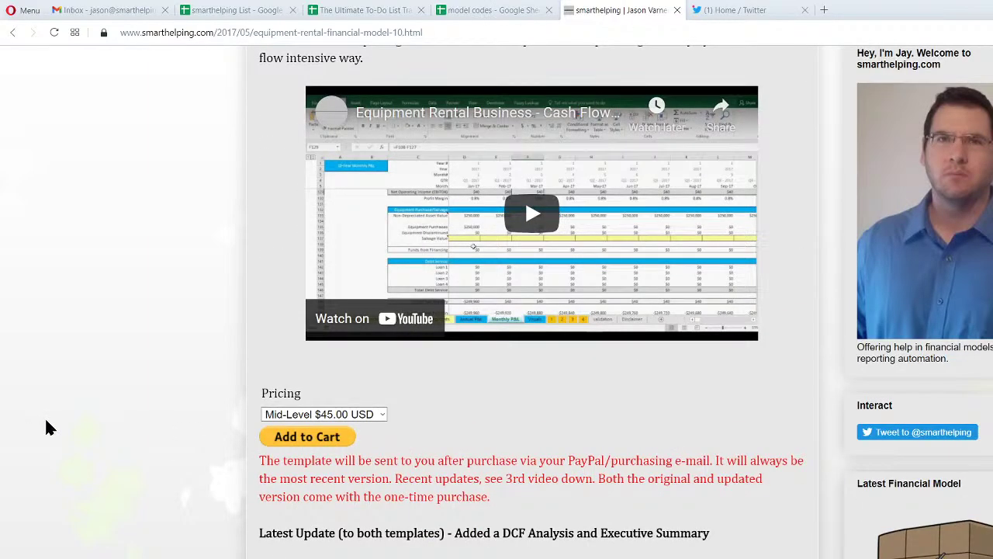
{"action": "scroll", "coordinate": [47, 427], "scroll_direction": "up", "scroll_amount": 3}
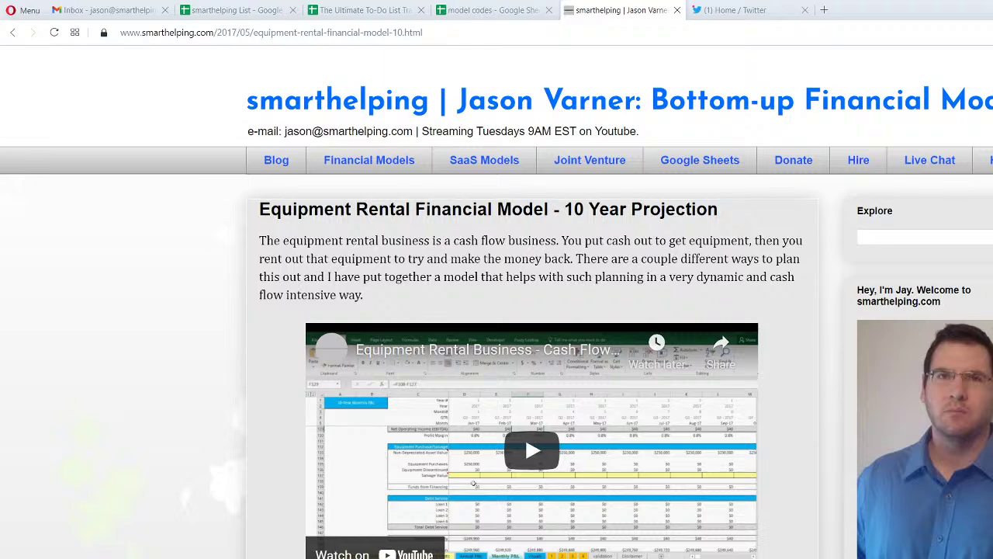
Return to the workbook and review the purchase inputs, the category names and the Furniture Utilization Rate table
{"action": "key", "text": "alt+Tab"}
{"action": "left_click", "coordinate": [217, 244]}
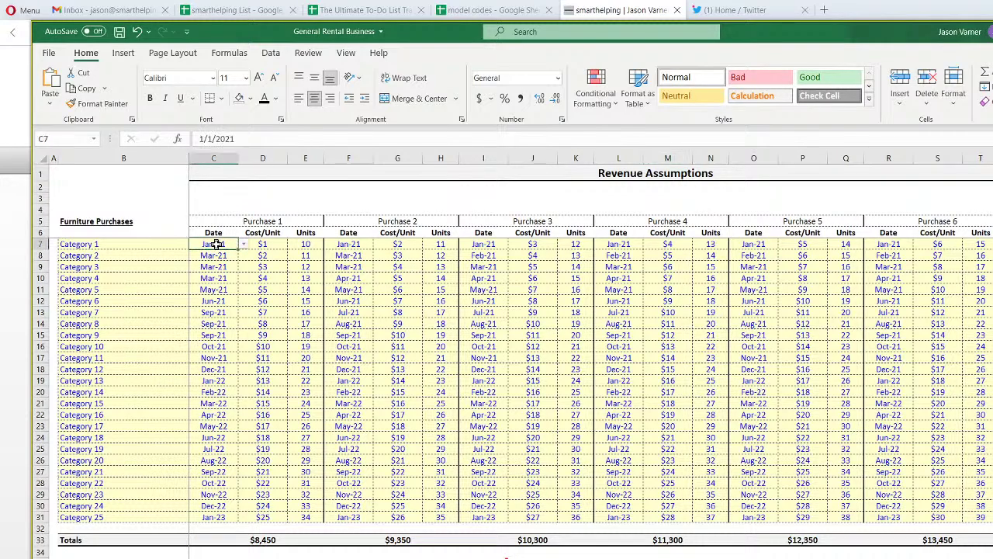
{"action": "left_click_drag", "start_coordinate": [217, 243], "coordinate": [871, 471]}
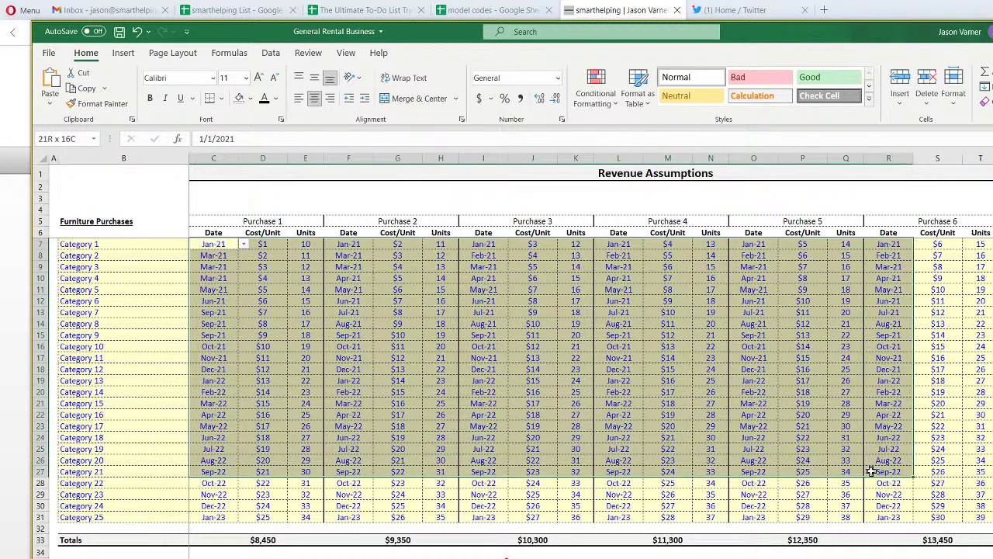
{"action": "left_click", "coordinate": [131, 246]}
{"action": "left_click_drag", "start_coordinate": [132, 245], "coordinate": [152, 517]}
{"action": "scroll", "coordinate": [270, 465], "scroll_direction": "down", "scroll_amount": 3}
{"action": "scroll", "coordinate": [270, 466], "scroll_direction": "down", "scroll_amount": 8}
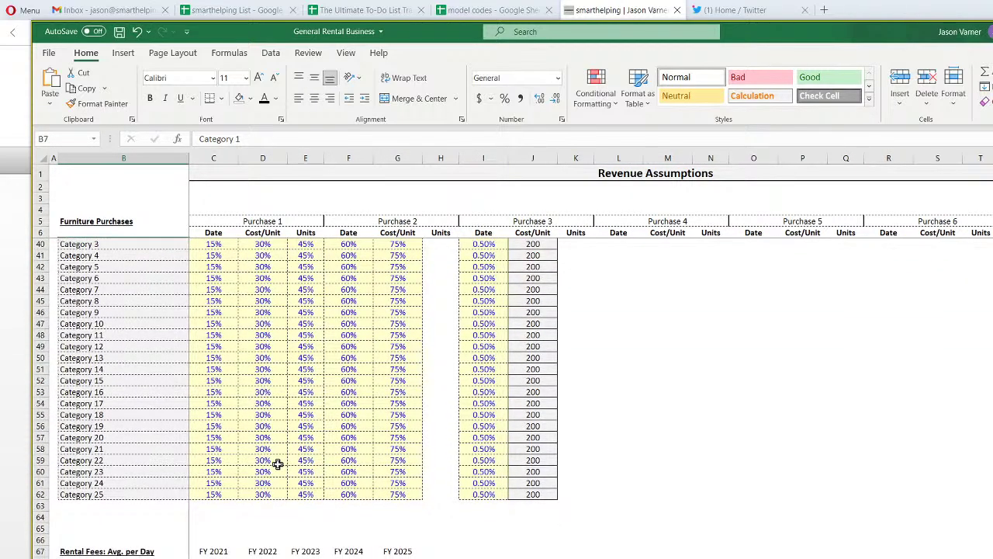
{"action": "scroll", "coordinate": [277, 464], "scroll_direction": "up", "scroll_amount": 11}
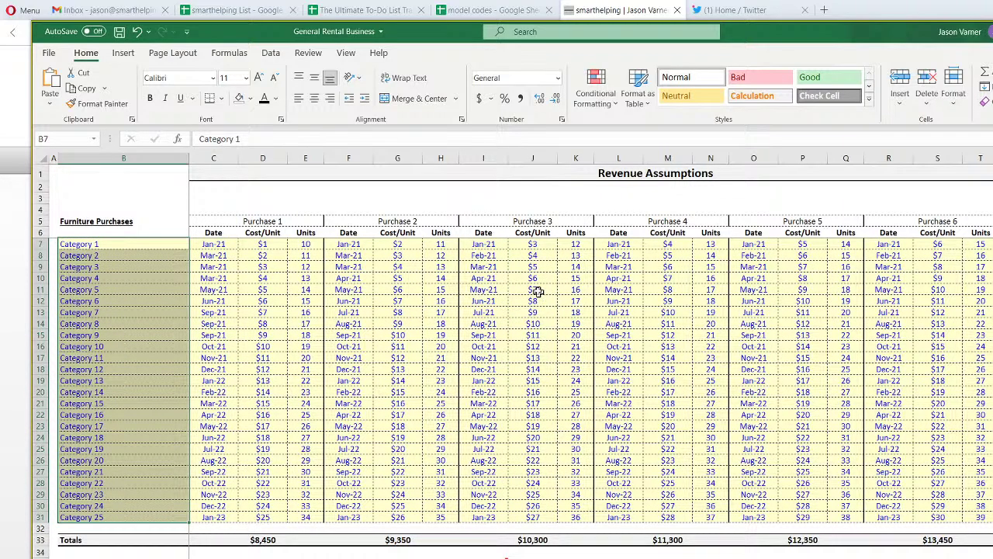
Inspect the Category 1 purchase dates and the Purchase 1 date and cost per unit of Category 4
{"action": "left_click", "coordinate": [489, 244]}
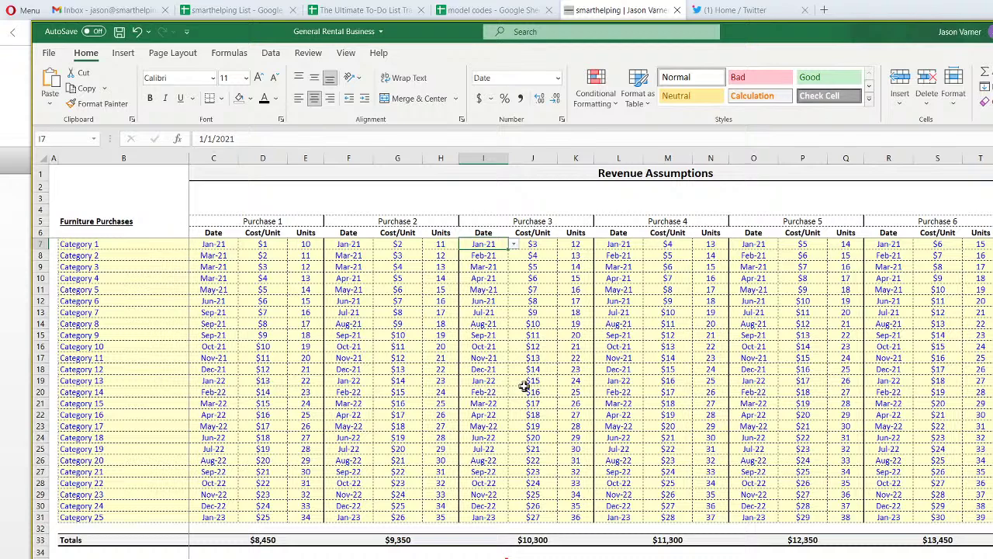
{"action": "left_click", "coordinate": [221, 245]}
{"action": "left_click", "coordinate": [219, 277]}
{"action": "left_click", "coordinate": [269, 278]}
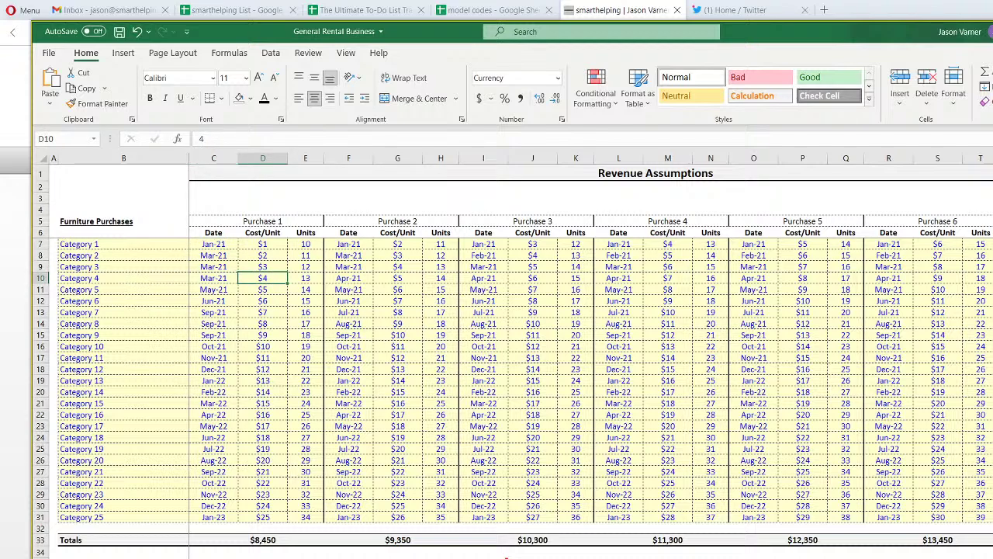
Open the 5-Year Monthly Pro-Forma sheet and look through it from Purchases and Revenue down to the OpEx position lines
{"action": "left_click", "coordinate": [711, 558]}
{"action": "key", "text": "ctrl+Page_Down"}
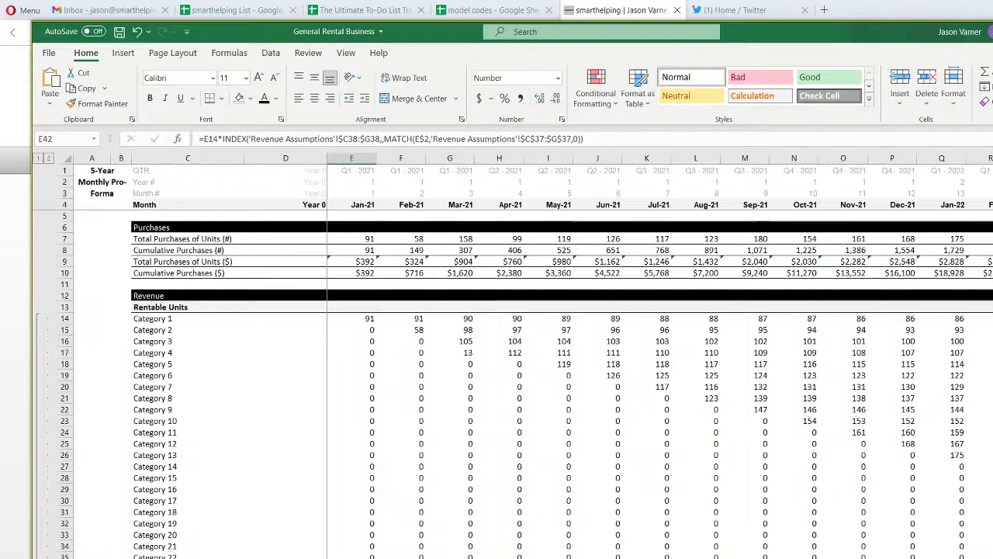
{"action": "scroll", "coordinate": [512, 388], "scroll_direction": "down", "scroll_amount": 20}
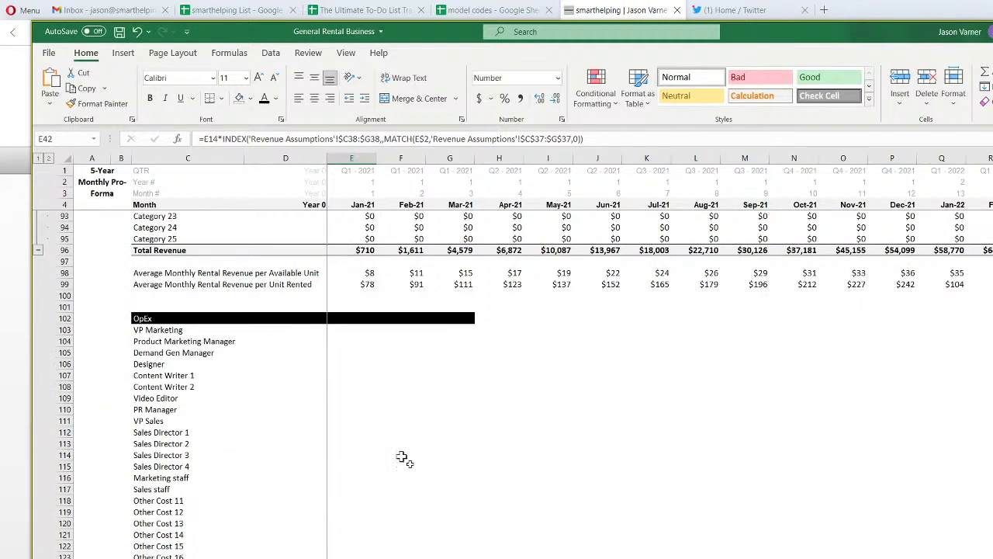
{"action": "scroll", "coordinate": [404, 458], "scroll_direction": "down", "scroll_amount": 20}
{"action": "scroll", "coordinate": [512, 380], "scroll_direction": "down", "scroll_amount": 4}
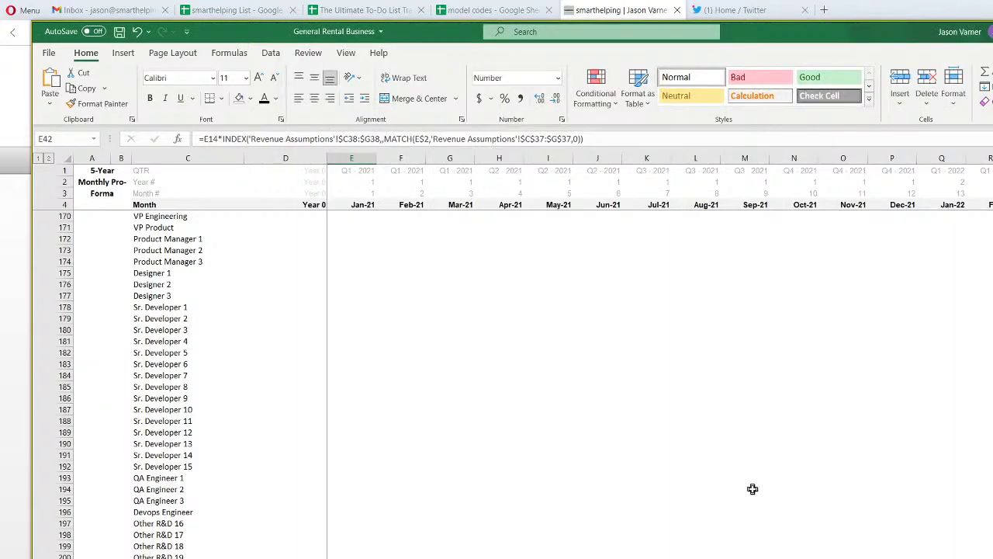
Reposition the workbook window and look over the Equipment Rental Financial Model page in the browser again
{"action": "left_click_drag", "start_coordinate": [833, 38], "coordinate": [807, 35]}
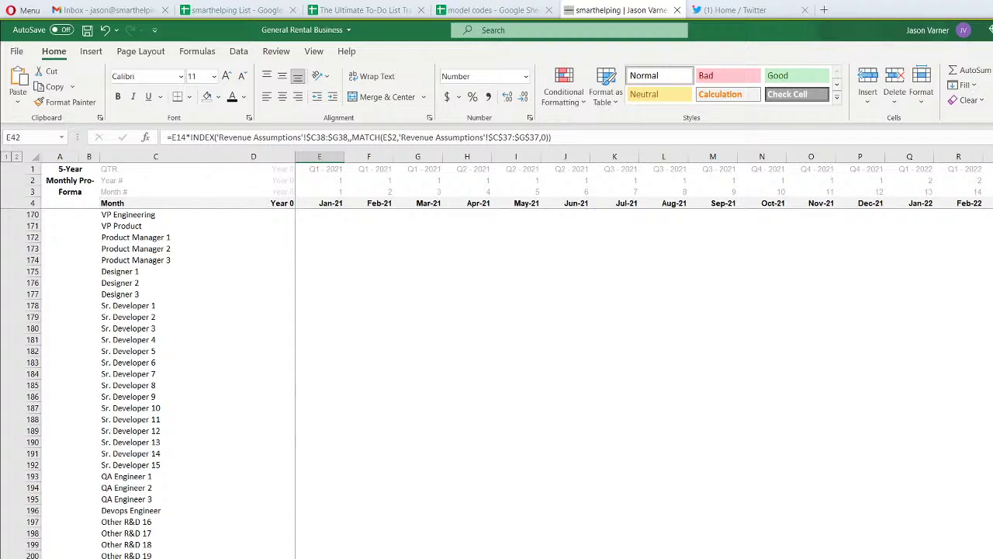
{"action": "key", "text": "alt+Tab"}
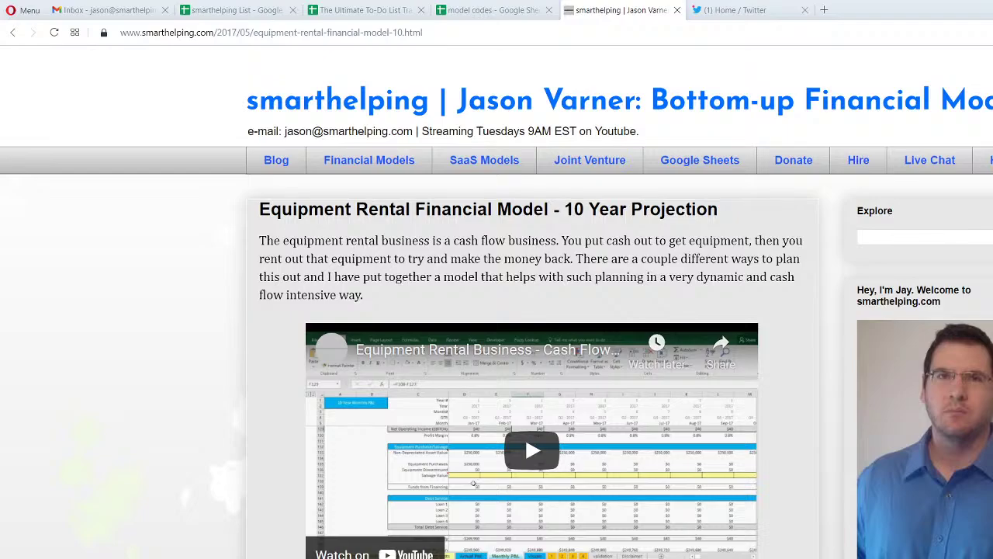
{"action": "key", "text": "alt+Tab"}
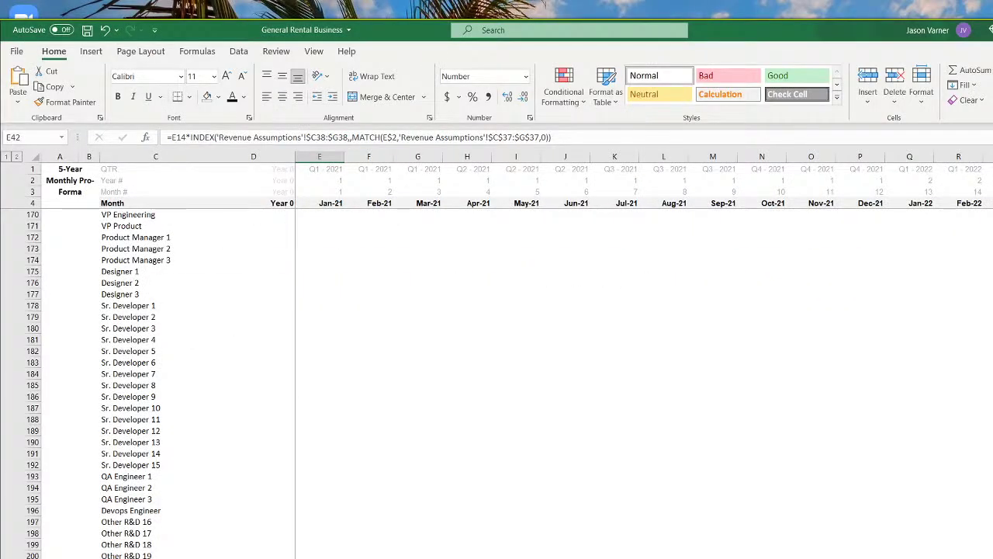
{"action": "key", "text": "alt+Tab"}
{"action": "scroll", "coordinate": [222, 504], "scroll_direction": "down", "scroll_amount": 5}
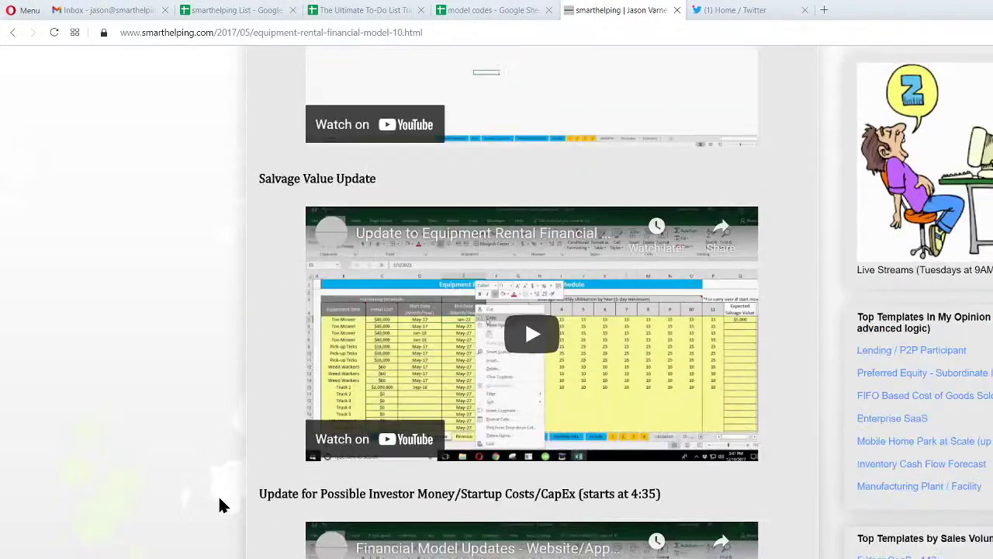
{"action": "scroll", "coordinate": [218, 503], "scroll_direction": "up", "scroll_amount": 5}
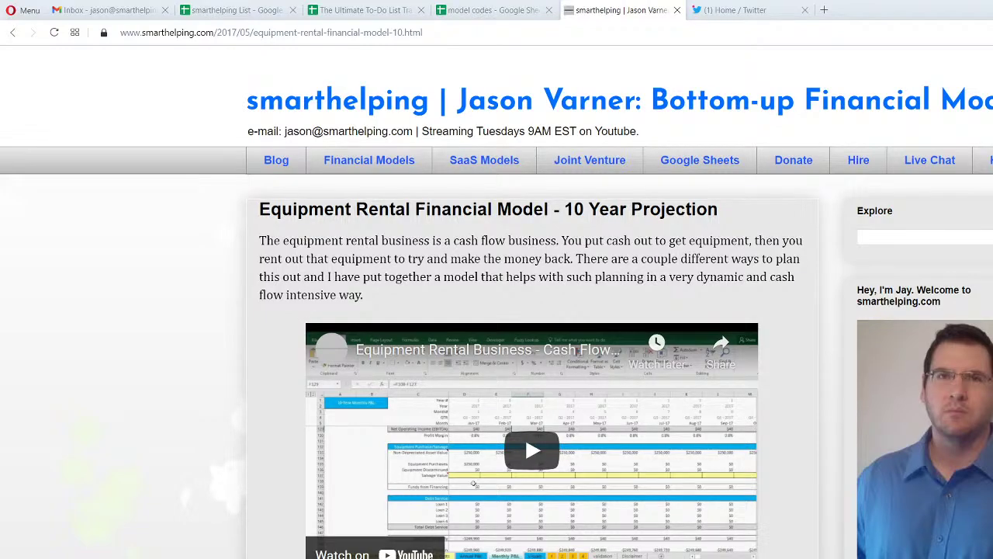
Return to the workbook and select the Jan-21 cell of the VP Marketing row at the start of the OpEx section
{"action": "key", "text": "alt+Tab"}
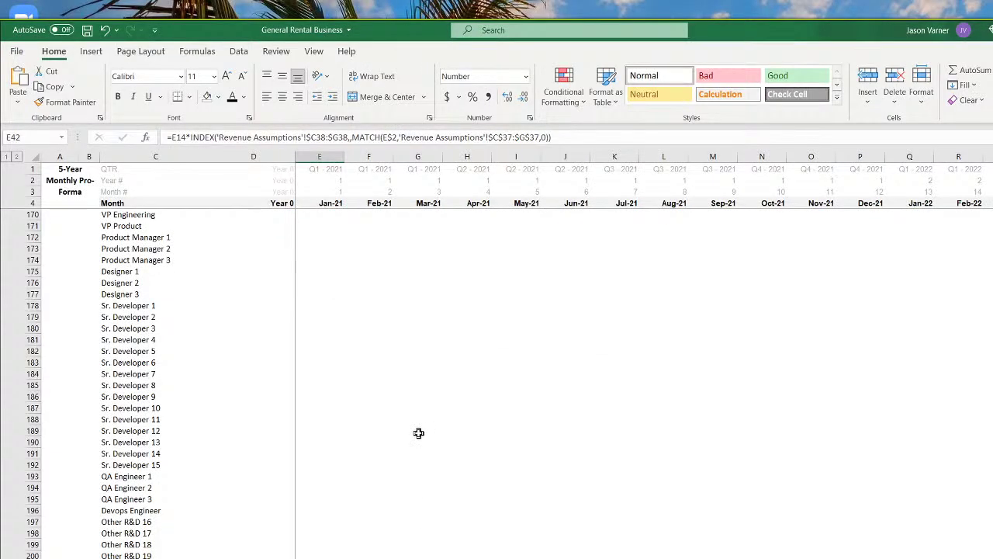
{"action": "left_click", "coordinate": [418, 433]}
{"action": "scroll", "coordinate": [307, 438], "scroll_direction": "up", "scroll_amount": 4}
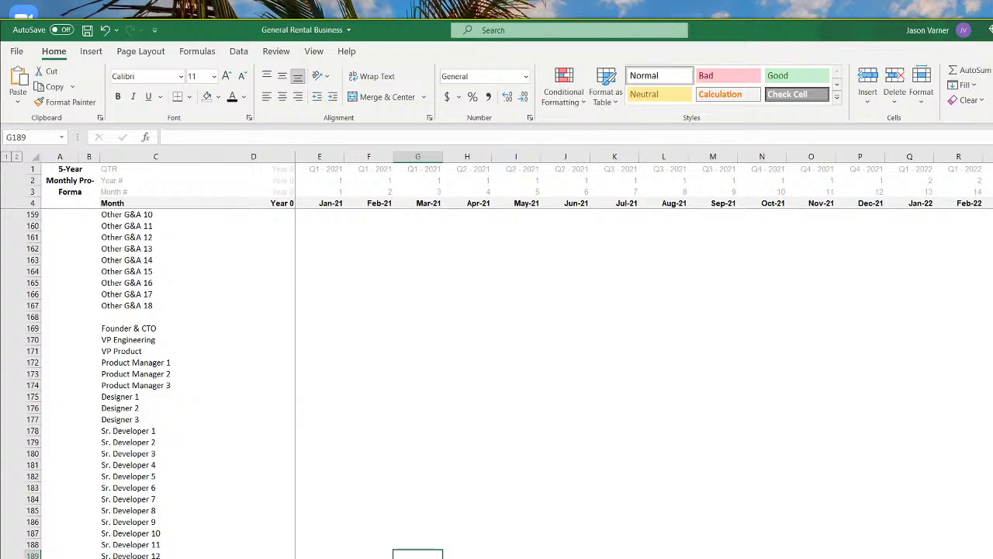
{"action": "scroll", "coordinate": [395, 488], "scroll_direction": "up", "scroll_amount": 18}
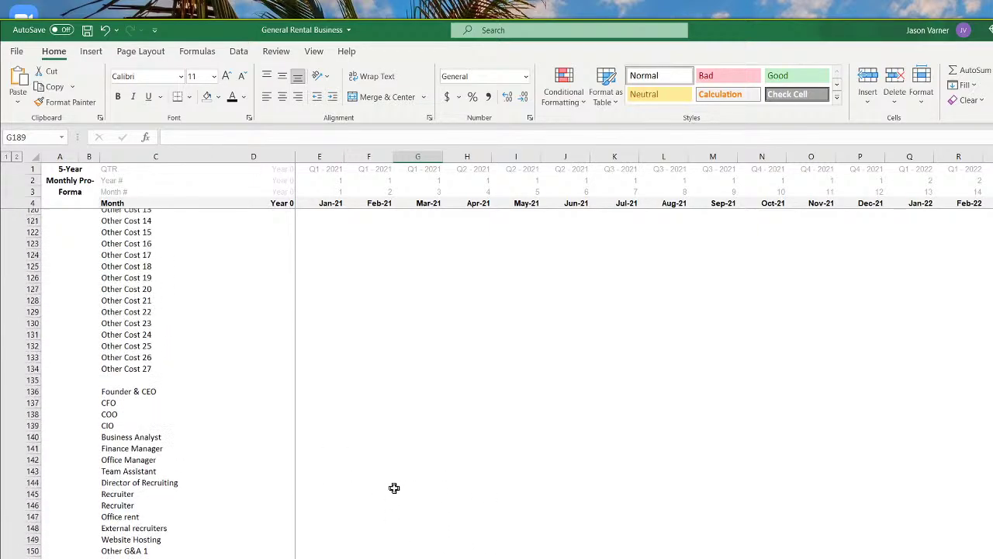
{"action": "scroll", "coordinate": [368, 477], "scroll_direction": "up", "scroll_amount": 7}
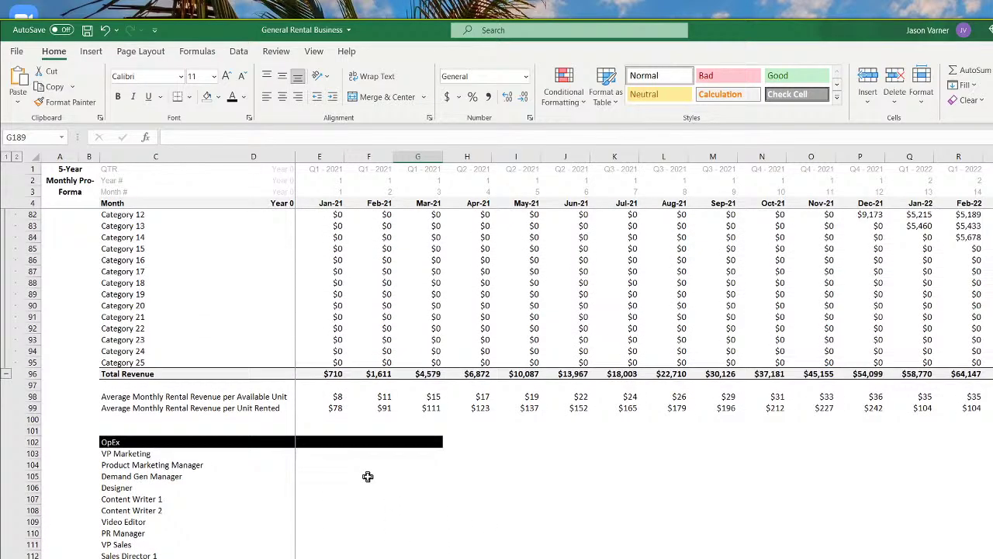
{"action": "left_click", "coordinate": [318, 456]}
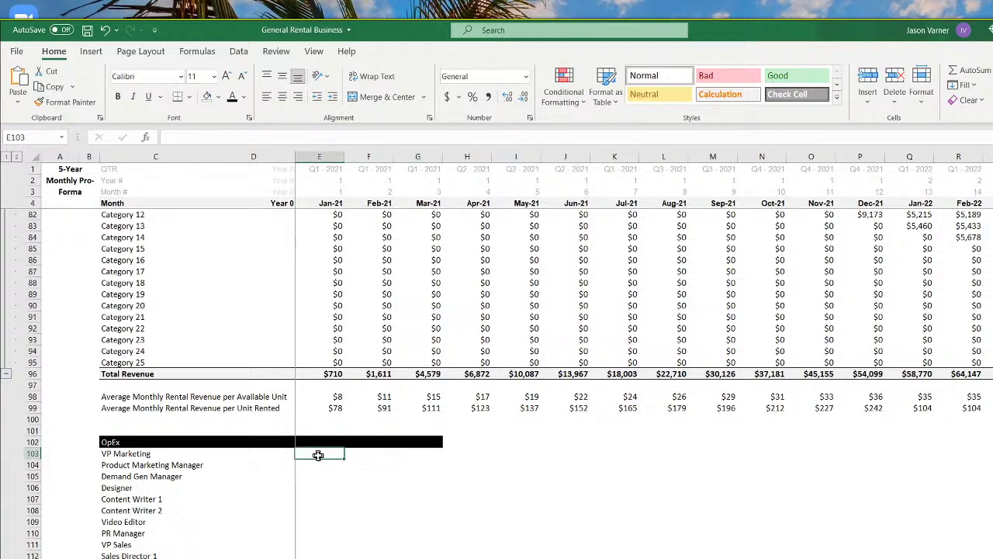
{"action": "scroll", "coordinate": [318, 454], "scroll_direction": "up", "scroll_amount": 4}
{"action": "scroll", "coordinate": [318, 455], "scroll_direction": "down", "scroll_amount": 7}
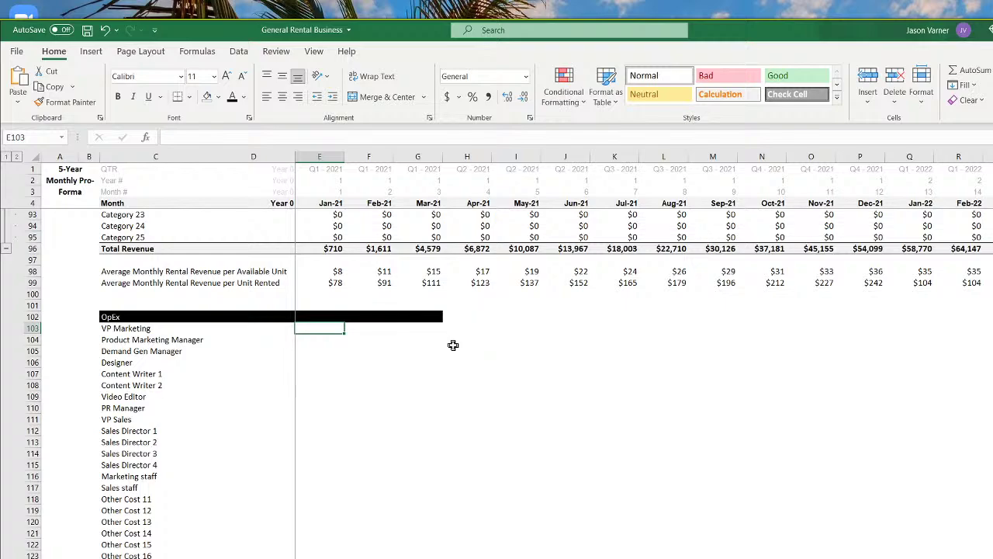
Enter =INDEX(Opex!D6:H6,,MATCH(E2,Opex!D3:H3,0)) in VP Marketing's Jan-21 cell to look up its monthly cost by year
{"action": "type", "text": "=index"}
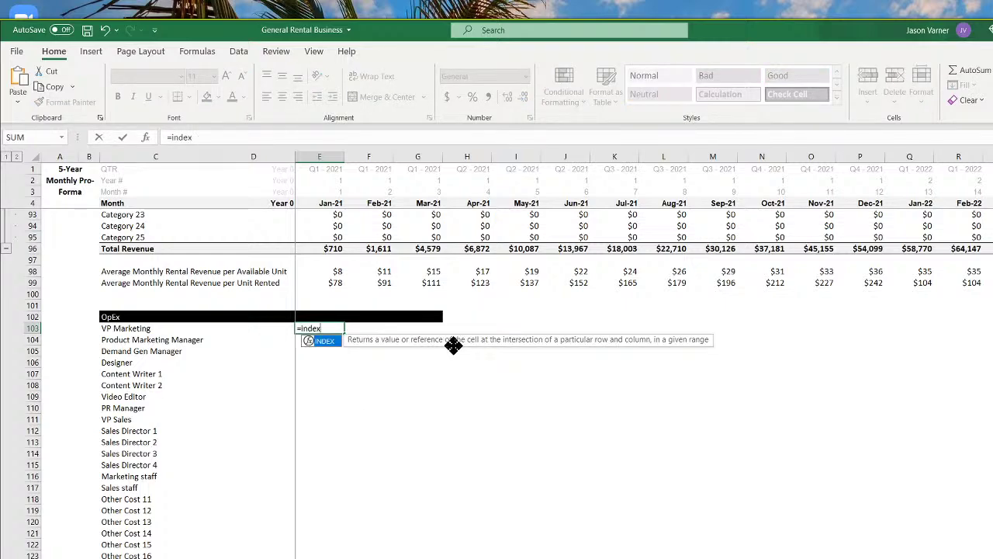
{"action": "type", "text": "("}
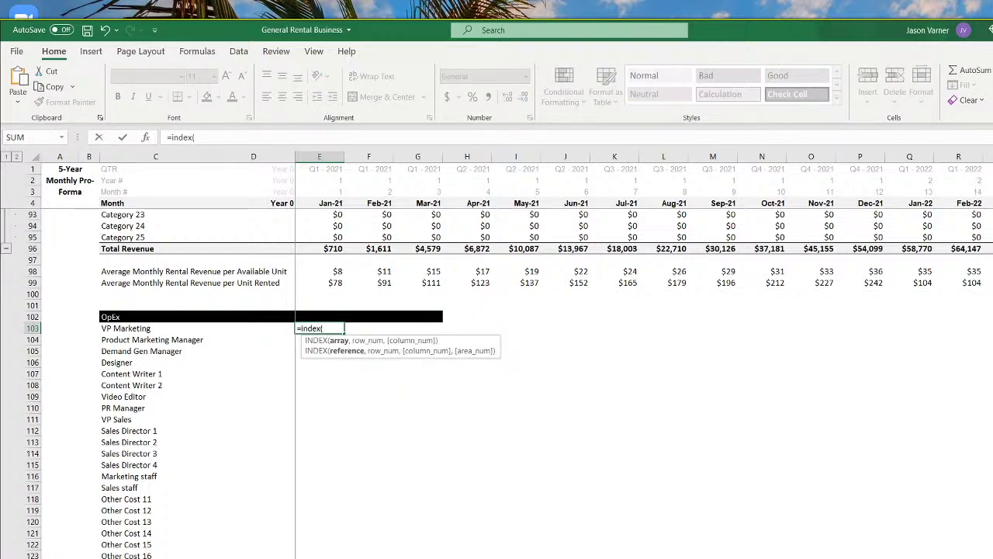
{"action": "left_click", "coordinate": [225, 556]}
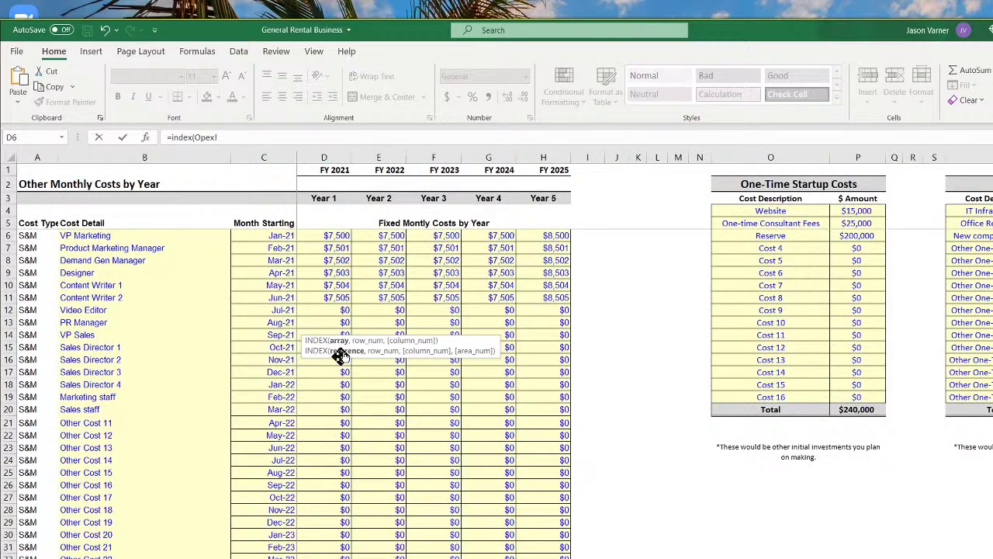
{"action": "left_click_drag", "start_coordinate": [334, 235], "coordinate": [546, 239]}
{"action": "type", "text": ",,match("}
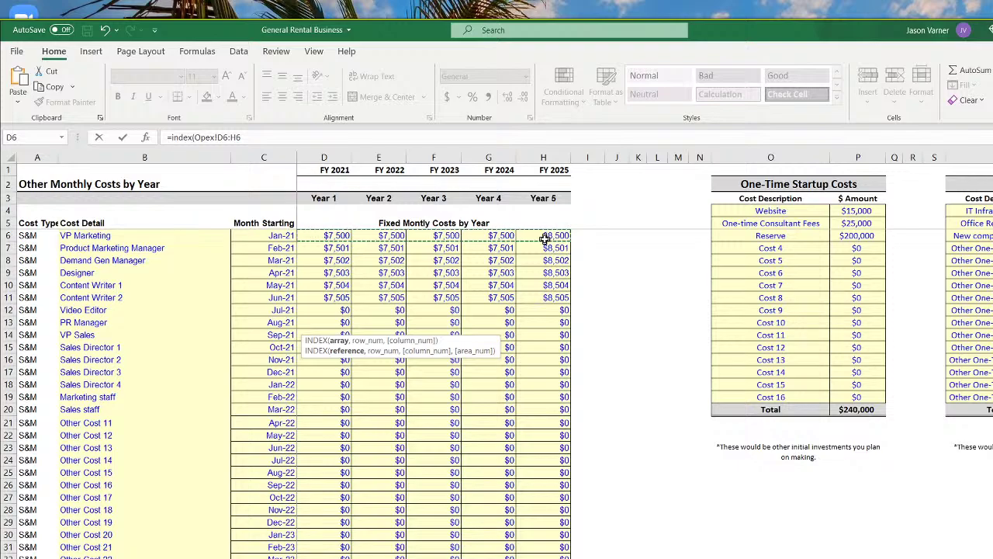
{"action": "type", "text": "e2,"}
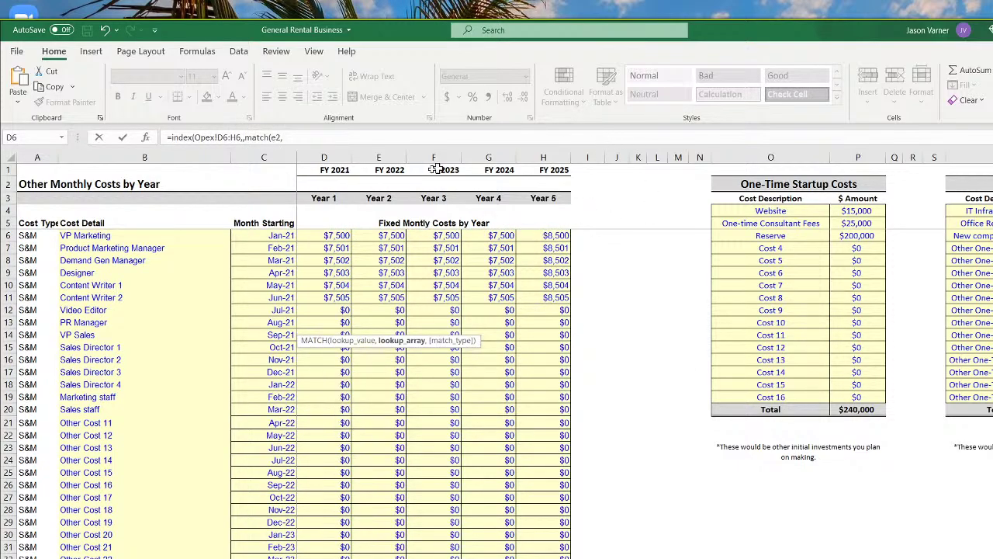
{"action": "left_click_drag", "start_coordinate": [320, 198], "coordinate": [530, 200]}
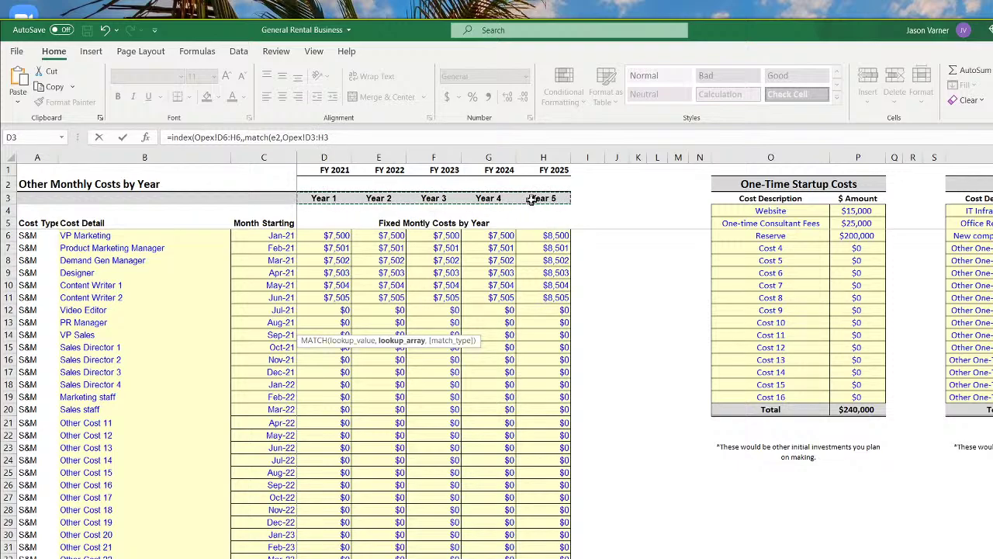
{"action": "type", "text": ",0)"}
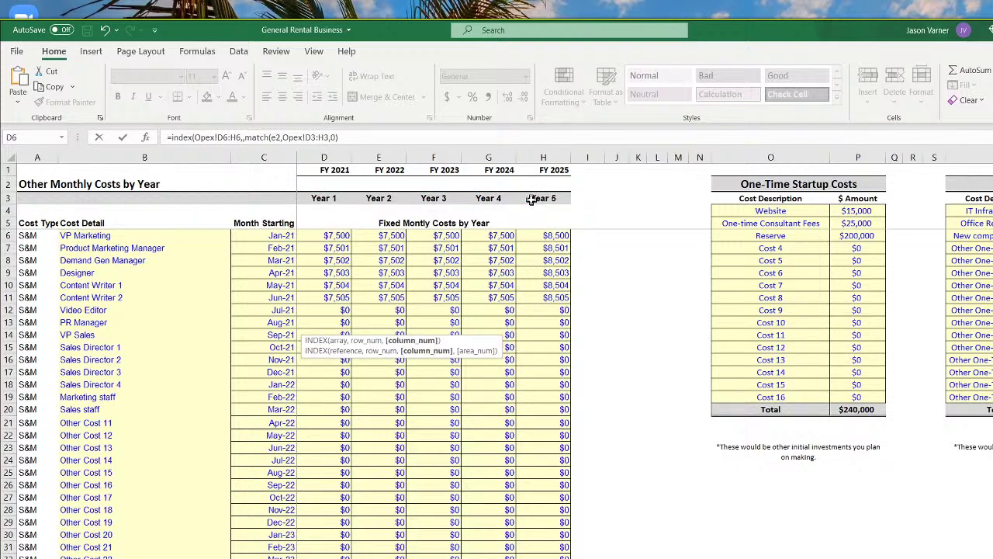
{"action": "key", "text": "Return"}
{"action": "key", "text": "Return"}
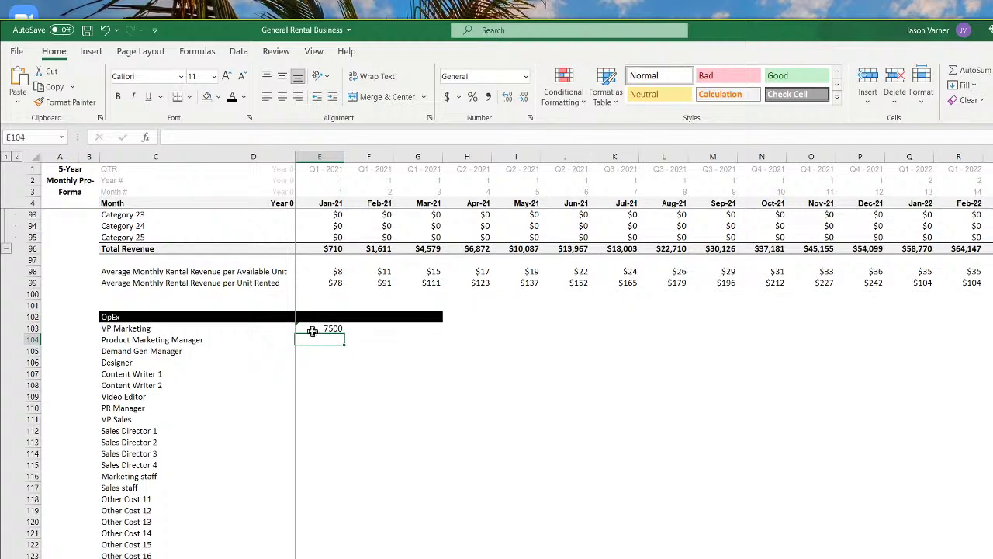
Wrap the VP Marketing lookup in an IF that gives 0 when the month in E4 is earlier than the start month Opex!C6
{"action": "left_click", "coordinate": [312, 331]}
{"action": "left_click", "coordinate": [169, 137]}
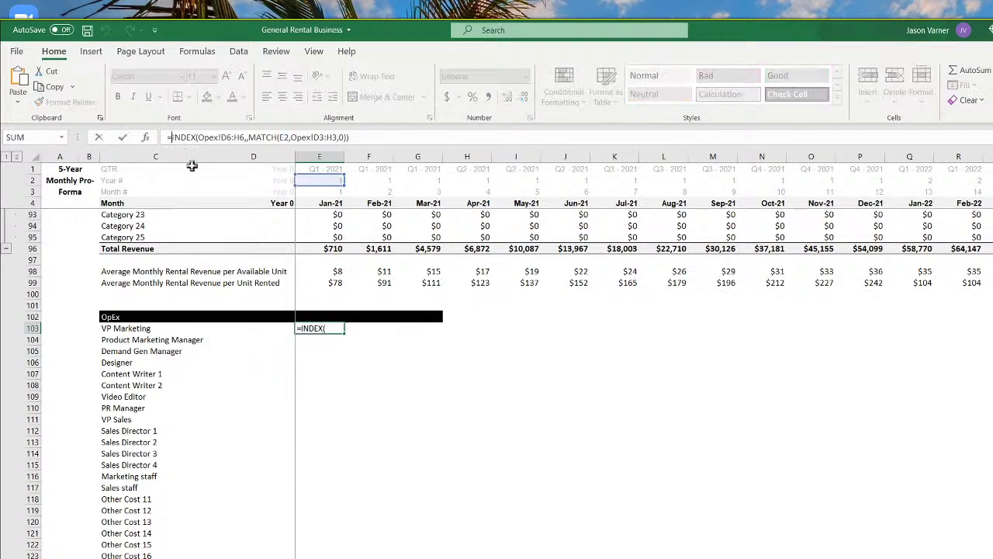
{"action": "type", "text": "If("}
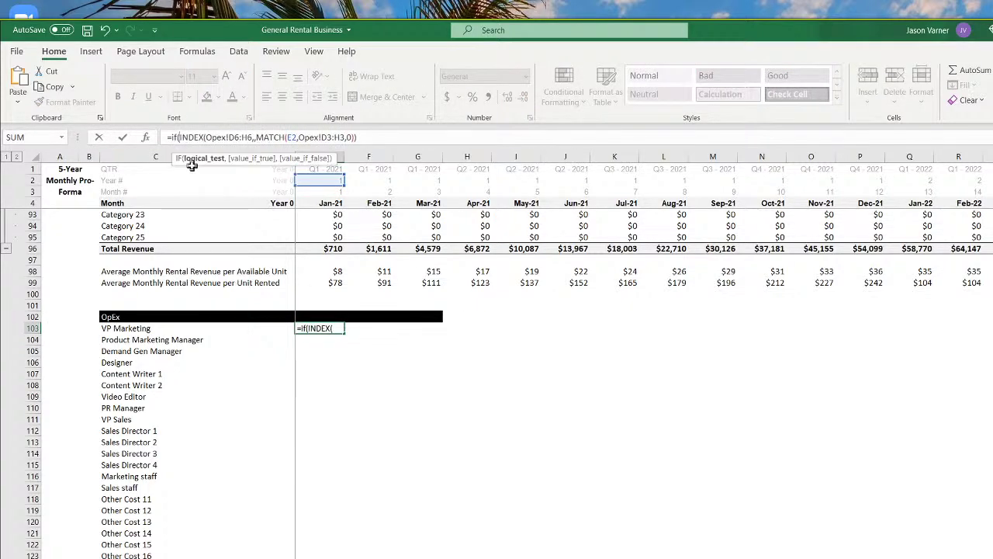
{"action": "left_click", "coordinate": [338, 204]}
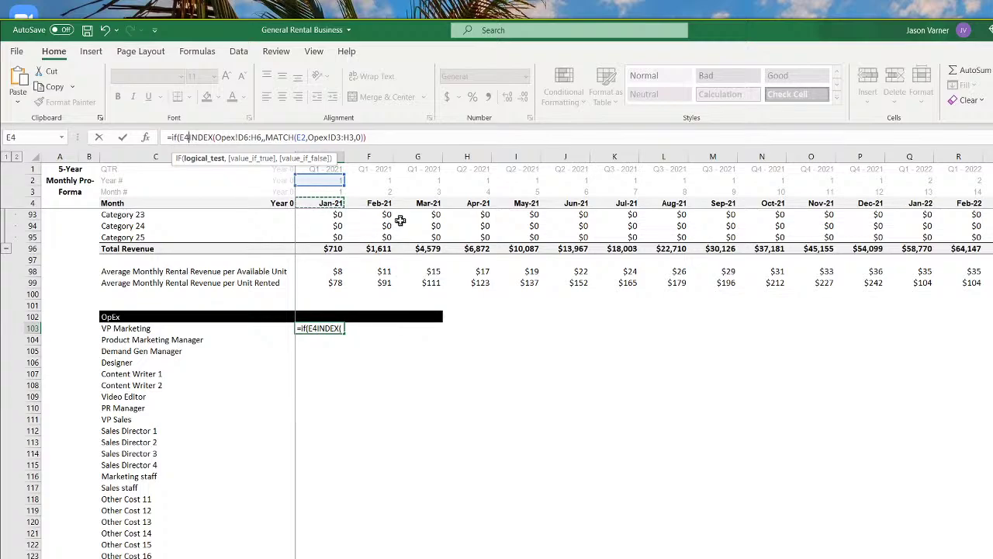
{"action": "type", "text": "<"}
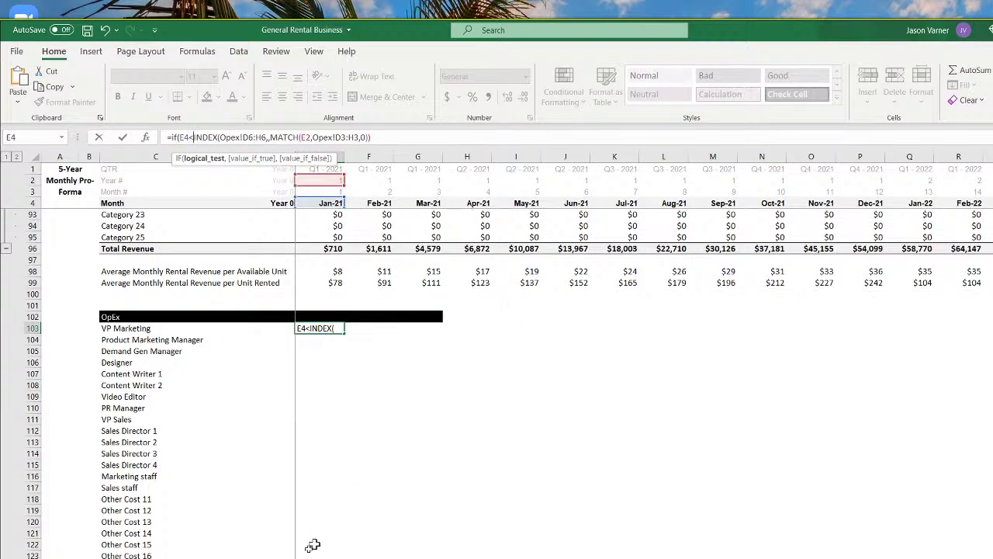
{"action": "left_click", "coordinate": [349, 558]}
{"action": "left_click", "coordinate": [271, 236]}
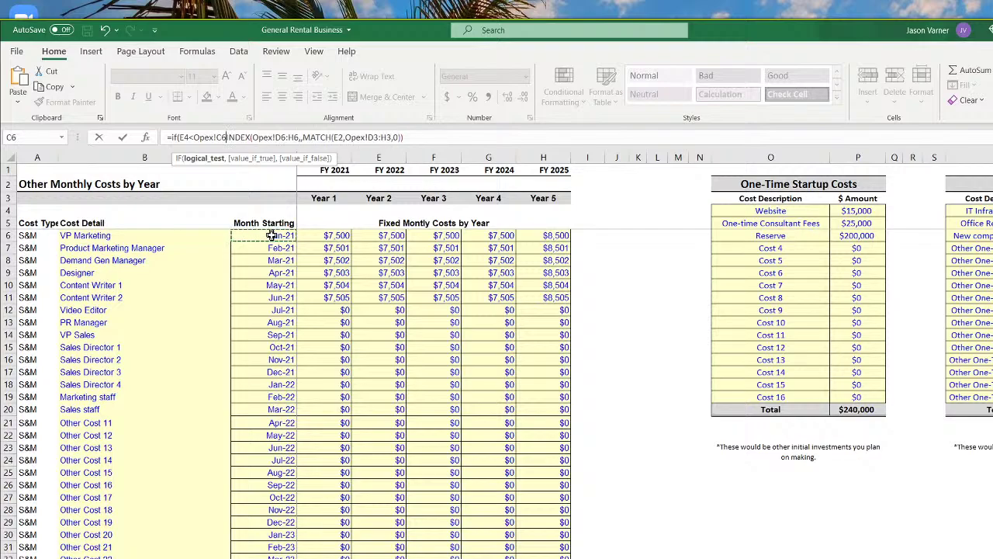
{"action": "type", "text": ",0,"}
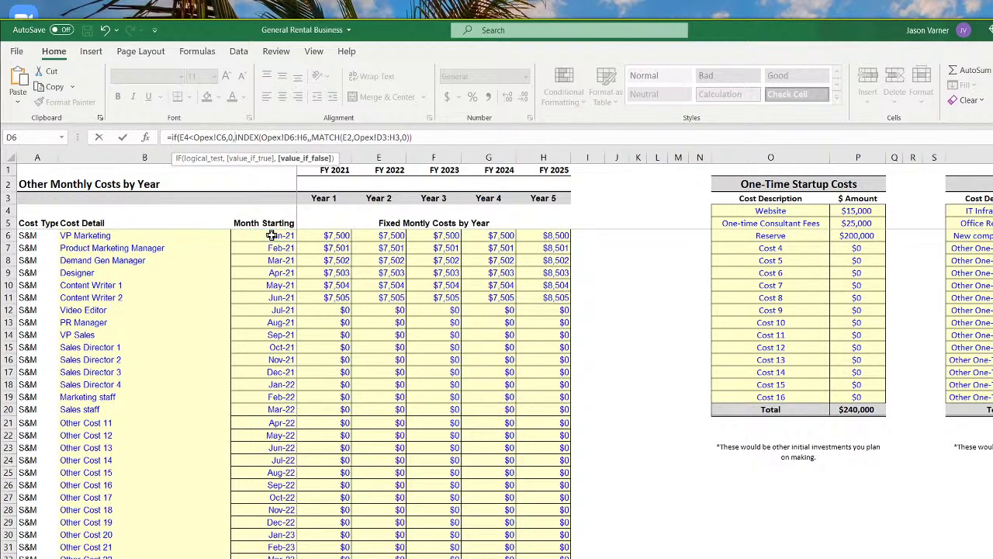
Anchor the references in the formula's IF test as E$4 and Opex!$C6
{"action": "left_click", "coordinate": [222, 137]}
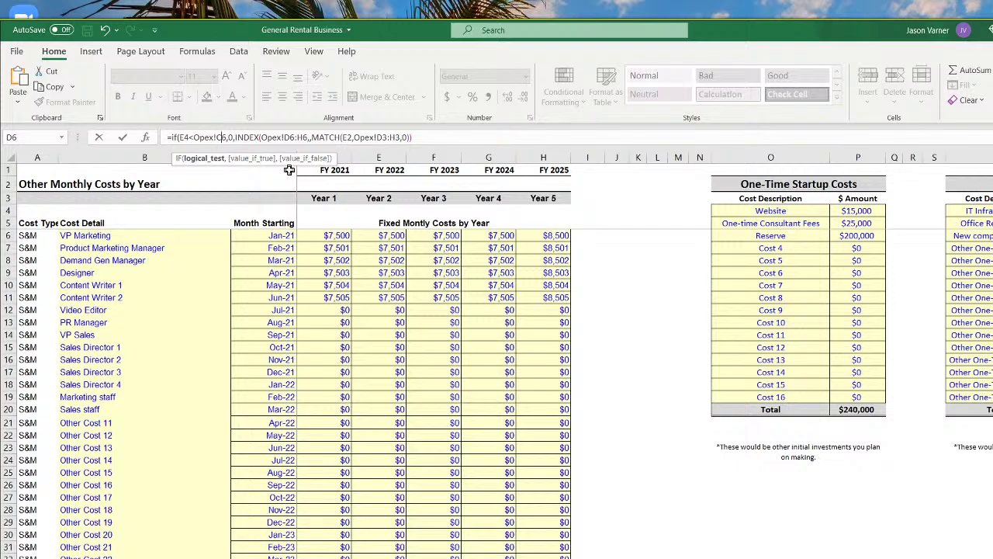
{"action": "type", "text": "$"}
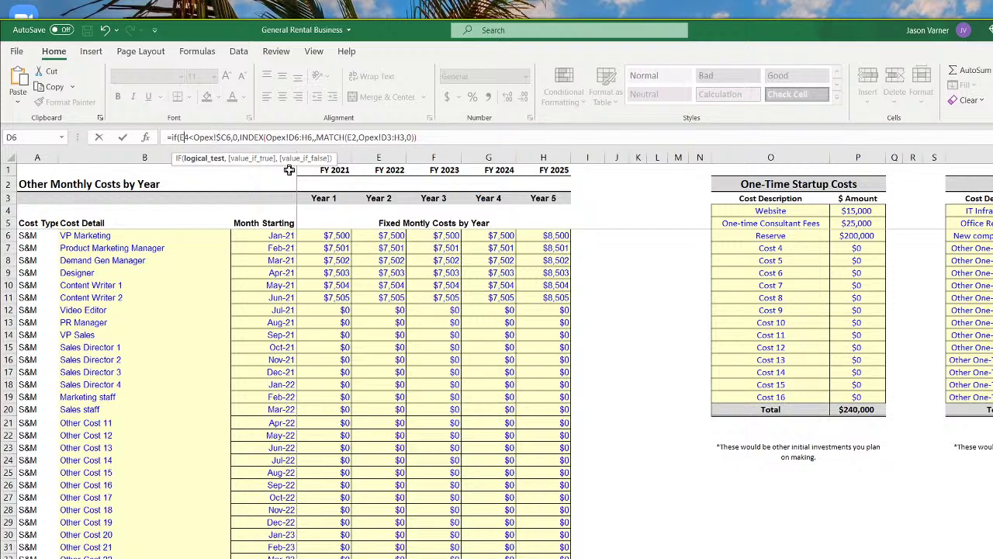
{"action": "type", "text": "$"}
Make the INDEX cost range in the formula fully absolute as Opex!$D$6:$H$6
{"action": "key", "text": "Right"}
{"action": "key", "text": "Right"}
{"action": "key", "text": "Right"}
{"action": "key", "text": "Right"}
{"action": "key", "text": "Right"}
{"action": "key", "text": "Right"}
{"action": "key", "text": "Right"}
{"action": "key", "text": "Right"}
{"action": "key", "text": "Right"}
{"action": "key", "text": "Right"}
{"action": "key", "text": "Right"}
{"action": "key", "text": "Right"}
{"action": "key", "text": "Right"}
{"action": "key", "text": "Right"}
{"action": "key", "text": "Right"}
{"action": "key", "text": "Right"}
{"action": "key", "text": "Right"}
{"action": "key", "text": "Right"}
{"action": "key", "text": "Right"}
{"action": "key", "text": "Right"}
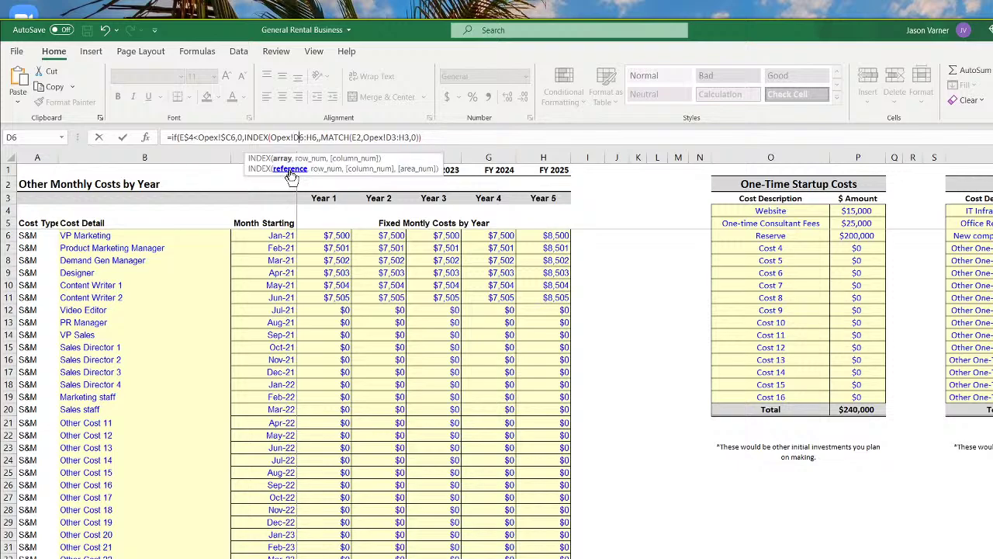
{"action": "type", "text": "$"}
{"action": "key", "text": "Right"}
{"action": "type", "text": "$"}
{"action": "key", "text": "Right"}
{"action": "key", "text": "Right"}
{"action": "type", "text": "$"}
{"action": "key", "text": "Right"}
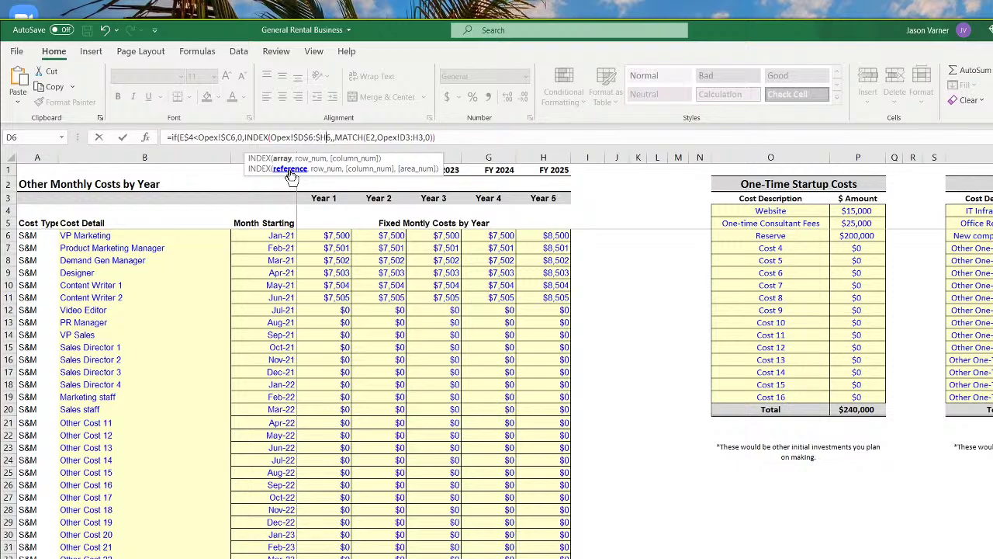
{"action": "type", "text": "$"}
Anchor the MATCH references as E$2 and Opex!$D$3:$H$3 and commit the VP Marketing formula
{"action": "key", "text": "Right"}
{"action": "key", "text": "Right"}
{"action": "key", "text": "Right"}
{"action": "key", "text": "Right"}
{"action": "key", "text": "Right"}
{"action": "key", "text": "Right"}
{"action": "key", "text": "Right"}
{"action": "key", "text": "Right"}
{"action": "key", "text": "Right"}
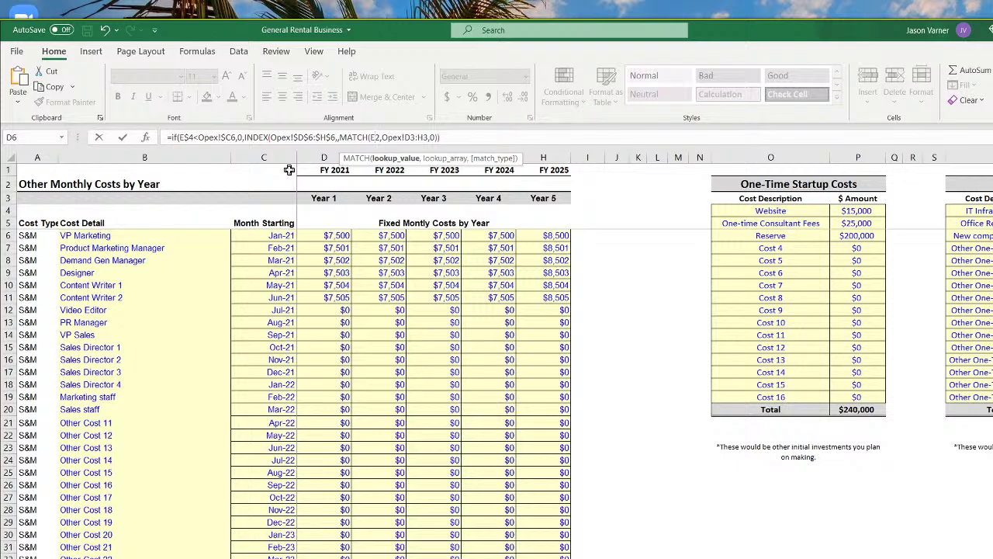
{"action": "type", "text": "$"}
{"action": "key", "text": "Right"}
{"action": "key", "text": "Right"}
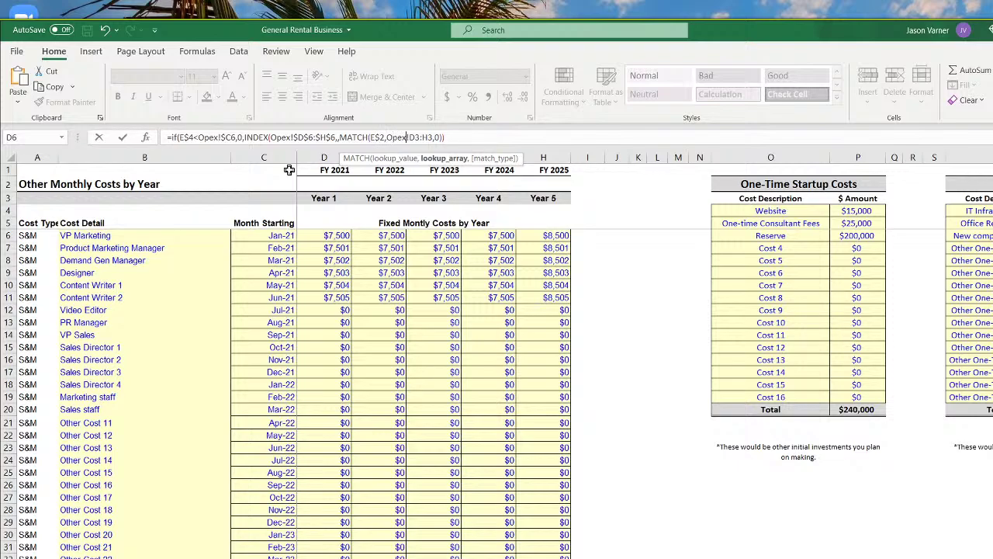
{"action": "type", "text": "$"}
{"action": "key", "text": "Right"}
{"action": "type", "text": "$D$"}
{"action": "key", "text": "Right"}
{"action": "type", "text": "$"}
{"action": "key", "text": "Return"}
{"action": "key", "text": "Return"}
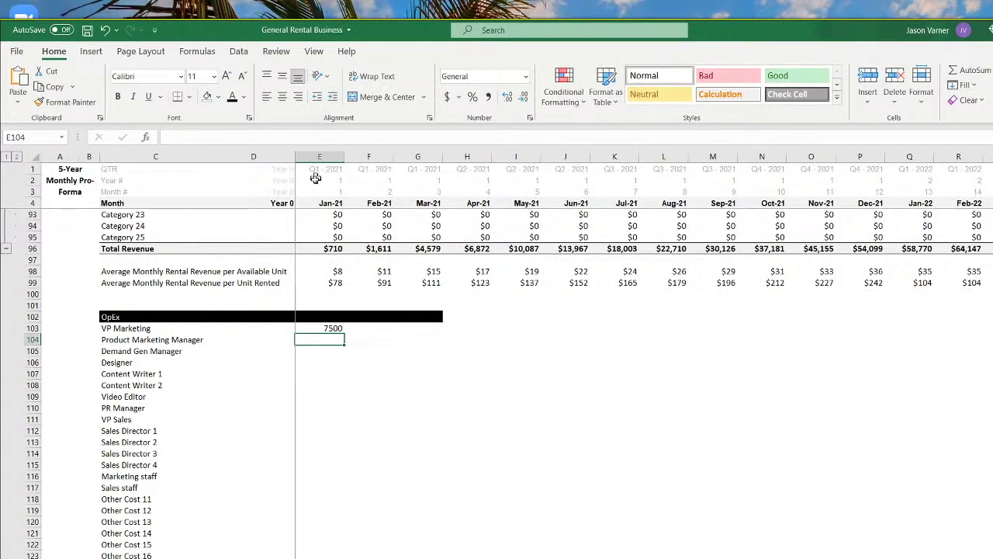
Format VP Marketing's Jan-21 cell as currency with a $ symbol and 0 decimal places
{"action": "left_click", "coordinate": [330, 328]}
{"action": "left_click", "coordinate": [530, 117]}
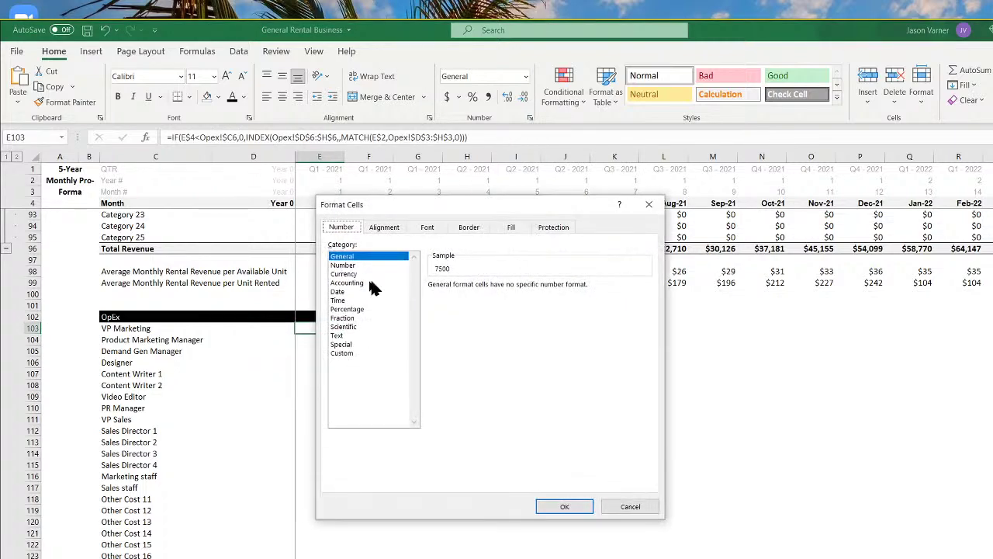
{"action": "left_click", "coordinate": [344, 274]}
{"action": "left_click", "coordinate": [520, 289]}
{"action": "left_click", "coordinate": [519, 289]}
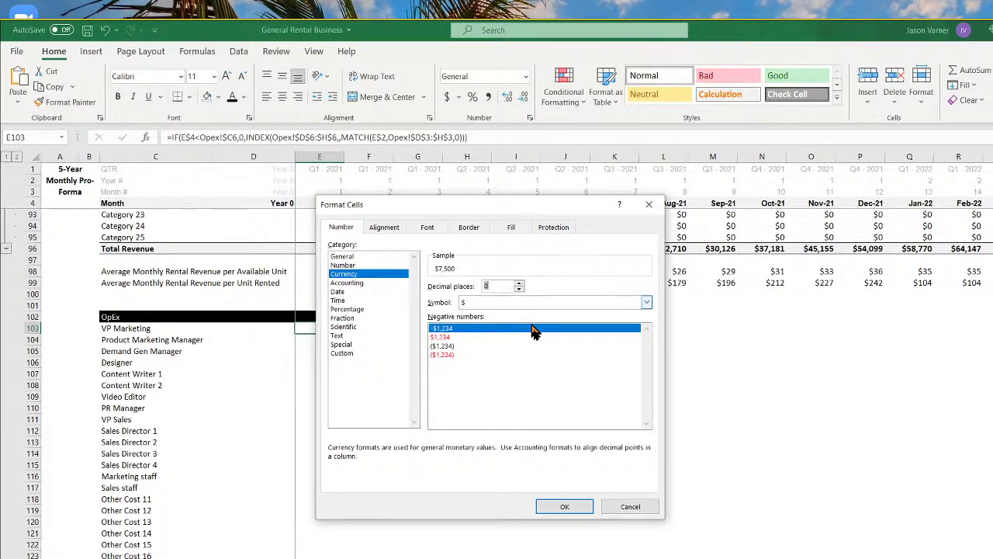
{"action": "left_click", "coordinate": [575, 507]}
Fill the VP Marketing formula across E103:K115, and extend it down the Jan-21 column to row 209
{"action": "left_click_drag", "start_coordinate": [344, 334], "coordinate": [661, 457]}
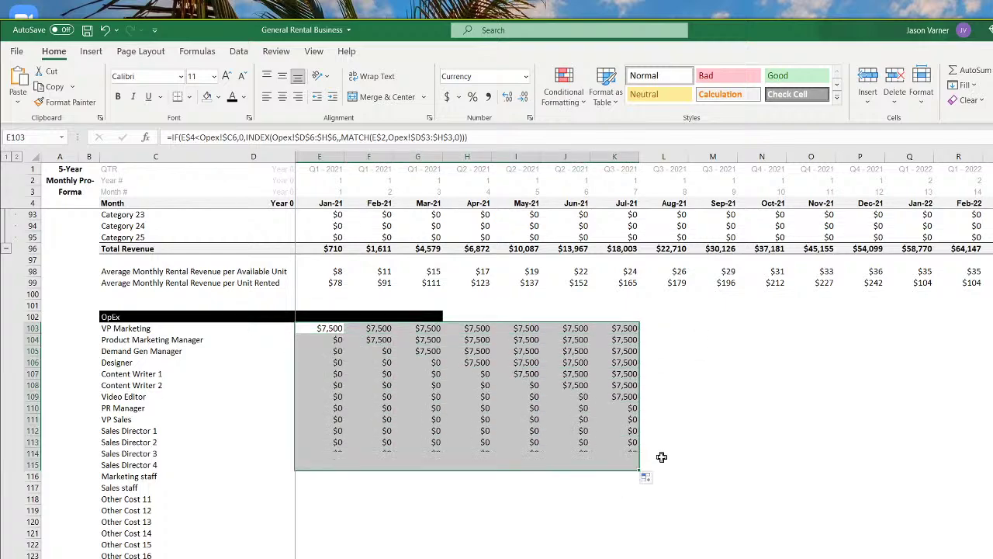
{"action": "left_click", "coordinate": [318, 329]}
{"action": "left_click_drag", "start_coordinate": [345, 334], "coordinate": [332, 397]}
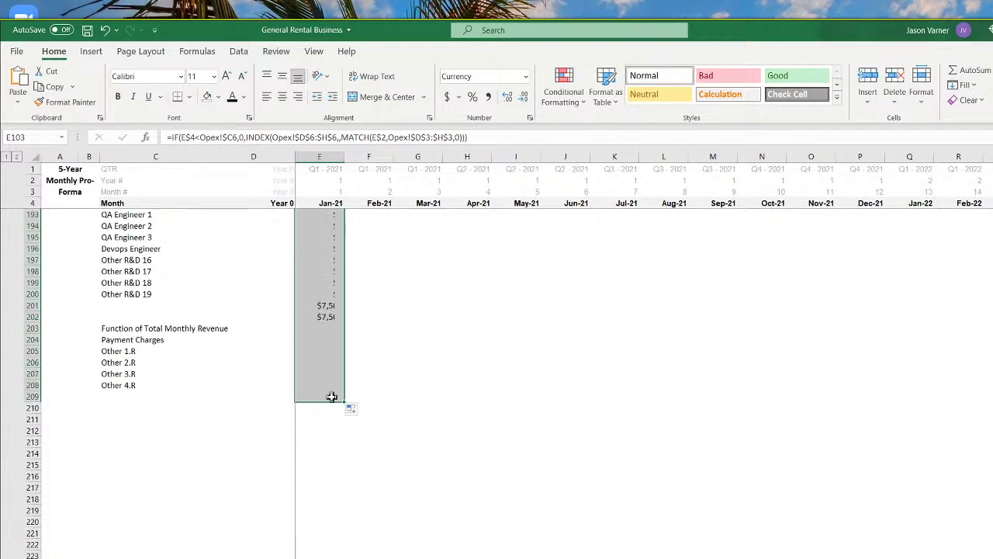
Inspect the filled Jan-21 formulas in the unlabelled rows 168 and 135 and in the rows adjoining row 135
{"action": "scroll", "coordinate": [488, 415], "scroll_direction": "up", "scroll_amount": 15}
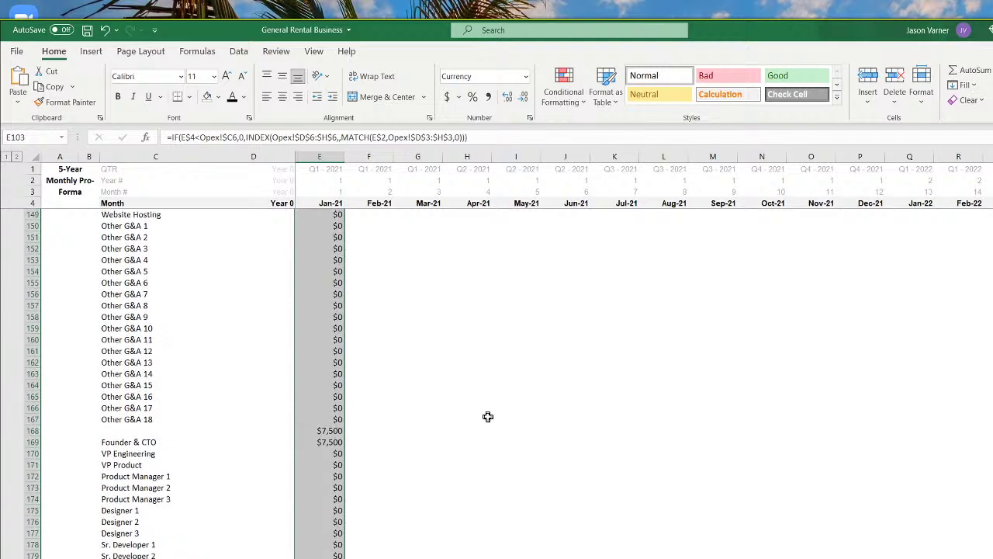
{"action": "left_click", "coordinate": [325, 431]}
{"action": "scroll", "coordinate": [327, 431], "scroll_direction": "up", "scroll_amount": 3}
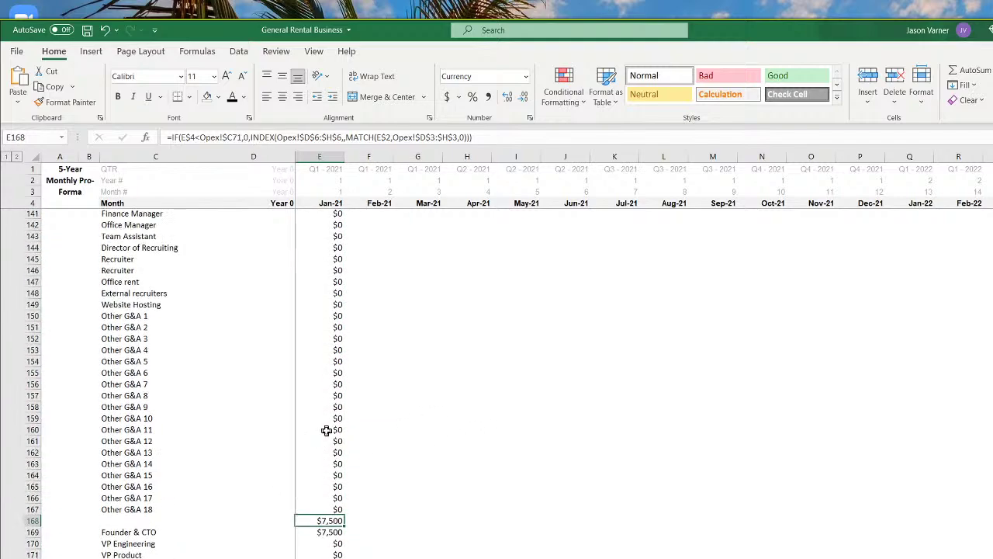
{"action": "scroll", "coordinate": [327, 430], "scroll_direction": "up", "scroll_amount": 8}
{"action": "left_click", "coordinate": [147, 430]}
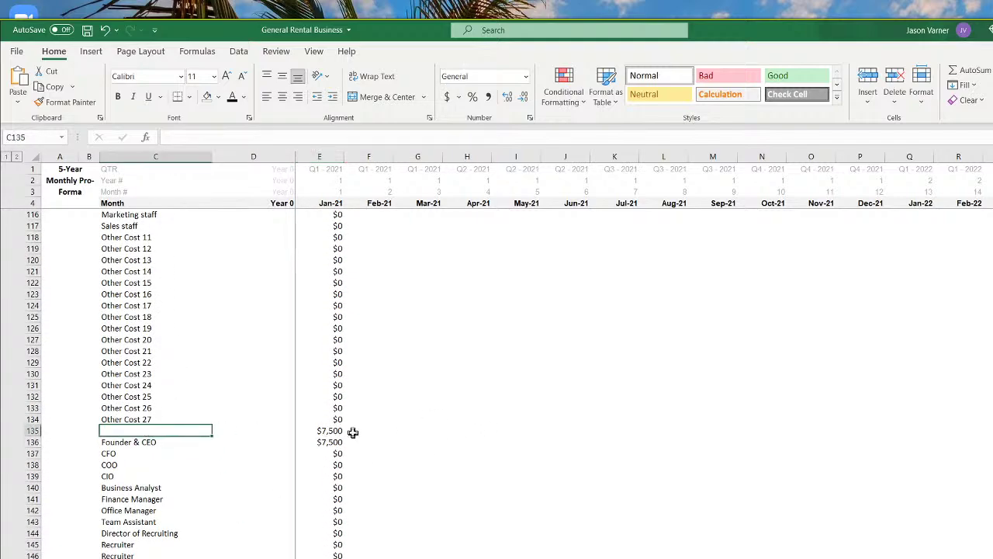
{"action": "left_click", "coordinate": [331, 430]}
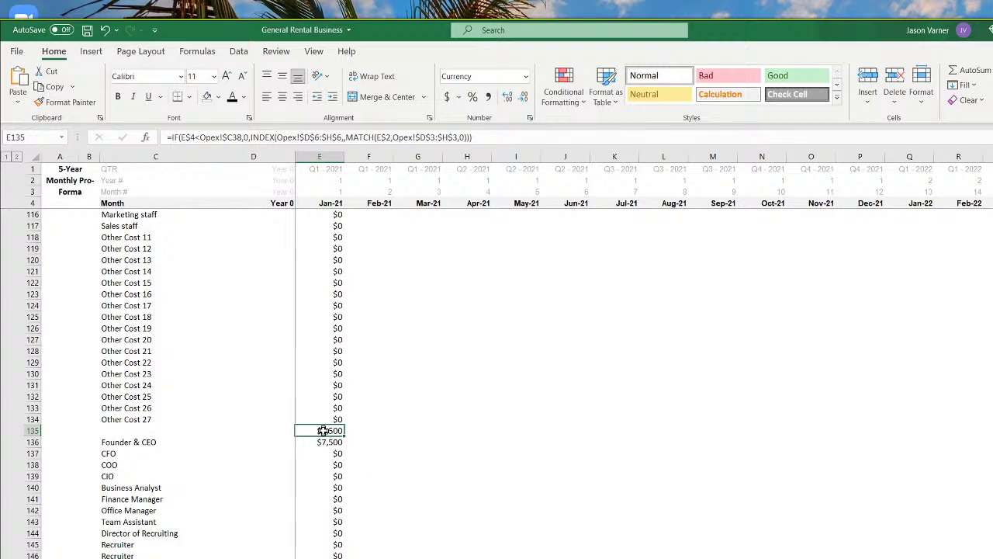
{"action": "double_click", "coordinate": [323, 430]}
{"action": "key", "text": "Return"}
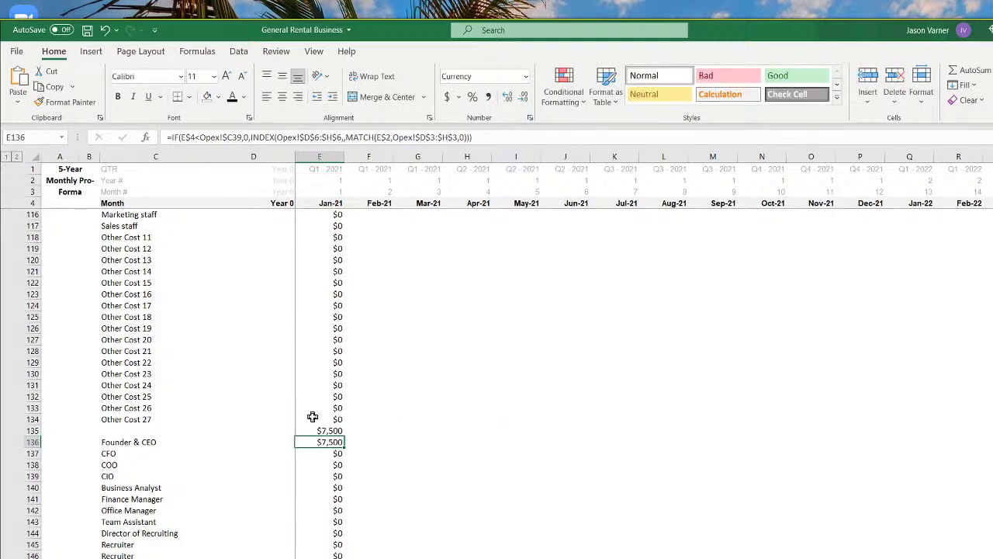
{"action": "left_click", "coordinate": [326, 419]}
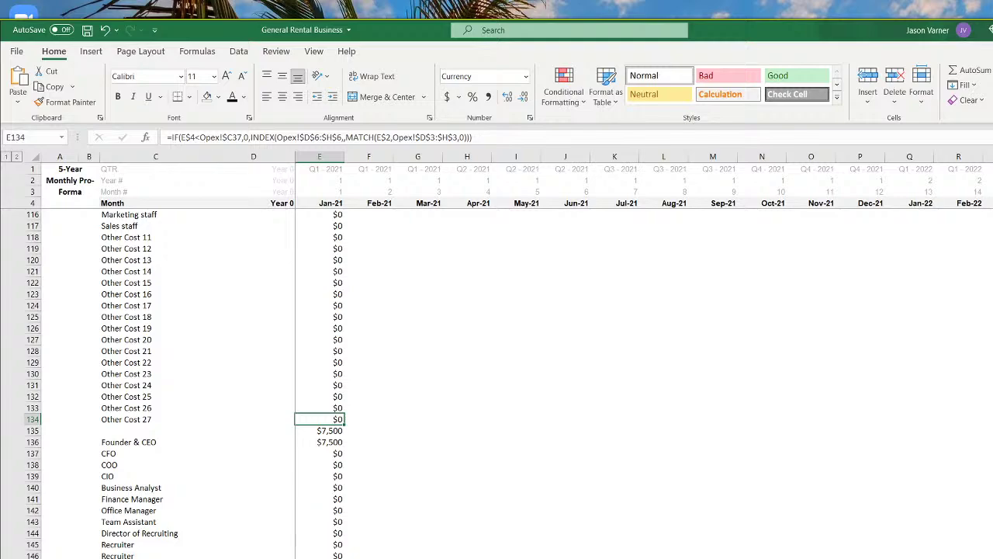
Check the cost list on the Opex sheet against the row 135 formula, and review the top of the pro-forma's OpEx section
{"action": "key", "text": "ctrl+Page_Up"}
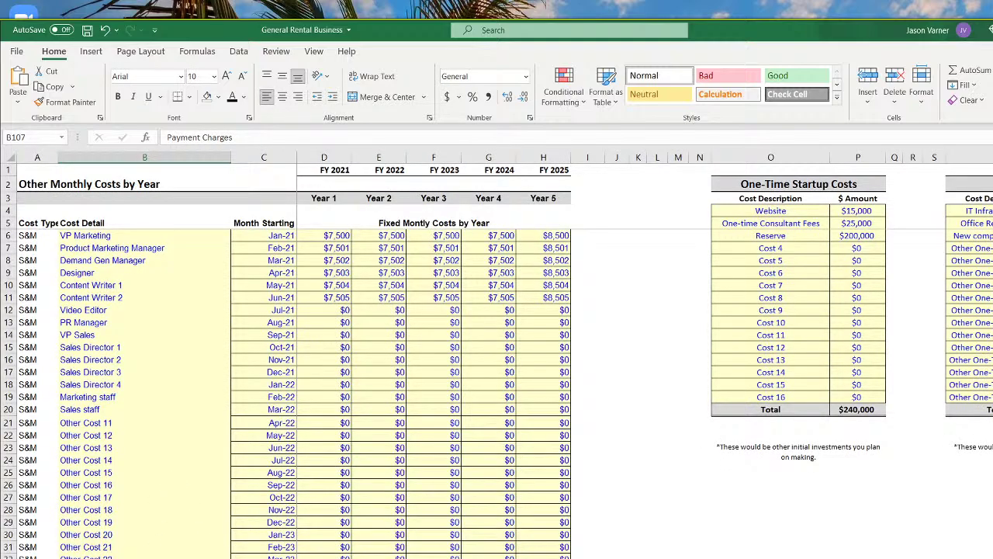
{"action": "left_click", "coordinate": [116, 558]}
{"action": "key", "text": "ctrl+Page_Down"}
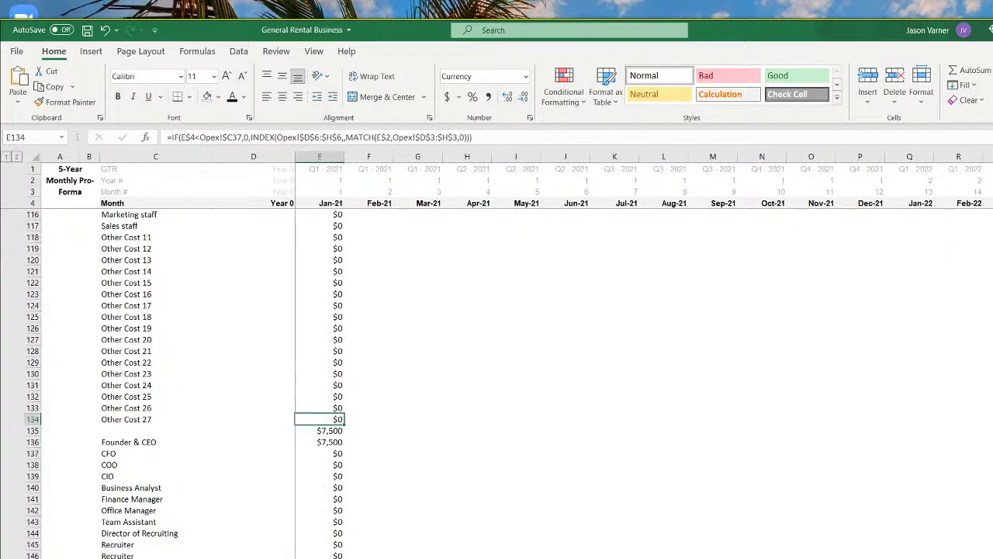
{"action": "left_click", "coordinate": [331, 431]}
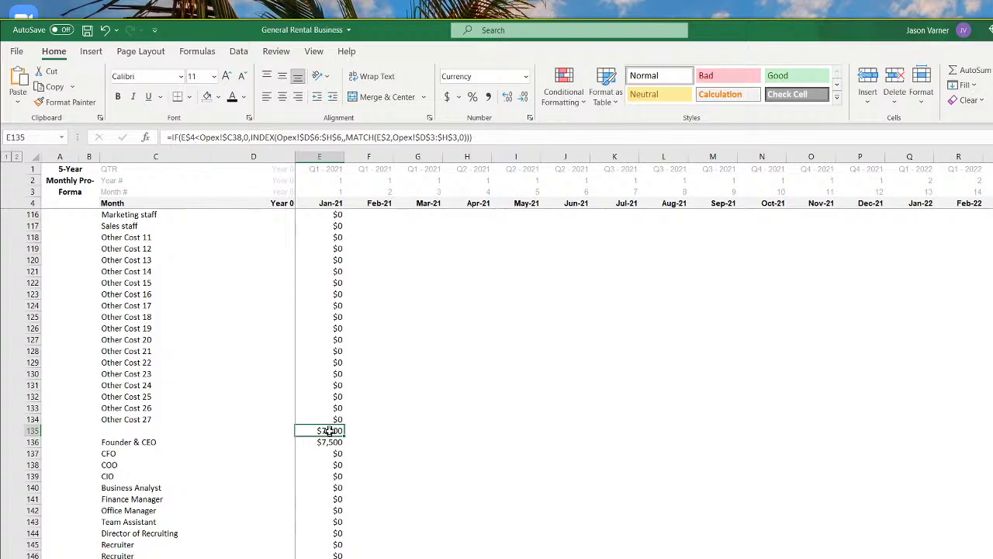
{"action": "scroll", "coordinate": [329, 430], "scroll_direction": "up", "scroll_amount": 15}
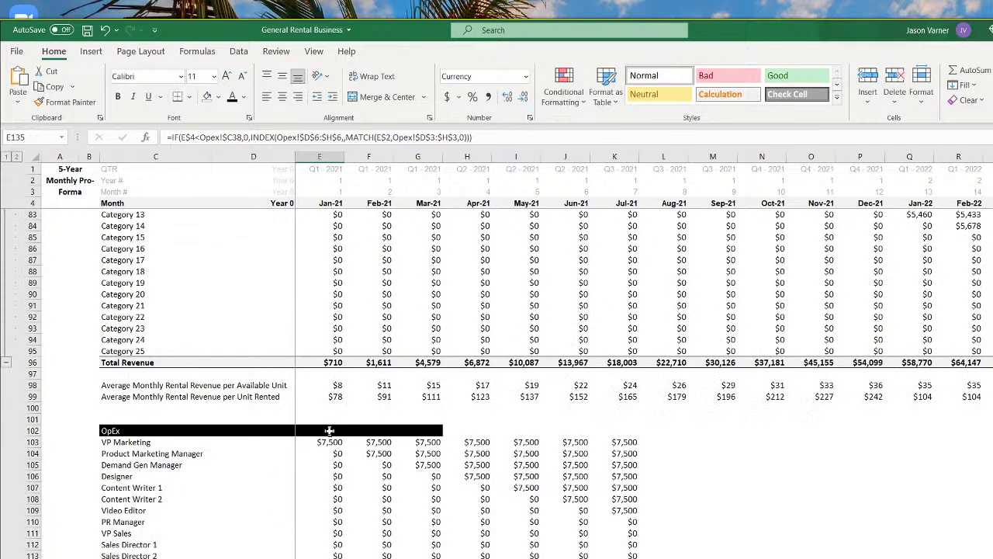
Edit VP Marketing's Jan-21 formula in E103 so the INDEX range uses relative rows, Opex!$D6:$H6
{"action": "scroll", "coordinate": [329, 431], "scroll_direction": "down", "scroll_amount": 4}
{"action": "left_click", "coordinate": [327, 440]}
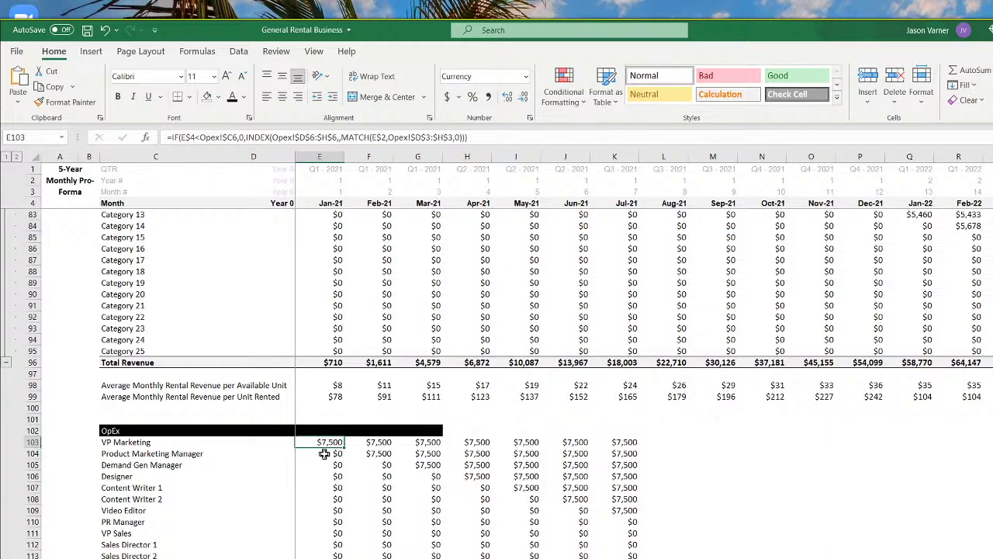
{"action": "left_click", "coordinate": [309, 137]}
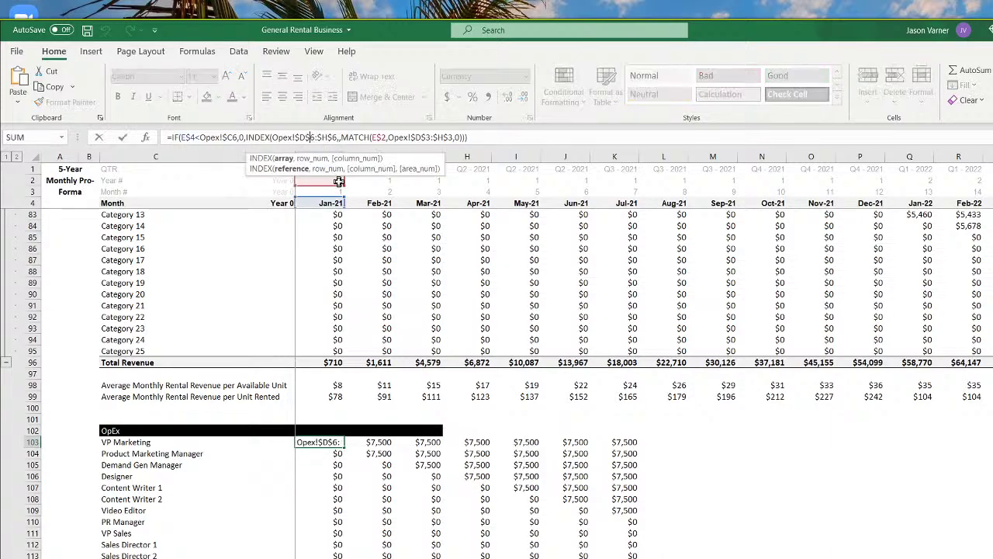
{"action": "key", "text": "BackSpace"}
{"action": "key", "text": "Right"}
{"action": "key", "text": "Right"}
{"action": "key", "text": "Right"}
{"action": "key", "text": "Right"}
{"action": "key", "text": "Right"}
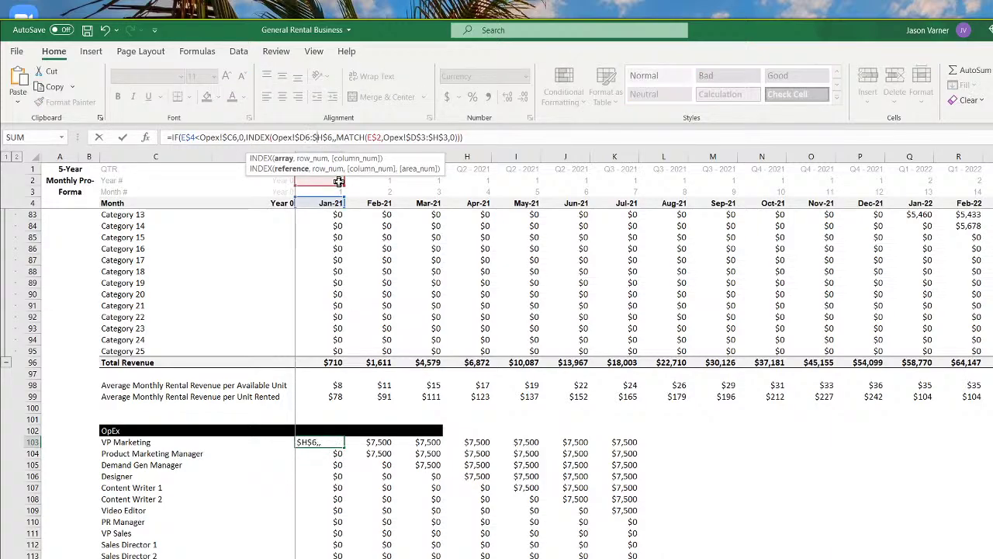
{"action": "key", "text": "BackSpace"}
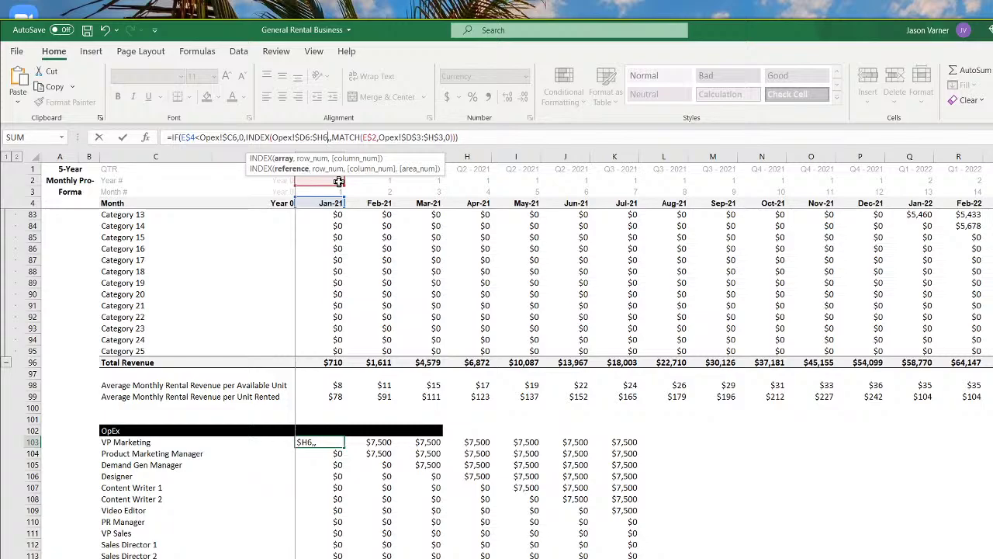
{"action": "key", "text": "Right"}
{"action": "key", "text": "Right"}
{"action": "key", "text": "Right"}
{"action": "key", "text": "Right"}
{"action": "key", "text": "Right"}
{"action": "key", "text": "Right"}
{"action": "key", "text": "Right"}
{"action": "key", "text": "Right"}
{"action": "key", "text": "Right"}
{"action": "key", "text": "Right"}
{"action": "key", "text": "Right"}
{"action": "key", "text": "Right"}
{"action": "key", "text": "Right"}
{"action": "key", "text": "Right"}
{"action": "key", "text": "Right"}
{"action": "key", "text": "Right"}
{"action": "key", "text": "Right"}
{"action": "key", "text": "Right"}
{"action": "key", "text": "Right"}
{"action": "key", "text": "Right"}
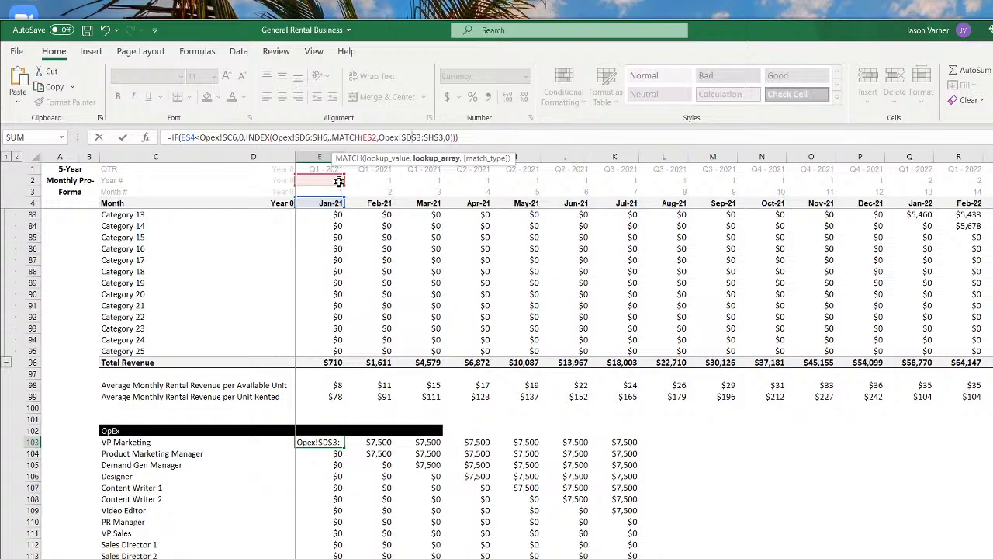
{"action": "key", "text": "Return"}
Fill the corrected E103 formula down to row 209 and across the pro-forma's remaining month columns
{"action": "left_click", "coordinate": [334, 441]}
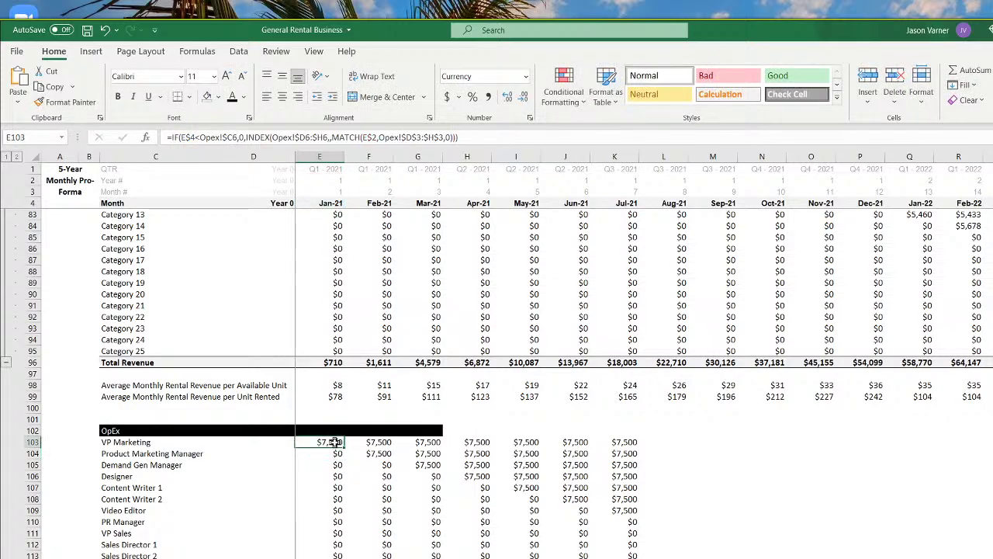
{"action": "left_click_drag", "start_coordinate": [334, 441], "coordinate": [430, 519]}
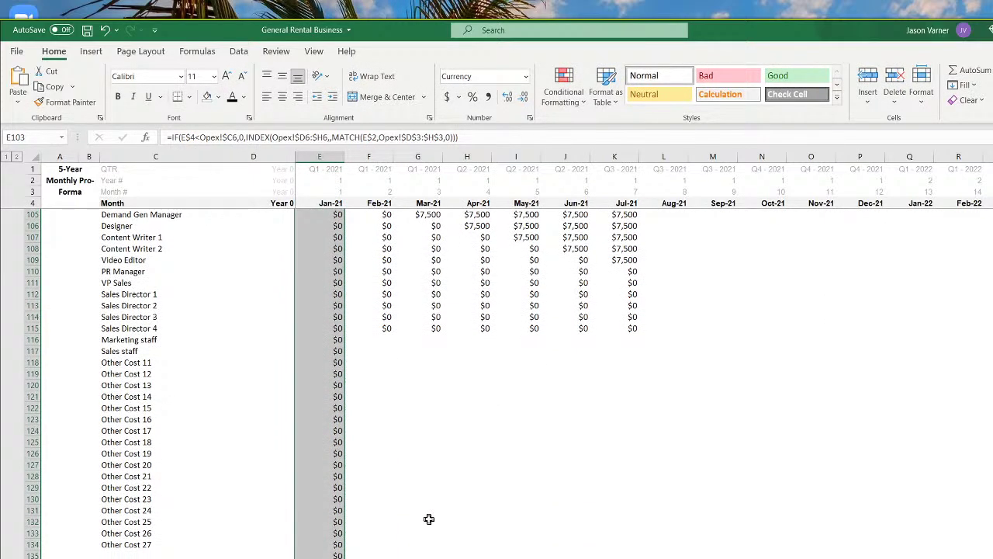
{"action": "scroll", "coordinate": [430, 518], "scroll_direction": "down", "scroll_amount": 15}
{"action": "scroll", "coordinate": [319, 445], "scroll_direction": "down", "scroll_amount": 7}
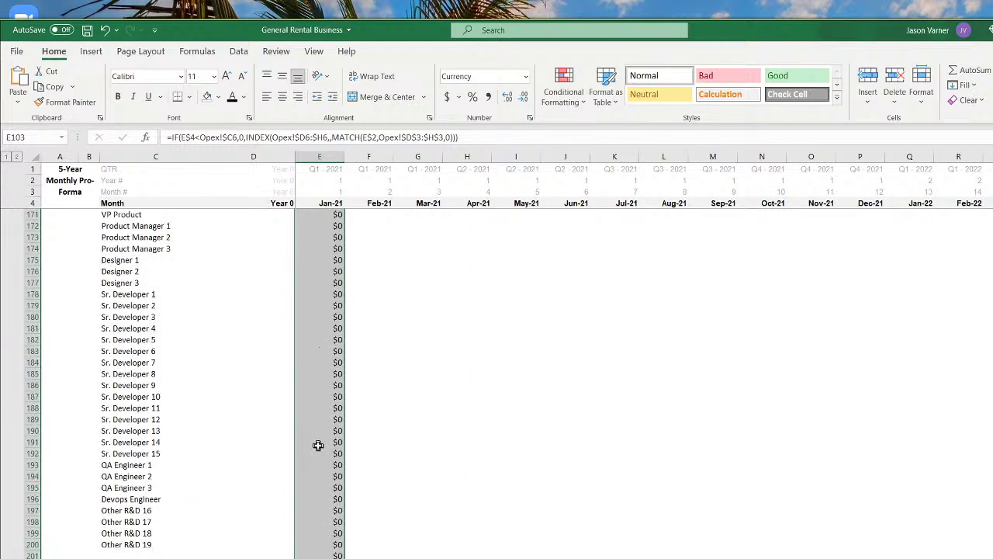
{"action": "scroll", "coordinate": [319, 450], "scroll_direction": "down", "scroll_amount": 4}
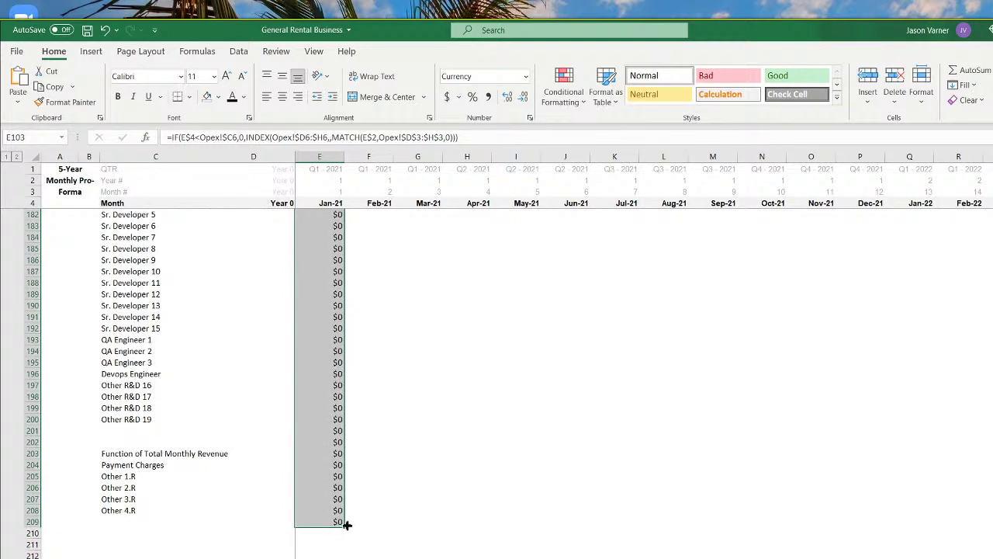
{"action": "left_click_drag", "start_coordinate": [346, 526], "coordinate": [989, 526]}
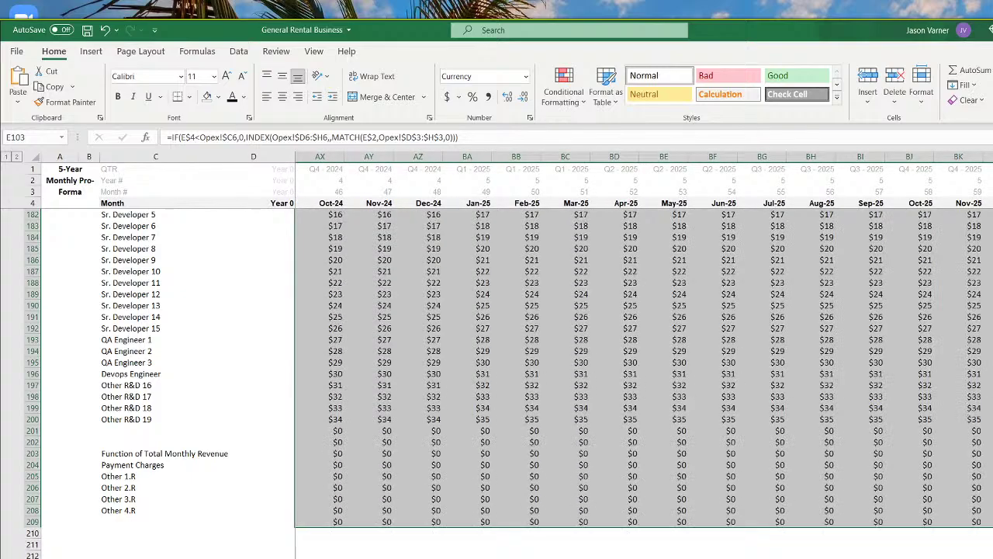
Inspect the filled formulas where costs begin in the Product Marketing Manager, Demand Gen Manager, Designer and Content Writer 1 rows
{"action": "scroll", "coordinate": [644, 371], "scroll_direction": "left", "scroll_amount": 15}
{"action": "scroll", "coordinate": [466, 484], "scroll_direction": "up", "scroll_amount": 20}
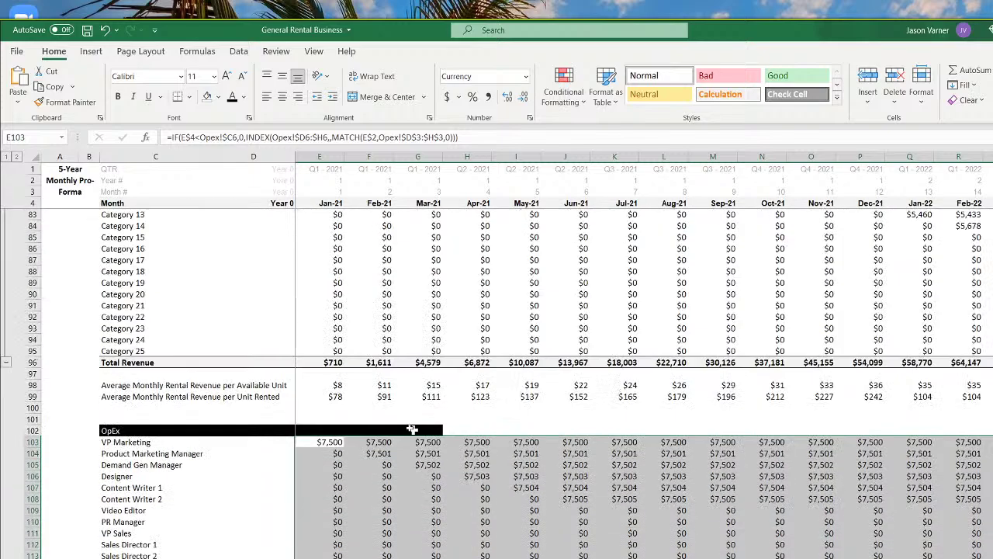
{"action": "left_click", "coordinate": [364, 453]}
{"action": "left_click", "coordinate": [430, 464]}
{"action": "left_click", "coordinate": [470, 465]}
{"action": "left_click", "coordinate": [477, 476]}
{"action": "left_click", "coordinate": [529, 476]}
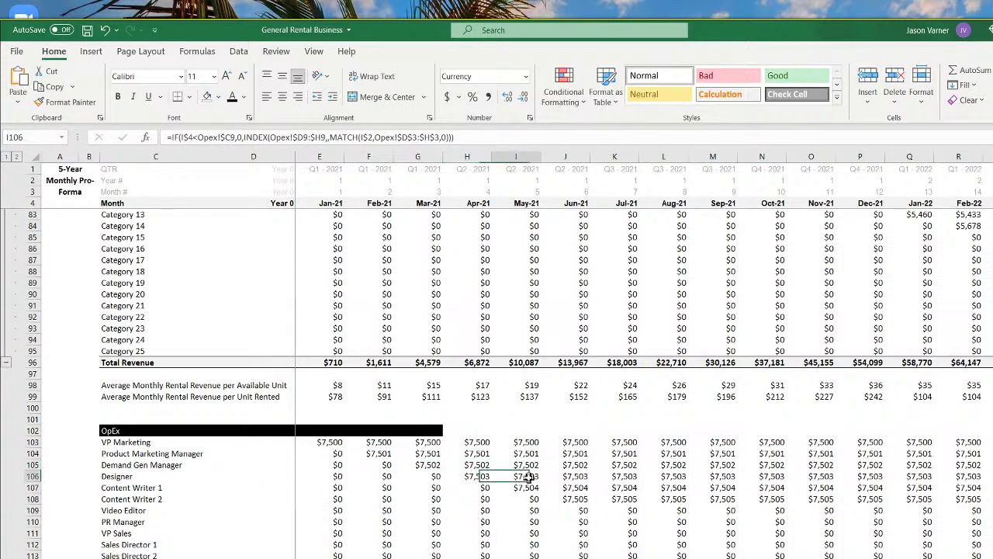
{"action": "left_click", "coordinate": [532, 488]}
Extend the black OpEx header band in row 102 across the remaining month columns
{"action": "left_click_drag", "start_coordinate": [436, 430], "coordinate": [991, 432]}
{"action": "key", "text": "ctrl+r"}
{"action": "key", "text": "ctrl+BackSpace"}
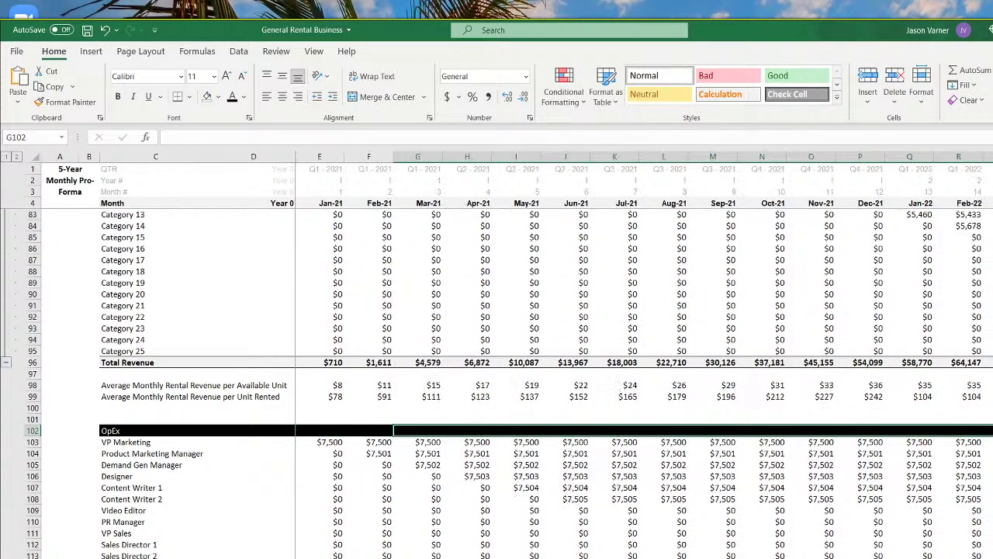
Clear the contents of row 135 below Other Cost 27 and insert a blank row before Founder & CEO
{"action": "scroll", "coordinate": [433, 523], "scroll_direction": "down", "scroll_amount": 4}
{"action": "scroll", "coordinate": [433, 523], "scroll_direction": "down", "scroll_amount": 4}
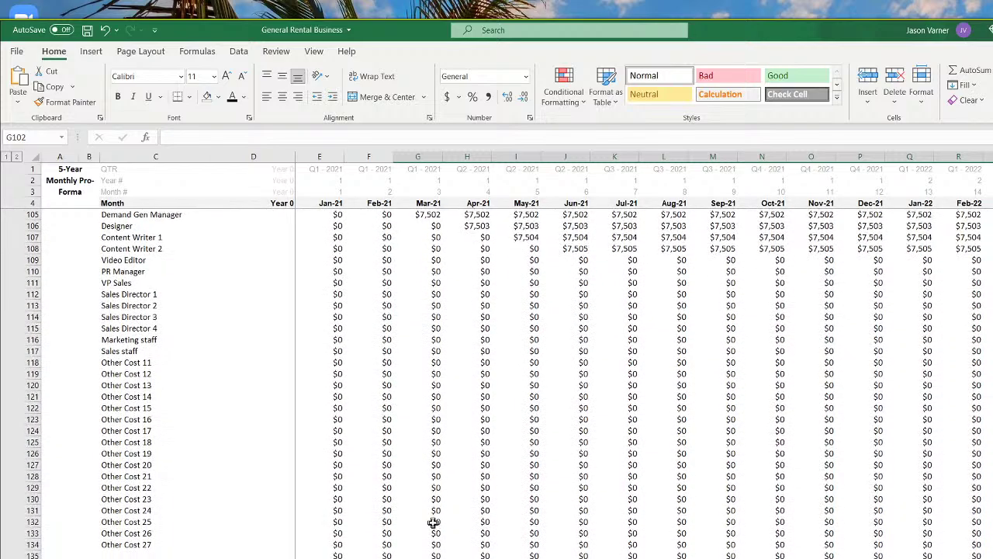
{"action": "left_click", "coordinate": [32, 555]}
{"action": "right_click", "coordinate": [32, 556]}
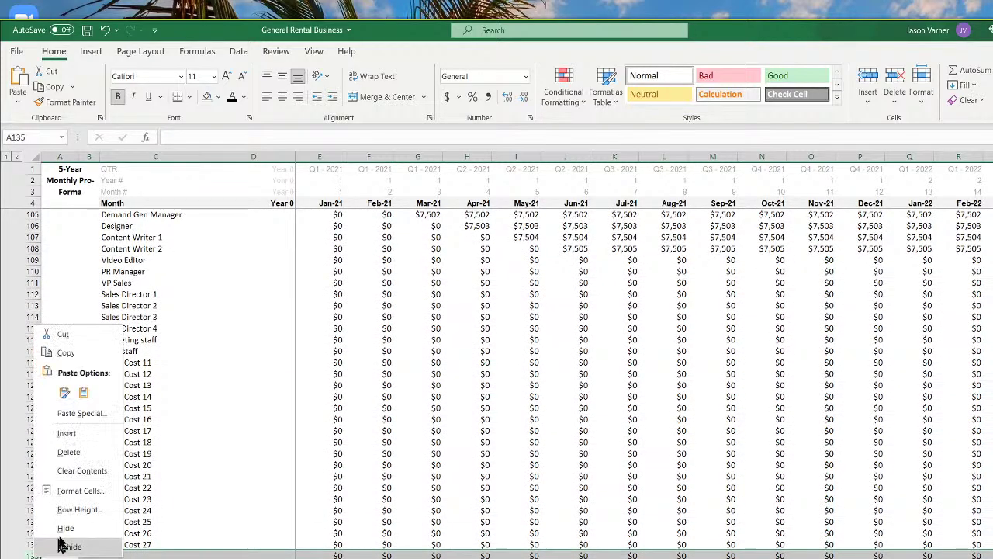
{"action": "left_click", "coordinate": [86, 470]}
{"action": "scroll", "coordinate": [150, 490], "scroll_direction": "down", "scroll_amount": 4}
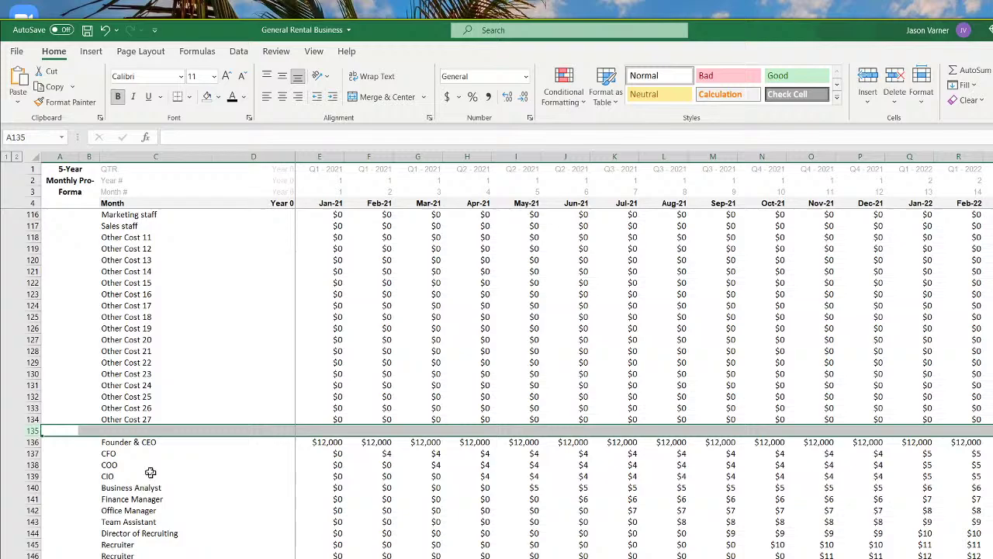
{"action": "right_click", "coordinate": [25, 432]}
{"action": "left_click", "coordinate": [60, 541]}
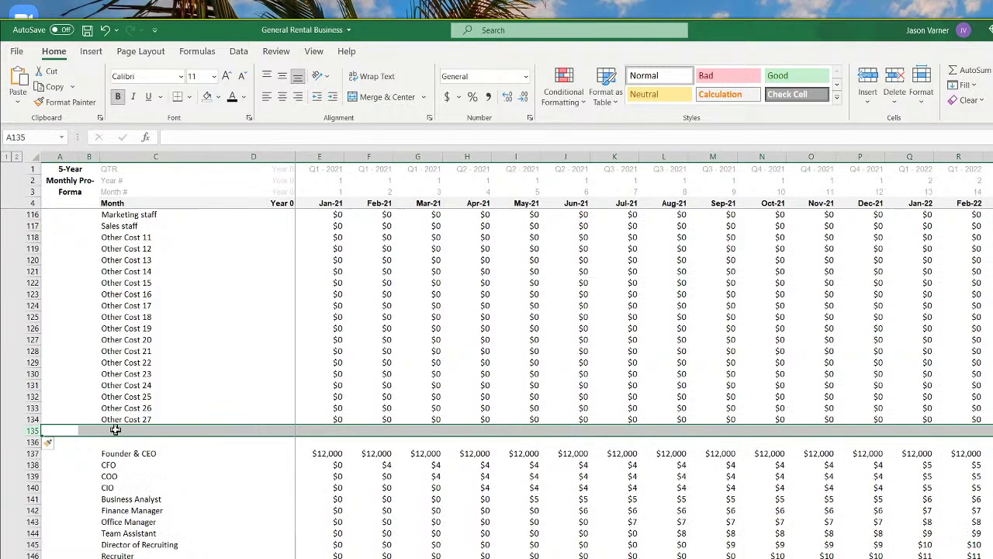
Label cell C135 "Total General and Administrative Expense"
{"action": "left_click", "coordinate": [198, 431]}
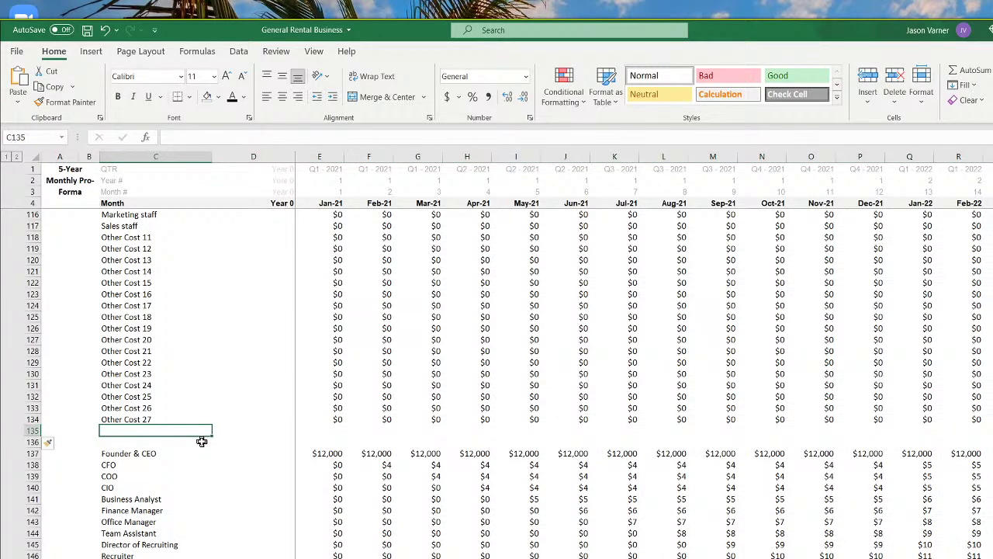
{"action": "type", "text": "total"}
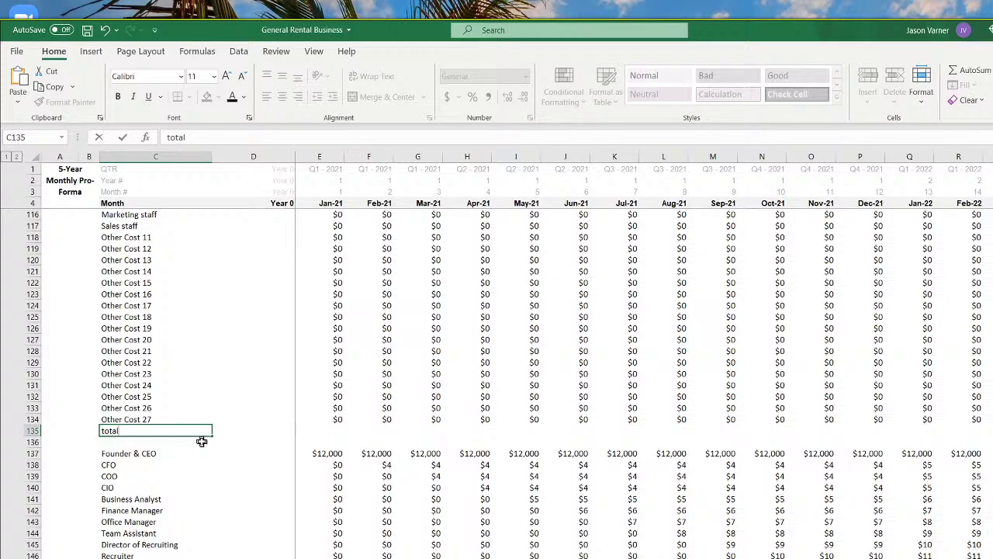
{"action": "key", "text": "BackSpace"}
{"action": "key", "text": "BackSpace"}
{"action": "key", "text": "BackSpace"}
{"action": "key", "text": "BackSpace"}
{"action": "key", "text": "BackSpace"}
{"action": "type", "text": "Total General and"}
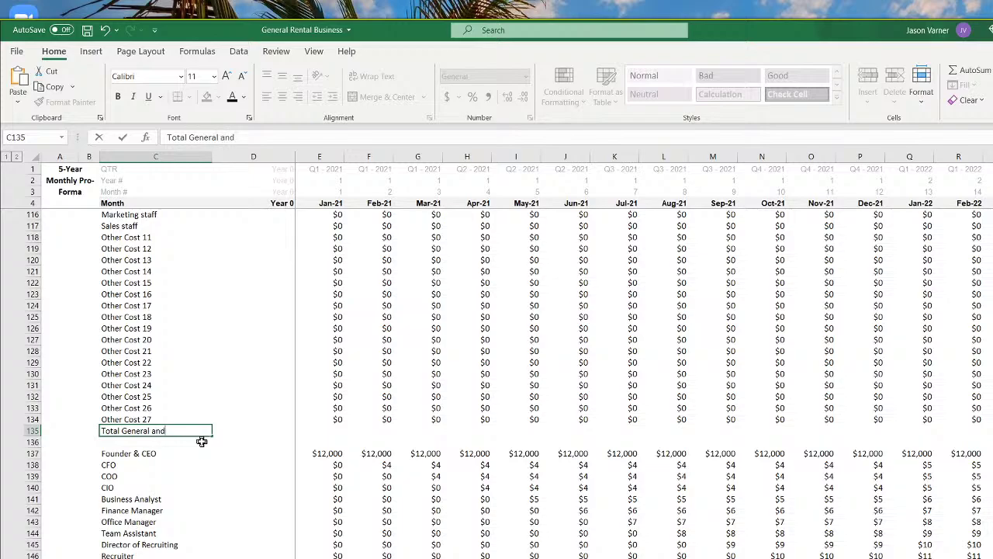
{"action": "type", "text": " Administrativ"}
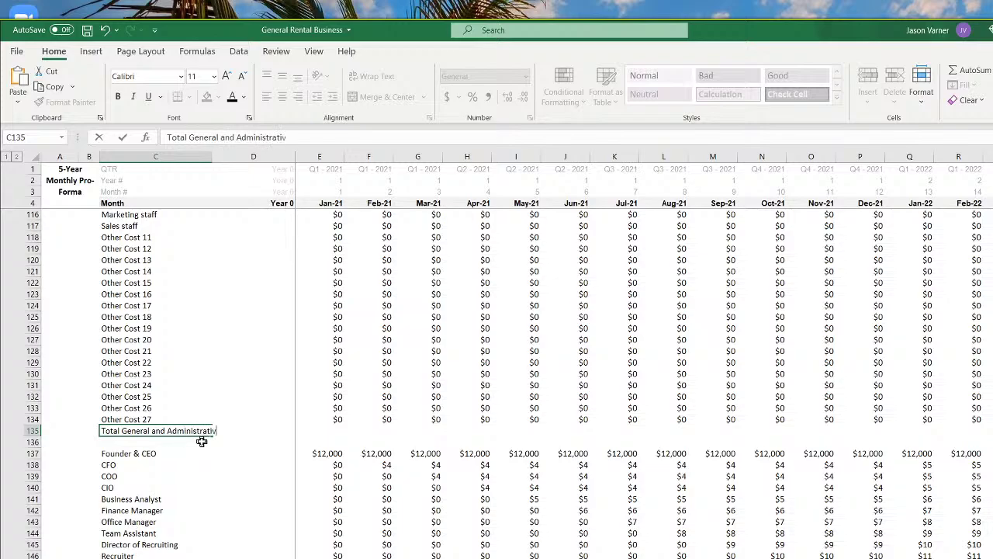
{"action": "type", "text": "e Expense"}
{"action": "key", "text": "Return"}
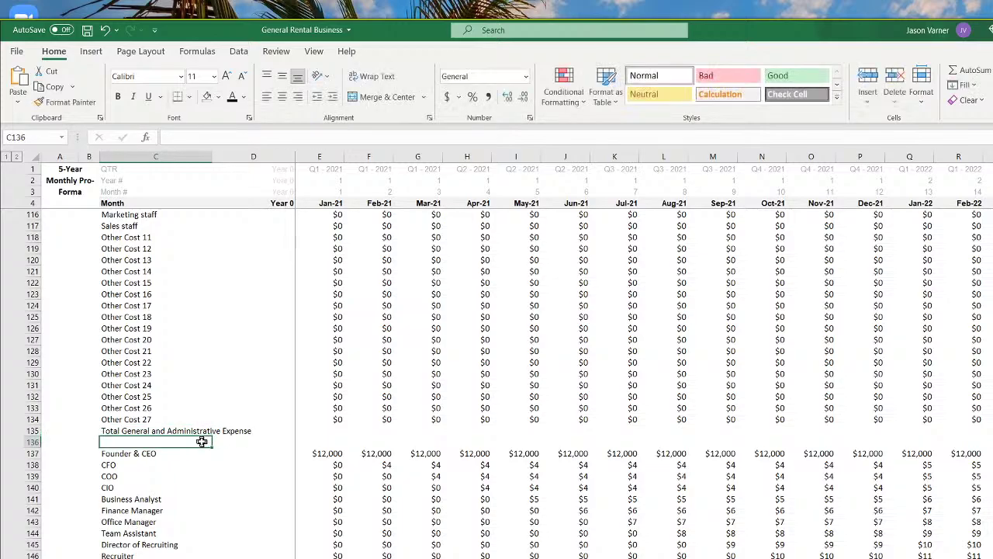
Format C135:H135 as a total row with bold text, a light grey fill and top and bottom borders
{"action": "left_click_drag", "start_coordinate": [124, 430], "coordinate": [491, 431]}
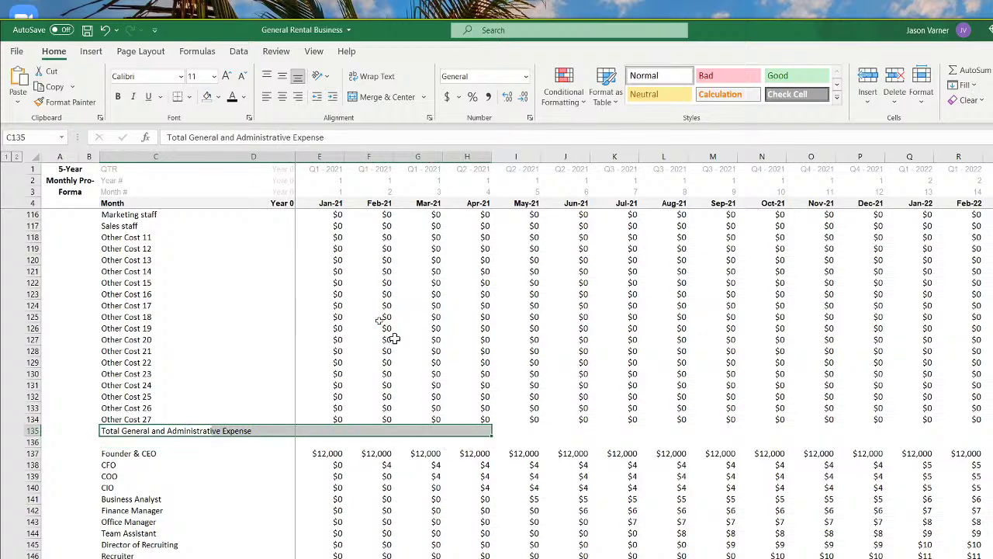
{"action": "left_click", "coordinate": [218, 96]}
{"action": "left_click", "coordinate": [189, 97]}
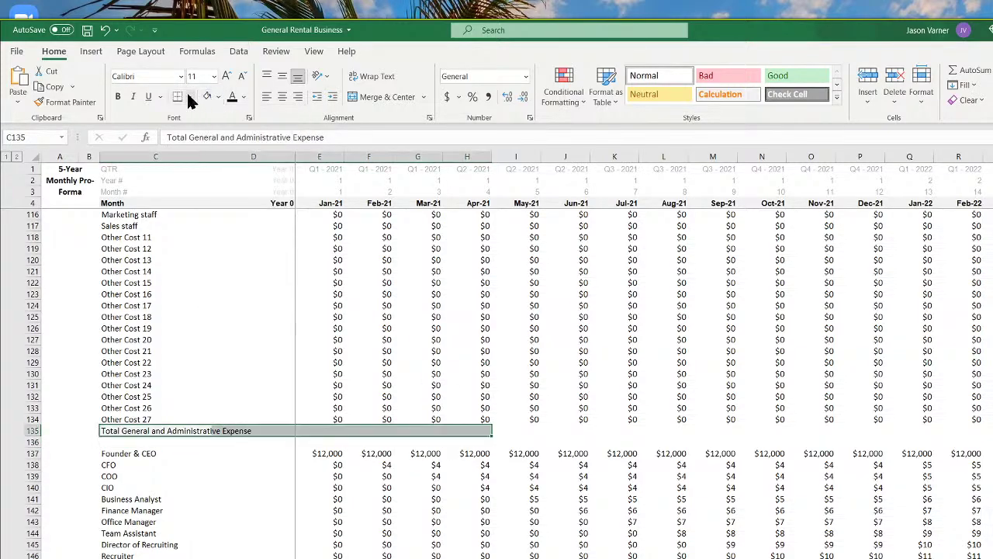
{"action": "left_click", "coordinate": [189, 97]}
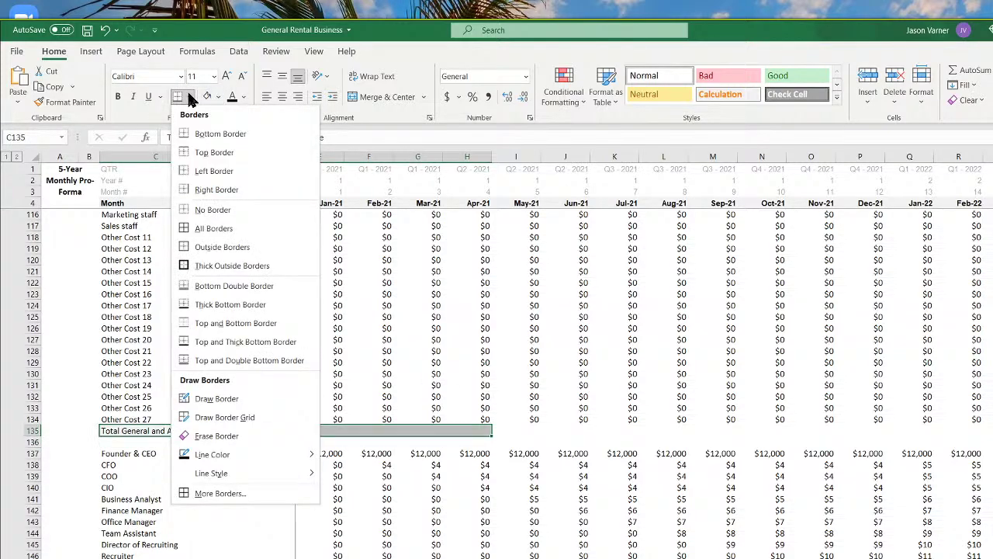
{"action": "left_click", "coordinate": [117, 96]}
{"action": "scroll", "coordinate": [185, 443], "scroll_direction": "down", "scroll_amount": 4}
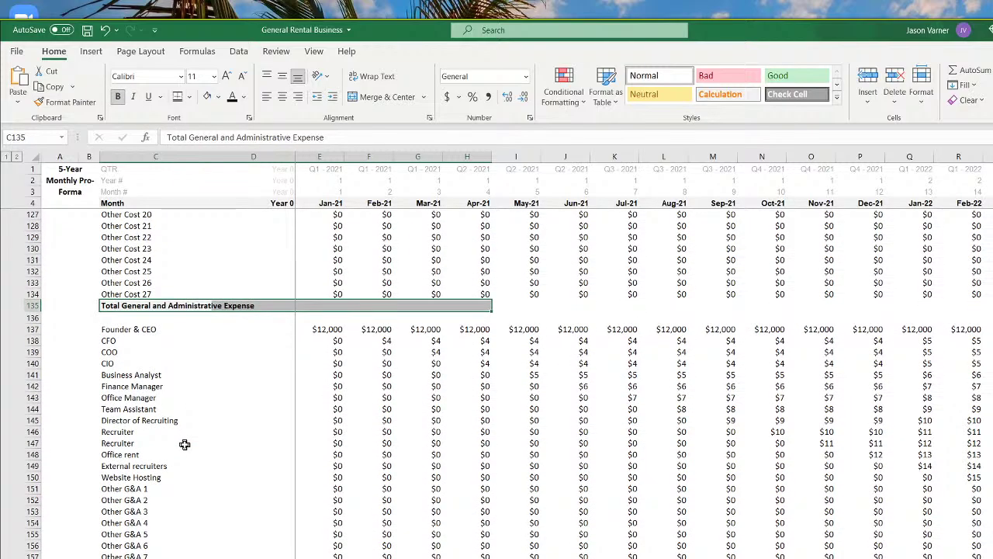
Change the total label in C135 to "Total Sales and Marketing Expense"
{"action": "scroll", "coordinate": [185, 444], "scroll_direction": "up", "scroll_amount": 11}
{"action": "scroll", "coordinate": [185, 444], "scroll_direction": "down", "scroll_amount": 7}
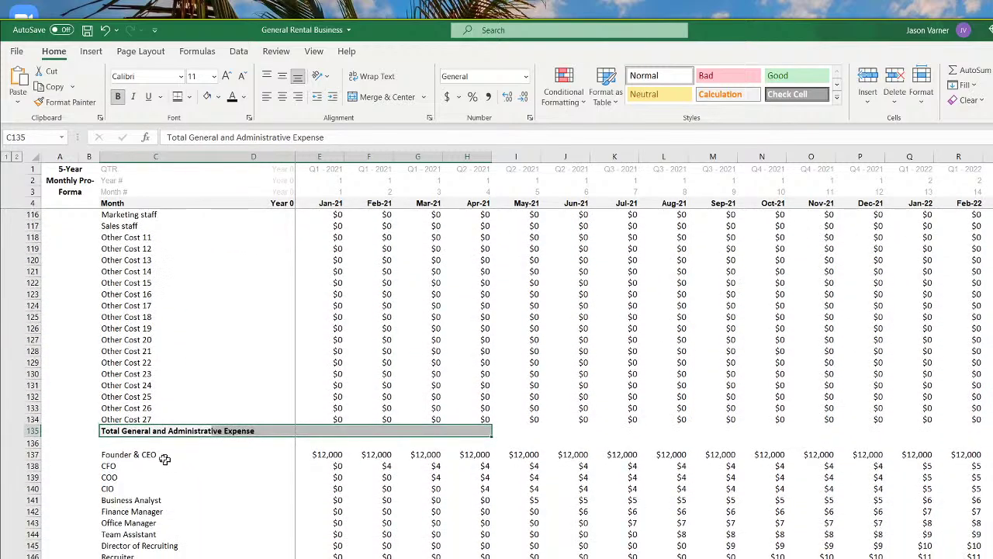
{"action": "double_click", "coordinate": [172, 430]}
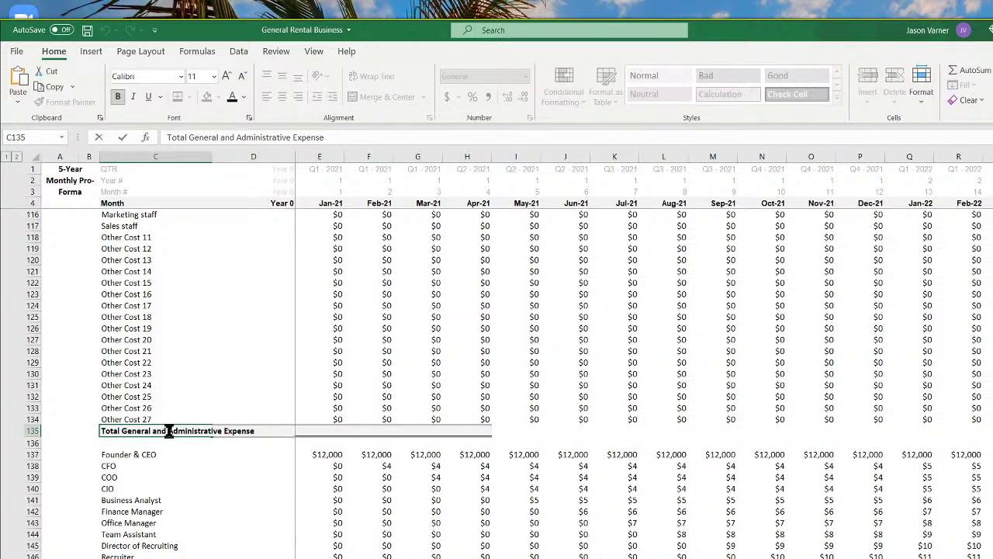
{"action": "left_click_drag", "start_coordinate": [171, 430], "coordinate": [307, 429]}
{"action": "key", "text": "BackSpace"}
{"action": "key", "text": "BackSpace"}
{"action": "key", "text": "BackSpace"}
{"action": "key", "text": "BackSpace"}
{"action": "key", "text": "BackSpace"}
{"action": "key", "text": "BackSpace"}
{"action": "key", "text": "BackSpace"}
{"action": "key", "text": "BackSpace"}
{"action": "key", "text": "BackSpace"}
{"action": "key", "text": "BackSpace"}
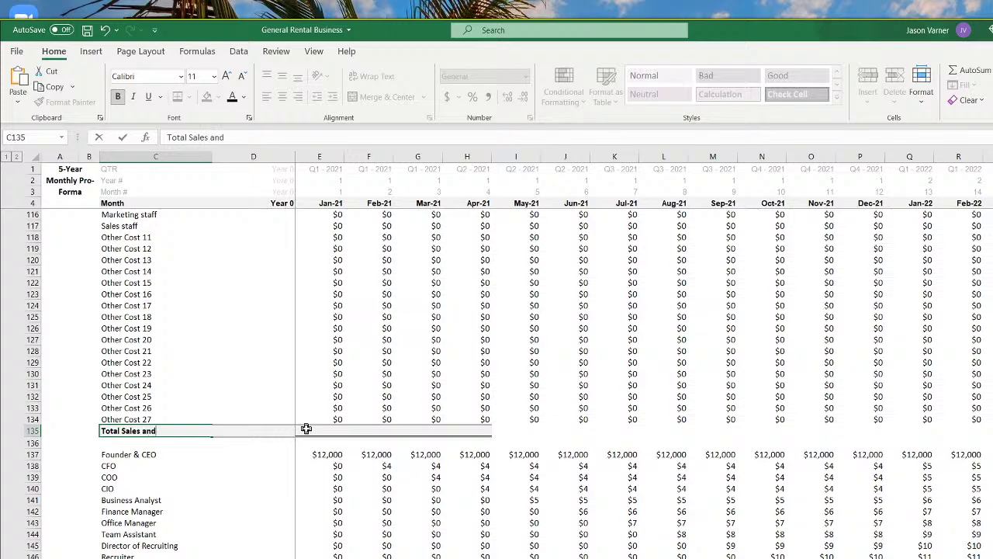
{"action": "key", "text": "BackSpace"}
{"action": "key", "text": "BackSpace"}
{"action": "key", "text": "BackSpace"}
{"action": "key", "text": "BackSpace"}
{"action": "key", "text": "BackSpace"}
{"action": "type", "text": "Marketing Expense"}
{"action": "key", "text": "Return"}
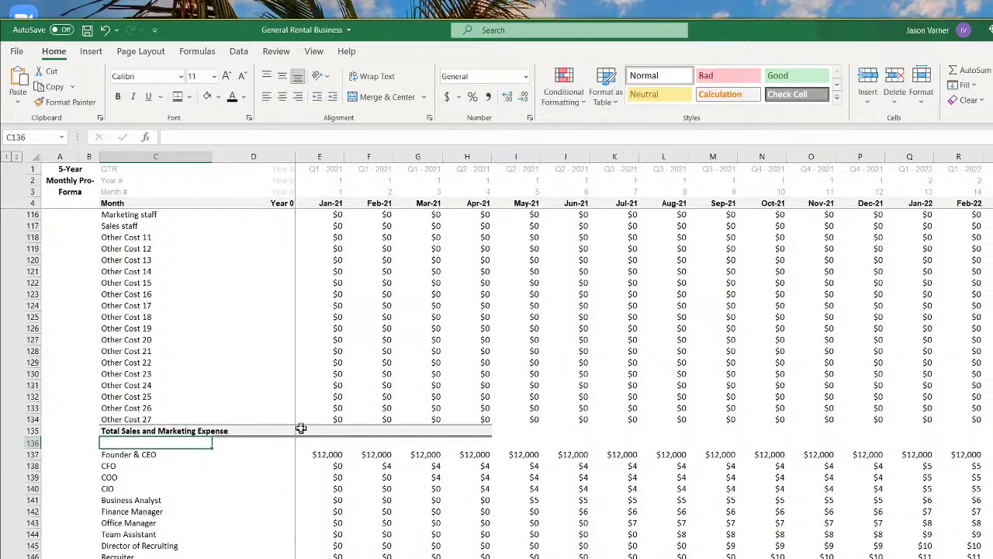
Clear the contents of row 169 below Other G&A 18 and insert a blank row above Founder & CTO
{"action": "scroll", "coordinate": [276, 417], "scroll_direction": "down", "scroll_amount": 11}
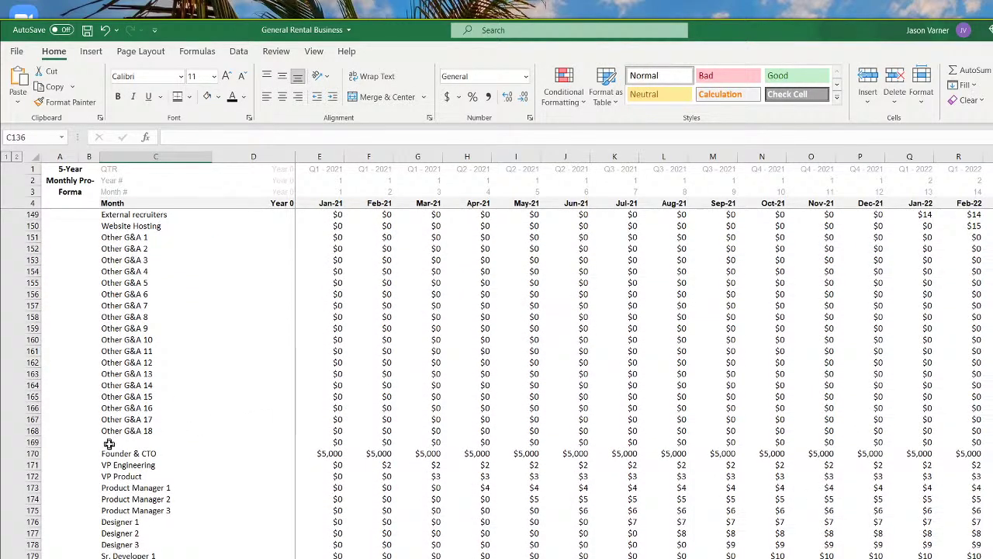
{"action": "scroll", "coordinate": [113, 439], "scroll_direction": "up", "scroll_amount": 5}
{"action": "scroll", "coordinate": [112, 442], "scroll_direction": "down", "scroll_amount": 5}
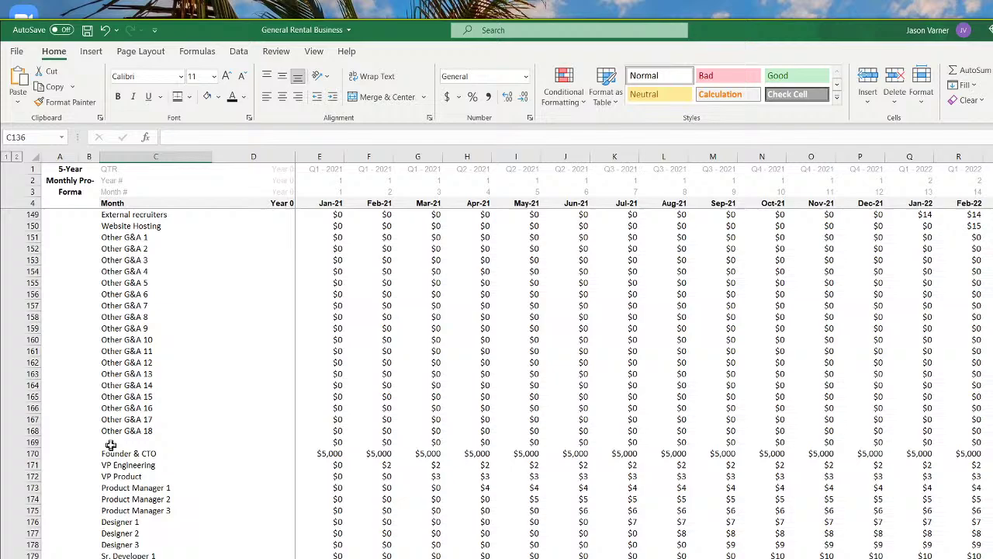
{"action": "right_click", "coordinate": [32, 442]}
{"action": "left_click", "coordinate": [78, 558]}
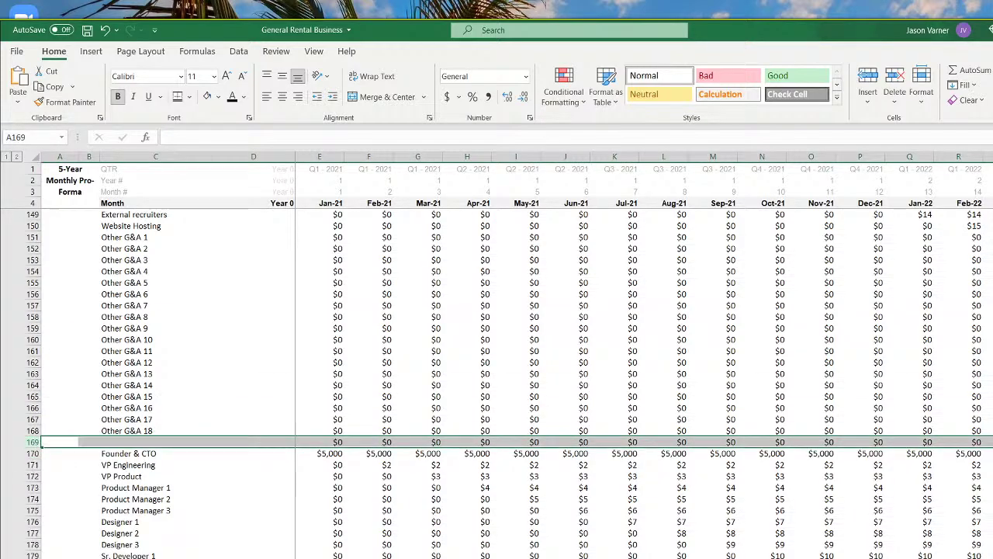
{"action": "right_click", "coordinate": [32, 453]}
{"action": "left_click", "coordinate": [66, 551]}
Label cell C169 below Other G&A 18 "Total General and Administrative Expense"
{"action": "left_click", "coordinate": [200, 444]}
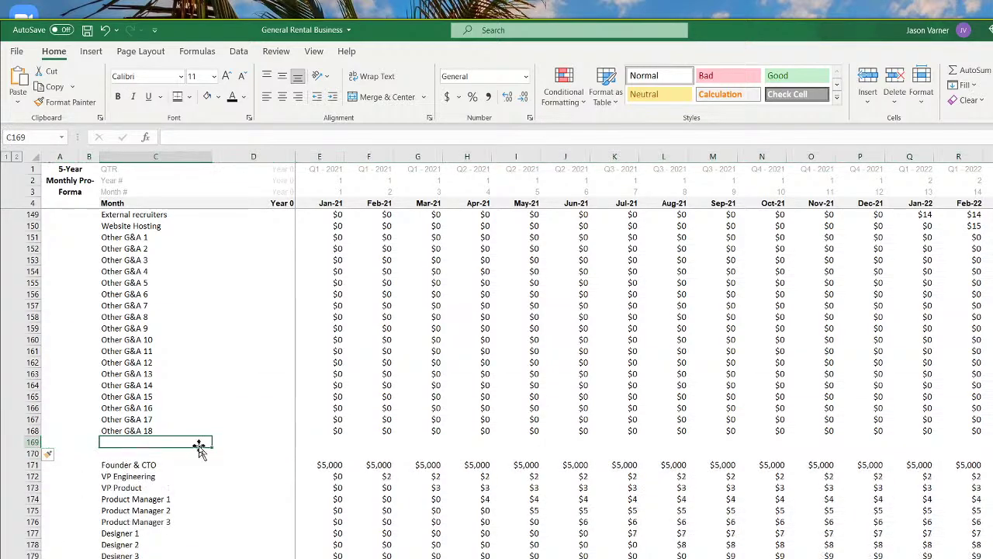
{"action": "type", "text": "Total General and Admin"}
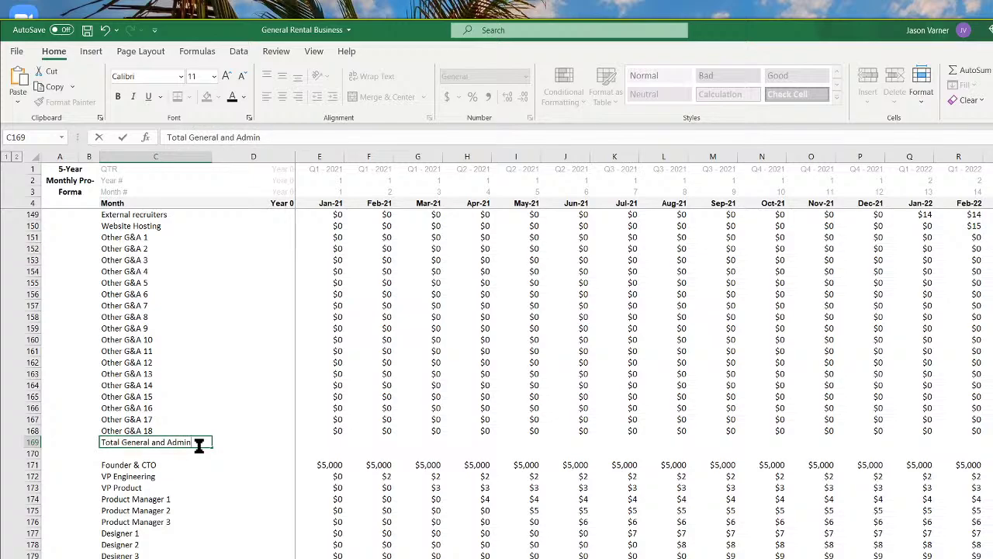
{"action": "type", "text": "istrative Expen"}
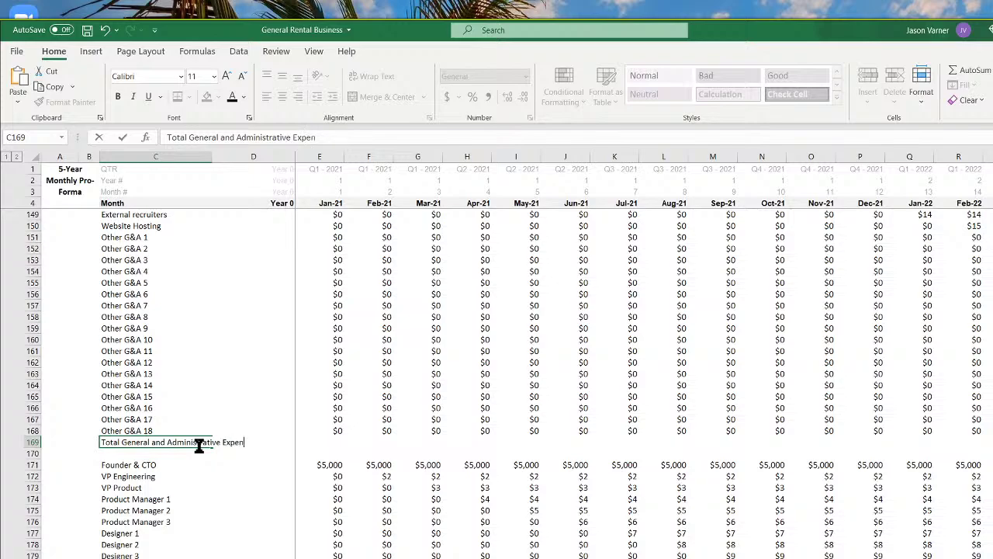
{"action": "type", "text": "se"}
{"action": "key", "text": "Return"}
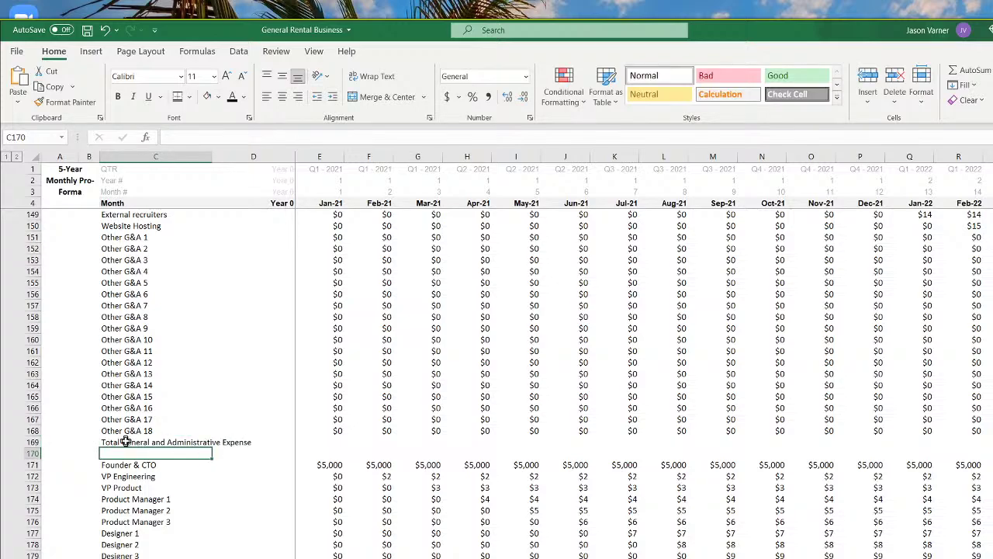
Format C169:H169 as a total row with bold text, a light grey fill and top and bottom borders
{"action": "left_click_drag", "start_coordinate": [124, 442], "coordinate": [486, 444]}
{"action": "left_click", "coordinate": [206, 96]}
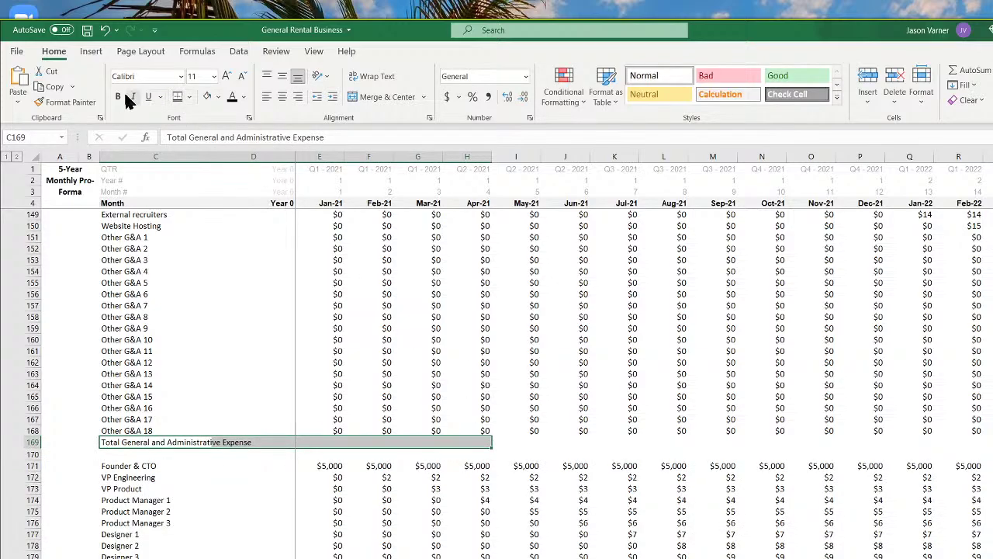
{"action": "left_click", "coordinate": [117, 96]}
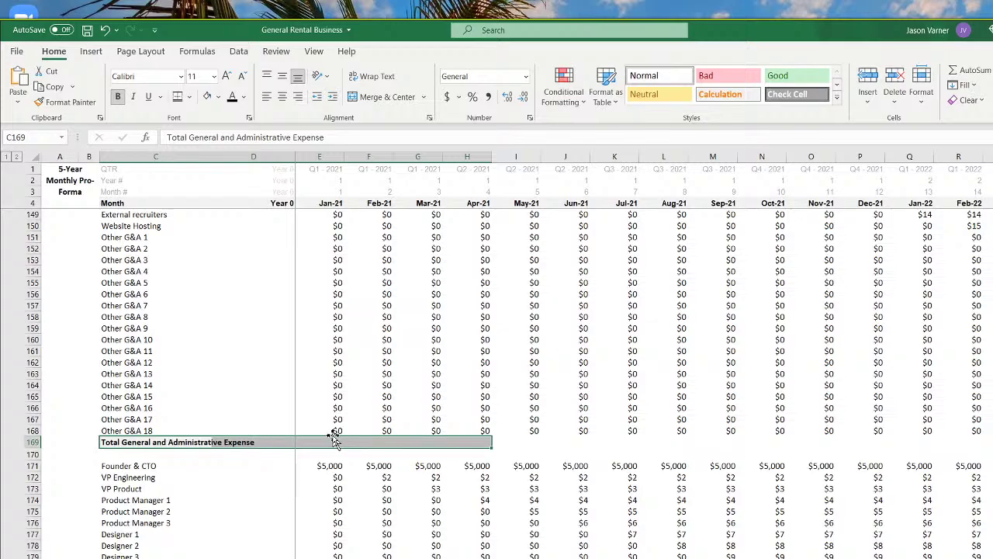
{"action": "scroll", "coordinate": [332, 440], "scroll_direction": "up", "scroll_amount": 11}
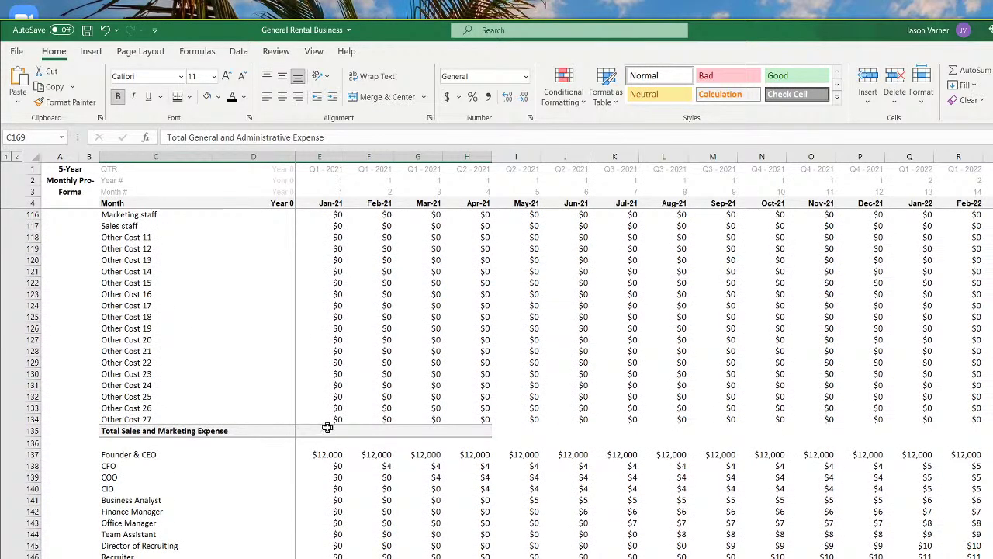
{"action": "left_click", "coordinate": [327, 428]}
{"action": "scroll", "coordinate": [334, 430], "scroll_direction": "up", "scroll_amount": 10}
{"action": "scroll", "coordinate": [337, 431], "scroll_direction": "down", "scroll_amount": 10}
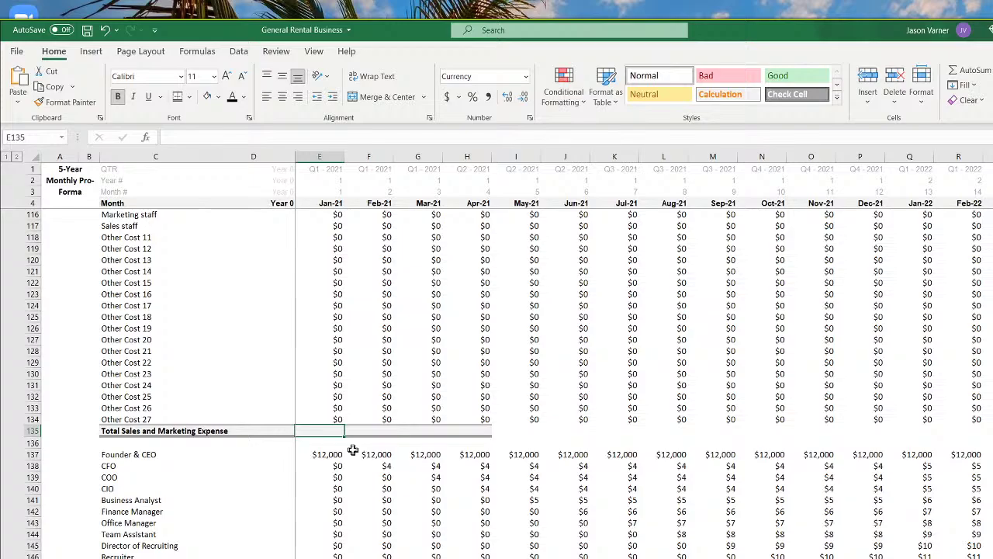
Label cell C203 below Other R&D 19 "Total Research and Development Expense"
{"action": "scroll", "coordinate": [351, 450], "scroll_direction": "down", "scroll_amount": 15}
{"action": "scroll", "coordinate": [292, 412], "scroll_direction": "down", "scroll_amount": 7}
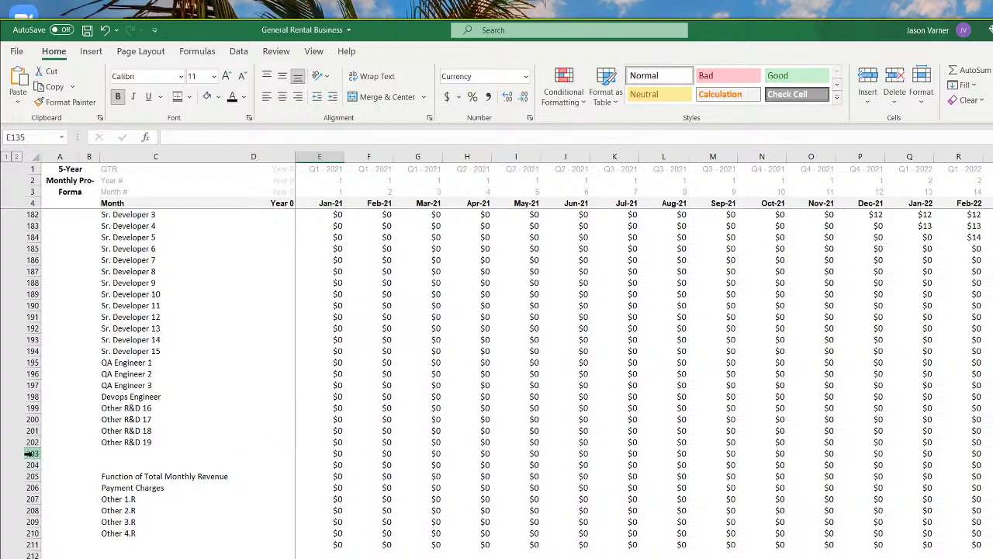
{"action": "left_click", "coordinate": [101, 453]}
{"action": "type", "text": "T"}
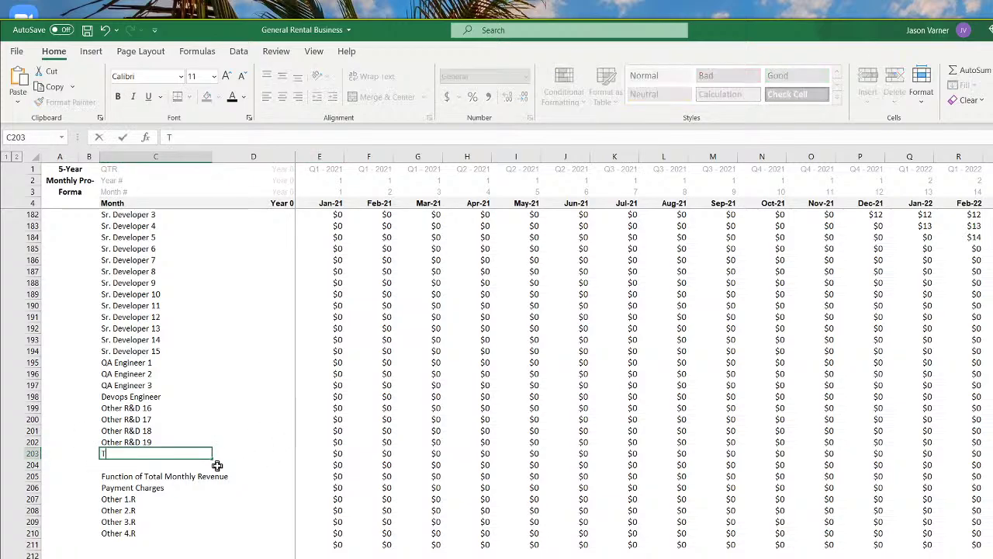
{"action": "type", "text": "otal Rese"}
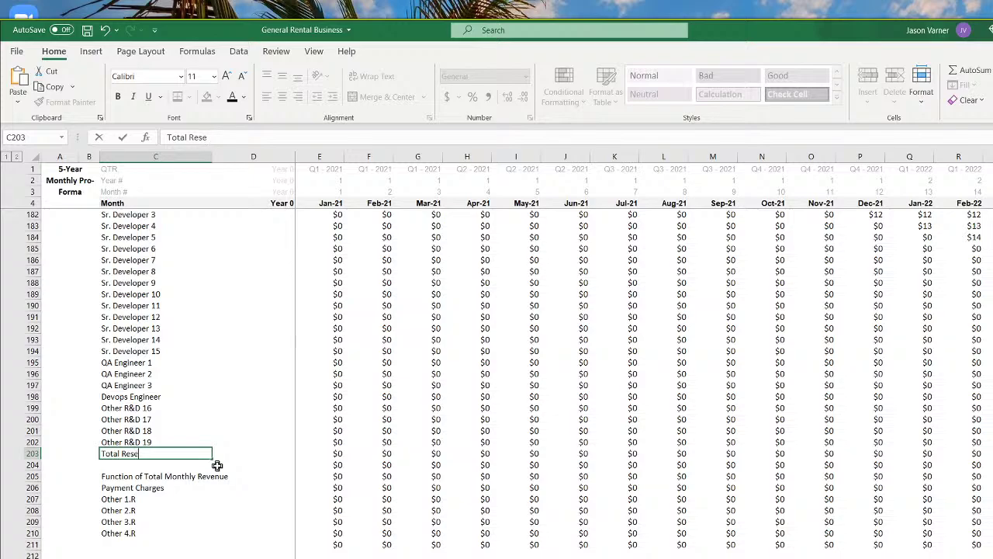
{"action": "type", "text": "arch and Develo"}
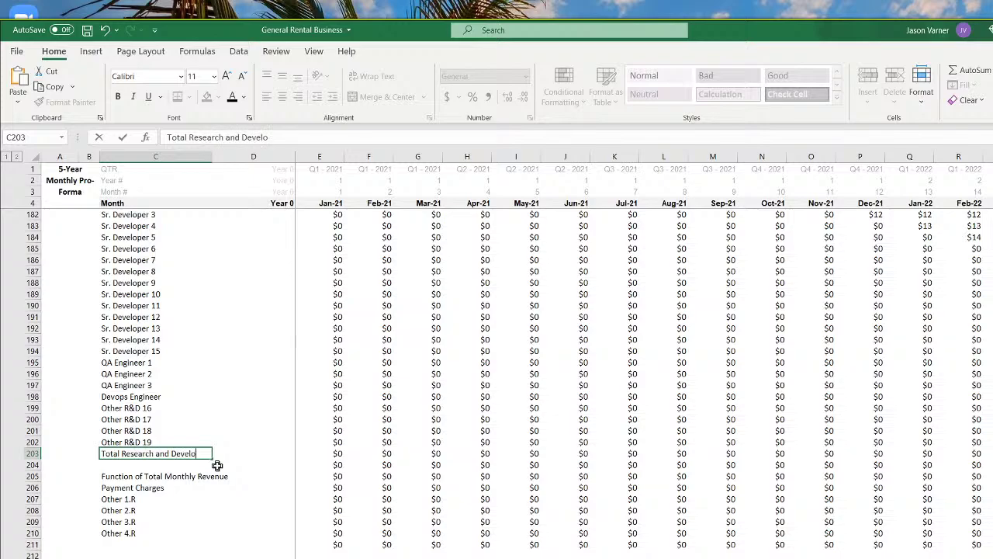
{"action": "type", "text": "pment Expense"}
{"action": "key", "text": "Return"}
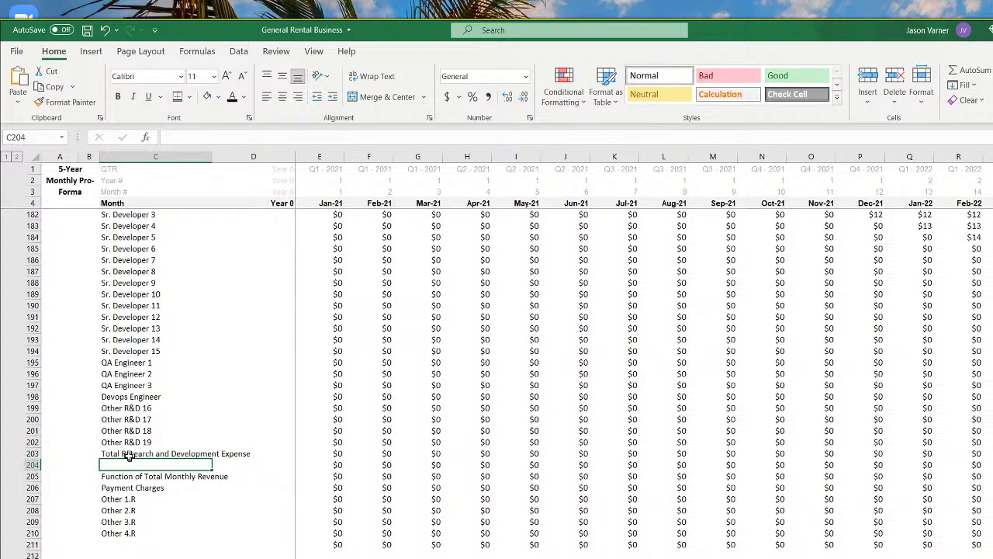
Format C203:G203 as a total row with bold text, a light grey fill and top and bottom borders
{"action": "left_click_drag", "start_coordinate": [124, 454], "coordinate": [431, 452]}
{"action": "left_click", "coordinate": [177, 97]}
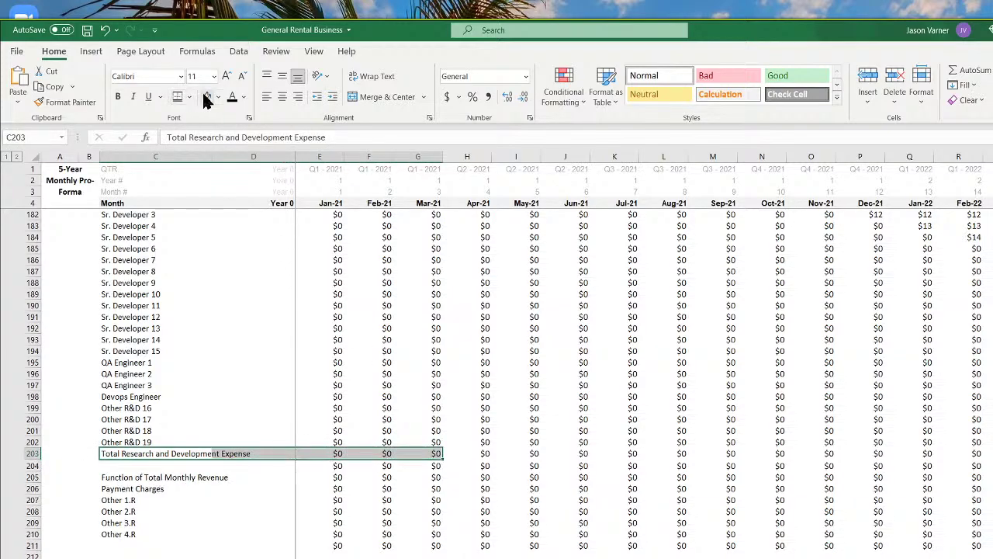
{"action": "left_click", "coordinate": [207, 99]}
{"action": "left_click", "coordinate": [117, 96]}
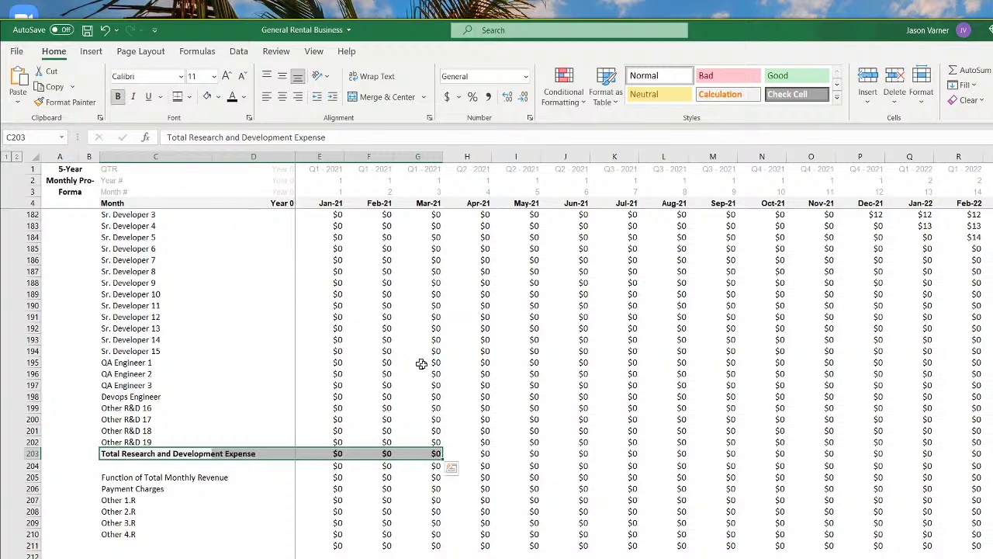
Sum E103:E134 in E135 for Total Sales and Marketing Expense and fill the formula across all monthly columns
{"action": "scroll", "coordinate": [423, 363], "scroll_direction": "up", "scroll_amount": 18}
{"action": "scroll", "coordinate": [426, 366], "scroll_direction": "up", "scroll_amount": 4}
{"action": "left_click", "coordinate": [326, 429]}
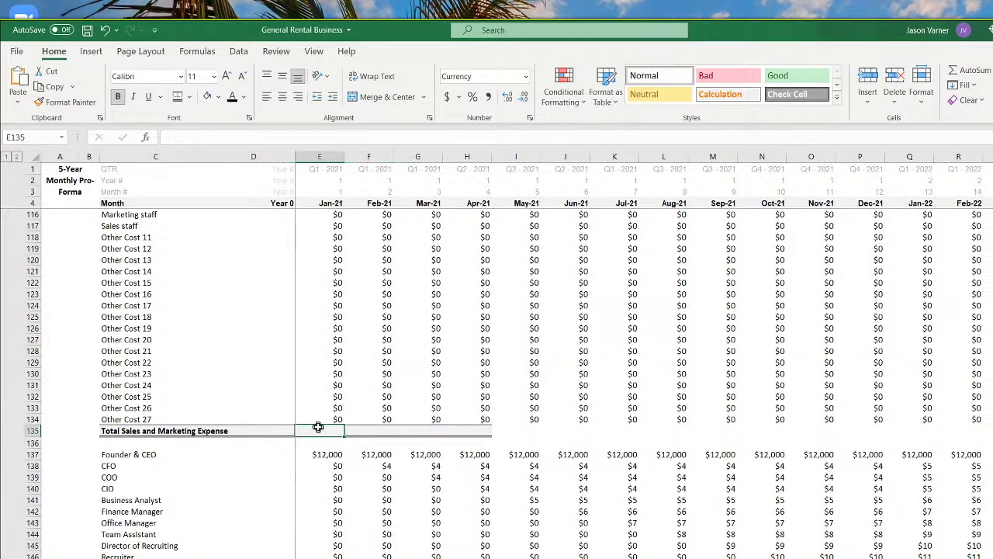
{"action": "left_click", "coordinate": [966, 71]}
{"action": "scroll", "coordinate": [629, 333], "scroll_direction": "up", "scroll_amount": 7}
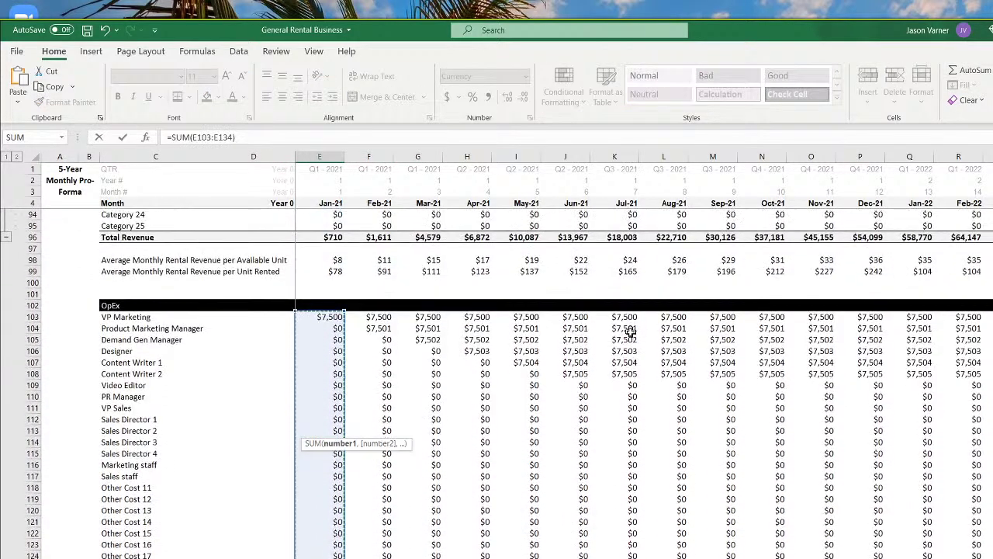
{"action": "key", "text": "Return"}
{"action": "key", "text": "Up"}
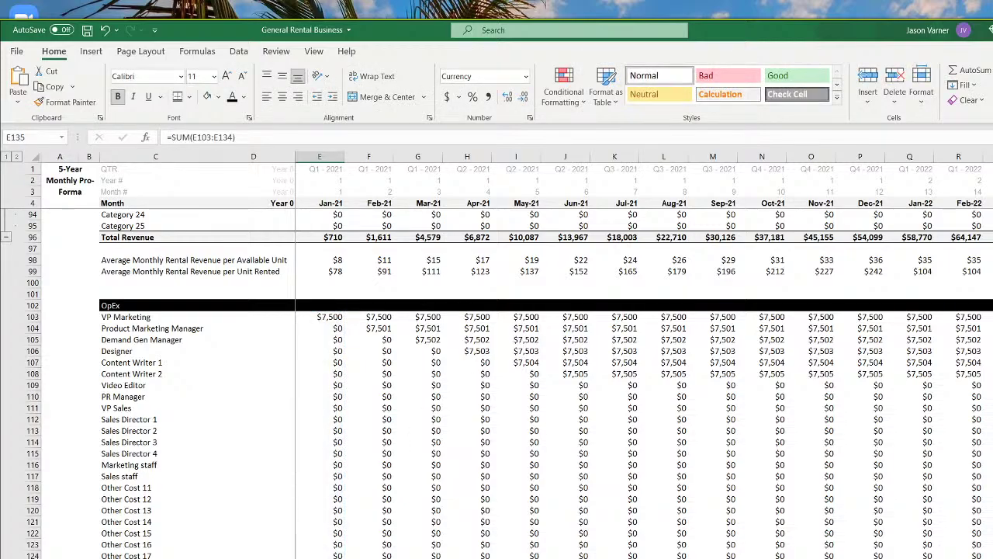
{"action": "scroll", "coordinate": [644, 356], "scroll_direction": "right", "scroll_amount": 15}
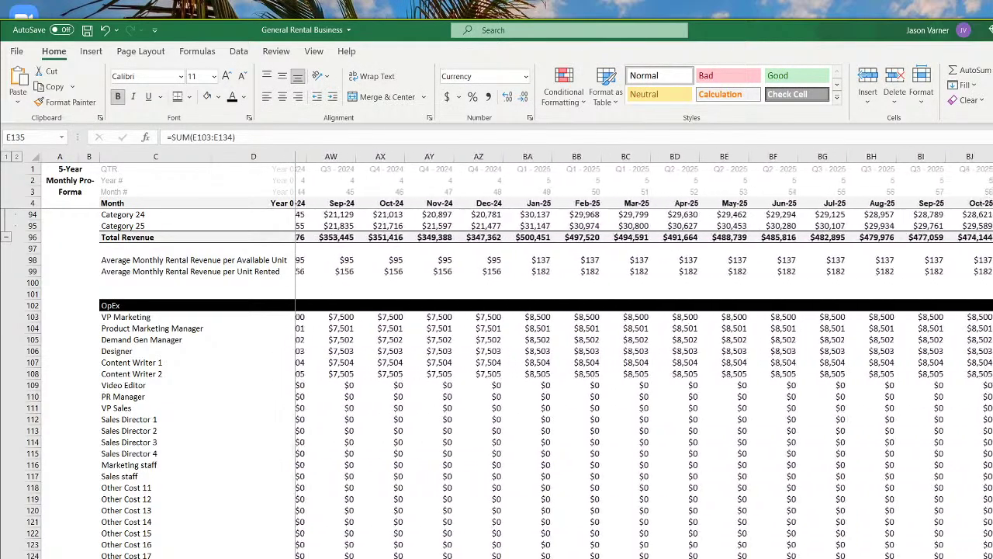
{"action": "scroll", "coordinate": [644, 356], "scroll_direction": "left", "scroll_amount": 3}
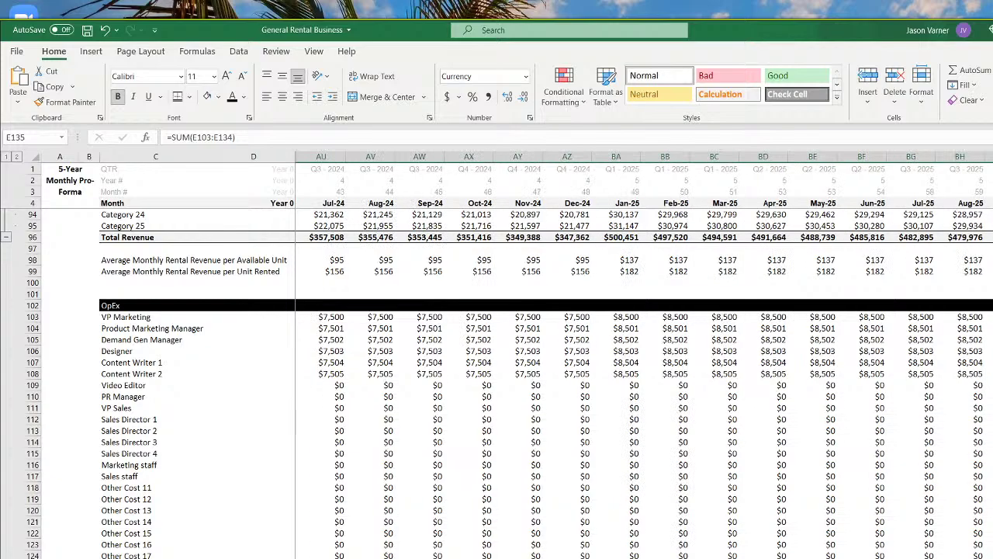
{"action": "scroll", "coordinate": [342, 478], "scroll_direction": "left", "scroll_amount": 14}
Sum E137:E168 in E169 for Total General and Administrative Expense and fill the formula across all monthly columns
{"action": "scroll", "coordinate": [342, 478], "scroll_direction": "down", "scroll_amount": 18}
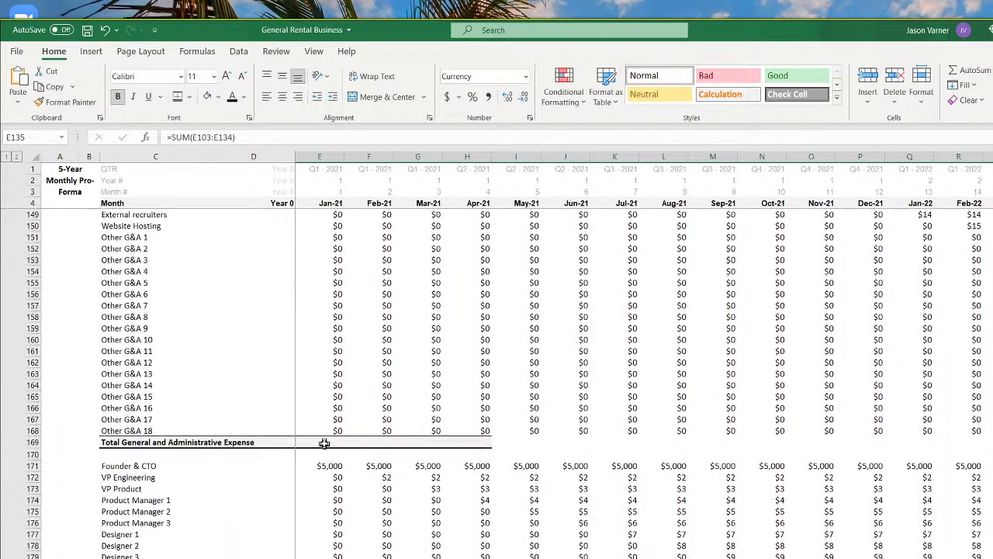
{"action": "left_click", "coordinate": [324, 442]}
{"action": "left_click", "coordinate": [962, 70]}
{"action": "scroll", "coordinate": [612, 380], "scroll_direction": "up", "scroll_amount": 7}
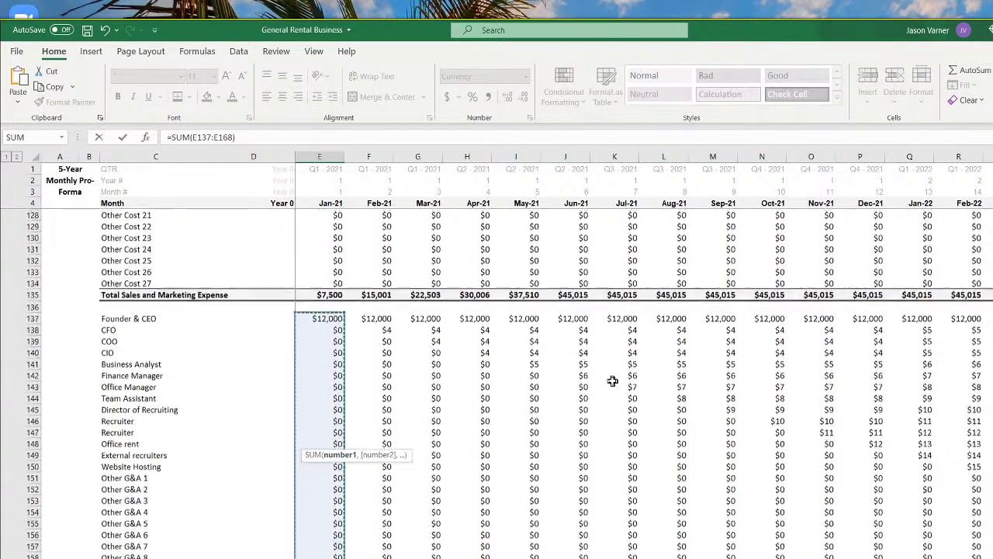
{"action": "scroll", "coordinate": [612, 380], "scroll_direction": "up", "scroll_amount": 5}
{"action": "key", "text": "ctrl+Return"}
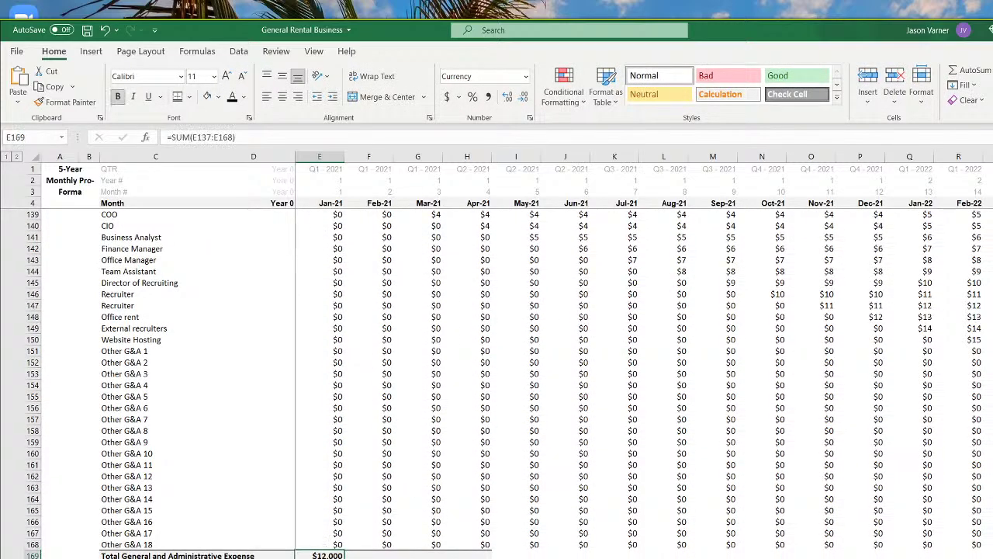
{"action": "left_click_drag", "start_coordinate": [344, 558], "coordinate": [992, 554]}
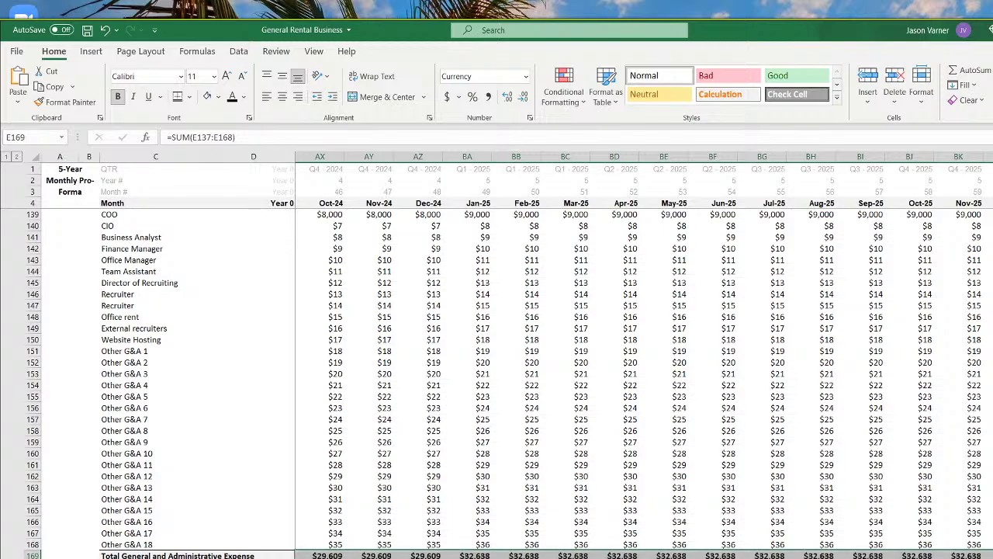
{"action": "key", "text": "ctrl+BackSpace"}
Fill cell E203 of the Total Research and Development Expense row across the monthly columns
{"action": "scroll", "coordinate": [397, 497], "scroll_direction": "down", "scroll_amount": 15}
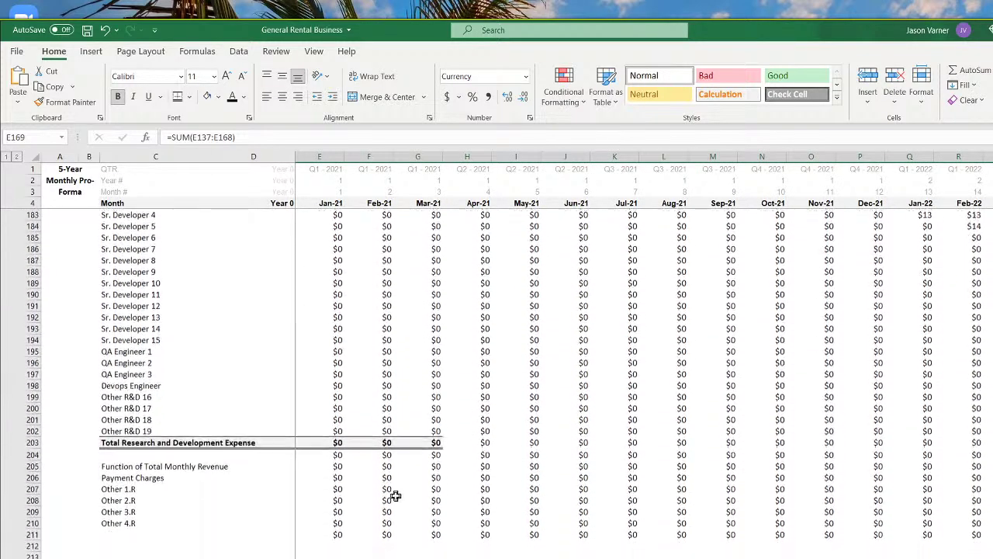
{"action": "left_click", "coordinate": [329, 442]}
{"action": "scroll", "coordinate": [659, 452], "scroll_direction": "up", "scroll_amount": 11}
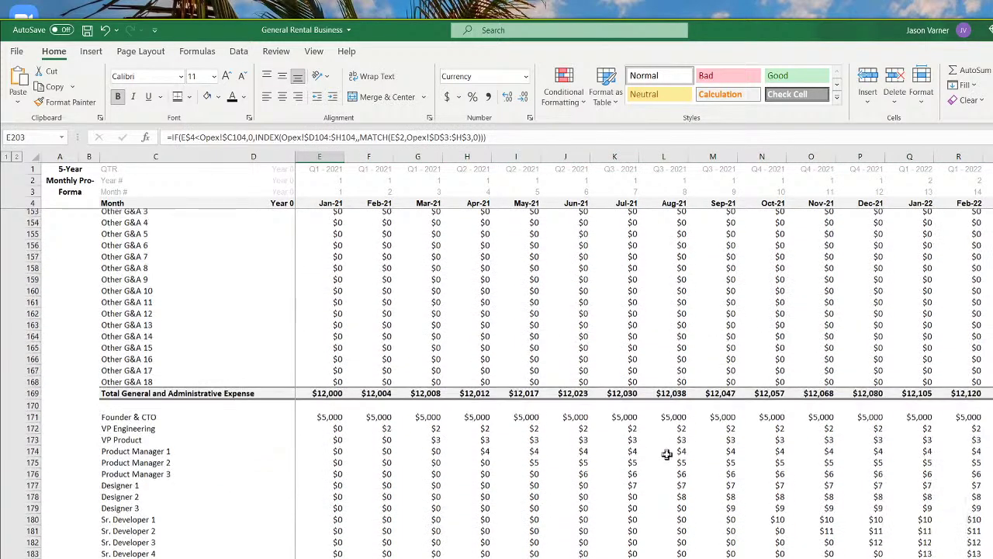
{"action": "scroll", "coordinate": [667, 455], "scroll_direction": "down", "scroll_amount": 7}
{"action": "scroll", "coordinate": [644, 356], "scroll_direction": "right", "scroll_amount": 15}
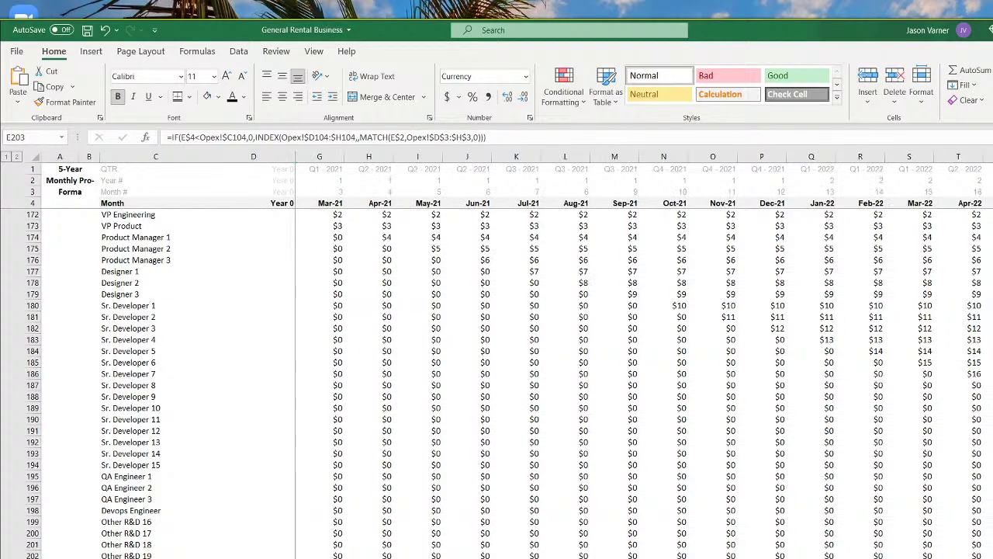
{"action": "scroll", "coordinate": [644, 355], "scroll_direction": "right", "scroll_amount": 2}
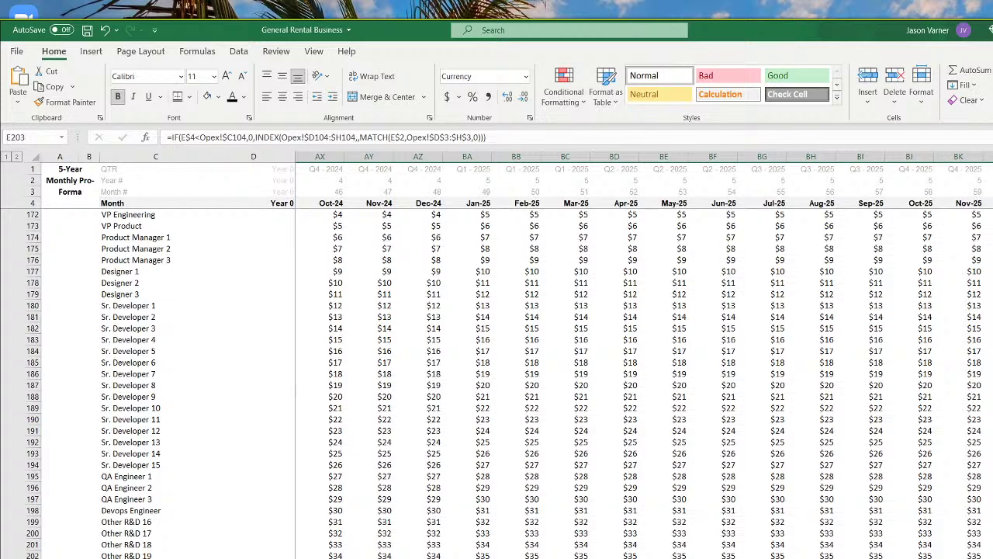
{"action": "scroll", "coordinate": [644, 355], "scroll_direction": "left", "scroll_amount": 15}
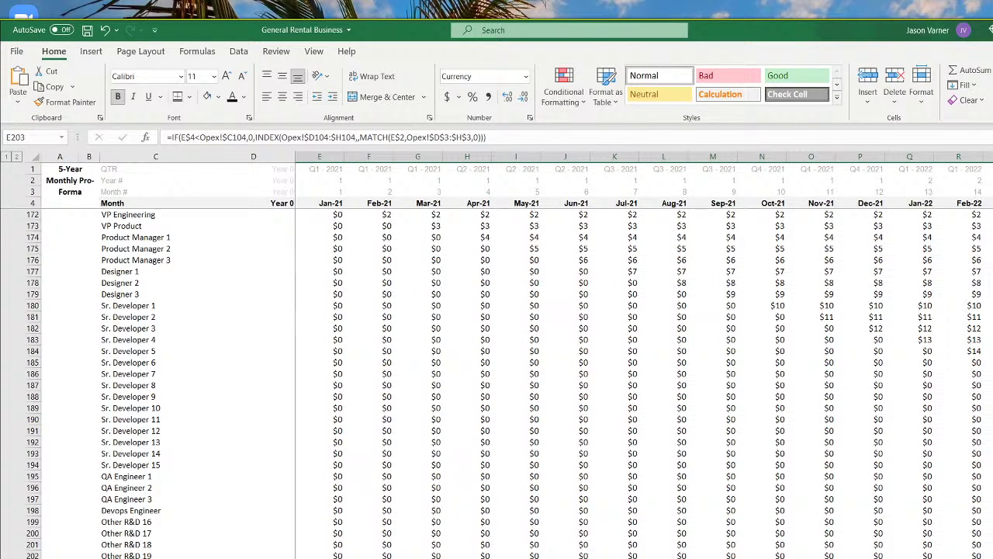
Clear the contents of row 204 below Total Research and Development Expense
{"action": "left_click", "coordinate": [32, 558]}
{"action": "right_click", "coordinate": [32, 558]}
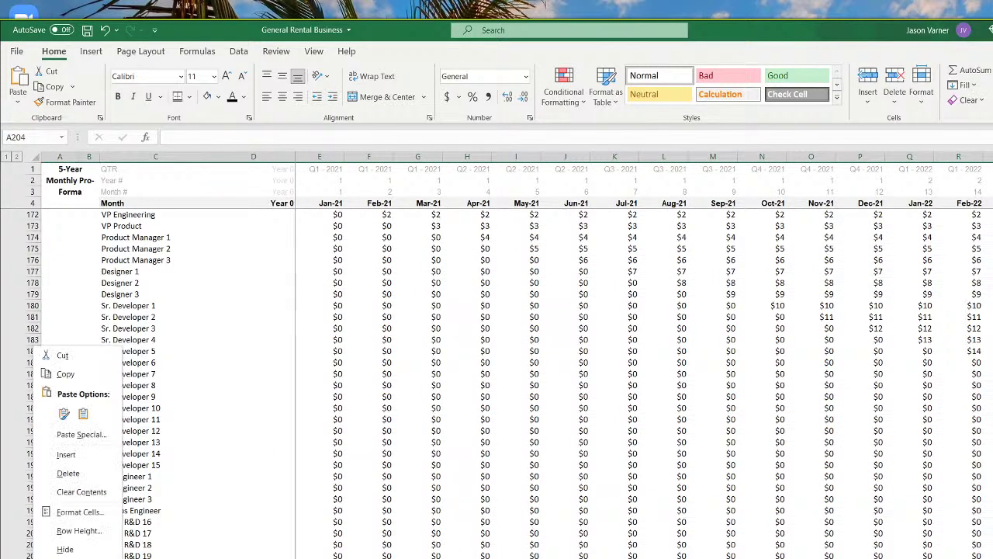
{"action": "left_click", "coordinate": [79, 492]}
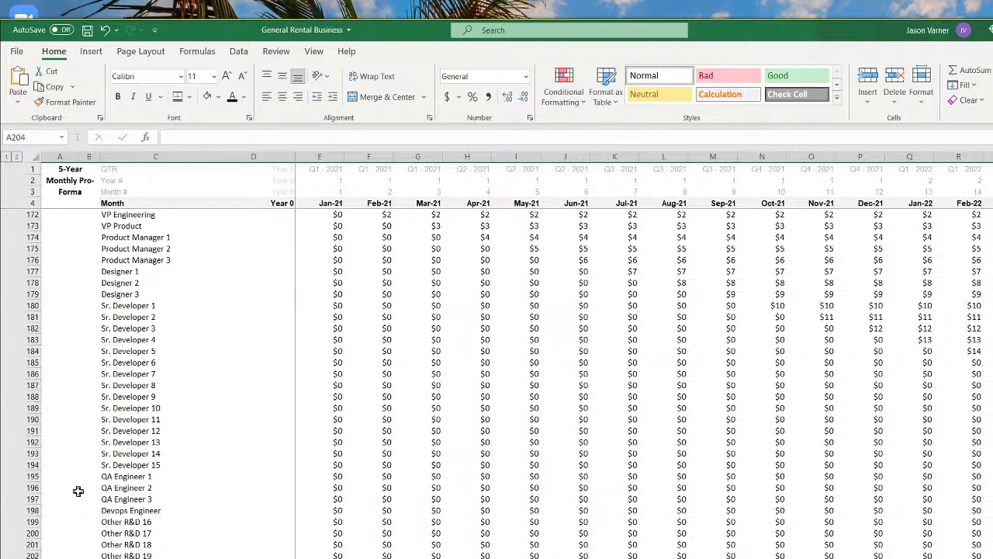
Examine the source rows under "Function of Total Monthly Revenue" on the Opex sheet, including Payment Charges and Other 1.R
{"action": "left_click", "coordinate": [155, 558]}
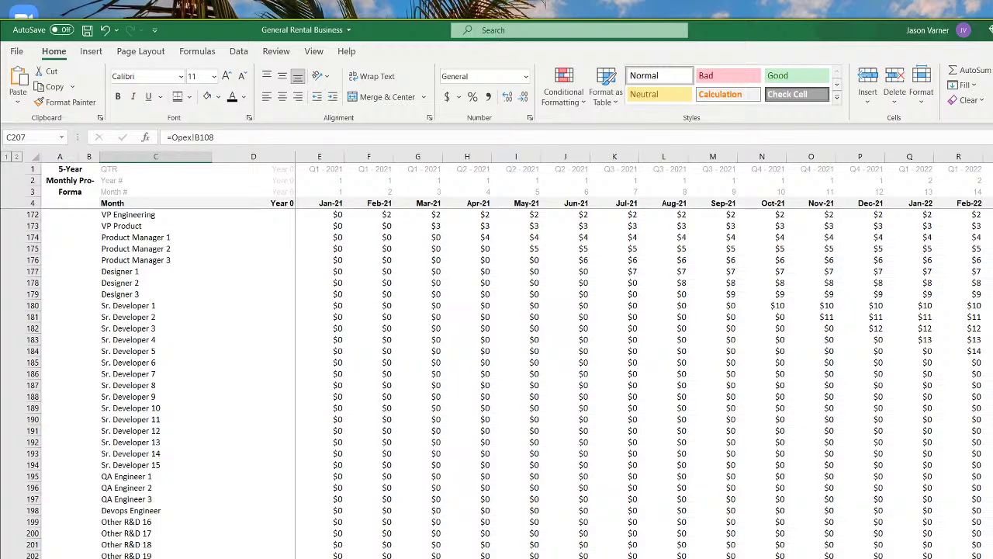
{"action": "key", "text": "ctrl+Page_Up"}
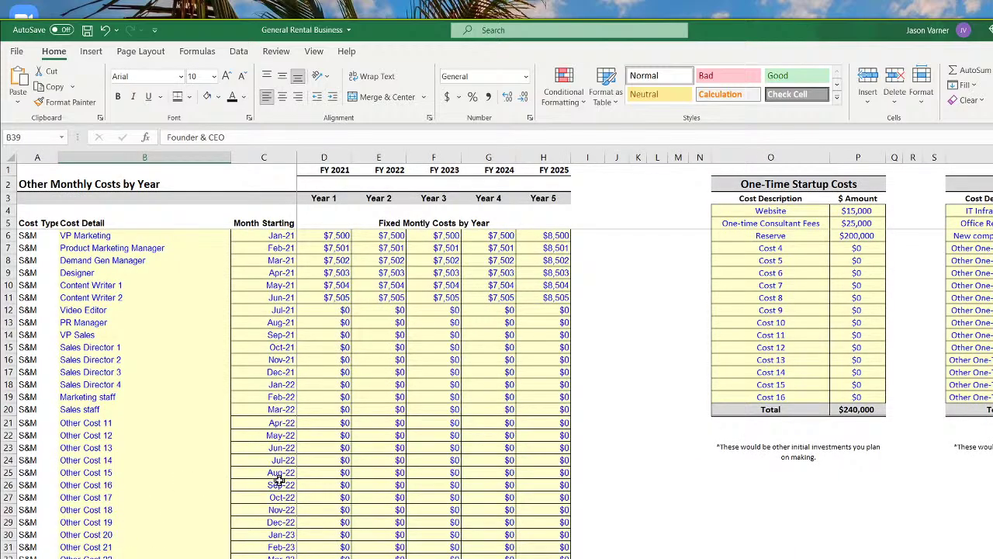
{"action": "scroll", "coordinate": [280, 480], "scroll_direction": "down", "scroll_amount": 20}
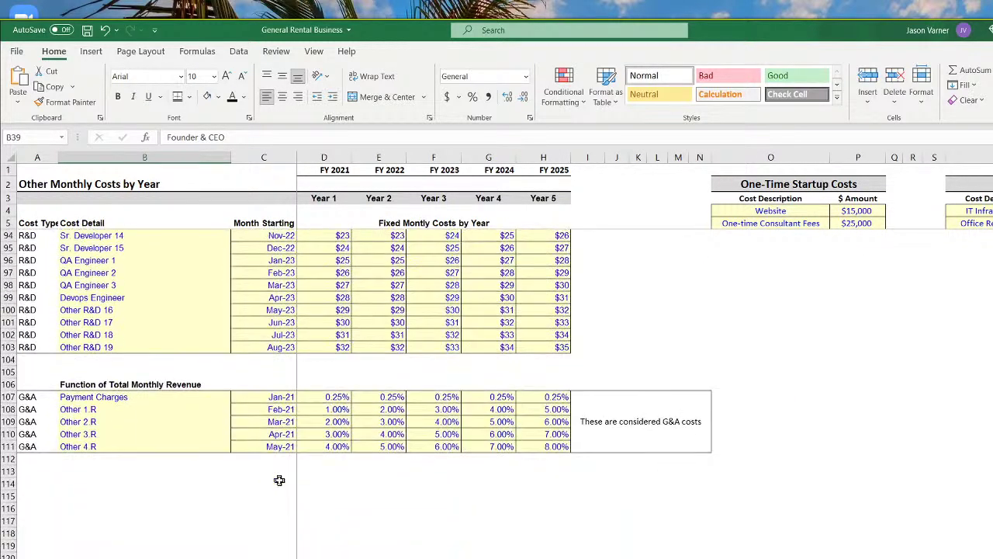
{"action": "left_click", "coordinate": [92, 398]}
{"action": "left_click", "coordinate": [96, 411]}
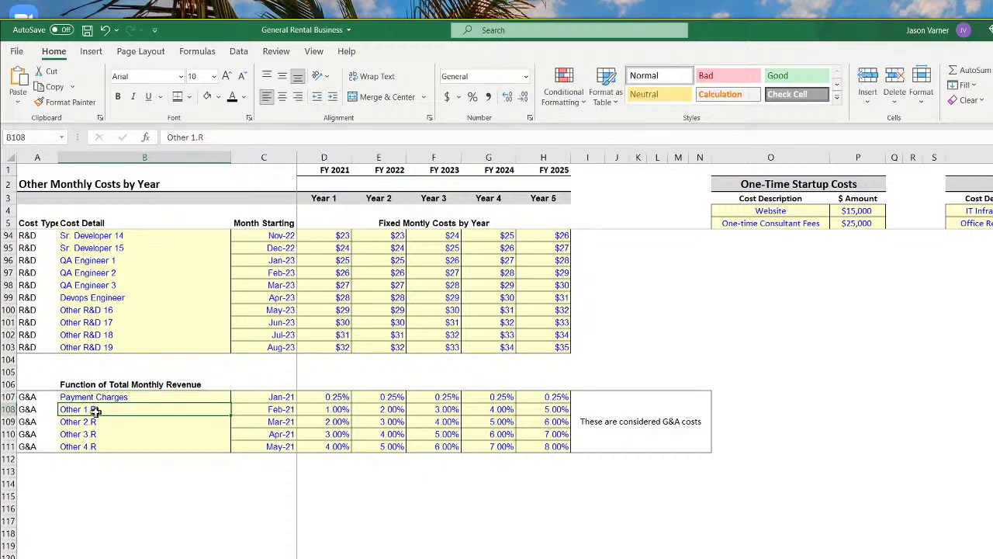
Multiply the formula in E205 of the monthly pro-forma by the Jan-21 Total Revenue in E96
{"action": "key", "text": "ctrl+Page_Down"}
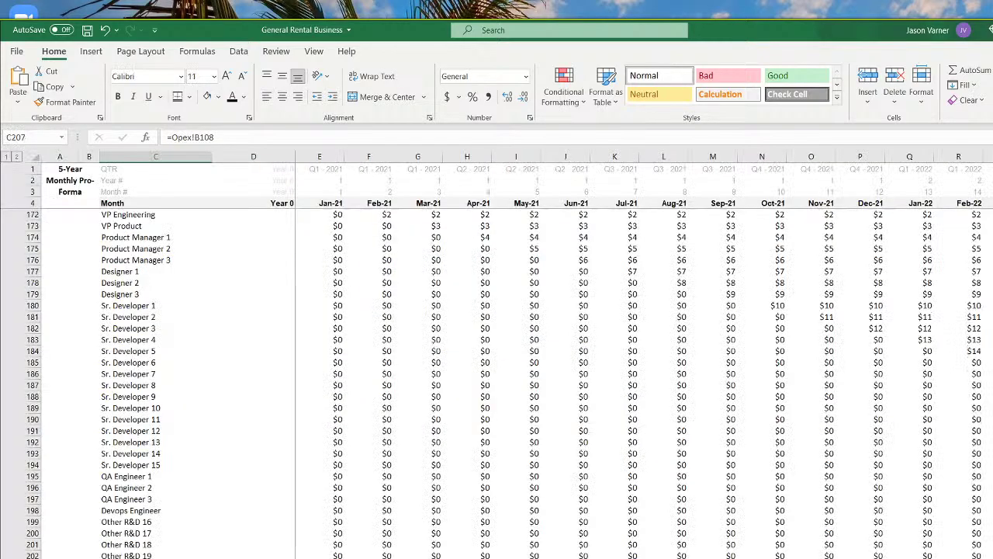
{"action": "left_click", "coordinate": [320, 558]}
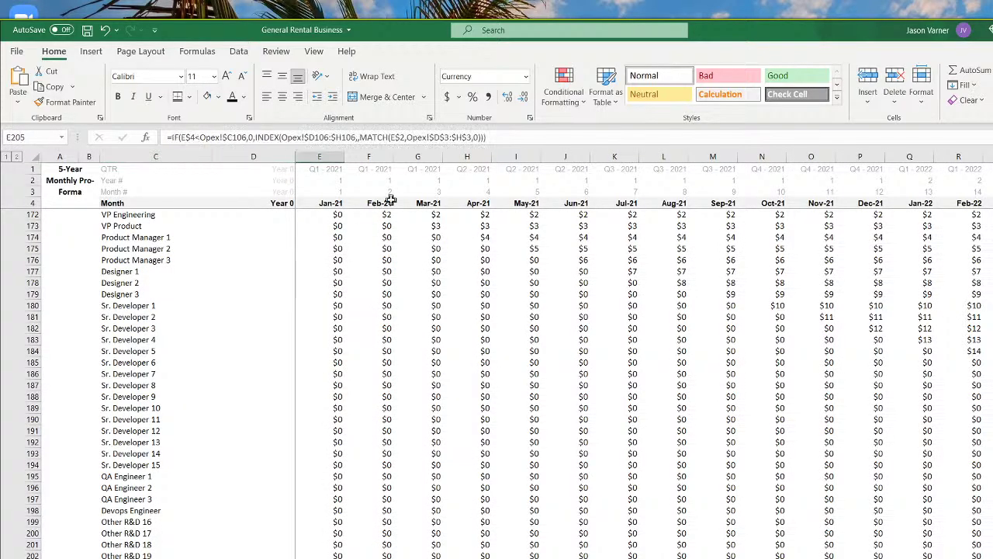
{"action": "left_click", "coordinate": [501, 137]}
{"action": "key", "text": "BackSpace"}
{"action": "key", "text": "BackSpace"}
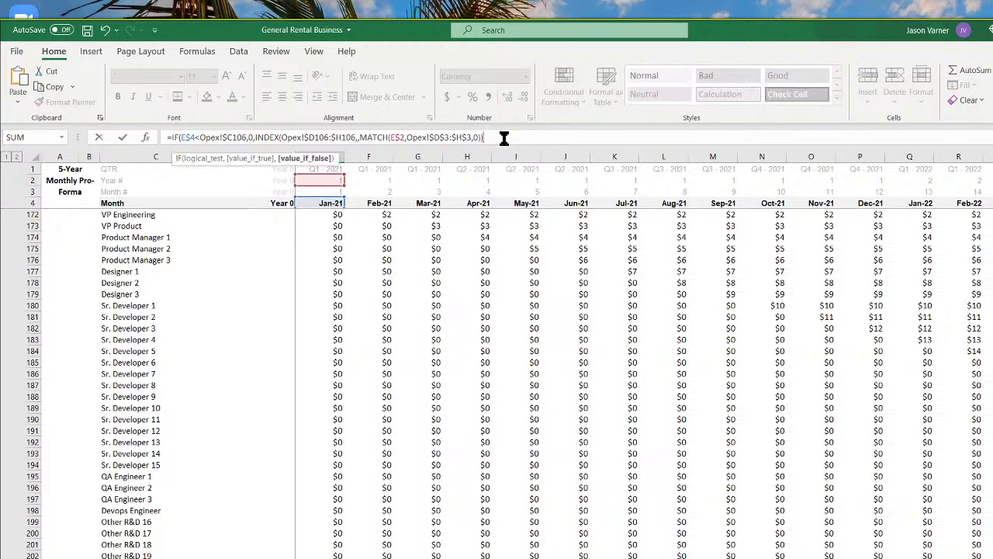
{"action": "type", "text": ")"}
{"action": "scroll", "coordinate": [341, 496], "scroll_direction": "up", "scroll_amount": 20}
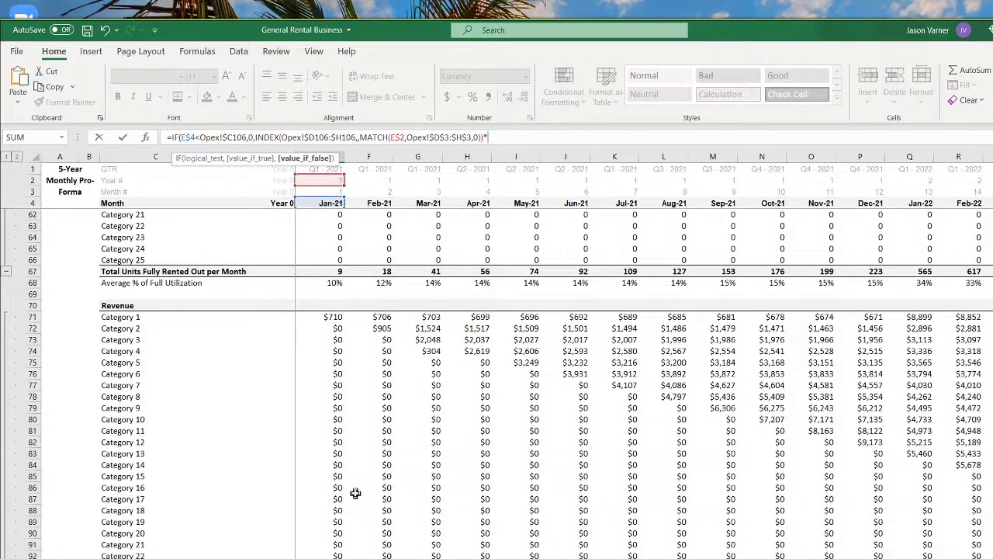
{"action": "scroll", "coordinate": [355, 493], "scroll_direction": "up", "scroll_amount": 11}
{"action": "scroll", "coordinate": [355, 493], "scroll_direction": "down", "scroll_amount": 15}
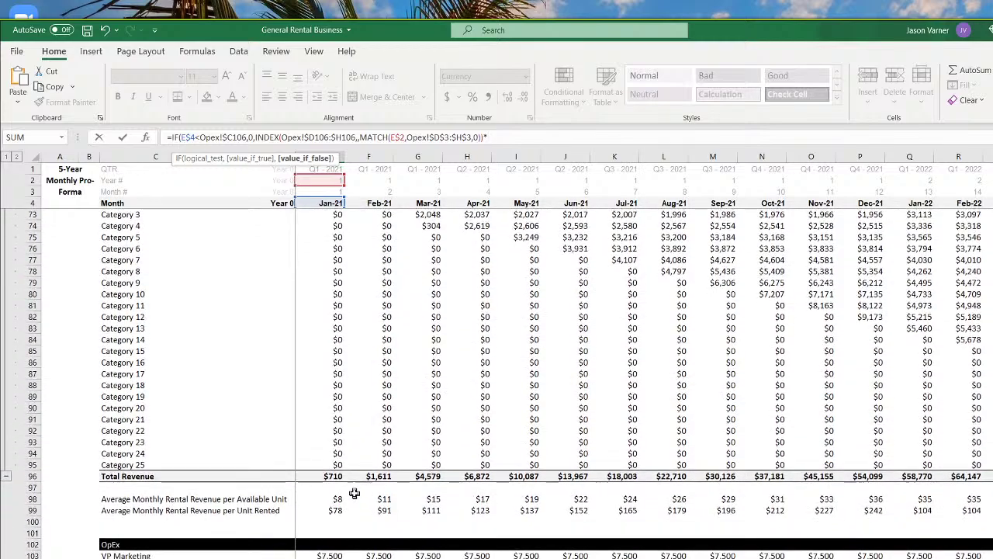
{"action": "left_click", "coordinate": [329, 476]}
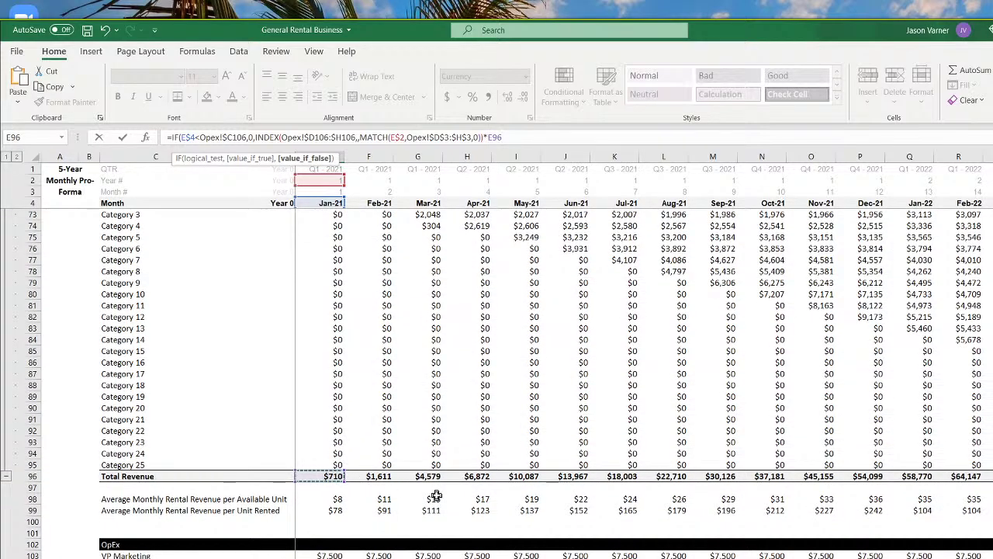
{"action": "key", "text": "Return"}
{"action": "left_click", "coordinate": [642, 414]}
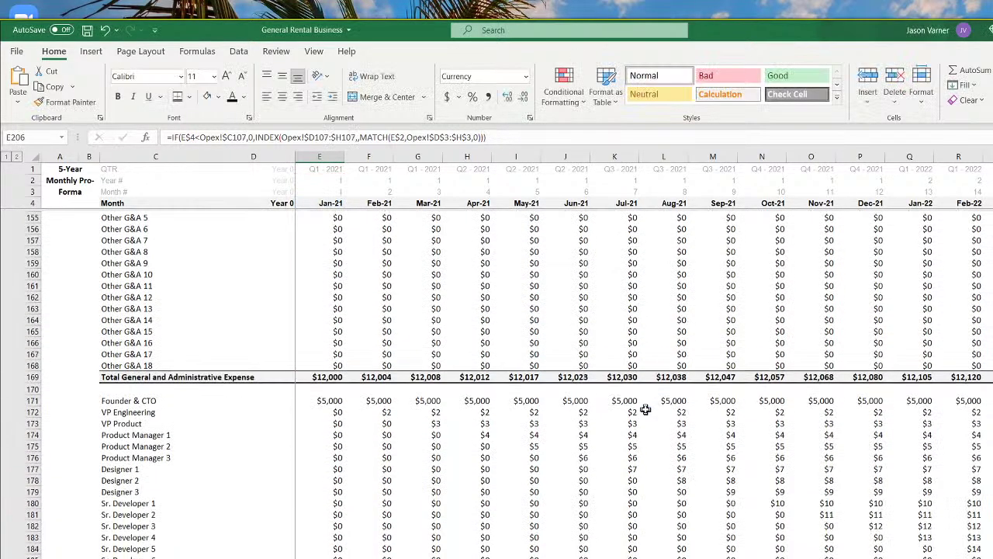
Lock the revenue reference in E205 as E$96 and fill the formula across all months and down the revenue-based cost rows
{"action": "left_click", "coordinate": [329, 555]}
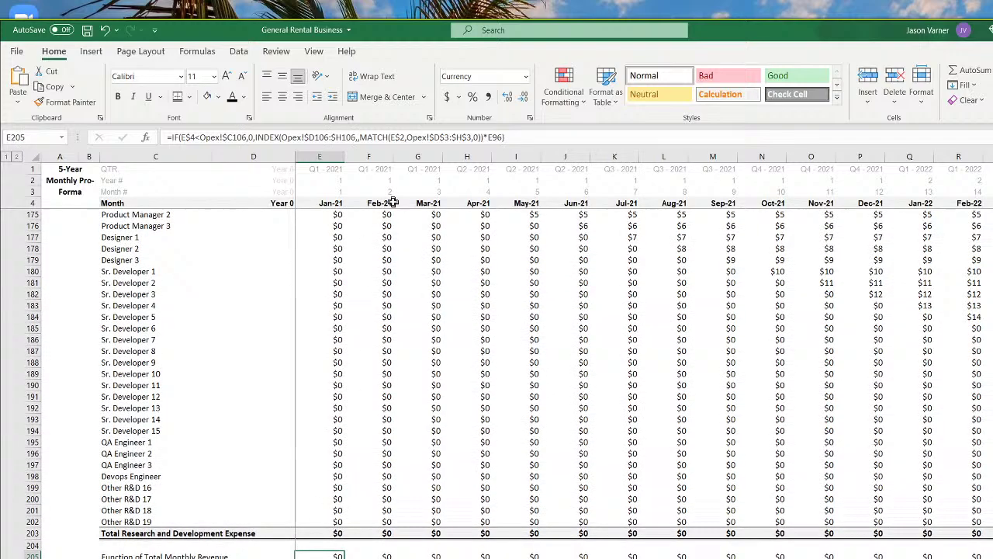
{"action": "left_click", "coordinate": [503, 137]}
{"action": "type", "text": "$"}
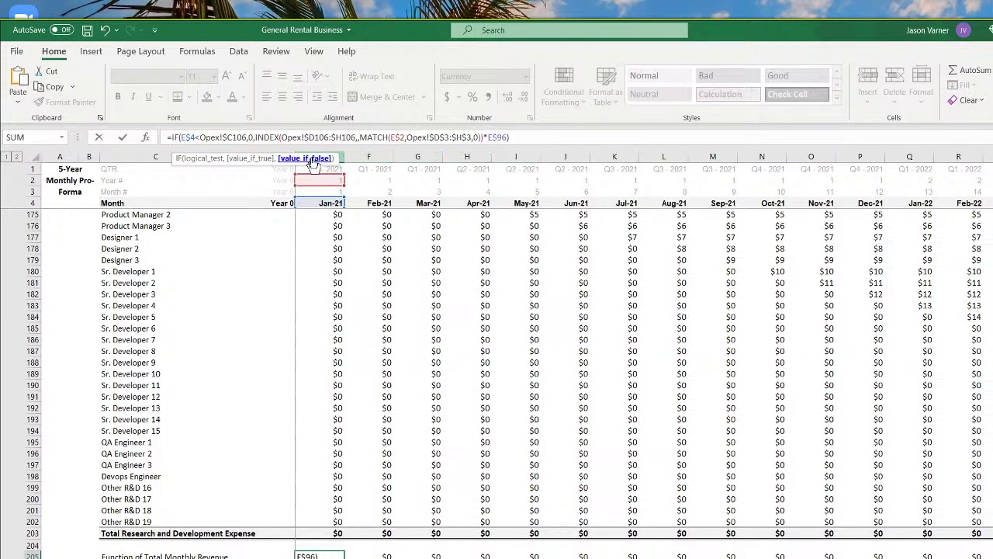
{"action": "key", "text": "Return"}
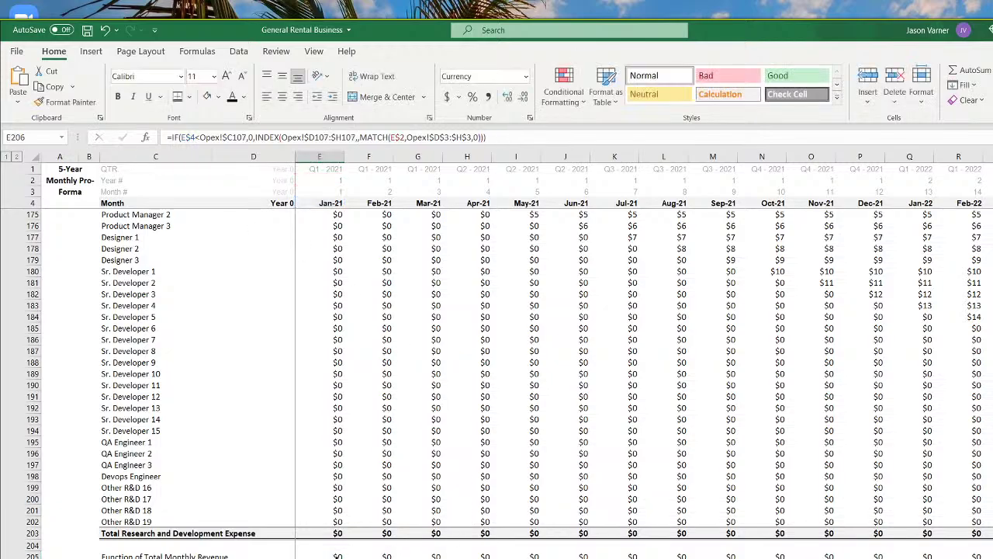
{"action": "left_click", "coordinate": [326, 555]}
{"action": "left_click_drag", "start_coordinate": [344, 558], "coordinate": [992, 558]}
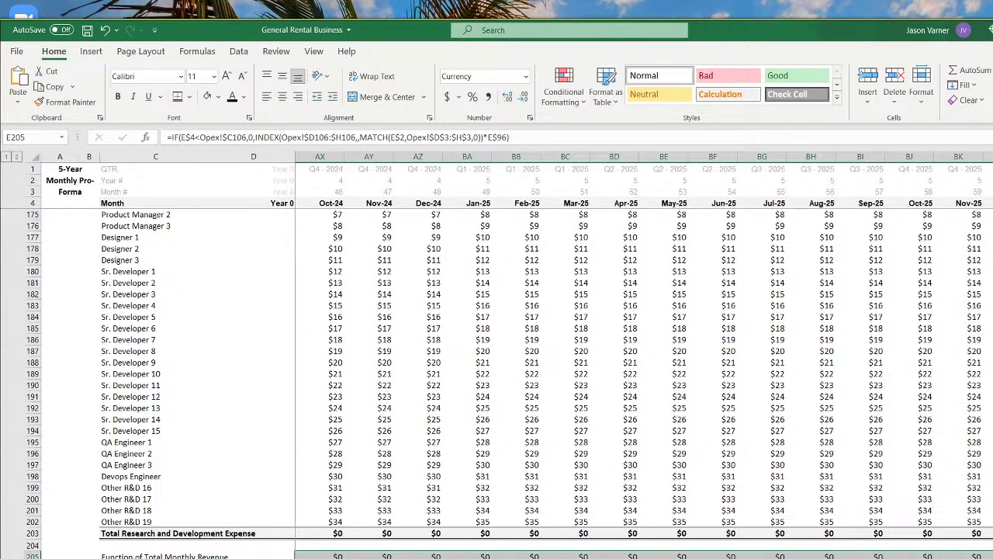
{"action": "key", "text": "ctrl+r"}
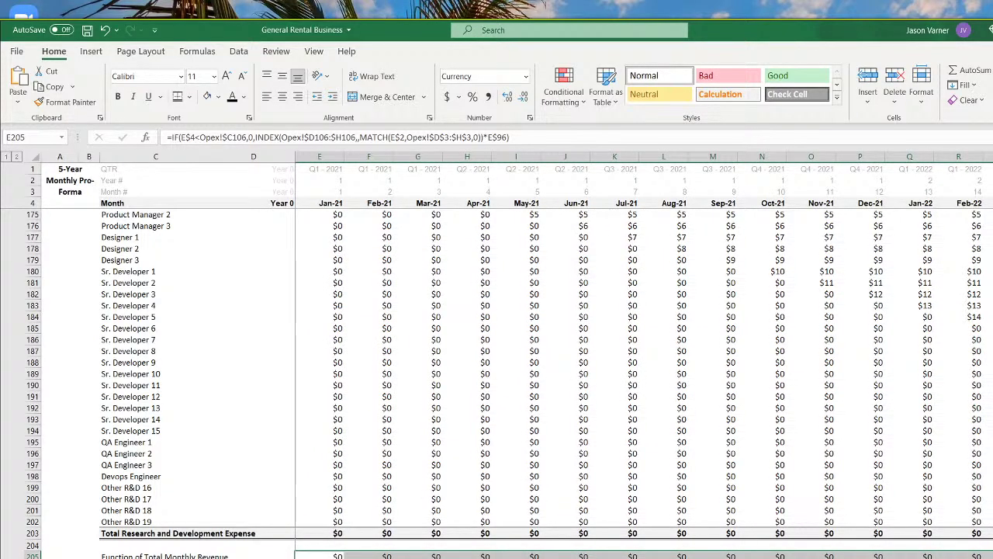
Set the starting month of Payment Charges to Mar-21 on the Opex sheet and inspect the pro-forma's row 205 formulas for Feb-21 and Mar-21
{"action": "left_click", "coordinate": [318, 558]}
{"action": "left_click", "coordinate": [339, 397]}
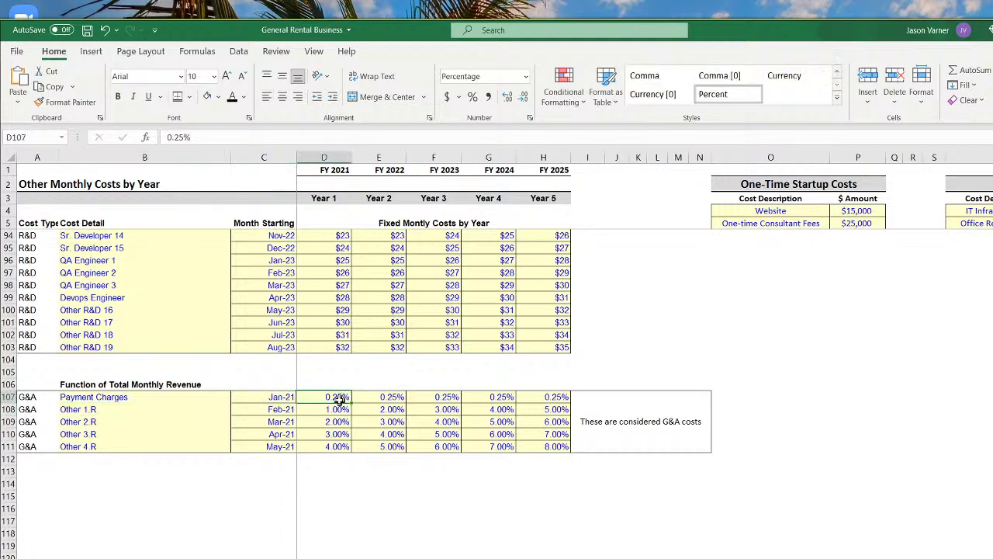
{"action": "left_click", "coordinate": [277, 397]}
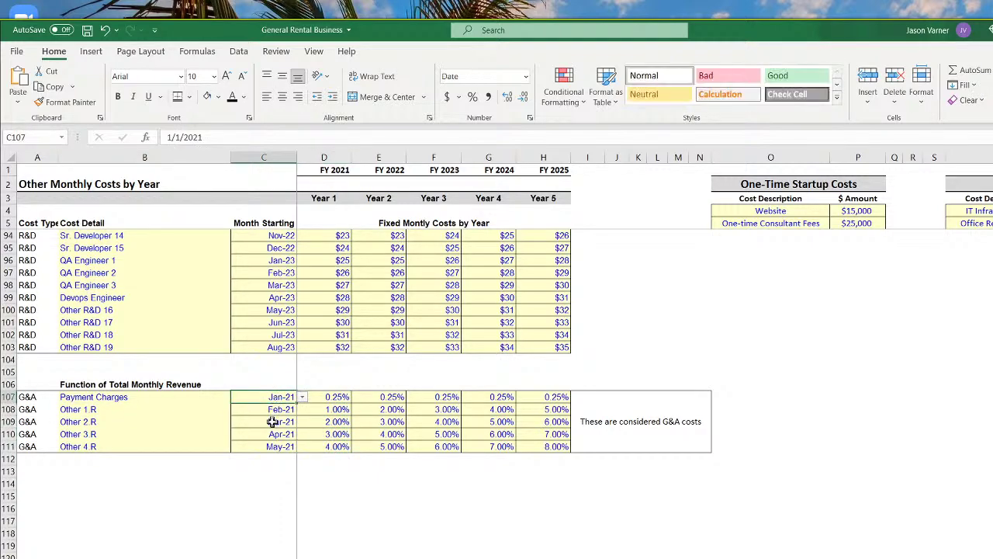
{"action": "left_click", "coordinate": [302, 397]}
{"action": "left_click", "coordinate": [292, 426]}
{"action": "key", "text": "ctrl+Page_Down"}
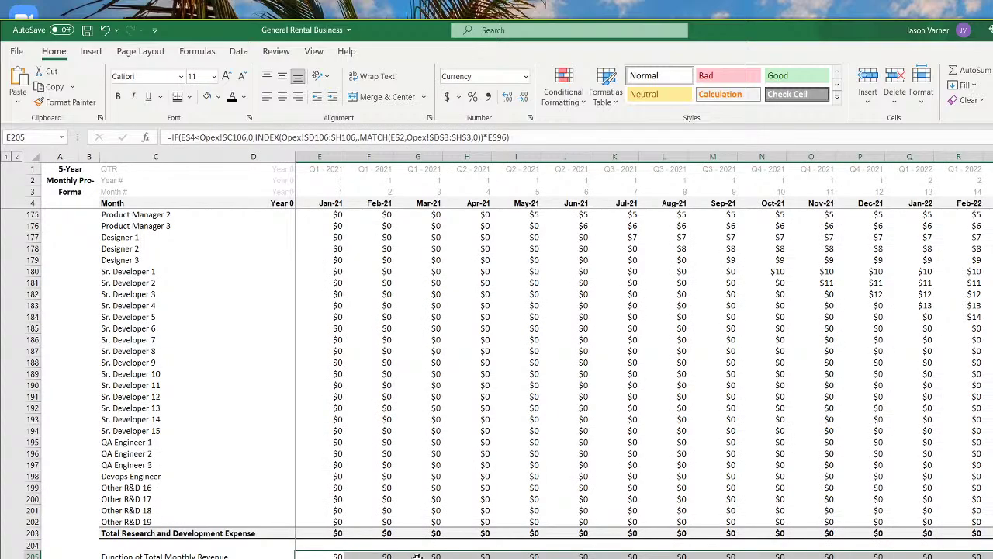
{"action": "left_click", "coordinate": [387, 554]}
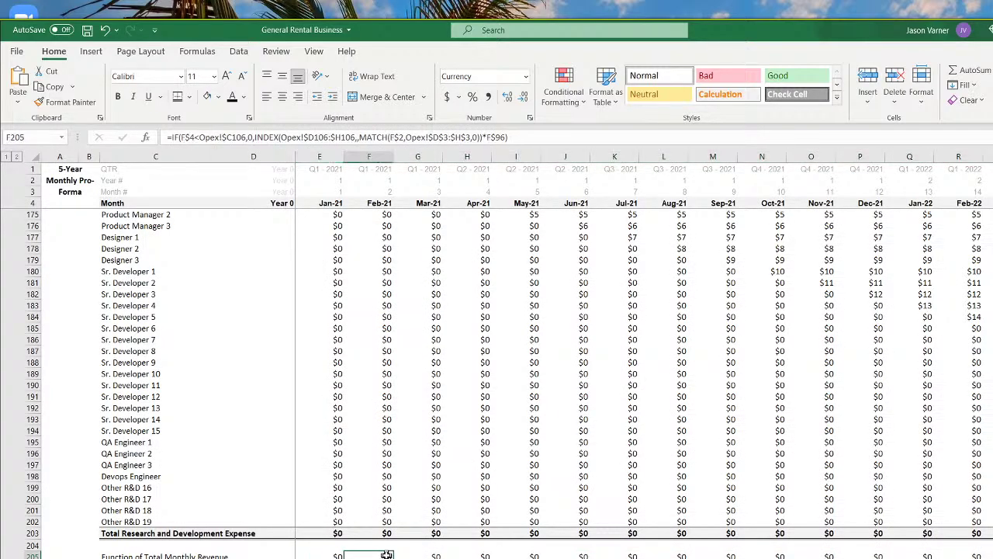
{"action": "double_click", "coordinate": [430, 555]}
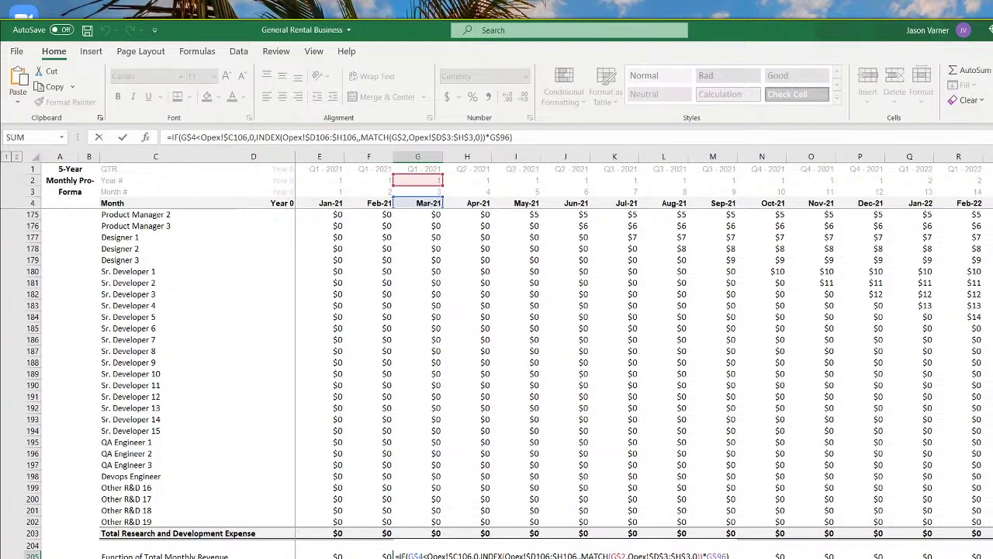
{"action": "key", "text": "Escape"}
Set the Payment Charges percentage on the Opex sheet to 5% for every year from FY 2021 to FY 2025
{"action": "key", "text": "ctrl+Page_Up"}
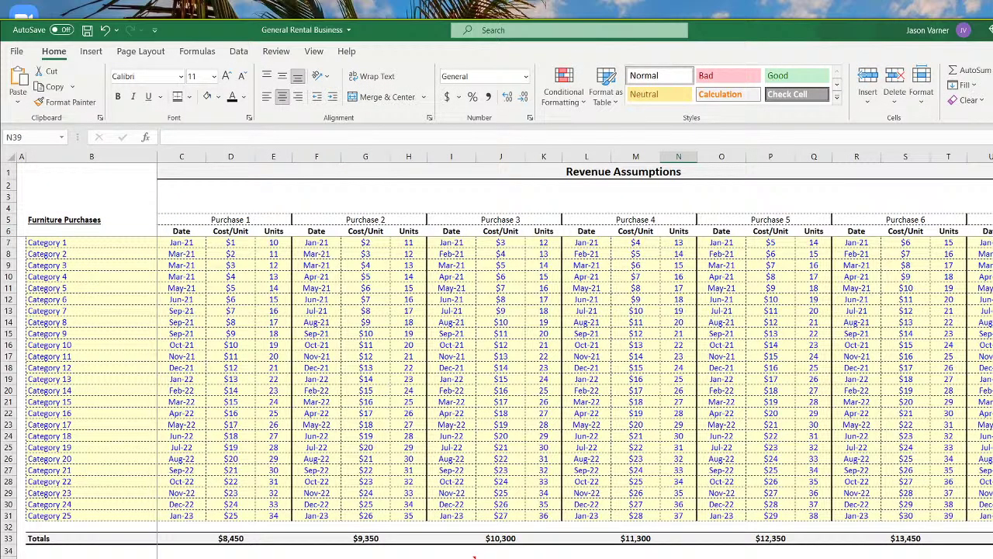
{"action": "key", "text": "ctrl+Page_Up"}
{"action": "left_click", "coordinate": [348, 399]}
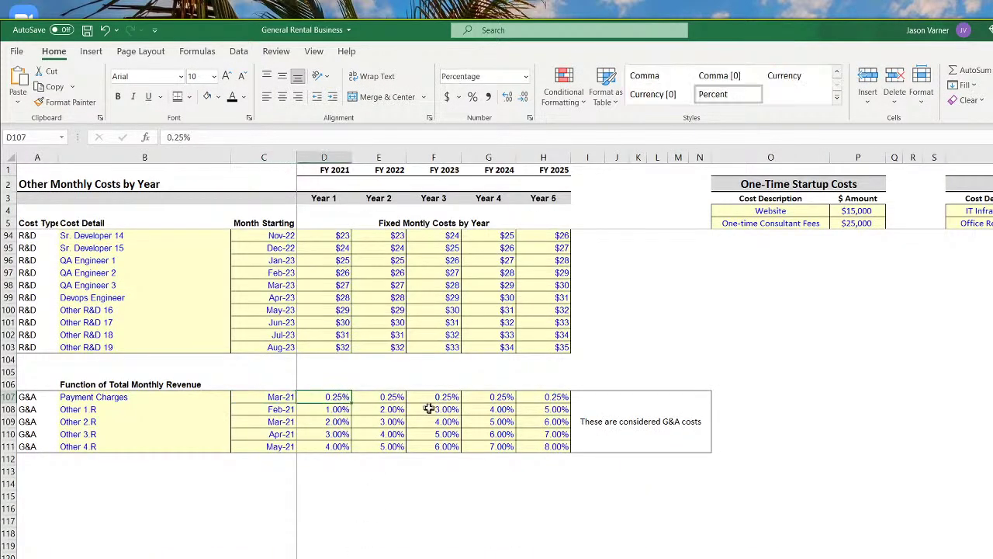
{"action": "type", "text": "5"}
{"action": "key", "text": "Return"}
{"action": "key", "text": "Up"}
{"action": "key", "text": "Right"}
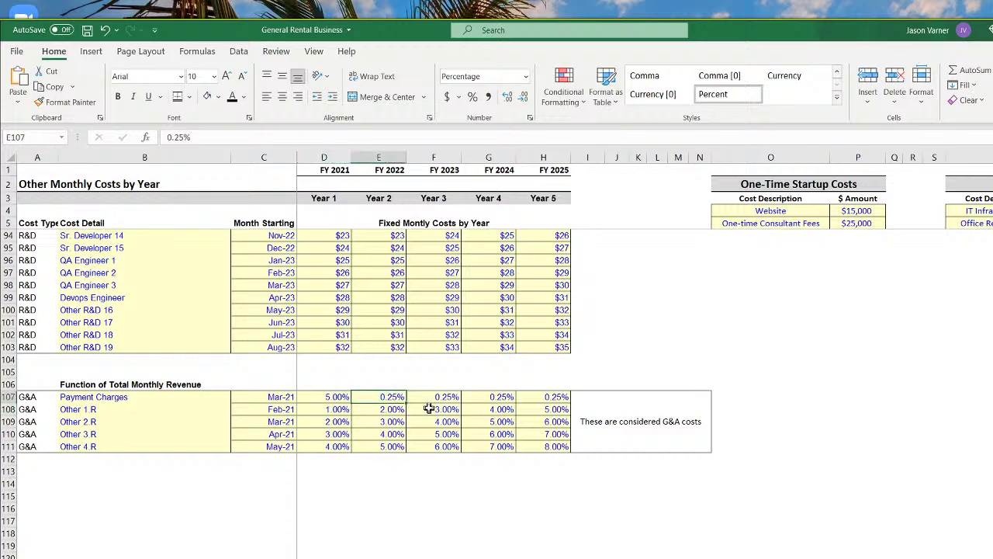
{"action": "type", "text": "5"}
{"action": "key", "text": "Return"}
{"action": "key", "text": "Up"}
{"action": "key", "text": "Right"}
{"action": "type", "text": "5"}
{"action": "key", "text": "Return"}
{"action": "key", "text": "Return"}
{"action": "key", "text": "Up"}
{"action": "key", "text": "Right"}
{"action": "type", "text": "5"}
{"action": "key", "text": "Return"}
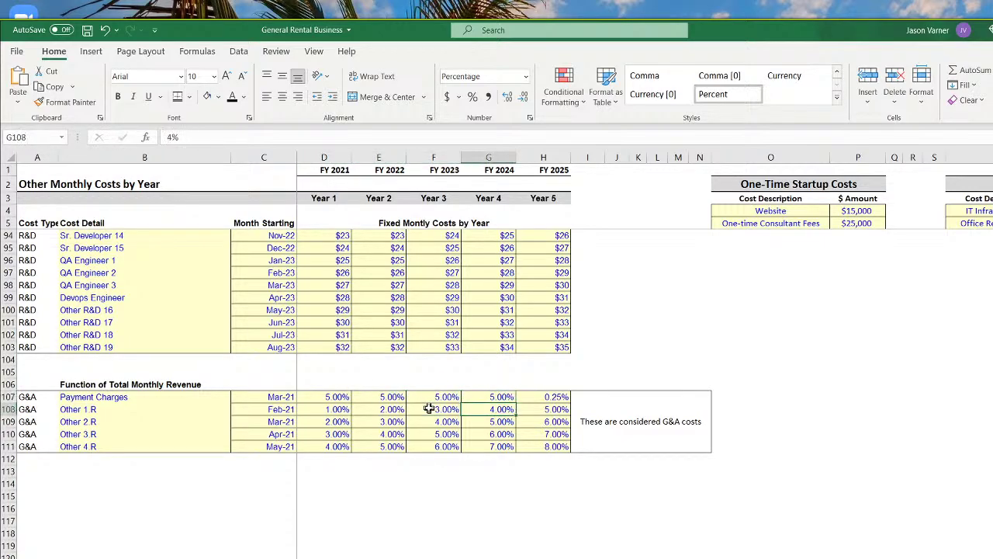
{"action": "key", "text": "Up"}
{"action": "key", "text": "Right"}
{"action": "type", "text": "5"}
{"action": "key", "text": "Return"}
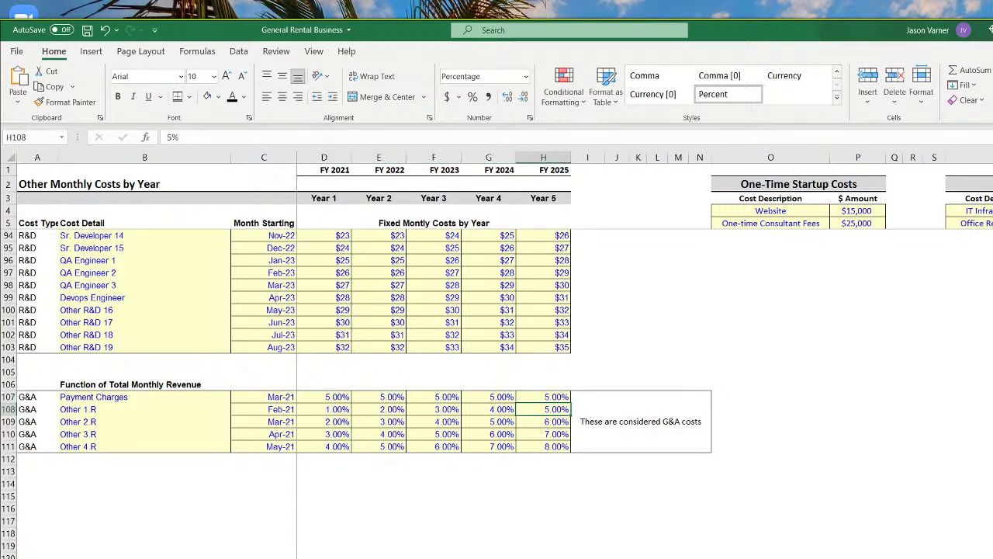
Clear the monthly values from E205 onward in the pro-forma's Function of Total Monthly Revenue heading row
{"action": "key", "text": "ctrl+Page_Down"}
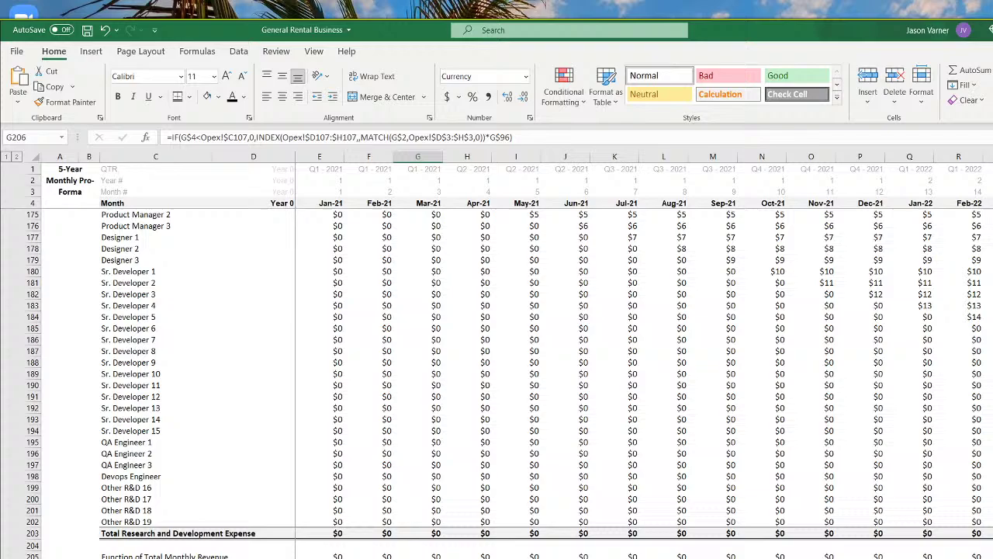
{"action": "left_click", "coordinate": [333, 554]}
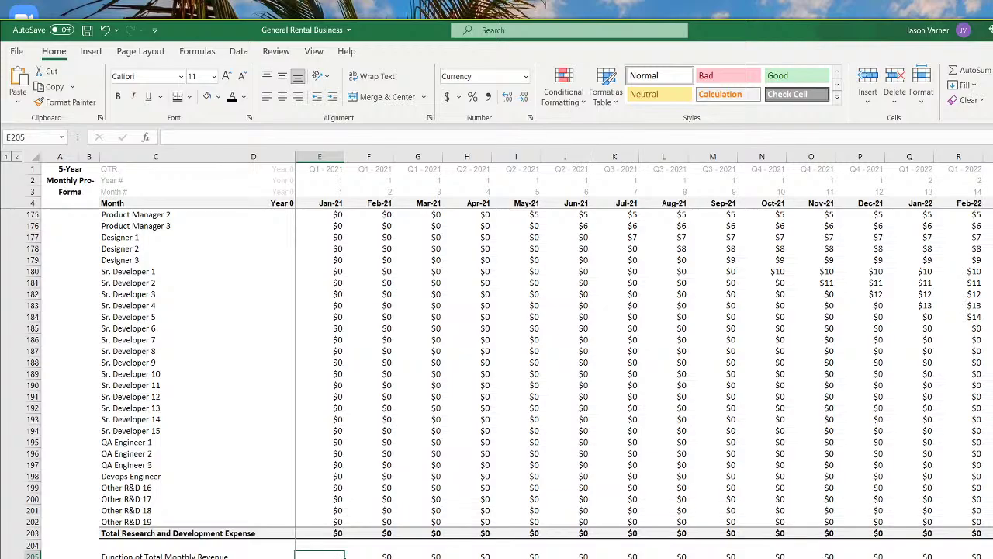
{"action": "left_click_drag", "start_coordinate": [345, 557], "coordinate": [987, 556]}
{"action": "scroll", "coordinate": [644, 353], "scroll_direction": "left", "scroll_amount": 15}
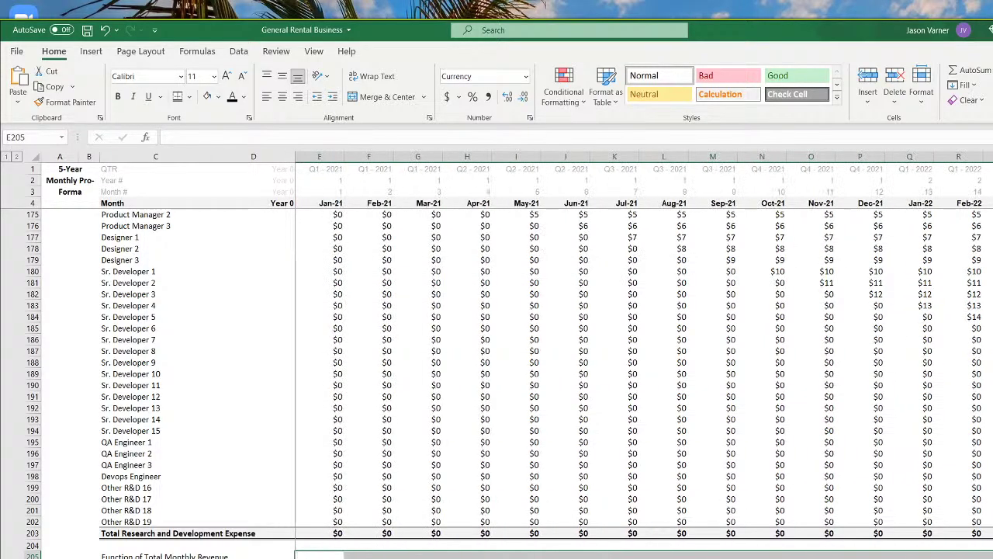
{"action": "scroll", "coordinate": [109, 527], "scroll_direction": "down", "scroll_amount": 4}
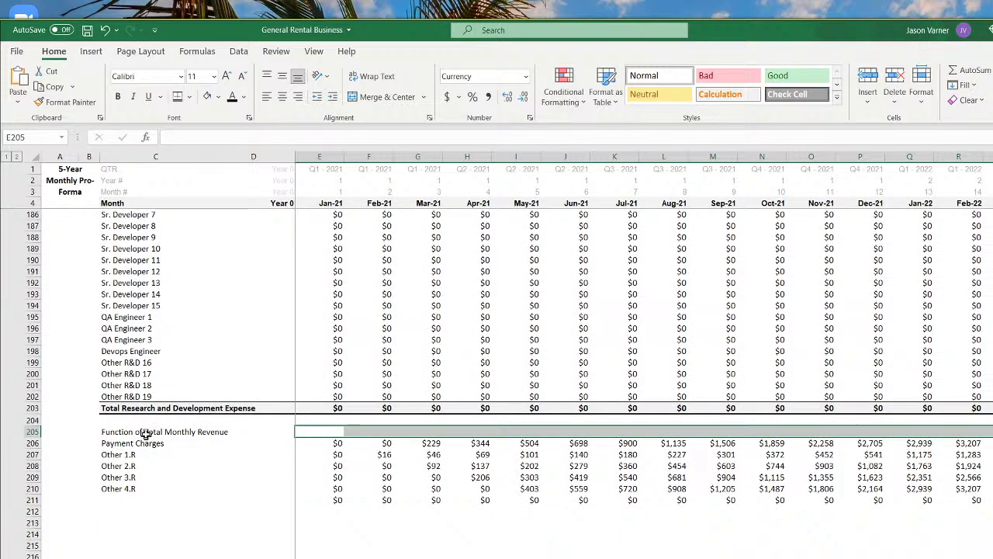
{"action": "left_click", "coordinate": [136, 433]}
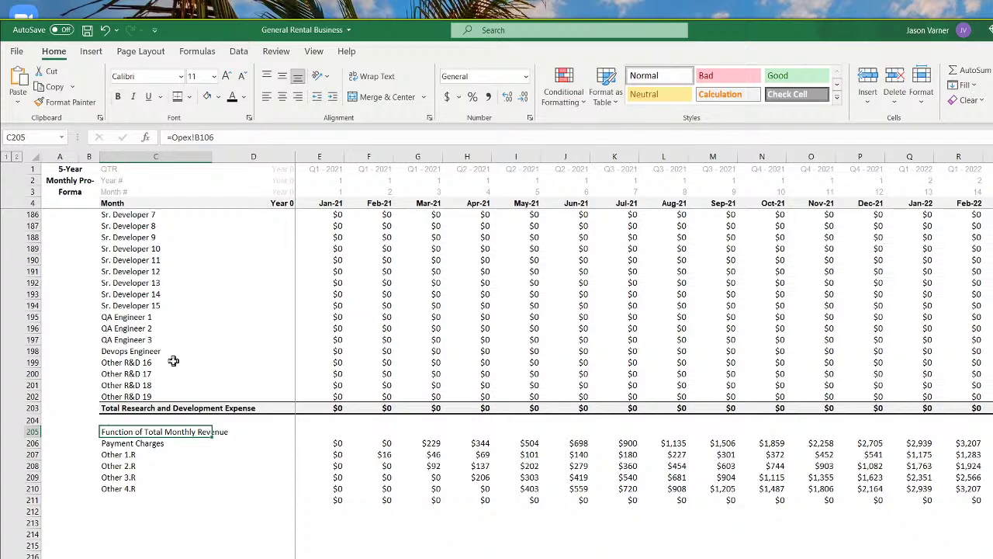
Label the sales and marketing rows A103:A134 with a non-bold "S&M" cost type
{"action": "scroll", "coordinate": [172, 364], "scroll_direction": "up", "scroll_amount": 7}
{"action": "scroll", "coordinate": [172, 374], "scroll_direction": "up", "scroll_amount": 20}
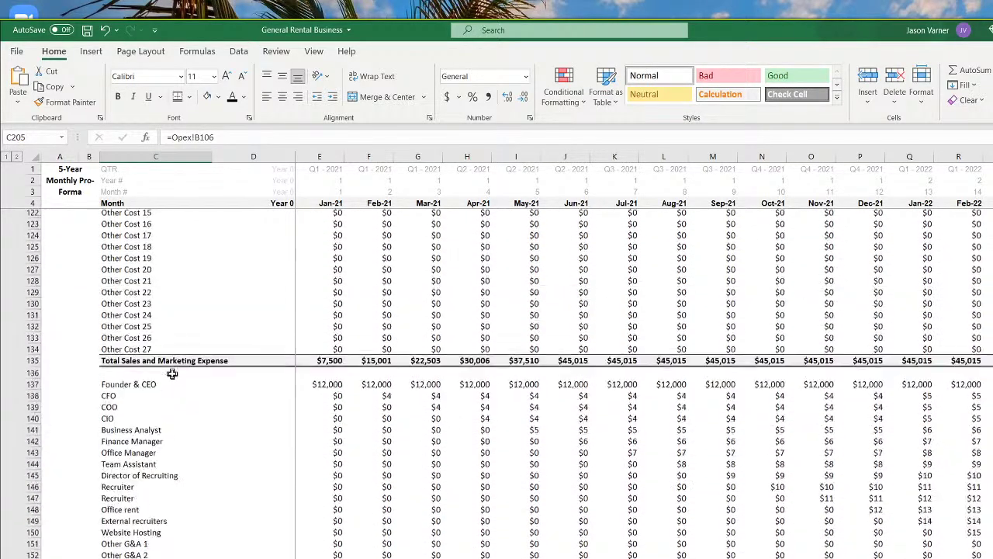
{"action": "scroll", "coordinate": [170, 377], "scroll_direction": "down", "scroll_amount": 4}
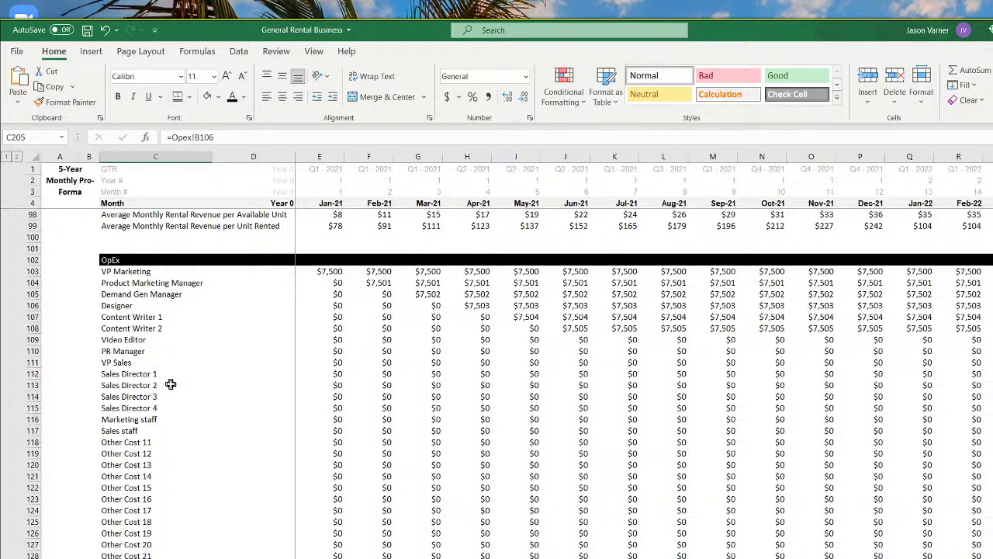
{"action": "left_click", "coordinate": [49, 270]}
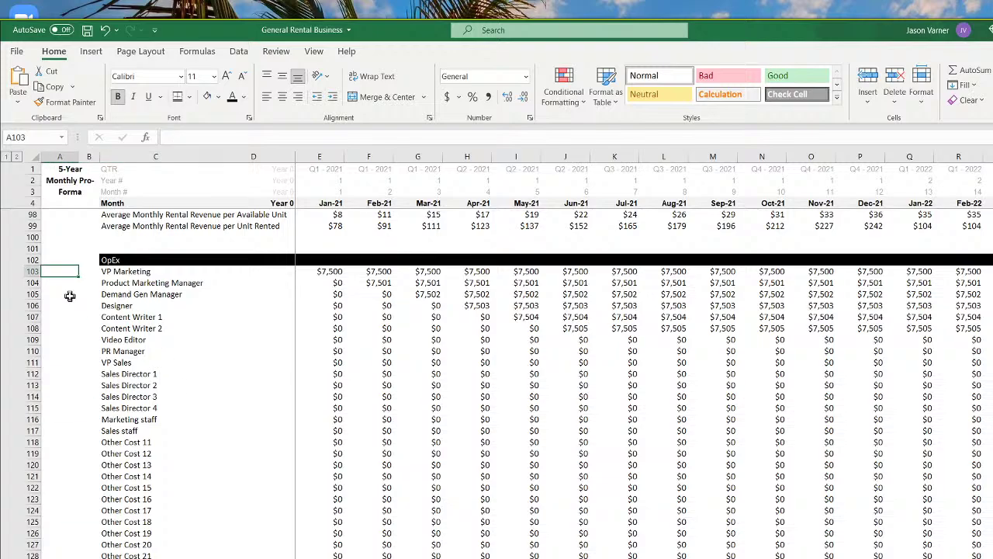
{"action": "type", "text": "S&M"}
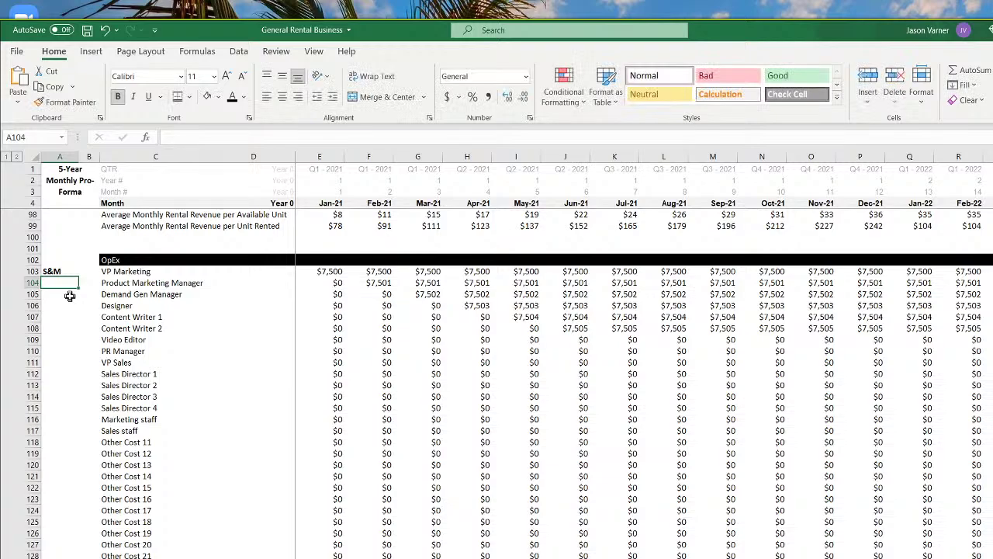
{"action": "left_click", "coordinate": [54, 270]}
{"action": "left_click", "coordinate": [119, 97]}
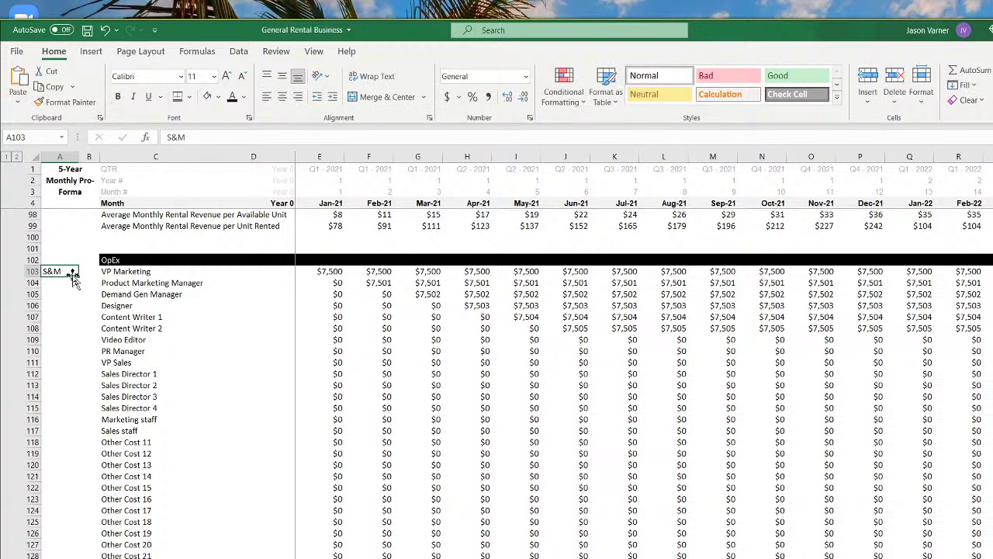
{"action": "left_click_drag", "start_coordinate": [78, 277], "coordinate": [64, 556]}
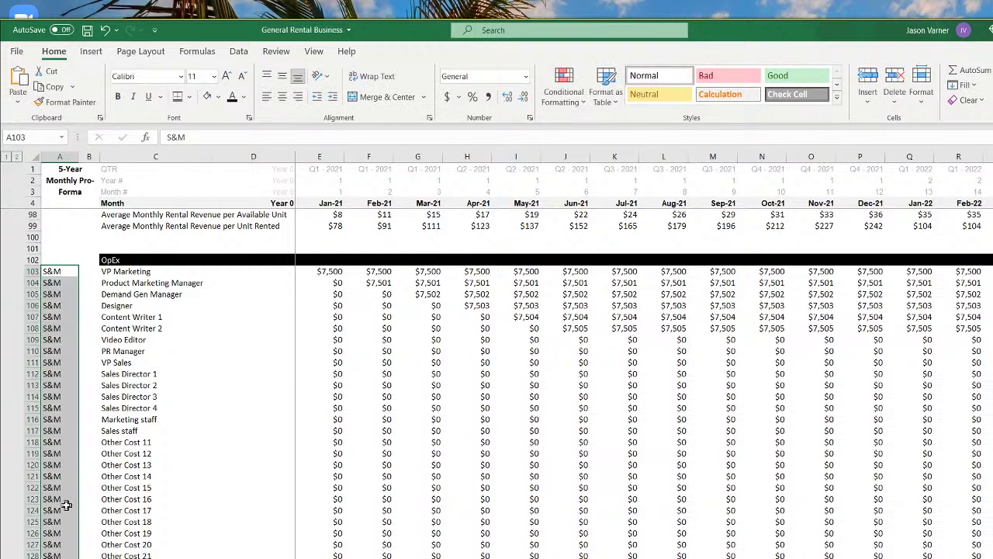
Label the general and administrative rows A137:A168 with a non-bold "G&A" cost type
{"action": "scroll", "coordinate": [67, 500], "scroll_direction": "down", "scroll_amount": 7}
{"action": "left_click", "coordinate": [61, 409]}
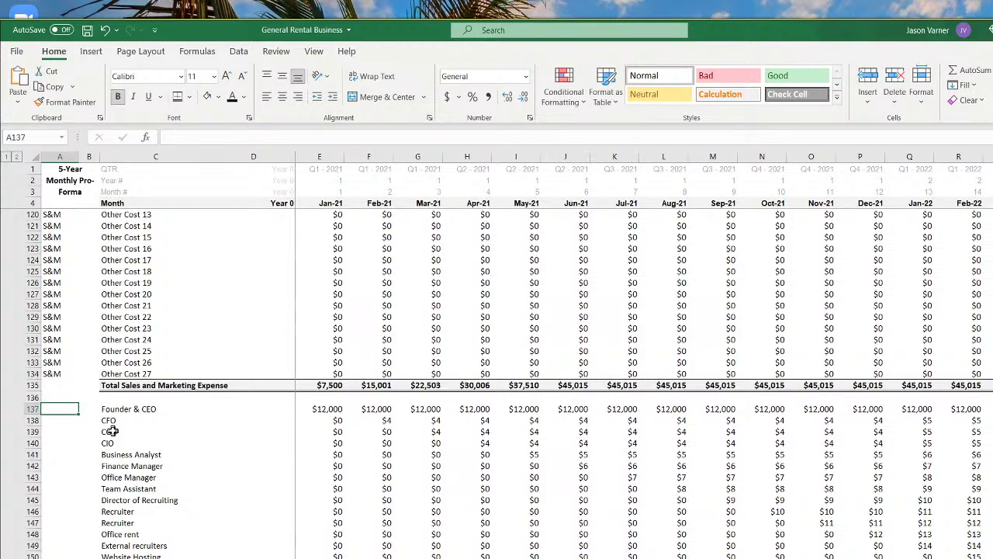
{"action": "type", "text": "G&A"}
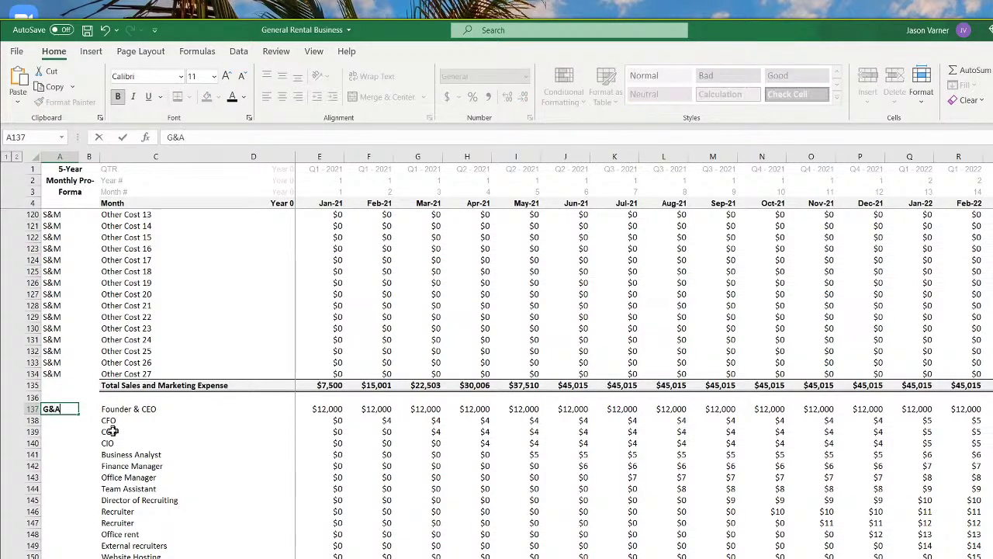
{"action": "key", "text": "Return"}
{"action": "left_click", "coordinate": [53, 410]}
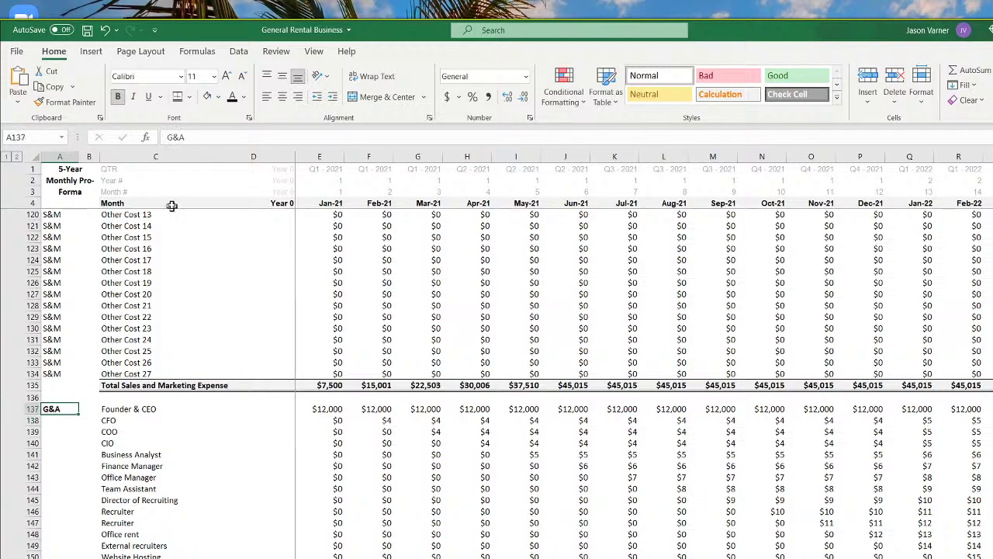
{"action": "left_click", "coordinate": [117, 96]}
{"action": "left_click_drag", "start_coordinate": [78, 414], "coordinate": [77, 485]}
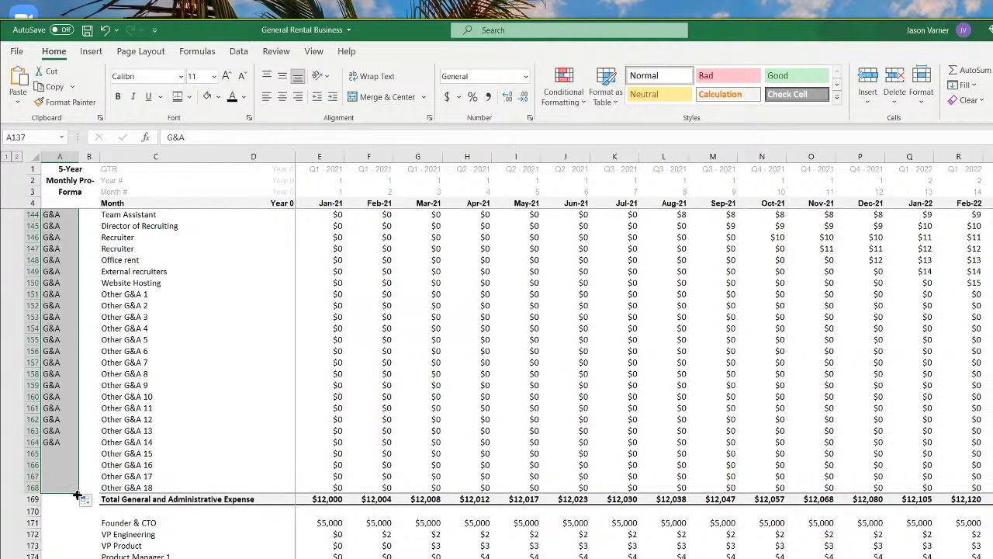
Label the research and development rows A171:A202 with a non-bold "R&D" cost type
{"action": "left_click", "coordinate": [65, 524]}
{"action": "type", "text": "R"}
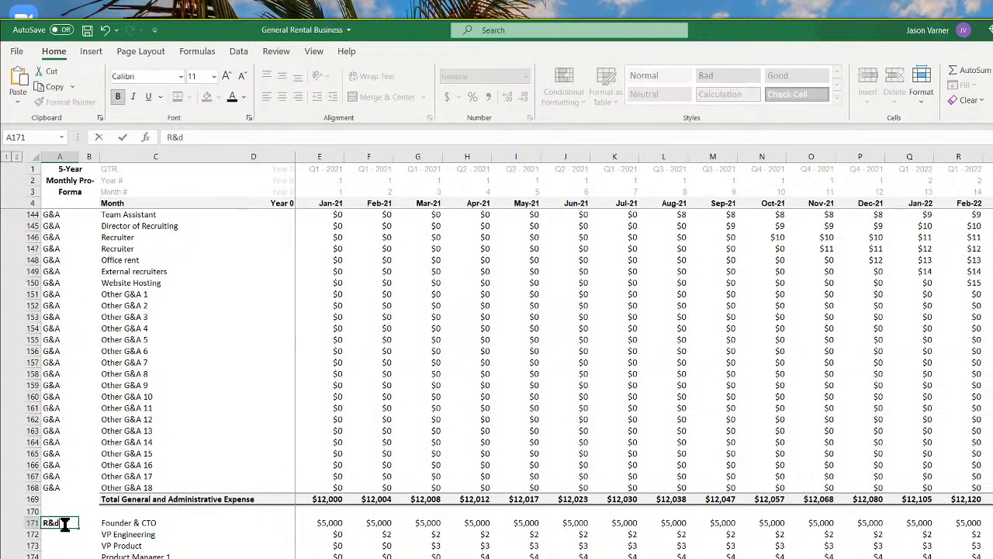
{"action": "type", "text": "&d"}
{"action": "key", "text": "Return"}
{"action": "left_click", "coordinate": [66, 523]}
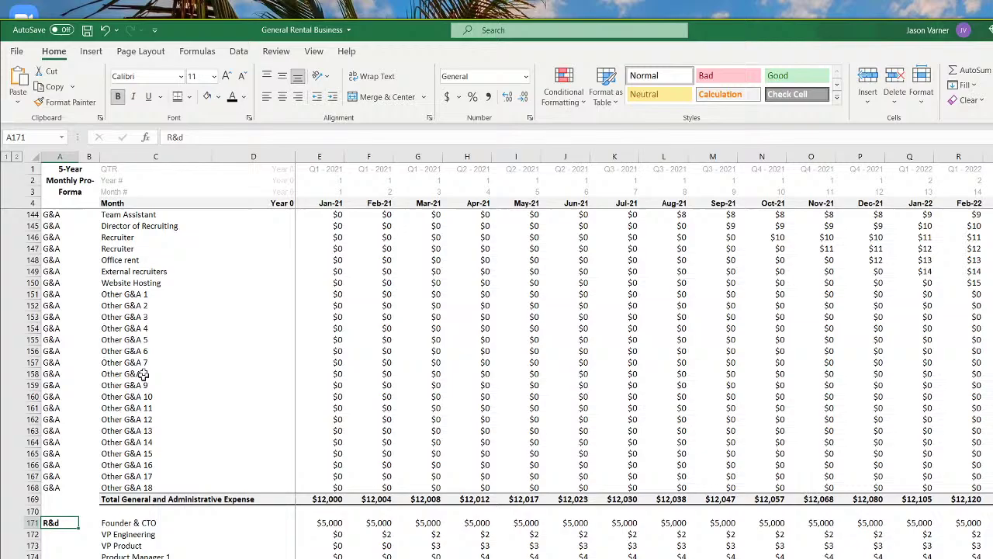
{"action": "left_click", "coordinate": [118, 97]}
{"action": "left_click", "coordinate": [220, 139]}
{"action": "key", "text": "BackSpace"}
{"action": "type", "text": "D"}
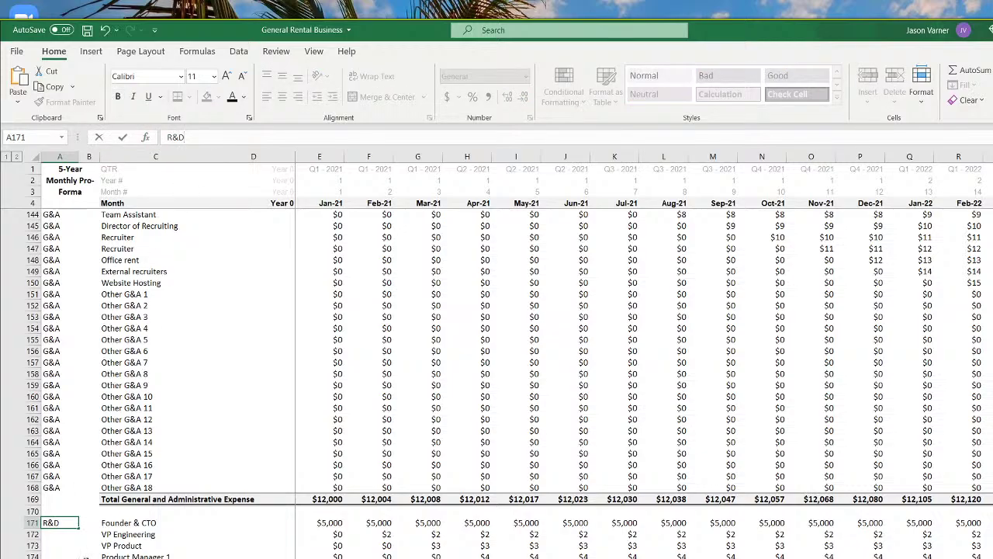
{"action": "left_click", "coordinate": [90, 558]}
{"action": "scroll", "coordinate": [64, 520], "scroll_direction": "down", "scroll_amount": 7}
{"action": "left_click", "coordinate": [62, 275]}
{"action": "left_click_drag", "start_coordinate": [78, 278], "coordinate": [73, 557]}
{"action": "scroll", "coordinate": [153, 554], "scroll_direction": "down", "scroll_amount": 7}
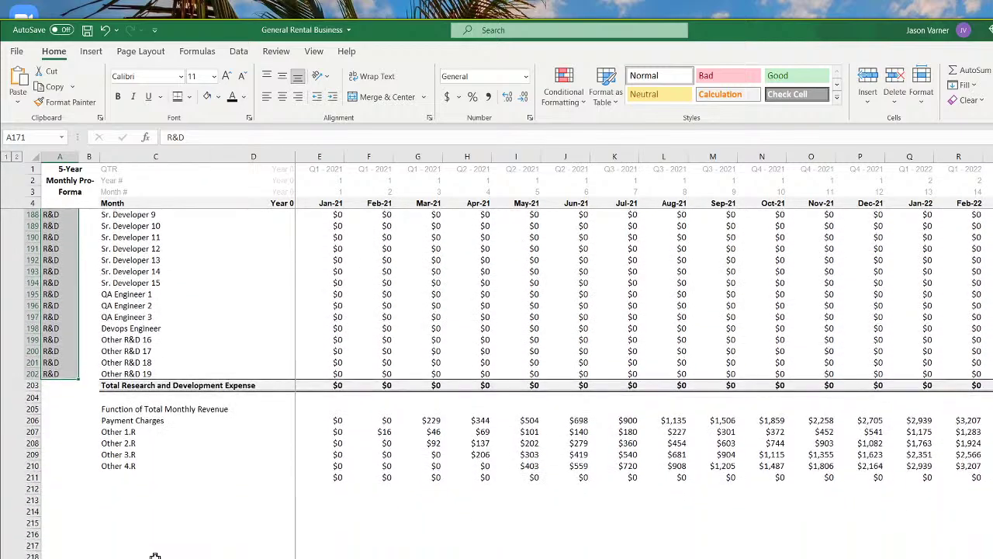
Underline the Function of Total Monthly Revenue heading in C205
{"action": "left_click", "coordinate": [129, 412]}
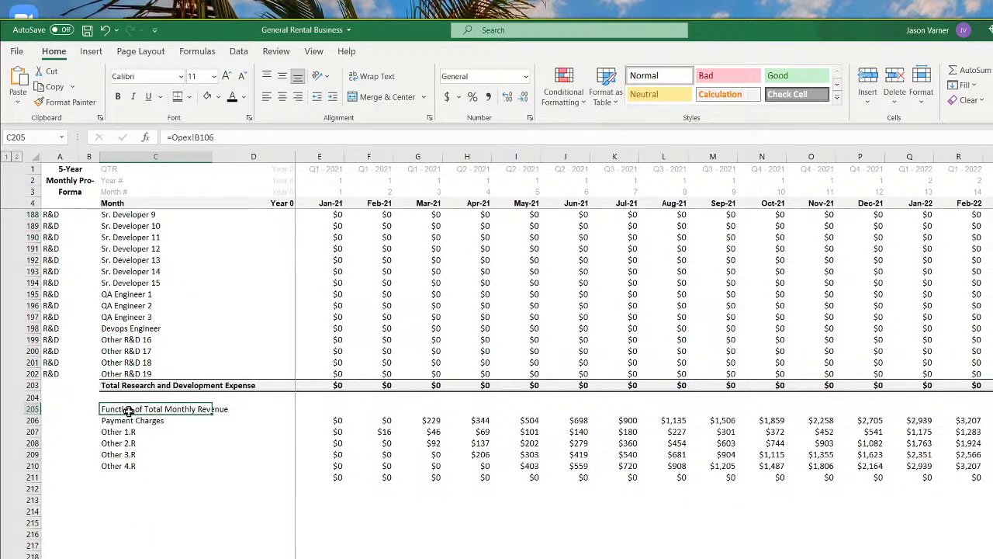
{"action": "left_click", "coordinate": [148, 96]}
{"action": "left_click", "coordinate": [155, 501]}
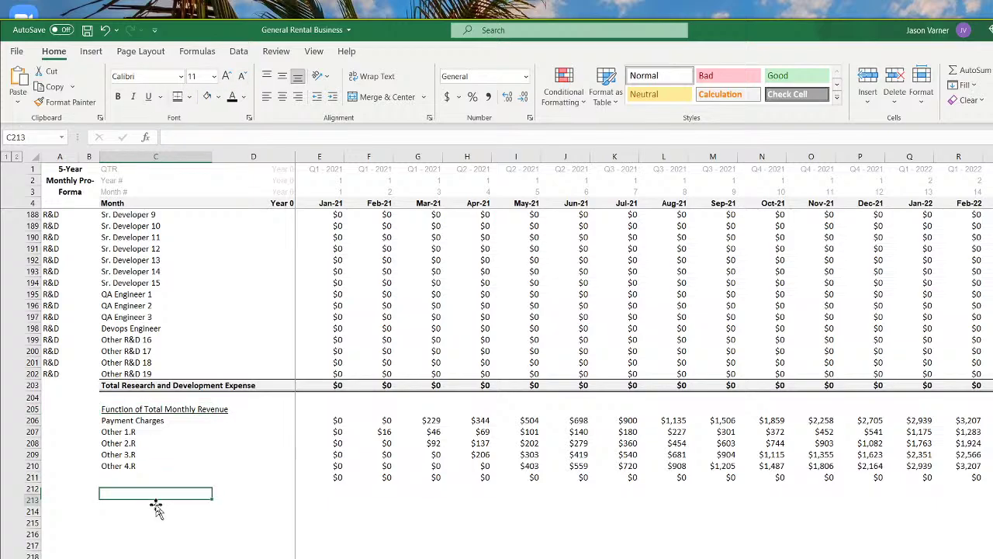
Enter "Total Expense as % of Revenue" in C211 and format C211:J211 as a bold, bordered total row
{"action": "left_click", "coordinate": [119, 475]}
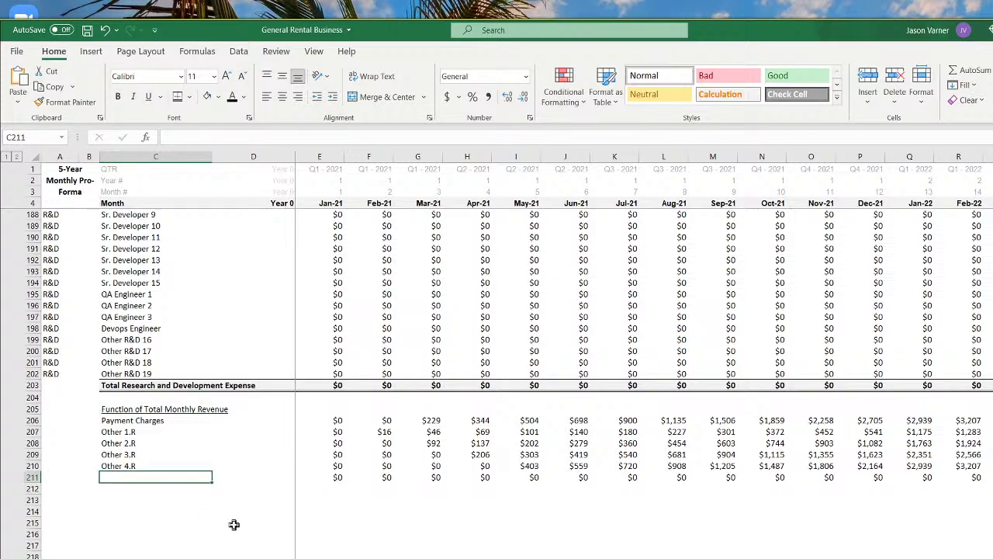
{"action": "type", "text": "Total Expense as"}
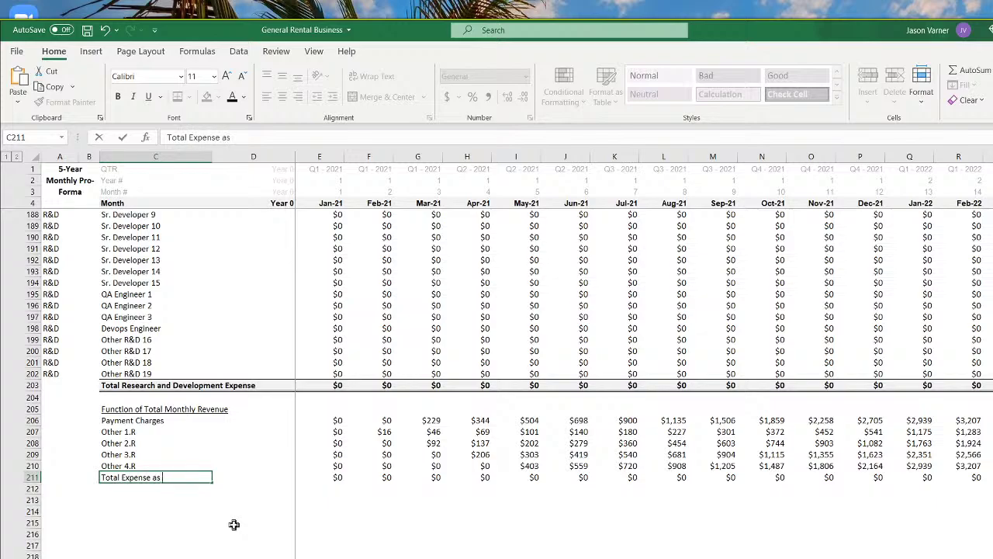
{"action": "type", "text": " % of Revenue"}
{"action": "key", "text": "Return"}
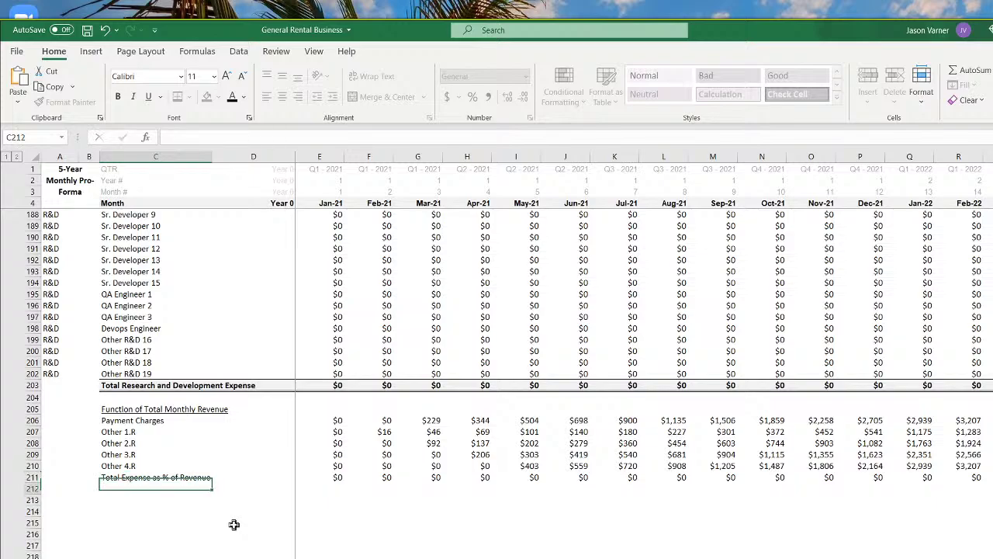
{"action": "left_click_drag", "start_coordinate": [132, 476], "coordinate": [586, 477]}
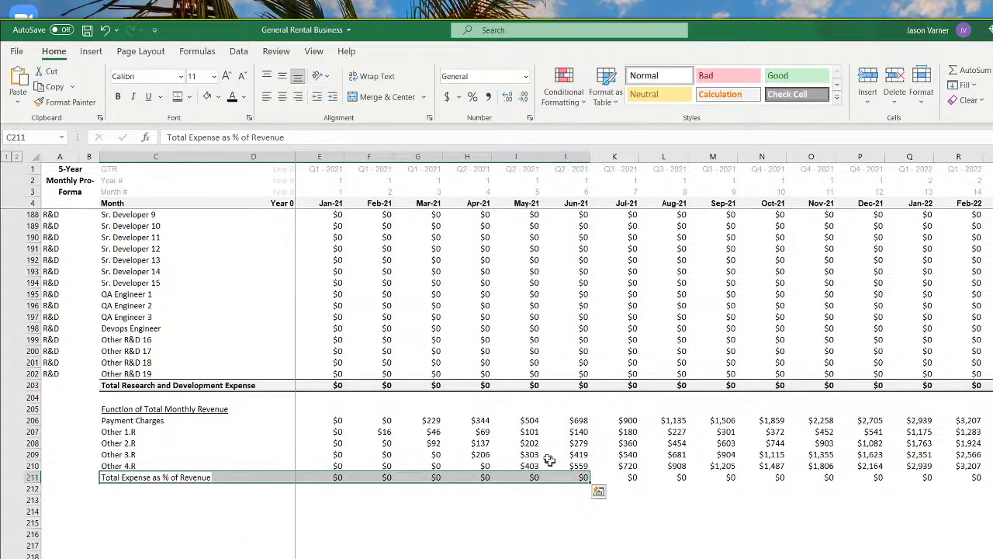
{"action": "left_click", "coordinate": [117, 96]}
Sum E206:E210 in E211 and fill the formula and its formatting across all the months of row 211
{"action": "left_click", "coordinate": [323, 477]}
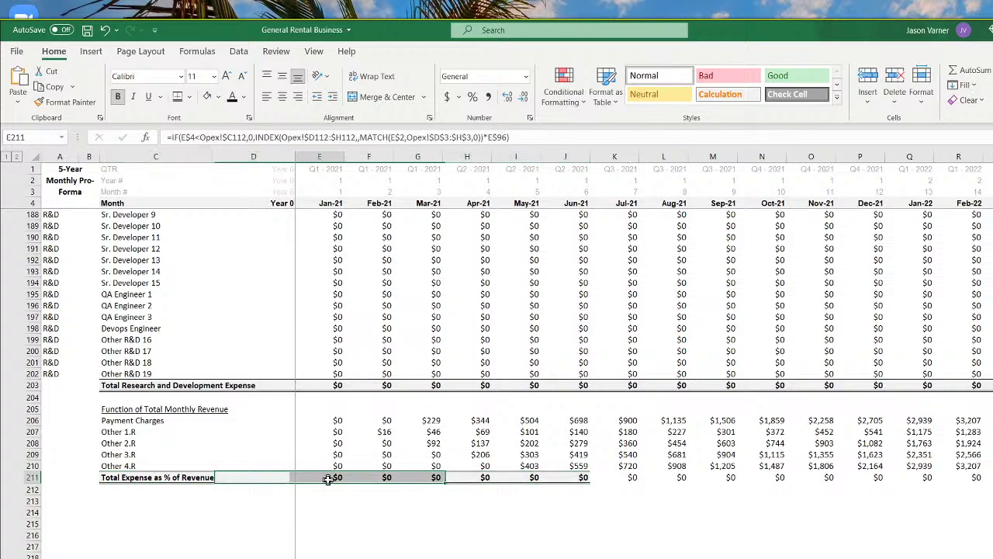
{"action": "left_click", "coordinate": [974, 76]}
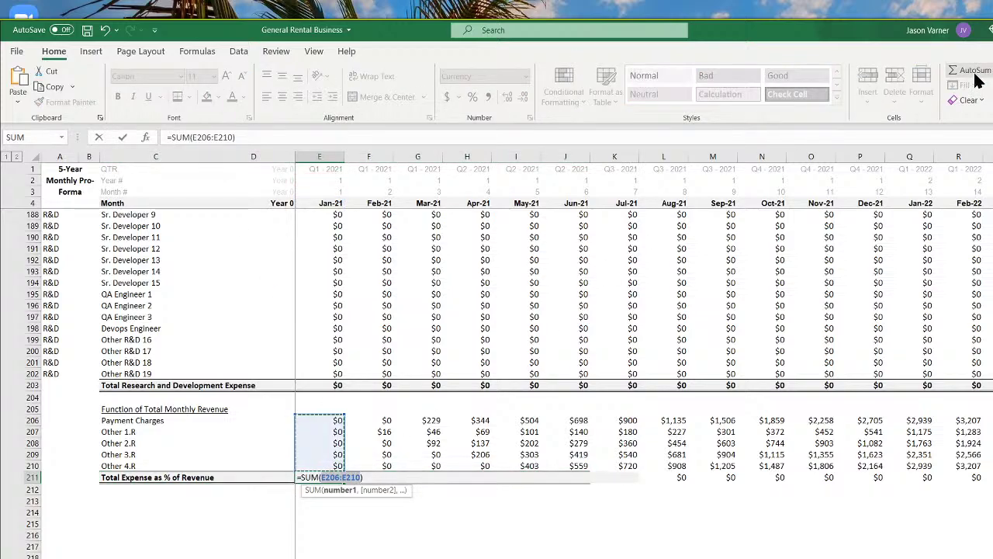
{"action": "key", "text": "Return"}
{"action": "left_click", "coordinate": [336, 476]}
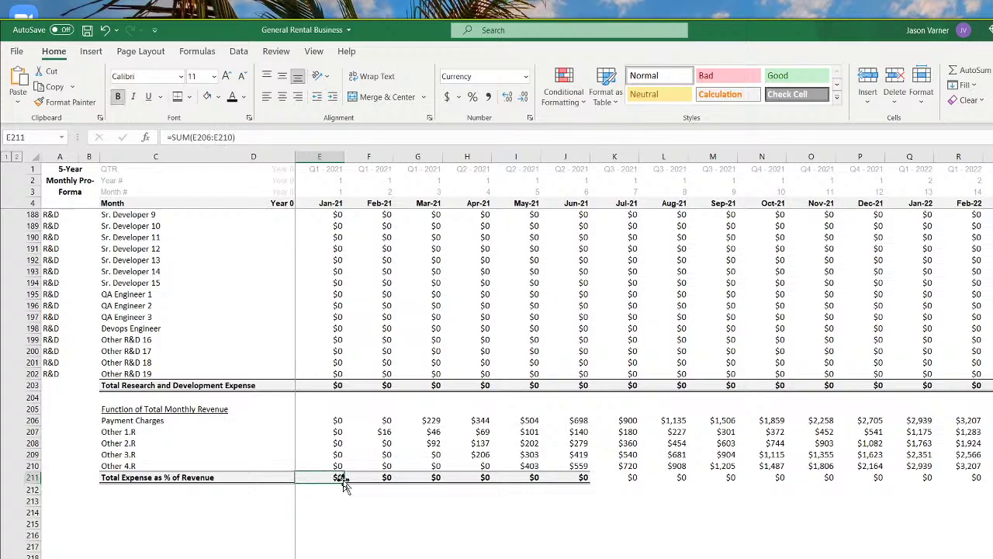
{"action": "left_click_drag", "start_coordinate": [345, 482], "coordinate": [992, 481]}
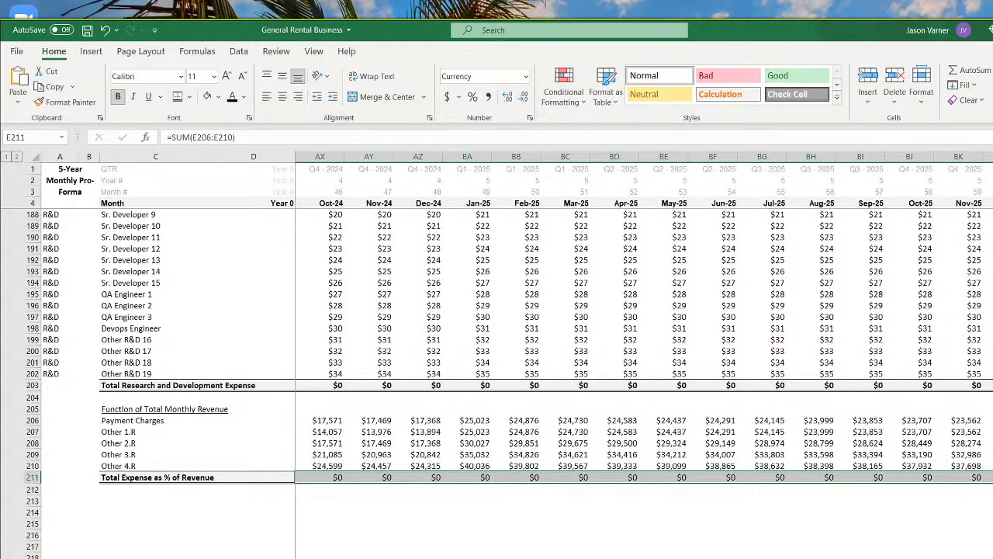
{"action": "scroll", "coordinate": [644, 318], "scroll_direction": "left", "scroll_amount": 15}
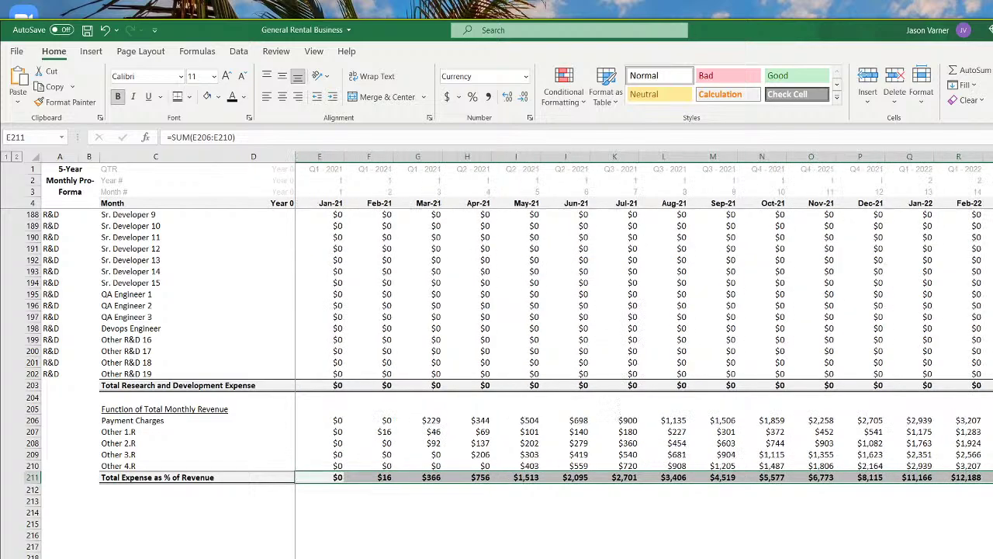
{"action": "left_click", "coordinate": [516, 558]}
Enter the label "Total Operating Expenses" in C214
{"action": "left_click", "coordinate": [128, 489]}
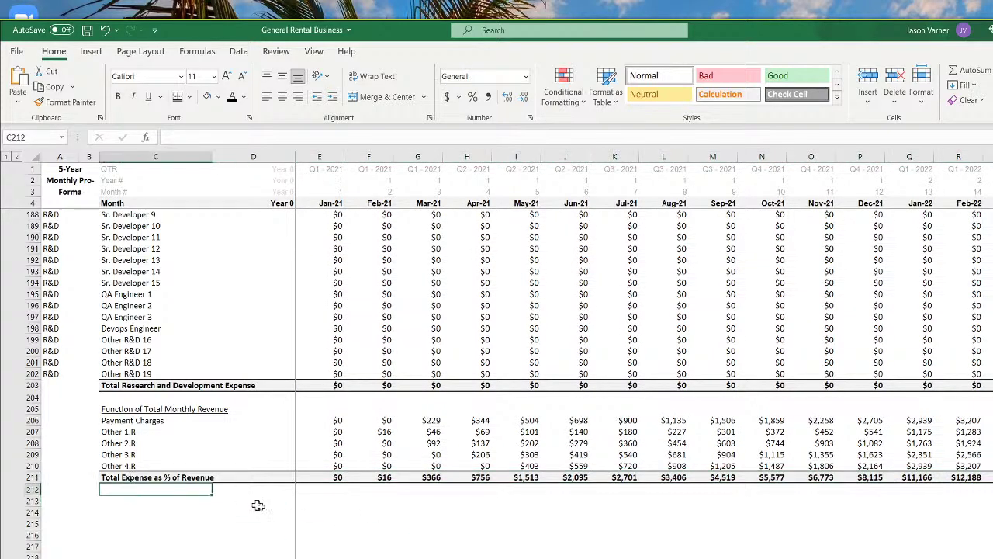
{"action": "key", "text": "Down"}
{"action": "key", "text": "Down"}
{"action": "type", "text": "Tot"}
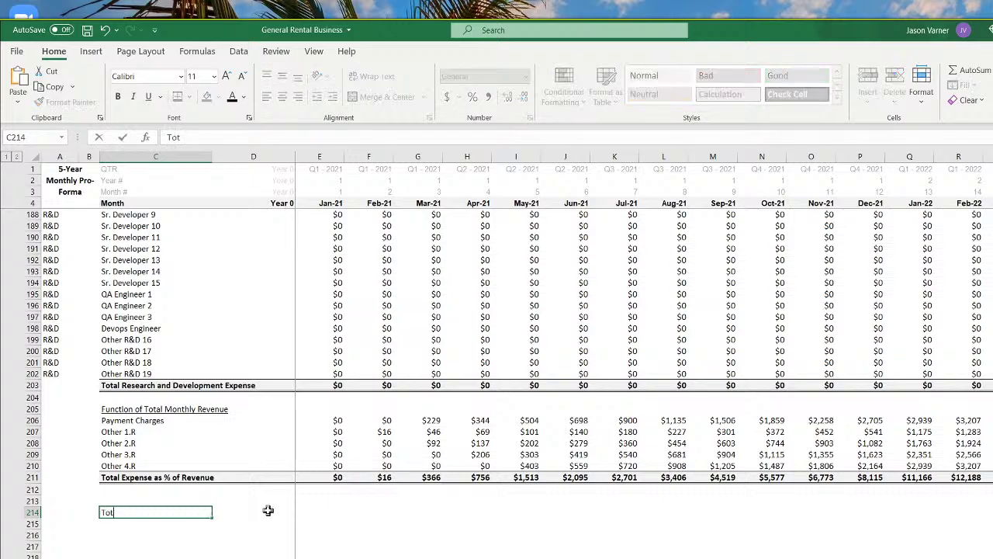
{"action": "type", "text": "al Operating Exp"}
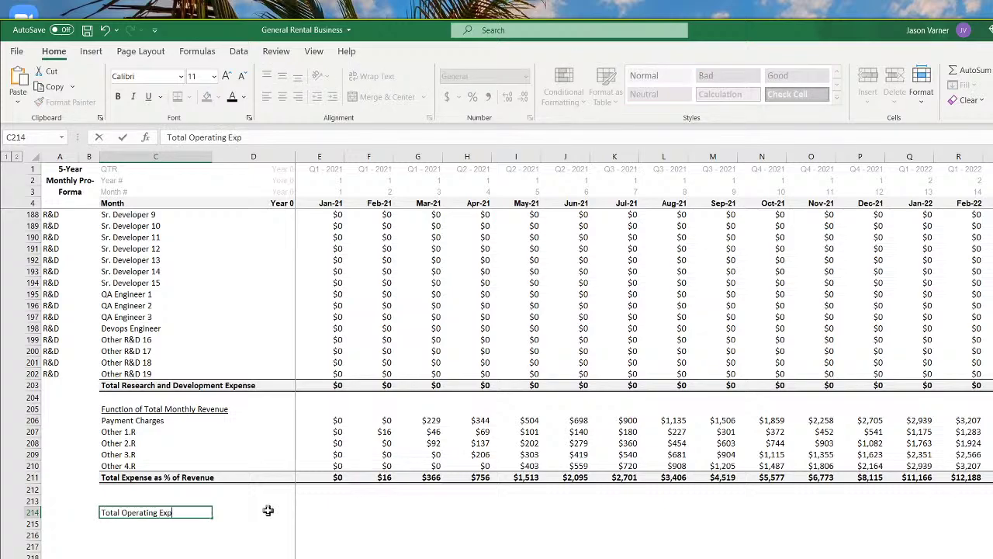
{"action": "type", "text": "enses"}
{"action": "key", "text": "Return"}
Add the four category totals for Jan-21 in E214 with the formula =E211+E203+E169+E135
{"action": "key", "text": "Up"}
{"action": "key", "text": "Right"}
{"action": "key", "text": "Right"}
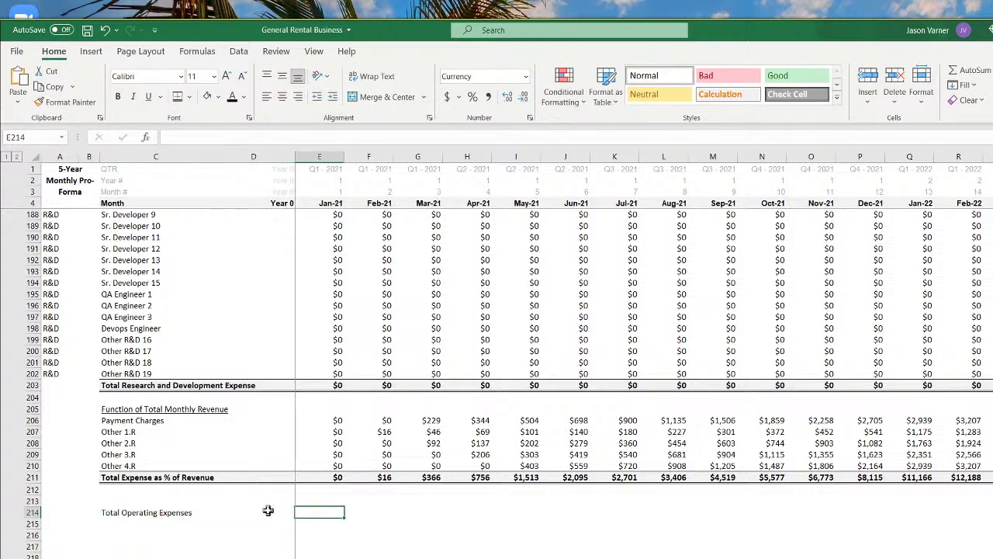
{"action": "type", "text": "="}
{"action": "left_click", "coordinate": [326, 477]}
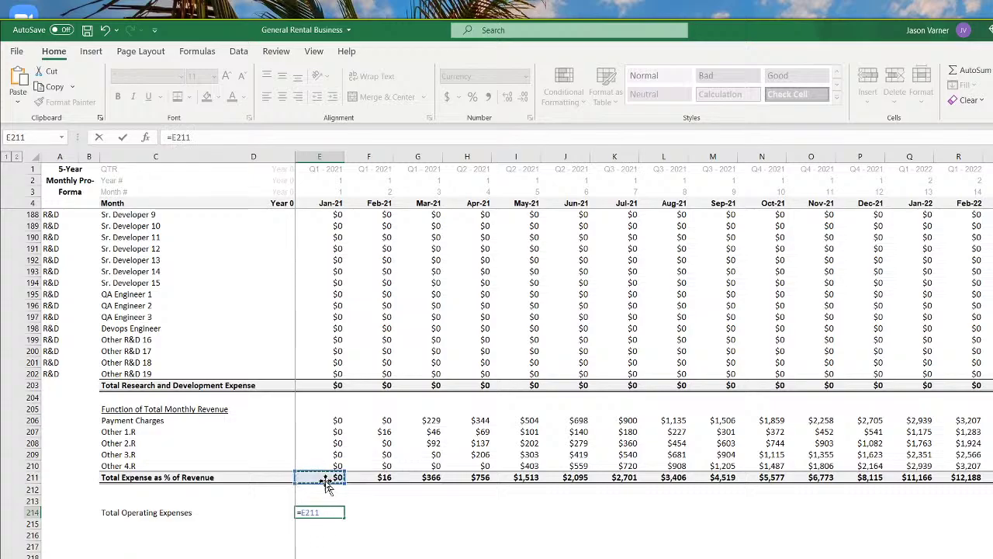
{"action": "type", "text": "+"}
{"action": "left_click", "coordinate": [334, 383]}
{"action": "scroll", "coordinate": [430, 491], "scroll_direction": "up", "scroll_amount": 3}
{"action": "scroll", "coordinate": [429, 491], "scroll_direction": "up", "scroll_amount": 8}
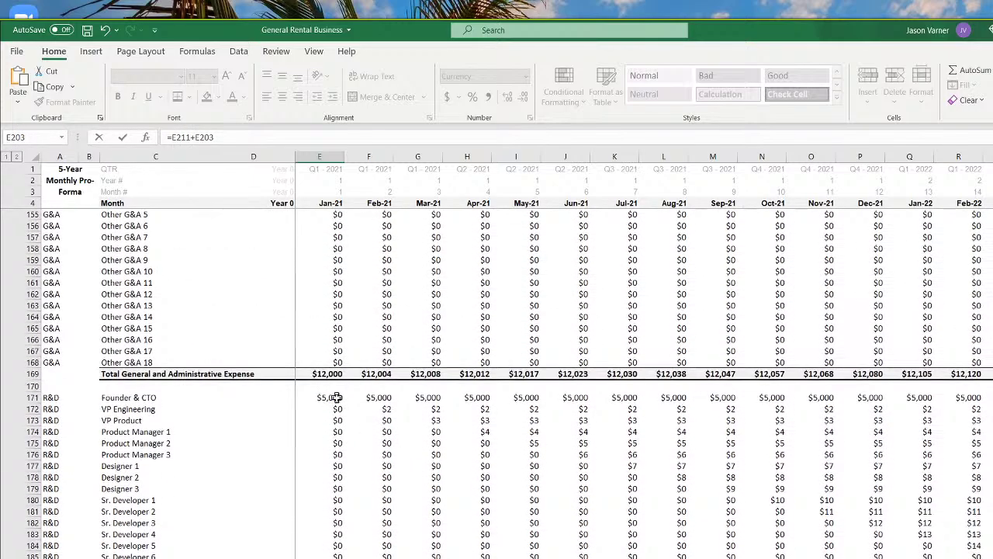
{"action": "type", "text": "+"}
{"action": "left_click", "coordinate": [326, 373]}
{"action": "scroll", "coordinate": [420, 466], "scroll_direction": "up", "scroll_amount": 3}
{"action": "scroll", "coordinate": [420, 467], "scroll_direction": "up", "scroll_amount": 12}
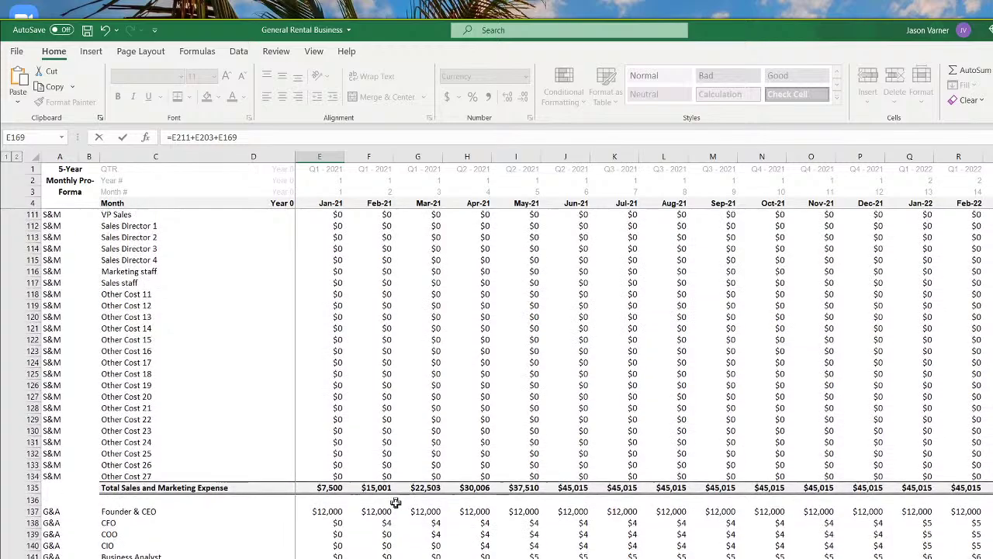
{"action": "type", "text": "+"}
{"action": "left_click", "coordinate": [325, 487]}
{"action": "scroll", "coordinate": [447, 539], "scroll_direction": "up", "scroll_amount": 11}
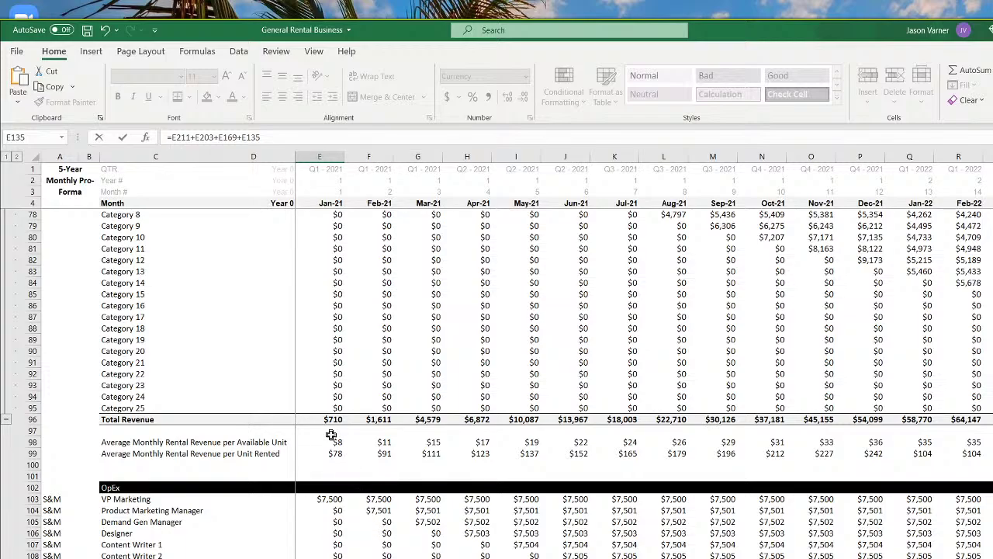
{"action": "key", "text": "Return"}
Format the Total Operating Expenses cells C214:H214 as bold with a light grey fill
{"action": "scroll", "coordinate": [365, 547], "scroll_direction": "down", "scroll_amount": 3}
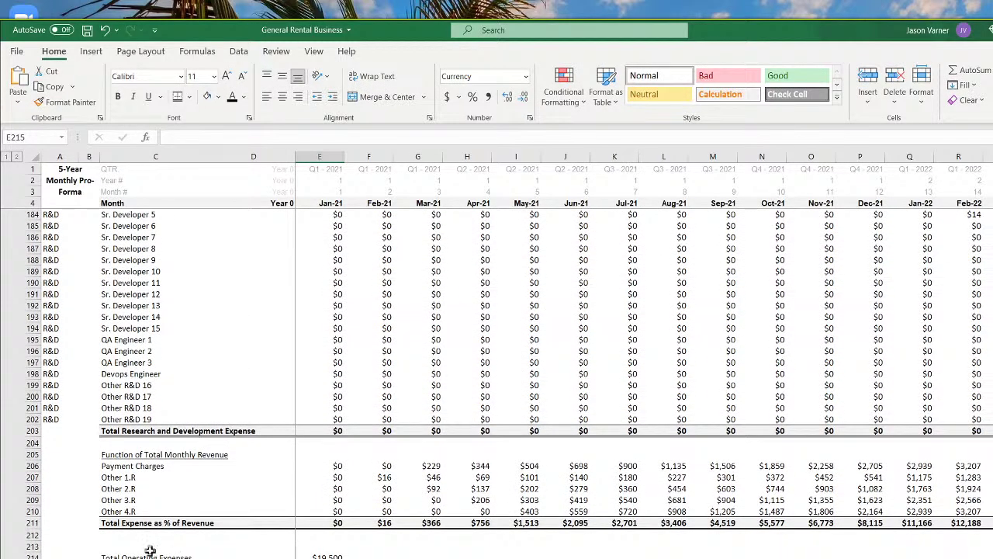
{"action": "left_click_drag", "start_coordinate": [130, 554], "coordinate": [470, 556]}
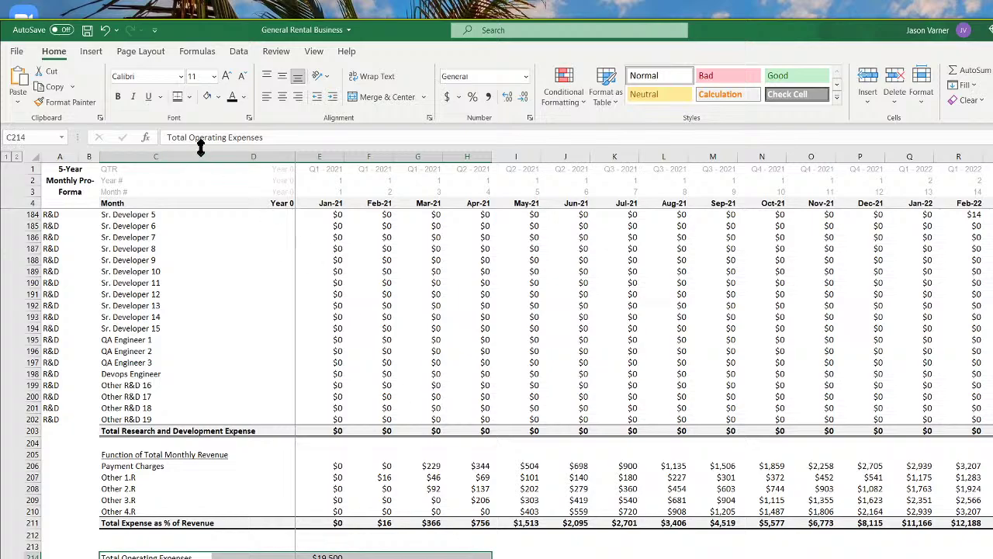
{"action": "left_click", "coordinate": [219, 98]}
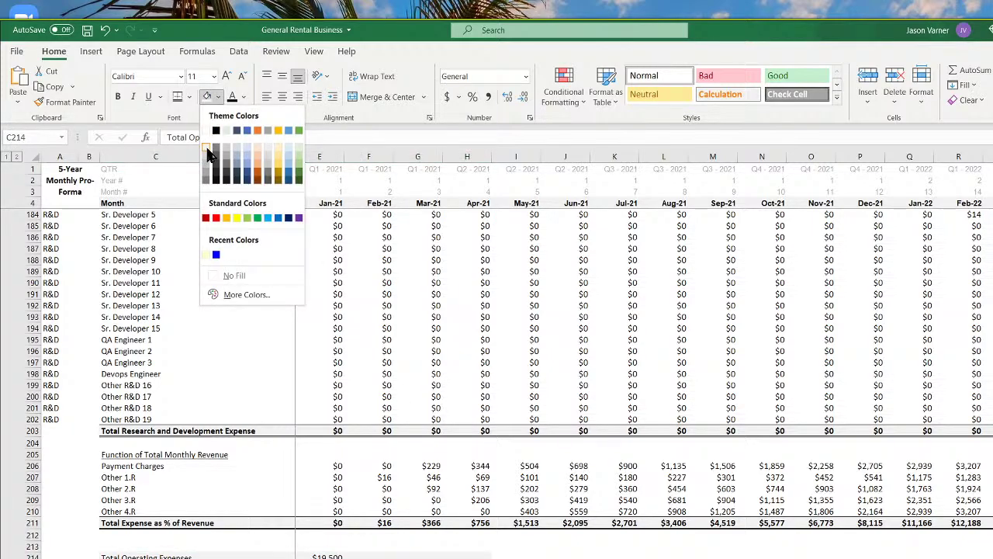
{"action": "left_click", "coordinate": [208, 152]}
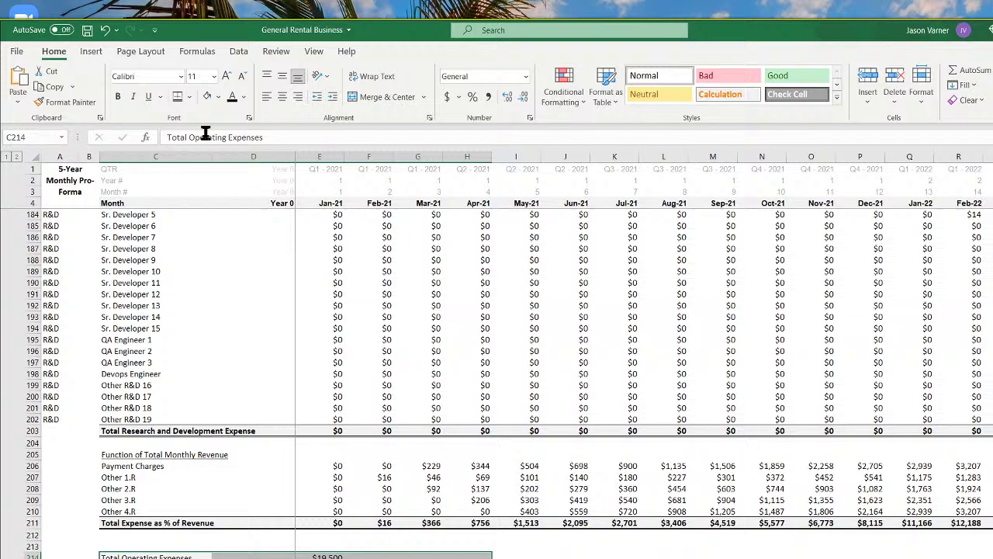
{"action": "left_click", "coordinate": [118, 98]}
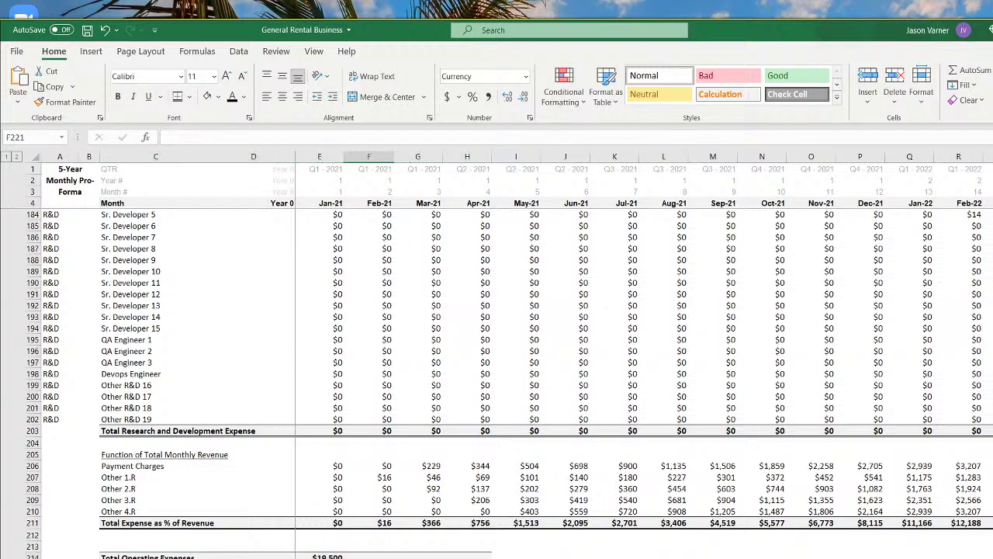
Check the Total Operating Expenses formula in E214 and view the first fixed monthly cost rows on the Opex sheet
{"action": "left_click", "coordinate": [329, 555]}
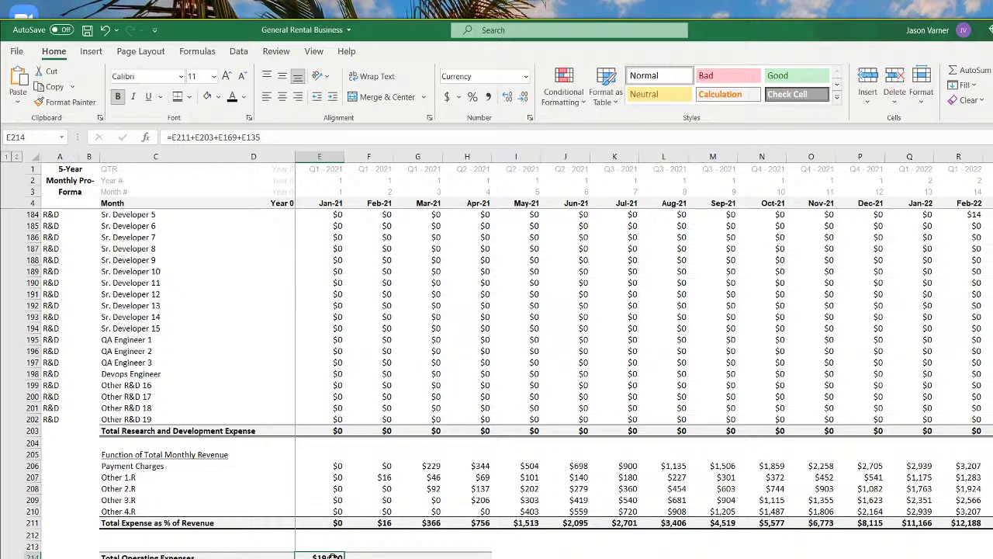
{"action": "left_click", "coordinate": [433, 464]}
{"action": "scroll", "coordinate": [312, 490], "scroll_direction": "up", "scroll_amount": 3}
{"action": "scroll", "coordinate": [313, 490], "scroll_direction": "up", "scroll_amount": 5}
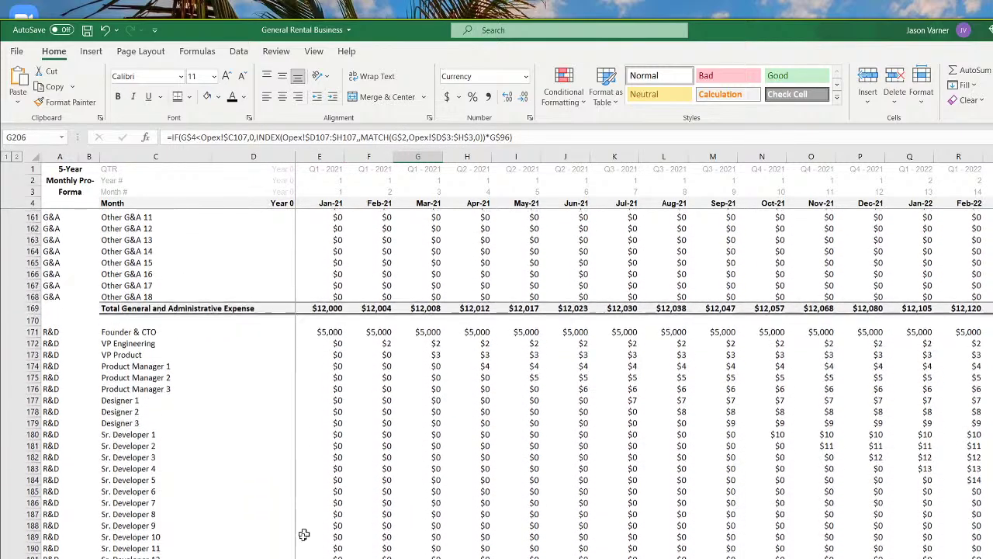
{"action": "left_click", "coordinate": [287, 557]}
{"action": "scroll", "coordinate": [286, 494], "scroll_direction": "up", "scroll_amount": 16}
{"action": "scroll", "coordinate": [287, 494], "scroll_direction": "up", "scroll_amount": 12}
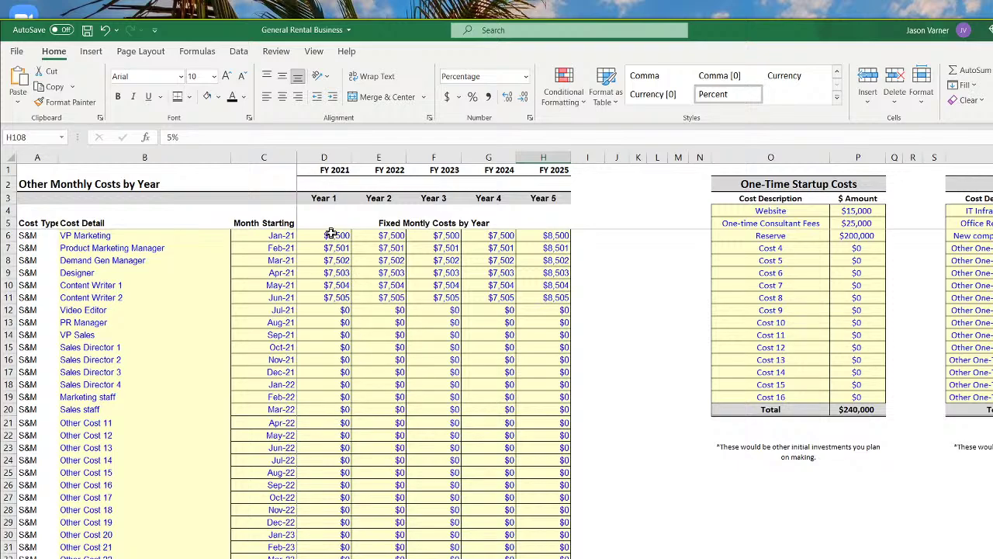
Examine the fixed monthly S&M, G&A and R&D costs by year and the revenue-based percentages on the Opex sheet
{"action": "left_click_drag", "start_coordinate": [330, 233], "coordinate": [543, 553]}
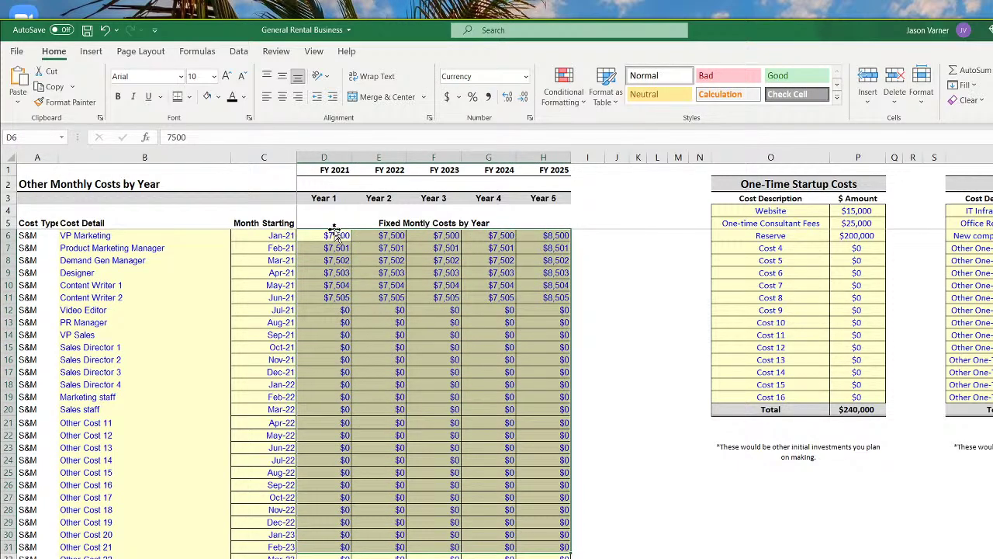
{"action": "scroll", "coordinate": [331, 275], "scroll_direction": "down", "scroll_amount": 11}
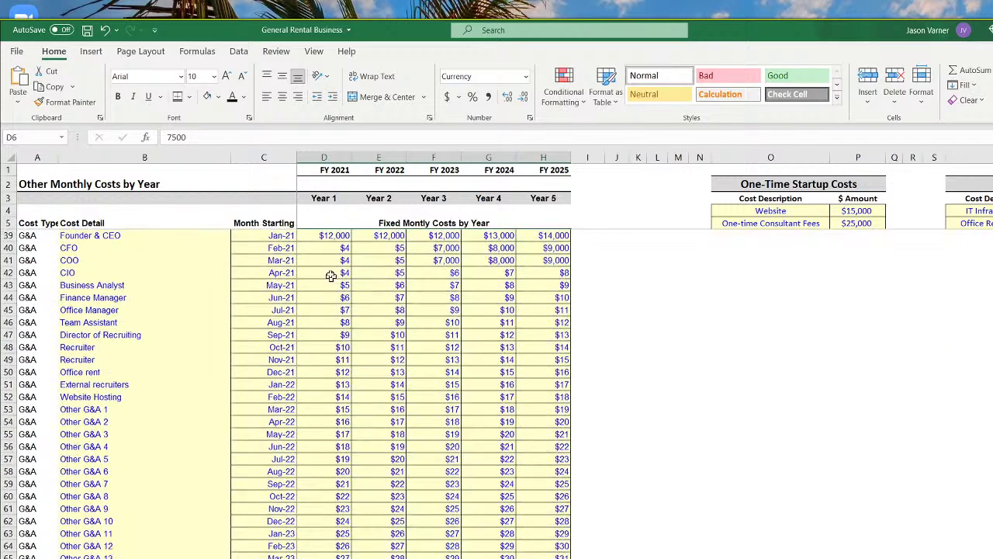
{"action": "left_click", "coordinate": [337, 285]}
{"action": "left_click", "coordinate": [390, 286]}
{"action": "left_click", "coordinate": [447, 295]}
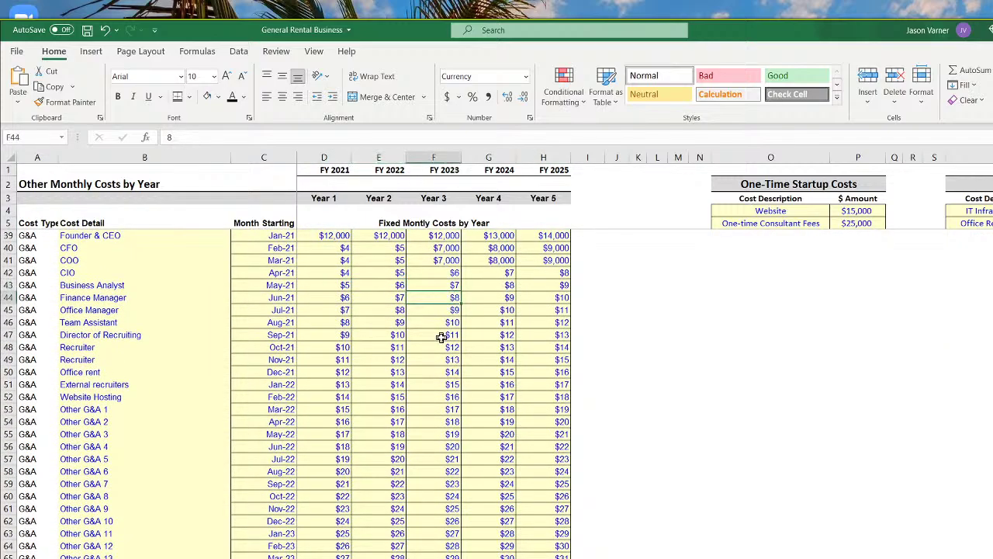
{"action": "left_click", "coordinate": [482, 337]}
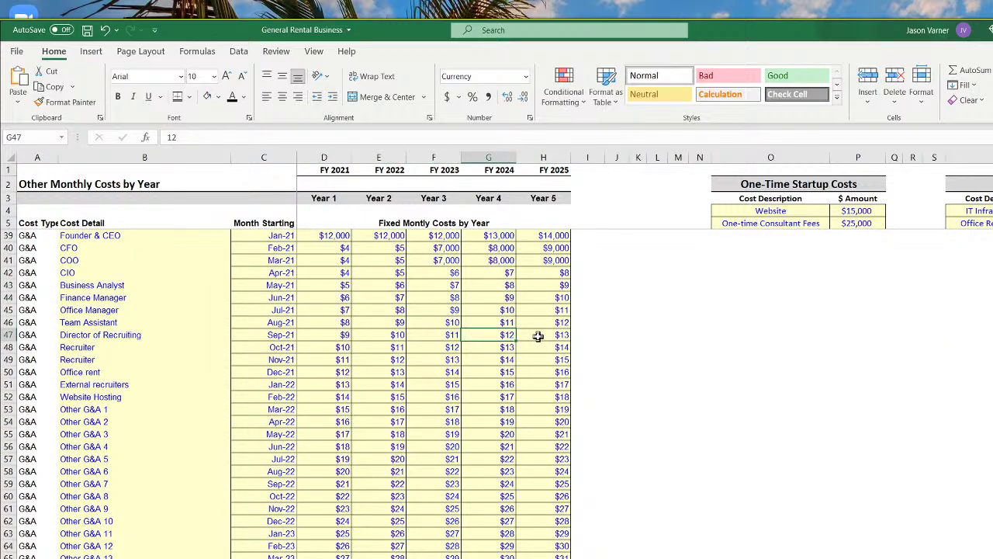
{"action": "scroll", "coordinate": [405, 364], "scroll_direction": "up", "scroll_amount": 4}
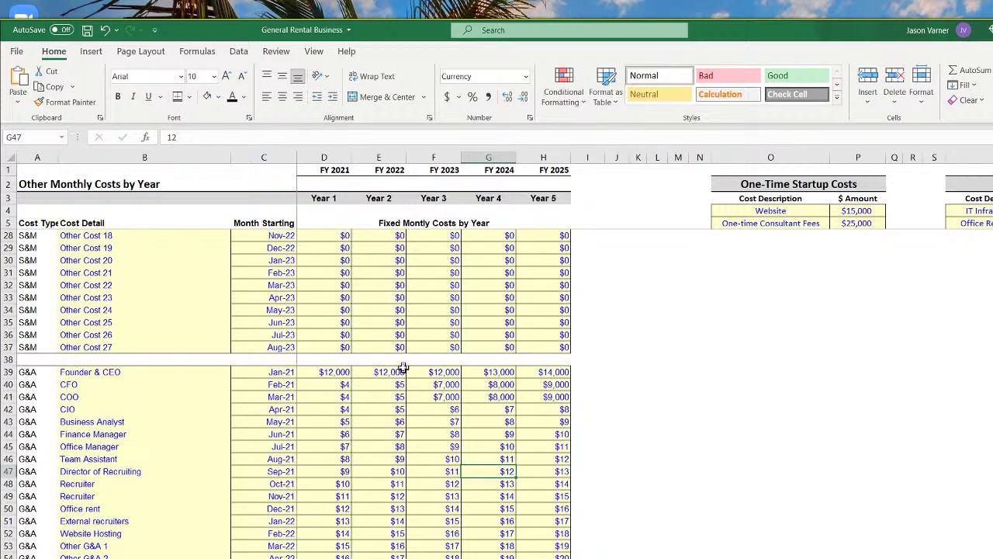
{"action": "left_click", "coordinate": [332, 374]}
{"action": "left_click", "coordinate": [336, 432]}
{"action": "scroll", "coordinate": [340, 432], "scroll_direction": "down", "scroll_amount": 14}
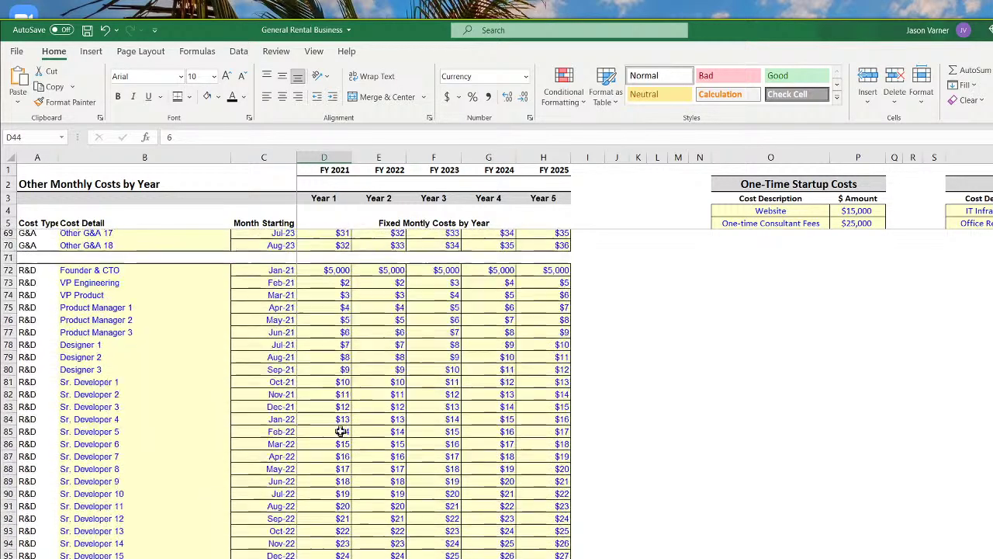
{"action": "scroll", "coordinate": [341, 431], "scroll_direction": "down", "scroll_amount": 8}
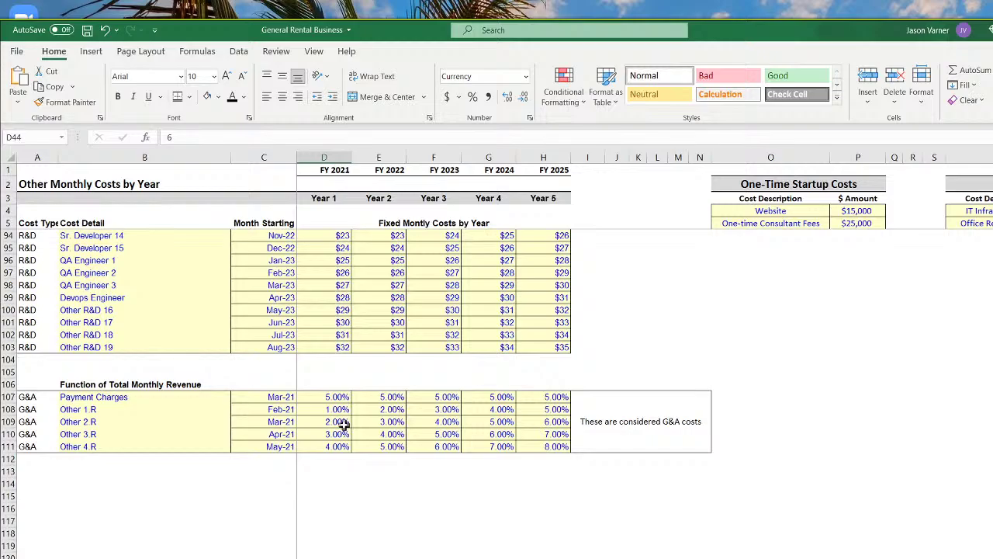
{"action": "scroll", "coordinate": [343, 424], "scroll_direction": "up", "scroll_amount": 11}
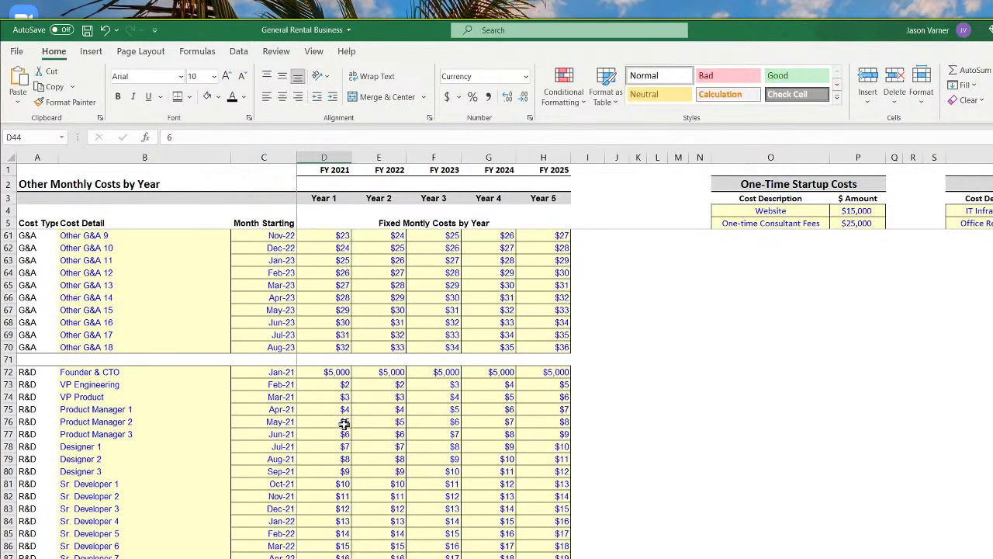
{"action": "left_click", "coordinate": [337, 372]}
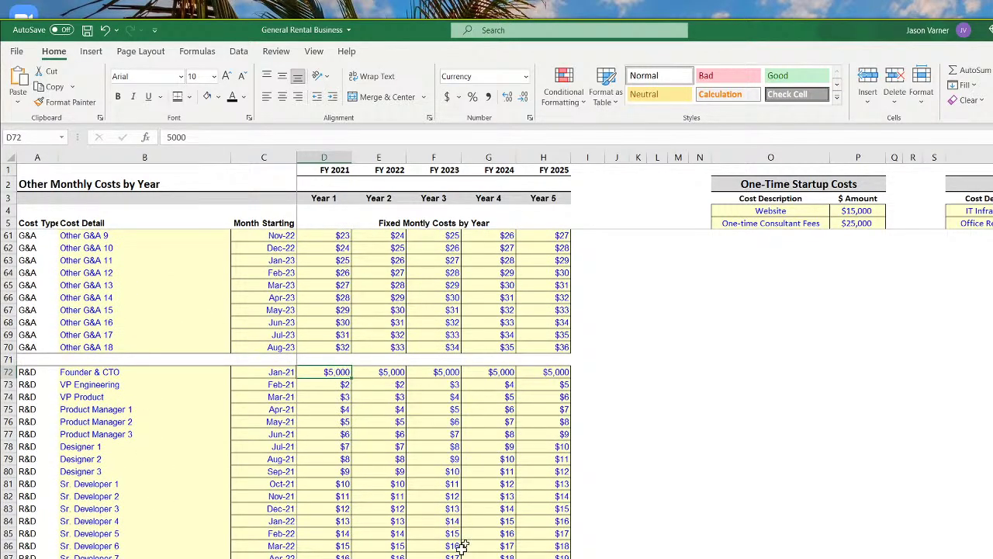
{"action": "scroll", "coordinate": [356, 543], "scroll_direction": "down", "scroll_amount": 11}
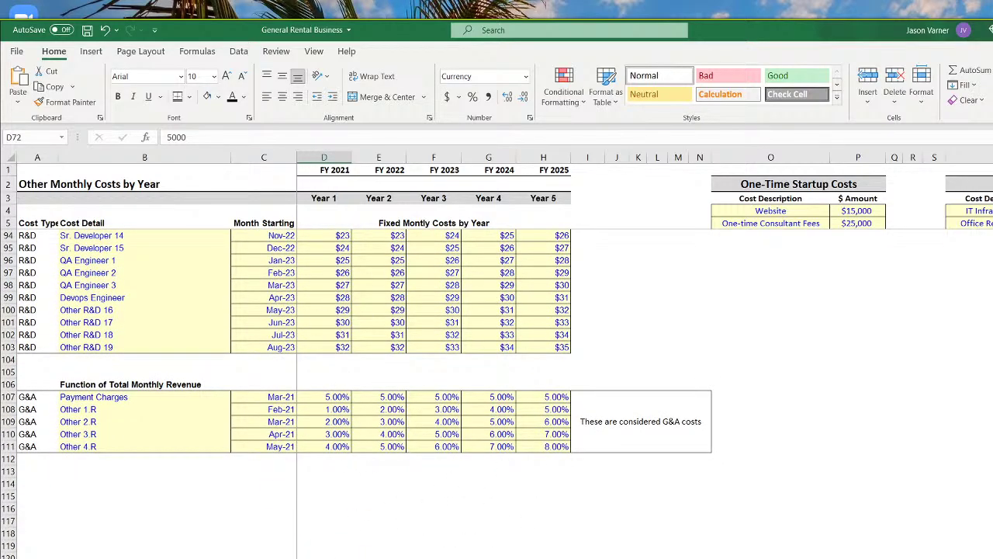
Return to the monthly pro-forma and examine the formulas for total and cumulative unit purchases and the dollar purchases across the months
{"action": "left_click", "coordinate": [349, 557]}
{"action": "scroll", "coordinate": [351, 508], "scroll_direction": "up", "scroll_amount": 20}
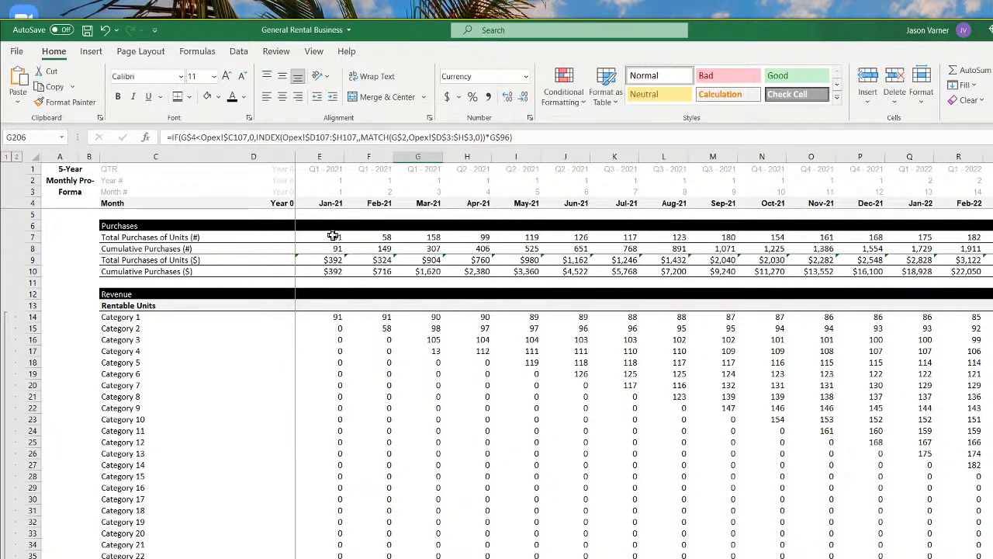
{"action": "left_click", "coordinate": [332, 236]}
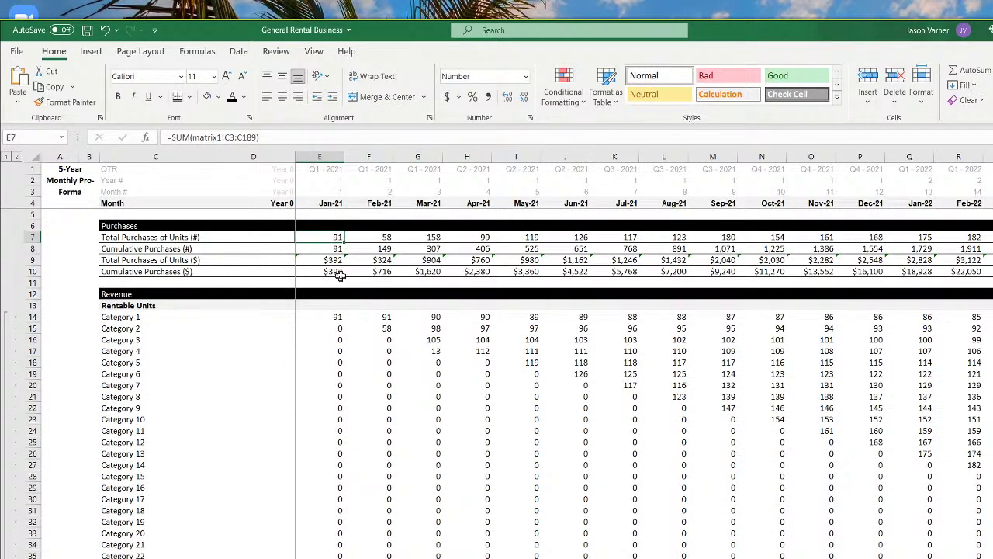
{"action": "left_click", "coordinate": [332, 249]}
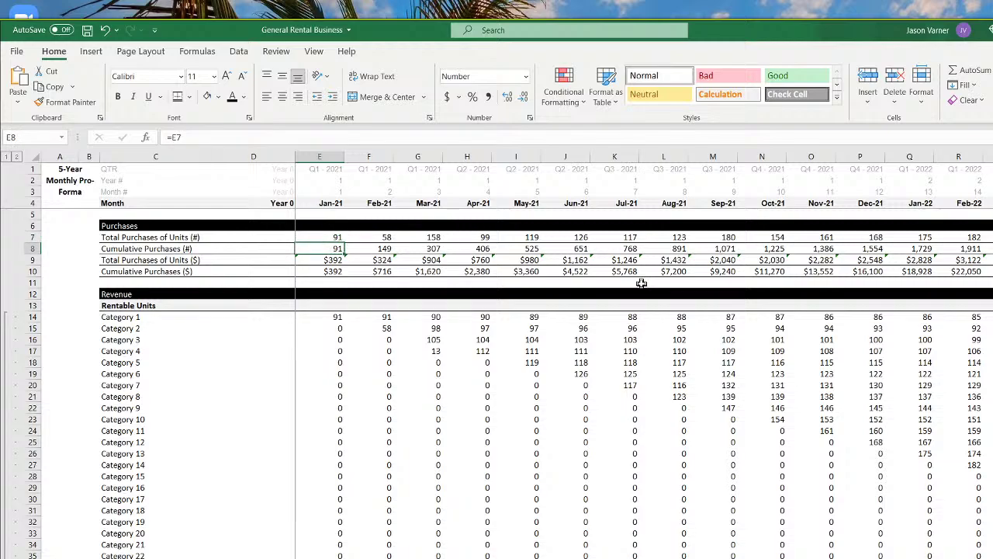
{"action": "key", "text": "Down"}
{"action": "key", "text": "Right"}
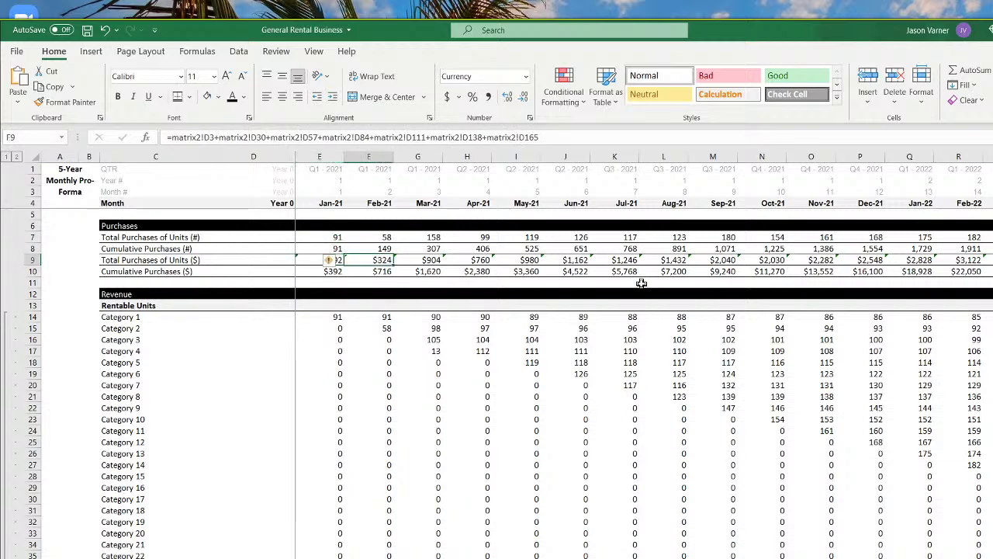
{"action": "key", "text": "Right"}
{"action": "key", "text": "Right"}
{"action": "key", "text": "Right"}
{"action": "key", "text": "Right"}
{"action": "key", "text": "Right"}
{"action": "key", "text": "Right"}
{"action": "key", "text": "Right"}
{"action": "key", "text": "Right"}
{"action": "key", "text": "Right"}
{"action": "key", "text": "Right"}
{"action": "key", "text": "Right"}
{"action": "key", "text": "Right"}
{"action": "key", "text": "Right"}
{"action": "key", "text": "Right"}
{"action": "key", "text": "Right"}
{"action": "key", "text": "Right"}
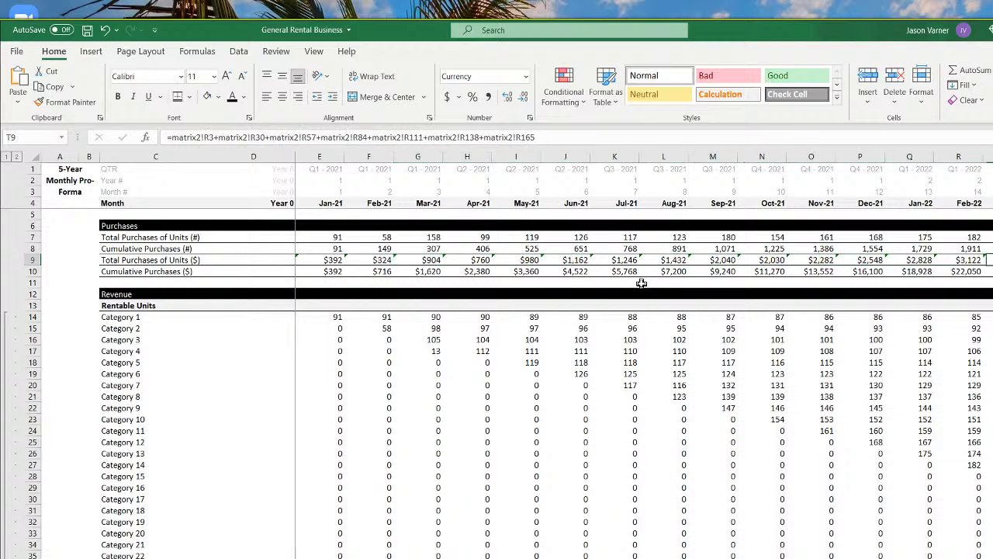
Review the Cumulative Purchases ($) row across the five-year timeline and back to the first months
{"action": "key", "text": "Down"}
{"action": "key", "text": "Right"}
{"action": "key", "text": "Right"}
{"action": "key", "text": "Right"}
{"action": "key", "text": "Right"}
{"action": "key", "text": "Right"}
{"action": "key", "text": "Right"}
{"action": "key", "text": "Right"}
{"action": "key", "text": "Right"}
{"action": "key", "text": "Right"}
{"action": "key", "text": "Right"}
{"action": "key", "text": "Right"}
{"action": "key", "text": "Right"}
{"action": "key", "text": "Right"}
{"action": "key", "text": "Right"}
{"action": "key", "text": "Right"}
{"action": "key", "text": "Right"}
{"action": "key", "text": "Right"}
{"action": "key", "text": "Right"}
{"action": "key", "text": "Right"}
{"action": "key", "text": "Right"}
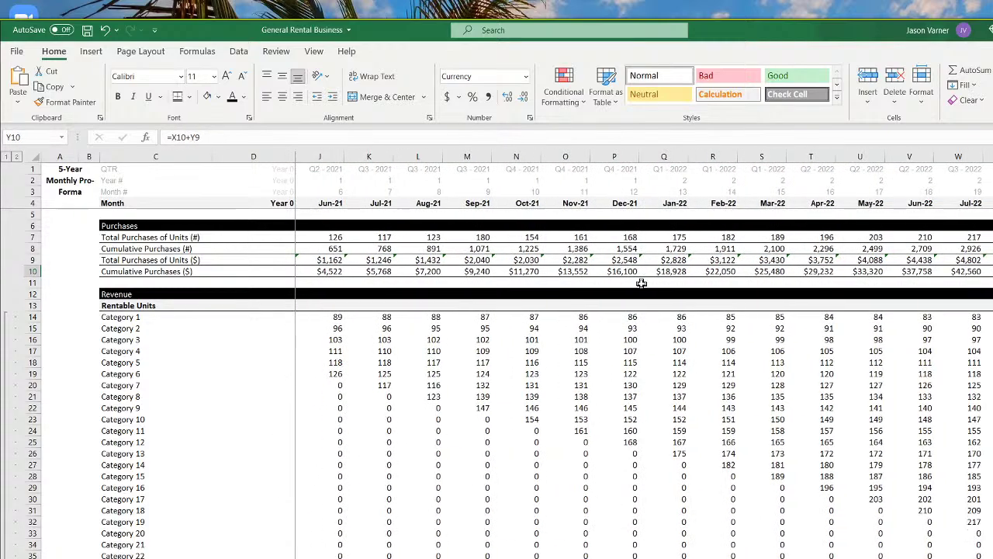
{"action": "key", "text": "Right"}
{"action": "key", "text": "Right"}
{"action": "key", "text": "Right"}
{"action": "key", "text": "Right"}
{"action": "key", "text": "Right"}
{"action": "key", "text": "Right"}
{"action": "key", "text": "Right"}
{"action": "key", "text": "Right"}
{"action": "key", "text": "Right"}
{"action": "key", "text": "Right"}
{"action": "key", "text": "Right"}
{"action": "key", "text": "Right"}
{"action": "key", "text": "Right"}
{"action": "key", "text": "Right"}
{"action": "key", "text": "Right"}
{"action": "key", "text": "Right"}
{"action": "key", "text": "Right"}
{"action": "key", "text": "Right"}
{"action": "key", "text": "Left"}
{"action": "key", "text": "Left"}
{"action": "key", "text": "Left"}
{"action": "key", "text": "Left"}
{"action": "key", "text": "Left"}
{"action": "key", "text": "Left"}
{"action": "key", "text": "Left"}
{"action": "key", "text": "Left"}
{"action": "key", "text": "Left"}
{"action": "key", "text": "Left"}
{"action": "key", "text": "Left"}
{"action": "key", "text": "Left"}
{"action": "key", "text": "Left"}
{"action": "key", "text": "Left"}
{"action": "key", "text": "Left"}
{"action": "key", "text": "Left"}
{"action": "key", "text": "Left"}
{"action": "key", "text": "Left"}
{"action": "key", "text": "Left"}
{"action": "key", "text": "Left"}
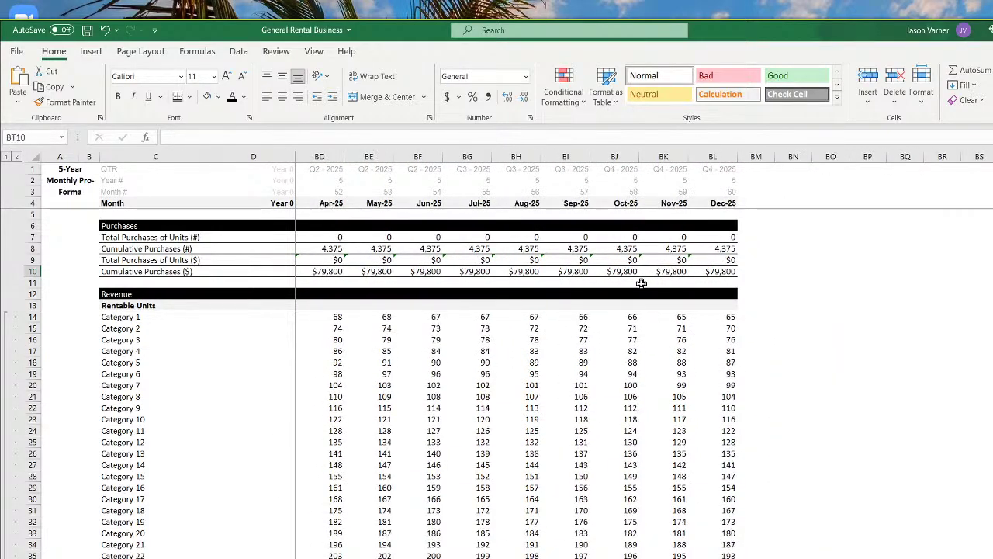
{"action": "key", "text": "Left"}
{"action": "key", "text": "Left"}
{"action": "key", "text": "Left"}
{"action": "key", "text": "Left"}
{"action": "key", "text": "Left"}
{"action": "key", "text": "Left"}
{"action": "key", "text": "Left"}
{"action": "key", "text": "Left"}
{"action": "key", "text": "Left"}
{"action": "key", "text": "Left"}
{"action": "key", "text": "Left"}
{"action": "key", "text": "Left"}
{"action": "key", "text": "Left"}
{"action": "key", "text": "Left"}
{"action": "key", "text": "Left"}
{"action": "key", "text": "Left"}
{"action": "key", "text": "Left"}
{"action": "key", "text": "Left"}
{"action": "key", "text": "Left"}
{"action": "key", "text": "Left"}
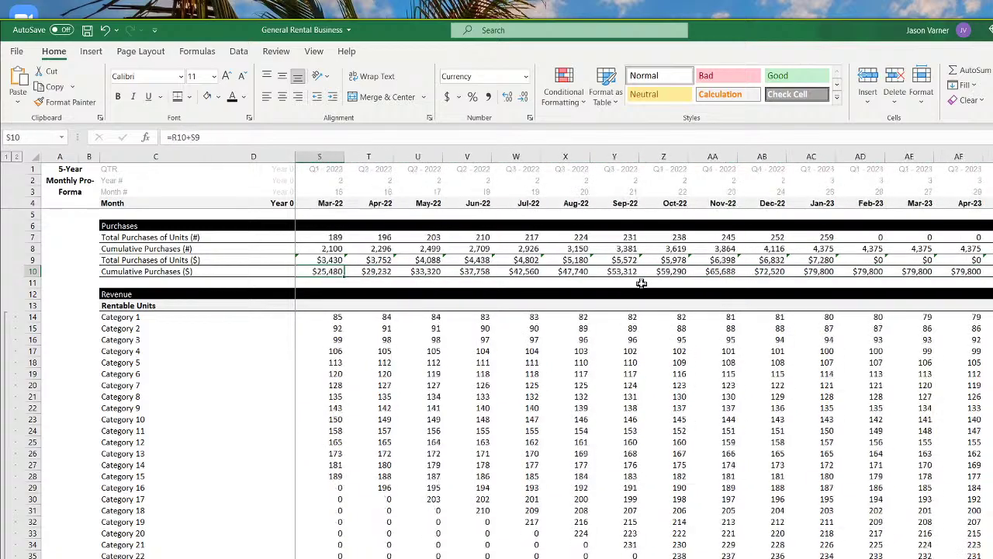
{"action": "key", "text": "Right"}
{"action": "key", "text": "Right"}
{"action": "key", "text": "Right"}
{"action": "key", "text": "Right"}
{"action": "key", "text": "Right"}
{"action": "key", "text": "Right"}
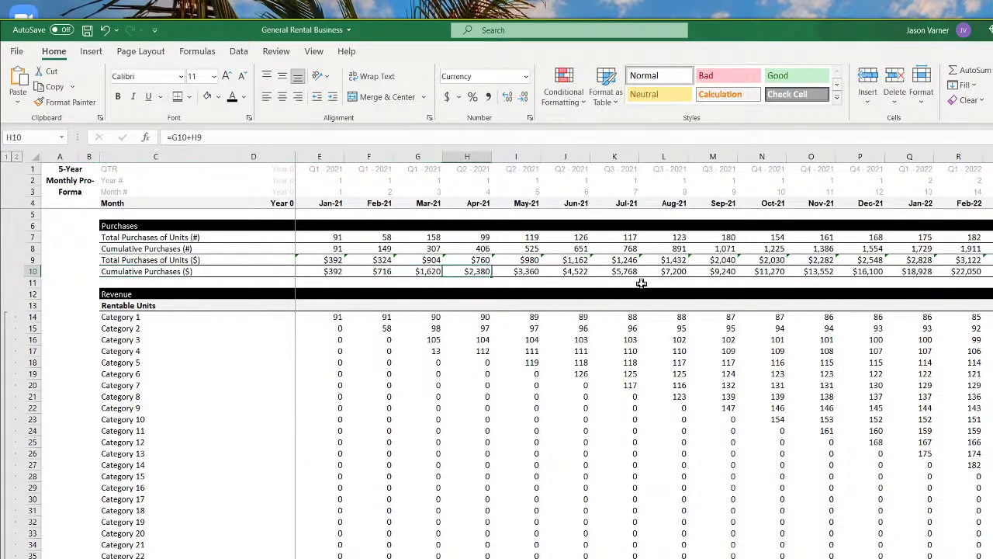
{"action": "key", "text": "Down"}
{"action": "key", "text": "Down"}
{"action": "key", "text": "Down"}
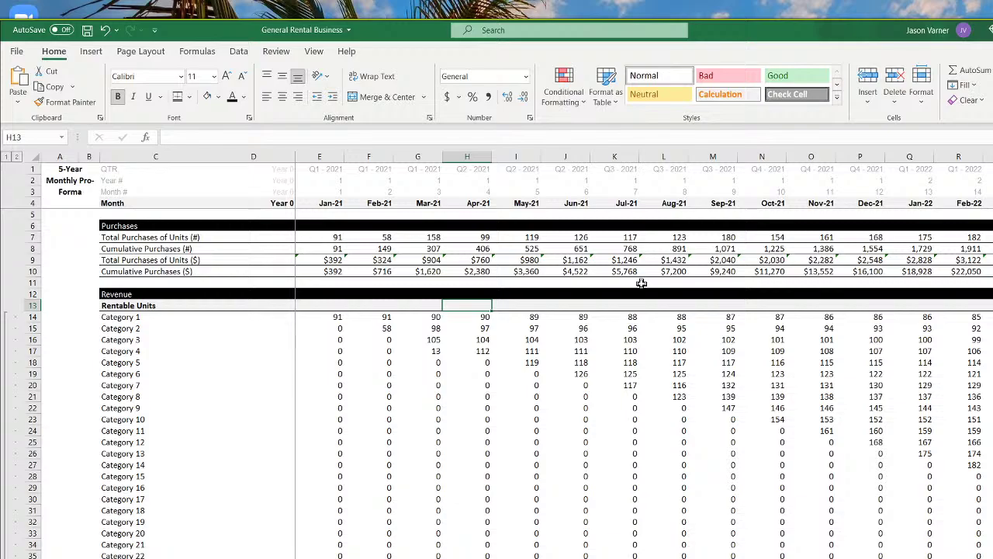
Examine the Depreciation Expense formulas in row 232 and the Net Book Value formulas in row 240 for the first months
{"action": "scroll", "coordinate": [295, 499], "scroll_direction": "down", "scroll_amount": 20}
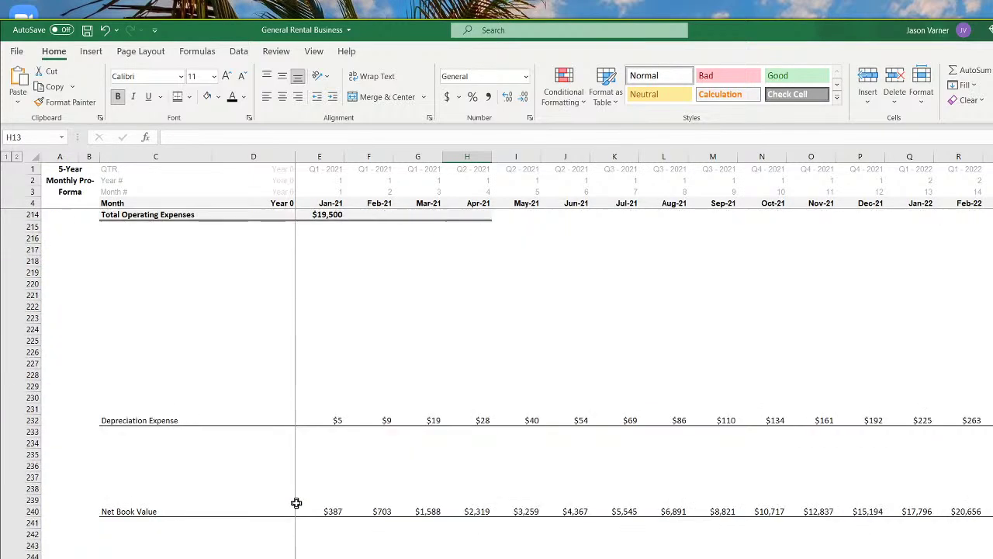
{"action": "scroll", "coordinate": [297, 503], "scroll_direction": "down", "scroll_amount": 4}
{"action": "scroll", "coordinate": [297, 501], "scroll_direction": "up", "scroll_amount": 4}
{"action": "left_click", "coordinate": [344, 418]}
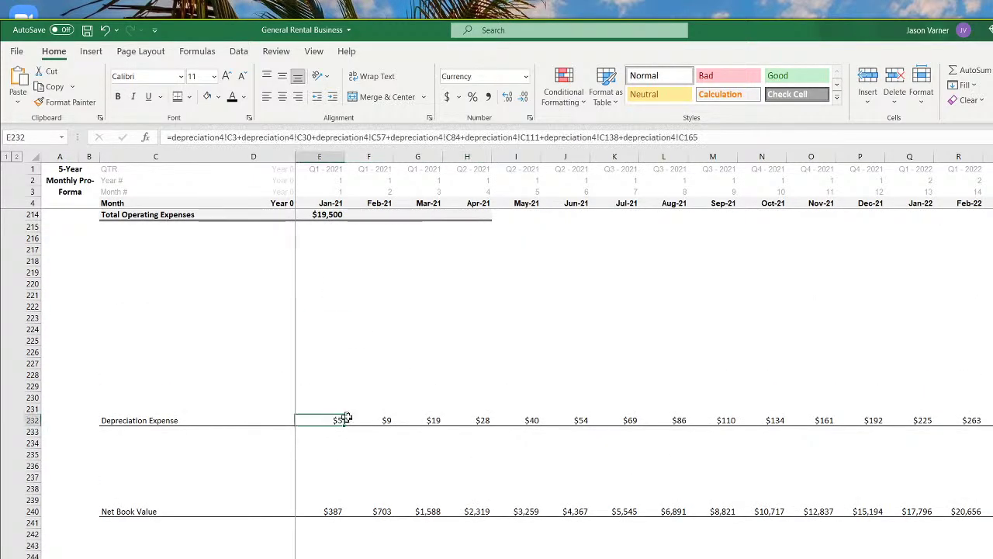
{"action": "left_click", "coordinate": [384, 419]}
{"action": "left_click", "coordinate": [428, 419]}
{"action": "left_click", "coordinate": [478, 419]}
{"action": "left_click", "coordinate": [534, 419]}
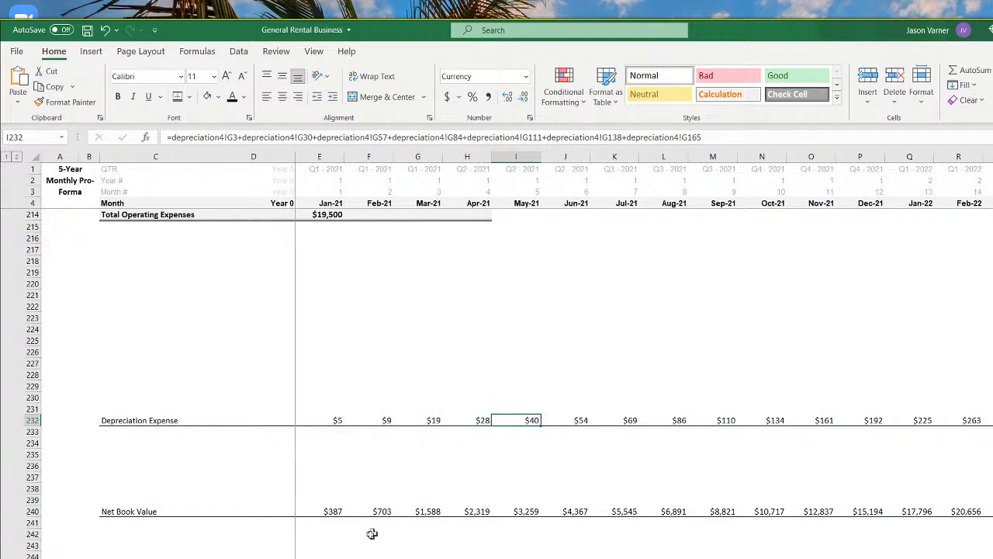
{"action": "left_click", "coordinate": [331, 511]}
{"action": "left_click", "coordinate": [388, 512]}
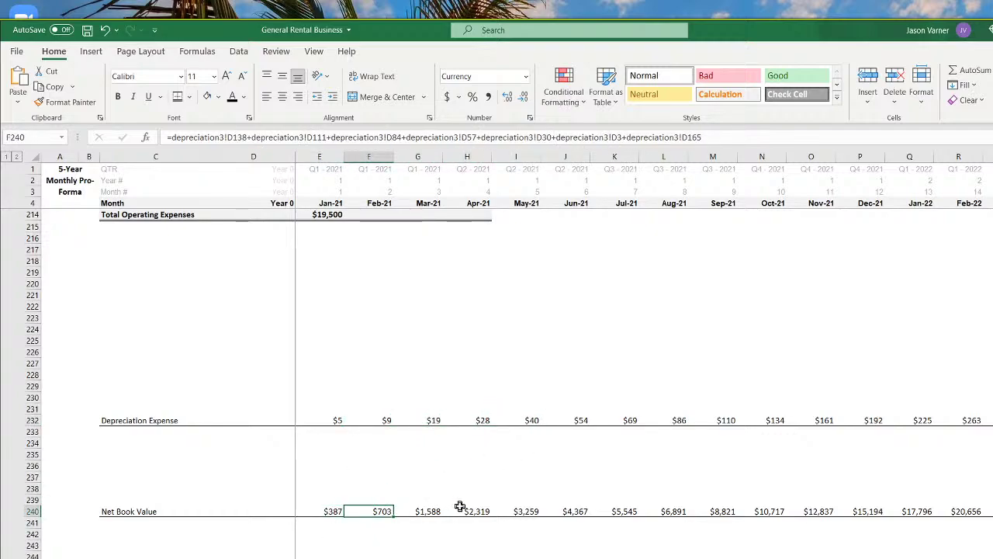
{"action": "left_click", "coordinate": [476, 511]}
{"action": "left_click", "coordinate": [528, 511]}
Fill the Total Operating Expenses formula from E214 across the remaining months of the five-year timeline
{"action": "scroll", "coordinate": [389, 543], "scroll_direction": "up", "scroll_amount": 7}
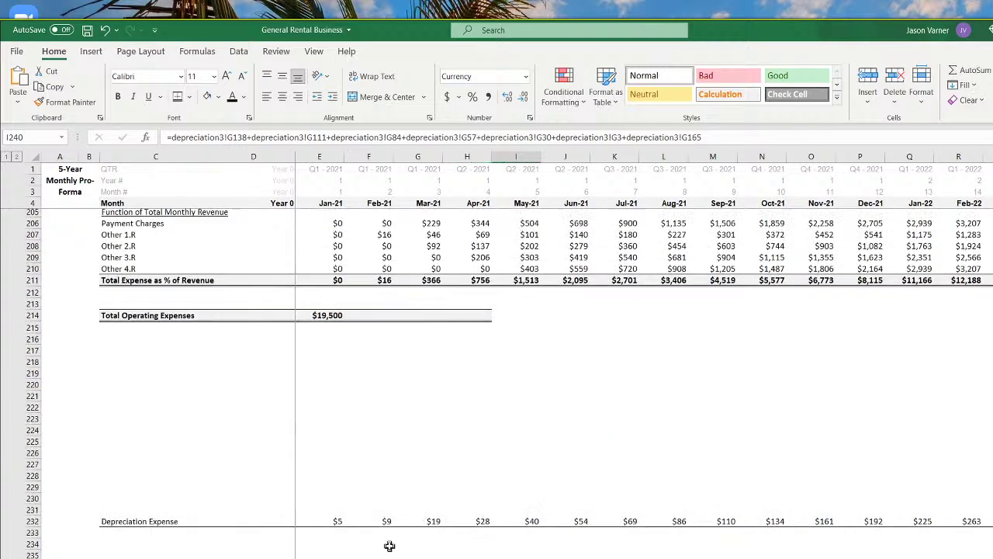
{"action": "left_click", "coordinate": [326, 467]}
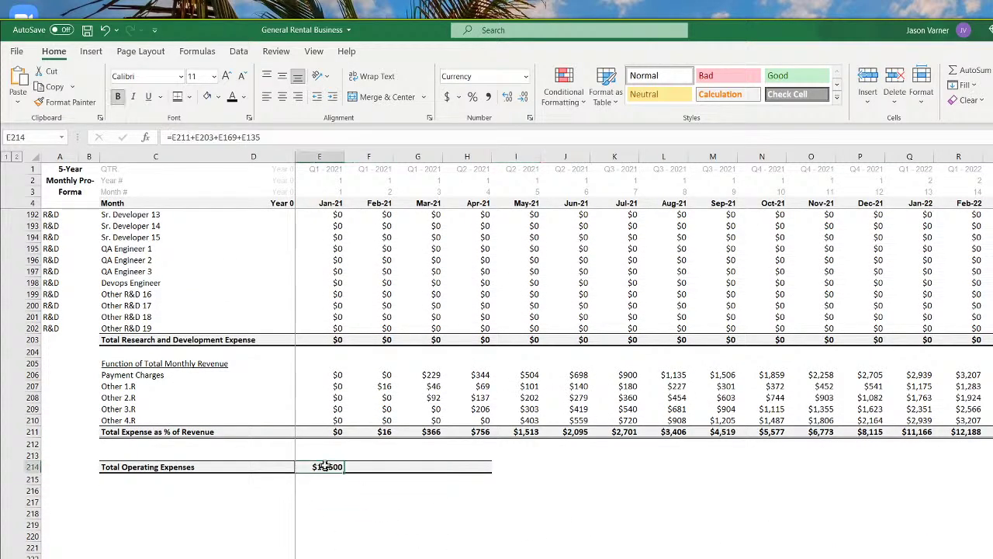
{"action": "left_click_drag", "start_coordinate": [344, 472], "coordinate": [990, 470]}
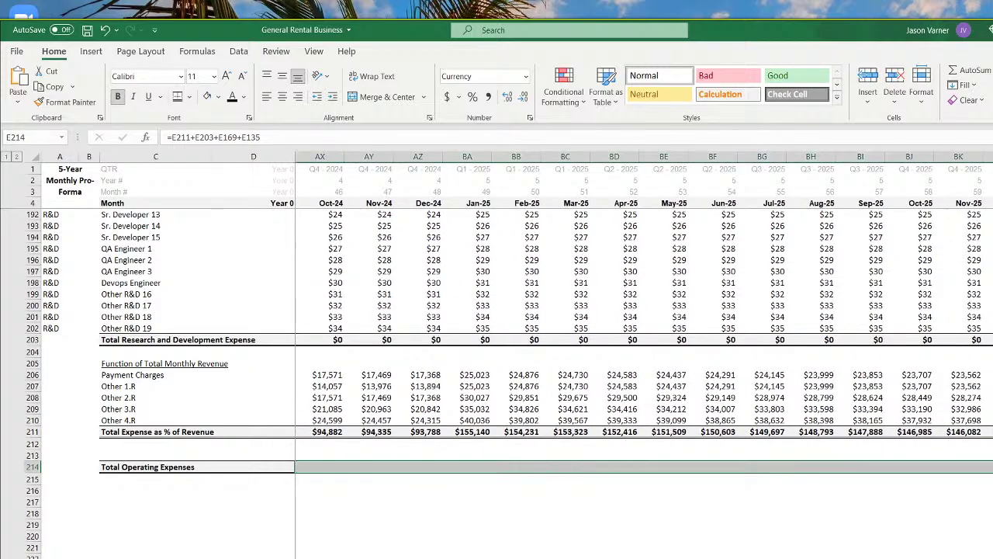
{"action": "scroll", "coordinate": [644, 349], "scroll_direction": "left", "scroll_amount": 15}
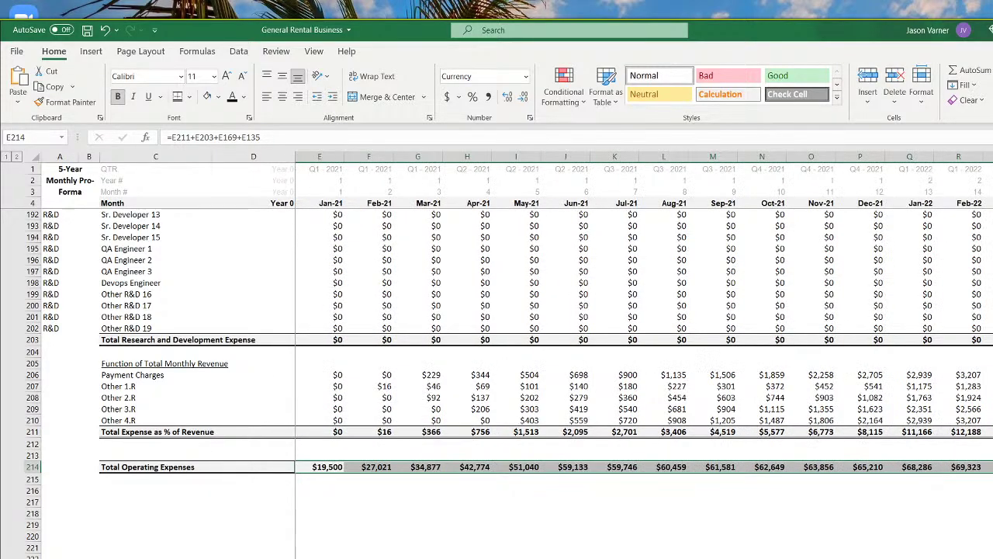
Enter the label "EBITDA" in C217, below Total Operating Expenses
{"action": "left_click", "coordinate": [131, 479]}
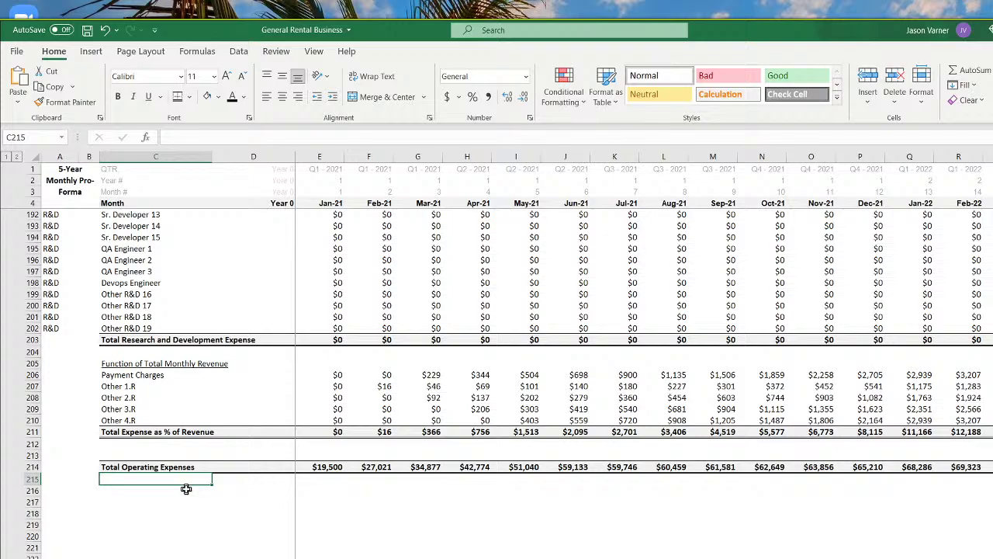
{"action": "key", "text": "Down"}
{"action": "key", "text": "Down"}
{"action": "type", "text": "EB"}
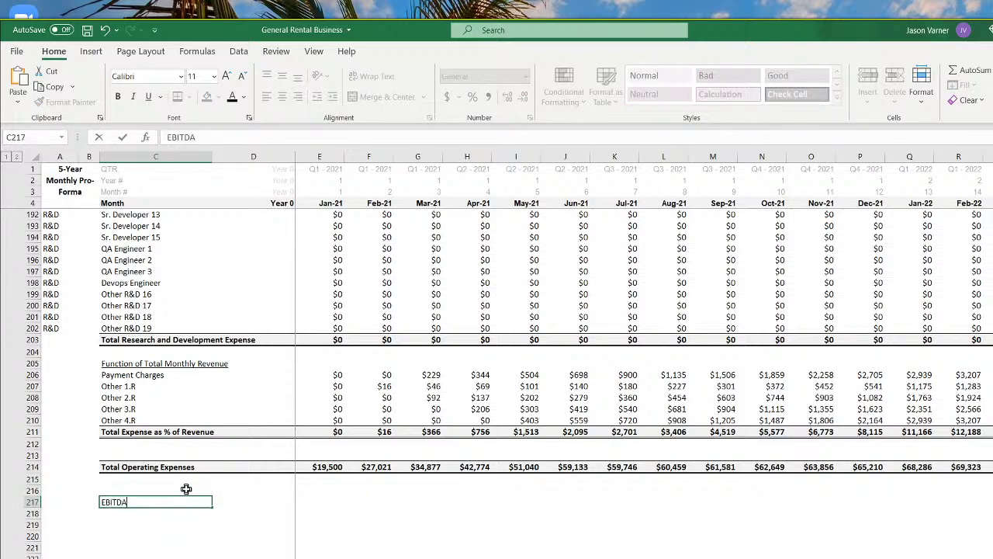
{"action": "key", "text": "Return"}
Calculate January EBITDA in E217 as Total Revenue minus Total Operating Expenses, using the formula =E96-E214
{"action": "key", "text": "Up"}
{"action": "key", "text": "Right"}
{"action": "key", "text": "Right"}
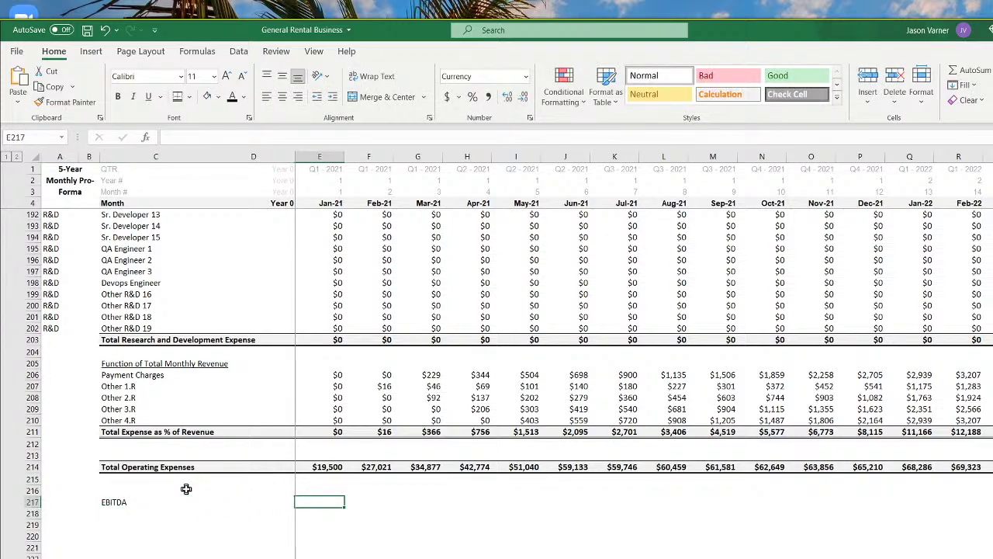
{"action": "type", "text": "="}
{"action": "scroll", "coordinate": [419, 461], "scroll_direction": "up", "scroll_amount": 20}
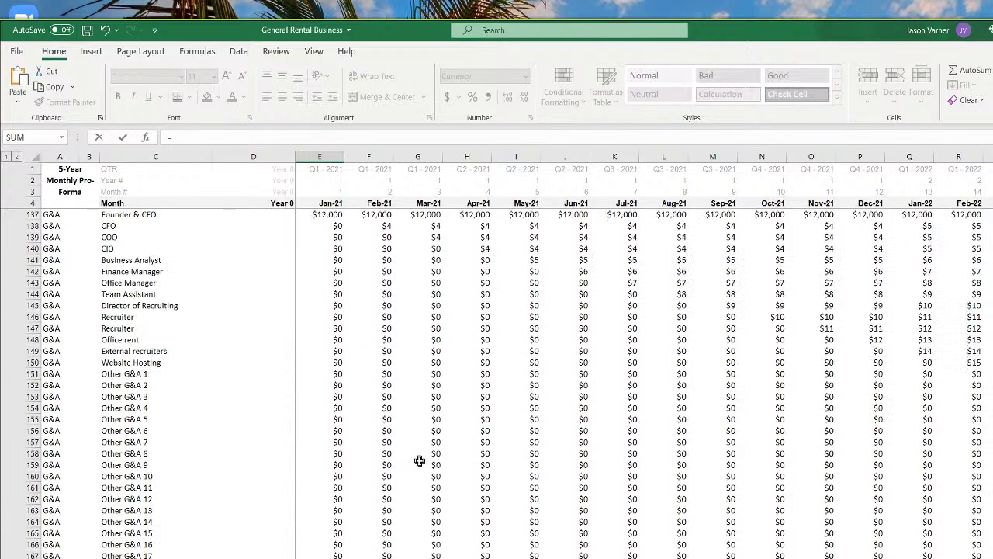
{"action": "scroll", "coordinate": [419, 461], "scroll_direction": "up", "scroll_amount": 4}
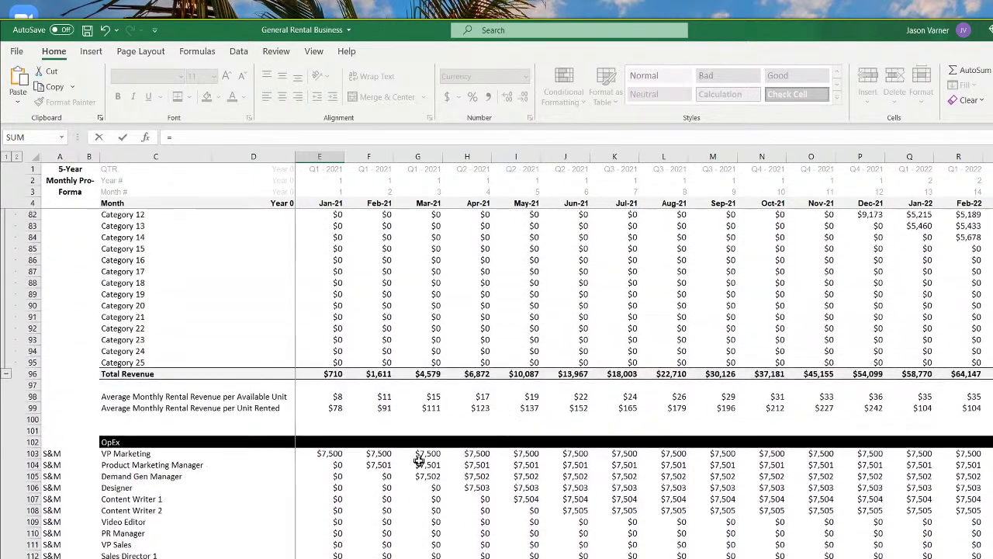
{"action": "left_click", "coordinate": [321, 373]}
{"action": "type", "text": "-"}
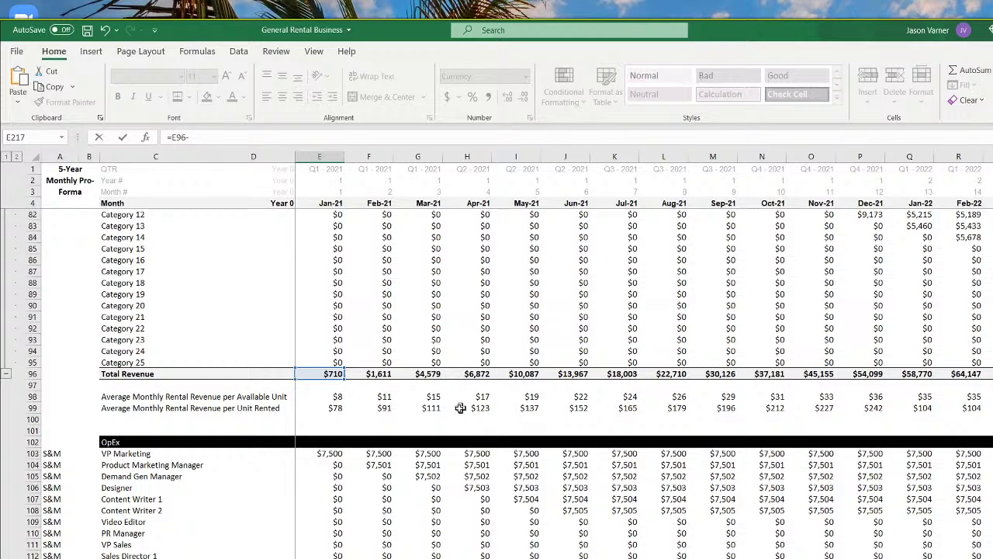
{"action": "scroll", "coordinate": [406, 547], "scroll_direction": "down", "scroll_amount": 20}
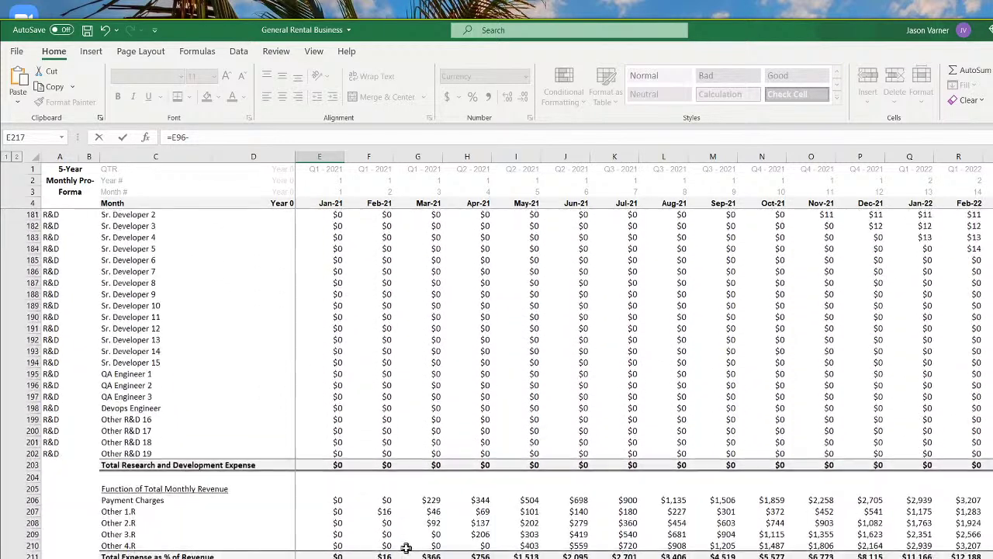
{"action": "scroll", "coordinate": [509, 383], "scroll_direction": "down", "scroll_amount": 4}
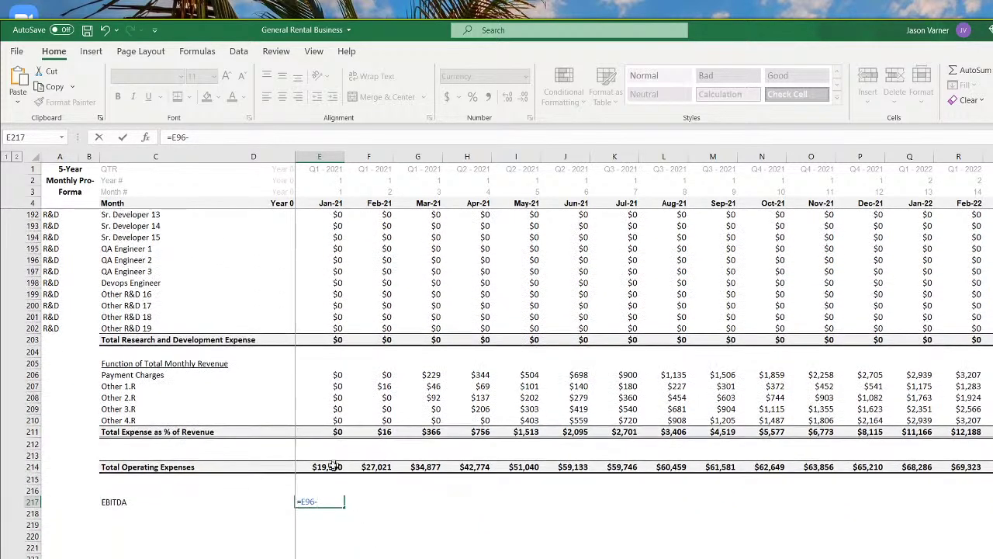
{"action": "left_click", "coordinate": [332, 466]}
{"action": "key", "text": "Return"}
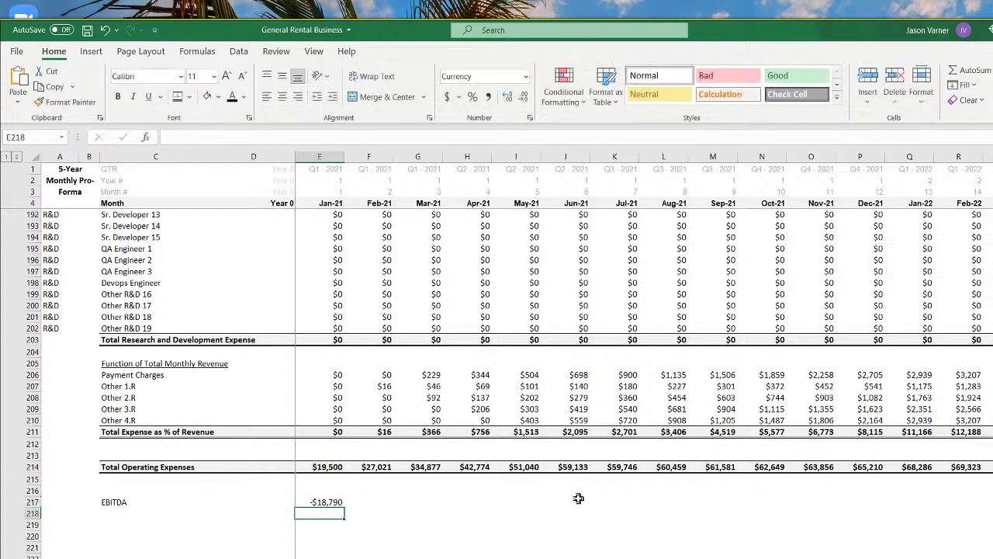
Make the EBITDA row cells C217:H217 bold with top and bottom borders
{"action": "left_click_drag", "start_coordinate": [105, 501], "coordinate": [489, 503]}
{"action": "left_click_drag", "start_coordinate": [105, 501], "coordinate": [464, 499]}
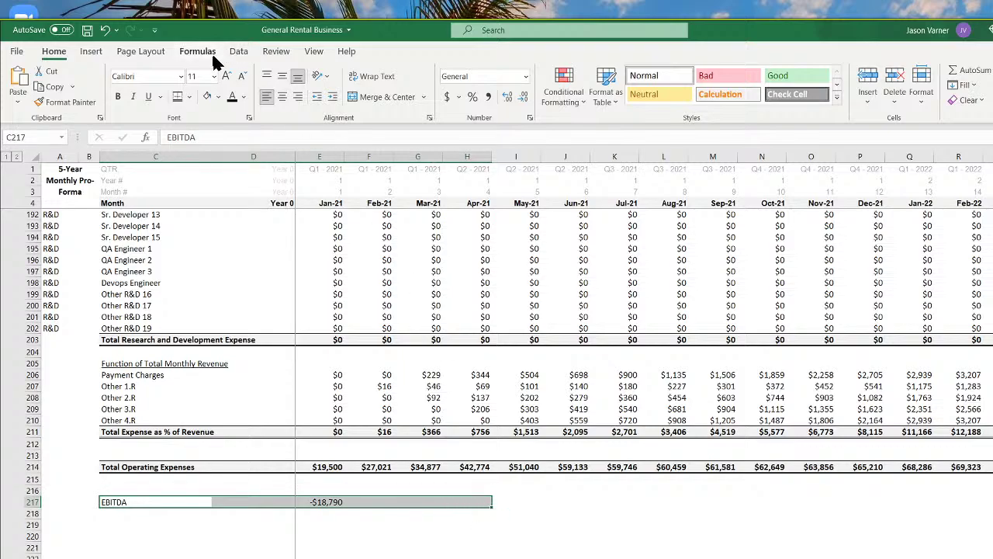
{"action": "left_click", "coordinate": [178, 96]}
{"action": "left_click", "coordinate": [118, 96]}
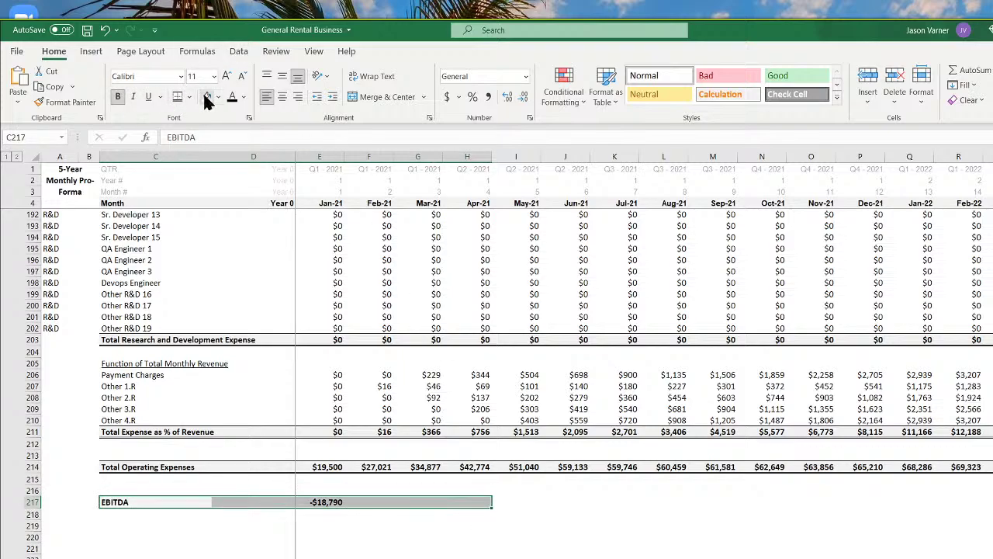
Format C217:H217 as currency with 0 decimal places, the $ symbol and negative numbers in black parentheses
{"action": "left_click", "coordinate": [530, 118]}
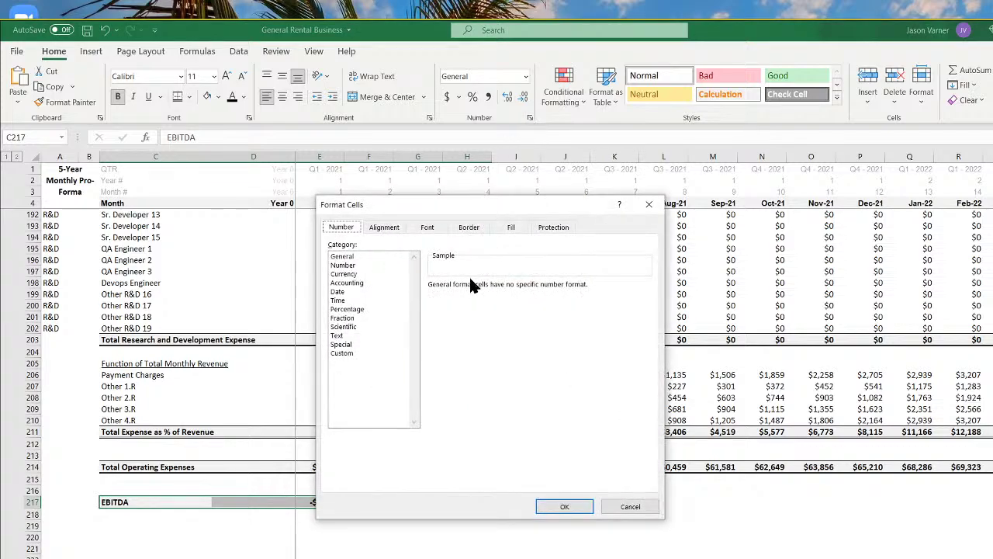
{"action": "left_click", "coordinate": [343, 273]}
{"action": "left_click", "coordinate": [518, 290]}
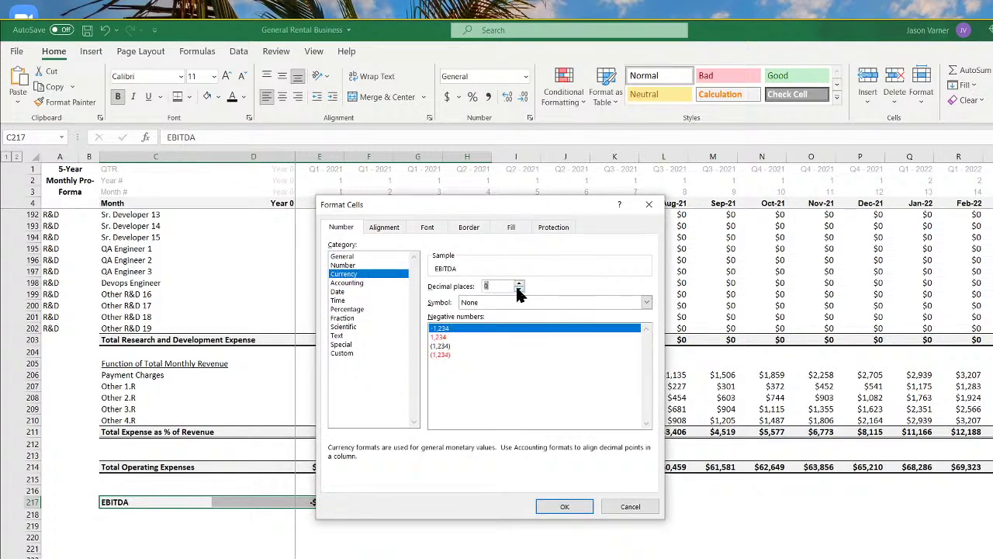
{"action": "left_click", "coordinate": [512, 302]}
{"action": "left_click", "coordinate": [485, 316]}
{"action": "left_click", "coordinate": [466, 345]}
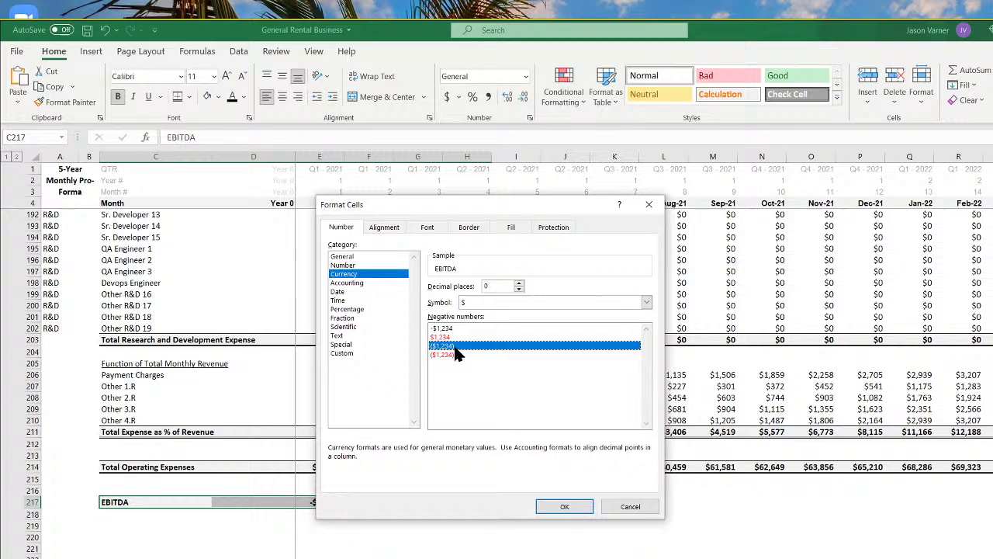
{"action": "left_click", "coordinate": [562, 507]}
Fill the EBITDA formula from E217 across the remaining months of the five-year timeline
{"action": "left_click", "coordinate": [322, 502]}
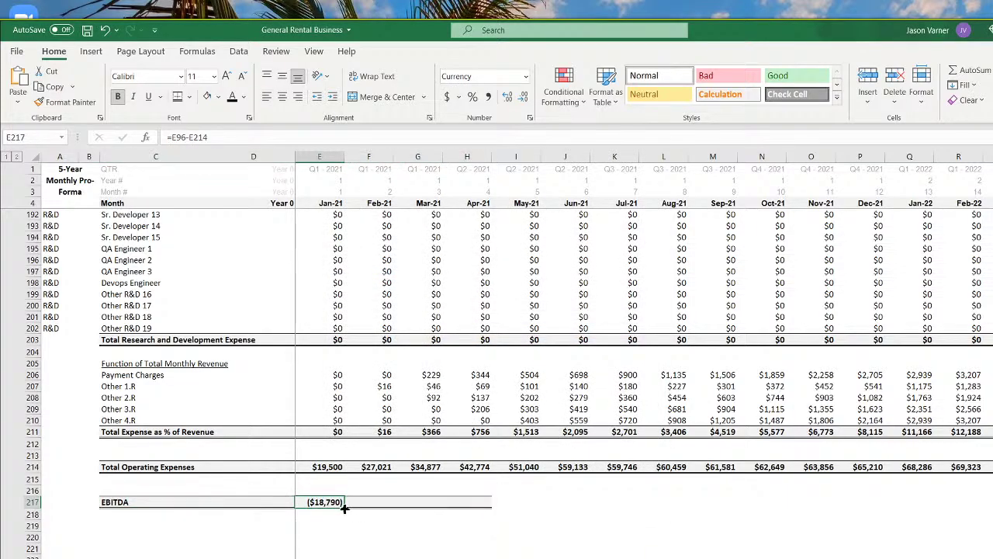
{"action": "left_click_drag", "start_coordinate": [344, 507], "coordinate": [990, 505]}
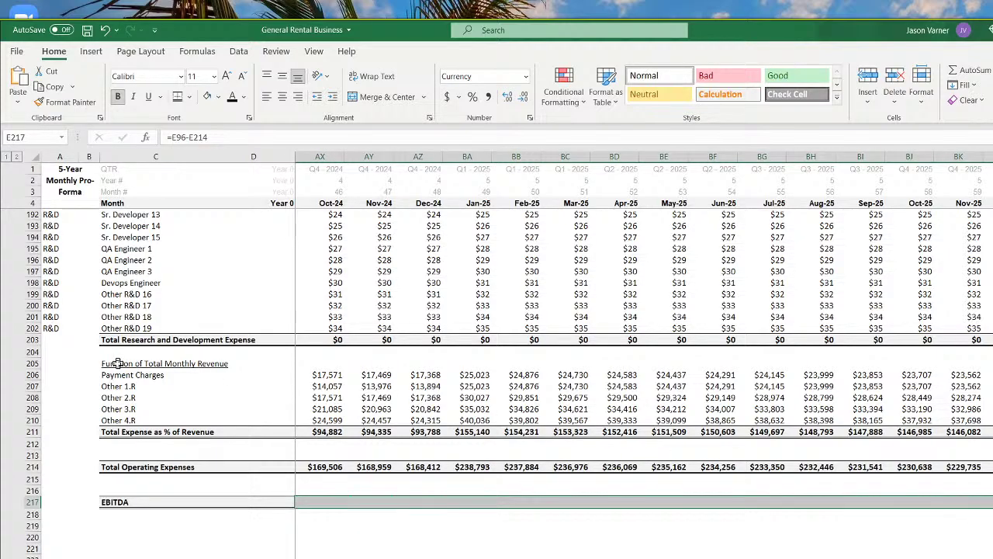
Examine the expense rows based on total monthly revenue, from Payment Charges to Other 4.R, and their formulas
{"action": "left_click_drag", "start_coordinate": [109, 375], "coordinate": [677, 411]}
{"action": "left_click_drag", "start_coordinate": [687, 417], "coordinate": [757, 419]}
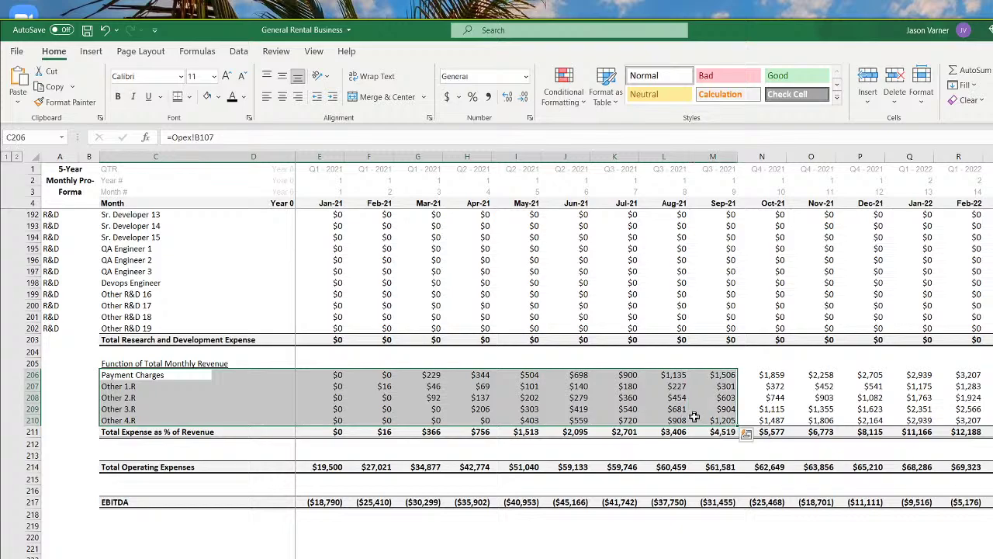
{"action": "left_click", "coordinate": [512, 397]}
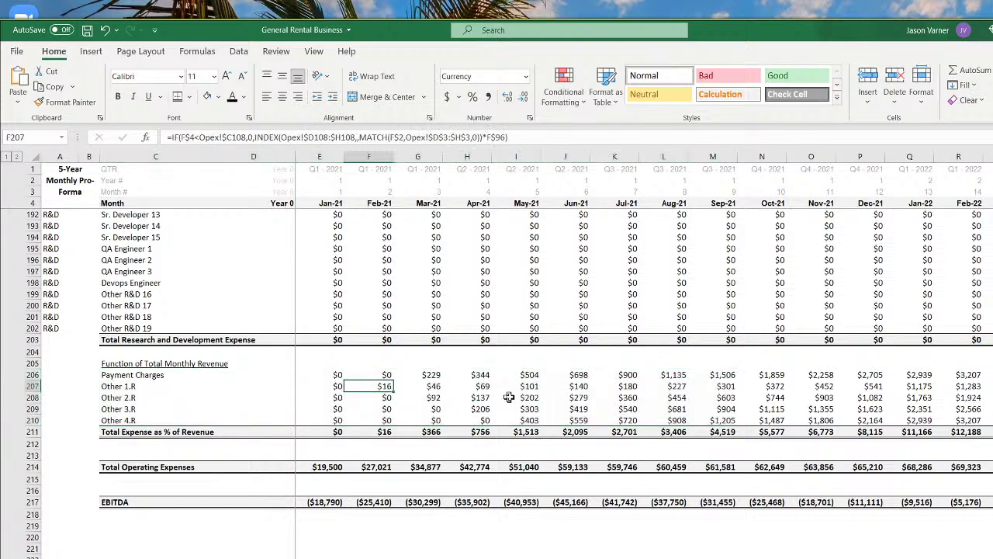
Review the EBITDA row across the monthly timeline into 2024 and back to the first months
{"action": "left_click", "coordinate": [330, 502]}
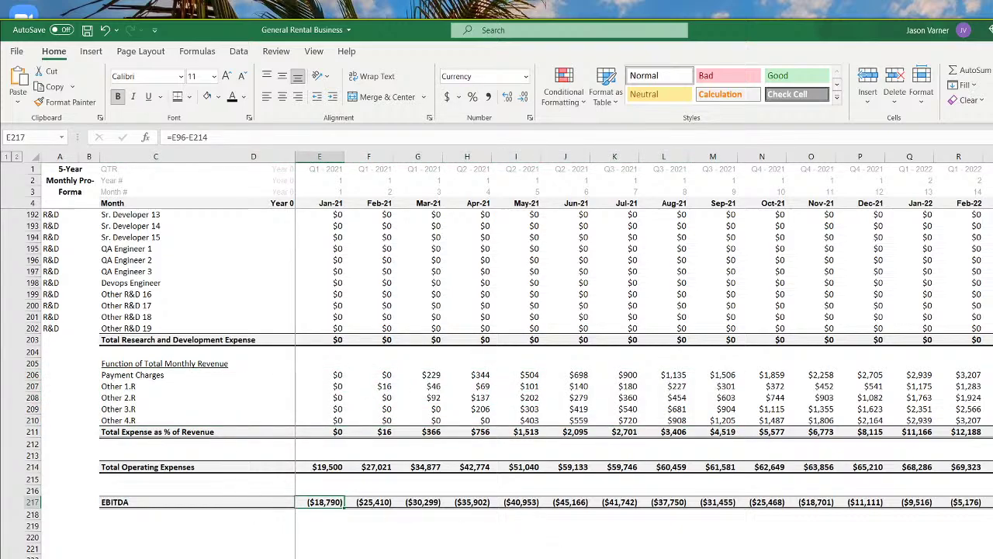
{"action": "key", "text": "Right"}
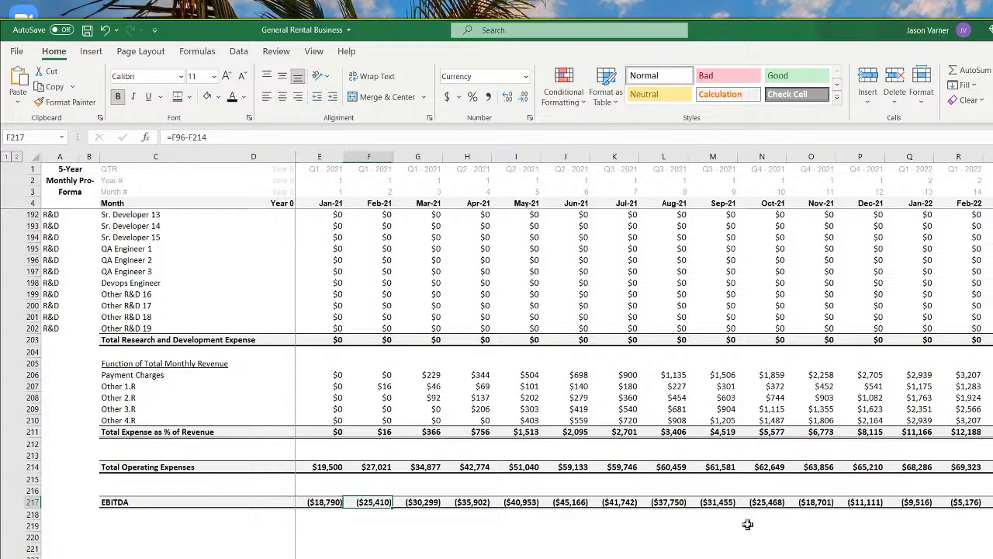
{"action": "key", "text": "Right"}
{"action": "key", "text": "Right"}
{"action": "key", "text": "Right"}
{"action": "key", "text": "Right"}
{"action": "key", "text": "Right"}
{"action": "key", "text": "Right"}
{"action": "key", "text": "Right"}
{"action": "key", "text": "Right"}
{"action": "key", "text": "Right"}
{"action": "key", "text": "Right"}
{"action": "key", "text": "Right"}
{"action": "key", "text": "Right"}
{"action": "key", "text": "Right"}
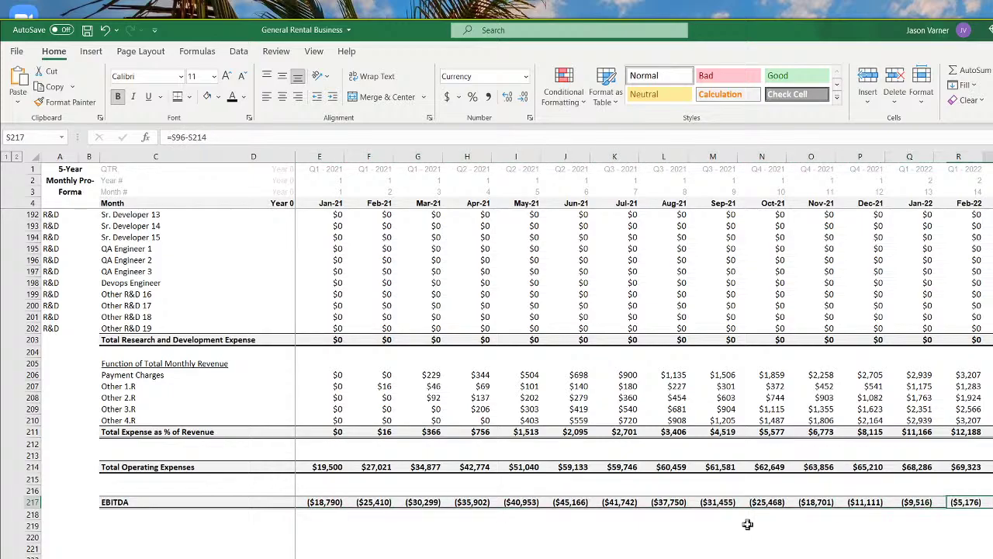
{"action": "key", "text": "Right"}
{"action": "key", "text": "Right"}
{"action": "key", "text": "Right"}
{"action": "key", "text": "Right"}
{"action": "key", "text": "Right"}
{"action": "key", "text": "Right"}
{"action": "key", "text": "Right"}
{"action": "key", "text": "Right"}
{"action": "key", "text": "Right"}
{"action": "key", "text": "Right"}
{"action": "key", "text": "Right"}
{"action": "key", "text": "Right"}
{"action": "key", "text": "Right"}
{"action": "key", "text": "Right"}
{"action": "key", "text": "Right"}
{"action": "key", "text": "Right"}
{"action": "key", "text": "Right"}
{"action": "key", "text": "Right"}
{"action": "key", "text": "Right"}
{"action": "key", "text": "Right"}
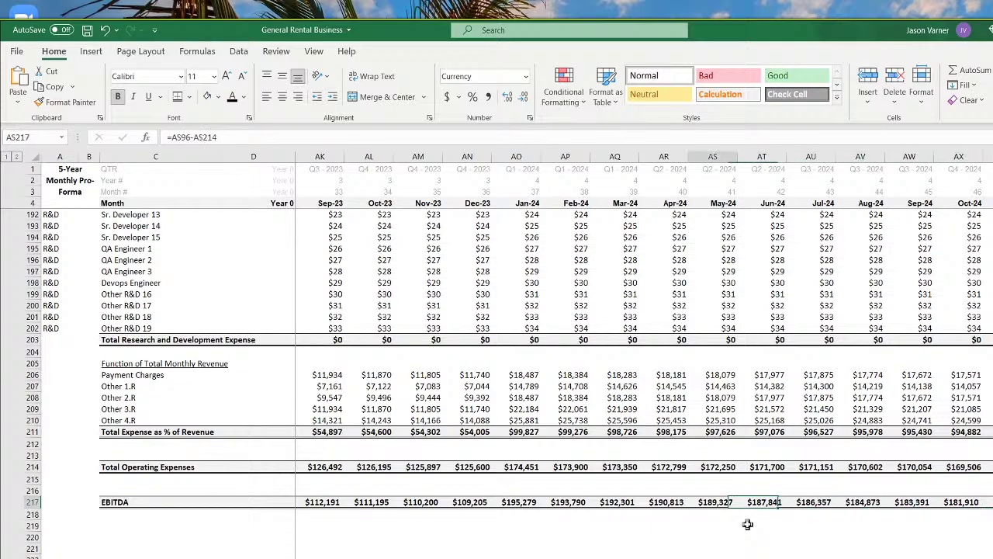
{"action": "key", "text": "Left"}
{"action": "key", "text": "Left"}
{"action": "key", "text": "Left"}
{"action": "key", "text": "Left"}
{"action": "key", "text": "Left"}
{"action": "key", "text": "Left"}
{"action": "key", "text": "Left"}
{"action": "key", "text": "Left"}
{"action": "key", "text": "Left"}
{"action": "key", "text": "Left"}
{"action": "key", "text": "Left"}
{"action": "key", "text": "Left"}
{"action": "key", "text": "Left"}
{"action": "key", "text": "Left"}
{"action": "key", "text": "Left"}
{"action": "key", "text": "Left"}
{"action": "key", "text": "Left"}
{"action": "key", "text": "Left"}
{"action": "key", "text": "Left"}
{"action": "key", "text": "Left"}
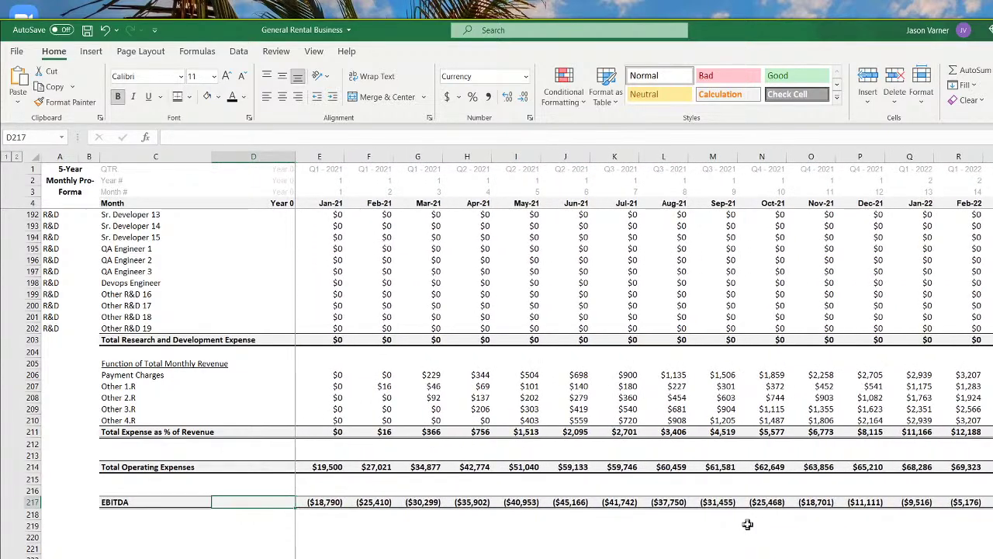
{"action": "key", "text": "Left"}
{"action": "key", "text": "Down"}
{"action": "key", "text": "Down"}
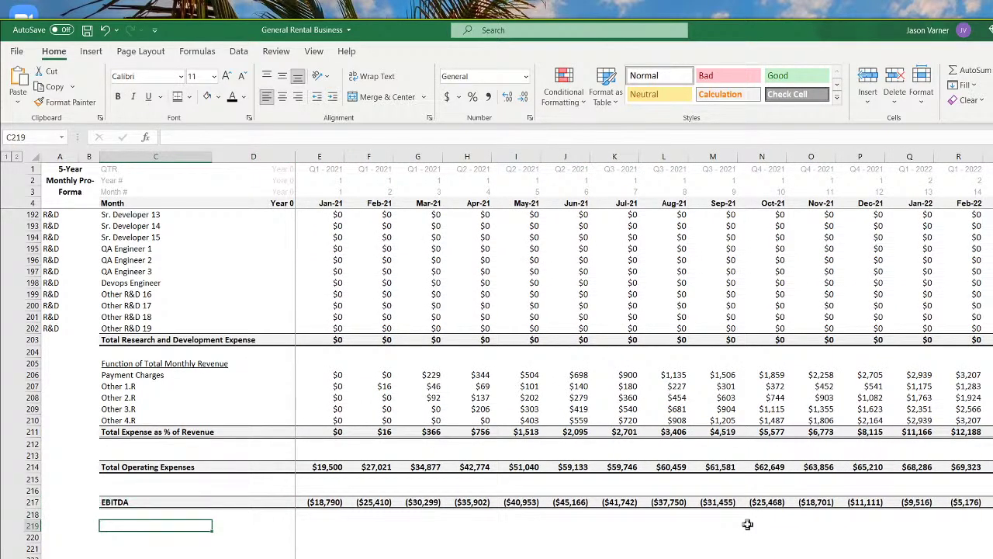
{"action": "key", "text": "Up"}
{"action": "key", "text": "Up"}
{"action": "key", "text": "Down"}
{"action": "key", "text": "Down"}
{"action": "left_click_drag", "start_coordinate": [388, 537], "coordinate": [532, 537]}
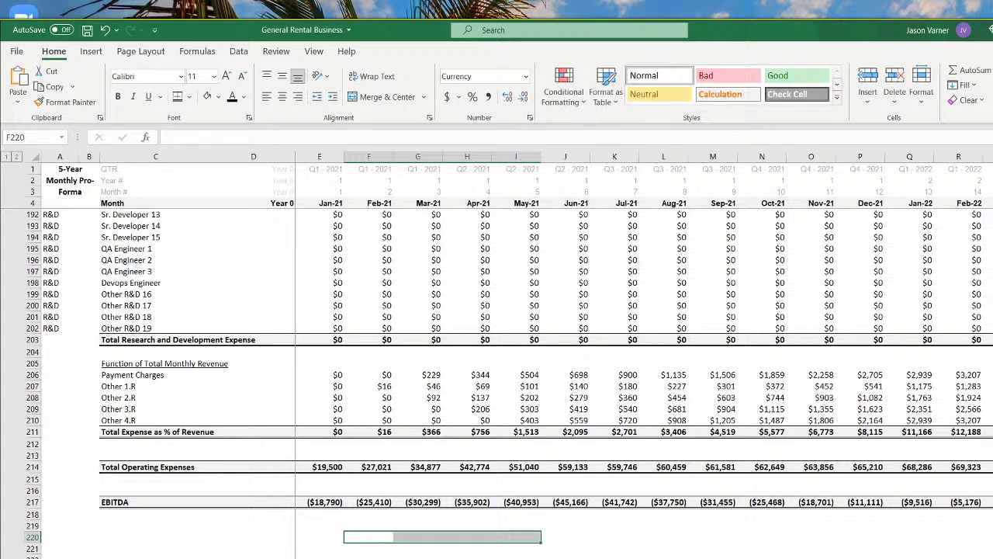
Check the furniture purchase dates on the Revenue Assumptions sheet and return to the monthly pro-forma
{"action": "left_click", "coordinate": [411, 556]}
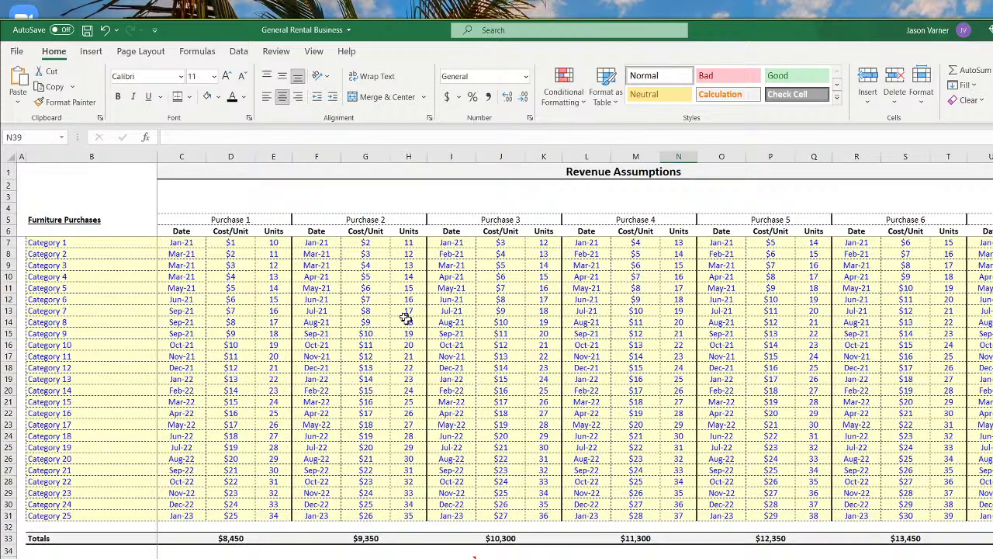
{"action": "left_click", "coordinate": [196, 246]}
{"action": "left_click", "coordinate": [326, 241]}
{"action": "left_click", "coordinate": [329, 298]}
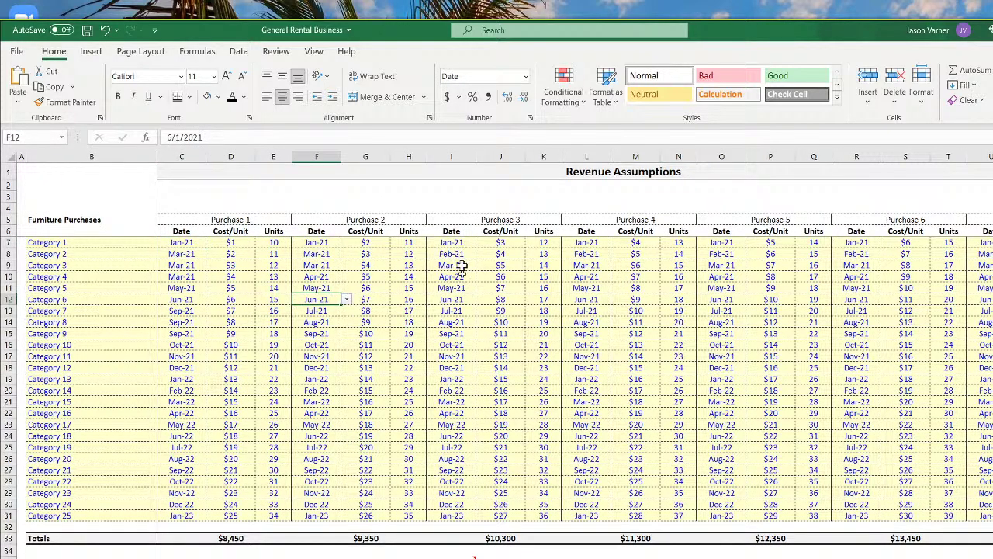
{"action": "left_click", "coordinate": [474, 557]}
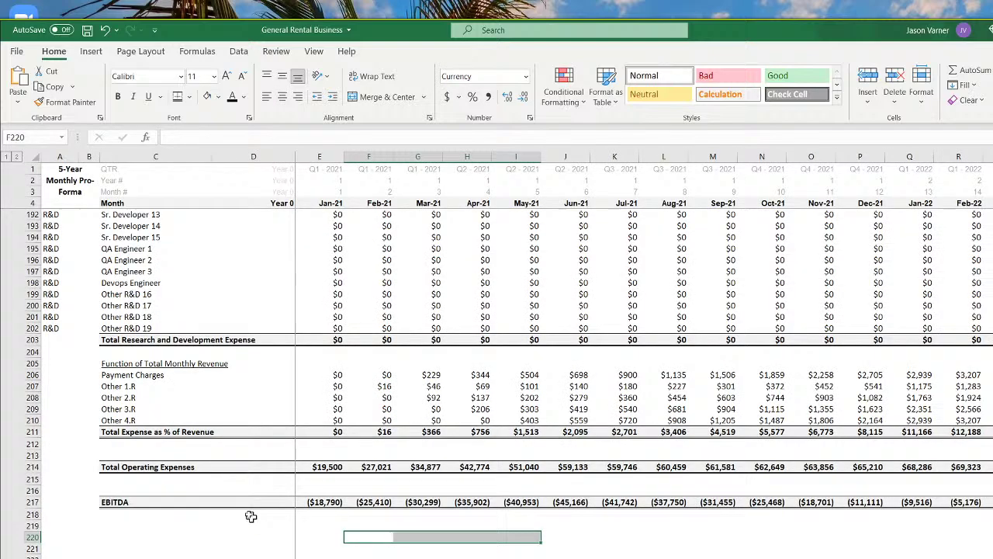
Check the exit and cash source inputs on the main project assumptions sheet, returning to the monthly pro-forma's EBITDA row
{"action": "left_click", "coordinate": [124, 500]}
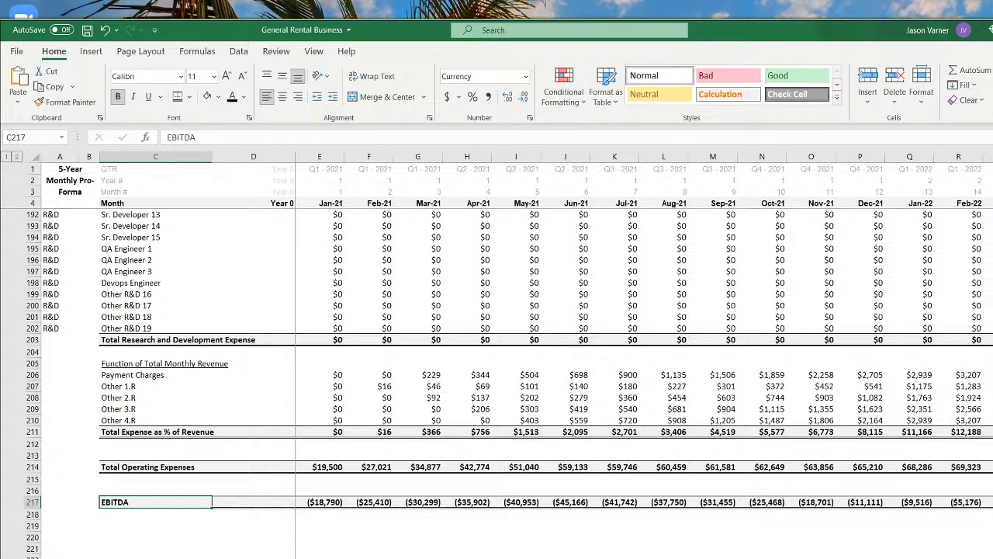
{"action": "key", "text": "ctrl+Page_Up"}
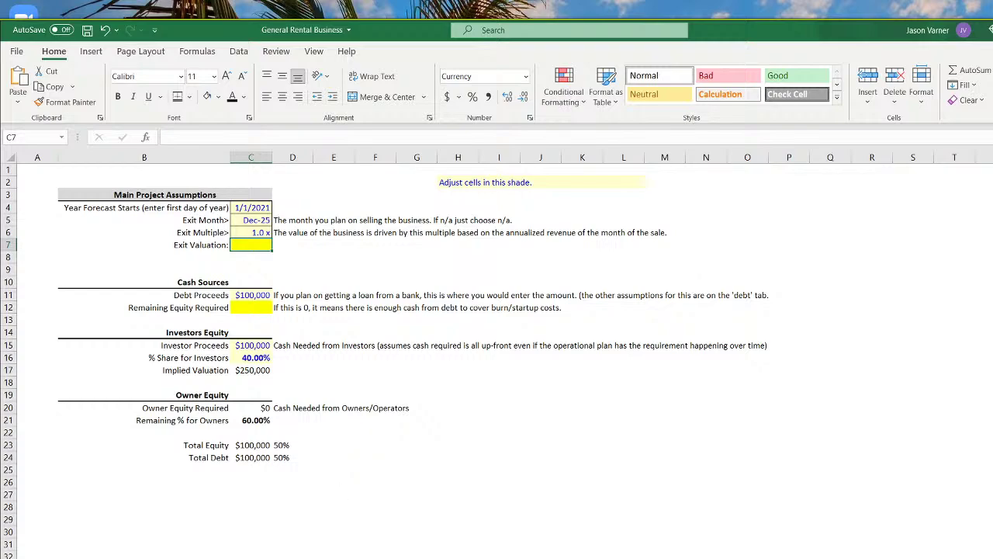
{"action": "key", "text": "ctrl+Page_Down"}
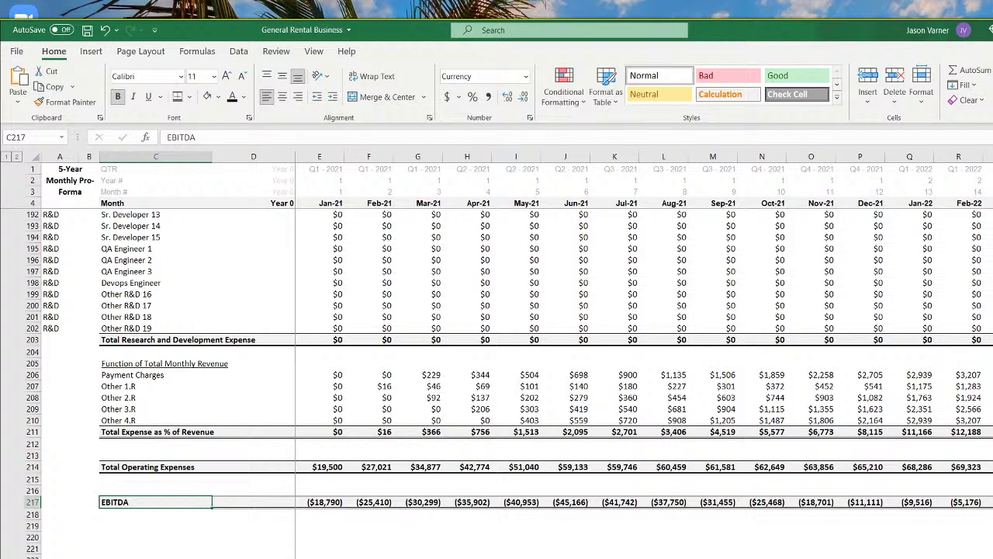
{"action": "left_click", "coordinate": [327, 524]}
{"action": "left_click", "coordinate": [327, 548]}
{"action": "left_click", "coordinate": [326, 516]}
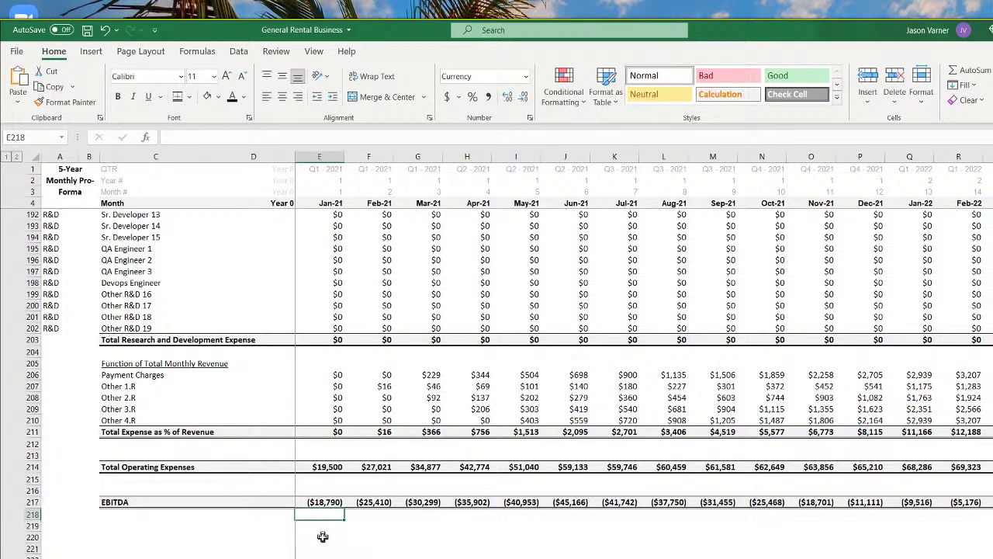
{"action": "left_click", "coordinate": [323, 536]}
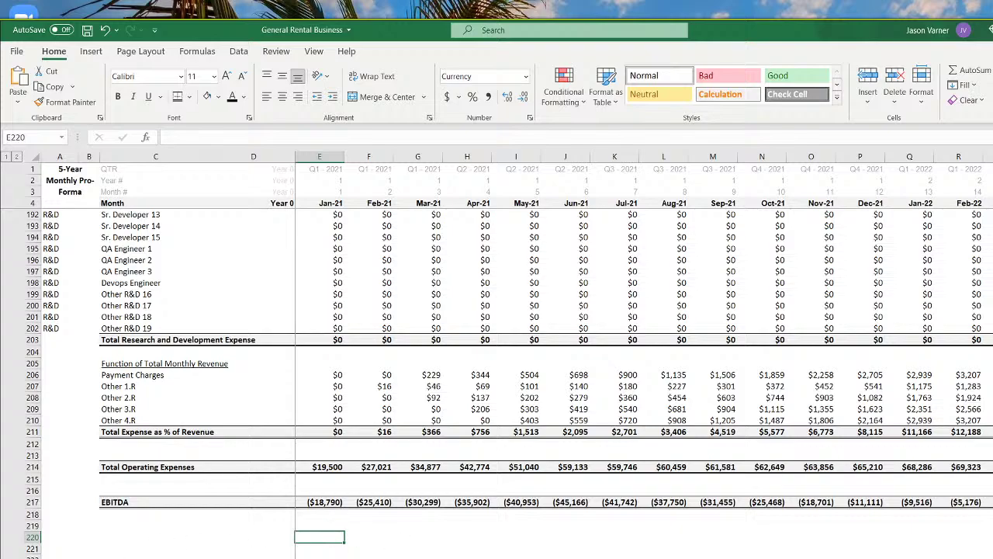
Switch to File Explorer and open the workbook "ATM Business V2.1 - vendor" from the models folder
{"action": "key", "text": "super+e"}
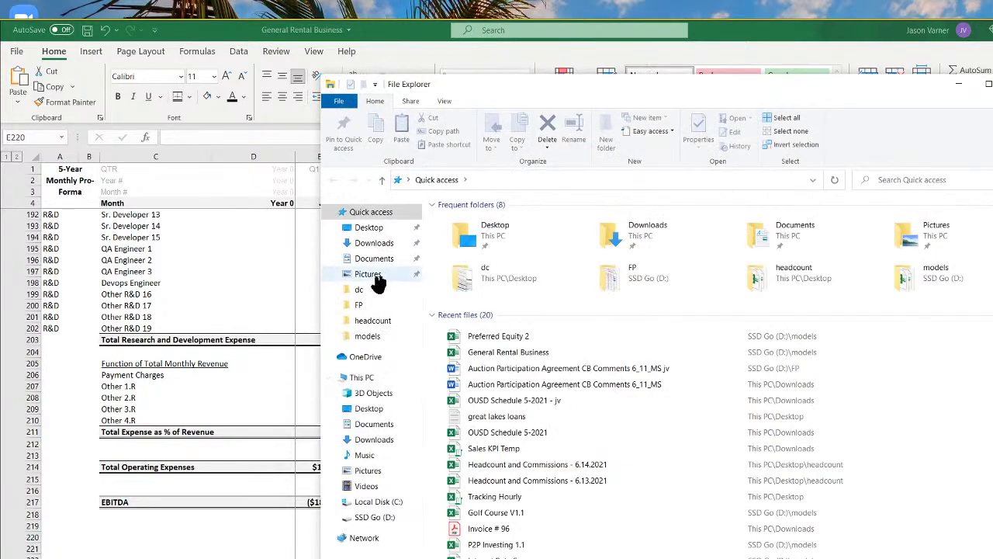
{"action": "left_click", "coordinate": [374, 336]}
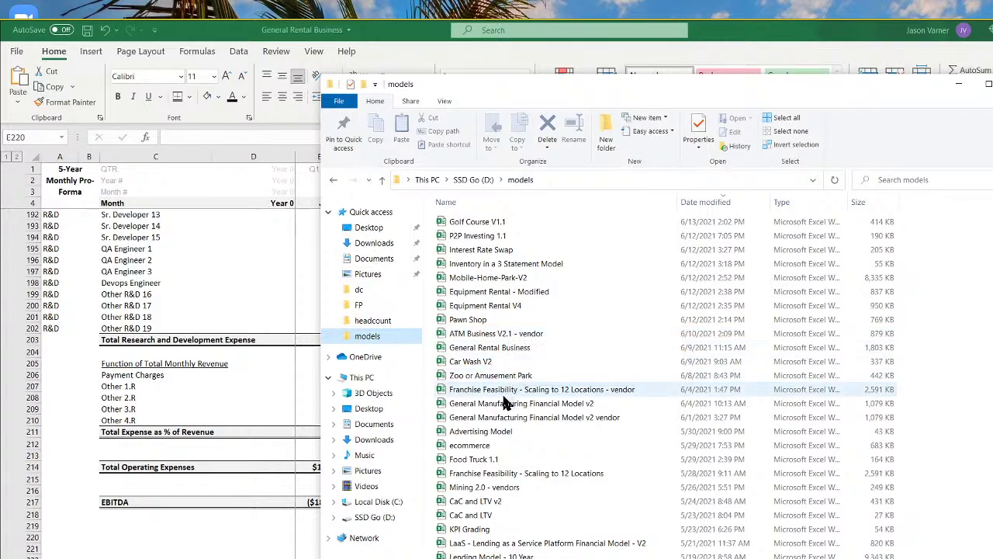
{"action": "double_click", "coordinate": [495, 334]}
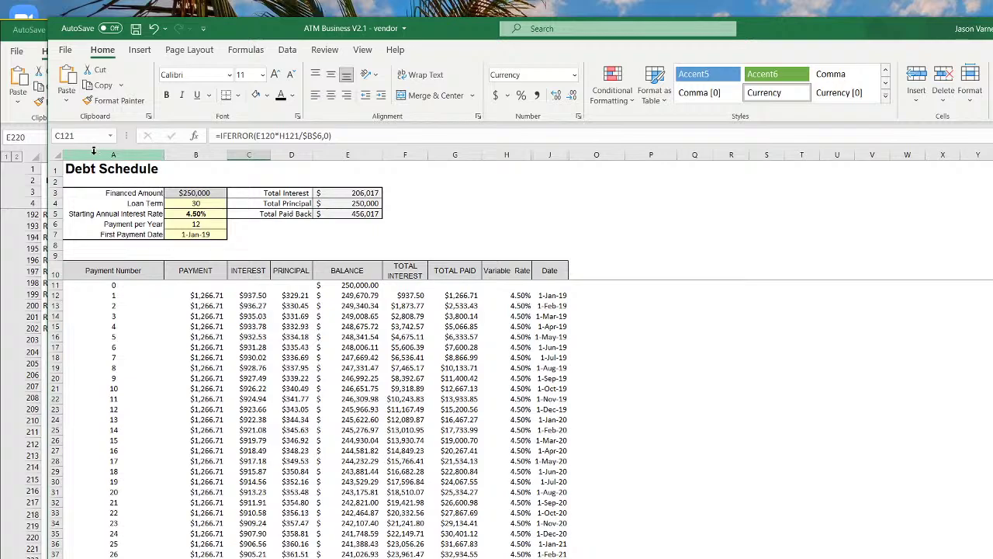
Copy columns A through J of the Debt Schedule sheet in the ATM Business workbook
{"action": "left_click_drag", "start_coordinate": [113, 154], "coordinate": [544, 173]}
{"action": "right_click", "coordinate": [544, 173]}
{"action": "left_click", "coordinate": [579, 194]}
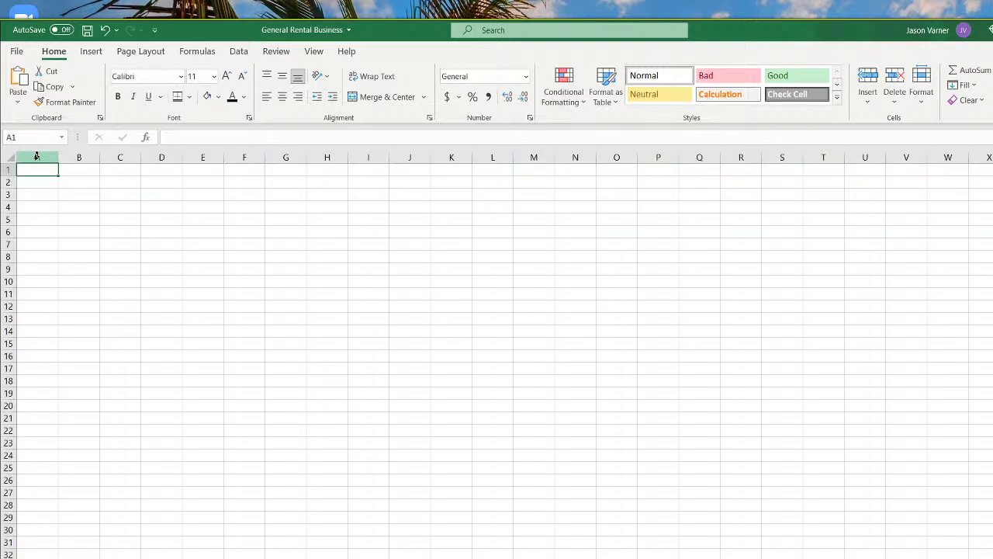
Paste the copied debt schedule columns into the blank sheet starting at column A and hide the sheet's gridlines
{"action": "right_click", "coordinate": [36, 158]}
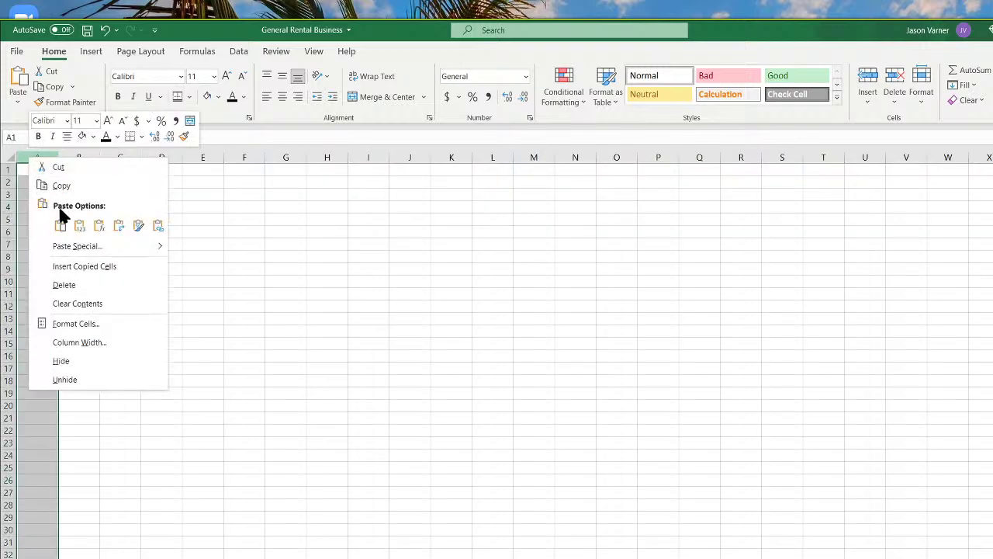
{"action": "left_click", "coordinate": [62, 225]}
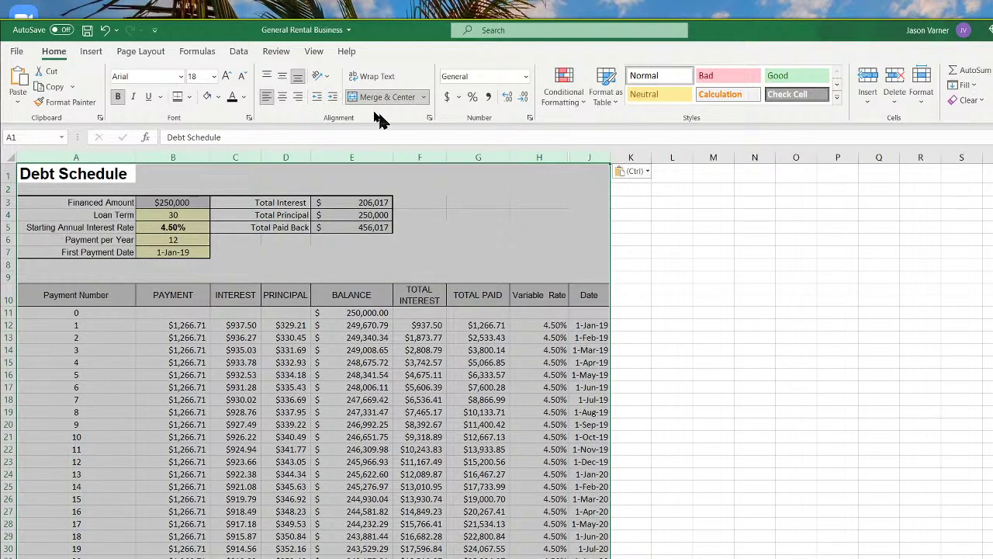
{"action": "left_click", "coordinate": [314, 52]}
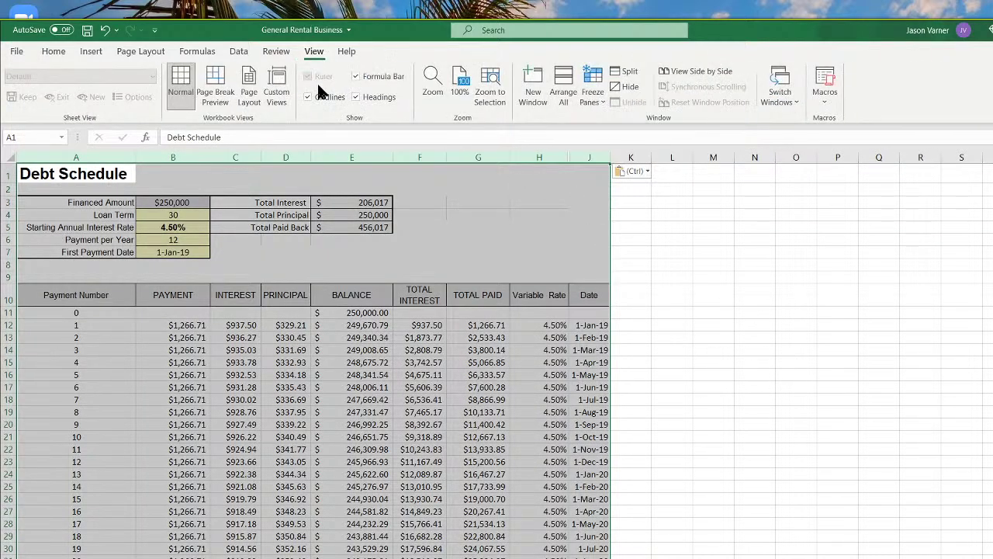
{"action": "left_click", "coordinate": [928, 423]}
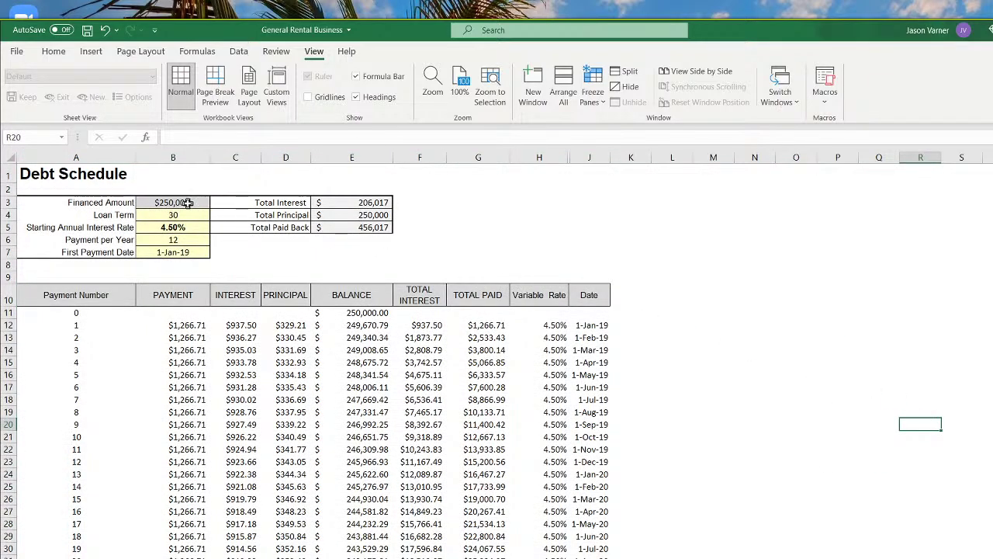
Link the debt schedule's Financed Amount to the Debt Proceeds cell on the Control sheet (=Control!C11)
{"action": "left_click", "coordinate": [53, 52]}
{"action": "left_click", "coordinate": [180, 203]}
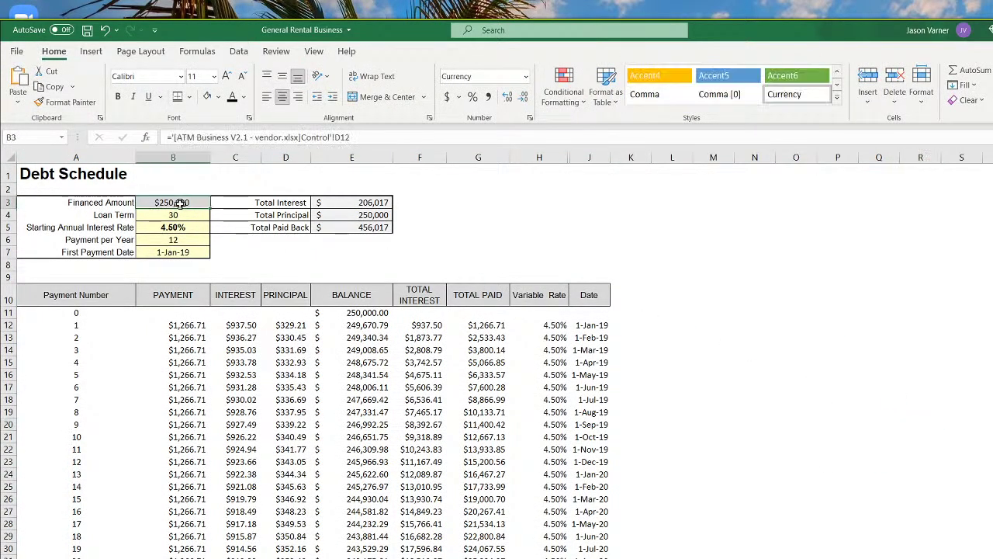
{"action": "type", "text": "="}
{"action": "left_click", "coordinate": [273, 558]}
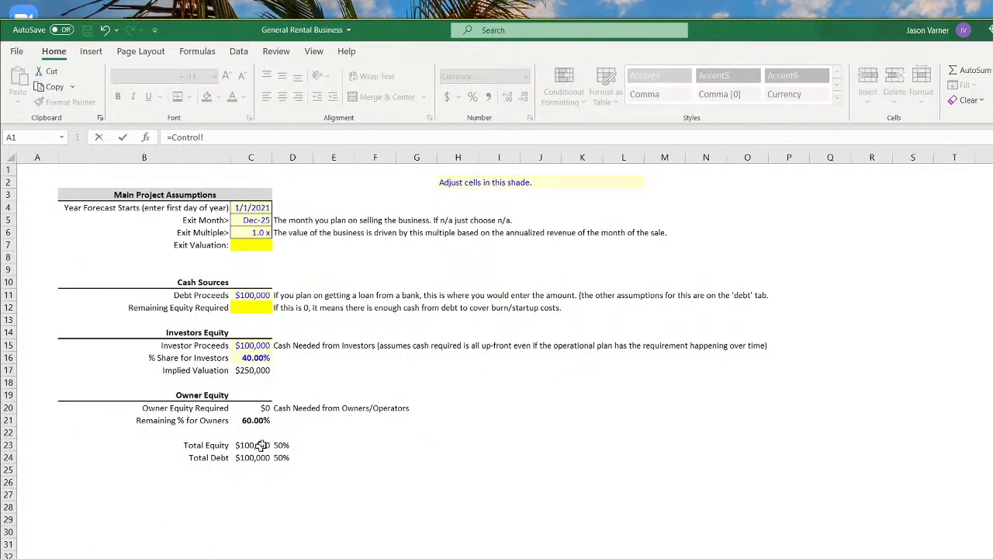
{"action": "left_click", "coordinate": [257, 296]}
{"action": "key", "text": "Return"}
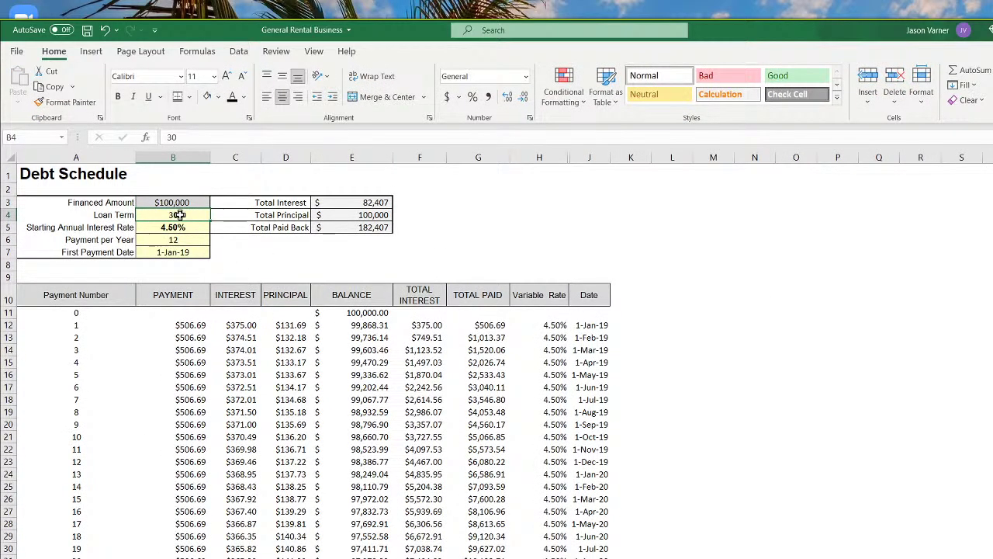
Color the loan input values in B4:B7 blue and remove the bold from the starting annual interest rate
{"action": "left_click_drag", "start_coordinate": [180, 215], "coordinate": [176, 252]}
{"action": "left_click", "coordinate": [243, 101]}
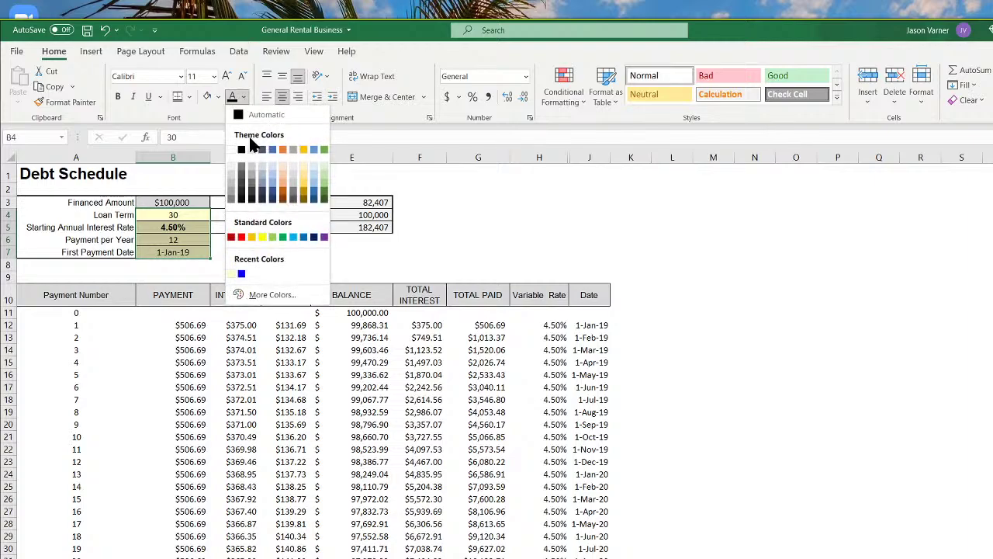
{"action": "left_click", "coordinate": [244, 273]}
{"action": "left_click", "coordinate": [172, 223]}
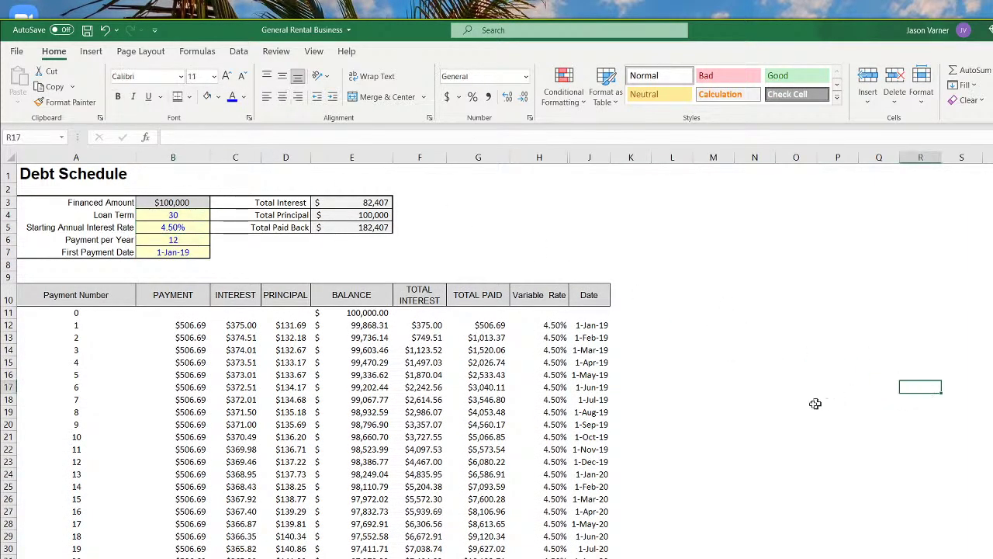
Change the payment date formula in J13 to =EDATE(J12,ROUNDUP(12/B$6,0)) and fill it down the Date column
{"action": "left_click", "coordinate": [598, 326]}
{"action": "left_click", "coordinate": [596, 341]}
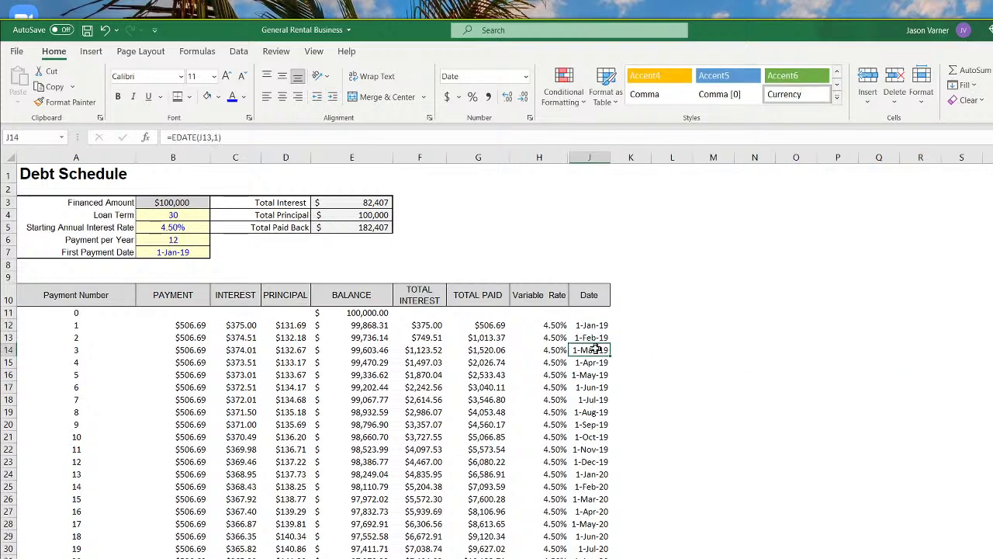
{"action": "left_click", "coordinate": [229, 140]}
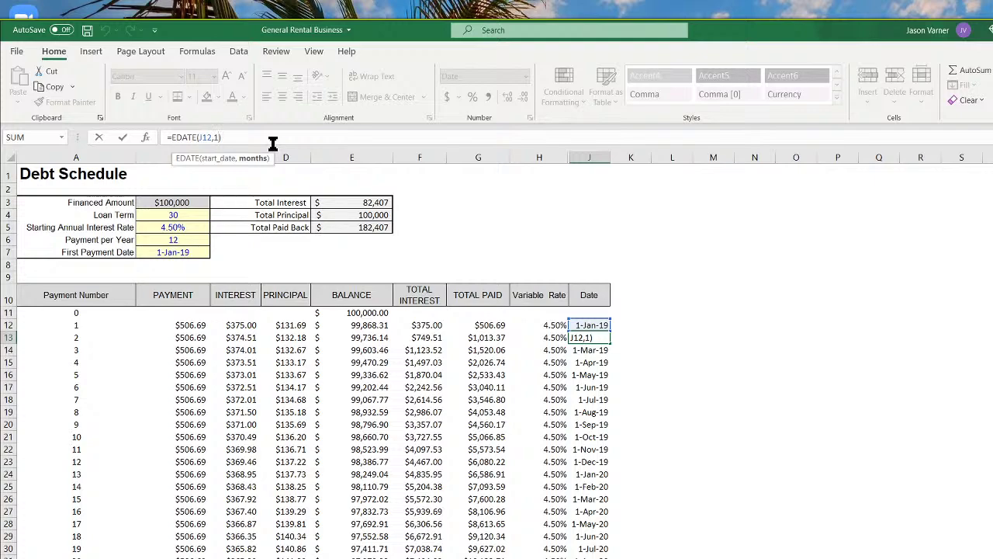
{"action": "key", "text": "BackSpace"}
{"action": "type", "text": "roundup("}
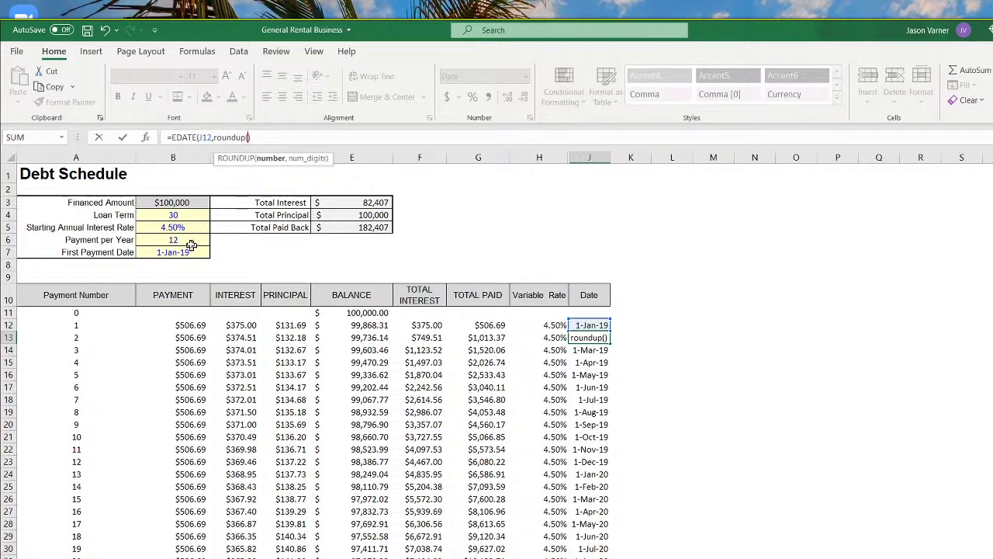
{"action": "type", "text": "12/"}
{"action": "left_click", "coordinate": [192, 239]}
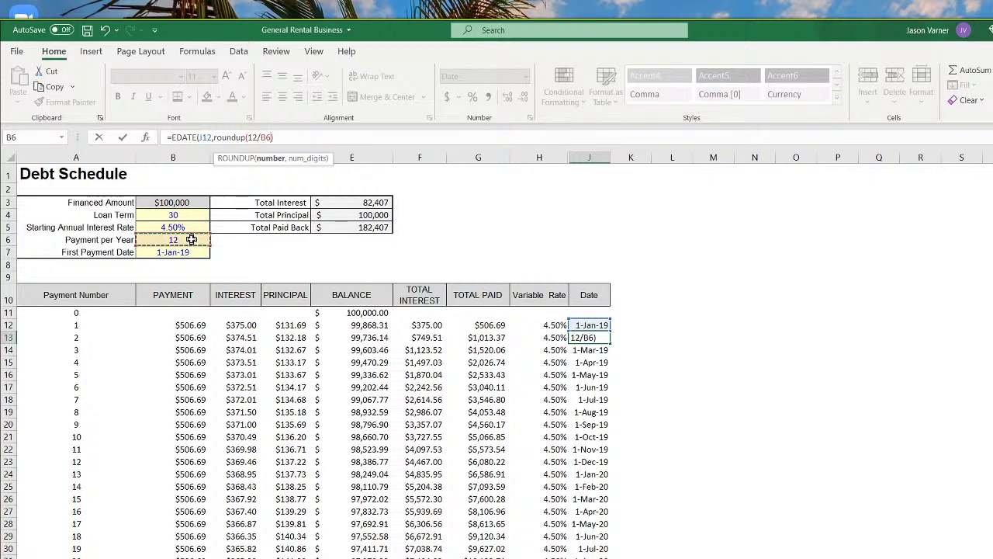
{"action": "left_click", "coordinate": [264, 138]}
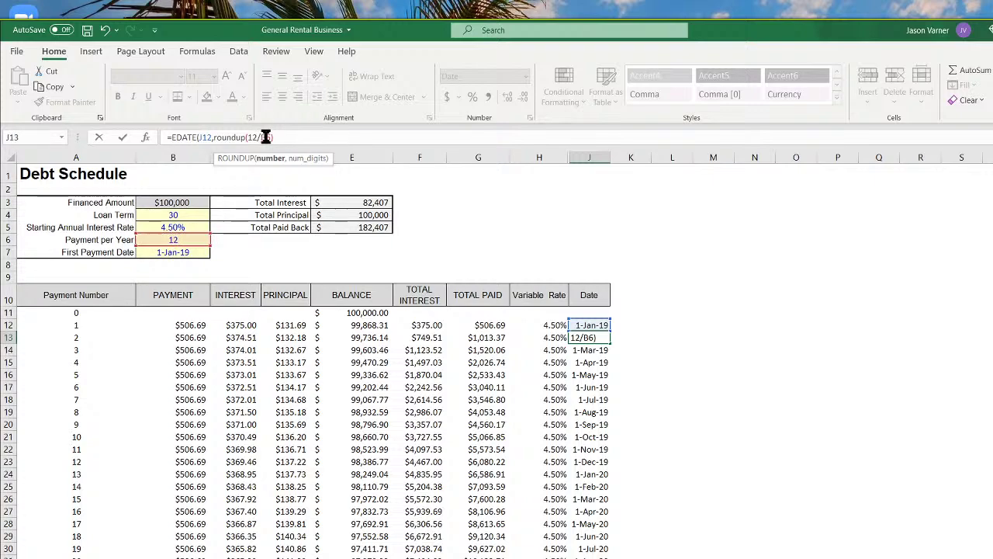
{"action": "type", "text": "$"}
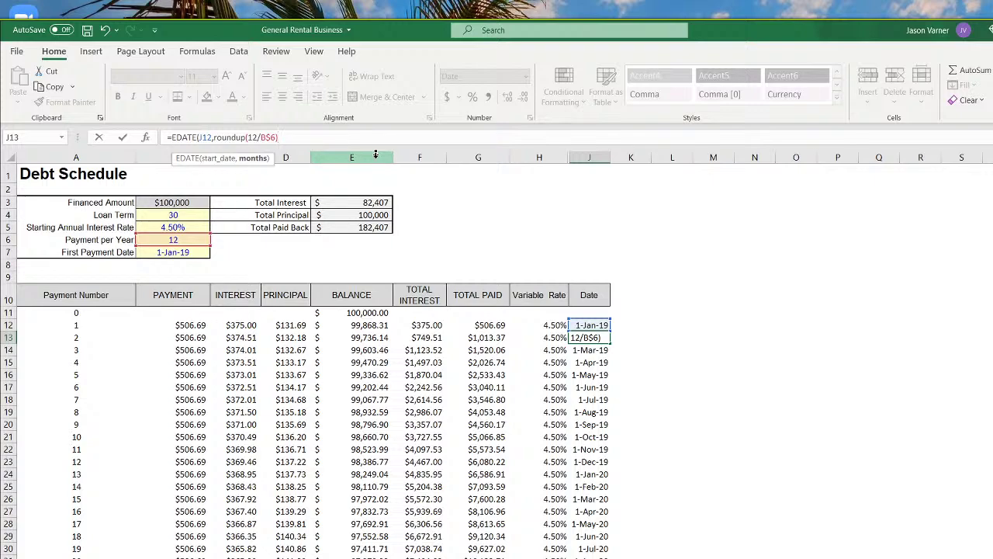
{"action": "key", "text": "BackSpace"}
{"action": "type", "text": ",0)"}
{"action": "key", "text": "Return"}
{"action": "key", "text": "Return"}
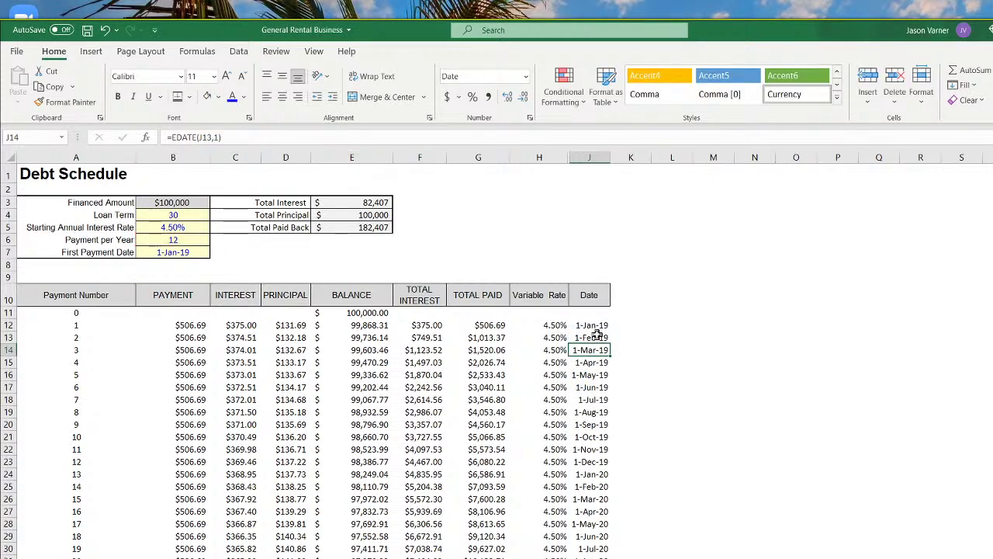
{"action": "left_click", "coordinate": [601, 339]}
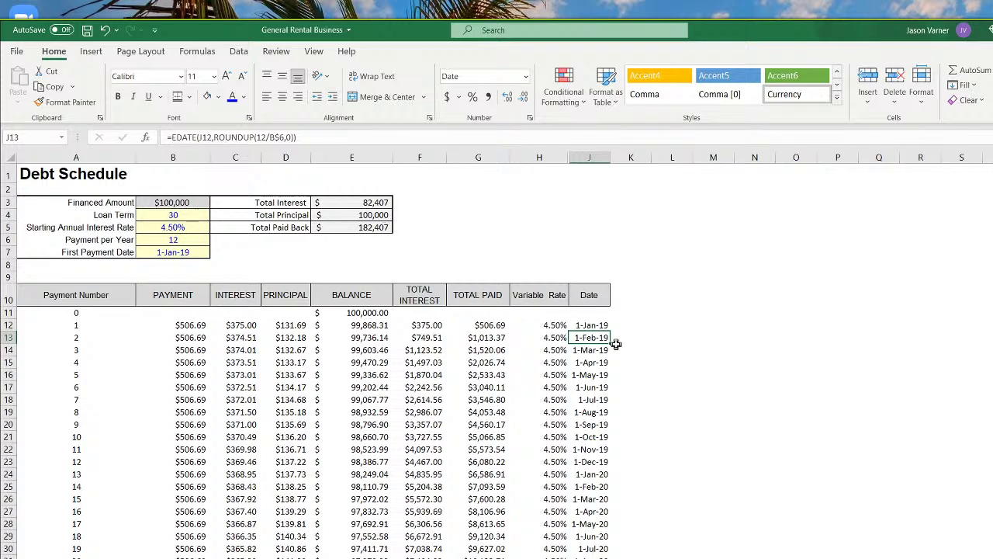
{"action": "double_click", "coordinate": [612, 343]}
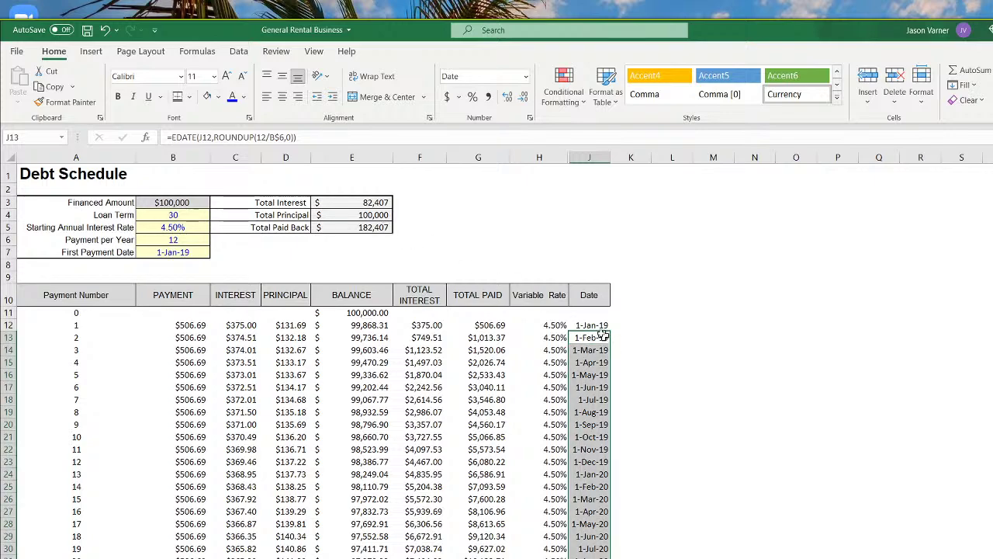
Check the Financed Amount link and examine the payment dates and their formulas down the Date column
{"action": "left_click", "coordinate": [178, 202]}
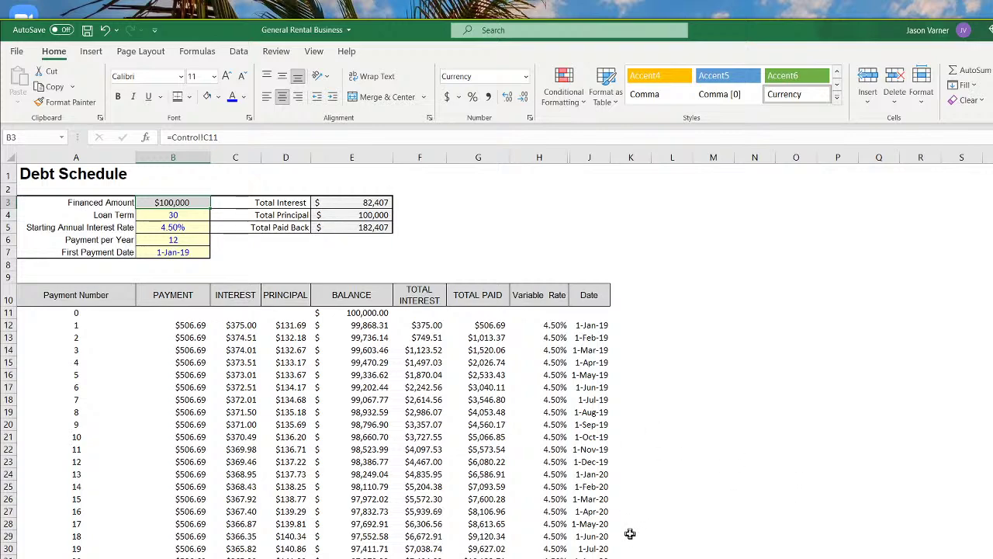
{"action": "left_click", "coordinate": [596, 326]}
{"action": "key", "text": "Down"}
{"action": "key", "text": "Down"}
{"action": "key", "text": "Down"}
{"action": "key", "text": "Down"}
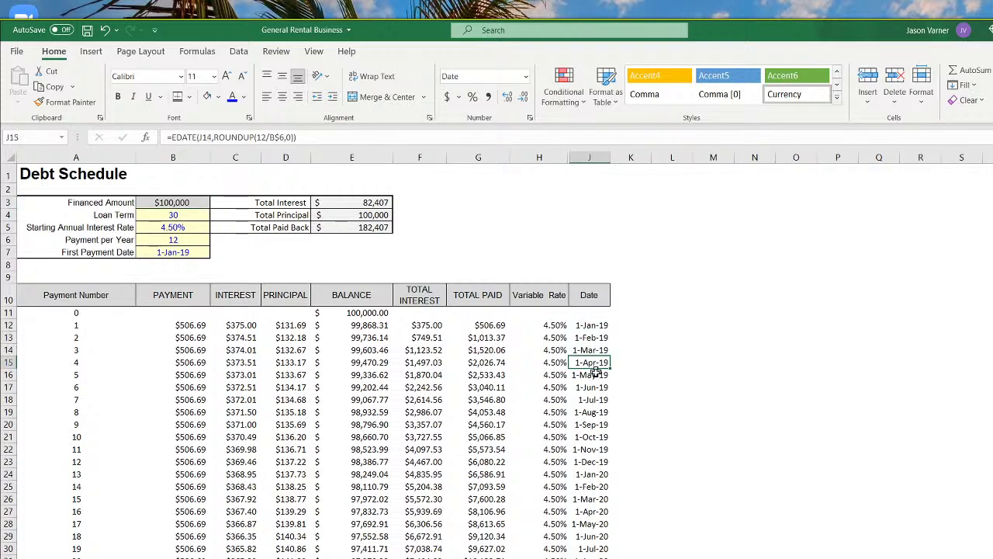
{"action": "left_click", "coordinate": [593, 339]}
{"action": "key", "text": "Down"}
{"action": "key", "text": "Down"}
{"action": "key", "text": "Down"}
{"action": "key", "text": "Down"}
{"action": "key", "text": "Down"}
{"action": "key", "text": "Down"}
{"action": "key", "text": "Down"}
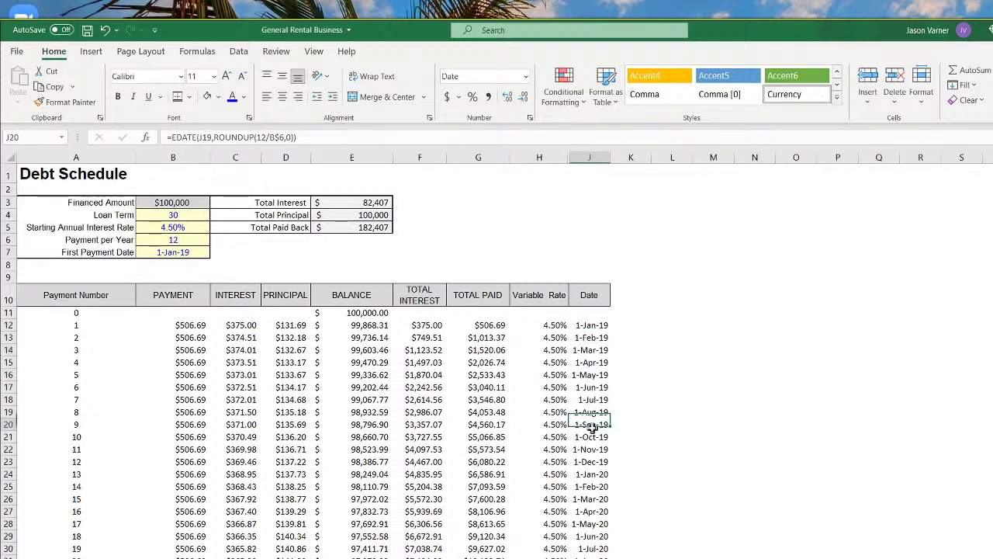
{"action": "left_click", "coordinate": [595, 347]}
{"action": "left_click", "coordinate": [587, 375]}
{"action": "key", "text": "Down"}
{"action": "key", "text": "Down"}
{"action": "key", "text": "Down"}
{"action": "key", "text": "Down"}
Set the debt schedule's payments per year to 4
{"action": "left_click", "coordinate": [162, 242]}
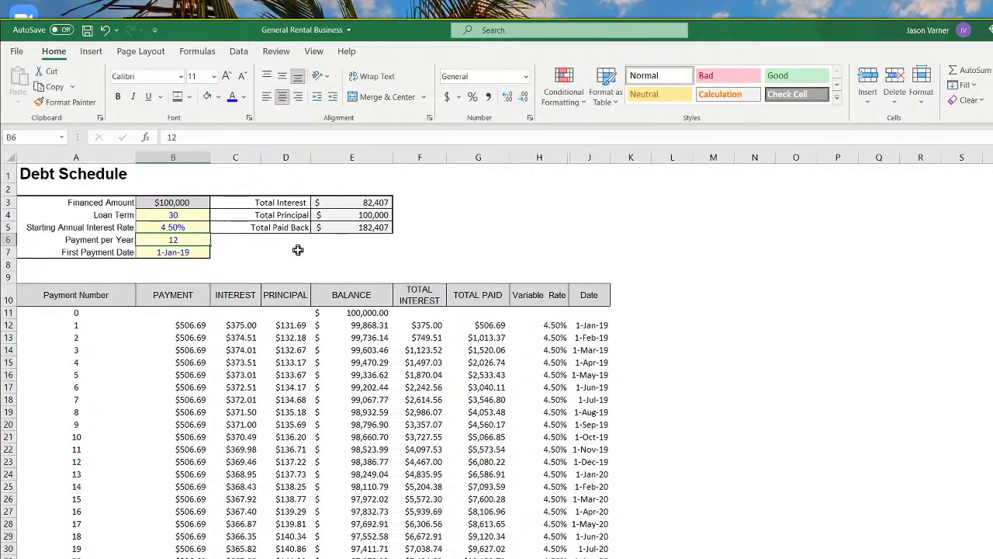
{"action": "type", "text": "4"}
{"action": "key", "text": "Return"}
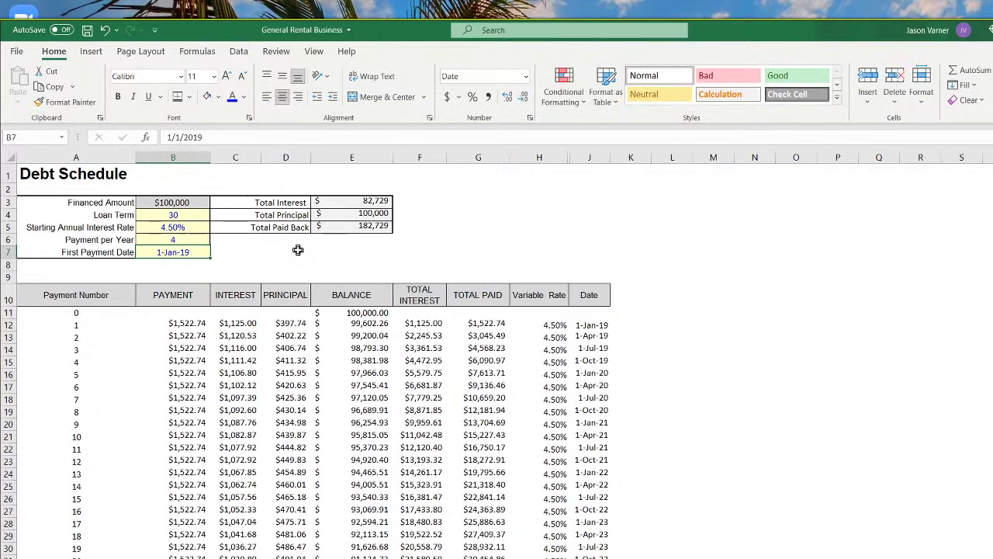
Examine the spacing of the payment dates down the Date column and review the Financed Amount cell
{"action": "left_click", "coordinate": [612, 327]}
{"action": "key", "text": "Down"}
{"action": "key", "text": "Down"}
{"action": "key", "text": "Down"}
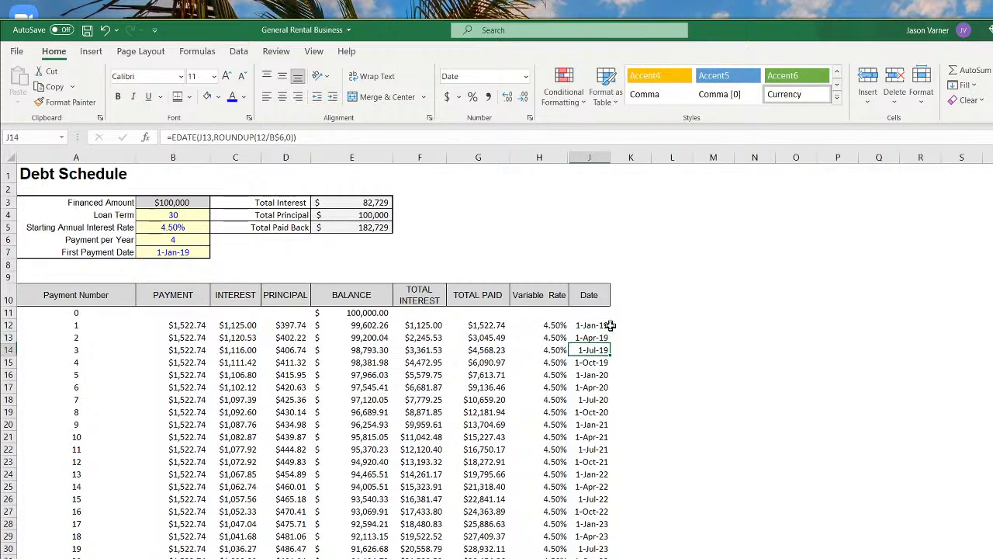
{"action": "key", "text": "Down"}
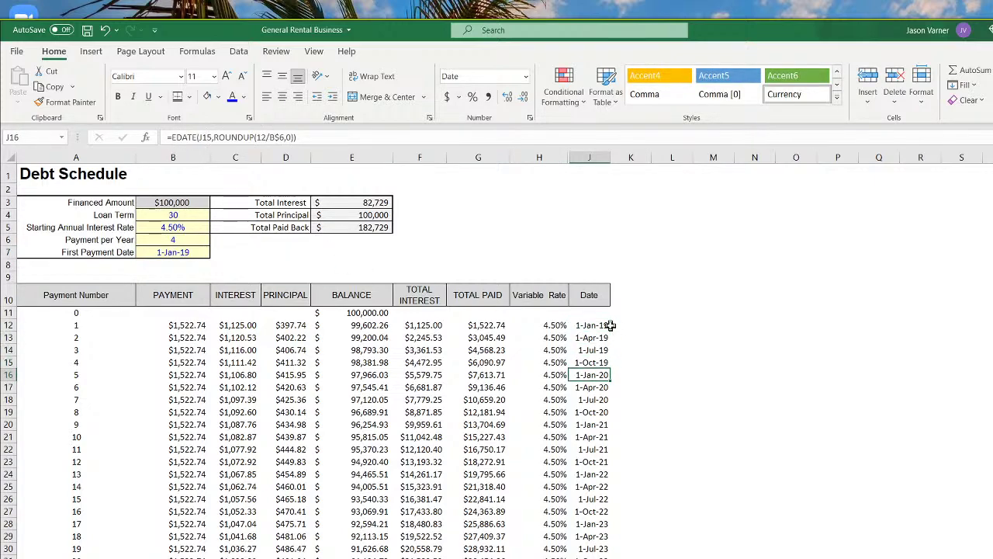
{"action": "key", "text": "Up"}
{"action": "key", "text": "Up"}
{"action": "key", "text": "Up"}
{"action": "key", "text": "Up"}
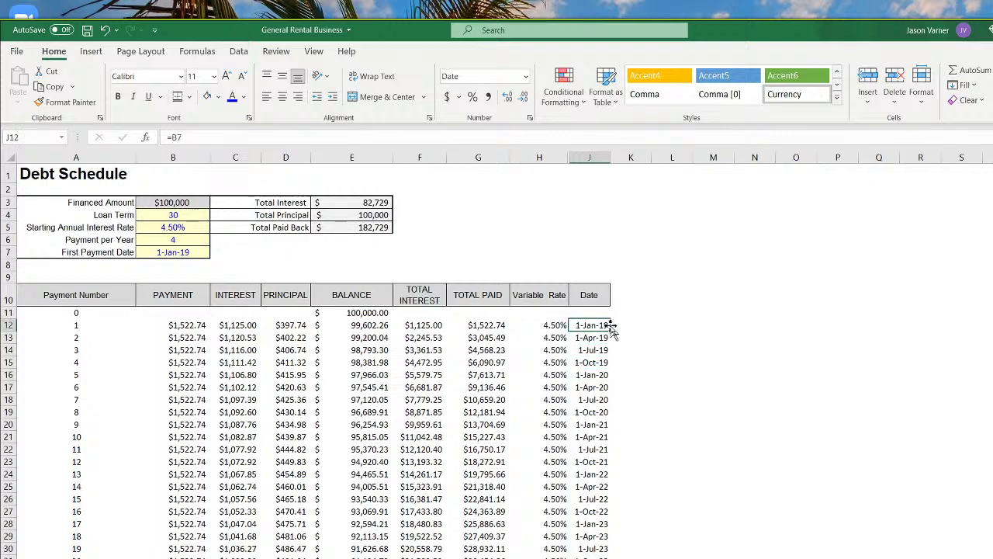
{"action": "key", "text": "Down"}
{"action": "key", "text": "Down"}
{"action": "key", "text": "Down"}
{"action": "key", "text": "Down"}
{"action": "key", "text": "Down"}
{"action": "key", "text": "Down"}
{"action": "key", "text": "Down"}
{"action": "key", "text": "Down"}
{"action": "key", "text": "Down"}
{"action": "key", "text": "Down"}
{"action": "key", "text": "Down"}
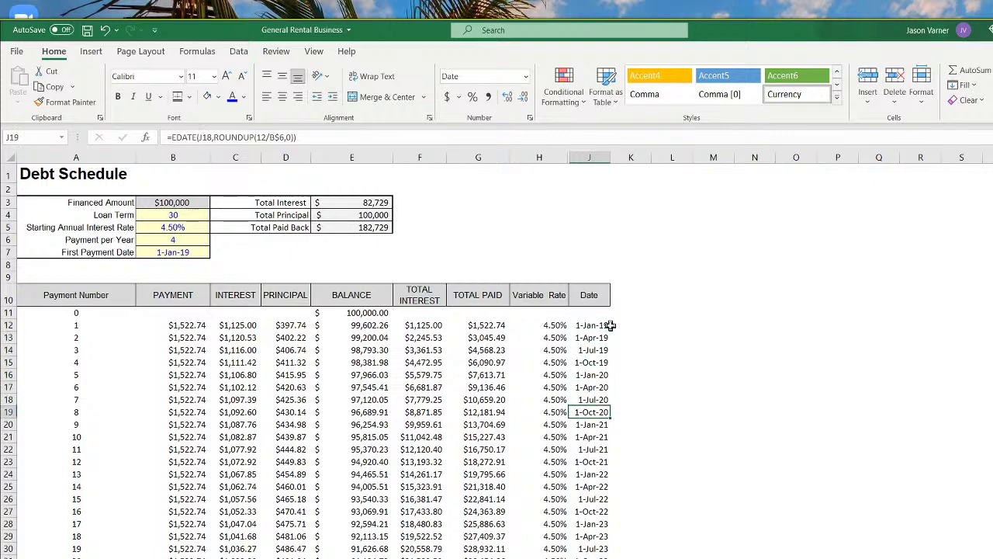
{"action": "key", "text": "Down"}
{"action": "key", "text": "Down"}
{"action": "key", "text": "Down"}
{"action": "key", "text": "Down"}
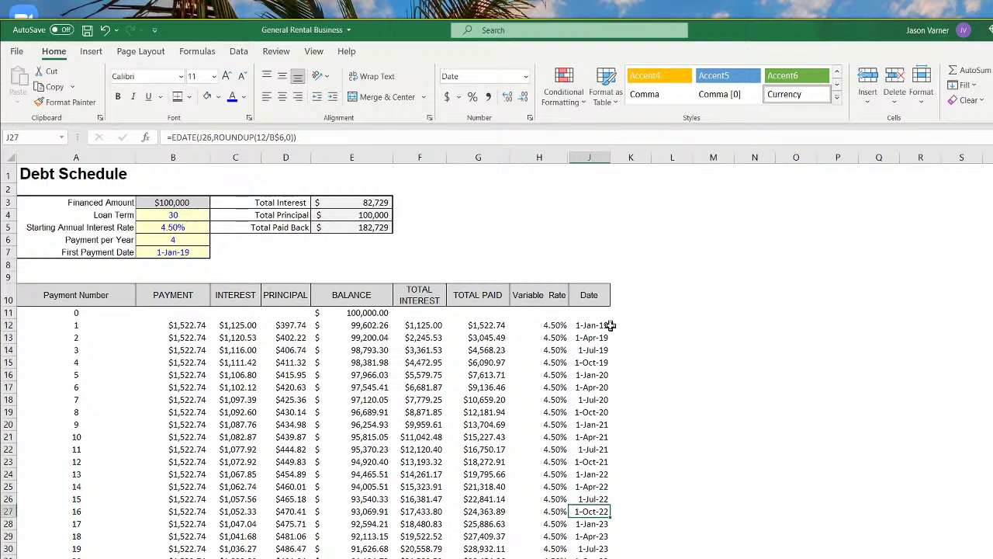
{"action": "left_click", "coordinate": [174, 202]}
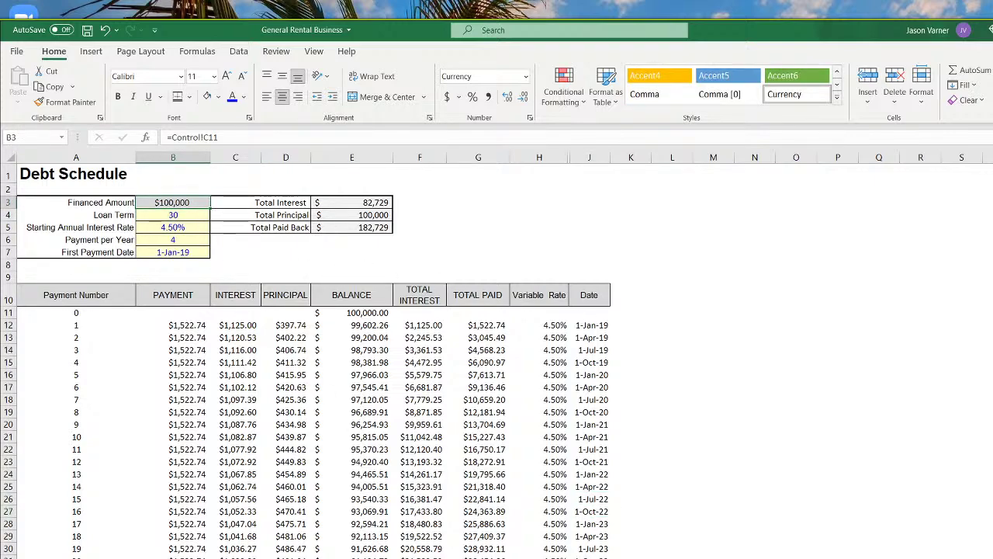
On the monthly pro-forma, add the row labels Debt Service, Principal and Interest in C220:C222 below EBITDA
{"action": "left_click", "coordinate": [278, 557]}
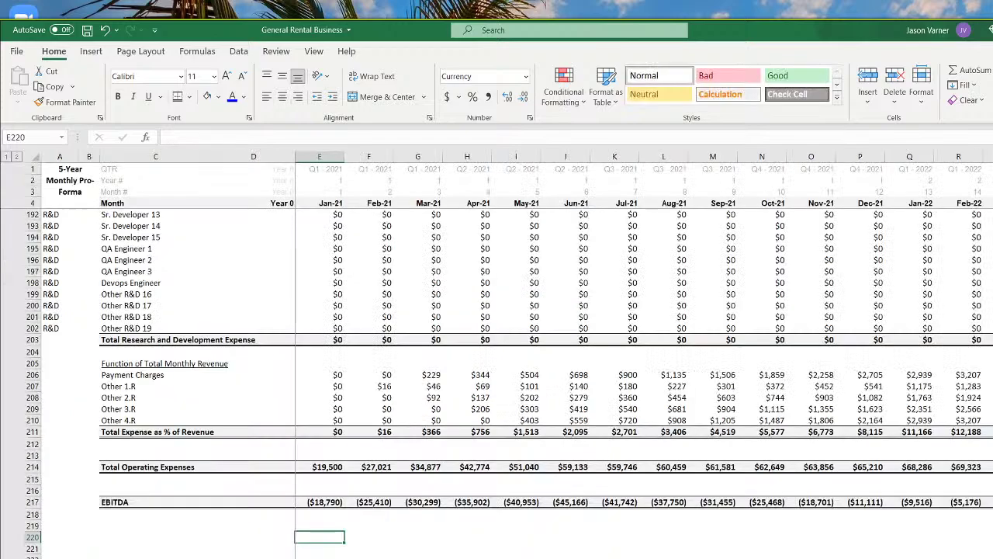
{"action": "left_click", "coordinate": [125, 517]}
{"action": "key", "text": "Down"}
{"action": "key", "text": "Down"}
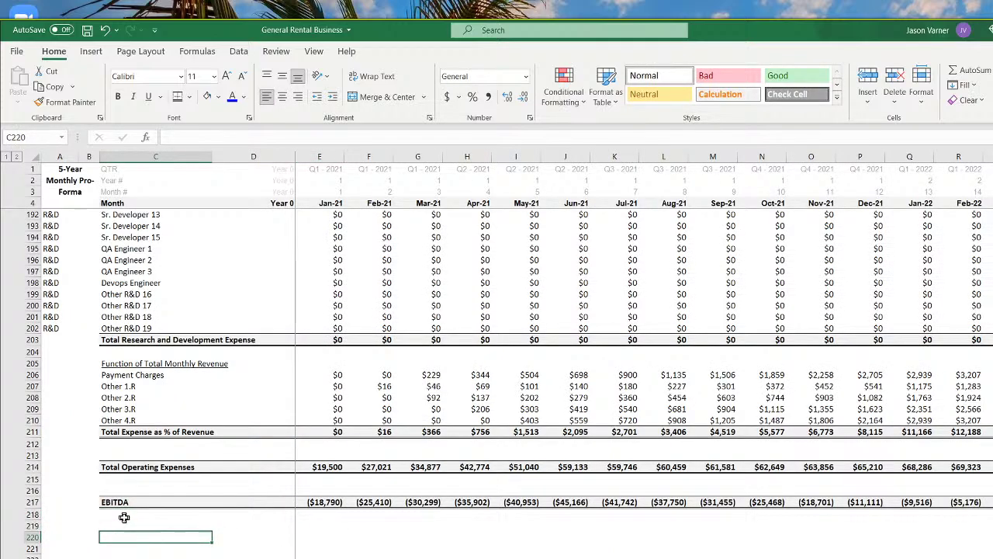
{"action": "type", "text": "Debt Service"}
{"action": "key", "text": "Return"}
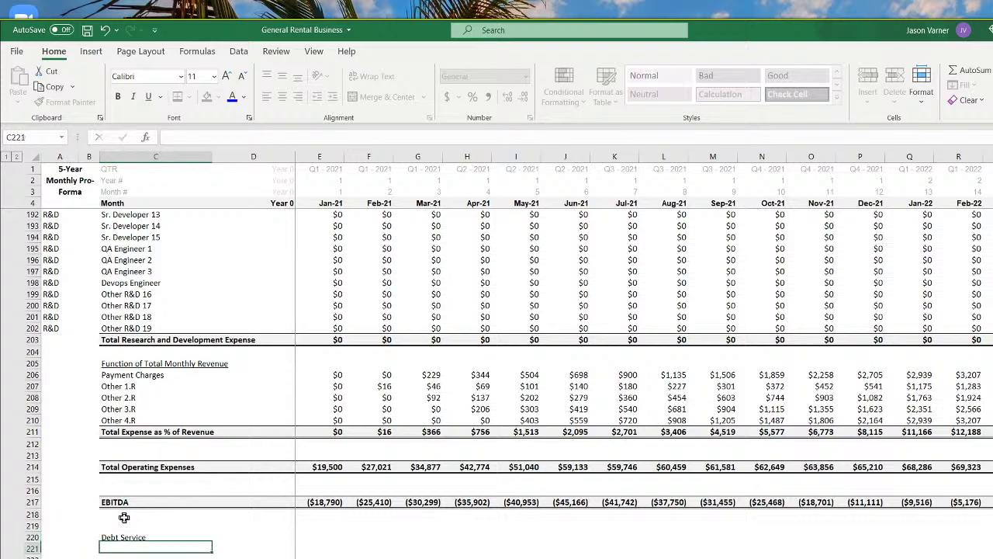
{"action": "type", "text": "Principal"}
{"action": "key", "text": "Return"}
{"action": "type", "text": "Interest"}
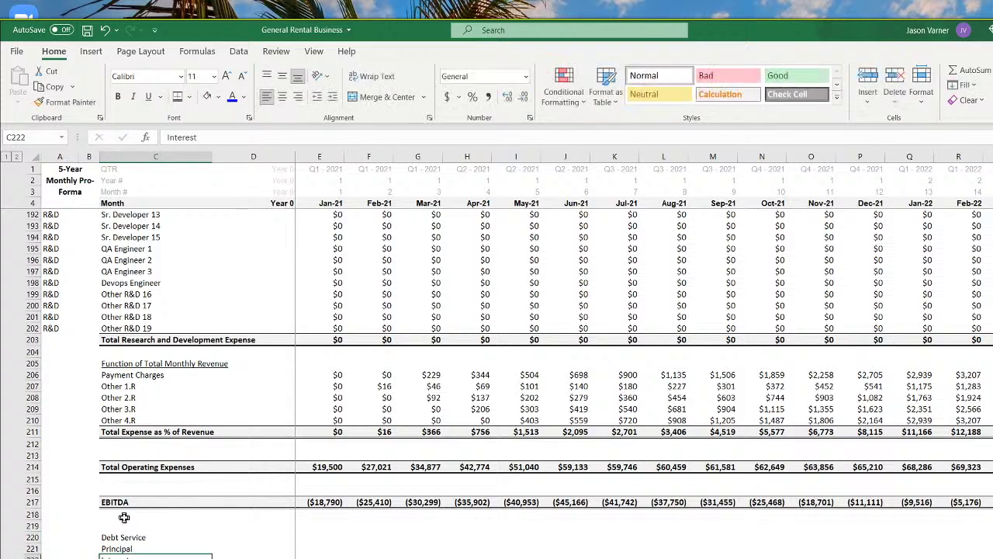
{"action": "key", "text": "Up"}
In the January 2021 Principal cell E221, enter =SUMIFS(Sheet1!D:D,Sheet1!J:J,'Monthly P&L Detail'!E4) to pull principal from the debt schedule by date
{"action": "key", "text": "Right"}
{"action": "key", "text": "Right"}
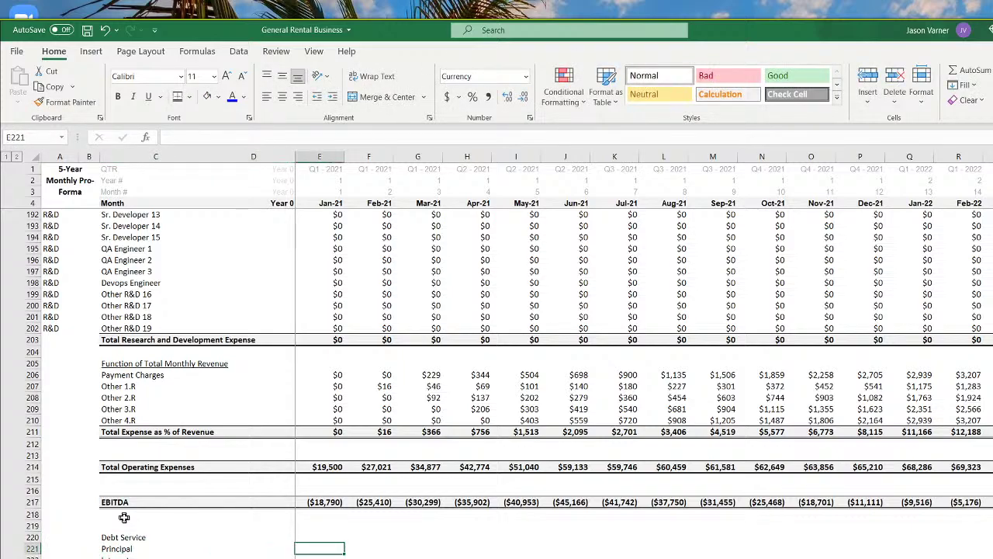
{"action": "type", "text": "=sumifs("}
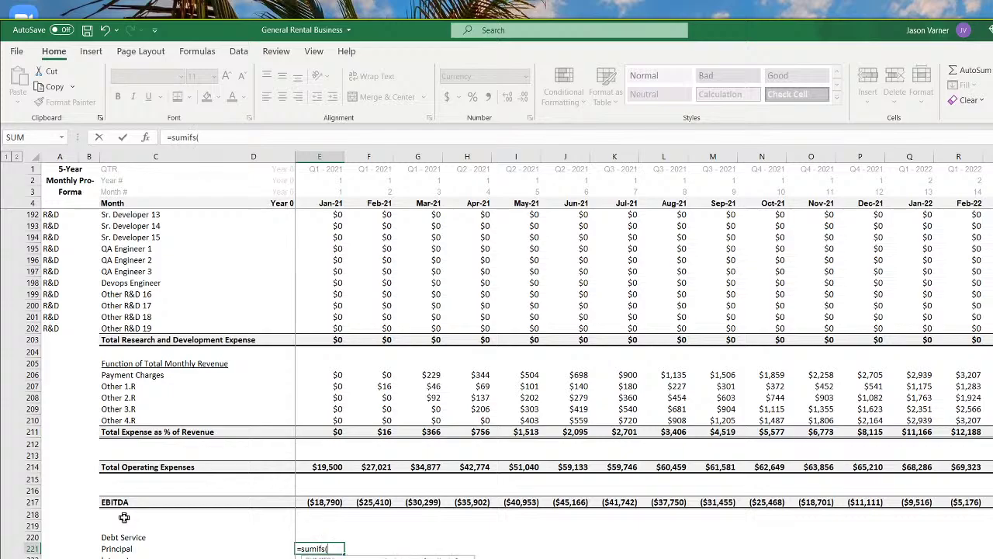
{"action": "key", "text": "ctrl+Page_Down"}
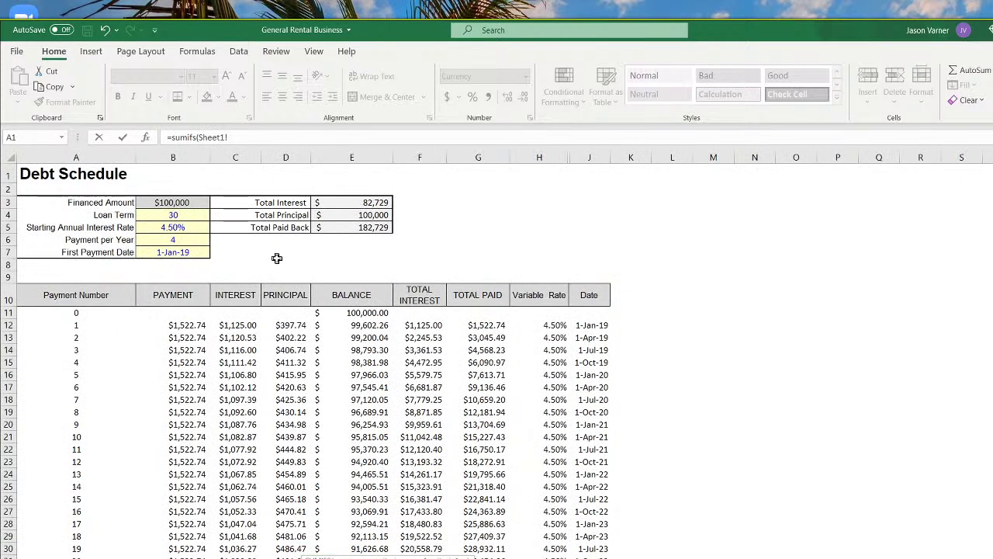
{"action": "left_click_drag", "start_coordinate": [235, 158], "coordinate": [285, 158]}
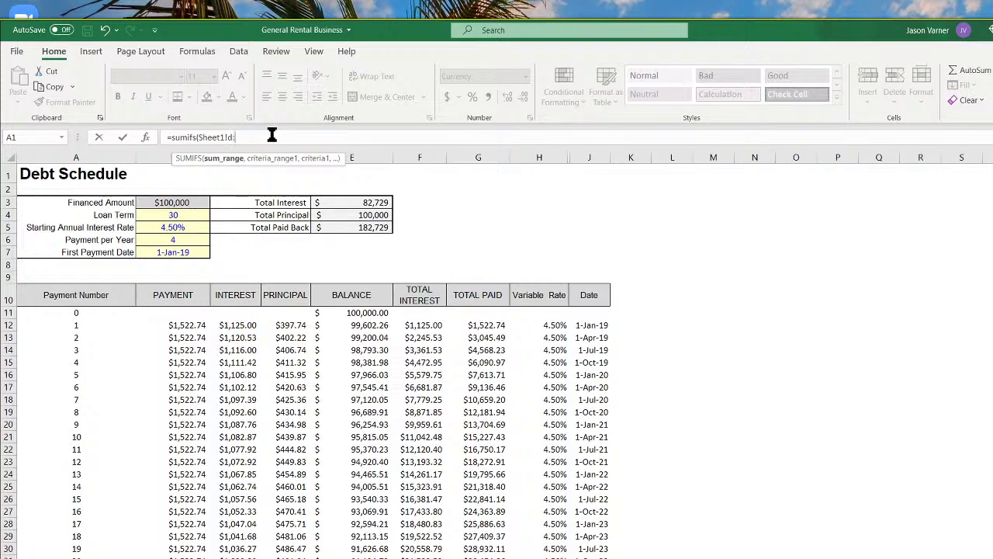
{"action": "type", "text": "d,"}
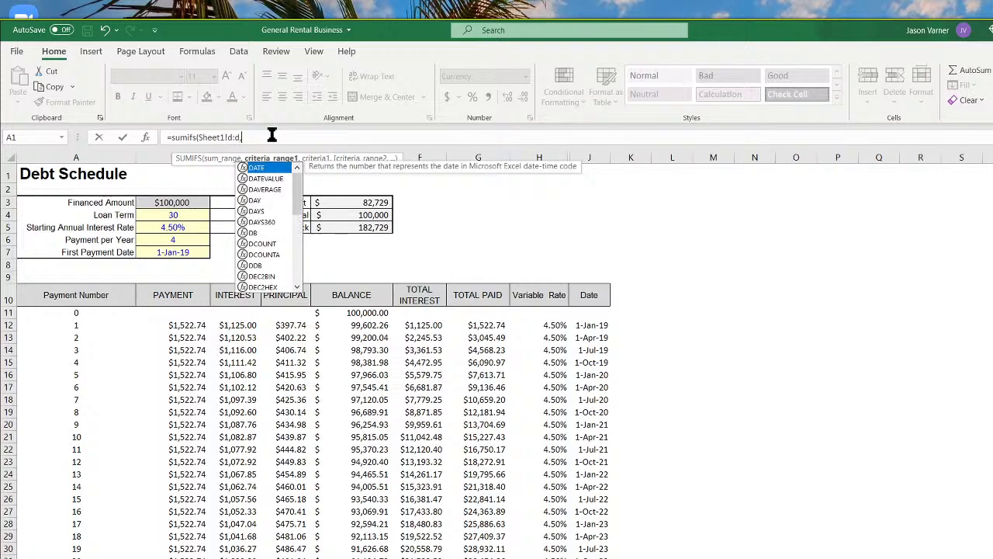
{"action": "left_click", "coordinate": [587, 153]}
{"action": "type", "text": ","}
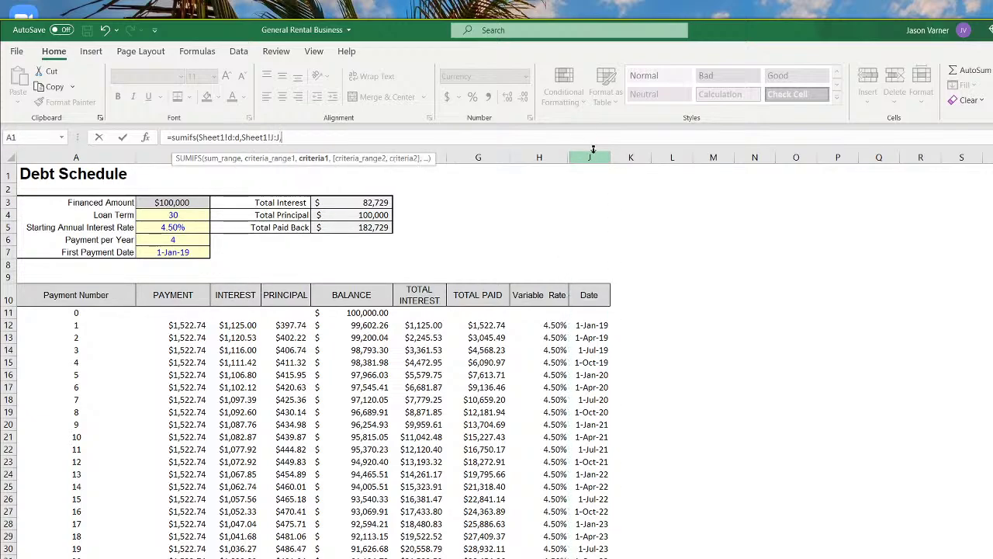
{"action": "key", "text": "ctrl+Page_Down"}
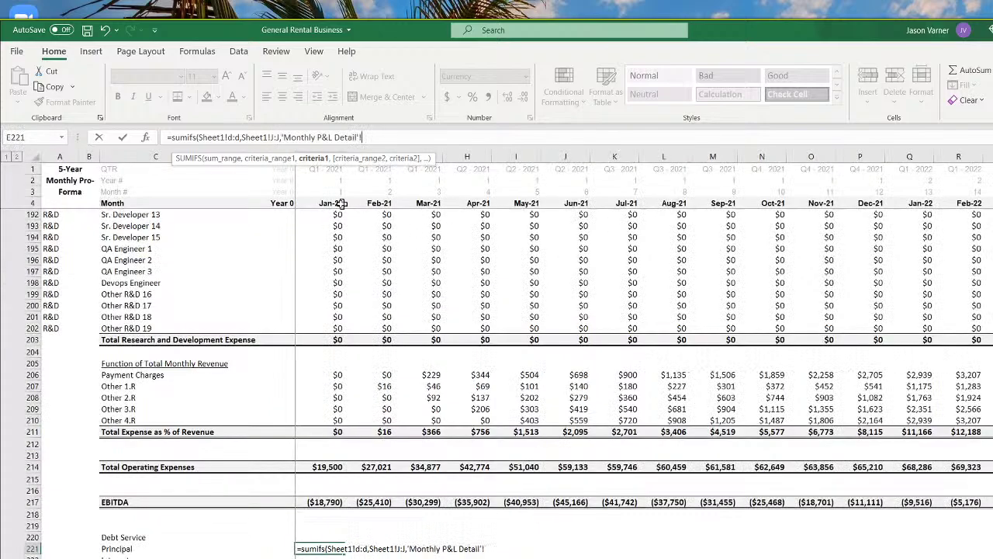
{"action": "left_click", "coordinate": [332, 202]}
{"action": "key", "text": "Return"}
{"action": "left_click", "coordinate": [331, 548]}
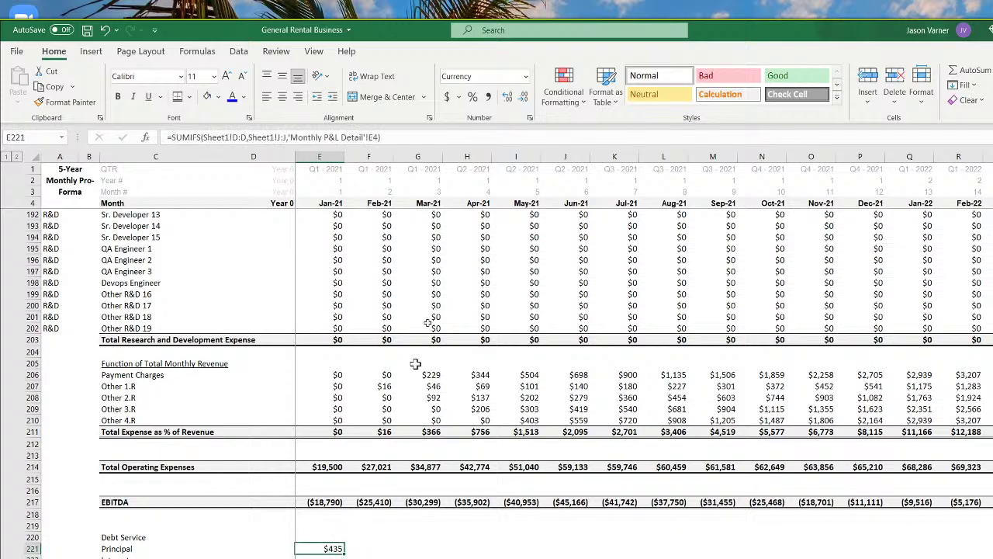
Copy the Principal SUMIFS formula's text into Interest cell E222 and change its sum range to the debt schedule's column C
{"action": "left_click_drag", "start_coordinate": [427, 138], "coordinate": [71, 143]}
{"action": "right_click", "coordinate": [185, 138]}
{"action": "left_click", "coordinate": [219, 167]}
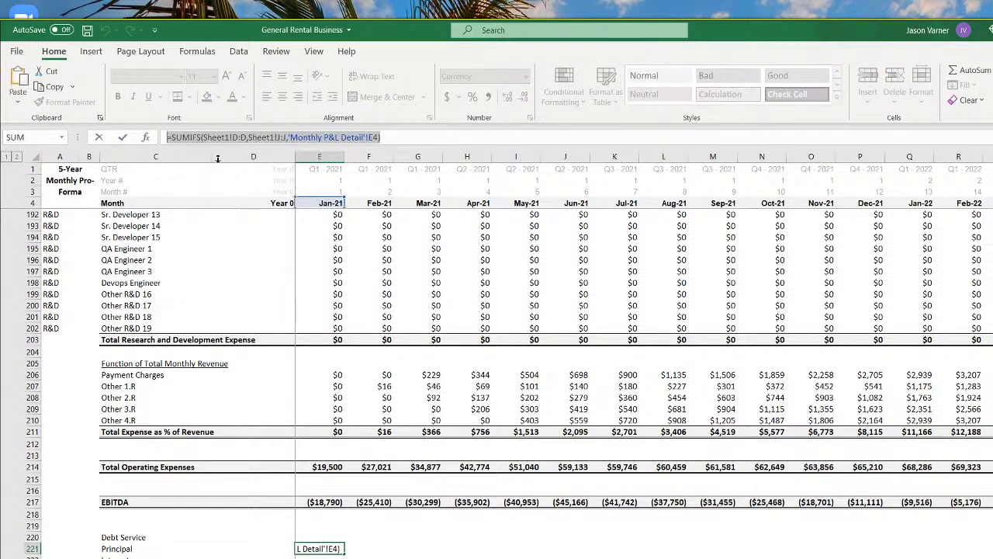
{"action": "key", "text": "Return"}
{"action": "right_click", "coordinate": [251, 138]}
{"action": "left_click", "coordinate": [283, 204]}
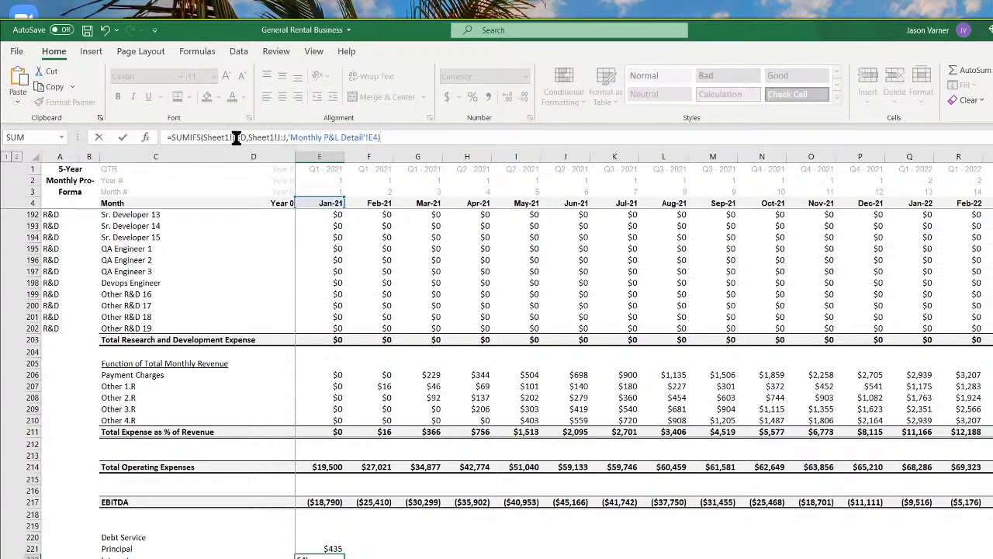
{"action": "left_click", "coordinate": [238, 137]}
{"action": "key", "text": "BackSpace"}
{"action": "type", "text": "c"}
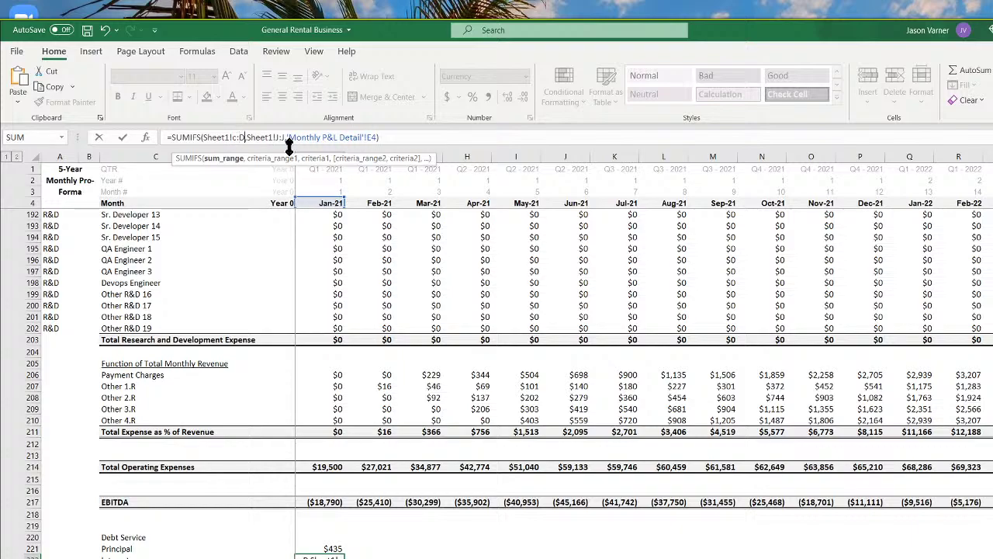
{"action": "key", "text": "Escape"}
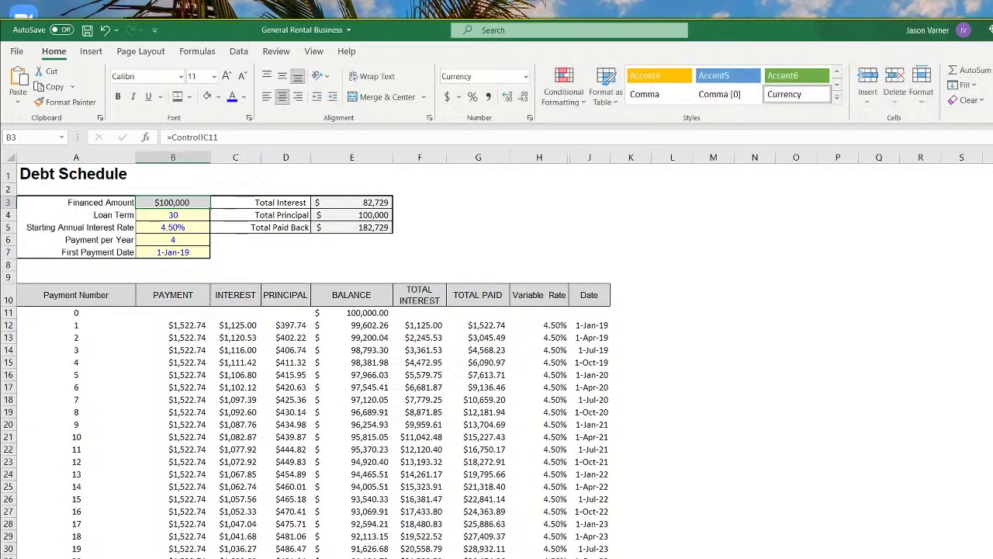
Rename the debt schedule sheet Debt and give its tab a theme color
{"action": "right_click", "coordinate": [356, 558]}
{"action": "mouse_move", "coordinate": [404, 558]}
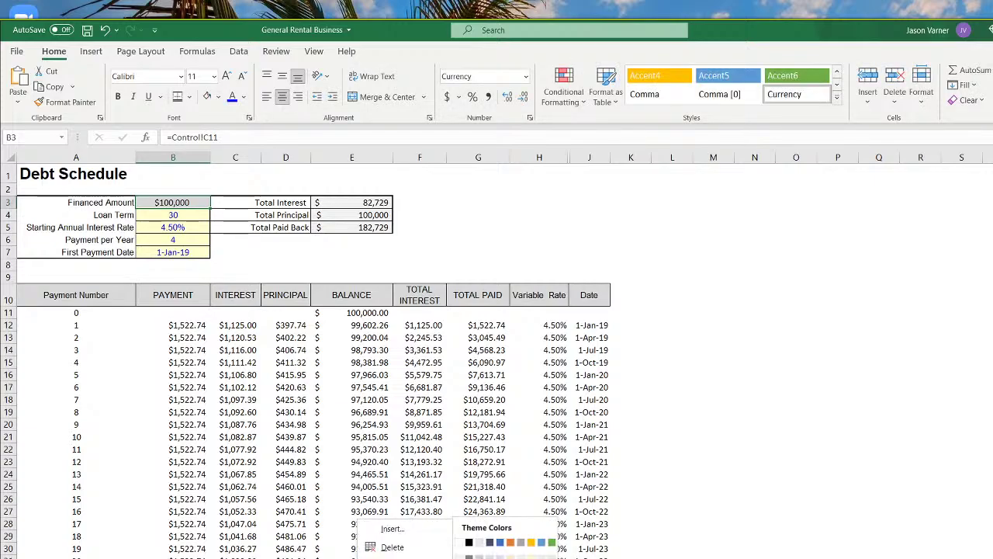
{"action": "left_click", "coordinate": [504, 557]}
{"action": "left_click", "coordinate": [396, 558]}
Make the column ranges in the Principal formula in E221 absolute as Debt!$D:$D and Debt!$J:$J
{"action": "left_click", "coordinate": [331, 548]}
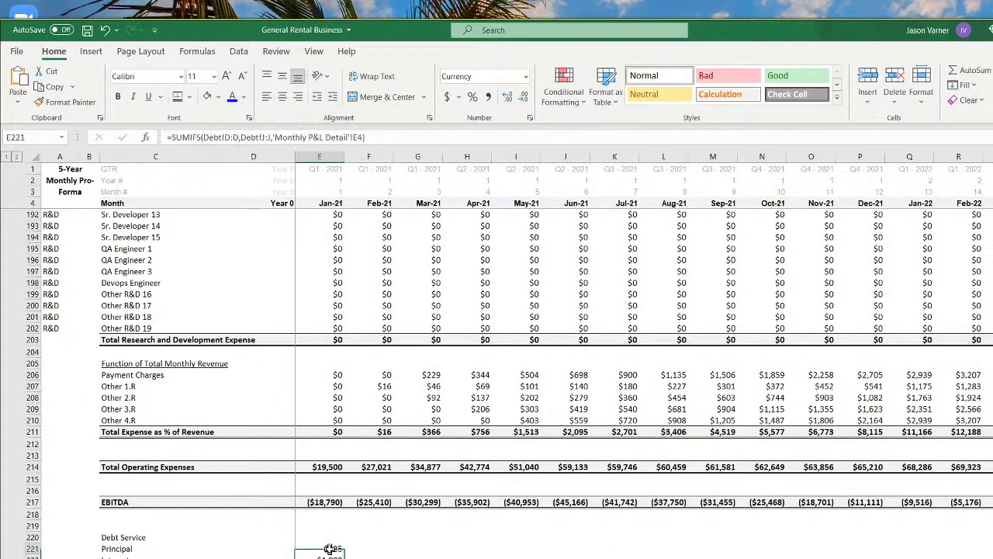
{"action": "left_click", "coordinate": [226, 136]}
{"action": "type", "text": "$D:"}
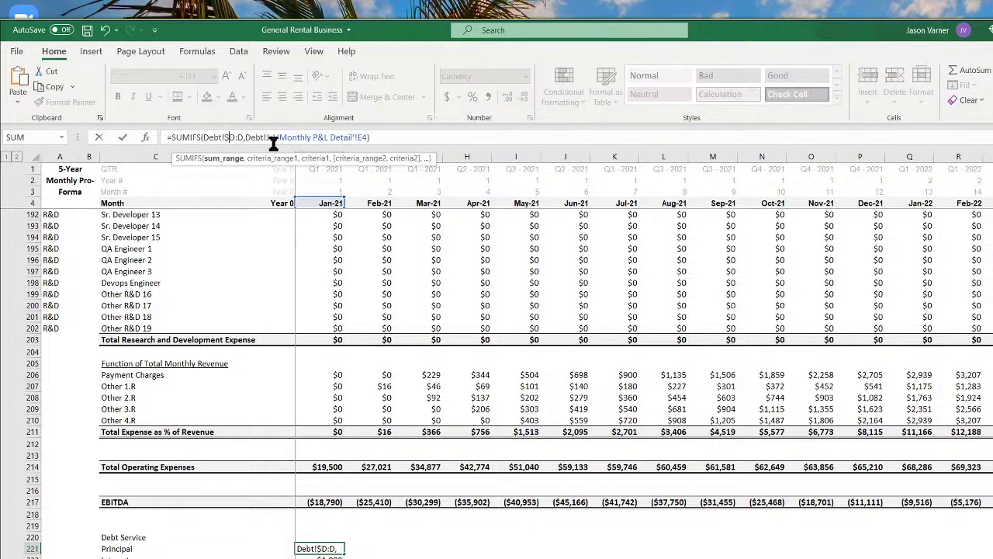
{"action": "type", "text": "$"}
{"action": "left_click", "coordinate": [273, 140]}
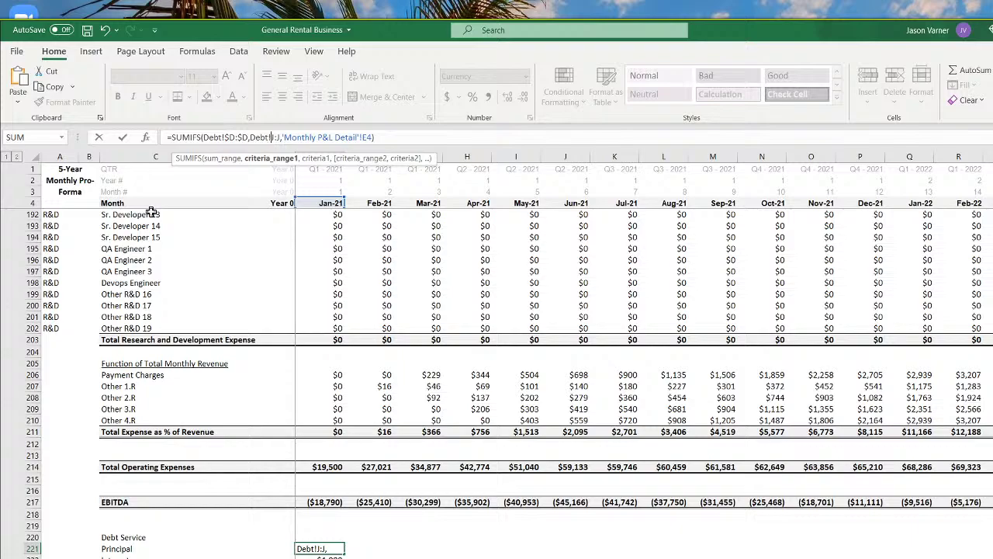
{"action": "type", "text": "$"}
{"action": "key", "text": "Right"}
{"action": "key", "text": "Right"}
{"action": "type", "text": "$"}
Replace the sheet-qualified criterion in the Principal formula in E221 with E$4
{"action": "key", "text": "Right"}
{"action": "key", "text": "Right"}
{"action": "key", "text": "Right"}
{"action": "key", "text": "Right"}
{"action": "key", "text": "Right"}
{"action": "key", "text": "Right"}
{"action": "key", "text": "Right"}
{"action": "key", "text": "Right"}
{"action": "key", "text": "Right"}
{"action": "key", "text": "Right"}
{"action": "key", "text": "Right"}
{"action": "key", "text": "Right"}
{"action": "key", "text": "Right"}
{"action": "key", "text": "Right"}
{"action": "key", "text": "Right"}
{"action": "key", "text": "Right"}
{"action": "key", "text": "Right"}
{"action": "key", "text": "Right"}
{"action": "key", "text": "Right"}
{"action": "key", "text": "Right"}
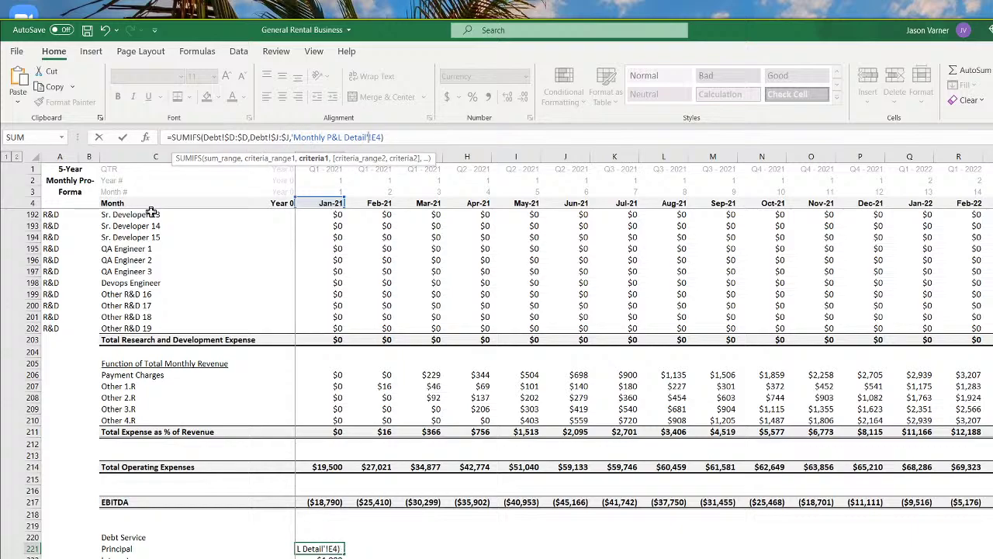
{"action": "key", "text": "BackSpace"}
{"action": "key", "text": "BackSpace"}
{"action": "key", "text": "BackSpace"}
{"action": "key", "text": "BackSpace"}
{"action": "key", "text": "BackSpace"}
{"action": "key", "text": "BackSpace"}
{"action": "key", "text": "BackSpace"}
{"action": "key", "text": "BackSpace"}
{"action": "key", "text": "BackSpace"}
{"action": "key", "text": "BackSpace"}
{"action": "key", "text": "BackSpace"}
{"action": "key", "text": "BackSpace"}
{"action": "key", "text": "BackSpace"}
{"action": "key", "text": "BackSpace"}
{"action": "key", "text": "BackSpace"}
{"action": "key", "text": "BackSpace"}
{"action": "key", "text": "BackSpace"}
{"action": "key", "text": "BackSpace"}
{"action": "key", "text": "BackSpace"}
{"action": "key", "text": "BackSpace"}
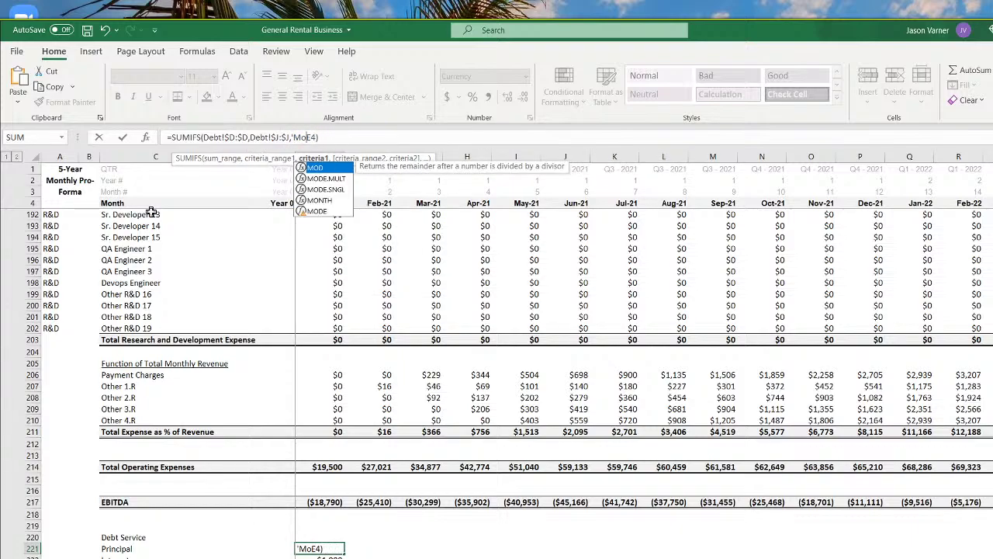
{"action": "key", "text": "Return"}
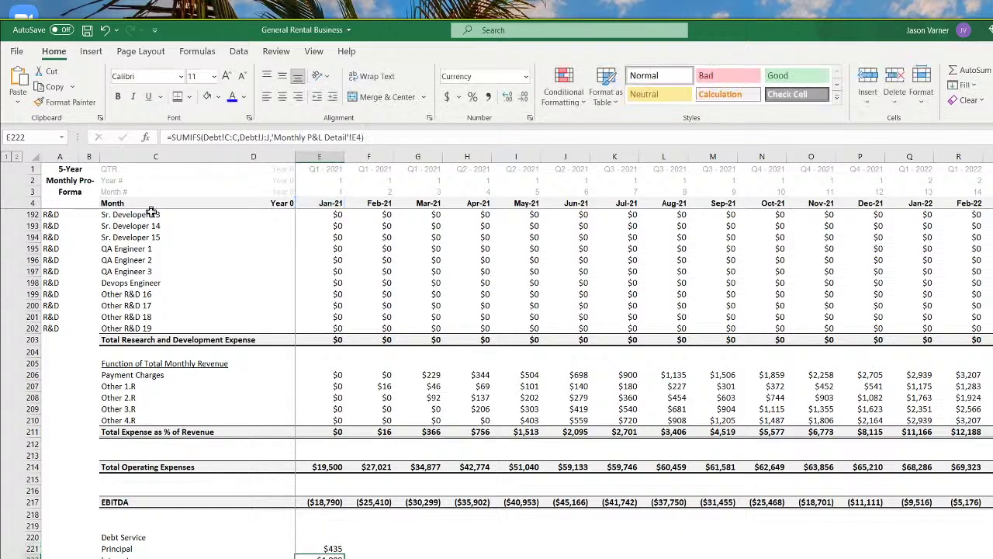
{"action": "left_click", "coordinate": [330, 548]}
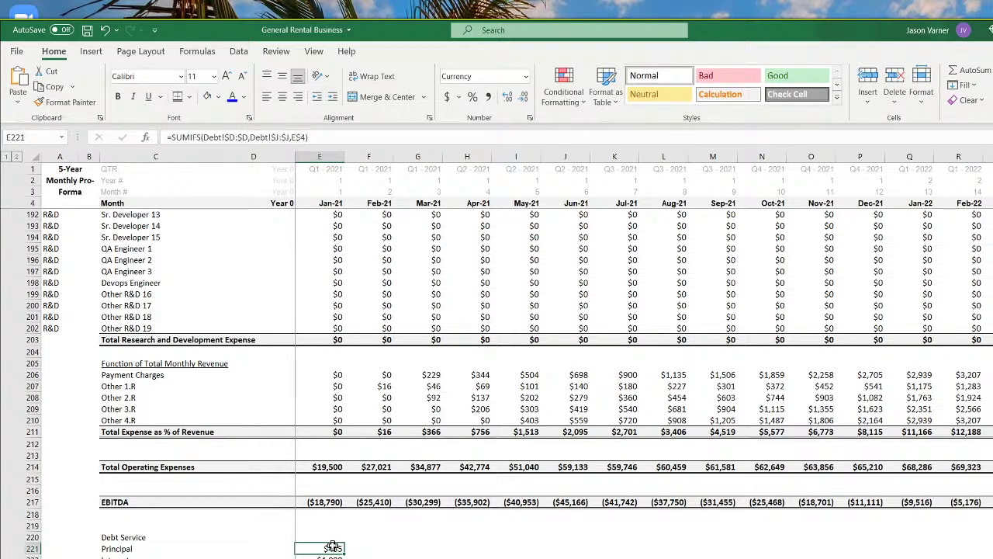
Change the criterion of the Interest formula in E222 to E$4, removing its Monthly P&L Detail sheet reference
{"action": "left_click", "coordinate": [332, 557]}
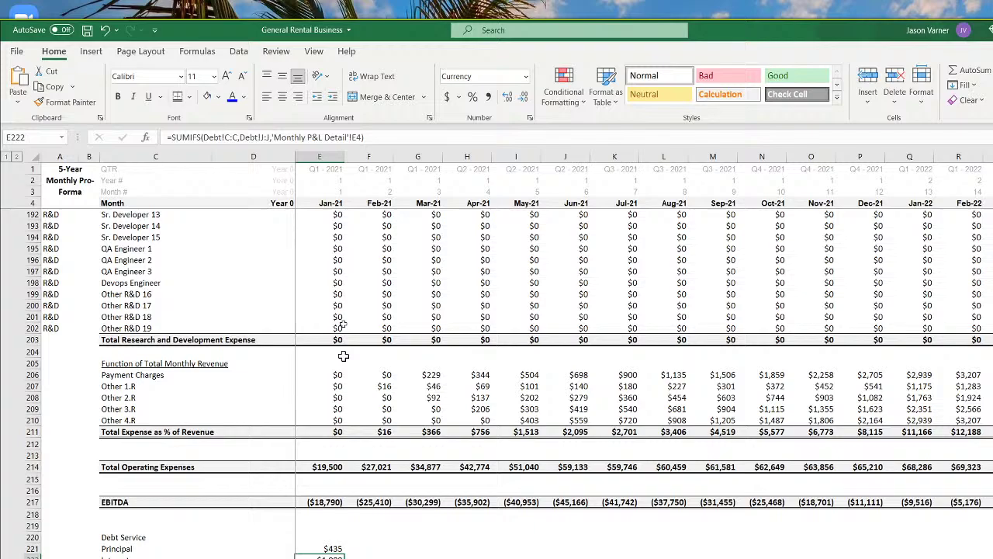
{"action": "left_click", "coordinate": [356, 137]}
{"action": "type", "text": "$"}
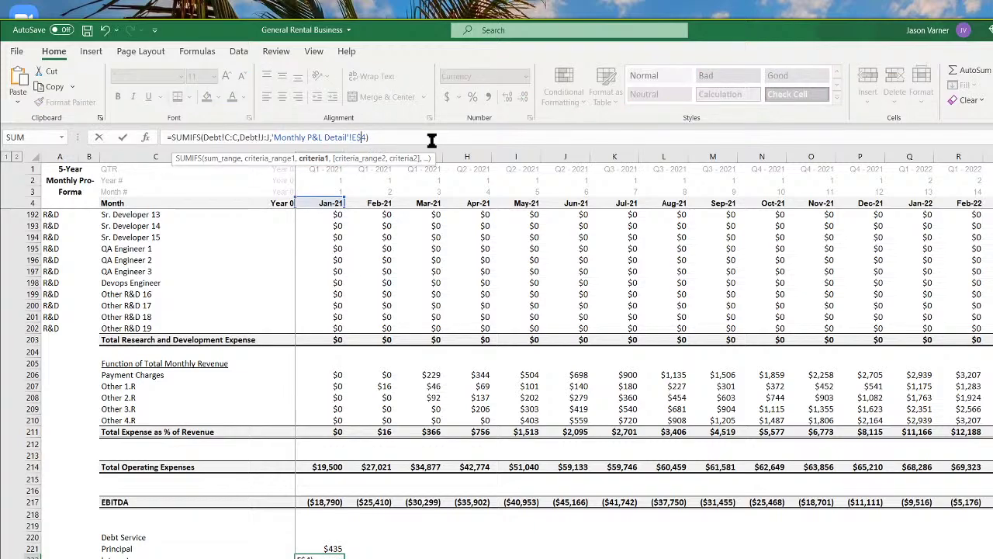
{"action": "key", "text": "BackSpace"}
{"action": "key", "text": "BackSpace"}
{"action": "key", "text": "BackSpace"}
{"action": "key", "text": "BackSpace"}
{"action": "key", "text": "BackSpace"}
{"action": "key", "text": "BackSpace"}
{"action": "key", "text": "BackSpace"}
{"action": "key", "text": "BackSpace"}
{"action": "key", "text": "BackSpace"}
{"action": "key", "text": "BackSpace"}
{"action": "key", "text": "BackSpace"}
{"action": "key", "text": "BackSpace"}
{"action": "key", "text": "BackSpace"}
{"action": "key", "text": "BackSpace"}
{"action": "key", "text": "BackSpace"}
{"action": "key", "text": "BackSpace"}
{"action": "key", "text": "BackSpace"}
{"action": "key", "text": "BackSpace"}
{"action": "key", "text": "BackSpace"}
{"action": "key", "text": "BackSpace"}
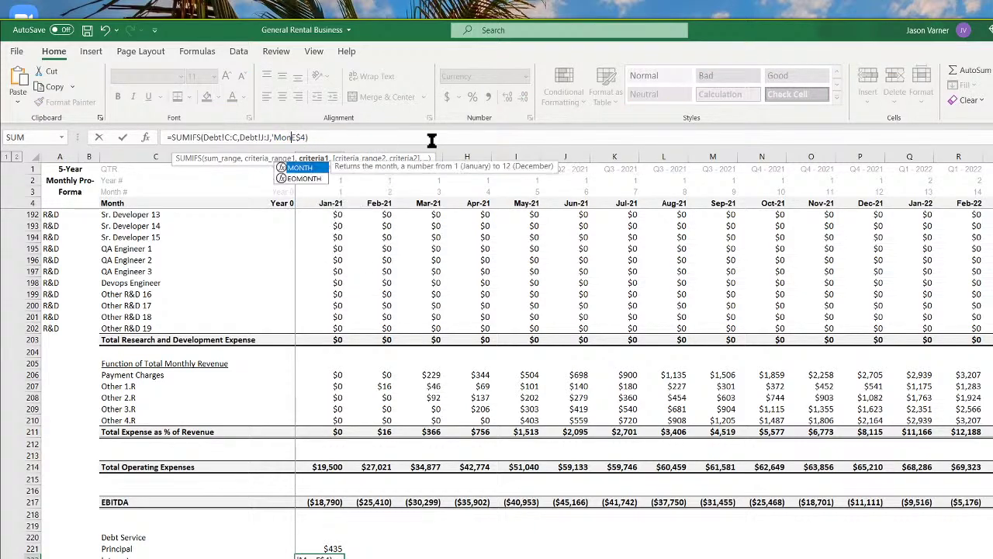
Make the Interest formula's column ranges in E222 absolute as Debt!$C:$C and Debt!$J:$J
{"action": "key", "text": "Left"}
{"action": "key", "text": "Left"}
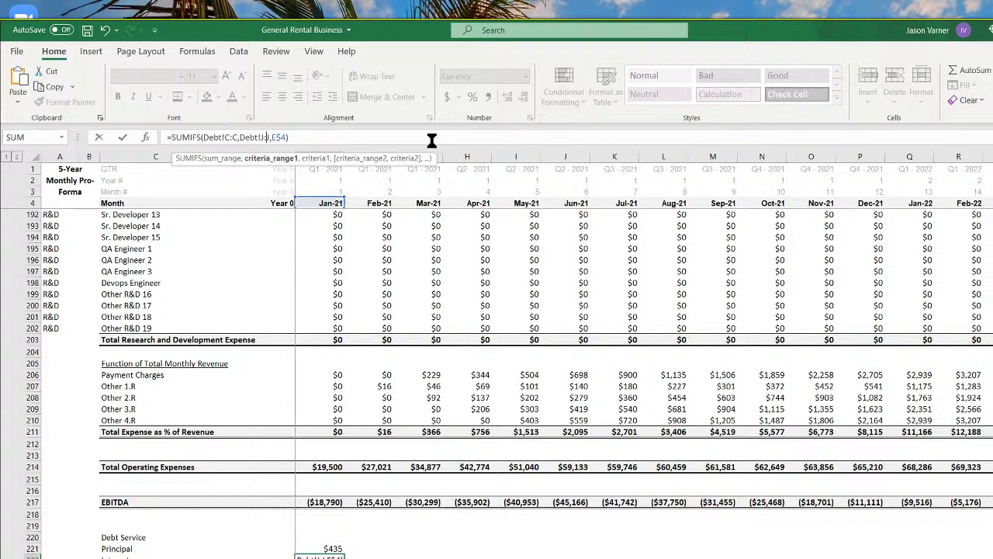
{"action": "type", "text": "$"}
{"action": "key", "text": "Left"}
{"action": "key", "text": "Left"}
{"action": "key", "text": "Left"}
{"action": "type", "text": "$"}
{"action": "key", "text": "Left"}
{"action": "key", "text": "Left"}
{"action": "key", "text": "Left"}
{"action": "key", "text": "Left"}
{"action": "key", "text": "Left"}
{"action": "key", "text": "Left"}
{"action": "key", "text": "Left"}
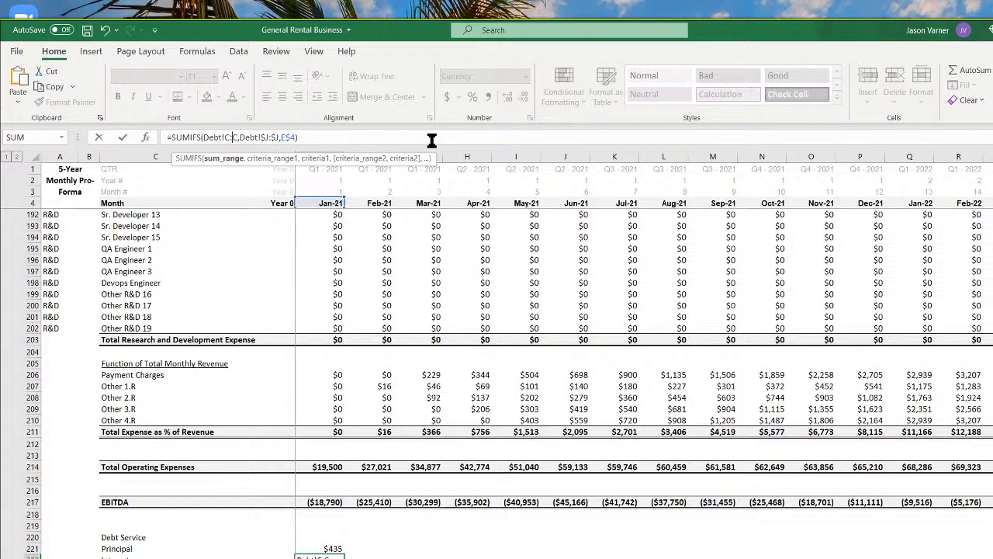
{"action": "type", "text": "$"}
{"action": "type", "text": "$"}
{"action": "key", "text": "Return"}
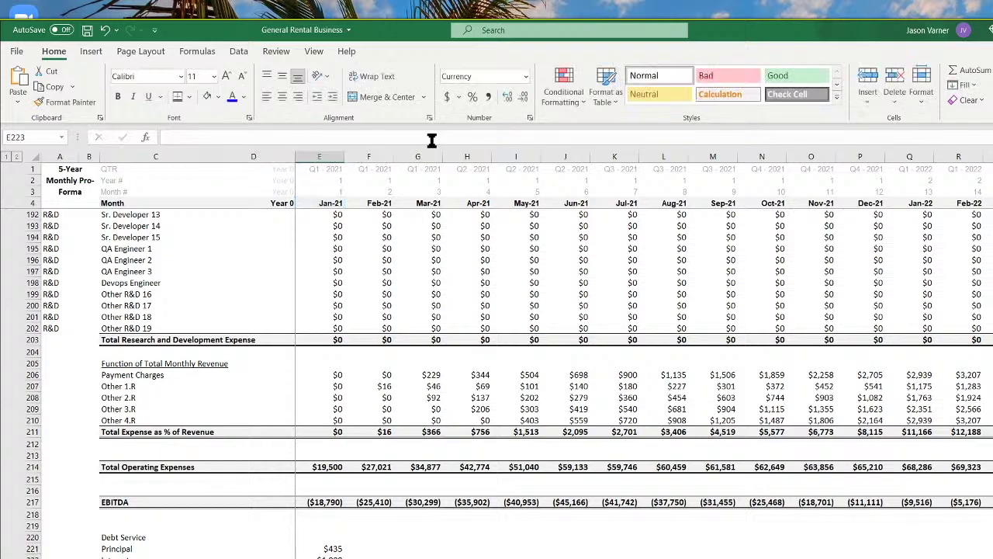
Format the Debt Service header across C220:I220 with a black fill and white font
{"action": "left_click_drag", "start_coordinate": [124, 537], "coordinate": [501, 538]}
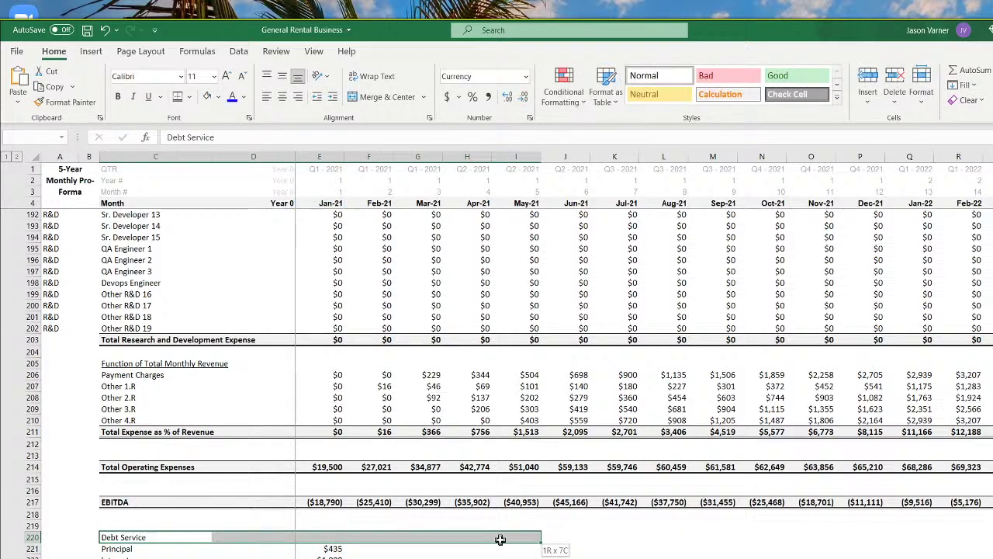
{"action": "left_click", "coordinate": [219, 96]}
{"action": "left_click", "coordinate": [215, 130]}
{"action": "left_click", "coordinate": [243, 96]}
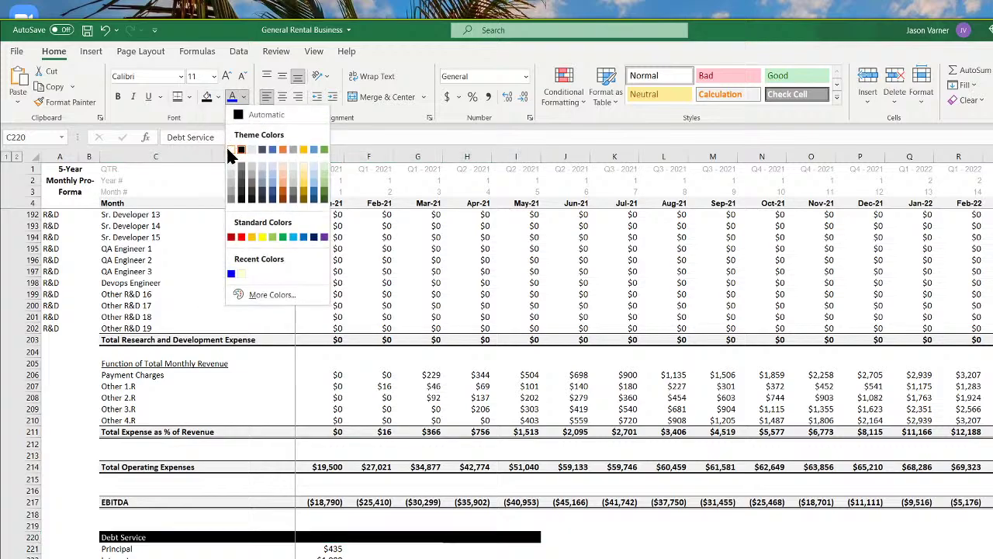
{"action": "left_click", "coordinate": [229, 130]}
Add the row label Total Debt Service in C223 below Interest
{"action": "left_click", "coordinate": [167, 558]}
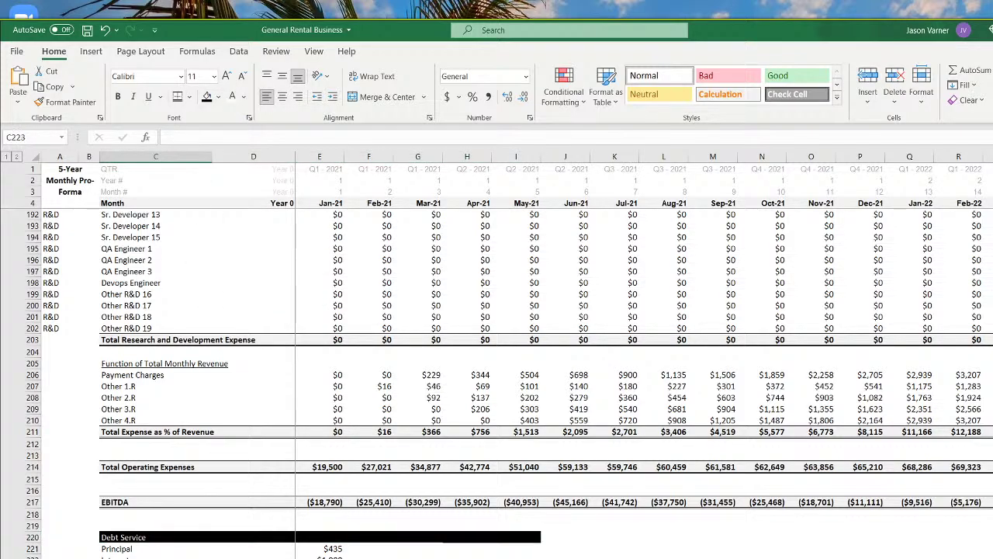
{"action": "type", "text": "Total Debt S"}
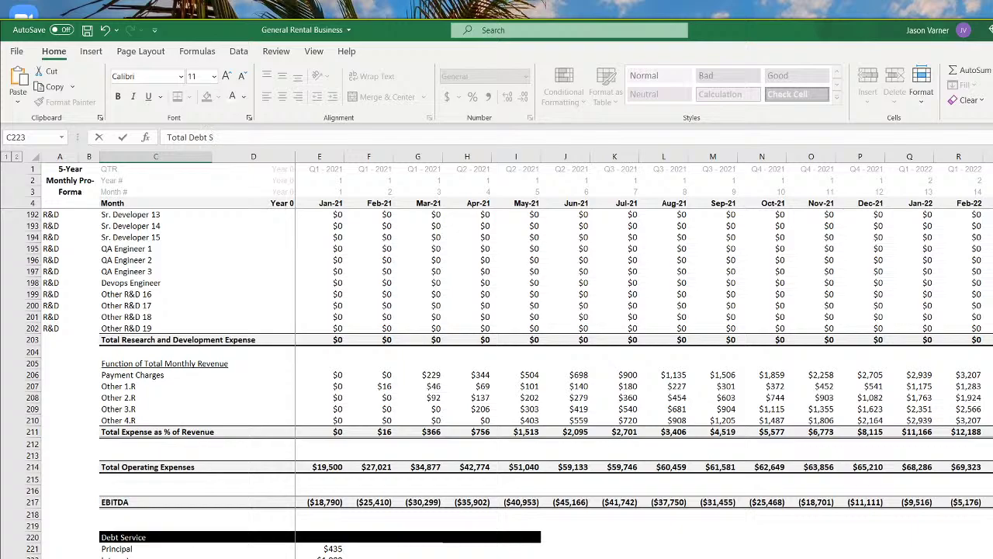
{"action": "type", "text": "ervice"}
{"action": "key", "text": "Return"}
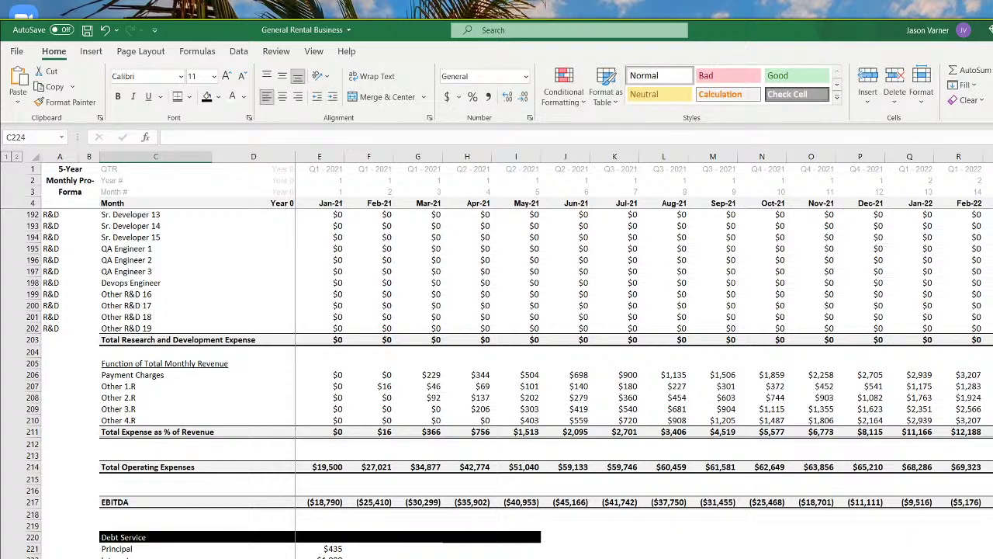
Format the Total Debt Service row from C223 to J223 with a light gray fill and bold text
{"action": "key", "text": "Up"}
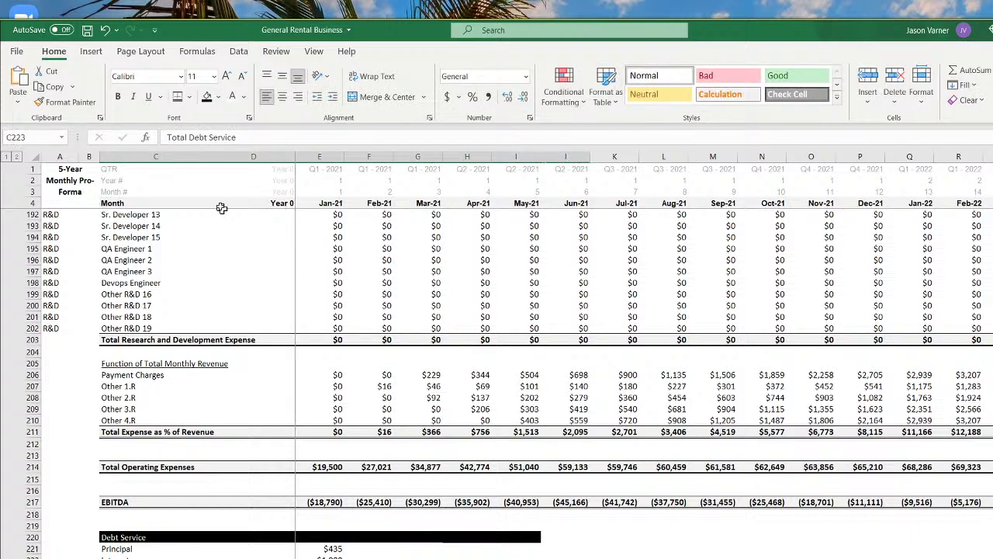
{"action": "left_click", "coordinate": [218, 96]}
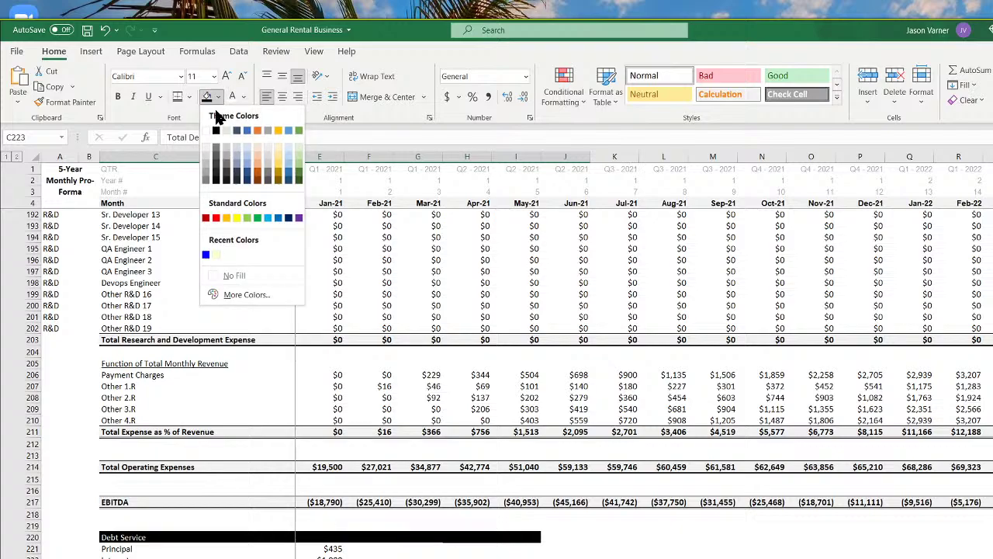
{"action": "left_click", "coordinate": [206, 150]}
{"action": "left_click", "coordinate": [117, 96]}
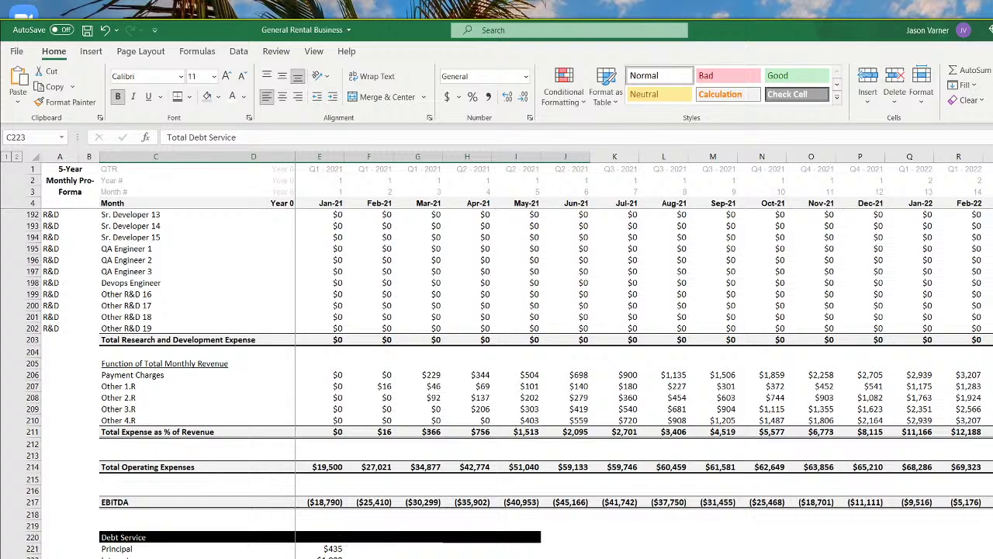
Total the January 2021 principal and interest in E223 with AutoSum
{"action": "left_click", "coordinate": [319, 558]}
{"action": "left_click", "coordinate": [968, 70]}
{"action": "key", "text": "Return"}
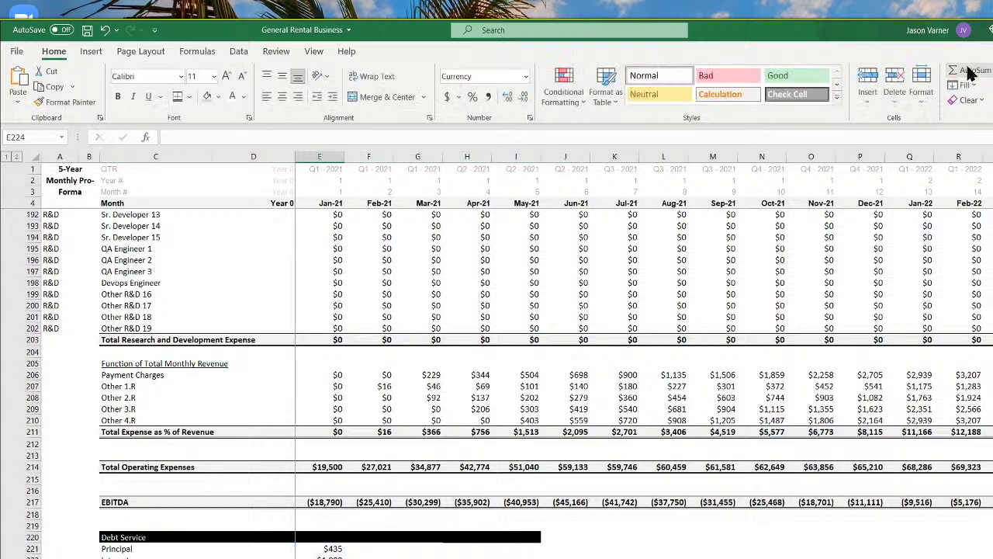
Fill the January 2021 debt service header, principal, interest and total cells across the following monthly columns
{"action": "mouse_move", "coordinate": [332, 540]}
{"action": "left_mouse_down"}
{"action": "mouse_move", "coordinate": [332, 558]}
{"action": "mouse_move", "coordinate": [319, 558]}
{"action": "mouse_move", "coordinate": [319, 526]}
{"action": "left_mouse_up"}
{"action": "left_click_drag", "start_coordinate": [344, 558], "coordinate": [962, 558]}
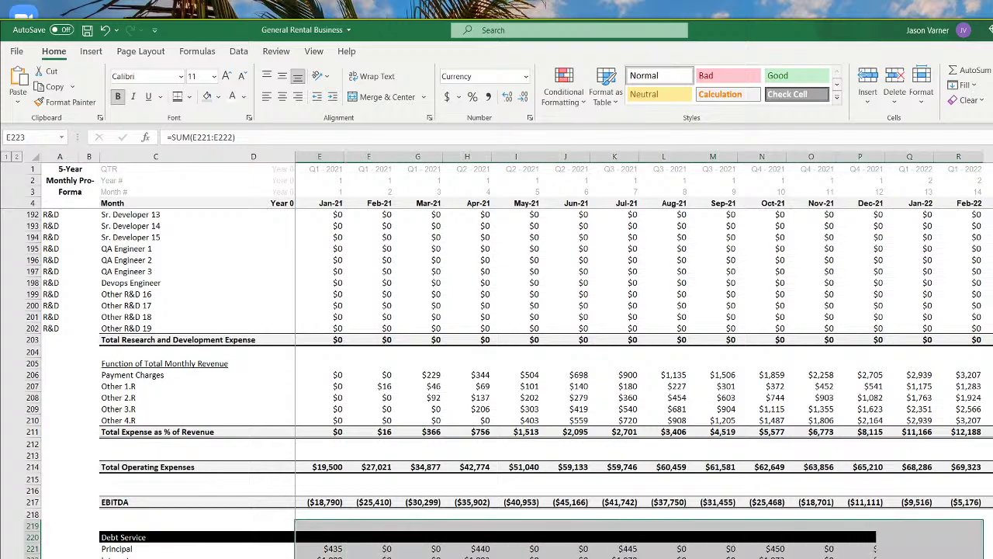
Add the row label Debt Funding in C225 and another debt row label in C227
{"action": "left_click", "coordinate": [253, 558]}
{"action": "left_click", "coordinate": [156, 558]}
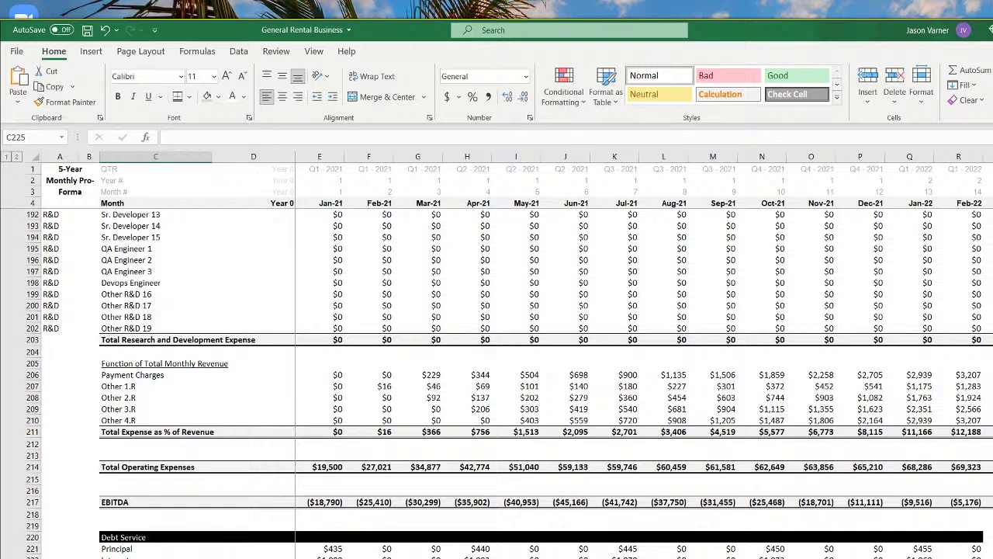
{"action": "type", "text": "Debt Fundin"}
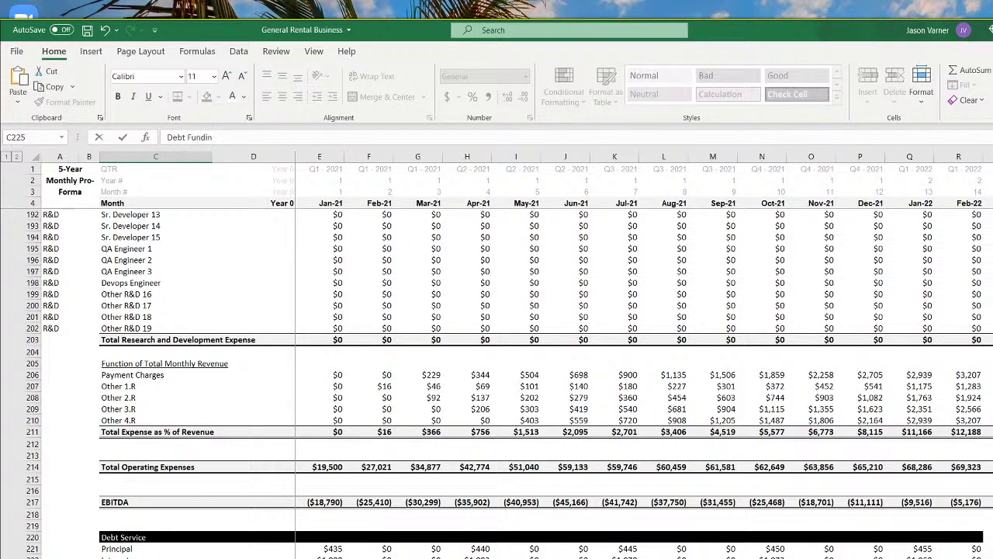
{"action": "type", "text": "g"}
{"action": "key", "text": "Return"}
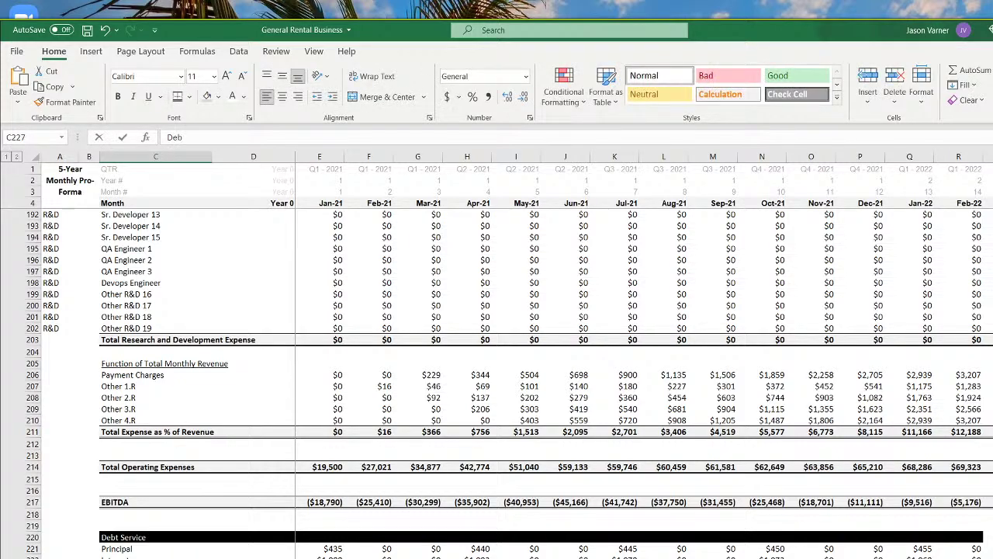
{"action": "key", "text": "Return"}
Enter =IF(E4=Debt!B7,Debt!B3,0) in D225 to bring in the financed amount when the month matches the first payment date
{"action": "key", "text": "Up"}
{"action": "key", "text": "Up"}
{"action": "key", "text": "Up"}
{"action": "key", "text": "Right"}
{"action": "type", "text": "="}
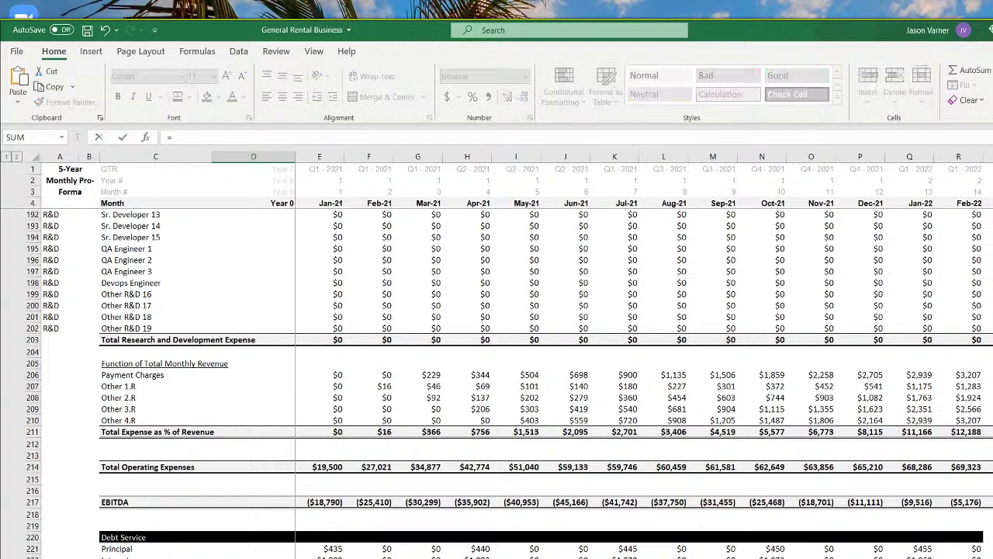
{"action": "type", "text": "if("}
{"action": "left_click", "coordinate": [321, 203]}
{"action": "type", "text": "=F234"}
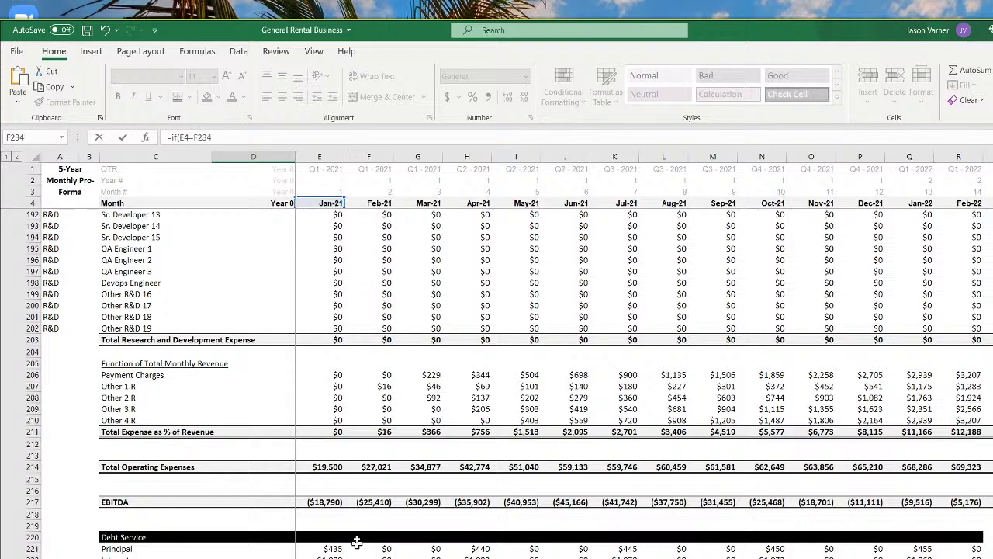
{"action": "key", "text": "ctrl+Page_Down"}
{"action": "left_click", "coordinate": [176, 248]}
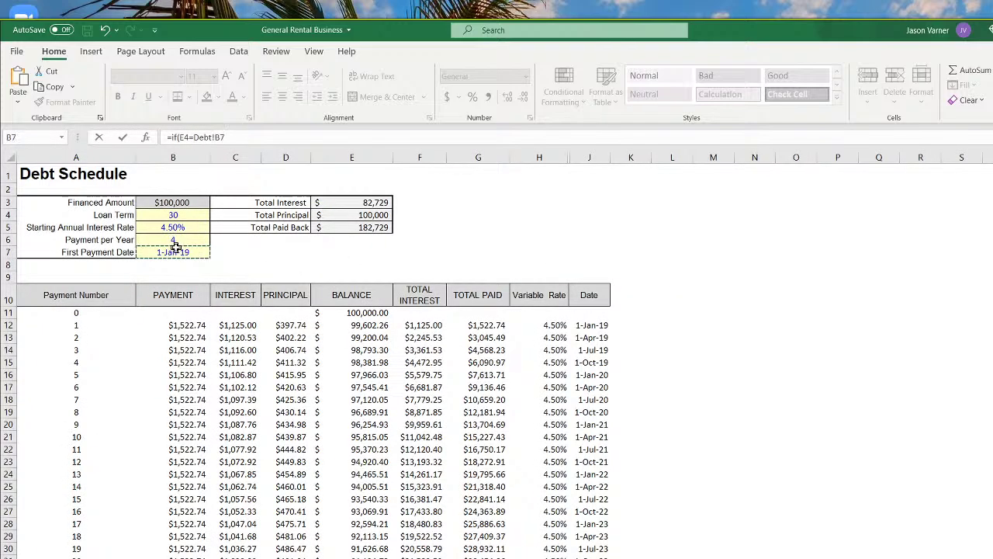
{"action": "type", "text": ","}
{"action": "left_click", "coordinate": [181, 200]}
{"action": "type", "text": ",0"}
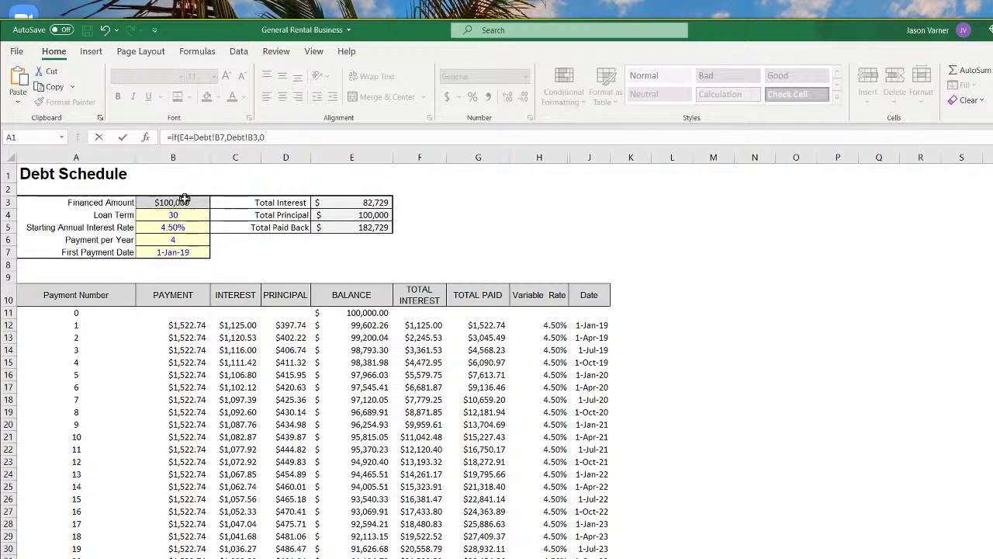
{"action": "key", "text": "Return"}
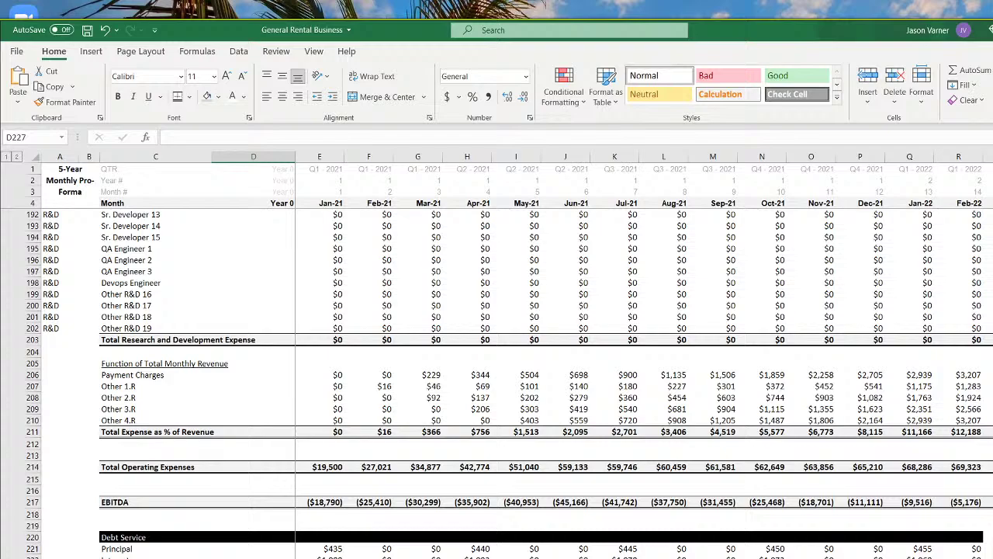
Apply list data validation to the First Payment Date in B7 of the Debt sheet, sourced from Validation!$A$1:$A$60
{"action": "left_click", "coordinate": [334, 557]}
{"action": "left_click", "coordinate": [184, 254]}
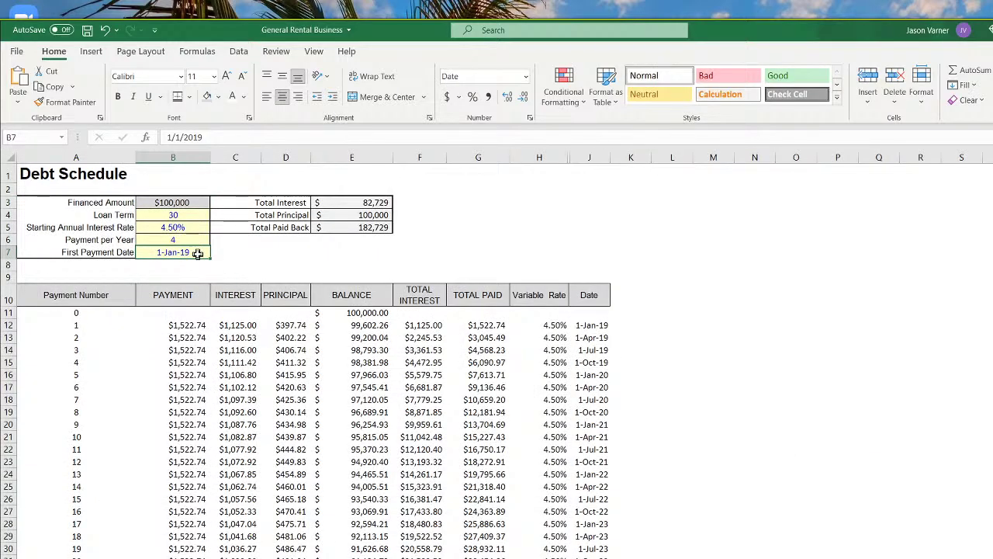
{"action": "left_click", "coordinate": [239, 52]}
{"action": "left_click", "coordinate": [730, 101]}
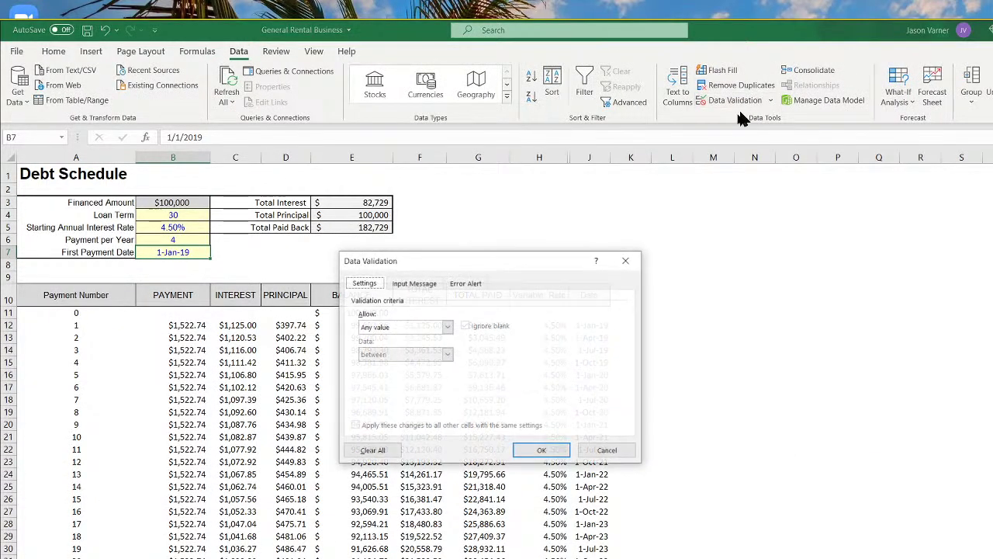
{"action": "left_click", "coordinate": [400, 326]}
{"action": "left_click", "coordinate": [380, 365]}
{"action": "left_click", "coordinate": [545, 380]}
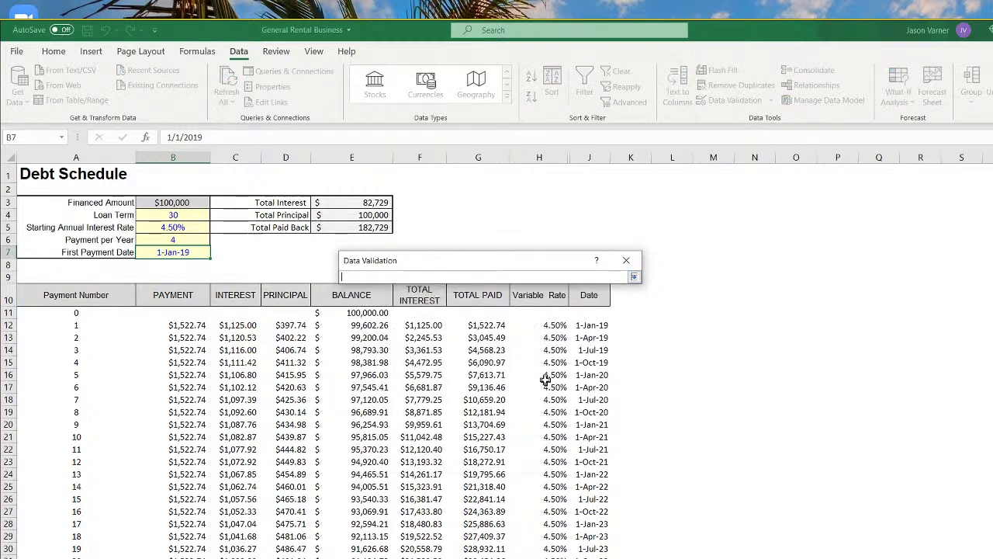
{"action": "key", "text": "ctrl+Page_Down"}
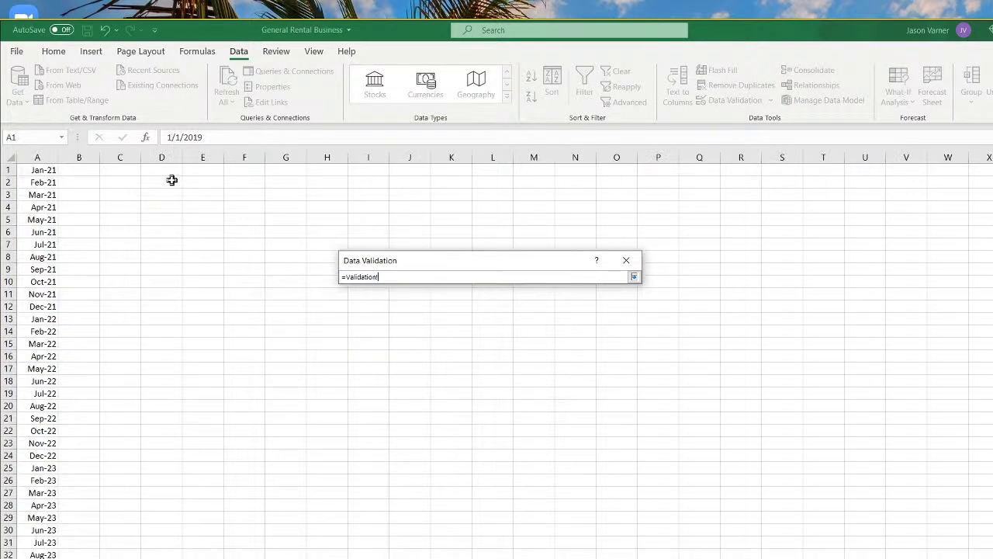
{"action": "left_click_drag", "start_coordinate": [40, 170], "coordinate": [47, 558]}
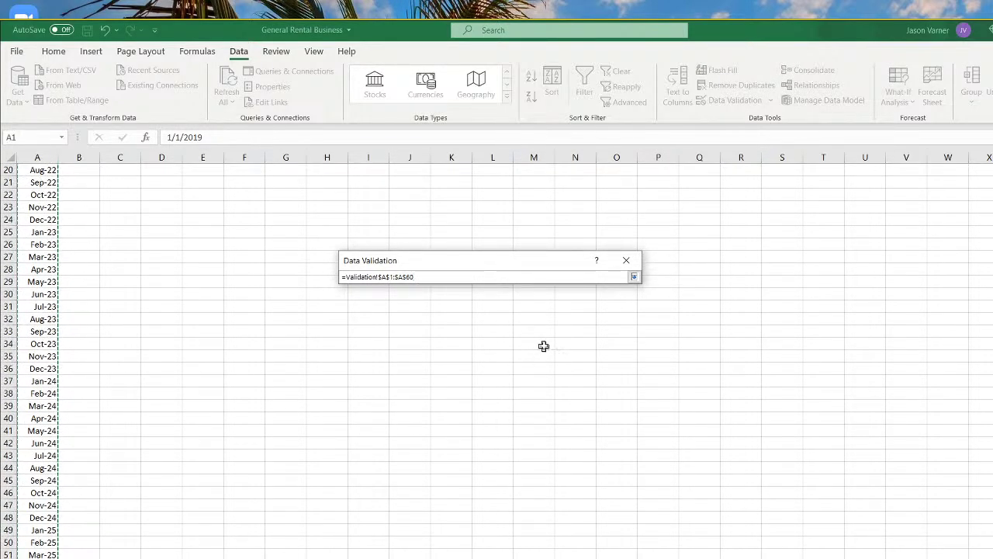
{"action": "left_click", "coordinate": [634, 277]}
{"action": "left_click", "coordinate": [545, 450]}
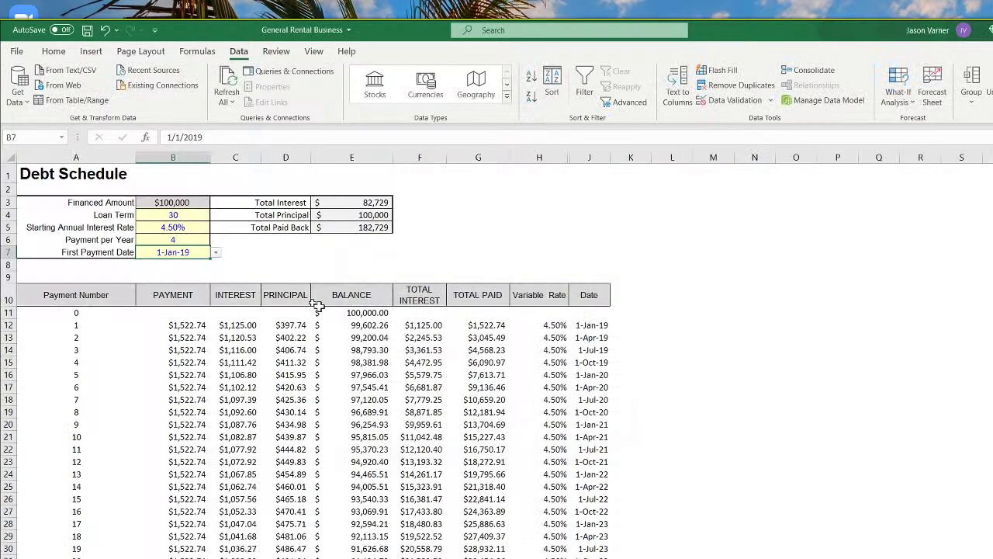
Choose Jan-21 as the First Payment Date on the Debt sheet
{"action": "left_click", "coordinate": [216, 252]}
{"action": "left_click", "coordinate": [190, 267]}
{"action": "left_click", "coordinate": [216, 253]}
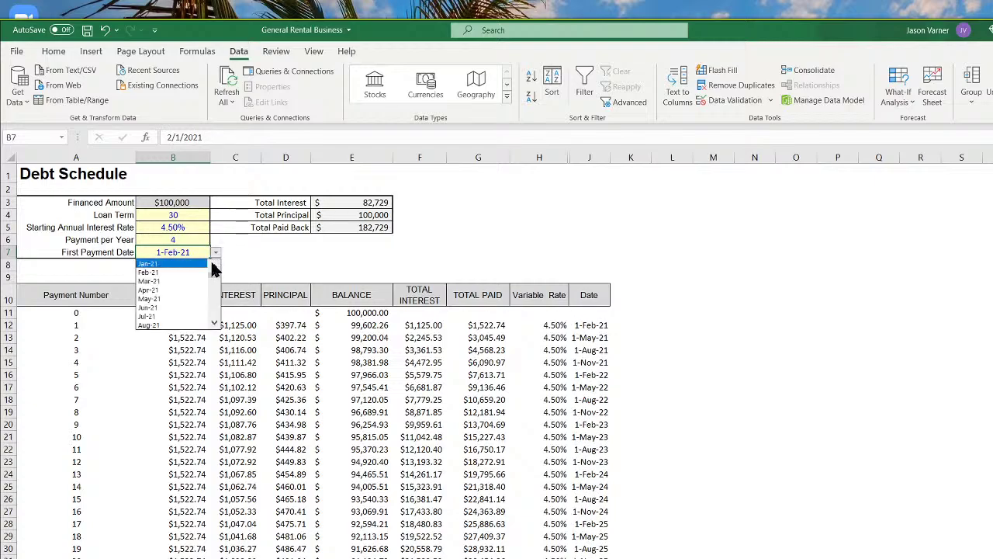
{"action": "left_click", "coordinate": [198, 267]}
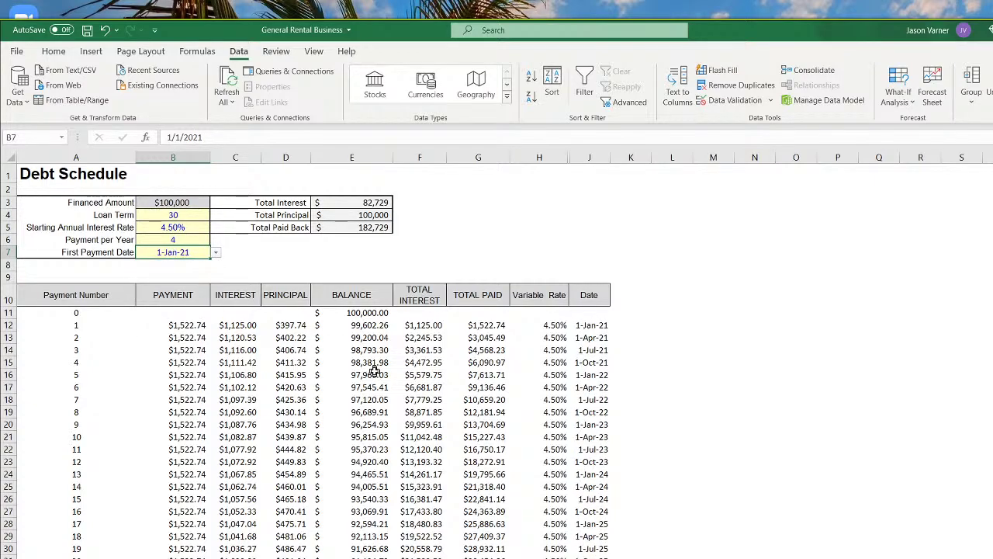
Format the Debt Funding cell D225 on the monthly pro-forma as Currency with zero decimal places
{"action": "key", "text": "ctrl+Page_Up"}
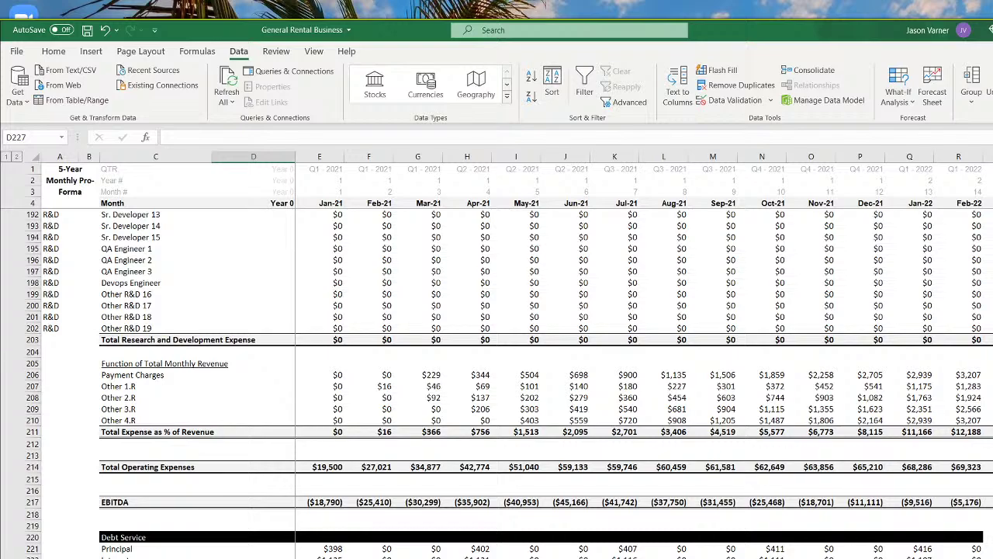
{"action": "left_click", "coordinate": [56, 51]}
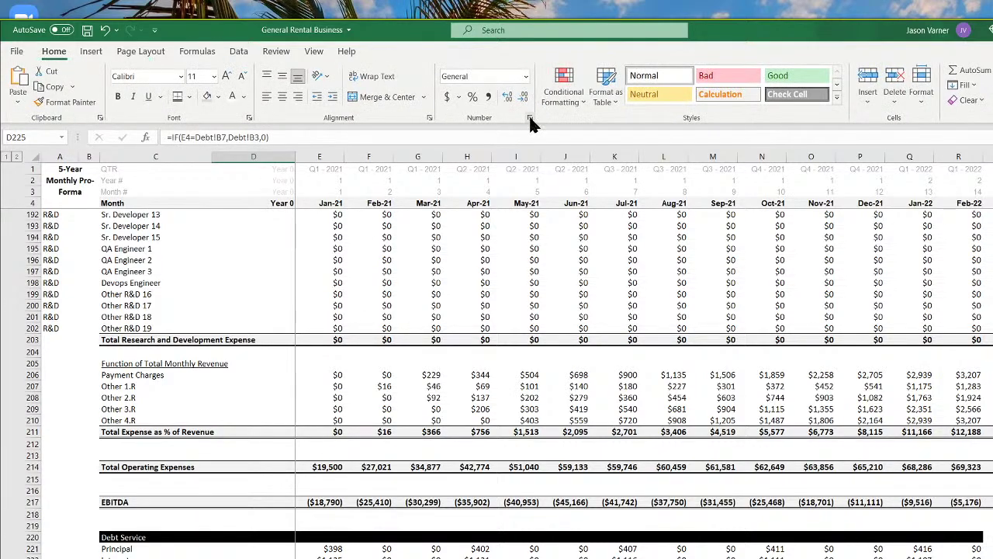
{"action": "left_click", "coordinate": [530, 118]}
{"action": "left_click", "coordinate": [356, 275]}
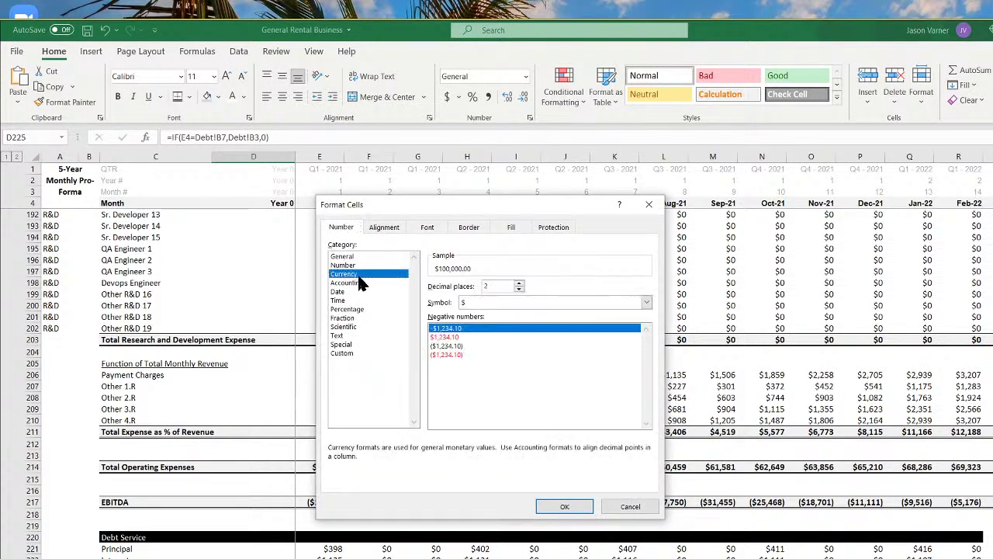
{"action": "left_click", "coordinate": [519, 290]}
{"action": "left_click", "coordinate": [519, 290]}
{"action": "left_click", "coordinate": [564, 506]}
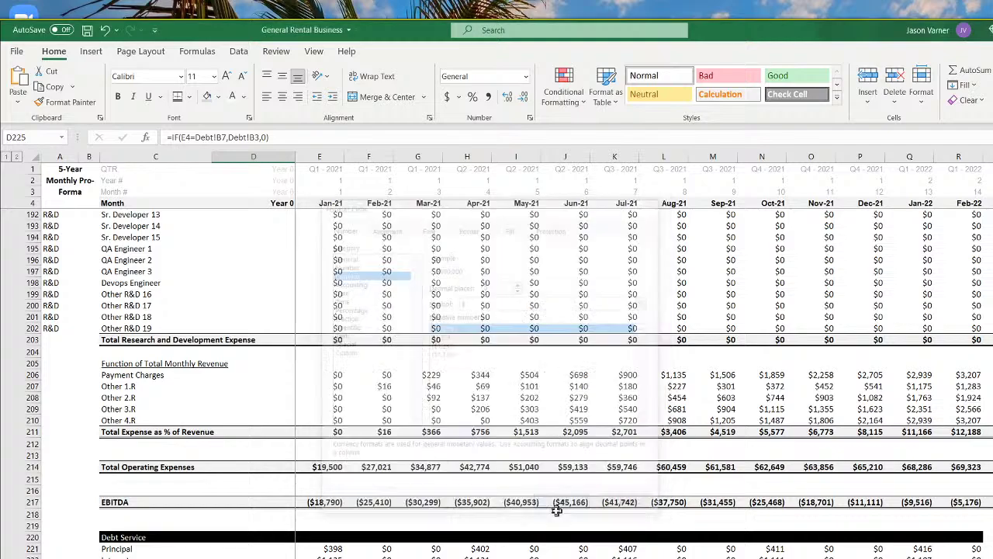
Lock the Debt sheet columns in the D225 formula so it reads =IF(E4=Debt!$B7,Debt!$B3,0)
{"action": "left_click", "coordinate": [216, 137]}
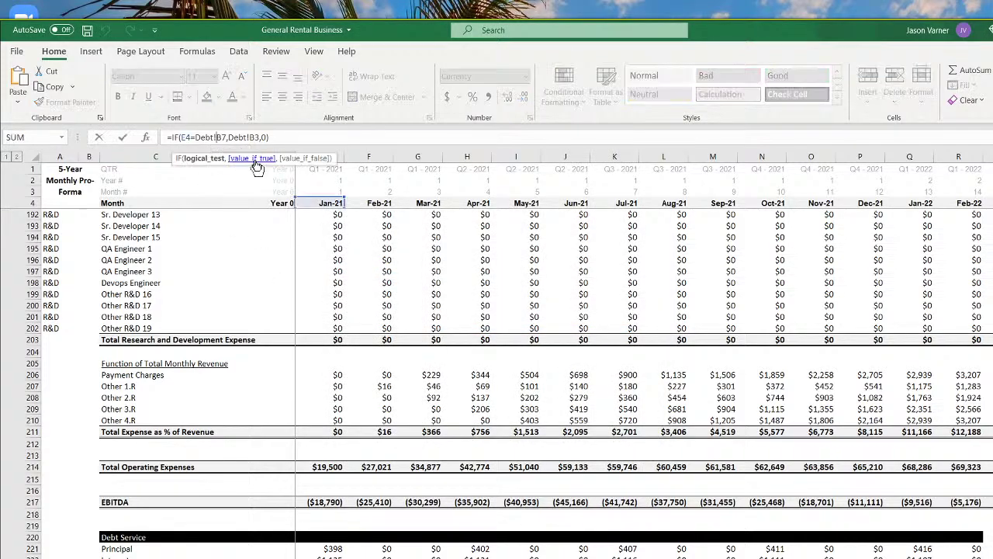
{"action": "type", "text": "$"}
{"action": "left_click", "coordinate": [255, 137]}
{"action": "type", "text": "$"}
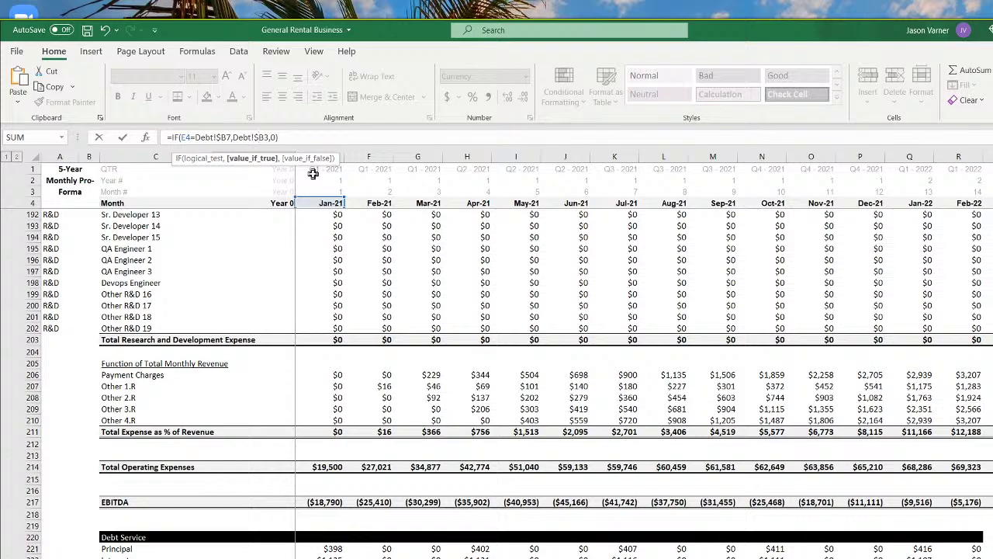
{"action": "key", "text": "Return"}
Fill the Debt Funding formula from D225 across the monthly columns of row 225
{"action": "key", "text": "Up"}
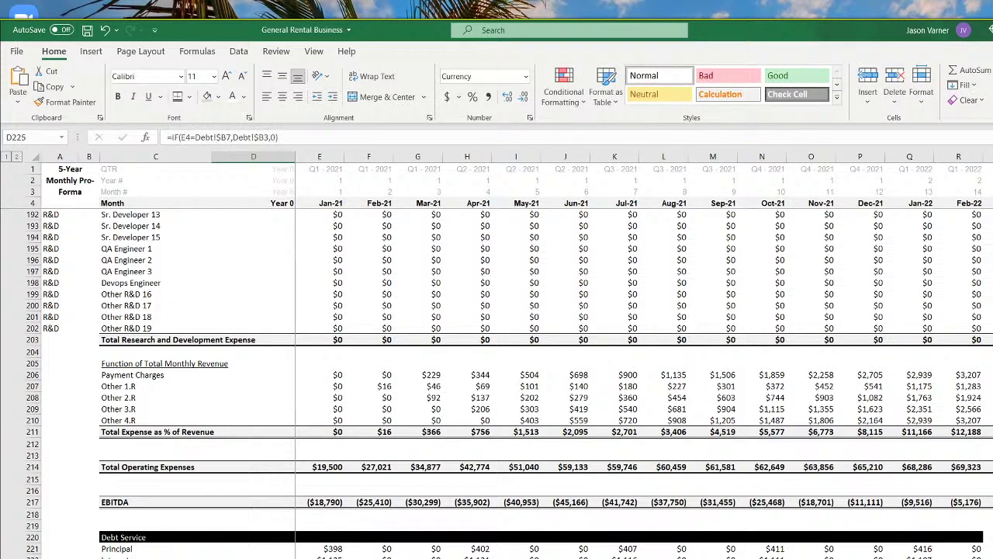
{"action": "key", "text": "ctrl+shift+Right"}
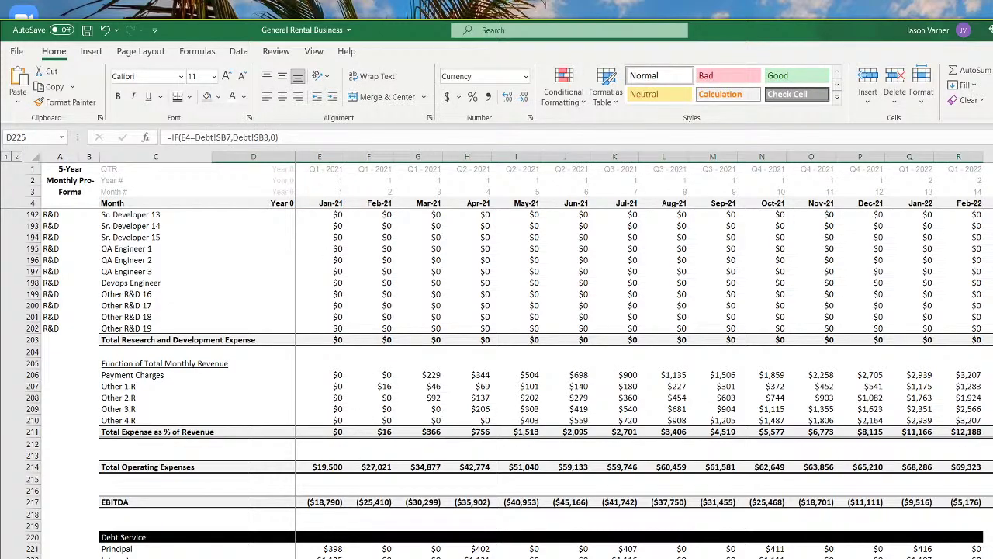
Label cell C224 in the Debt Service section "Debt Balance"
{"action": "key", "text": "Down"}
{"action": "key", "text": "Down"}
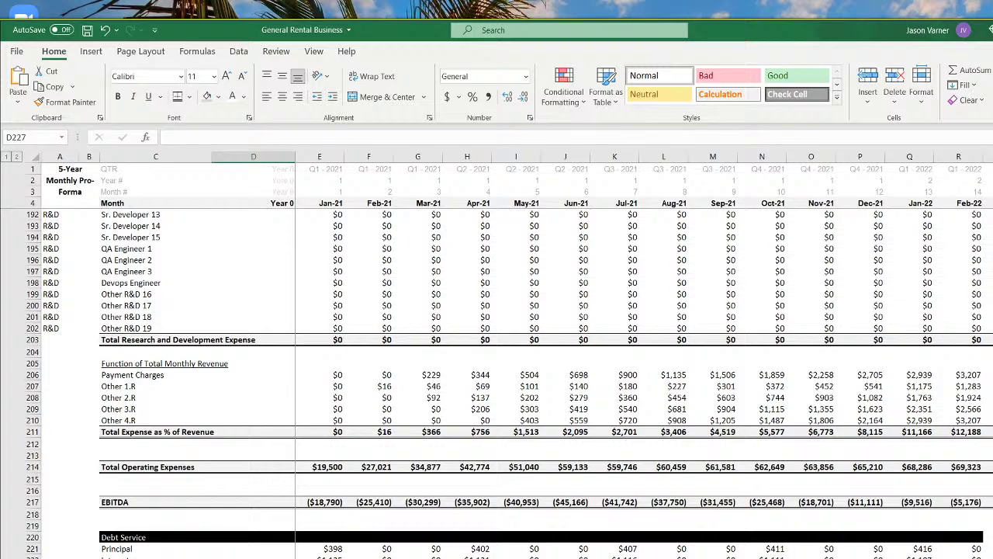
{"action": "key", "text": "Left"}
{"action": "key", "text": "Up"}
{"action": "key", "text": "Up"}
{"action": "key", "text": "Up"}
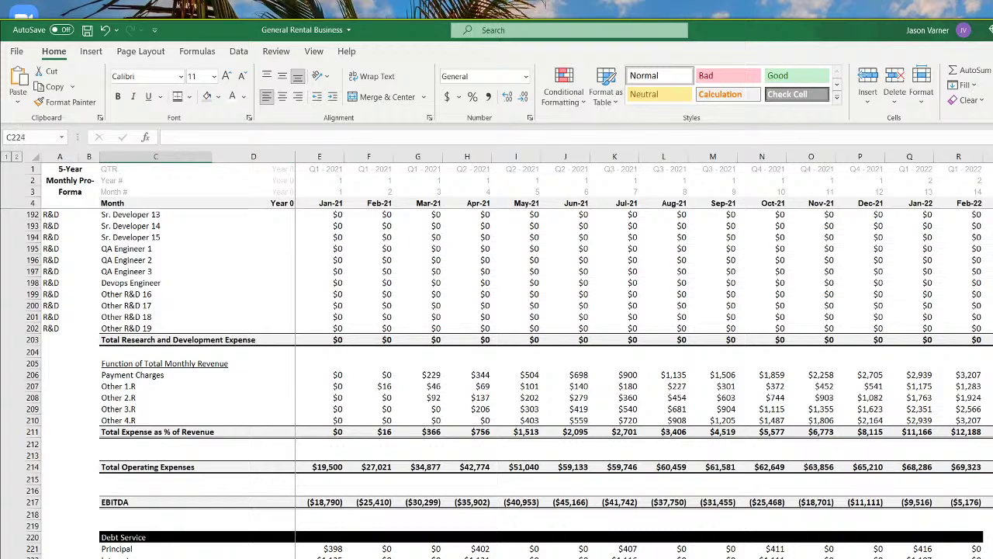
{"action": "type", "text": "Debt Balance"}
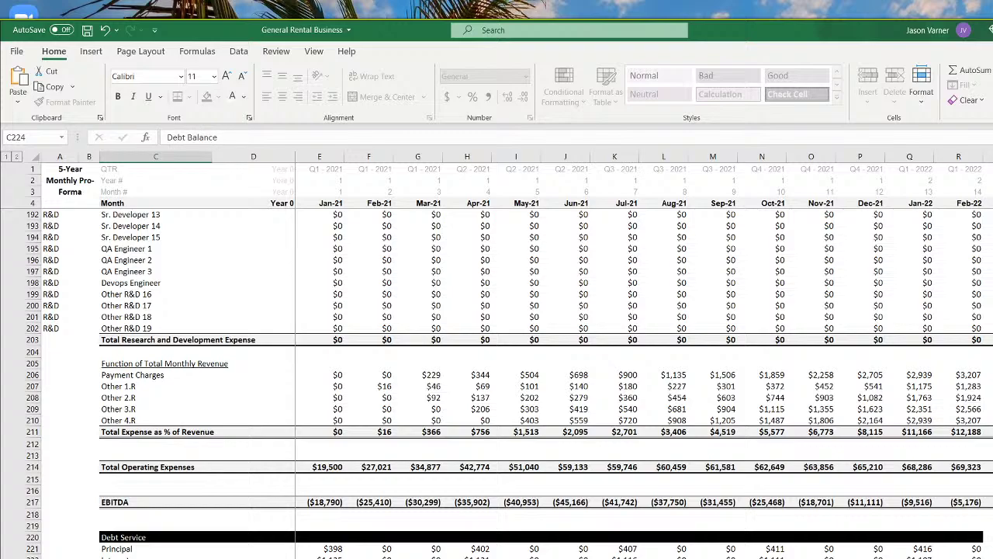
{"action": "key", "text": "Return"}
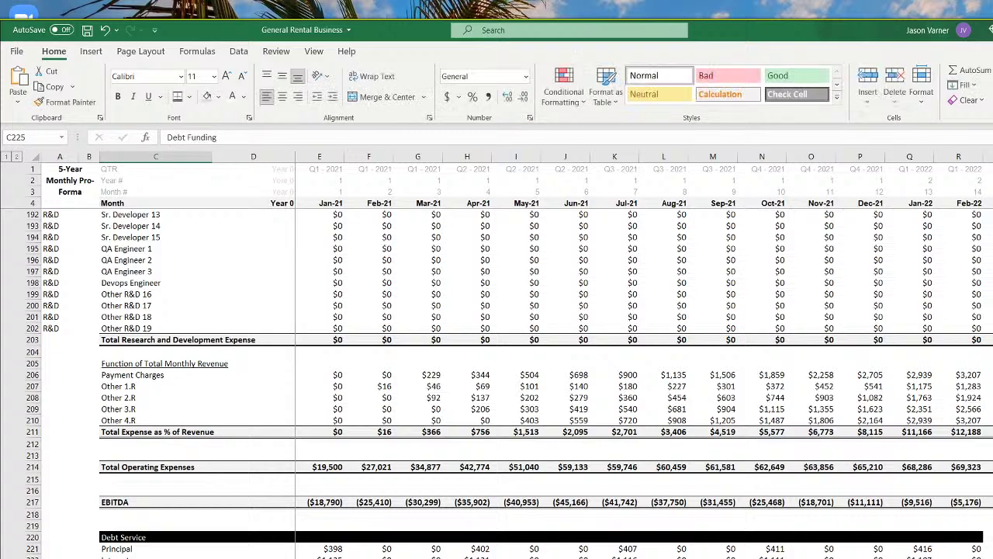
Link the Year 0 Debt Balance cell D224 to the debt funding amount with =D225
{"action": "key", "text": "Up"}
{"action": "key", "text": "Right"}
{"action": "key", "text": "Right"}
{"action": "key", "text": "Left"}
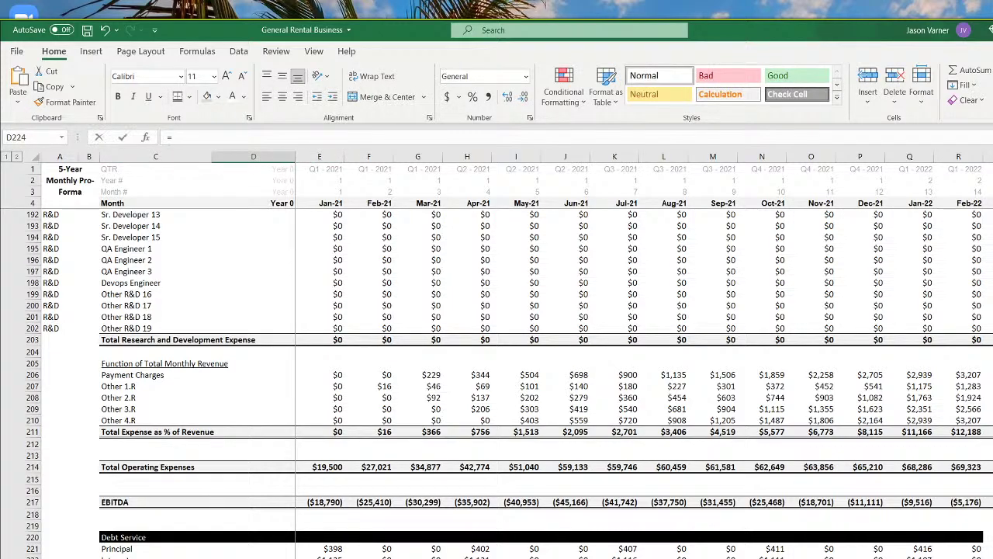
{"action": "key", "text": "Return"}
{"action": "key", "text": "Up"}
Build a Debt Balance formula in E224 that subtracts the sum of principal $E221:E221 from the financed amount Debt!B3
{"action": "key", "text": "Right"}
{"action": "type", "text": "="}
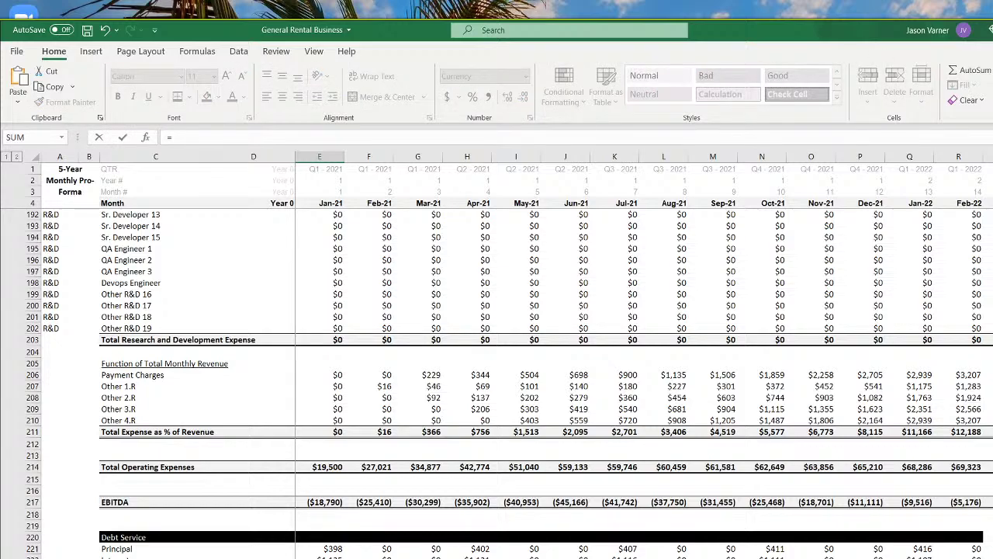
{"action": "key", "text": "Return"}
{"action": "key", "text": "Up"}
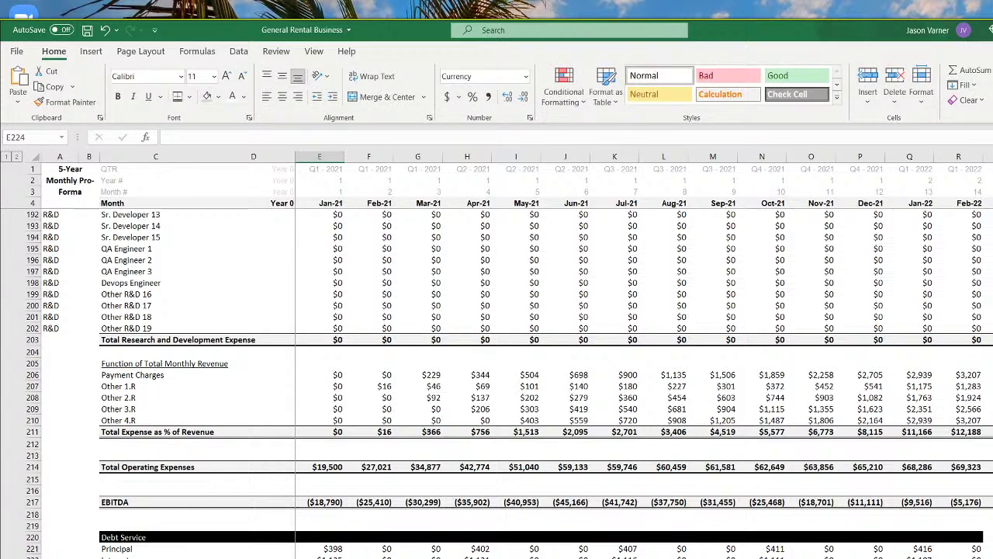
{"action": "type", "text": "="}
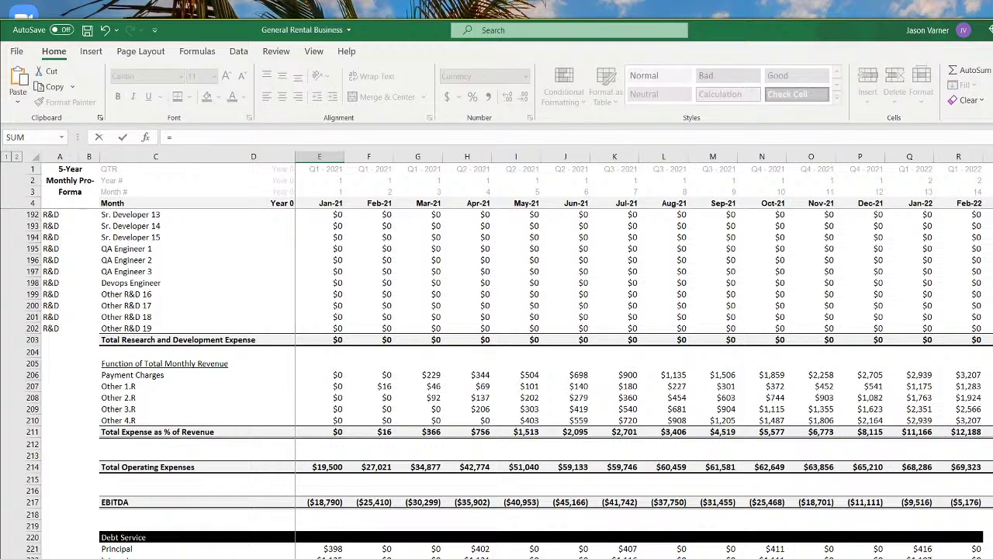
{"action": "key", "text": "ctrl+Page_Down"}
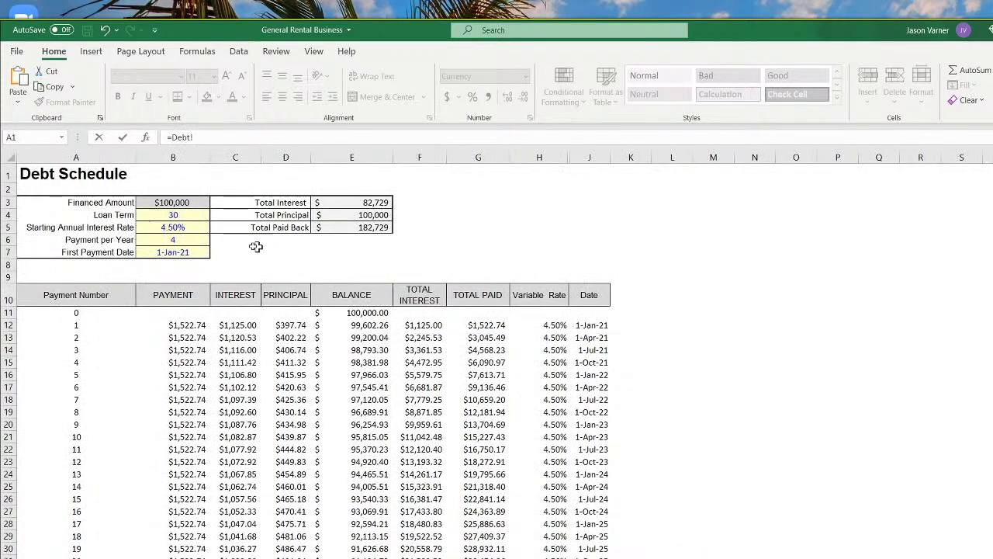
{"action": "left_click", "coordinate": [170, 203]}
{"action": "type", "text": "-sum("}
{"action": "key", "text": "ctrl+Page_Up"}
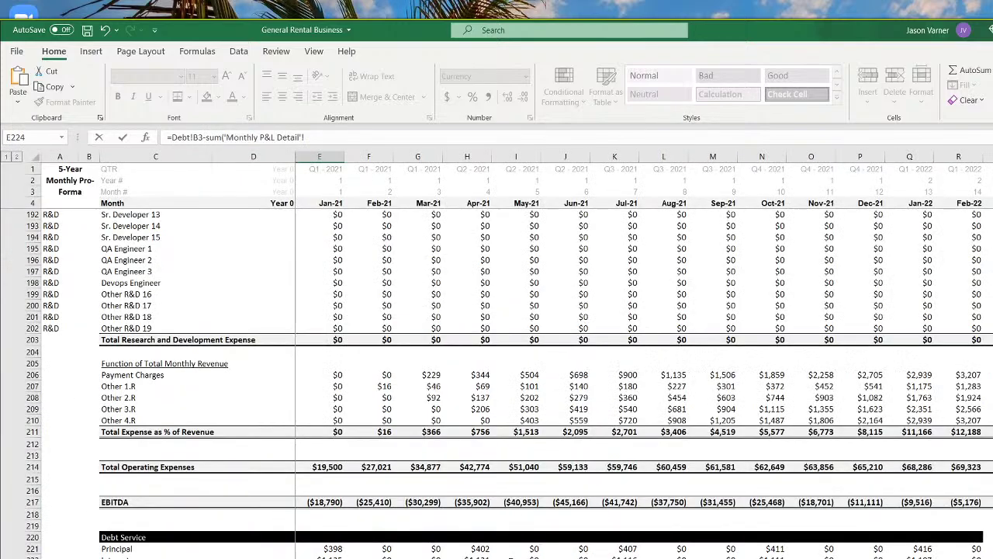
{"action": "left_click", "coordinate": [326, 548]}
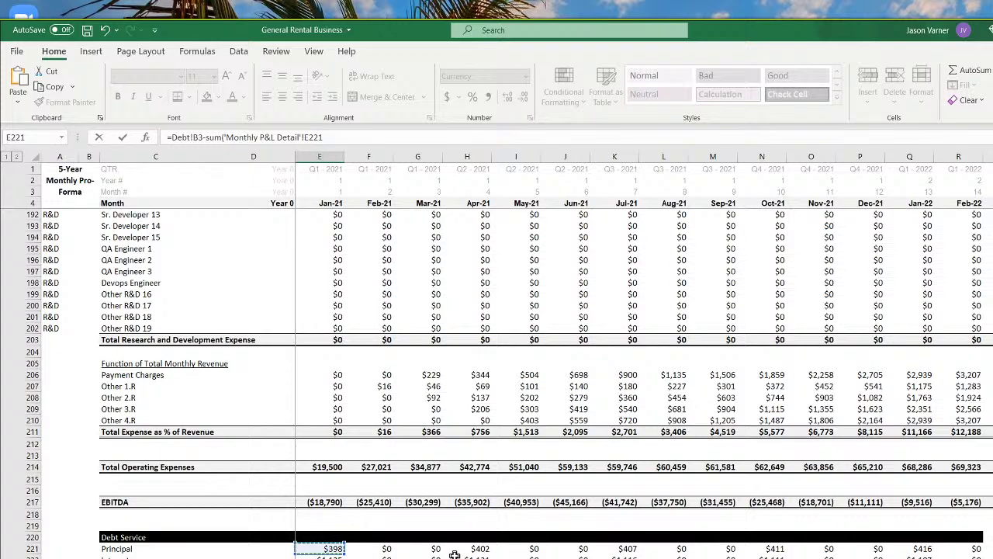
{"action": "type", "text": ":"}
{"action": "left_click_drag", "start_coordinate": [344, 137], "coordinate": [306, 136]}
{"action": "left_click", "coordinate": [305, 137]}
{"action": "type", "text": "$"}
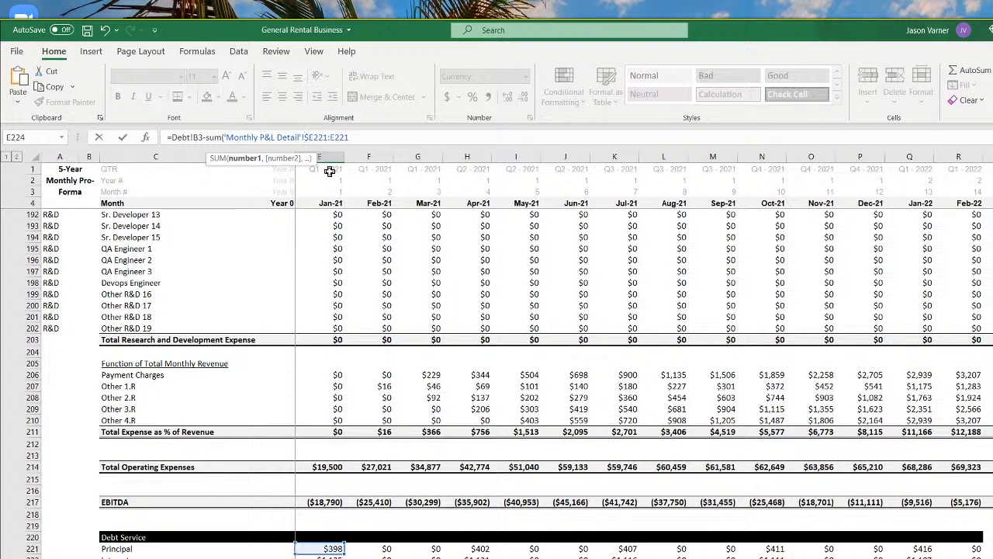
Remove the 'Monthly P&L Detail' sheet reference and anchor column B so the E224 formula reads =Debt!$B3-SUM($E221:E221)
{"action": "key", "text": "Left"}
{"action": "key", "text": "BackSpace"}
{"action": "key", "text": "BackSpace"}
{"action": "key", "text": "BackSpace"}
{"action": "key", "text": "BackSpace"}
{"action": "key", "text": "BackSpace"}
{"action": "key", "text": "BackSpace"}
{"action": "key", "text": "BackSpace"}
{"action": "key", "text": "BackSpace"}
{"action": "key", "text": "BackSpace"}
{"action": "key", "text": "BackSpace"}
{"action": "key", "text": "BackSpace"}
{"action": "key", "text": "BackSpace"}
{"action": "key", "text": "BackSpace"}
{"action": "key", "text": "BackSpace"}
{"action": "key", "text": "BackSpace"}
{"action": "key", "text": "BackSpace"}
{"action": "key", "text": "BackSpace"}
{"action": "key", "text": "BackSpace"}
{"action": "key", "text": "BackSpace"}
{"action": "key", "text": "BackSpace"}
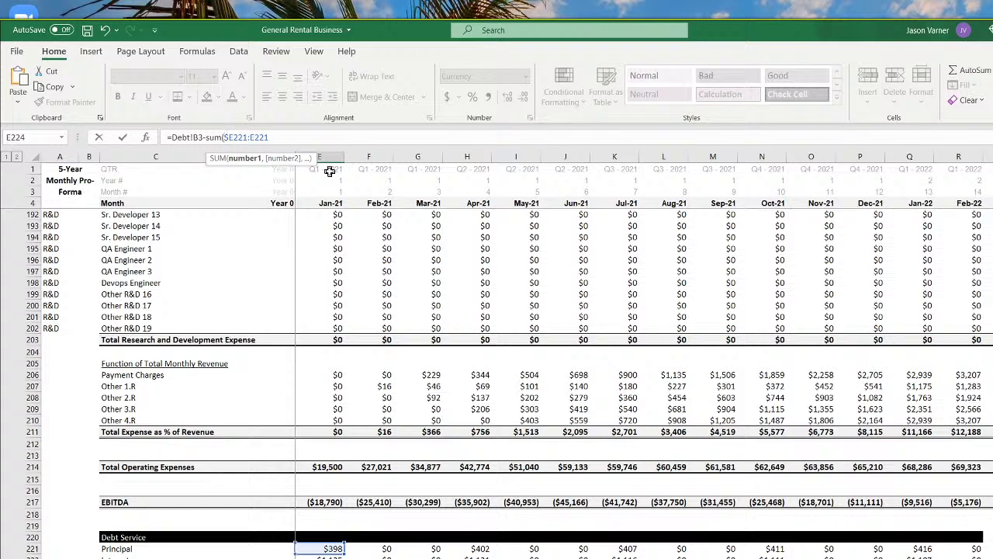
{"action": "left_click", "coordinate": [193, 137]}
{"action": "type", "text": "$"}
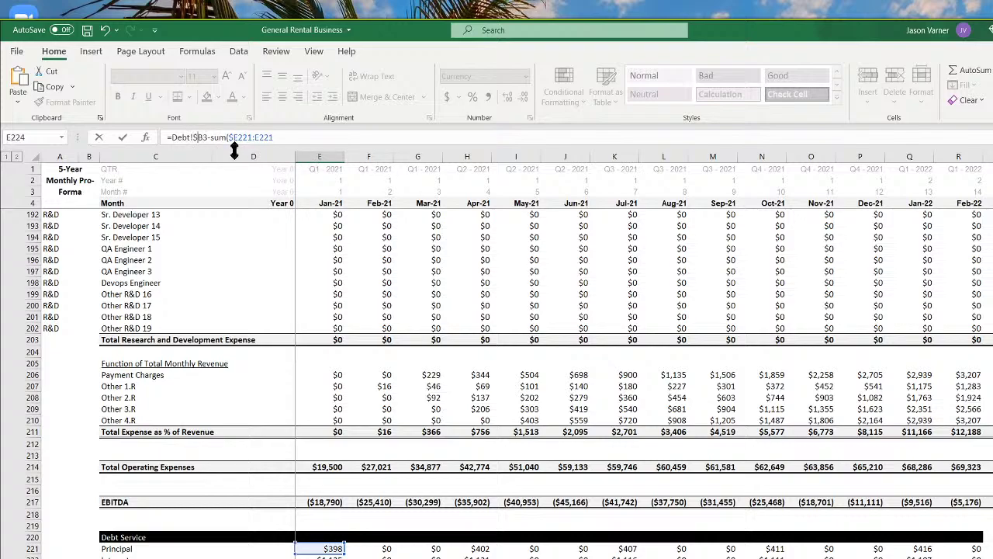
{"action": "key", "text": "Return"}
{"action": "key", "text": "Return"}
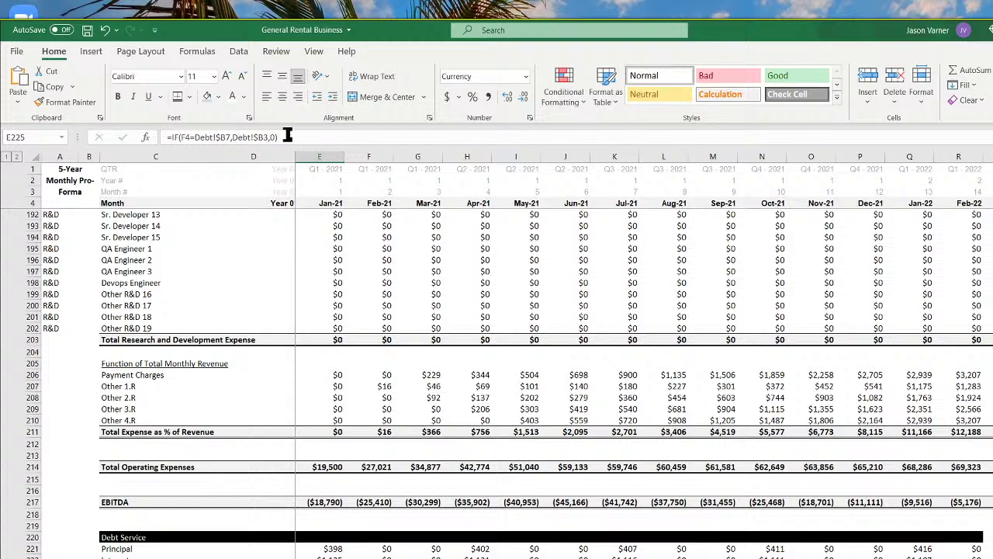
Copy the E224 formula back to D224 and correct its sum range so it reads =Debt!$B3-SUM($D221:D221)
{"action": "key", "text": "Left"}
{"action": "key", "text": "Up"}
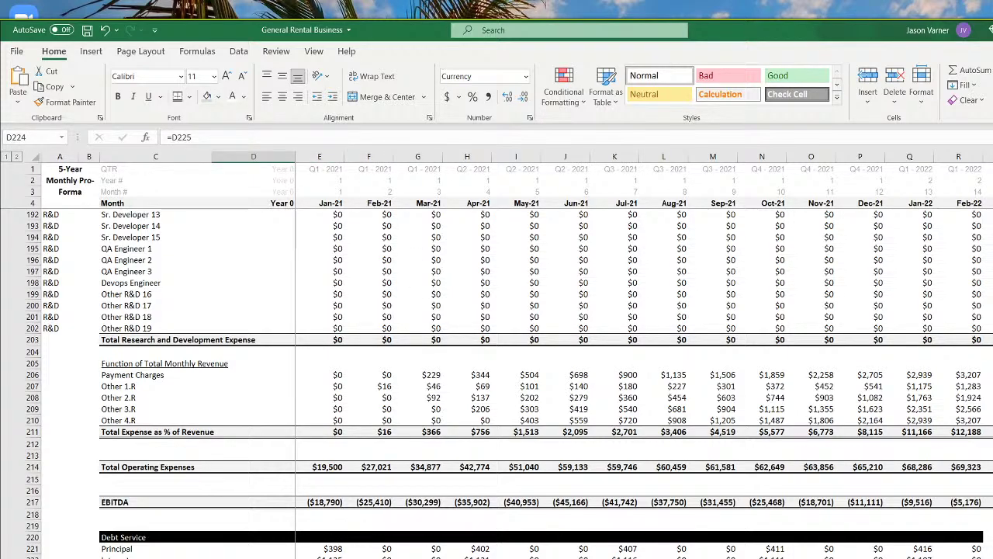
{"action": "key", "text": "Right"}
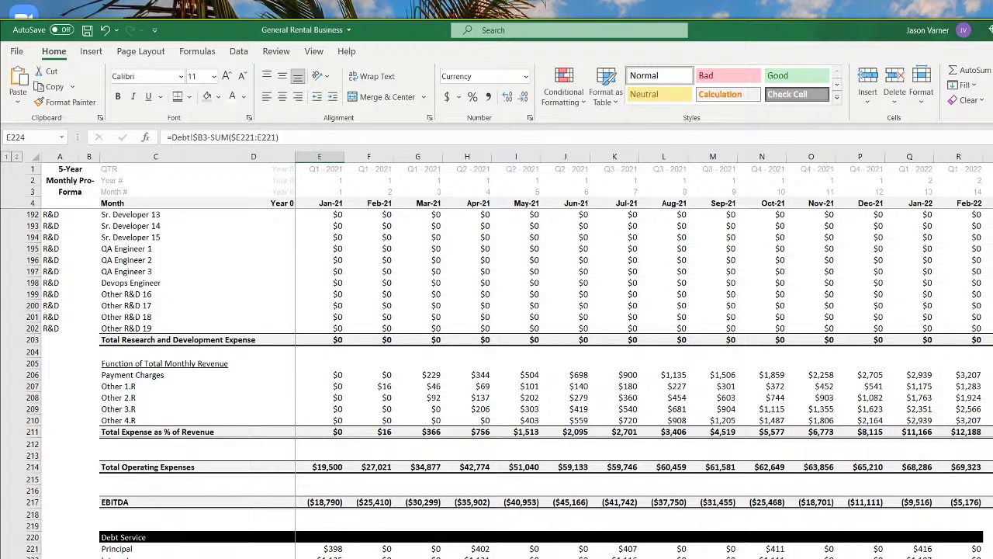
{"action": "left_click_drag", "start_coordinate": [344, 558], "coordinate": [264, 558]}
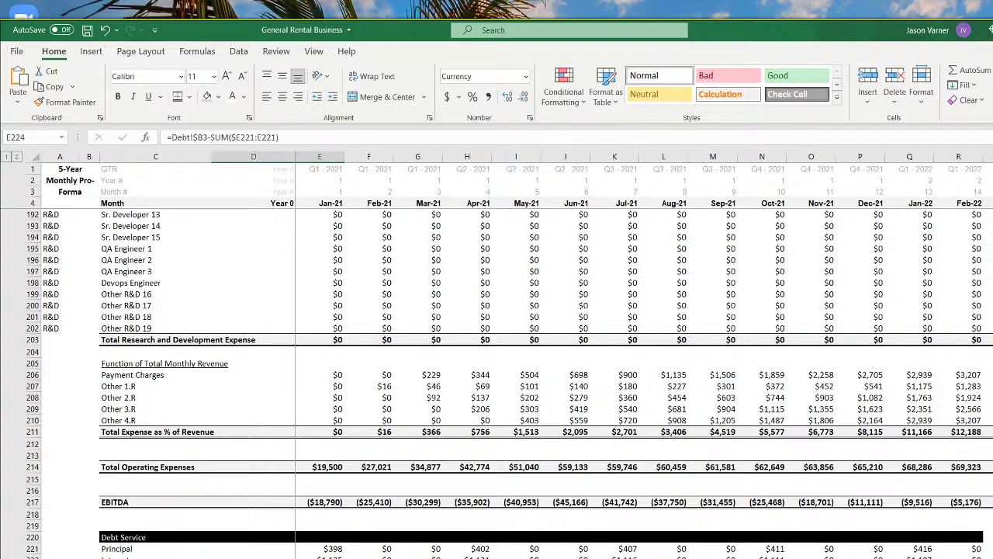
{"action": "double_click", "coordinate": [264, 558]}
{"action": "left_click_drag", "start_coordinate": [346, 551], "coordinate": [278, 551]}
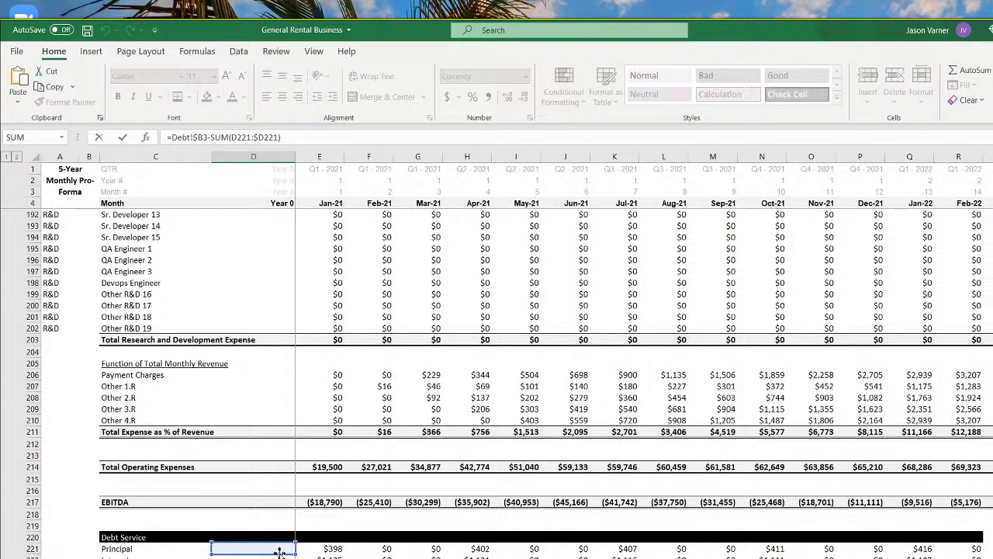
{"action": "left_click", "coordinate": [237, 138]}
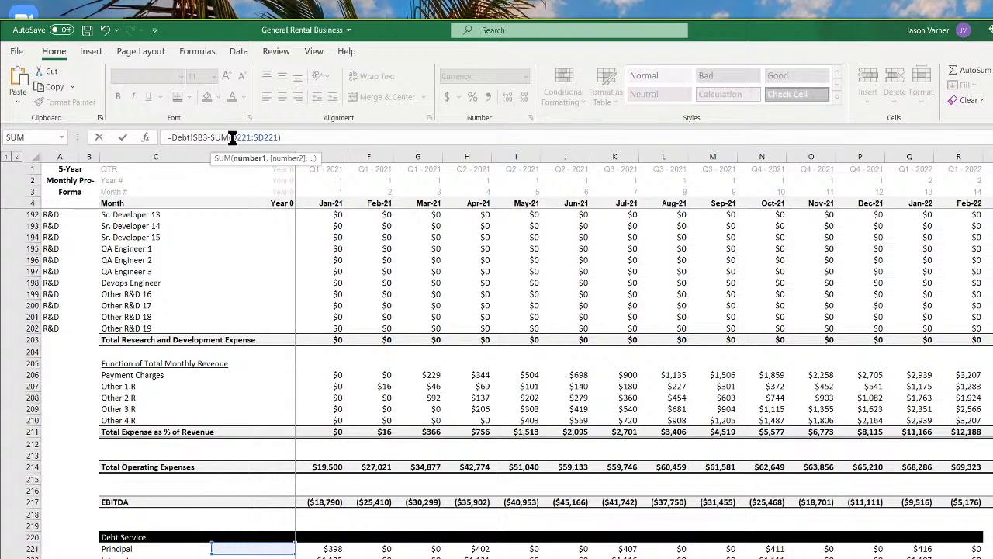
{"action": "type", "text": "$"}
{"action": "key", "text": "Return"}
{"action": "key", "text": "Up"}
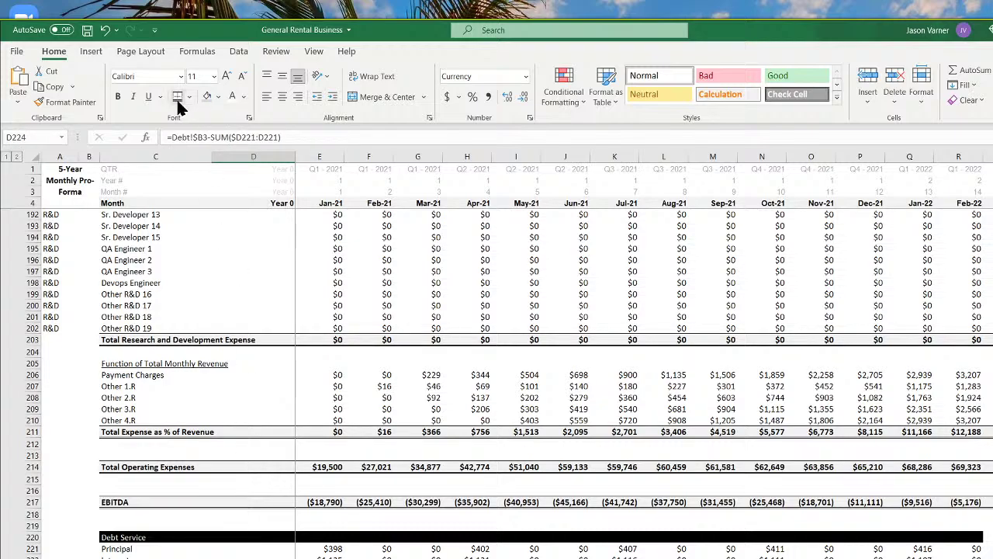
Wrap the D224 formula in a first-payment-date test: =IF(E4<Debt!$B7,0,Debt!$B3-SUM($D221:D221))
{"action": "left_click", "coordinate": [170, 138]}
{"action": "type", "text": "if("}
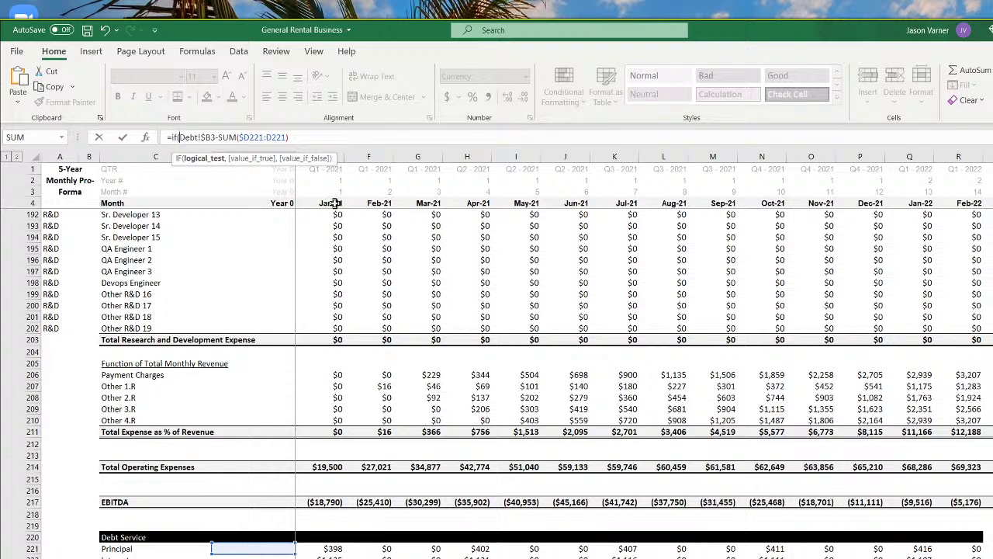
{"action": "left_click", "coordinate": [334, 204]}
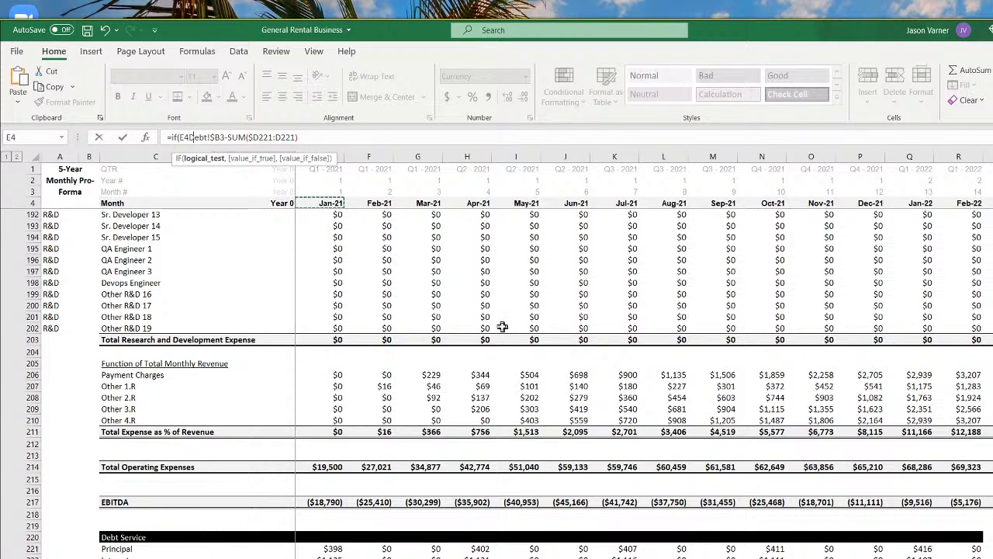
{"action": "type", "text": "<"}
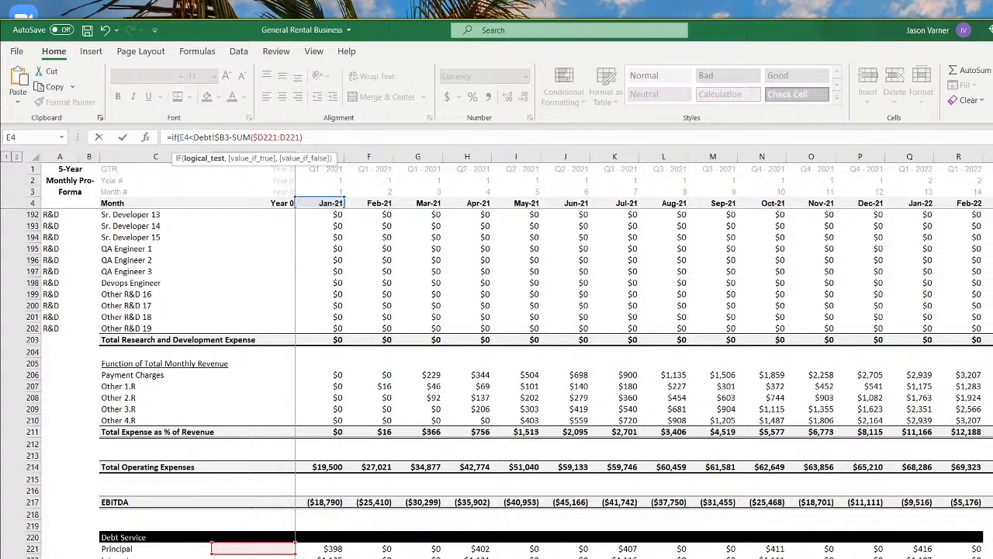
{"action": "key", "text": "ctrl+Page_Down"}
{"action": "left_click", "coordinate": [173, 252]}
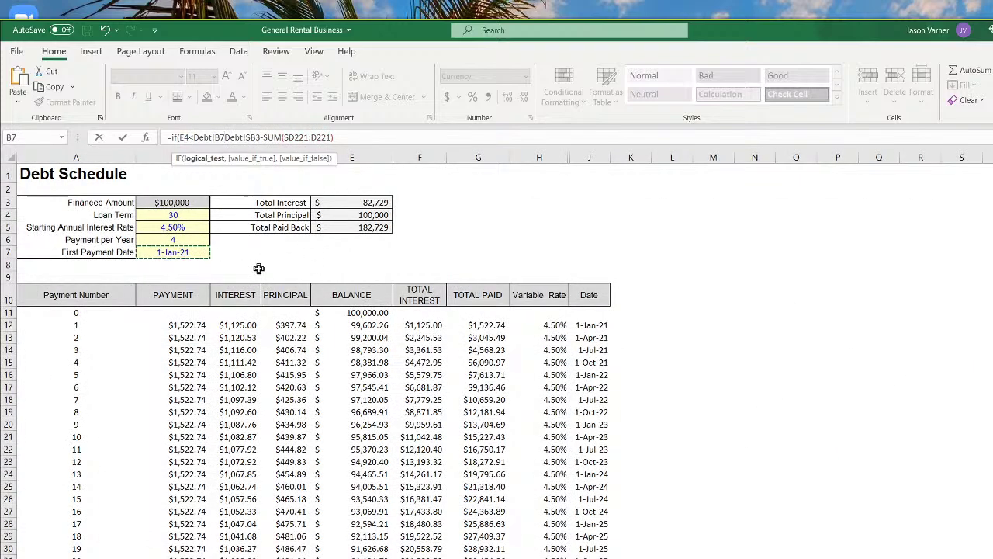
{"action": "type", "text": ",0,"}
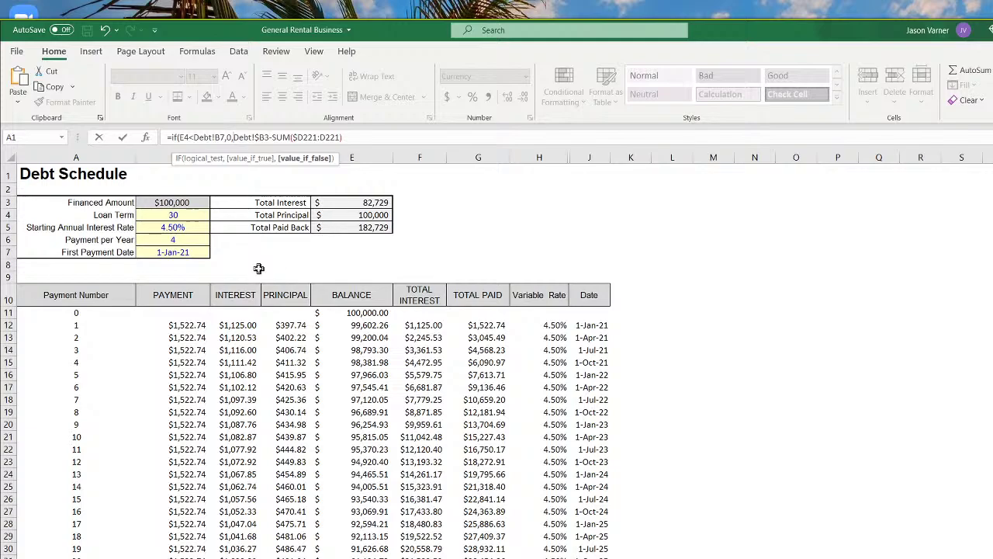
{"action": "left_click", "coordinate": [215, 138]}
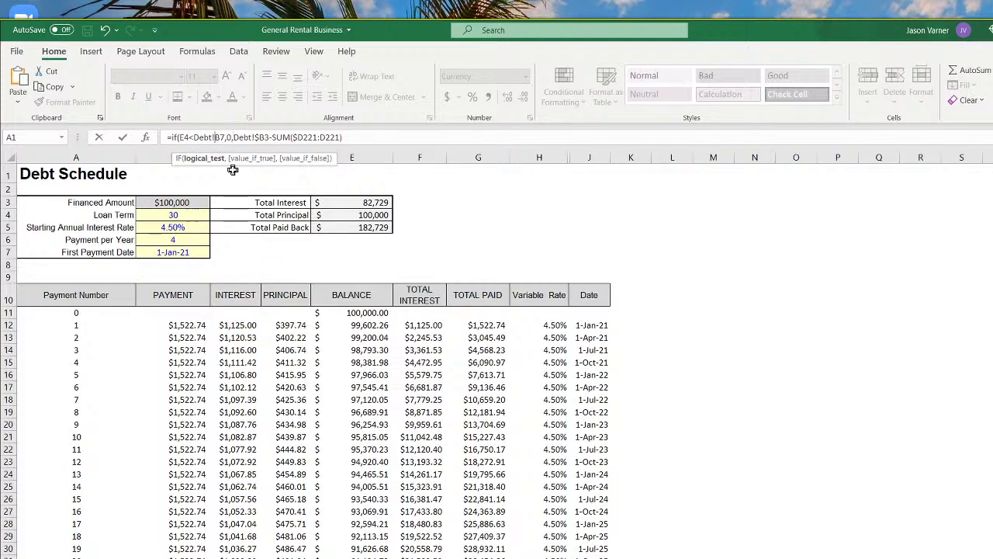
{"action": "type", "text": "$"}
{"action": "key", "text": "Return"}
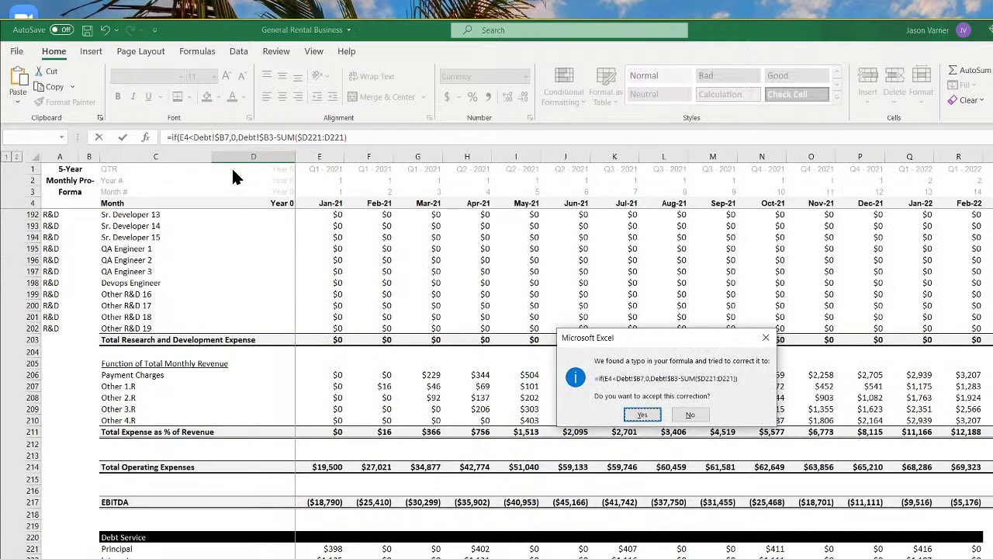
{"action": "key", "text": "Return"}
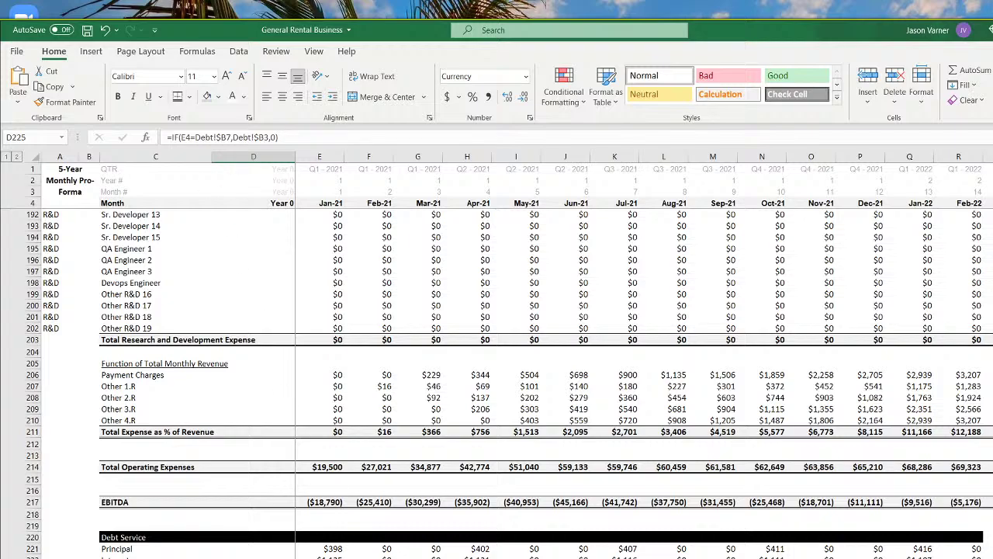
Copy the D224 Debt Balance formula rightward along row 224 into the monthly columns
{"action": "key", "text": "Up"}
{"action": "key", "text": "shift+Right"}
{"action": "key", "text": "shift+Right"}
{"action": "key", "text": "shift+Right"}
{"action": "key", "text": "shift+Right"}
{"action": "key", "text": "shift+Right"}
{"action": "key", "text": "shift+Right"}
{"action": "key", "text": "shift+Right"}
{"action": "key", "text": "shift+Right"}
{"action": "key", "text": "shift+Right"}
{"action": "key", "text": "shift+Right"}
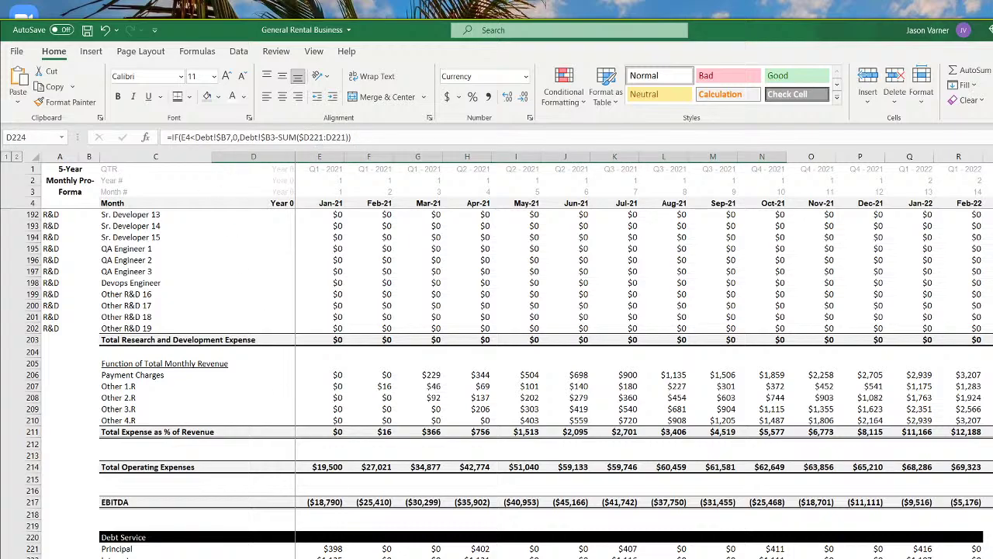
{"action": "key", "text": "Right"}
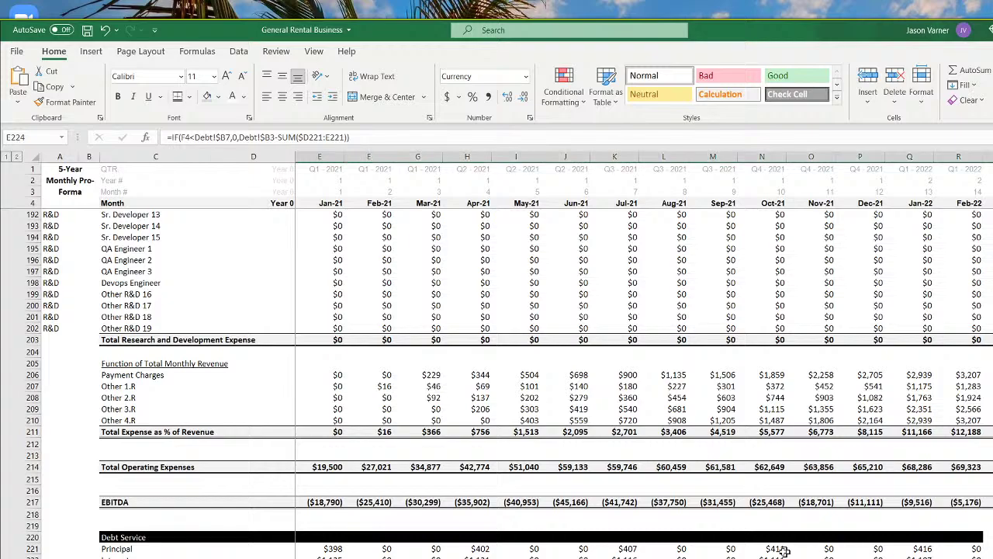
On the Debt sheet, set Payment per Year to 12 and First Payment Date to 1-Mar-21, and return to the Debt Balance row
{"action": "left_click", "coordinate": [667, 558]}
{"action": "left_click", "coordinate": [193, 240]}
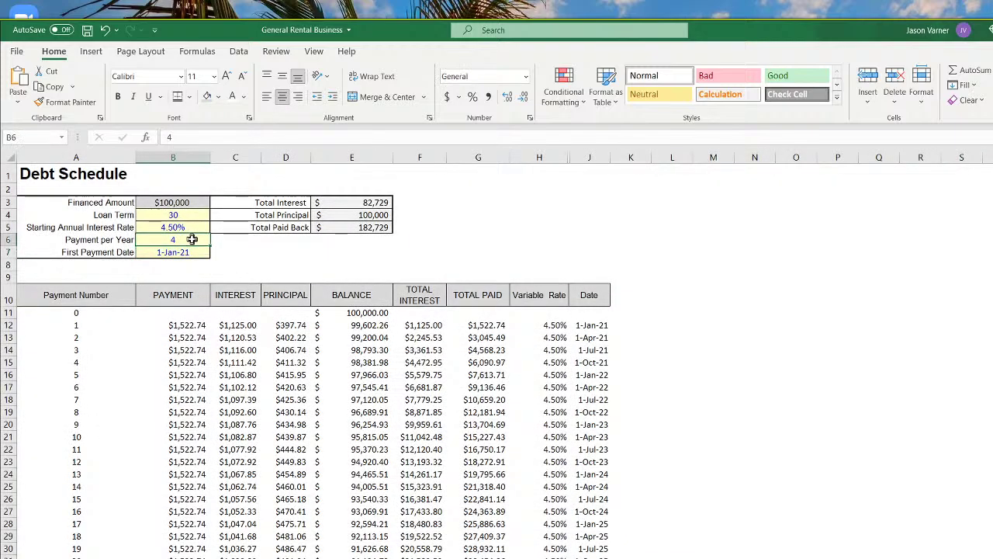
{"action": "type", "text": "12"}
{"action": "key", "text": "Return"}
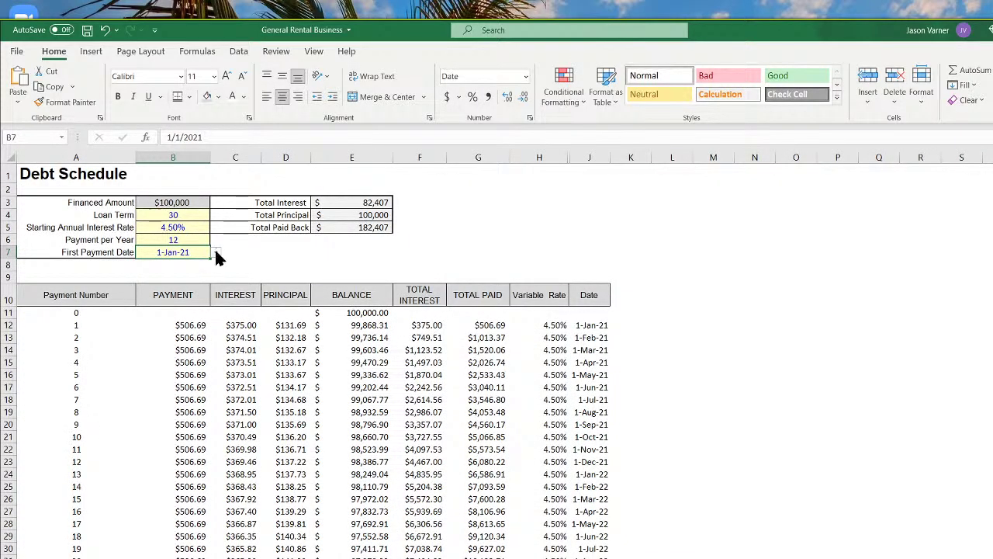
{"action": "left_click", "coordinate": [215, 253]}
{"action": "left_click", "coordinate": [175, 281]}
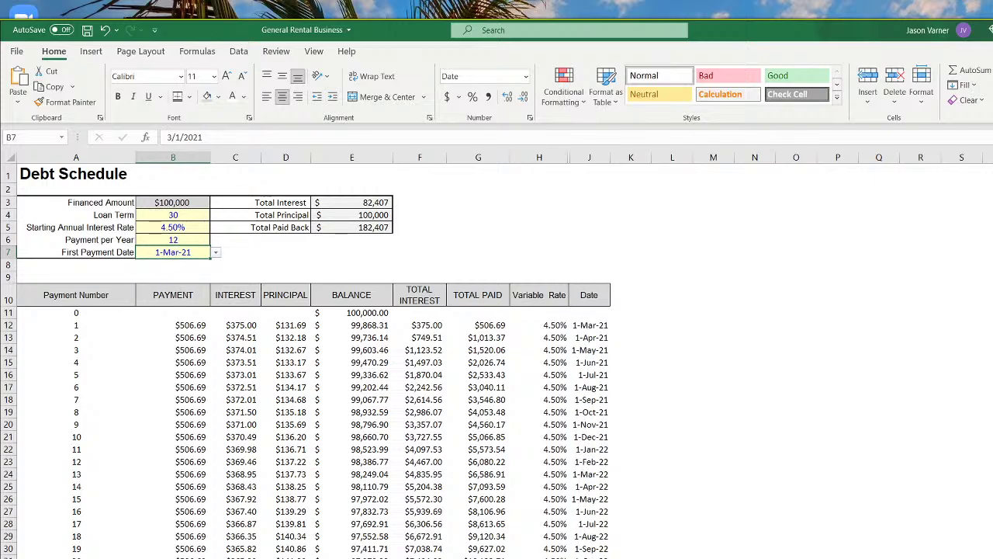
{"action": "key", "text": "ctrl+Page_Up"}
{"action": "key", "text": "Right"}
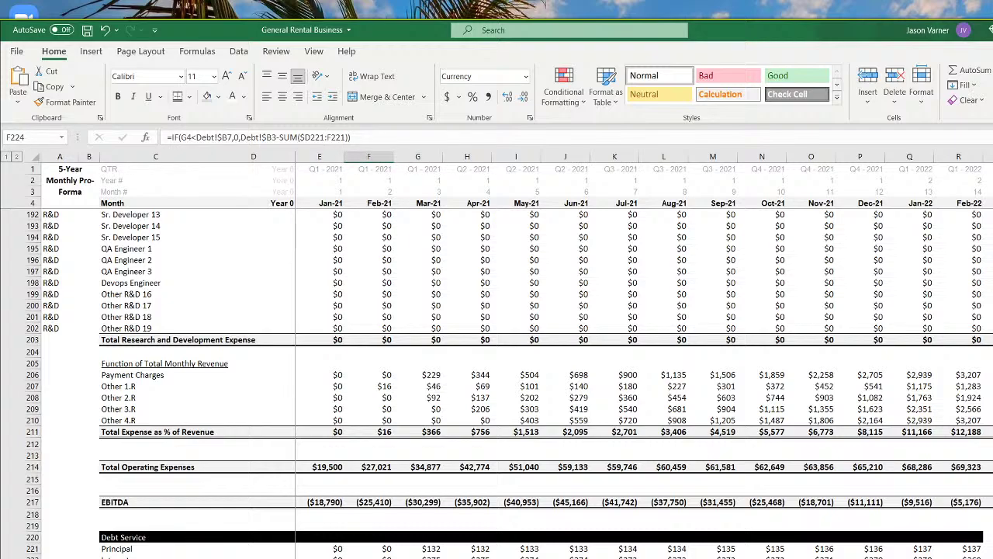
Check the formulas in F224, F225 and G224 against the first payment date on the Debt sheet
{"action": "key", "text": "ctrl+bracketleft"}
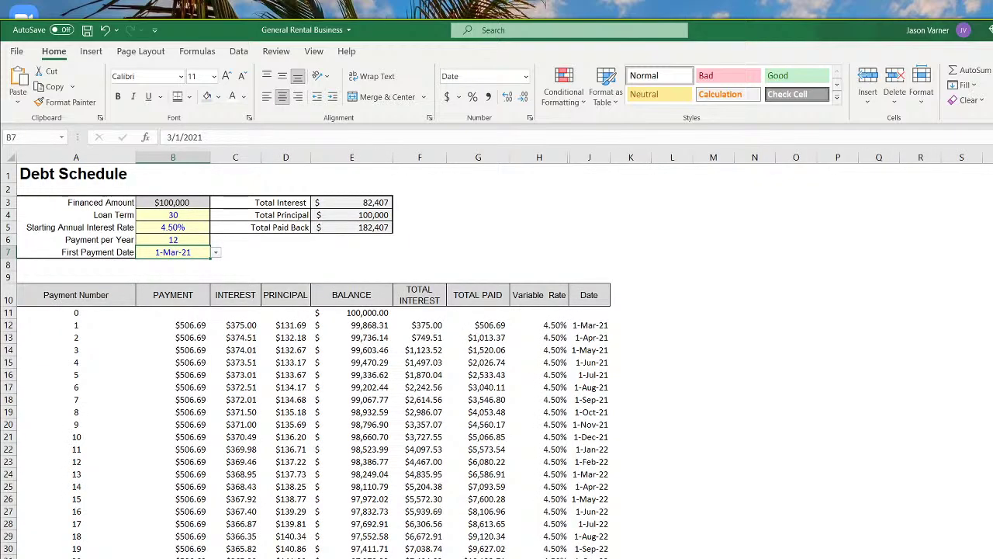
{"action": "key", "text": "ctrl+Page_Up"}
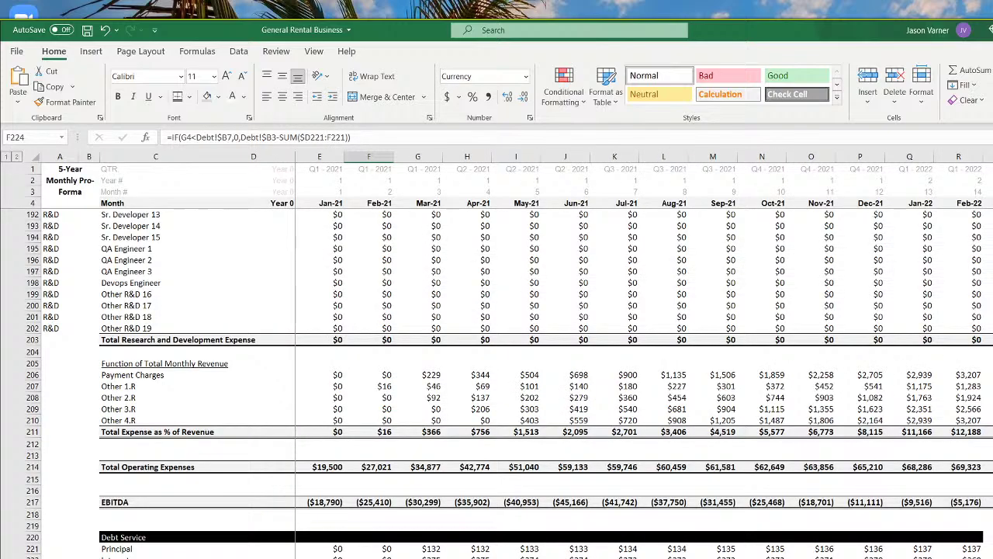
{"action": "key", "text": "Down"}
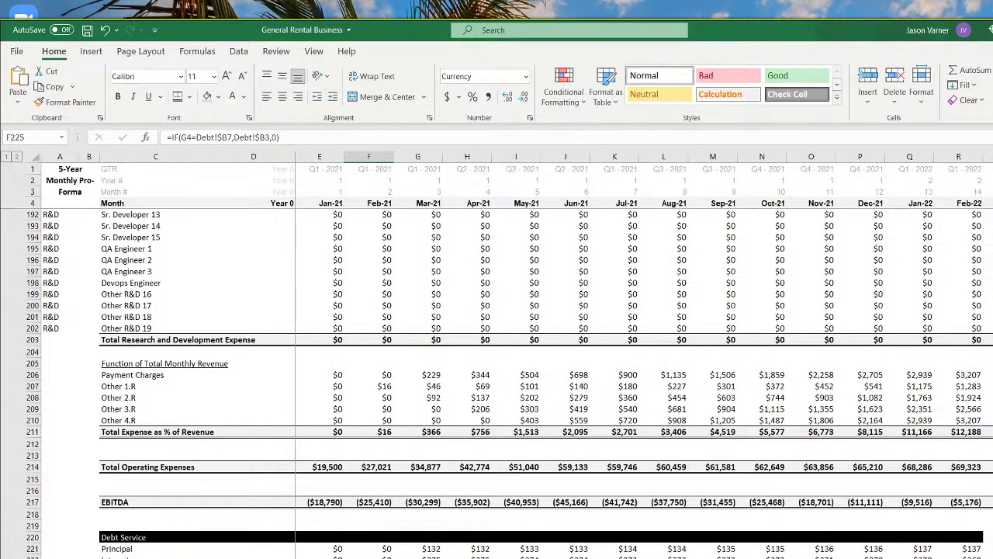
{"action": "key", "text": "ctrl+Page_Down"}
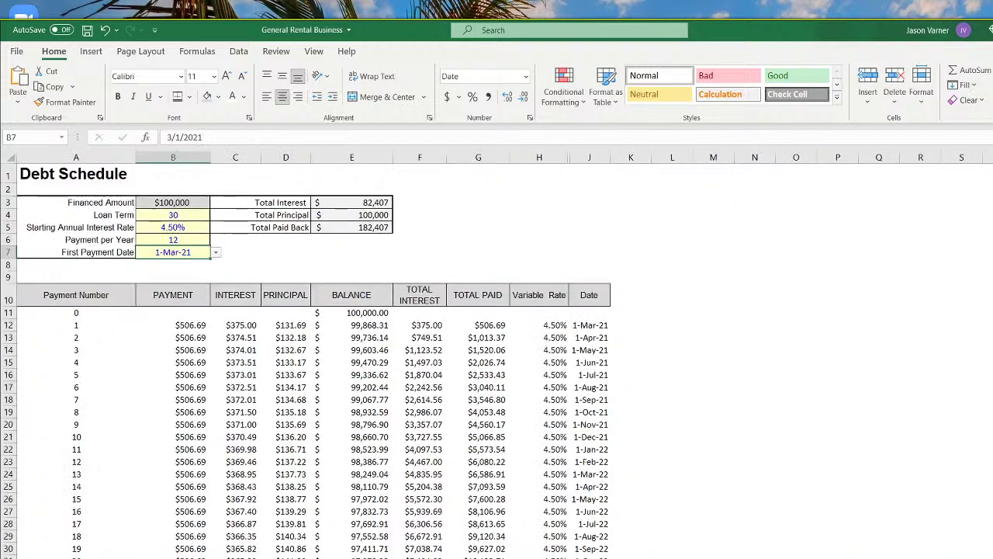
{"action": "key", "text": "ctrl+Page_Up"}
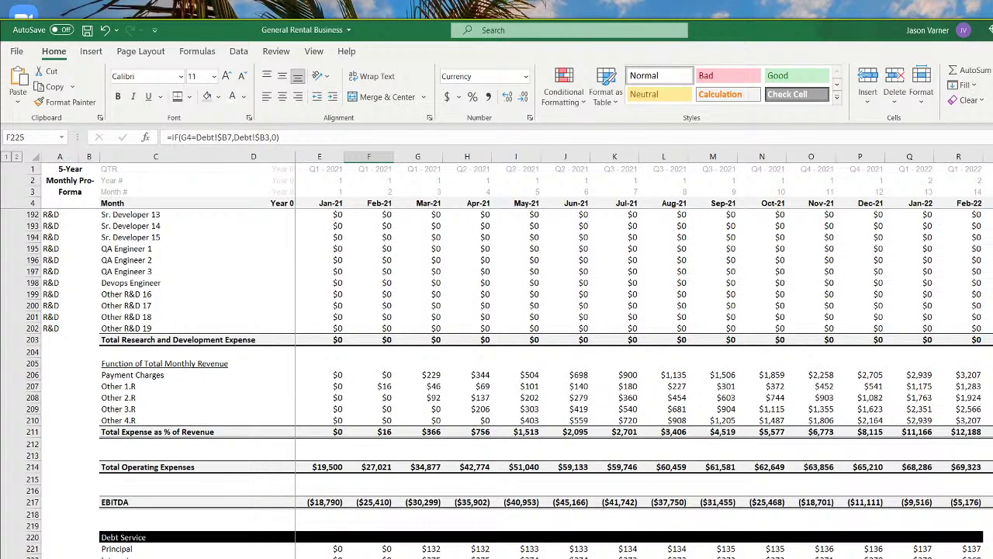
{"action": "key", "text": "Right"}
{"action": "key", "text": "Up"}
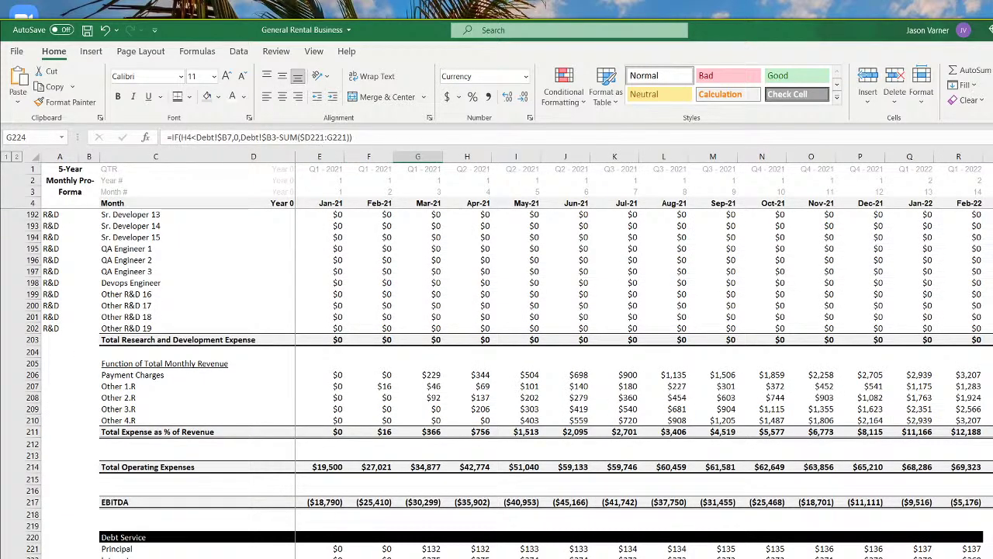
Examine the Debt Balance formulas in the final month column BL224 and in the Year 0 cell D224
{"action": "left_click_drag", "start_coordinate": [578, 535], "coordinate": [992, 558]}
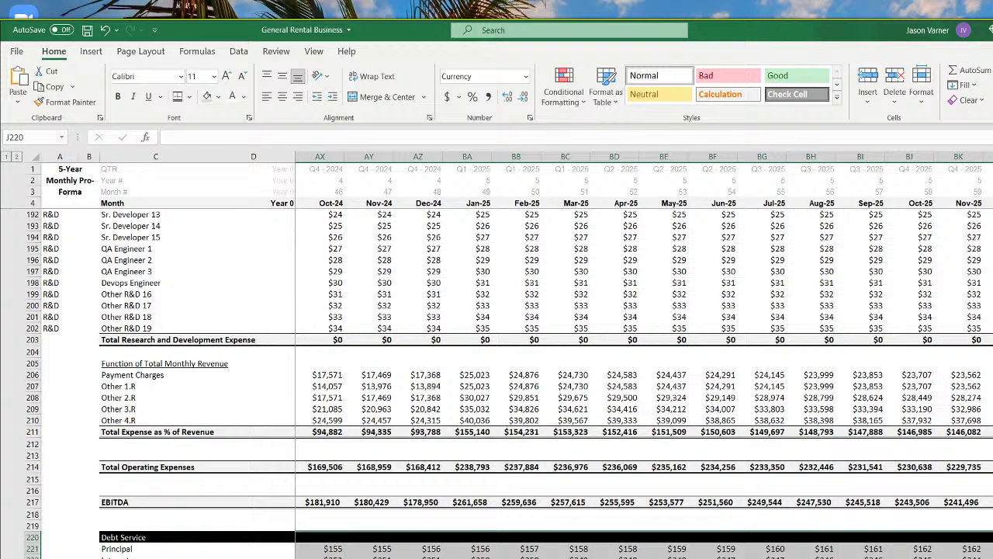
{"action": "double_click", "coordinate": [992, 558]}
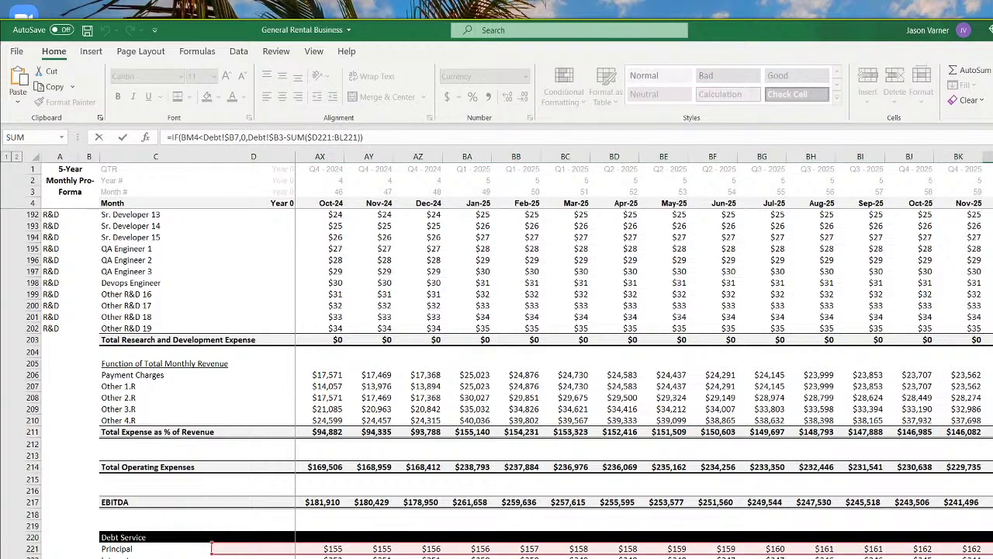
{"action": "key", "text": "Return"}
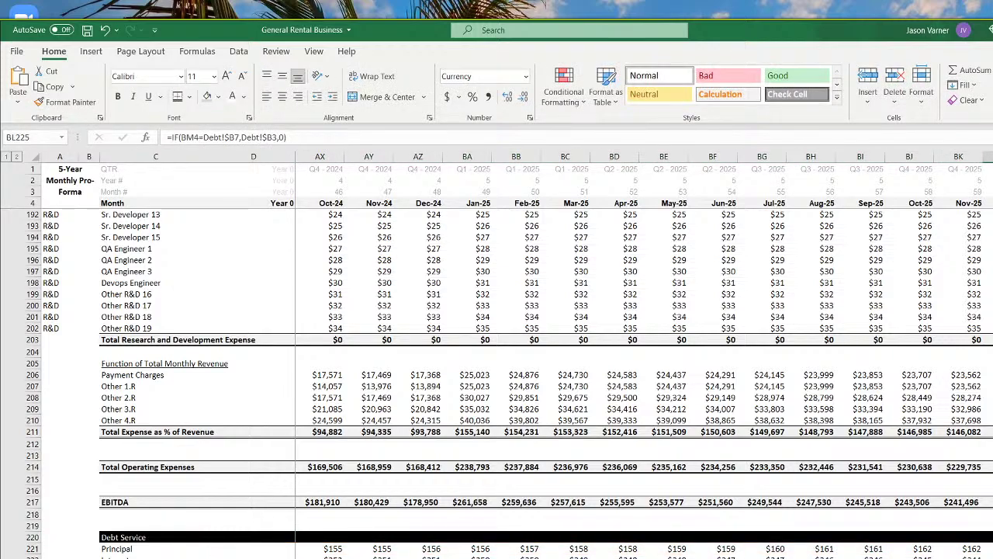
{"action": "scroll", "coordinate": [644, 357], "scroll_direction": "left", "scroll_amount": 15}
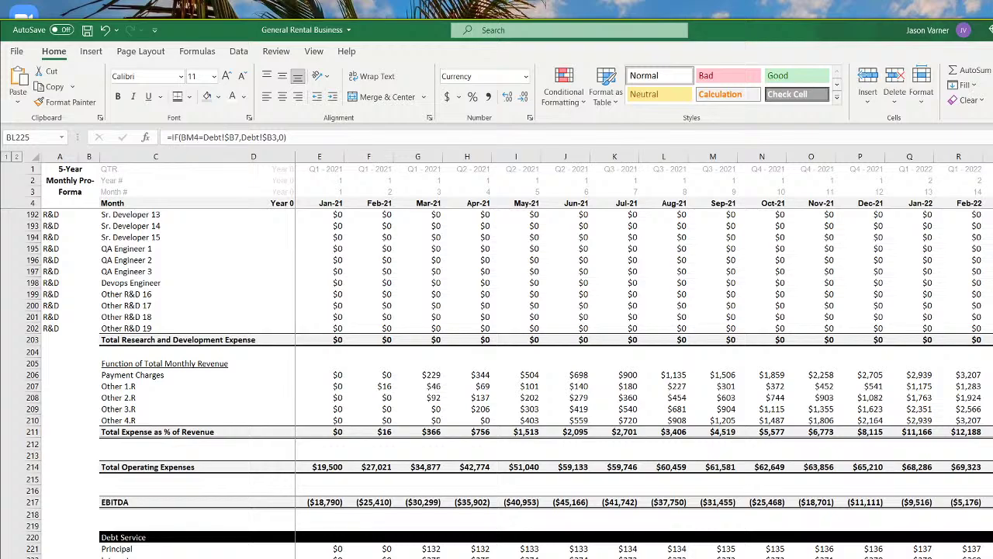
{"action": "key", "text": "Home"}
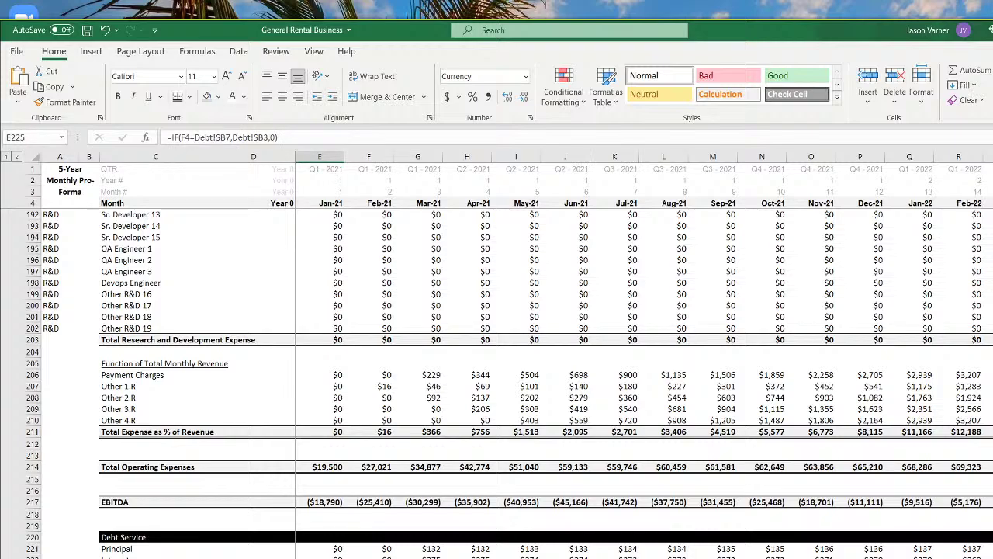
{"action": "key", "text": "F2"}
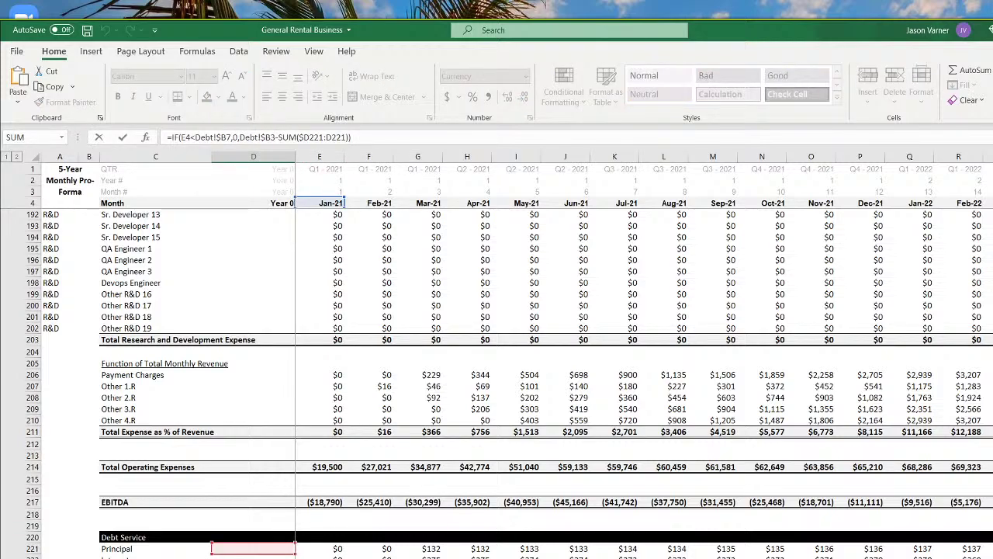
{"action": "key", "text": "Return"}
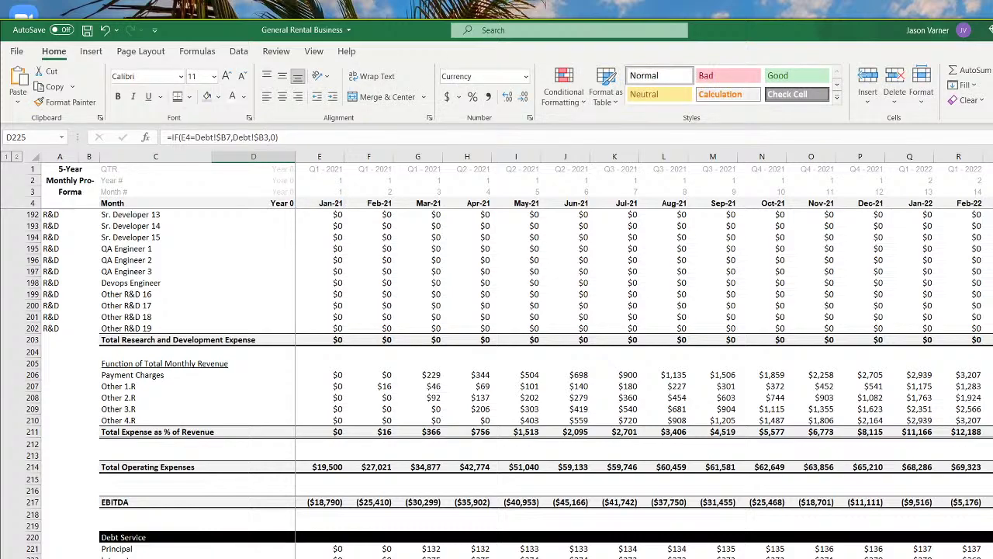
Change the date test in E224 so the formula reads =IF(EDATE(E4,1)<Debt!$B7,0,Debt!$B3-SUM($D221:E221))
{"action": "key", "text": "Up"}
{"action": "key", "text": "Right"}
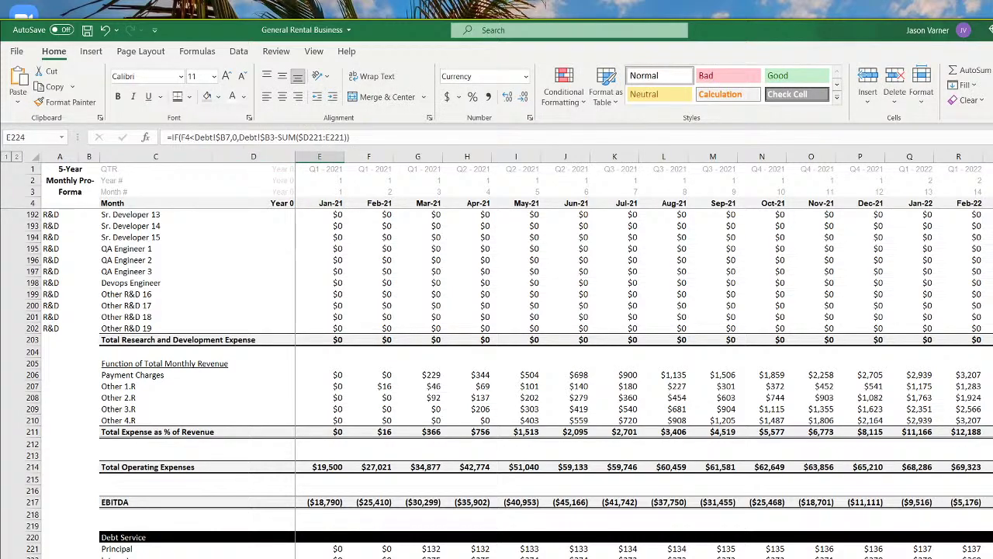
{"action": "left_click", "coordinate": [193, 137]}
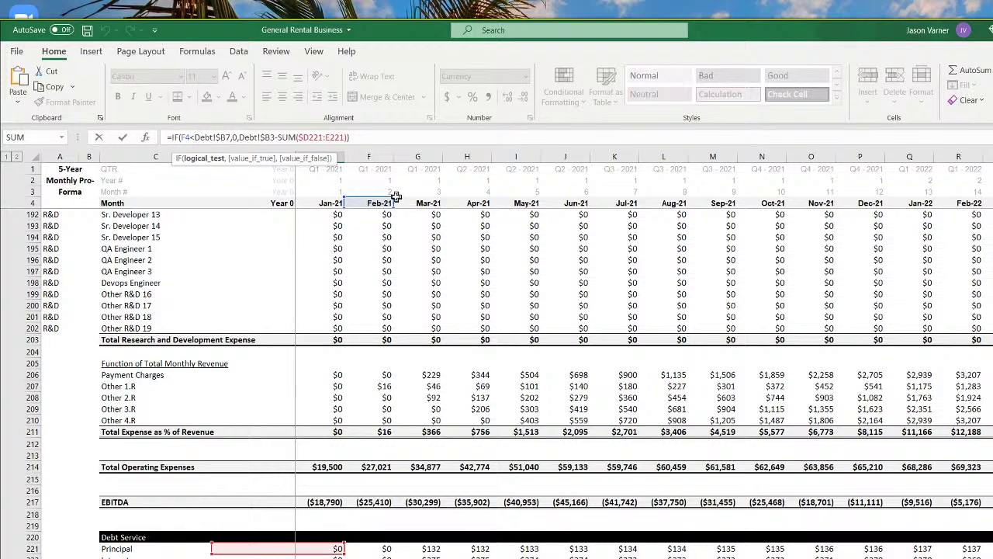
{"action": "left_click_drag", "start_coordinate": [381, 203], "coordinate": [343, 204]}
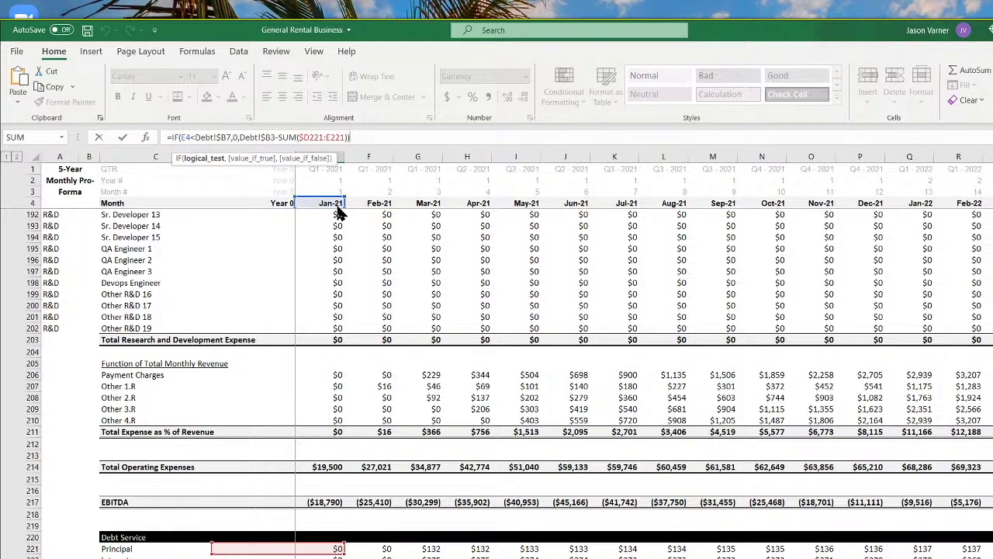
{"action": "left_click", "coordinate": [179, 137]}
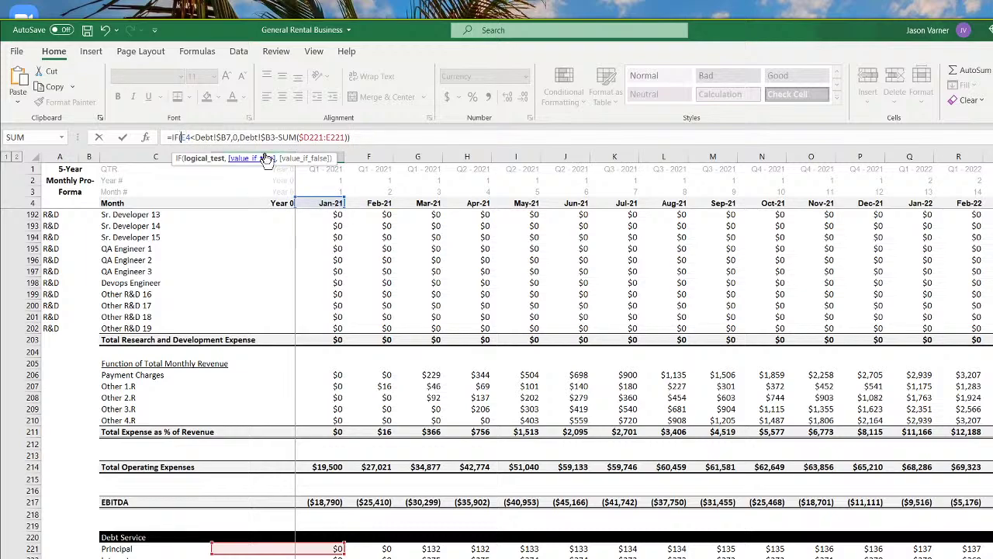
{"action": "type", "text": "edate("}
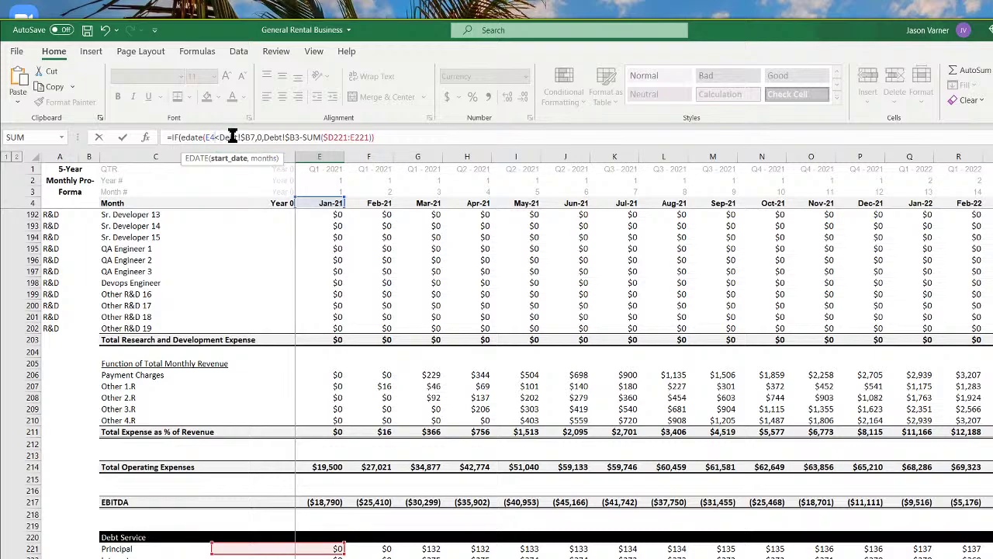
{"action": "type", "text": ",1)"}
{"action": "key", "text": "Return"}
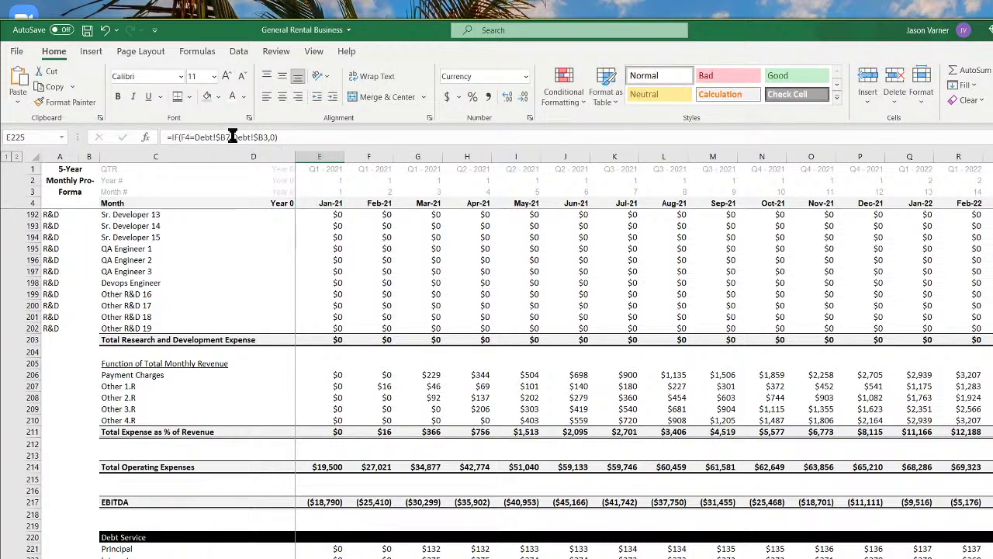
Fill the E224 Debt Balance formula rightward across the monthly columns of row 224
{"action": "key", "text": "Up"}
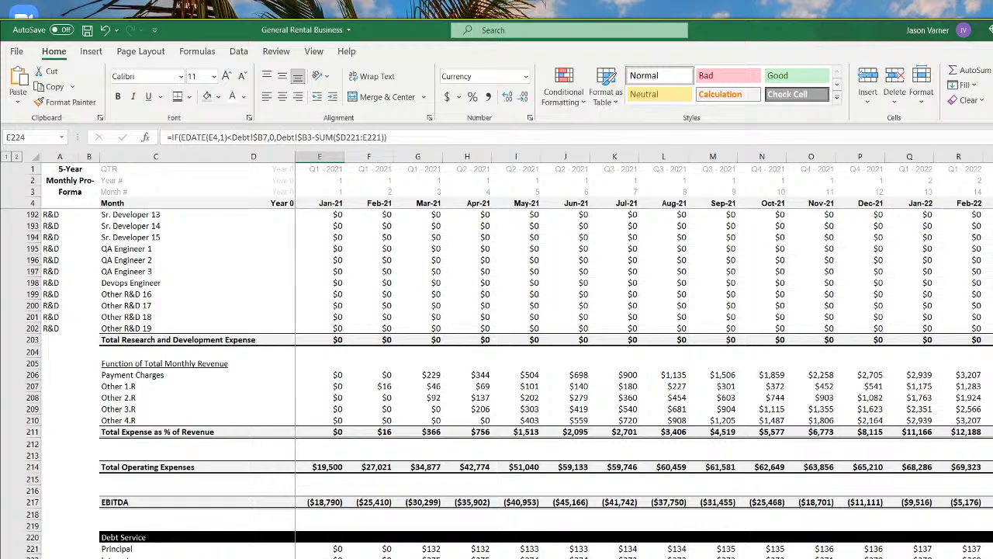
{"action": "scroll", "coordinate": [644, 357], "scroll_direction": "right", "scroll_amount": 15}
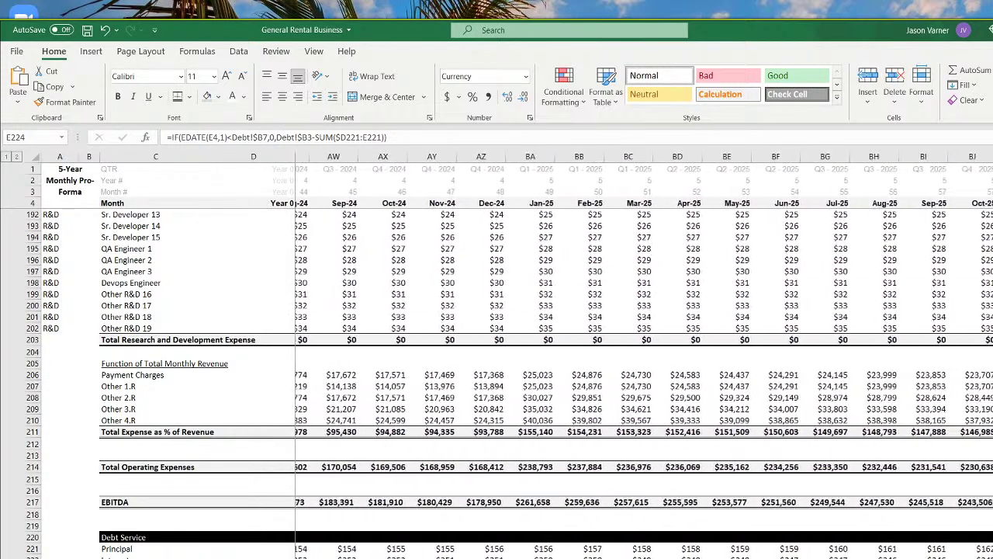
{"action": "key", "text": "ctrl+shift+Right"}
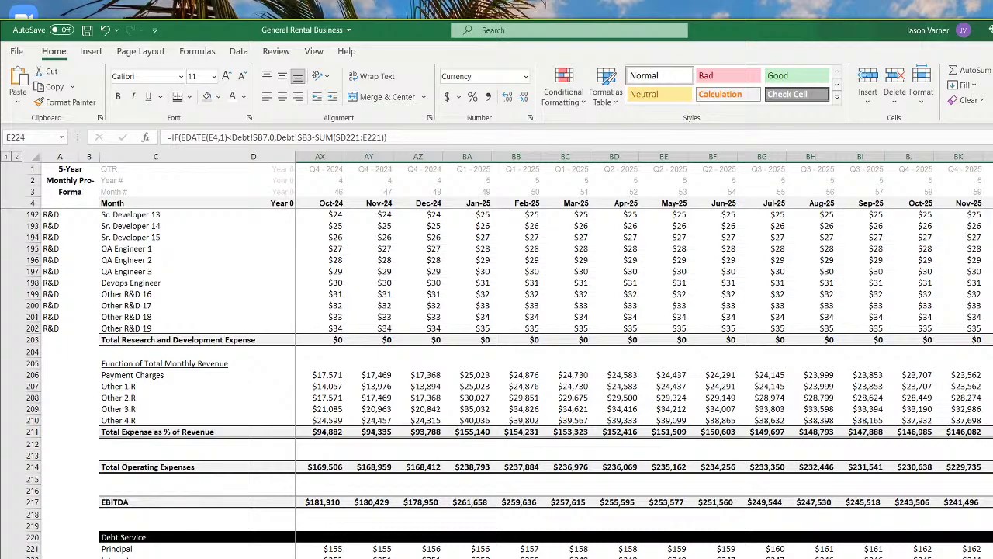
{"action": "key", "text": "ctrl+r"}
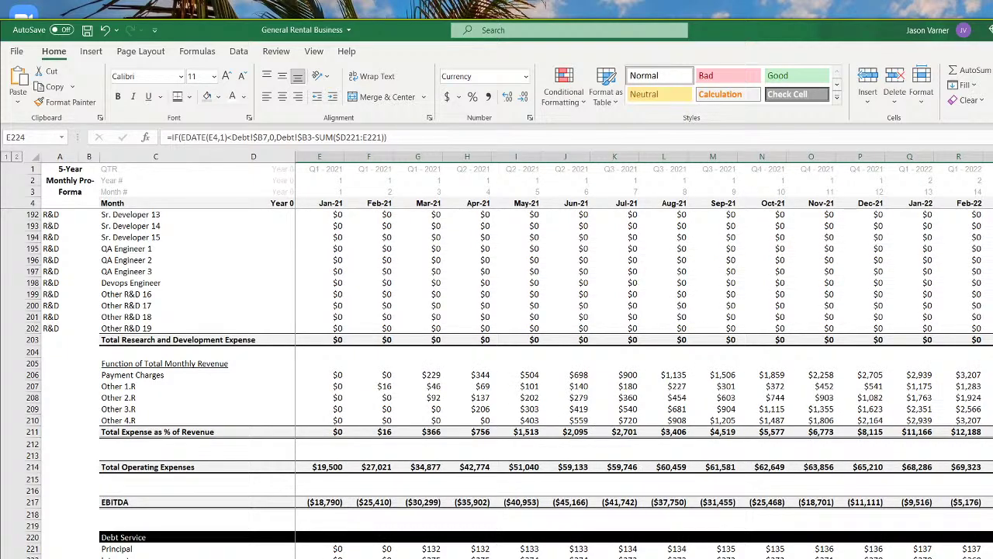
Enter an IF formula in E227 that tests E4 against the exit month in Control!C5 and returns the E224 balance, otherwise 0
{"action": "left_click", "coordinate": [155, 558]}
{"action": "left_click", "coordinate": [369, 557]}
{"action": "left_click", "coordinate": [320, 558]}
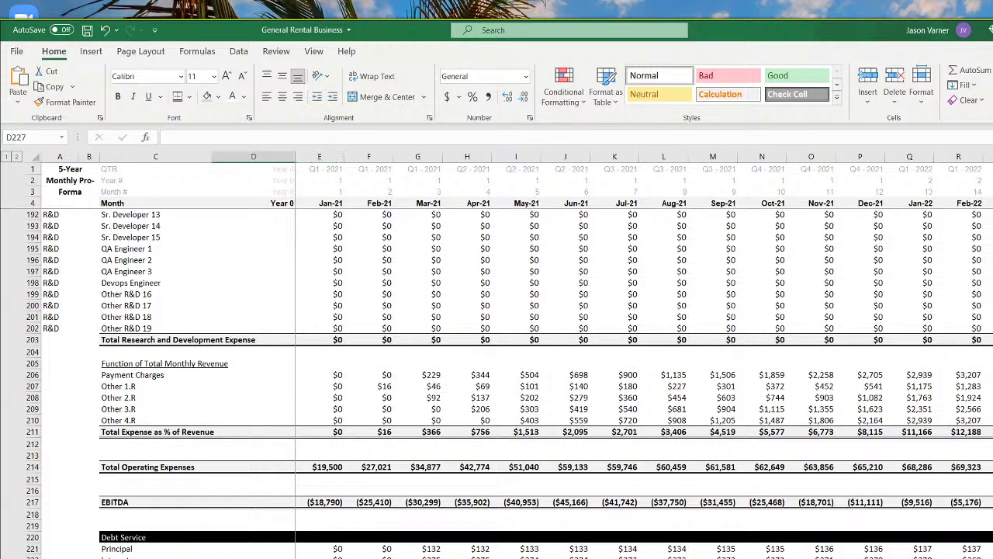
{"action": "type", "text": "=if("}
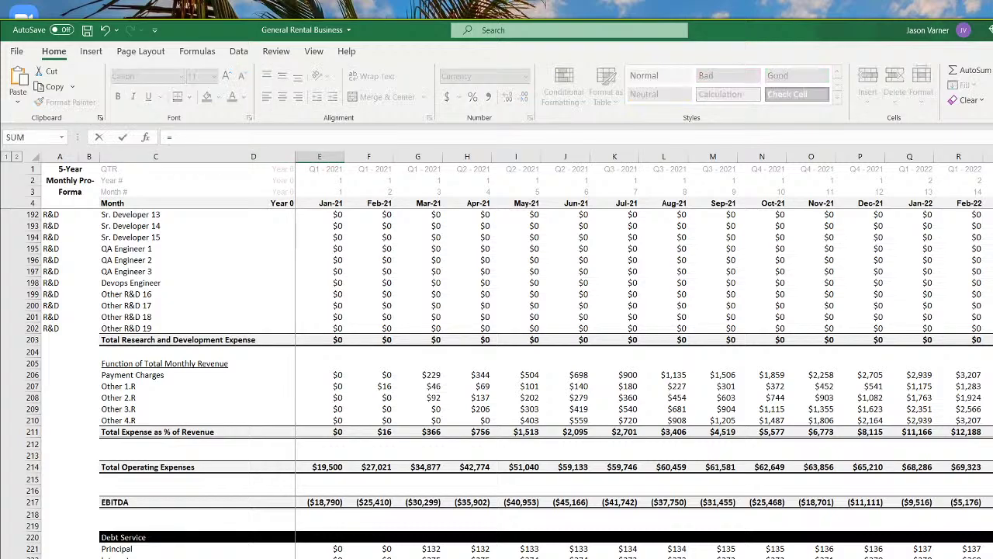
{"action": "left_click", "coordinate": [320, 202]}
{"action": "type", "text": "="}
{"action": "left_click", "coordinate": [295, 557]}
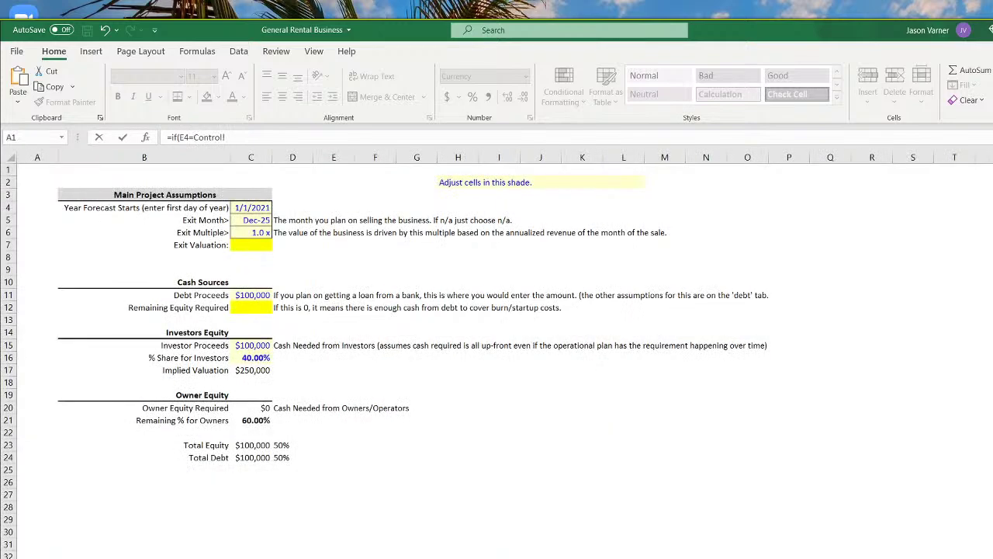
{"action": "left_click", "coordinate": [250, 221]}
{"action": "type", "text": ","}
{"action": "key", "text": "ctrl+Page_Down"}
{"action": "key", "text": "ctrl+Page_Down"}
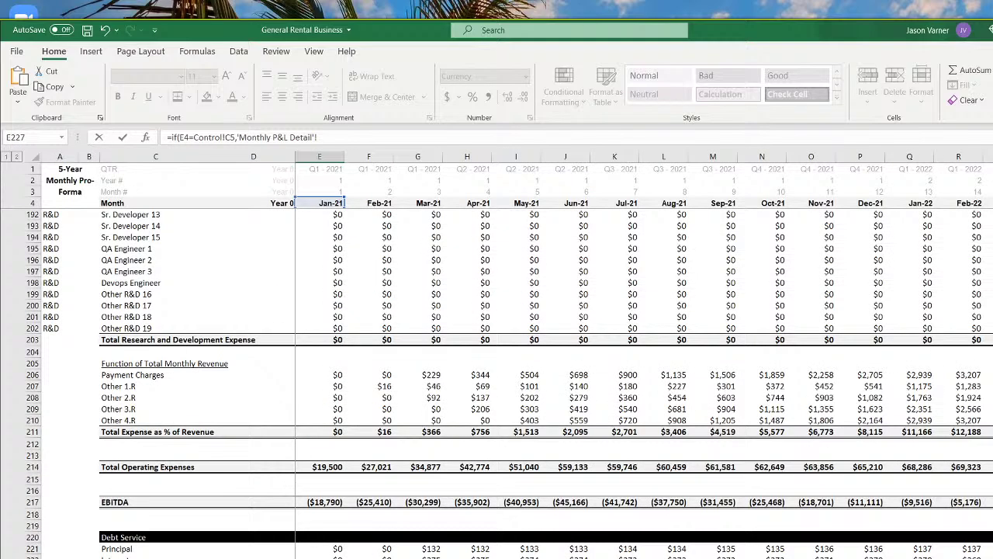
{"action": "key", "text": "Up"}
{"action": "key", "text": "Up"}
{"action": "key", "text": "Up"}
Remove the 'Monthly P&L Detail' sheet prefix and lock the exit month column, so E227 reads =IF(E4=Control!$C5,E224,0)
{"action": "left_click", "coordinate": [318, 137]}
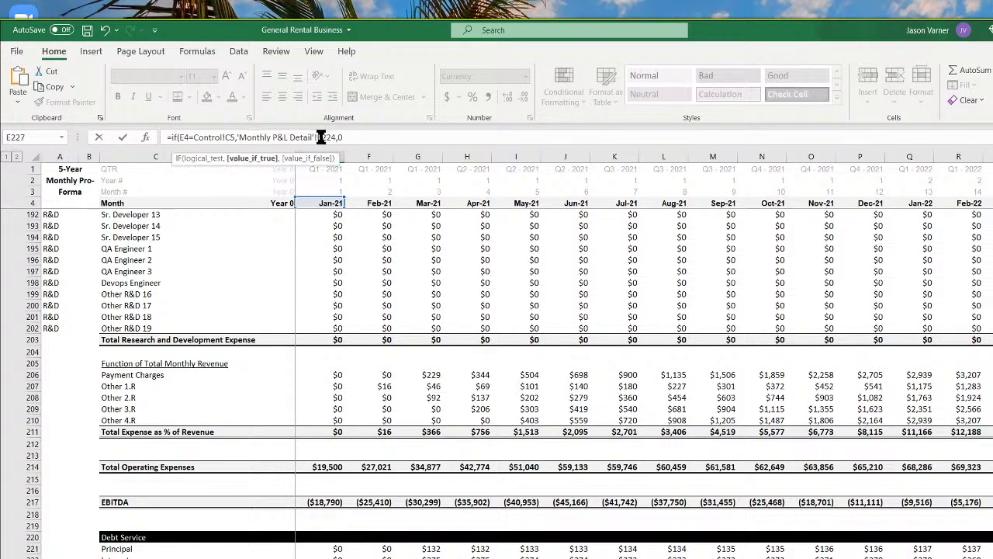
{"action": "key", "text": "BackSpace"}
{"action": "key", "text": "BackSpace"}
{"action": "key", "text": "BackSpace"}
{"action": "key", "text": "BackSpace"}
{"action": "key", "text": "BackSpace"}
{"action": "key", "text": "BackSpace"}
{"action": "key", "text": "BackSpace"}
{"action": "key", "text": "BackSpace"}
{"action": "key", "text": "BackSpace"}
{"action": "key", "text": "BackSpace"}
{"action": "key", "text": "BackSpace"}
{"action": "key", "text": "BackSpace"}
{"action": "key", "text": "BackSpace"}
{"action": "key", "text": "BackSpace"}
{"action": "key", "text": "BackSpace"}
{"action": "key", "text": "BackSpace"}
{"action": "key", "text": "BackSpace"}
{"action": "key", "text": "BackSpace"}
{"action": "key", "text": "BackSpace"}
{"action": "key", "text": "BackSpace"}
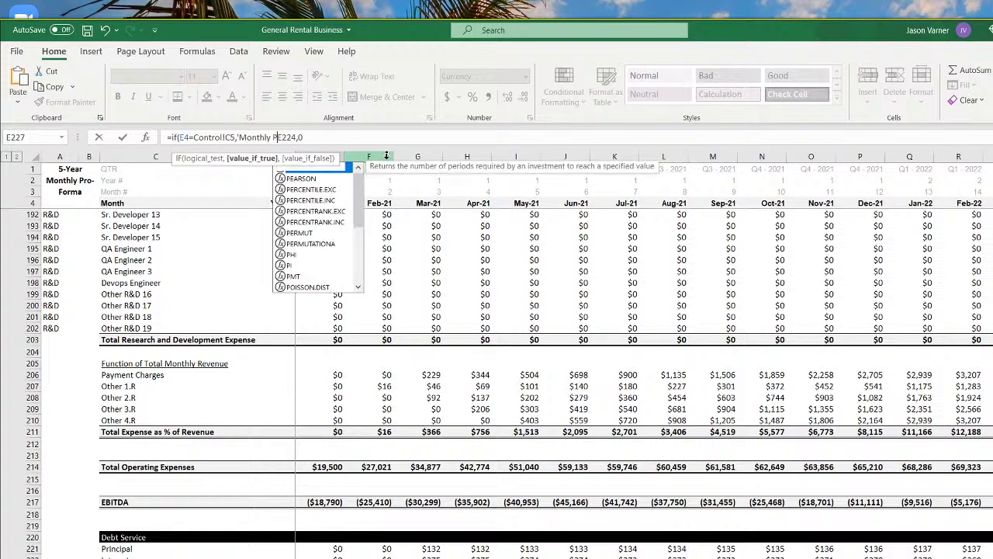
{"action": "key", "text": "Left"}
{"action": "key", "text": "F4"}
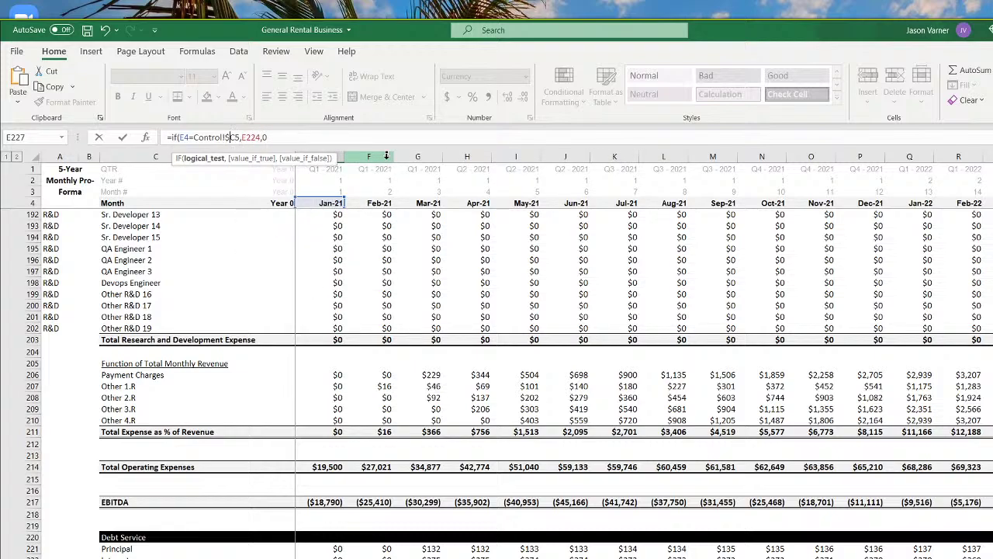
{"action": "key", "text": "Return"}
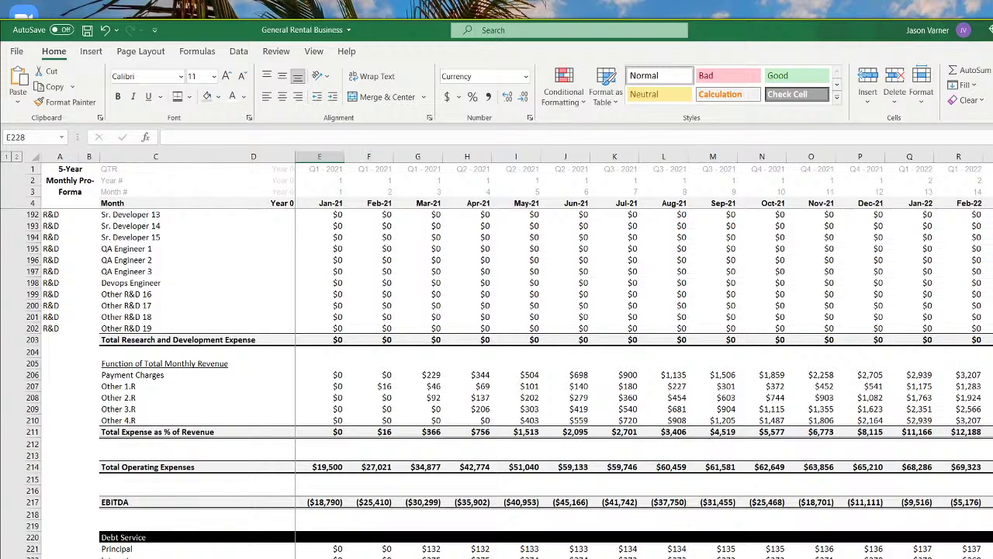
Fill the E227 Debt Repayment formula rightward across the monthly columns of row 227 and check the final month against BL224
{"action": "key", "text": "Up"}
{"action": "scroll", "coordinate": [645, 357], "scroll_direction": "right", "scroll_amount": 4}
{"action": "scroll", "coordinate": [644, 357], "scroll_direction": "right", "scroll_amount": 14}
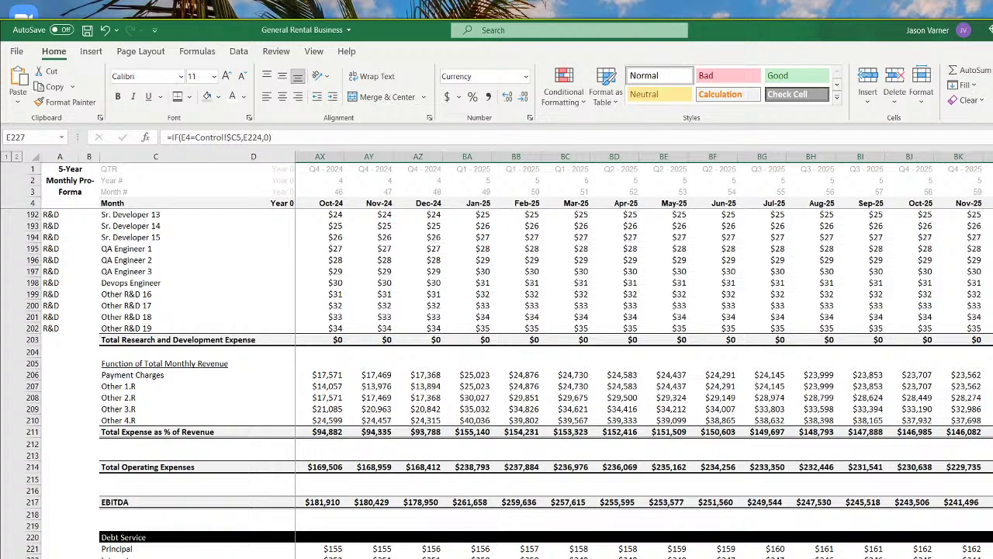
{"action": "scroll", "coordinate": [644, 357], "scroll_direction": "left", "scroll_amount": 15}
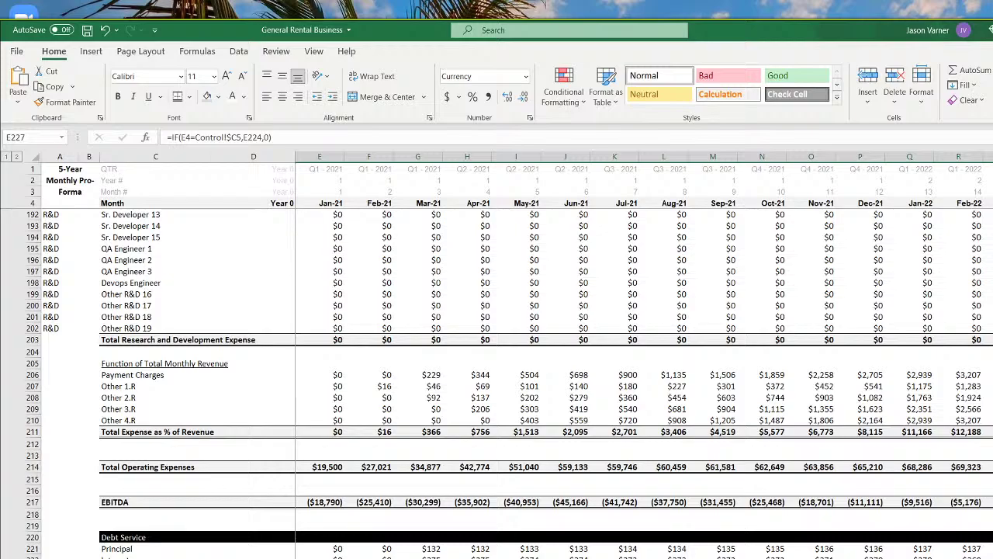
{"action": "left_click_drag", "start_coordinate": [155, 558], "coordinate": [992, 558]}
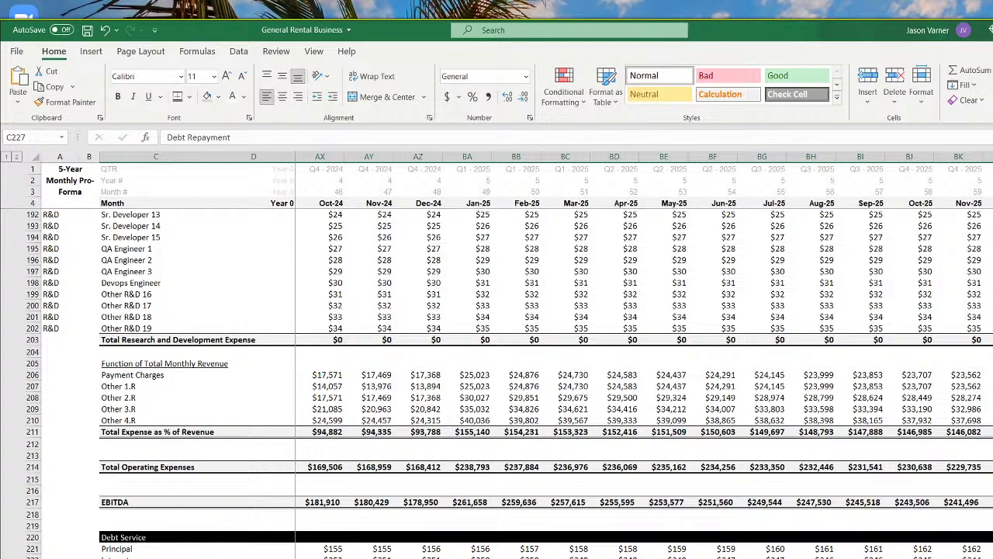
{"action": "left_click", "coordinate": [992, 558]}
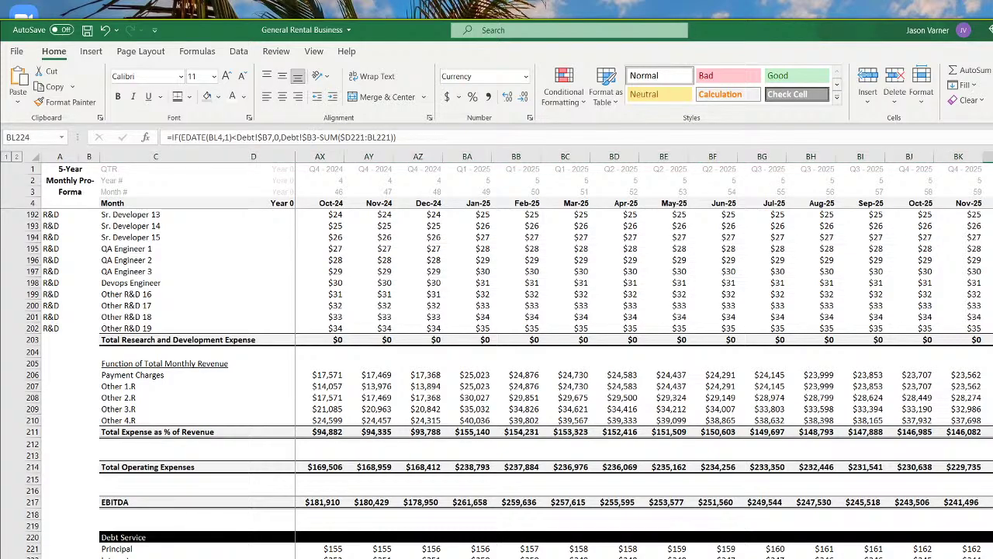
Set the Exit Month in Control!C5 to Nov-25 and return to the monthly pro forma sheet
{"action": "left_click", "coordinate": [992, 558]}
{"action": "left_click", "coordinate": [989, 548]}
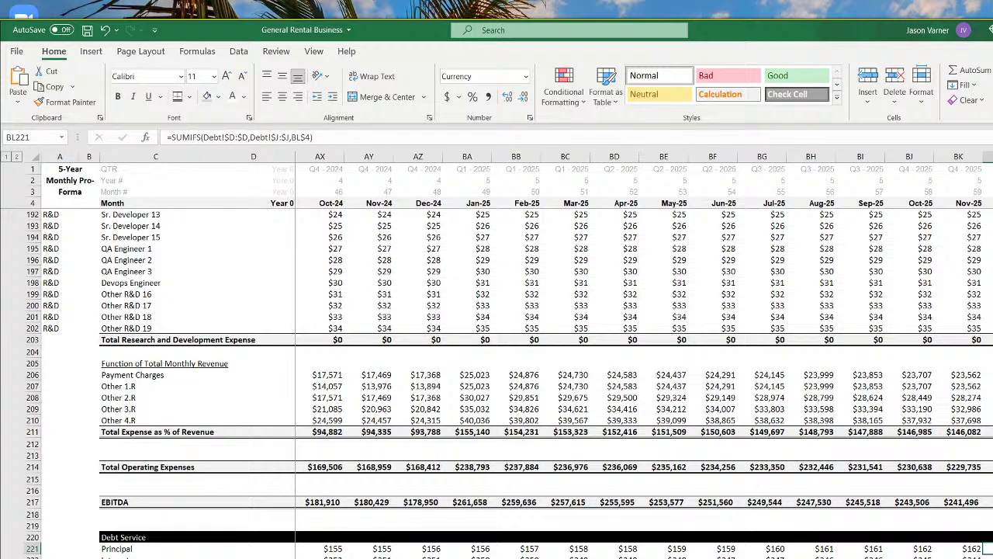
{"action": "left_click", "coordinate": [116, 557]}
{"action": "left_click", "coordinate": [253, 220]}
{"action": "left_click", "coordinate": [278, 221]}
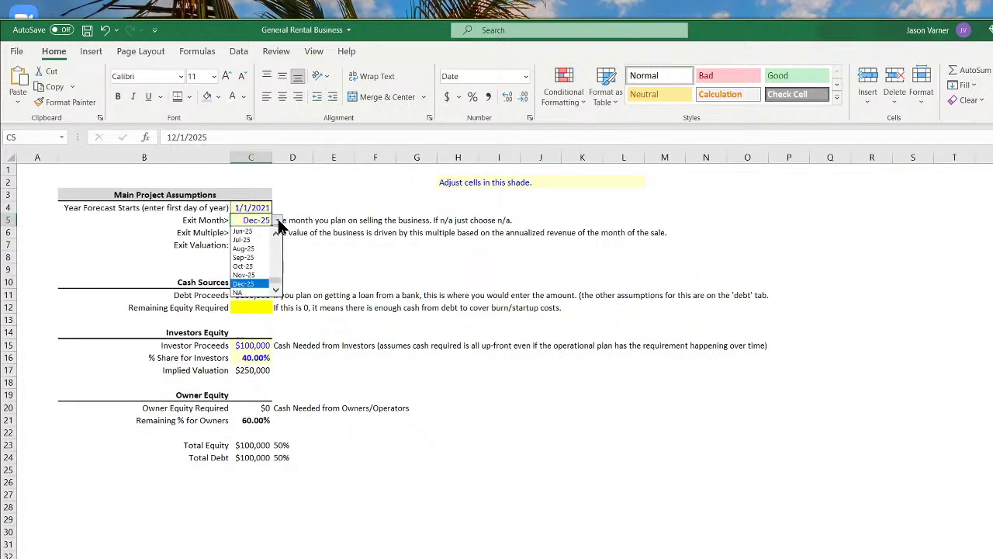
{"action": "left_click", "coordinate": [244, 276]}
{"action": "left_click", "coordinate": [497, 558]}
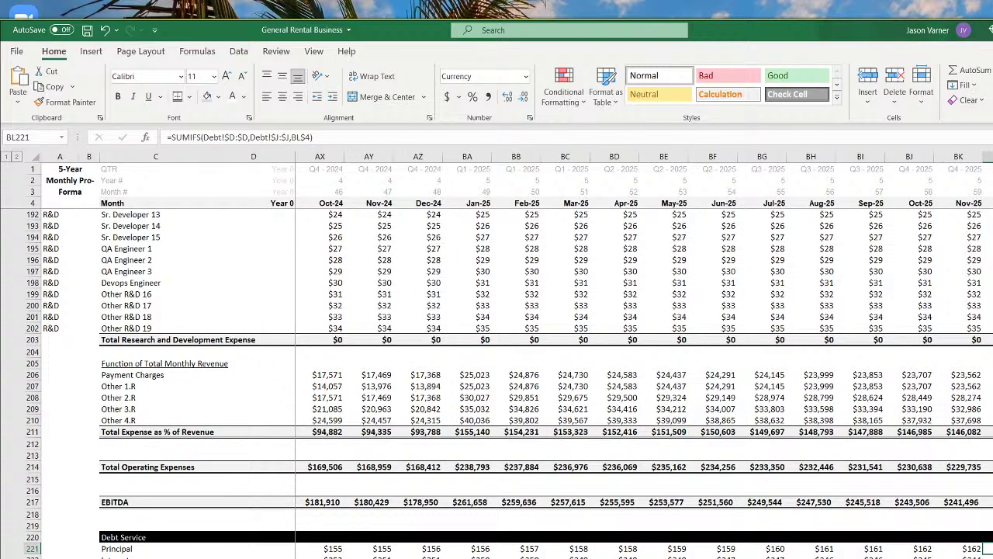
Wrap the E221 Principal SUMIFS in an IF that returns 0 when E4 is later than the exit month in Control!C5
{"action": "scroll", "coordinate": [644, 354], "scroll_direction": "left", "scroll_amount": 15}
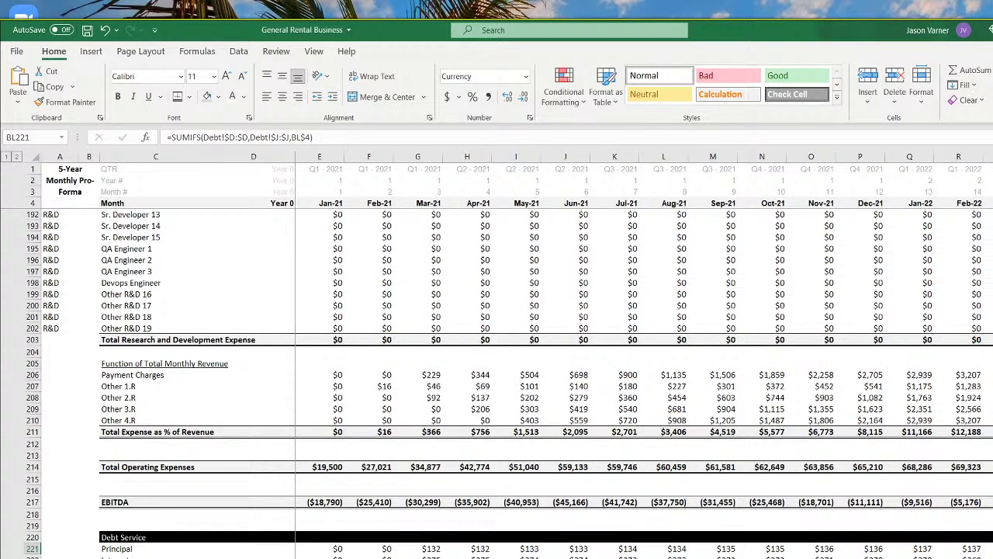
{"action": "left_click", "coordinate": [320, 558]}
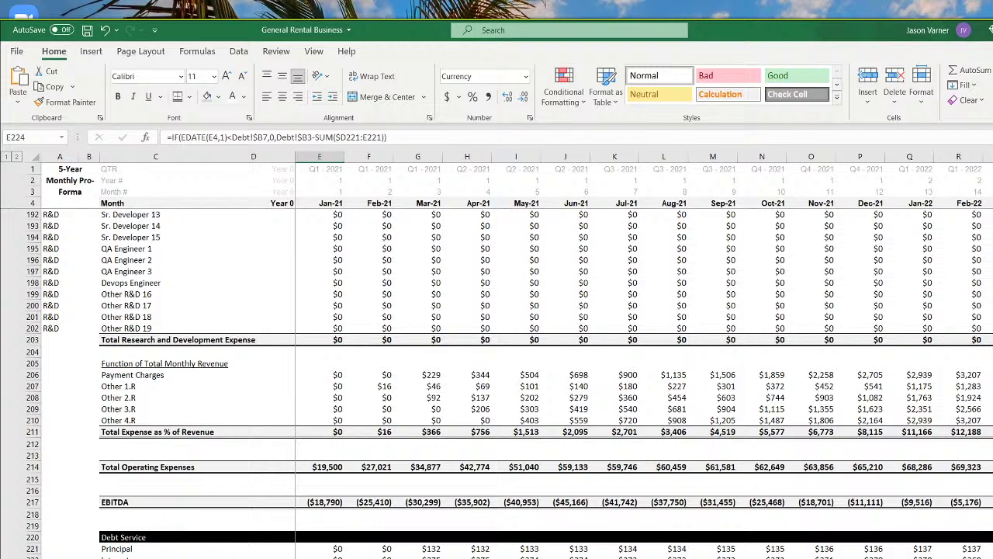
{"action": "left_click", "coordinate": [329, 549]}
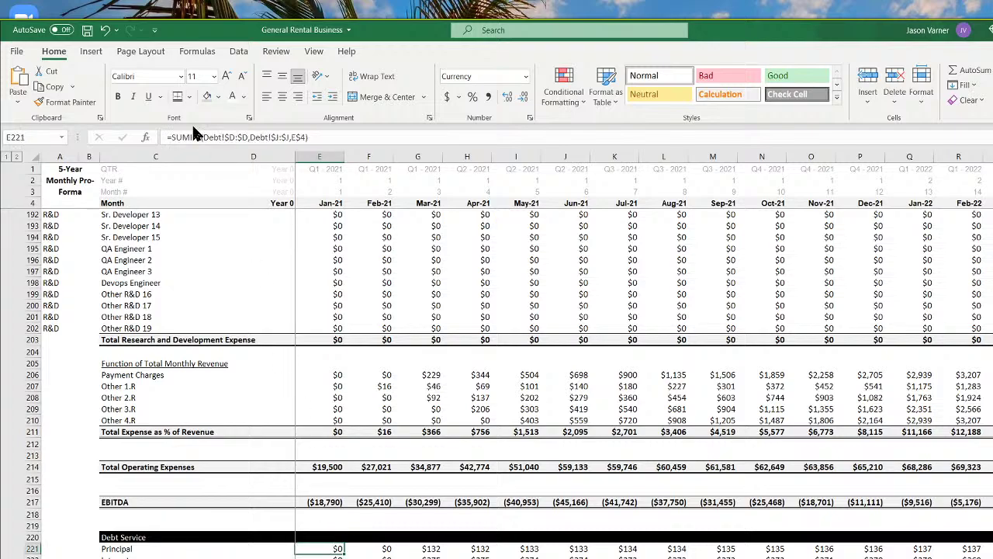
{"action": "left_click", "coordinate": [171, 137]}
{"action": "type", "text": "if("}
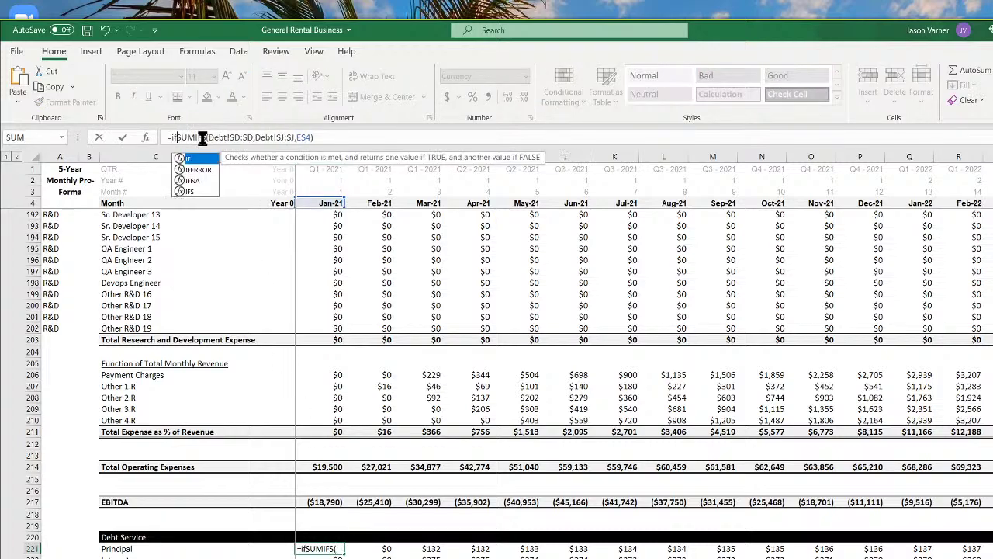
{"action": "left_click", "coordinate": [330, 203]}
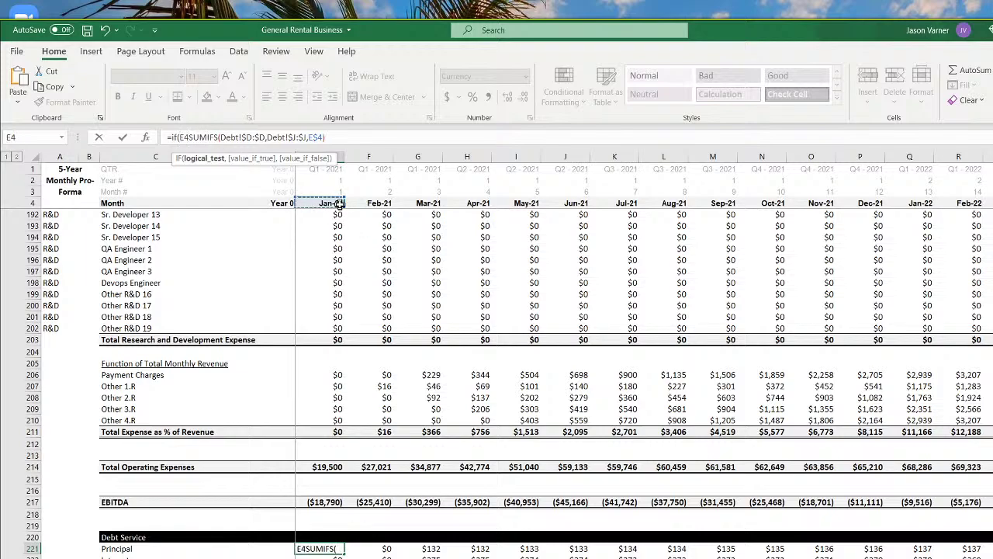
{"action": "type", "text": ">"}
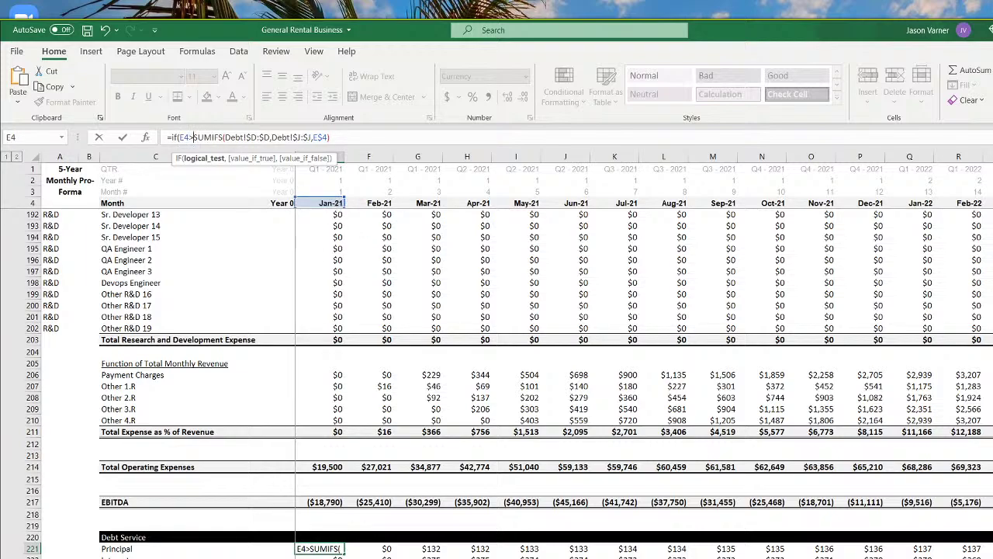
{"action": "key", "text": "ctrl+Page_Up"}
{"action": "left_click", "coordinate": [254, 220]}
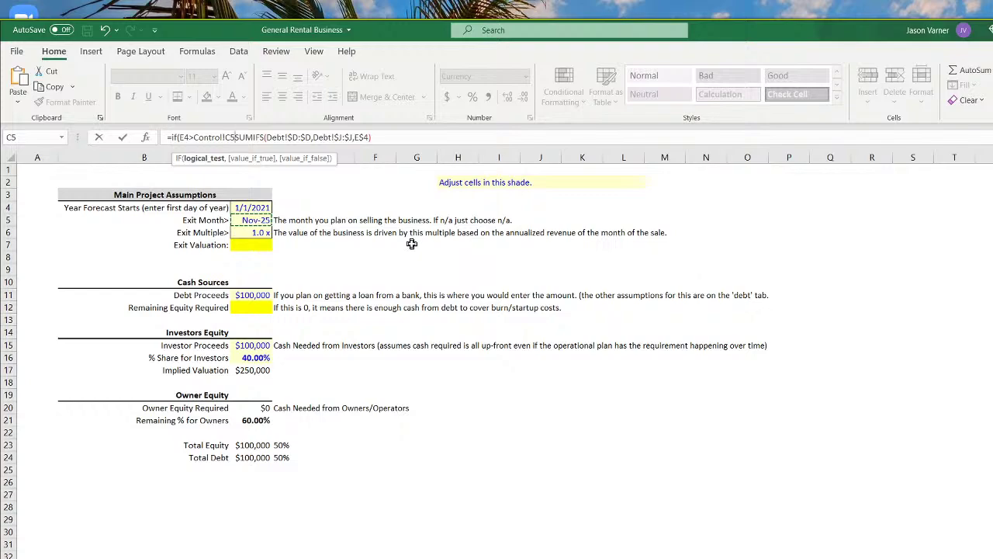
{"action": "type", "text": ",0,"}
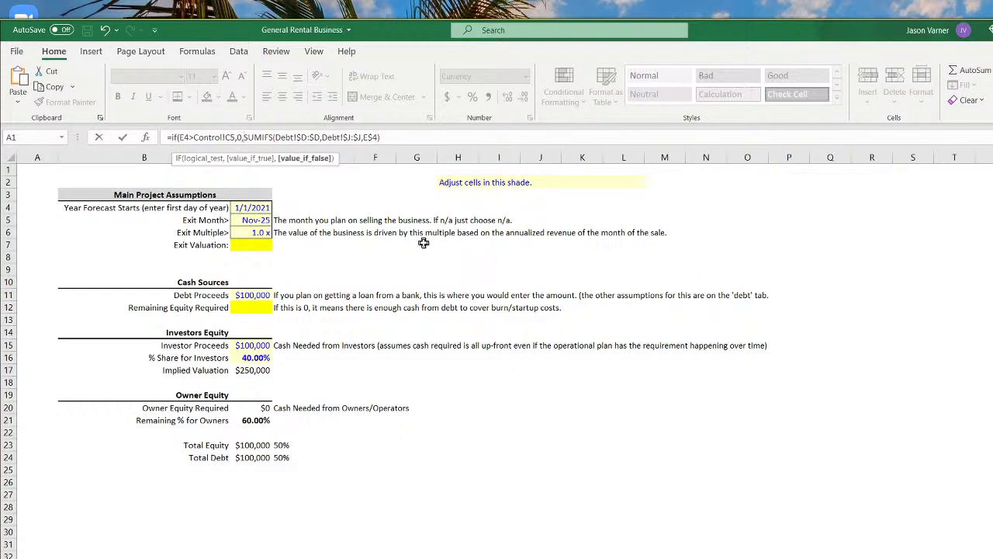
Lock the exit month column as Control!$C5 in the E221 formula and commit it with the closing parenthesis added
{"action": "left_click", "coordinate": [227, 137]}
{"action": "type", "text": "$"}
{"action": "key", "text": "Return"}
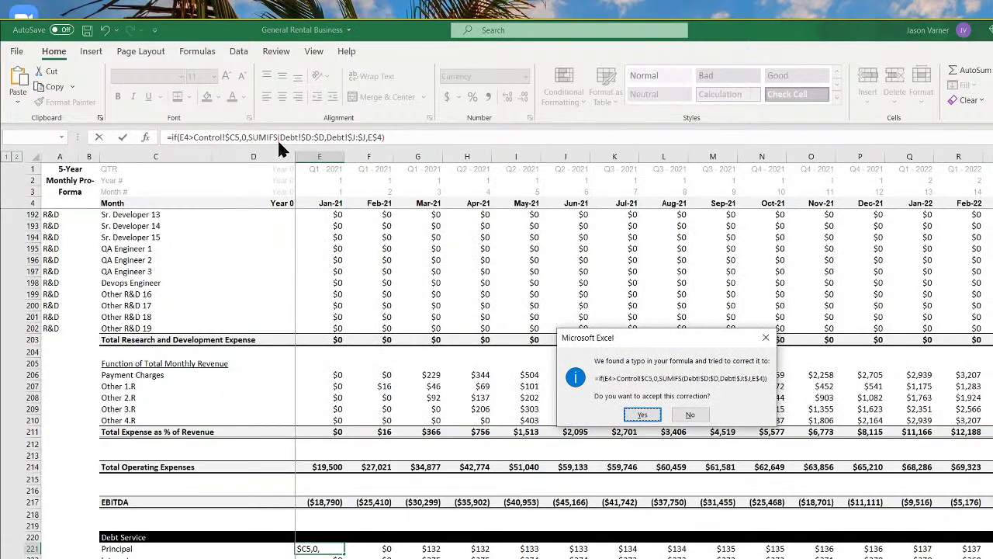
{"action": "key", "text": "Return"}
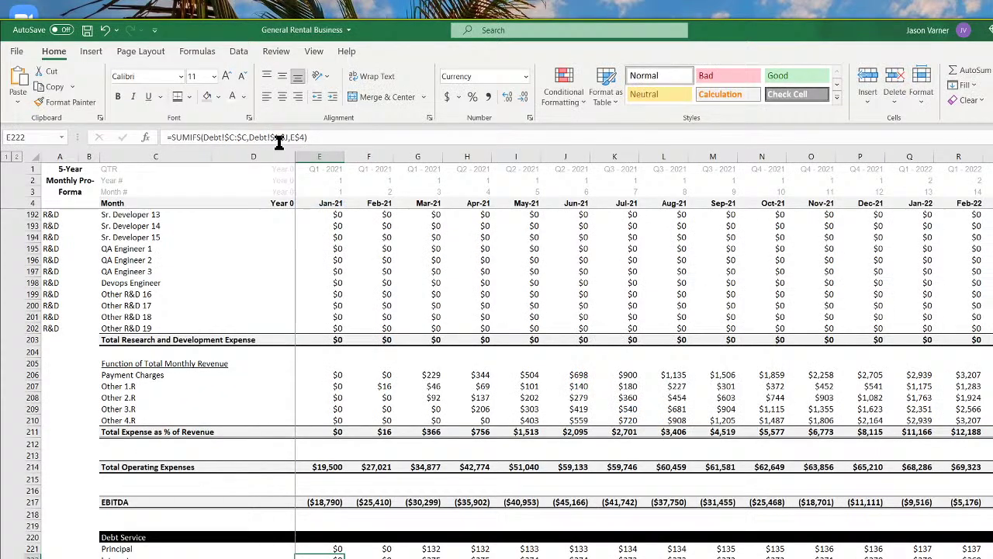
Copy the IF(E4>Control!$C5,0, prefix from E221 and insert it before the SUMIFS in the E222 Interest formula
{"action": "left_click", "coordinate": [335, 548]}
{"action": "left_click_drag", "start_coordinate": [168, 138], "coordinate": [250, 137]}
{"action": "right_click", "coordinate": [219, 137]}
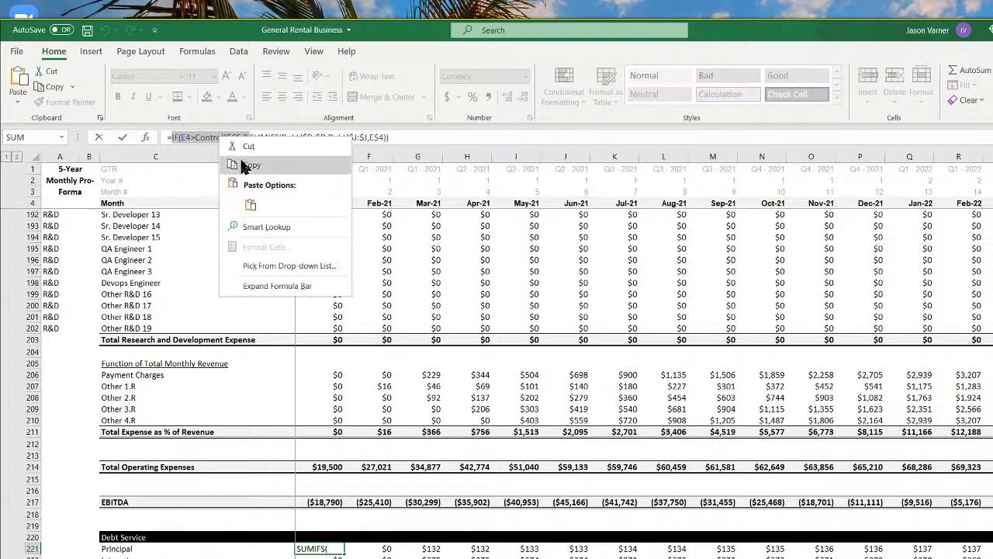
{"action": "left_click", "coordinate": [236, 147]}
{"action": "key", "text": "Return"}
{"action": "left_click", "coordinate": [173, 137]}
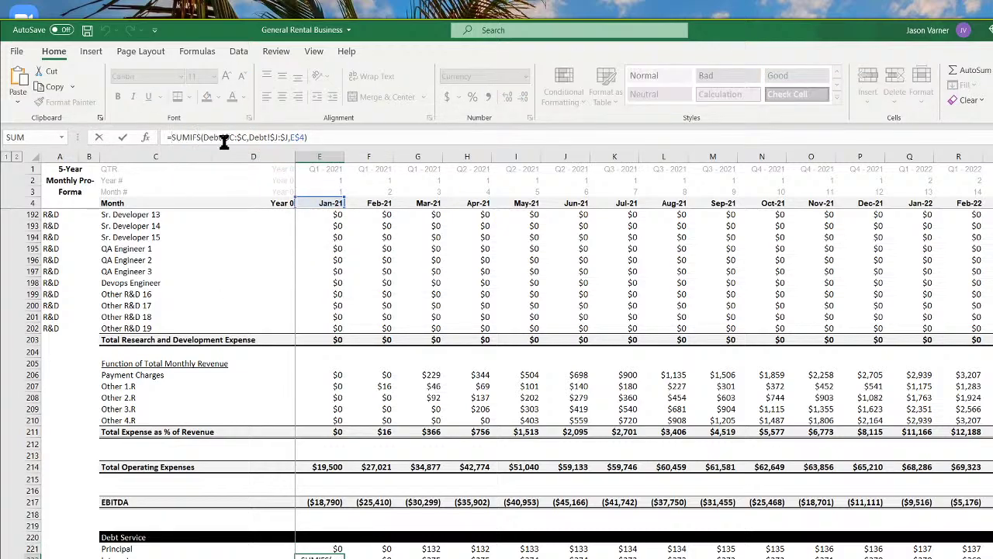
{"action": "type", "text": "IF(E4>Control!$C5,0,"}
{"action": "key", "text": "Return"}
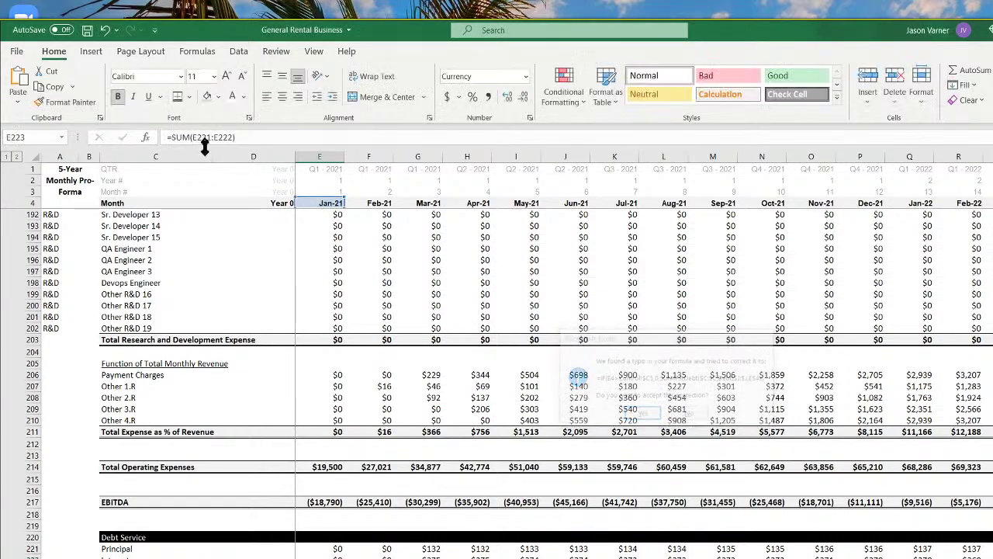
Fill the E221:E222 Principal and Interest formulas rightward across the monthly columns and check the debt formulas around the exit month
{"action": "left_click_drag", "start_coordinate": [328, 550], "coordinate": [992, 558]}
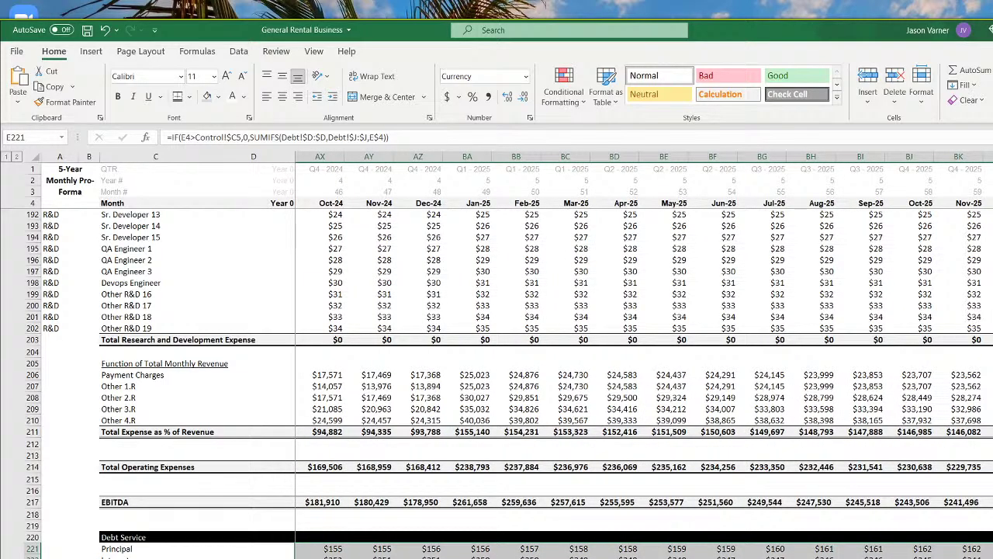
{"action": "left_click", "coordinate": [992, 558]}
{"action": "key", "text": "Left"}
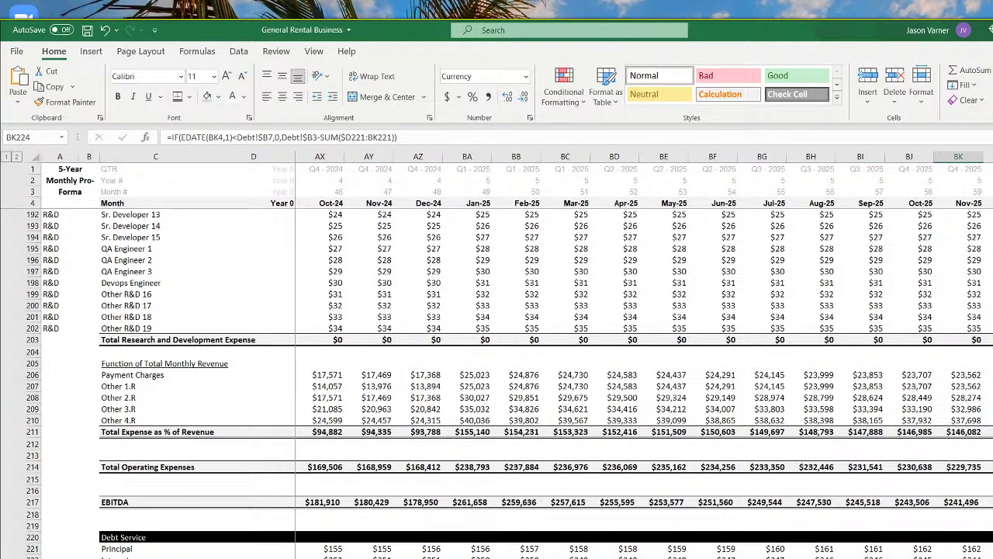
{"action": "key", "text": "Right"}
{"action": "left_click", "coordinate": [959, 558]}
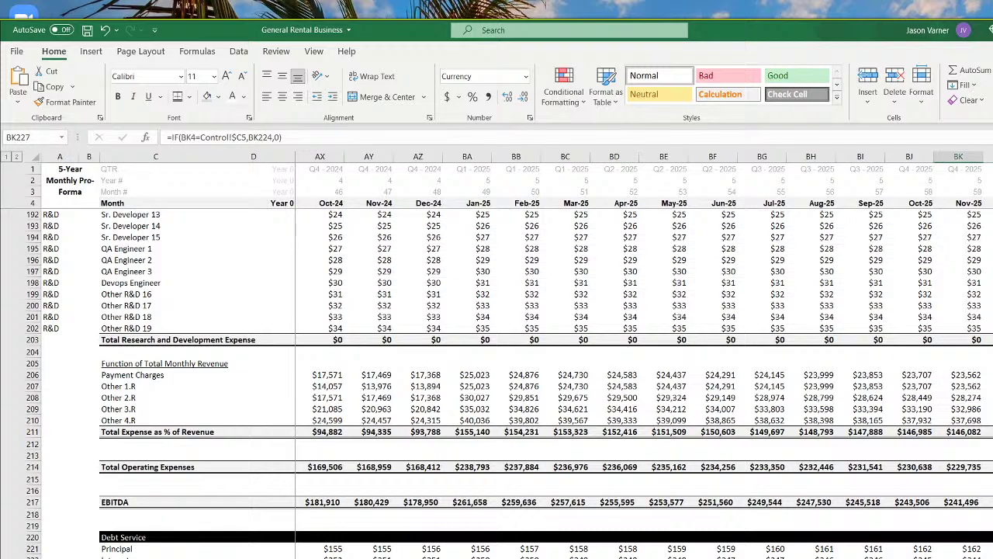
Wrap the E224 Debt Balance formula in IF(E4>Control!$C5,0,…) and accept the added closing parenthesis
{"action": "left_click_drag", "start_coordinate": [992, 558], "coordinate": [853, 558]}
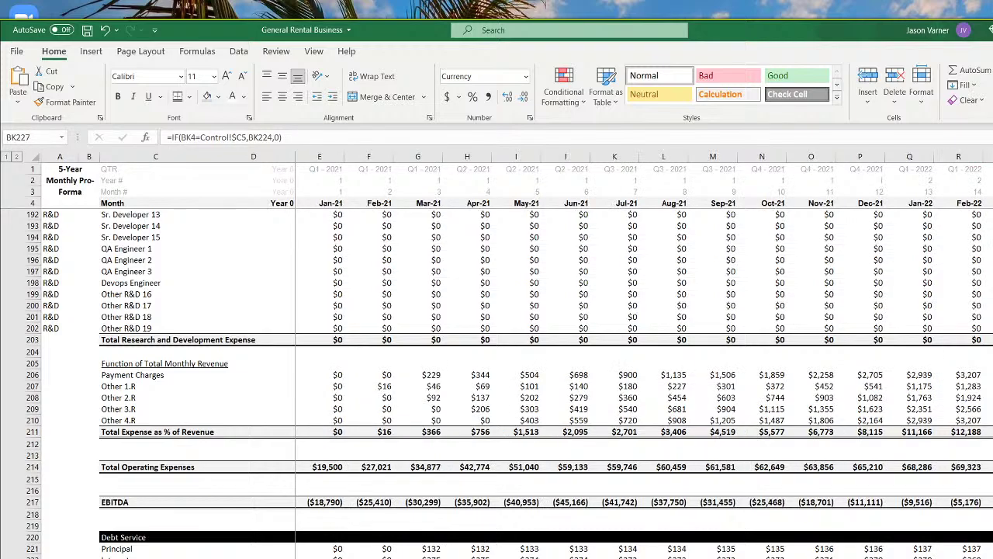
{"action": "left_click", "coordinate": [320, 558]}
{"action": "left_click", "coordinate": [171, 137]}
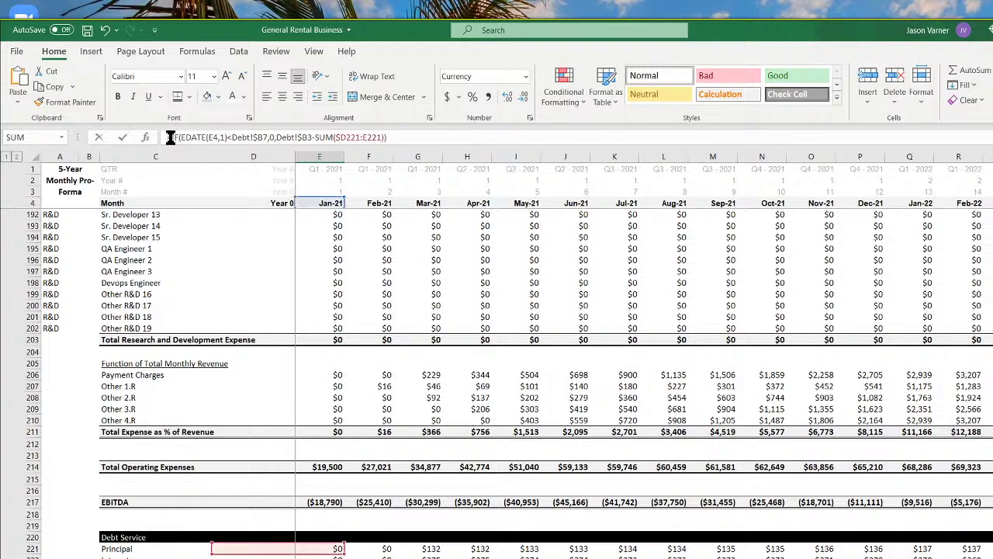
{"action": "type", "text": "IF(E4>Control!$C5,0,"}
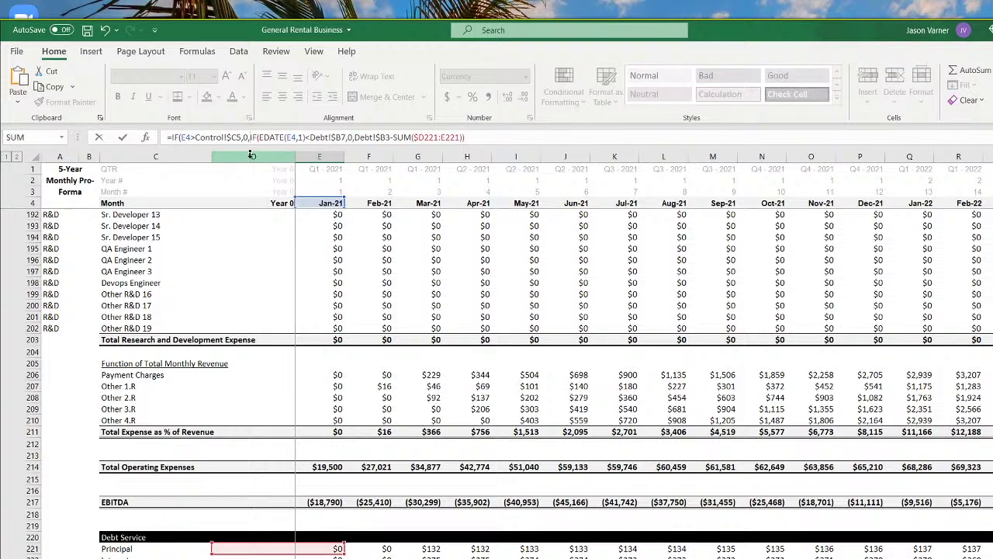
{"action": "key", "text": "Return"}
{"action": "key", "text": "Return"}
{"action": "key", "text": "Up"}
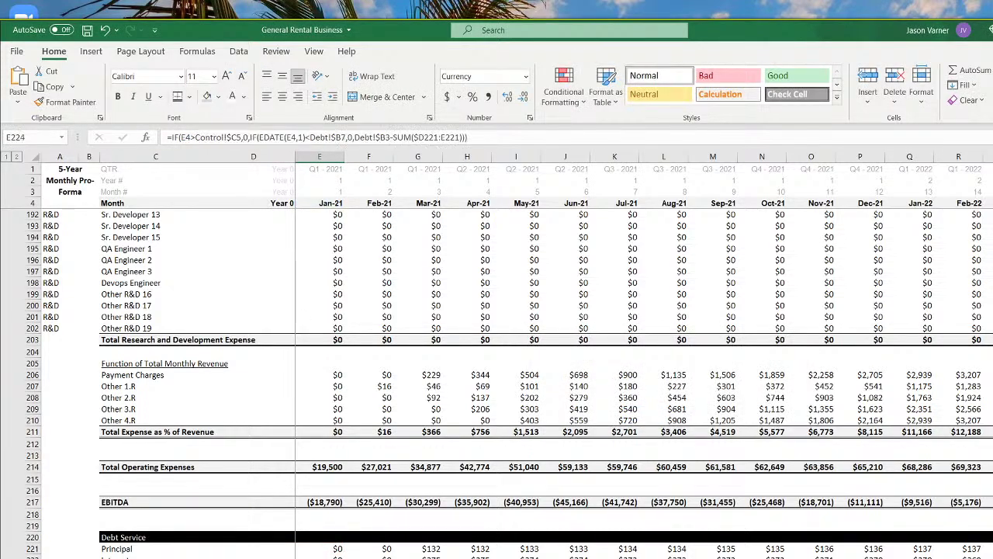
Fill the E224 Debt Balance formula rightward across the monthly columns and check BK227 and BK224 in the Nov-25 exit month
{"action": "left_click_drag", "start_coordinate": [343, 558], "coordinate": [992, 558]}
{"action": "left_click", "coordinate": [958, 558]}
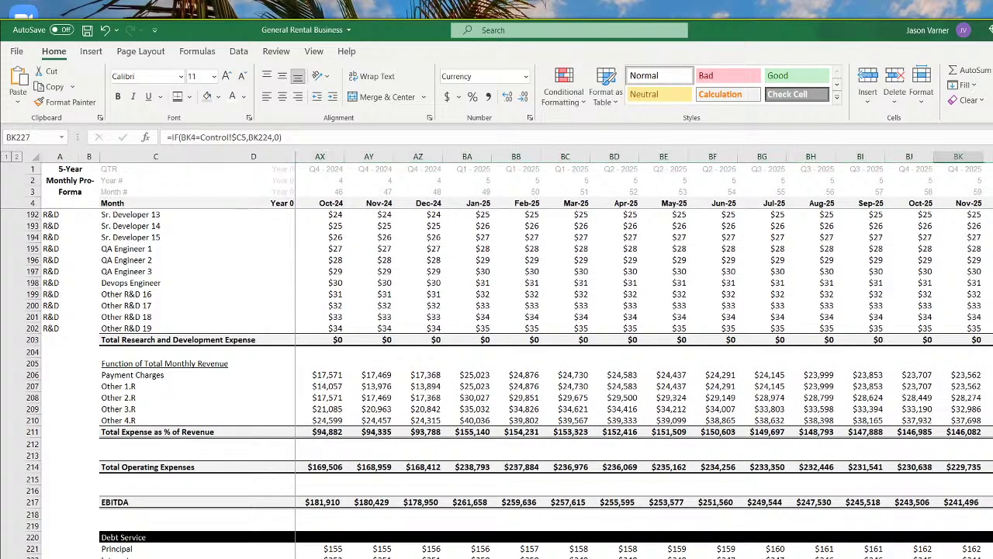
{"action": "left_click", "coordinate": [958, 558]}
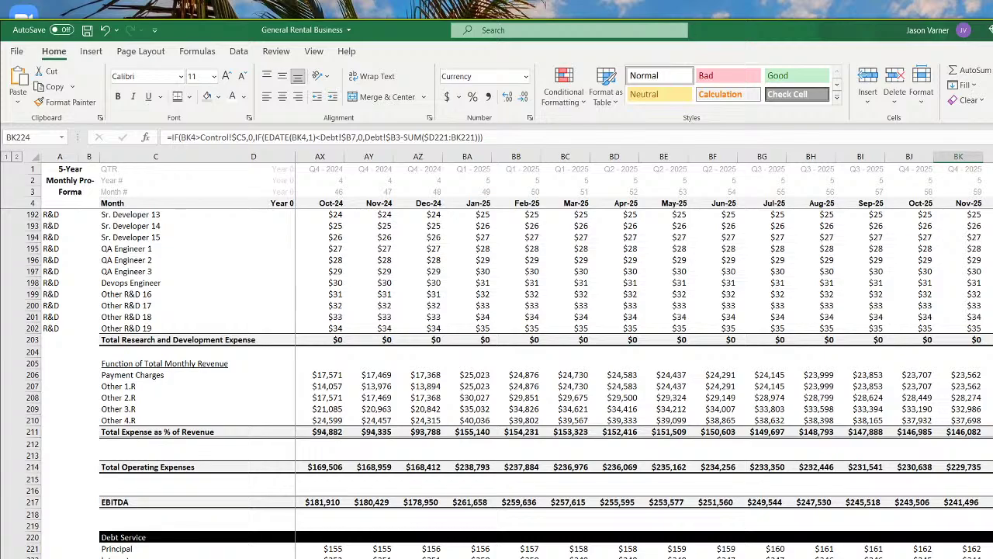
Review the EBITDA, Principal, Interest and Depreciation Expense rows beneath the operating expenses
{"action": "scroll", "coordinate": [643, 380], "scroll_direction": "left", "scroll_amount": 15}
{"action": "scroll", "coordinate": [251, 528], "scroll_direction": "down", "scroll_amount": 4}
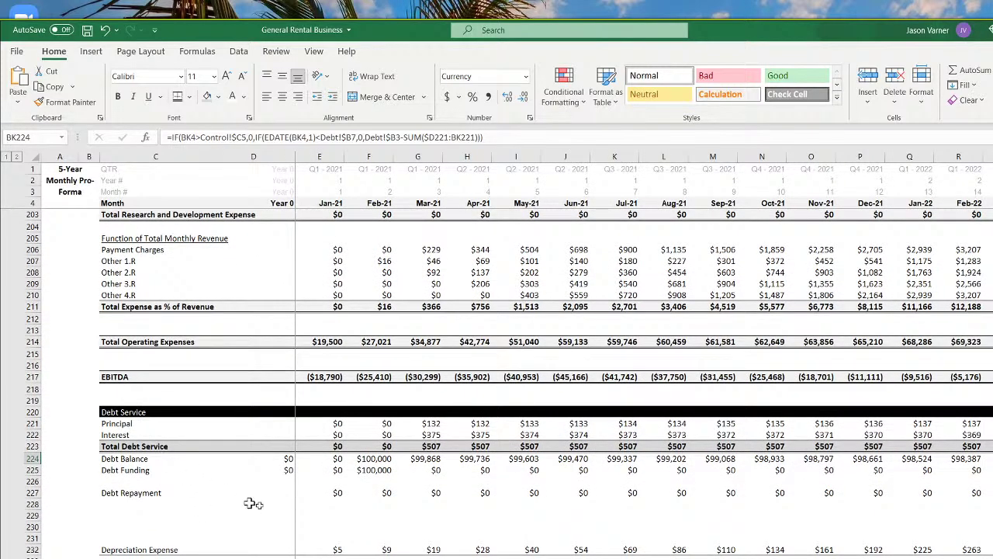
{"action": "left_click", "coordinate": [151, 546]}
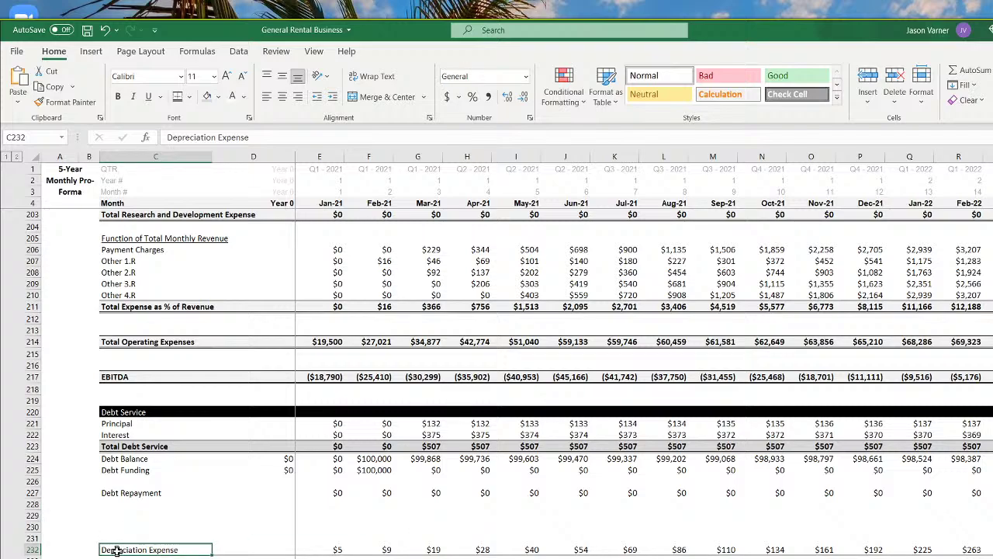
{"action": "left_click", "coordinate": [124, 376]}
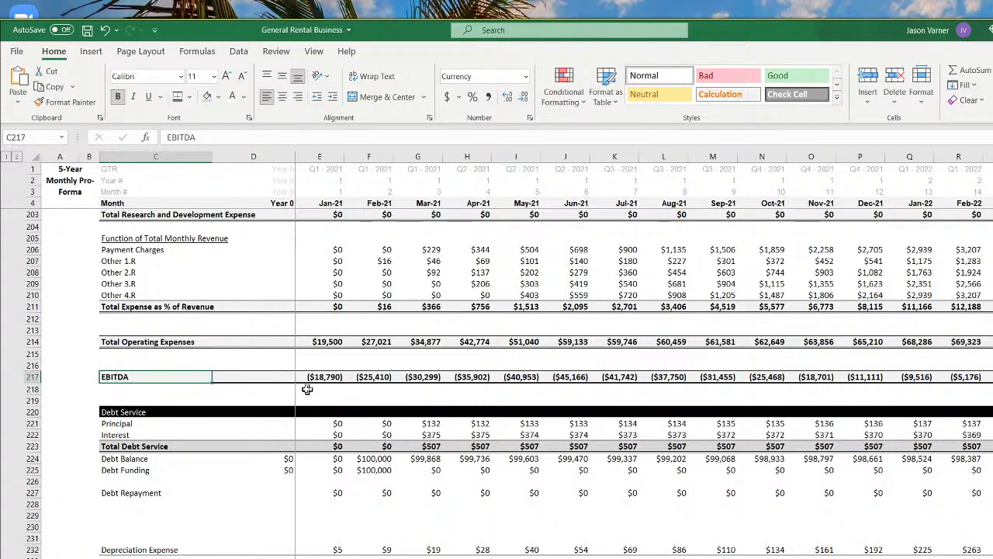
{"action": "left_click", "coordinate": [127, 423]}
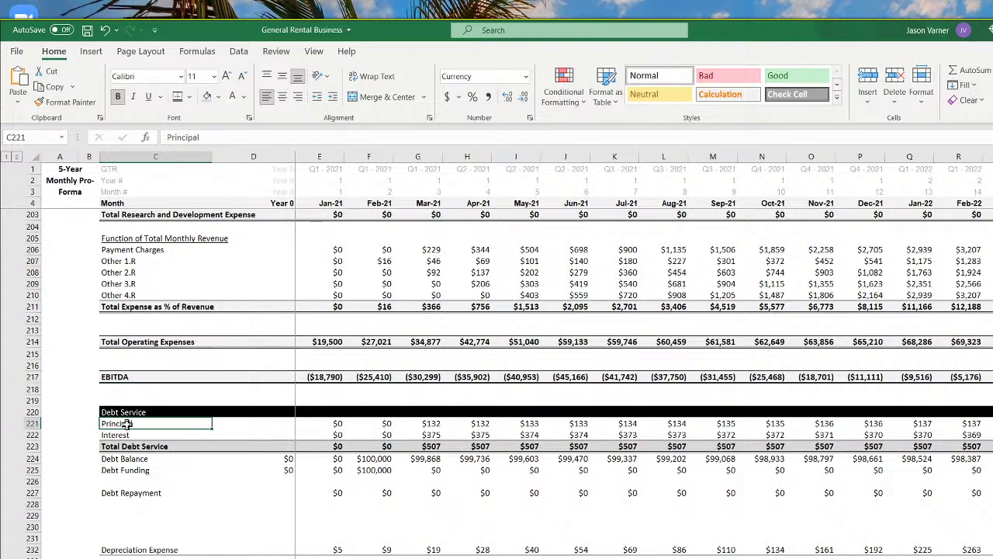
{"action": "left_click_drag", "start_coordinate": [121, 434], "coordinate": [539, 437]}
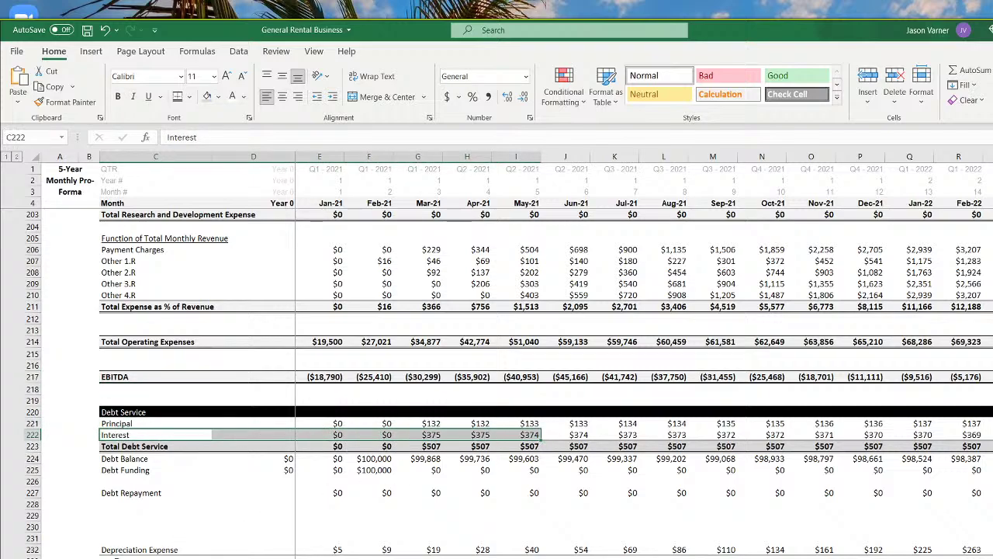
{"action": "left_click_drag", "start_coordinate": [116, 550], "coordinate": [548, 547]}
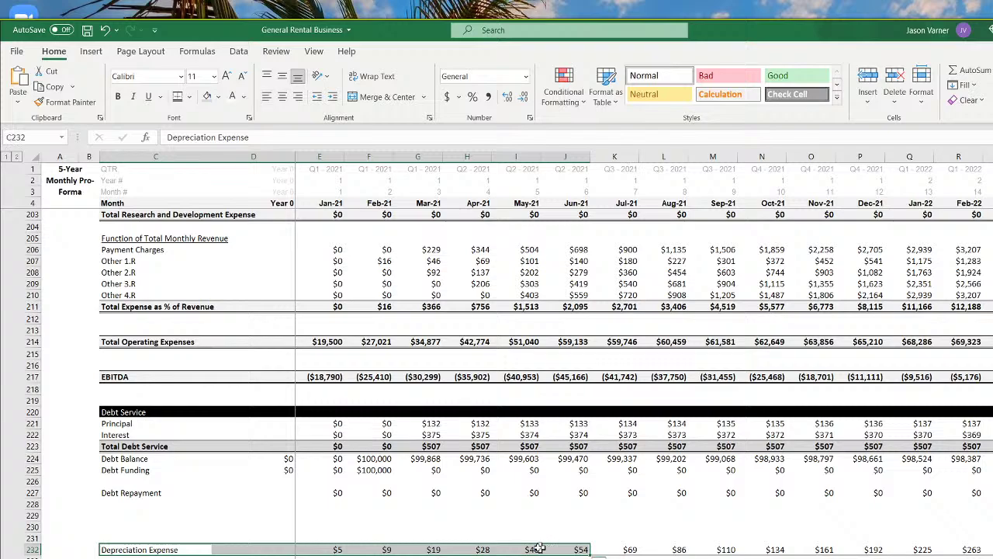
{"action": "left_click", "coordinate": [538, 548]}
{"action": "left_click", "coordinate": [574, 549]}
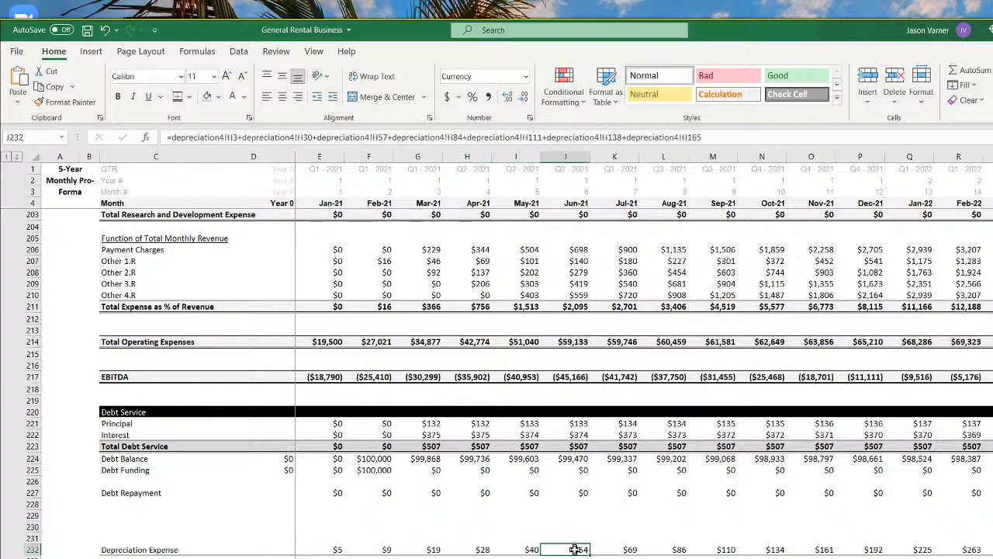
Remove two blank rows above Depreciation Expense and move Debt Repayment up to row 226, directly beneath Debt Funding
{"action": "left_click", "coordinate": [33, 549]}
{"action": "left_click_drag", "start_coordinate": [67, 552], "coordinate": [68, 528]}
{"action": "left_click", "coordinate": [29, 493]}
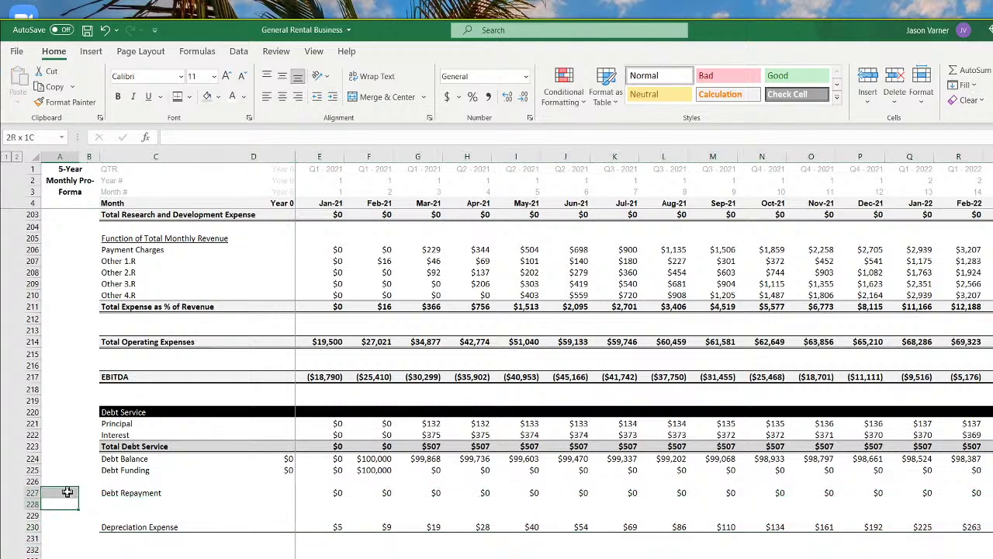
{"action": "left_click_drag", "start_coordinate": [62, 498], "coordinate": [66, 485]}
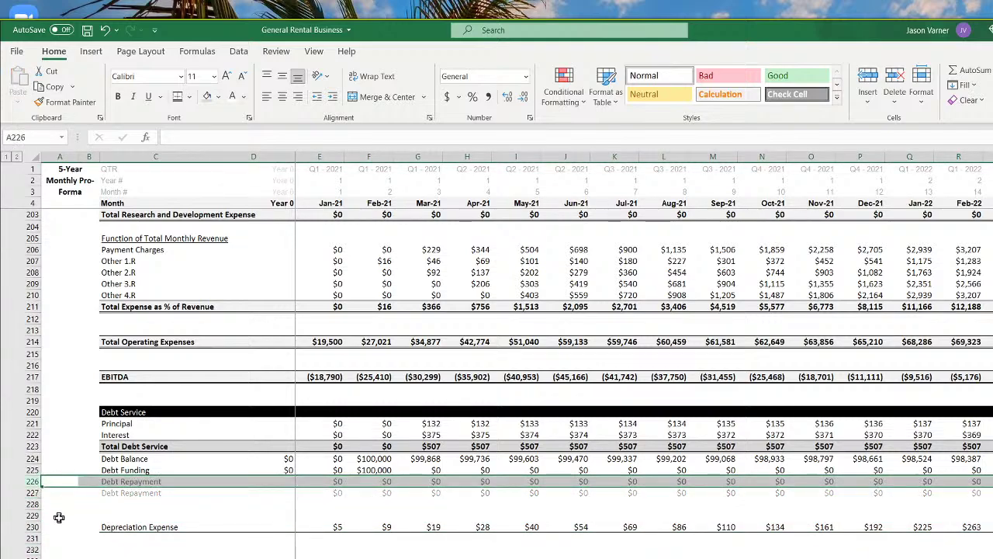
{"action": "left_click", "coordinate": [56, 526]}
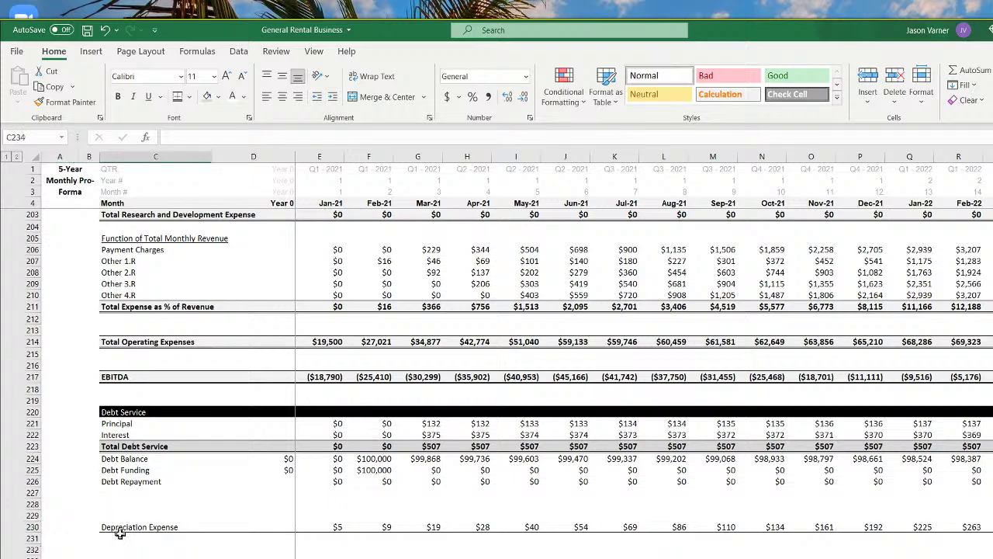
Move the Depreciation Expense row up to row 229 and add an EBT label in C231
{"action": "left_click", "coordinate": [33, 527]}
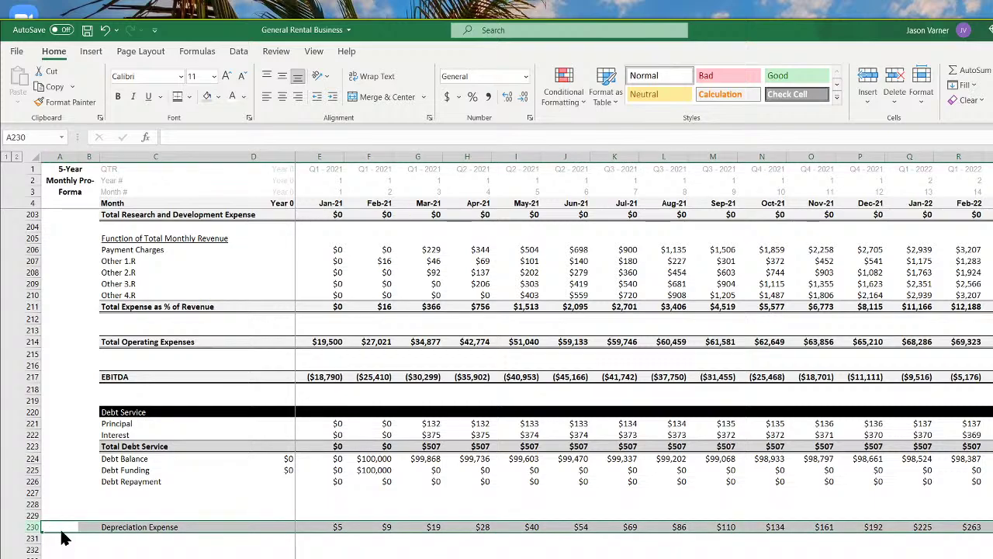
{"action": "left_click_drag", "start_coordinate": [64, 532], "coordinate": [66, 515]}
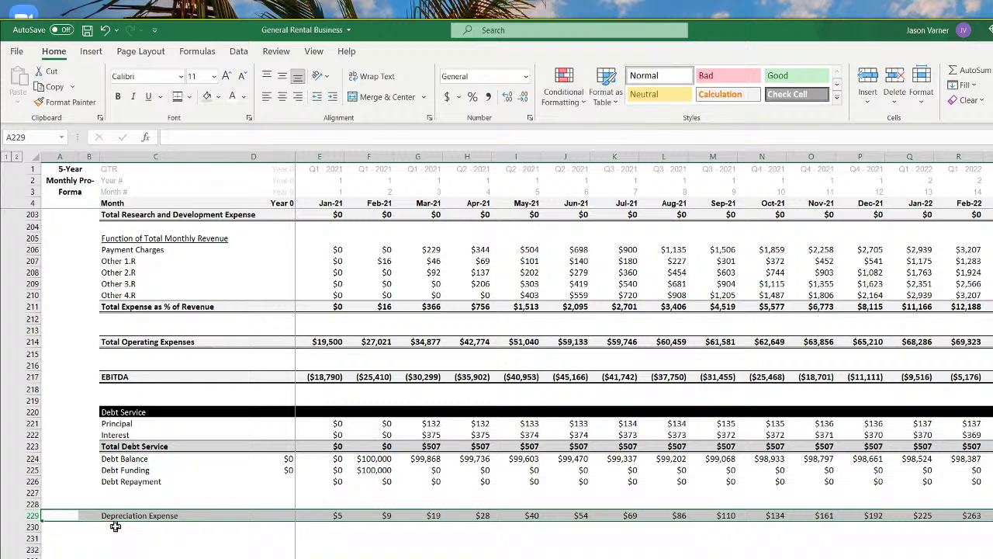
{"action": "left_click", "coordinate": [115, 527]}
{"action": "key", "text": "Down"}
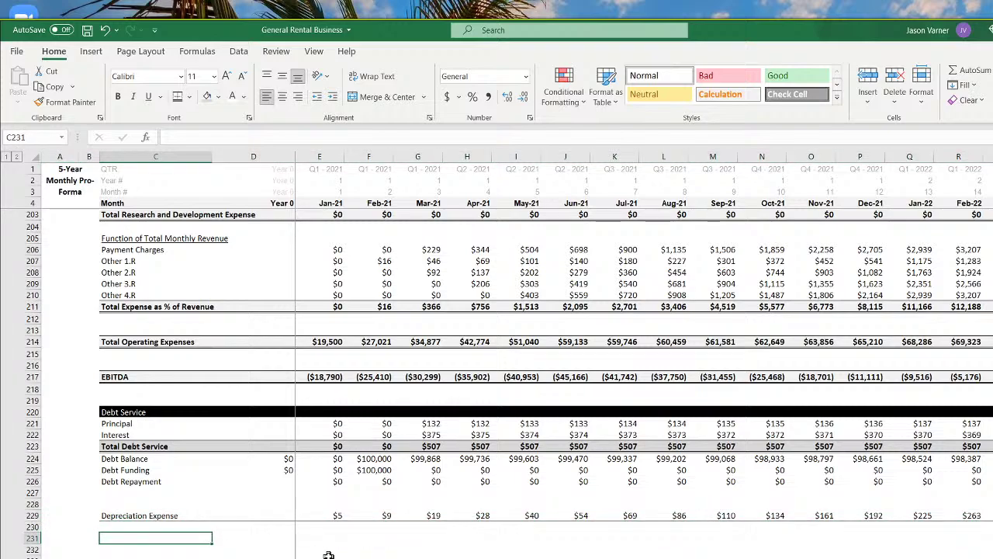
{"action": "type", "text": "EBT"}
{"action": "key", "text": "Tab"}
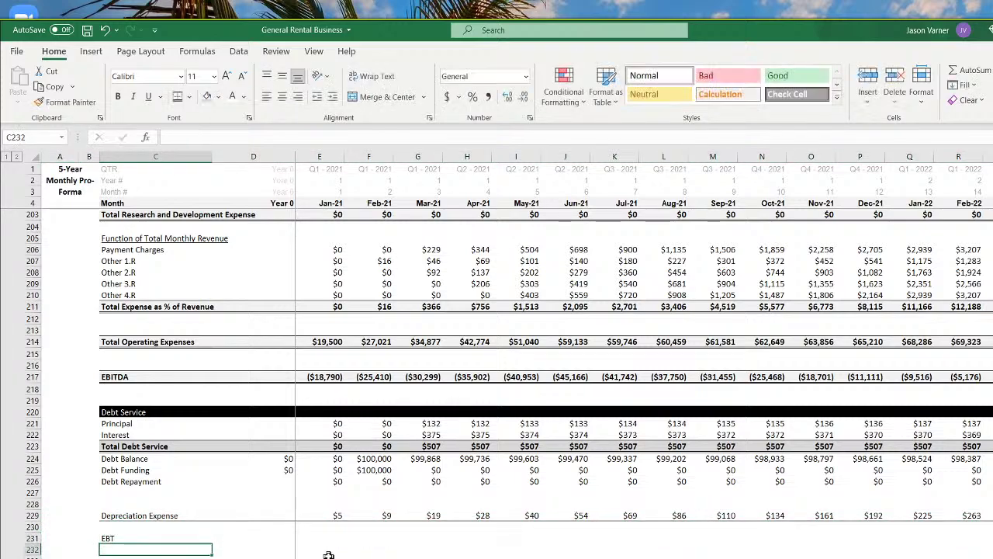
Calculate Jan-21 EBT in E231 as EBITDA minus interest and depreciation with =E217-E222-E229
{"action": "key", "text": "Tab"}
{"action": "type", "text": "="}
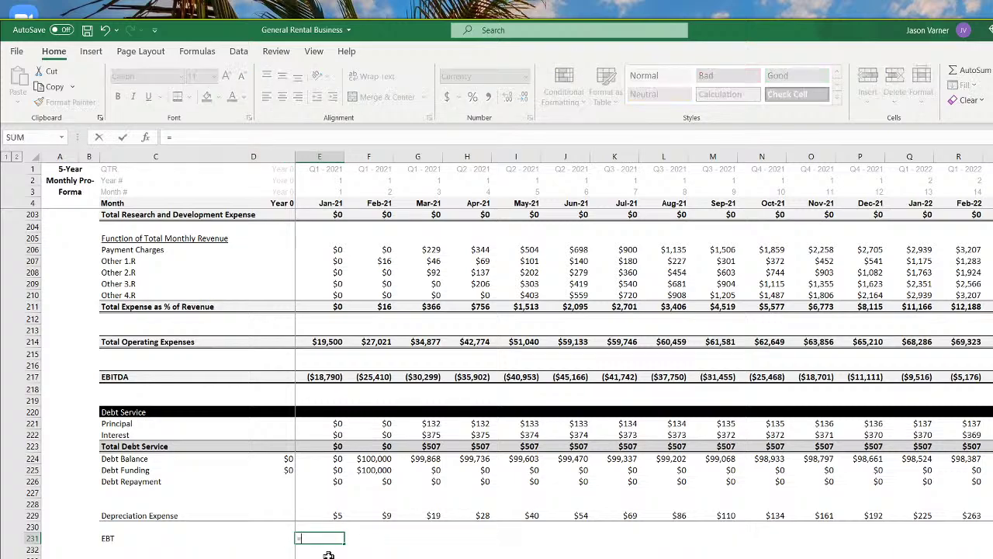
{"action": "left_click", "coordinate": [329, 375]}
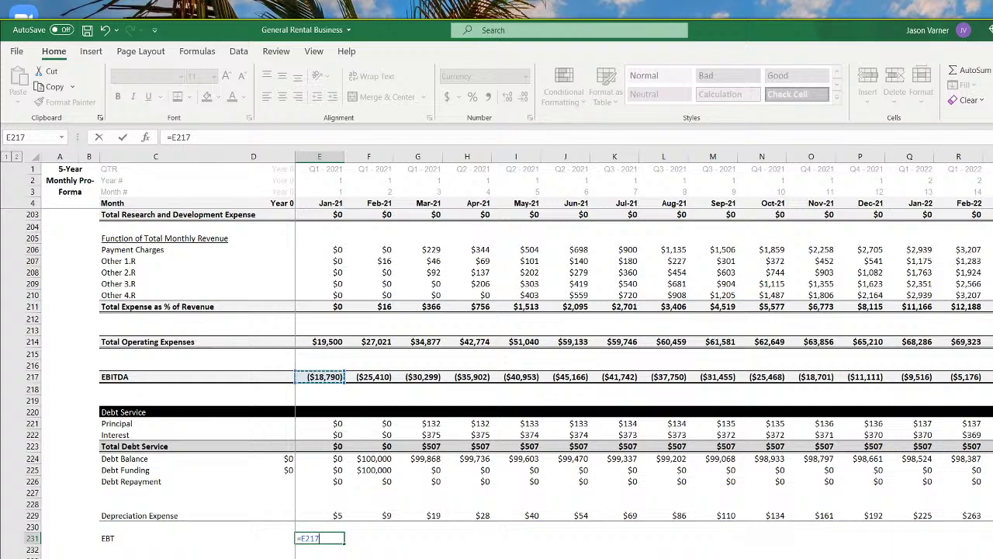
{"action": "type", "text": "-"}
{"action": "left_click", "coordinate": [319, 435]}
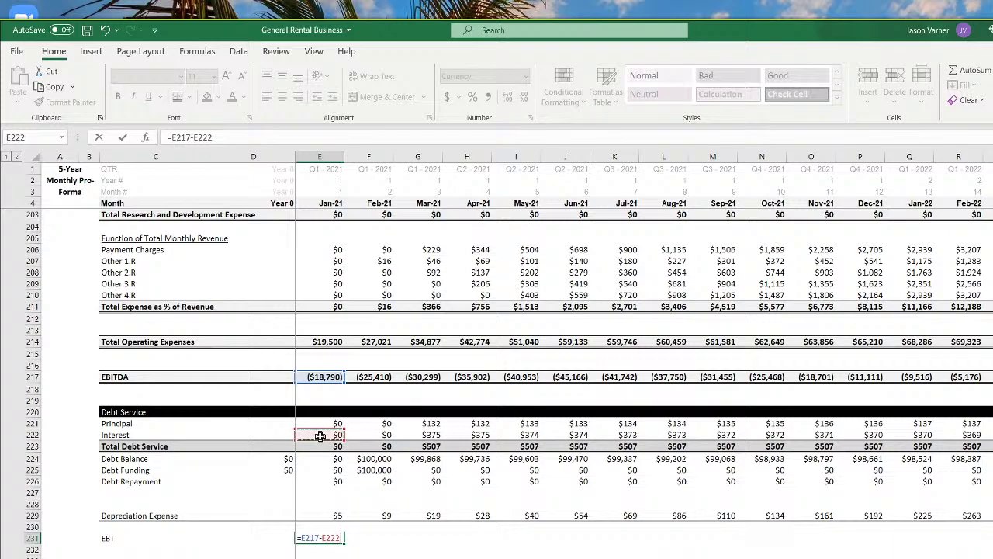
{"action": "left_click", "coordinate": [320, 515]}
{"action": "key", "text": "Return"}
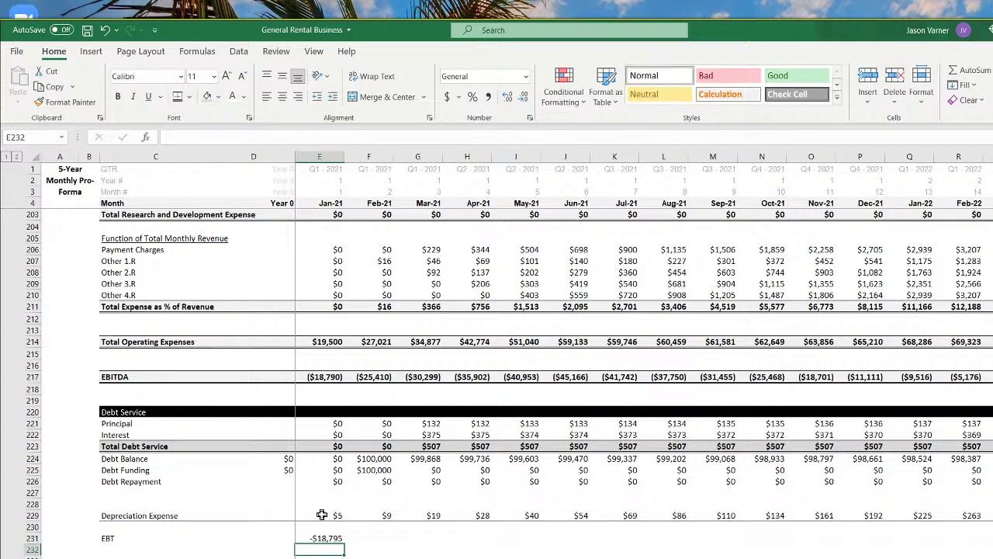
Format E231 as currency with negatives in black parentheses and fill the EBT formula across the monthly columns
{"action": "left_click", "coordinate": [325, 537]}
{"action": "left_click", "coordinate": [530, 117]}
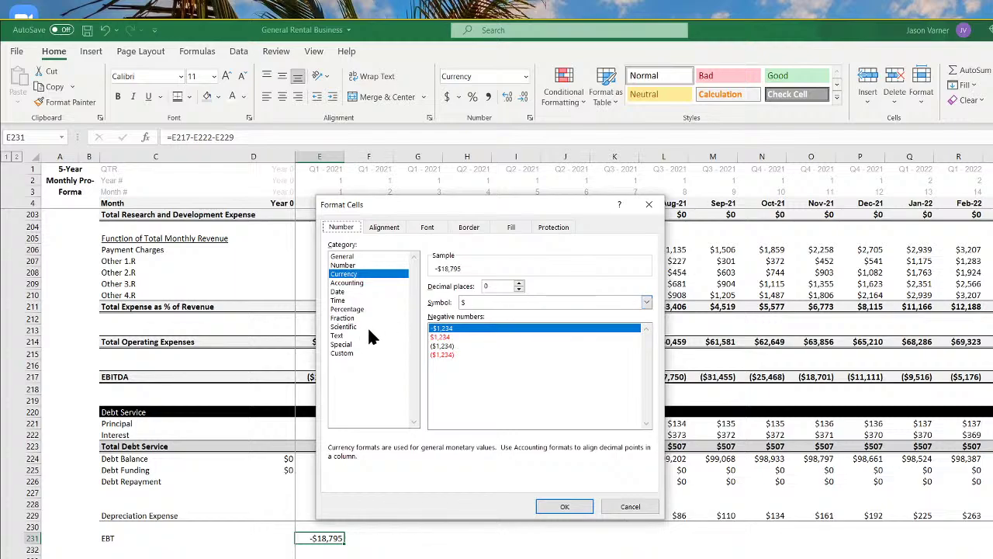
{"action": "left_click", "coordinate": [459, 345]}
{"action": "left_click", "coordinate": [565, 506]}
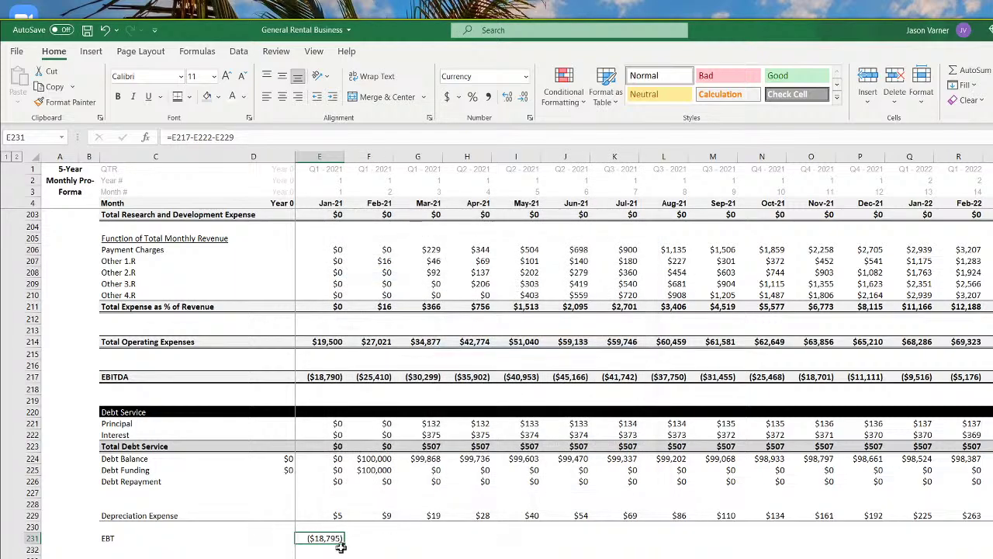
{"action": "left_click_drag", "start_coordinate": [343, 546], "coordinate": [990, 546]}
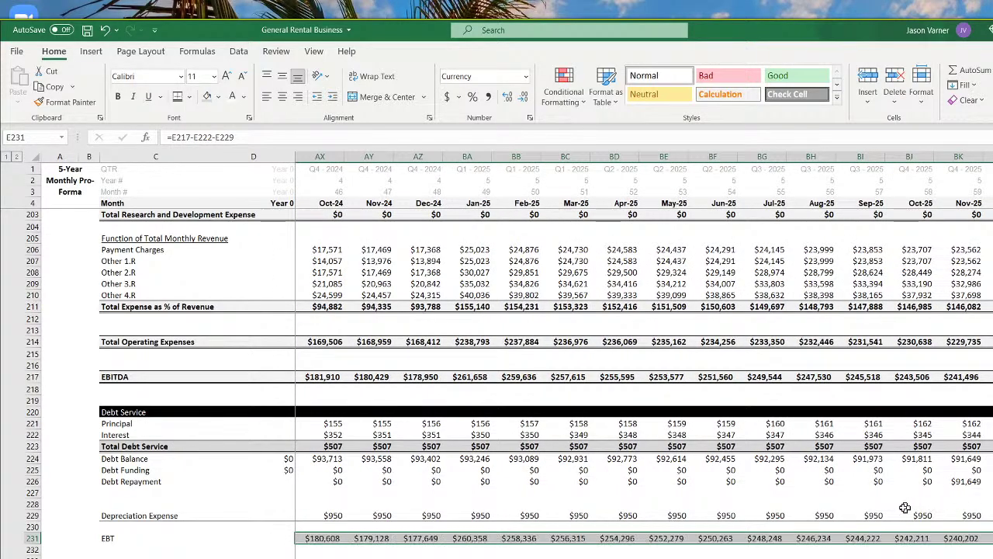
{"action": "scroll", "coordinate": [644, 350], "scroll_direction": "left", "scroll_amount": 15}
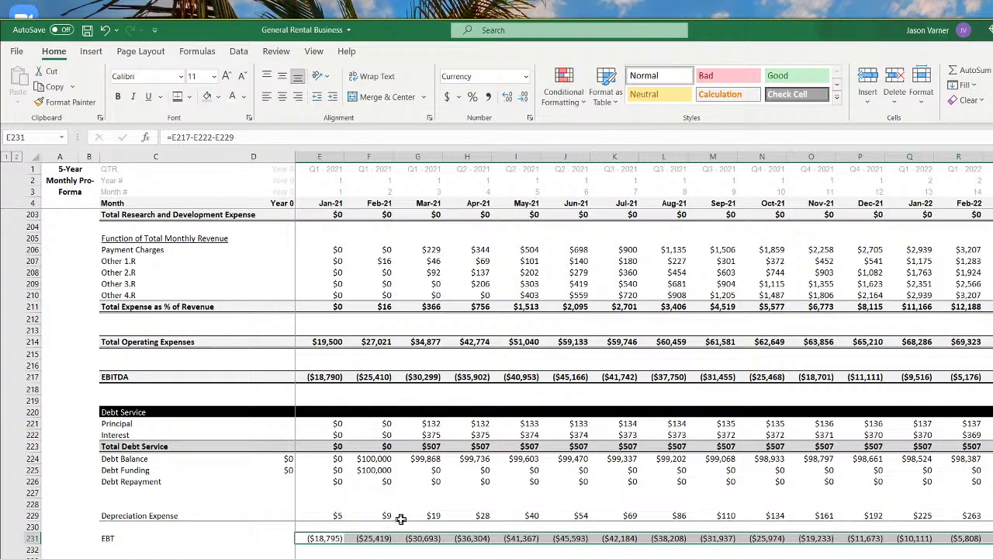
Examine the Total Purchases of Units ($) formulas in row 9 month by month, starting from Jan-21
{"action": "scroll", "coordinate": [400, 519], "scroll_direction": "up", "scroll_amount": 20}
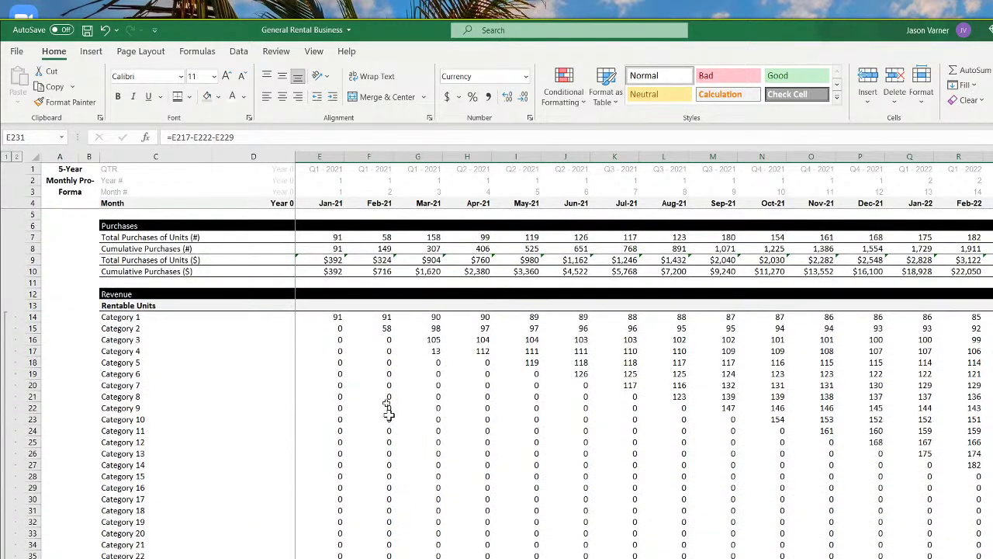
{"action": "left_click", "coordinate": [330, 261]}
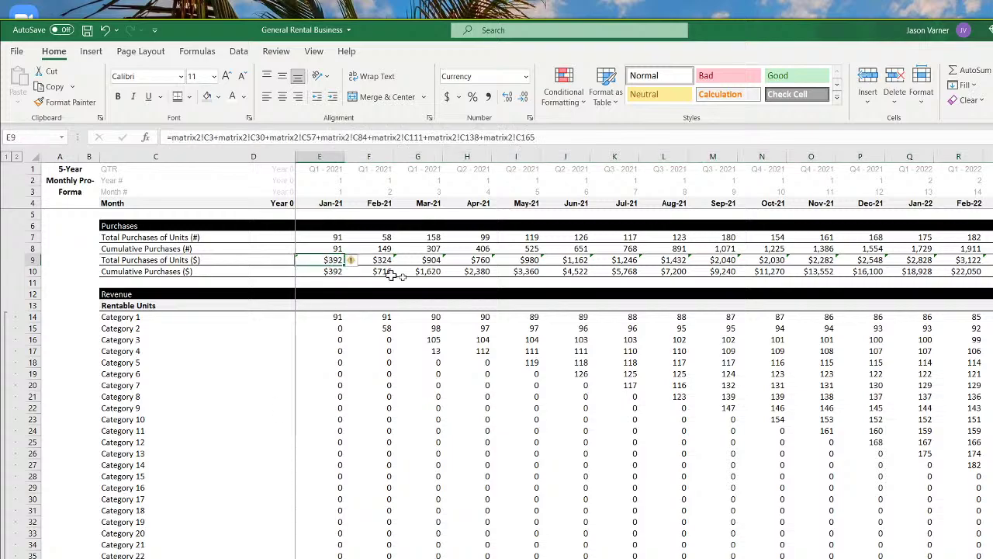
{"action": "key", "text": "Right"}
{"action": "key", "text": "Right"}
{"action": "key", "text": "Right"}
{"action": "key", "text": "Right"}
{"action": "key", "text": "Right"}
{"action": "key", "text": "Right"}
{"action": "key", "text": "Right"}
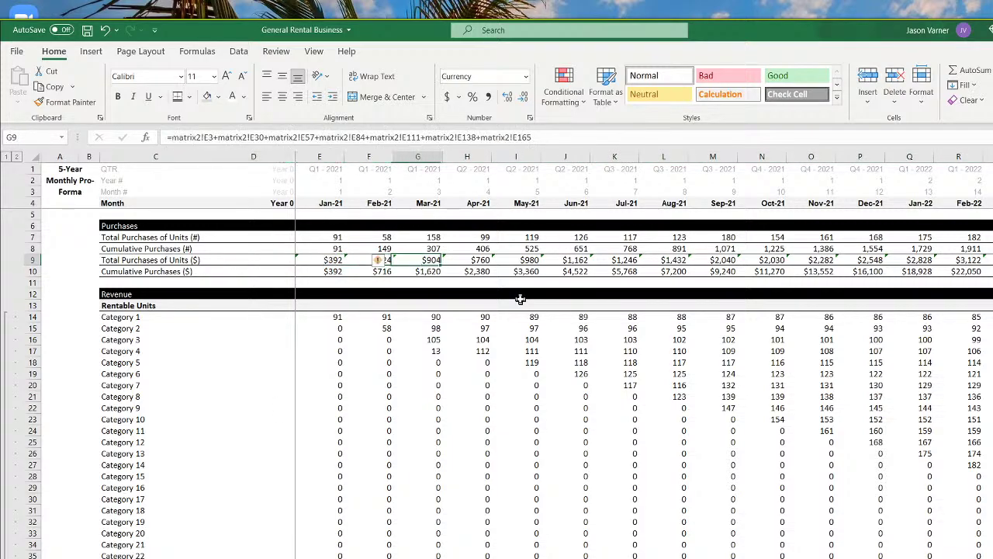
{"action": "key", "text": "Right"}
{"action": "key", "text": "Left"}
{"action": "key", "text": "Left"}
{"action": "key", "text": "Left"}
{"action": "key", "text": "Left"}
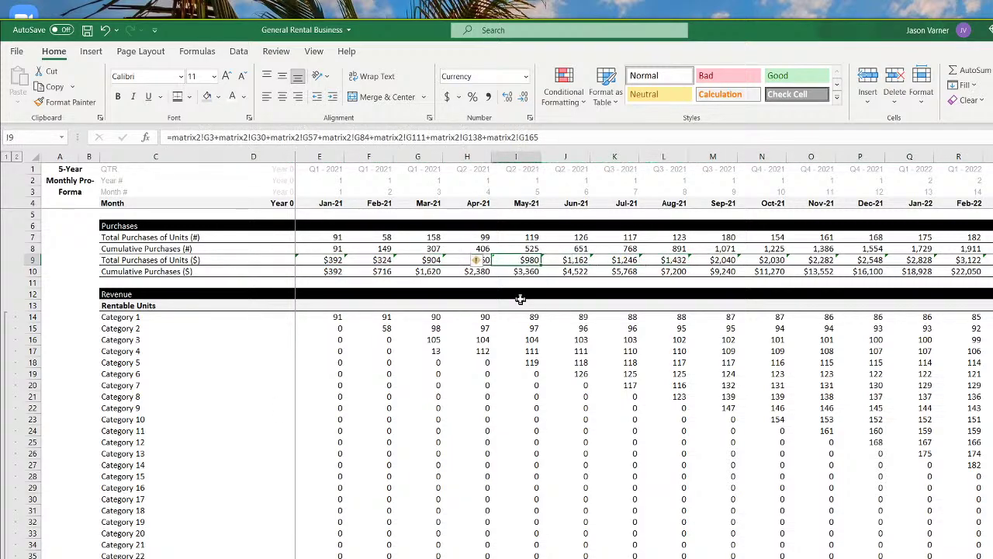
{"action": "key", "text": "Right"}
{"action": "key", "text": "Right"}
{"action": "key", "text": "Right"}
{"action": "key", "text": "Right"}
{"action": "key", "text": "Right"}
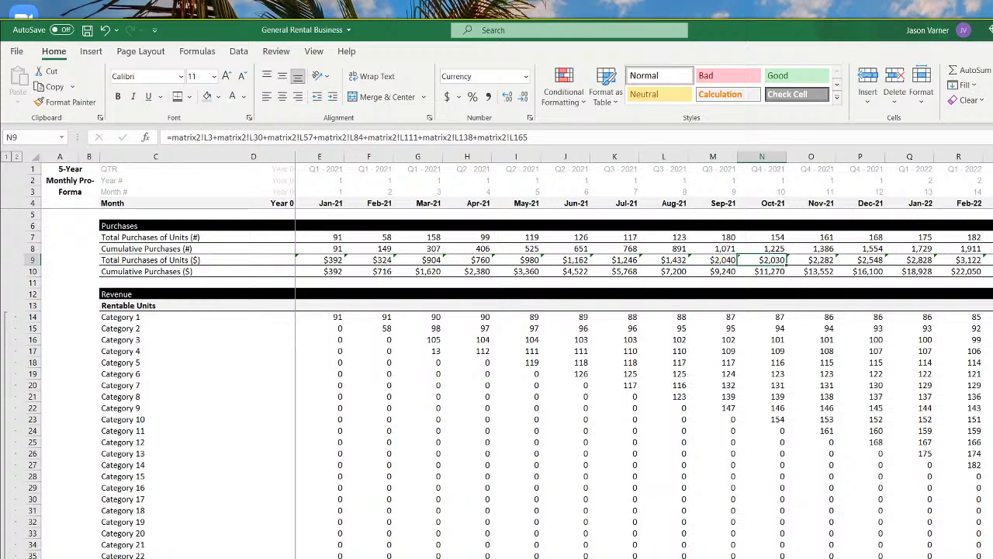
Examine the Depreciation Expense formulas in row 229 from Jan-21 through Jul-21
{"action": "scroll", "coordinate": [520, 299], "scroll_direction": "down", "scroll_amount": 20}
{"action": "scroll", "coordinate": [509, 383], "scroll_direction": "down", "scroll_amount": 20}
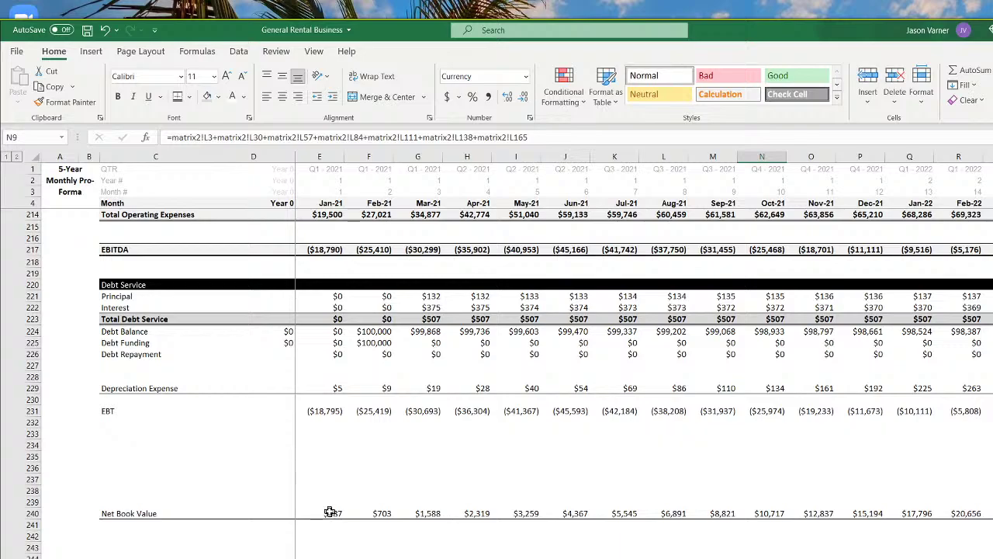
{"action": "left_click", "coordinate": [335, 388]}
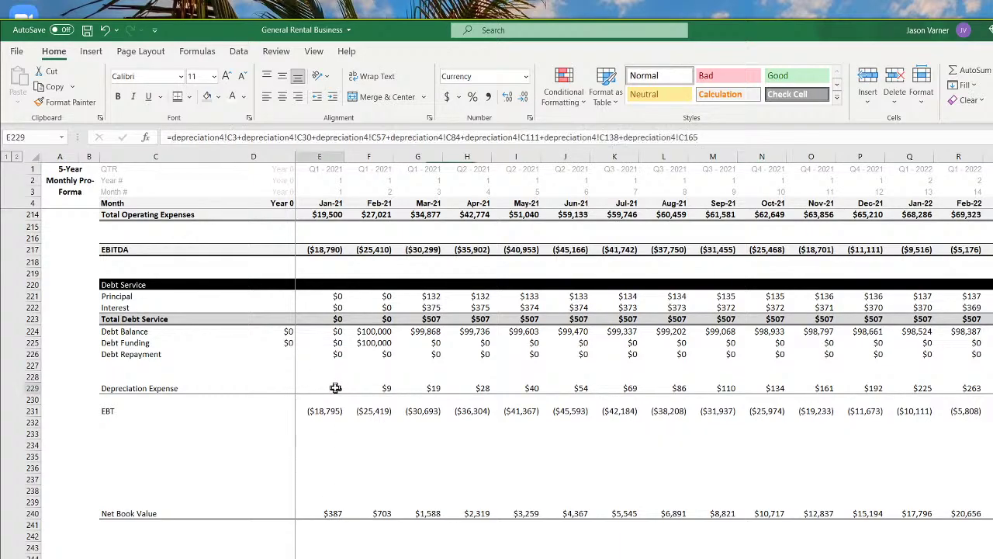
{"action": "left_click", "coordinate": [384, 389]}
{"action": "left_click", "coordinate": [431, 390]}
{"action": "left_click", "coordinate": [483, 390]}
{"action": "left_click", "coordinate": [527, 390]}
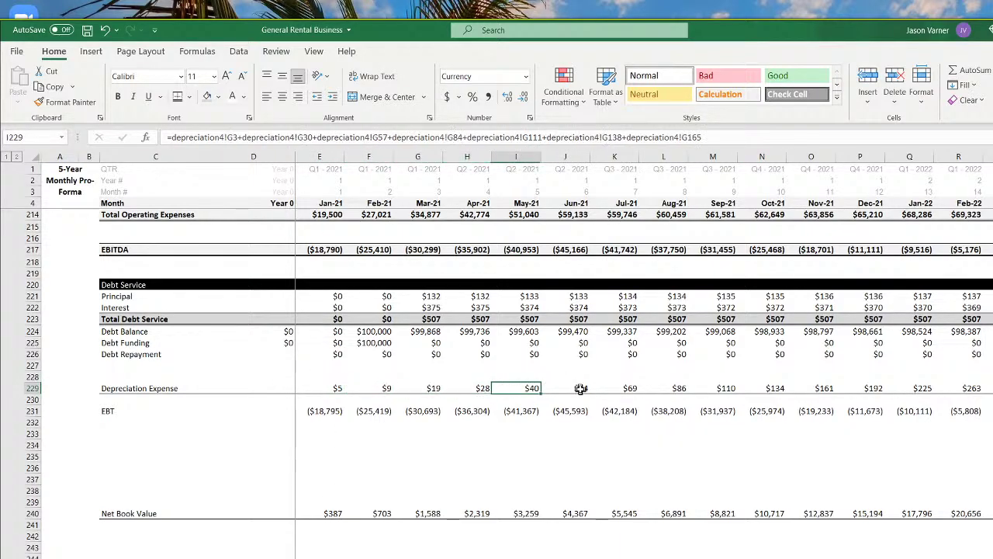
{"action": "left_click", "coordinate": [580, 388]}
{"action": "left_click", "coordinate": [621, 387]}
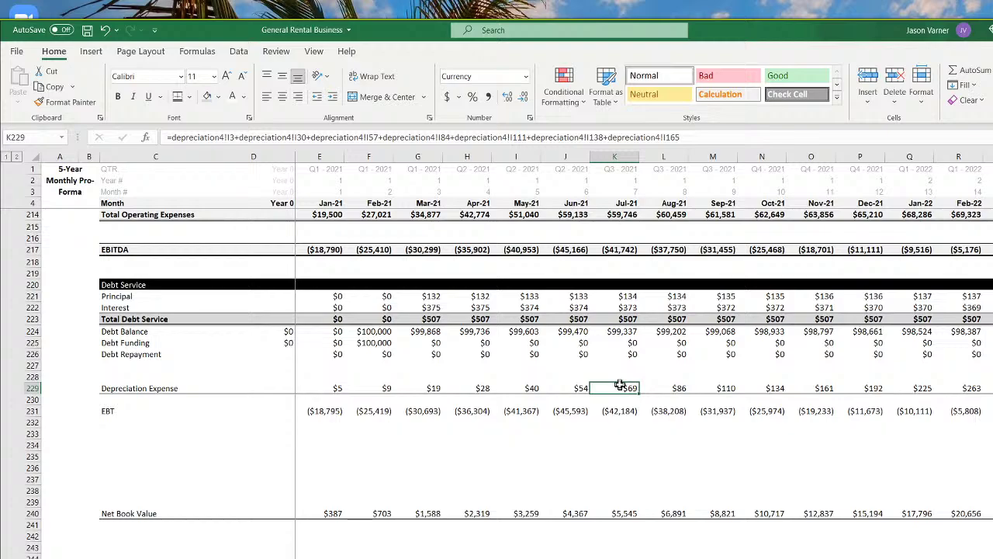
{"action": "left_click", "coordinate": [329, 388]}
{"action": "left_click", "coordinate": [385, 388]}
{"action": "left_click", "coordinate": [420, 388]}
{"action": "left_click", "coordinate": [468, 388]}
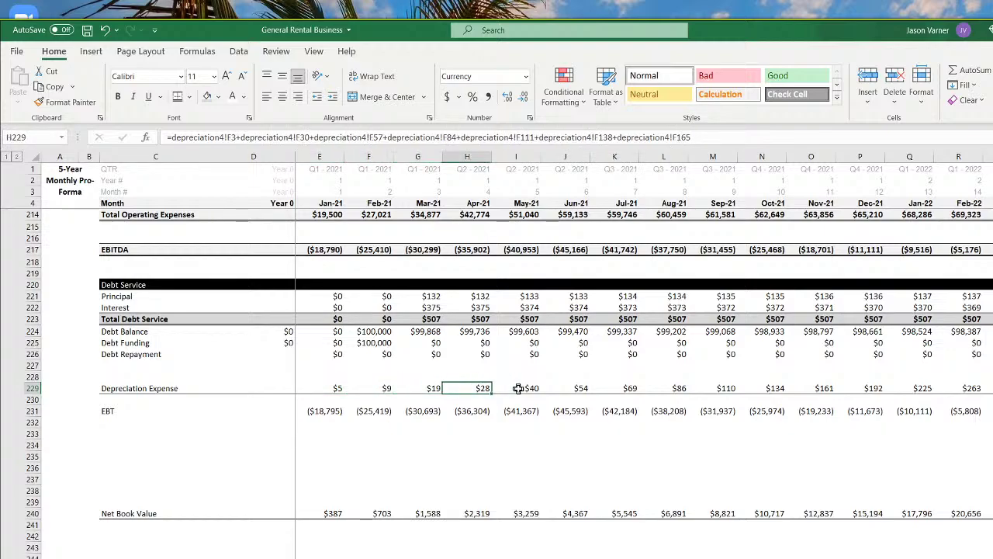
{"action": "left_click", "coordinate": [519, 388]}
{"action": "left_click", "coordinate": [570, 388]}
{"action": "left_click", "coordinate": [606, 388]}
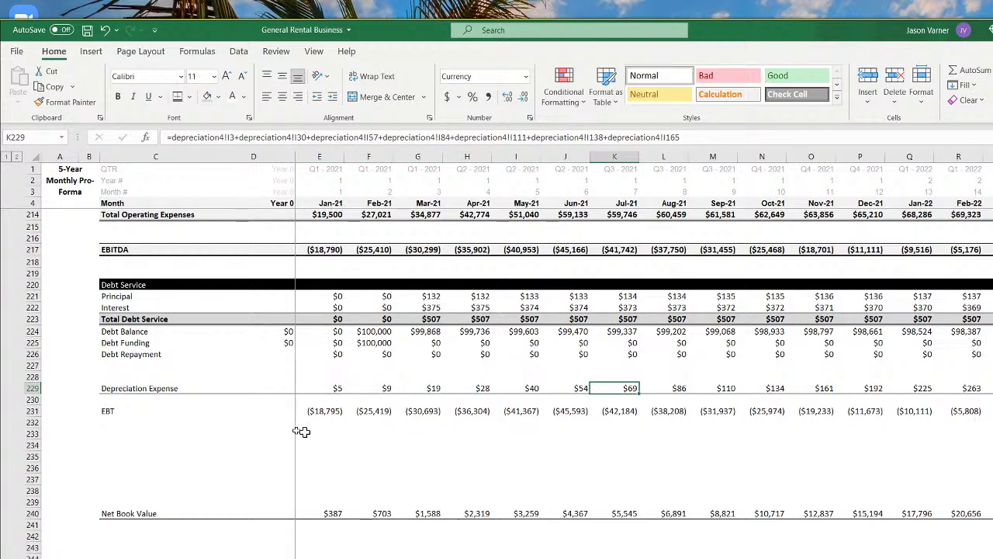
Format C231:G231 of the EBT row with a light grey fill, top and bottom borders, and bold text
{"action": "left_click", "coordinate": [138, 389]}
{"action": "left_click_drag", "start_coordinate": [120, 412], "coordinate": [437, 412]}
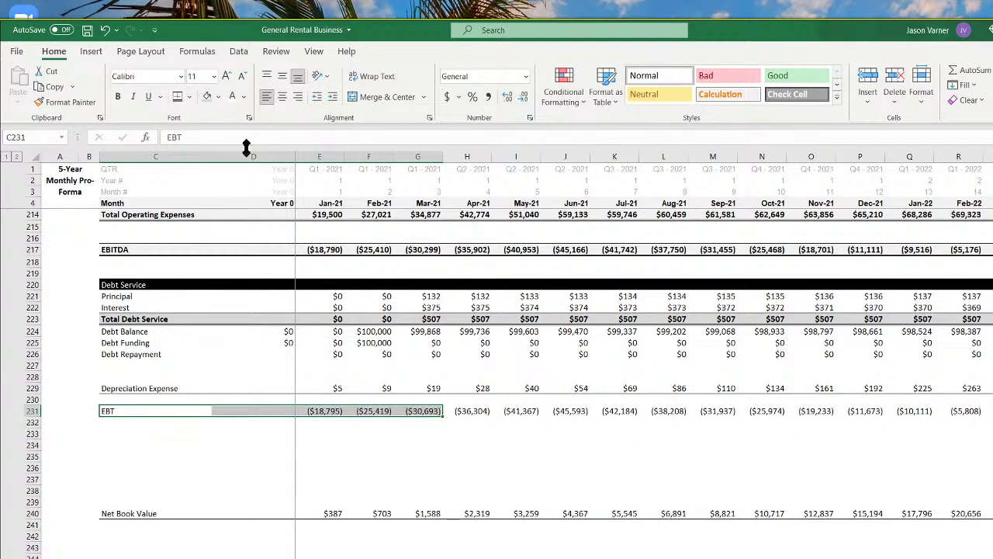
{"action": "left_click", "coordinate": [219, 98]}
{"action": "left_click", "coordinate": [196, 136]}
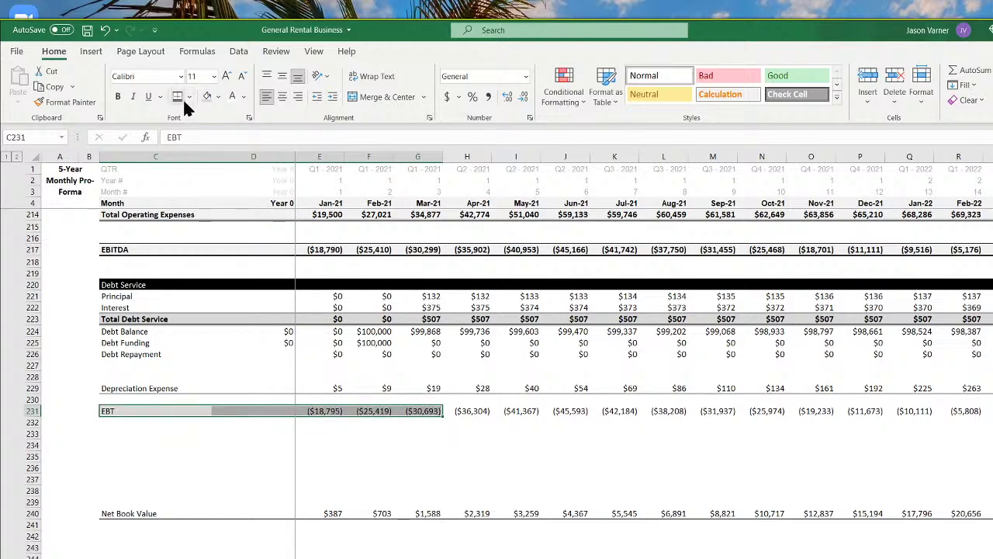
{"action": "left_click", "coordinate": [178, 96]}
{"action": "left_click", "coordinate": [117, 96]}
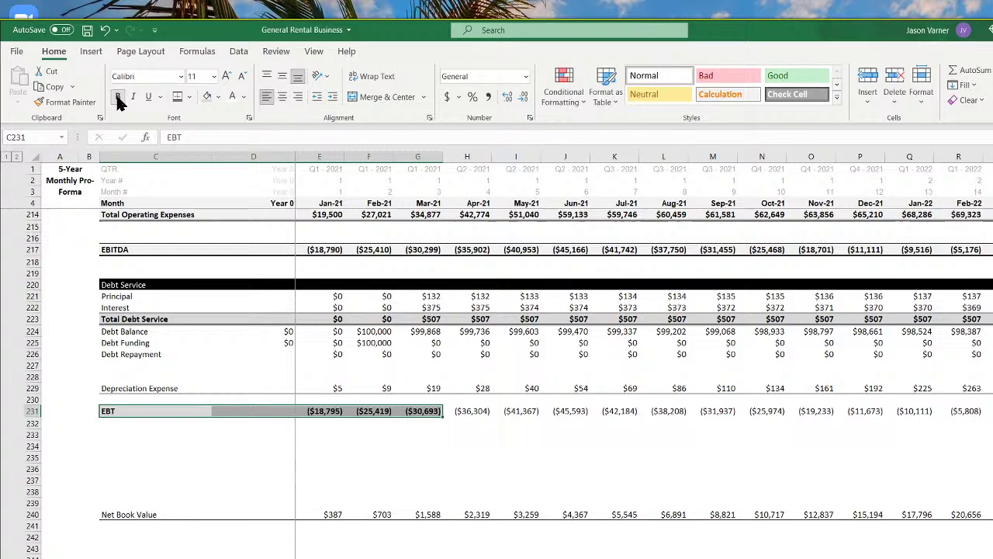
Fill E231 with its formatting across the remaining monthly columns of the EBT row
{"action": "left_click", "coordinate": [326, 411]}
{"action": "left_click_drag", "start_coordinate": [345, 416], "coordinate": [989, 416]}
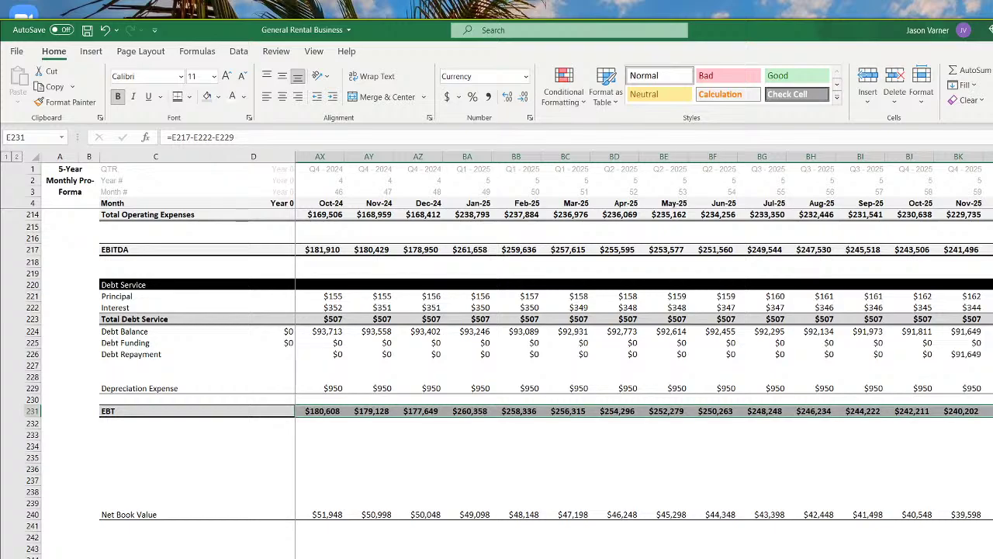
{"action": "scroll", "coordinate": [644, 357], "scroll_direction": "left", "scroll_amount": 15}
{"action": "left_click", "coordinate": [467, 557]}
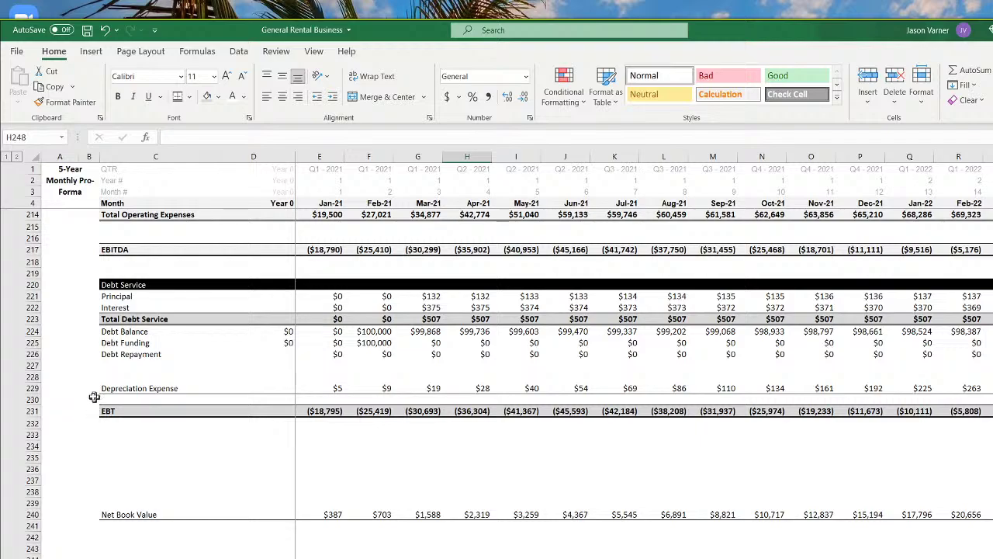
Move the Depreciation Expense row up to row 228 and the EBT row up to row 230
{"action": "left_click", "coordinate": [26, 388]}
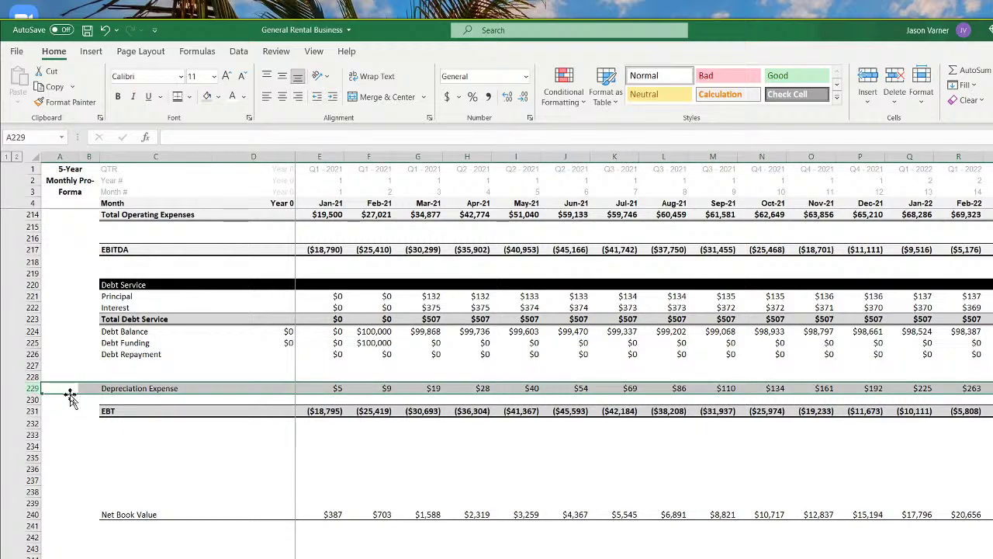
{"action": "left_click_drag", "start_coordinate": [69, 394], "coordinate": [78, 381]}
{"action": "left_click", "coordinate": [100, 468]}
{"action": "left_click", "coordinate": [31, 410]}
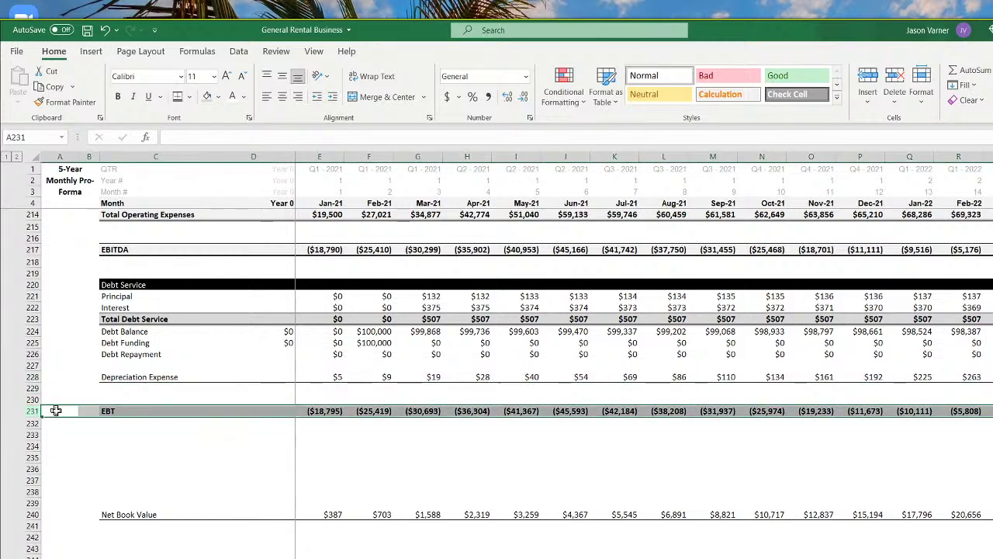
{"action": "mouse_move", "coordinate": [56, 416]}
{"action": "left_mouse_down"}
{"action": "mouse_move", "coordinate": [68, 408]}
{"action": "mouse_move", "coordinate": [62, 432]}
{"action": "left_mouse_up"}
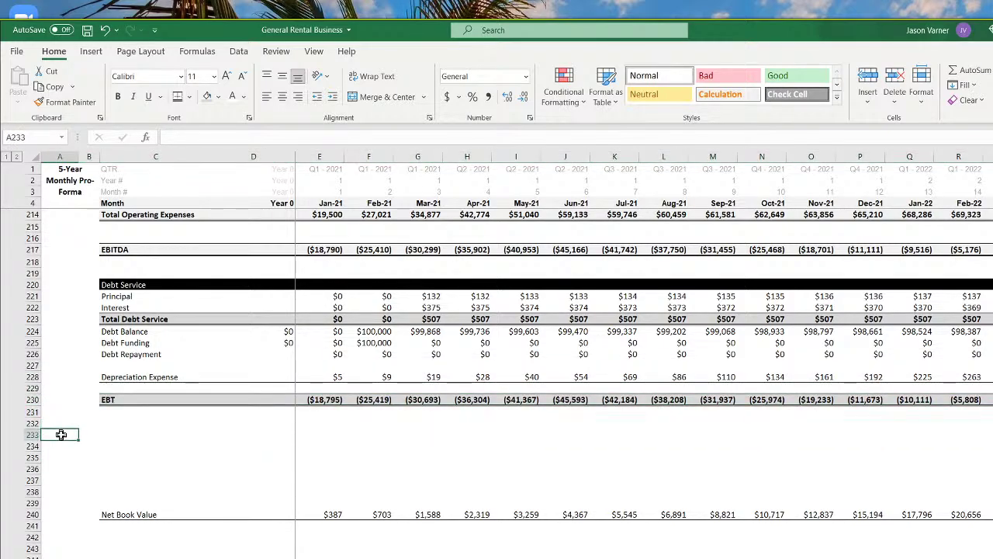
Add a Taxes label in C231 directly beneath EBT and select the row's Jan-21 cell, E231
{"action": "left_click", "coordinate": [108, 404]}
{"action": "left_click", "coordinate": [111, 413]}
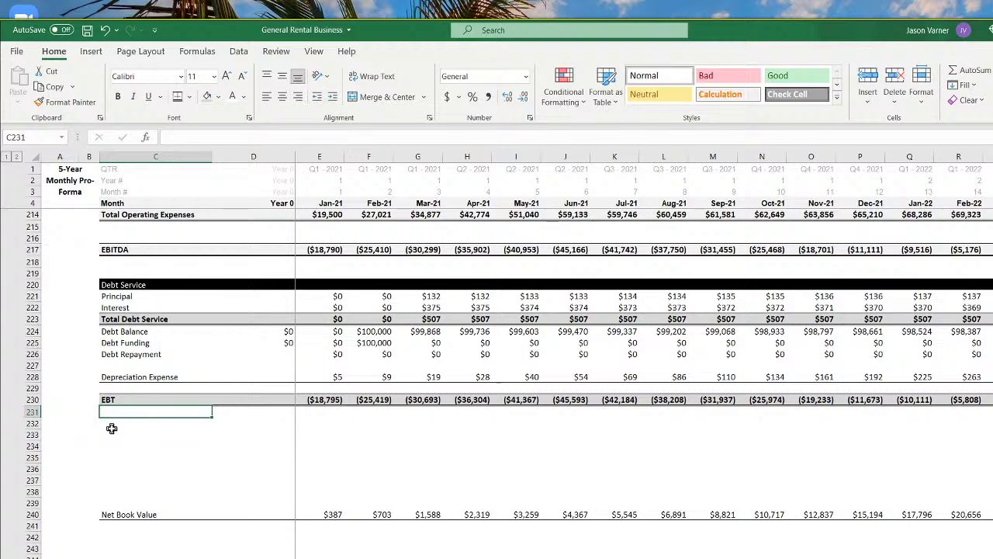
{"action": "left_click", "coordinate": [112, 428]}
{"action": "left_click", "coordinate": [111, 411]}
{"action": "type", "text": "Taxes"}
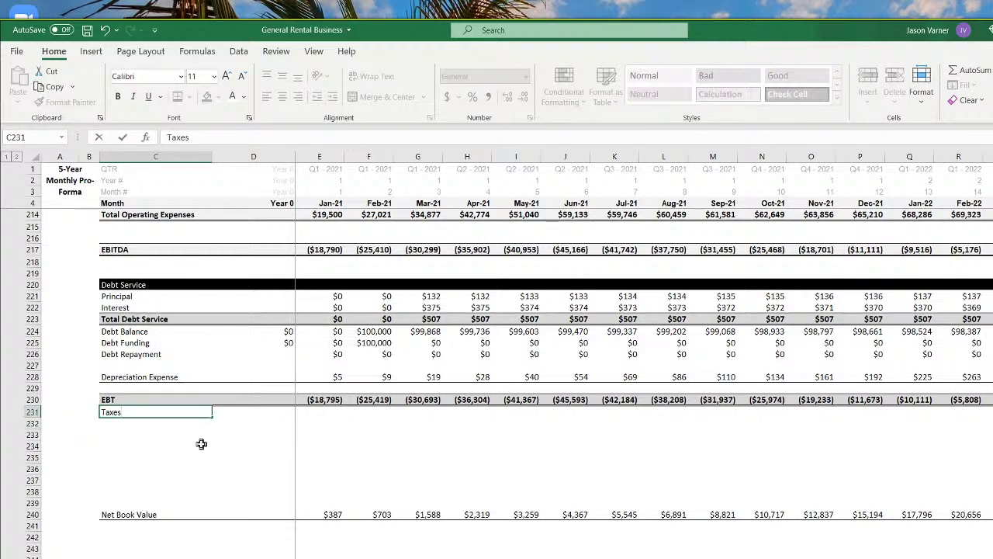
{"action": "key", "text": "Return"}
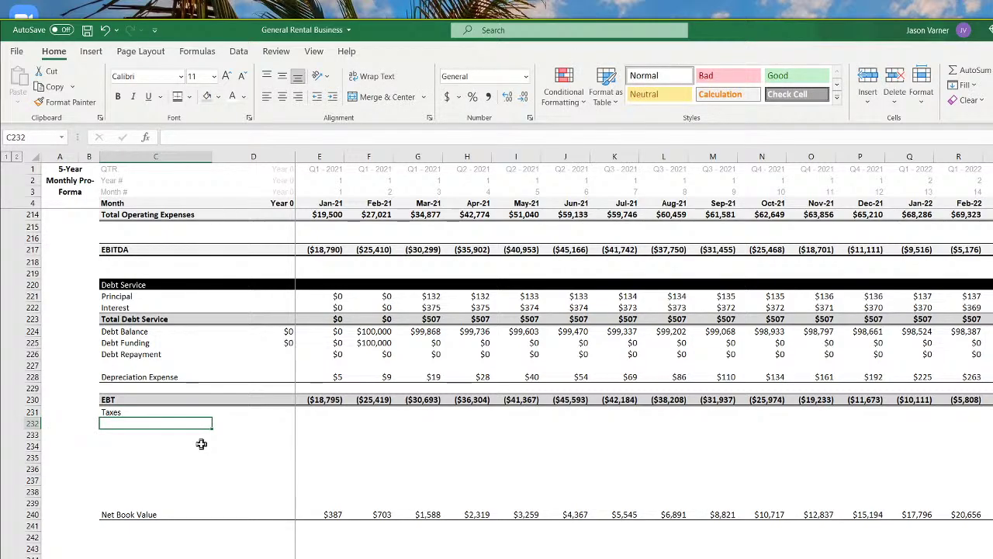
{"action": "key", "text": "Up"}
{"action": "key", "text": "Right"}
{"action": "key", "text": "Right"}
{"action": "key", "text": "Right"}
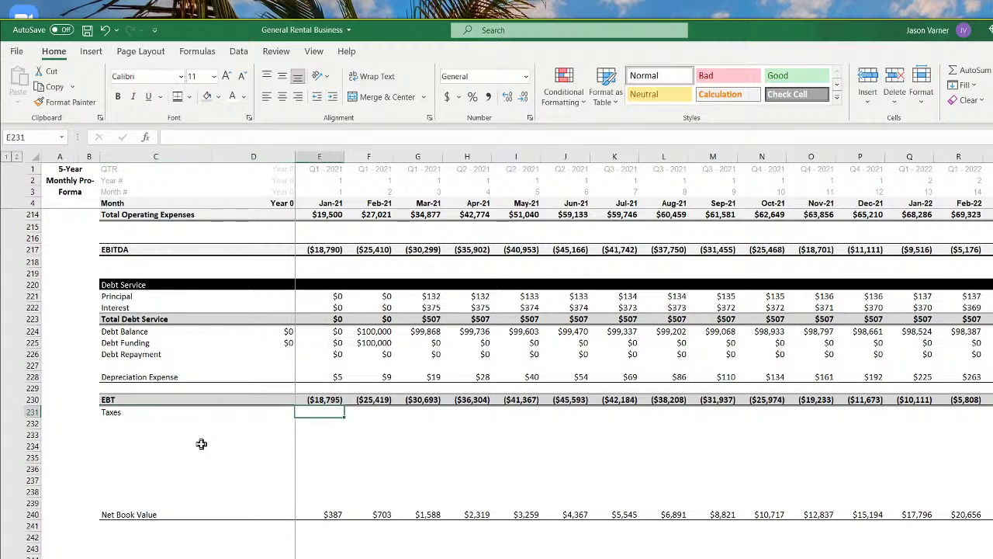
{"action": "key", "text": "Left"}
{"action": "key", "text": "Left"}
{"action": "key", "text": "Left"}
{"action": "key", "text": "Down"}
{"action": "key", "text": "Left"}
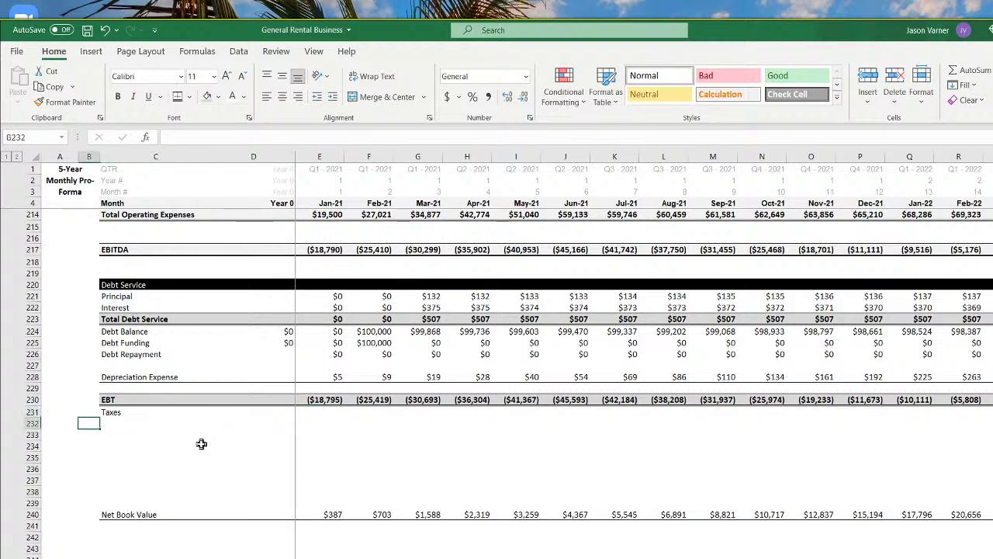
{"action": "key", "text": "Up"}
{"action": "key", "text": "Right"}
{"action": "key", "text": "Down"}
{"action": "key", "text": "Down"}
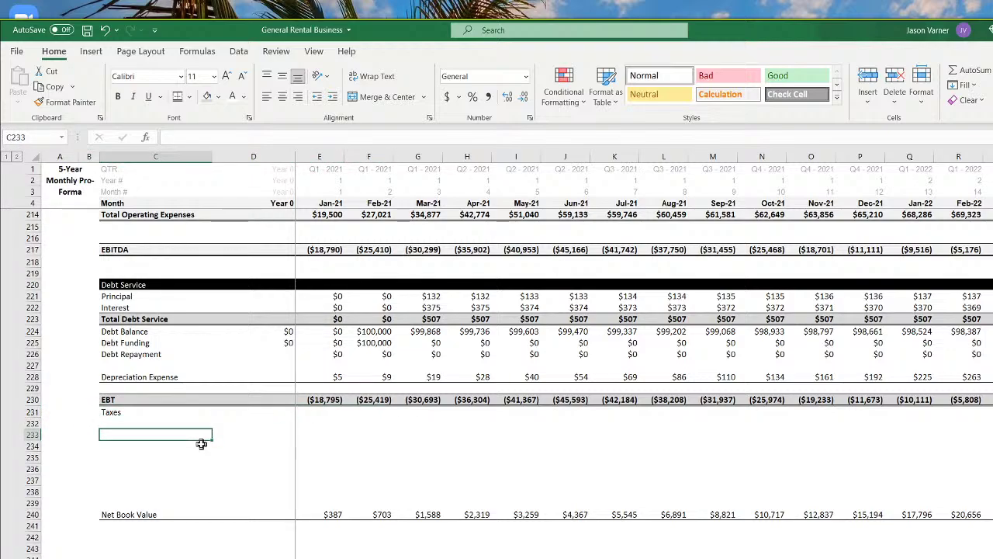
Move the entire Net Book Value row from row 240 down to row 274
{"action": "left_click", "coordinate": [31, 514]}
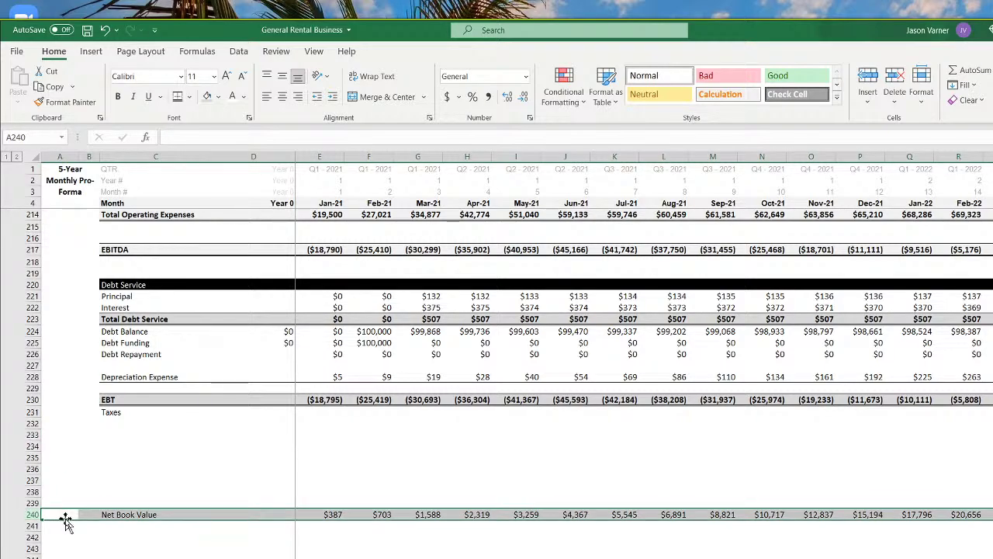
{"action": "left_click_drag", "start_coordinate": [65, 518], "coordinate": [65, 558]}
{"action": "scroll", "coordinate": [65, 558], "scroll_direction": "down", "scroll_amount": 7}
{"action": "mouse_move", "coordinate": [62, 424]}
{"action": "left_mouse_down"}
{"action": "mouse_move", "coordinate": [62, 436]}
{"action": "mouse_move", "coordinate": [65, 425]}
{"action": "left_mouse_up"}
Add a Startup Costs heading in C234, three rows beneath the Taxes label
{"action": "scroll", "coordinate": [104, 551], "scroll_direction": "up", "scroll_amount": 11}
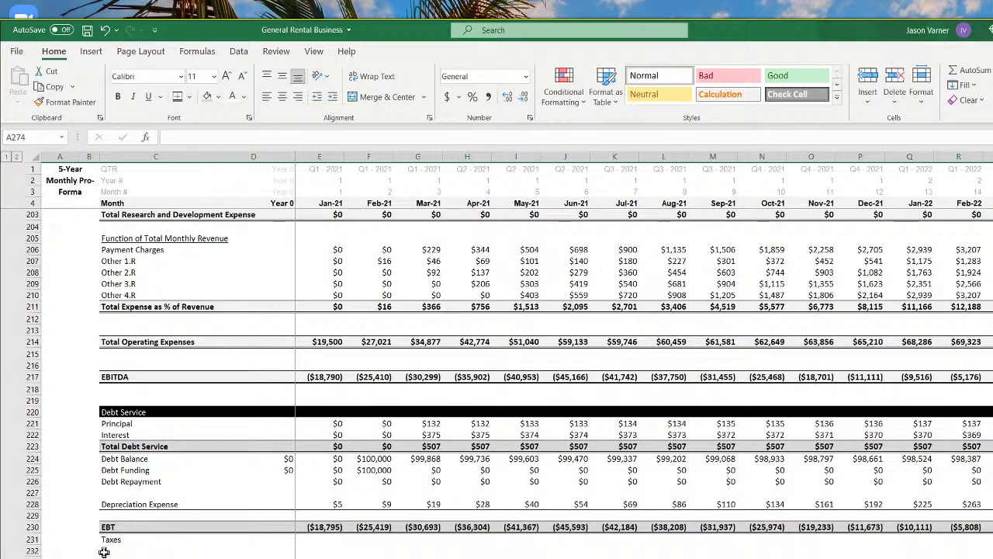
{"action": "scroll", "coordinate": [104, 550], "scroll_direction": "down", "scroll_amount": 4}
{"action": "left_click", "coordinate": [122, 424]}
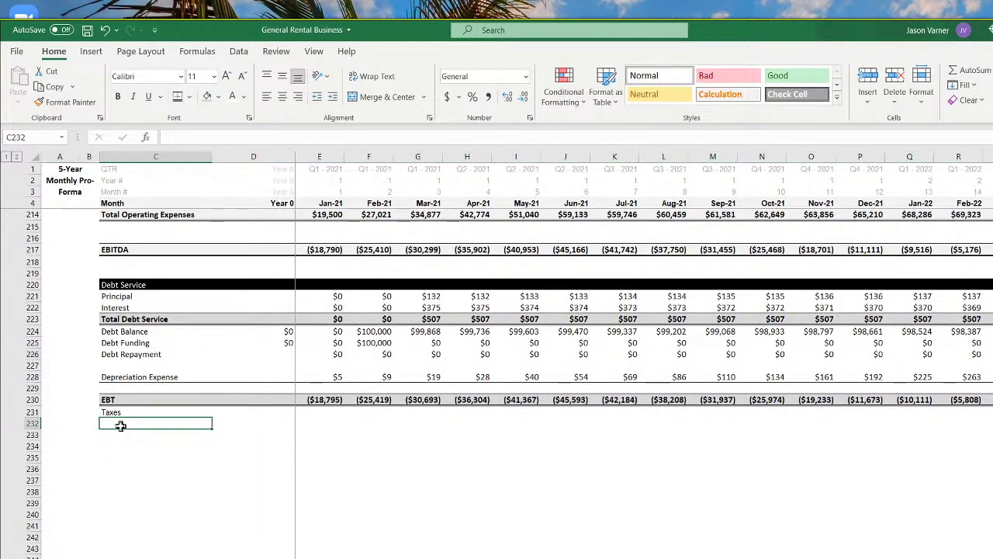
{"action": "key", "text": "Down"}
{"action": "key", "text": "Down"}
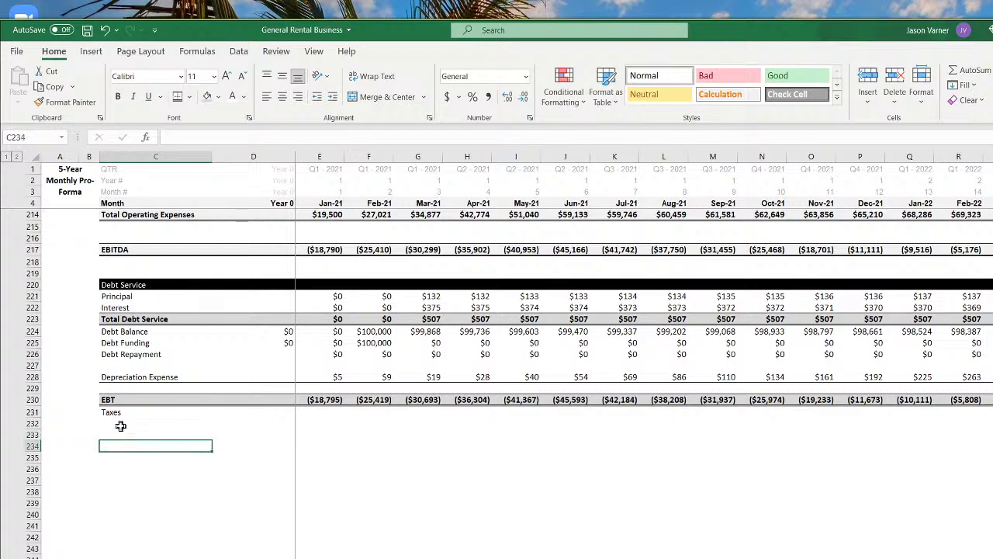
{"action": "type", "text": "Startup"}
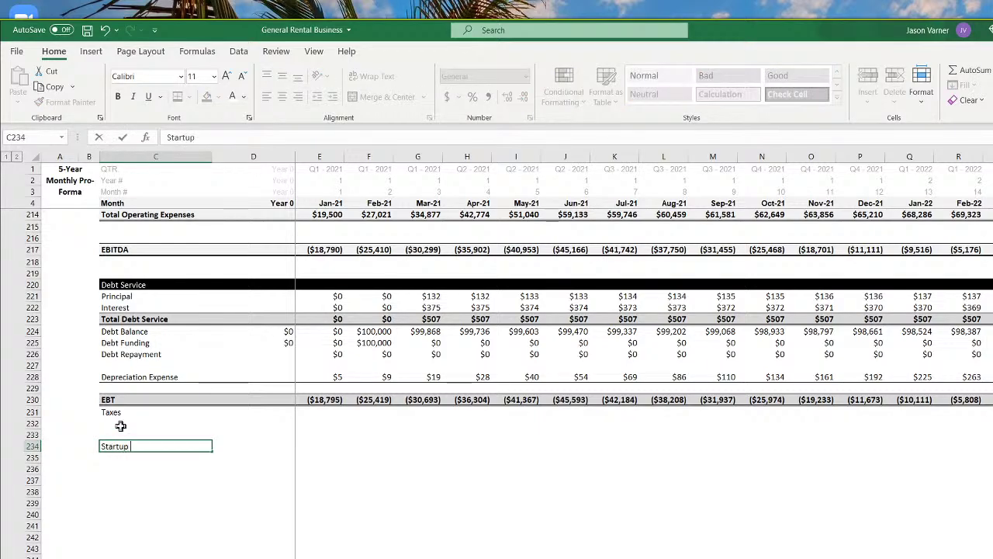
{"action": "type", "text": " Costs"}
{"action": "key", "text": "Return"}
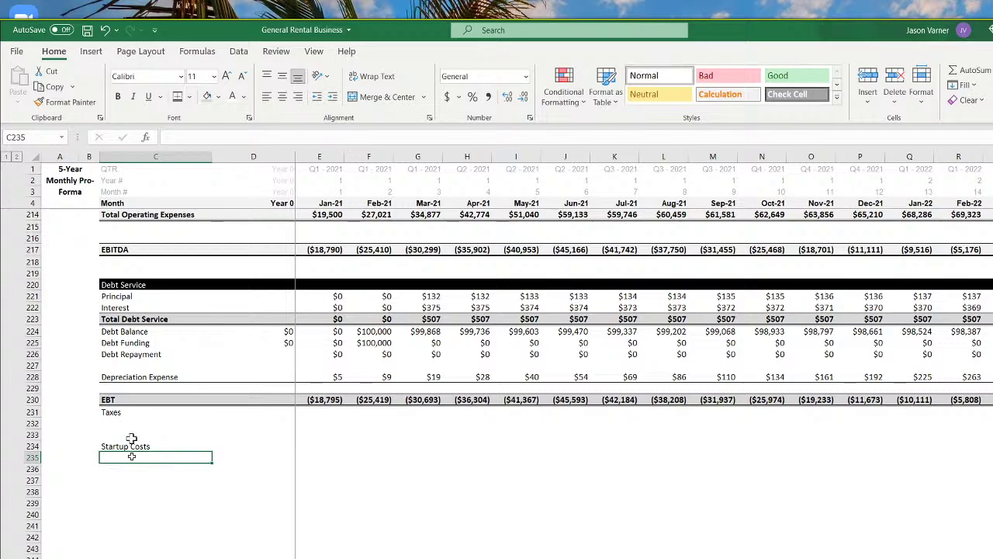
Link C235 to Opex!O4, fill the cost descriptions down through C251, and make the Startup Costs heading bold and underlined
{"action": "type", "text": "="}
{"action": "left_click", "coordinate": [183, 557]}
{"action": "scroll", "coordinate": [183, 537], "scroll_direction": "up", "scroll_amount": 20}
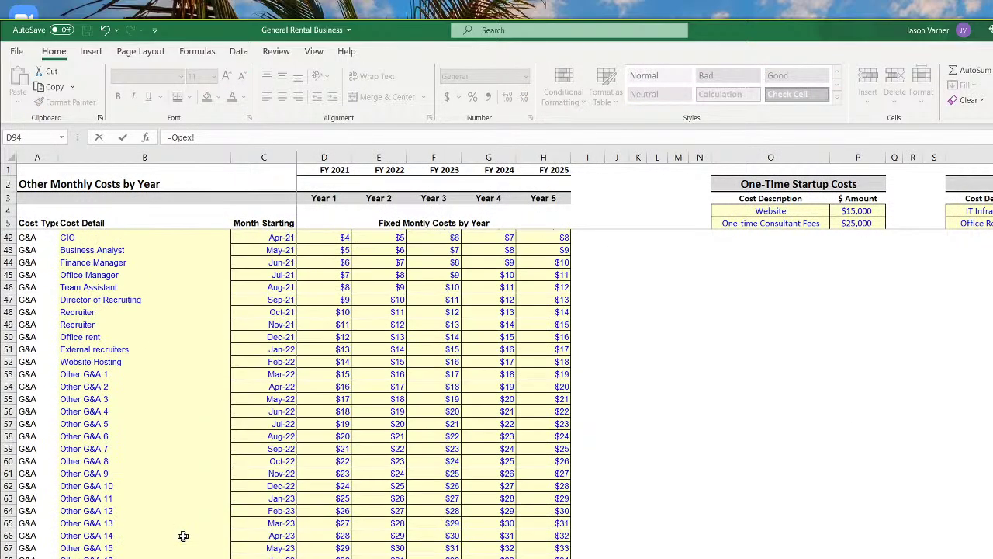
{"action": "left_click", "coordinate": [775, 211]}
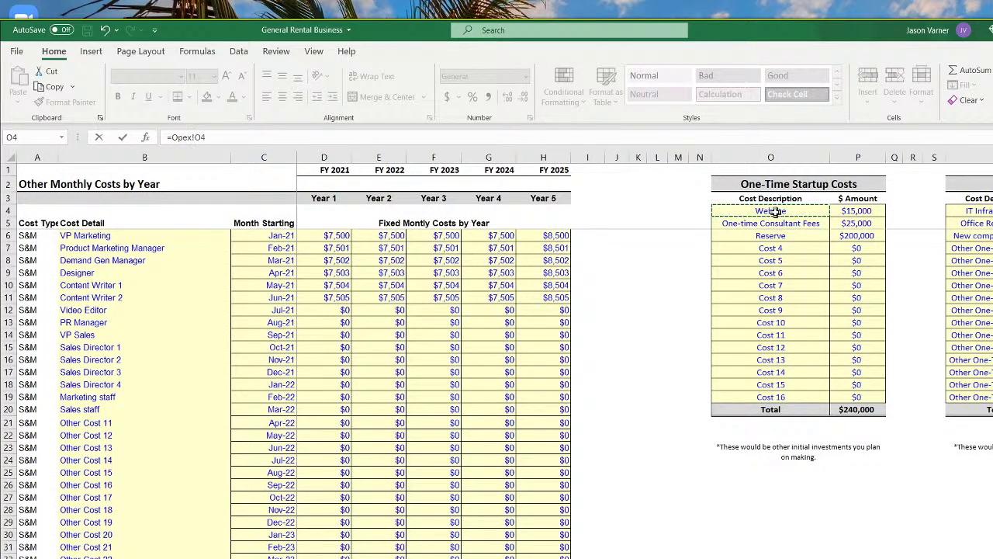
{"action": "key", "text": "Return"}
{"action": "left_click", "coordinate": [146, 457]}
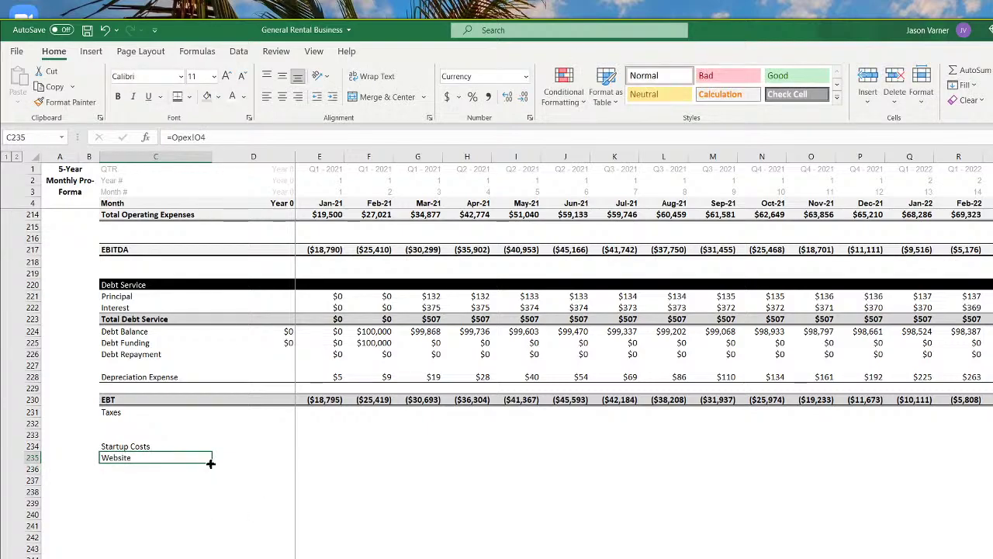
{"action": "left_click_drag", "start_coordinate": [212, 474], "coordinate": [191, 528]}
{"action": "left_click", "coordinate": [200, 511]}
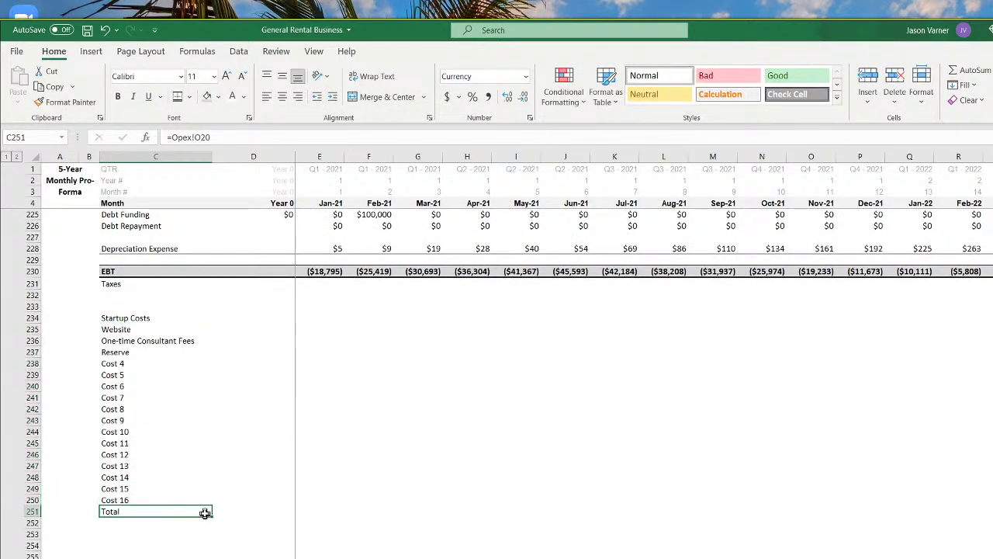
{"action": "left_click", "coordinate": [136, 318]}
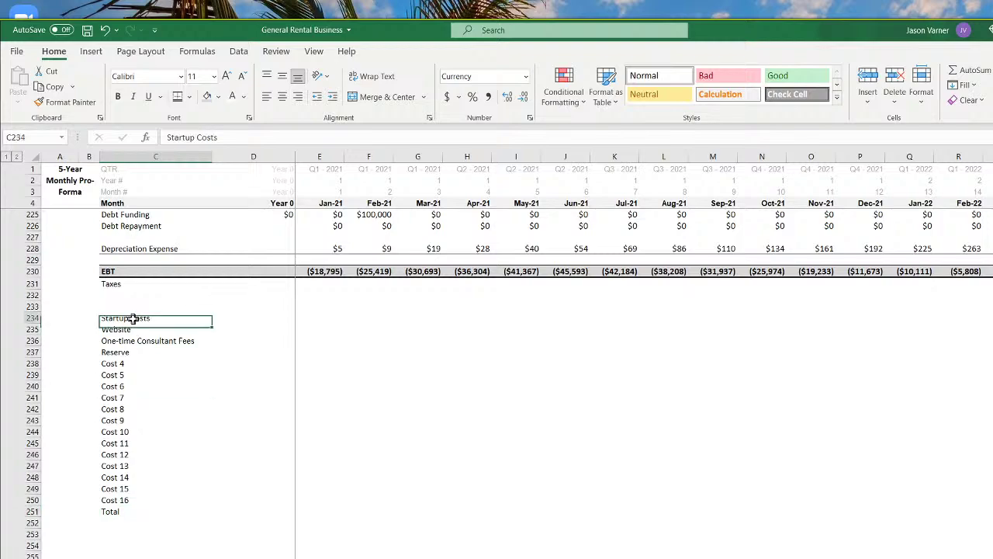
{"action": "left_click", "coordinate": [118, 96]}
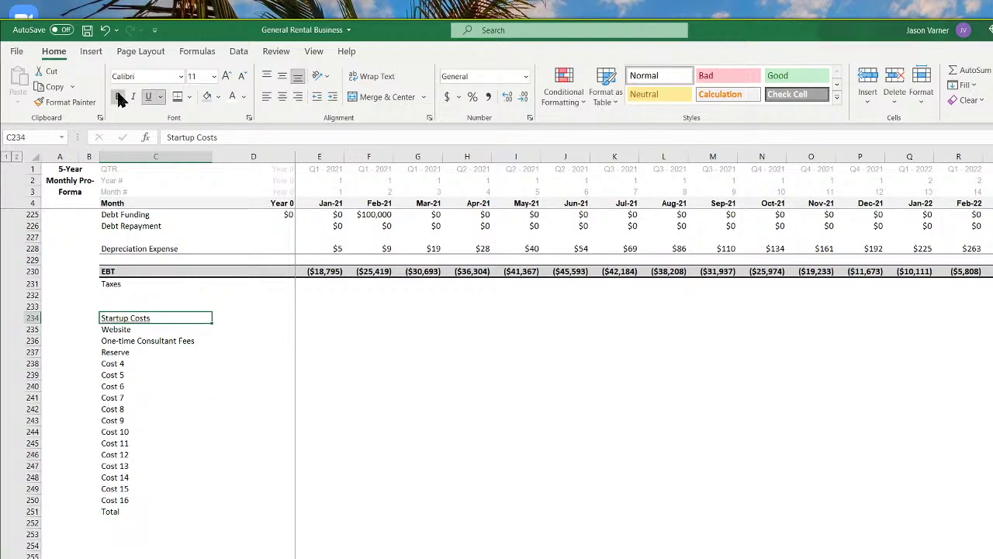
Link D235 to the Website amount in Opex!P4 and fill the formula down to D250
{"action": "left_click", "coordinate": [111, 327]}
{"action": "key", "text": "Right"}
{"action": "type", "text": "="}
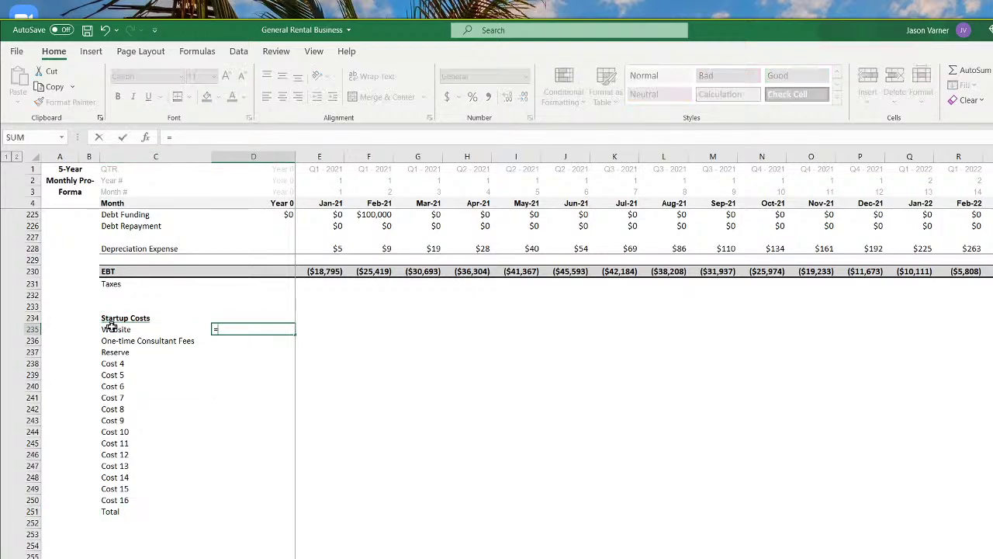
{"action": "key", "text": "ctrl+Page_Up"}
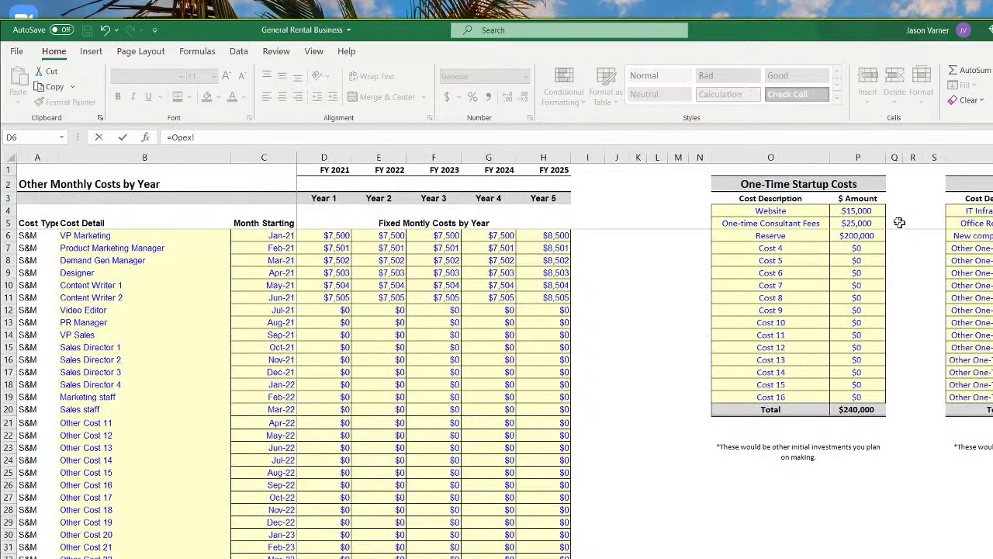
{"action": "left_click", "coordinate": [856, 211]}
{"action": "key", "text": "Return"}
{"action": "left_click", "coordinate": [271, 329]}
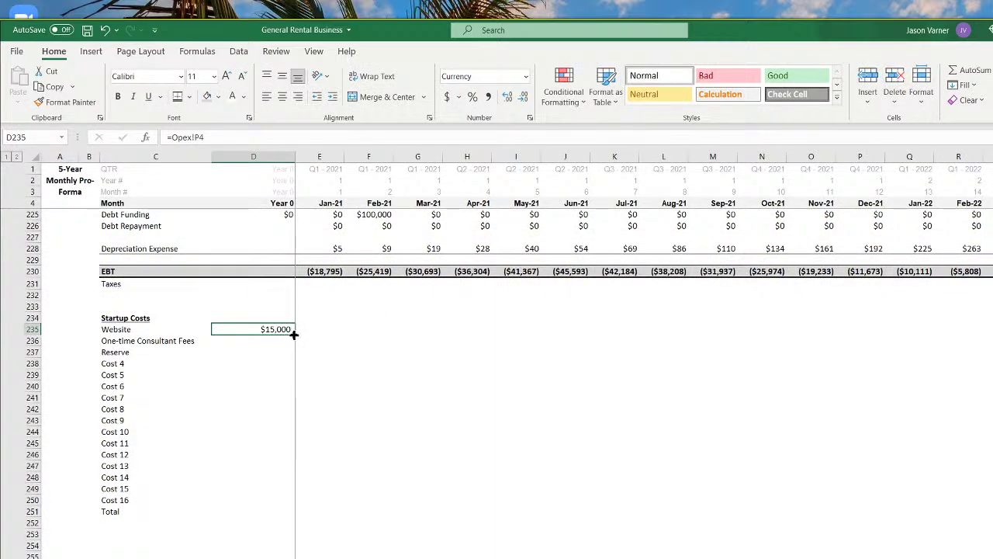
{"action": "left_click_drag", "start_coordinate": [294, 335], "coordinate": [287, 504]}
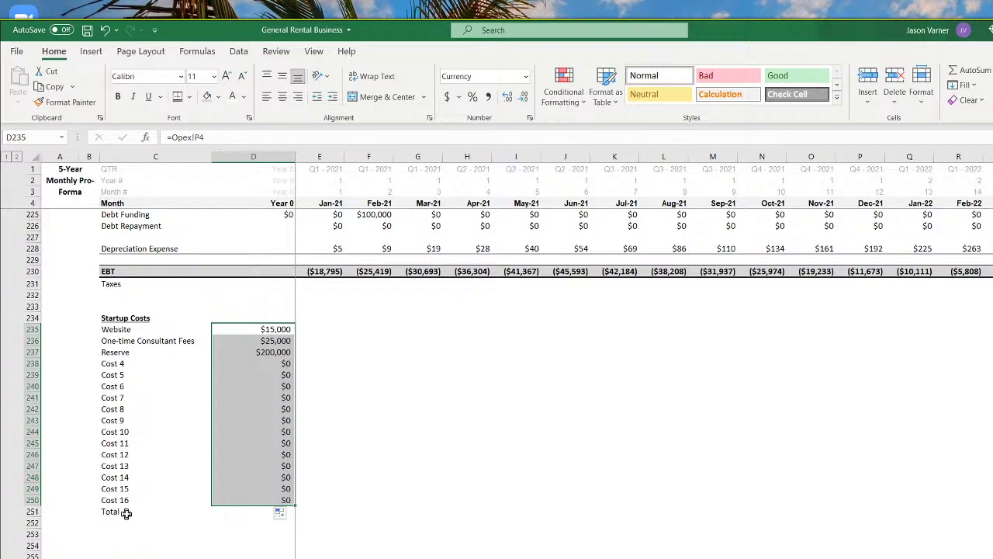
Sum the startup cost amounts in D251 and format C251:D251 with bold text, light grey fill, and top and bottom borders
{"action": "left_click", "coordinate": [251, 512]}
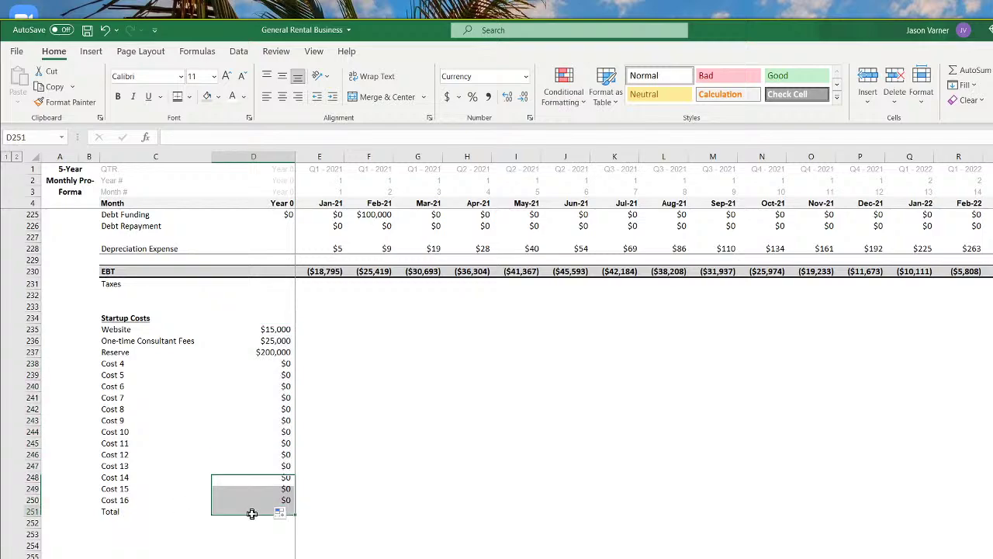
{"action": "left_click", "coordinate": [969, 74]}
{"action": "key", "text": "Return"}
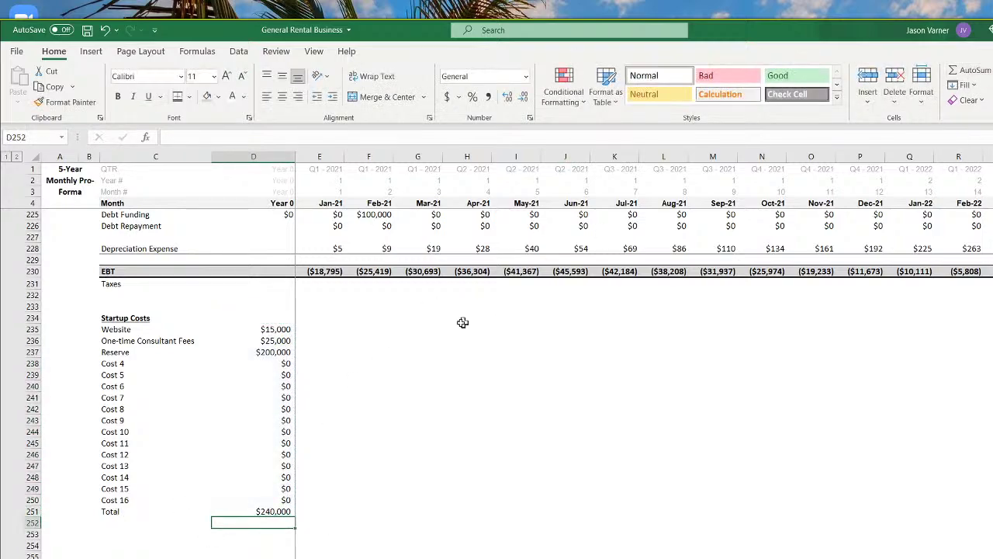
{"action": "left_click_drag", "start_coordinate": [104, 513], "coordinate": [281, 512]}
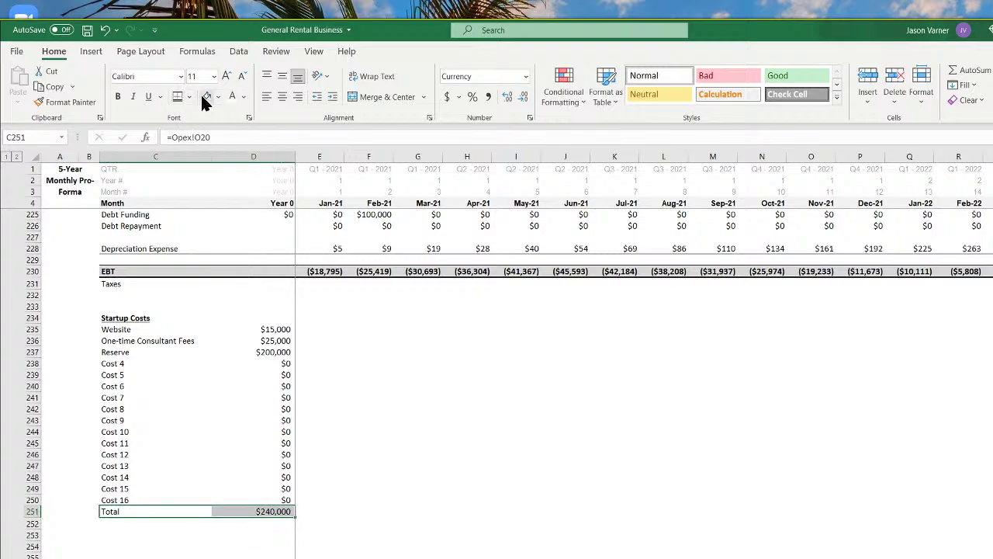
{"action": "left_click", "coordinate": [117, 96]}
{"action": "left_click", "coordinate": [454, 488]}
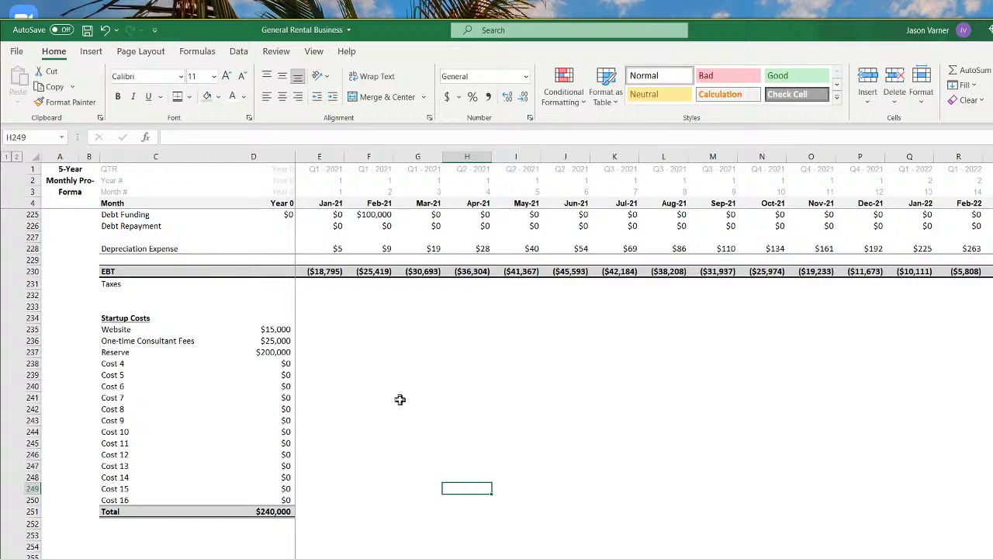
Review the linked Year 0 startup cost amounts in column D from D235 down to D246
{"action": "scroll", "coordinate": [401, 395], "scroll_direction": "up", "scroll_amount": 4}
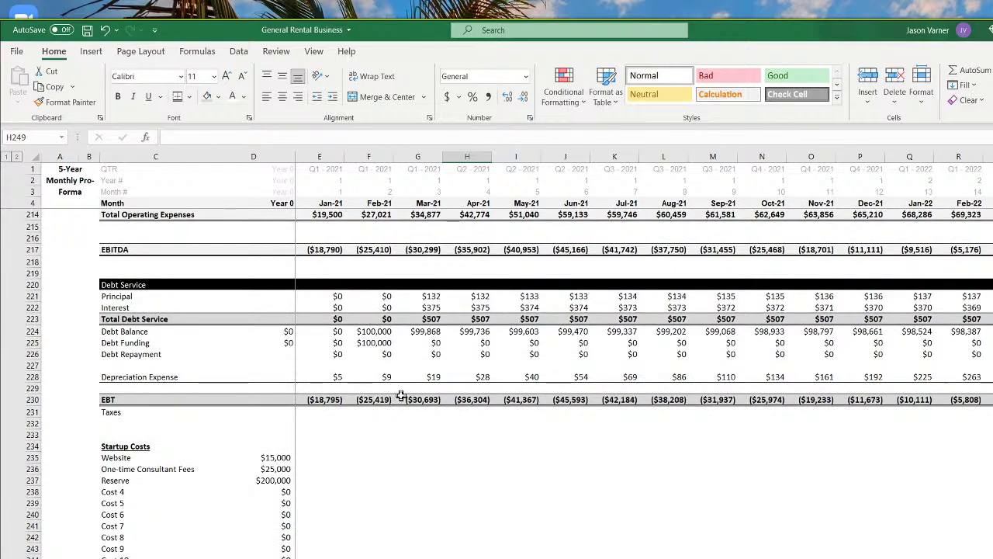
{"action": "left_click_drag", "start_coordinate": [282, 457], "coordinate": [282, 556]}
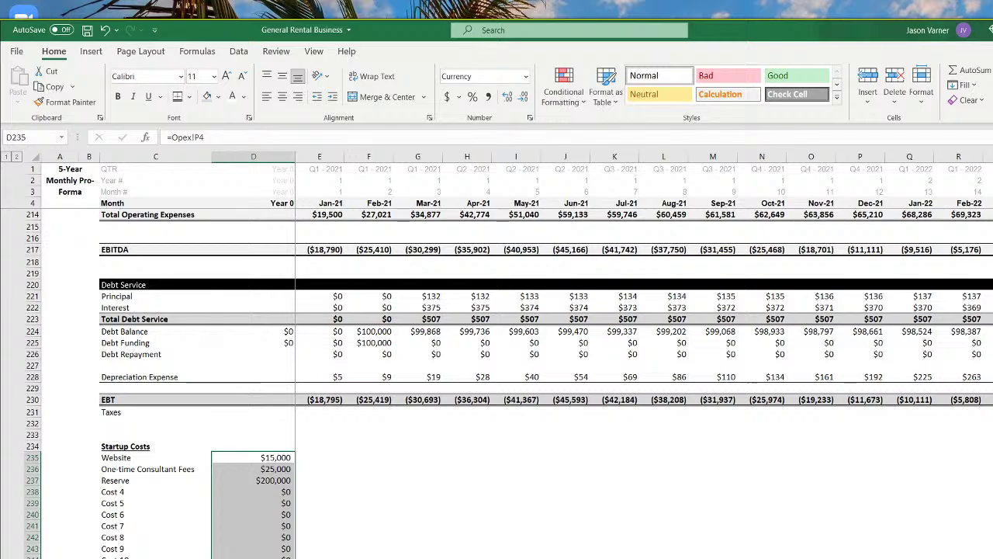
{"action": "left_click", "coordinate": [276, 462]}
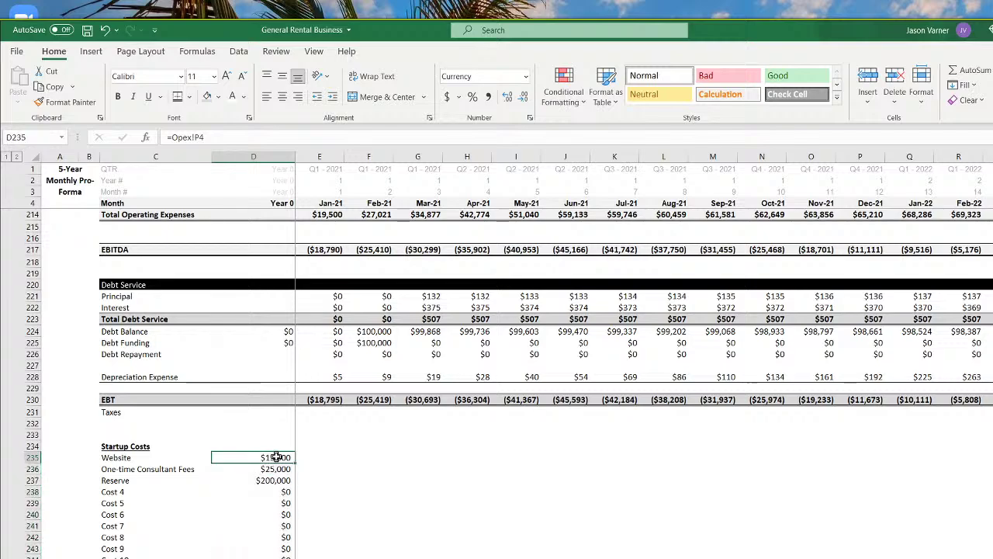
{"action": "key", "text": "Down"}
{"action": "key", "text": "Down"}
{"action": "key", "text": "Down"}
{"action": "key", "text": "Down"}
{"action": "key", "text": "Down"}
{"action": "key", "text": "Down"}
{"action": "key", "text": "Down"}
{"action": "key", "text": "Down"}
{"action": "key", "text": "Down"}
{"action": "key", "text": "Down"}
{"action": "key", "text": "Down"}
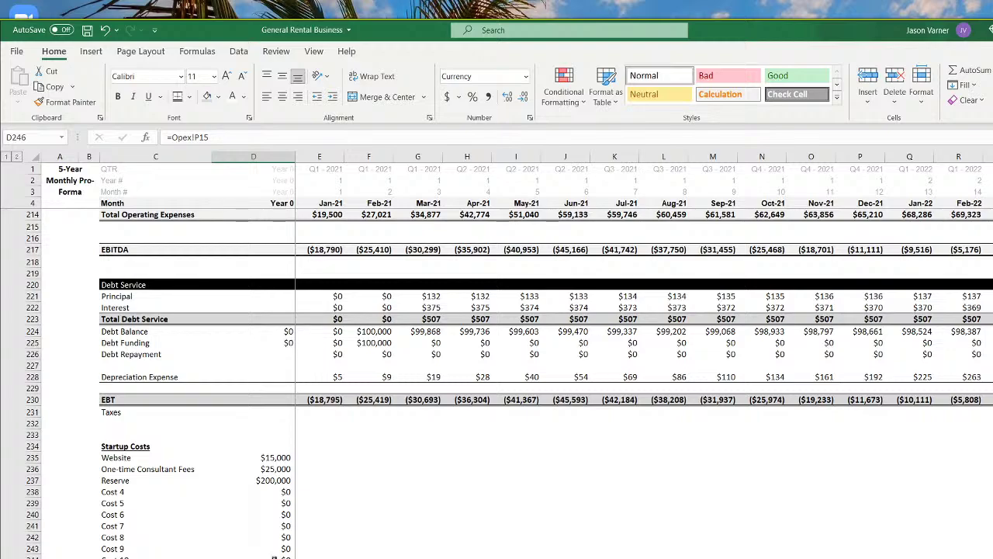
Save the workbook
{"action": "left_click", "coordinate": [87, 29]}
{"action": "left_click", "coordinate": [483, 480]}
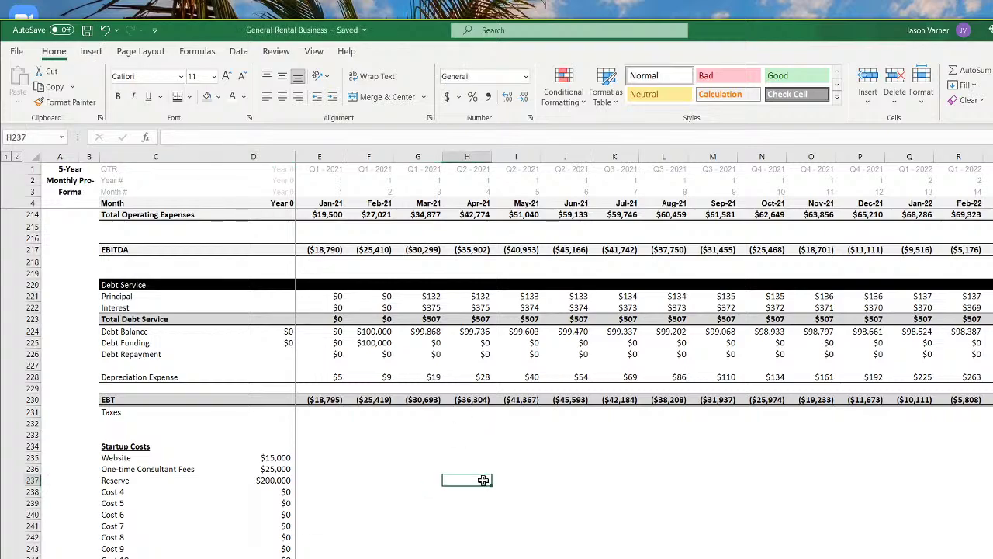
{"action": "left_click_drag", "start_coordinate": [319, 458], "coordinate": [320, 558]}
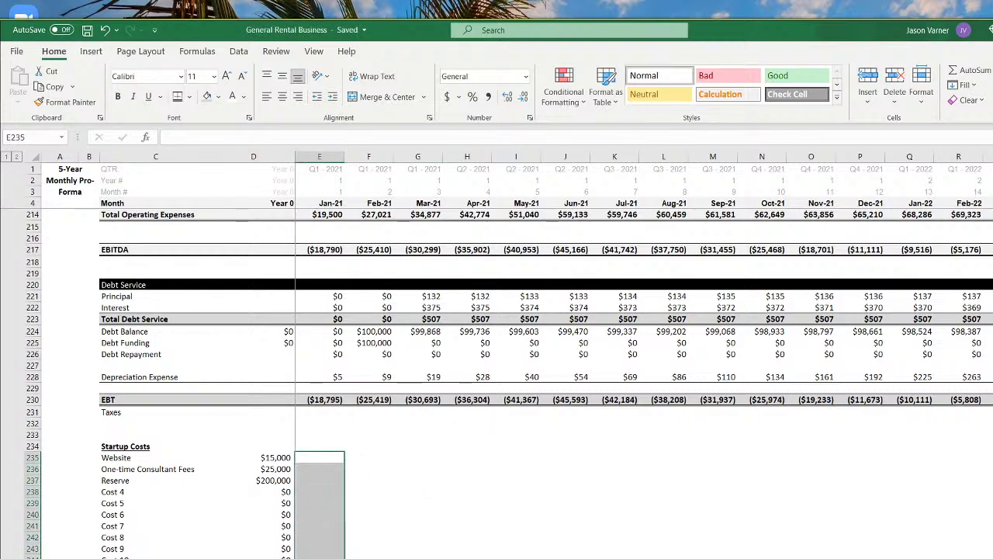
{"action": "left_click_drag", "start_coordinate": [281, 458], "coordinate": [256, 558]}
{"action": "left_click", "coordinate": [430, 514]}
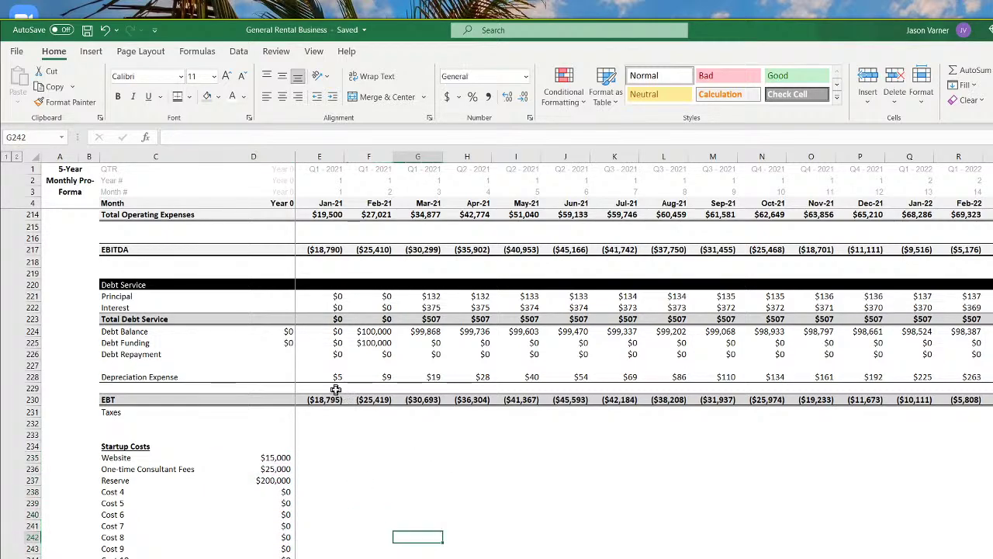
{"action": "left_click_drag", "start_coordinate": [336, 388], "coordinate": [469, 388]}
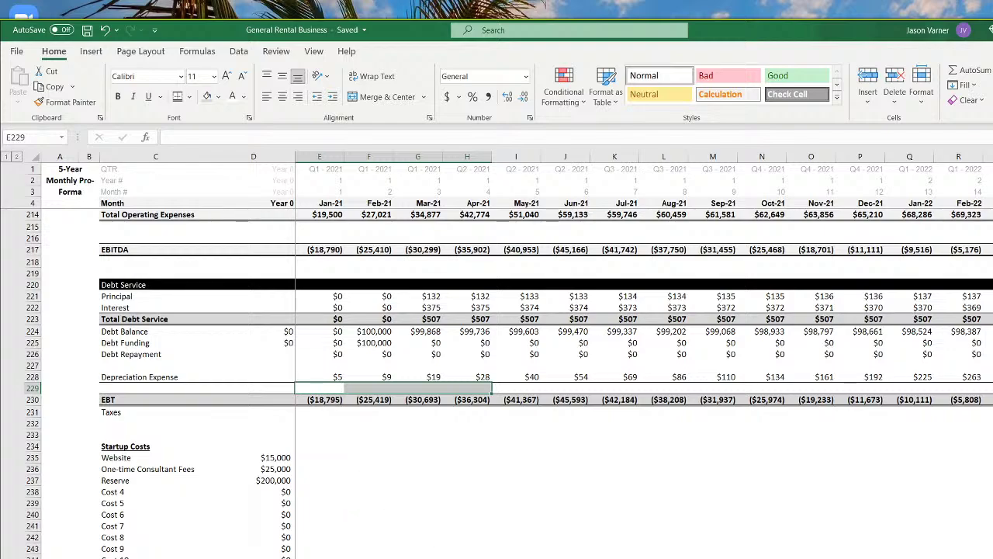
Group rows 235 to 250, the individual startup cost items above the Total row
{"action": "left_click_drag", "start_coordinate": [31, 460], "coordinate": [22, 554]}
{"action": "left_click", "coordinate": [238, 51]}
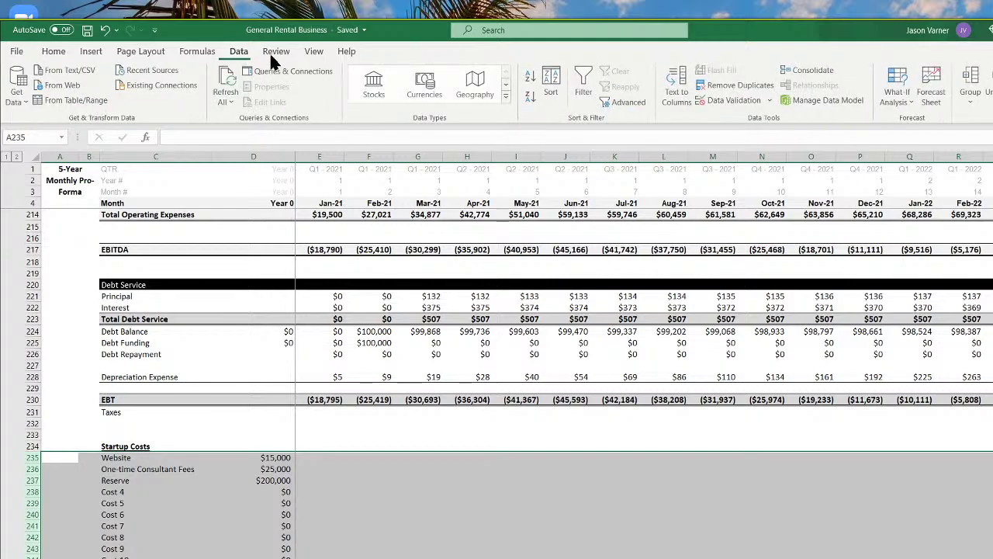
{"action": "left_click", "coordinate": [979, 102]}
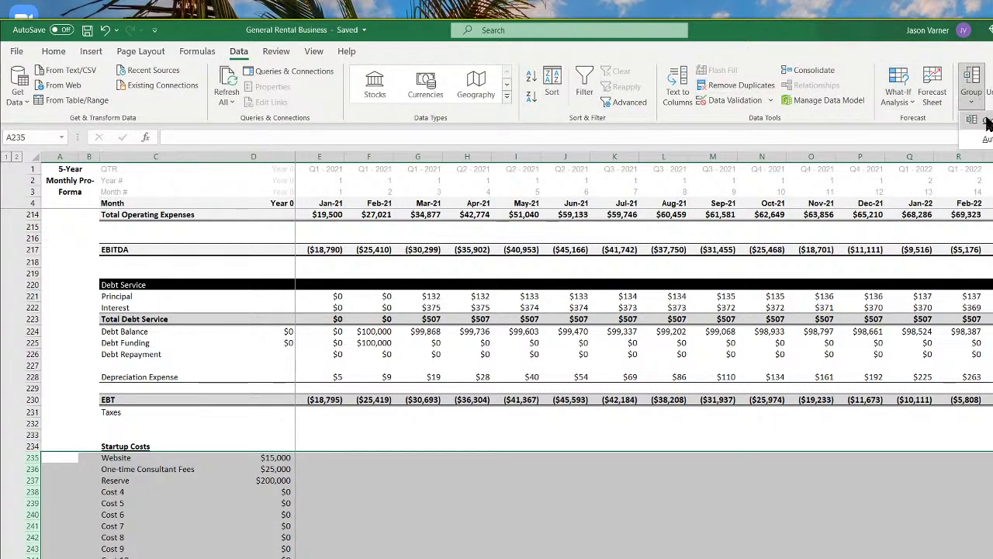
{"action": "left_click", "coordinate": [986, 121]}
{"action": "left_click", "coordinate": [476, 523]}
{"action": "scroll", "coordinate": [142, 514], "scroll_direction": "down", "scroll_amount": 4}
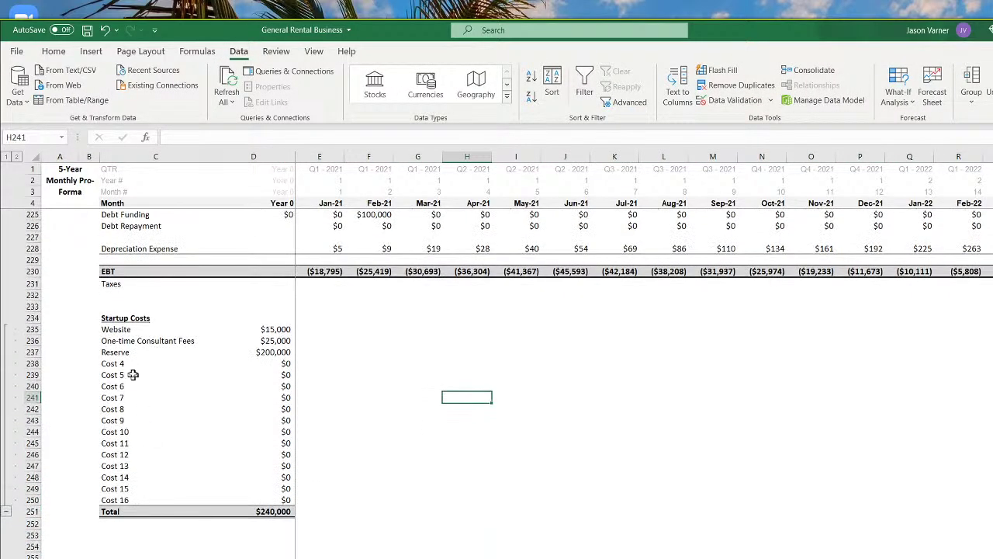
{"action": "left_click_drag", "start_coordinate": [106, 319], "coordinate": [285, 513]}
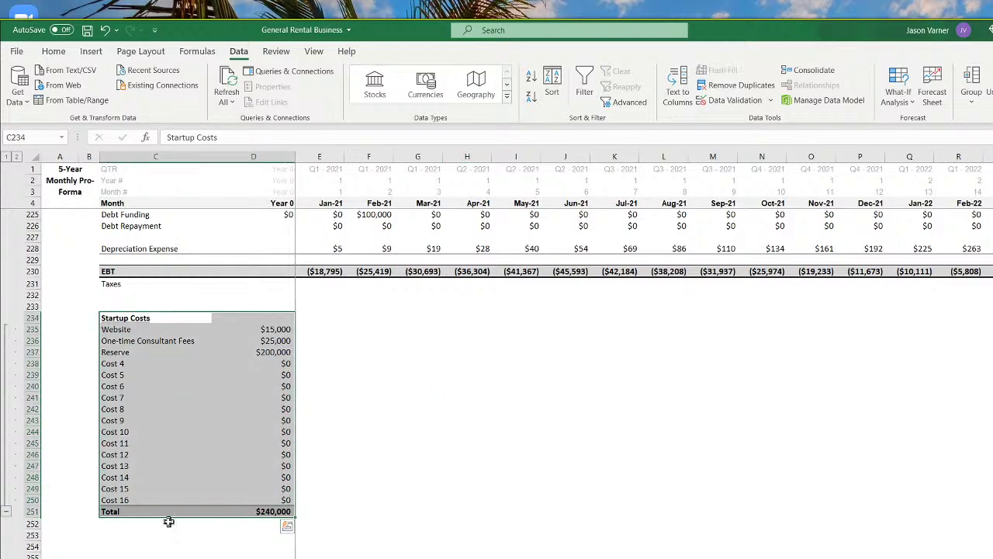
{"action": "right_click", "coordinate": [168, 436]}
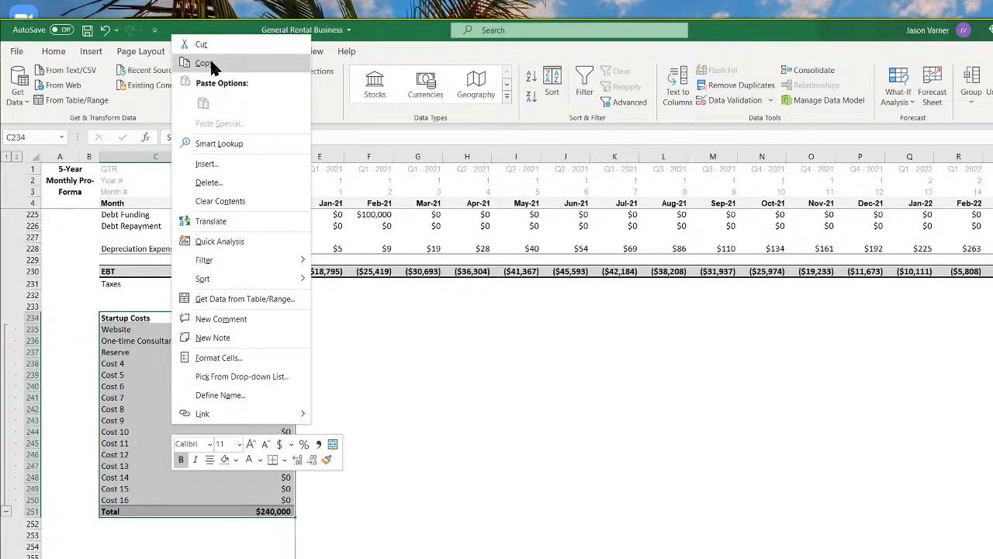
{"action": "key", "text": "Escape"}
Enter the section heading CapEx in C254, below the startup costs Total row
{"action": "left_click", "coordinate": [123, 524]}
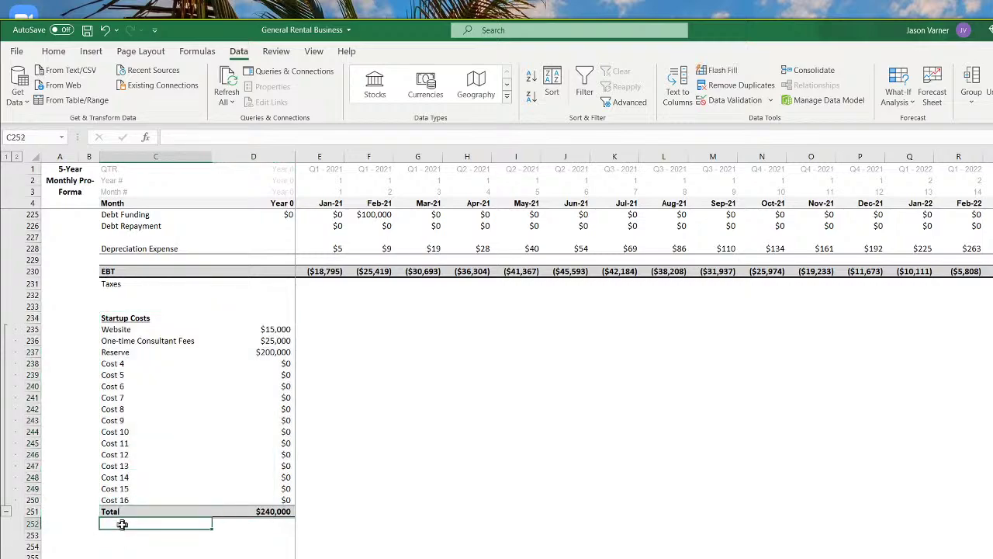
{"action": "key", "text": "Down"}
{"action": "key", "text": "Down"}
{"action": "type", "text": "Cap"}
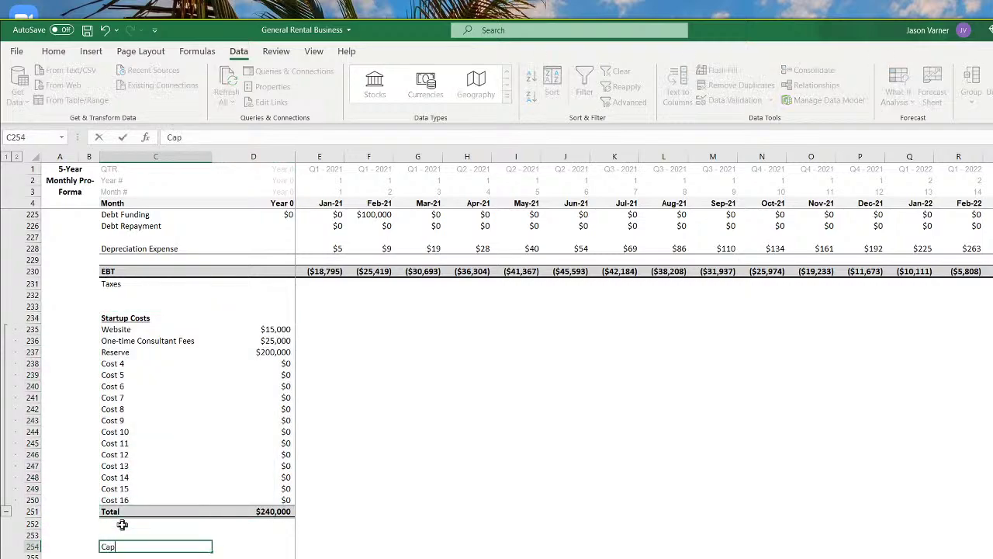
{"action": "key", "text": "Return"}
Link C255 to the first CapEx cost description in Opex T4 and fill the link down to C270
{"action": "type", "text": "="}
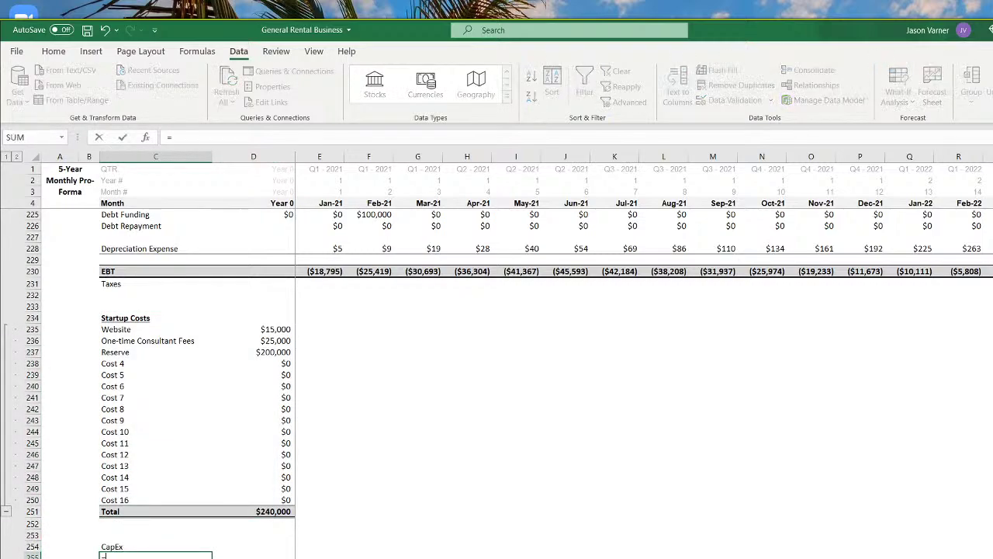
{"action": "key", "text": "ctrl+Page_Up"}
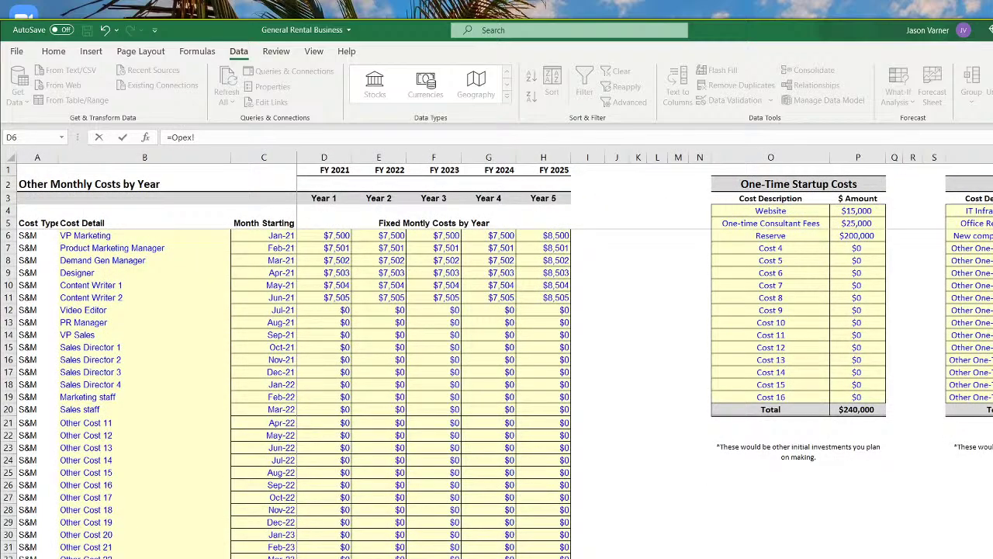
{"action": "key", "text": "Return"}
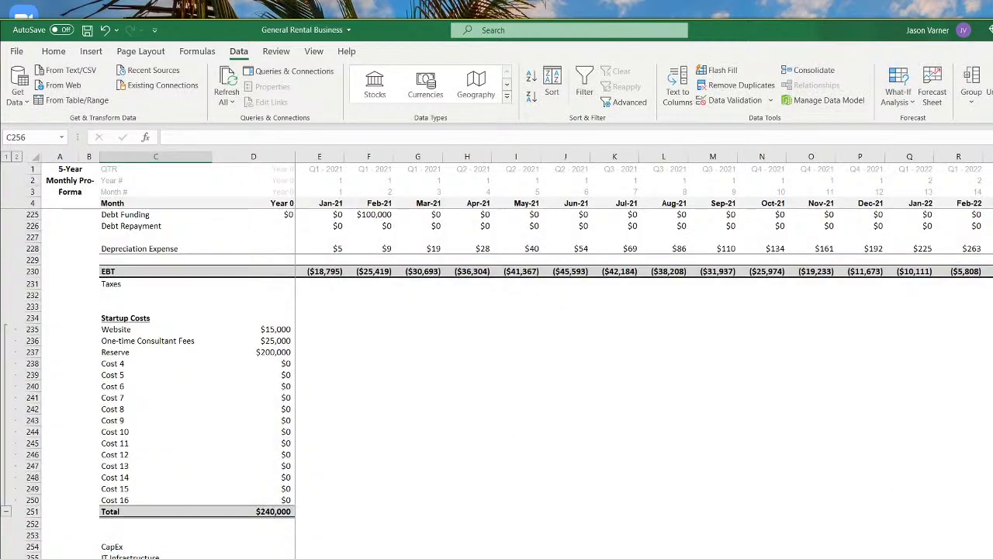
{"action": "left_click", "coordinate": [180, 555]}
{"action": "mouse_move", "coordinate": [211, 558]}
{"action": "left_mouse_down"}
{"action": "mouse_move", "coordinate": [194, 550]}
{"action": "mouse_move", "coordinate": [212, 558]}
{"action": "left_mouse_up"}
{"action": "left_click", "coordinate": [201, 547]}
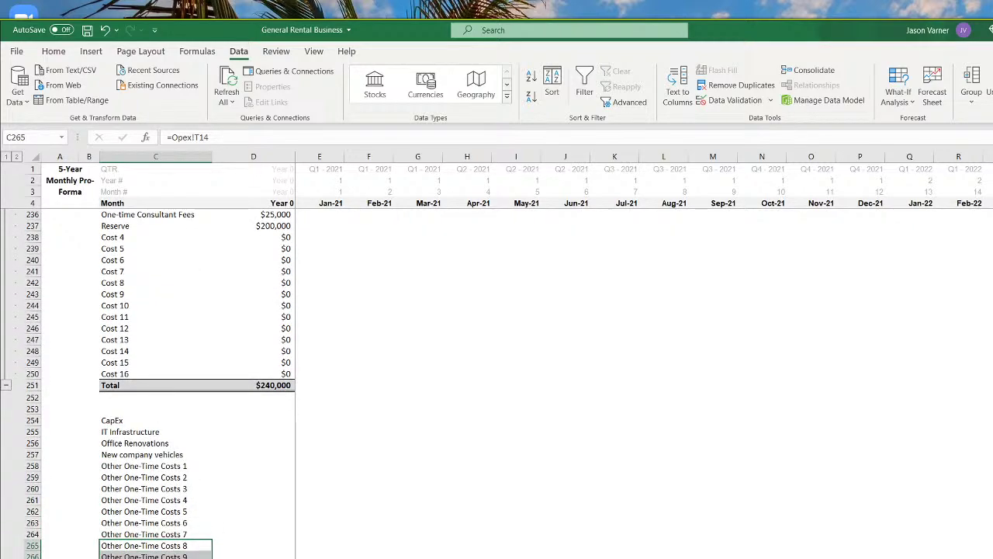
Insert two blank rows at row 272, below the CapEx items
{"action": "left_click", "coordinate": [29, 558]}
{"action": "right_click", "coordinate": [29, 558]}
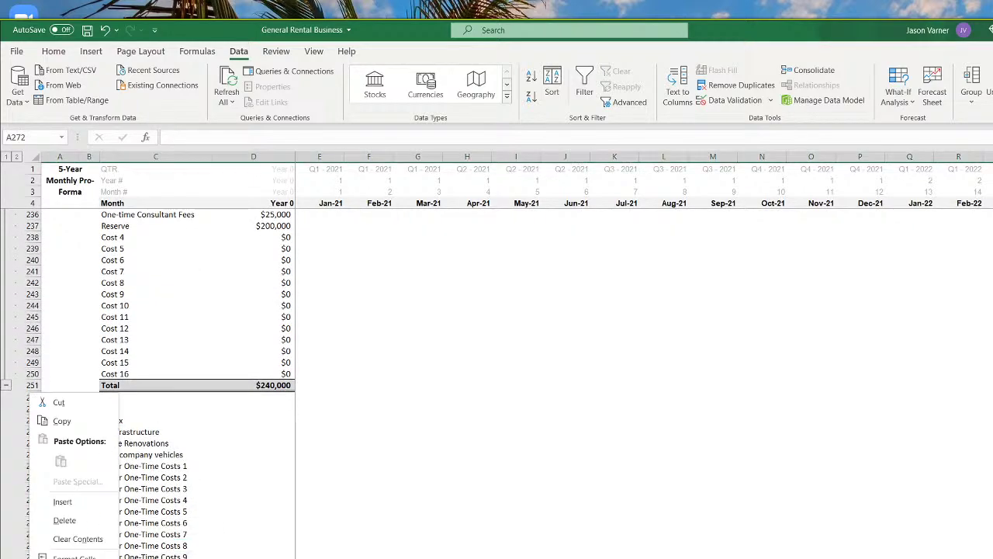
{"action": "left_click", "coordinate": [84, 503]}
{"action": "right_click", "coordinate": [29, 558]}
{"action": "left_click", "coordinate": [80, 507]}
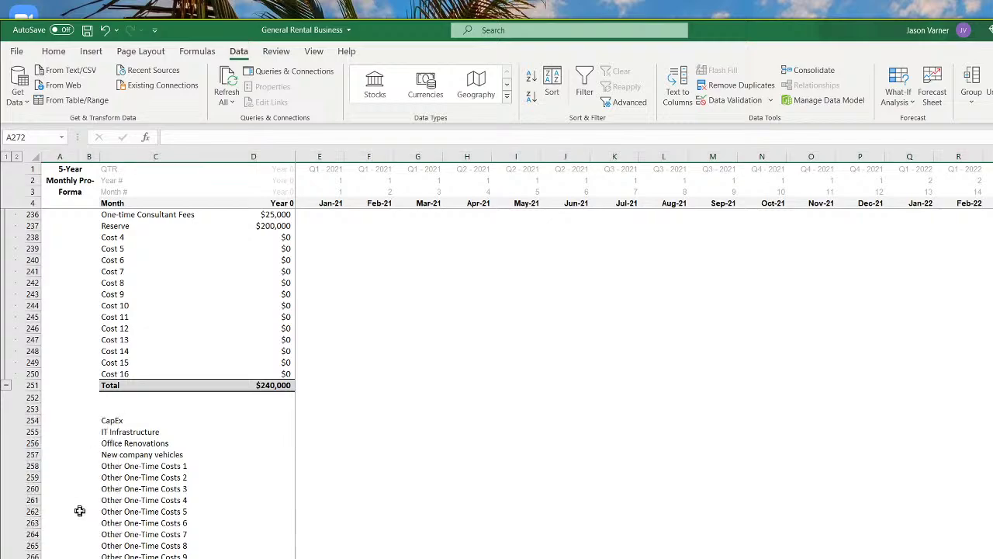
Format the CapEx header C254:H254 with bold white text on a black fill
{"action": "left_click", "coordinate": [124, 420]}
{"action": "left_click_drag", "start_coordinate": [124, 419], "coordinate": [463, 425]}
{"action": "left_click", "coordinate": [52, 51]}
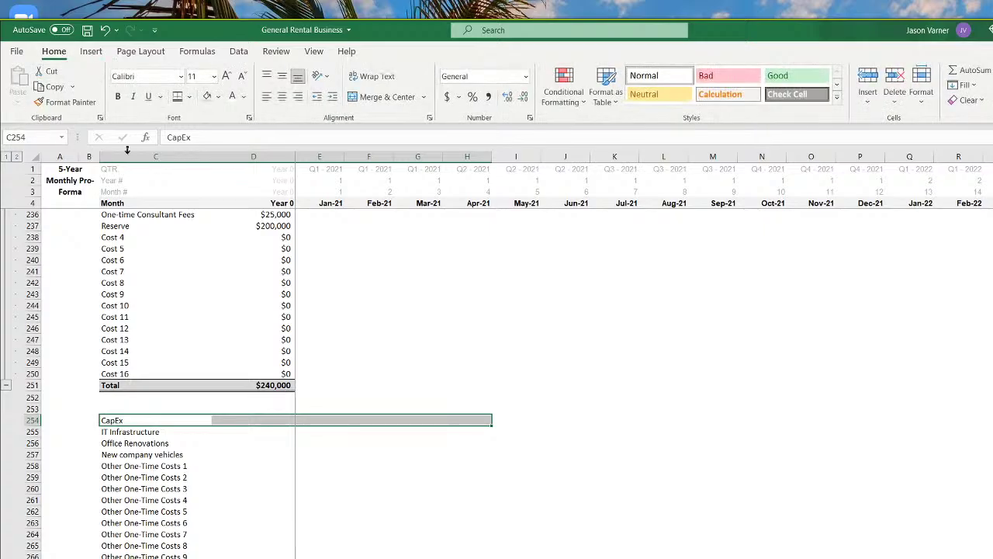
{"action": "left_click", "coordinate": [119, 97]}
{"action": "scroll", "coordinate": [419, 375], "scroll_direction": "up", "scroll_amount": 10}
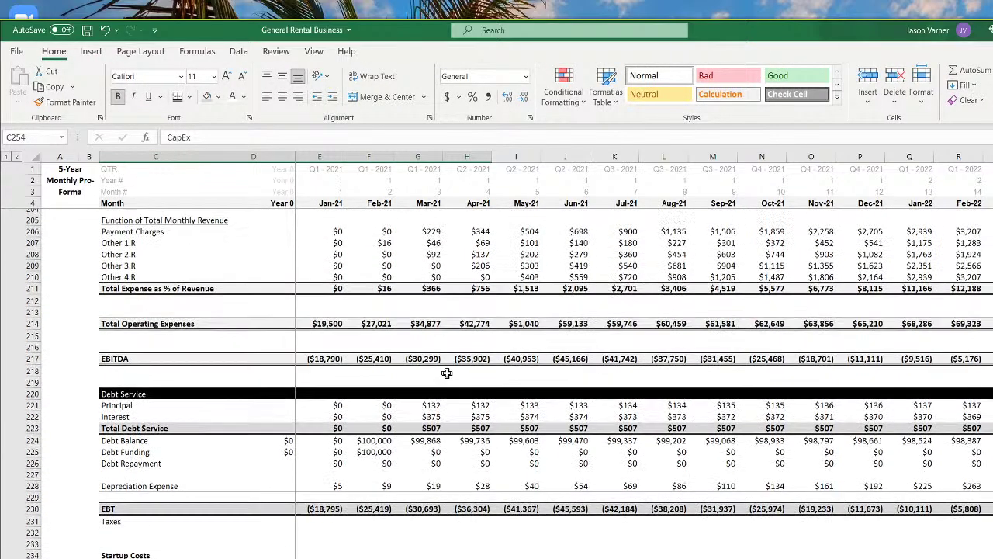
{"action": "scroll", "coordinate": [446, 372], "scroll_direction": "down", "scroll_amount": 7}
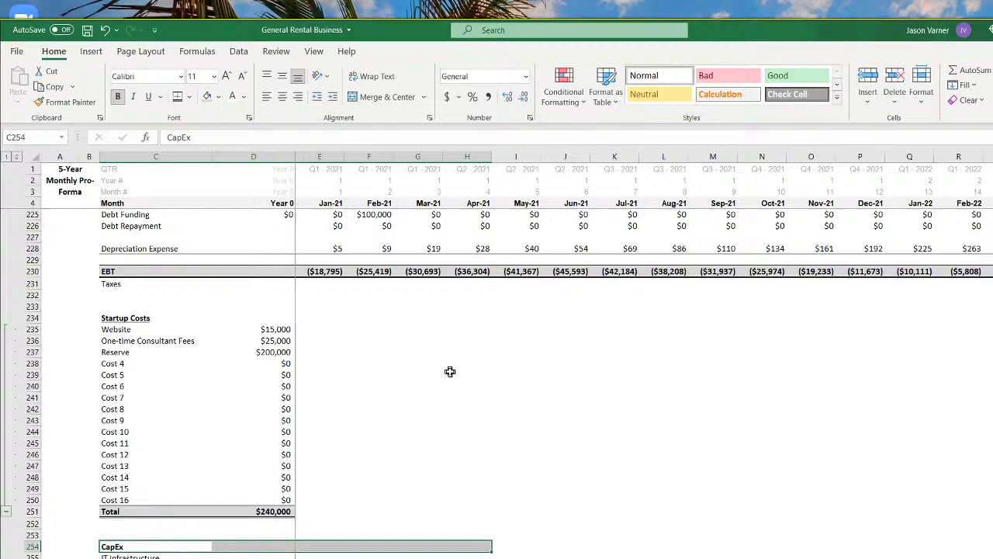
{"action": "left_click", "coordinate": [218, 96]}
{"action": "left_click", "coordinate": [215, 130]}
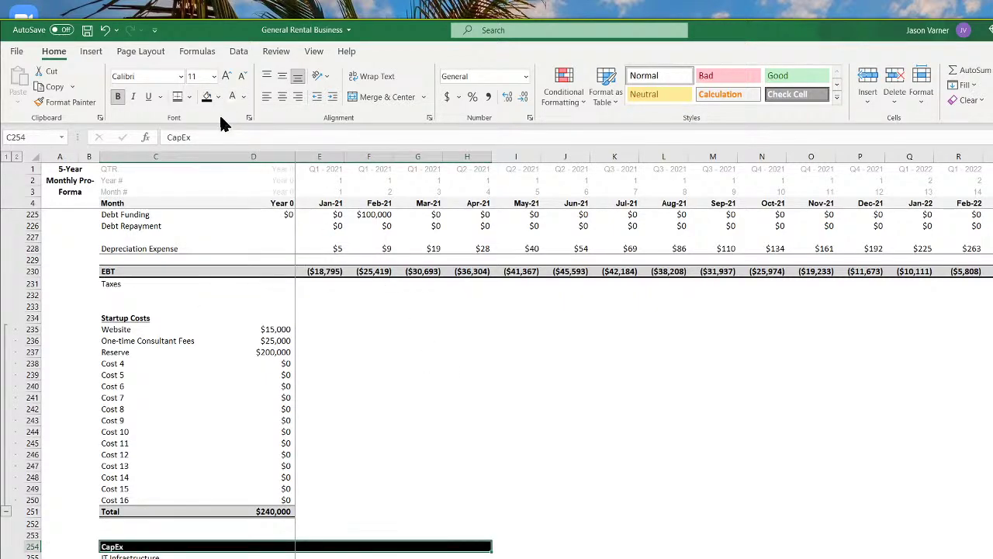
Give the Startup Costs header C234:D234 a black fill and white text to match the CapEx header
{"action": "left_click_drag", "start_coordinate": [107, 317], "coordinate": [210, 318]}
{"action": "left_click", "coordinate": [210, 97]}
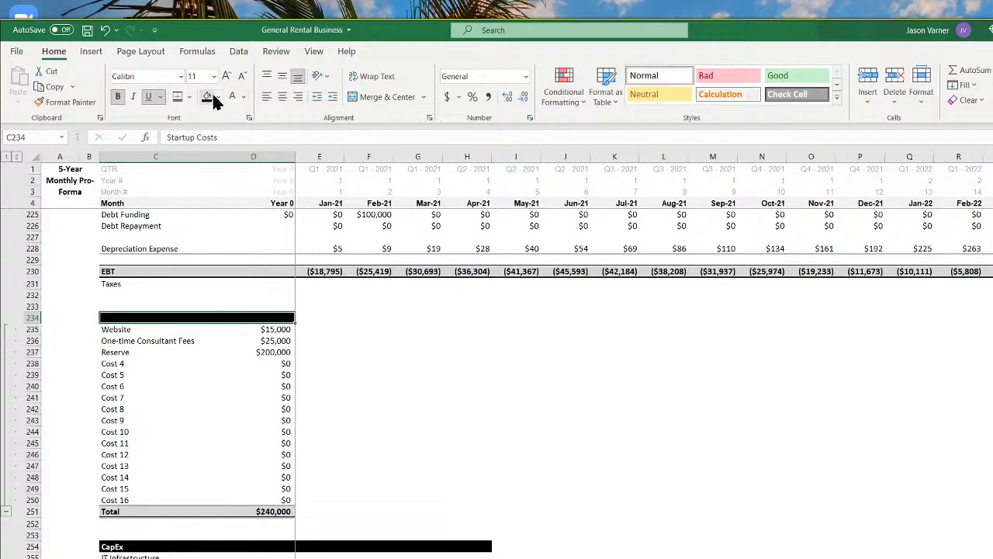
{"action": "left_click", "coordinate": [232, 96]}
Enter =IF(E4=Opex!U4,Opex!V4,0) in E255 to place the IT Infrastructure cost in its disbursement month
{"action": "left_click", "coordinate": [317, 554]}
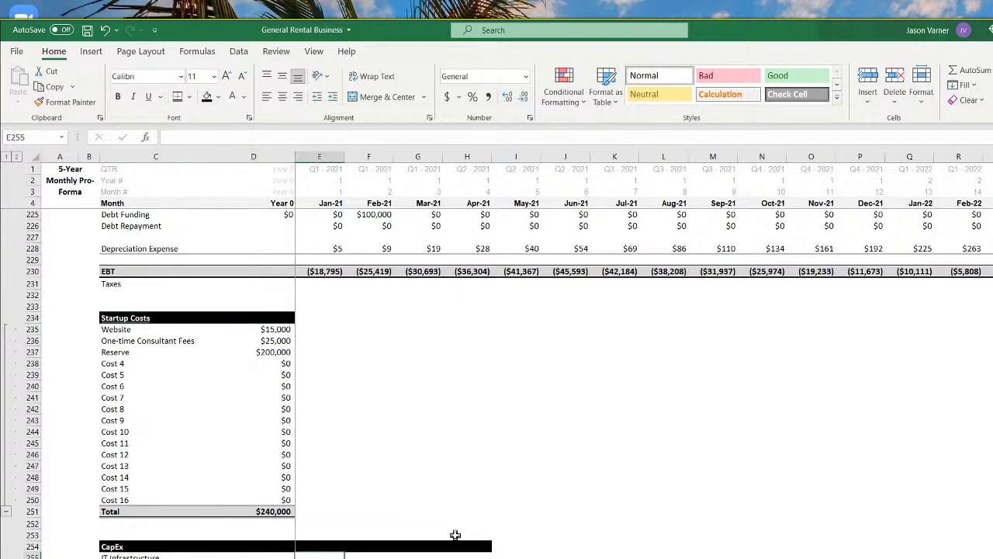
{"action": "type", "text": "="}
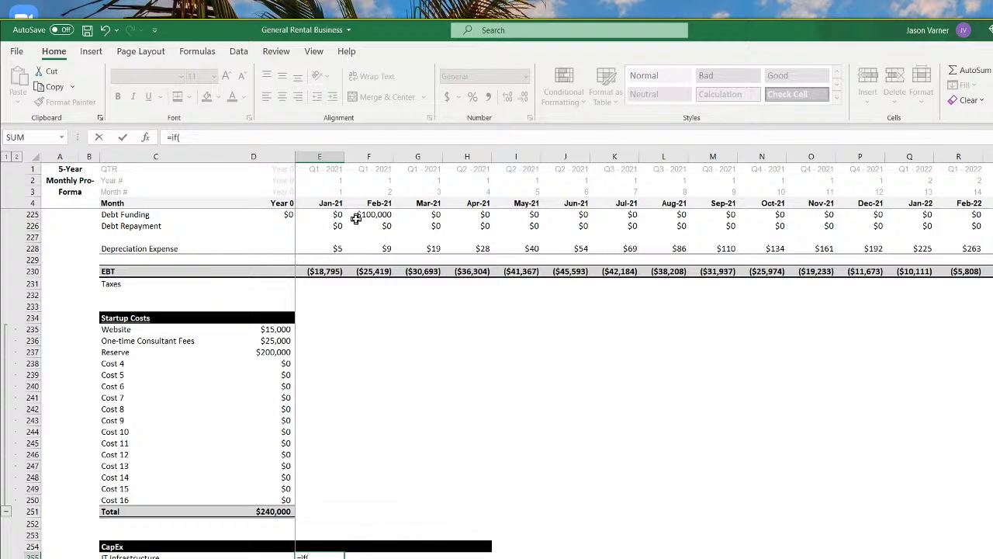
{"action": "type", "text": "if("}
{"action": "left_click", "coordinate": [321, 206]}
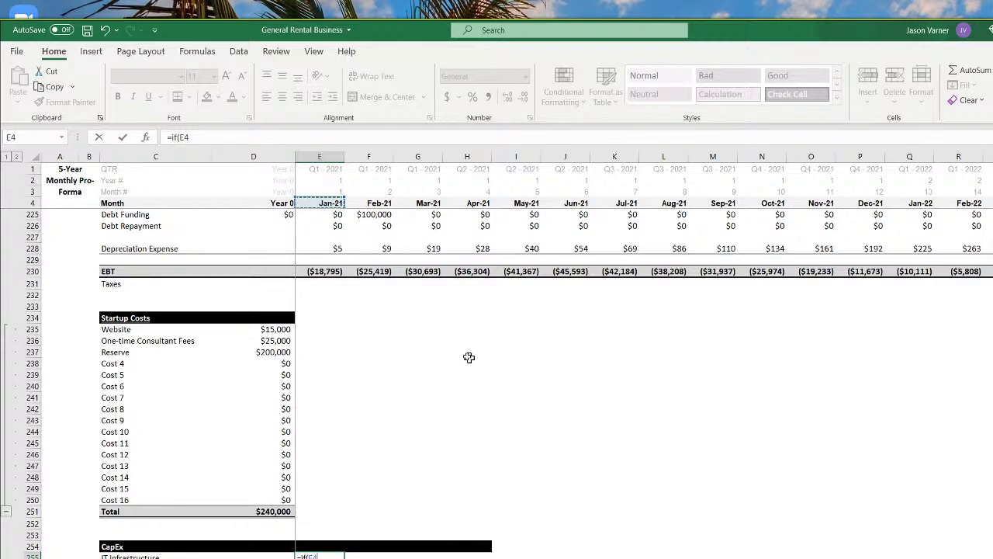
{"action": "type", "text": "="}
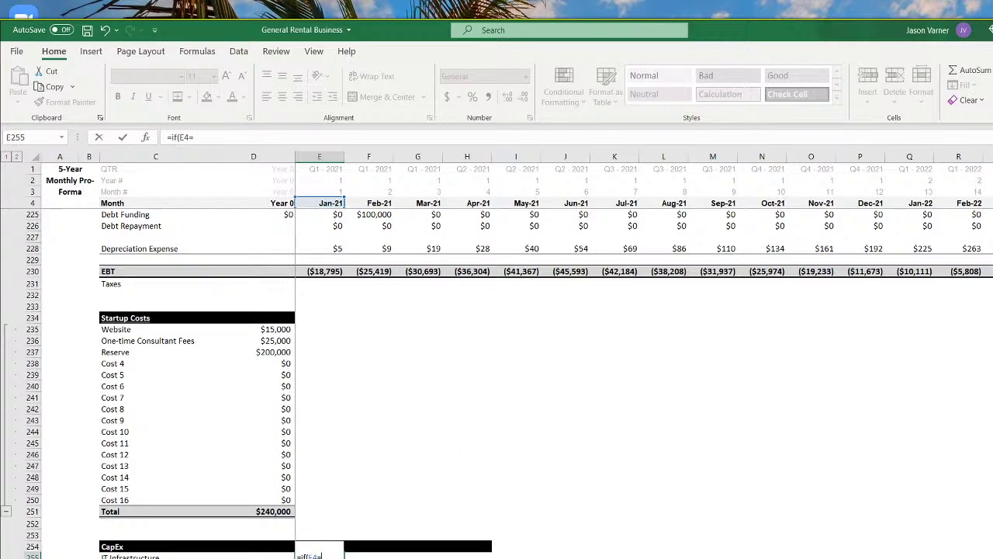
{"action": "key", "text": "ctrl+Page_Up"}
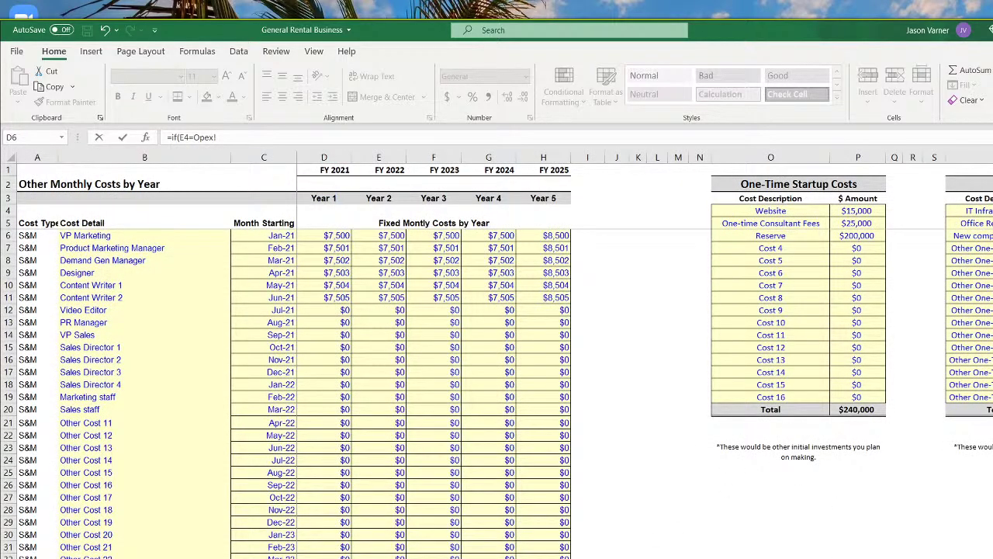
{"action": "scroll", "coordinate": [497, 349], "scroll_direction": "right", "scroll_amount": 2}
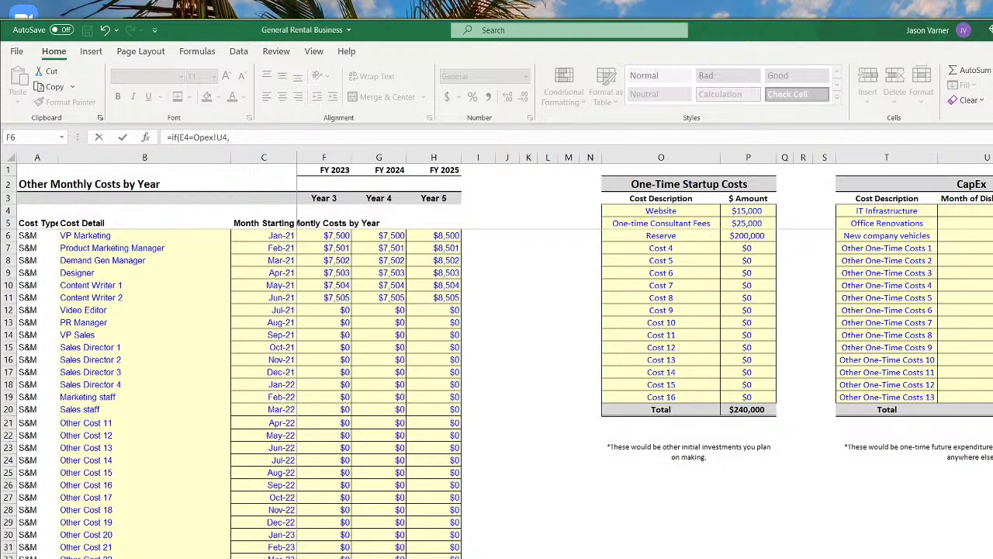
{"action": "key", "text": "Return"}
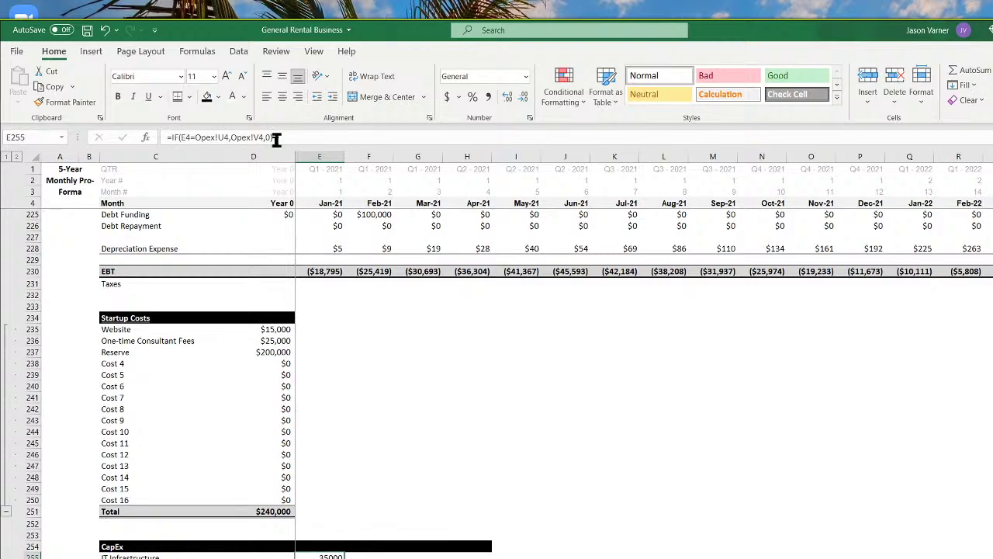
Anchor the E255 formula as =IF(E$4=Opex!$U4,Opex!$V4,0) and fill it down to E272
{"action": "left_click", "coordinate": [221, 137]}
{"action": "type", "text": "$"}
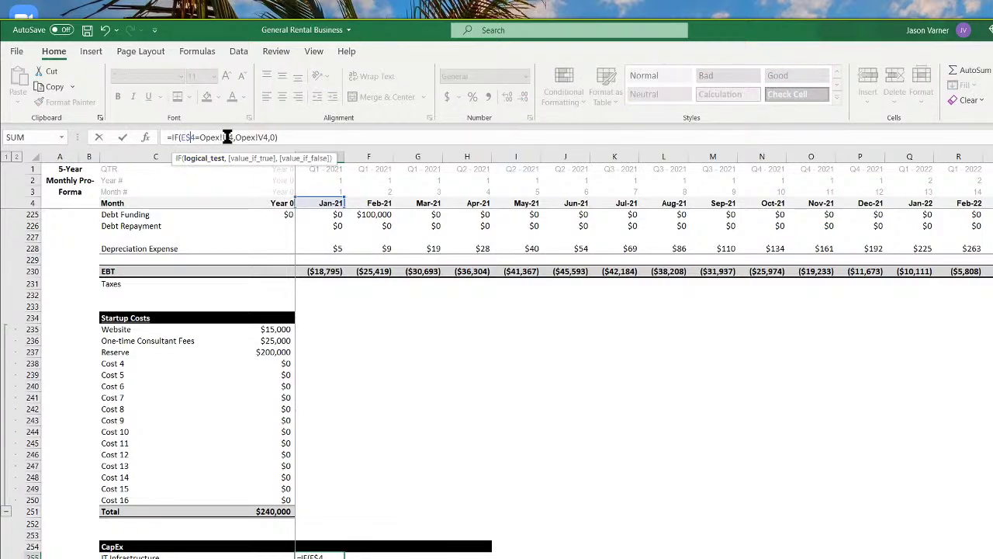
{"action": "left_click", "coordinate": [220, 137]}
{"action": "type", "text": "$"}
{"action": "left_click", "coordinate": [263, 137]}
{"action": "type", "text": "$"}
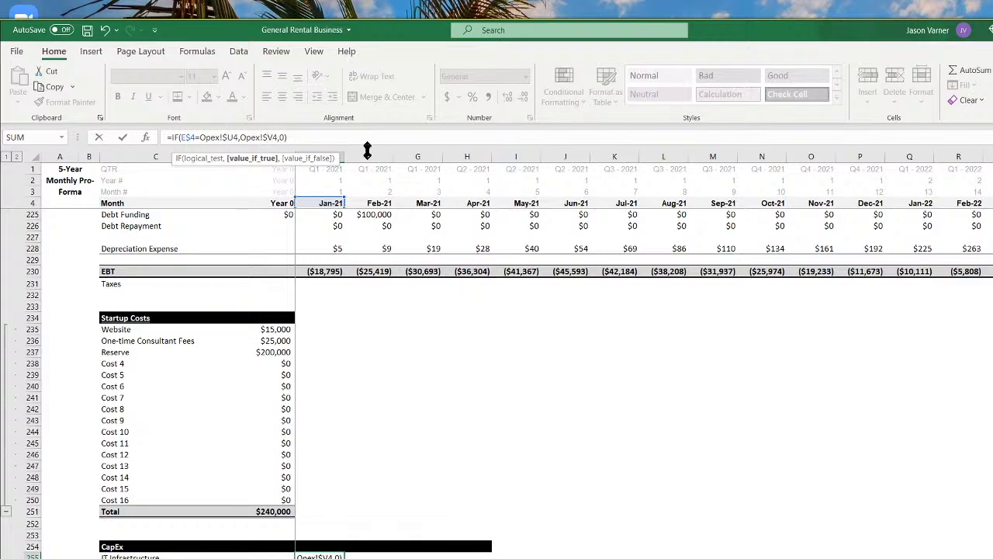
{"action": "key", "text": "ctrl+Return"}
{"action": "scroll", "coordinate": [349, 442], "scroll_direction": "down", "scroll_amount": 7}
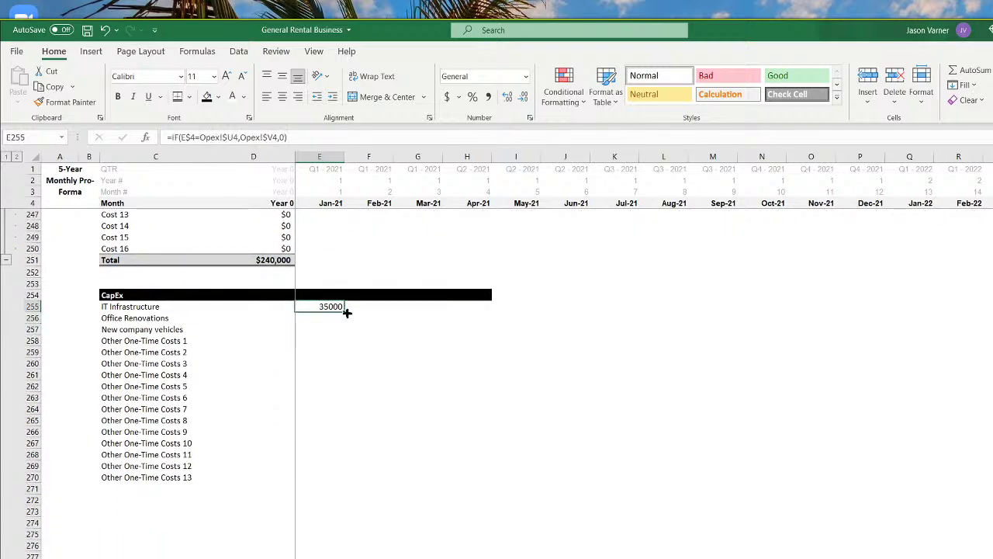
{"action": "left_click_drag", "start_coordinate": [346, 312], "coordinate": [341, 501]}
Extend the linked CapEx labels from C270 down to C274 and clear the unneeded entries in C272:C274
{"action": "left_click", "coordinate": [164, 477]}
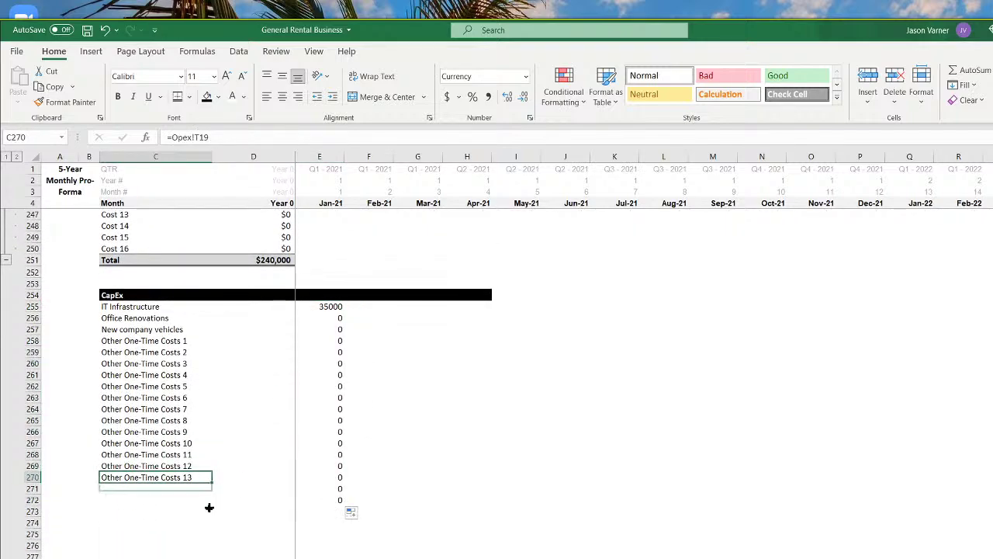
{"action": "left_click_drag", "start_coordinate": [209, 507], "coordinate": [221, 525]}
{"action": "left_click", "coordinate": [155, 498]}
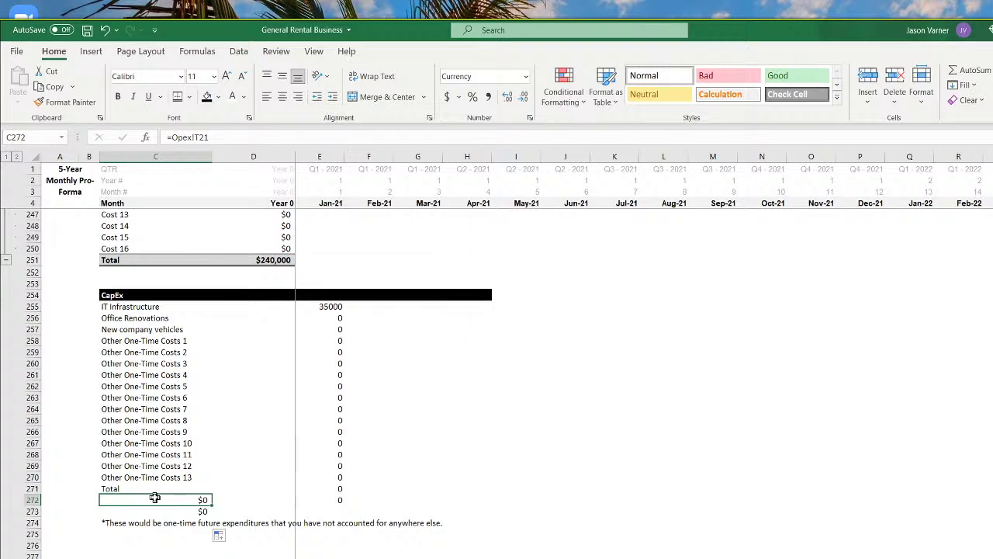
{"action": "key", "text": "BackSpace"}
{"action": "key", "text": "Return"}
{"action": "key", "text": "BackSpace"}
{"action": "key", "text": "Return"}
{"action": "key", "text": "BackSpace"}
{"action": "key", "text": "Return"}
Replace the linked label in C271 with Total CapEx
{"action": "left_click", "coordinate": [139, 489]}
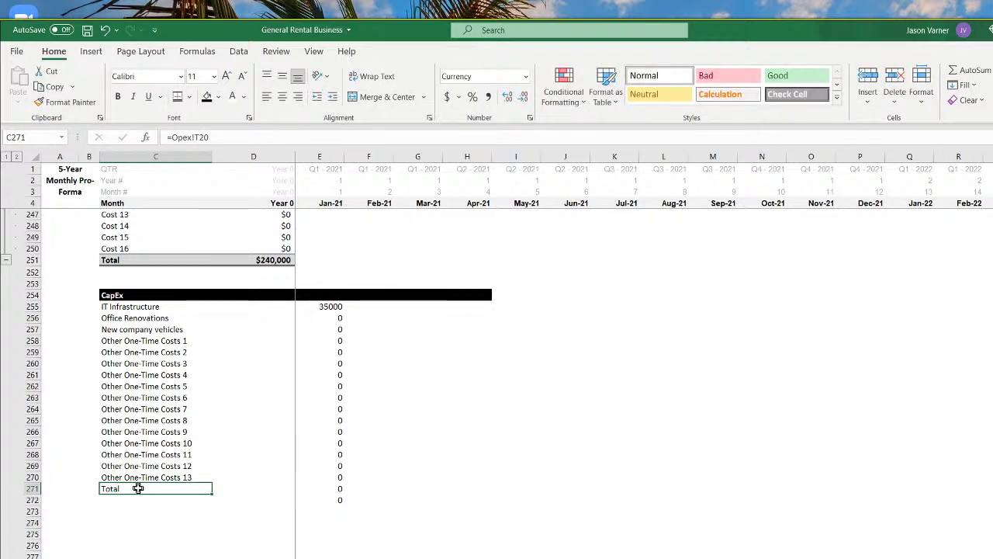
{"action": "type", "text": "Total CapE"}
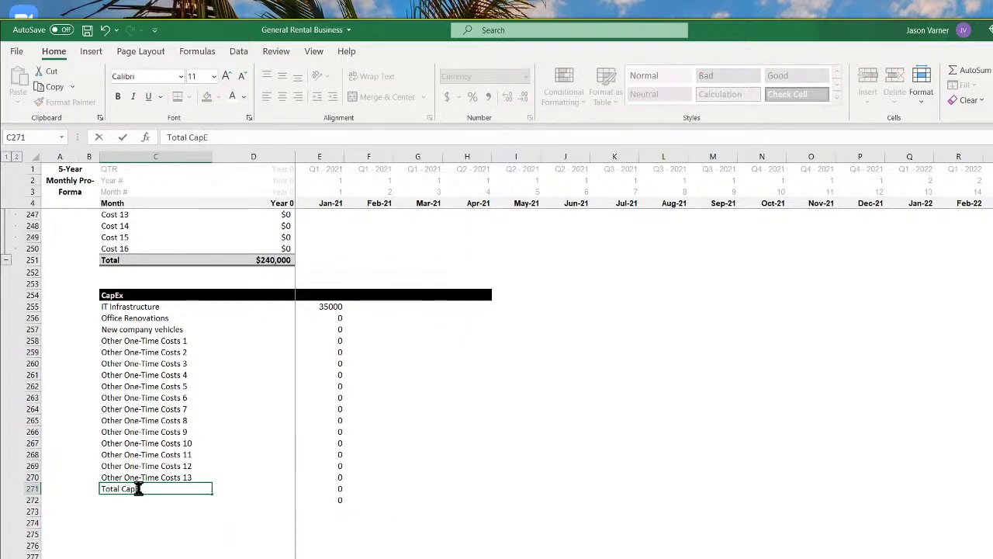
{"action": "type", "text": "x"}
{"action": "key", "text": "Return"}
Format C271:I271 with bold text, light grey fill, and top and bottom borders, and sum the January CapEx items in E271
{"action": "left_click_drag", "start_coordinate": [137, 488], "coordinate": [532, 490]}
{"action": "left_click", "coordinate": [218, 97]}
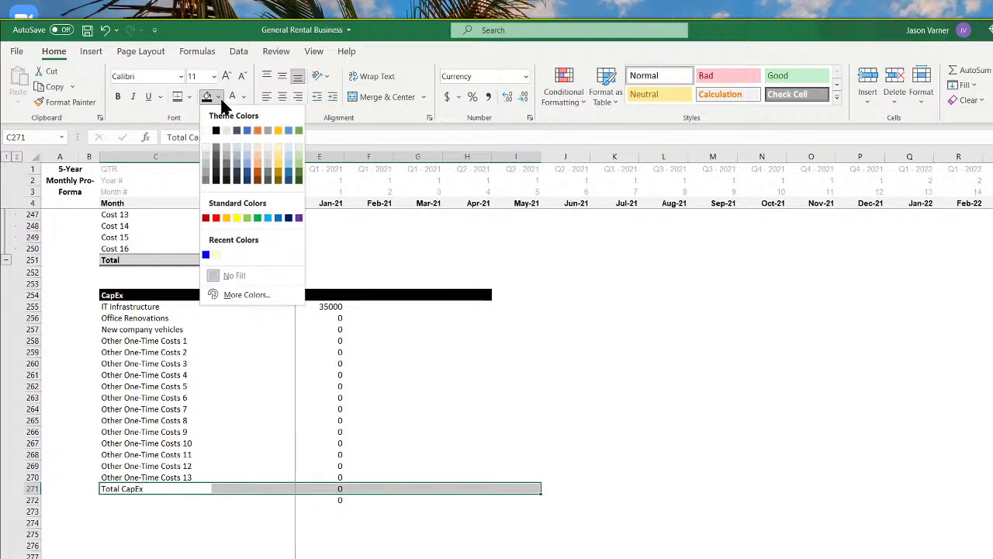
{"action": "left_click", "coordinate": [206, 158]}
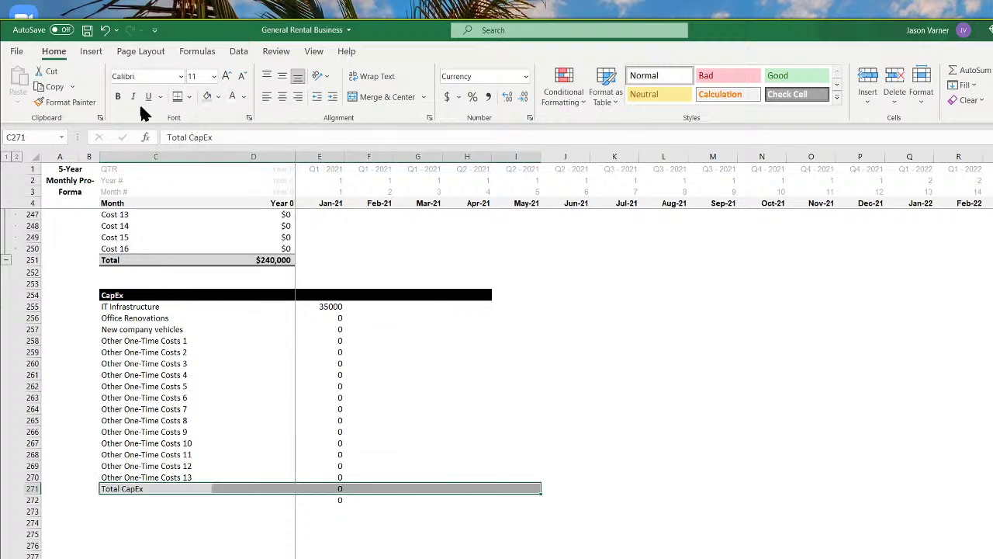
{"action": "left_click", "coordinate": [329, 489]}
{"action": "left_click", "coordinate": [966, 69]}
Format the CapEx cells E255:G271 as Currency with the $ symbol and 0 decimal places
{"action": "left_click", "coordinate": [339, 310]}
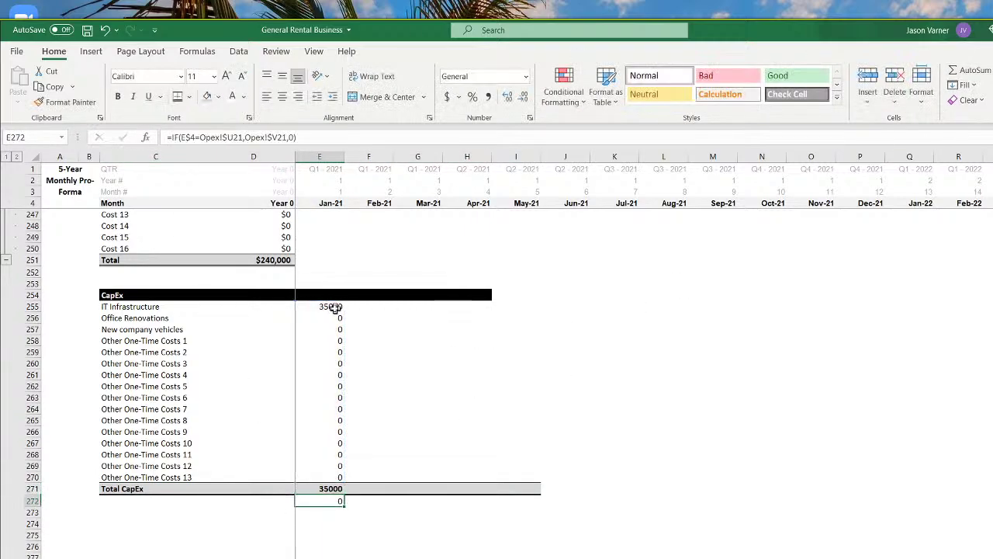
{"action": "left_click_drag", "start_coordinate": [339, 310], "coordinate": [439, 489]}
{"action": "left_click", "coordinate": [529, 118]}
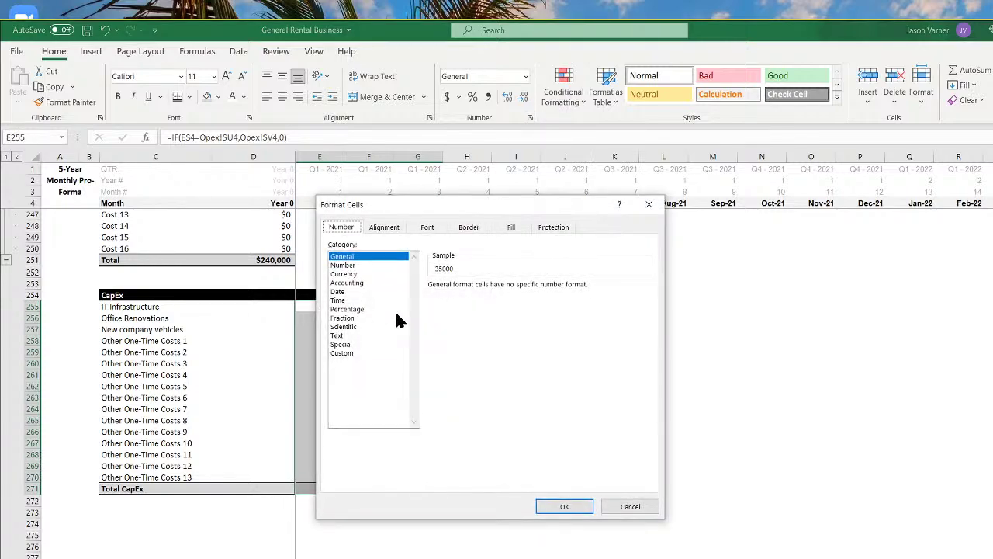
{"action": "left_click", "coordinate": [343, 274]}
{"action": "left_click", "coordinate": [519, 290]}
{"action": "left_click", "coordinate": [519, 289]}
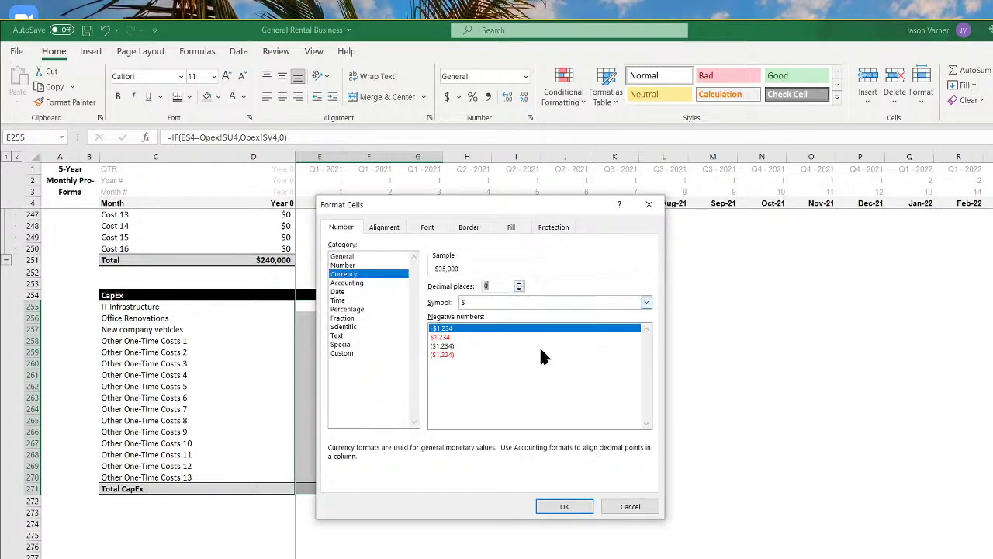
{"action": "left_click", "coordinate": [550, 505]}
Clear the leftover formula in E272 below the Total CapEx row
{"action": "left_click", "coordinate": [330, 503]}
{"action": "key", "text": "BackSpace"}
{"action": "key", "text": "Return"}
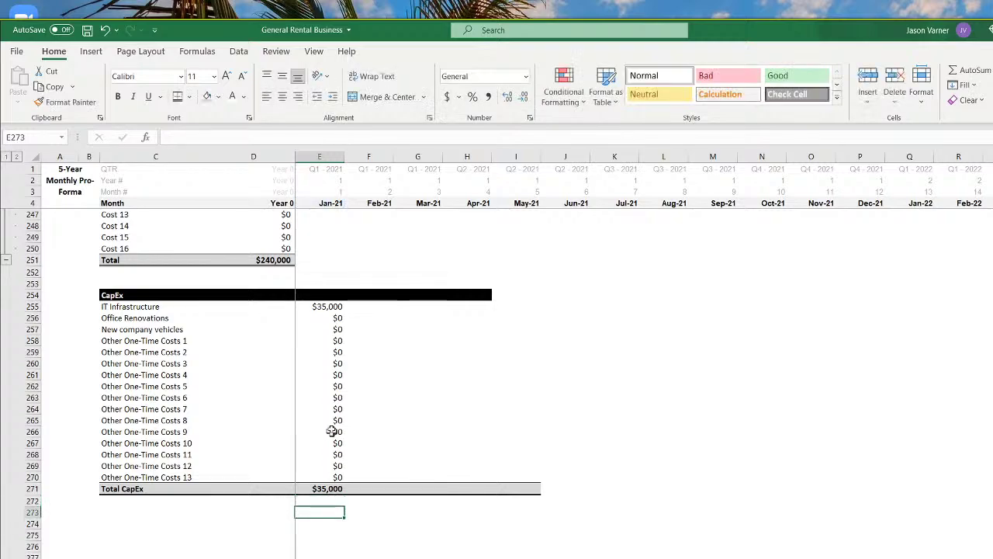
Fill the January CapEx block E254:E271 right across all the monthly columns and check the first CapEx amounts
{"action": "left_click_drag", "start_coordinate": [336, 298], "coordinate": [992, 494]}
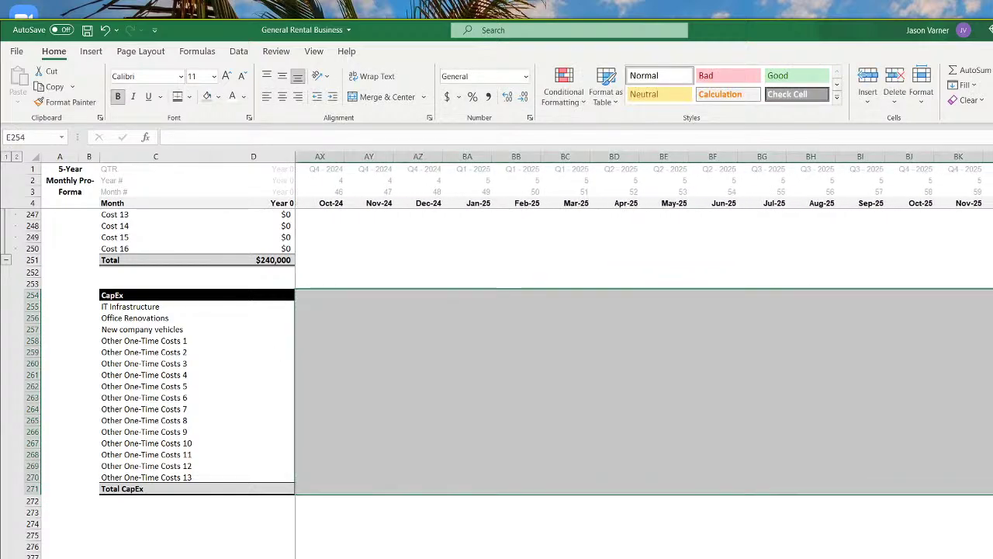
{"action": "scroll", "coordinate": [643, 391], "scroll_direction": "left", "scroll_amount": 15}
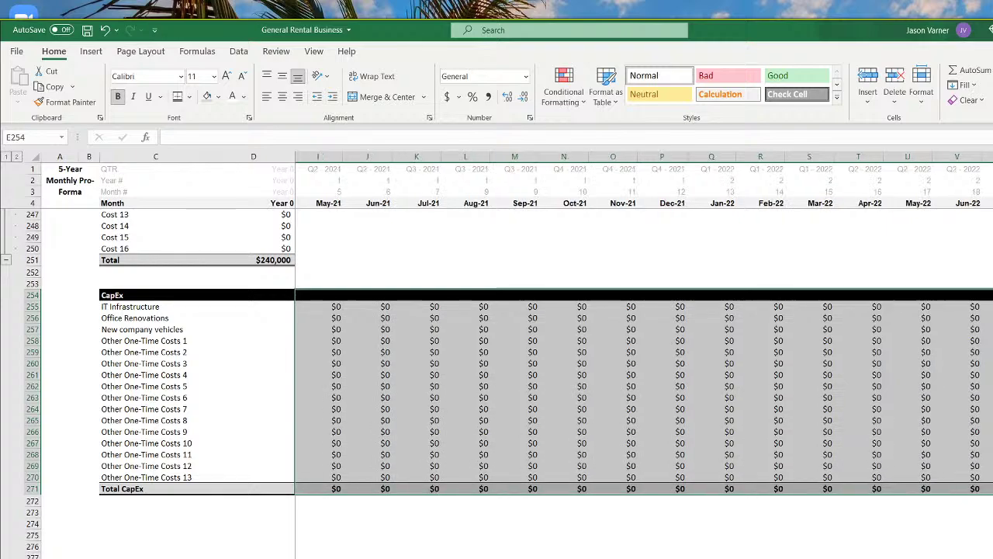
{"action": "left_click", "coordinate": [329, 309]}
{"action": "left_click", "coordinate": [371, 317]}
{"action": "left_click", "coordinate": [423, 329]}
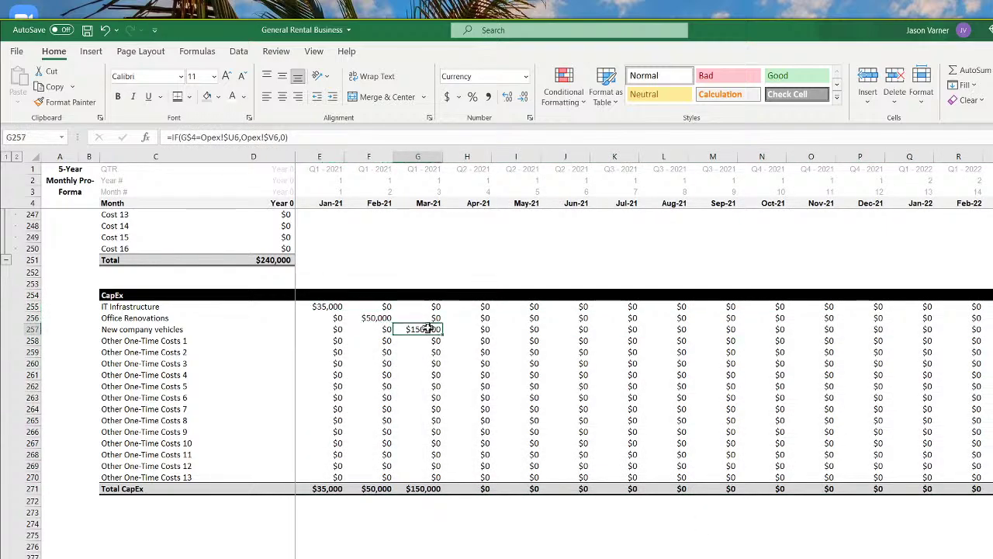
Group the CapEx item rows 255 to 270 above Total CapEx
{"action": "left_click_drag", "start_coordinate": [32, 306], "coordinate": [38, 477]}
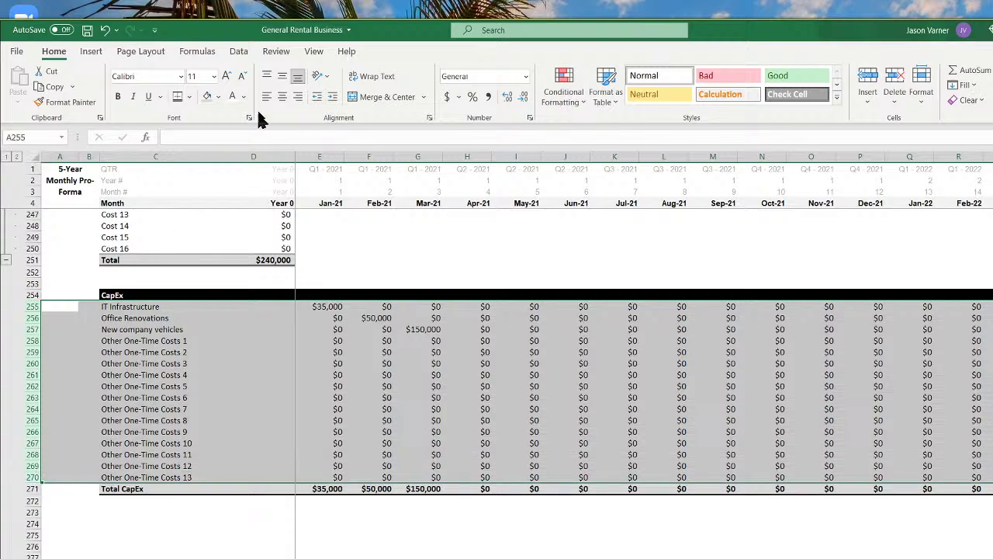
{"action": "left_click", "coordinate": [238, 52]}
{"action": "left_click", "coordinate": [975, 107]}
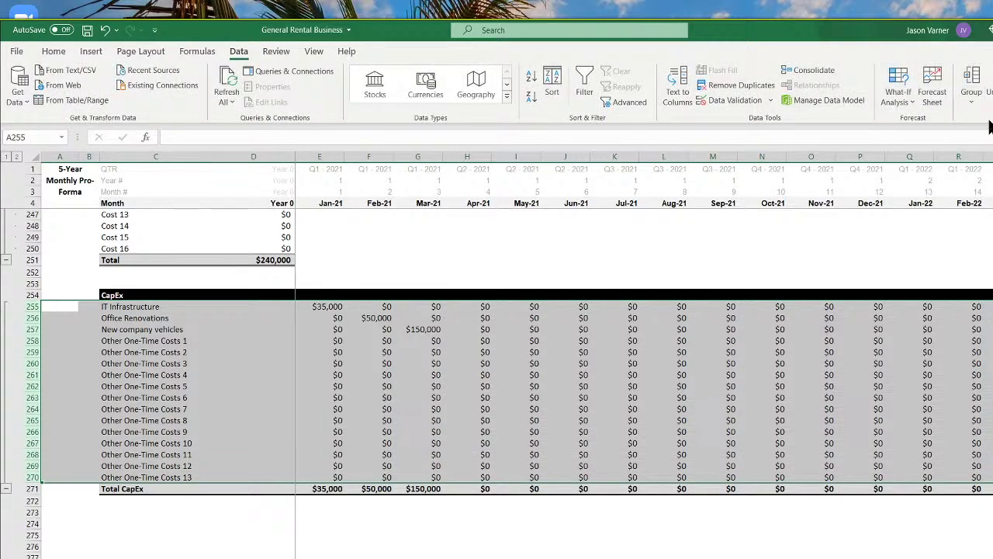
{"action": "left_click", "coordinate": [503, 364]}
Enter the label Net Income in C232 below the Taxes row
{"action": "scroll", "coordinate": [391, 390], "scroll_direction": "up", "scroll_amount": 7}
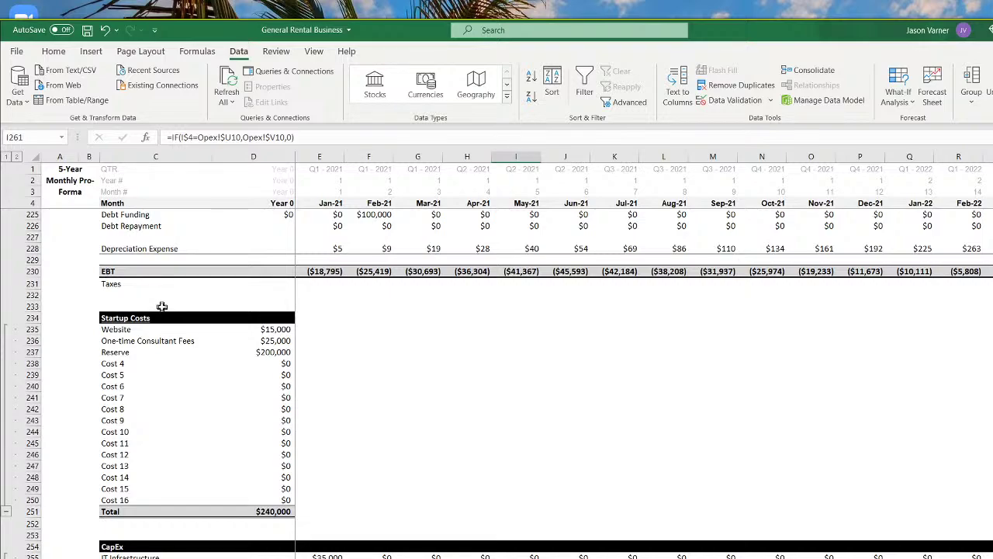
{"action": "left_click", "coordinate": [322, 284]}
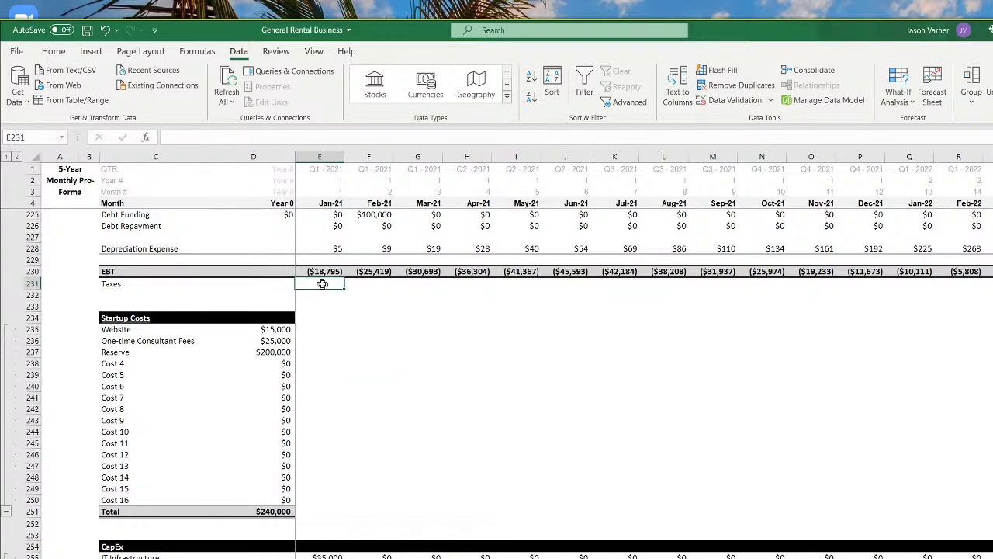
{"action": "left_click", "coordinate": [114, 287]}
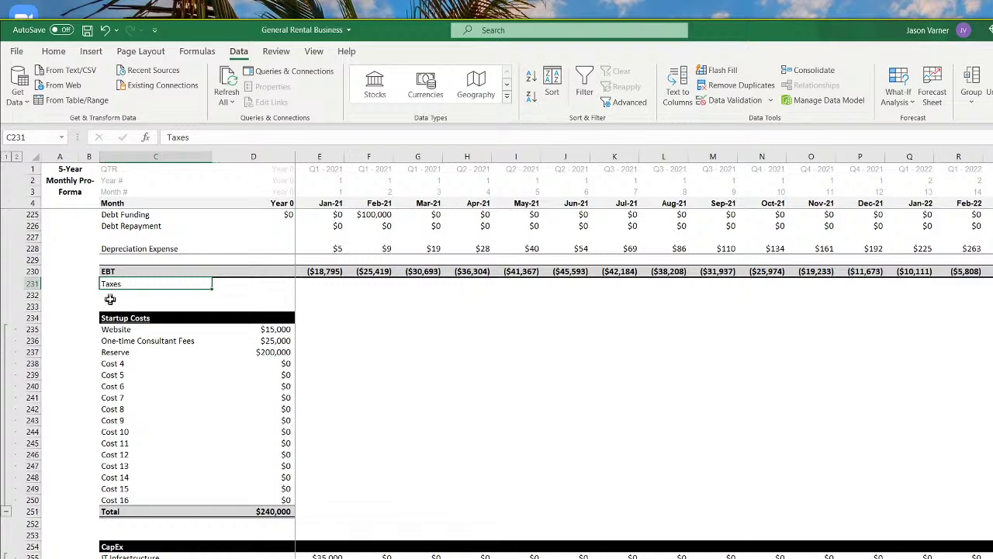
{"action": "left_click", "coordinate": [110, 299]}
{"action": "type", "text": "Net I"}
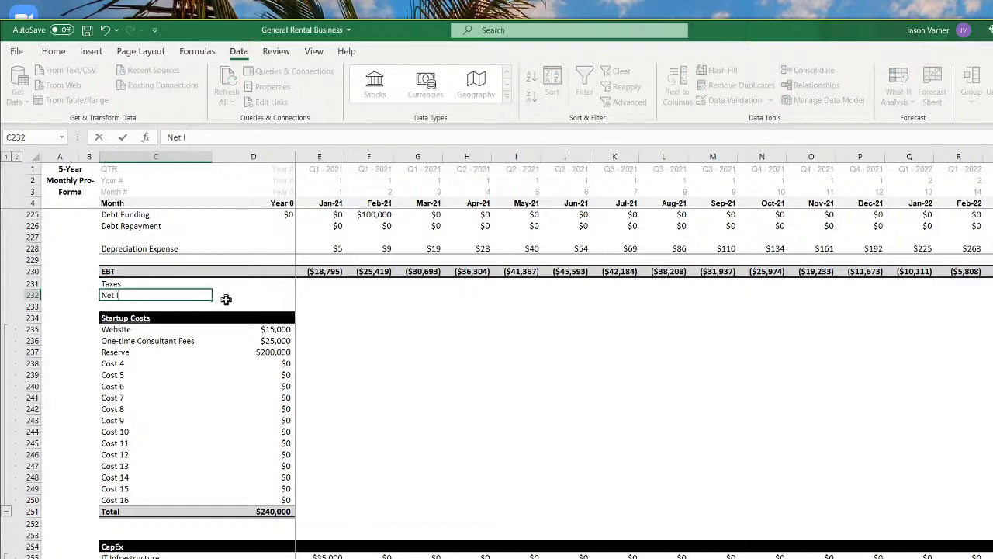
{"action": "type", "text": "ncome"}
{"action": "key", "text": "Return"}
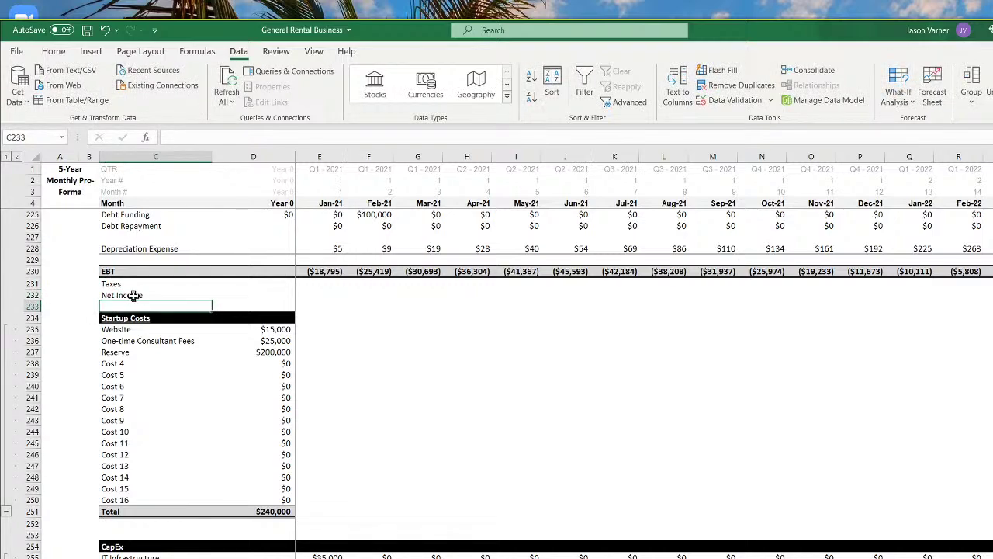
Format the Net Income row C232:J232 with bold text, light grey fill, and top and bottom borders
{"action": "left_click_drag", "start_coordinate": [134, 294], "coordinate": [574, 296]}
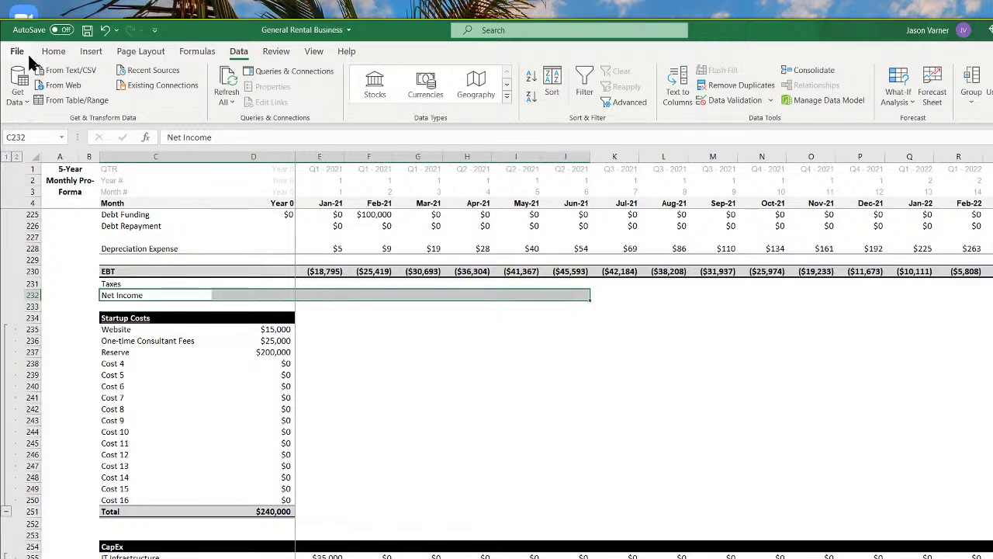
{"action": "left_click", "coordinate": [54, 51]}
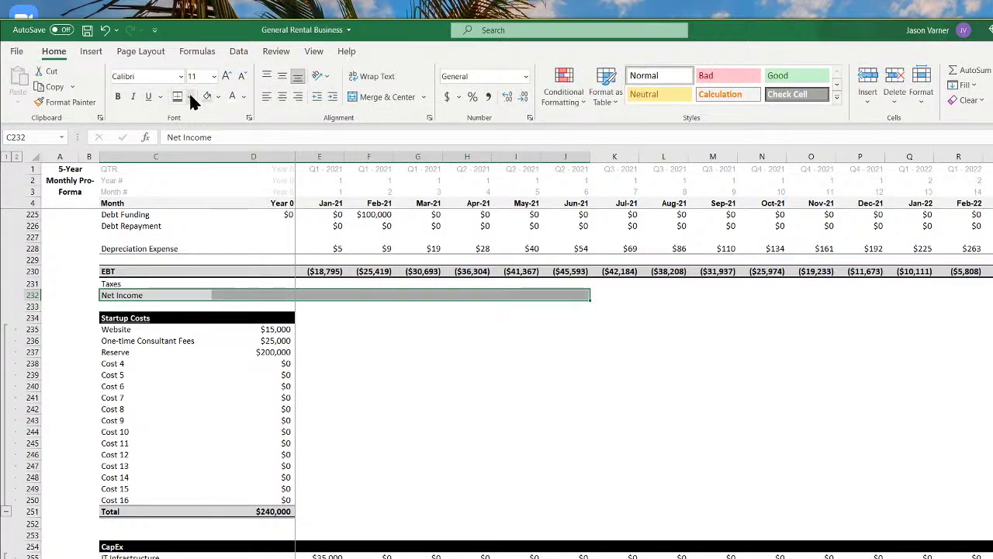
{"action": "left_click", "coordinate": [190, 97]}
{"action": "left_click", "coordinate": [322, 341]}
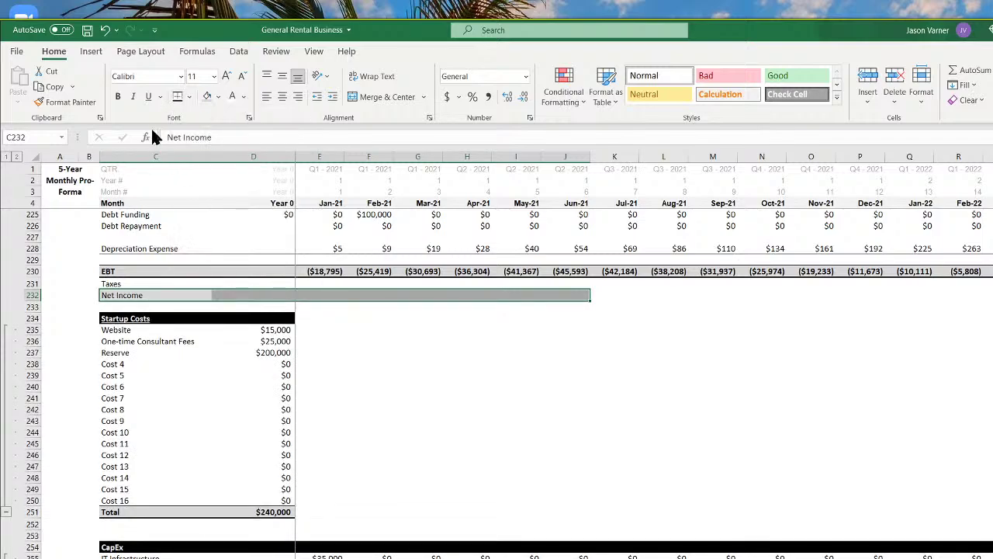
{"action": "left_click", "coordinate": [117, 96]}
{"action": "left_click", "coordinate": [457, 403]}
{"action": "left_click", "coordinate": [314, 296]}
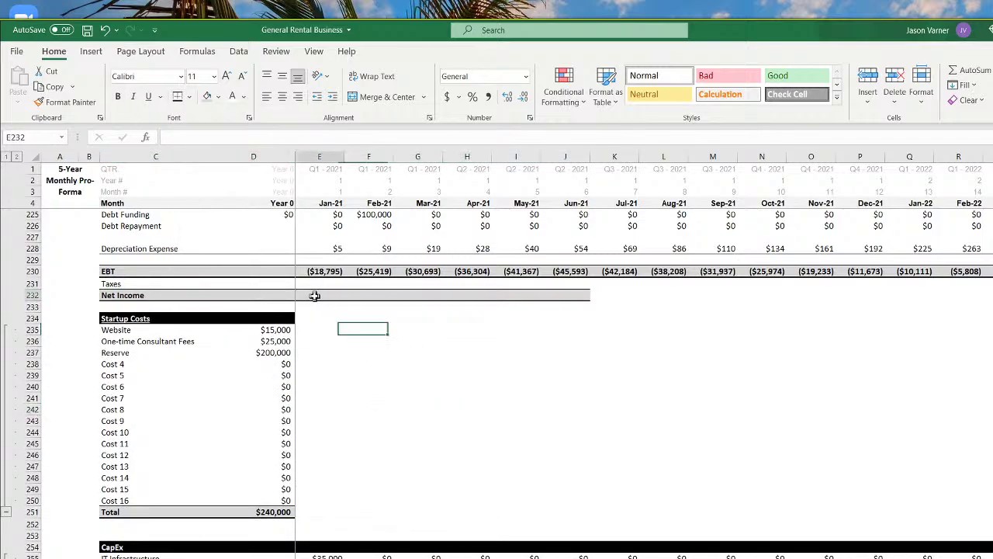
Insert a blank row above the Startup Costs header in row 234
{"action": "right_click", "coordinate": [27, 322]}
{"action": "left_click", "coordinate": [55, 423]}
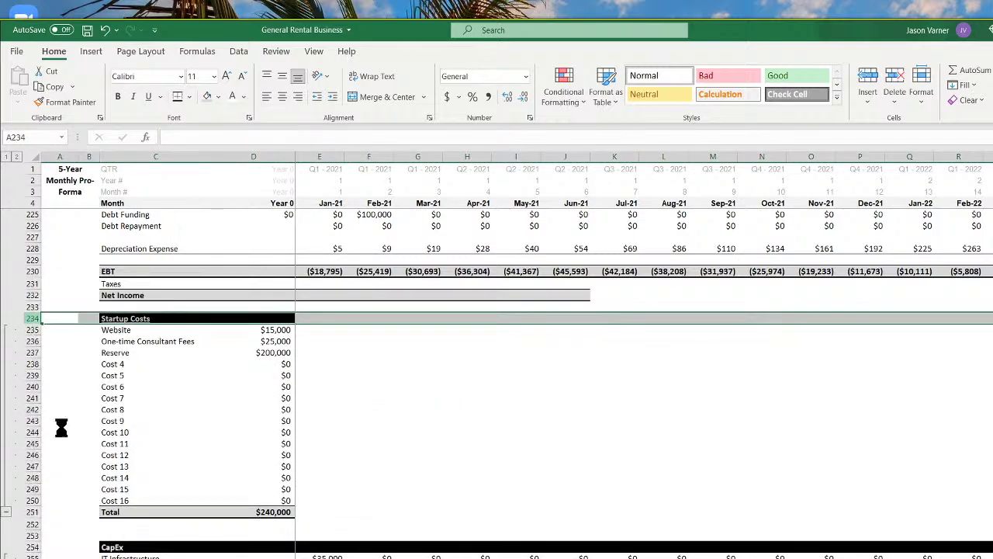
{"action": "left_click", "coordinate": [423, 421]}
Enter the label Profit Margin in C233 below Net Income
{"action": "left_click", "coordinate": [167, 306]}
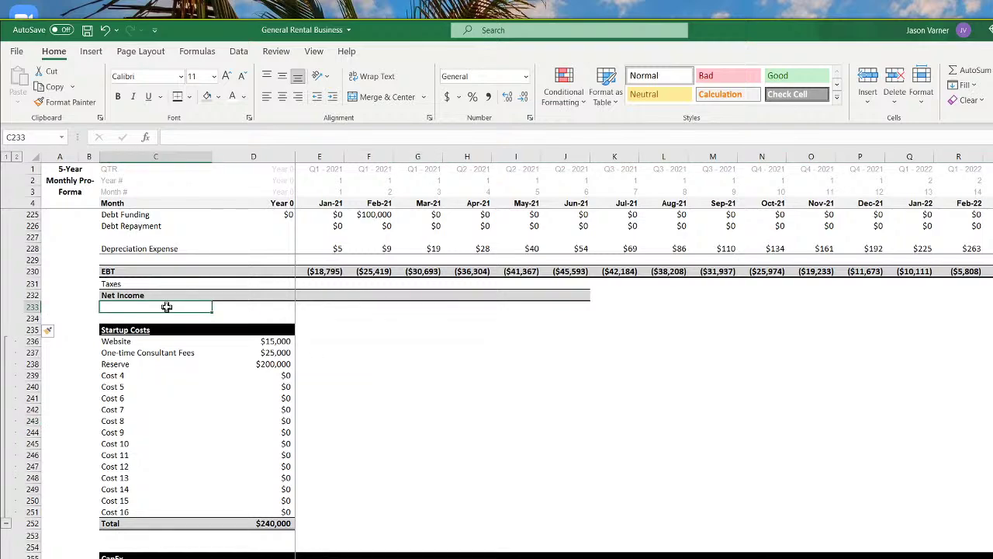
{"action": "type", "text": "Profit"}
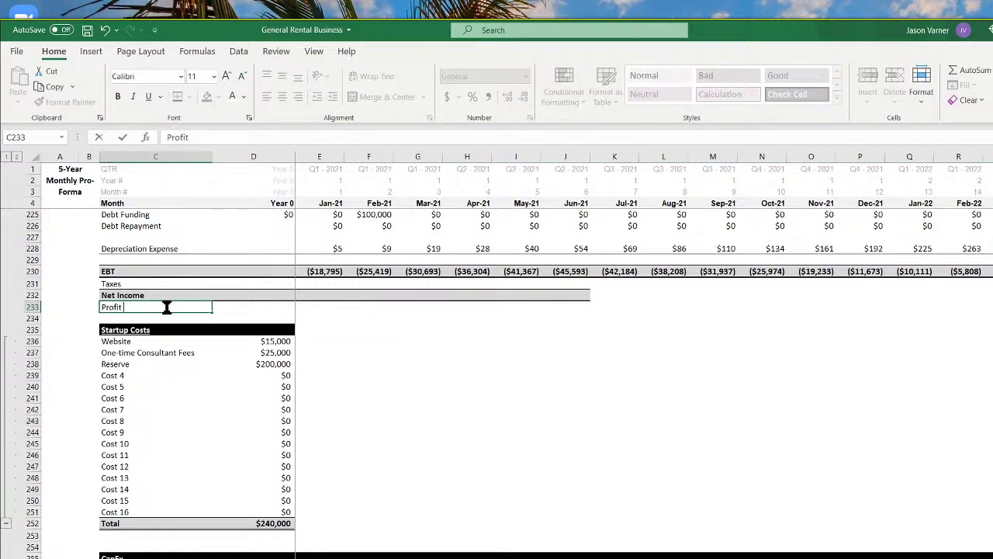
{"action": "type", "text": " Margin"}
{"action": "key", "text": "Return"}
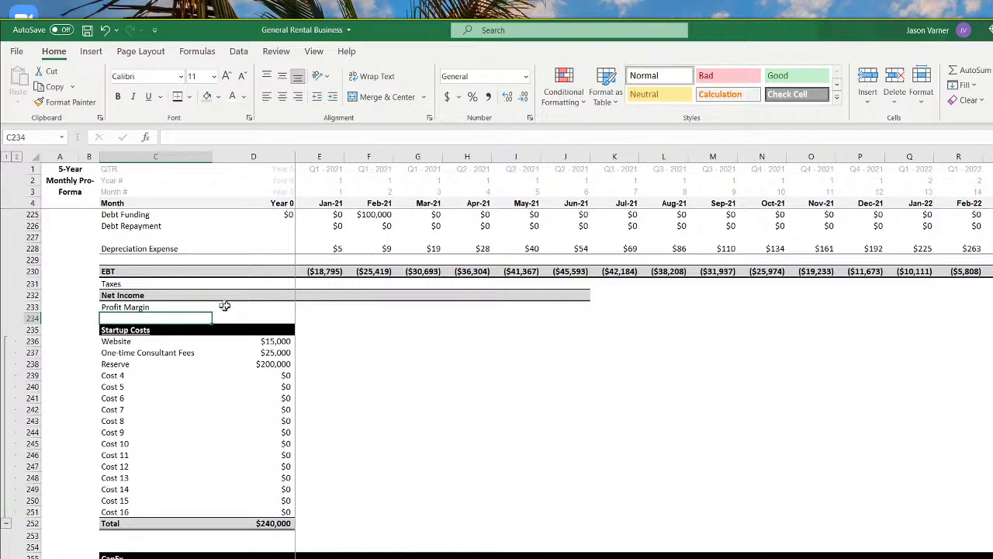
{"action": "left_click", "coordinate": [320, 307]}
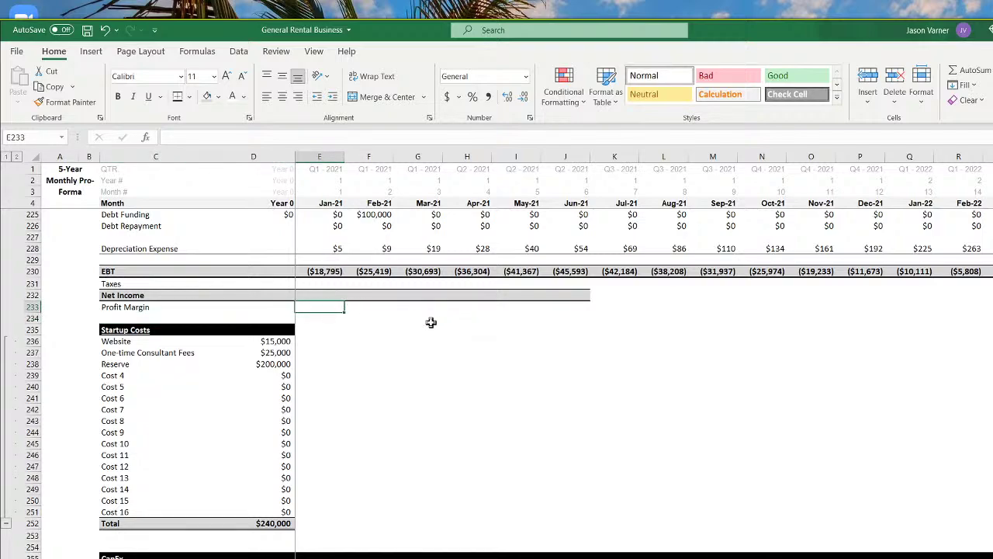
{"action": "left_click_drag", "start_coordinate": [342, 283], "coordinate": [583, 290]}
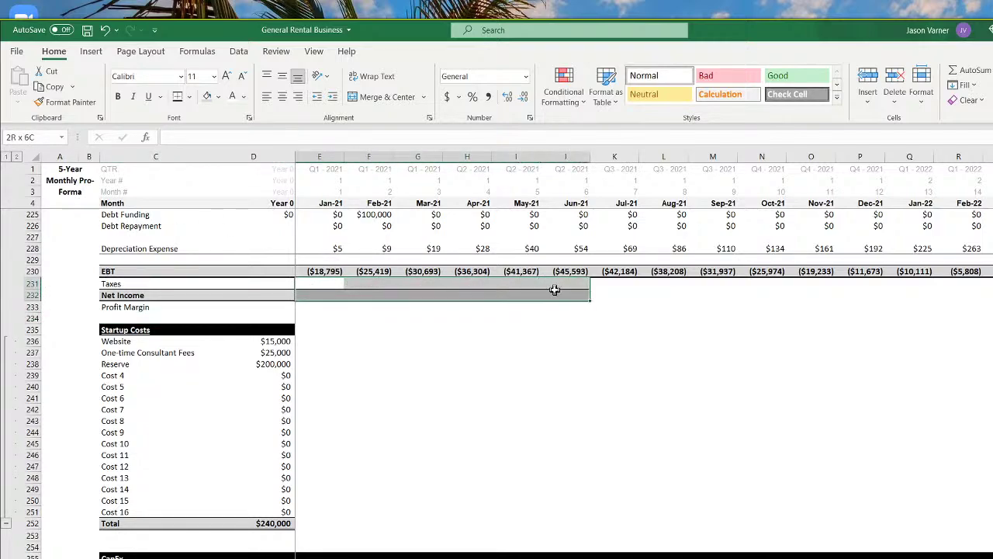
{"action": "left_click", "coordinate": [107, 297]}
{"action": "left_click", "coordinate": [144, 307]}
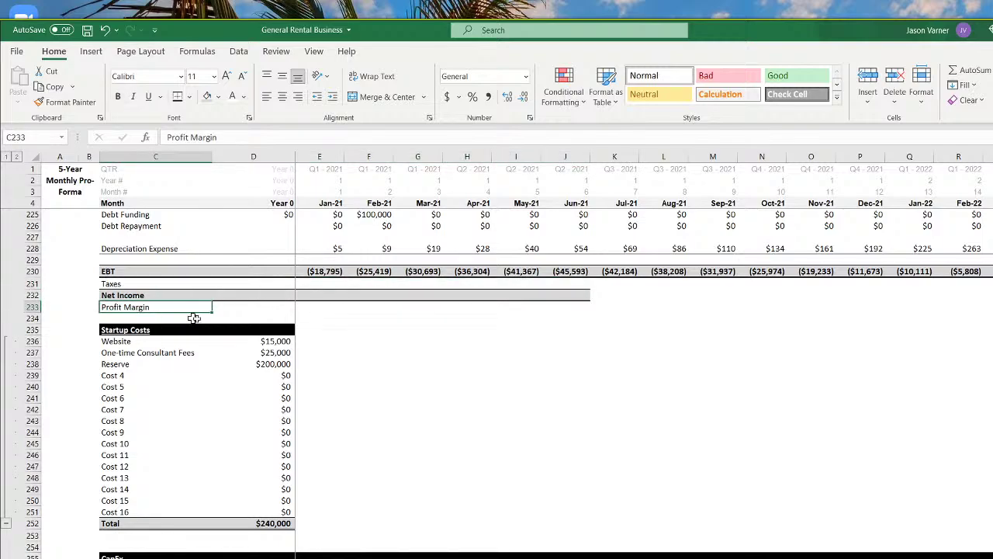
{"action": "left_click", "coordinate": [327, 294]}
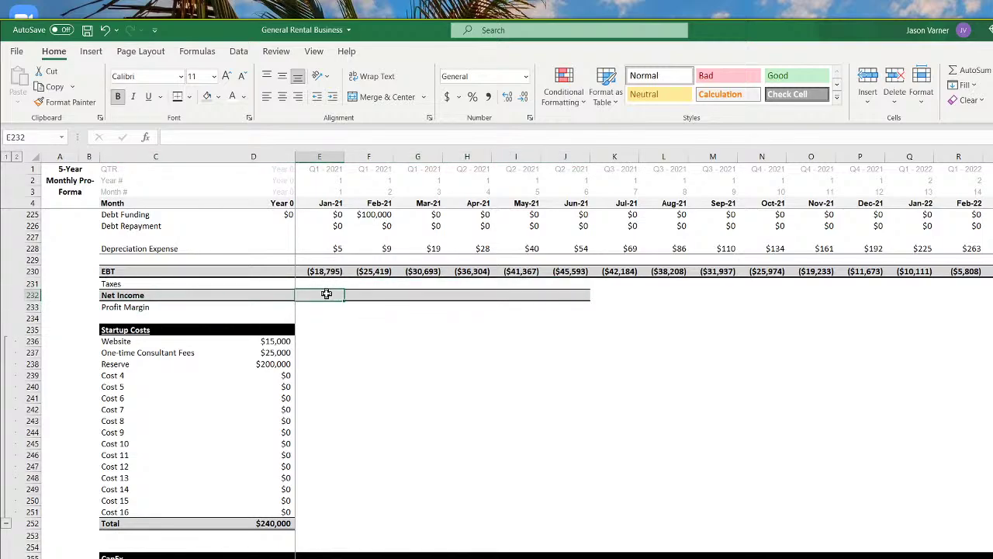
Move the Net Book Value row down to row 285 to make room below Total CapEx
{"action": "scroll", "coordinate": [371, 420], "scroll_direction": "down", "scroll_amount": 11}
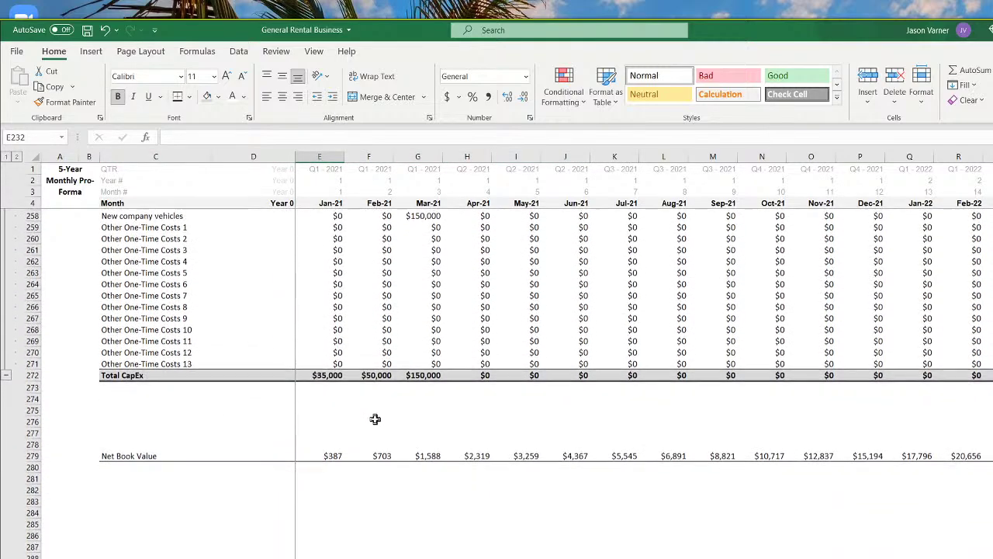
{"action": "left_click", "coordinate": [33, 454]}
{"action": "left_click_drag", "start_coordinate": [65, 460], "coordinate": [78, 528]}
{"action": "left_click", "coordinate": [118, 376]}
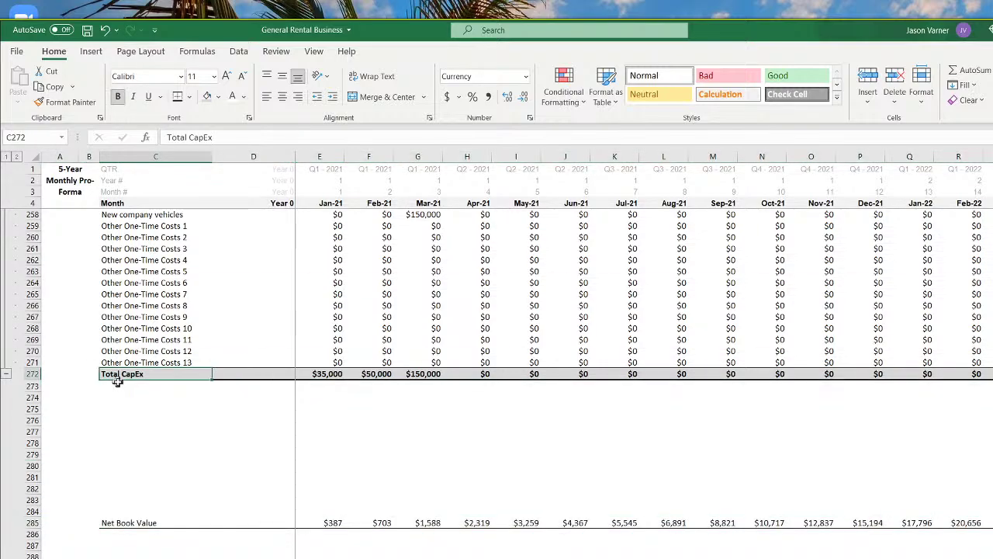
Enter the label Cash Flow in C275 below the CapEx section
{"action": "left_click", "coordinate": [156, 397]}
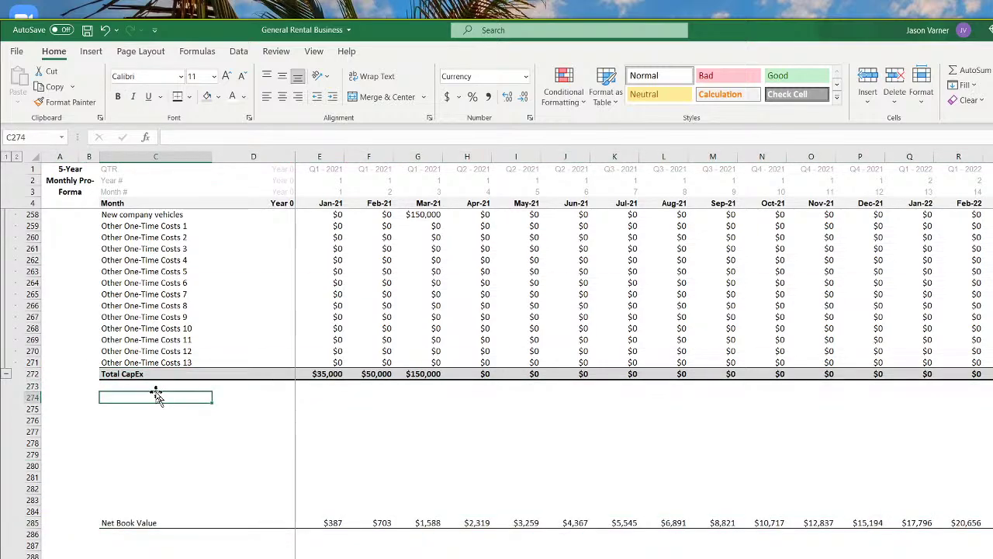
{"action": "key", "text": "Down"}
{"action": "type", "text": "Cash Fl"}
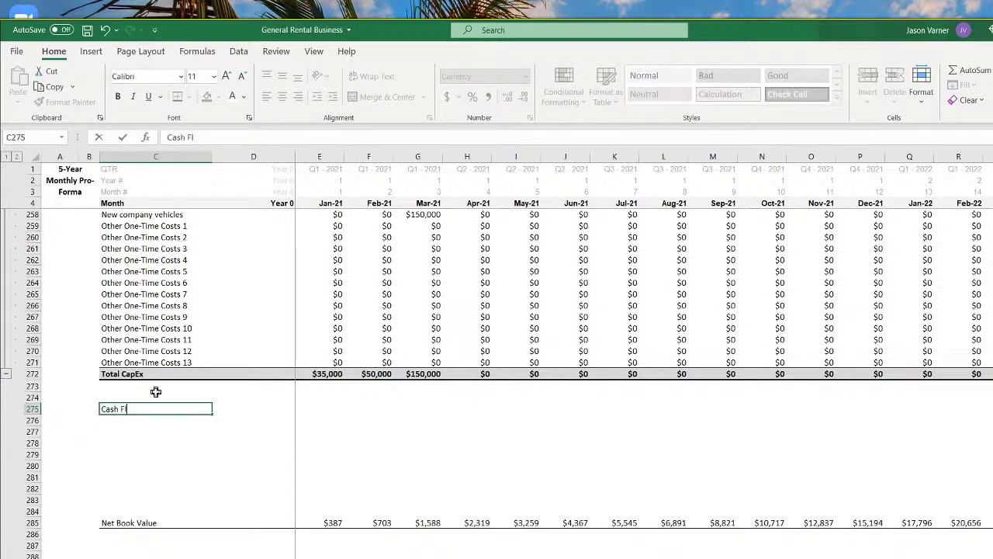
{"action": "type", "text": "ow"}
{"action": "key", "text": "Tab"}
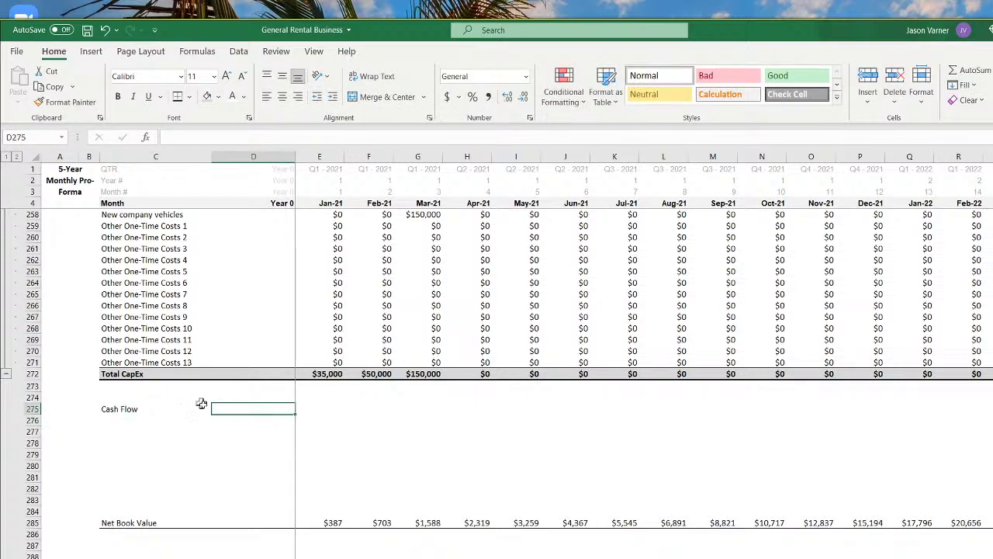
Enter the Cash Flow formula =D217-D223+D225-D231-D252-D272 in D275 and fill it across all months
{"action": "type", "text": "="}
{"action": "scroll", "coordinate": [442, 447], "scroll_direction": "up", "scroll_amount": 18}
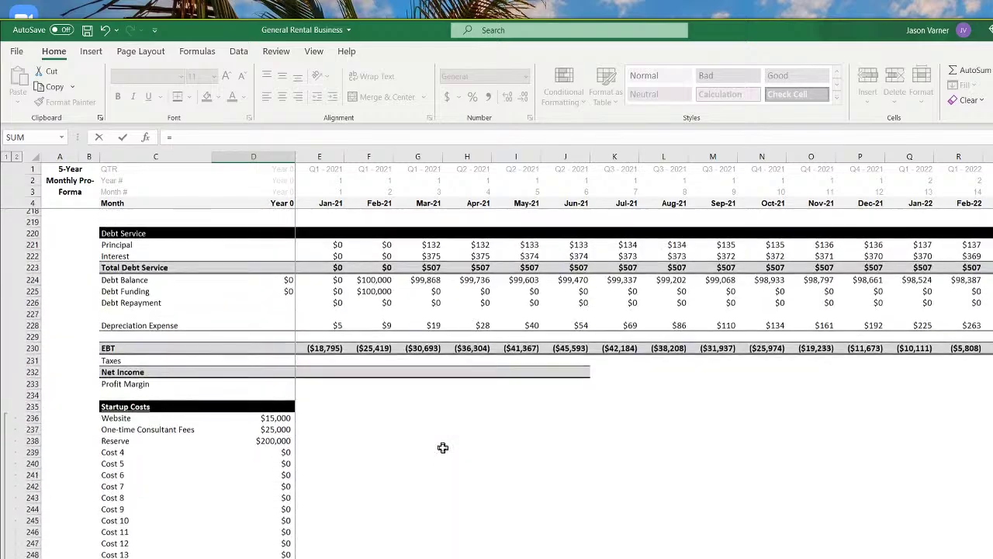
{"action": "left_click", "coordinate": [281, 376]}
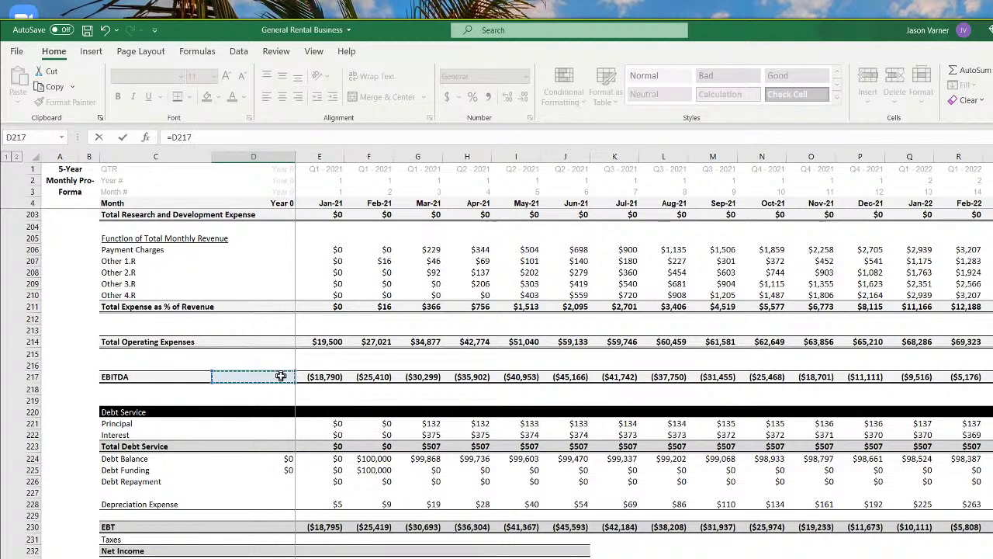
{"action": "type", "text": "-"}
{"action": "left_click", "coordinate": [287, 447]}
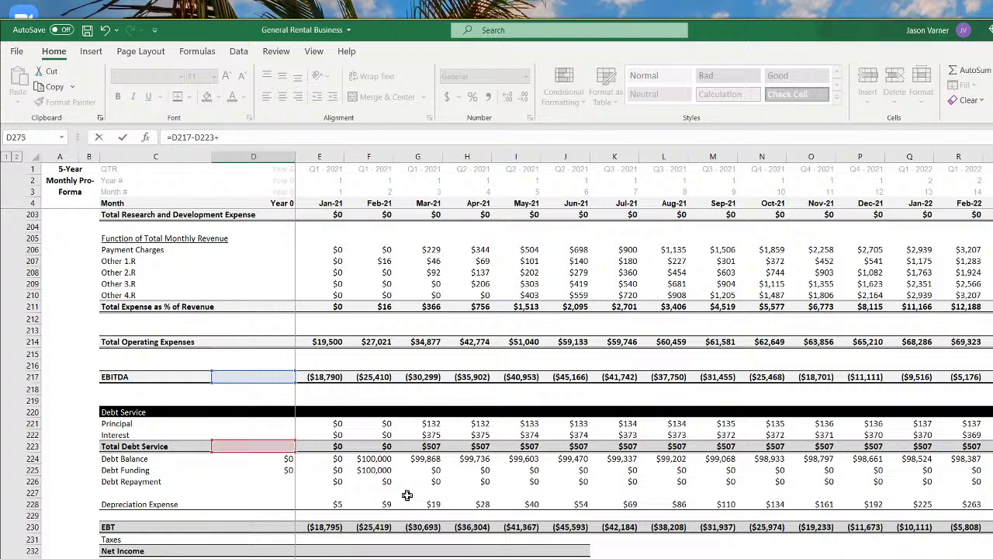
{"action": "left_click", "coordinate": [274, 470]}
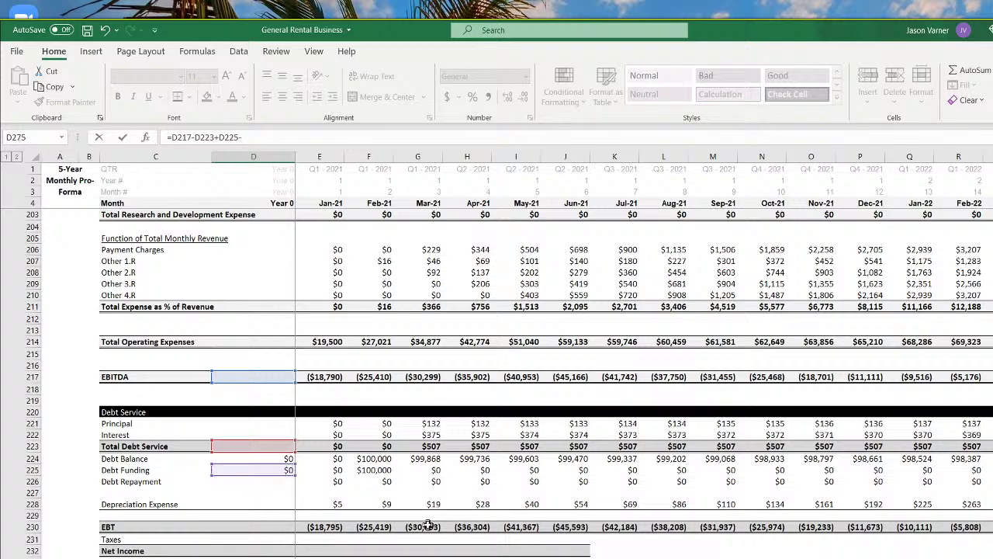
{"action": "left_click", "coordinate": [264, 540]}
{"action": "type", "text": "-"}
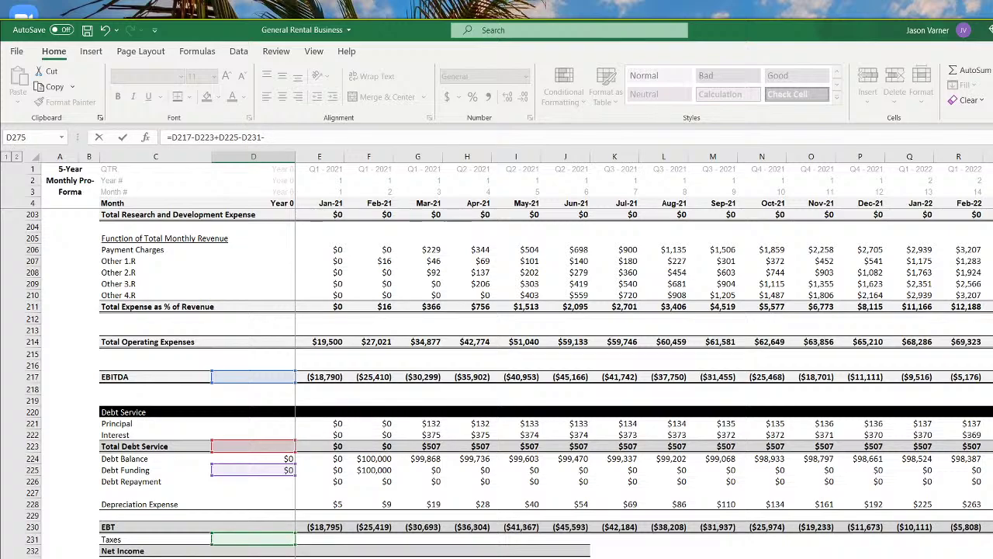
{"action": "scroll", "coordinate": [496, 380], "scroll_direction": "down", "scroll_amount": 7}
{"action": "left_click", "coordinate": [279, 523]}
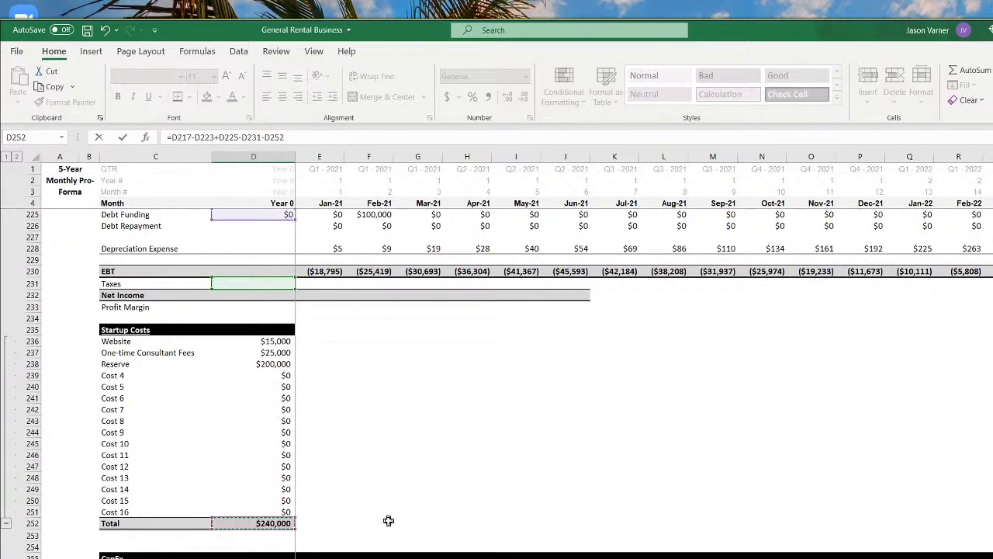
{"action": "type", "text": "-"}
{"action": "scroll", "coordinate": [381, 521], "scroll_direction": "down", "scroll_amount": 7}
{"action": "left_click", "coordinate": [266, 501]}
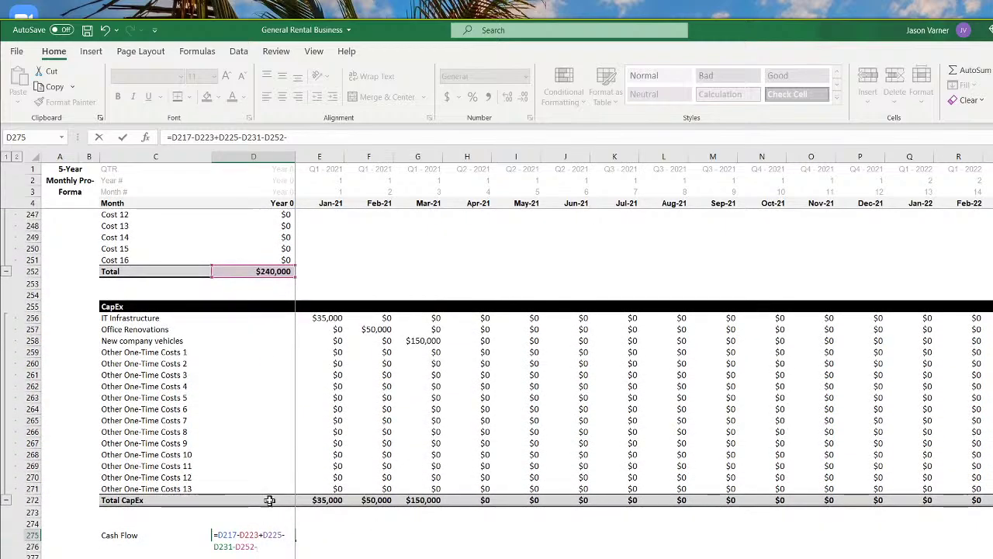
{"action": "key", "text": "Return"}
{"action": "left_click", "coordinate": [277, 535]}
{"action": "left_click_drag", "start_coordinate": [294, 541], "coordinate": [983, 535]}
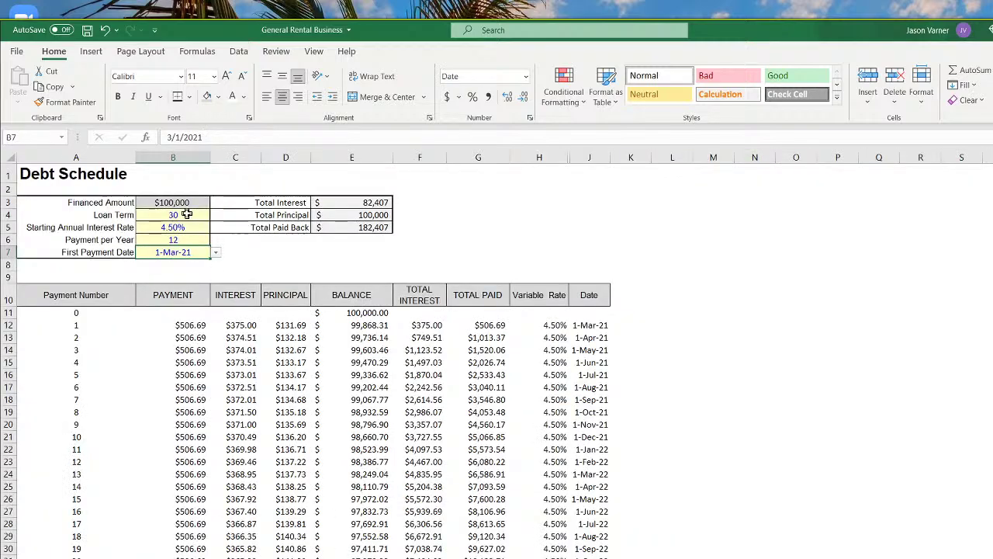
Set the First Payment Date in the Debt Schedule sheet to Jan-21
{"action": "left_click", "coordinate": [217, 253]}
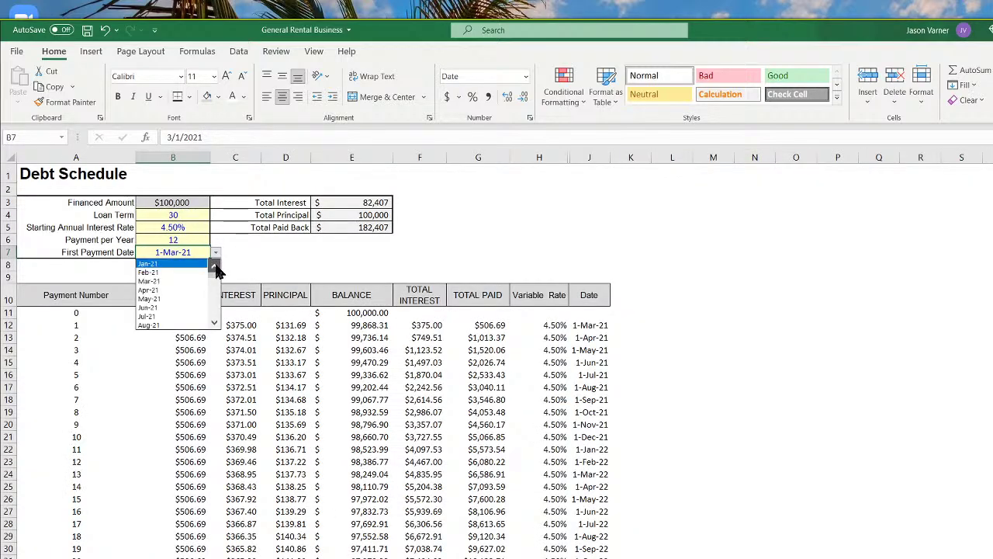
{"action": "left_click", "coordinate": [163, 263]}
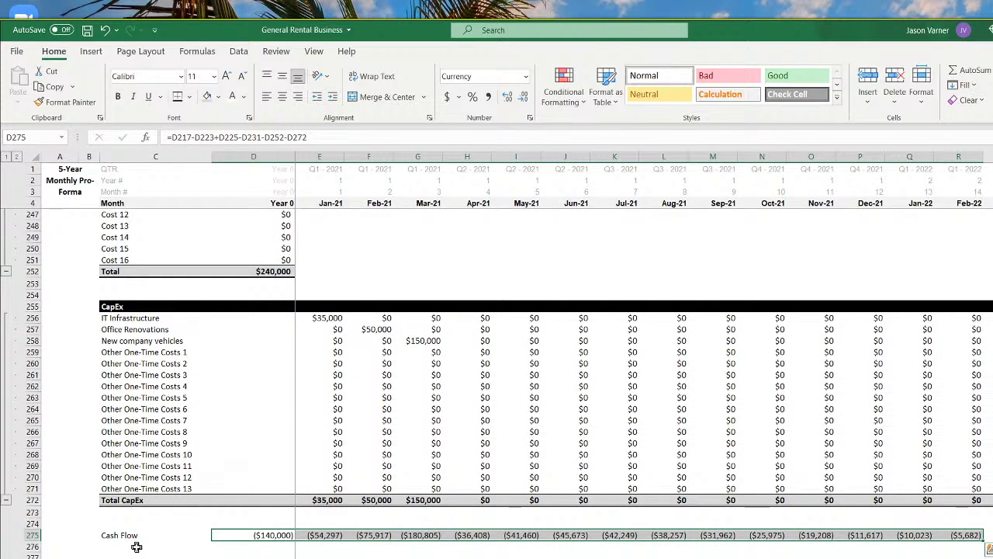
Format the Cash Flow row in the pro forma as a bold total row with grey shading and borders
{"action": "left_click_drag", "start_coordinate": [117, 534], "coordinate": [962, 534]}
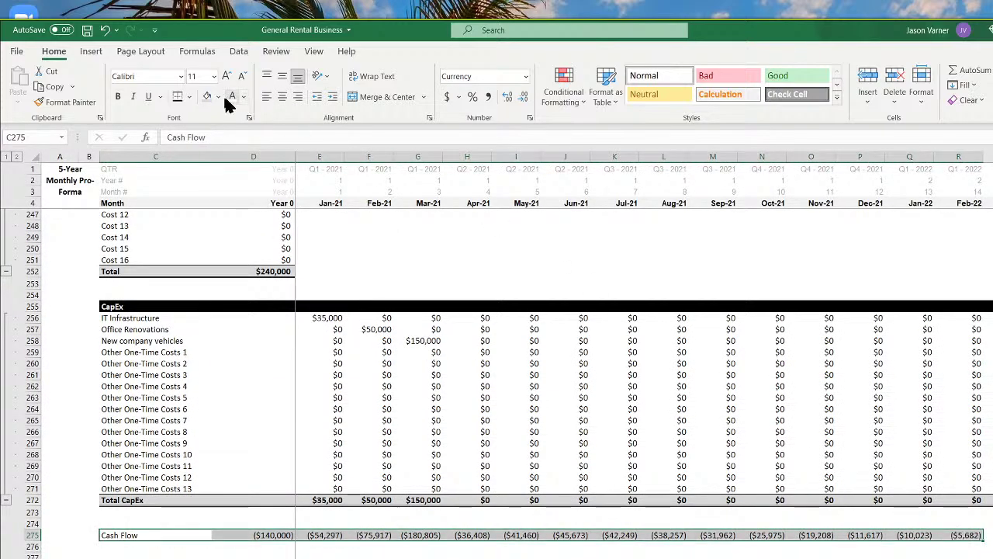
{"action": "left_click", "coordinate": [117, 96]}
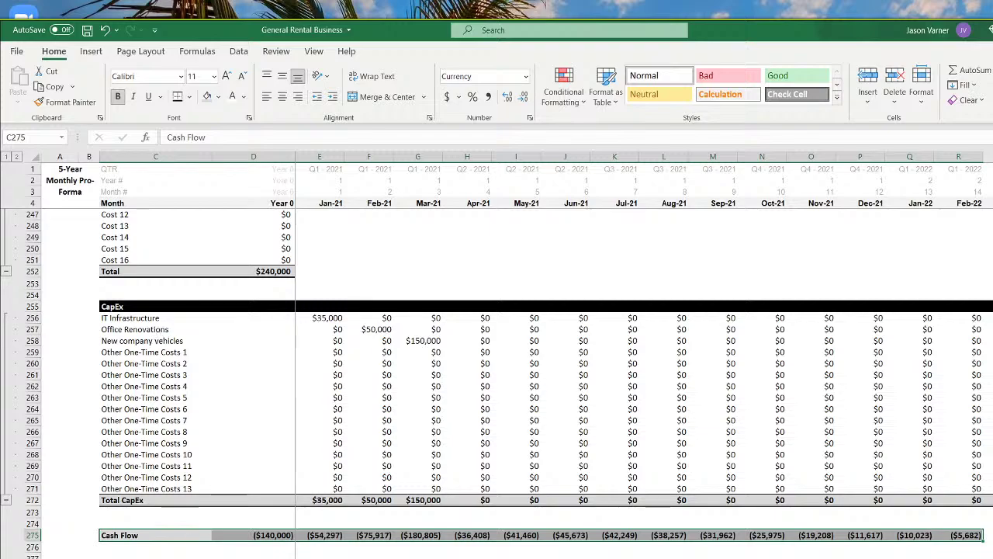
Start a running cash flow row in D276 by linking it to the Year 0 cash flow with =D275
{"action": "left_click", "coordinate": [274, 548]}
{"action": "type", "text": "="}
{"action": "left_click", "coordinate": [282, 535]}
{"action": "key", "text": "Return"}
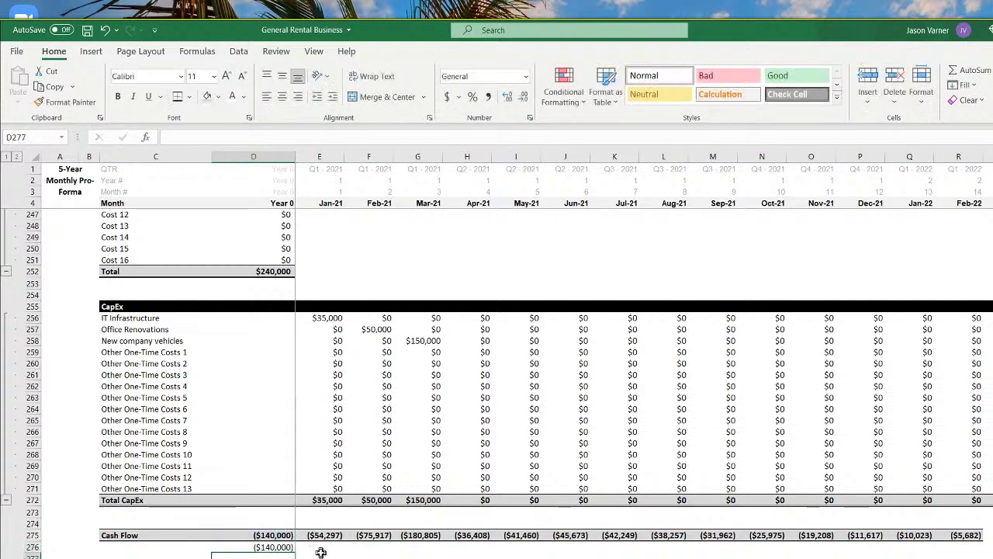
Enter the running total formula =D276+F275 in E276 for Jan-21
{"action": "left_click", "coordinate": [320, 550]}
{"action": "type", "text": "="}
{"action": "left_click", "coordinate": [267, 548]}
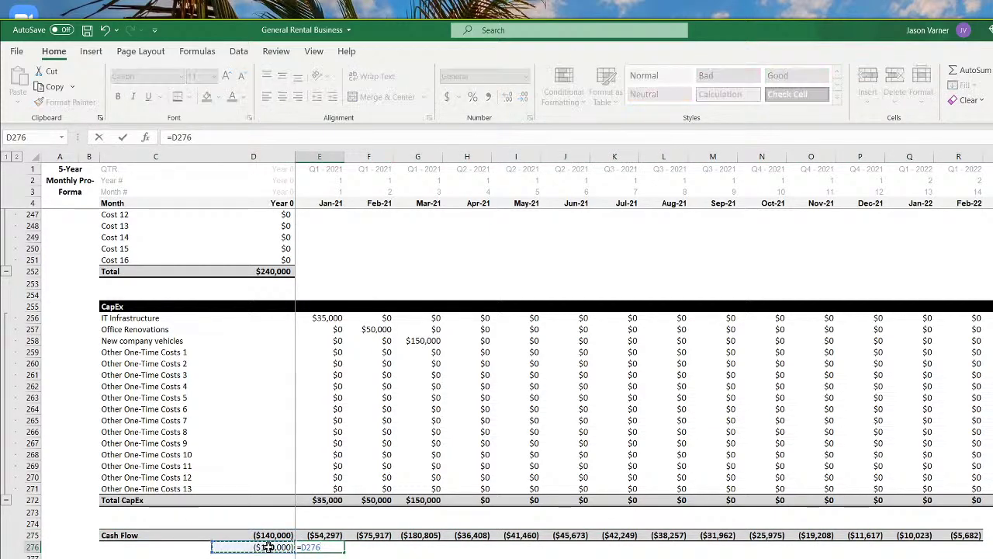
{"action": "type", "text": "+"}
{"action": "left_click", "coordinate": [377, 535]}
{"action": "key", "text": "Return"}
Correct the E276 formula to =D276+E275 and fill it across all months
{"action": "left_click", "coordinate": [330, 548]}
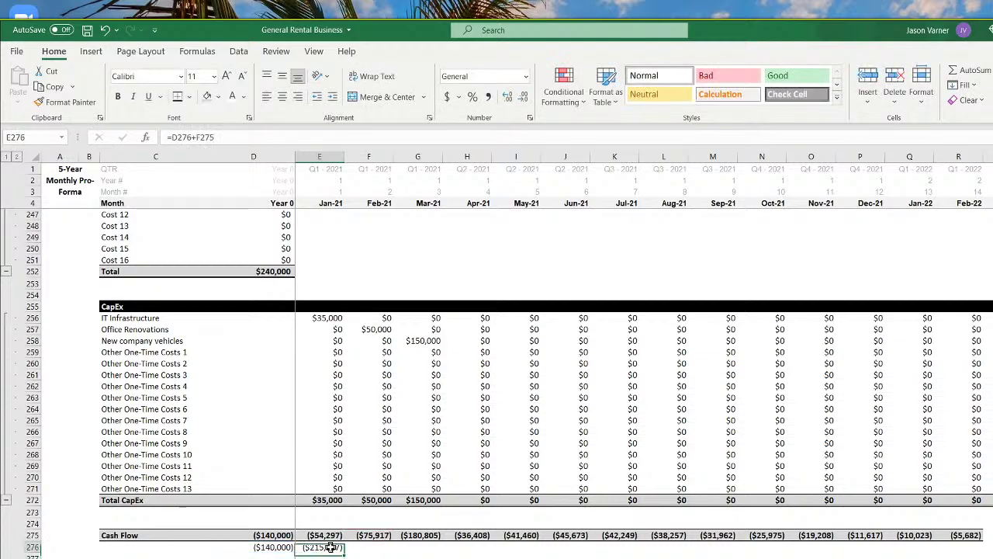
{"action": "double_click", "coordinate": [330, 548]}
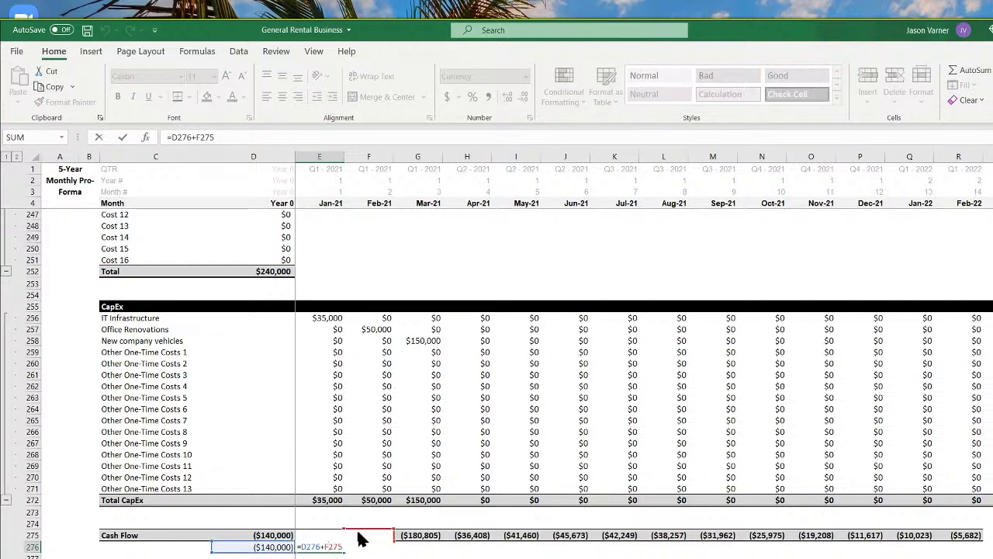
{"action": "left_click_drag", "start_coordinate": [358, 531], "coordinate": [970, 552]}
{"action": "key", "text": "Return"}
{"action": "left_click", "coordinate": [332, 548]}
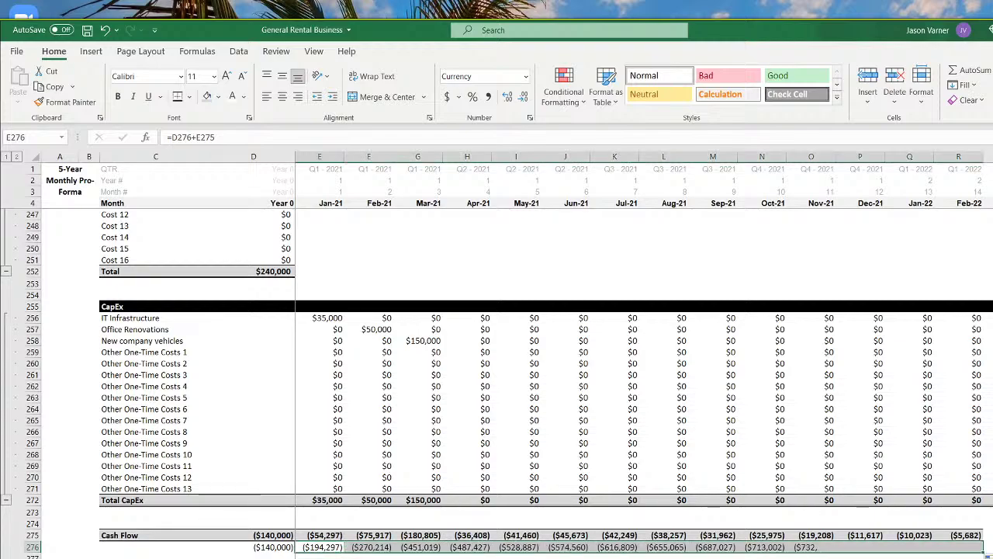
{"action": "left_click", "coordinate": [285, 555]}
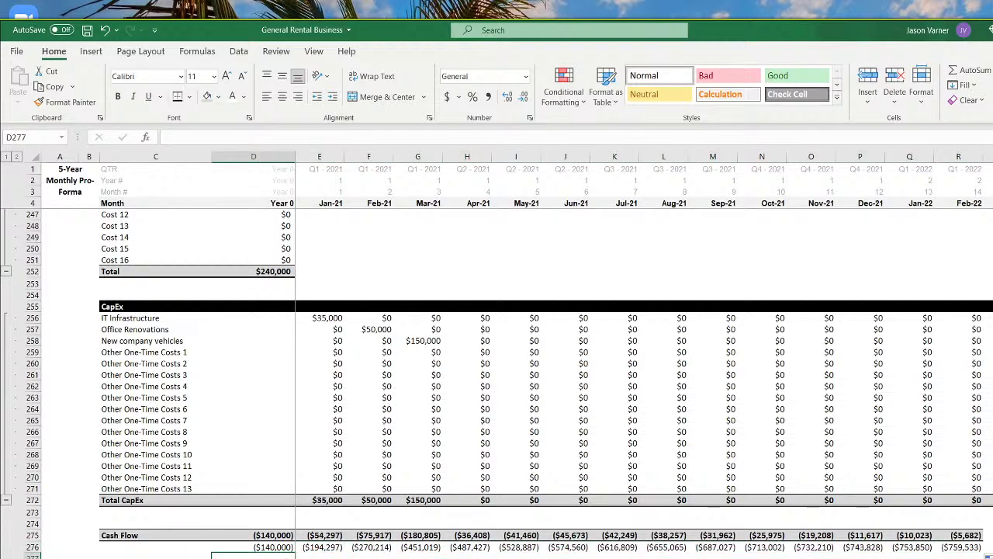
{"action": "left_click", "coordinate": [276, 546]}
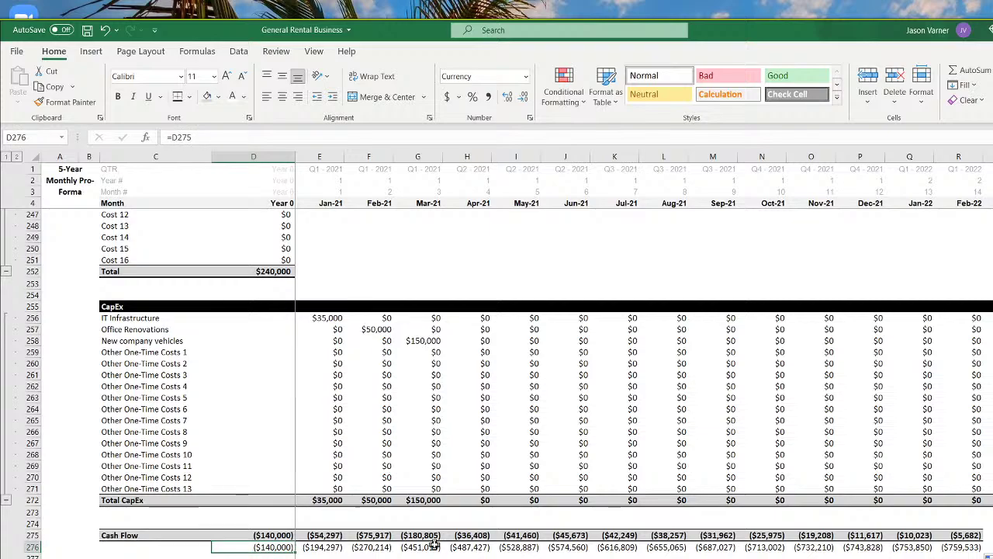
{"action": "left_click_drag", "start_coordinate": [432, 535], "coordinate": [418, 549]}
{"action": "left_click_drag", "start_coordinate": [276, 547], "coordinate": [484, 548]}
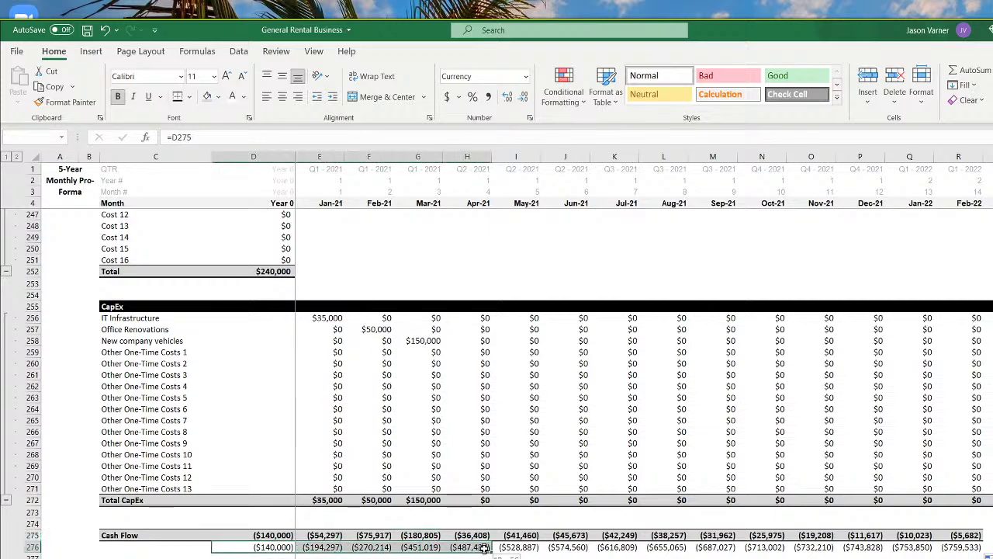
Label the running total row in C276 as Cumulative Cash Flow
{"action": "left_click", "coordinate": [114, 549]}
{"action": "type", "text": "Cu"}
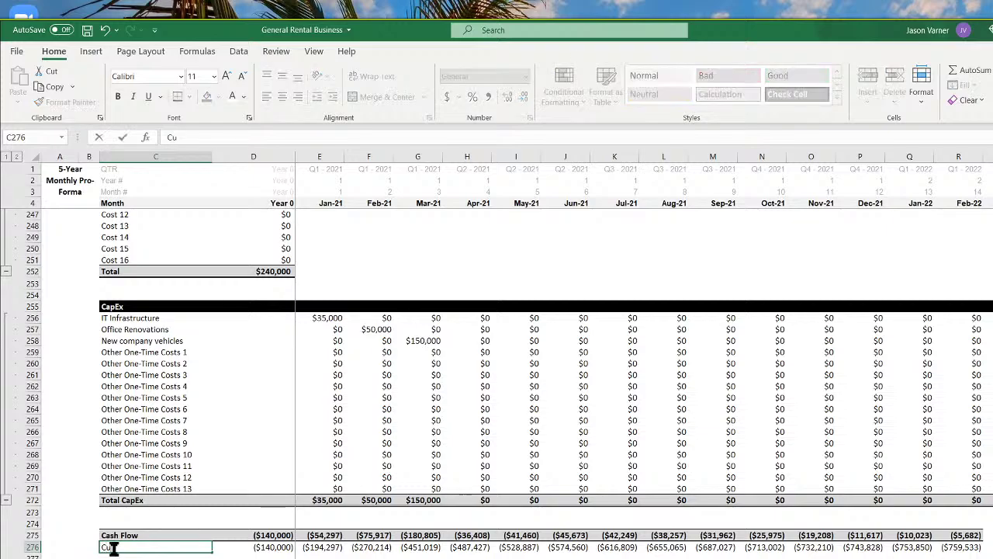
{"action": "type", "text": "mulative Cash"}
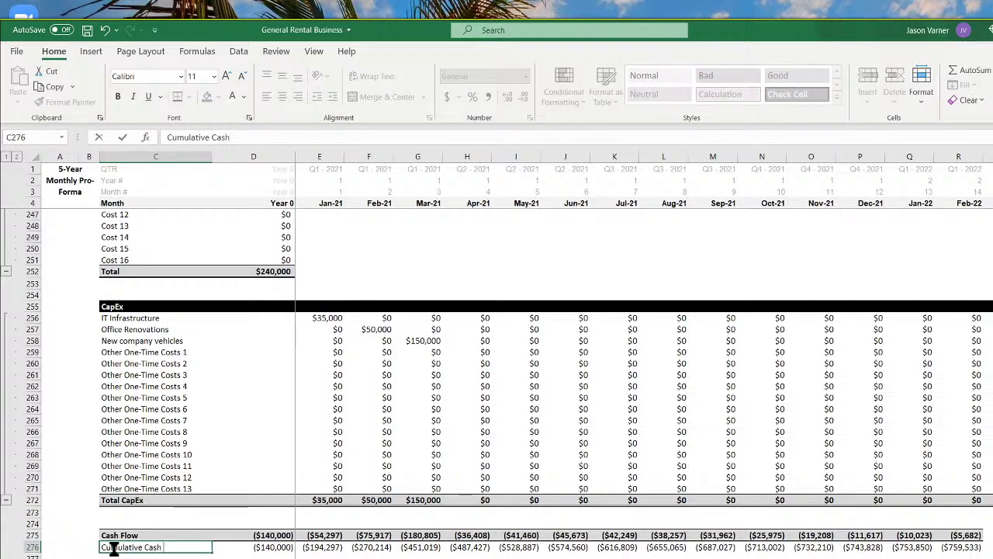
{"action": "type", "text": " Flow"}
{"action": "key", "text": "Return"}
Review the Cash Flow and Cumulative Cash Flow rows from Jun-21 through the final forecast months
{"action": "left_click", "coordinate": [574, 535]}
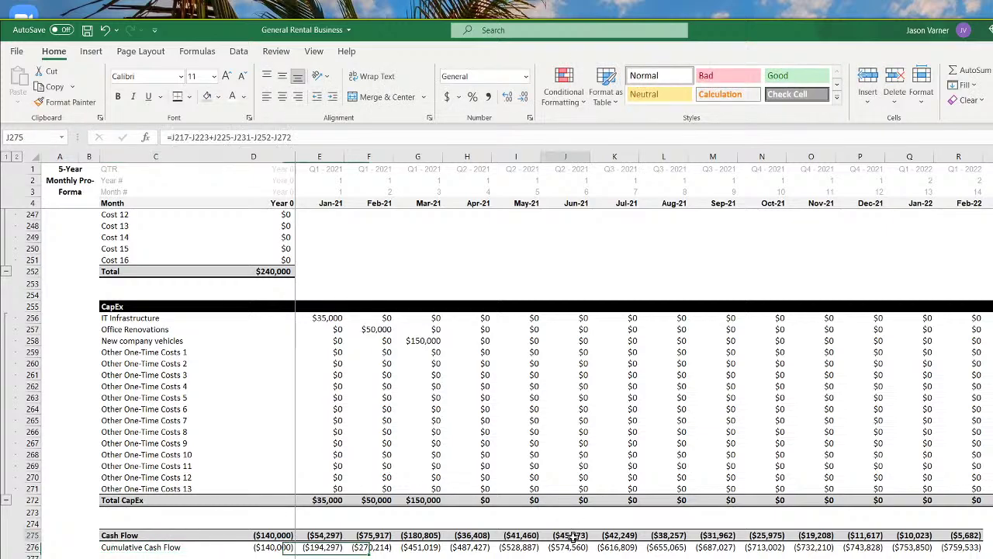
{"action": "left_click_drag", "start_coordinate": [573, 536], "coordinate": [992, 551]}
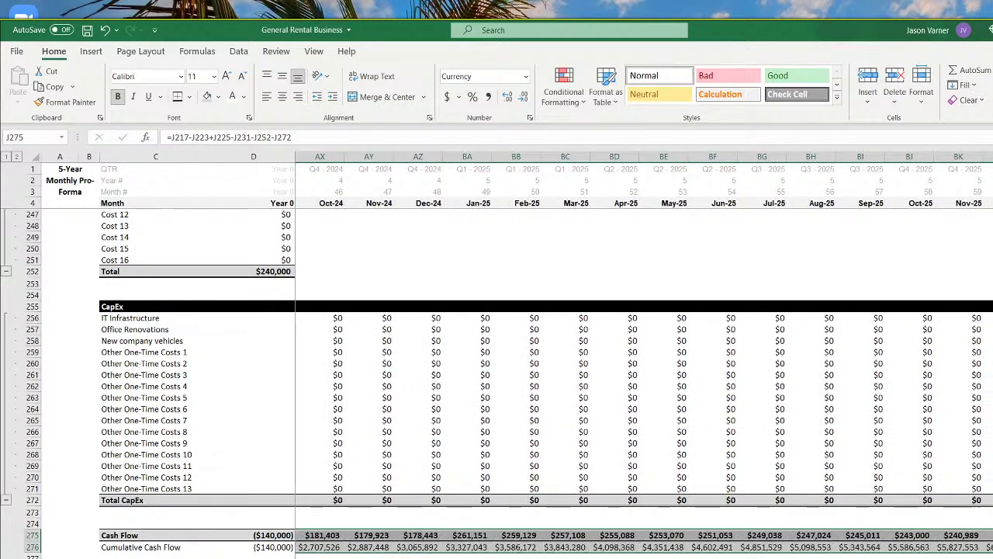
{"action": "key", "text": "ctrl+BackSpace"}
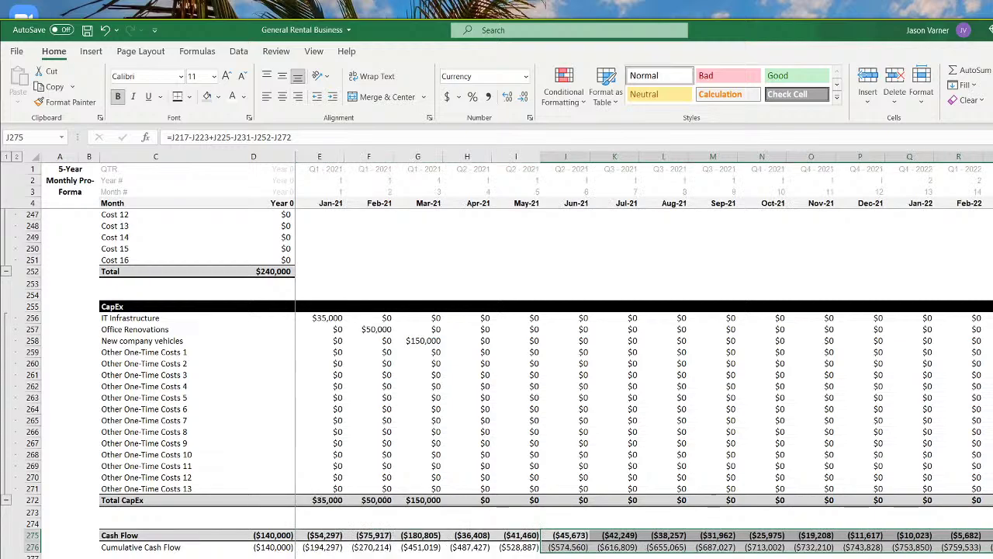
{"action": "left_click", "coordinate": [615, 558]}
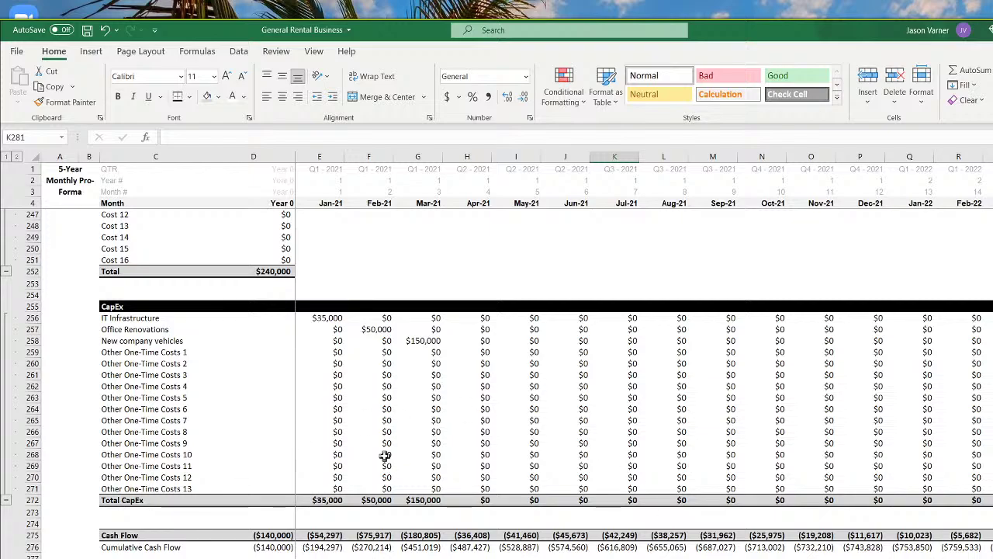
Extend the Year 0 Cash Flow formula in D275 to =D217-D223+D225-D231-D252-D272-D9 so it also subtracts the unit purchases
{"action": "left_click", "coordinate": [280, 535]}
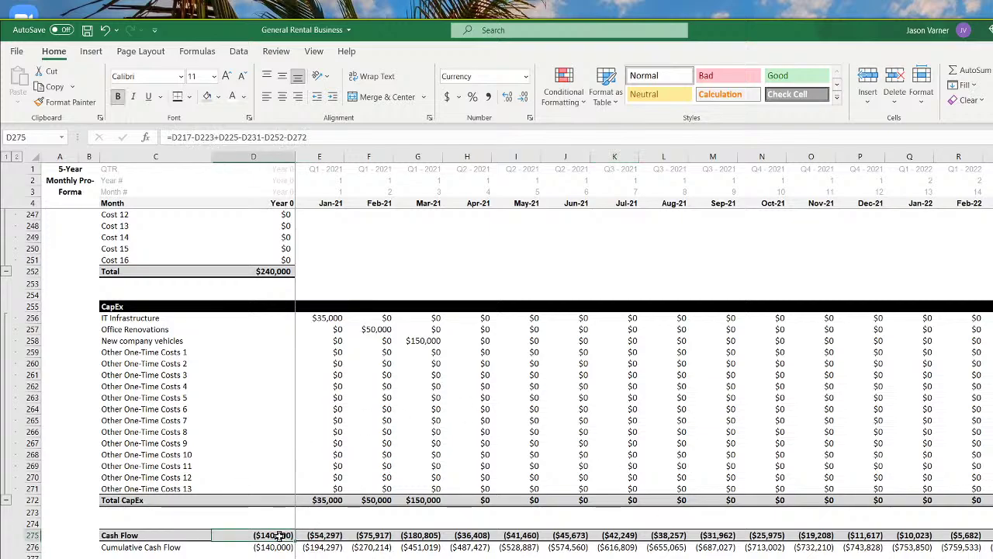
{"action": "left_click", "coordinate": [329, 135]}
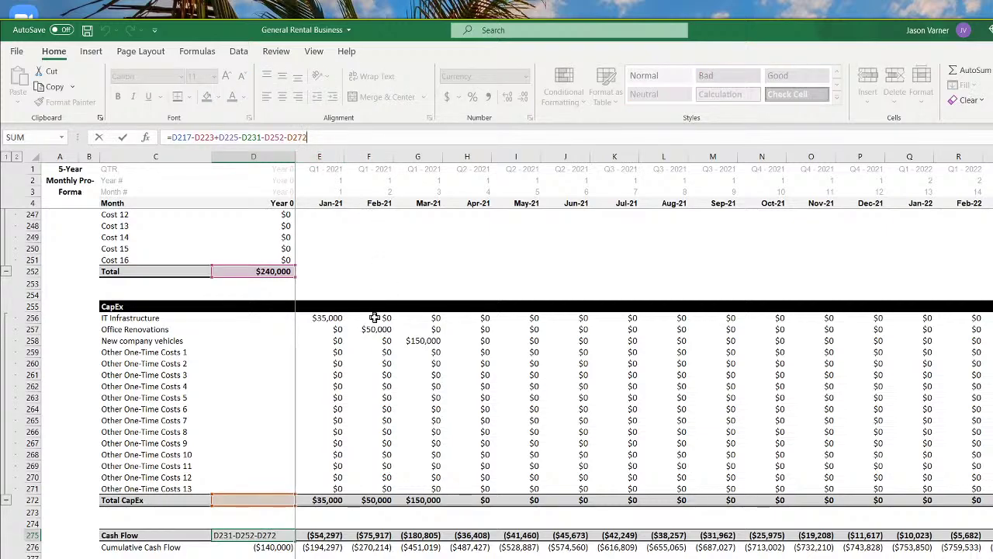
{"action": "scroll", "coordinate": [374, 316], "scroll_direction": "up", "scroll_amount": 4}
{"action": "scroll", "coordinate": [374, 316], "scroll_direction": "up", "scroll_amount": 4}
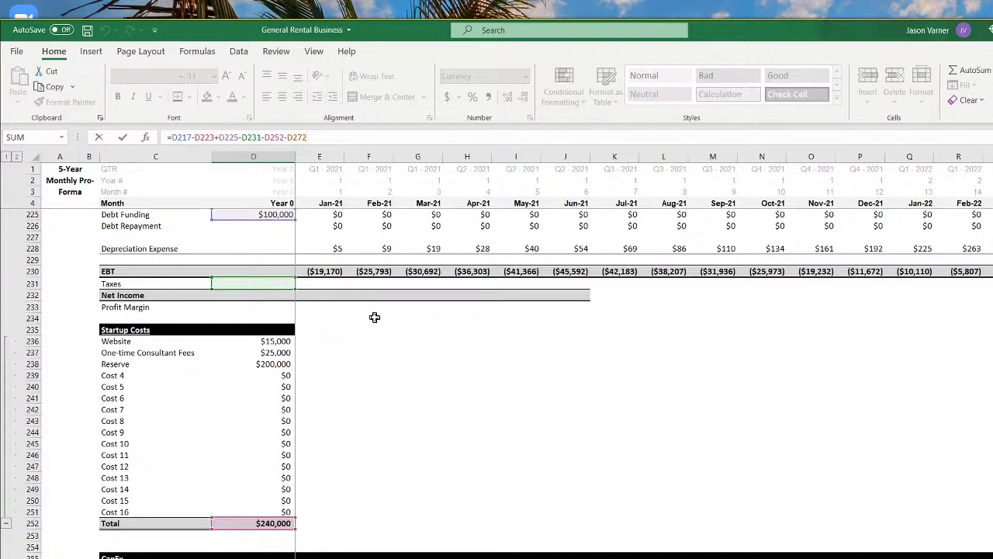
{"action": "scroll", "coordinate": [374, 317], "scroll_direction": "down", "scroll_amount": 7}
{"action": "scroll", "coordinate": [377, 318], "scroll_direction": "up", "scroll_amount": 11}
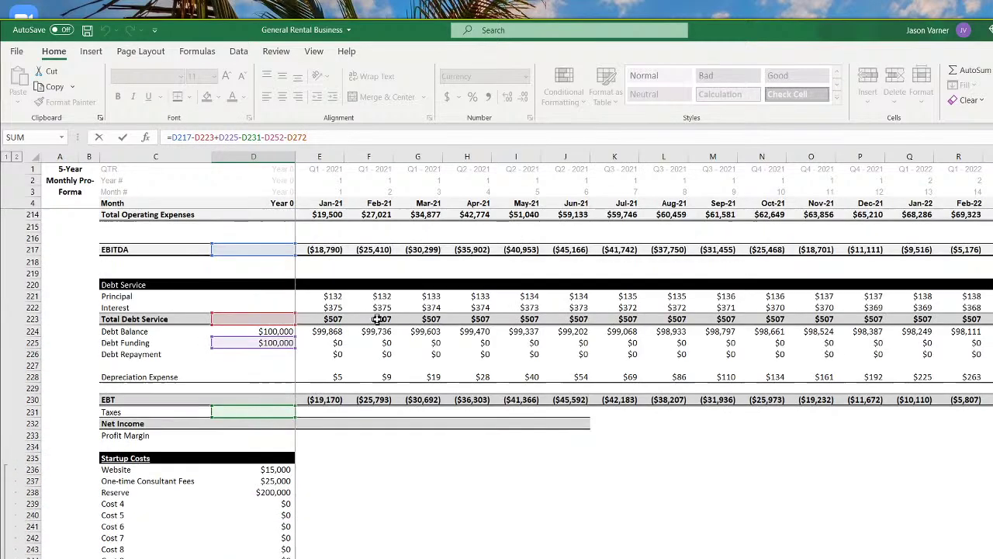
{"action": "scroll", "coordinate": [377, 319], "scroll_direction": "up", "scroll_amount": 20}
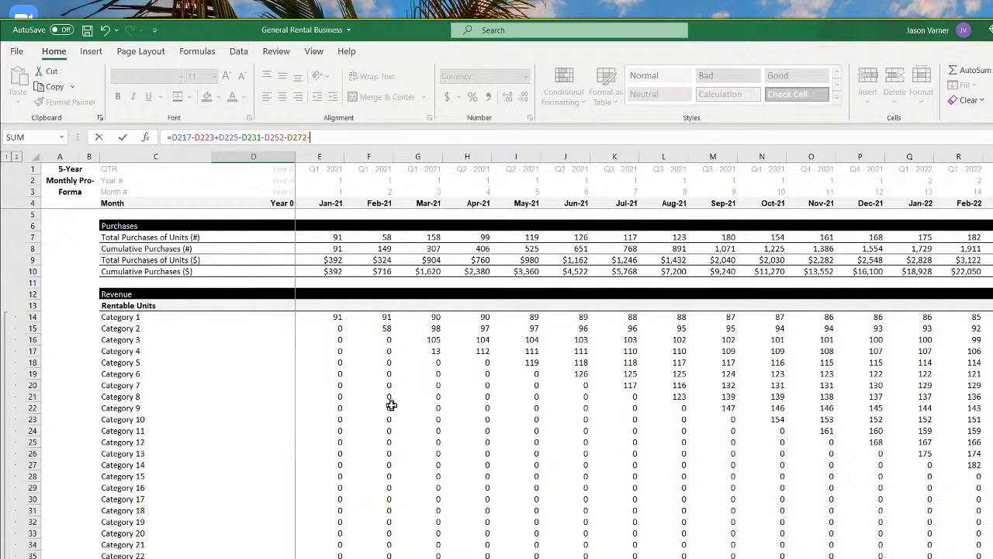
{"action": "left_click", "coordinate": [287, 260]}
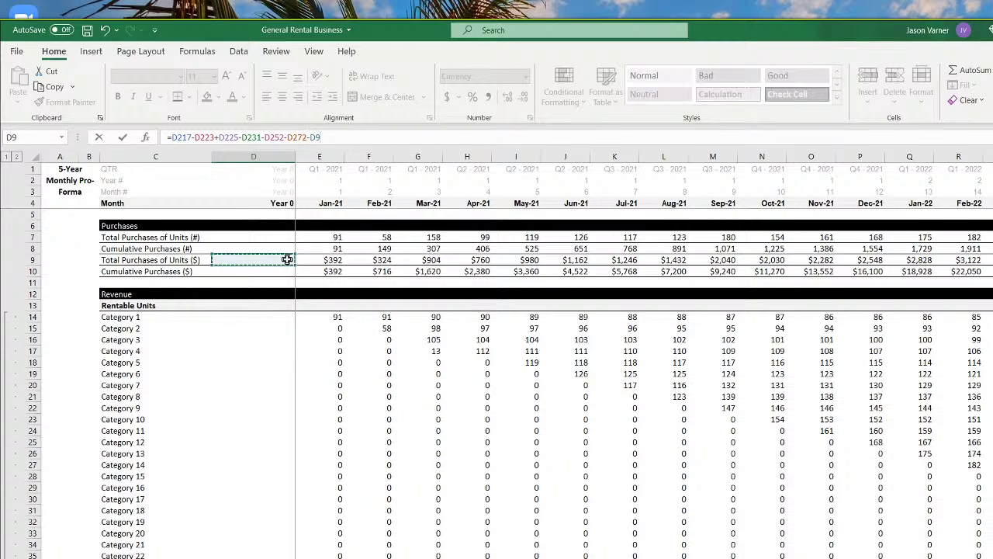
{"action": "scroll", "coordinate": [328, 473], "scroll_direction": "down", "scroll_amount": 20}
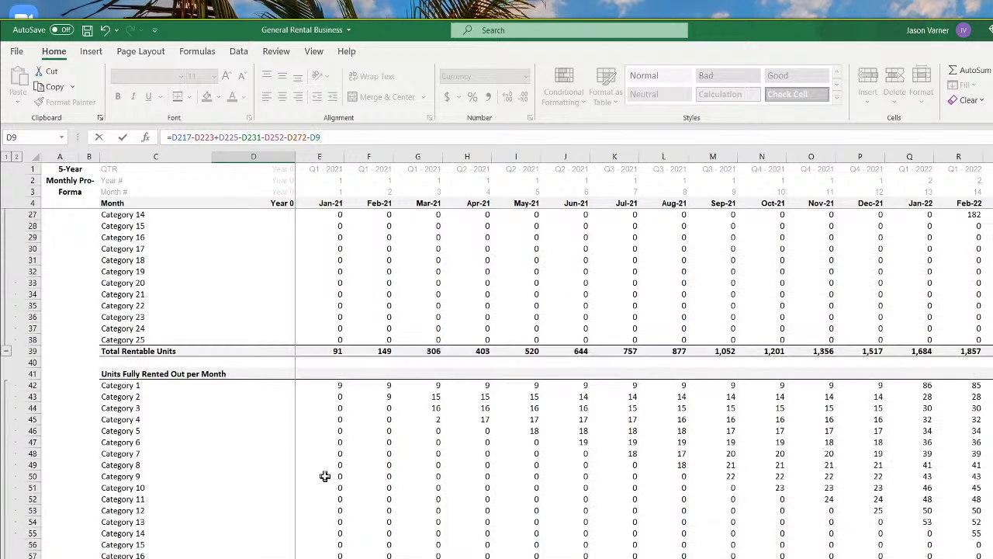
{"action": "scroll", "coordinate": [329, 471], "scroll_direction": "down", "scroll_amount": 20}
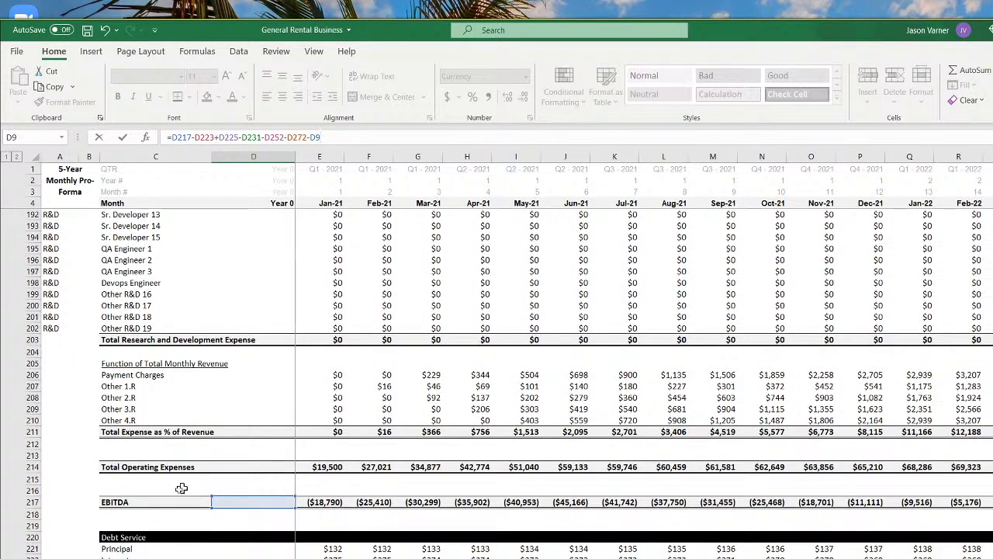
{"action": "scroll", "coordinate": [185, 543], "scroll_direction": "down", "scroll_amount": 4}
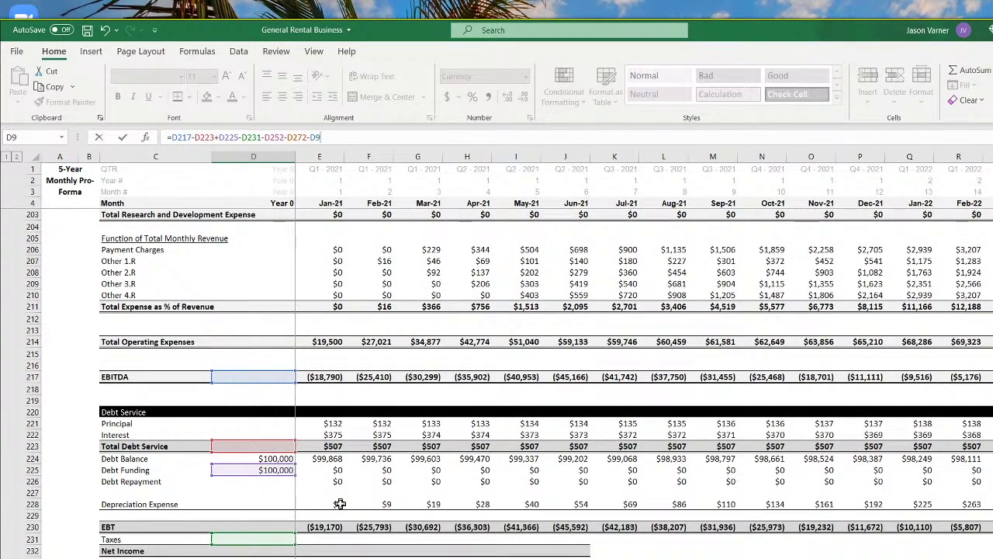
{"action": "key", "text": "Return"}
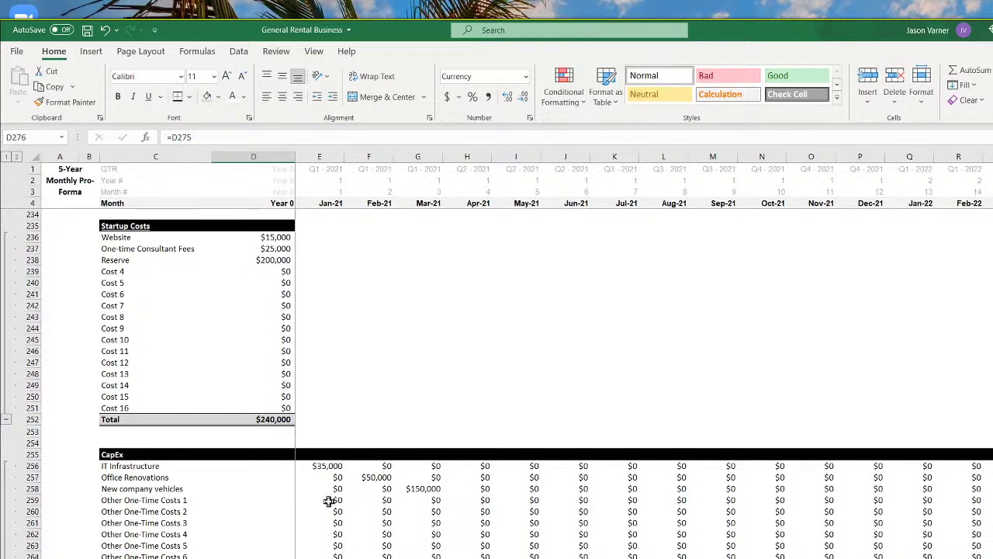
Fill the updated Cash Flow formula from D275 across all forecast months in row 275
{"action": "scroll", "coordinate": [329, 500], "scroll_direction": "down", "scroll_amount": 4}
{"action": "left_click", "coordinate": [267, 557]}
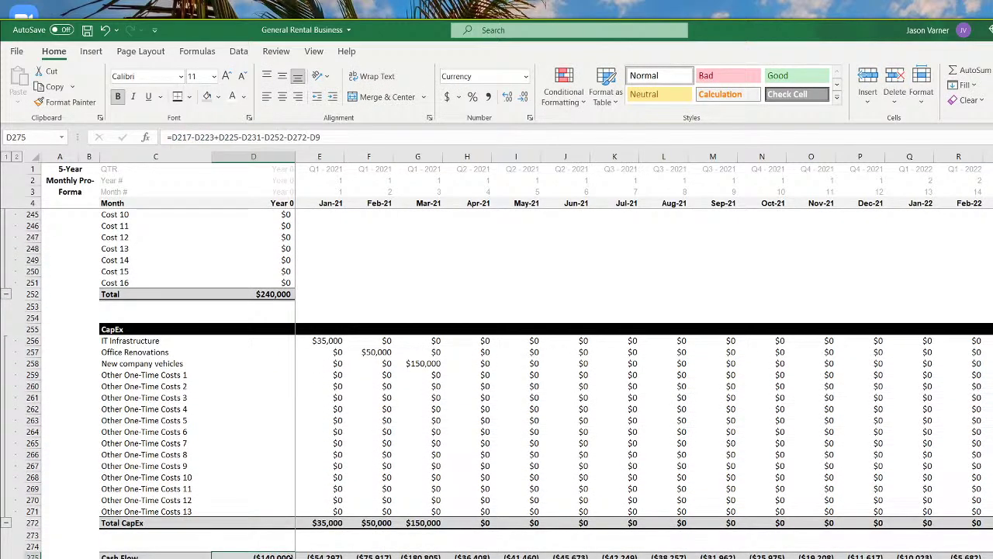
{"action": "left_click_drag", "start_coordinate": [294, 558], "coordinate": [571, 558]}
{"action": "left_click", "coordinate": [333, 556]}
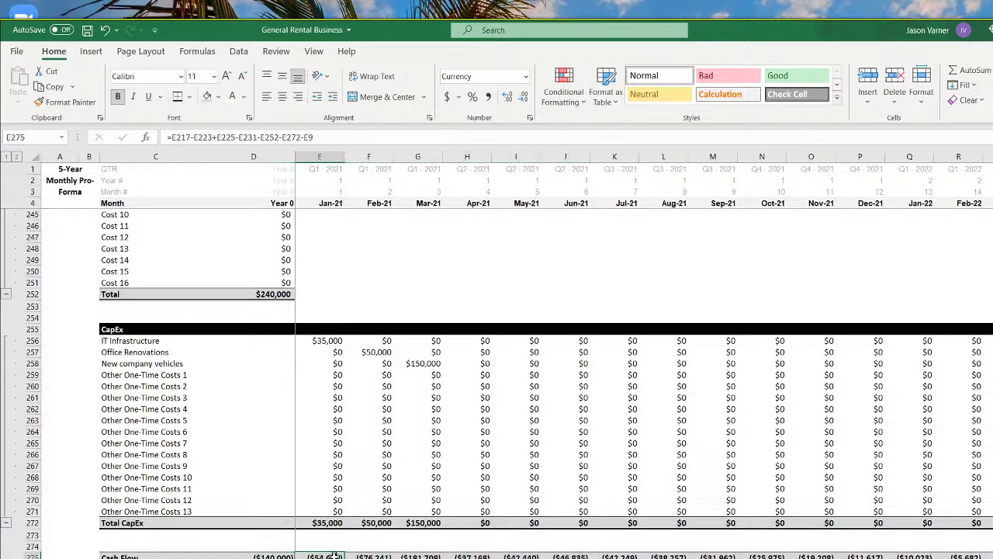
{"action": "left_click_drag", "start_coordinate": [344, 558], "coordinate": [992, 557]}
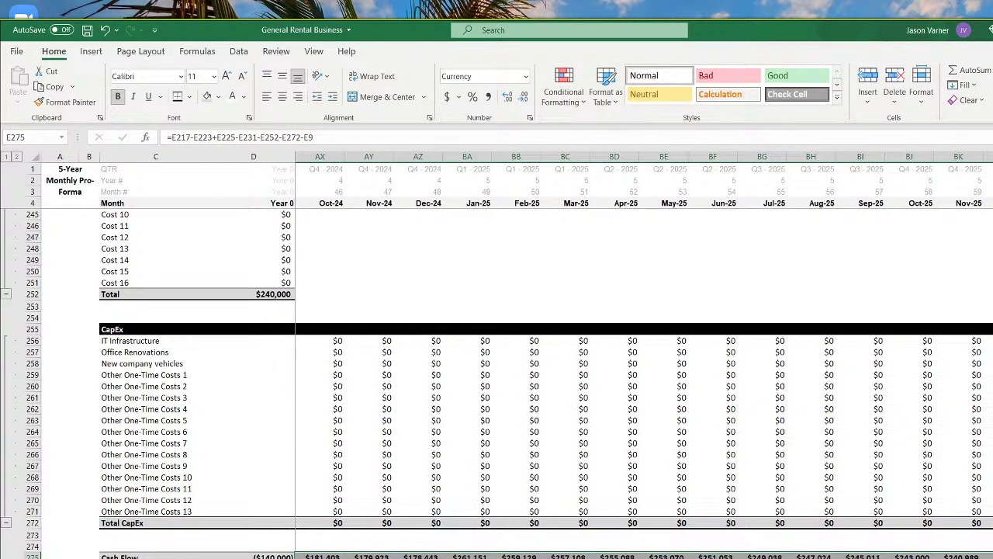
{"action": "scroll", "coordinate": [644, 357], "scroll_direction": "left", "scroll_amount": 2}
{"action": "scroll", "coordinate": [644, 357], "scroll_direction": "left", "scroll_amount": 15}
{"action": "left_click", "coordinate": [467, 557]}
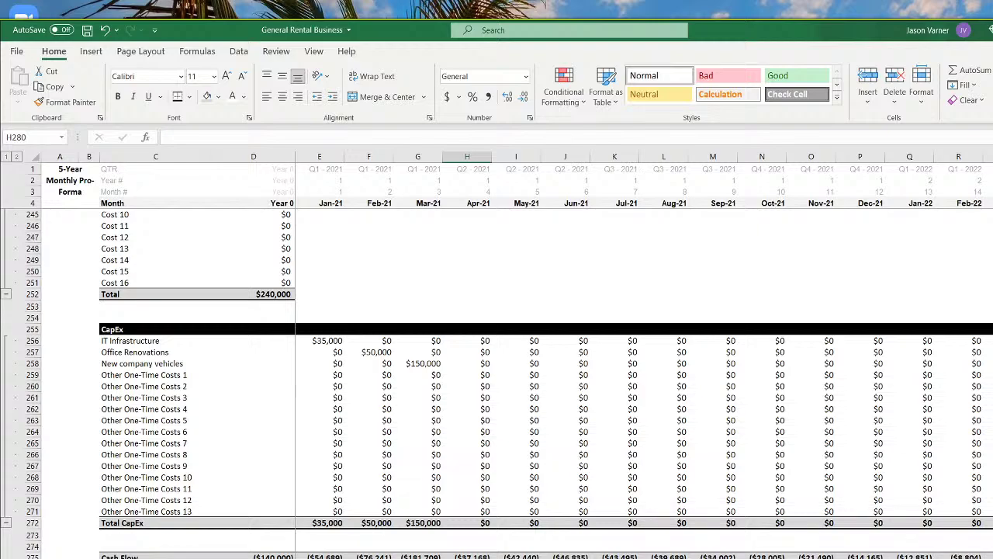
On the project assumptions sheet, enter =-MIN('Monthly P&L Detail'!276:276) in C12 for Remaining Equity Required
{"action": "left_click", "coordinate": [156, 558]}
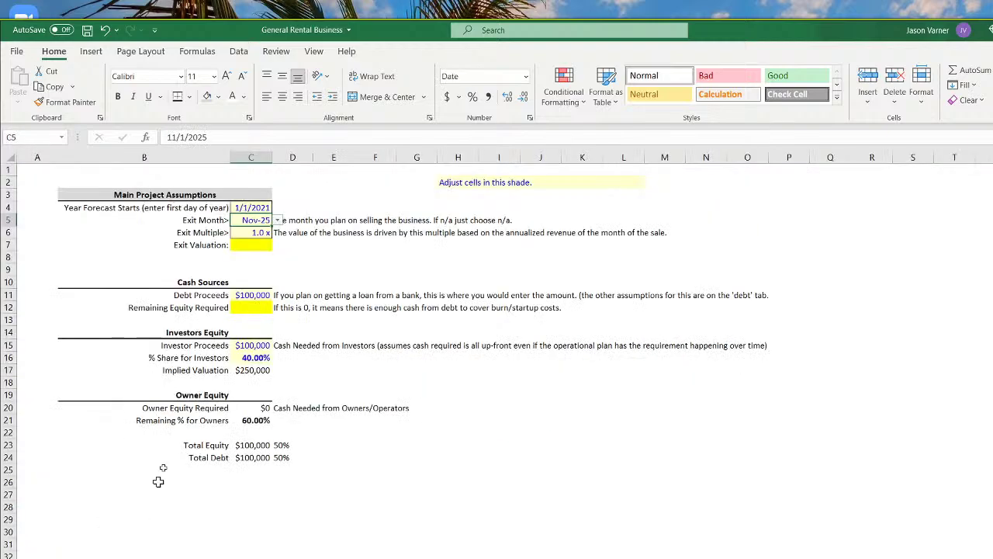
{"action": "left_click", "coordinate": [249, 310]}
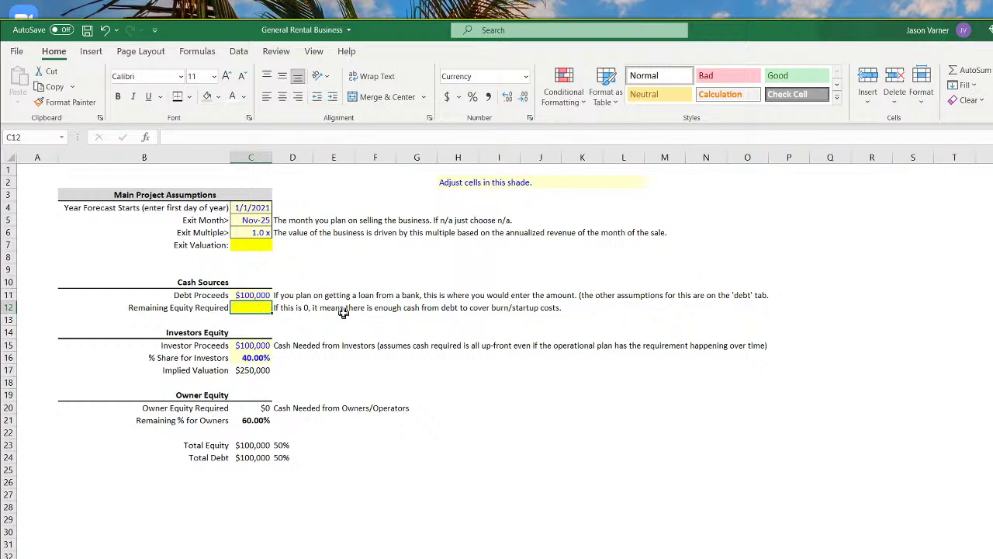
{"action": "type", "text": "="}
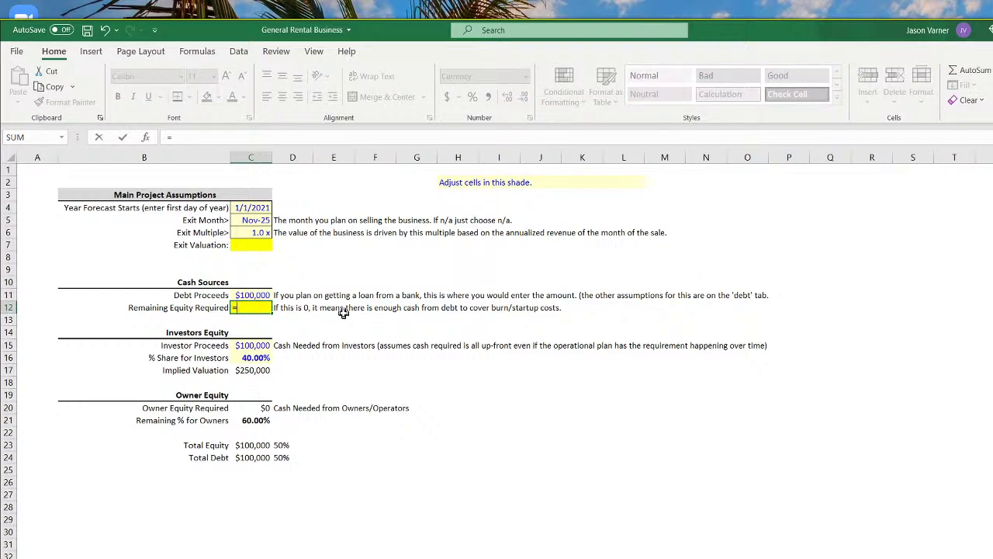
{"action": "type", "text": "-min("}
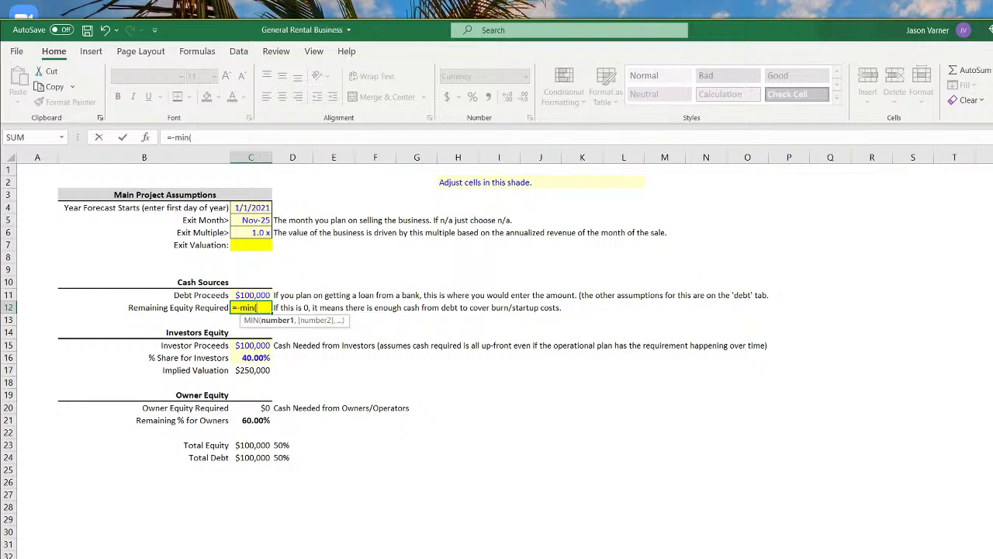
{"action": "key", "text": "ctrl+Page_Down"}
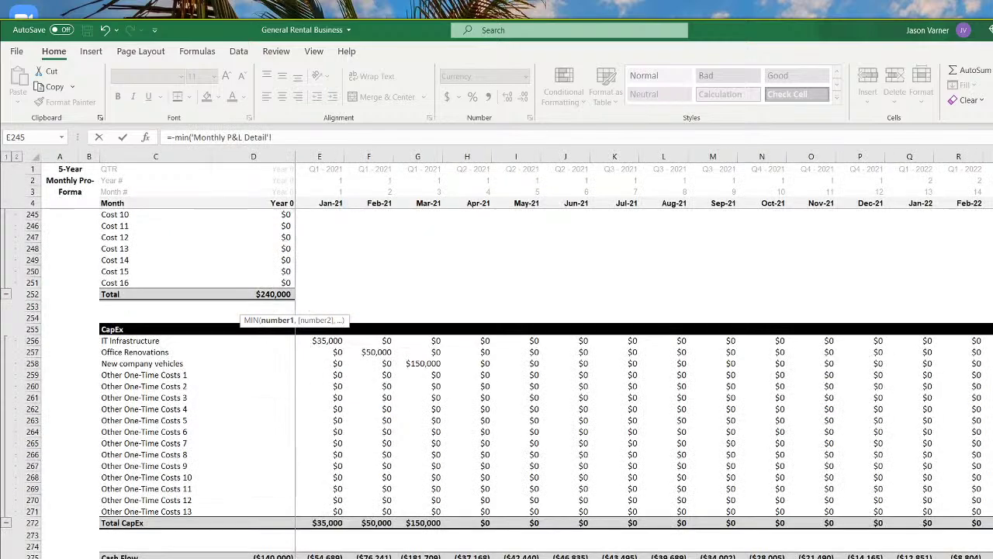
{"action": "left_click", "coordinate": [31, 558]}
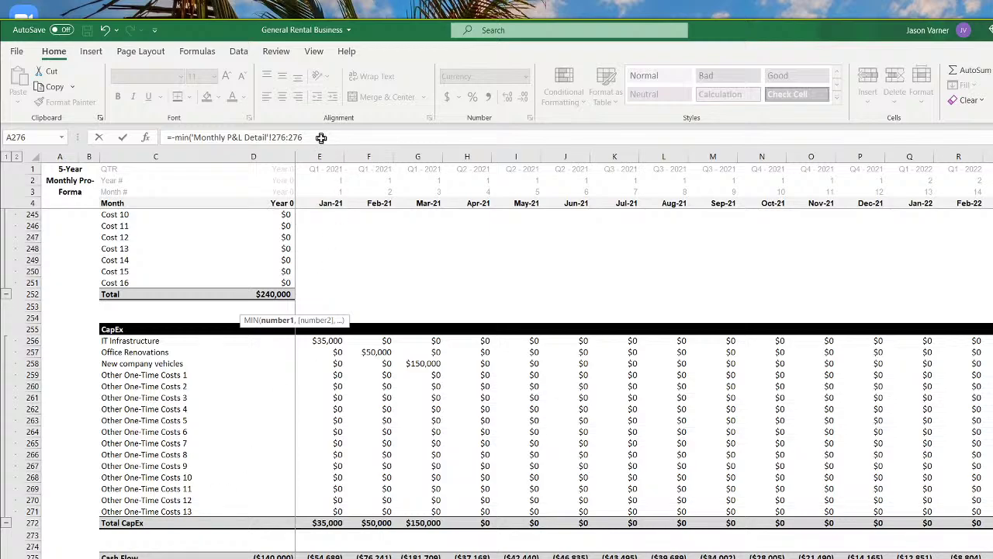
{"action": "key", "text": "Return"}
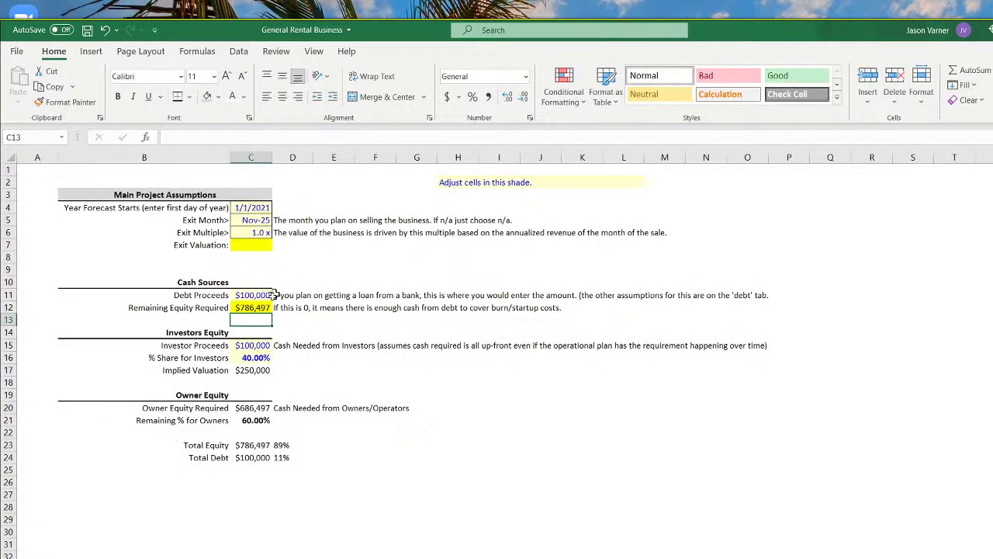
{"action": "left_click", "coordinate": [258, 308]}
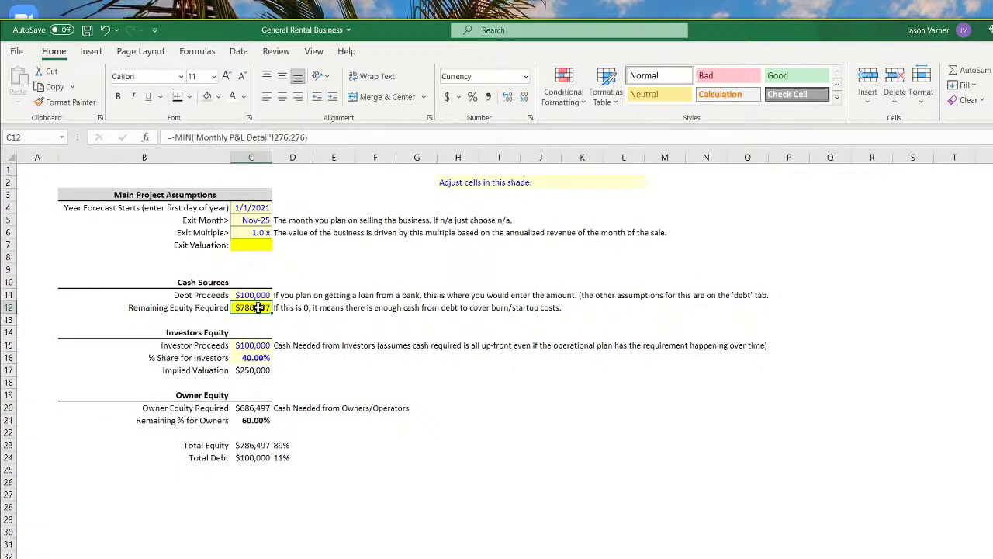
{"action": "left_click", "coordinate": [169, 137]}
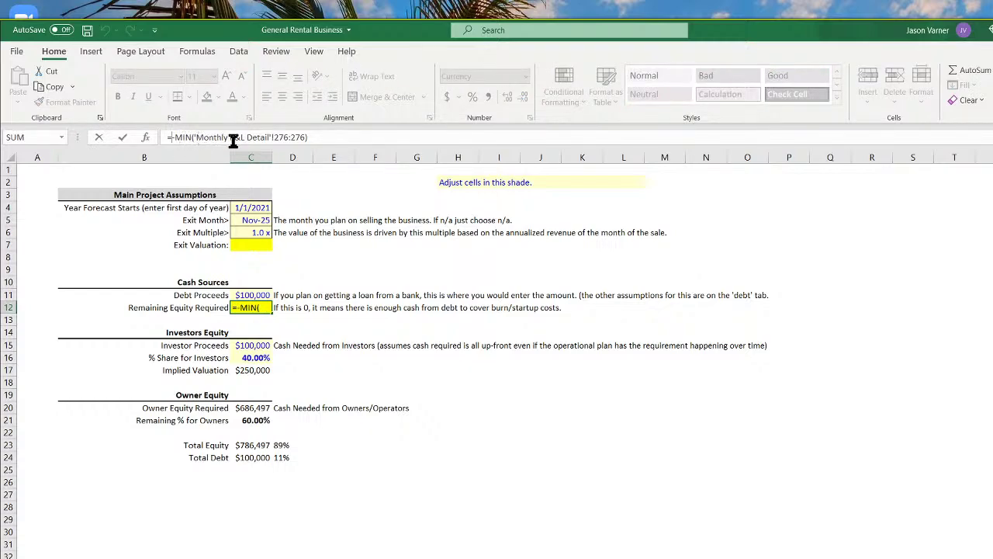
{"action": "left_click", "coordinate": [524, 420]}
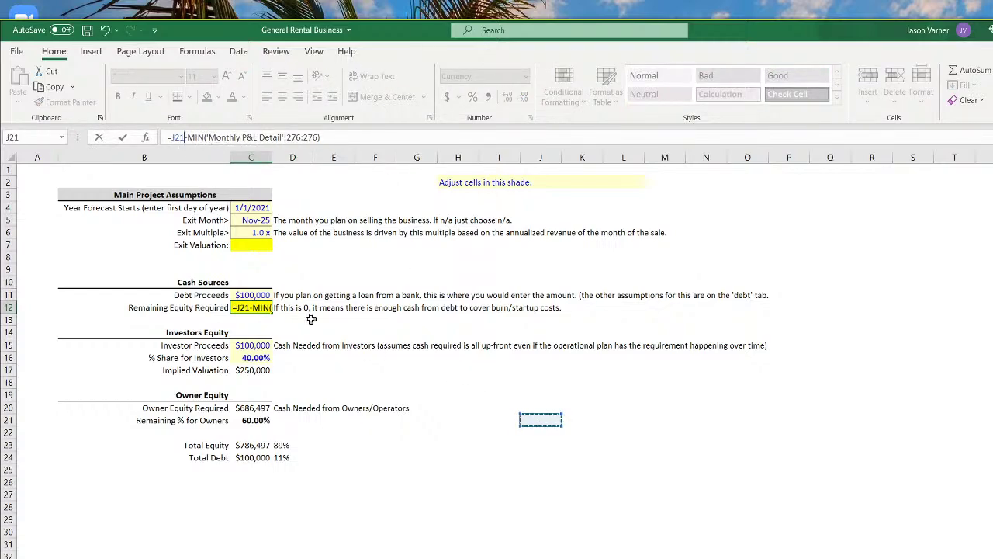
{"action": "key", "text": "BackSpace"}
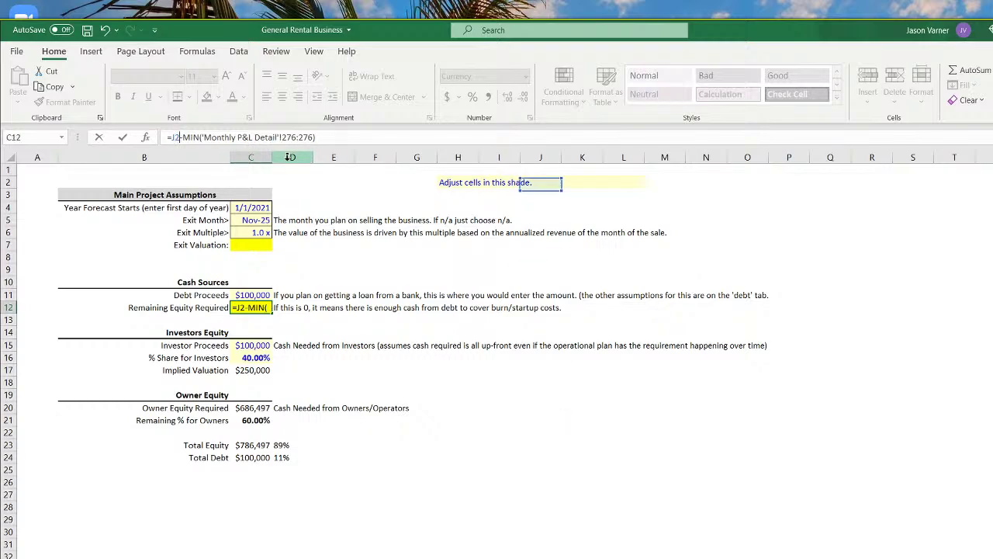
{"action": "key", "text": "BackSpace"}
{"action": "key", "text": "BackSpace"}
{"action": "key", "text": "Return"}
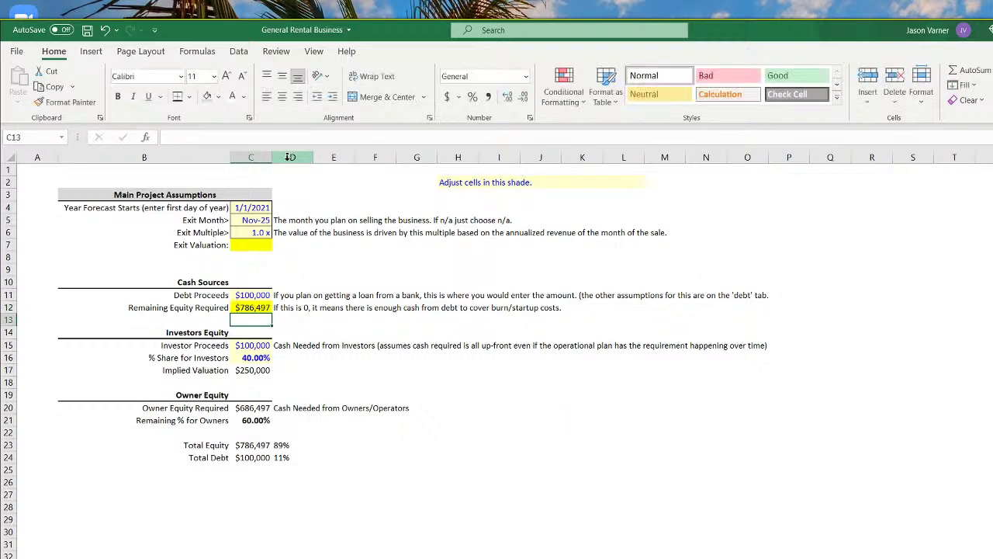
Wrap the Remaining Equity Required formula in C12 as =IF(-MIN('Monthly P&L Detail'!276:276)<0,0,-MIN('Monthly P&L Detail'!276:276))
{"action": "left_click", "coordinate": [259, 308]}
{"action": "left_click", "coordinate": [173, 137]}
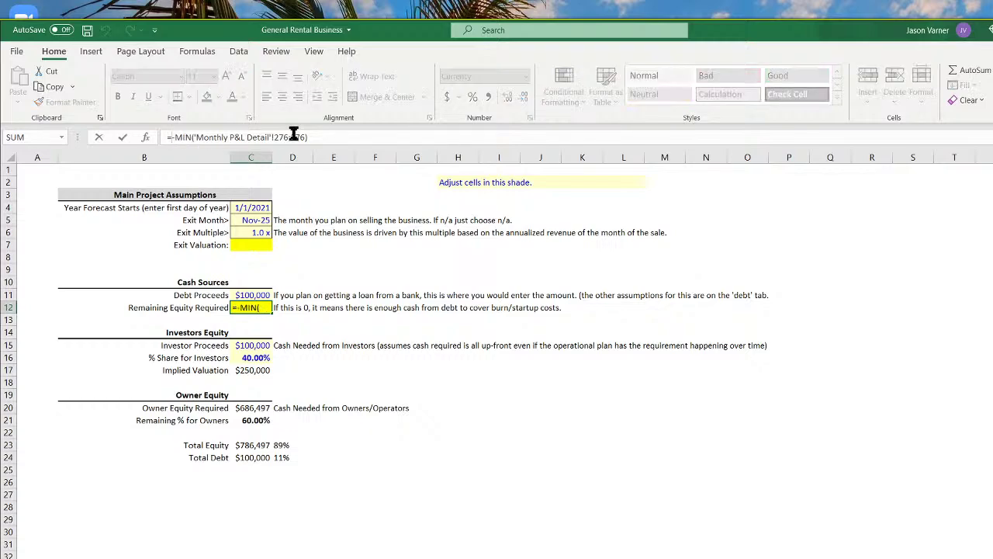
{"action": "type", "text": "if("}
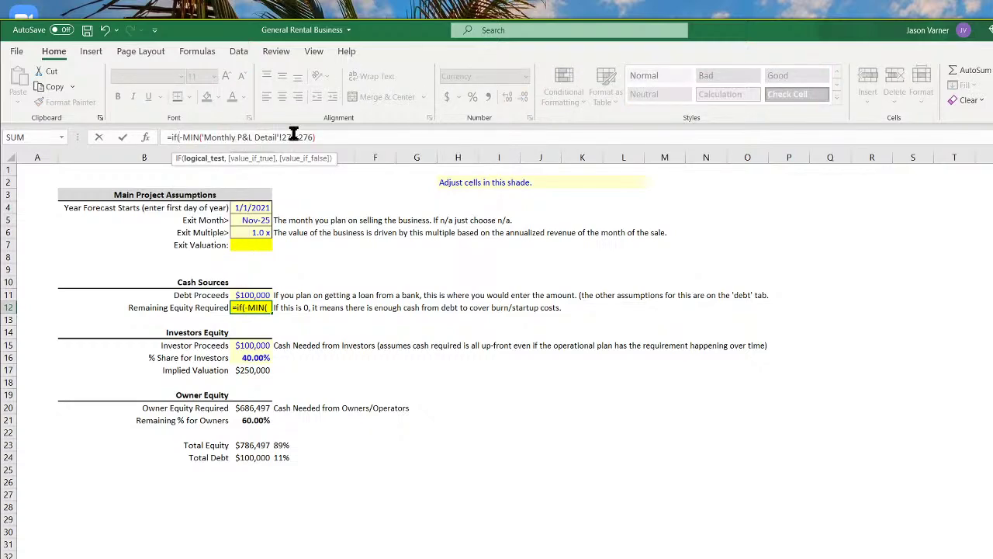
{"action": "left_click", "coordinate": [334, 136]}
{"action": "type", "text": "<0,0"}
{"action": "left_click_drag", "start_coordinate": [316, 137], "coordinate": [177, 138]}
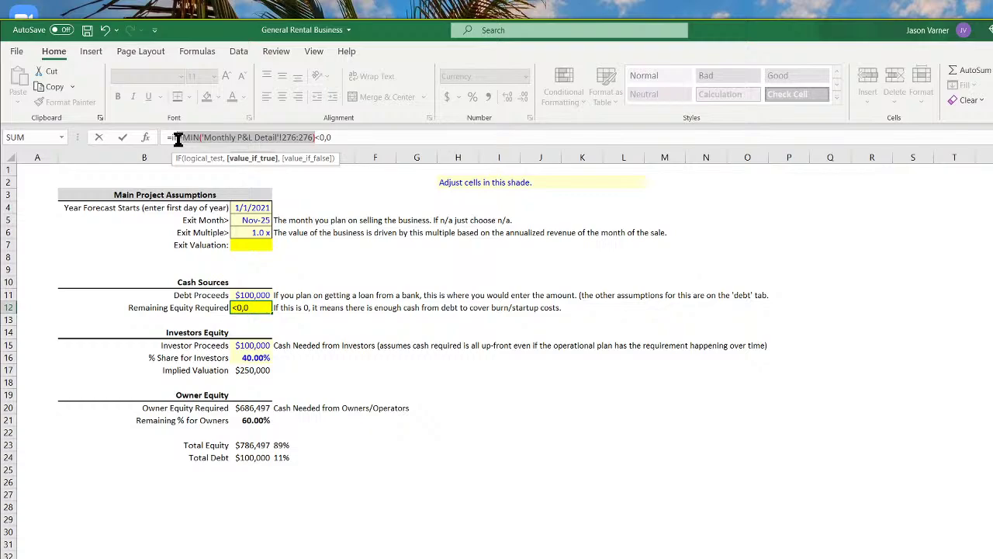
{"action": "right_click", "coordinate": [178, 138]}
{"action": "left_click", "coordinate": [204, 159]}
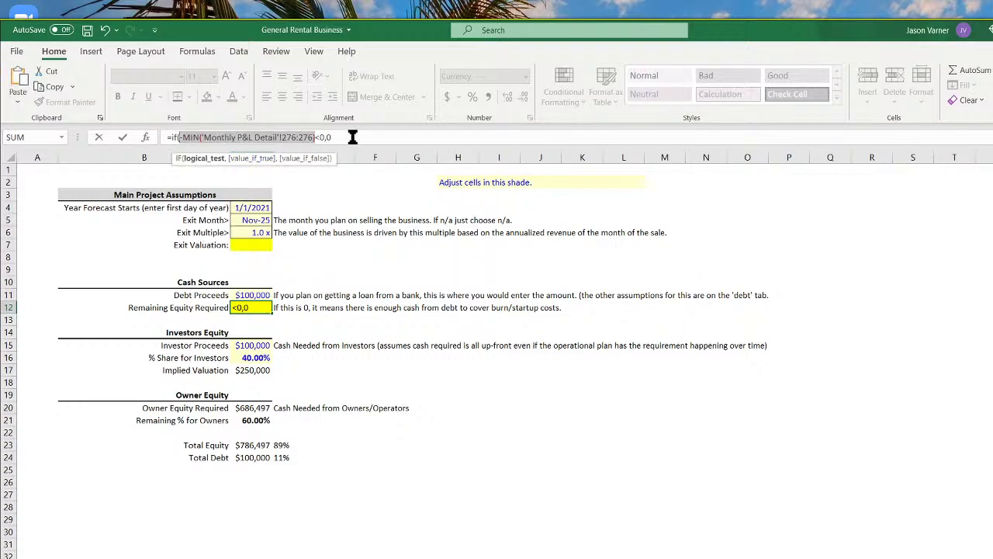
{"action": "left_click", "coordinate": [352, 136]}
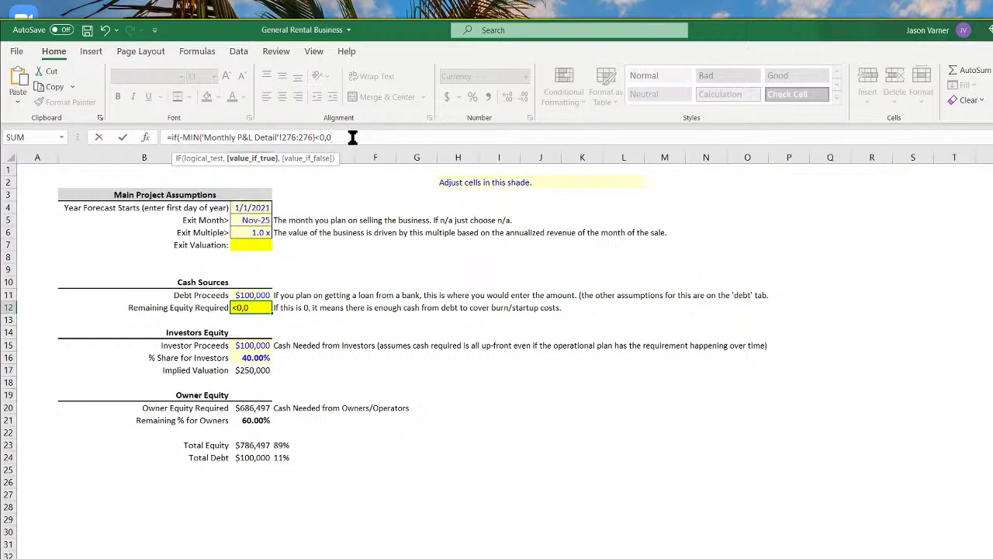
{"action": "type", "text": ","}
{"action": "key", "text": "ctrl+v"}
{"action": "key", "text": "Return"}
{"action": "key", "text": "Return"}
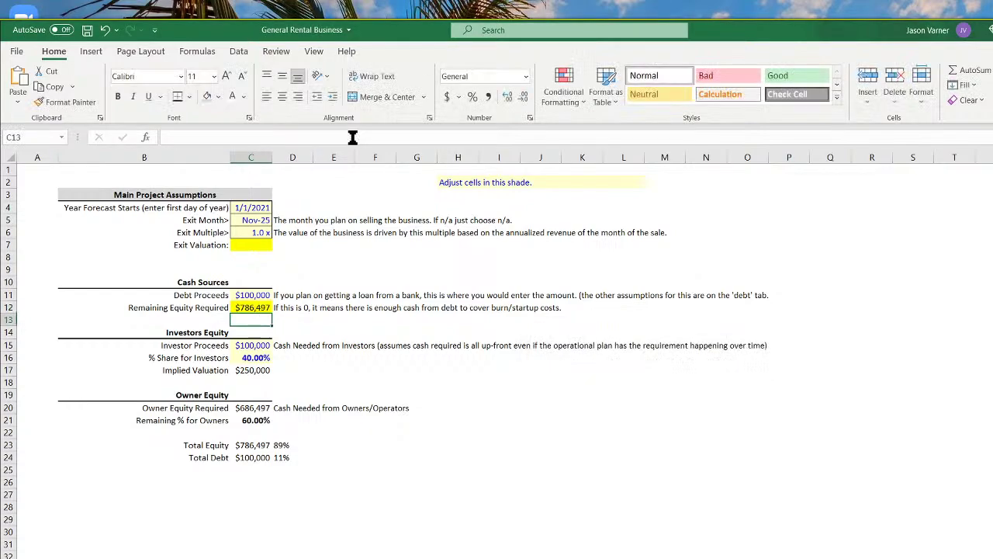
Set Debt Proceeds in C11 to 1,000,000 to test the Remaining Equity Required formula
{"action": "left_click", "coordinate": [253, 294]}
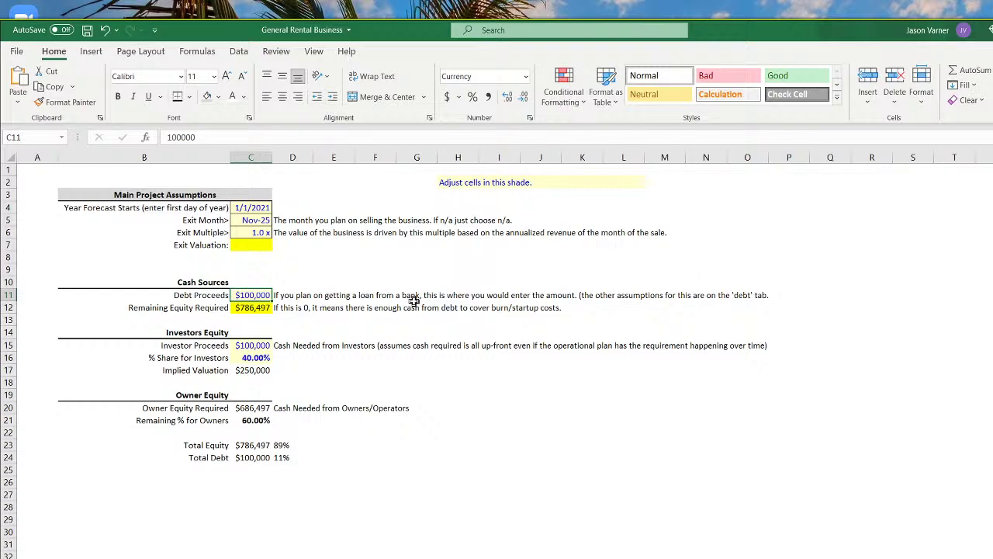
{"action": "type", "text": "1,000,000"}
{"action": "key", "text": "Return"}
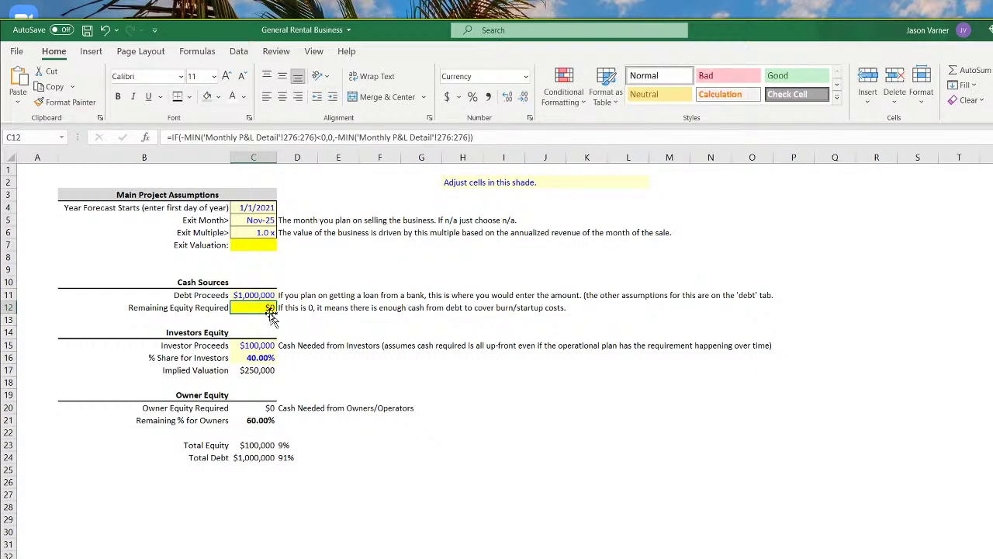
Give the Remaining Equity Required cell C12 a white fill and set Debt Proceeds in C11 to 250,000
{"action": "left_click", "coordinate": [218, 96]}
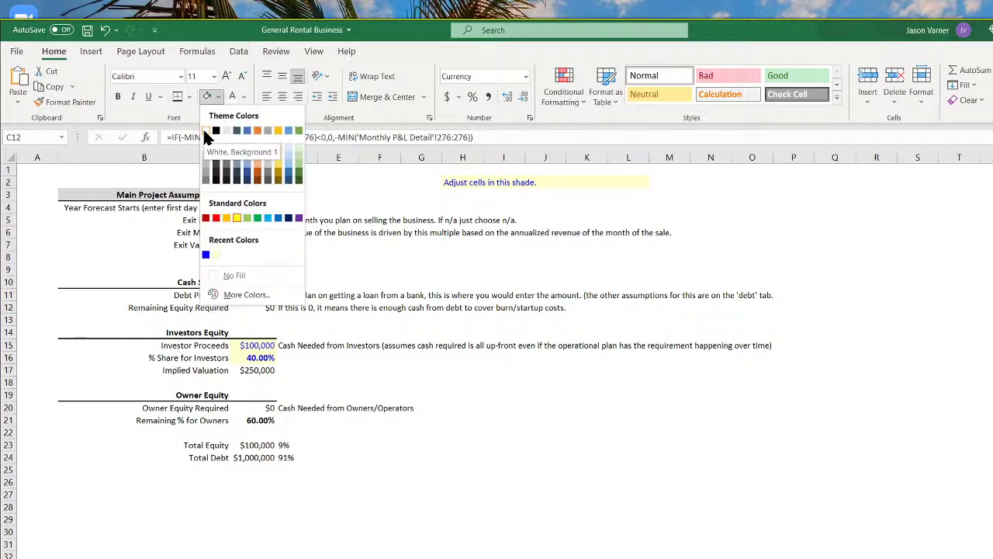
{"action": "left_click", "coordinate": [206, 132]}
{"action": "left_click", "coordinate": [262, 295]}
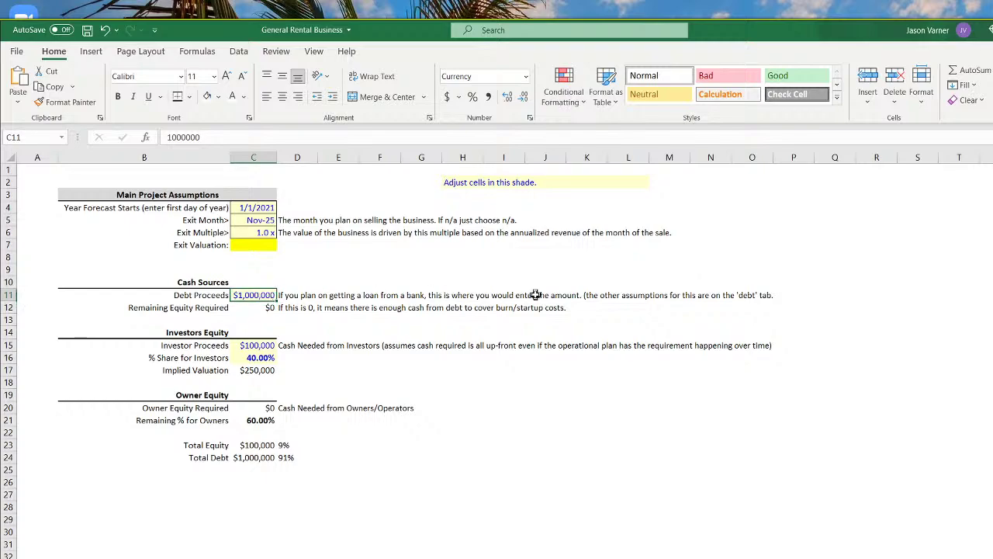
{"action": "type", "text": "250000"}
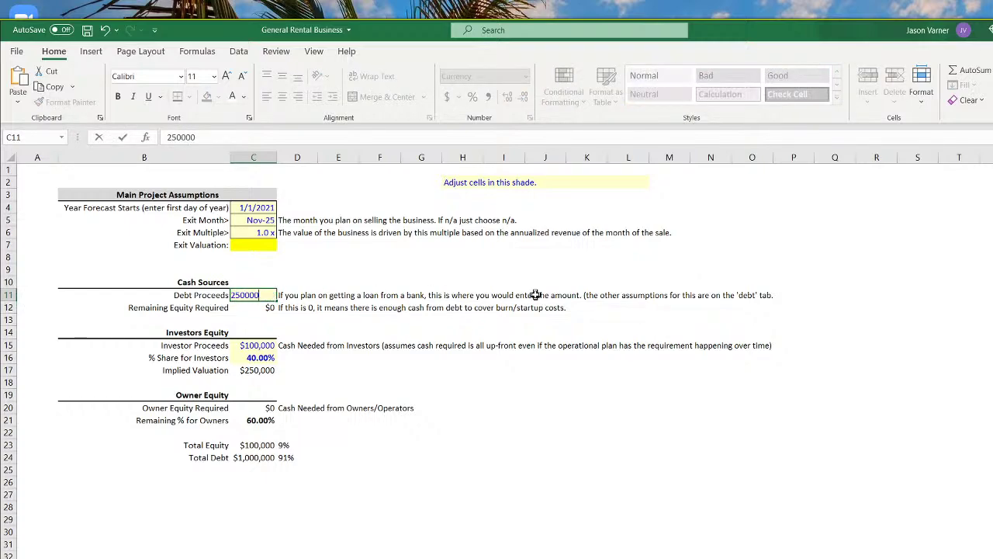
{"action": "key", "text": "Return"}
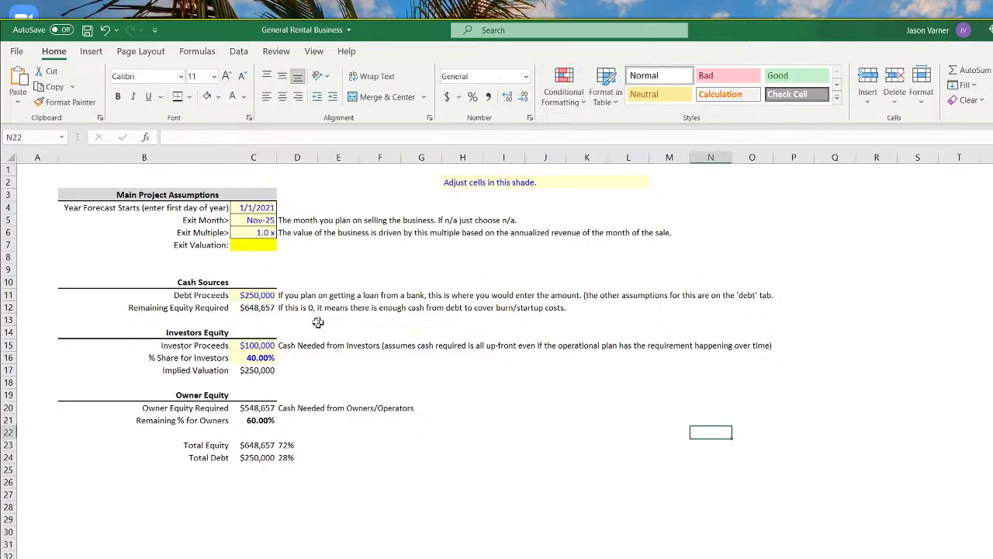
Set Investor Proceeds in C15 to 400,000 and save the workbook
{"action": "left_click", "coordinate": [270, 307]}
{"action": "left_click", "coordinate": [220, 334]}
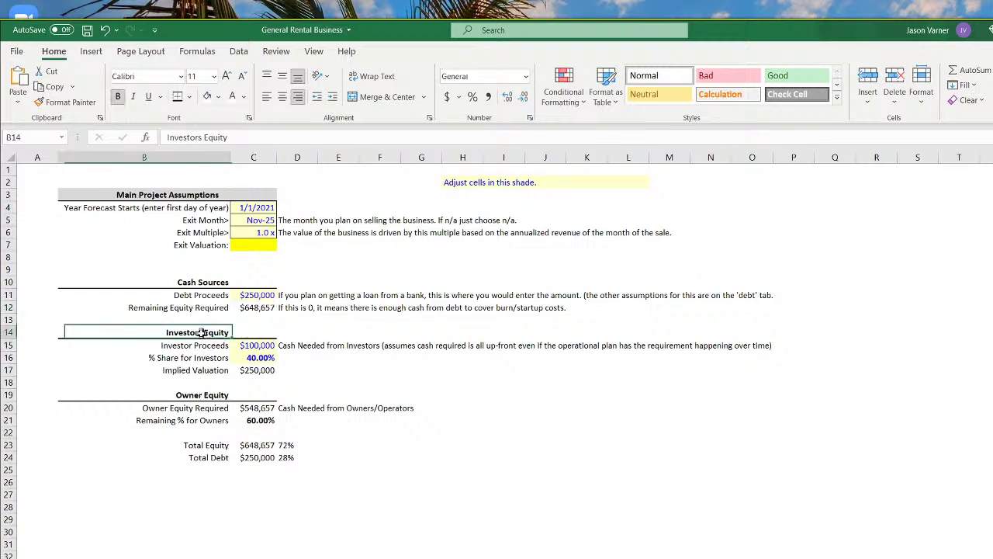
{"action": "left_click", "coordinate": [264, 346]}
{"action": "left_click", "coordinate": [262, 357]}
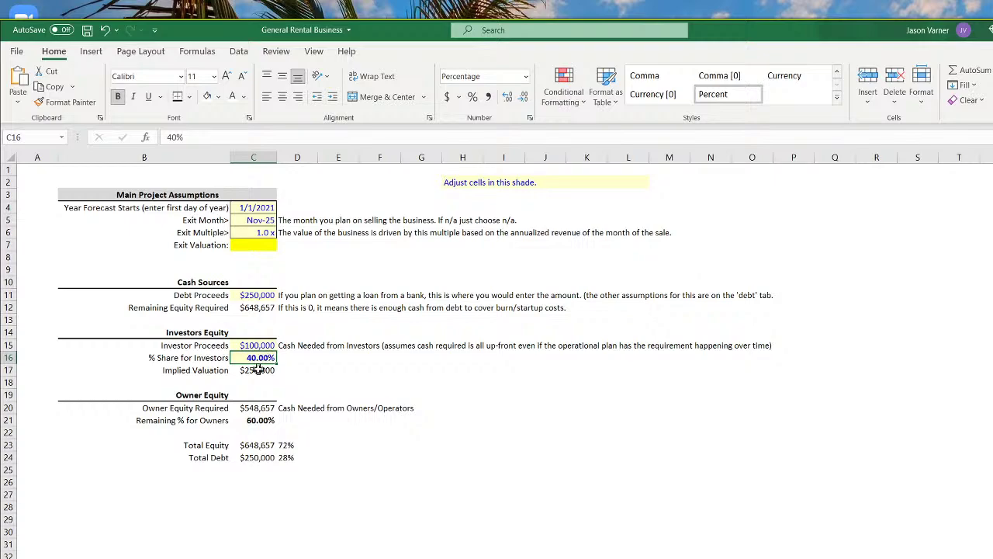
{"action": "left_click", "coordinate": [260, 371]}
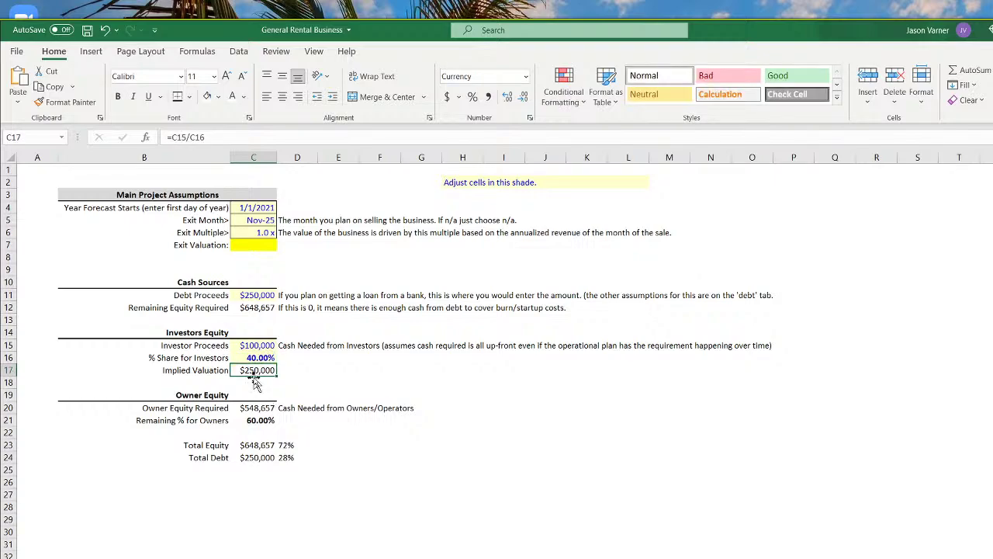
{"action": "left_click", "coordinate": [261, 408]}
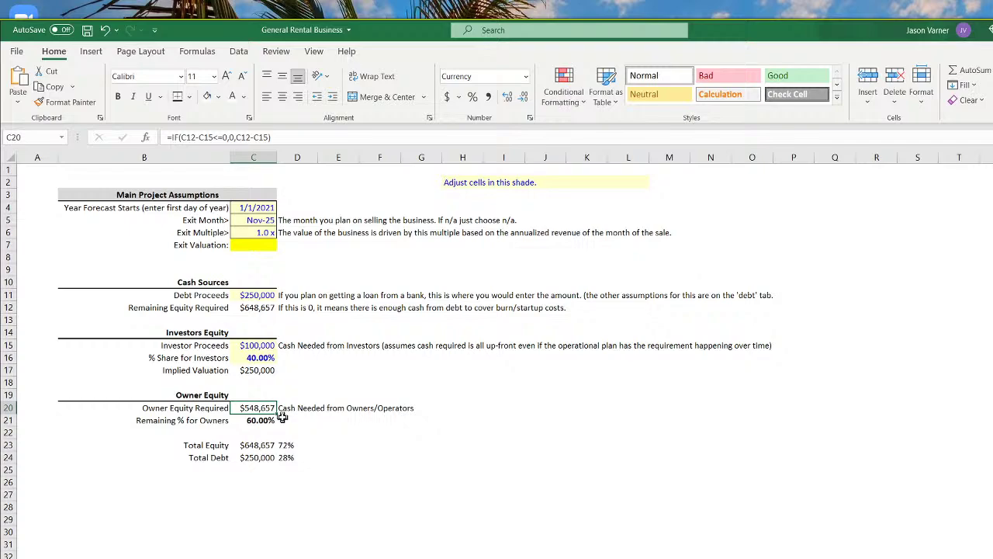
{"action": "left_click", "coordinate": [251, 341]}
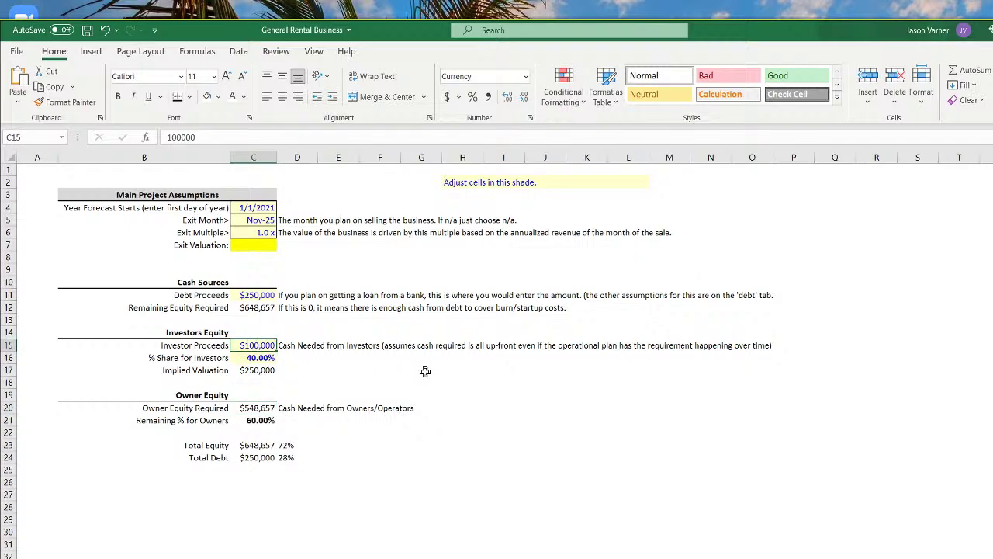
{"action": "type", "text": "400,000"}
{"action": "key", "text": "Return"}
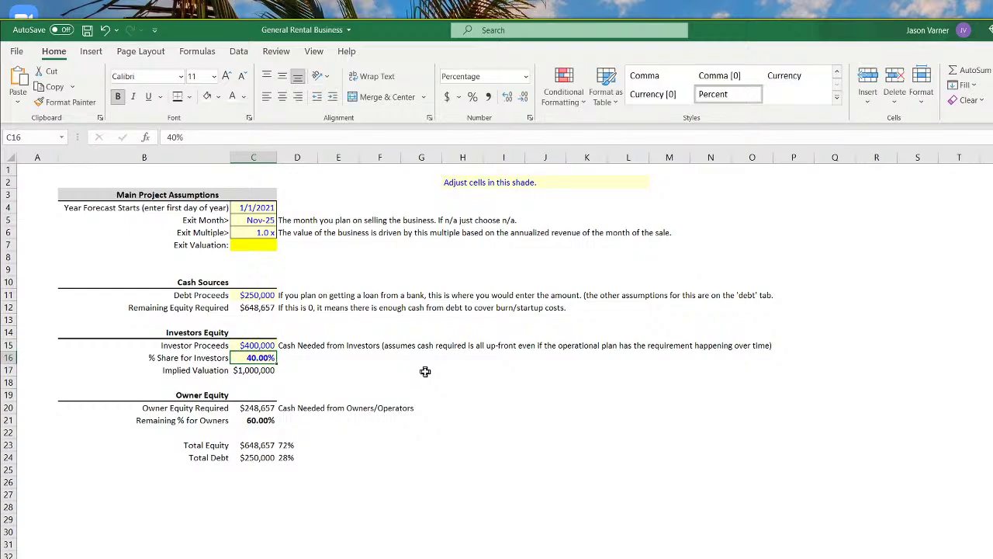
{"action": "left_click", "coordinate": [534, 468]}
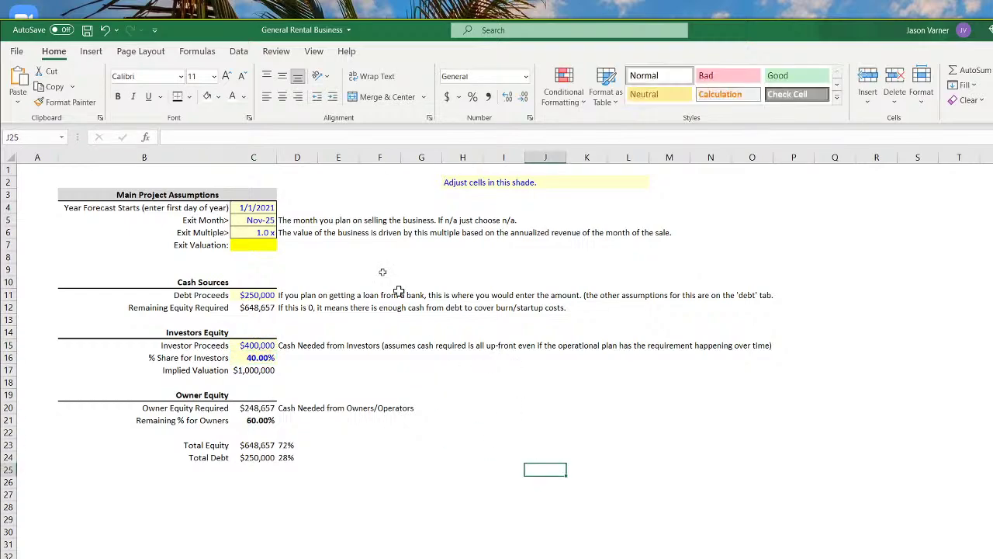
{"action": "left_click", "coordinate": [87, 31]}
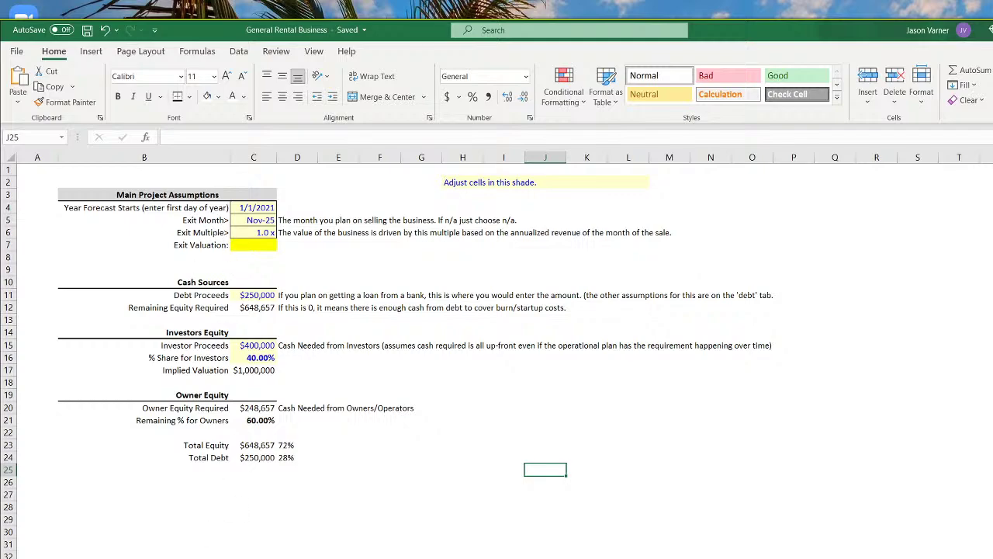
Copy the 10% input cell C38 from the Revenue Assumptions sheet into C27 of the project assumptions sheet
{"action": "key", "text": "ctrl+Page_Down"}
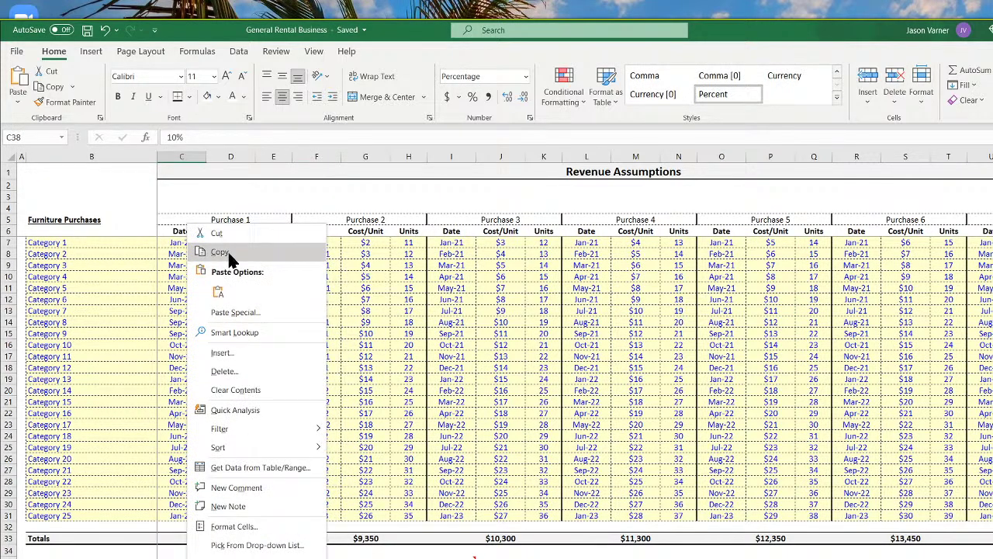
{"action": "left_click", "coordinate": [231, 256]}
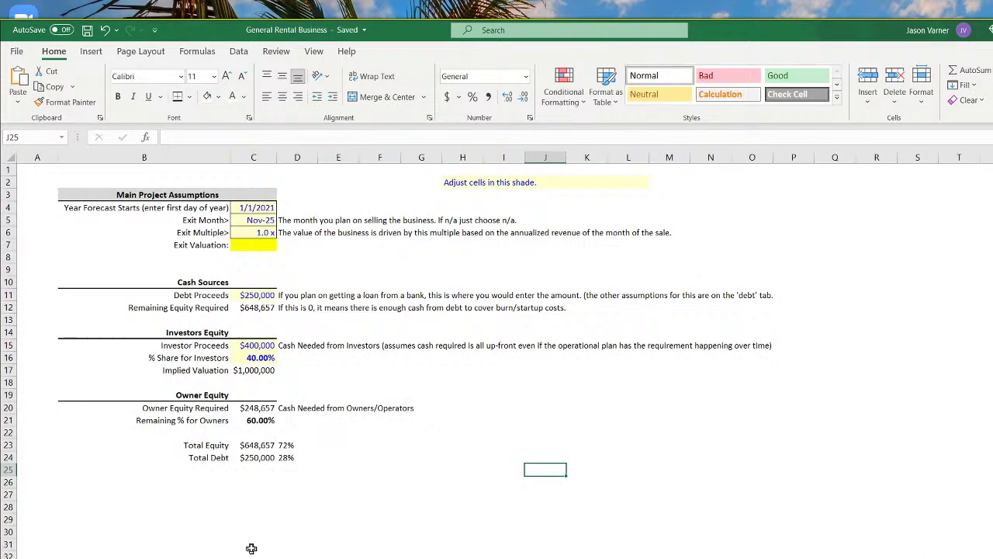
{"action": "left_click", "coordinate": [255, 468]}
{"action": "left_click", "coordinate": [257, 482]}
{"action": "right_click", "coordinate": [256, 497]}
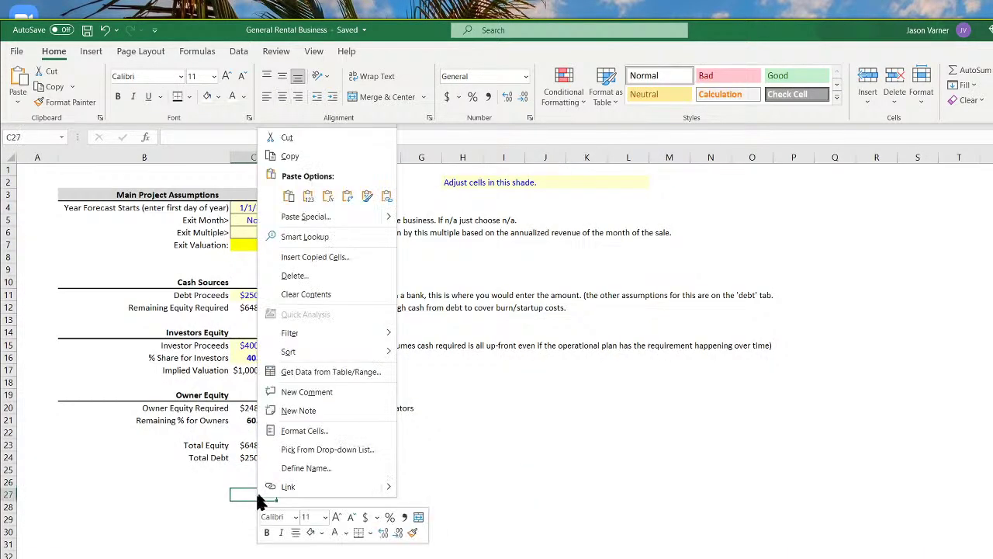
{"action": "left_click", "coordinate": [289, 196]}
Label the pasted rate by entering Corporate Income Taxes in B27
{"action": "left_click", "coordinate": [201, 493]}
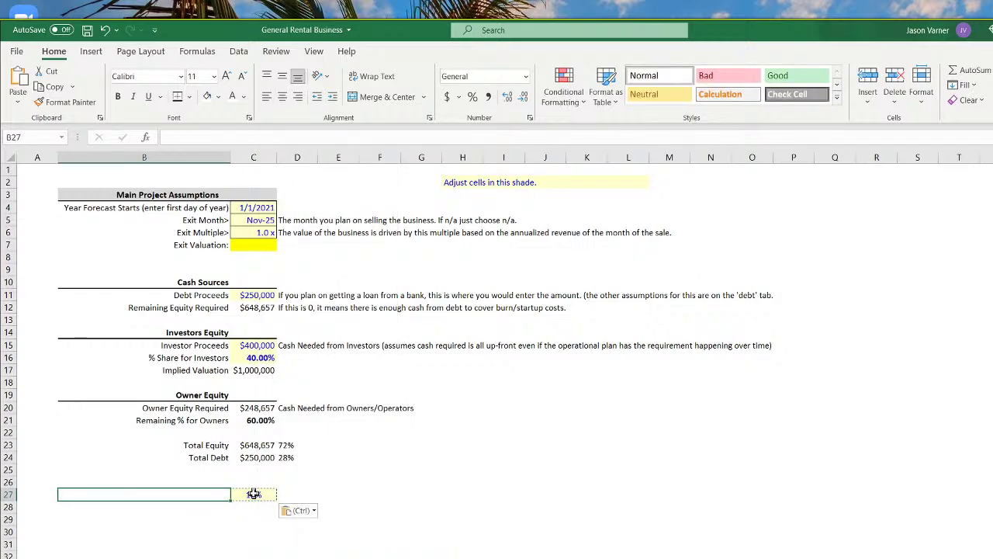
{"action": "type", "text": "Cor"}
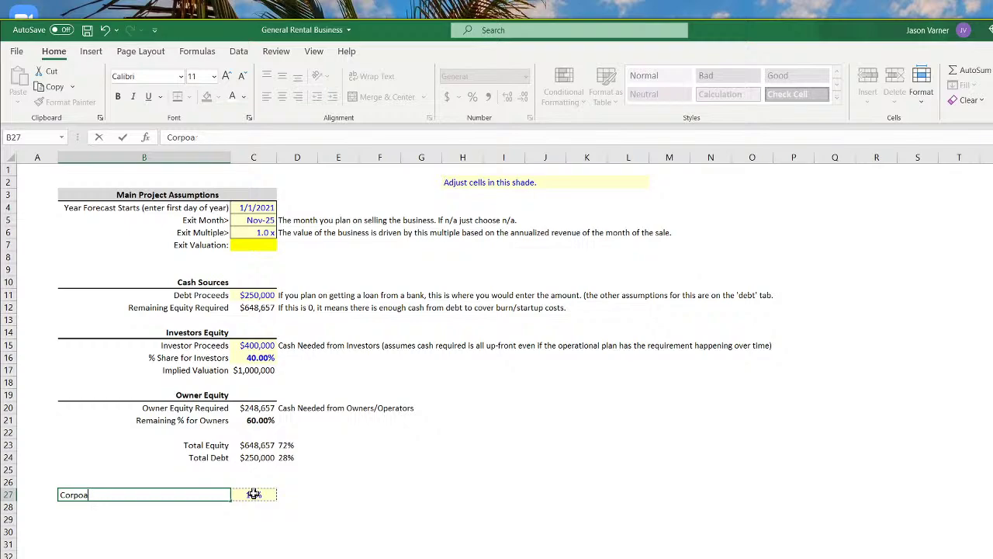
{"action": "type", "text": "porate Income Taxes"}
{"action": "key", "text": "Return"}
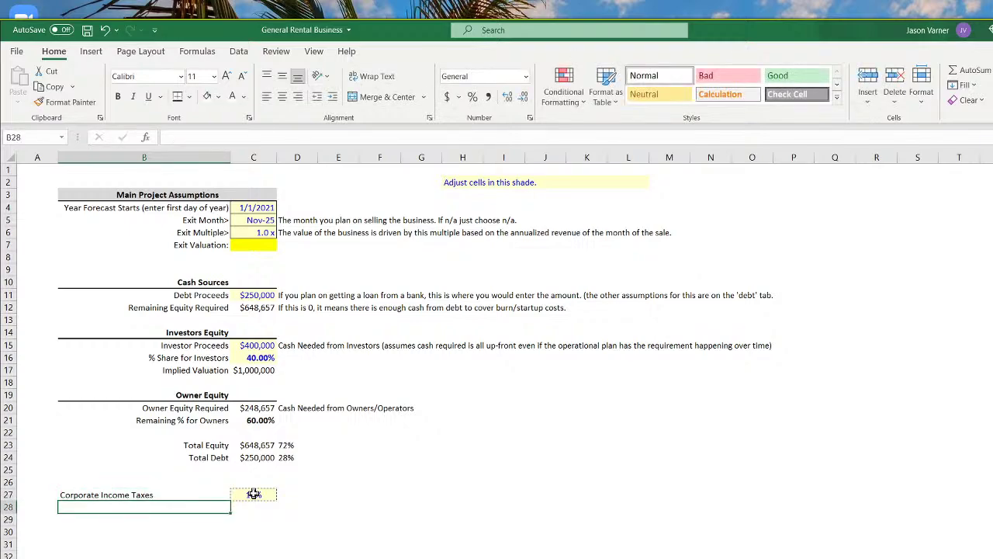
Add a dashed outline border to the Corporate Income Taxes label in B27 and save the workbook
{"action": "left_click", "coordinate": [213, 495]}
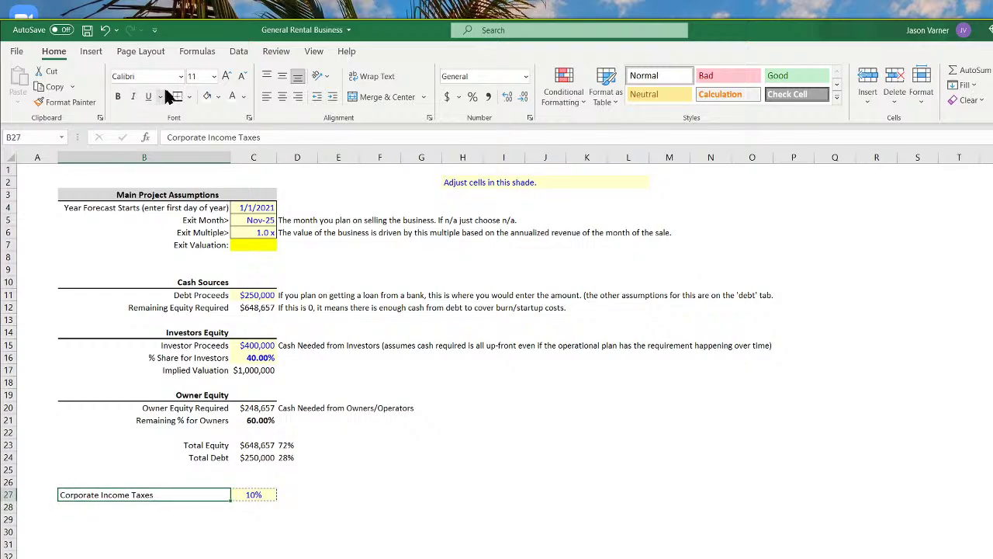
{"action": "left_click", "coordinate": [191, 97]}
{"action": "left_click", "coordinate": [210, 211]}
{"action": "left_click", "coordinate": [462, 532]}
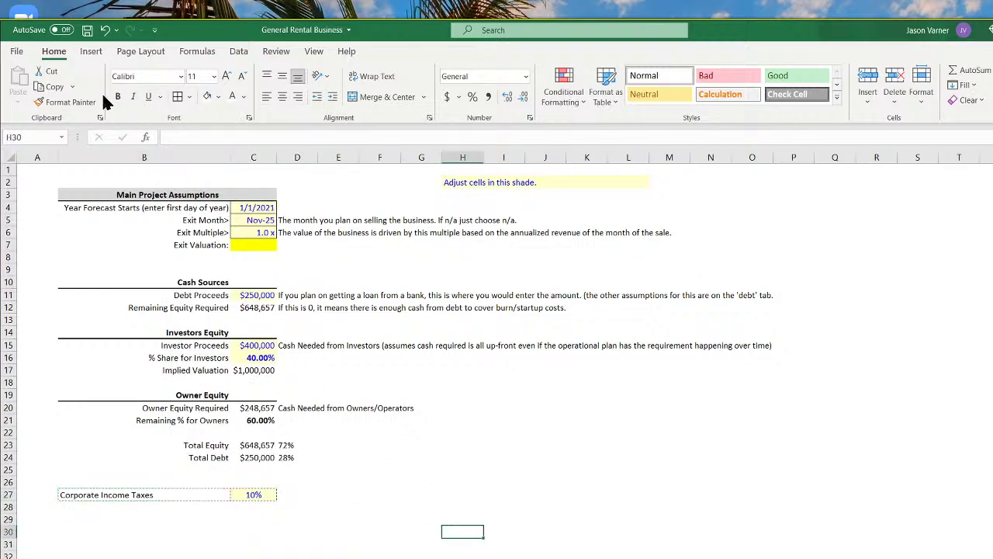
{"action": "left_click", "coordinate": [87, 30]}
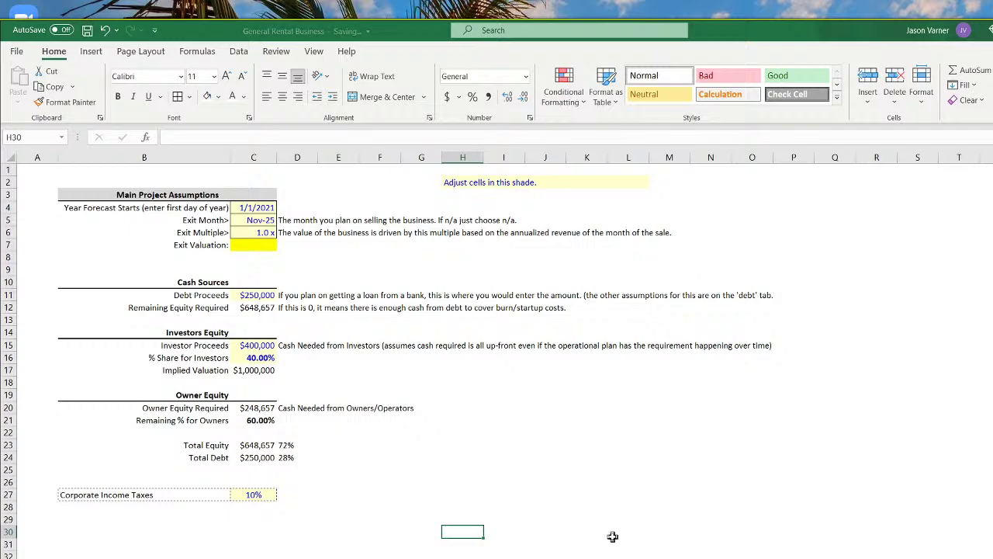
Format the Corporate Income Taxes rate in C27 as a percentage with one decimal place
{"action": "left_click", "coordinate": [254, 497]}
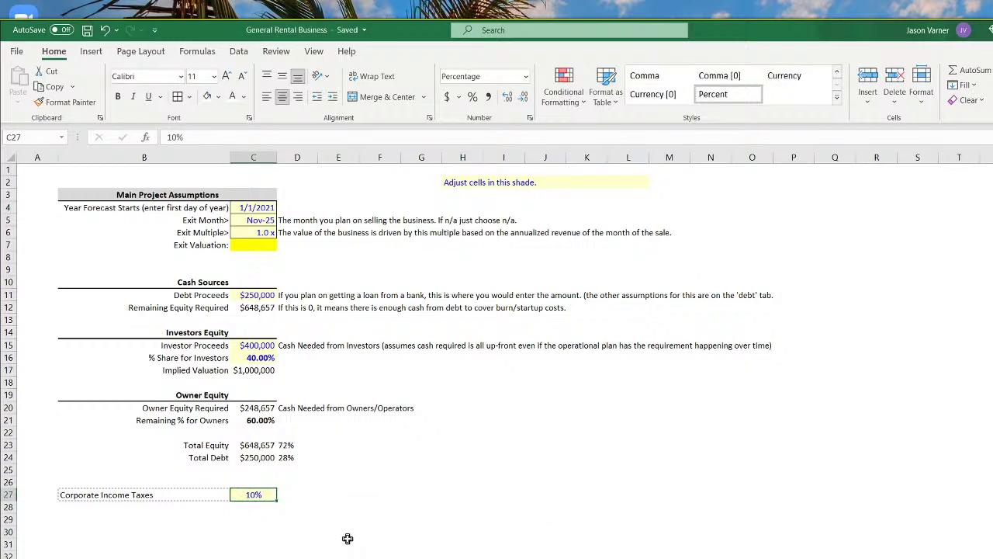
{"action": "left_click", "coordinate": [530, 117]}
{"action": "left_click", "coordinate": [519, 283]}
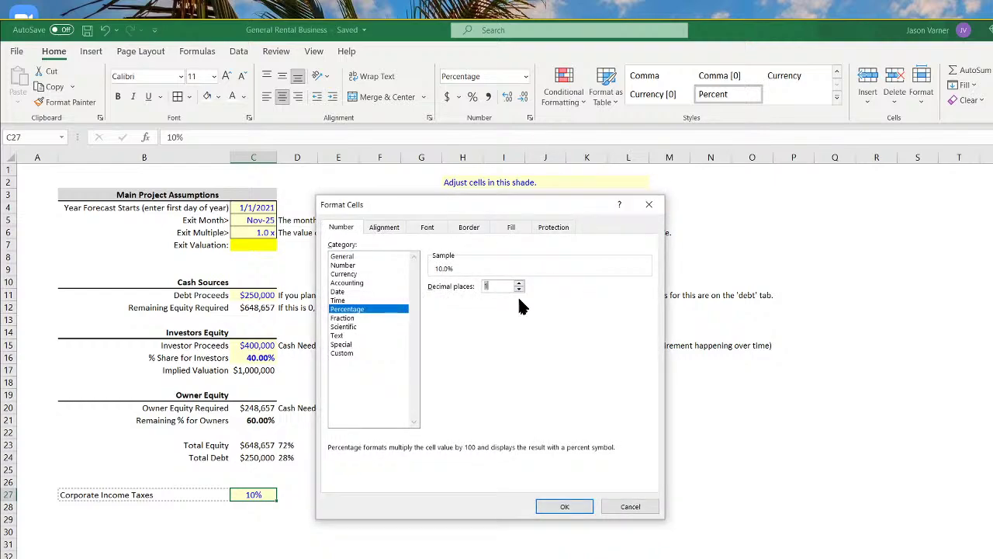
{"action": "left_click", "coordinate": [565, 507]}
{"action": "left_click", "coordinate": [462, 556]}
On the monthly P&L sheet, examine the January Cumulative Cash Flow and Cash Flow formulas in E276 and E275 and trace their source rows
{"action": "key", "text": "ctrl+Page_Down"}
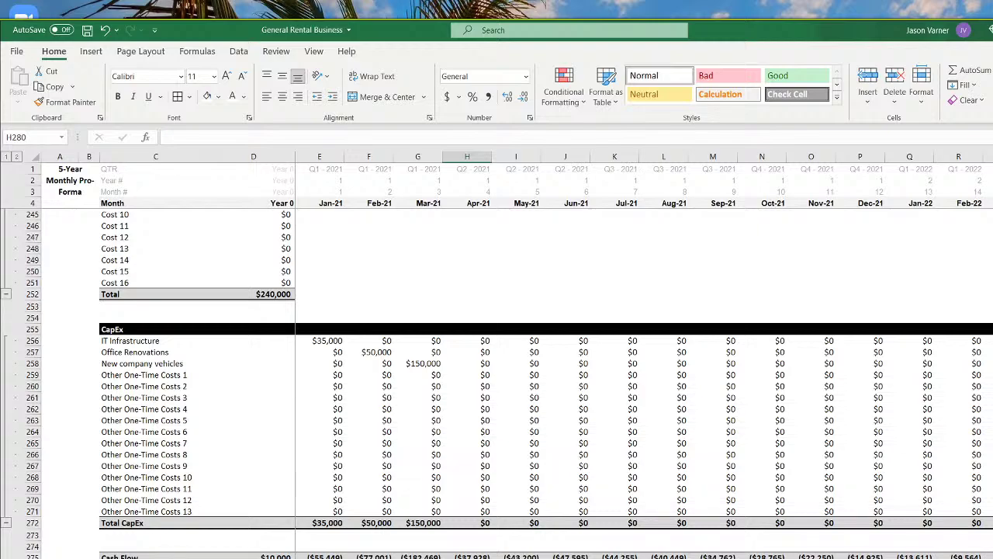
{"action": "double_click", "coordinate": [334, 558]}
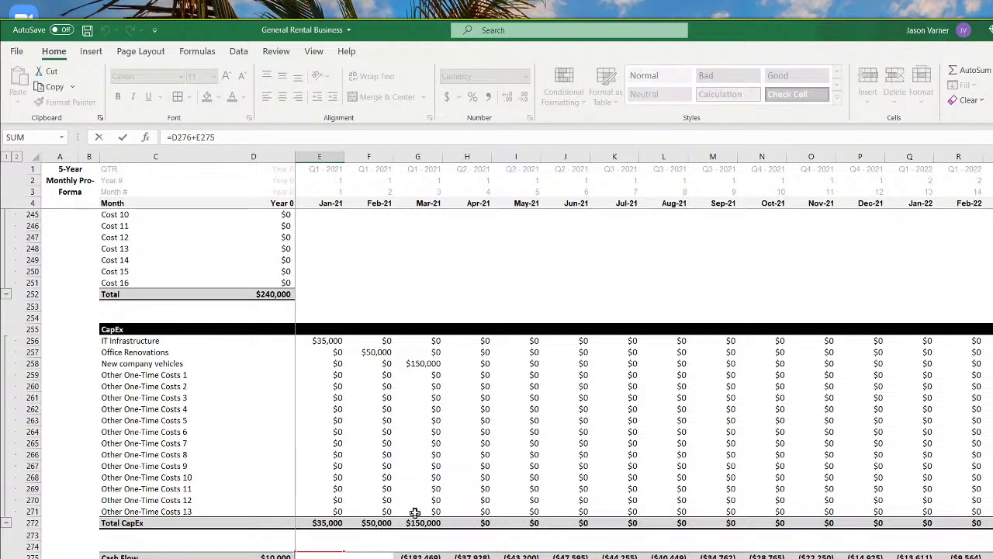
{"action": "scroll", "coordinate": [423, 504], "scroll_direction": "up", "scroll_amount": 20}
{"action": "scroll", "coordinate": [424, 504], "scroll_direction": "up", "scroll_amount": 20}
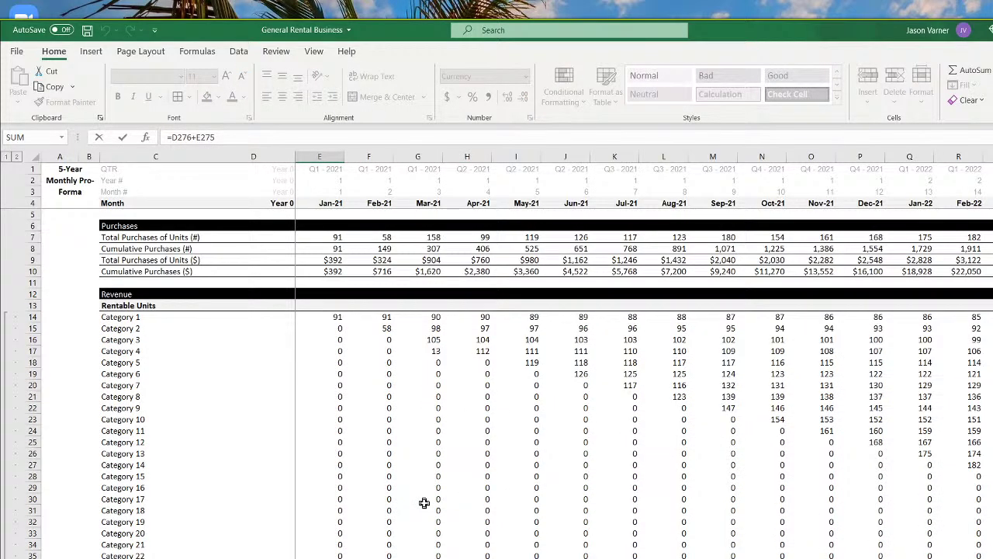
{"action": "scroll", "coordinate": [423, 504], "scroll_direction": "down", "scroll_amount": 15}
{"action": "key", "text": "Return"}
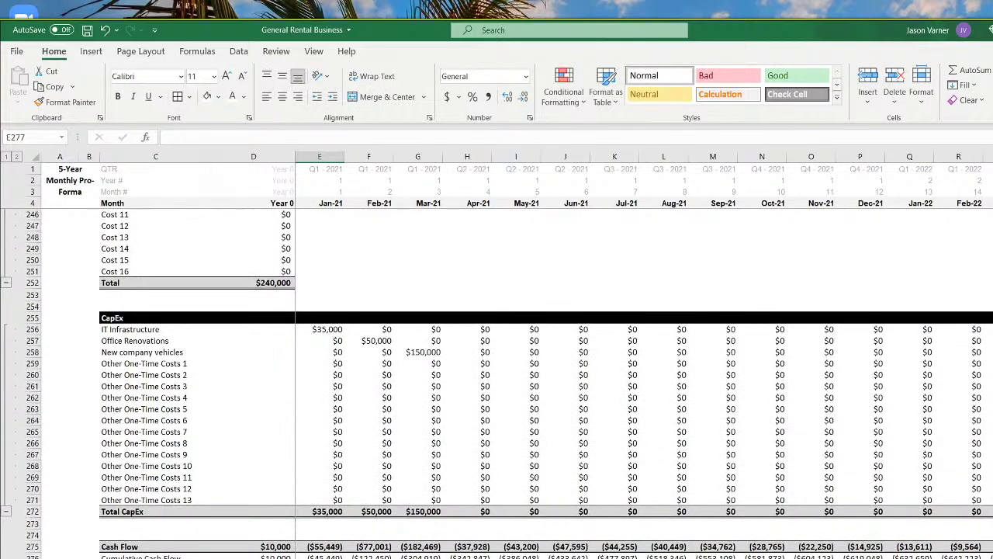
{"action": "double_click", "coordinate": [326, 547]}
{"action": "scroll", "coordinate": [388, 470], "scroll_direction": "up", "scroll_amount": 20}
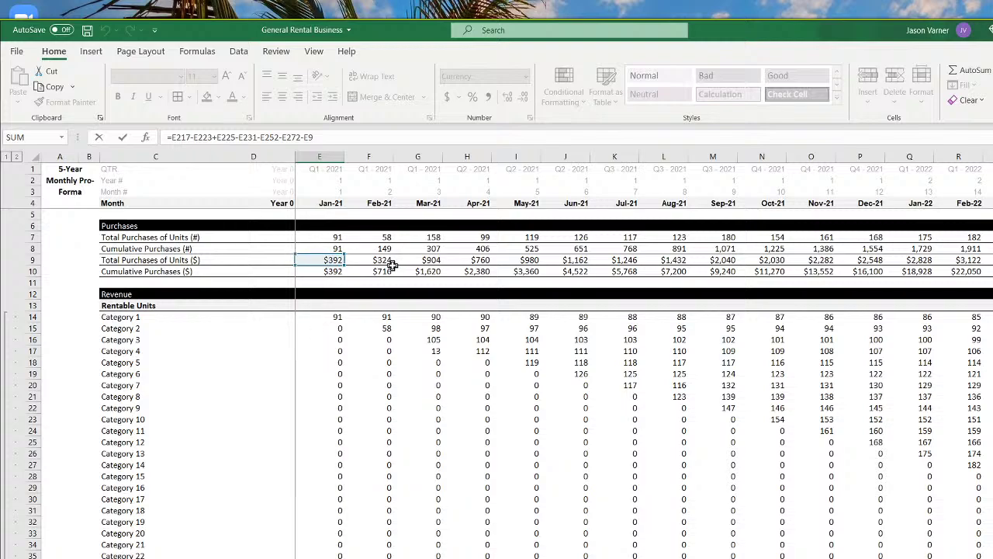
{"action": "scroll", "coordinate": [342, 431], "scroll_direction": "down", "scroll_amount": 18}
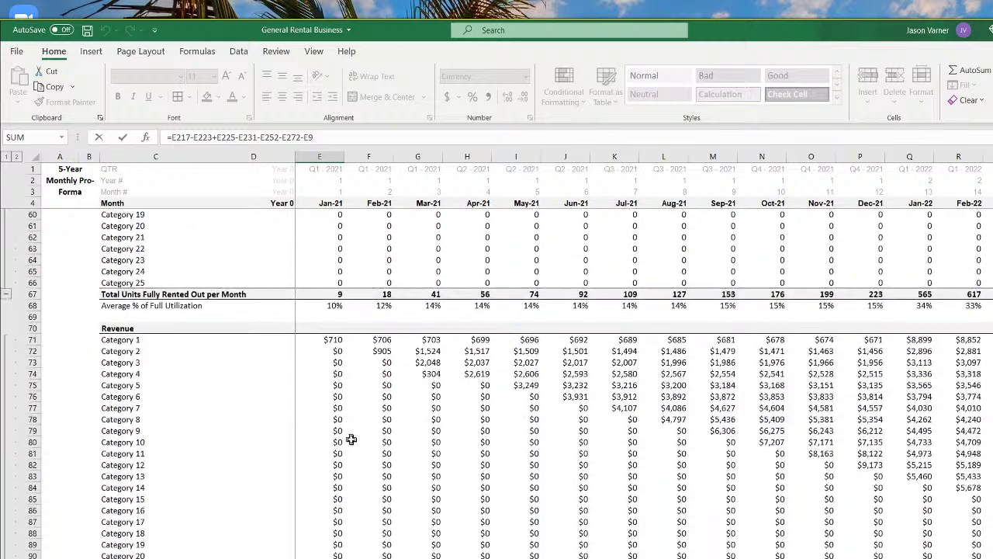
{"action": "scroll", "coordinate": [352, 439], "scroll_direction": "down", "scroll_amount": 20}
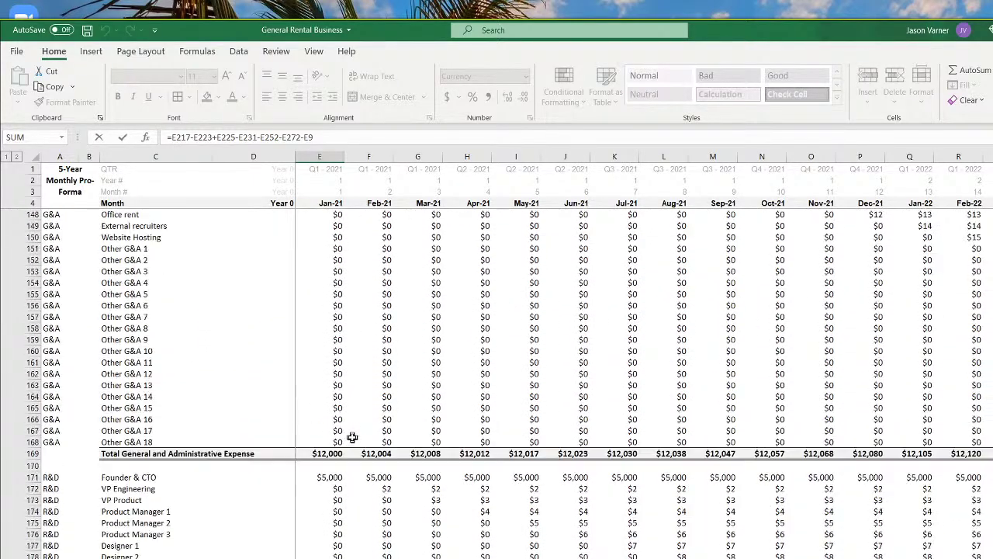
{"action": "scroll", "coordinate": [352, 437], "scroll_direction": "down", "scroll_amount": 15}
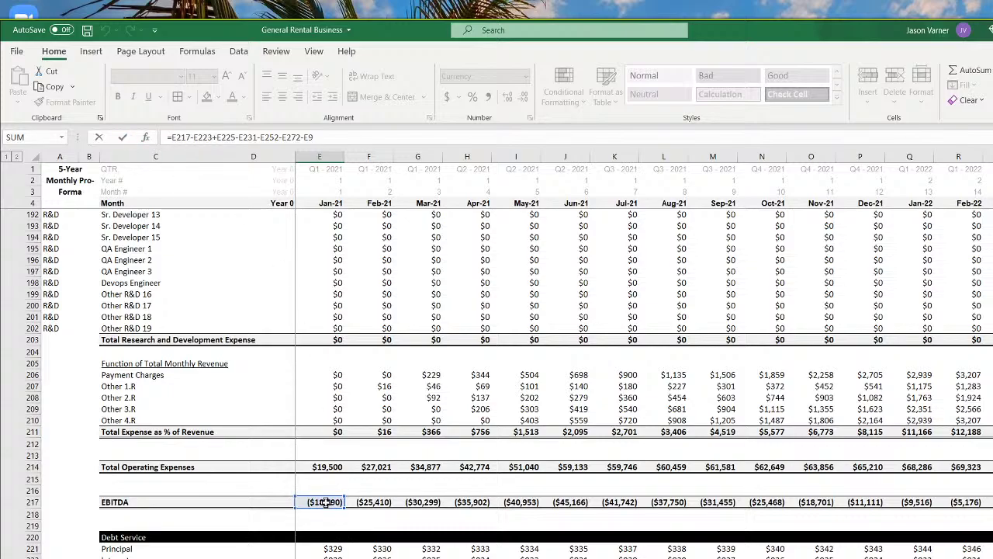
{"action": "scroll", "coordinate": [325, 503], "scroll_direction": "down", "scroll_amount": 4}
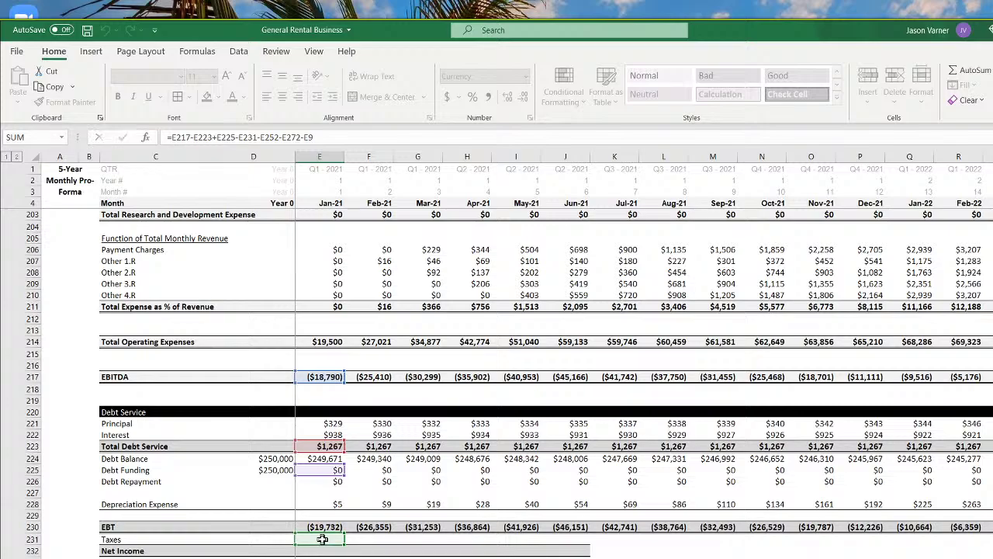
{"action": "key", "text": "Return"}
Enter =E230-E231 for Net Income in E232 and fill it across all forecast months in row 232
{"action": "scroll", "coordinate": [458, 543], "scroll_direction": "up", "scroll_amount": 7}
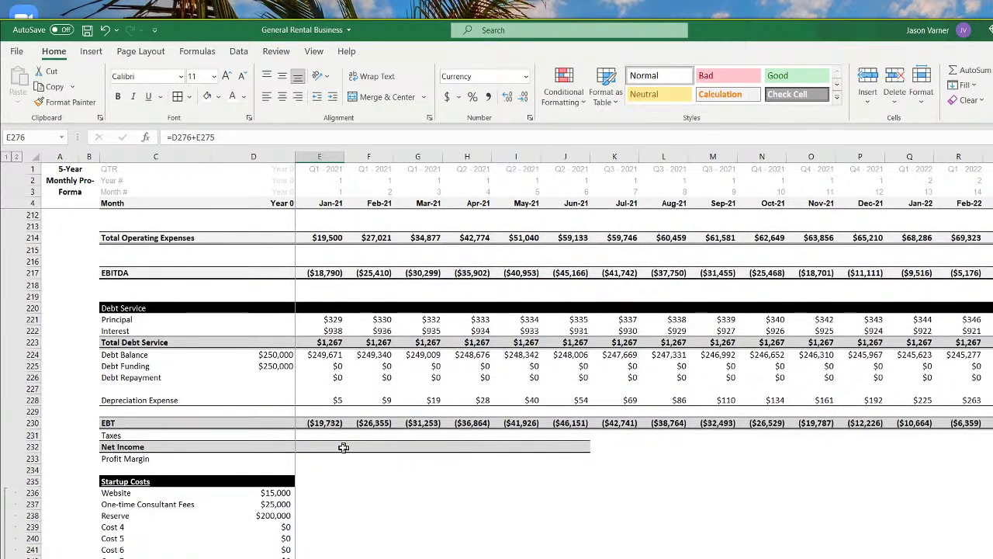
{"action": "left_click", "coordinate": [321, 446]}
{"action": "type", "text": "="}
{"action": "left_click", "coordinate": [322, 423]}
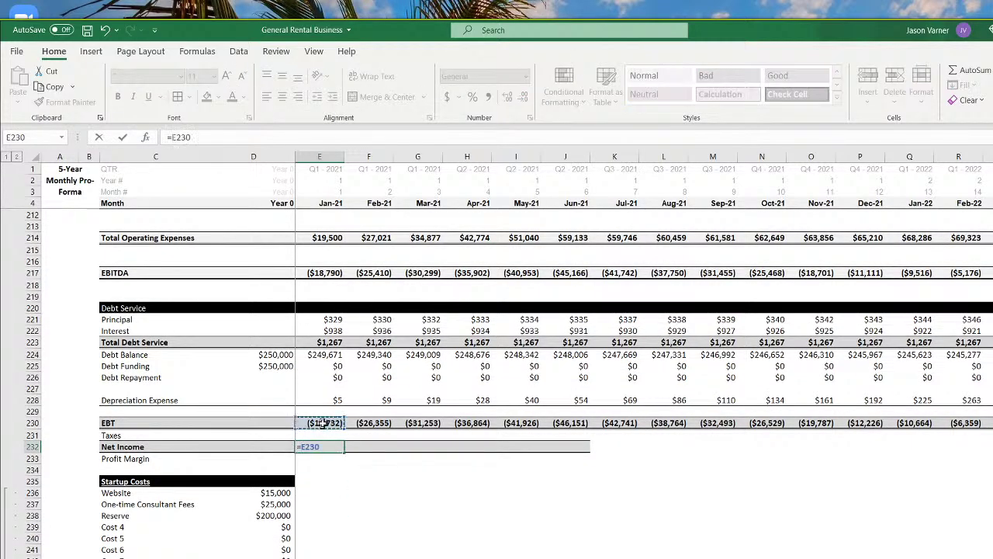
{"action": "type", "text": "-"}
{"action": "left_click", "coordinate": [311, 435]}
{"action": "key", "text": "ctrl+Return"}
{"action": "left_click_drag", "start_coordinate": [344, 453], "coordinate": [990, 456]}
{"action": "scroll", "coordinate": [644, 349], "scroll_direction": "left", "scroll_amount": 15}
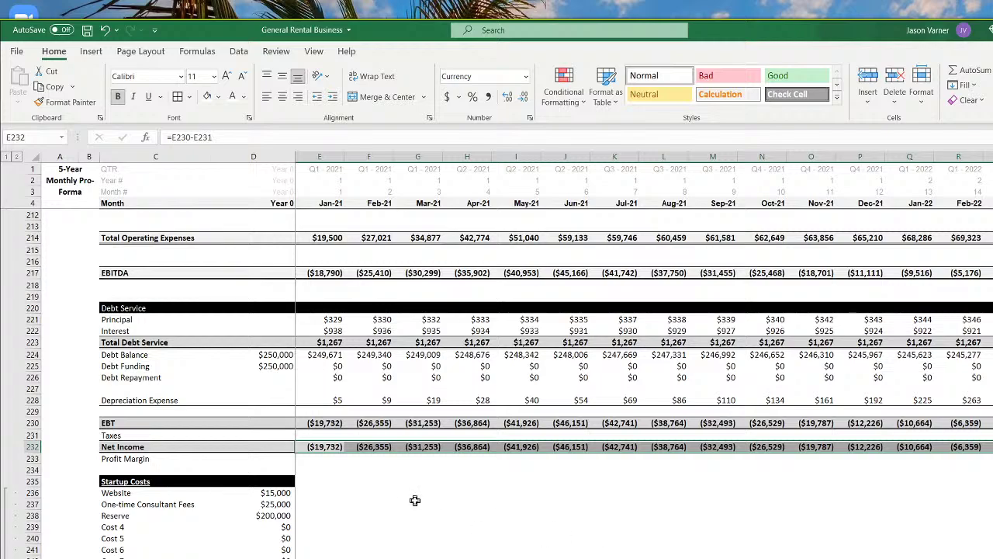
Enter the January Profit Margin formula =IFERROR(E232/E96,0) in E233, dividing Net Income by Total Revenue
{"action": "left_click_drag", "start_coordinate": [317, 466], "coordinate": [334, 460]}
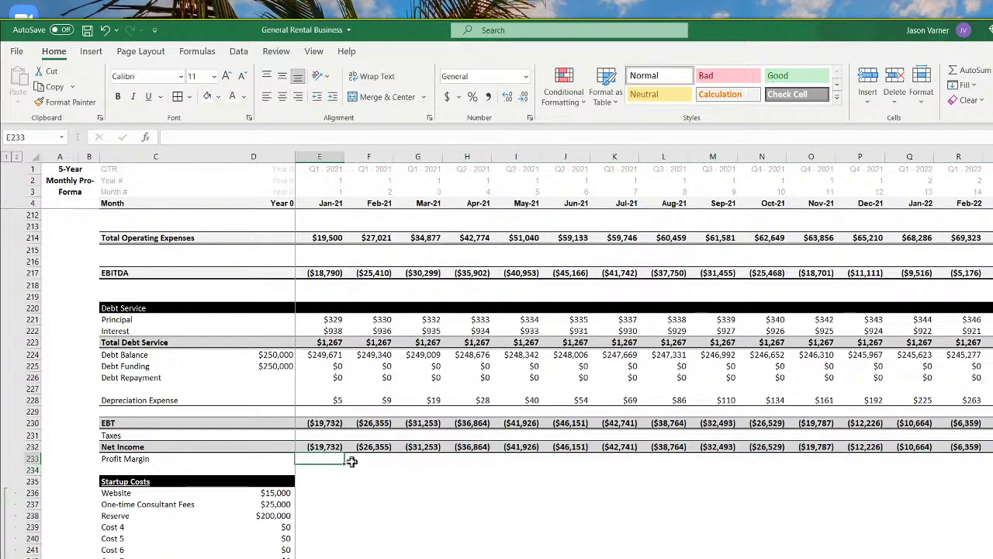
{"action": "type", "text": "=iferror("}
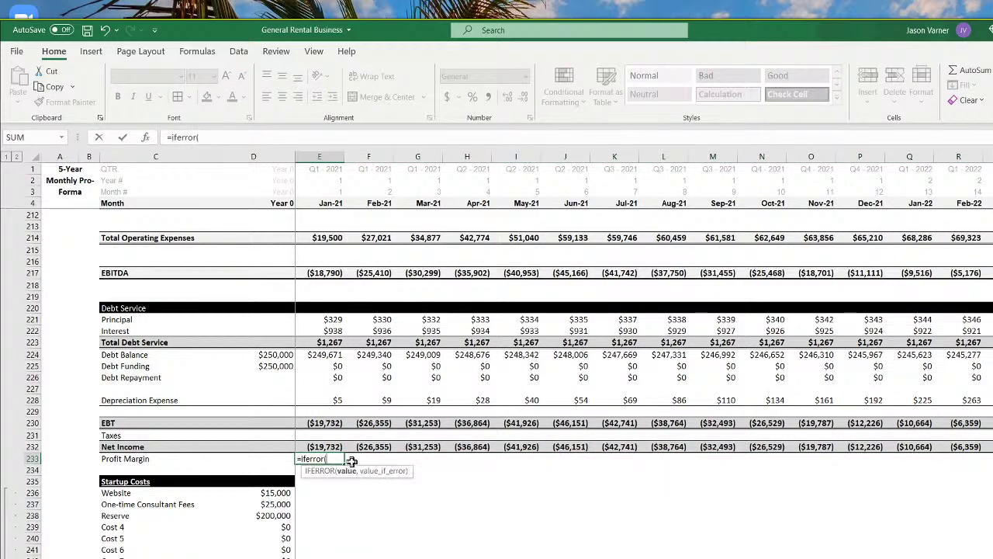
{"action": "left_click", "coordinate": [324, 447]}
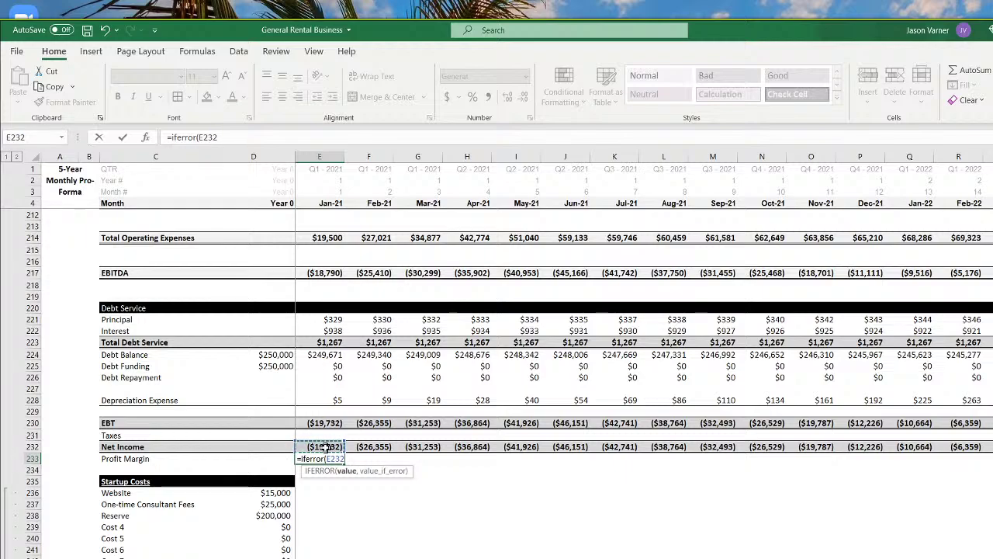
{"action": "type", "text": "/"}
{"action": "scroll", "coordinate": [481, 419], "scroll_direction": "up", "scroll_amount": 20}
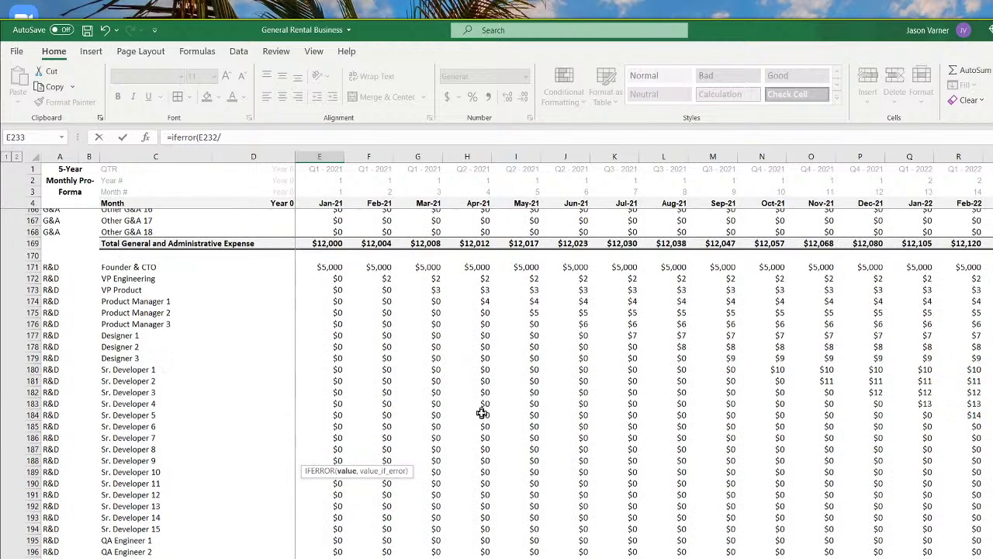
{"action": "left_click", "coordinate": [326, 395]}
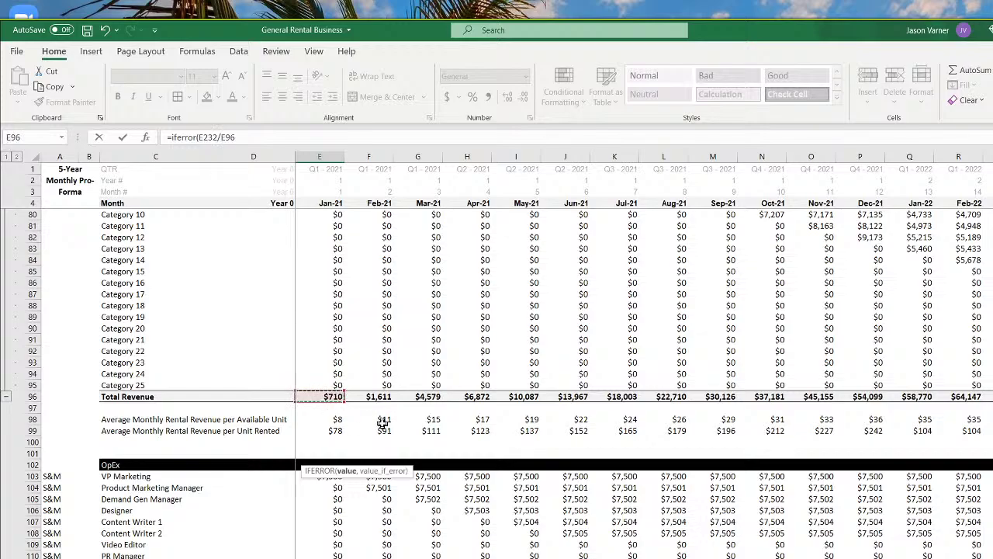
{"action": "left_click", "coordinate": [265, 137]}
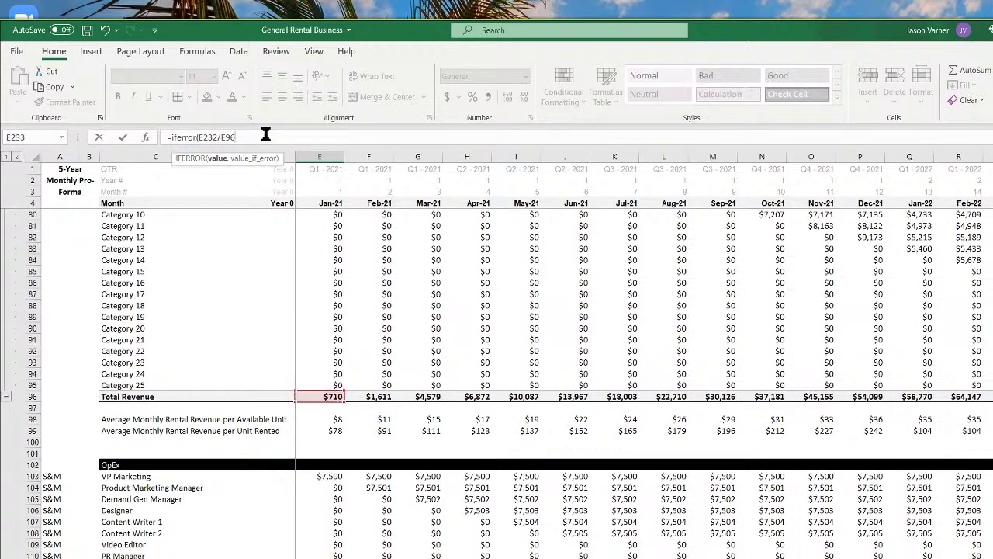
{"action": "type", "text": ")"}
{"action": "key", "text": "Return"}
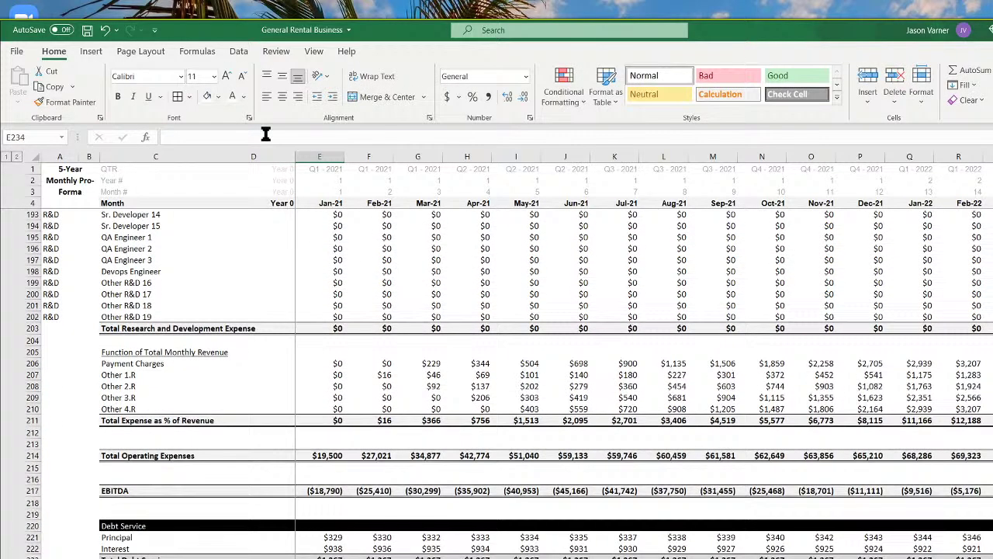
Format the Profit Margin formula as a percentage, fill it across all forecast months and italicize row 233
{"action": "key", "text": "Up"}
{"action": "left_click", "coordinate": [472, 96]}
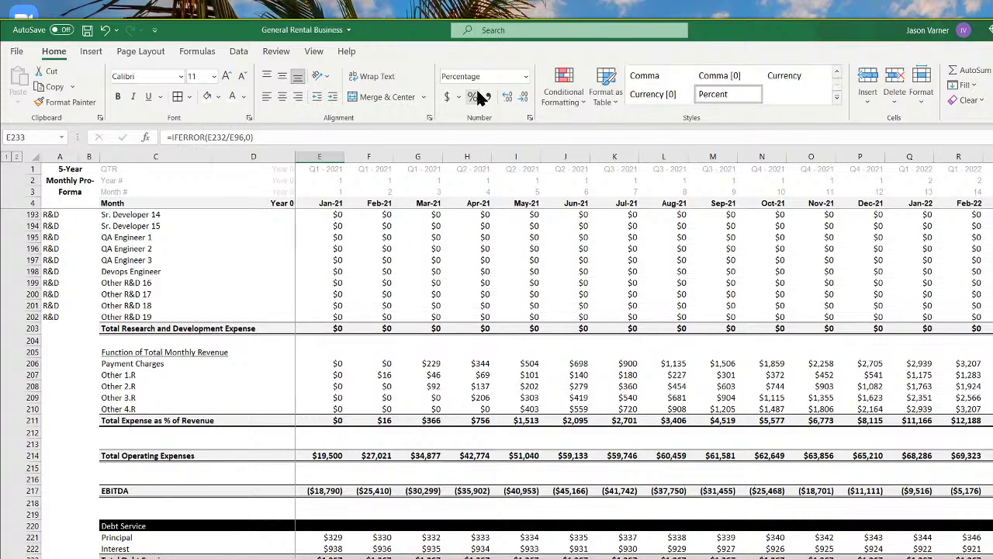
{"action": "scroll", "coordinate": [644, 350], "scroll_direction": "right", "scroll_amount": 15}
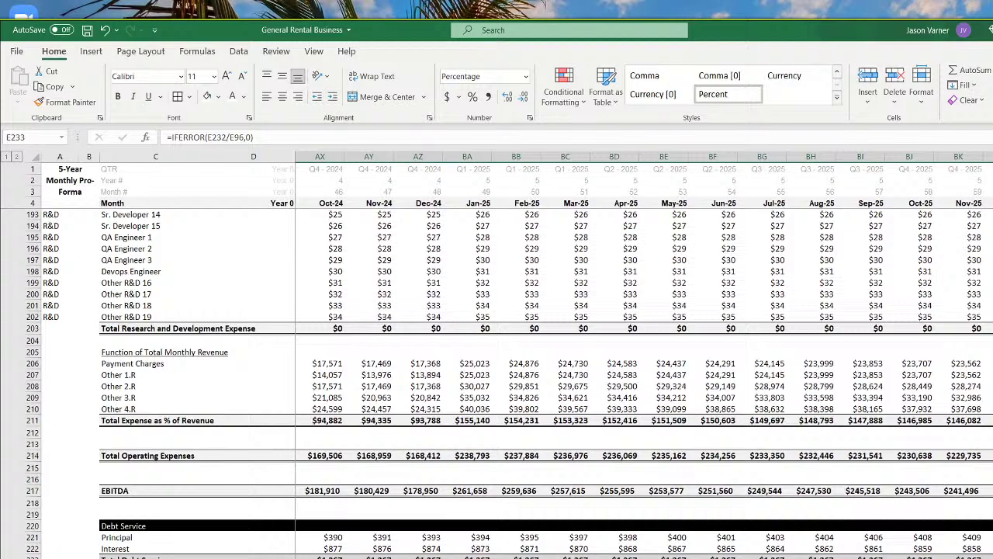
{"action": "scroll", "coordinate": [644, 350], "scroll_direction": "left", "scroll_amount": 15}
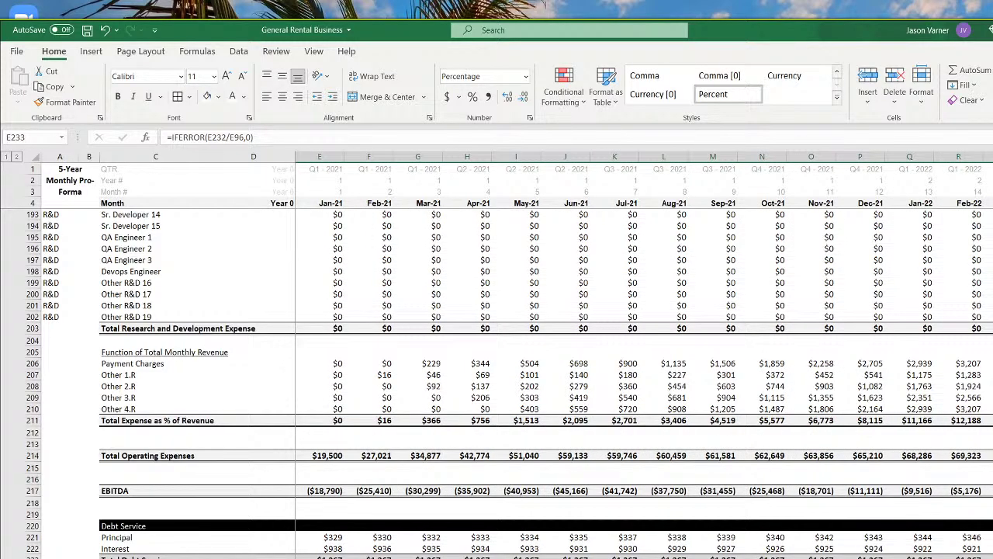
{"action": "key", "text": "Home"}
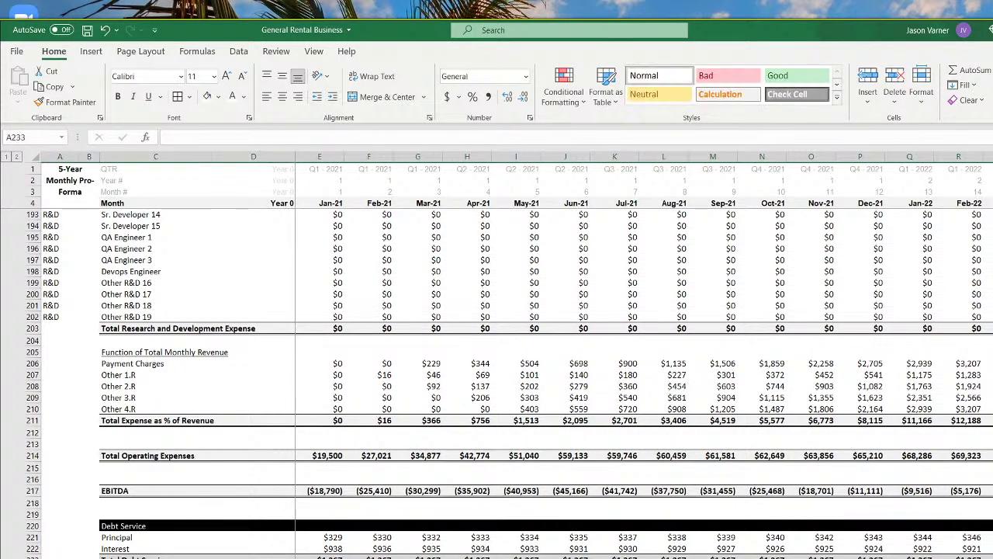
{"action": "left_click", "coordinate": [135, 97]}
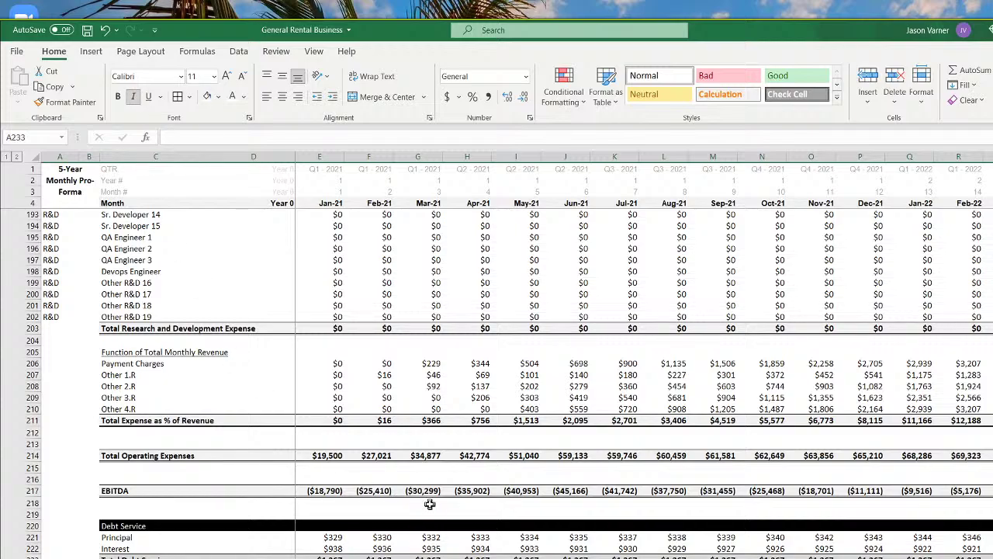
{"action": "left_click", "coordinate": [429, 503]}
Give the Total Revenue row 96 a top and thick bottom border and a light gray fill across all months
{"action": "scroll", "coordinate": [284, 482], "scroll_direction": "up", "scroll_amount": 20}
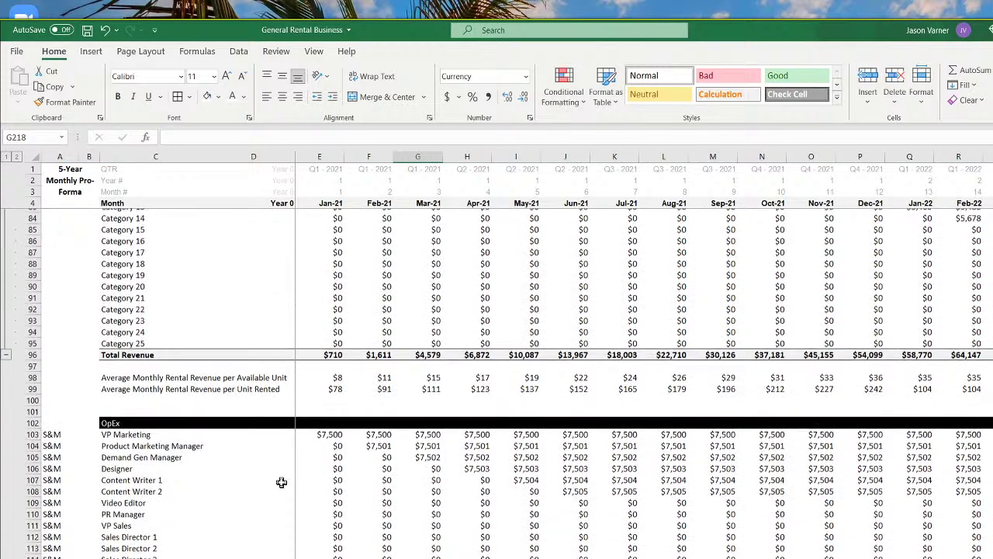
{"action": "left_click_drag", "start_coordinate": [127, 362], "coordinate": [992, 362]}
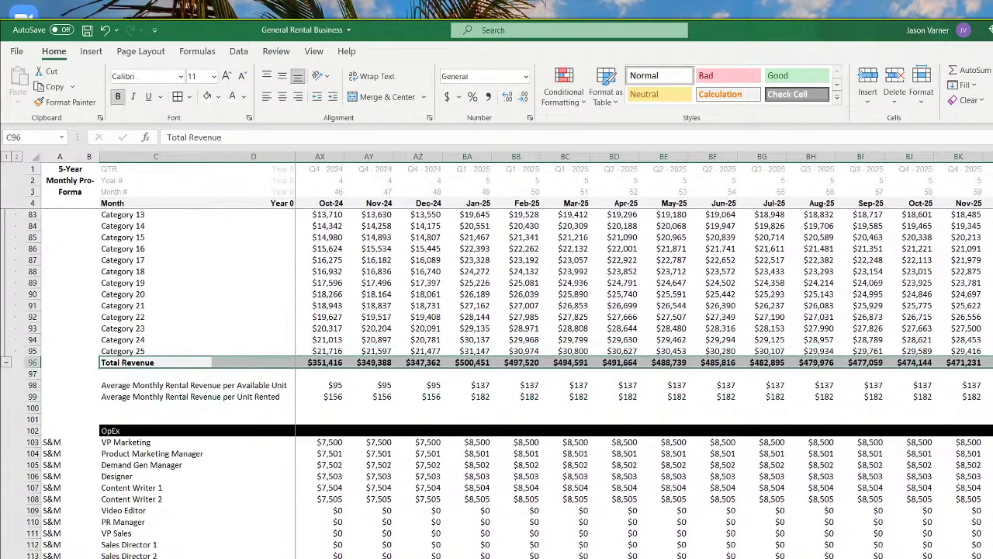
{"action": "left_click", "coordinate": [189, 97]}
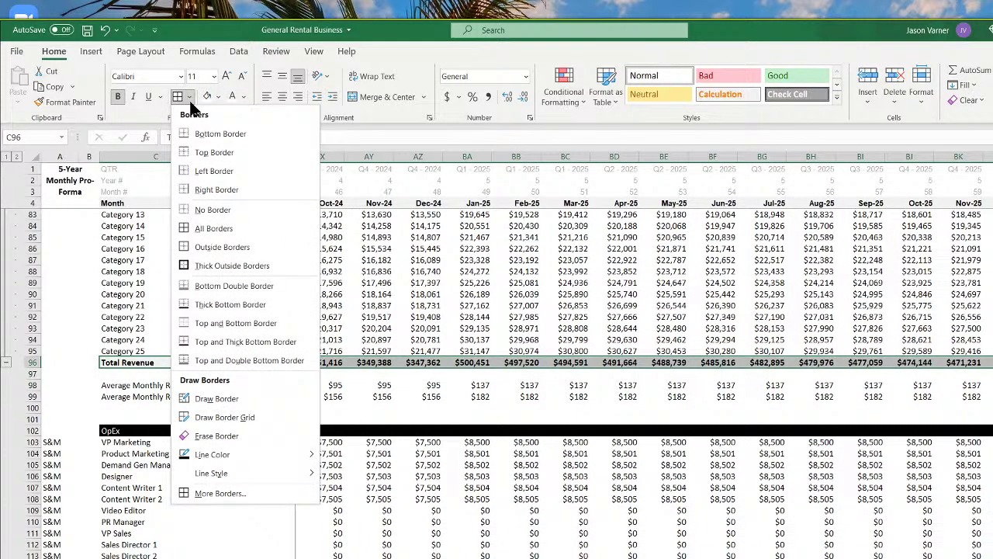
{"action": "left_click", "coordinate": [247, 342]}
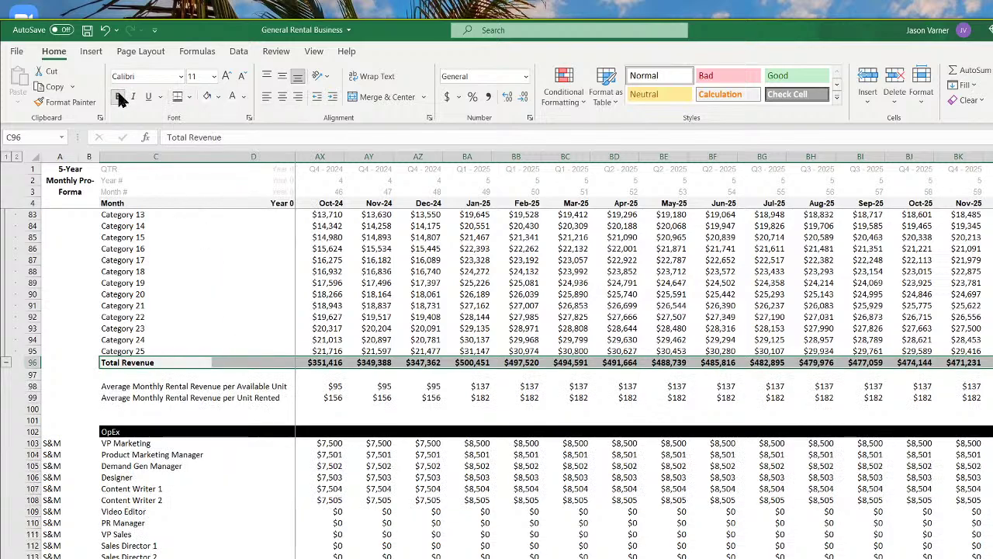
{"action": "left_click", "coordinate": [218, 96]}
{"action": "left_click", "coordinate": [209, 159]}
{"action": "left_click", "coordinate": [419, 305]}
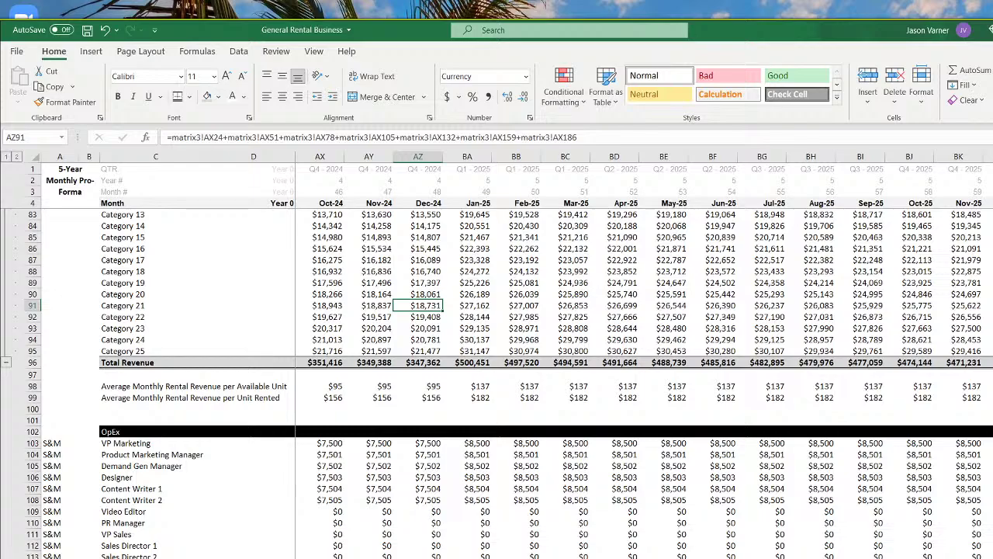
Check the average monthly rental revenue per unit formulas in rows 98 and 99, then look over the rows down to Cash Flow
{"action": "scroll", "coordinate": [426, 401], "scroll_direction": "left", "scroll_amount": 15}
{"action": "left_click", "coordinate": [334, 386]}
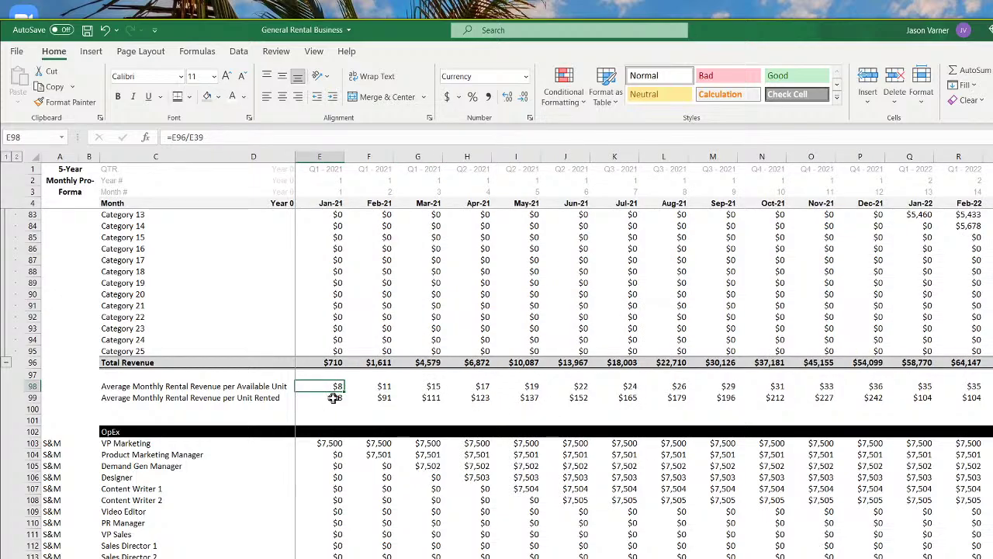
{"action": "left_click", "coordinate": [336, 398]}
{"action": "left_click", "coordinate": [380, 397]}
{"action": "left_click", "coordinate": [382, 385]}
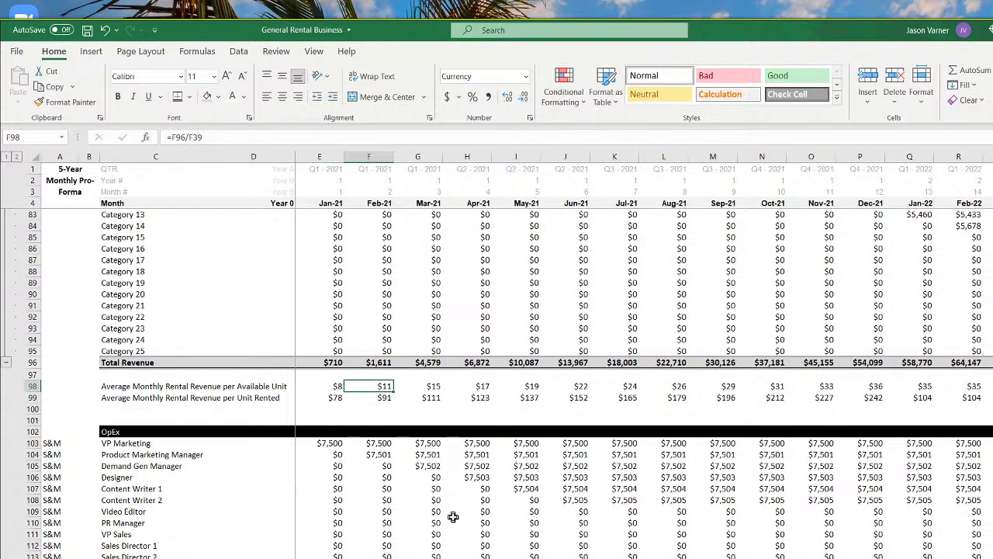
{"action": "scroll", "coordinate": [454, 513], "scroll_direction": "down", "scroll_amount": 20}
{"action": "scroll", "coordinate": [459, 514], "scroll_direction": "down", "scroll_amount": 20}
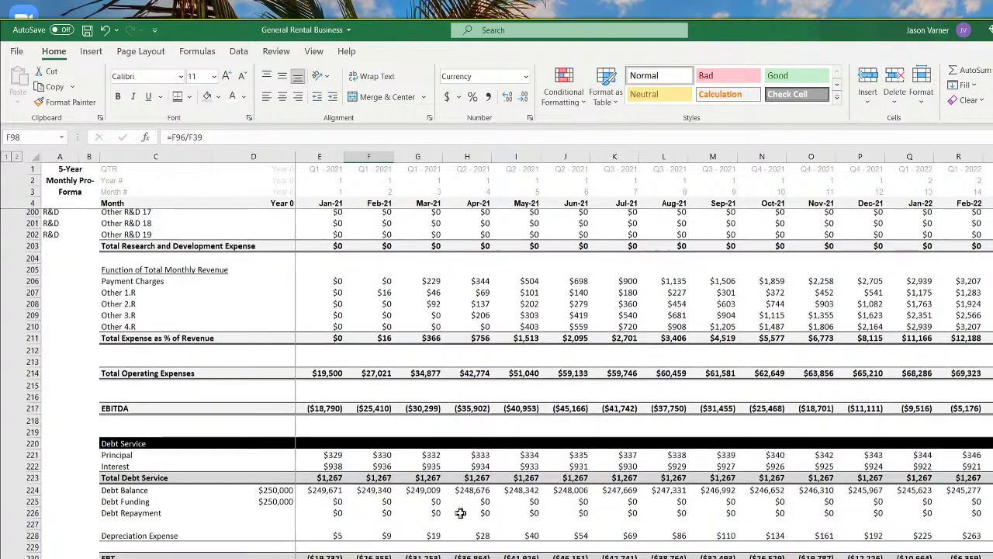
{"action": "scroll", "coordinate": [151, 467], "scroll_direction": "down", "scroll_amount": 15}
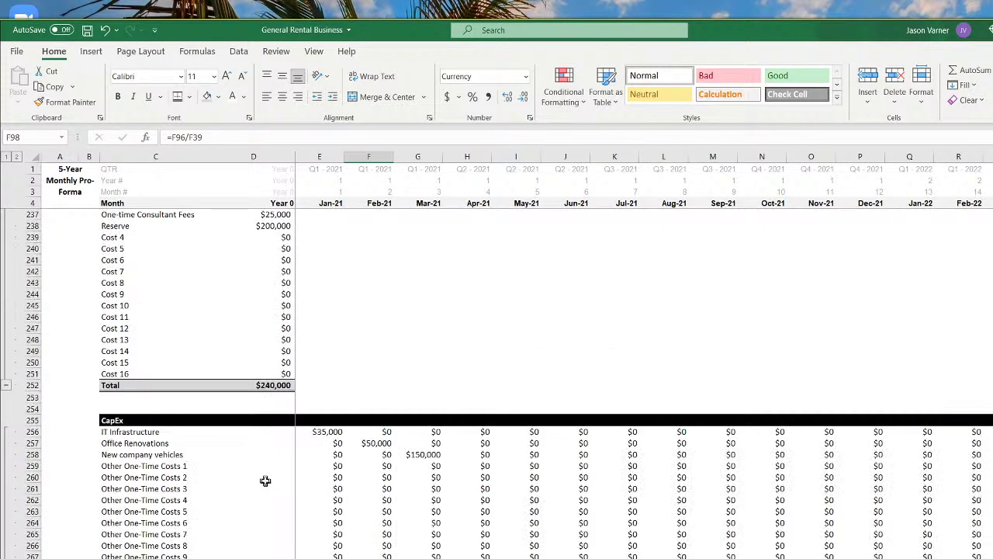
{"action": "left_click", "coordinate": [138, 398]}
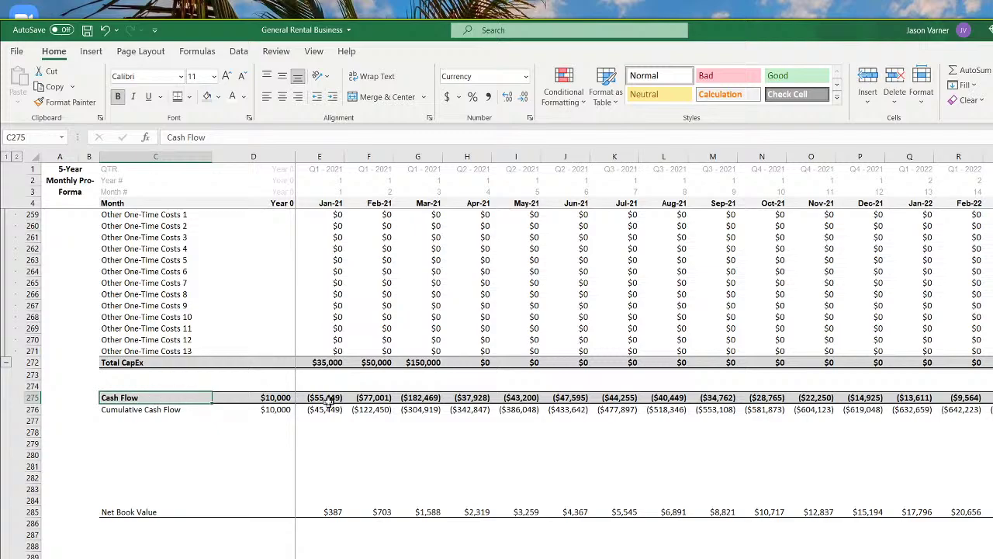
Move the Net Book Value row from row 285 up to row 281
{"action": "left_click", "coordinate": [47, 510]}
{"action": "key", "text": "shift+space"}
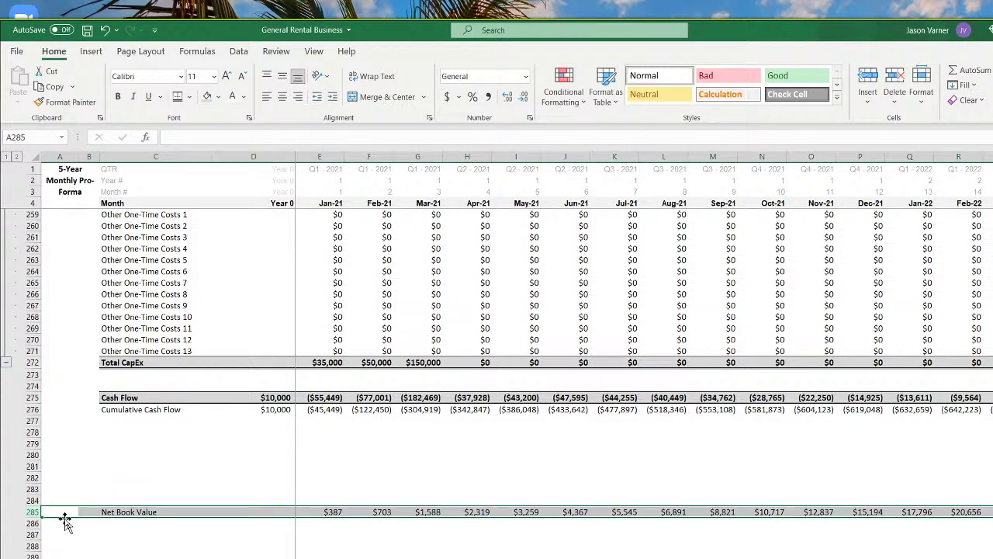
{"action": "left_click_drag", "start_coordinate": [67, 519], "coordinate": [77, 463]}
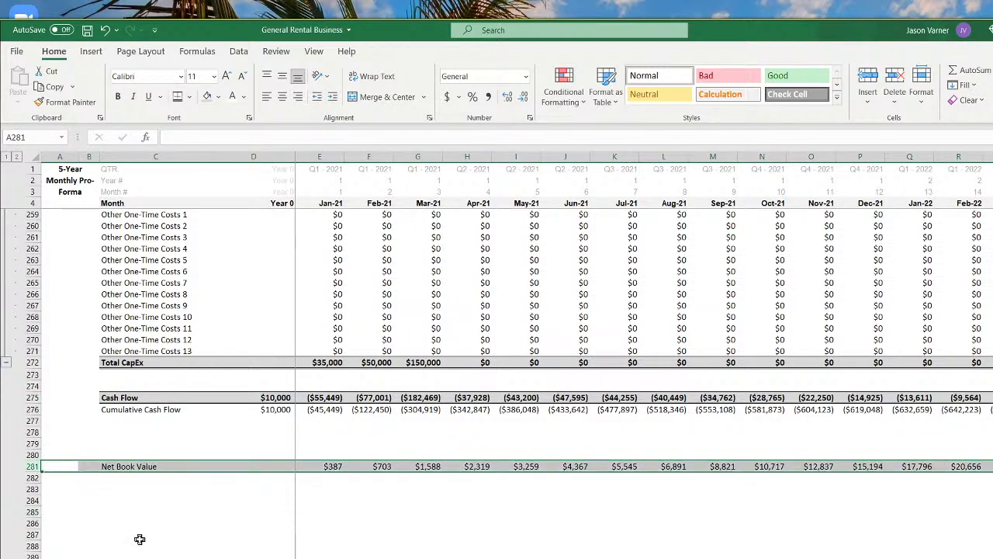
{"action": "left_click", "coordinate": [137, 534]}
Examine the Net Book Value formulas in row 281 month by month and the values through the final forecast year
{"action": "left_click", "coordinate": [129, 468]}
{"action": "left_click", "coordinate": [331, 468]}
{"action": "left_click", "coordinate": [382, 467]}
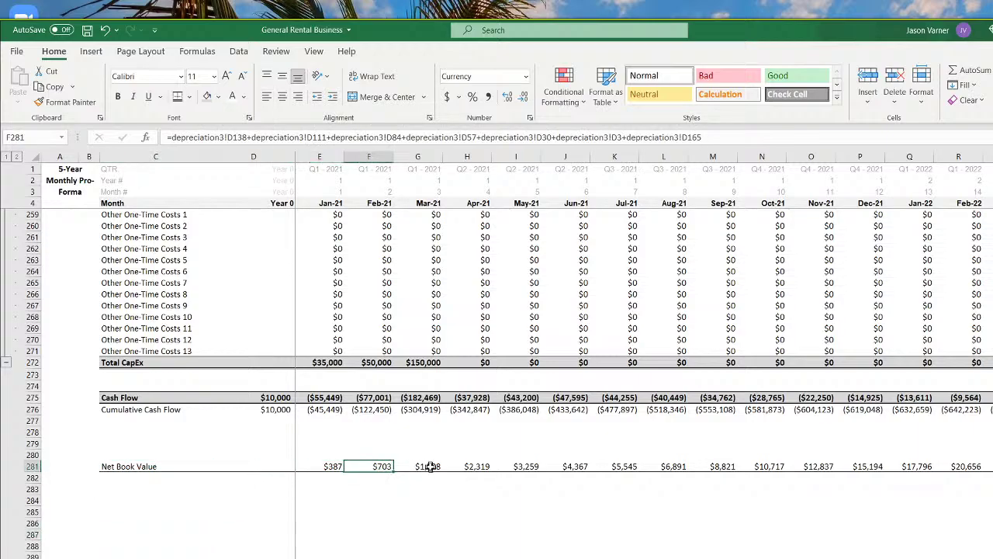
{"action": "left_click", "coordinate": [430, 467]}
{"action": "scroll", "coordinate": [644, 334], "scroll_direction": "right", "scroll_amount": 15}
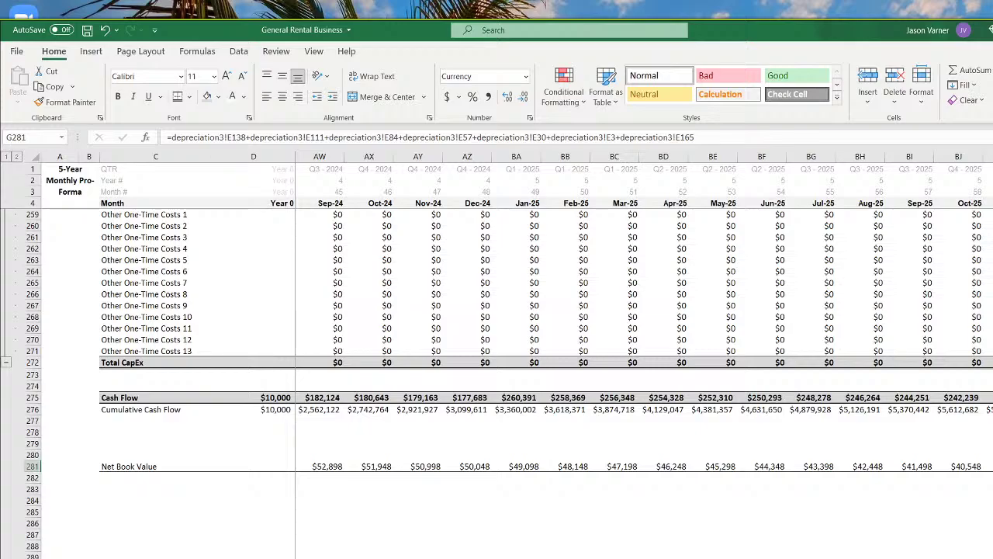
{"action": "scroll", "coordinate": [644, 334], "scroll_direction": "left", "scroll_amount": 15}
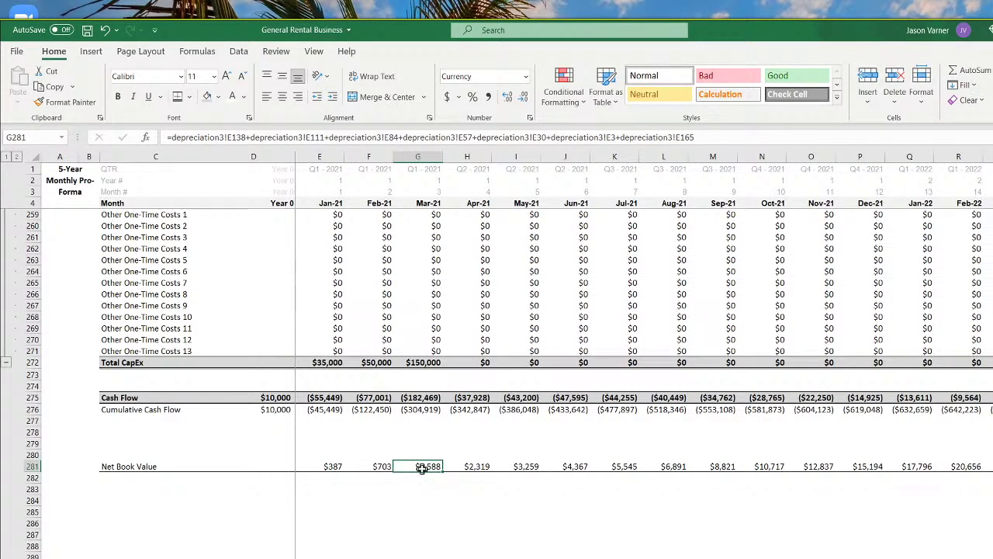
{"action": "left_click", "coordinate": [478, 466]}
{"action": "left_click", "coordinate": [521, 466]}
{"action": "left_click", "coordinate": [571, 466]}
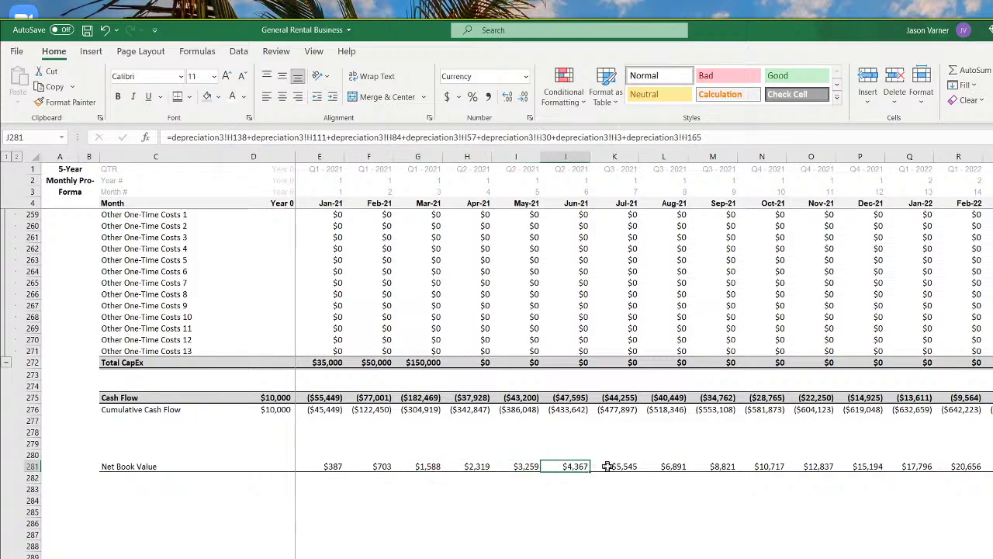
{"action": "left_click", "coordinate": [621, 466]}
{"action": "left_click", "coordinate": [666, 468]}
{"action": "left_click", "coordinate": [762, 466]}
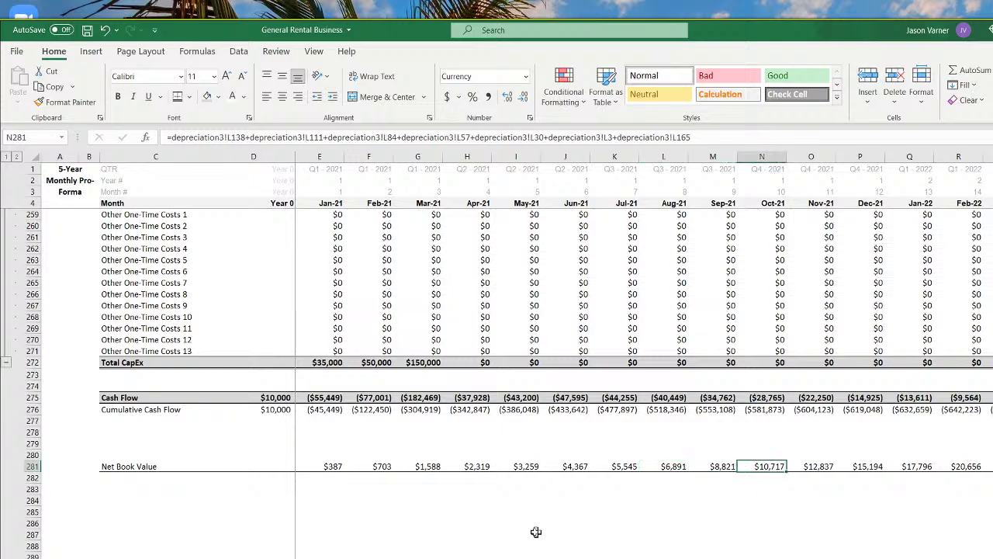
{"action": "scroll", "coordinate": [528, 532], "scroll_direction": "up", "scroll_amount": 4}
{"action": "scroll", "coordinate": [519, 533], "scroll_direction": "up", "scroll_amount": 4}
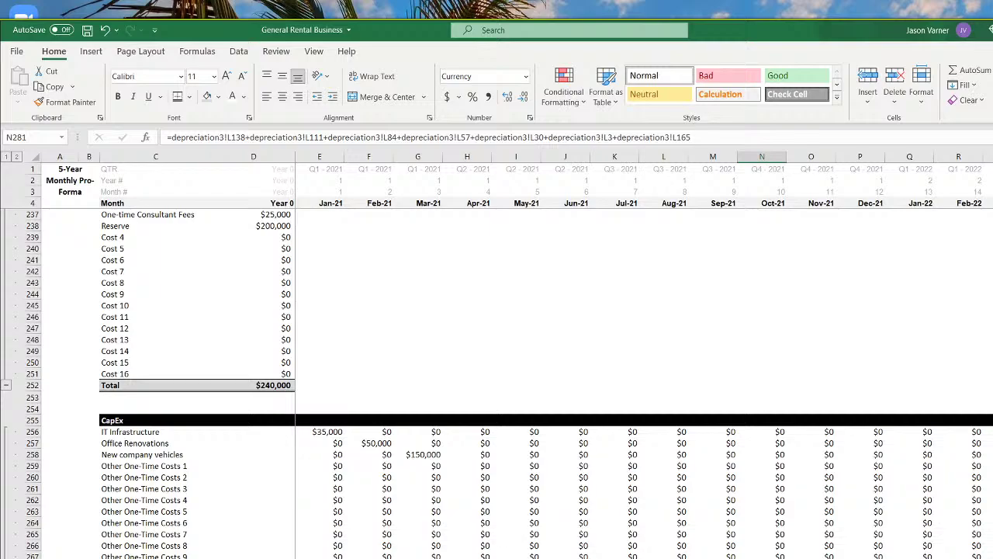
{"action": "scroll", "coordinate": [543, 349], "scroll_direction": "down", "scroll_amount": 4}
{"action": "scroll", "coordinate": [543, 349], "scroll_direction": "up", "scroll_amount": 20}
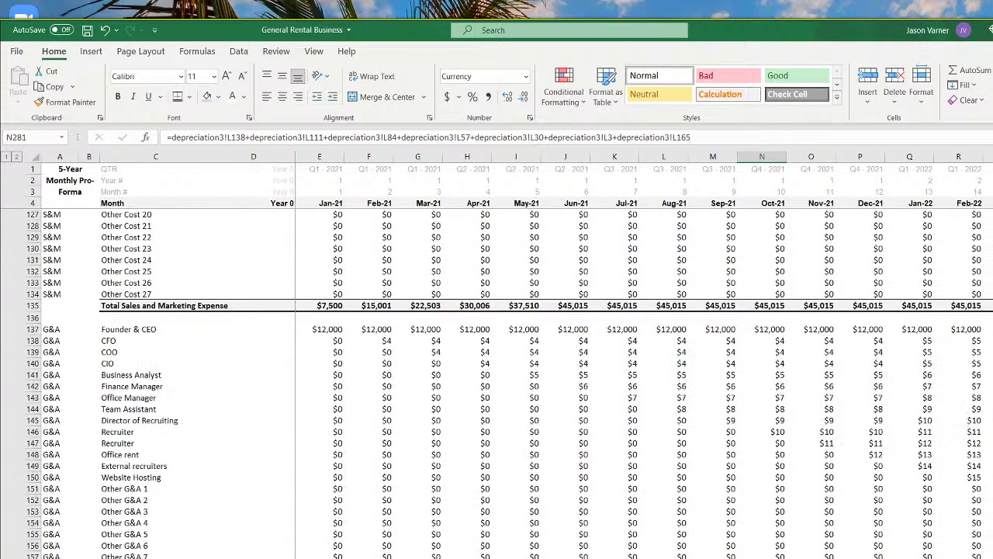
{"action": "scroll", "coordinate": [543, 349], "scroll_direction": "up", "scroll_amount": 20}
{"action": "scroll", "coordinate": [543, 349], "scroll_direction": "down", "scroll_amount": 15}
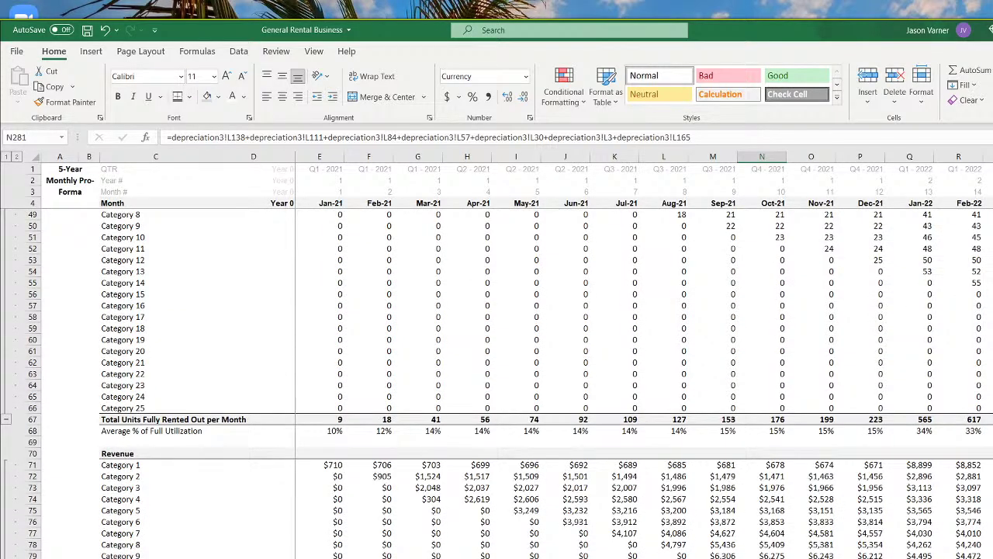
{"action": "scroll", "coordinate": [543, 349], "scroll_direction": "down", "scroll_amount": 20}
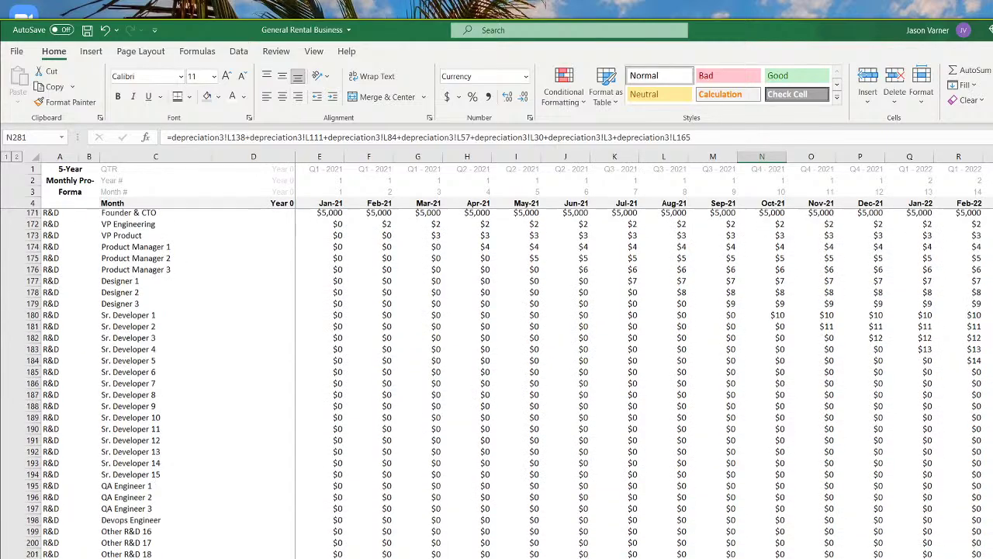
Review the revenue assumptions, monthly operating costs, purchase groups, revenue and depreciation sheets, ending on the monthly pro forma
{"action": "key", "text": "ctrl+Page_Up"}
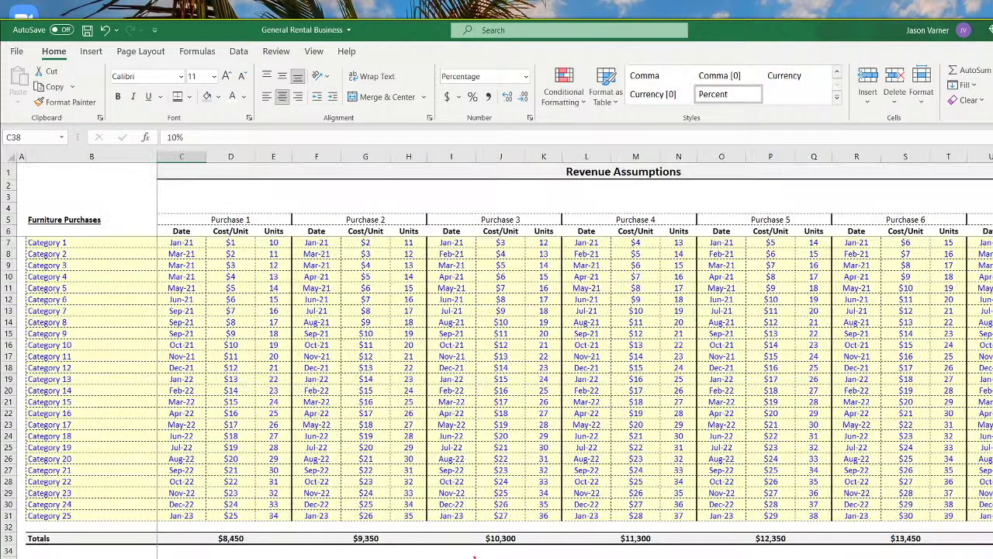
{"action": "scroll", "coordinate": [261, 475], "scroll_direction": "down", "scroll_amount": 18}
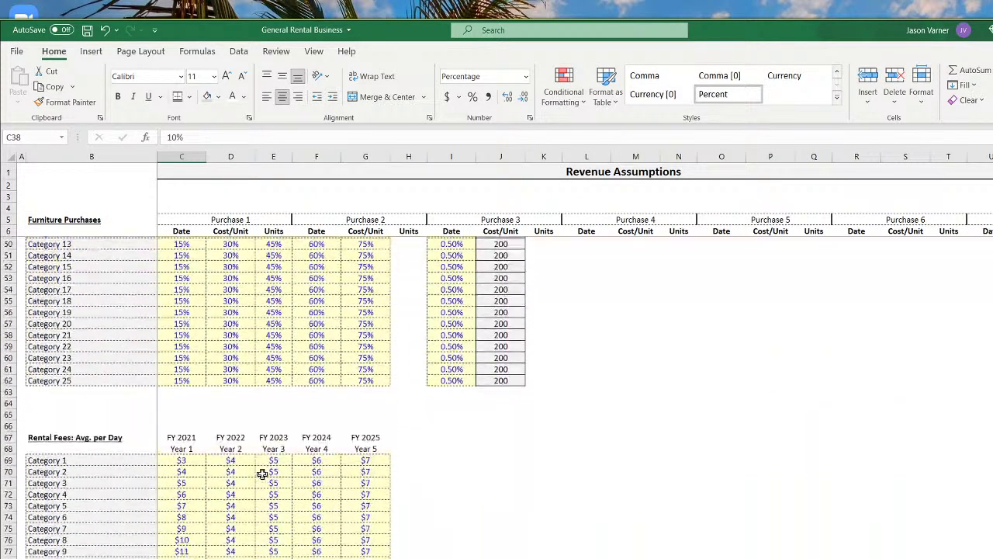
{"action": "scroll", "coordinate": [314, 527], "scroll_direction": "up", "scroll_amount": 18}
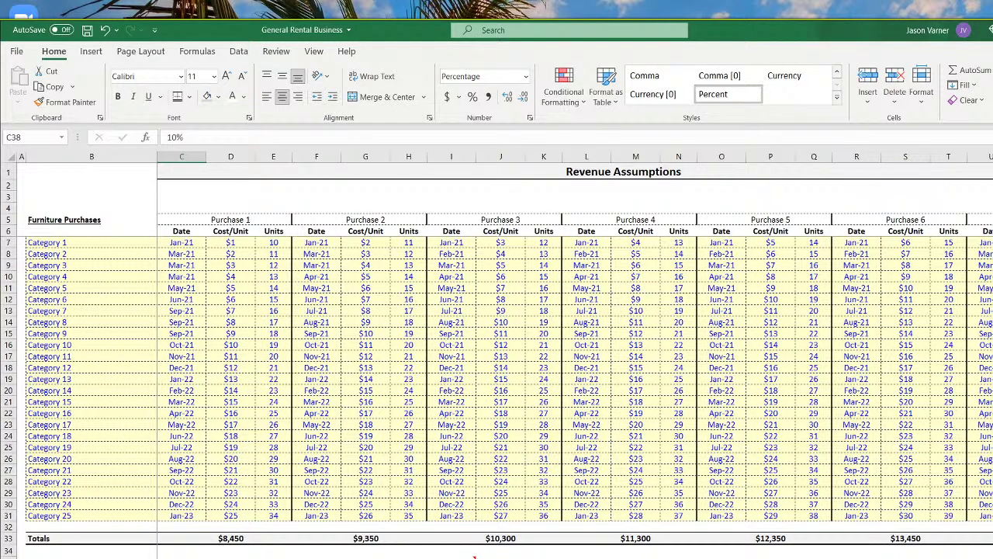
{"action": "key", "text": "ctrl+Page_Up"}
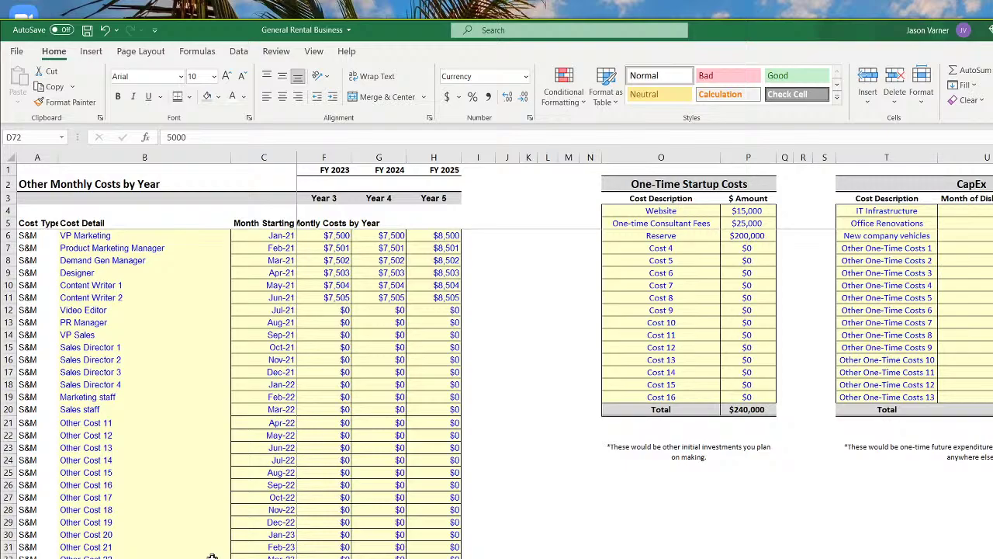
{"action": "key", "text": "ctrl+Page_Up"}
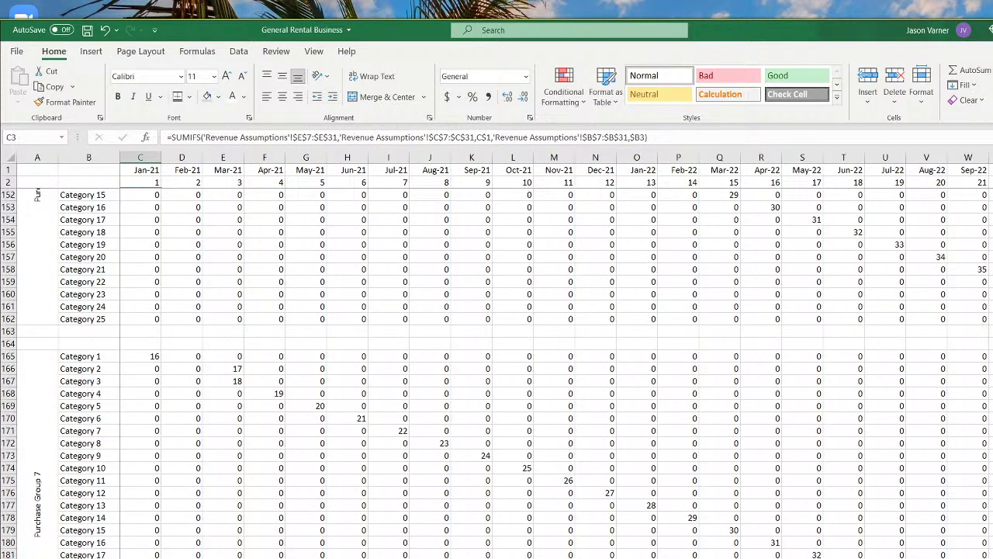
{"action": "scroll", "coordinate": [497, 373], "scroll_direction": "up", "scroll_amount": 20}
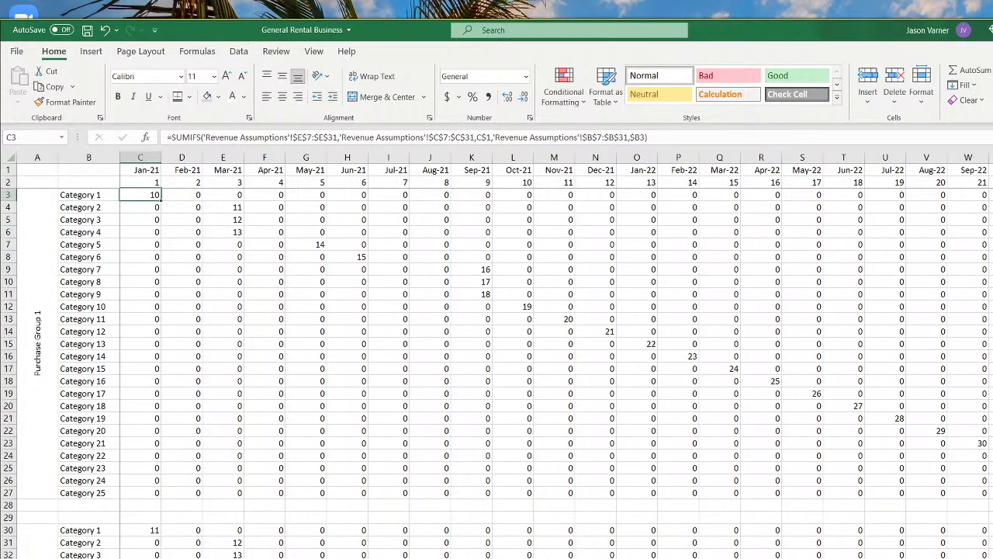
{"action": "key", "text": "ctrl+Page_Up"}
{"action": "key", "text": "ctrl+Page_Up"}
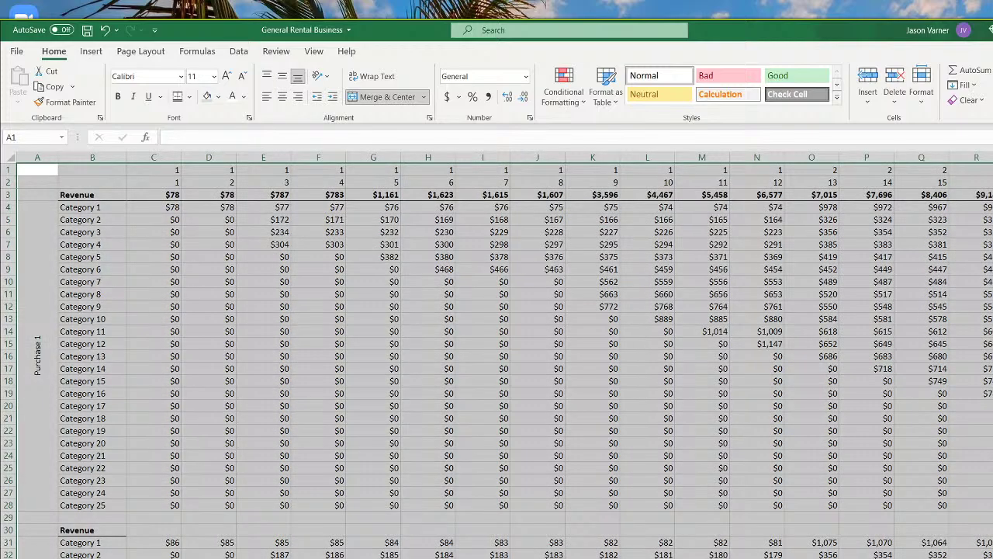
{"action": "key", "text": "ctrl+Page_Up"}
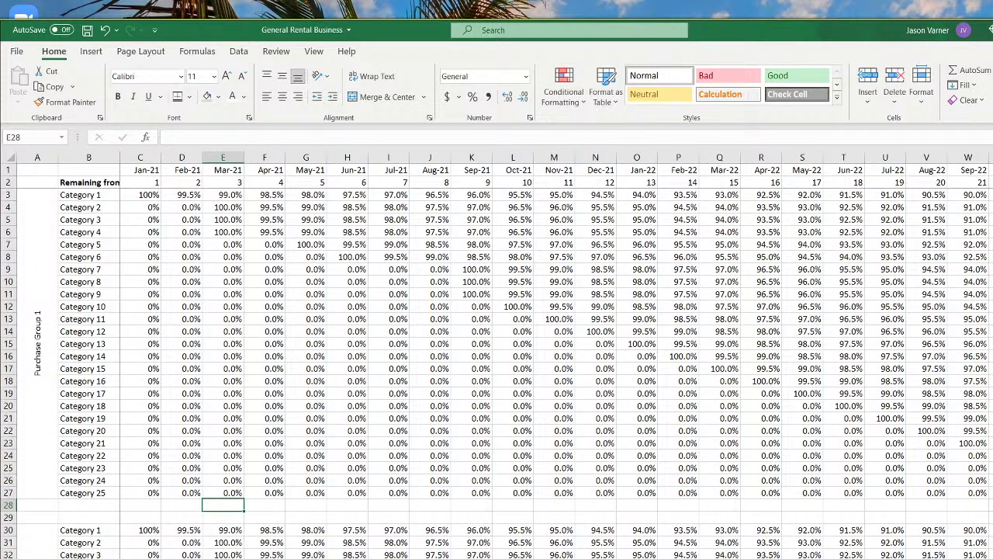
{"action": "key", "text": "ctrl+Page_Up"}
{"action": "key", "text": "ctrl+Page_Up"}
{"action": "key", "text": "ctrl+Page_Up"}
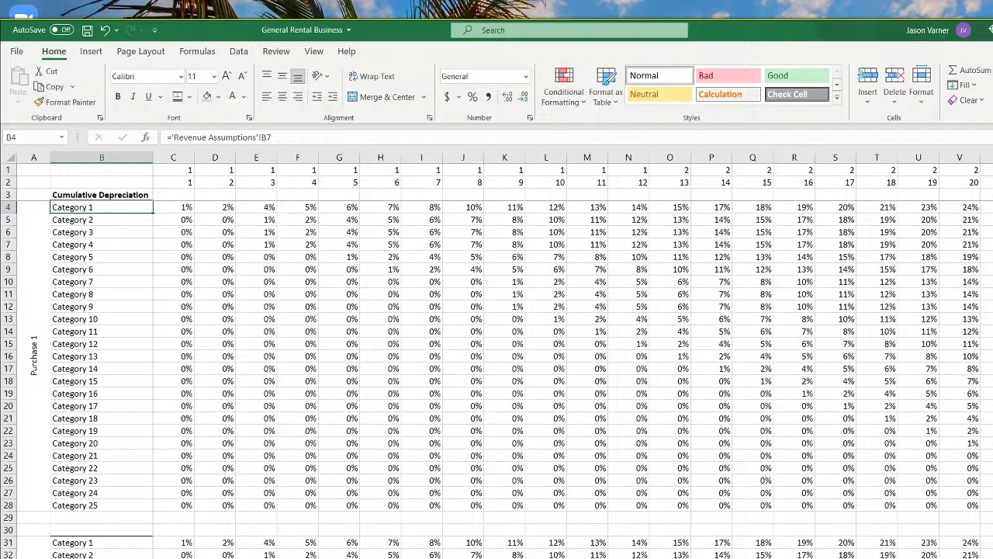
{"action": "key", "text": "ctrl+Page_Up"}
{"action": "key", "text": "ctrl+Page_Up"}
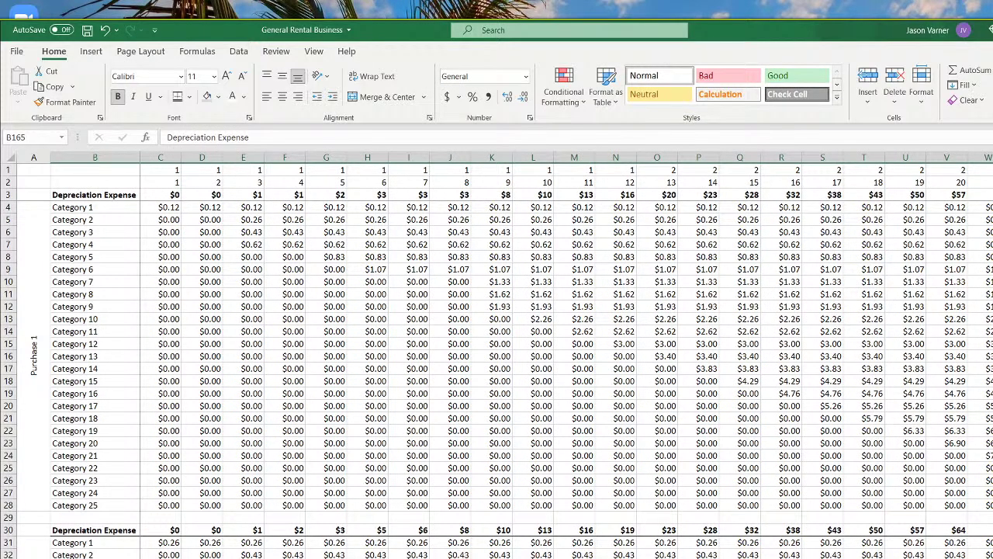
{"action": "key", "text": "ctrl+Page_Up"}
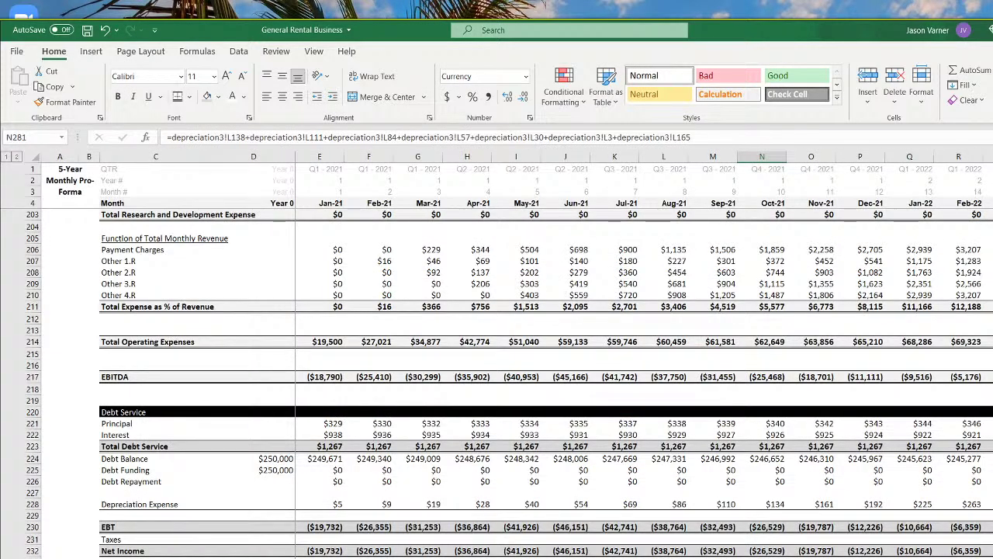
Shade the EBITDA row gray across all months of the monthly pro forma
{"action": "left_click_drag", "start_coordinate": [115, 378], "coordinate": [990, 379]}
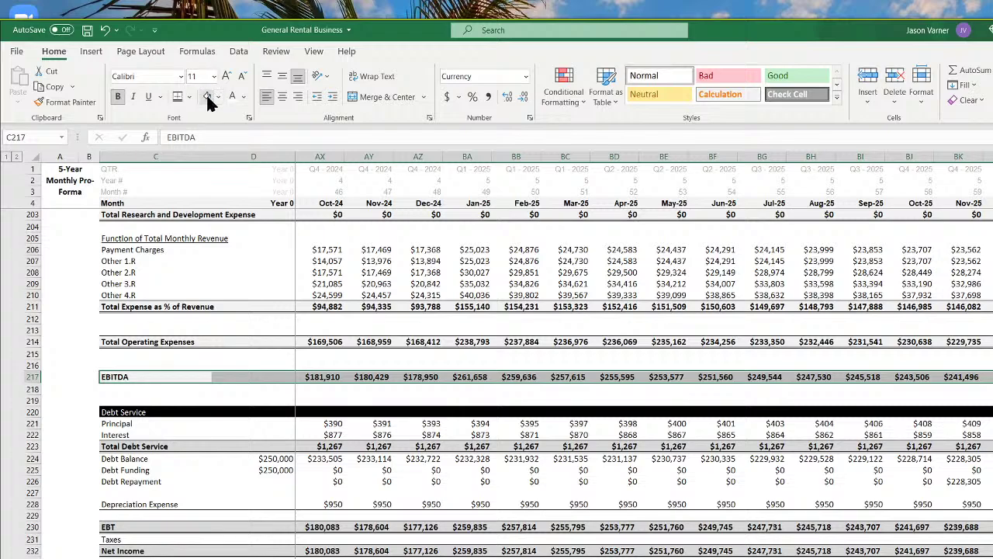
{"action": "left_click", "coordinate": [403, 293]}
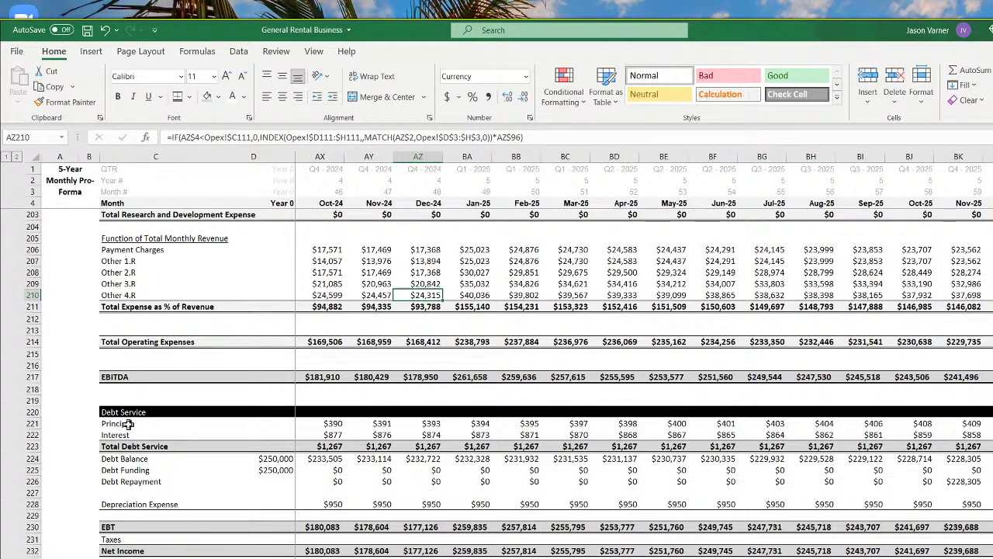
Examine the EBT, net income, profit margin and startup costs sections from the first month of the monthly pro forma
{"action": "left_click", "coordinate": [140, 526]}
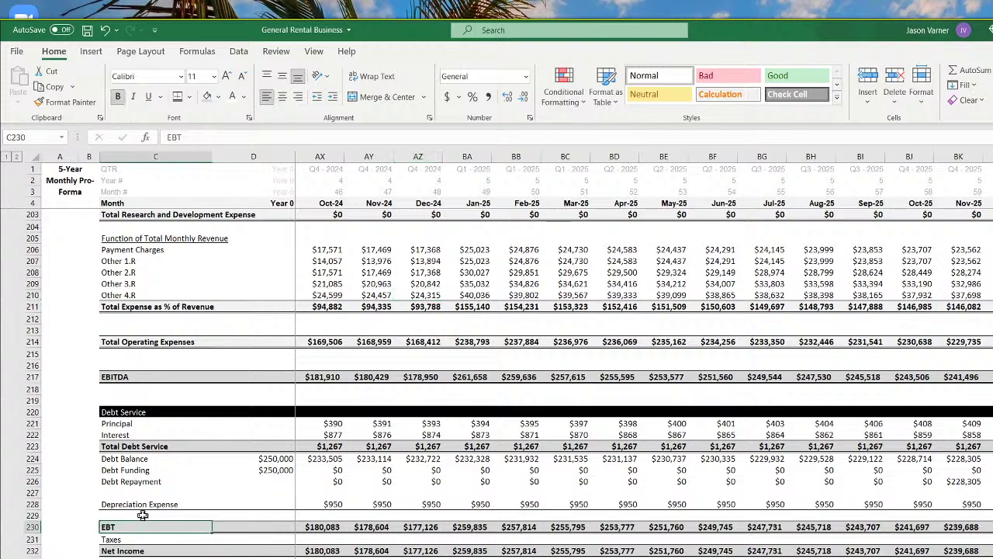
{"action": "scroll", "coordinate": [98, 478], "scroll_direction": "down", "scroll_amount": 4}
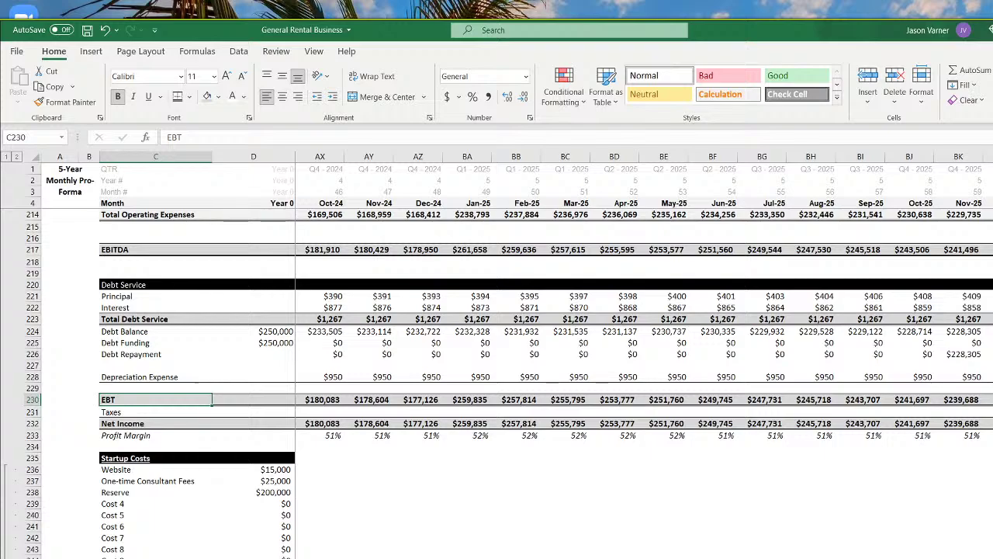
{"action": "scroll", "coordinate": [644, 326], "scroll_direction": "left", "scroll_amount": 15}
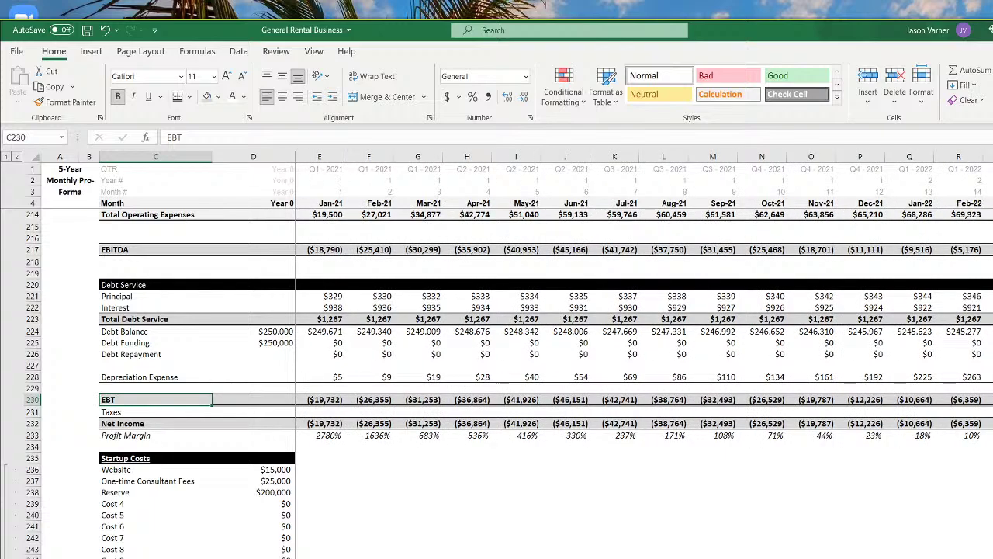
{"action": "left_click", "coordinate": [468, 514]}
{"action": "scroll", "coordinate": [339, 487], "scroll_direction": "down", "scroll_amount": 4}
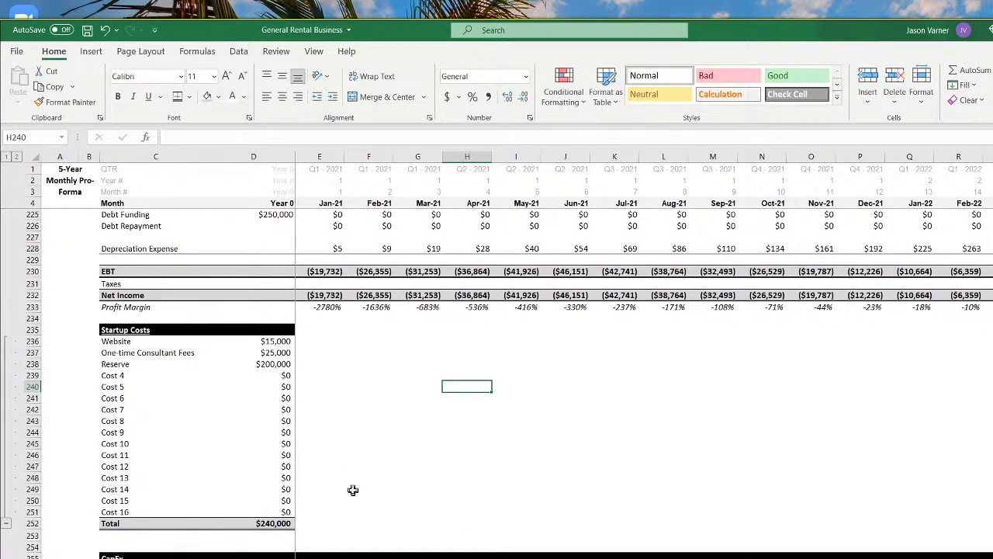
{"action": "scroll", "coordinate": [352, 489], "scroll_direction": "up", "scroll_amount": 4}
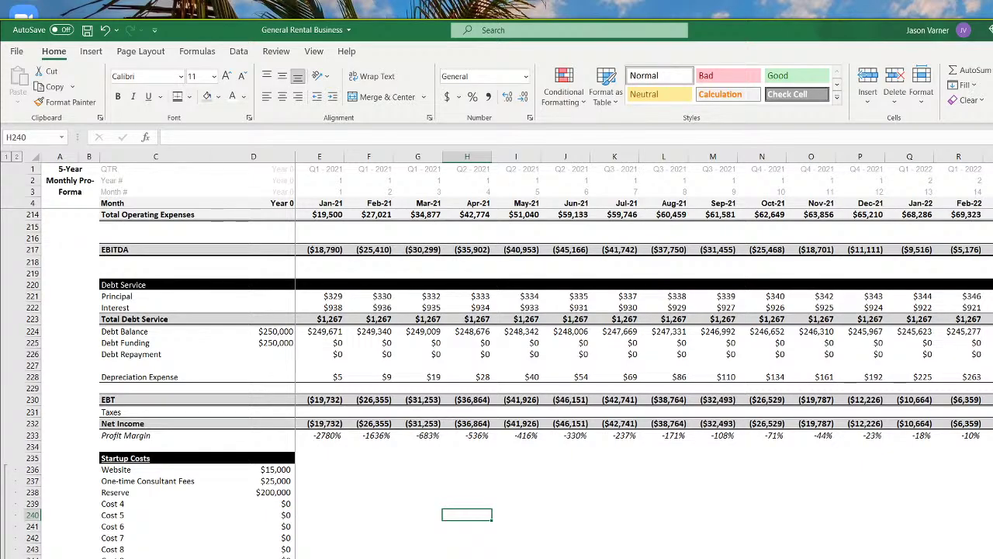
Switch to the Opera browser and search Google for "rules of thumb on equipment rental terminal value" in a new tab
{"action": "key", "text": "alt+Tab"}
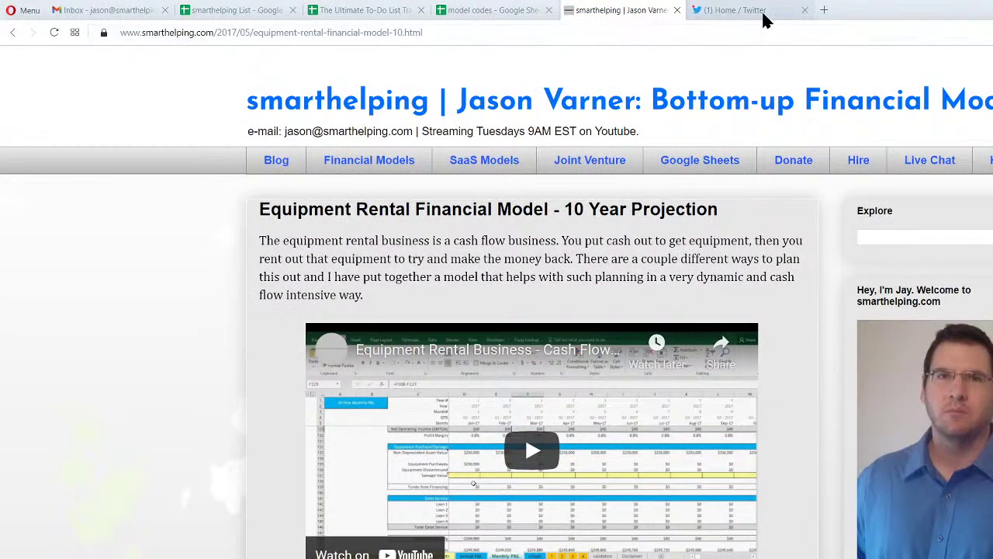
{"action": "left_click", "coordinate": [826, 10]}
{"action": "type", "text": "r"}
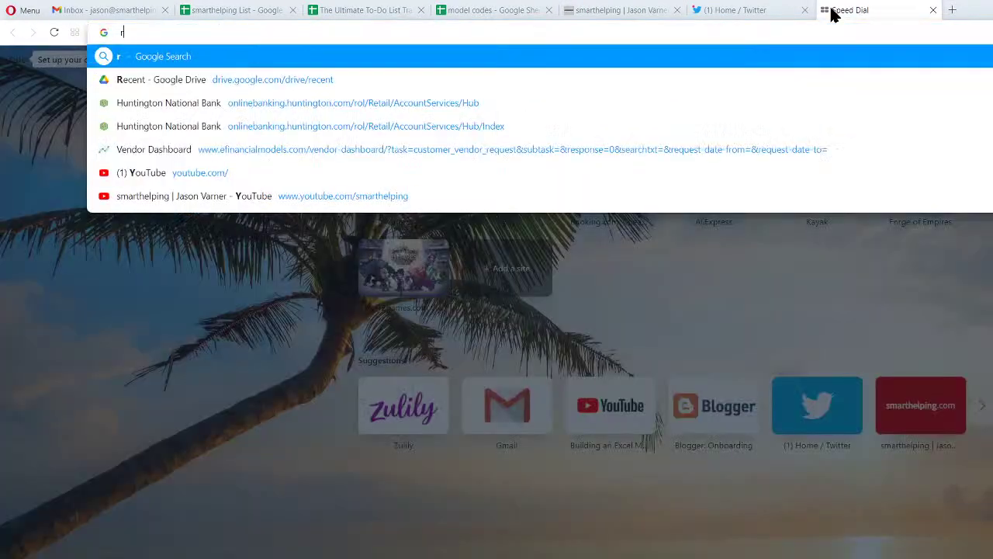
{"action": "type", "text": "ules of thumb on "}
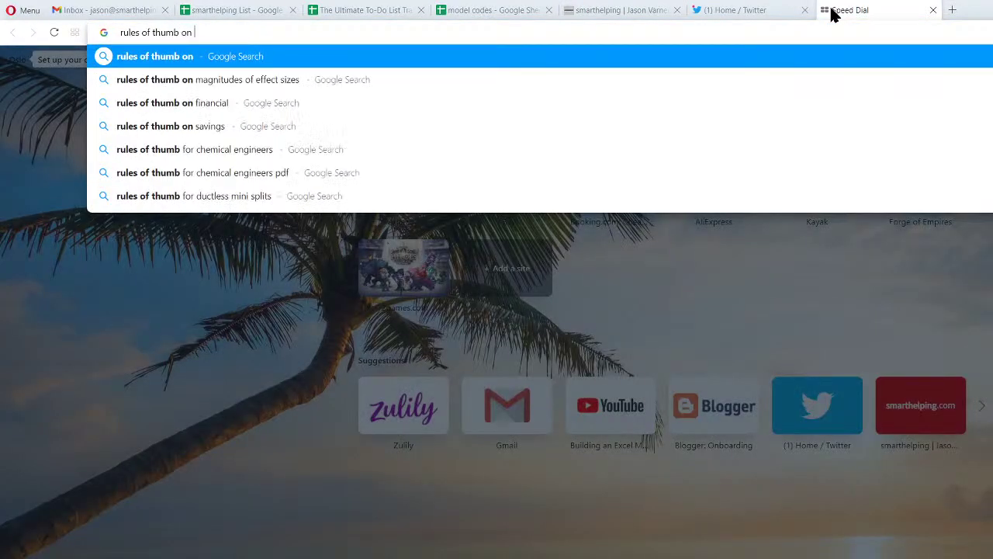
{"action": "type", "text": "equip"}
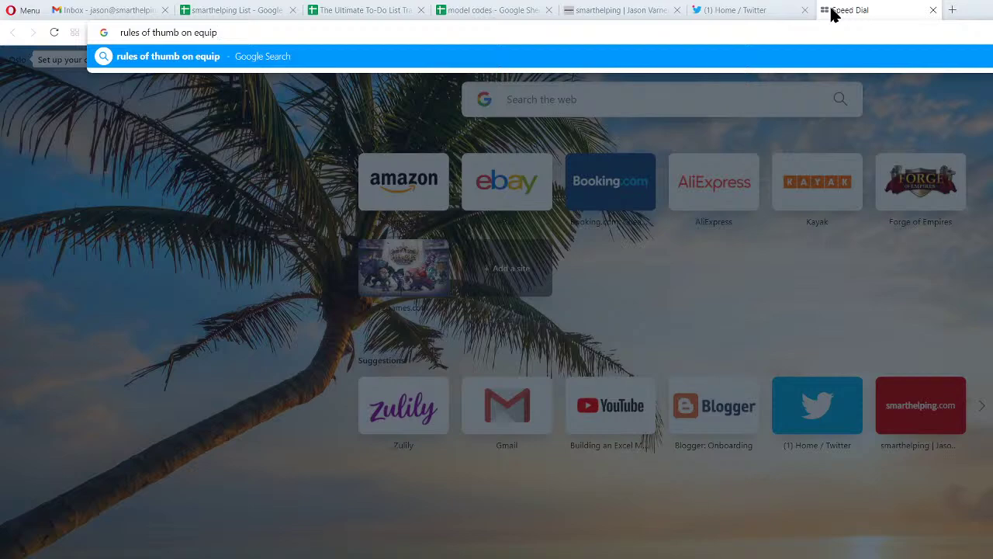
{"action": "type", "text": "ment rental"}
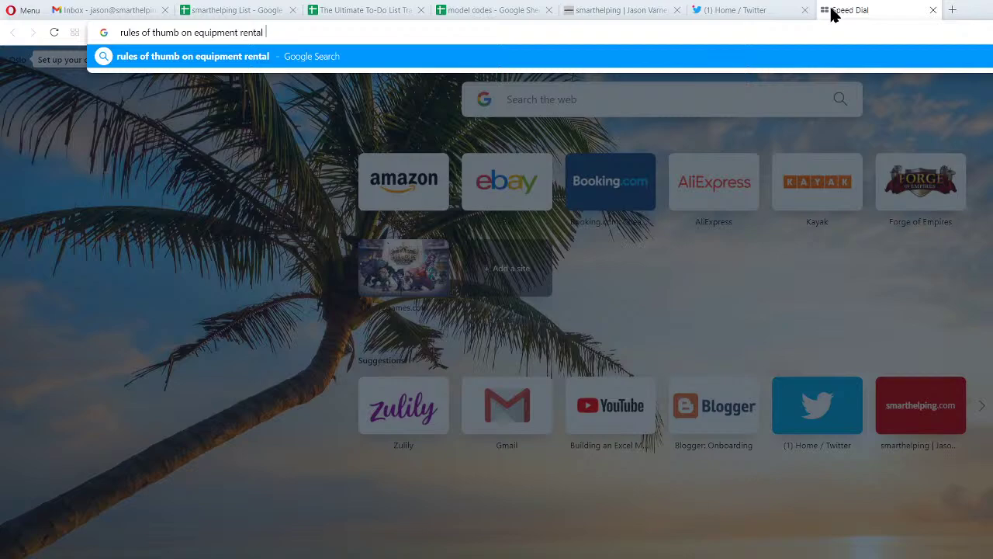
{"action": "type", "text": "terminal value"}
{"action": "key", "text": "Return"}
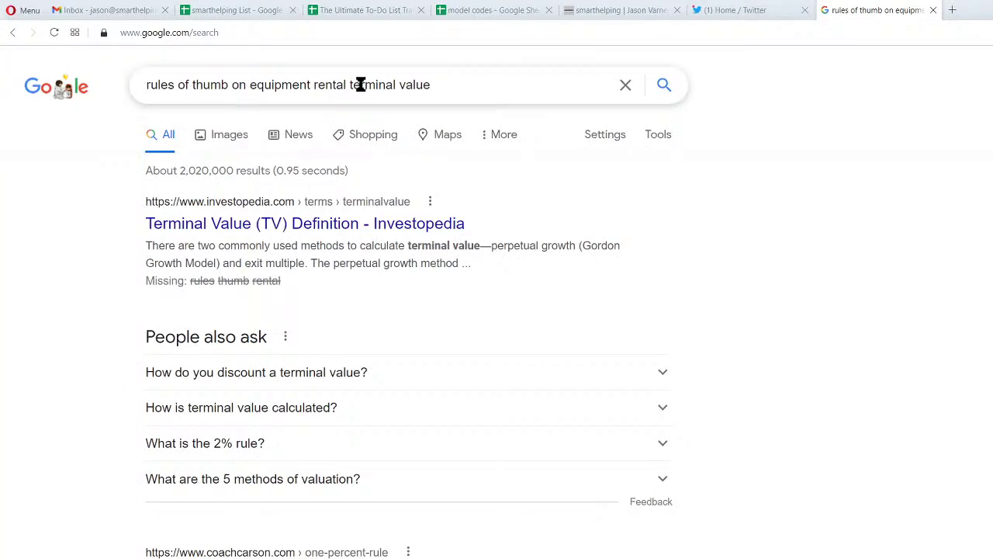
Refine the search to "rules of thumb on equipment rental valuation" and look through the results for a relevant valuation guideline
{"action": "left_click_drag", "start_coordinate": [348, 84], "coordinate": [552, 93]}
{"action": "type", "text": "valua"}
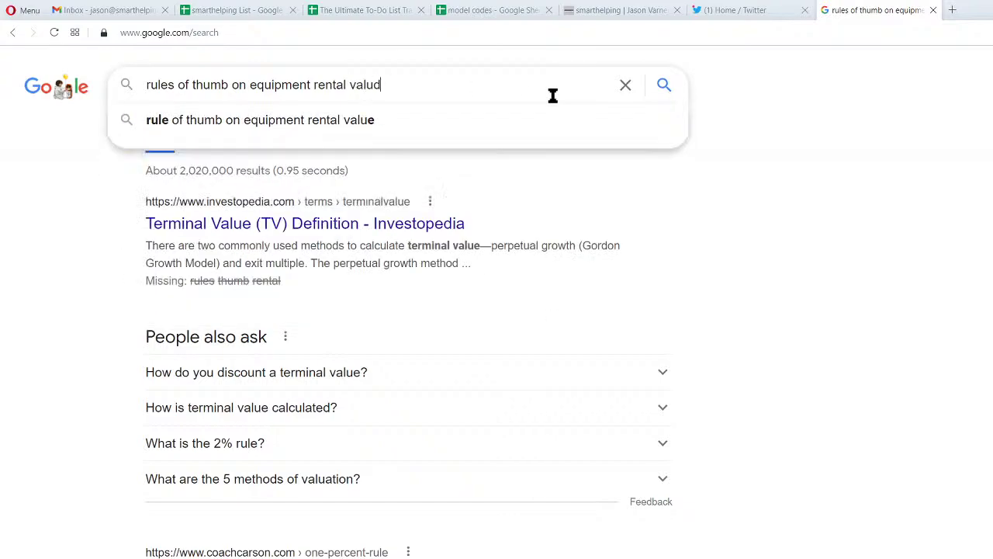
{"action": "type", "text": "tion"}
{"action": "key", "text": "Return"}
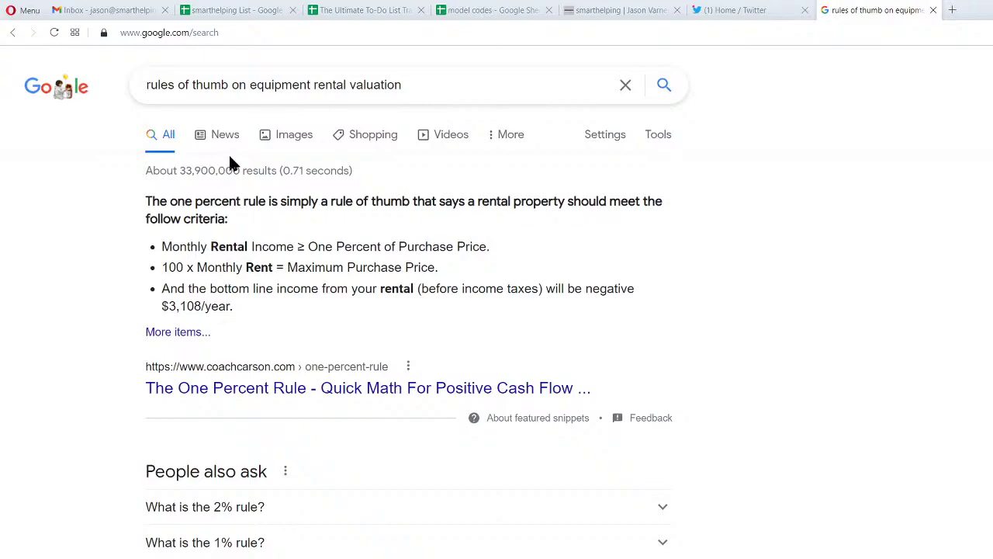
{"action": "scroll", "coordinate": [91, 388], "scroll_direction": "down", "scroll_amount": 3}
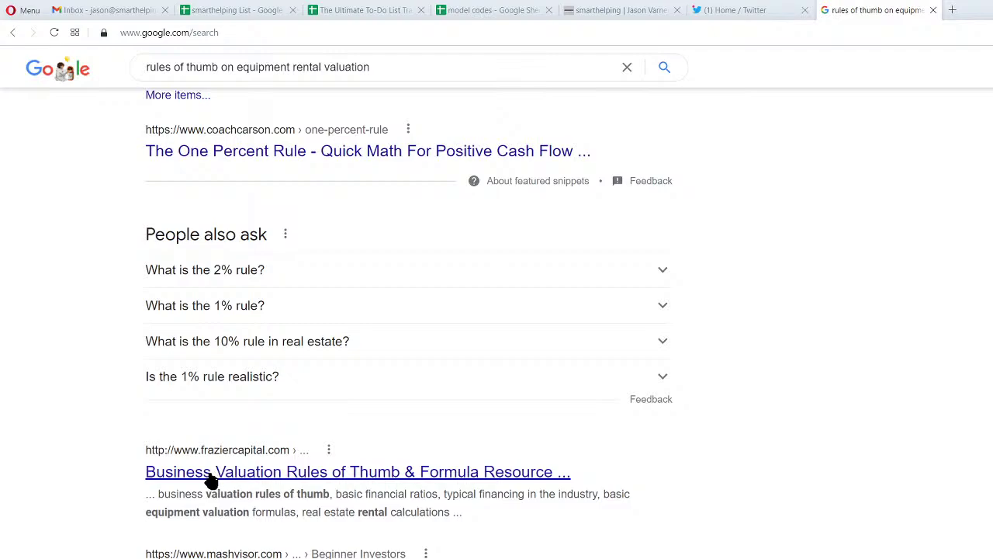
{"action": "scroll", "coordinate": [173, 478], "scroll_direction": "down", "scroll_amount": 3}
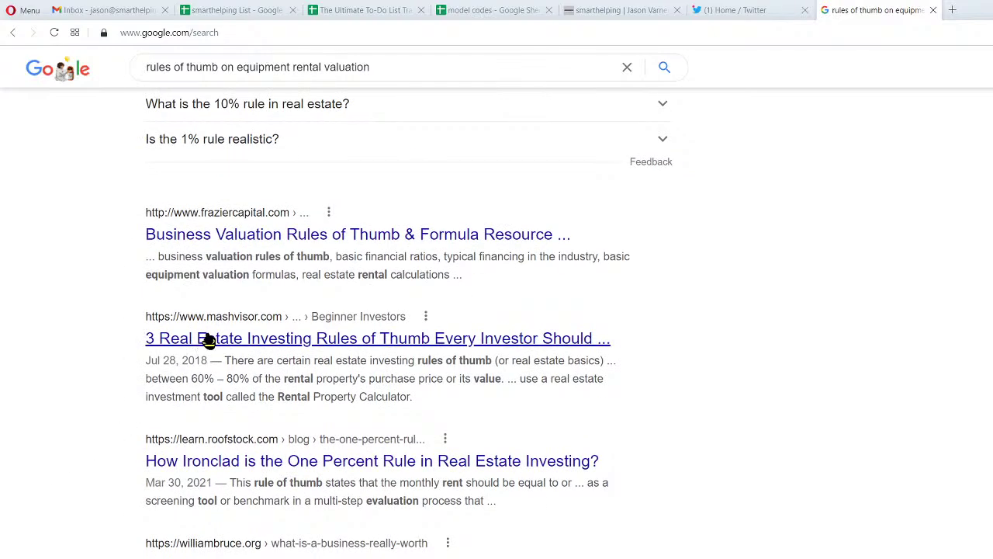
{"action": "scroll", "coordinate": [208, 341], "scroll_direction": "down", "scroll_amount": 3}
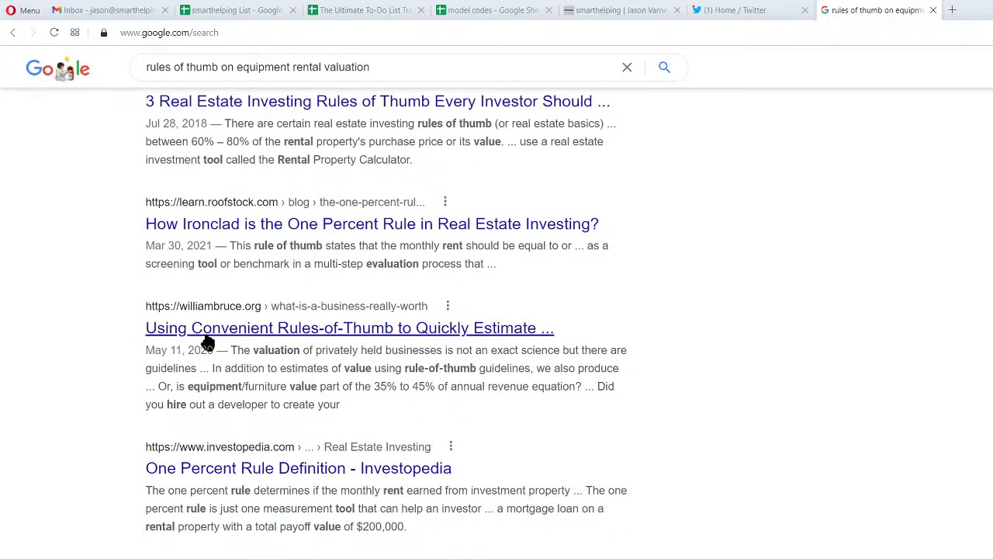
Search for "valuing equipment rental business" and look through the results for valuation multiples
{"action": "scroll", "coordinate": [208, 342], "scroll_direction": "up", "scroll_amount": 6}
{"action": "left_click_drag", "start_coordinate": [428, 85], "coordinate": [2, 73]}
{"action": "type", "text": "v"}
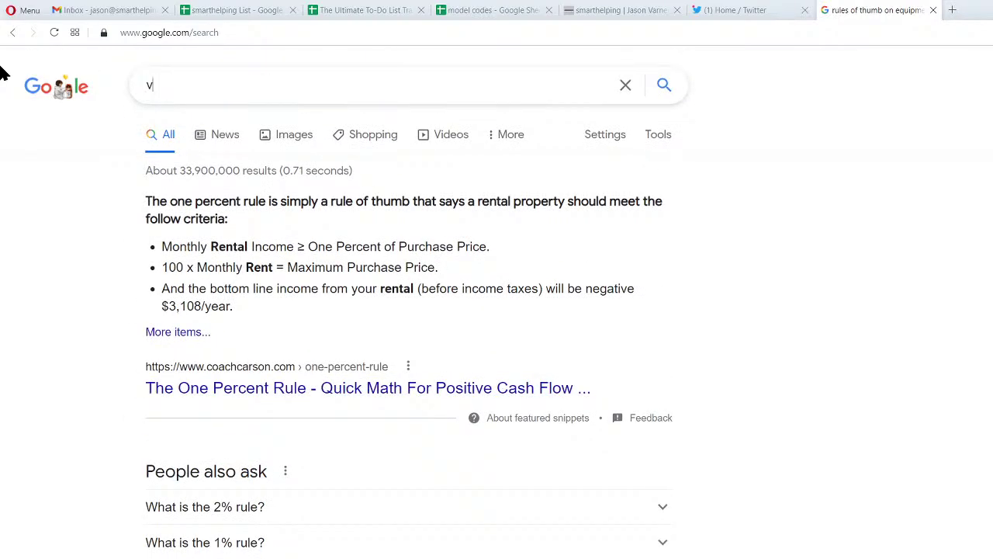
{"action": "type", "text": "aluing equipem"}
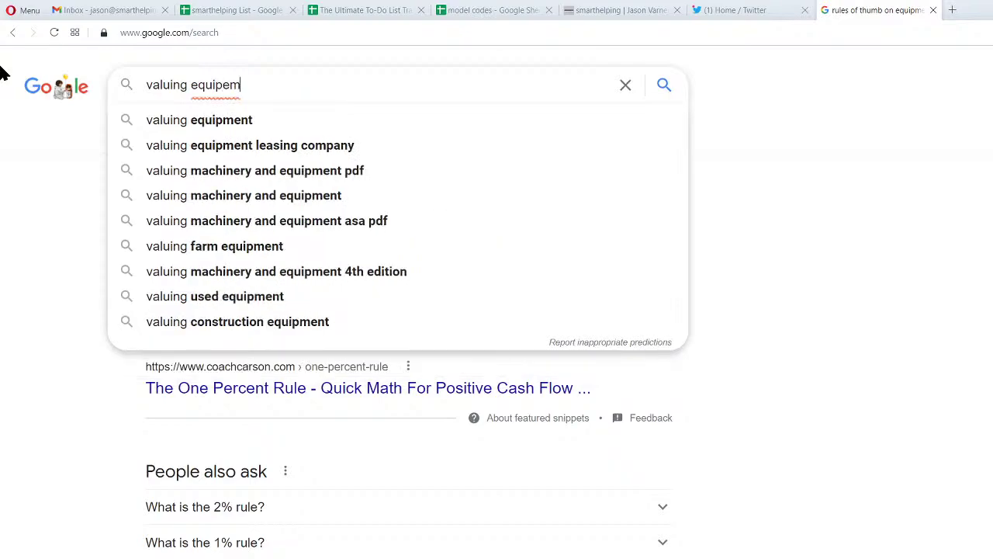
{"action": "type", "text": "nt"}
{"action": "key", "text": "BackSpace"}
{"action": "key", "text": "BackSpace"}
{"action": "key", "text": "BackSpace"}
{"action": "key", "text": "BackSpace"}
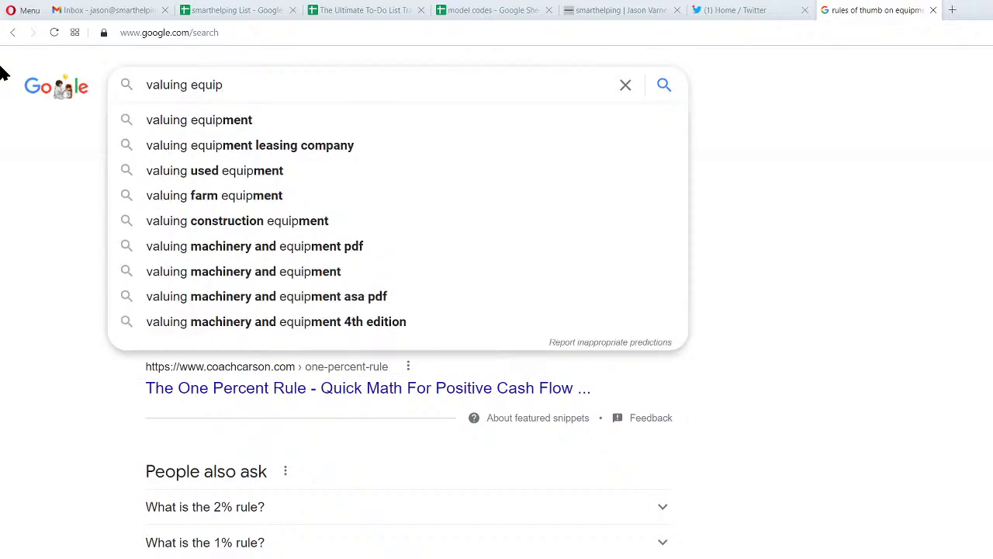
{"action": "type", "text": "ment rental bu"}
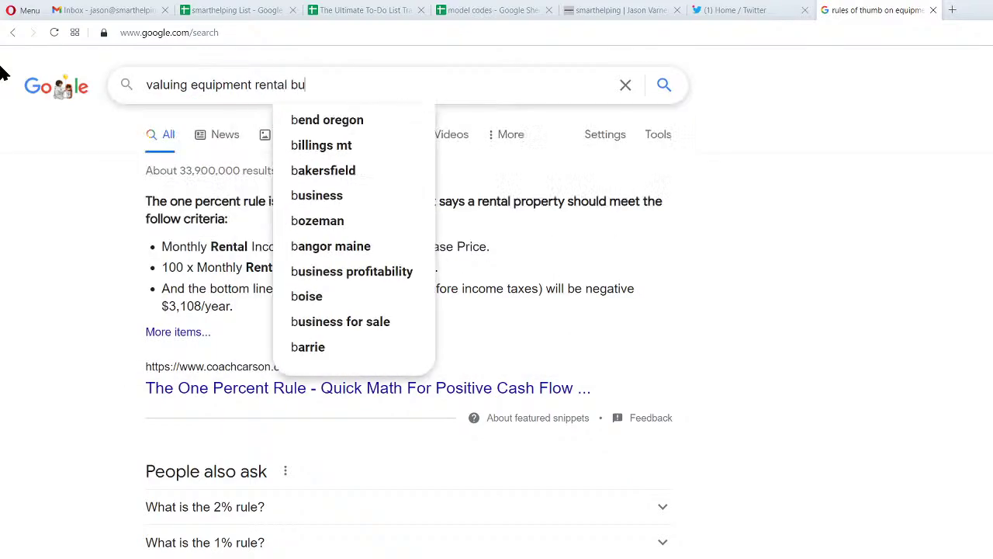
{"action": "type", "text": "siness"}
{"action": "key", "text": "Return"}
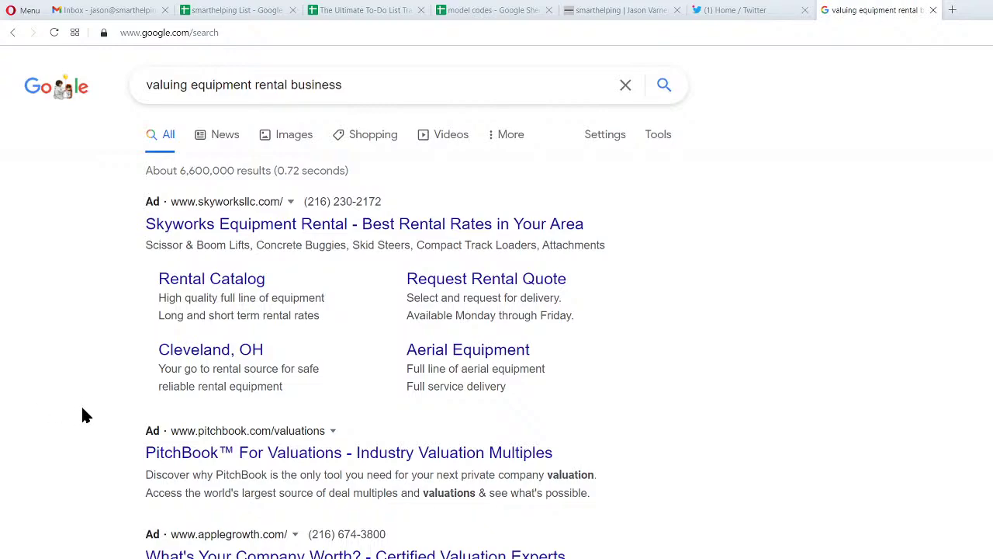
{"action": "scroll", "coordinate": [83, 408], "scroll_direction": "down", "scroll_amount": 3}
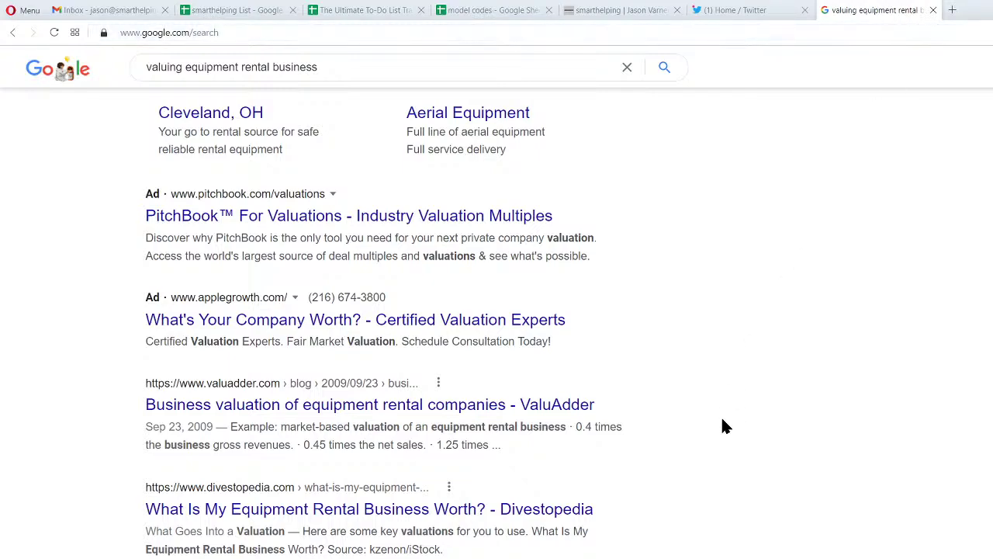
Close the search results and open the Live Chat page of the smarthelping website
{"action": "left_click", "coordinate": [933, 11]}
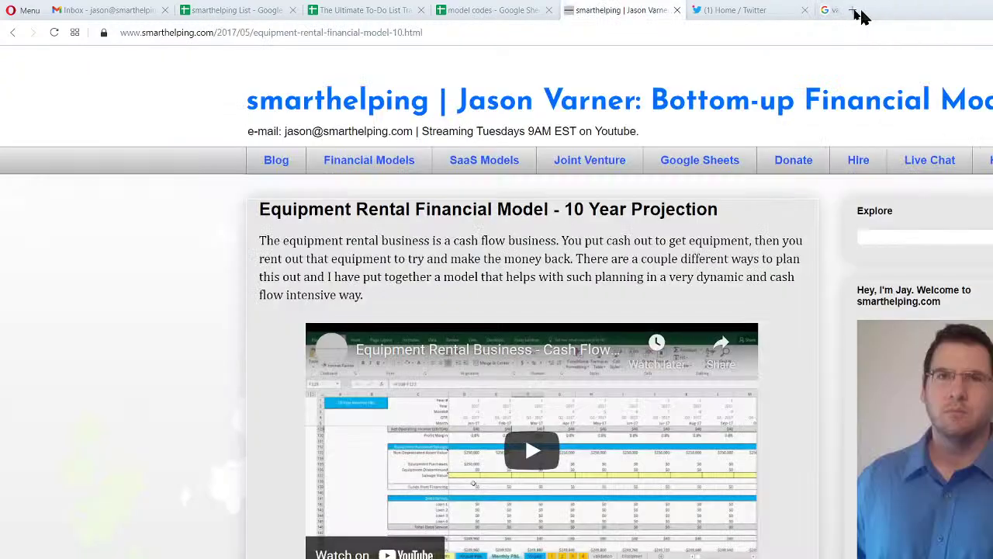
{"action": "left_click", "coordinate": [935, 158]}
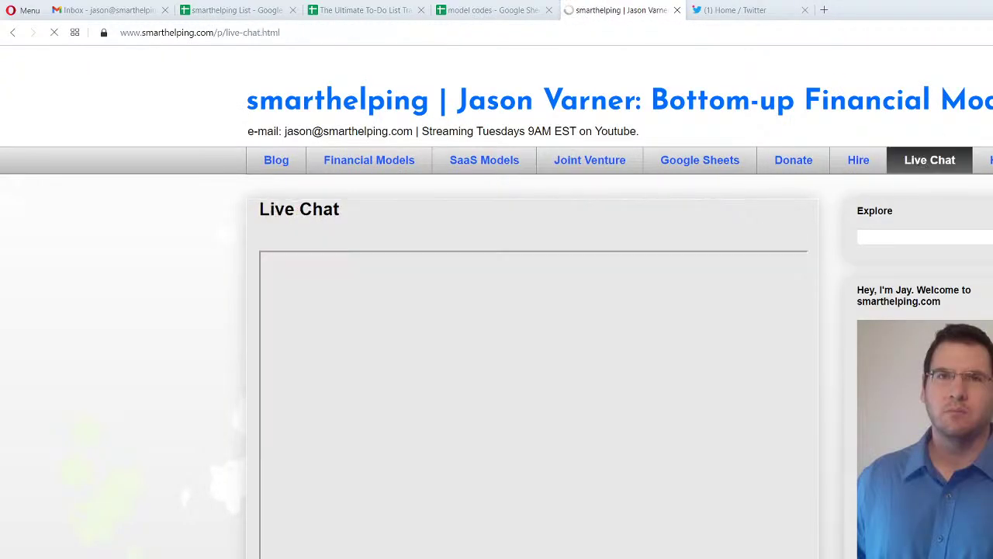
{"action": "scroll", "coordinate": [162, 544], "scroll_direction": "down", "scroll_amount": 3}
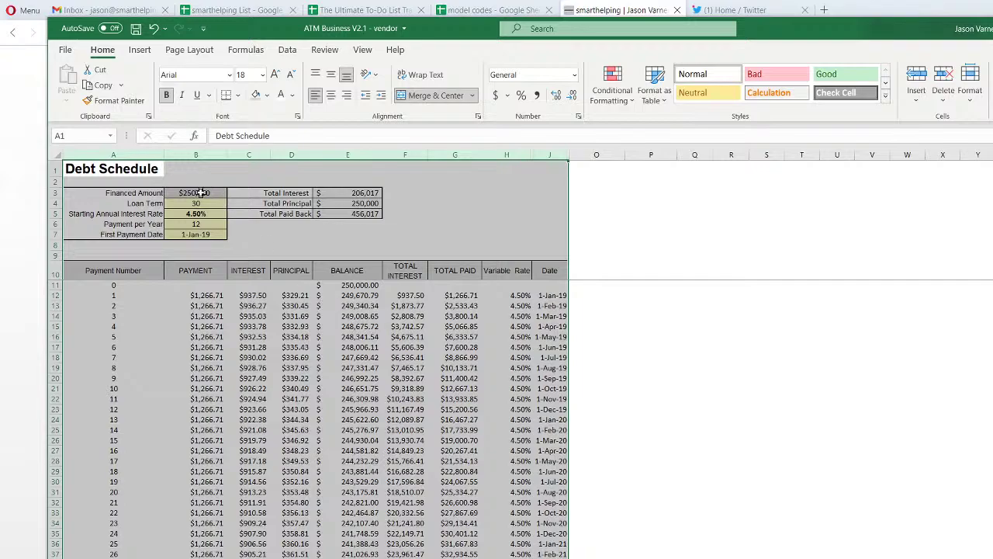
Return to the General Rental Business workbook and review the exit month and exit multiple in the main project assumptions
{"action": "left_click", "coordinate": [195, 193]}
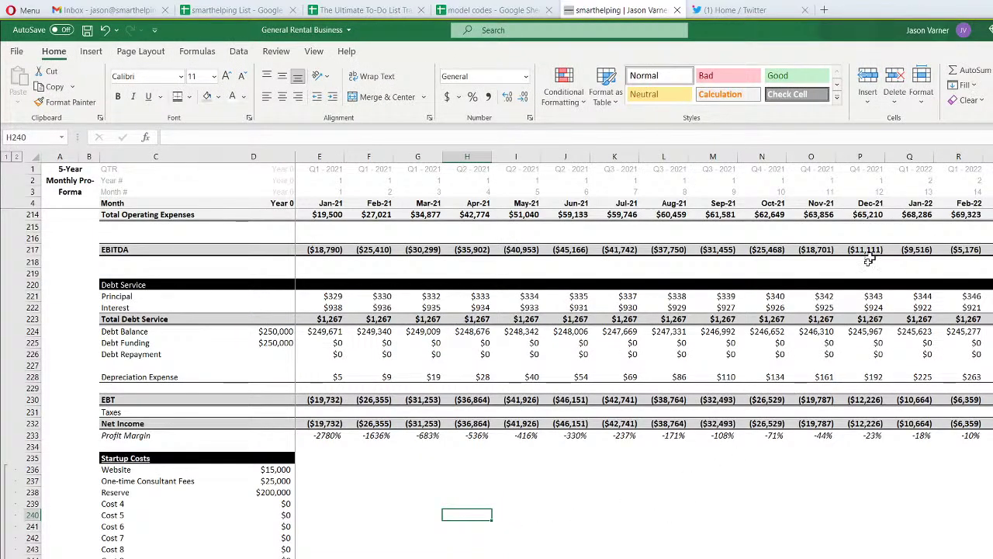
{"action": "left_click", "coordinate": [250, 557]}
{"action": "left_click", "coordinate": [186, 512]}
{"action": "left_click", "coordinate": [186, 558]}
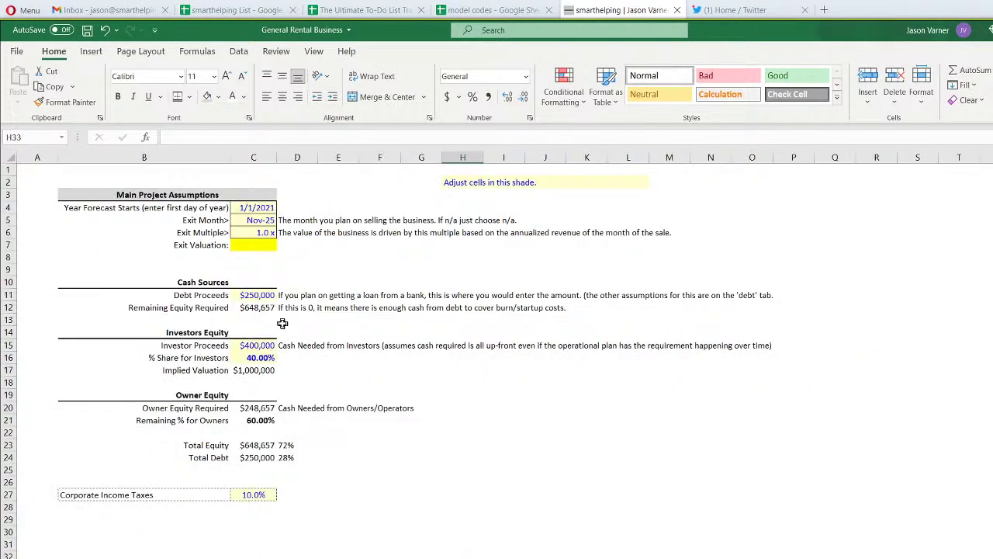
{"action": "left_click", "coordinate": [256, 231]}
{"action": "left_click", "coordinate": [300, 232]}
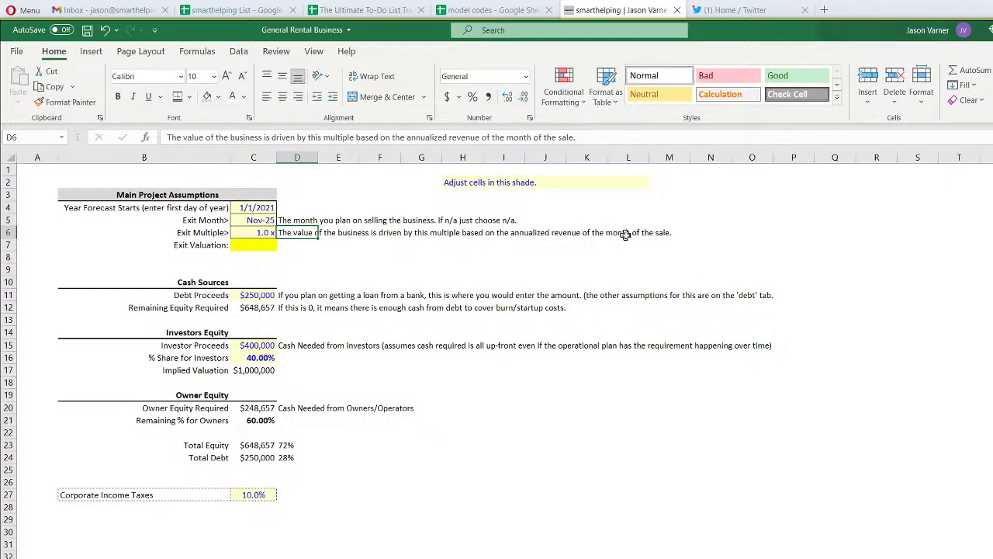
{"action": "left_click", "coordinate": [261, 221]}
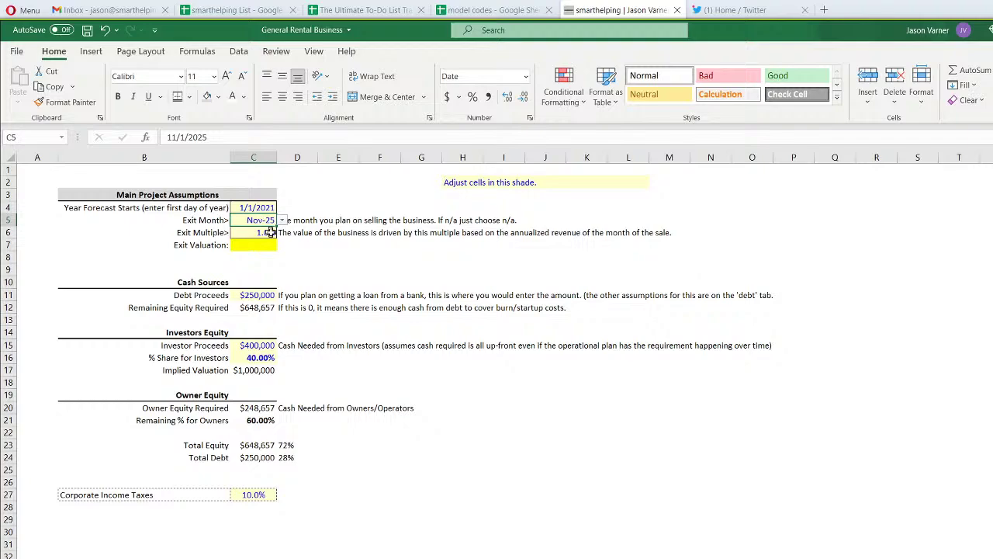
Reword the end of the exit multiple note in D6 so the multiple is based on the "trailing 12-month total revenue."
{"action": "left_click", "coordinate": [294, 235]}
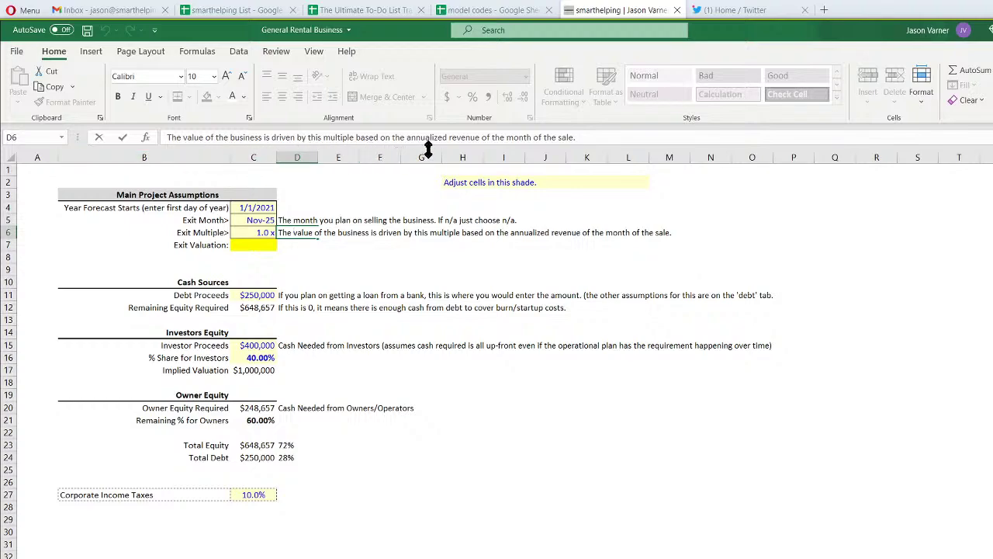
{"action": "left_click_drag", "start_coordinate": [406, 138], "coordinate": [690, 136]}
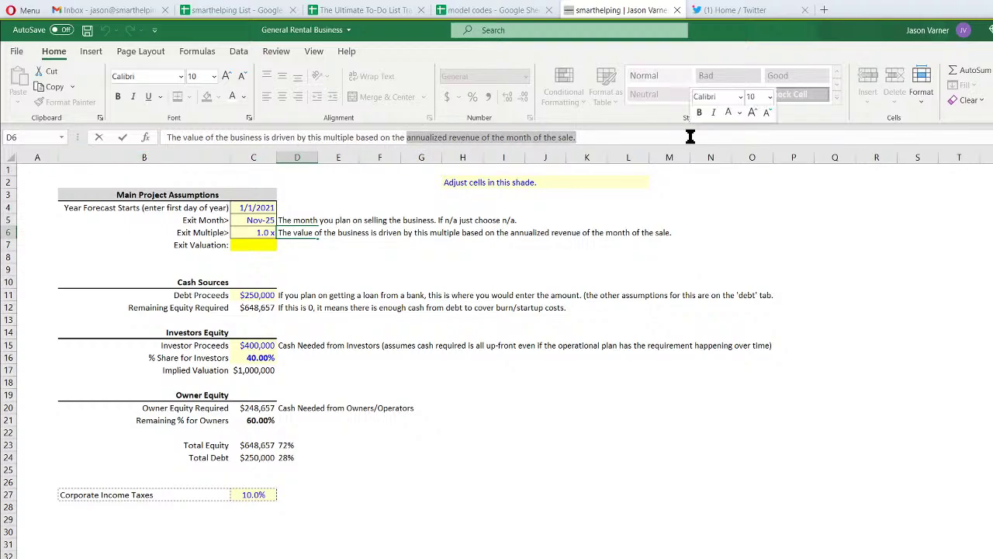
{"action": "type", "text": "trailing 12-"}
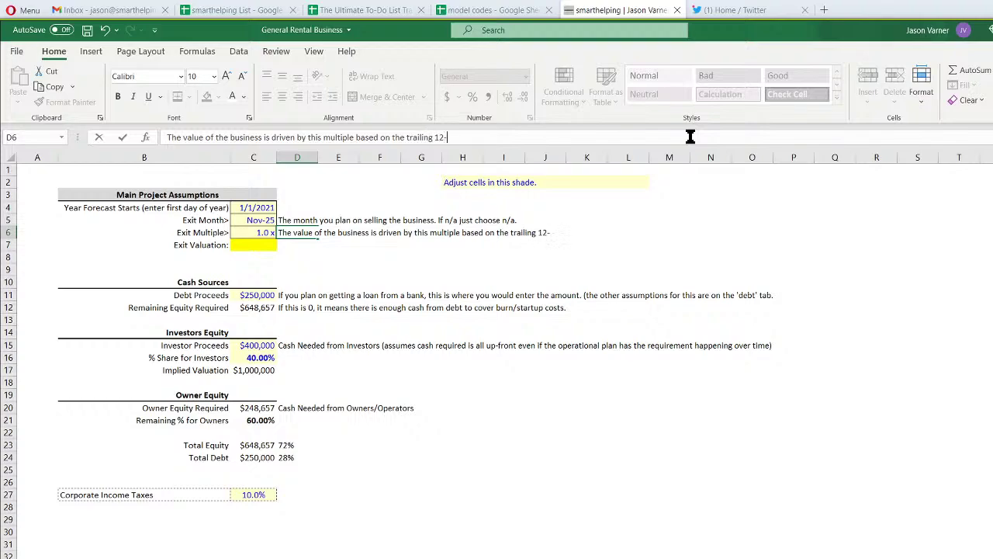
{"action": "type", "text": "month total revenue."}
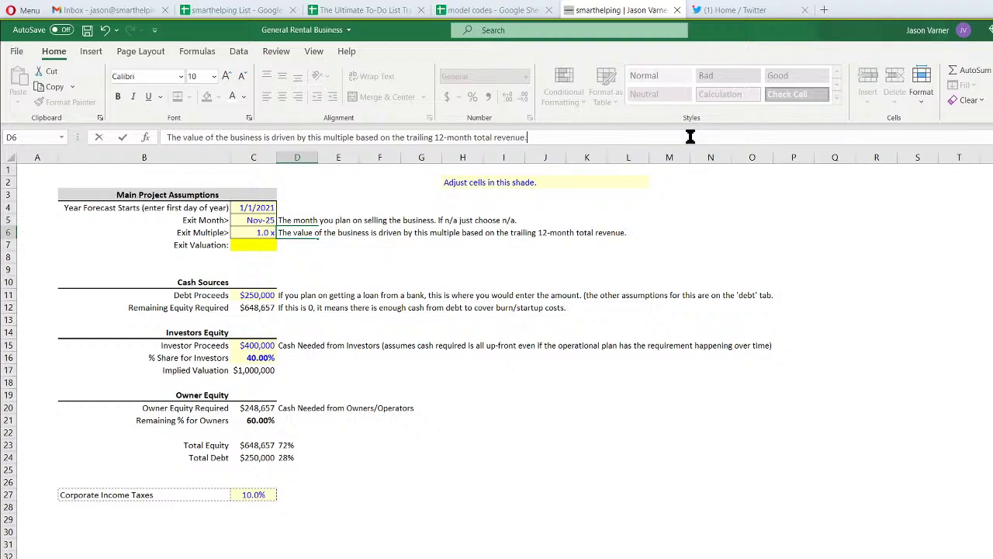
{"action": "key", "text": "Return"}
Check the exit month and exit valuation cells, and look over the monthly pro forma from purchases down to net book value
{"action": "left_click", "coordinate": [264, 220]}
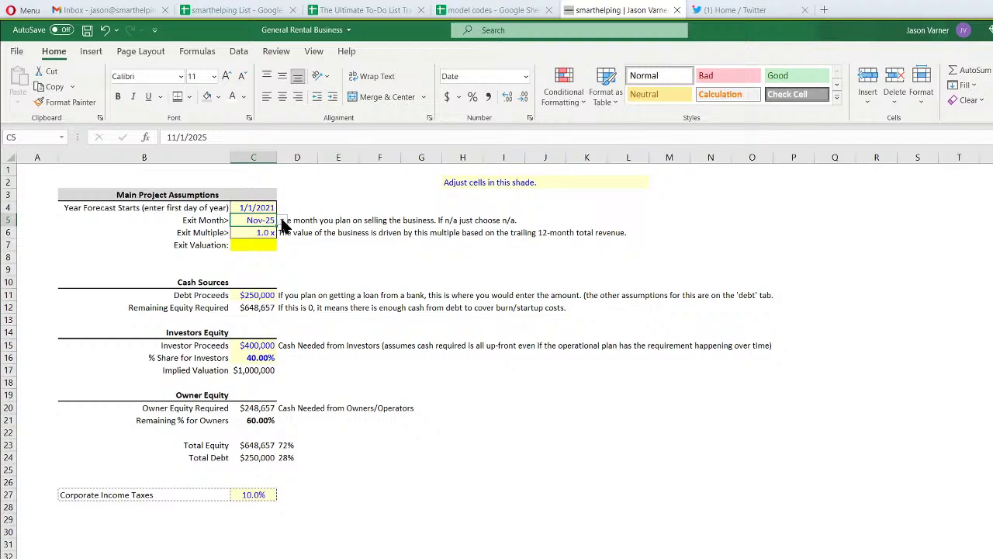
{"action": "left_click", "coordinate": [247, 245]}
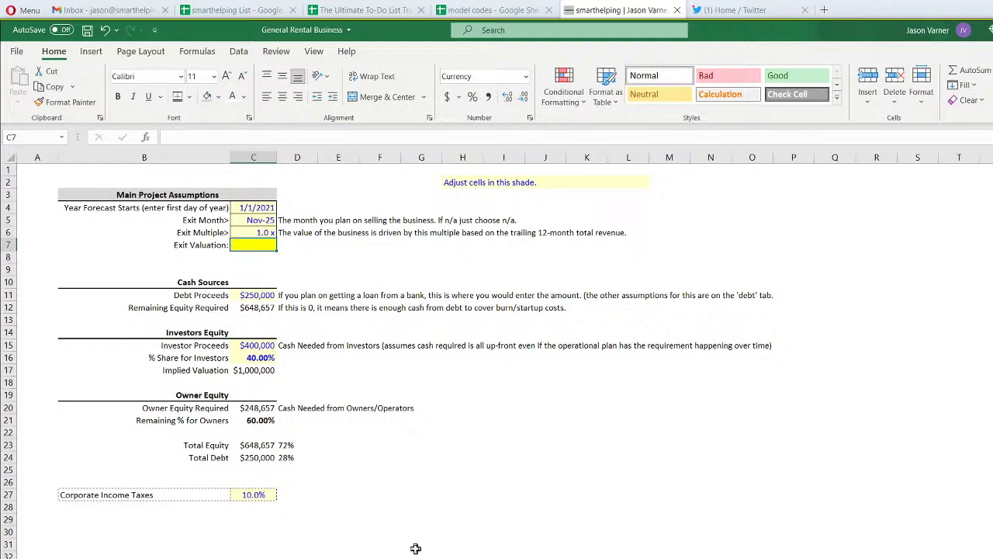
{"action": "left_click", "coordinate": [466, 557]}
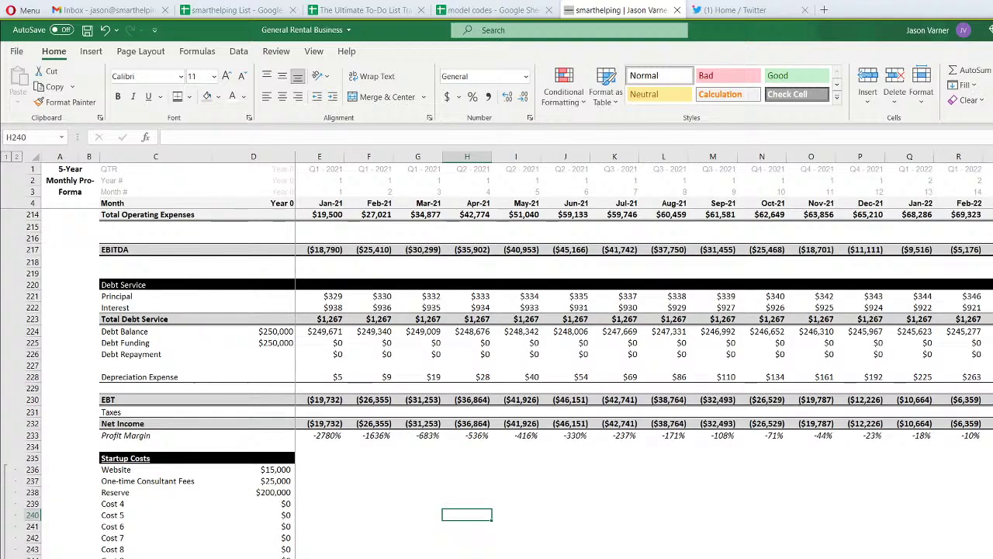
{"action": "left_click", "coordinate": [380, 461]}
{"action": "scroll", "coordinate": [338, 513], "scroll_direction": "up", "scroll_amount": 18}
{"action": "scroll", "coordinate": [346, 512], "scroll_direction": "up", "scroll_amount": 20}
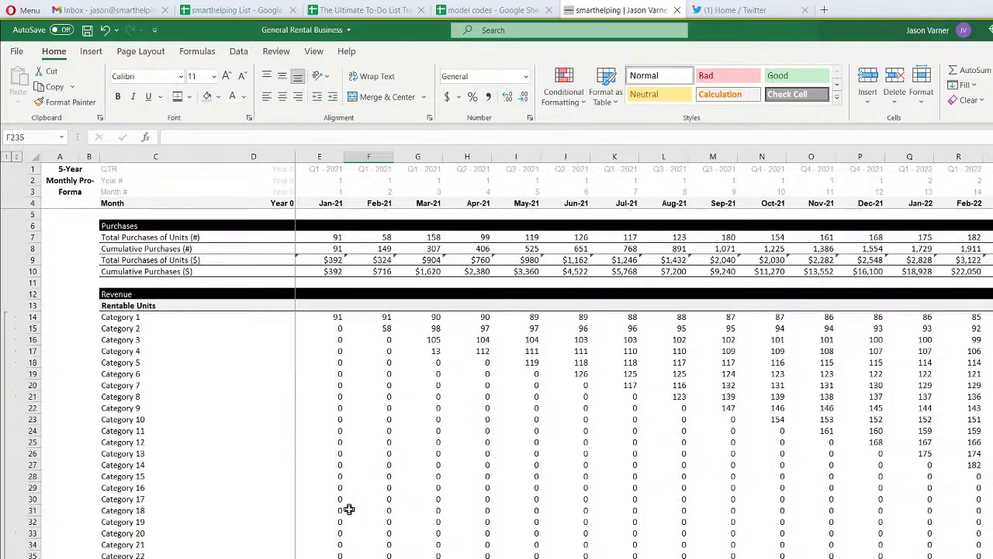
{"action": "scroll", "coordinate": [350, 504], "scroll_direction": "down", "scroll_amount": 20}
{"action": "scroll", "coordinate": [353, 493], "scroll_direction": "down", "scroll_amount": 20}
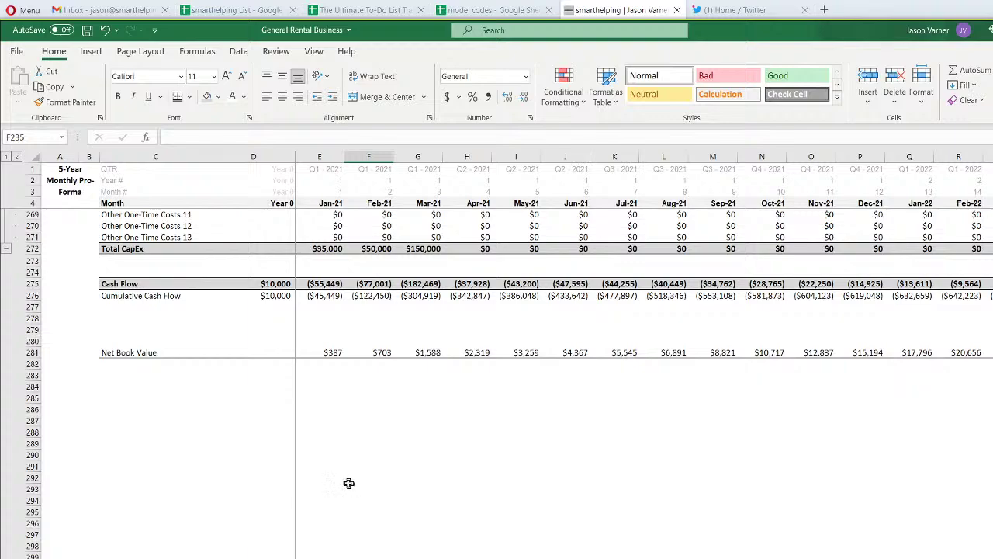
Select the empty Jan-21 cell E285 below the Net Book Value row of the monthly pro forma
{"action": "left_click", "coordinate": [190, 395]}
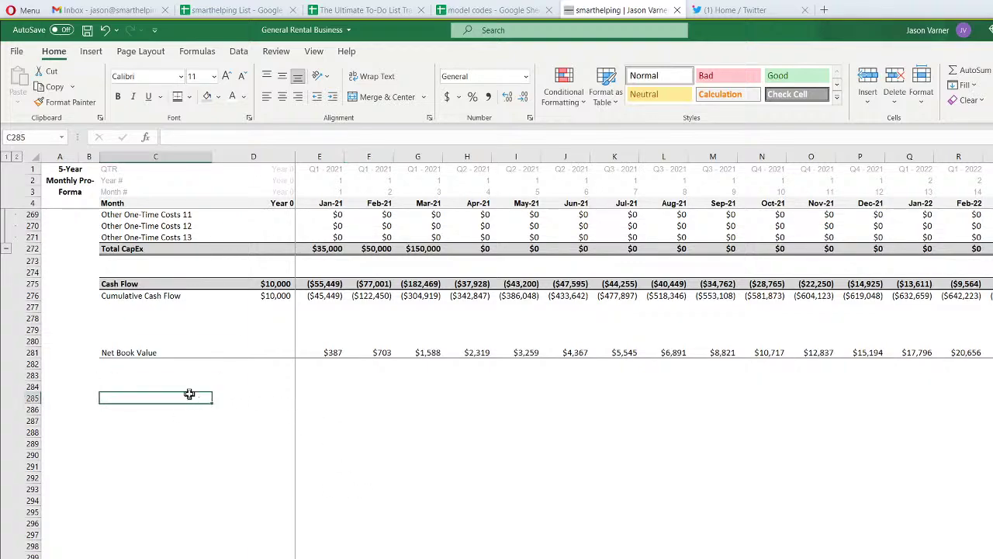
{"action": "key", "text": "Up"}
{"action": "key", "text": "Up"}
{"action": "key", "text": "Up"}
{"action": "key", "text": "Down"}
{"action": "key", "text": "Down"}
{"action": "key", "text": "Down"}
{"action": "left_click", "coordinate": [322, 396]}
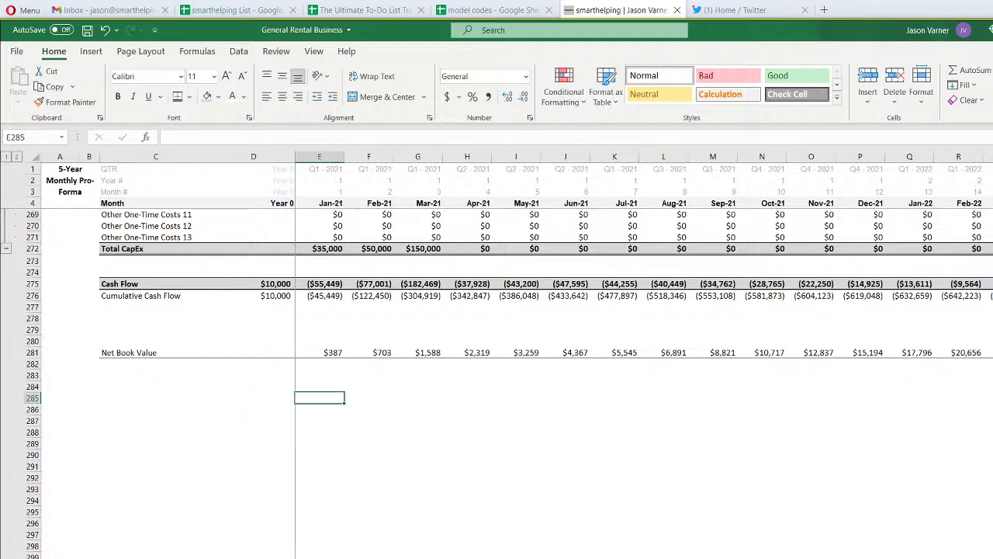
Open the Ad Network workbook from the models folder and show its monthly pro forma sheet
{"action": "key", "text": "alt+Tab"}
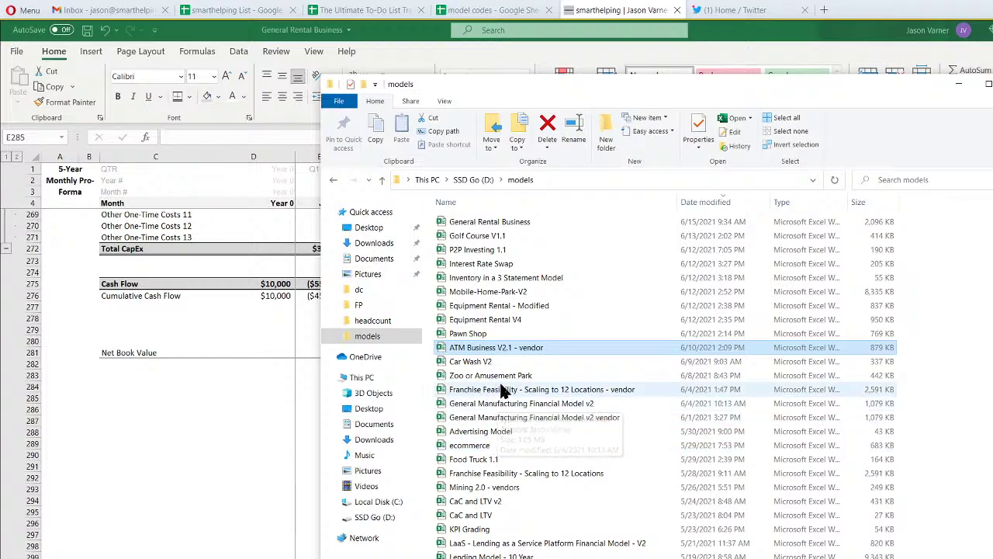
{"action": "scroll", "coordinate": [505, 501], "scroll_direction": "down", "scroll_amount": 4}
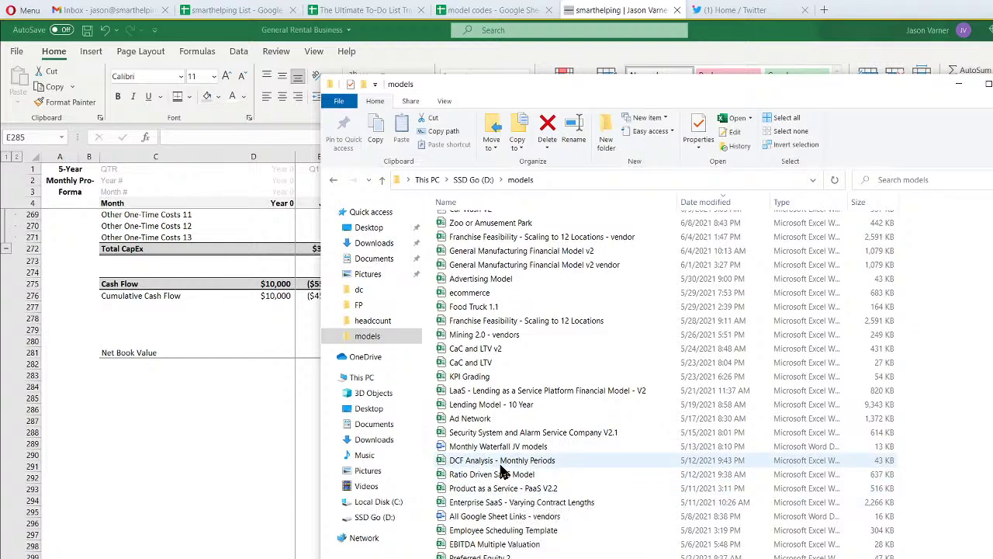
{"action": "double_click", "coordinate": [474, 419]}
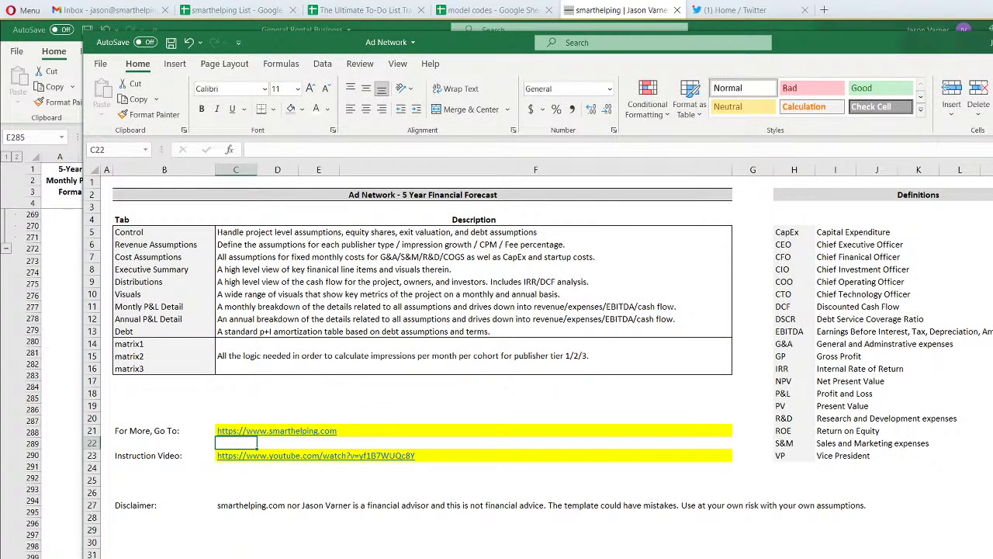
{"action": "left_click_drag", "start_coordinate": [912, 46], "coordinate": [841, 35]}
{"action": "left_click", "coordinate": [454, 557]}
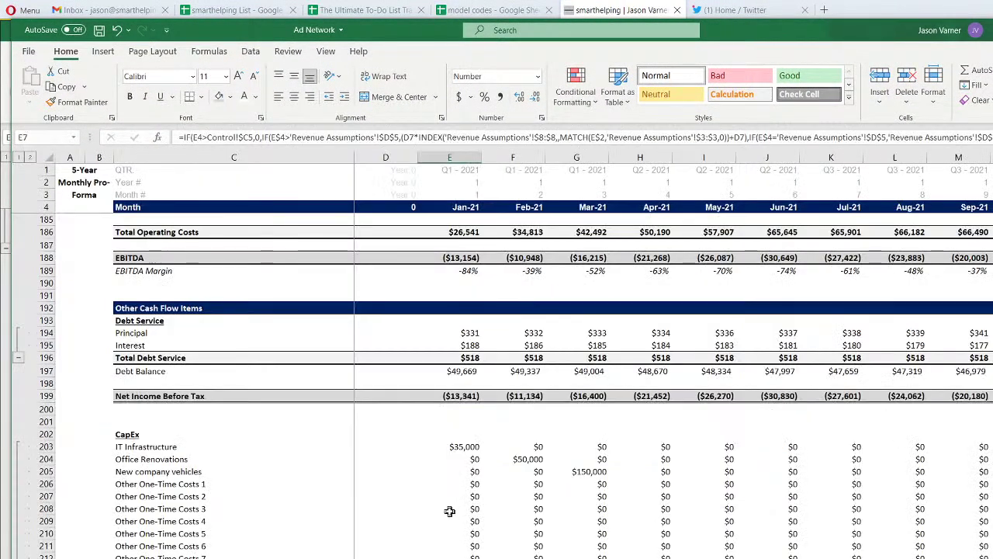
Find the exit proceeds and trailing 12-month reference rows in the Ad Network pro forma and inspect their Jan-21 formulas
{"action": "scroll", "coordinate": [451, 510], "scroll_direction": "down", "scroll_amount": 18}
{"action": "scroll", "coordinate": [451, 511], "scroll_direction": "up", "scroll_amount": 4}
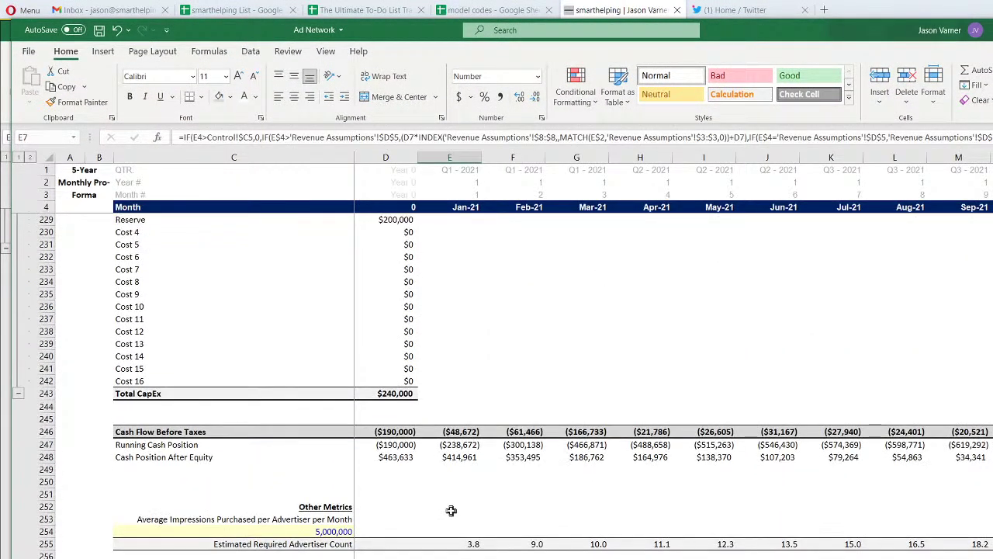
{"action": "scroll", "coordinate": [458, 520], "scroll_direction": "down", "scroll_amount": 4}
{"action": "scroll", "coordinate": [476, 553], "scroll_direction": "up", "scroll_amount": 12}
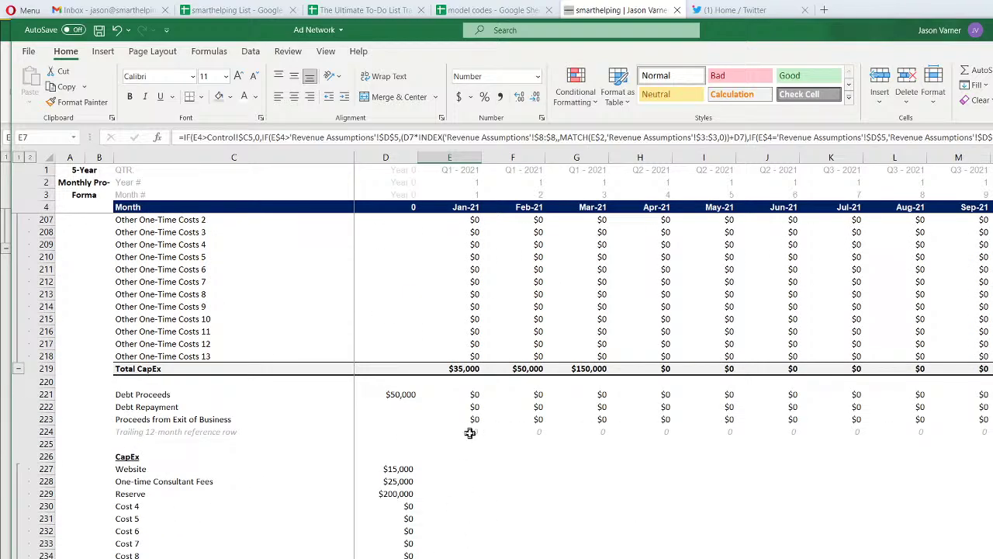
{"action": "left_click", "coordinate": [152, 432]}
{"action": "left_click_drag", "start_coordinate": [152, 432], "coordinate": [519, 434]}
{"action": "left_click", "coordinate": [475, 419]}
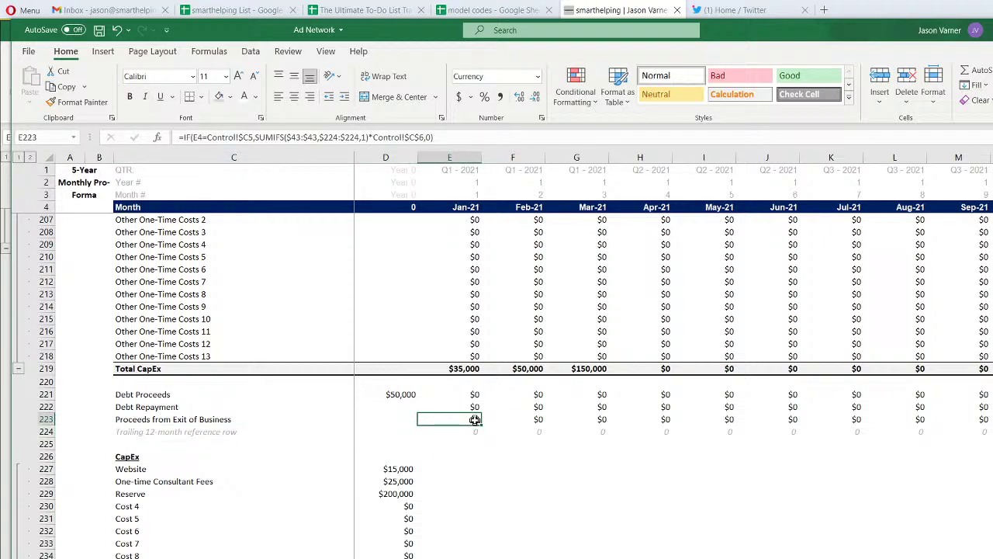
{"action": "left_click", "coordinate": [471, 429]}
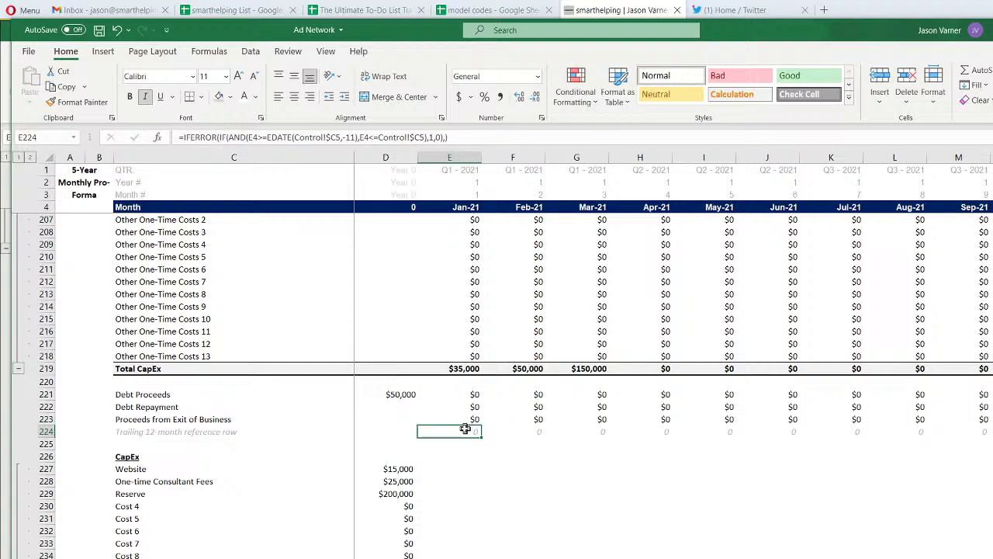
Copy the Jan-21 trailing 12-month reference formula from Ad Network cell E224 into cell E285 of the General Rental Business pro forma
{"action": "left_click_drag", "start_coordinate": [481, 135], "coordinate": [131, 140]}
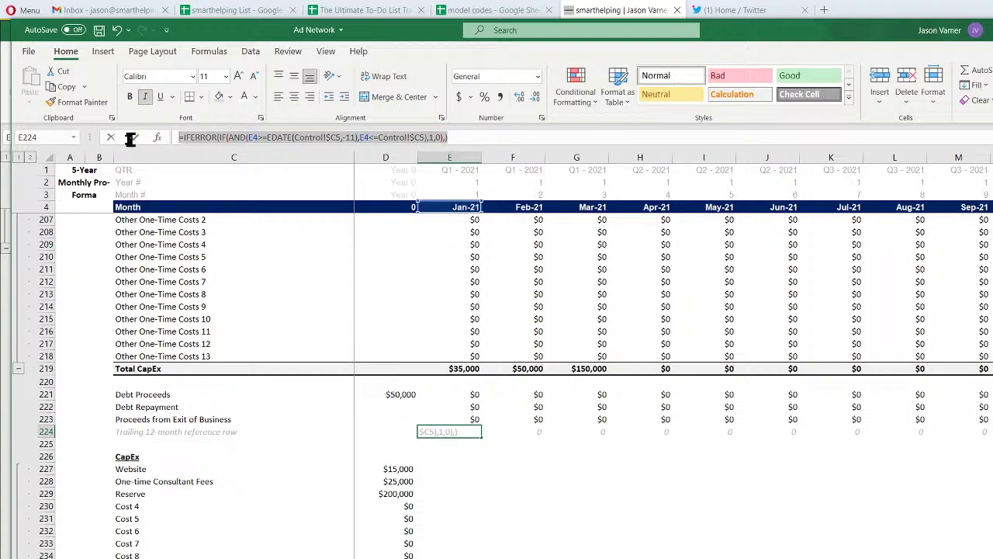
{"action": "right_click", "coordinate": [206, 138]}
{"action": "left_click", "coordinate": [235, 167]}
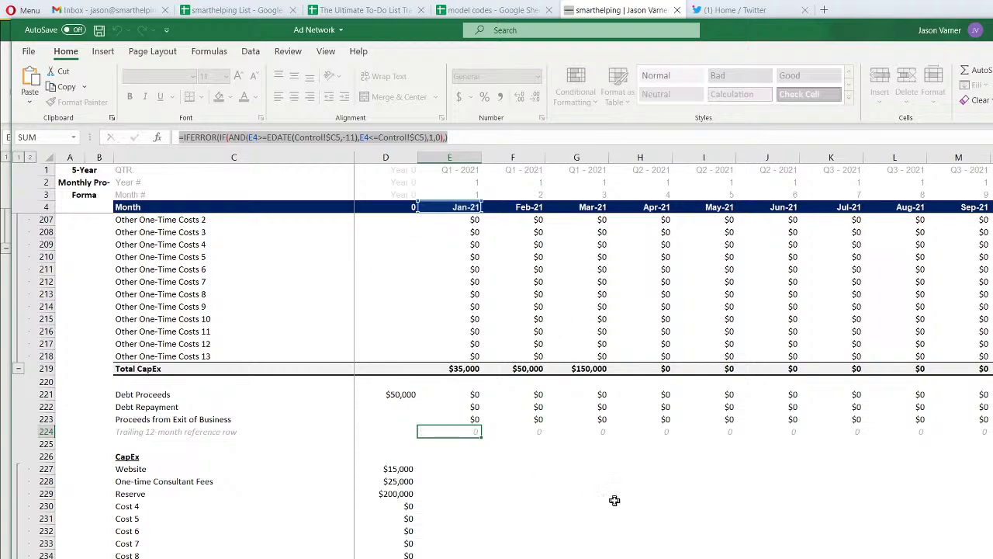
{"action": "key", "text": "Return"}
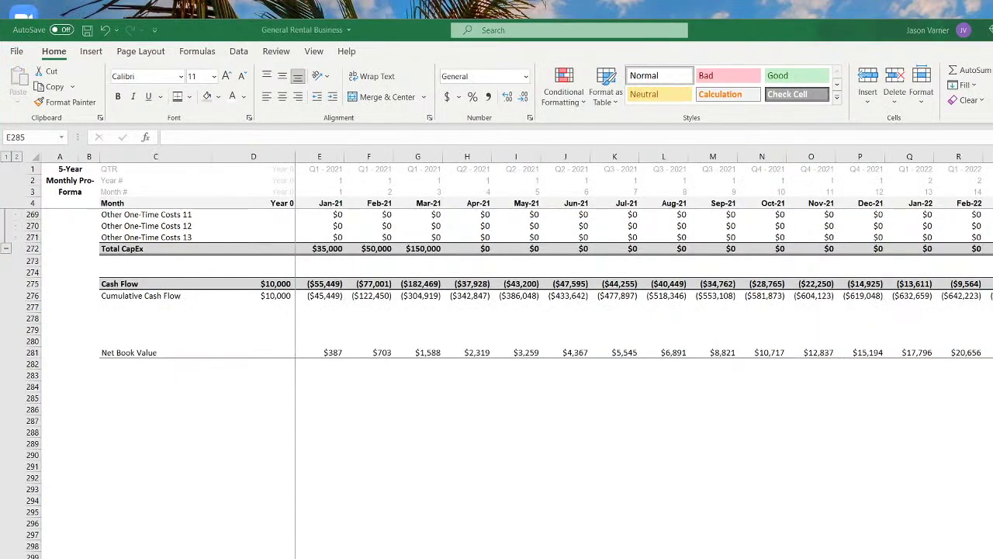
{"action": "key", "text": "alt+Tab"}
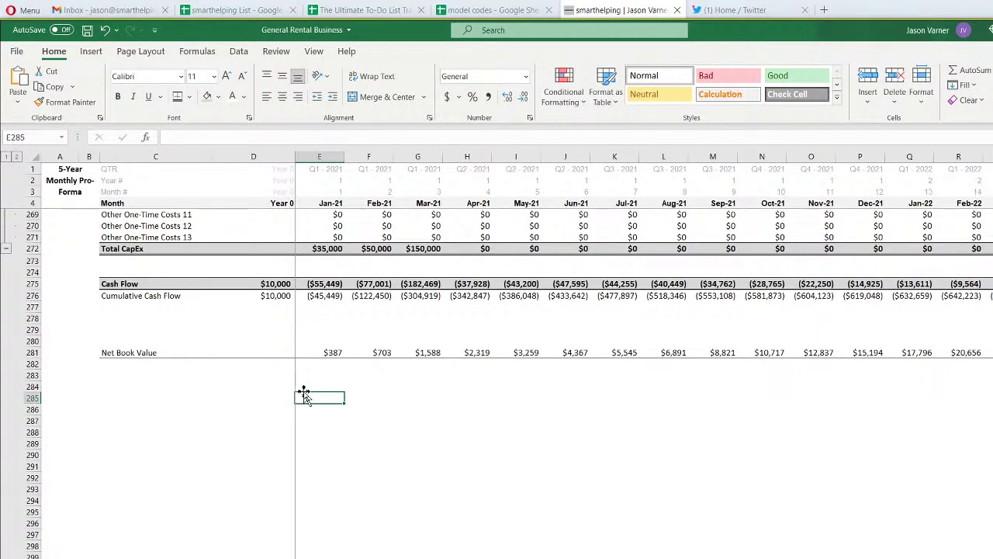
{"action": "right_click", "coordinate": [318, 137]}
{"action": "left_click", "coordinate": [329, 185]}
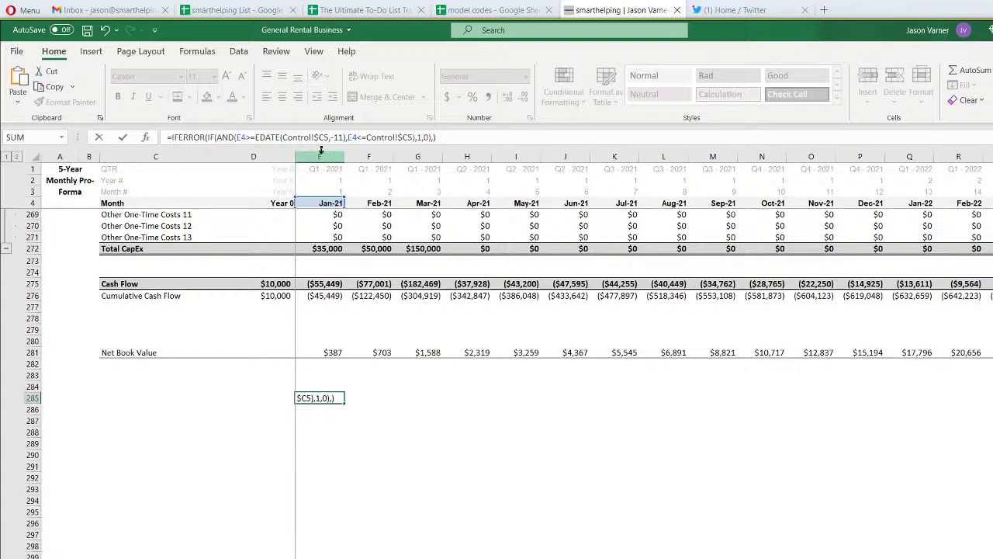
{"action": "key", "text": "ctrl+Return"}
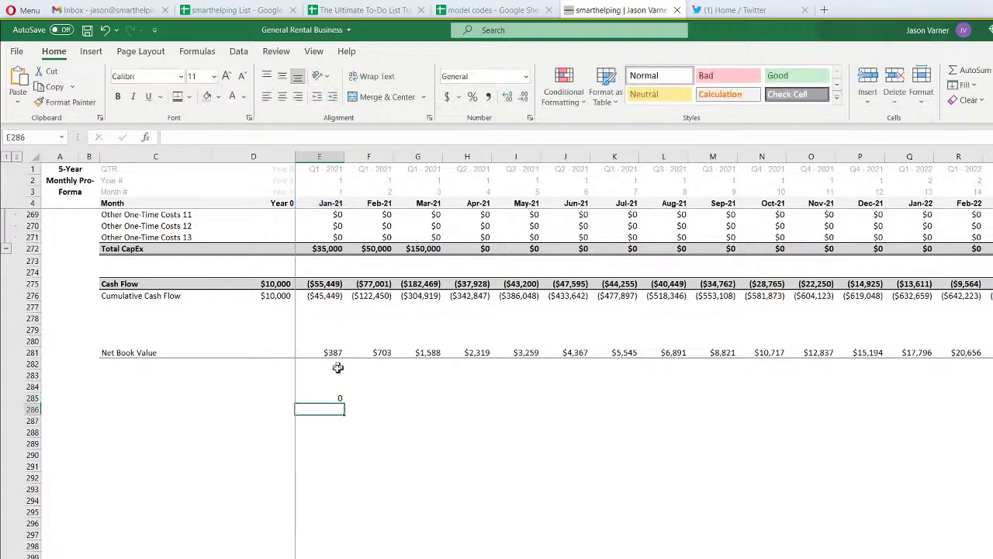
Check the Exit Month cell C5 that the pasted formula references, and return to cell E285 of the pro forma
{"action": "key", "text": "ctrl+Page_Up"}
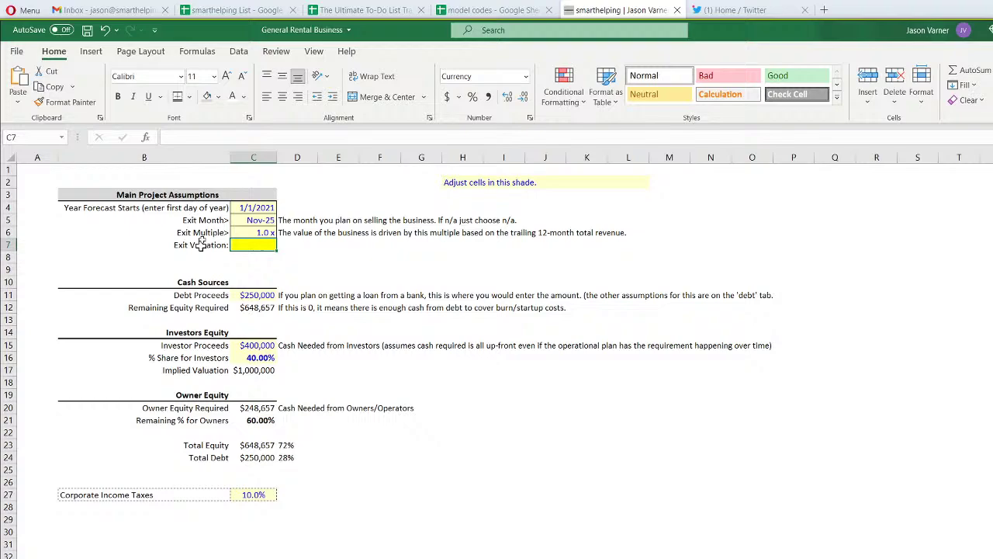
{"action": "left_click", "coordinate": [259, 221]}
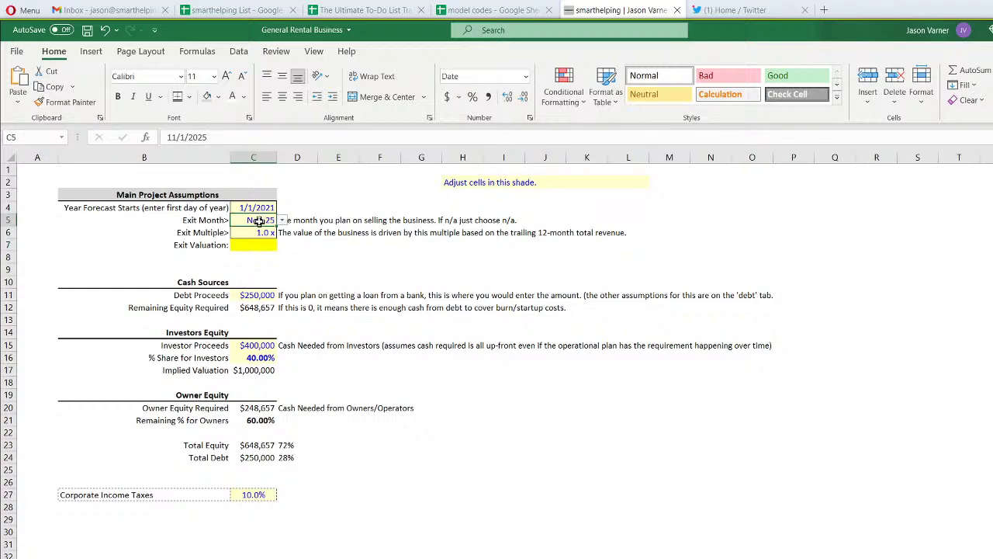
{"action": "key", "text": "ctrl+Page_Down"}
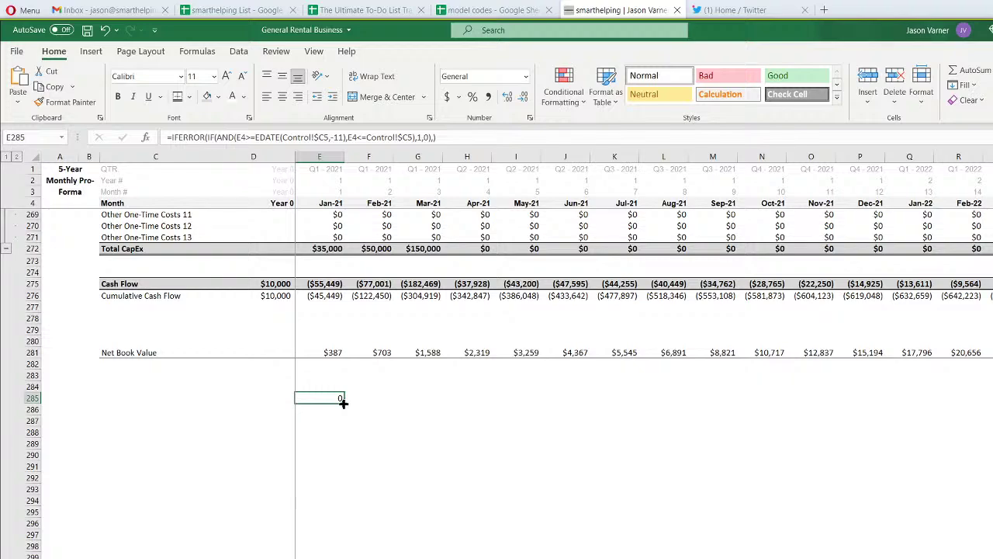
Fill the trailing 12-month reference formula from E285 across the forecast months and check the flags through 2025
{"action": "left_click_drag", "start_coordinate": [344, 403], "coordinate": [989, 403]}
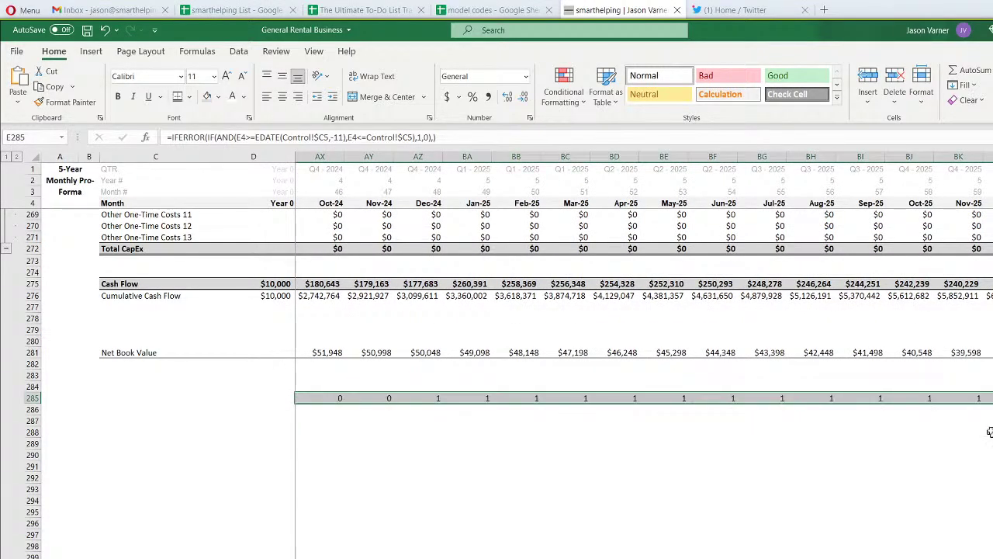
{"action": "left_click", "coordinate": [979, 395]}
{"action": "key", "text": "Left"}
{"action": "key", "text": "Left"}
{"action": "key", "text": "Left"}
{"action": "key", "text": "Left"}
{"action": "key", "text": "Left"}
{"action": "key", "text": "Left"}
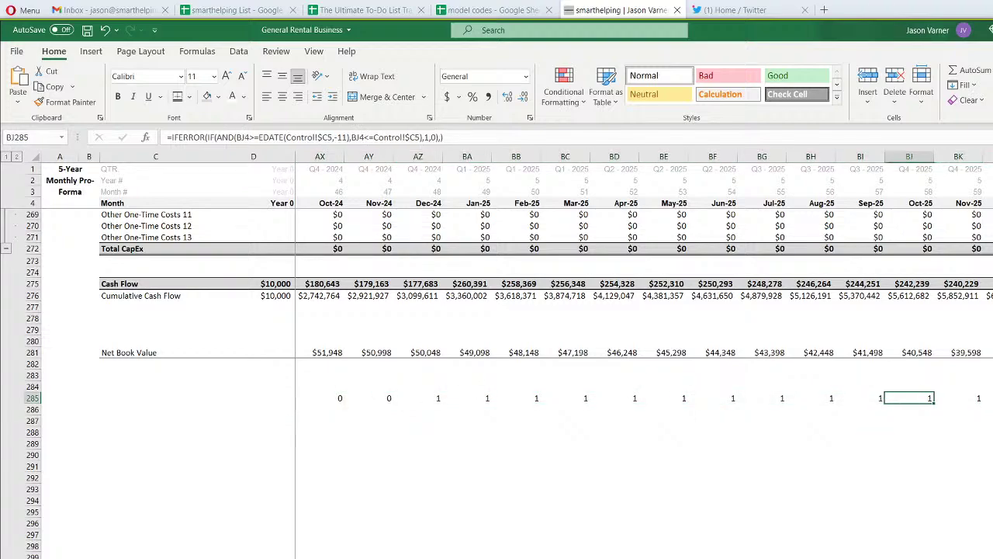
{"action": "key", "text": "Left"}
{"action": "key", "text": "Left"}
{"action": "key", "text": "Left"}
{"action": "key", "text": "Left"}
{"action": "key", "text": "Left"}
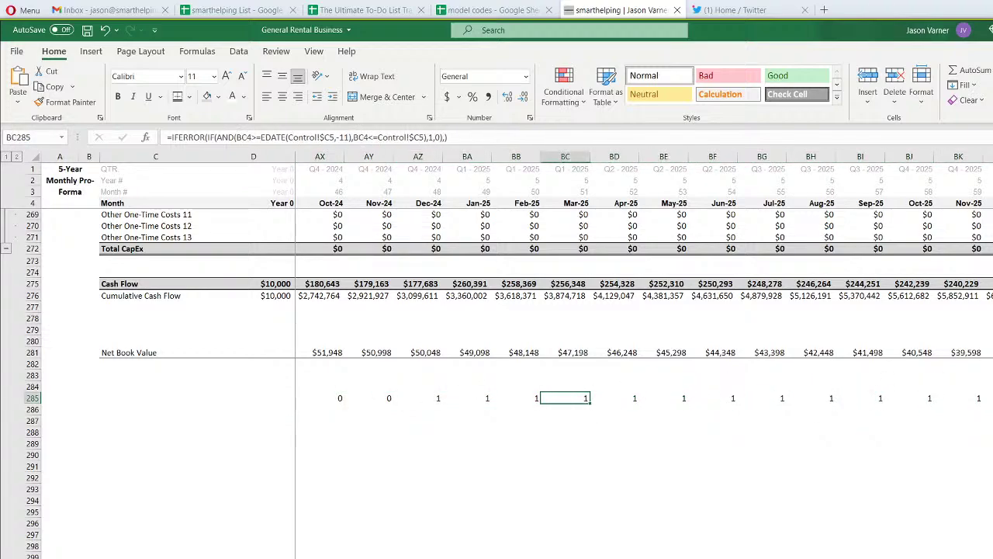
{"action": "key", "text": "Right"}
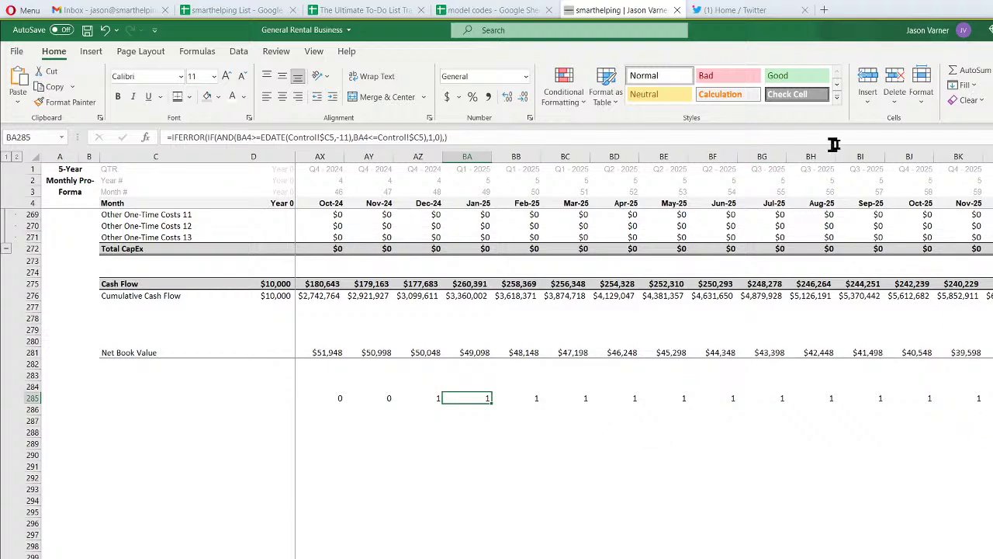
Set the Exit Month on the Control sheet to Dec-25 and check the flags in row 285 of the pro forma
{"action": "key", "text": "ctrl+Page_Up"}
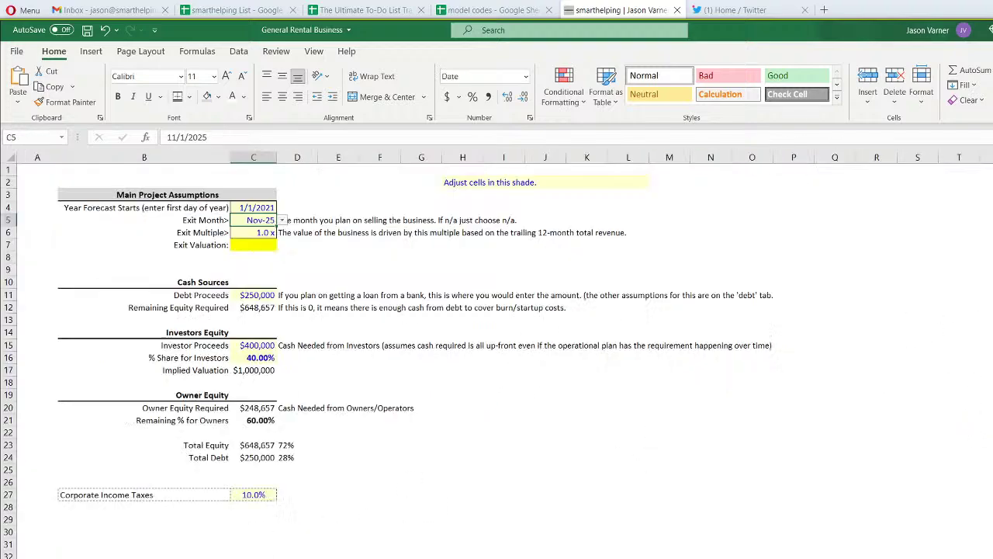
{"action": "left_click", "coordinate": [282, 221]}
{"action": "left_click", "coordinate": [248, 278]}
{"action": "key", "text": "ctrl+Page_Down"}
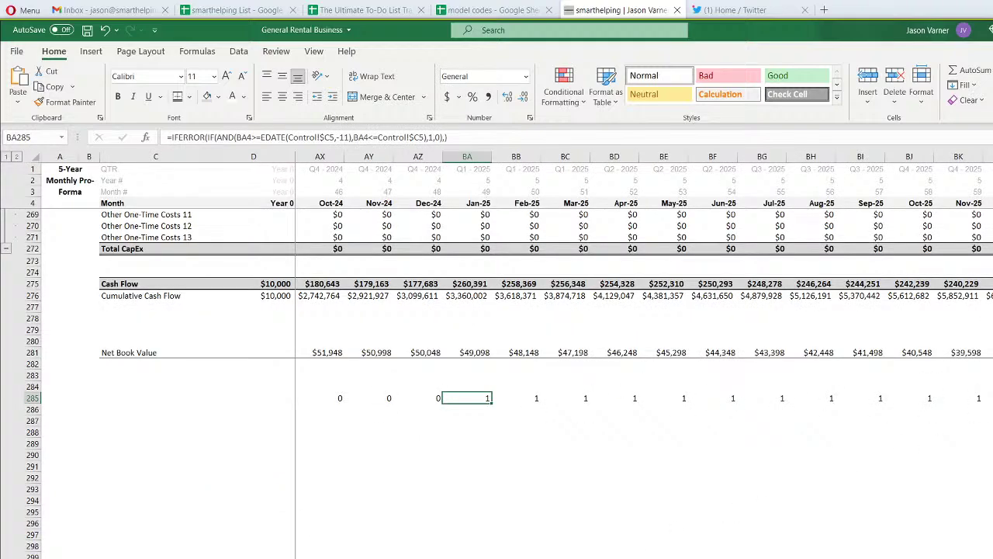
Test the reference row with the Exit Month set to NA, restore Dec-25, and return to the pro forma
{"action": "key", "text": "ctrl+Page_Up"}
{"action": "left_click", "coordinate": [283, 221]}
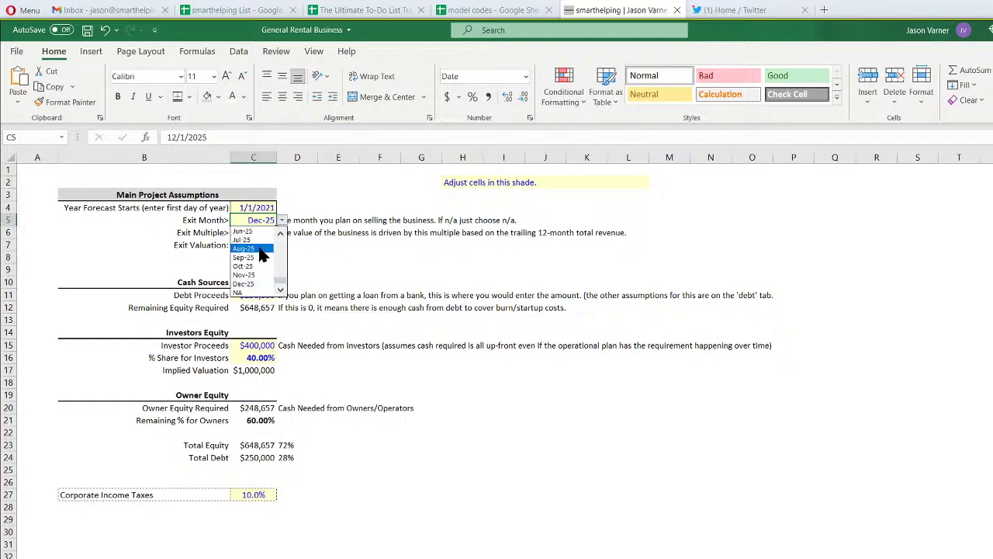
{"action": "left_click", "coordinate": [240, 292]}
{"action": "key", "text": "ctrl+Page_Down"}
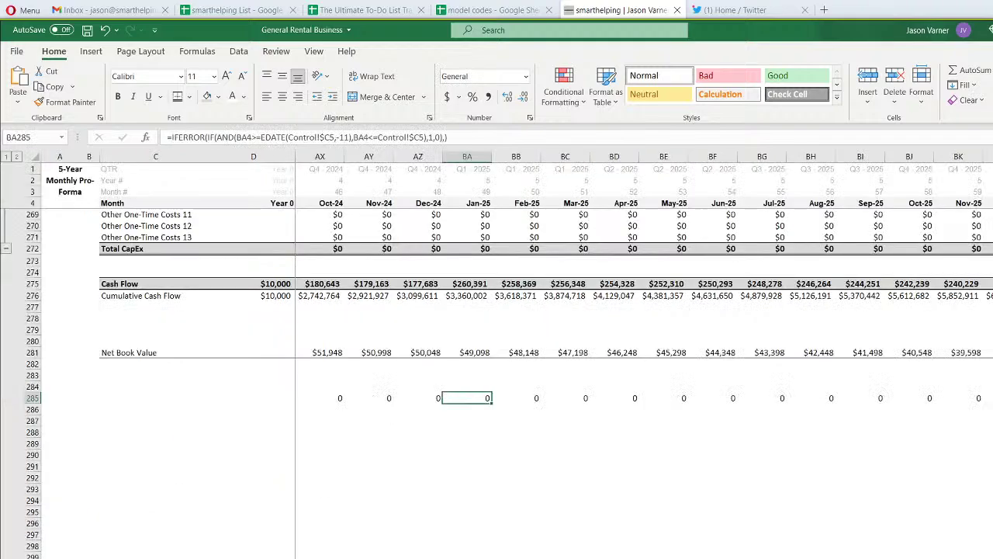
{"action": "key", "text": "ctrl+Page_Up"}
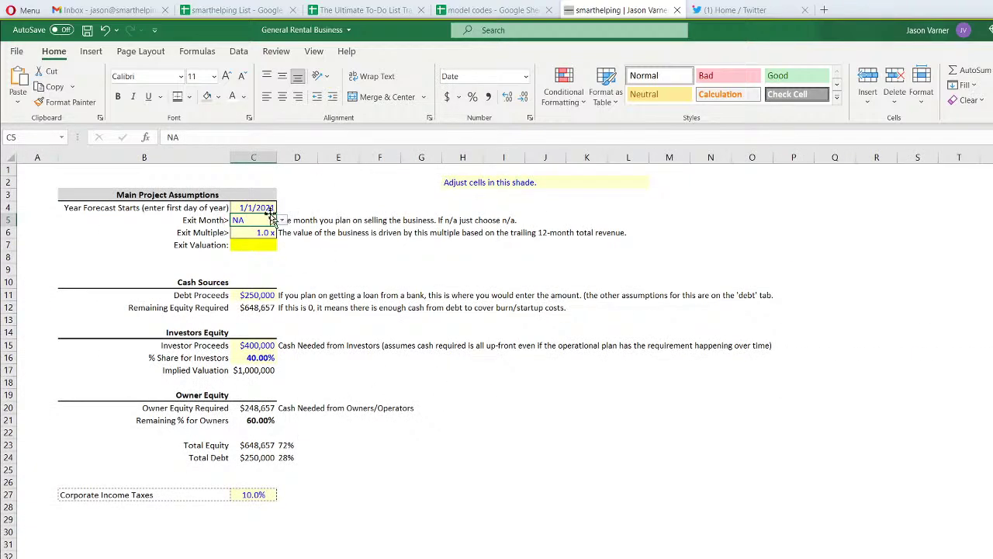
{"action": "left_click", "coordinate": [282, 221]}
{"action": "left_click", "coordinate": [244, 284]}
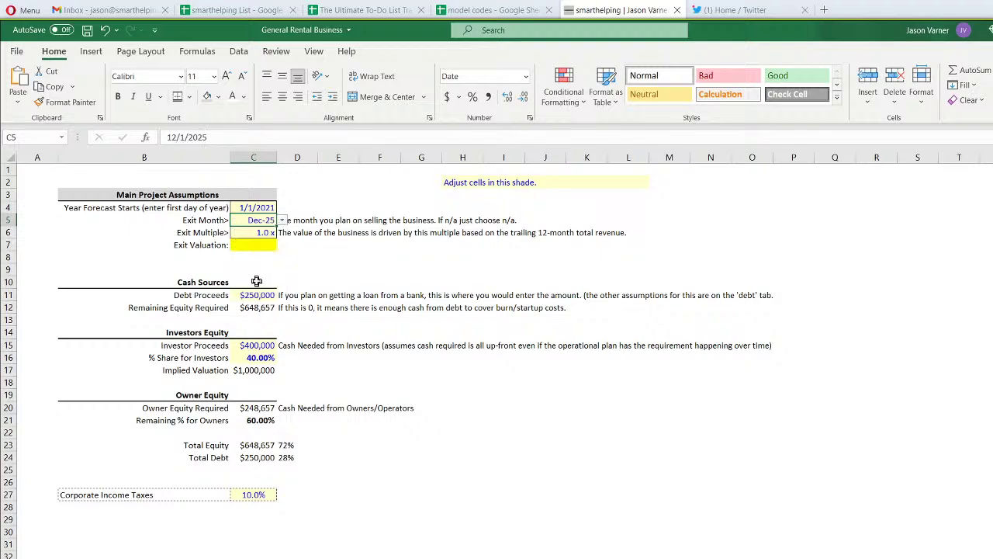
{"action": "key", "text": "ctrl+Page_Down"}
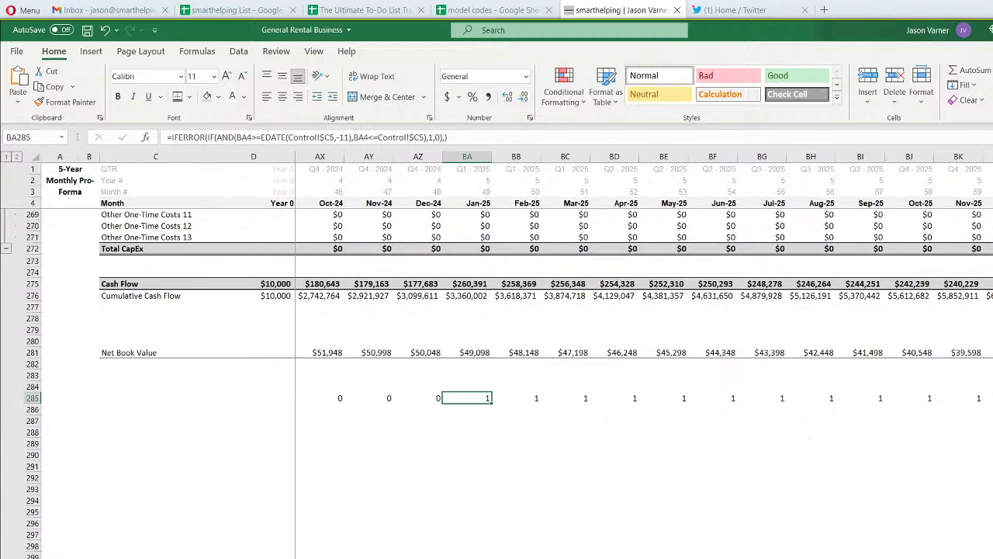
Insert two blank rows at row 274, between Total CapEx and Cash Flow in the monthly pro forma
{"action": "left_click", "coordinate": [988, 455]}
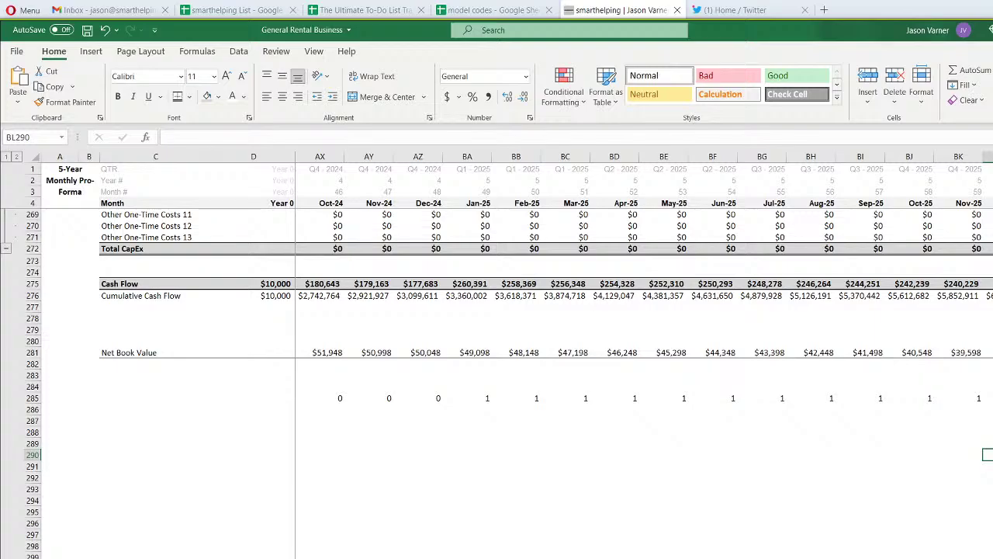
{"action": "scroll", "coordinate": [644, 349], "scroll_direction": "left", "scroll_amount": 15}
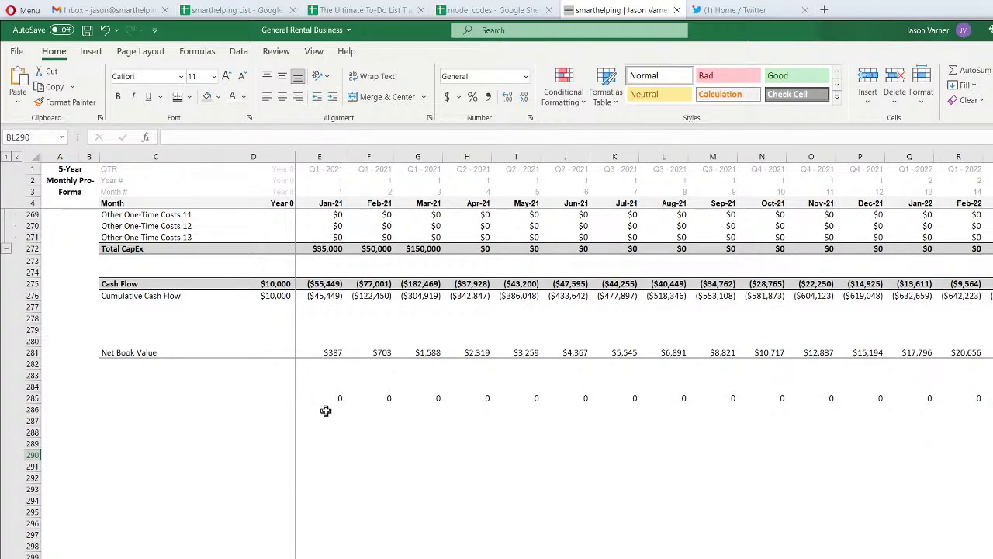
{"action": "scroll", "coordinate": [225, 426], "scroll_direction": "up", "scroll_amount": 11}
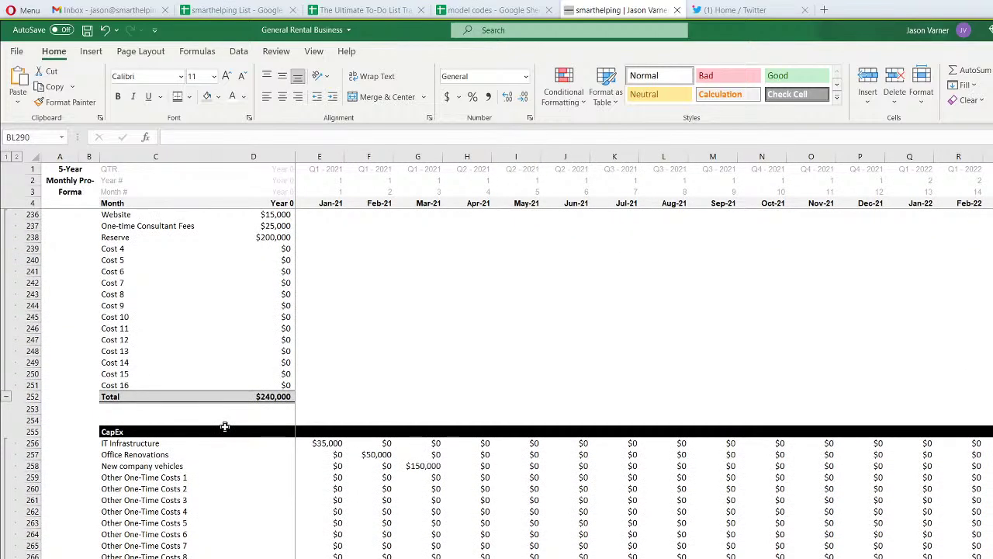
{"action": "scroll", "coordinate": [226, 426], "scroll_direction": "down", "scroll_amount": 7}
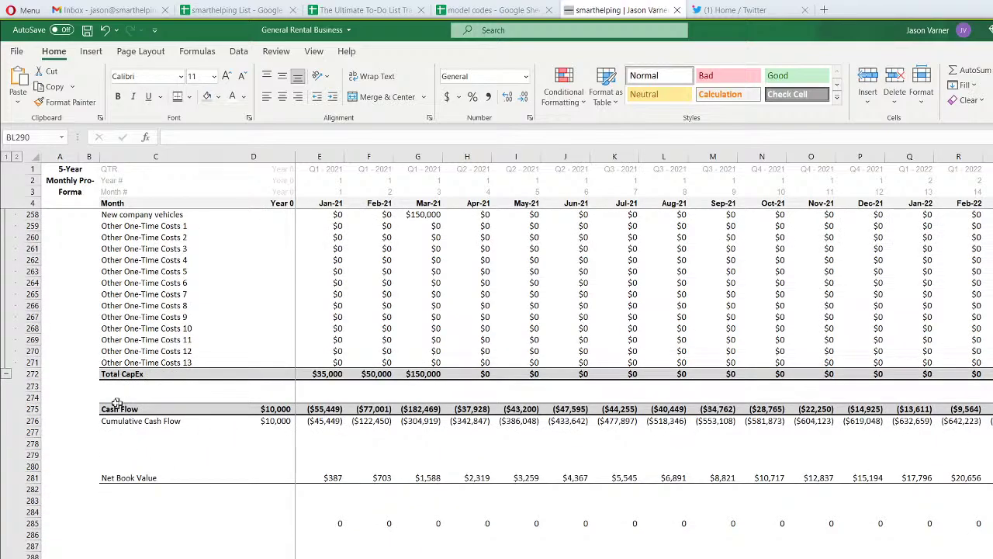
{"action": "left_click", "coordinate": [31, 397]}
{"action": "right_click", "coordinate": [31, 398]}
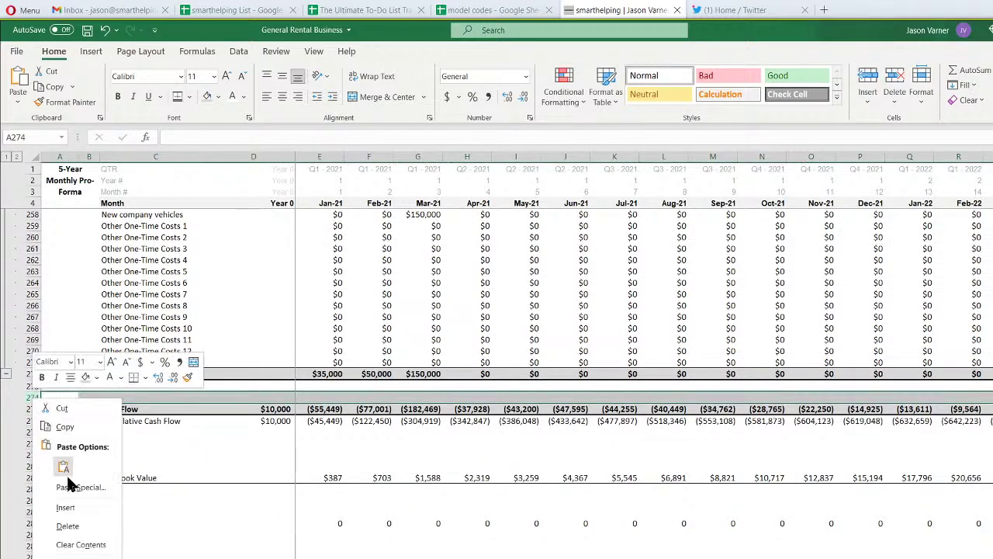
{"action": "left_click", "coordinate": [66, 508]}
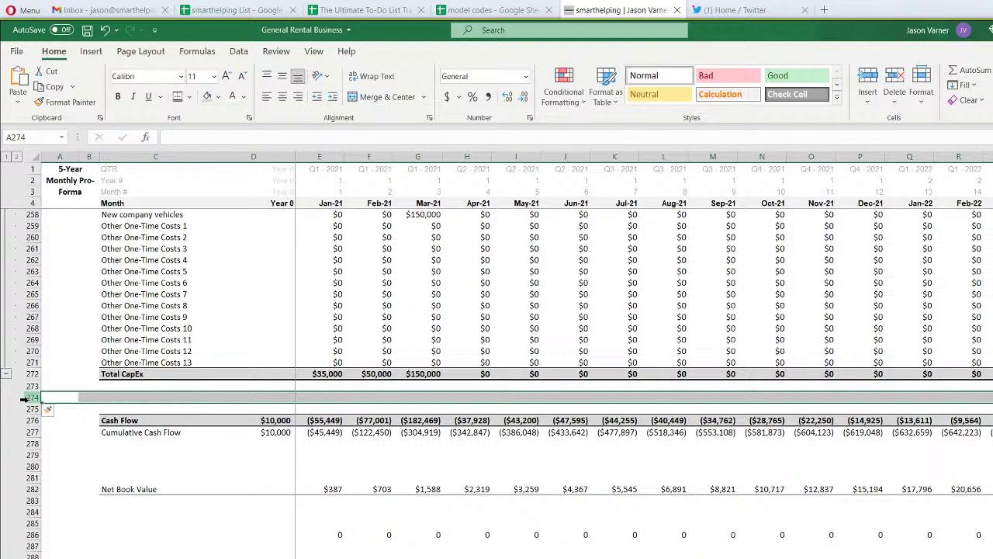
{"action": "right_click", "coordinate": [25, 398]}
{"action": "left_click", "coordinate": [66, 508]}
Label cell C275 above Cash Flow as "Terminal Value"
{"action": "left_click", "coordinate": [166, 409]}
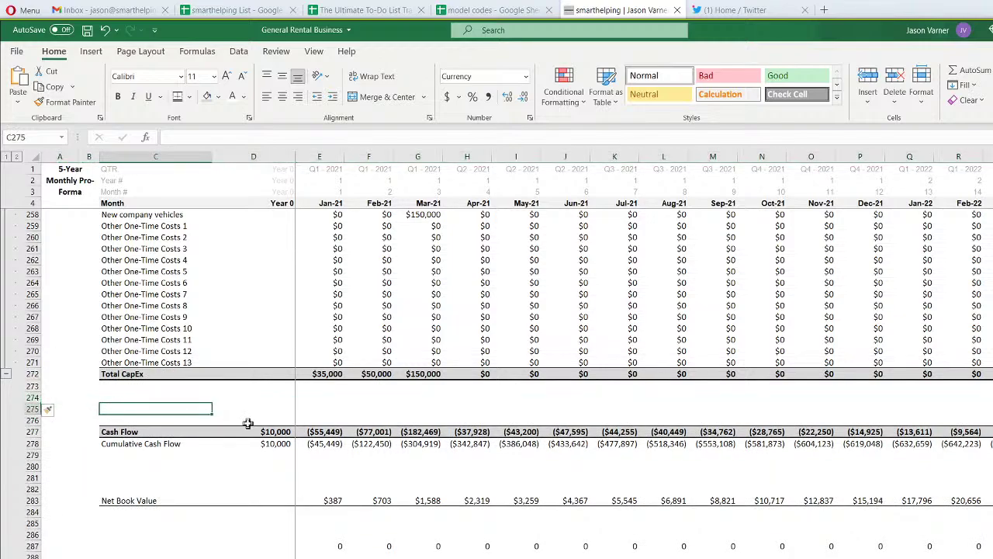
{"action": "type", "text": "Terminal Value"}
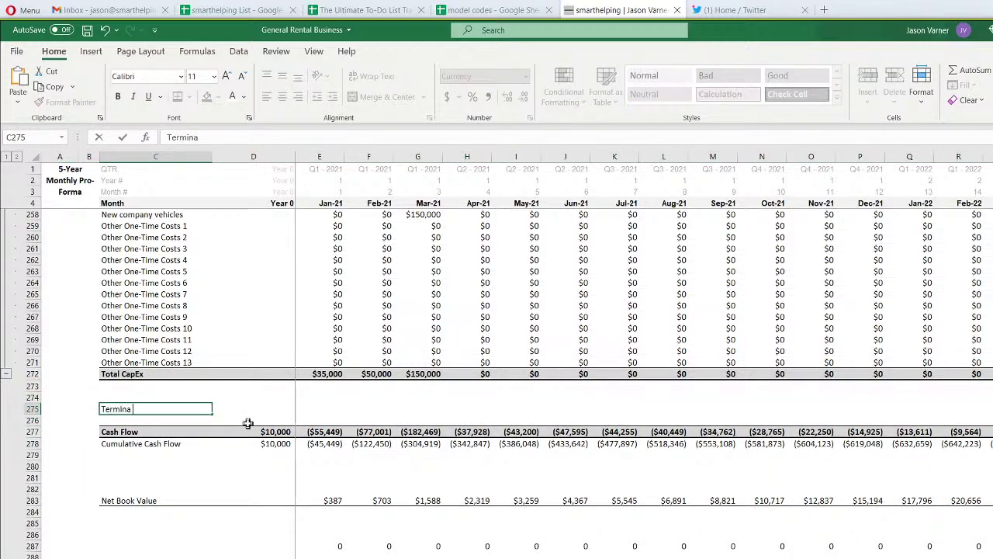
{"action": "key", "text": "Return"}
Enter =SUMIFS(96:96,287:287,1) in the Jan-21 Terminal Value cell E275 to sum row 96 over the months flagged 1
{"action": "key", "text": "Up"}
{"action": "key", "text": "Right"}
{"action": "key", "text": "Right"}
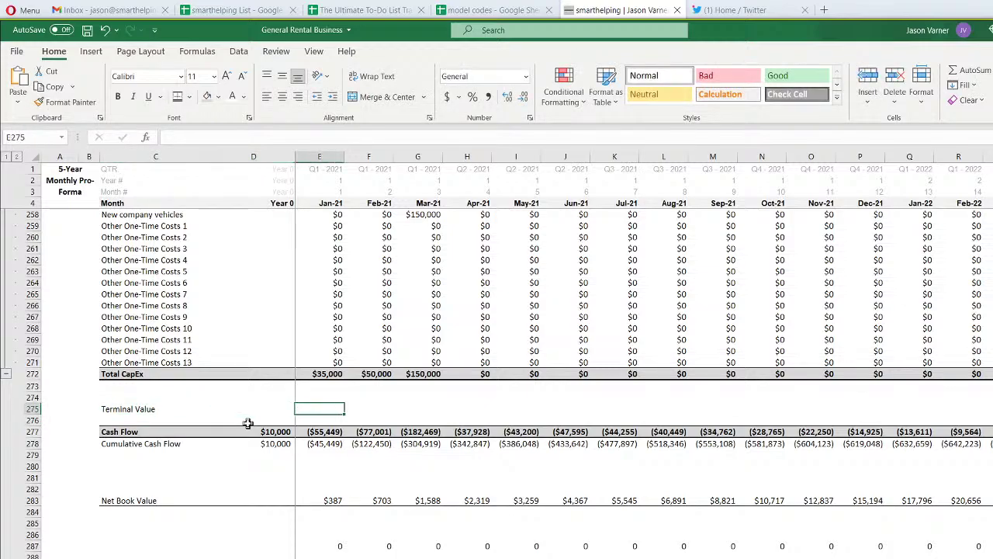
{"action": "type", "text": "=sumifs("}
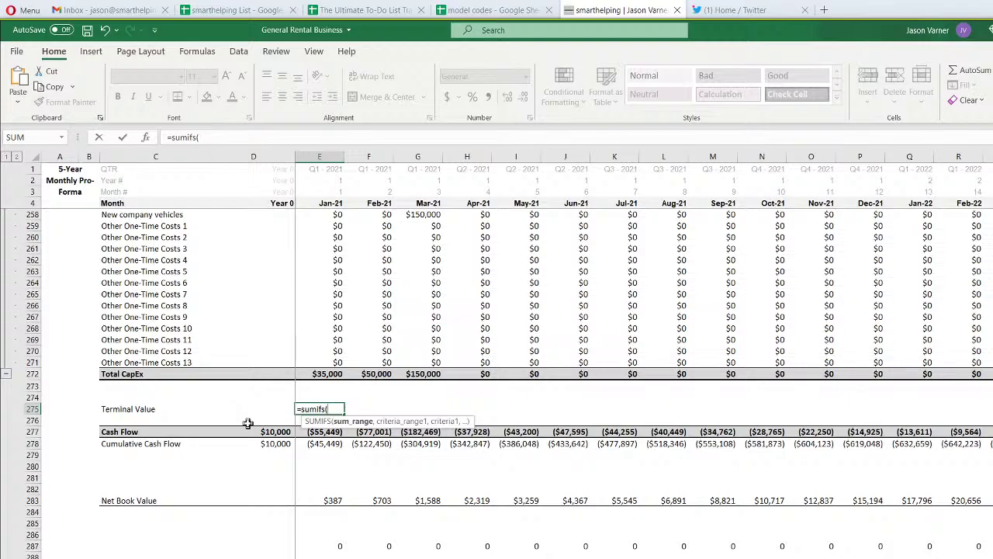
{"action": "scroll", "coordinate": [312, 494], "scroll_direction": "up", "scroll_amount": 14}
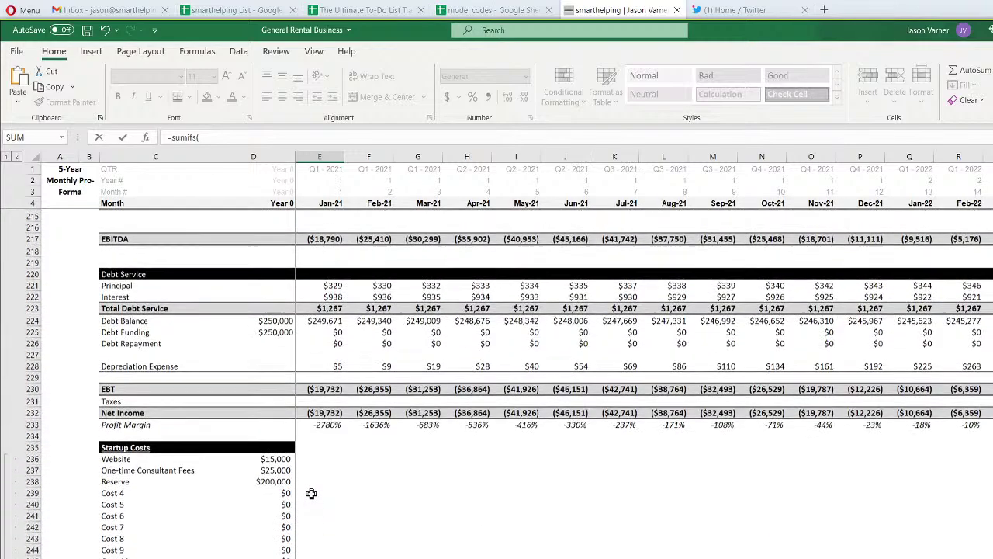
{"action": "scroll", "coordinate": [311, 494], "scroll_direction": "up", "scroll_amount": 1}
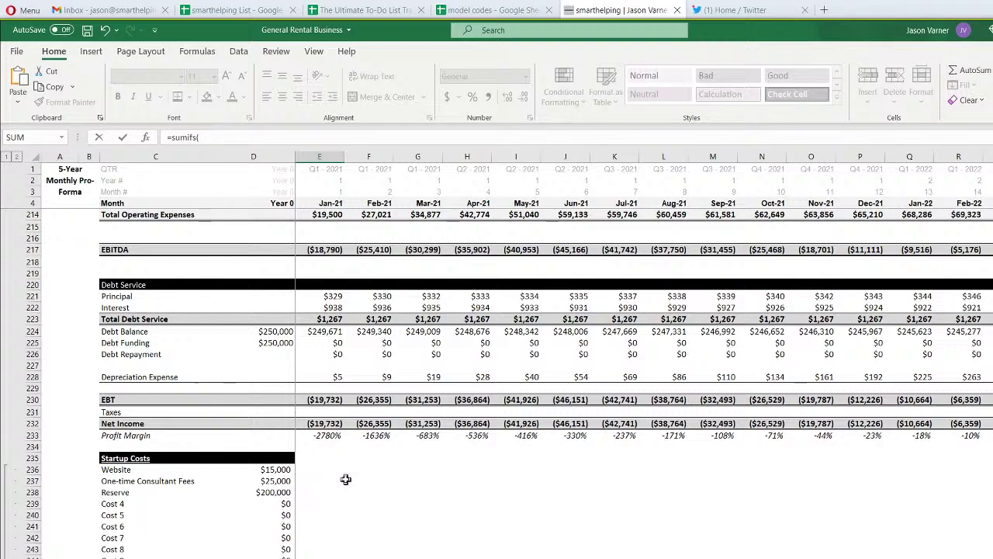
{"action": "scroll", "coordinate": [362, 471], "scroll_direction": "up", "scroll_amount": 20}
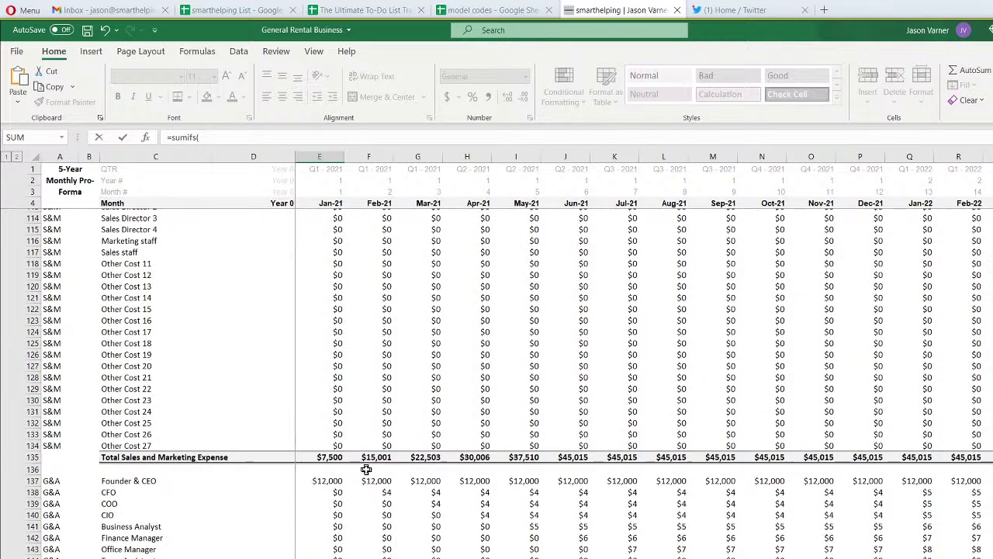
{"action": "scroll", "coordinate": [372, 461], "scroll_direction": "down", "scroll_amount": 18}
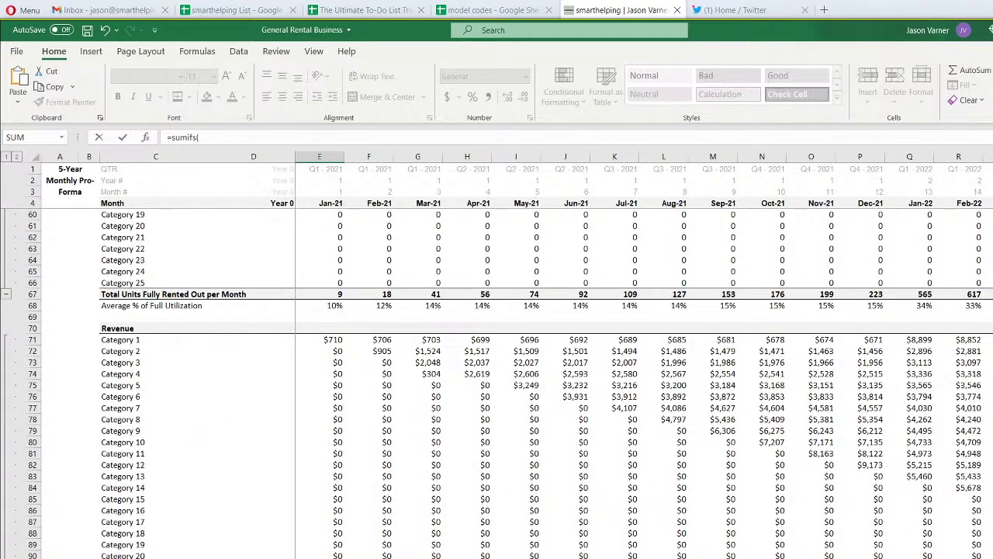
{"action": "left_click", "coordinate": [32, 557]}
{"action": "scroll", "coordinate": [497, 381], "scroll_direction": "down", "scroll_amount": 20}
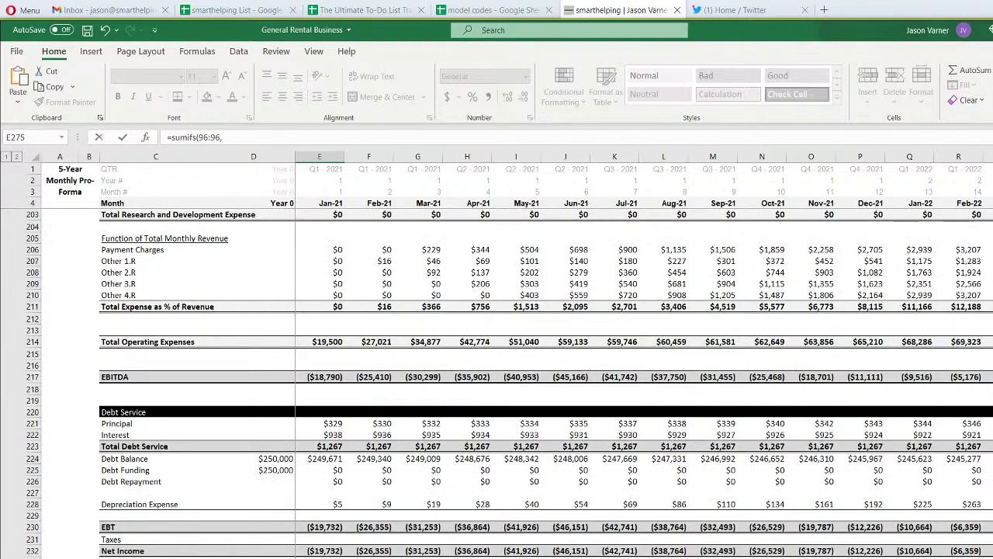
{"action": "scroll", "coordinate": [497, 349], "scroll_direction": "down", "scroll_amount": 18}
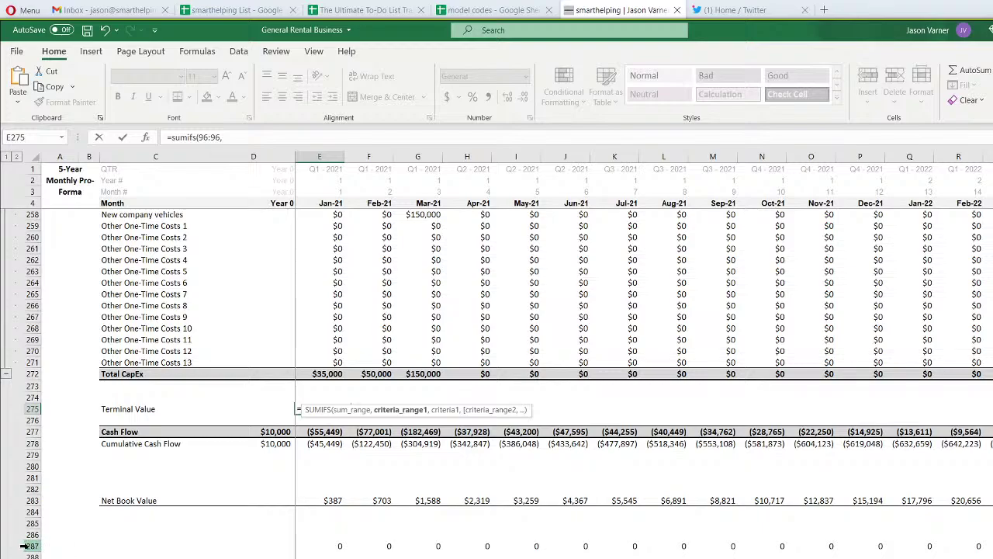
{"action": "left_click", "coordinate": [24, 546]}
{"action": "type", "text": ",1"}
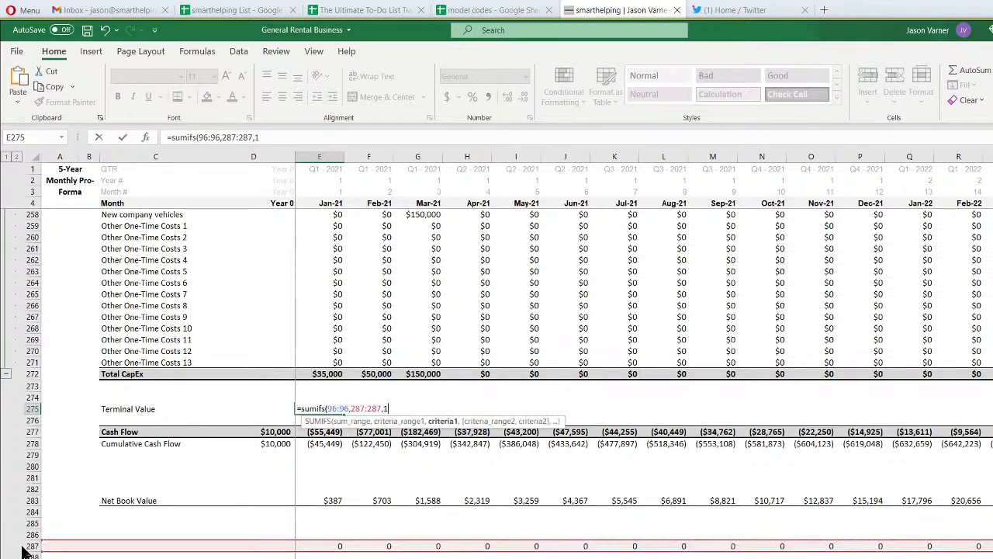
{"action": "key", "text": "Return"}
{"action": "key", "text": "Up"}
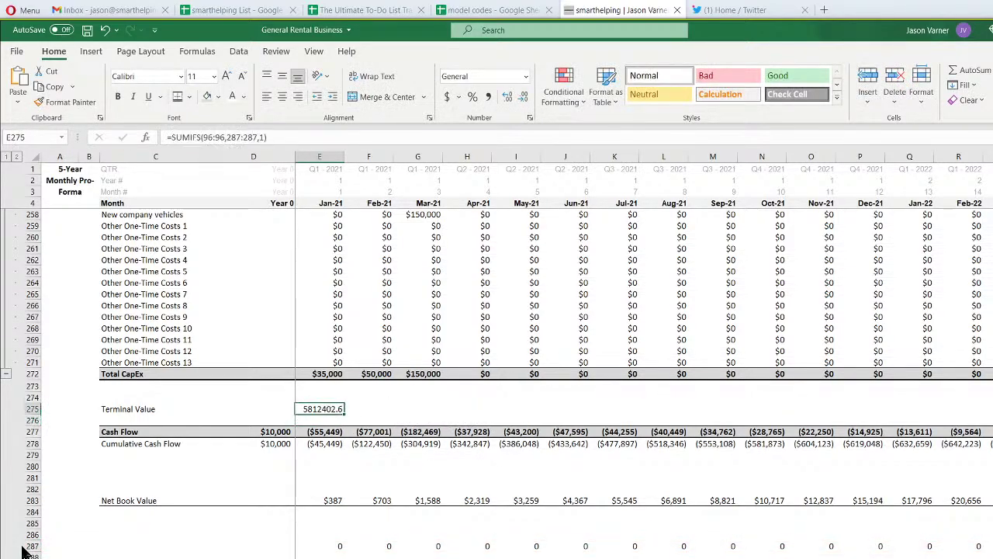
Label the flag row in cell C287 as "Reference Row for trailing 12-month revenue"
{"action": "left_click", "coordinate": [326, 537]}
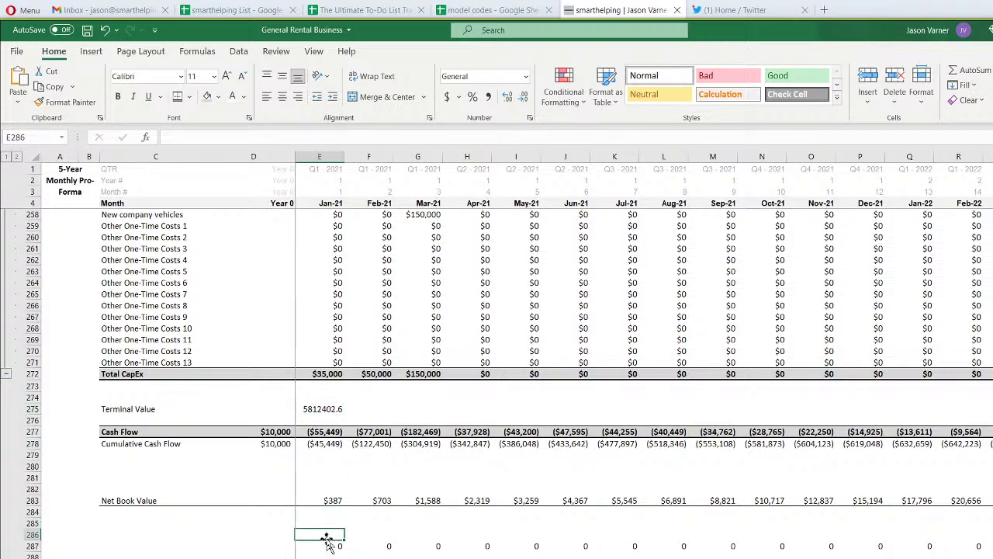
{"action": "key", "text": "Down"}
{"action": "key", "text": "Left"}
{"action": "key", "text": "Left"}
{"action": "type", "text": "Re"}
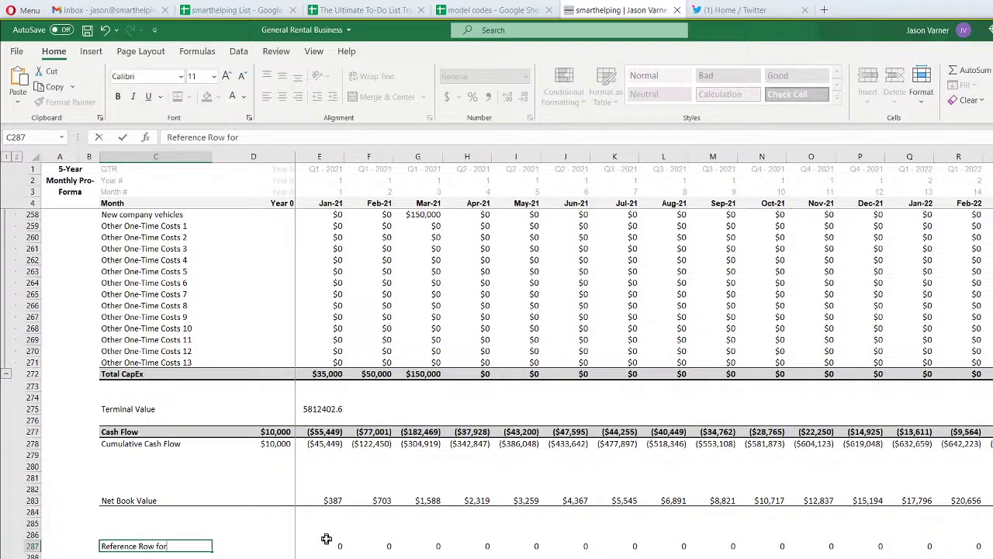
{"action": "type", "text": "ference Row for trailing 12-month rev"}
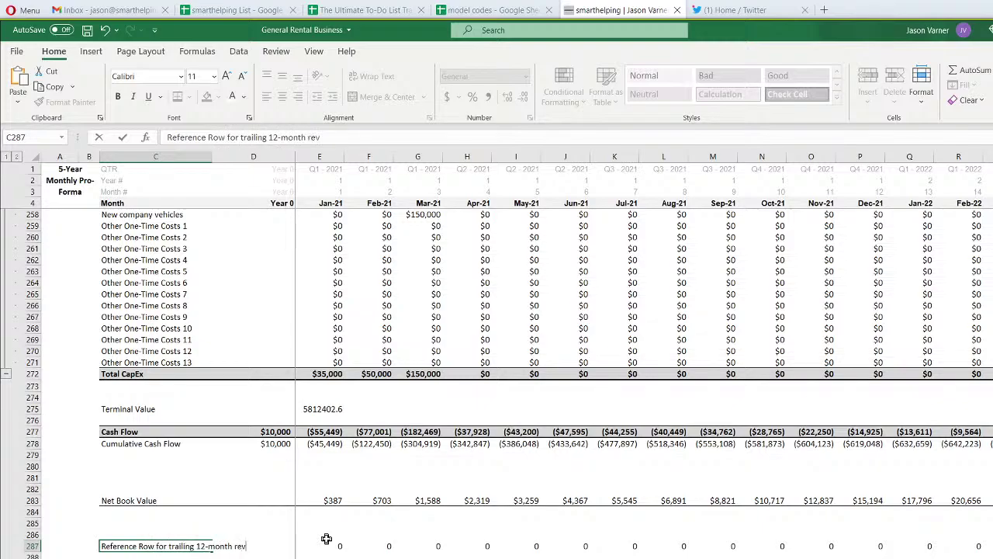
{"action": "type", "text": "enue"}
{"action": "key", "text": "Return"}
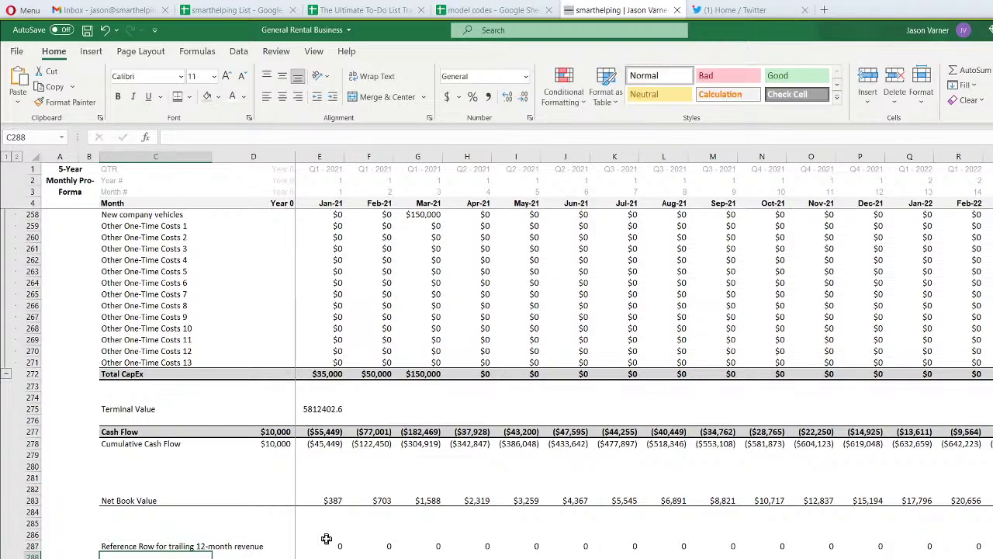
Format the Jan-21 Terminal Value cell E275 as Currency with the $ symbol and zero decimal places
{"action": "left_click", "coordinate": [329, 410]}
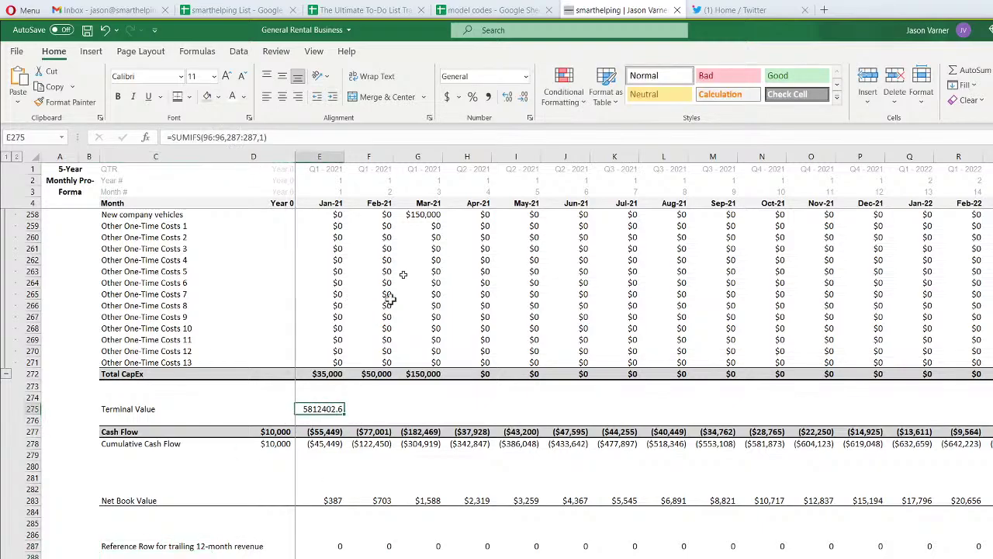
{"action": "left_click", "coordinate": [530, 118]}
{"action": "left_click", "coordinate": [345, 274]}
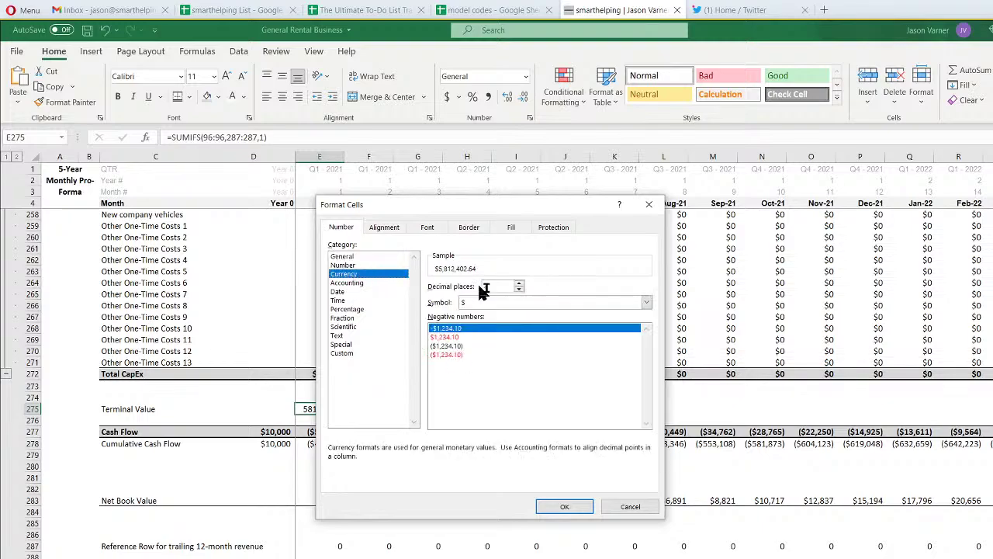
{"action": "left_click", "coordinate": [520, 290]}
{"action": "left_click", "coordinate": [520, 290]}
{"action": "left_click", "coordinate": [564, 506]}
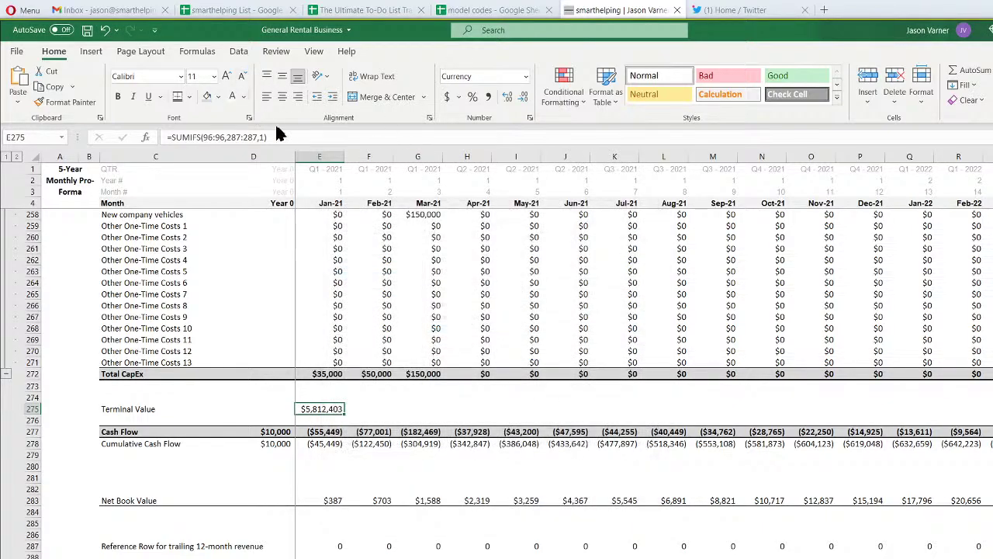
Multiply the SUMIFS formula in E275 by the Exit Multiple in Control!$C6
{"action": "left_click", "coordinate": [292, 138]}
{"action": "type", "text": "*"}
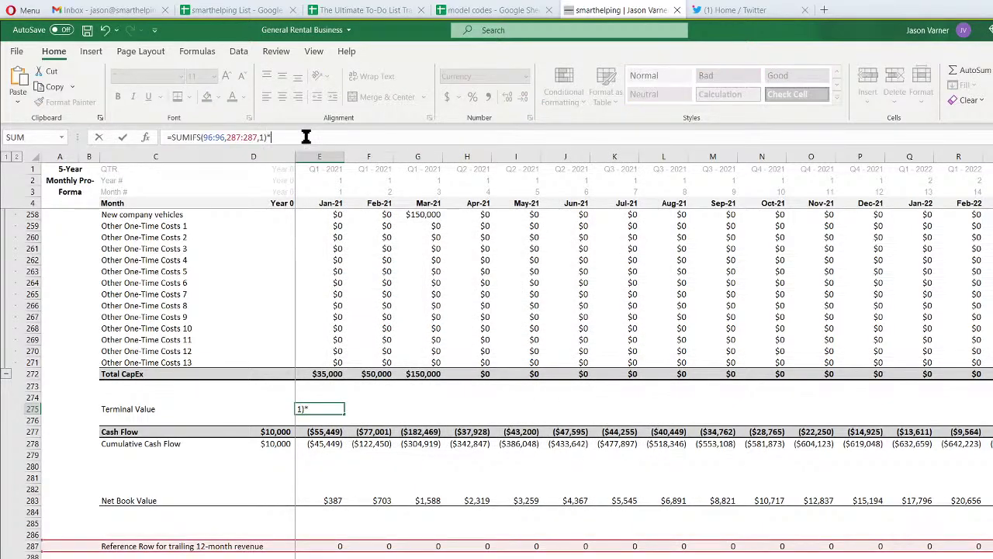
{"action": "left_click", "coordinate": [175, 553]}
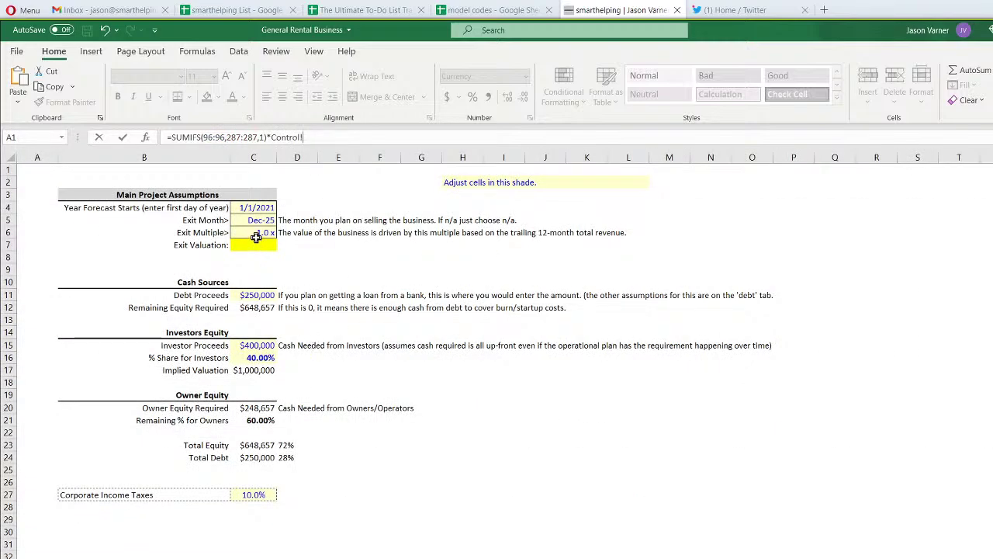
{"action": "left_click", "coordinate": [255, 233]}
{"action": "left_click", "coordinate": [302, 137]}
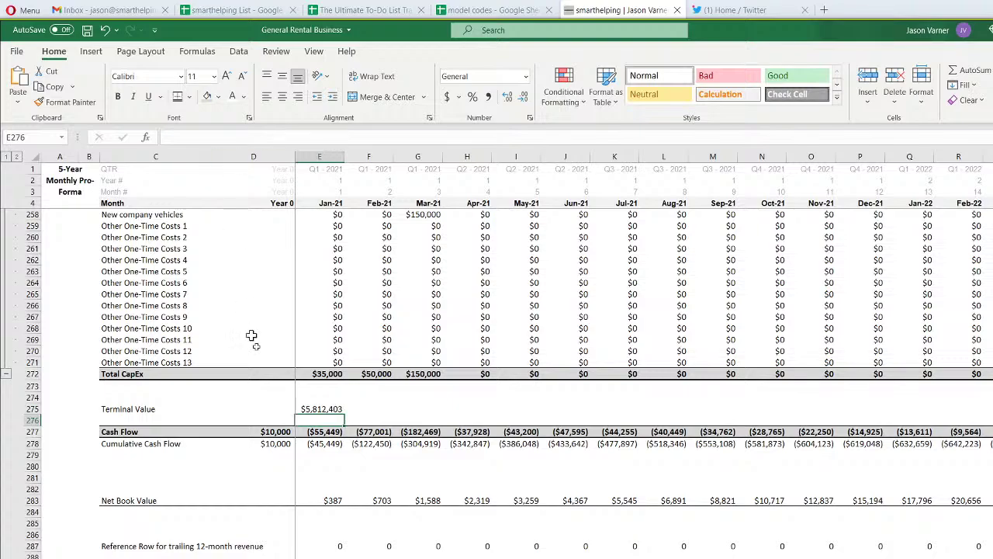
Wrap the E275 formula in an IF that returns the value only when E4 equals the Exit Month Control!$C5, and 0 otherwise
{"action": "left_click", "coordinate": [329, 408]}
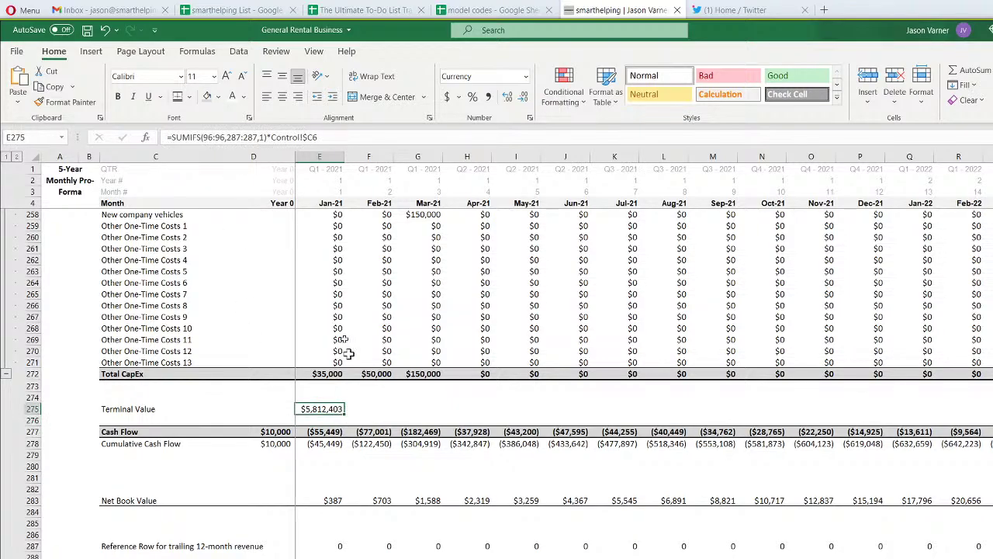
{"action": "left_click", "coordinate": [174, 137]}
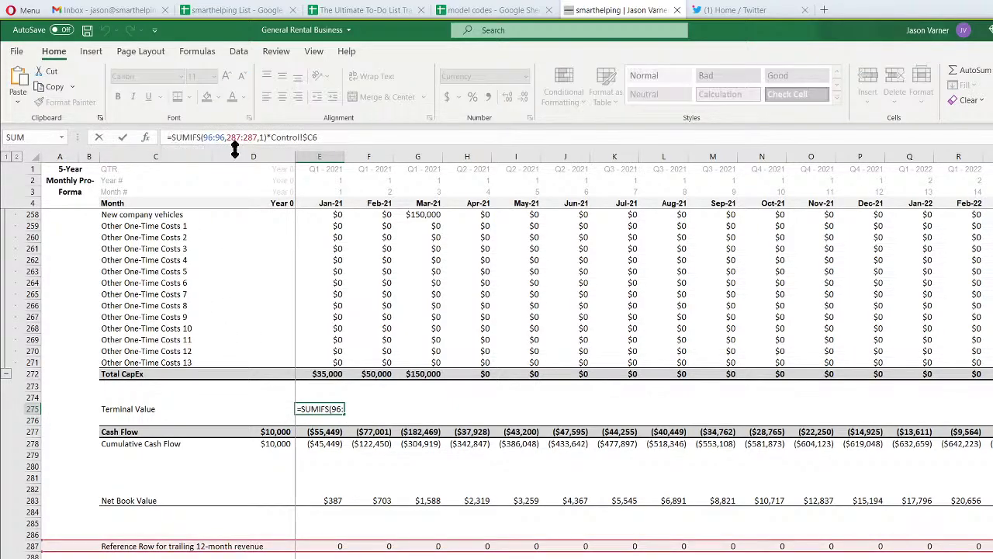
{"action": "type", "text": "if("}
{"action": "key", "text": "Delete"}
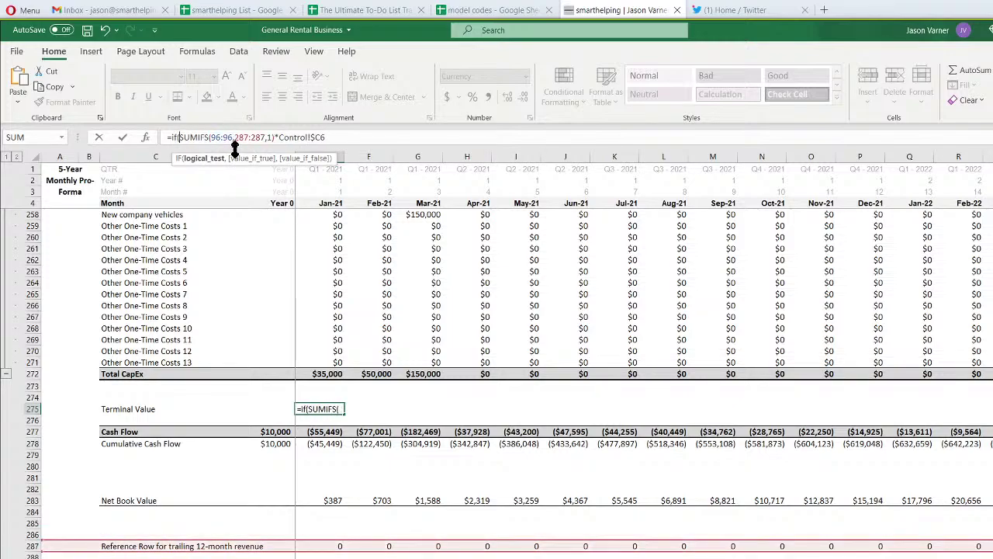
{"action": "left_click", "coordinate": [332, 202]}
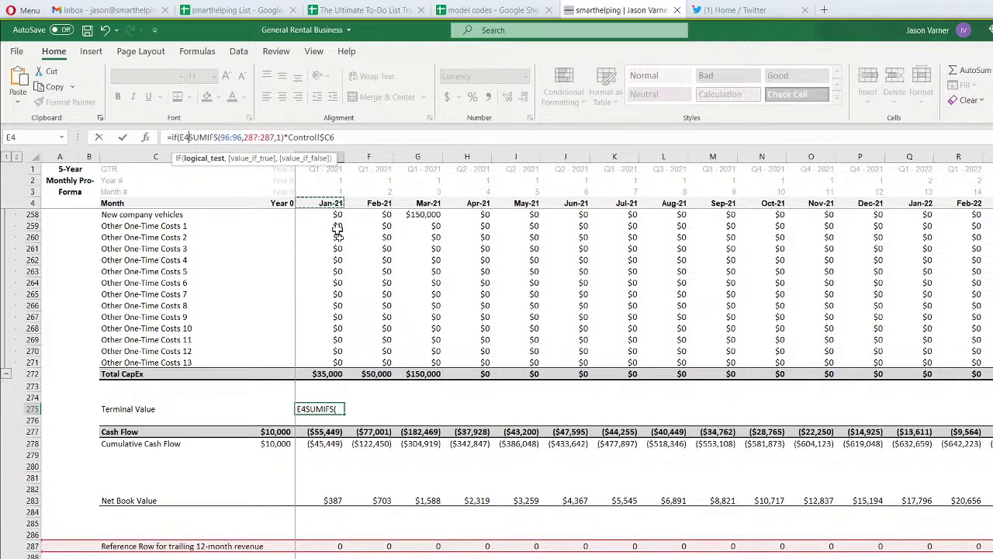
{"action": "type", "text": "="}
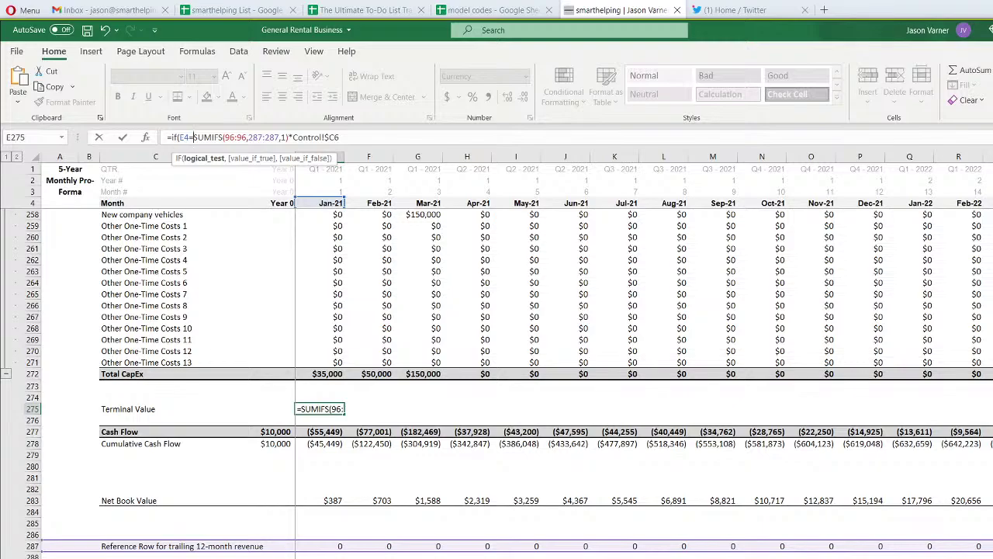
{"action": "key", "text": "ctrl+Page_Up"}
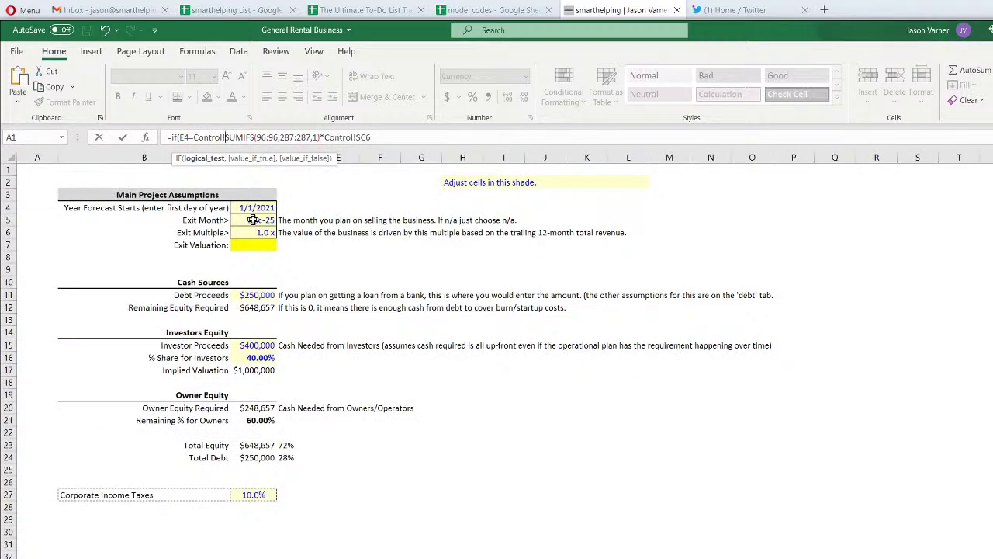
{"action": "left_click", "coordinate": [252, 220]}
{"action": "type", "text": ","}
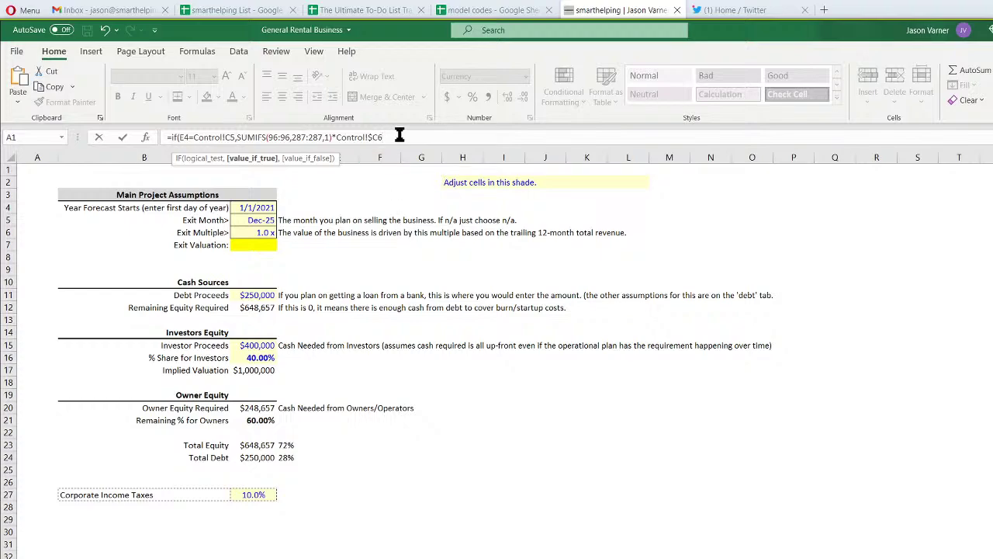
{"action": "type", "text": ",0"}
{"action": "left_click", "coordinate": [229, 137]}
{"action": "key", "text": "Return"}
{"action": "key", "text": "Return"}
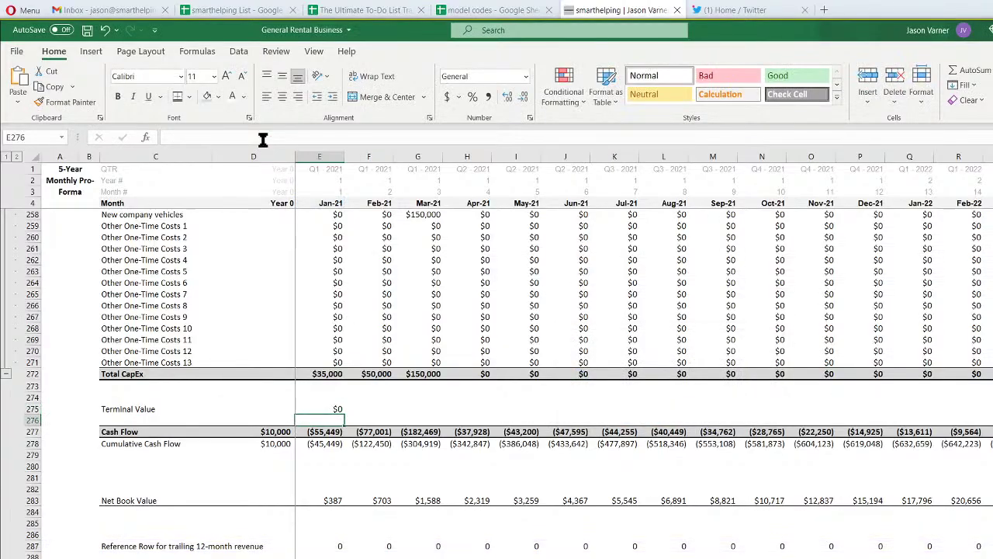
Fill the E275 Terminal Value formula across row 275 through the last forecast month
{"action": "left_click", "coordinate": [333, 409]}
{"action": "left_click_drag", "start_coordinate": [344, 415], "coordinate": [992, 423]}
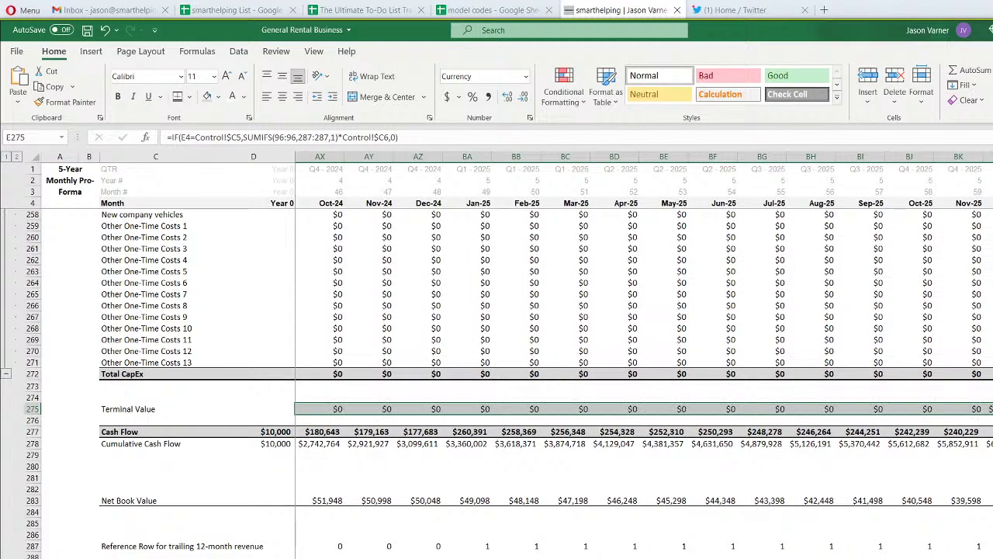
{"action": "left_click", "coordinate": [959, 557]}
Add the Terminal Value BL275 to the end of the Cash Flow formula in cell BL277
{"action": "left_click", "coordinate": [988, 431]}
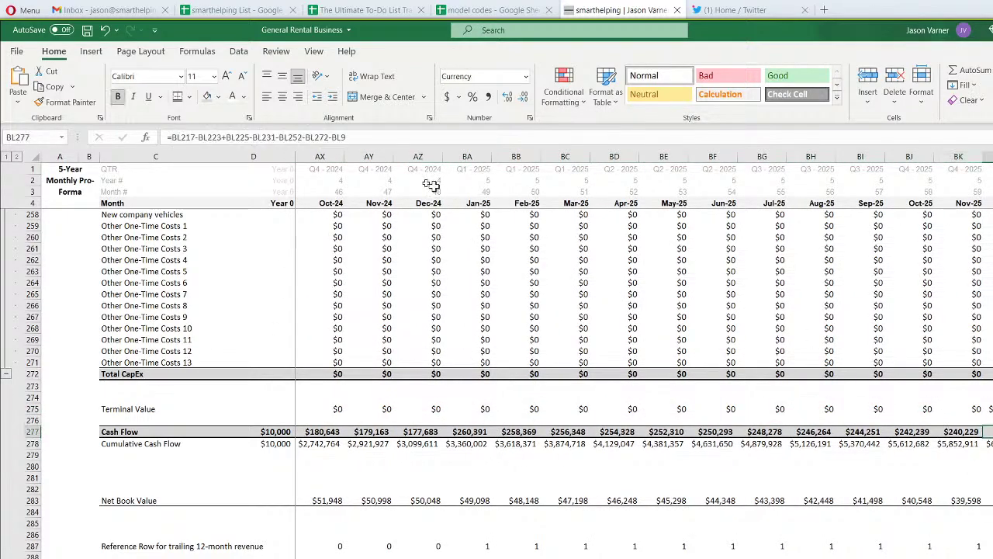
{"action": "left_click", "coordinate": [364, 137]}
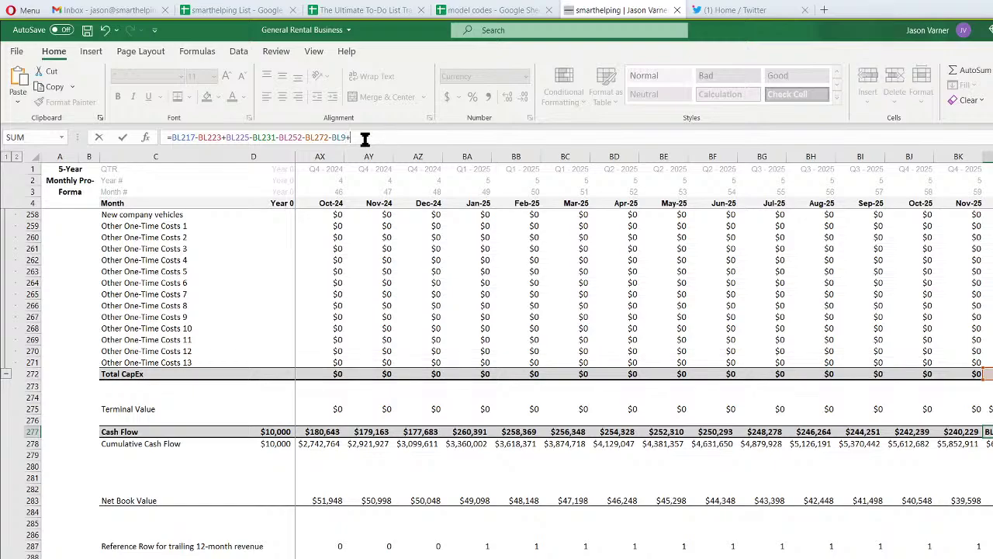
{"action": "left_click", "coordinate": [990, 409]}
{"action": "key", "text": "Return"}
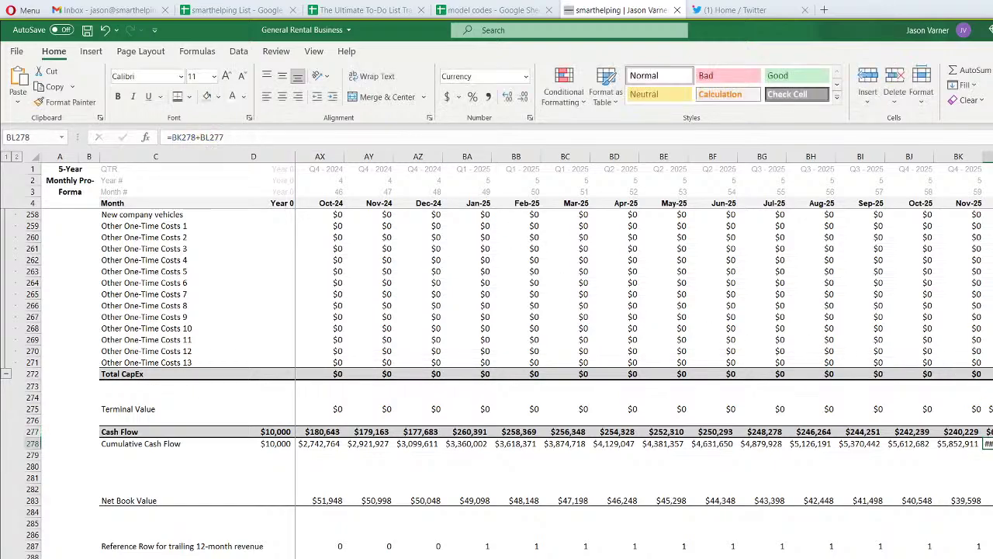
Set the width of all month columns, BL back to E, to 12
{"action": "left_click_drag", "start_coordinate": [987, 157], "coordinate": [360, 159]}
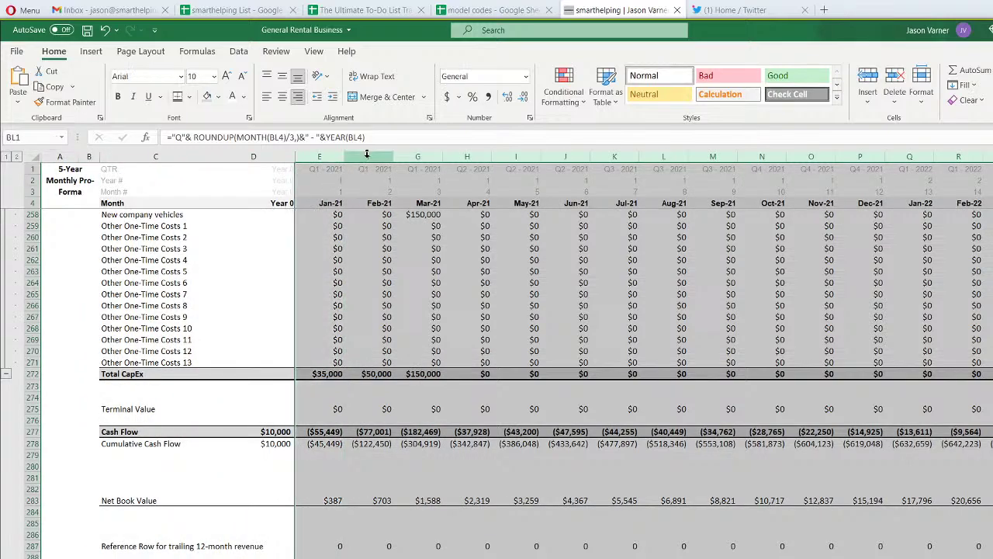
{"action": "right_click", "coordinate": [365, 159]}
{"action": "left_click", "coordinate": [399, 342]}
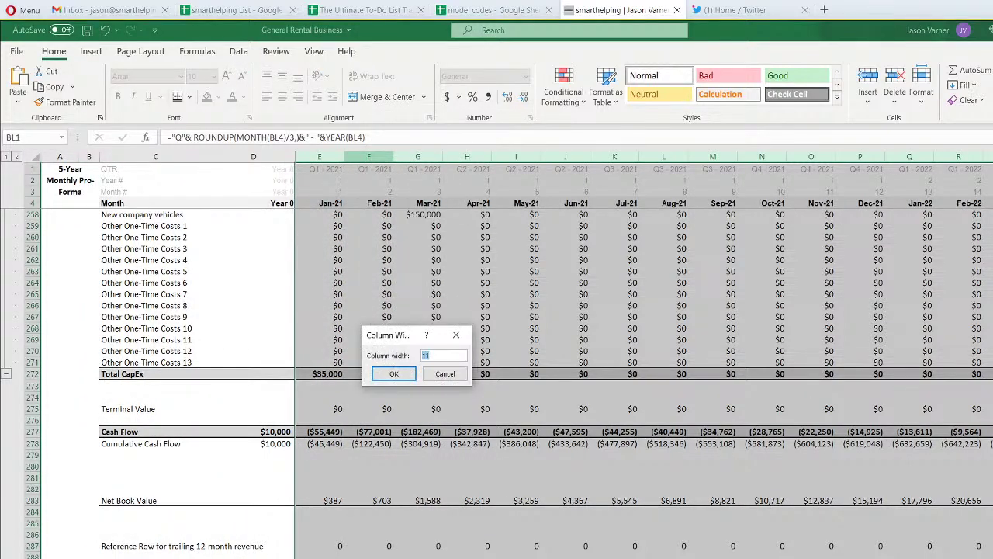
{"action": "type", "text": "12"}
{"action": "key", "text": "Return"}
{"action": "scroll", "coordinate": [644, 357], "scroll_direction": "right", "scroll_amount": 15}
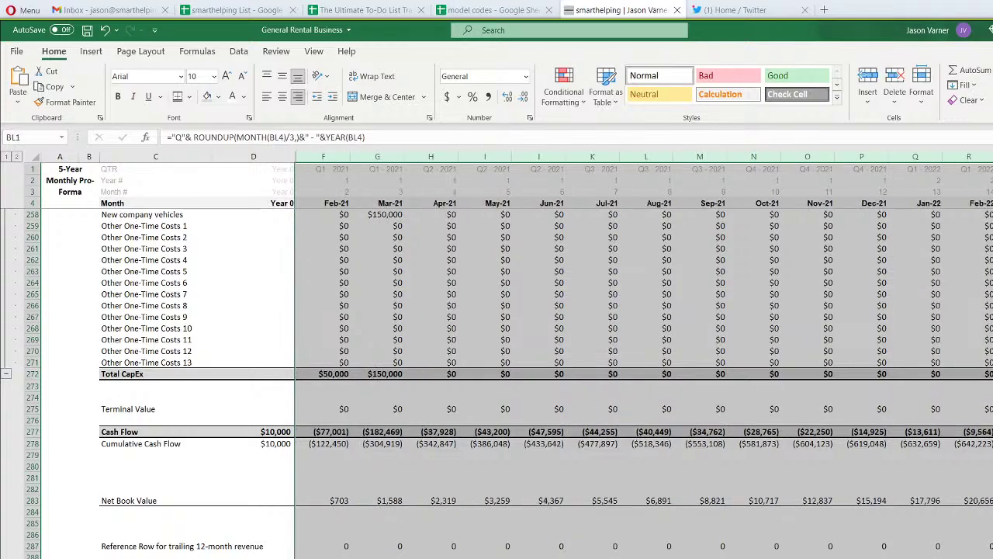
Fill the updated Cash Flow formula from BL277 back across row 277 to the Year 0 column D
{"action": "left_click", "coordinate": [992, 432]}
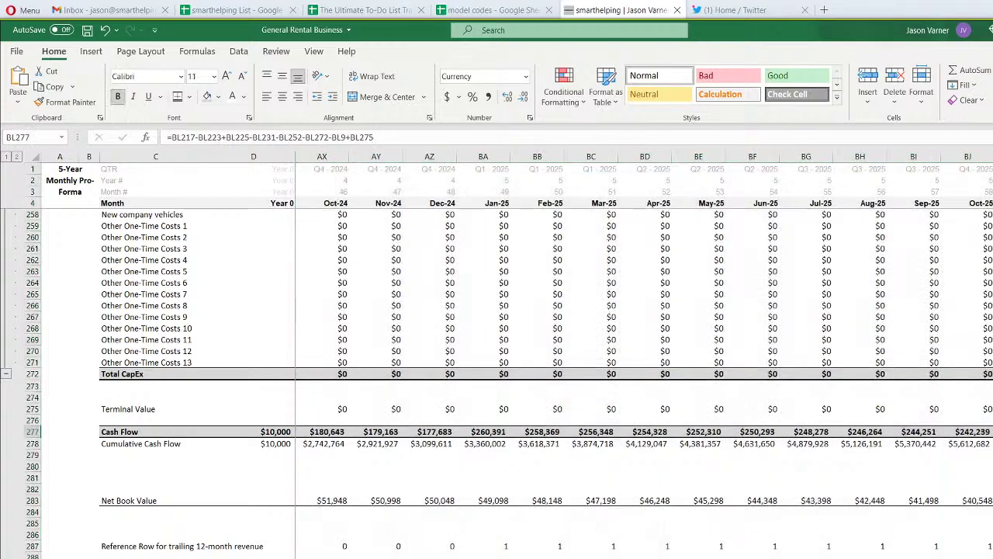
{"action": "mouse_move", "coordinate": [992, 431]}
{"action": "left_mouse_down"}
{"action": "mouse_move", "coordinate": [1, 425]}
{"action": "mouse_move", "coordinate": [319, 429]}
{"action": "mouse_move", "coordinate": [225, 432]}
{"action": "left_mouse_up"}
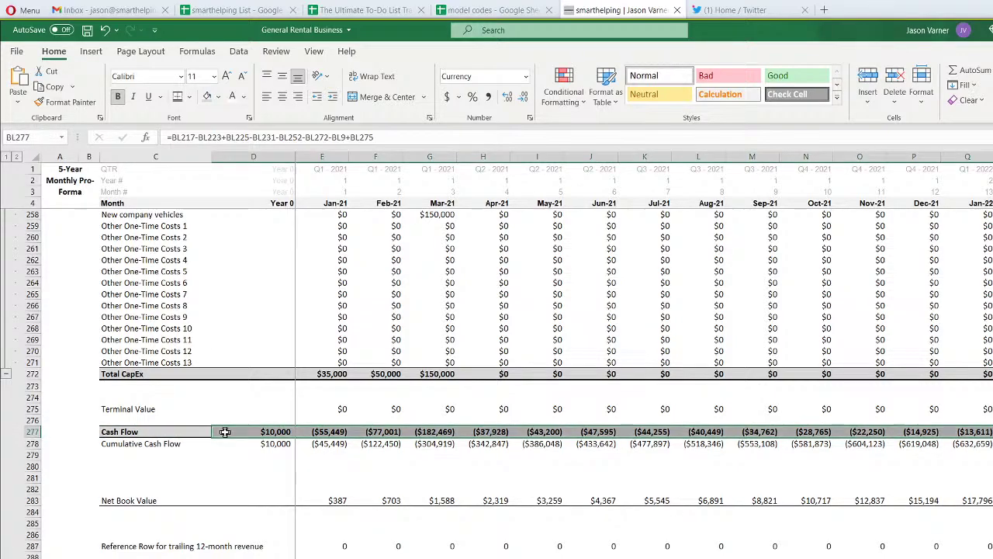
{"action": "left_click", "coordinate": [243, 476]}
Check the Startup Costs and CapEx sections above Cash Flow and save the workbook
{"action": "scroll", "coordinate": [260, 466], "scroll_direction": "up", "scroll_amount": 7}
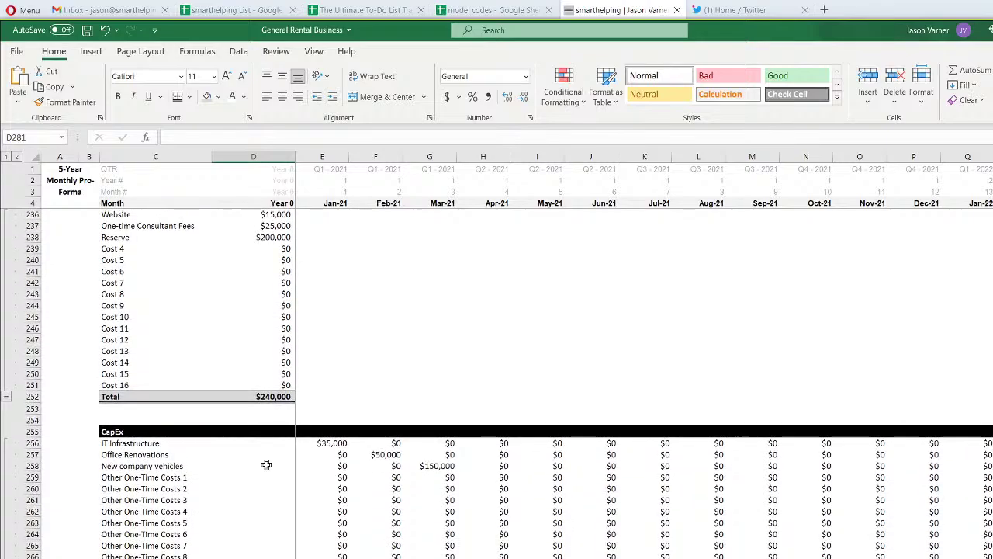
{"action": "scroll", "coordinate": [266, 464], "scroll_direction": "up", "scroll_amount": 4}
{"action": "scroll", "coordinate": [266, 464], "scroll_direction": "down", "scroll_amount": 11}
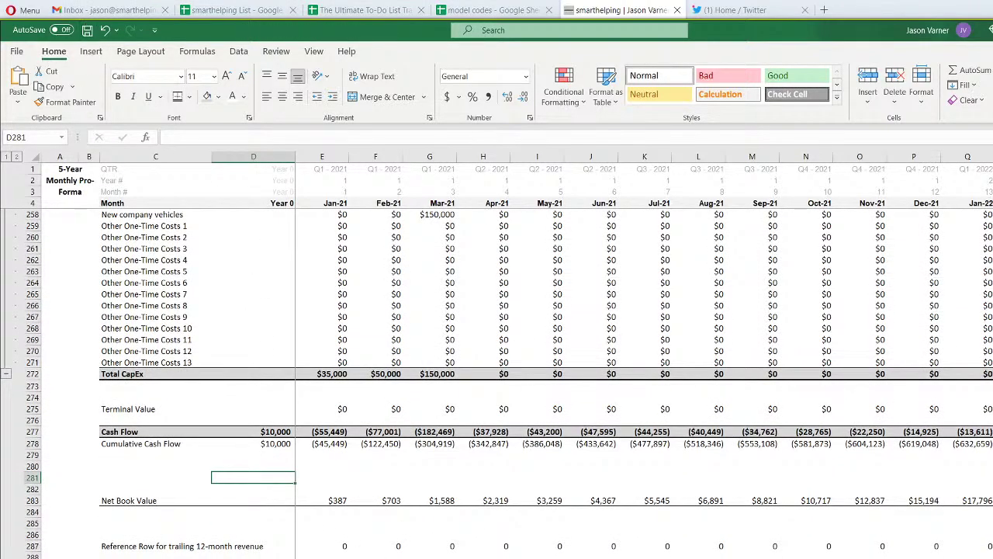
{"action": "left_click", "coordinate": [430, 557]}
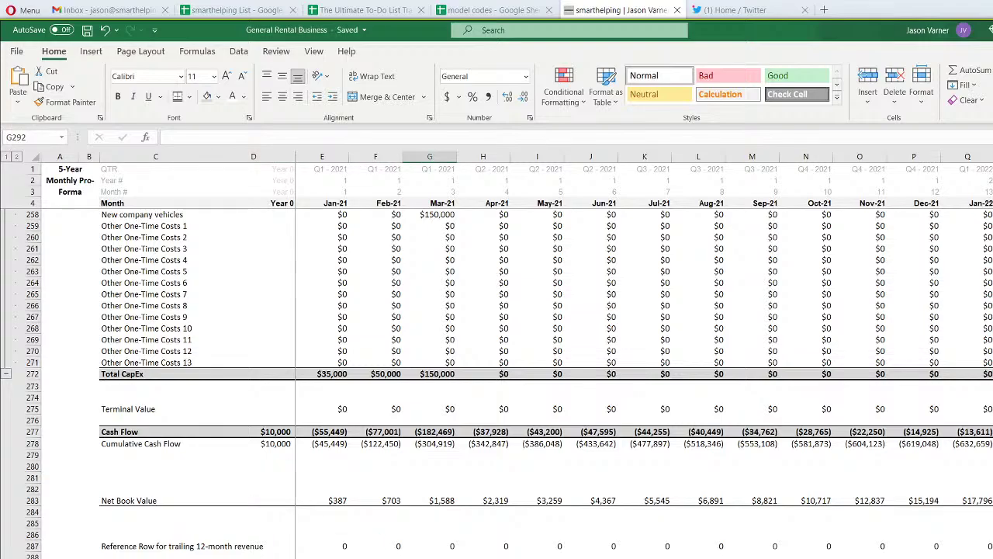
Review the monthly pro forma across its months and from the Purchases section down to Cash Flow and Net Book Value
{"action": "scroll", "coordinate": [644, 357], "scroll_direction": "right", "scroll_amount": 15}
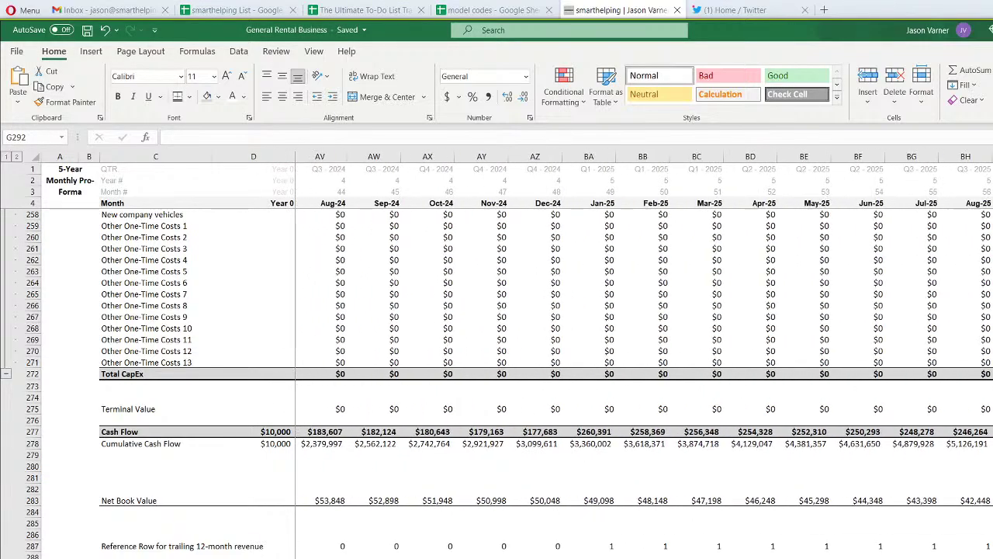
{"action": "scroll", "coordinate": [644, 357], "scroll_direction": "left", "scroll_amount": 15}
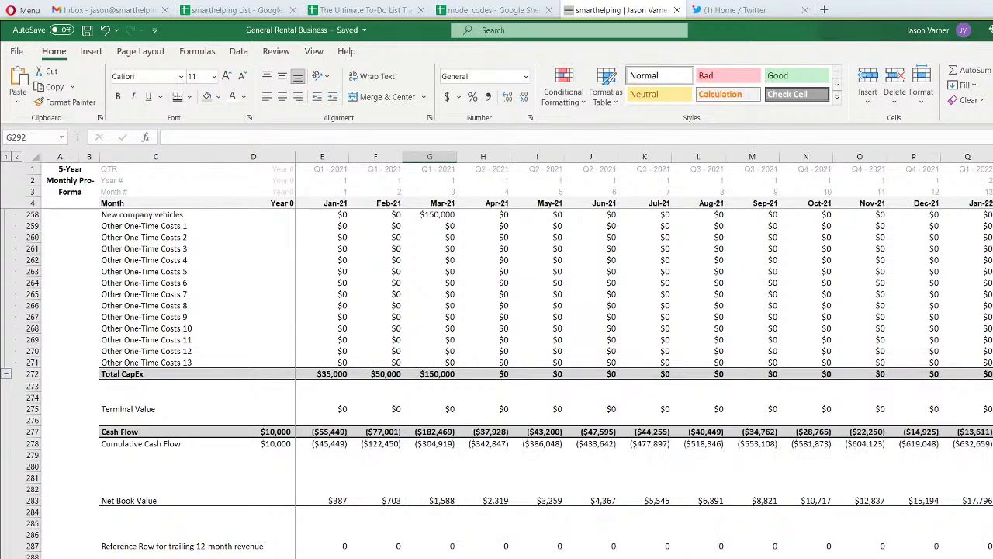
{"action": "scroll", "coordinate": [496, 381], "scroll_direction": "up", "scroll_amount": 4}
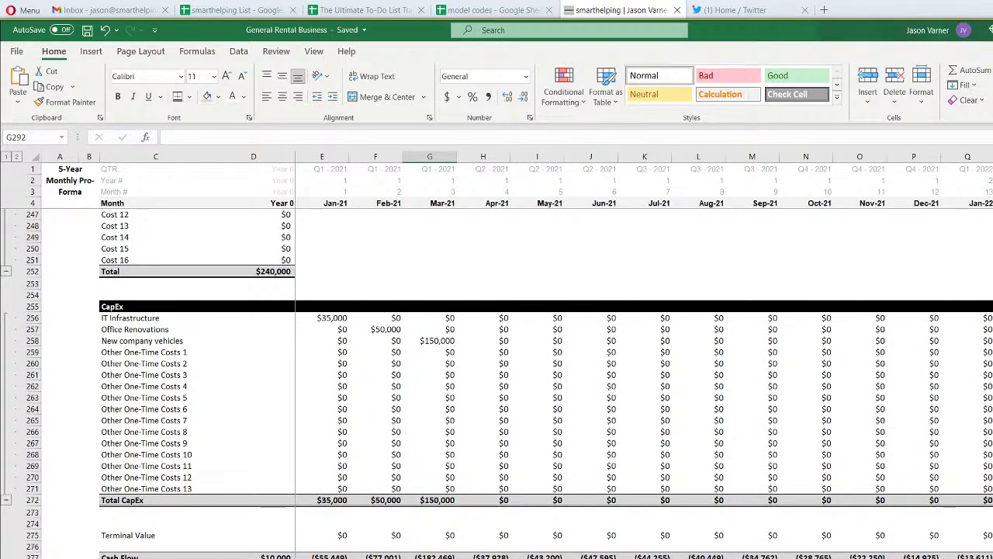
{"action": "scroll", "coordinate": [497, 380], "scroll_direction": "up", "scroll_amount": 18}
{"action": "scroll", "coordinate": [497, 381], "scroll_direction": "up", "scroll_amount": 20}
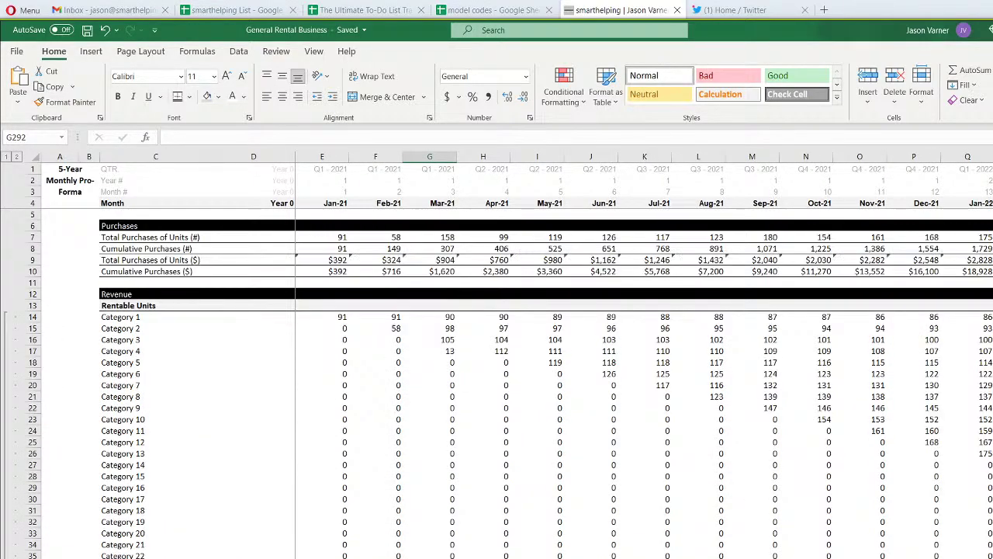
{"action": "scroll", "coordinate": [496, 380], "scroll_direction": "down", "scroll_amount": 20}
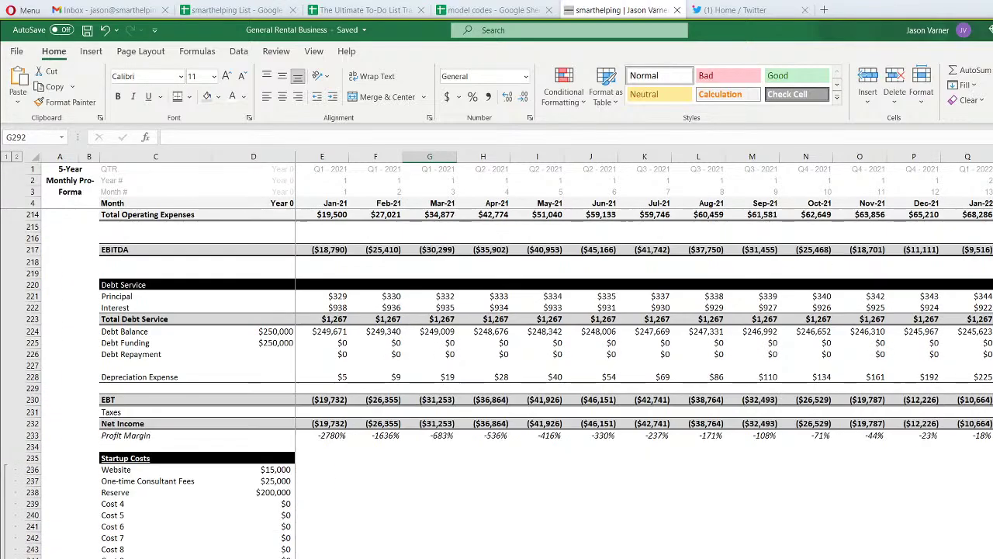
{"action": "scroll", "coordinate": [496, 380], "scroll_direction": "down", "scroll_amount": 7}
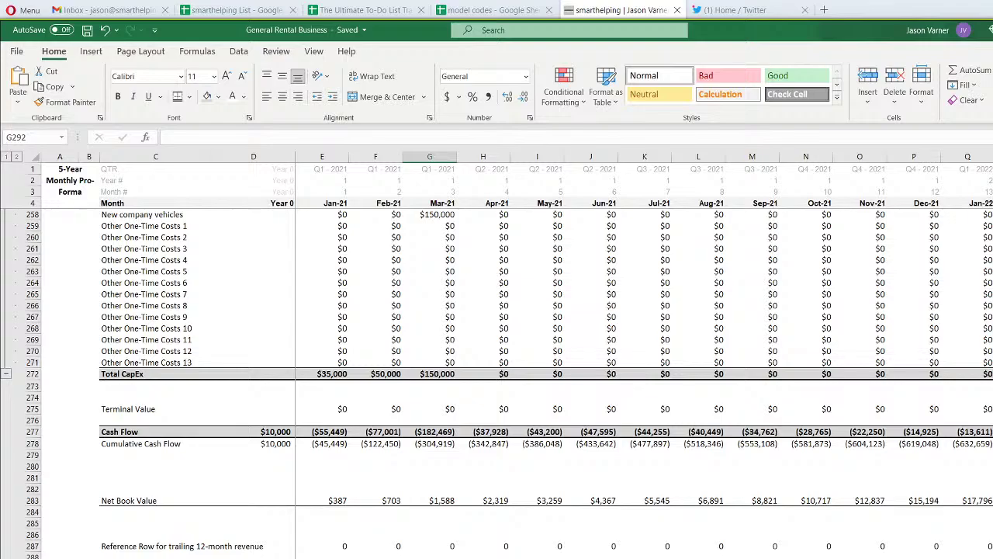
{"action": "scroll", "coordinate": [497, 380], "scroll_direction": "up", "scroll_amount": 7}
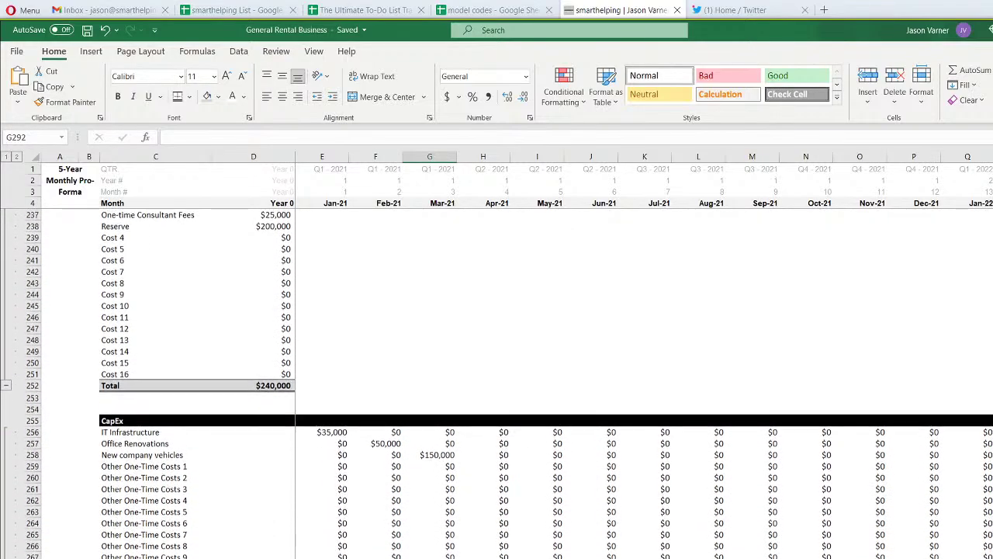
{"action": "scroll", "coordinate": [496, 381], "scroll_direction": "down", "scroll_amount": 7}
Duplicate the Monthly P&L Detail sheet and rename the copy Annual P&L Detail
{"action": "right_click", "coordinate": [270, 517]}
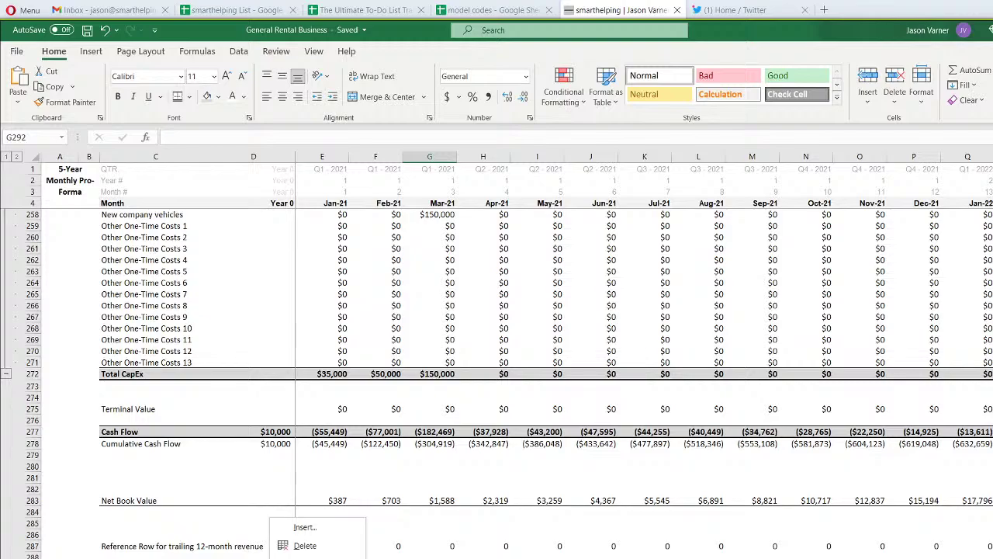
{"action": "left_click", "coordinate": [310, 558]}
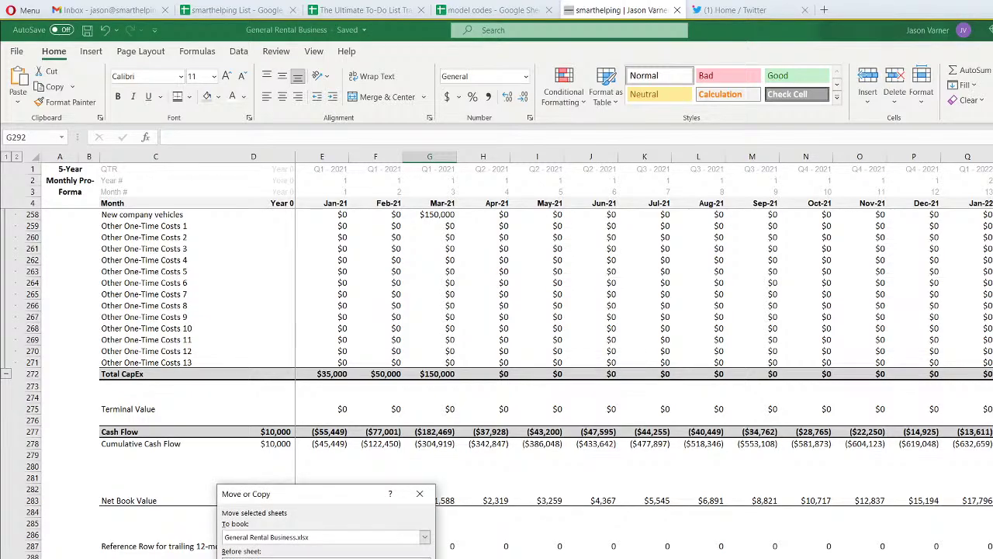
{"action": "key", "text": "Escape"}
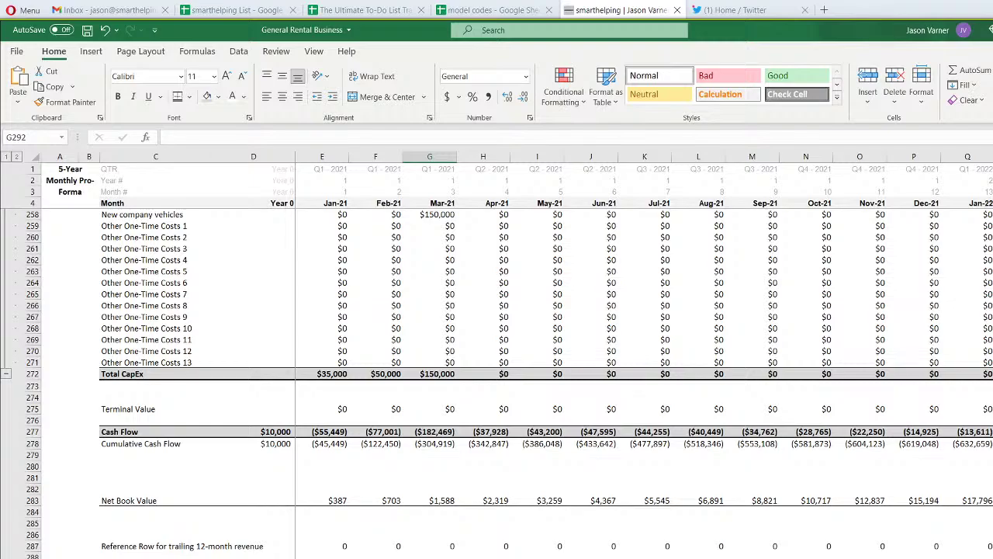
{"action": "key", "text": "F2"}
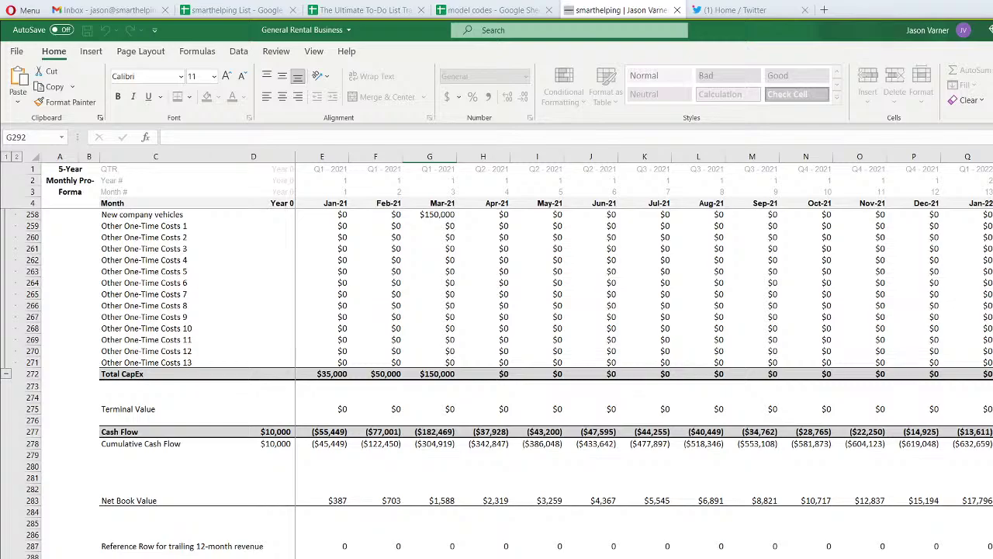
{"action": "key", "text": "Escape"}
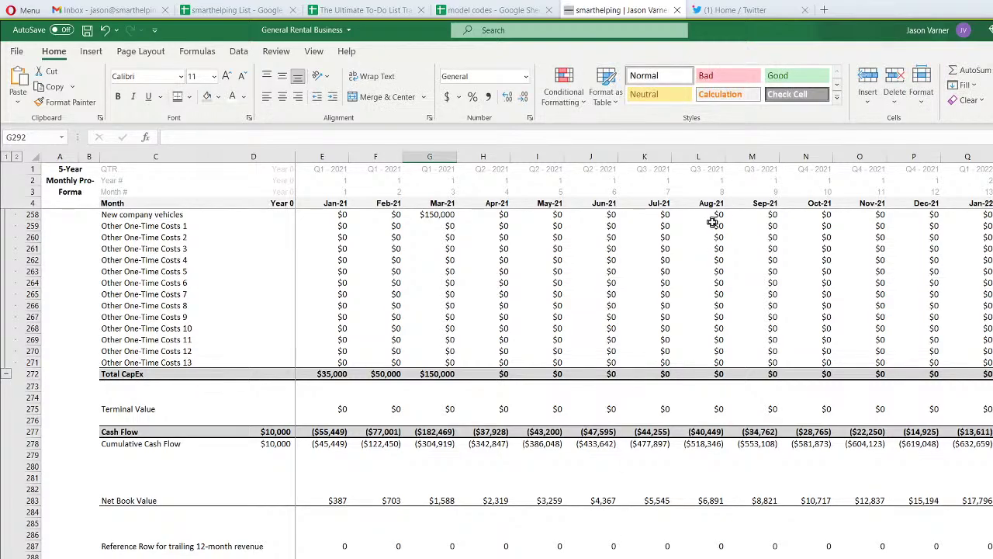
Clear all content and formatting from column J onward, keeping only five period columns, E to I
{"action": "left_click_drag", "start_coordinate": [324, 156], "coordinate": [523, 157]}
{"action": "left_click_drag", "start_coordinate": [591, 156], "coordinate": [990, 156]}
{"action": "left_click", "coordinate": [968, 100]}
{"action": "left_click", "coordinate": [976, 140]}
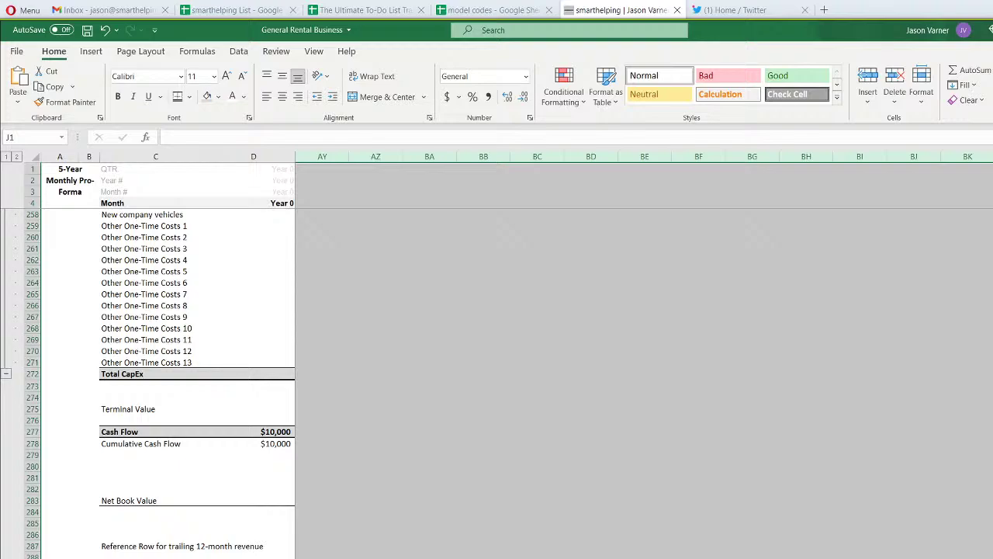
Apply the custom number format "FY" yyyy to the header dates in E4:I4
{"action": "scroll", "coordinate": [644, 357], "scroll_direction": "left", "scroll_amount": 15}
{"action": "scroll", "coordinate": [376, 451], "scroll_direction": "up", "scroll_amount": 20}
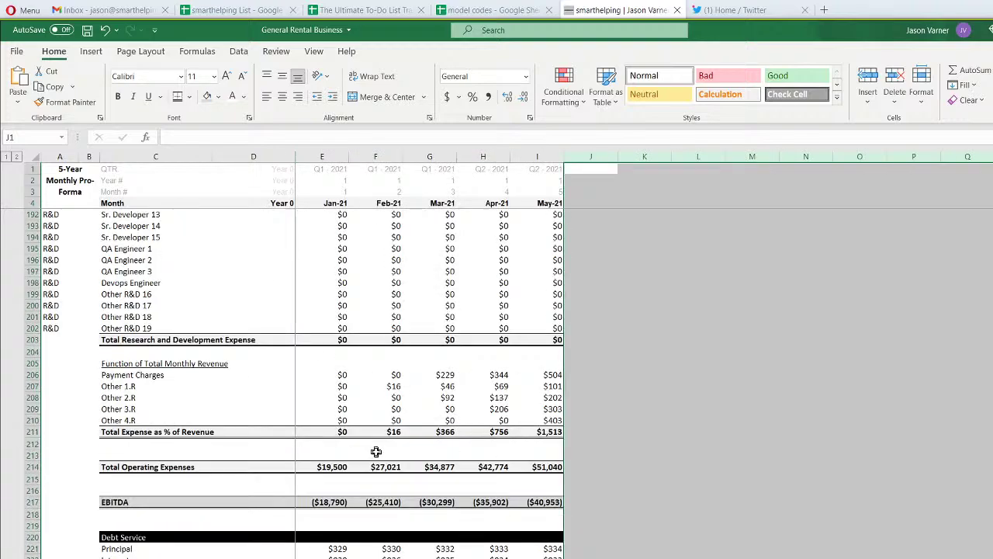
{"action": "left_click", "coordinate": [332, 203]}
{"action": "left_click_drag", "start_coordinate": [363, 205], "coordinate": [537, 212]}
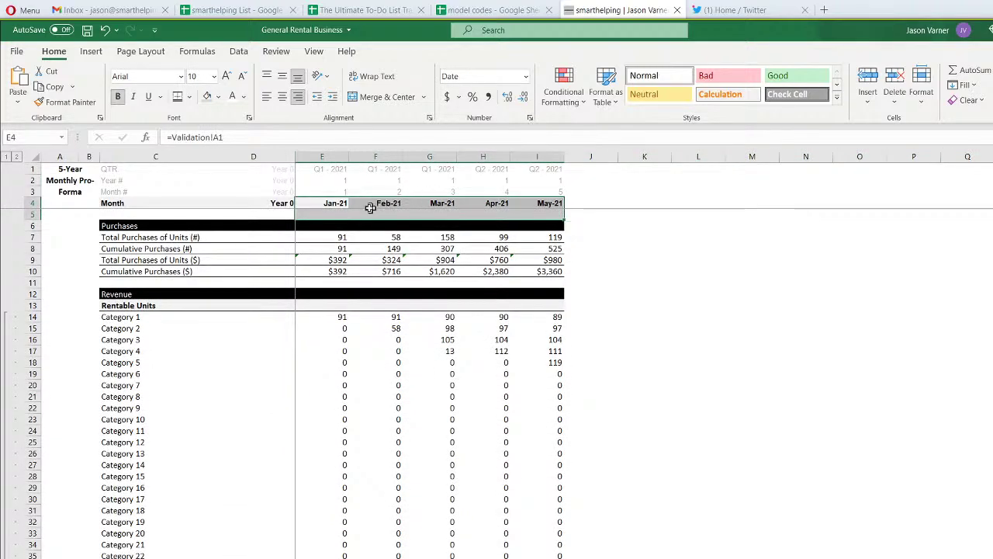
{"action": "left_click", "coordinate": [322, 206]}
{"action": "left_click_drag", "start_coordinate": [322, 206], "coordinate": [547, 204]}
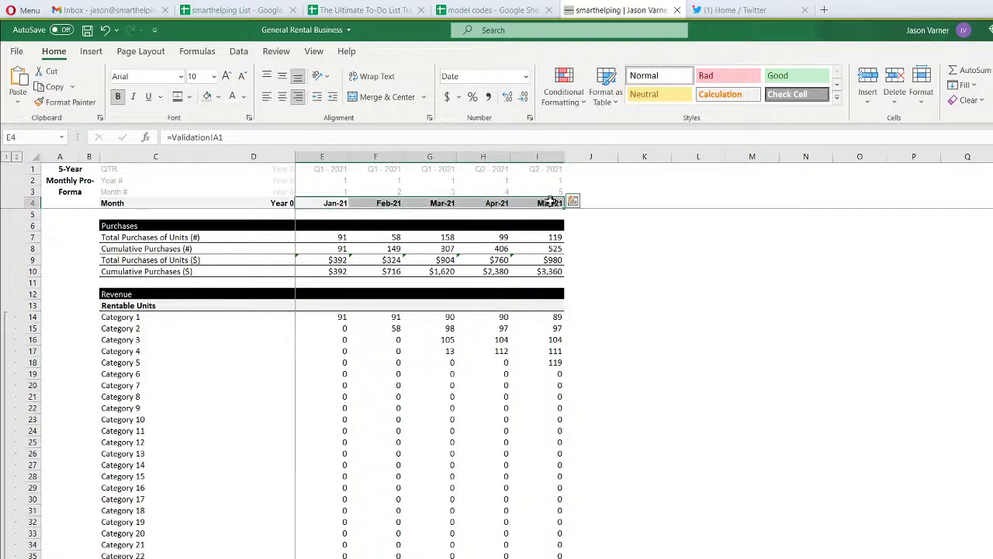
{"action": "left_click", "coordinate": [530, 118]}
{"action": "left_click", "coordinate": [343, 354]}
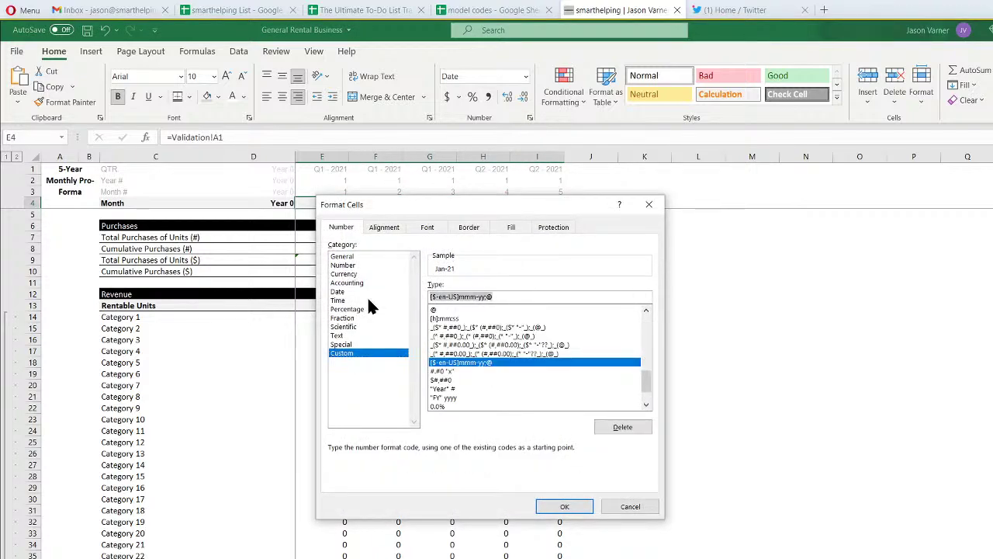
{"action": "type", "text": "\"FY\" yyyy"}
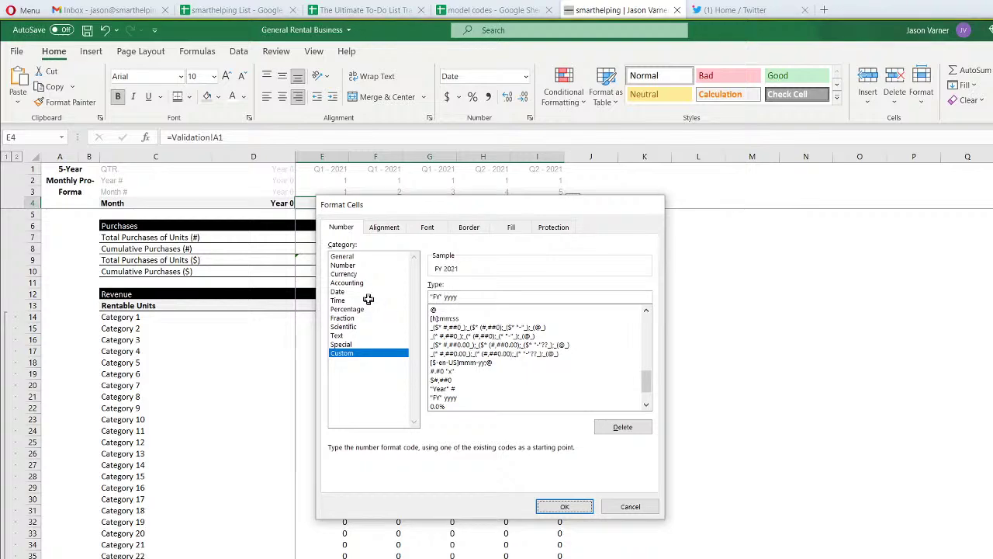
{"action": "key", "text": "Return"}
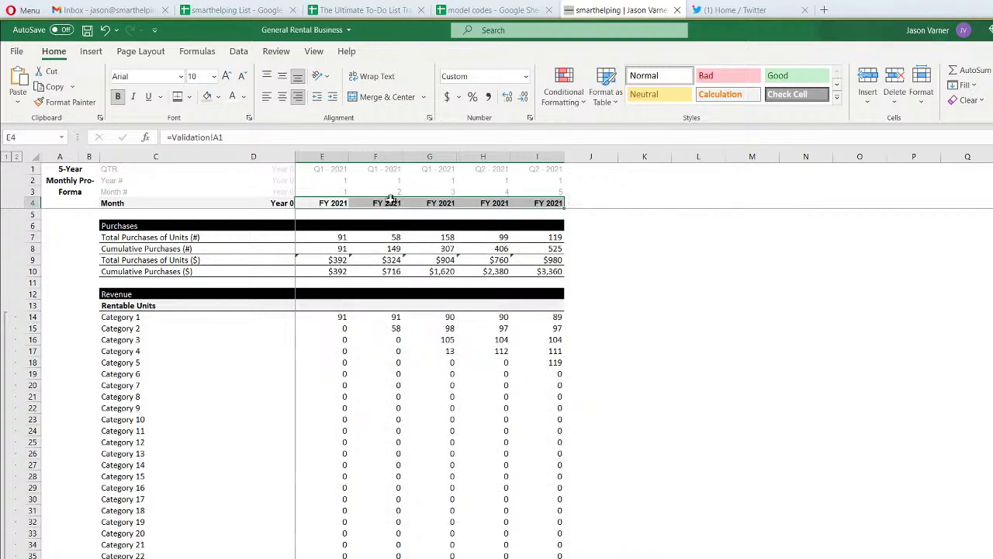
Clear the contents of the QTR row, C1:I1
{"action": "left_click_drag", "start_coordinate": [594, 169], "coordinate": [272, 169]}
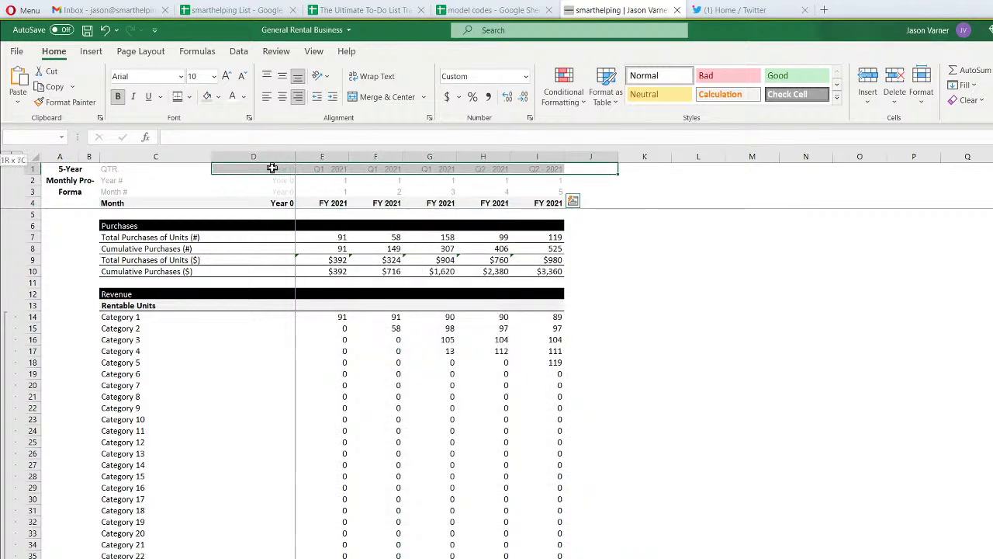
{"action": "right_click", "coordinate": [272, 168]}
{"action": "left_click", "coordinate": [177, 172]}
{"action": "left_click_drag", "start_coordinate": [110, 168], "coordinate": [543, 169]}
{"action": "right_click", "coordinate": [544, 168]}
{"action": "left_click", "coordinate": [600, 334]}
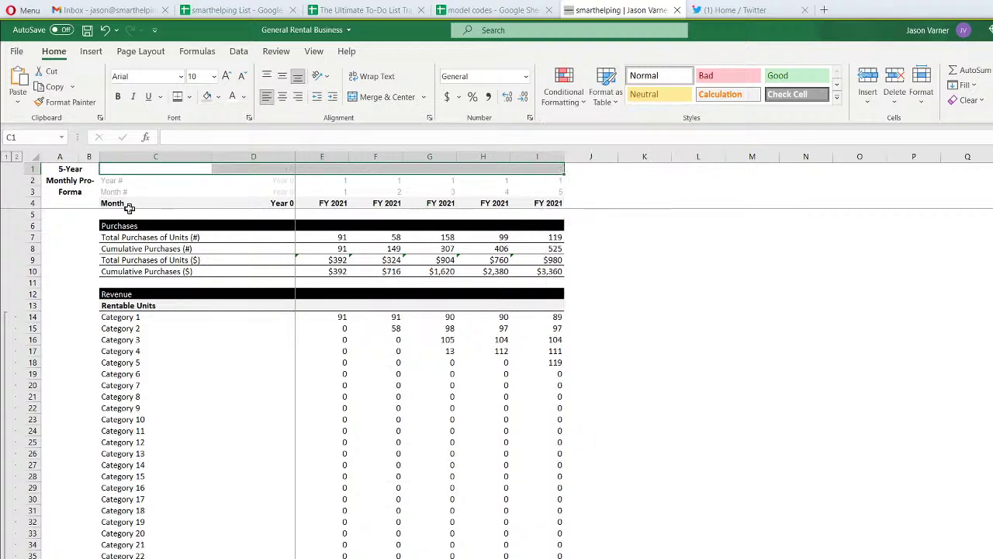
Fill the Year # label from C2 down into C3 to replace the Month # label
{"action": "left_click_drag", "start_coordinate": [113, 192], "coordinate": [141, 180]}
{"action": "right_click", "coordinate": [141, 180]}
{"action": "left_click", "coordinate": [512, 204]}
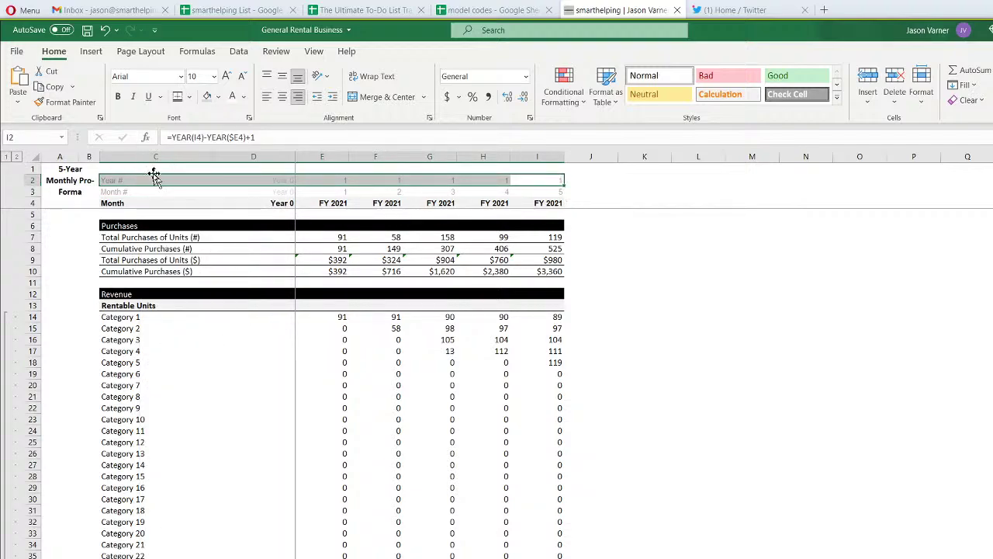
{"action": "left_click", "coordinate": [103, 180]}
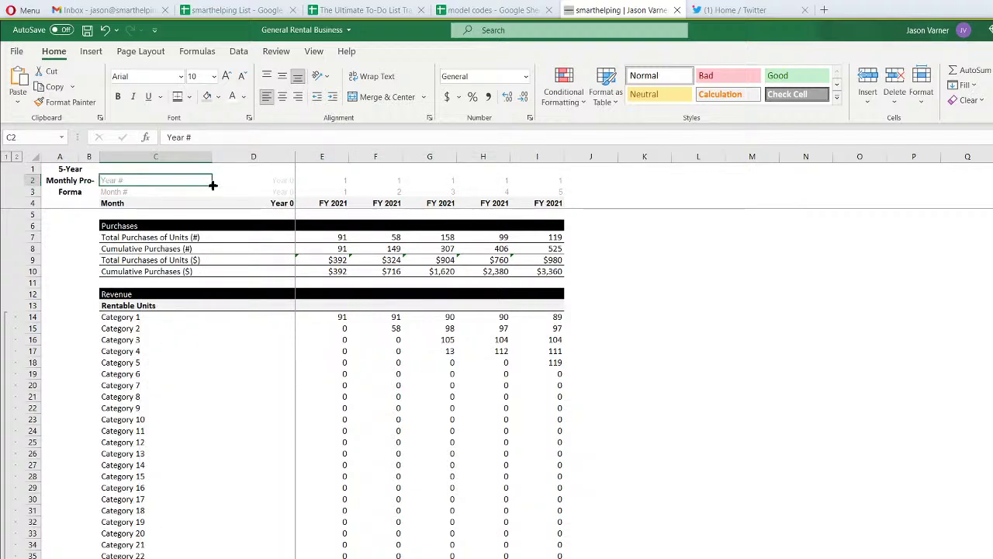
{"action": "left_click_drag", "start_coordinate": [213, 185], "coordinate": [212, 196]}
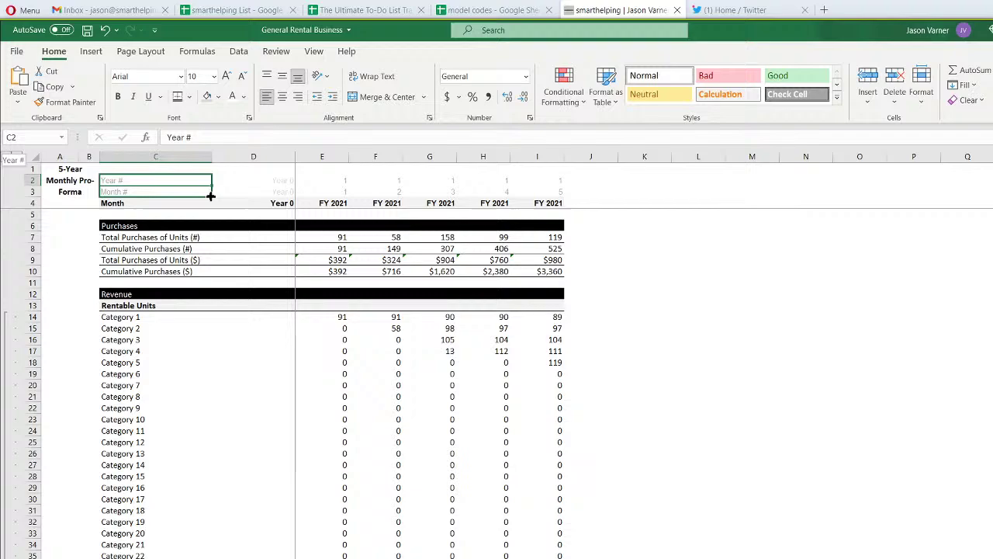
Change the header label in C4 from Month to Year
{"action": "left_click", "coordinate": [119, 203]}
{"action": "type", "text": "Year #"}
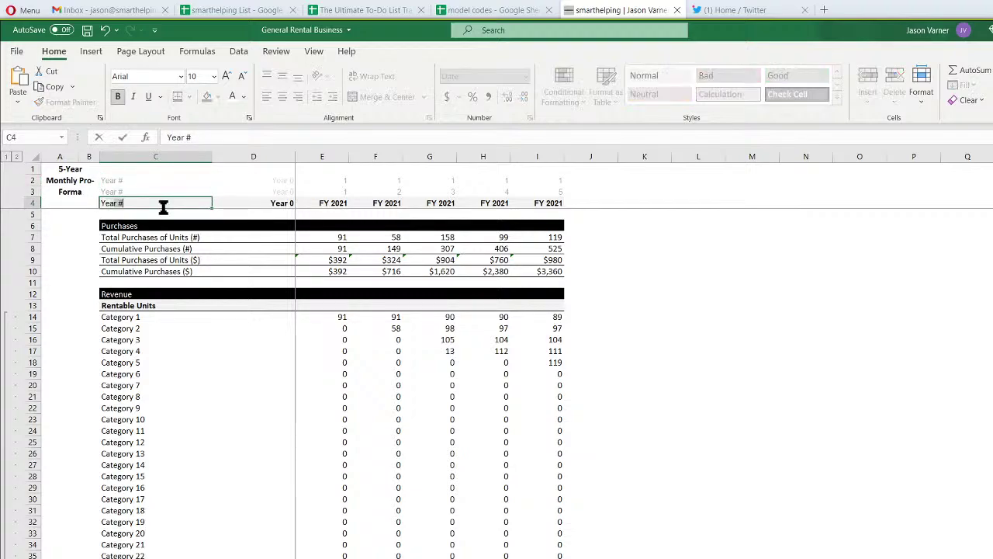
{"action": "key", "text": "Return"}
{"action": "double_click", "coordinate": [152, 202]}
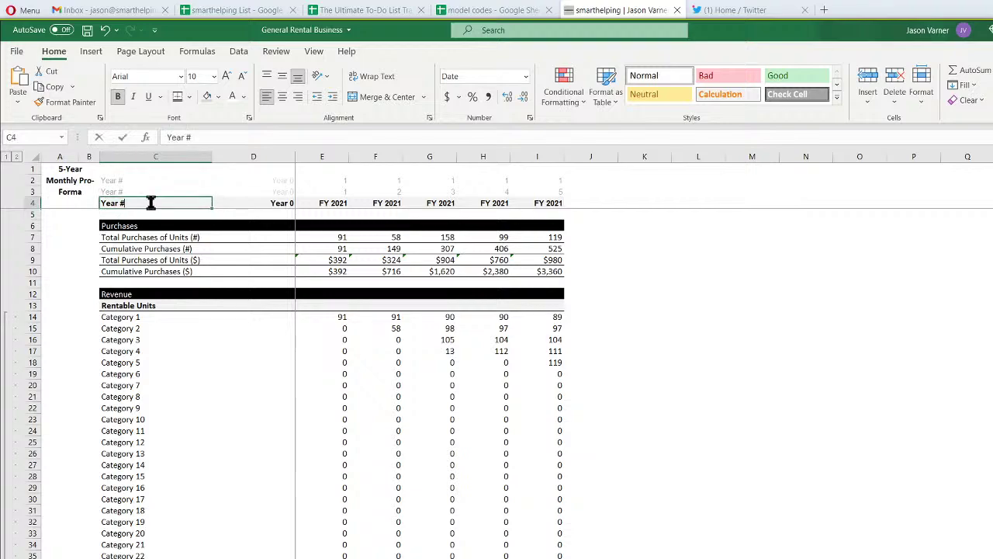
{"action": "key", "text": "Return"}
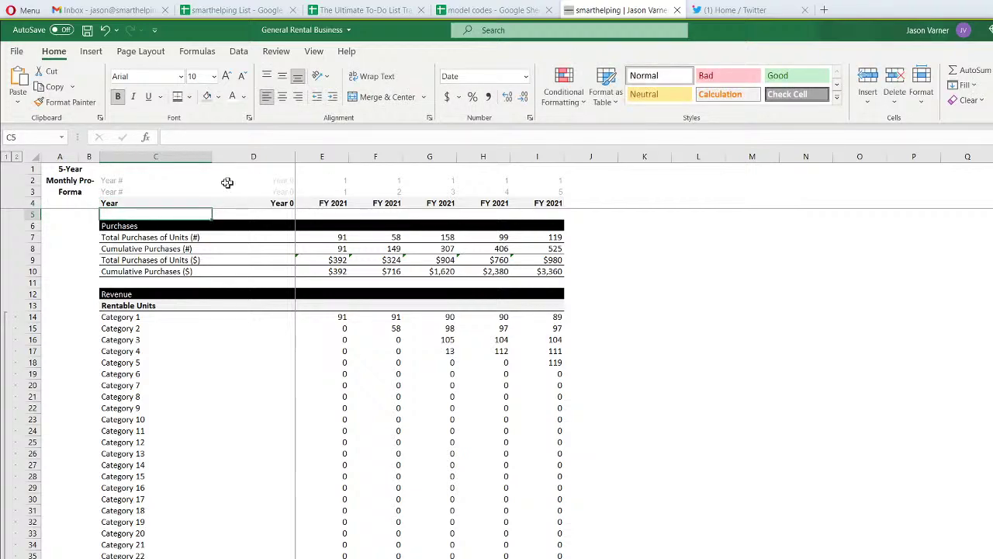
Clear the contents of the old Year # row, C2:I2
{"action": "left_click_drag", "start_coordinate": [137, 180], "coordinate": [315, 162]}
{"action": "right_click", "coordinate": [554, 186]}
{"action": "left_click", "coordinate": [602, 345]}
Set the width of columns E to I to 12
{"action": "right_click", "coordinate": [315, 161]}
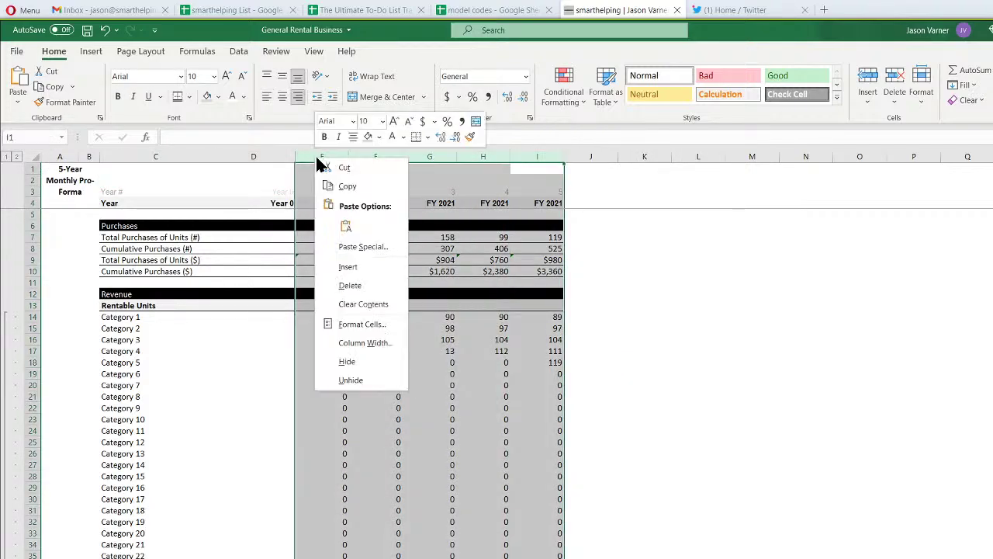
{"action": "left_click", "coordinate": [378, 342]}
{"action": "type", "text": "12"}
{"action": "key", "text": "Return"}
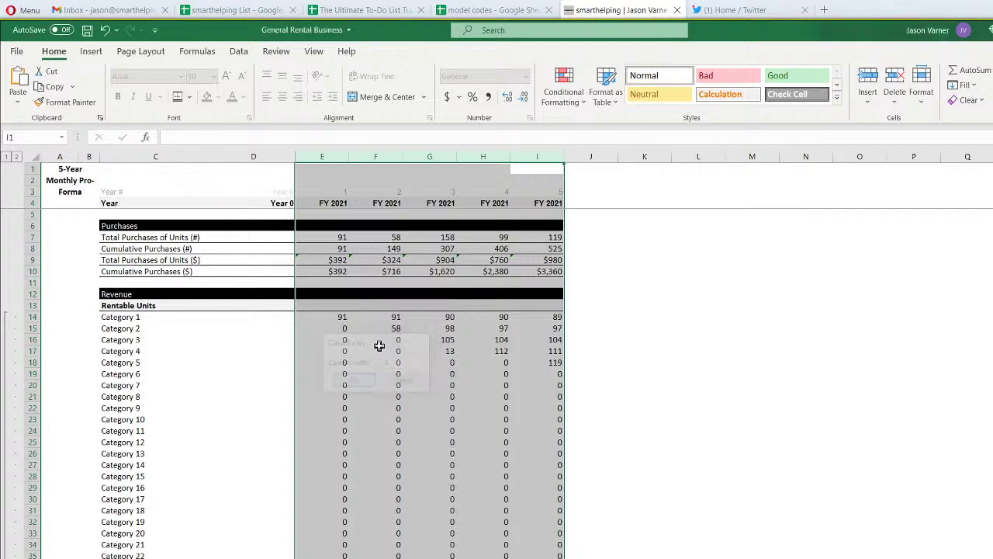
{"action": "left_click", "coordinate": [773, 269]}
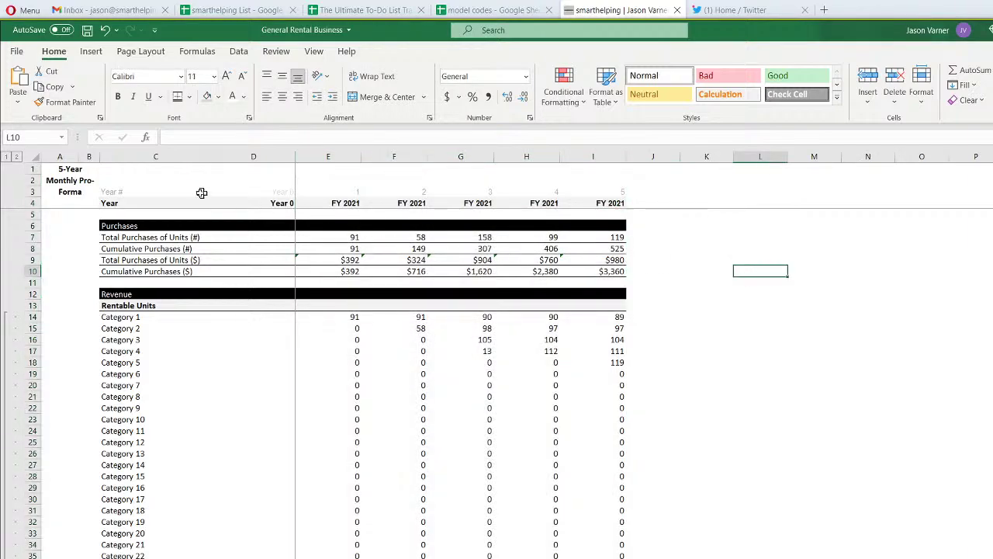
Change the sheet title in A1 to 5-Year Annual Pro-Forma
{"action": "left_click", "coordinate": [86, 186]}
{"action": "double_click", "coordinate": [210, 137]}
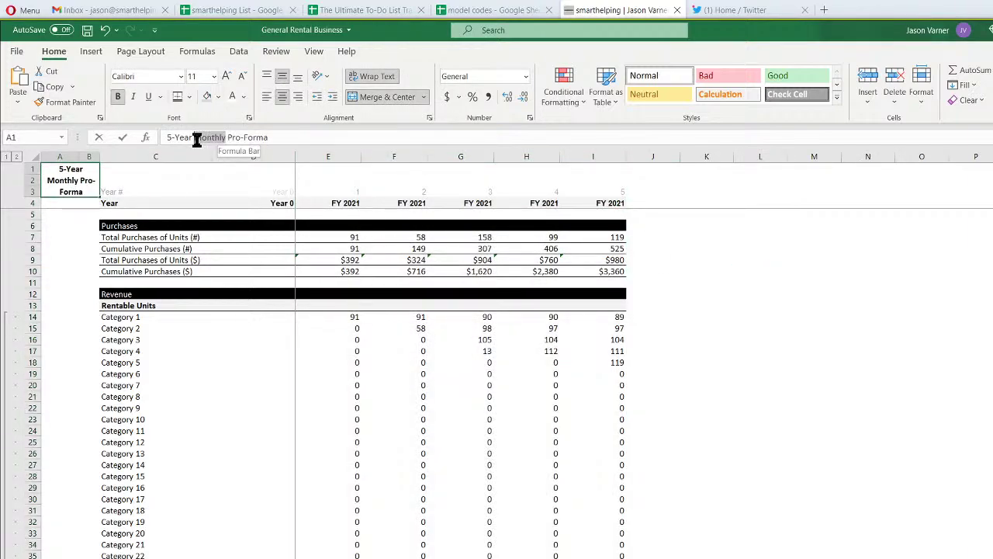
{"action": "type", "text": "Annual"}
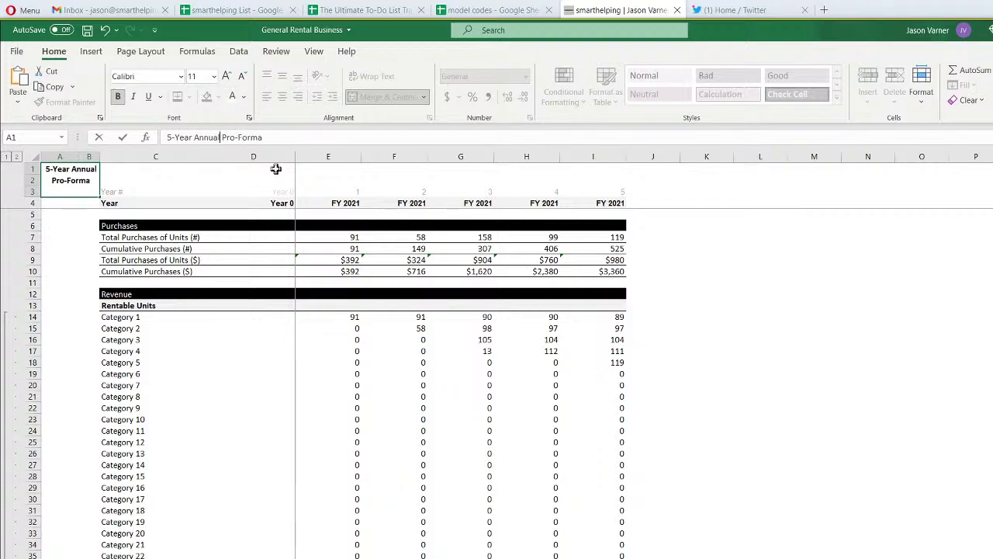
{"action": "key", "text": "Return"}
Enter =SUMIFS('Monthly P&L Detail'!7:7,'Monthly P&L Detail'!2:2,'Annual P&L Detail'!E3) in E7 for Total Purchases of Units (#)
{"action": "left_click", "coordinate": [349, 239]}
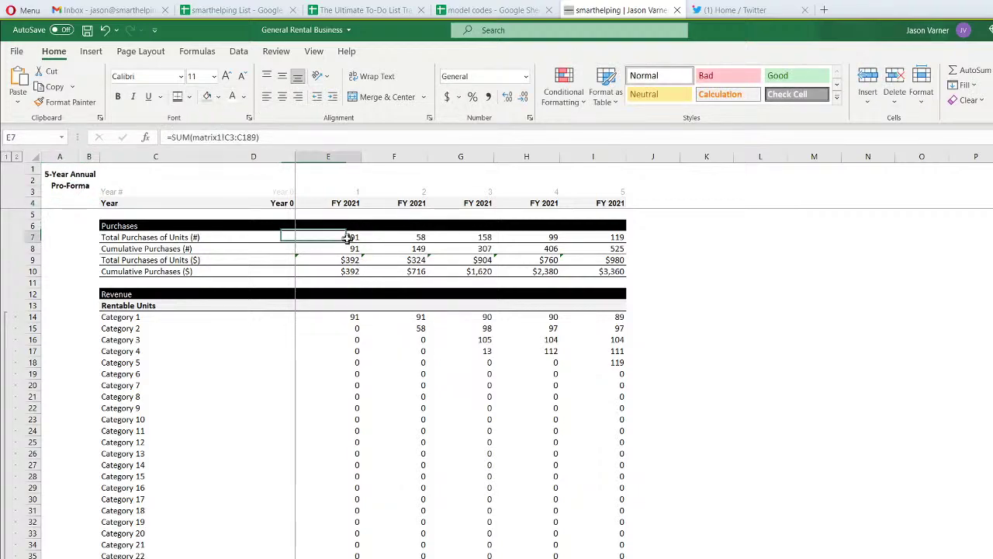
{"action": "type", "text": "=sumifs("}
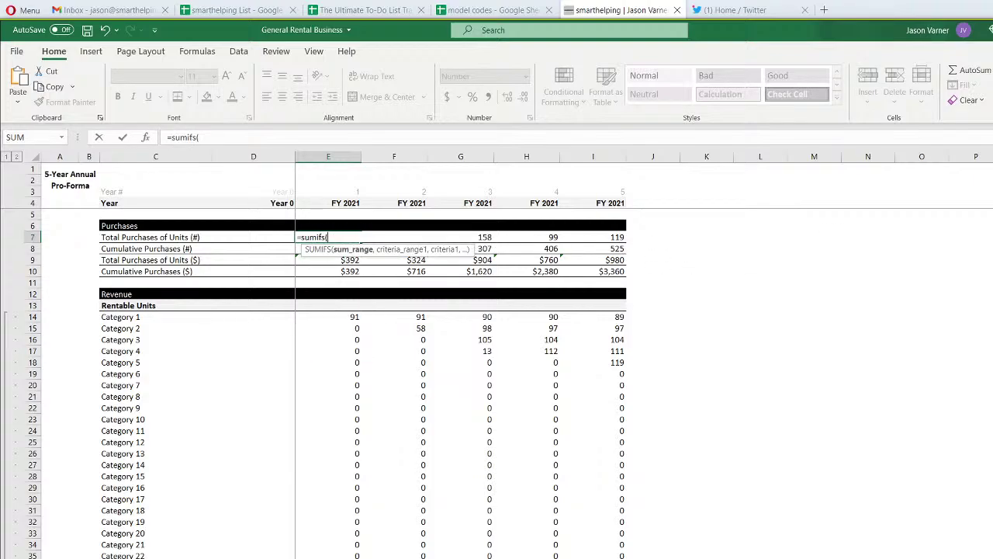
{"action": "left_click", "coordinate": [242, 557]}
{"action": "scroll", "coordinate": [256, 391], "scroll_direction": "up", "scroll_amount": 20}
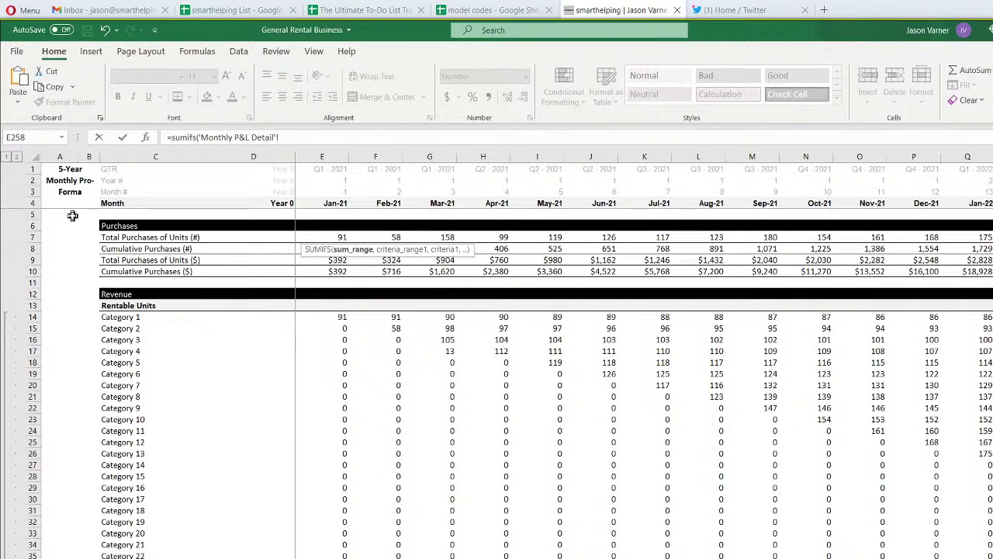
{"action": "left_click", "coordinate": [28, 236]}
{"action": "type", "text": ","}
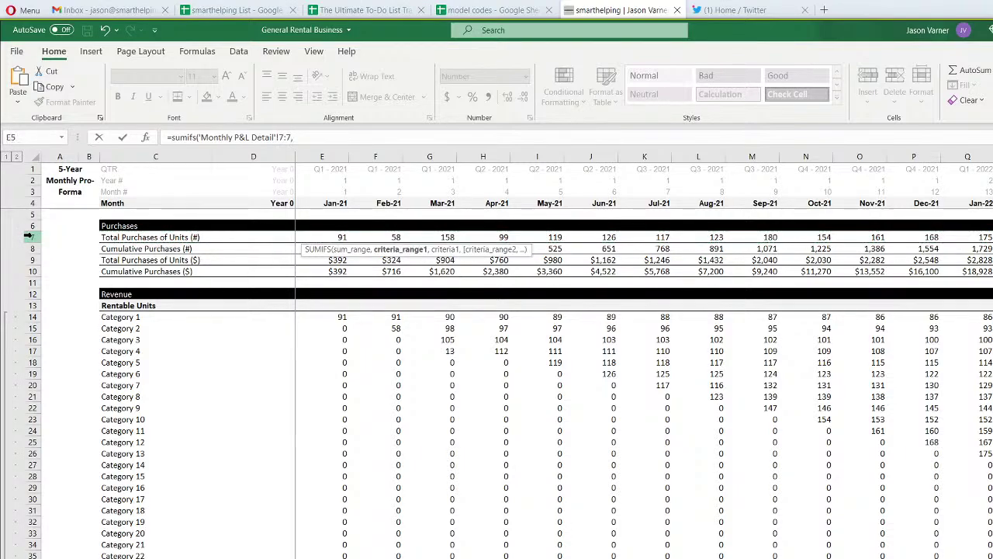
{"action": "left_click_drag", "start_coordinate": [33, 169], "coordinate": [33, 192]}
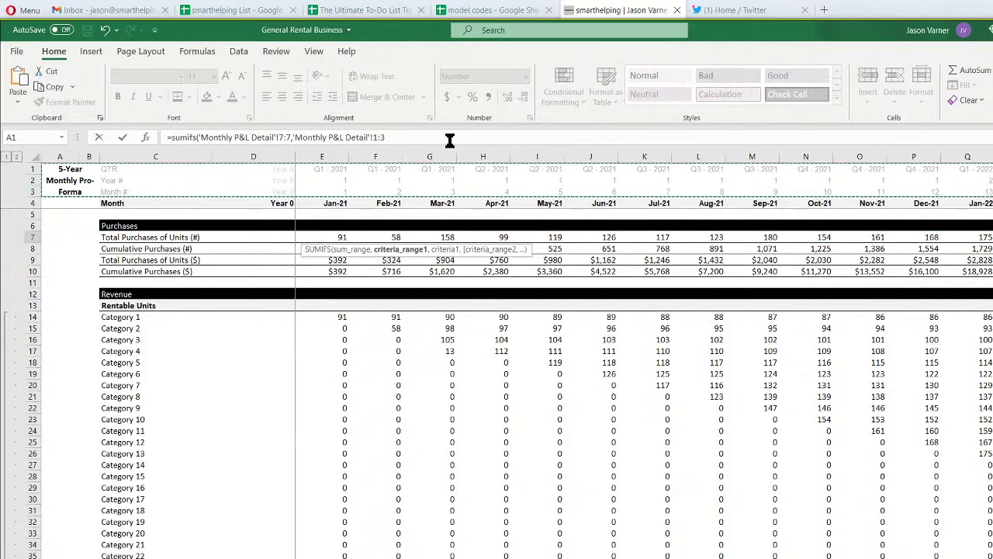
{"action": "key", "text": "BackSpace"}
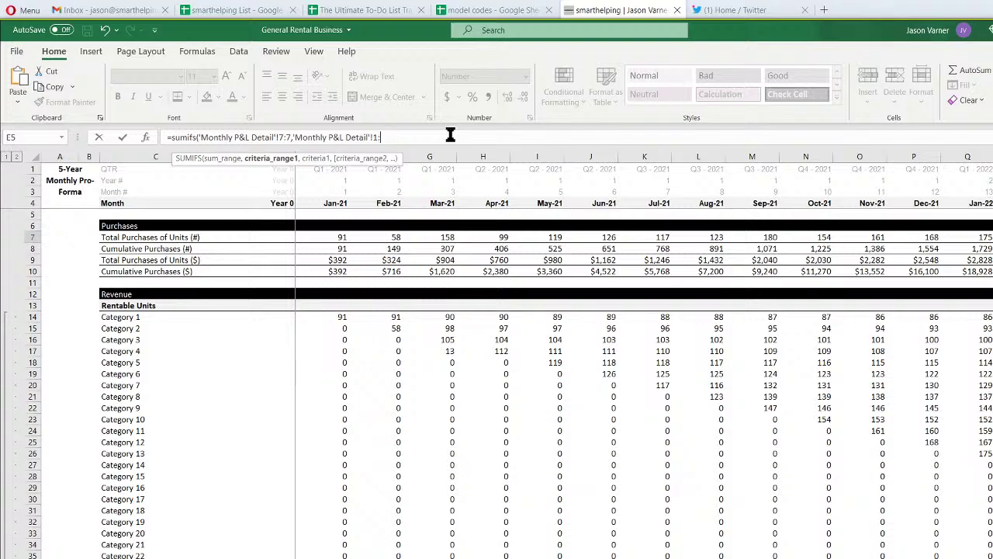
{"action": "type", "text": ":2,"}
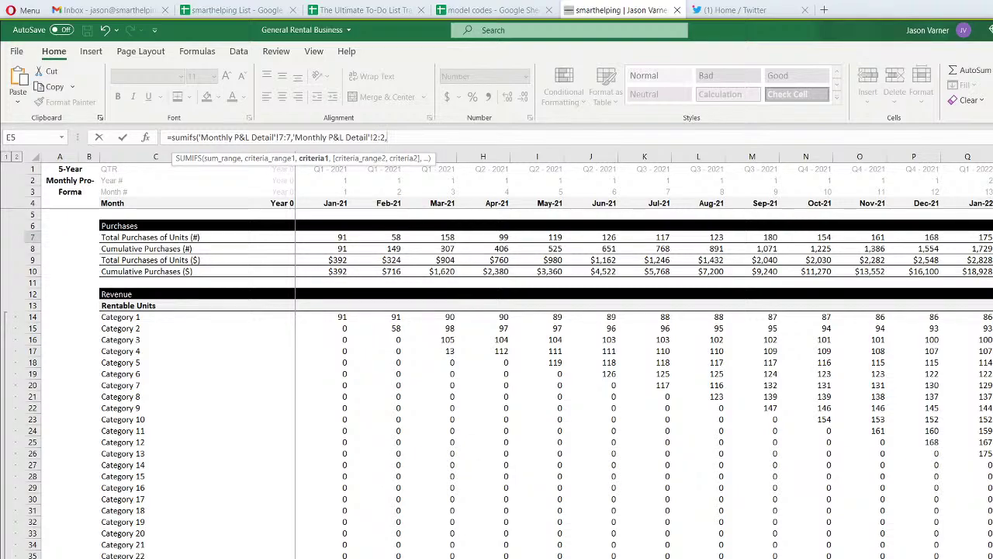
{"action": "key", "text": "ctrl+Page_Down"}
{"action": "left_click", "coordinate": [346, 188]}
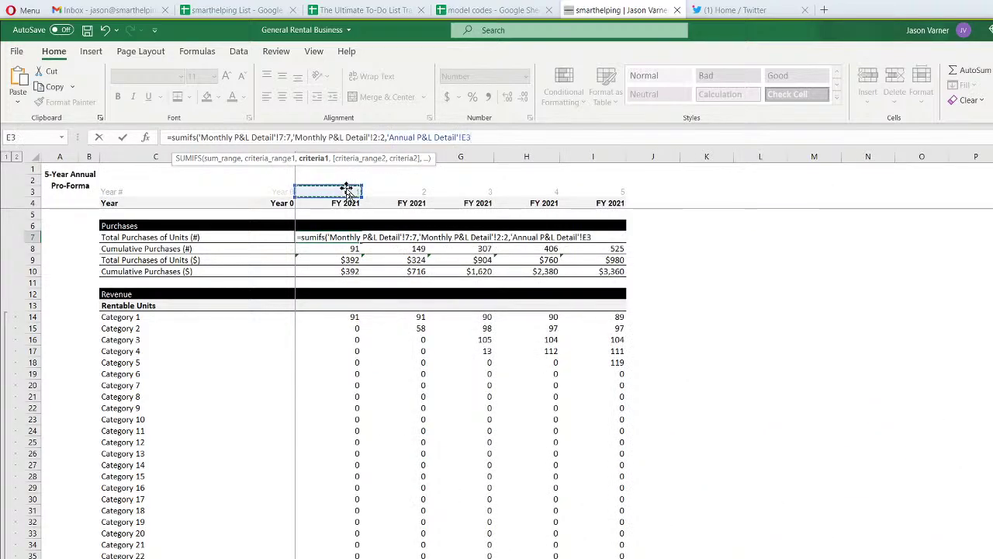
{"action": "key", "text": "Return"}
Fill the Total Purchases of Units (#) formula from E7 across to I7
{"action": "left_click", "coordinate": [350, 237]}
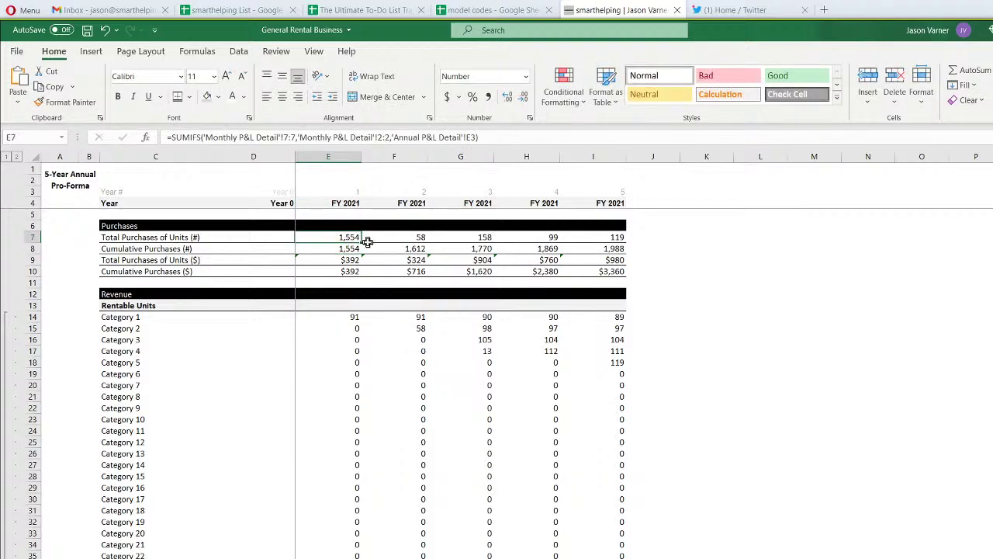
{"action": "left_click_drag", "start_coordinate": [363, 242], "coordinate": [676, 256]}
{"action": "left_click", "coordinate": [661, 225]}
{"action": "left_click", "coordinate": [350, 239]}
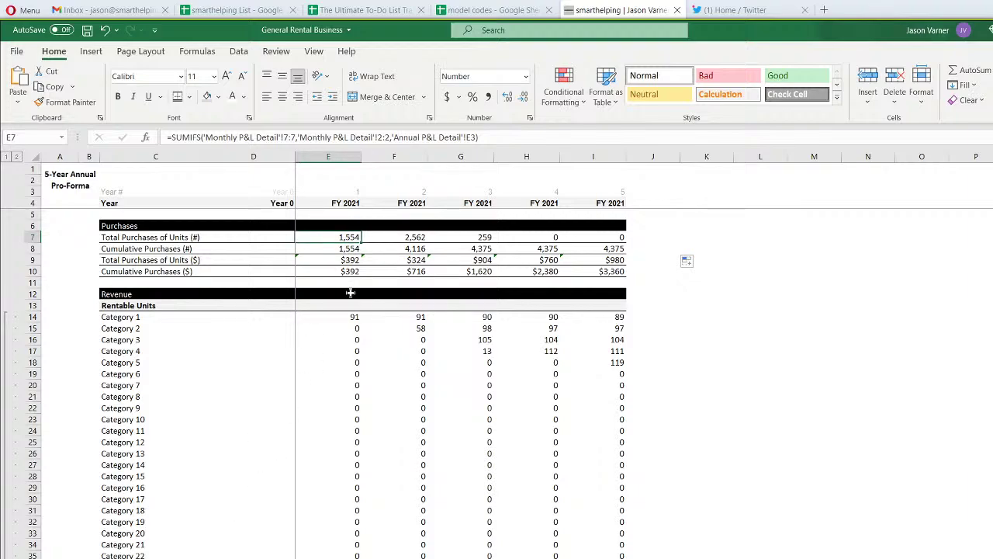
Change the criteria in the E7 SUMIFS formula to E$3, without the 'Annual P&L Detail' sheet reference
{"action": "left_click_drag", "start_coordinate": [342, 237], "coordinate": [465, 239]}
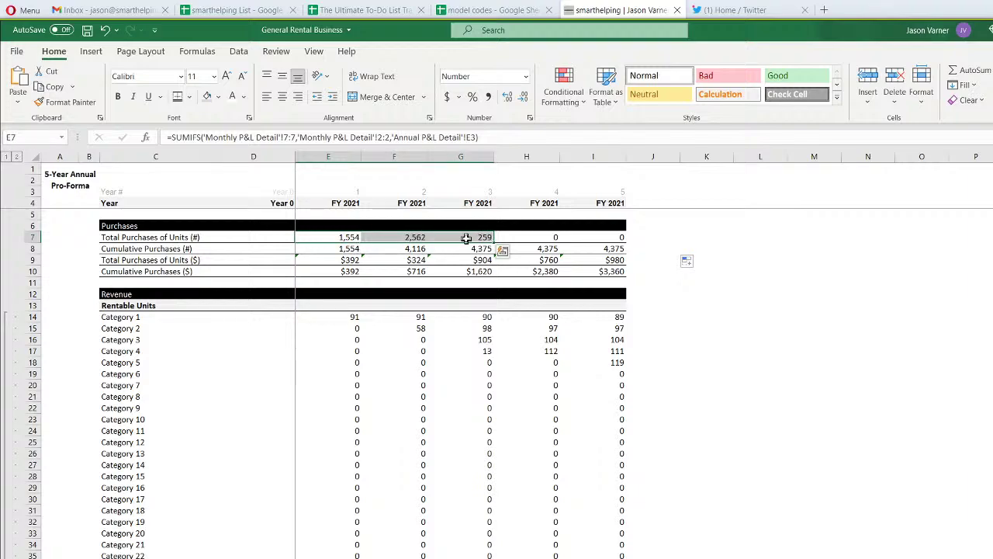
{"action": "left_click", "coordinate": [471, 237]}
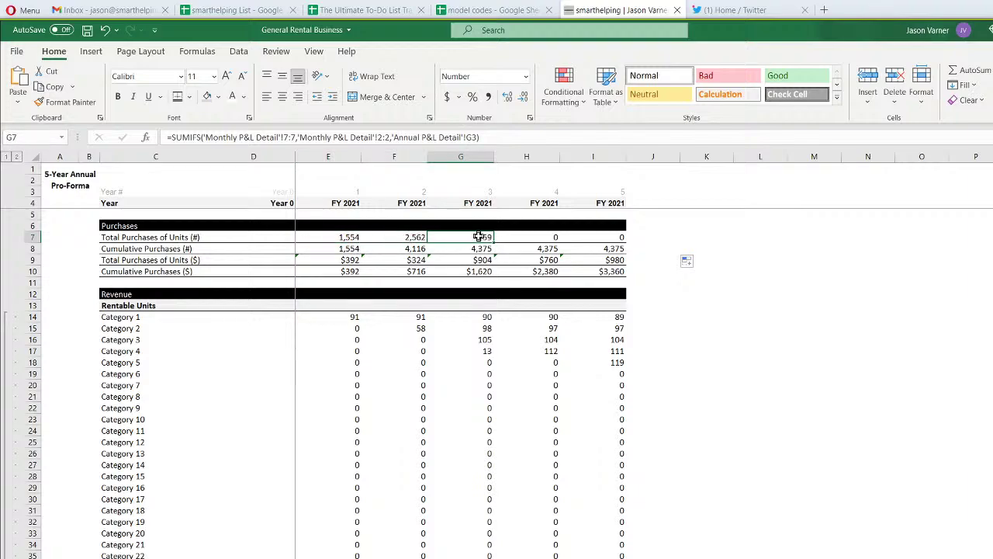
{"action": "left_click", "coordinate": [348, 238]}
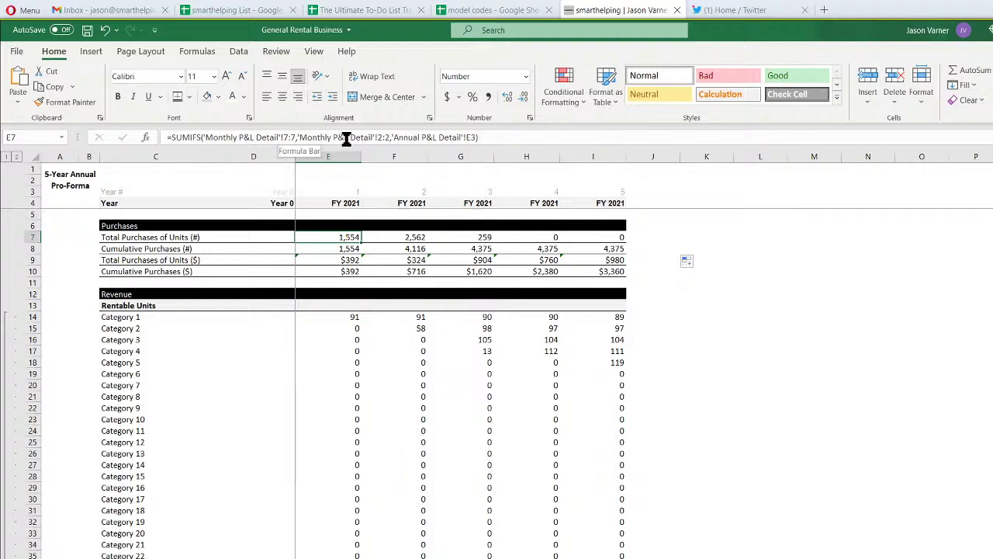
{"action": "left_click", "coordinate": [470, 137]}
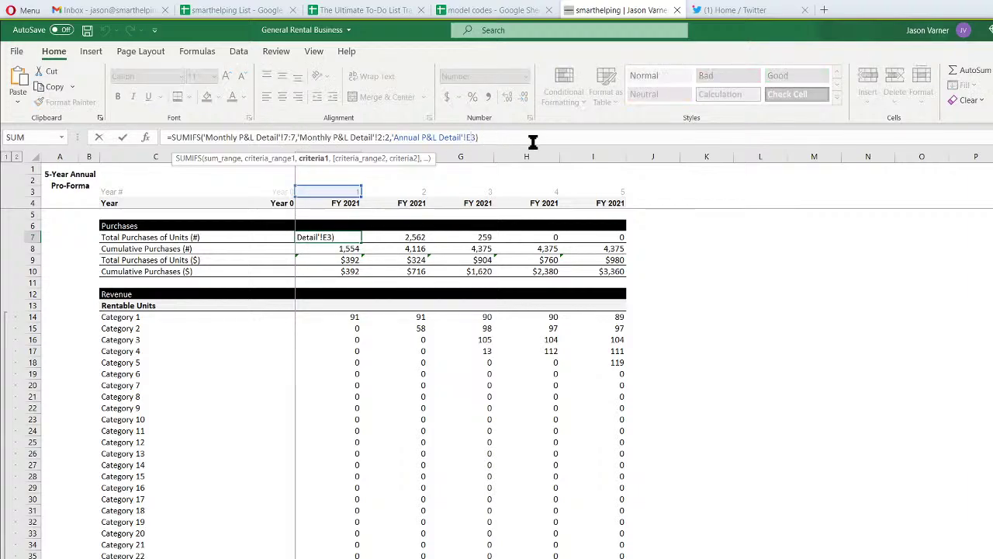
{"action": "type", "text": "$"}
{"action": "key", "text": "BackSpace"}
{"action": "key", "text": "BackSpace"}
{"action": "key", "text": "BackSpace"}
{"action": "key", "text": "BackSpace"}
{"action": "key", "text": "BackSpace"}
{"action": "key", "text": "BackSpace"}
{"action": "key", "text": "BackSpace"}
{"action": "key", "text": "BackSpace"}
{"action": "key", "text": "BackSpace"}
{"action": "key", "text": "BackSpace"}
{"action": "key", "text": "BackSpace"}
{"action": "key", "text": "BackSpace"}
{"action": "key", "text": "BackSpace"}
{"action": "key", "text": "BackSpace"}
{"action": "key", "text": "BackSpace"}
{"action": "key", "text": "BackSpace"}
{"action": "key", "text": "BackSpace"}
{"action": "key", "text": "BackSpace"}
{"action": "key", "text": "BackSpace"}
{"action": "key", "text": "BackSpace"}
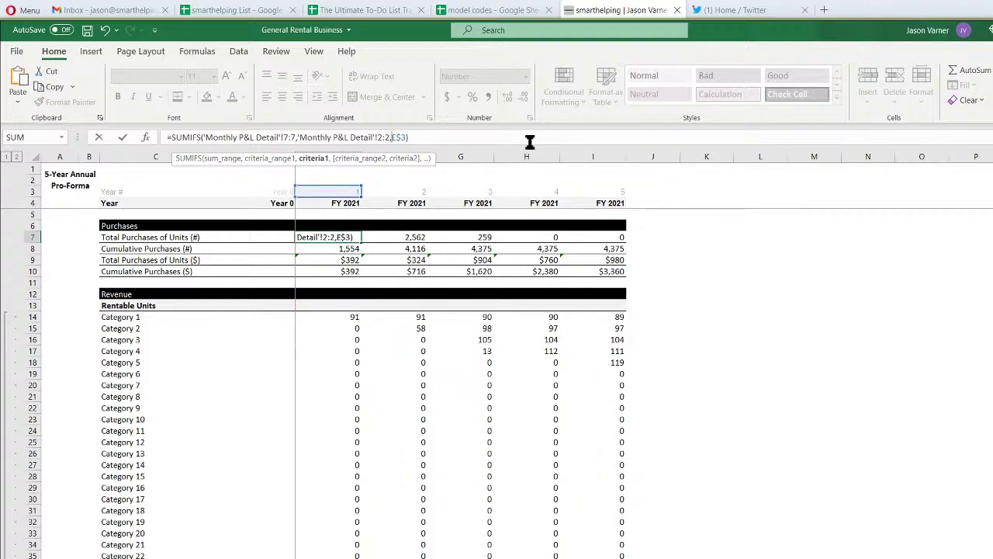
Lock the criteria range in the E7 formula as 'Monthly P&L Detail'!$2:$2 and commit the formula
{"action": "left_click", "coordinate": [385, 137]}
{"action": "type", "text": "$"}
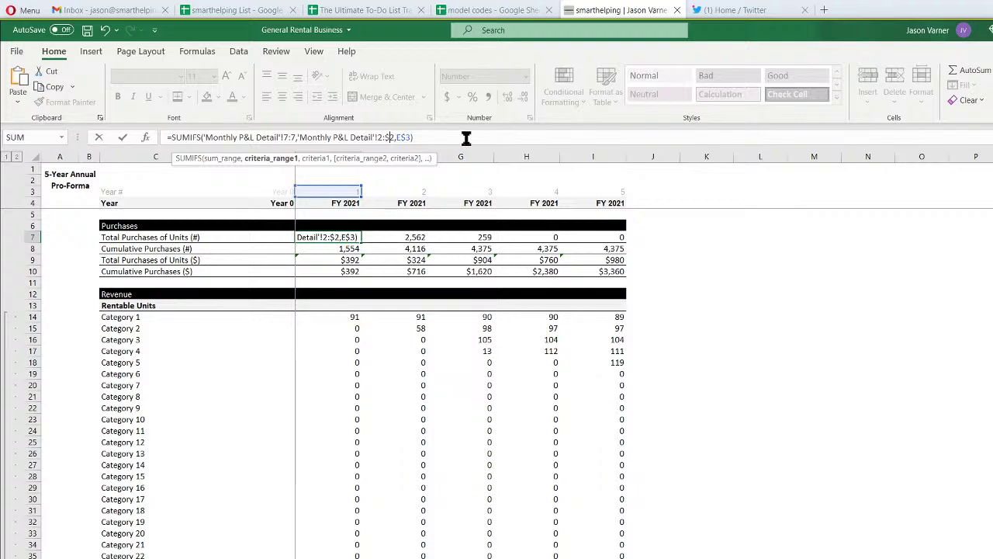
{"action": "key", "text": "Home"}
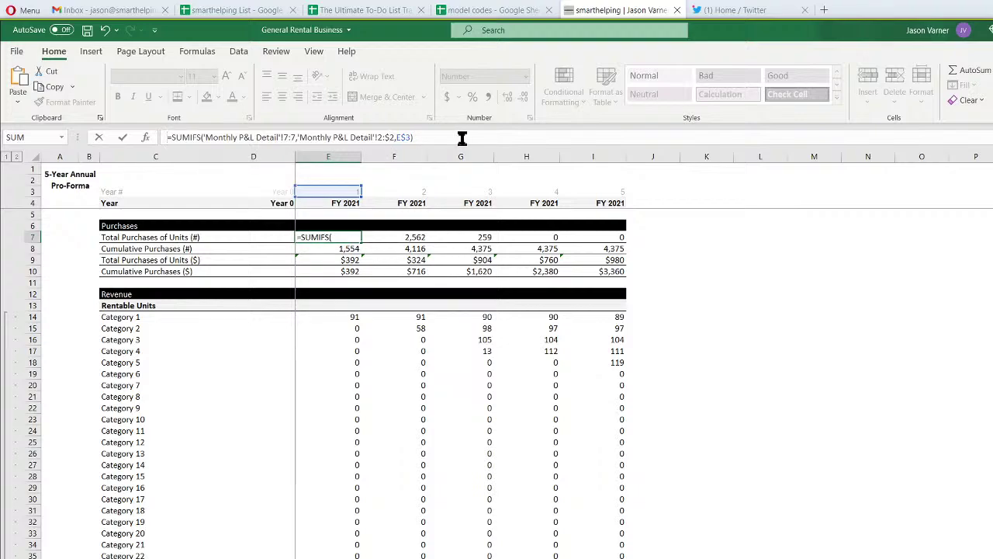
{"action": "left_click", "coordinate": [379, 136]}
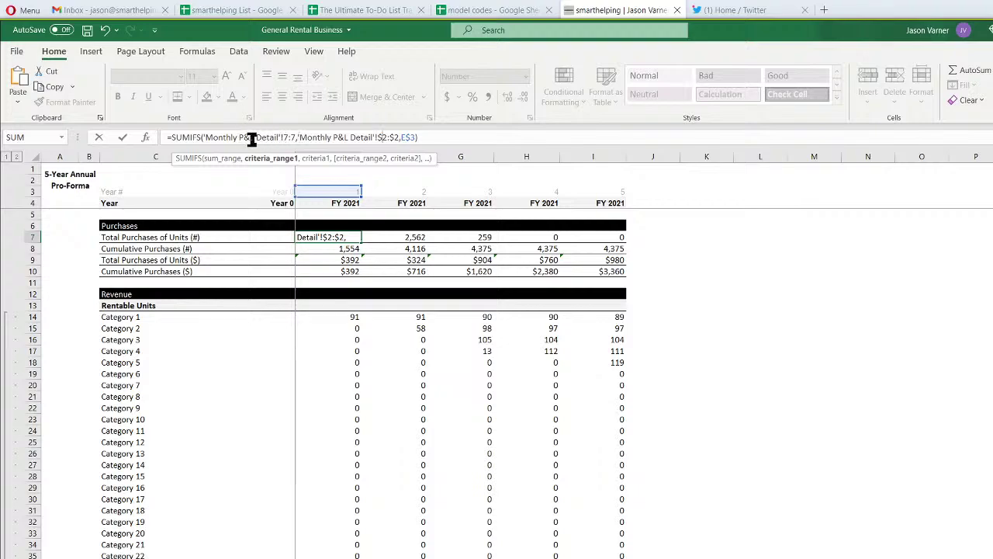
{"action": "key", "text": "Return"}
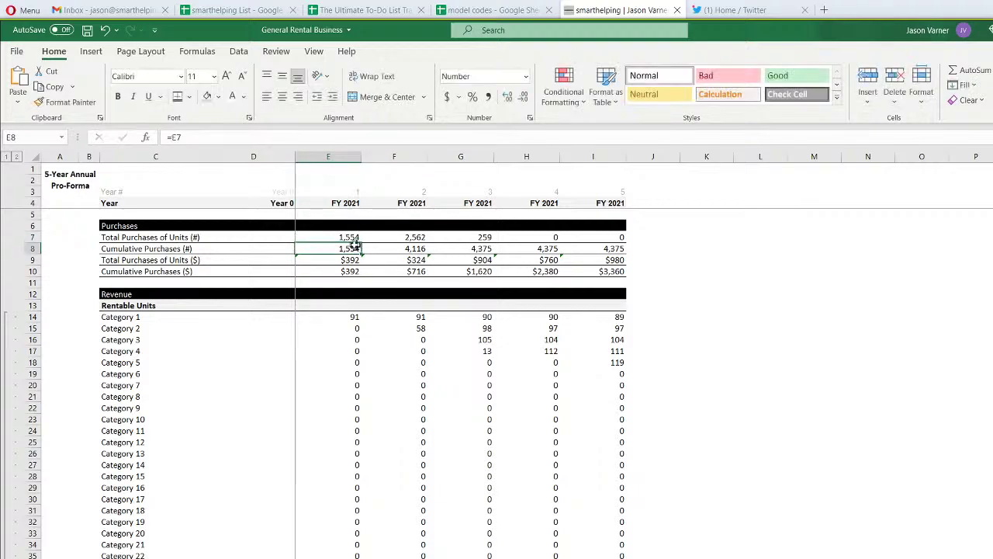
Refill the Total Purchases of Units (#) formula from E7 across to I7 and check the cumulative formulas in row 8
{"action": "left_click", "coordinate": [351, 236]}
{"action": "left_click_drag", "start_coordinate": [362, 242], "coordinate": [609, 247]}
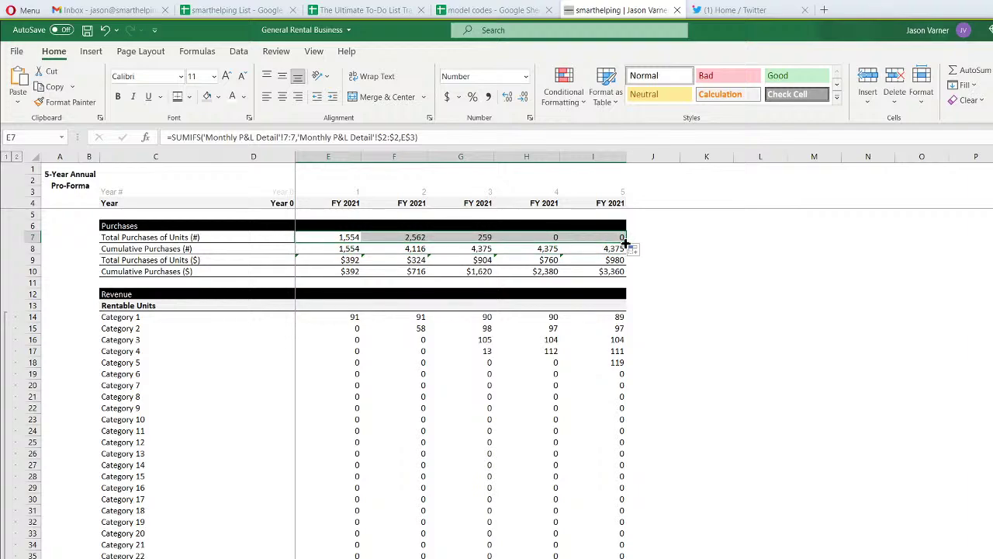
{"action": "left_click", "coordinate": [351, 250]}
{"action": "left_click", "coordinate": [417, 248]}
{"action": "left_click", "coordinate": [481, 248]}
{"action": "left_click", "coordinate": [539, 249]}
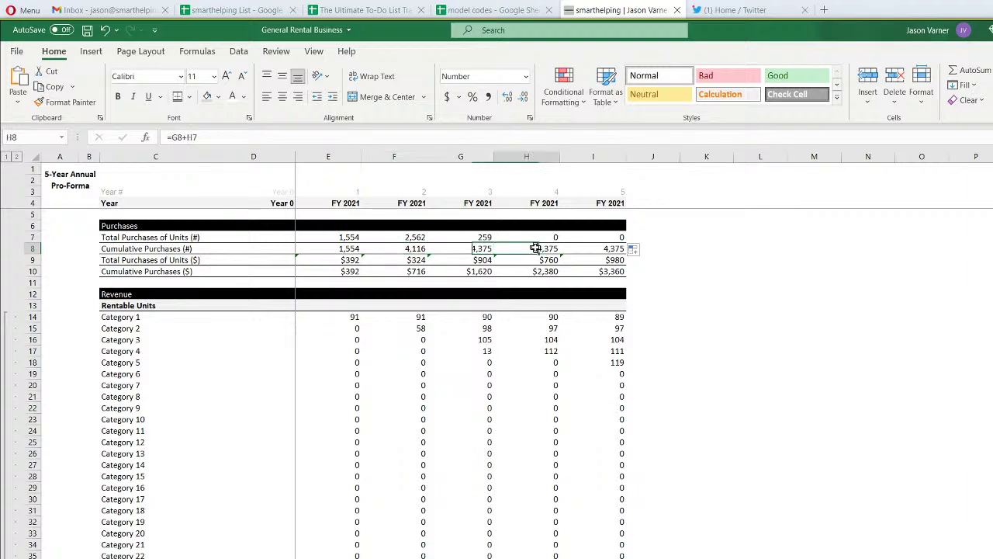
{"action": "left_click", "coordinate": [600, 247]}
Copy the formula from E7 into E9 for Total Purchases of Units ($) and format E9 as Currency
{"action": "right_click", "coordinate": [347, 237]}
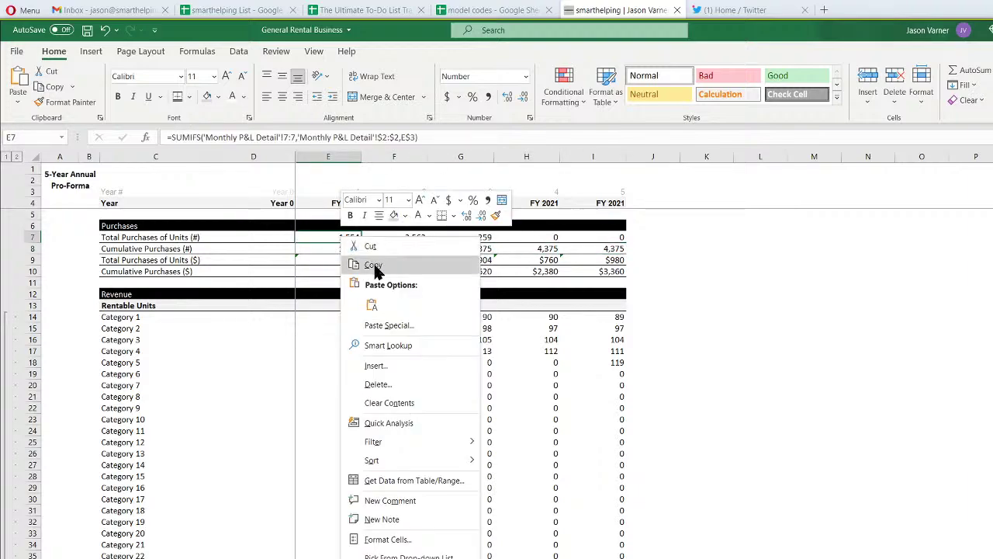
{"action": "left_click", "coordinate": [353, 263]}
{"action": "right_click", "coordinate": [347, 260]}
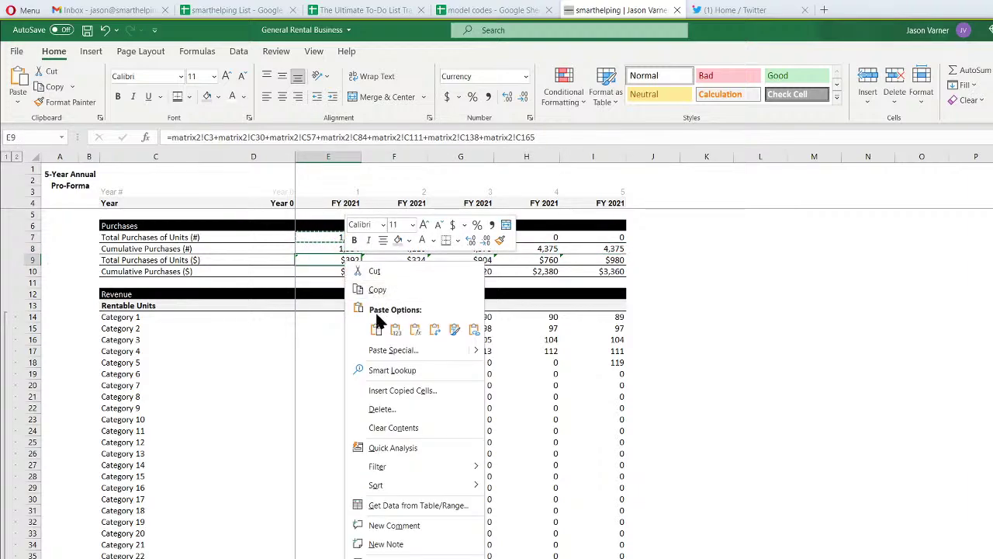
{"action": "left_click", "coordinate": [335, 324]}
{"action": "left_click", "coordinate": [530, 118]}
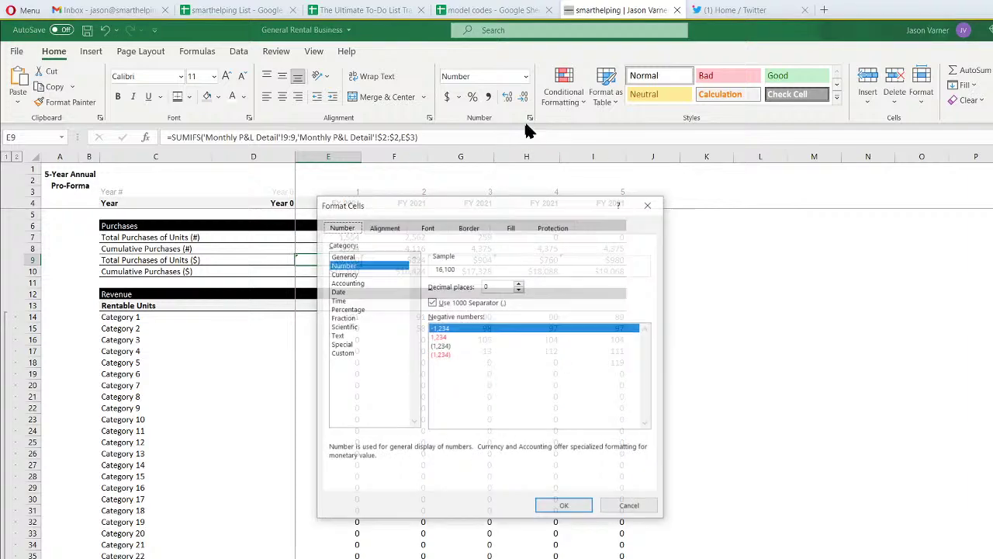
{"action": "left_click", "coordinate": [373, 276]}
{"action": "left_click", "coordinate": [551, 505]}
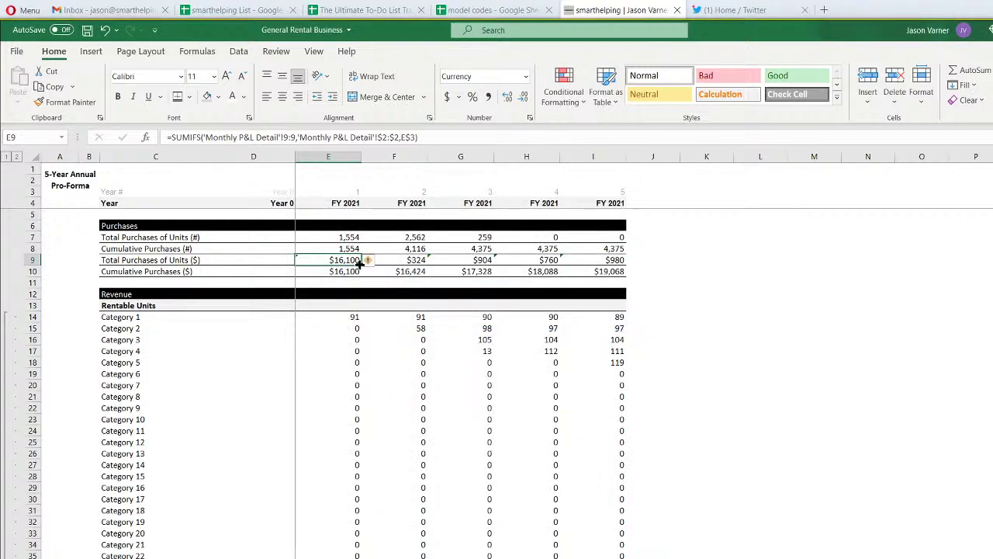
Fill the Total Purchases of Units ($) formula from E9 across to I9 and save the workbook
{"action": "left_click_drag", "start_coordinate": [363, 265], "coordinate": [614, 260]}
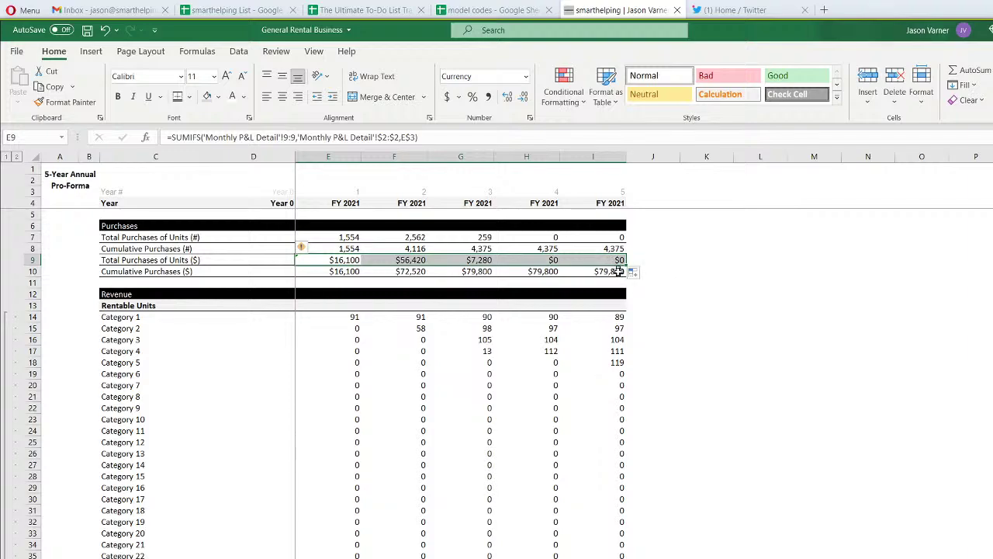
{"action": "left_click", "coordinate": [617, 271]}
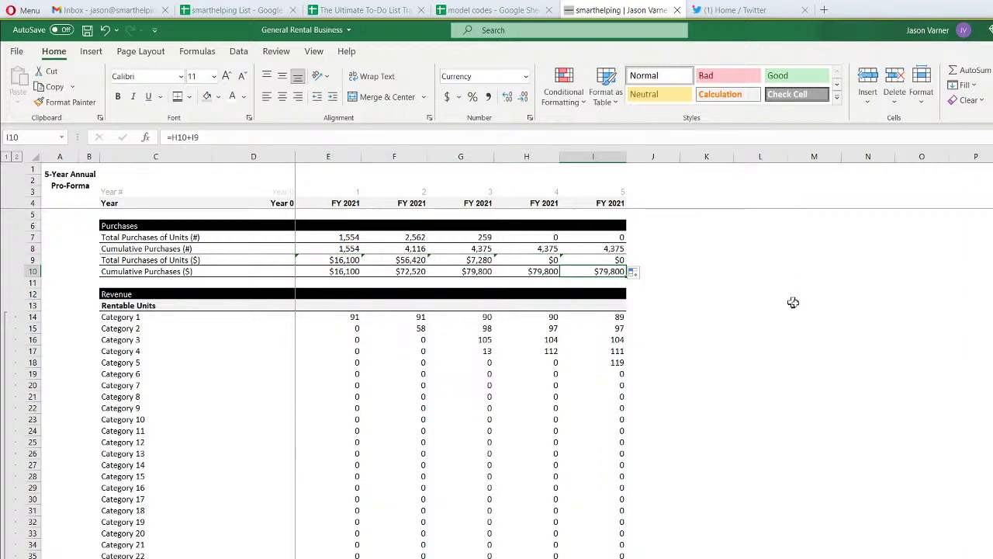
{"action": "left_click", "coordinate": [88, 30]}
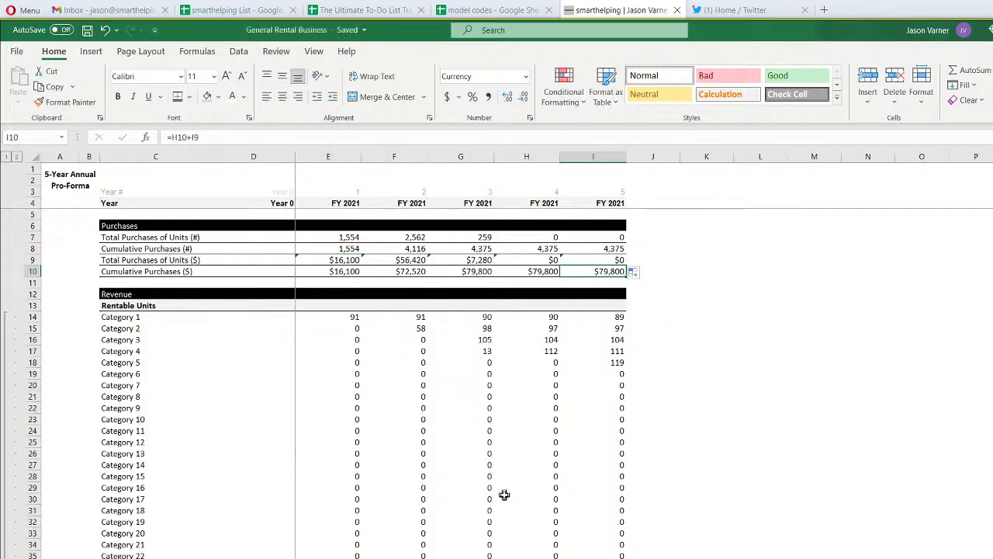
Review the yearly rental fees per day and the furniture utilization rates on the Revenue Assumptions sheet
{"action": "key", "text": "ctrl+Page_Up"}
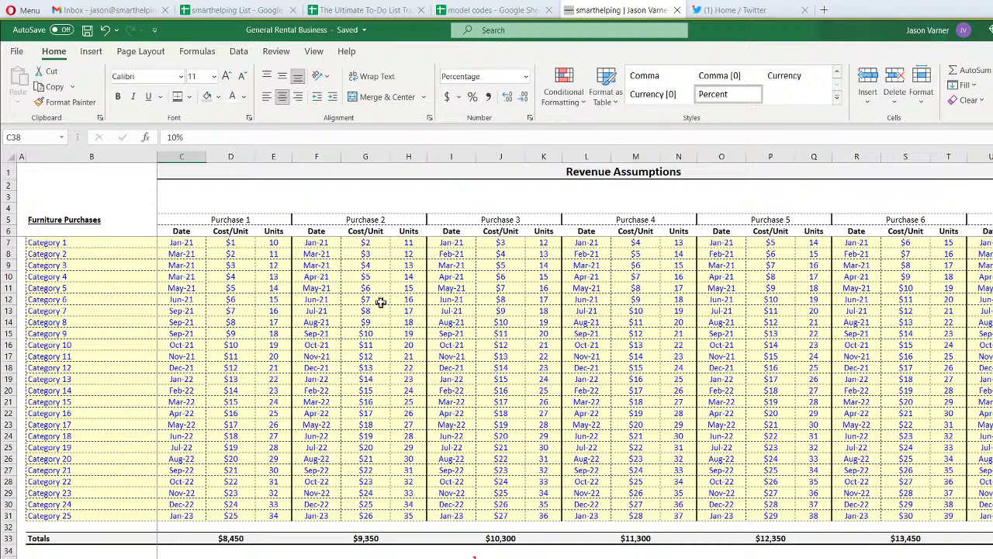
{"action": "scroll", "coordinate": [341, 506], "scroll_direction": "down", "scroll_amount": 15}
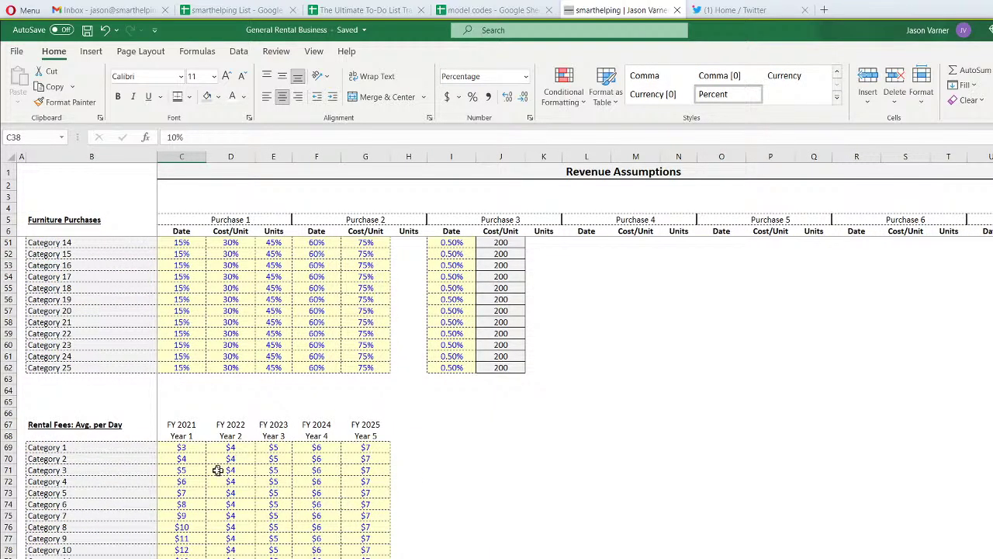
{"action": "mouse_move", "coordinate": [184, 448]}
{"action": "left_mouse_down"}
{"action": "mouse_move", "coordinate": [299, 472]}
{"action": "mouse_move", "coordinate": [373, 556]}
{"action": "left_mouse_up"}
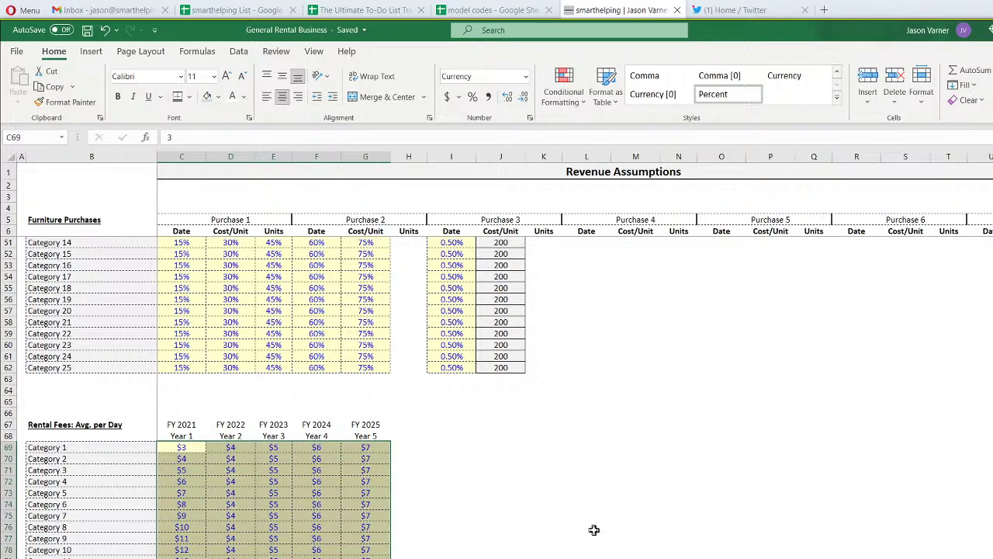
{"action": "scroll", "coordinate": [365, 412], "scroll_direction": "up", "scroll_amount": 7}
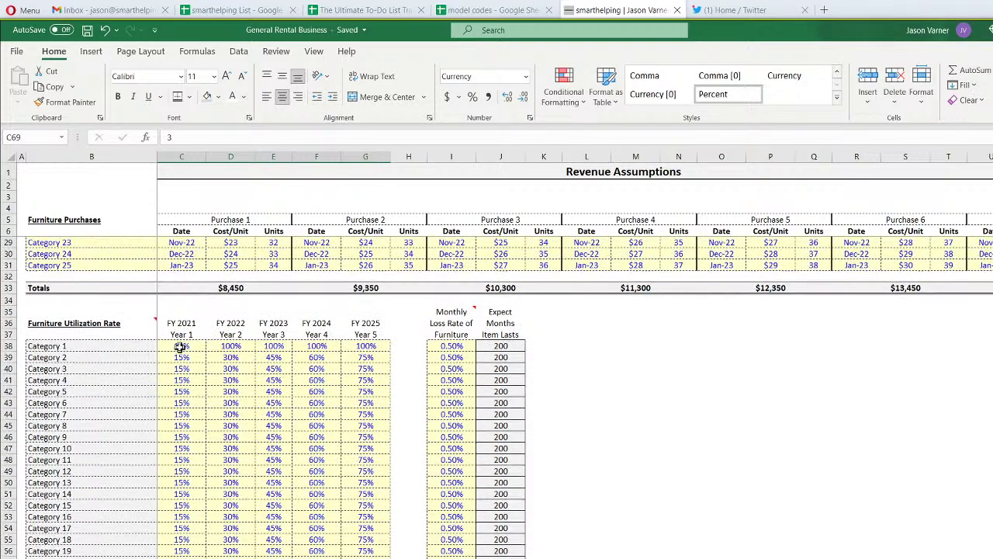
{"action": "left_click_drag", "start_coordinate": [182, 346], "coordinate": [365, 555]}
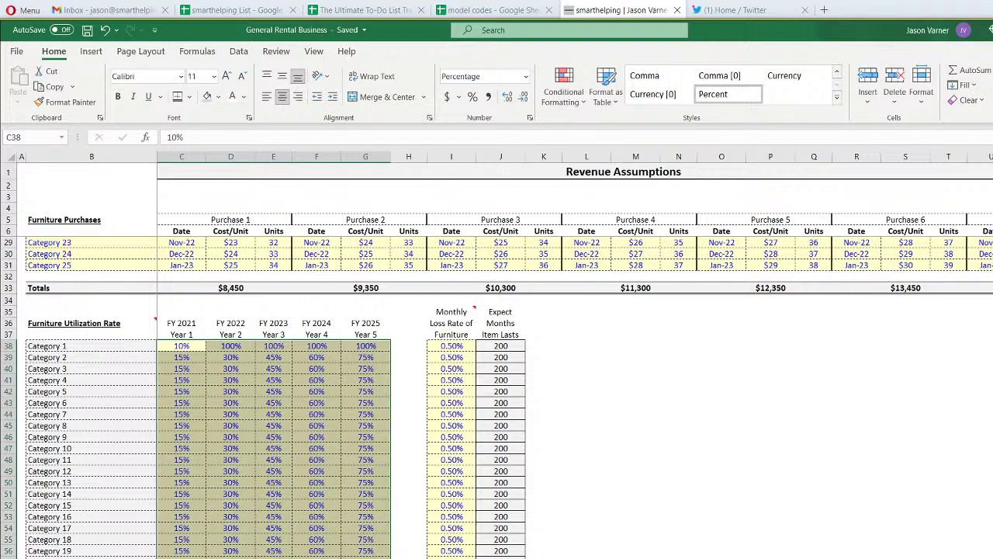
Review the units fully rented out per month and the monthly totals in row 96 of the monthly pro forma
{"action": "key", "text": "ctrl+Page_Down"}
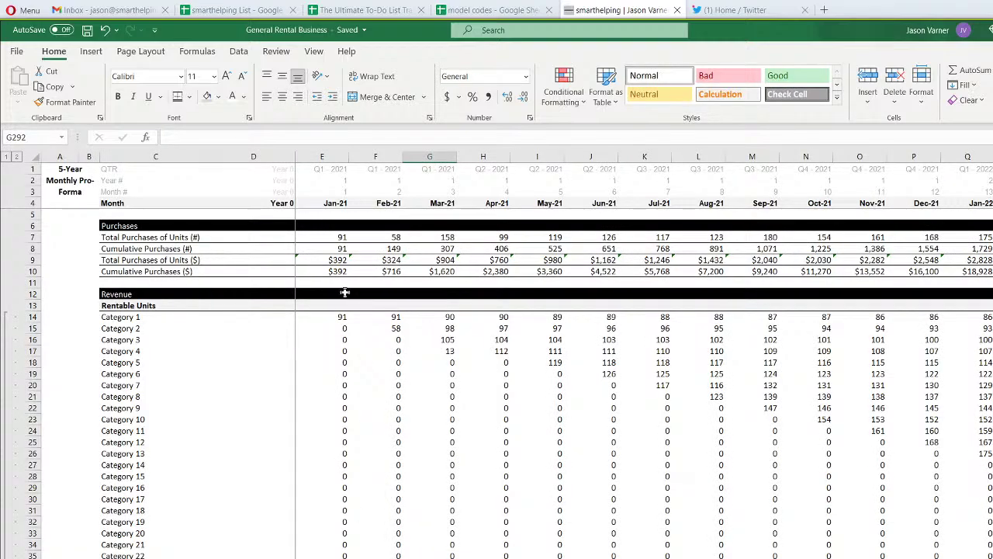
{"action": "scroll", "coordinate": [334, 456], "scroll_direction": "down", "scroll_amount": 20}
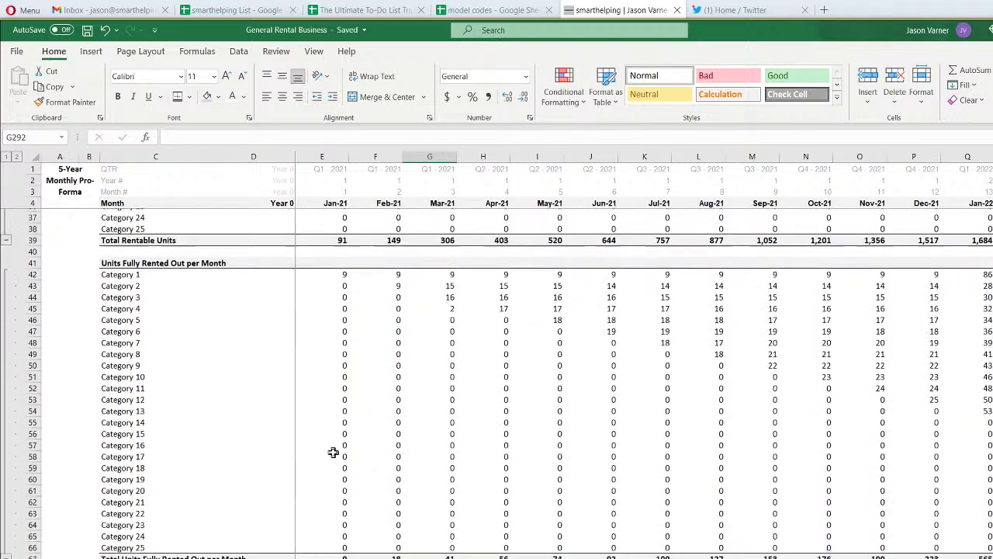
{"action": "scroll", "coordinate": [339, 456], "scroll_direction": "down", "scroll_amount": 1}
{"action": "left_click_drag", "start_coordinate": [334, 498], "coordinate": [881, 500]}
{"action": "scroll", "coordinate": [427, 394], "scroll_direction": "up", "scroll_amount": 20}
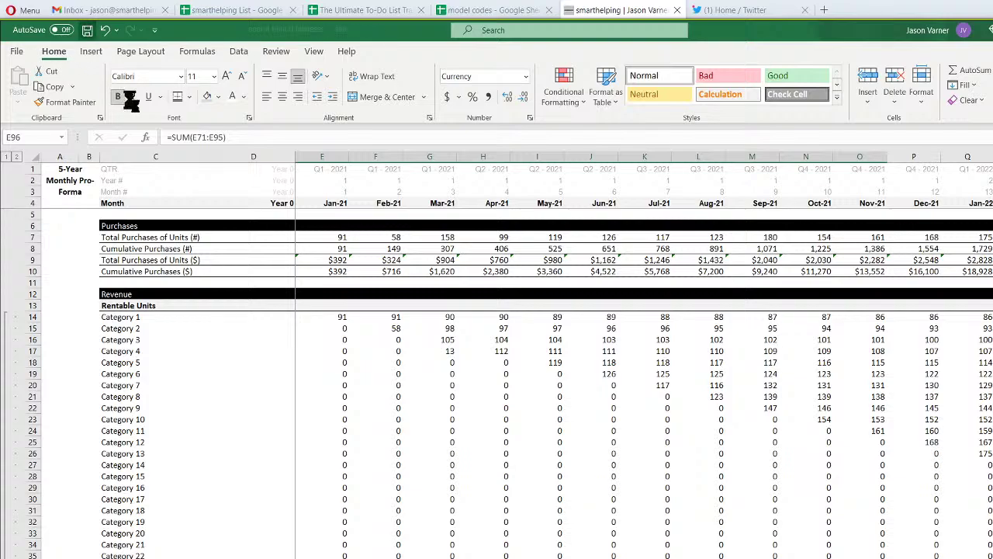
Compare the monthly Cumulative Purchases ($) through the final year with the cumulative rows on the annual sheet
{"action": "left_click", "coordinate": [339, 273]}
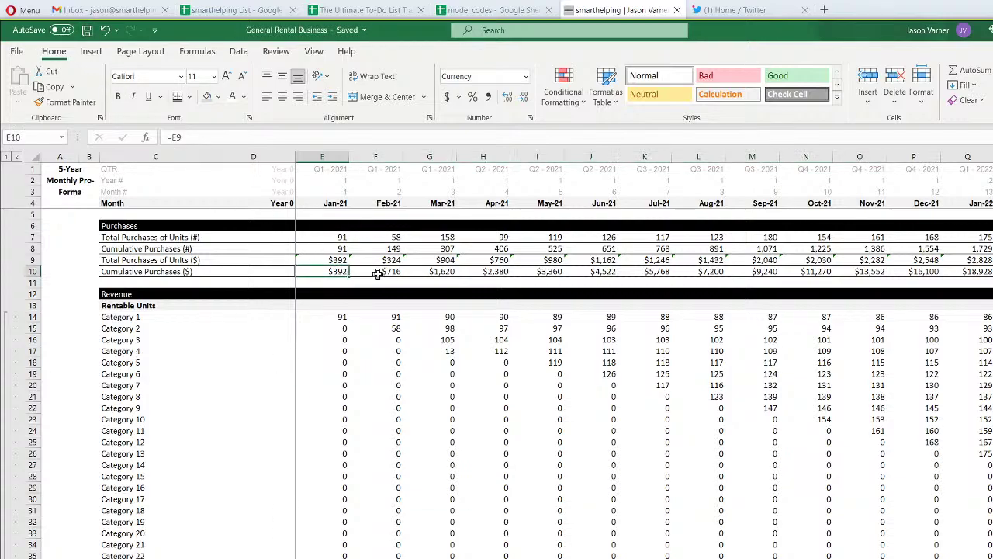
{"action": "left_click", "coordinate": [382, 273]}
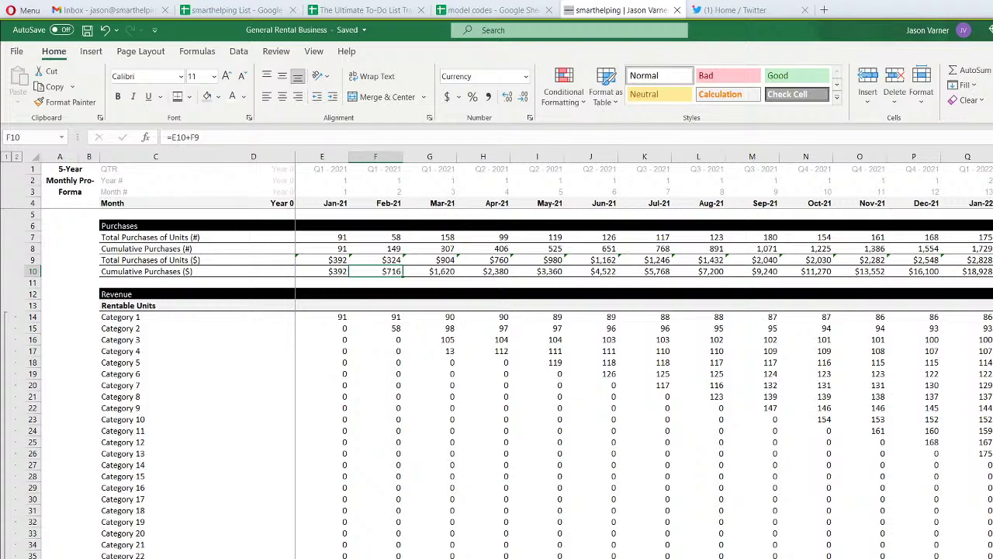
{"action": "scroll", "coordinate": [644, 357], "scroll_direction": "right", "scroll_amount": 15}
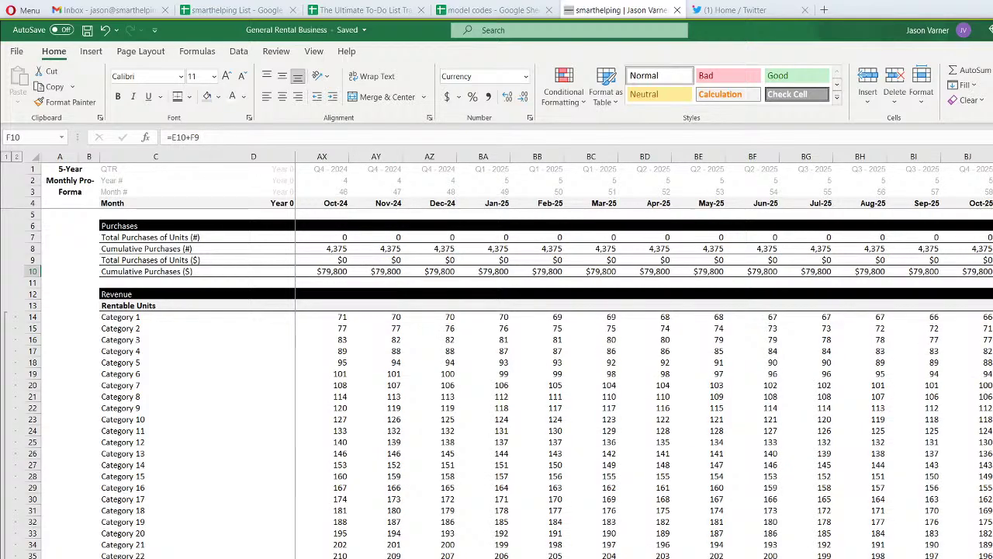
{"action": "scroll", "coordinate": [644, 357], "scroll_direction": "left", "scroll_amount": 15}
{"action": "left_click", "coordinate": [432, 557]}
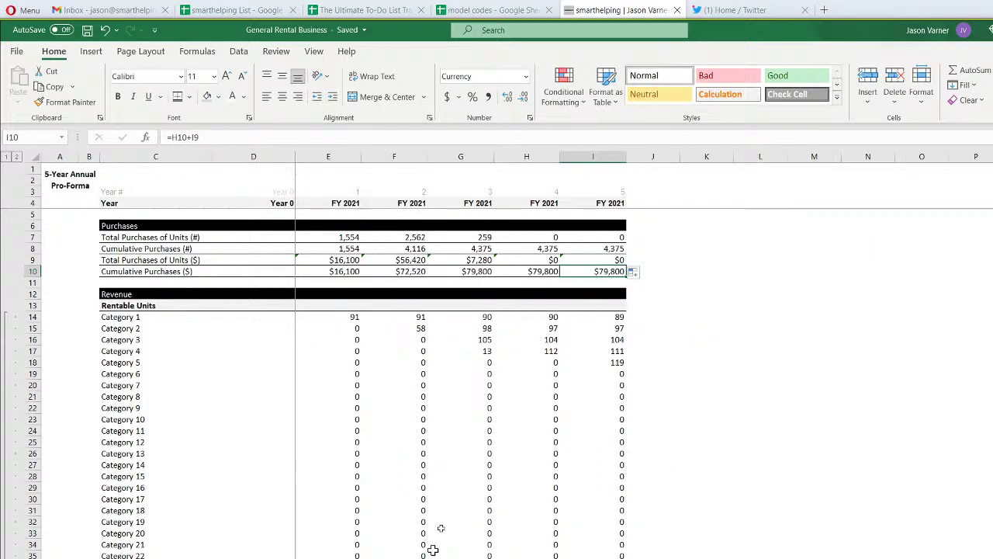
{"action": "left_click", "coordinate": [612, 249]}
{"action": "left_click", "coordinate": [613, 271]}
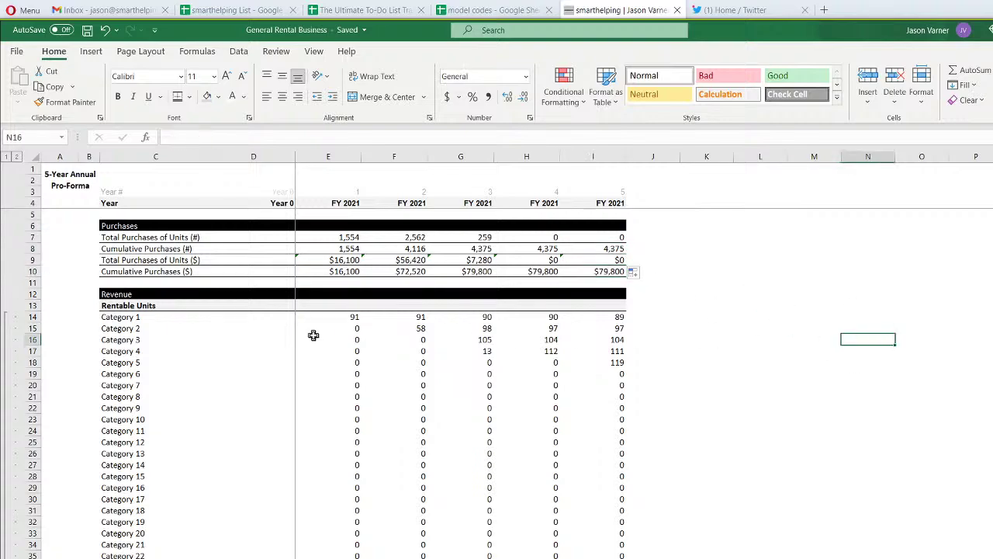
Begin an INDEX formula in E14 for Category 1 rentable units, using row 14 of the Monthly P&L Detail sheet as the array
{"action": "left_click", "coordinate": [351, 317]}
{"action": "left_click", "coordinate": [397, 317]}
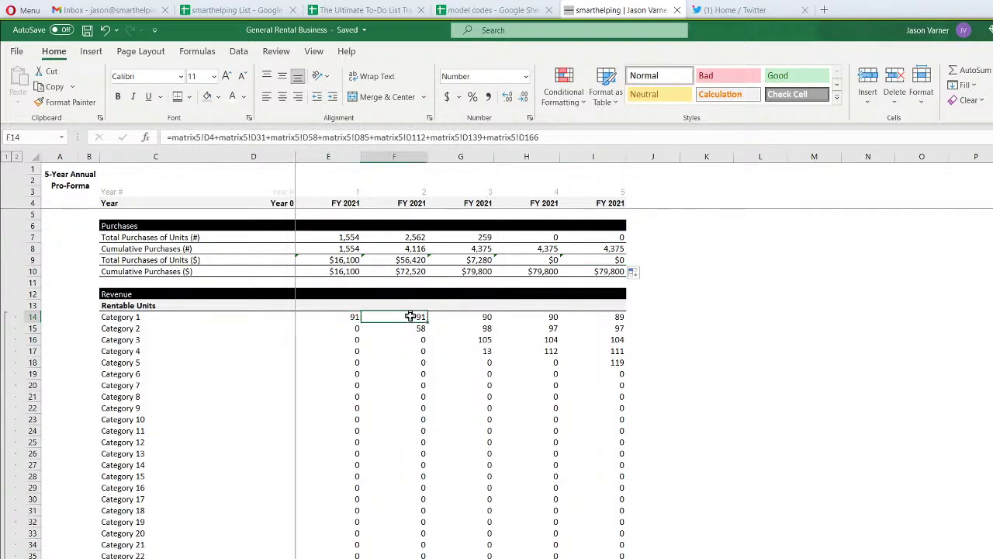
{"action": "left_click", "coordinate": [336, 317]}
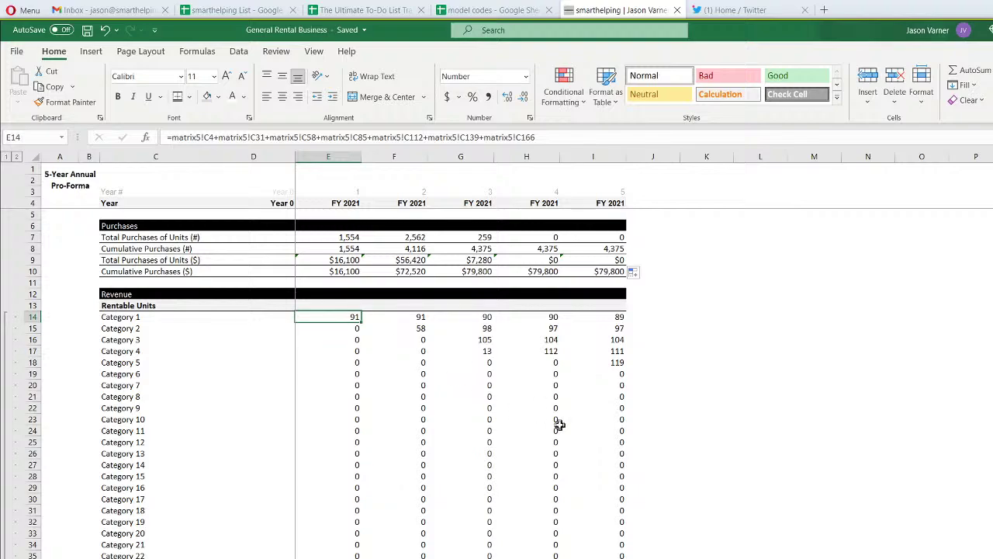
{"action": "type", "text": "=index("}
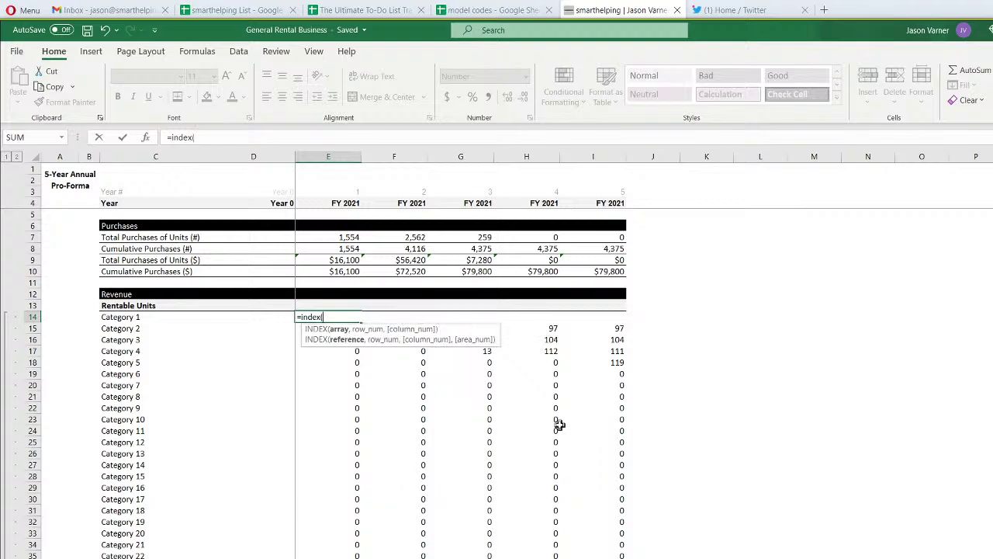
{"action": "key", "text": "ctrl+Page_Up"}
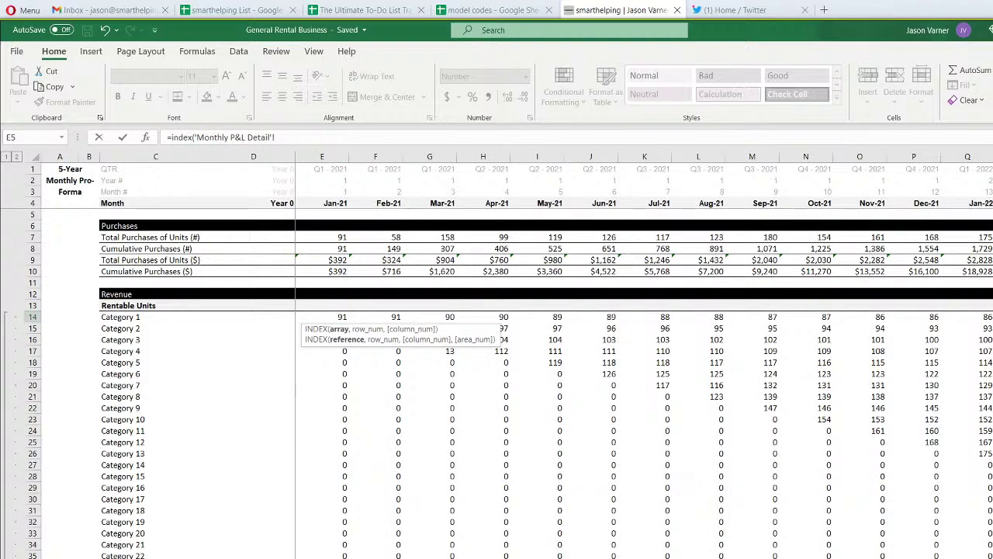
{"action": "key", "text": "ctrl+Page_Down"}
{"action": "key", "text": "ctrl+Page_Up"}
{"action": "left_click", "coordinate": [25, 316]}
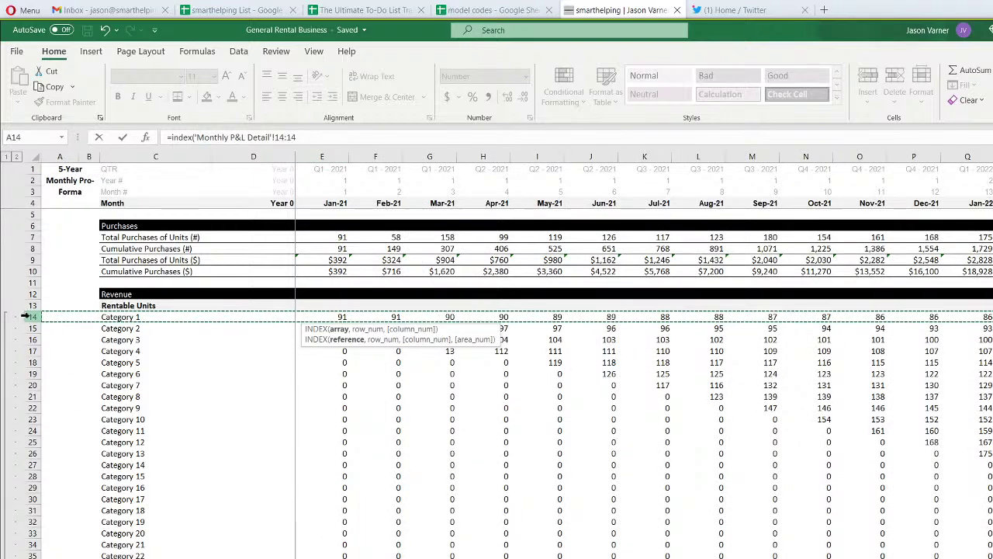
{"action": "type", "text": ","}
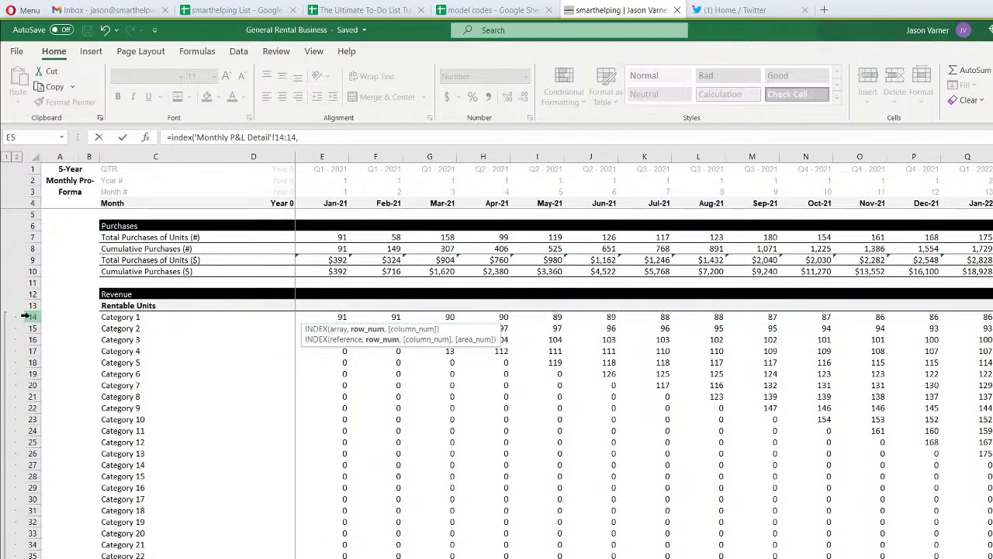
Complete the E14 formula with MATCH(EDATE(E4,11)) against row 4 of the Monthly P&L Detail sheet, exact match 0, as the column number
{"action": "type", "text": ",match("}
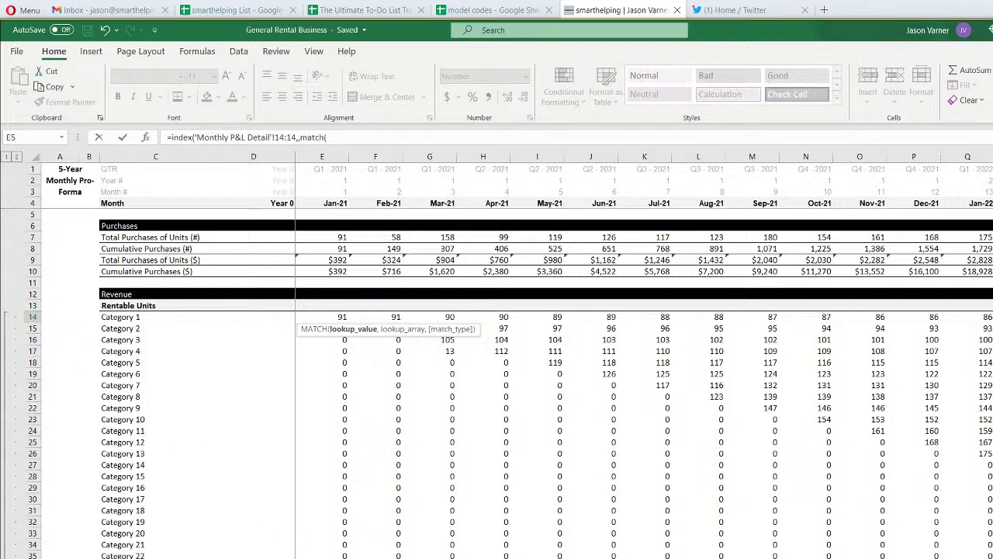
{"action": "type", "text": "edate("}
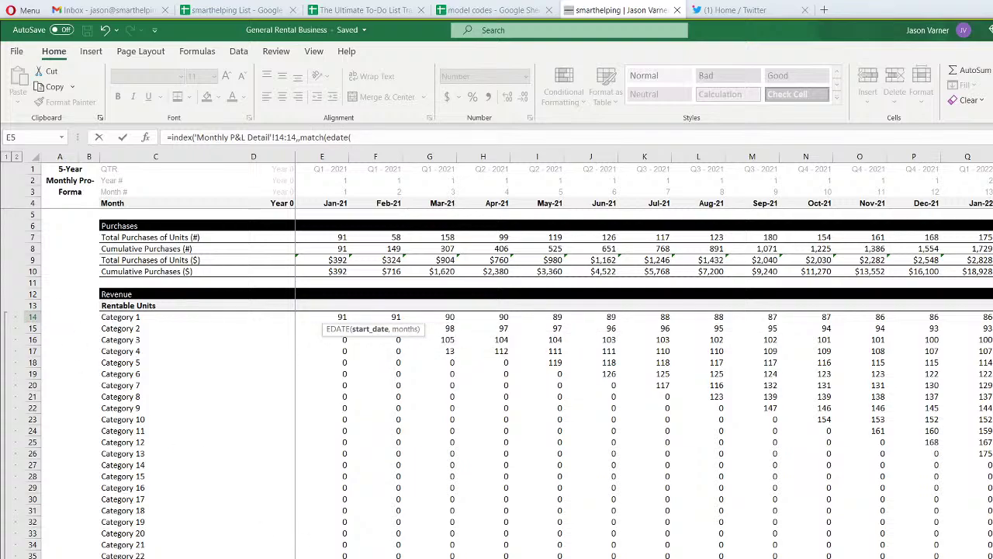
{"action": "key", "text": "ctrl+Page_Down"}
{"action": "left_click", "coordinate": [342, 203]}
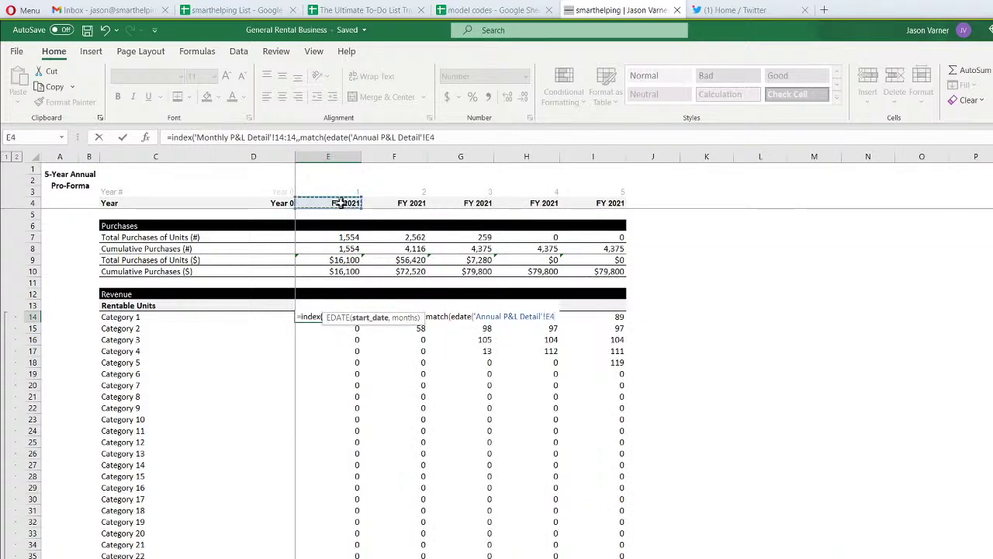
{"action": "type", "text": ",11)"}
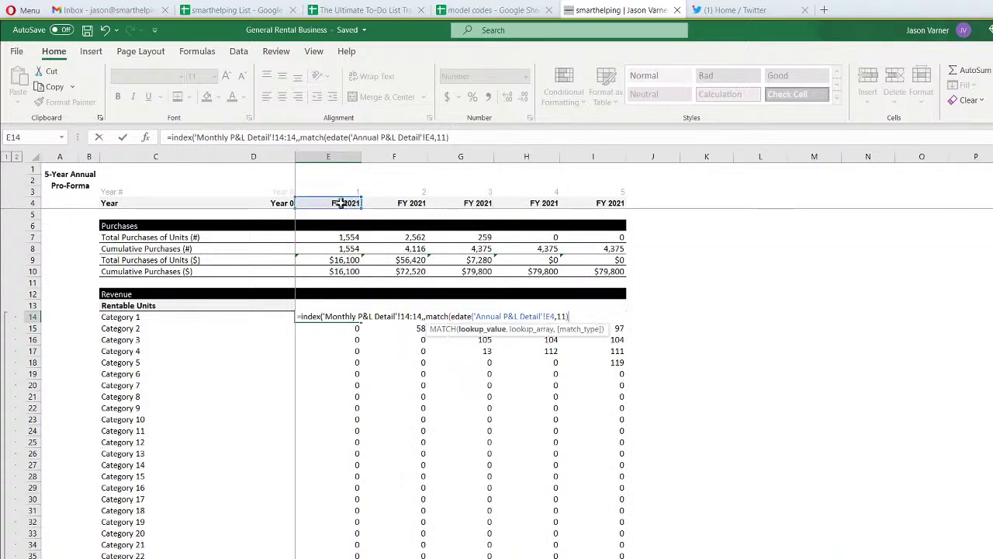
{"action": "type", "text": ","}
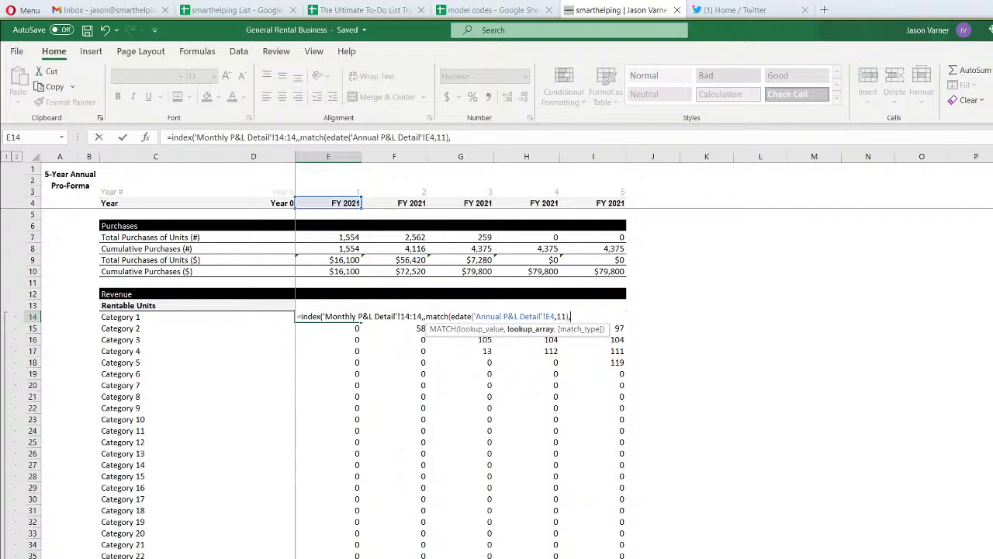
{"action": "key", "text": "ctrl+Page_Up"}
{"action": "left_click", "coordinate": [30, 202]}
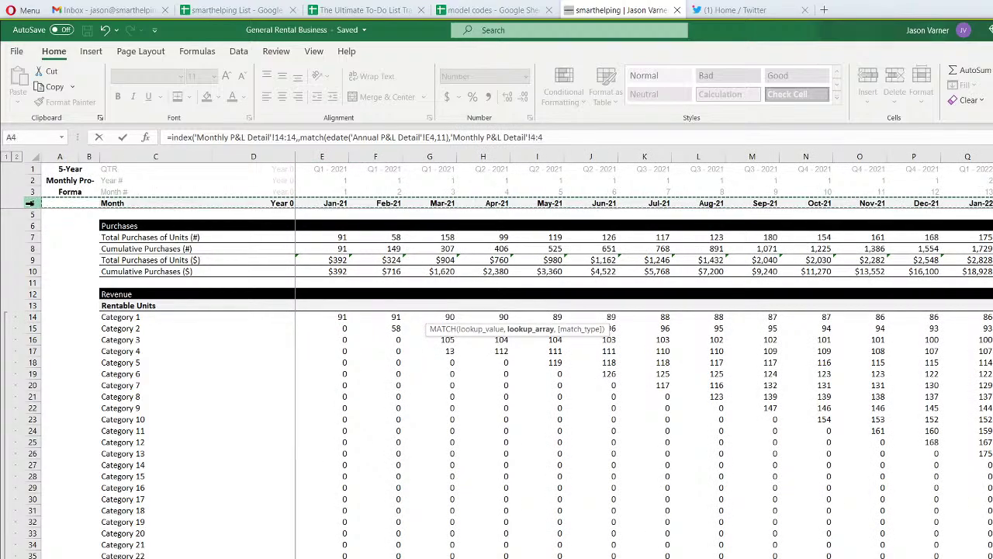
{"action": "type", "text": ",0"}
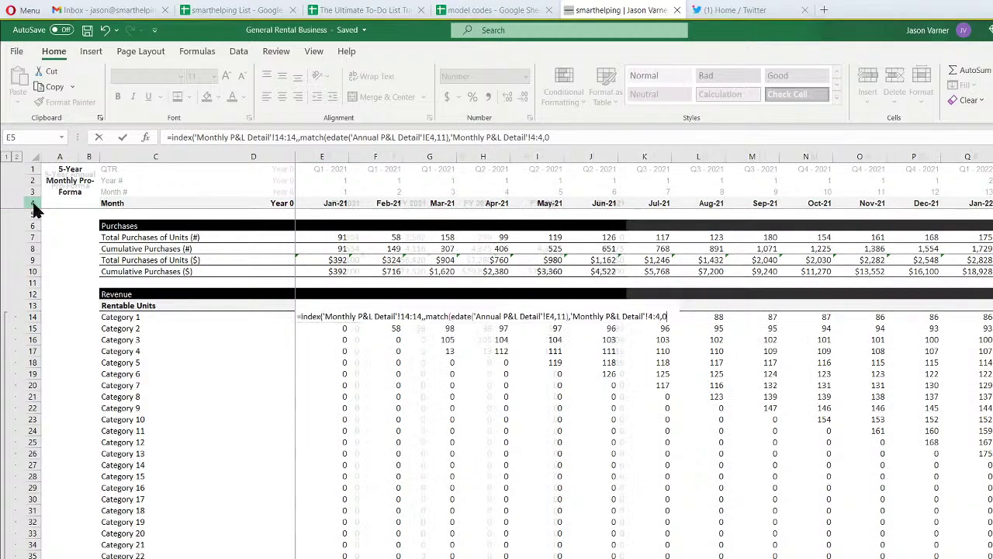
{"action": "key", "text": "Return"}
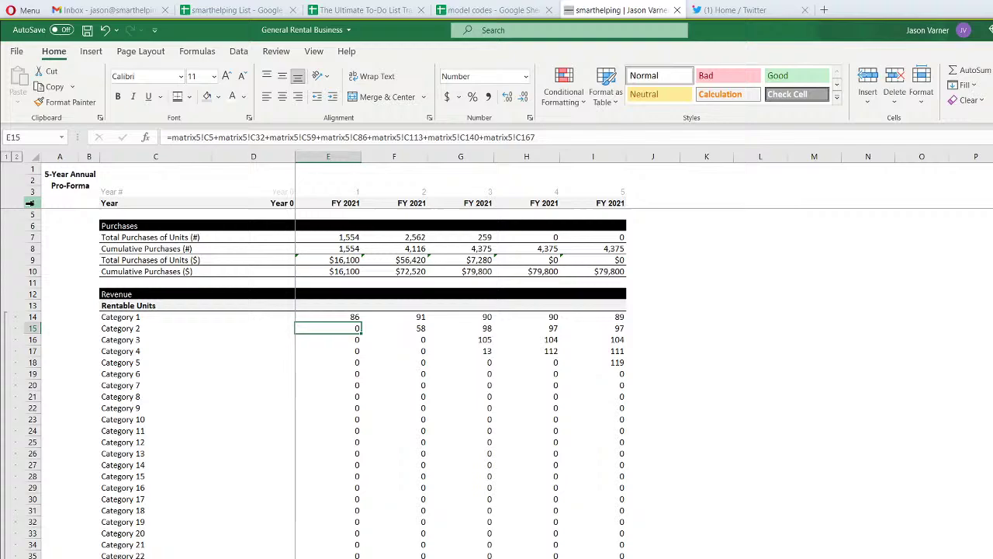
Replace the EDATE start date in E14's formula with the row-locked reference E$4, removing the Annual P&L Detail sheet name
{"action": "left_click", "coordinate": [352, 317]}
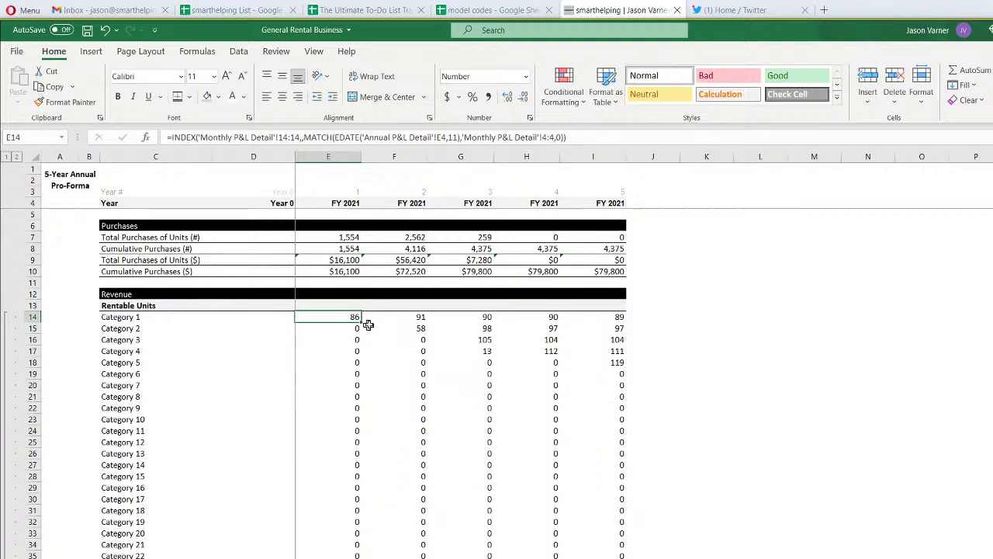
{"action": "left_click", "coordinate": [282, 137]}
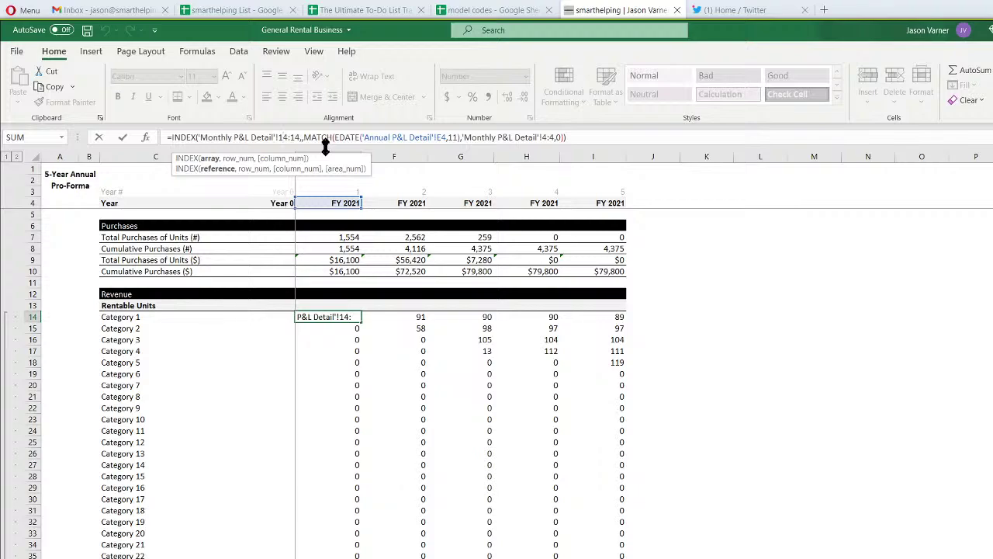
{"action": "key", "text": "Right"}
{"action": "key", "text": "Right"}
{"action": "key", "text": "Right"}
{"action": "key", "text": "Right"}
{"action": "key", "text": "Right"}
{"action": "key", "text": "Right"}
{"action": "key", "text": "Right"}
{"action": "key", "text": "Right"}
{"action": "key", "text": "Right"}
{"action": "key", "text": "Right"}
{"action": "key", "text": "Right"}
{"action": "key", "text": "Right"}
{"action": "key", "text": "Right"}
{"action": "key", "text": "Right"}
{"action": "key", "text": "Right"}
{"action": "key", "text": "Right"}
{"action": "key", "text": "Right"}
{"action": "key", "text": "Right"}
{"action": "key", "text": "Right"}
{"action": "key", "text": "Right"}
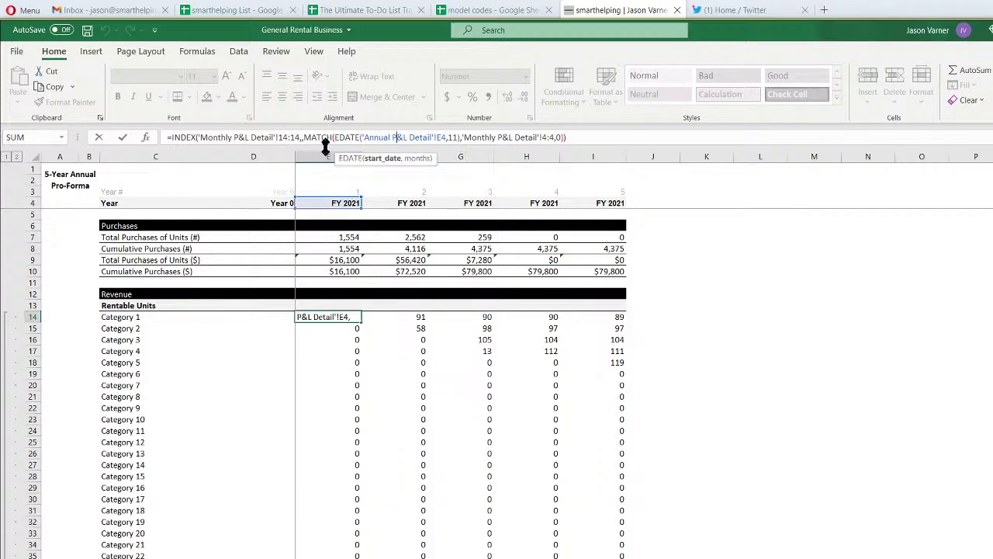
{"action": "type", "text": "$"}
{"action": "key", "text": "BackSpace"}
{"action": "key", "text": "BackSpace"}
{"action": "key", "text": "BackSpace"}
{"action": "key", "text": "BackSpace"}
{"action": "key", "text": "BackSpace"}
{"action": "key", "text": "BackSpace"}
{"action": "key", "text": "BackSpace"}
{"action": "key", "text": "BackSpace"}
{"action": "key", "text": "BackSpace"}
{"action": "key", "text": "BackSpace"}
{"action": "key", "text": "BackSpace"}
{"action": "key", "text": "BackSpace"}
{"action": "key", "text": "BackSpace"}
{"action": "key", "text": "BackSpace"}
{"action": "key", "text": "BackSpace"}
{"action": "key", "text": "BackSpace"}
{"action": "key", "text": "BackSpace"}
{"action": "key", "text": "BackSpace"}
{"action": "key", "text": "BackSpace"}
{"action": "key", "text": "BackSpace"}
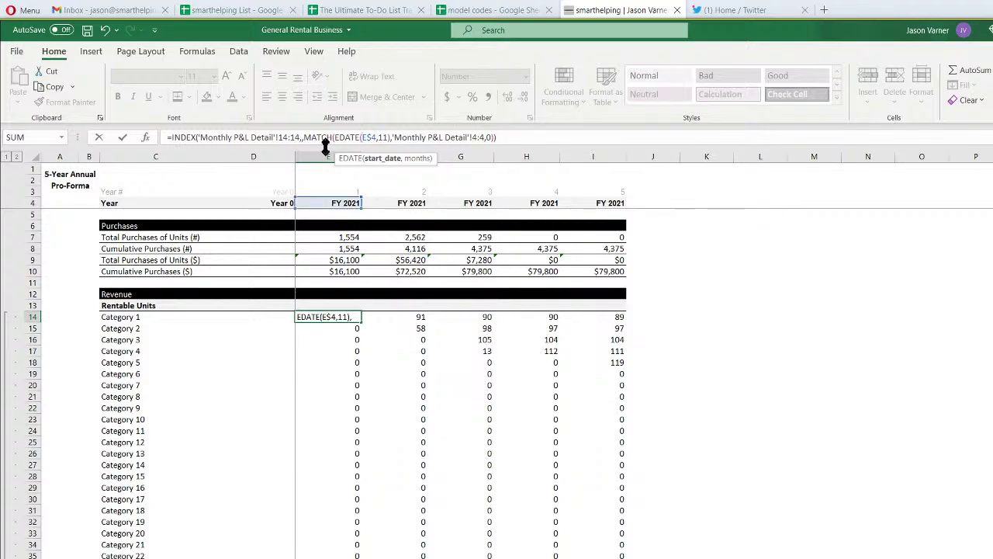
Make the MATCH lookup row in E14's formula absolute as 'Monthly P&L Detail'!$4:$4
{"action": "left_click", "coordinate": [480, 137]}
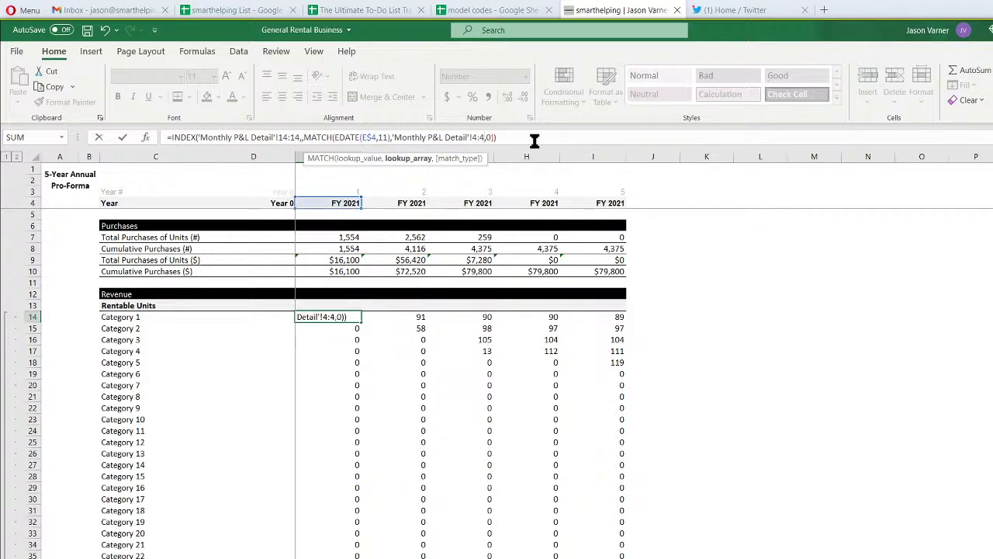
{"action": "key", "text": "F4"}
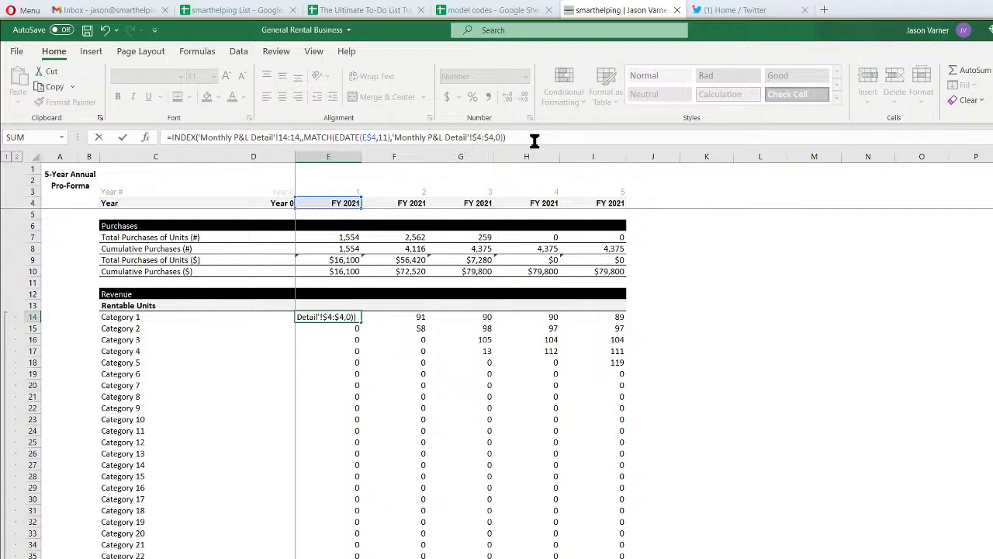
{"action": "key", "text": "Return"}
Fill the E14 rentable units formula across to column I and down through all the category rows
{"action": "left_click", "coordinate": [348, 318]}
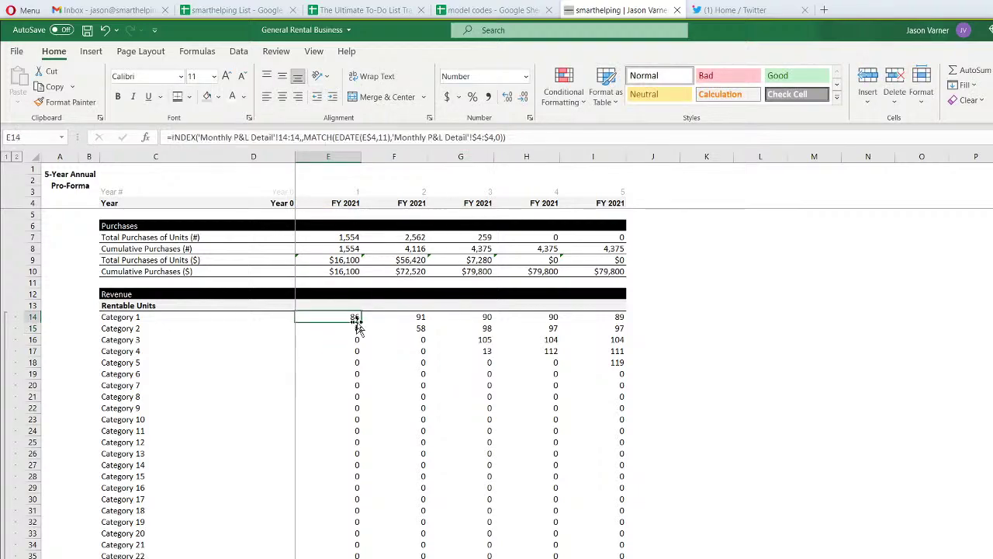
{"action": "left_click_drag", "start_coordinate": [360, 322], "coordinate": [626, 556]}
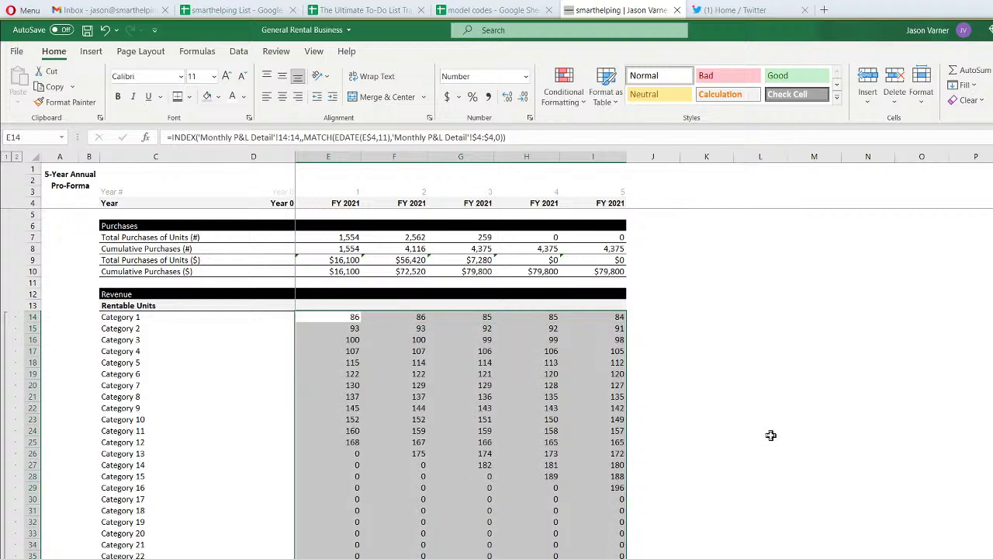
{"action": "left_click", "coordinate": [770, 434]}
Compare the year 5 rentable units total in I39 with the final month's category values and total in BL39 of the monthly sheet
{"action": "left_click", "coordinate": [593, 558]}
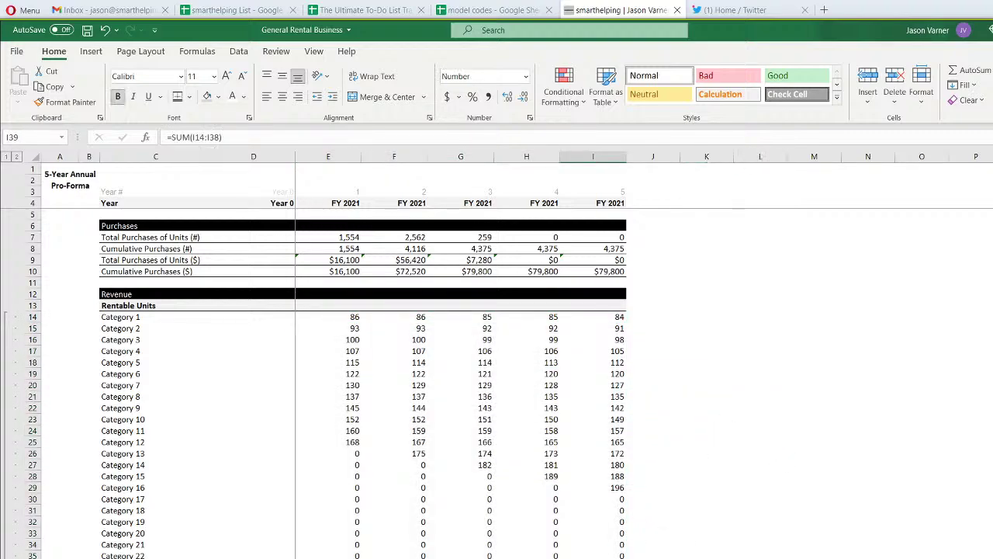
{"action": "key", "text": "ctrl+Page_Up"}
{"action": "scroll", "coordinate": [644, 349], "scroll_direction": "right", "scroll_amount": 15}
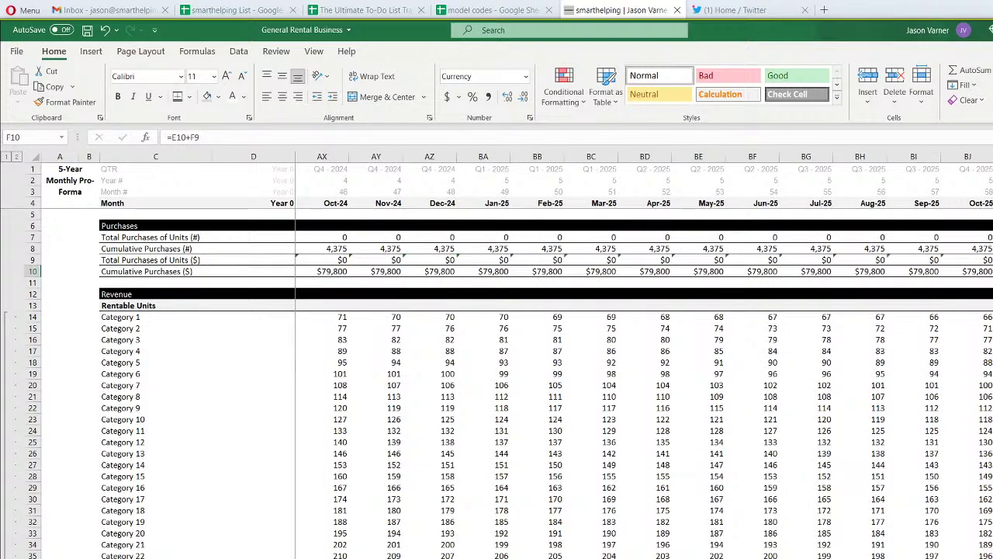
{"action": "left_click", "coordinate": [992, 558]}
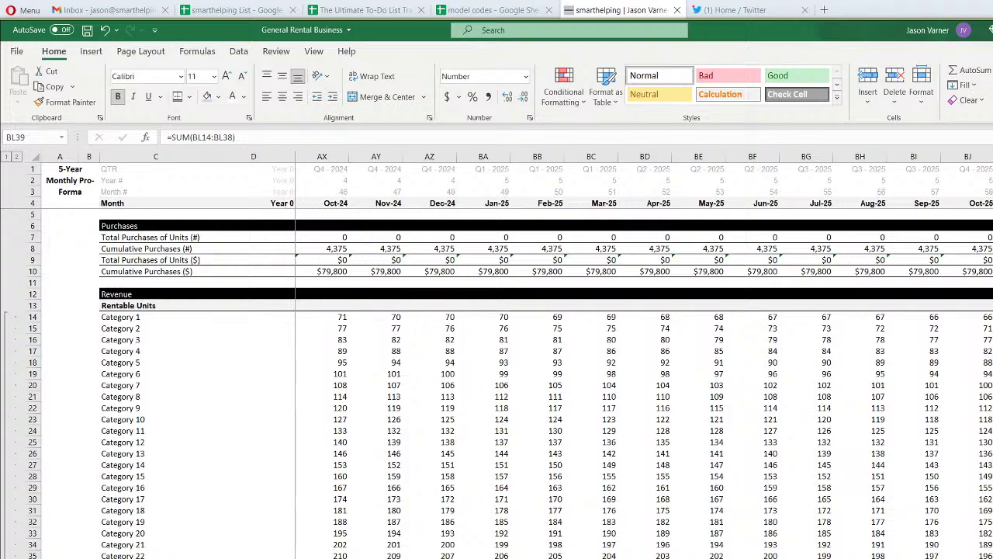
{"action": "left_click", "coordinate": [598, 419]}
{"action": "left_click", "coordinate": [677, 419]}
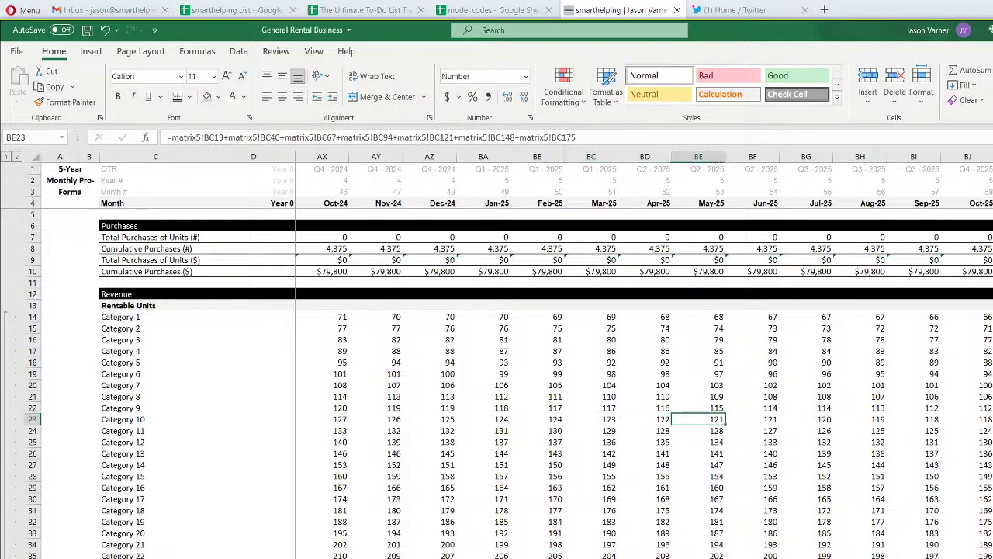
{"action": "left_click_drag", "start_coordinate": [992, 316], "coordinate": [992, 558]}
{"action": "key", "text": "ctrl+Page_Up"}
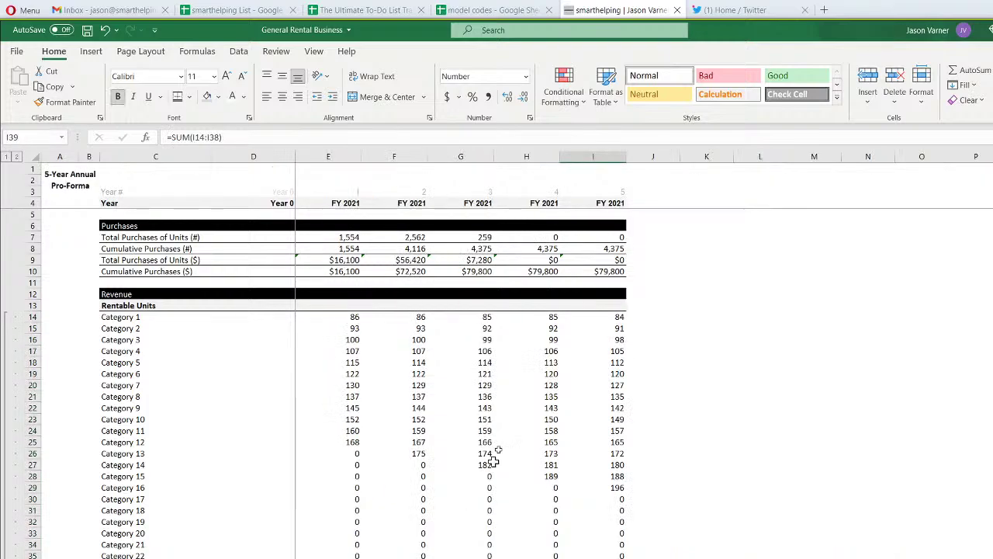
Check the year reference in I14's formula and correct the year 2 header in F4 to =EDATE(E4,12)
{"action": "double_click", "coordinate": [615, 316]}
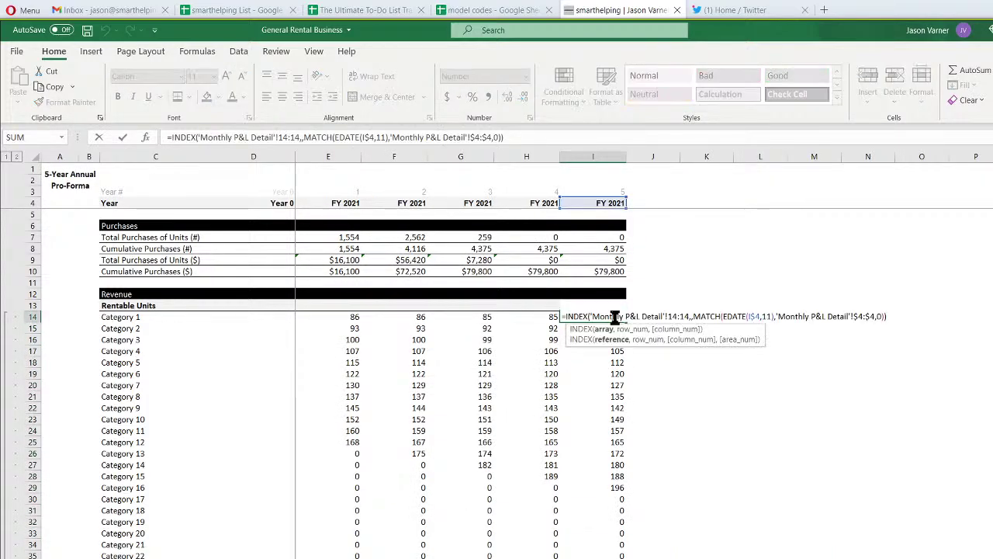
{"action": "key", "text": "Escape"}
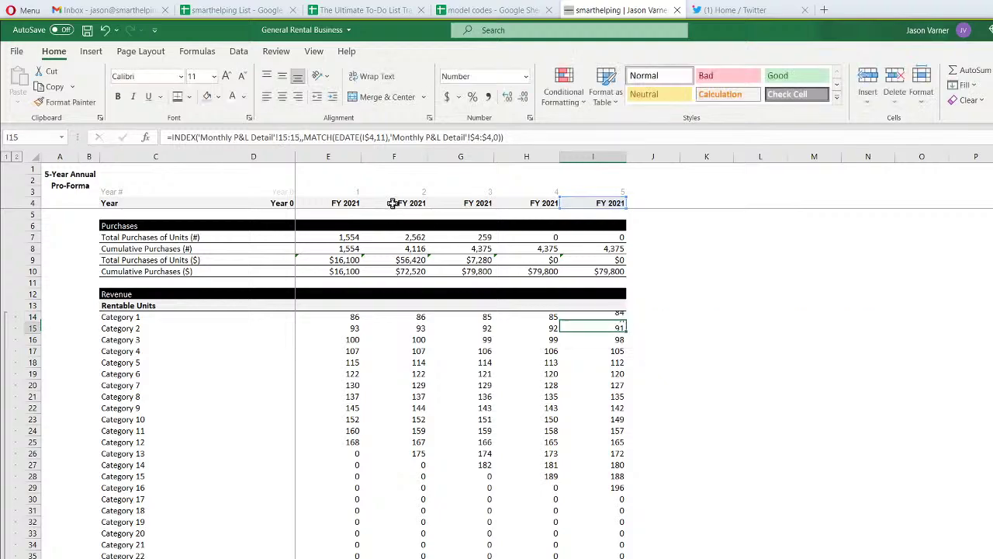
{"action": "left_click", "coordinate": [394, 201]}
{"action": "left_click", "coordinate": [246, 137]}
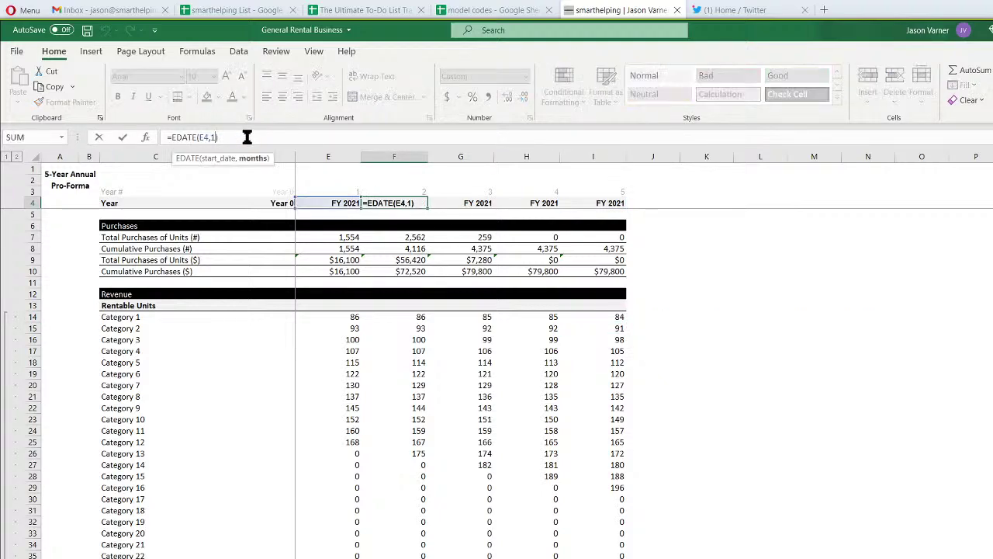
{"action": "key", "text": "Return"}
Fill the F4 year header formula across to I4 and save the workbook
{"action": "left_click", "coordinate": [394, 198]}
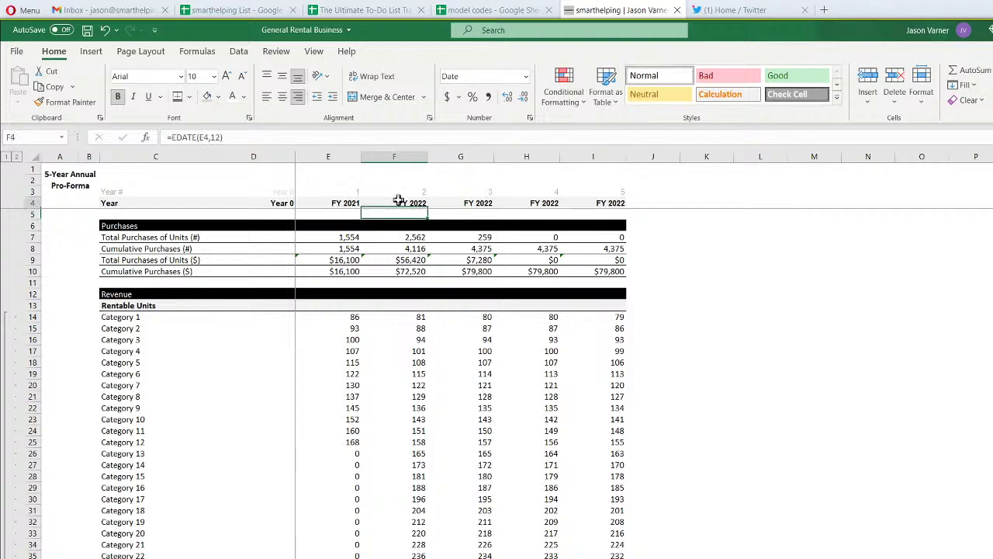
{"action": "left_click_drag", "start_coordinate": [426, 209], "coordinate": [598, 214]}
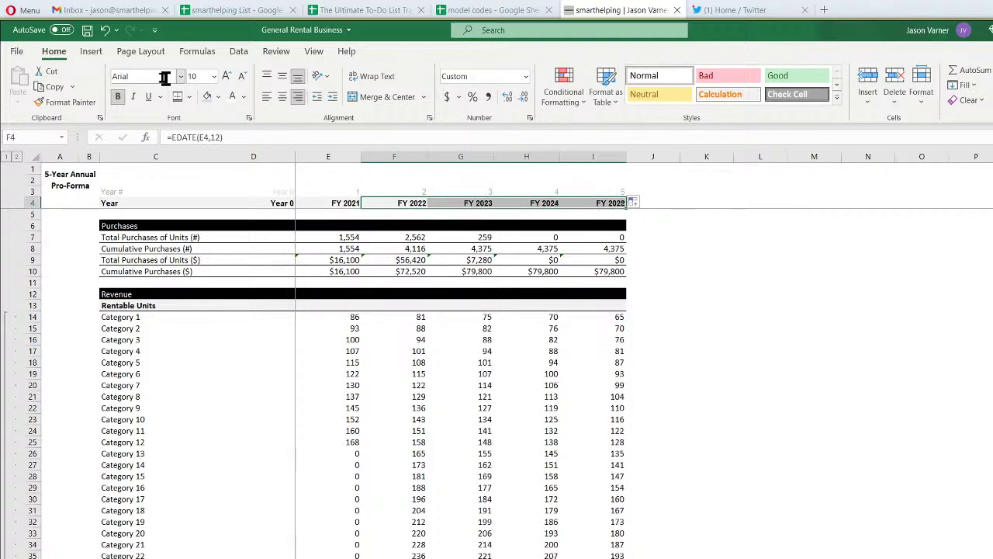
{"action": "left_click", "coordinate": [85, 31]}
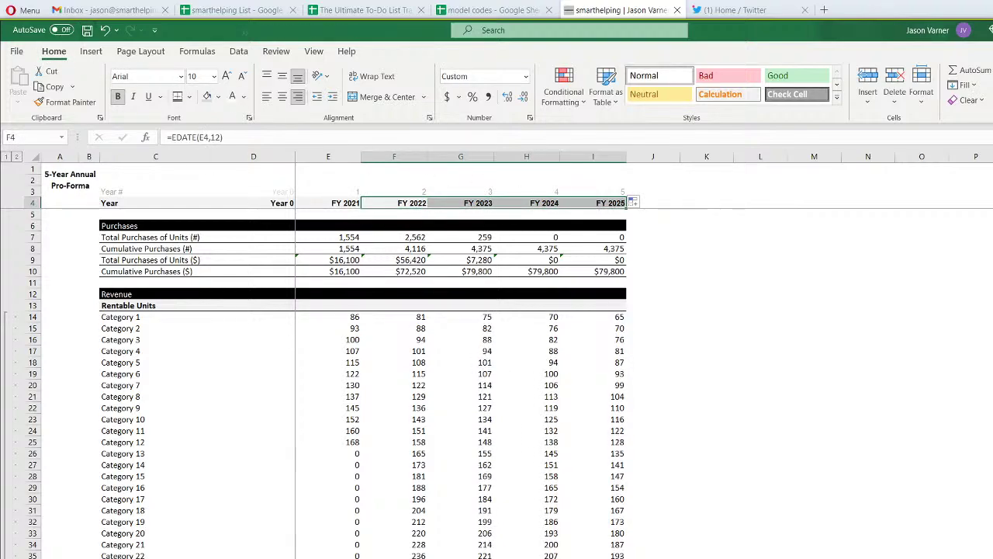
Recheck the annual sheet's year 5 rentable units total against BL39 on the monthly sheet using the corrected year headers
{"action": "left_click", "coordinate": [609, 558]}
{"action": "key", "text": "ctrl+Page_Up"}
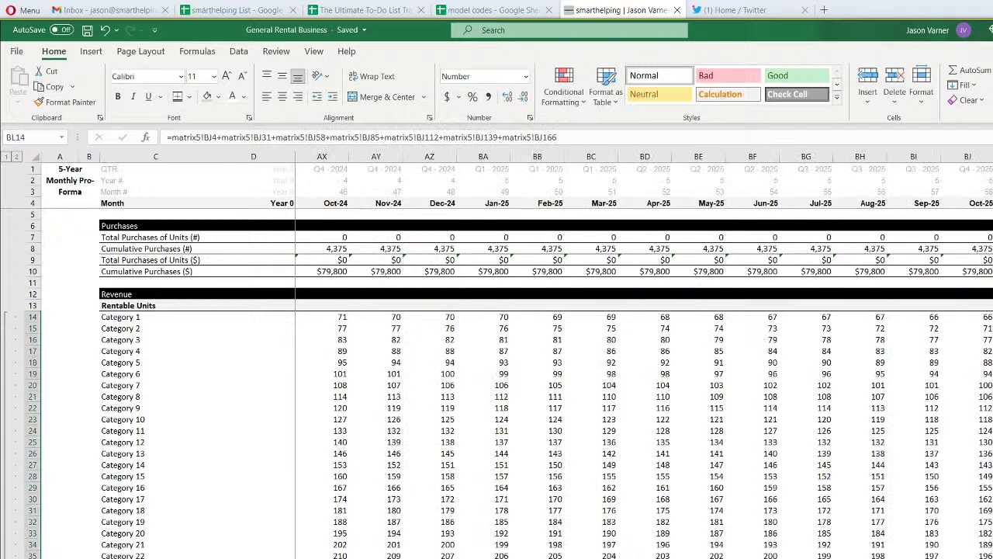
{"action": "left_click", "coordinate": [992, 558]}
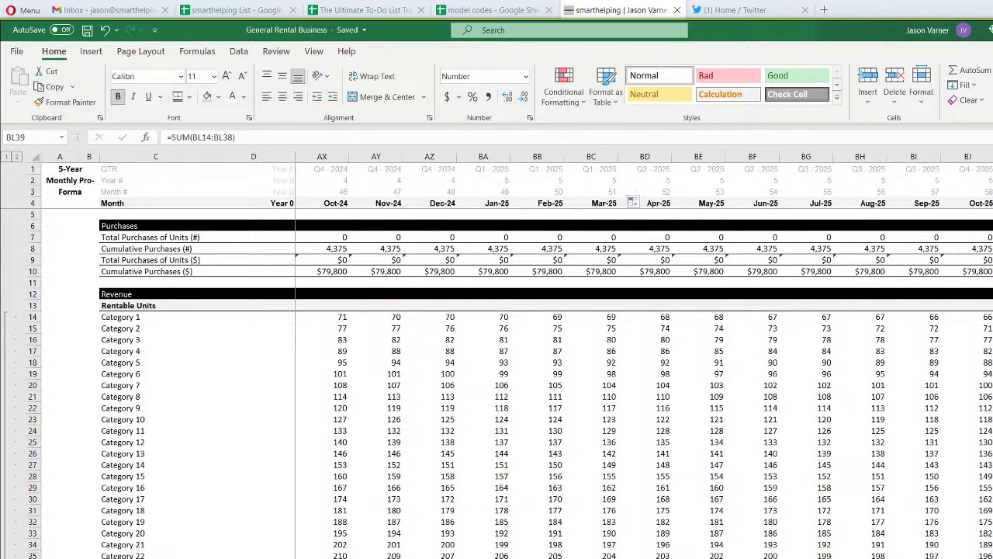
Compare the Rentable Units and Units Fully Rented Out per Month sections between the annual and monthly sheets
{"action": "key", "text": "ctrl+Page_Down"}
{"action": "left_click", "coordinate": [354, 373]}
{"action": "left_click", "coordinate": [442, 396]}
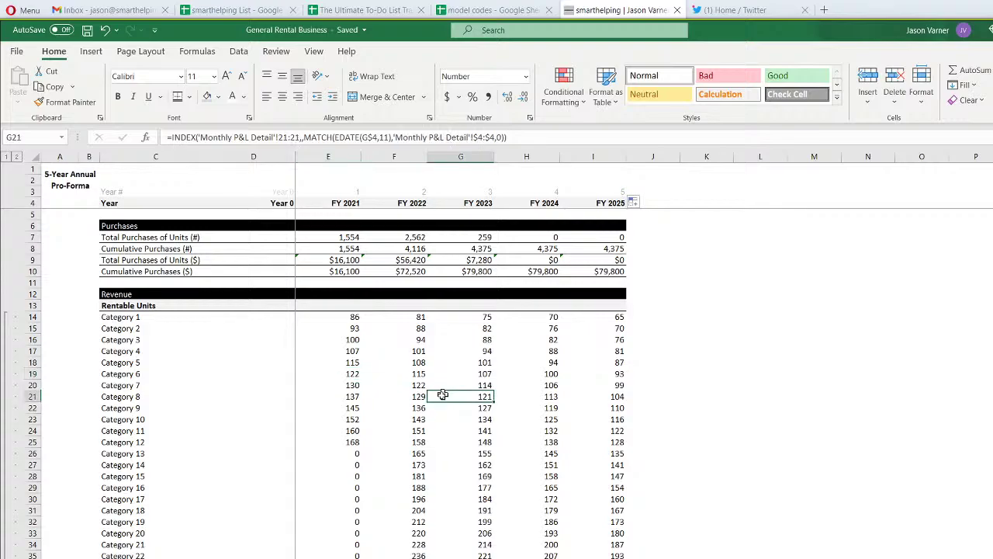
{"action": "scroll", "coordinate": [384, 476], "scroll_direction": "down", "scroll_amount": 4}
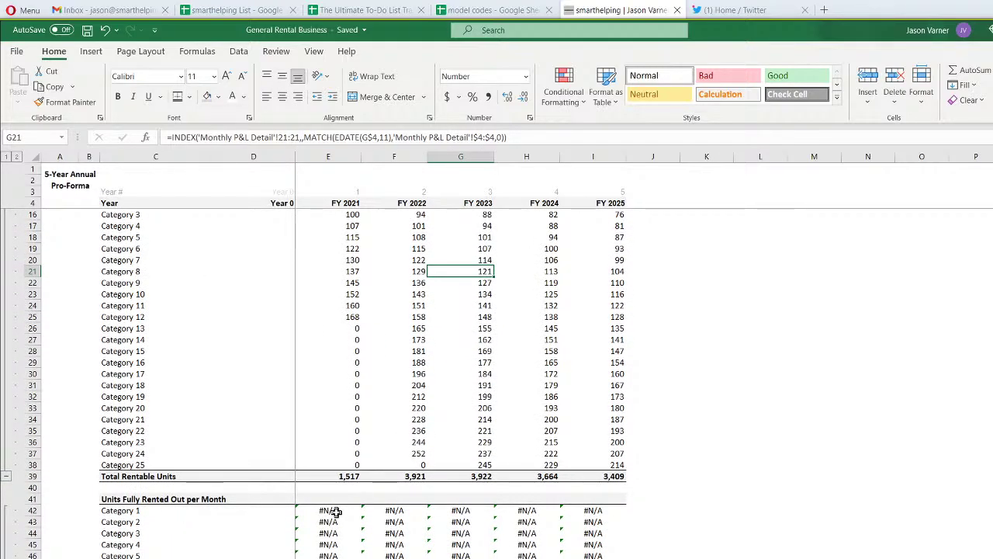
{"action": "scroll", "coordinate": [335, 511], "scroll_direction": "up", "scroll_amount": 4}
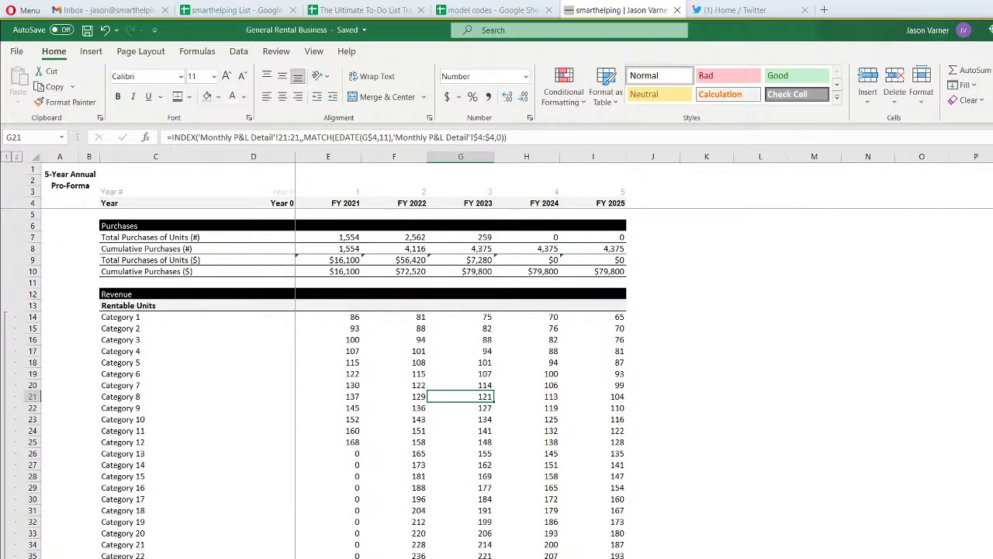
{"action": "key", "text": "ctrl+Page_Down"}
{"action": "scroll", "coordinate": [421, 454], "scroll_direction": "down", "scroll_amount": 4}
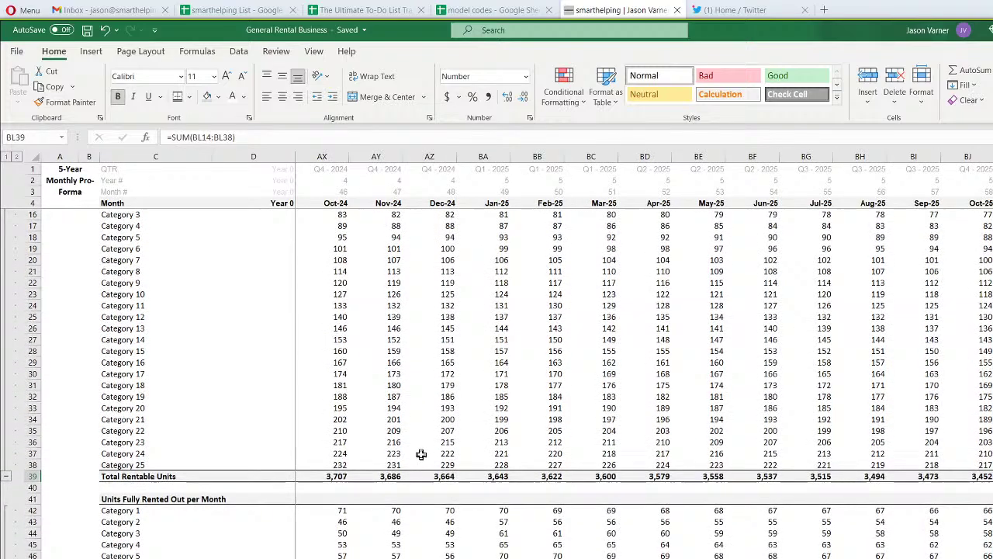
{"action": "left_click", "coordinate": [340, 511]}
{"action": "key", "text": "ctrl+Page_Up"}
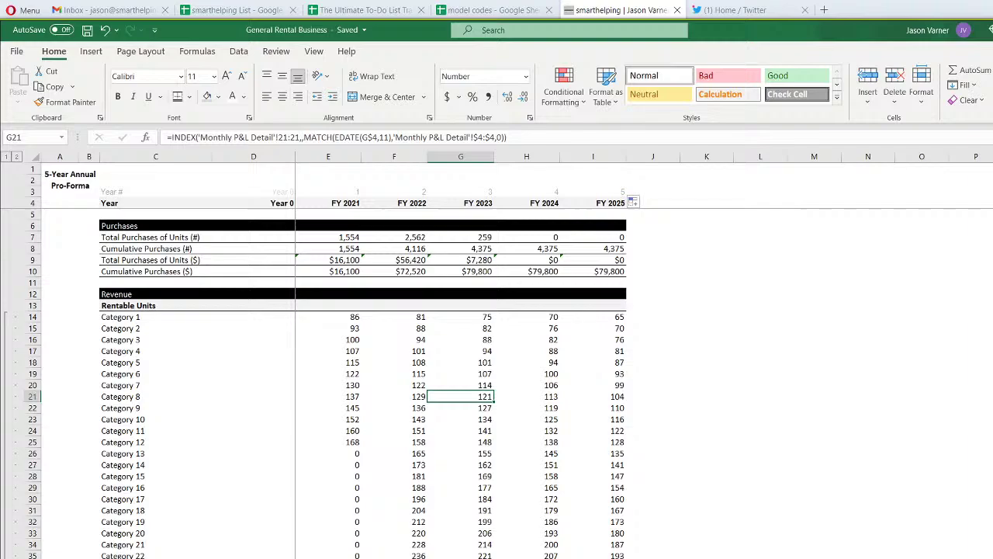
Copy the year-end INDEX/MATCH formula from E14 into E42 and fill it across to column I and down to row 66
{"action": "right_click", "coordinate": [352, 318]}
{"action": "scroll", "coordinate": [364, 372], "scroll_direction": "down", "scroll_amount": 7}
{"action": "right_click", "coordinate": [347, 388]}
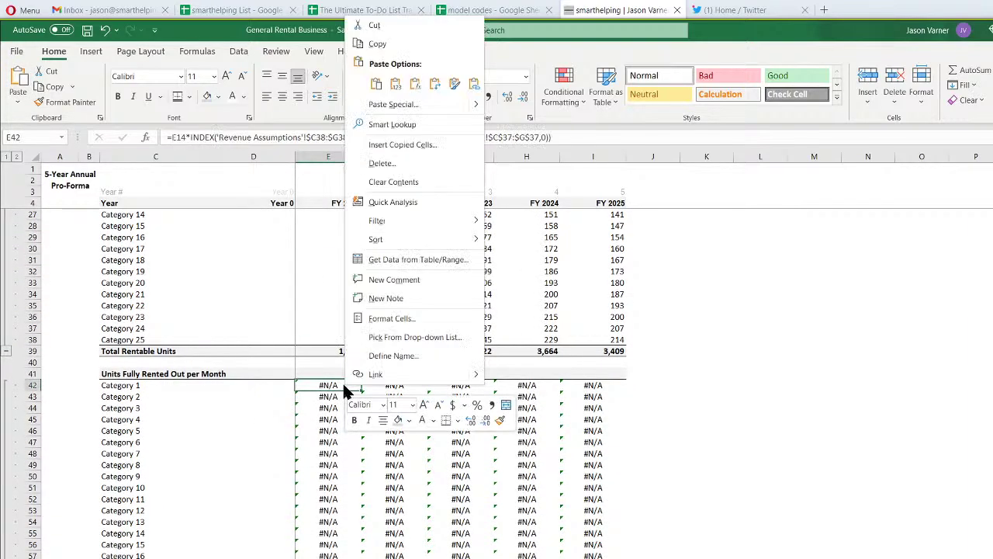
{"action": "left_click", "coordinate": [376, 84]}
{"action": "left_click_drag", "start_coordinate": [361, 391], "coordinate": [625, 558]}
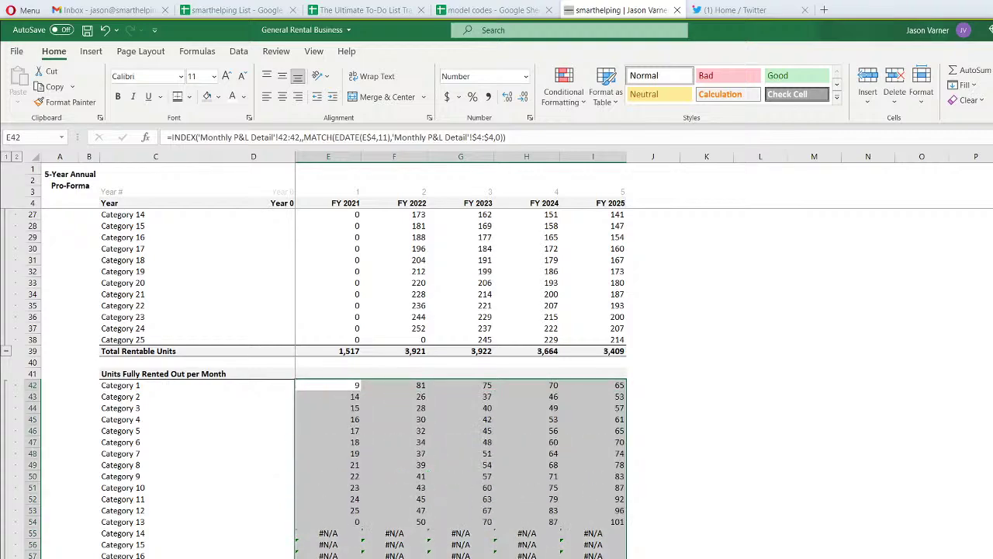
{"action": "left_click", "coordinate": [865, 554]}
Compare the annual sheet's total units rented out in I67 with BL67 on the monthly sheet, and save the workbook
{"action": "left_click", "coordinate": [593, 558]}
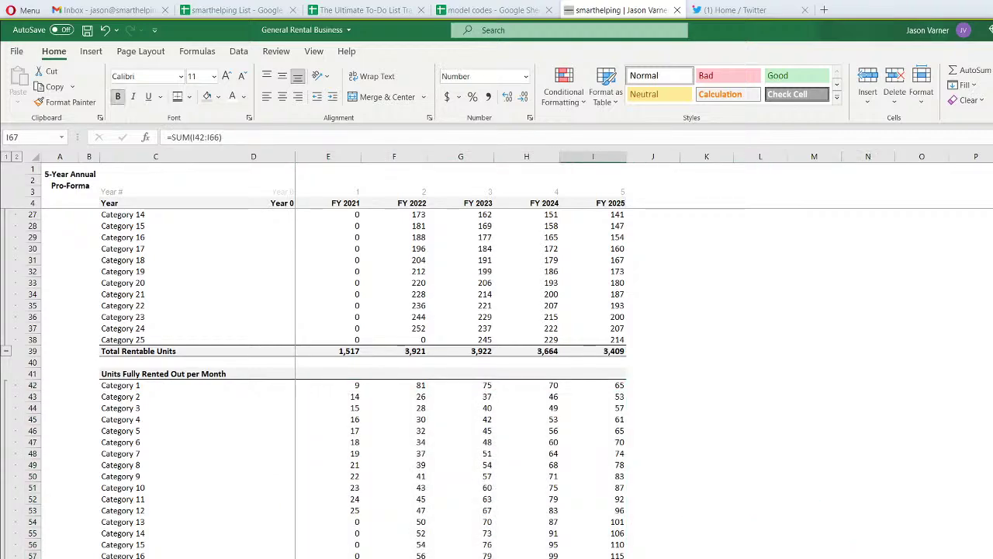
{"action": "left_click", "coordinate": [527, 558]}
{"action": "key", "text": "ctrl+Page_Up"}
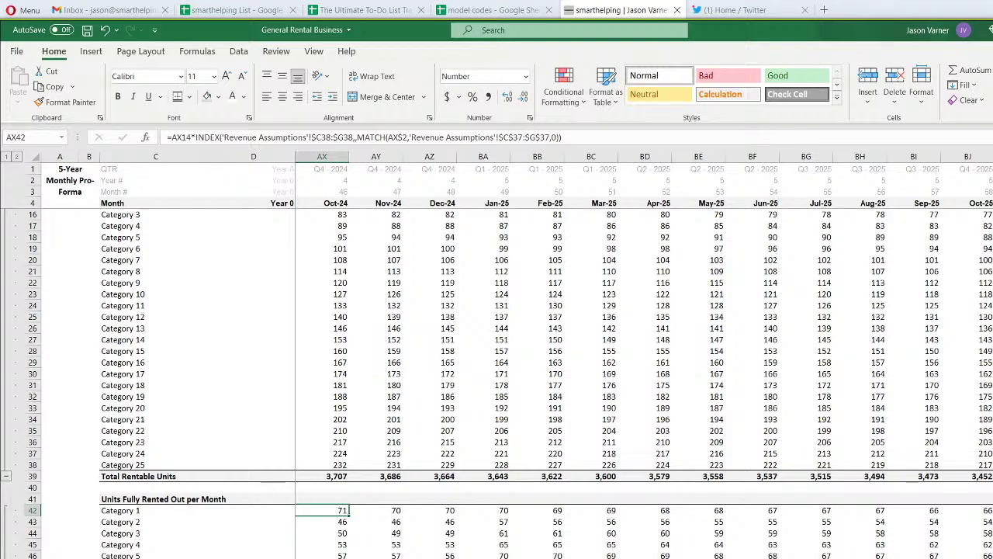
{"action": "scroll", "coordinate": [644, 380], "scroll_direction": "down", "scroll_amount": 7}
{"action": "left_click", "coordinate": [992, 545]}
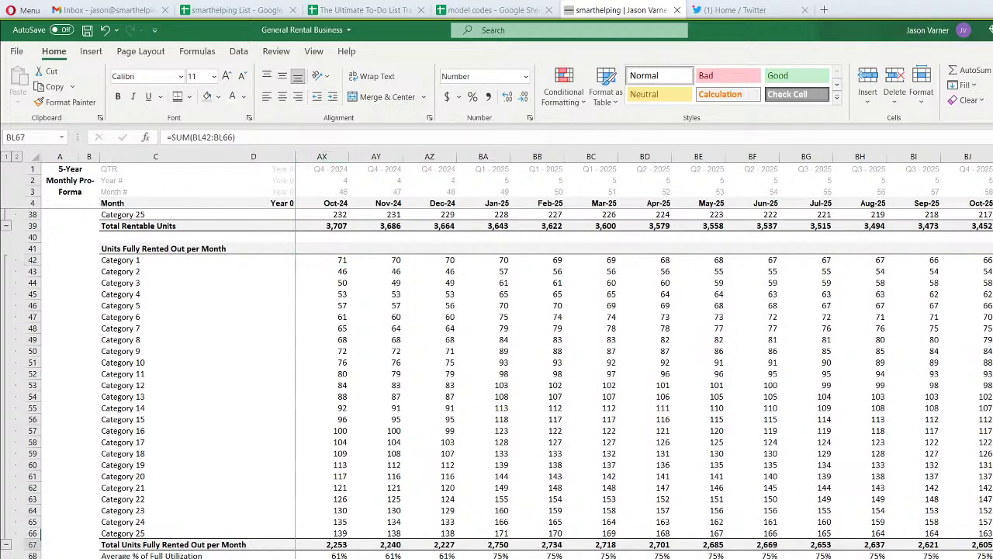
{"action": "key", "text": "ctrl+Page_Down"}
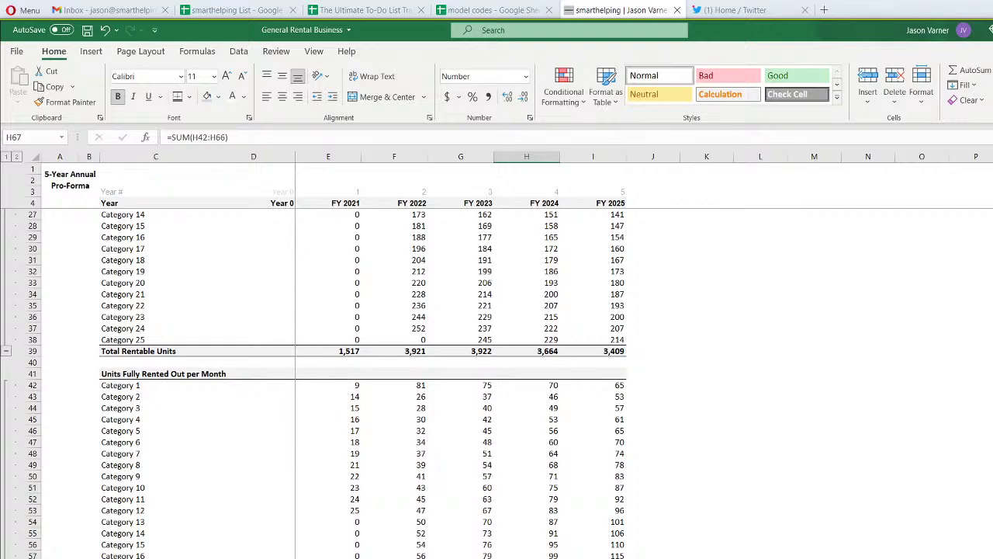
{"action": "left_click", "coordinate": [87, 30]}
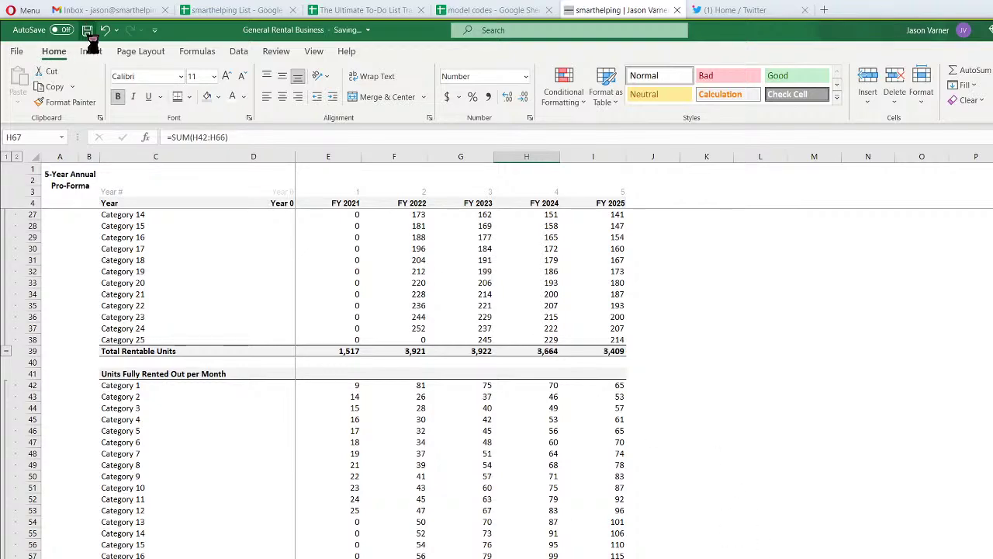
Copy the SUMIFS formula from E9 into E71, the FY 2021 revenue cell for Category 1
{"action": "scroll", "coordinate": [432, 425], "scroll_direction": "up", "scroll_amount": 7}
{"action": "right_click", "coordinate": [339, 262]}
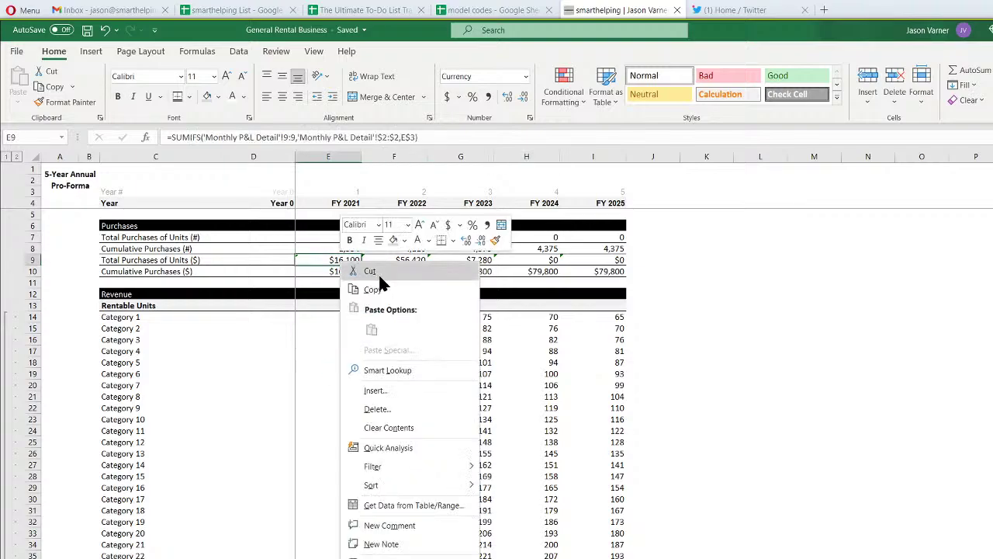
{"action": "left_click", "coordinate": [377, 290]}
{"action": "scroll", "coordinate": [394, 365], "scroll_direction": "down", "scroll_amount": 15}
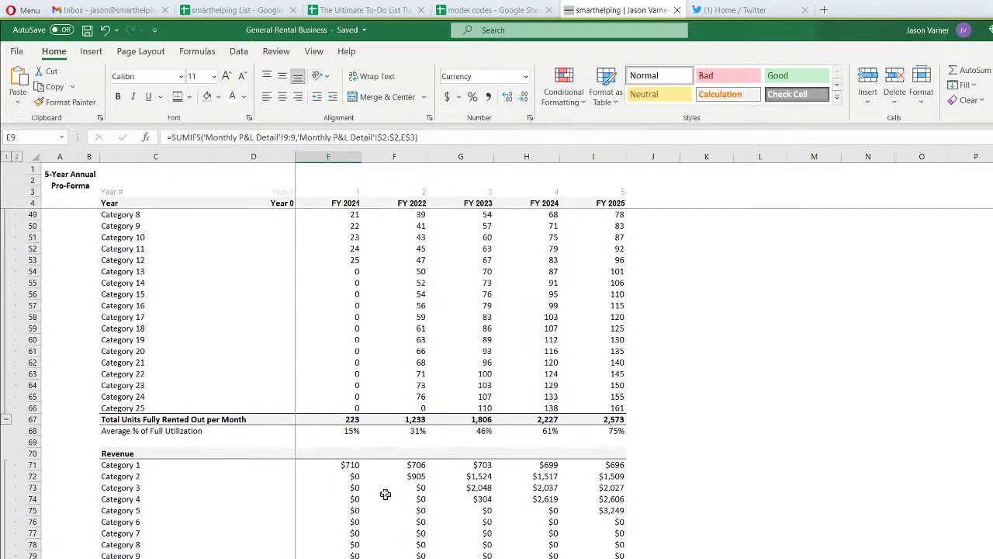
{"action": "right_click", "coordinate": [350, 465]}
{"action": "left_click", "coordinate": [381, 104]}
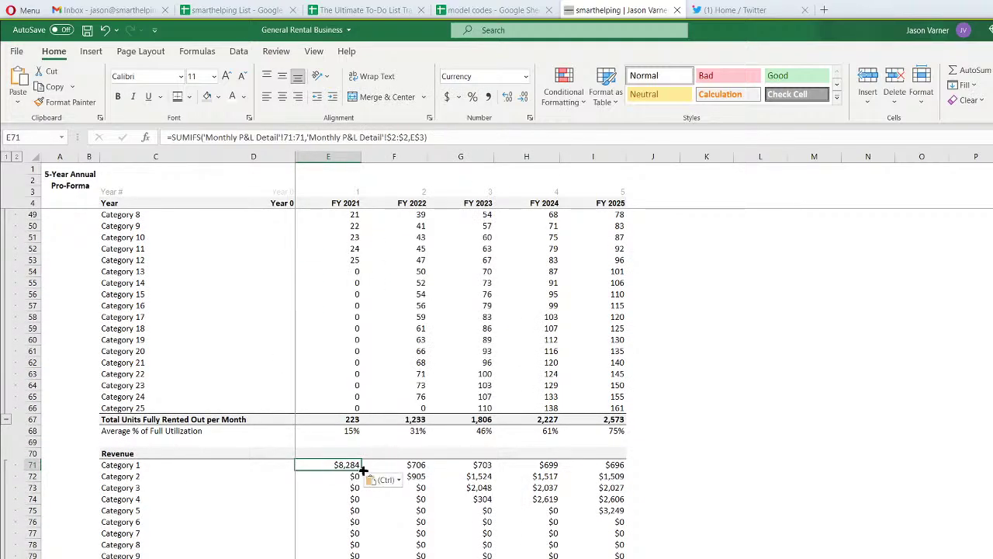
Fill the E71 SUMIFS formula across to I71 and down through the Category 25 revenue row
{"action": "left_click_drag", "start_coordinate": [362, 471], "coordinate": [625, 465]}
{"action": "scroll", "coordinate": [625, 466], "scroll_direction": "down", "scroll_amount": 1}
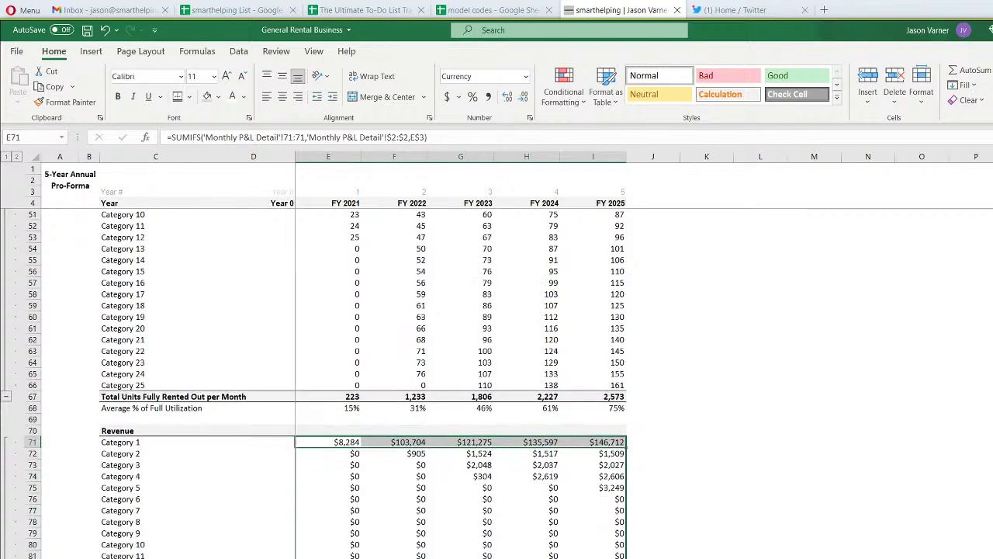
{"action": "scroll", "coordinate": [625, 465], "scroll_direction": "down", "scroll_amount": 1}
{"action": "double_click", "coordinate": [626, 402]}
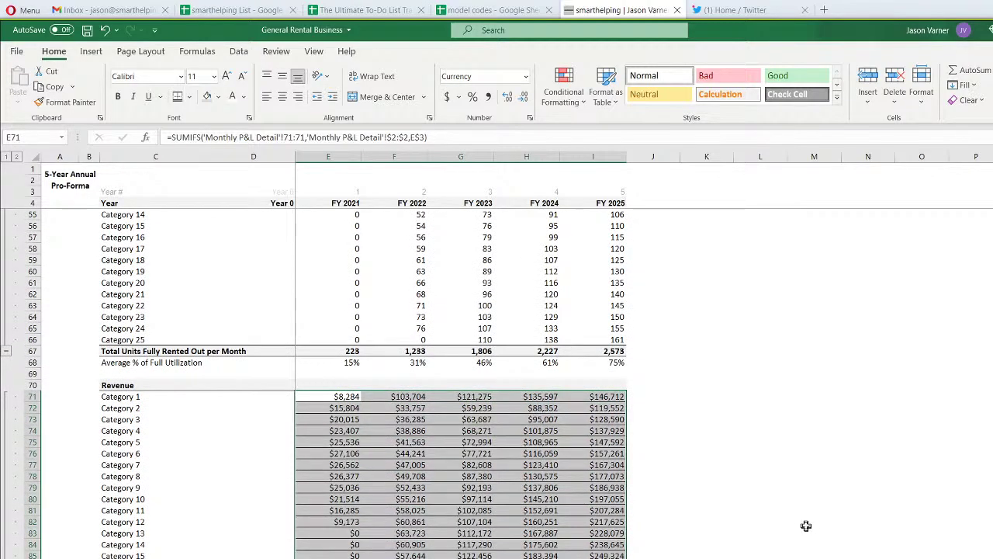
Remove all borders from the annual revenue category cells E71:I95 and apply a single bottom border to the range
{"action": "left_click", "coordinate": [189, 96]}
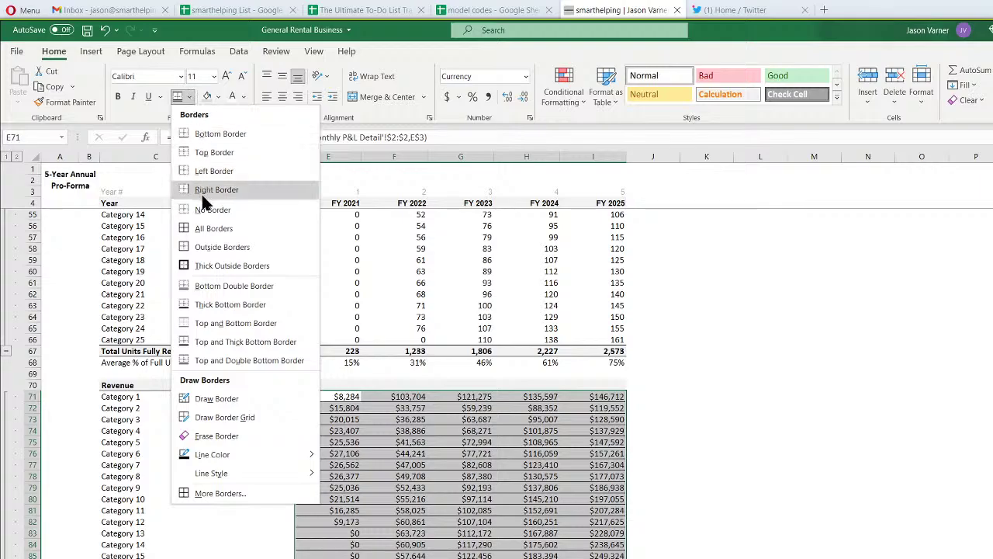
{"action": "left_click", "coordinate": [205, 209]}
{"action": "left_click", "coordinate": [190, 97]}
{"action": "left_click", "coordinate": [199, 133]}
{"action": "left_click", "coordinate": [693, 419]}
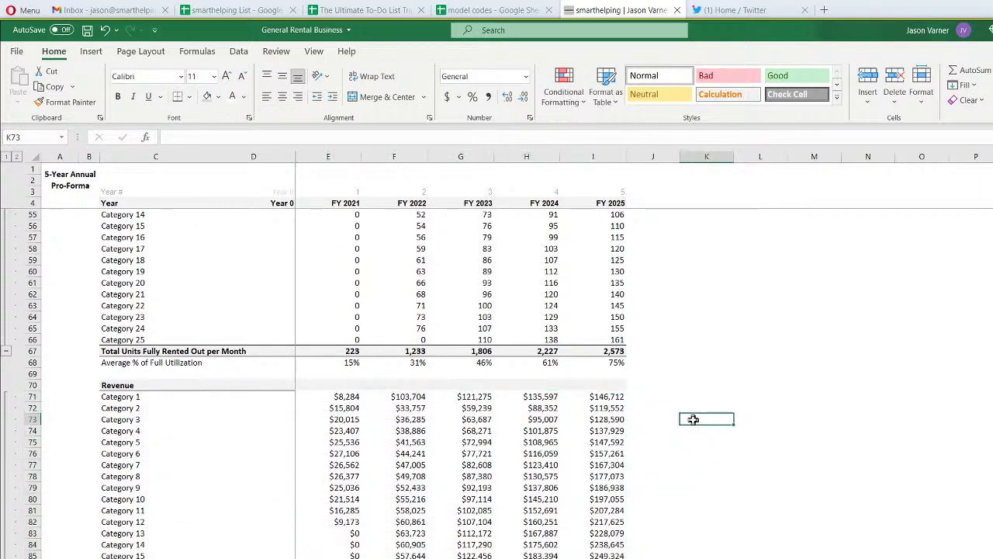
{"action": "scroll", "coordinate": [750, 474], "scroll_direction": "down", "scroll_amount": 4}
{"action": "scroll", "coordinate": [690, 472], "scroll_direction": "down", "scroll_amount": 4}
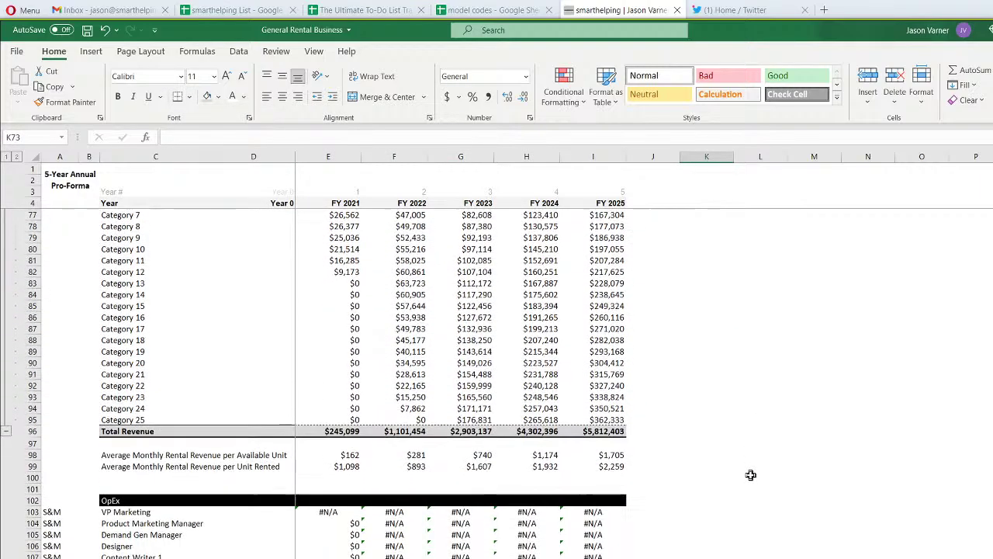
Apply a bottom border to the Revenue header row 70 from column D through column I
{"action": "scroll", "coordinate": [690, 473], "scroll_direction": "up", "scroll_amount": 4}
{"action": "left_click_drag", "start_coordinate": [315, 259], "coordinate": [583, 256]}
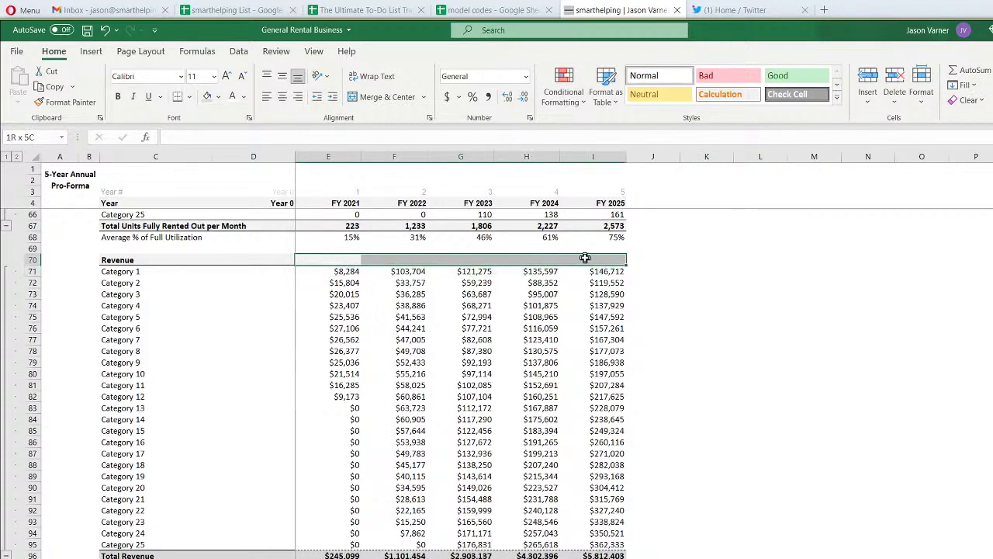
{"action": "left_click", "coordinate": [190, 96]}
{"action": "left_click", "coordinate": [225, 305]}
{"action": "left_click", "coordinate": [877, 421]}
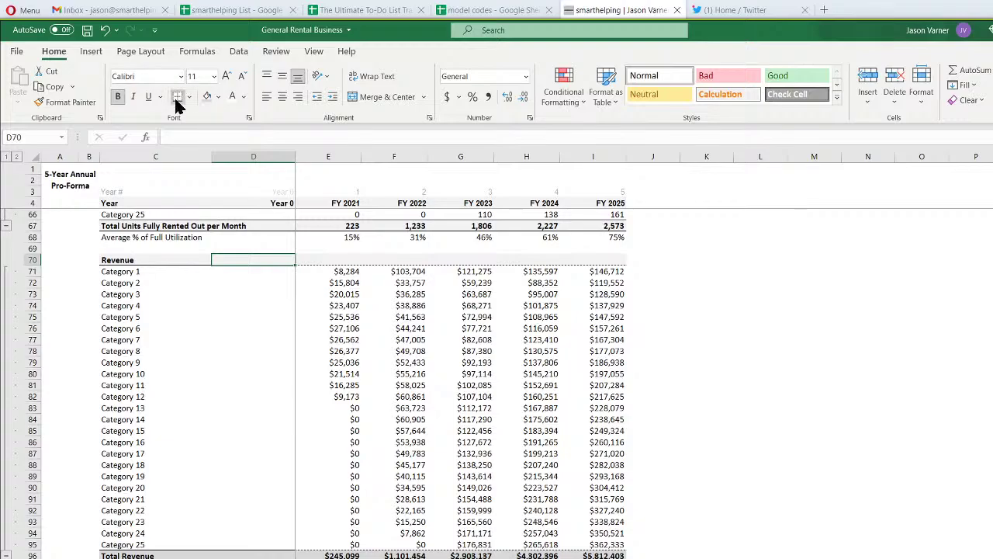
{"action": "left_click", "coordinate": [800, 384]}
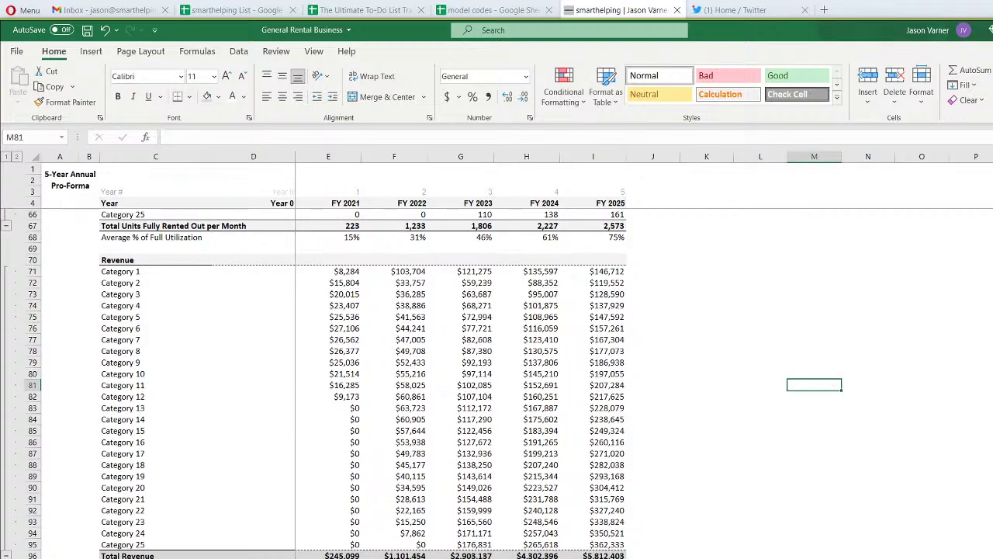
Apply a solid bottom border to the Revenue header row C70:I70, as on the monthly sheet, and to the Category 25 cells E95:I95
{"action": "key", "text": "ctrl+Page_Up"}
{"action": "scroll", "coordinate": [238, 522], "scroll_direction": "down", "scroll_amount": 11}
{"action": "scroll", "coordinate": [240, 520], "scroll_direction": "up", "scroll_amount": 4}
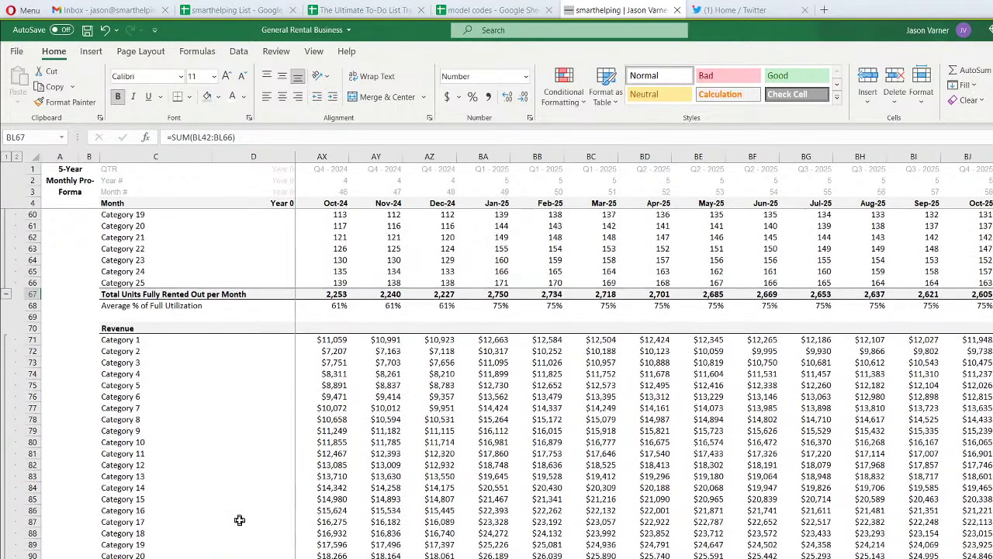
{"action": "key", "text": "ctrl+Page_Down"}
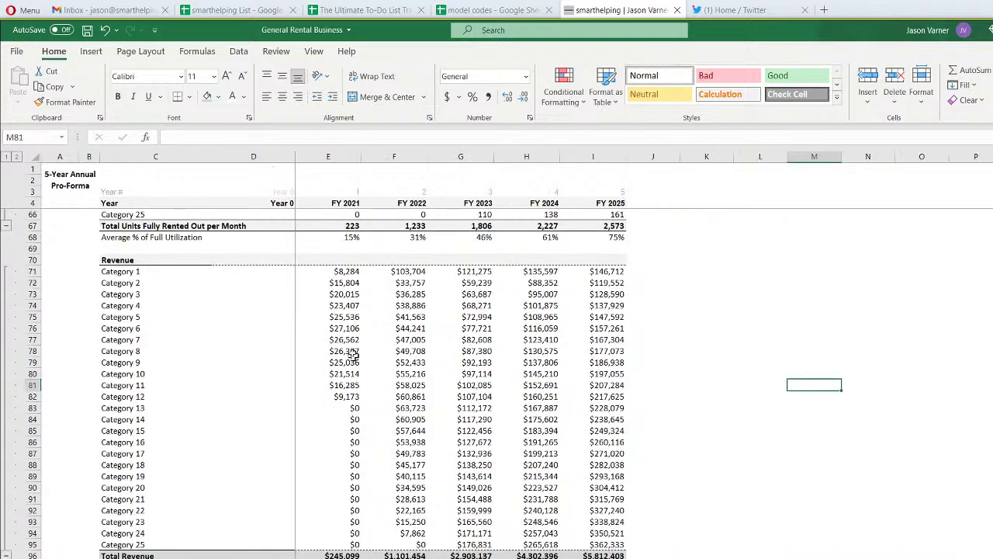
{"action": "left_click_drag", "start_coordinate": [124, 260], "coordinate": [589, 260]}
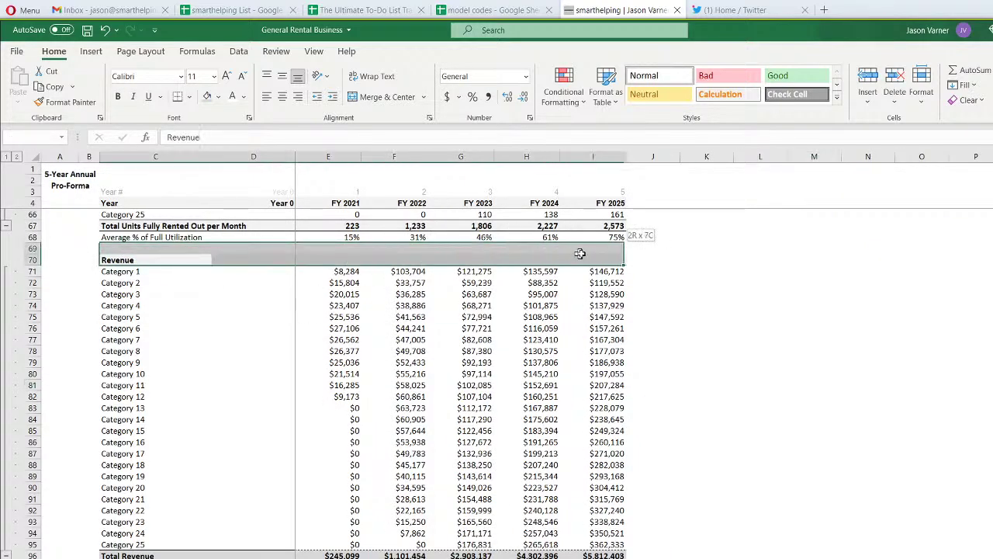
{"action": "left_click", "coordinate": [190, 97]}
{"action": "mouse_move", "coordinate": [233, 471]}
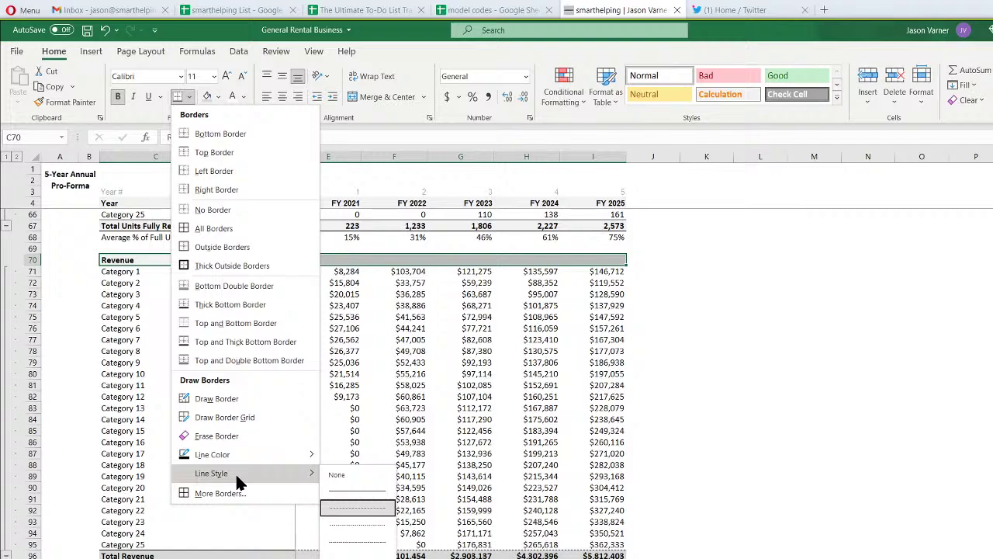
{"action": "left_click", "coordinate": [346, 486]}
{"action": "left_click", "coordinate": [178, 96]}
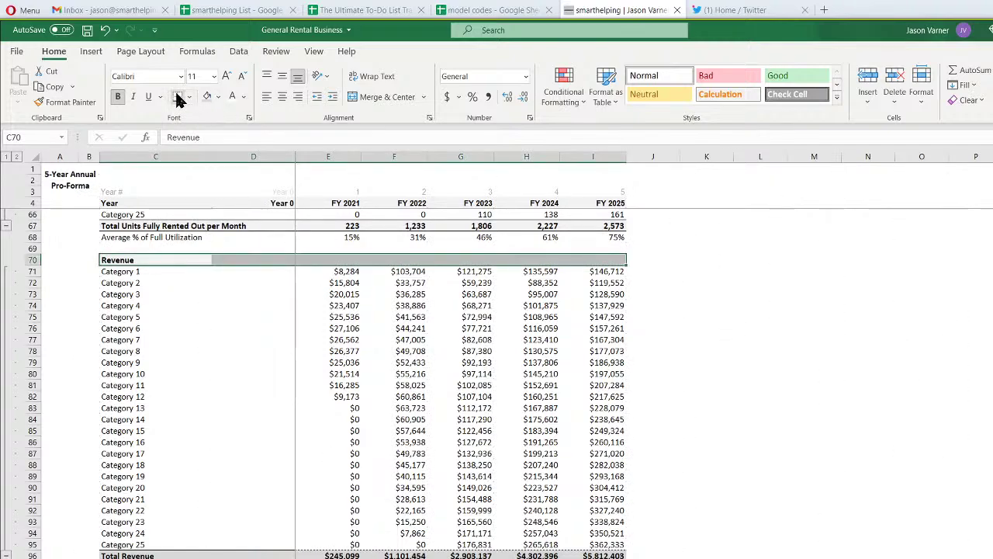
{"action": "left_click", "coordinate": [939, 459]}
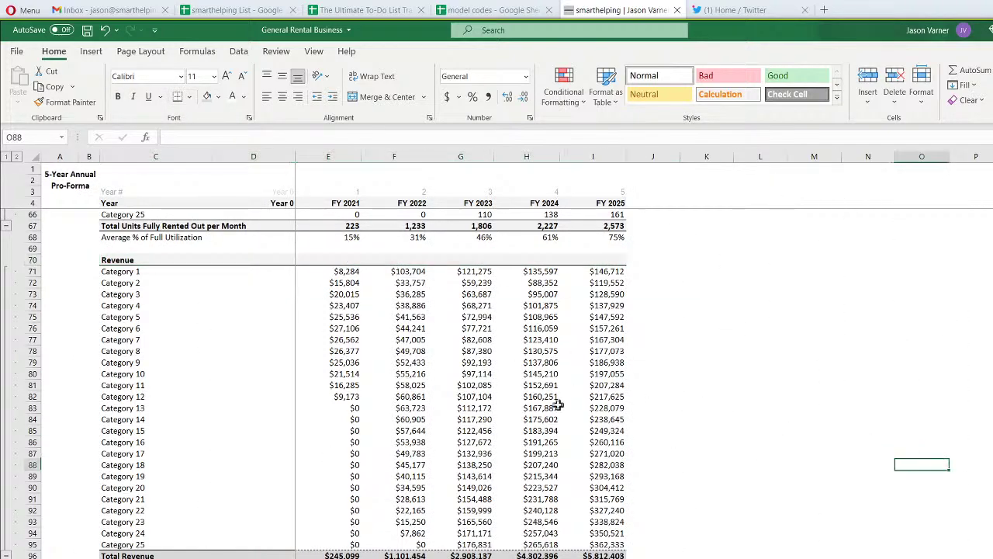
{"action": "left_click_drag", "start_coordinate": [316, 545], "coordinate": [592, 543]}
{"action": "left_click", "coordinate": [920, 440]}
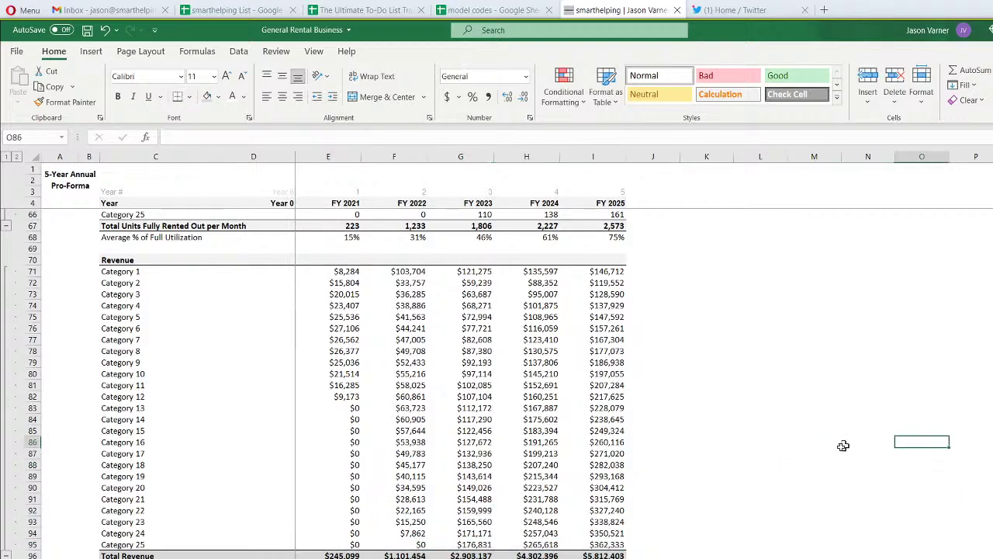
{"action": "scroll", "coordinate": [352, 416], "scroll_direction": "down", "scroll_amount": 3}
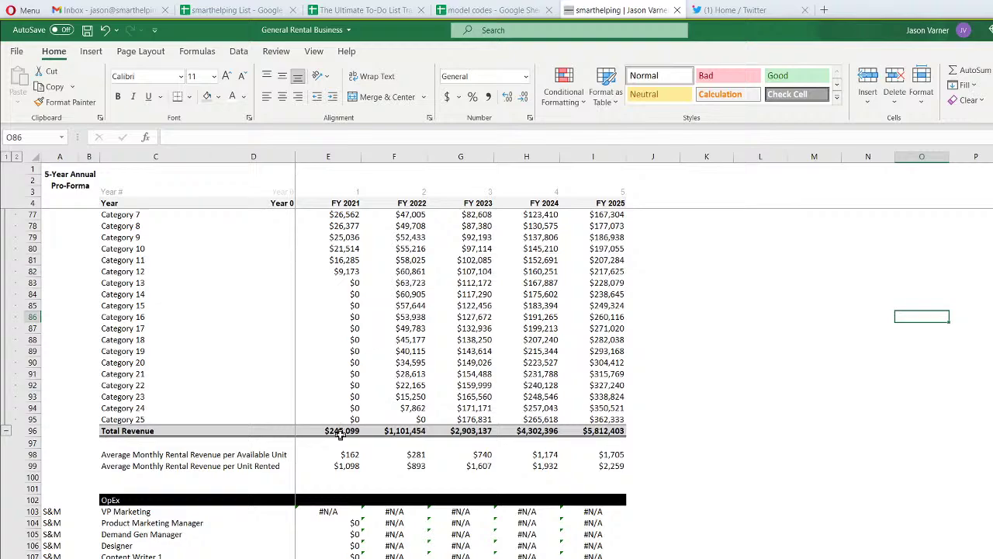
{"action": "left_click", "coordinate": [349, 455]}
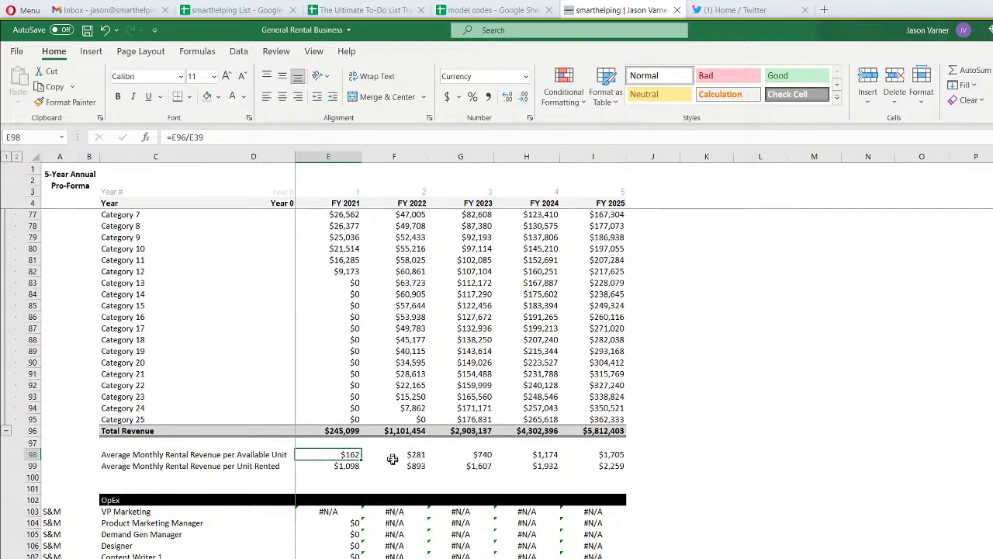
{"action": "left_click", "coordinate": [125, 456]}
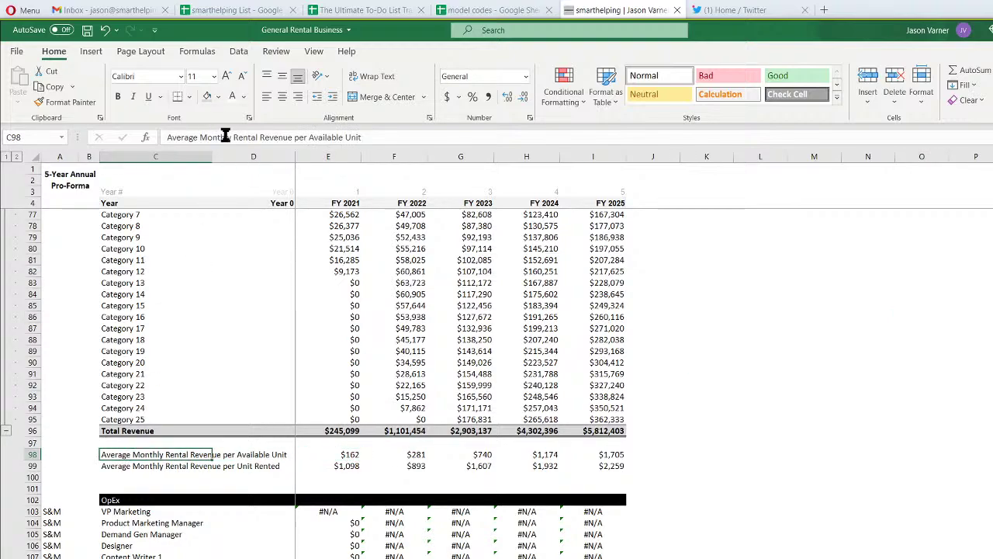
{"action": "left_click_drag", "start_coordinate": [231, 137], "coordinate": [202, 137]}
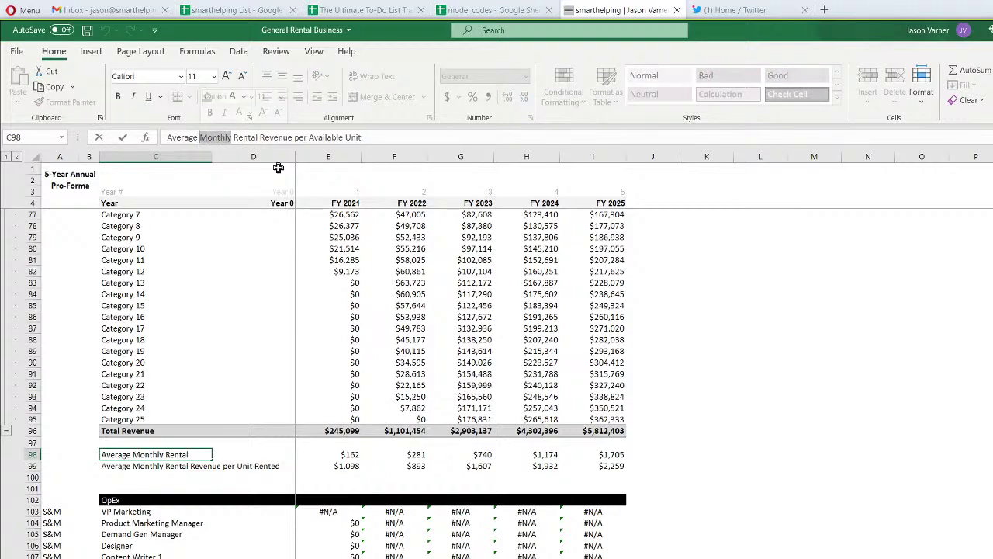
{"action": "key", "text": "Return"}
{"action": "type", "text": "a"}
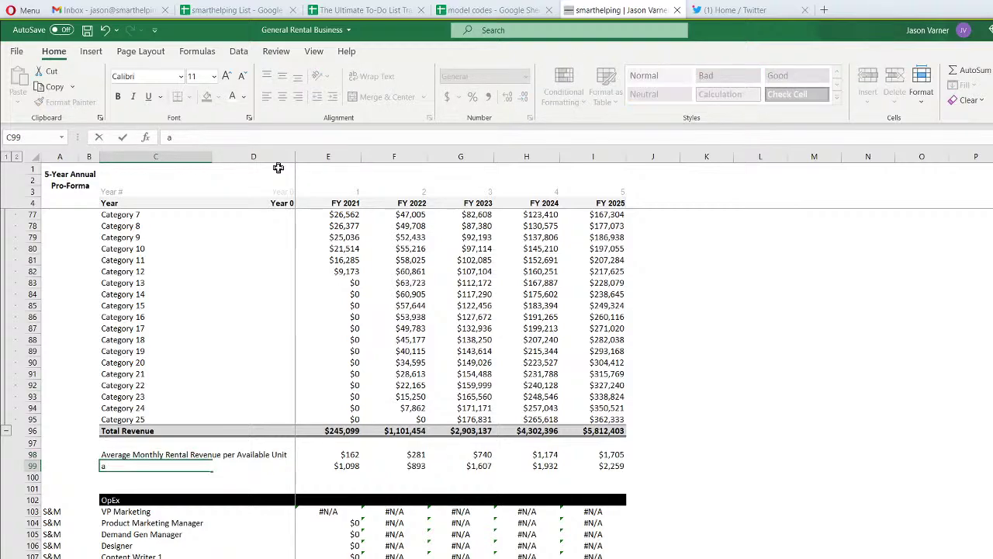
{"action": "key", "text": "Return"}
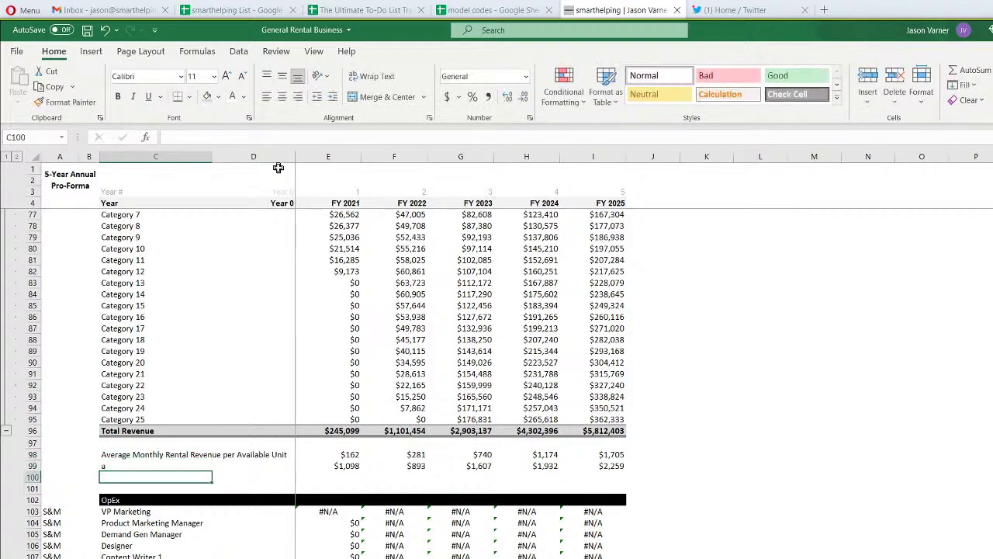
{"action": "left_click", "coordinate": [105, 30]}
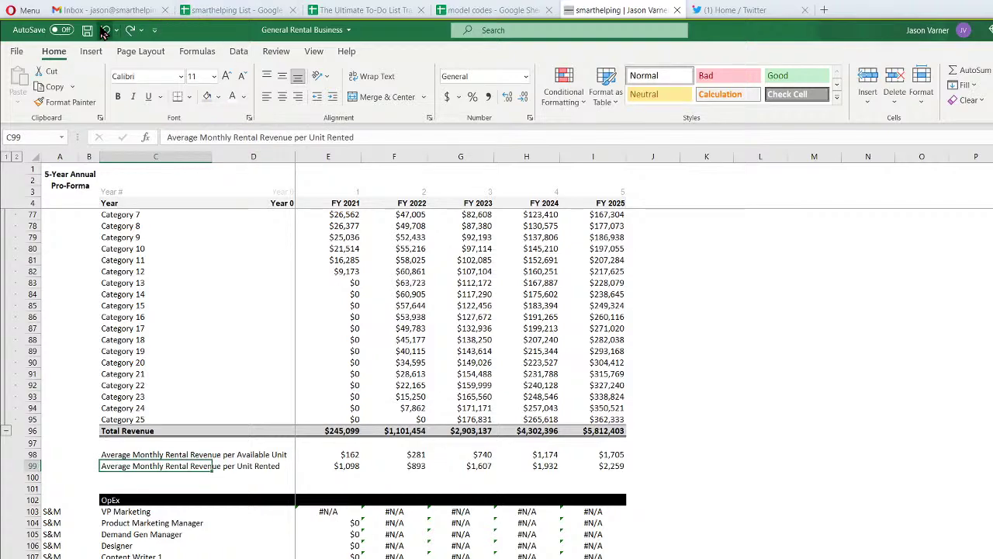
Trace the cells that the FY 2021 rental revenue per available unit formula in E98 refers to
{"action": "left_click", "coordinate": [347, 455]}
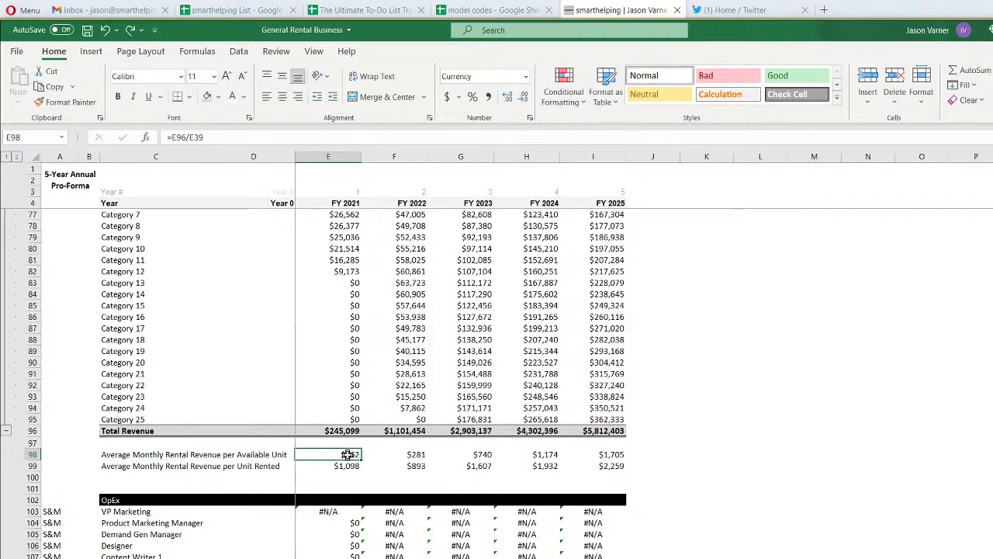
{"action": "double_click", "coordinate": [349, 455]}
{"action": "scroll", "coordinate": [666, 398], "scroll_direction": "up", "scroll_amount": 17}
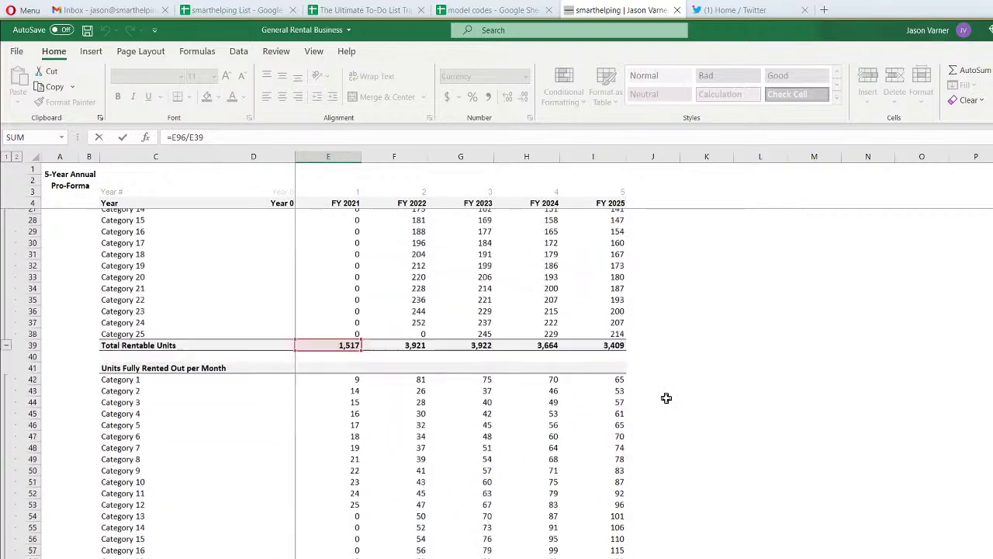
{"action": "scroll", "coordinate": [666, 398], "scroll_direction": "up", "scroll_amount": 2}
{"action": "key", "text": "Return"}
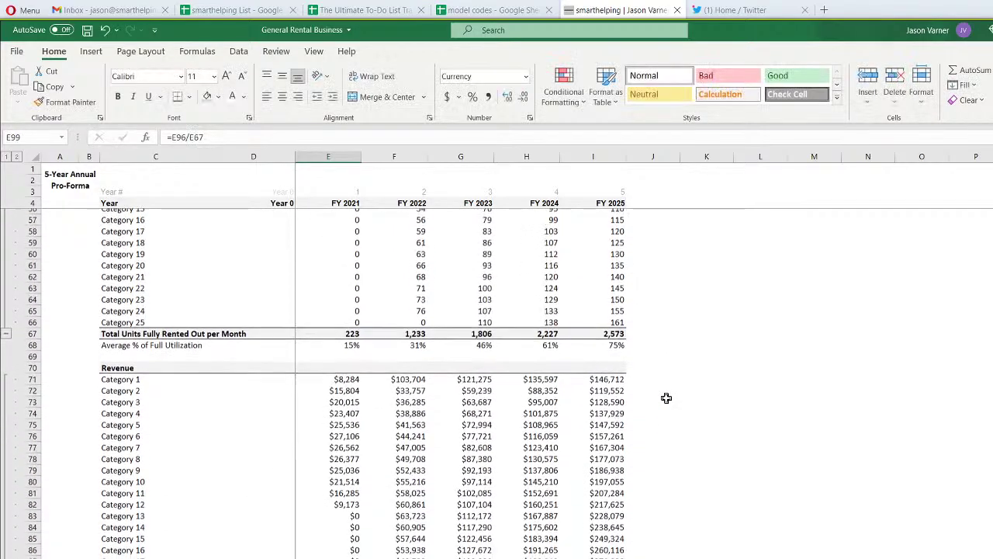
Change the label in C98 to "Average Annual Rental Revenue per Available Unit"
{"action": "left_click", "coordinate": [155, 558]}
{"action": "scroll", "coordinate": [237, 518], "scroll_direction": "down", "scroll_amount": 4}
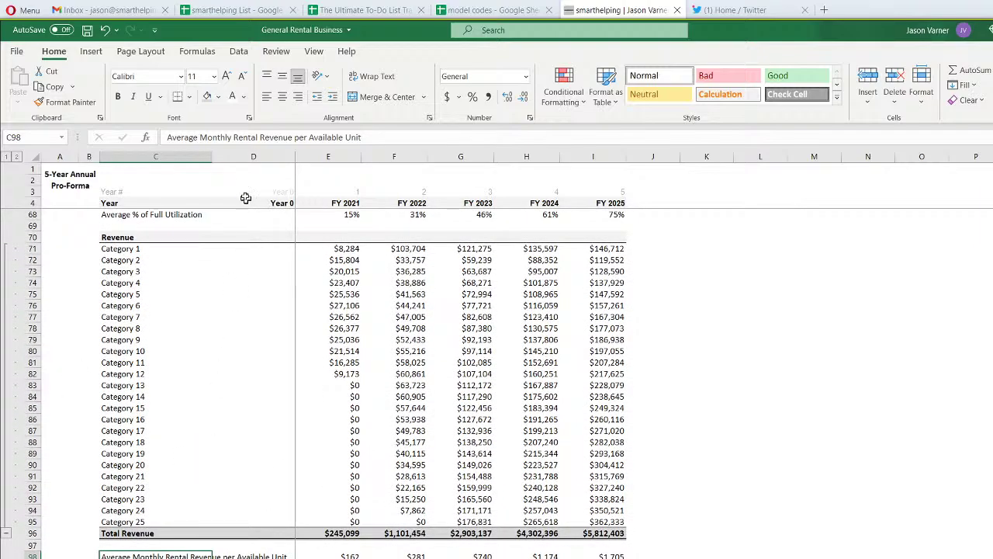
{"action": "left_click_drag", "start_coordinate": [231, 137], "coordinate": [200, 137]}
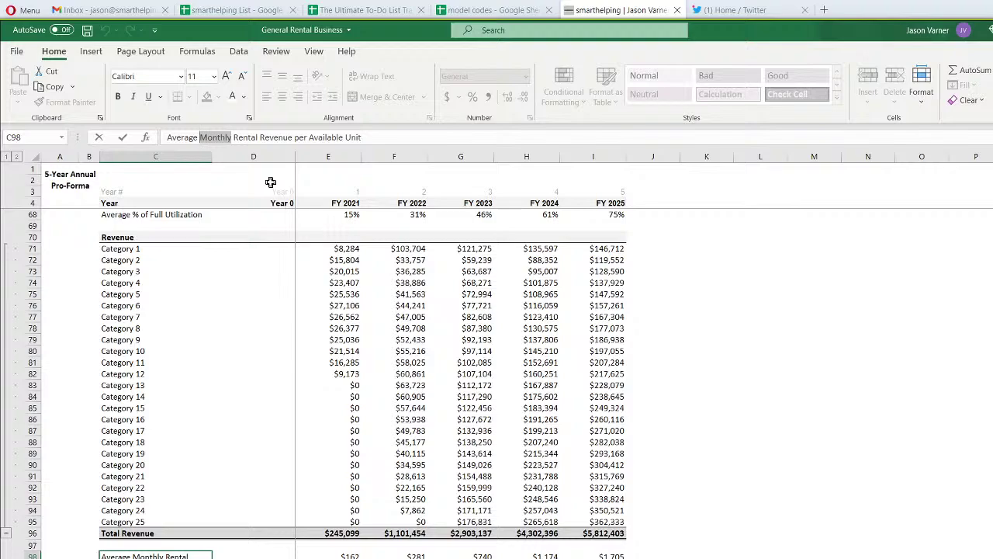
{"action": "type", "text": "Annual"}
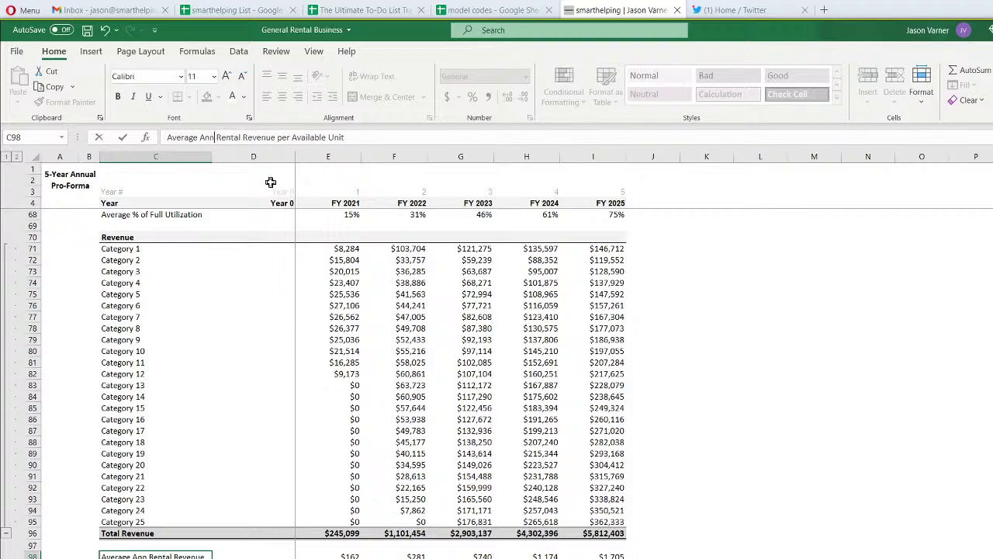
{"action": "key", "text": "Return"}
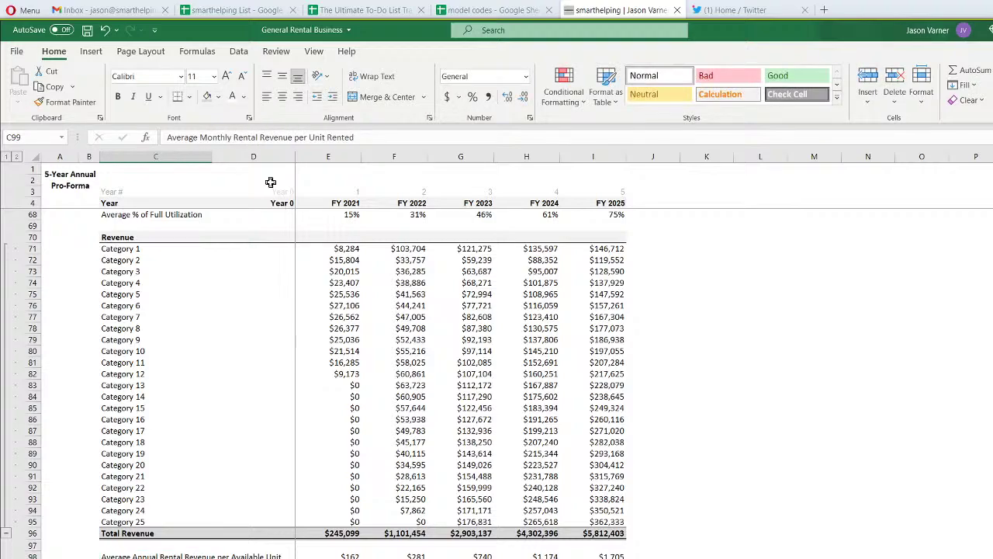
Check the references of the E98 formula =E96/E39 and fill it across to I98
{"action": "double_click", "coordinate": [359, 554]}
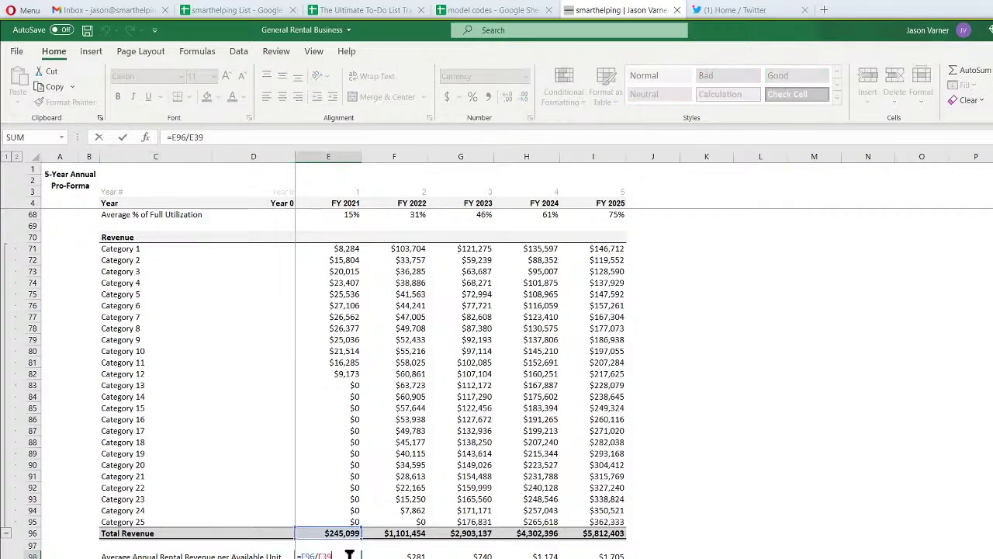
{"action": "scroll", "coordinate": [436, 448], "scroll_direction": "up", "scroll_amount": 18}
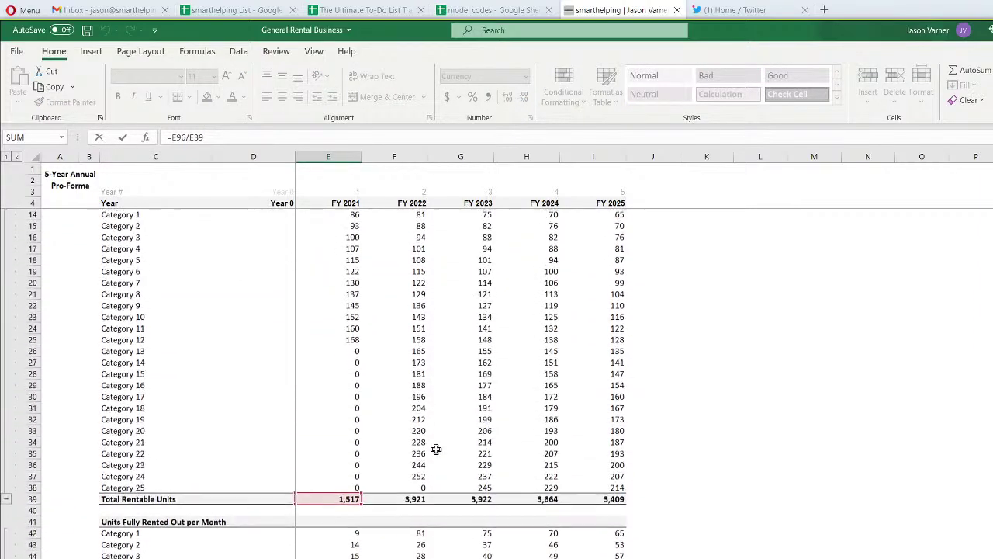
{"action": "scroll", "coordinate": [436, 449], "scroll_direction": "down", "scroll_amount": 10}
{"action": "key", "text": "Escape"}
{"action": "scroll", "coordinate": [439, 448], "scroll_direction": "down", "scroll_amount": 7}
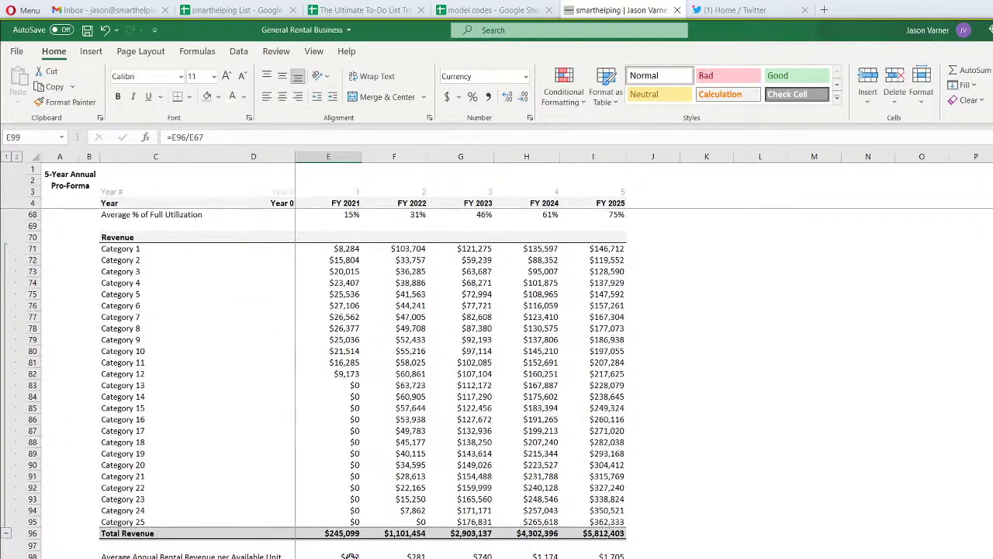
{"action": "left_click_drag", "start_coordinate": [589, 556], "coordinate": [621, 556]}
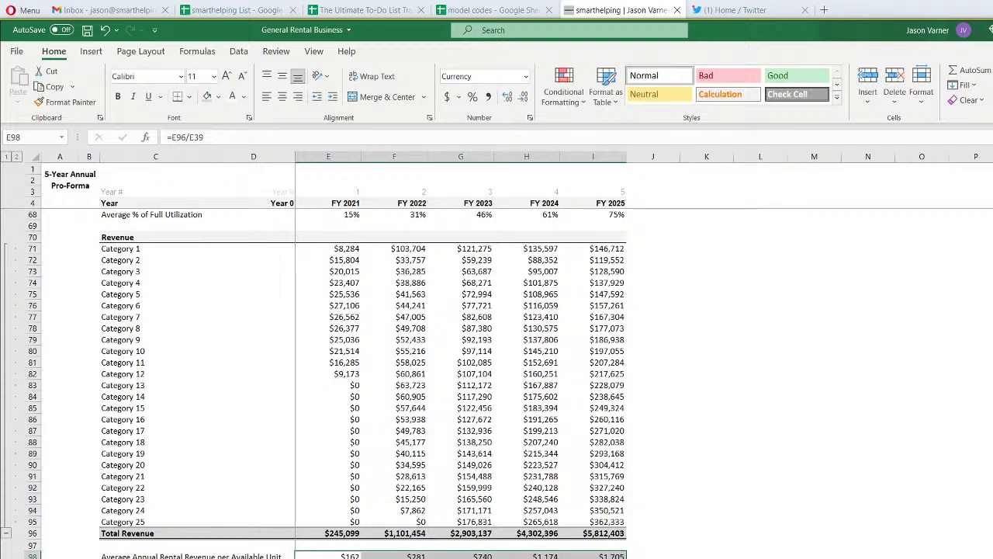
Examine the monthly revenue per available unit values in row 98 of the monthly pro-forma, selecting months from Oct-24 onward
{"action": "key", "text": "ctrl+Page_Up"}
{"action": "left_click", "coordinate": [322, 558]}
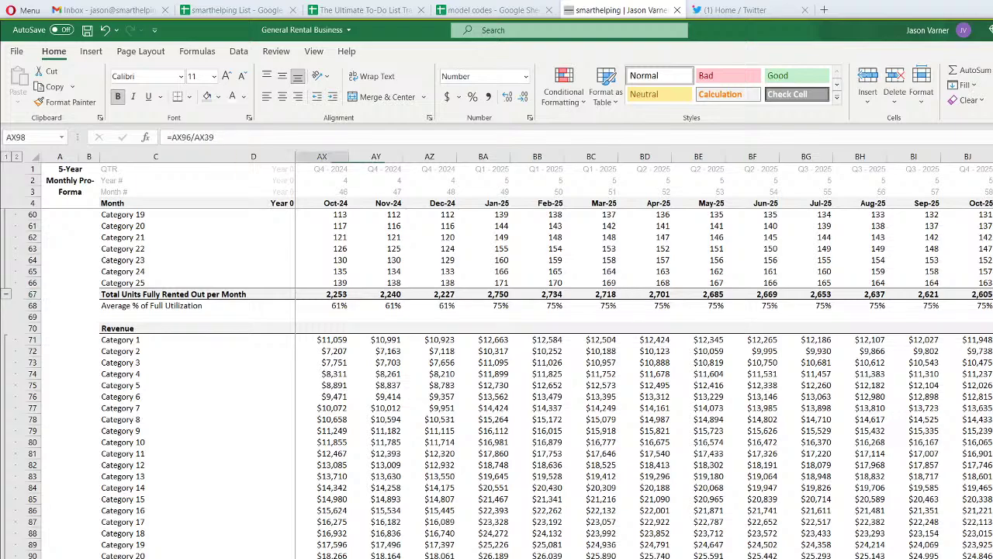
{"action": "key", "text": "Right"}
{"action": "key", "text": "Left"}
{"action": "key", "text": "shift+Right"}
{"action": "key", "text": "shift+Right"}
{"action": "key", "text": "shift+Right"}
{"action": "key", "text": "shift+Right"}
{"action": "key", "text": "shift+Right"}
{"action": "key", "text": "shift+Right"}
{"action": "key", "text": "shift+Right"}
{"action": "key", "text": "shift+Right"}
{"action": "key", "text": "shift+Right"}
{"action": "key", "text": "shift+Right"}
{"action": "key", "text": "shift+Right"}
{"action": "key", "text": "shift+Right"}
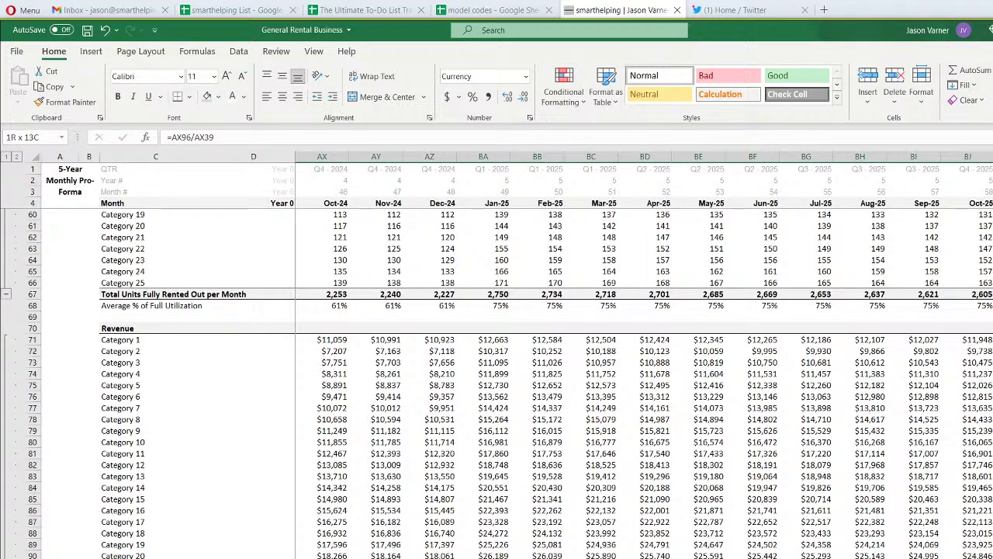
{"action": "key", "text": "shift+Left"}
{"action": "key", "text": "shift+Left"}
{"action": "key", "text": "shift+Left"}
{"action": "key", "text": "shift+Left"}
{"action": "key", "text": "shift+Left"}
{"action": "key", "text": "shift+Left"}
{"action": "key", "text": "shift+Left"}
{"action": "key", "text": "shift+Left"}
{"action": "key", "text": "shift+Left"}
{"action": "key", "text": "shift+Left"}
{"action": "key", "text": "shift+Left"}
{"action": "key", "text": "shift+Left"}
{"action": "key", "text": "shift+Right"}
{"action": "key", "text": "shift+Right"}
{"action": "key", "text": "shift+Right"}
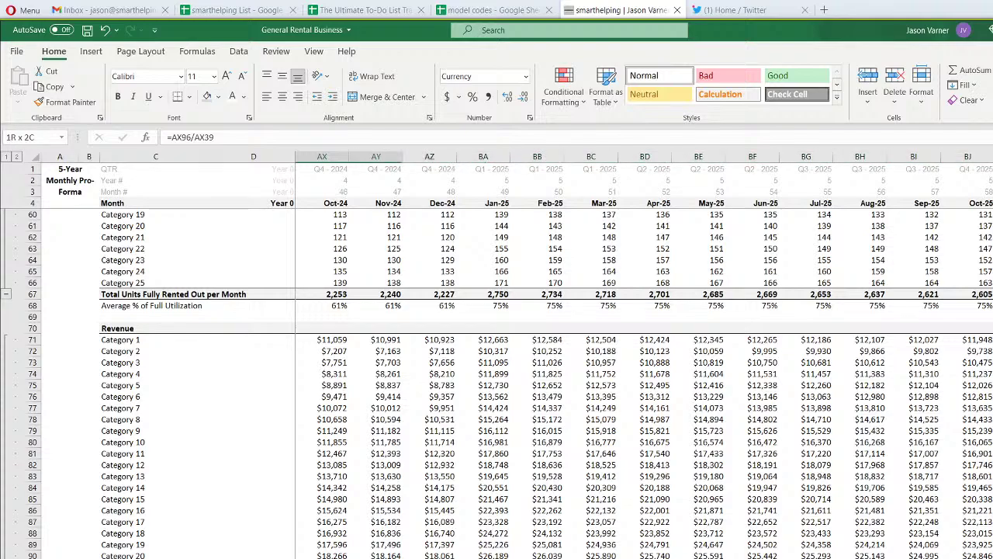
{"action": "key", "text": "shift+Right"}
{"action": "key", "text": "shift+Right"}
{"action": "key", "text": "shift+Right"}
{"action": "key", "text": "shift+Right"}
{"action": "key", "text": "shift+Right"}
{"action": "key", "text": "shift+Right"}
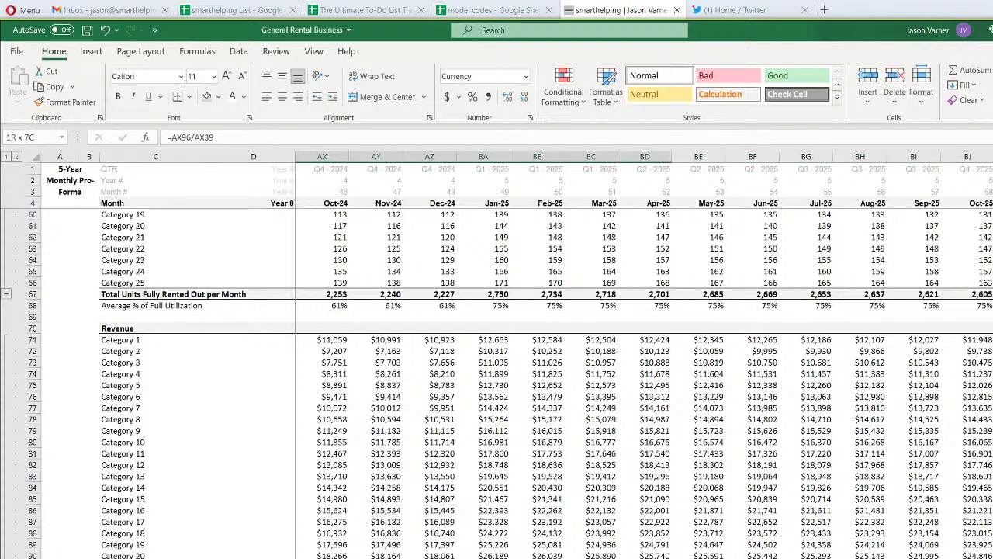
{"action": "key", "text": "shift+Right"}
{"action": "key", "text": "shift+Right"}
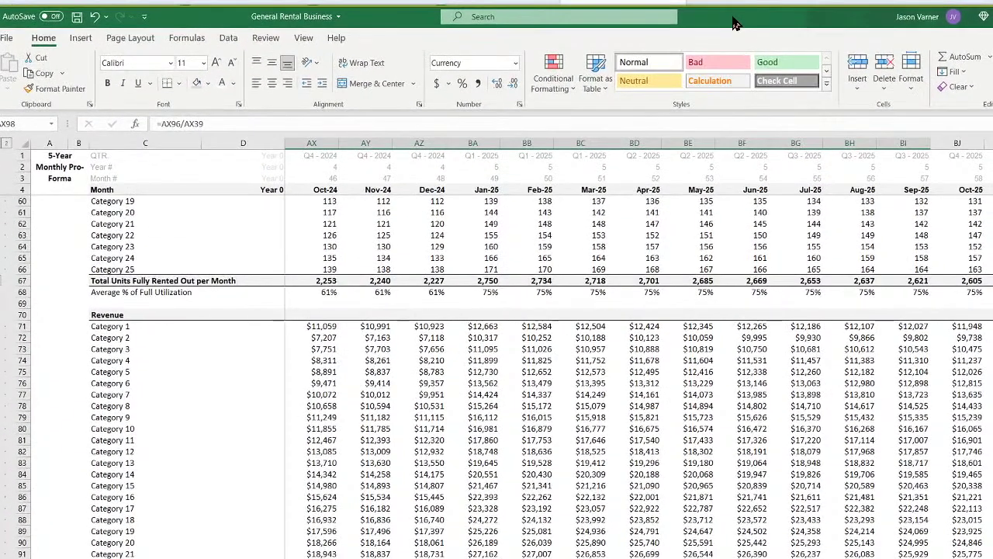
Return to the annual pro-forma and review the E98 formula against the Total Rentable Units row
{"action": "key", "text": "ctrl+Page_Down"}
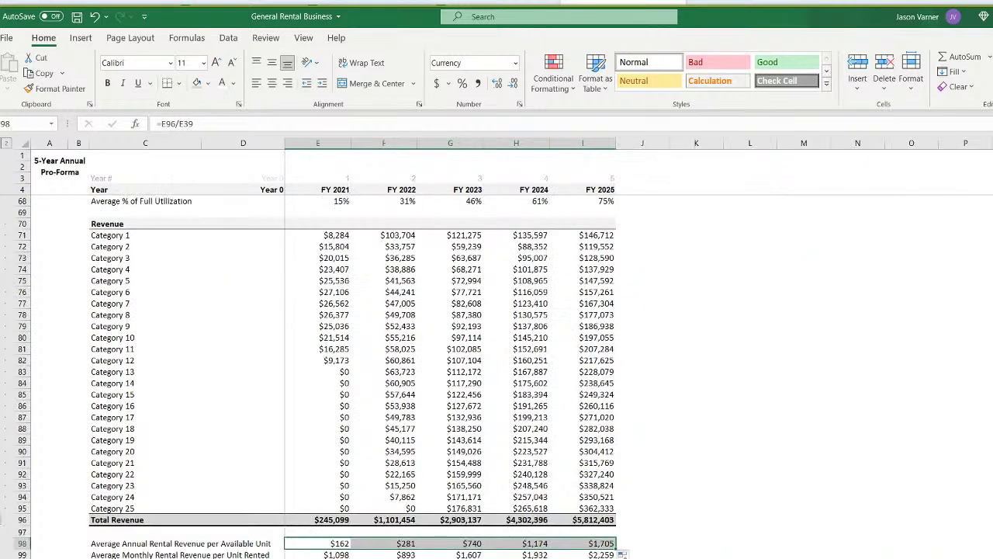
{"action": "left_click", "coordinate": [330, 544]}
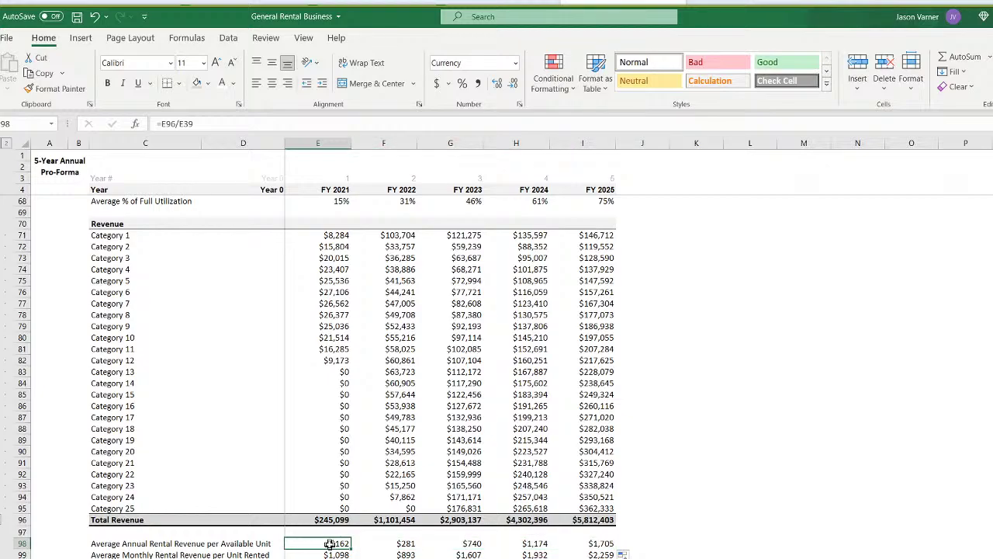
{"action": "double_click", "coordinate": [330, 544]}
{"action": "scroll", "coordinate": [406, 466], "scroll_direction": "up", "scroll_amount": 15}
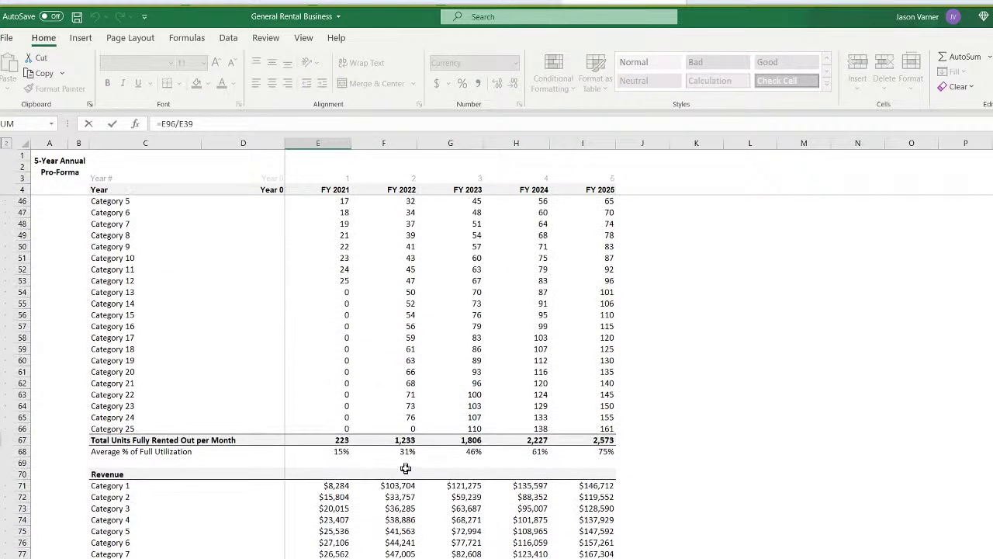
{"action": "scroll", "coordinate": [406, 466], "scroll_direction": "up", "scroll_amount": 6}
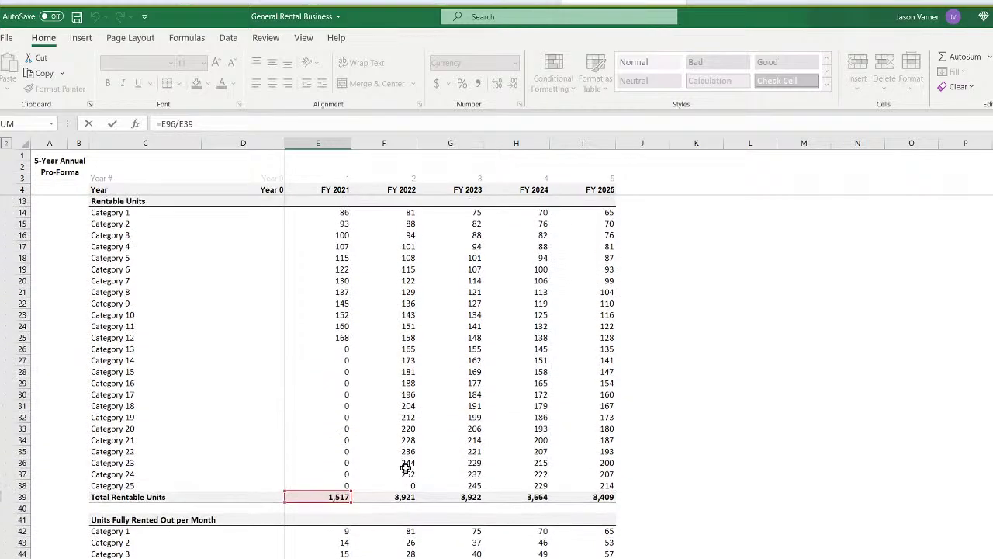
{"action": "scroll", "coordinate": [388, 471], "scroll_direction": "down", "scroll_amount": 4}
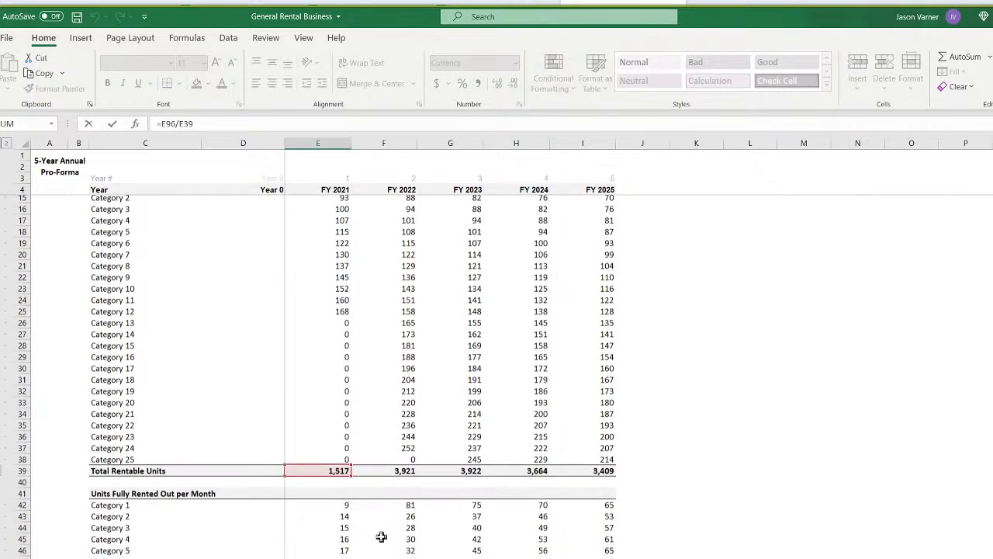
{"action": "scroll", "coordinate": [305, 470], "scroll_direction": "down", "scroll_amount": 17}
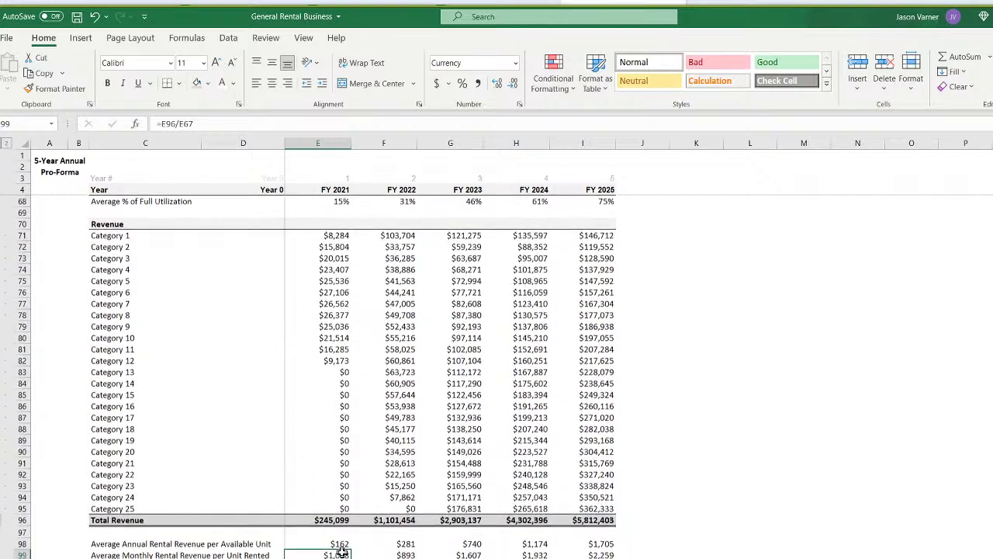
Clear the contents of the Average Annual Rental Revenue per Available Unit row, C98:I98
{"action": "left_click", "coordinate": [132, 545]}
{"action": "left_click_drag", "start_coordinate": [132, 545], "coordinate": [604, 546]}
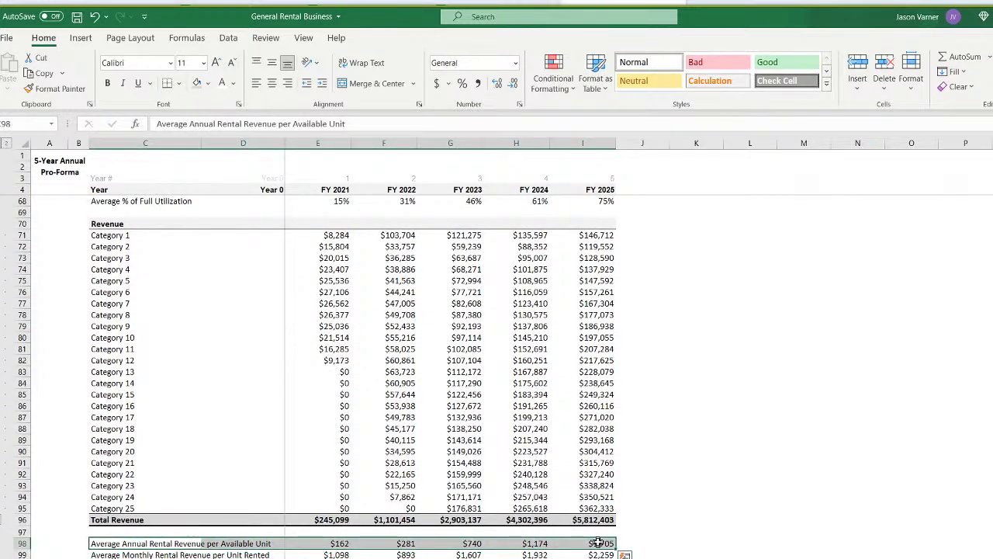
{"action": "right_click", "coordinate": [604, 545]}
{"action": "left_click", "coordinate": [642, 319]}
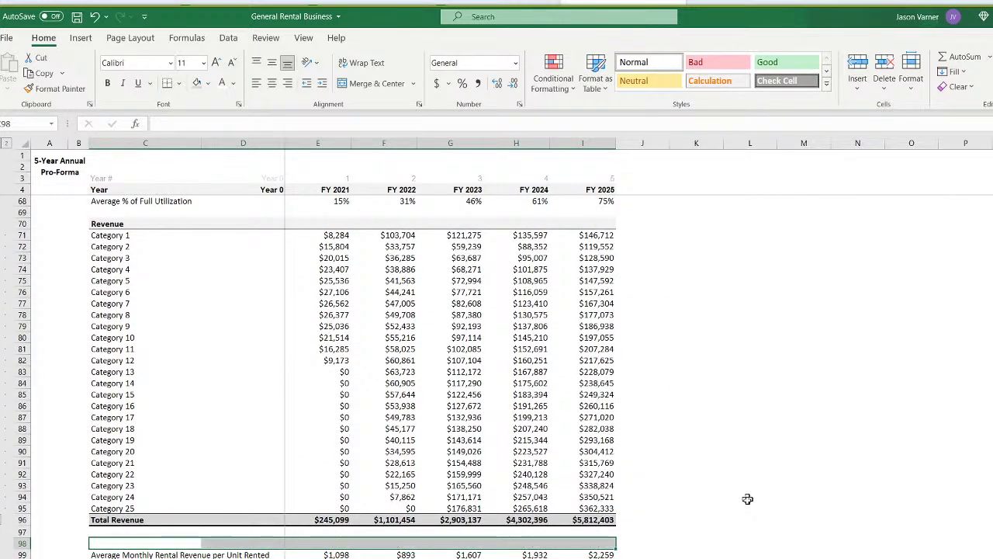
{"action": "left_click", "coordinate": [750, 543]}
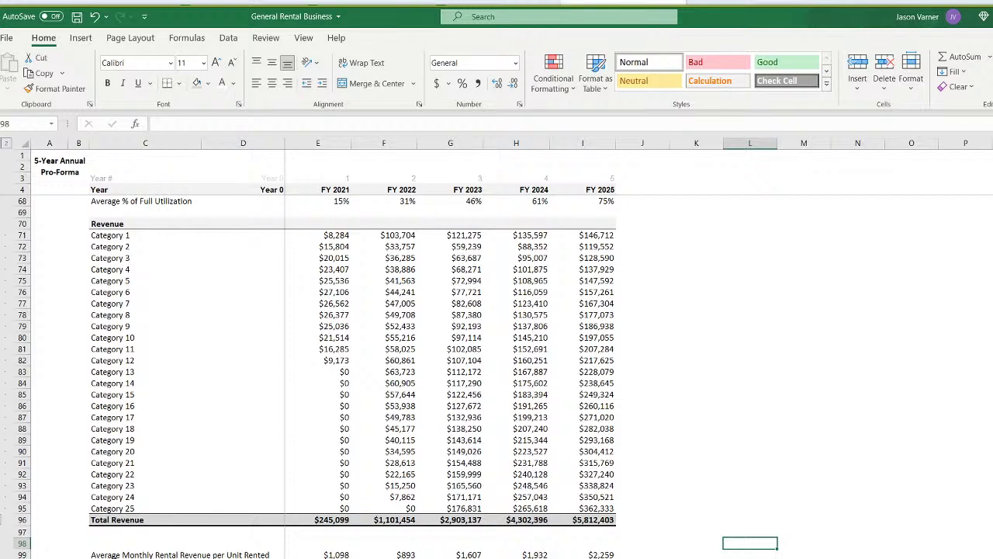
Clear the contents of the Average Monthly Rental Revenue per Unit Rented row, C99:I99, and save the workbook
{"action": "left_click_drag", "start_coordinate": [114, 555], "coordinate": [575, 554]}
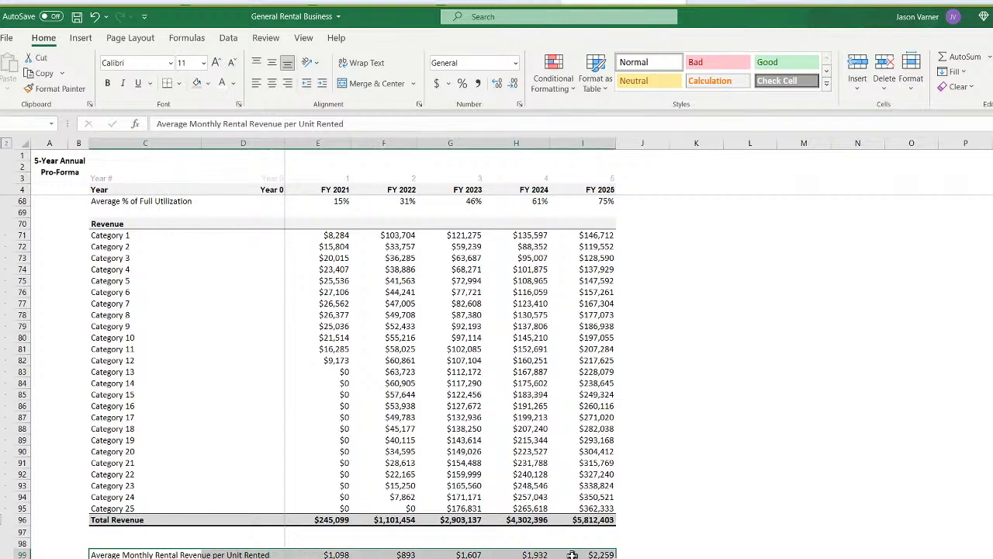
{"action": "right_click", "coordinate": [575, 554]}
{"action": "left_click", "coordinate": [622, 333]}
{"action": "left_click", "coordinate": [764, 544]}
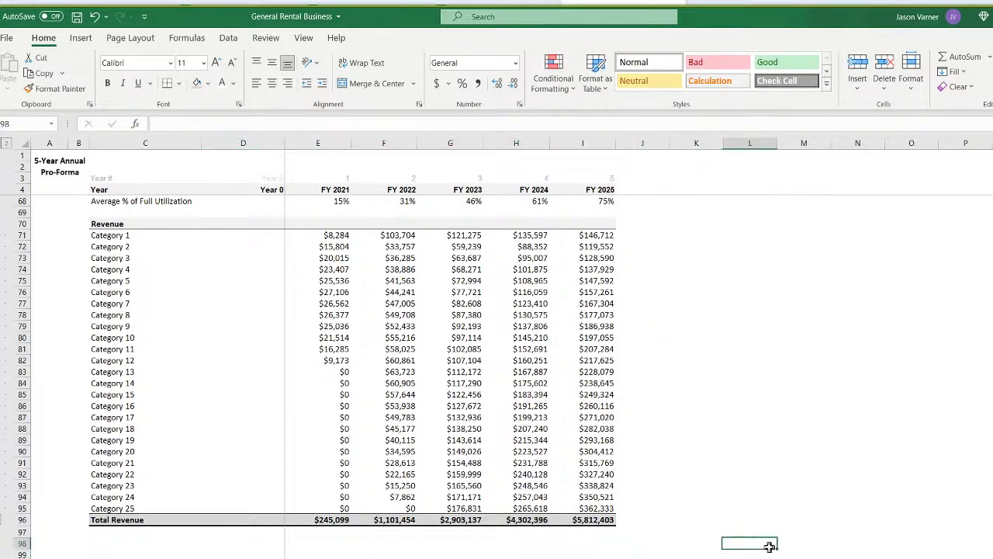
{"action": "left_click", "coordinate": [77, 16]}
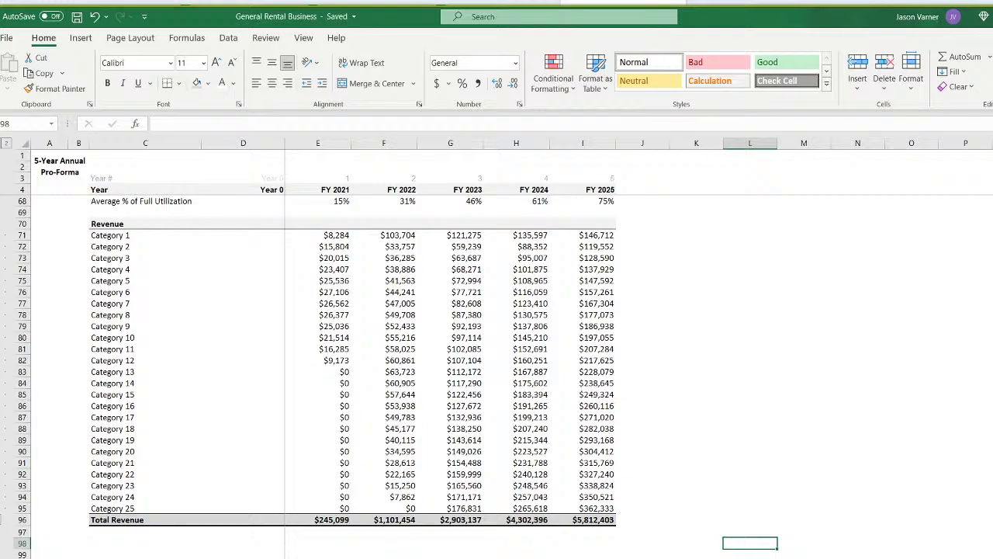
Return to the monthly pro-forma and check the revenue per available unit and per unit rented values from Nov-24 to Apr-25
{"action": "key", "text": "ctrl+Page_Up"}
{"action": "scroll", "coordinate": [497, 372], "scroll_direction": "down", "scroll_amount": 4}
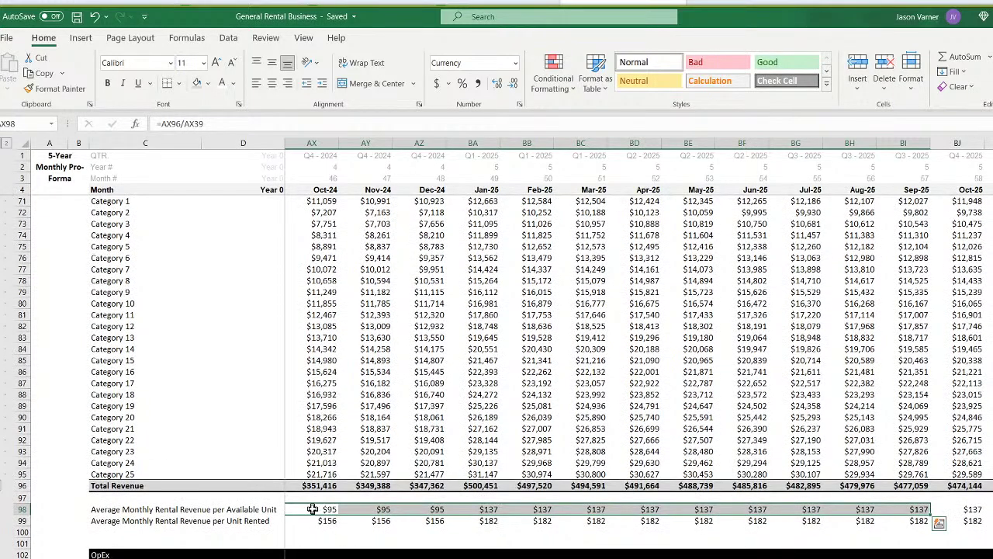
{"action": "left_click", "coordinate": [385, 511]}
{"action": "left_click", "coordinate": [433, 513]}
{"action": "left_click", "coordinate": [476, 509]}
{"action": "left_click", "coordinate": [535, 509]}
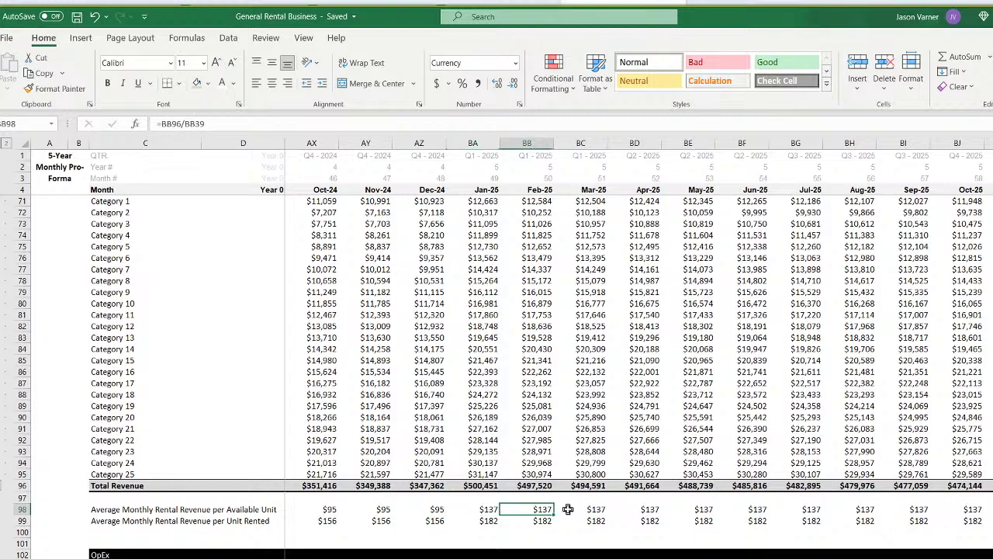
{"action": "left_click", "coordinate": [549, 522]}
{"action": "left_click", "coordinate": [600, 521]}
{"action": "left_click", "coordinate": [649, 522]}
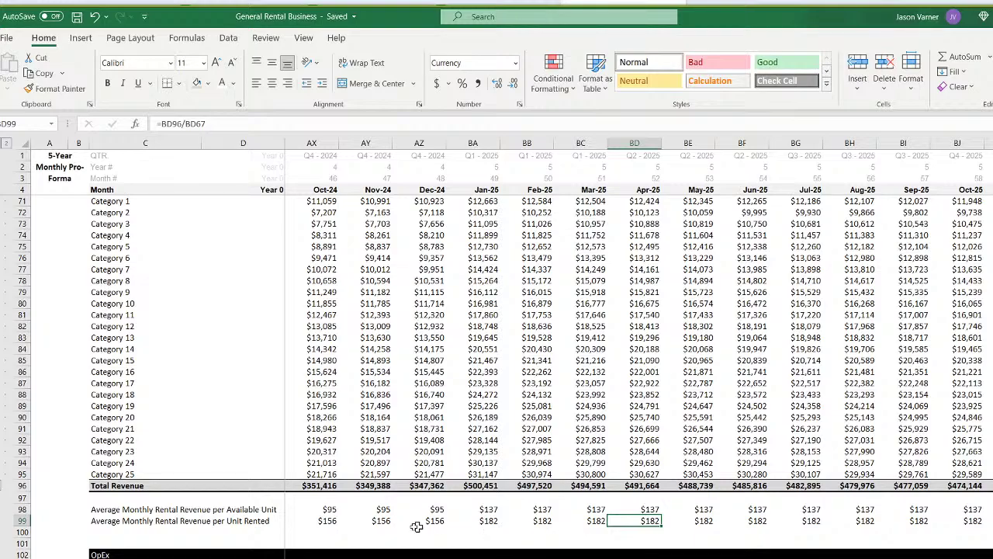
Trace the Average Monthly Rental Revenue per Available Unit row backward from Oct-24 to the first forecast months
{"action": "left_click", "coordinate": [329, 510]}
{"action": "key", "text": "Left"}
{"action": "key", "text": "Left"}
{"action": "key", "text": "Left"}
{"action": "key", "text": "Left"}
{"action": "key", "text": "Left"}
{"action": "key", "text": "Left"}
{"action": "key", "text": "Left"}
{"action": "key", "text": "Left"}
{"action": "key", "text": "Left"}
{"action": "key", "text": "Left"}
{"action": "key", "text": "Left"}
{"action": "key", "text": "Left"}
{"action": "key", "text": "Left"}
{"action": "key", "text": "Left"}
{"action": "key", "text": "Left"}
{"action": "key", "text": "Left"}
{"action": "key", "text": "Left"}
{"action": "key", "text": "Left"}
{"action": "key", "text": "Left"}
{"action": "key", "text": "Left"}
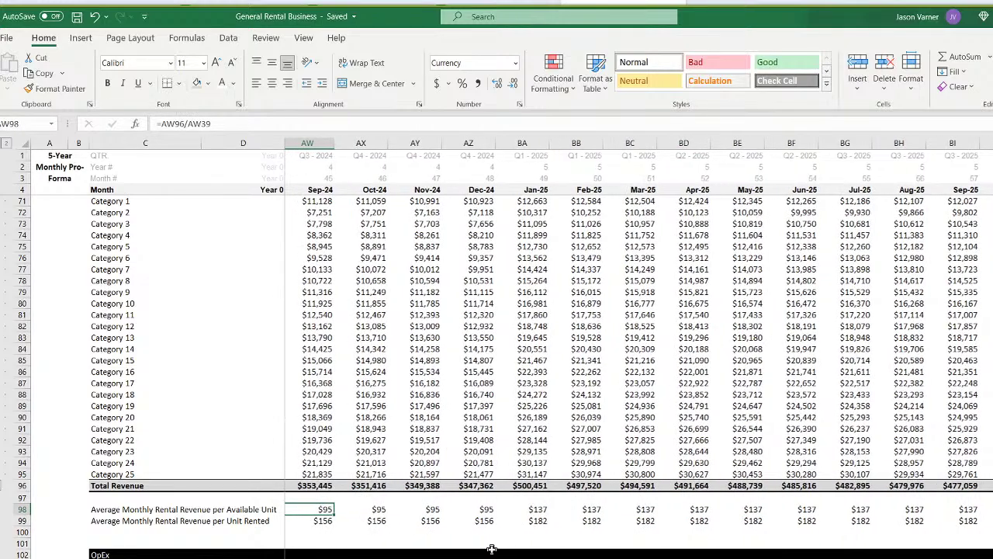
{"action": "key", "text": "Left"}
{"action": "key", "text": "Left"}
{"action": "key", "text": "Left"}
{"action": "key", "text": "Left"}
{"action": "key", "text": "Left"}
{"action": "key", "text": "Left"}
{"action": "key", "text": "Left"}
{"action": "key", "text": "Left"}
{"action": "key", "text": "Left"}
{"action": "key", "text": "Left"}
{"action": "key", "text": "Left"}
{"action": "key", "text": "Left"}
{"action": "key", "text": "Left"}
{"action": "key", "text": "Left"}
{"action": "key", "text": "Left"}
{"action": "key", "text": "Left"}
{"action": "key", "text": "Left"}
{"action": "key", "text": "Left"}
{"action": "key", "text": "Left"}
{"action": "key", "text": "Left"}
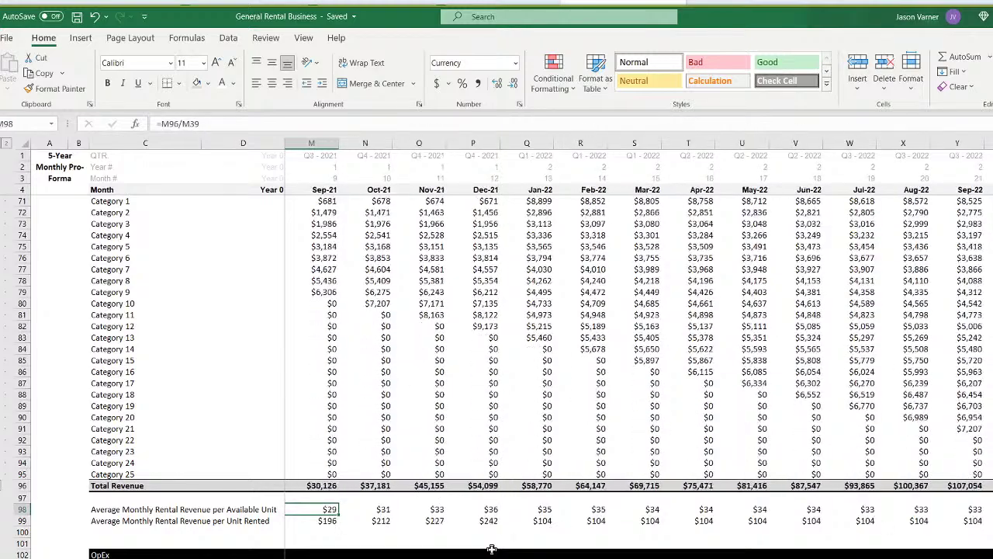
Examine the 2021 monthly revenue per available unit values in row 98, starting with Jan-21
{"action": "key", "text": "Right"}
{"action": "key", "text": "Right"}
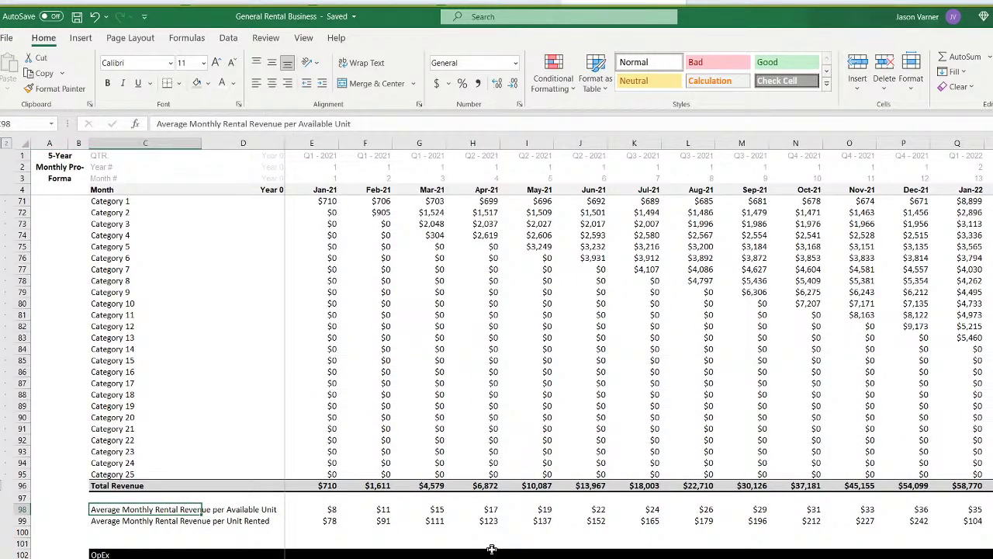
{"action": "key", "text": "Right"}
{"action": "key", "text": "Right"}
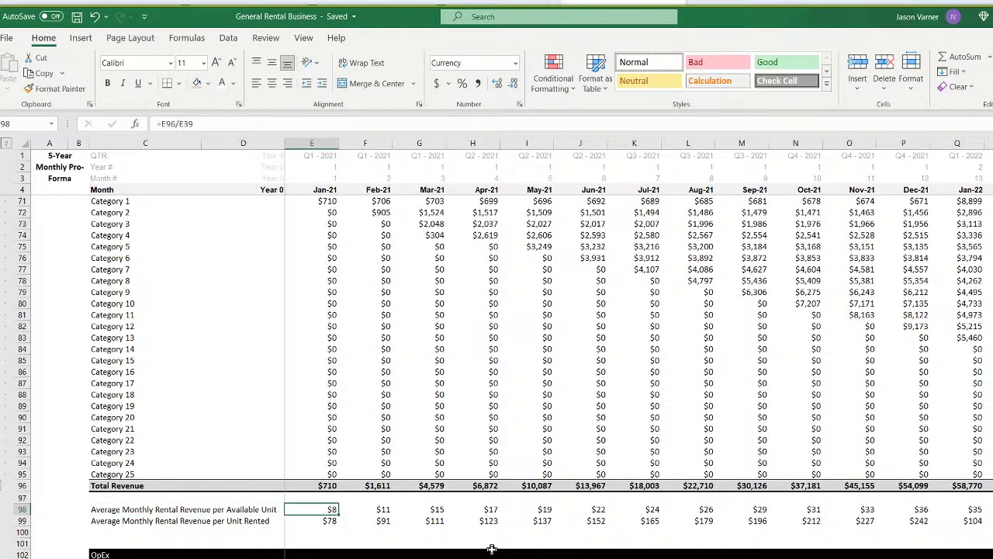
{"action": "key", "text": "Right"}
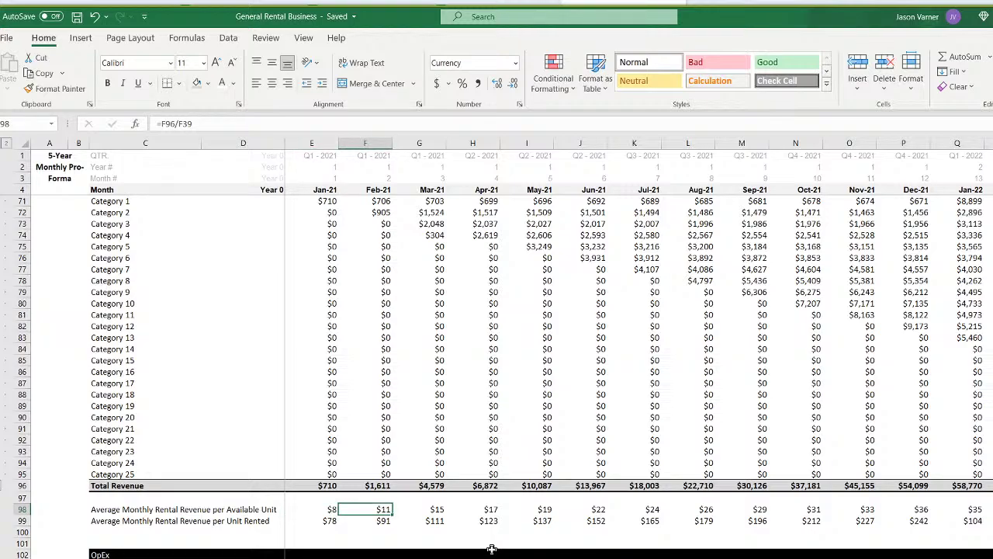
{"action": "key", "text": "Left"}
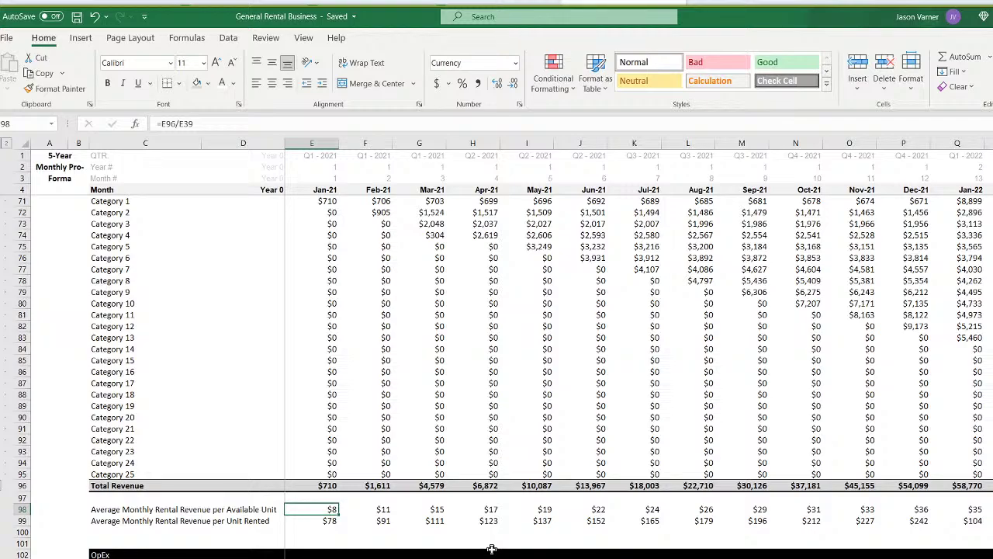
{"action": "key", "text": "Right"}
{"action": "key", "text": "Right"}
{"action": "key", "text": "Right"}
{"action": "key", "text": "Right"}
{"action": "key", "text": "Right"}
{"action": "key", "text": "Right"}
{"action": "key", "text": "Right"}
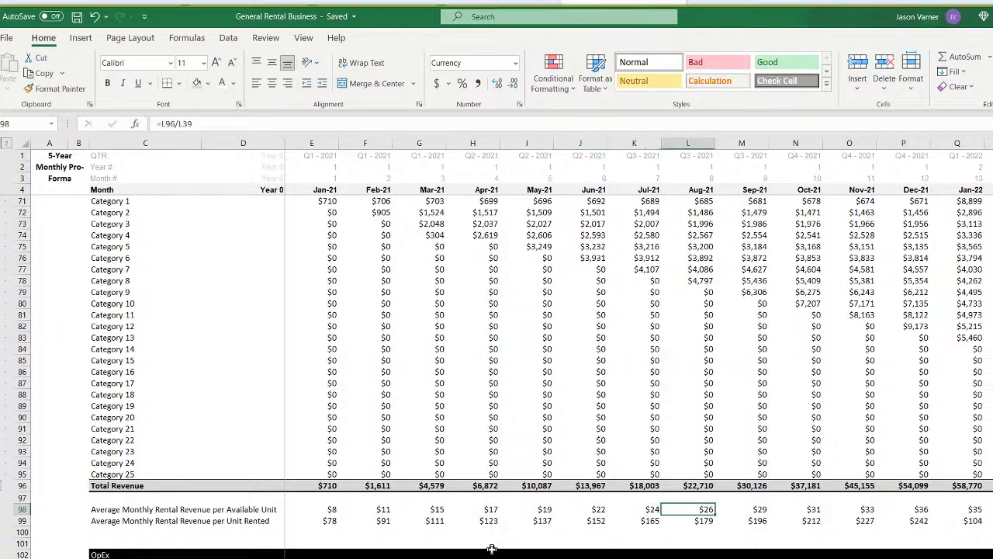
{"action": "key", "text": "Left"}
{"action": "key", "text": "Left"}
{"action": "key", "text": "Left"}
{"action": "key", "text": "Left"}
{"action": "key", "text": "Left"}
{"action": "key", "text": "Left"}
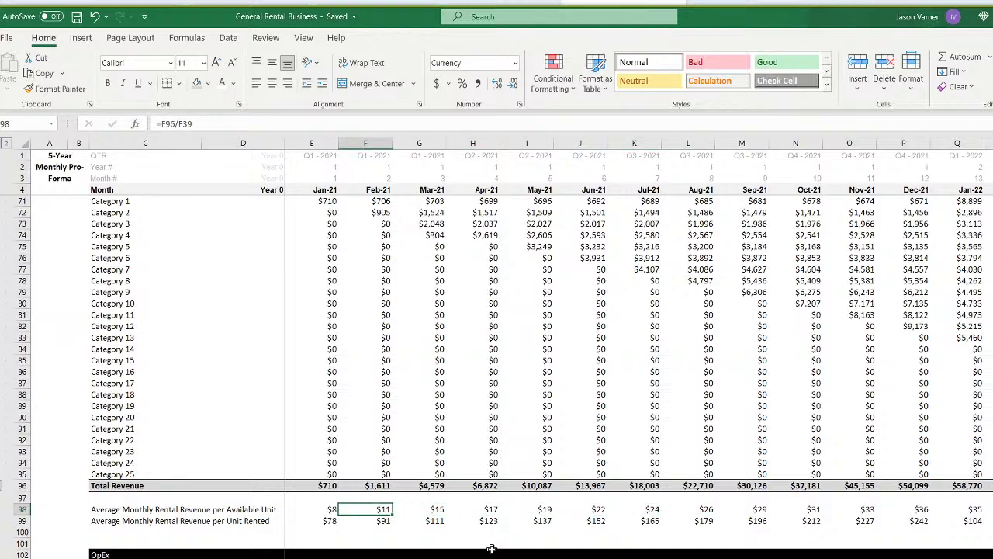
{"action": "key", "text": "Left"}
{"action": "key", "text": "Down"}
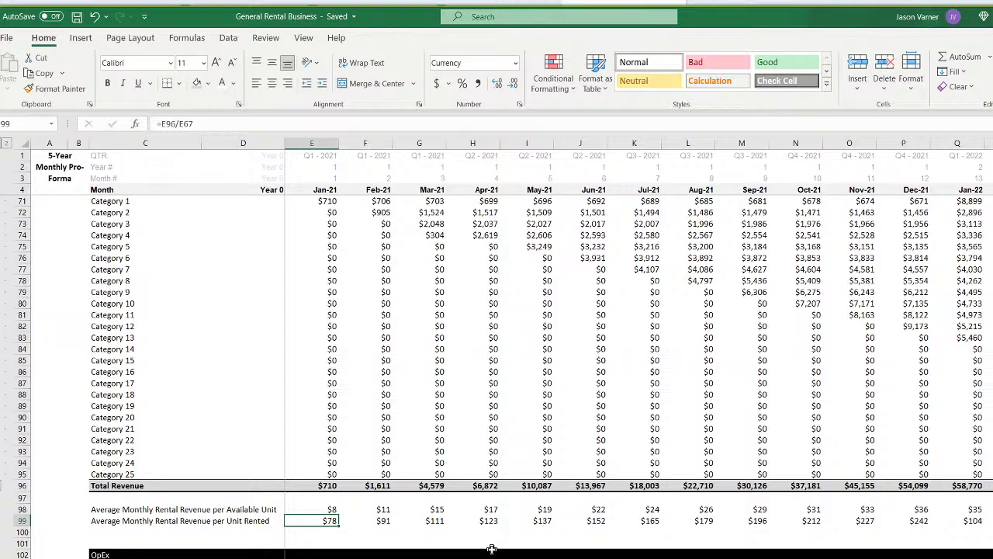
Compare the Average Monthly Rental Revenue per Unit Rented values in row 99 with the row above for early 2021
{"action": "key", "text": "Up"}
{"action": "key", "text": "Down"}
{"action": "key", "text": "Up"}
{"action": "key", "text": "Up"}
{"action": "key", "text": "Up"}
{"action": "key", "text": "Down"}
{"action": "key", "text": "Down"}
{"action": "key", "text": "Down"}
{"action": "key", "text": "Right"}
{"action": "key", "text": "Right"}
{"action": "key", "text": "Right"}
{"action": "key", "text": "Right"}
{"action": "key", "text": "Right"}
{"action": "key", "text": "Right"}
{"action": "key", "text": "Right"}
{"action": "key", "text": "Right"}
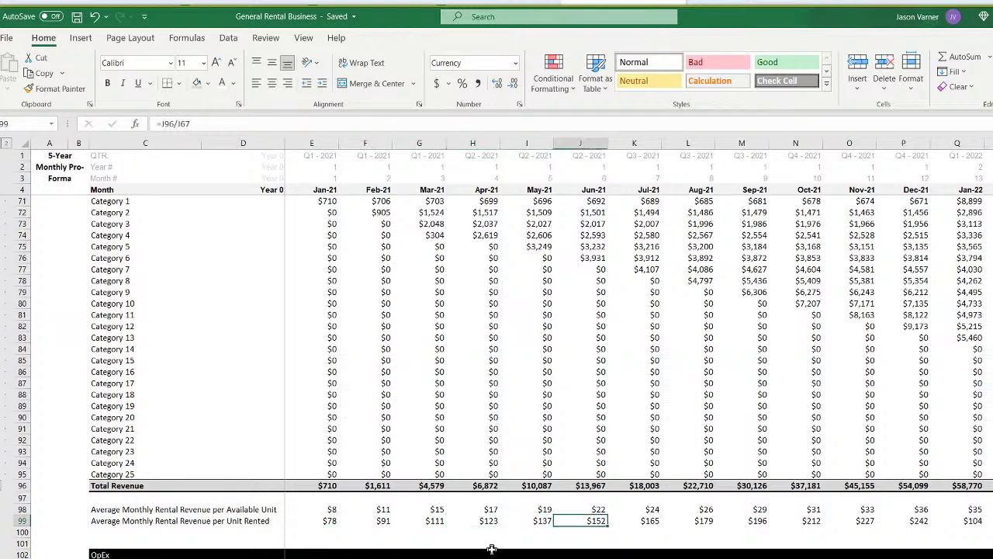
{"action": "key", "text": "Right"}
{"action": "key", "text": "Left"}
{"action": "key", "text": "Up"}
{"action": "key", "text": "Left"}
{"action": "key", "text": "ctrl+Left"}
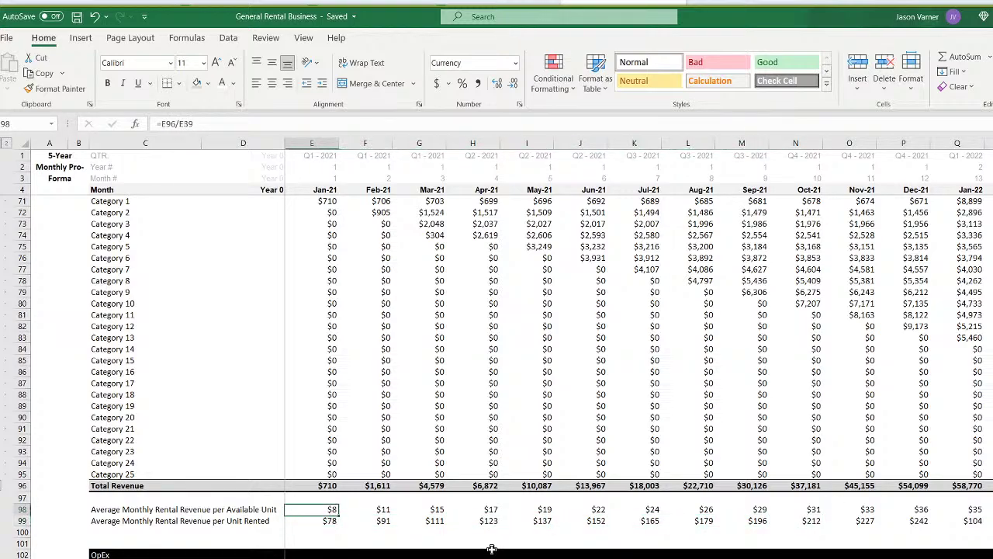
Follow the monthly revenue per available unit values in row 98 from Jan-21 through Jan-22
{"action": "key", "text": "Right"}
{"action": "key", "text": "Right"}
{"action": "key", "text": "Right"}
{"action": "key", "text": "Right"}
{"action": "key", "text": "Right"}
{"action": "key", "text": "Left"}
{"action": "key", "text": "Left"}
{"action": "key", "text": "Left"}
{"action": "key", "text": "Left"}
{"action": "key", "text": "Left"}
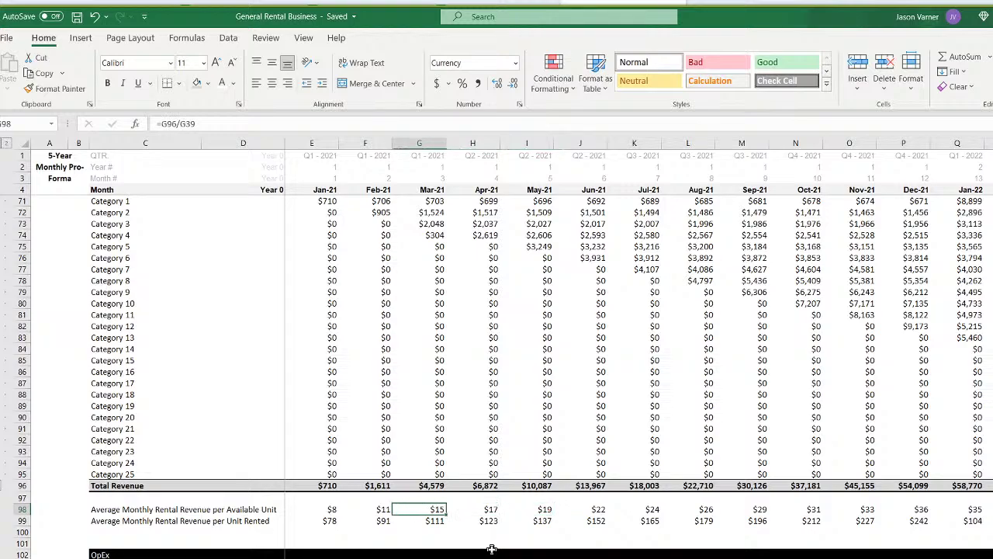
{"action": "key", "text": "Right"}
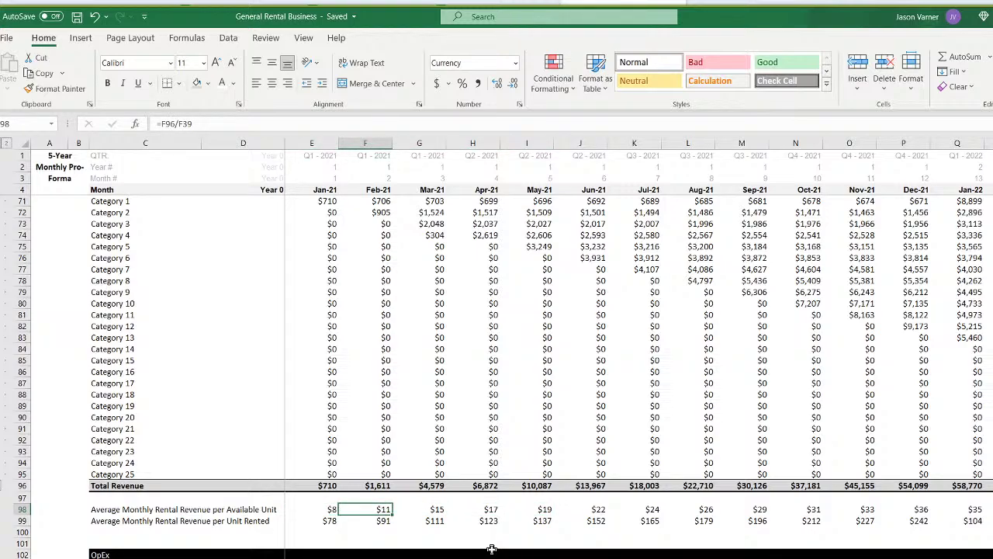
{"action": "key", "text": "Left"}
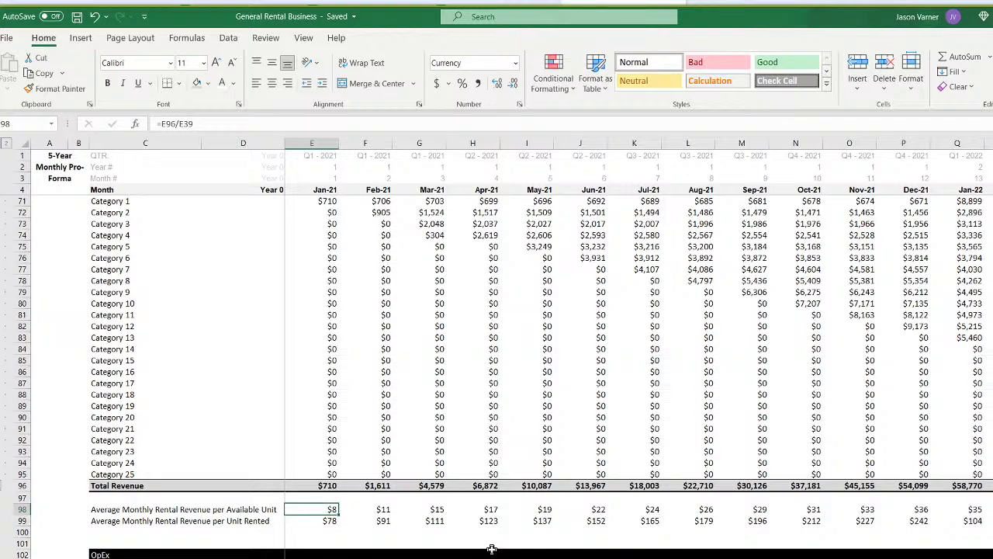
{"action": "key", "text": "Right"}
{"action": "key", "text": "Right"}
{"action": "key", "text": "Right"}
{"action": "key", "text": "Right"}
{"action": "key", "text": "Right"}
{"action": "key", "text": "Right"}
{"action": "key", "text": "Right"}
{"action": "key", "text": "Right"}
{"action": "key", "text": "Right"}
{"action": "key", "text": "Right"}
{"action": "key", "text": "Right"}
{"action": "key", "text": "Right"}
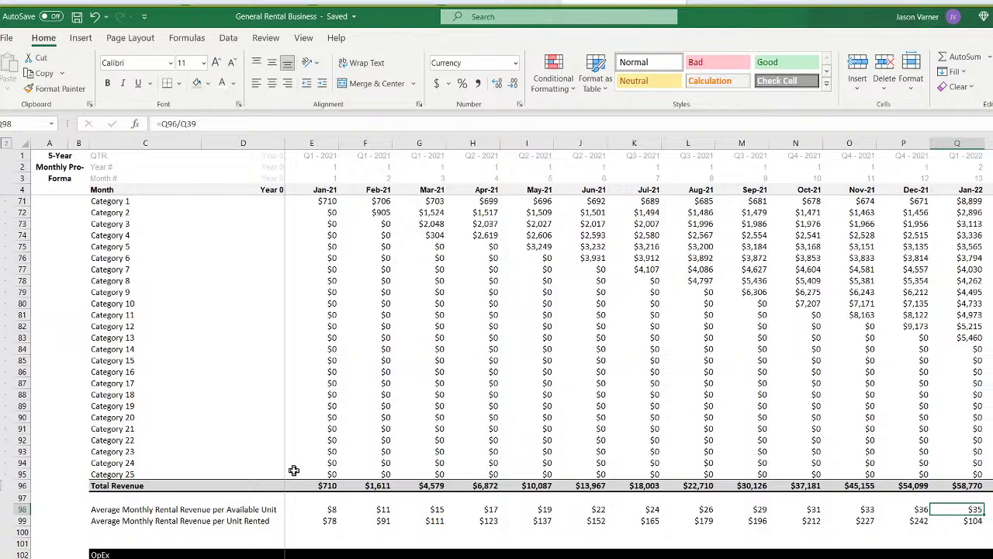
In the annual pro-forma, copy the SUMIFS formula from Category 11 FY 2021, E81, into VP Marketing FY 2021, E103
{"action": "left_click", "coordinate": [322, 556]}
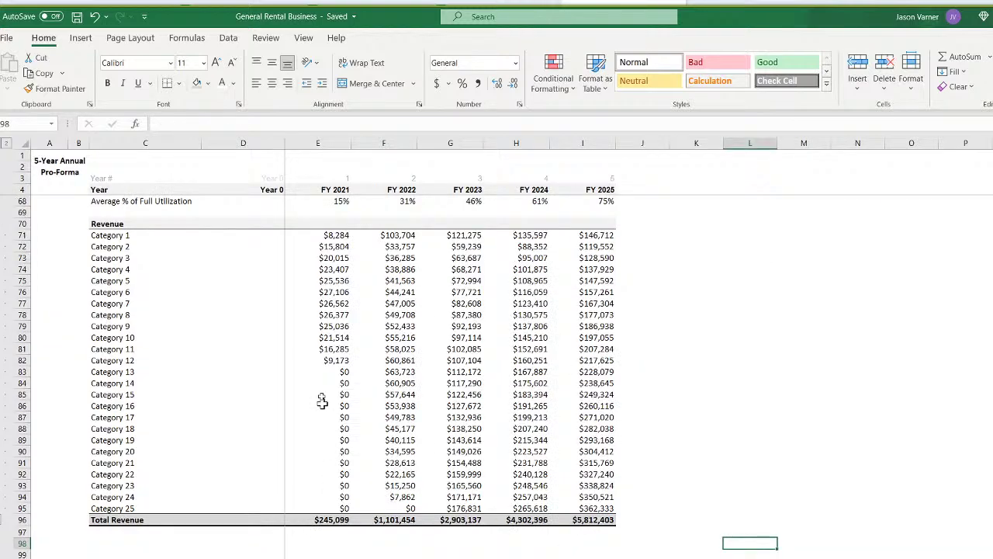
{"action": "right_click", "coordinate": [335, 350]}
{"action": "left_click", "coordinate": [366, 374]}
{"action": "scroll", "coordinate": [365, 374], "scroll_direction": "down", "scroll_amount": 4}
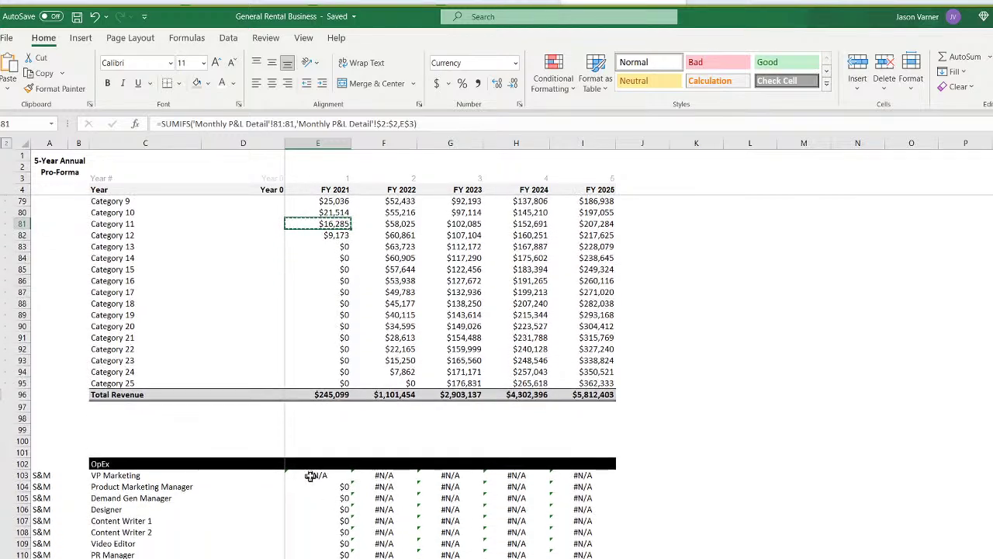
{"action": "right_click", "coordinate": [309, 475]}
{"action": "key", "text": "Escape"}
{"action": "key", "text": "ctrl+v"}
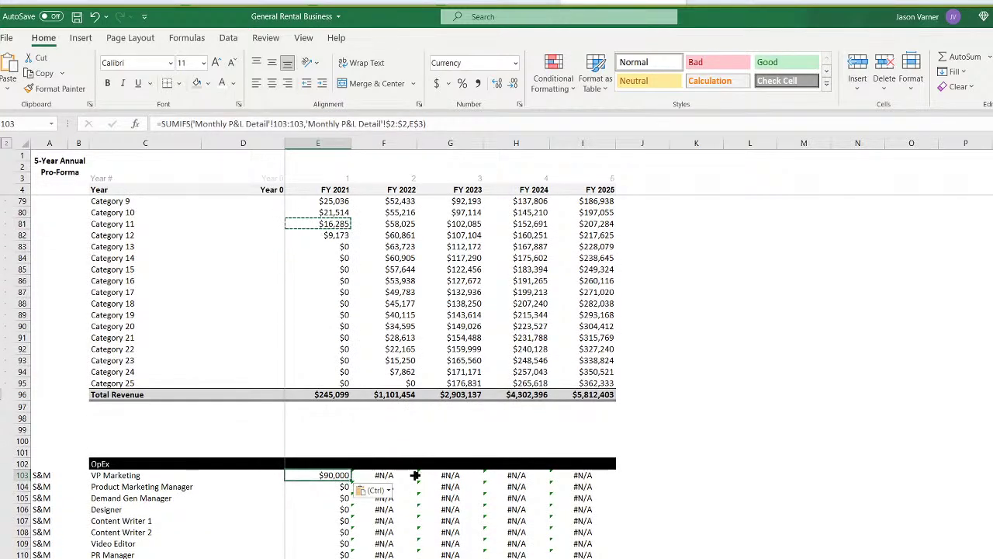
Fill the VP Marketing SUMIFS formula across to FY 2025 and down all the S&M expense rows, E103:I134
{"action": "left_click_drag", "start_coordinate": [334, 475], "coordinate": [591, 475]}
{"action": "key", "text": "ctrl+r"}
{"action": "scroll", "coordinate": [676, 505], "scroll_direction": "down", "scroll_amount": 4}
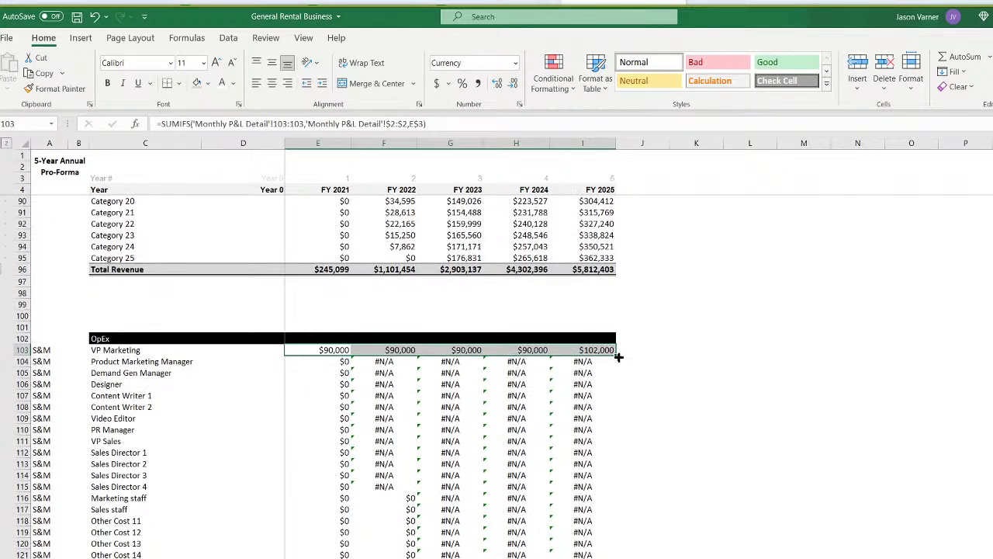
{"action": "scroll", "coordinate": [618, 358], "scroll_direction": "down", "scroll_amount": 1}
{"action": "double_click", "coordinate": [617, 304]}
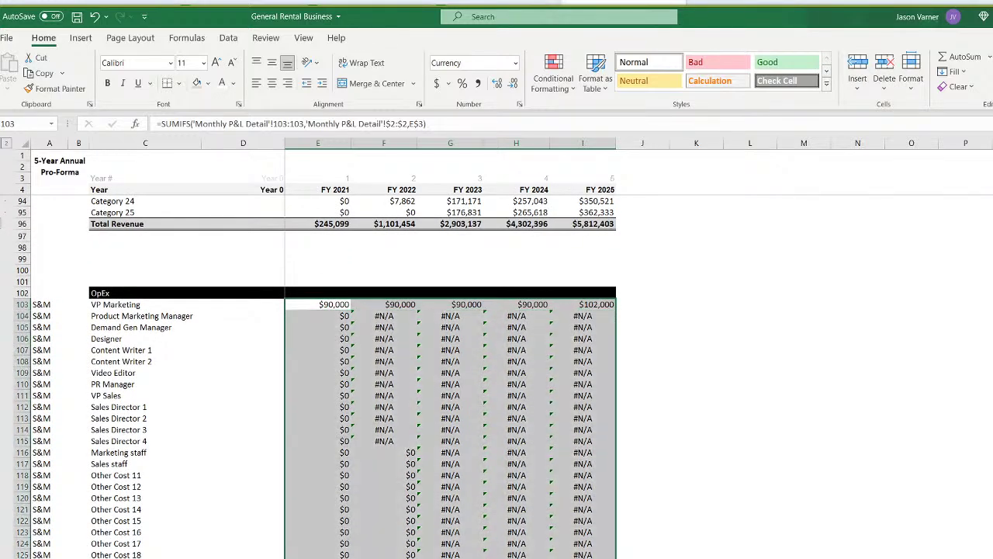
Copy the VP Marketing formula into Founder & CEO, E137, and fill it across to FY 2025 and down the G&A rows
{"action": "left_click", "coordinate": [326, 304]}
{"action": "right_click", "coordinate": [327, 304]}
{"action": "left_click", "coordinate": [365, 334]}
{"action": "scroll", "coordinate": [365, 503], "scroll_direction": "down", "scroll_amount": 11}
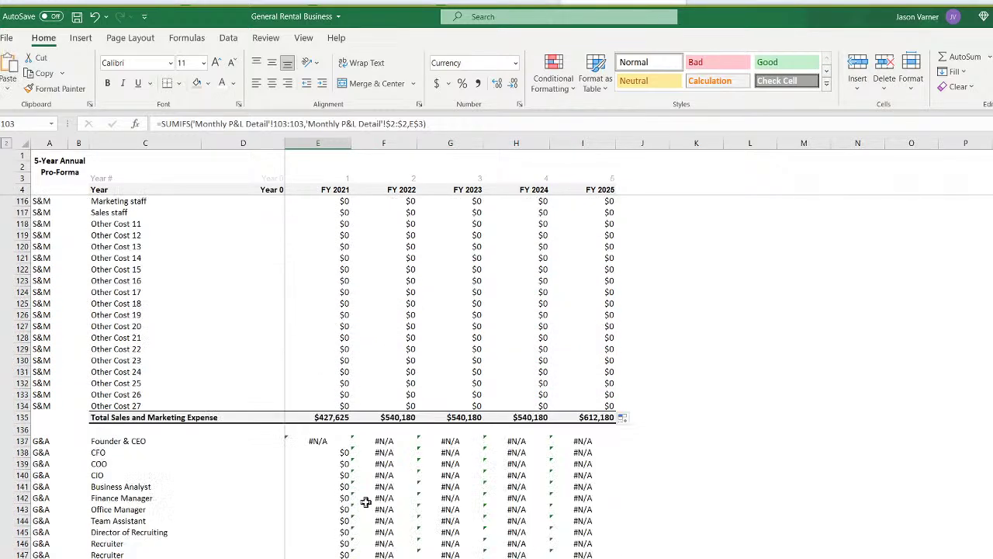
{"action": "right_click", "coordinate": [321, 319]}
{"action": "left_click", "coordinate": [353, 384]}
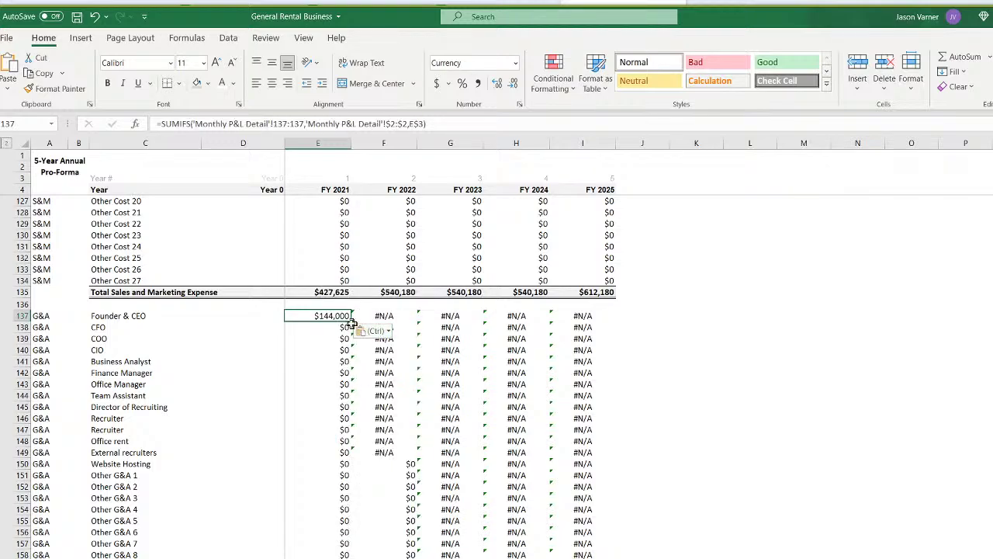
{"action": "left_click_drag", "start_coordinate": [351, 322], "coordinate": [613, 556]}
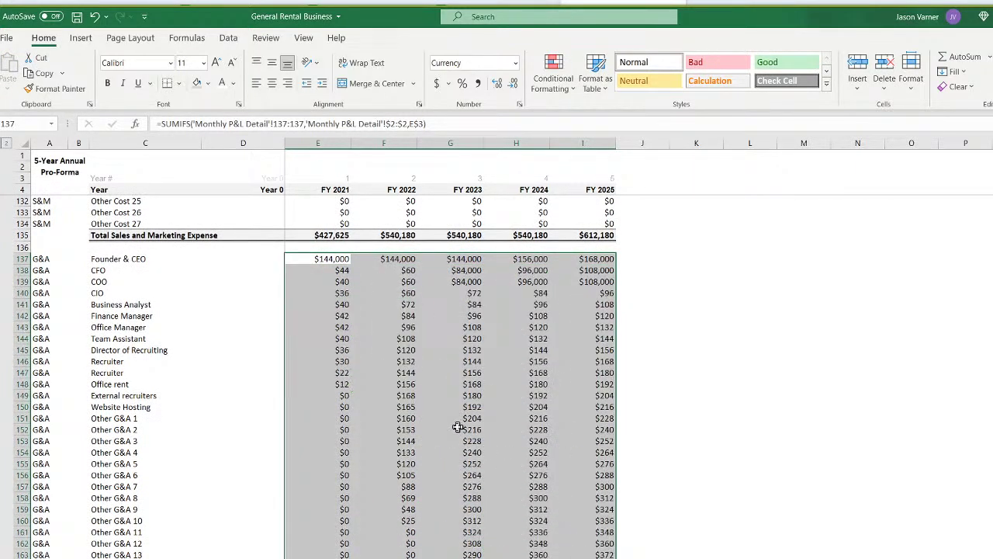
Copy the COO formula in E139 into Founder & CTO, E171, and fill it across and down the R&D rows to I202
{"action": "left_click", "coordinate": [343, 285]}
{"action": "right_click", "coordinate": [343, 285]}
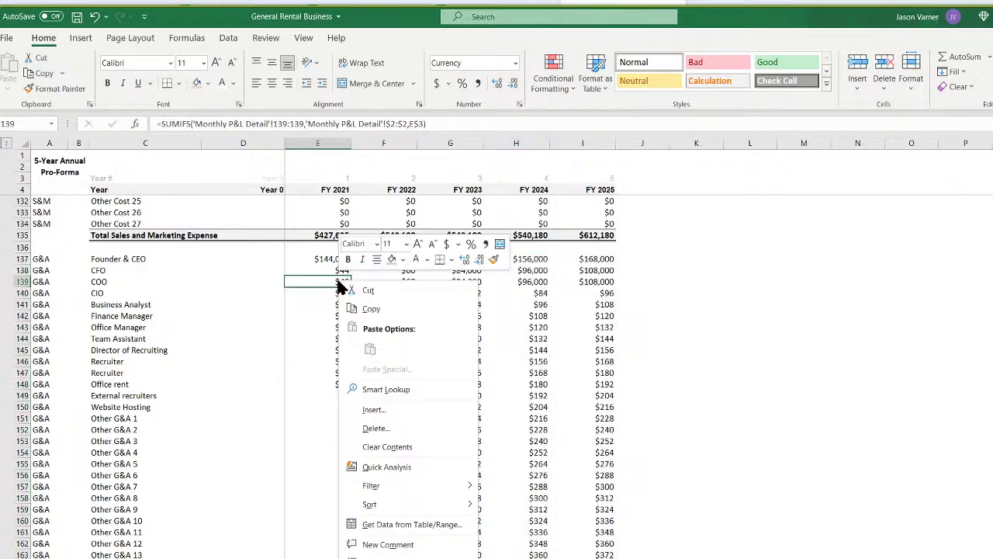
{"action": "left_click", "coordinate": [367, 313]}
{"action": "scroll", "coordinate": [332, 518], "scroll_direction": "down", "scroll_amount": 6}
{"action": "scroll", "coordinate": [332, 518], "scroll_direction": "down", "scroll_amount": 2}
{"action": "right_click", "coordinate": [331, 397]}
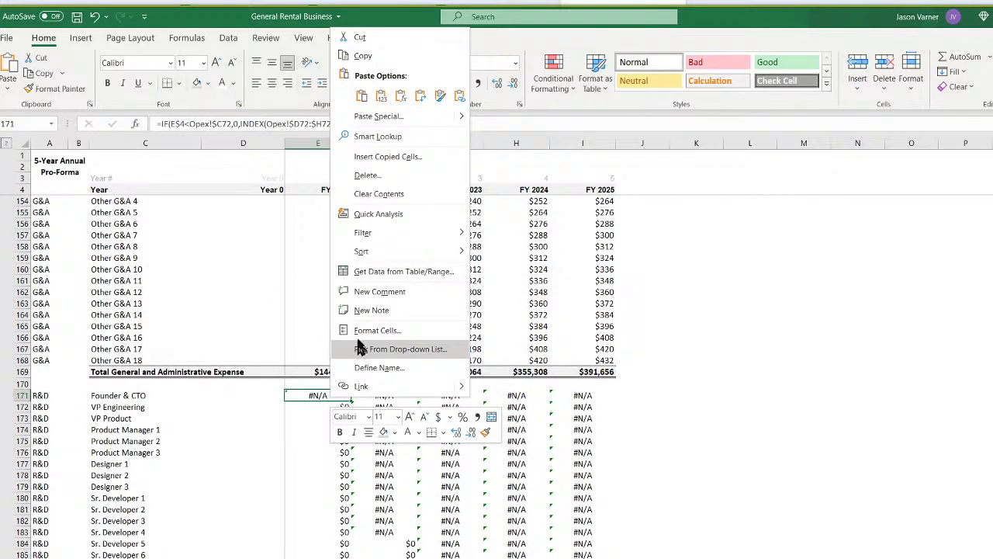
{"action": "left_click", "coordinate": [362, 98]}
{"action": "left_click_drag", "start_coordinate": [352, 399], "coordinate": [613, 557]}
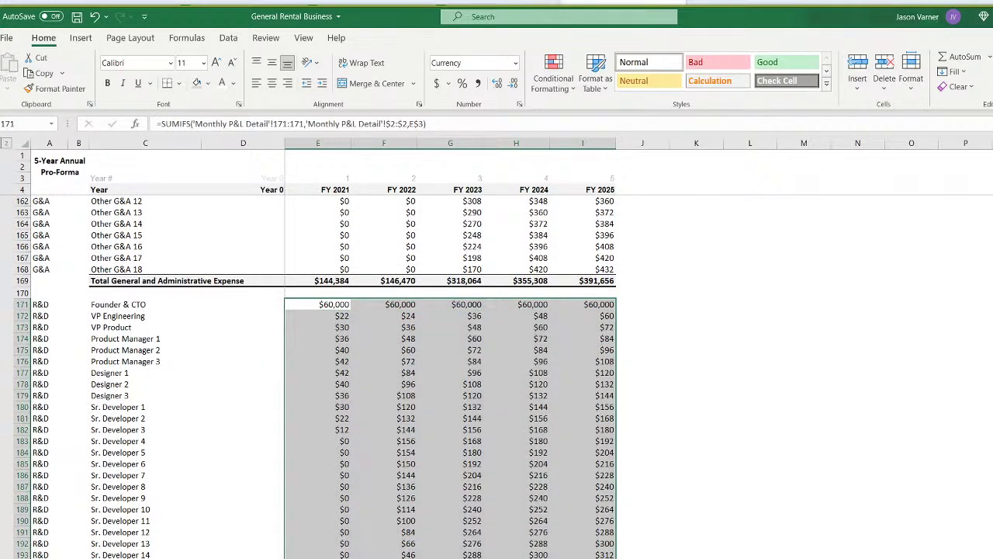
Check the monthly cost inputs by year, the main project assumptions and the monthly pro-forma, returning to the annual pro-forma
{"action": "key", "text": "ctrl+Page_Up"}
{"action": "key", "text": "ctrl+Page_Down"}
{"action": "key", "text": "ctrl+Page_Down"}
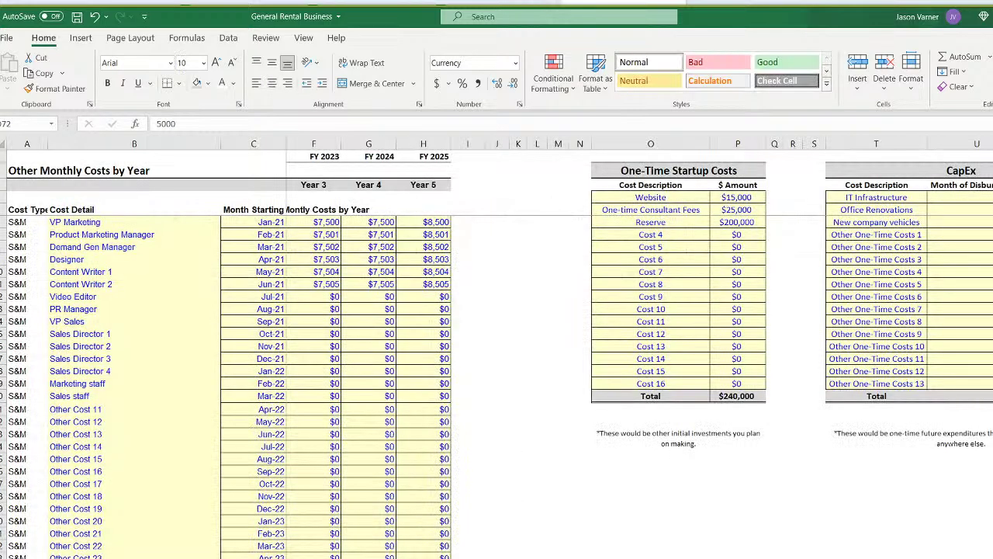
{"action": "key", "text": "ctrl+Page_Up"}
{"action": "key", "text": "ctrl+Page_Up"}
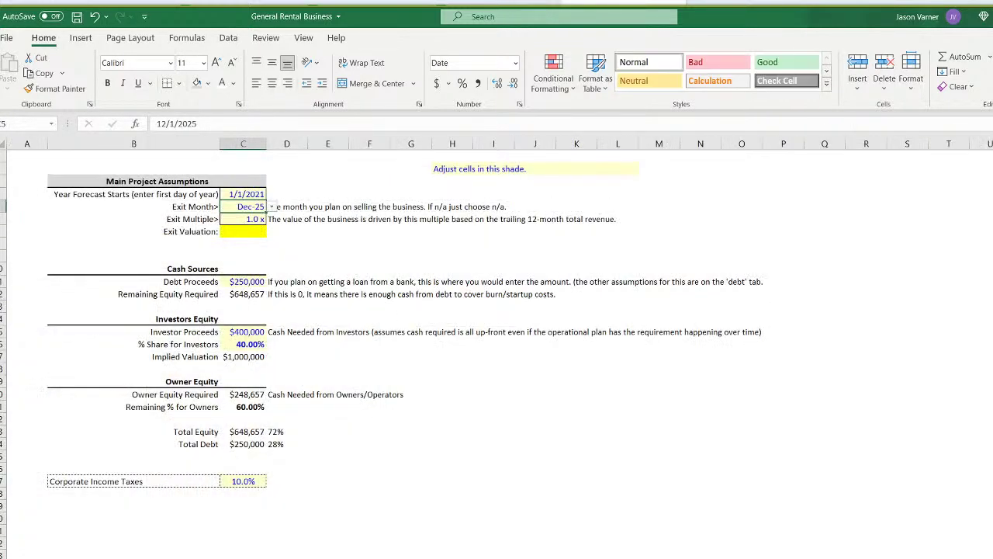
{"action": "key", "text": "ctrl+Page_Down"}
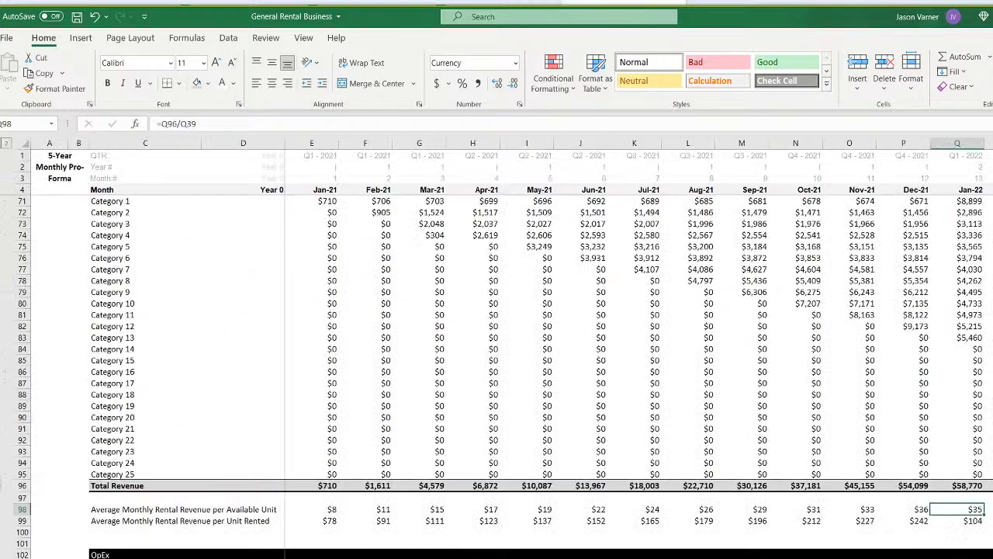
{"action": "key", "text": "ctrl+Page_Down"}
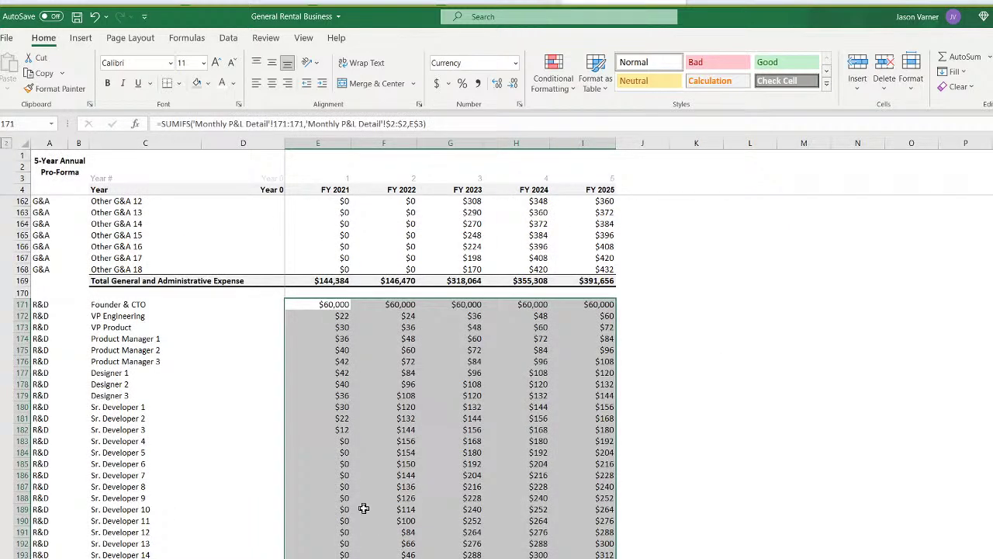
Copy the Total General and Administrative Expense formula from E169 into Total Research and Development Expense, E203, and fill it across to FY 2025
{"action": "scroll", "coordinate": [362, 505], "scroll_direction": "down", "scroll_amount": 4}
{"action": "scroll", "coordinate": [363, 507], "scroll_direction": "up", "scroll_amount": 4}
{"action": "scroll", "coordinate": [361, 512], "scroll_direction": "down", "scroll_amount": 4}
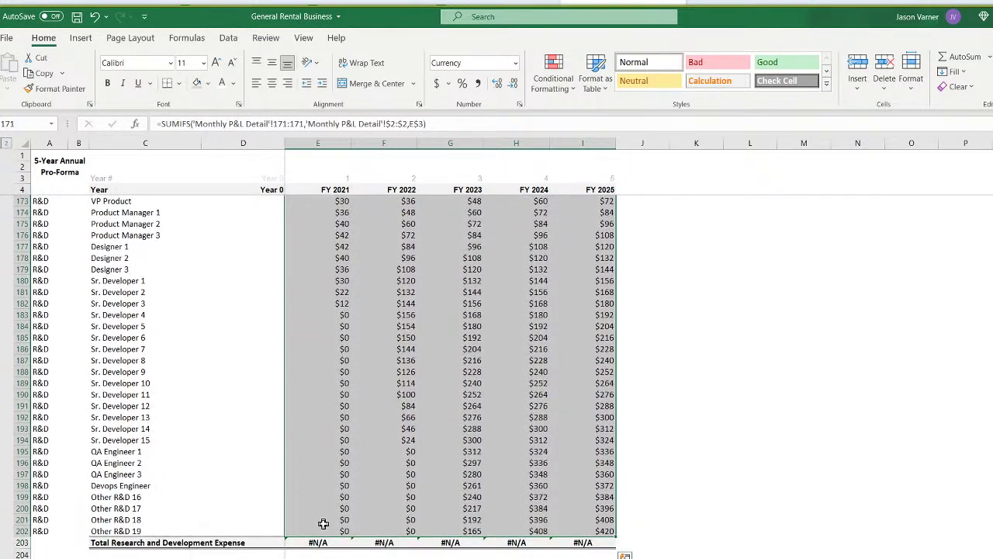
{"action": "left_click", "coordinate": [316, 542]}
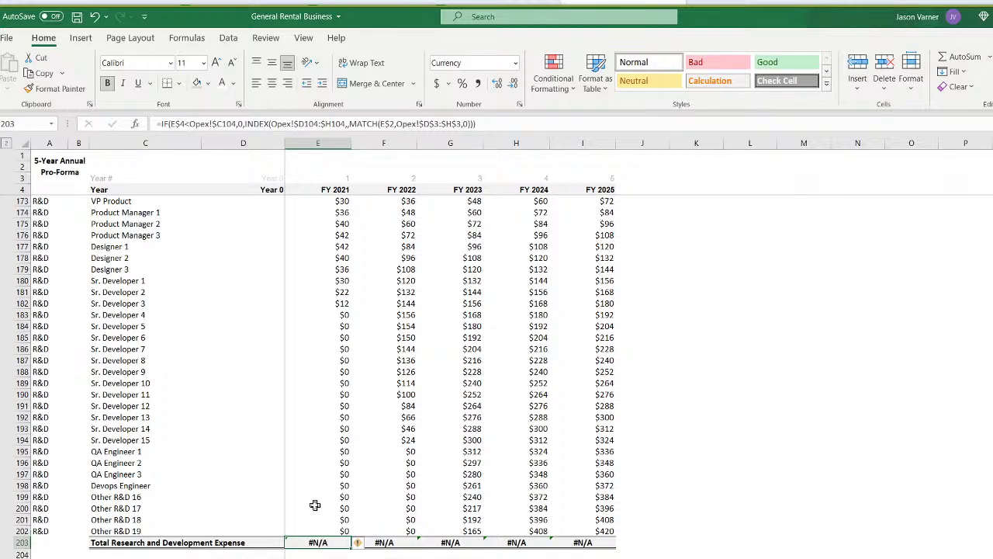
{"action": "scroll", "coordinate": [315, 505], "scroll_direction": "up", "scroll_amount": 4}
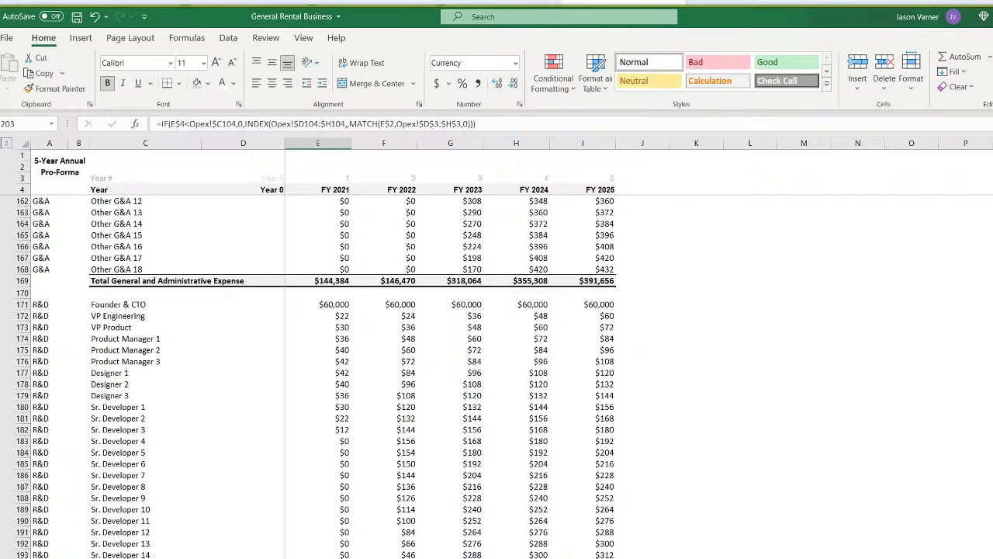
{"action": "left_click", "coordinate": [334, 280]}
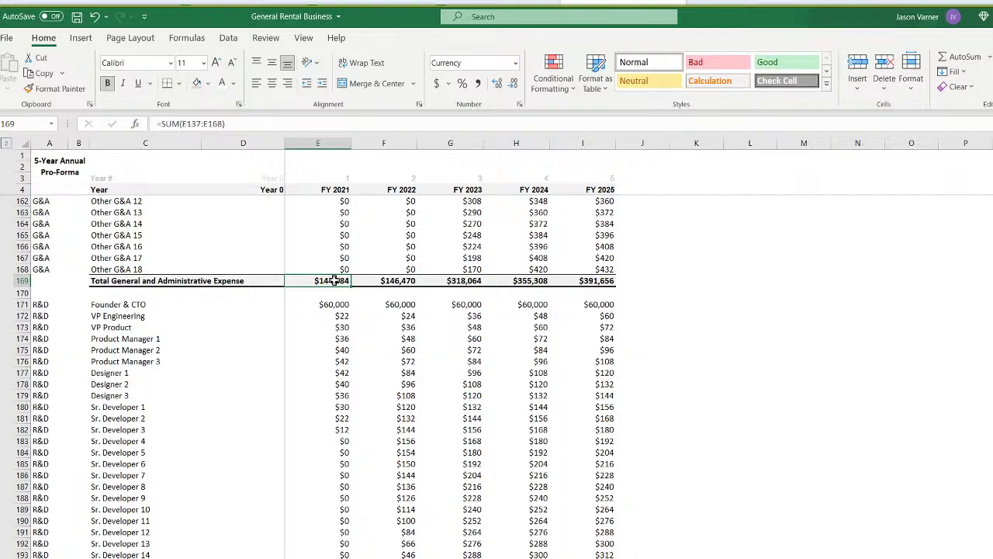
{"action": "right_click", "coordinate": [334, 280]}
{"action": "left_click", "coordinate": [342, 309]}
{"action": "right_click", "coordinate": [334, 301]}
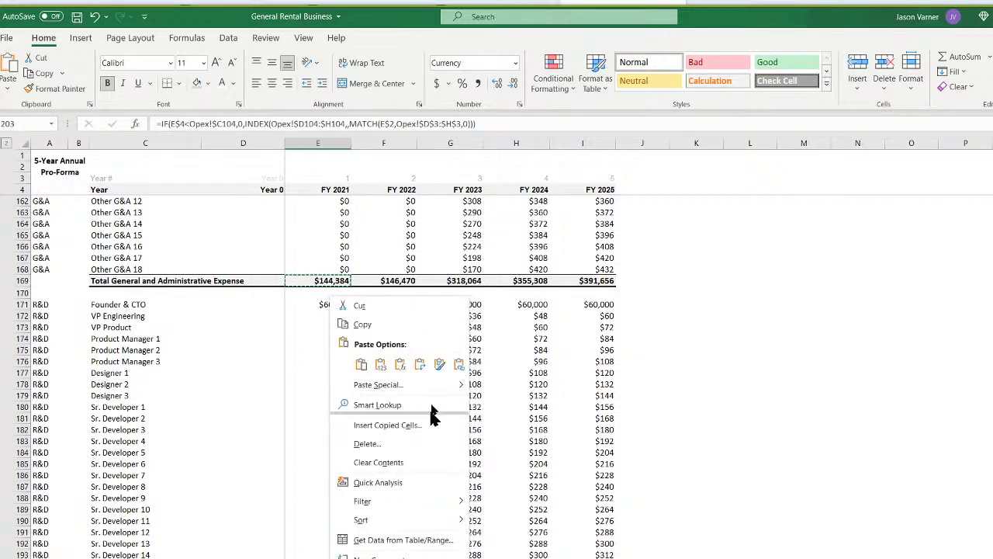
{"action": "left_click", "coordinate": [361, 364]}
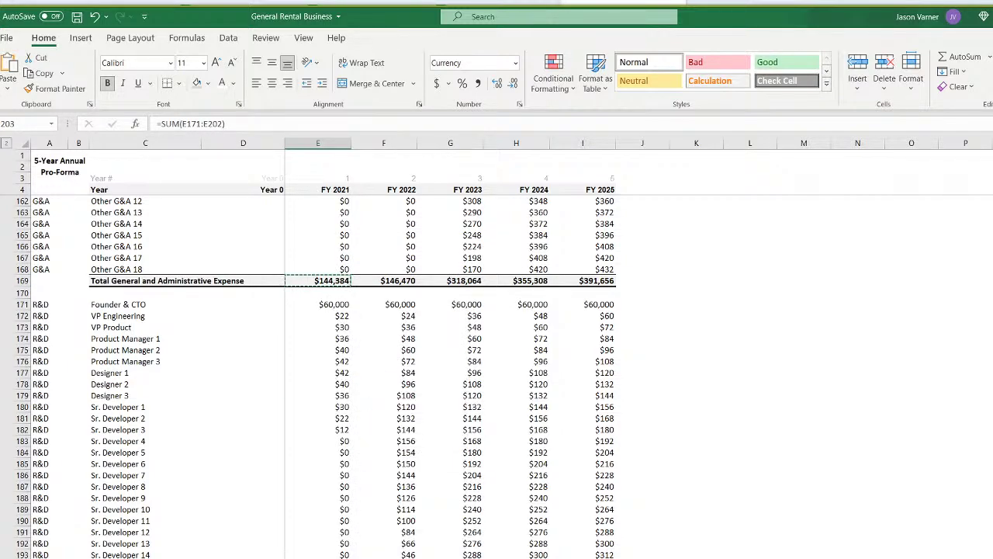
{"action": "key", "text": "F2"}
{"action": "key", "text": "Escape"}
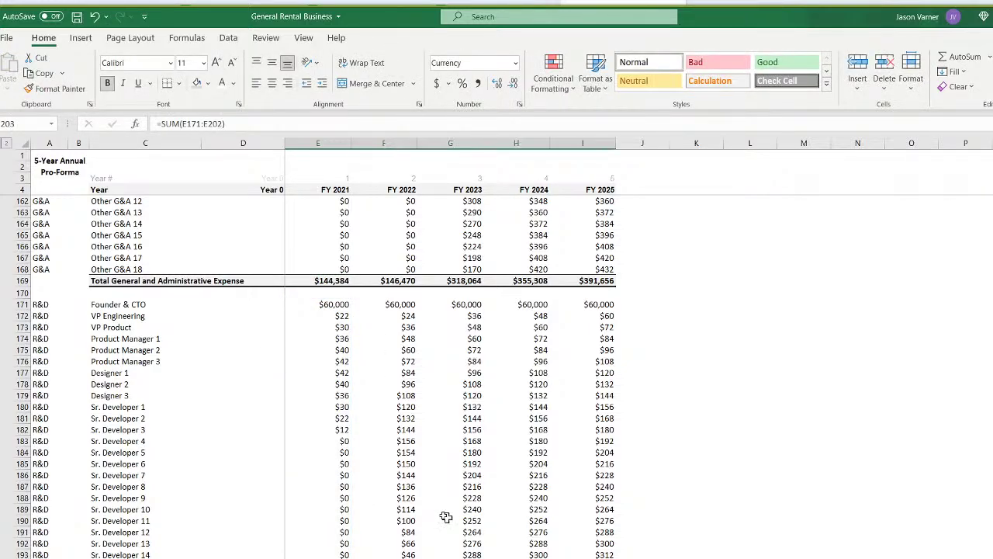
Total E206:E210 in Total Expense as % of Revenue, E211, and fill the SUM formula across to FY 2025
{"action": "scroll", "coordinate": [405, 400], "scroll_direction": "down", "scroll_amount": 7}
{"action": "left_click", "coordinate": [344, 507]}
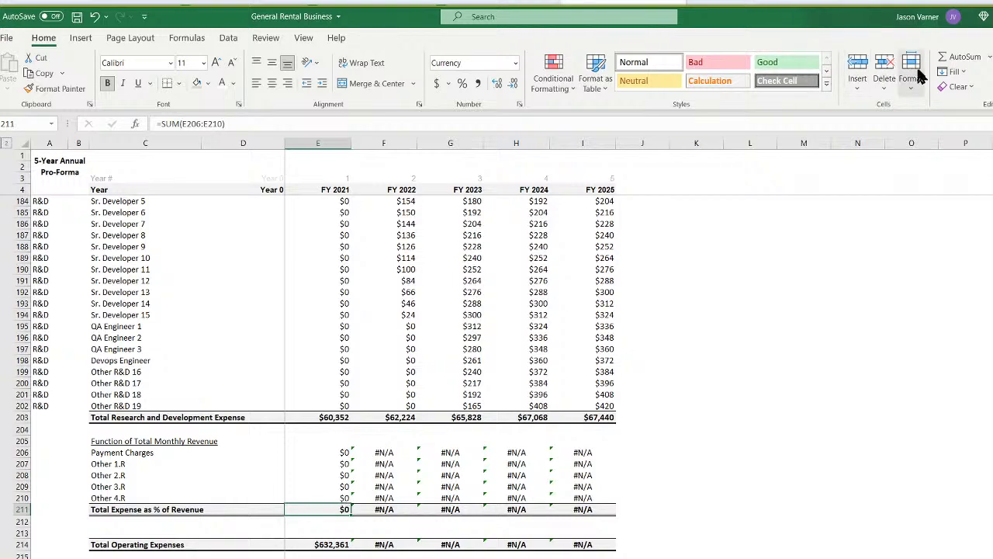
{"action": "left_click", "coordinate": [959, 57]}
{"action": "key", "text": "Escape"}
{"action": "left_click_drag", "start_coordinate": [351, 513], "coordinate": [594, 510]}
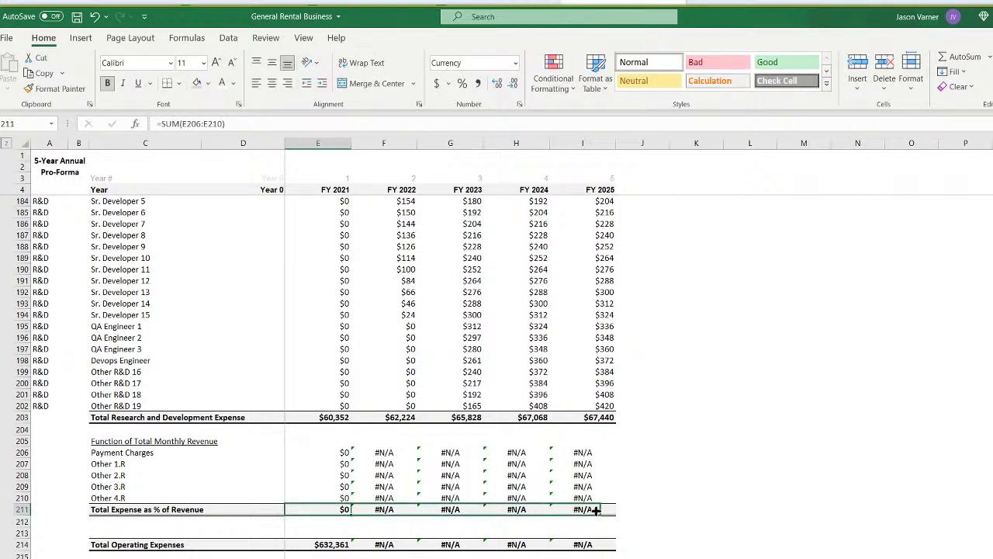
Copy the Sr. Developer 10 SUMIFS formula from E189 into Payment Charges, E206, and fill it across to FY 2025 and down to Other 4.R
{"action": "left_click", "coordinate": [318, 463]}
{"action": "right_click", "coordinate": [342, 258]}
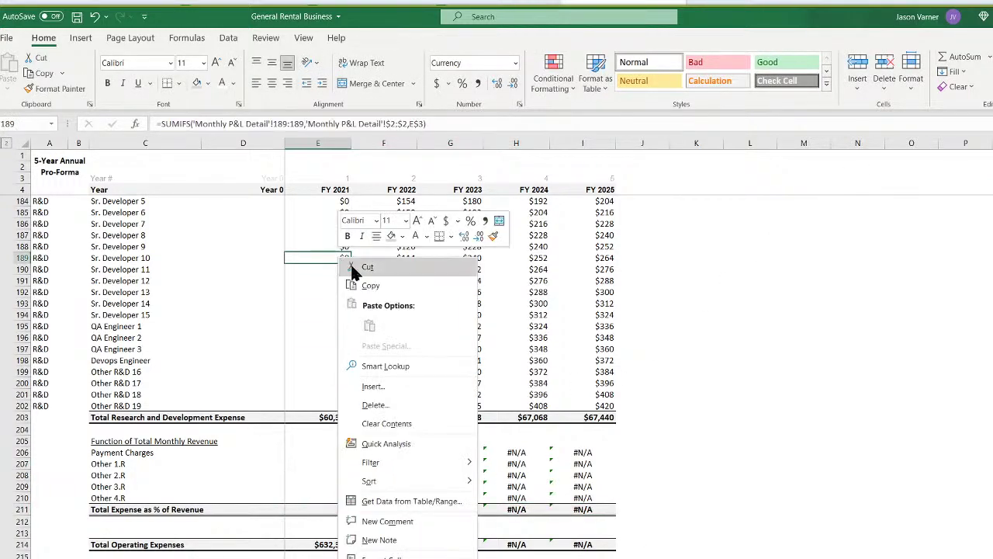
{"action": "left_click", "coordinate": [371, 286]}
{"action": "right_click", "coordinate": [342, 453]}
{"action": "left_click", "coordinate": [371, 146]}
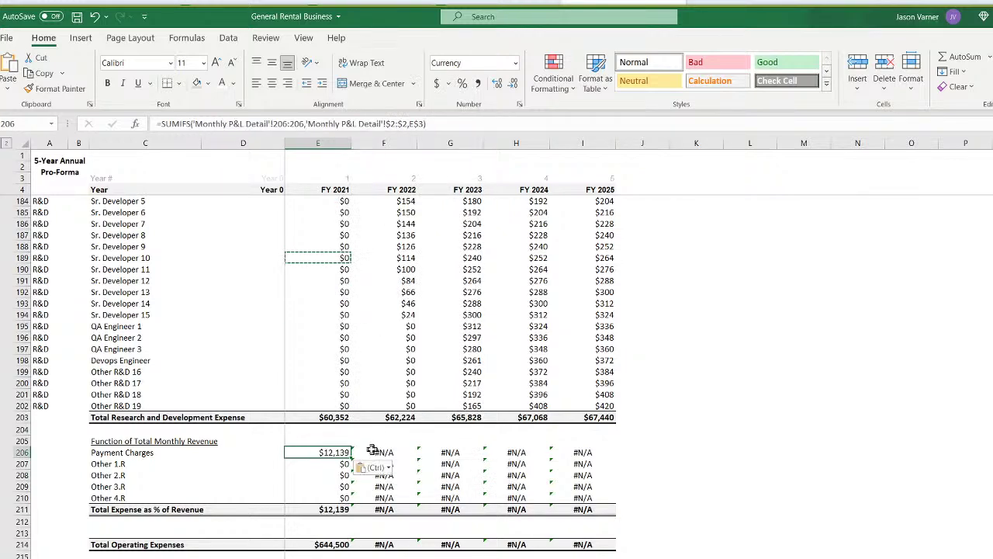
{"action": "left_click_drag", "start_coordinate": [351, 458], "coordinate": [608, 500]}
Check the annual G&A, R&D and revenue-based expenses, their totals and the EBITDA row from FY 2021 to FY 2025
{"action": "scroll", "coordinate": [736, 455], "scroll_direction": "up", "scroll_amount": 3}
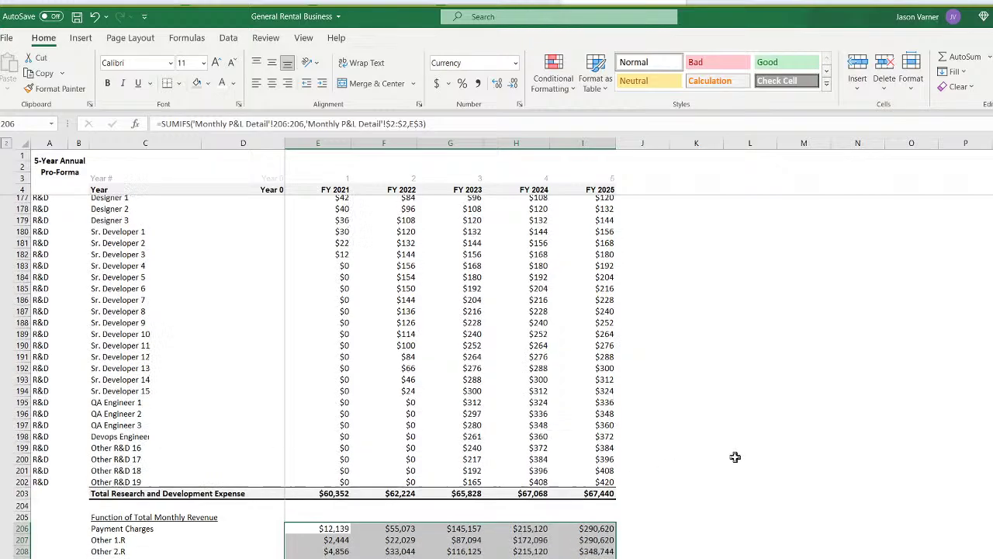
{"action": "left_click", "coordinate": [395, 439]}
{"action": "scroll", "coordinate": [401, 439], "scroll_direction": "up", "scroll_amount": 7}
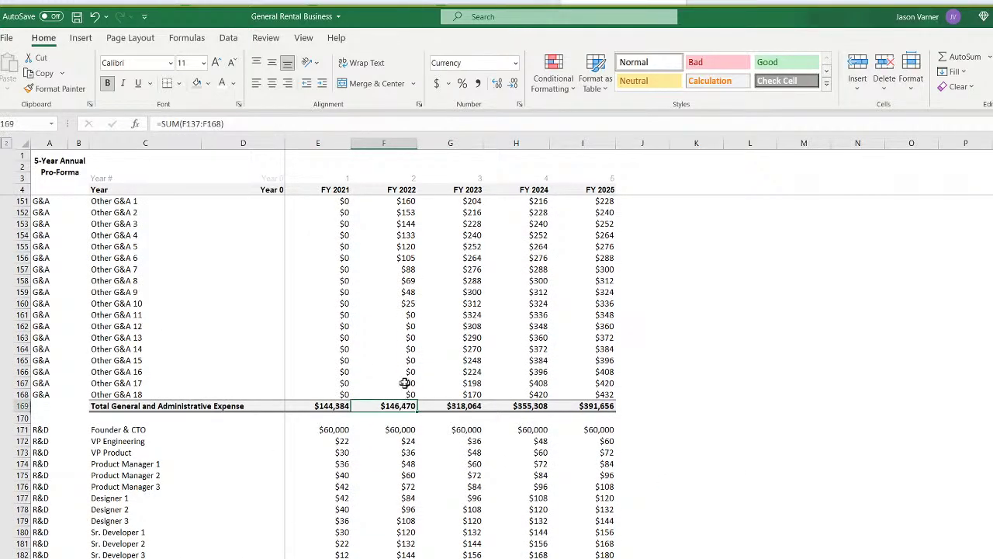
{"action": "left_click", "coordinate": [400, 339]}
{"action": "scroll", "coordinate": [399, 339], "scroll_direction": "down", "scroll_amount": 11}
{"action": "left_click", "coordinate": [355, 463]}
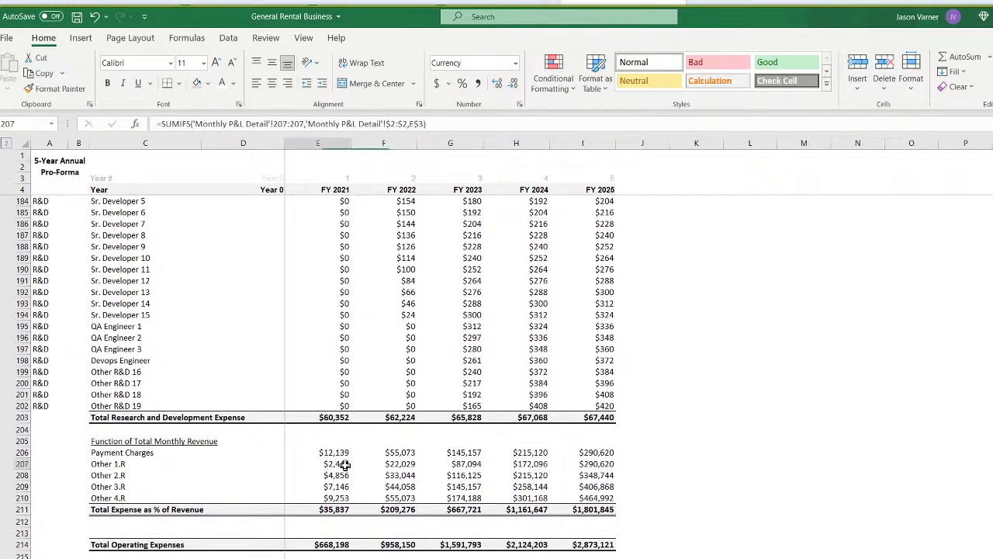
{"action": "left_click", "coordinate": [407, 474]}
{"action": "scroll", "coordinate": [410, 474], "scroll_direction": "down", "scroll_amount": 4}
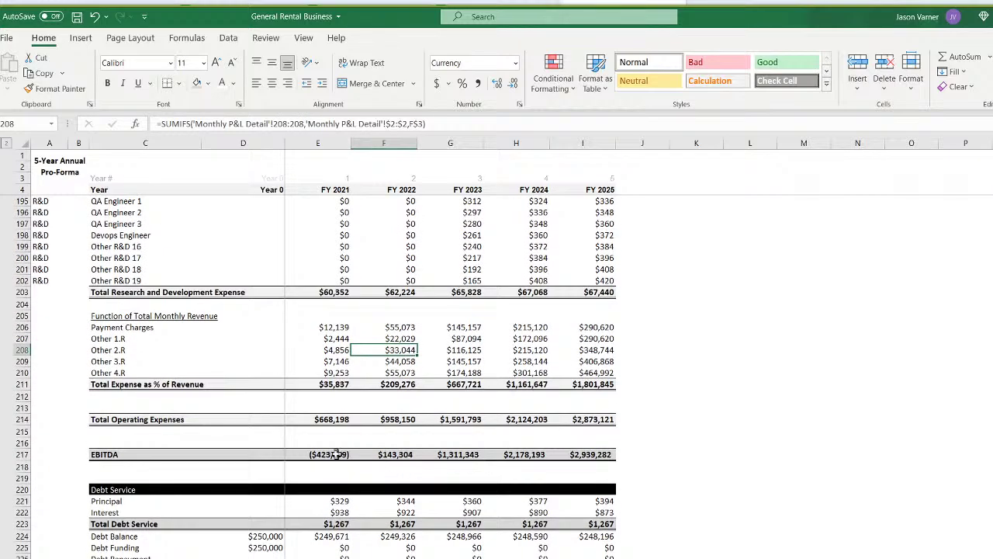
{"action": "left_click_drag", "start_coordinate": [321, 455], "coordinate": [592, 456]}
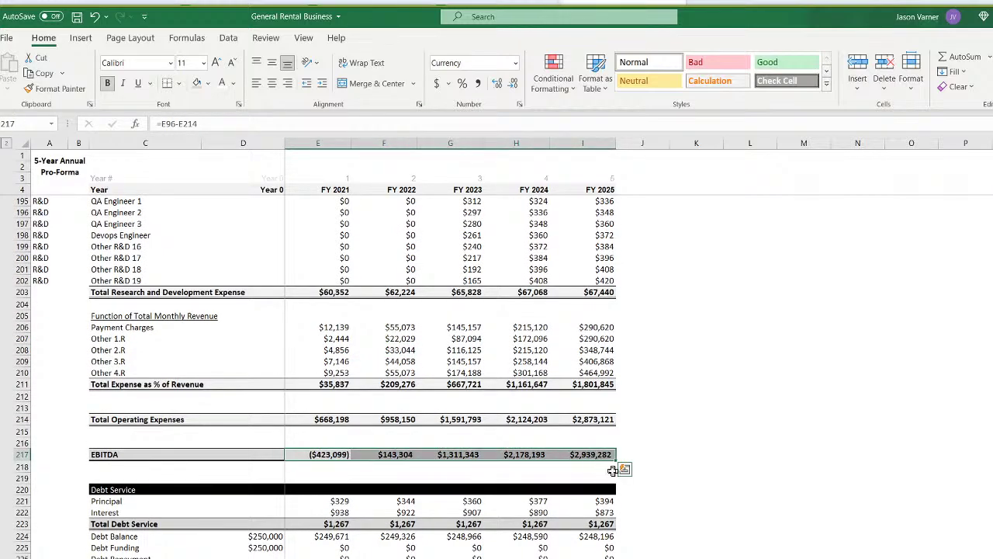
Check the total Sales and Marketing and total G&A formulas on the monthly pro-forma
{"action": "left_click", "coordinate": [182, 557]}
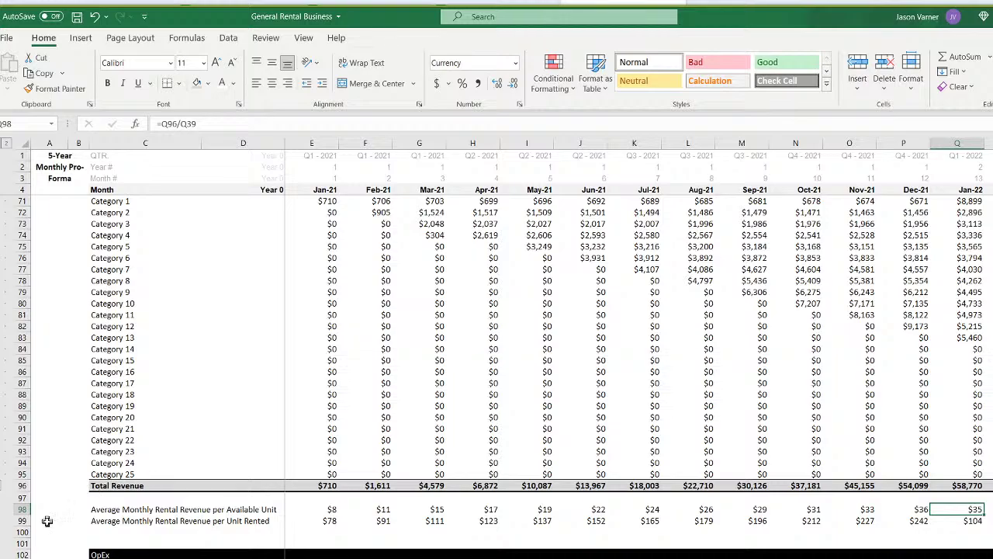
{"action": "scroll", "coordinate": [106, 552], "scroll_direction": "down", "scroll_amount": 18}
{"action": "left_click", "coordinate": [394, 306]}
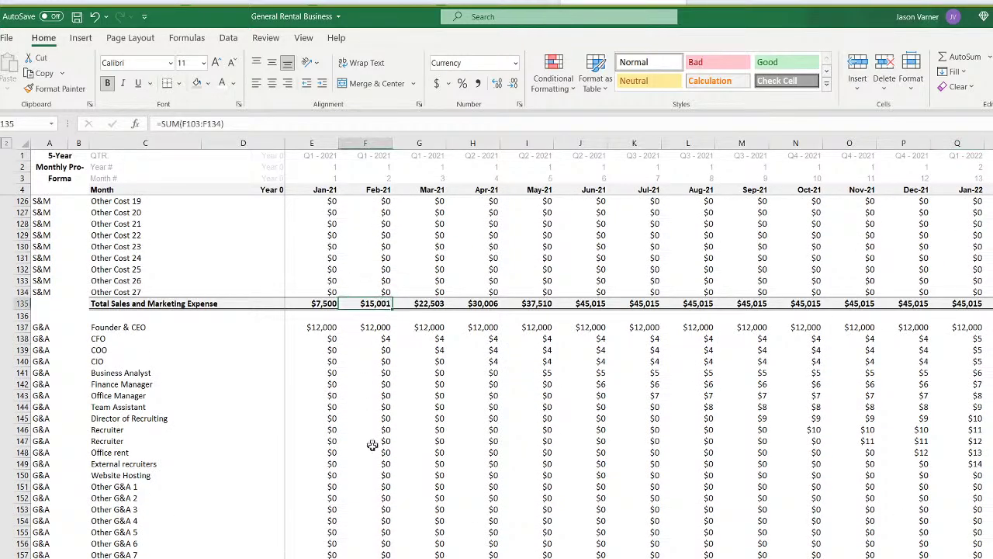
{"action": "scroll", "coordinate": [394, 399], "scroll_direction": "down", "scroll_amount": 11}
{"action": "left_click", "coordinate": [380, 315]}
{"action": "scroll", "coordinate": [383, 415], "scroll_direction": "down", "scroll_amount": 7}
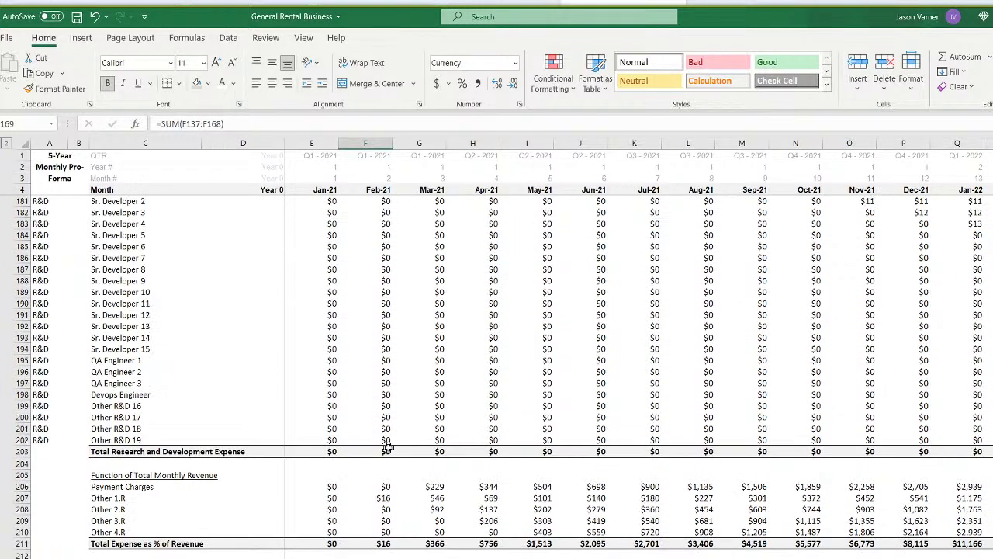
Replace the monthly Total Research and Development Expense formula in E203 with =SUM(E171:E202) and fill it across all the months through 2025
{"action": "left_click", "coordinate": [388, 451]}
{"action": "left_click", "coordinate": [326, 450]}
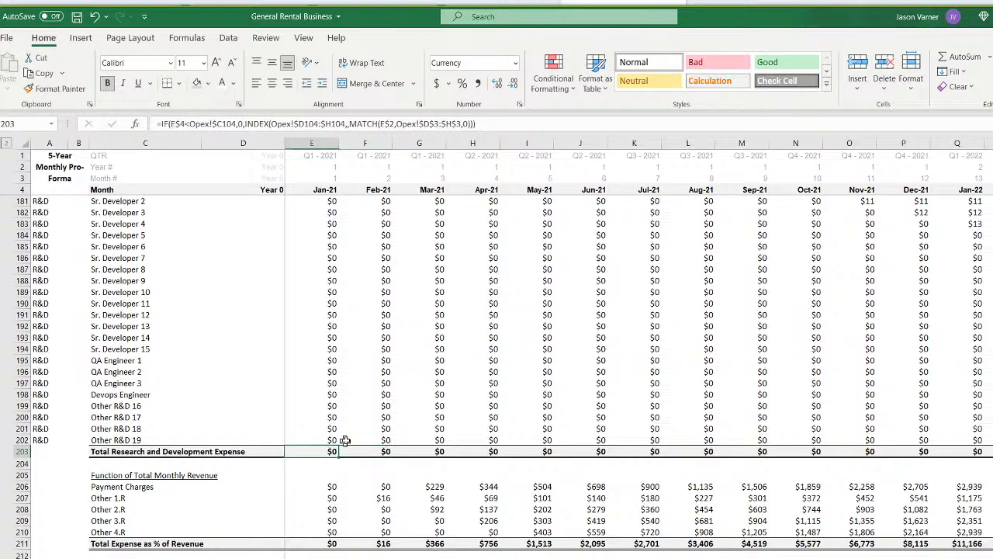
{"action": "scroll", "coordinate": [590, 391], "scroll_direction": "up", "scroll_amount": 4}
{"action": "key", "text": "F2"}
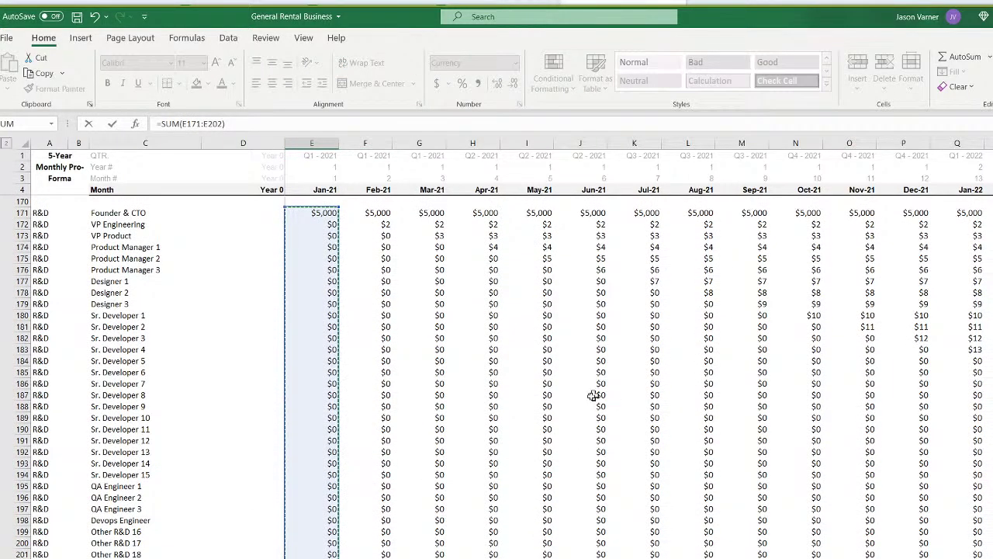
{"action": "key", "text": "Escape"}
{"action": "scroll", "coordinate": [638, 348], "scroll_direction": "right", "scroll_amount": 15}
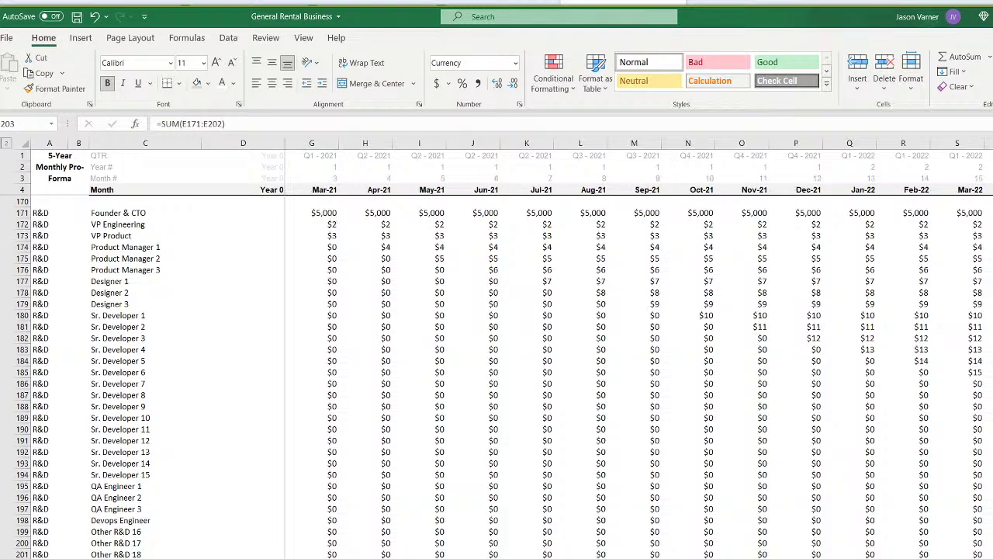
{"action": "scroll", "coordinate": [638, 348], "scroll_direction": "right", "scroll_amount": 1}
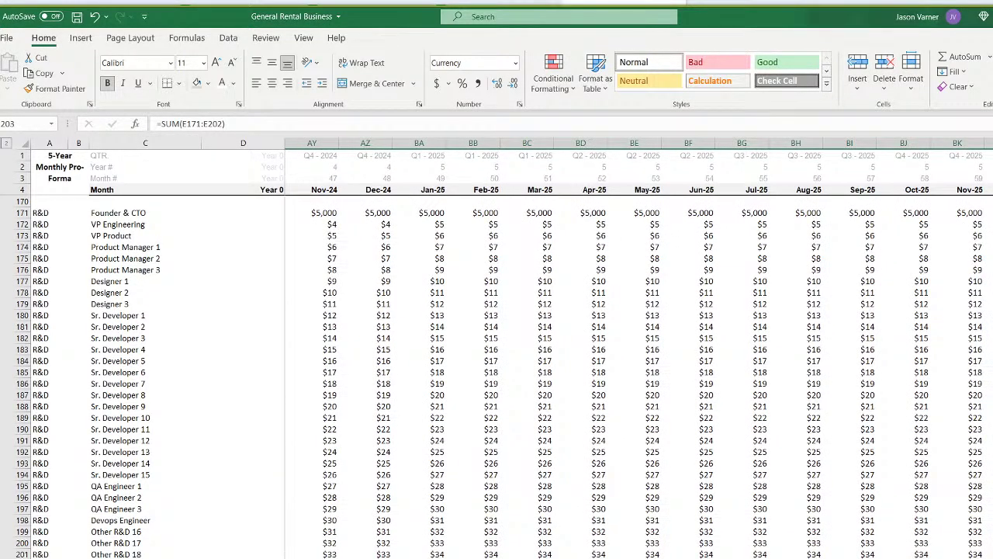
{"action": "scroll", "coordinate": [638, 348], "scroll_direction": "left", "scroll_amount": 16}
{"action": "key", "text": "Right"}
{"action": "key", "text": "Right"}
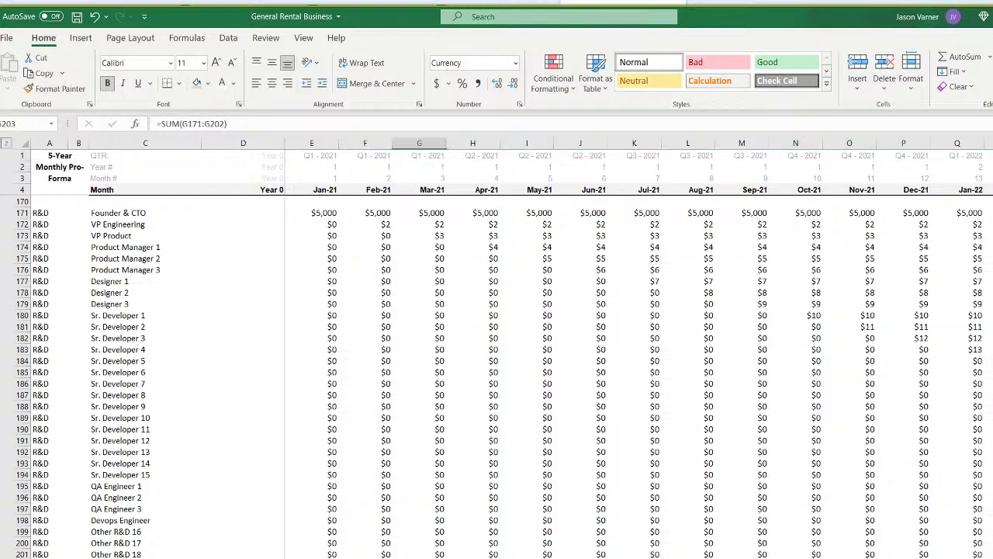
{"action": "scroll", "coordinate": [497, 372], "scroll_direction": "down", "scroll_amount": 3}
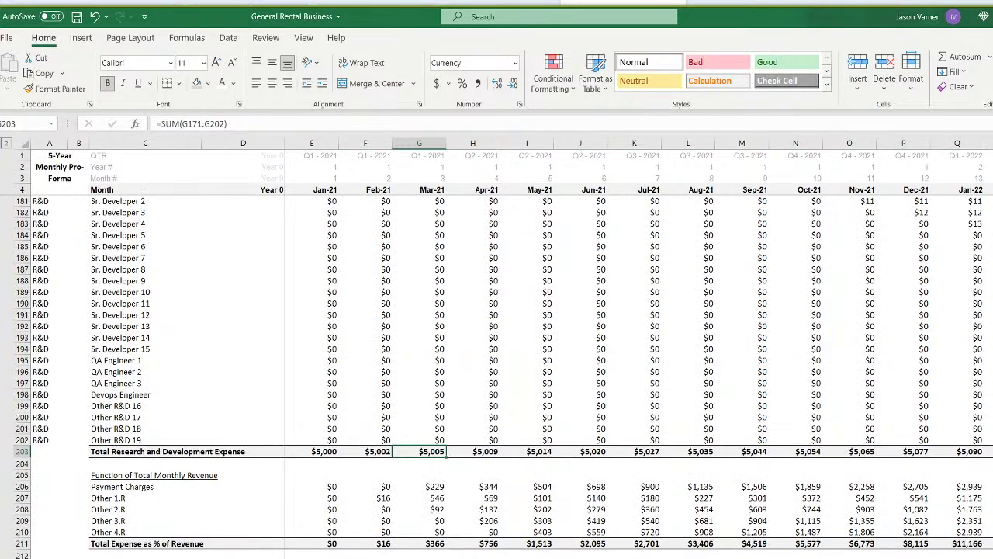
Select row 217 on the monthly pro-forma, compare it with the annual EBITDA row, and return to the monthly pro-forma
{"action": "left_click", "coordinate": [21, 558]}
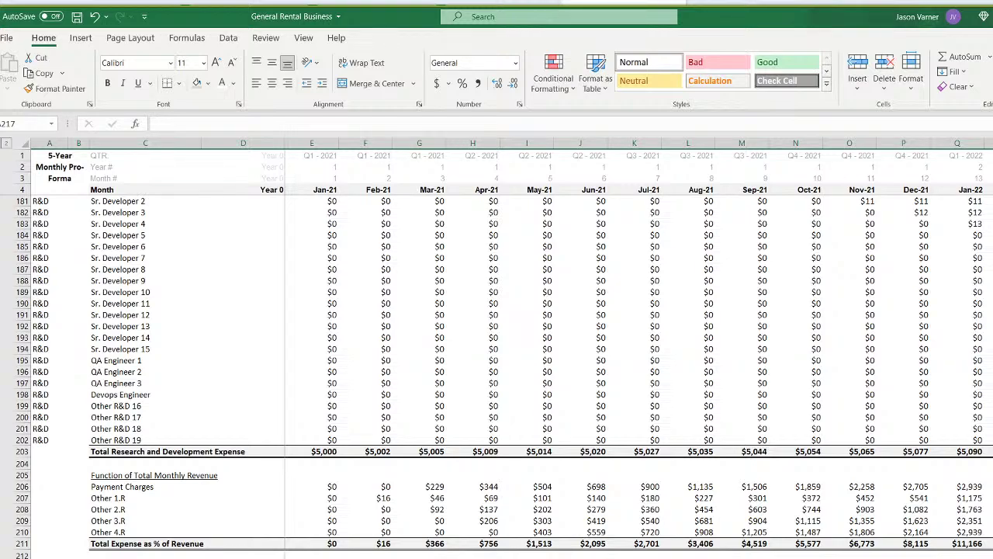
{"action": "key", "text": "ctrl+Page_Down"}
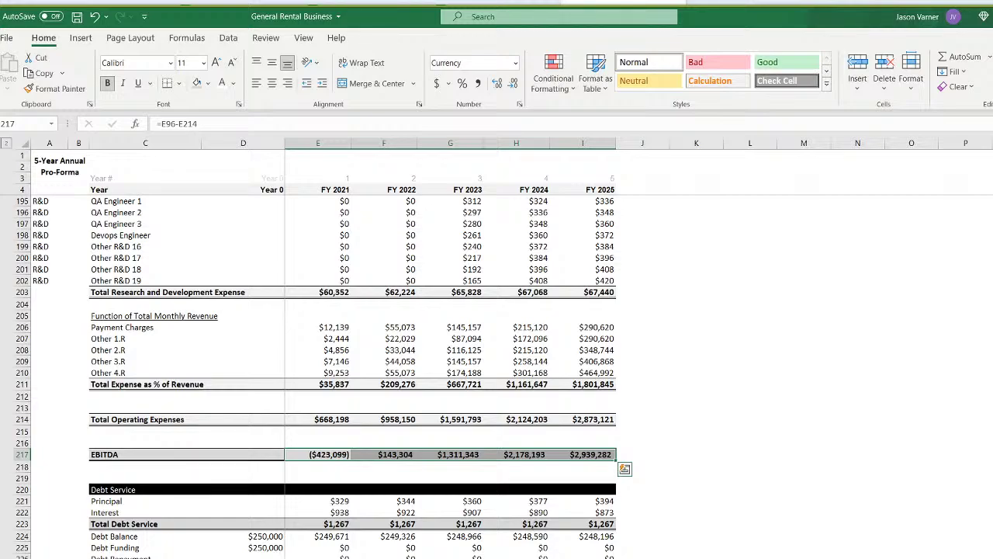
{"action": "key", "text": "ctrl+Page_Up"}
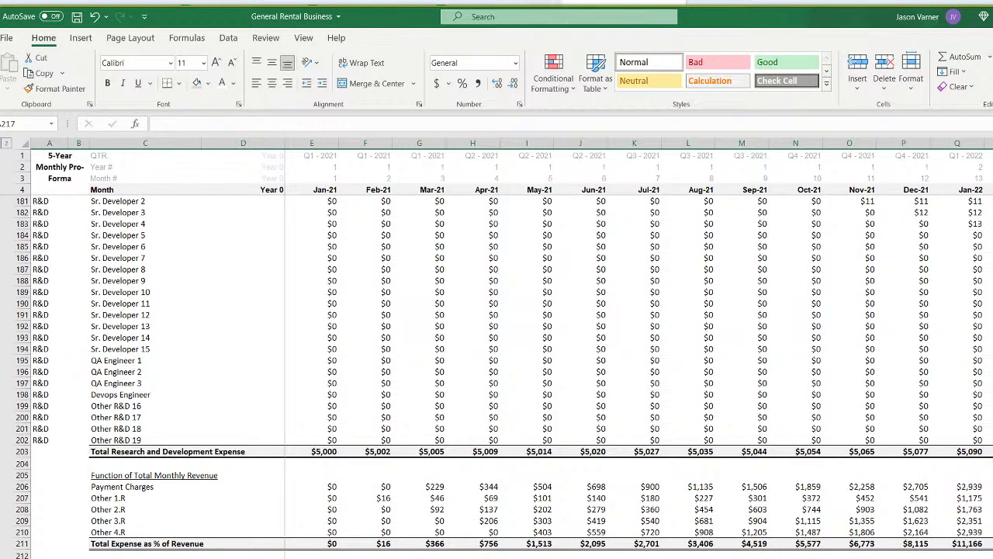
On the annual pro-forma, copy the FY 2021 Payment Charges formula into Debt Service Principal and fill it through Interest and FY 2025
{"action": "key", "text": "ctrl+Page_Down"}
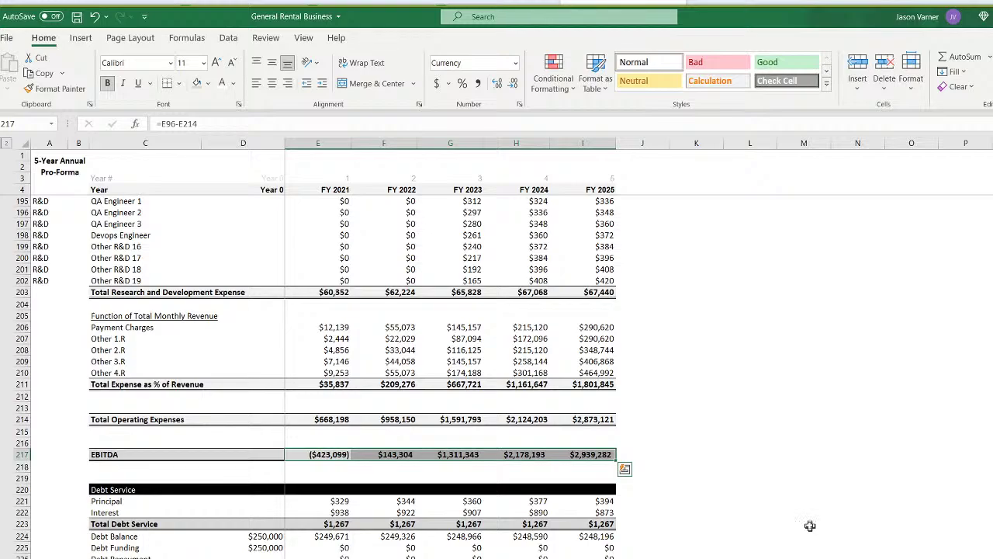
{"action": "left_click", "coordinate": [744, 504]}
{"action": "right_click", "coordinate": [333, 328]}
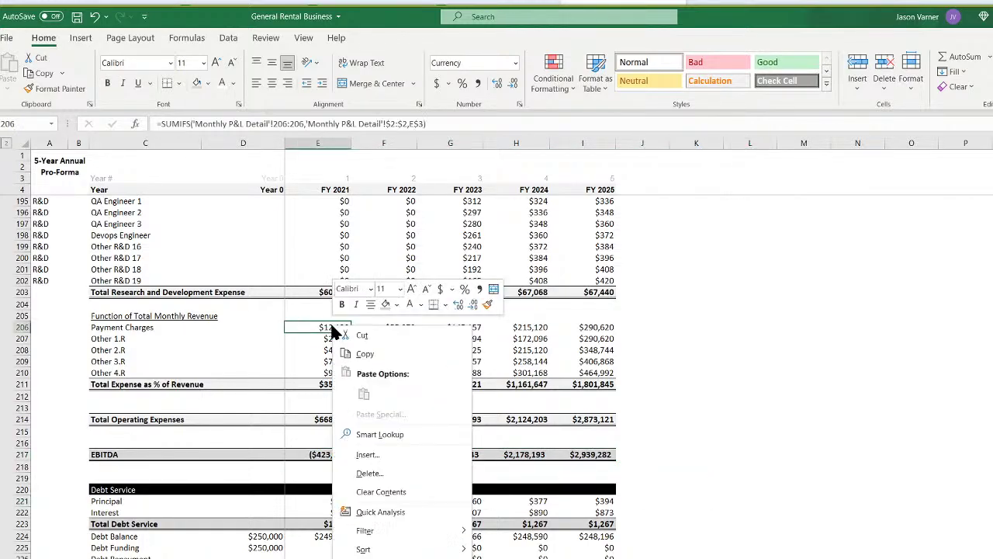
{"action": "left_click", "coordinate": [363, 353]}
{"action": "right_click", "coordinate": [332, 506]}
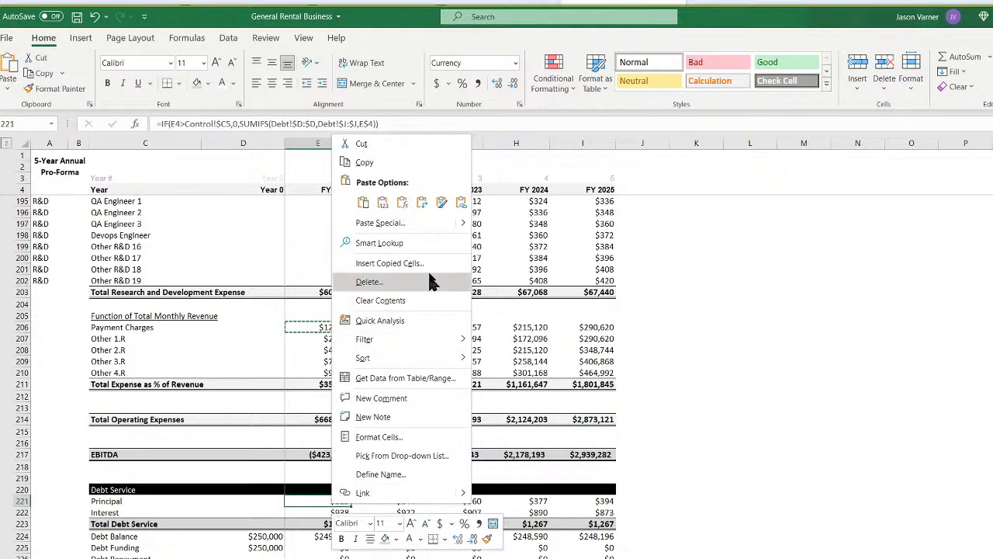
{"action": "left_click", "coordinate": [363, 202]}
{"action": "left_click_drag", "start_coordinate": [342, 502], "coordinate": [612, 506]}
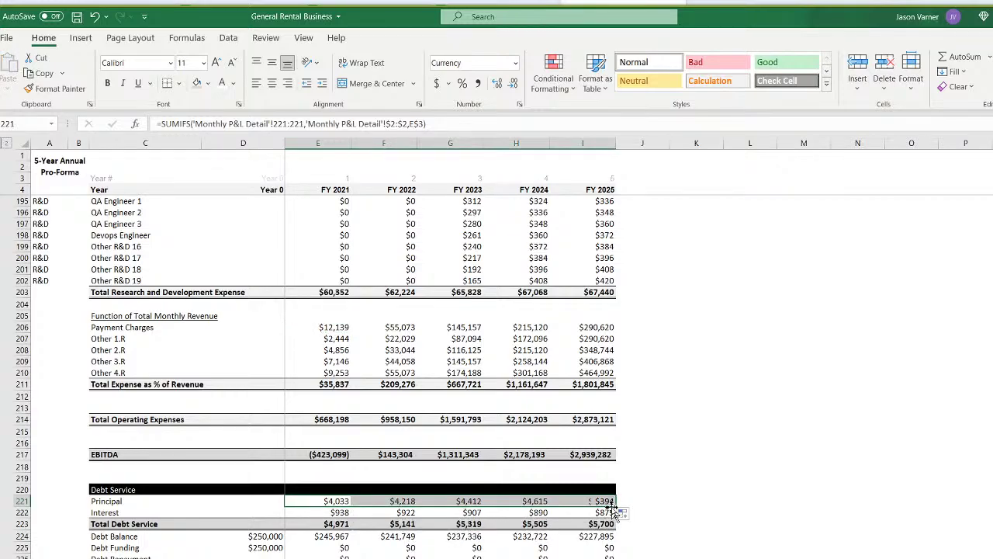
{"action": "key", "text": "ctrl+r"}
{"action": "left_click", "coordinate": [727, 501]}
Check the Debt Balance formulas and link the Year 0 Debt Funding cell to the matching cell on the 'Monthly P&L Detail' sheet
{"action": "scroll", "coordinate": [669, 491], "scroll_direction": "down", "scroll_amount": 4}
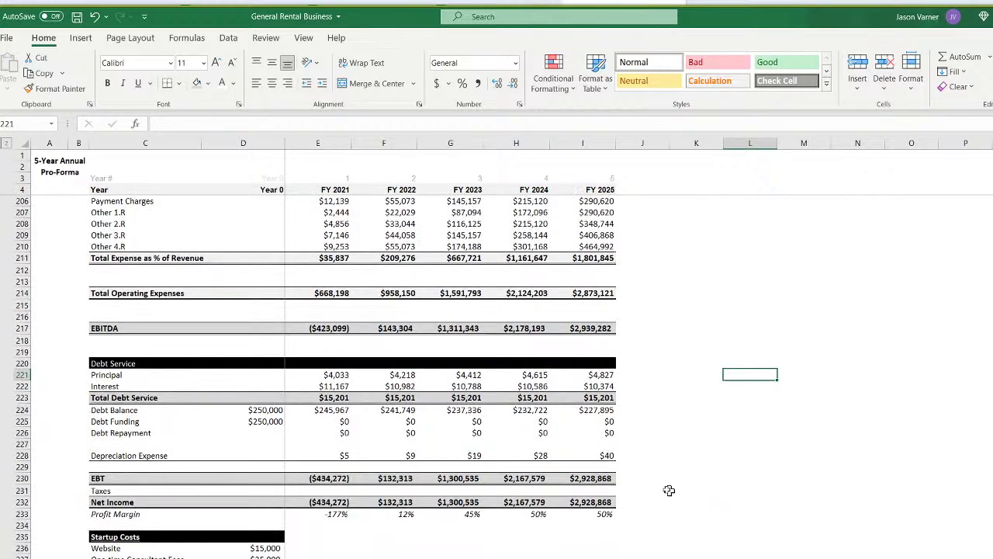
{"action": "left_click", "coordinate": [282, 411]}
{"action": "left_click", "coordinate": [326, 411]}
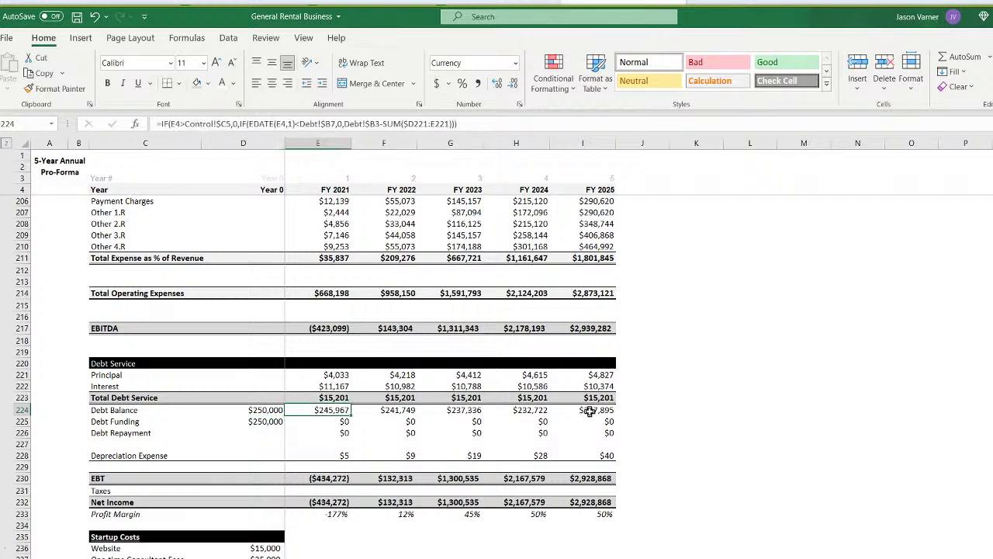
{"action": "double_click", "coordinate": [590, 410]}
{"action": "key", "text": "Return"}
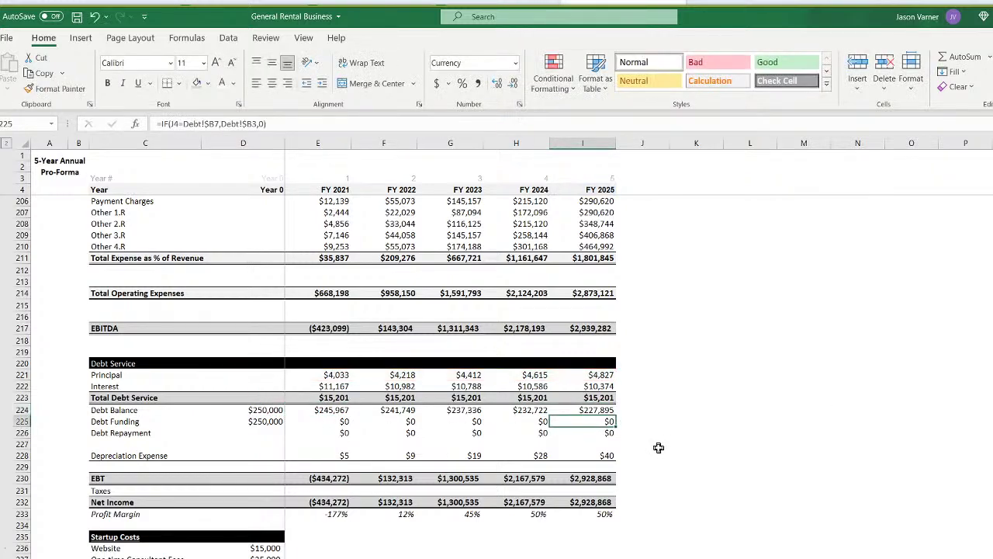
{"action": "left_click", "coordinate": [595, 411]}
{"action": "left_click", "coordinate": [261, 422]}
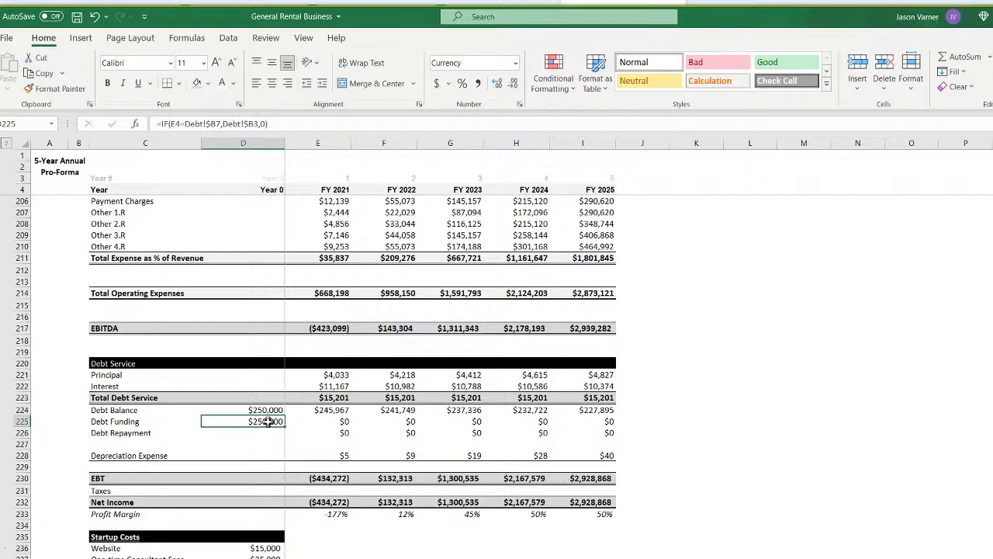
{"action": "type", "text": "="}
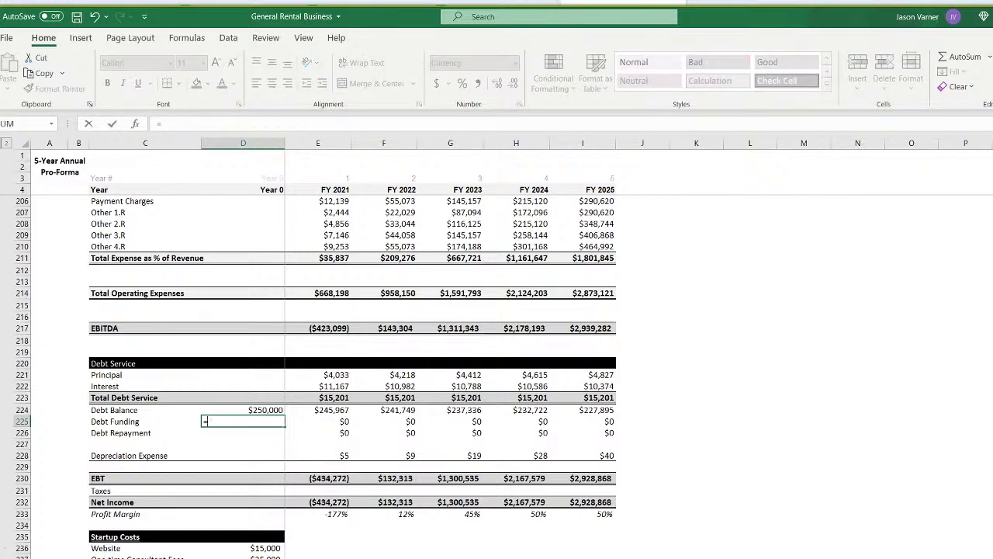
{"action": "key", "text": "ctrl+Page_Down"}
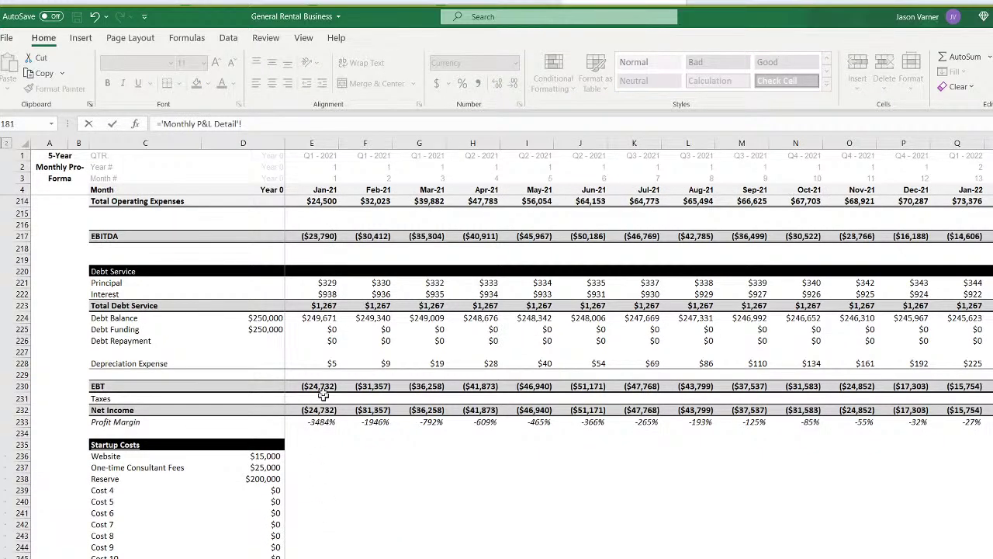
{"action": "left_click", "coordinate": [277, 331]}
{"action": "key", "text": "Return"}
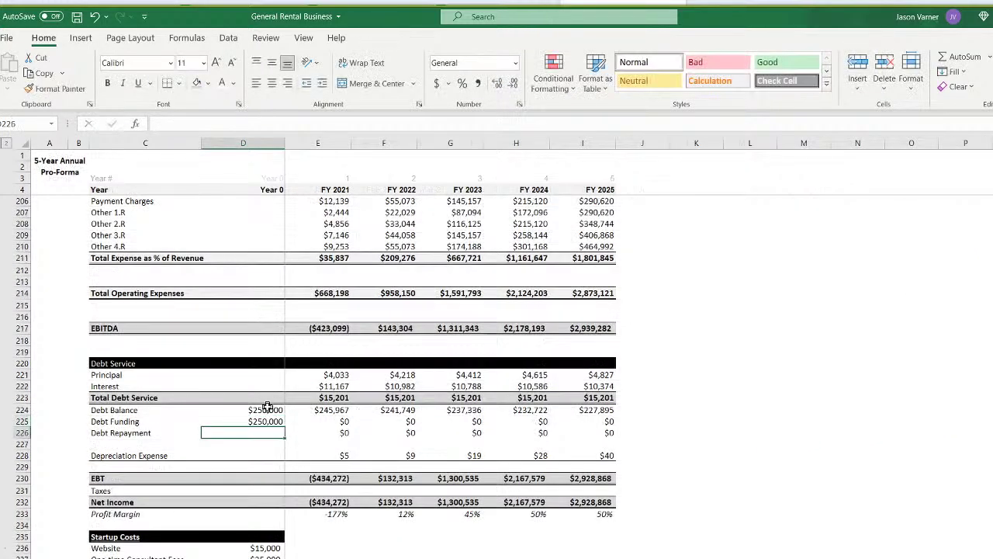
Copy the FY 2021 Other 2.R formula into the Debt Funding row and fill it across through FY 2025
{"action": "left_click", "coordinate": [334, 421]}
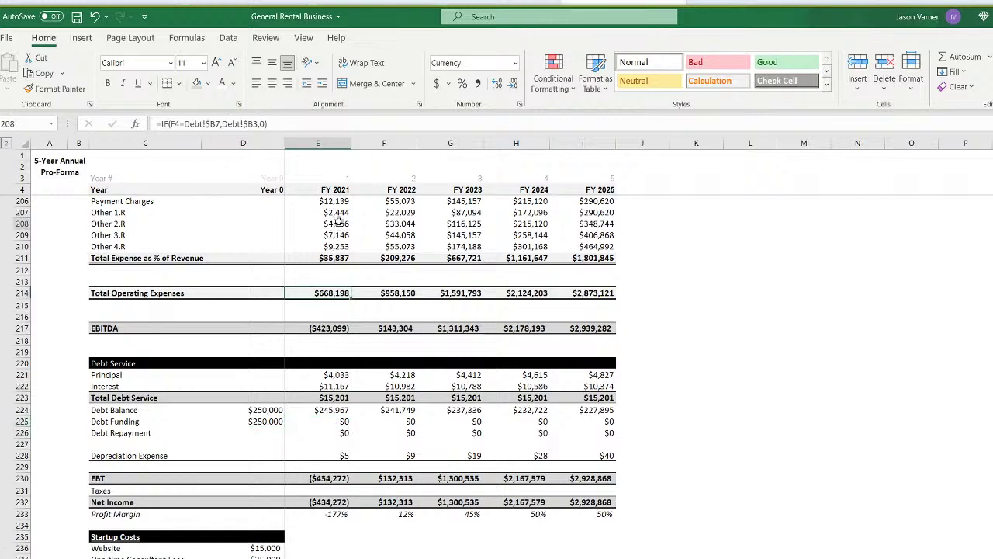
{"action": "right_click", "coordinate": [335, 225]}
{"action": "left_click", "coordinate": [365, 237]}
{"action": "right_click", "coordinate": [335, 421]}
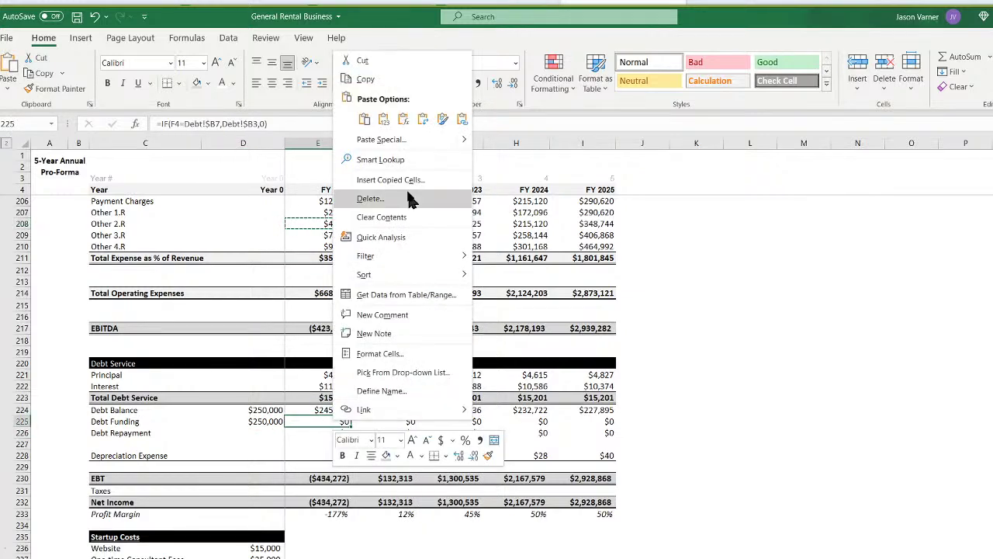
{"action": "left_click", "coordinate": [365, 133]}
{"action": "left_click_drag", "start_coordinate": [351, 426], "coordinate": [668, 437]}
{"action": "left_click", "coordinate": [658, 400]}
{"action": "left_click", "coordinate": [738, 400]}
Set the debt schedule's First Payment Date to Feb-21 and check the annual Debt Funding row
{"action": "left_click", "coordinate": [450, 558]}
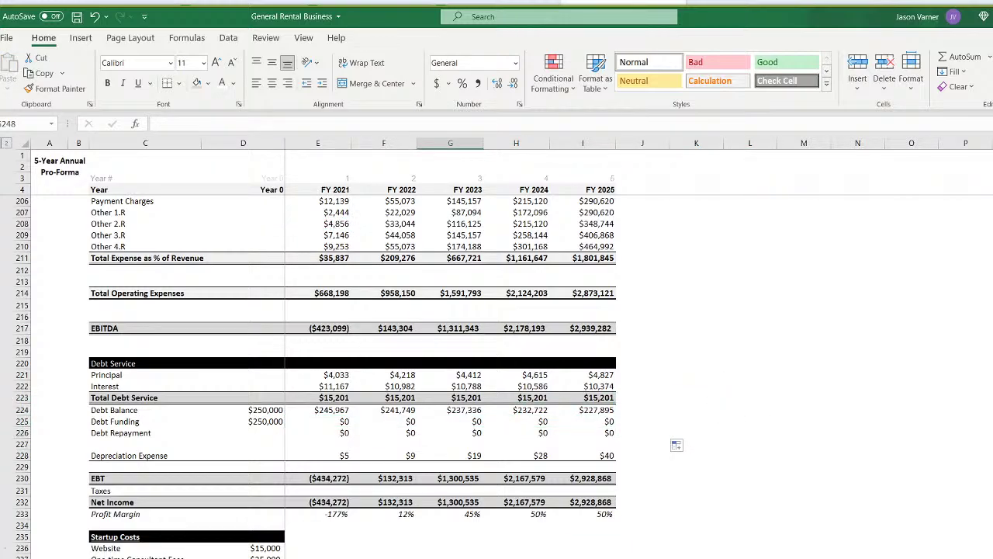
{"action": "left_click", "coordinate": [388, 557]}
{"action": "left_click", "coordinate": [206, 239]}
{"action": "left_click", "coordinate": [178, 258]}
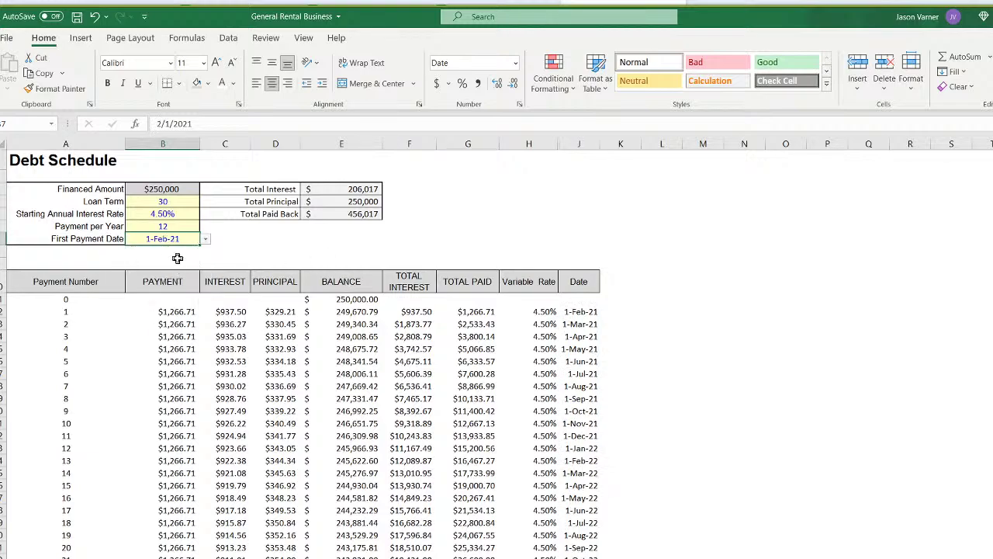
{"action": "left_click", "coordinate": [311, 557]}
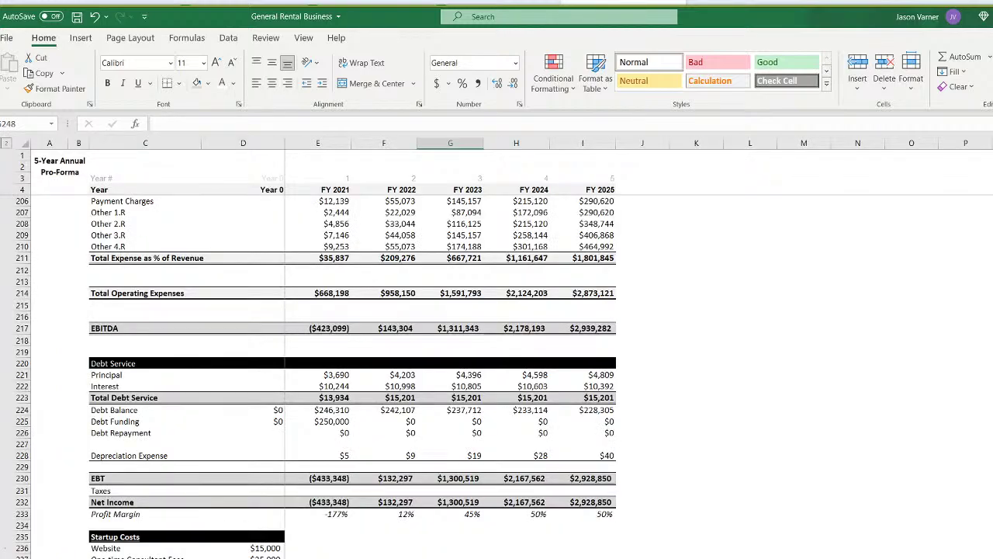
{"action": "left_click", "coordinate": [331, 420]}
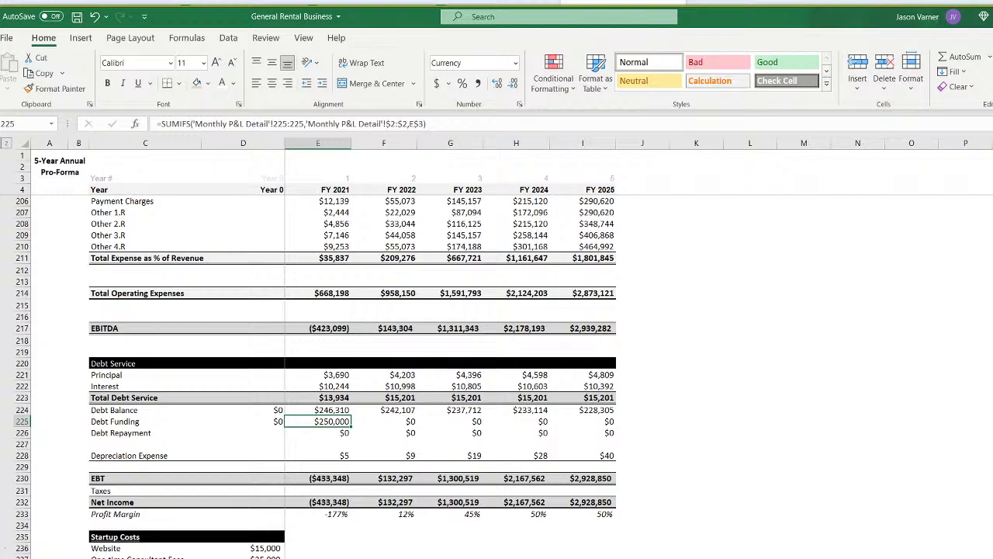
Set the debt schedule's First Payment Date back to Jan-21 and return to the annual pro-forma
{"action": "left_click", "coordinate": [311, 557]}
{"action": "left_click", "coordinate": [206, 239]}
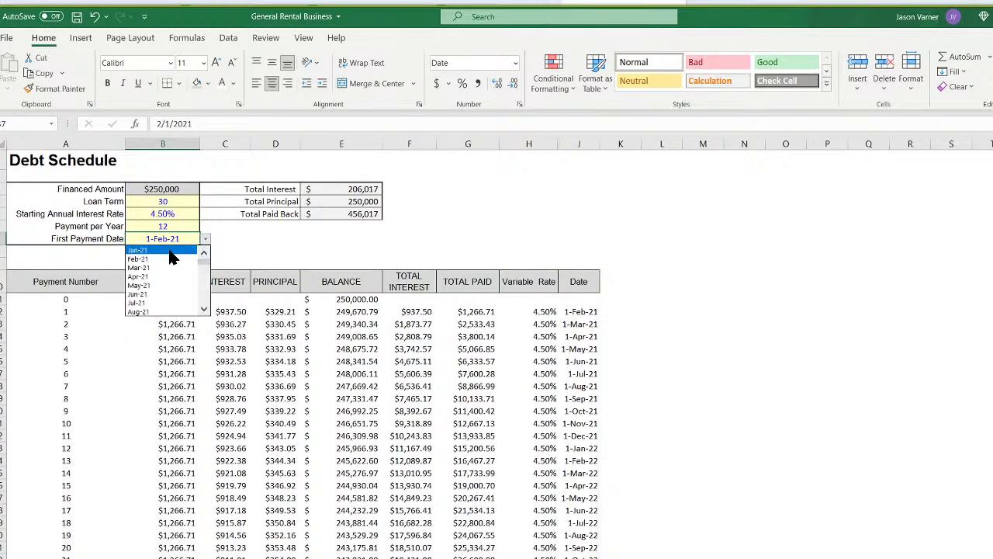
{"action": "left_click", "coordinate": [172, 250]}
{"action": "left_click", "coordinate": [380, 557]}
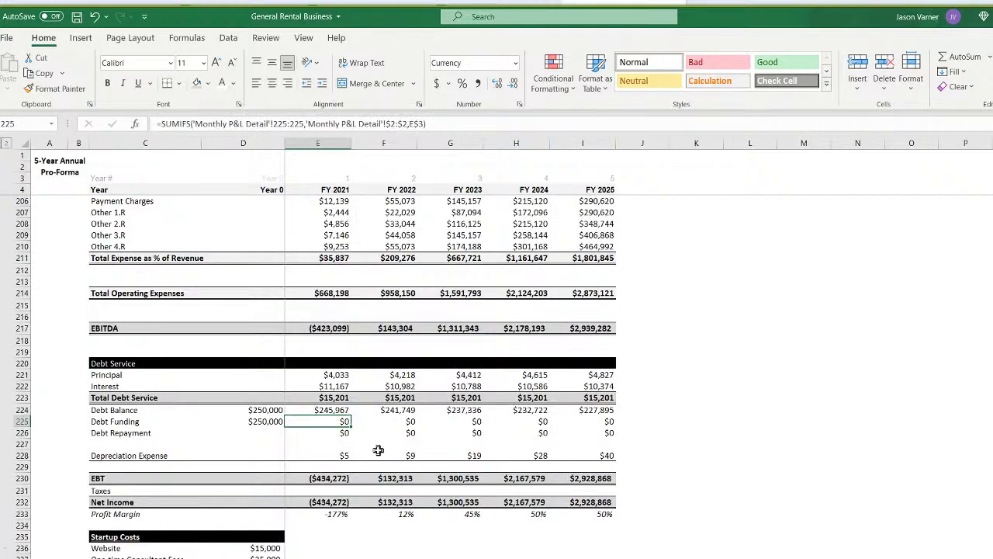
Fill the Debt Funding SUMIFS formula into the Debt Repayment row from FY 2021 through FY 2025
{"action": "left_click_drag", "start_coordinate": [351, 427], "coordinate": [595, 434]}
{"action": "left_click", "coordinate": [340, 433]}
{"action": "left_click", "coordinate": [602, 432]}
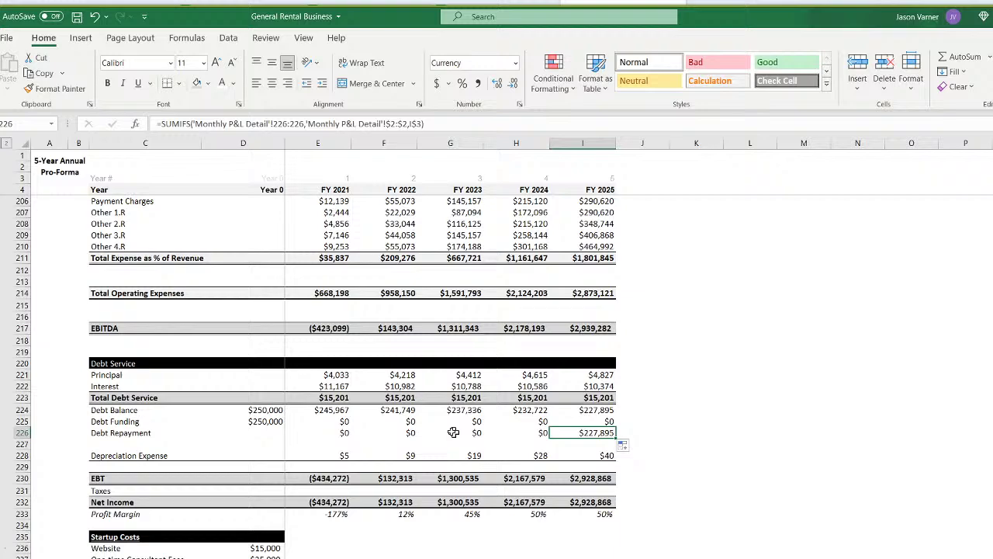
Extend the SUMIFS formula to Depreciation Expense for FY 2021 through FY 2025, clearing the blank row 227 cell and restoring the bottom border
{"action": "left_click", "coordinate": [339, 433]}
{"action": "left_click_drag", "start_coordinate": [349, 437], "coordinate": [351, 461]}
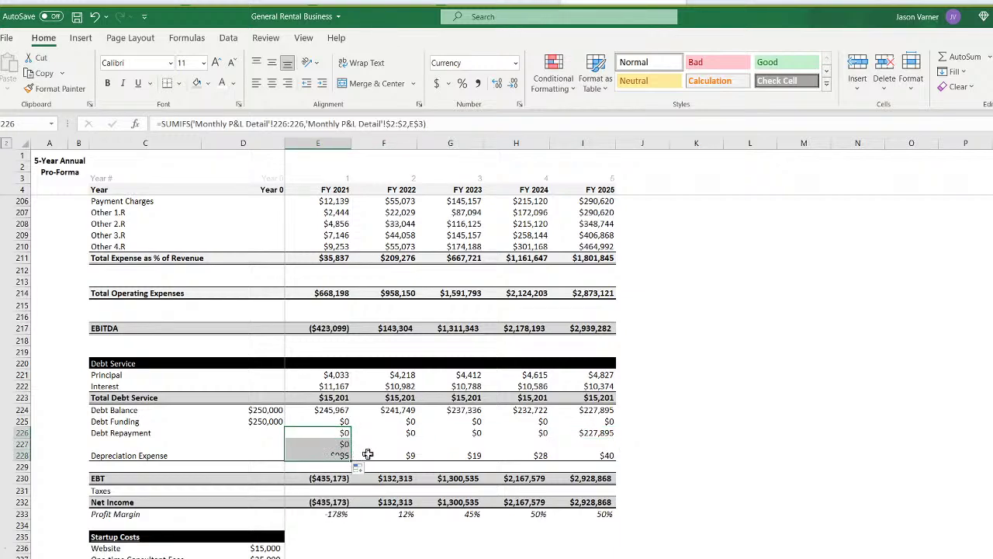
{"action": "left_click", "coordinate": [340, 455]}
{"action": "left_click", "coordinate": [178, 83]}
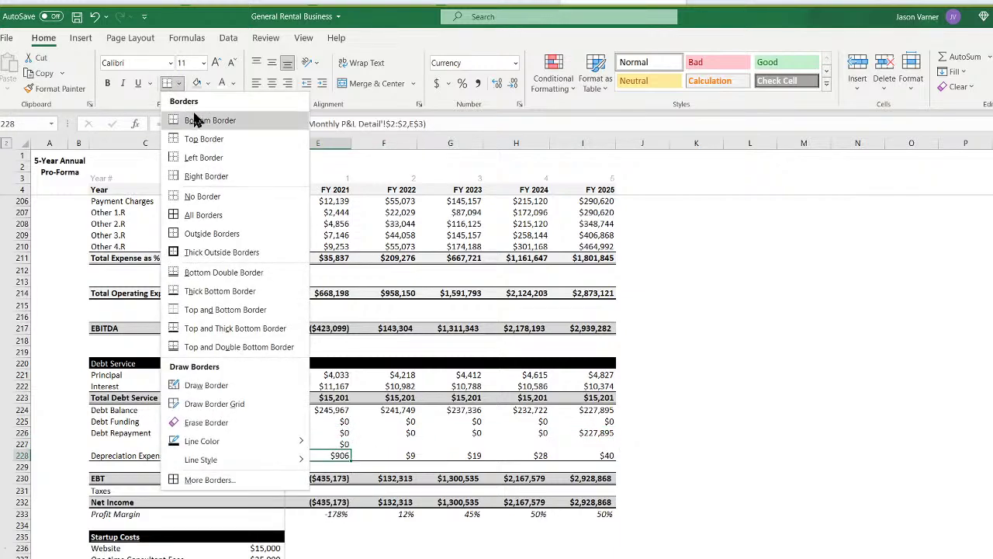
{"action": "left_click", "coordinate": [195, 119]}
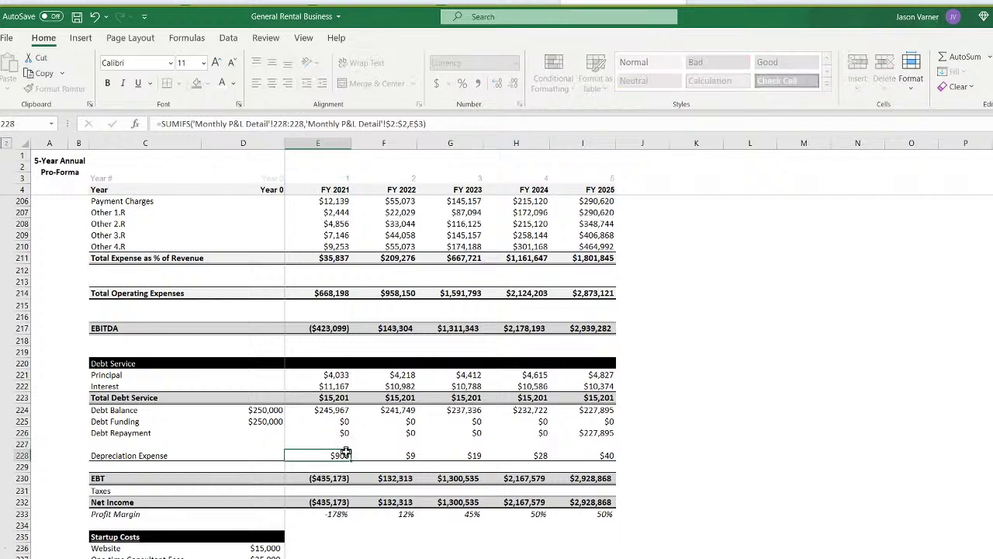
{"action": "left_click_drag", "start_coordinate": [351, 461], "coordinate": [590, 465]}
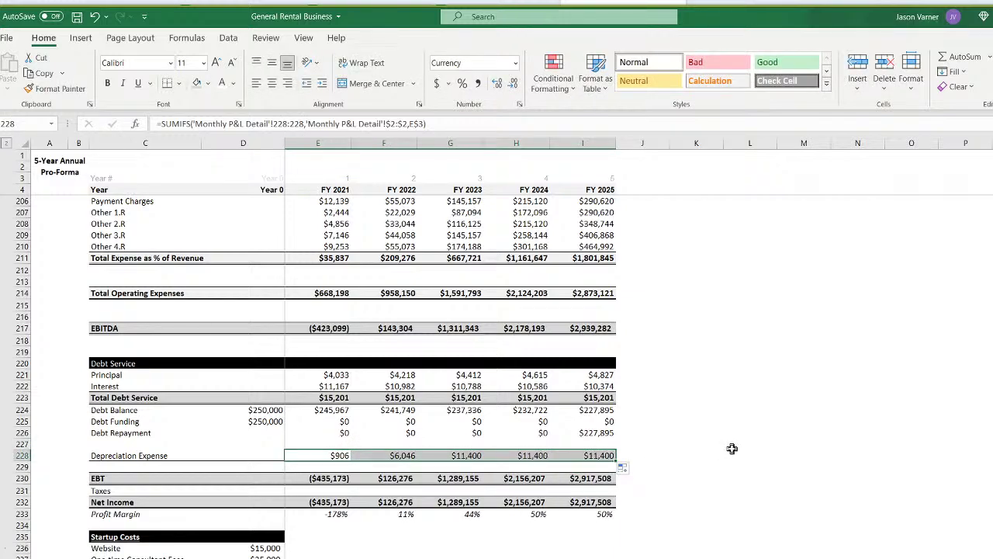
Examine the EBT row's formulas and the EBITDA, interest and depreciation cells they reference
{"action": "left_click", "coordinate": [328, 479]}
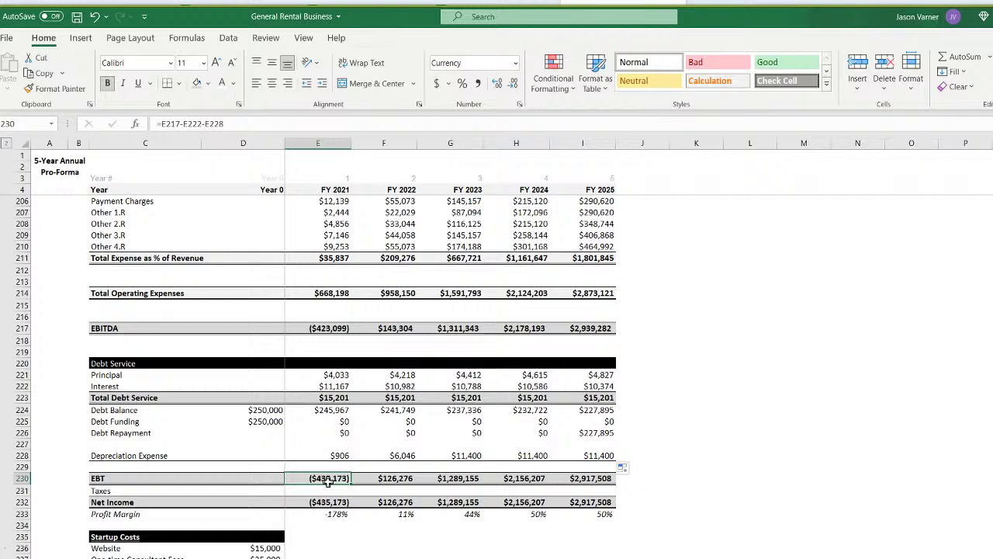
{"action": "left_click", "coordinate": [109, 478]}
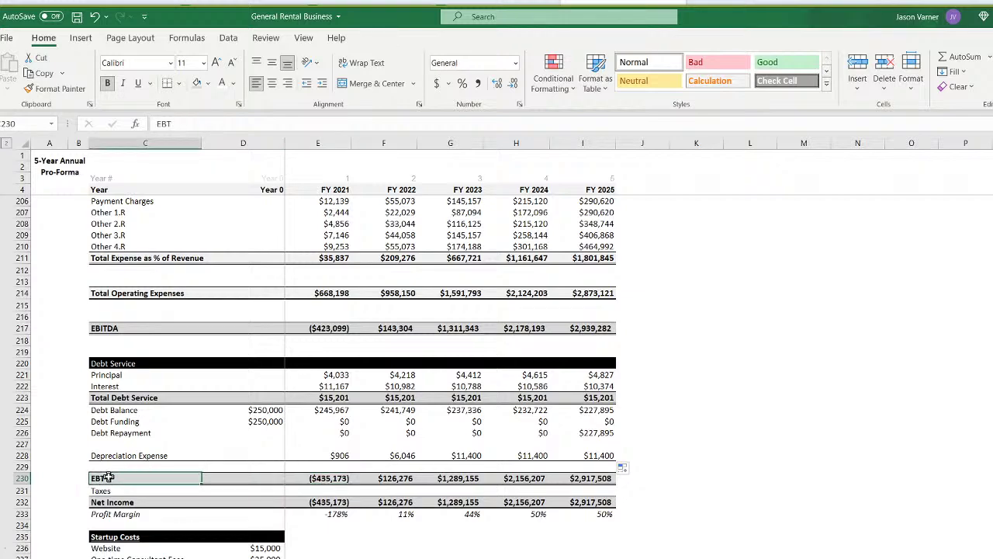
{"action": "double_click", "coordinate": [334, 479]}
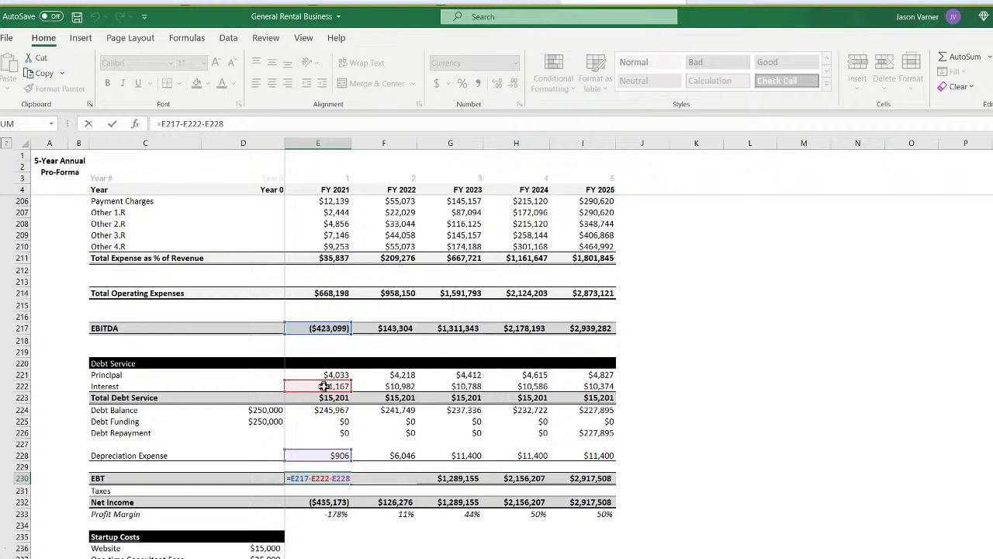
{"action": "key", "text": "Escape"}
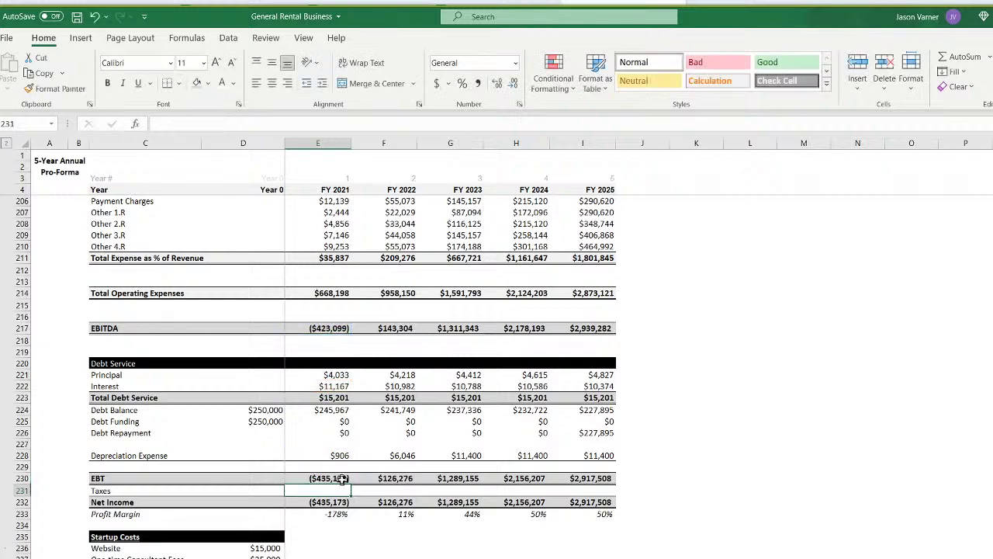
{"action": "left_click", "coordinate": [388, 478]}
{"action": "left_click", "coordinate": [458, 476]}
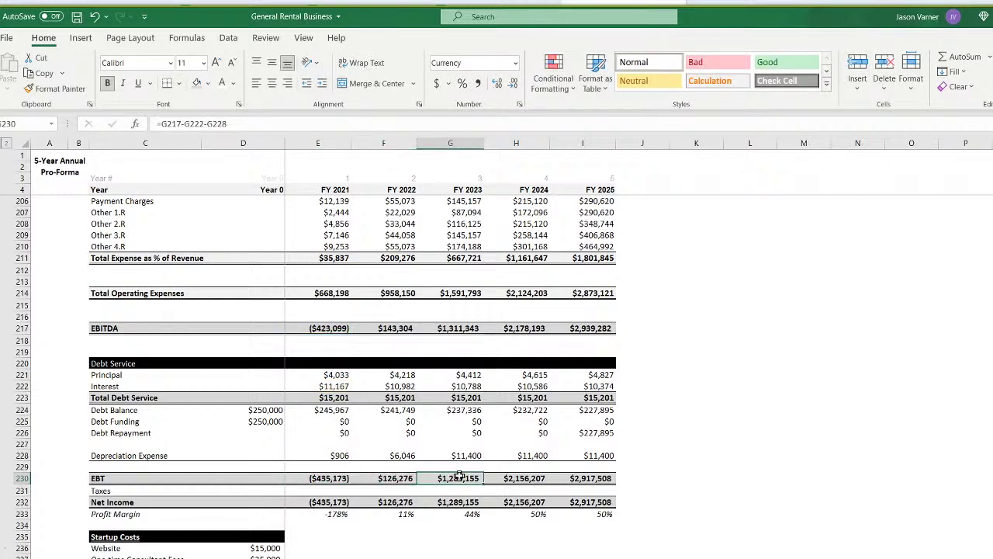
Enter an IF formula for FY 2021 Taxes that multiplies EBT above 0 by the Control sheet's Corporate Income Taxes rate, locking the rate's column
{"action": "left_click", "coordinate": [330, 491]}
{"action": "type", "text": "="}
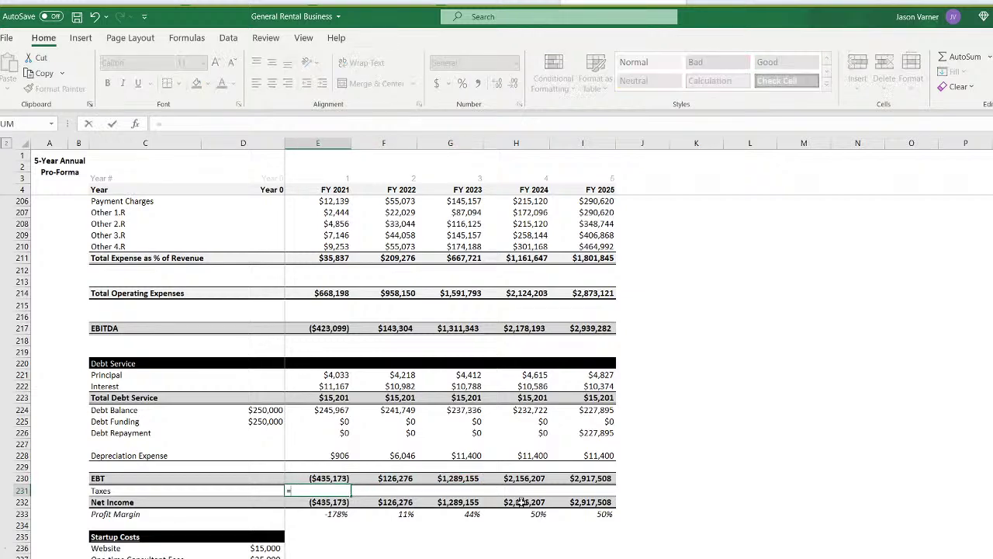
{"action": "type", "text": "if("}
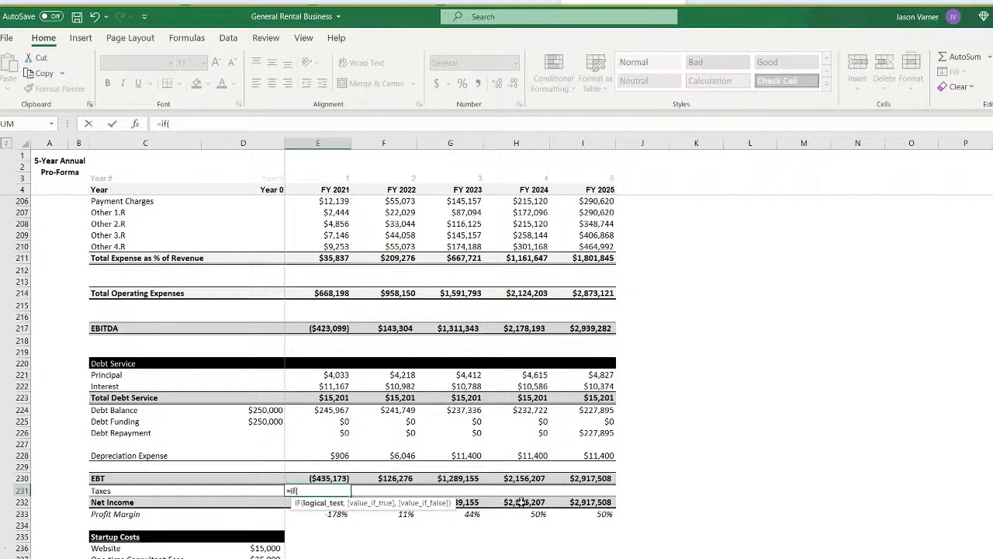
{"action": "left_click", "coordinate": [311, 478]}
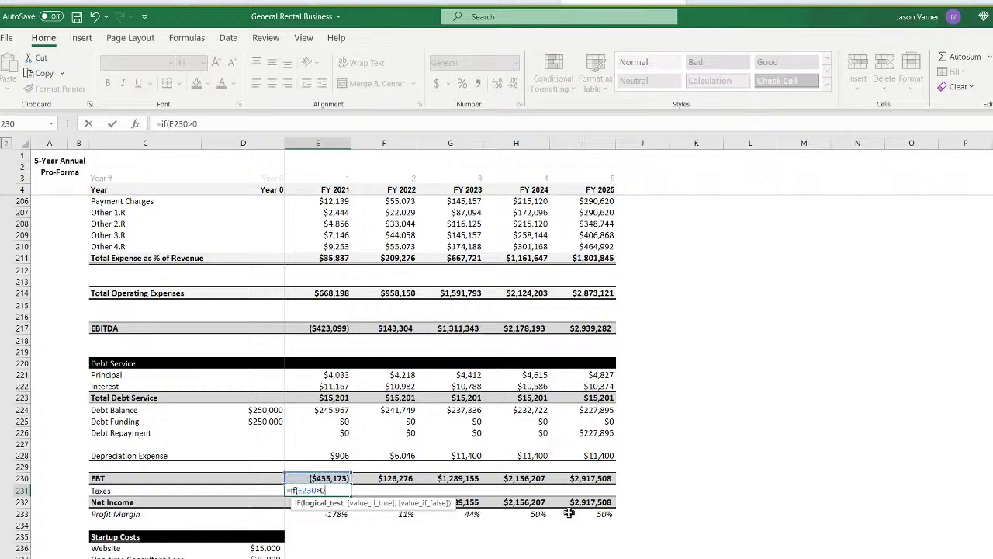
{"action": "type", "text": ">0,"}
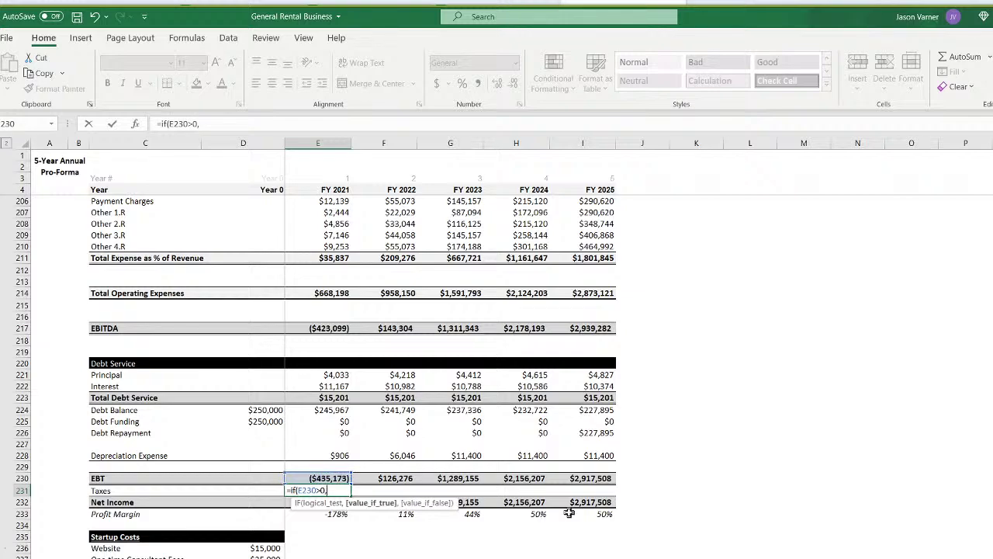
{"action": "left_click", "coordinate": [334, 478]}
{"action": "type", "text": "*"}
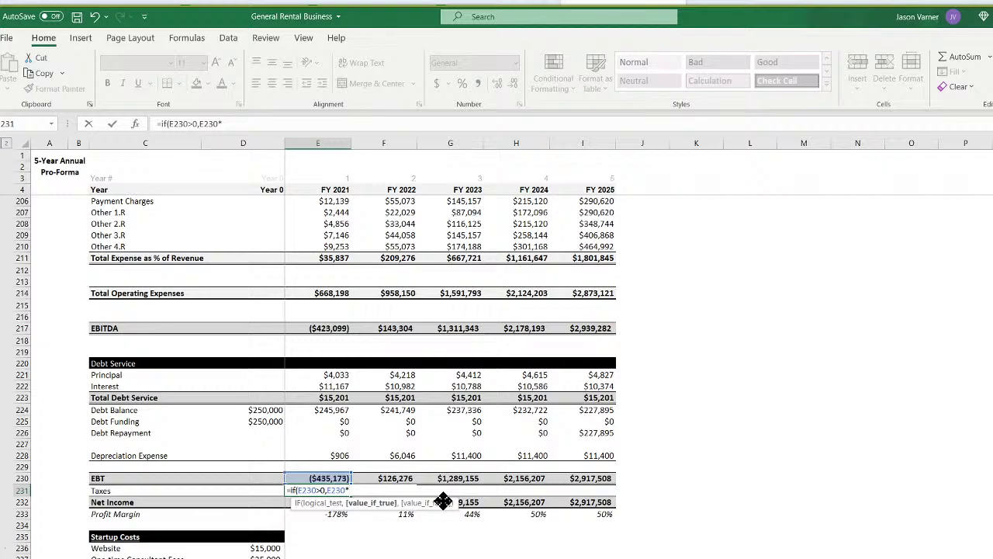
{"action": "key", "text": "ctrl+Page_Up"}
{"action": "left_click", "coordinate": [242, 481]}
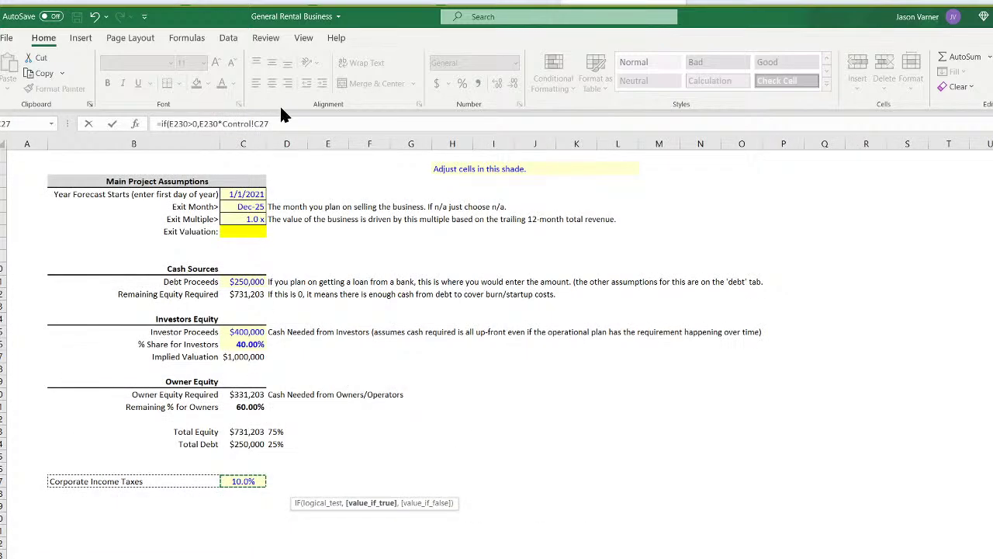
{"action": "left_click", "coordinate": [268, 123]}
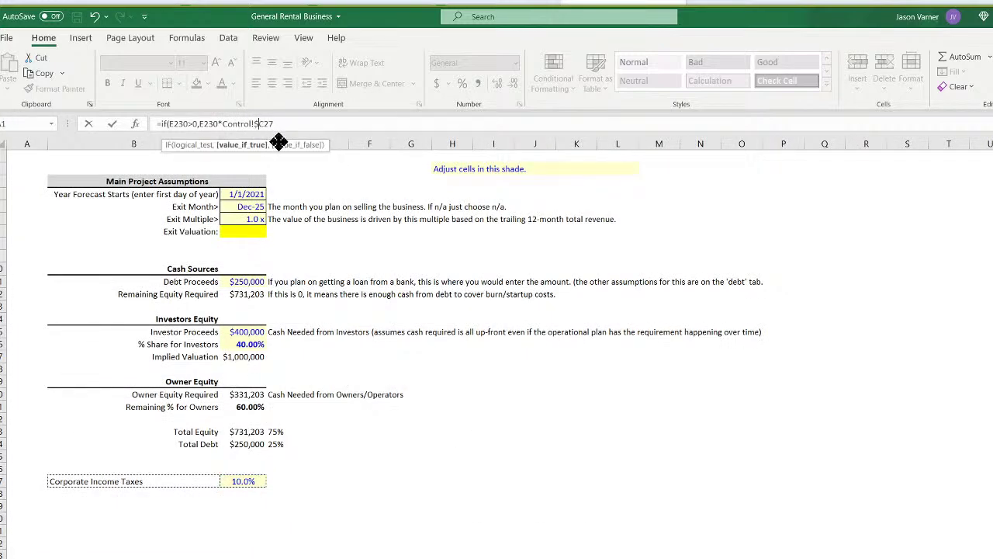
{"action": "key", "text": "Return"}
{"action": "key", "text": "Return"}
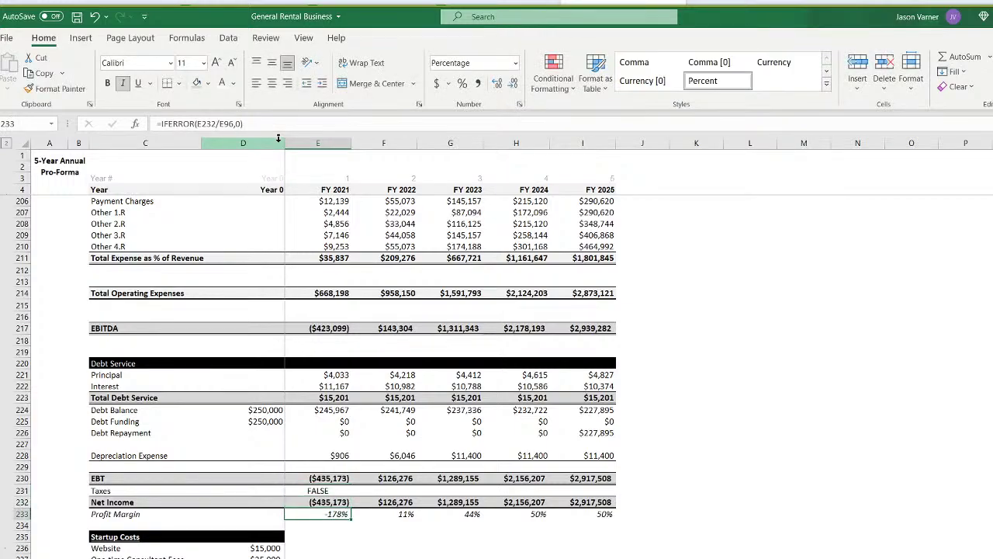
Complete the FY 2021 Taxes IF formula with 0 as its value-if-false argument
{"action": "left_click", "coordinate": [326, 490]}
{"action": "left_click", "coordinate": [352, 123]}
{"action": "key", "text": "BackSpace"}
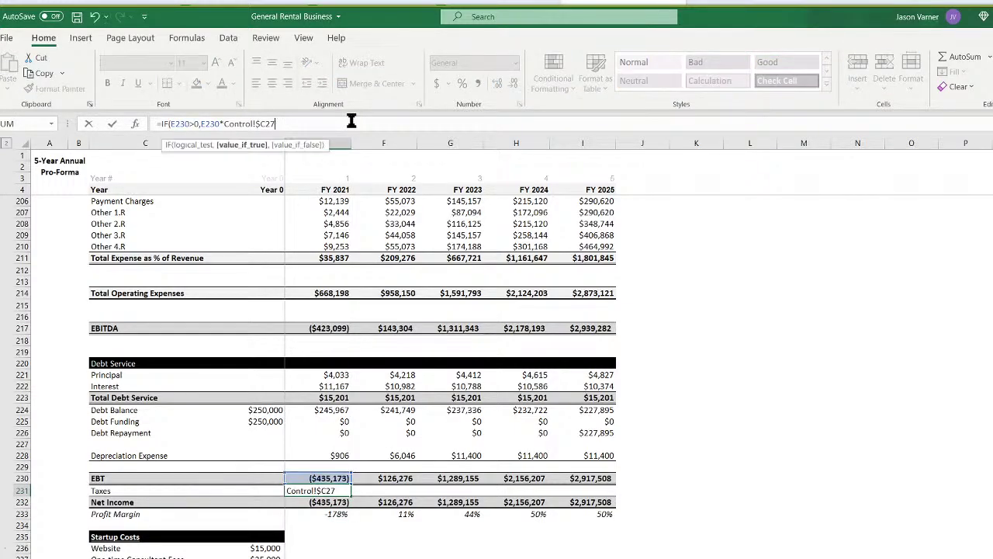
{"action": "type", "text": ",0)"}
{"action": "key", "text": "Return"}
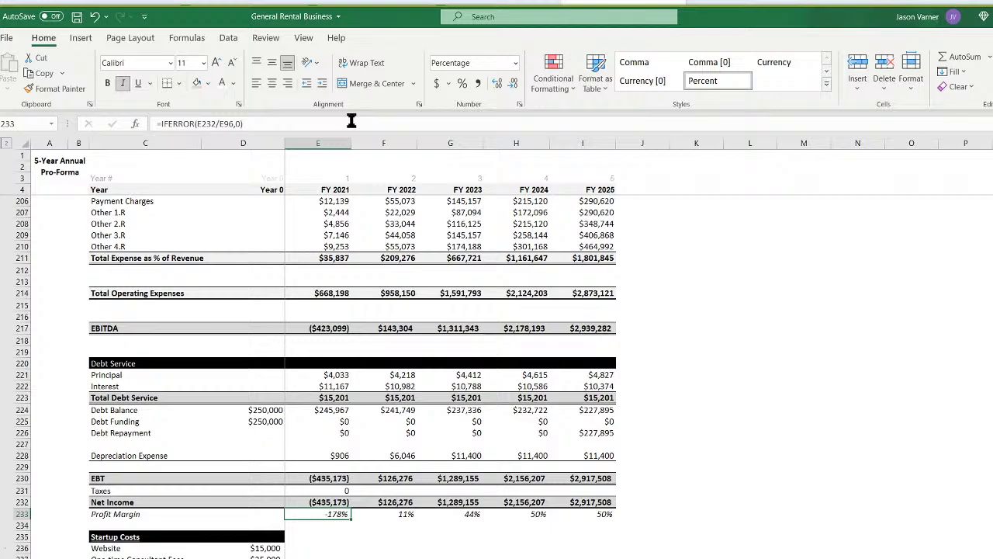
Format the FY 2021 Taxes cell as Currency with 0 decimal places and fill it across through FY 2025
{"action": "left_click", "coordinate": [342, 490]}
{"action": "left_click", "coordinate": [519, 104]}
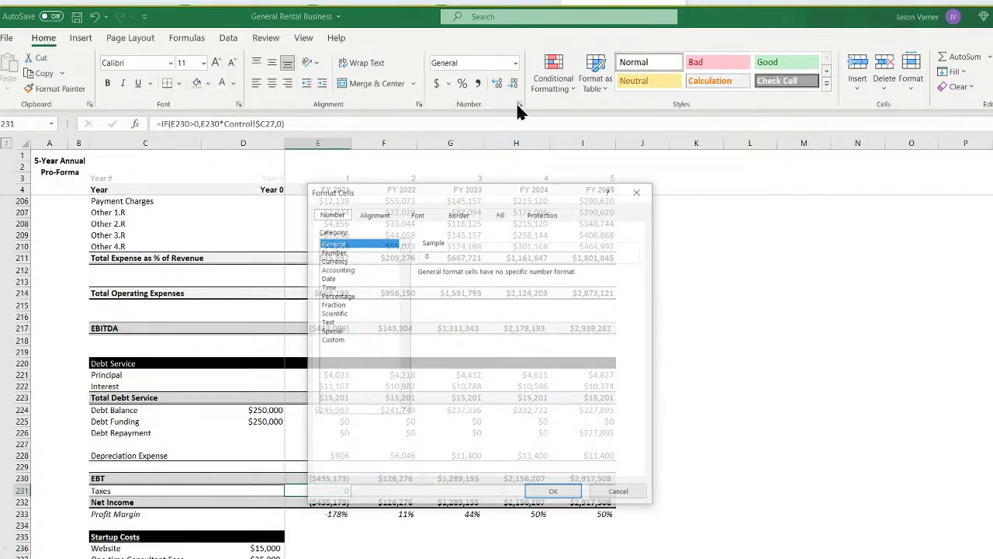
{"action": "left_click", "coordinate": [356, 261]}
{"action": "left_click", "coordinate": [509, 276]}
{"action": "left_click", "coordinate": [508, 276]}
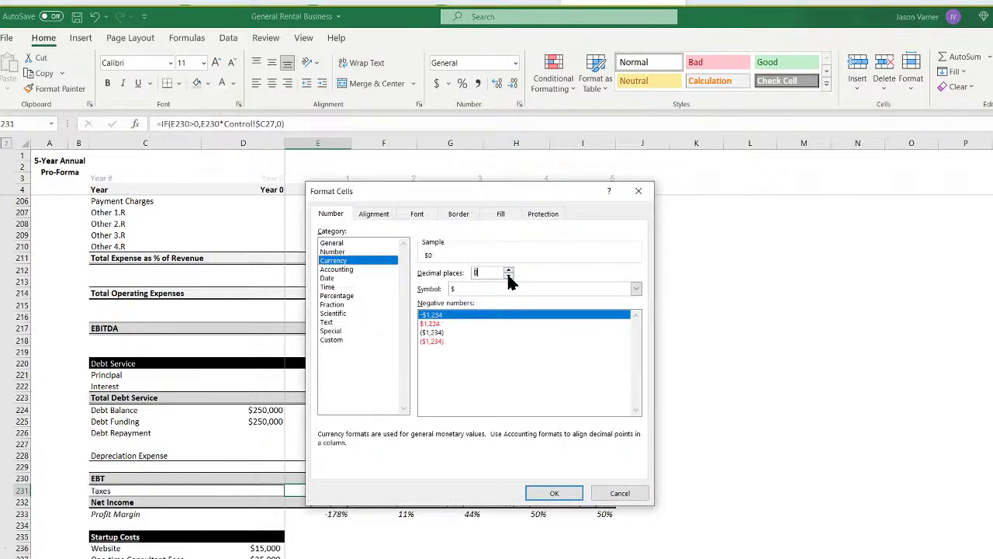
{"action": "left_click", "coordinate": [554, 492]}
{"action": "left_click_drag", "start_coordinate": [351, 497], "coordinate": [621, 495]}
{"action": "left_click", "coordinate": [857, 410]}
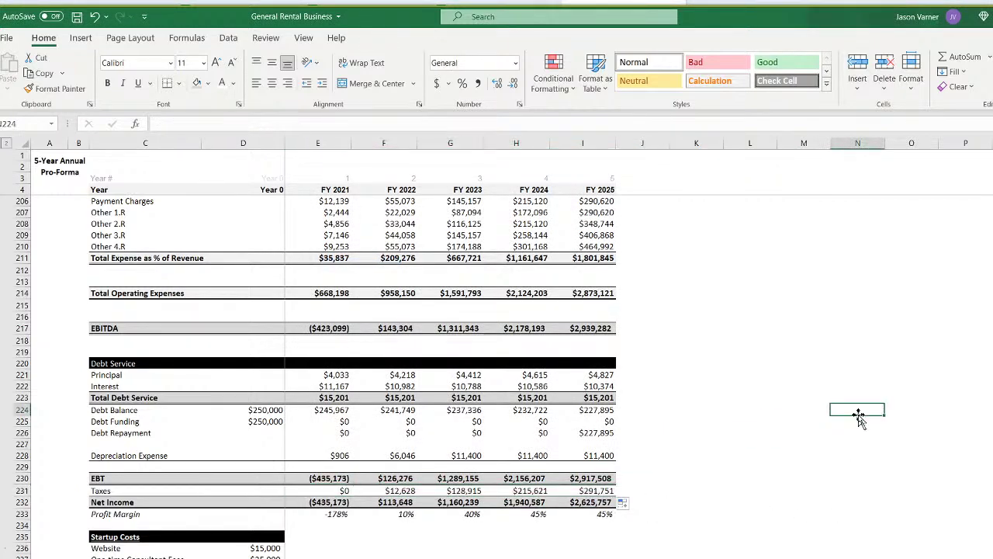
Copy the FY 2021 SUMIFS formula from Other 2.R into IT Infrastructure and fill it through FY 2025 and down the CapEx item rows
{"action": "left_click", "coordinate": [330, 502]}
{"action": "left_click", "coordinate": [341, 514]}
{"action": "scroll", "coordinate": [413, 534], "scroll_direction": "down", "scroll_amount": 15}
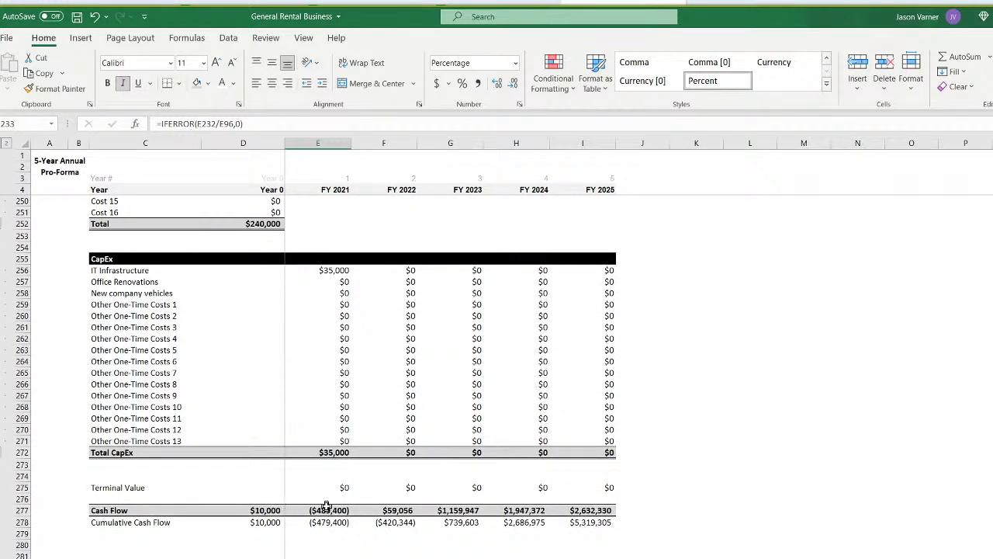
{"action": "scroll", "coordinate": [345, 399], "scroll_direction": "up", "scroll_amount": 15}
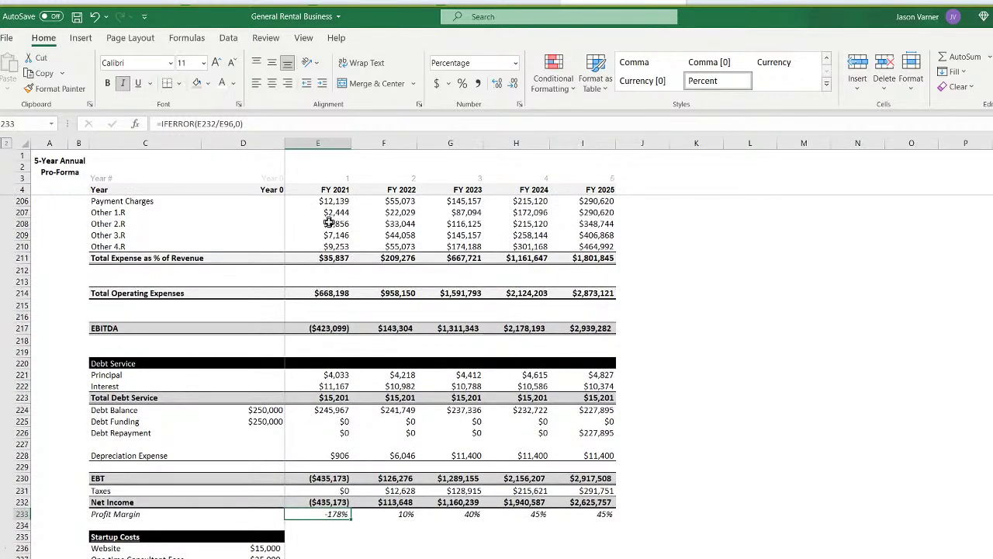
{"action": "right_click", "coordinate": [332, 224]}
{"action": "left_click", "coordinate": [362, 250]}
{"action": "scroll", "coordinate": [375, 466], "scroll_direction": "down", "scroll_amount": 11}
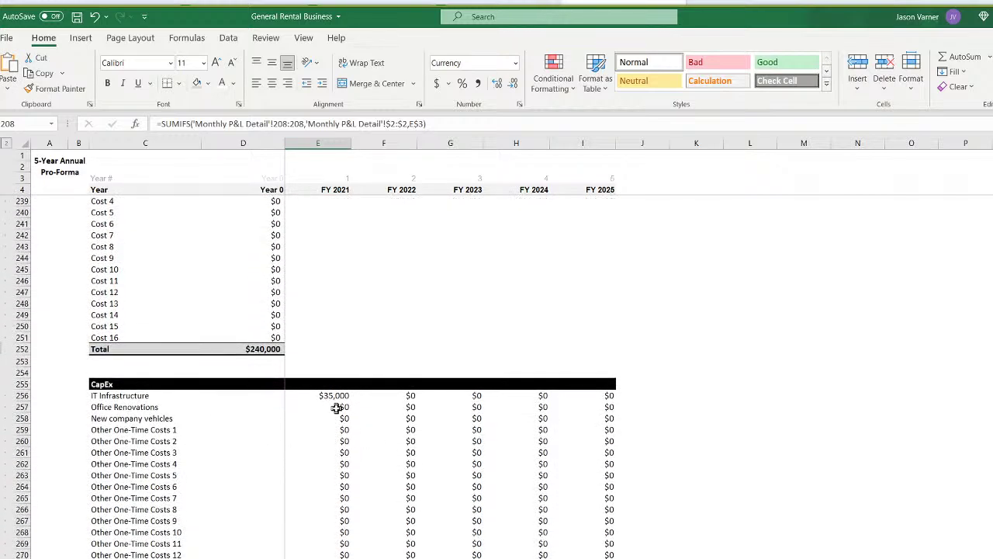
{"action": "right_click", "coordinate": [345, 396]}
{"action": "left_click", "coordinate": [364, 97]}
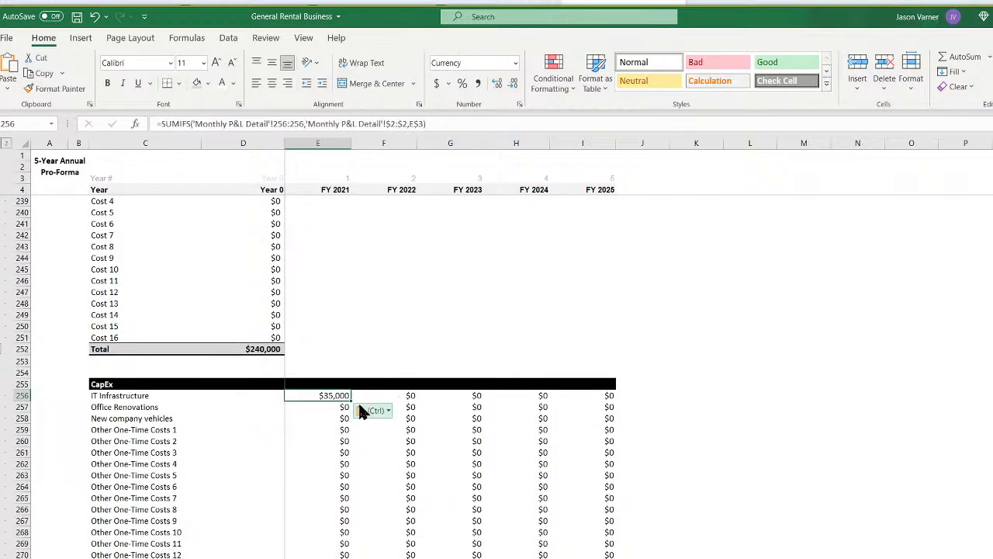
{"action": "left_click_drag", "start_coordinate": [353, 399], "coordinate": [600, 407]}
{"action": "left_click_drag", "start_coordinate": [619, 398], "coordinate": [617, 552]}
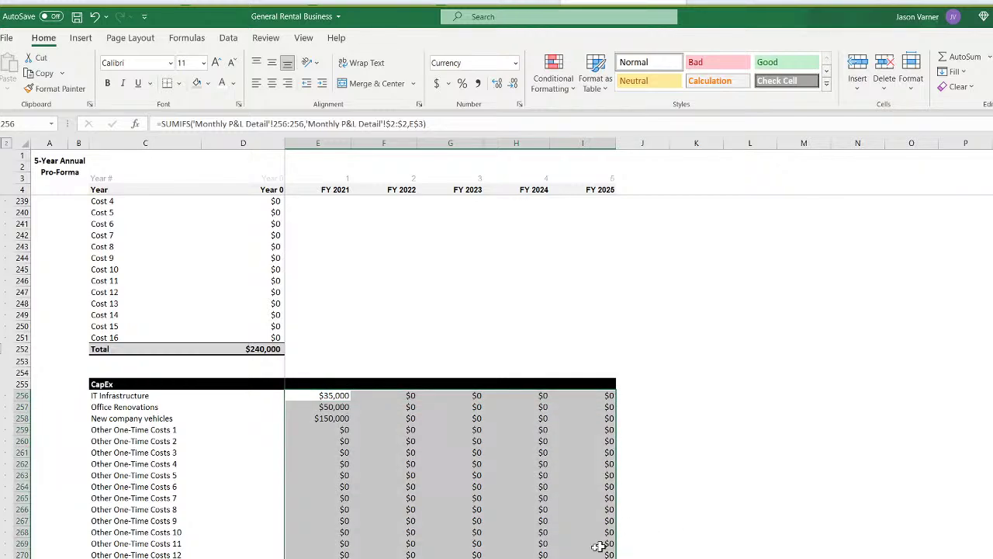
Copy the New company vehicles SUMIFS formula into Terminal Value for FY 2021 through FY 2025, and save the workbook
{"action": "right_click", "coordinate": [332, 420]}
{"action": "left_click", "coordinate": [389, 80]}
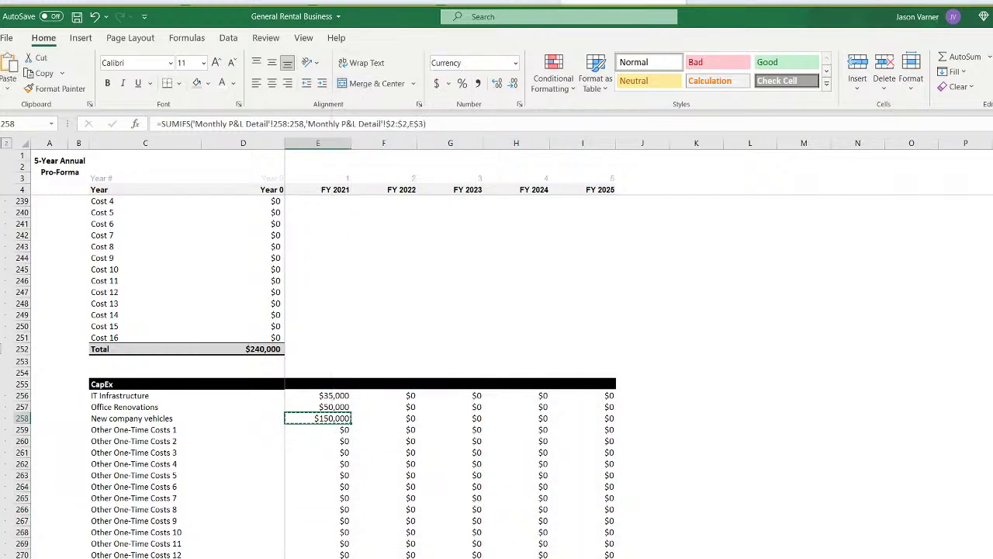
{"action": "right_click", "coordinate": [332, 558]}
{"action": "left_click", "coordinate": [364, 314]}
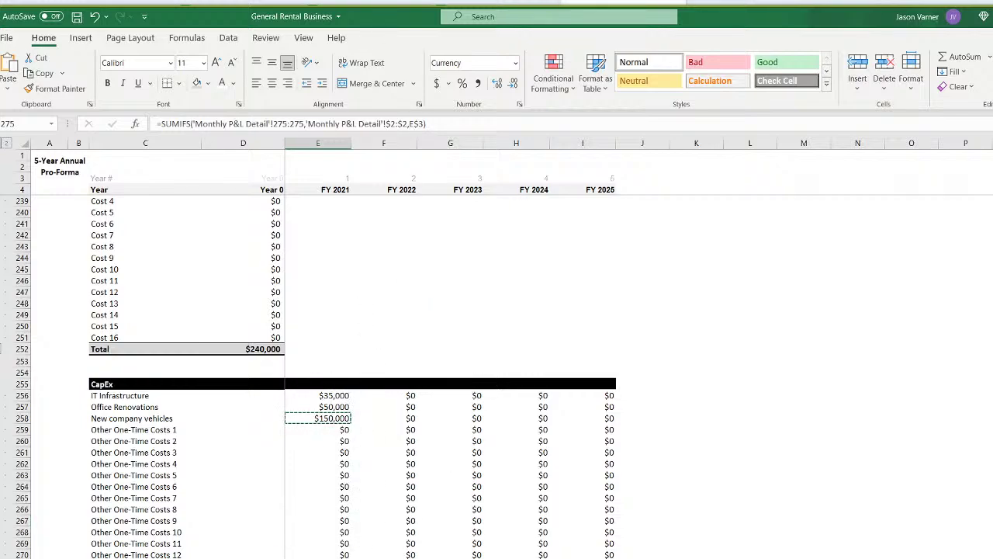
{"action": "left_click_drag", "start_coordinate": [350, 558], "coordinate": [613, 558]}
{"action": "left_click", "coordinate": [807, 550]}
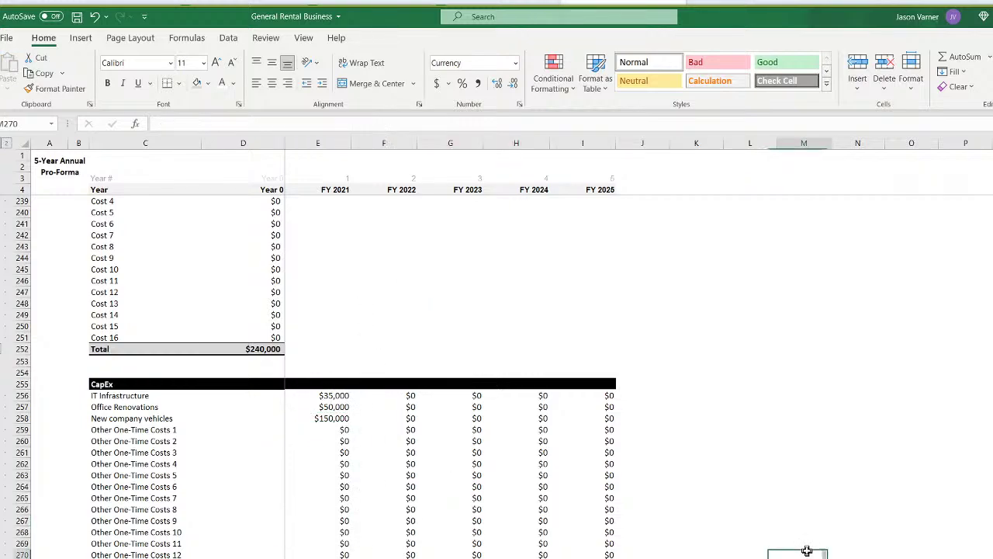
{"action": "scroll", "coordinate": [688, 514], "scroll_direction": "down", "scroll_amount": 4}
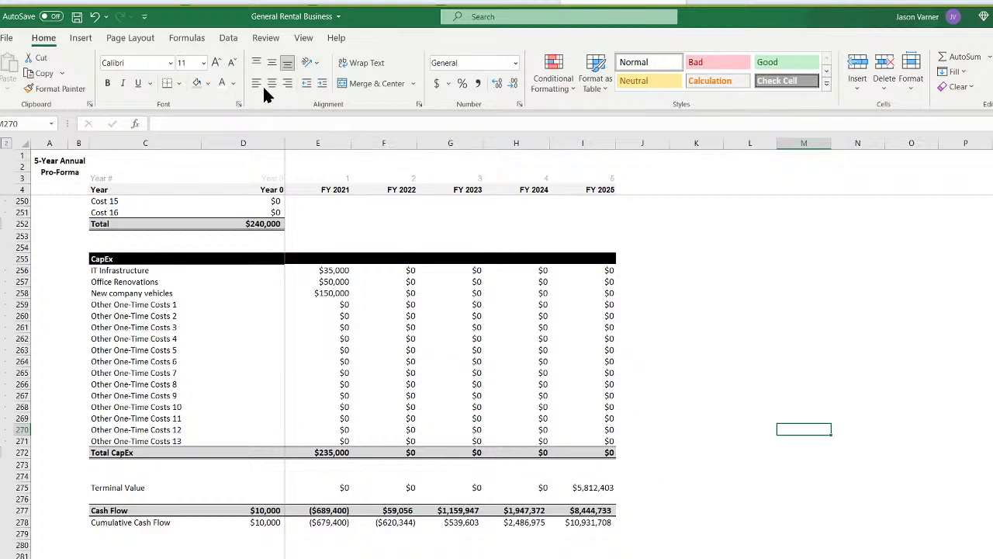
{"action": "left_click", "coordinate": [76, 16]}
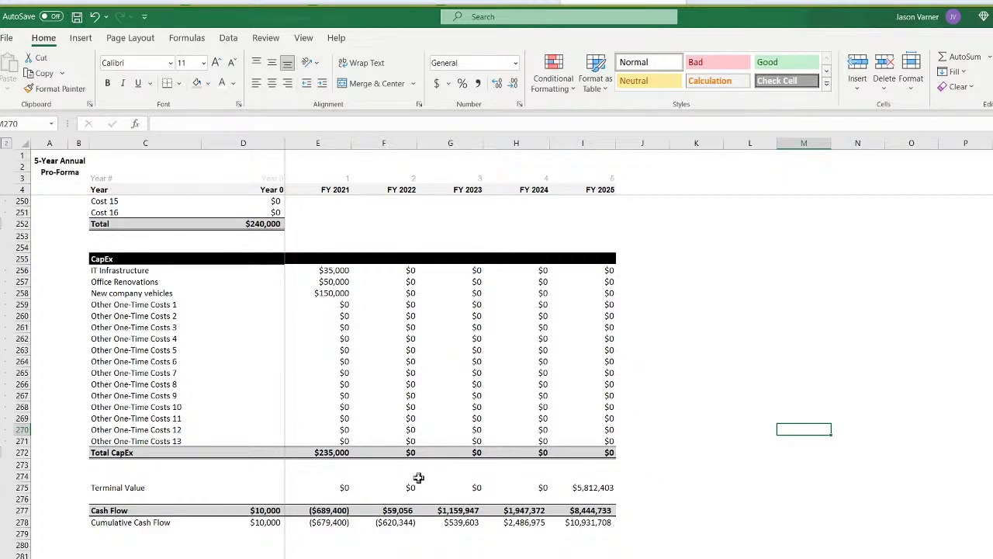
Set the Exit Month on the Control sheet to Oct-25
{"action": "scroll", "coordinate": [358, 531], "scroll_direction": "up", "scroll_amount": 2}
{"action": "scroll", "coordinate": [358, 532], "scroll_direction": "up", "scroll_amount": 9}
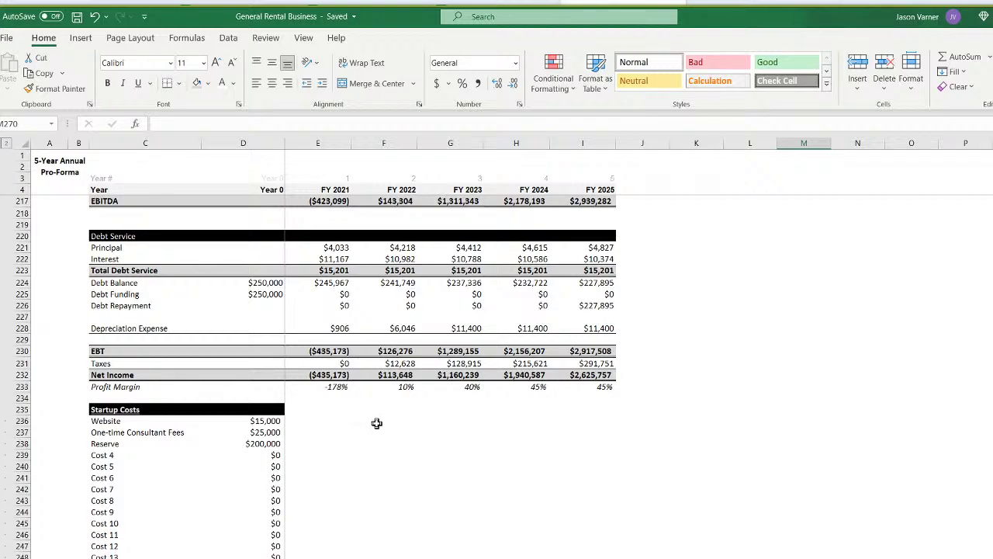
{"action": "key", "text": "ctrl+Page_Up"}
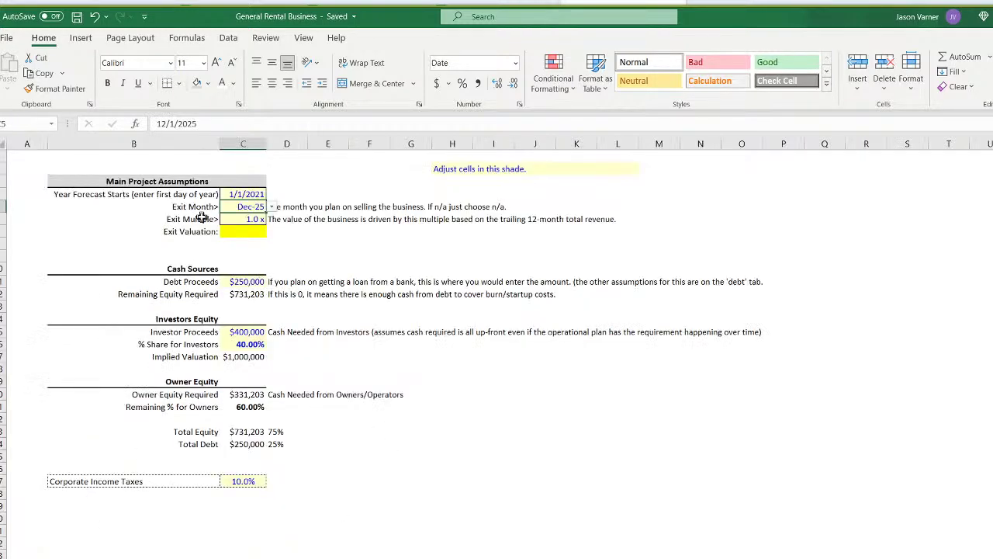
{"action": "left_click", "coordinate": [272, 206]}
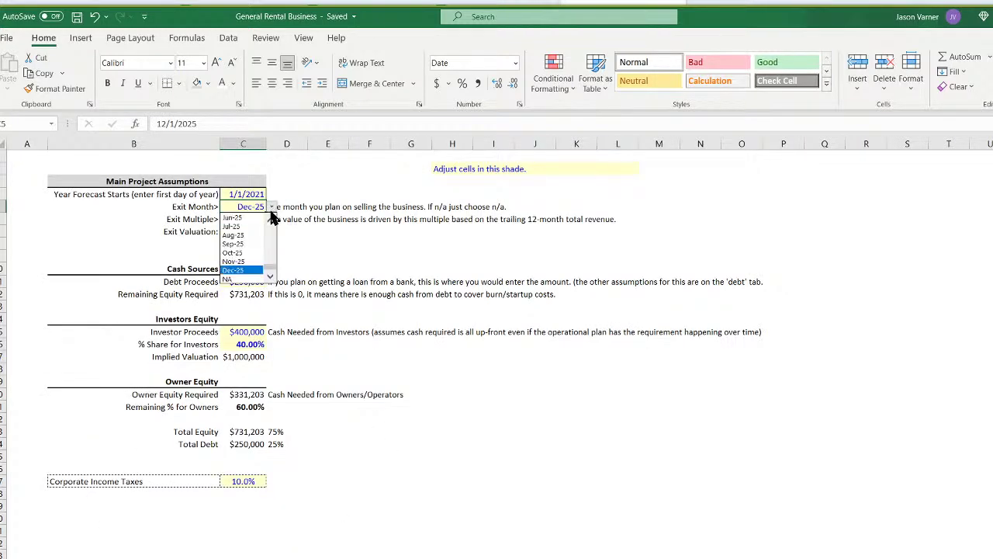
{"action": "left_click", "coordinate": [250, 253]}
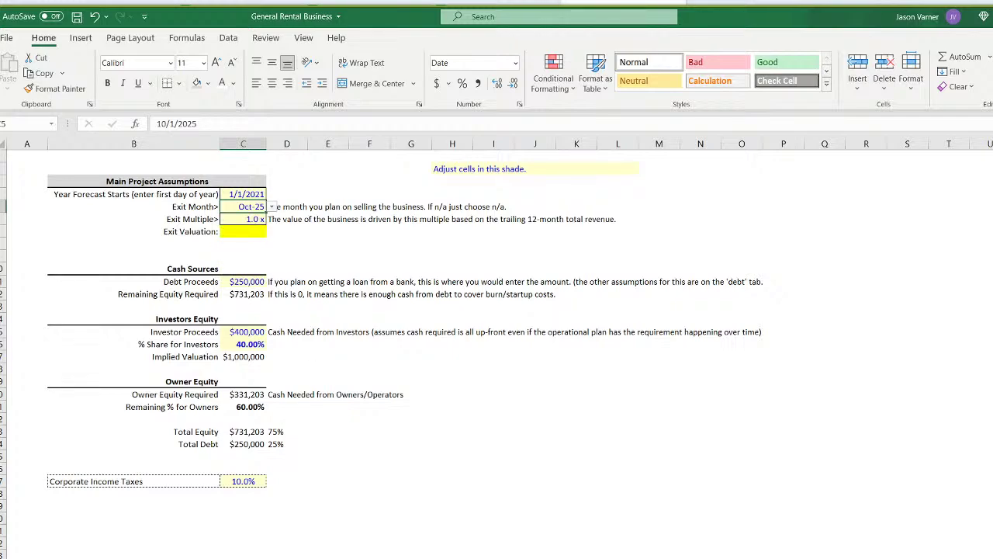
Review the monthly pro-forma's debt service and CapEx rows, and examine the annual EBT, Taxes and Net Income formulas
{"action": "key", "text": "ctrl+Page_Down"}
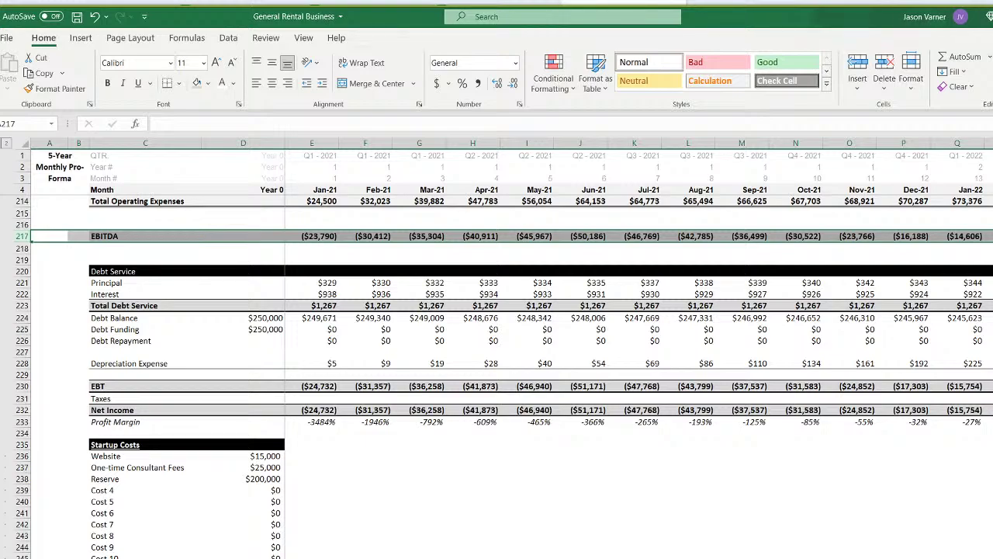
{"action": "key", "text": "ctrl+Page_Up"}
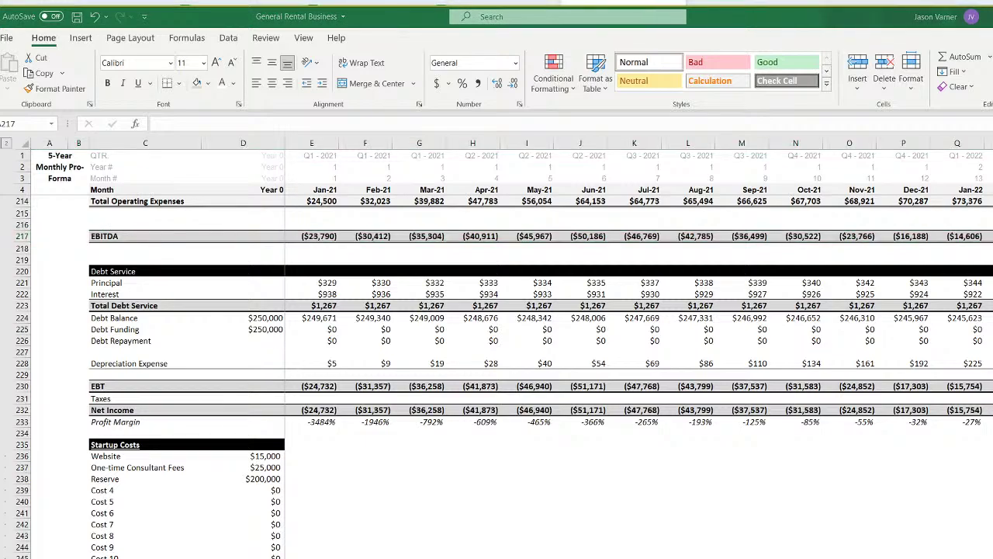
{"action": "scroll", "coordinate": [357, 517], "scroll_direction": "down", "scroll_amount": 7}
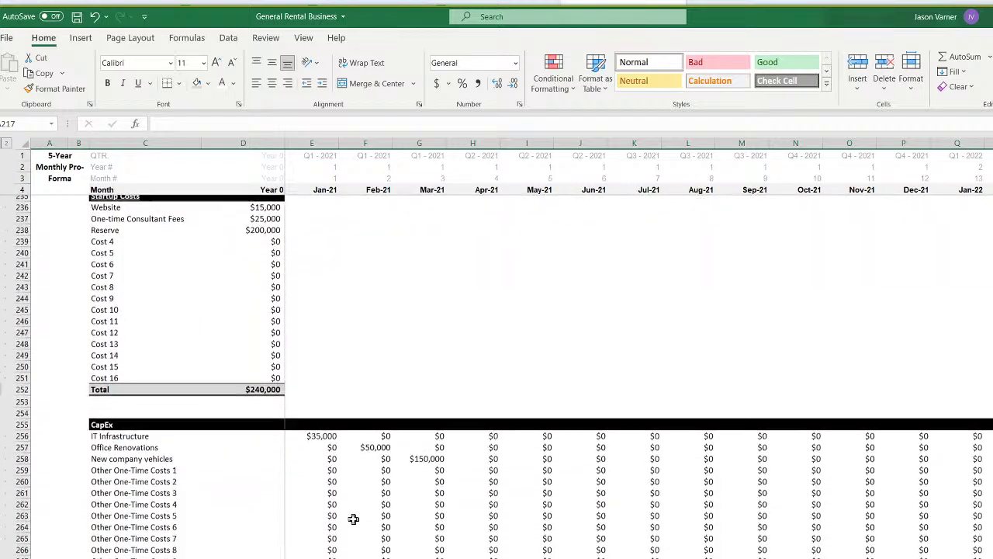
{"action": "key", "text": "ctrl+Page_Down"}
{"action": "left_click", "coordinate": [380, 443]}
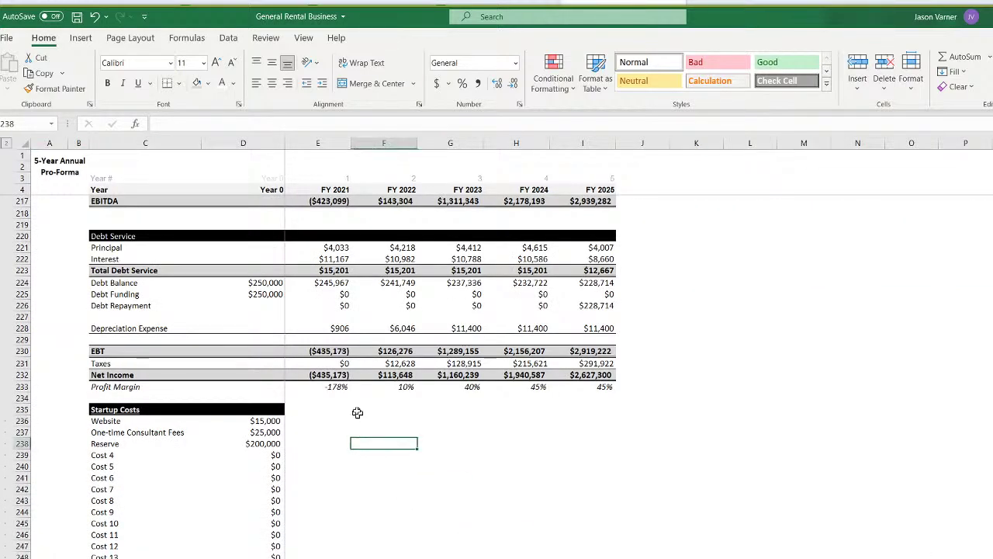
{"action": "left_click", "coordinate": [339, 363]}
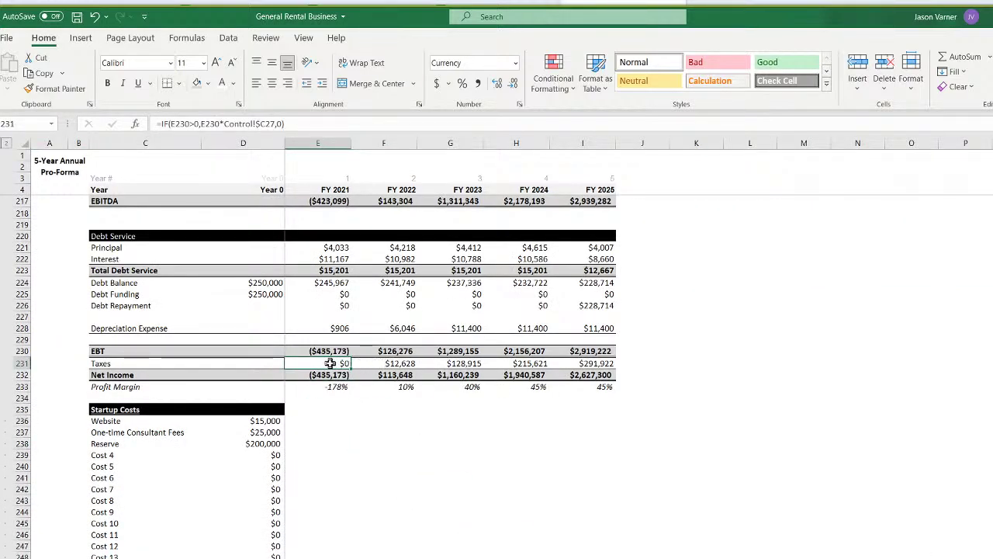
{"action": "left_click", "coordinate": [592, 365]}
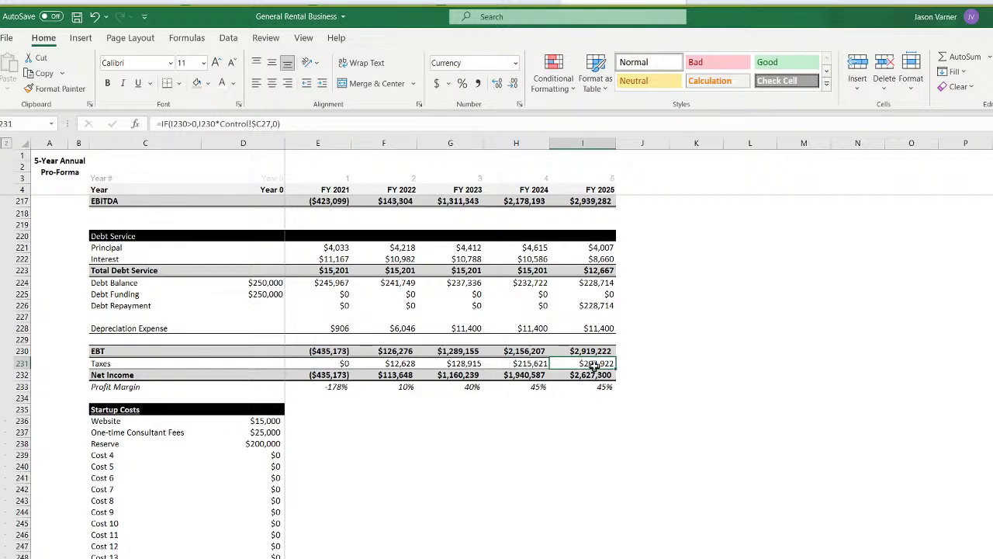
{"action": "key", "text": "Up"}
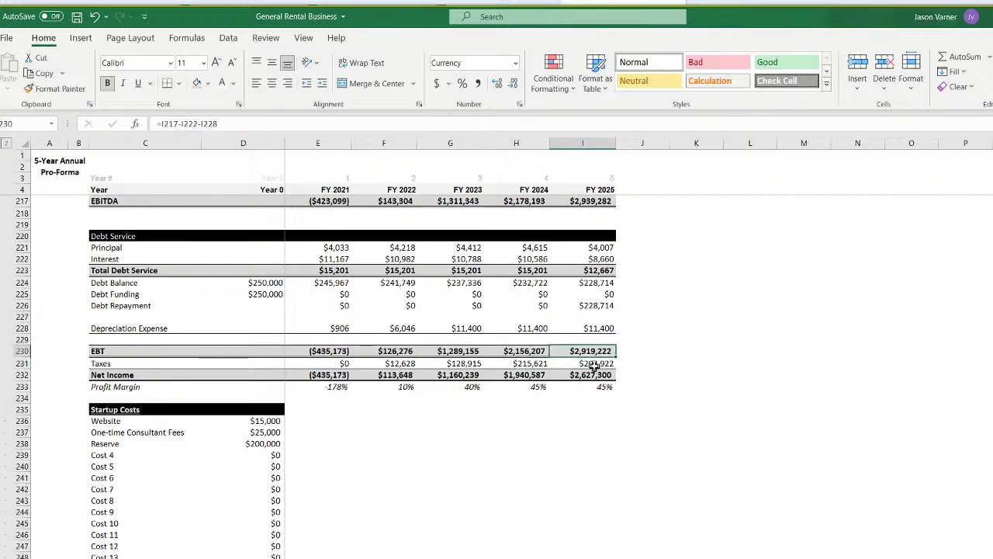
{"action": "key", "text": "Down"}
{"action": "key", "text": "Down"}
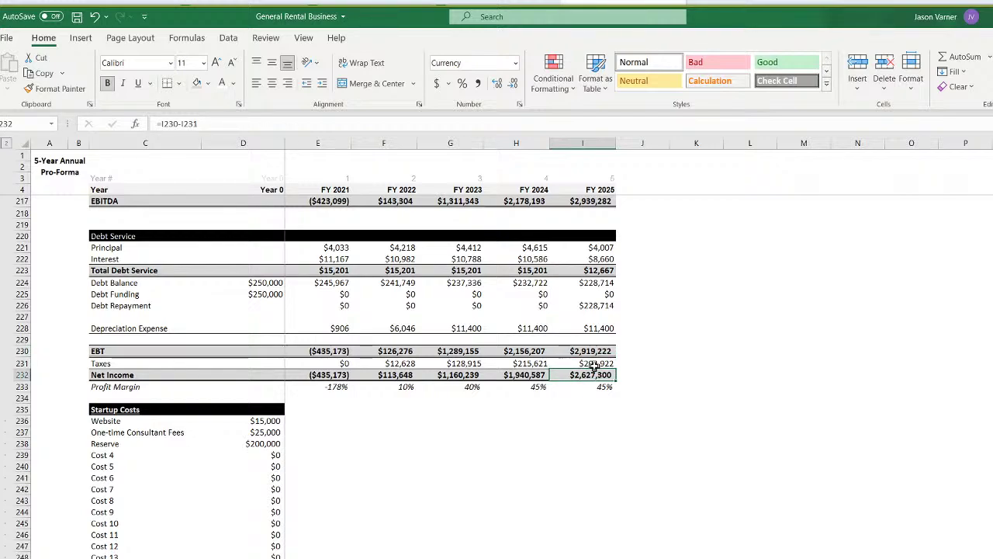
Examine the annual Taxes and Net Income formulas across the fiscal years, and check the FY 2025 Terminal Value
{"action": "key", "text": "Up"}
{"action": "left_click", "coordinate": [351, 365]}
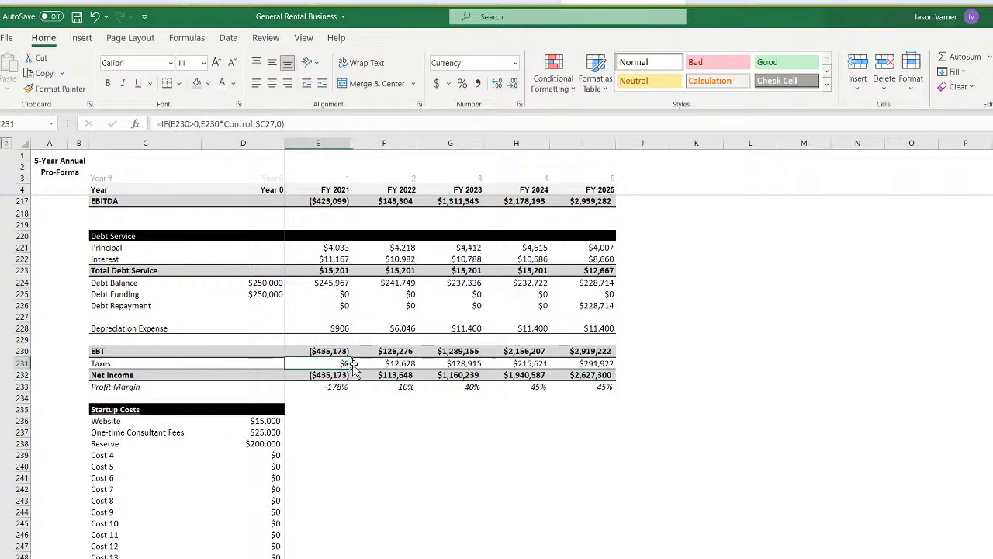
{"action": "key", "text": "Right"}
{"action": "key", "text": "Right"}
{"action": "key", "text": "Right"}
{"action": "key", "text": "Down"}
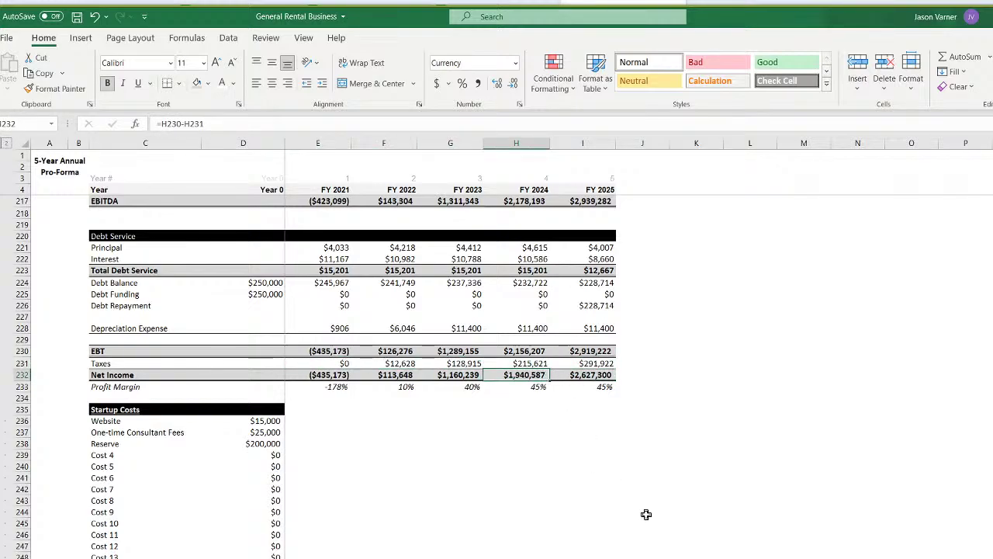
{"action": "scroll", "coordinate": [647, 514], "scroll_direction": "down", "scroll_amount": 11}
{"action": "left_click", "coordinate": [590, 487]}
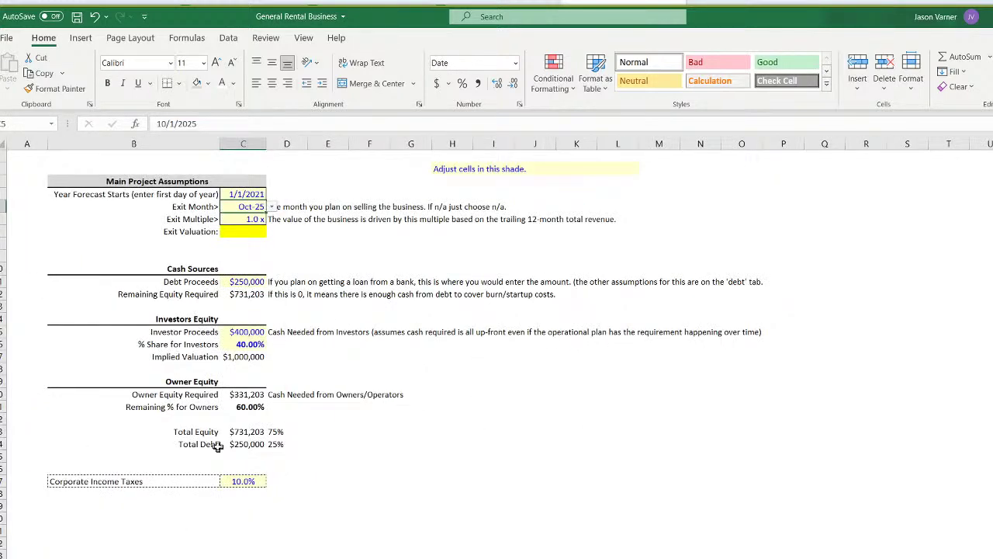
Set Exit Valuation on the Control sheet to the sum of the annual Terminal Value row, =SUM('Annual P&L Detail'!275:275)
{"action": "left_click", "coordinate": [241, 232]}
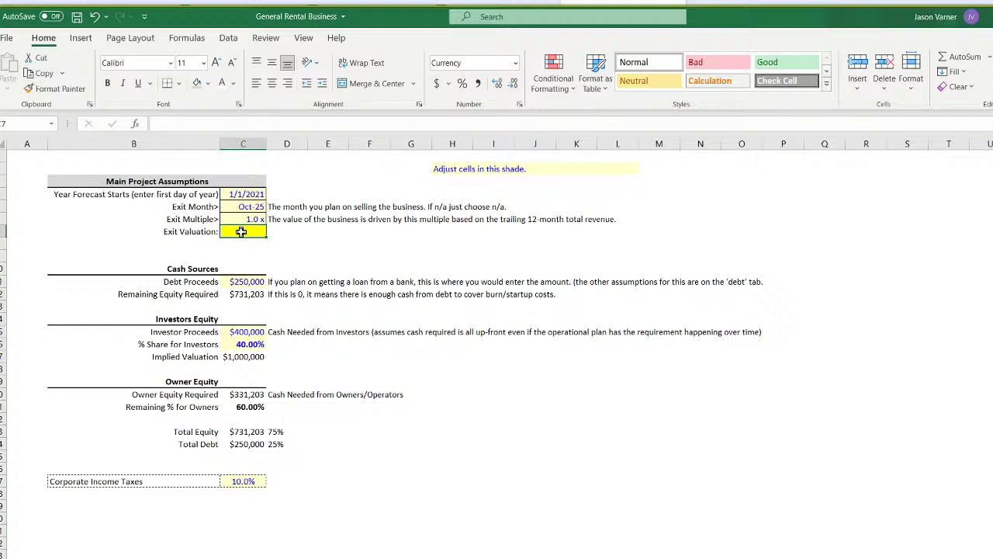
{"action": "left_click", "coordinate": [962, 57]}
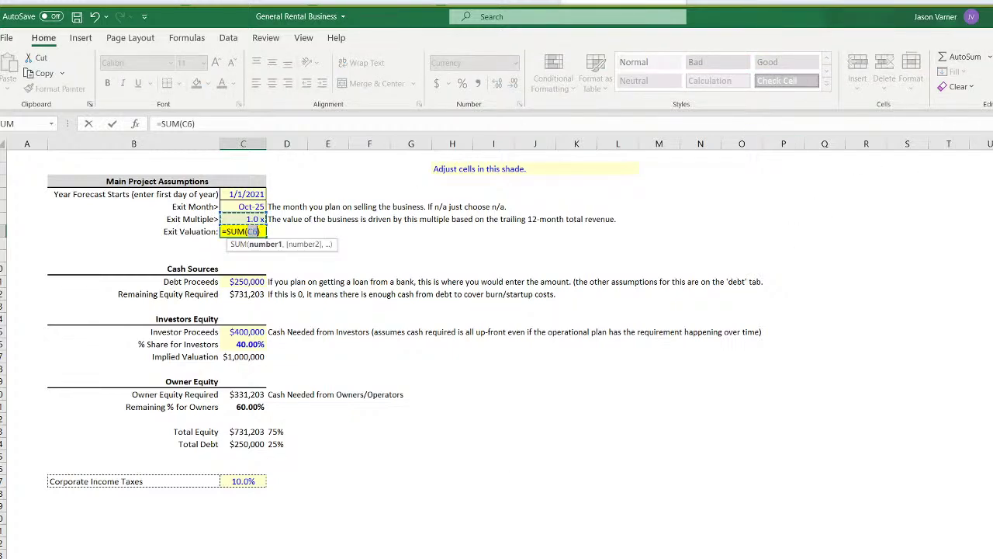
{"action": "left_click", "coordinate": [154, 556]}
{"action": "left_click", "coordinate": [13, 487]}
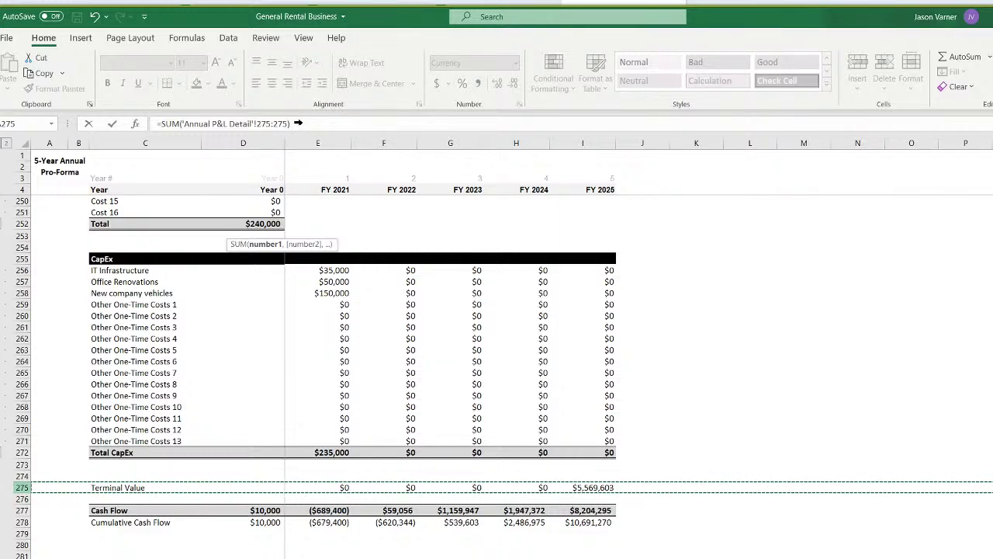
{"action": "key", "text": "Escape"}
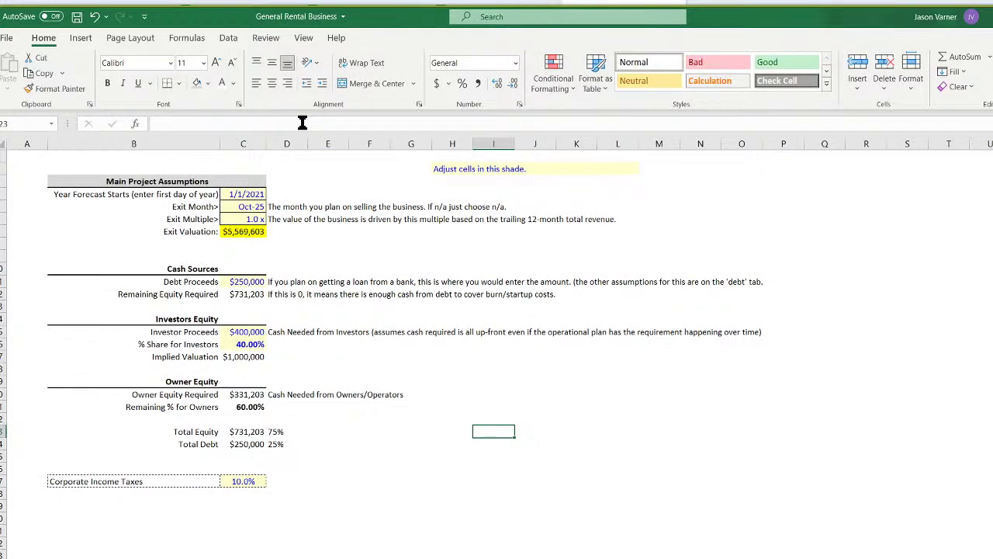
Replace the Exit Valuation cell's yellow fill with white and save the workbook
{"action": "left_click", "coordinate": [256, 232]}
{"action": "left_click", "coordinate": [208, 83]}
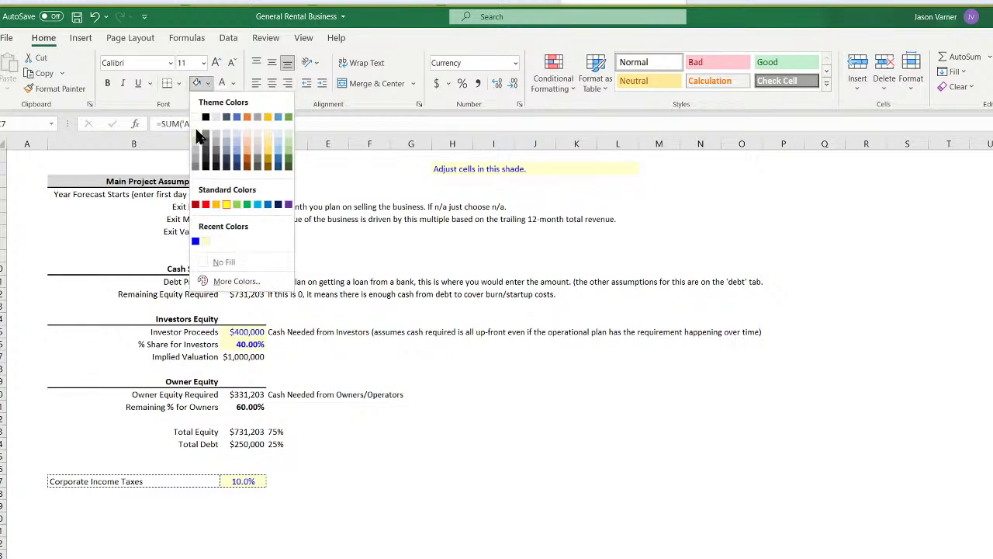
{"action": "left_click", "coordinate": [200, 124]}
{"action": "left_click", "coordinate": [310, 249]}
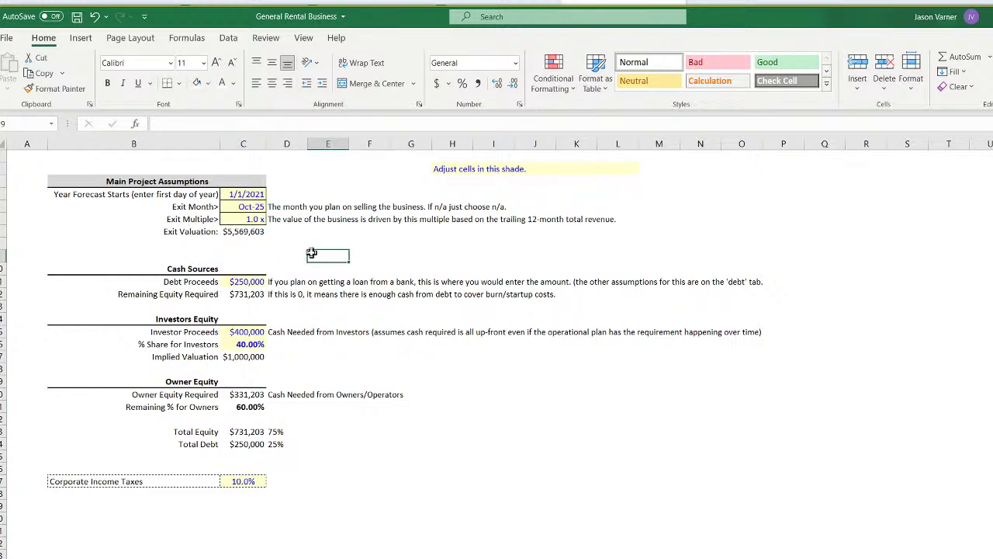
{"action": "left_click", "coordinate": [252, 231]}
{"action": "left_click", "coordinate": [76, 16]}
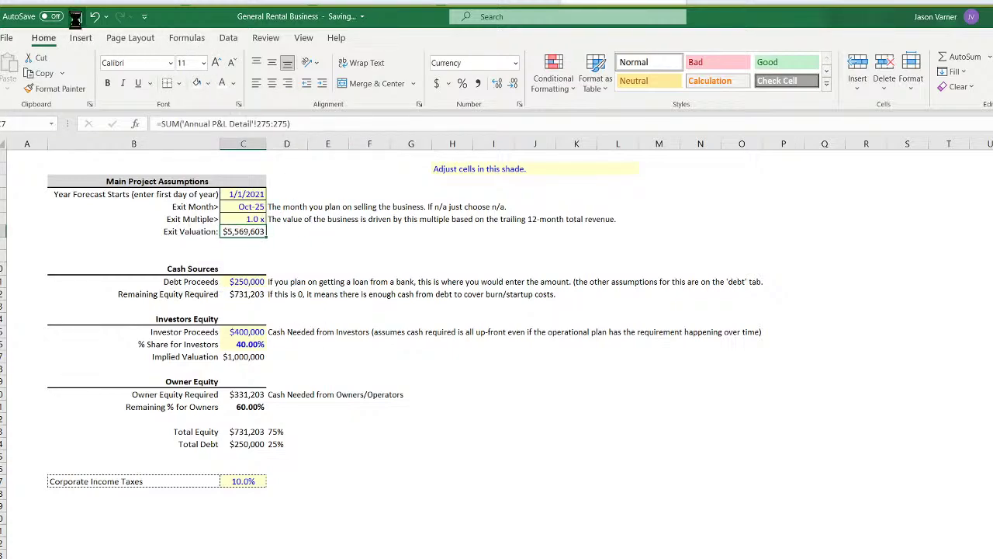
{"action": "key", "text": "ctrl+Page_Down"}
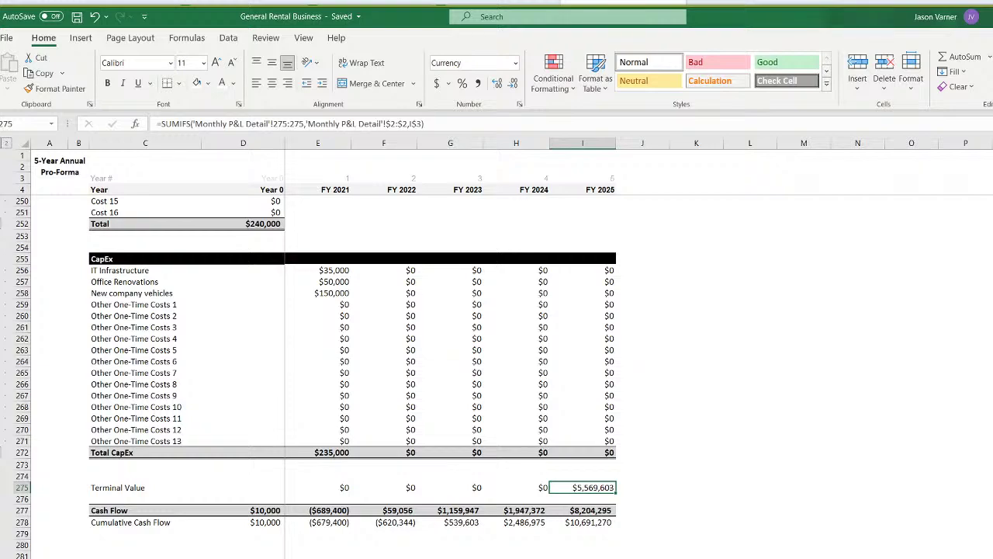
{"action": "key", "text": "ctrl+Page_Up"}
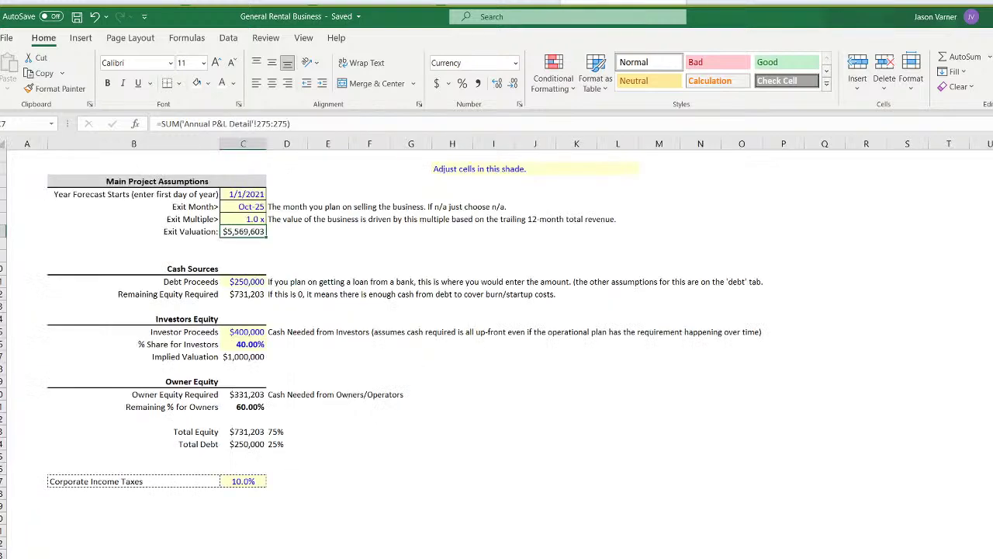
Add the label "Taxes/Selling Fees/Etc.." in B8, below Exit Valuation
{"action": "left_click", "coordinate": [206, 244]}
{"action": "type", "text": "Ta"}
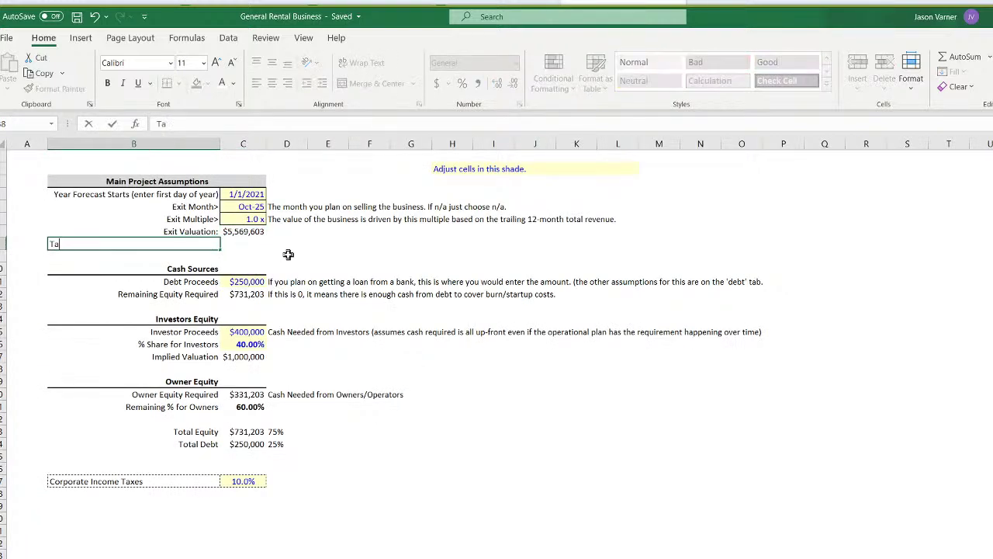
{"action": "type", "text": "xes/Selling Fees"}
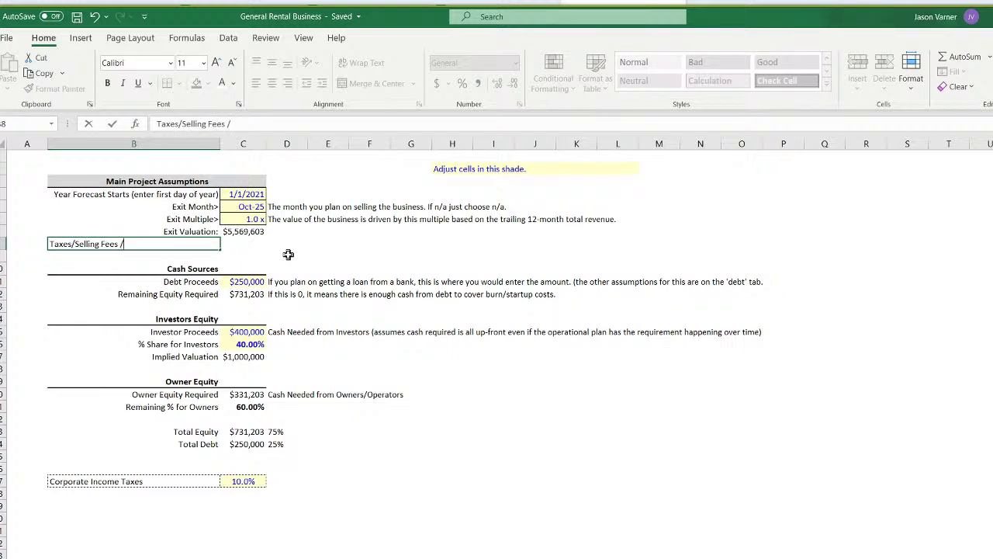
{"action": "key", "text": "BackSpace"}
{"action": "type", "text": "/Etc.:"}
{"action": "key", "text": "Return"}
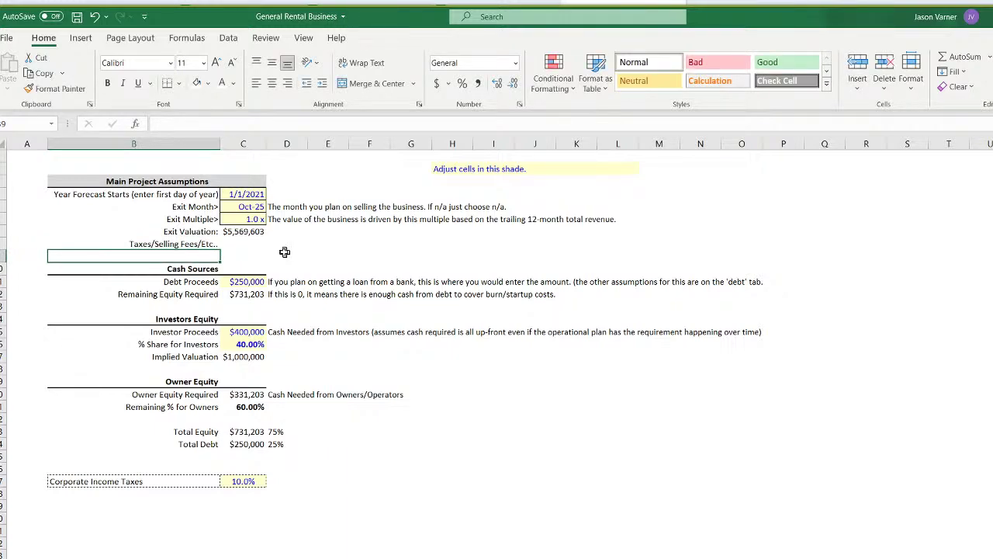
Copy the % Share for Investors cell into the Taxes/Selling Fees input, set it to 15%, and remove its bold formatting
{"action": "right_click", "coordinate": [253, 345]}
{"action": "left_click", "coordinate": [283, 376]}
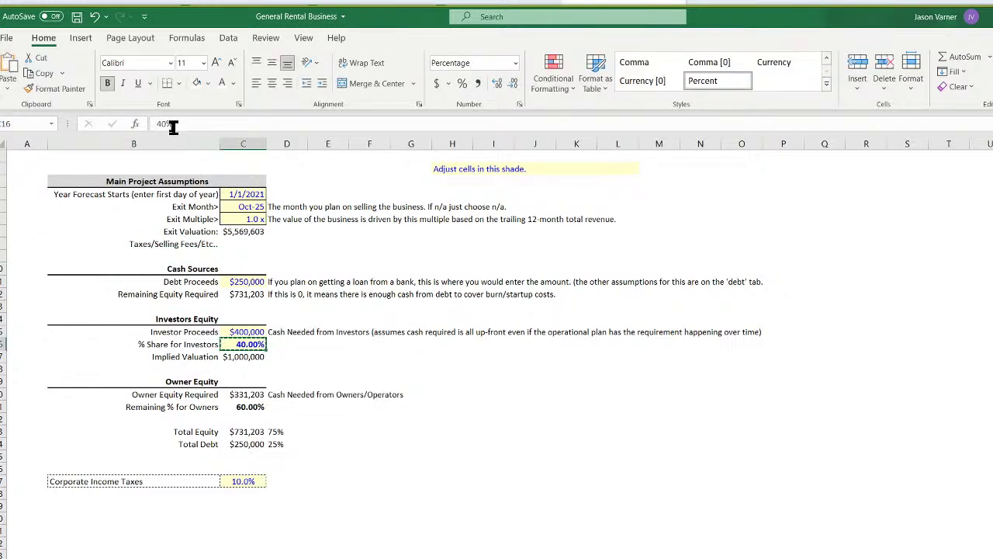
{"action": "right_click", "coordinate": [253, 245]}
{"action": "left_click", "coordinate": [284, 303]}
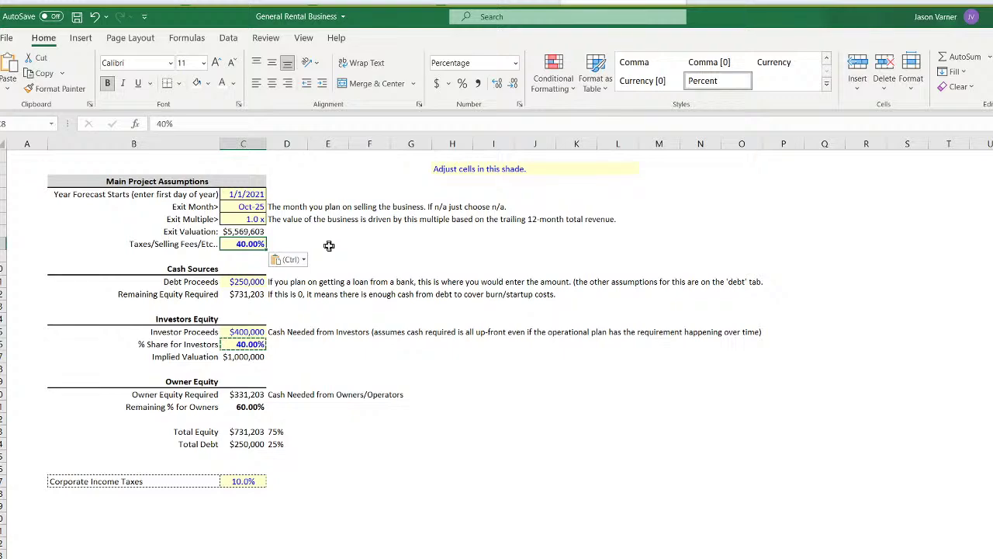
{"action": "type", "text": "15"}
{"action": "key", "text": "Return"}
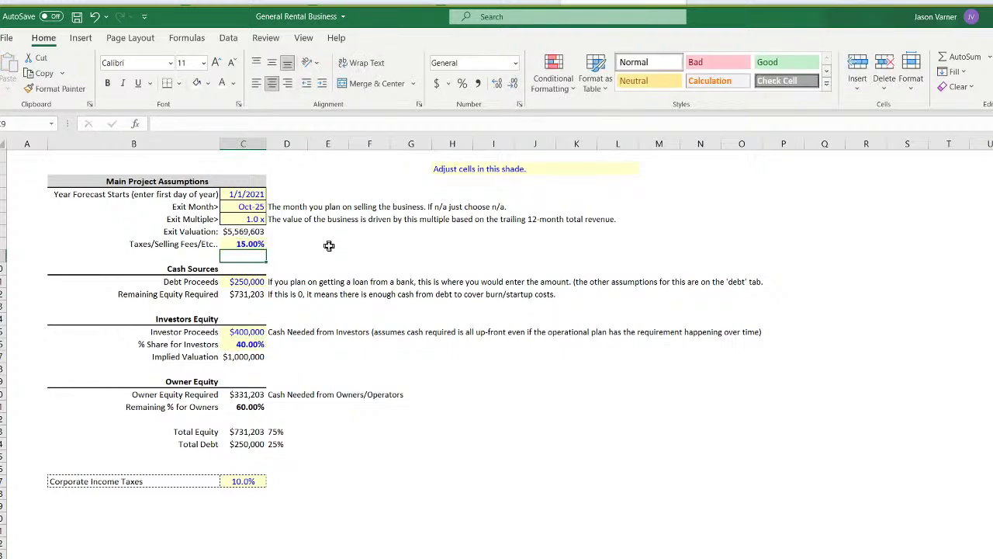
{"action": "left_click", "coordinate": [245, 242]}
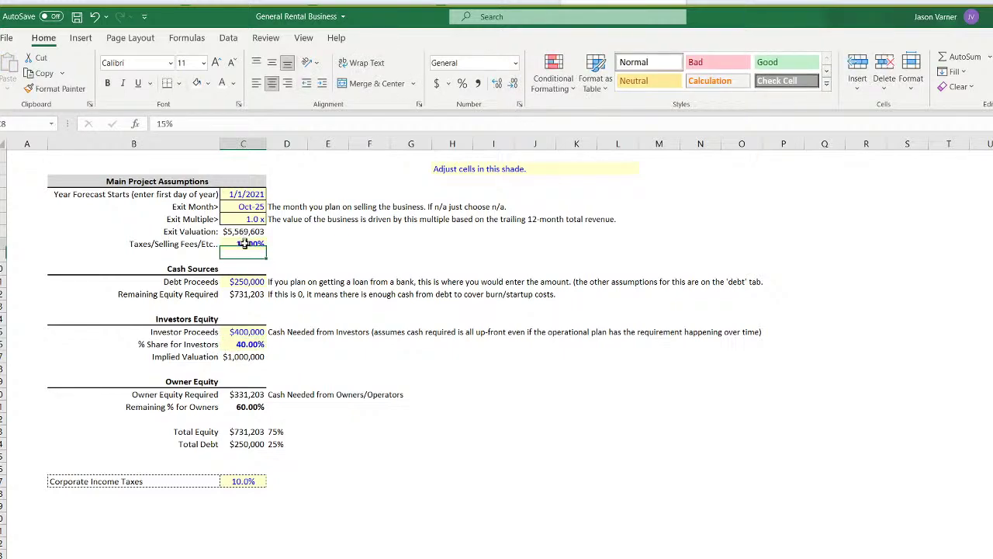
{"action": "left_click", "coordinate": [109, 83]}
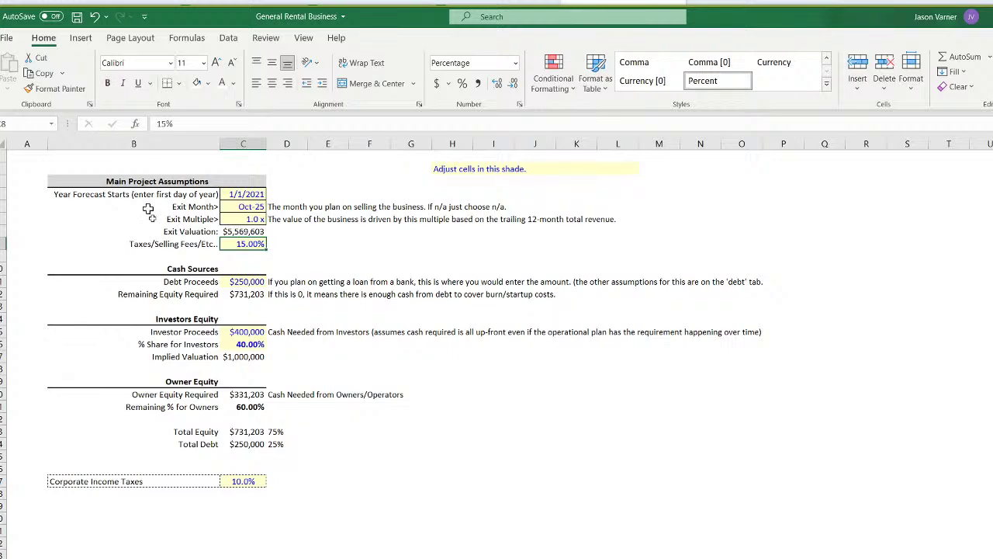
Add the label "Net Exit Value" in B9, below Taxes/Selling Fees
{"action": "left_click", "coordinate": [192, 256]}
{"action": "type", "text": "Net Exit"}
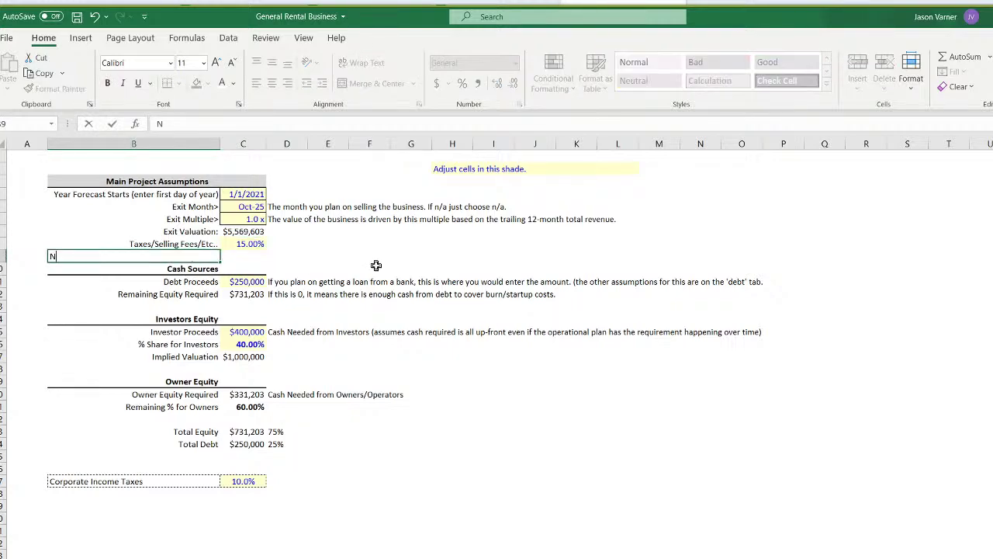
{"action": "type", "text": "ue"}
{"action": "key", "text": "Return"}
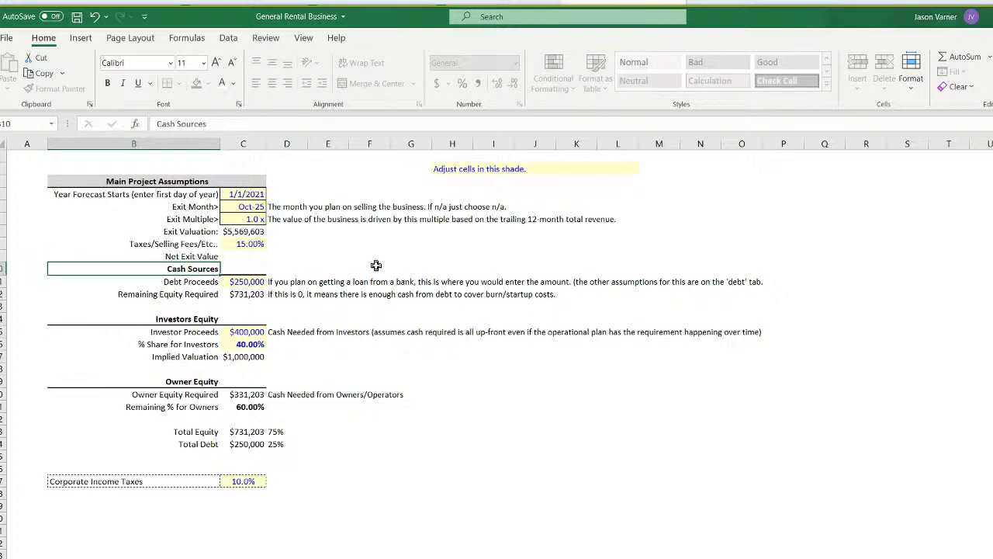
Calculate Net Exit Value in C9 as the exit valuation less taxes and fees, =C7*(1-C8)
{"action": "key", "text": "Up"}
{"action": "key", "text": "Right"}
{"action": "type", "text": "="}
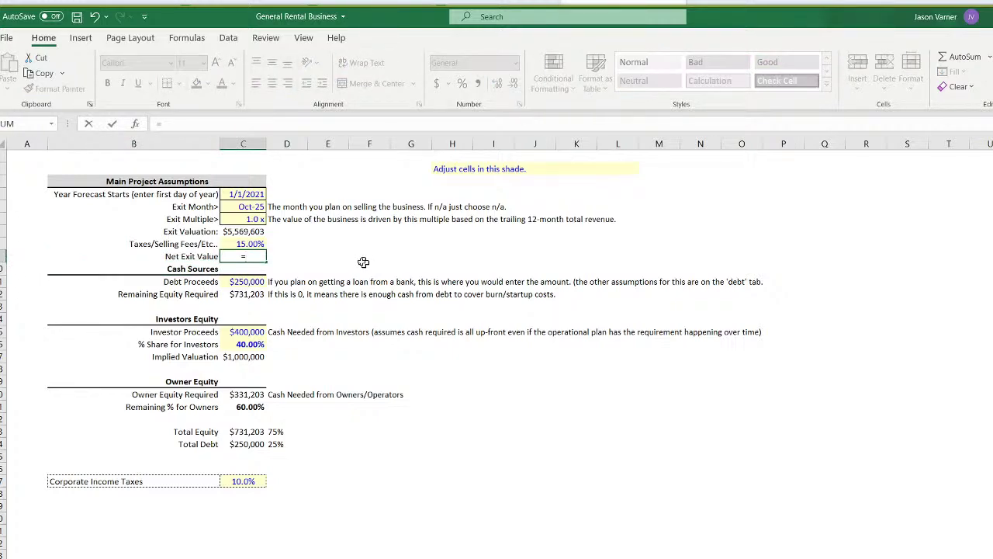
{"action": "left_click", "coordinate": [246, 231]}
{"action": "type", "text": "*"}
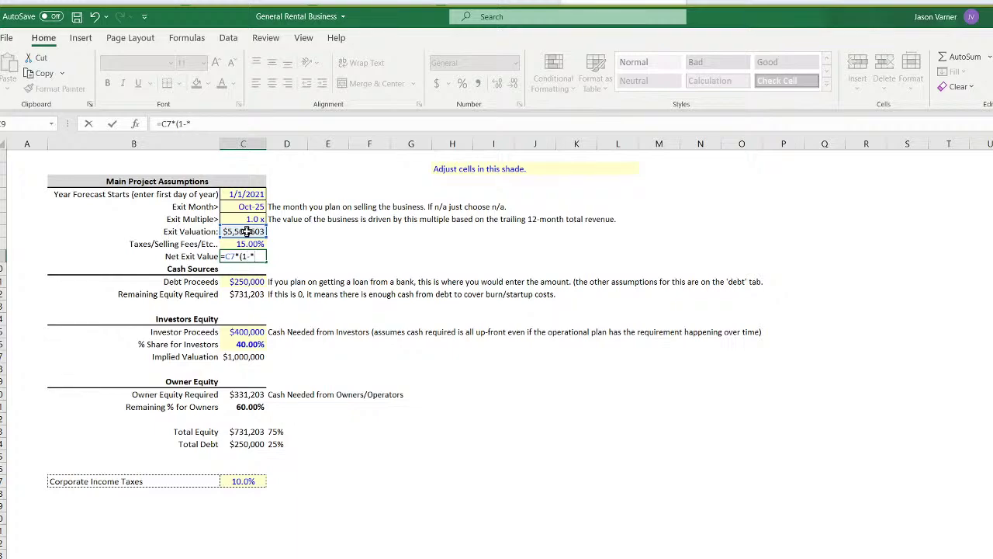
{"action": "type", "text": "(1-"}
{"action": "left_click", "coordinate": [247, 244]}
{"action": "key", "text": "Return"}
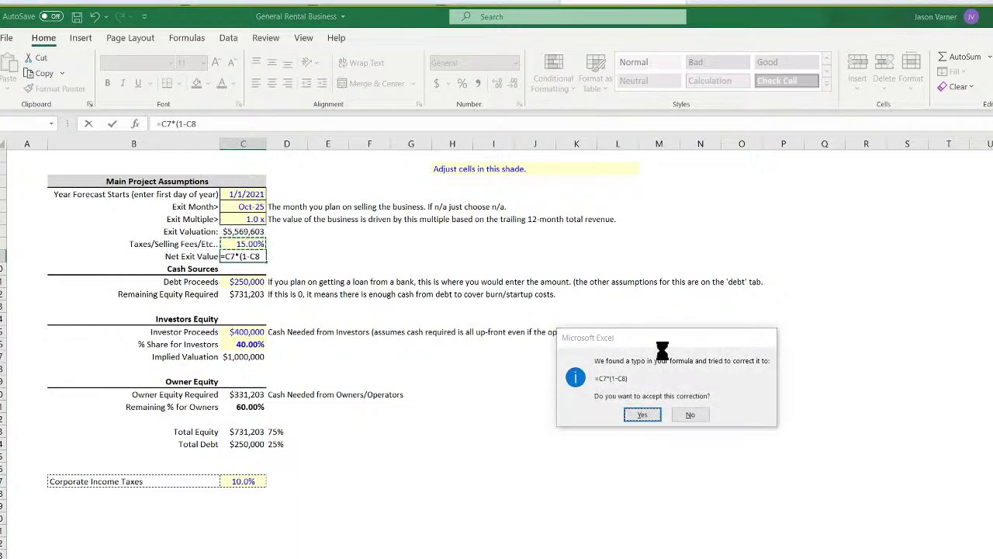
{"action": "key", "text": "Return"}
Format the Net Exit Value amount as currency with 0 decimal places
{"action": "left_click", "coordinate": [252, 255]}
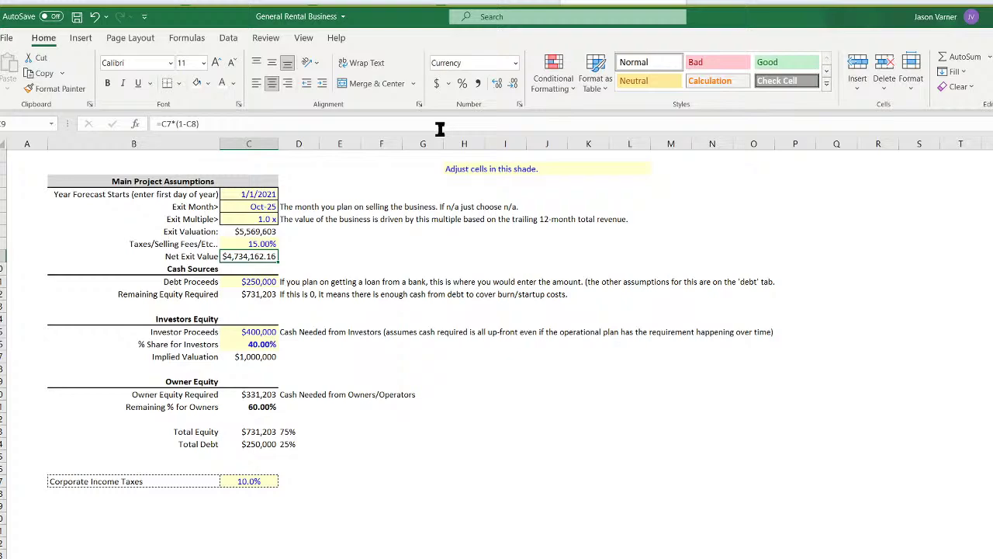
{"action": "left_click", "coordinate": [520, 104]}
{"action": "left_click", "coordinate": [508, 276]}
{"action": "left_click", "coordinate": [508, 276]}
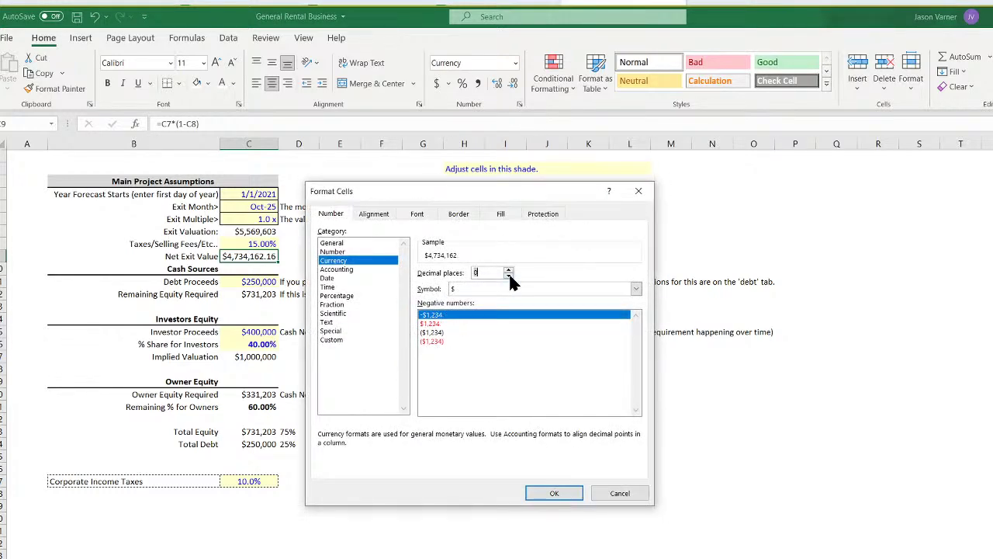
{"action": "left_click", "coordinate": [554, 493]}
{"action": "left_click", "coordinate": [602, 476]}
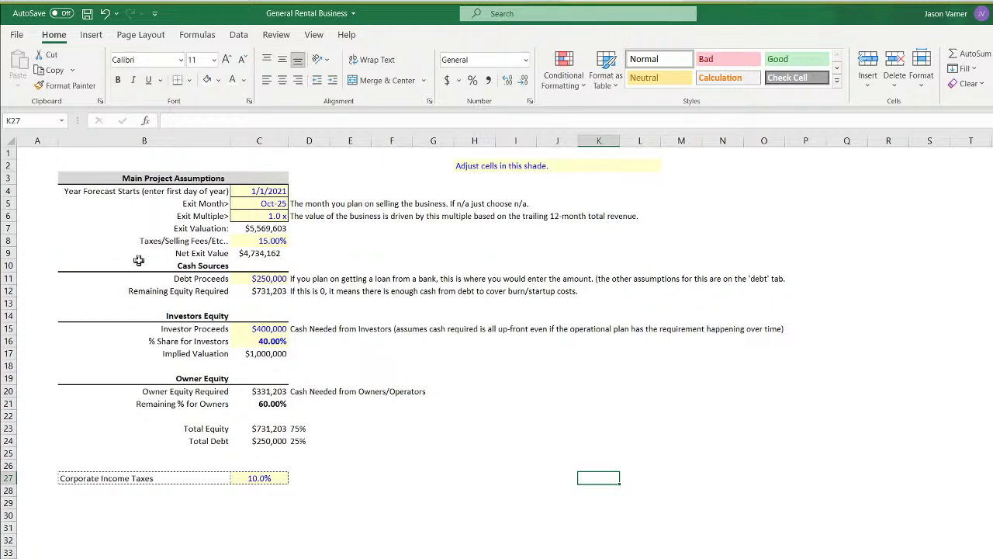
Insert a blank row above the Cash Sources heading
{"action": "right_click", "coordinate": [19, 267]}
{"action": "left_click", "coordinate": [39, 373]}
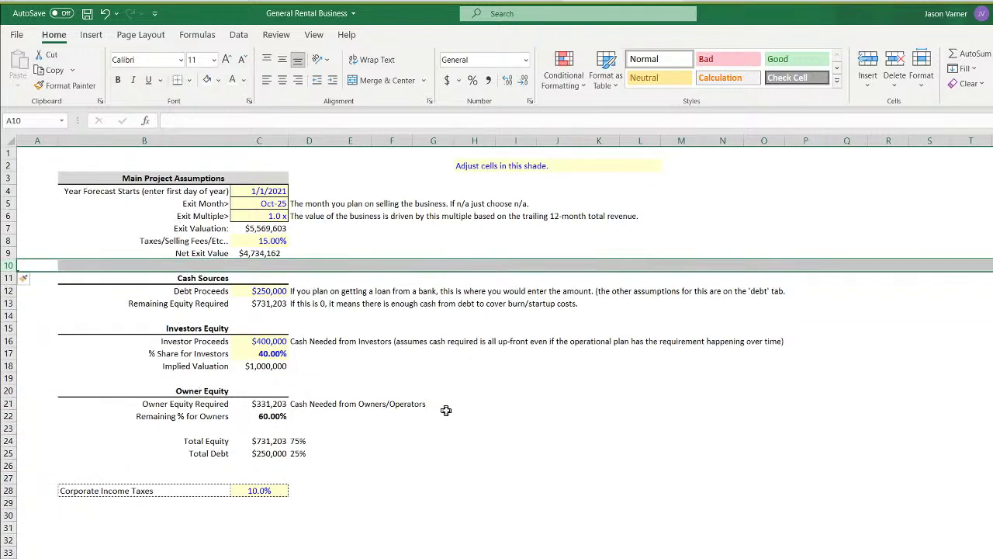
{"action": "left_click", "coordinate": [438, 415]}
Add a bottom border to the Net Exit Value label and amount, B9:C9
{"action": "left_click_drag", "start_coordinate": [279, 254], "coordinate": [147, 254]}
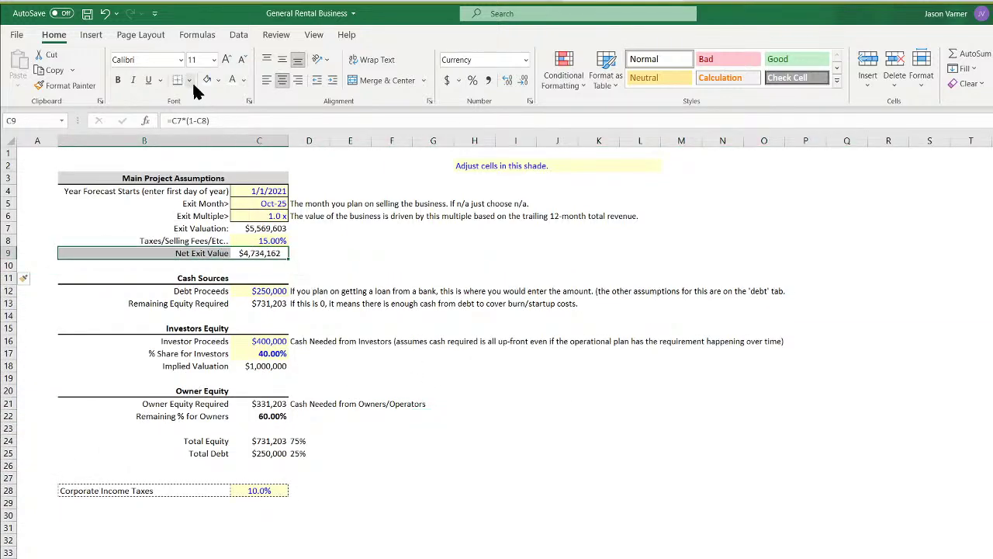
{"action": "left_click", "coordinate": [189, 80]}
{"action": "left_click", "coordinate": [220, 118]}
{"action": "left_click", "coordinate": [485, 228]}
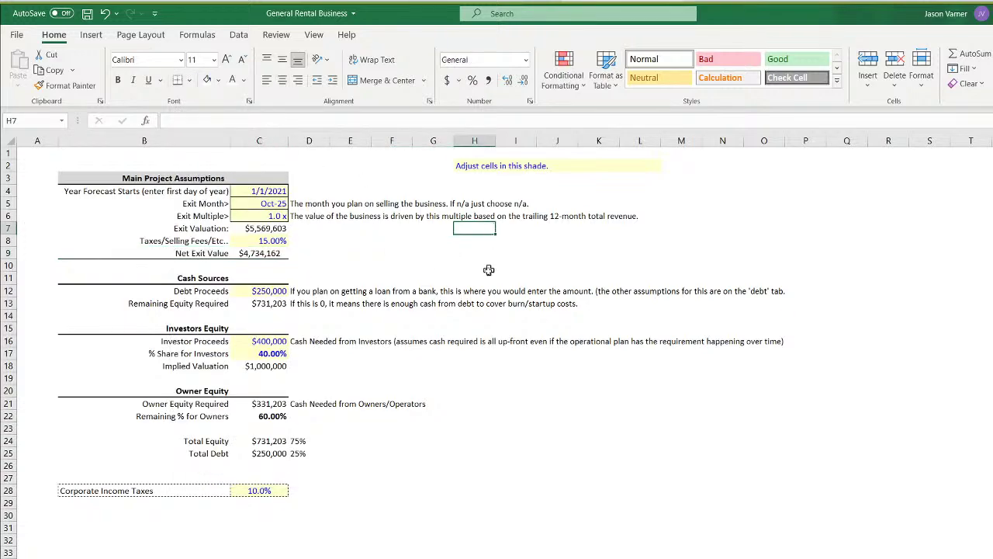
{"action": "left_click_drag", "start_coordinate": [273, 253], "coordinate": [155, 253]}
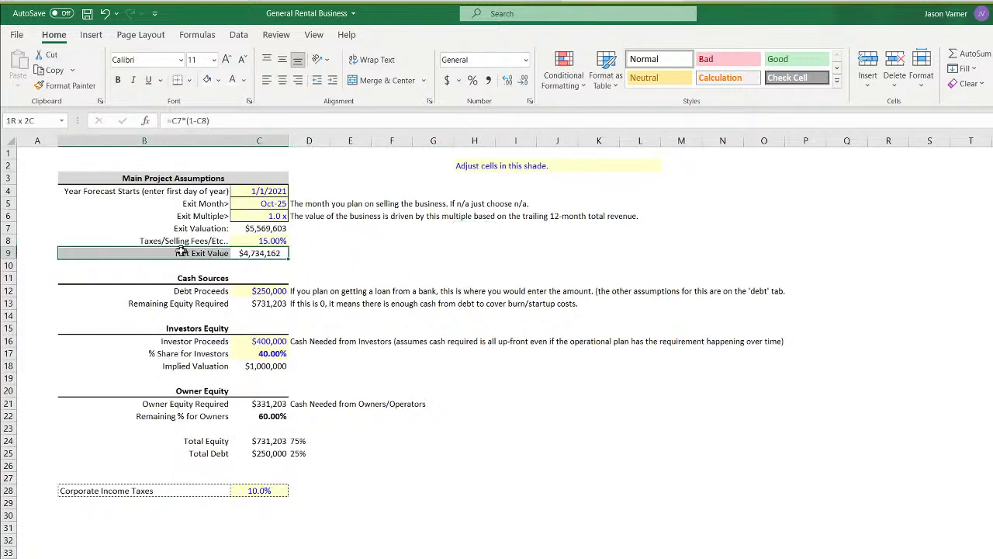
{"action": "left_click", "coordinate": [515, 265]}
Clear the bottom border of the Net Exit Value label and amount, and give them a top border instead
{"action": "left_click_drag", "start_coordinate": [276, 253], "coordinate": [151, 254]}
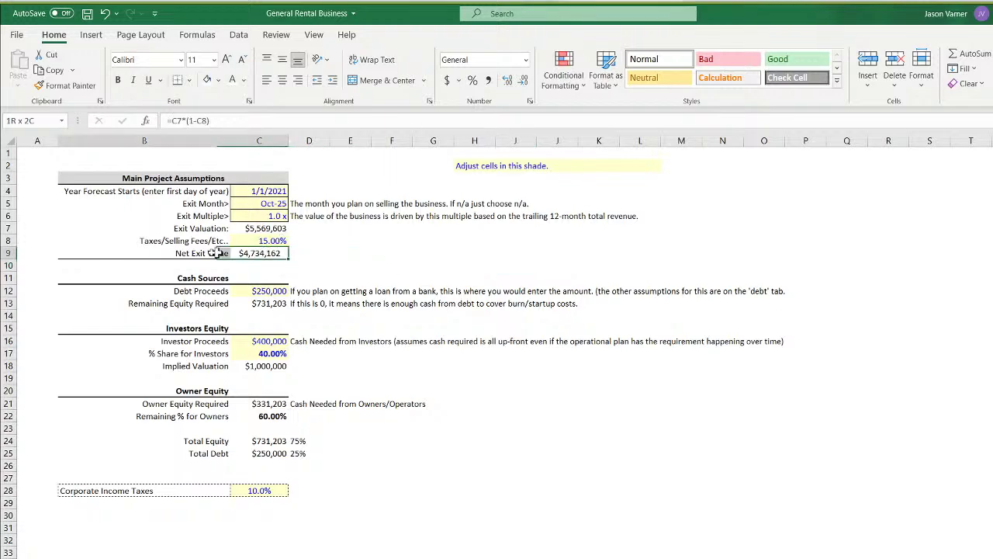
{"action": "left_click", "coordinate": [188, 80]}
{"action": "left_click", "coordinate": [229, 194]}
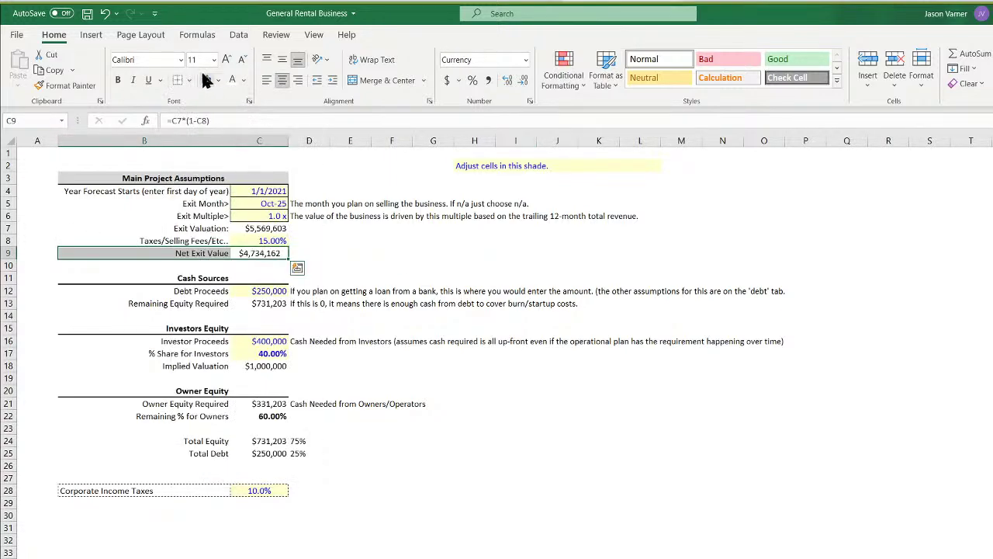
{"action": "left_click", "coordinate": [181, 81]}
{"action": "left_click", "coordinate": [182, 81]}
{"action": "left_click", "coordinate": [590, 293]}
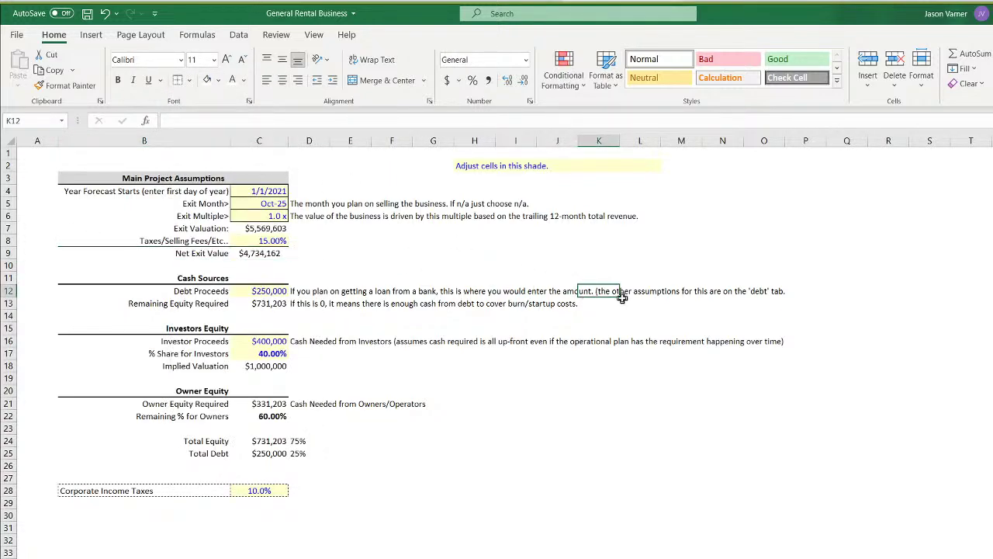
Save the workbook
{"action": "left_click", "coordinate": [363, 248]}
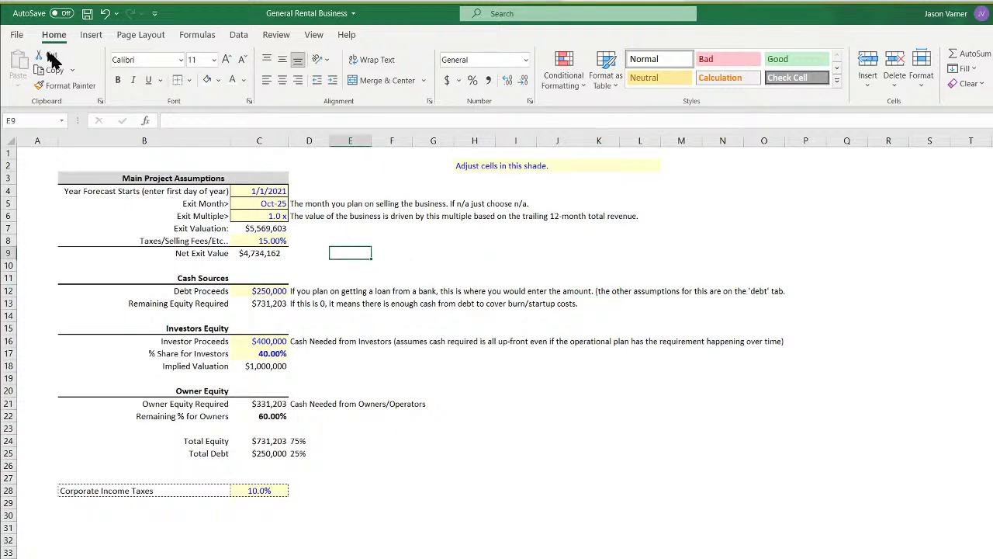
{"action": "left_click", "coordinate": [87, 13]}
Switch the Exit Month to NA and back to Oct-25, and save the workbook
{"action": "left_click", "coordinate": [262, 203]}
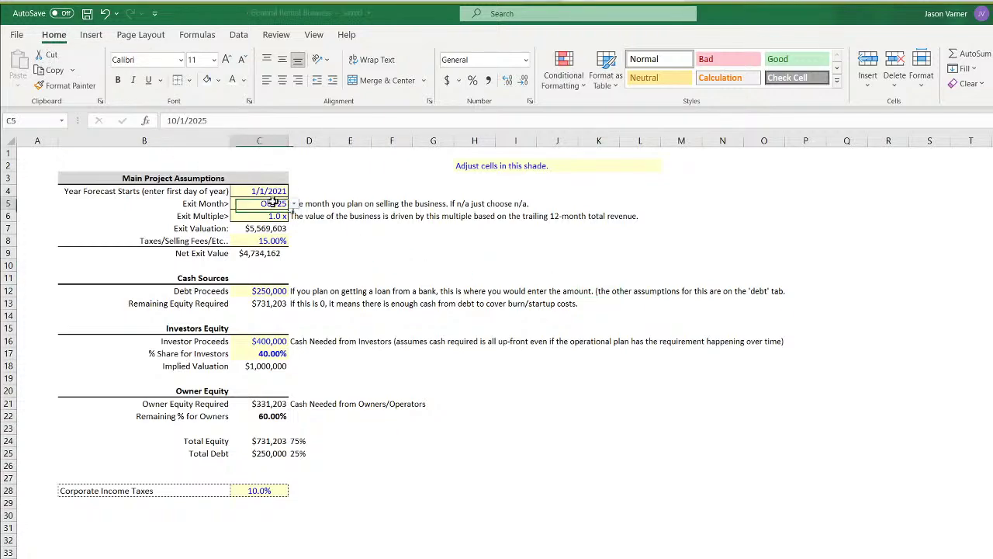
{"action": "left_click", "coordinate": [294, 204]}
{"action": "scroll", "coordinate": [264, 256], "scroll_direction": "down", "scroll_amount": 3}
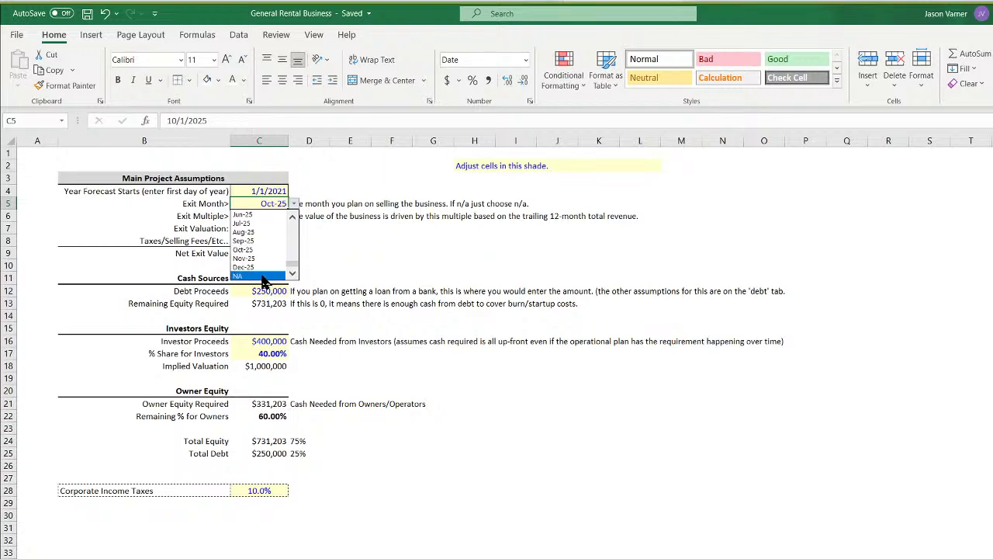
{"action": "left_click", "coordinate": [256, 284]}
{"action": "left_click", "coordinate": [294, 203]}
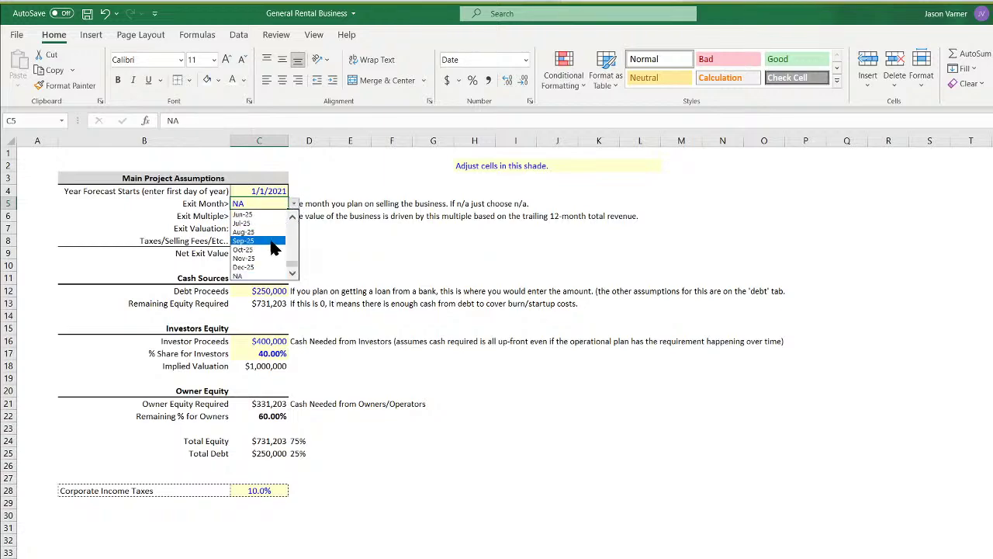
{"action": "left_click", "coordinate": [263, 247]}
{"action": "left_click", "coordinate": [427, 250]}
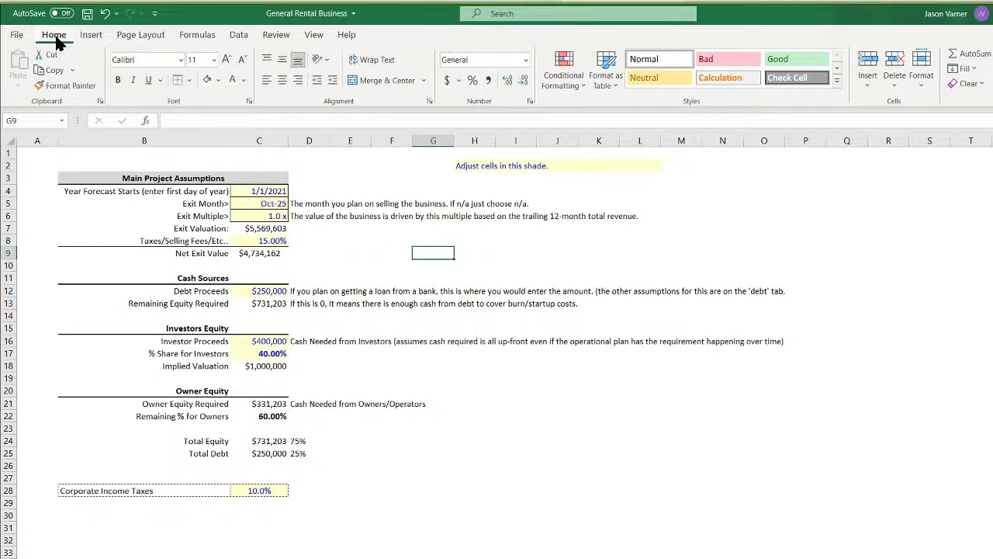
{"action": "left_click", "coordinate": [87, 13]}
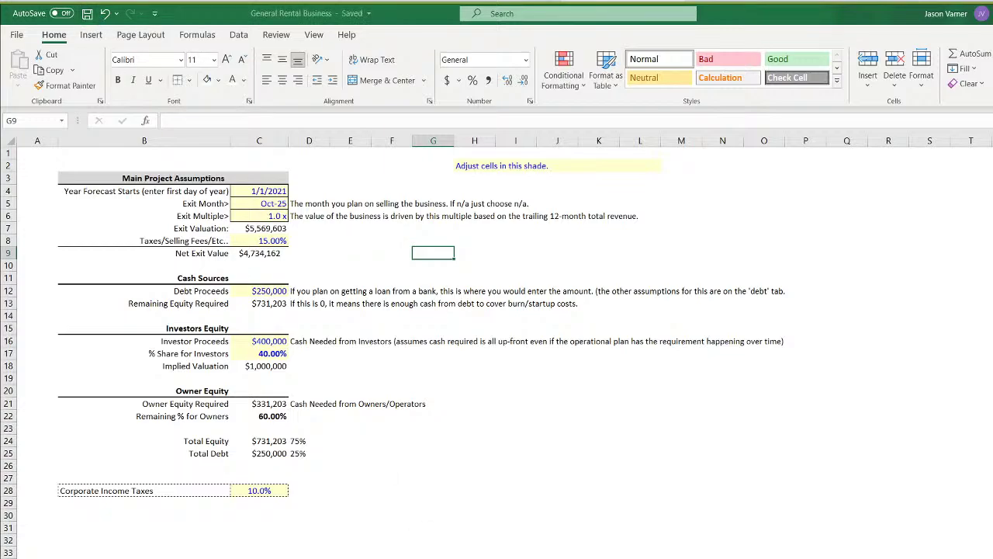
Label C276 on the monthly pro-forma, directly below Terminal Value, as Net Terminal Value
{"action": "left_click", "coordinate": [428, 557]}
{"action": "scroll", "coordinate": [428, 537], "scroll_direction": "down", "scroll_amount": 7}
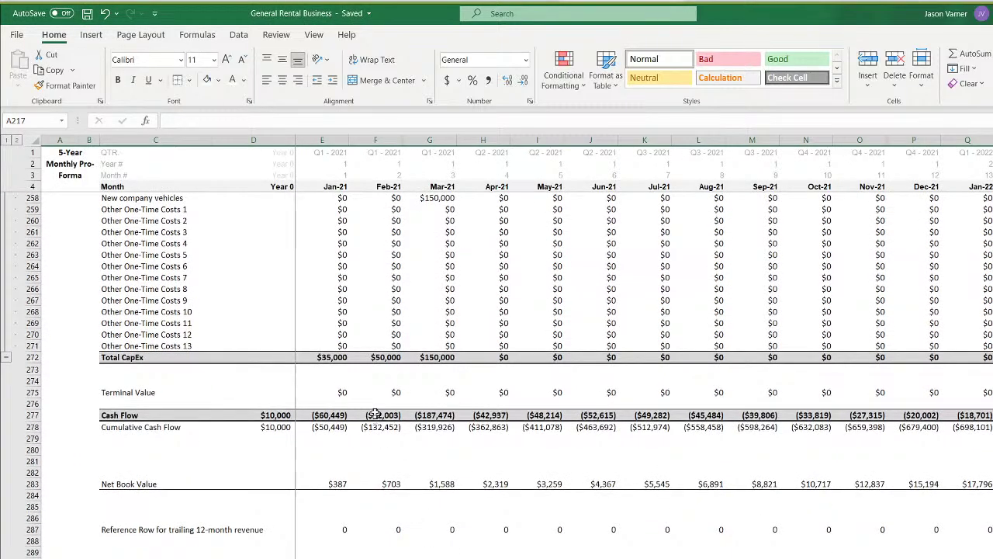
{"action": "left_click", "coordinate": [175, 402]}
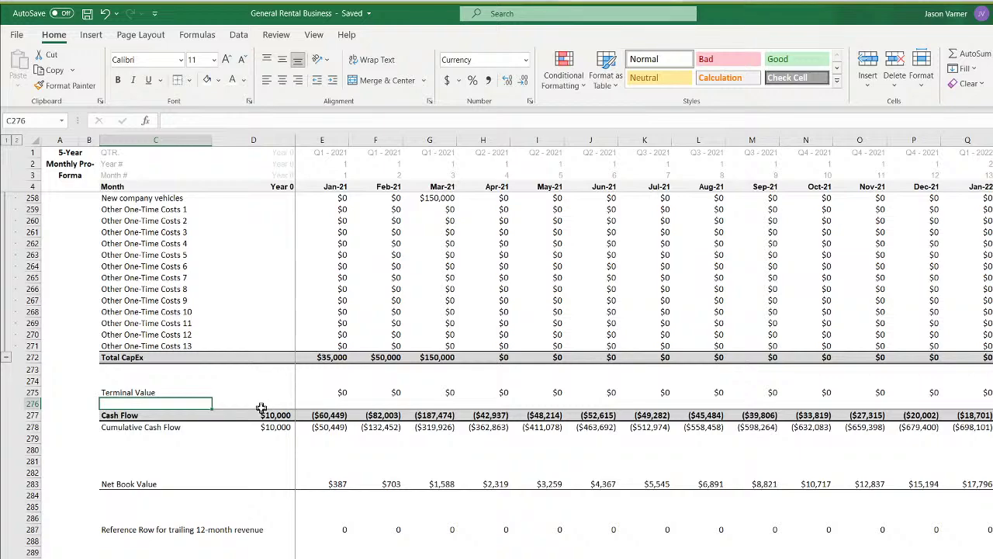
{"action": "type", "text": "Net Termina"}
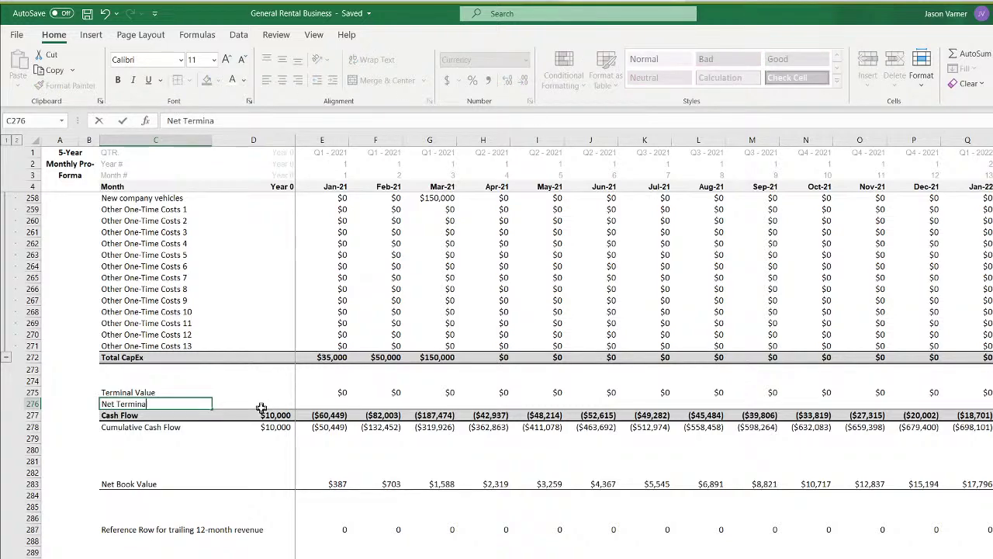
{"action": "type", "text": "l Value"}
{"action": "key", "text": "Return"}
Enter =IF(E4=Control!C5,Control!C9,0) as the Jan-21 Net Terminal Value in E276
{"action": "left_click", "coordinate": [261, 407]}
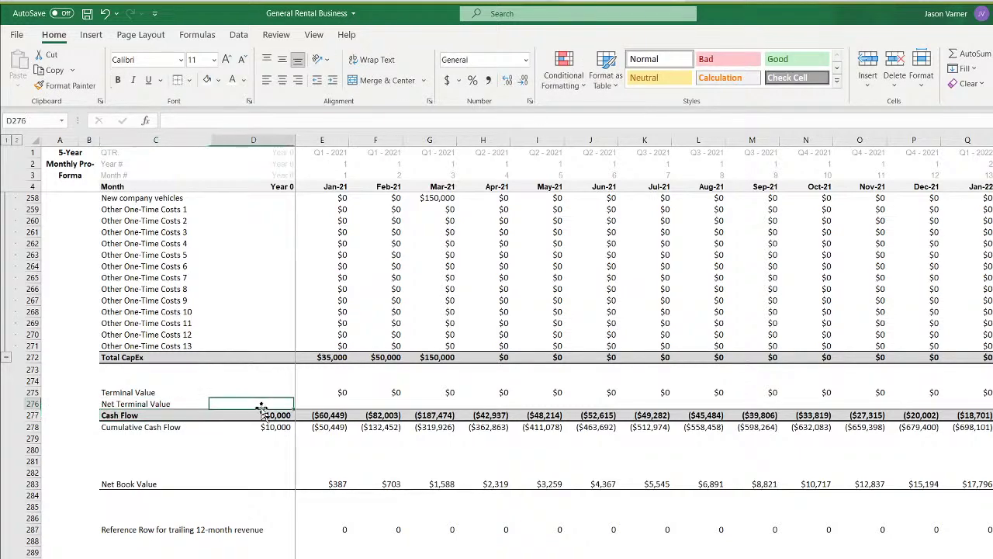
{"action": "key", "text": "Right"}
{"action": "type", "text": "=if("}
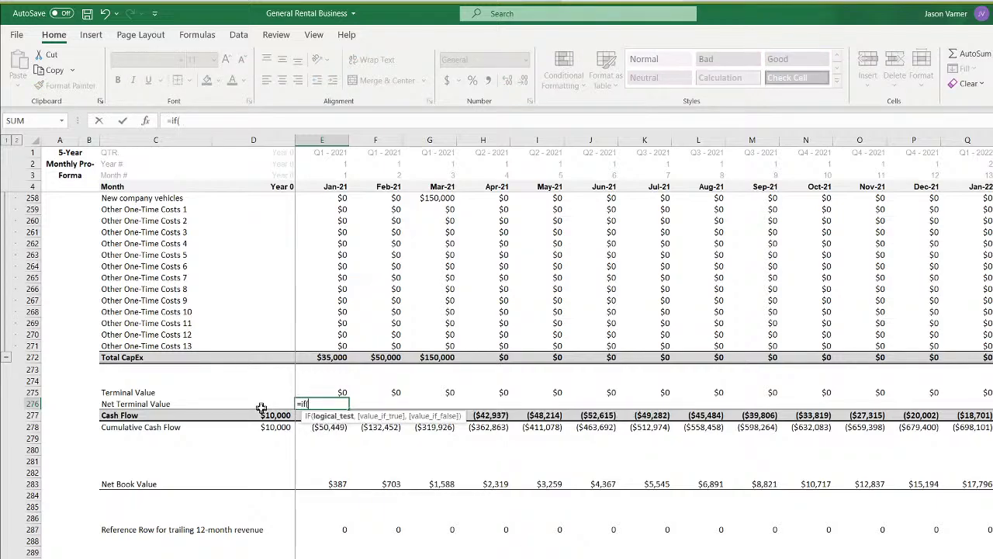
{"action": "left_click", "coordinate": [335, 187]}
{"action": "type", "text": "="}
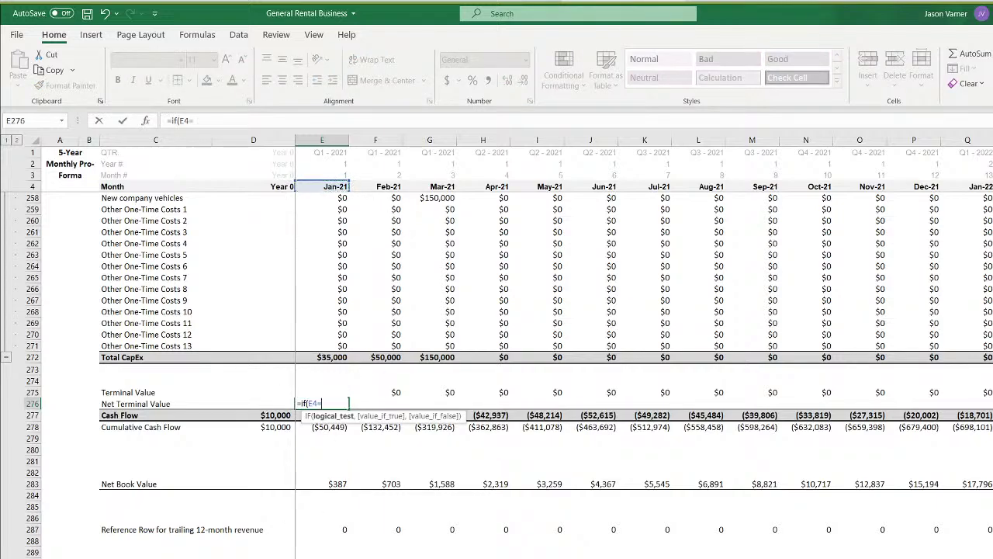
{"action": "left_click", "coordinate": [323, 556]}
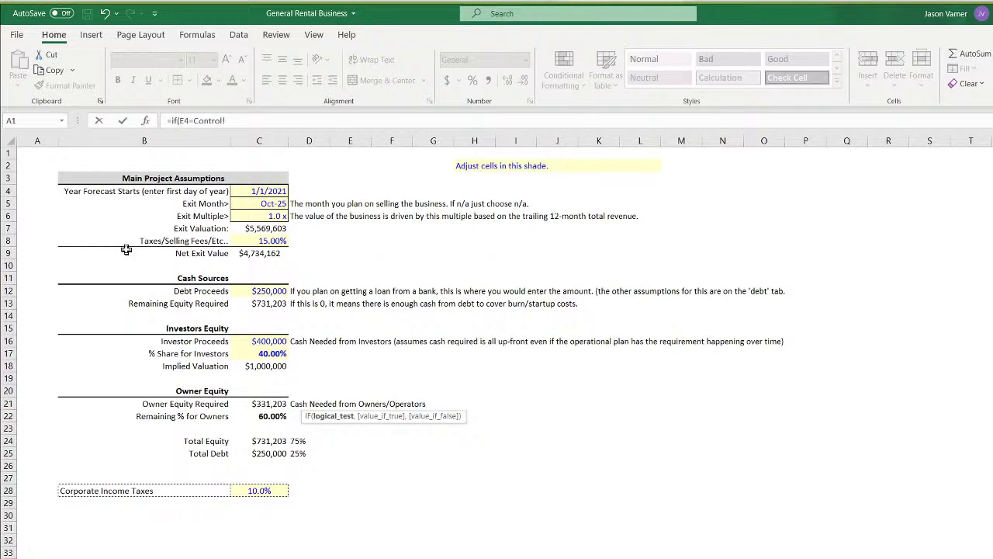
{"action": "left_click", "coordinate": [267, 203]}
{"action": "type", "text": ","}
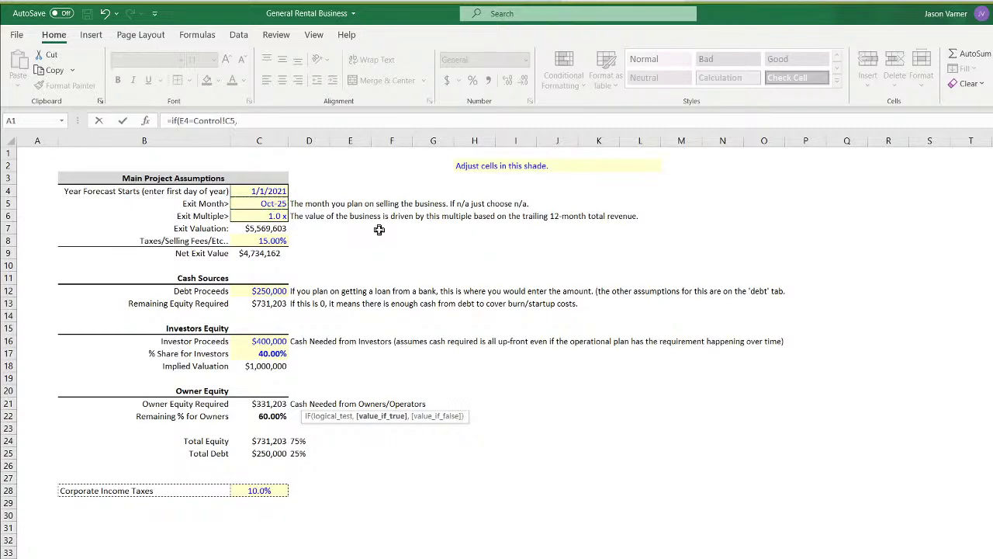
{"action": "left_click", "coordinate": [264, 253]}
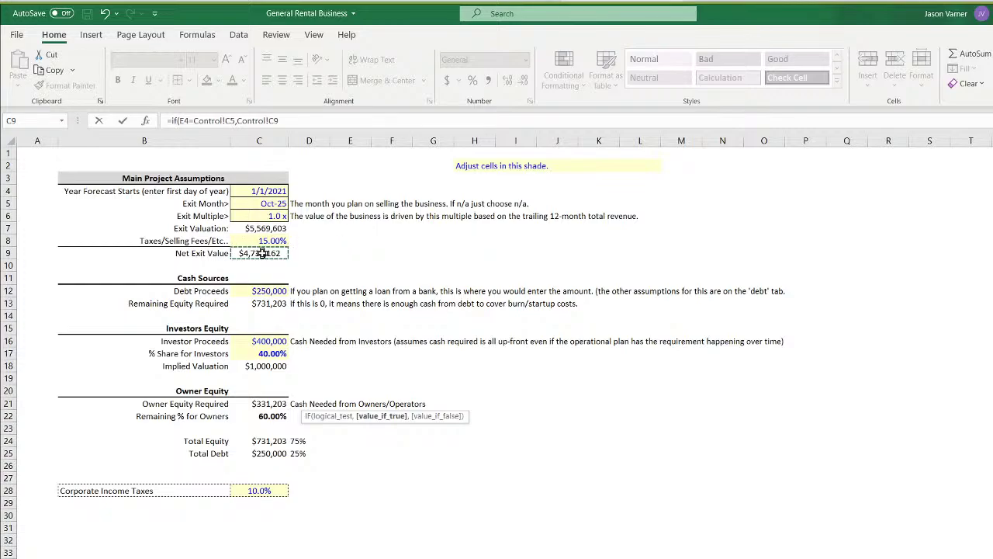
{"action": "type", "text": ",0"}
{"action": "key", "text": "Return"}
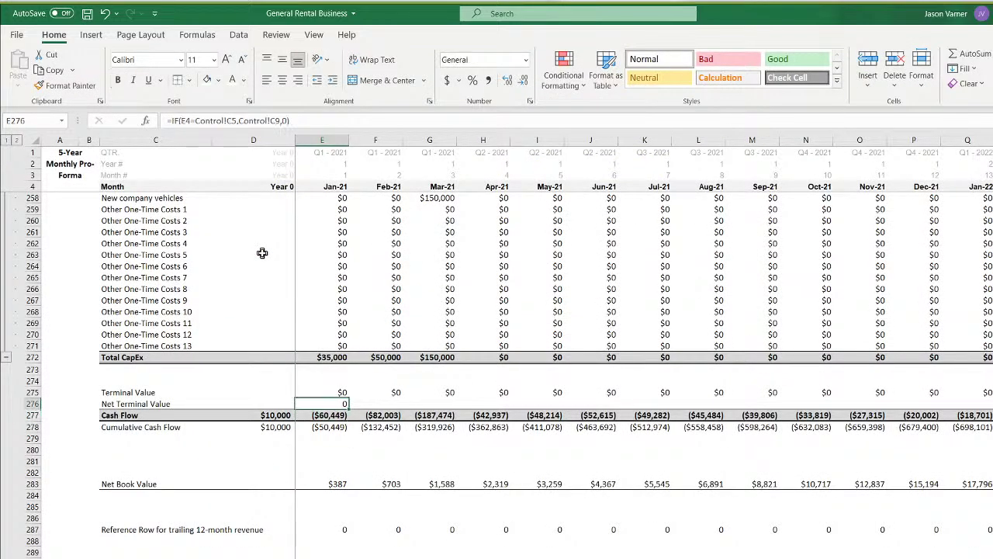
Lock the column of both Control references in E276 so the formula reads =IF(E4=Control!$C5,Control!$C9,0)
{"action": "left_click", "coordinate": [227, 120]}
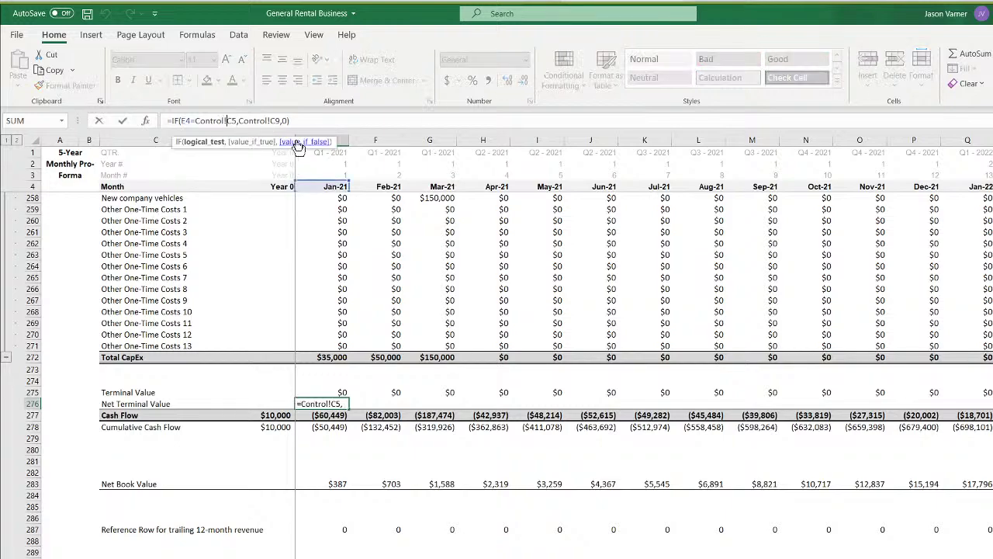
{"action": "type", "text": "$"}
{"action": "key", "text": "Right"}
{"action": "key", "text": "Right"}
{"action": "key", "text": "Right"}
{"action": "key", "text": "Right"}
{"action": "key", "text": "Right"}
{"action": "key", "text": "Right"}
{"action": "key", "text": "Right"}
{"action": "key", "text": "Right"}
{"action": "key", "text": "Right"}
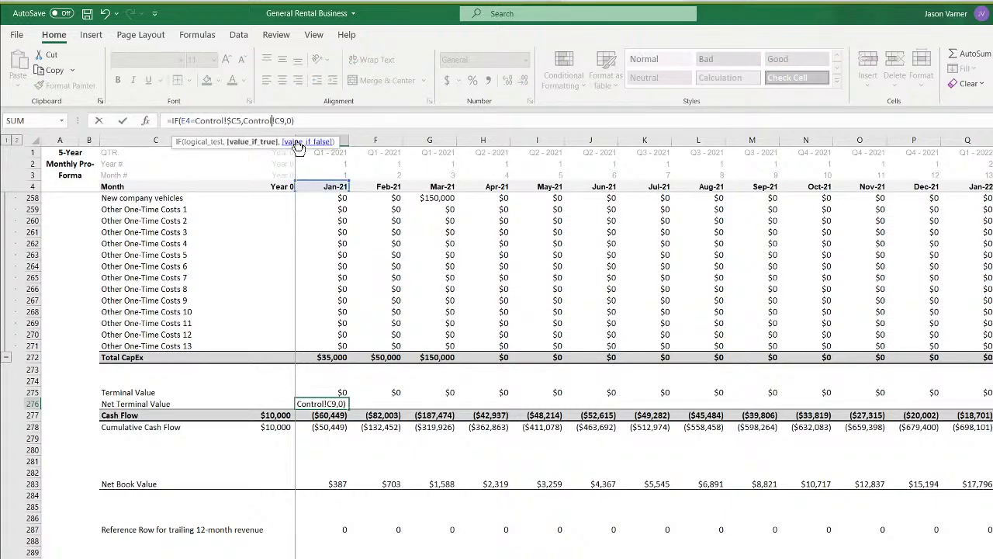
{"action": "type", "text": "$"}
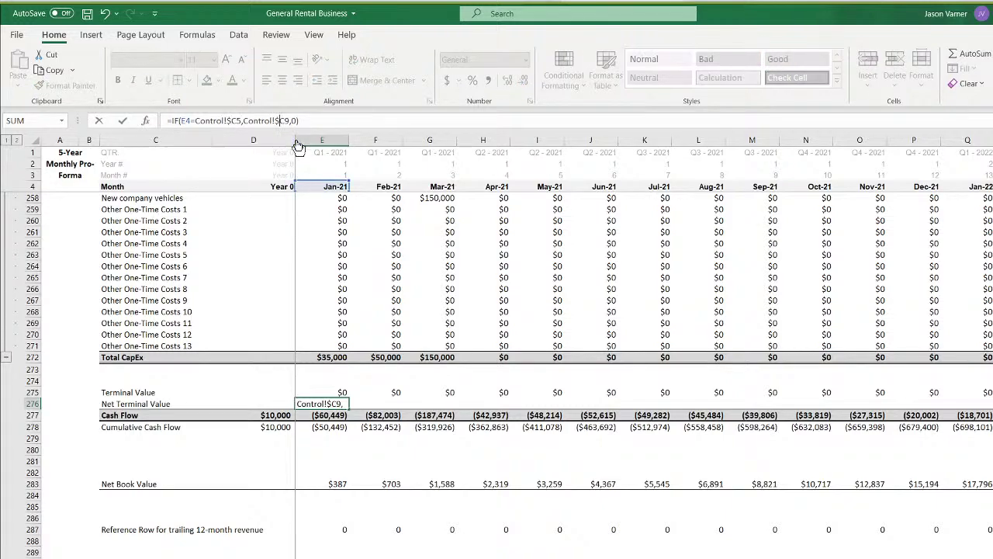
{"action": "key", "text": "Return"}
Format the Jan-21 Net Terminal Value as currency with 0 decimal places and fill it across all months
{"action": "left_click", "coordinate": [322, 404]}
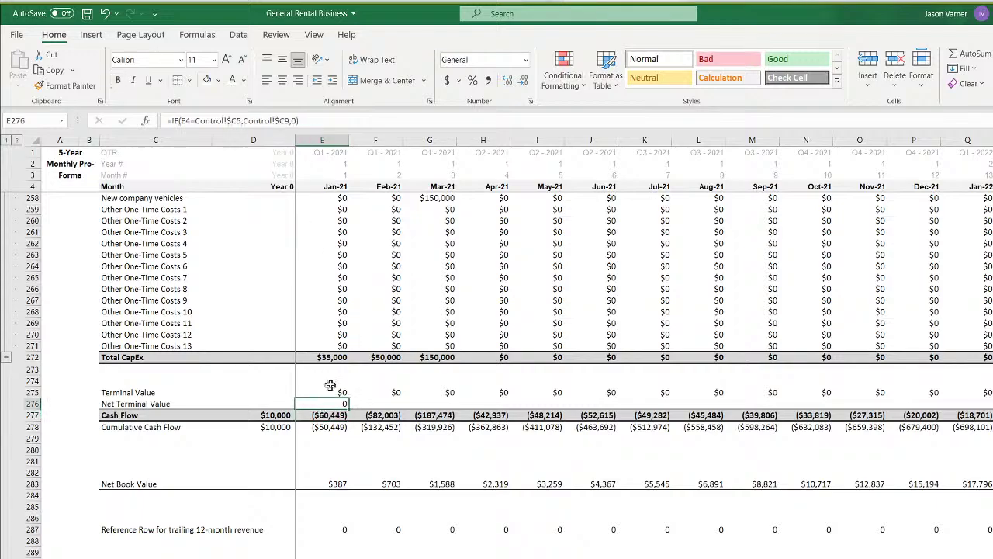
{"action": "left_click", "coordinate": [530, 101]}
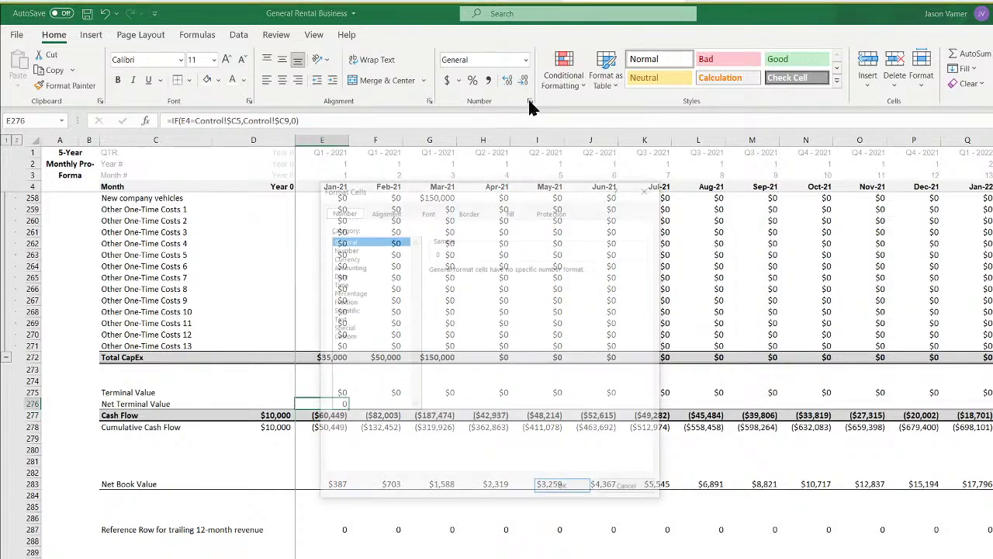
{"action": "left_click", "coordinate": [344, 257]}
{"action": "left_click", "coordinate": [519, 272]}
{"action": "left_click", "coordinate": [519, 273]}
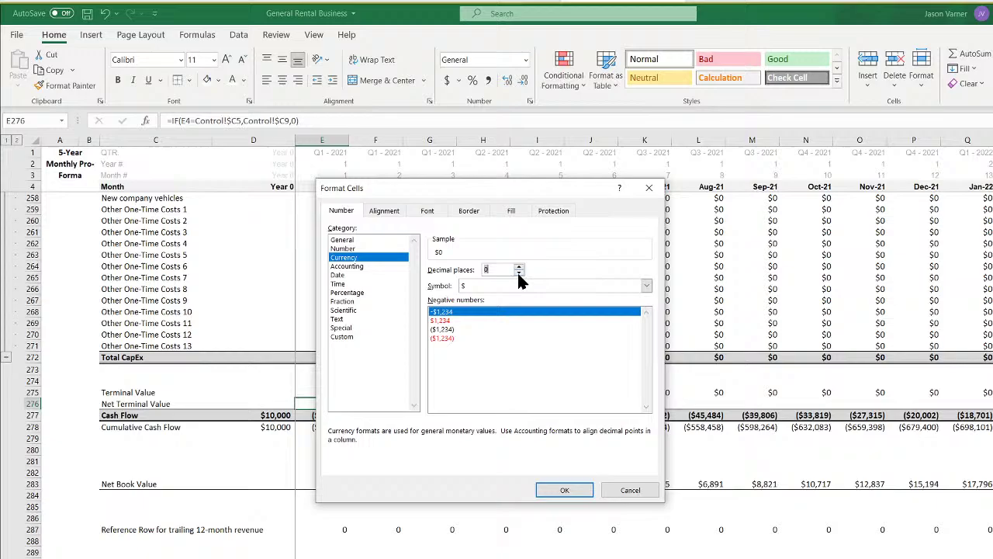
{"action": "left_click", "coordinate": [564, 491]}
{"action": "left_click_drag", "start_coordinate": [351, 410], "coordinate": [970, 402]}
{"action": "left_click", "coordinate": [917, 393]}
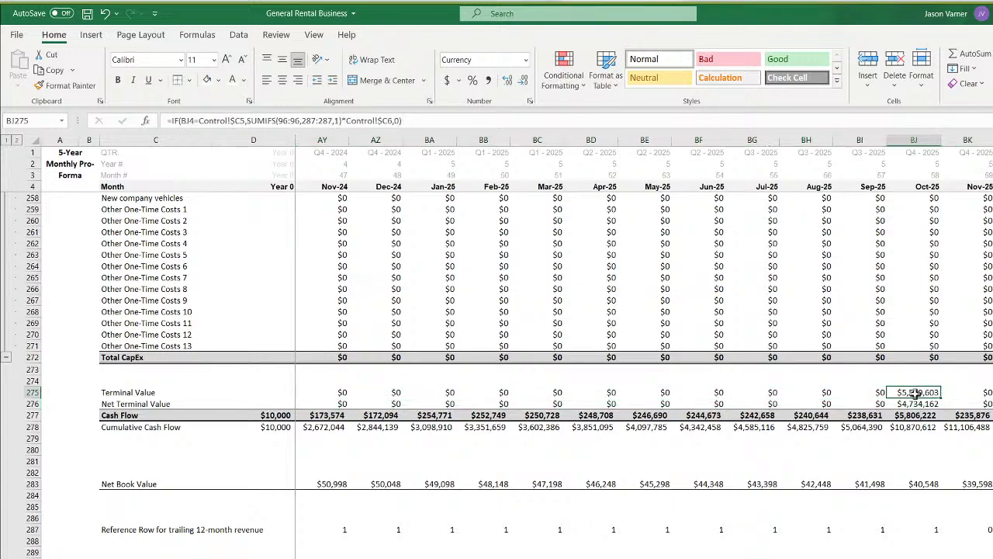
Change the last term of the Cash Flow formula in BL277 to BL276 so it adds Net Terminal Value
{"action": "left_click", "coordinate": [992, 414]}
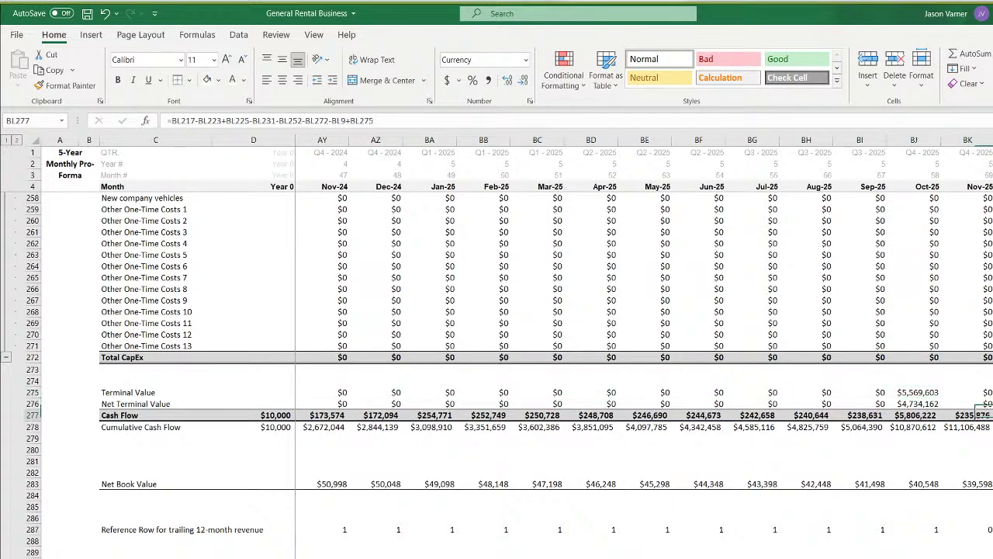
{"action": "key", "text": "F2"}
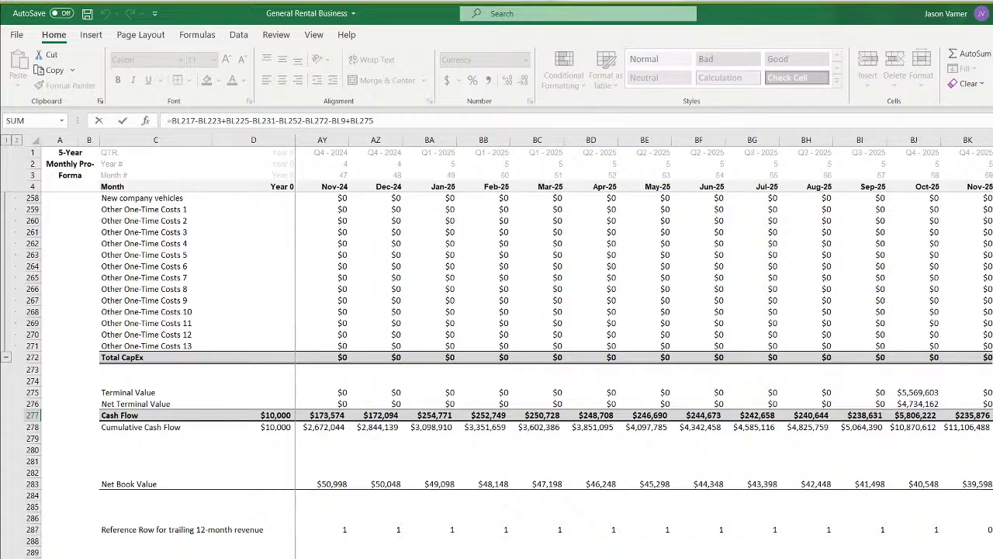
{"action": "key", "text": "Escape"}
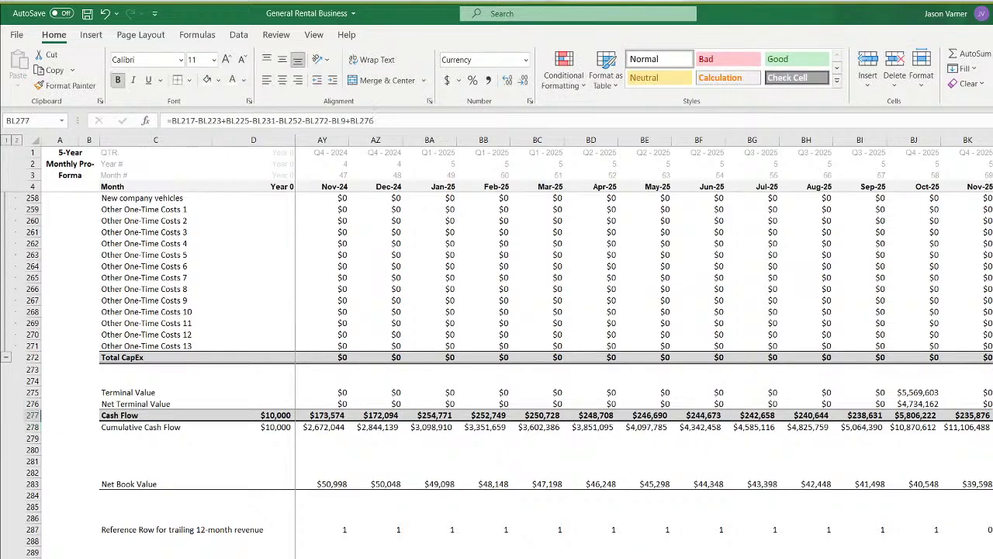
Fill the revised Cash Flow formula from BL277 back across all months to the Year 0 column, D277
{"action": "left_click_drag", "start_coordinate": [992, 421], "coordinate": [852, 415]}
{"action": "left_click", "coordinate": [928, 417]}
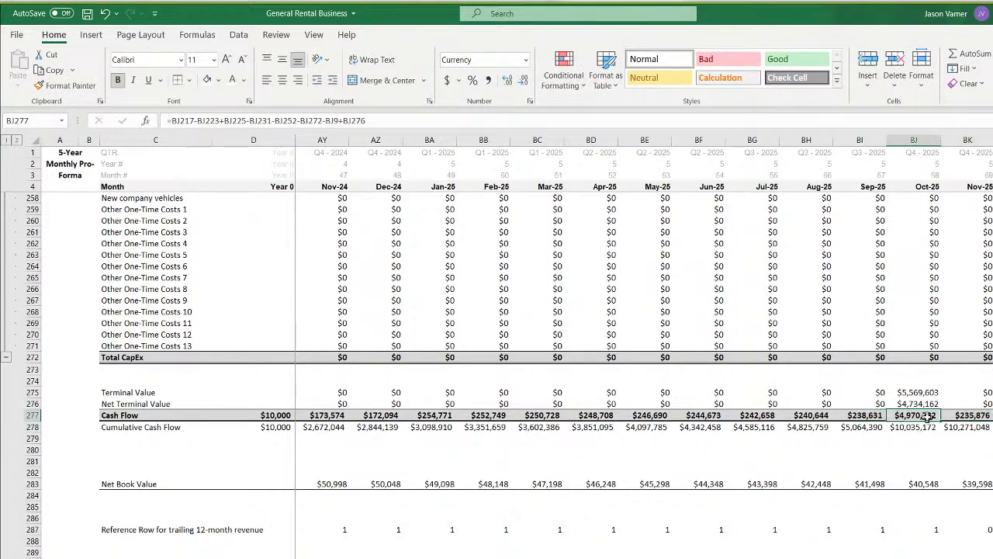
{"action": "left_click_drag", "start_coordinate": [940, 420], "coordinate": [254, 426]}
{"action": "left_click", "coordinate": [334, 416]}
{"action": "left_click", "coordinate": [272, 417]}
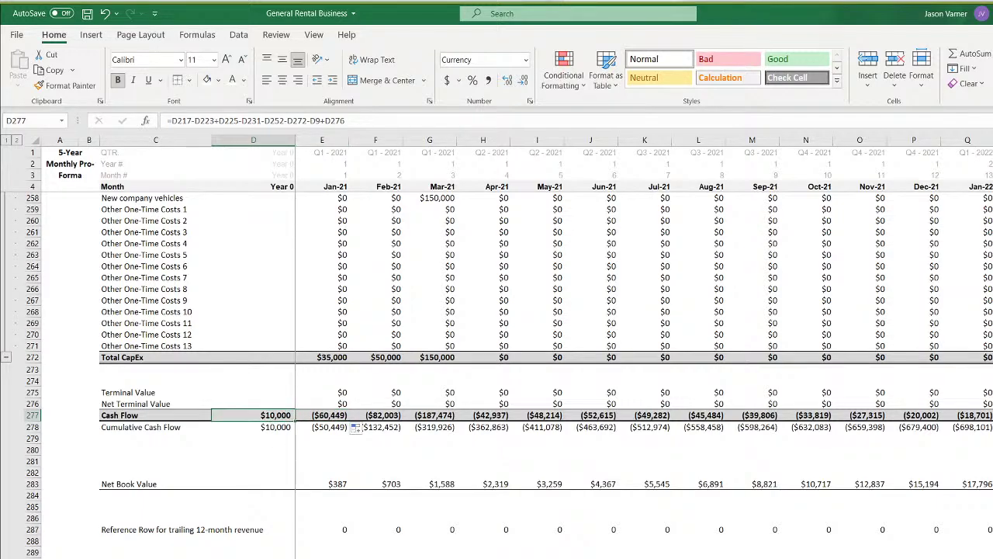
Copy the Net Terminal Value label and first formula, C276:E276, to the same cells on the annual pro-forma
{"action": "left_click_drag", "start_coordinate": [128, 403], "coordinate": [333, 405]}
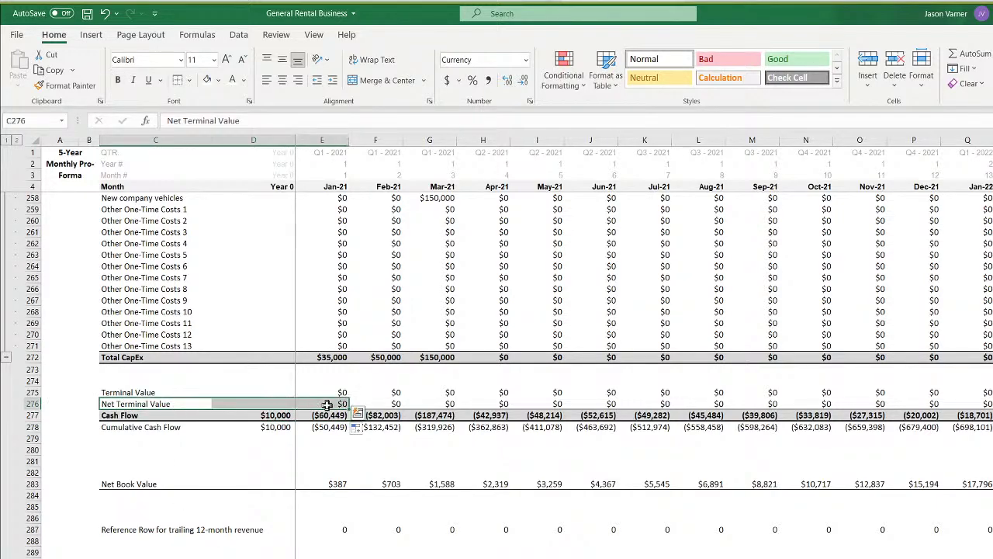
{"action": "right_click", "coordinate": [332, 405]}
{"action": "left_click", "coordinate": [370, 49]}
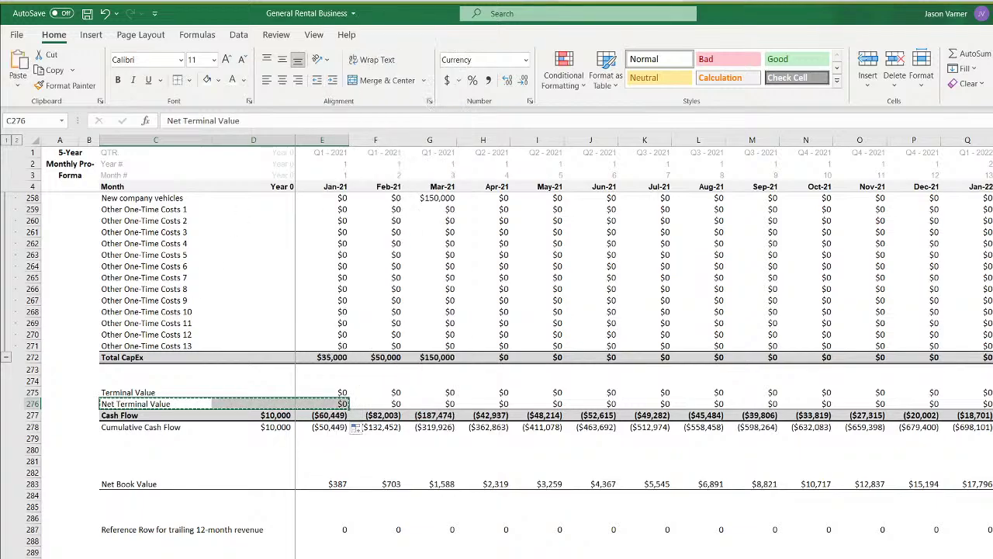
{"action": "key", "text": "ctrl+Page_Up"}
{"action": "left_click", "coordinate": [111, 496]}
{"action": "right_click", "coordinate": [111, 496]}
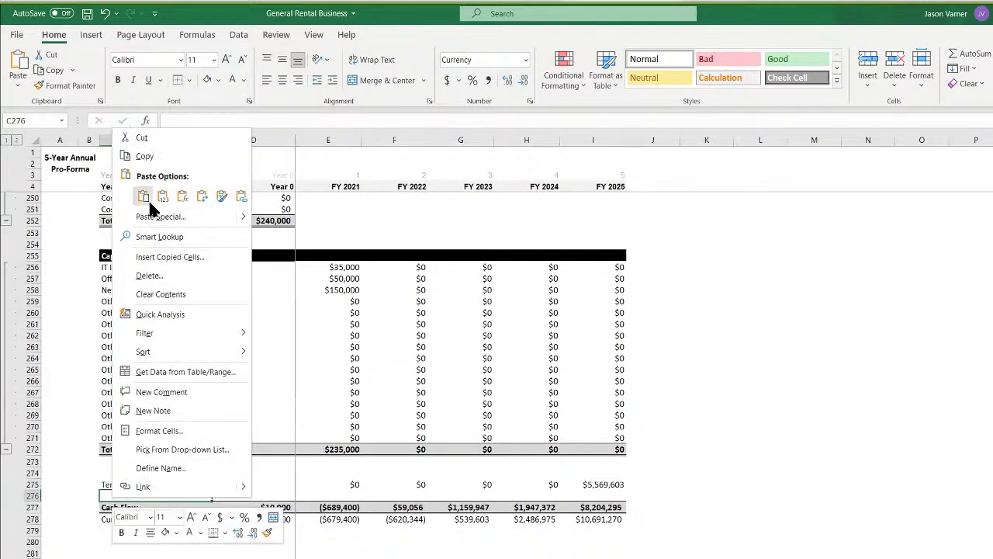
{"action": "left_click", "coordinate": [112, 195]}
{"action": "left_click", "coordinate": [351, 494]}
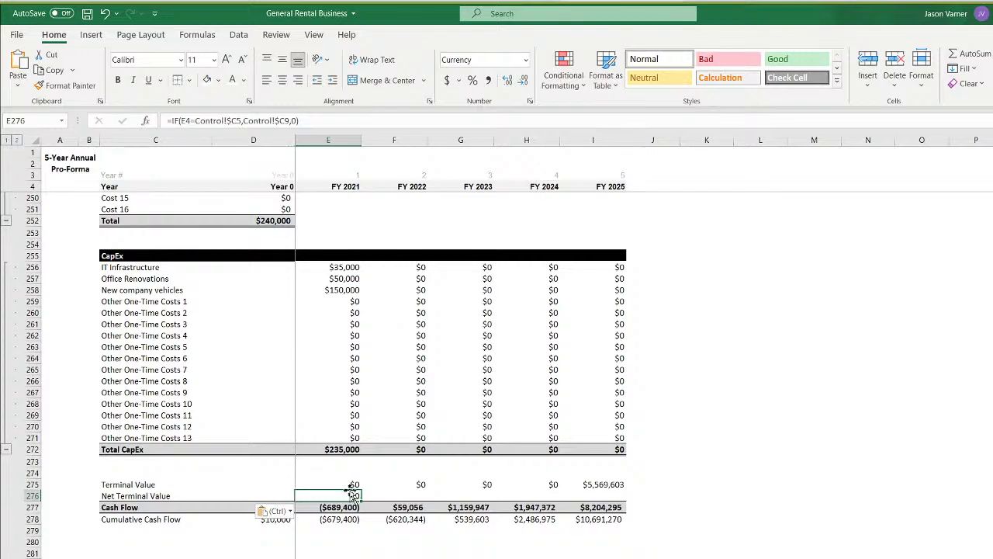
Inspect the FY 2025 formulas for EBT, Taxes and Net Income on the annual pro-forma
{"action": "scroll", "coordinate": [388, 504], "scroll_direction": "up", "scroll_amount": 11}
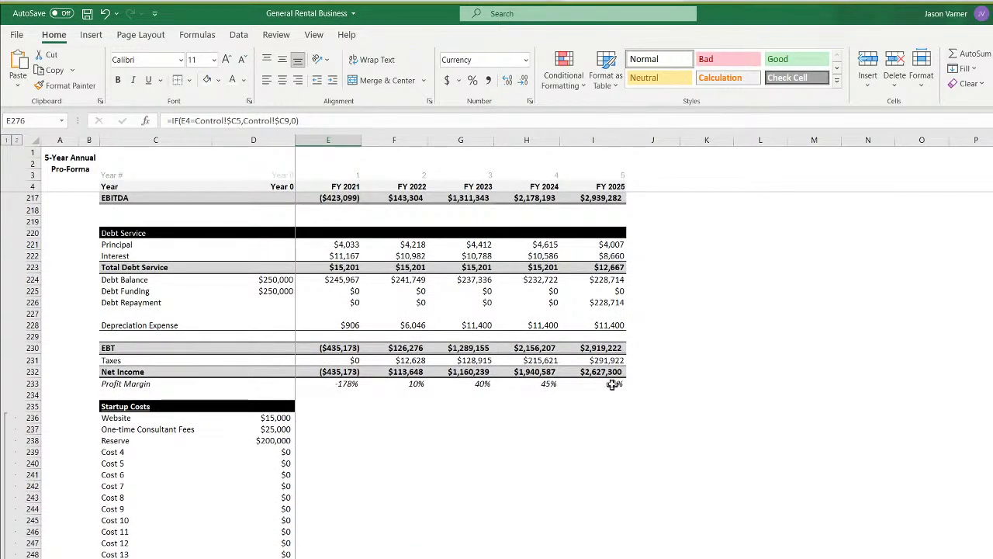
{"action": "left_click", "coordinate": [603, 348]}
{"action": "left_click", "coordinate": [603, 360]}
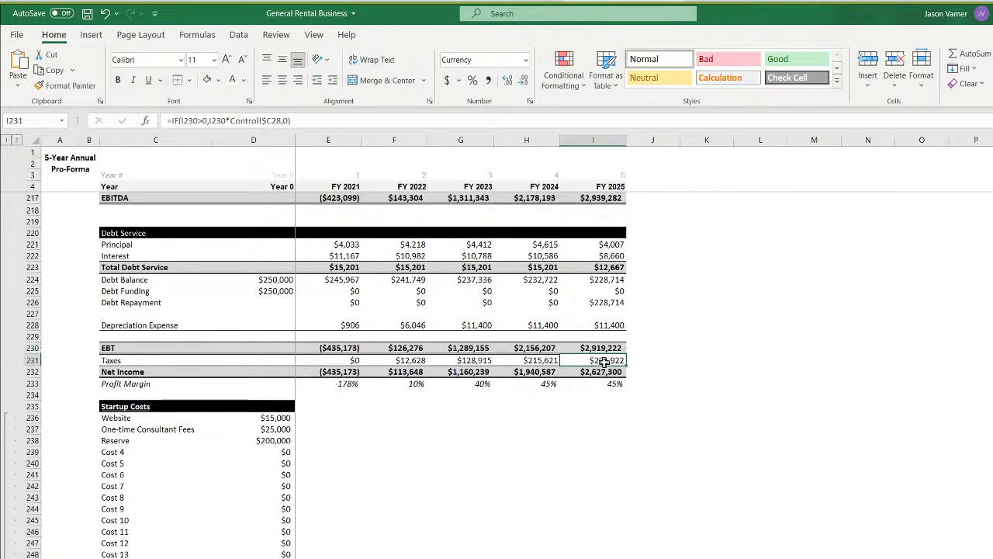
{"action": "left_click", "coordinate": [603, 371]}
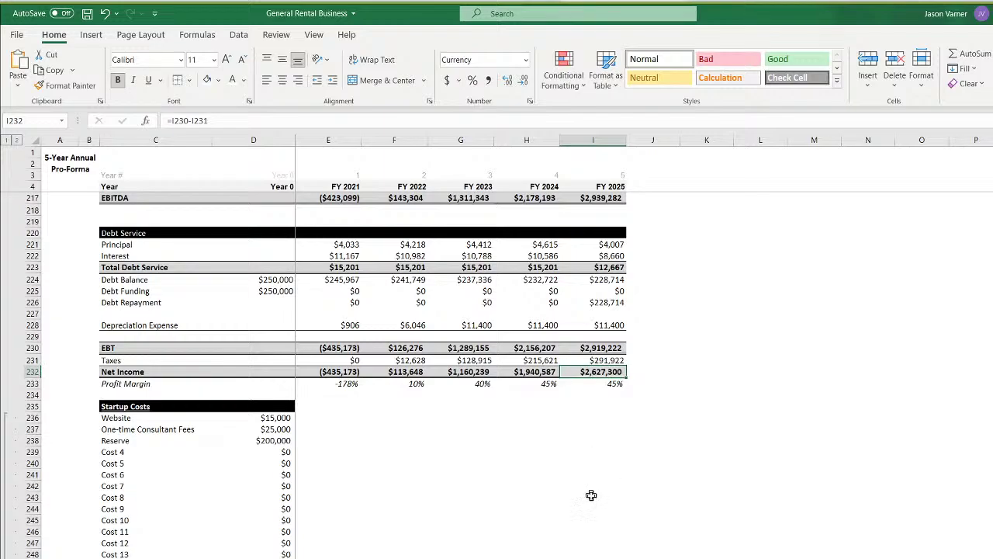
Copy the FY 2021 Terminal Value formula in E275 down to Net Terminal Value and fill it across to FY 2025, E276:I276
{"action": "scroll", "coordinate": [592, 495], "scroll_direction": "down", "scroll_amount": 11}
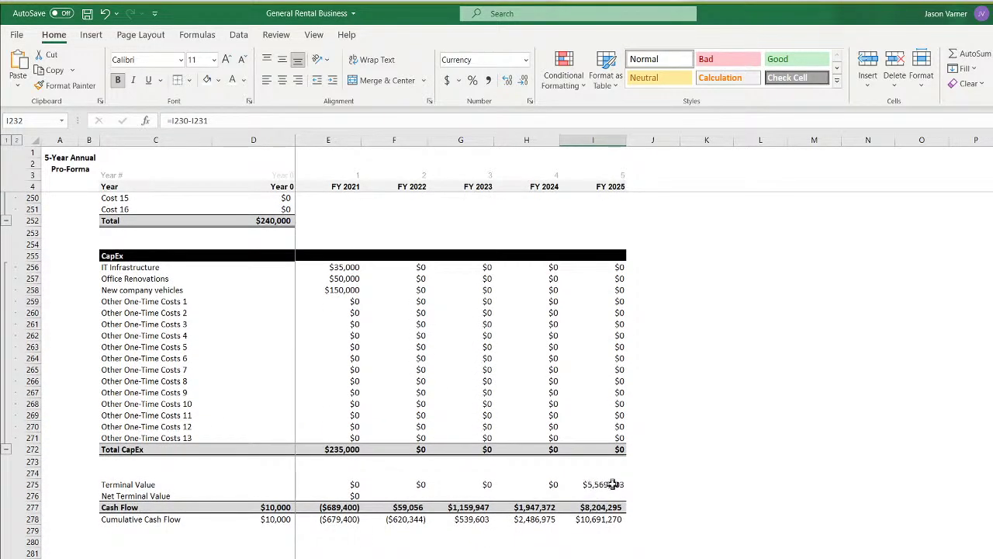
{"action": "left_click", "coordinate": [348, 495]}
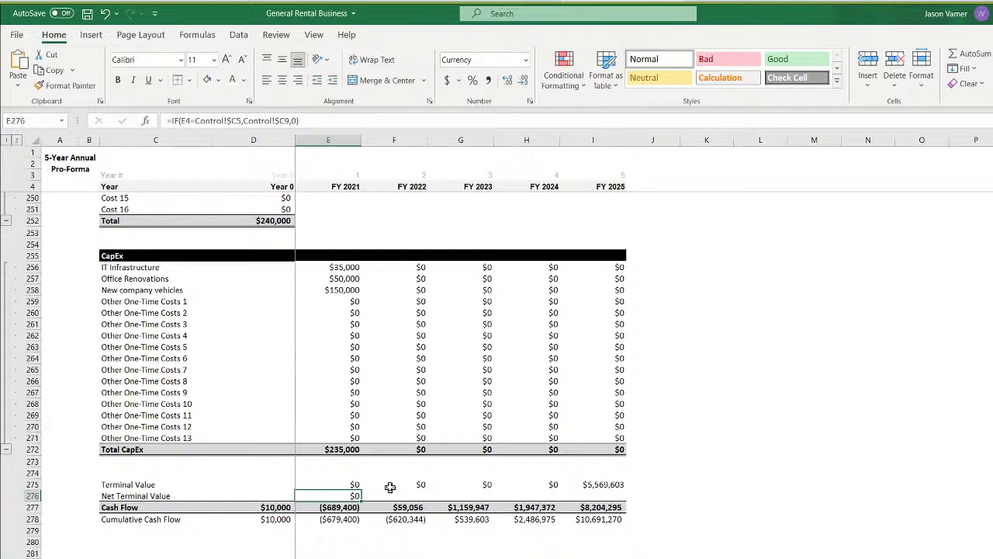
{"action": "left_click", "coordinate": [353, 483]}
{"action": "left_click_drag", "start_coordinate": [361, 491], "coordinate": [617, 504]}
{"action": "left_click", "coordinate": [349, 496]}
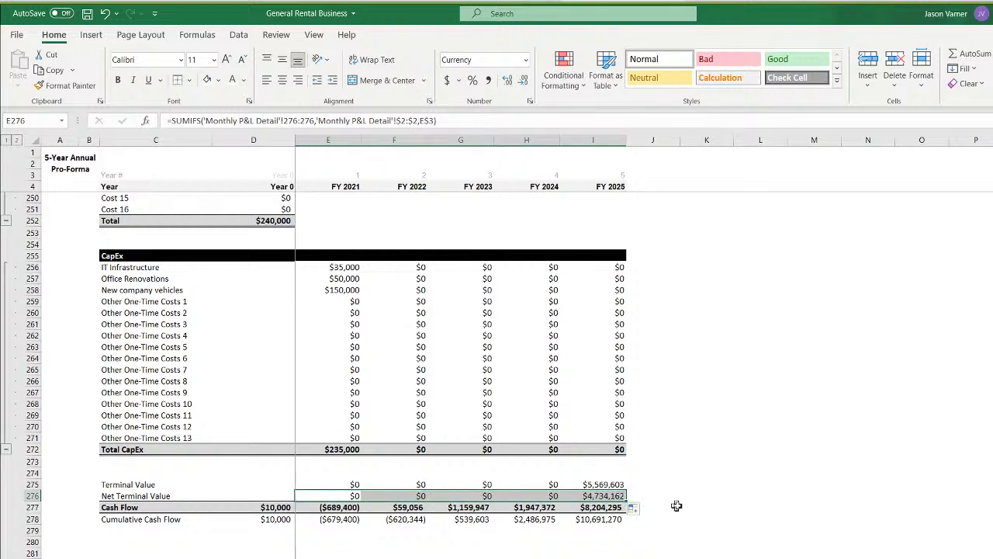
Change the last term of the annual Cash Flow formula in I277 to I276 and fill it back to the Year 0 column
{"action": "left_click", "coordinate": [804, 498]}
{"action": "double_click", "coordinate": [610, 508]}
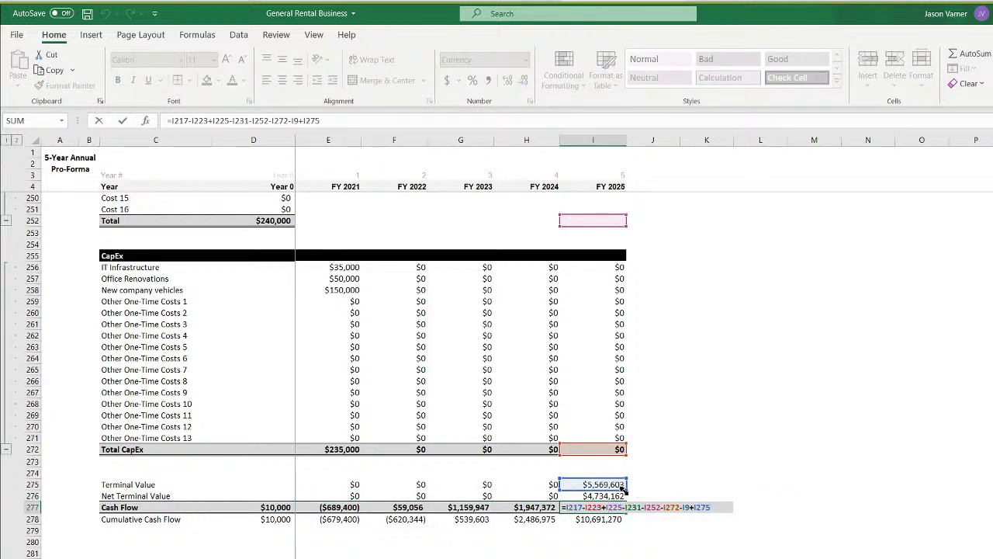
{"action": "left_click_drag", "start_coordinate": [625, 489], "coordinate": [272, 508]}
{"action": "key", "text": "Return"}
{"action": "left_click", "coordinate": [617, 507]}
{"action": "left_click", "coordinate": [760, 495]}
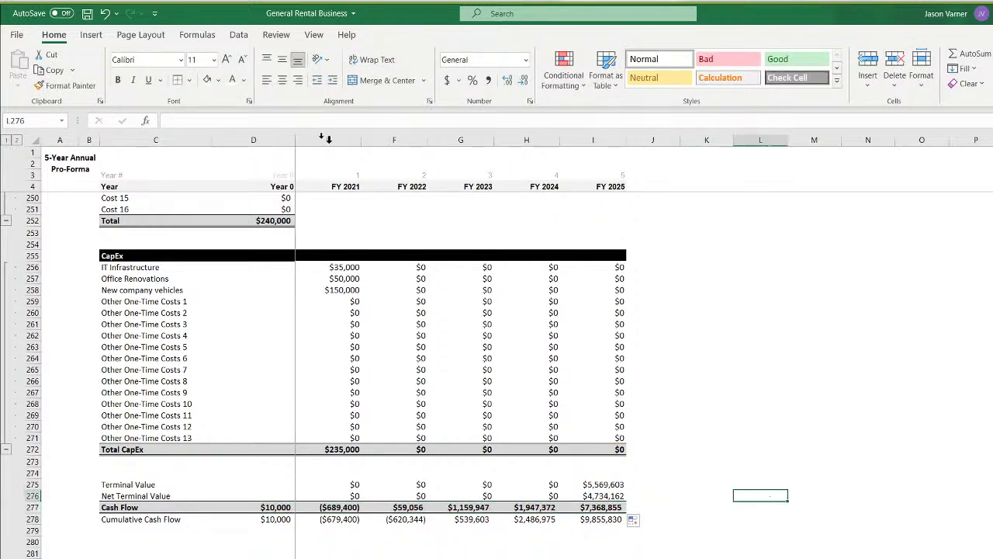
Save the workbook and clear the contents of row 287 on the annual pro-forma, from column J back to A
{"action": "left_click", "coordinate": [87, 13]}
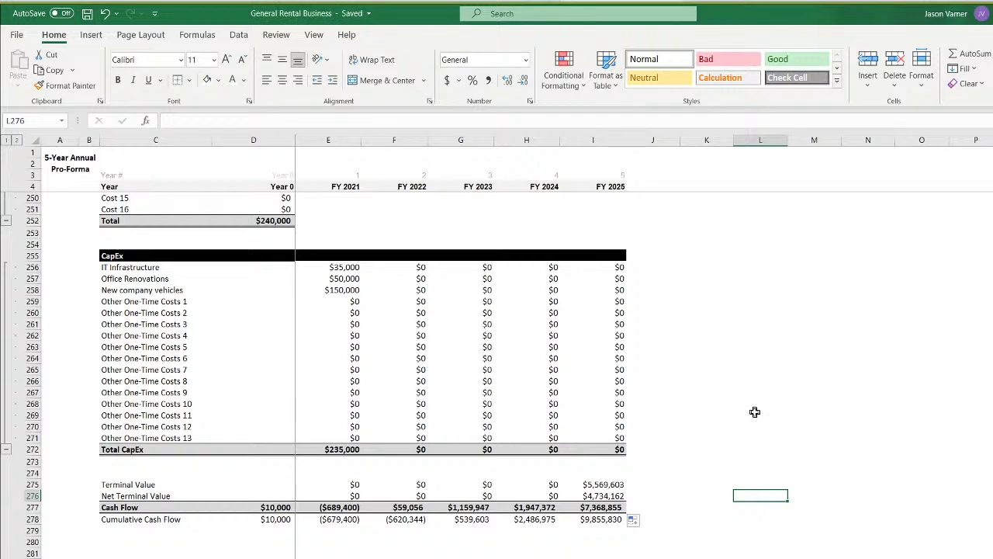
{"action": "left_click", "coordinate": [653, 558]}
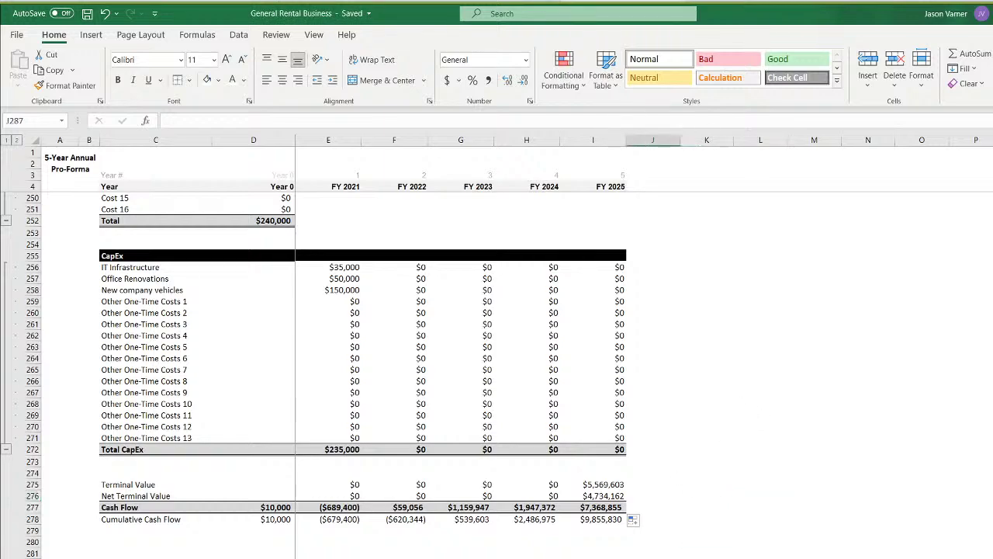
{"action": "left_click_drag", "start_coordinate": [652, 557], "coordinate": [60, 557]}
{"action": "key", "text": "Delete"}
{"action": "left_click", "coordinate": [868, 558]}
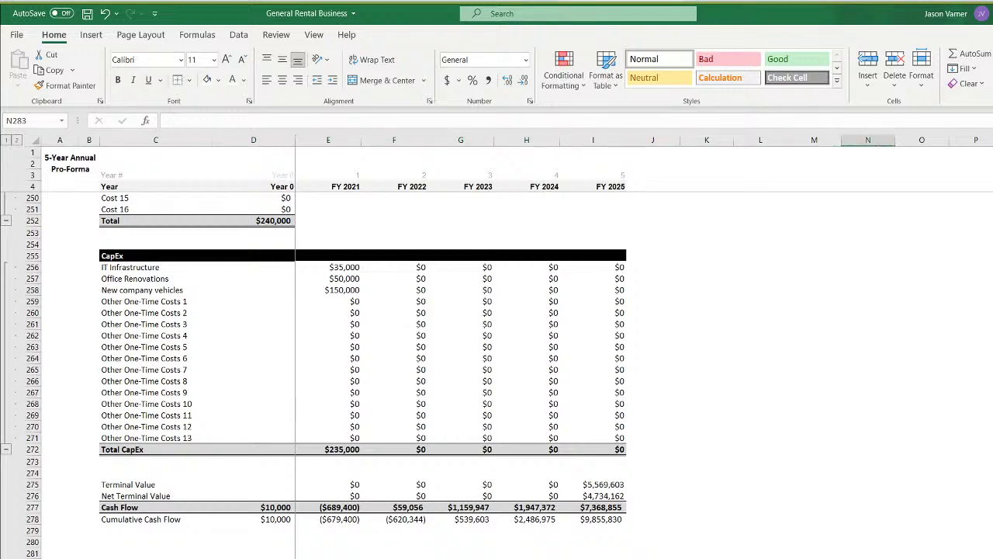
Examine the annual Net Book Value formulas and the FY 2021 formulas in the CapEx, OpEx and revenue sections above
{"action": "left_click", "coordinate": [593, 558]}
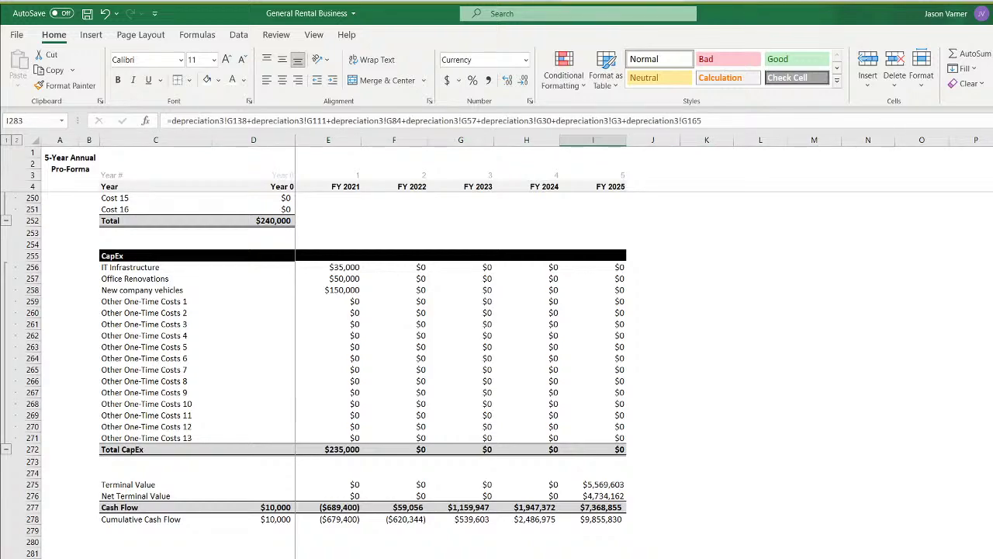
{"action": "left_click", "coordinate": [329, 558]}
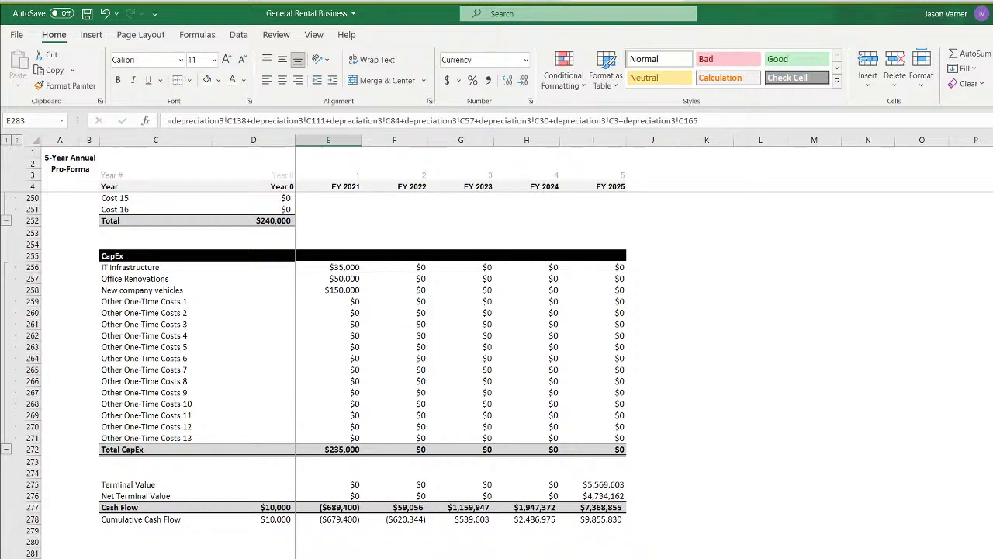
{"action": "left_click", "coordinate": [344, 290]}
{"action": "scroll", "coordinate": [430, 364], "scroll_direction": "up", "scroll_amount": 18}
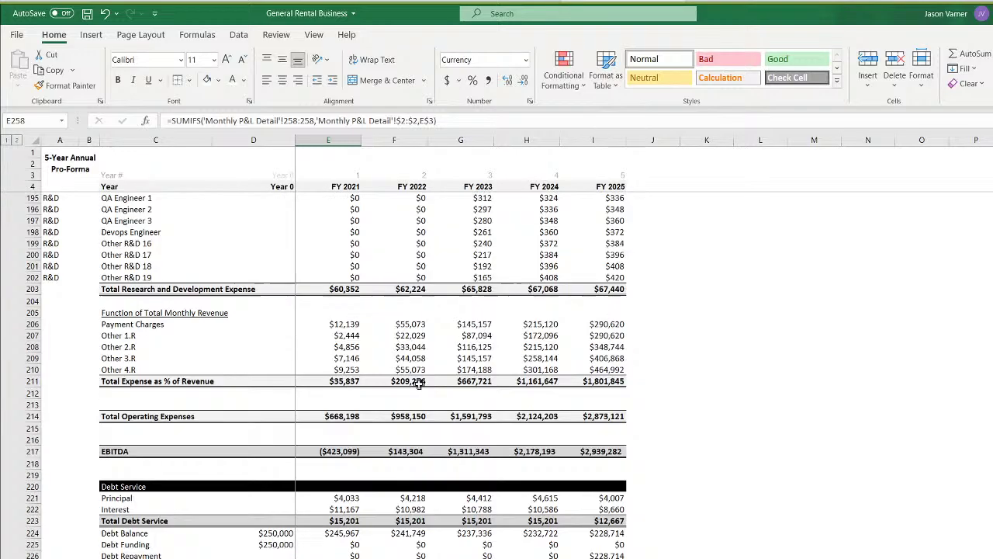
{"action": "left_click", "coordinate": [334, 242]}
{"action": "scroll", "coordinate": [344, 291], "scroll_direction": "up", "scroll_amount": 15}
{"action": "left_click", "coordinate": [342, 278]}
{"action": "scroll", "coordinate": [352, 336], "scroll_direction": "up", "scroll_amount": 3}
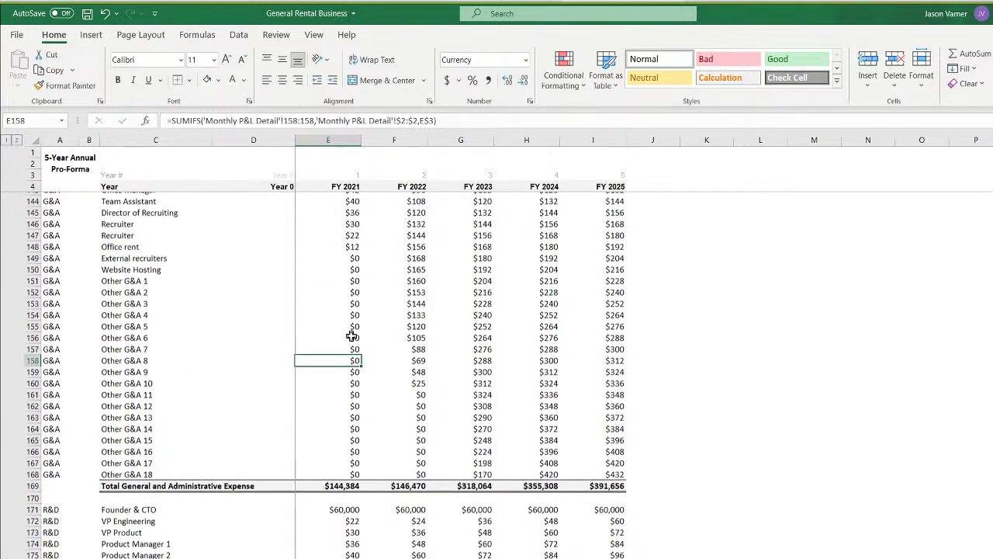
{"action": "scroll", "coordinate": [351, 336], "scroll_direction": "up", "scroll_amount": 12}
{"action": "left_click", "coordinate": [344, 312]}
{"action": "scroll", "coordinate": [387, 423], "scroll_direction": "up", "scroll_amount": 2}
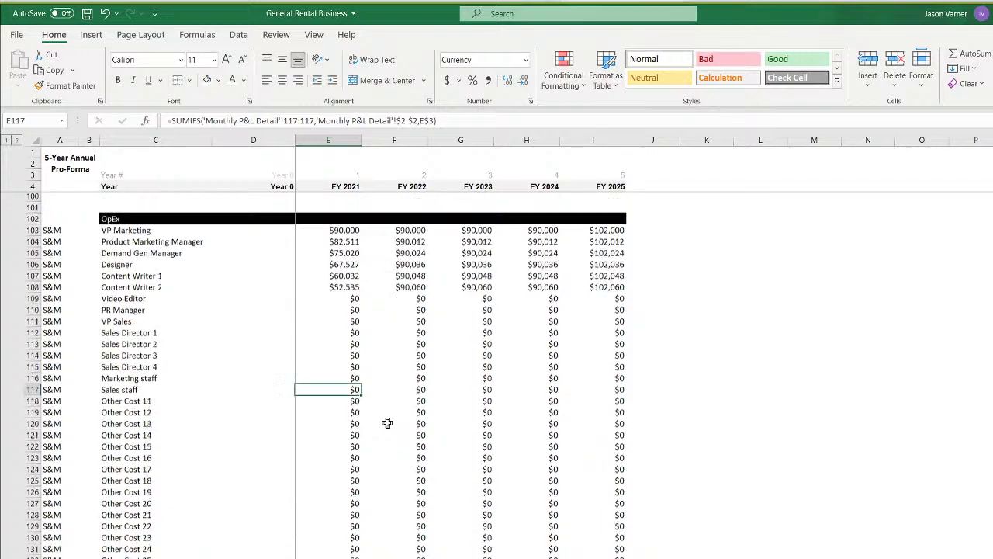
{"action": "scroll", "coordinate": [388, 423], "scroll_direction": "up", "scroll_amount": 5}
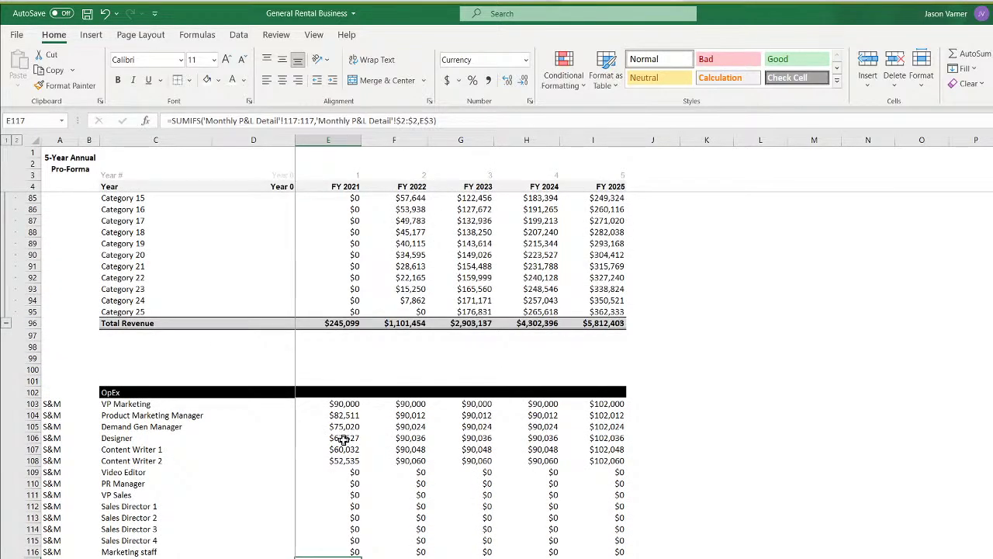
{"action": "left_click", "coordinate": [343, 439]}
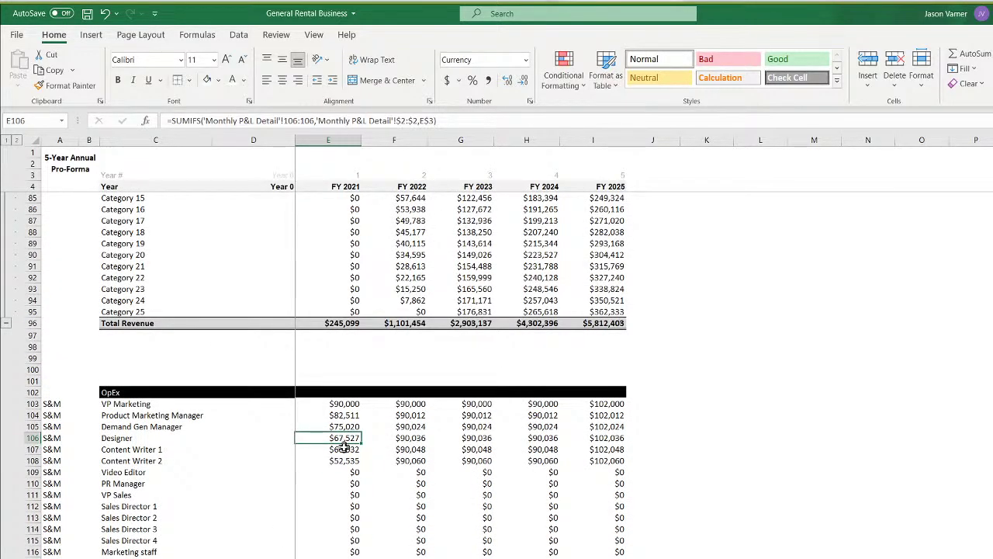
{"action": "scroll", "coordinate": [351, 266], "scroll_direction": "up", "scroll_amount": 4}
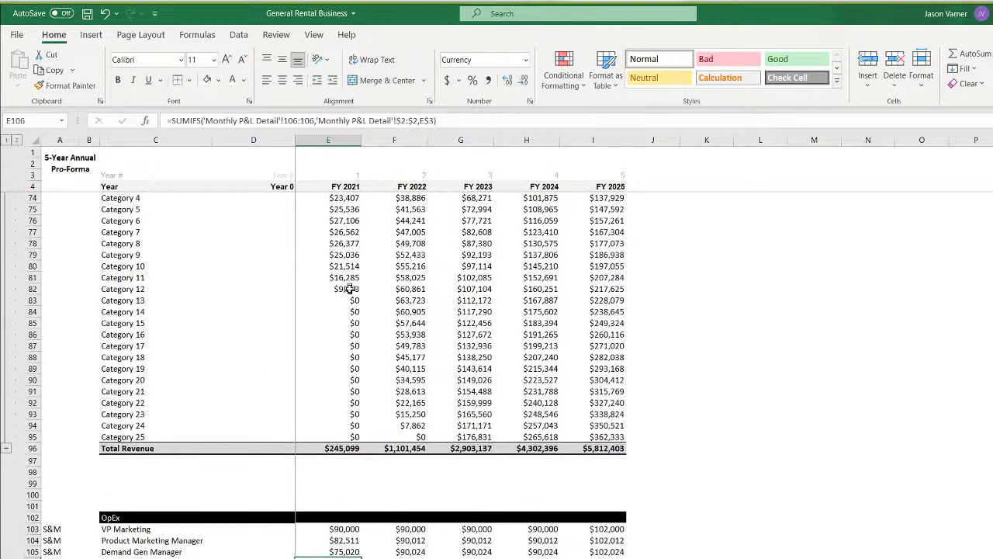
{"action": "left_click", "coordinate": [342, 289]}
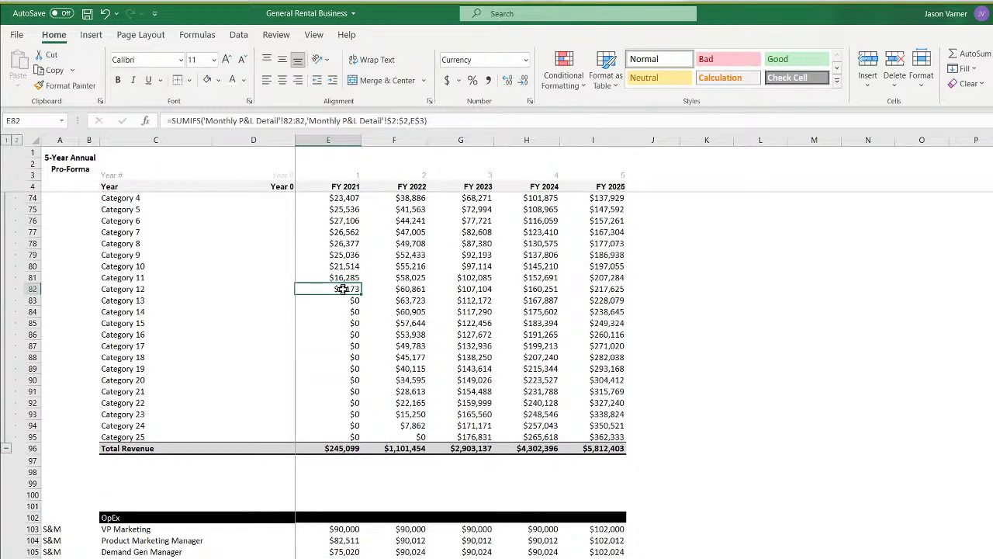
Copy the INDEX/MATCH year-end formula from E46, Category 5 units rented out, to the FY 2021 Net Book Value cell, E283
{"action": "scroll", "coordinate": [343, 289], "scroll_direction": "up", "scroll_amount": 18}
{"action": "left_click", "coordinate": [348, 505]}
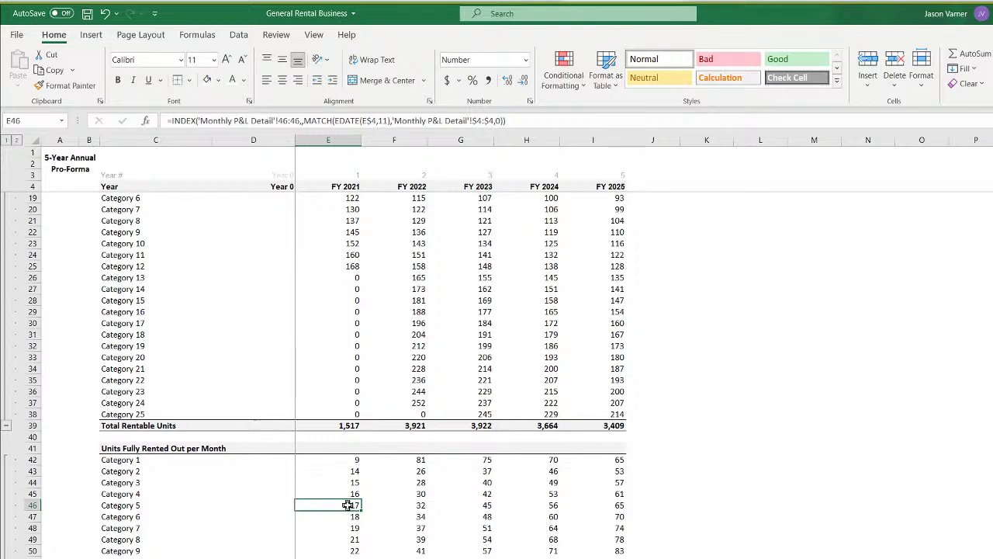
{"action": "right_click", "coordinate": [347, 505]}
{"action": "left_click", "coordinate": [363, 162]}
{"action": "scroll", "coordinate": [325, 433], "scroll_direction": "down", "scroll_amount": 20}
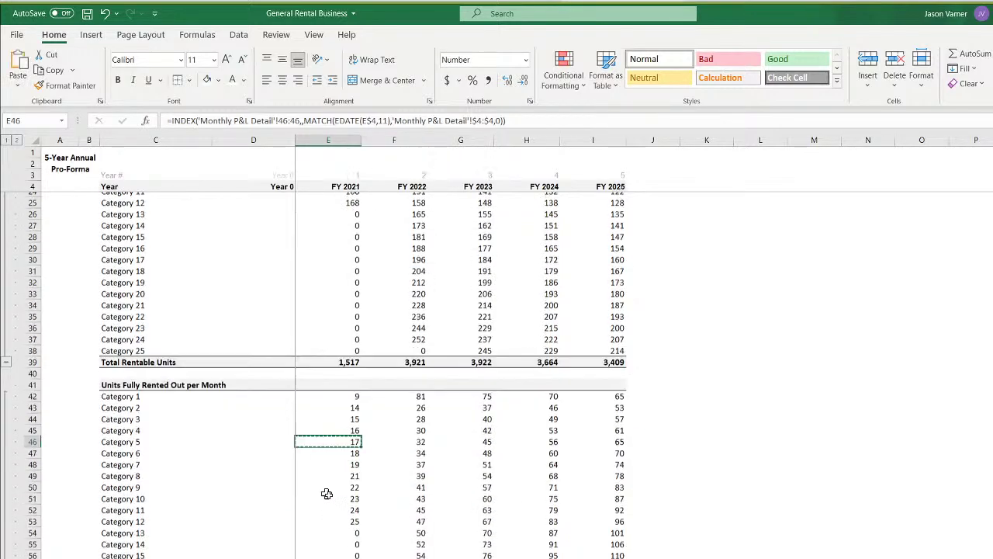
{"action": "scroll", "coordinate": [339, 493], "scroll_direction": "down", "scroll_amount": 20}
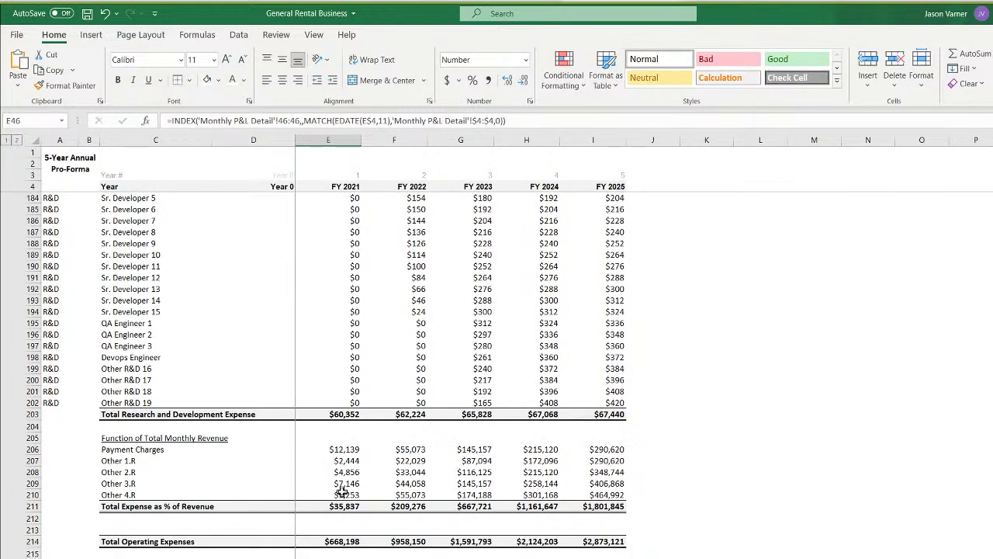
{"action": "scroll", "coordinate": [342, 490], "scroll_direction": "down", "scroll_amount": 18}
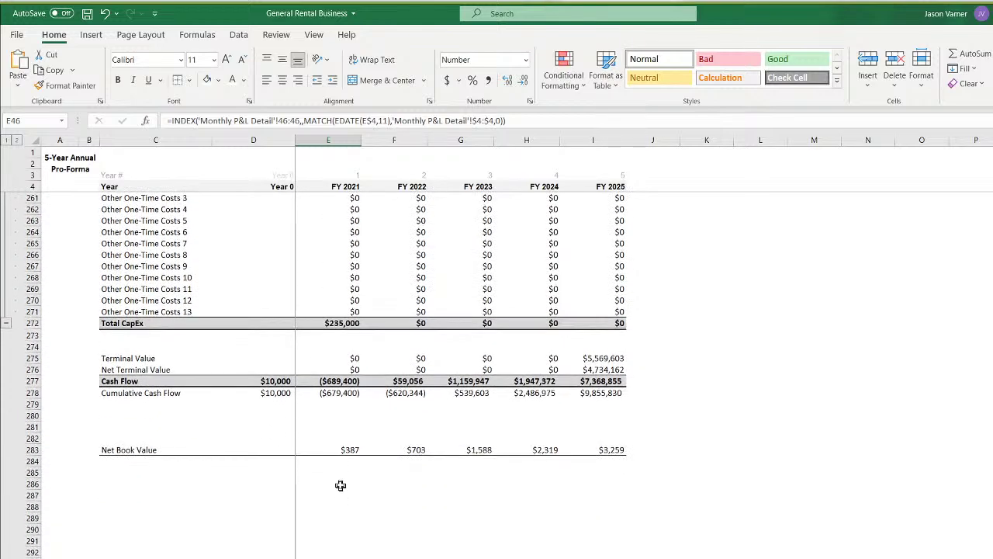
{"action": "right_click", "coordinate": [345, 452]}
{"action": "left_click", "coordinate": [376, 148]}
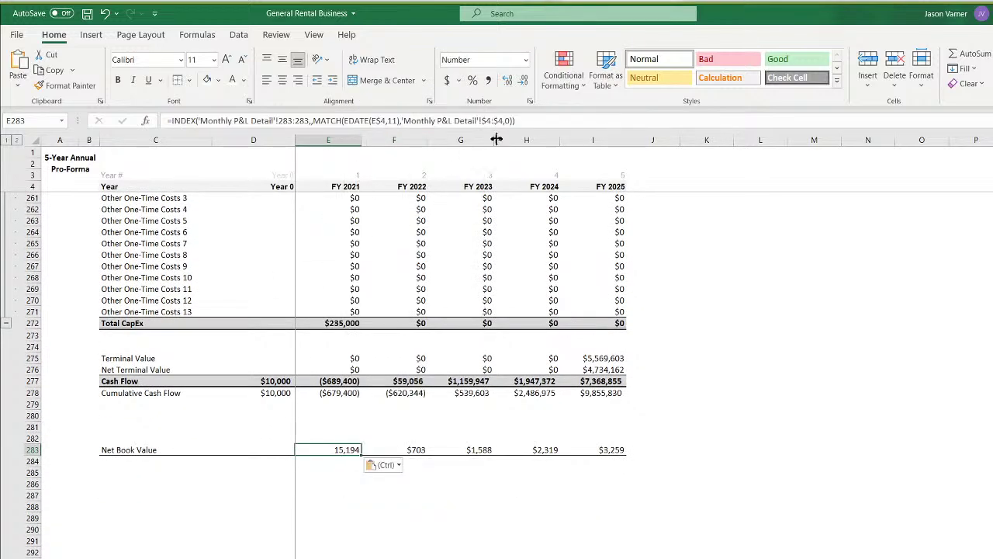
Format the FY 2021 Net Book Value as Currency and fill its formula across to FY 2025, E283:I283
{"action": "left_click", "coordinate": [530, 102]}
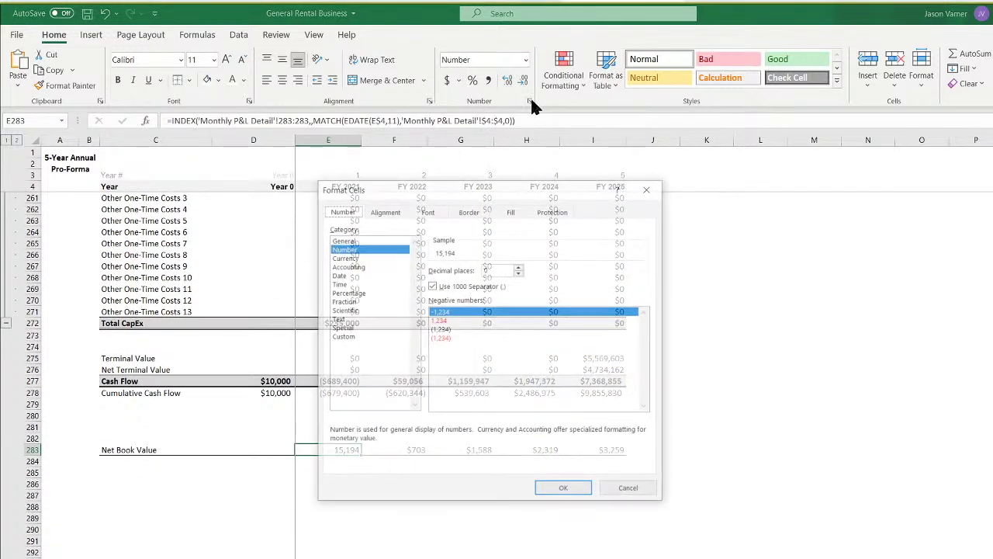
{"action": "left_click", "coordinate": [343, 257]}
{"action": "left_click", "coordinate": [565, 490]}
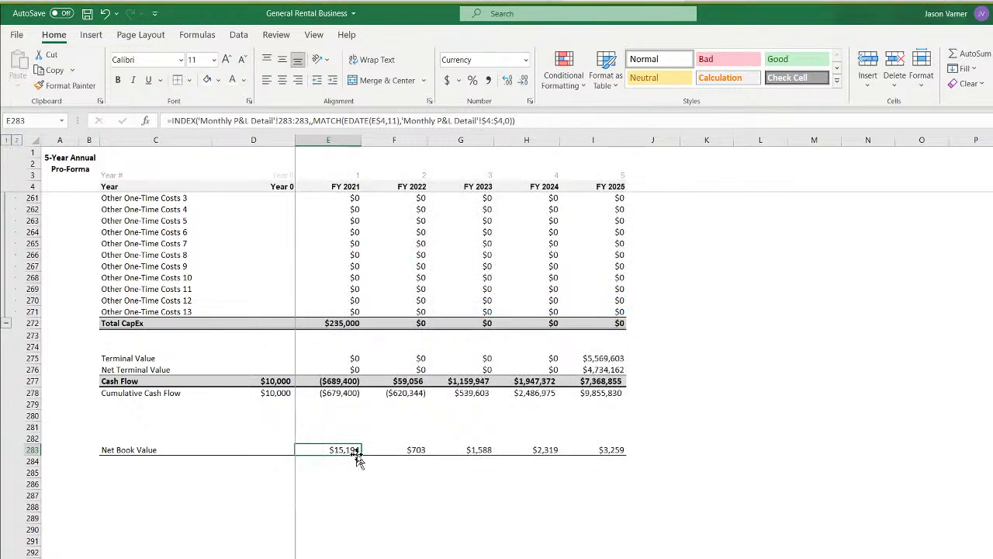
{"action": "left_click_drag", "start_coordinate": [361, 455], "coordinate": [617, 456]}
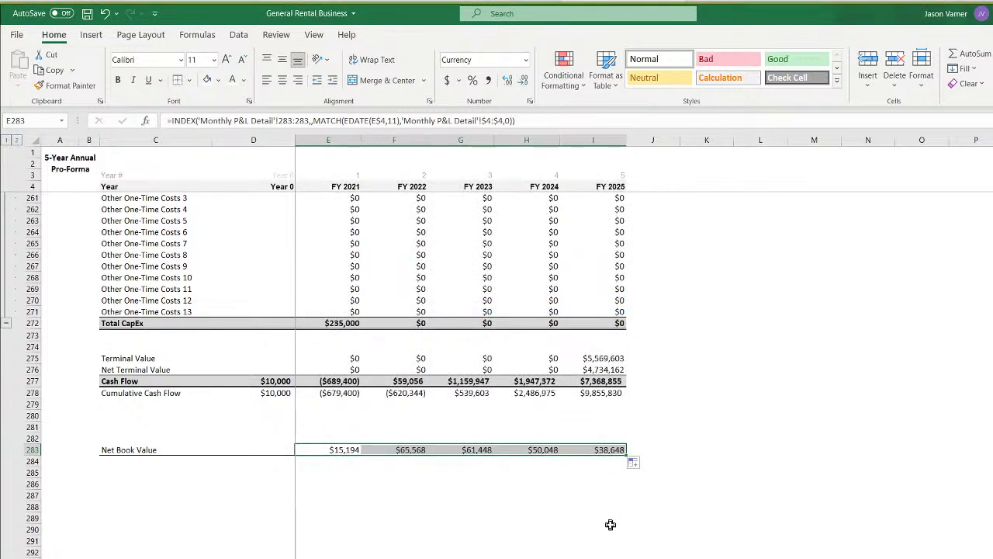
{"action": "left_click", "coordinate": [609, 524]}
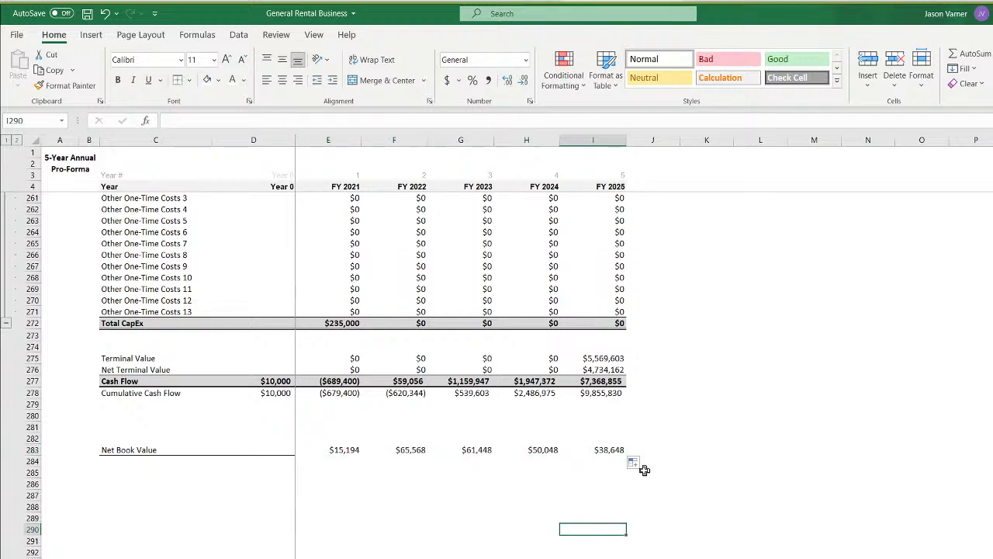
Apply a bottom border to the annual Net Book Value cells, E283:I283
{"action": "left_click_drag", "start_coordinate": [345, 453], "coordinate": [590, 450]}
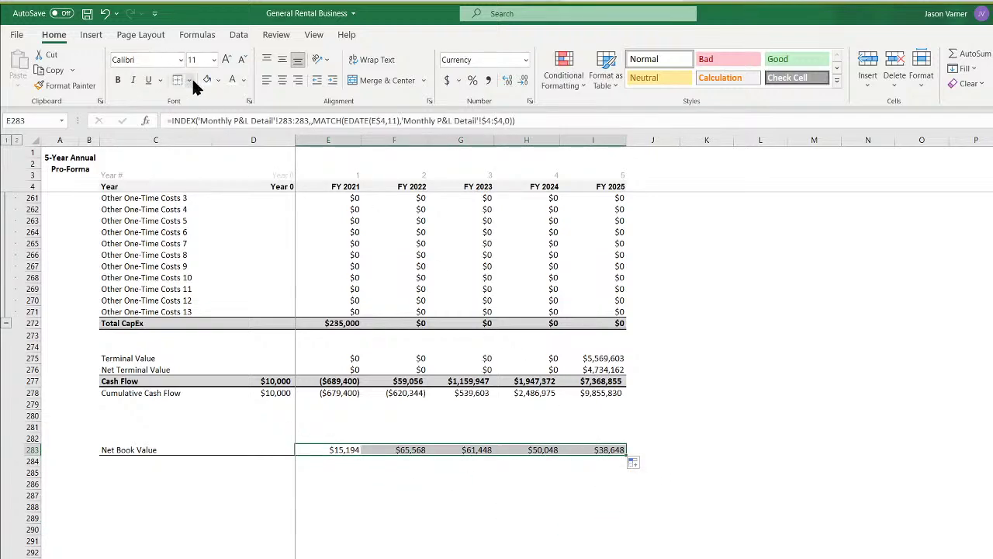
{"action": "left_click", "coordinate": [189, 80]}
{"action": "left_click", "coordinate": [205, 115]}
{"action": "left_click", "coordinate": [822, 412]}
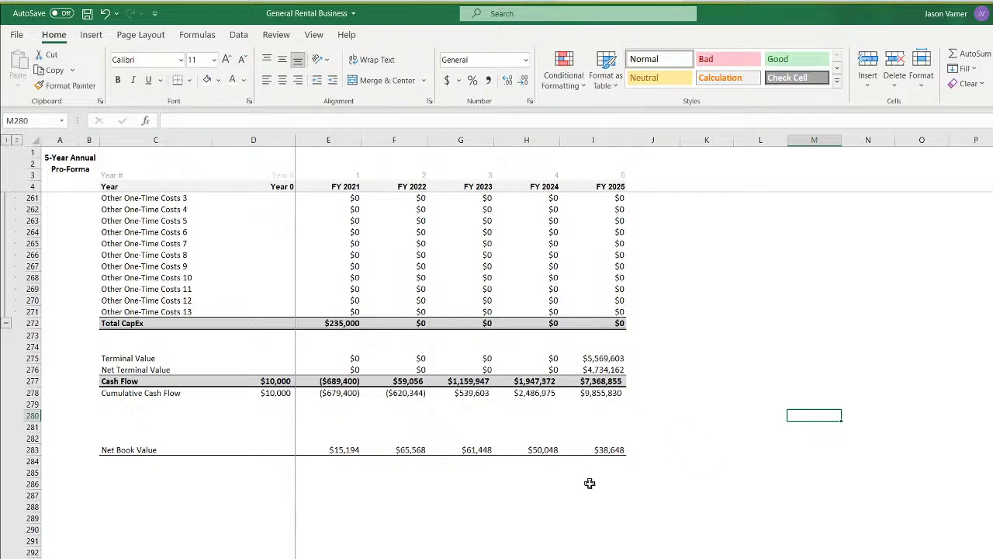
Compare the FY 2025 Net Book Value with the 2025 monthly values on the monthly pro-forma and save the workbook
{"action": "left_click", "coordinate": [599, 453]}
{"action": "key", "text": "ctrl+Page_Up"}
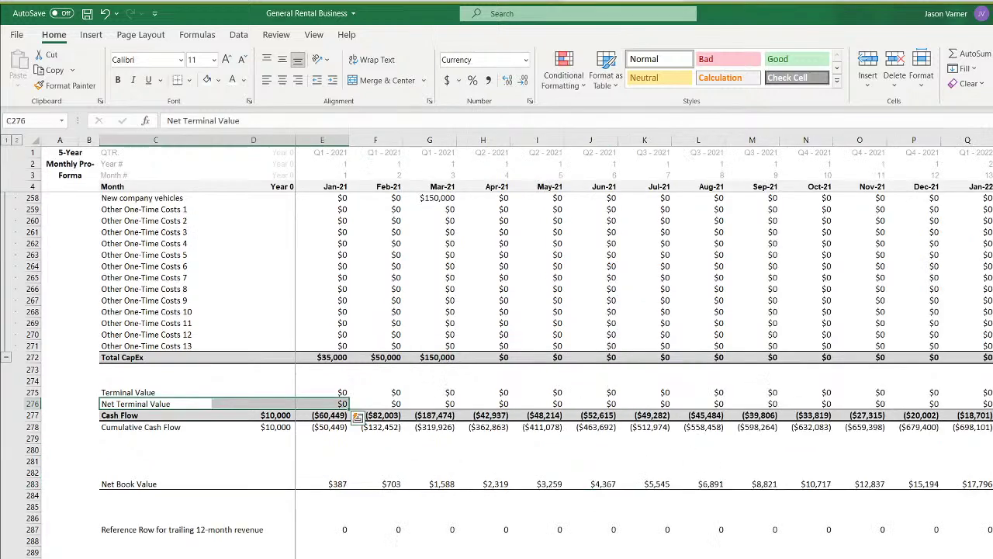
{"action": "scroll", "coordinate": [644, 372], "scroll_direction": "right", "scroll_amount": 15}
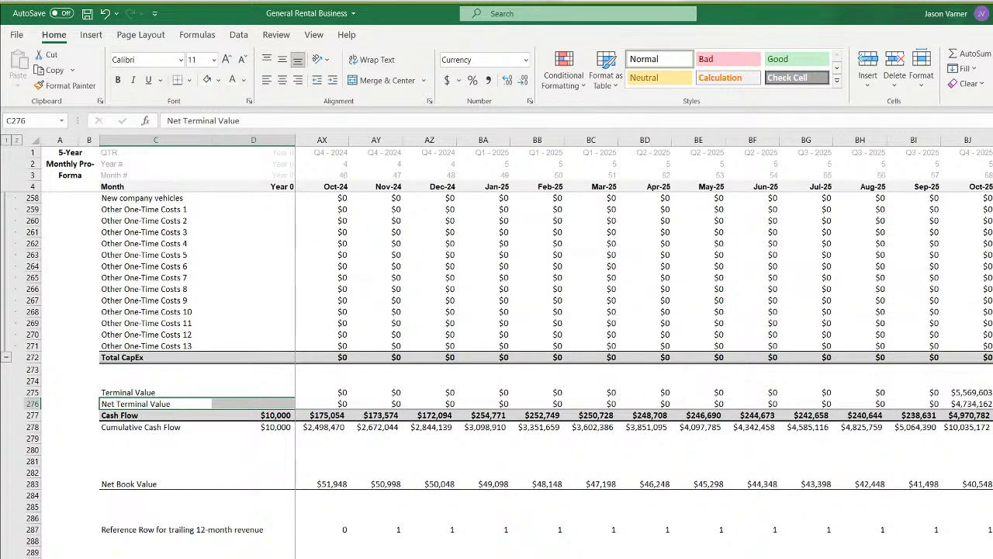
{"action": "key", "text": "shift+Right"}
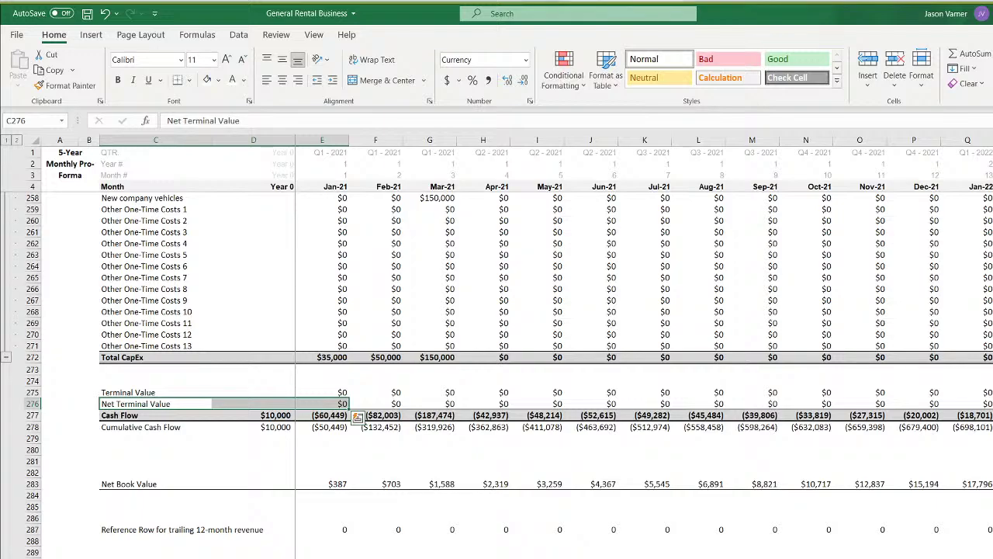
{"action": "key", "text": "ctrl+Page_Down"}
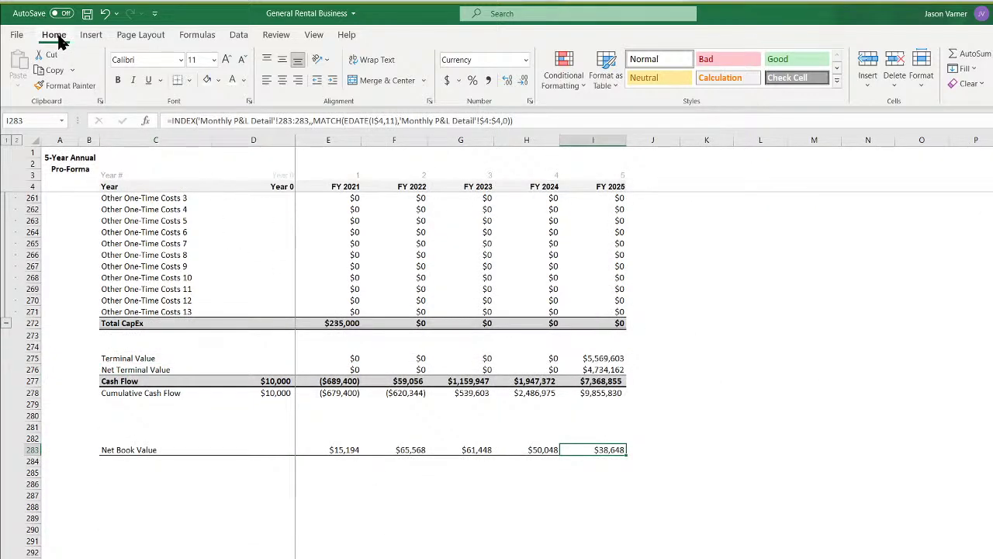
{"action": "left_click", "coordinate": [87, 13]}
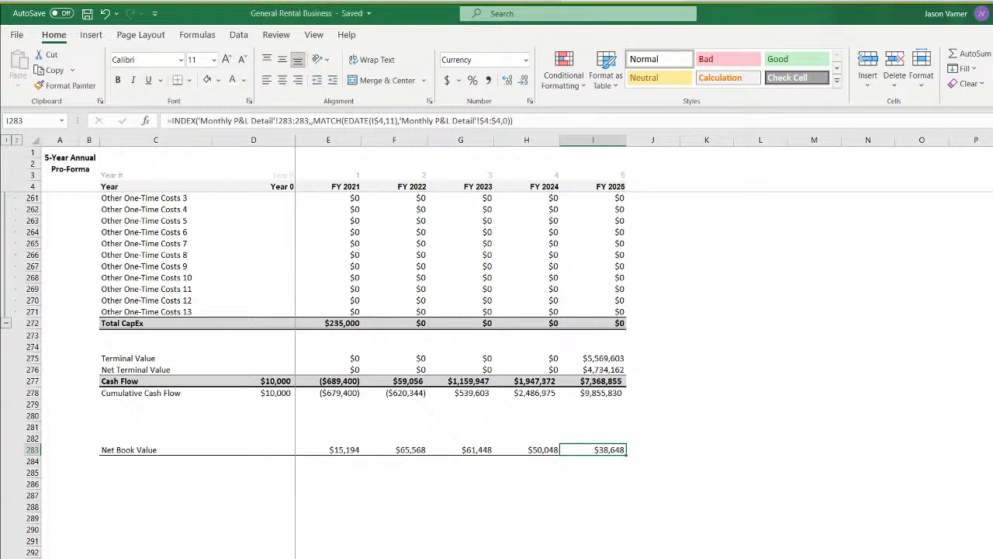
Inspect the Net Book Value formula in the monthly pro-forma's last month, BL283
{"action": "key", "text": "ctrl+Page_Up"}
{"action": "scroll", "coordinate": [357, 416], "scroll_direction": "right", "scroll_amount": 15}
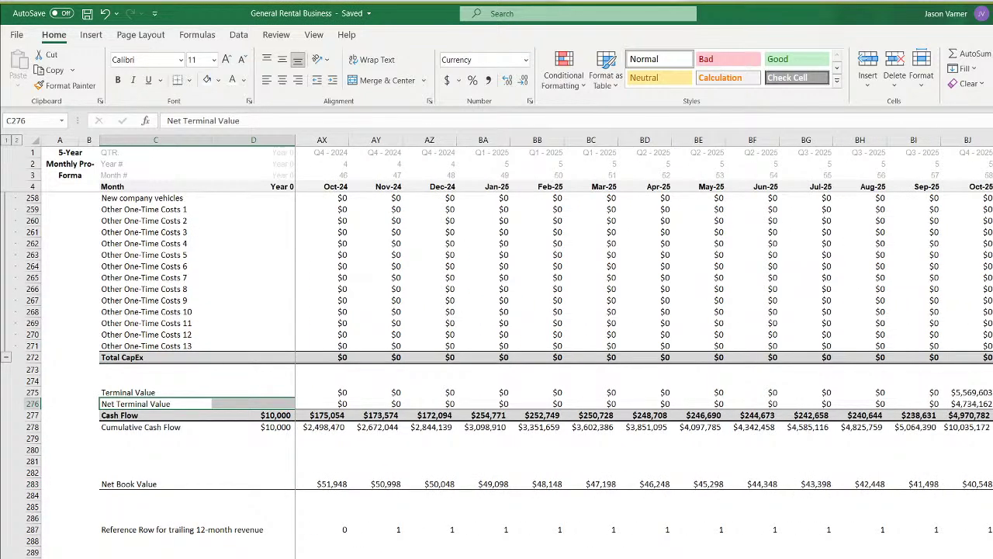
{"action": "left_click", "coordinate": [992, 483]}
{"action": "left_click", "coordinate": [992, 483]}
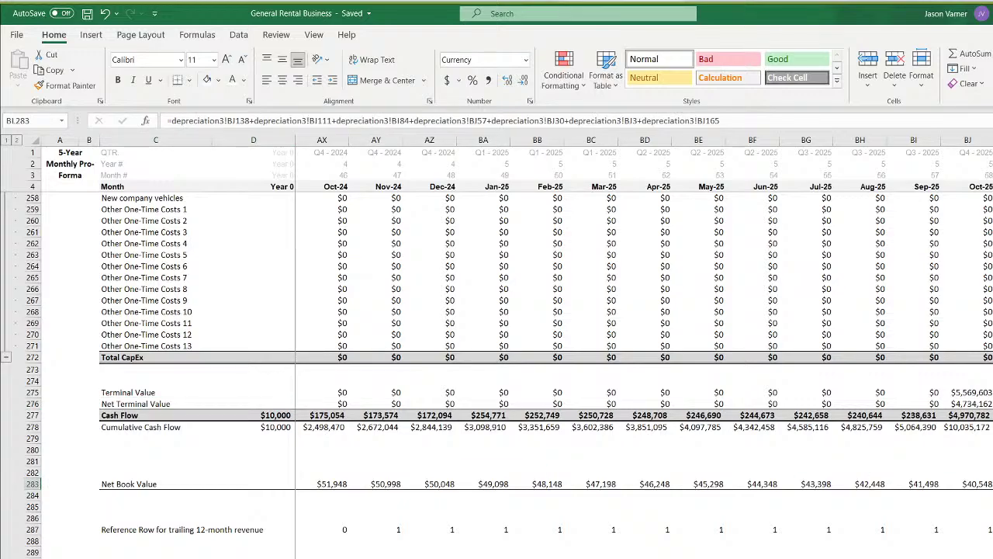
Review the monthly pro-forma's rows from Net Book Value up through EBITDA and CapEx to the Purchases section
{"action": "left_click", "coordinate": [992, 483]}
{"action": "scroll", "coordinate": [930, 532], "scroll_direction": "up", "scroll_amount": 2}
{"action": "scroll", "coordinate": [930, 532], "scroll_direction": "up", "scroll_amount": 13}
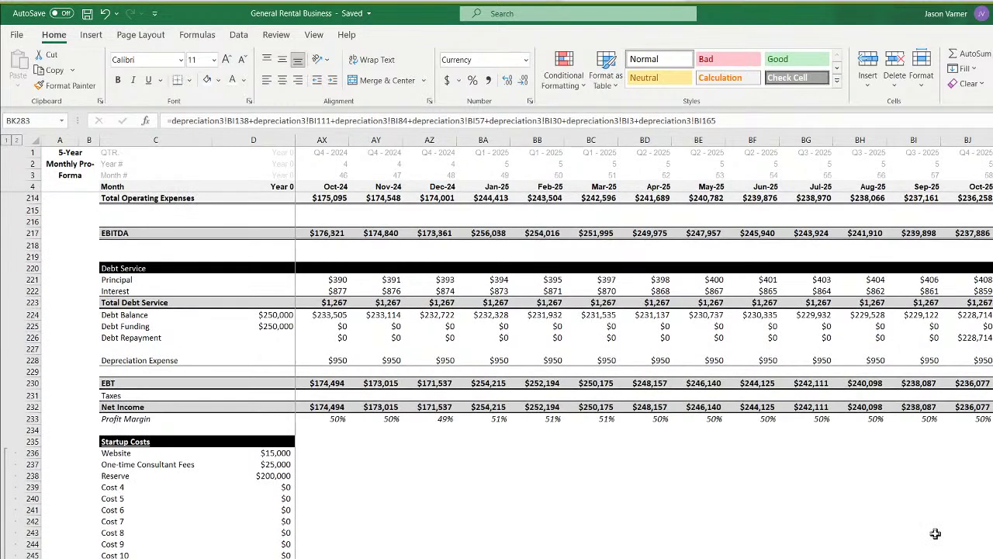
{"action": "scroll", "coordinate": [937, 534], "scroll_direction": "down", "scroll_amount": 2}
{"action": "scroll", "coordinate": [947, 532], "scroll_direction": "down", "scroll_amount": 7}
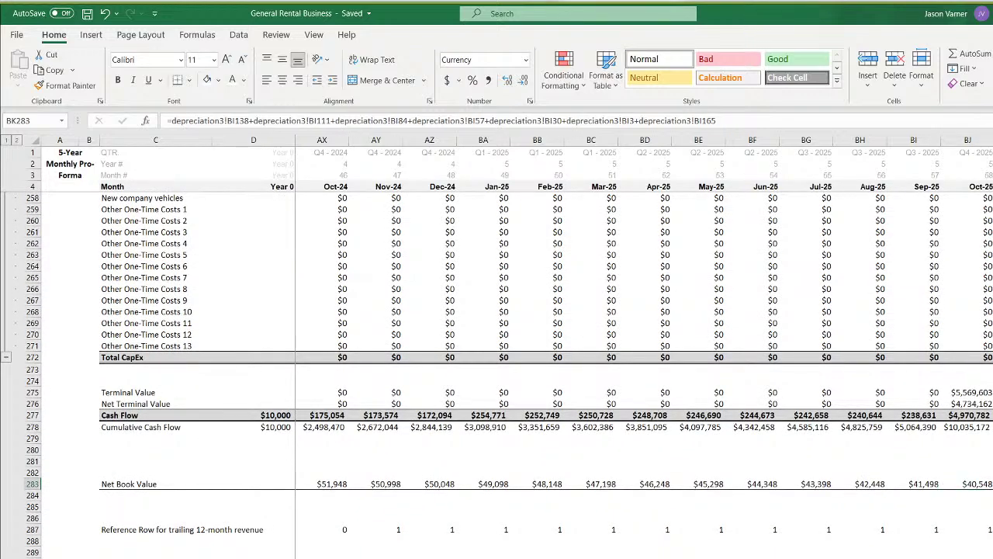
{"action": "key", "text": "Right"}
{"action": "scroll", "coordinate": [497, 372], "scroll_direction": "up", "scroll_amount": 4}
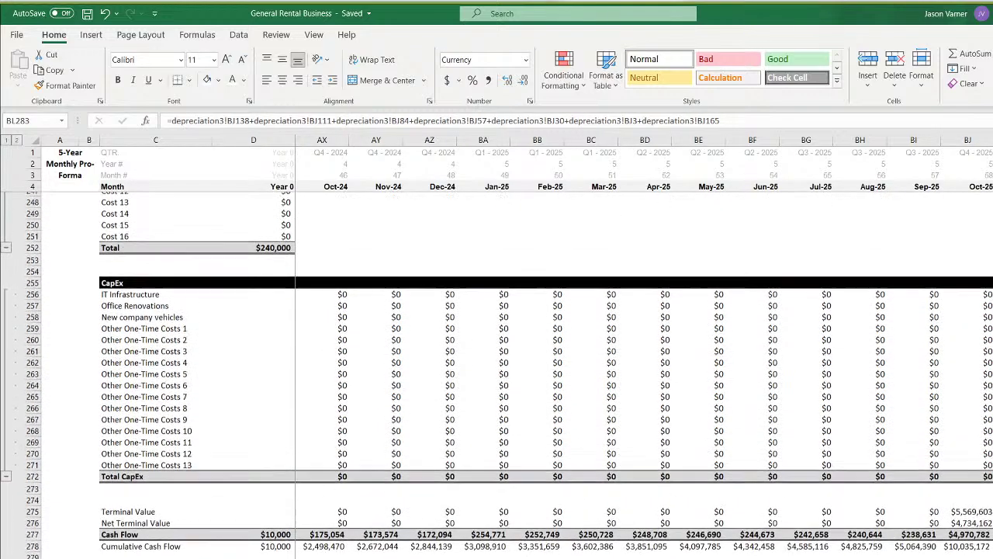
{"action": "scroll", "coordinate": [497, 373], "scroll_direction": "up", "scroll_amount": 20}
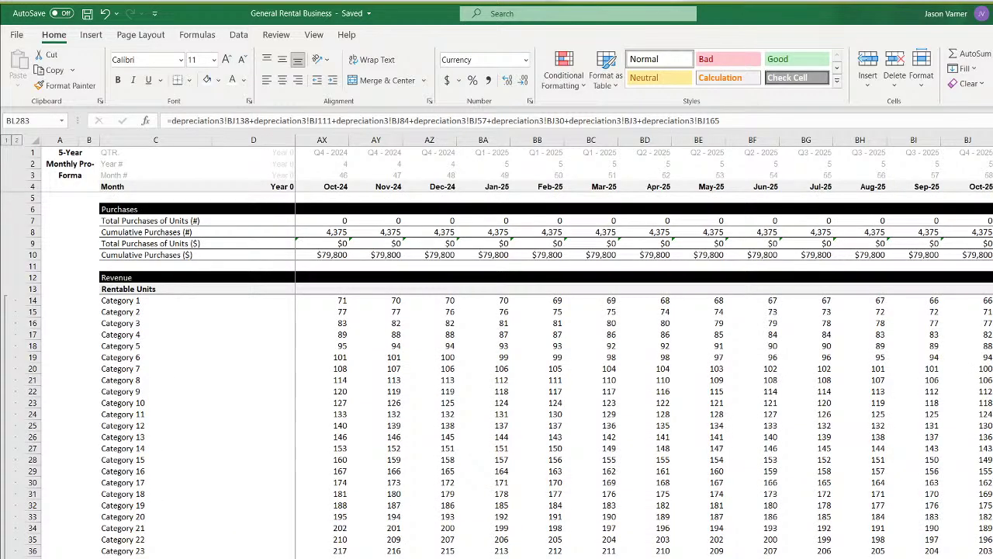
{"action": "scroll", "coordinate": [743, 458], "scroll_direction": "left", "scroll_amount": 15}
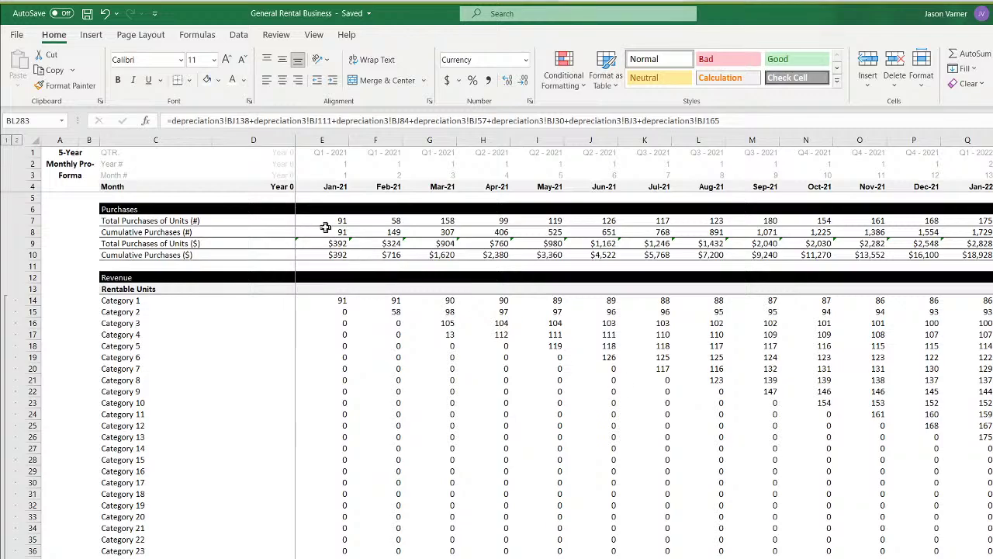
Start wrapping the Jan-21 Total Purchases of Units (#) formula, E7, in an IF that tests E4<Control!C5 and returns 0 when true
{"action": "left_click", "coordinate": [327, 221]}
{"action": "left_click", "coordinate": [383, 220]}
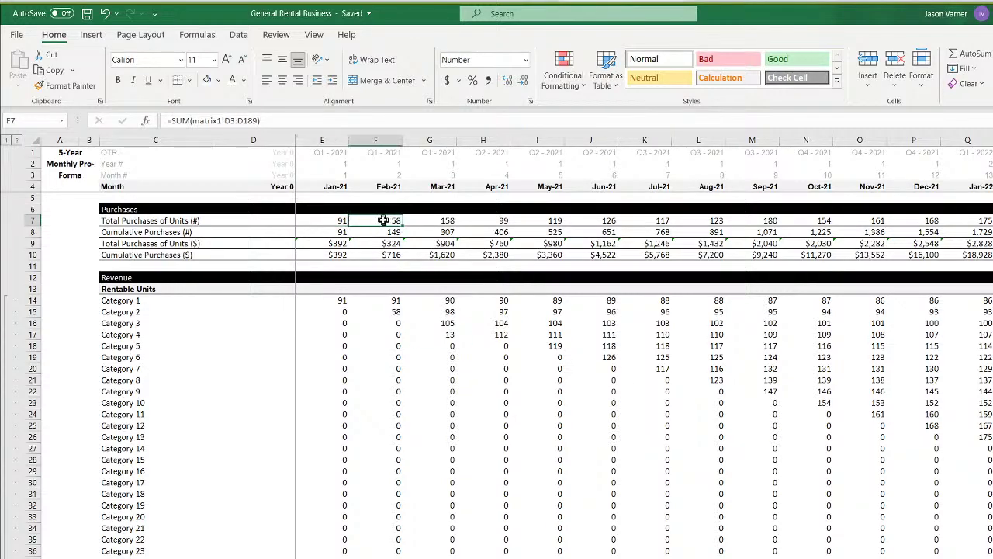
{"action": "left_click", "coordinate": [331, 221]}
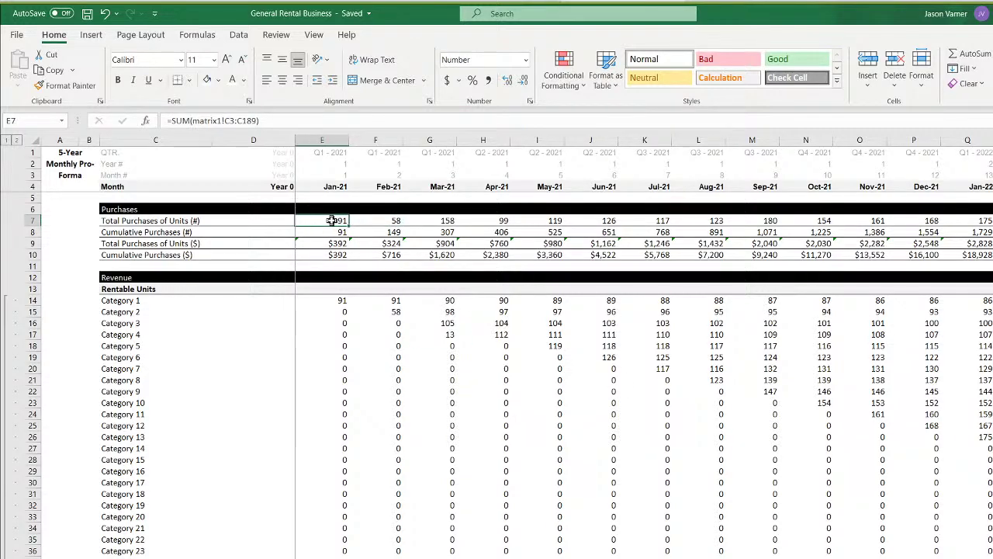
{"action": "left_click", "coordinate": [172, 119]}
{"action": "type", "text": "if("}
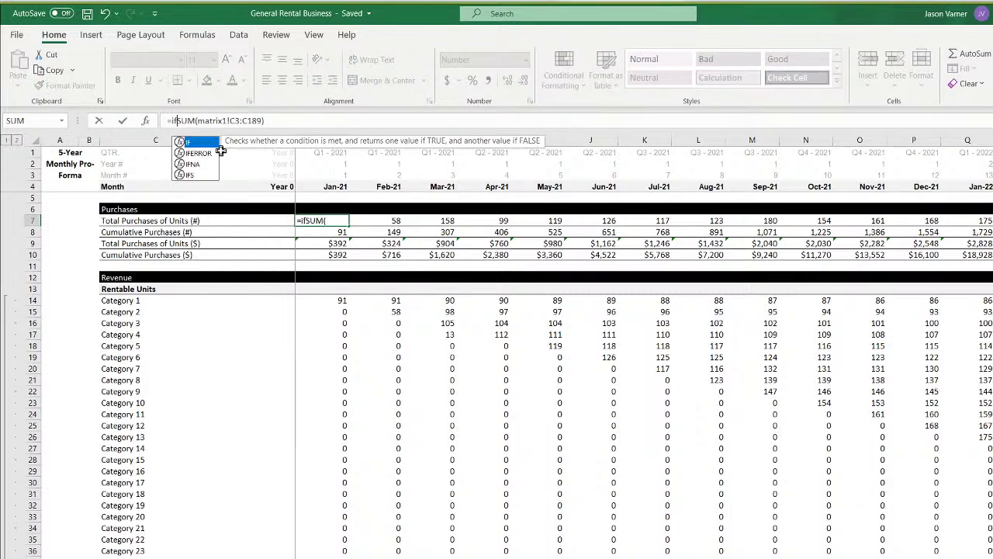
{"action": "left_click", "coordinate": [332, 187]}
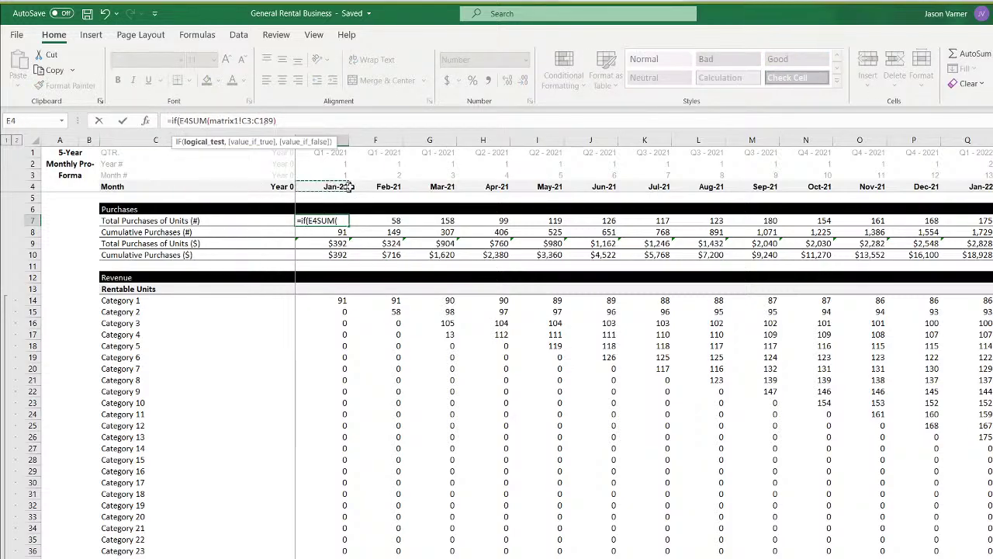
{"action": "type", "text": "<"}
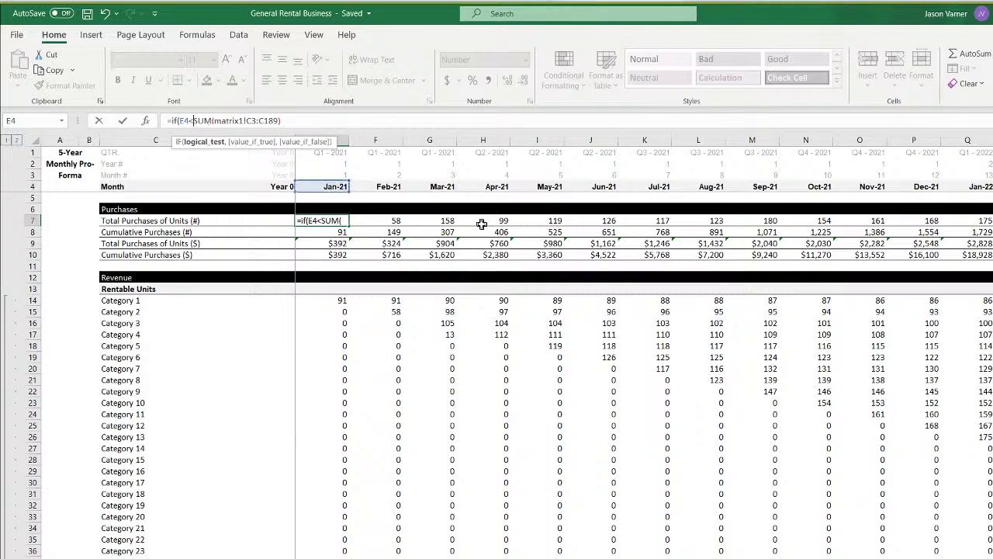
{"action": "key", "text": "ctrl+Page_Up"}
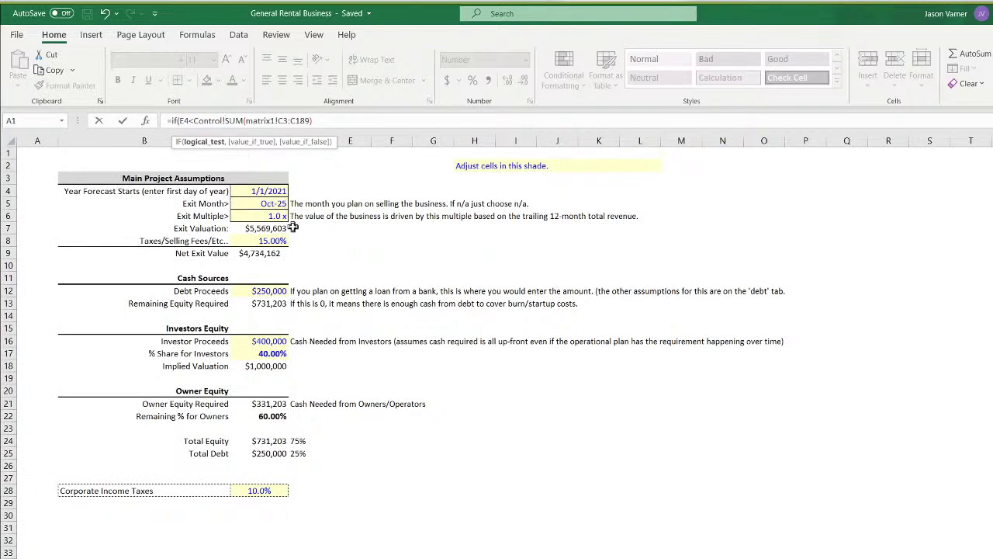
{"action": "left_click", "coordinate": [268, 203]}
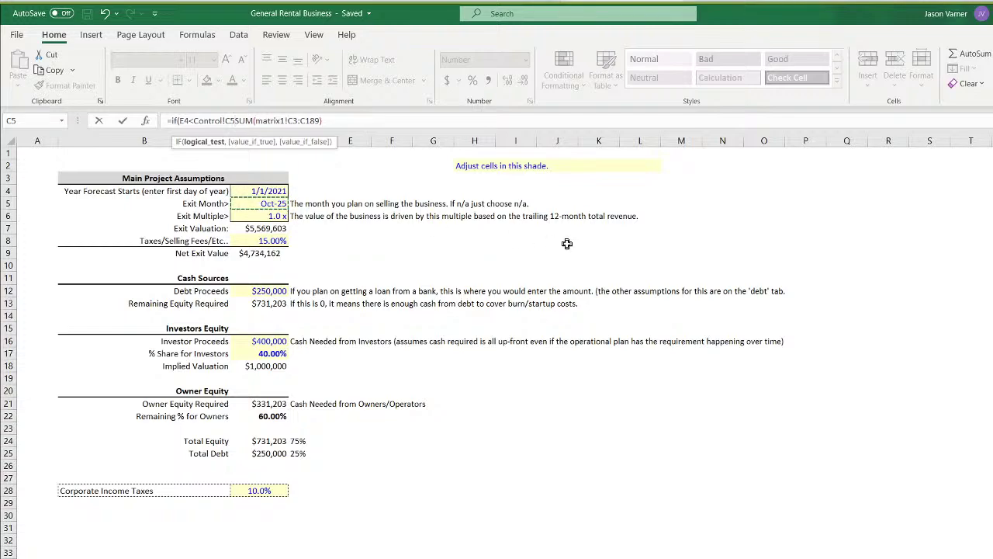
{"action": "type", "text": ",0,"}
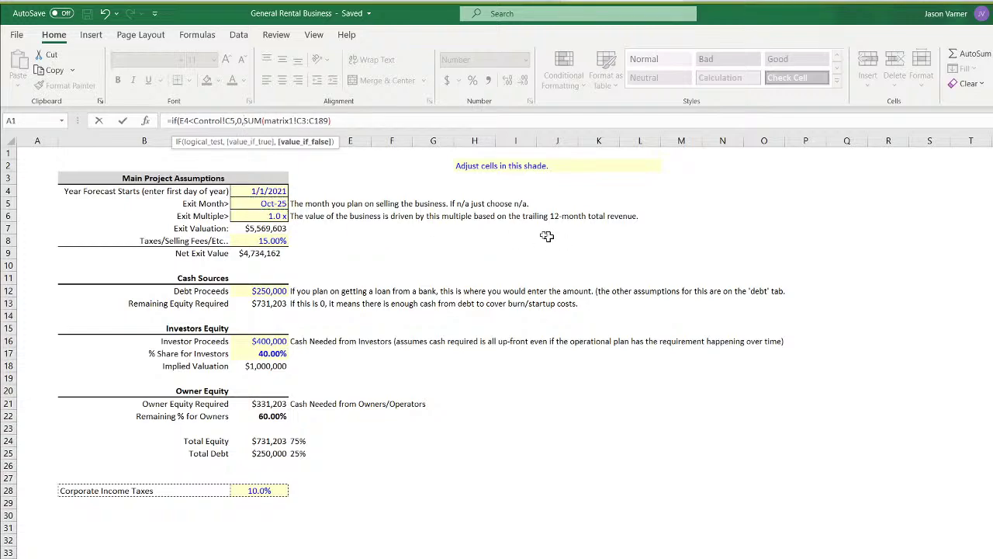
Change the E7 test to E4>Control!$C5 and commit the formula =IF(E4>Control!$C5,0,SUM(matrix1!C3:C189))
{"action": "left_click", "coordinate": [193, 121]}
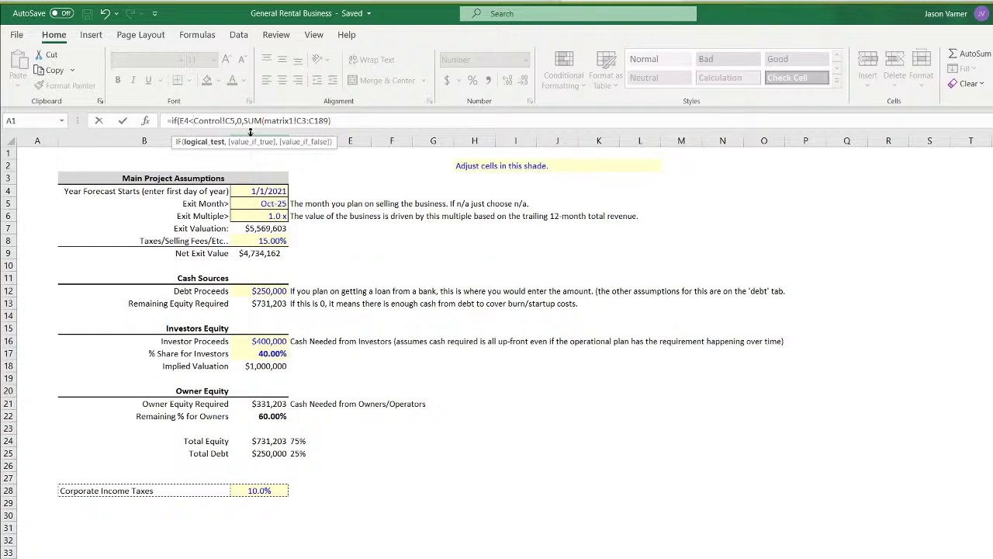
{"action": "key", "text": "BackSpace"}
{"action": "type", "text": ">"}
{"action": "left_click", "coordinate": [229, 120]}
{"action": "type", "text": "$"}
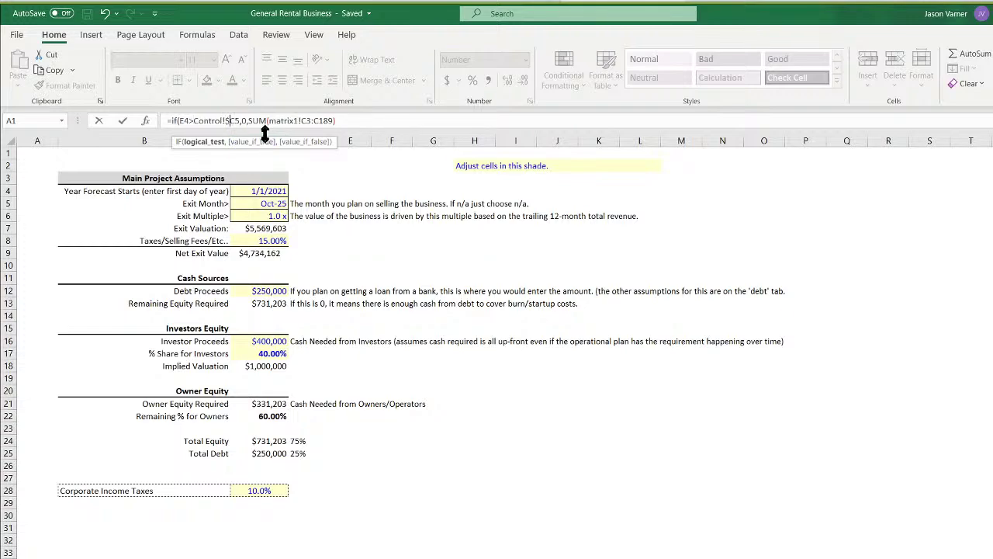
{"action": "key", "text": "Return"}
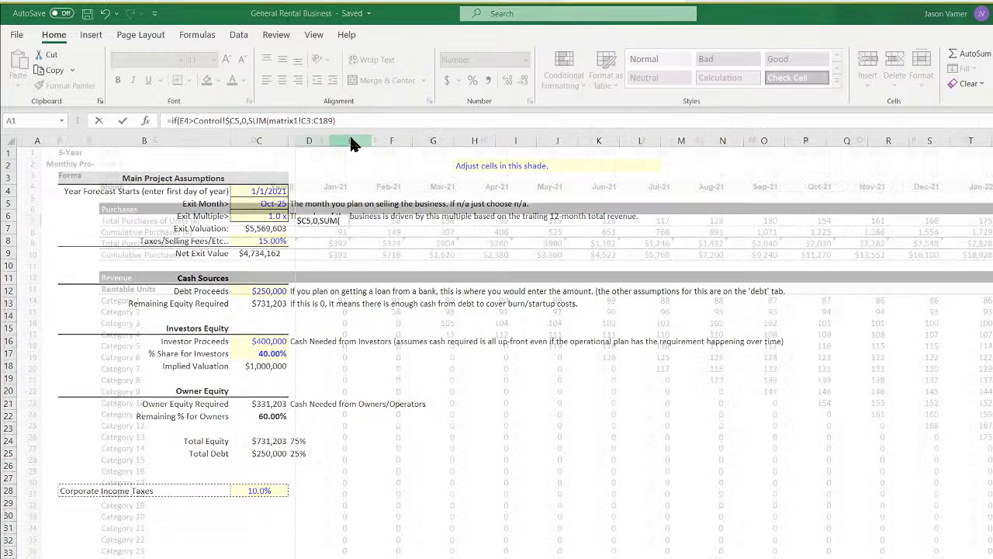
{"action": "key", "text": "Return"}
Anchor the month row in the E7 formula as E$4 and copy its opening part IF(E$4>Control!$C5,0,
{"action": "left_click", "coordinate": [346, 220]}
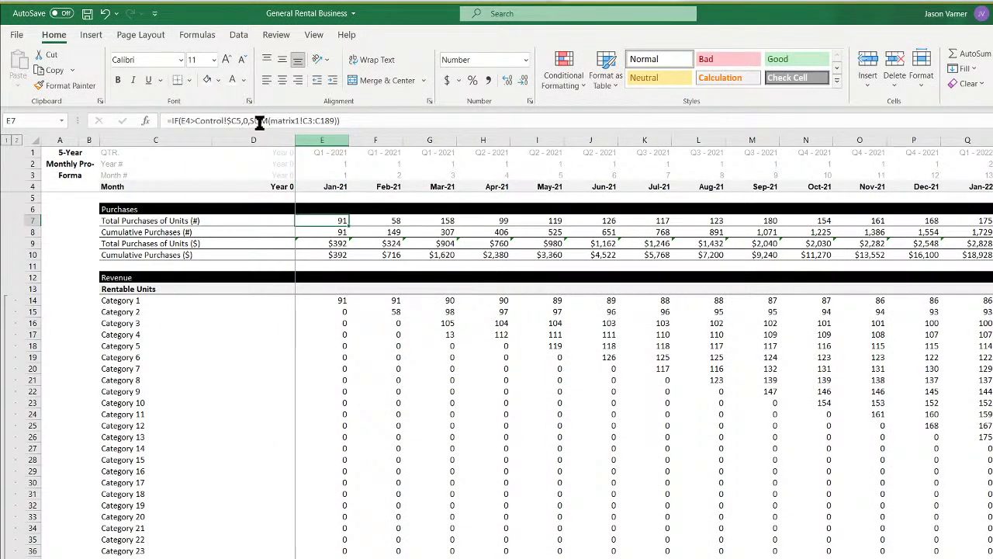
{"action": "left_click", "coordinate": [187, 122]}
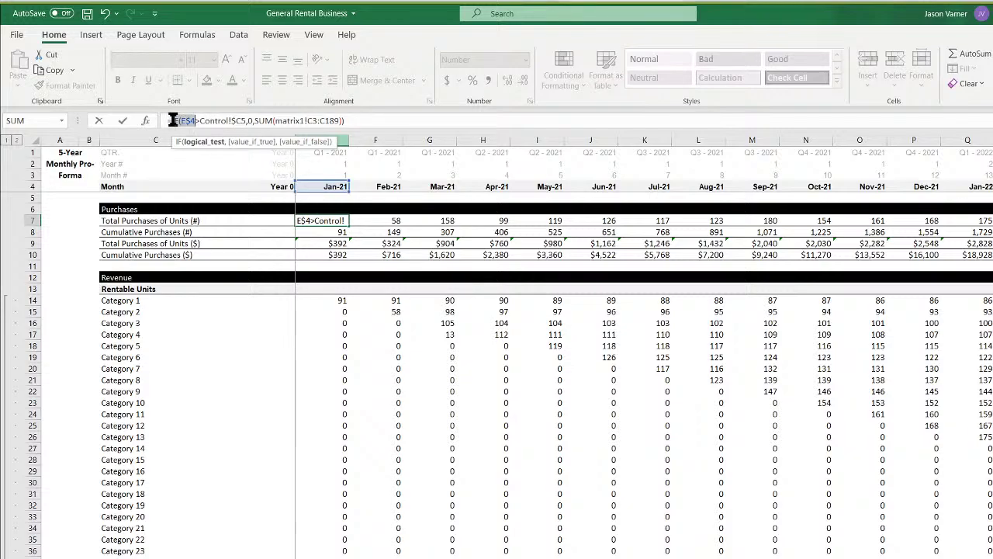
{"action": "left_click_drag", "start_coordinate": [175, 120], "coordinate": [256, 122]}
{"action": "right_click", "coordinate": [235, 122]}
{"action": "left_click", "coordinate": [265, 149]}
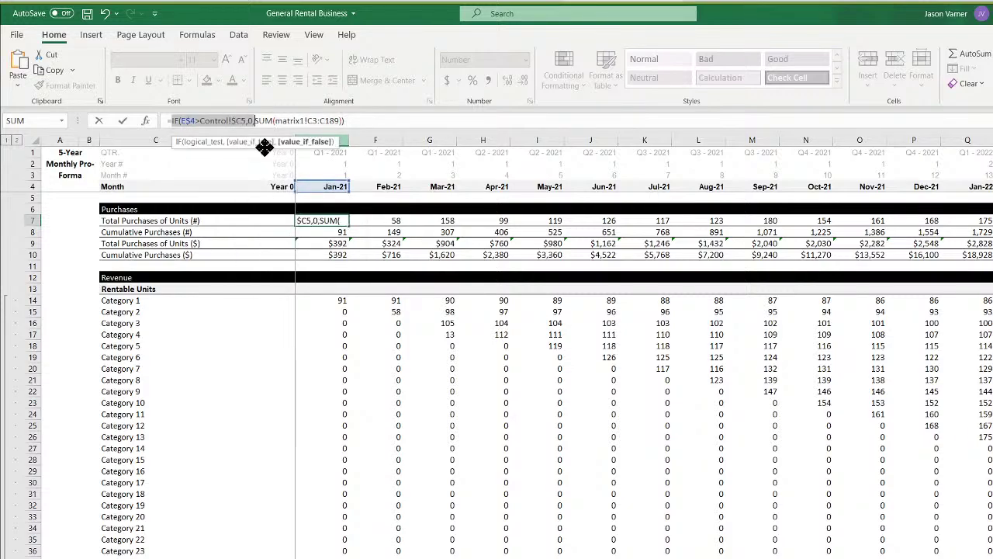
{"action": "key", "text": "Escape"}
Wrap the Jan-21 Total Purchases of Units ($) formula, E9, in the copied exit-month test IF(E$4>Control!$C5,0,
{"action": "left_click", "coordinate": [335, 232]}
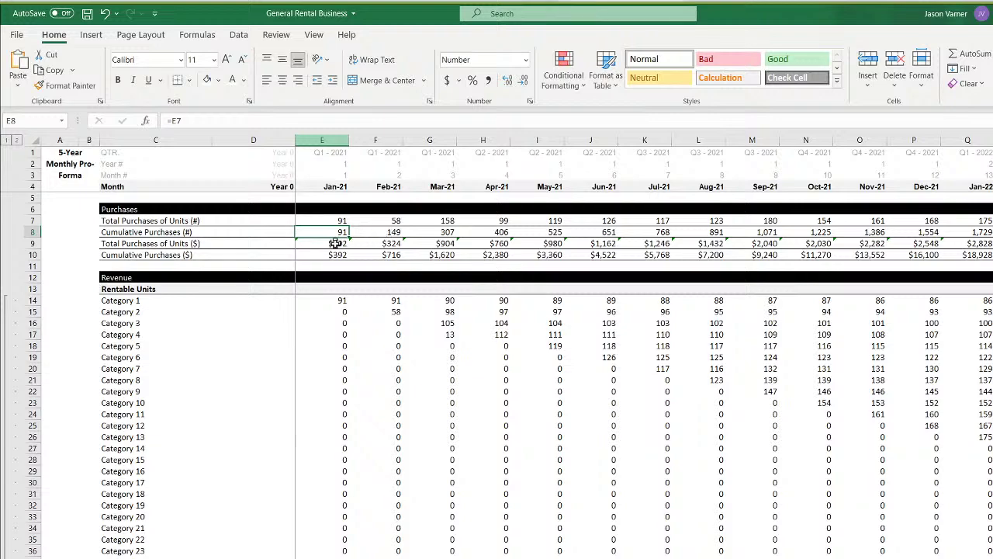
{"action": "left_click", "coordinate": [334, 243]}
{"action": "left_click", "coordinate": [191, 121]}
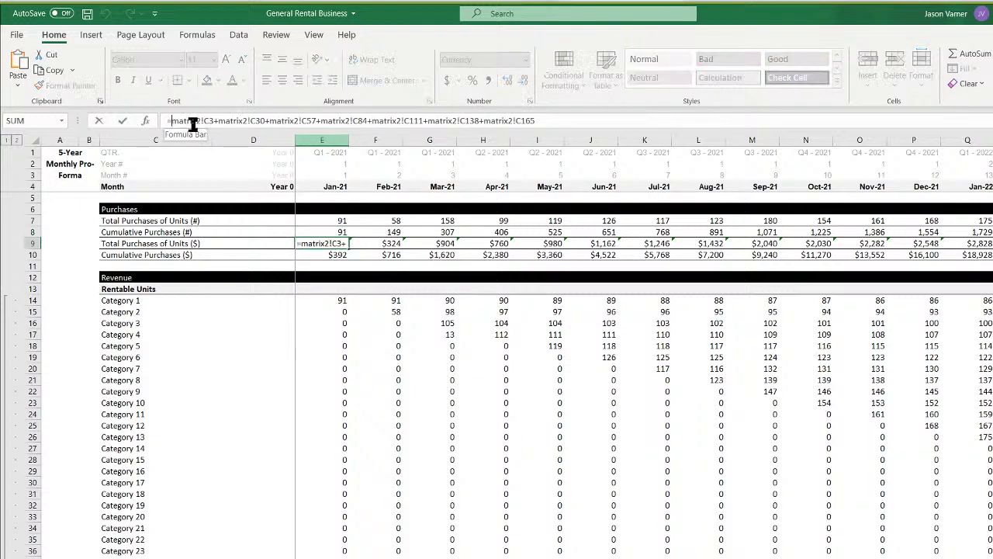
{"action": "key", "text": "ctrl+v"}
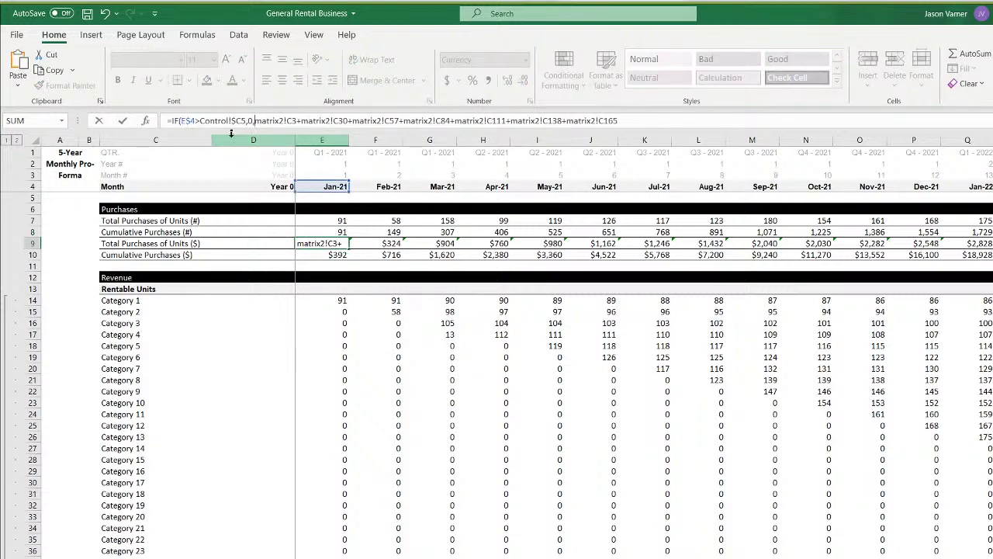
{"action": "key", "text": "Return"}
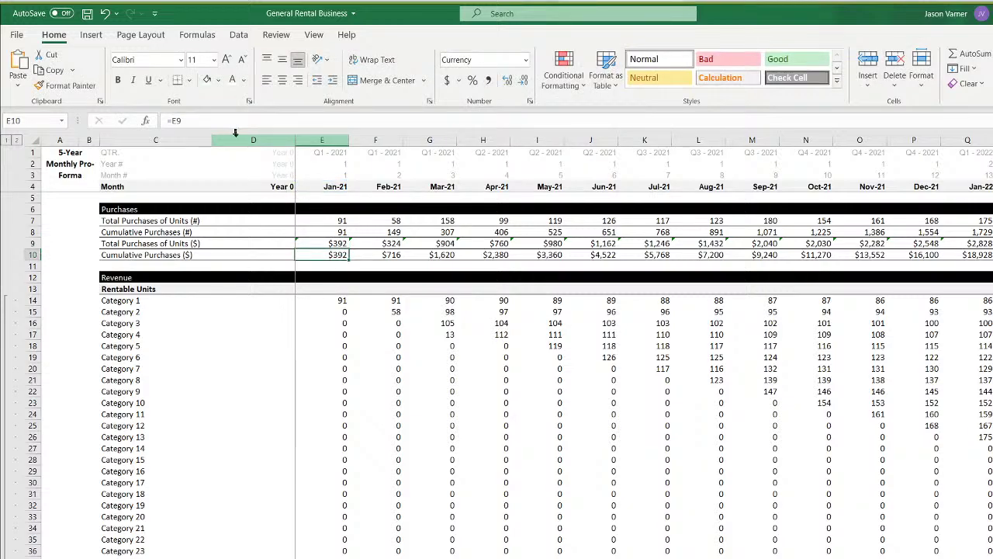
Fill the E9 and E7 purchase formulas across all the monthly columns
{"action": "left_click", "coordinate": [336, 243]}
{"action": "left_click_drag", "start_coordinate": [349, 248], "coordinate": [992, 247]}
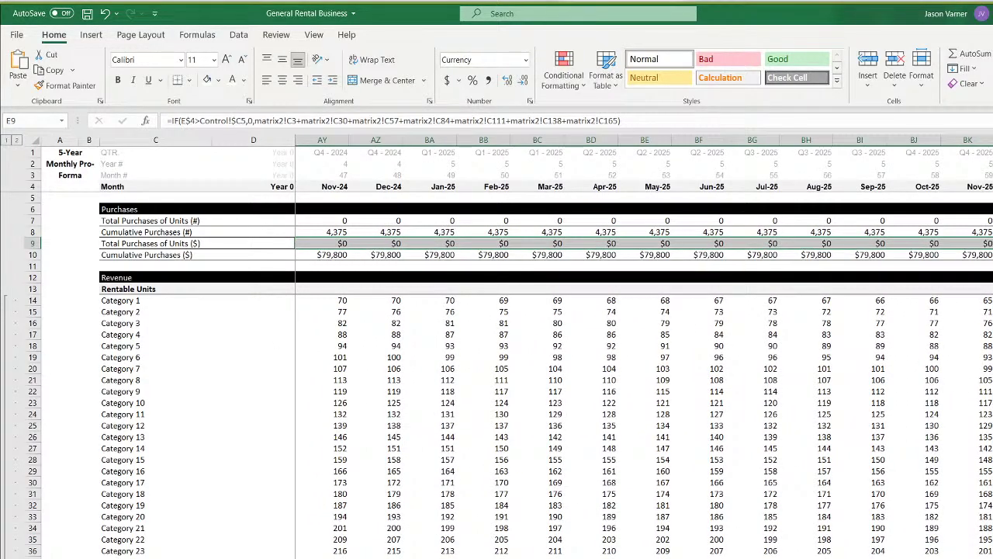
{"action": "key", "text": "ctrl+BackSpace"}
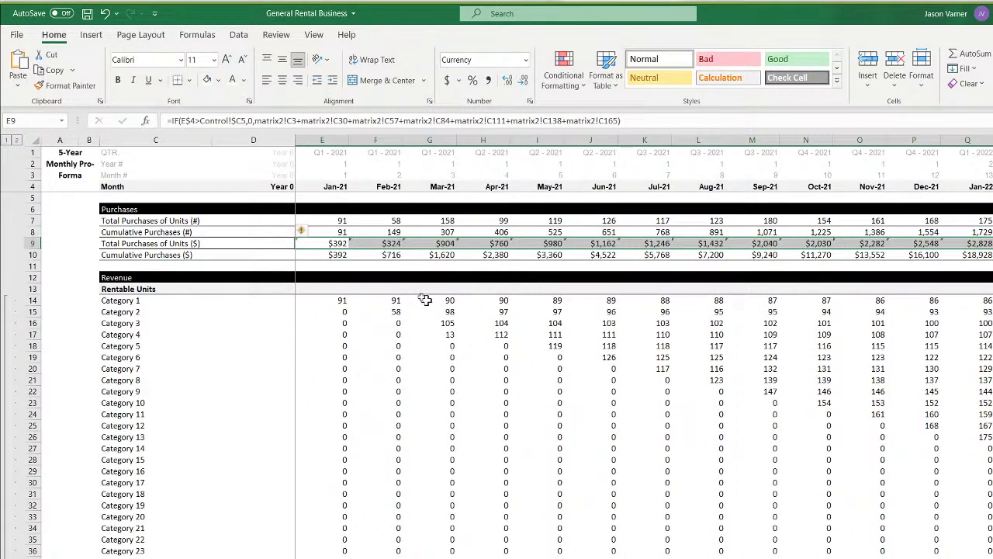
{"action": "left_click", "coordinate": [336, 222]}
{"action": "mouse_move", "coordinate": [349, 226]}
{"action": "left_mouse_down"}
{"action": "mouse_move", "coordinate": [991, 225]}
{"action": "mouse_move", "coordinate": [982, 217]}
{"action": "left_mouse_up"}
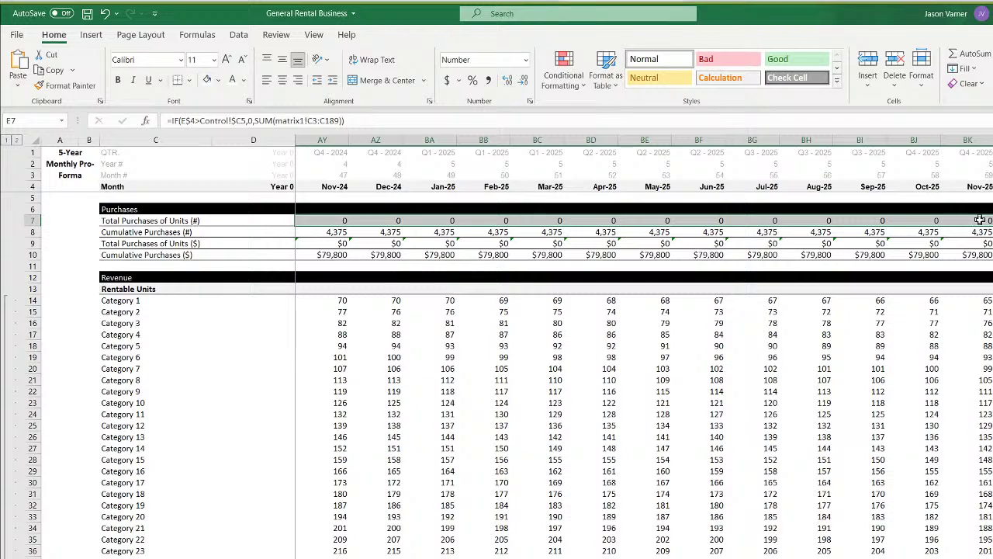
{"action": "scroll", "coordinate": [644, 349], "scroll_direction": "left", "scroll_amount": 15}
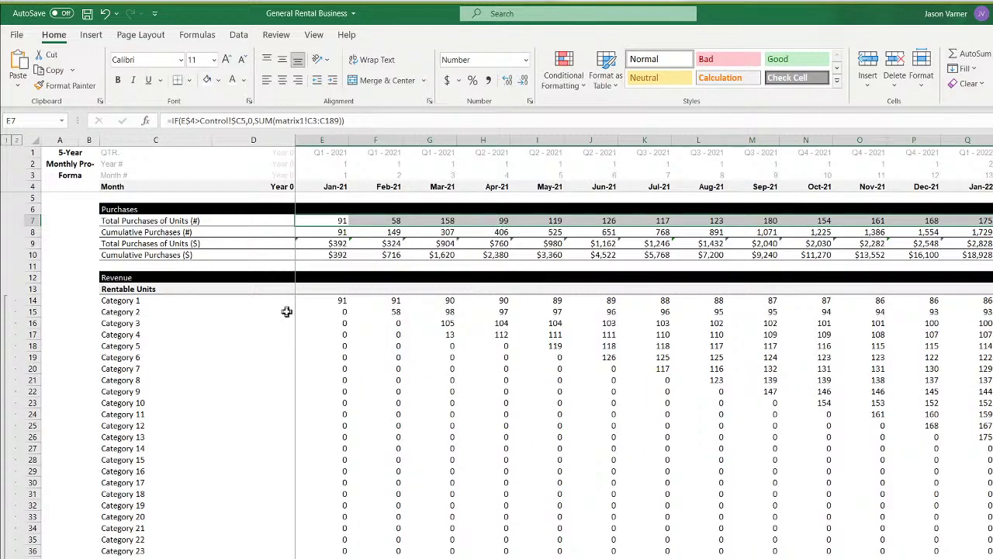
Wrap the Jan-21 Category 1 Rentable Units formula, E14, in the exit-month test IF(E$4>Control!$C5,0,
{"action": "left_click", "coordinate": [338, 300]}
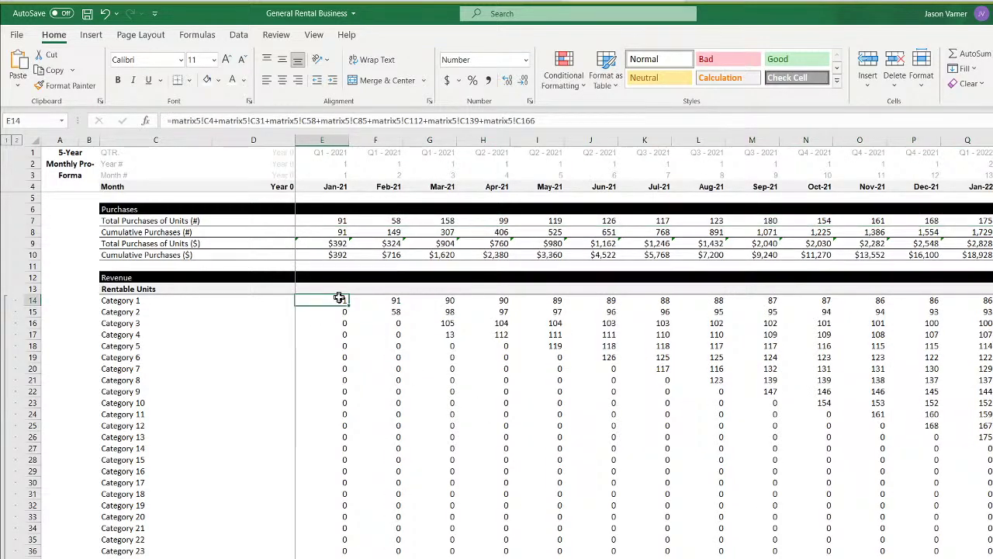
{"action": "left_click", "coordinate": [173, 120]}
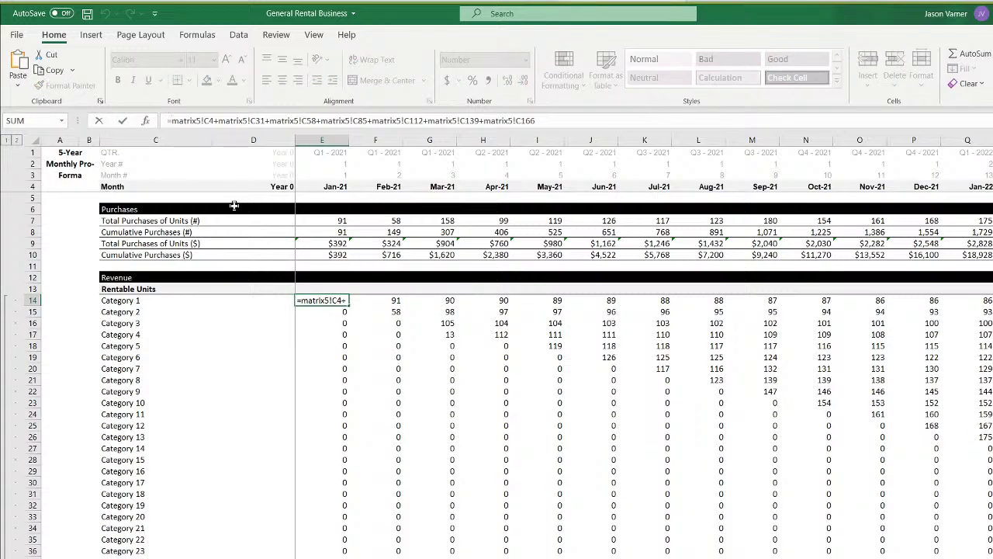
{"action": "key", "text": "ctrl+v"}
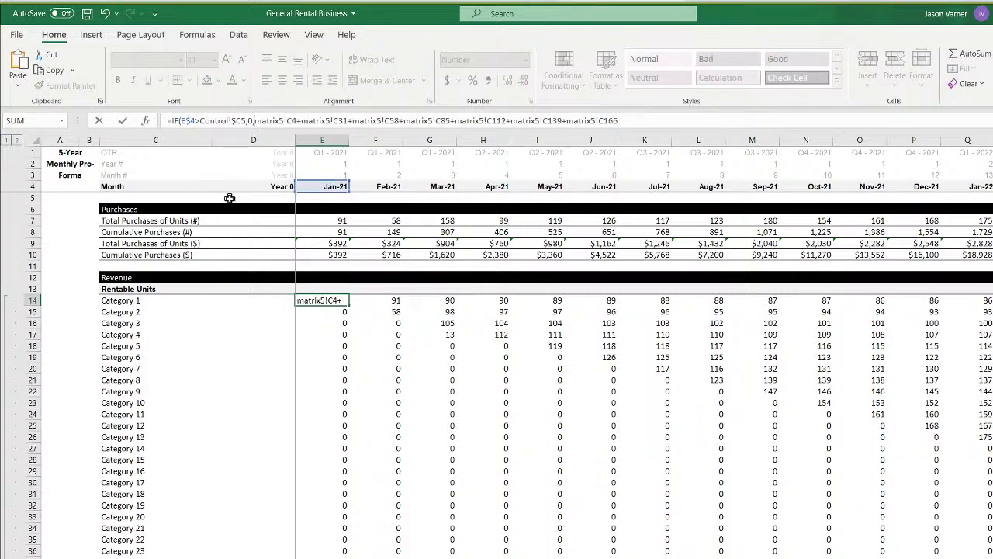
{"action": "key", "text": "Return"}
{"action": "left_click", "coordinate": [344, 302]}
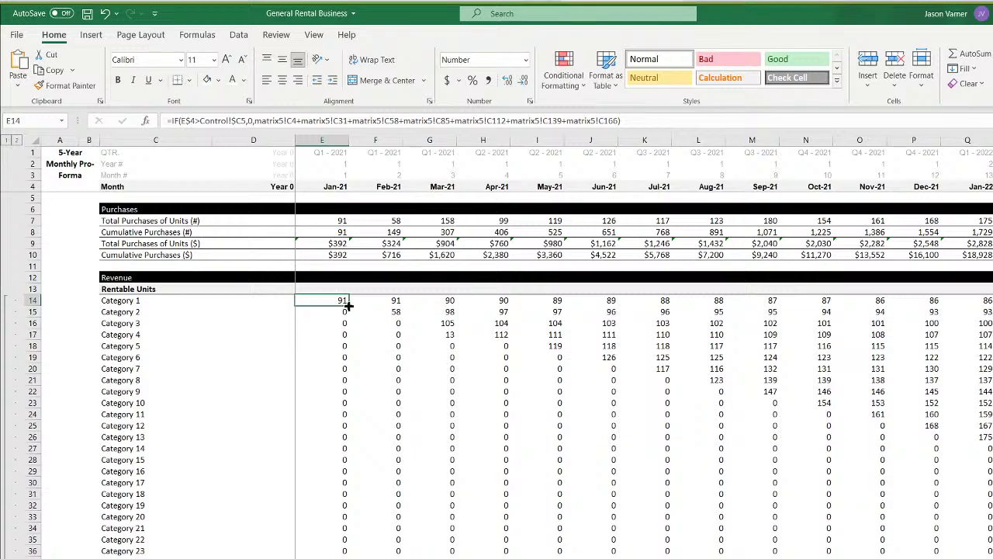
Try to fill the E14 formula across the monthly columns and down through the Rentable Units categories
{"action": "left_click_drag", "start_coordinate": [348, 306], "coordinate": [992, 308]}
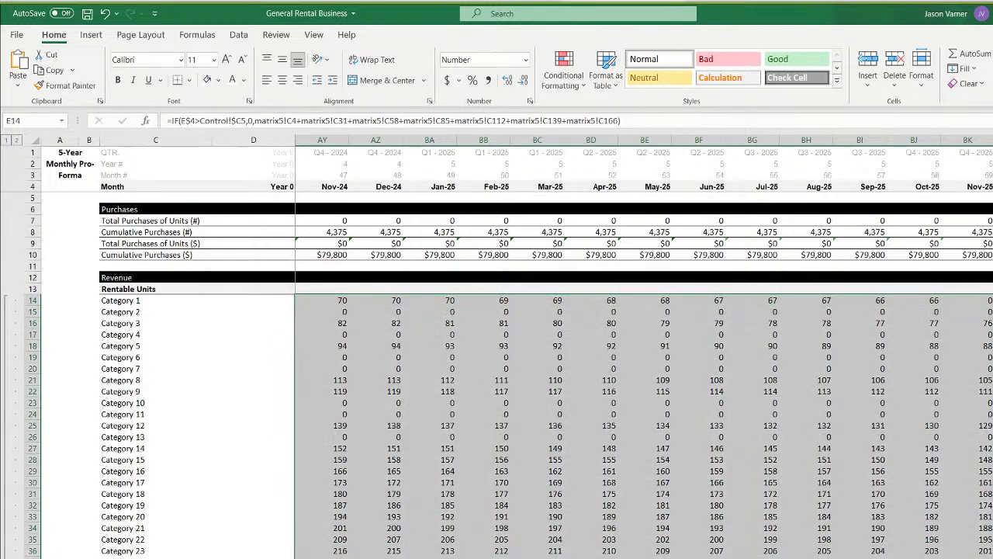
{"action": "key", "text": "ctrl+shift+Down"}
{"action": "key", "text": "ctrl+d"}
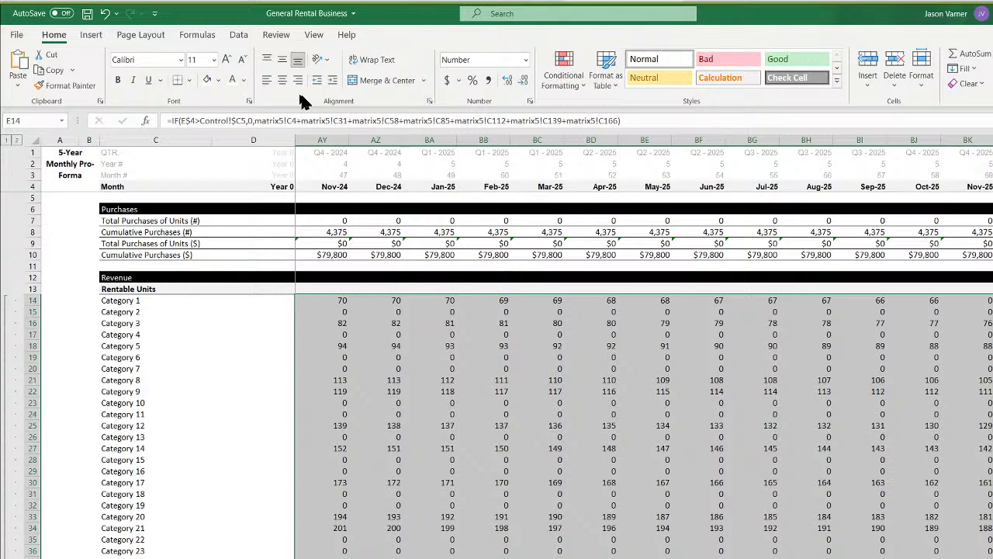
Undo the fills in the Rentable Units block and the exit-month test added to E14
{"action": "left_click", "coordinate": [104, 13]}
{"action": "left_click", "coordinate": [108, 18]}
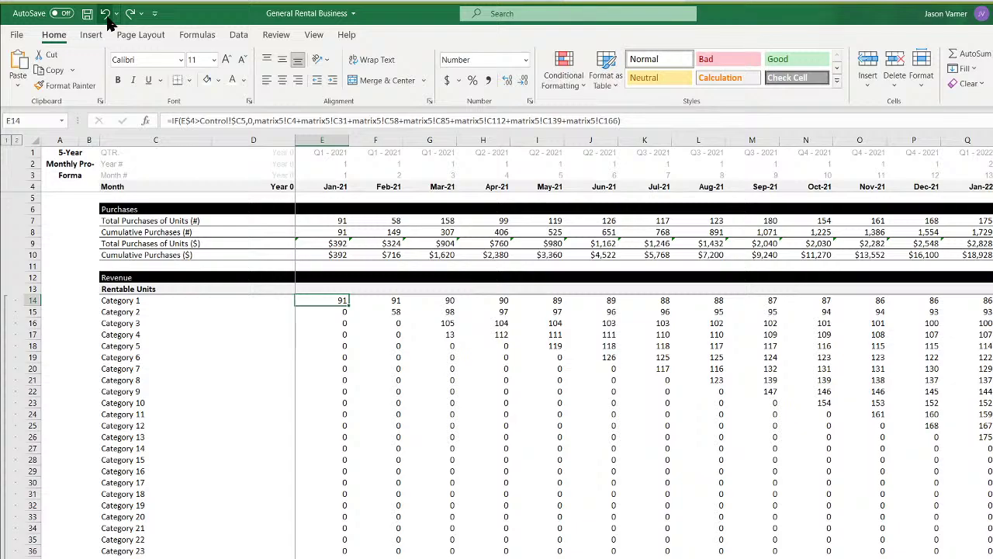
{"action": "left_click", "coordinate": [108, 18]}
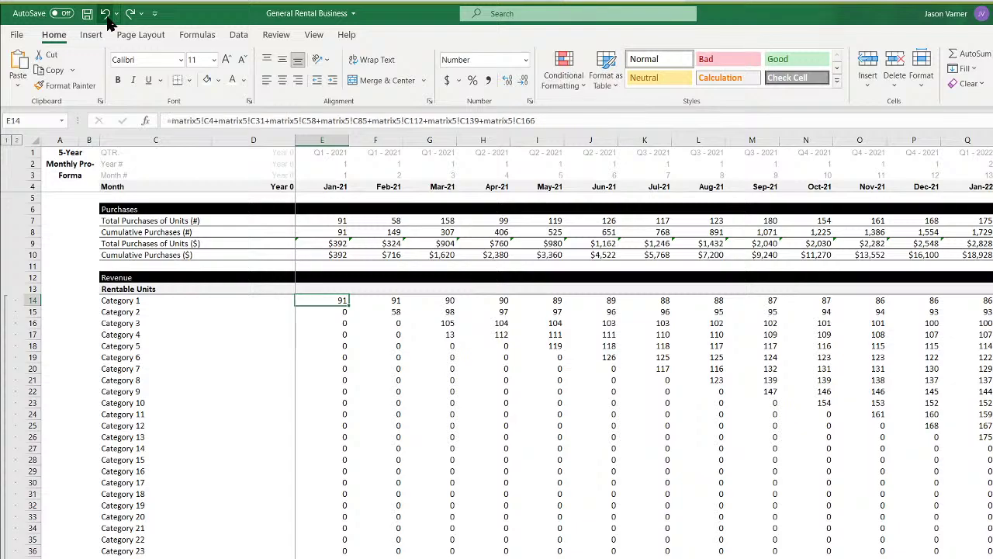
{"action": "left_click", "coordinate": [378, 302]}
{"action": "left_click", "coordinate": [388, 346]}
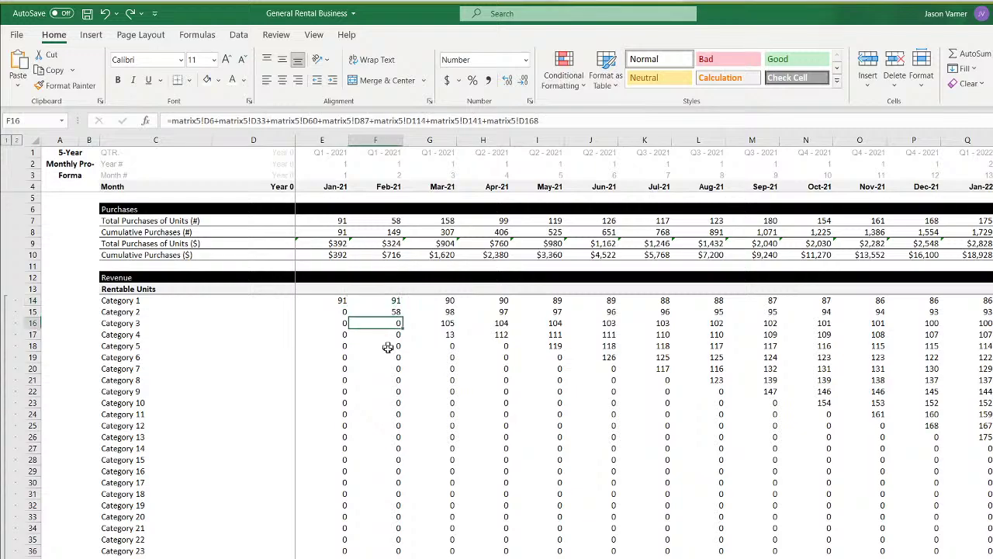
{"action": "left_click", "coordinate": [392, 390]}
{"action": "left_click", "coordinate": [396, 426]}
{"action": "left_click", "coordinate": [335, 301]}
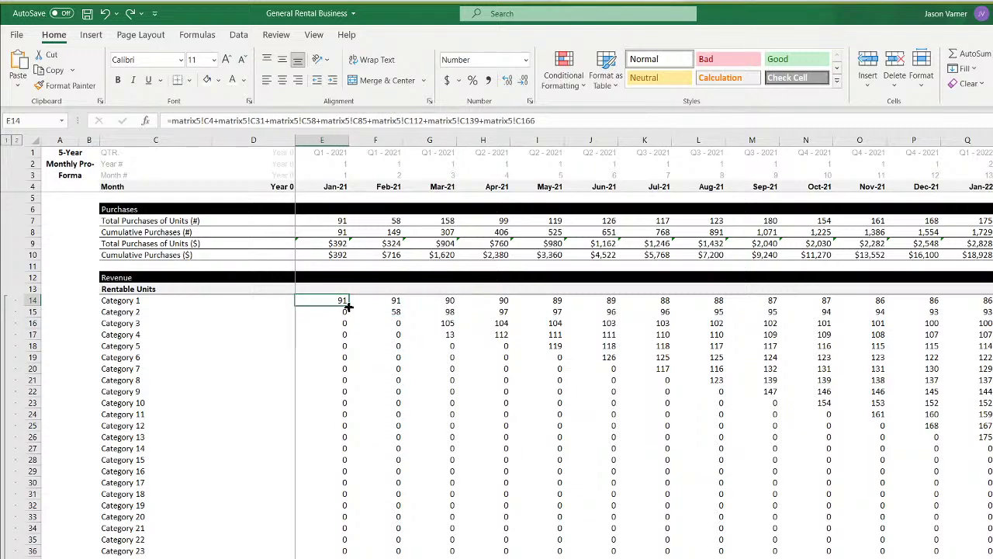
{"action": "left_click", "coordinate": [332, 256]}
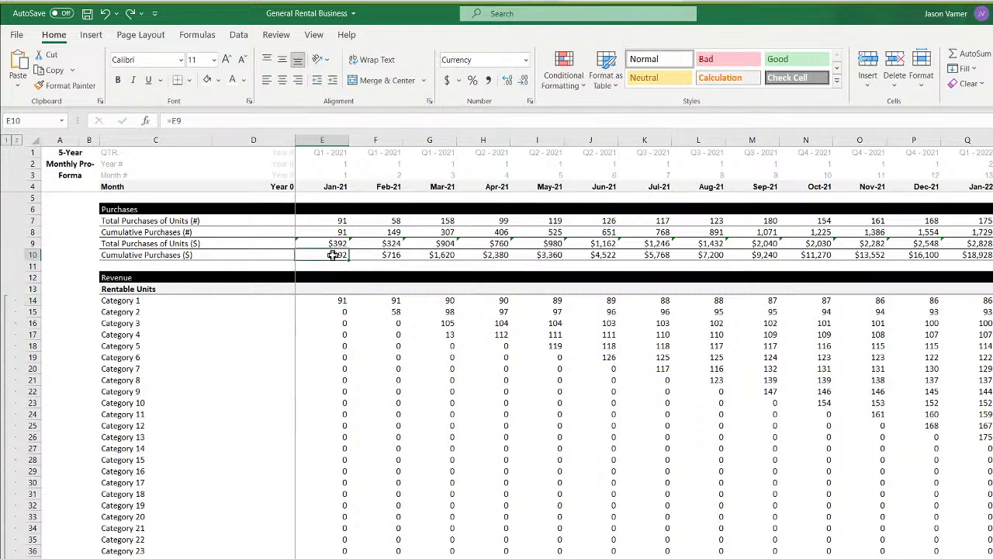
Wrap the Jan-21 Category 1 Rentable Units formula, E14, in the exit-month test from E9, made absolute as IF(E$4>Control!$C$5,0,
{"action": "left_click", "coordinate": [330, 243]}
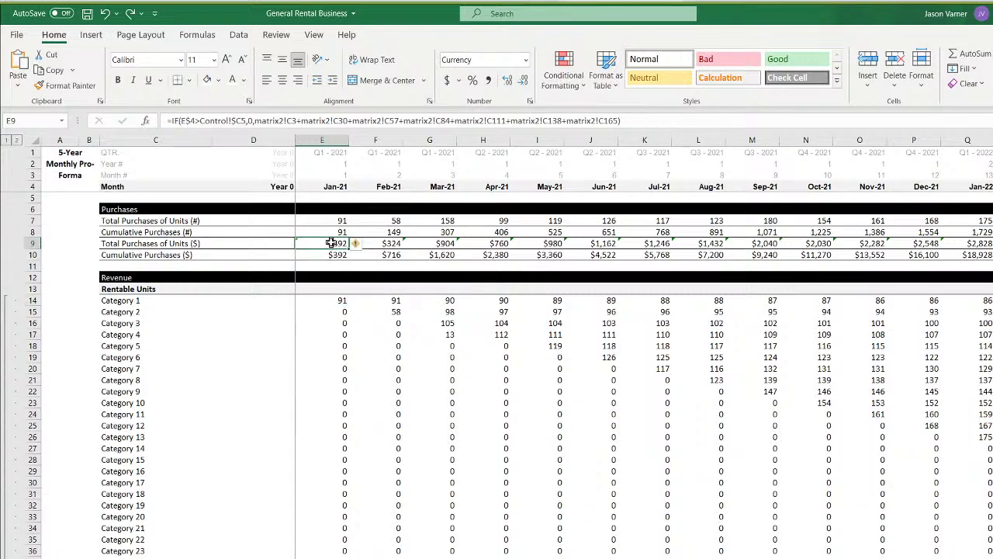
{"action": "left_click_drag", "start_coordinate": [254, 121], "coordinate": [170, 121]}
{"action": "right_click", "coordinate": [184, 121]}
{"action": "left_click", "coordinate": [214, 146]}
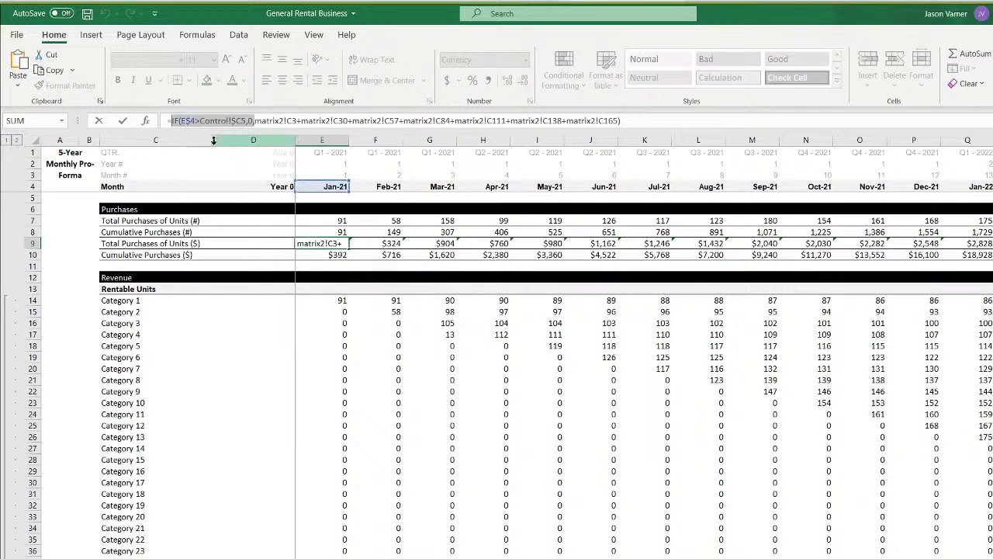
{"action": "key", "text": "Escape"}
{"action": "left_click", "coordinate": [333, 299]}
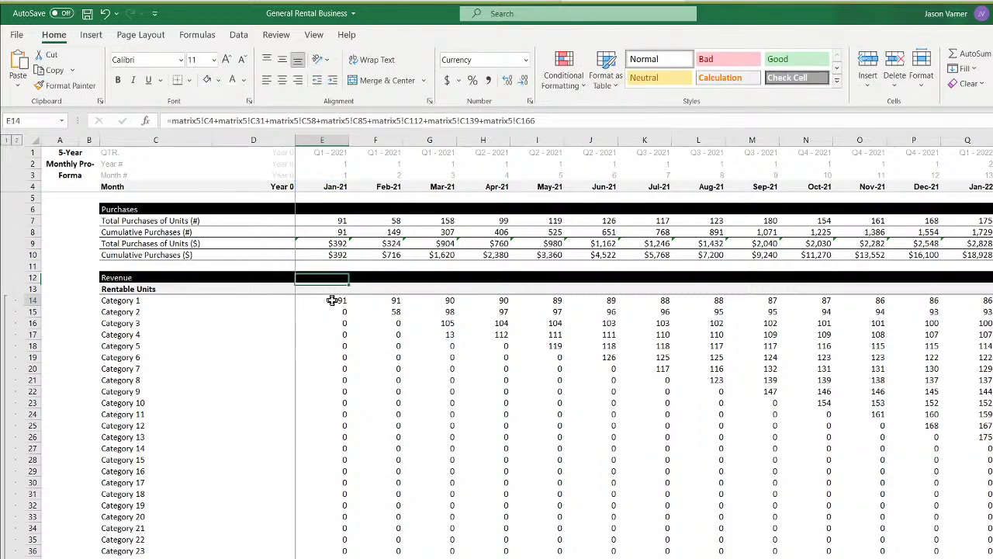
{"action": "left_click", "coordinate": [172, 121]}
{"action": "key", "text": "ctrl+v"}
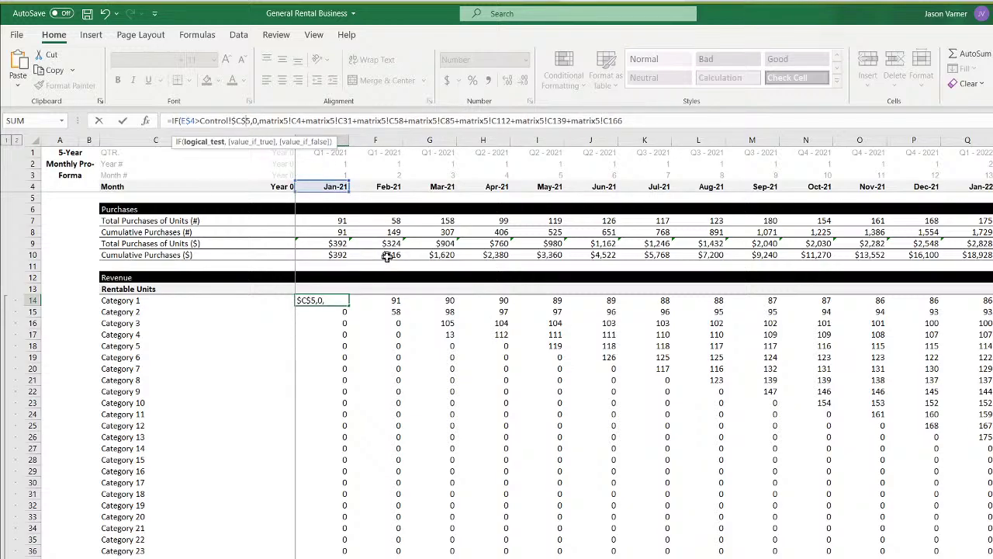
{"action": "key", "text": "Return"}
Fill the E14 formula across the monthly columns and down through Rentable Units Category 25
{"action": "left_click", "coordinate": [333, 302]}
{"action": "left_click_drag", "start_coordinate": [349, 306], "coordinate": [992, 302]}
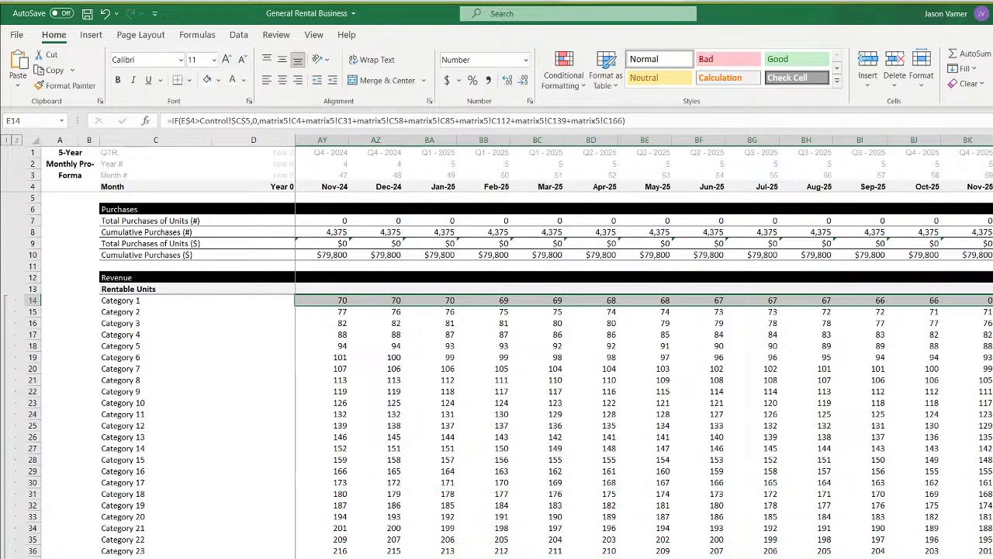
{"action": "double_click", "coordinate": [992, 305]}
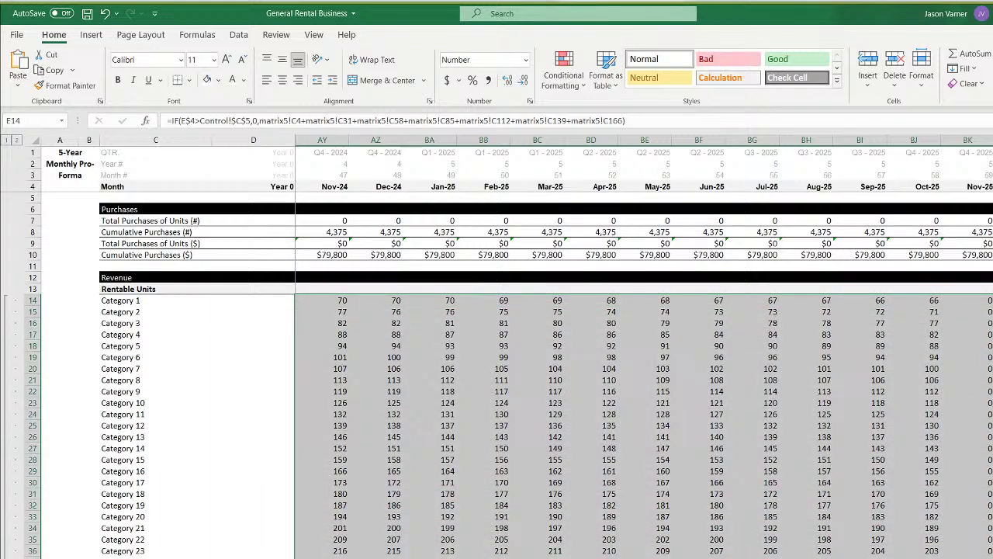
{"action": "left_click", "coordinate": [914, 558]}
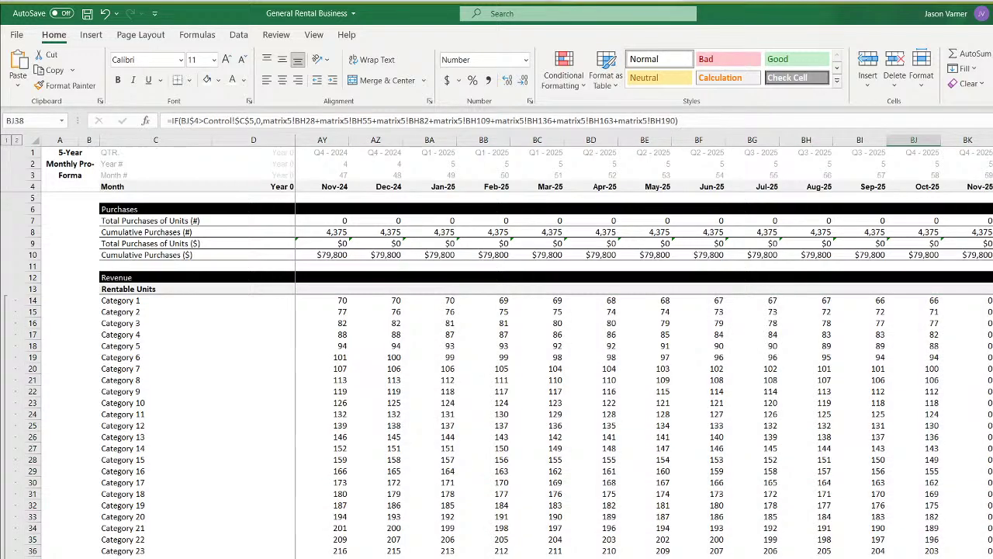
Copy the exit-month test IF(E$4>Control!$C$5,0, from the Category 1 Rentable Units formula in E14
{"action": "scroll", "coordinate": [306, 285], "scroll_direction": "left", "scroll_amount": 15}
{"action": "left_click", "coordinate": [326, 303]}
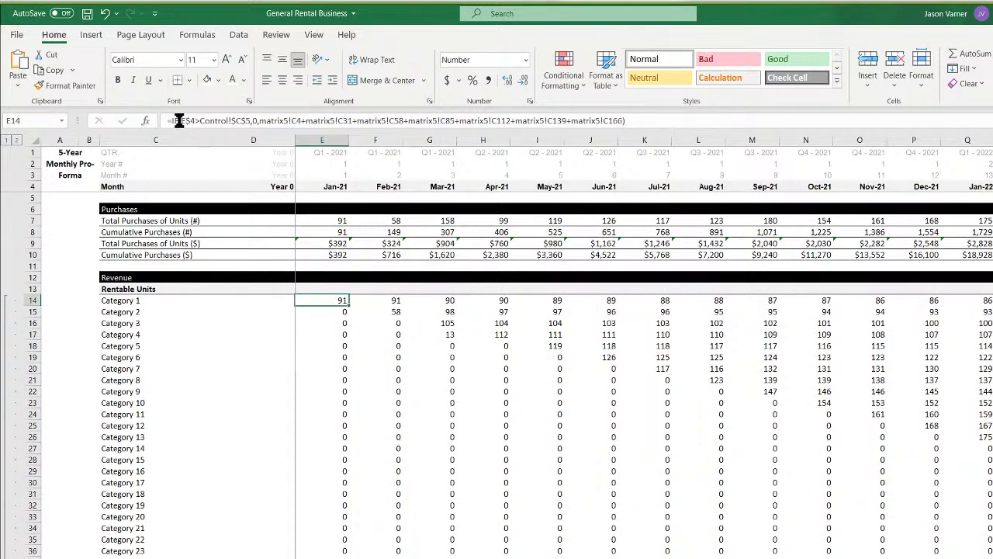
{"action": "left_click_drag", "start_coordinate": [172, 121], "coordinate": [256, 120]}
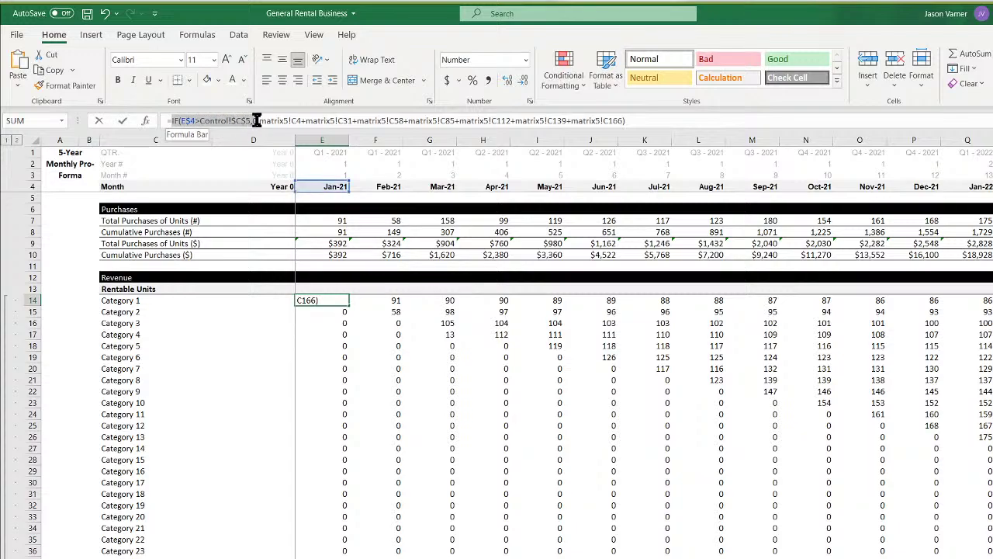
{"action": "right_click", "coordinate": [260, 121]}
{"action": "left_click", "coordinate": [261, 145]}
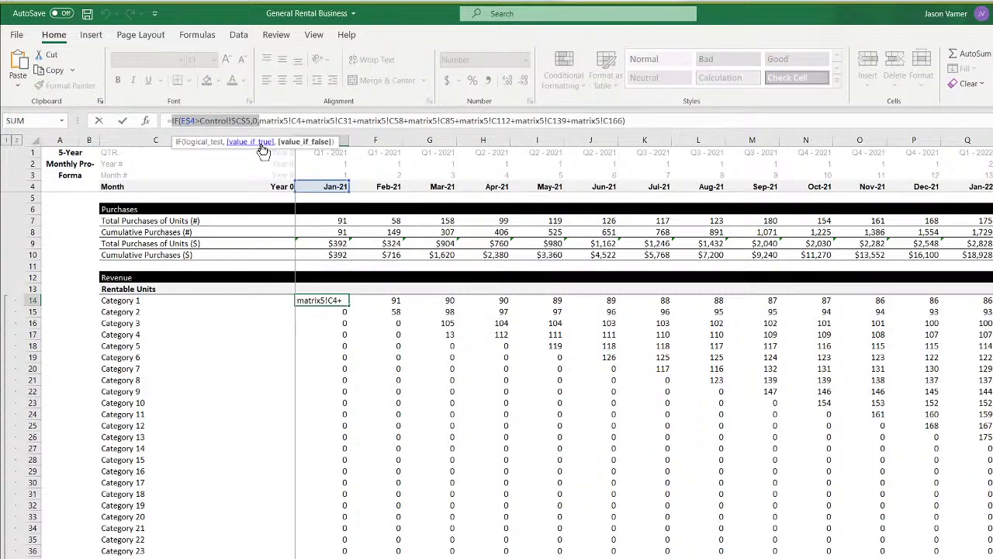
{"action": "key", "text": "Return"}
Try to wrap the Jan-21 Category 1 Units Fully Rented Out formula, E42, in the exit-month test and undo it
{"action": "scroll", "coordinate": [342, 357], "scroll_direction": "down", "scroll_amount": 4}
{"action": "left_click", "coordinate": [335, 495]}
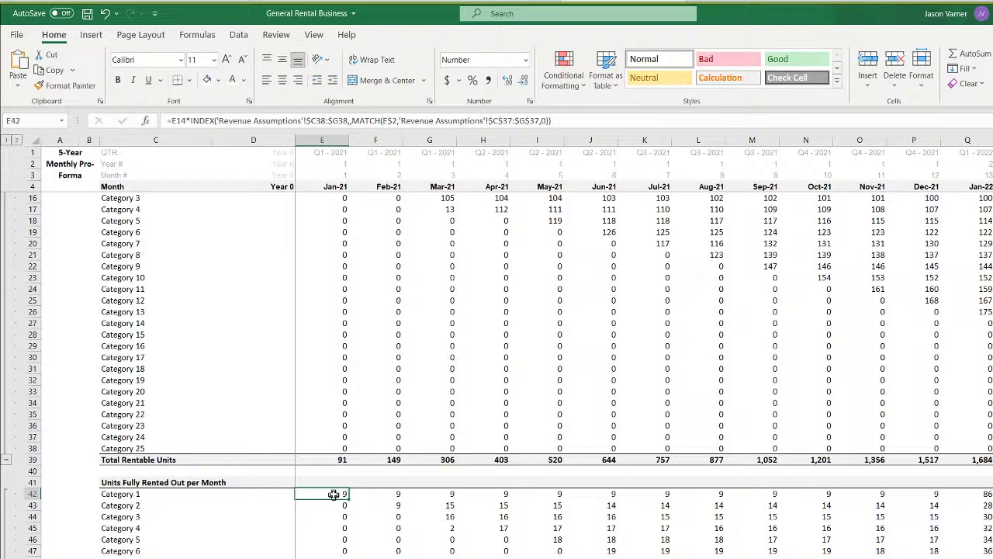
{"action": "left_click", "coordinate": [172, 120]}
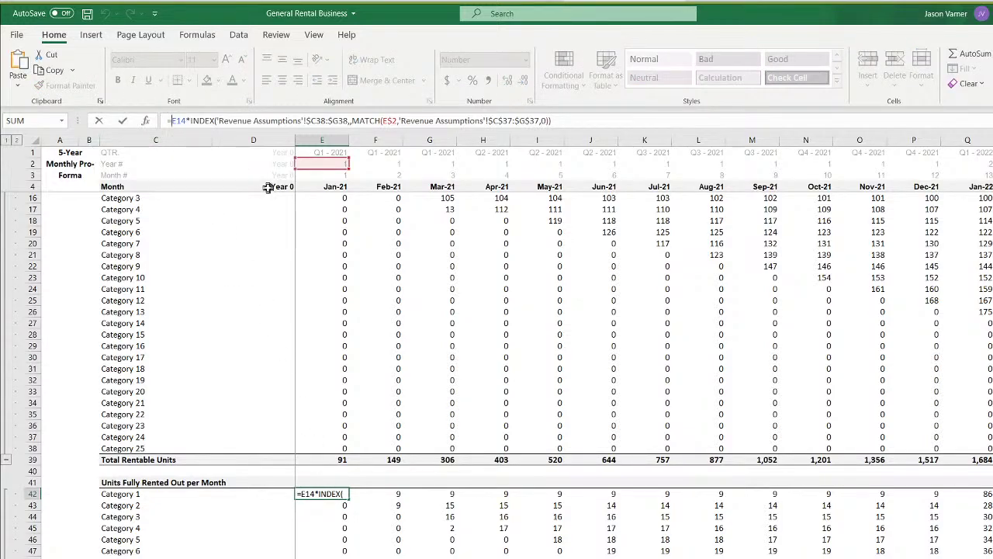
{"action": "key", "text": "ctrl+v"}
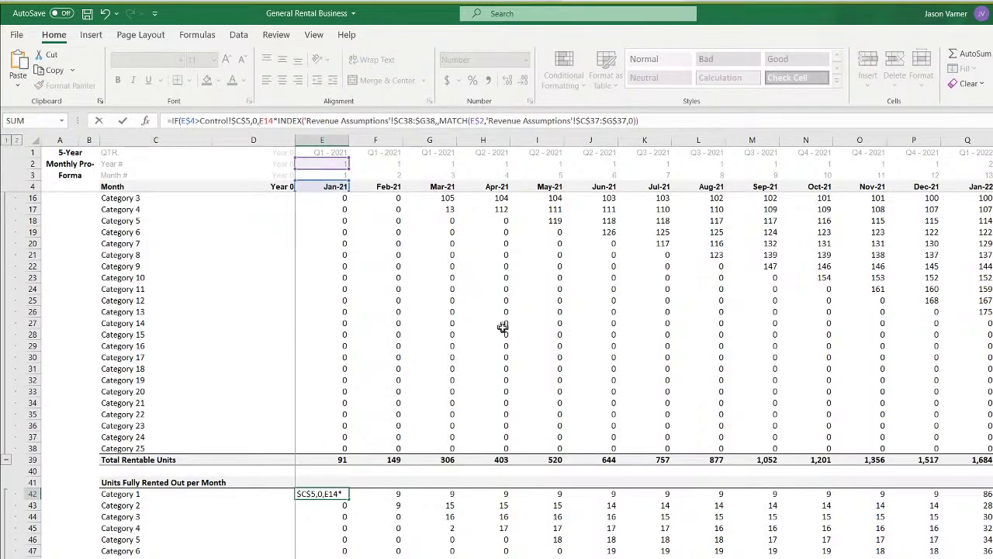
{"action": "scroll", "coordinate": [503, 327], "scroll_direction": "up", "scroll_amount": 4}
{"action": "key", "text": "Return"}
{"action": "left_click", "coordinate": [658, 419]}
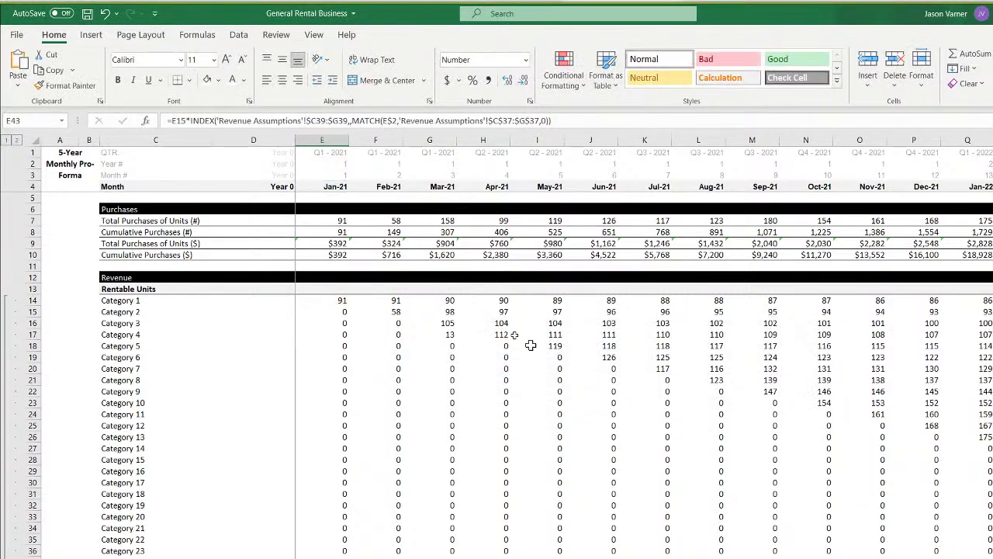
{"action": "left_click", "coordinate": [105, 14]}
Wrap the Jan-21 Category 1 Revenue formula, E71, in the copied exit-month test IF(E$4>Control!$C$5,0,
{"action": "scroll", "coordinate": [644, 353], "scroll_direction": "right", "scroll_amount": 15}
{"action": "scroll", "coordinate": [644, 353], "scroll_direction": "down", "scroll_amount": 7}
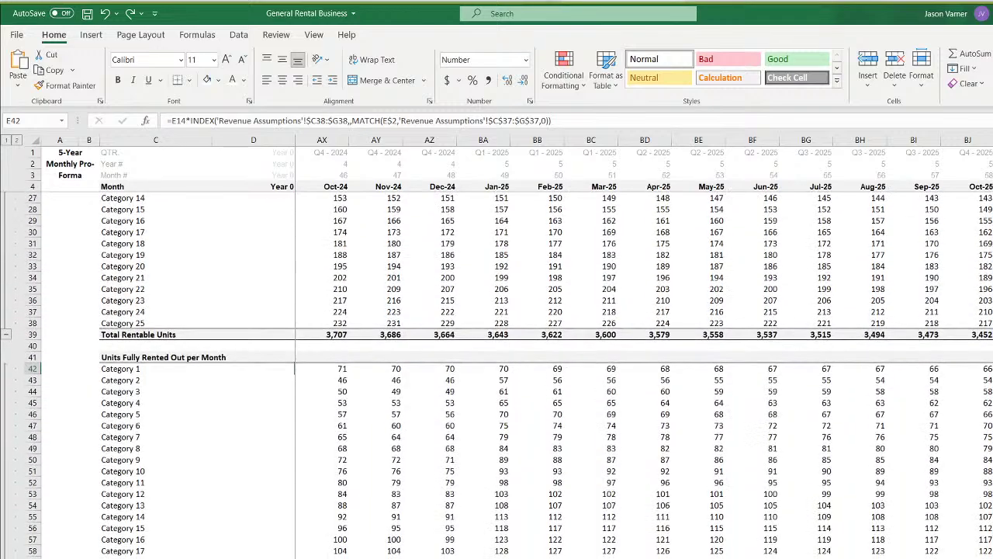
{"action": "scroll", "coordinate": [644, 353], "scroll_direction": "down", "scroll_amount": 7}
{"action": "scroll", "coordinate": [644, 353], "scroll_direction": "left", "scroll_amount": 15}
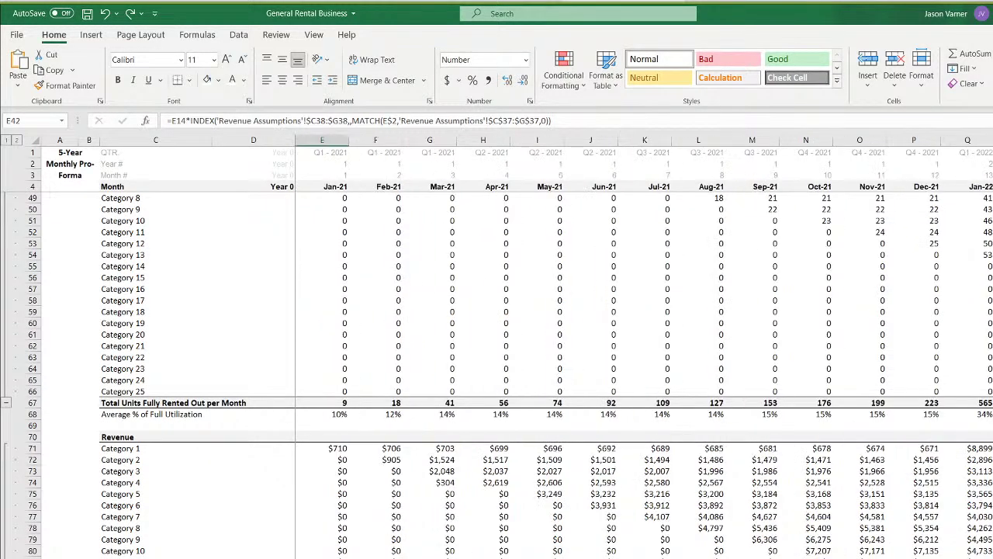
{"action": "left_click", "coordinate": [326, 448]}
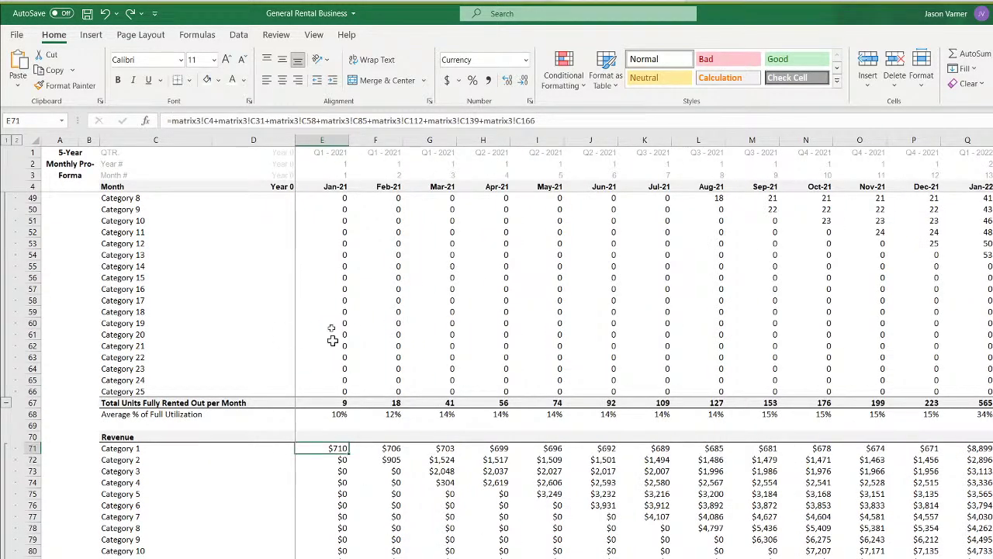
{"action": "left_click", "coordinate": [171, 121]}
{"action": "key", "text": "ctrl+v"}
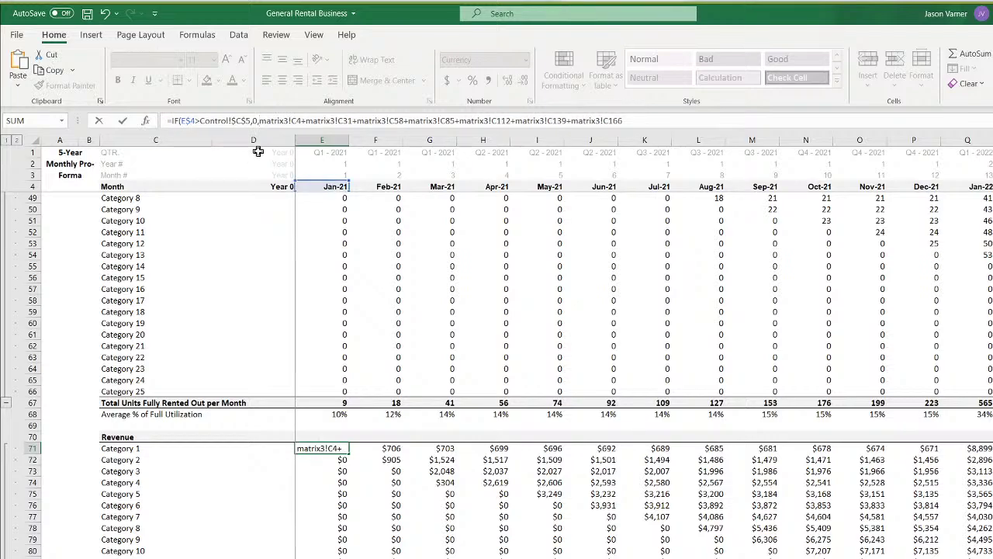
{"action": "key", "text": "Return"}
Fill the E71 formula across the monthly columns and down through the Revenue categories
{"action": "left_click", "coordinate": [341, 449]}
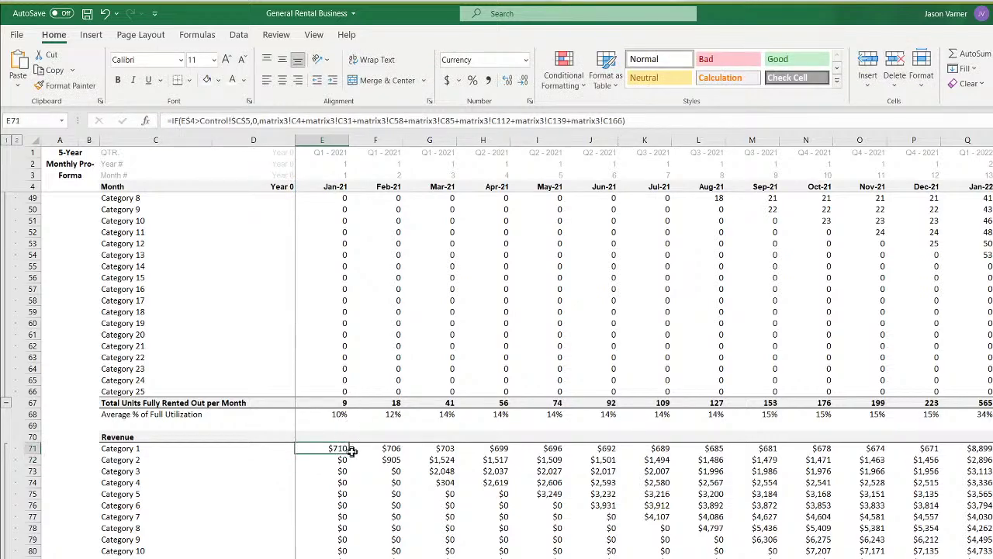
{"action": "left_click_drag", "start_coordinate": [349, 455], "coordinate": [992, 452]}
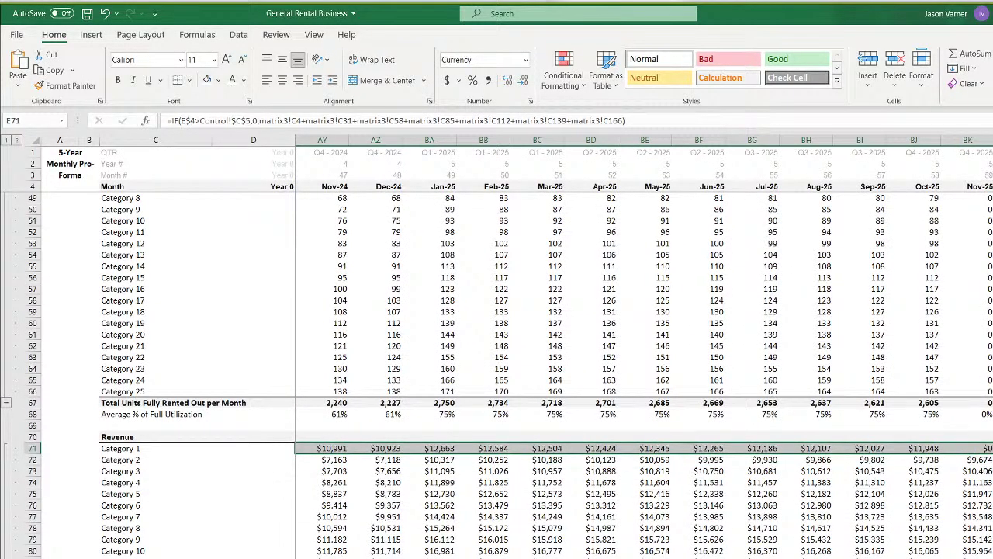
{"action": "scroll", "coordinate": [497, 373], "scroll_direction": "down", "scroll_amount": 2}
{"action": "scroll", "coordinate": [497, 373], "scroll_direction": "down", "scroll_amount": 1}
{"action": "double_click", "coordinate": [992, 386]}
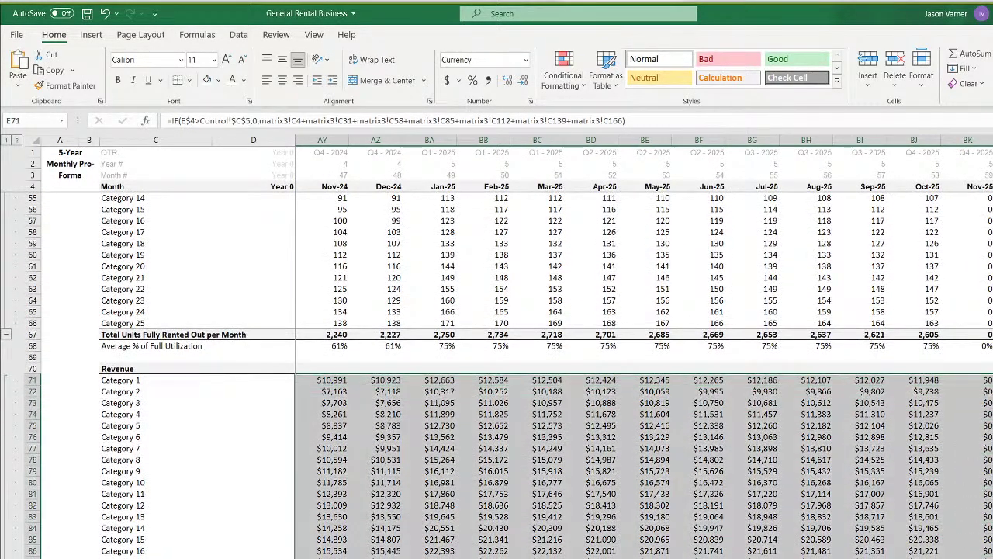
Change the Jan-21 average monthly rental revenue per available unit, E98, to =IFERROR(E96/E39,0)
{"action": "left_click_drag", "start_coordinate": [543, 558], "coordinate": [435, 558]}
{"action": "scroll", "coordinate": [432, 539], "scroll_direction": "down", "scroll_amount": 4}
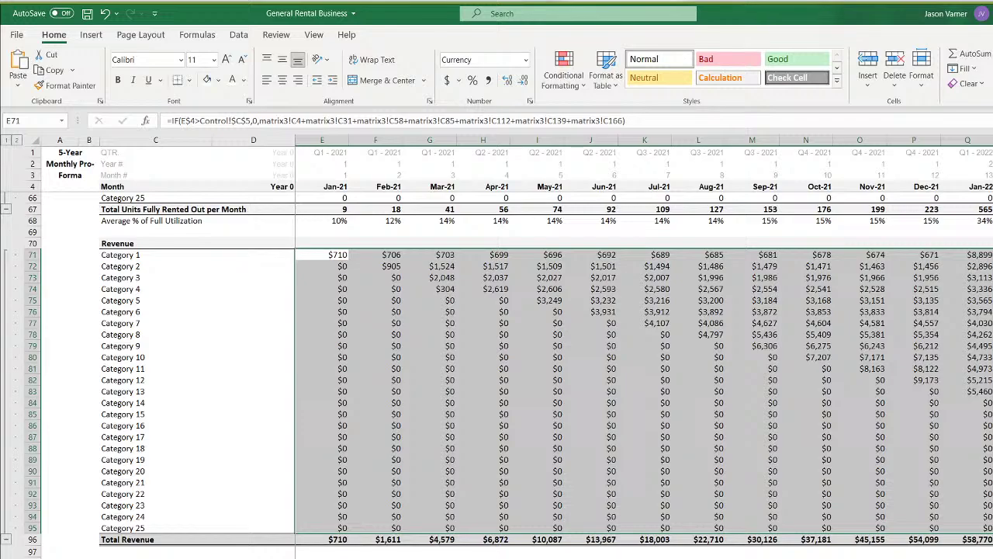
{"action": "left_click", "coordinate": [322, 558]}
{"action": "left_click", "coordinate": [171, 121]}
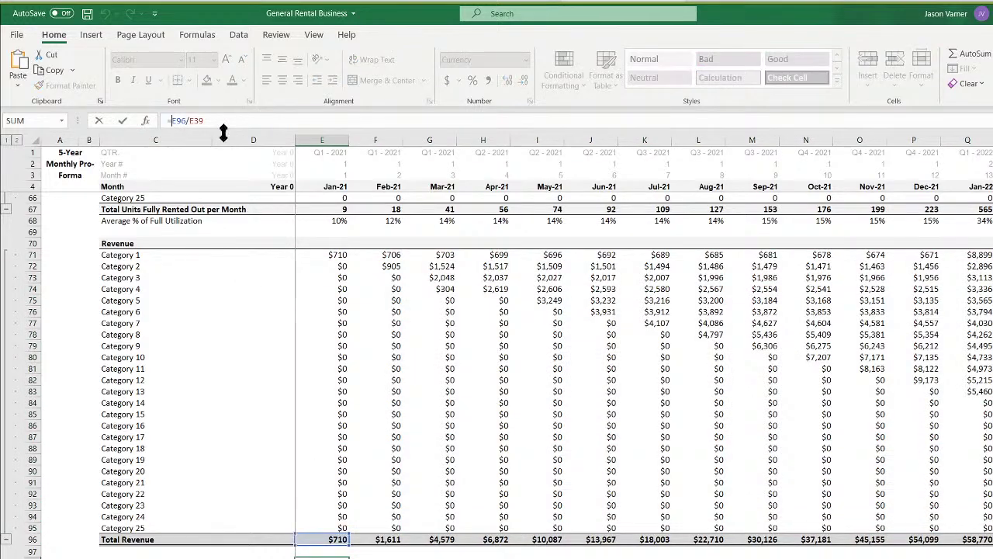
{"action": "type", "text": "iferror("}
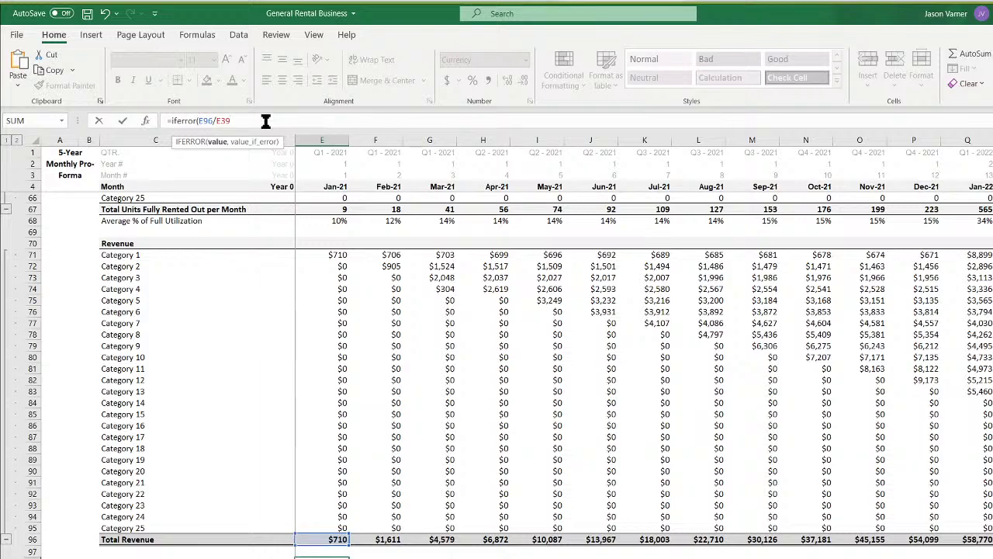
{"action": "type", "text": ",0)"}
{"action": "key", "text": "Return"}
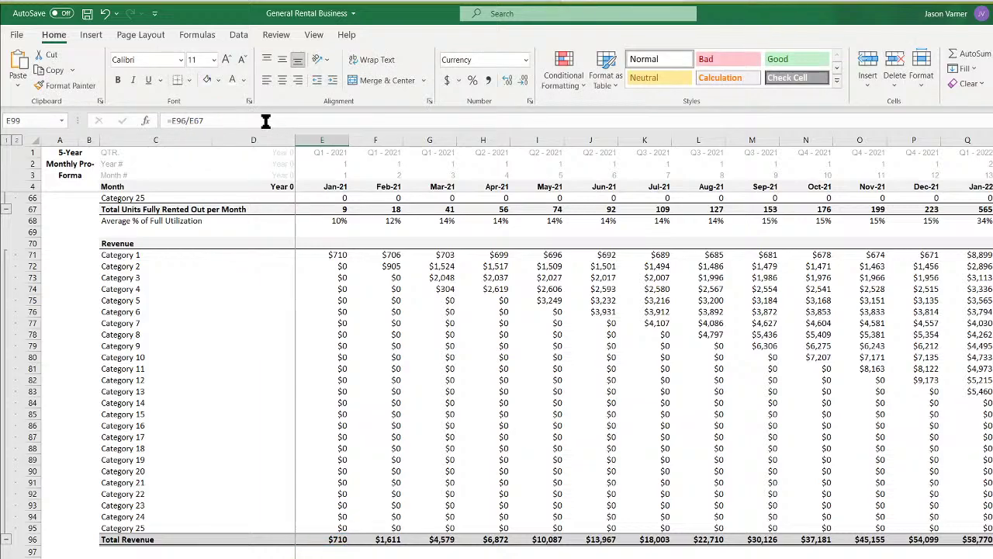
Wrap the Jan-21 average monthly rental revenue per unit rented, E99, in IFERROR with 0 as the error value
{"action": "left_click", "coordinate": [172, 120]}
{"action": "type", "text": "iferror("}
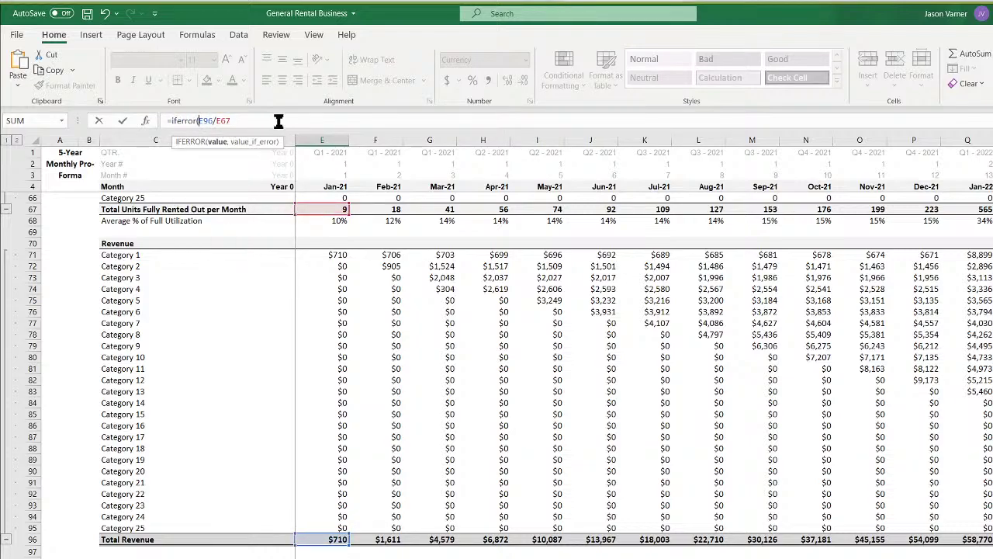
{"action": "type", "text": ",0"}
{"action": "key", "text": "Return"}
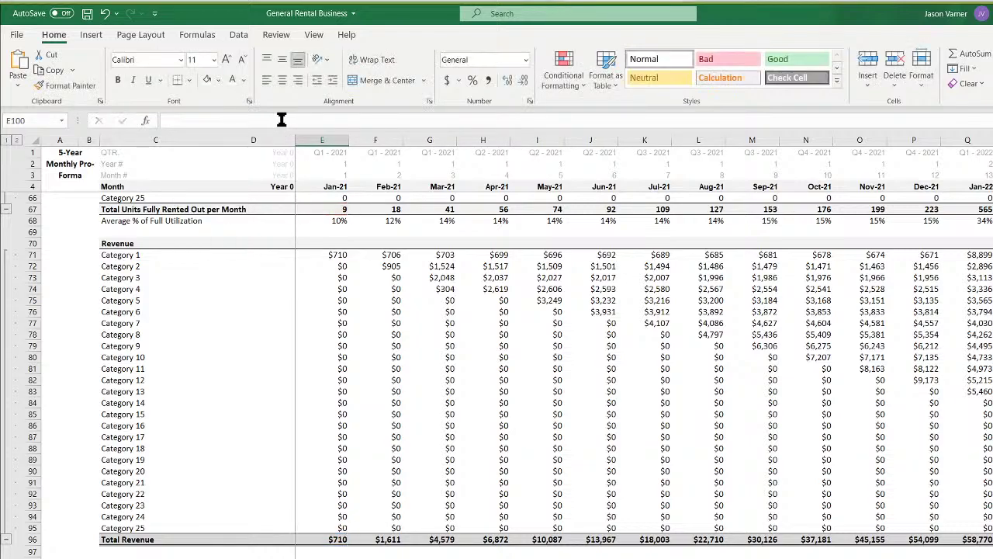
Fill the Jan-21 average monthly rental revenue formulas across the monthly columns
{"action": "key", "text": "Up"}
{"action": "key", "text": "Up"}
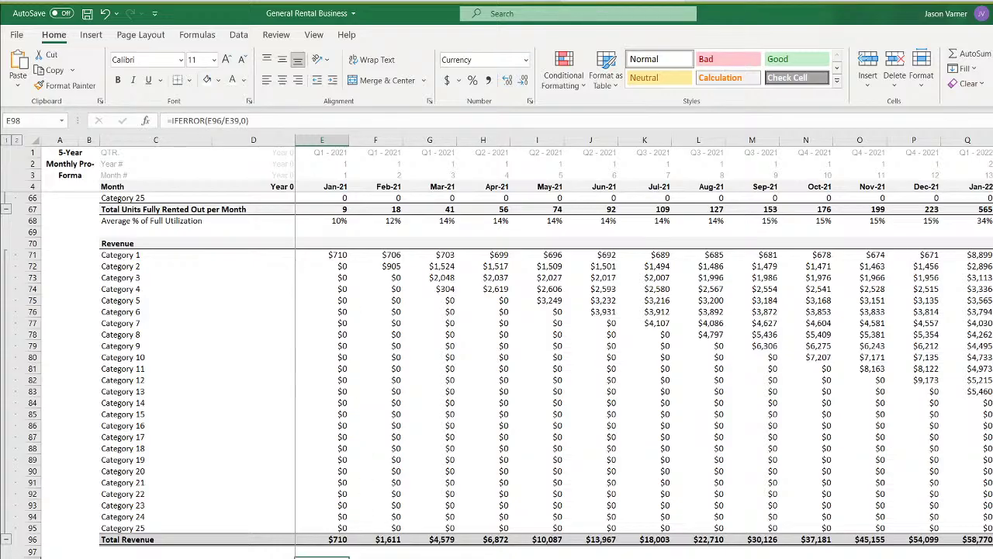
{"action": "scroll", "coordinate": [644, 349], "scroll_direction": "right", "scroll_amount": 15}
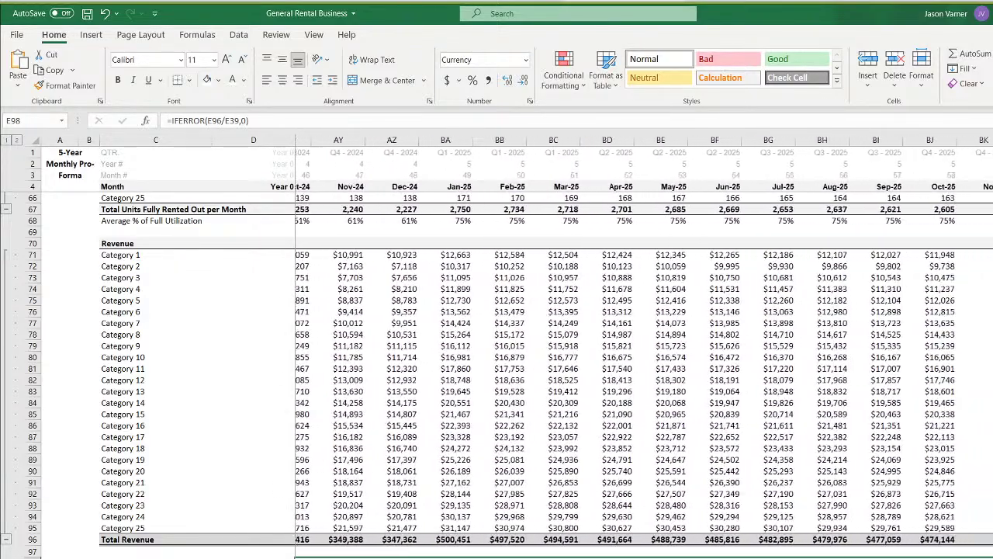
{"action": "left_click_drag", "start_coordinate": [985, 557], "coordinate": [990, 557]}
{"action": "scroll", "coordinate": [496, 349], "scroll_direction": "left", "scroll_amount": 15}
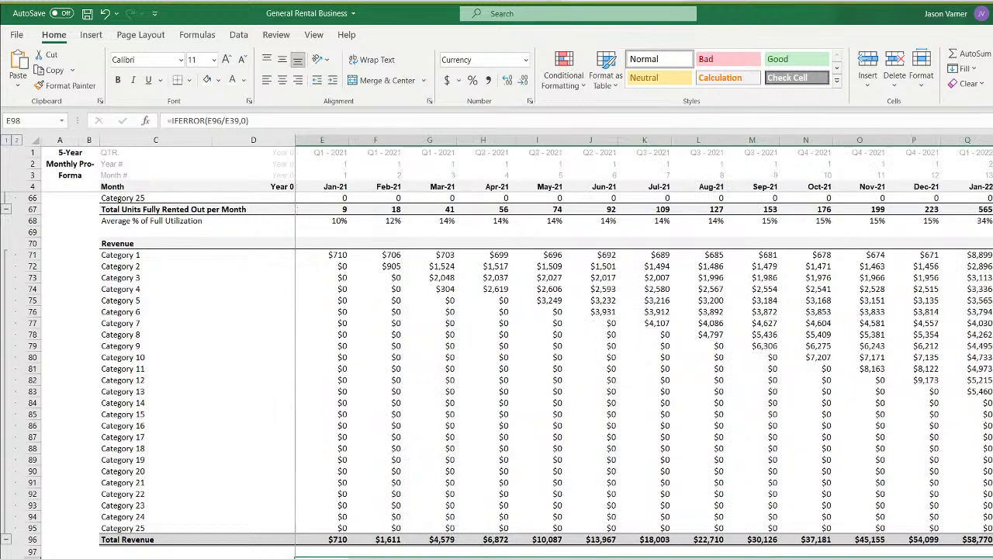
Wrap the Jan-21 VP Marketing formula, E103, in IF(E$4>Control!$C$5,0,…), accepting the proposed closing-bracket correction
{"action": "scroll", "coordinate": [349, 499], "scroll_direction": "down", "scroll_amount": 4}
{"action": "left_click", "coordinate": [341, 497]}
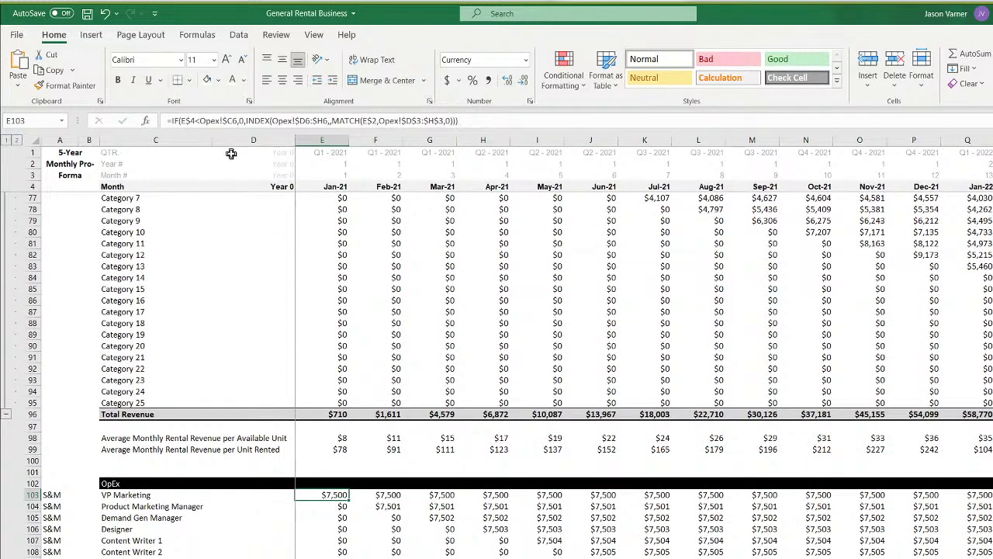
{"action": "left_click", "coordinate": [190, 122]}
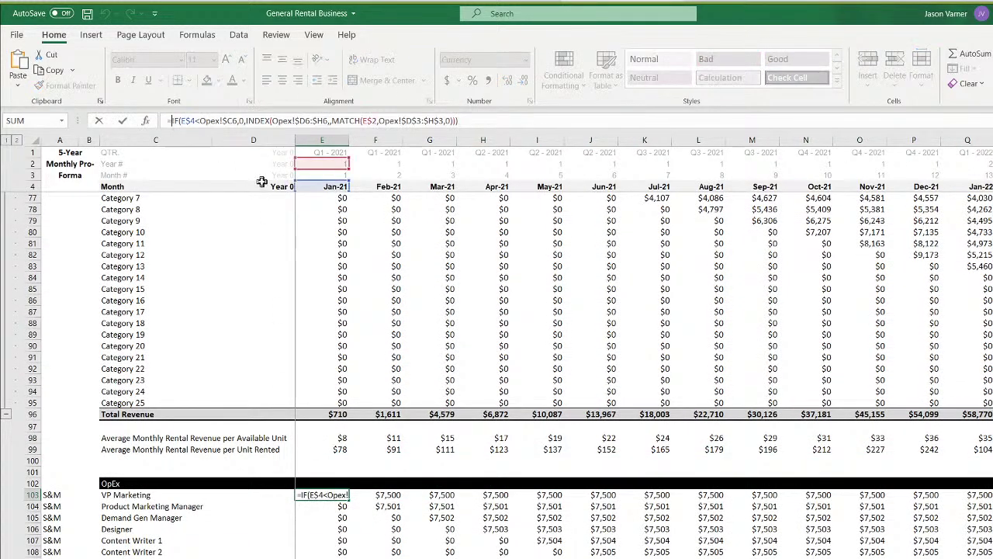
{"action": "type", "text": "E$4>Control!$C$5,0,IF("}
{"action": "key", "text": "Return"}
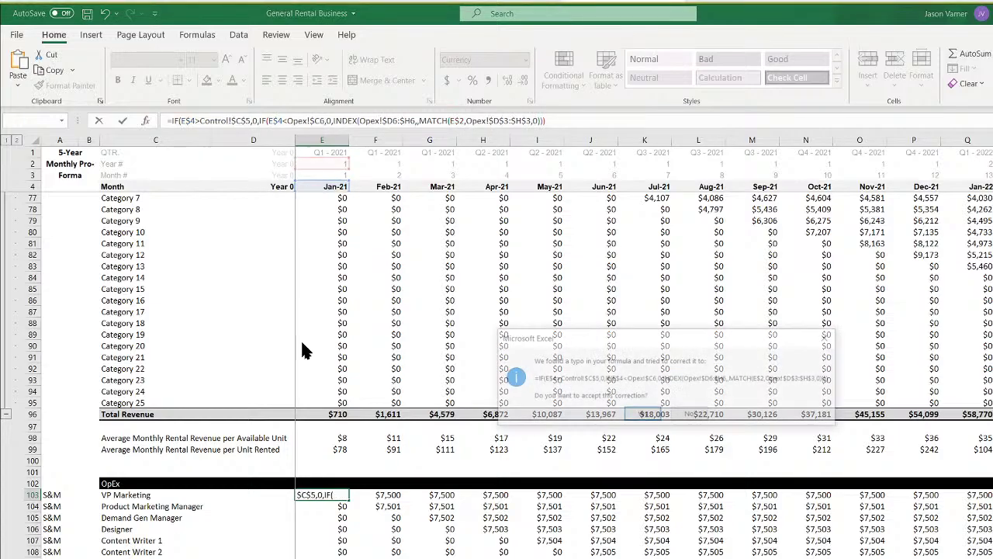
{"action": "key", "text": "Return"}
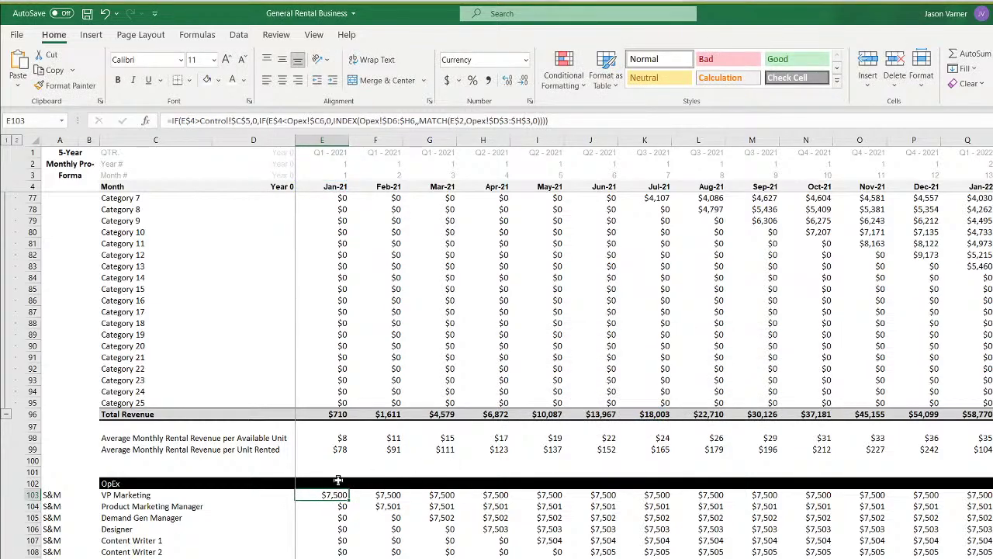
Fill the E103 formula across the monthly columns and down through all the Sales and Marketing expense rows
{"action": "scroll", "coordinate": [338, 480], "scroll_direction": "down", "scroll_amount": 7}
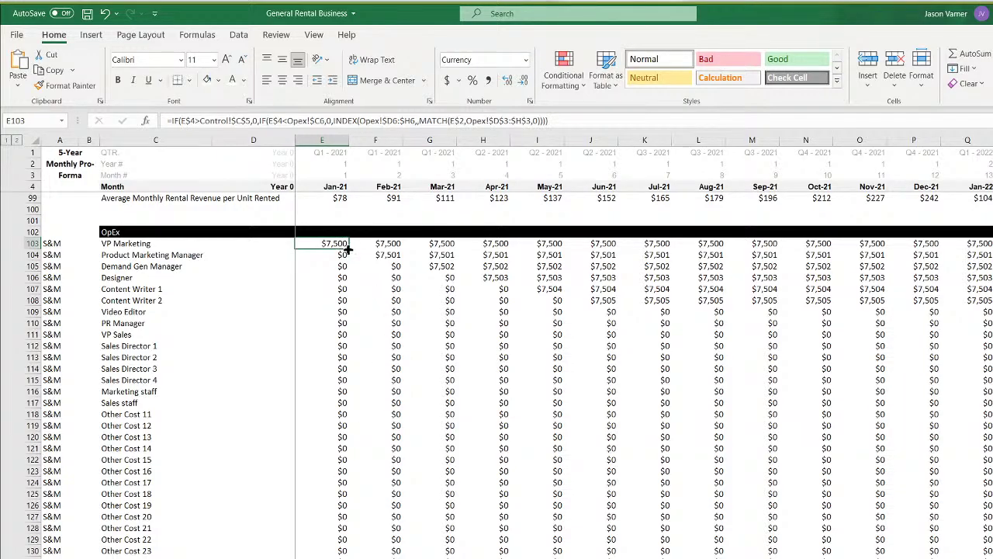
{"action": "left_click_drag", "start_coordinate": [350, 249], "coordinate": [989, 249]}
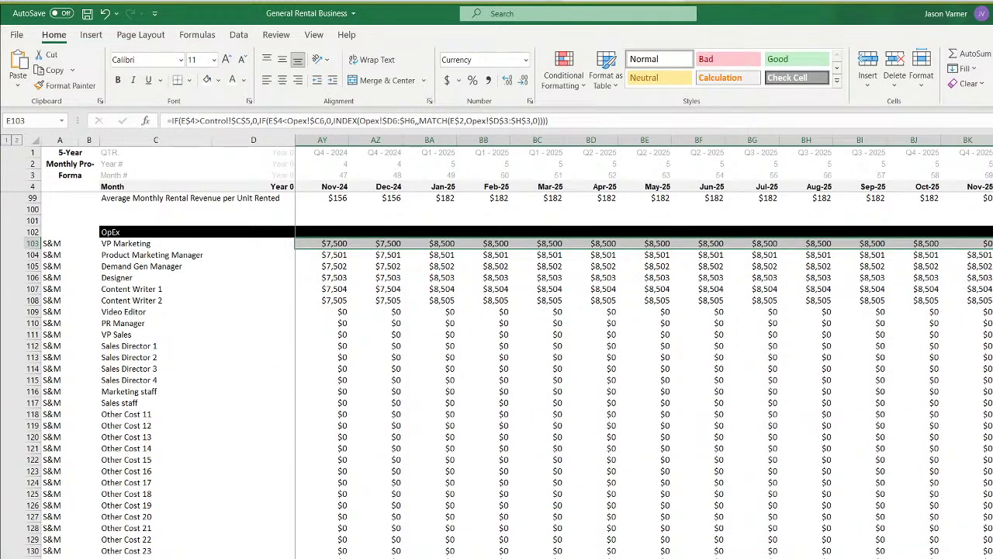
{"action": "key", "text": "ctrl+shift+Down"}
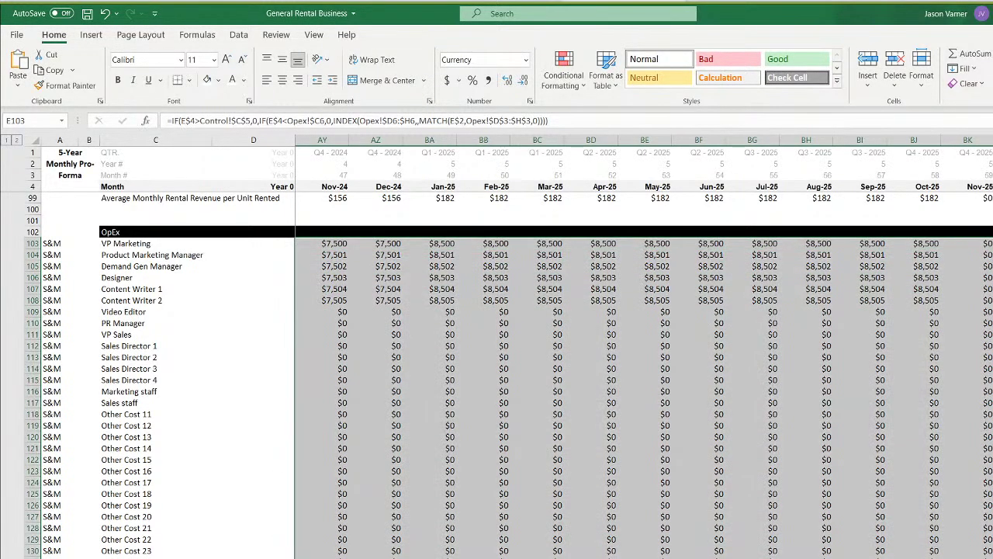
{"action": "left_click", "coordinate": [949, 513]}
Wrap the Jan-21 Founder & CEO formula, E137, in IF(E$4>Control!$C$5,0,…), accepting the proposed closing-bracket correction
{"action": "scroll", "coordinate": [248, 492], "scroll_direction": "left", "scroll_amount": 15}
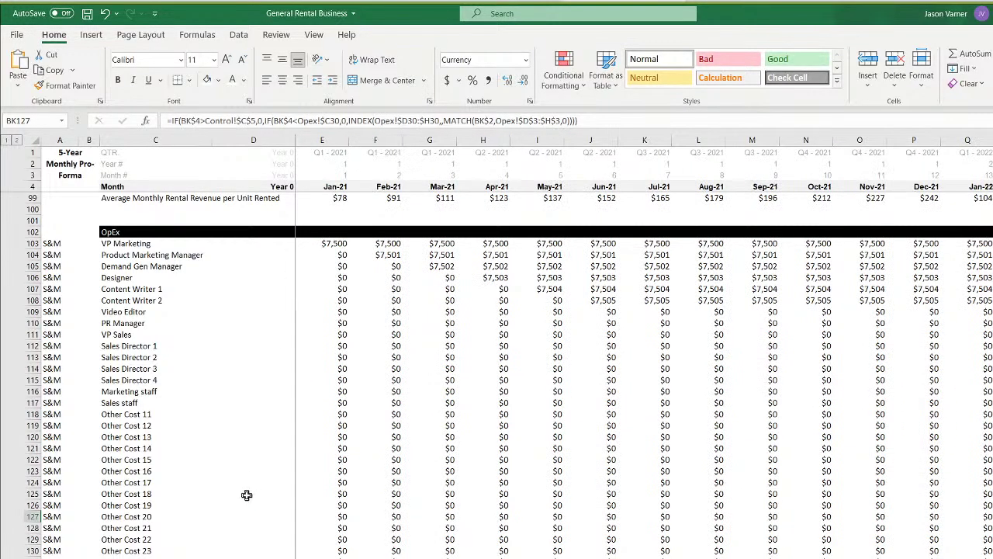
{"action": "scroll", "coordinate": [331, 525], "scroll_direction": "down", "scroll_amount": 7}
{"action": "left_click", "coordinate": [341, 379]}
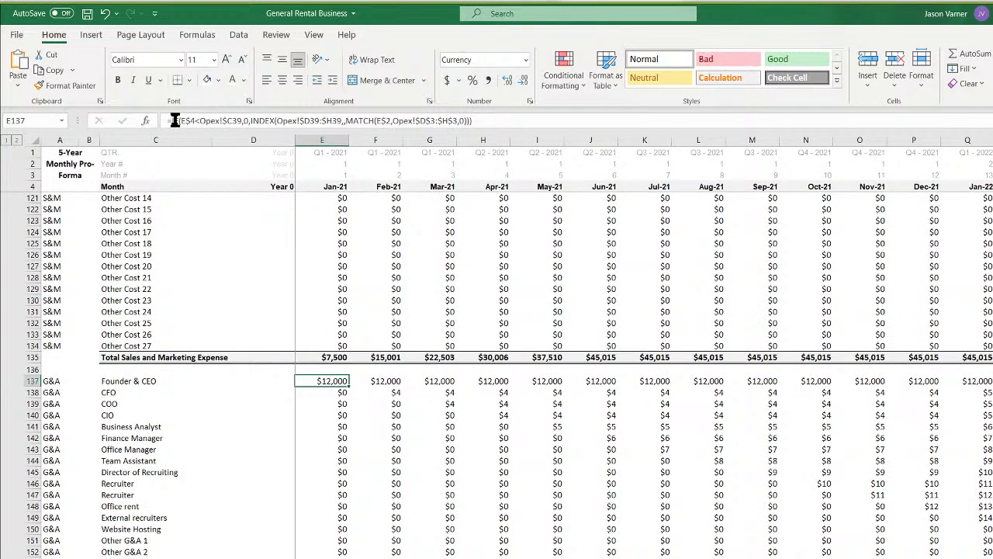
{"action": "left_click", "coordinate": [172, 121]}
{"action": "key", "text": "ctrl+v"}
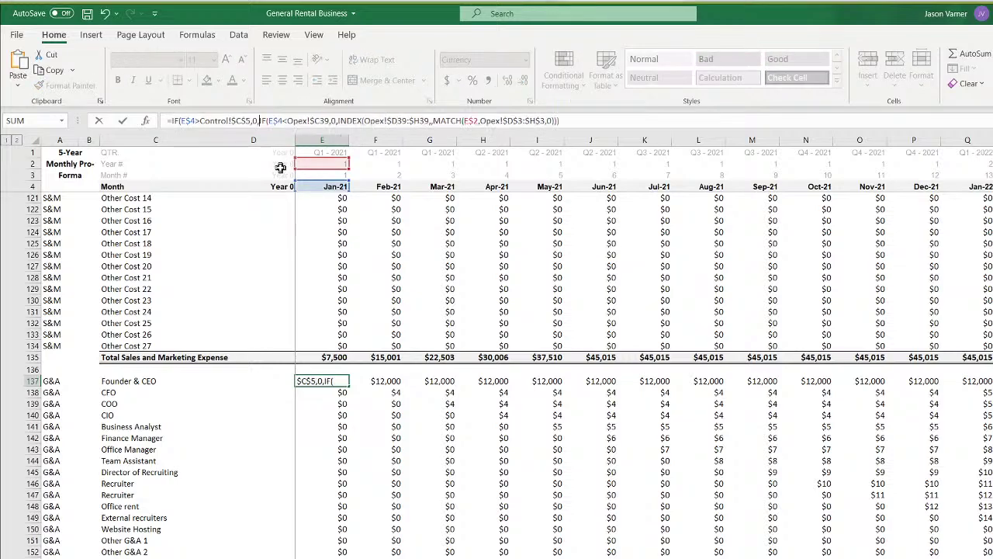
{"action": "key", "text": "Return"}
{"action": "key", "text": "Return"}
Fill the E137 formula across the monthly columns and down through all the General and Administrative expense rows
{"action": "left_click", "coordinate": [340, 379]}
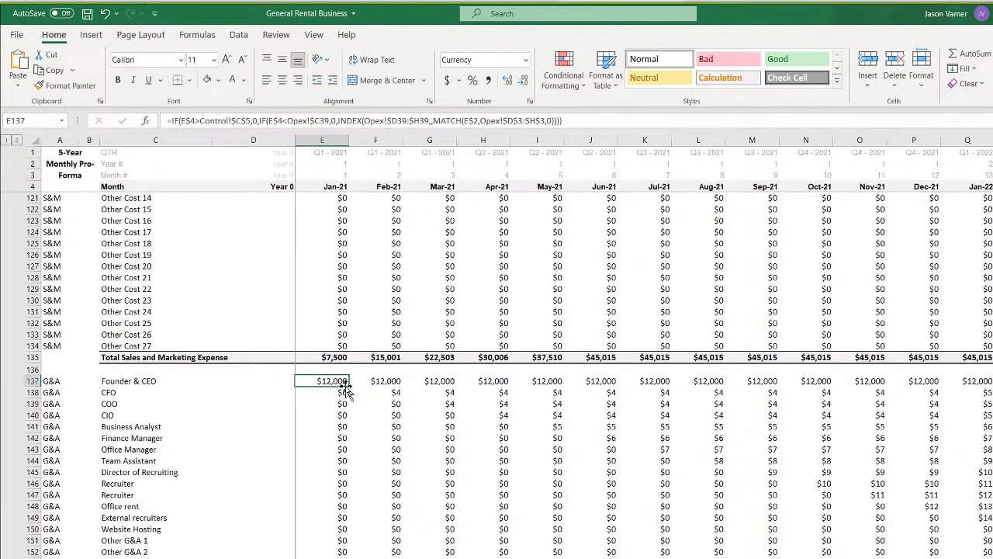
{"action": "left_click_drag", "start_coordinate": [349, 387], "coordinate": [992, 386]}
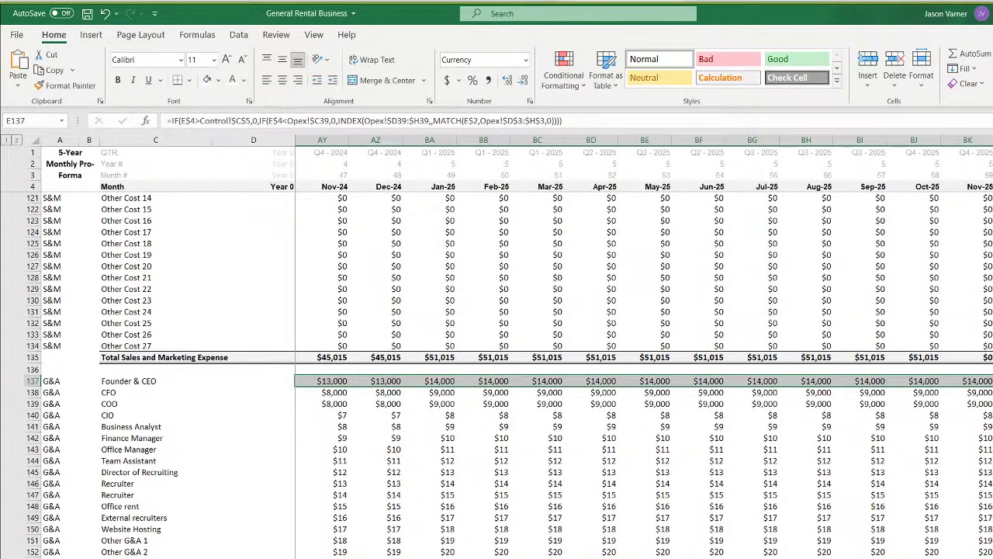
{"action": "scroll", "coordinate": [508, 374], "scroll_direction": "down", "scroll_amount": 2}
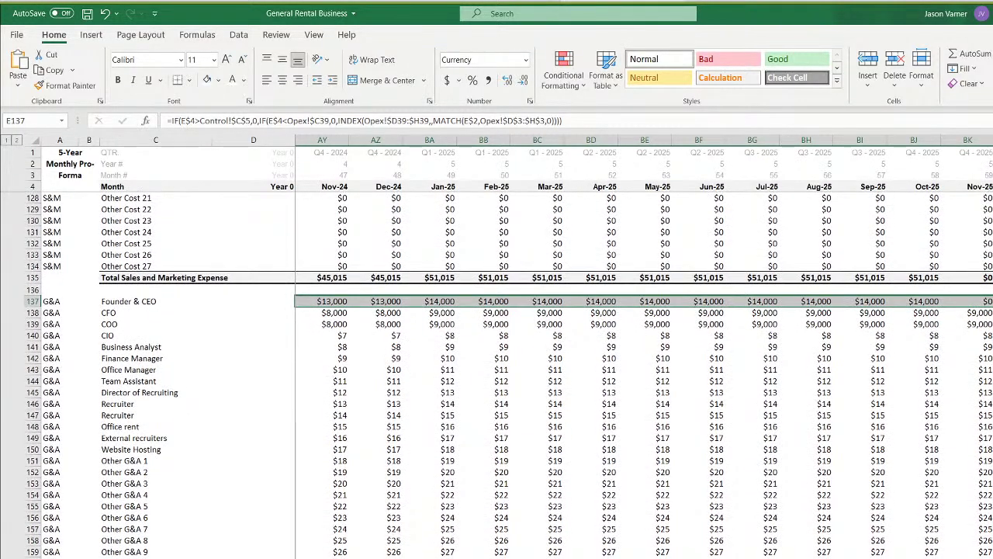
{"action": "double_click", "coordinate": [992, 307]}
Wrap the Jan-21 Founder & CTO formula, E171, in IF(E$4>Control!$C$5,0,…), accepting the proposed closing-bracket correction
{"action": "scroll", "coordinate": [326, 440], "scroll_direction": "left", "scroll_amount": 15}
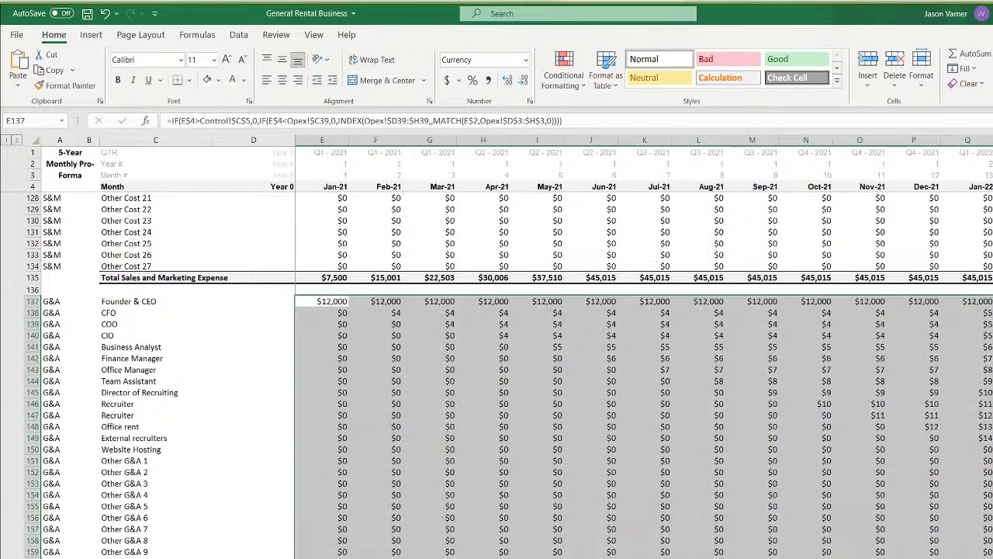
{"action": "scroll", "coordinate": [326, 440], "scroll_direction": "down", "scroll_amount": 7}
{"action": "left_click", "coordinate": [326, 440]}
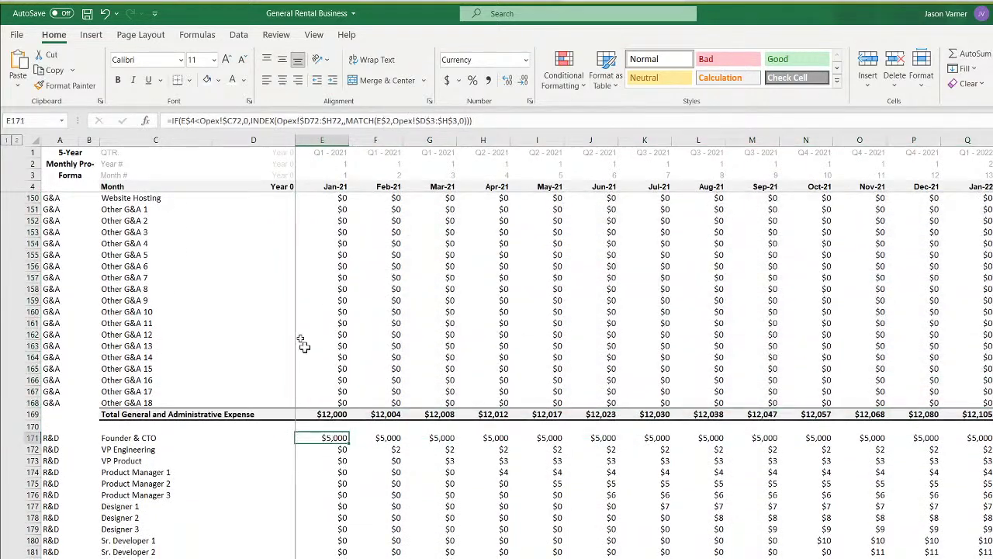
{"action": "left_click", "coordinate": [171, 121]}
{"action": "type", "text": "IF(E$4>Control!$C$5,0,"}
{"action": "key", "text": "Return"}
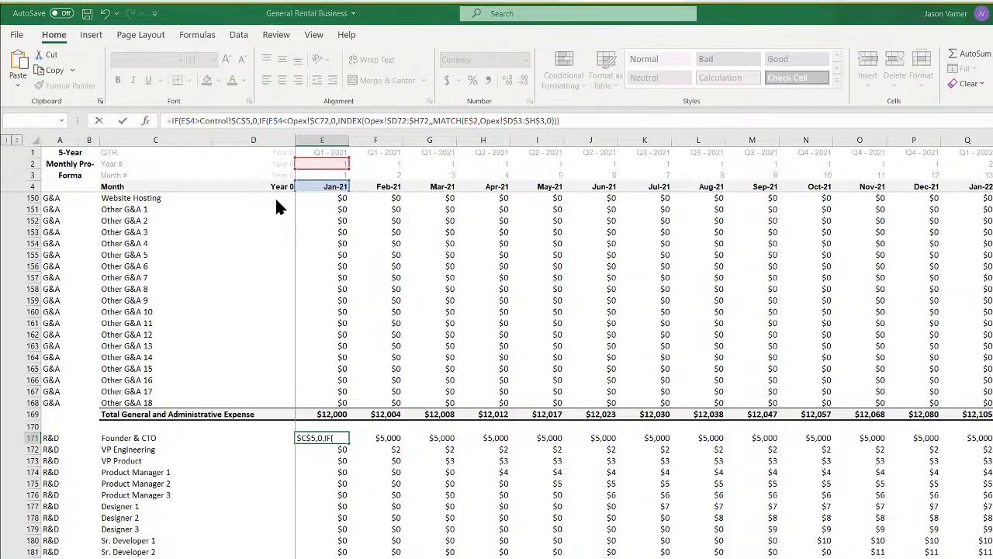
{"action": "key", "text": "Return"}
Fill the E171 formula across the monthly columns and down through all the Research and Development expense rows
{"action": "left_click", "coordinate": [339, 436]}
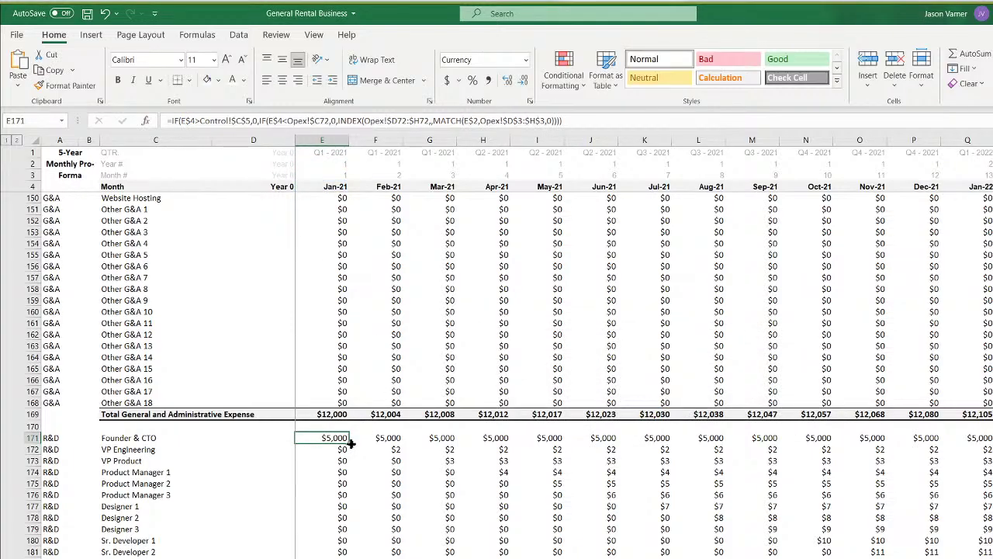
{"action": "left_click_drag", "start_coordinate": [349, 444], "coordinate": [992, 440]}
{"action": "scroll", "coordinate": [496, 349], "scroll_direction": "down", "scroll_amount": 4}
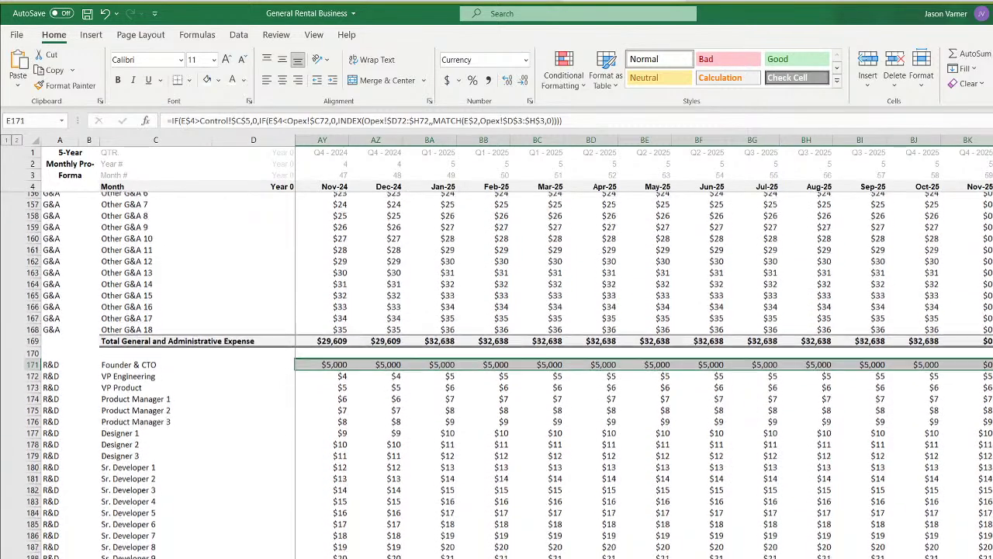
{"action": "double_click", "coordinate": [992, 306]}
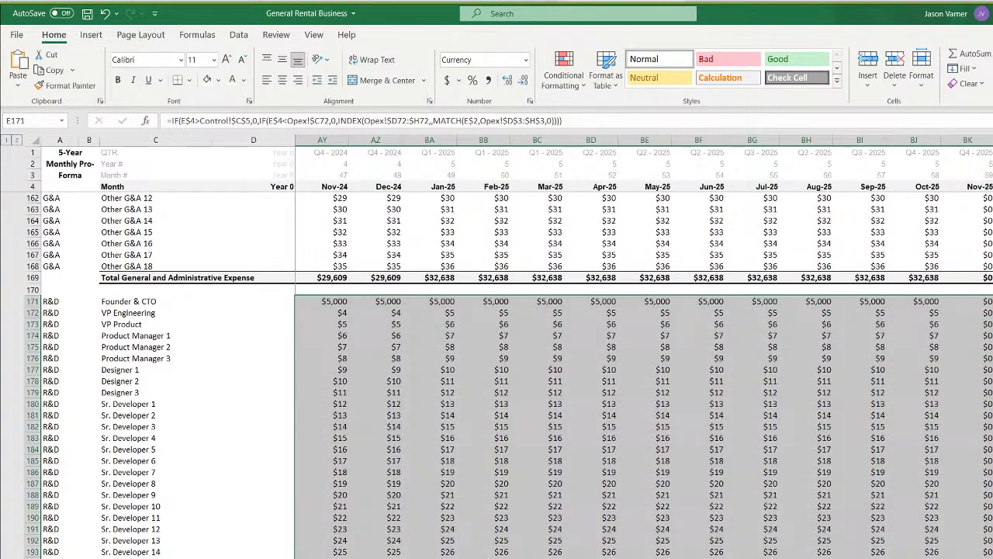
Examine operating expenses, debt service, depreciation expense, cash flow and net book value in the months around the exit
{"action": "key", "text": "ctrl+BackSpace"}
{"action": "scroll", "coordinate": [474, 508], "scroll_direction": "down", "scroll_amount": 7}
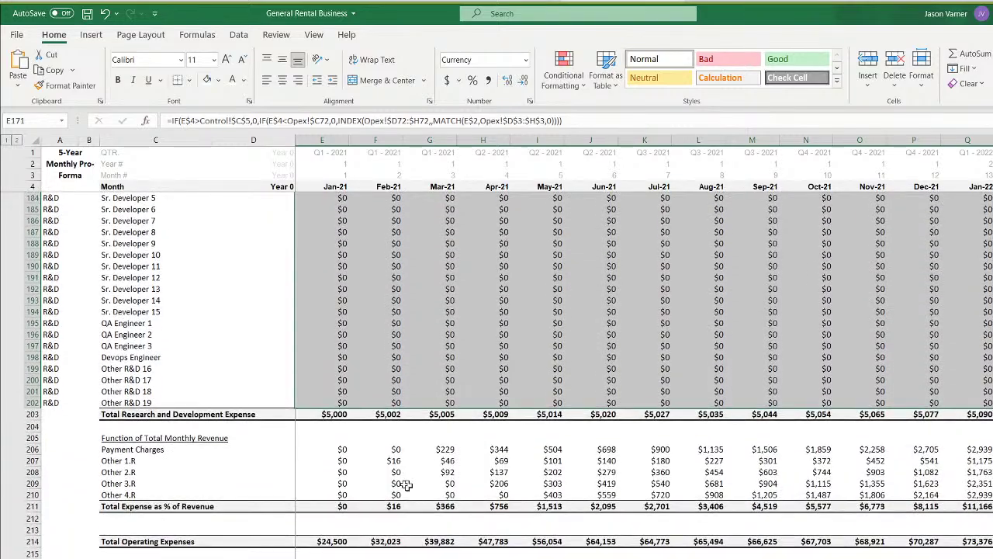
{"action": "scroll", "coordinate": [644, 341], "scroll_direction": "right", "scroll_amount": 15}
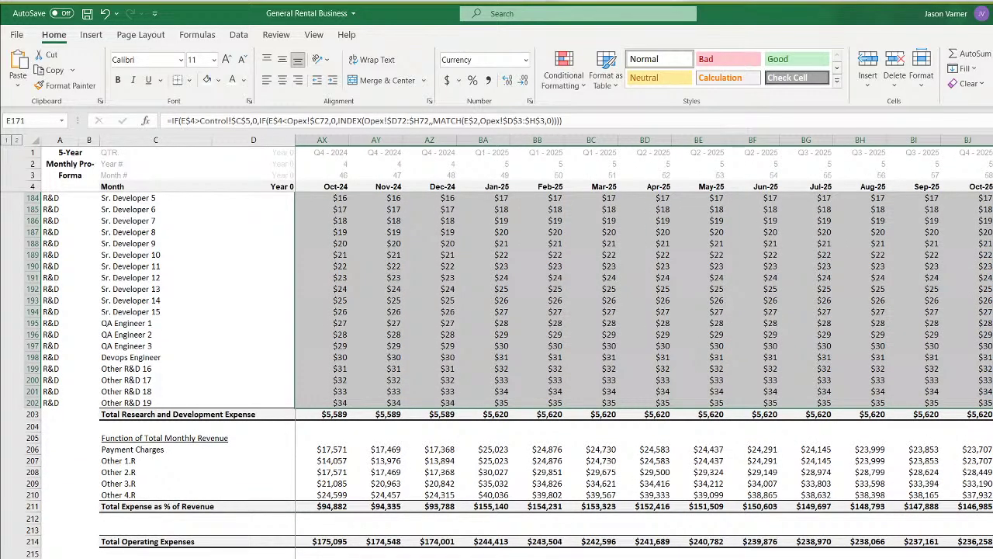
{"action": "scroll", "coordinate": [497, 372], "scroll_direction": "down", "scroll_amount": 7}
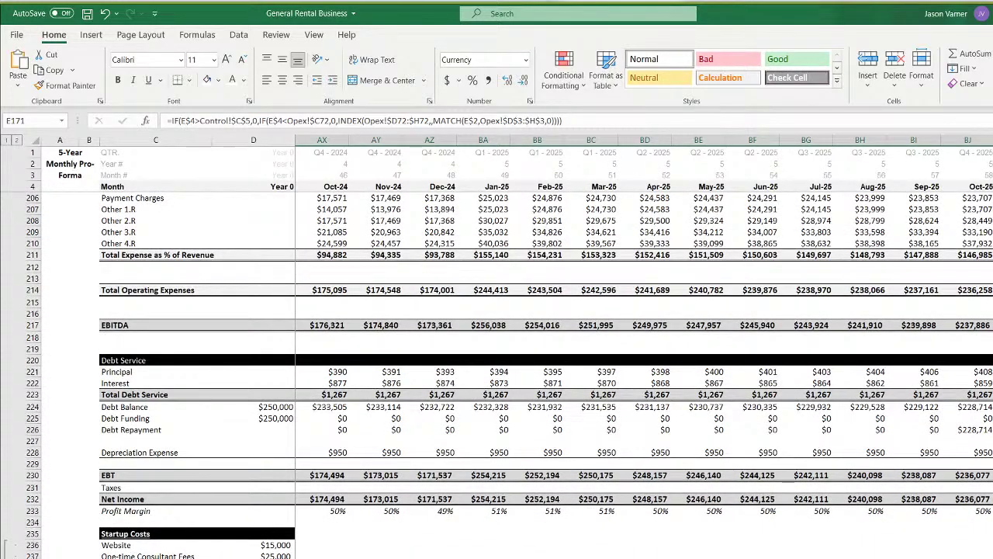
{"action": "left_click", "coordinate": [992, 452]}
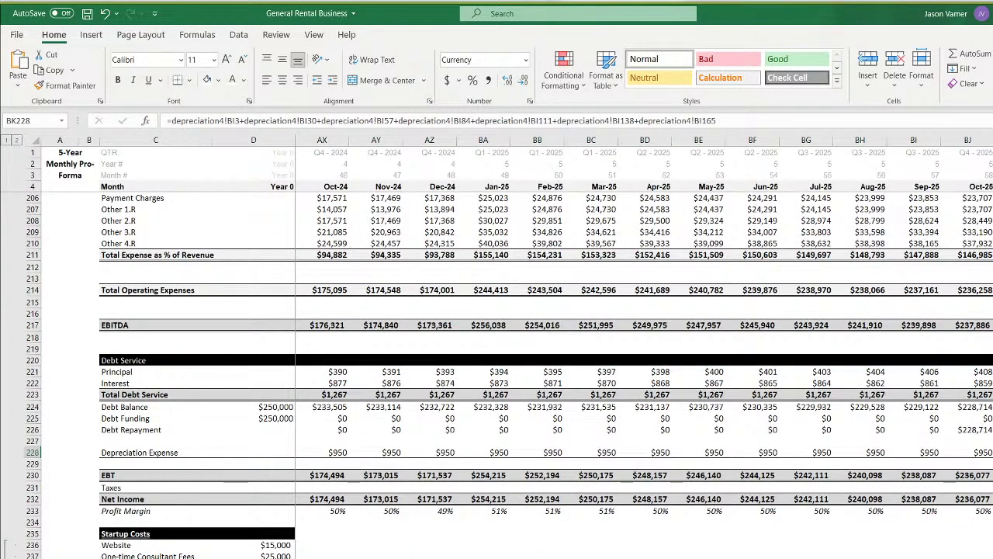
{"action": "key", "text": "Right"}
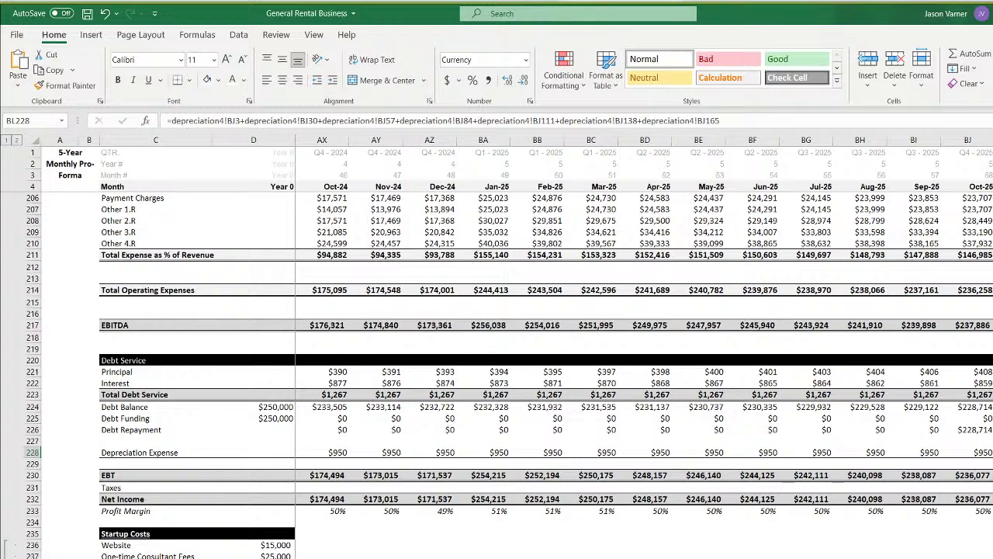
{"action": "scroll", "coordinate": [952, 458], "scroll_direction": "down", "scroll_amount": 15}
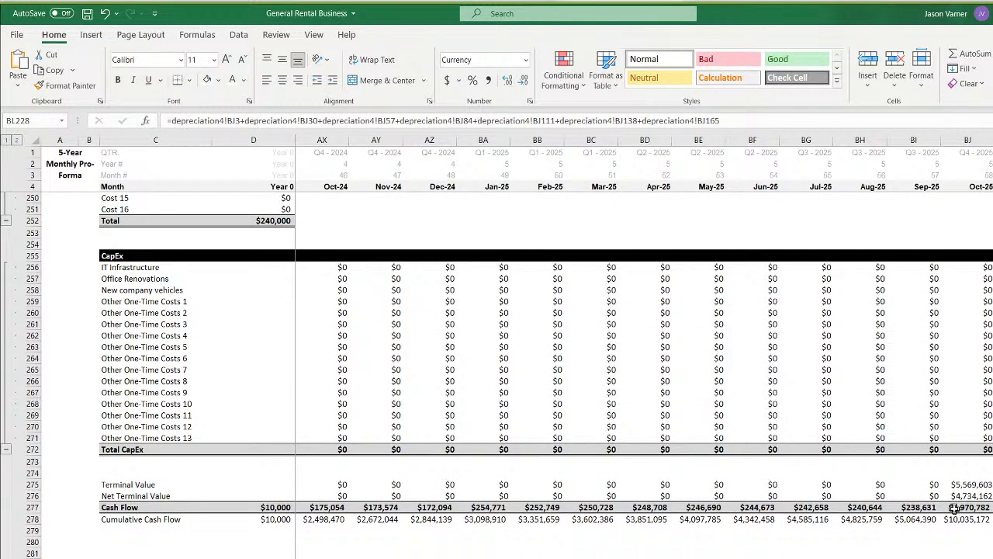
{"action": "left_click", "coordinate": [964, 558]}
{"action": "key", "text": "Right"}
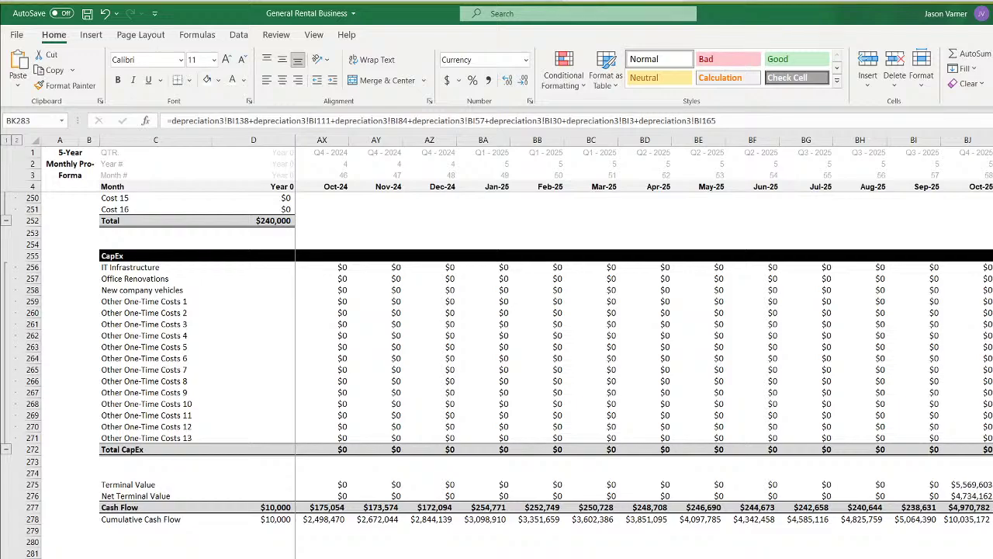
{"action": "scroll", "coordinate": [496, 373], "scroll_direction": "up", "scroll_amount": 11}
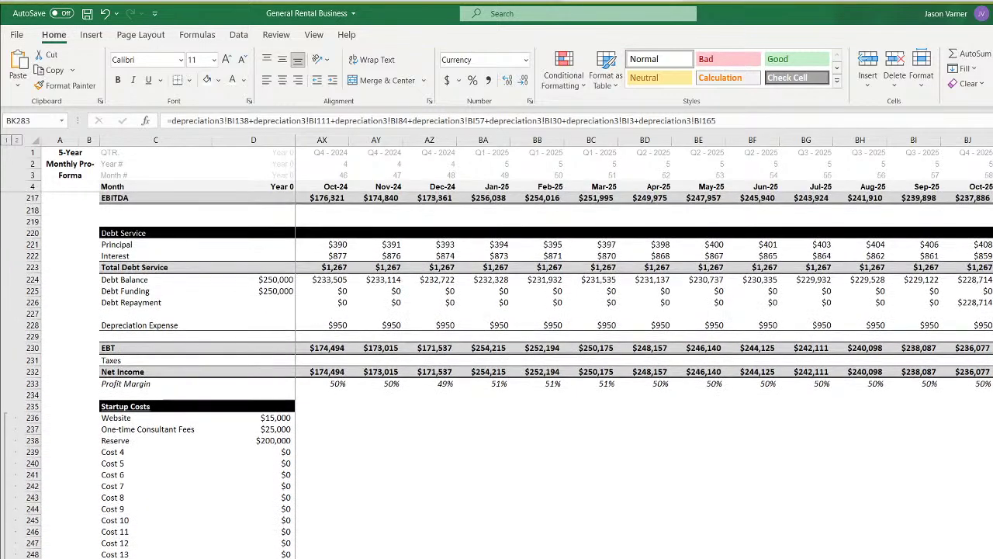
{"action": "left_click", "coordinate": [982, 325]}
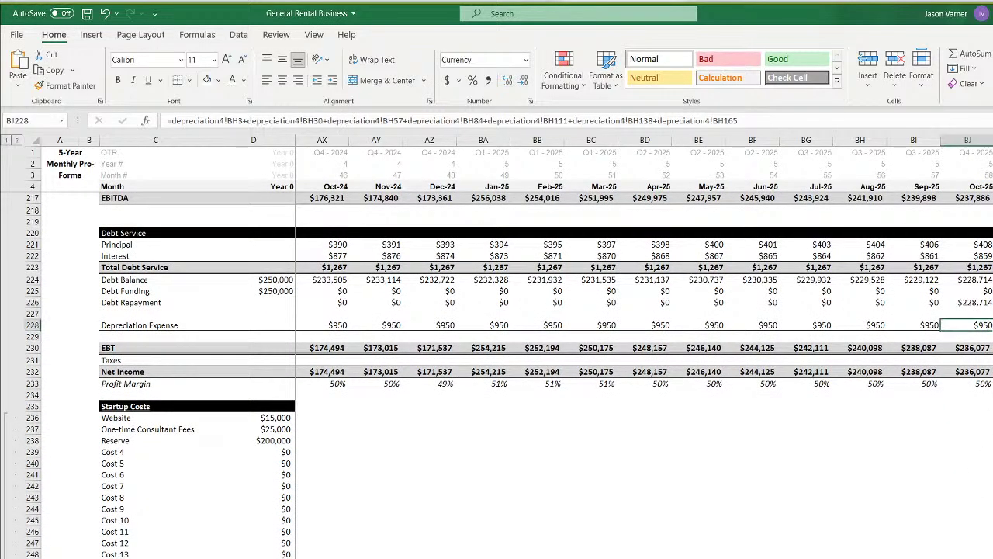
{"action": "key", "text": "Right"}
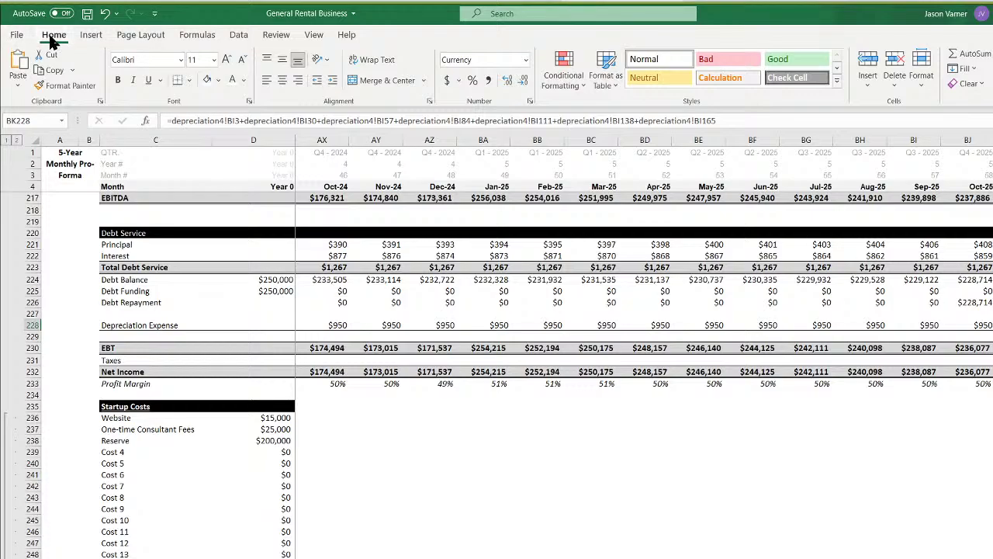
Save the workbook and check the Net Book Value formula in the months after the exit
{"action": "left_click", "coordinate": [87, 13]}
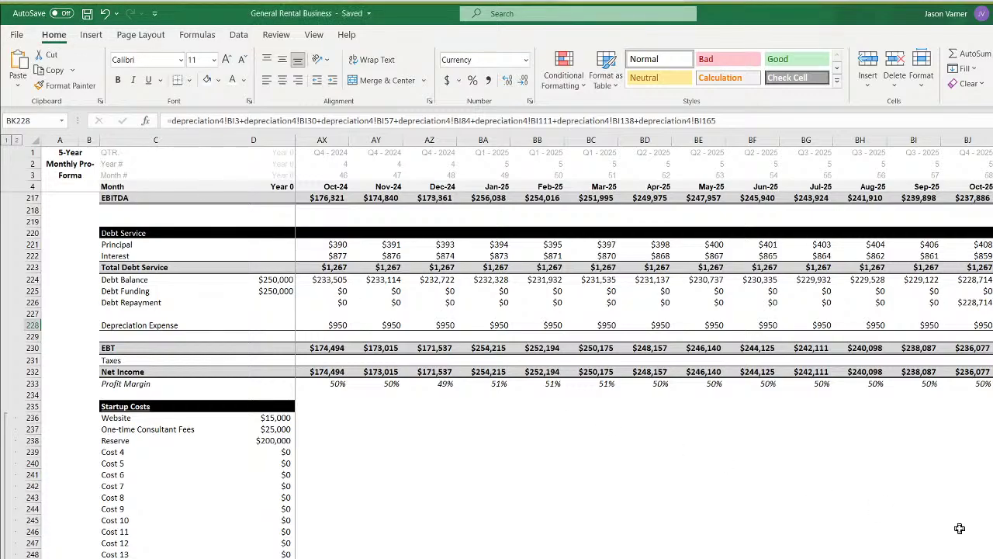
{"action": "scroll", "coordinate": [960, 529], "scroll_direction": "down", "scroll_amount": 15}
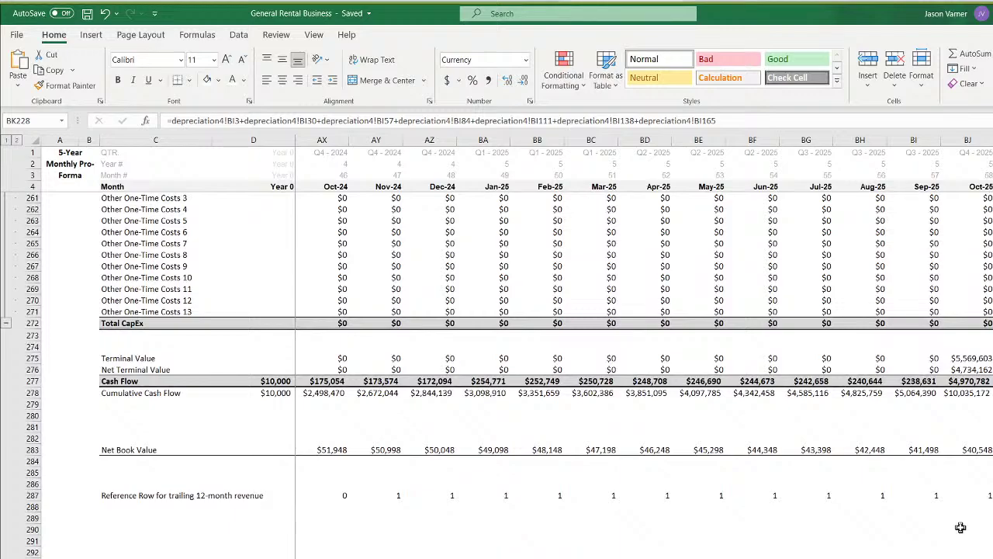
{"action": "left_click", "coordinate": [981, 452]}
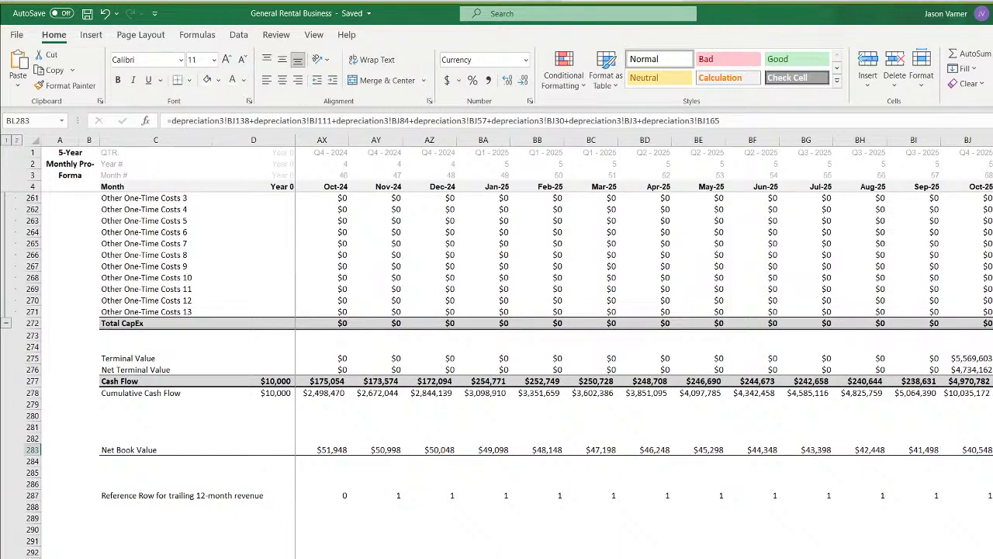
Add the exit-month check on E$4 to the Jan-21 Net Book Value formula in E283
{"action": "scroll", "coordinate": [497, 349], "scroll_direction": "left", "scroll_amount": 15}
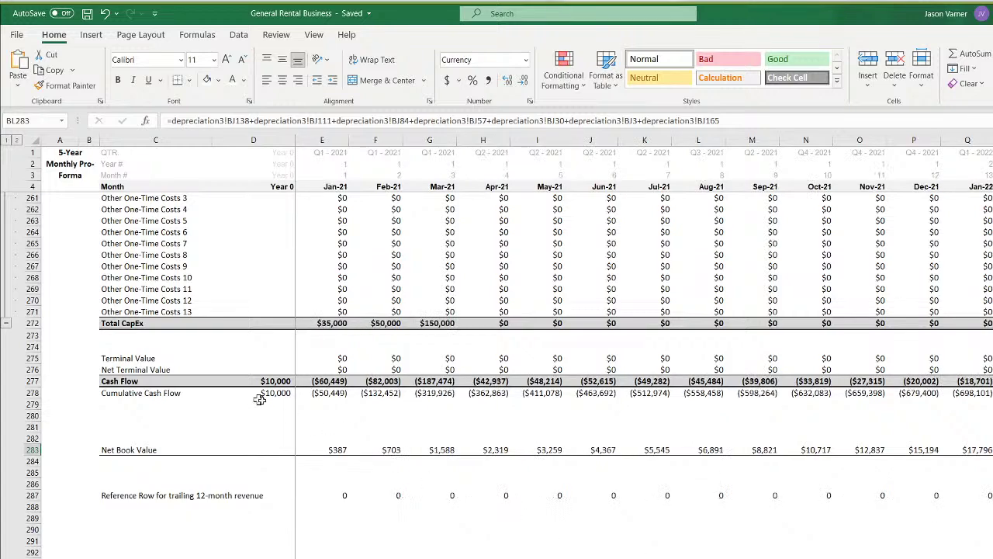
{"action": "left_click", "coordinate": [330, 449]}
{"action": "left_click", "coordinate": [173, 122]}
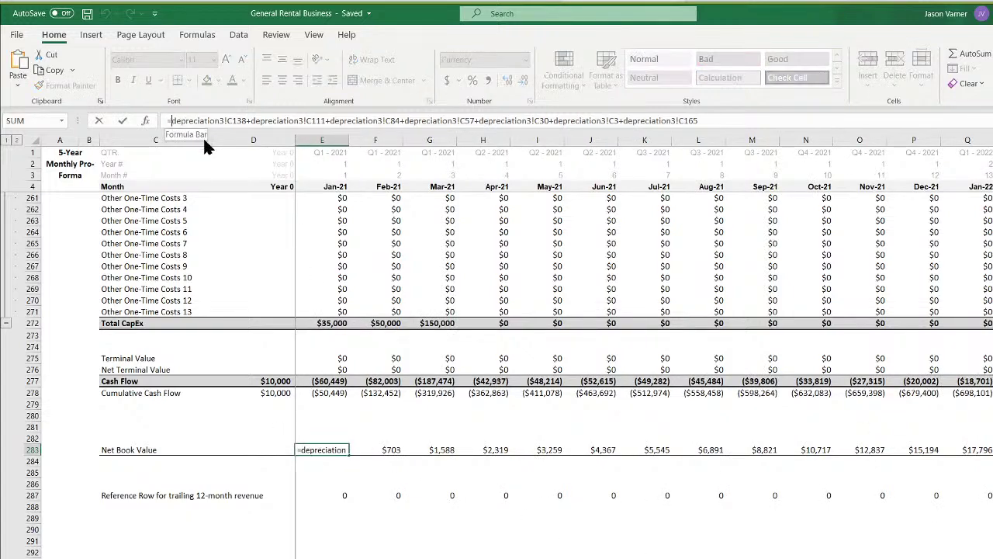
{"action": "key", "text": "Return"}
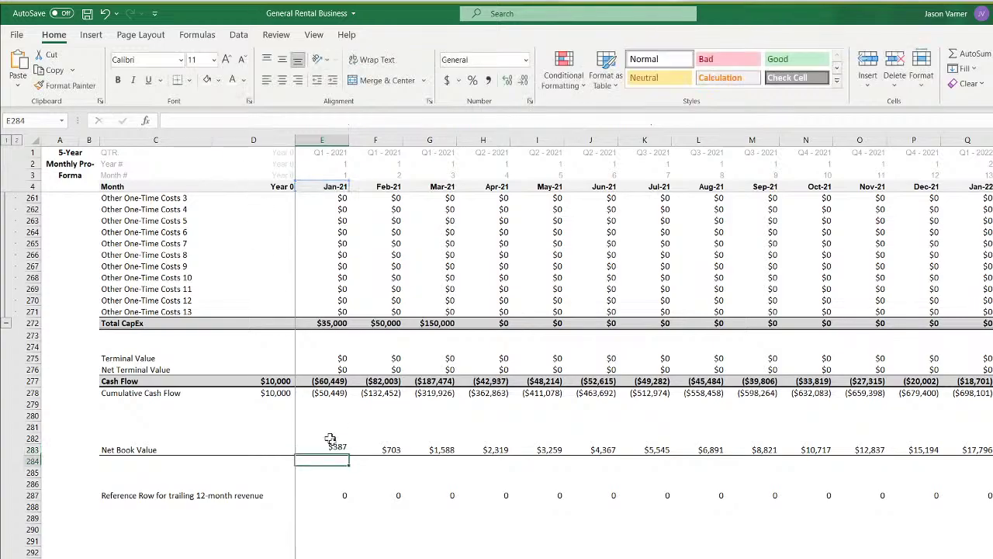
Fill the Jan-21 Net Book Value formula in E283 across the monthly columns
{"action": "left_click", "coordinate": [340, 447]}
{"action": "left_click_drag", "start_coordinate": [349, 454], "coordinate": [992, 454]}
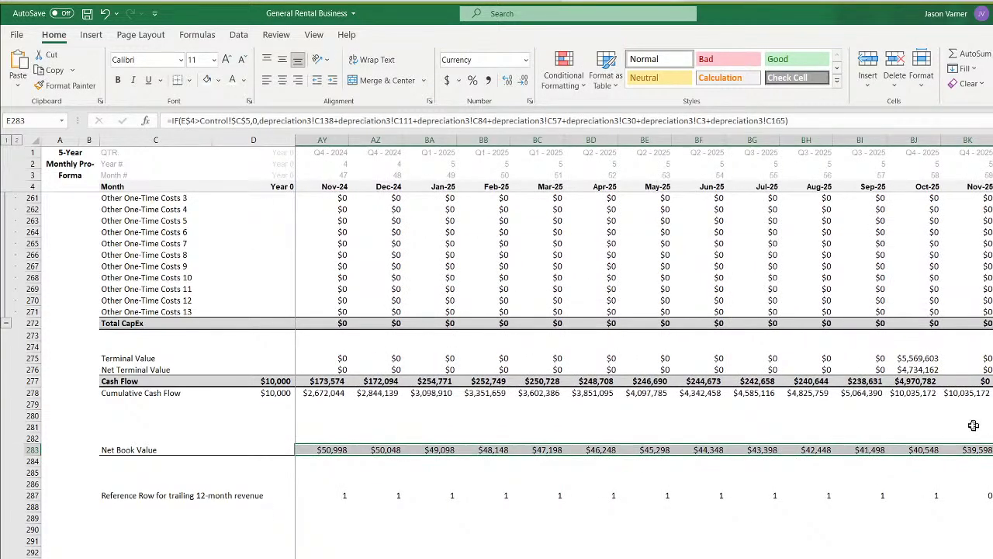
Add the exit-month check IF(E$4>Control!$C$5,0,…) to the Jan-21 Depreciation Expense formula in E228
{"action": "scroll", "coordinate": [924, 317], "scroll_direction": "up", "scroll_amount": 15}
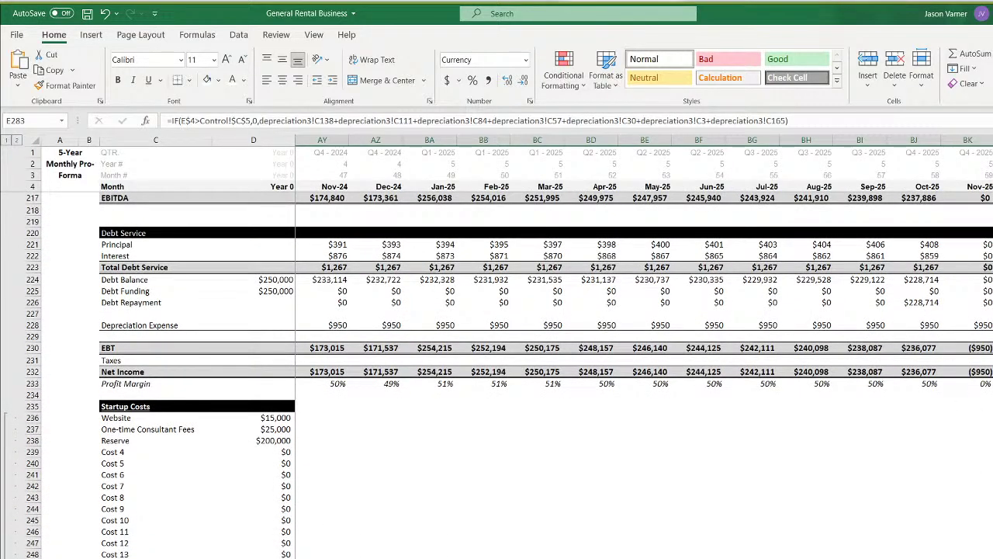
{"action": "left_click_drag", "start_coordinate": [975, 558], "coordinate": [698, 557]}
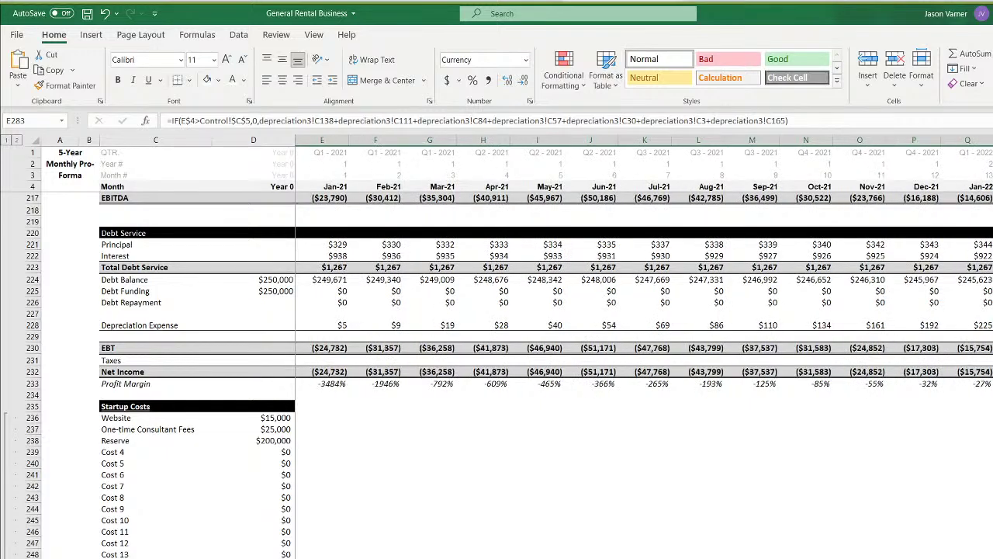
{"action": "left_click", "coordinate": [315, 325]}
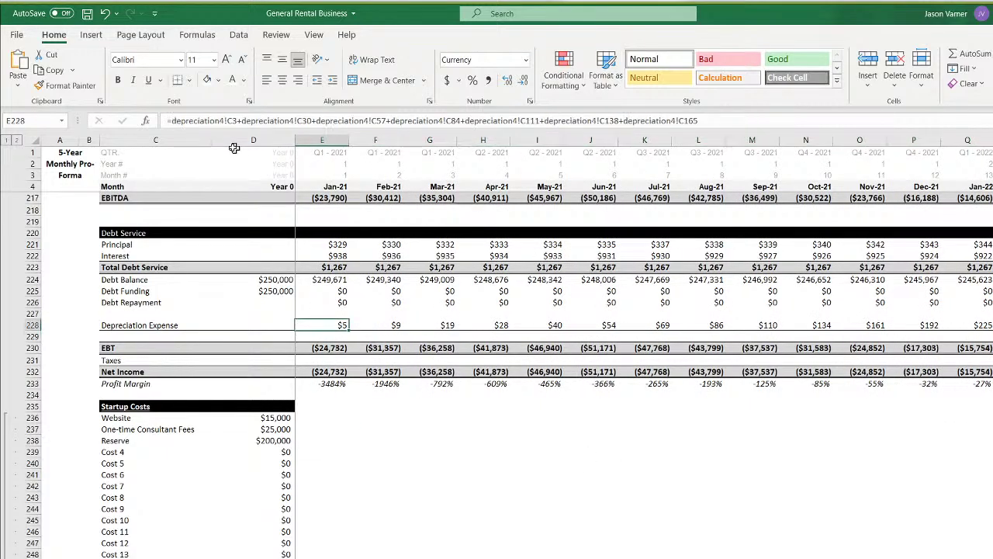
{"action": "left_click", "coordinate": [171, 121]}
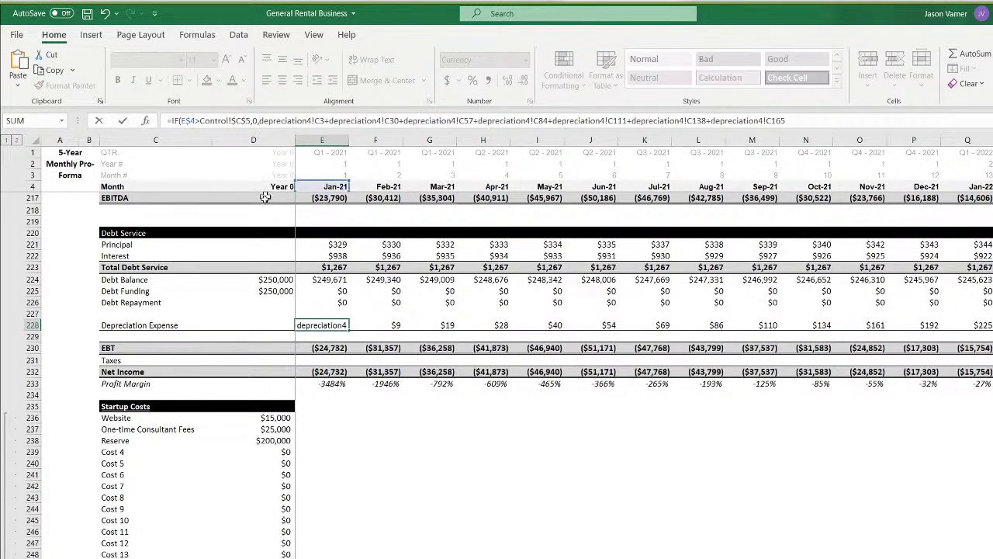
{"action": "key", "text": "Escape"}
Fill the Depreciation Expense formula from E228 across the monthly columns and save the workbook
{"action": "left_click_drag", "start_coordinate": [348, 331], "coordinate": [992, 330]}
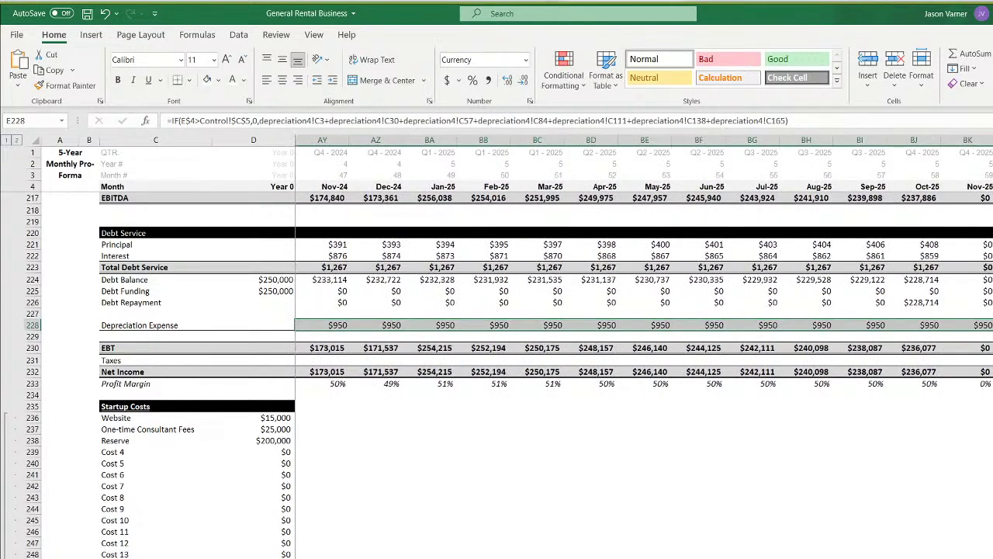
{"action": "left_click", "coordinate": [918, 510]}
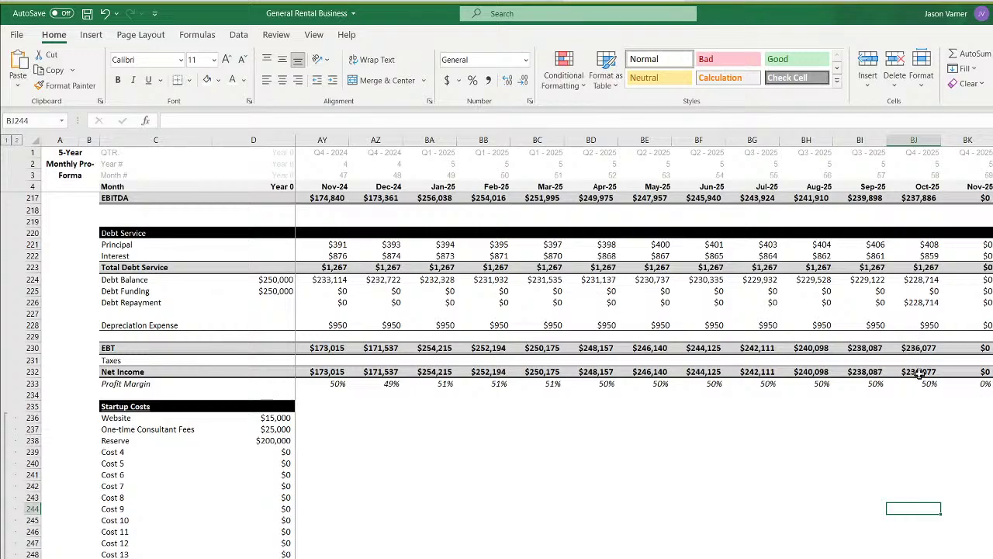
{"action": "left_click", "coordinate": [87, 13]}
Label a new row "Active?" in C289, below the trailing 12-month revenue reference row
{"action": "scroll", "coordinate": [914, 469], "scroll_direction": "down", "scroll_amount": 10}
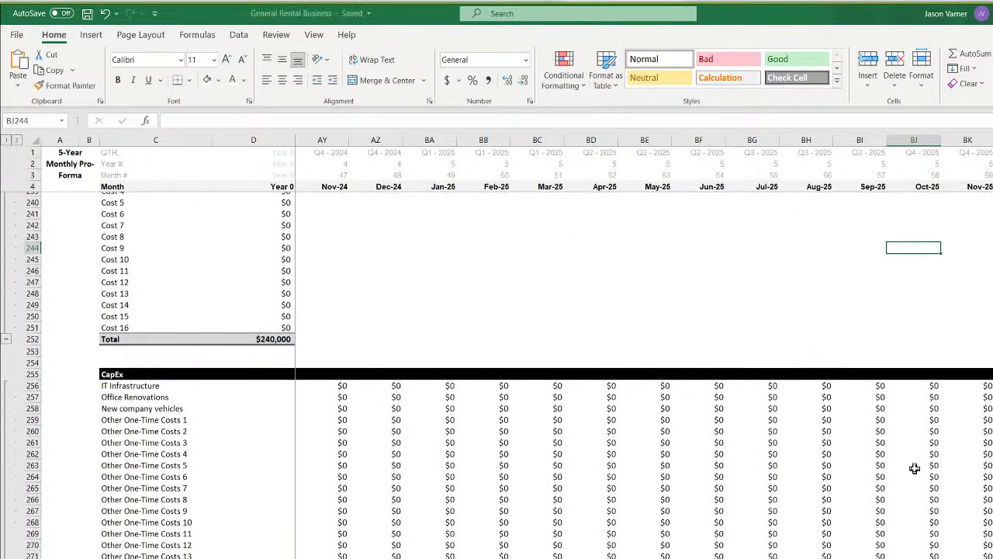
{"action": "scroll", "coordinate": [921, 463], "scroll_direction": "up", "scroll_amount": 4}
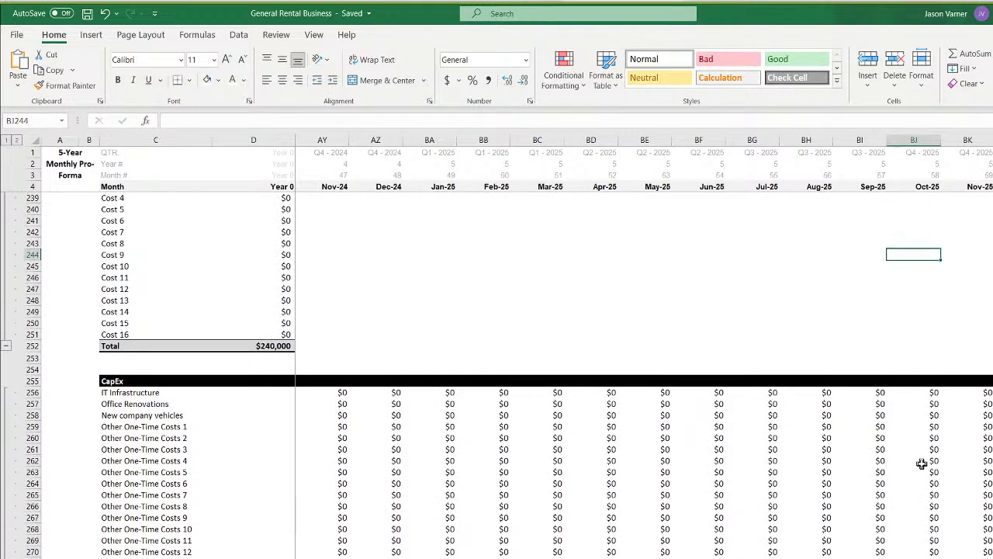
{"action": "scroll", "coordinate": [921, 399], "scroll_direction": "down", "scroll_amount": 4}
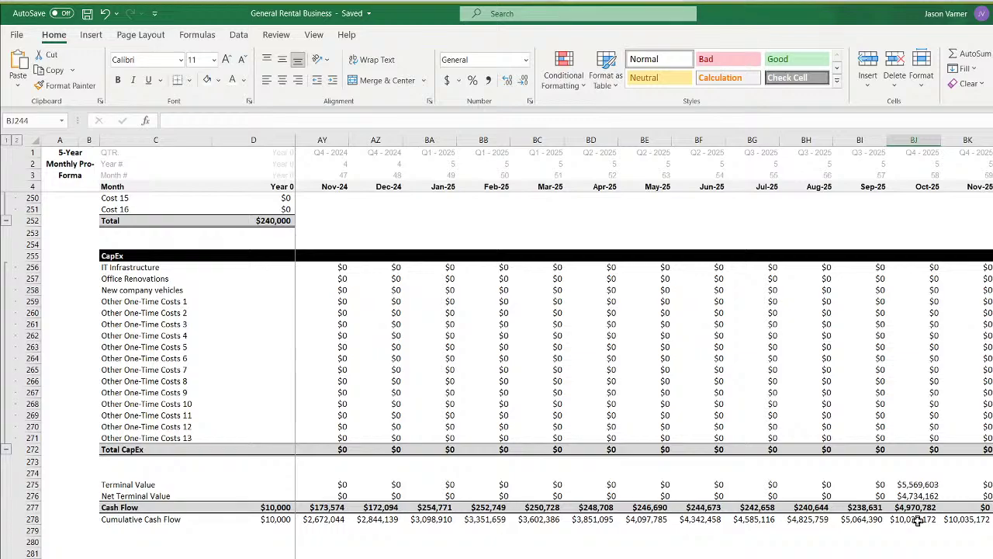
{"action": "scroll", "coordinate": [644, 349], "scroll_direction": "left", "scroll_amount": 15}
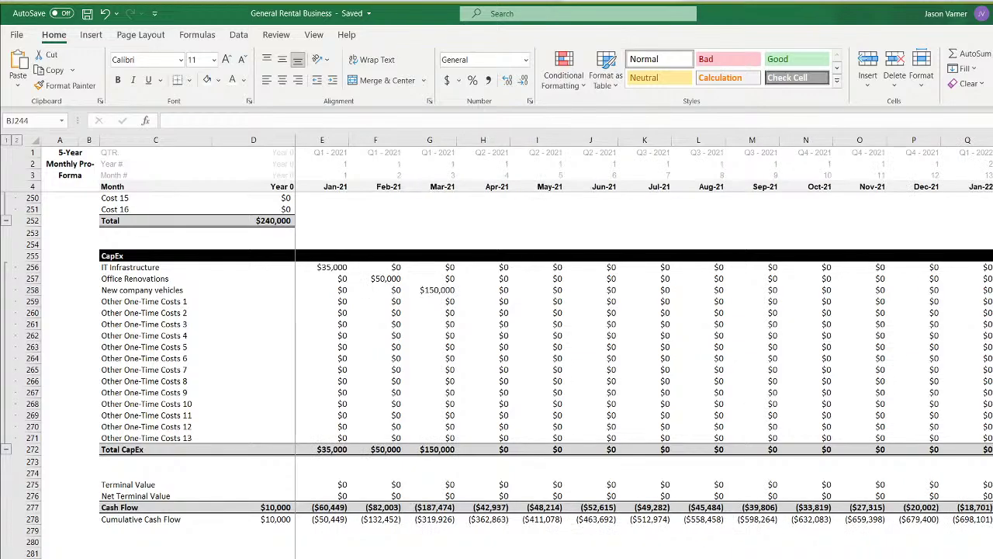
{"action": "scroll", "coordinate": [147, 505], "scroll_direction": "down", "scroll_amount": 4}
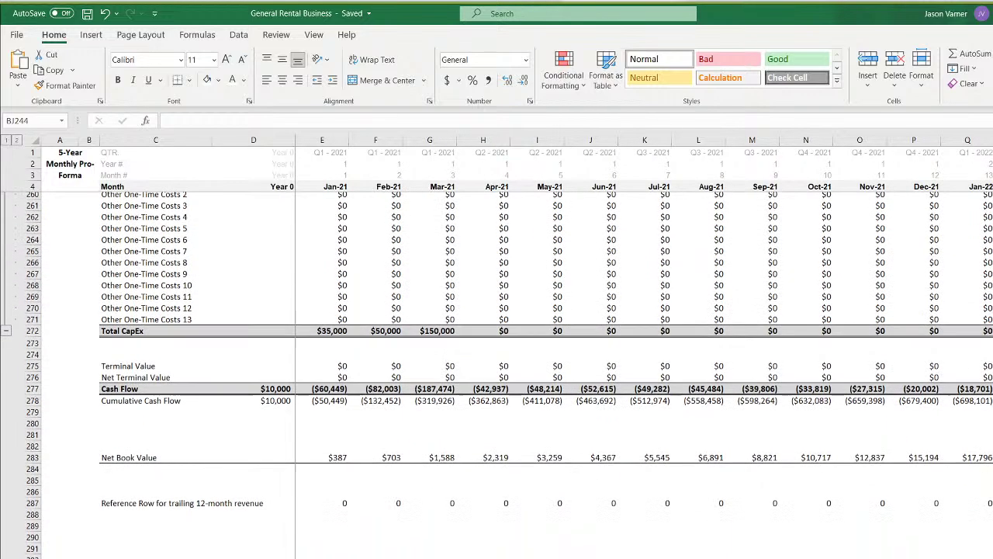
{"action": "left_click", "coordinate": [147, 506]}
{"action": "key", "text": "Down"}
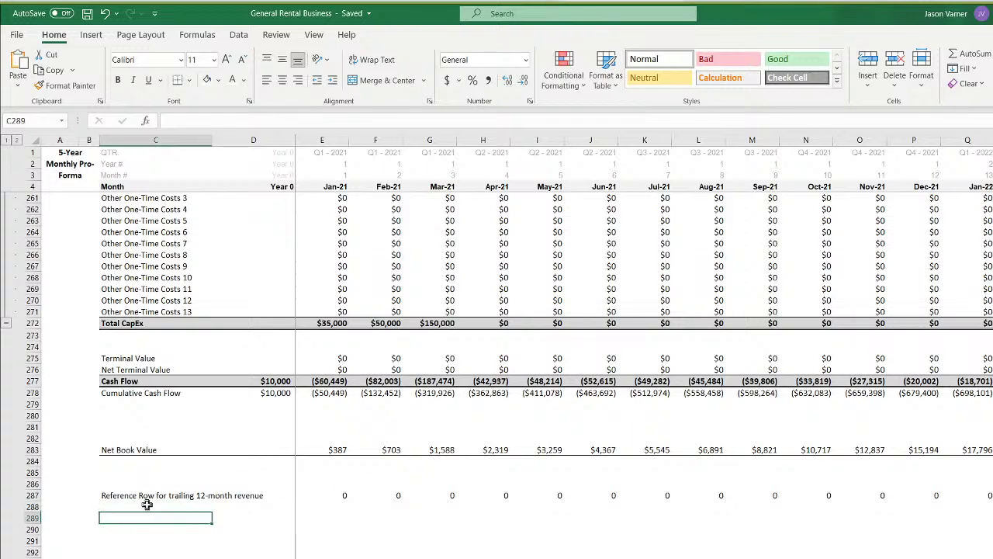
{"action": "type", "text": "Active"}
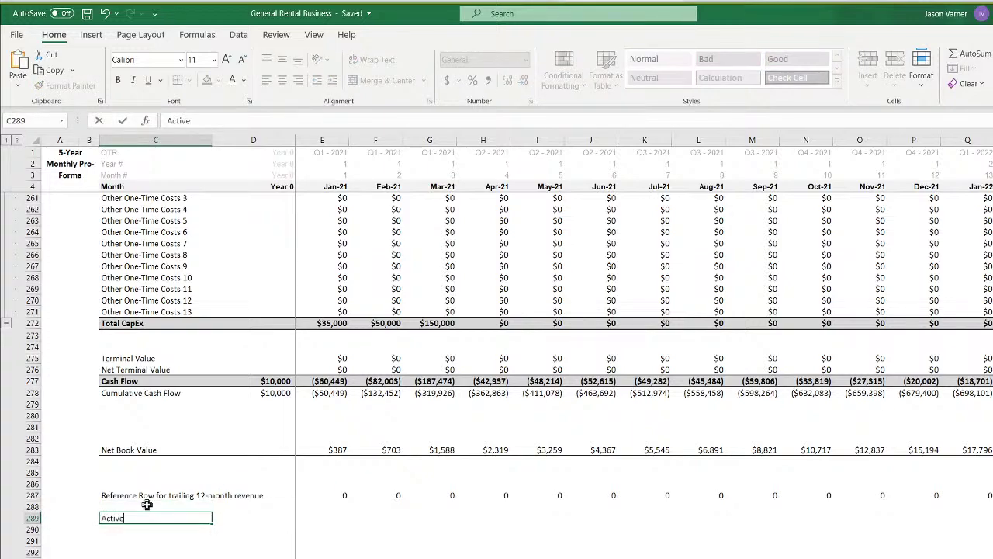
{"action": "type", "text": "?"}
{"action": "key", "text": "Right"}
{"action": "key", "text": "Right"}
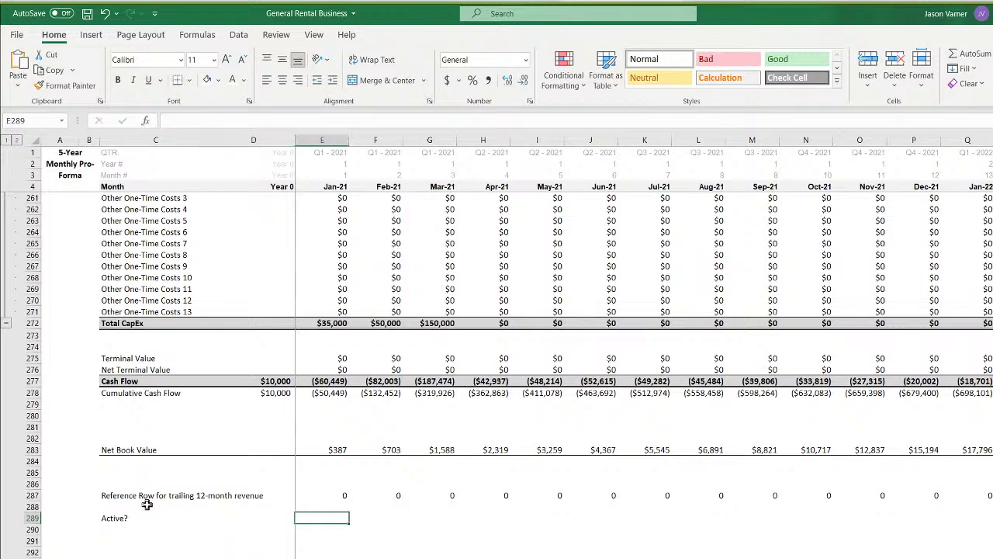
Enter =IF(E4<=Control!$C5,1,0) in E289 to flag whether Jan-21 falls on or before the exit month
{"action": "type", "text": "=if("}
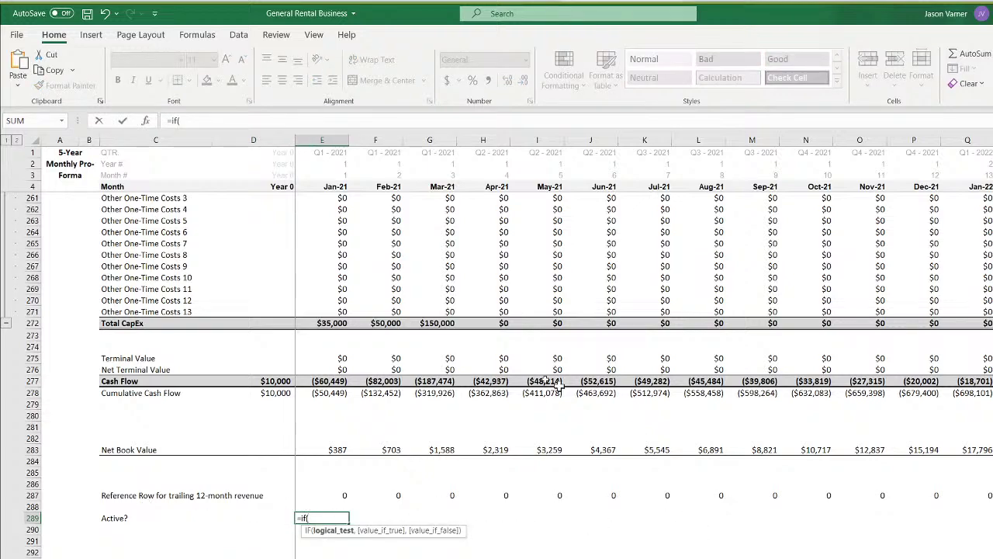
{"action": "left_click", "coordinate": [339, 190]}
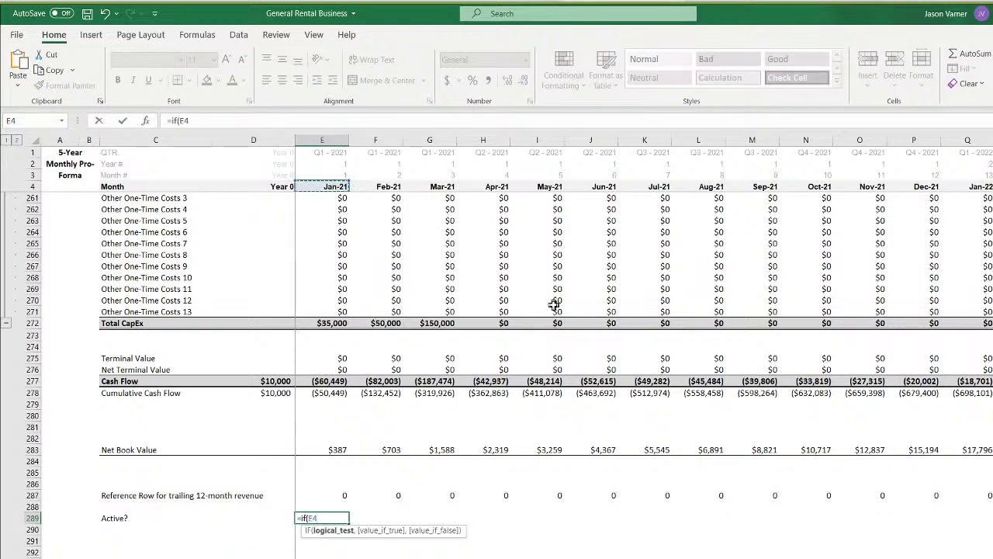
{"action": "type", "text": "<="}
{"action": "left_click", "coordinate": [496, 557]}
{"action": "left_click", "coordinate": [273, 204]}
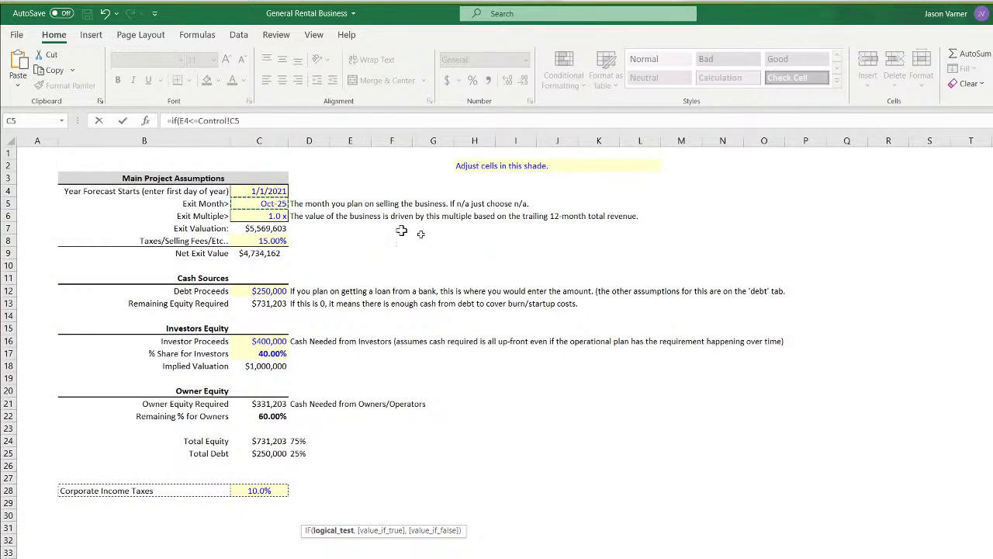
{"action": "type", "text": ",1"}
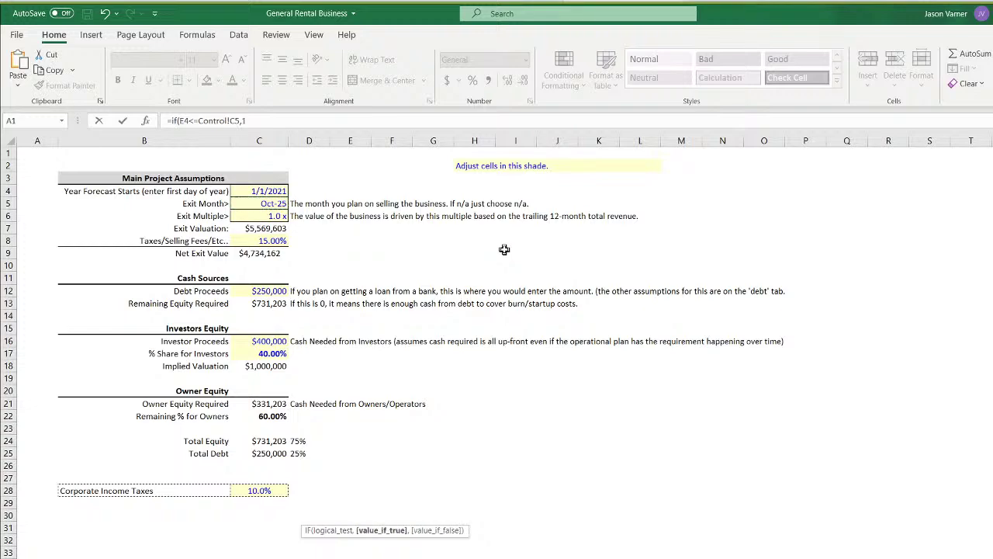
{"action": "type", "text": ",0"}
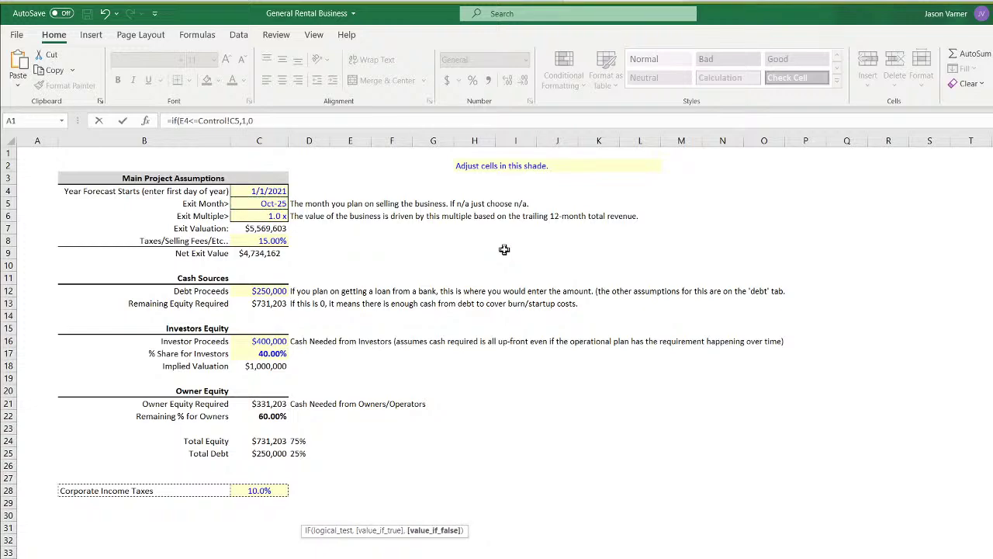
{"action": "left_click", "coordinate": [232, 121]}
{"action": "type", "text": "$"}
{"action": "key", "text": "Return"}
{"action": "key", "text": "Return"}
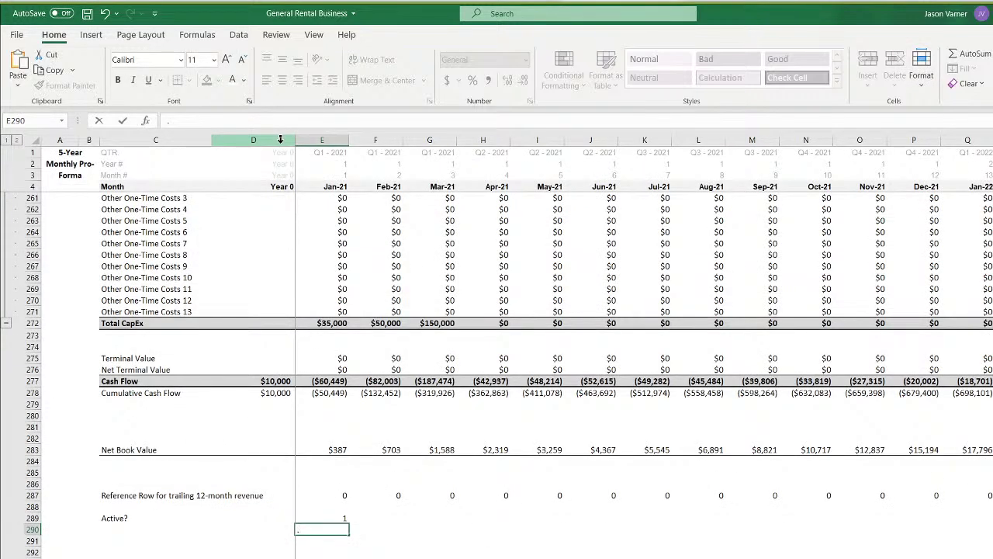
Fill the Active? formula from E289 across the monthly columns
{"action": "left_click", "coordinate": [335, 516]}
{"action": "left_click_drag", "start_coordinate": [344, 530], "coordinate": [992, 521]}
{"action": "key", "text": "ctrl+shift+Right"}
{"action": "key", "text": "ctrl+shift+Down"}
{"action": "left_click", "coordinate": [342, 520]}
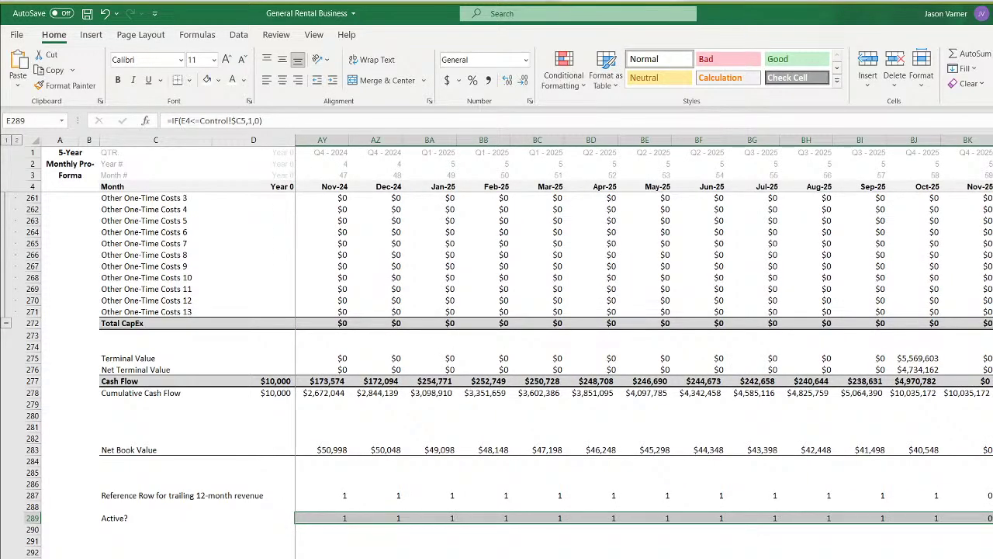
Label the row below Active? "Active Months per Year" in C290
{"action": "scroll", "coordinate": [644, 341], "scroll_direction": "left", "scroll_amount": 15}
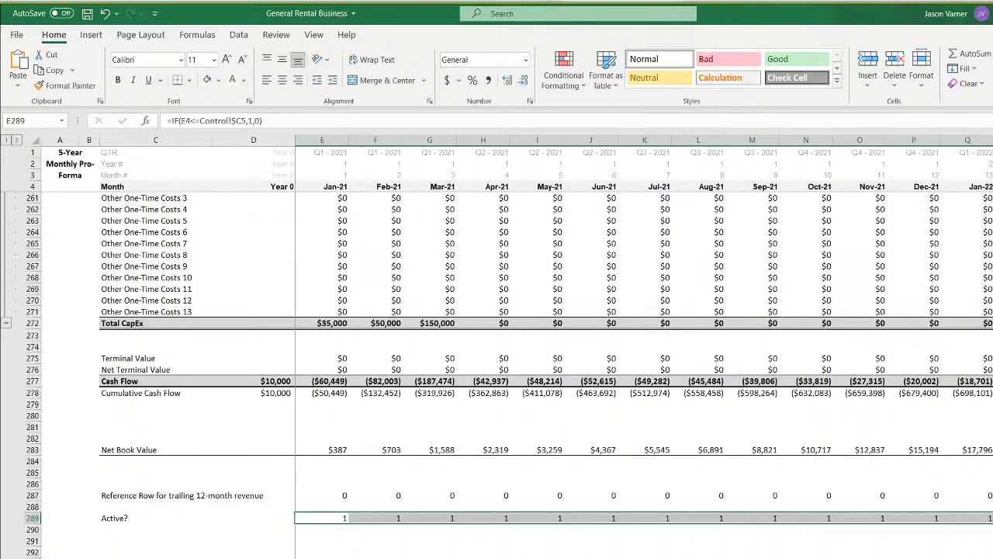
{"action": "left_click", "coordinate": [113, 531]}
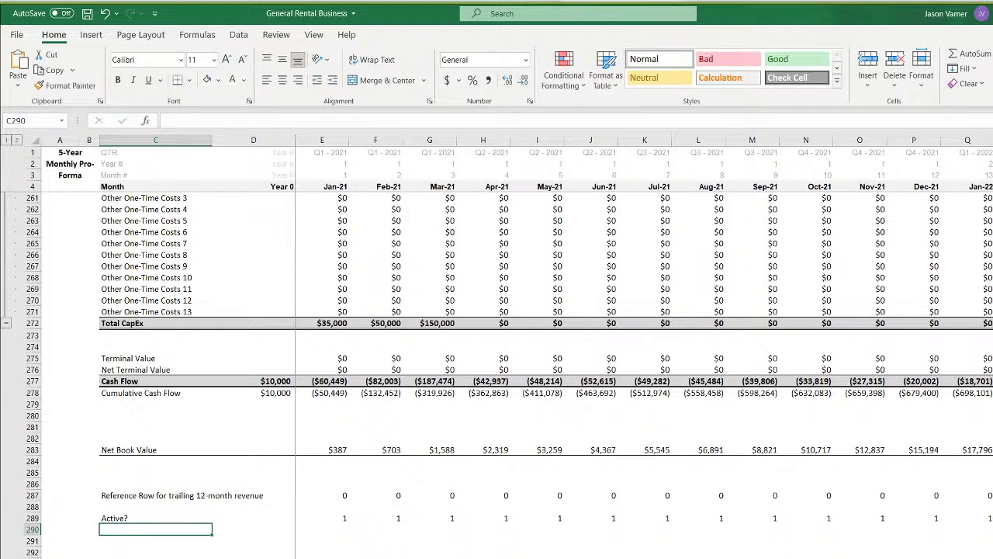
{"action": "type", "text": "Active?"}
{"action": "key", "text": "BackSpace"}
{"action": "type", "text": "Mo"}
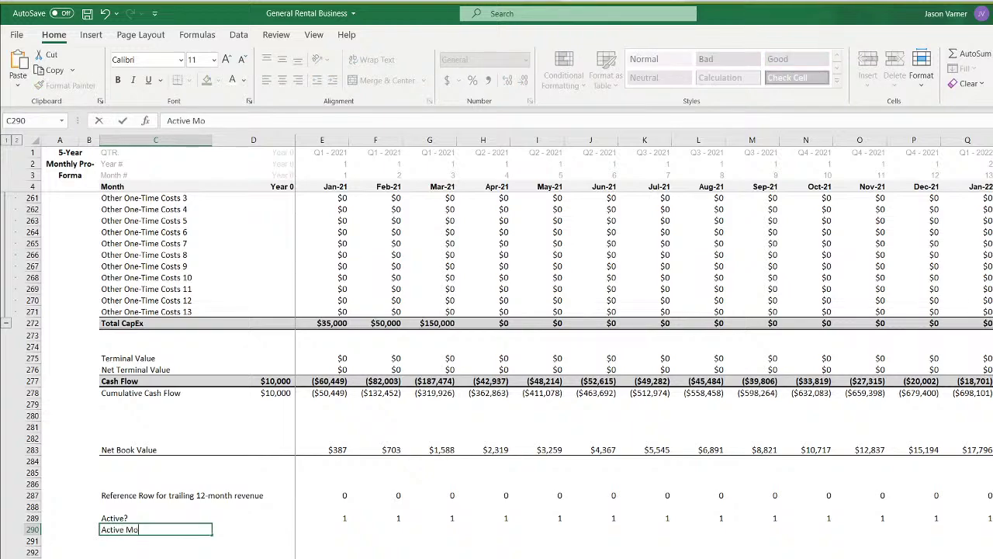
{"action": "type", "text": "nths per Year"}
{"action": "key", "text": "Return"}
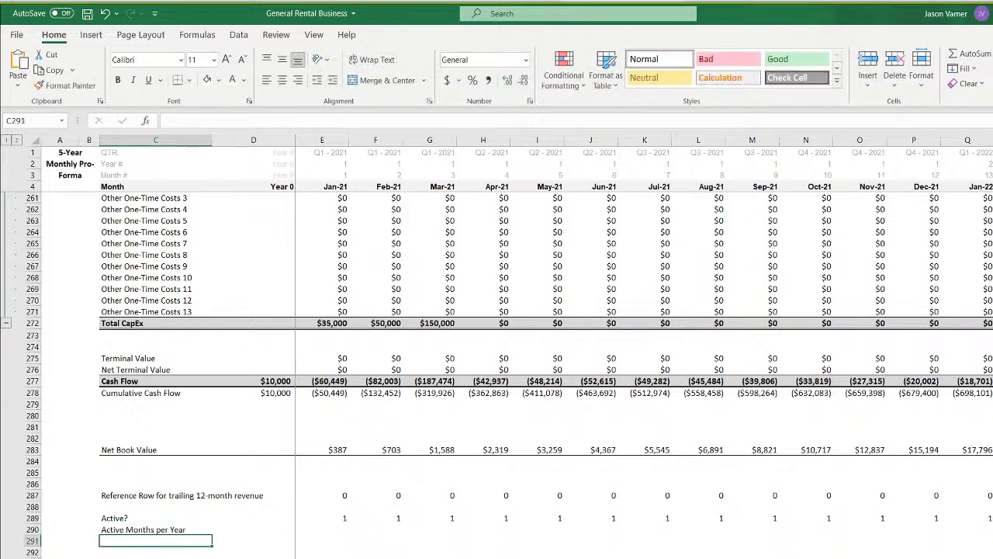
Enter =SUMIFS(289:289,2:2,E2) in E290 to total the active flags for the column's year
{"action": "left_click", "coordinate": [322, 529]}
{"action": "type", "text": "=sumifs("}
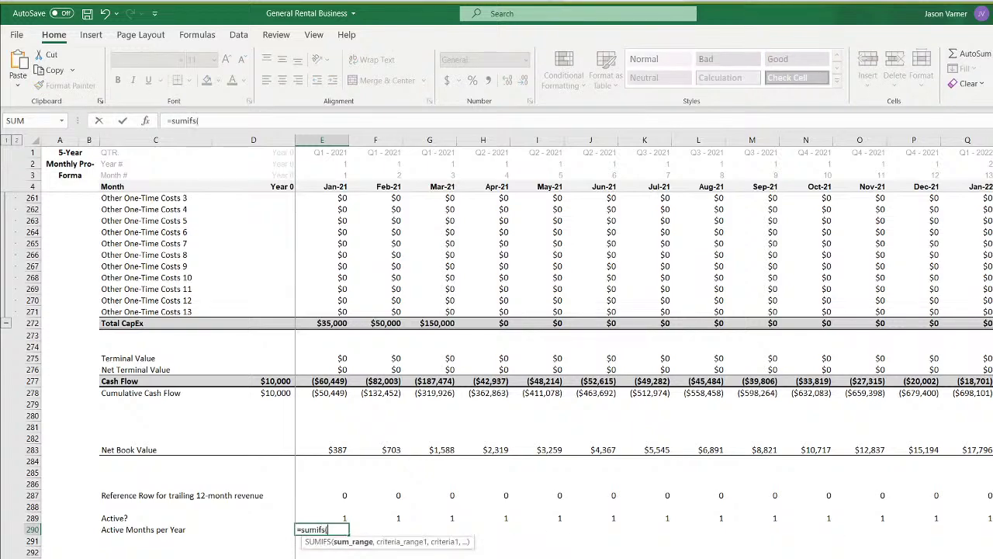
{"action": "left_click", "coordinate": [31, 518]}
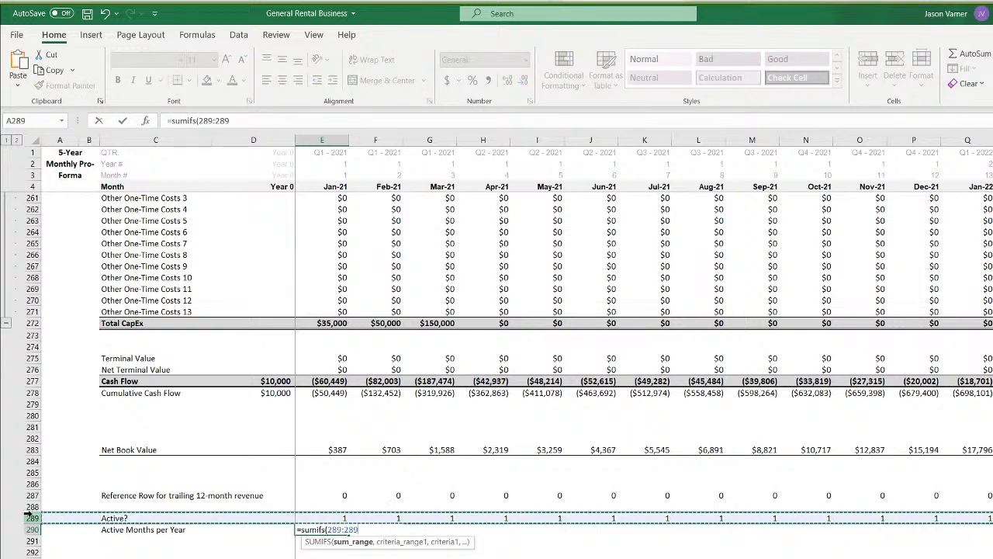
{"action": "type", "text": ","}
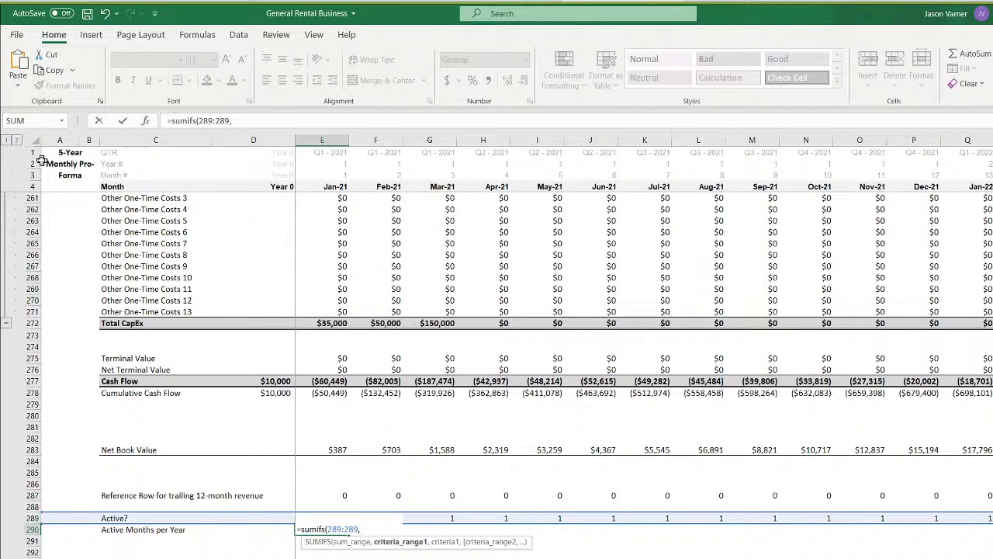
{"action": "left_click_drag", "start_coordinate": [31, 153], "coordinate": [31, 175]}
{"action": "left_click", "coordinate": [308, 119]}
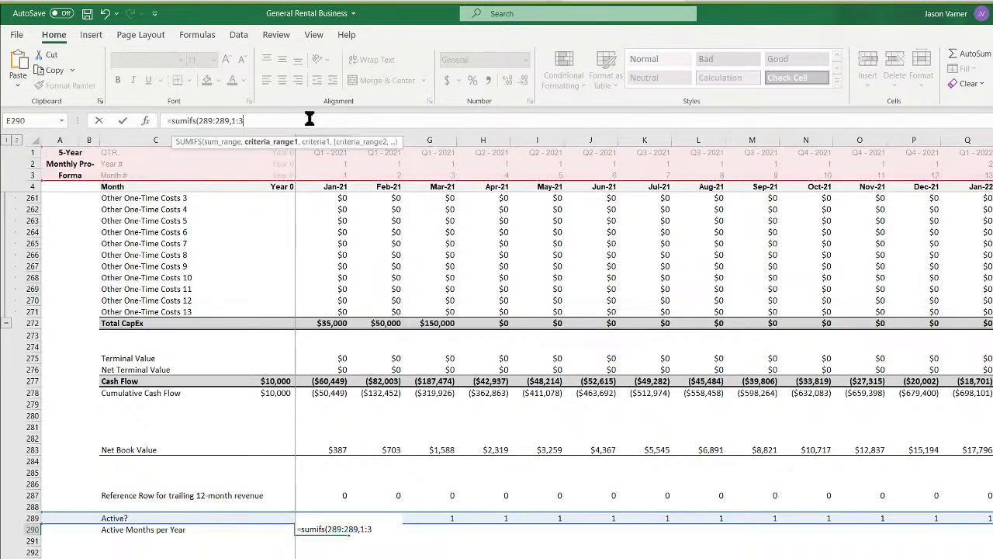
{"action": "key", "text": "BackSpace"}
{"action": "type", "text": "2:2"}
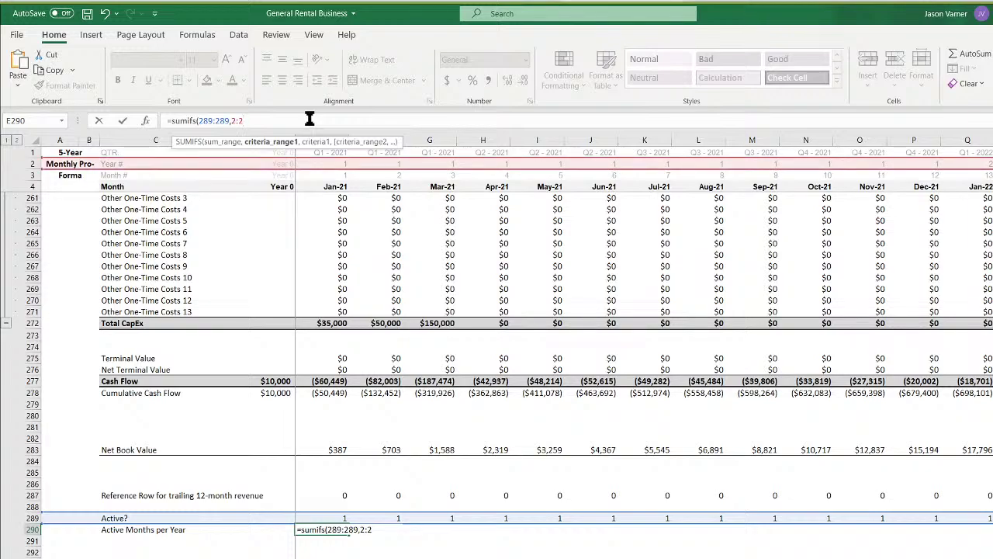
{"action": "type", "text": ","}
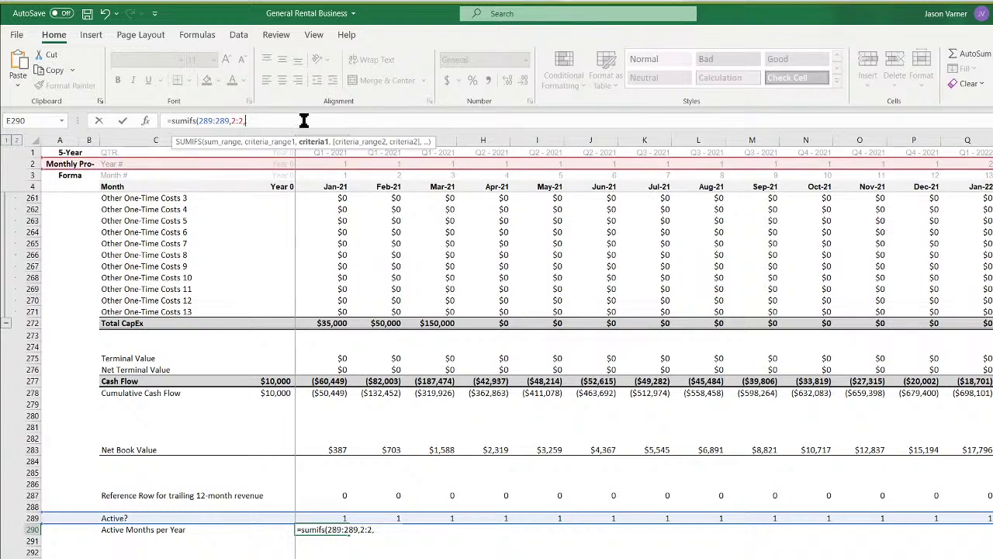
{"action": "left_click", "coordinate": [336, 164]}
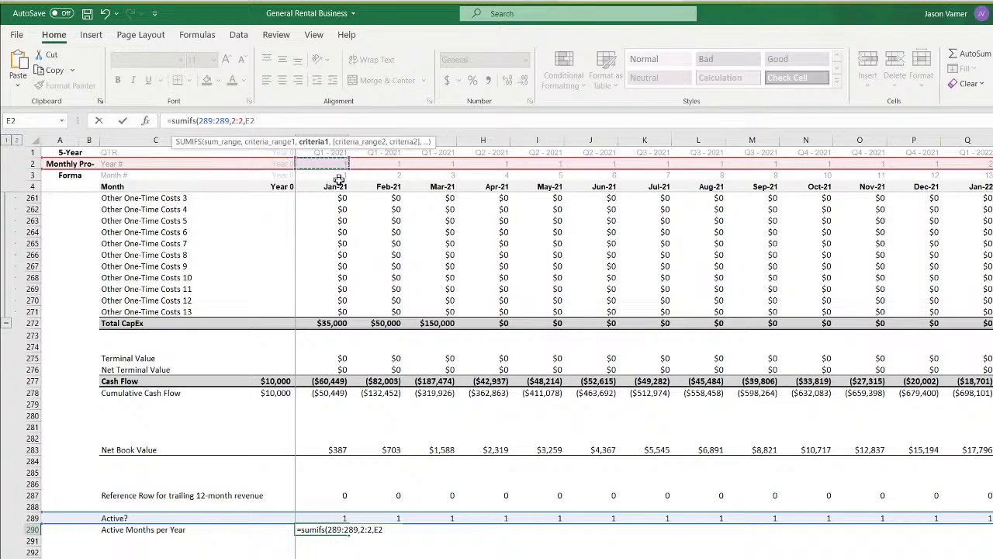
{"action": "type", "text": ")"}
{"action": "key", "text": "Return"}
Fill the Active Months per Year formula from E290 across the monthly columns
{"action": "left_click", "coordinate": [342, 530]}
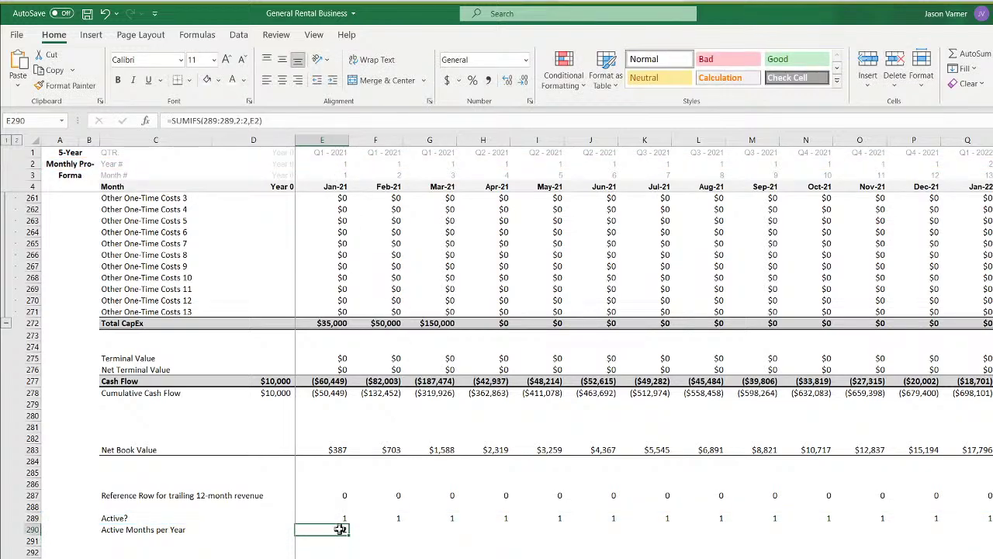
{"action": "left_click_drag", "start_coordinate": [350, 536], "coordinate": [990, 534]}
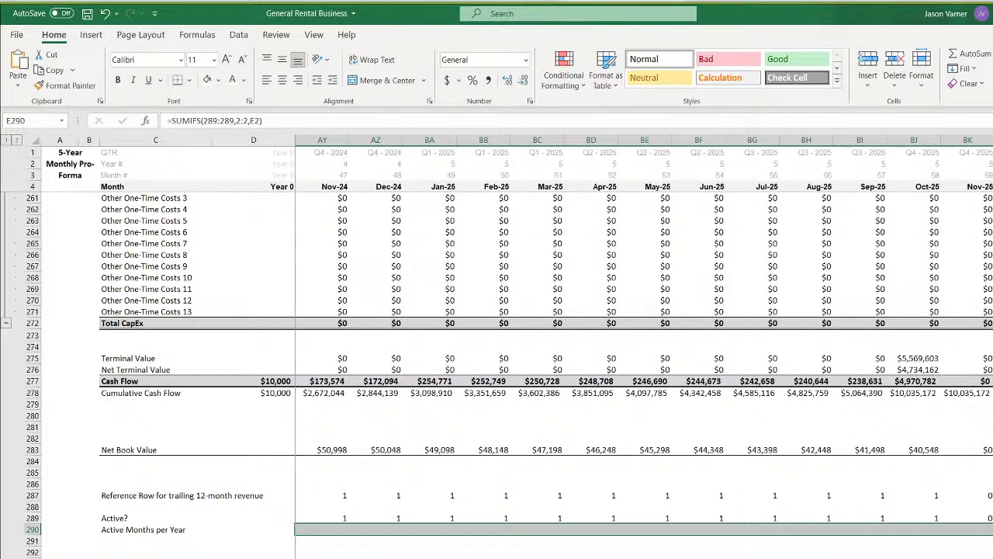
Start a SUMIFS formula in the January 2021 Taxes cell E231 with row 231 of 'Annual P&L Detail' as sum range
{"action": "left_click", "coordinate": [719, 530]}
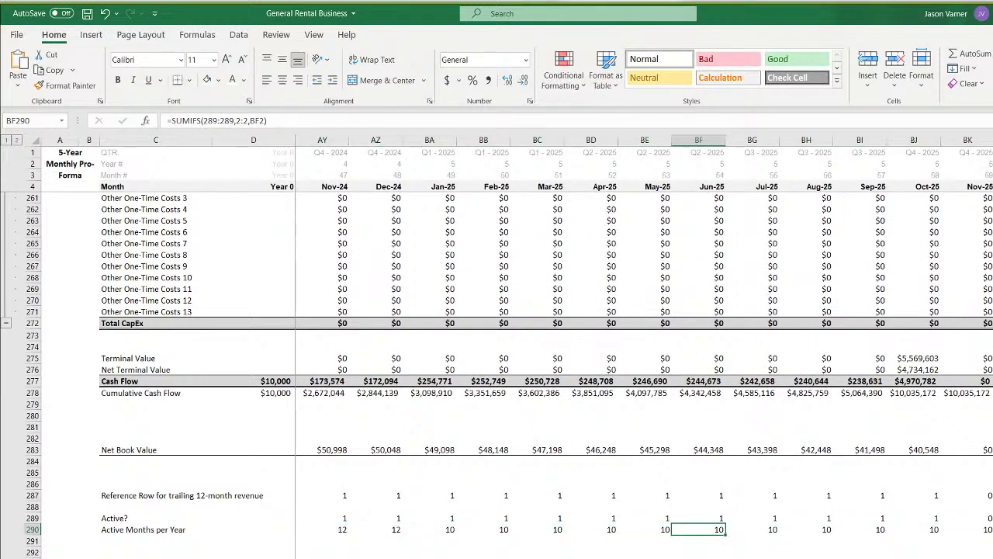
{"action": "scroll", "coordinate": [437, 413], "scroll_direction": "left", "scroll_amount": 15}
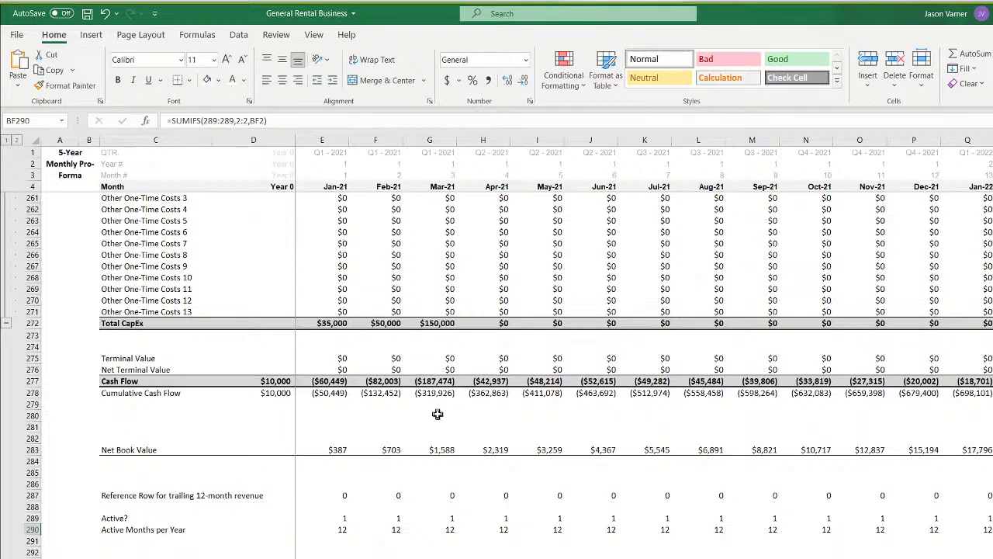
{"action": "scroll", "coordinate": [438, 413], "scroll_direction": "up", "scroll_amount": 15}
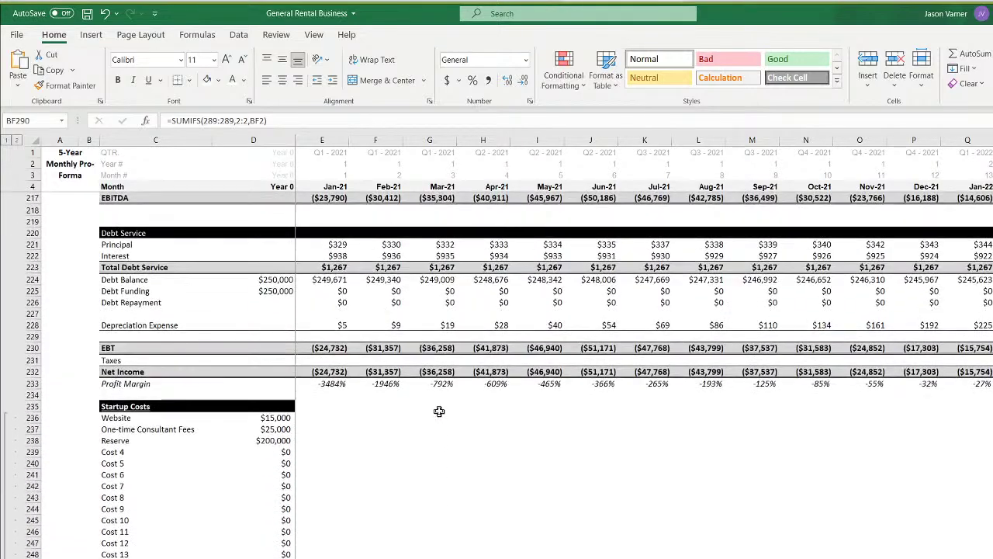
{"action": "left_click", "coordinate": [334, 360]}
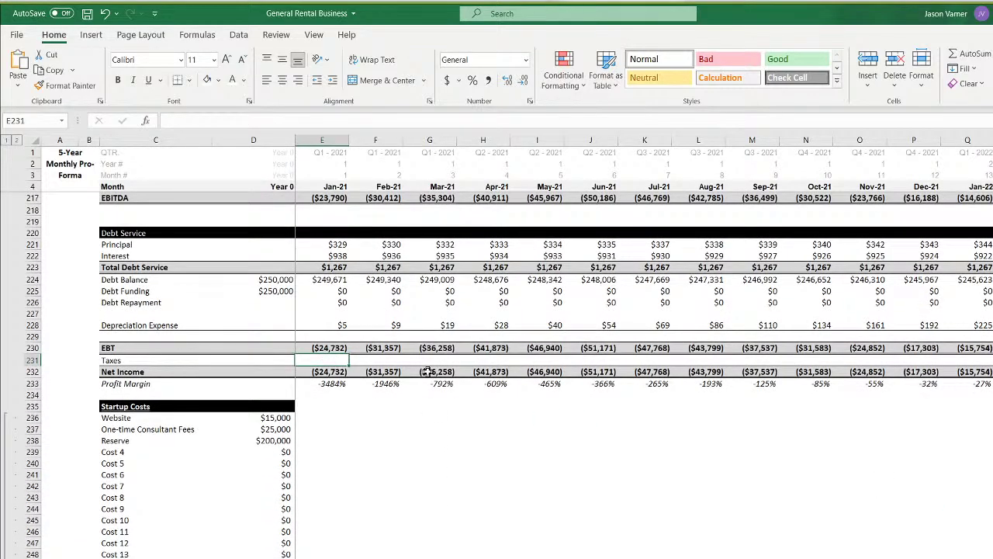
{"action": "type", "text": "="}
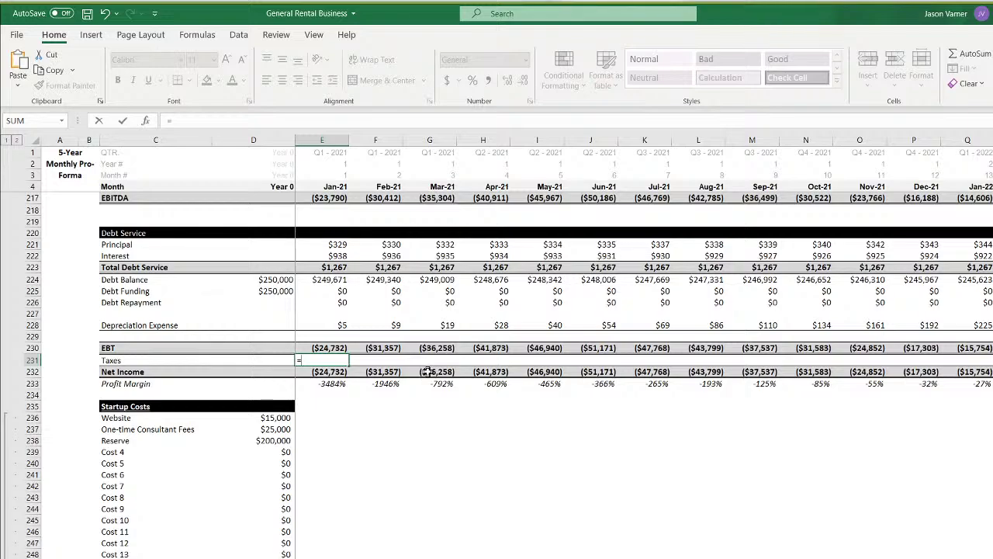
{"action": "type", "text": "sumifs("}
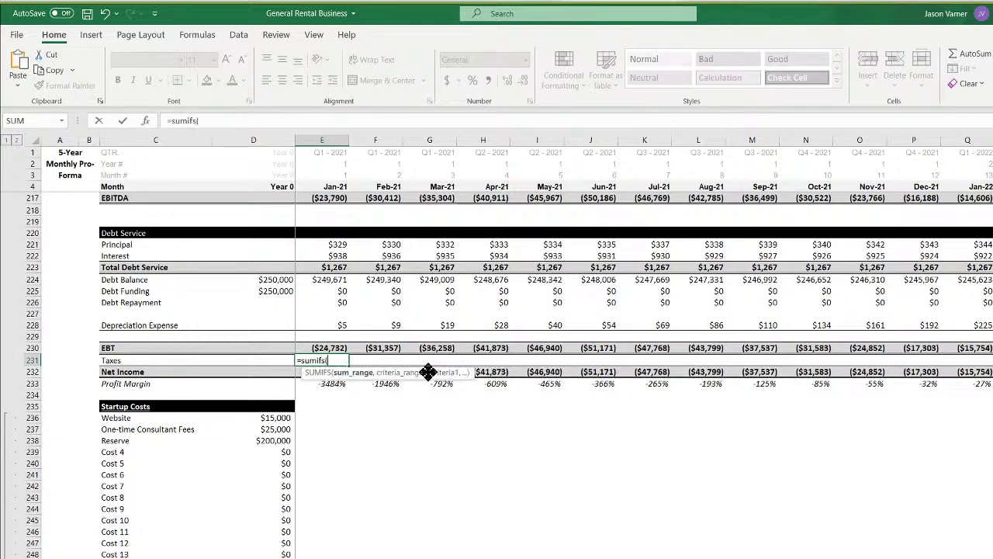
{"action": "key", "text": "ctrl+Page_Down"}
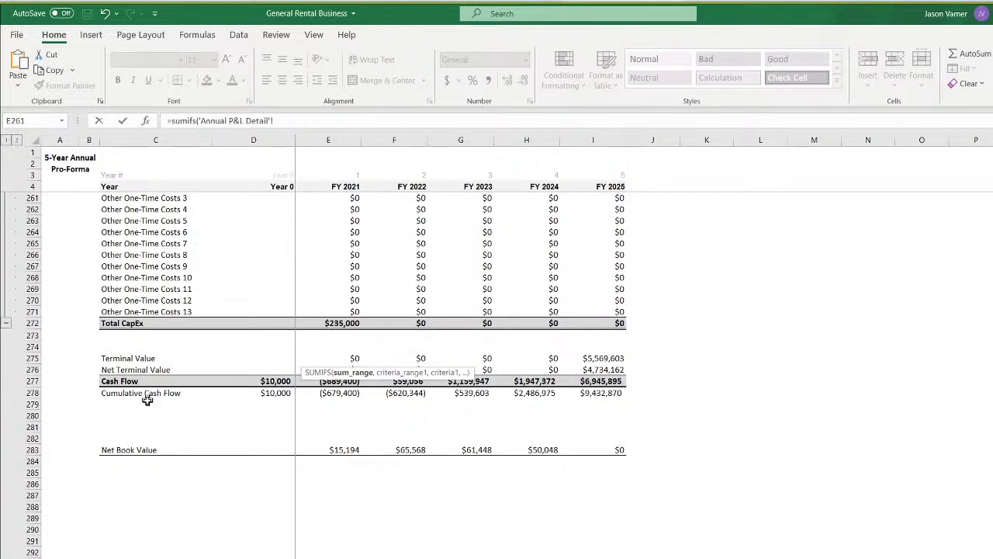
{"action": "scroll", "coordinate": [147, 403], "scroll_direction": "up", "scroll_amount": 18}
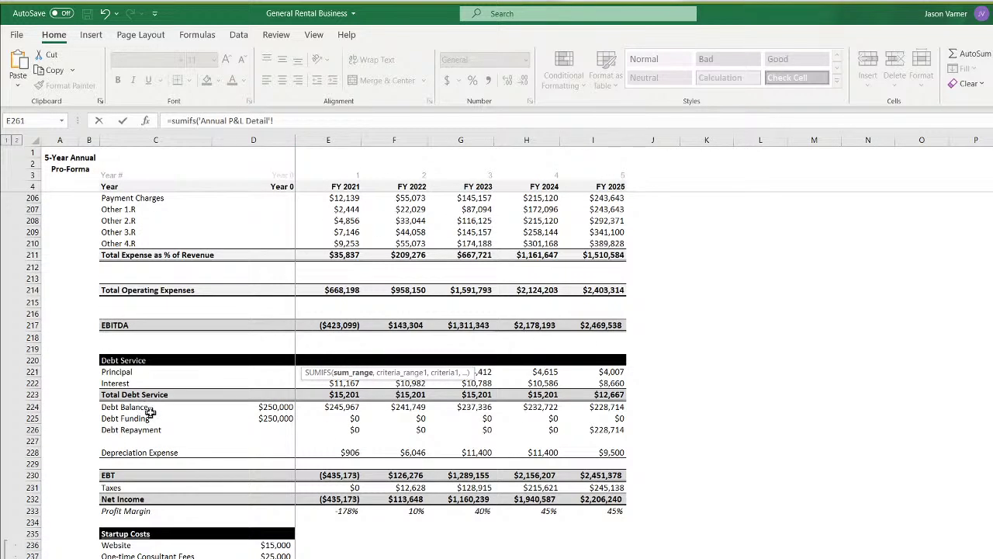
{"action": "left_click", "coordinate": [31, 487]}
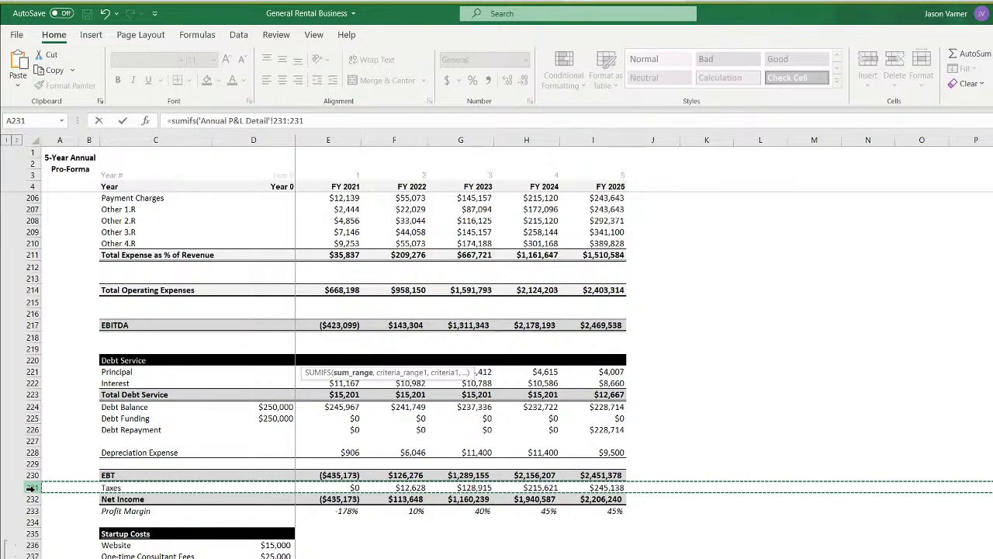
Complete the E231 SUMIFS with 'Annual P&L Detail'!3:3 as criteria range and 'Monthly P&L Detail'!E2 as criterion
{"action": "type", "text": ","}
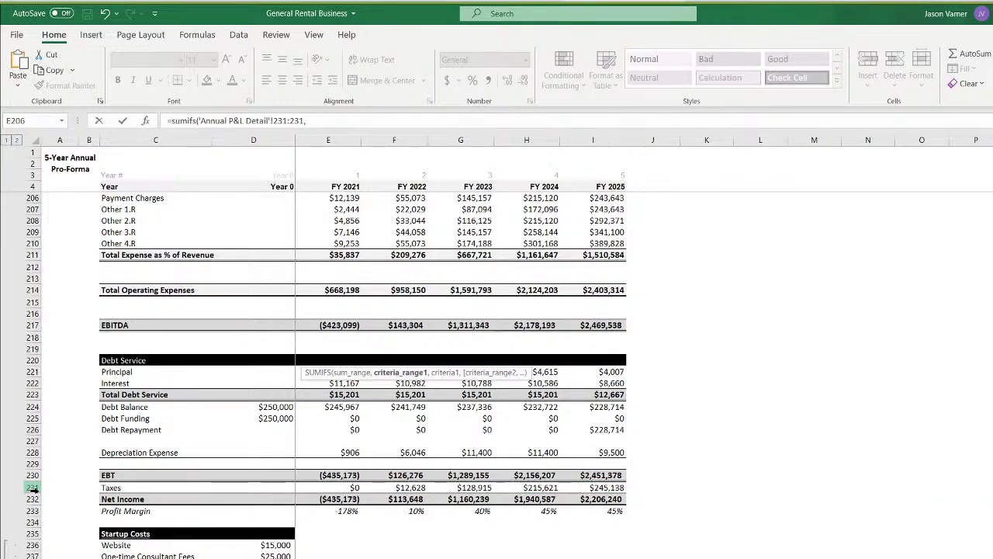
{"action": "left_click_drag", "start_coordinate": [33, 176], "coordinate": [32, 152]}
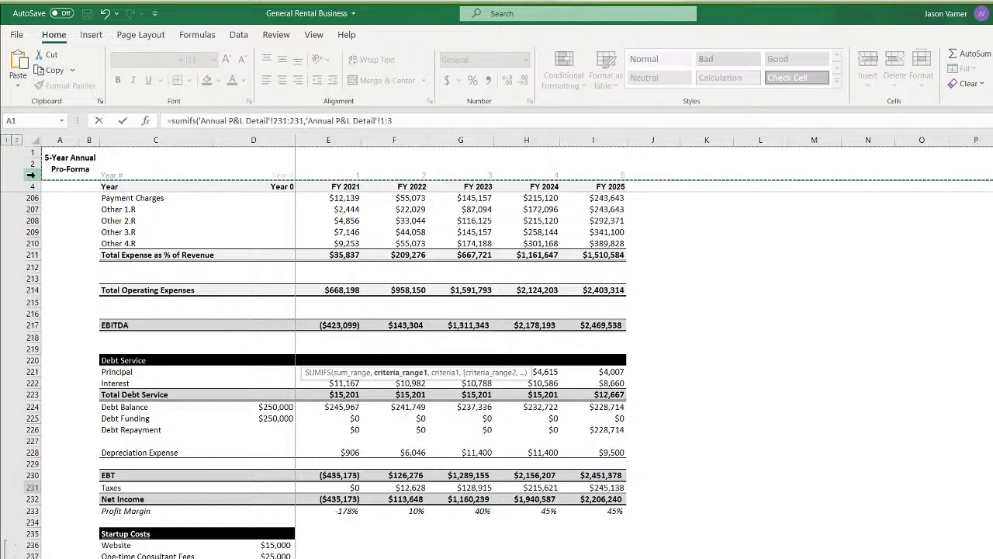
{"action": "left_click", "coordinate": [422, 122]}
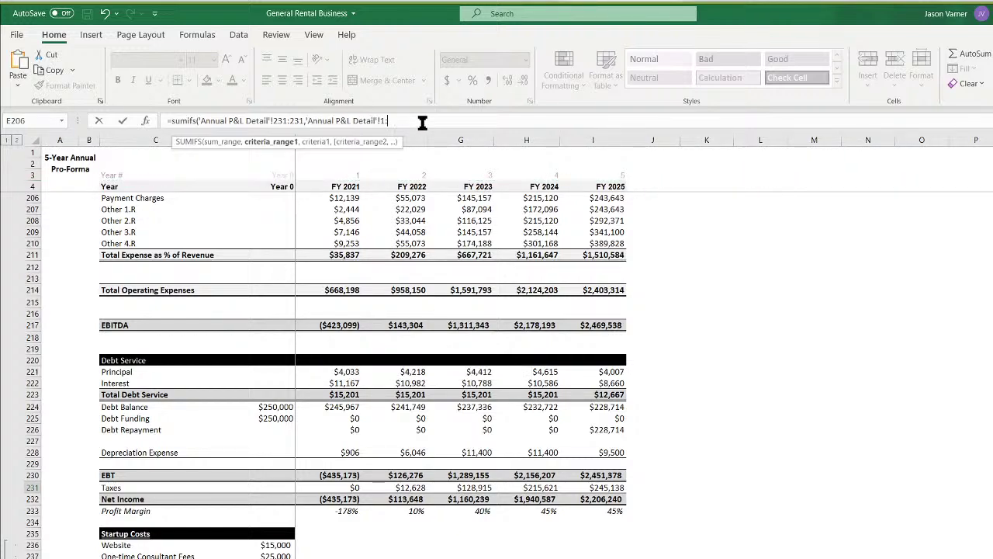
{"action": "type", "text": ","}
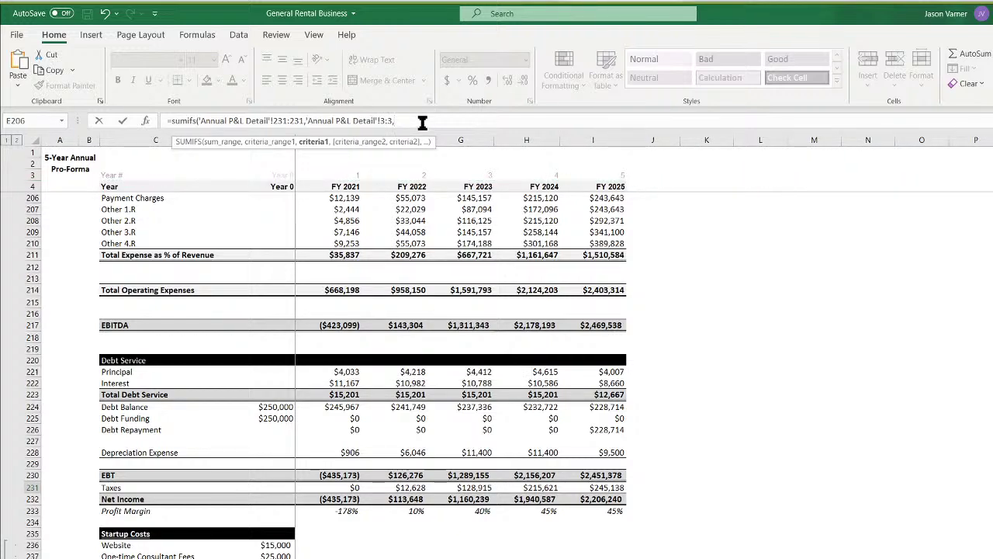
{"action": "key", "text": "ctrl+Page_Up"}
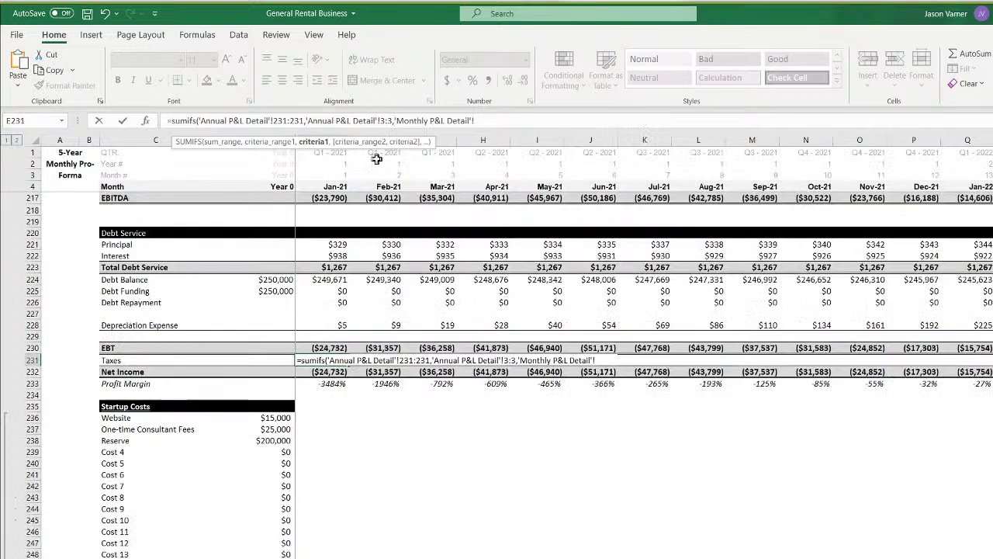
{"action": "left_click", "coordinate": [334, 164]}
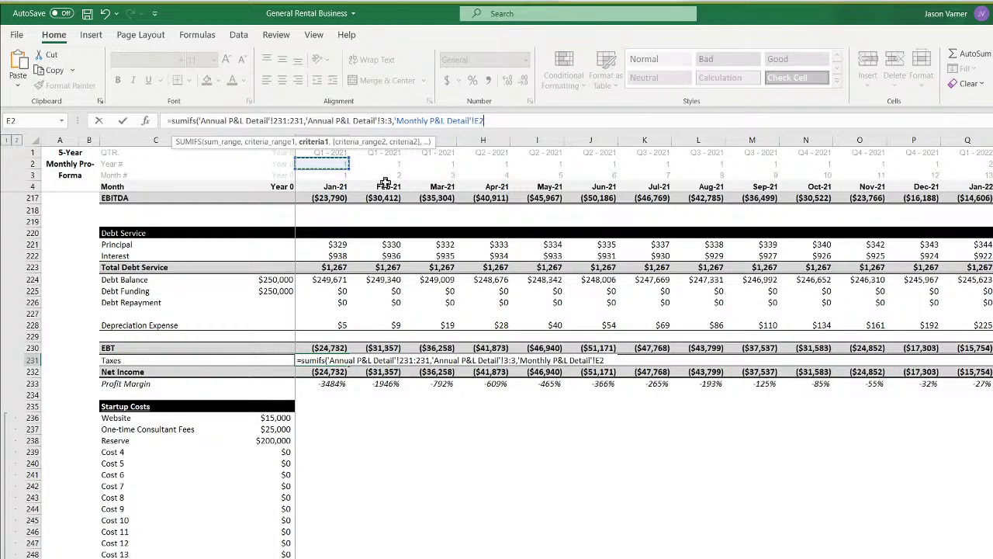
{"action": "key", "text": "Return"}
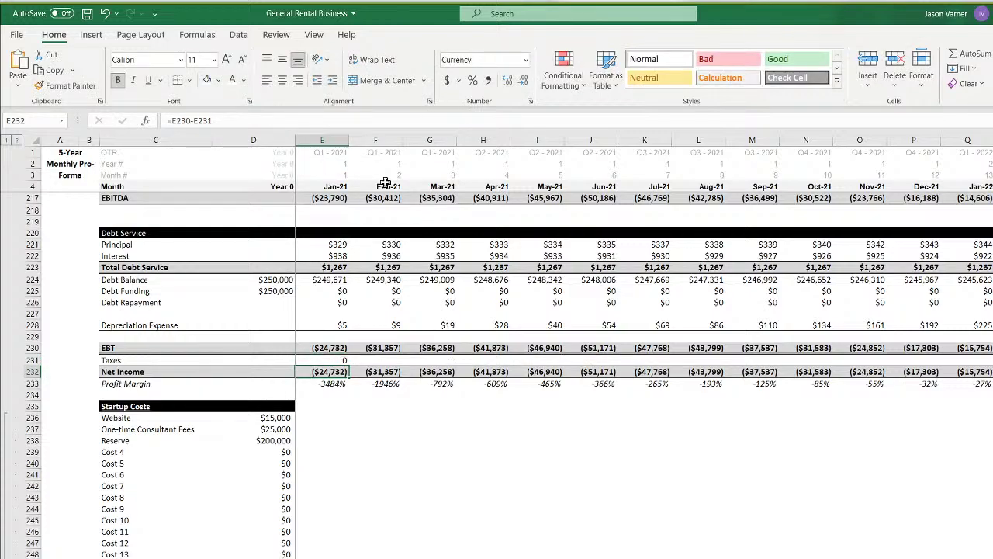
Divide the Taxes formula in E231 by the active months per year in E290
{"action": "left_click", "coordinate": [321, 361]}
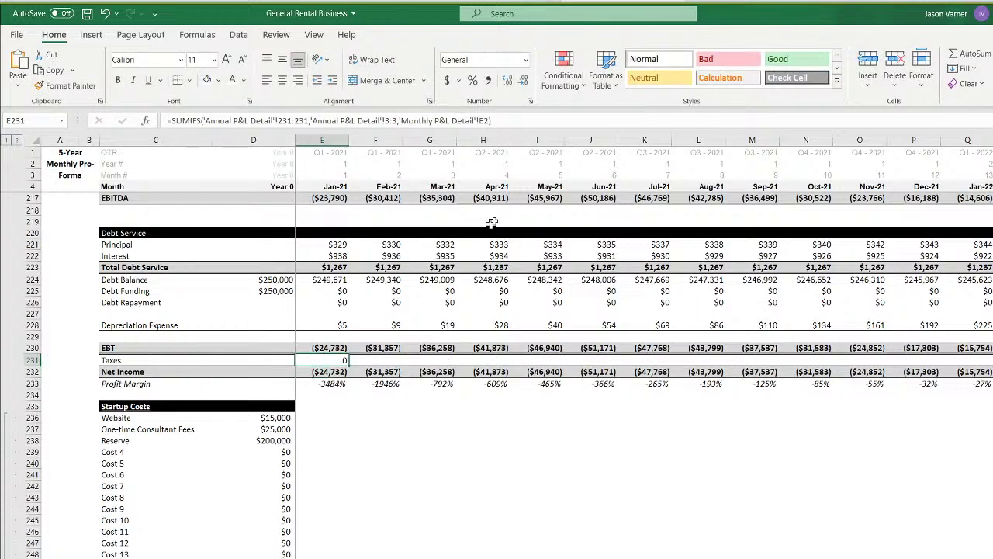
{"action": "left_click", "coordinate": [565, 118]}
{"action": "type", "text": "/"}
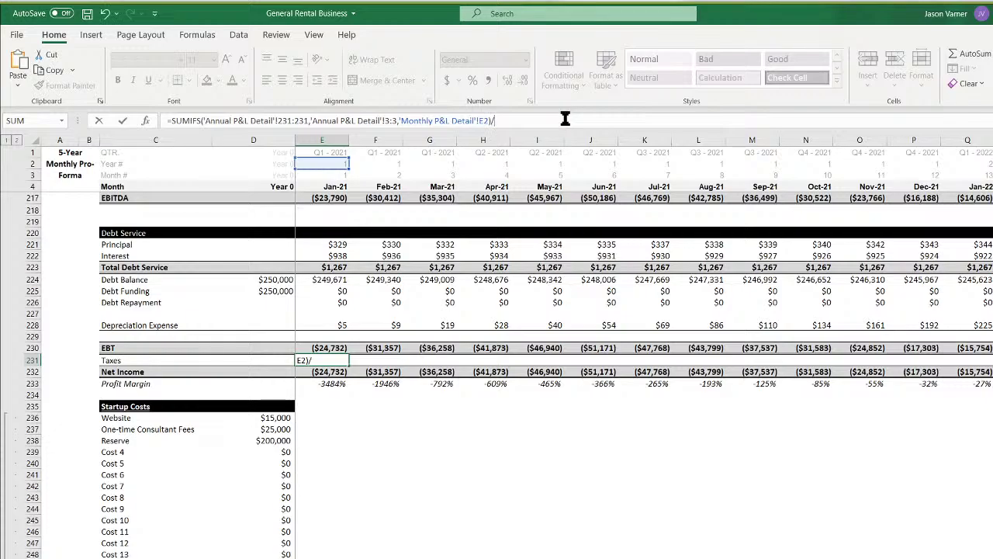
{"action": "scroll", "coordinate": [532, 426], "scroll_direction": "down", "scroll_amount": 11}
{"action": "scroll", "coordinate": [395, 548], "scroll_direction": "down", "scroll_amount": 4}
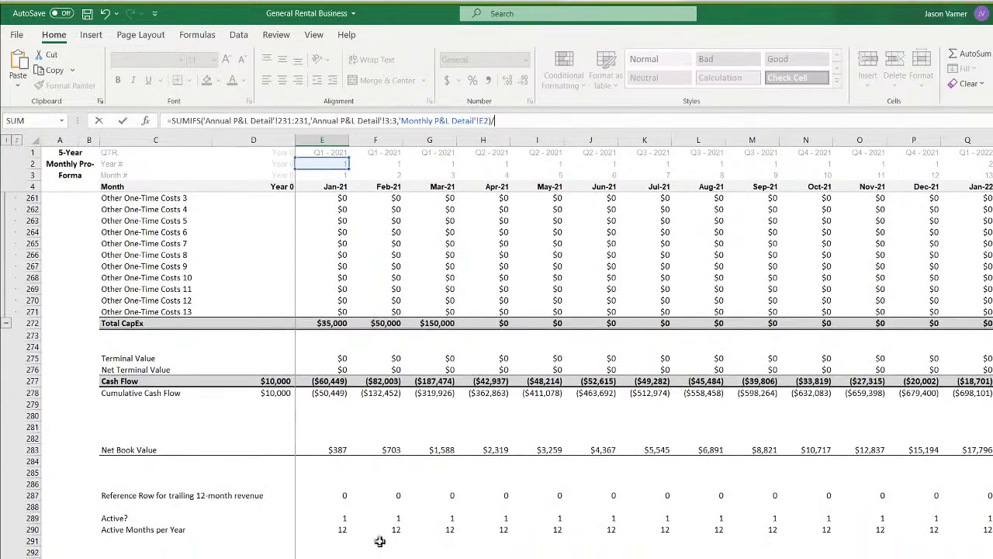
{"action": "left_click", "coordinate": [335, 532]}
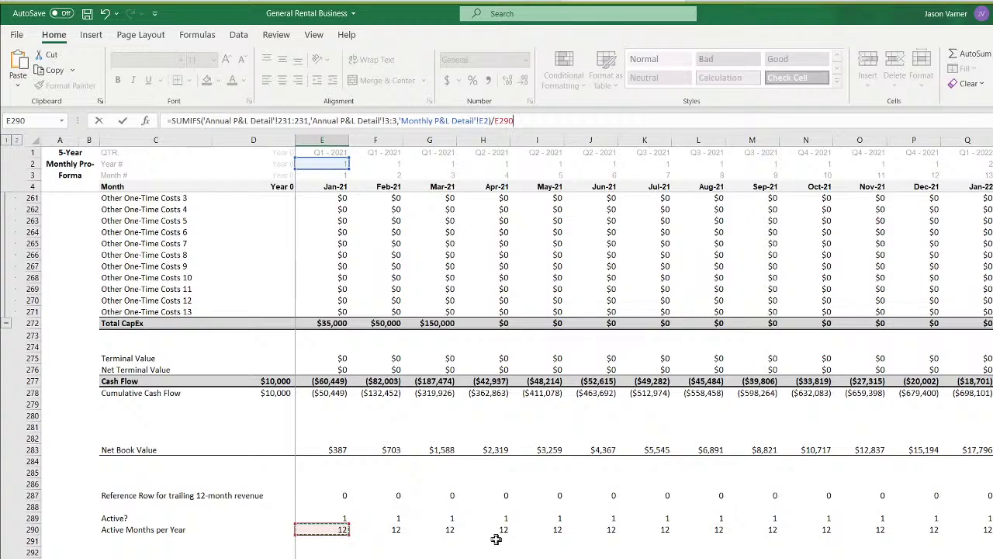
{"action": "key", "text": "Return"}
Format the Taxes cell E231 as currency with zero decimal places
{"action": "scroll", "coordinate": [497, 535], "scroll_direction": "up", "scroll_amount": 4}
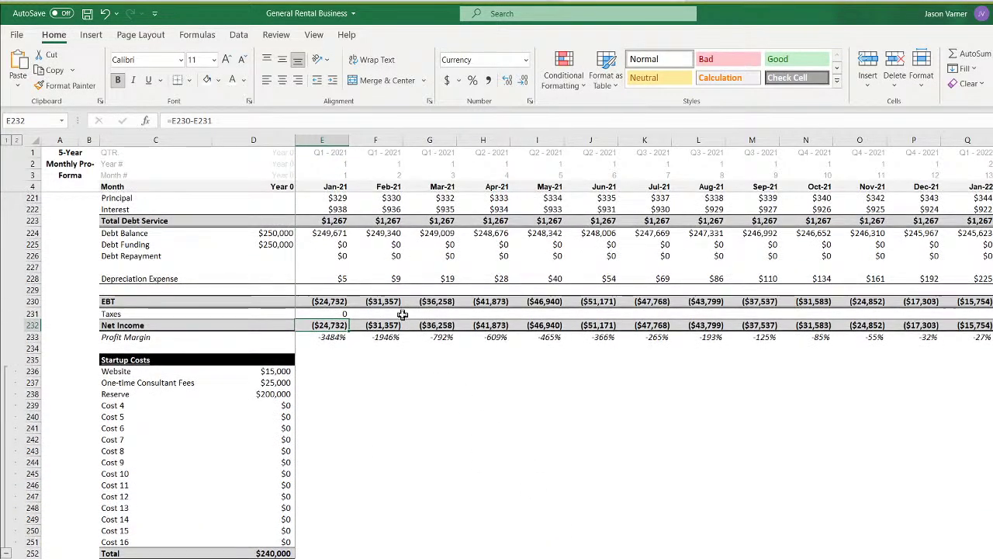
{"action": "left_click", "coordinate": [331, 313]}
{"action": "left_click", "coordinate": [530, 101]}
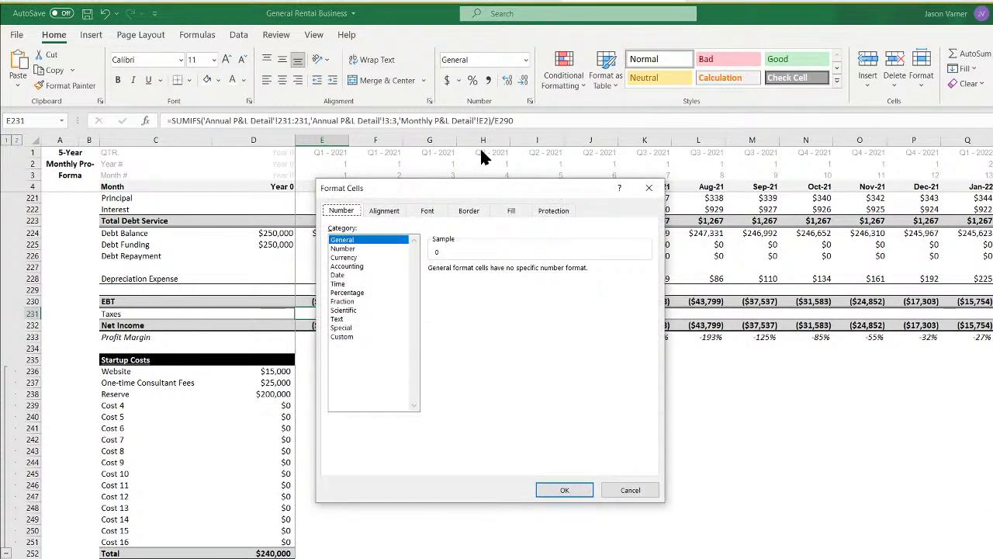
{"action": "left_click", "coordinate": [356, 257]}
{"action": "left_click", "coordinate": [519, 273]}
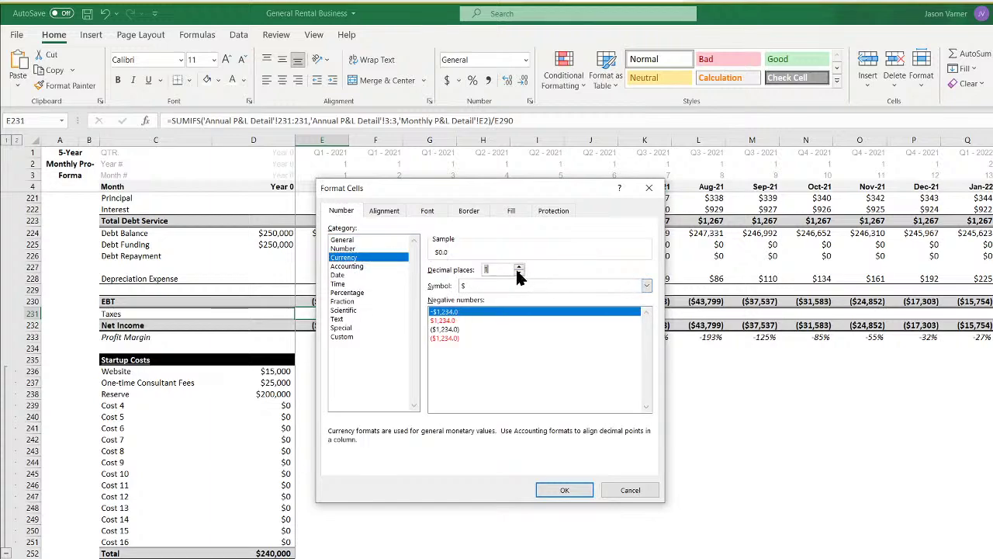
{"action": "left_click", "coordinate": [564, 490]}
Fill the Taxes formula from E231 across the monthly columns of row 231
{"action": "left_click_drag", "start_coordinate": [348, 316], "coordinate": [974, 324]}
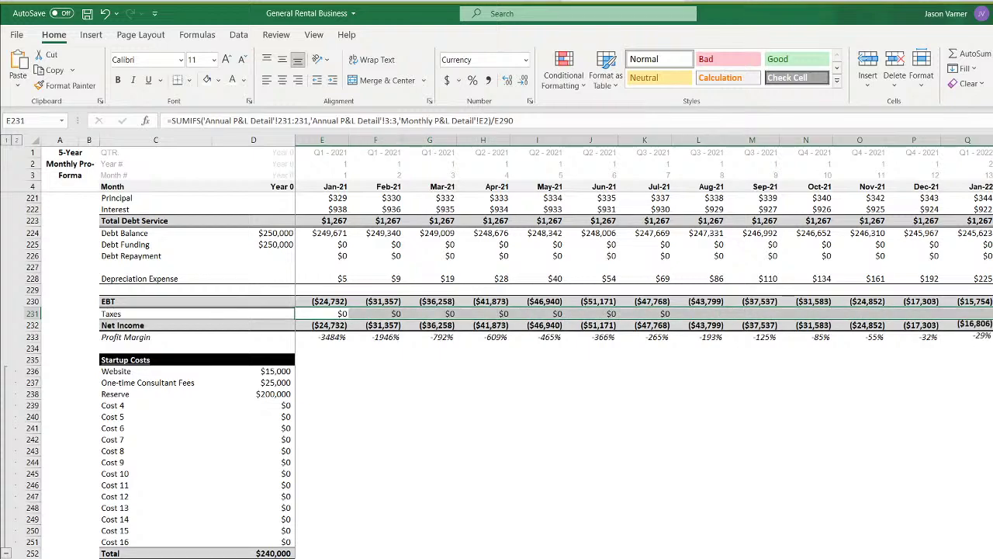
{"action": "left_click", "coordinate": [979, 316]}
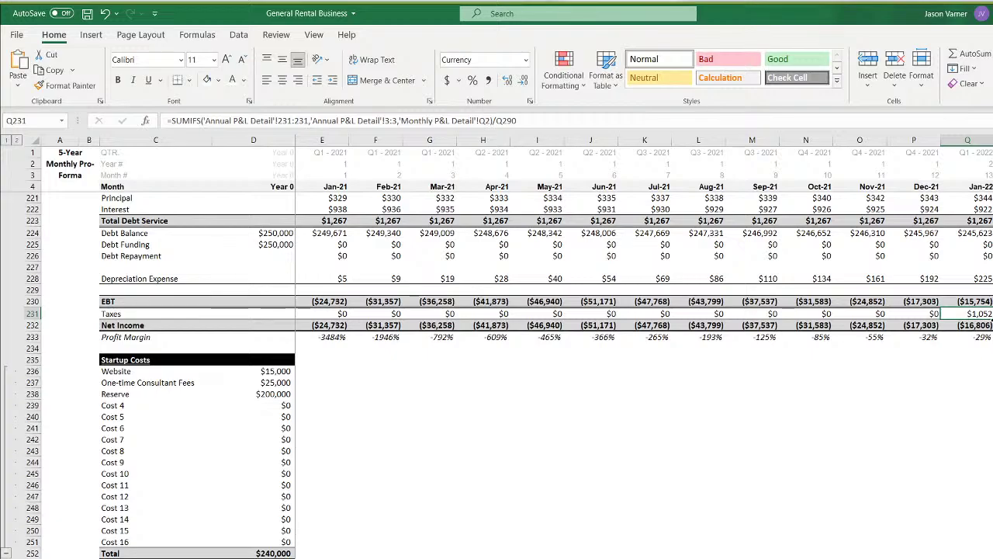
{"action": "left_click_drag", "start_coordinate": [992, 318], "coordinate": [992, 318]}
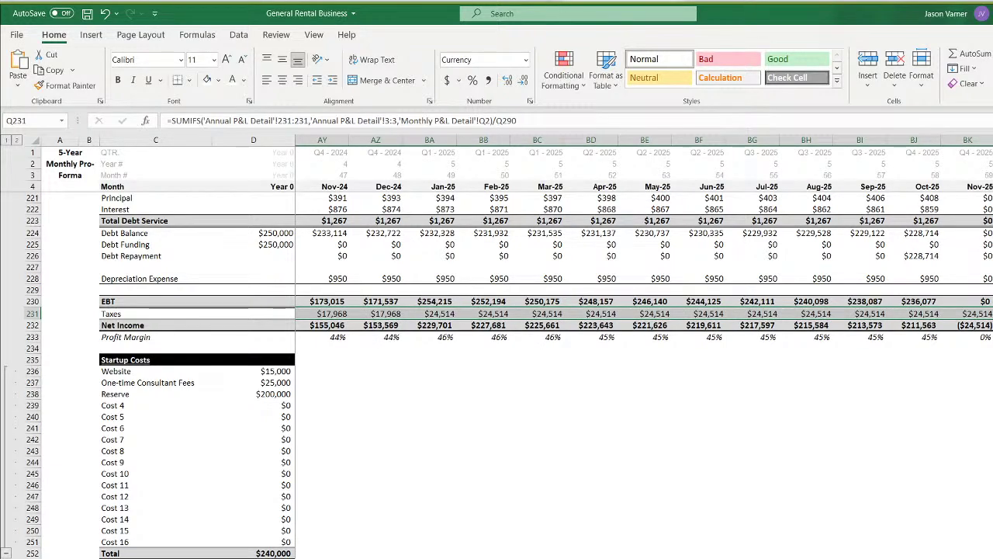
Examine the Nov-25 Taxes formula in BK231 and the rows below for how months after exit are handled
{"action": "double_click", "coordinate": [979, 314]}
{"action": "scroll", "coordinate": [916, 417], "scroll_direction": "down", "scroll_amount": 10}
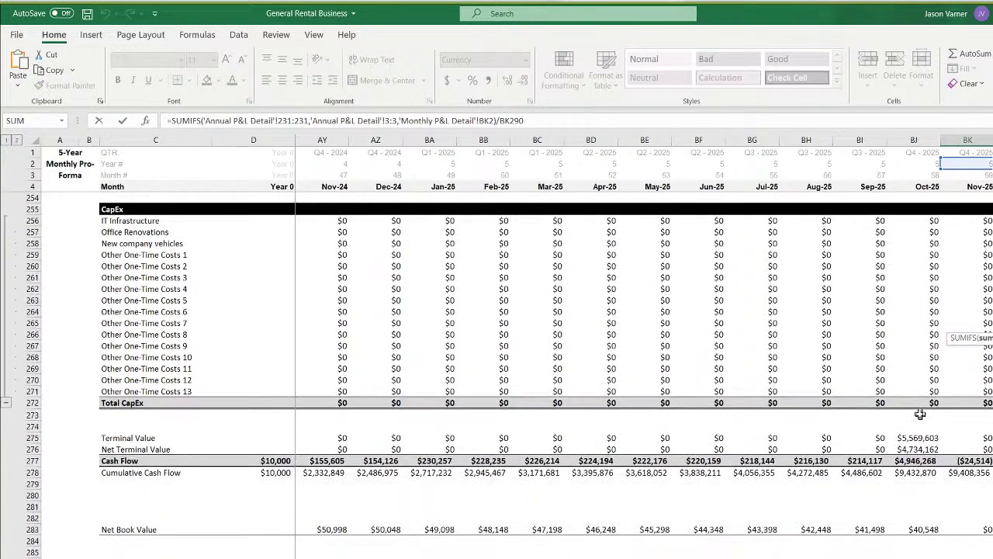
{"action": "key", "text": "Return"}
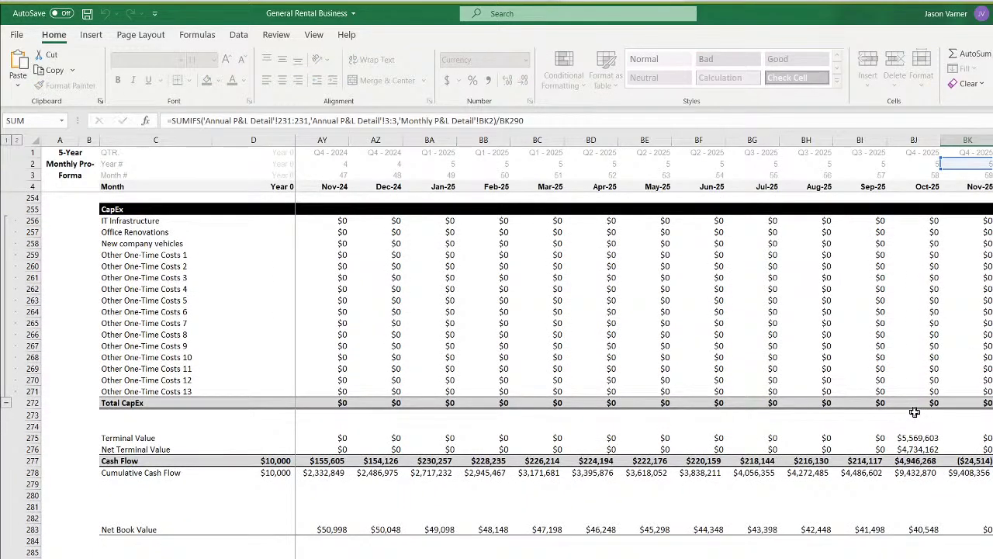
{"action": "scroll", "coordinate": [914, 412], "scroll_direction": "up", "scroll_amount": 4}
{"action": "scroll", "coordinate": [915, 412], "scroll_direction": "down", "scroll_amount": 10}
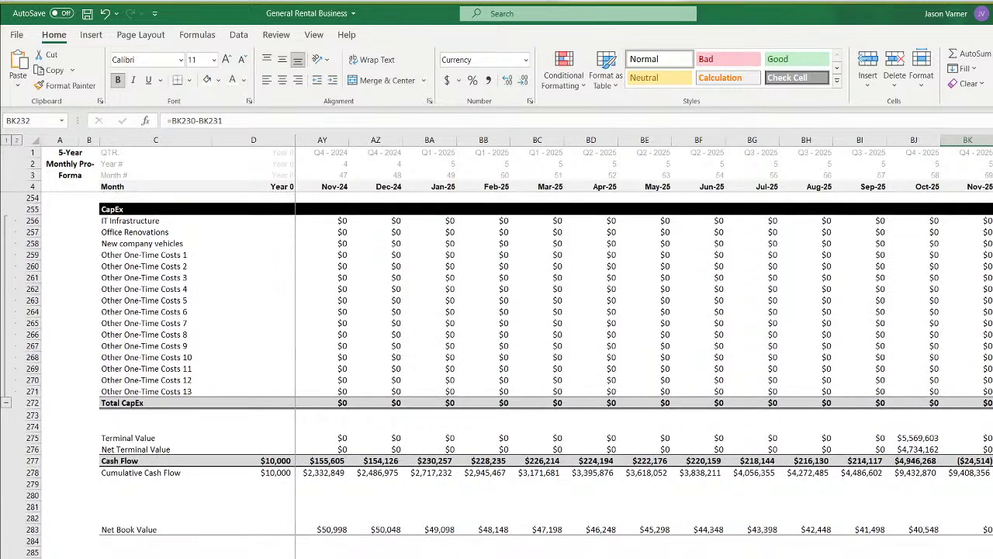
Change the Active Months per Year formula in E290 to =IF(E289=0,0,SUMIFS(289:289,2:2,E2))
{"action": "scroll", "coordinate": [644, 335], "scroll_direction": "left", "scroll_amount": 15}
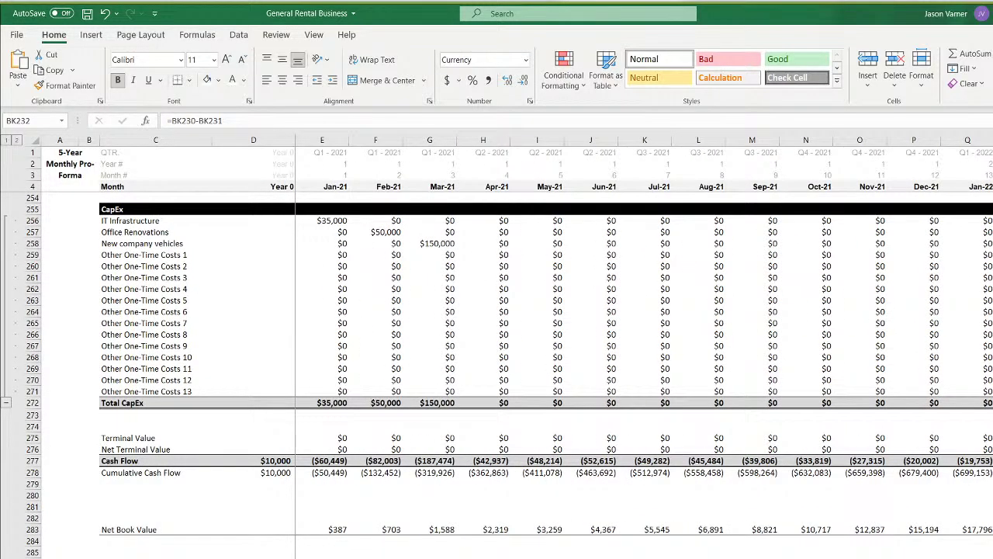
{"action": "left_click", "coordinate": [322, 557]}
{"action": "left_click", "coordinate": [170, 119]}
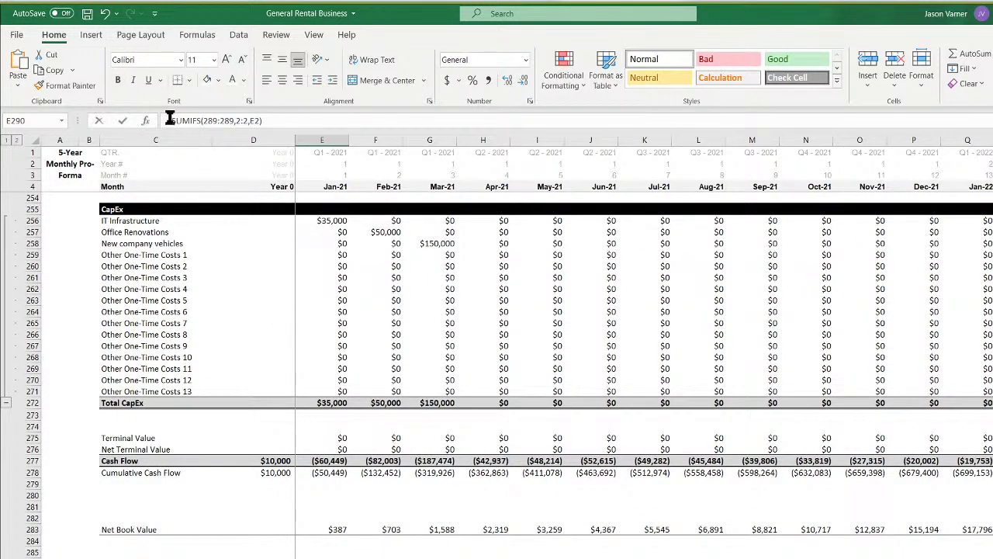
{"action": "type", "text": "if(e2"}
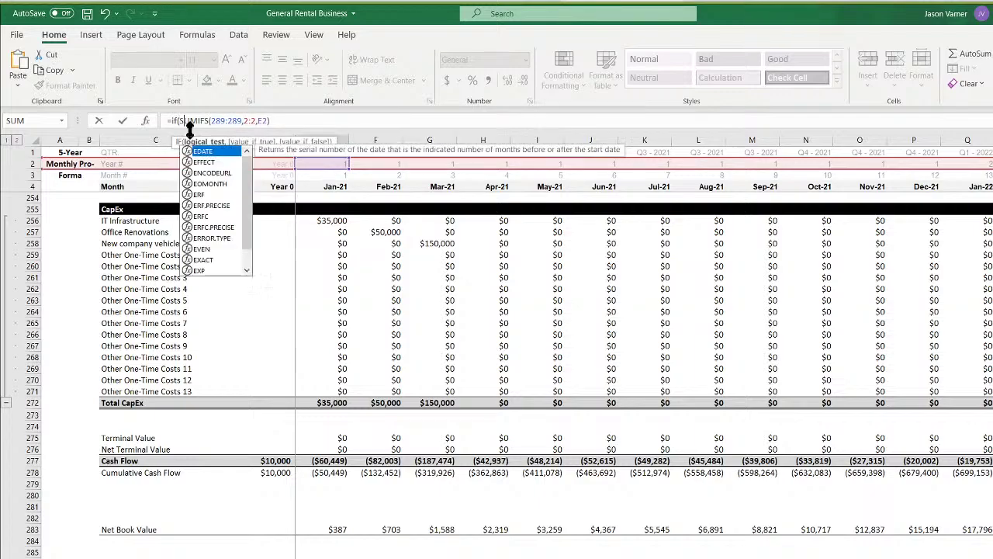
{"action": "type", "text": "89"}
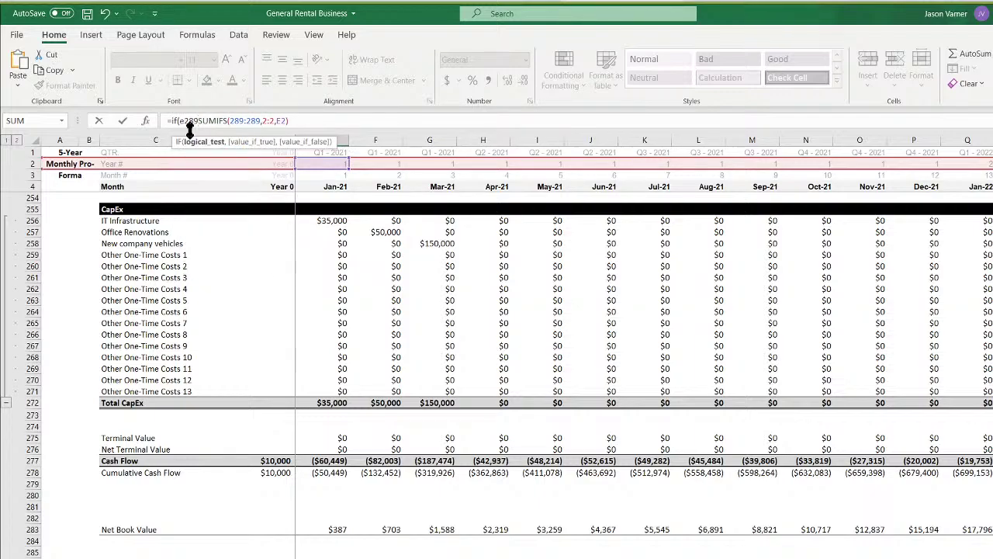
{"action": "type", "text": "=0,0,"}
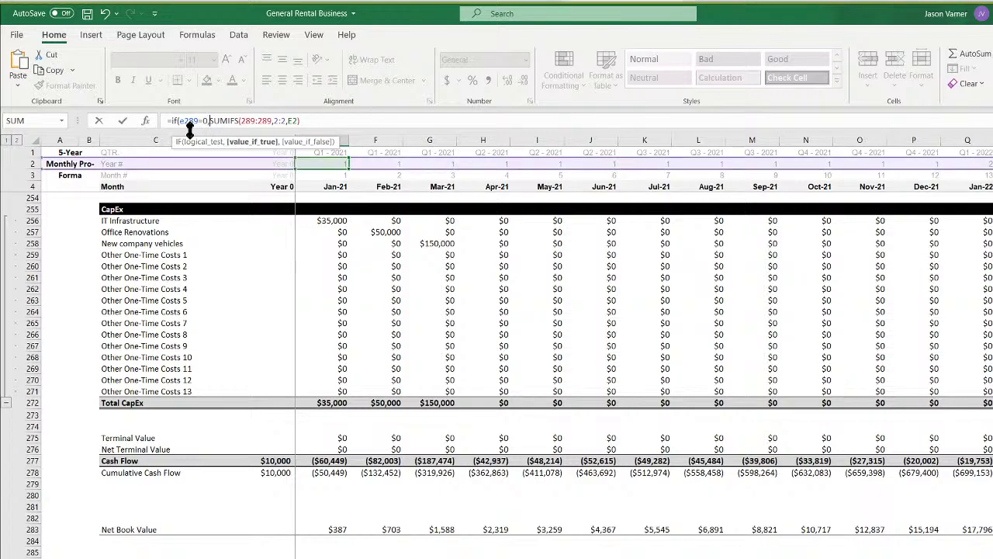
{"action": "key", "text": "Return"}
{"action": "key", "text": "Return"}
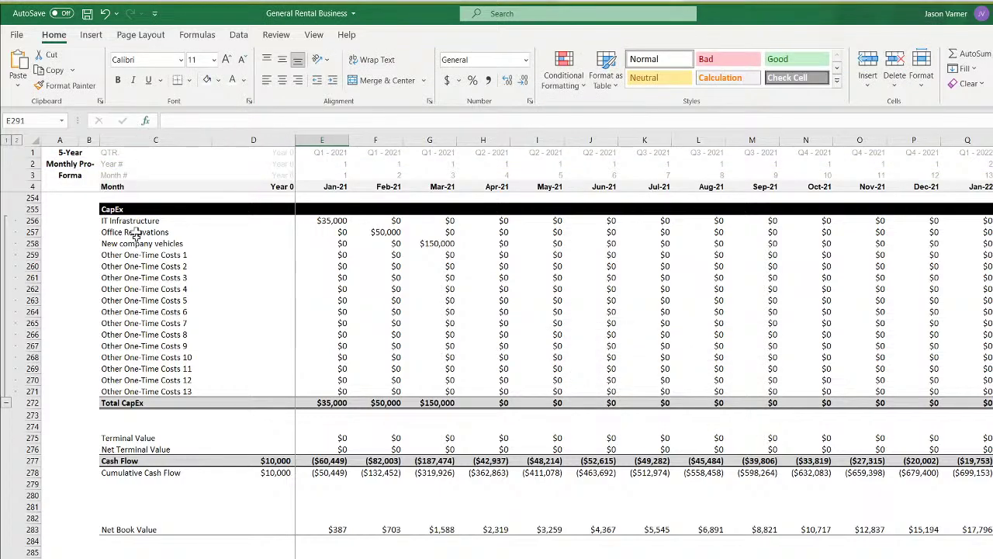
Fill the Active Months per Year formula from E290 across the monthly columns of row 290
{"action": "key", "text": "Up"}
{"action": "scroll", "coordinate": [644, 349], "scroll_direction": "right", "scroll_amount": 10}
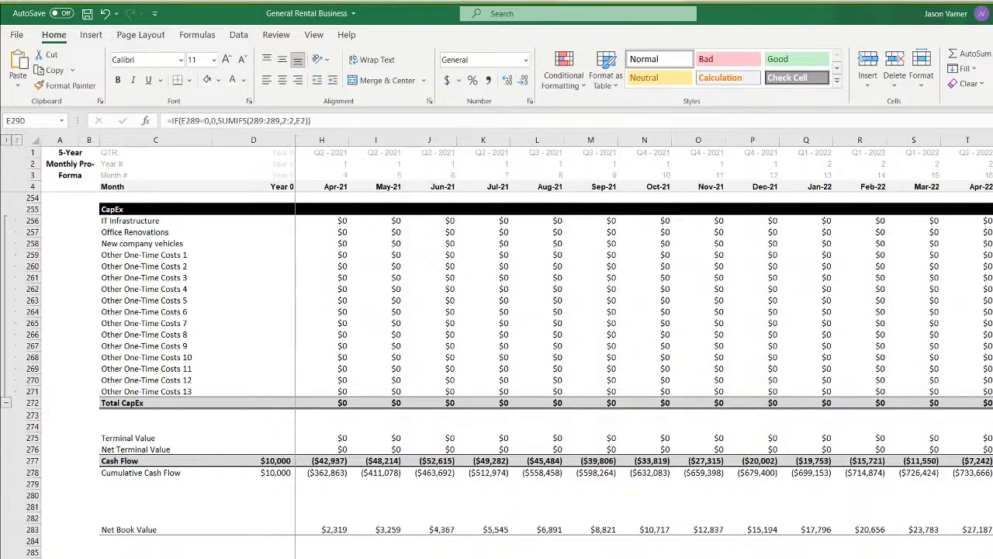
{"action": "scroll", "coordinate": [644, 349], "scroll_direction": "right", "scroll_amount": 4}
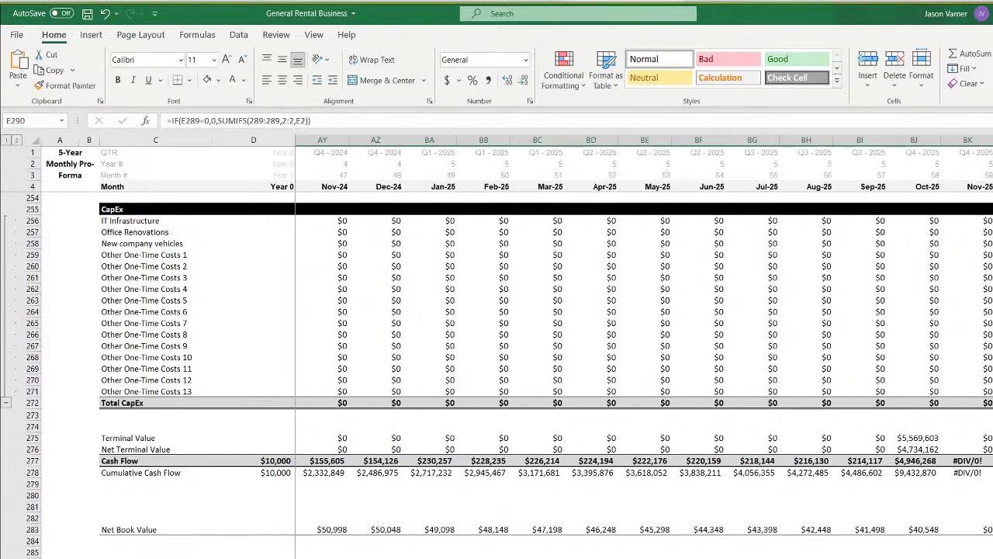
Wrap the Taxes formula in BL231 in IFERROR with 0 as the fallback and fill it across the monthly columns of row 231
{"action": "left_click", "coordinate": [992, 461]}
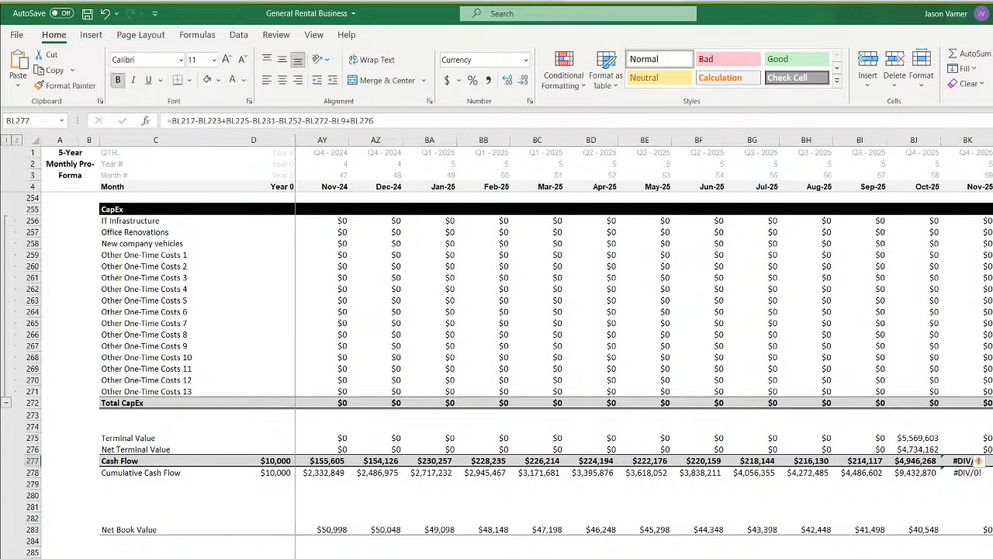
{"action": "scroll", "coordinate": [852, 474], "scroll_direction": "up", "scroll_amount": 7}
{"action": "scroll", "coordinate": [852, 474], "scroll_direction": "up", "scroll_amount": 8}
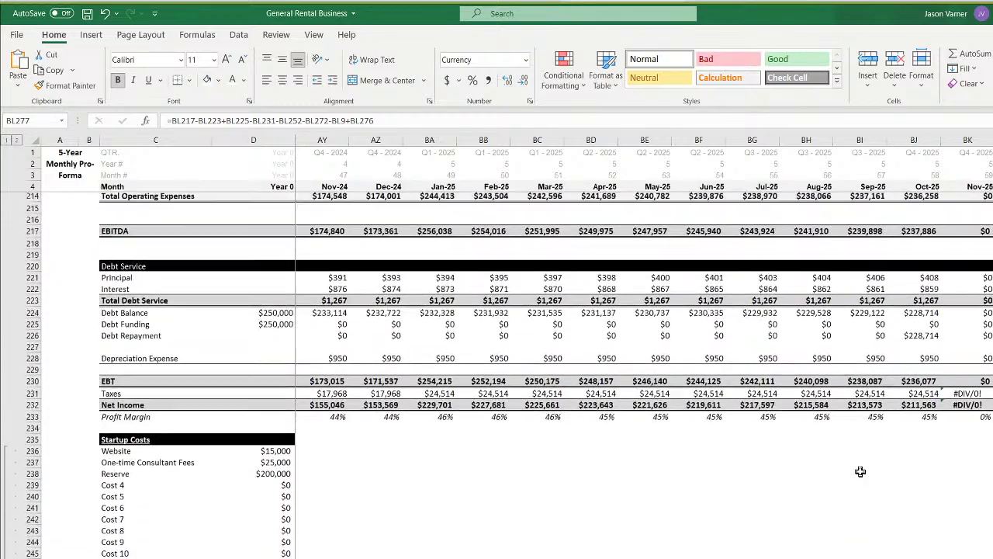
{"action": "left_click", "coordinate": [992, 442]}
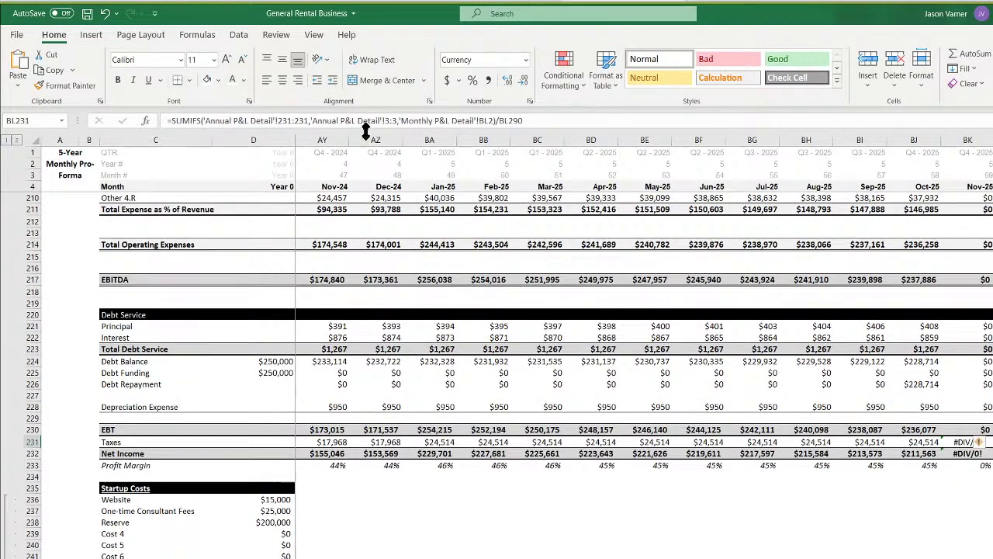
{"action": "left_click", "coordinate": [171, 121]}
{"action": "type", "text": "iferror("}
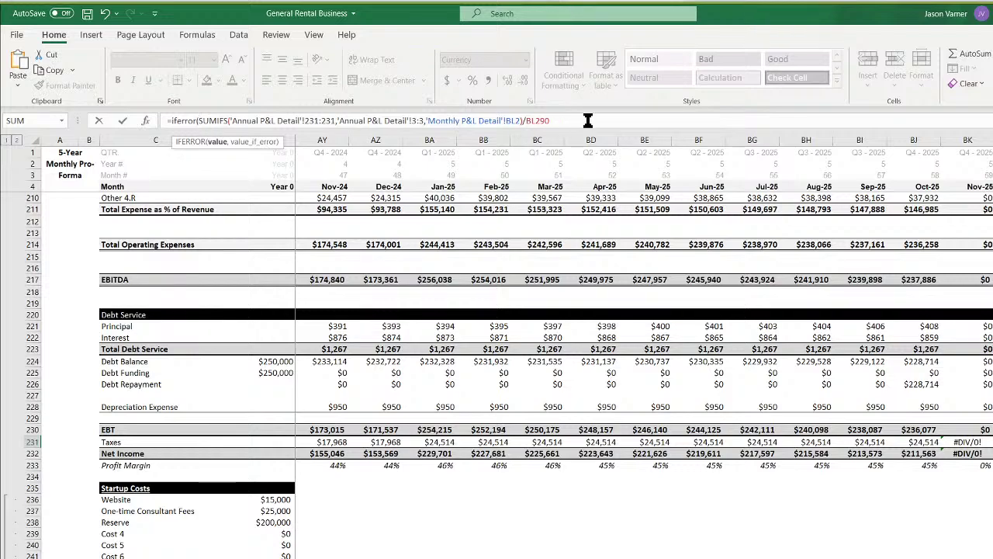
{"action": "type", "text": ",0"}
{"action": "key", "text": "Return"}
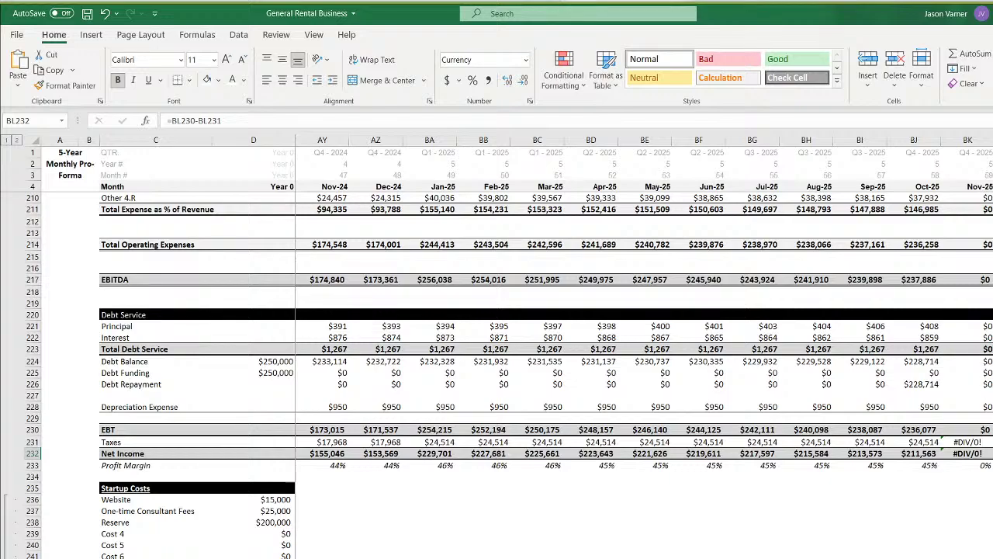
{"action": "key", "text": "Up"}
{"action": "mouse_move", "coordinate": [992, 447]}
{"action": "left_mouse_down"}
{"action": "mouse_move", "coordinate": [915, 438]}
{"action": "mouse_move", "coordinate": [1, 458]}
{"action": "mouse_move", "coordinate": [320, 448]}
{"action": "left_mouse_up"}
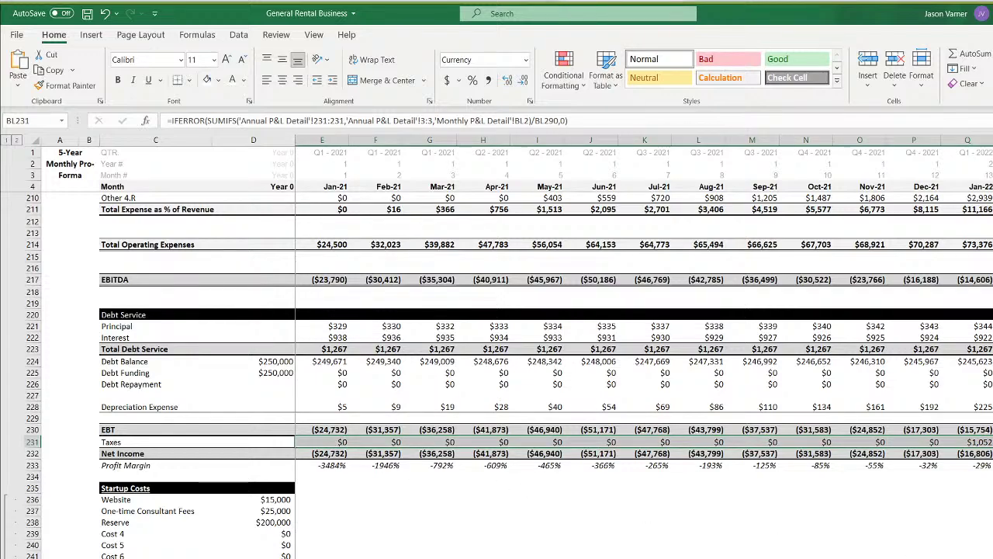
Check the FY 2021 to FY 2025 Taxes on the annual pro-forma against the monthly Taxes row, and save the workbook
{"action": "left_click", "coordinate": [434, 558]}
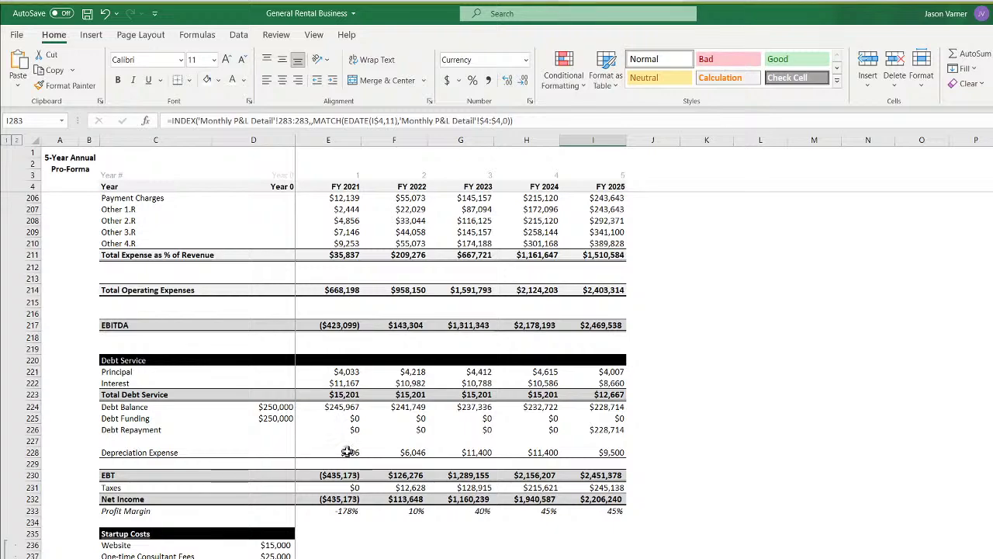
{"action": "left_click_drag", "start_coordinate": [353, 487], "coordinate": [577, 487]}
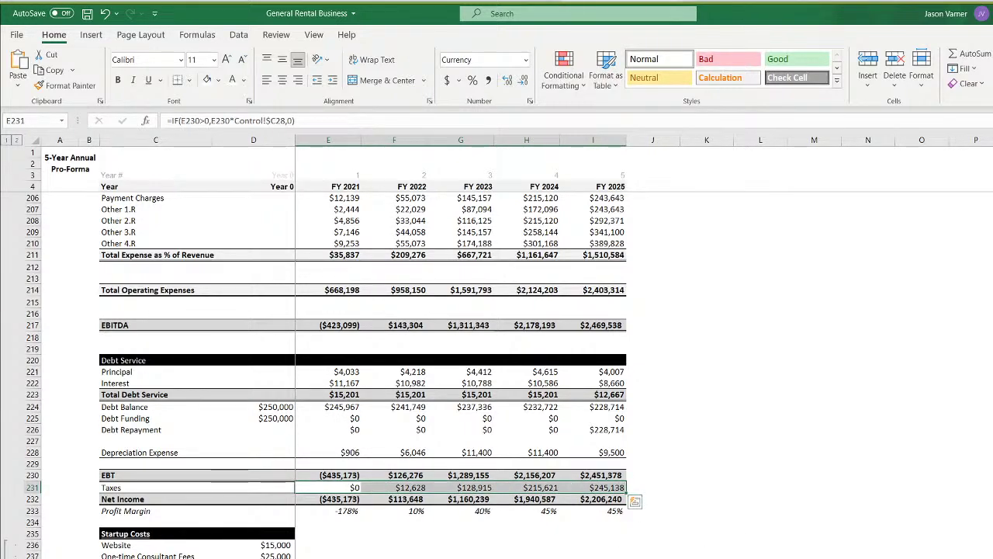
{"action": "key", "text": "ctrl+Page_Up"}
{"action": "scroll", "coordinate": [644, 349], "scroll_direction": "right", "scroll_amount": 15}
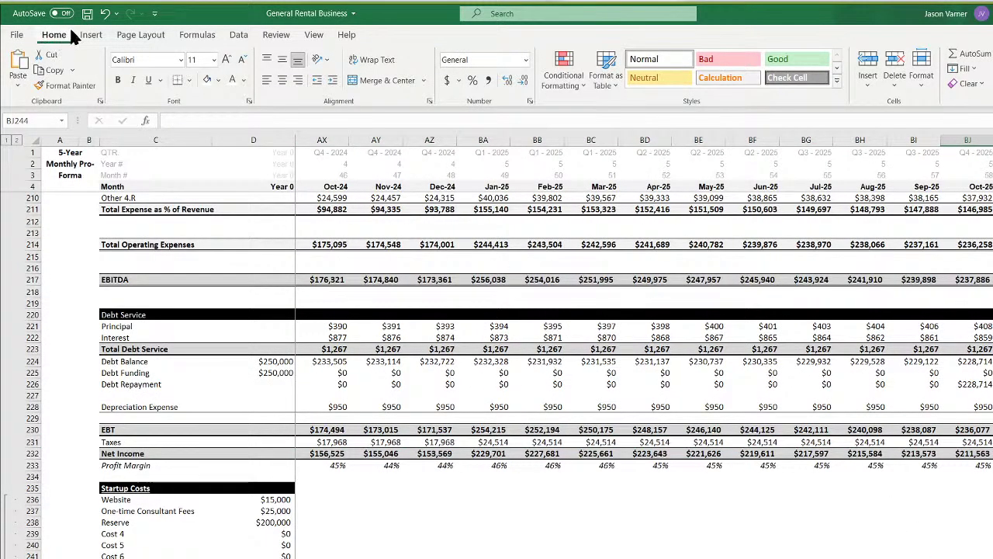
{"action": "left_click", "coordinate": [87, 13]}
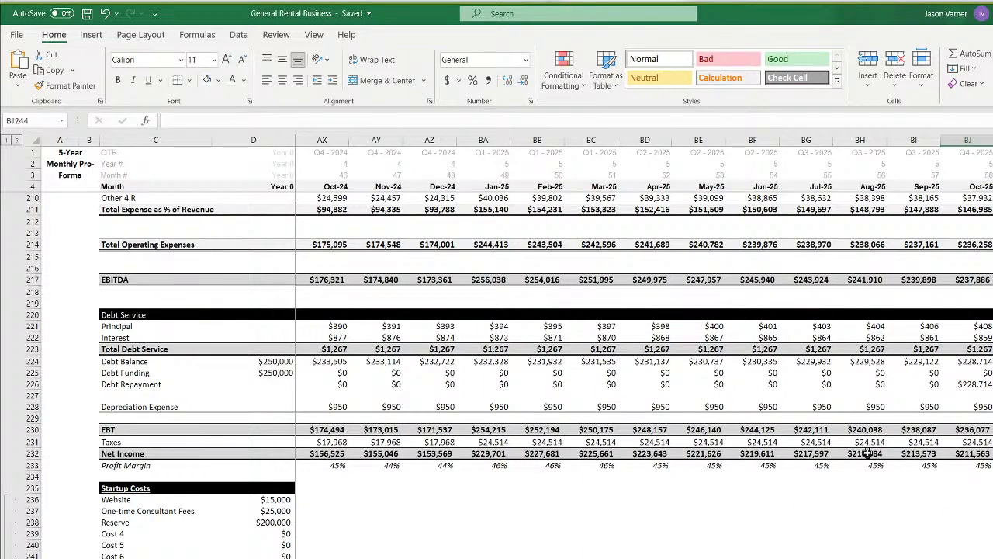
Examine the Oct-25 formulas for Net Income, Terminal Value, Net Terminal Value, Cash Flow and Cumulative Cash Flow on the monthly pro-forma
{"action": "left_click", "coordinate": [962, 453]}
{"action": "scroll", "coordinate": [939, 541], "scroll_direction": "down", "scroll_amount": 11}
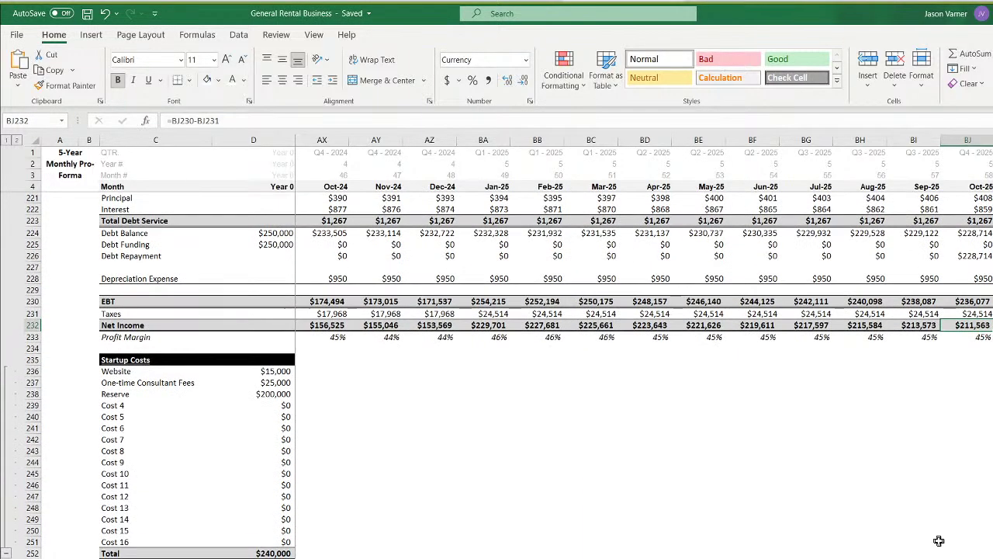
{"action": "scroll", "coordinate": [939, 541], "scroll_direction": "down", "scroll_amount": 4}
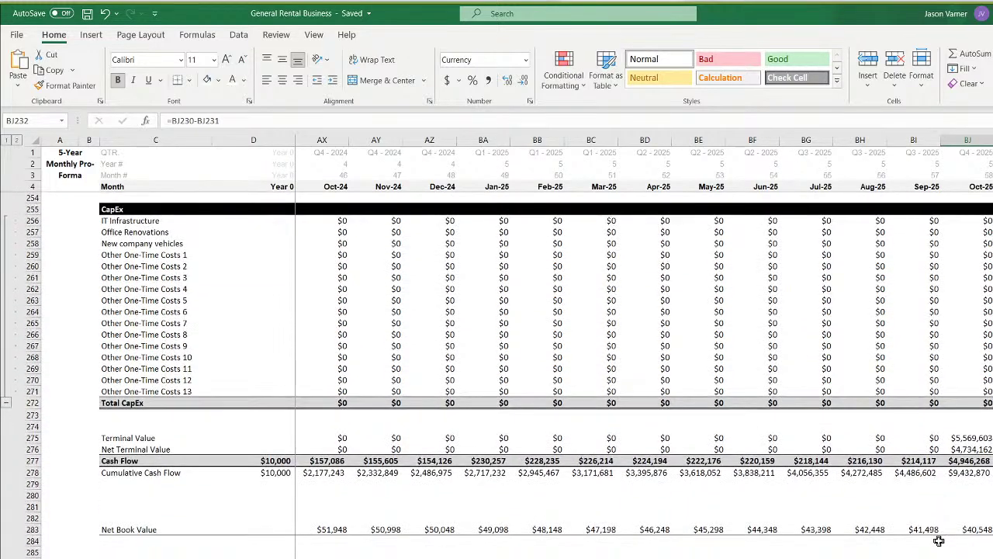
{"action": "left_click", "coordinate": [975, 449]}
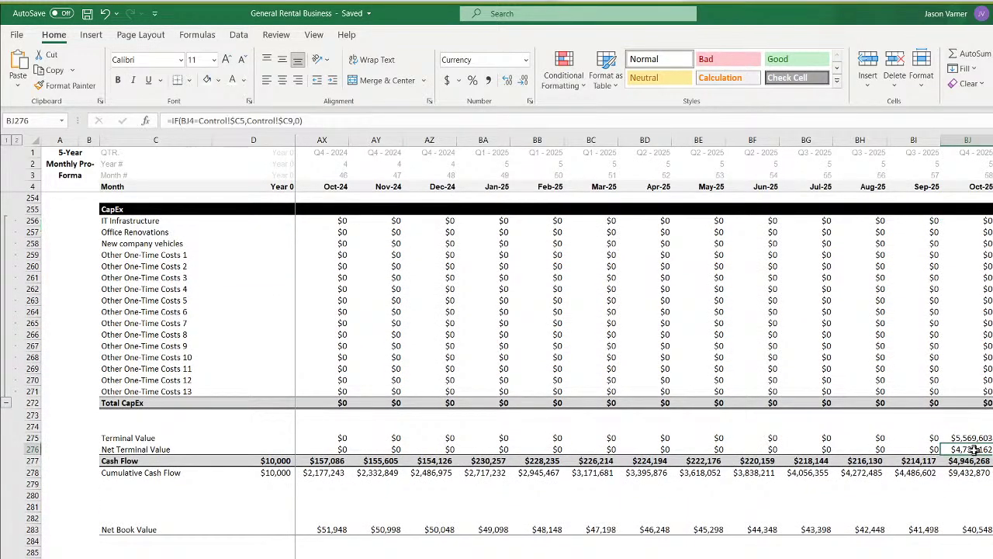
{"action": "left_click", "coordinate": [970, 437]}
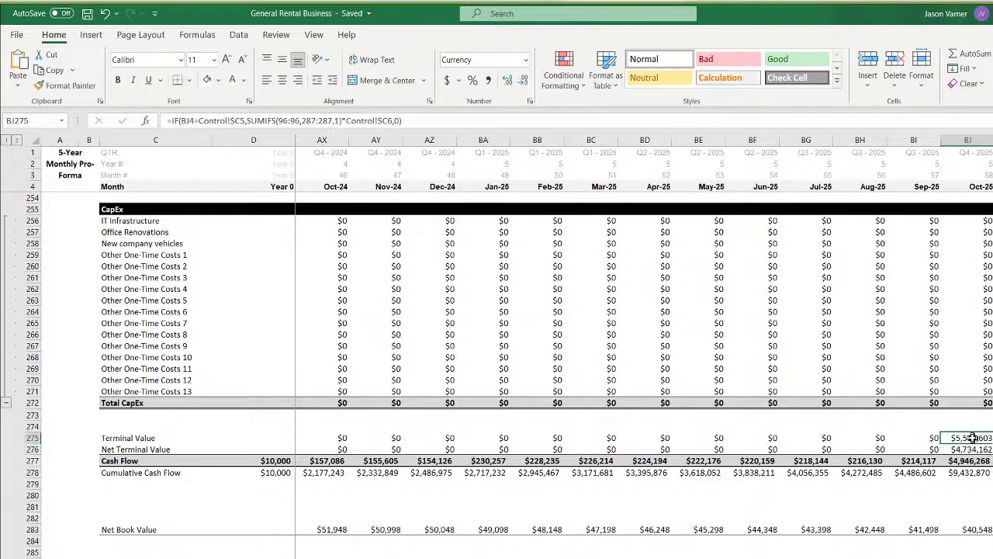
{"action": "left_click", "coordinate": [975, 448]}
{"action": "left_click", "coordinate": [975, 460]}
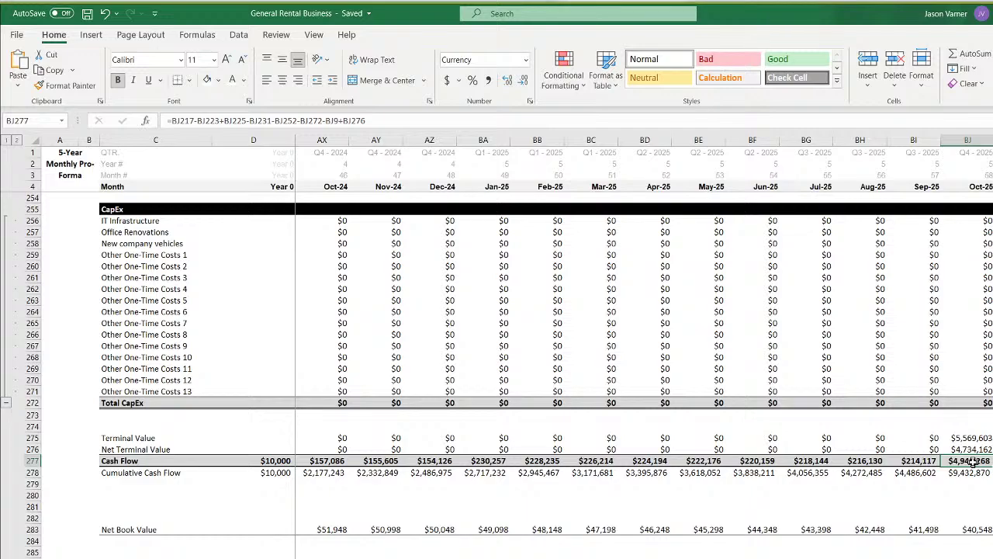
{"action": "left_click", "coordinate": [978, 473]}
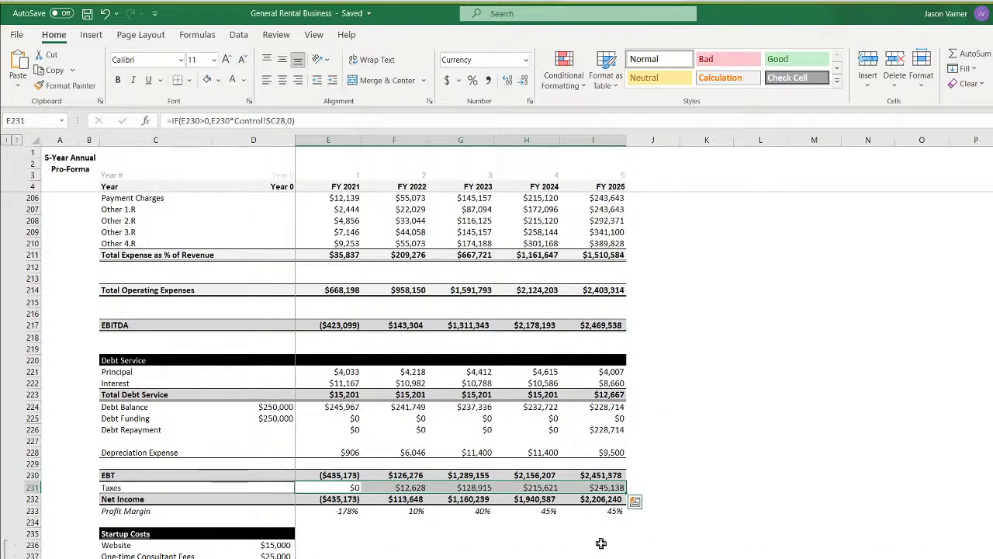
Start a check formula in J278 of the annual pro-forma comparing FY 2025 Cumulative Cash Flow in I278 with the Monthly P&L Detail sheet
{"action": "left_click", "coordinate": [602, 547]}
{"action": "scroll", "coordinate": [597, 465], "scroll_direction": "down", "scroll_amount": 18}
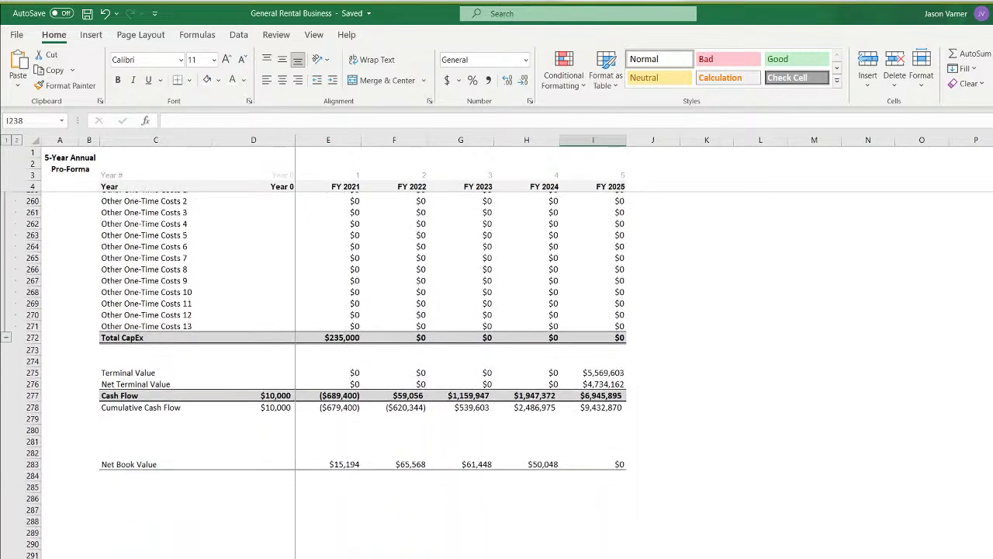
{"action": "left_click", "coordinate": [598, 394]}
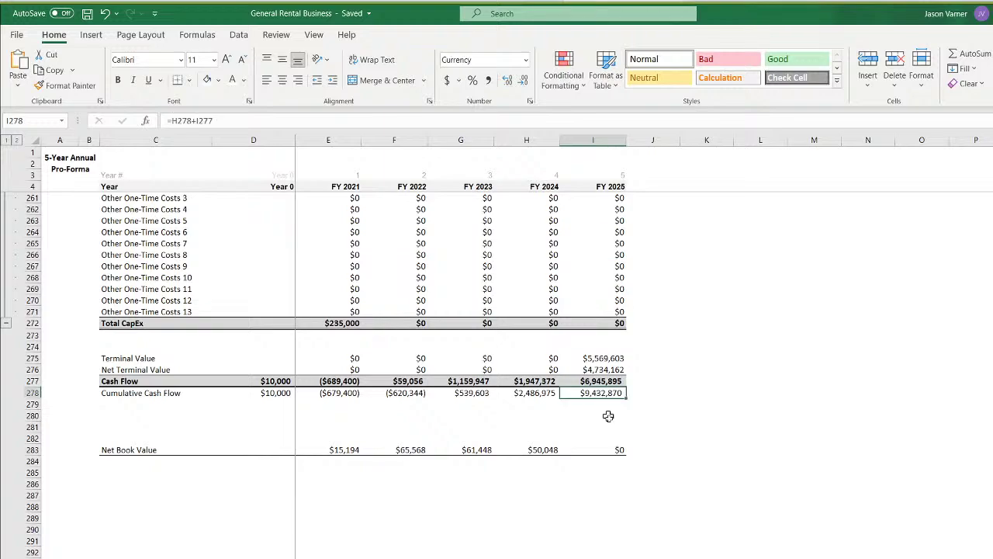
{"action": "left_click", "coordinate": [643, 394]}
{"action": "type", "text": "="}
{"action": "left_click", "coordinate": [603, 393]}
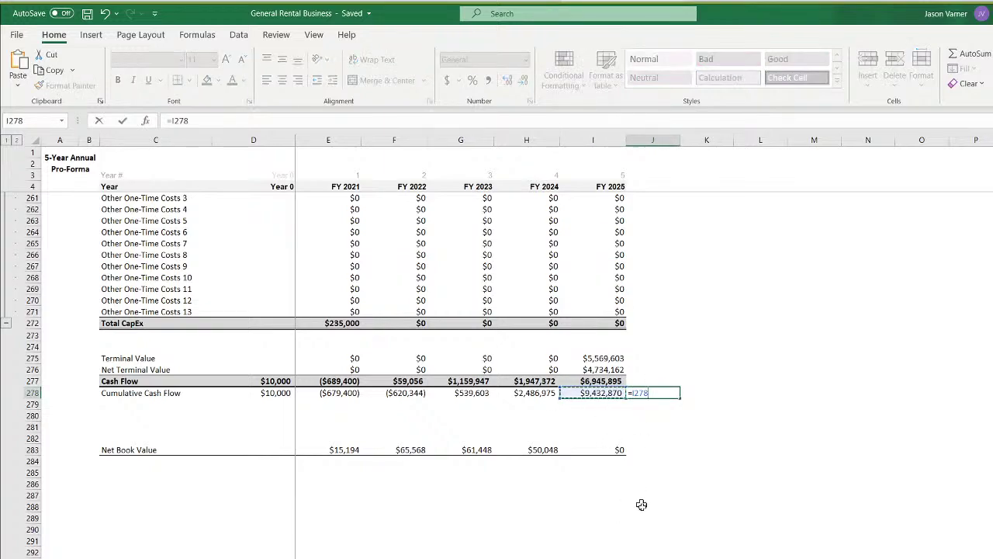
{"action": "type", "text": "-"}
{"action": "key", "text": "ctrl+Page_Down"}
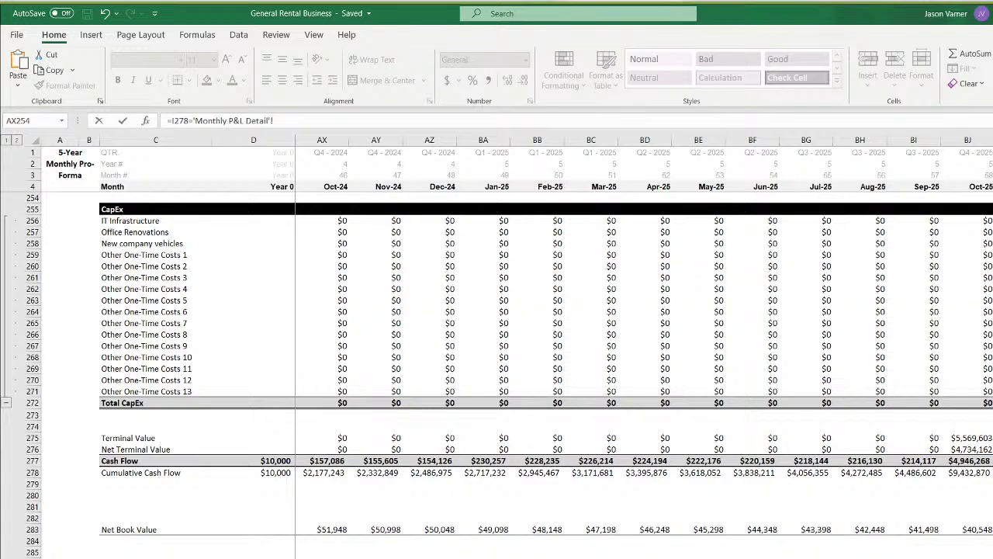
Complete the check formula comparing annual cumulative cash flow in I278 with its Monthly P&L Detail counterpart, and save the workbook
{"action": "left_click", "coordinate": [322, 472]}
{"action": "key", "text": "Return"}
{"action": "left_click", "coordinate": [776, 504]}
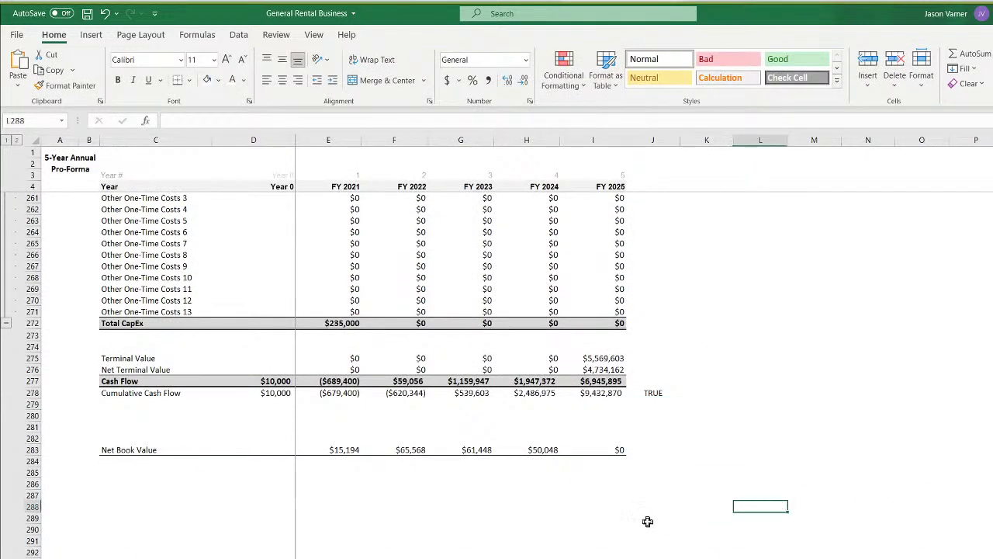
{"action": "left_click", "coordinate": [87, 14]}
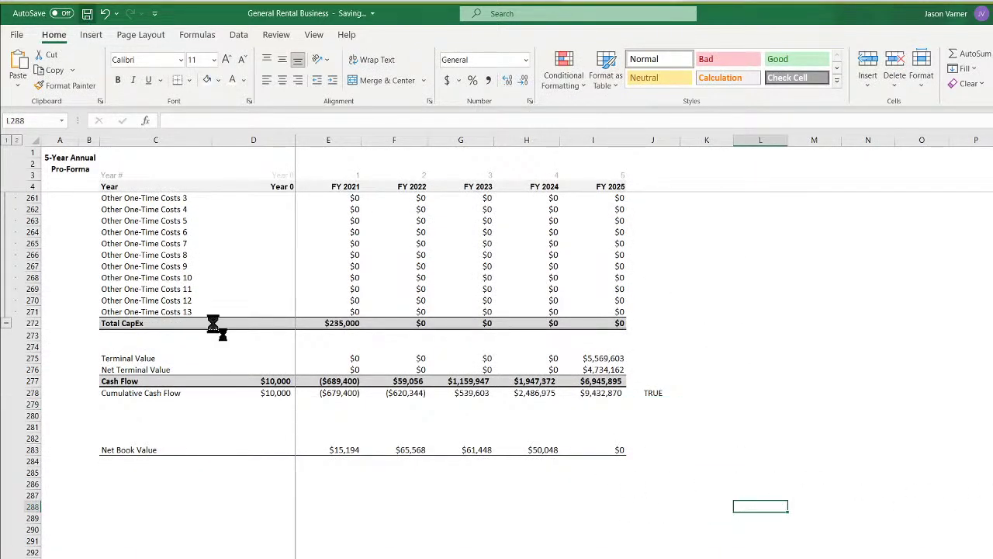
{"action": "left_click", "coordinate": [371, 508]}
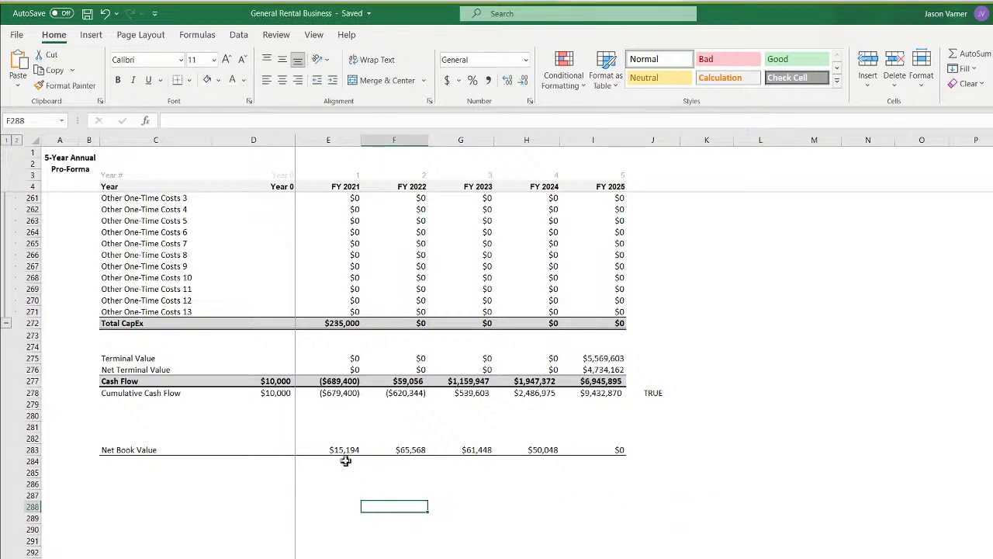
Review the annual Net Book Value formulas for FY 2021 through FY 2025, and look over the annual and monthly pro-forma sheets
{"action": "left_click", "coordinate": [345, 450]}
{"action": "left_click", "coordinate": [406, 450]}
{"action": "left_click", "coordinate": [472, 450]}
{"action": "left_click", "coordinate": [525, 448]}
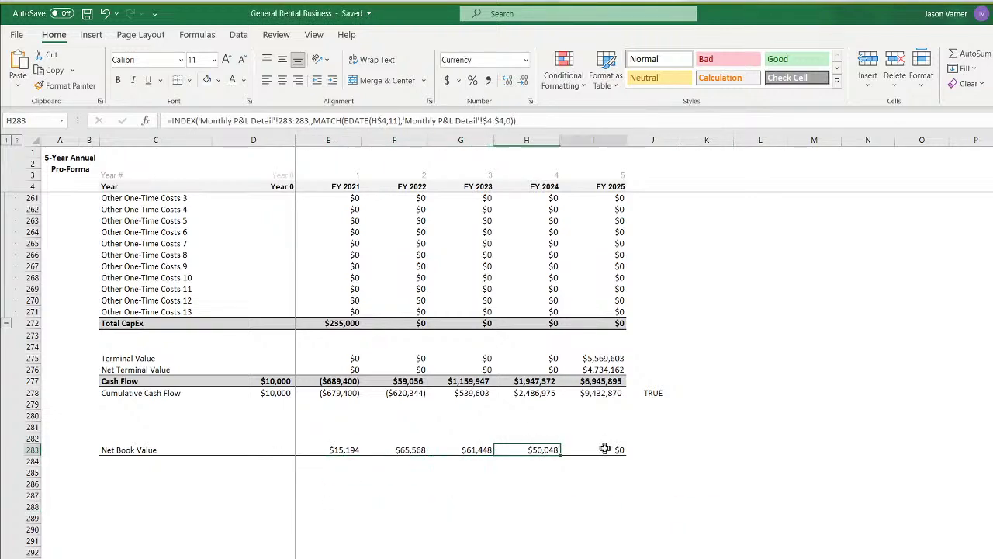
{"action": "left_click", "coordinate": [606, 449]}
{"action": "scroll", "coordinate": [582, 496], "scroll_direction": "up", "scroll_amount": 20}
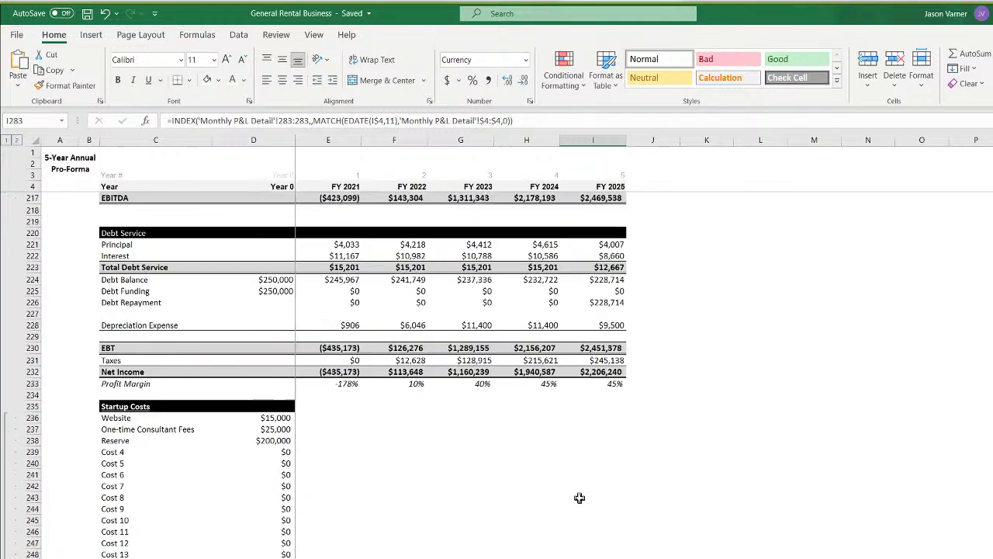
{"action": "scroll", "coordinate": [586, 496], "scroll_direction": "up", "scroll_amount": 19}
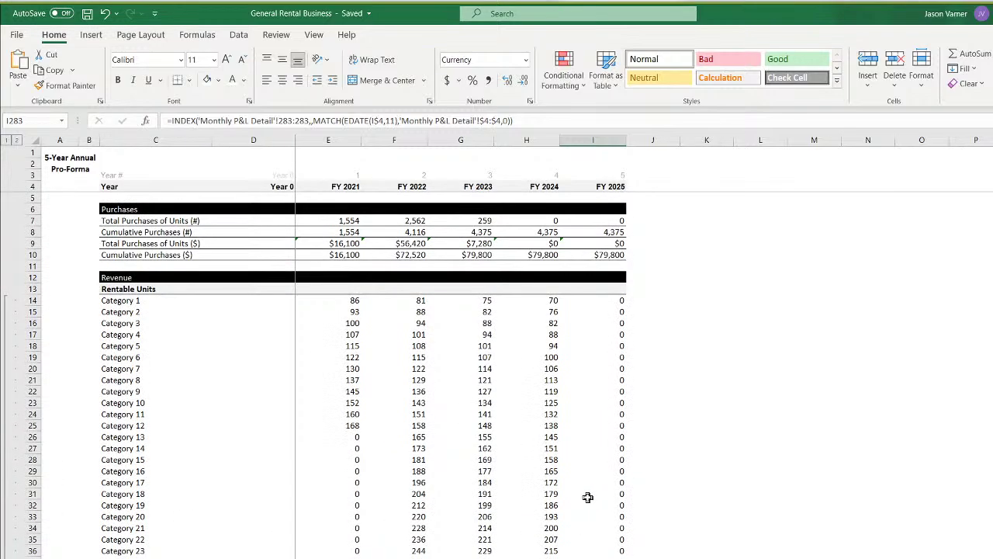
{"action": "key", "text": "ctrl+Page_Up"}
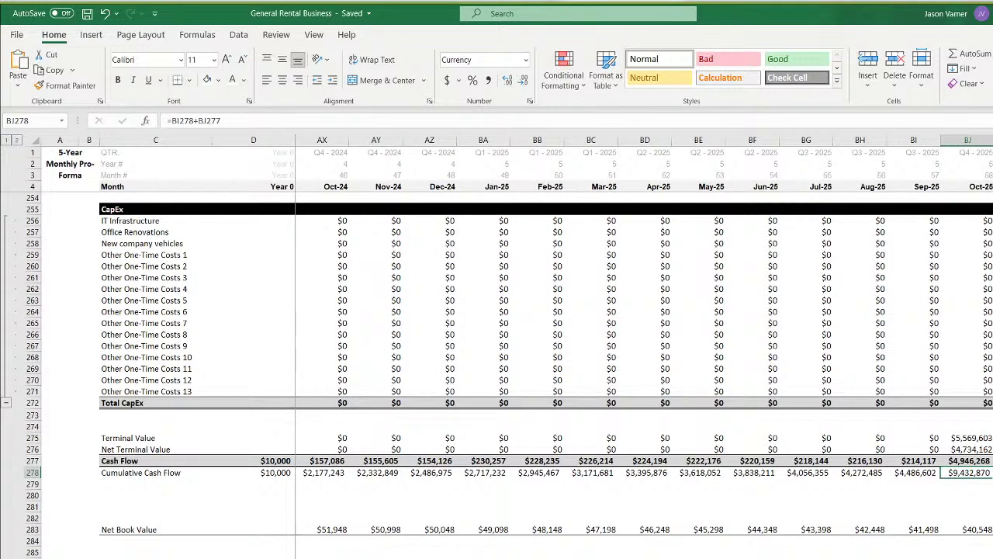
{"action": "scroll", "coordinate": [644, 349], "scroll_direction": "left", "scroll_amount": 15}
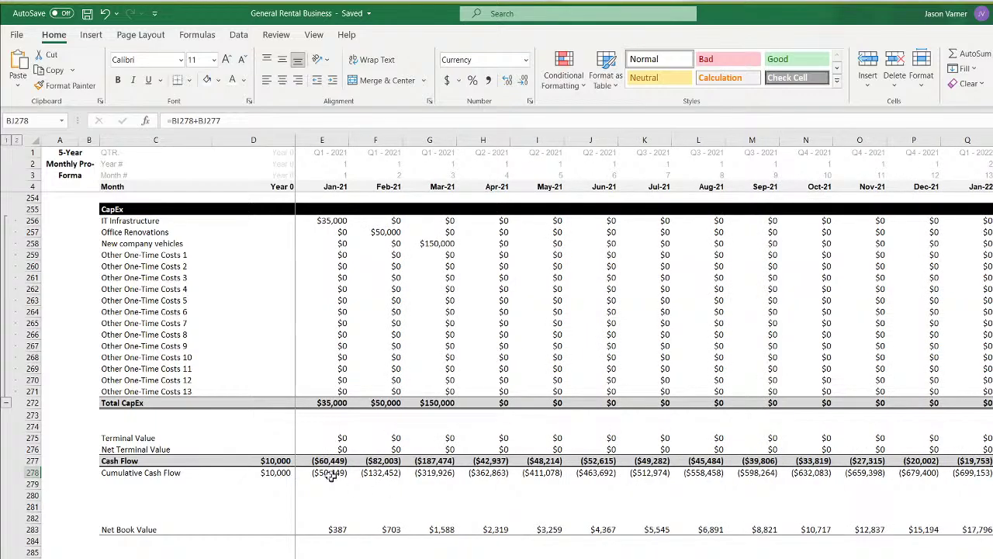
{"action": "scroll", "coordinate": [319, 472], "scroll_direction": "up", "scroll_amount": 20}
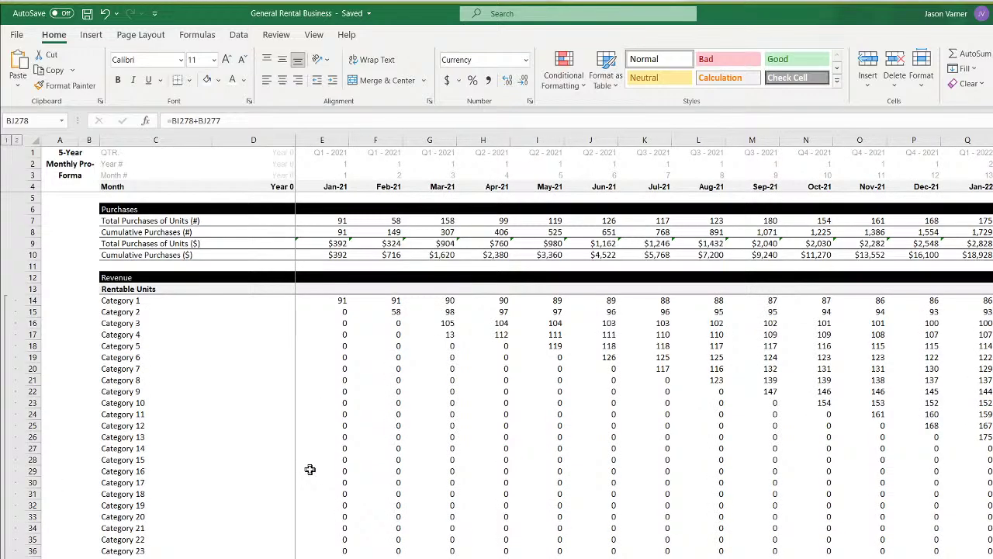
{"action": "left_click", "coordinate": [282, 557]}
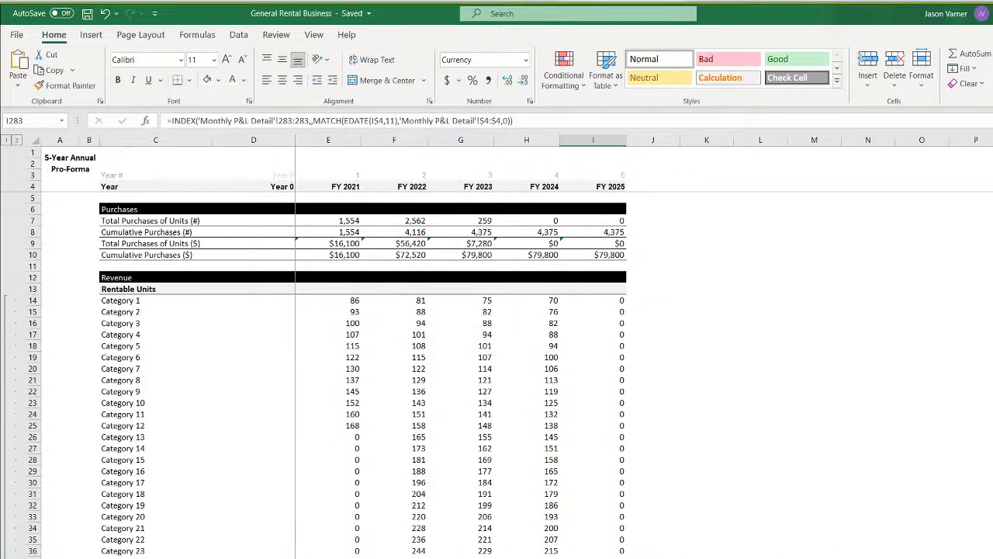
Add new blank worksheets for the summary pages and confirm their naming
{"action": "key", "text": "ctrl+Page_Up"}
{"action": "key", "text": "ctrl+Page_Down"}
{"action": "key", "text": "shift+F11"}
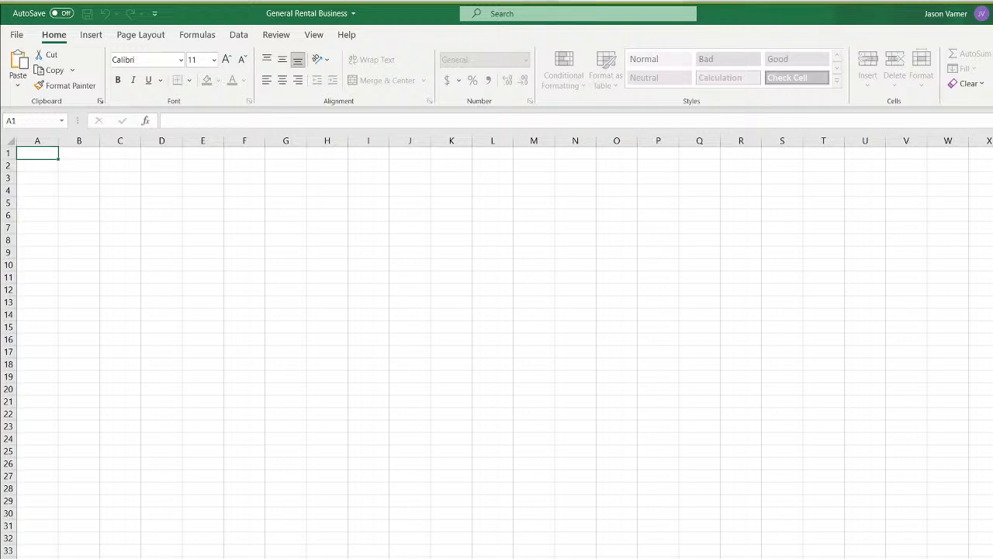
{"action": "key", "text": "Return"}
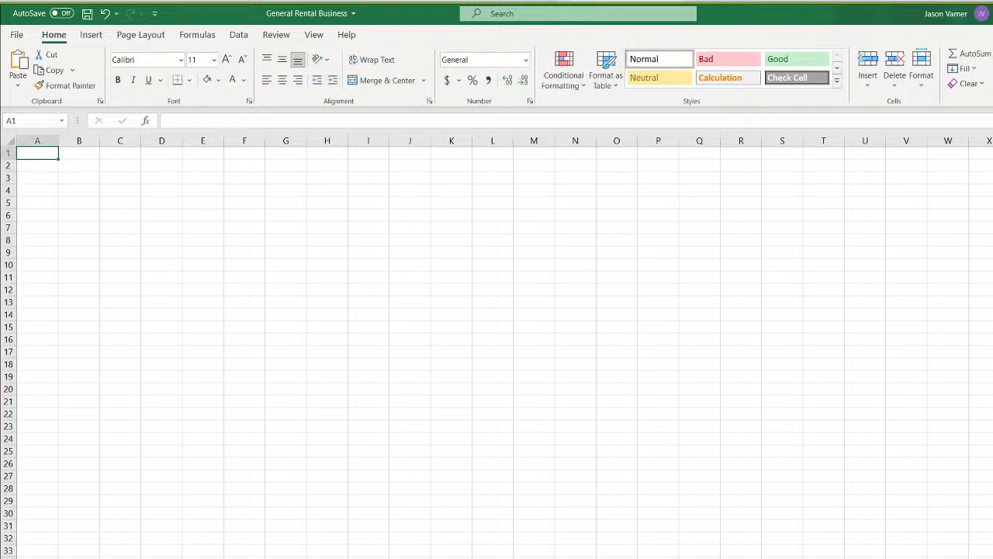
Apply a tab color to each of the two new blank worksheets
{"action": "right_click", "coordinate": [449, 558]}
{"action": "mouse_move", "coordinate": [496, 558]}
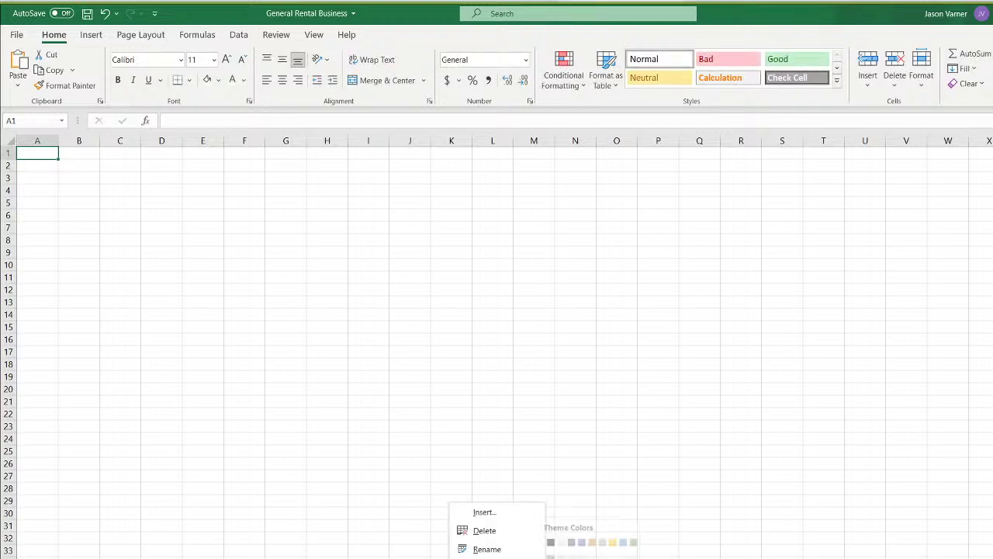
{"action": "left_click", "coordinate": [597, 558]}
{"action": "left_click", "coordinate": [395, 558]}
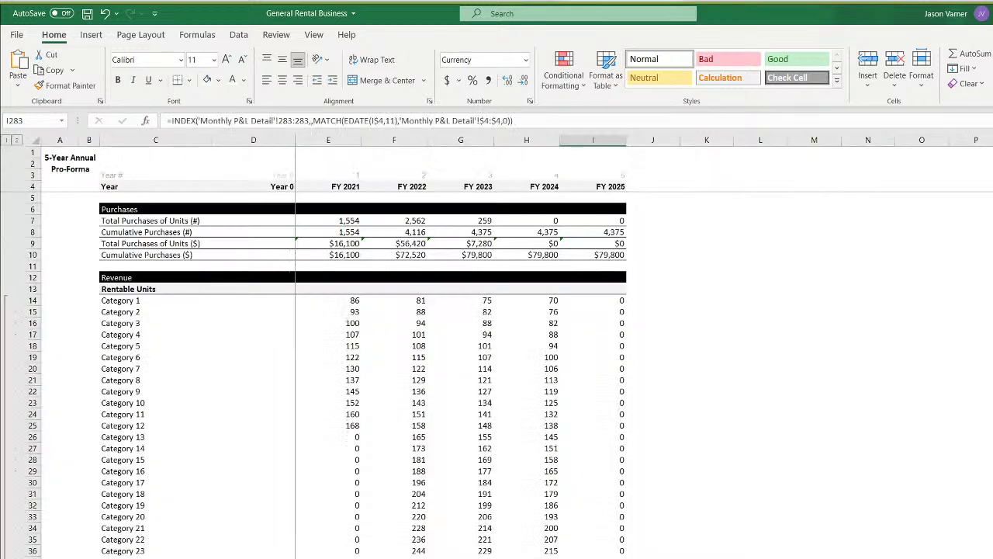
{"action": "left_click", "coordinate": [519, 558]}
{"action": "right_click", "coordinate": [519, 558]}
{"action": "mouse_move", "coordinate": [567, 558]}
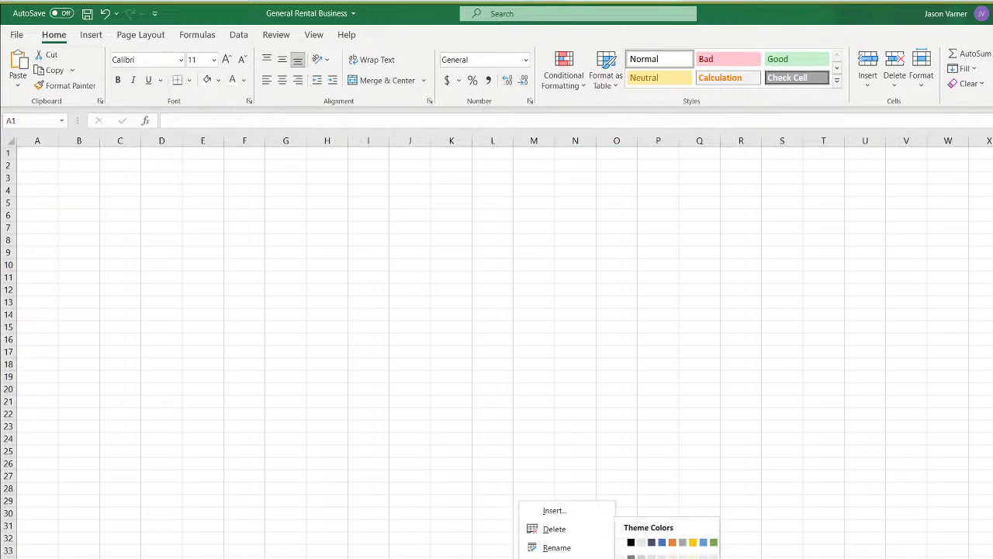
{"action": "left_click", "coordinate": [668, 558]}
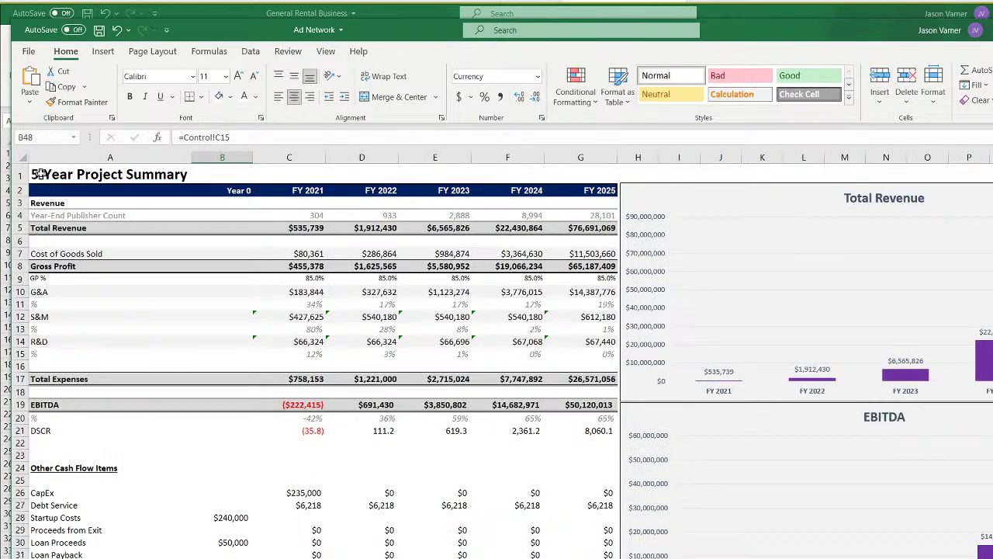
Copy the whole 5-Year Project Summary with its charts from the Ad Network workbook and paste it at A1 of the blank General Rental Business sheet
{"action": "left_click_drag", "start_coordinate": [40, 174], "coordinate": [932, 558]}
{"action": "scroll", "coordinate": [310, 433], "scroll_direction": "up", "scroll_amount": 5}
{"action": "right_click", "coordinate": [322, 196]}
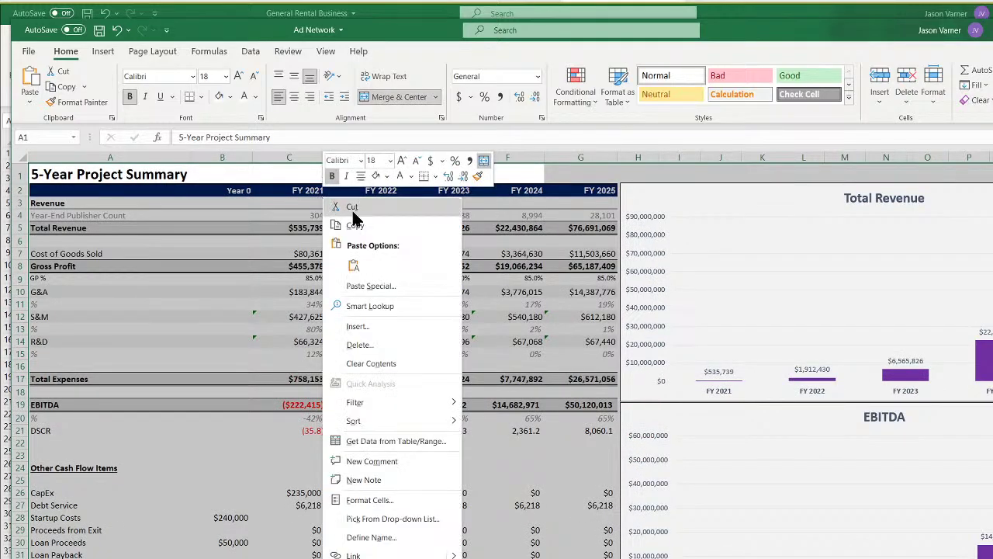
{"action": "left_click", "coordinate": [354, 225]}
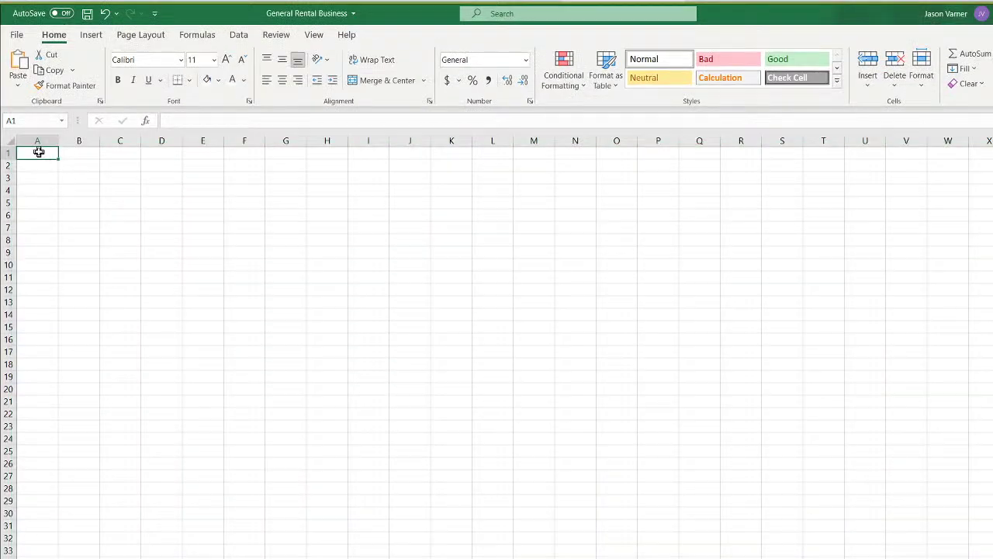
{"action": "right_click", "coordinate": [39, 152]}
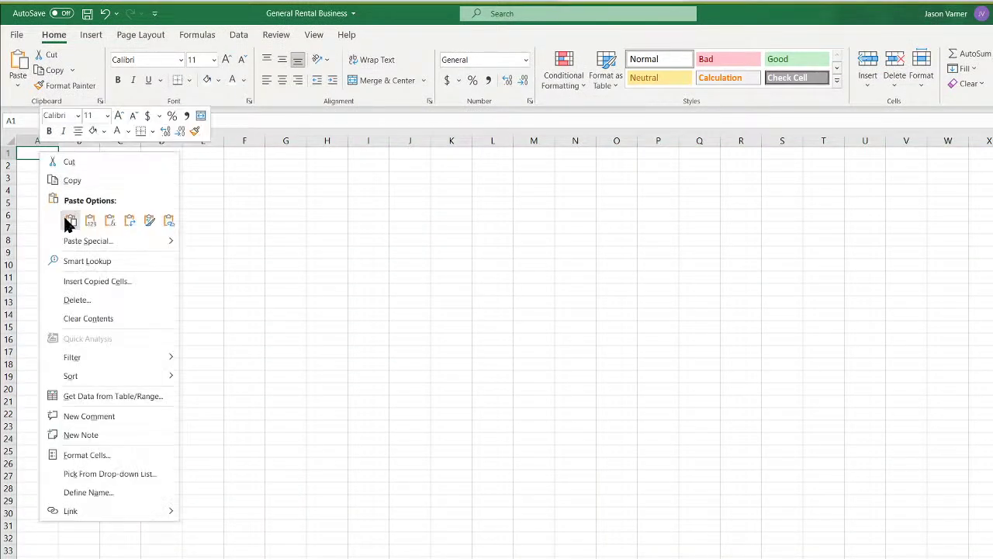
{"action": "left_click", "coordinate": [69, 221]}
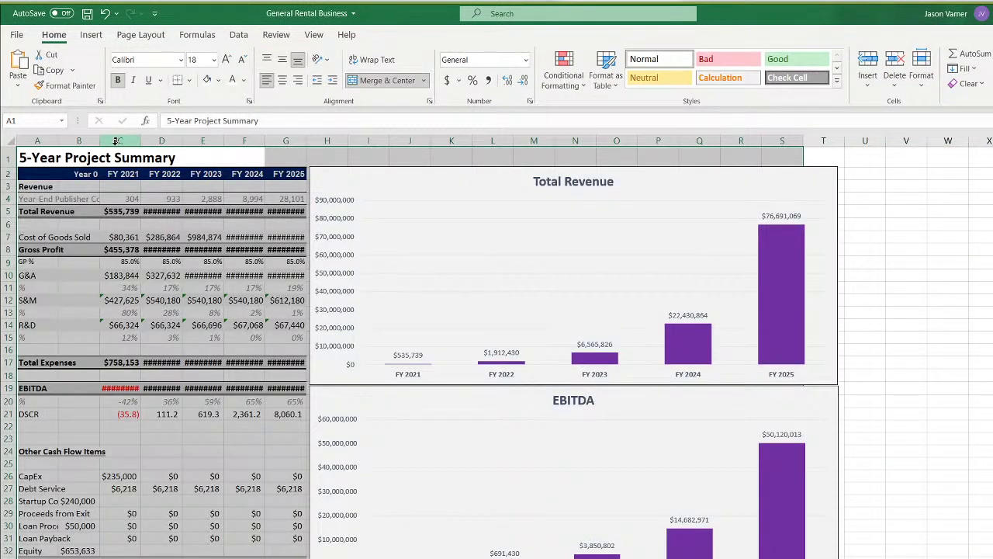
Set the width of columns B through G on the 5-Year Project Summary sheet to 12
{"action": "left_click_drag", "start_coordinate": [82, 140], "coordinate": [288, 140]}
{"action": "right_click", "coordinate": [288, 142]}
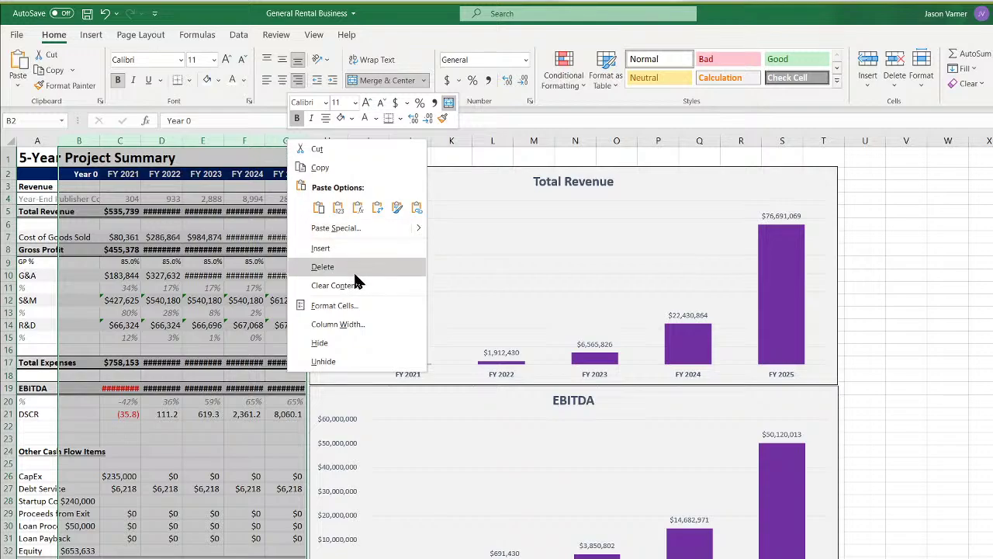
{"action": "left_click", "coordinate": [351, 326]}
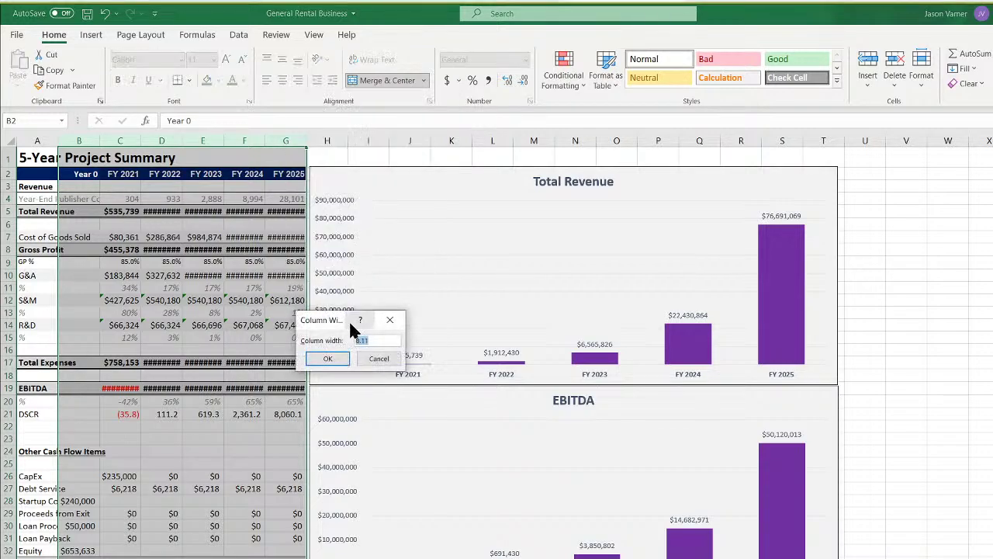
{"action": "type", "text": "12"}
{"action": "key", "text": "Return"}
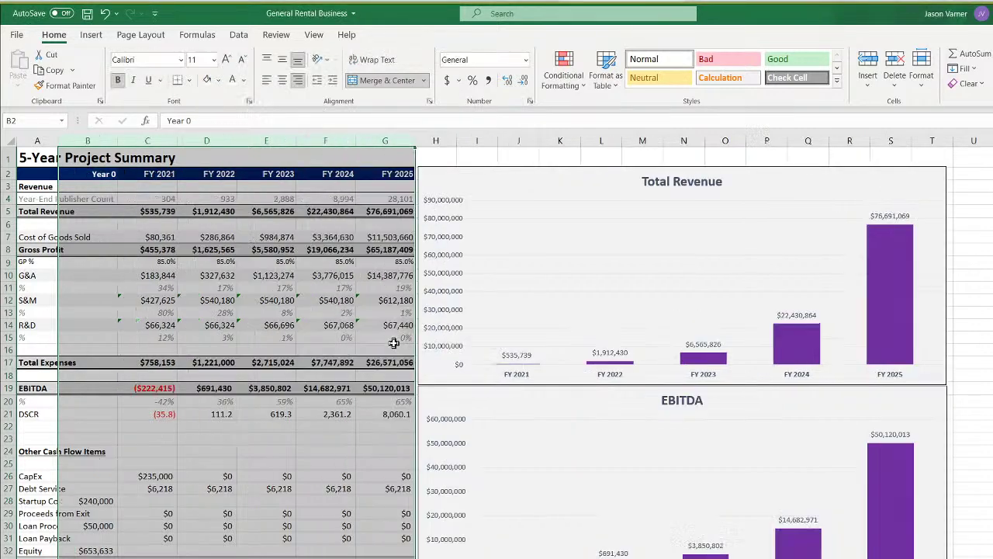
Hide the gridlines on the 5-Year Project Summary sheet and clear the column selection
{"action": "left_click", "coordinate": [313, 35]}
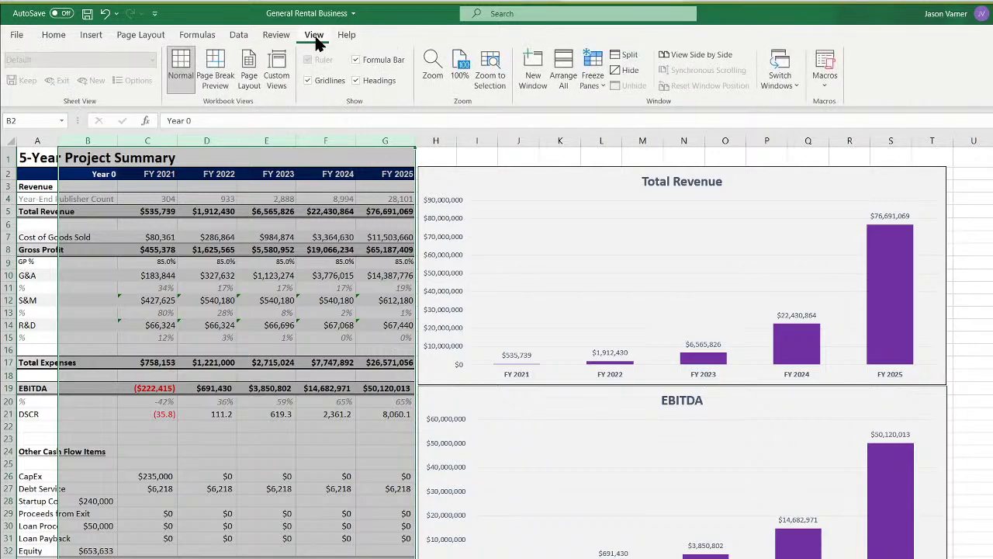
{"action": "left_click", "coordinate": [308, 80]}
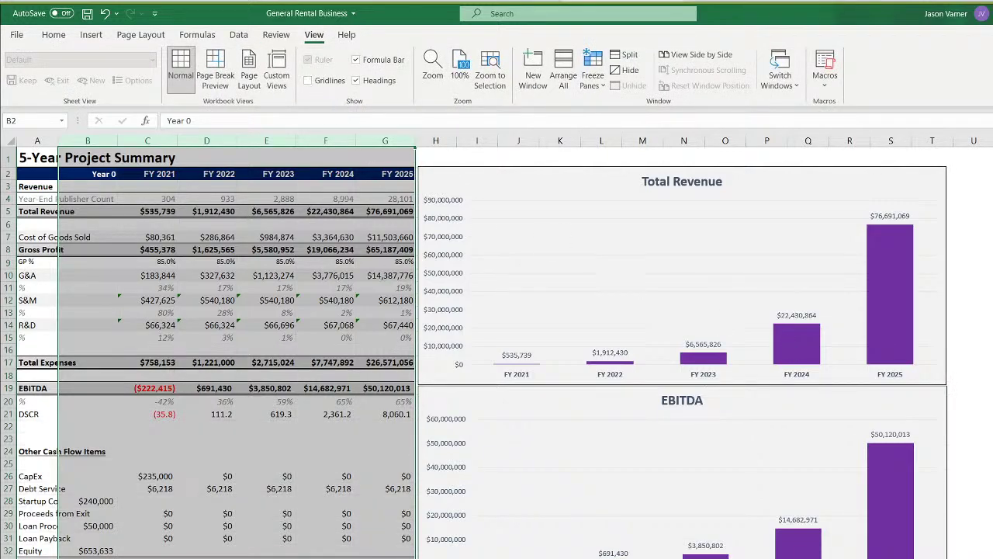
{"action": "left_click", "coordinate": [992, 413]}
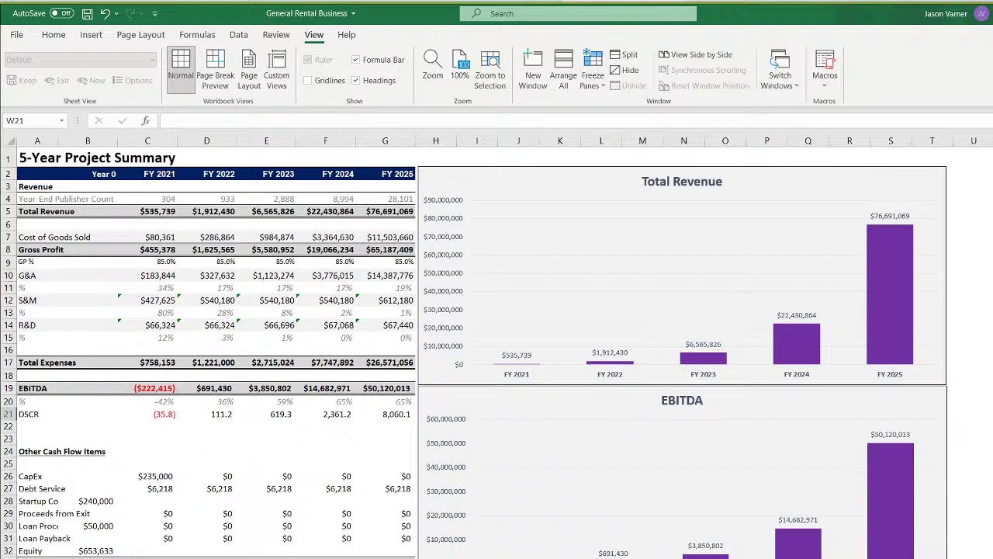
Copy the Contribution & Distribution Summary with its chart from the Ad Network workbook and paste it at A1 of the remaining blank General Rental Business sheet
{"action": "key", "text": "ctrl+Page_Down"}
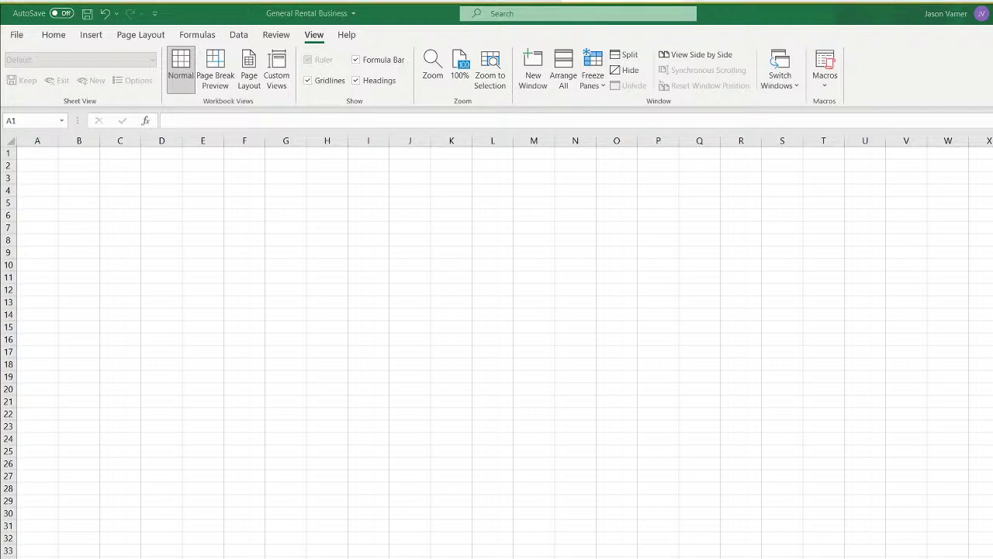
{"action": "key", "text": "alt+Tab"}
{"action": "key", "text": "ctrl+Page_Down"}
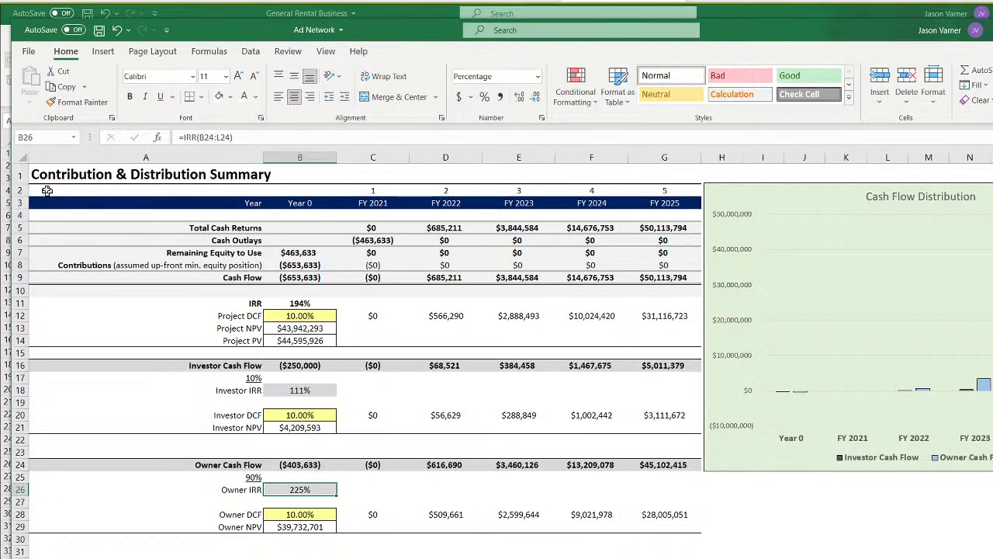
{"action": "mouse_move", "coordinate": [37, 172]}
{"action": "left_mouse_down"}
{"action": "mouse_move", "coordinate": [699, 183]}
{"action": "mouse_move", "coordinate": [946, 481]}
{"action": "mouse_move", "coordinate": [989, 552]}
{"action": "left_mouse_up"}
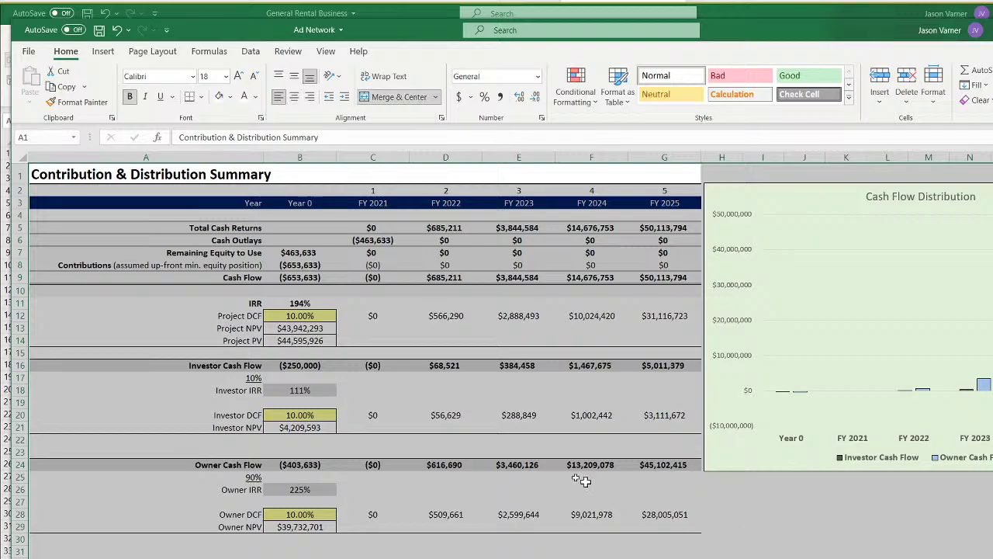
{"action": "right_click", "coordinate": [482, 391]}
{"action": "left_click", "coordinate": [543, 32]}
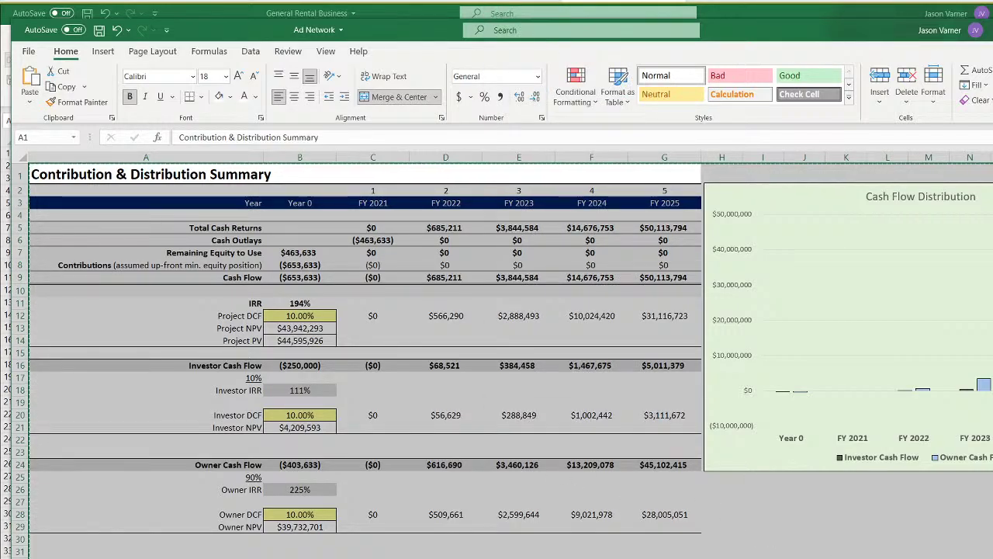
{"action": "key", "text": "alt+Tab"}
{"action": "right_click", "coordinate": [31, 151]}
{"action": "left_click", "coordinate": [63, 217]}
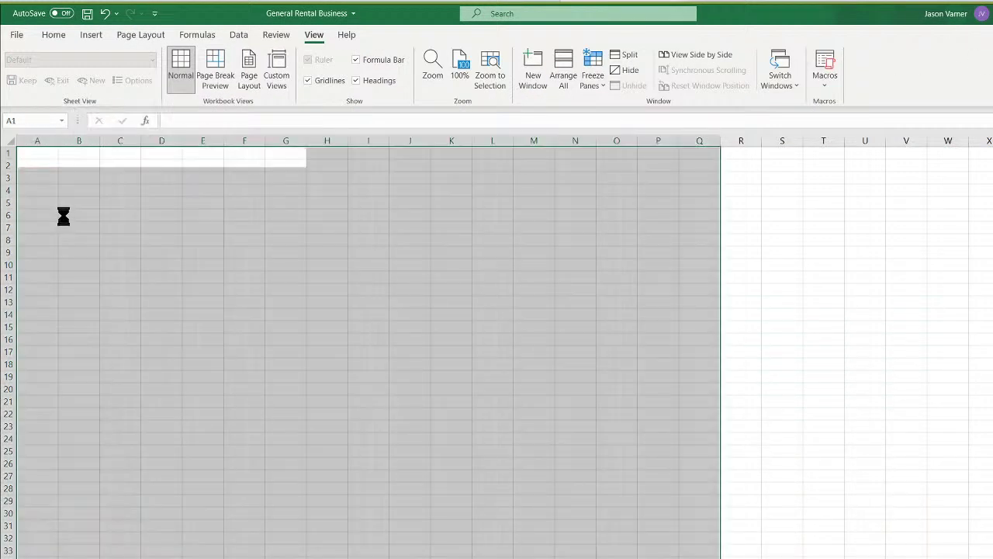
Set columns C through G on the Contribution & Distribution Summary sheet to width 12, and autofit column B
{"action": "left_click", "coordinate": [118, 141]}
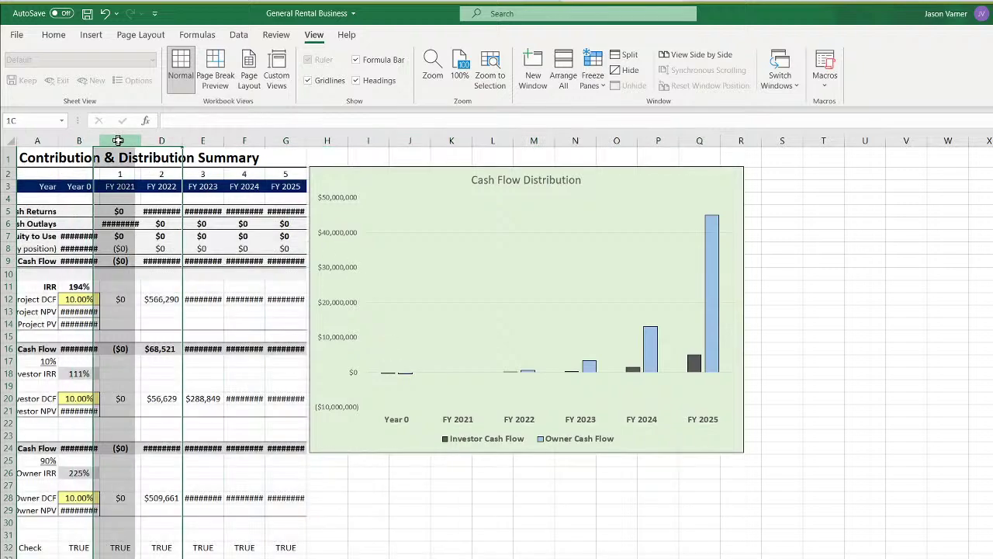
{"action": "left_click_drag", "start_coordinate": [118, 141], "coordinate": [287, 140]}
{"action": "right_click", "coordinate": [293, 144]}
{"action": "left_click", "coordinate": [341, 324]}
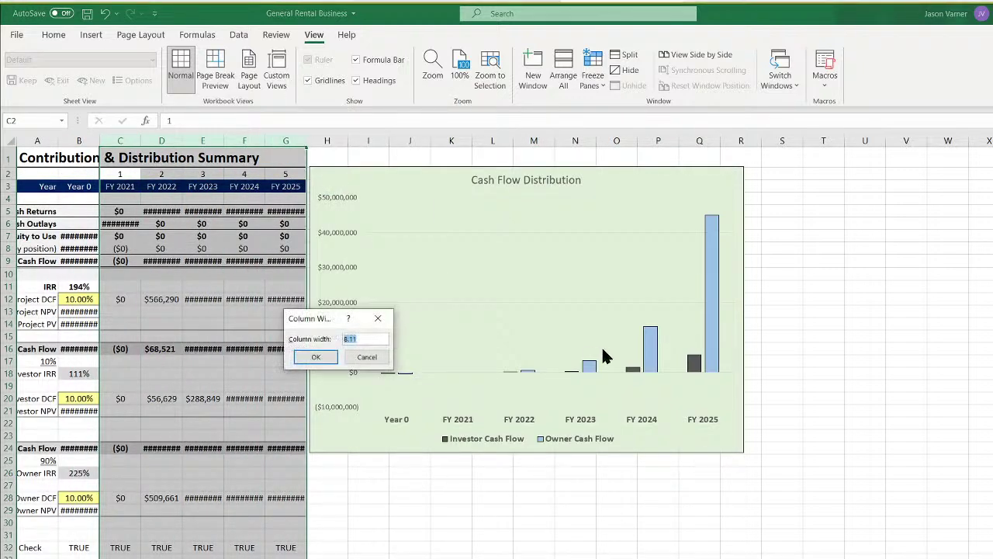
{"action": "type", "text": "12"}
{"action": "key", "text": "Return"}
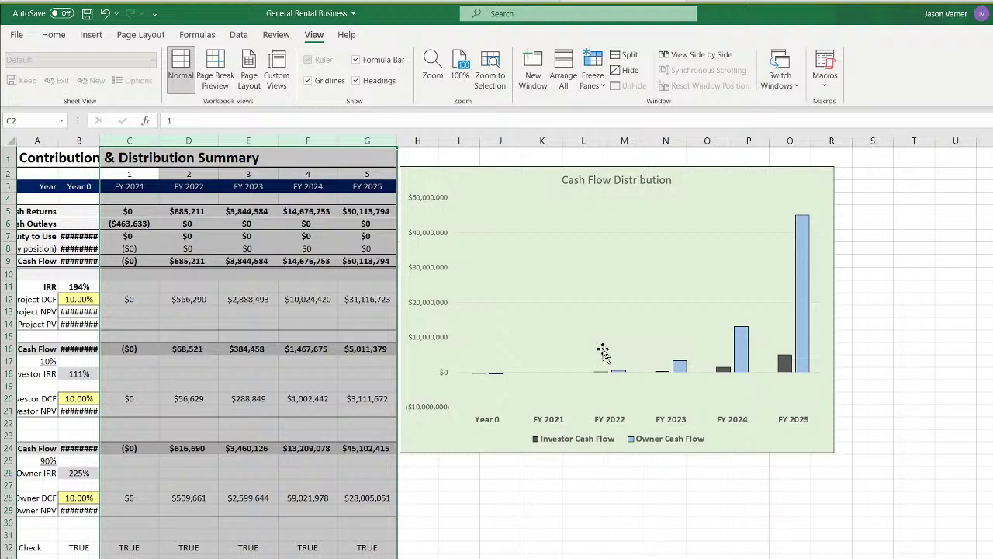
{"action": "left_click", "coordinate": [618, 476]}
{"action": "double_click", "coordinate": [100, 138]}
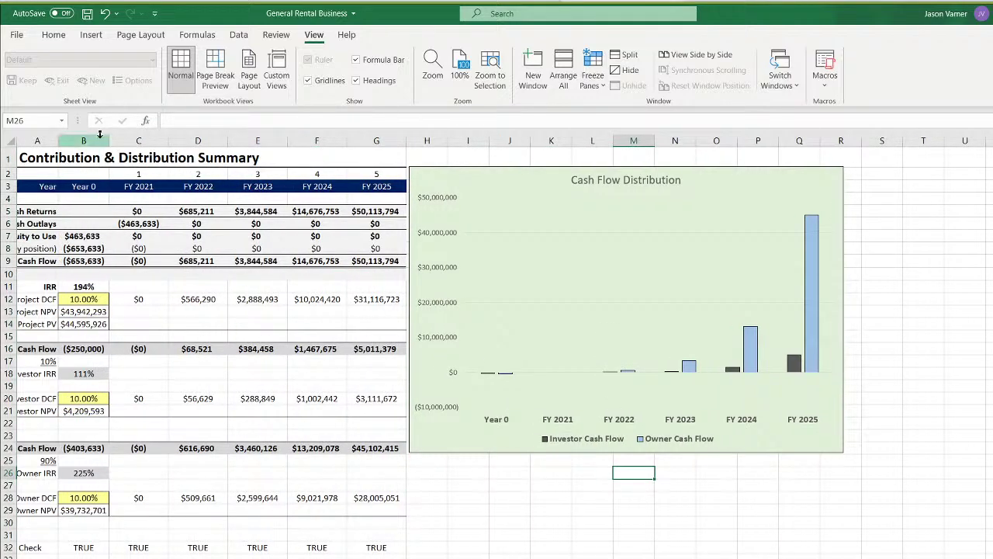
Autofit column A and hide the gridlines on the Contribution & Distribution Summary sheet
{"action": "left_click", "coordinate": [54, 36]}
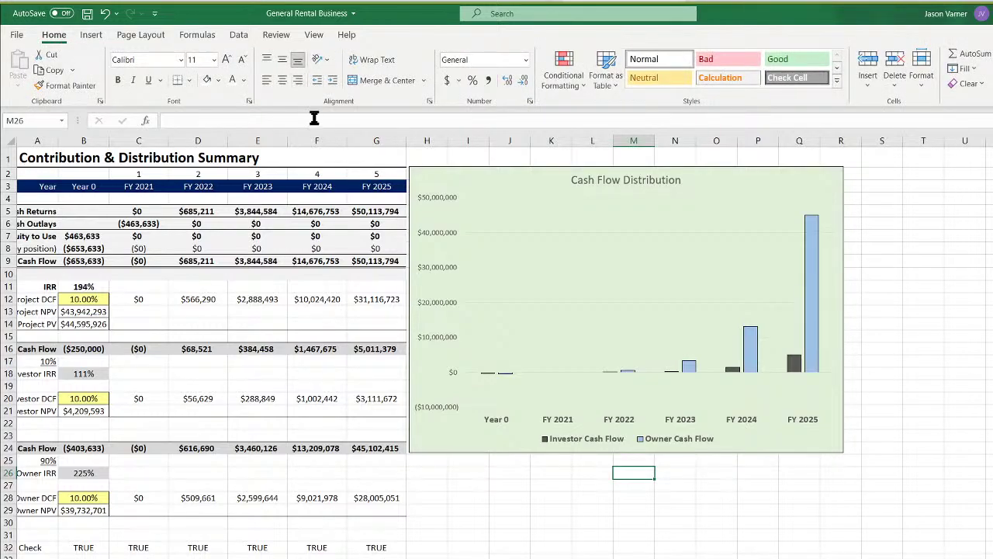
{"action": "double_click", "coordinate": [60, 141]}
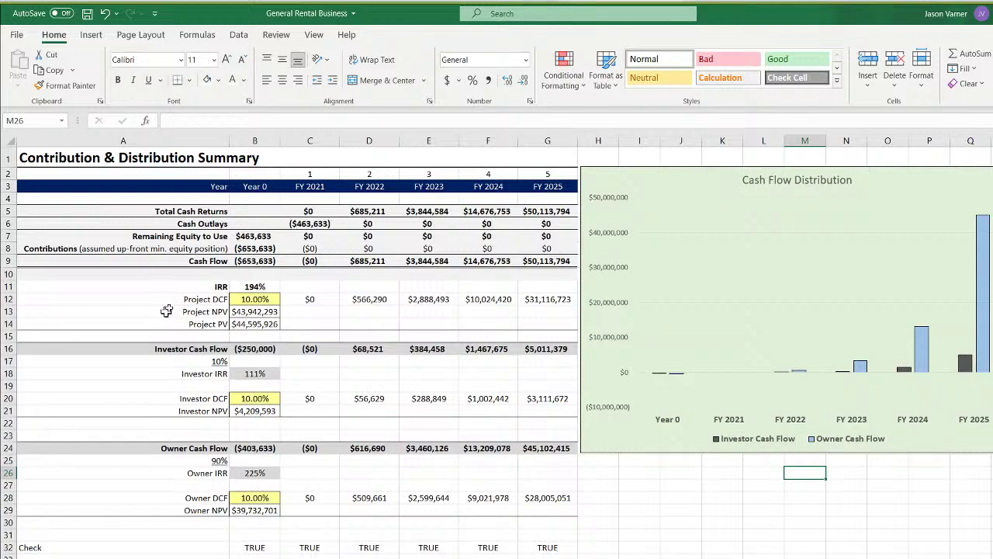
{"action": "left_click", "coordinate": [313, 35]}
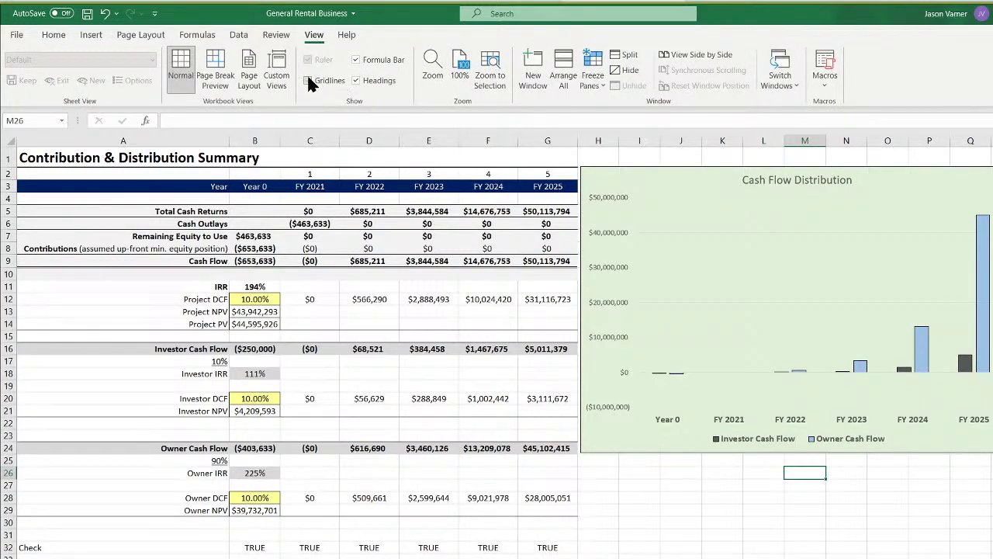
{"action": "left_click", "coordinate": [308, 80]}
{"action": "left_click", "coordinate": [793, 558]}
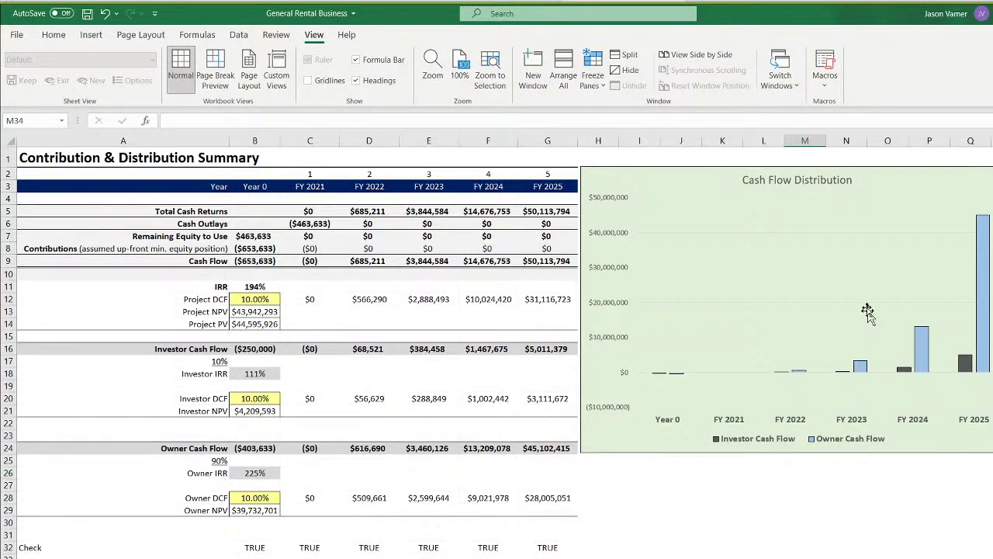
{"action": "left_click", "coordinate": [723, 522]}
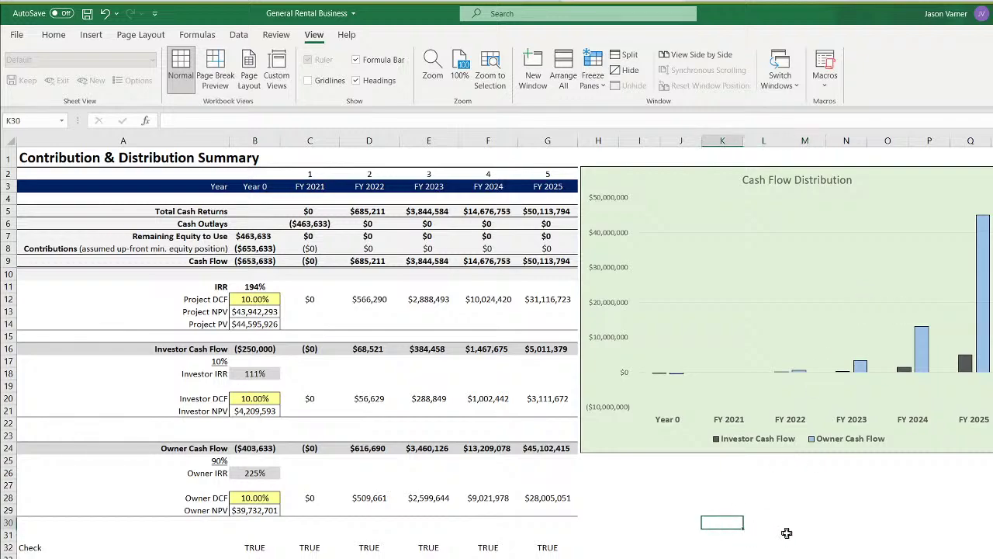
{"action": "left_click", "coordinate": [787, 533]}
{"action": "left_click", "coordinate": [735, 553]}
{"action": "left_click", "coordinate": [853, 551]}
{"action": "left_click", "coordinate": [928, 558]}
{"action": "left_click", "coordinate": [888, 558]}
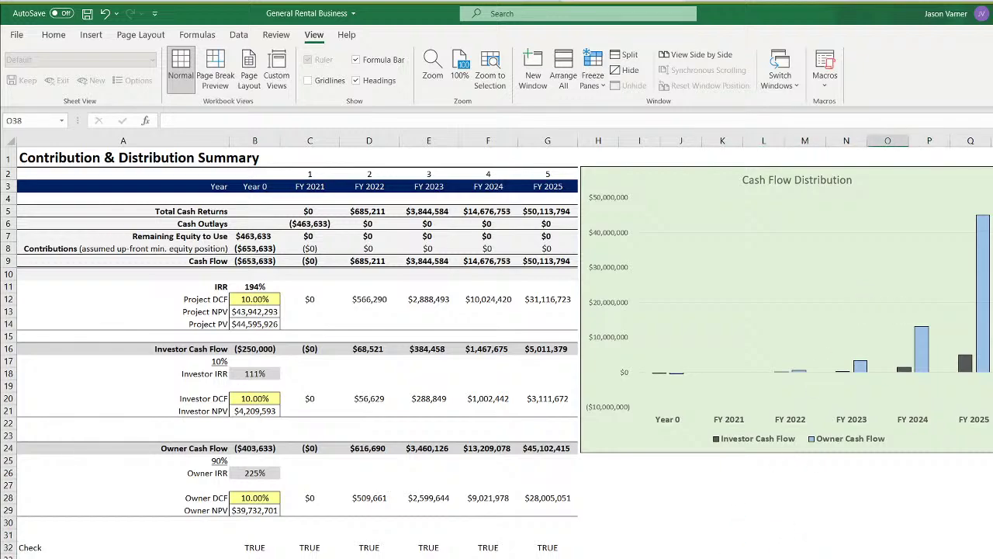
{"action": "left_click", "coordinate": [992, 558]}
{"action": "left_click", "coordinate": [887, 558]}
{"action": "left_click", "coordinate": [992, 558]}
{"action": "left_click", "coordinate": [815, 558]}
{"action": "left_click", "coordinate": [992, 558]}
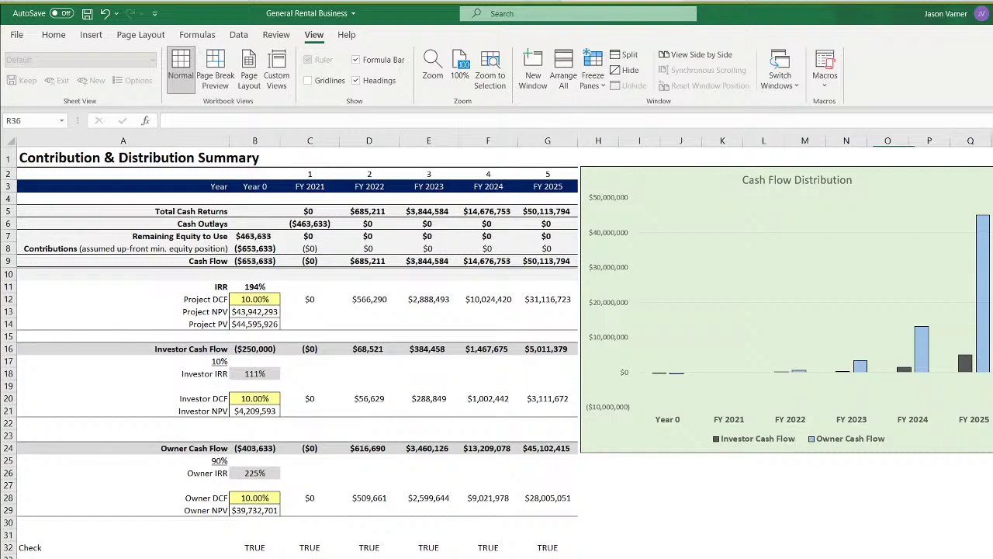
{"action": "left_click", "coordinate": [805, 558]}
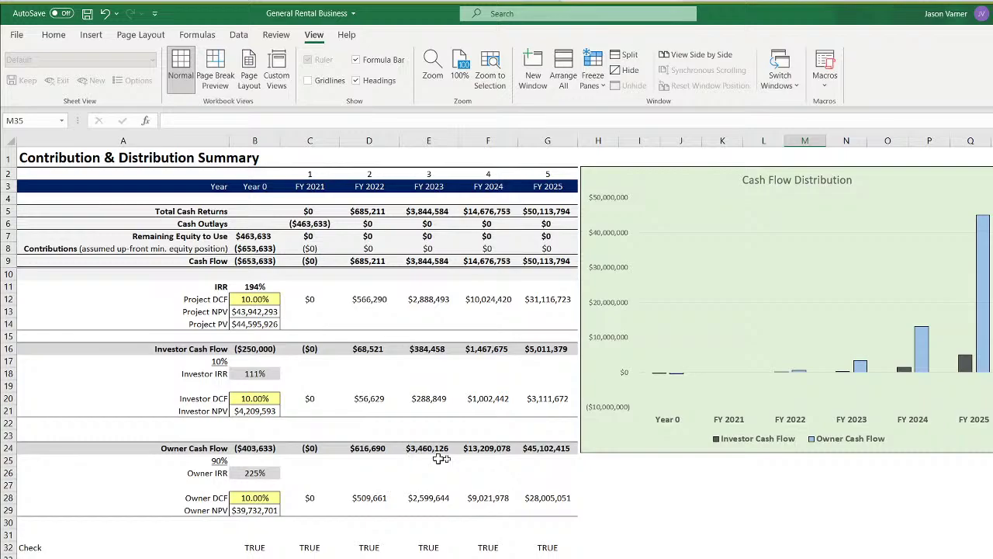
Save the General Rental Business workbook
{"action": "left_click", "coordinate": [53, 34]}
{"action": "left_click", "coordinate": [88, 15]}
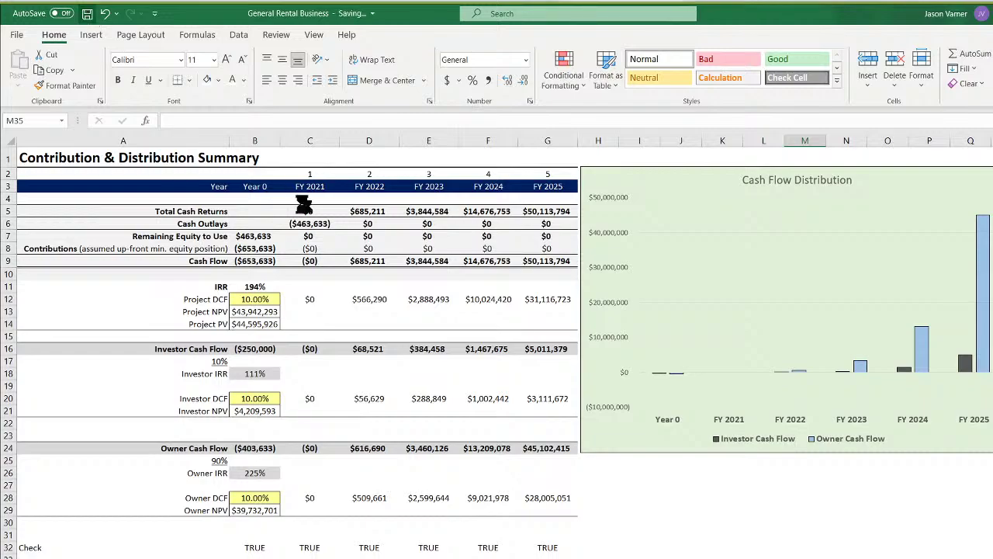
Examine the formulas in the cash returns, outlays, equity, contributions and cash flow rows for links to the Ad Network workbook
{"action": "left_click", "coordinate": [361, 236]}
{"action": "key", "text": "Down"}
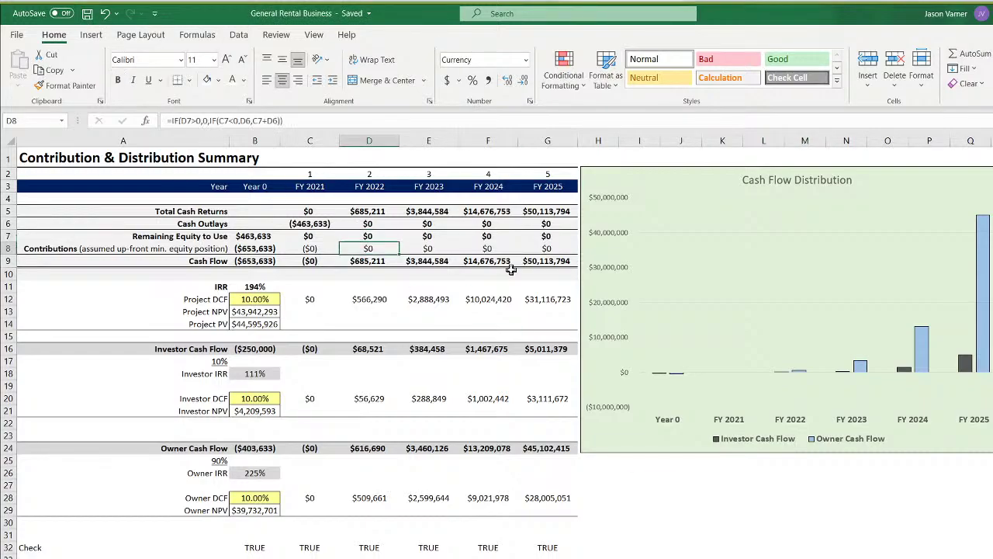
{"action": "key", "text": "Right"}
{"action": "key", "text": "Down"}
{"action": "key", "text": "Up"}
{"action": "key", "text": "Up"}
{"action": "key", "text": "Up"}
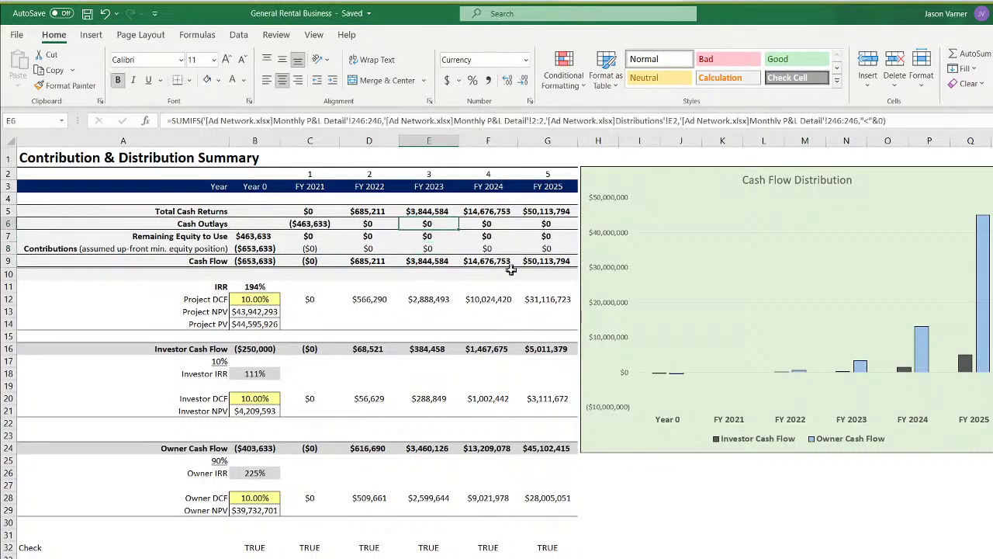
{"action": "key", "text": "Up"}
{"action": "key", "text": "Down"}
{"action": "key", "text": "Down"}
{"action": "key", "text": "Down"}
{"action": "key", "text": "Down"}
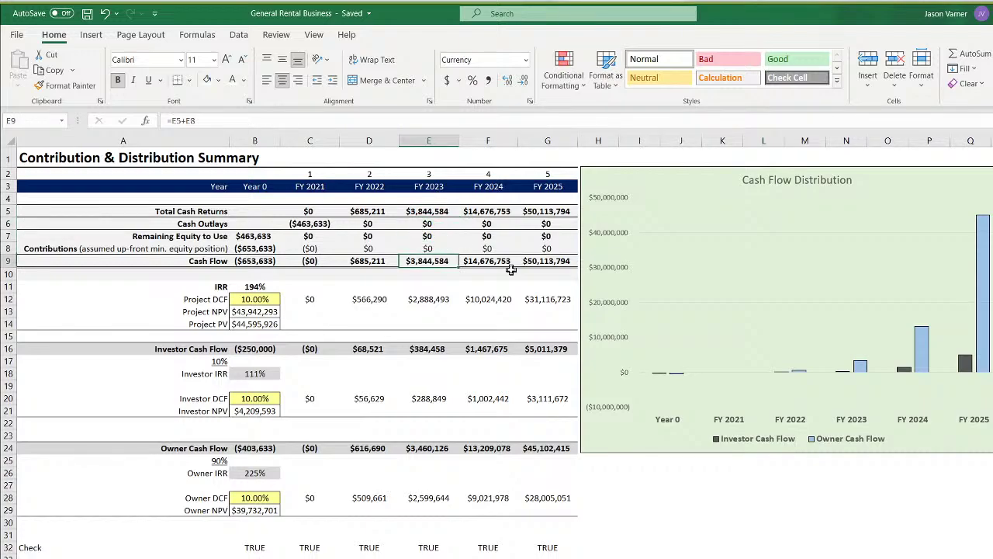
{"action": "key", "text": "Right"}
{"action": "key", "text": "Right"}
{"action": "key", "text": "Left"}
{"action": "key", "text": "Left"}
{"action": "key", "text": "Left"}
{"action": "key", "text": "Left"}
{"action": "key", "text": "Up"}
{"action": "key", "text": "Up"}
{"action": "key", "text": "Up"}
{"action": "key", "text": "Up"}
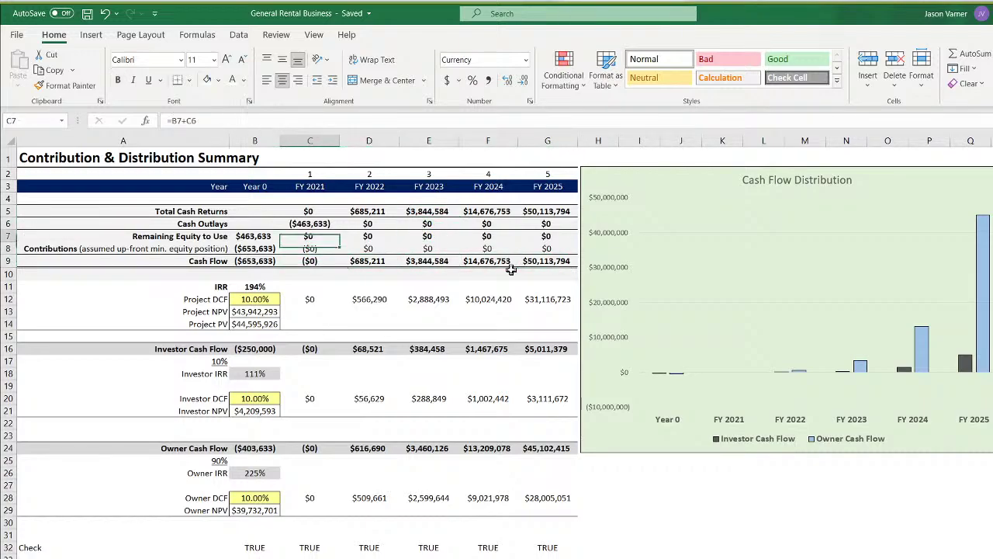
{"action": "key", "text": "Down"}
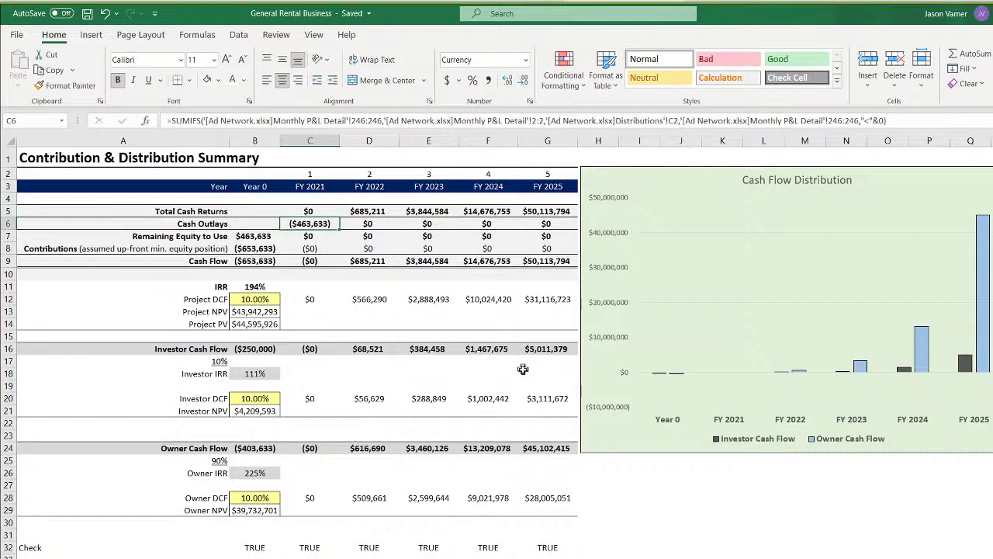
{"action": "key", "text": "ctrl+Page_Up"}
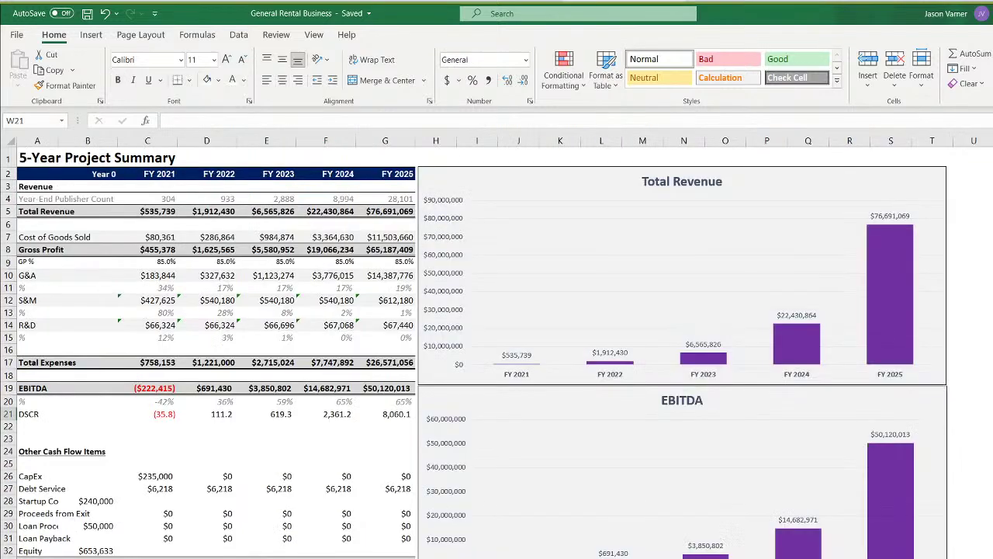
{"action": "key", "text": "ctrl+Page_Down"}
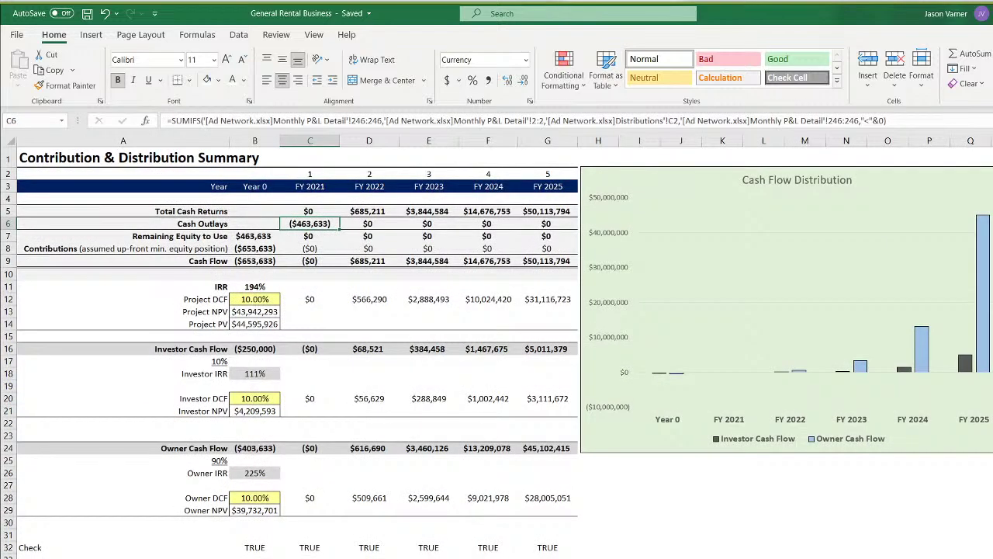
Start a SUMIFS formula in C5 for FY 2021 Total Cash Returns, using Cash Flow row 277 of Monthly P&L Detail as the sum range
{"action": "left_click", "coordinate": [310, 211]}
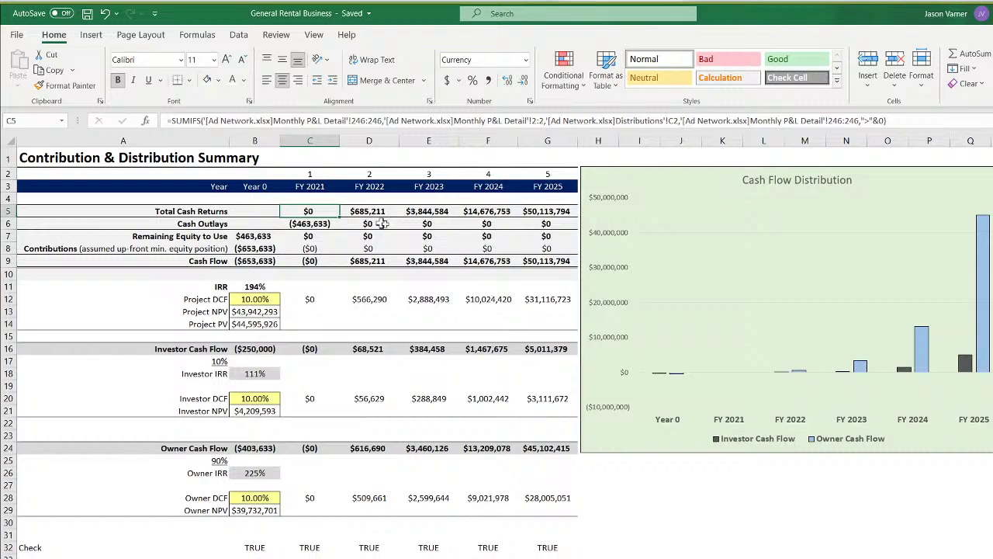
{"action": "type", "text": "="}
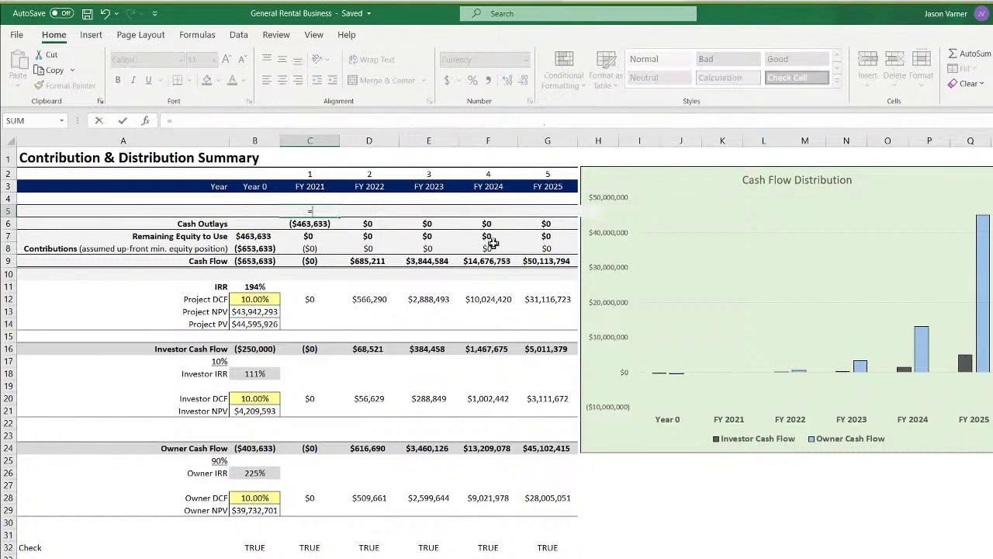
{"action": "type", "text": "sumifs("}
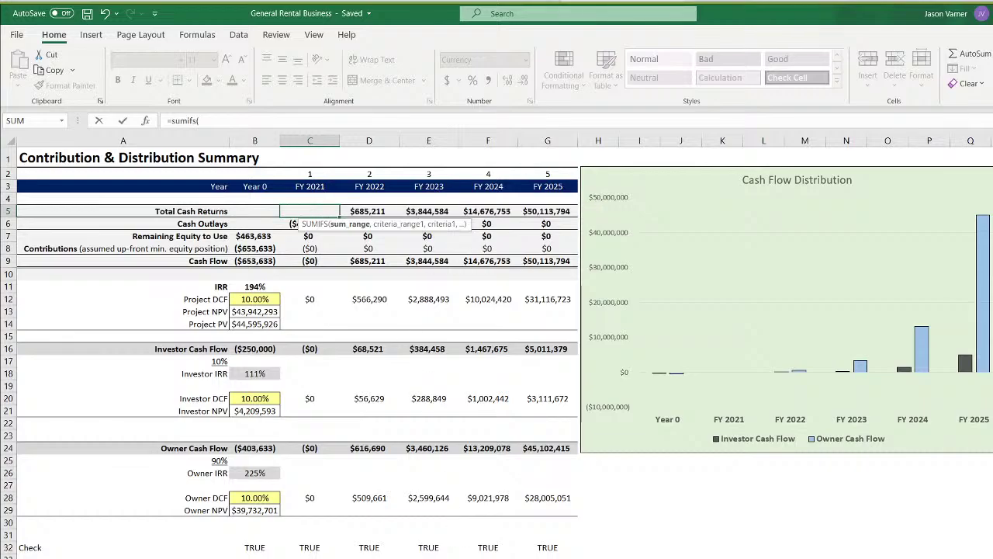
{"action": "key", "text": "ctrl+Page_Down"}
{"action": "scroll", "coordinate": [496, 349], "scroll_direction": "down", "scroll_amount": 20}
{"action": "scroll", "coordinate": [497, 349], "scroll_direction": "down", "scroll_amount": 20}
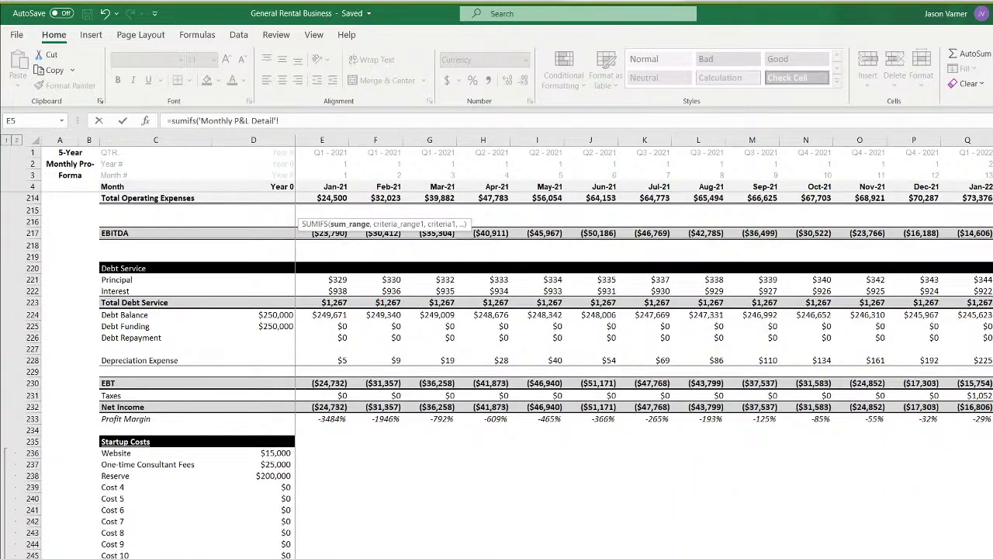
{"action": "scroll", "coordinate": [496, 349], "scroll_direction": "down", "scroll_amount": 18}
{"action": "scroll", "coordinate": [497, 349], "scroll_direction": "up", "scroll_amount": 4}
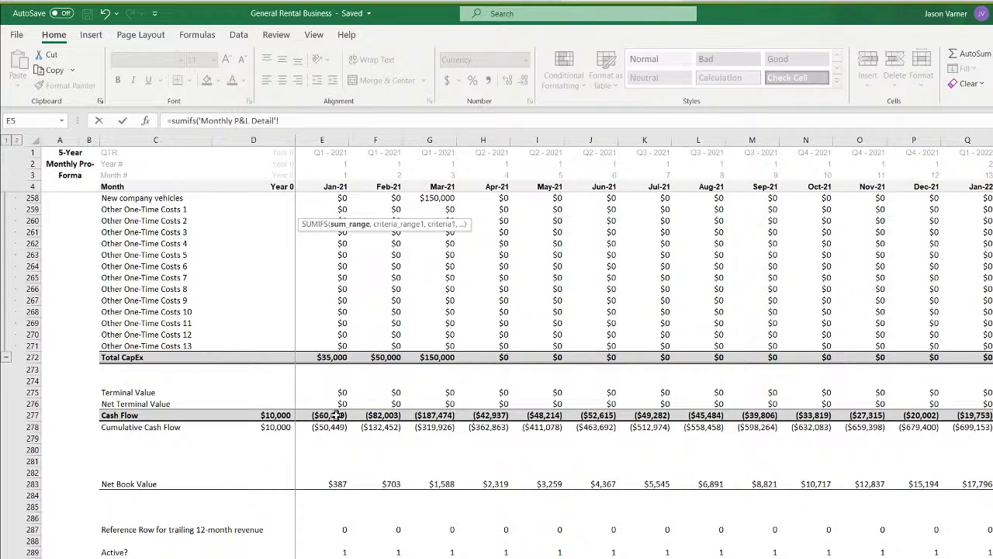
{"action": "left_click", "coordinate": [32, 415]}
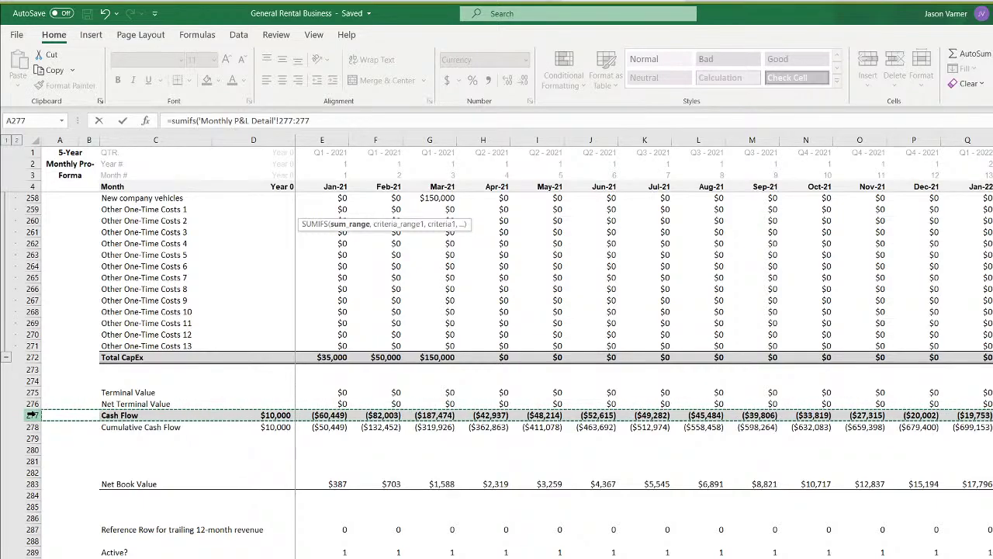
Add a first SUMIFS condition that values in row 277 of Monthly P&L Detail meet ">"&0
{"action": "type", "text": ","}
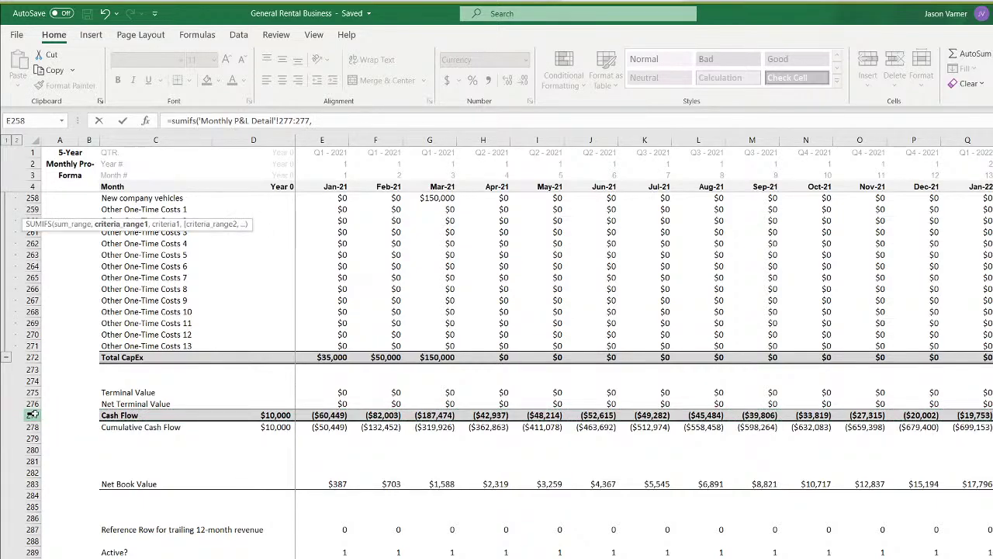
{"action": "left_click", "coordinate": [32, 415]}
{"action": "type", "text": ",\">"}
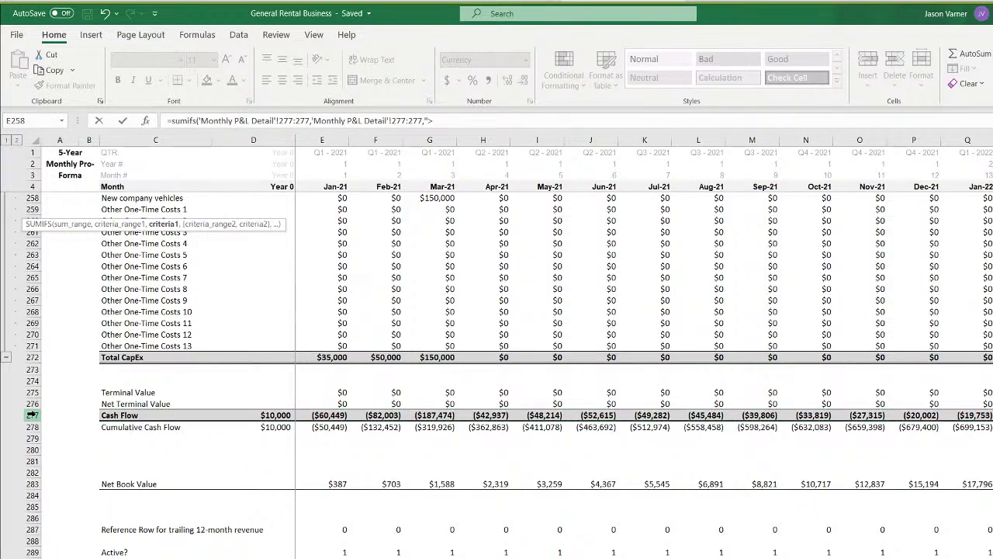
{"action": "type", "text": "\"&0,"}
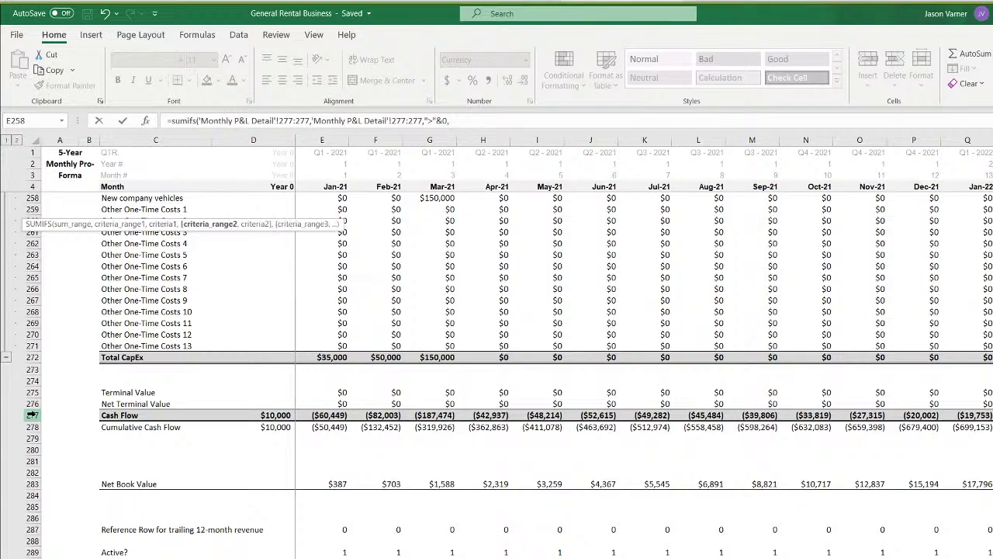
Complete the C5 formula by matching Monthly P&L Detail row 2 to Distributions!C2, and fill it across through G5
{"action": "left_click", "coordinate": [24, 162]}
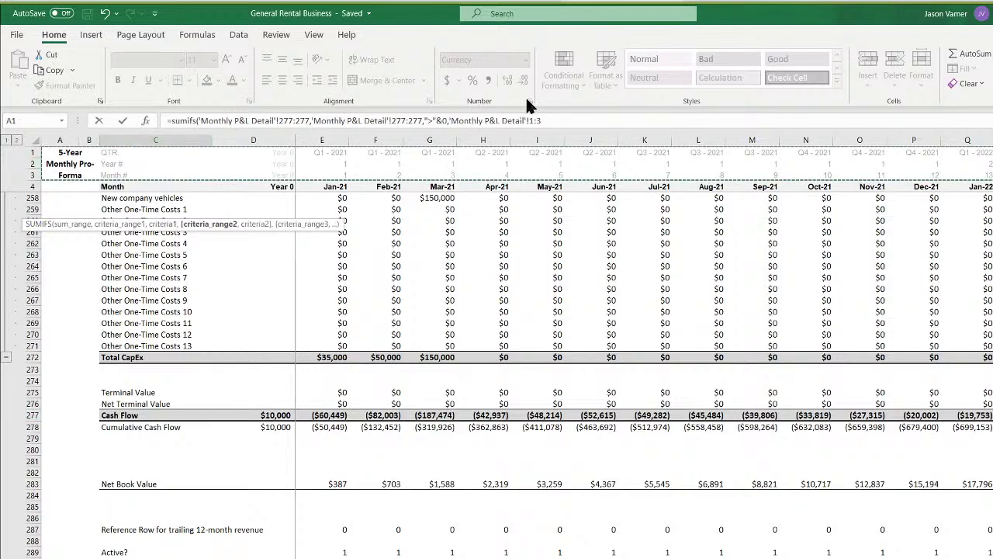
{"action": "left_click", "coordinate": [551, 120]}
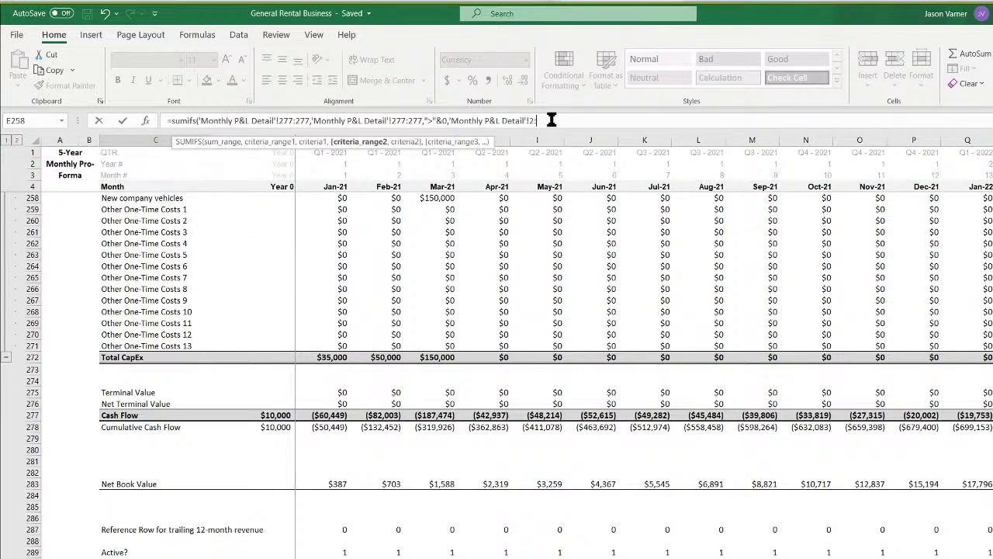
{"action": "type", "text": "2,"}
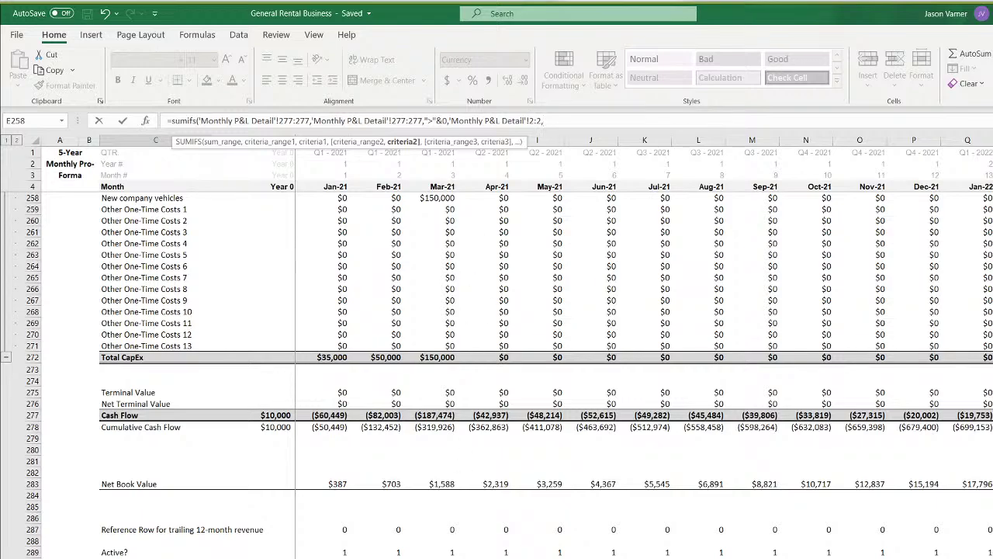
{"action": "left_click", "coordinate": [435, 556]}
{"action": "left_click", "coordinate": [317, 171]}
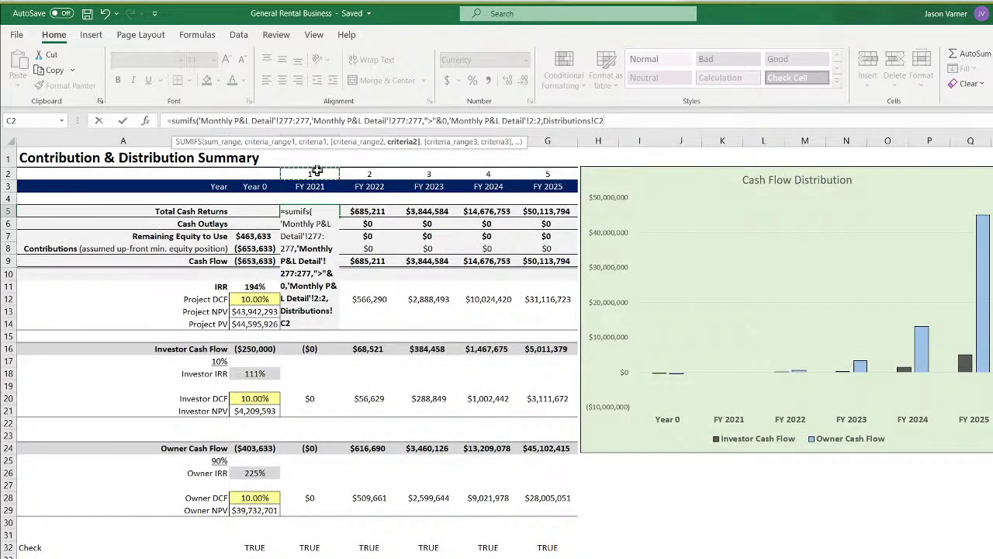
{"action": "key", "text": "Return"}
{"action": "left_click", "coordinate": [316, 211]}
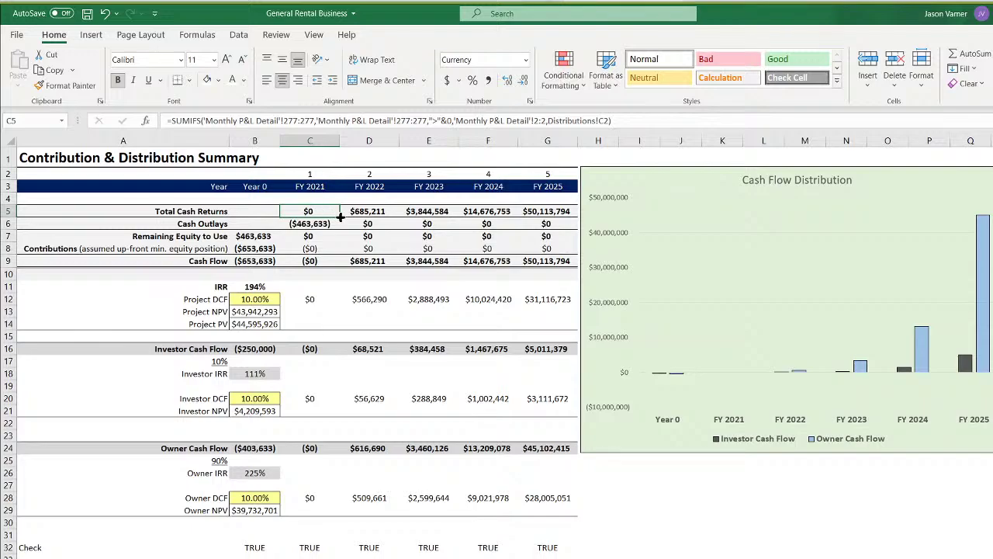
{"action": "left_click_drag", "start_coordinate": [339, 218], "coordinate": [548, 215]}
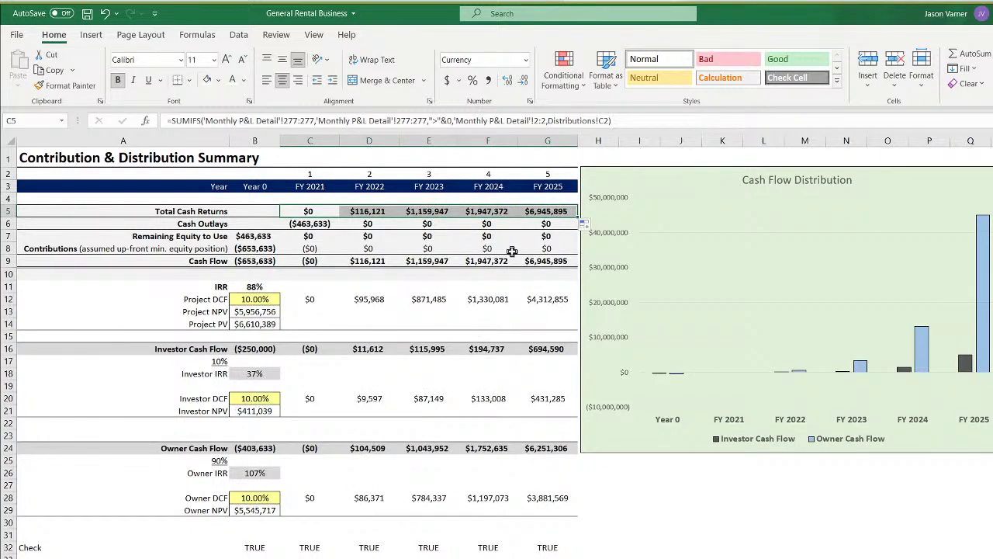
Remove the Distributions! sheet prefix from the C2 reference in C5 and refill the Total Cash Returns formula through G5
{"action": "left_click", "coordinate": [316, 212]}
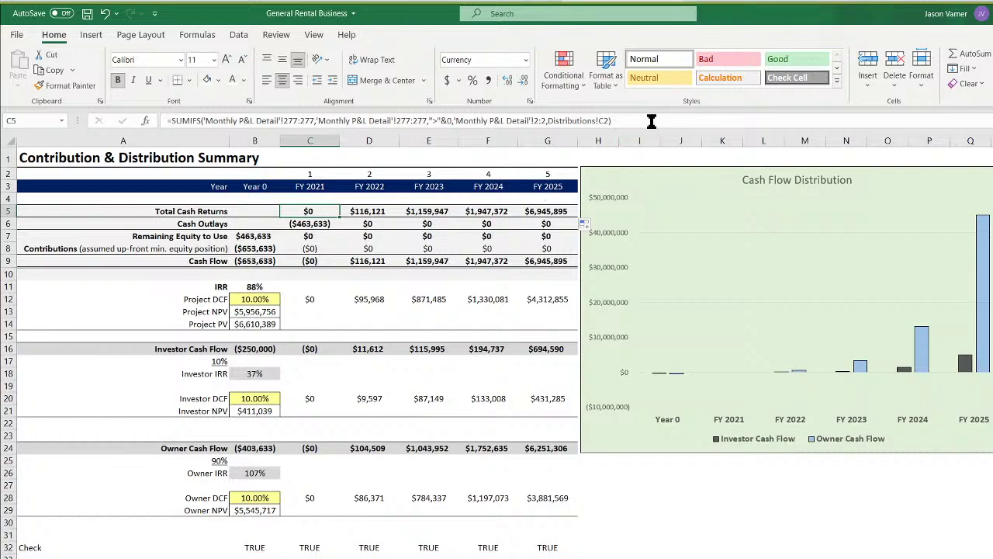
{"action": "left_click_drag", "start_coordinate": [601, 120], "coordinate": [552, 122]}
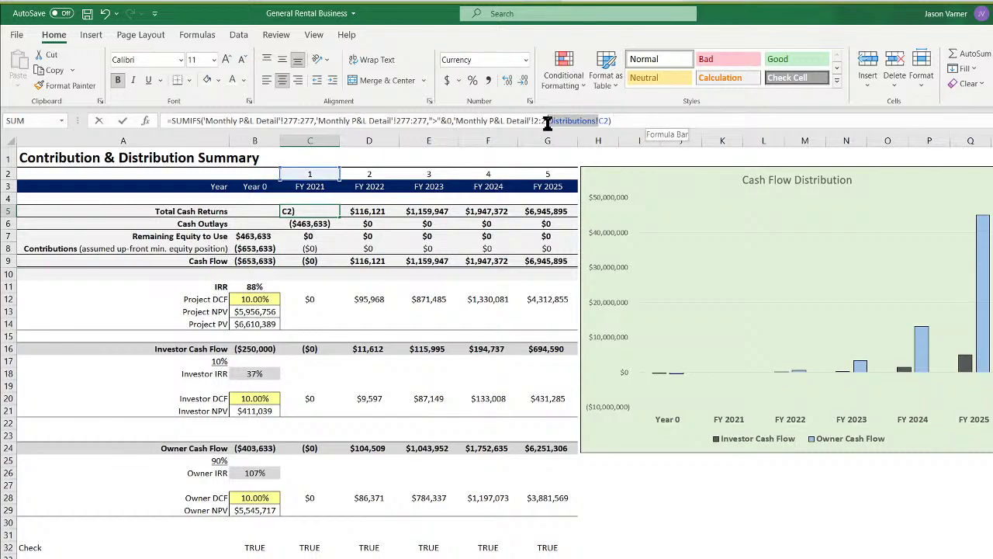
{"action": "key", "text": "Delete"}
{"action": "key", "text": "Return"}
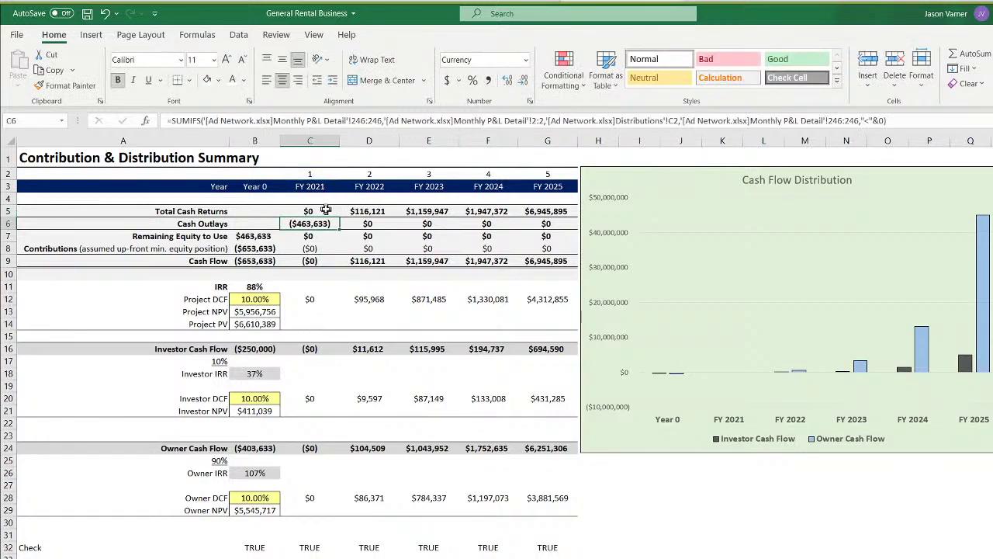
{"action": "left_click_drag", "start_coordinate": [325, 209], "coordinate": [547, 211]}
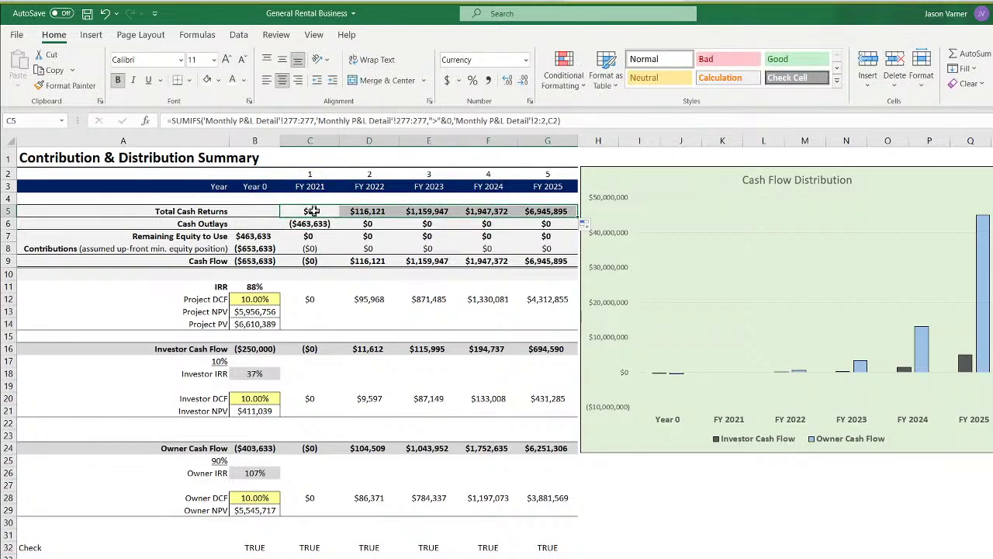
Link the FY 2021 header in C3 to 'Annual P&L Detail'!E4 and fill it across through G3
{"action": "left_click", "coordinate": [318, 186]}
{"action": "type", "text": "="}
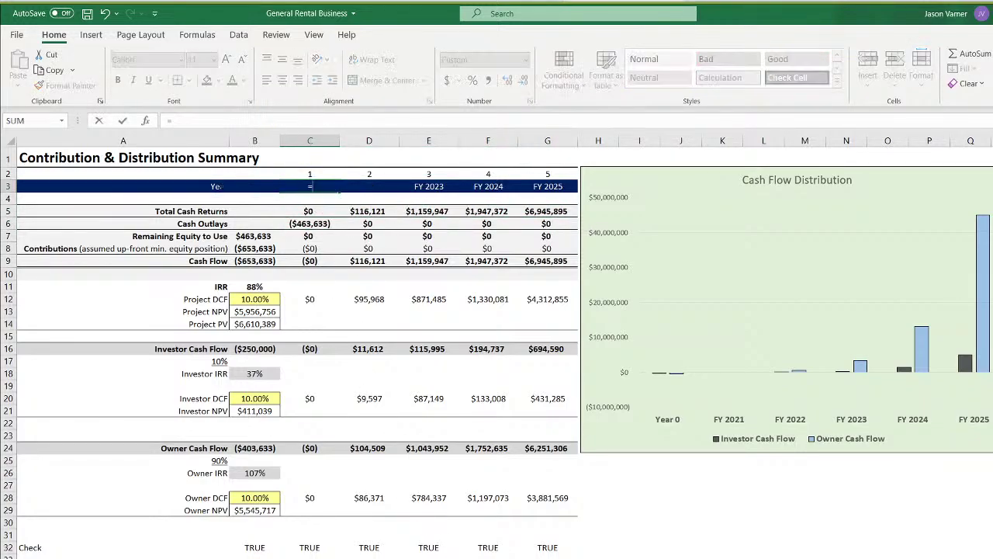
{"action": "key", "text": "ctrl+Page_Down"}
{"action": "left_click", "coordinate": [335, 185]}
{"action": "key", "text": "Return"}
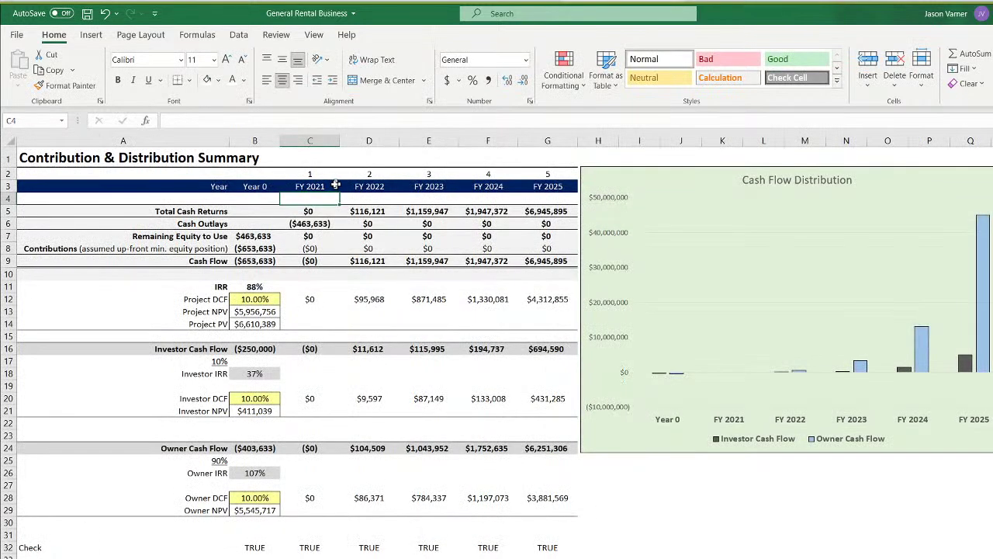
{"action": "left_click_drag", "start_coordinate": [335, 187], "coordinate": [551, 194]}
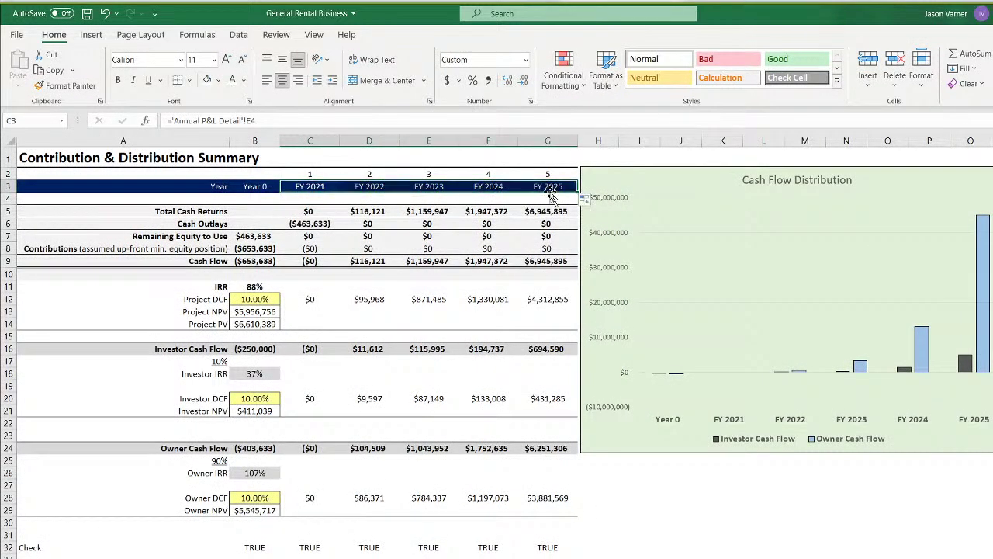
Review the formulas in rows 2, 5 and 6, and copy the Total Cash Returns SUMIFS formula text from C5
{"action": "left_click", "coordinate": [301, 174]}
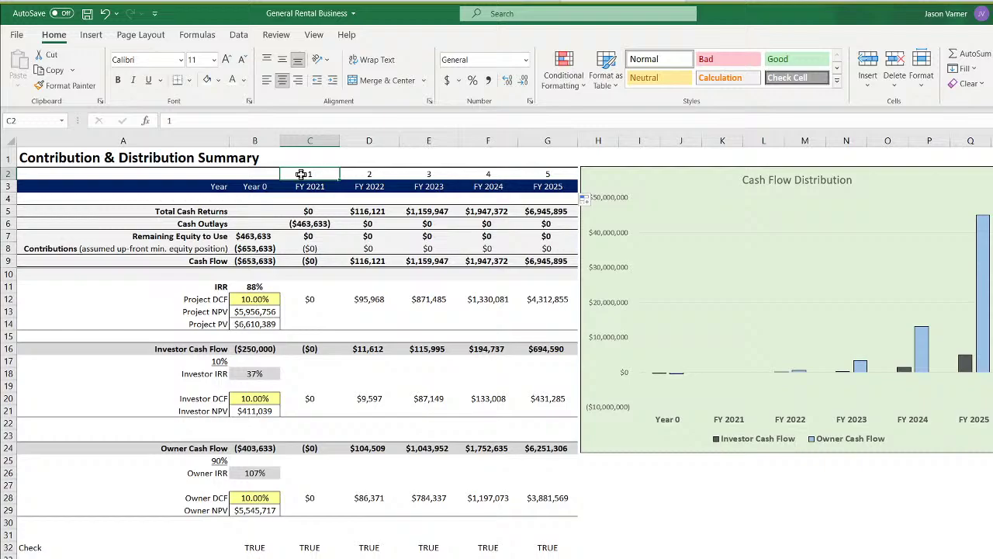
{"action": "left_click", "coordinate": [308, 212]}
{"action": "left_click", "coordinate": [364, 211]}
{"action": "left_click", "coordinate": [423, 210]}
{"action": "left_click", "coordinate": [320, 223]}
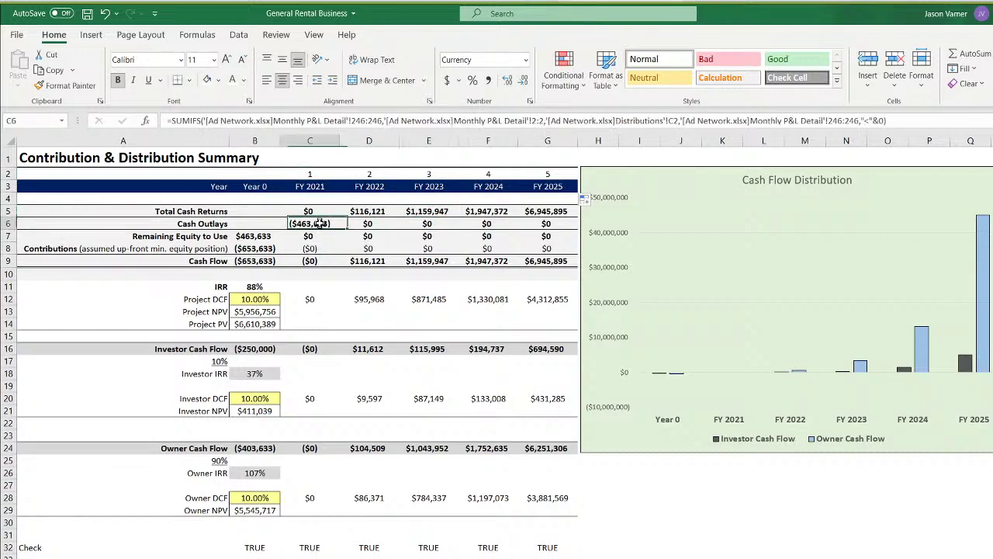
{"action": "left_click", "coordinate": [315, 211]}
{"action": "left_click_drag", "start_coordinate": [554, 120], "coordinate": [155, 126]}
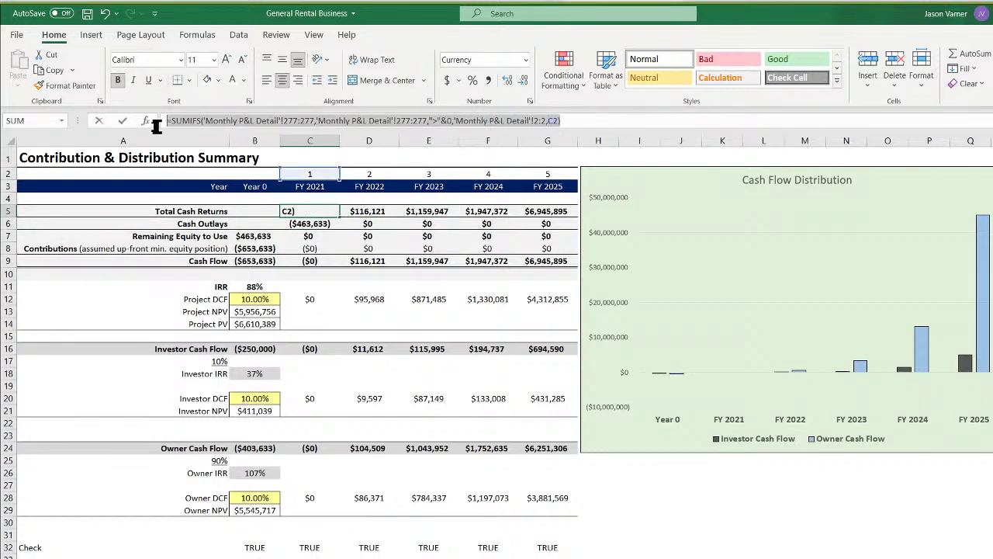
{"action": "right_click", "coordinate": [190, 126]}
{"action": "left_click", "coordinate": [218, 146]}
{"action": "key", "text": "Return"}
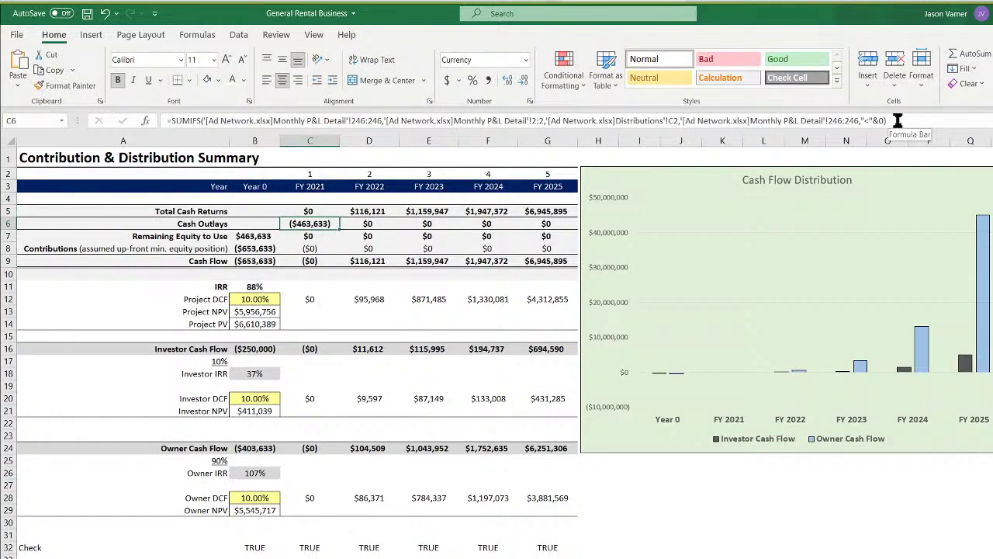
Replace the Cash Outlays formula in C6 with the copied SUMIFS, changing its condition to "<"&0
{"action": "left_click_drag", "start_coordinate": [889, 121], "coordinate": [157, 122]}
{"action": "right_click", "coordinate": [188, 125]}
{"action": "left_click", "coordinate": [212, 190]}
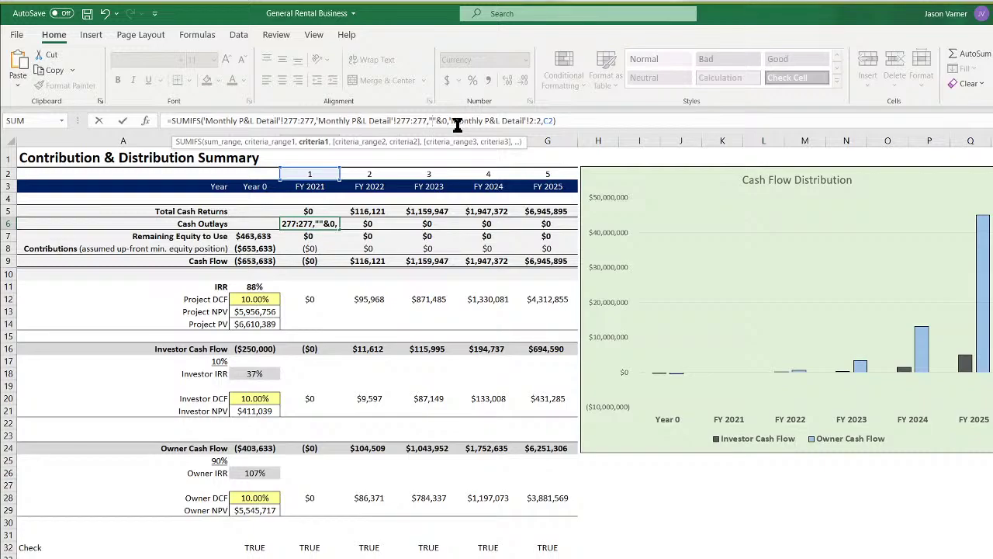
{"action": "type", "text": "<>"}
{"action": "key", "text": "Return"}
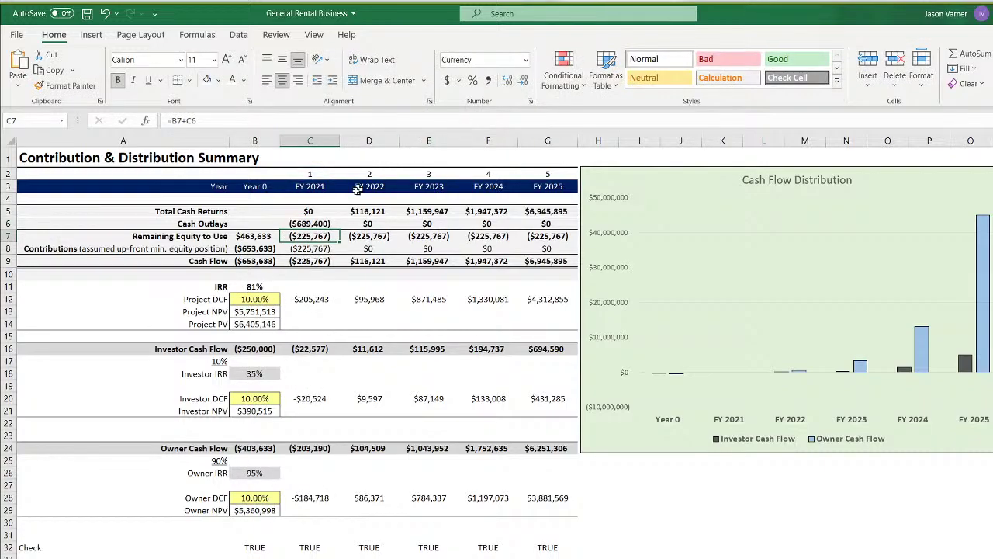
Fill the Cash Outlays formula from C6 across through G6 and save the workbook
{"action": "left_click", "coordinate": [320, 224]}
{"action": "left_click_drag", "start_coordinate": [340, 230], "coordinate": [528, 224]}
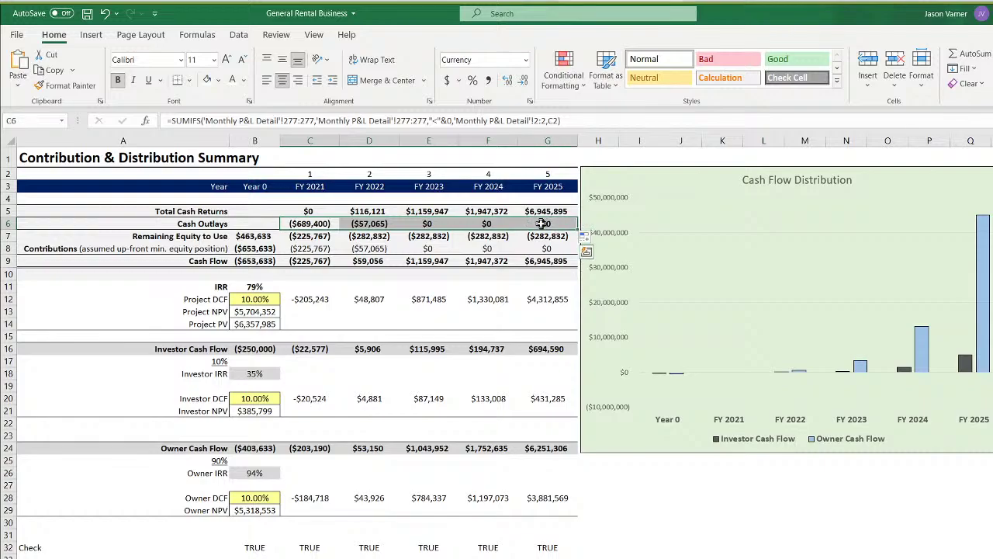
{"action": "left_click", "coordinate": [314, 224]}
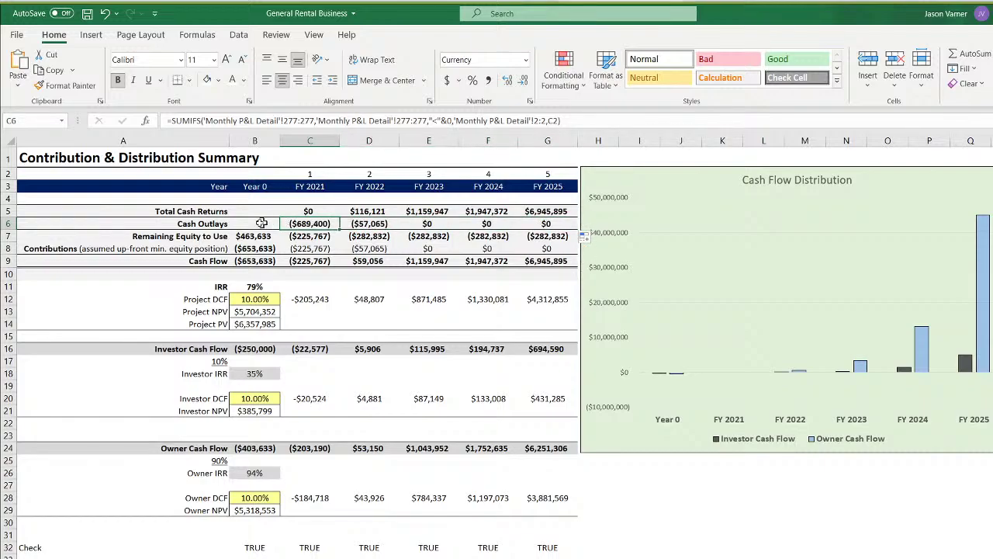
{"action": "left_click", "coordinate": [87, 14]}
Review Remaining Equity Required in Control C13 and clear the Ad Network formula from Remaining Equity to Use in B7
{"action": "left_click", "coordinate": [256, 236]}
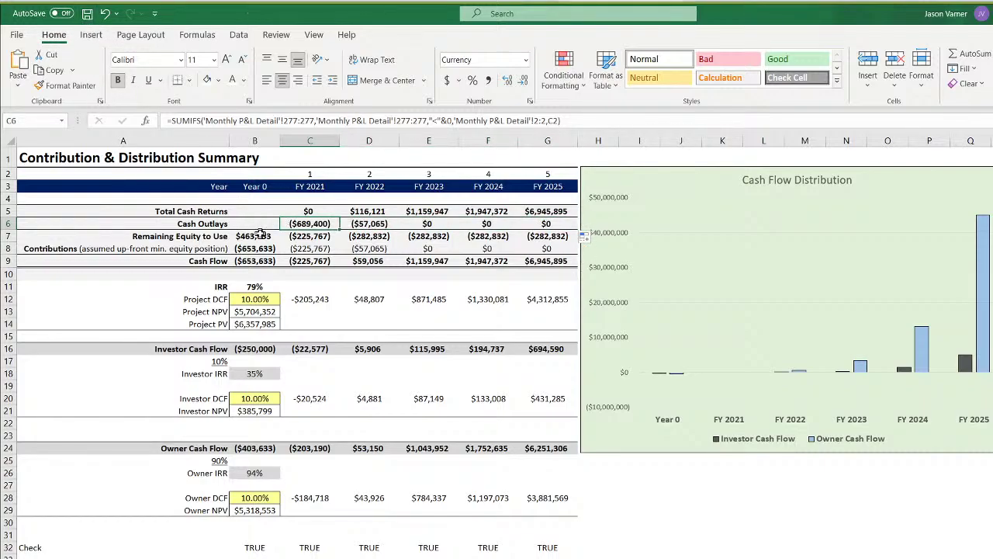
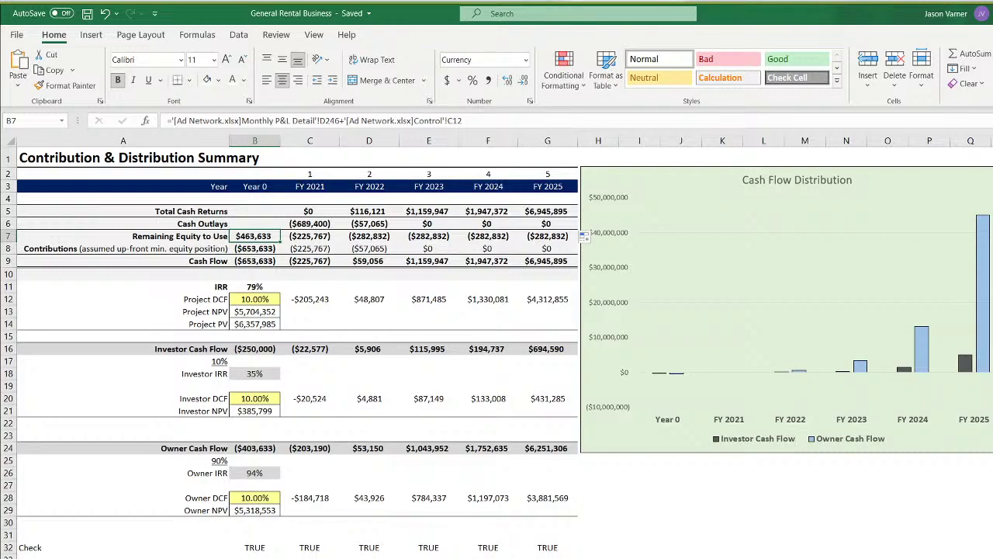
{"action": "key", "text": "ctrl+Page_Up"}
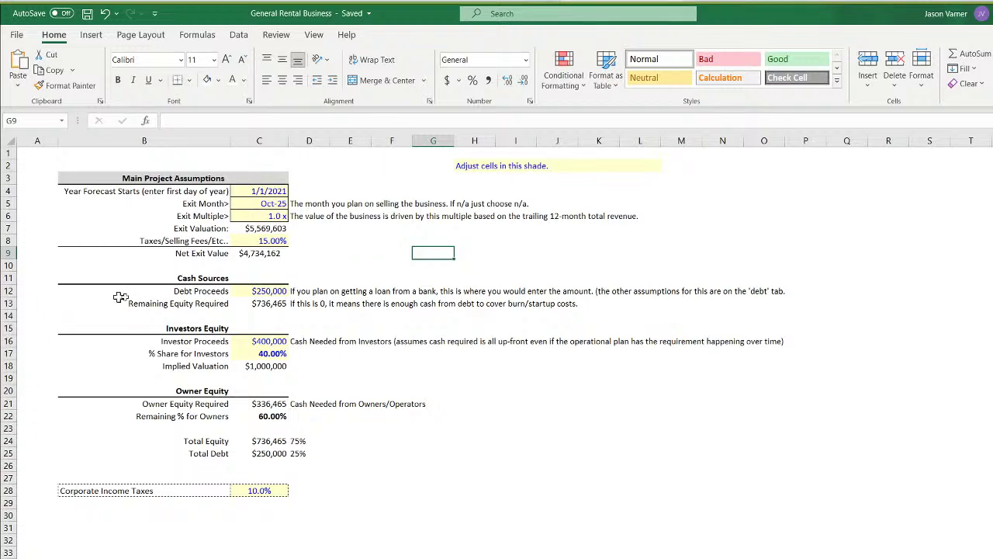
{"action": "left_click", "coordinate": [277, 302]}
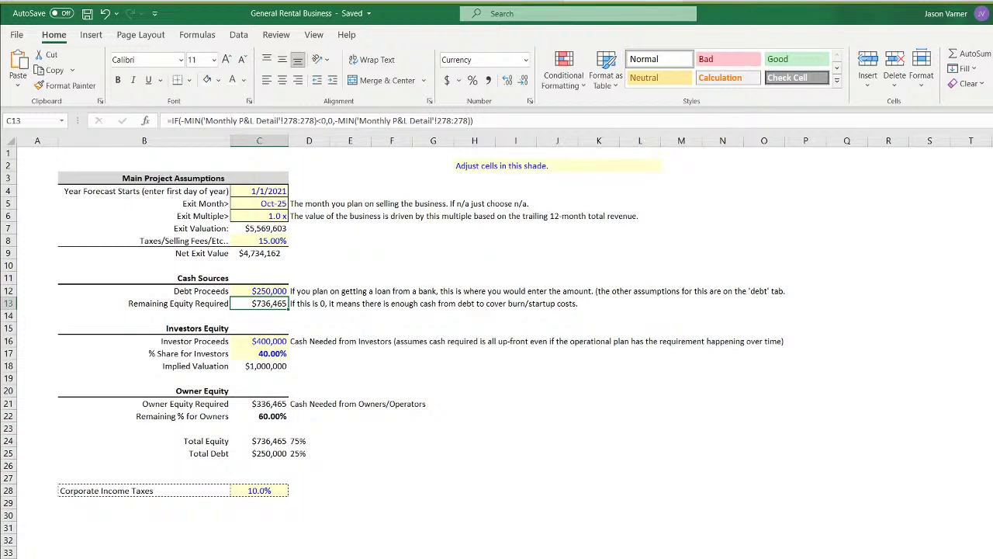
{"action": "key", "text": "ctrl+Page_Down"}
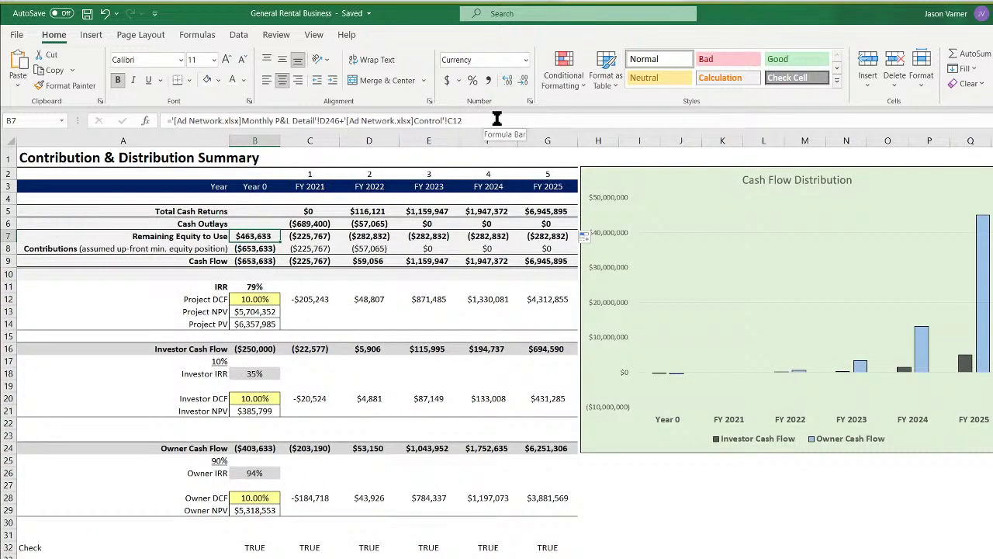
{"action": "left_click_drag", "start_coordinate": [466, 120], "coordinate": [166, 120]}
{"action": "key", "text": "BackSpace"}
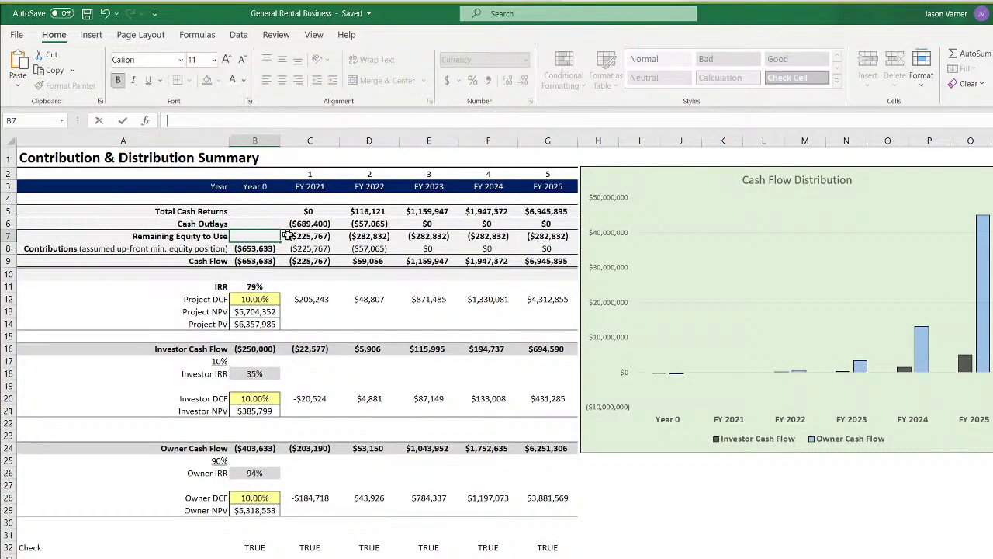
{"action": "left_click", "coordinate": [278, 270]}
Set Year 0 Remaining Equity to Use in B7 to =Control!C13+'Monthly P&L Detail'!D277
{"action": "left_click", "coordinate": [255, 236]}
{"action": "type", "text": "="}
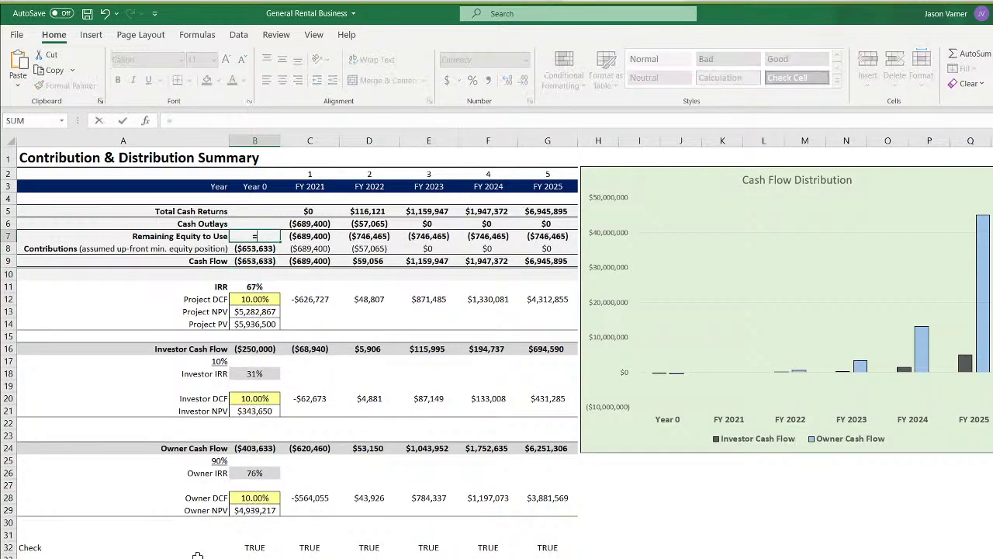
{"action": "key", "text": "ctrl+Page_Up"}
{"action": "left_click", "coordinate": [278, 305]}
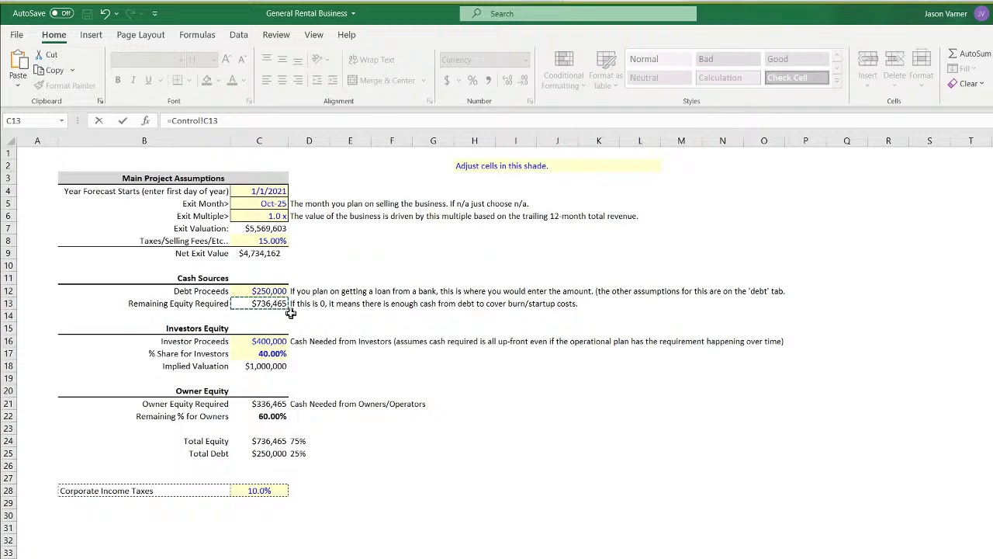
{"action": "type", "text": "+"}
{"action": "key", "text": "ctrl+Page_Down"}
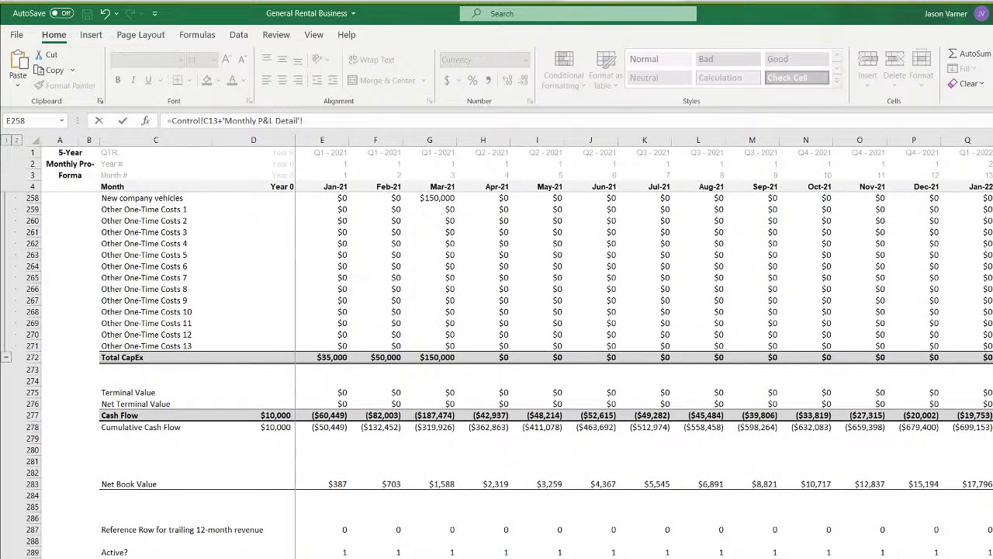
{"action": "left_click", "coordinate": [281, 415]}
{"action": "key", "text": "Return"}
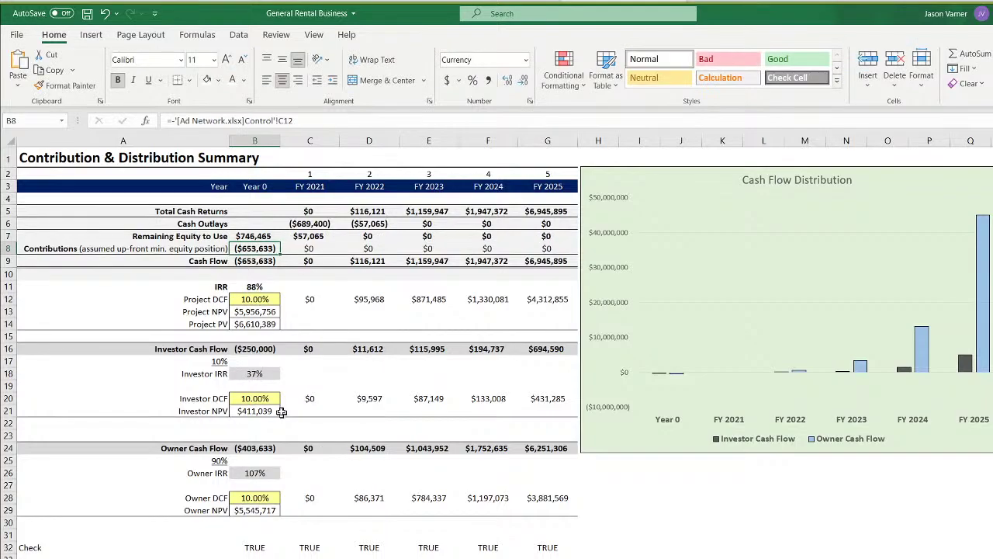
{"action": "left_click", "coordinate": [265, 236]}
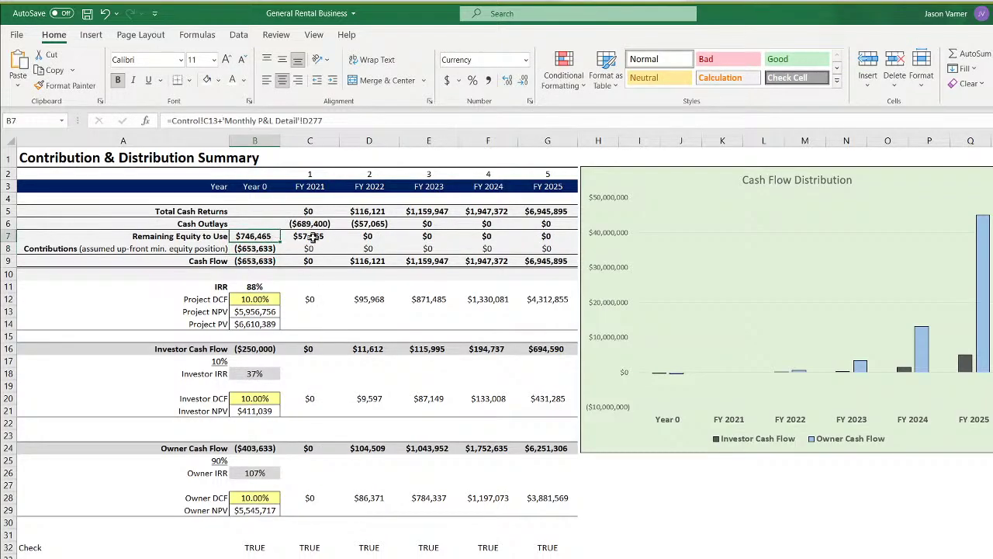
{"action": "key", "text": "Right"}
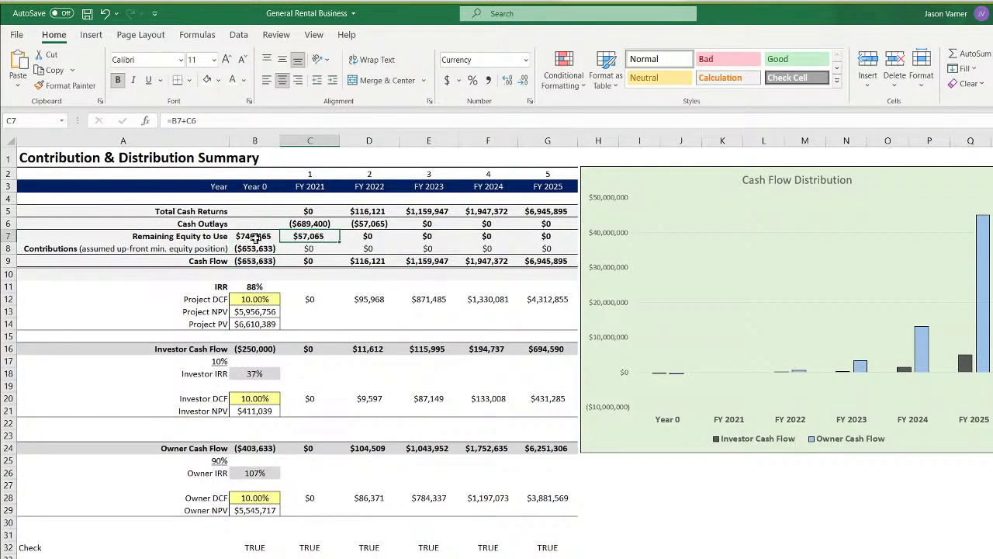
Replace the Ad Network link in Year 0 Contributions, B8, with =-Control!C13
{"action": "left_click", "coordinate": [261, 249]}
{"action": "left_click_drag", "start_coordinate": [321, 116], "coordinate": [58, 104]}
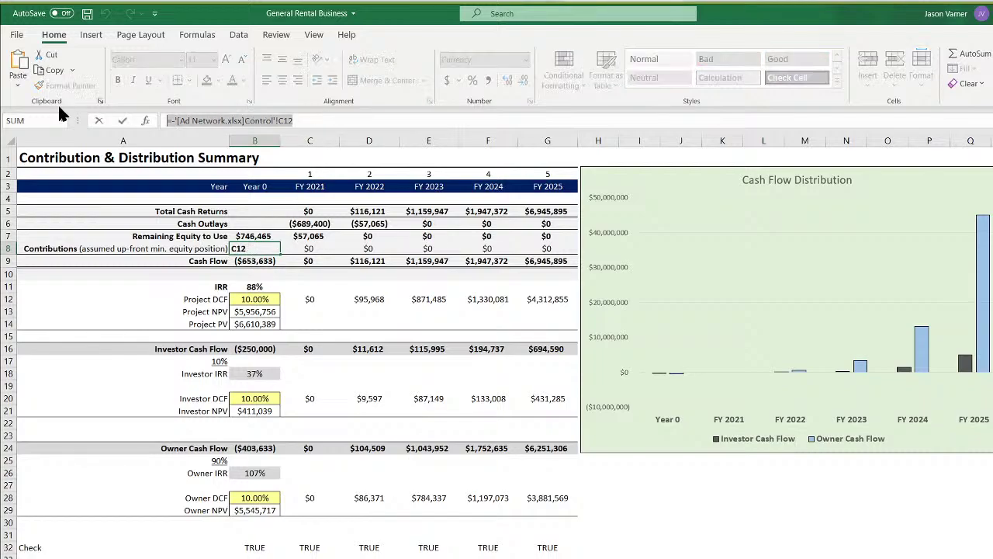
{"action": "type", "text": "=-"}
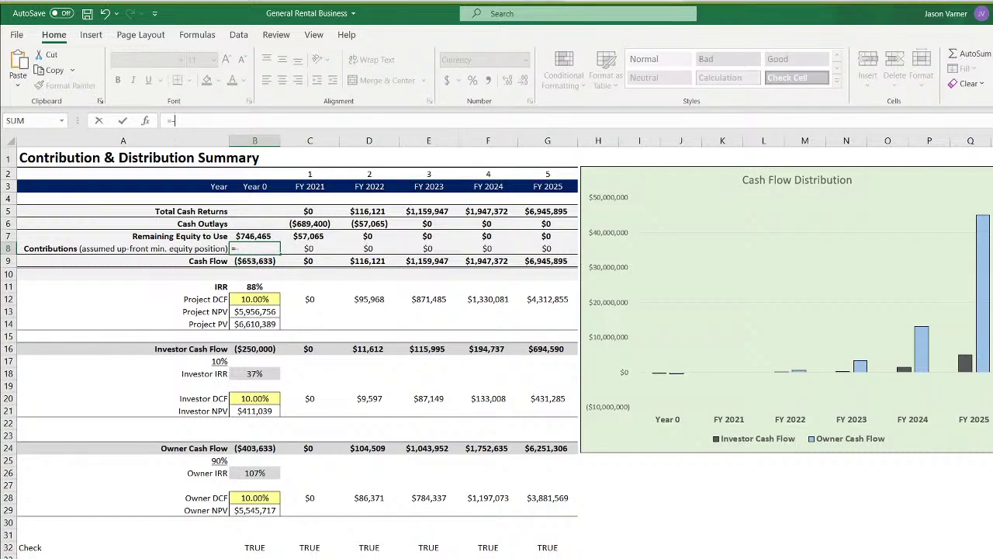
{"action": "left_click", "coordinate": [333, 558]}
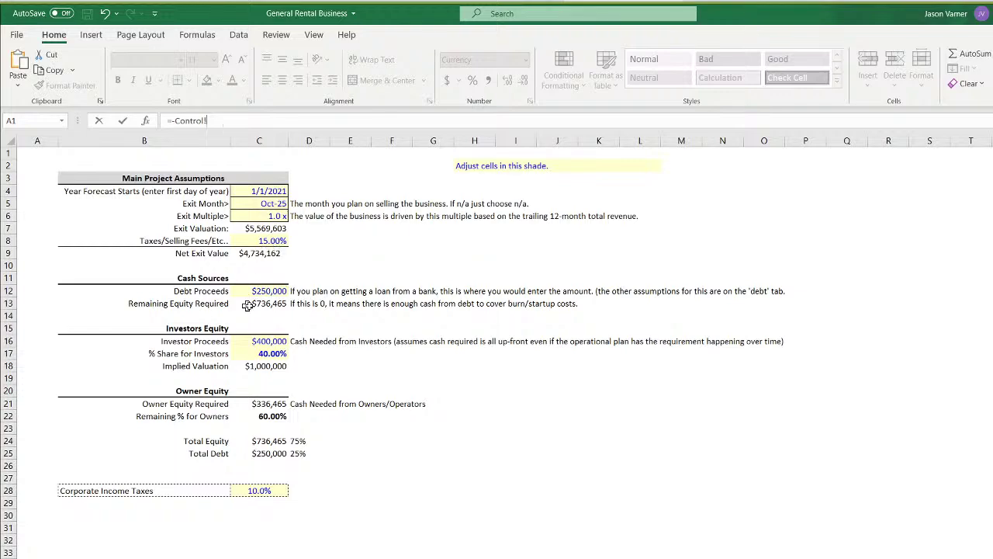
{"action": "left_click", "coordinate": [264, 303]}
{"action": "key", "text": "Return"}
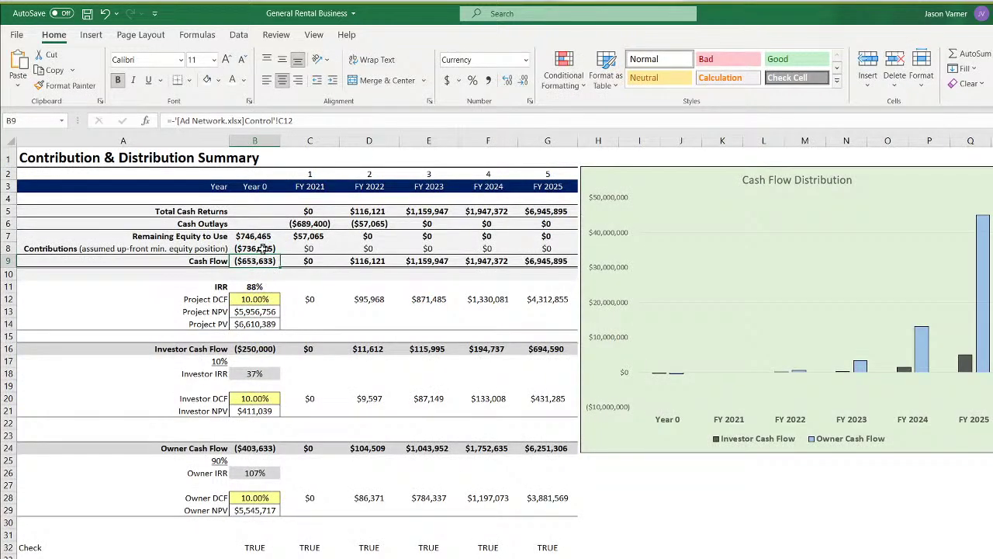
Compare the Year 0 formulas for Remaining Equity to Use in B7 and Contributions in B8
{"action": "left_click", "coordinate": [266, 248]}
{"action": "left_click", "coordinate": [266, 237]}
{"action": "left_click", "coordinate": [263, 248]}
{"action": "left_click", "coordinate": [263, 236]}
{"action": "left_click", "coordinate": [264, 249]}
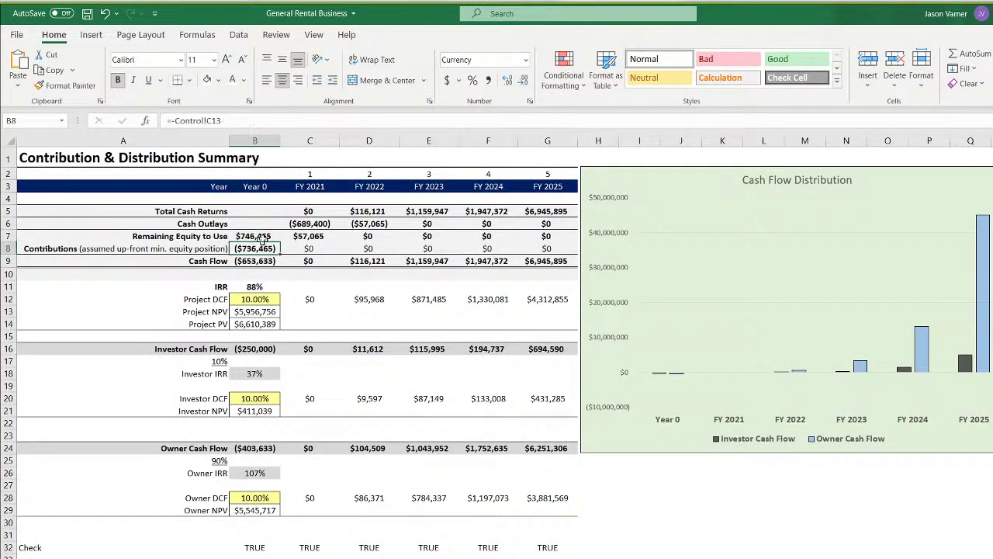
{"action": "left_click", "coordinate": [264, 236]}
{"action": "left_click", "coordinate": [264, 249]}
{"action": "left_click_drag", "start_coordinate": [262, 237], "coordinate": [258, 248]}
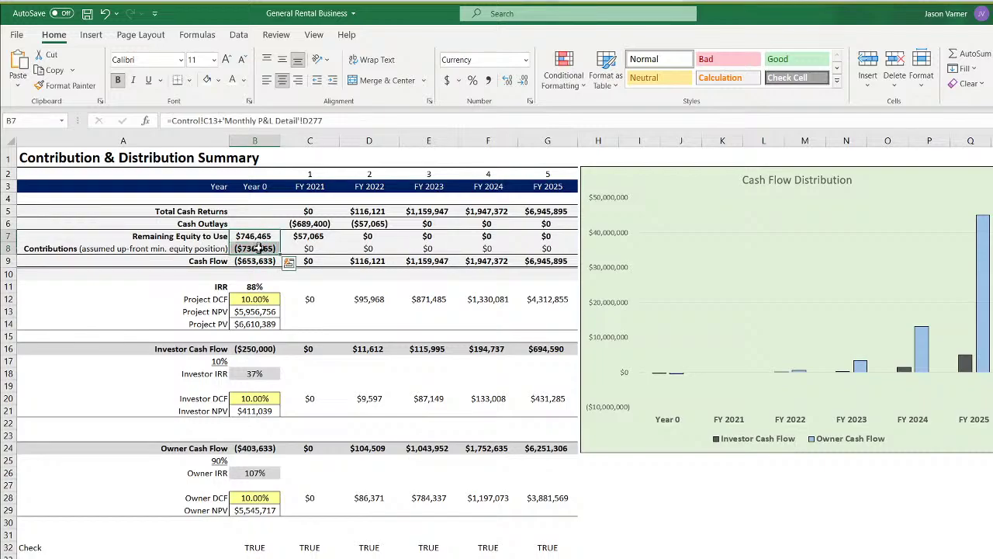
Relink Year 0 Cash Flow in B9 to the negative Remaining Equity Required, =-Control!C13
{"action": "left_click", "coordinate": [261, 261]}
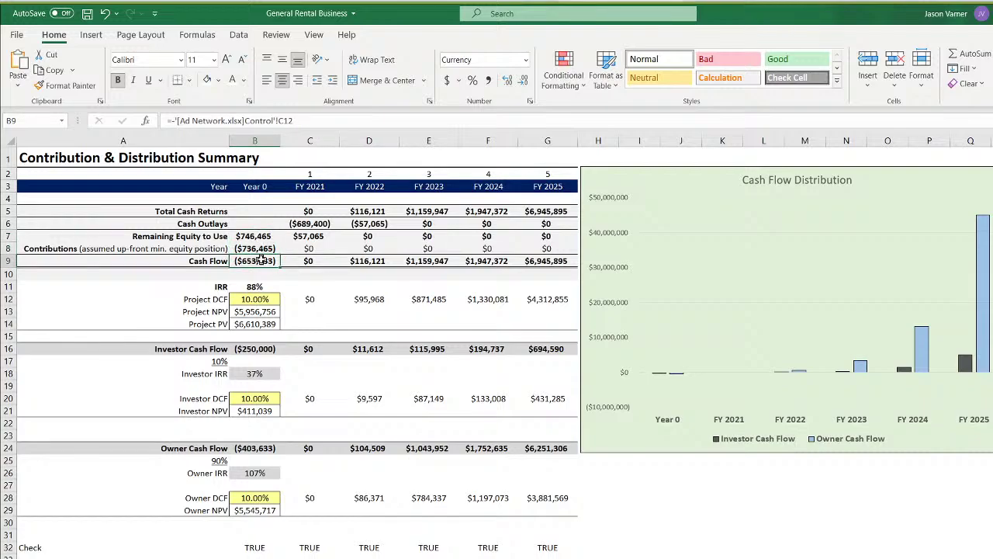
{"action": "type", "text": "="}
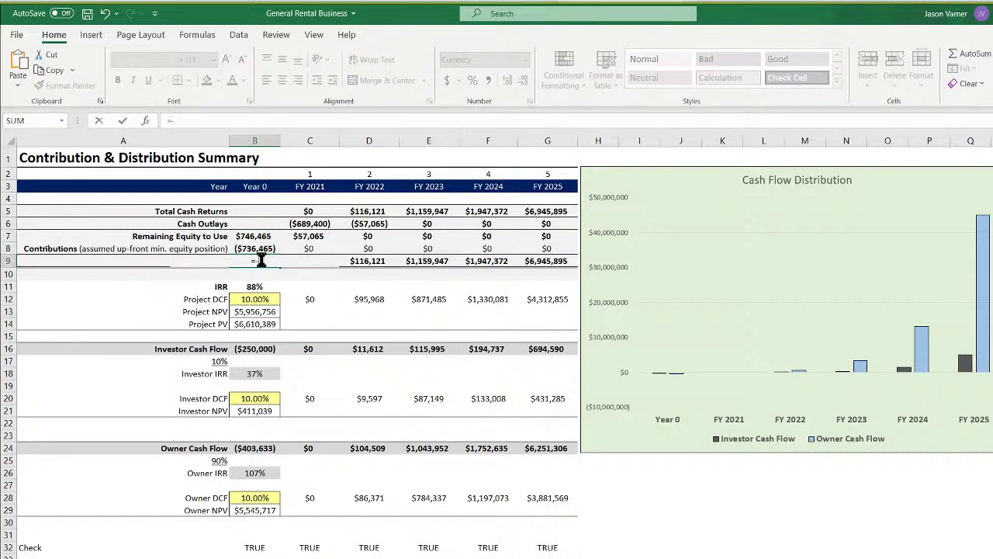
{"action": "type", "text": "-"}
{"action": "left_click", "coordinate": [155, 556]}
{"action": "left_click", "coordinate": [269, 305]}
{"action": "key", "text": "Return"}
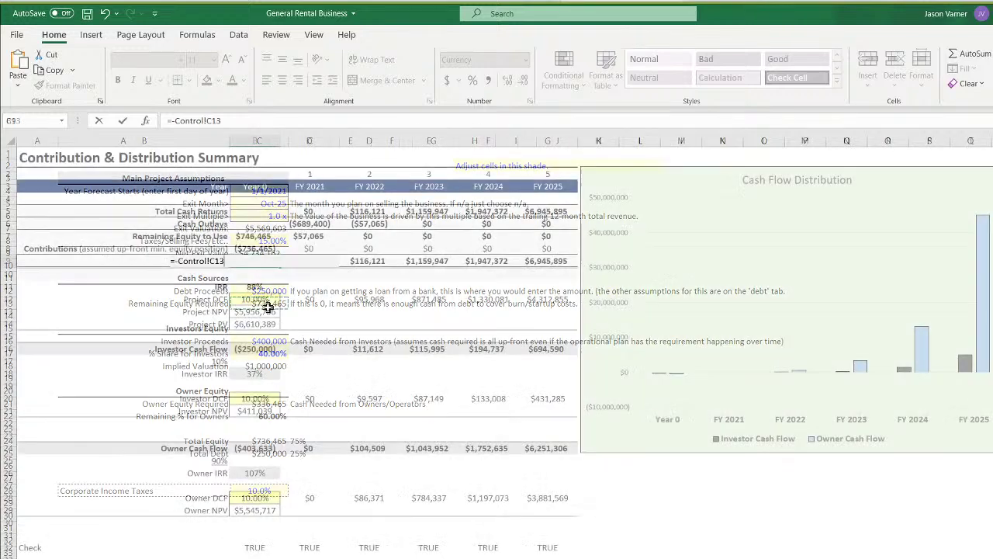
Check the Cash Flow formulas in C9 and D9, save the workbook, and select the Year 0 cells B7 through B9
{"action": "left_click", "coordinate": [319, 261]}
{"action": "left_click", "coordinate": [375, 261]}
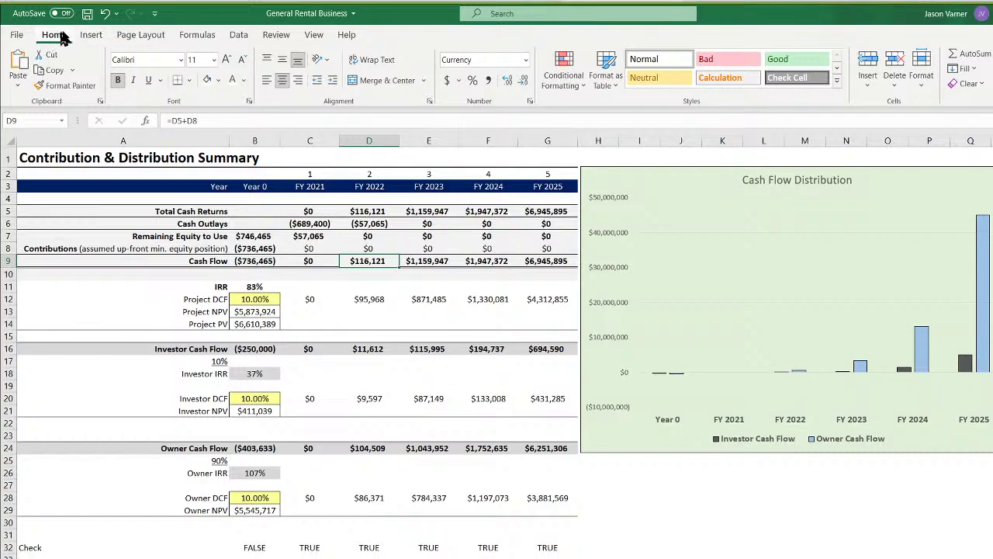
{"action": "left_click", "coordinate": [87, 13]}
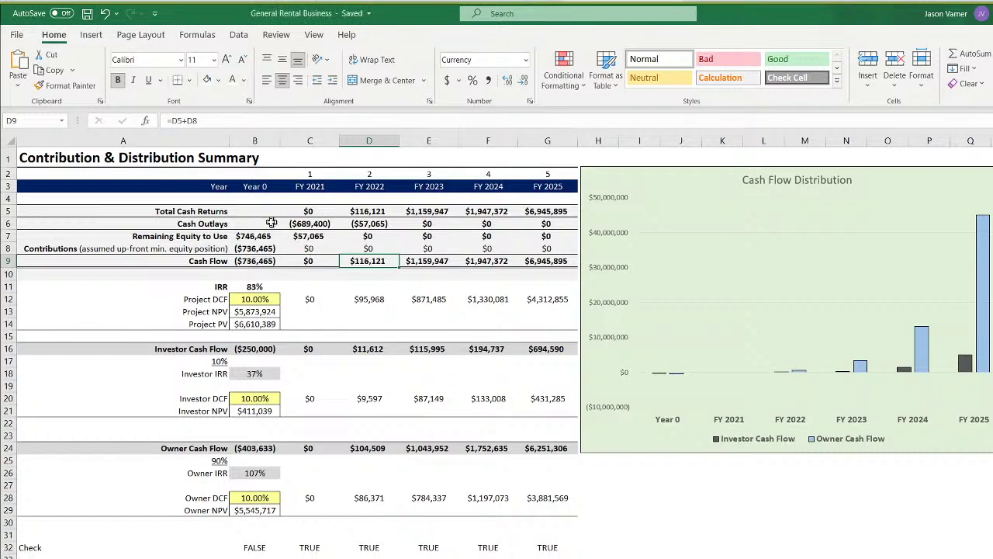
{"action": "left_click_drag", "start_coordinate": [256, 236], "coordinate": [256, 261]}
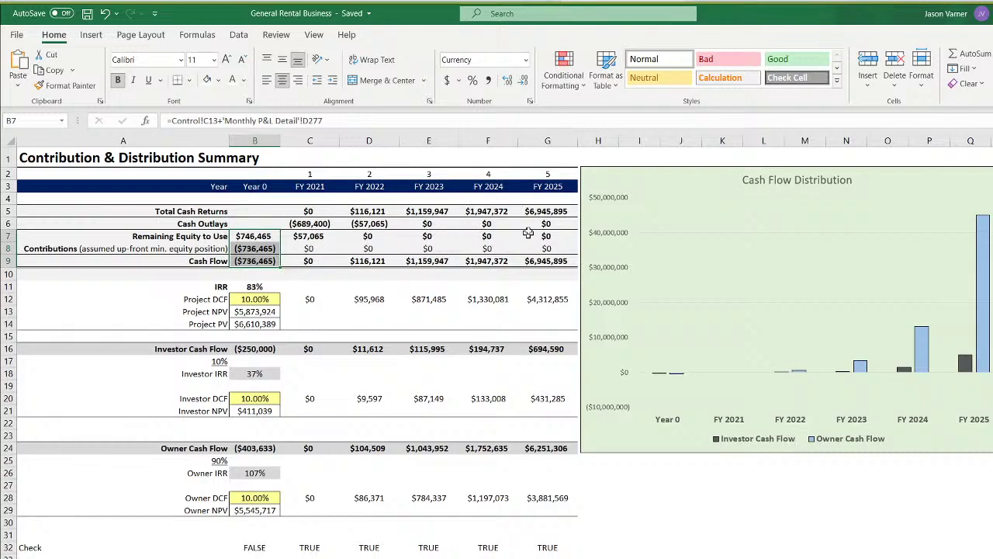
Compare the FY 2024 formulas for Total Cash Returns, Cash Outlays and Contributions with the Year 0 cells B7 through B9
{"action": "left_click", "coordinate": [486, 222]}
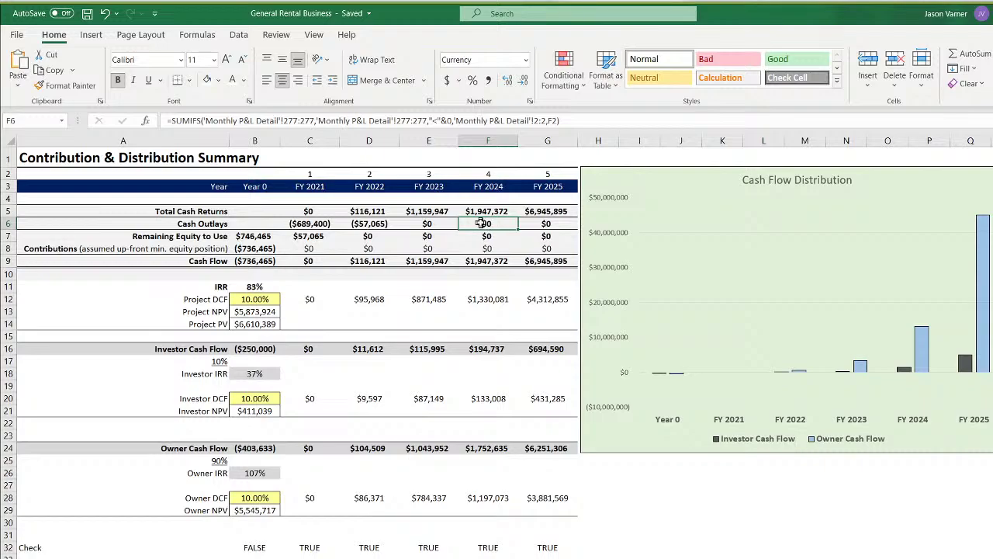
{"action": "left_click", "coordinate": [489, 210]}
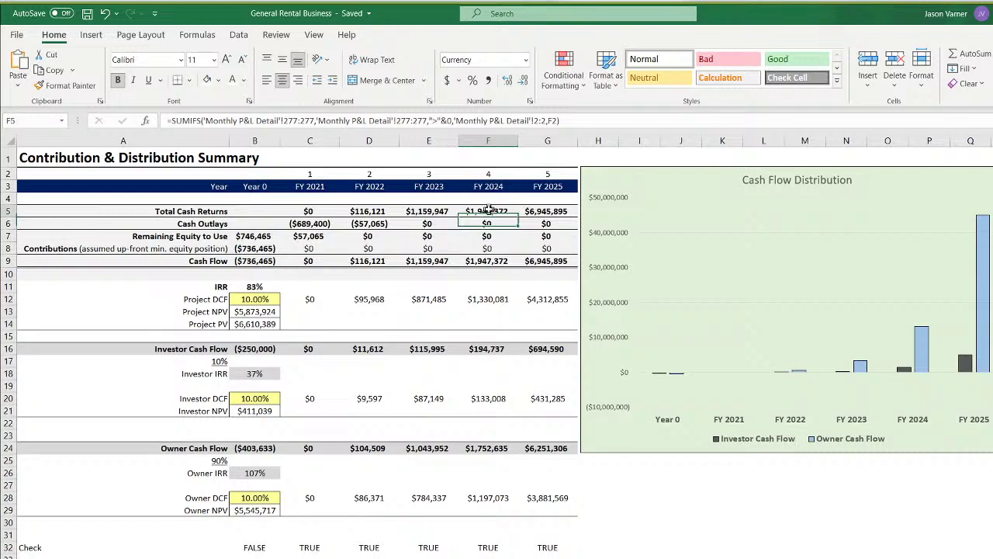
{"action": "left_click", "coordinate": [486, 225]}
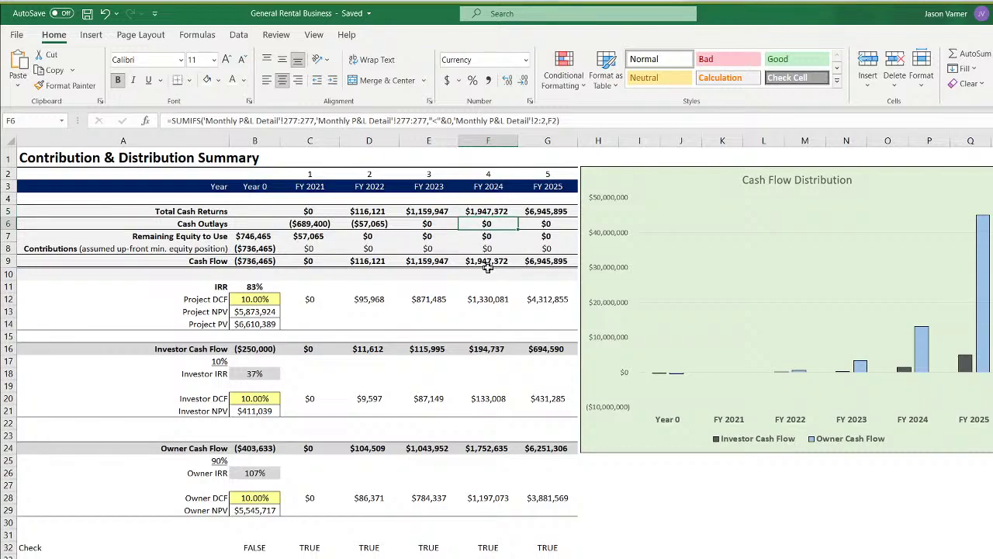
{"action": "left_click", "coordinate": [488, 249]}
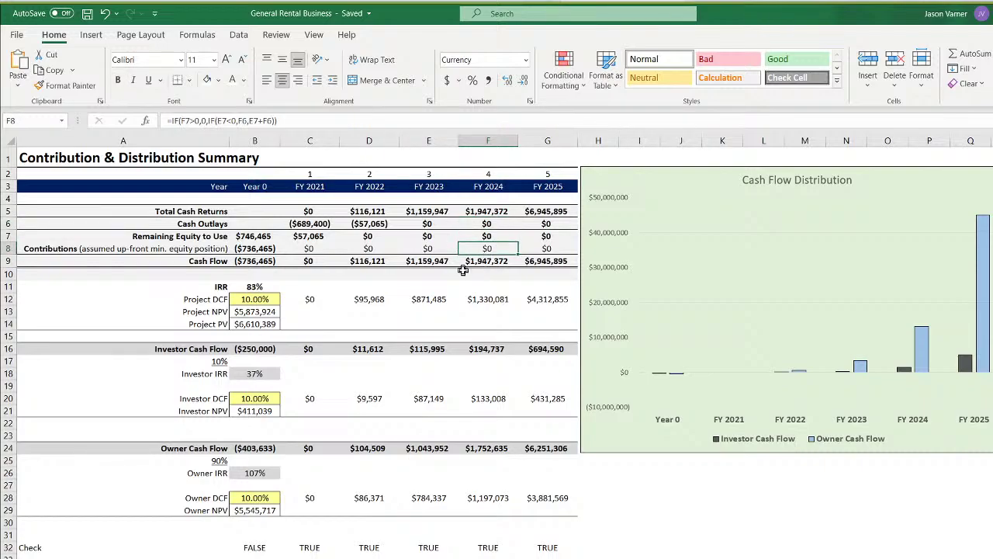
{"action": "left_click_drag", "start_coordinate": [250, 238], "coordinate": [251, 264]}
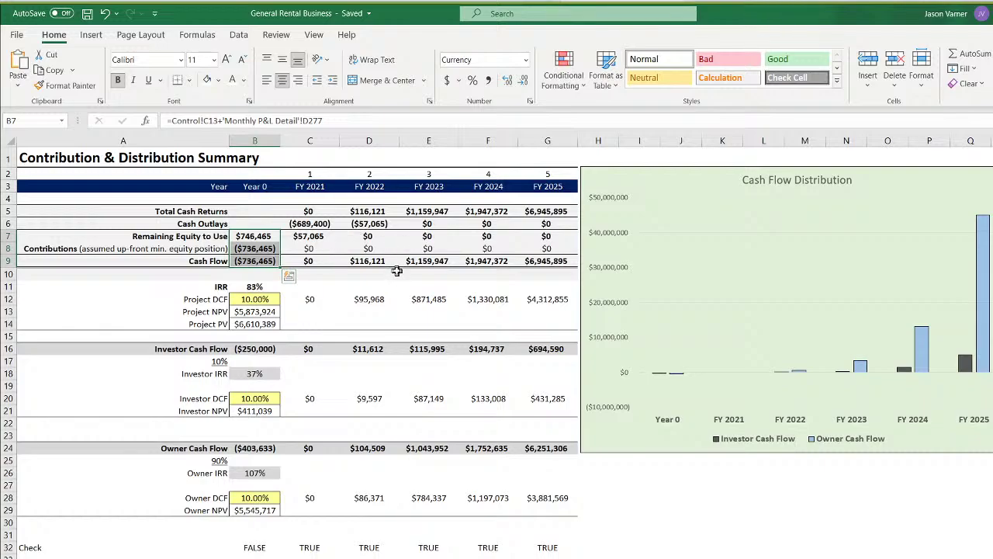
{"action": "left_click", "coordinate": [484, 248]}
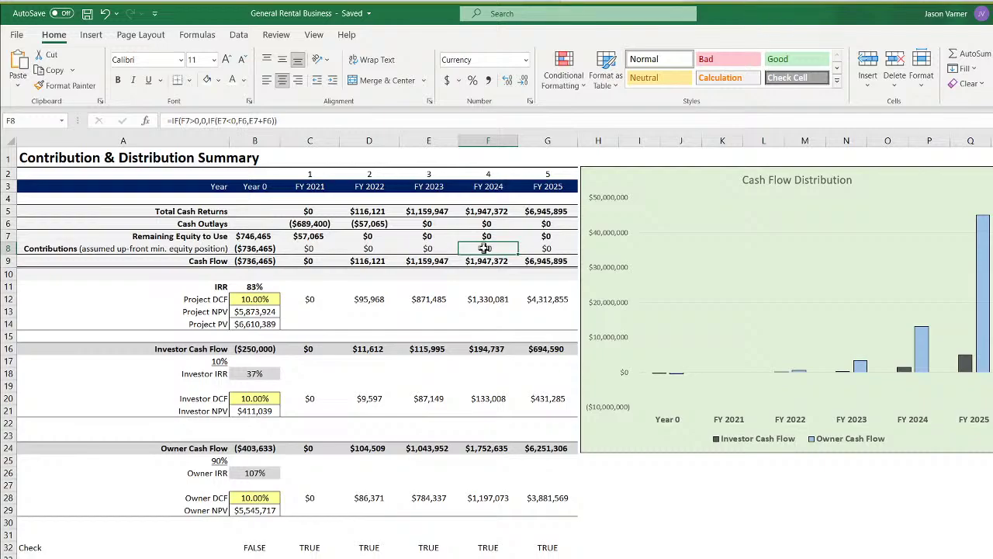
Check how FY 2024 Total Cash Returns in F5 feeds Cash Flow in F9, and review the Cash Flow row from C9 to G9
{"action": "left_click", "coordinate": [489, 211]}
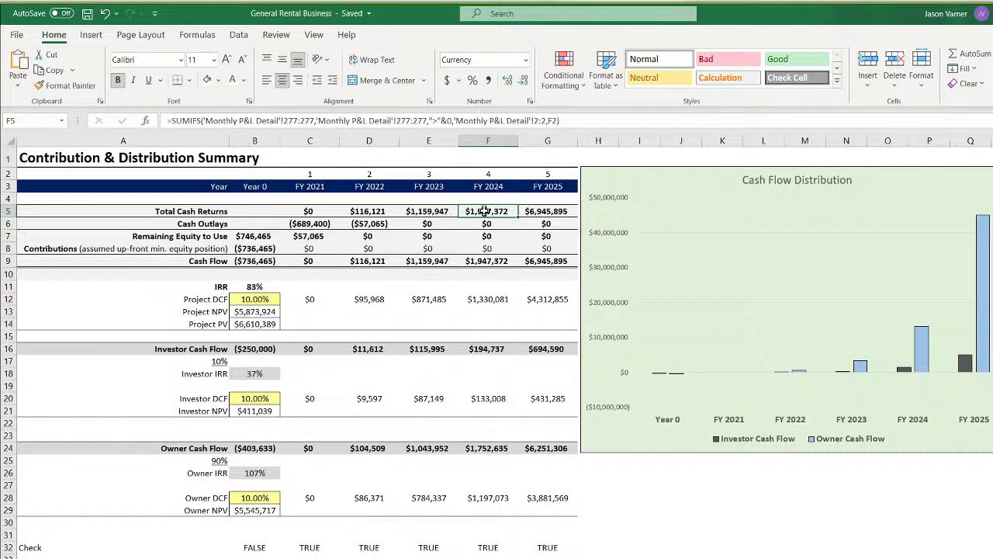
{"action": "left_click", "coordinate": [484, 263]}
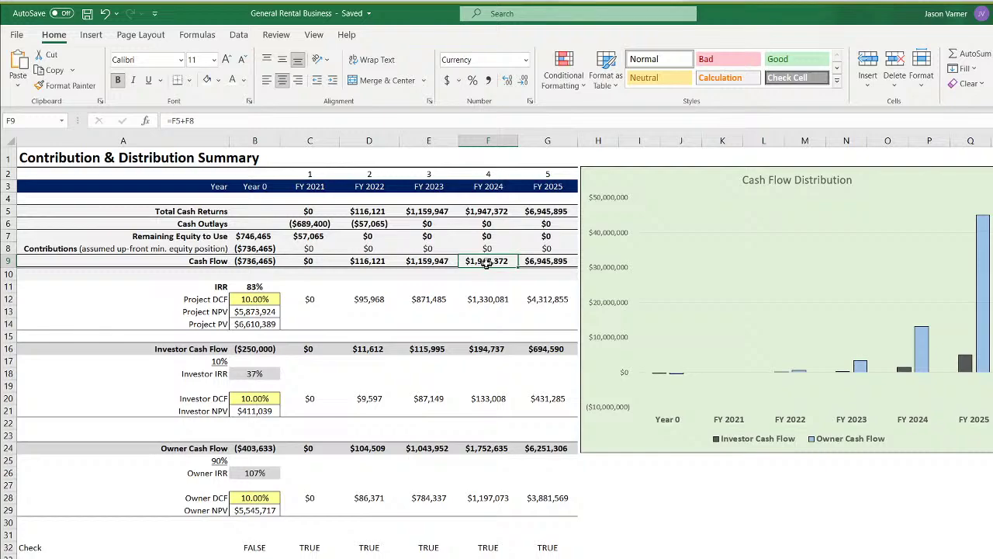
{"action": "left_click", "coordinate": [481, 210]}
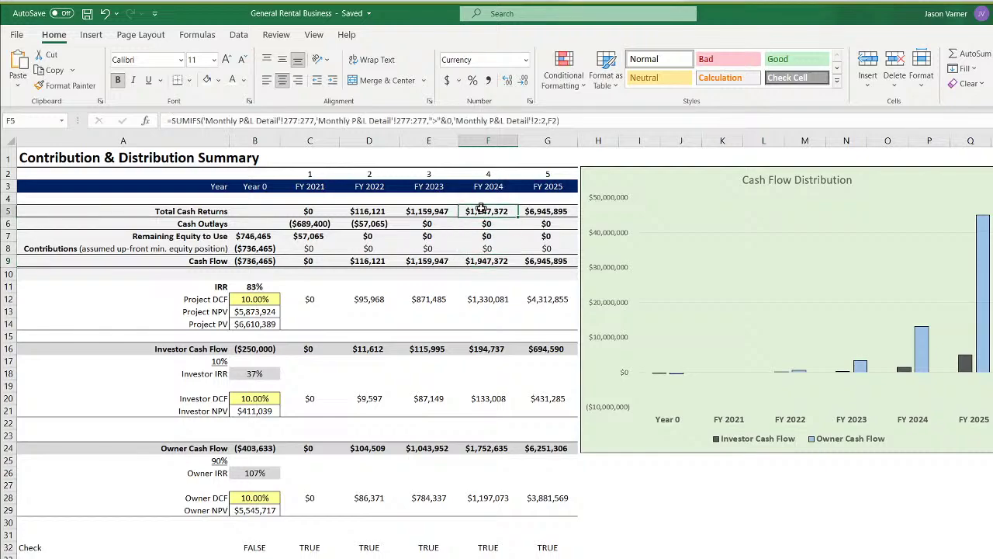
{"action": "left_click", "coordinate": [482, 263]}
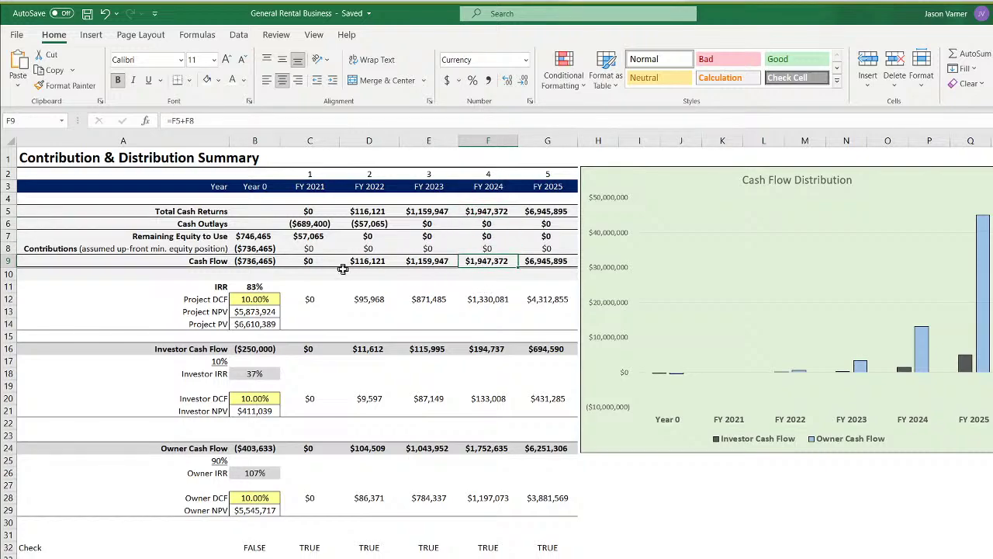
{"action": "left_click_drag", "start_coordinate": [309, 261], "coordinate": [543, 262]}
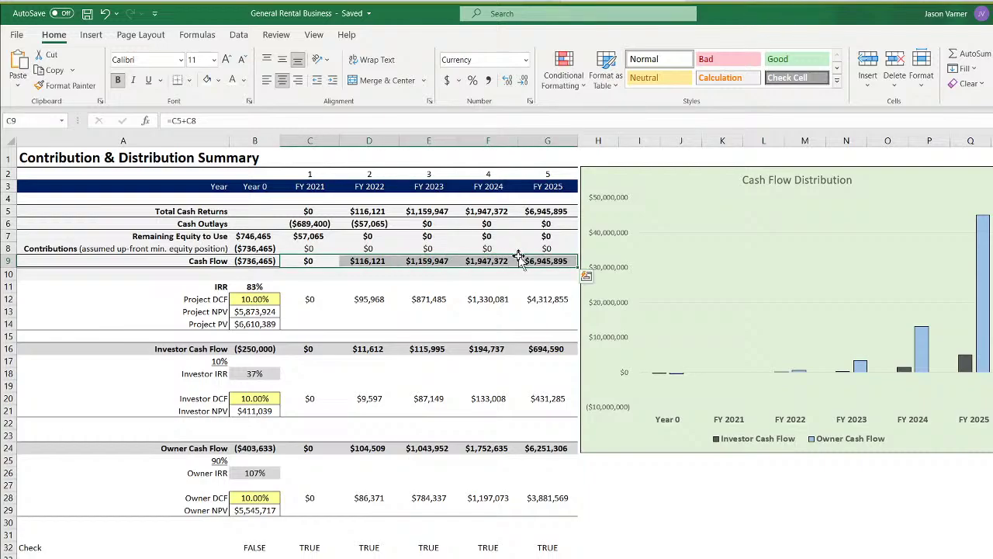
{"action": "left_click", "coordinate": [301, 257]}
{"action": "left_click", "coordinate": [481, 262]}
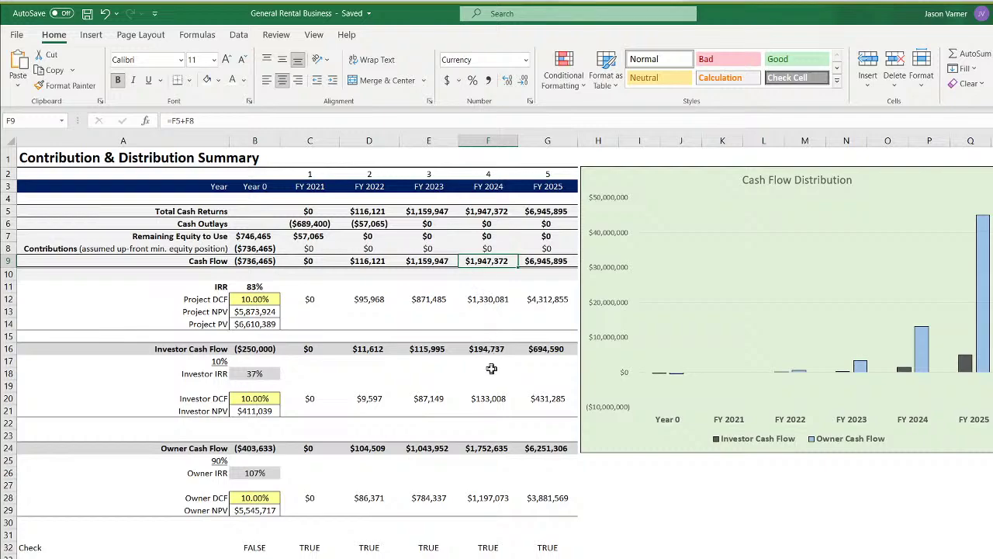
Review the investor share in C17 and owner share in C22 on the Control sheet, save the workbook, and return to the summary sheet
{"action": "left_click", "coordinate": [479, 301]}
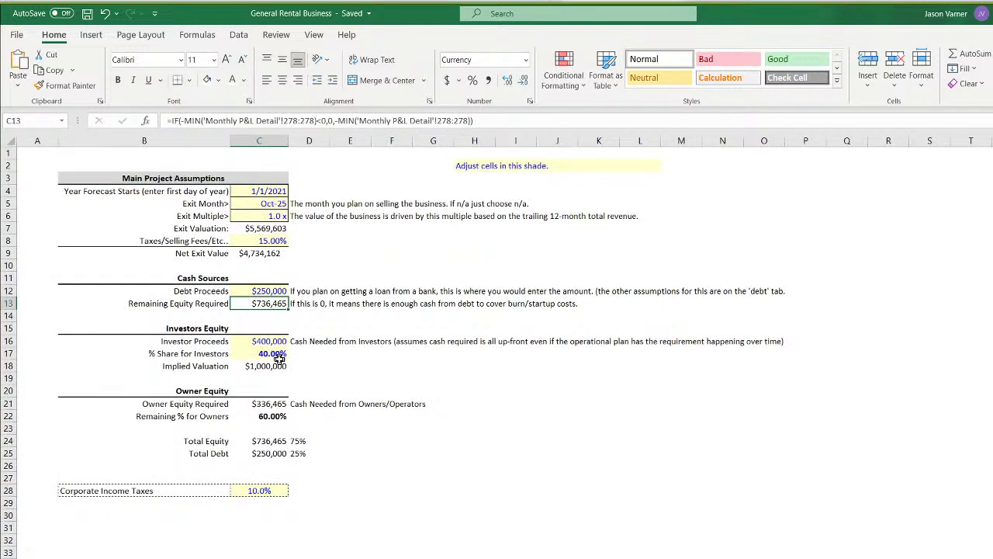
{"action": "left_click", "coordinate": [272, 354]}
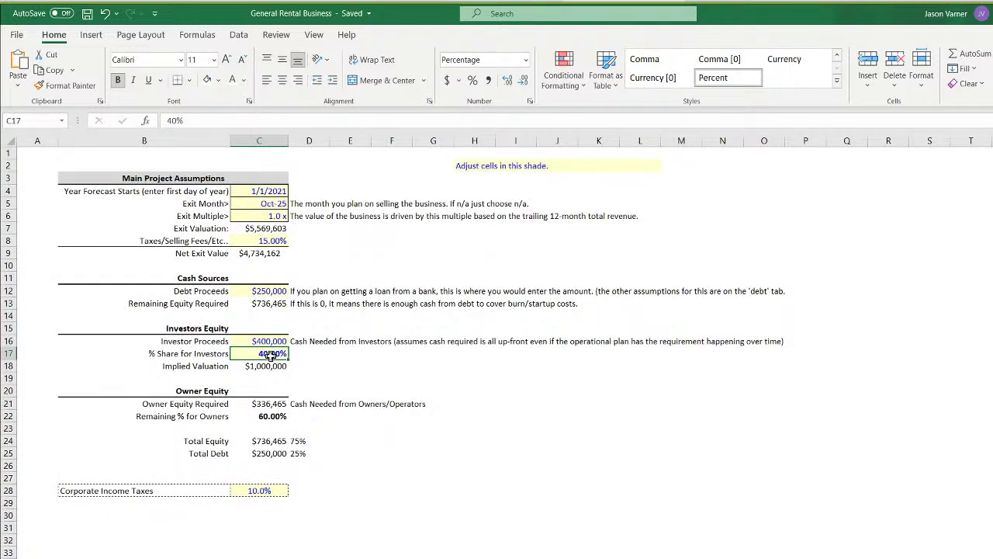
{"action": "left_click", "coordinate": [90, 16]}
{"action": "left_click", "coordinate": [281, 415]}
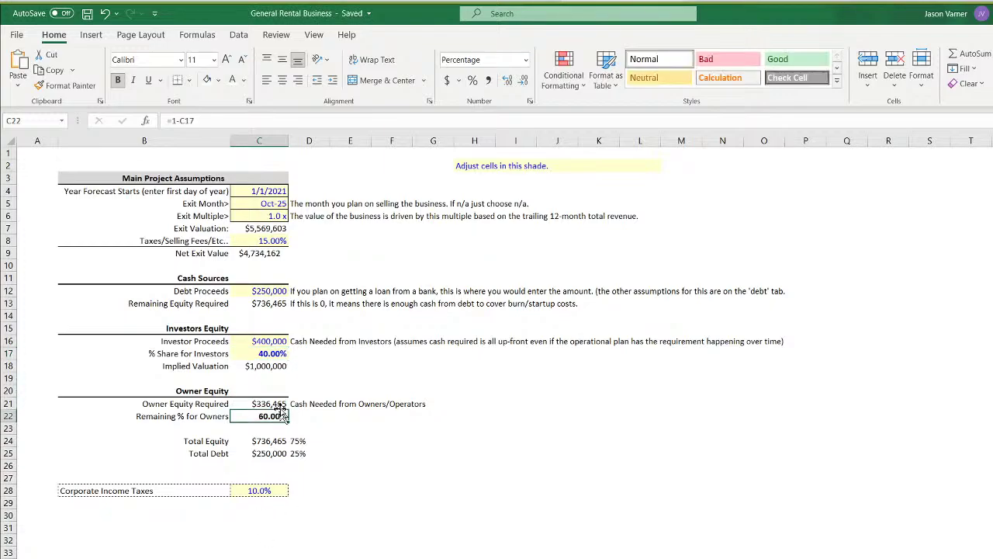
{"action": "left_click", "coordinate": [282, 353]}
{"action": "key", "text": "ctrl+Page_Down"}
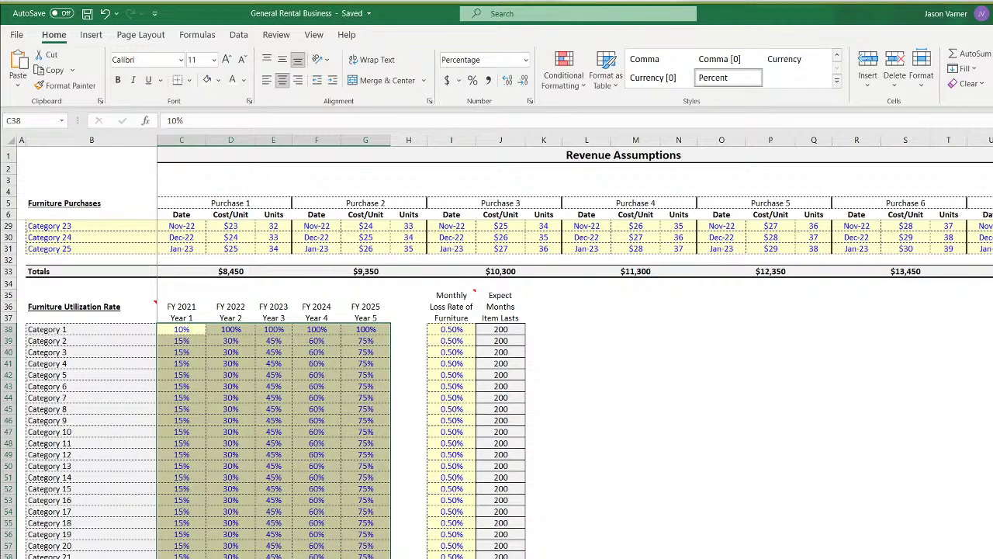
{"action": "key", "text": "ctrl+Page_Down"}
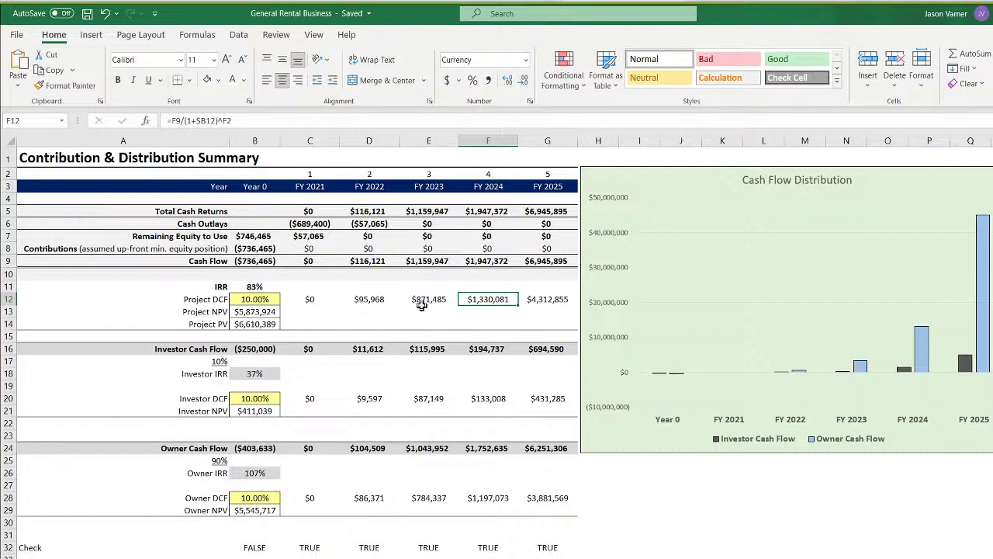
Check the project formulas for FY 2021 DCF in C12, IRR in B11 and PV in B14, and the discount rate in B12
{"action": "left_click", "coordinate": [308, 299]}
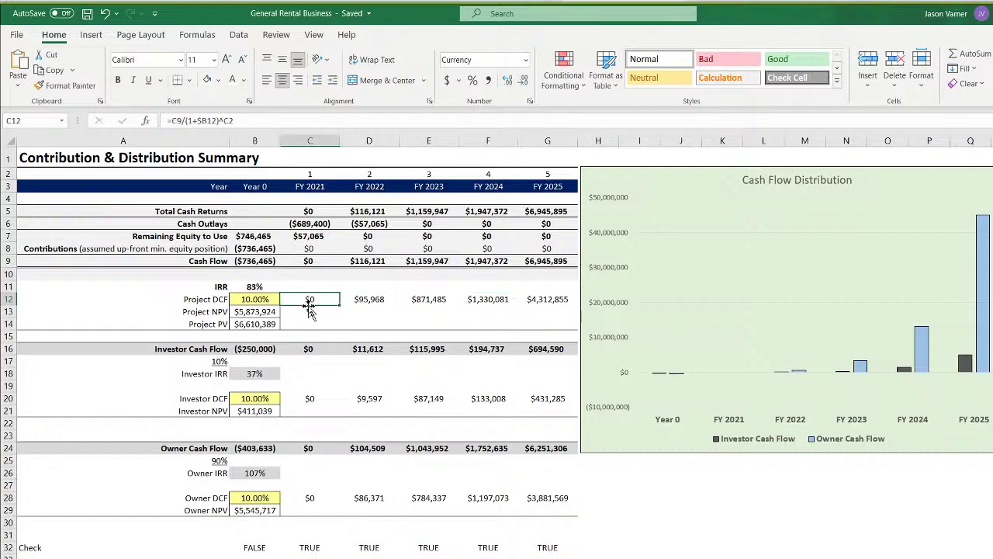
{"action": "left_click", "coordinate": [259, 286]}
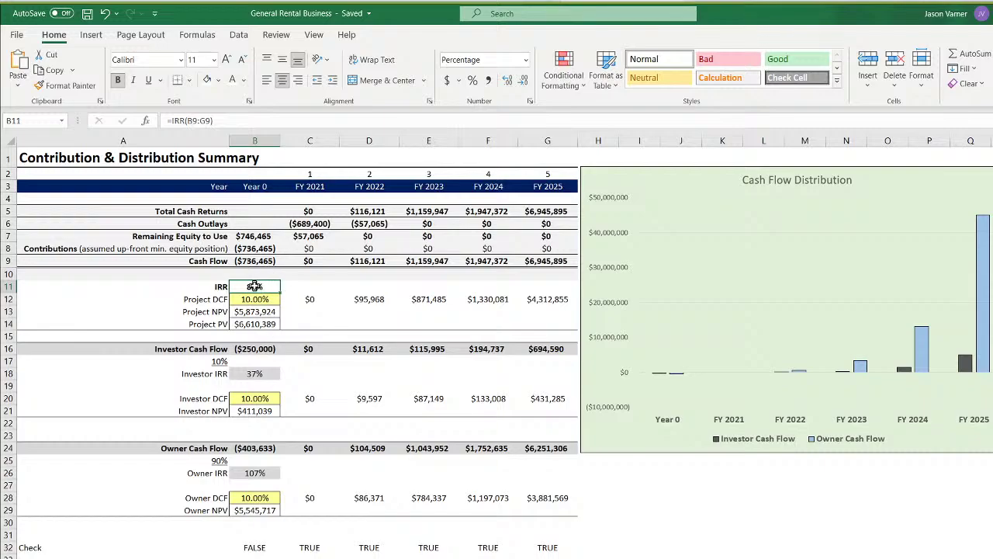
{"action": "left_click", "coordinate": [257, 302]}
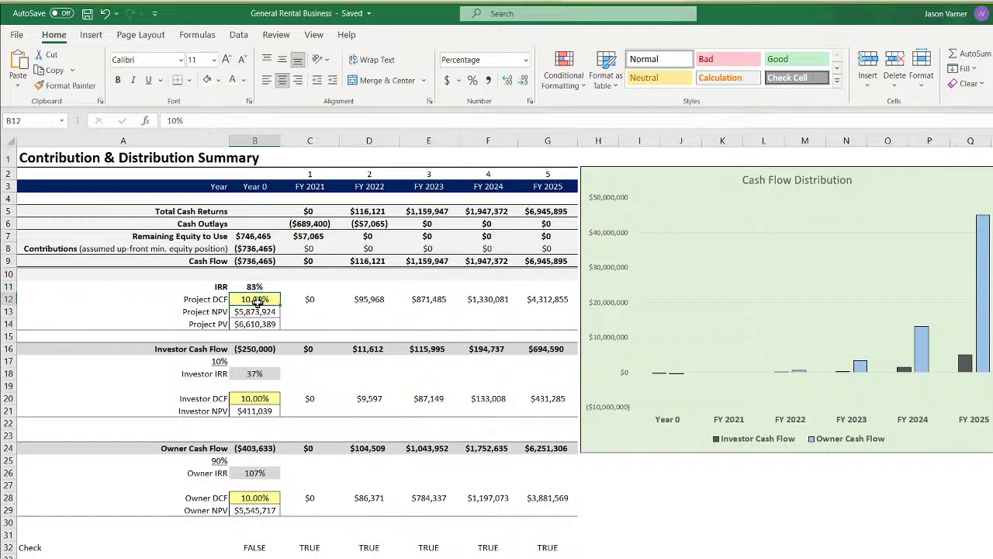
{"action": "left_click", "coordinate": [256, 324]}
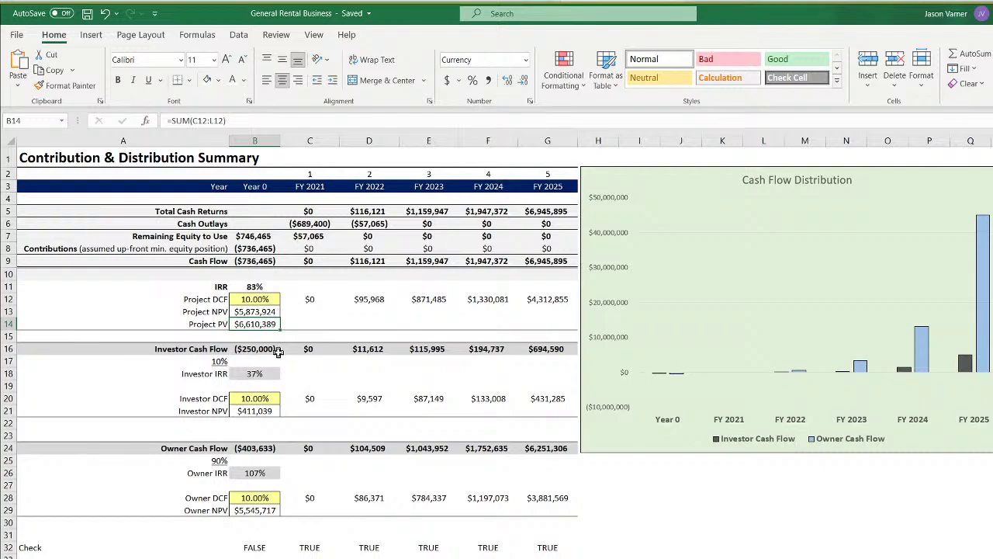
Format the Project, Investor and Owner discount rates in B12, B20 and B28 as inputs with blue font and light yellow fill
{"action": "left_click", "coordinate": [263, 303]}
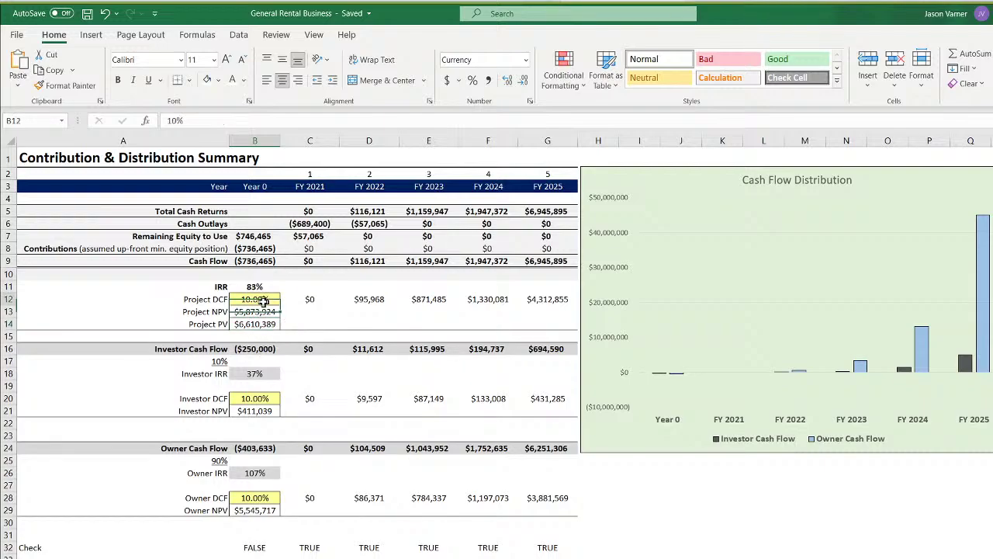
{"action": "left_click", "coordinate": [243, 81]}
{"action": "left_click", "coordinate": [232, 256]}
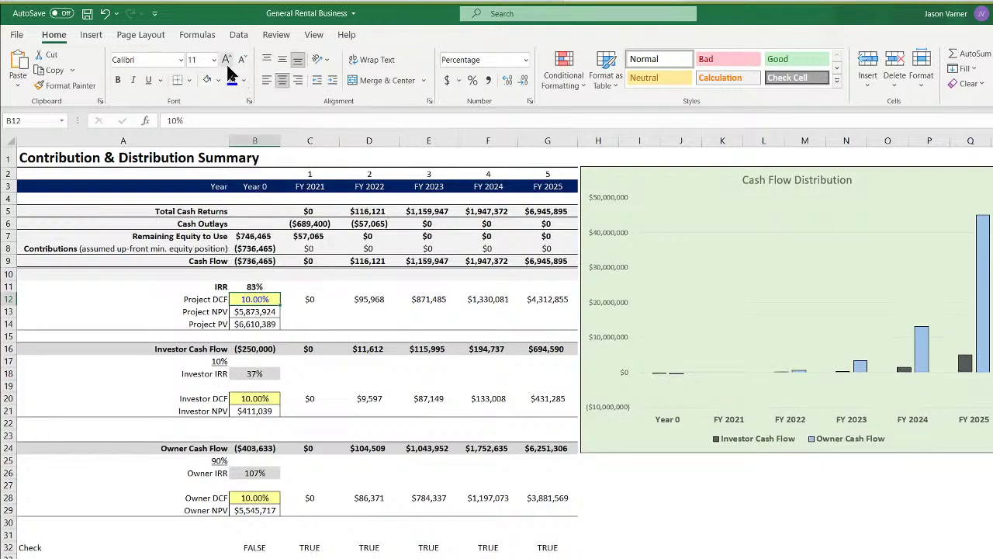
{"action": "left_click", "coordinate": [219, 80]}
{"action": "left_click", "coordinate": [215, 238]}
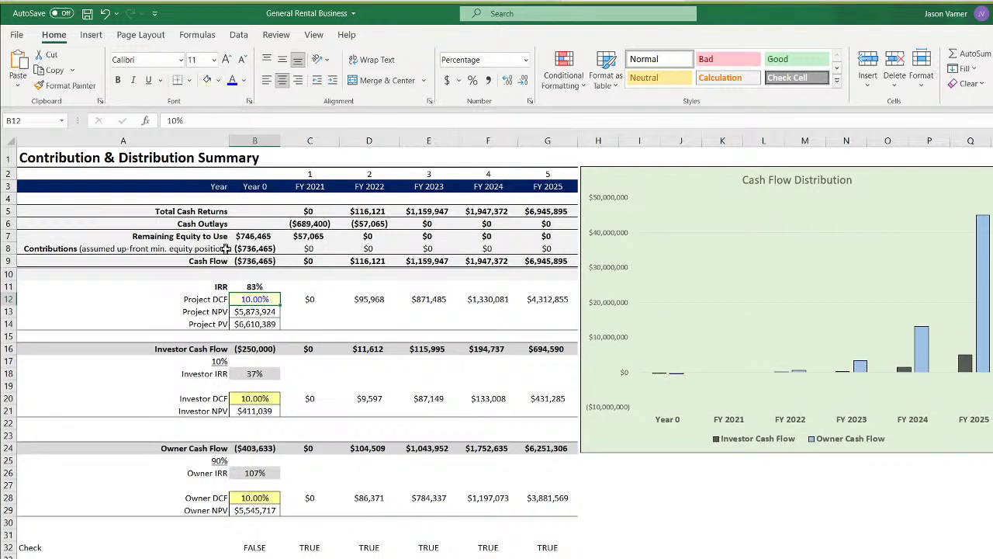
{"action": "left_click", "coordinate": [251, 398]}
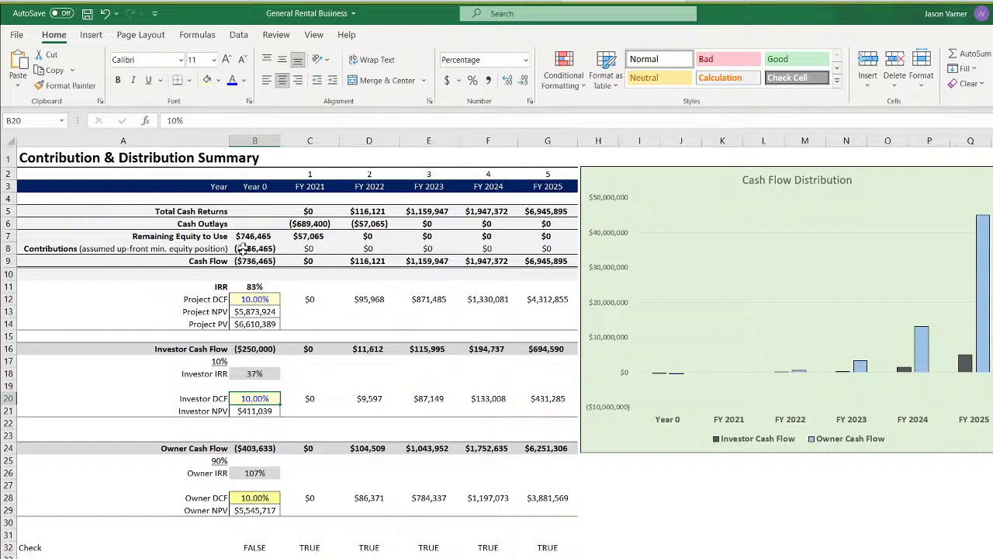
{"action": "left_click", "coordinate": [263, 498]}
{"action": "left_click", "coordinate": [232, 81]}
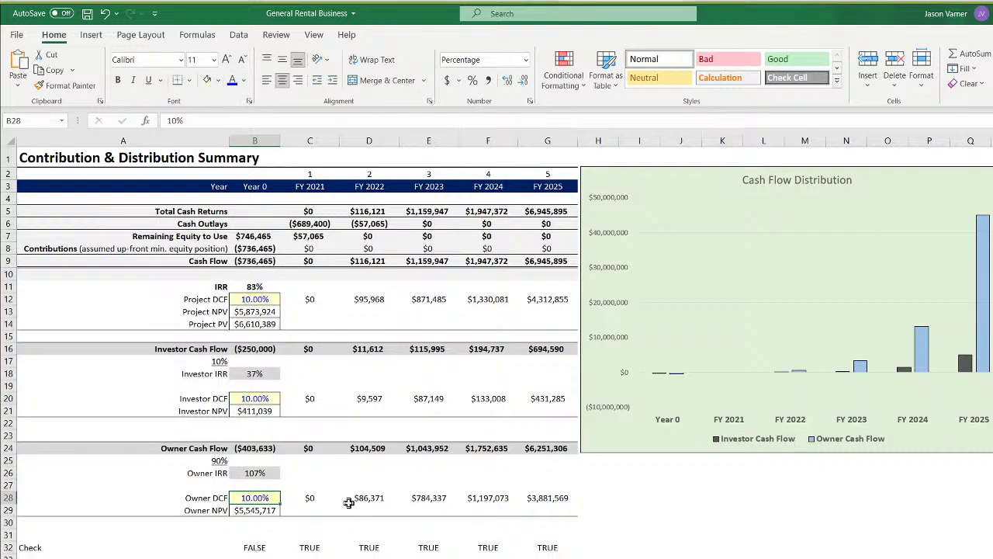
Replace the Ad Network link for the investor share in A17 with the Control sheet's % Share for Investors, =Control!C17
{"action": "left_click", "coordinate": [223, 361]}
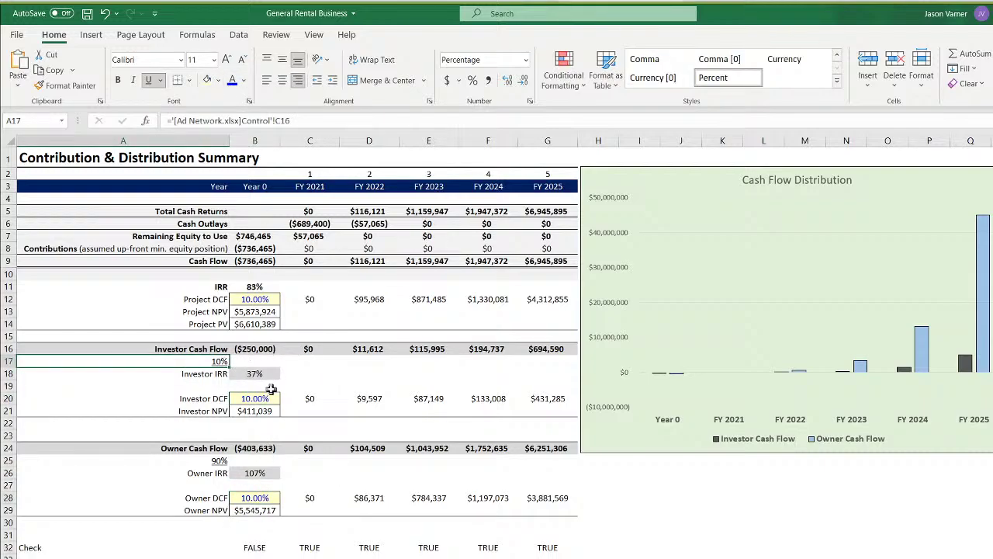
{"action": "type", "text": "="}
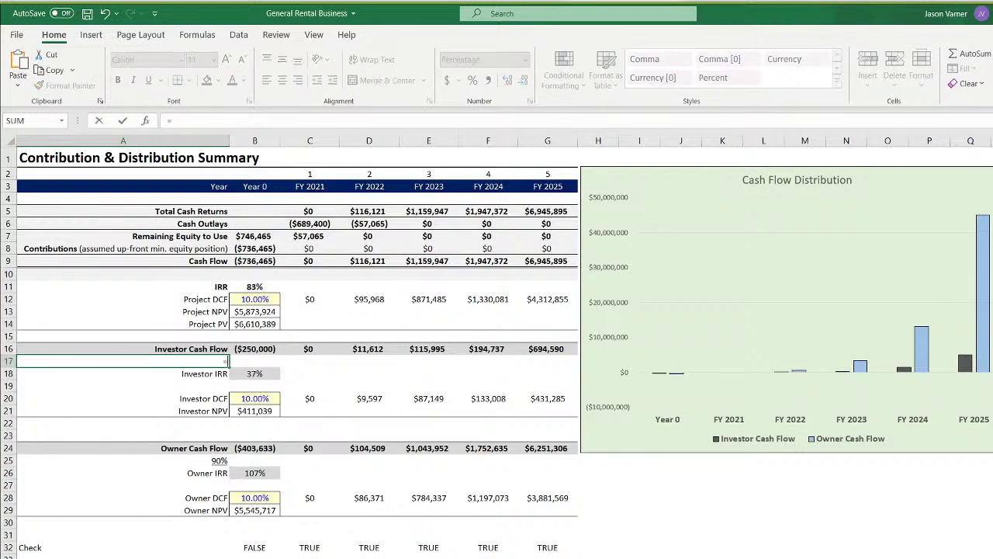
{"action": "key", "text": "ctrl+Page_Up"}
{"action": "left_click", "coordinate": [267, 353]}
{"action": "key", "text": "Return"}
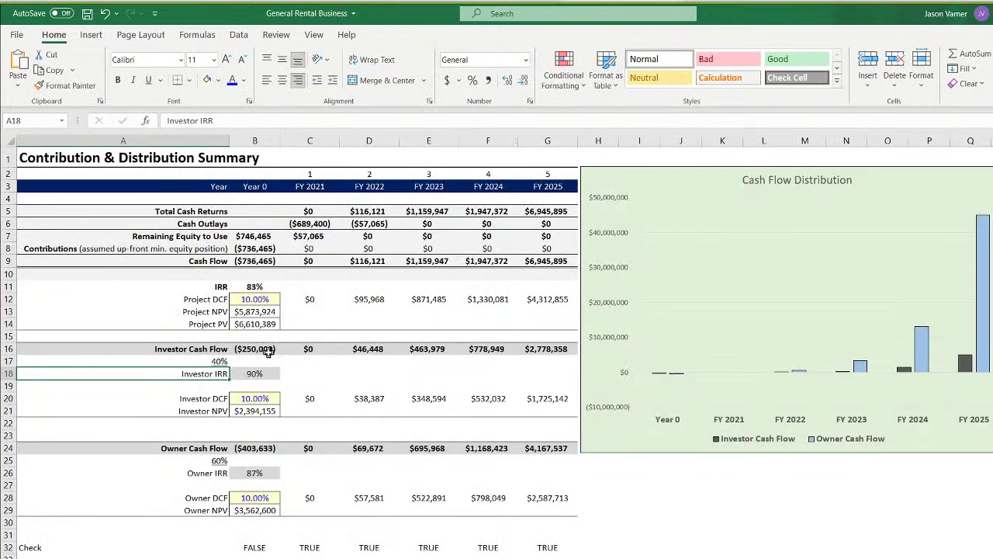
Check the owner share formula in A25, Investor Cash Flow in D16, and the project, investor and owner IRR formulas
{"action": "left_click", "coordinate": [219, 460]}
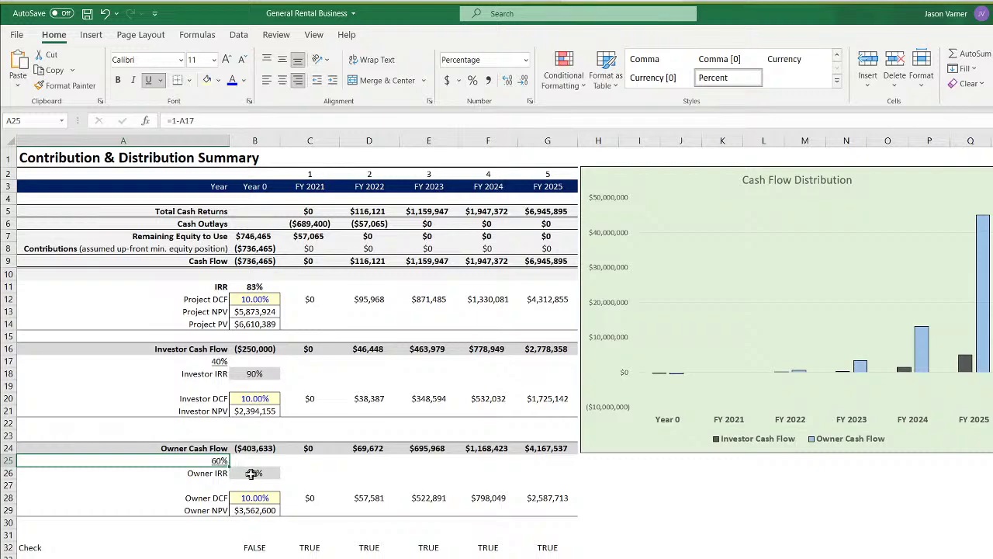
{"action": "left_click", "coordinate": [367, 348]}
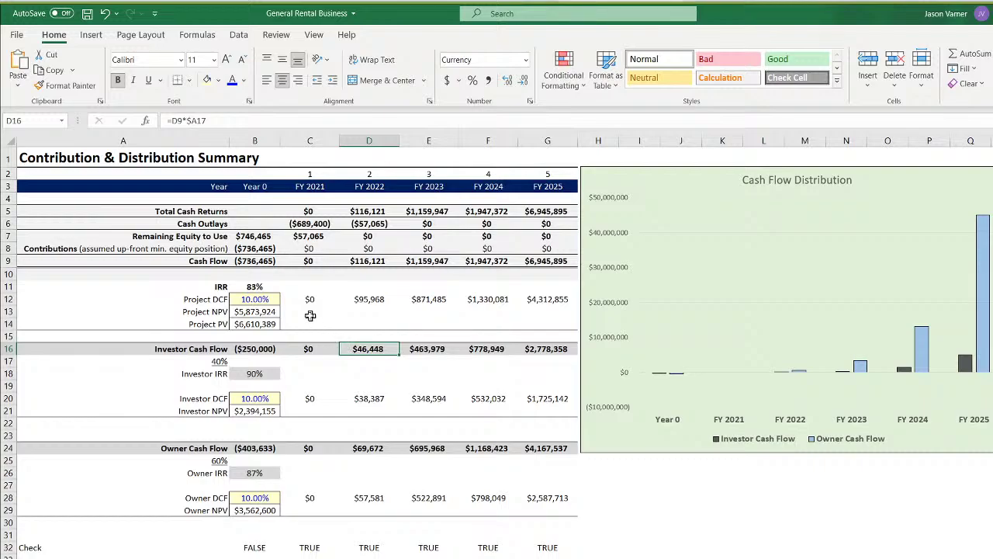
{"action": "left_click", "coordinate": [254, 286]}
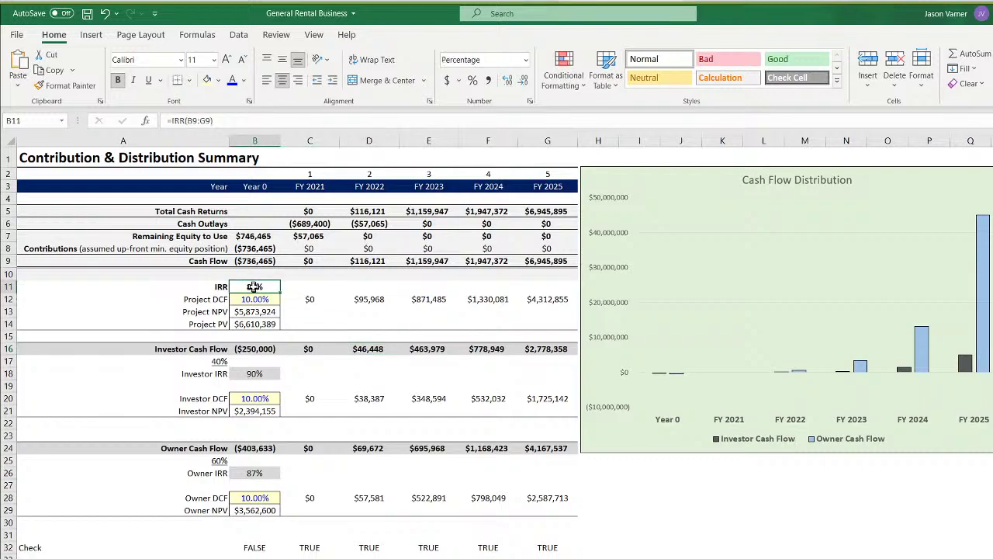
{"action": "left_click_drag", "start_coordinate": [221, 287], "coordinate": [254, 287]}
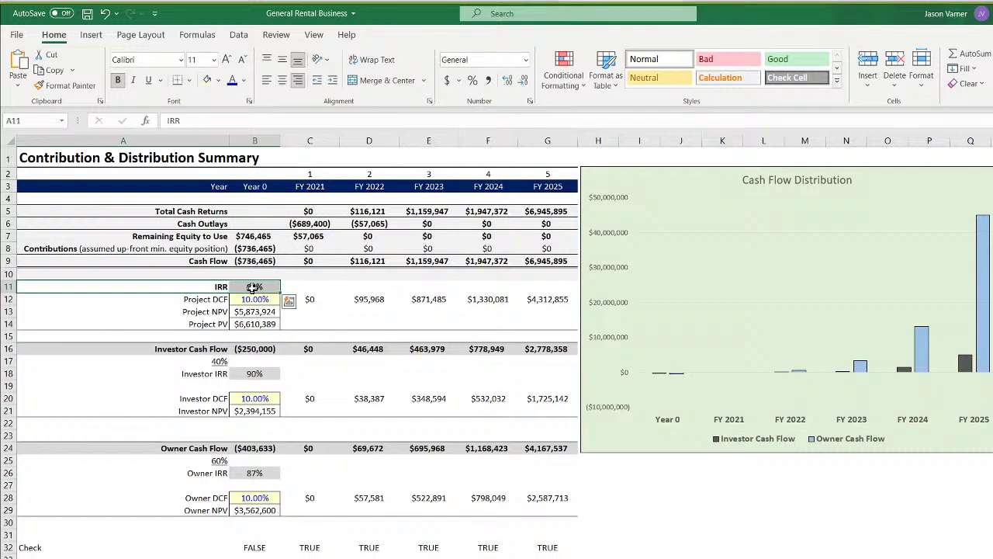
{"action": "left_click", "coordinate": [260, 374]}
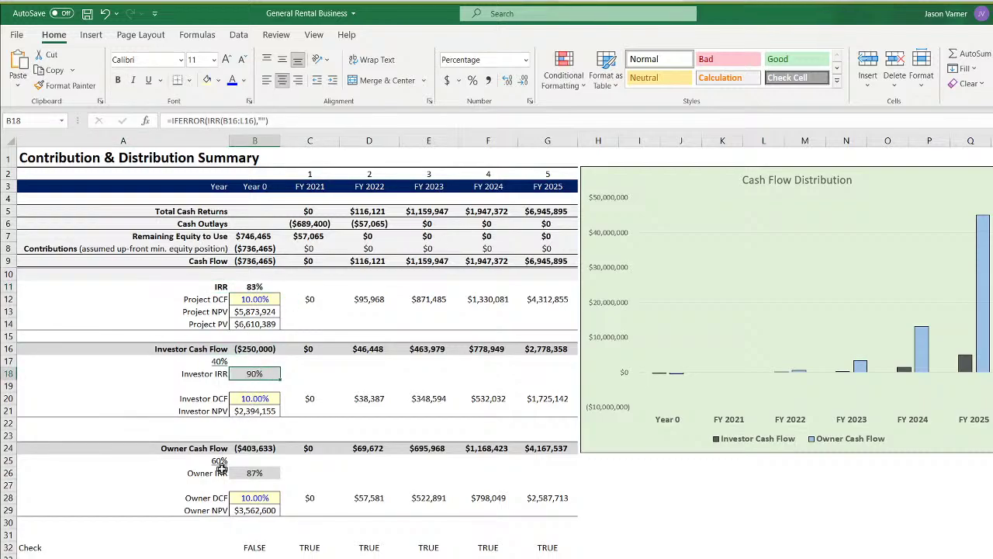
{"action": "left_click", "coordinate": [257, 474]}
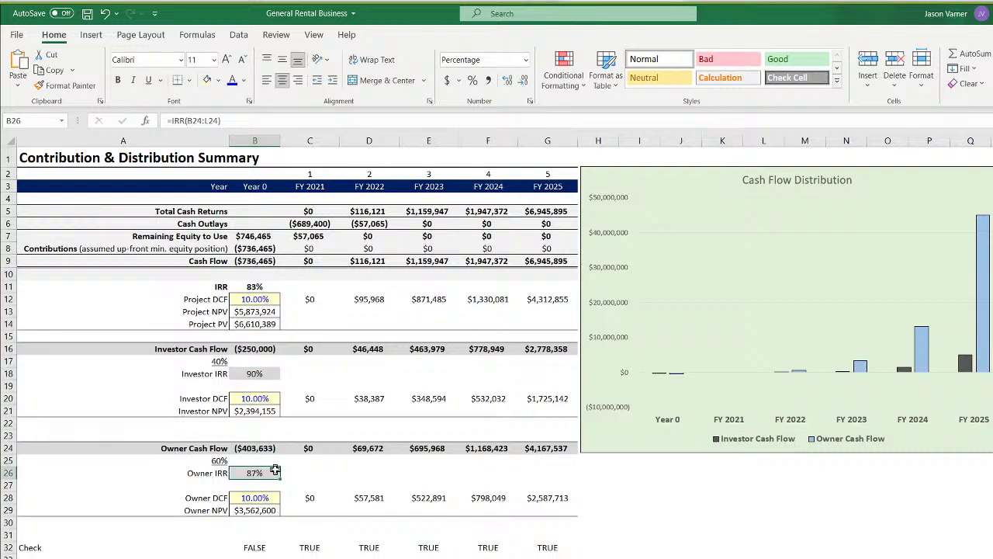
Replace the Ad Network link for Year 0 Owner Cash Flow in B24 with the negative Owner Equity Required, =-Control!C21
{"action": "left_click", "coordinate": [259, 449]}
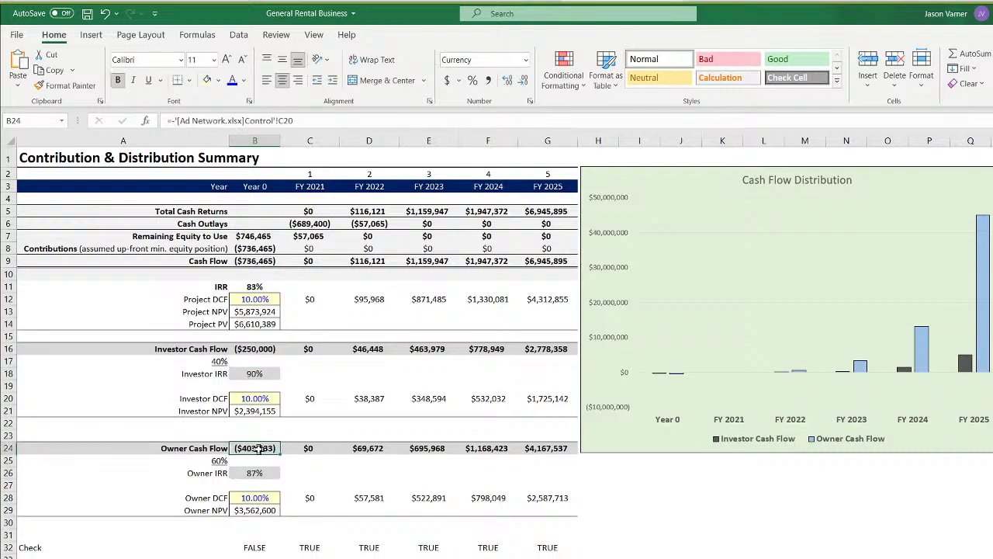
{"action": "left_click", "coordinate": [256, 473]}
{"action": "left_click", "coordinate": [262, 447]}
{"action": "type", "text": "=-"}
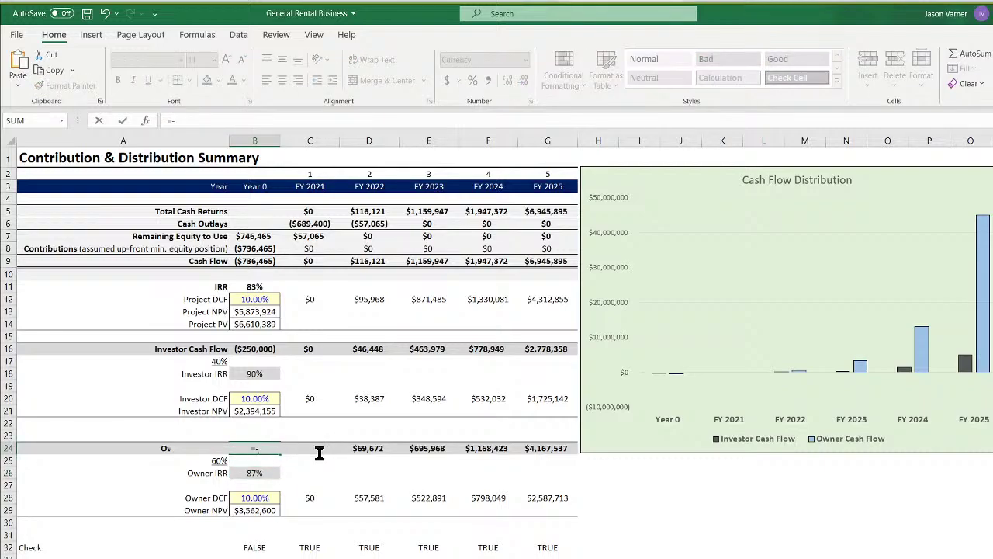
{"action": "key", "text": "ctrl+Page_Up"}
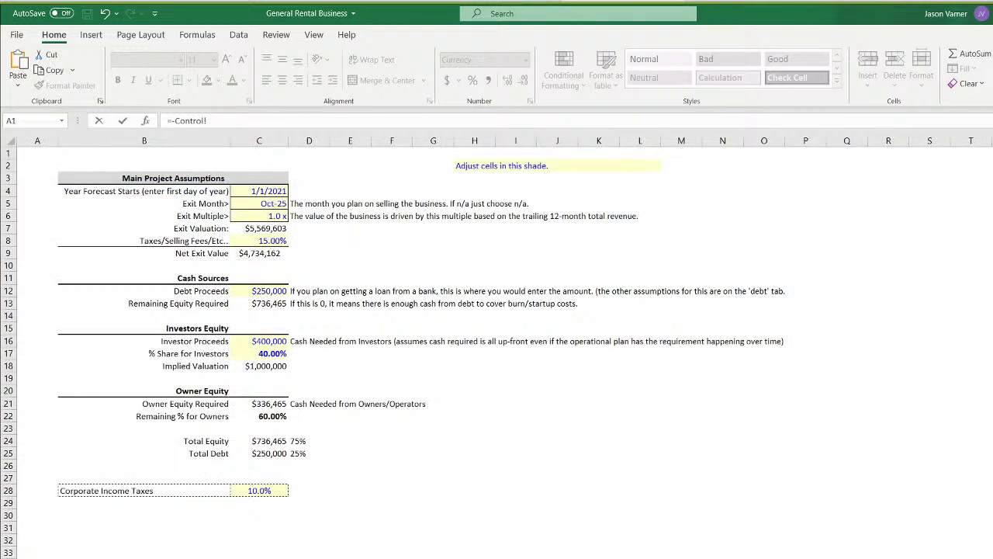
{"action": "left_click", "coordinate": [257, 403]}
{"action": "key", "text": "Return"}
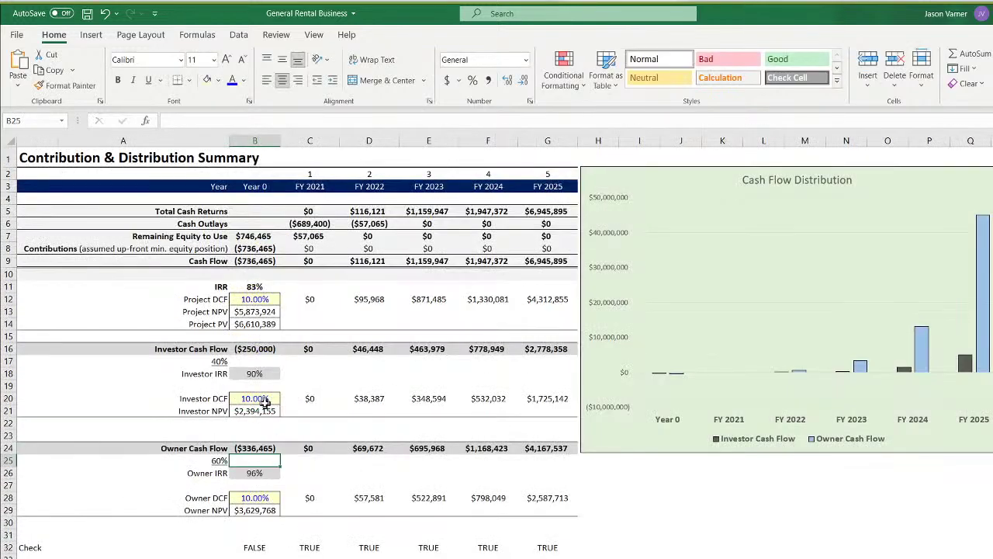
Replace the Ad Network link for Year 0 Investor Cash Flow in B16 with the negative Investor Proceeds, =-Control!C16
{"action": "left_click", "coordinate": [256, 350]}
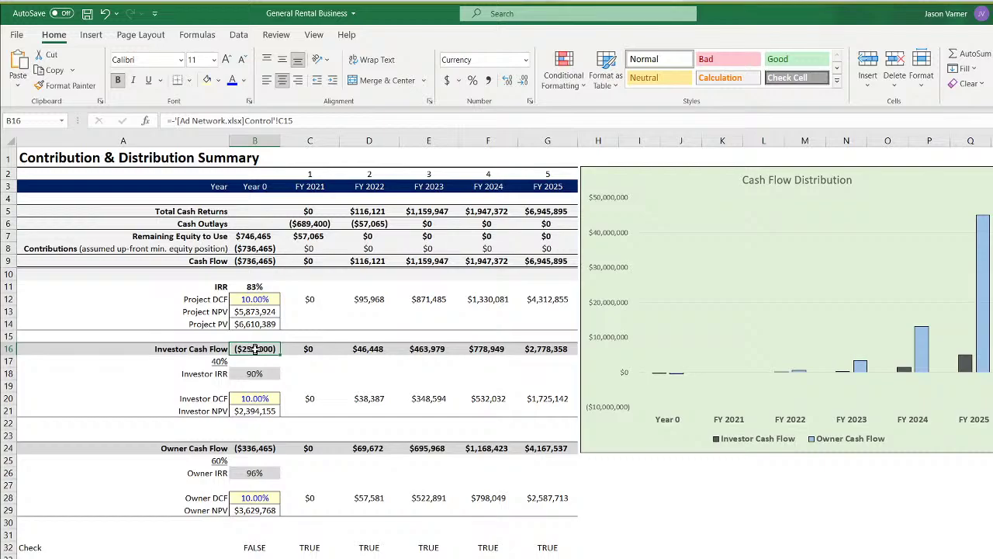
{"action": "type", "text": "=-"}
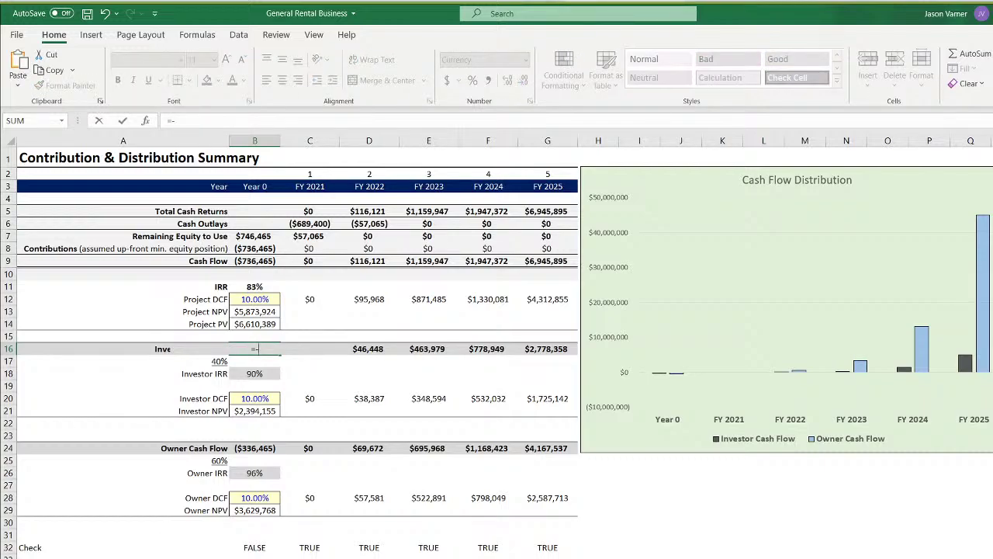
{"action": "left_click", "coordinate": [184, 556]}
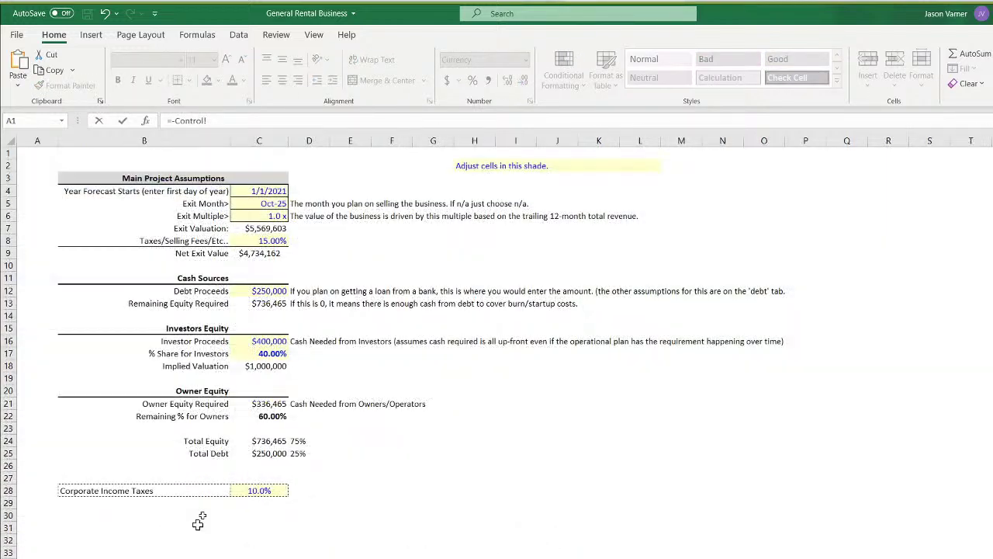
{"action": "left_click", "coordinate": [267, 341]}
{"action": "key", "text": "Return"}
Check the IRR formulas for the investor in B18, owner in B26 and project in B11, and save the workbook
{"action": "left_click", "coordinate": [262, 374]}
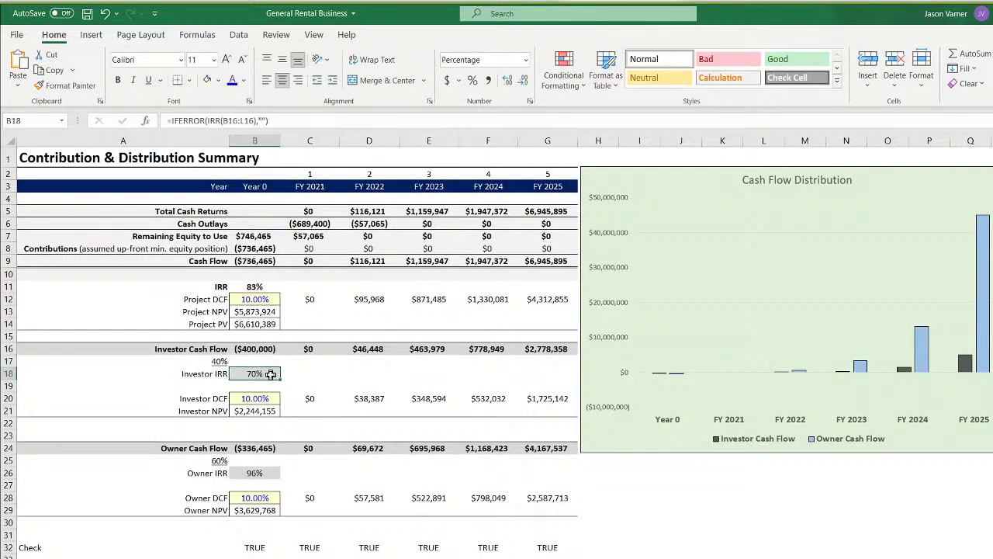
{"action": "left_click", "coordinate": [256, 472]}
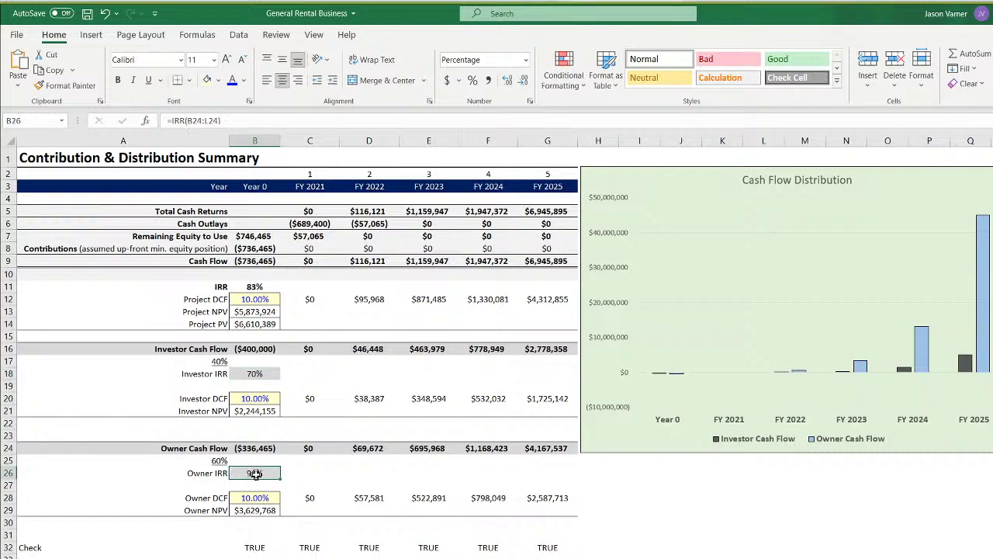
{"action": "left_click", "coordinate": [255, 287]}
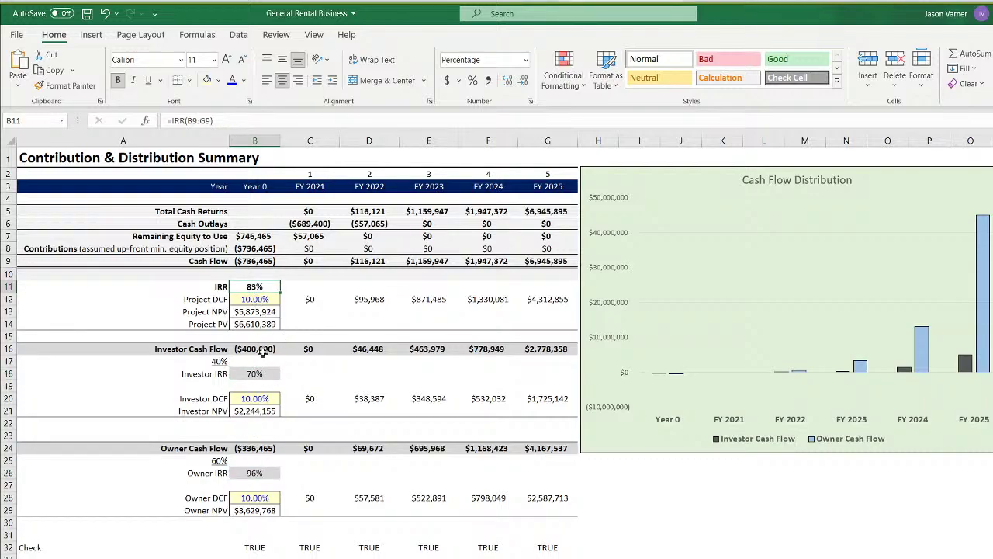
{"action": "left_click", "coordinate": [86, 14]}
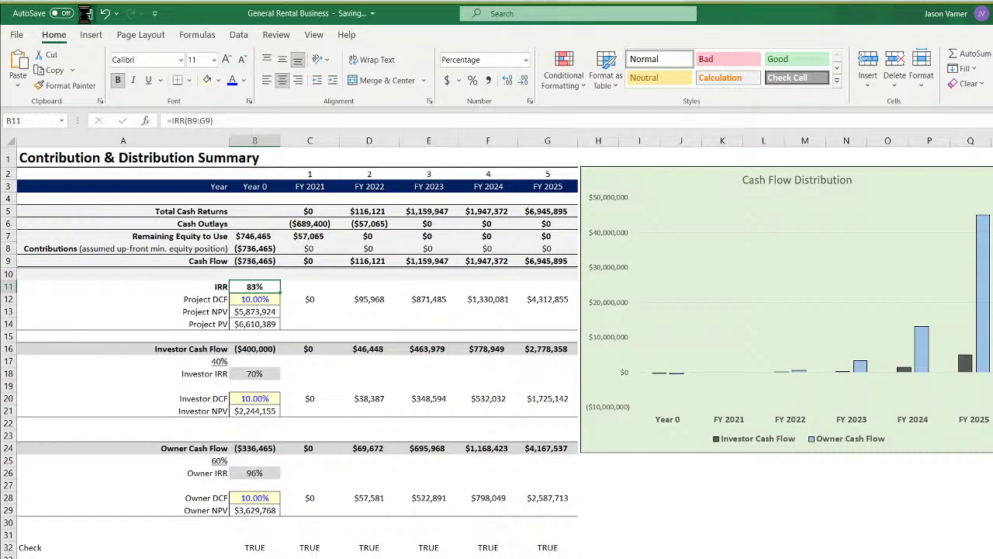
Test the Investor IRR by pasting its value as the discount rate in B20, check the Investor NPV, undo the paste and save
{"action": "left_click", "coordinate": [255, 372]}
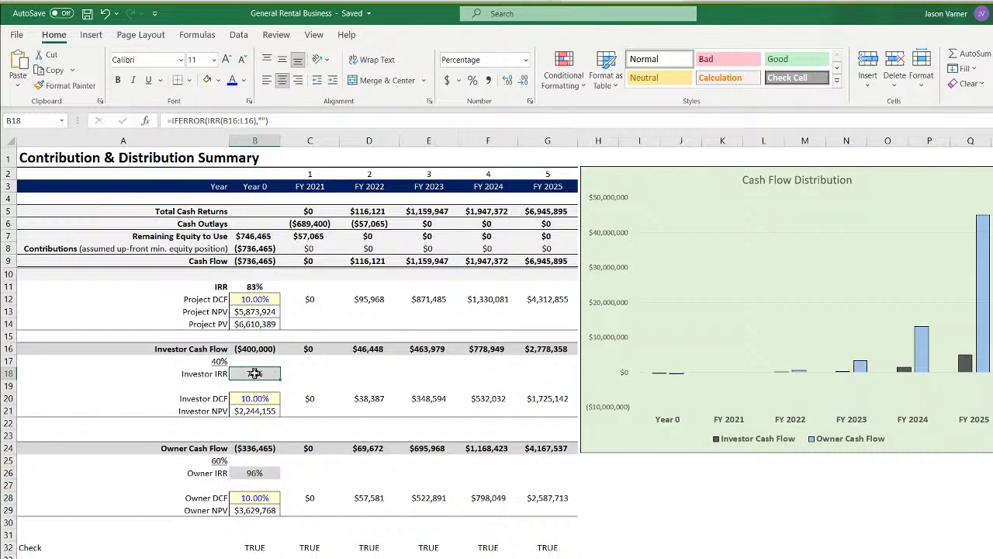
{"action": "right_click", "coordinate": [255, 373]}
{"action": "left_click", "coordinate": [304, 36]}
{"action": "right_click", "coordinate": [256, 399]}
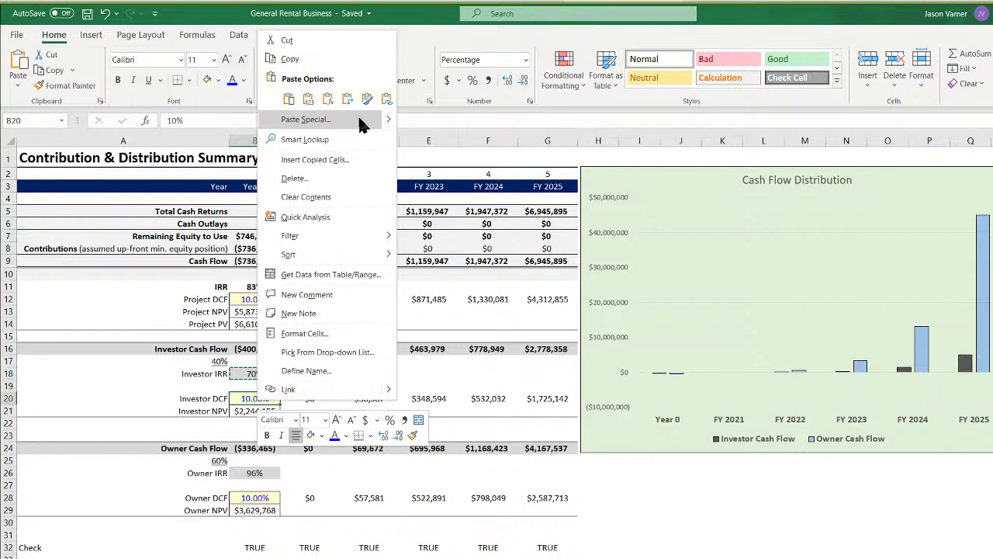
{"action": "left_click", "coordinate": [315, 100]}
{"action": "left_click", "coordinate": [259, 412]}
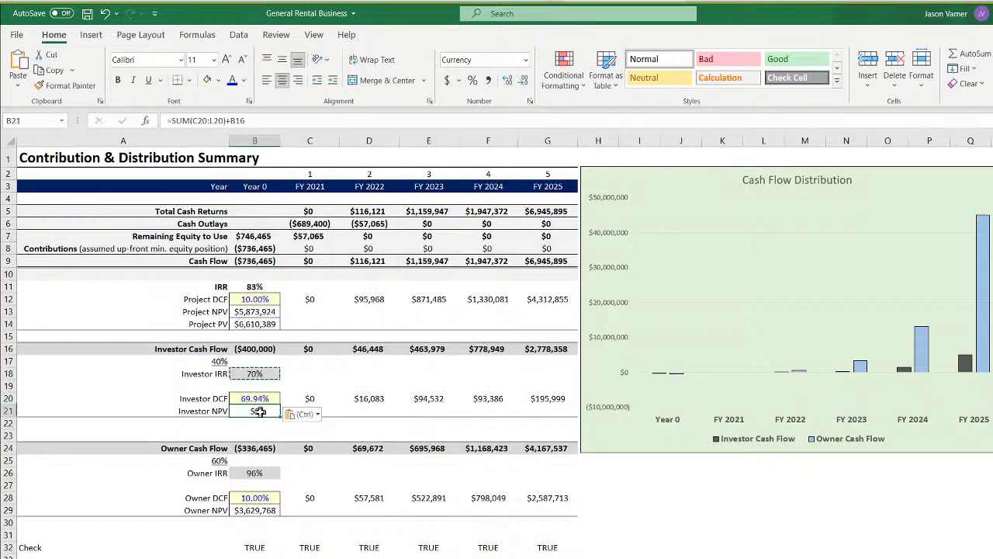
{"action": "left_click", "coordinate": [257, 374]}
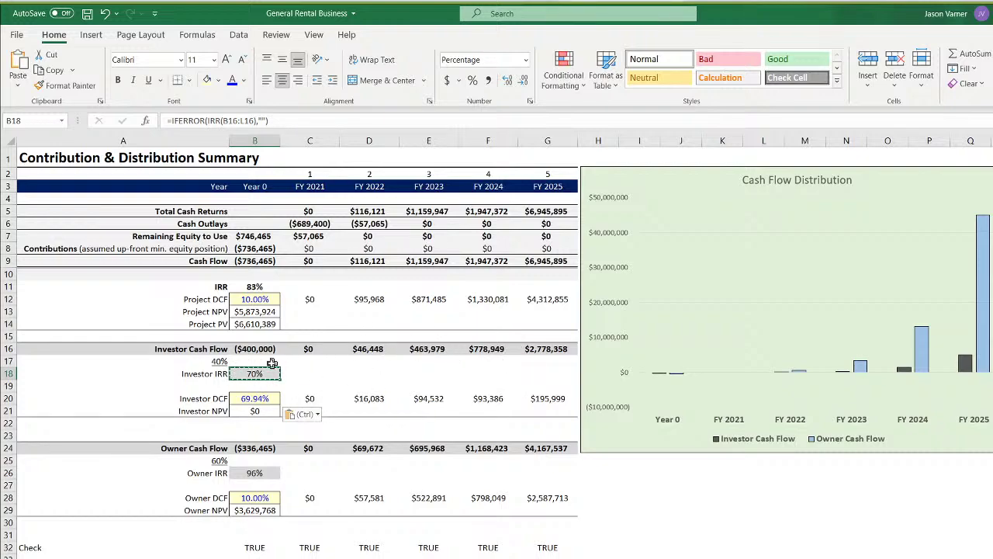
{"action": "left_click", "coordinate": [105, 13]}
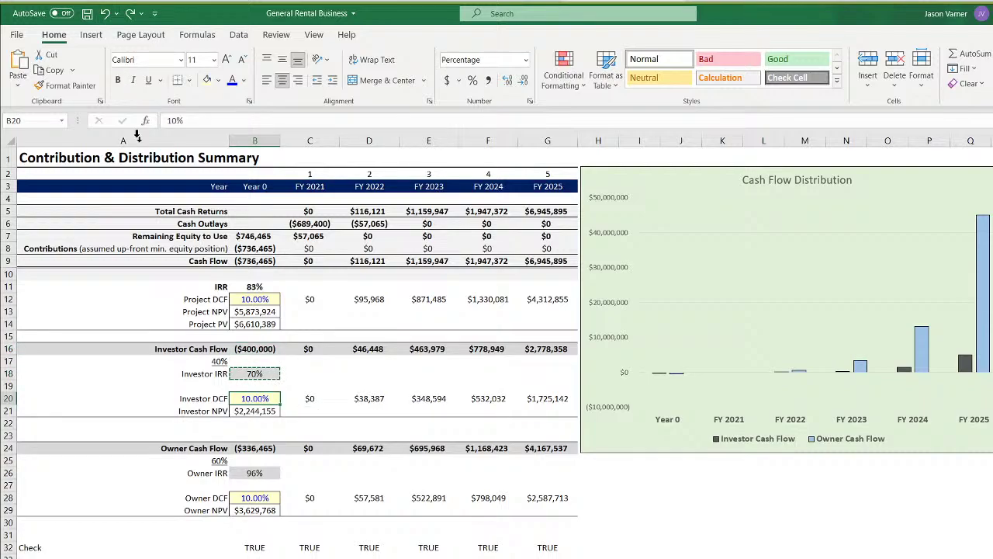
{"action": "left_click", "coordinate": [87, 13]}
Check the Investor DCF formula in E20, the Owner Cash Flow and DCF formulas for FY 2022 and FY 2023, and the row 32 checks
{"action": "left_click", "coordinate": [424, 395]}
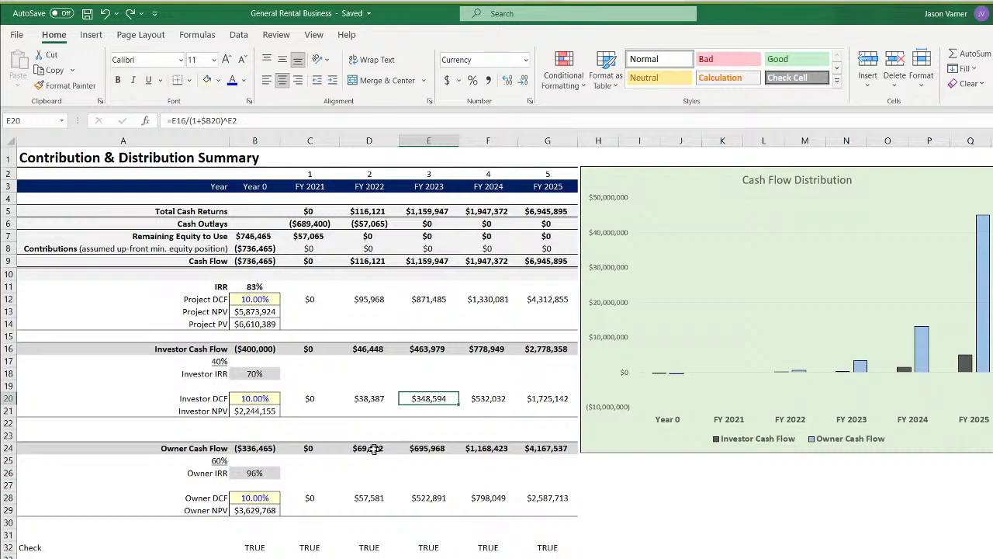
{"action": "left_click", "coordinate": [374, 449]}
{"action": "left_click", "coordinate": [411, 448]}
{"action": "left_click", "coordinate": [366, 497]}
{"action": "left_click", "coordinate": [424, 498]}
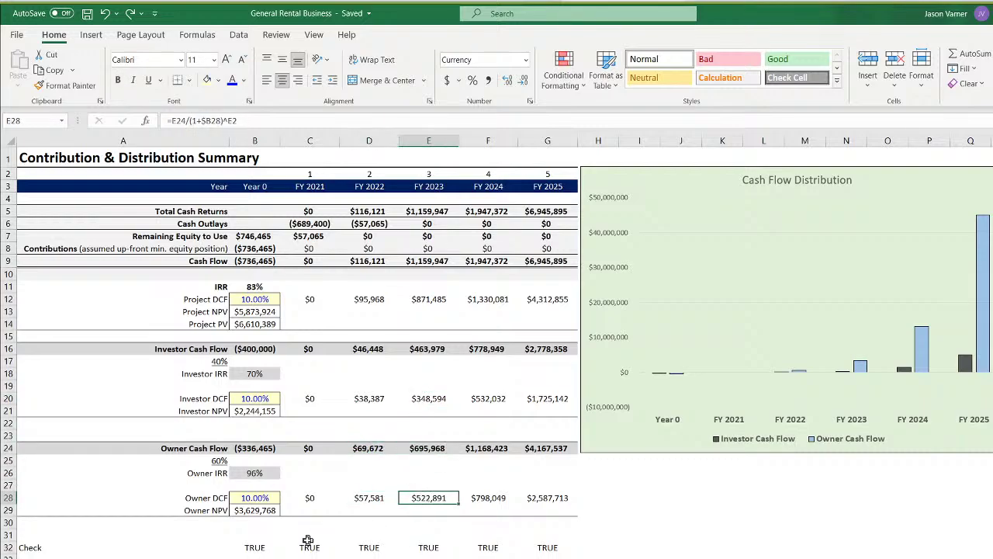
{"action": "left_click", "coordinate": [260, 547]}
{"action": "left_click", "coordinate": [310, 547]}
Repoint the Cash Flow Distribution chart's Investor Cash Flow series to this workbook's Distributions sheet, with name A16 and values B16:G16
{"action": "right_click", "coordinate": [834, 214]}
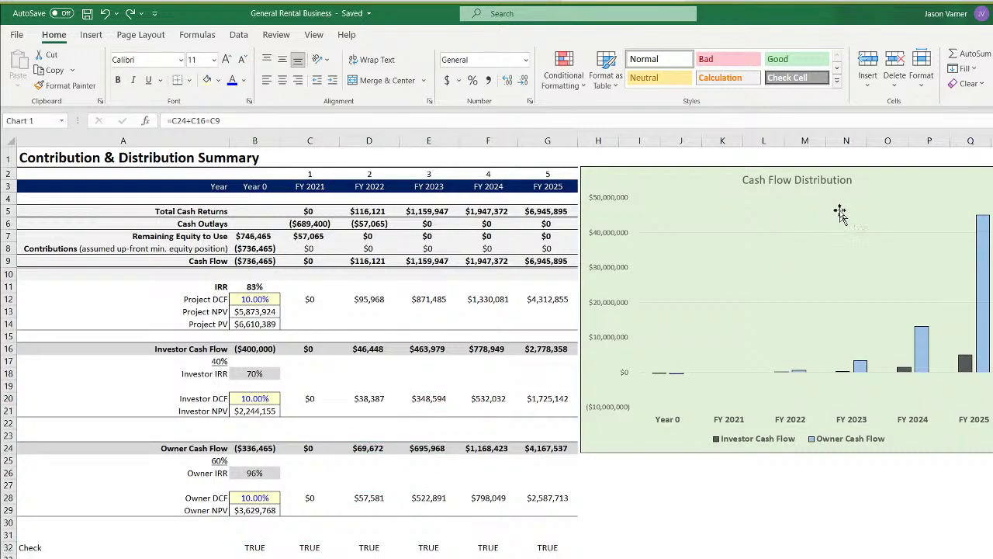
{"action": "left_click", "coordinate": [861, 284]}
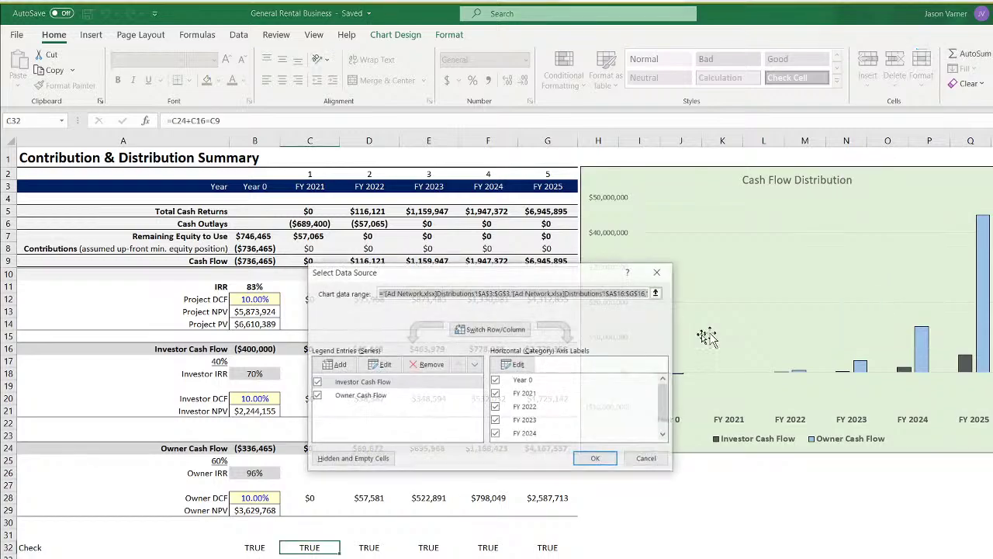
{"action": "double_click", "coordinate": [386, 382]}
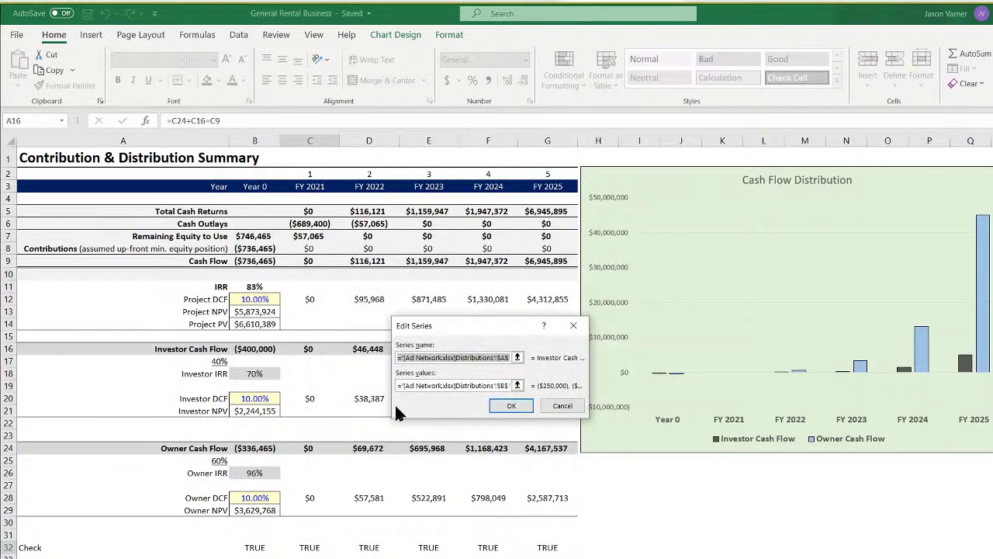
{"action": "left_click", "coordinate": [198, 349]}
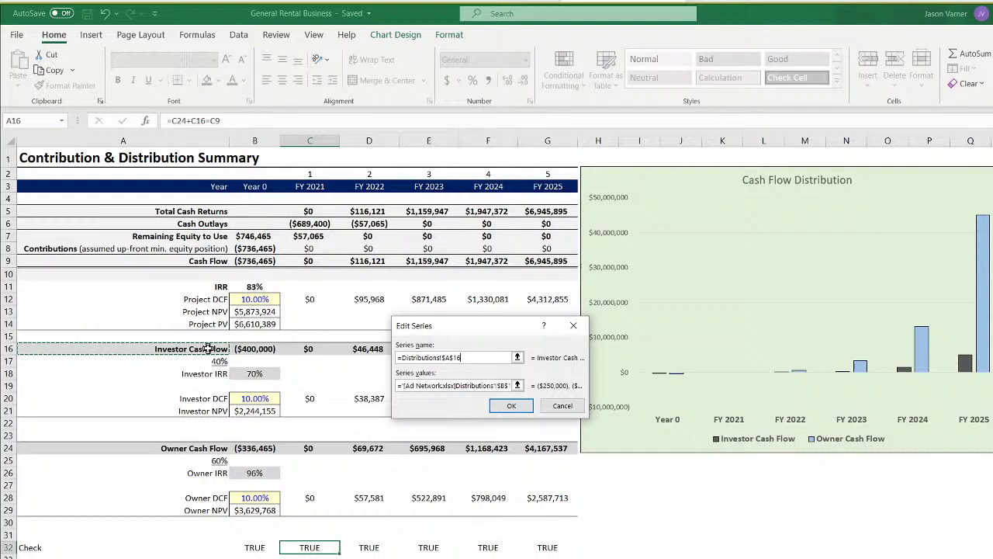
{"action": "left_click", "coordinate": [517, 385]}
{"action": "key", "text": "BackSpace"}
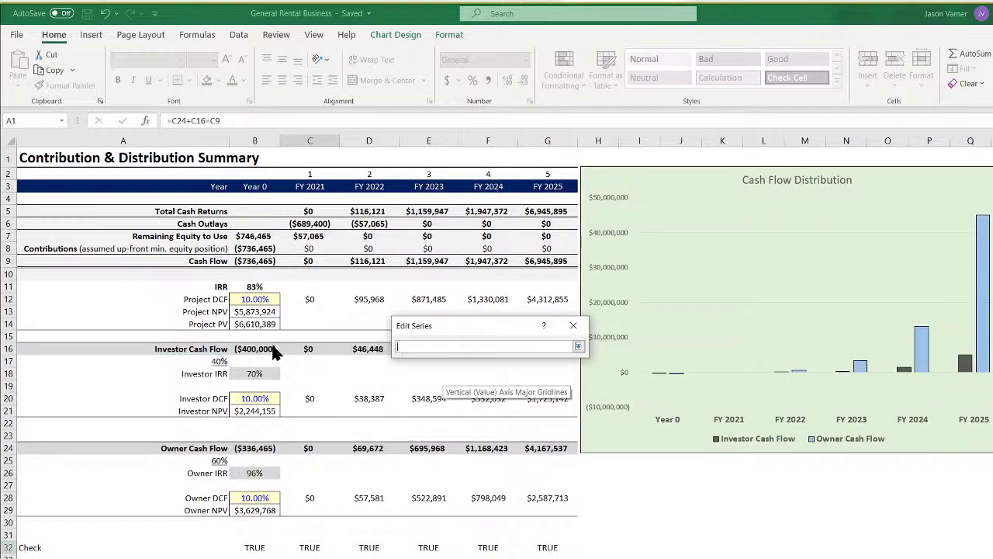
{"action": "left_click_drag", "start_coordinate": [250, 348], "coordinate": [565, 355]}
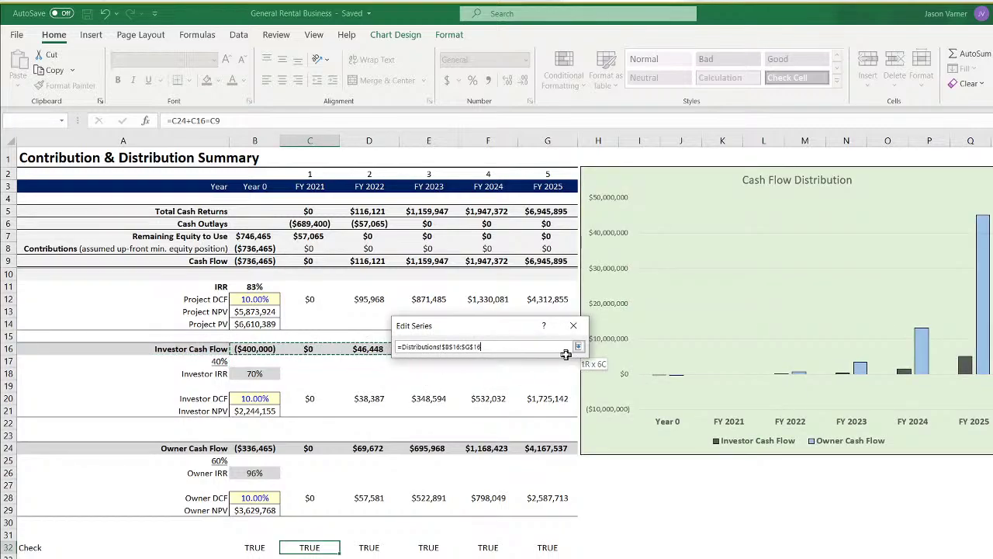
{"action": "left_click", "coordinate": [578, 347]}
{"action": "left_click", "coordinate": [502, 404]}
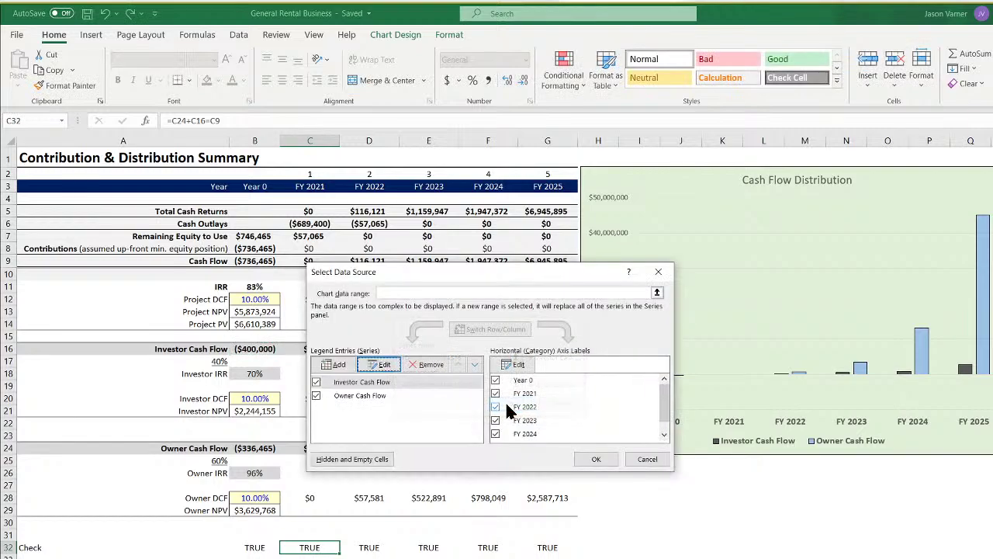
Repoint the chart's Owner Cash Flow series to the Distributions sheet, with name A24 and values B24:G24
{"action": "left_click", "coordinate": [360, 395]}
{"action": "left_click", "coordinate": [380, 364]}
{"action": "key", "text": "BackSpace"}
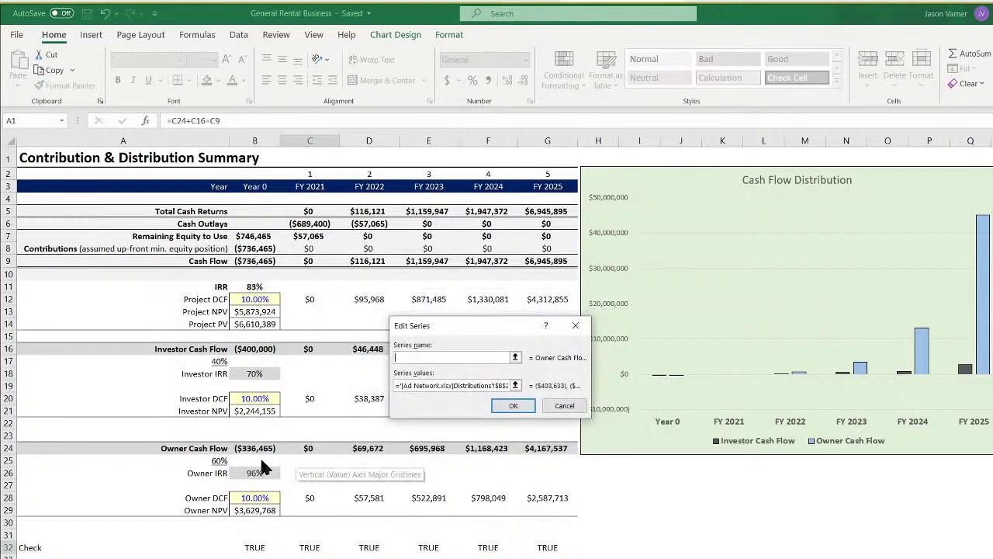
{"action": "left_click", "coordinate": [196, 446]}
{"action": "left_click", "coordinate": [514, 385]}
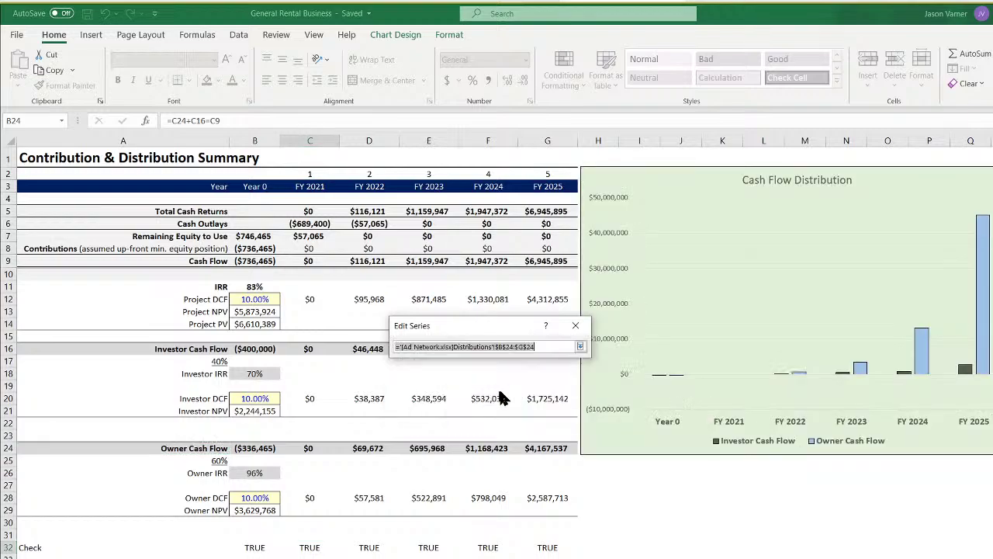
{"action": "key", "text": "BackSpace"}
{"action": "left_click_drag", "start_coordinate": [260, 448], "coordinate": [546, 448]}
{"action": "left_click", "coordinate": [580, 346]}
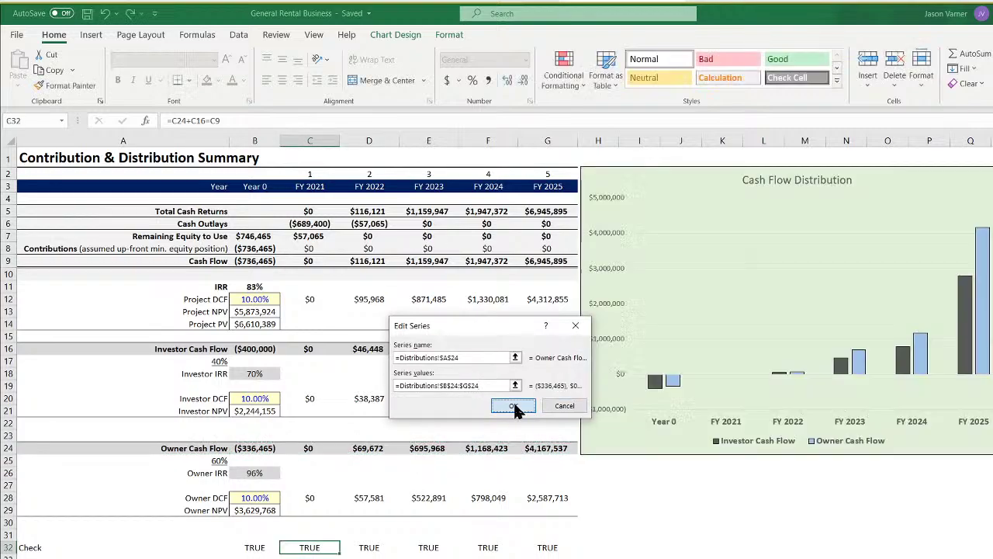
{"action": "left_click", "coordinate": [573, 406]}
Set the chart's horizontal axis labels to the Year 0 to FY 2025 headings in B3:G3 and apply the data source
{"action": "left_click", "coordinate": [514, 364]}
{"action": "key", "text": "BackSpace"}
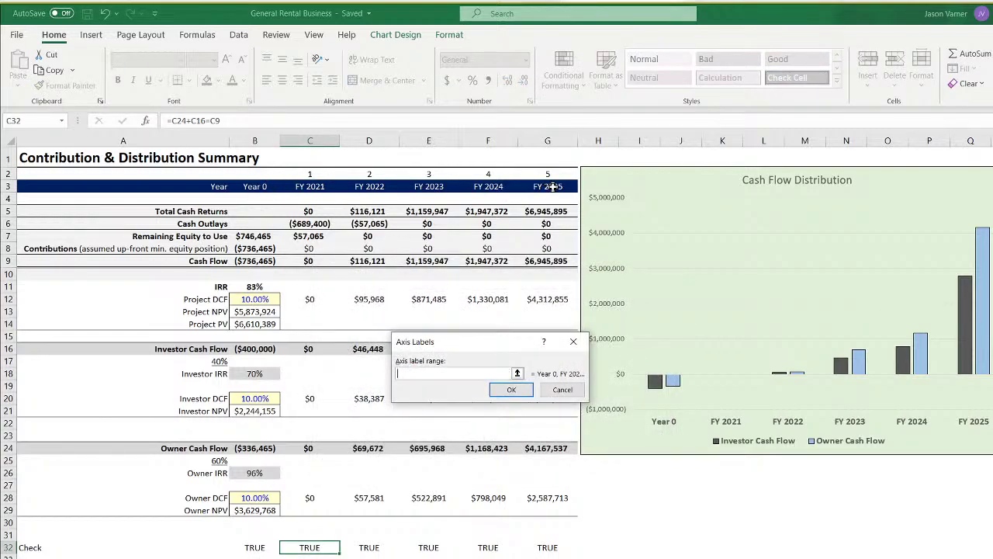
{"action": "left_click_drag", "start_coordinate": [551, 186], "coordinate": [254, 186]}
{"action": "left_click", "coordinate": [511, 388]}
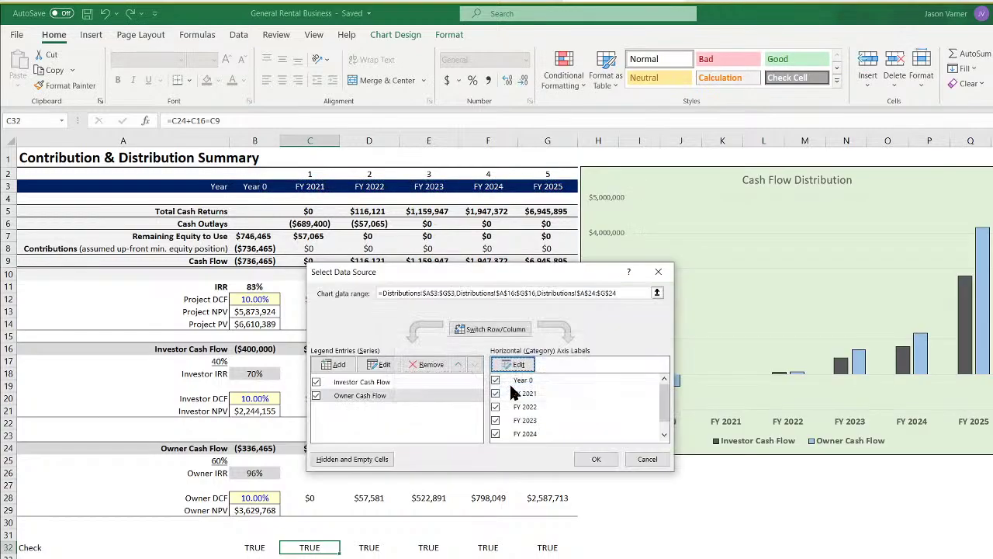
{"action": "left_click", "coordinate": [595, 459]}
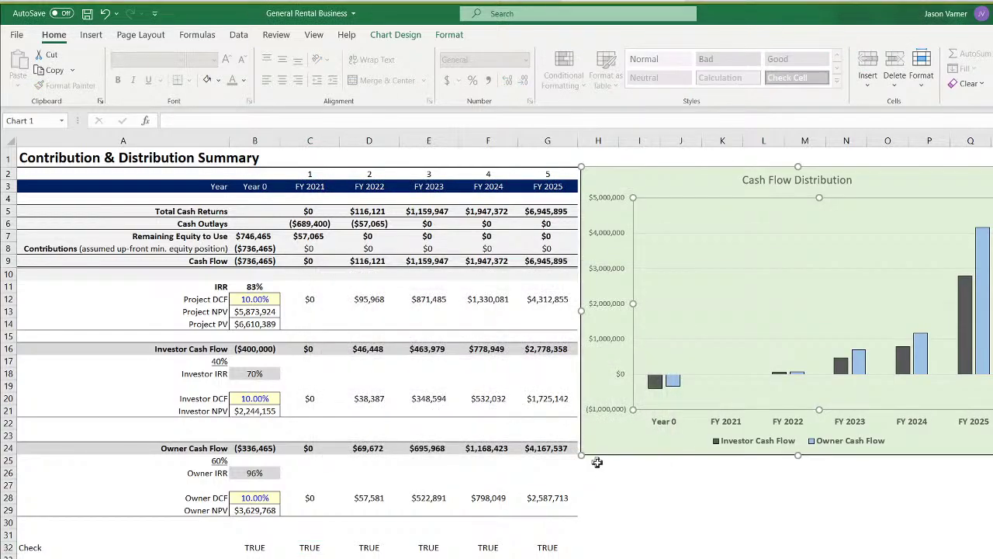
Recheck the Cash Flow Distribution chart's data source for its range, series and axis label references
{"action": "right_click", "coordinate": [745, 283]}
{"action": "left_click", "coordinate": [784, 363]}
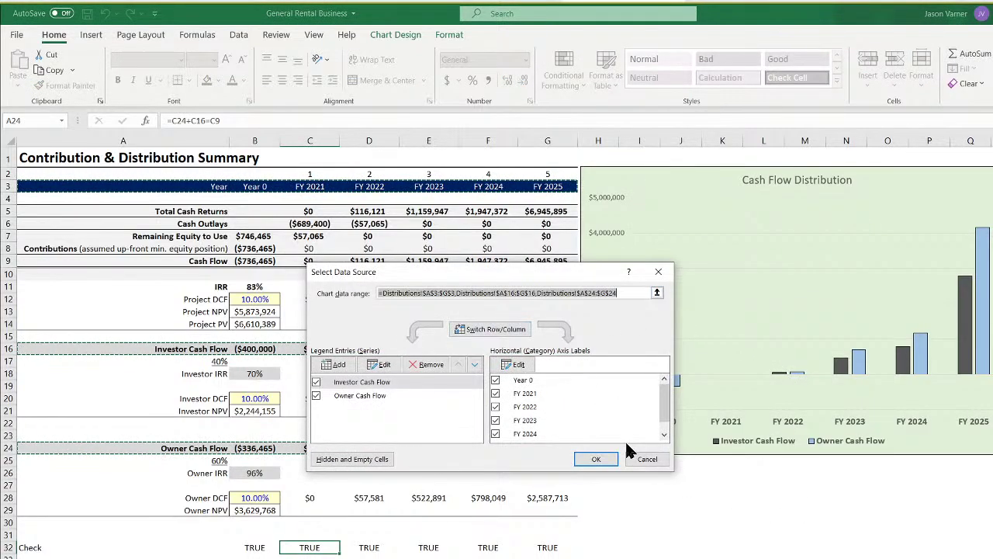
{"action": "left_click", "coordinate": [596, 459]}
{"action": "left_click", "coordinate": [813, 522]}
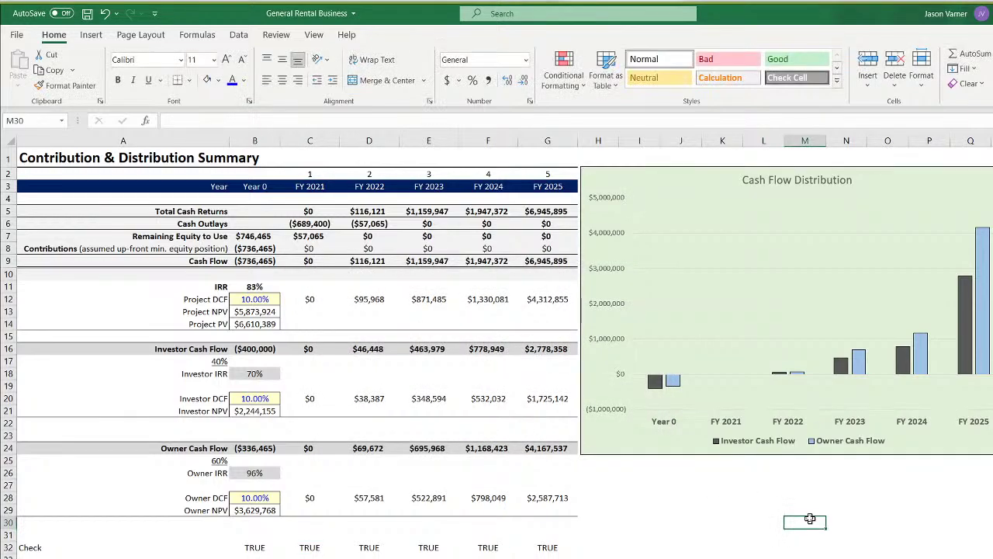
Save the workbook and open the 5-Year Project Summary sheet
{"action": "left_click", "coordinate": [86, 13]}
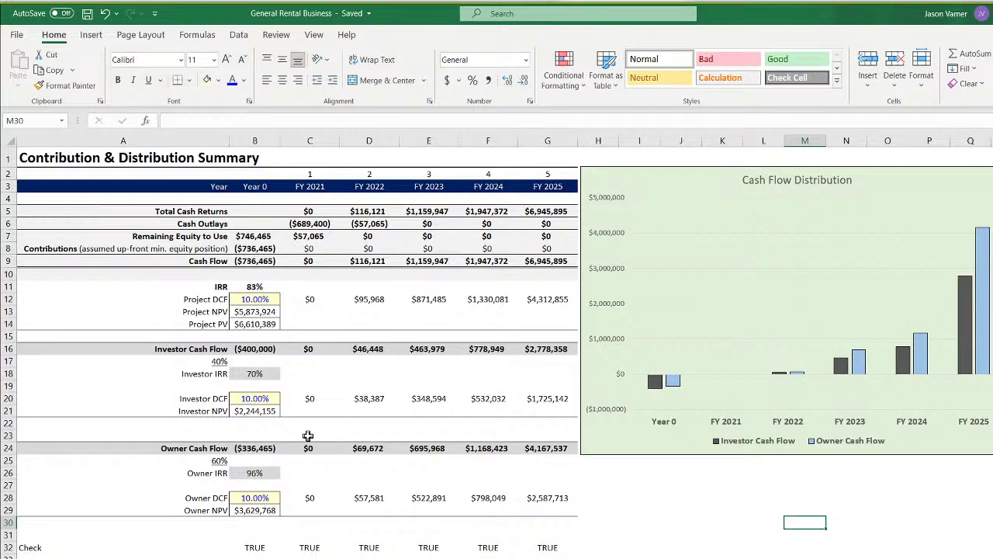
{"action": "key", "text": "ctrl+Page_Up"}
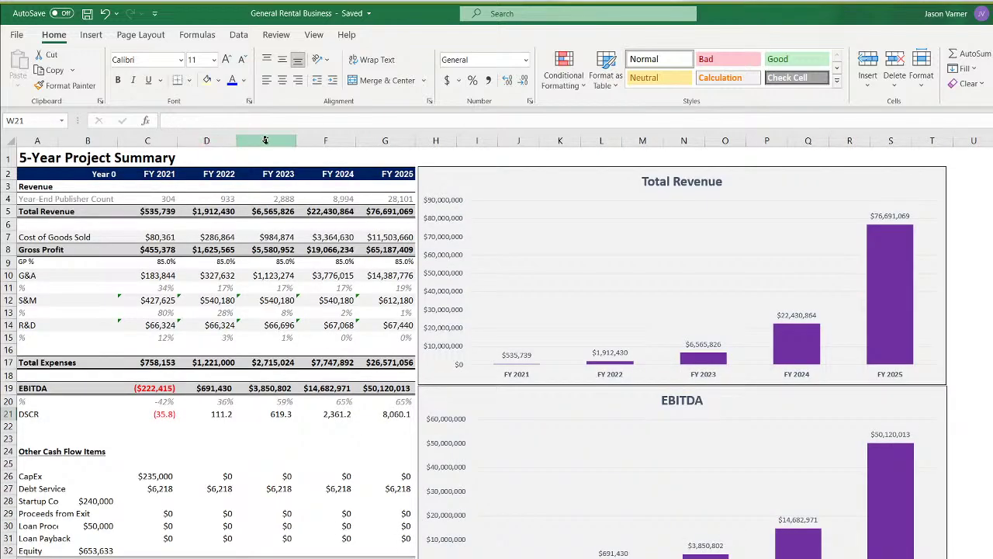
Fit column A to its row labels and set the width of columns C through G to 13
{"action": "left_click", "coordinate": [142, 139]}
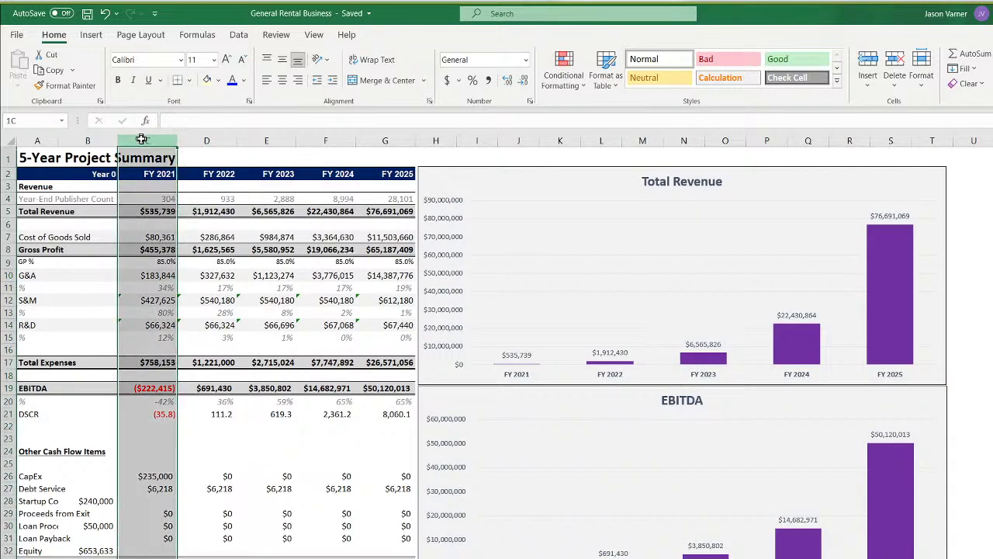
{"action": "double_click", "coordinate": [54, 142]}
{"action": "left_click", "coordinate": [295, 190]}
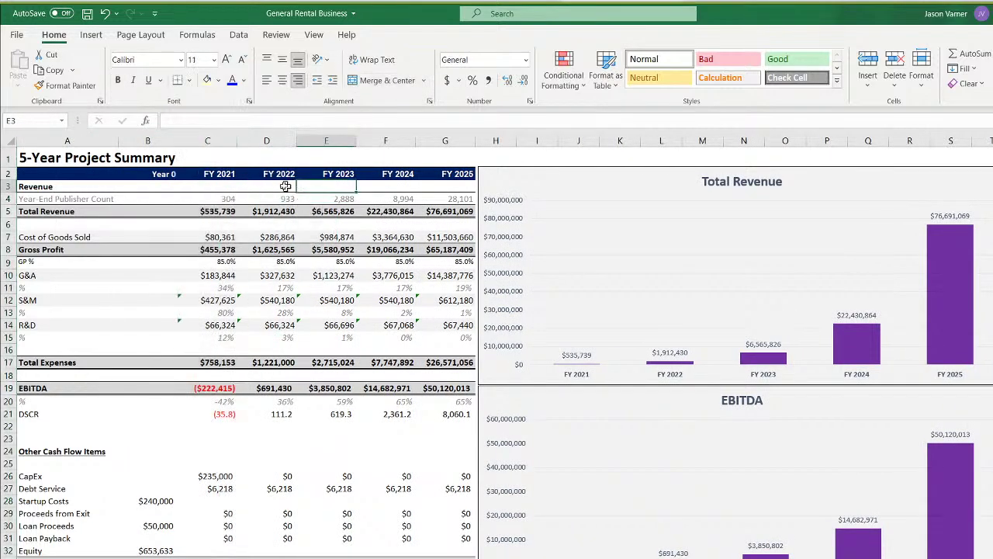
{"action": "left_click_drag", "start_coordinate": [206, 144], "coordinate": [446, 148]}
{"action": "right_click", "coordinate": [446, 148]}
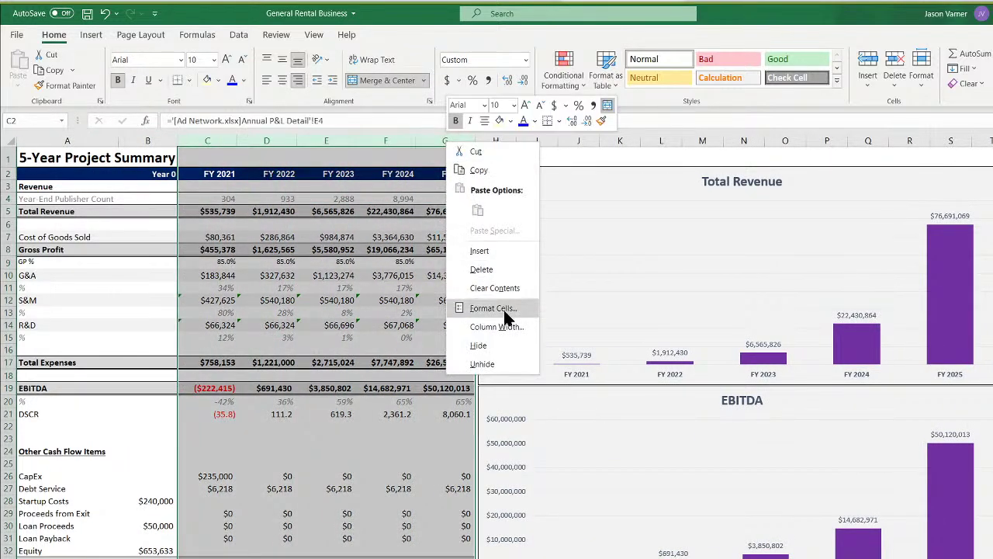
{"action": "left_click", "coordinate": [505, 255]}
{"action": "type", "text": "12"}
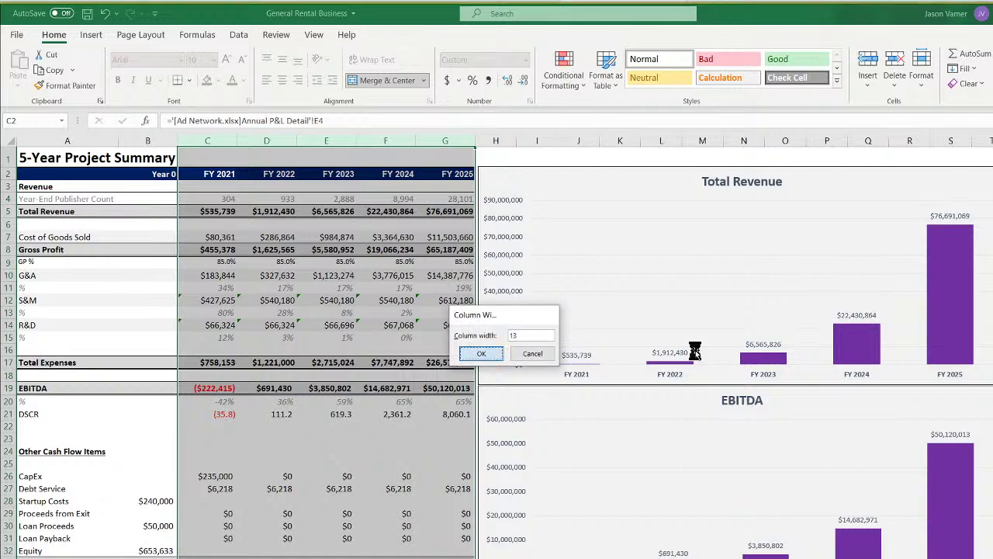
{"action": "key", "text": "Return"}
Link the FY 2021 heading in C2 to Distributions!C3 and fill the formula across to G2
{"action": "left_click", "coordinate": [213, 174]}
{"action": "left_click", "coordinate": [278, 175]}
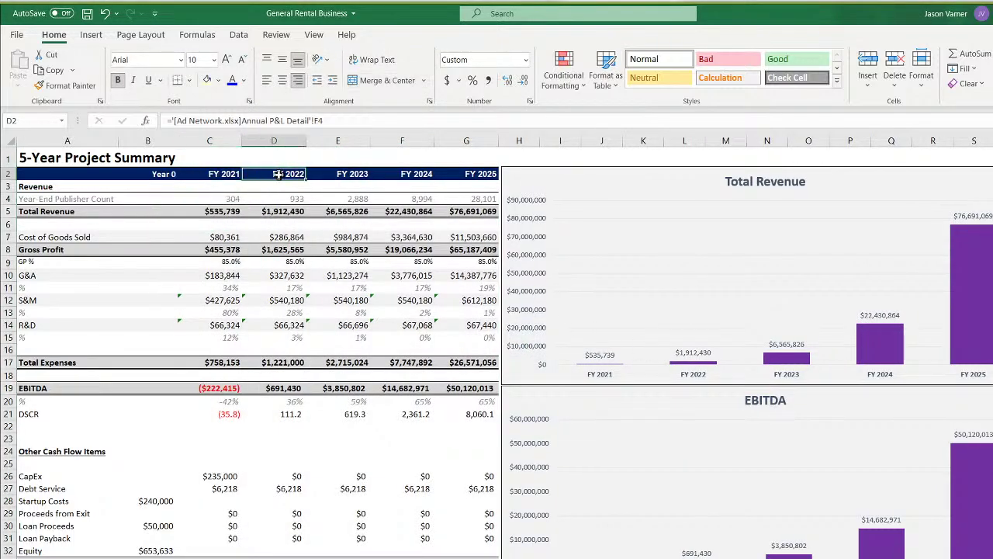
{"action": "left_click", "coordinate": [221, 175]}
{"action": "type", "text": "="}
{"action": "left_click", "coordinate": [466, 557]}
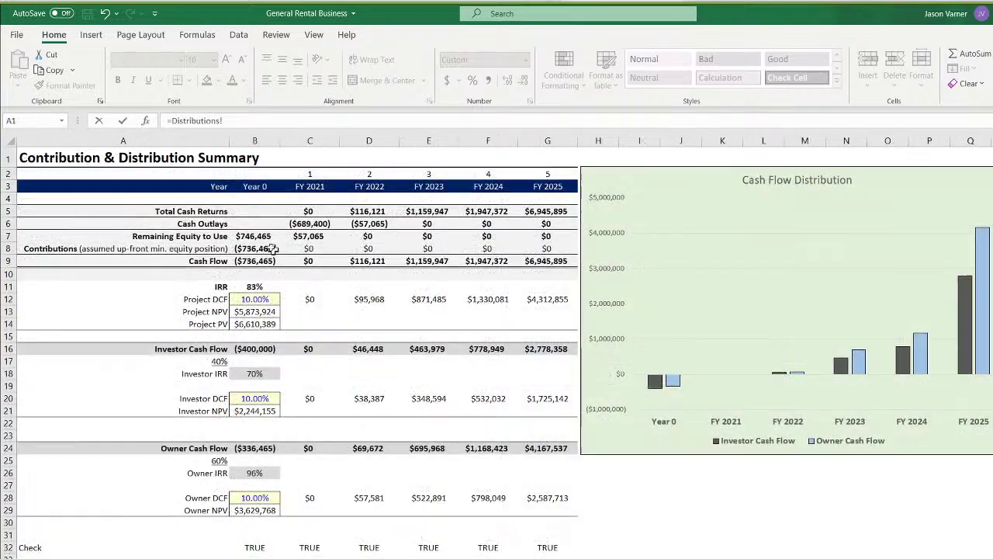
{"action": "left_click", "coordinate": [300, 190]}
{"action": "key", "text": "Return"}
{"action": "left_click", "coordinate": [238, 176]}
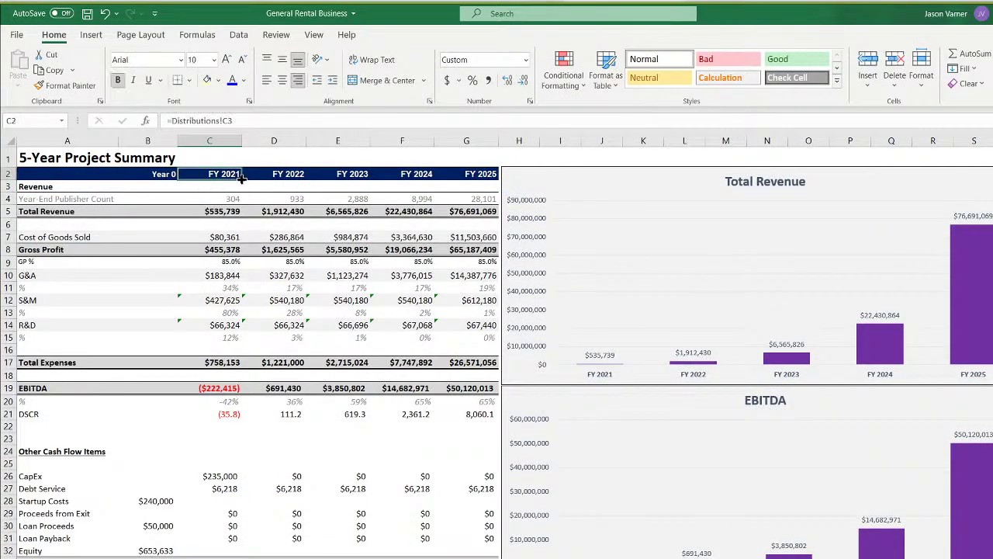
{"action": "left_click_drag", "start_coordinate": [242, 180], "coordinate": [478, 175]}
Link the Year-End Publisher Count in C4 to cumulative unit purchases in 'Annual P&L Detail'!E8 and fill across to G4
{"action": "left_click", "coordinate": [230, 202]}
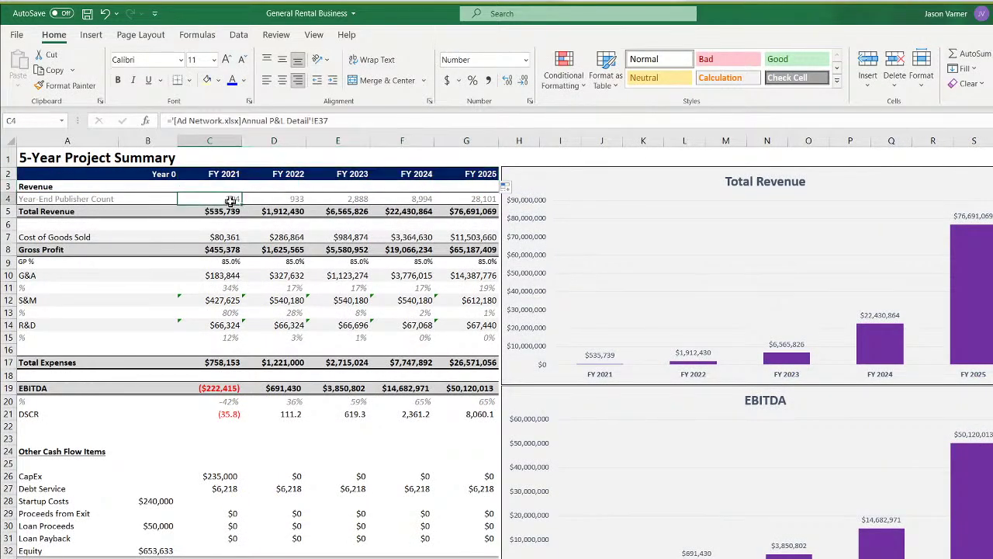
{"action": "left_click", "coordinate": [39, 202]}
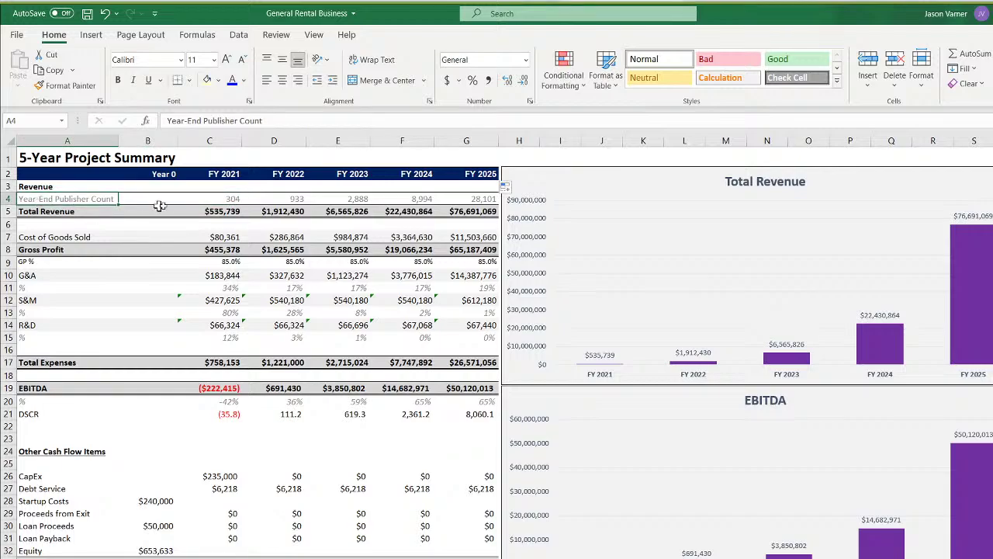
{"action": "left_click", "coordinate": [231, 199]}
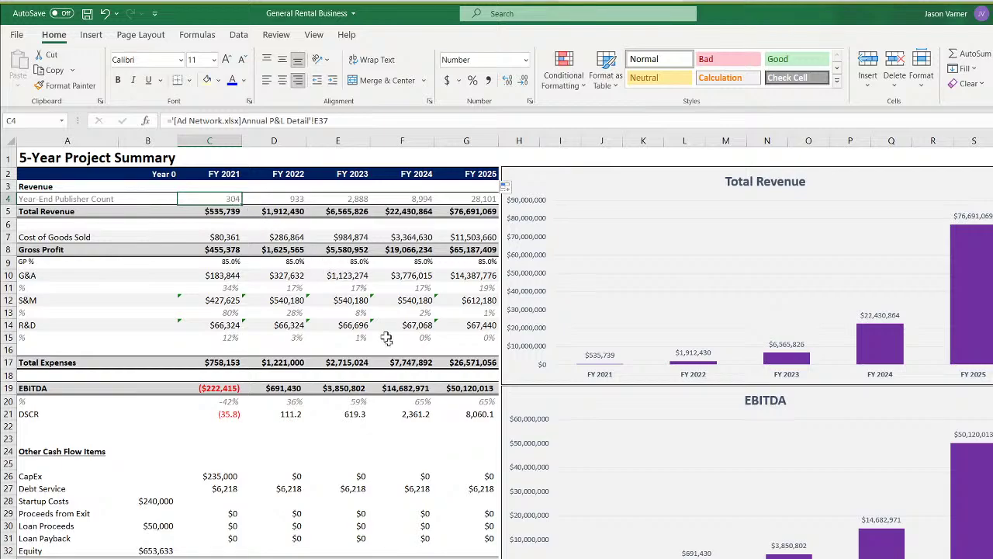
{"action": "type", "text": "="}
{"action": "left_click", "coordinate": [388, 555]}
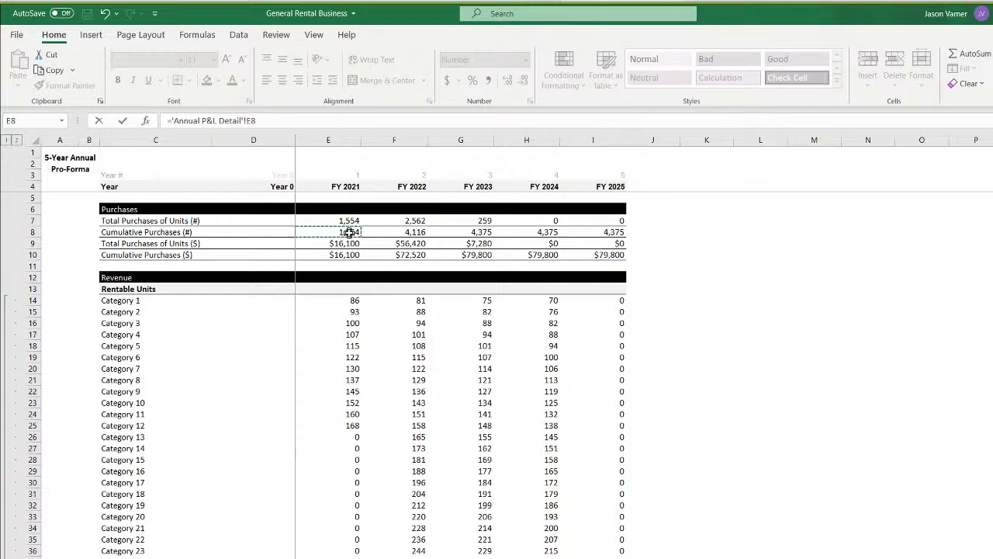
{"action": "key", "text": "Return"}
{"action": "left_click", "coordinate": [225, 199]}
{"action": "left_click_drag", "start_coordinate": [241, 204], "coordinate": [481, 206]}
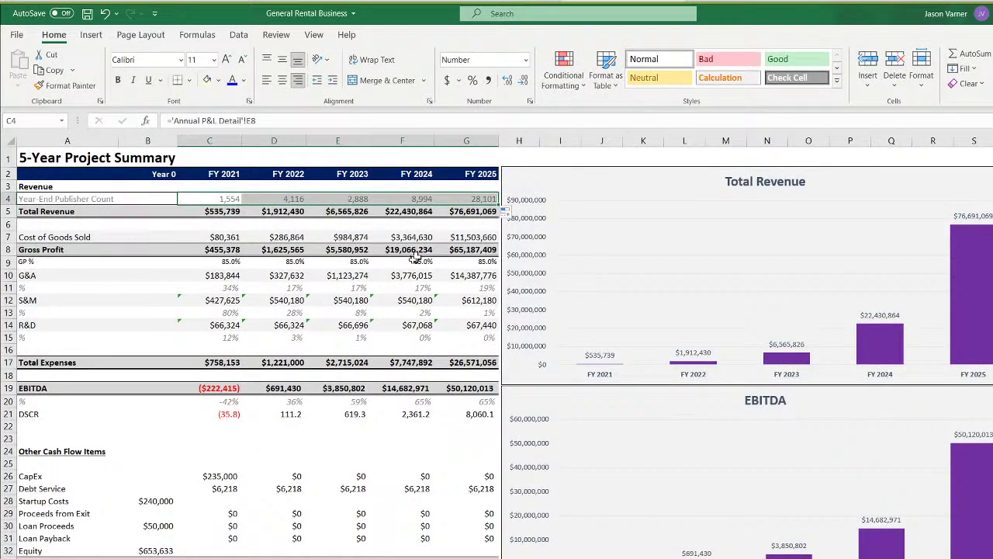
Link Total Revenue in C5 to 'Annual P&L Detail'!E96 and fill the formula across to G5
{"action": "left_click", "coordinate": [229, 214]}
{"action": "type", "text": "="}
{"action": "key", "text": "ctrl+Page_Down"}
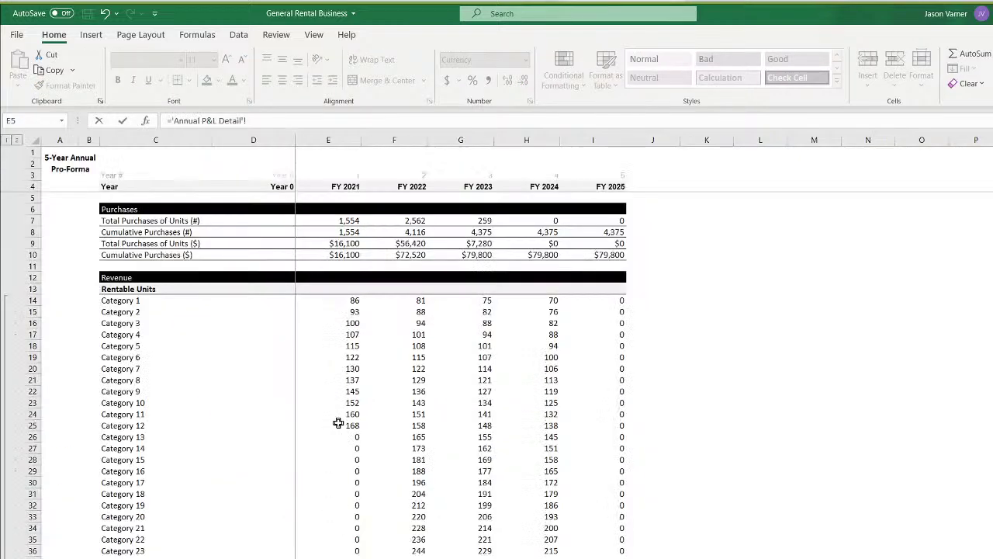
{"action": "scroll", "coordinate": [337, 388], "scroll_direction": "down", "scroll_amount": 20}
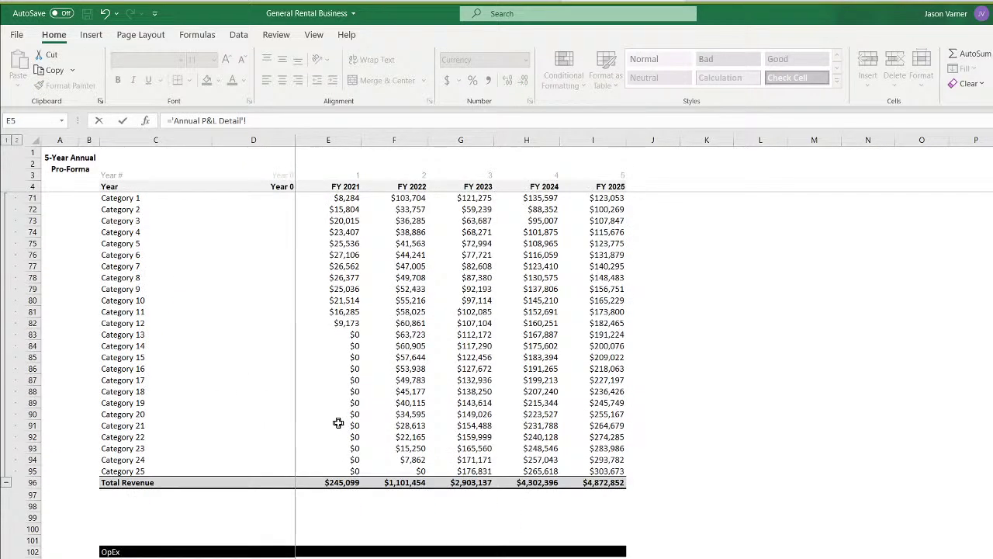
{"action": "left_click", "coordinate": [348, 482]}
{"action": "key", "text": "Return"}
{"action": "left_click_drag", "start_coordinate": [210, 211], "coordinate": [483, 210]}
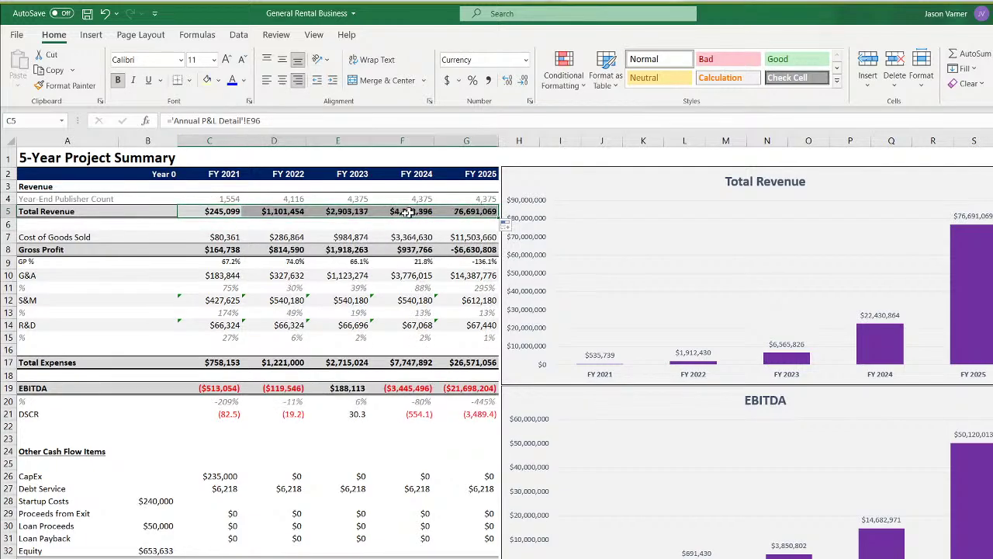
Clear the Cost of Goods Sold row contents in A7:G7 and check the Gross Profit and GP % formulas
{"action": "left_click", "coordinate": [222, 236]}
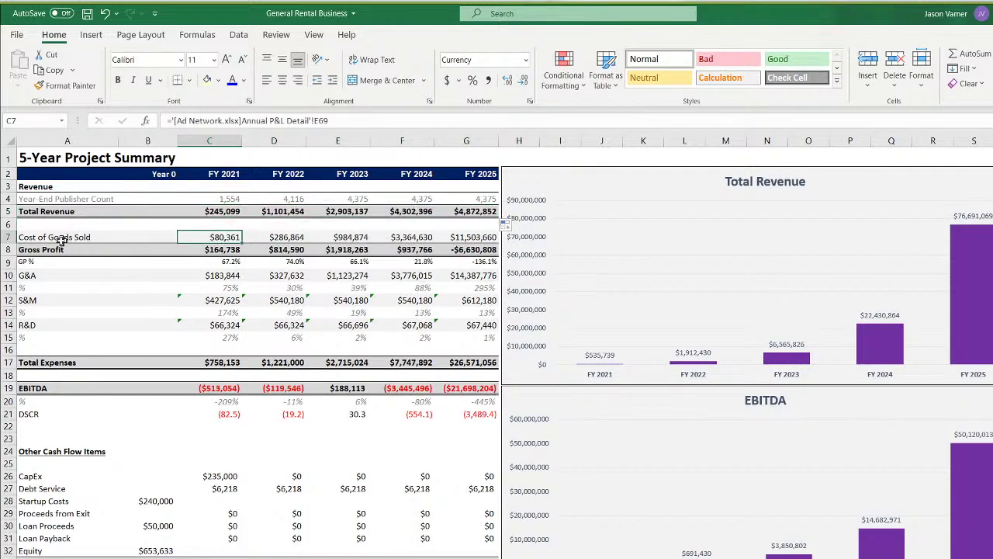
{"action": "left_click_drag", "start_coordinate": [99, 238], "coordinate": [459, 236]}
{"action": "right_click", "coordinate": [460, 241]}
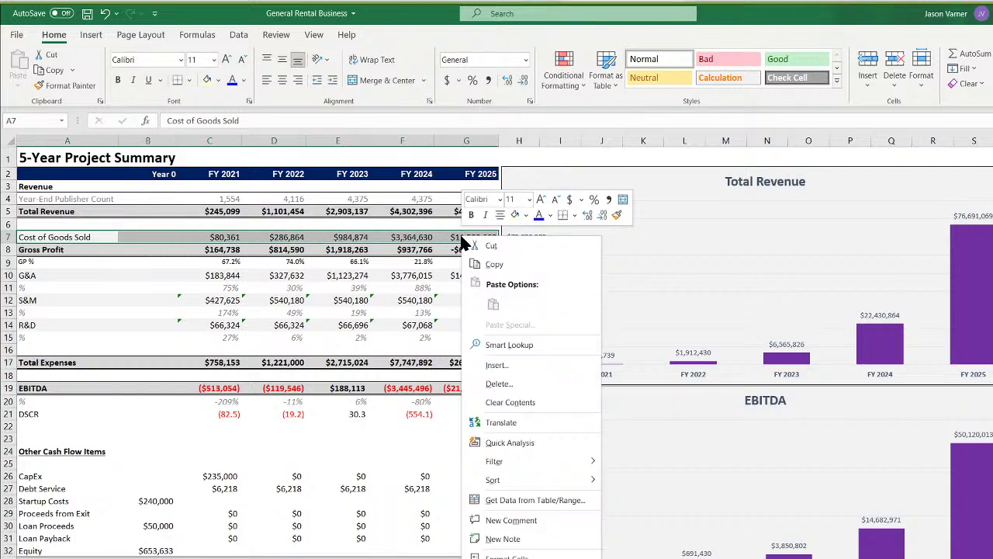
{"action": "left_click", "coordinate": [512, 404]}
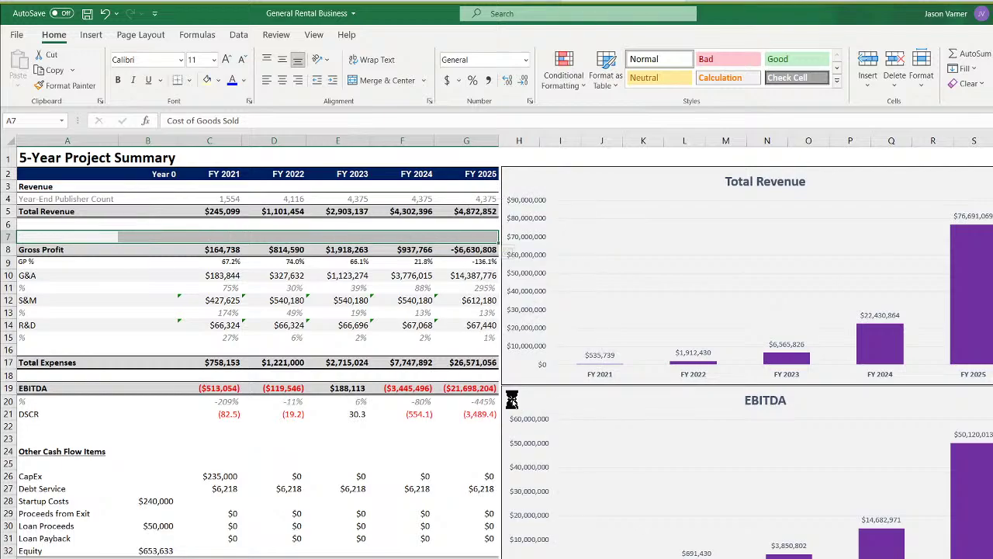
{"action": "left_click", "coordinate": [222, 251]}
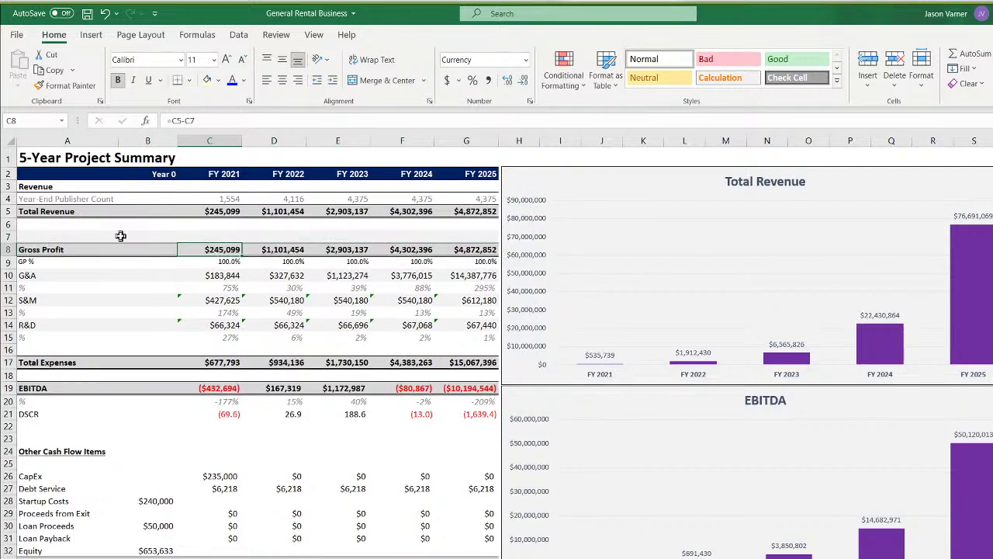
{"action": "left_click", "coordinate": [479, 248]}
{"action": "left_click", "coordinate": [218, 262]}
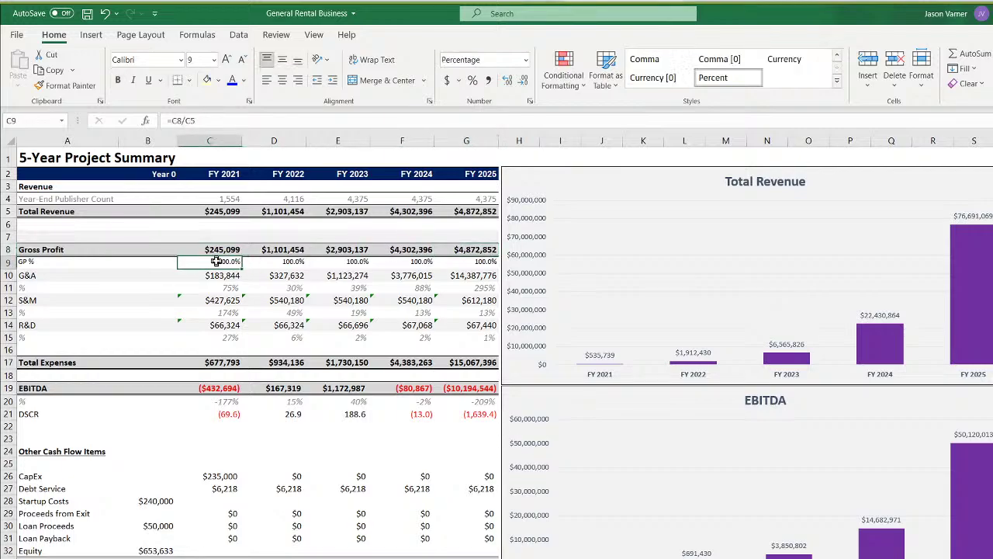
Link G&A in C10 to Total General and Administrative Expense in 'Annual P&L Detail'!E169 and fill across to G10
{"action": "left_click", "coordinate": [218, 275]}
{"action": "type", "text": "="}
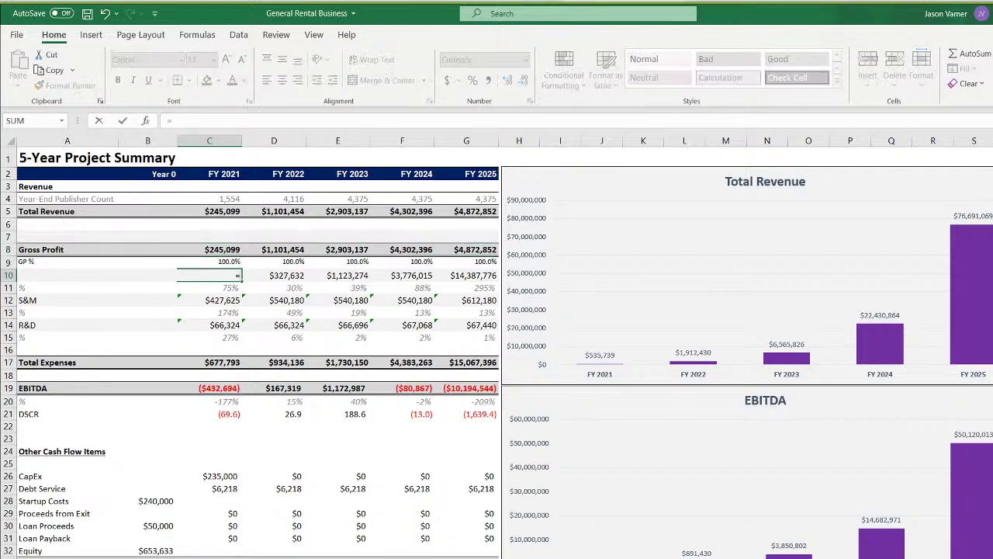
{"action": "key", "text": "ctrl+Page_Down"}
{"action": "scroll", "coordinate": [302, 461], "scroll_direction": "up", "scroll_amount": 20}
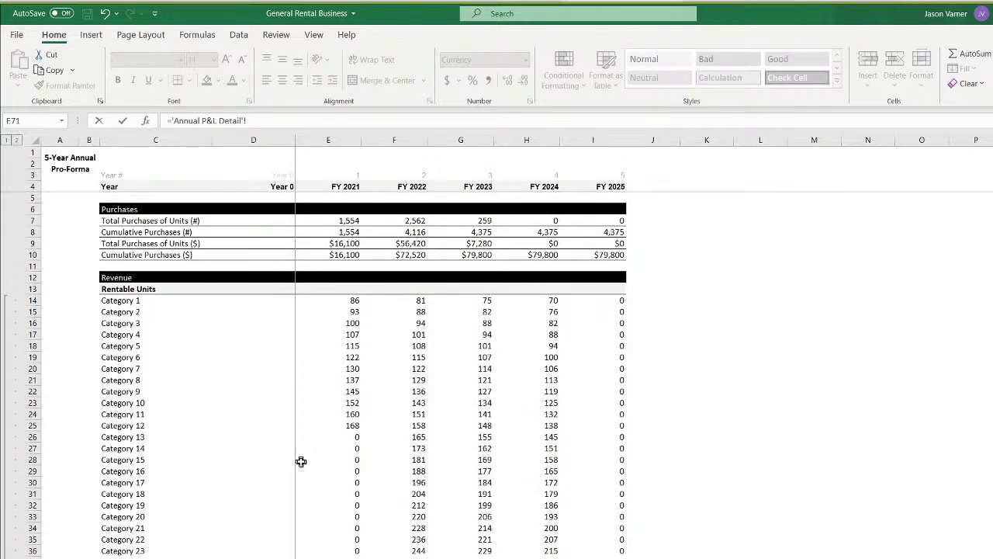
{"action": "scroll", "coordinate": [301, 461], "scroll_direction": "down", "scroll_amount": 8}
{"action": "scroll", "coordinate": [301, 461], "scroll_direction": "up", "scroll_amount": 1}
{"action": "scroll", "coordinate": [301, 461], "scroll_direction": "down", "scroll_amount": 20}
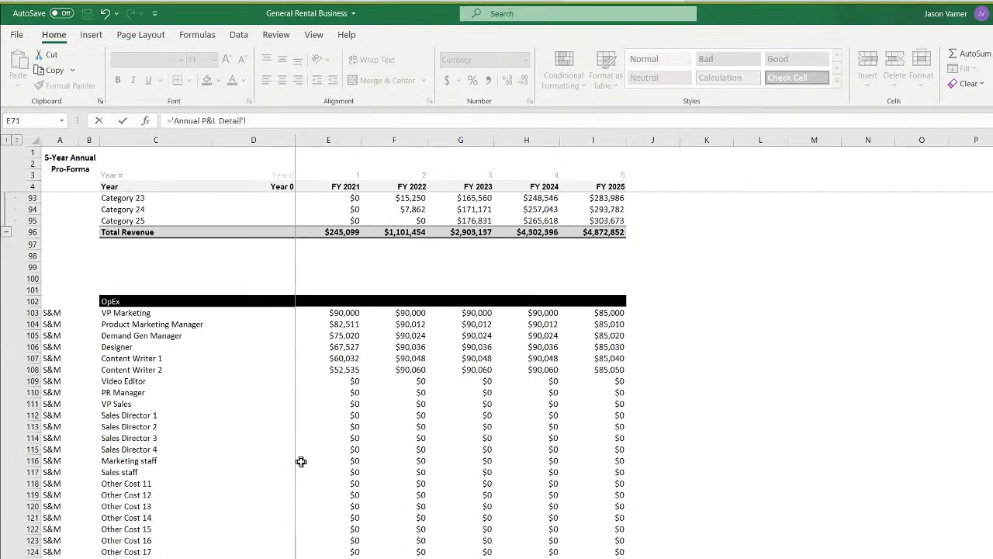
{"action": "key", "text": "Return"}
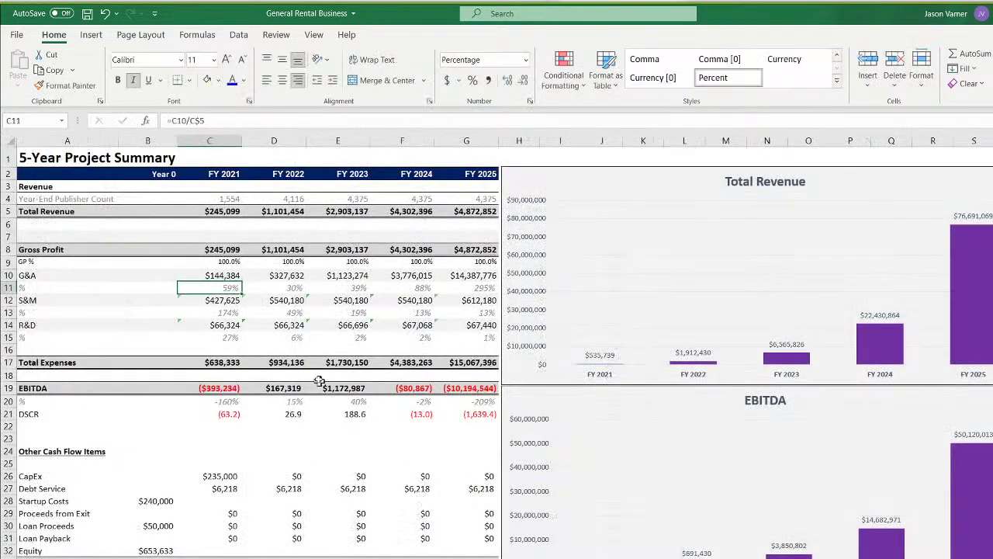
{"action": "left_click", "coordinate": [233, 276]}
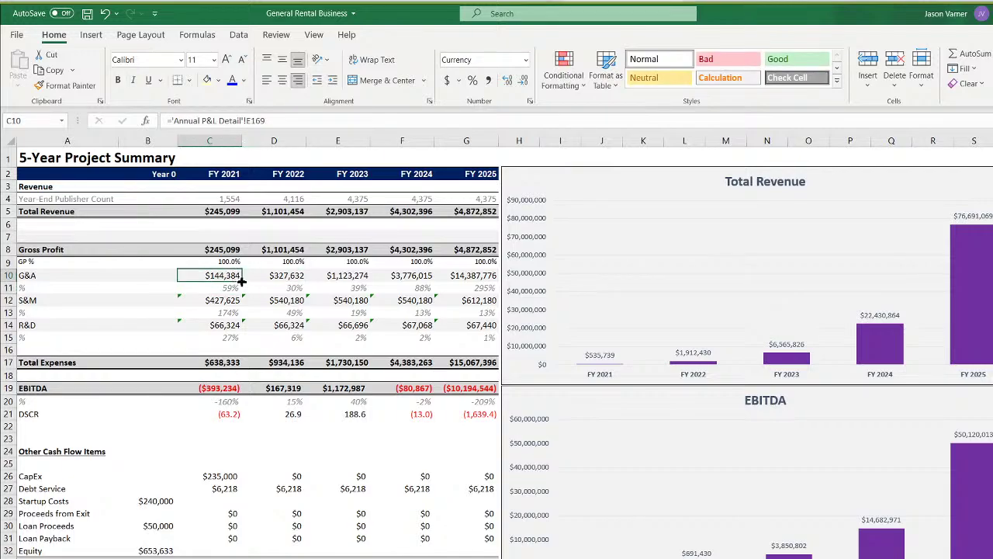
{"action": "left_click_drag", "start_coordinate": [243, 283], "coordinate": [487, 283]}
Link S&M in C12 to Total Sales and Marketing Expense in 'Annual P&L Detail'!E135 and fill across to G12
{"action": "left_click", "coordinate": [222, 301]}
{"action": "type", "text": "="}
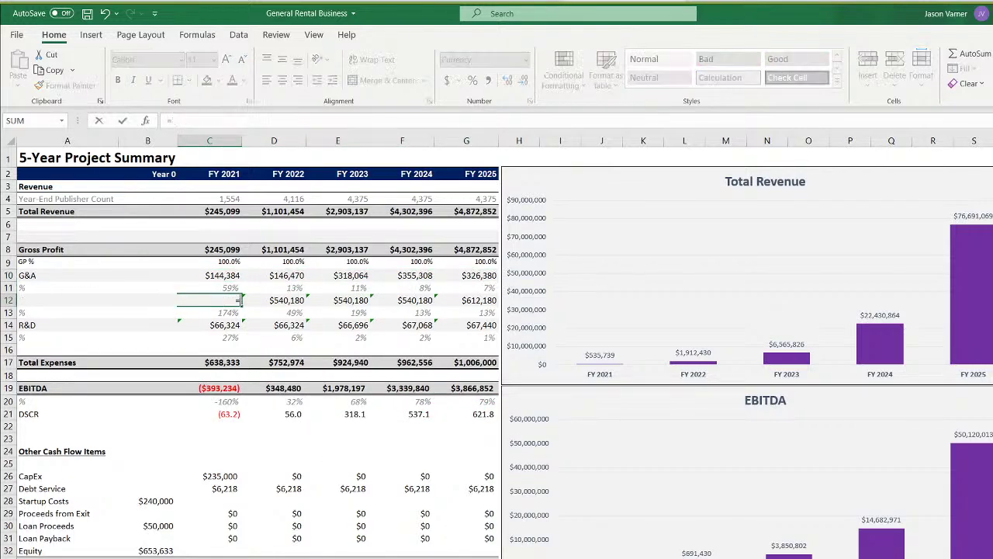
{"action": "key", "text": "ctrl+Page_Down"}
{"action": "scroll", "coordinate": [236, 505], "scroll_direction": "down", "scroll_amount": 12}
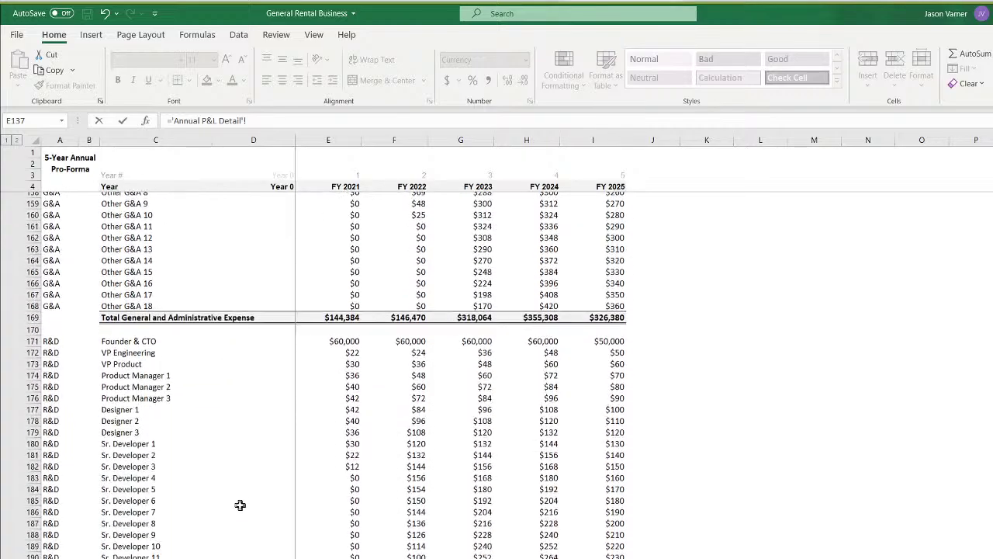
{"action": "scroll", "coordinate": [239, 505], "scroll_direction": "up", "scroll_amount": 12}
{"action": "scroll", "coordinate": [241, 505], "scroll_direction": "up", "scroll_amount": 4}
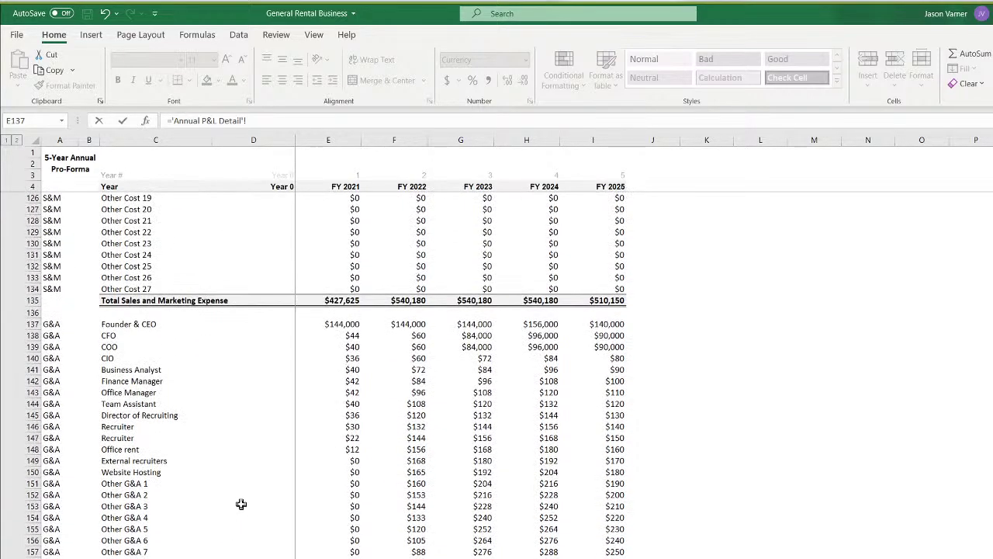
{"action": "left_click", "coordinate": [339, 302]}
{"action": "key", "text": "Return"}
{"action": "left_click", "coordinate": [230, 302]}
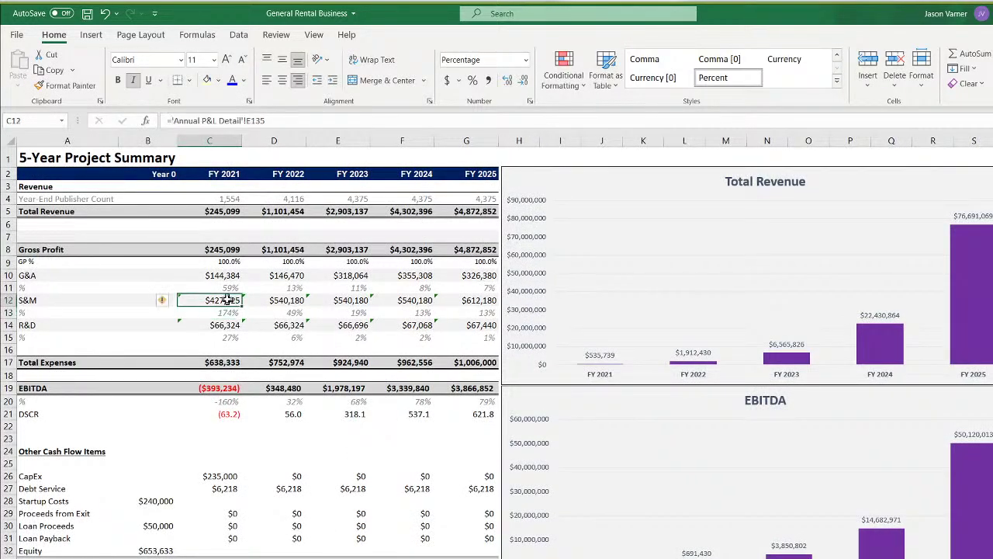
{"action": "left_click_drag", "start_coordinate": [242, 307], "coordinate": [489, 306]}
Link R&D in C14 to 'Annual P&L Detail'!E203 and fill the formula across to G14
{"action": "left_click", "coordinate": [223, 325]}
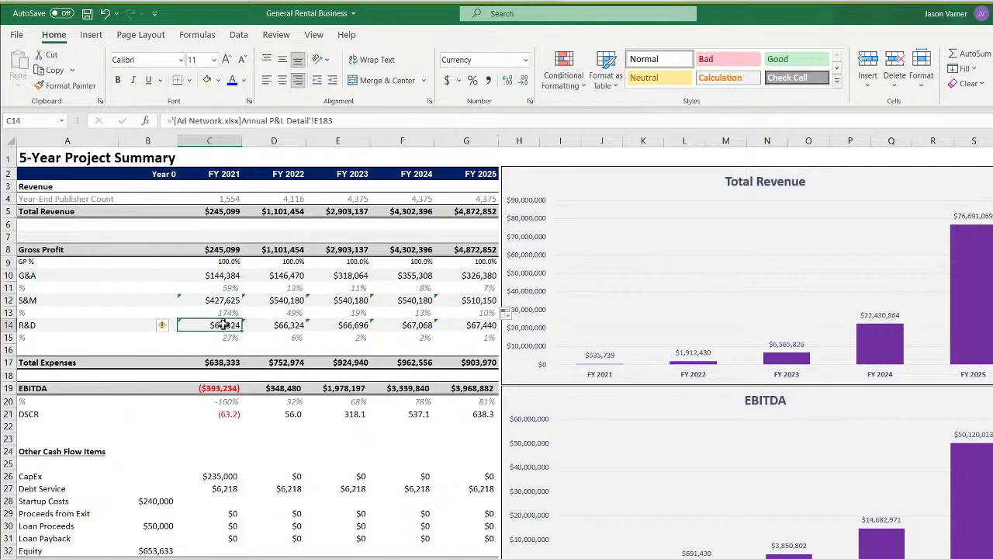
{"action": "type", "text": "="}
{"action": "left_click", "coordinate": [373, 558]}
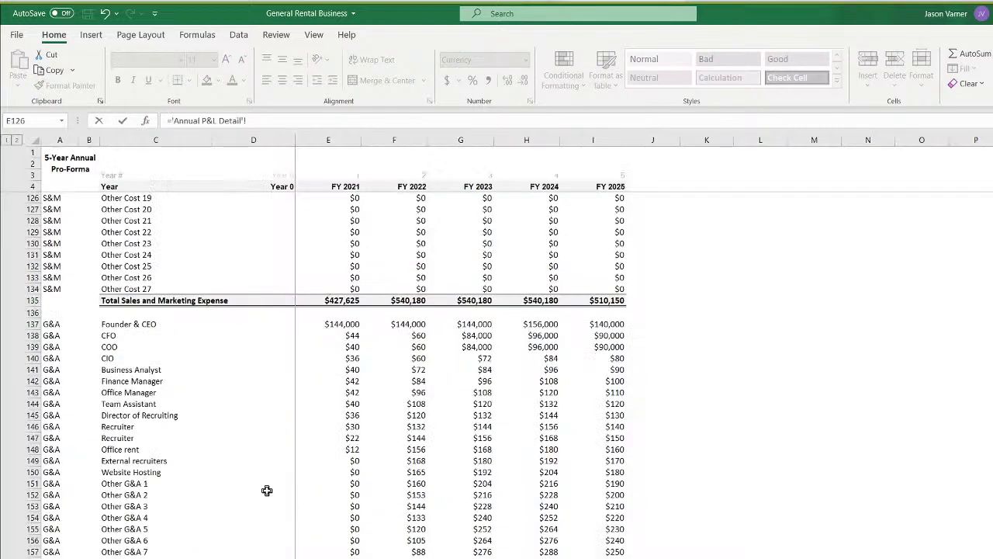
{"action": "scroll", "coordinate": [266, 489], "scroll_direction": "down", "scroll_amount": 14}
{"action": "key", "text": "Return"}
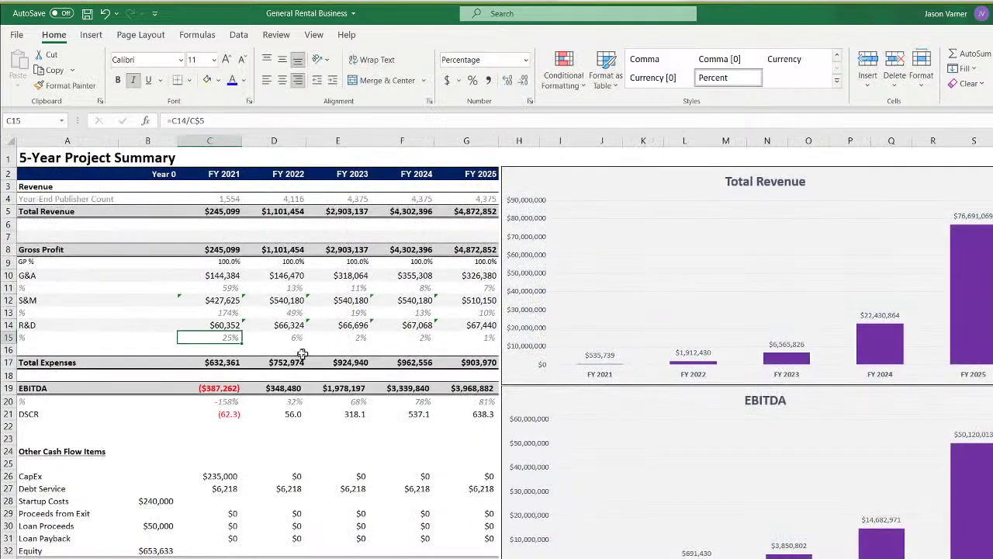
{"action": "left_click", "coordinate": [236, 324]}
{"action": "left_click_drag", "start_coordinate": [242, 332], "coordinate": [474, 325]}
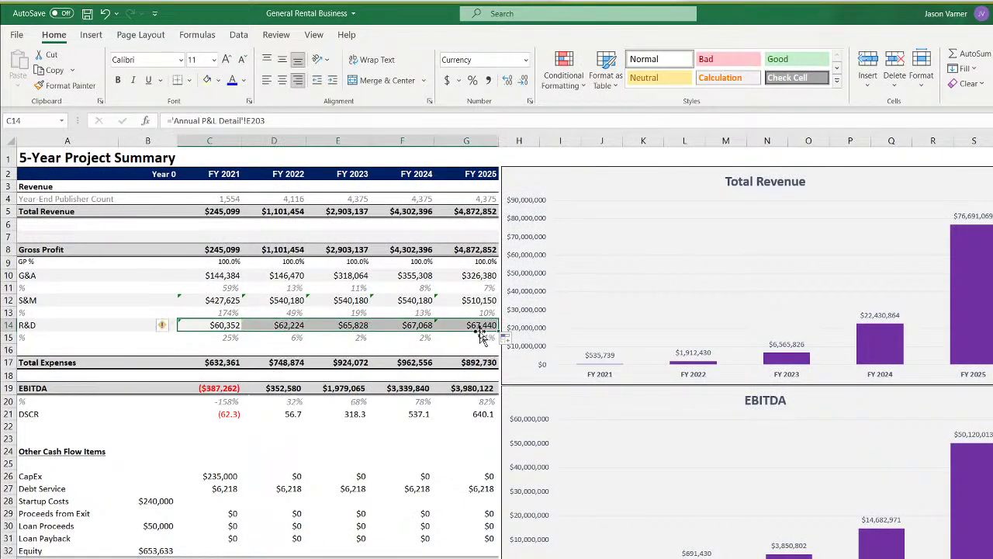
Check the Total Expenses, EBITDA, EBITDA percentage and DSCR formulas for remaining external links
{"action": "left_click", "coordinate": [233, 363]}
{"action": "left_click", "coordinate": [279, 362]}
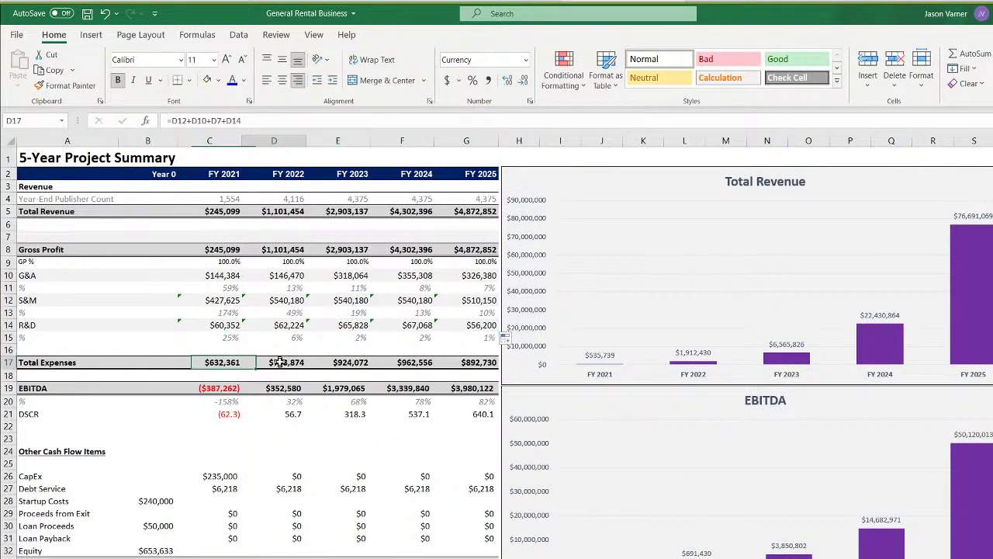
{"action": "left_click", "coordinate": [222, 388]}
{"action": "left_click", "coordinate": [301, 387]}
{"action": "left_click", "coordinate": [229, 401]}
{"action": "left_click", "coordinate": [230, 413]}
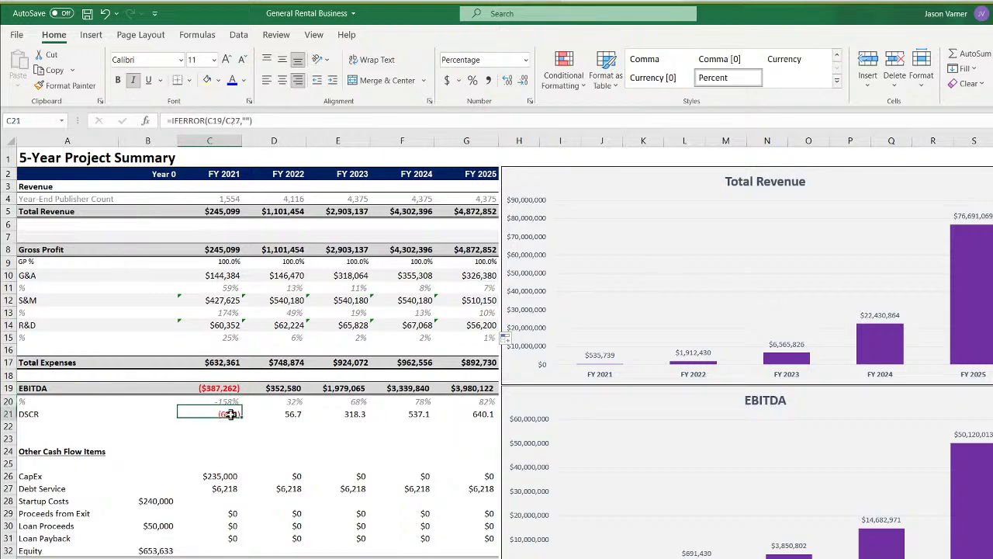
Finish checking the DSCR formulas with FY 2022 and save the workbook
{"action": "left_click", "coordinate": [289, 416]}
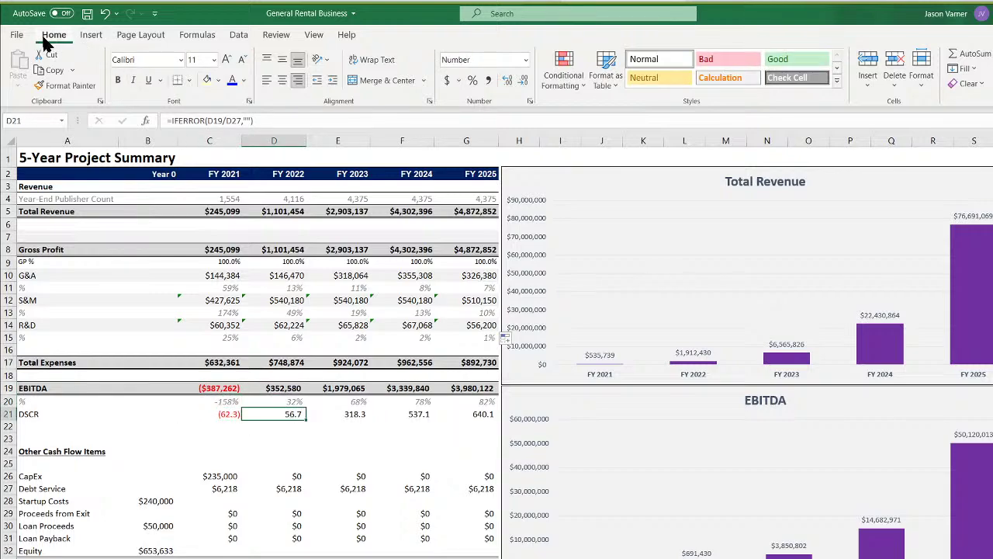
{"action": "left_click", "coordinate": [87, 13]}
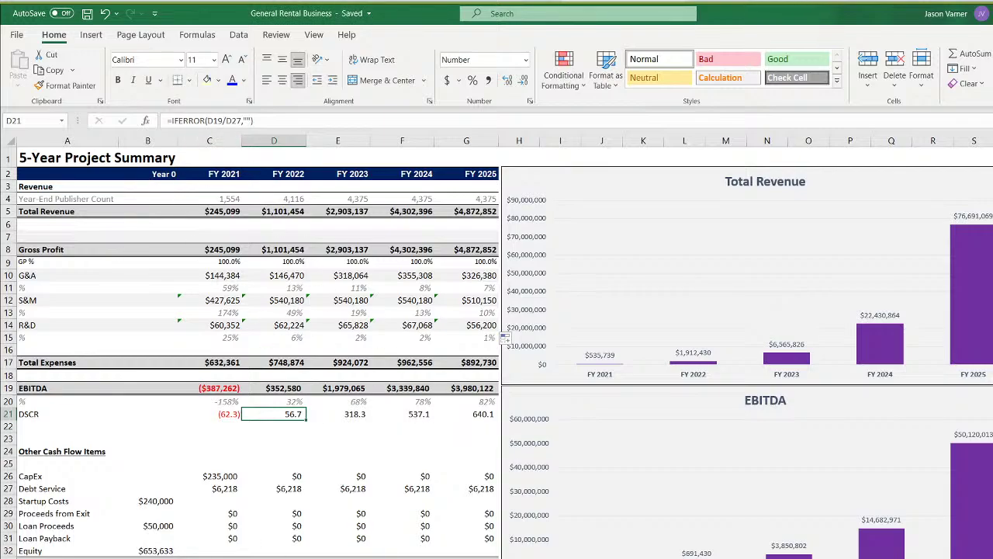
Look through the project, revenue and cost assumption sheets and the monthly P&L, then return to the 5-Year Project Summary
{"action": "key", "text": "ctrl+Page_Up"}
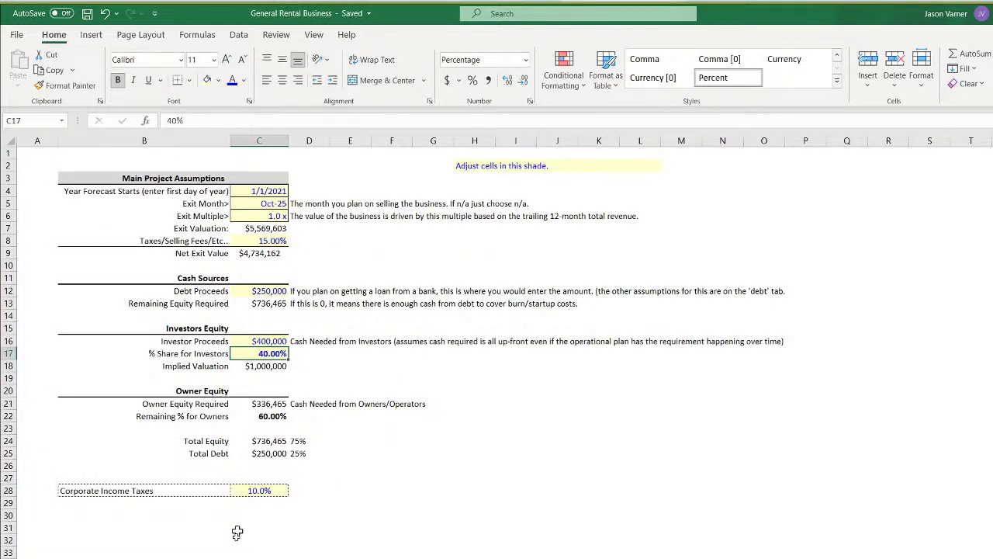
{"action": "key", "text": "ctrl+Page_Down"}
{"action": "scroll", "coordinate": [283, 450], "scroll_direction": "up", "scroll_amount": 7}
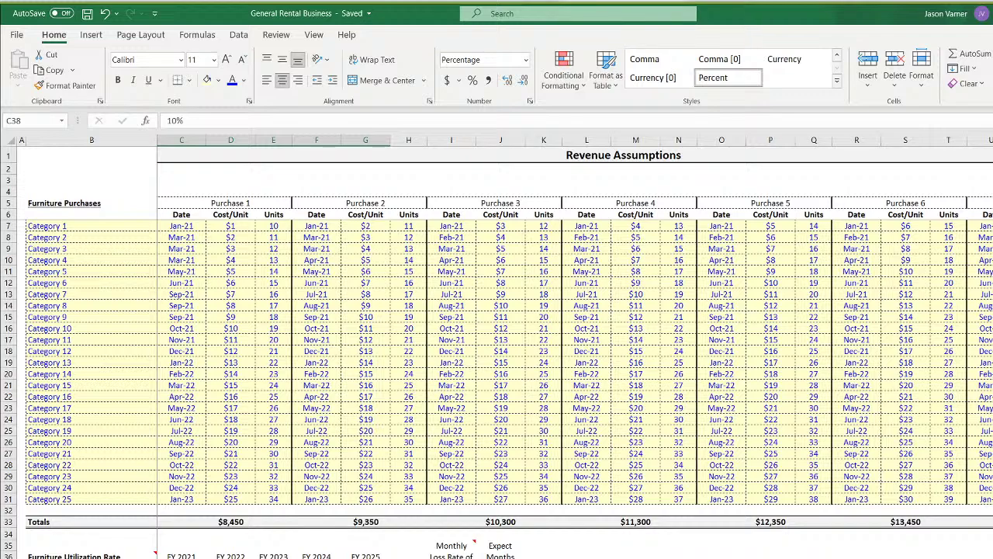
{"action": "key", "text": "ctrl+Page_Down"}
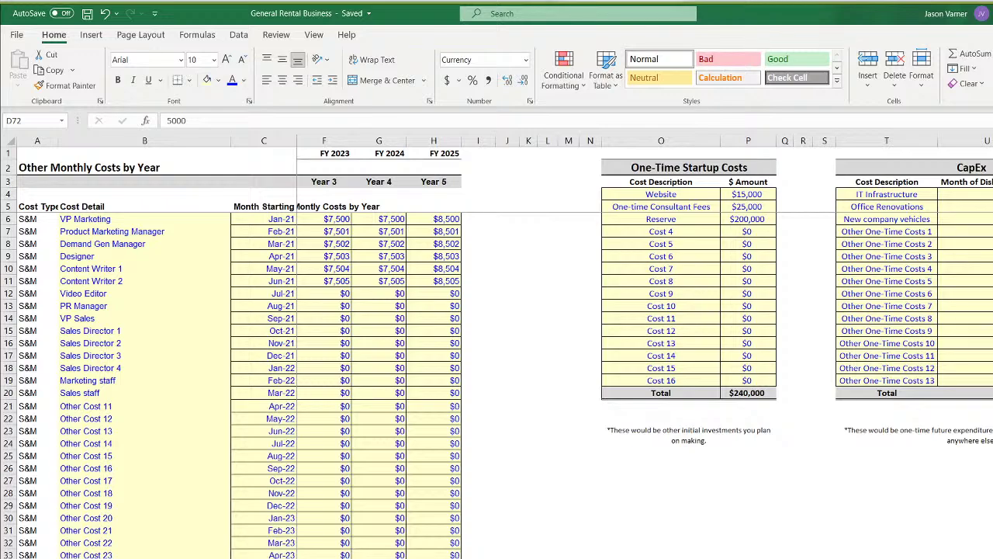
{"action": "key", "text": "ctrl+Page_Down"}
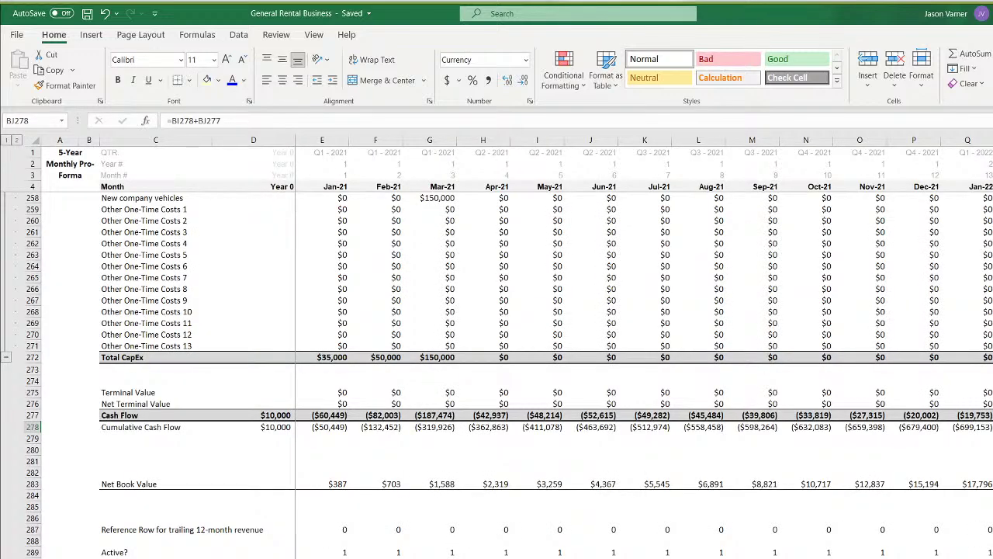
{"action": "key", "text": "ctrl+Page_Down"}
{"action": "key", "text": "ctrl+Page_Down"}
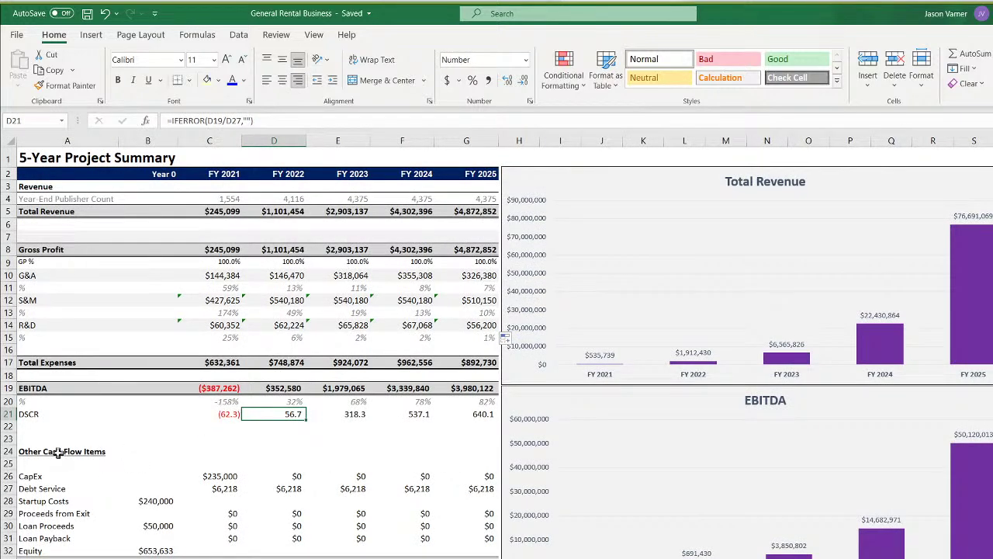
{"action": "key", "text": "Up"}
{"action": "key", "text": "Up"}
{"action": "key", "text": "Left"}
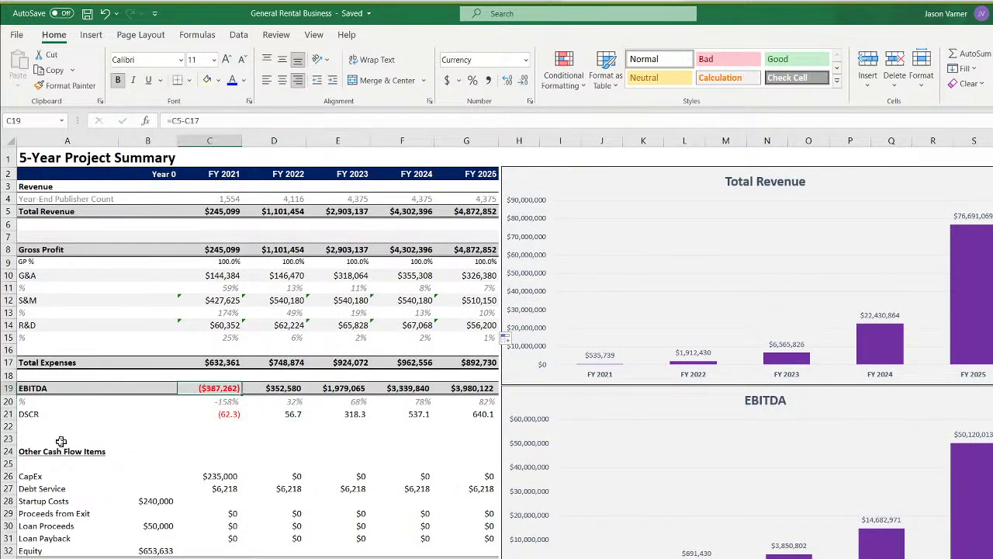
Clear the Other Cash Flow Items values in B26:G32 and the Cash Flow After Equity formulas in B33:G33
{"action": "left_click", "coordinate": [45, 478]}
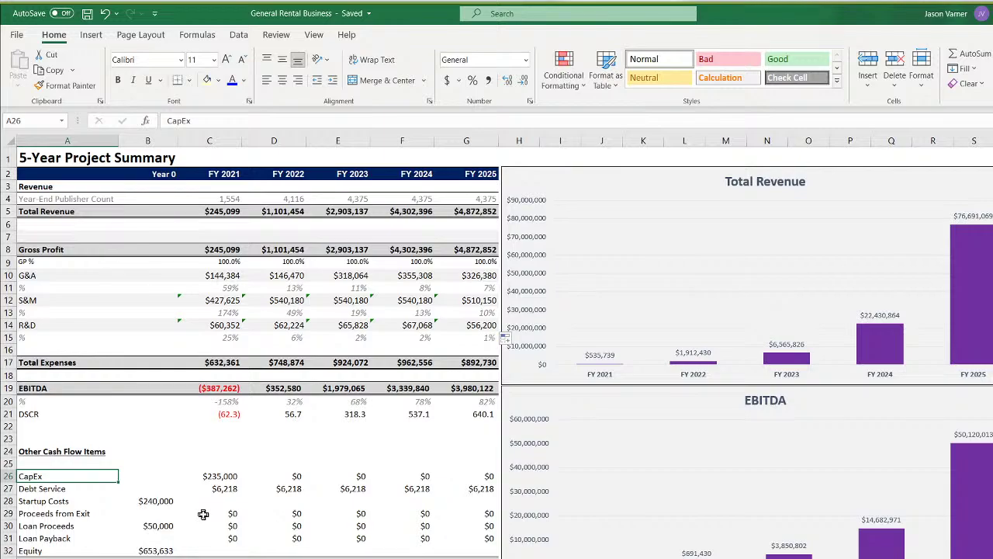
{"action": "left_click_drag", "start_coordinate": [156, 472], "coordinate": [465, 547]}
{"action": "right_click", "coordinate": [326, 503]}
{"action": "left_click", "coordinate": [374, 295]}
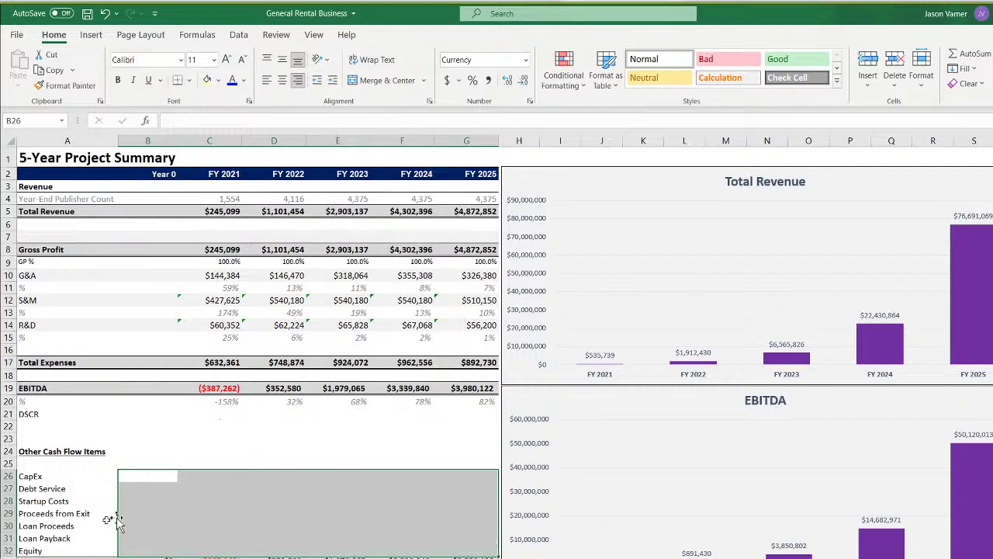
{"action": "left_click", "coordinate": [35, 476]}
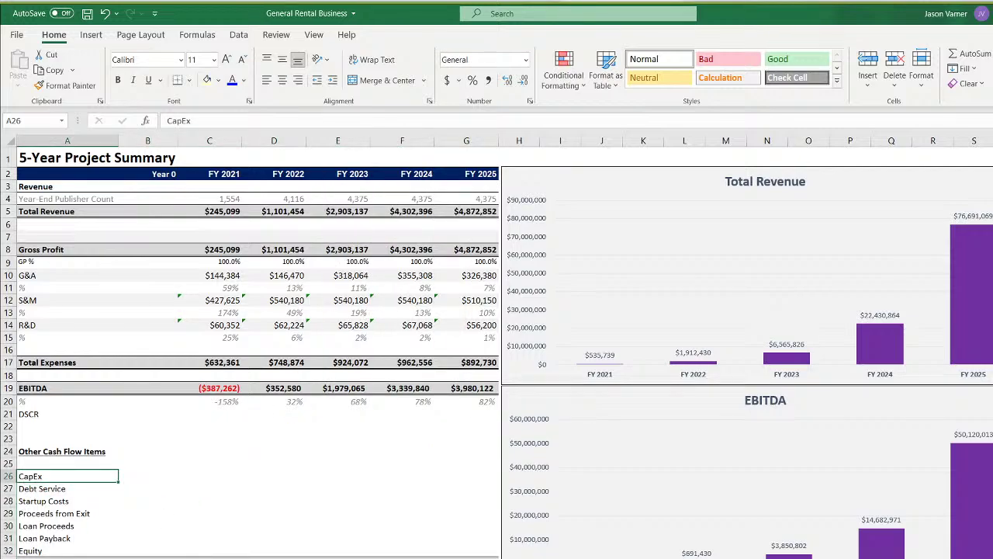
{"action": "left_click_drag", "start_coordinate": [151, 557], "coordinate": [458, 557]}
{"action": "right_click", "coordinate": [455, 557]}
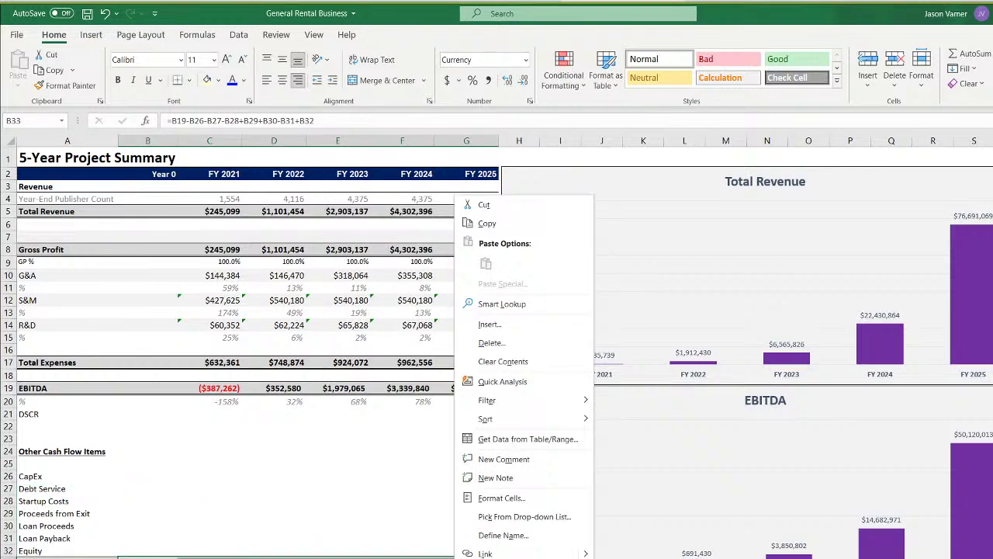
{"action": "left_click", "coordinate": [534, 367]}
Replace the CapEx label in A26 with a link to the Total Debt Service label in 'Annual P&L Detail'!C223
{"action": "left_click", "coordinate": [51, 476]}
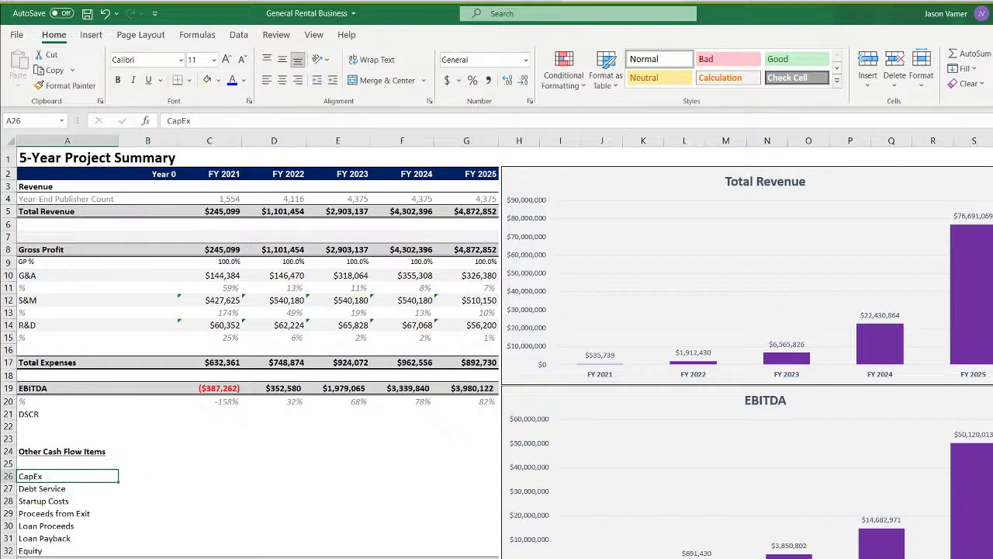
{"action": "type", "text": "="}
{"action": "left_click", "coordinate": [166, 557]}
{"action": "scroll", "coordinate": [191, 535], "scroll_direction": "up", "scroll_amount": 15}
{"action": "scroll", "coordinate": [194, 542], "scroll_direction": "down", "scroll_amount": 15}
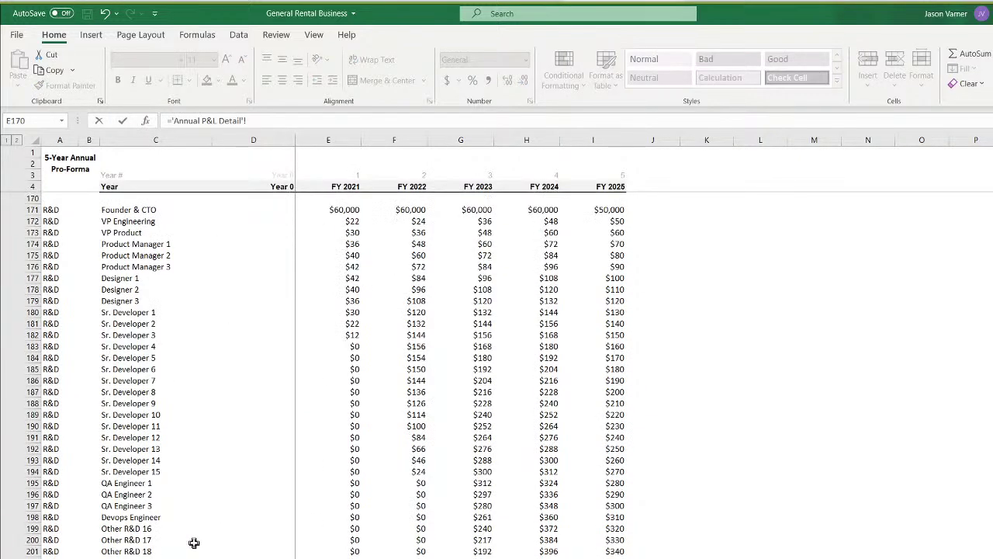
{"action": "scroll", "coordinate": [194, 542], "scroll_direction": "down", "scroll_amount": 11}
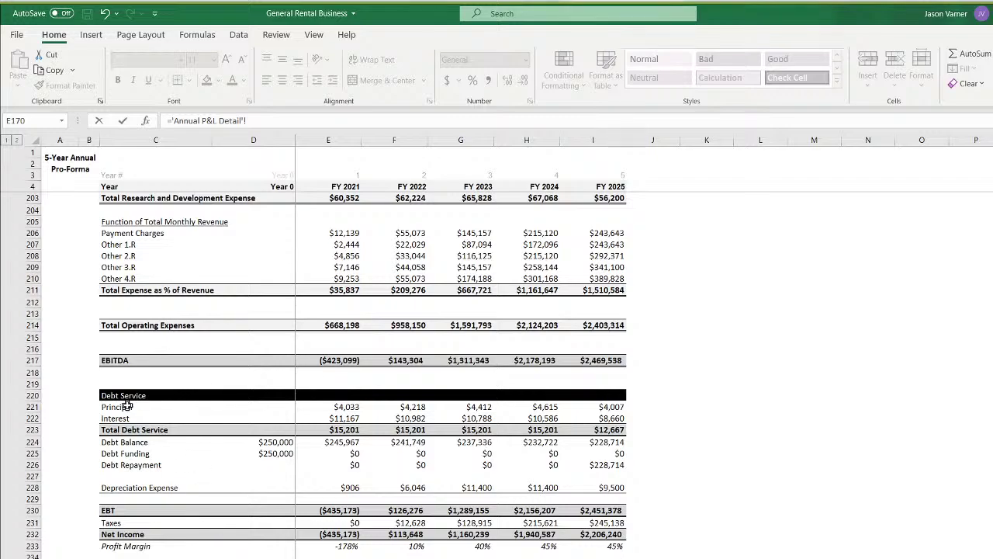
{"action": "left_click", "coordinate": [131, 429]}
{"action": "key", "text": "Return"}
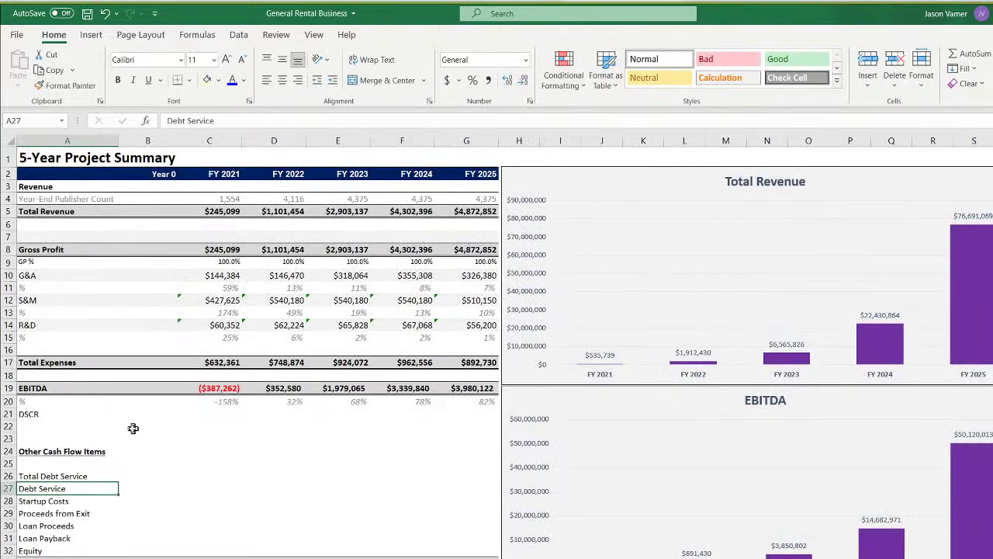
Link A27 to the Debt Funding label in 'Annual P&L Detail'!C225 and fill it down to A28 for Debt Repayment
{"action": "type", "text": "="}
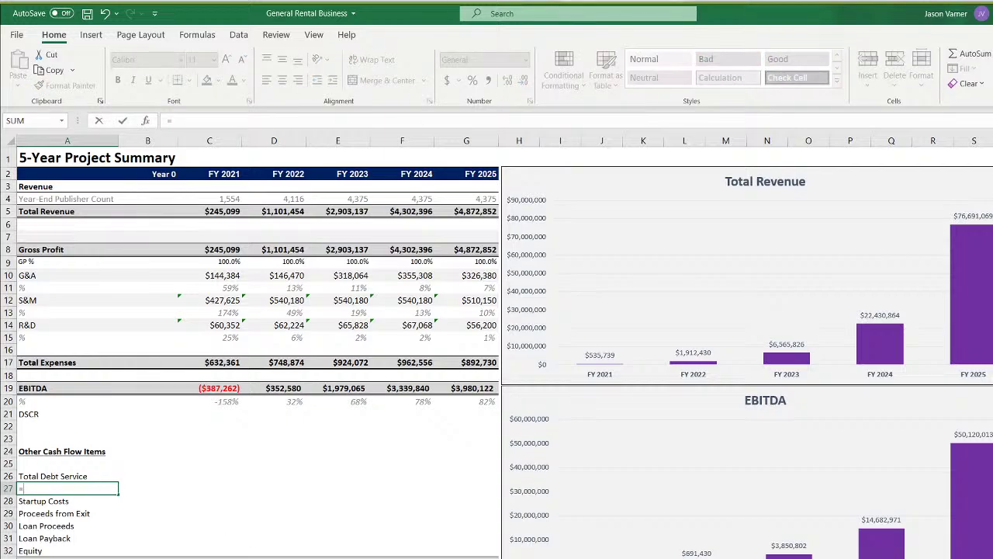
{"action": "key", "text": "ctrl+Page_Up"}
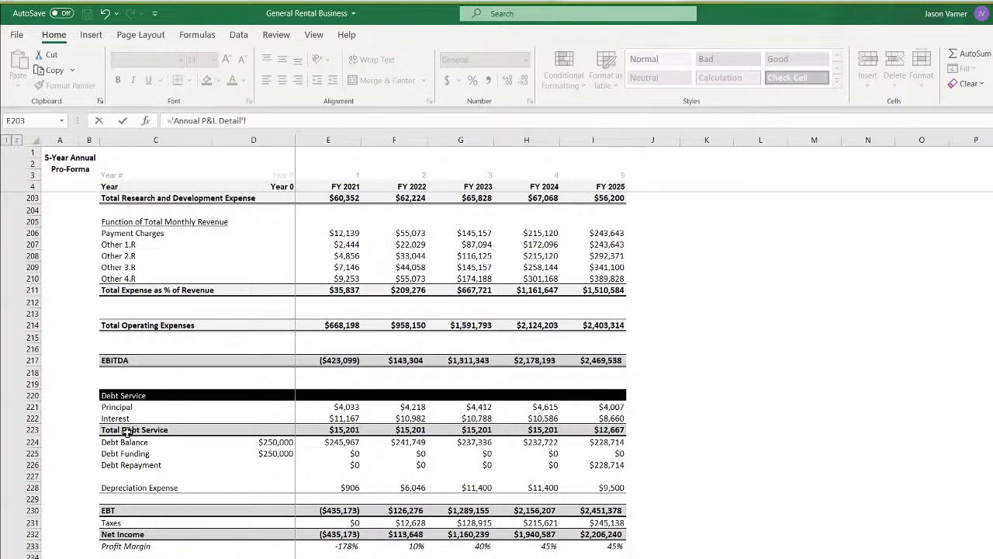
{"action": "left_click", "coordinate": [124, 456]}
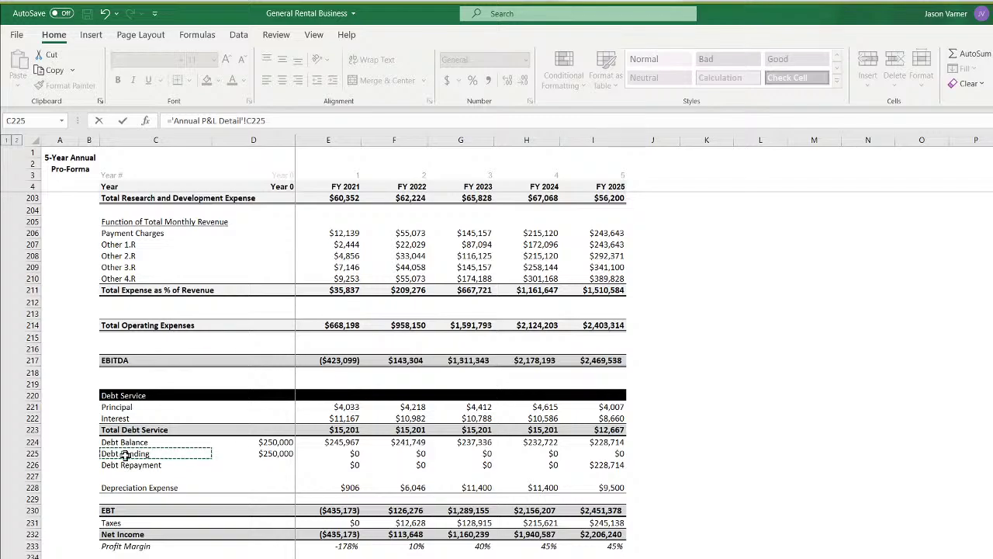
{"action": "key", "text": "Return"}
{"action": "left_click", "coordinate": [87, 489]}
{"action": "left_click_drag", "start_coordinate": [117, 494], "coordinate": [116, 505]}
Link A29 to the Taxes label in 'Annual P&L Detail'!C231
{"action": "left_click", "coordinate": [116, 513]}
{"action": "type", "text": "="}
{"action": "key", "text": "ctrl+Page_Up"}
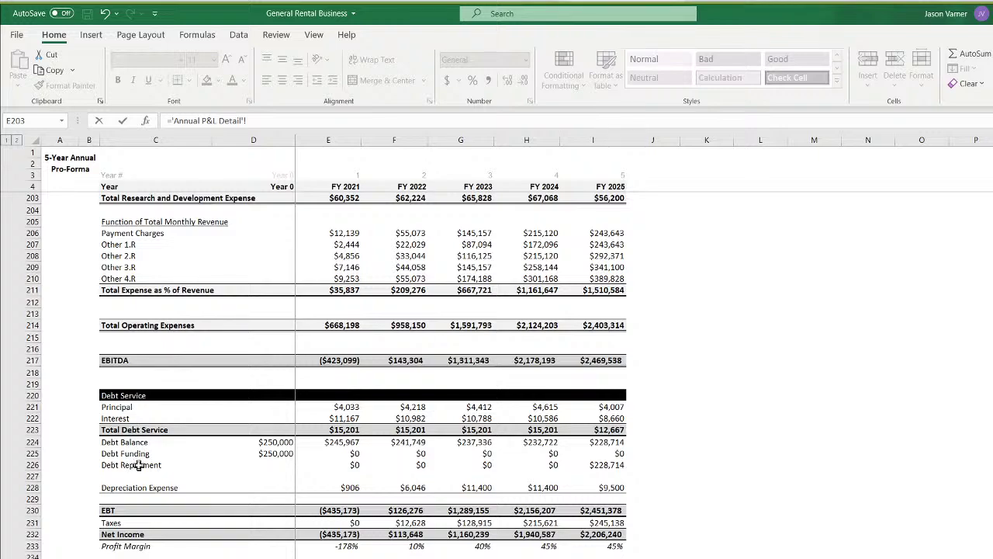
{"action": "left_click", "coordinate": [116, 523]}
{"action": "key", "text": "Return"}
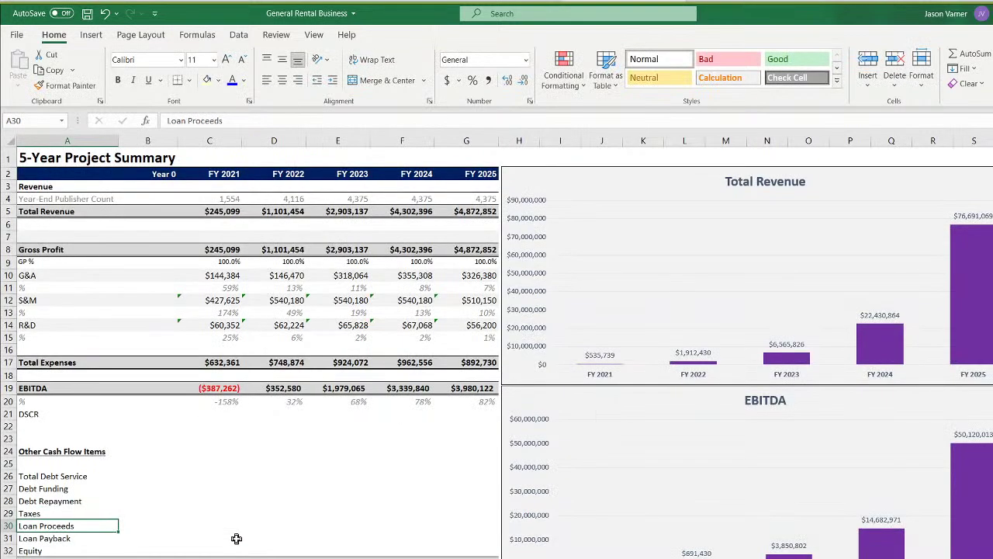
Link A30 to the Startup Costs heading in 'Annual P&L Detail'!C235
{"action": "type", "text": "="}
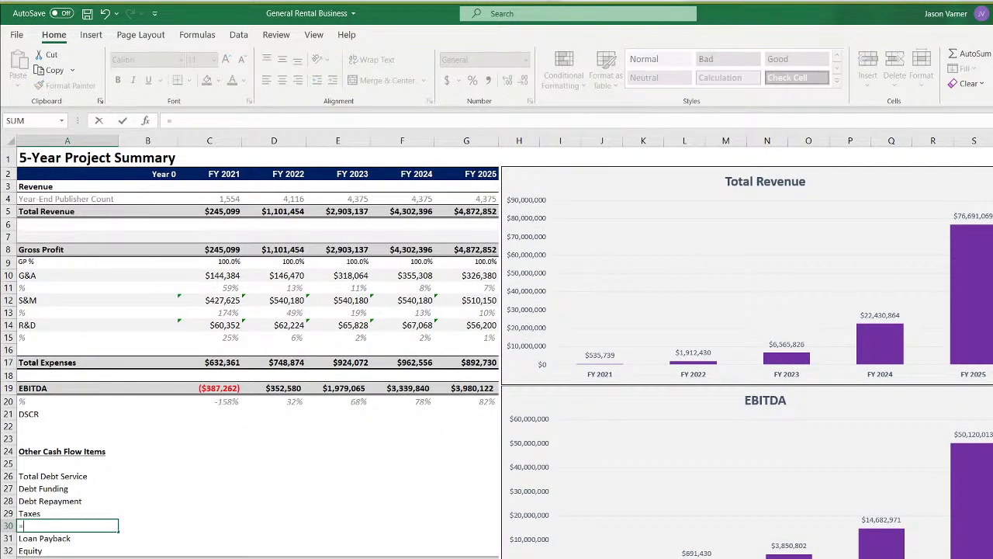
{"action": "left_click", "coordinate": [156, 557]}
{"action": "scroll", "coordinate": [154, 478], "scroll_direction": "down", "scroll_amount": 7}
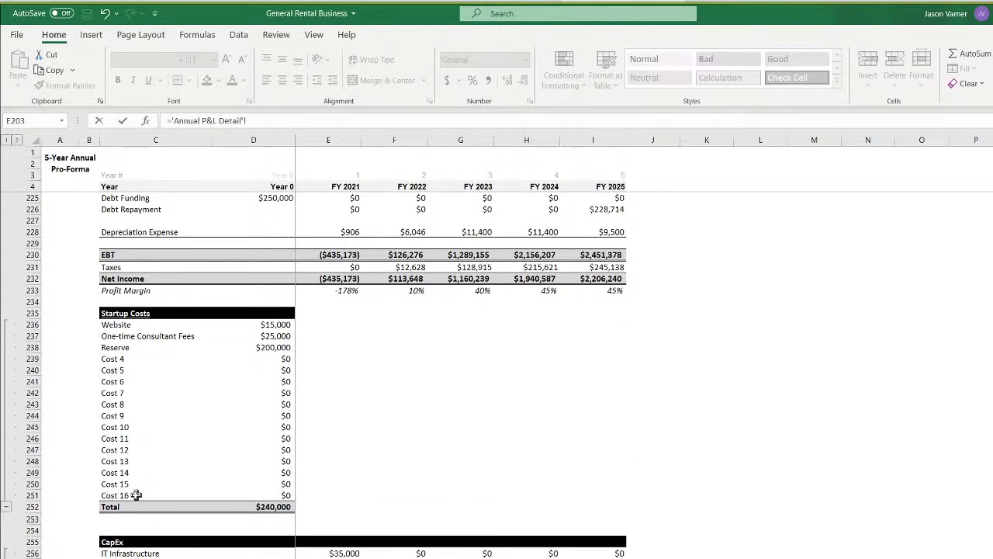
{"action": "left_click", "coordinate": [118, 313]}
{"action": "key", "text": "Return"}
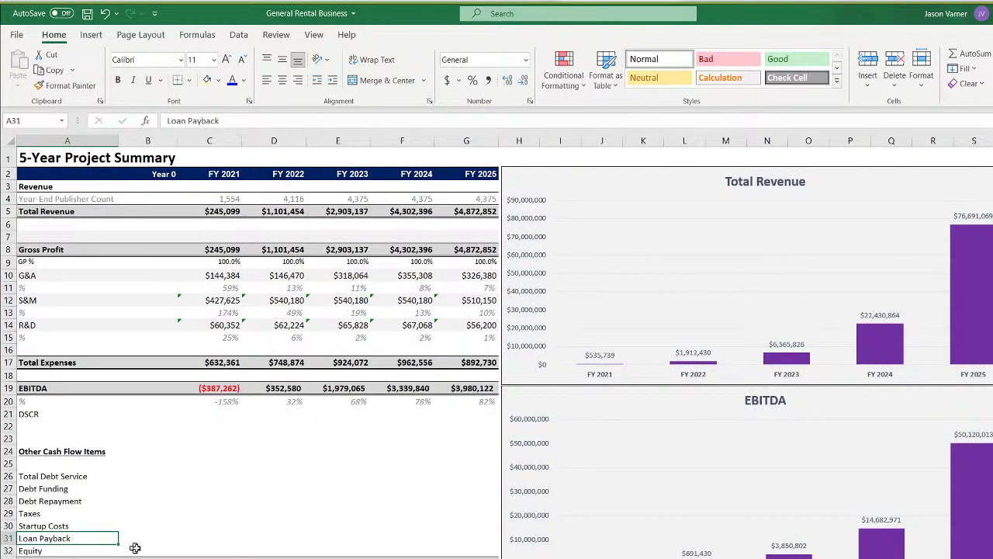
Link A31 to the Total CapEx label in 'Annual P&L Detail'!C272
{"action": "type", "text": "="}
{"action": "left_click", "coordinate": [155, 557]}
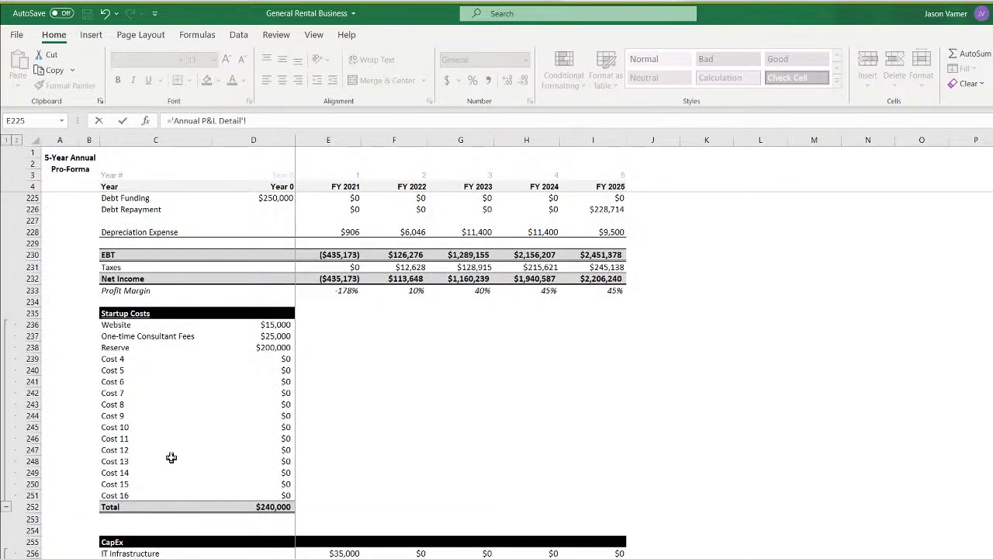
{"action": "scroll", "coordinate": [171, 457], "scroll_direction": "down", "scroll_amount": 7}
{"action": "left_click", "coordinate": [194, 484]}
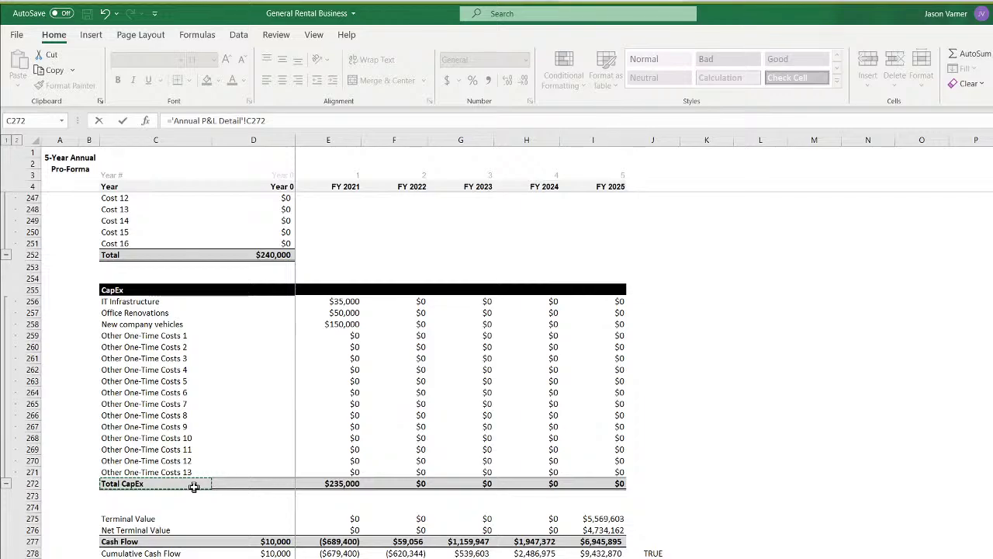
{"action": "key", "text": "Return"}
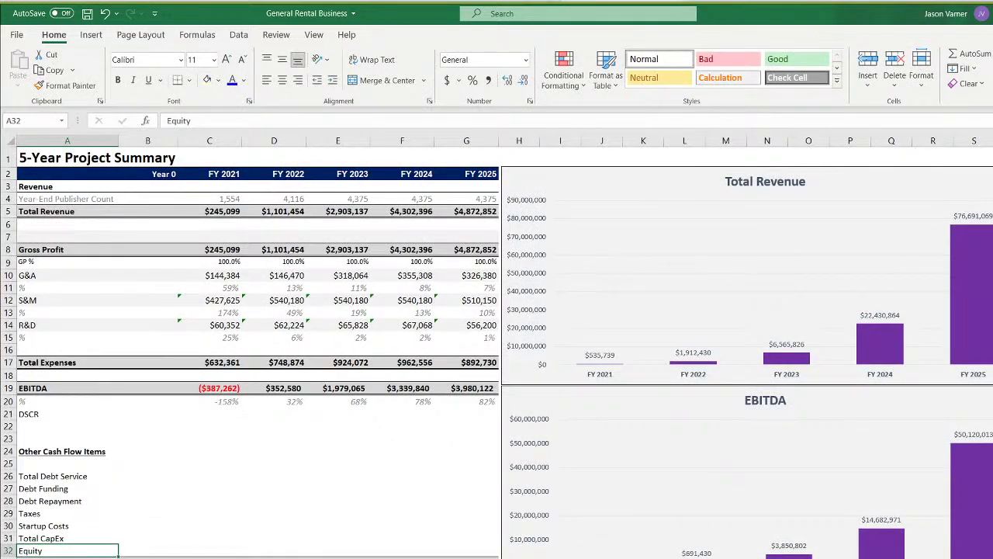
Link A32 to the Net Terminal Value label in 'Monthly P&L Detail'!C276
{"action": "type", "text": "="}
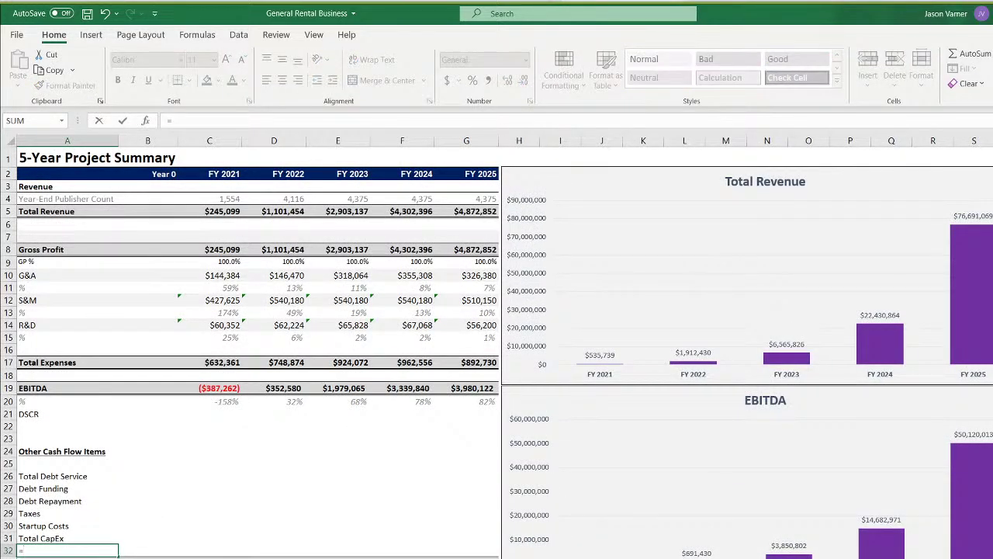
{"action": "key", "text": "ctrl+Page_Up"}
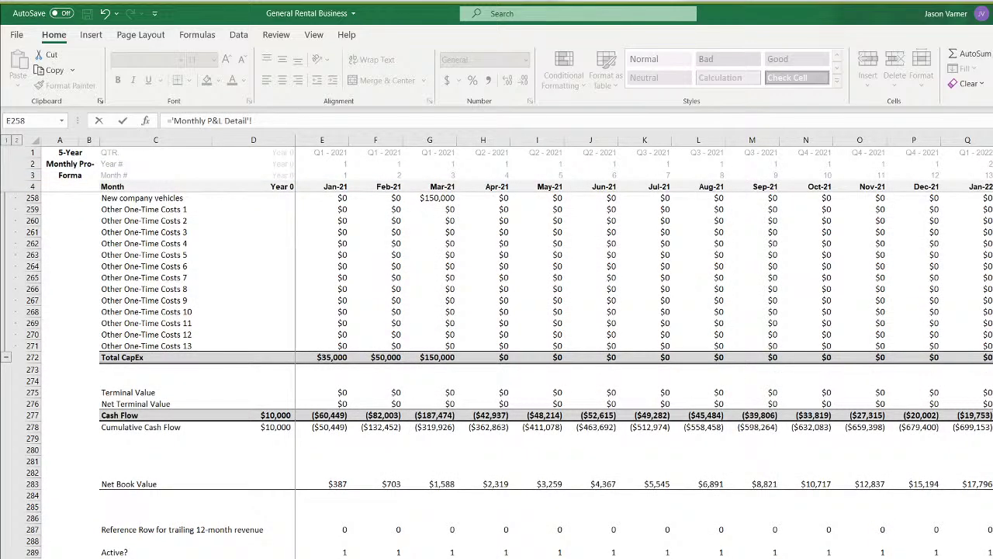
{"action": "left_click", "coordinate": [128, 404]}
{"action": "key", "text": "Return"}
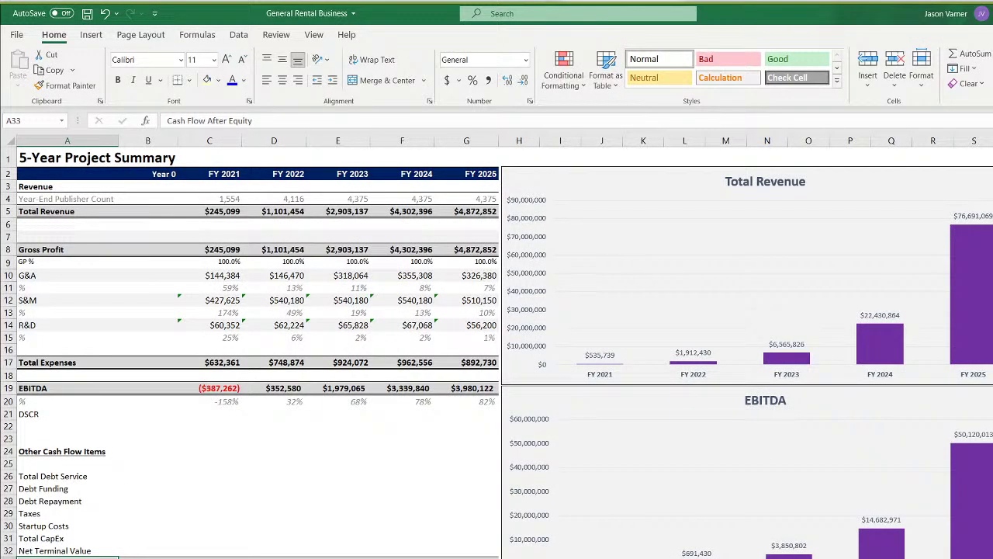
{"action": "left_click", "coordinate": [57, 537]}
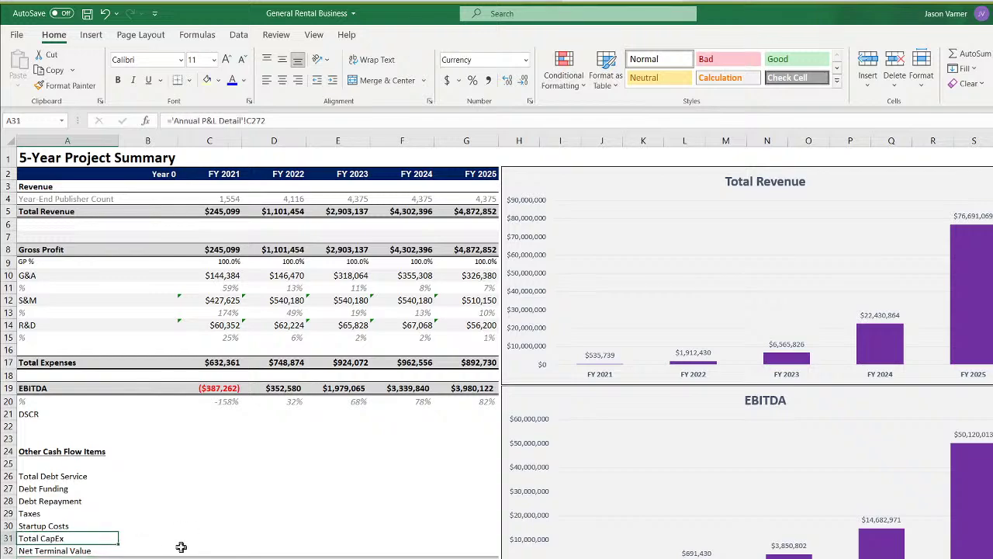
{"action": "type", "text": "Cap"}
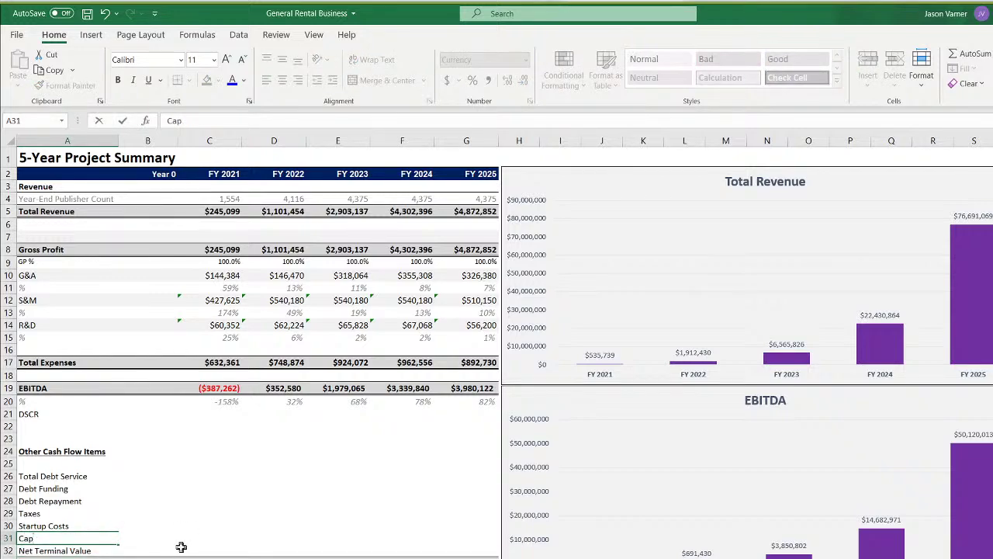
{"action": "key", "text": "Return"}
{"action": "left_click", "coordinate": [105, 13]}
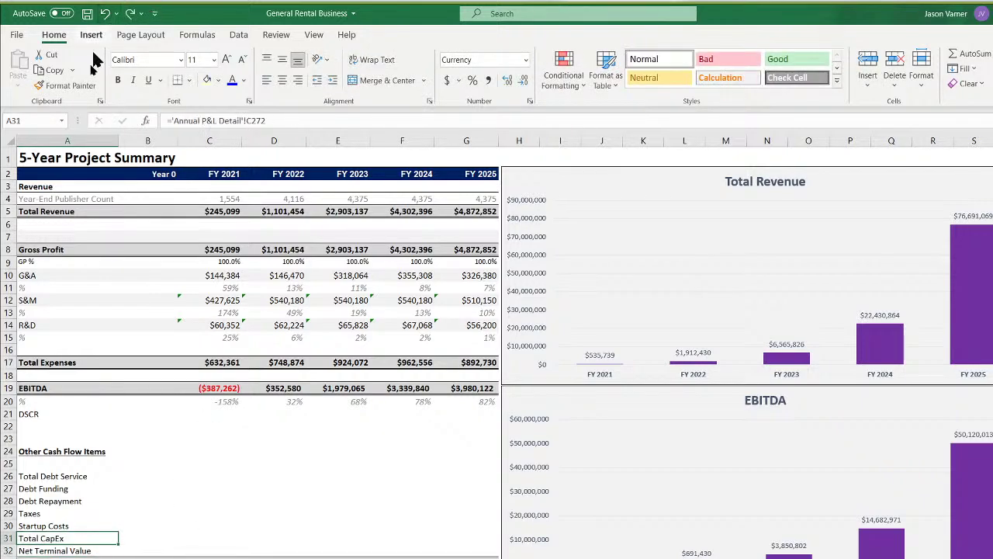
Fill the label links in A26:A32 across to column G and select the resulting values in B26:G32
{"action": "left_click_drag", "start_coordinate": [61, 475], "coordinate": [503, 549]}
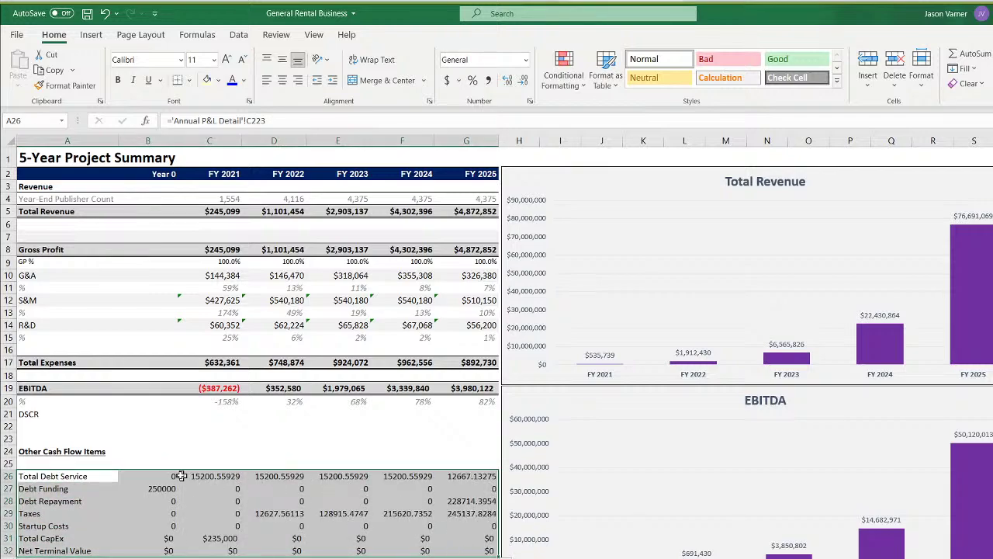
{"action": "left_click_drag", "start_coordinate": [156, 476], "coordinate": [464, 552]}
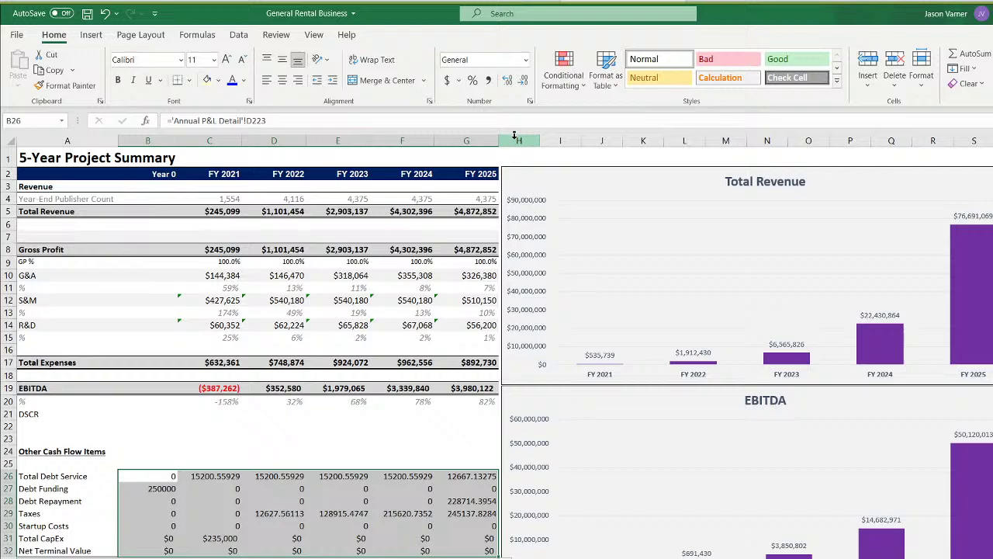
Format B26:G32 as currency with a dollar symbol and no decimal places
{"action": "left_click", "coordinate": [530, 101]}
{"action": "left_click", "coordinate": [344, 258]}
{"action": "left_click", "coordinate": [519, 273]}
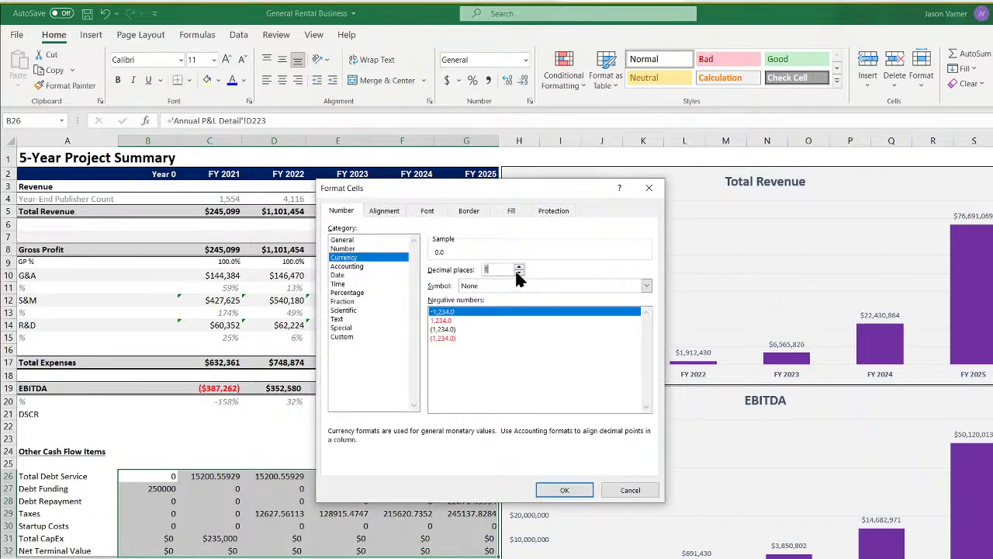
{"action": "left_click", "coordinate": [520, 272]}
{"action": "left_click", "coordinate": [503, 287]}
{"action": "left_click", "coordinate": [466, 306]}
{"action": "left_click", "coordinate": [564, 490]}
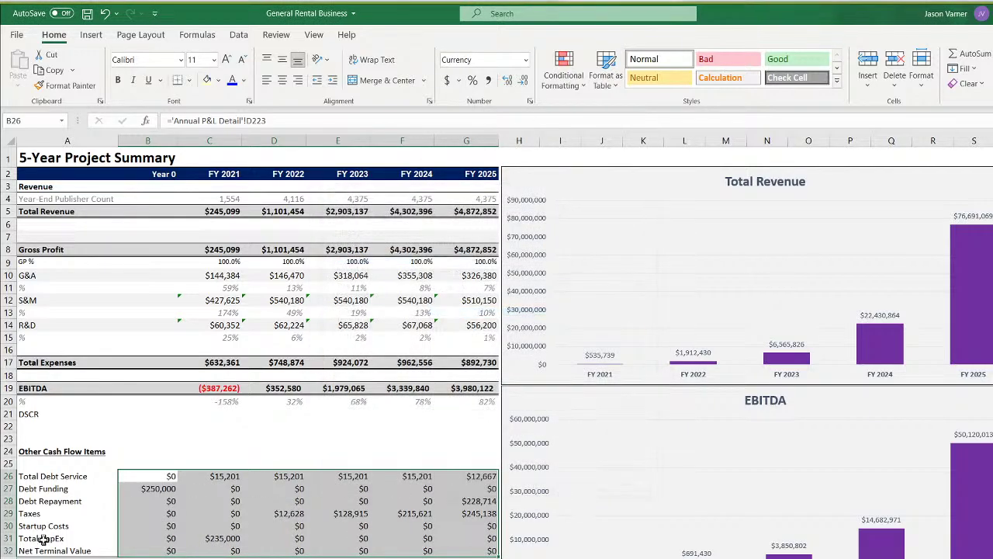
Replace the Total CapEx label in A31 with the text Capex
{"action": "left_click", "coordinate": [106, 548]}
{"action": "left_click", "coordinate": [75, 538]}
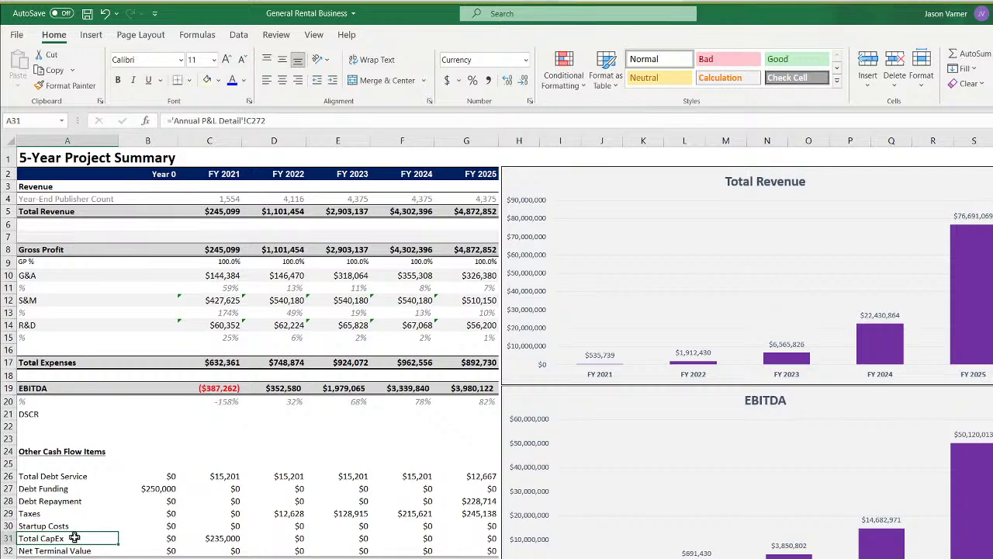
{"action": "type", "text": "Capex"}
{"action": "key", "text": "Return"}
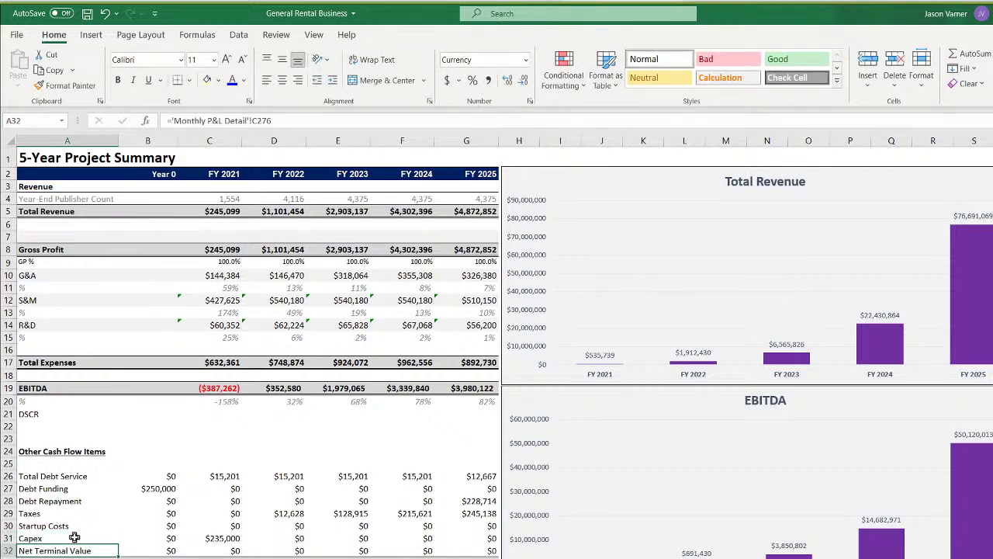
Review the row labels of the Other Cash Flow Items section in column A
{"action": "key", "text": "Up"}
{"action": "key", "text": "Up"}
{"action": "key", "text": "Up"}
{"action": "key", "text": "Up"}
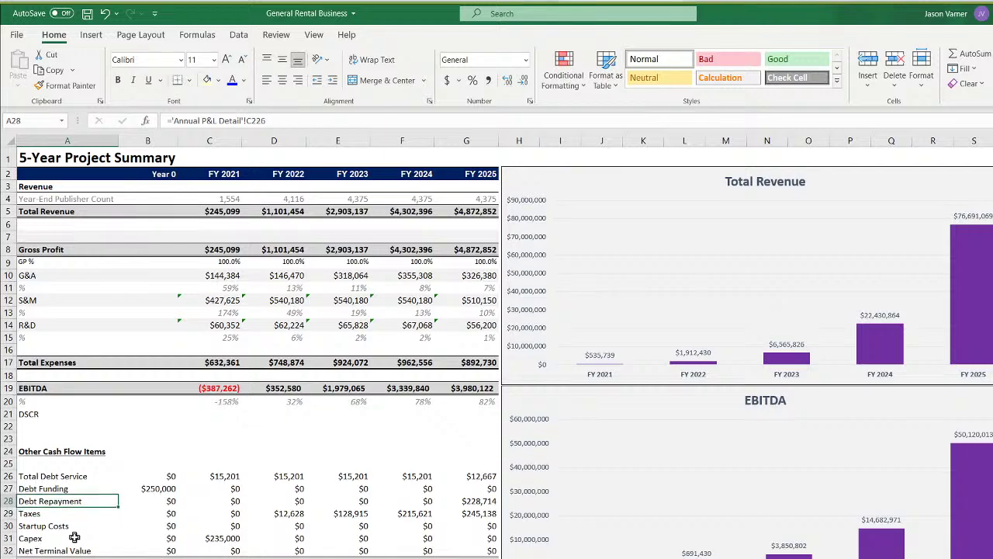
{"action": "key", "text": "Up"}
{"action": "key", "text": "Up"}
{"action": "key", "text": "Down"}
{"action": "key", "text": "Down"}
{"action": "key", "text": "Down"}
{"action": "key", "text": "Down"}
{"action": "key", "text": "Down"}
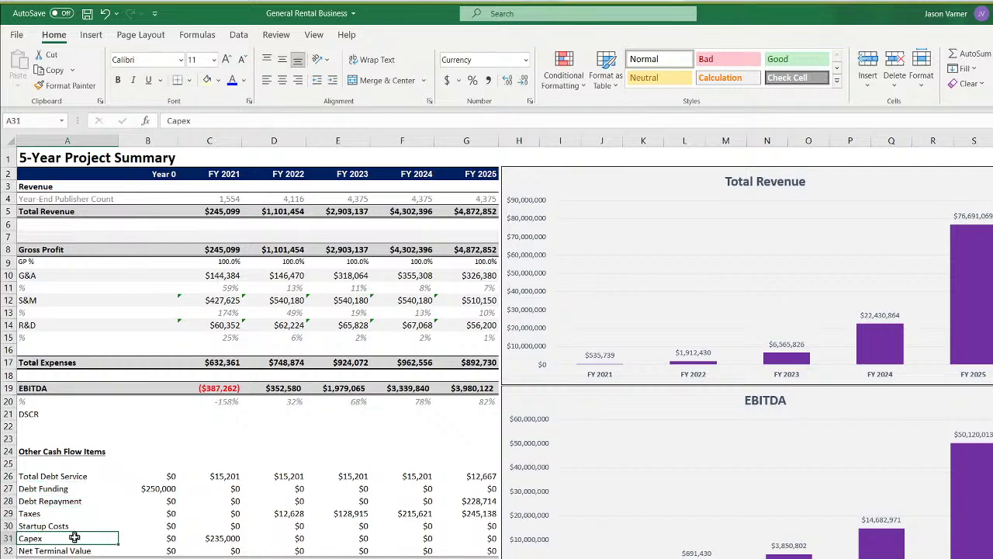
Apply bold to the Cash Flow After Equity row, starting at A33
{"action": "key", "text": "Down"}
{"action": "key", "text": "Down"}
{"action": "left_click_drag", "start_coordinate": [61, 558], "coordinate": [332, 555]}
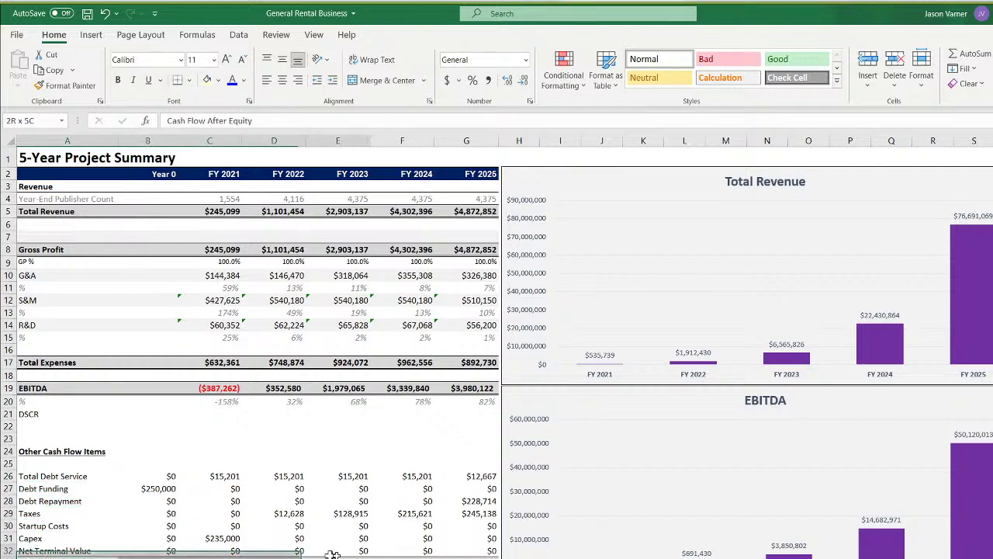
{"action": "left_click", "coordinate": [118, 80]}
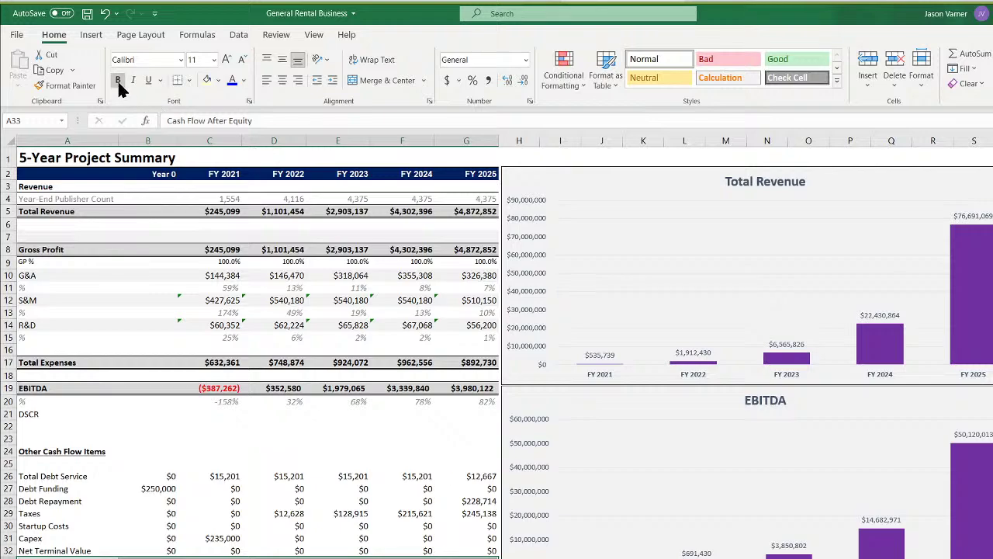
Calculate the Year 0 Cash Flow After Equity in B33 with =B19-B26+B27-B28-B29-B30-B31+B32
{"action": "left_click", "coordinate": [155, 501]}
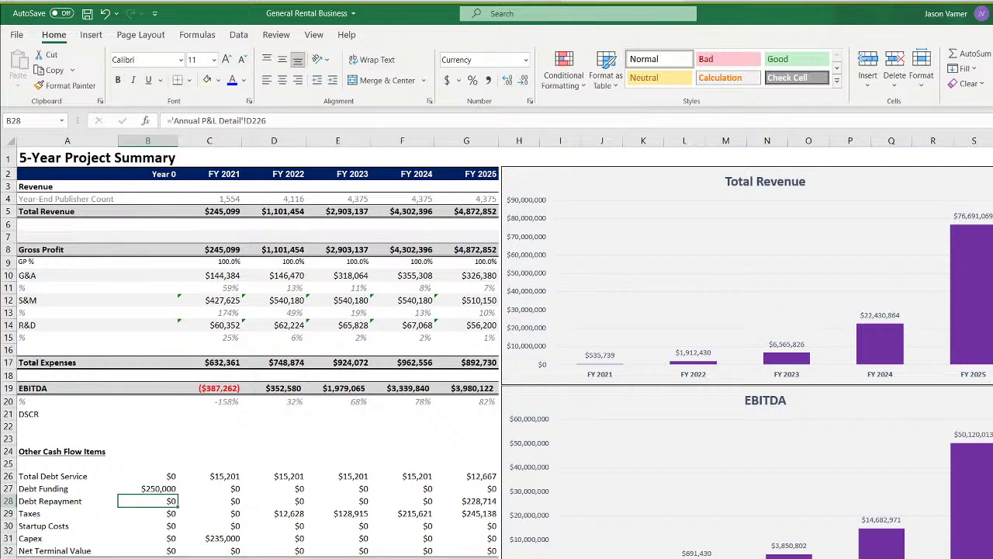
{"action": "key", "text": "Down"}
{"action": "key", "text": "Down"}
{"action": "key", "text": "Down"}
{"action": "key", "text": "Down"}
{"action": "key", "text": "Down"}
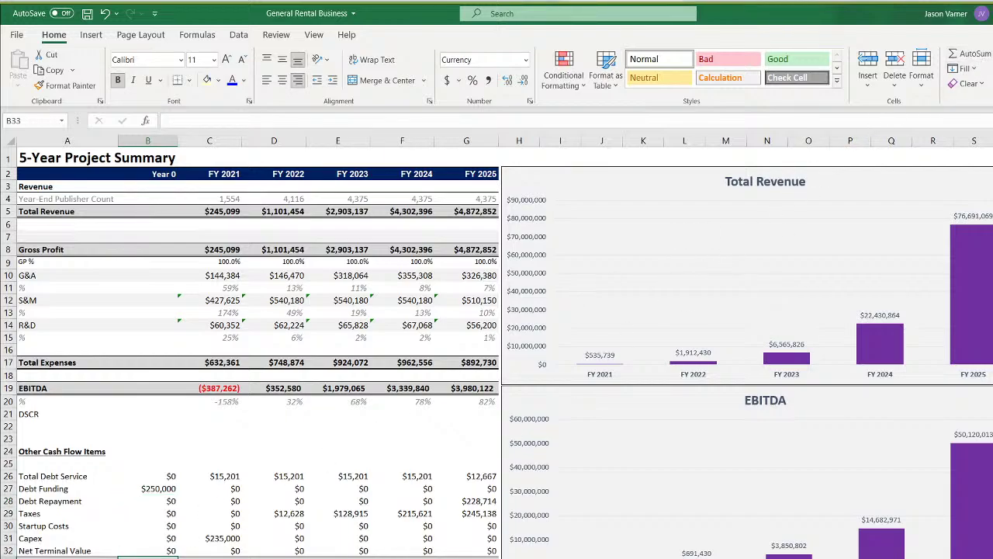
{"action": "type", "text": "="}
{"action": "left_click", "coordinate": [168, 388]}
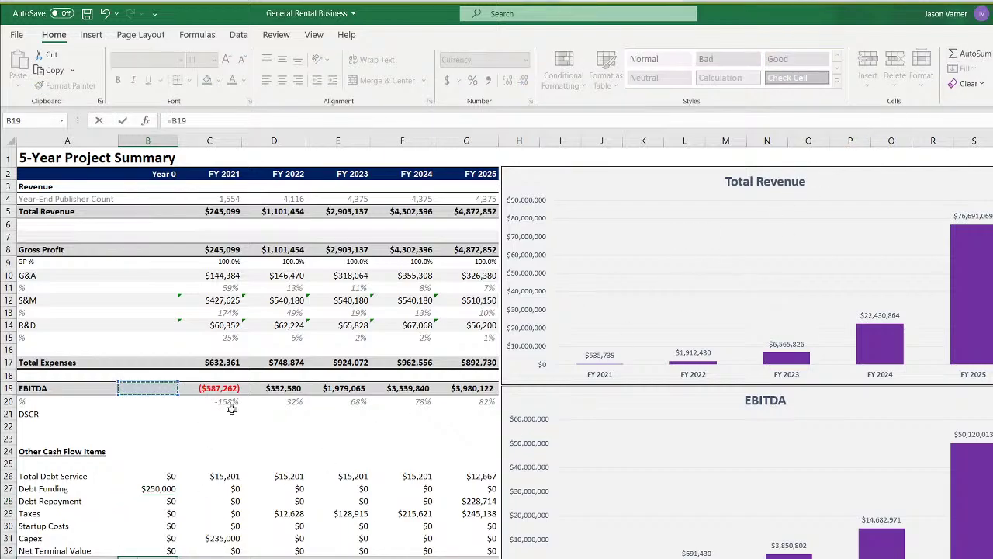
{"action": "type", "text": "-"}
{"action": "left_click", "coordinate": [164, 475]}
{"action": "type", "text": "+"}
{"action": "left_click", "coordinate": [159, 488]}
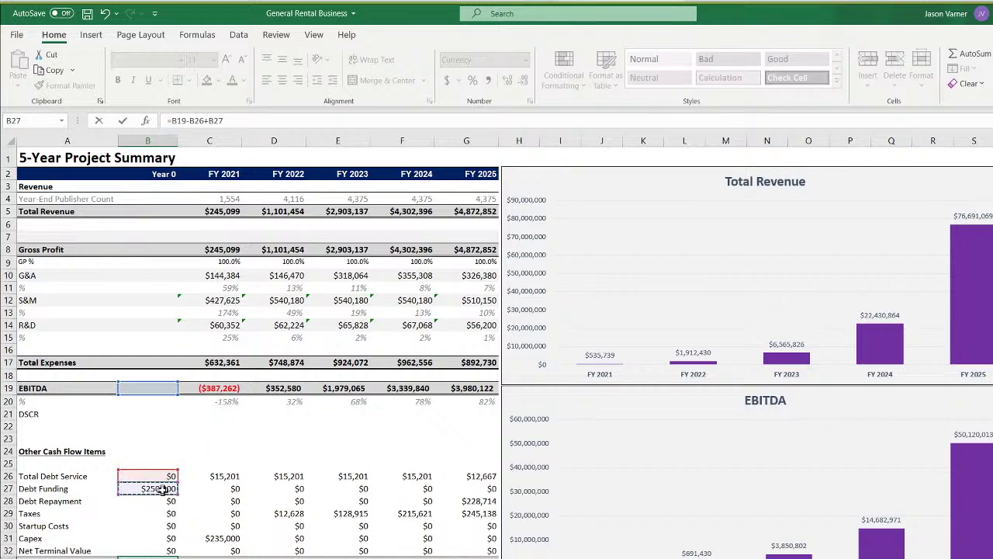
{"action": "type", "text": "-"}
{"action": "left_click", "coordinate": [159, 500]}
{"action": "type", "text": "-"}
{"action": "left_click", "coordinate": [159, 513]}
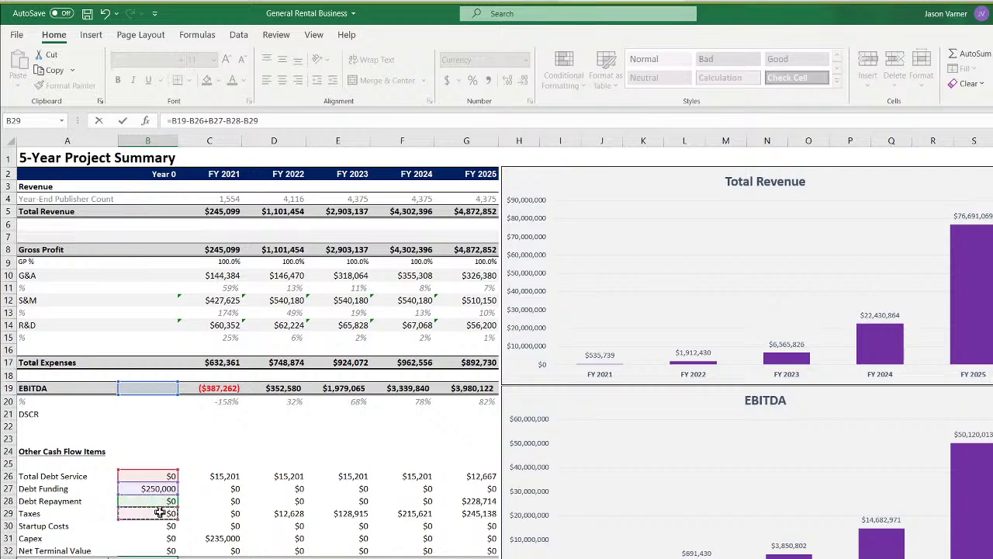
{"action": "type", "text": "-"}
{"action": "left_click", "coordinate": [159, 525]}
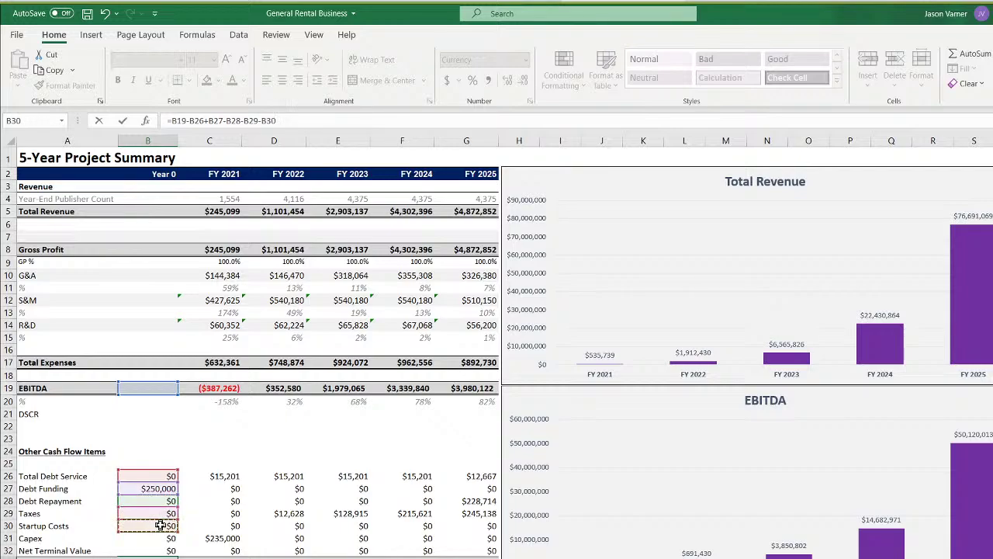
{"action": "type", "text": "-"}
{"action": "left_click", "coordinate": [160, 538]}
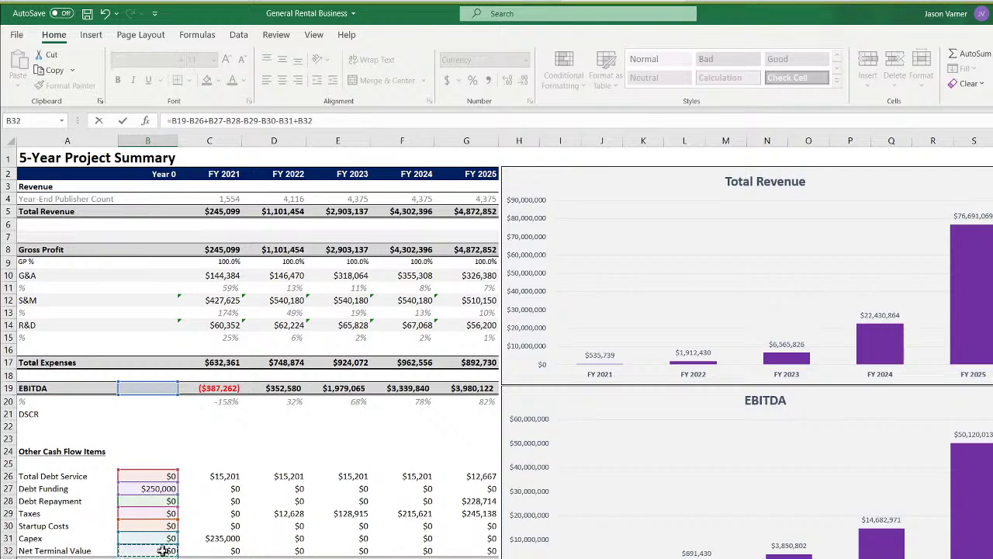
{"action": "key", "text": "Return"}
Fill the Cash Flow After Equity formula from B33 across to G33
{"action": "left_click", "coordinate": [161, 556]}
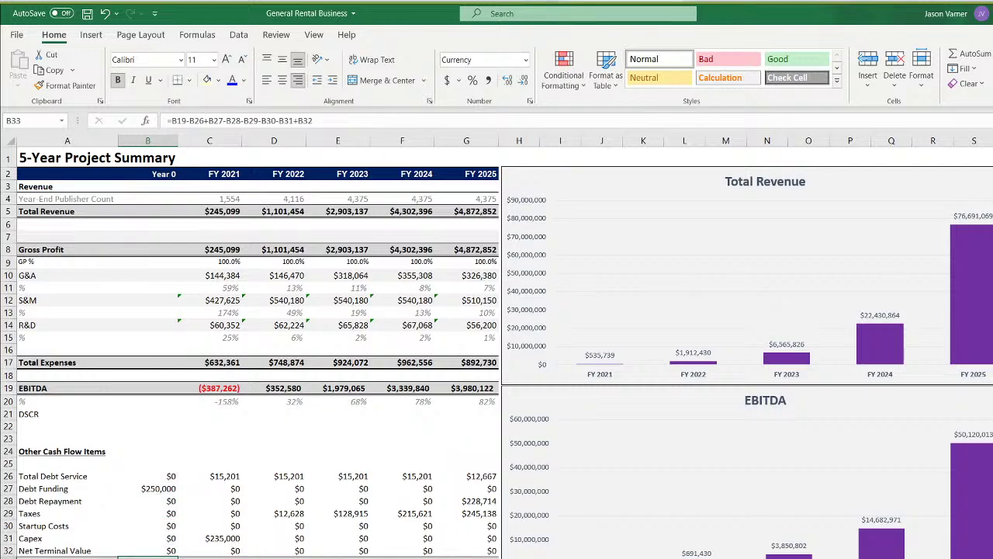
{"action": "left_click_drag", "start_coordinate": [161, 557], "coordinate": [467, 557]}
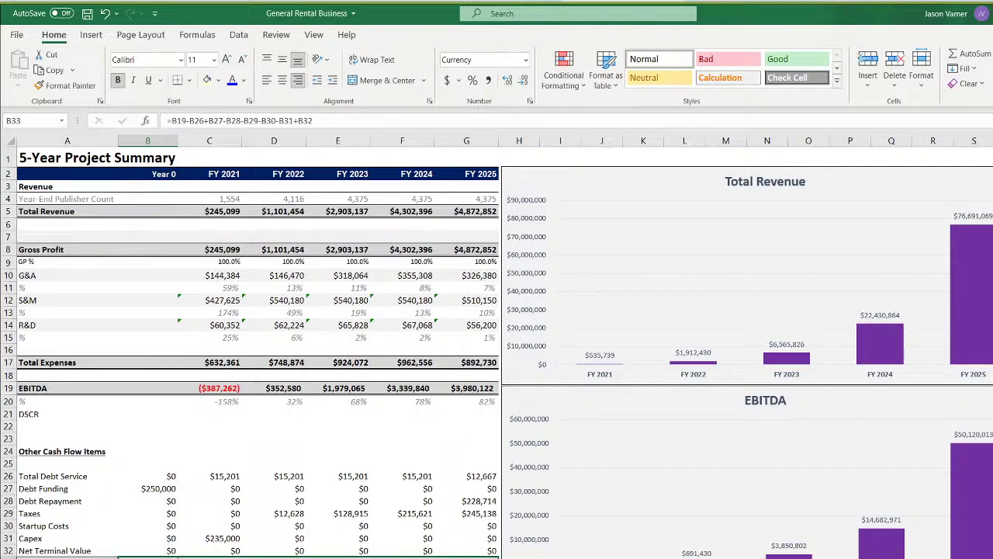
{"action": "left_click", "coordinate": [481, 549]}
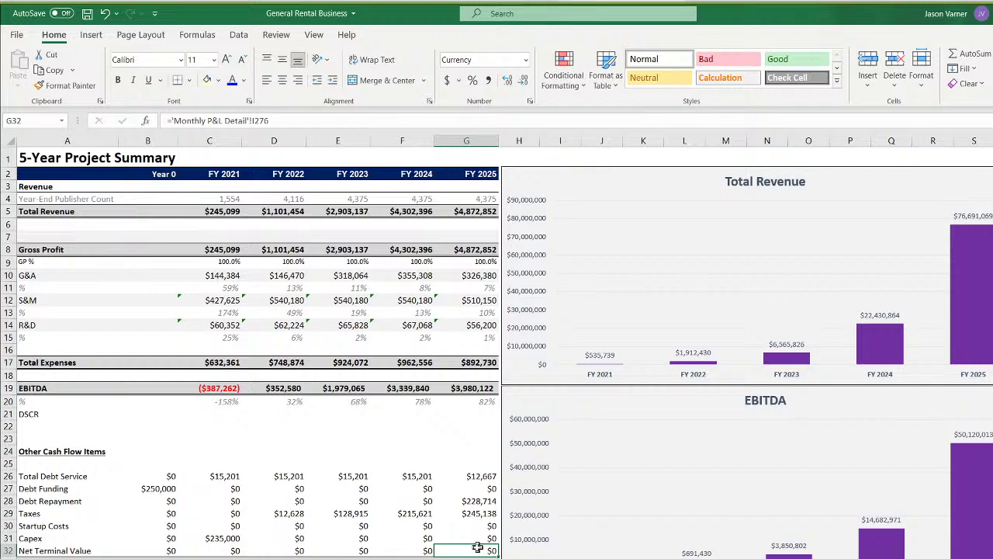
Relink the Year 0 Net Terminal Value in B32 to 'Annual P&L Detail'!D276 and fill it across to G32
{"action": "left_click", "coordinate": [156, 477]}
{"action": "left_click", "coordinate": [158, 488]}
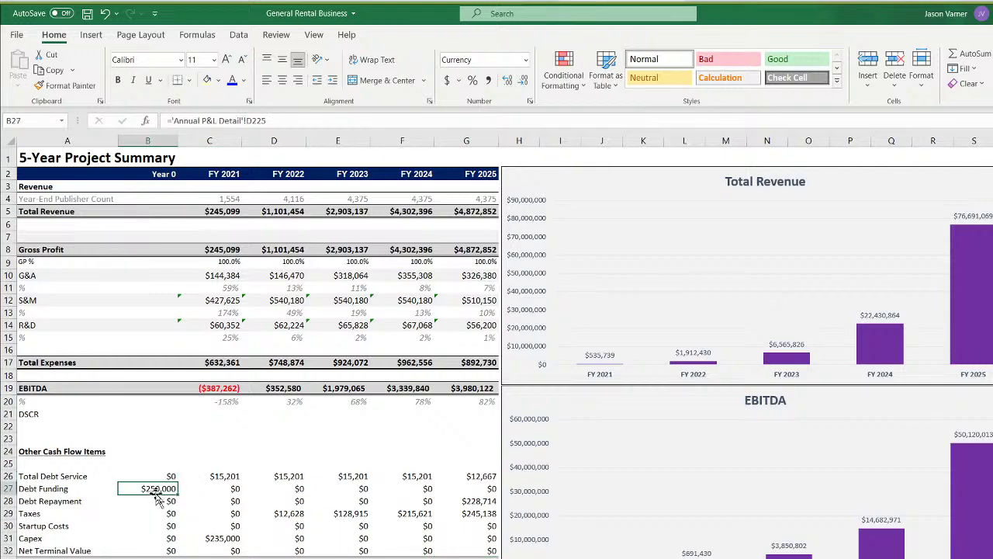
{"action": "left_click", "coordinate": [157, 501]}
{"action": "left_click", "coordinate": [157, 538]}
{"action": "left_click", "coordinate": [161, 550]}
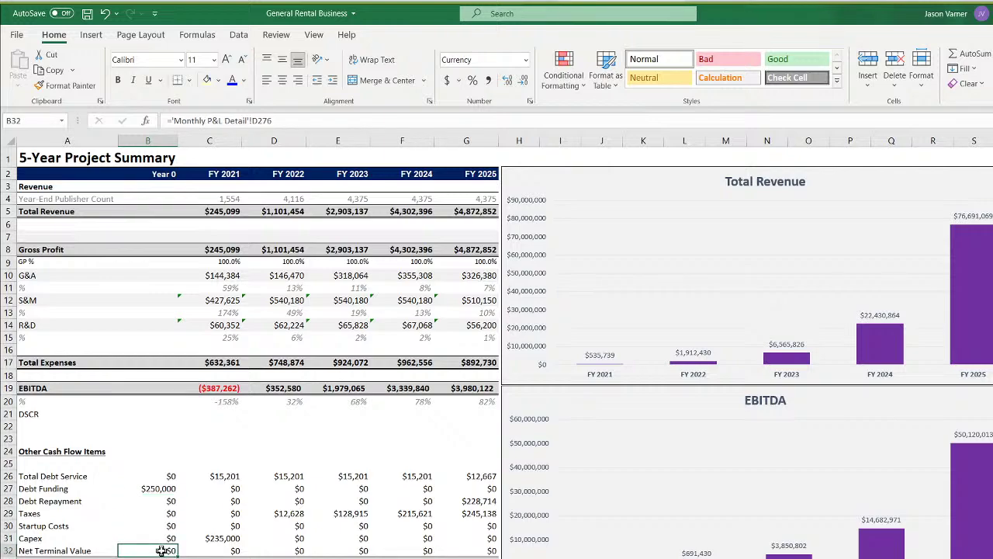
{"action": "left_click", "coordinate": [169, 538]}
{"action": "left_click", "coordinate": [165, 550]}
{"action": "type", "text": "="}
{"action": "left_click", "coordinate": [267, 557]}
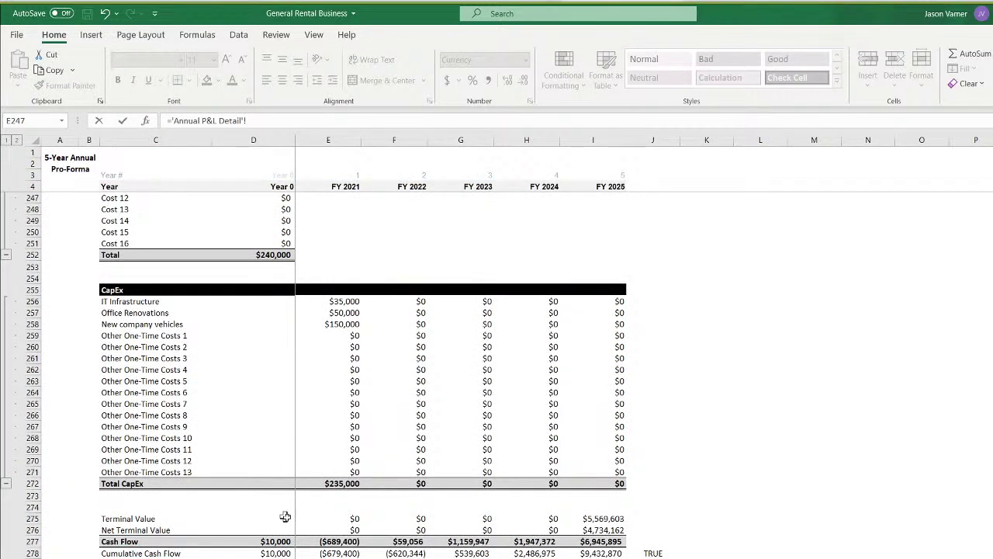
{"action": "left_click", "coordinate": [277, 532]}
{"action": "key", "text": "Return"}
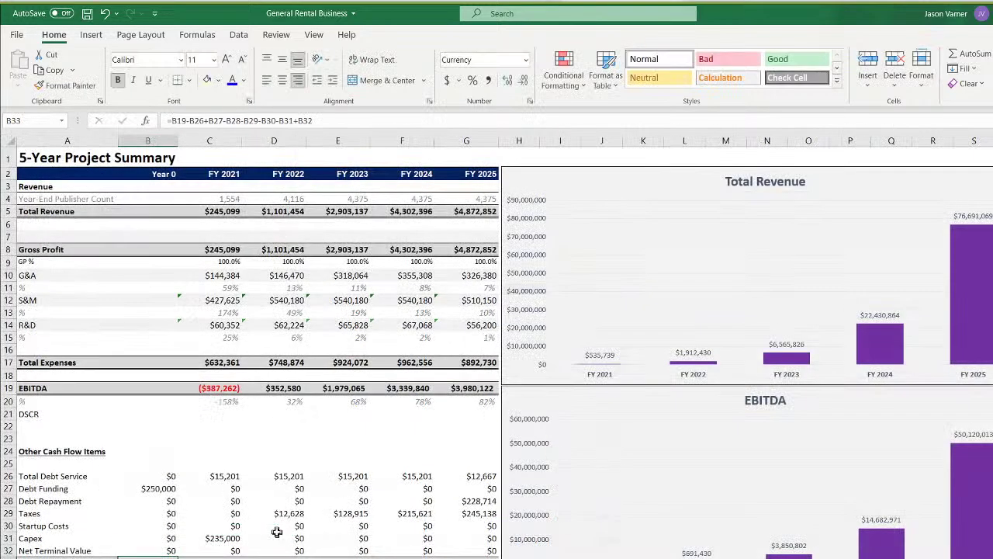
{"action": "left_click_drag", "start_coordinate": [178, 553], "coordinate": [495, 553]}
Add a check in G37 comparing the FY 2025 Cash Position with the annual cumulative cash flow, =G36='Annual P&L Detail'!I278
{"action": "left_click", "coordinate": [147, 557]}
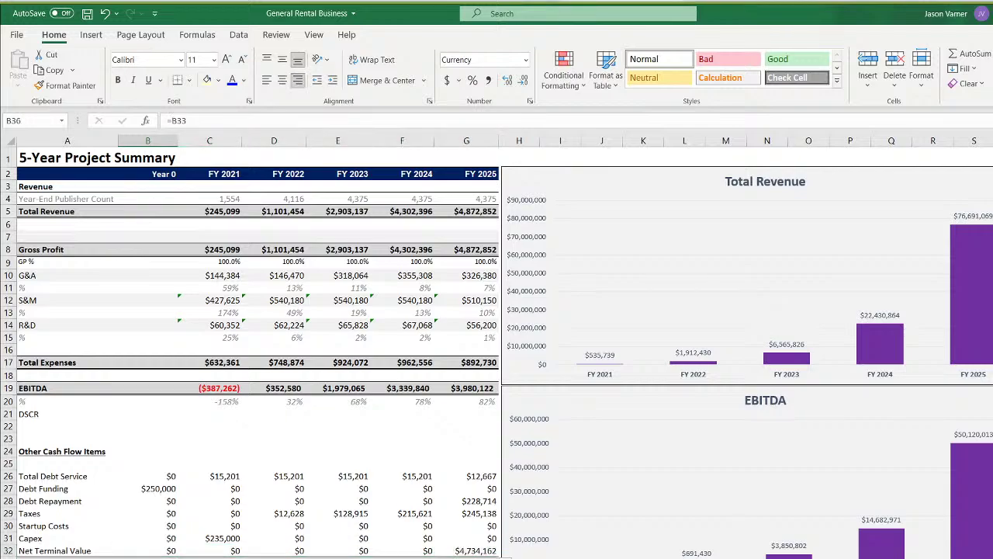
{"action": "left_click", "coordinate": [467, 557]}
{"action": "type", "text": "="}
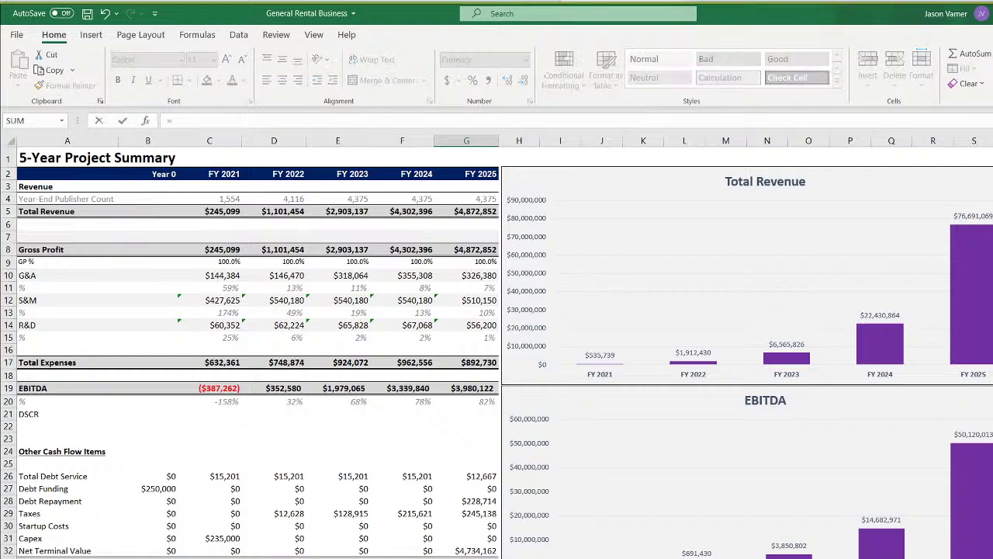
{"action": "left_click", "coordinate": [467, 558]}
{"action": "key", "text": "ctrl+Page_Up"}
{"action": "left_click", "coordinate": [593, 552]}
{"action": "key", "text": "Return"}
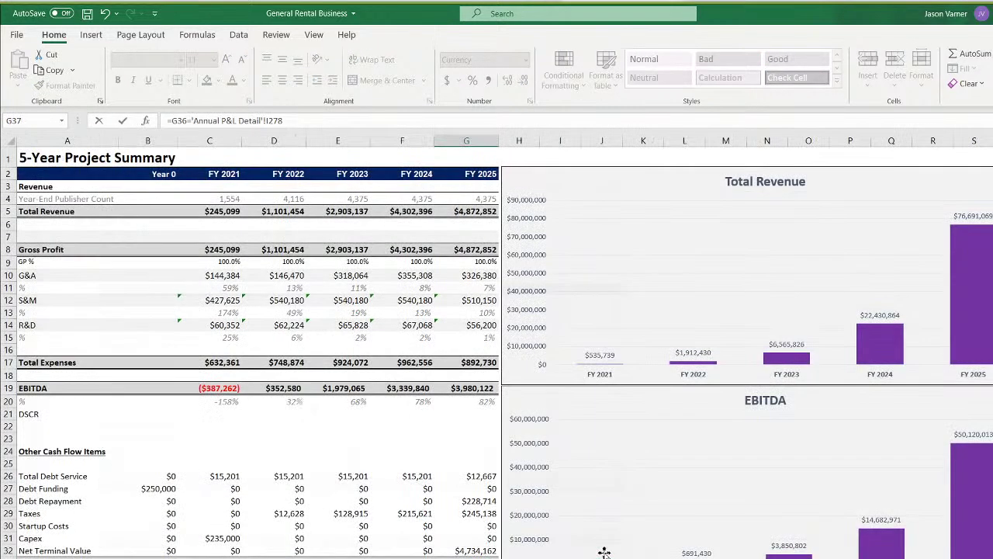
Enter the label Net Income in A22, below DSCR
{"action": "scroll", "coordinate": [466, 349], "scroll_direction": "down", "scroll_amount": 4}
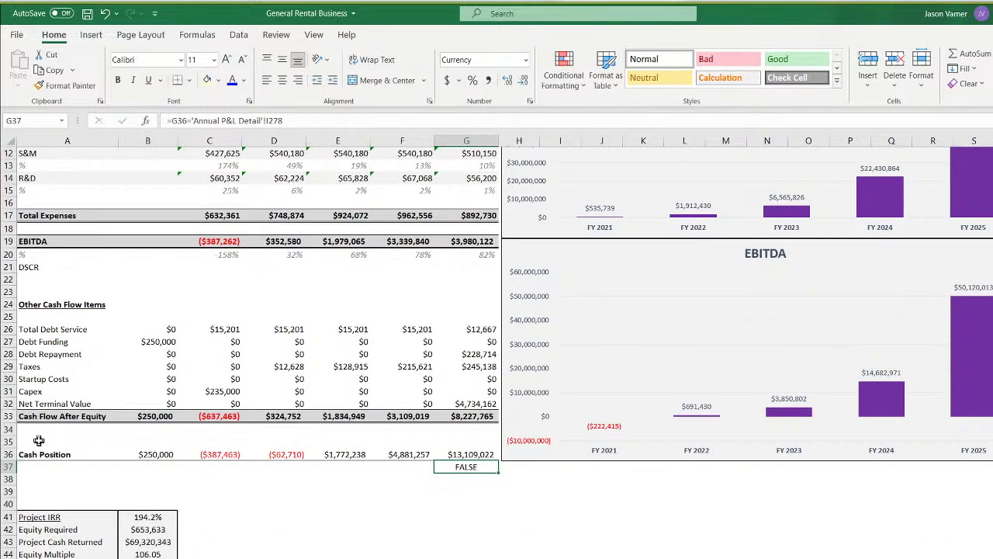
{"action": "left_click", "coordinate": [35, 281]}
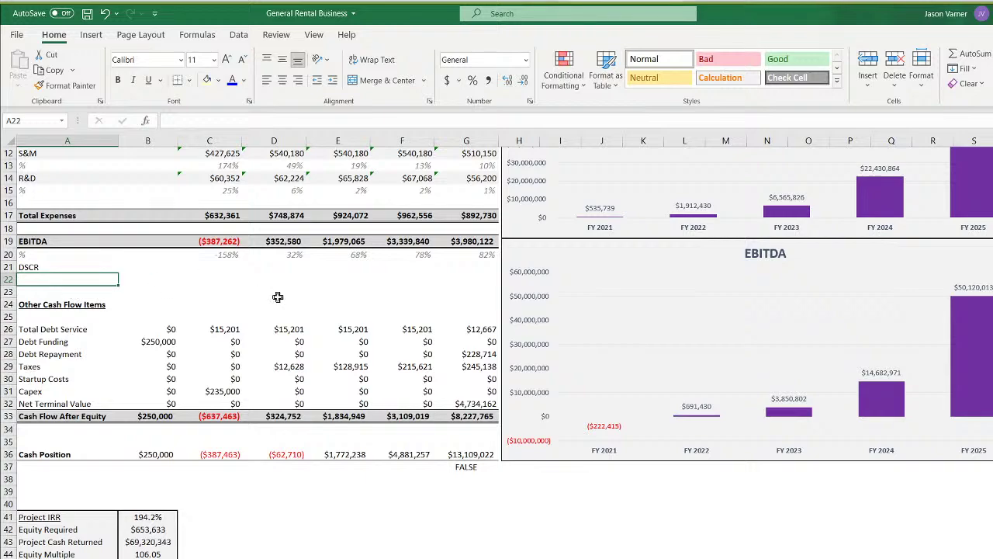
{"action": "type", "text": "Net"}
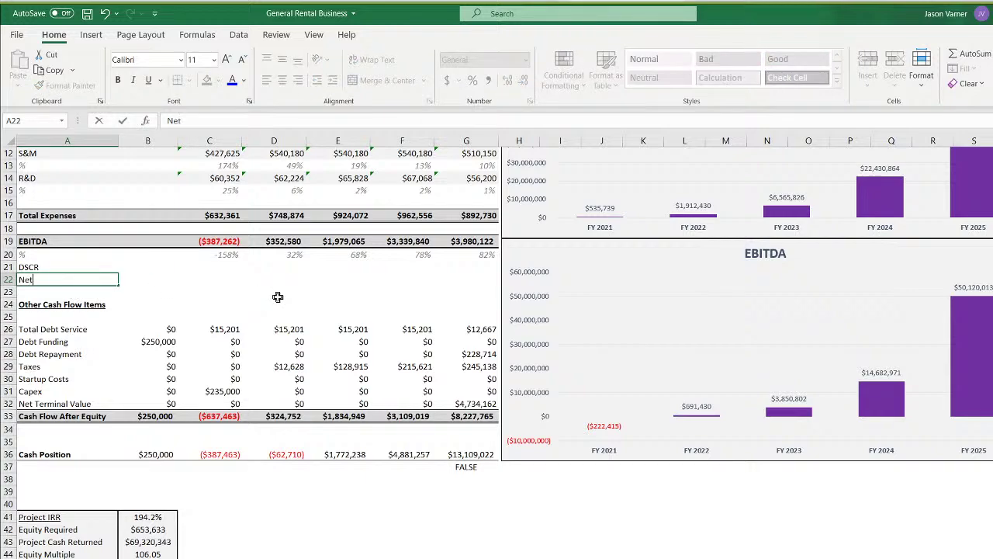
{"action": "type", "text": " Income"}
{"action": "key", "text": "Tab"}
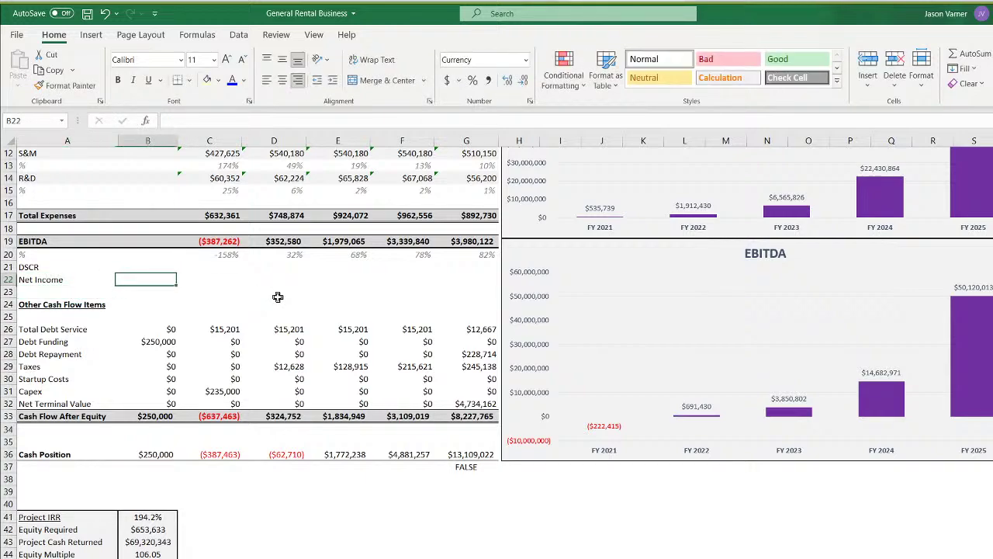
Calculate Net Income in B22 with =B19-'Annual P&L Detail'!E222-'Annual P&L Detail'!E231 and fill it across to G22
{"action": "type", "text": "="}
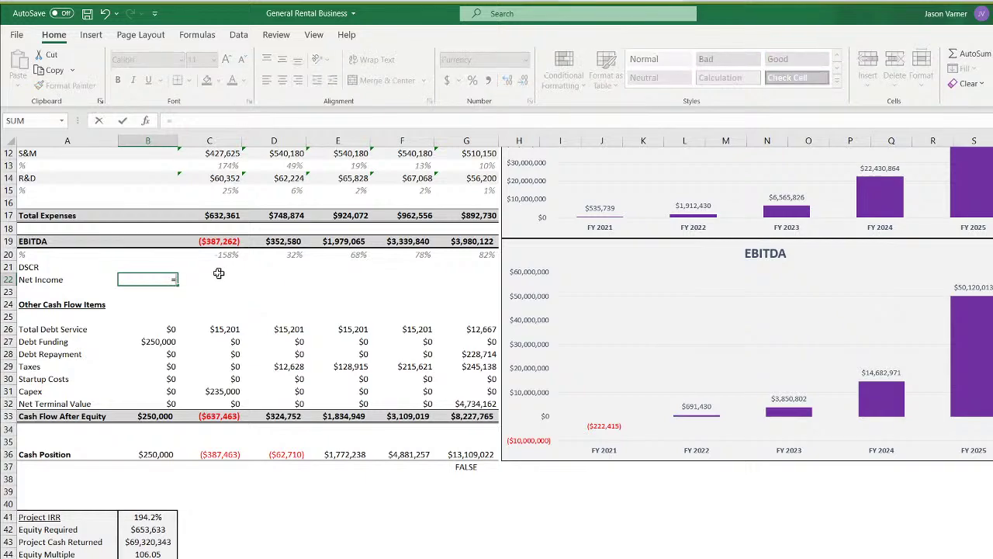
{"action": "left_click", "coordinate": [163, 241]}
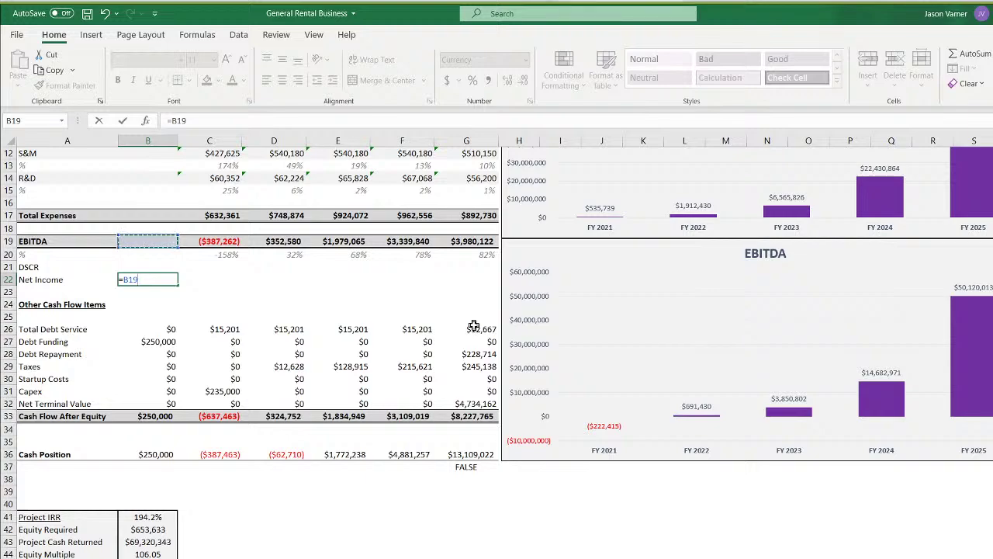
{"action": "type", "text": "-"}
{"action": "left_click", "coordinate": [233, 557]}
{"action": "scroll", "coordinate": [326, 459], "scroll_direction": "up", "scroll_amount": 15}
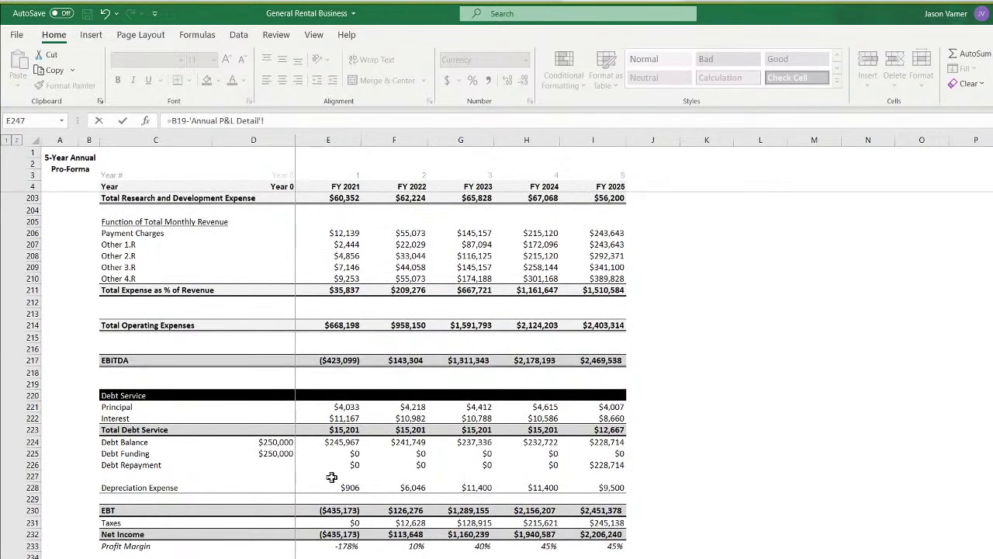
{"action": "left_click", "coordinate": [345, 419]}
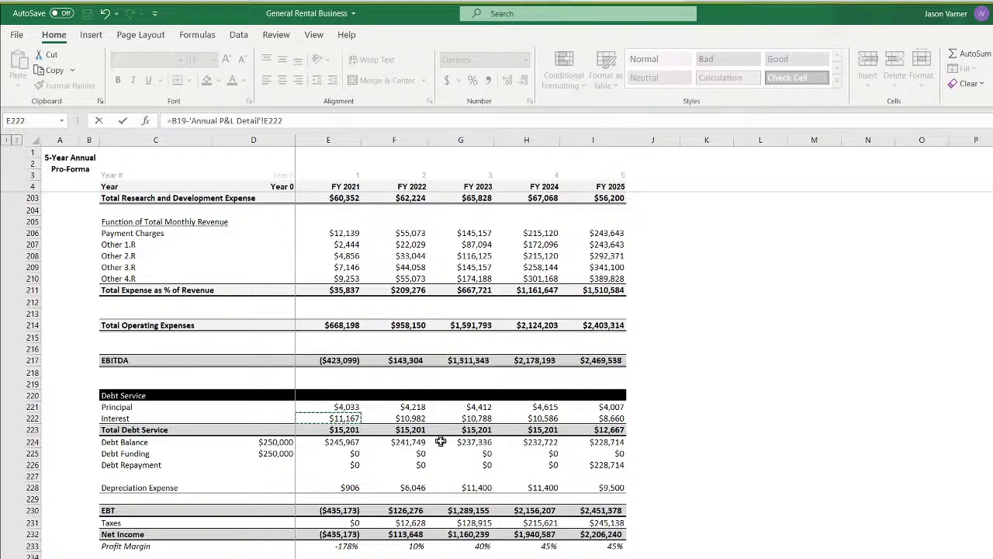
{"action": "type", "text": "-"}
{"action": "left_click", "coordinate": [339, 522]}
{"action": "key", "text": "Return"}
{"action": "left_click", "coordinate": [172, 281]}
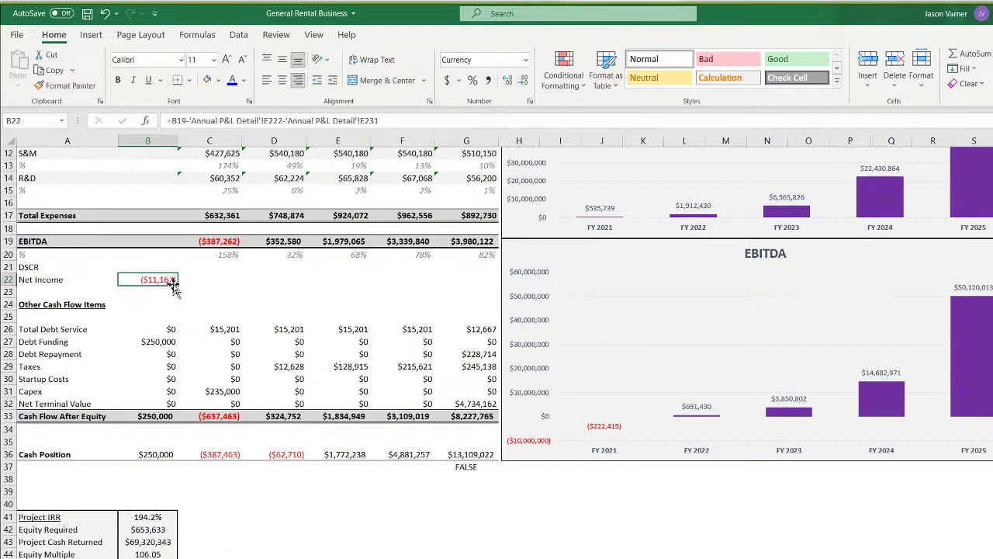
{"action": "left_click_drag", "start_coordinate": [177, 285], "coordinate": [466, 281]}
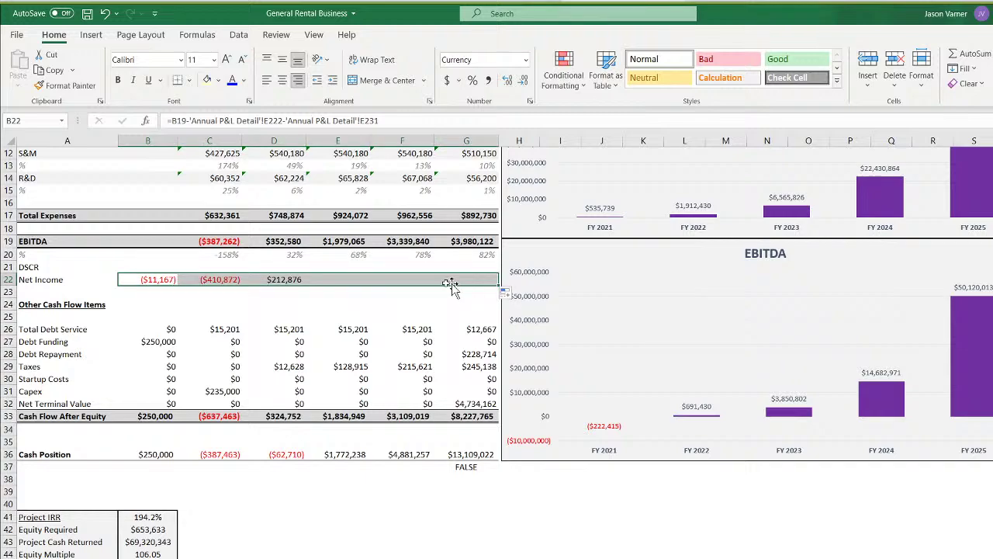
Clear the Year 0 Net Income formula from B22, leaving the FY 2021 to FY 2025 values
{"action": "double_click", "coordinate": [163, 279]}
{"action": "key", "text": "Escape"}
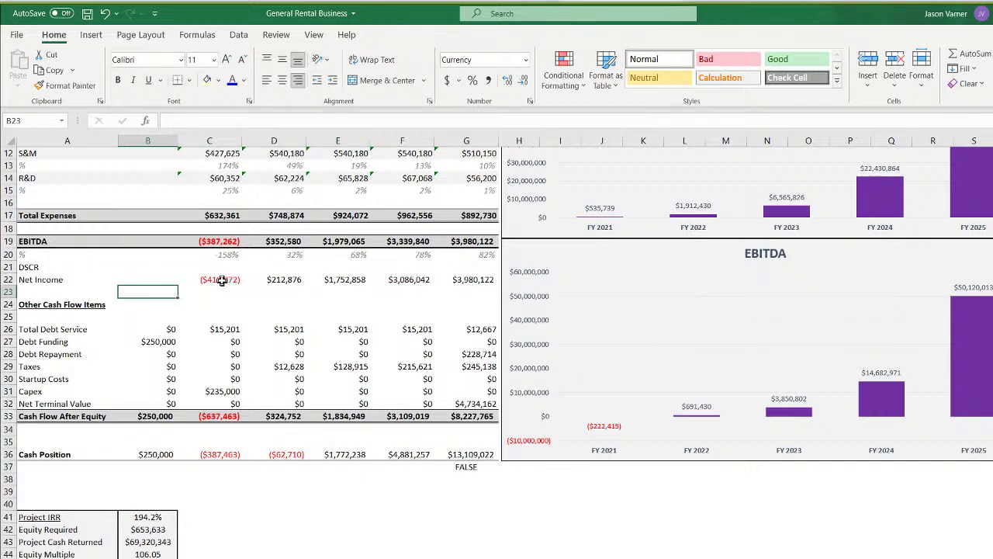
Compare the summary's Net Income in C22:G22 with the Net Income and Taxes rows of Annual P&L Detail
{"action": "left_click_drag", "start_coordinate": [225, 281], "coordinate": [454, 282]}
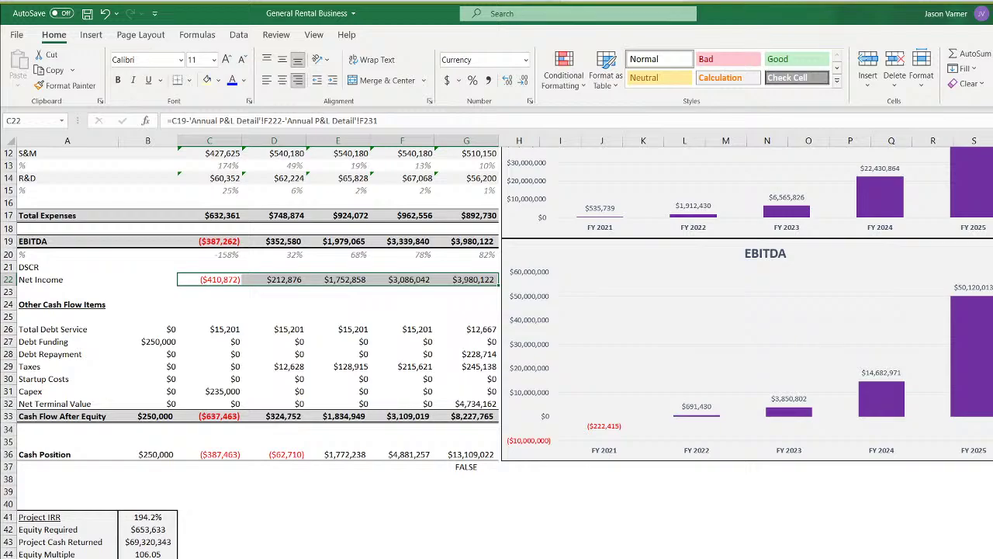
{"action": "key", "text": "ctrl+bracketleft"}
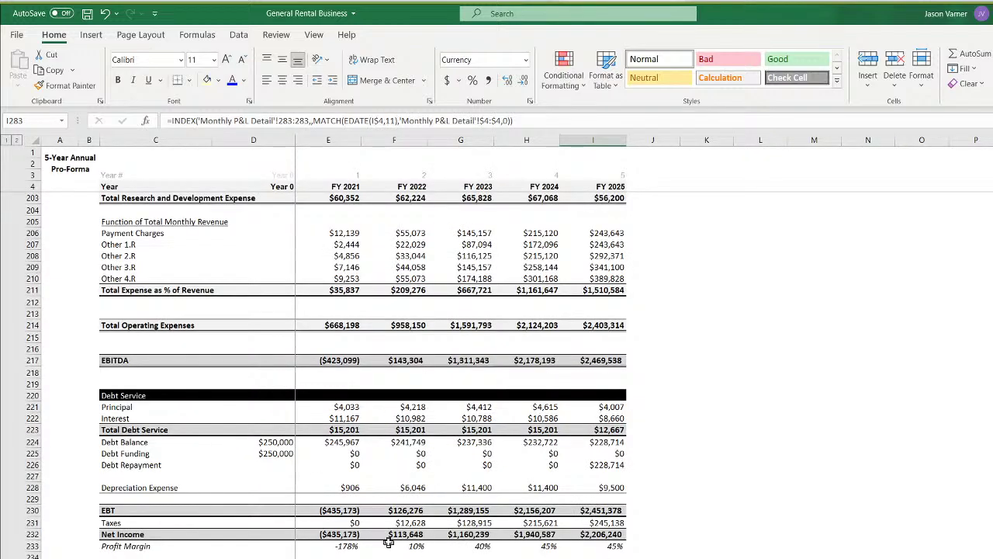
{"action": "left_click_drag", "start_coordinate": [334, 533], "coordinate": [587, 527]}
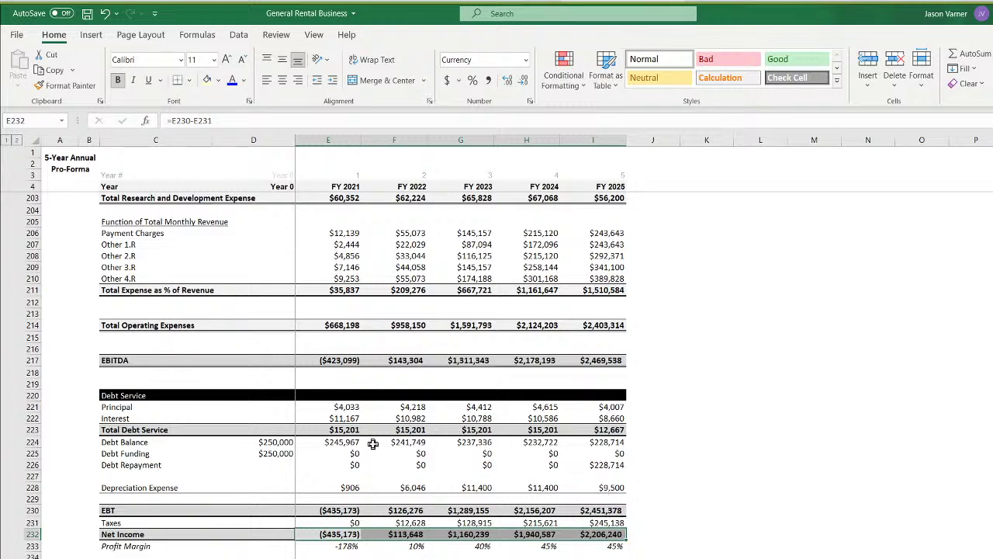
{"action": "key", "text": "ctrl+Page_Down"}
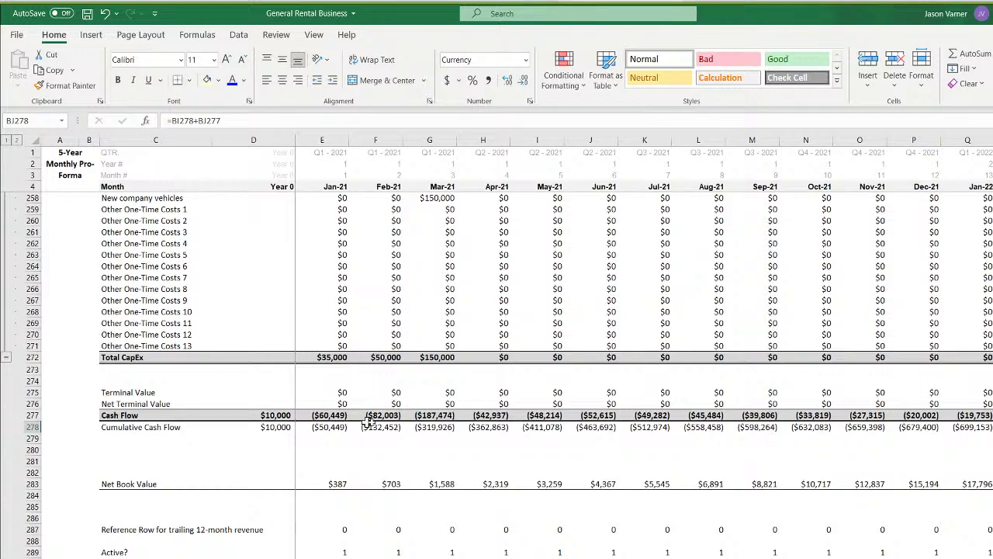
{"action": "key", "text": "ctrl+Page_Up"}
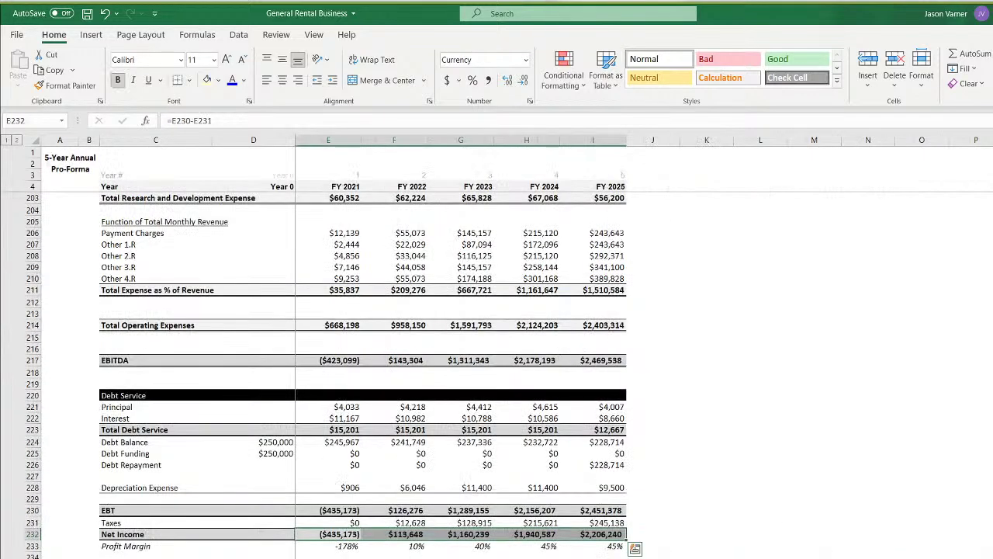
{"action": "left_click", "coordinate": [349, 522]}
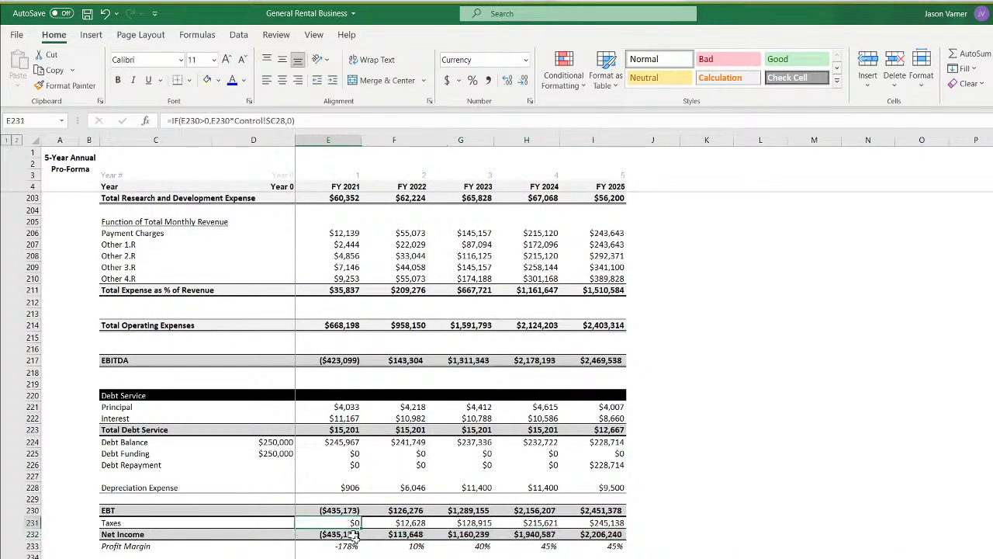
{"action": "key", "text": "ctrl+Page_Up"}
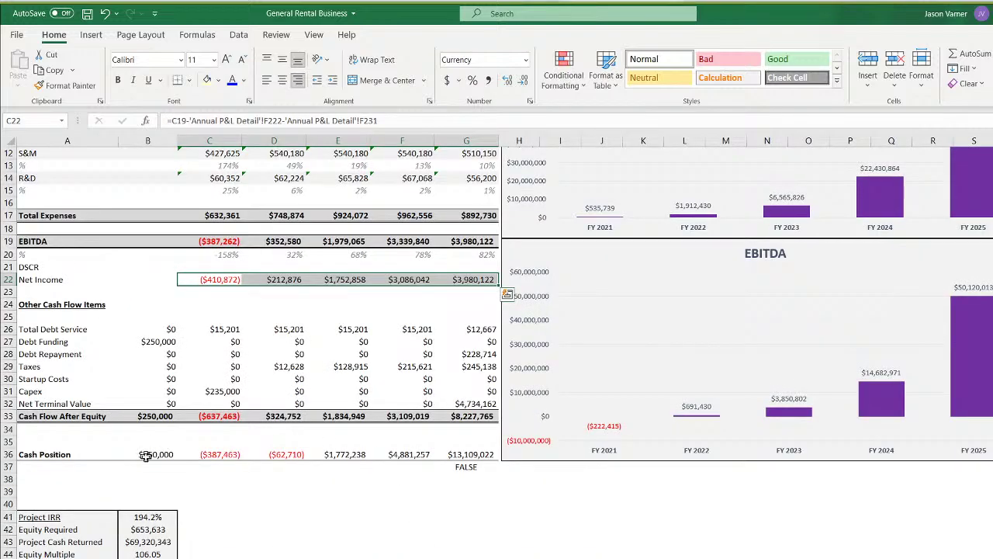
Subtract the depreciation expense 'Annual P&L Detail'!E228 in the C22 Net Income formula and fill it across to G22
{"action": "left_click", "coordinate": [225, 281]}
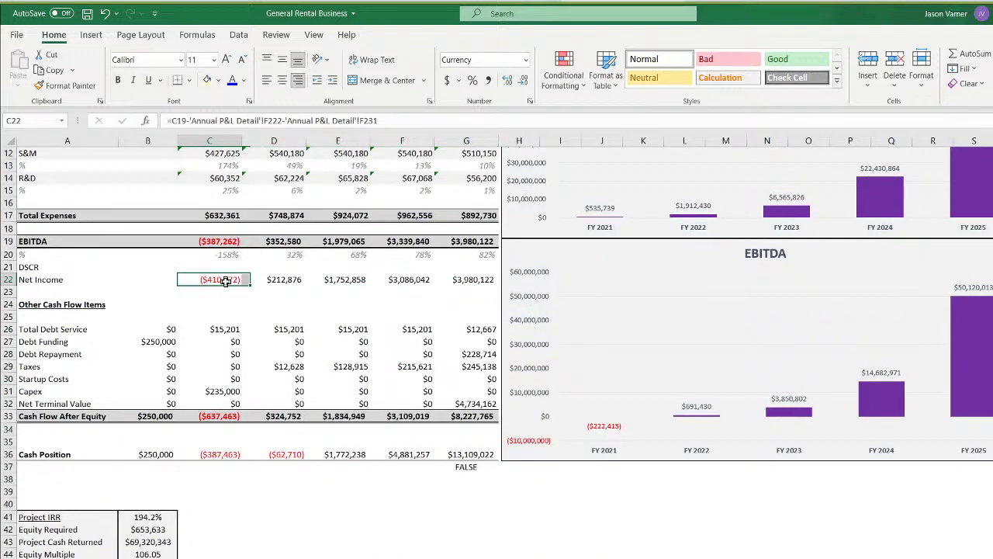
{"action": "left_click", "coordinate": [423, 120]}
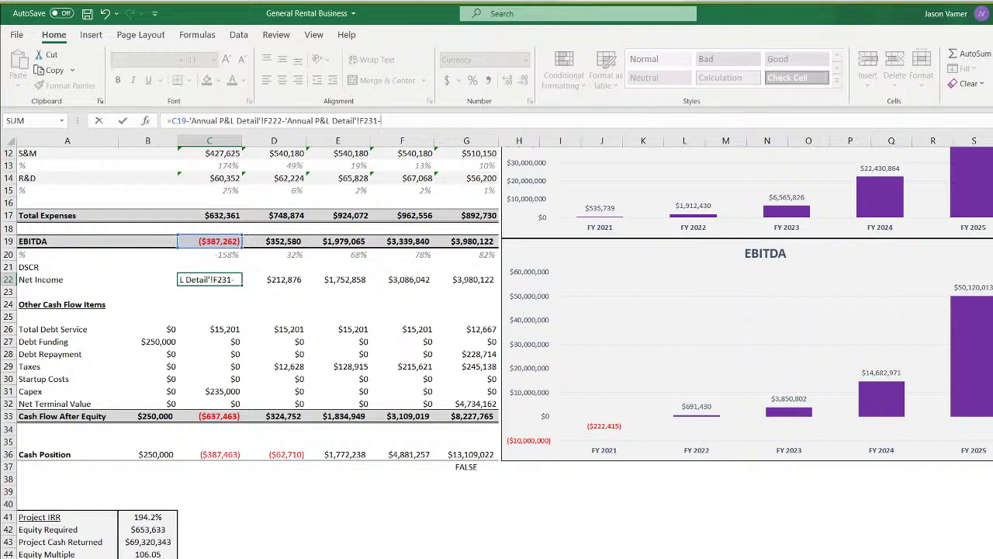
{"action": "key", "text": "ctrl+Page_Down"}
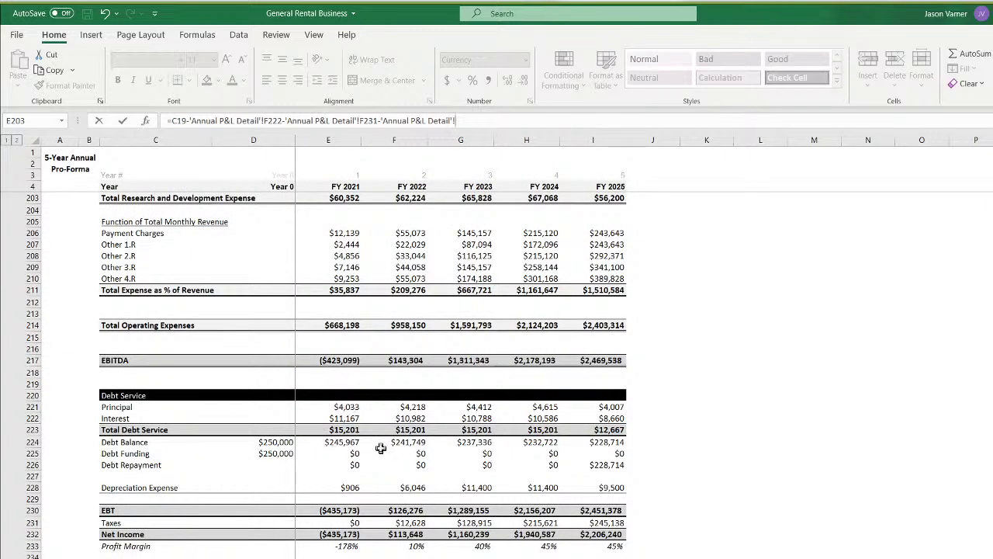
{"action": "left_click", "coordinate": [350, 487]}
{"action": "key", "text": "Return"}
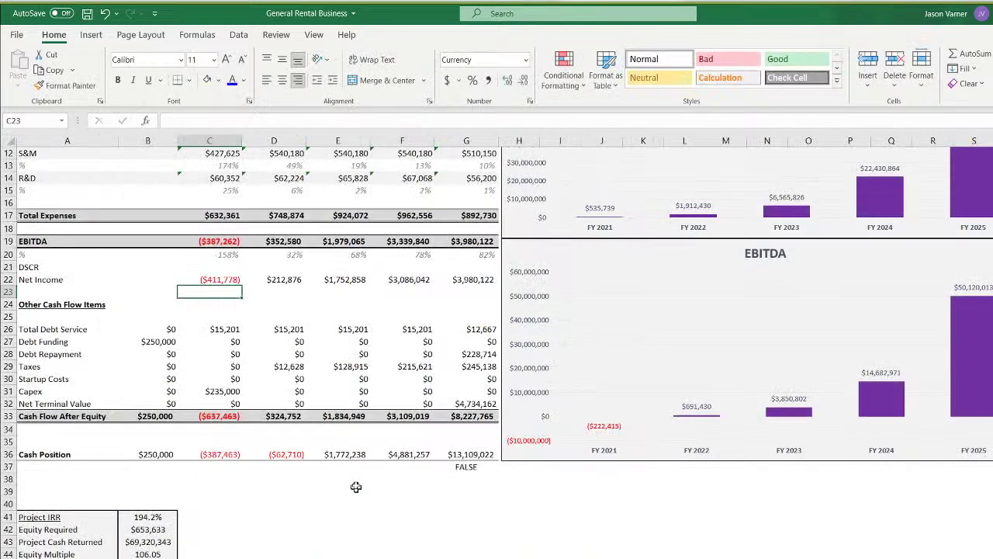
{"action": "left_click", "coordinate": [231, 279]}
{"action": "left_click_drag", "start_coordinate": [241, 285], "coordinate": [465, 287]}
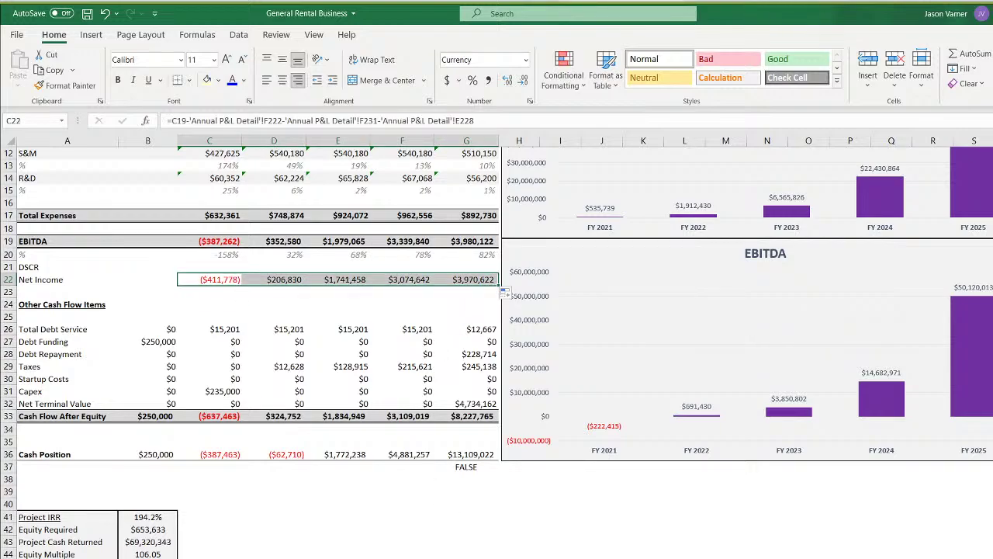
Check the adjusted summary Net Income against row 232 of Annual P&L Detail
{"action": "key", "text": "ctrl+Page_Down"}
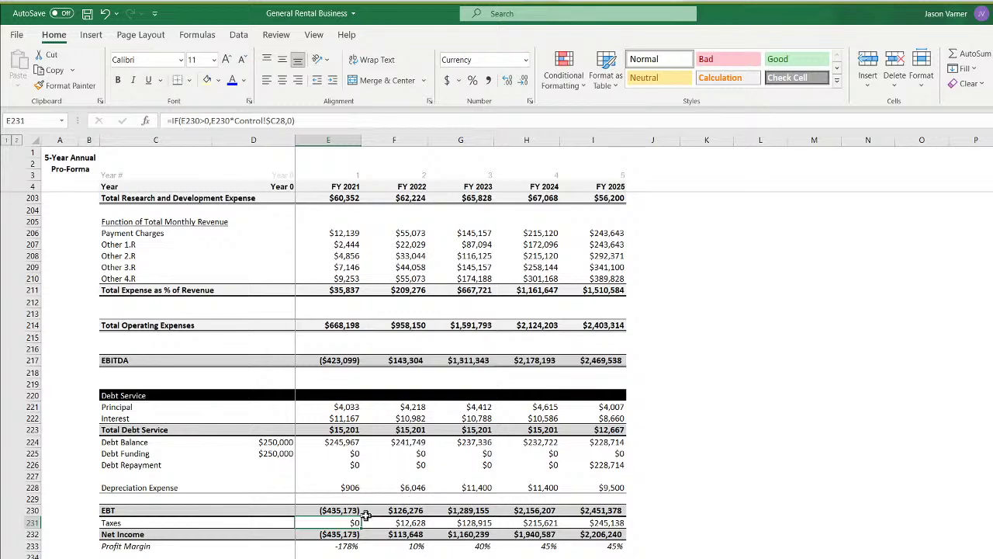
{"action": "left_click_drag", "start_coordinate": [341, 535], "coordinate": [590, 537]}
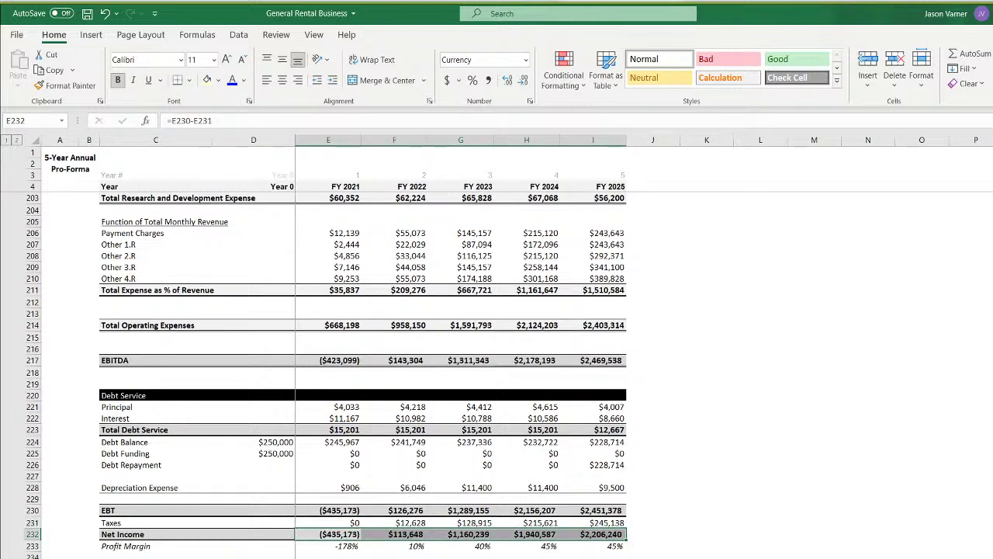
{"action": "key", "text": "ctrl+Page_Up"}
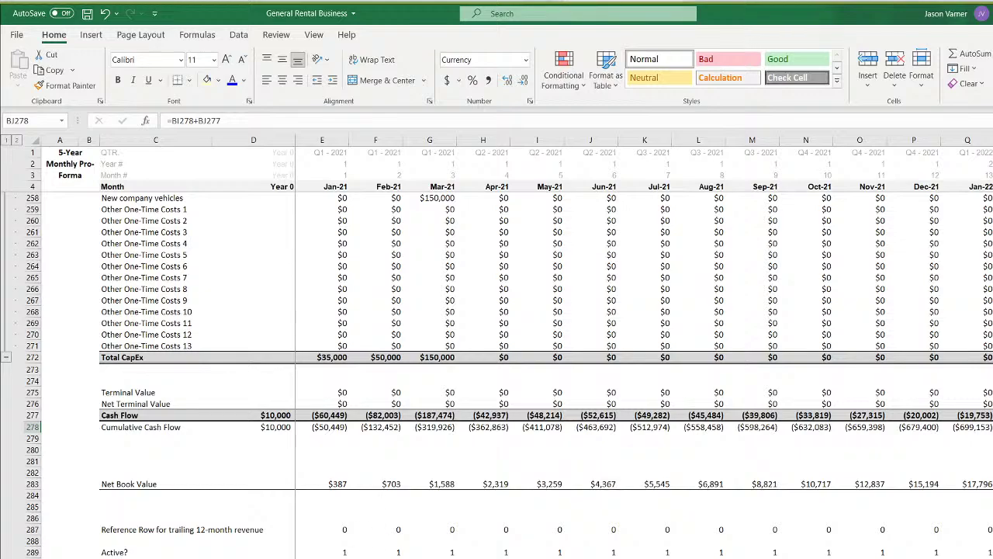
{"action": "key", "text": "ctrl+Page_Down"}
{"action": "left_click", "coordinate": [510, 518]}
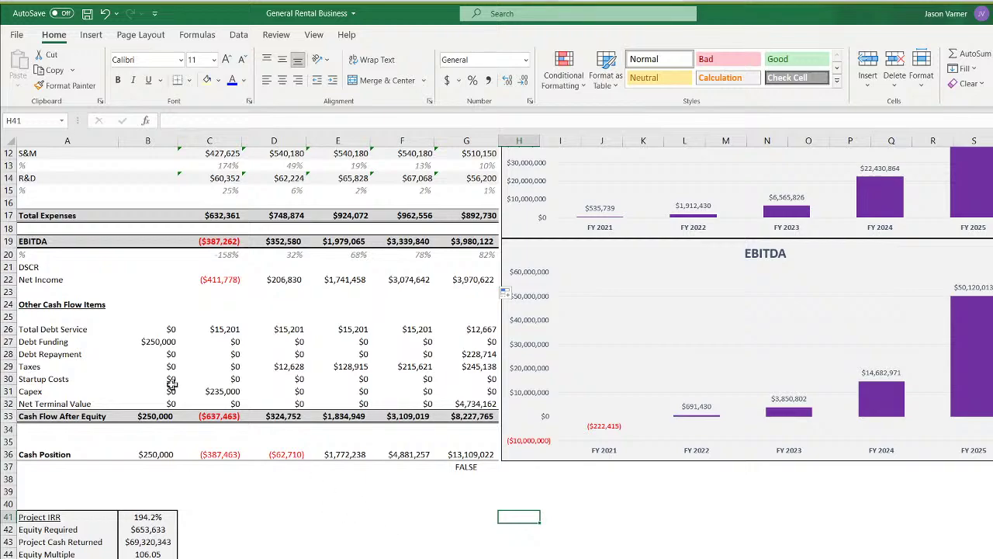
Compare the summary's EBITDA in row 19 with Annual P&L Detail row 217 and examine the Total Expense as % of Revenue row
{"action": "left_click_drag", "start_coordinate": [220, 242], "coordinate": [444, 242]}
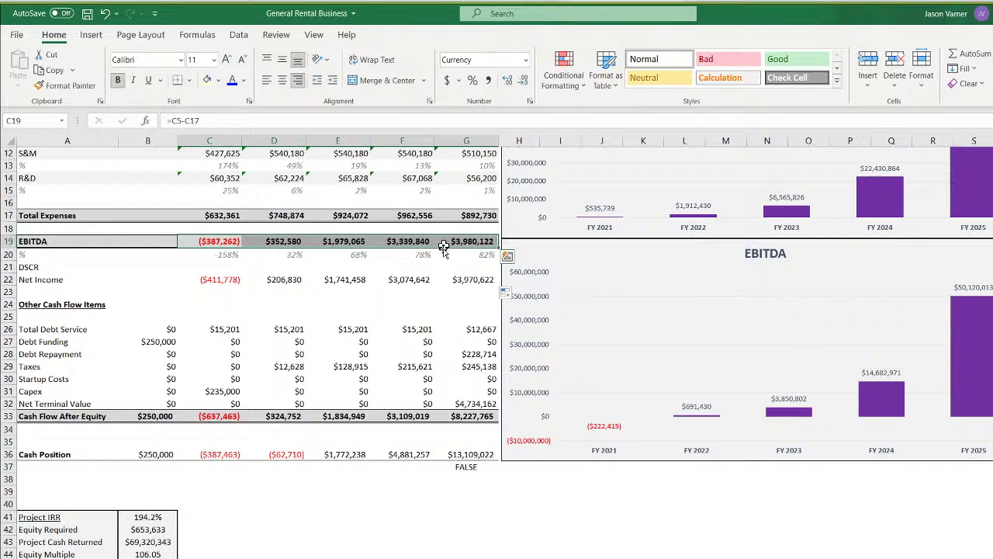
{"action": "key", "text": "ctrl+Page_Down"}
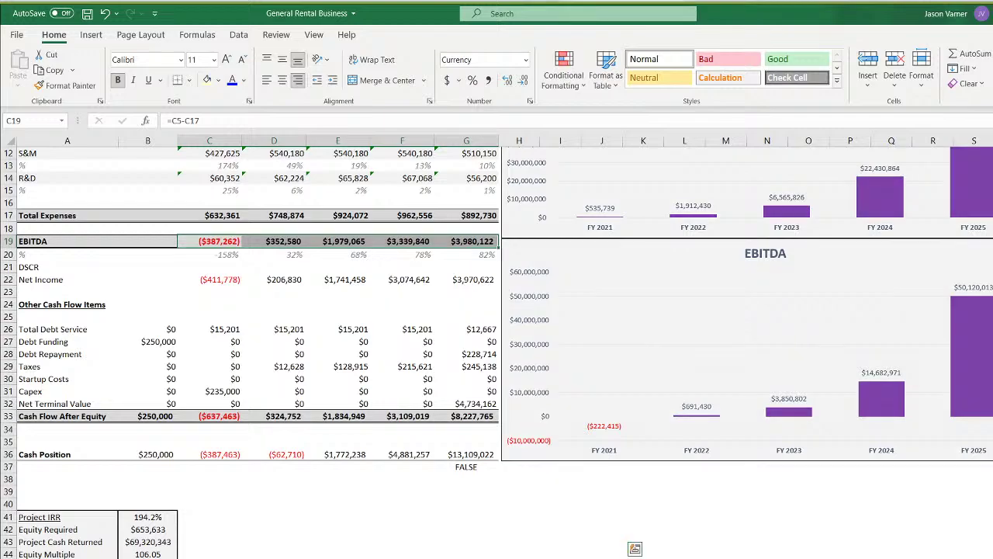
{"action": "mouse_move", "coordinate": [337, 360]}
{"action": "left_mouse_down"}
{"action": "mouse_move", "coordinate": [584, 360]}
{"action": "mouse_move", "coordinate": [347, 359]}
{"action": "left_mouse_up"}
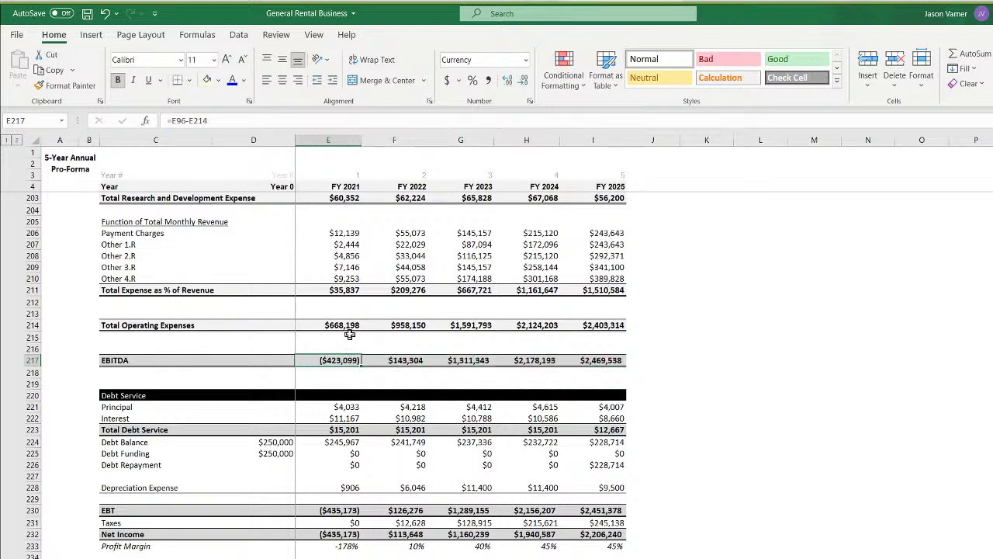
{"action": "scroll", "coordinate": [350, 342], "scroll_direction": "up", "scroll_amount": 4}
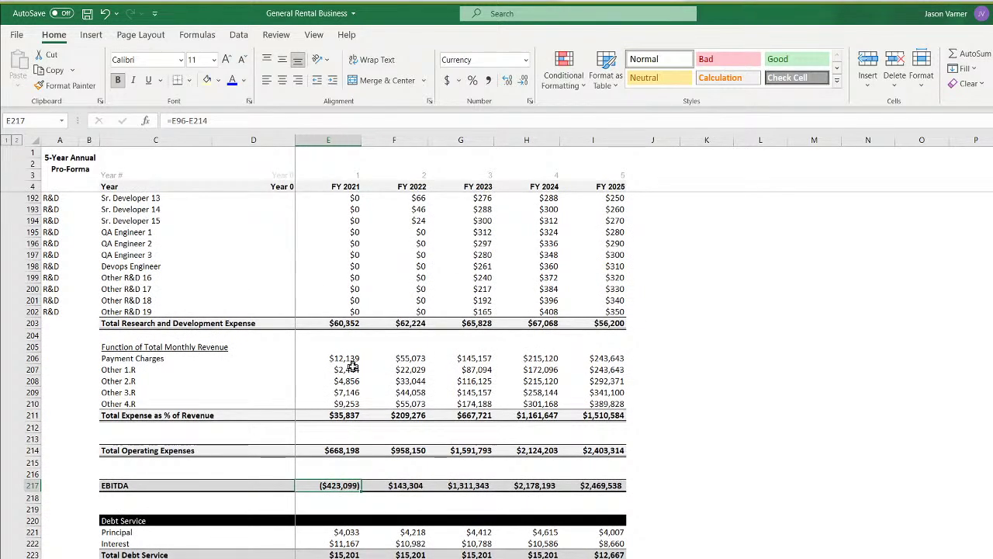
{"action": "left_click", "coordinate": [336, 411]}
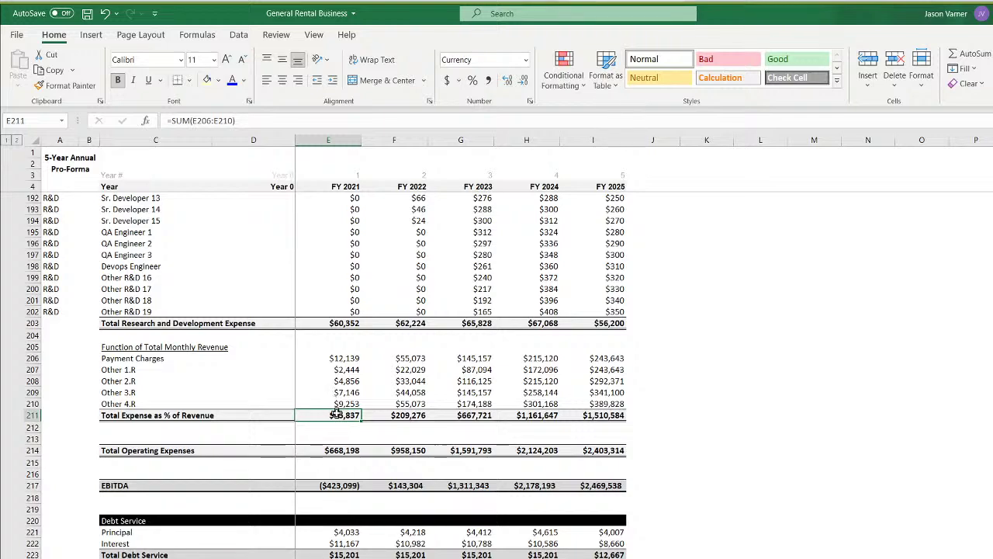
{"action": "left_click_drag", "start_coordinate": [333, 411], "coordinate": [582, 416]}
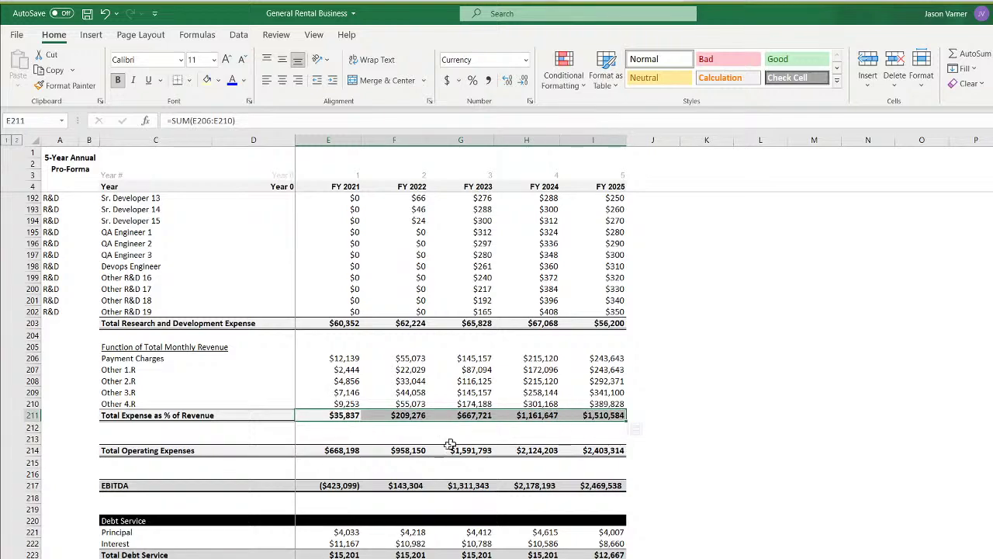
{"action": "left_click", "coordinate": [372, 557]}
{"action": "left_click", "coordinate": [497, 557]}
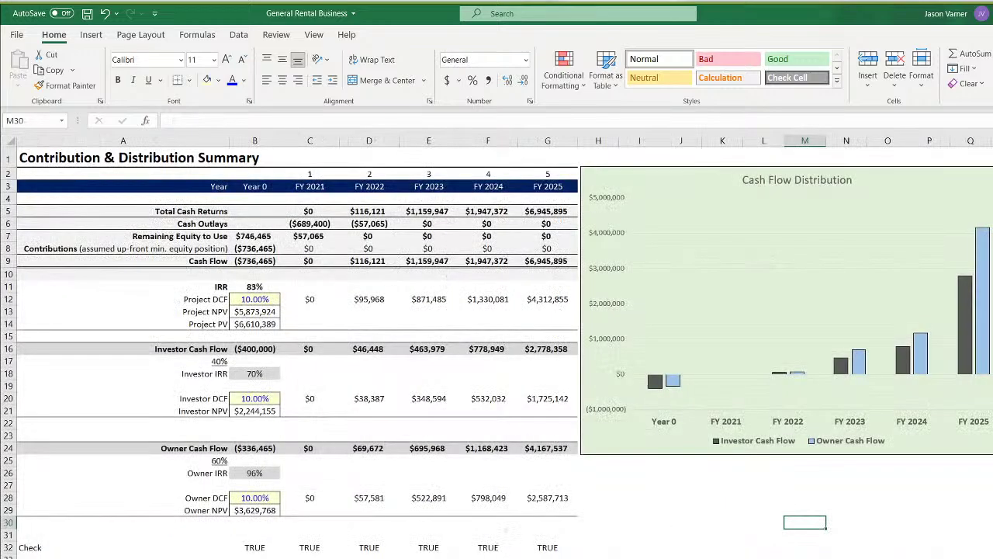
Enter the label Other Expenses as a % of Revenue in A16 of the 5-Year Project Summary
{"action": "left_click", "coordinate": [279, 557]}
{"action": "scroll", "coordinate": [280, 476], "scroll_direction": "up", "scroll_amount": 4}
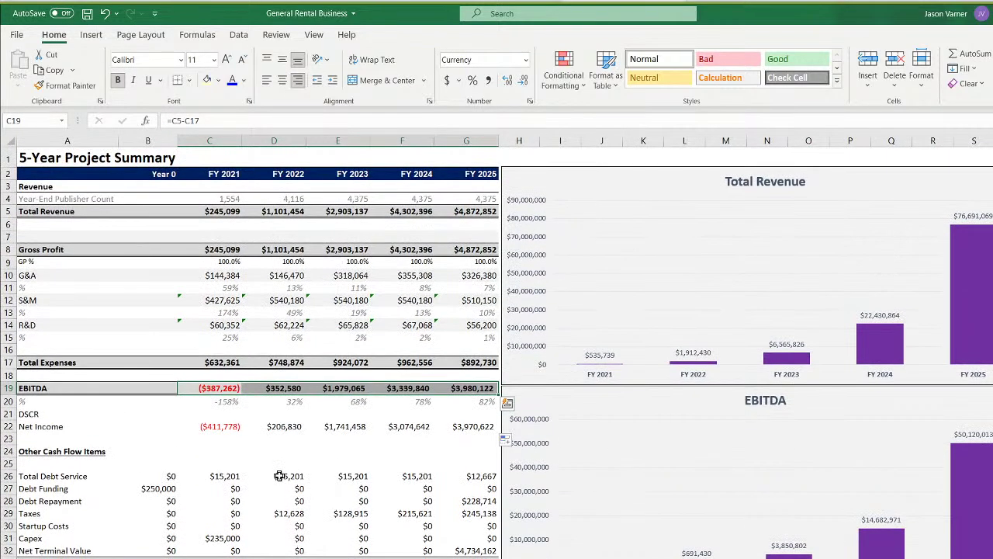
{"action": "left_click", "coordinate": [33, 348]}
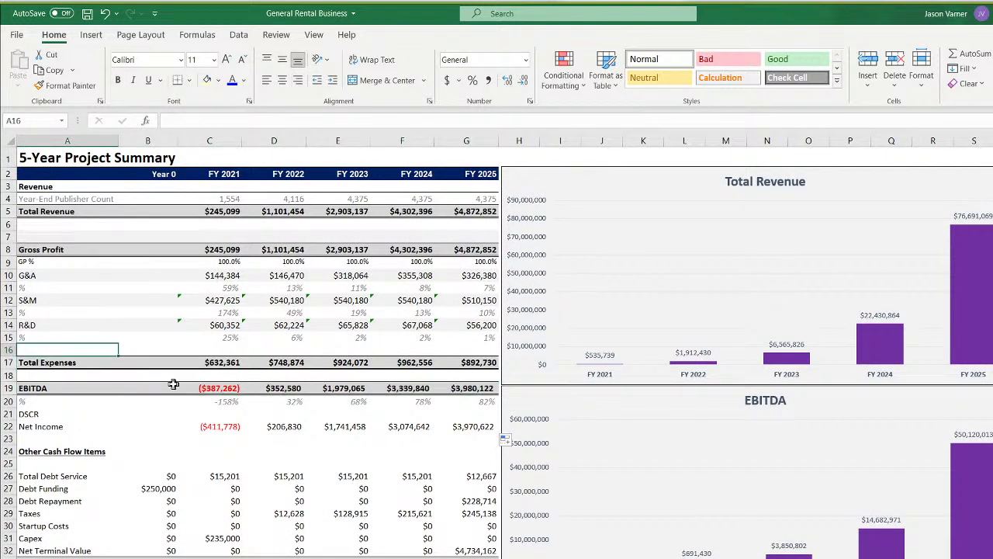
{"action": "type", "text": "Other Expenses as a % of Re"}
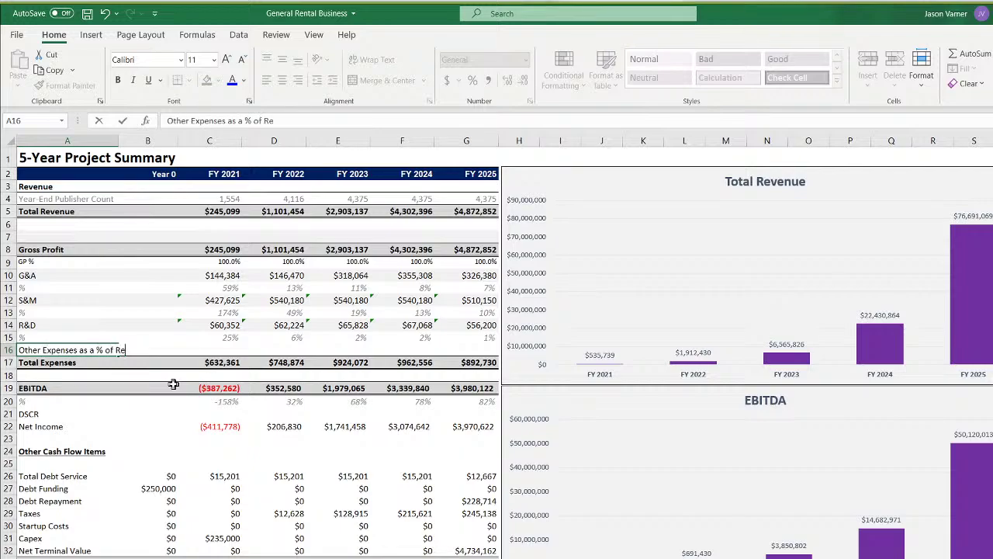
{"action": "type", "text": "venue"}
{"action": "key", "text": "Tab"}
{"action": "key", "text": "Tab"}
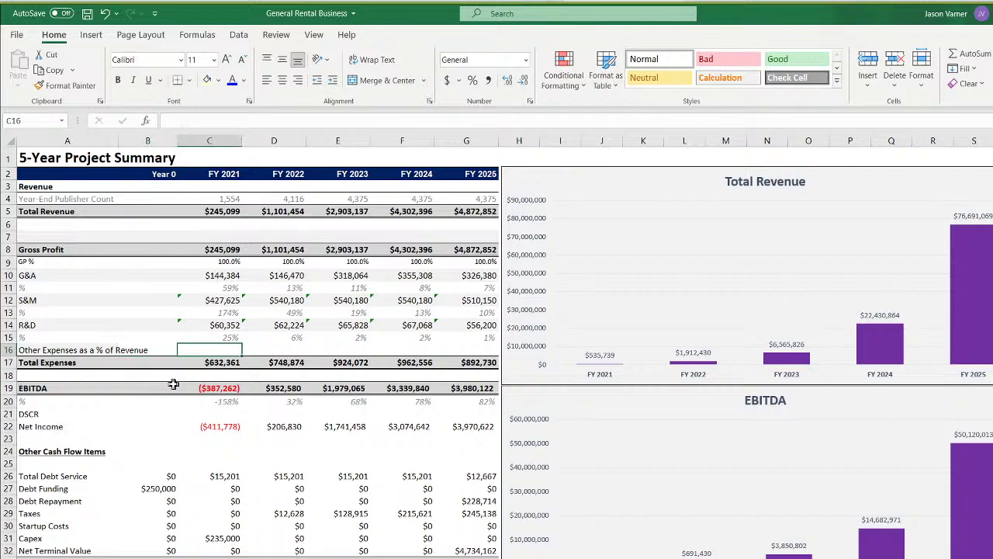
Link C16 to 'Annual P&L Detail'!E211 and fill the reference across to G16
{"action": "type", "text": "="}
{"action": "left_click", "coordinate": [411, 557]}
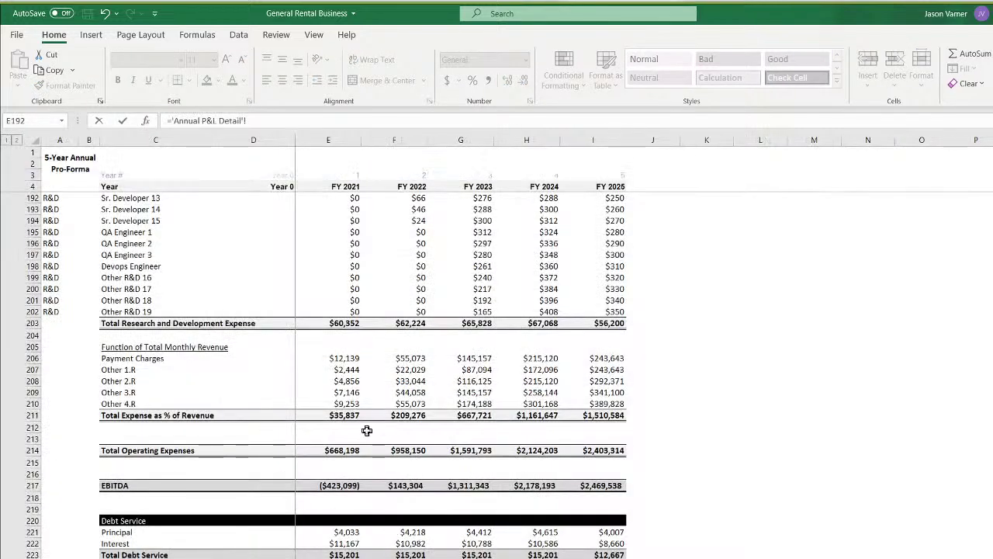
{"action": "left_click", "coordinate": [327, 416]}
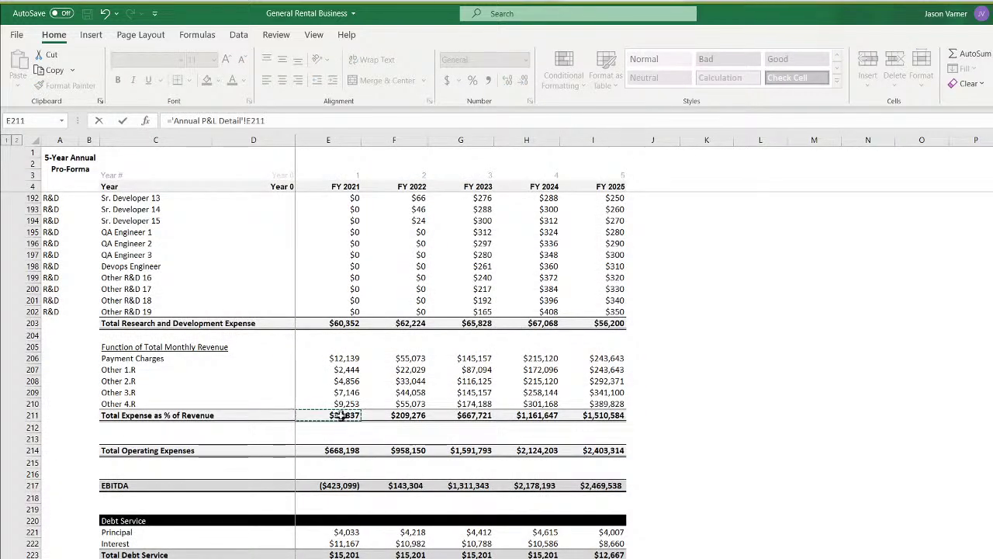
{"action": "key", "text": "Return"}
{"action": "left_click", "coordinate": [222, 343]}
{"action": "left_click_drag", "start_coordinate": [241, 356], "coordinate": [470, 354]}
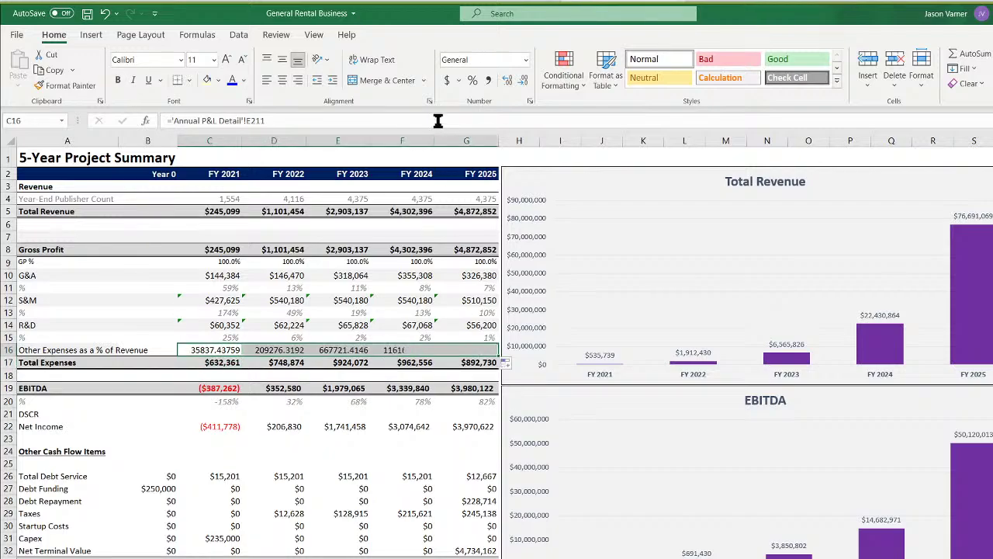
Format C16:G16 as Currency with 0 decimal places and the $ symbol
{"action": "left_click", "coordinate": [530, 101]}
{"action": "left_click", "coordinate": [348, 257]}
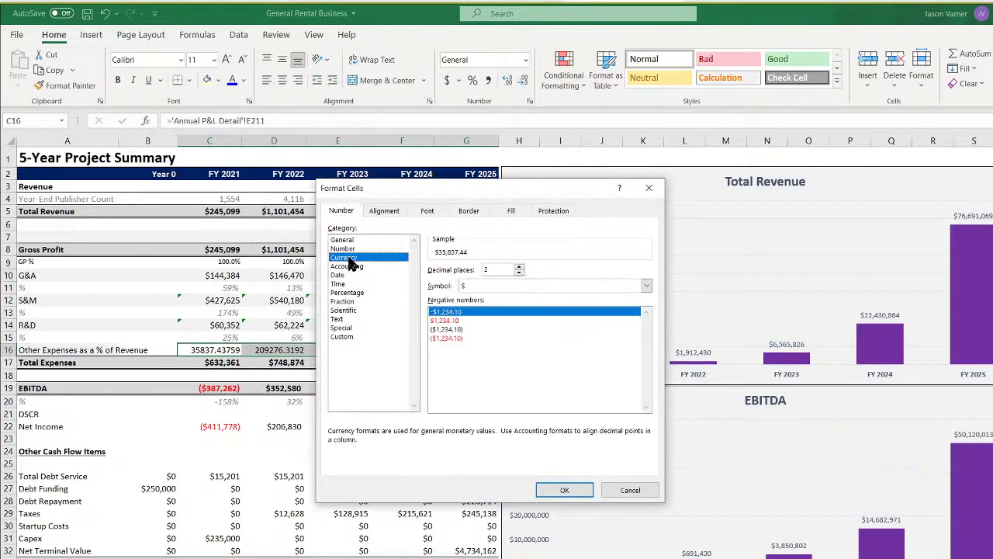
{"action": "left_click", "coordinate": [519, 273]}
{"action": "left_click", "coordinate": [519, 273]}
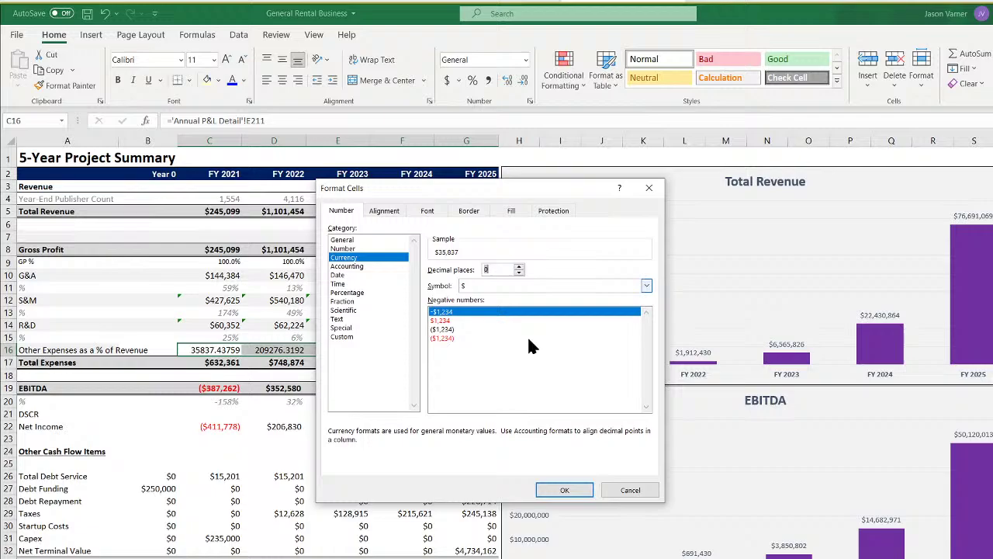
{"action": "left_click", "coordinate": [564, 490]}
Add C16 to the FY 2021 Total Expenses formula in C17, making it =C12+C10+C7+C14+C16
{"action": "left_click", "coordinate": [233, 365]}
{"action": "left_click", "coordinate": [280, 120]}
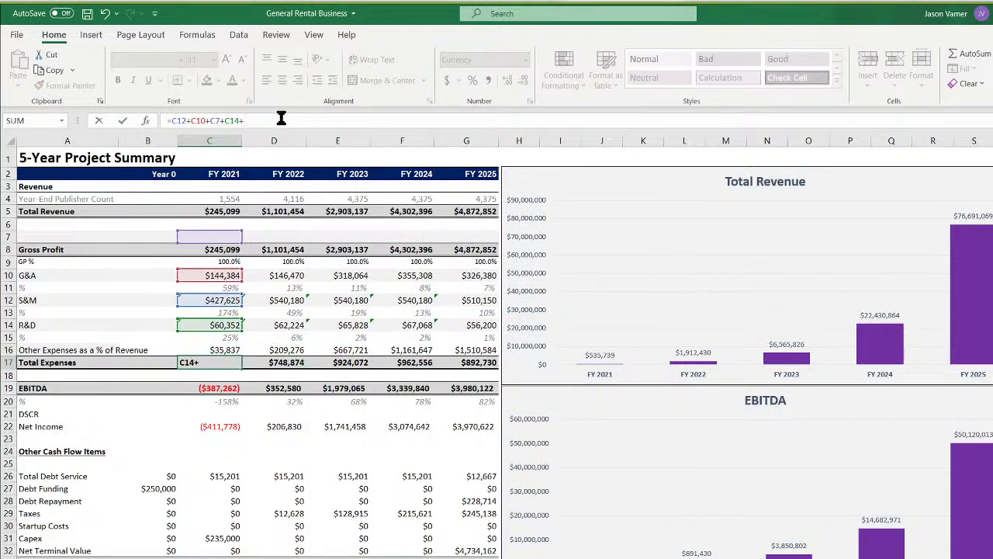
{"action": "type", "text": "+"}
{"action": "left_click", "coordinate": [215, 350]}
{"action": "key", "text": "Return"}
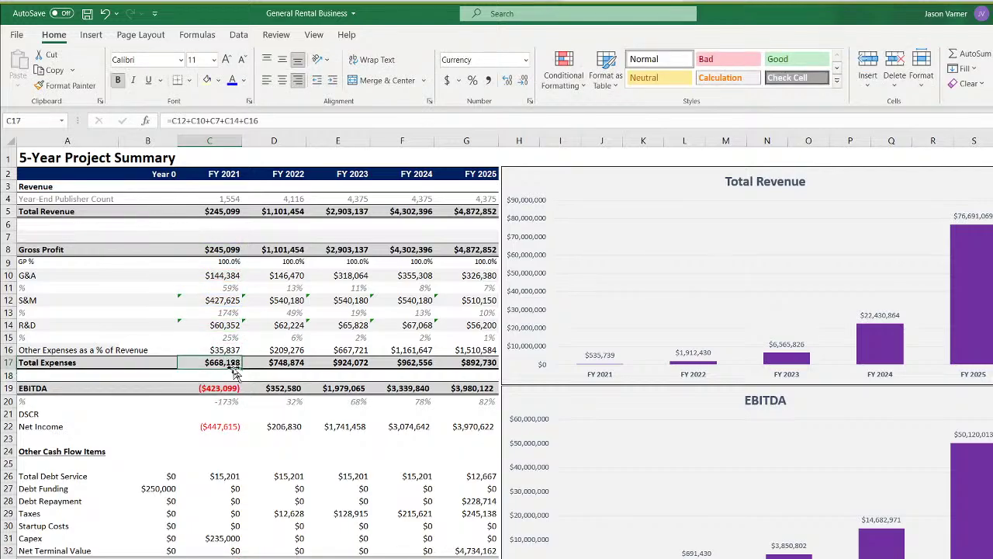
Fill the Total Expenses formula across to G17 and compare EBITDA in C19:G19 with row 217 of Annual P&L Detail
{"action": "left_click_drag", "start_coordinate": [235, 371], "coordinate": [215, 388]}
{"action": "left_click", "coordinate": [463, 388]}
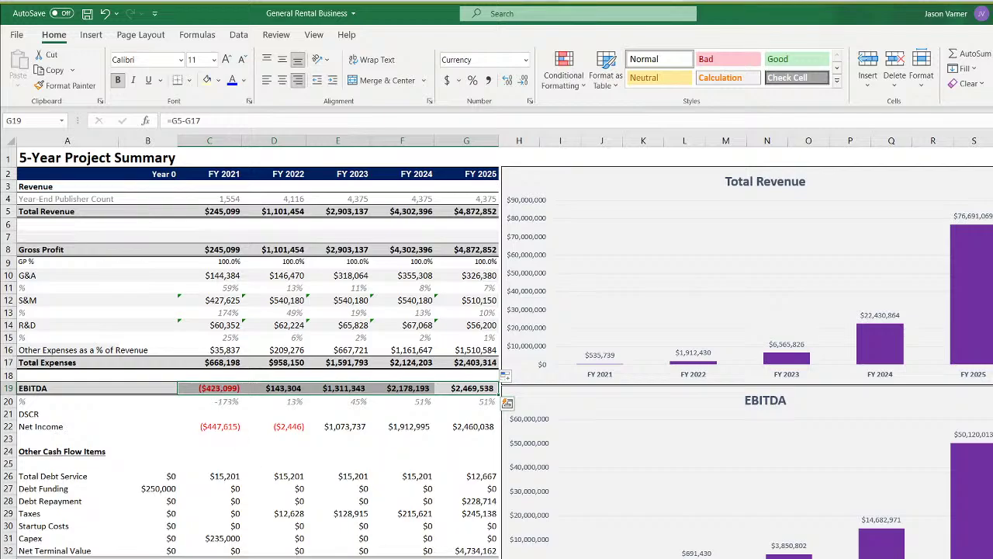
{"action": "key", "text": "ctrl+Page_Up"}
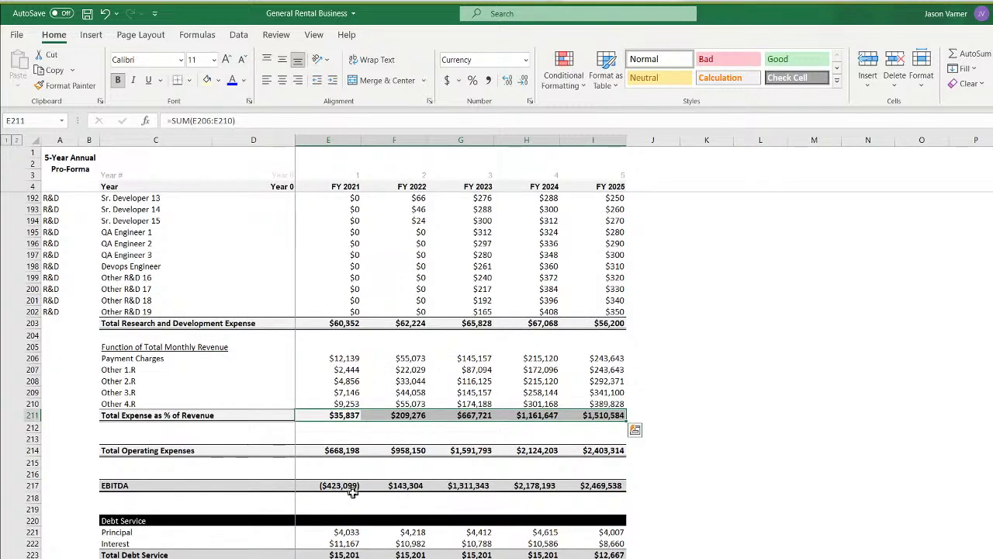
{"action": "left_click", "coordinate": [339, 486]}
{"action": "left_click_drag", "start_coordinate": [339, 486], "coordinate": [603, 486]}
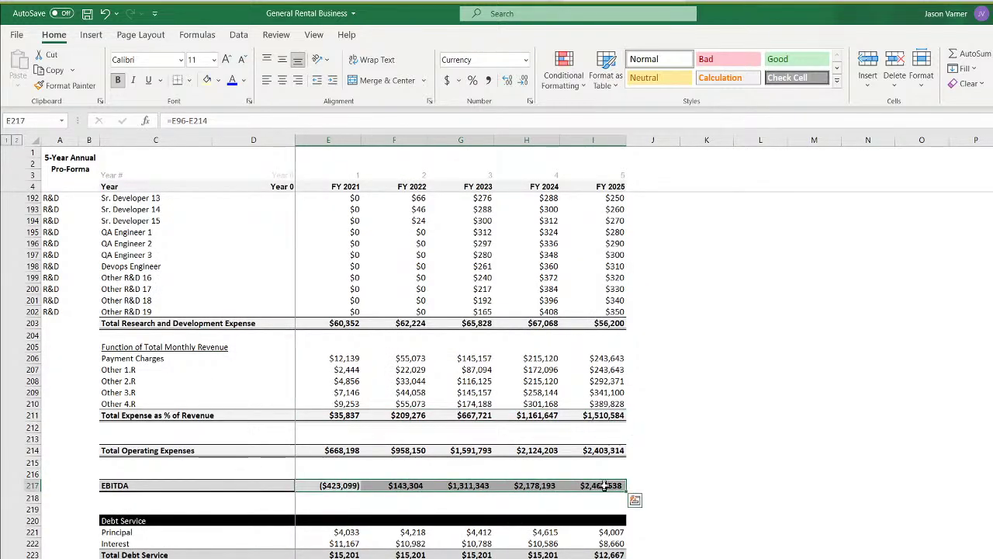
{"action": "key", "text": "ctrl+Page_Down"}
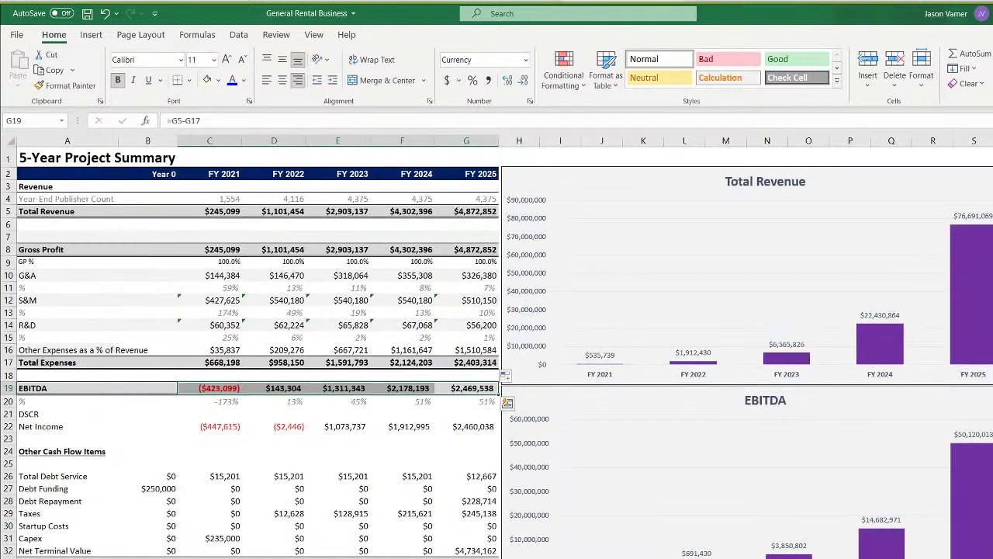
{"action": "left_click", "coordinate": [291, 432]}
Shade the Other Expenses as a % of Revenue row A16:G16 light grey and save the workbook
{"action": "left_click_drag", "start_coordinate": [39, 347], "coordinate": [481, 349]}
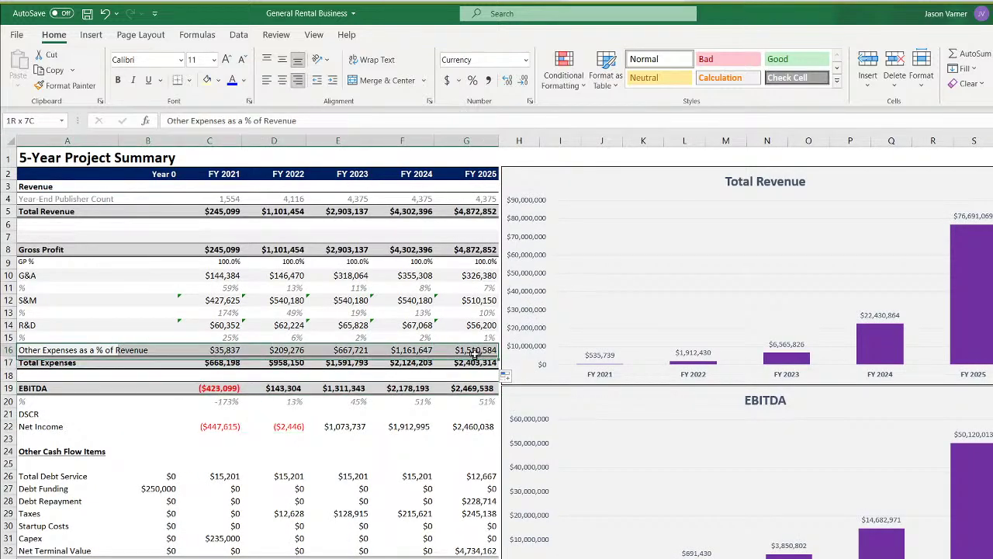
{"action": "left_click", "coordinate": [218, 81]}
{"action": "left_click", "coordinate": [209, 127]}
{"action": "left_click", "coordinate": [188, 395]}
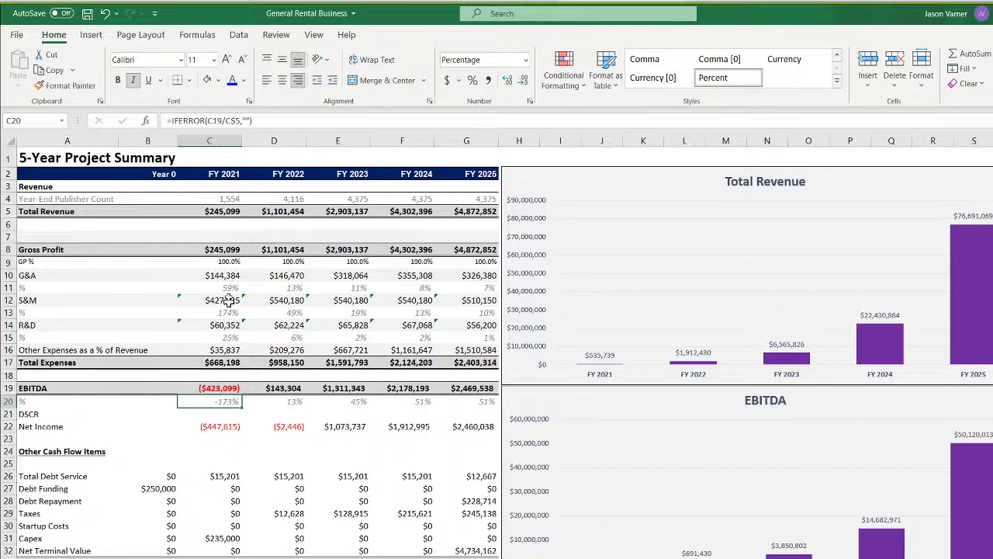
{"action": "left_click", "coordinate": [87, 13]}
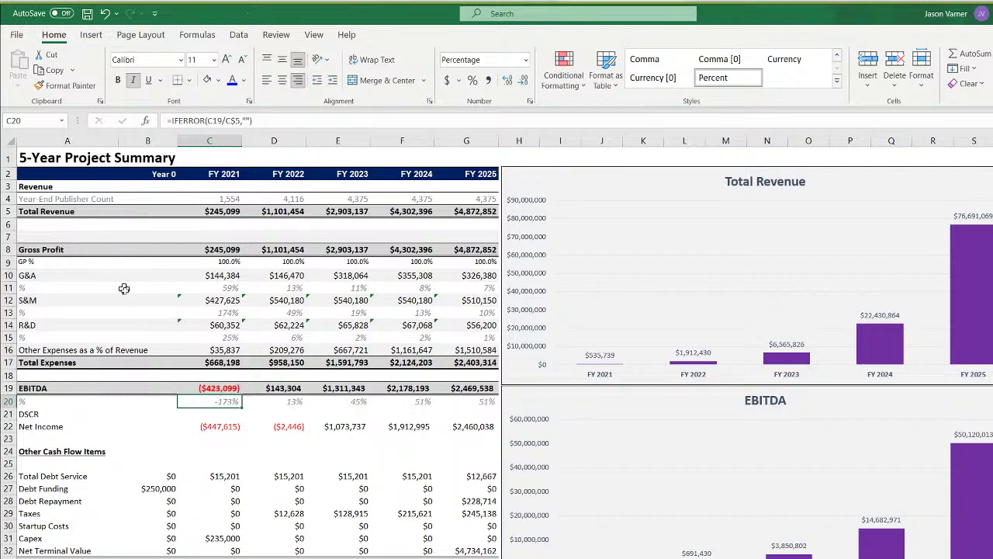
Insert a row above Total Expenses and copy the % label and formula from A15:C15 into the new row 17
{"action": "left_click", "coordinate": [223, 363]}
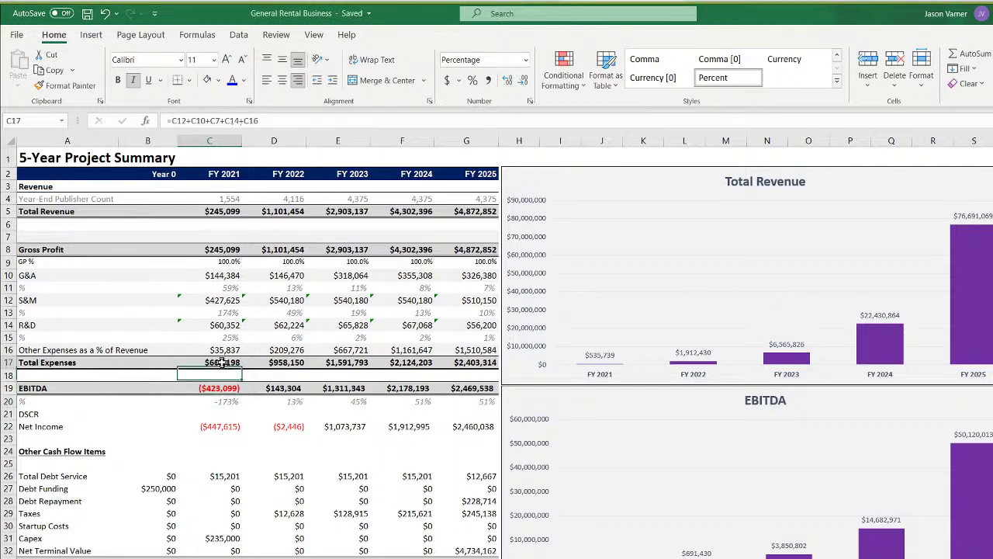
{"action": "right_click", "coordinate": [4, 362]}
{"action": "left_click", "coordinate": [43, 465]}
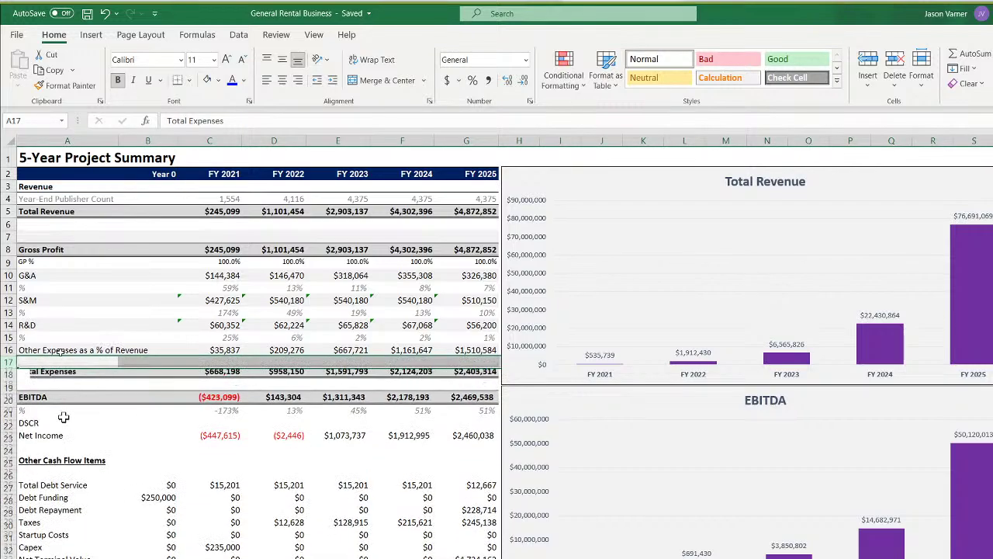
{"action": "left_click", "coordinate": [38, 338]}
{"action": "left_click_drag", "start_coordinate": [39, 338], "coordinate": [233, 338]}
{"action": "right_click", "coordinate": [224, 335]}
{"action": "left_click", "coordinate": [248, 353]}
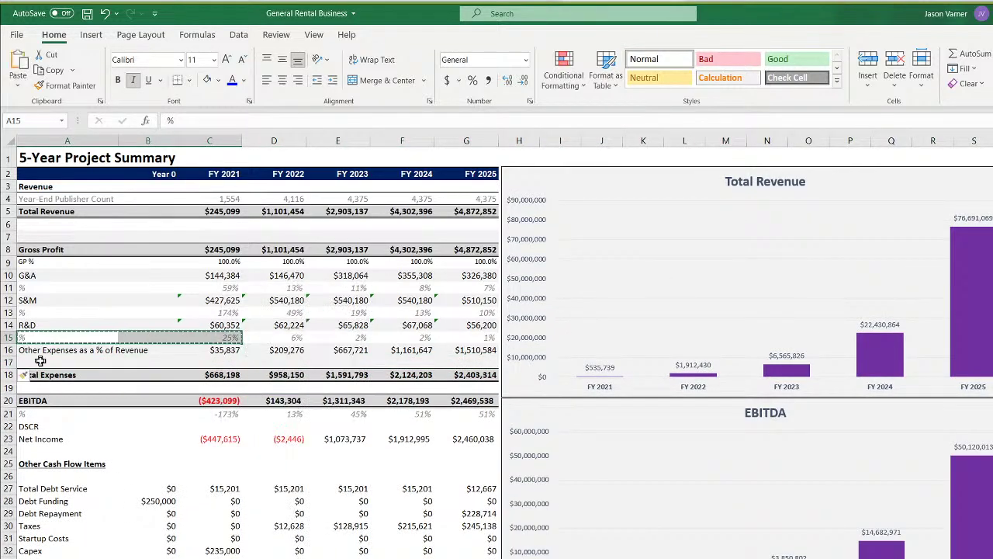
{"action": "right_click", "coordinate": [44, 361]}
{"action": "left_click", "coordinate": [72, 417]}
Check the % formula =C16/C$5 in C17 and fill it across to G17
{"action": "double_click", "coordinate": [232, 361]}
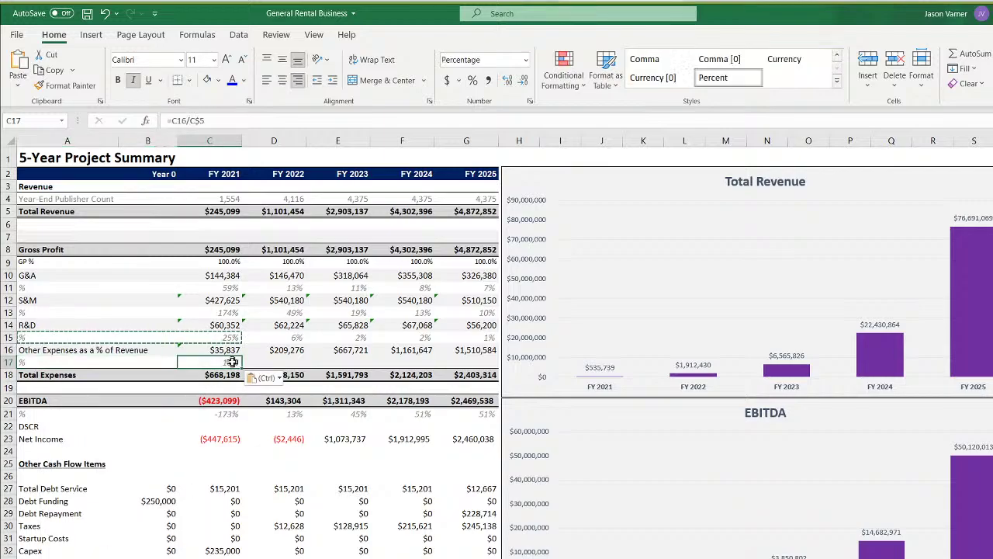
{"action": "key", "text": "ctrl+Return"}
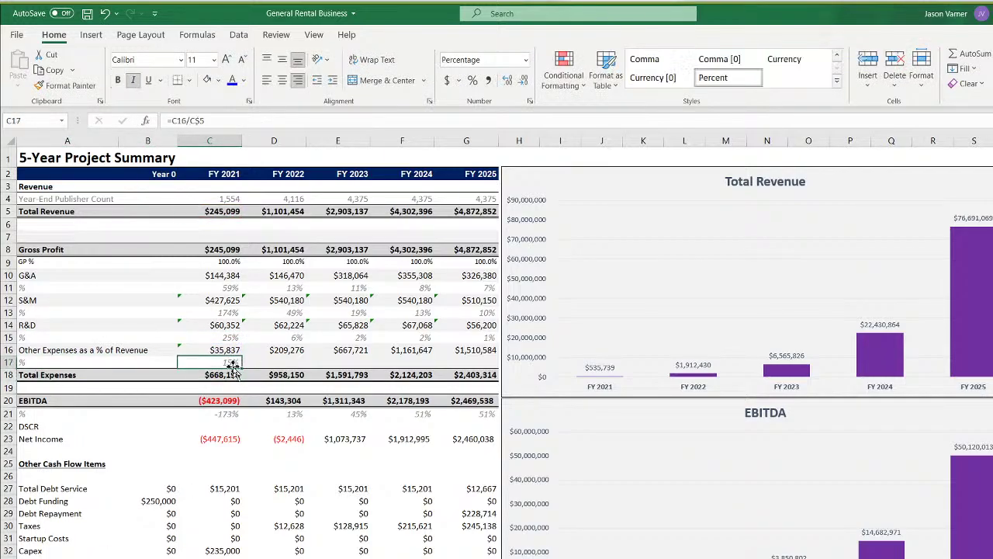
{"action": "left_click_drag", "start_coordinate": [242, 368], "coordinate": [475, 362]}
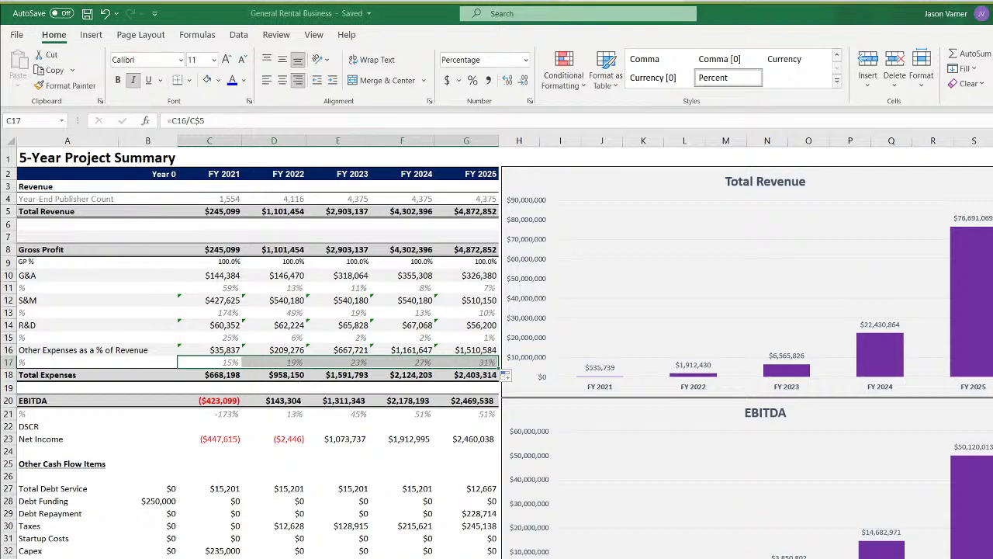
Review the FY 2021 to FY 2023 percentages under Function of Total Monthly Revenue in the Other Monthly Costs by Year sheet
{"action": "key", "text": "ctrl+Page_Down"}
{"action": "scroll", "coordinate": [325, 535], "scroll_direction": "down", "scroll_amount": 20}
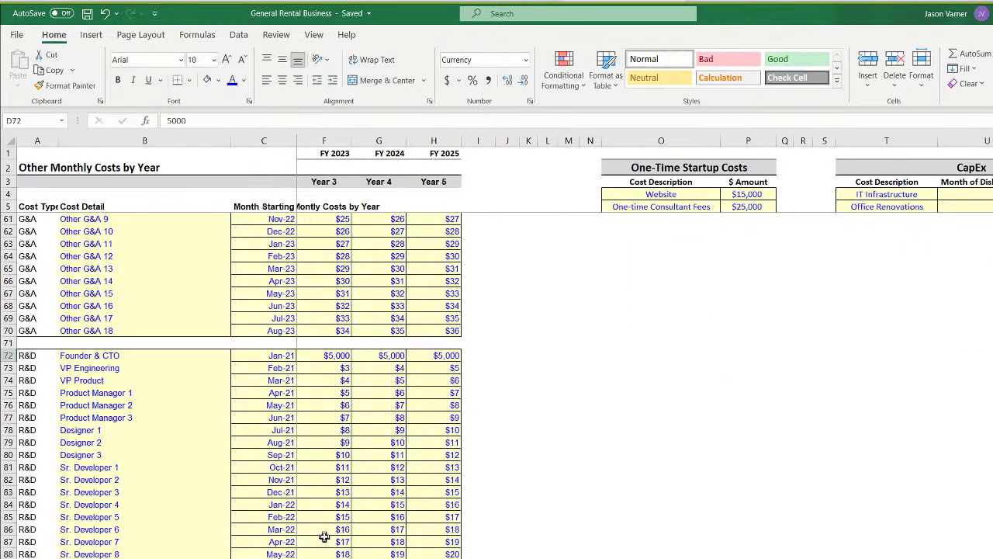
{"action": "left_click_drag", "start_coordinate": [339, 380], "coordinate": [74, 429]}
{"action": "left_click_drag", "start_coordinate": [339, 380], "coordinate": [334, 430]}
{"action": "left_click_drag", "start_coordinate": [379, 380], "coordinate": [377, 430]}
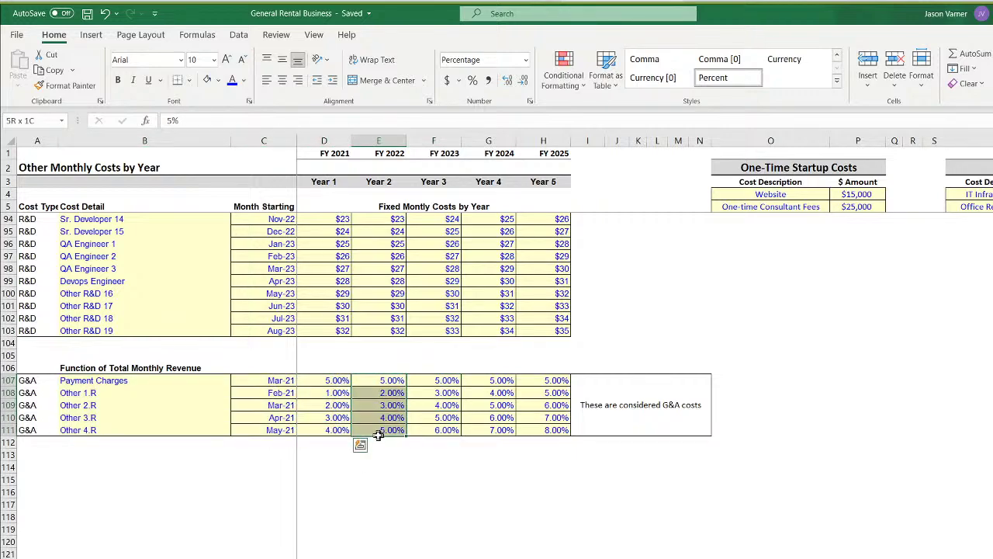
{"action": "left_click_drag", "start_coordinate": [442, 380], "coordinate": [448, 434]}
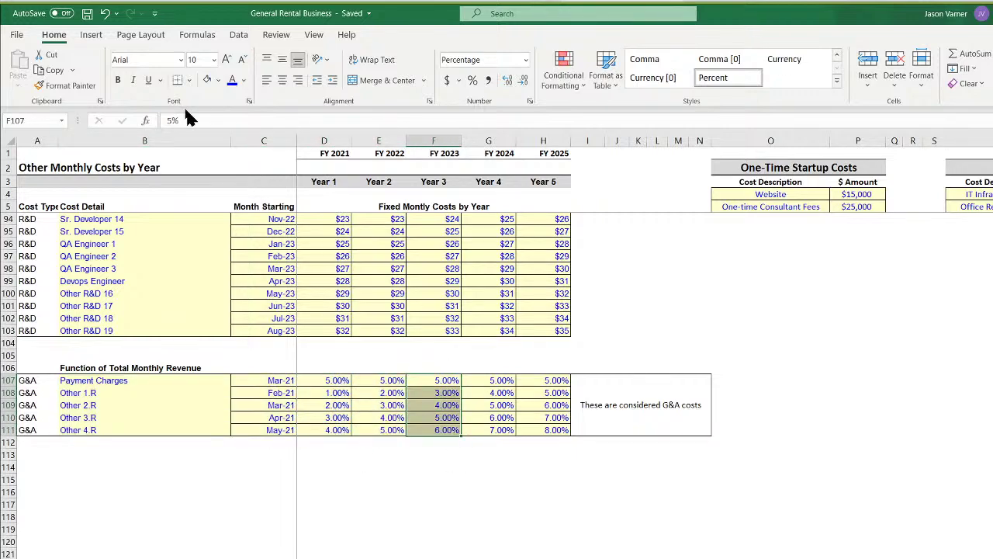
{"action": "left_click", "coordinate": [90, 18]}
Examine the starting months in C107:C111 and the list of month choices for Payment Charges
{"action": "left_click", "coordinate": [271, 379]}
{"action": "key", "text": "Down"}
{"action": "key", "text": "Down"}
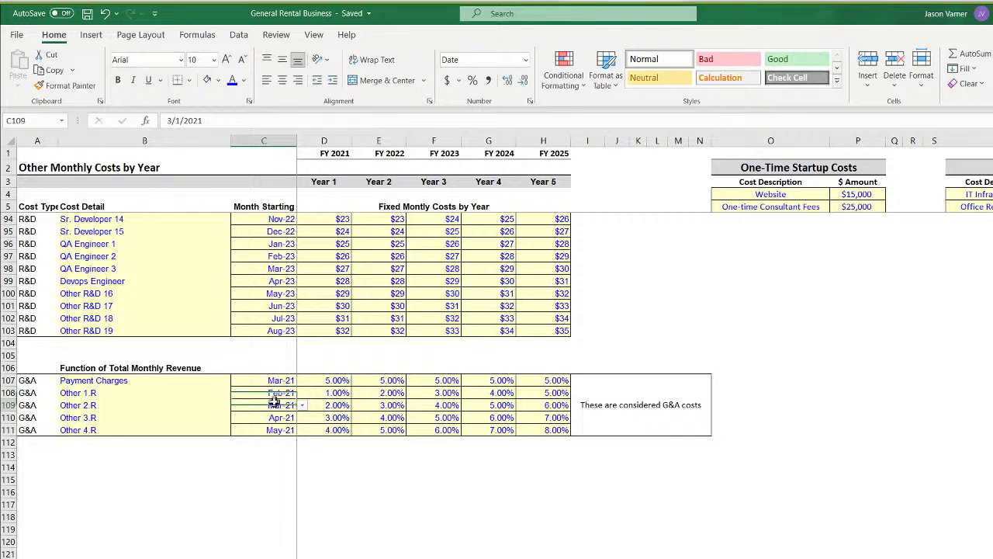
{"action": "left_click", "coordinate": [275, 417]}
{"action": "left_click", "coordinate": [277, 430]}
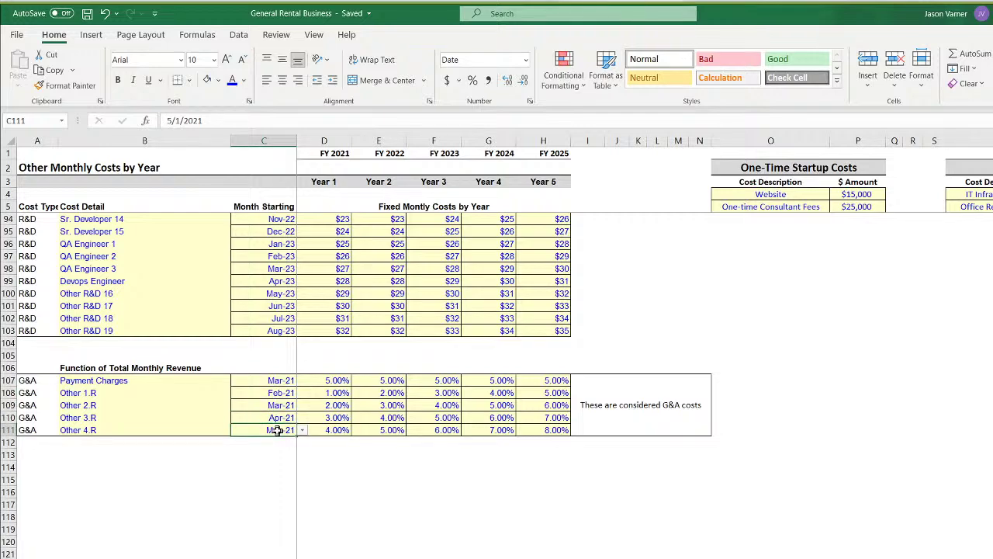
{"action": "left_click", "coordinate": [292, 380]}
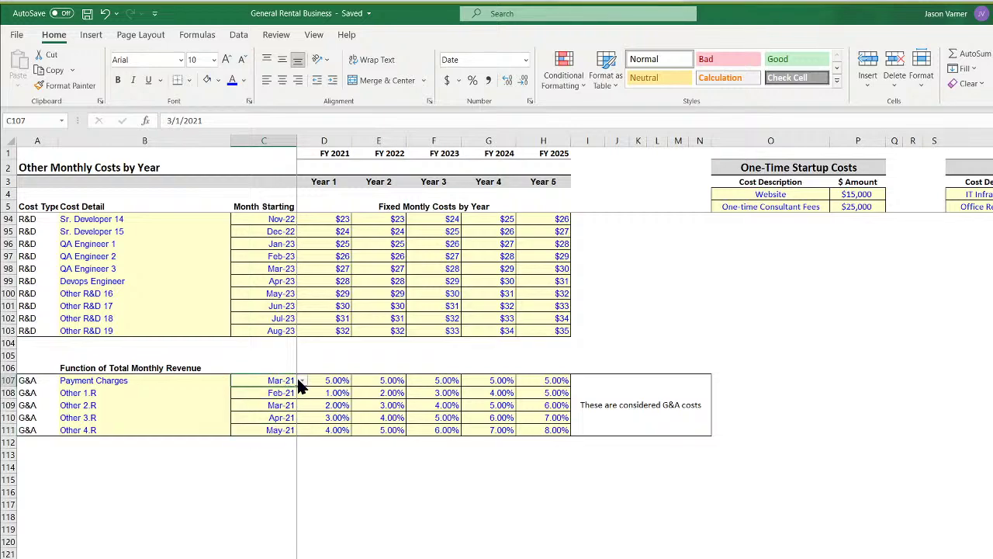
{"action": "left_click", "coordinate": [302, 381]}
{"action": "left_click", "coordinate": [263, 399]}
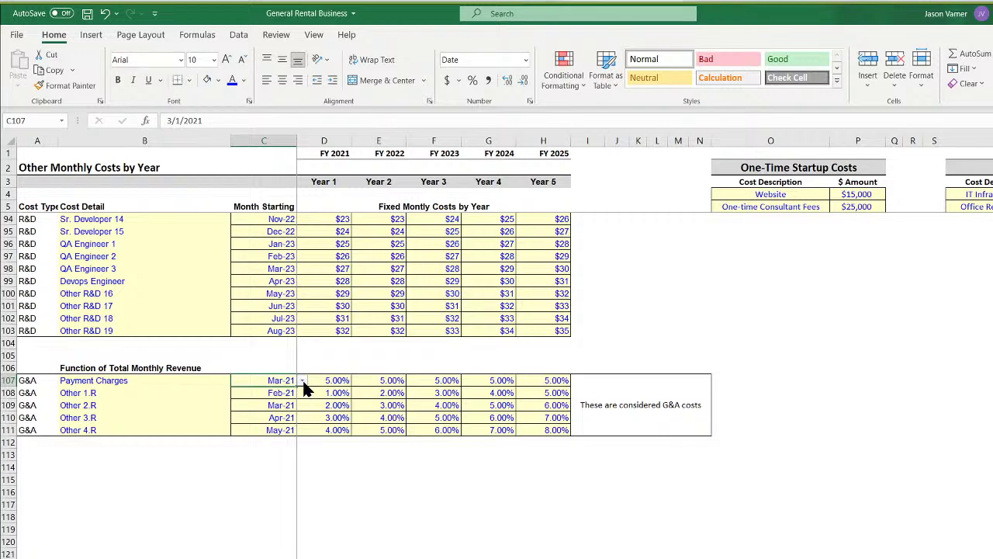
{"action": "left_click", "coordinate": [302, 381]}
{"action": "left_click", "coordinate": [405, 534]}
Check the C16 link to Annual P&L Detail in the 5-Year Project Summary and save the workbook
{"action": "key", "text": "ctrl+Page_Up"}
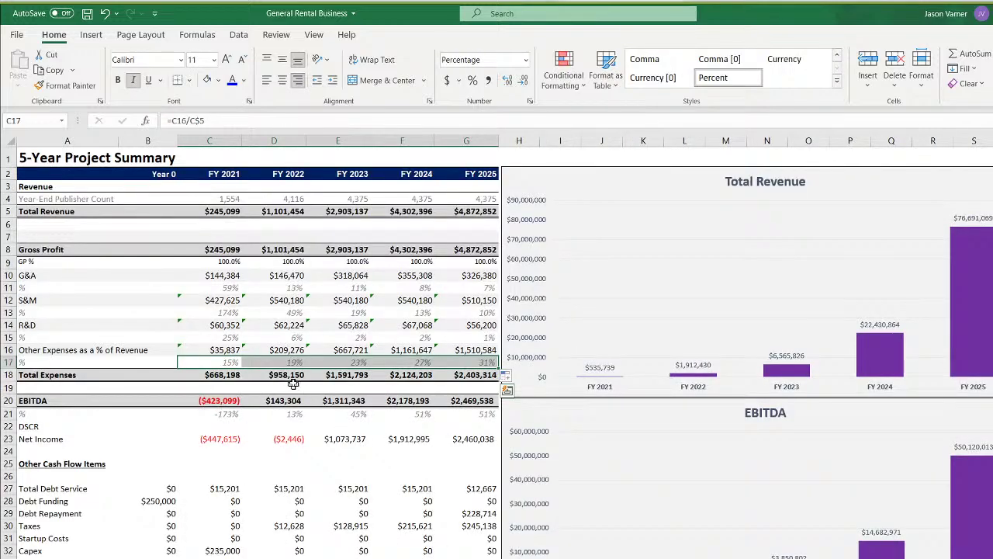
{"action": "left_click", "coordinate": [224, 350]}
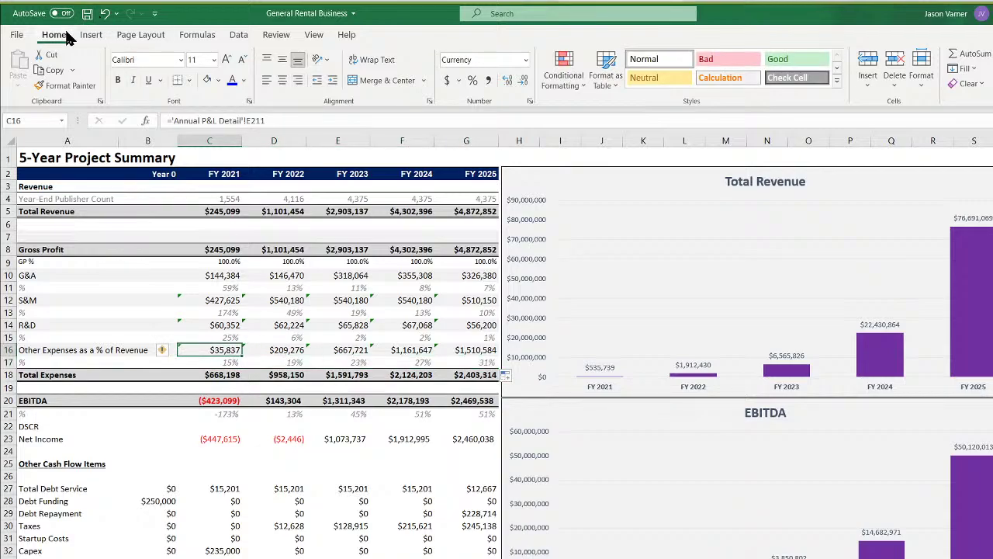
{"action": "left_click", "coordinate": [87, 13]}
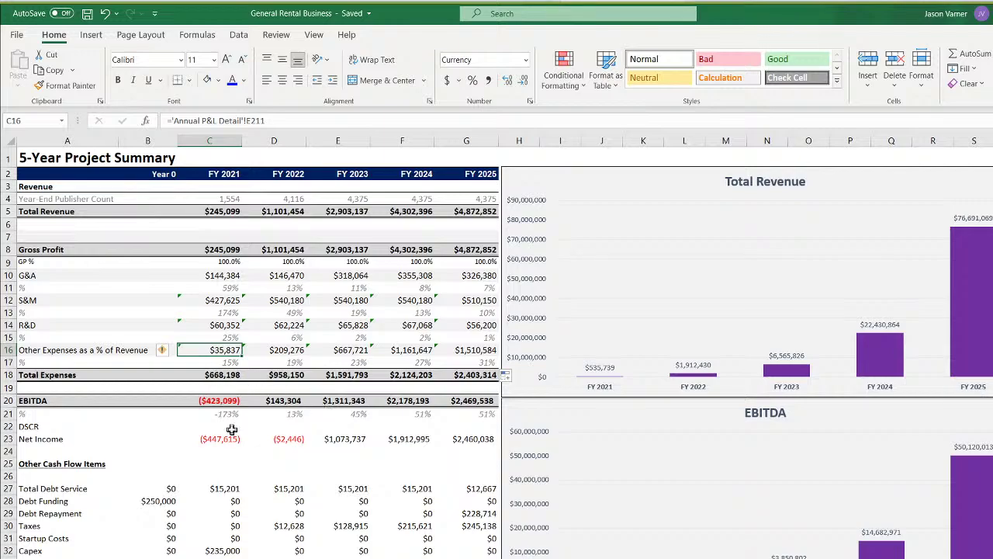
Format the Net Income row A23:G23 with a top and double bottom border, bold text and a grey fill
{"action": "left_click_drag", "start_coordinate": [53, 439], "coordinate": [477, 439]}
{"action": "left_click", "coordinate": [189, 80]}
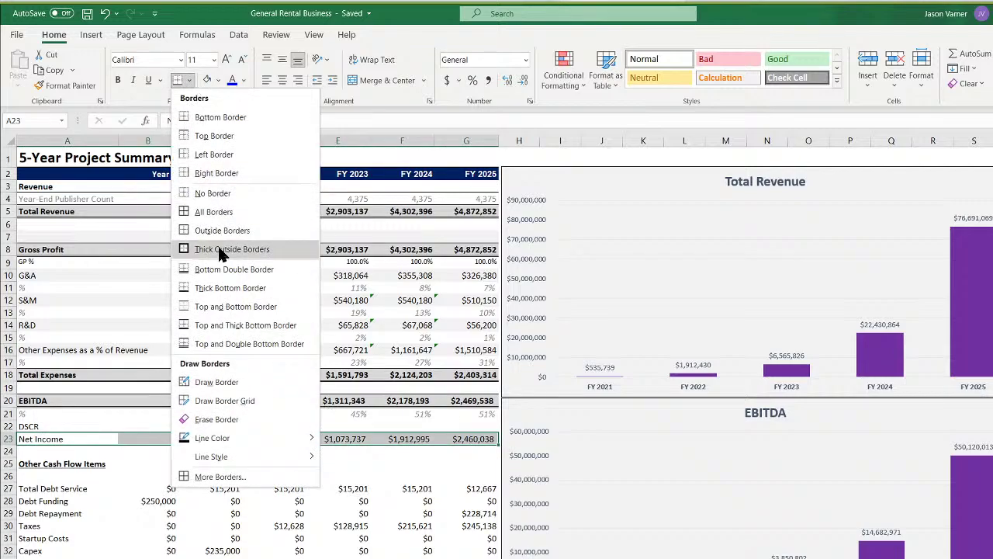
{"action": "left_click", "coordinate": [222, 344]}
{"action": "left_click", "coordinate": [117, 81]}
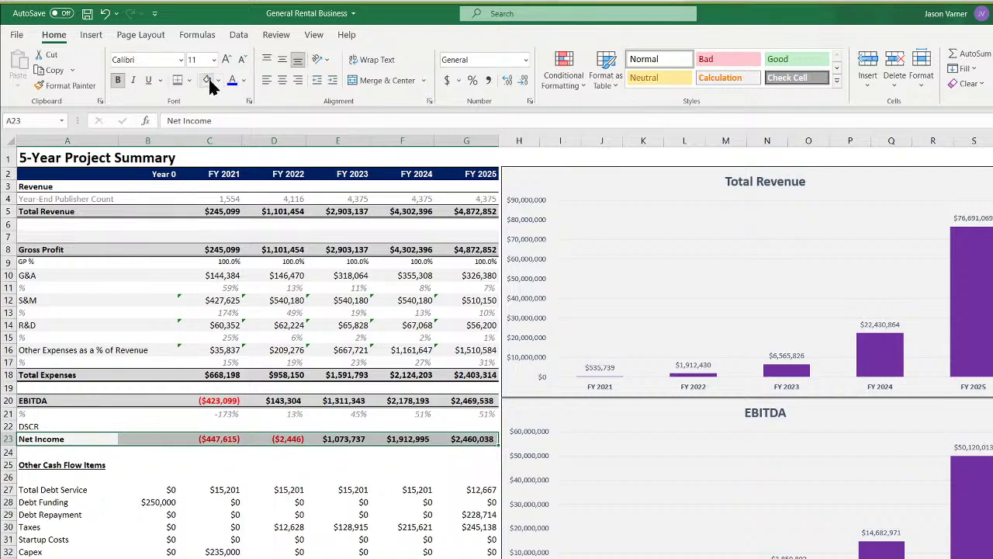
{"action": "left_click", "coordinate": [218, 81]}
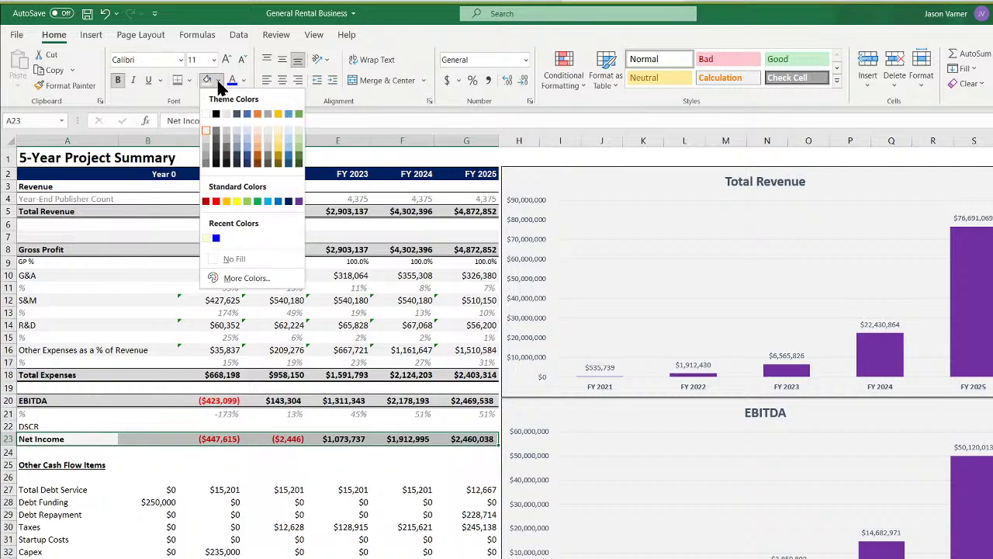
{"action": "left_click", "coordinate": [208, 146]}
Compare Net Income in C23:G23 of the 5-Year Project Summary with row 232 of Annual P&L Detail
{"action": "left_click_drag", "start_coordinate": [213, 439], "coordinate": [481, 440]}
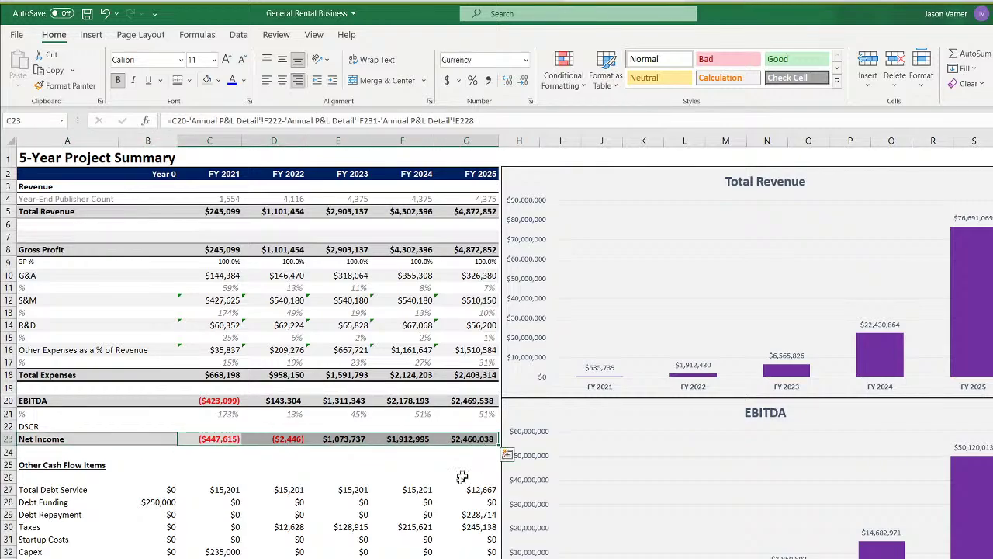
{"action": "left_click", "coordinate": [342, 557]}
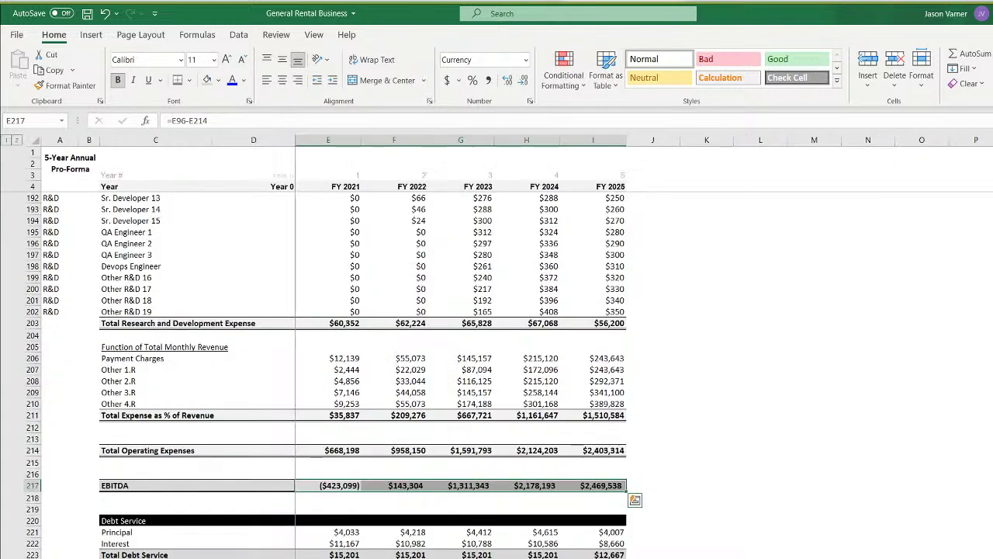
{"action": "scroll", "coordinate": [345, 528], "scroll_direction": "down", "scroll_amount": 4}
{"action": "left_click_drag", "start_coordinate": [341, 534], "coordinate": [591, 544]}
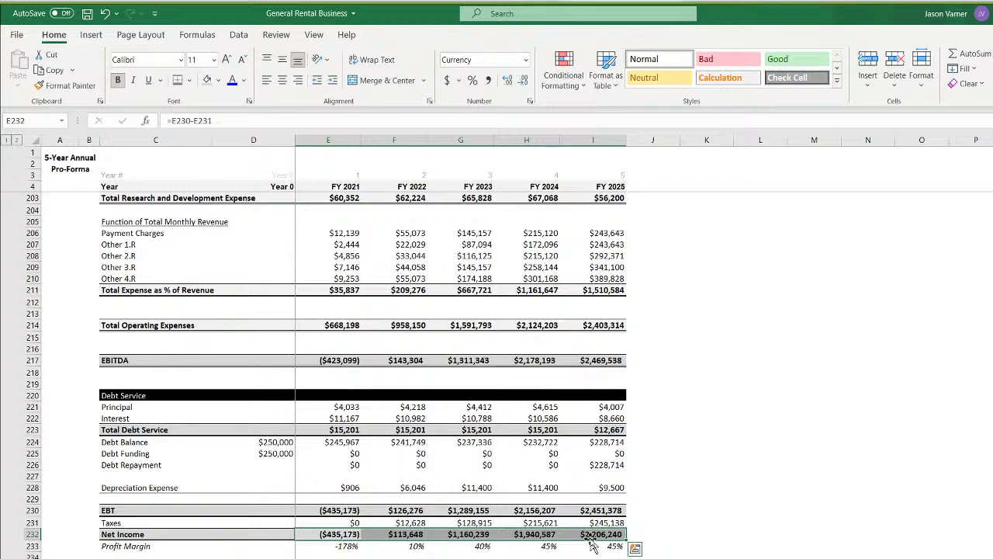
{"action": "left_click", "coordinate": [272, 557]}
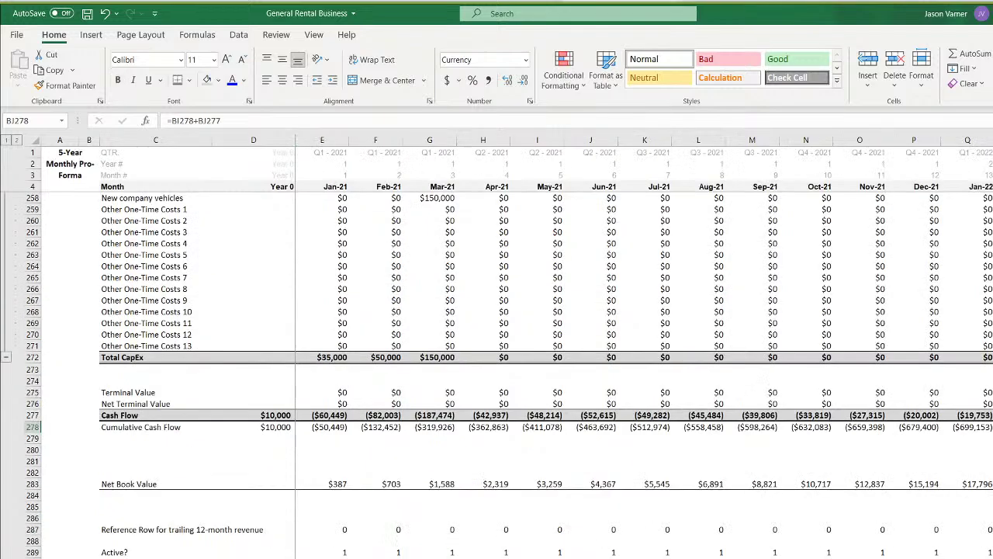
{"action": "left_click", "coordinate": [349, 557]}
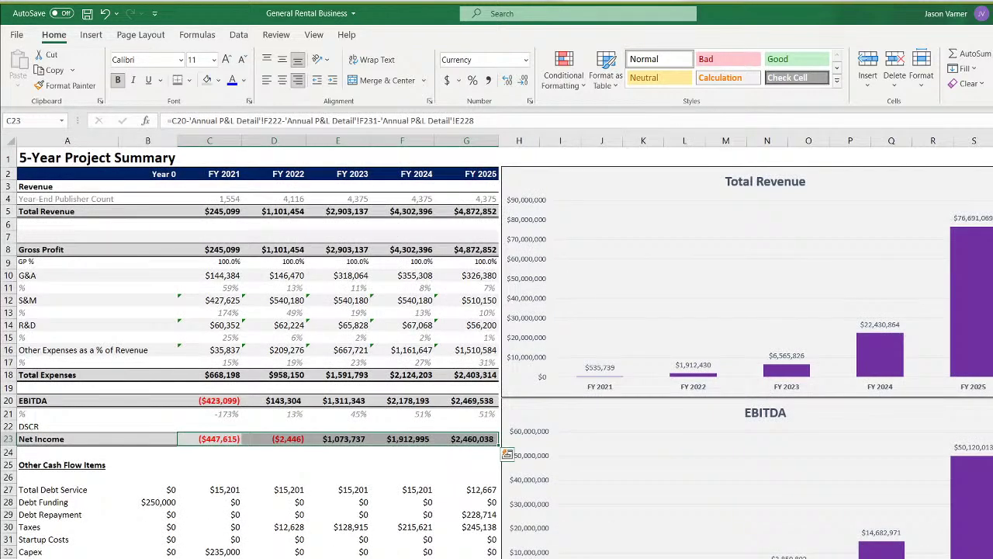
Compare the FY 2021 Net Income formula in C23 of the 5-Year Project Summary with E232 of Annual P&L Detail
{"action": "left_click", "coordinate": [226, 438]}
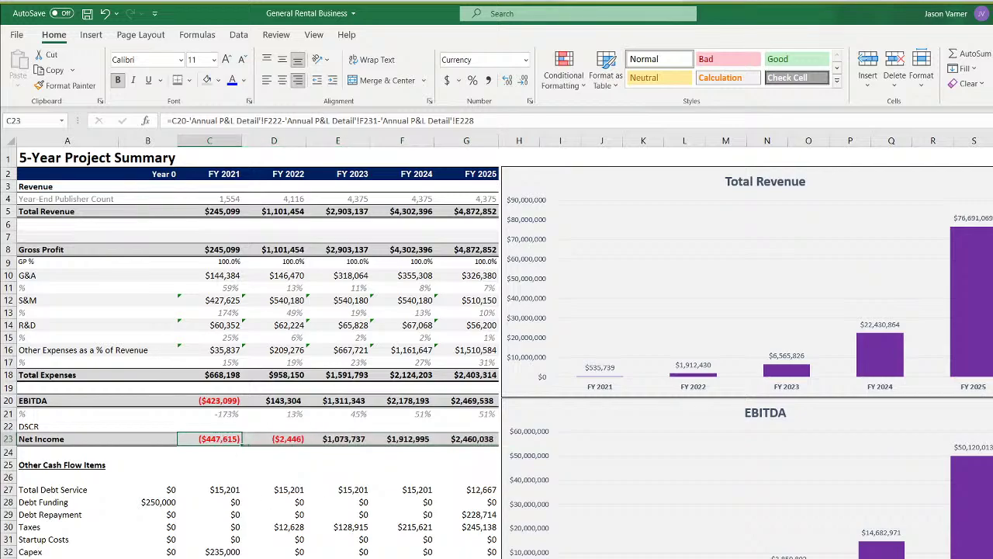
{"action": "left_click", "coordinate": [310, 557]}
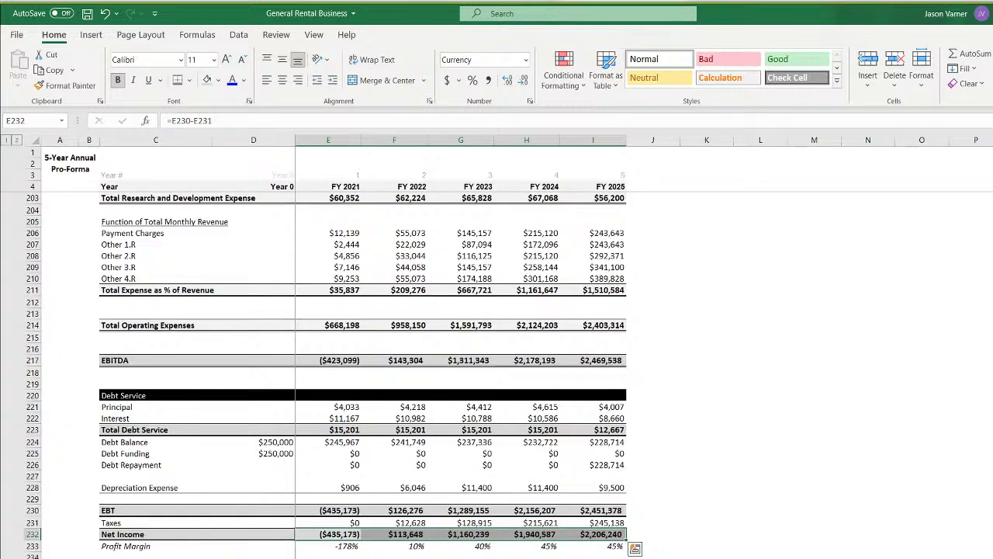
{"action": "key", "text": "ctrl+Page_Up"}
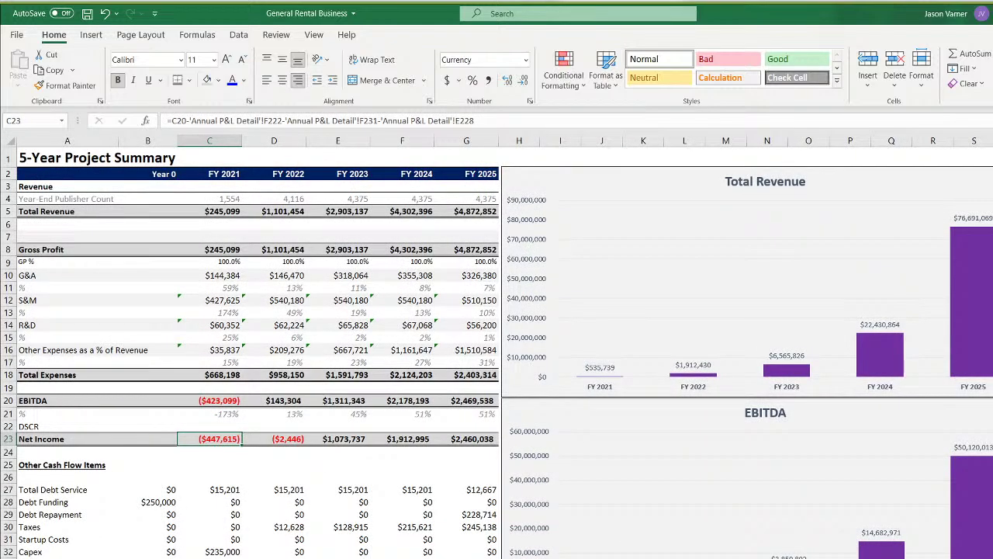
{"action": "key", "text": "ctrl+Page_Down"}
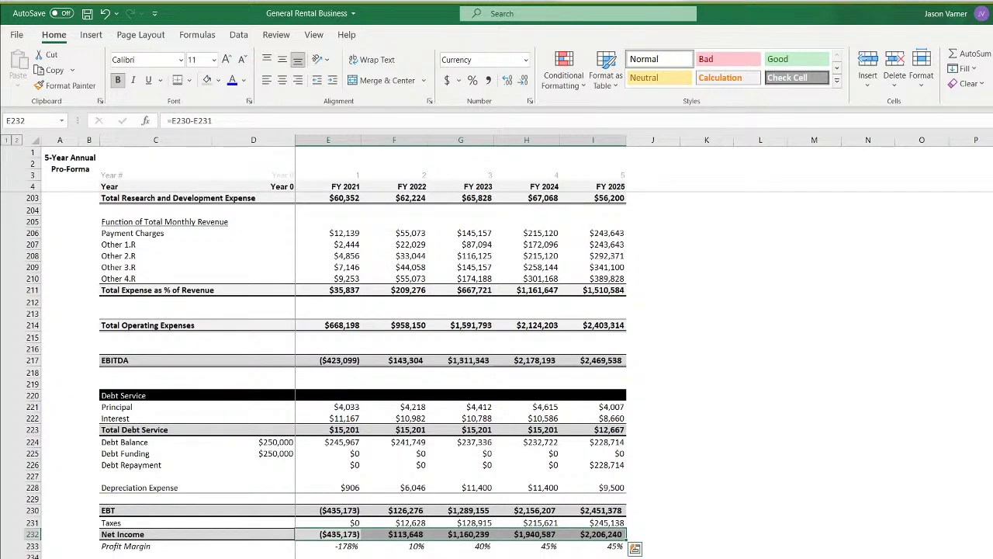
{"action": "key", "text": "ctrl+Page_Up"}
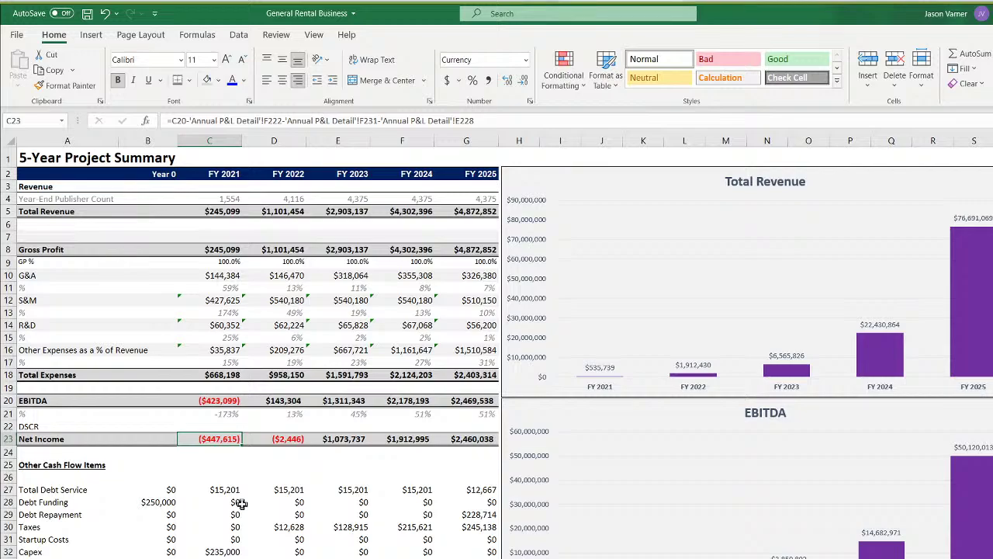
Inspect the Annual P&L Detail column references in the Net Income formulas in D23 and C23 of the 5-Year Project Summary
{"action": "left_click", "coordinate": [287, 439]}
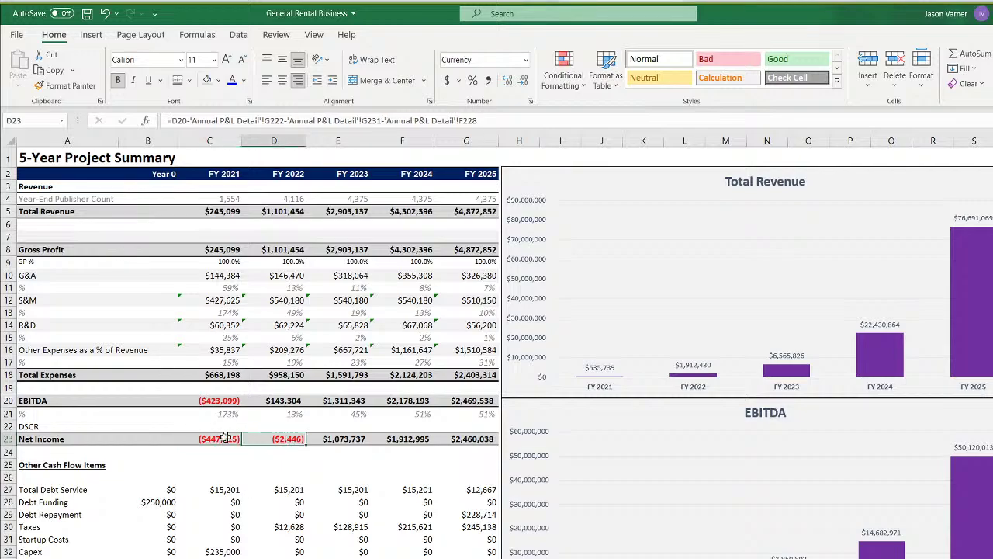
{"action": "left_click", "coordinate": [219, 440]}
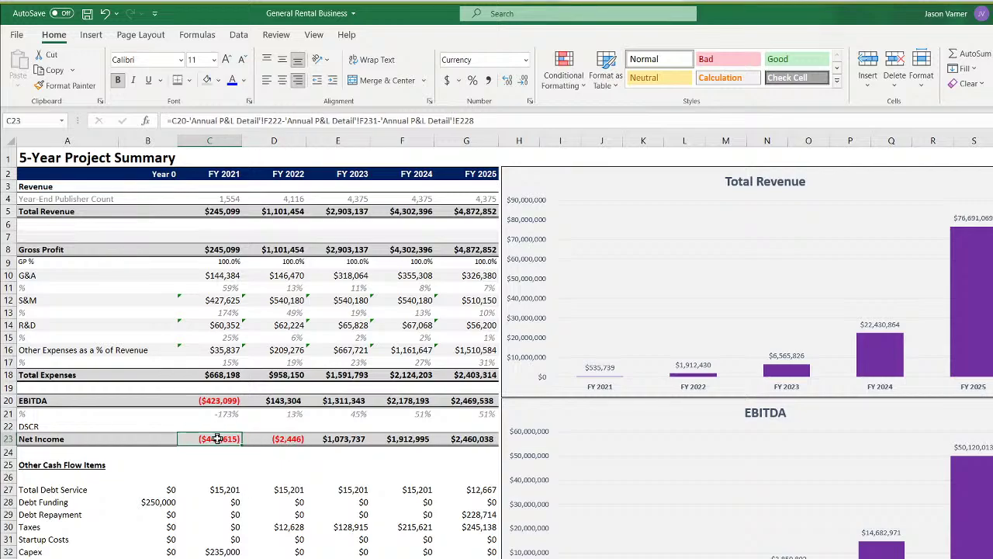
{"action": "double_click", "coordinate": [218, 439]}
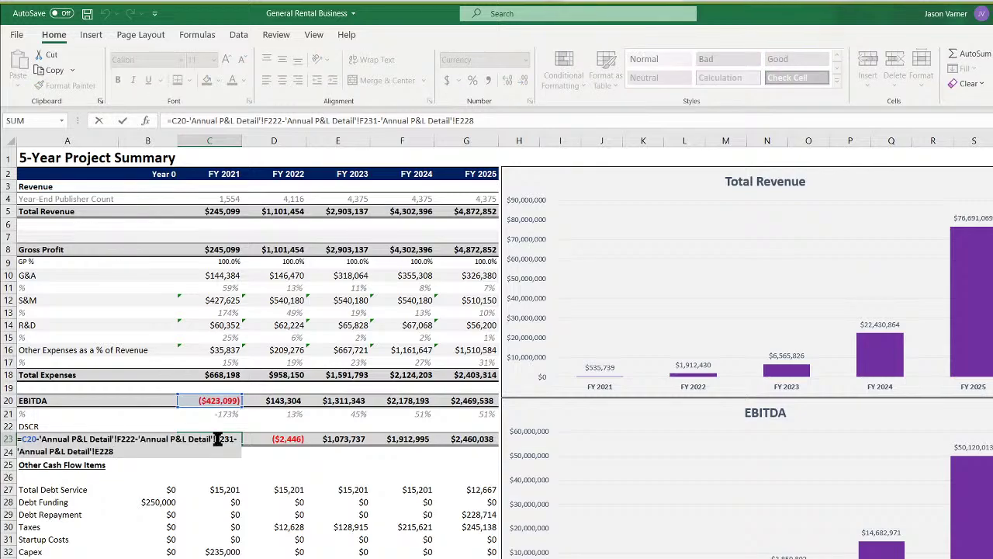
{"action": "key", "text": "Escape"}
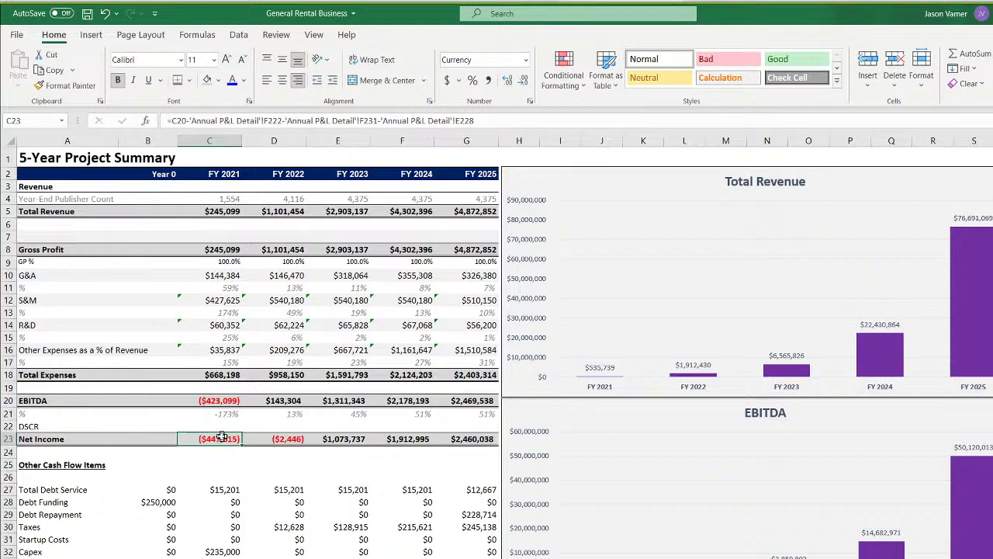
{"action": "double_click", "coordinate": [219, 439]}
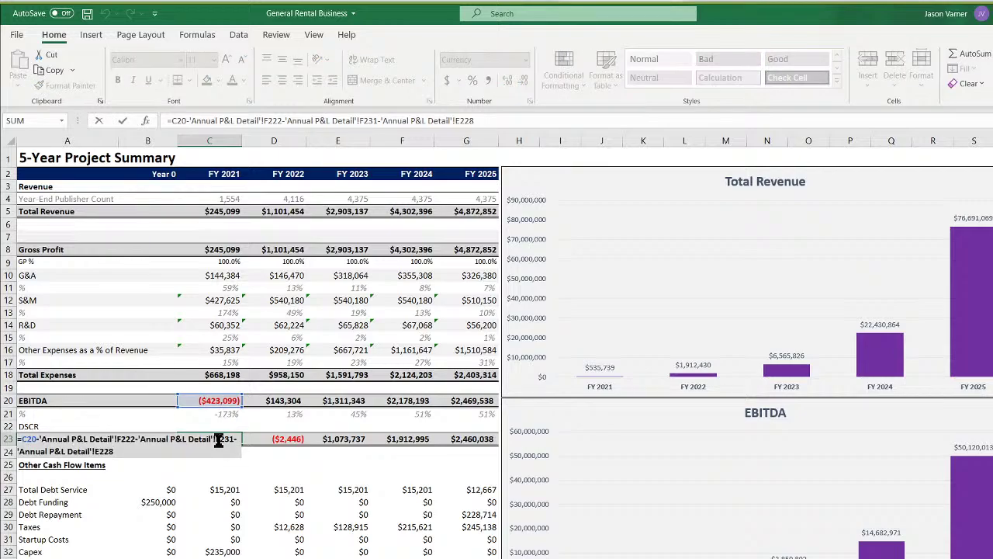
{"action": "key", "text": "Escape"}
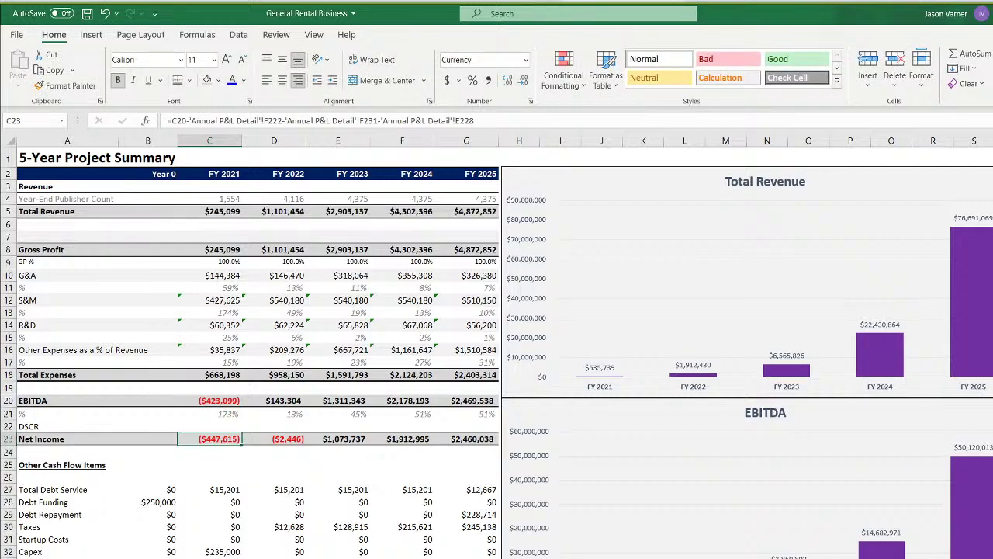
Examine how Net Income in E232 and EBT in E230 of Annual P&L Detail are calculated for FY 2021
{"action": "left_click", "coordinate": [340, 556]}
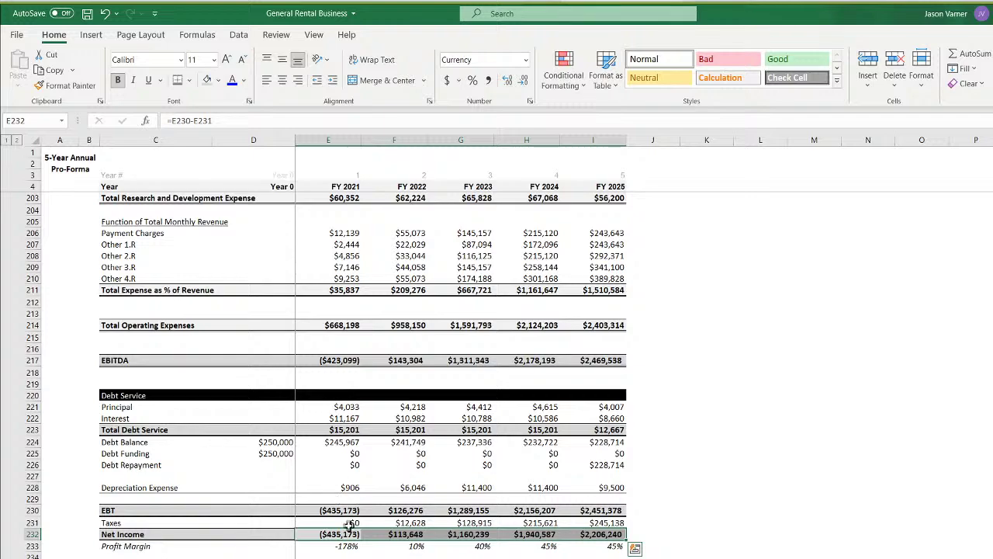
{"action": "left_click", "coordinate": [339, 534]}
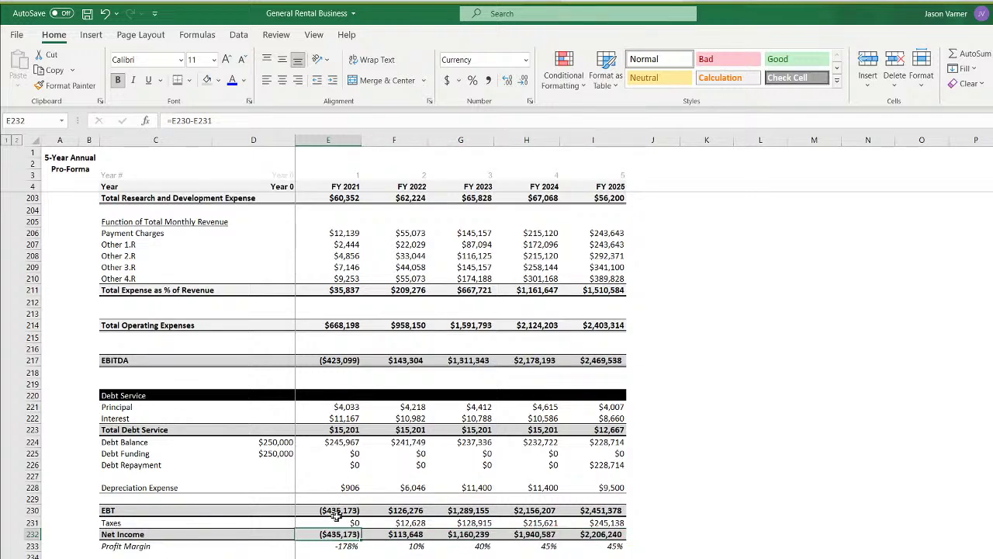
{"action": "double_click", "coordinate": [336, 510]}
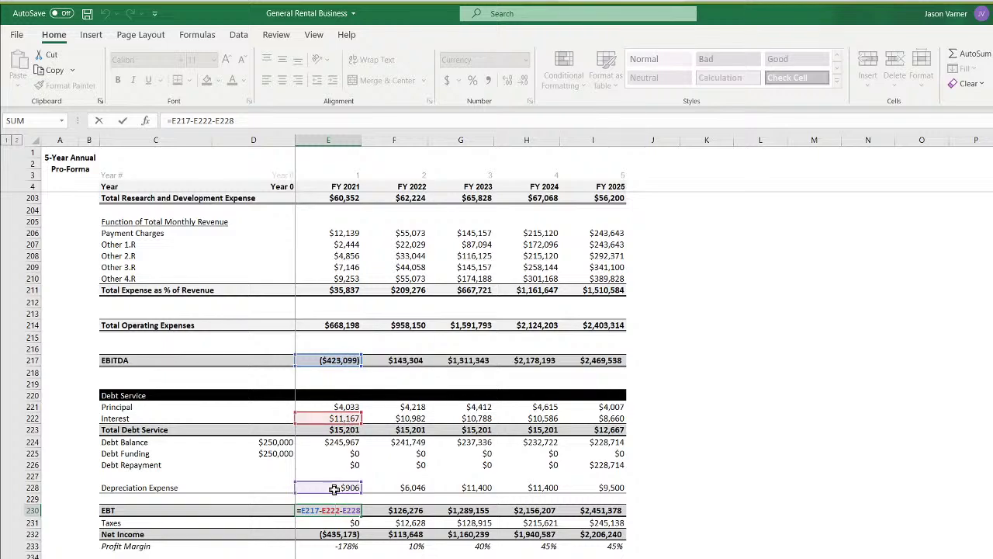
{"action": "key", "text": "Return"}
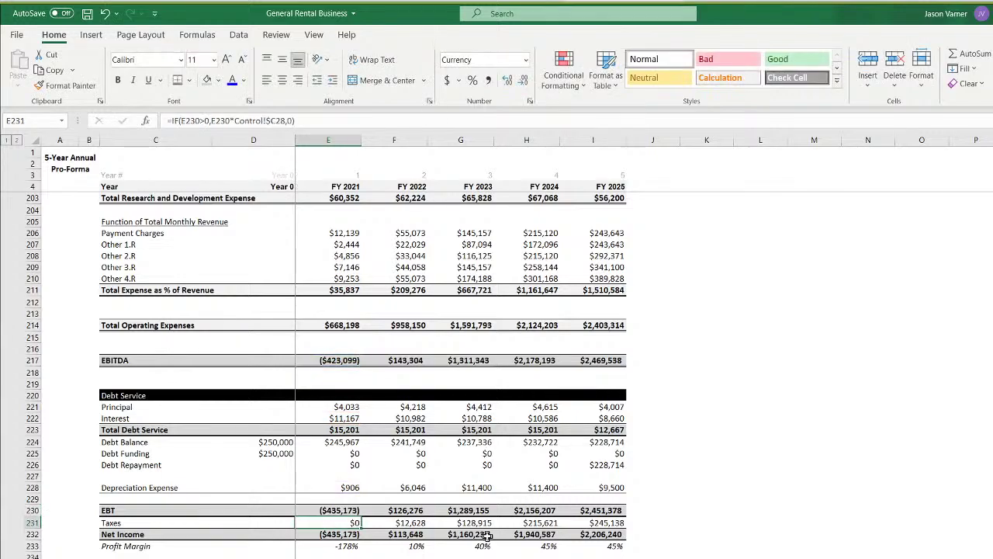
{"action": "left_click", "coordinate": [419, 558]}
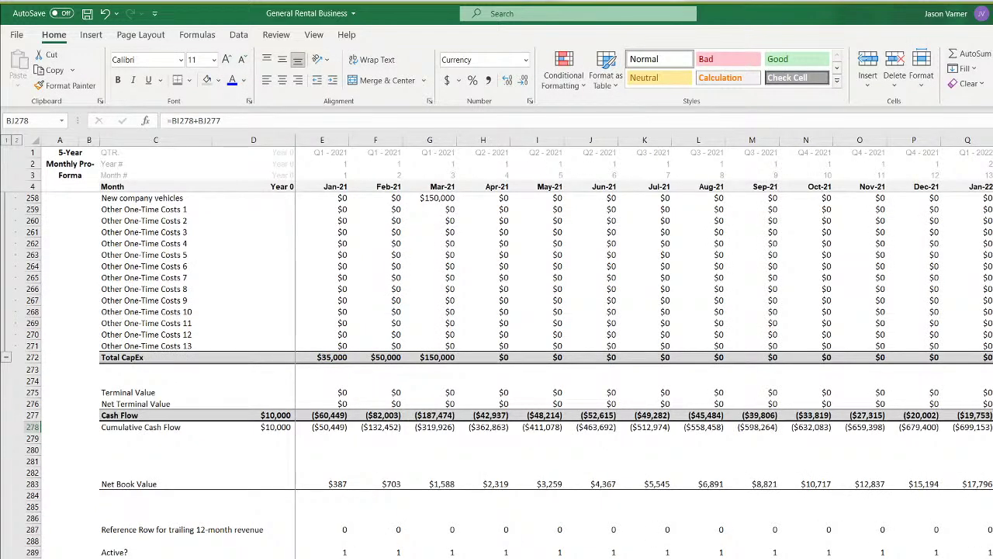
Rewrite the FY 2021 Net Income formula in C23 of the 5-Year Project Summary, starting with =C20- to subtract from EBITDA
{"action": "left_click", "coordinate": [225, 557]}
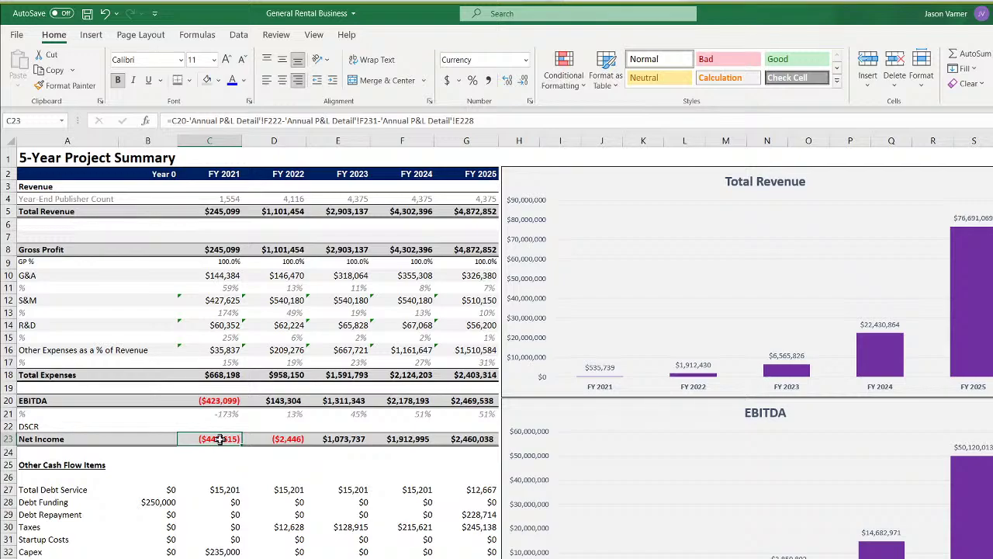
{"action": "type", "text": "="}
{"action": "left_click", "coordinate": [218, 401]}
{"action": "type", "text": "-"}
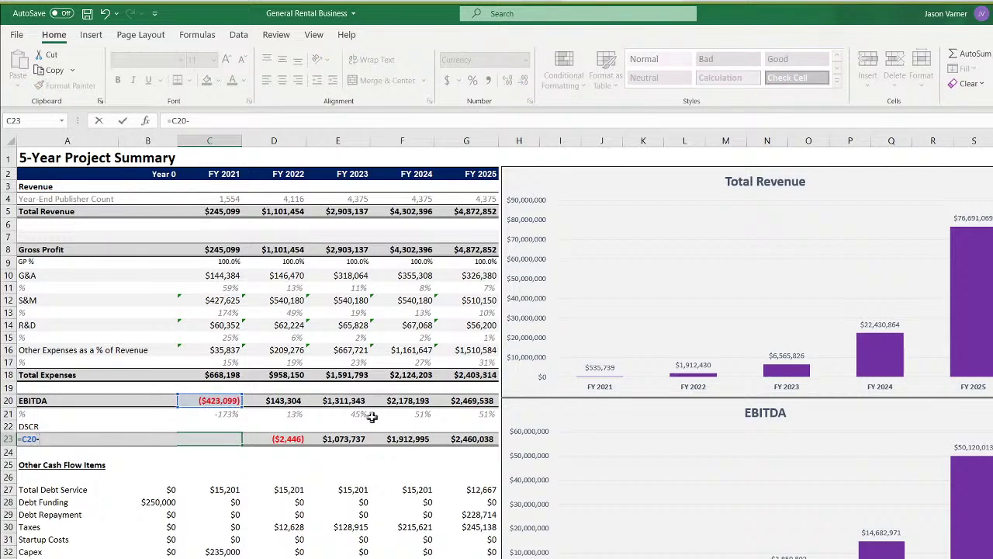
Complete the FY 2021 Net Income formula as EBITDA minus Interest, Depreciation Expense and Taxes (E222, E228, E231) from Annual P&L Detail
{"action": "left_click", "coordinate": [314, 558]}
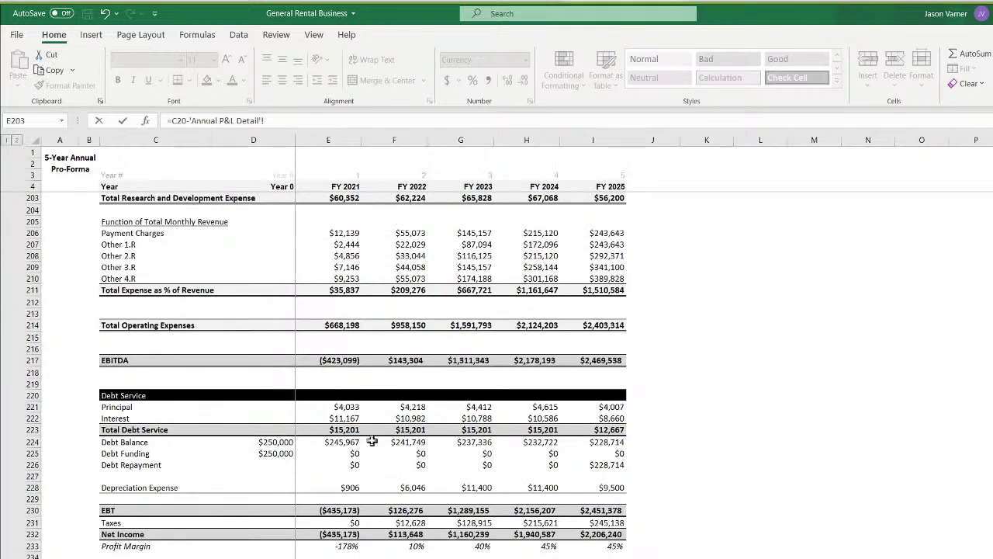
{"action": "left_click", "coordinate": [347, 418]}
{"action": "type", "text": "-"}
{"action": "left_click", "coordinate": [355, 487]}
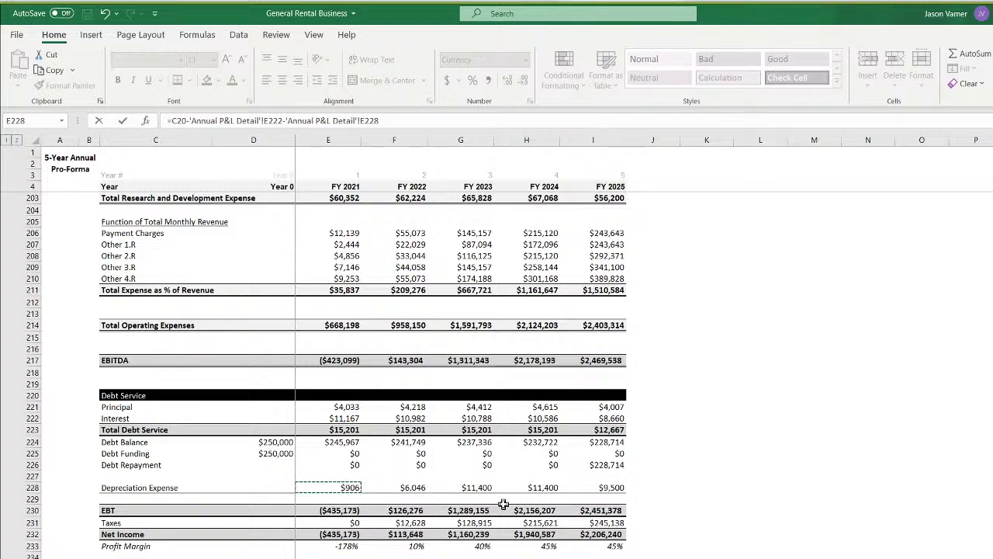
{"action": "type", "text": "-"}
{"action": "left_click", "coordinate": [344, 522]}
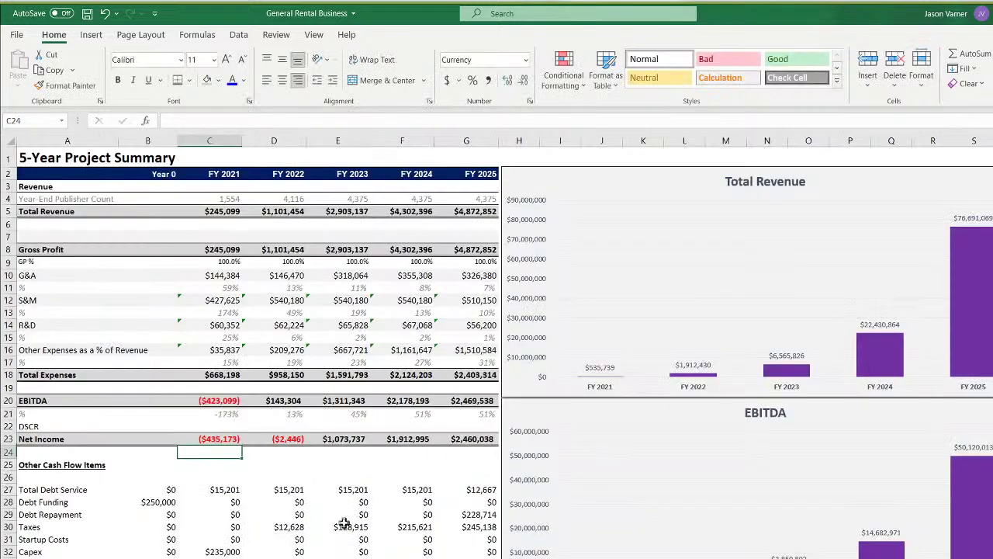
{"action": "key", "text": "Return"}
Try extending the FY 2021 Net Income formula across FY 2022 to FY 2025, and undo the fill
{"action": "left_click", "coordinate": [227, 439]}
{"action": "left_click_drag", "start_coordinate": [241, 445], "coordinate": [471, 450]}
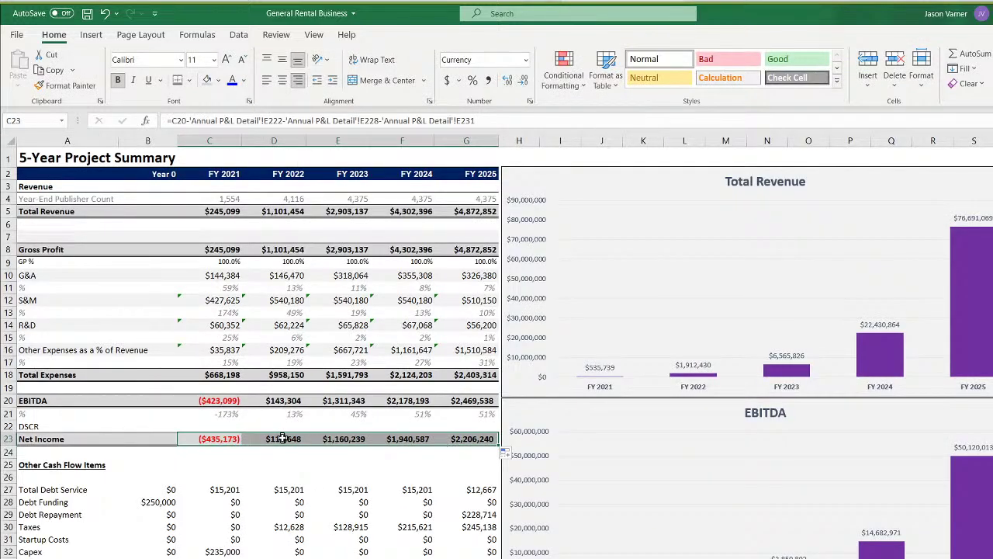
{"action": "left_click", "coordinate": [103, 14]}
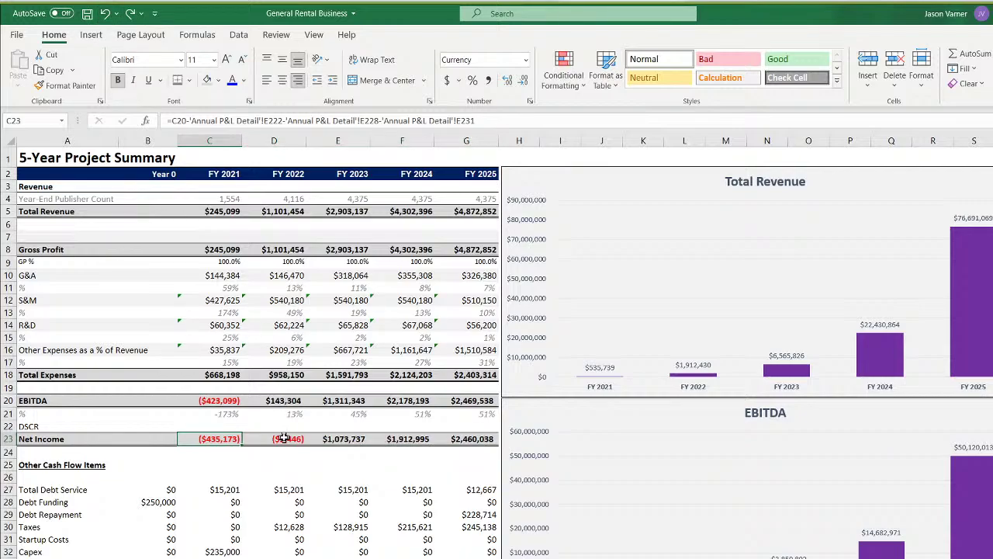
Compare the cell references in the FY 2021 and FY 2022 Net Income formulas on the summary
{"action": "double_click", "coordinate": [283, 439]}
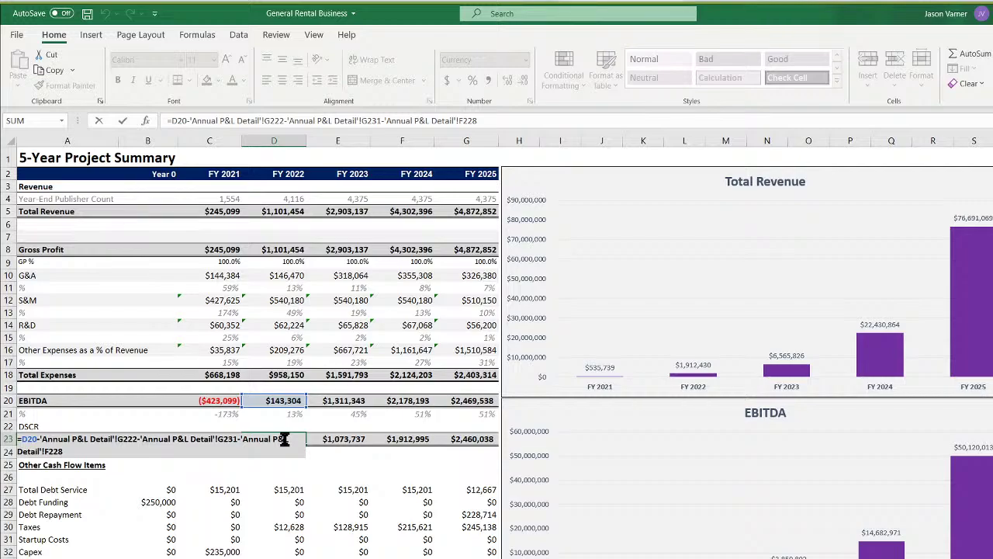
{"action": "key", "text": "Escape"}
{"action": "left_click", "coordinate": [221, 439]}
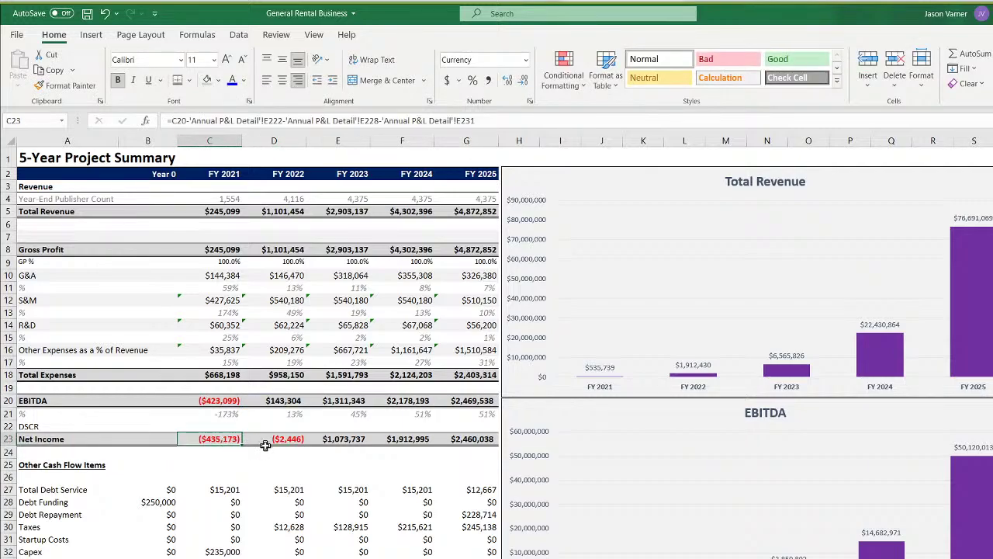
{"action": "left_click", "coordinate": [264, 445]}
{"action": "key", "text": "Left"}
{"action": "left_click", "coordinate": [264, 445]}
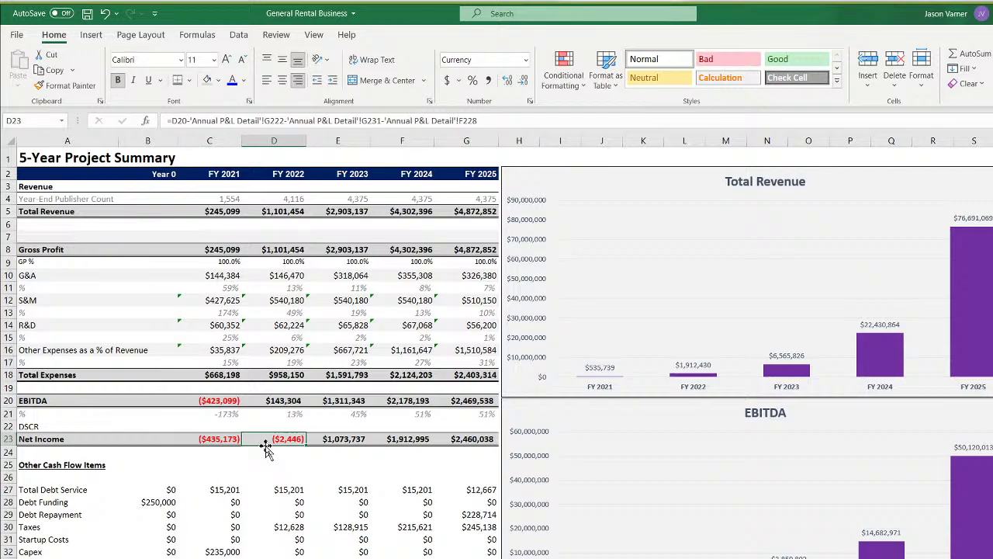
{"action": "key", "text": "Left"}
{"action": "left_click", "coordinate": [264, 444]}
{"action": "key", "text": "Left"}
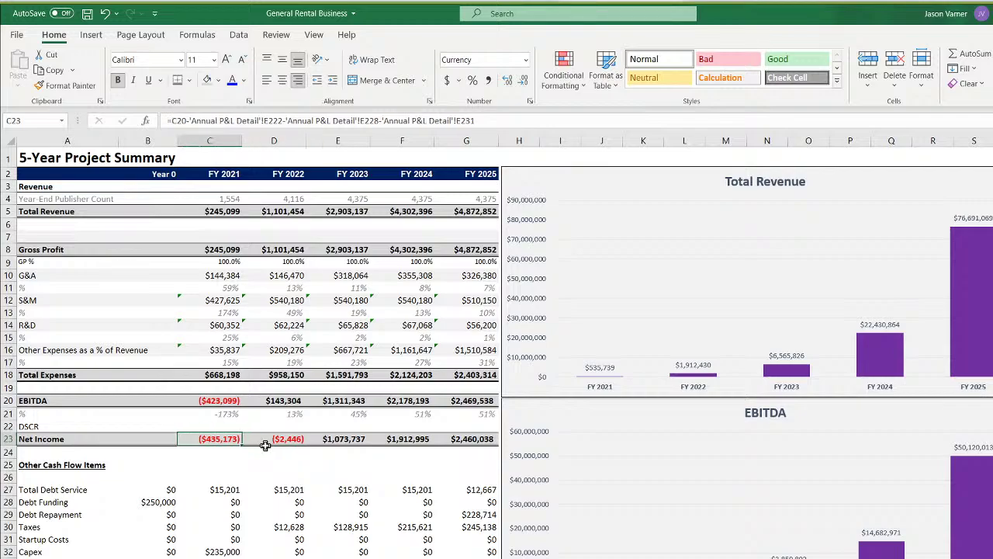
Extend the FY 2021 Net Income formula through FY 2025 and check the row against Net Income on Annual P&L Detail
{"action": "left_click_drag", "start_coordinate": [241, 445], "coordinate": [466, 450]}
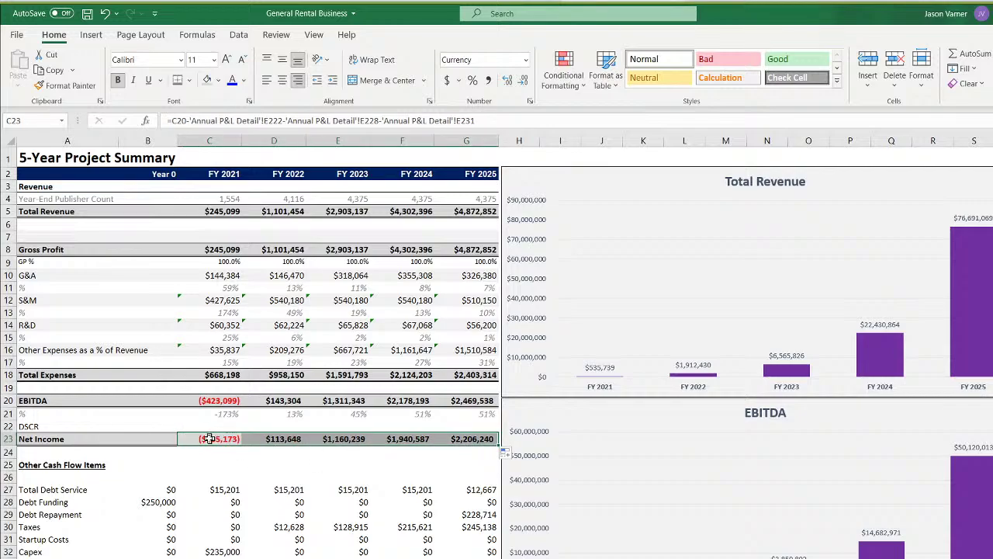
{"action": "left_click_drag", "start_coordinate": [206, 439], "coordinate": [458, 441]}
{"action": "left_click", "coordinate": [471, 557]}
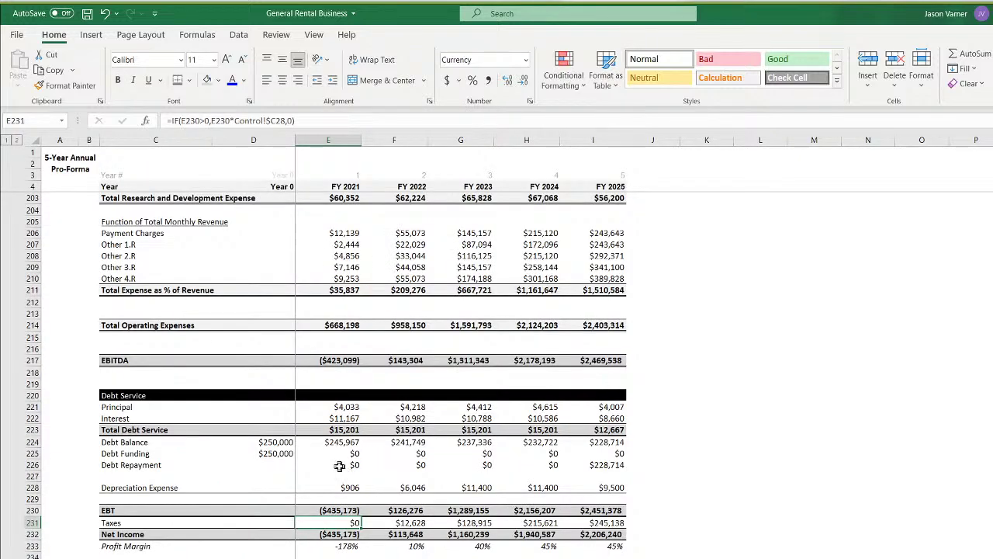
{"action": "left_click_drag", "start_coordinate": [348, 533], "coordinate": [625, 535]}
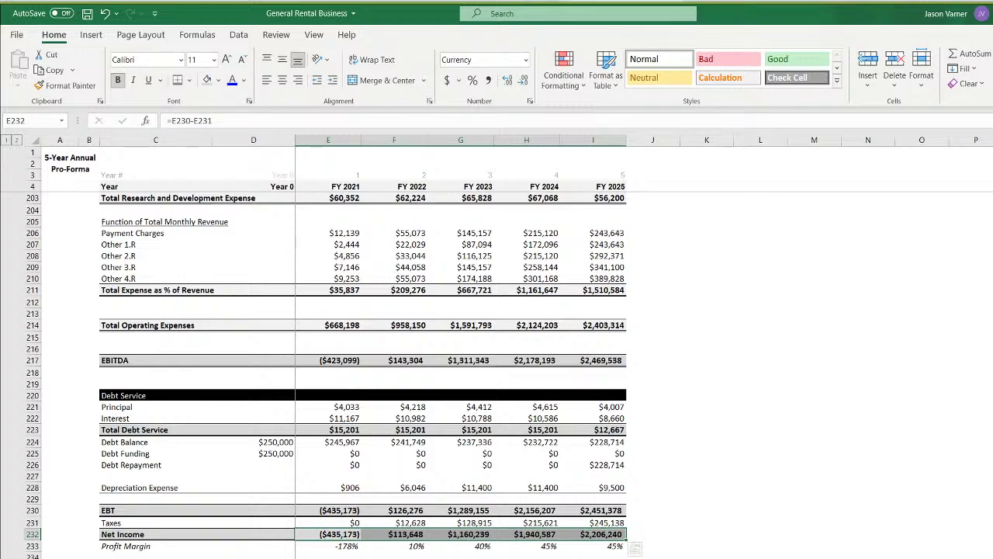
{"action": "left_click", "coordinate": [380, 557]}
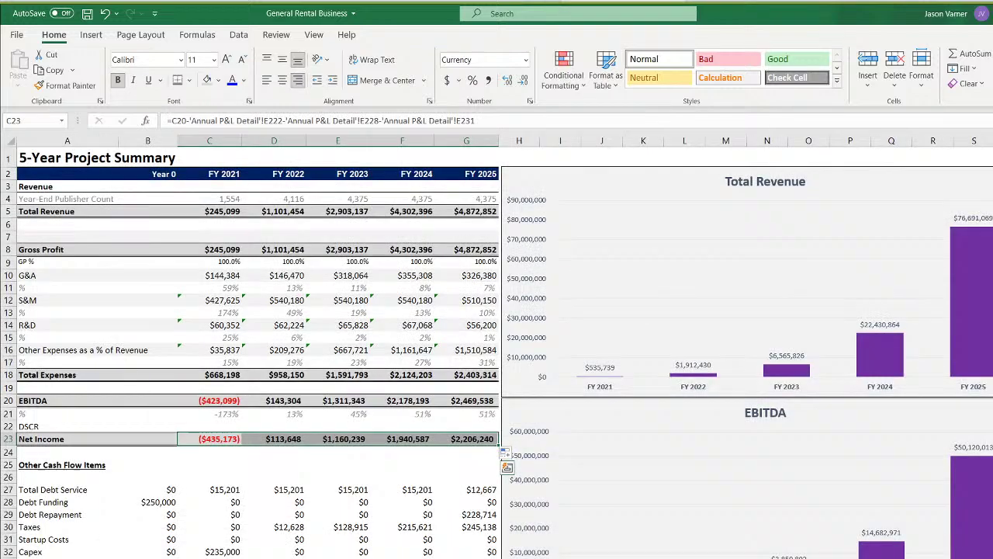
Compare FY 2025 cumulative cash flow on the summary with Annual P&L Detail, and inspect the summary's FY 2025 cash flow formula in G34
{"action": "left_click", "coordinate": [223, 489]}
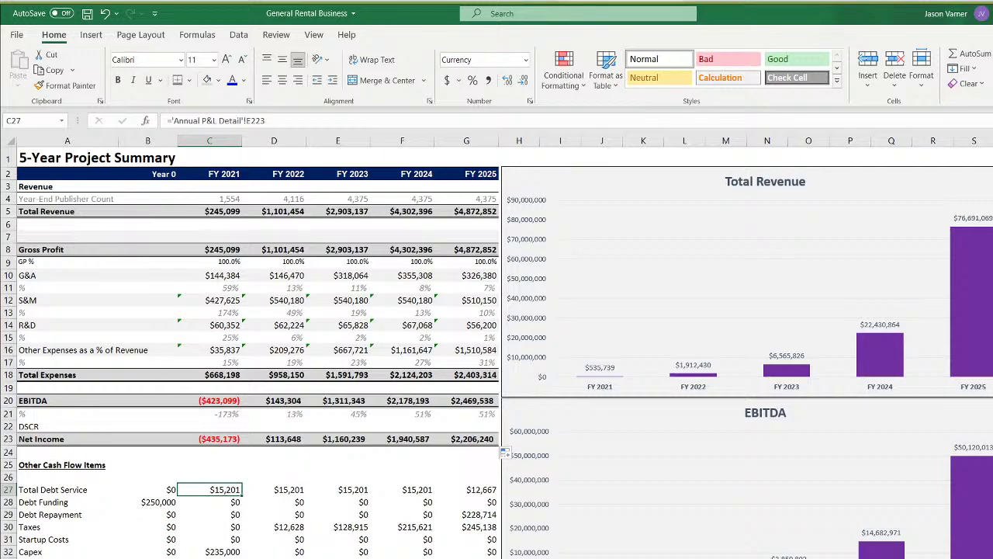
{"action": "left_click", "coordinate": [467, 557]}
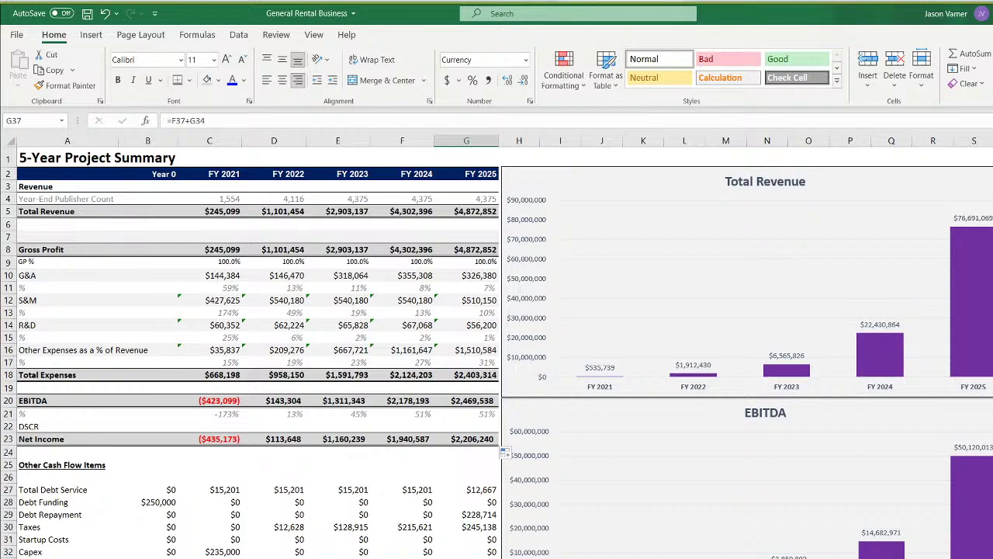
{"action": "key", "text": "ctrl+Page_Down"}
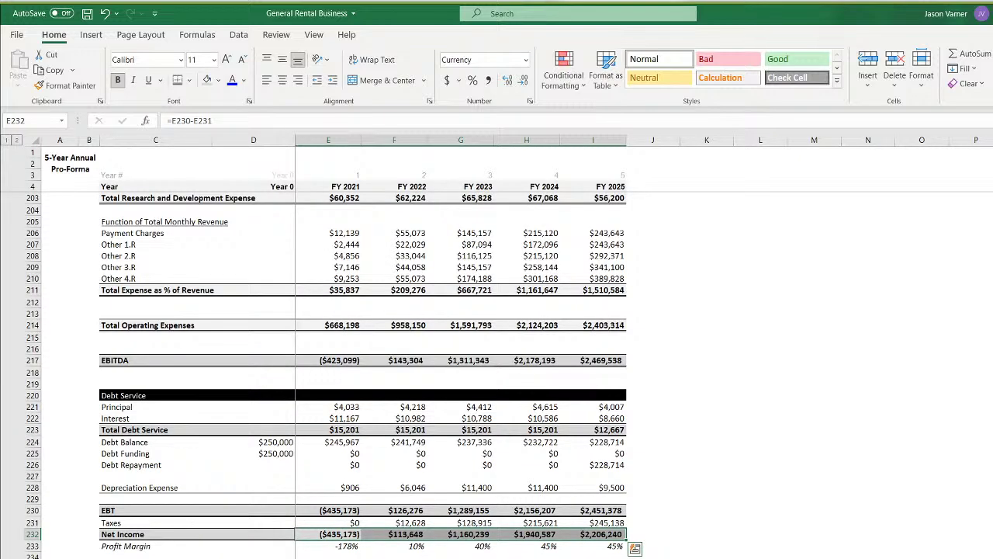
{"action": "scroll", "coordinate": [610, 552], "scroll_direction": "down", "scroll_amount": 15}
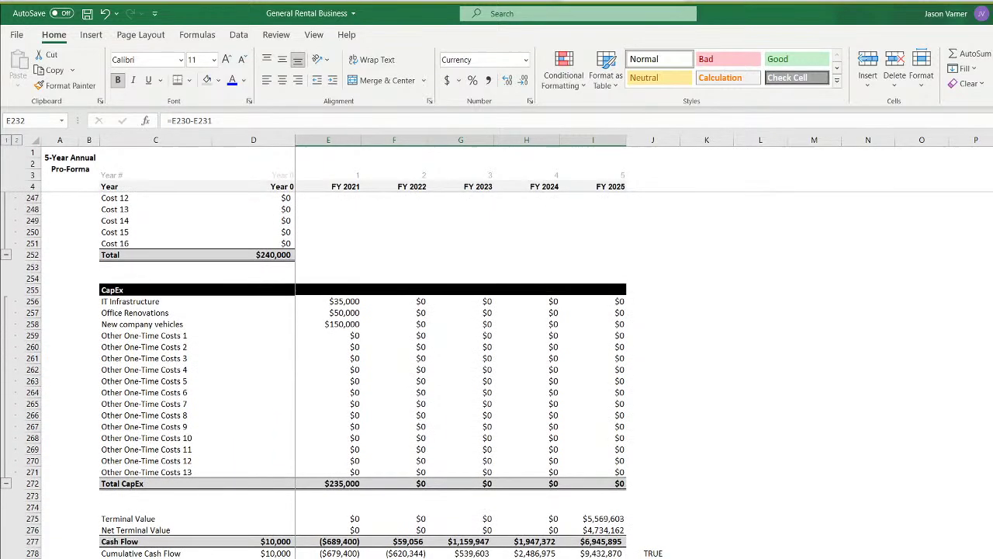
{"action": "left_click", "coordinate": [609, 553]}
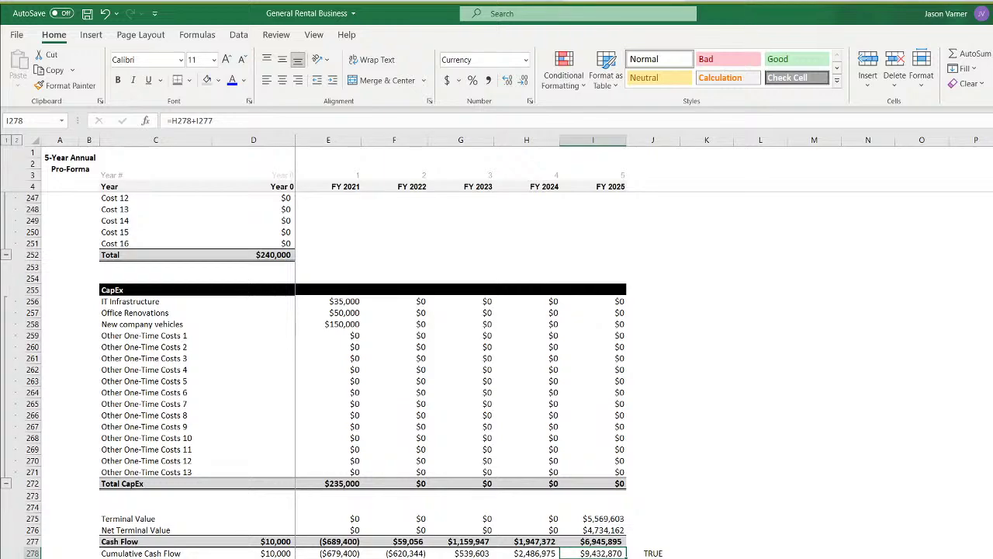
{"action": "key", "text": "ctrl+Page_Down"}
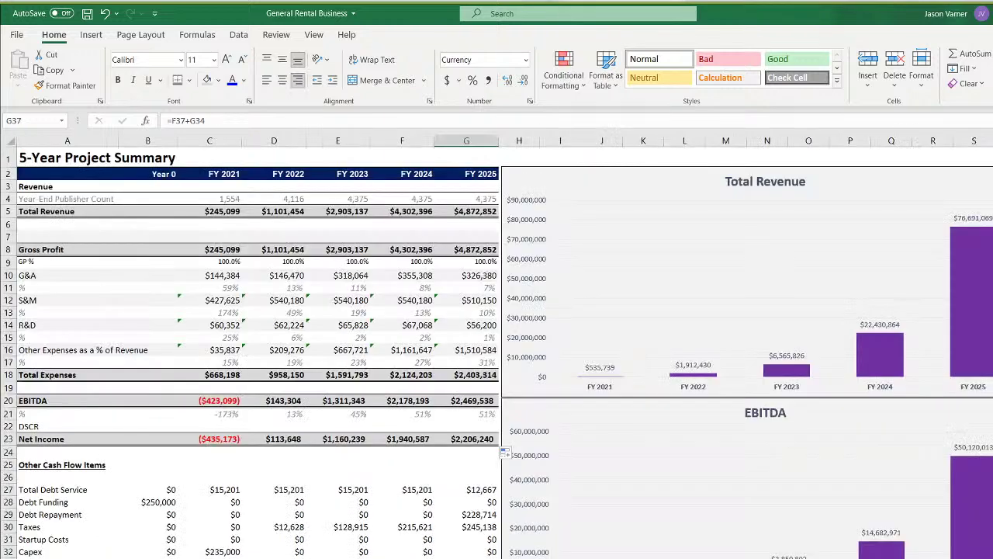
{"action": "double_click", "coordinate": [466, 558]}
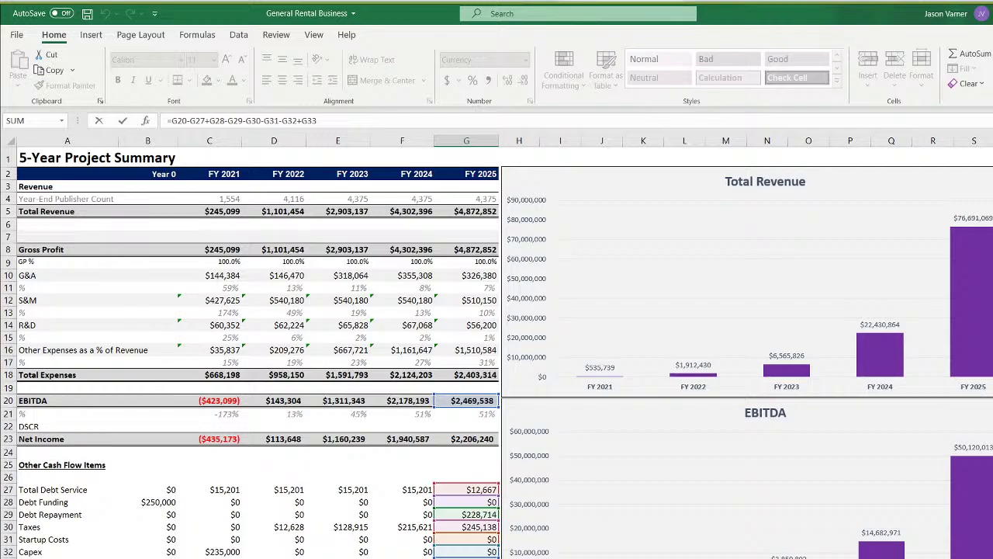
{"action": "key", "text": "Return"}
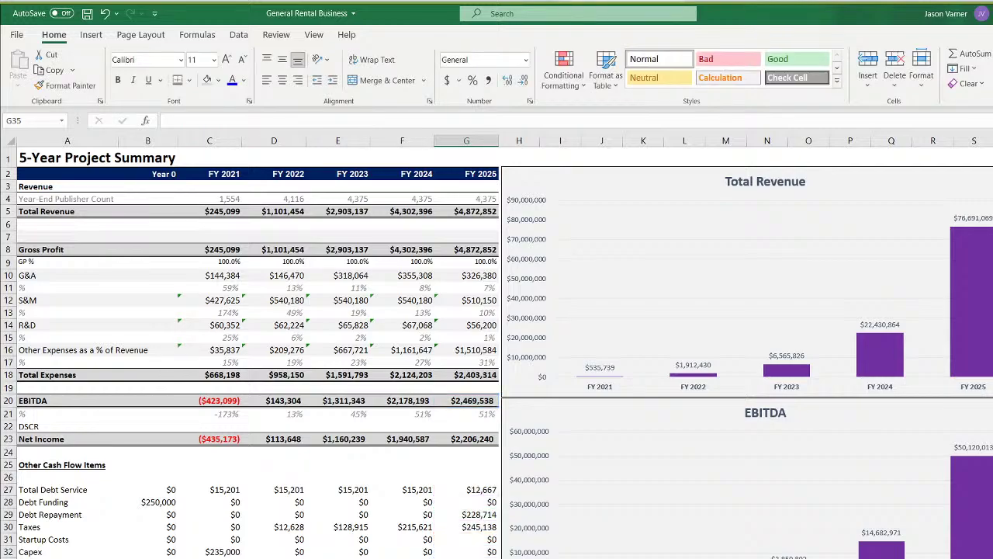
Compare the Year 0 cash flow in B34 with the Year 0 Cash Flow and Cumulative Cash Flow on Annual P&L Detail
{"action": "left_click", "coordinate": [148, 558]}
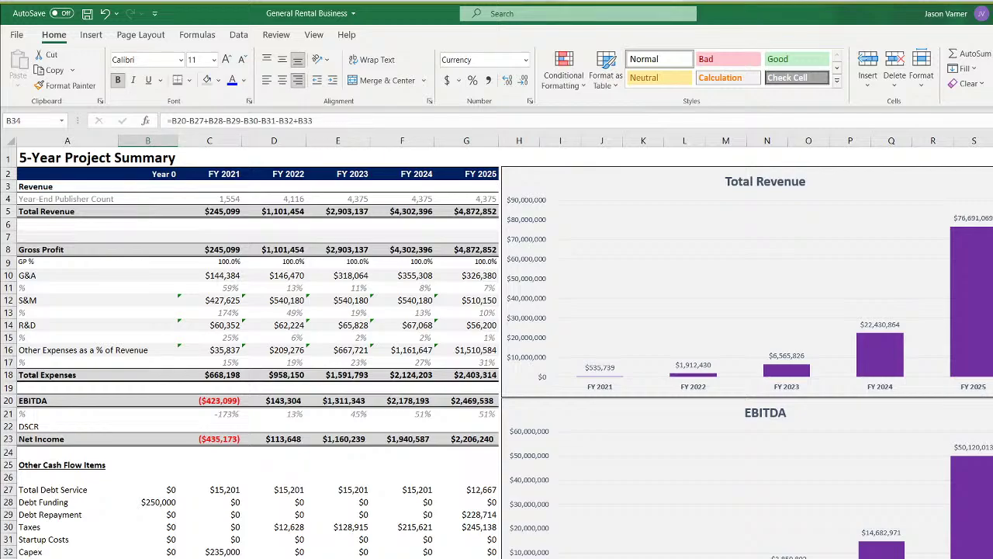
{"action": "left_click", "coordinate": [263, 558]}
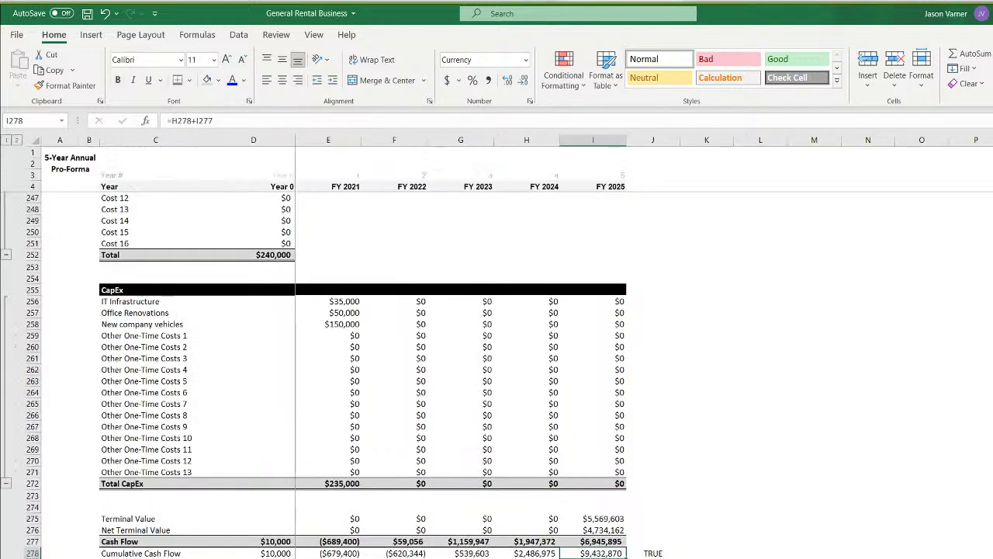
{"action": "left_click", "coordinate": [266, 540]}
{"action": "left_click", "coordinate": [264, 552]}
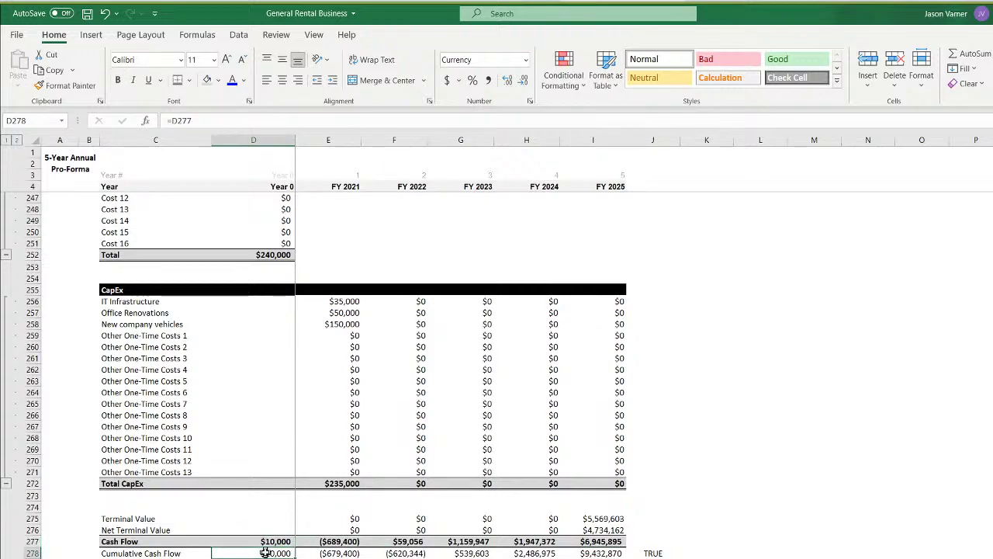
{"action": "scroll", "coordinate": [265, 553], "scroll_direction": "up", "scroll_amount": 4}
{"action": "scroll", "coordinate": [262, 490], "scroll_direction": "down", "scroll_amount": 4}
{"action": "key", "text": "ctrl+Page_Up"}
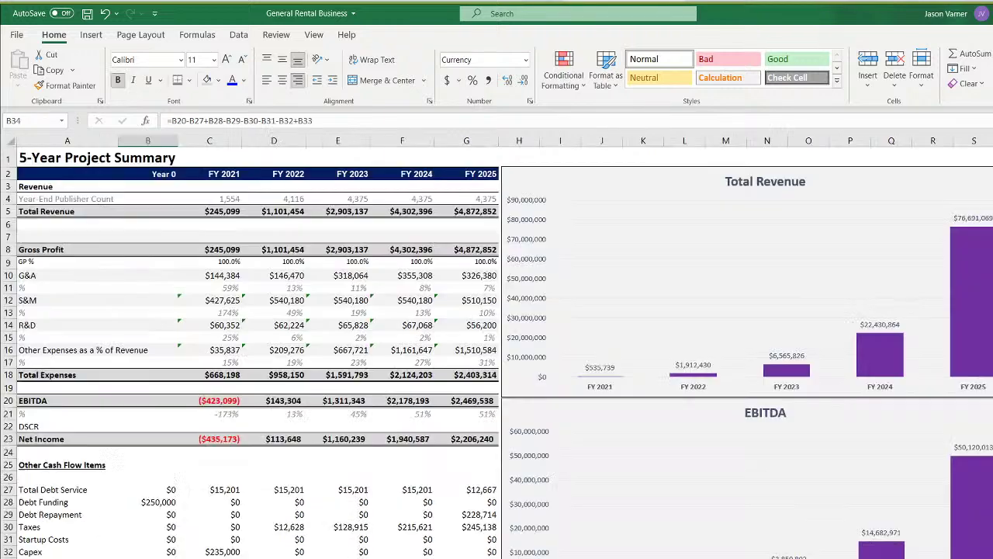
Inspect the source references of the Year 0 items under Other Cash Flow Items, from Total Debt Service past Capex
{"action": "left_click", "coordinate": [169, 490]}
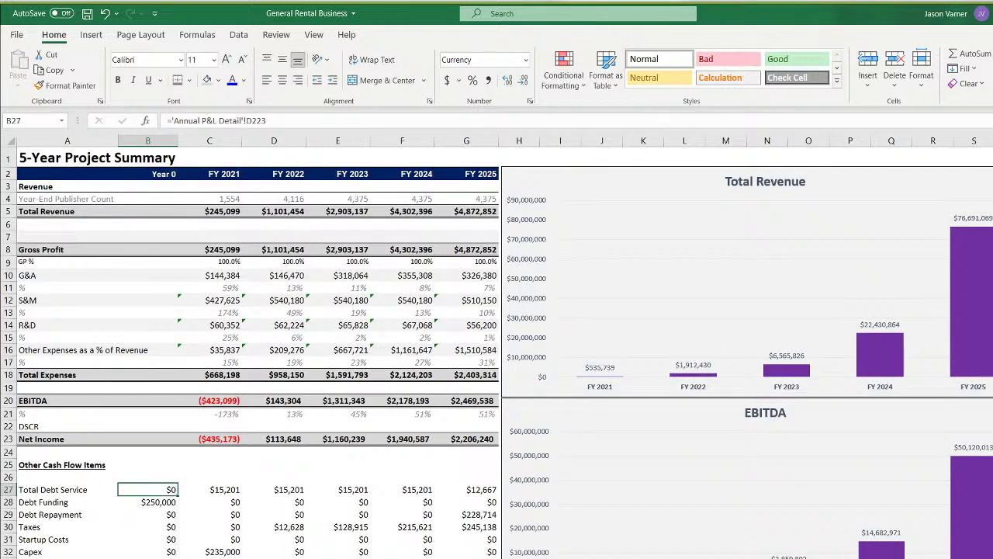
{"action": "key", "text": "Down"}
{"action": "key", "text": "Down"}
{"action": "key", "text": "Down"}
{"action": "key", "text": "Down"}
{"action": "key", "text": "Down"}
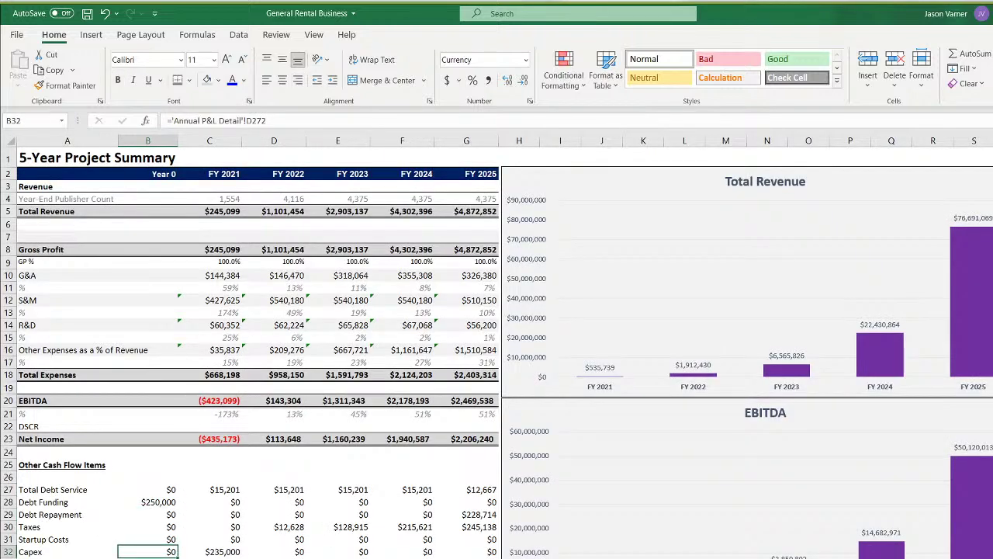
{"action": "key", "text": "Down"}
{"action": "key", "text": "Up"}
{"action": "key", "text": "Up"}
{"action": "key", "text": "Up"}
{"action": "key", "text": "Up"}
{"action": "key", "text": "Up"}
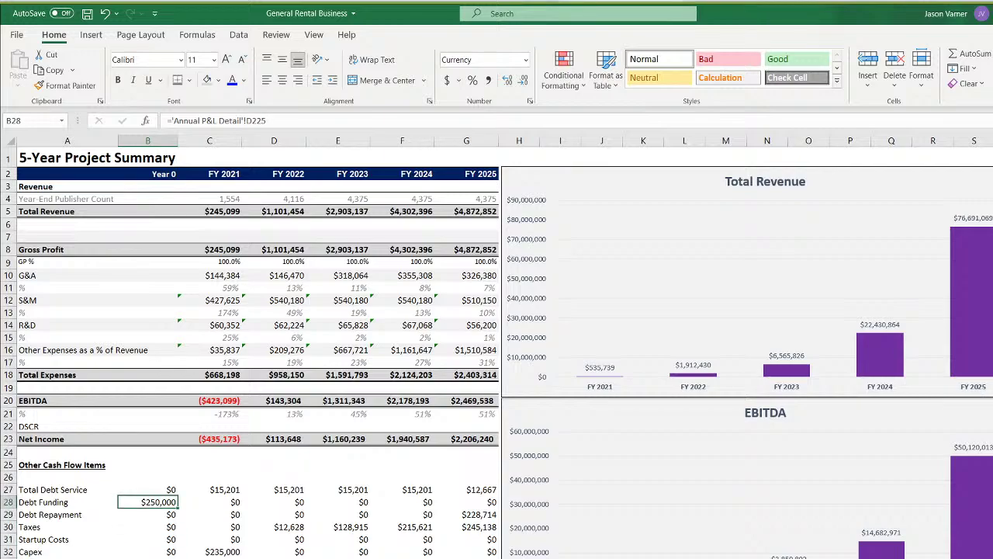
Relink Year 0 Startup Costs in B31 to the startup cost Total in D252 on Annual P&L Detail
{"action": "key", "text": "Down"}
{"action": "key", "text": "Down"}
{"action": "key", "text": "Down"}
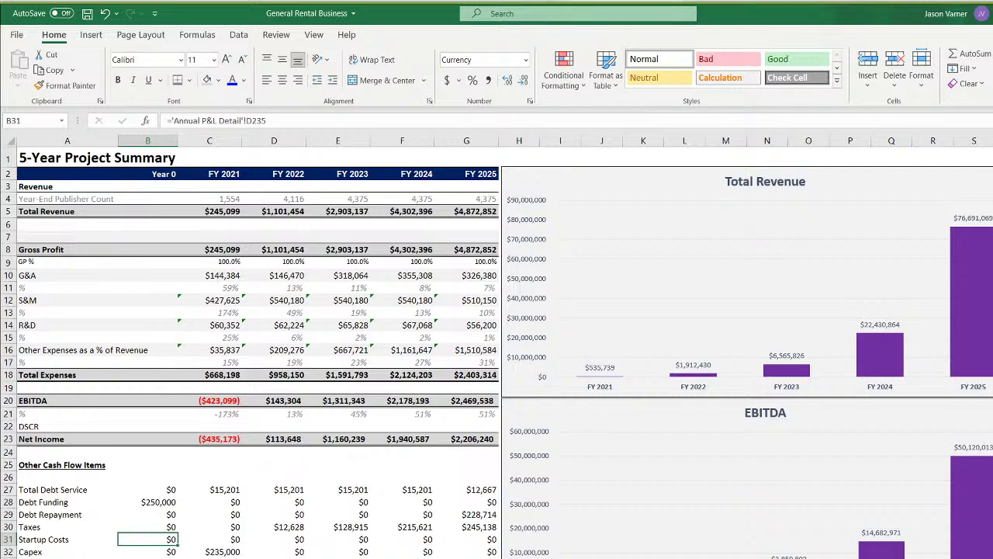
{"action": "type", "text": "="}
{"action": "key", "text": "ctrl+Page_Up"}
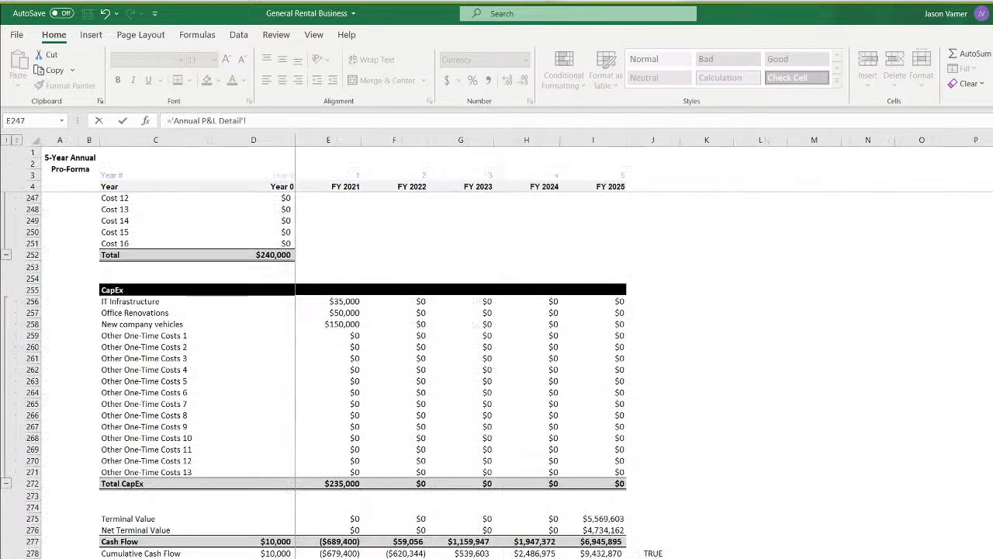
{"action": "scroll", "coordinate": [496, 373], "scroll_direction": "up", "scroll_amount": 4}
{"action": "left_click", "coordinate": [284, 381]}
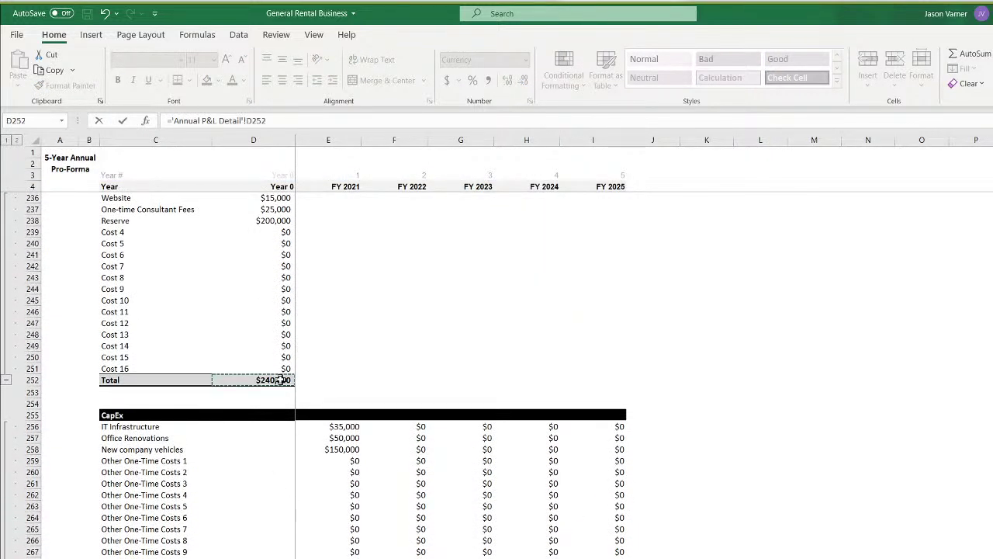
{"action": "key", "text": "Return"}
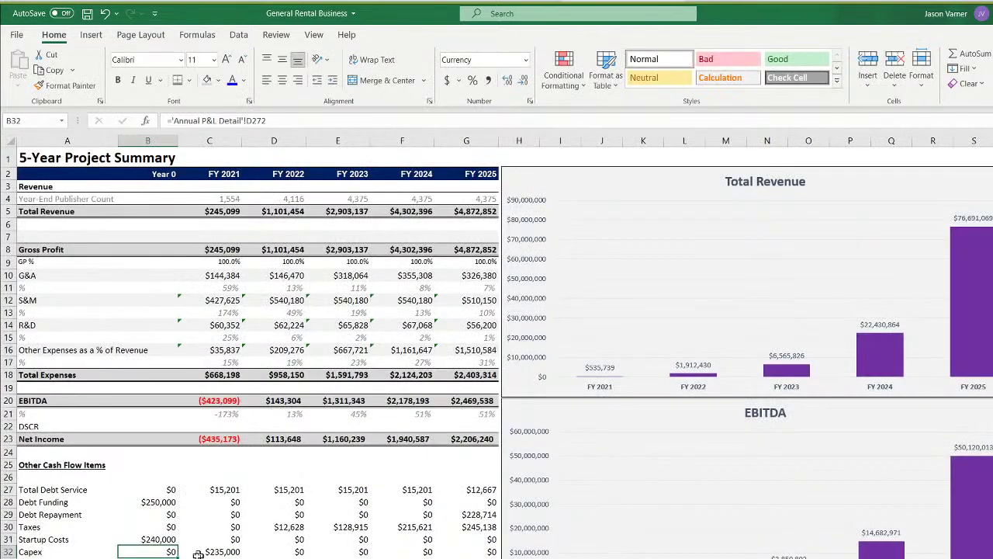
Undo the Year 0 Startup Costs formula change and redo it to compare the effect
{"action": "left_click", "coordinate": [159, 539]}
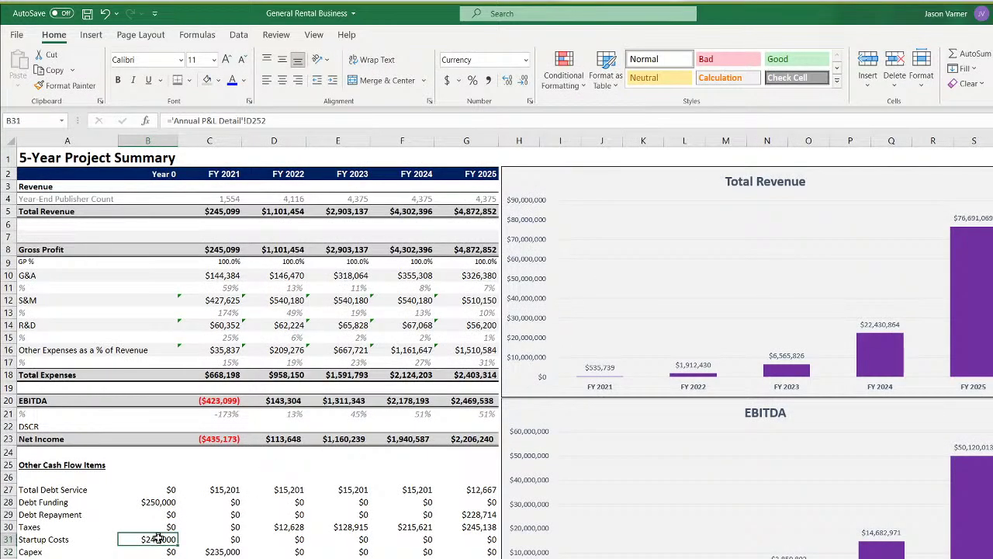
{"action": "left_click", "coordinate": [104, 14]}
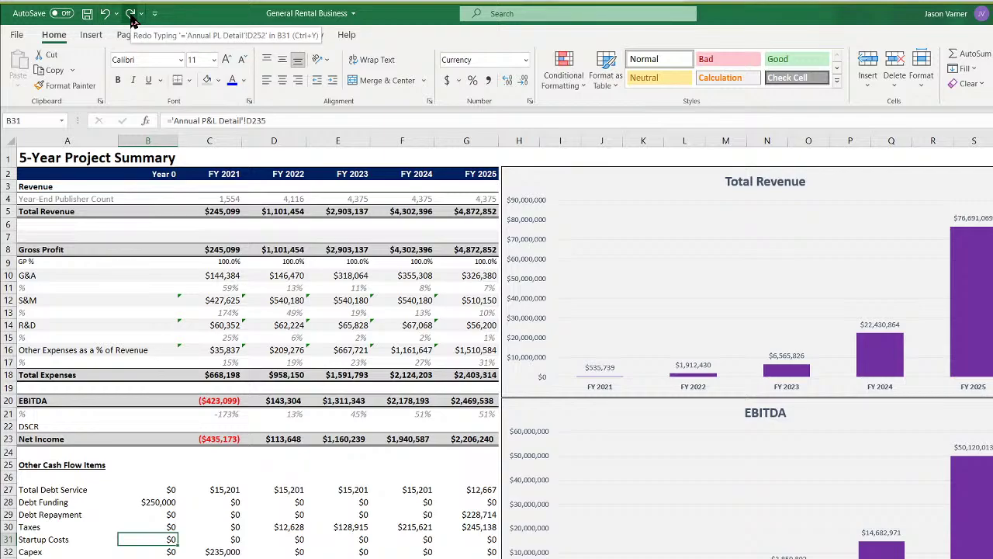
{"action": "left_click", "coordinate": [131, 19]}
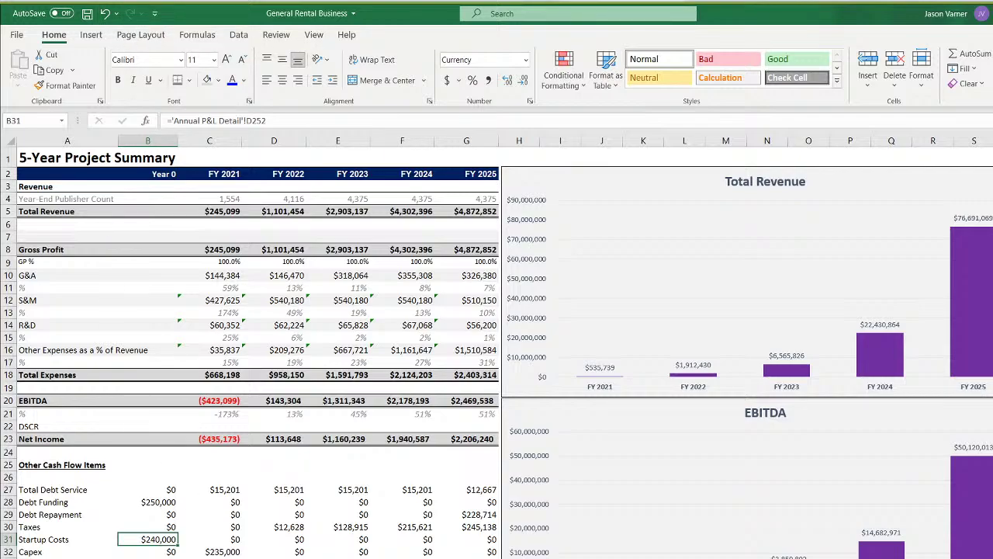
Check the source of Startup Costs in B31, then fill its formula across the row through FY 2025 in G31
{"action": "key", "text": "ctrl+bracketleft"}
{"action": "scroll", "coordinate": [273, 525], "scroll_direction": "up", "scroll_amount": 7}
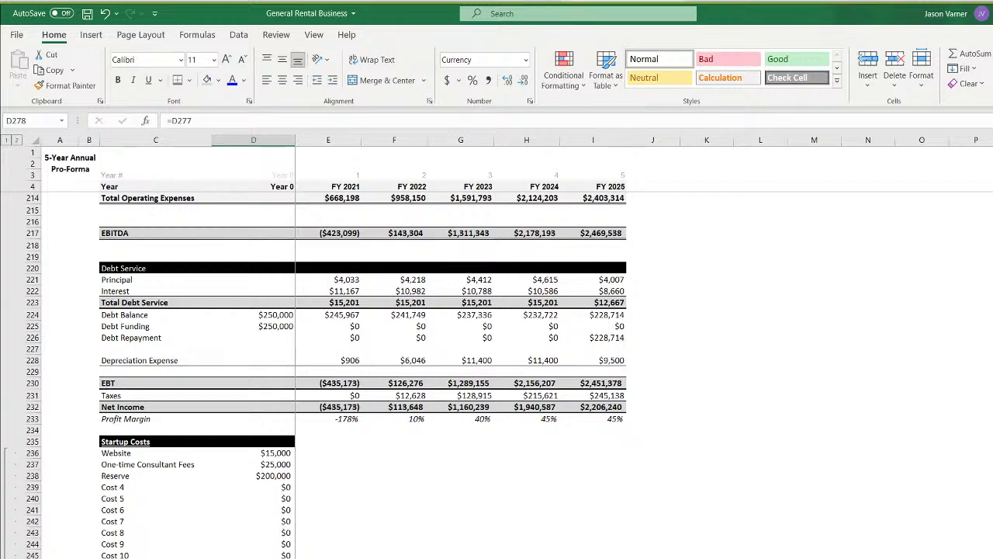
{"action": "key", "text": "ctrl+Page_Up"}
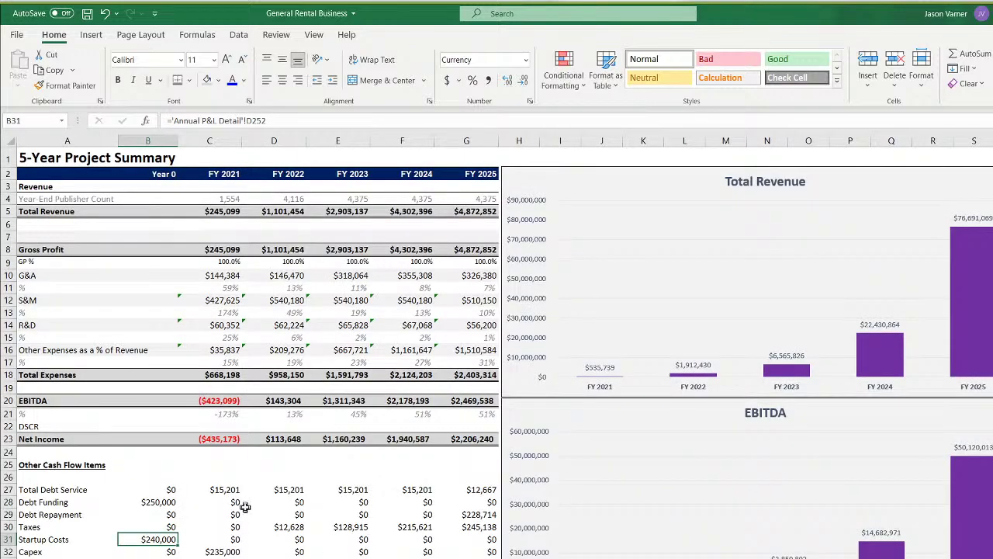
{"action": "scroll", "coordinate": [243, 508], "scroll_direction": "down", "scroll_amount": 4}
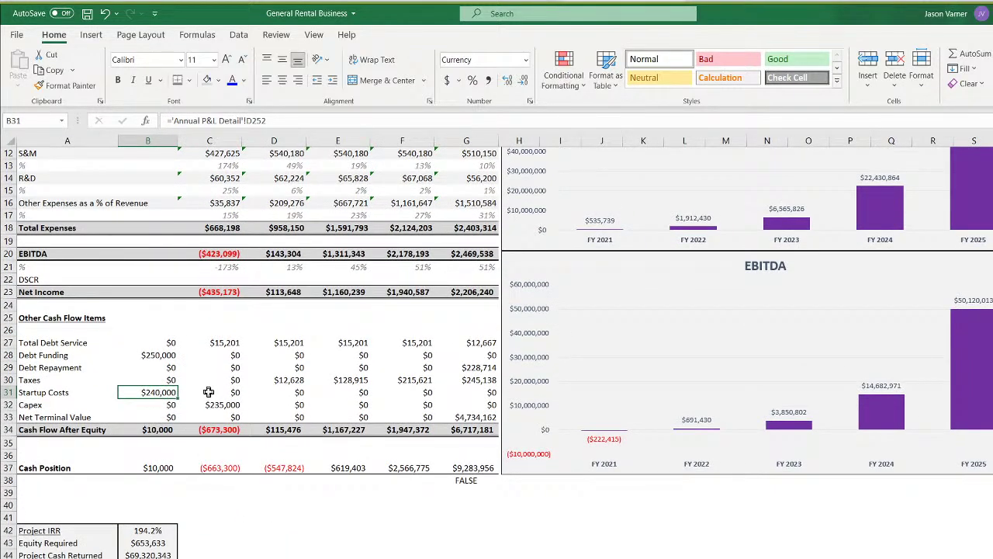
{"action": "left_click_drag", "start_coordinate": [177, 398], "coordinate": [491, 397]}
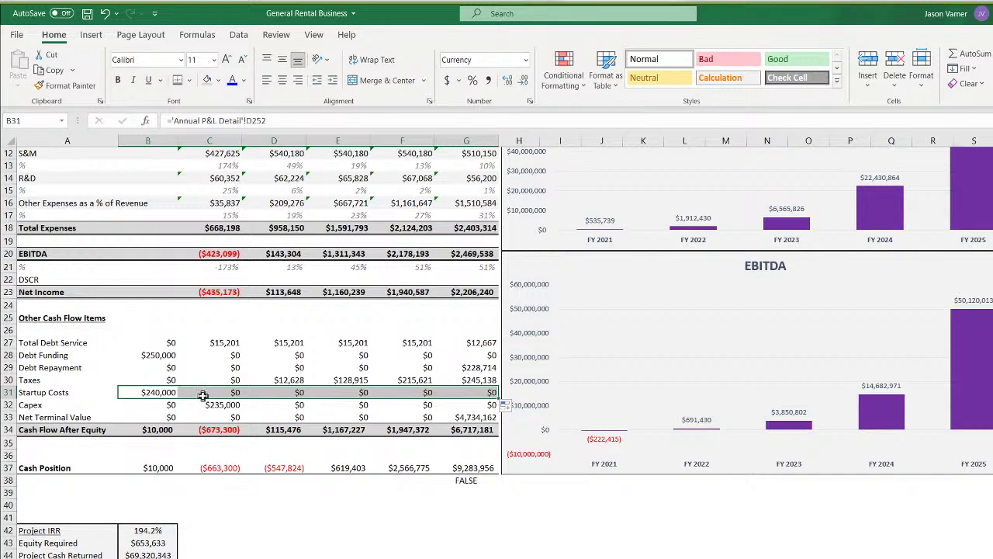
Compare the Year 0 and FY 2021 cash flow formulas in B34 and C34 with row 277 on Annual P&L Detail
{"action": "left_click", "coordinate": [161, 430]}
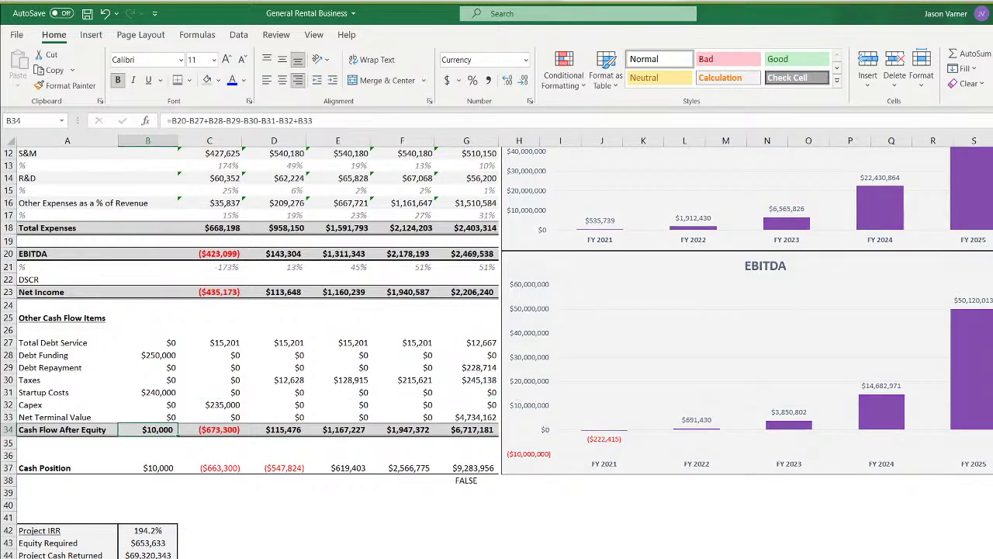
{"action": "left_click", "coordinate": [303, 557]}
{"action": "scroll", "coordinate": [275, 528], "scroll_direction": "down", "scroll_amount": 15}
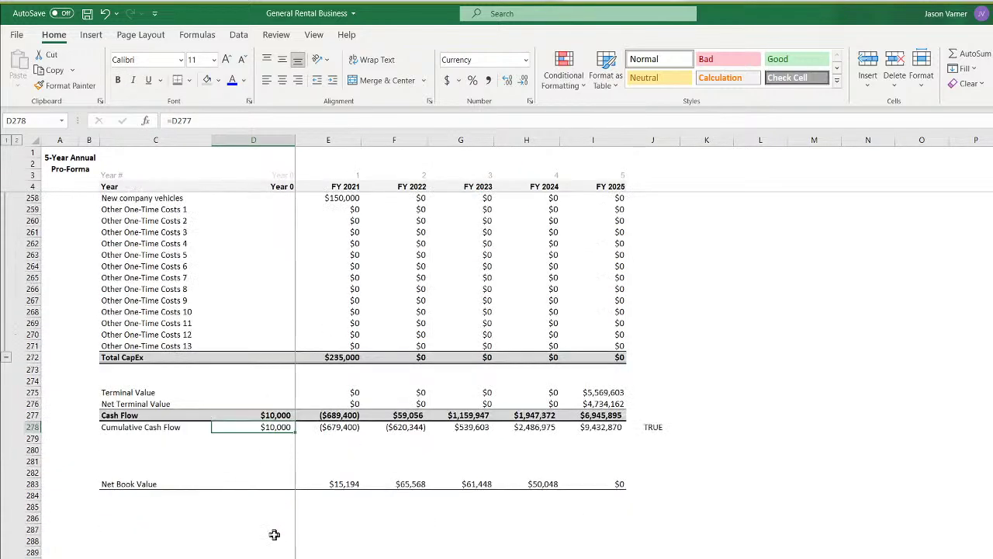
{"action": "left_click", "coordinate": [284, 415]}
{"action": "left_click", "coordinate": [339, 415]}
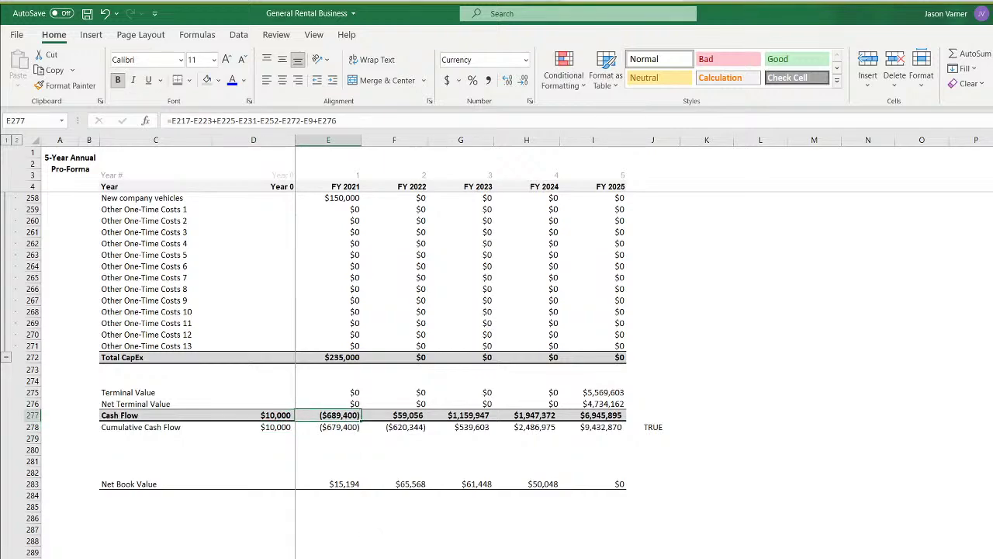
{"action": "left_click", "coordinate": [318, 558]}
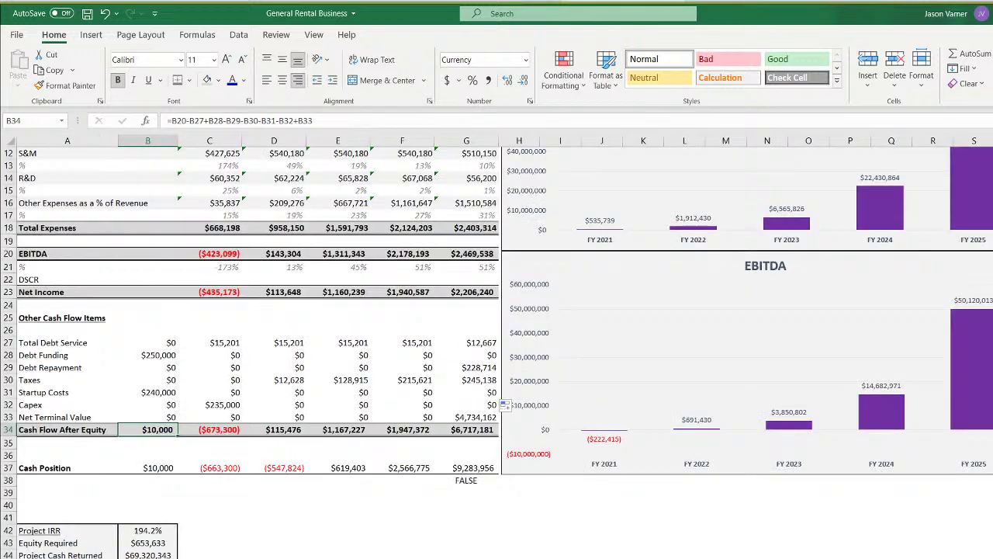
{"action": "left_click", "coordinate": [221, 431]}
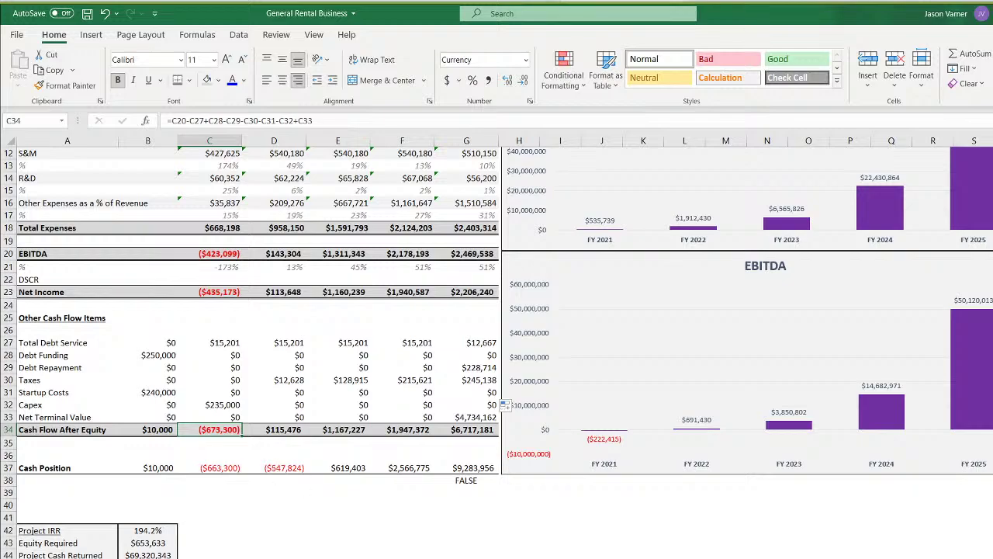
{"action": "left_click", "coordinate": [318, 557]}
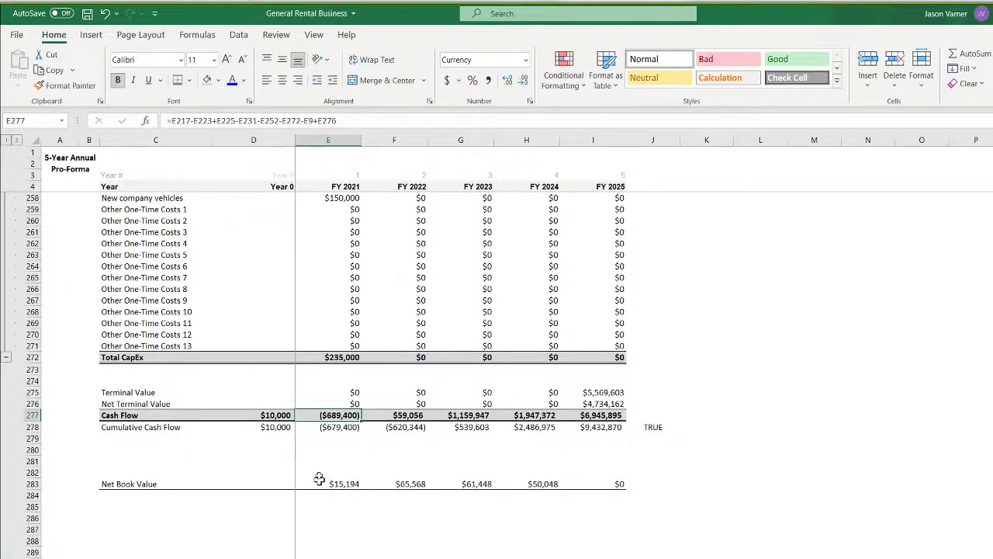
Check FY 2021 Total Debt Service in C27 against its source in E223 and examine Net Income in E232
{"action": "scroll", "coordinate": [353, 472], "scroll_direction": "up", "scroll_amount": 7}
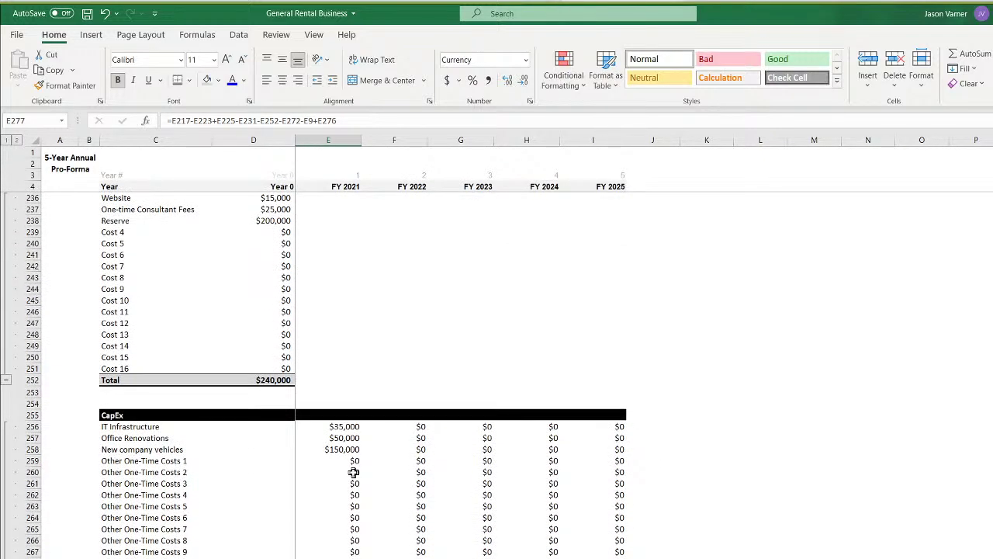
{"action": "scroll", "coordinate": [353, 472], "scroll_direction": "up", "scroll_amount": 7}
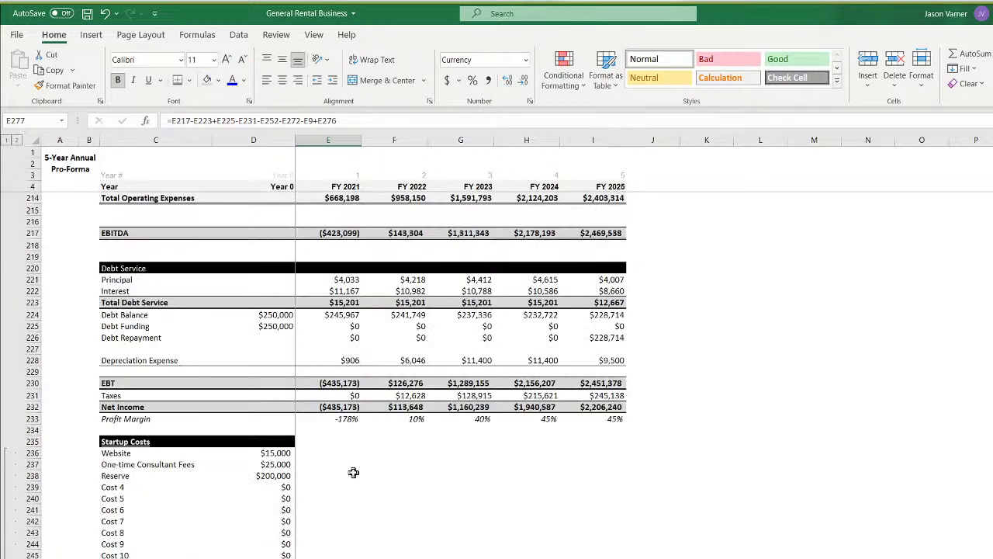
{"action": "left_click", "coordinate": [343, 303]}
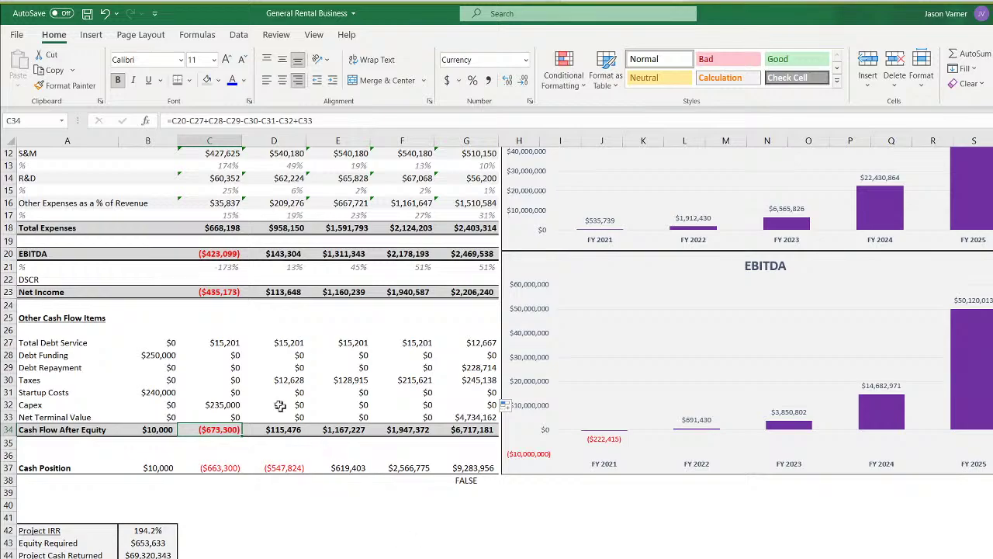
{"action": "left_click", "coordinate": [228, 343]}
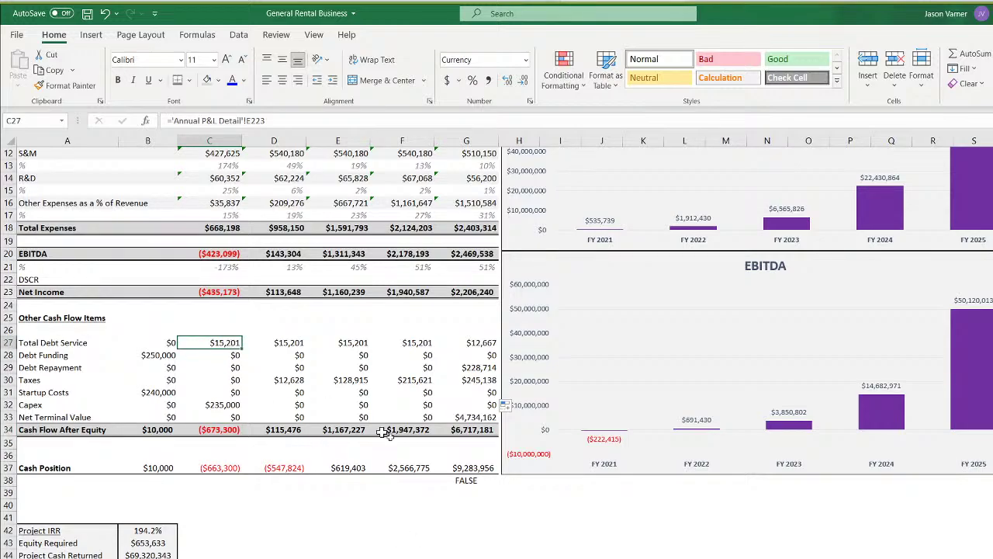
{"action": "key", "text": "ctrl+bracketleft"}
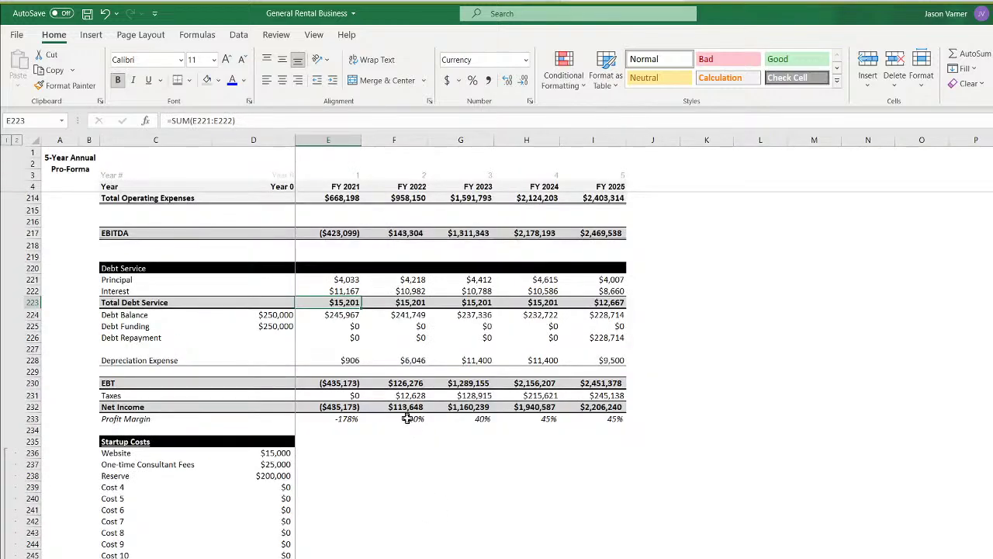
{"action": "left_click", "coordinate": [344, 406]}
{"action": "left_click", "coordinate": [378, 558]}
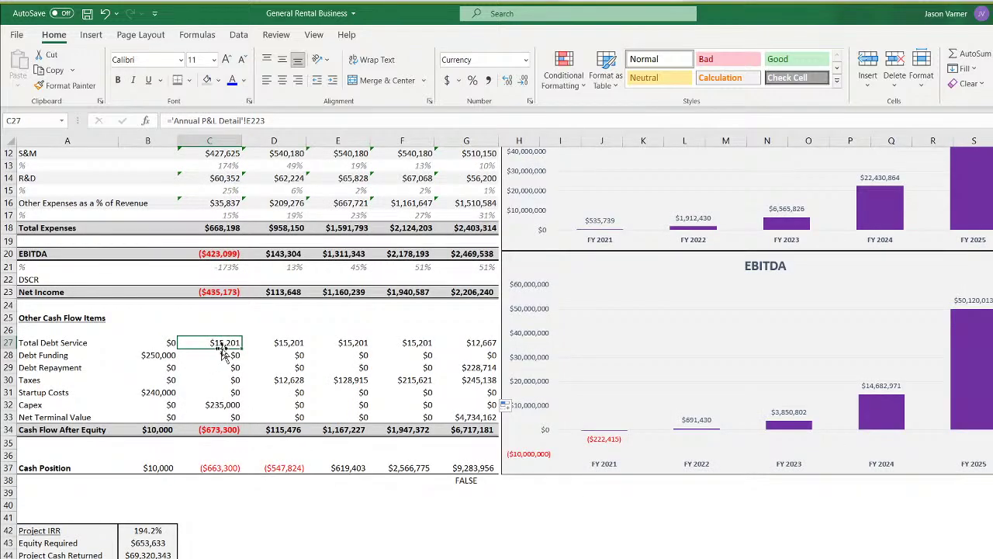
Check FY 2021 Capex in C32 against Total CapEx in E272 and compare the cash flow formulas in E277 and C34
{"action": "left_click", "coordinate": [223, 404]}
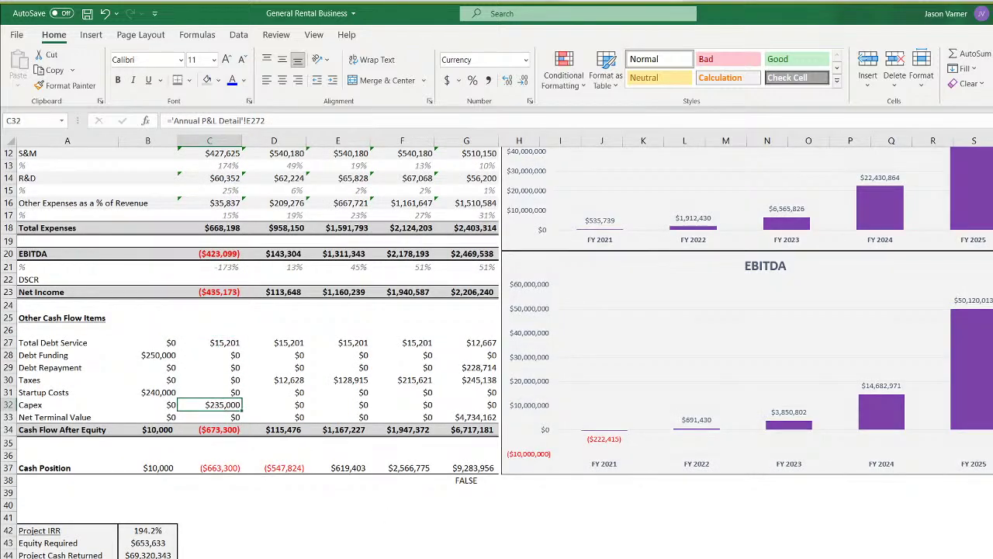
{"action": "left_click", "coordinate": [388, 558]}
{"action": "scroll", "coordinate": [363, 372], "scroll_direction": "down", "scroll_amount": 4}
{"action": "scroll", "coordinate": [363, 372], "scroll_direction": "down", "scroll_amount": 4}
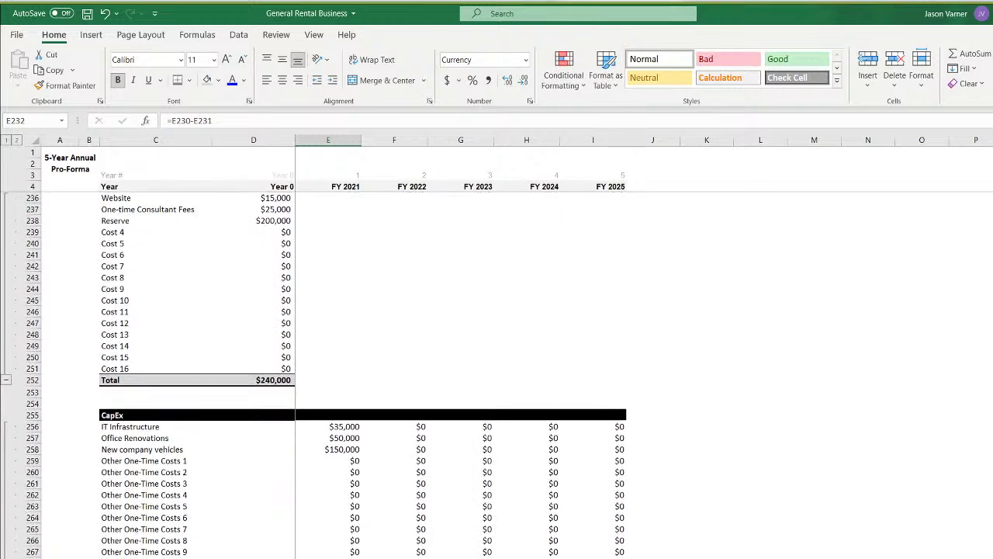
{"action": "left_click", "coordinate": [328, 557]}
{"action": "scroll", "coordinate": [363, 373], "scroll_direction": "down", "scroll_amount": 4}
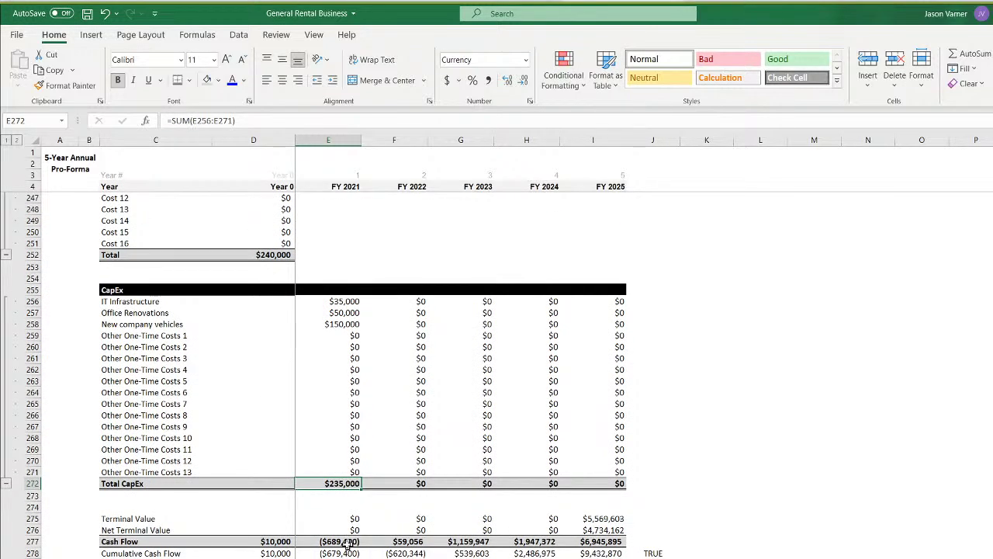
{"action": "left_click", "coordinate": [347, 541]}
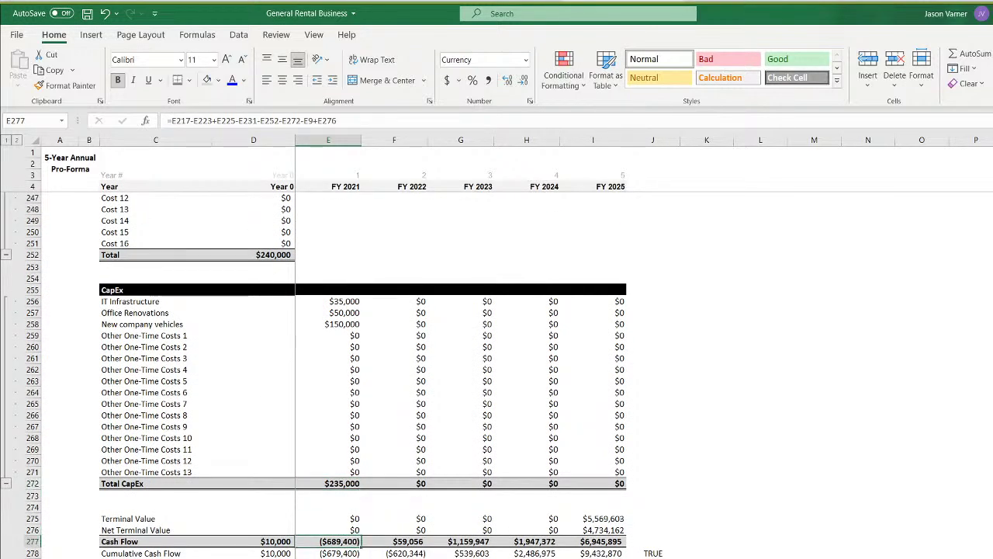
{"action": "left_click", "coordinate": [311, 558]}
{"action": "left_click", "coordinate": [232, 431]}
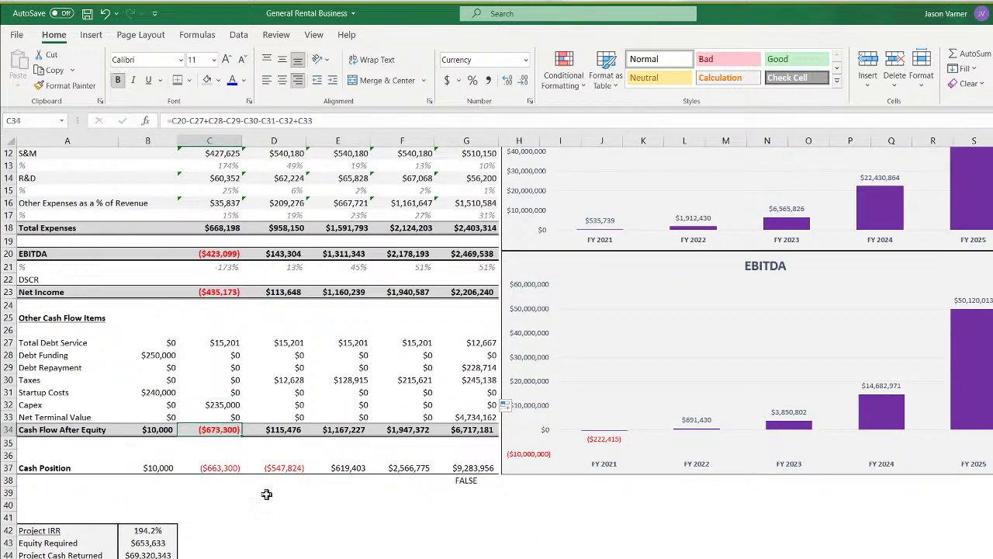
Trace the cells referenced by the FY 2021 cash flow formula in C34 and save the workbook
{"action": "double_click", "coordinate": [219, 430]}
{"action": "scroll", "coordinate": [339, 396], "scroll_direction": "up", "scroll_amount": 4}
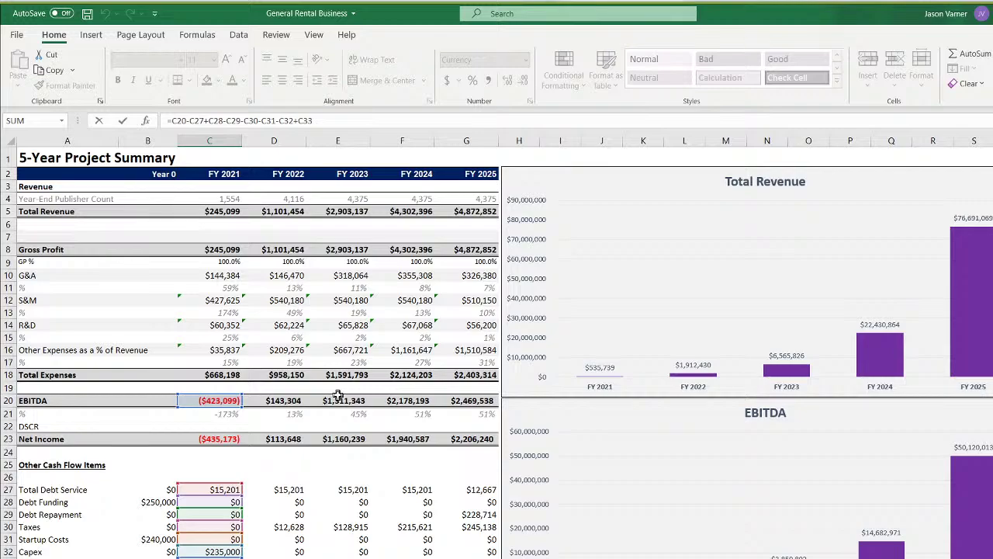
{"action": "key", "text": "Return"}
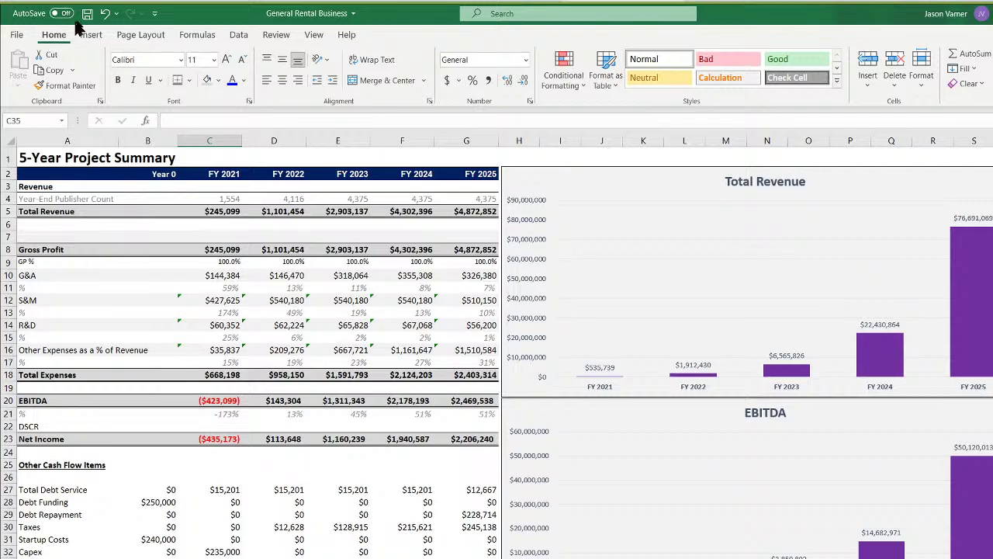
{"action": "left_click", "coordinate": [86, 13]}
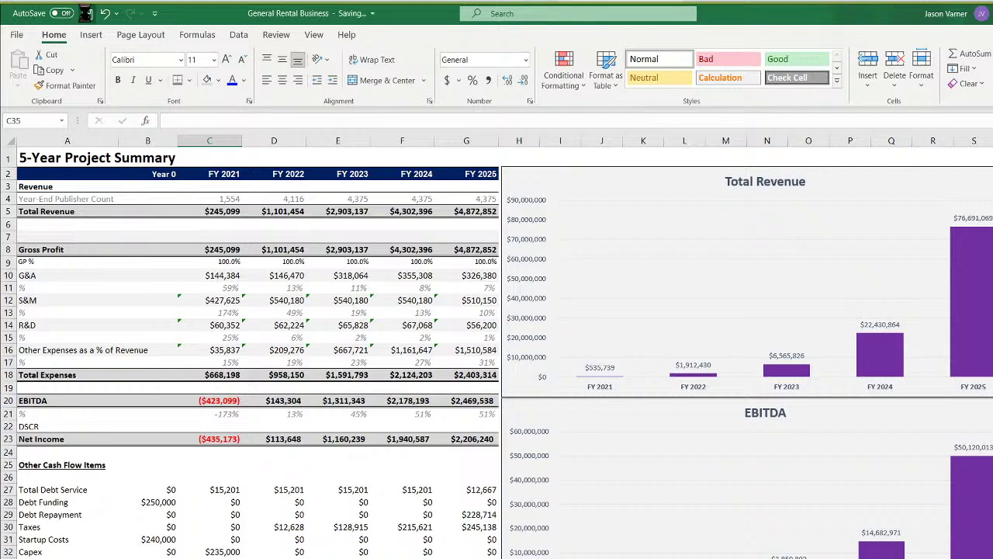
Edit the Cash Flow label in A34 to remove its "After Equity" ending
{"action": "key", "text": "Up"}
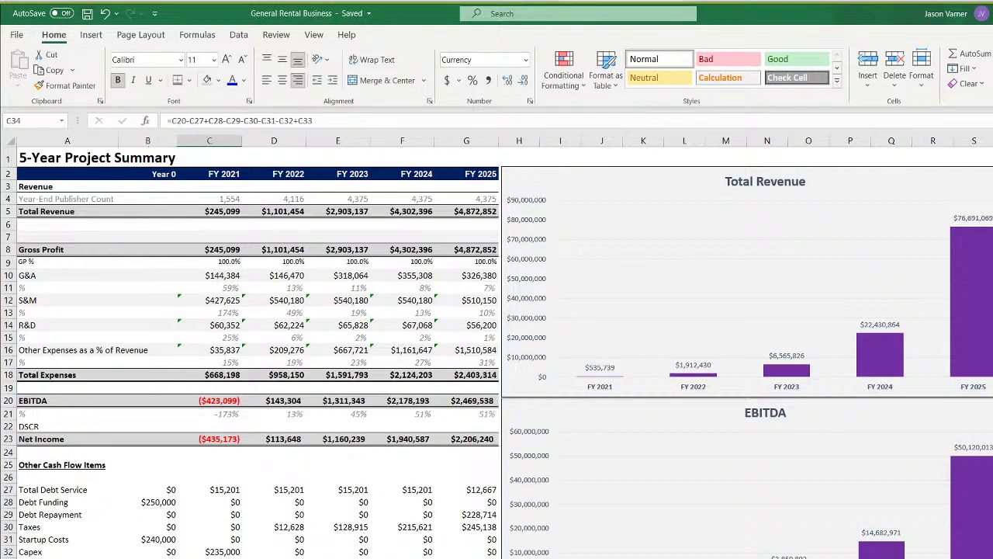
{"action": "key", "text": "Left"}
{"action": "key", "text": "Right"}
{"action": "key", "text": "Left"}
{"action": "key", "text": "Left"}
{"action": "left_click_drag", "start_coordinate": [207, 123], "coordinate": [329, 119]}
{"action": "key", "text": "BackSpace"}
{"action": "key", "text": "Return"}
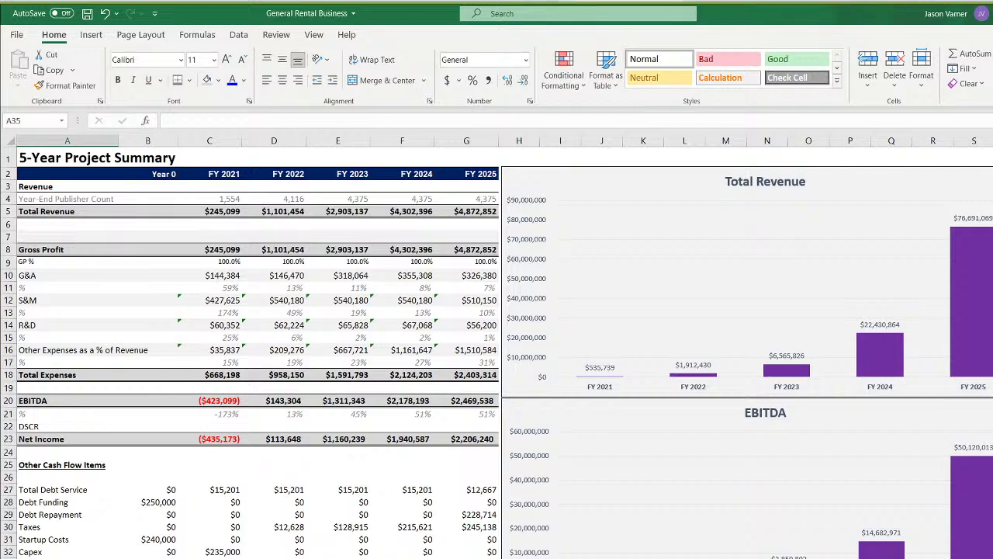
Rename the label in A37 as "Cash Position Before Equity" and widen column A to fit it
{"action": "key", "text": "Down"}
{"action": "key", "text": "Down"}
{"action": "key", "text": "F2"}
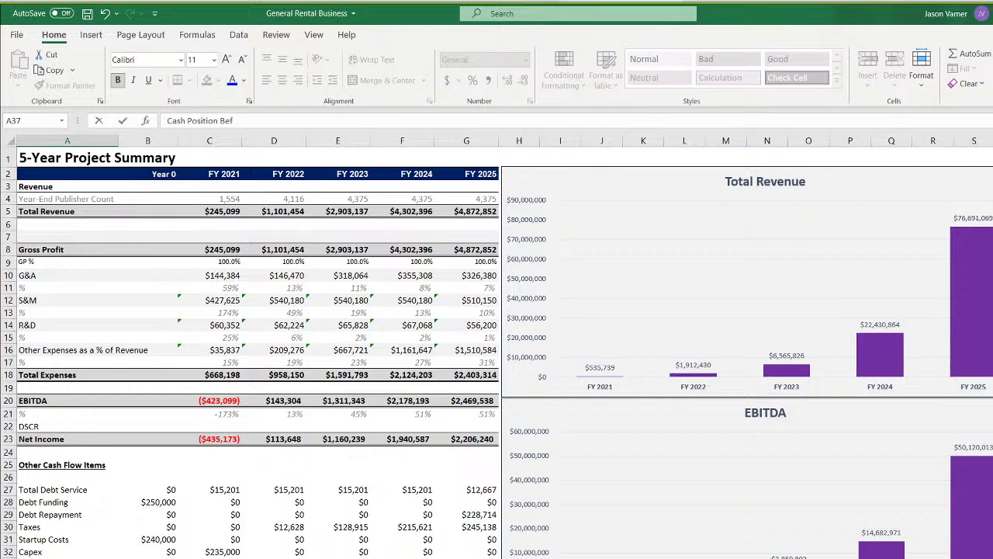
{"action": "type", "text": "Before Equity"}
{"action": "key", "text": "Return"}
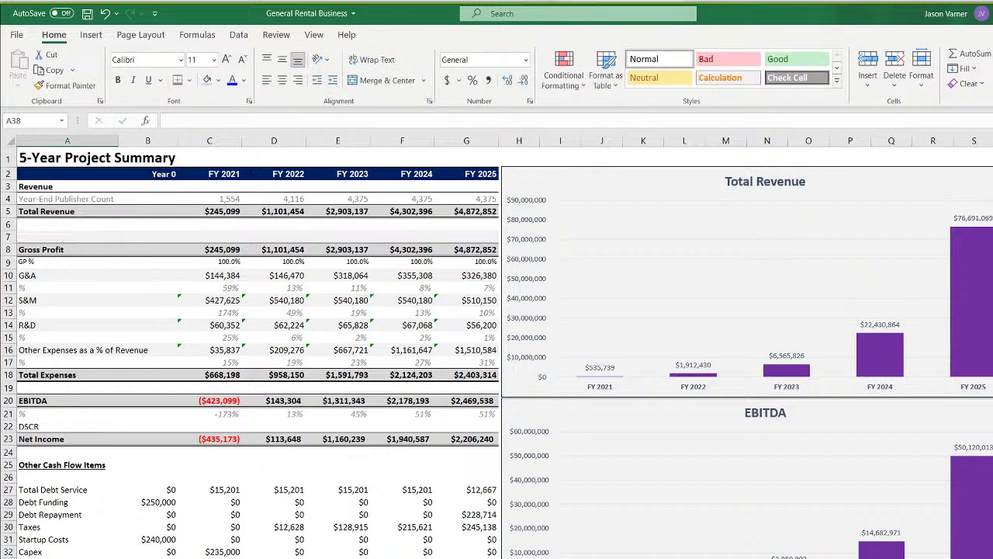
{"action": "left_click_drag", "start_coordinate": [118, 140], "coordinate": [137, 140]}
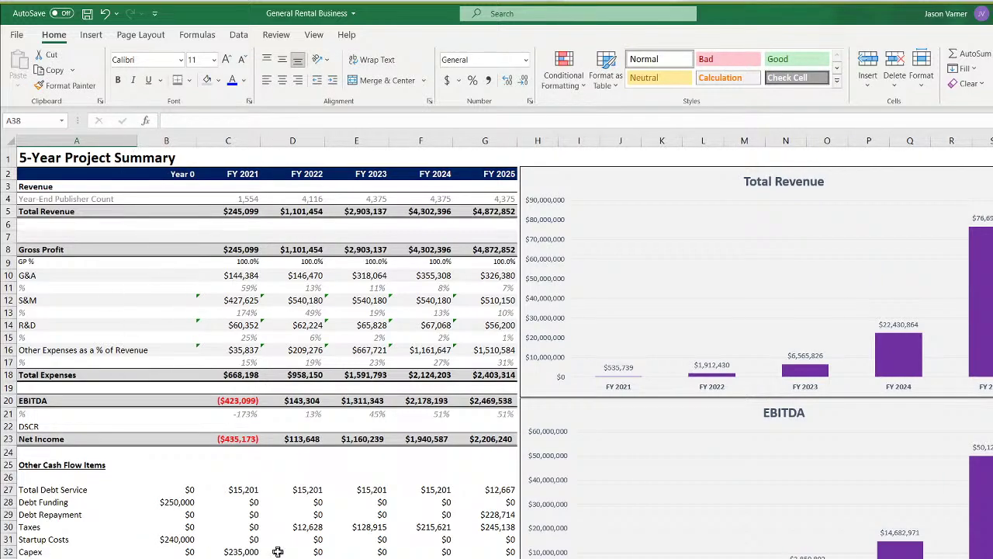
Rebuild the FY 2021 cash flow formula in C34 as =C20-C27+C28-C29-C30-C31-C32+C33 and fill it across to G34
{"action": "left_click", "coordinate": [235, 489]}
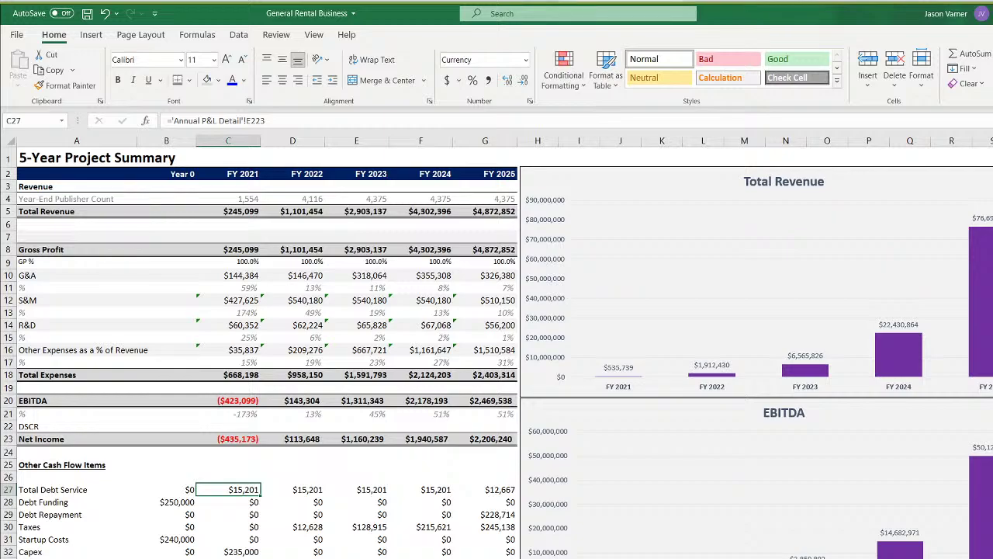
{"action": "left_click", "coordinate": [233, 558]}
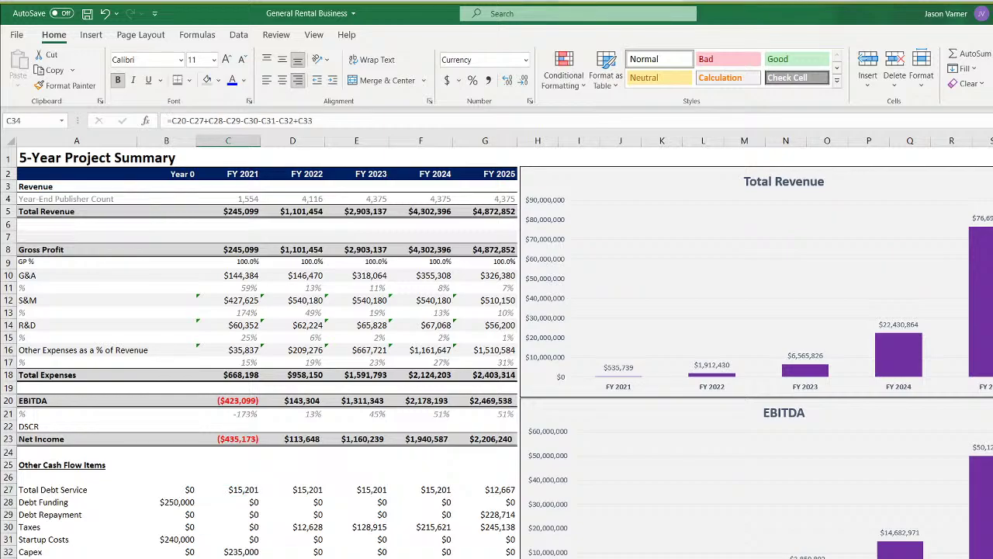
{"action": "type", "text": "="}
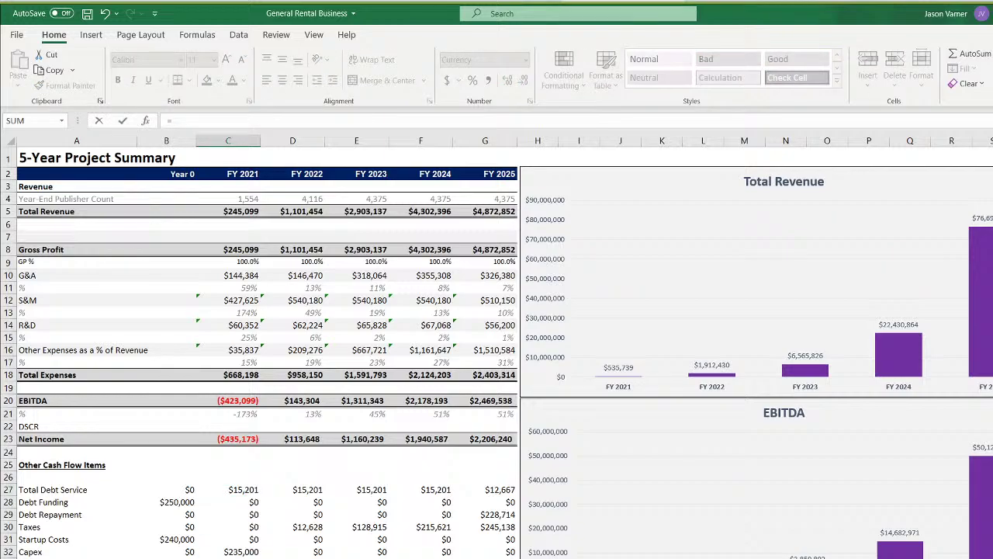
{"action": "left_click", "coordinate": [238, 401]}
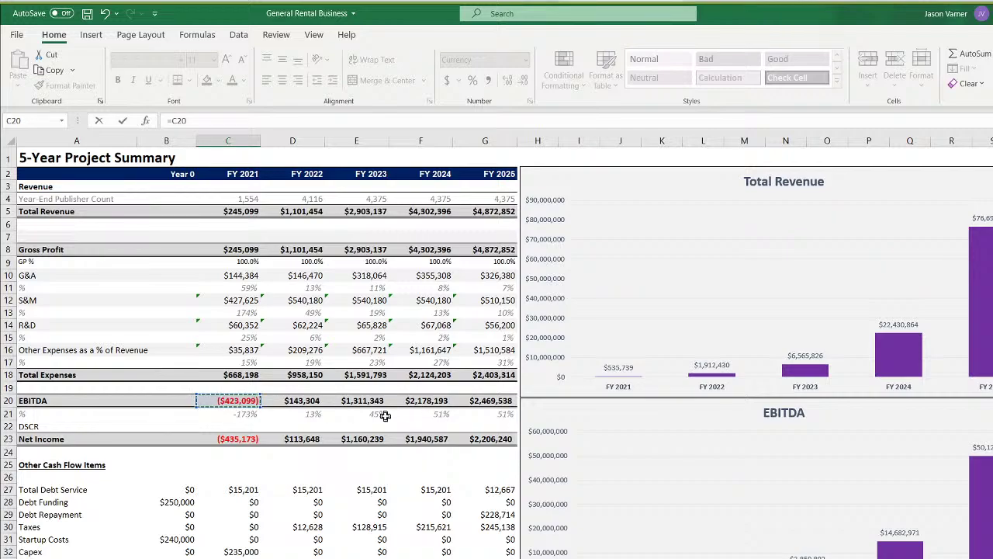
{"action": "type", "text": "-"}
{"action": "left_click", "coordinate": [243, 489]}
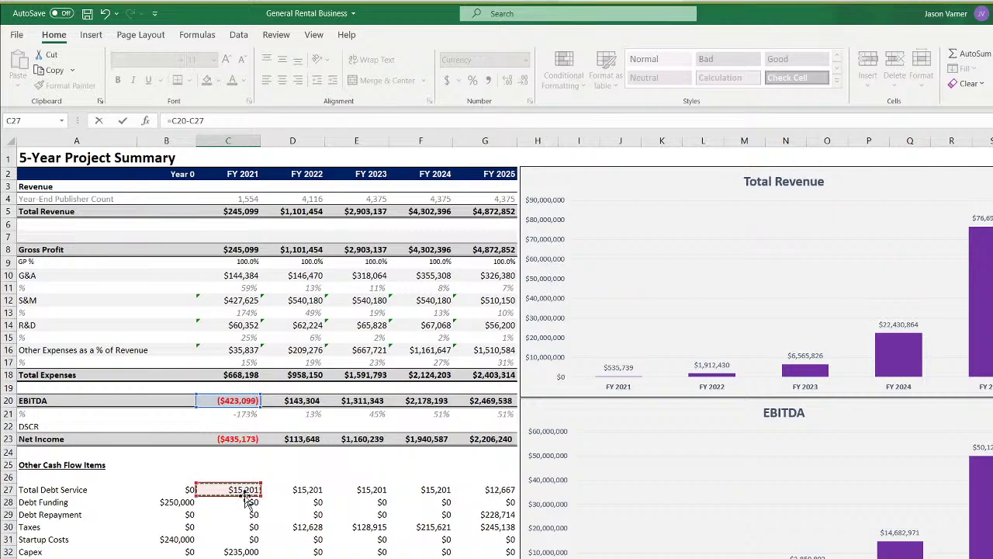
{"action": "type", "text": "+"}
{"action": "left_click", "coordinate": [245, 502]}
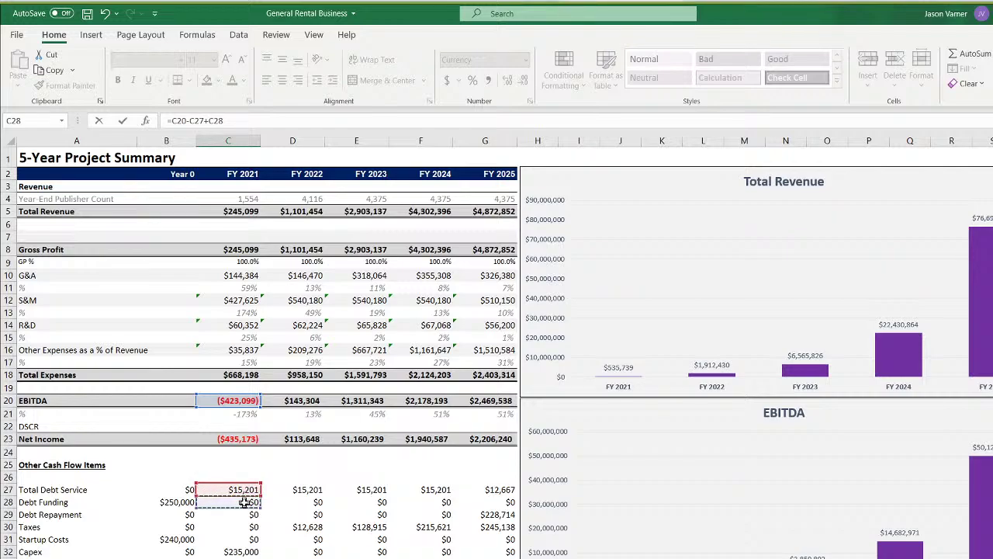
{"action": "type", "text": "-"}
{"action": "left_click", "coordinate": [247, 514]}
{"action": "type", "text": "-"}
{"action": "left_click", "coordinate": [245, 527]}
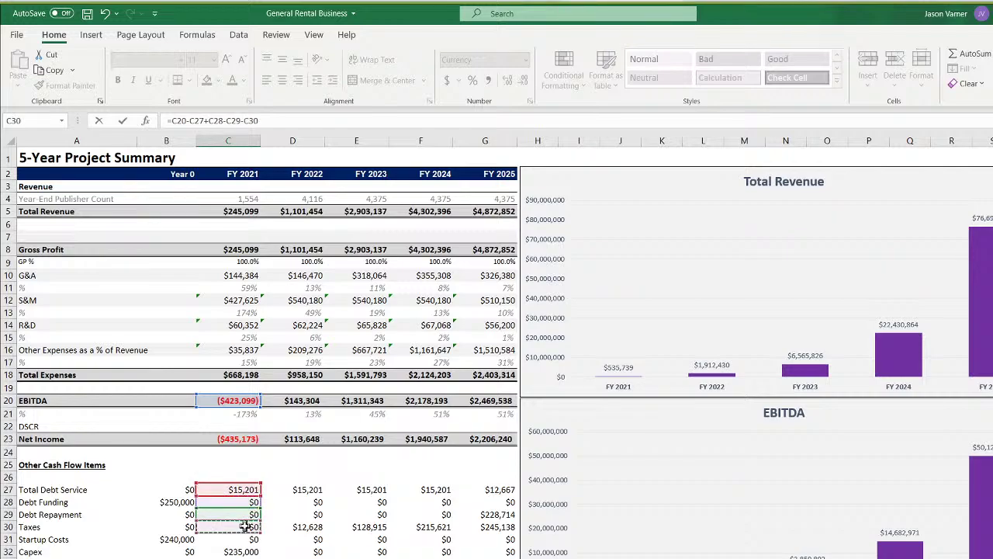
{"action": "type", "text": "-"}
{"action": "left_click", "coordinate": [242, 539]}
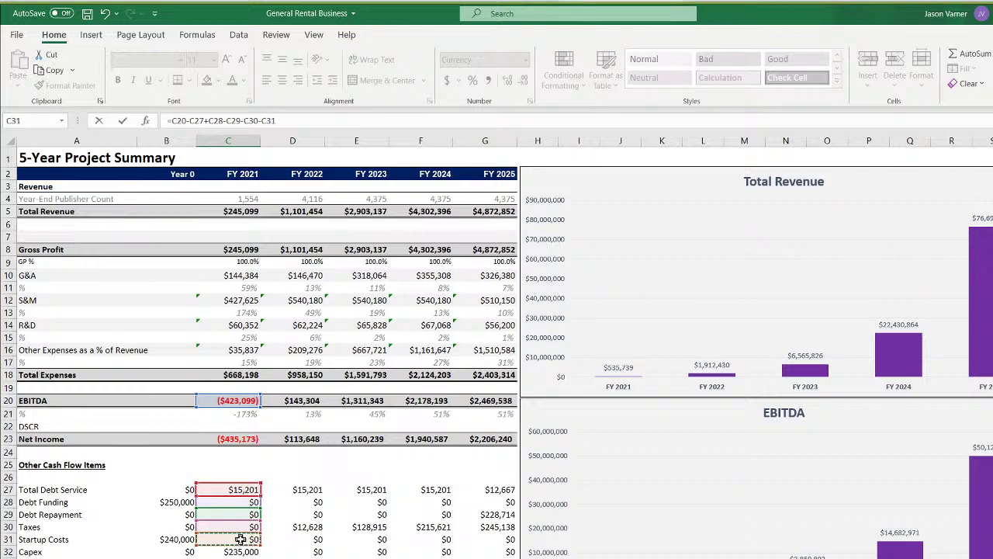
{"action": "type", "text": "-"}
{"action": "left_click", "coordinate": [242, 551]}
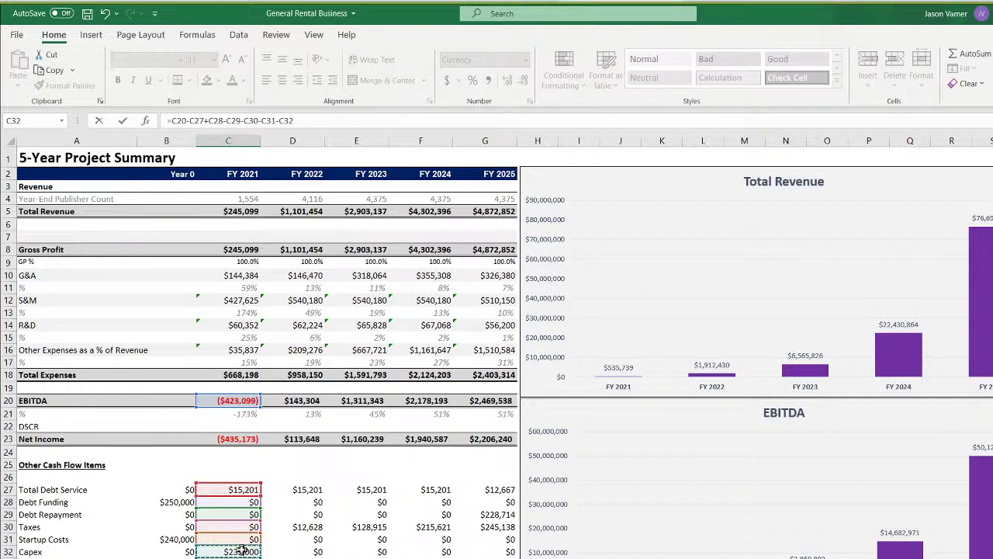
{"action": "type", "text": "+"}
{"action": "left_click", "coordinate": [242, 558]}
{"action": "key", "text": "Return"}
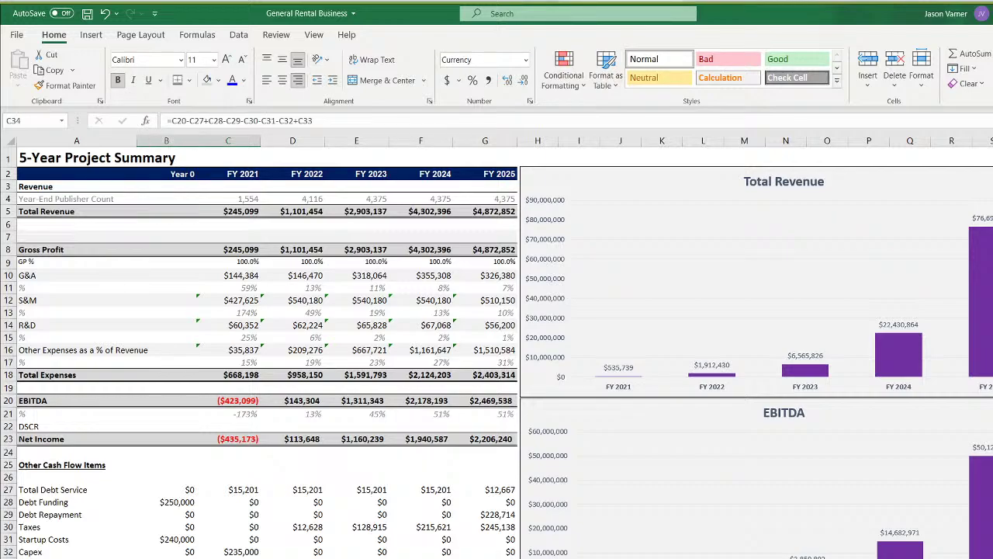
{"action": "left_click_drag", "start_coordinate": [261, 558], "coordinate": [497, 558]}
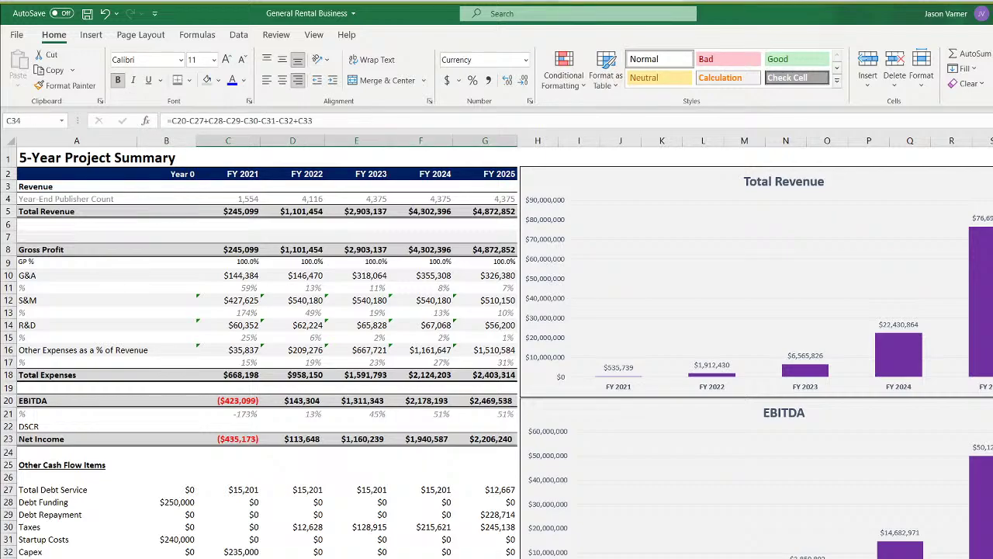
Add a check in C35 that subtracts the Annual P&L Detail cash flow in E277 from C34
{"action": "left_click", "coordinate": [228, 558]}
{"action": "key", "text": "ctrl+Page_Up"}
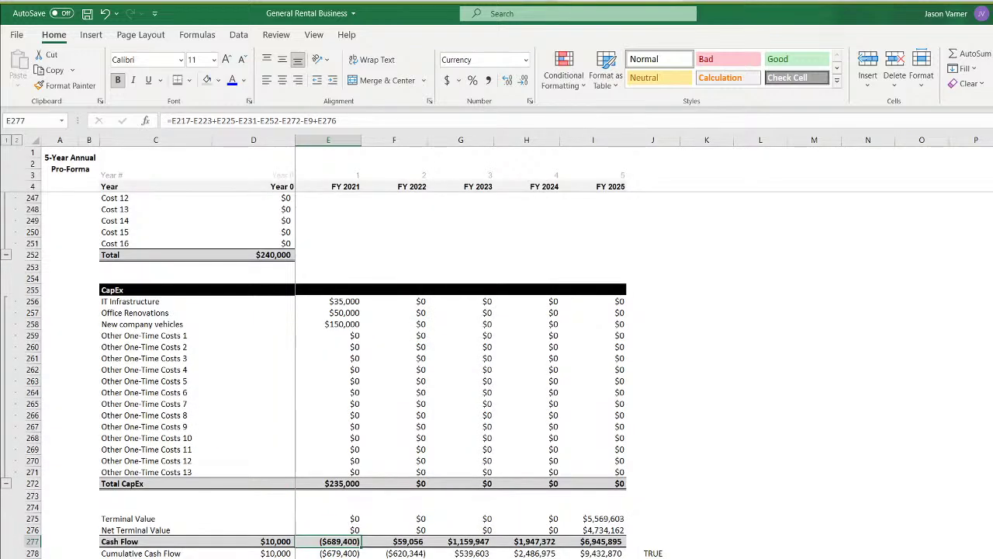
{"action": "key", "text": "ctrl+Page_Down"}
{"action": "type", "text": "=C34-"}
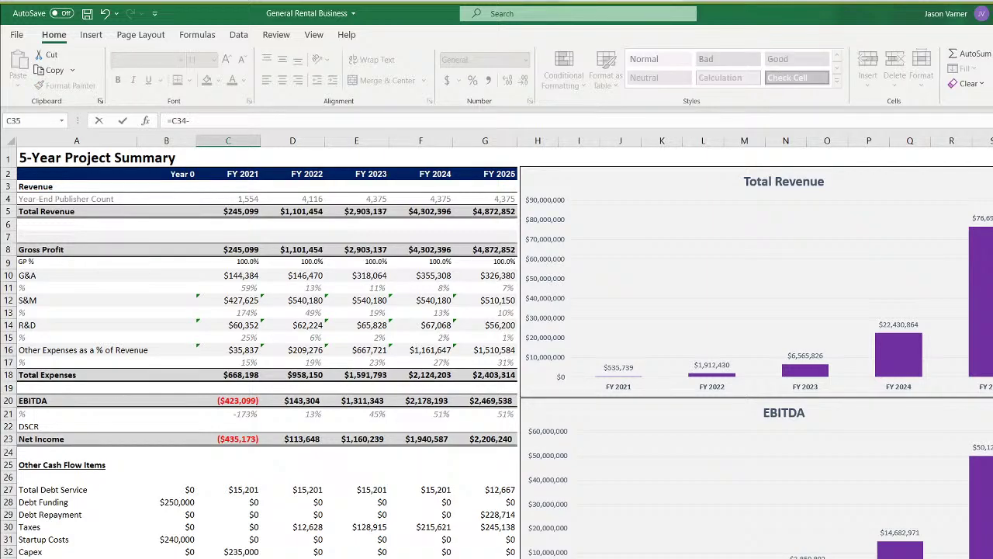
{"action": "key", "text": "ctrl+Page_Up"}
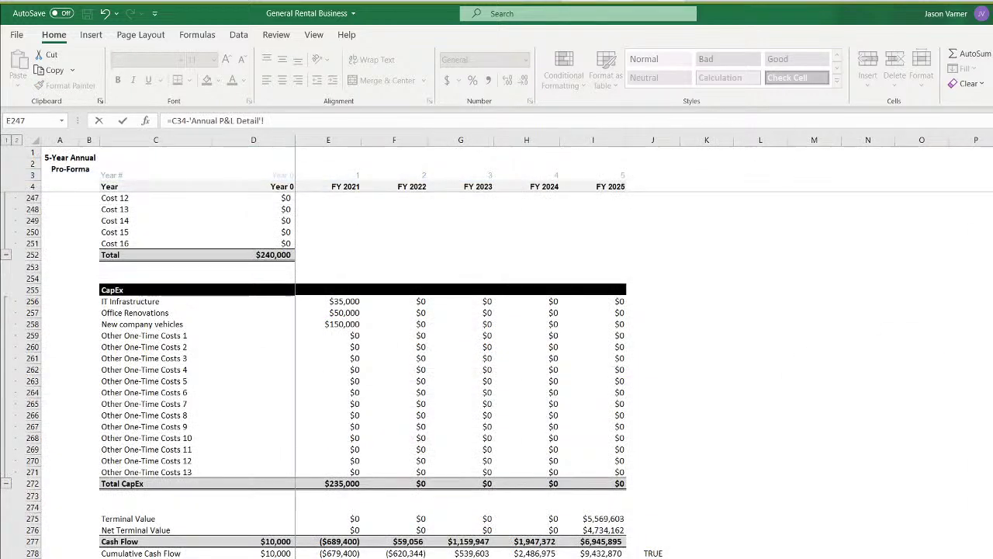
{"action": "left_click", "coordinate": [343, 543]}
{"action": "key", "text": "Return"}
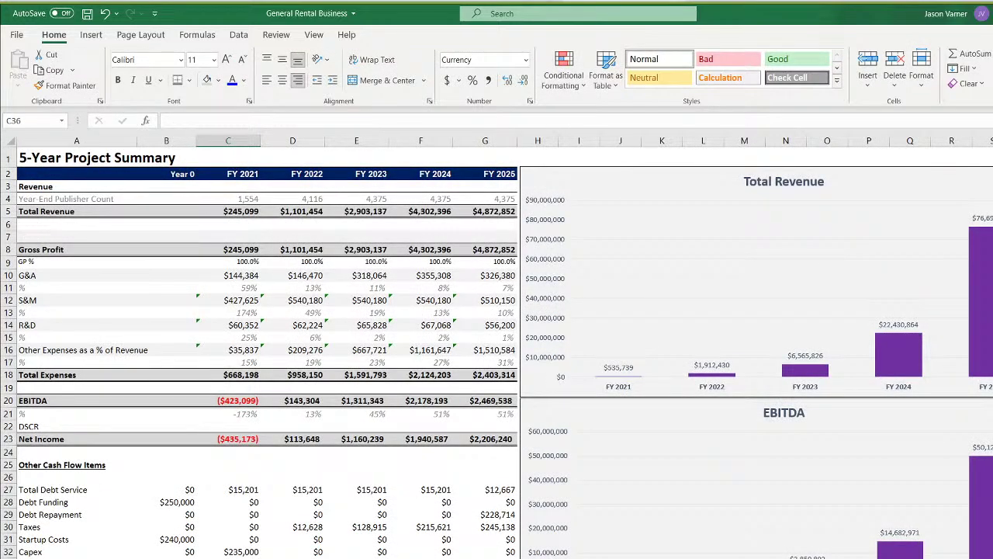
{"action": "key", "text": "Up"}
{"action": "key", "text": "Down"}
Review the startup costs, CapEx and FY 2021 cash flow formula in E277 on Annual P&L Detail against the summary's cash flow items
{"action": "key", "text": "ctrl+Page_Up"}
{"action": "scroll", "coordinate": [496, 349], "scroll_direction": "up", "scroll_amount": 7}
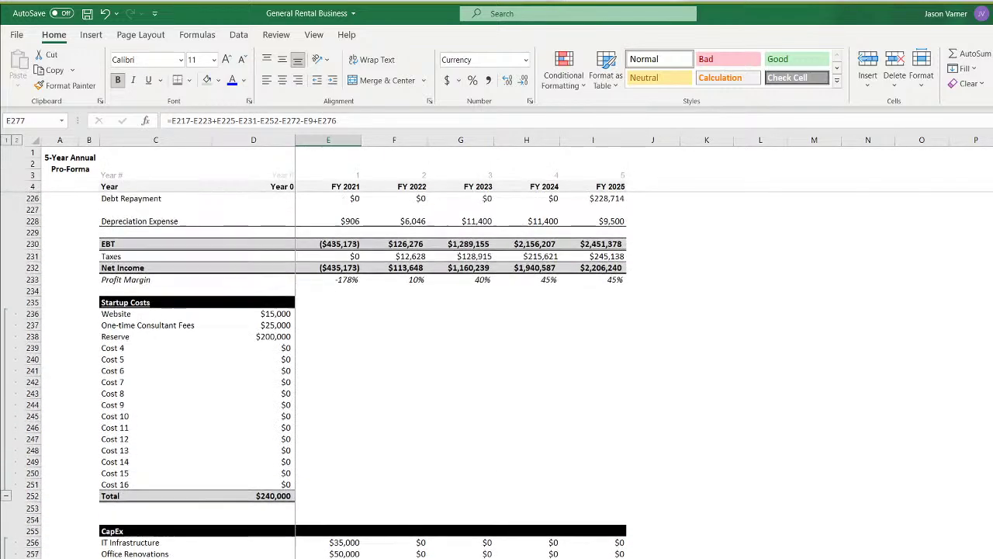
{"action": "scroll", "coordinate": [372, 554], "scroll_direction": "down", "scroll_amount": 4}
{"action": "scroll", "coordinate": [372, 554], "scroll_direction": "down", "scroll_amount": 4}
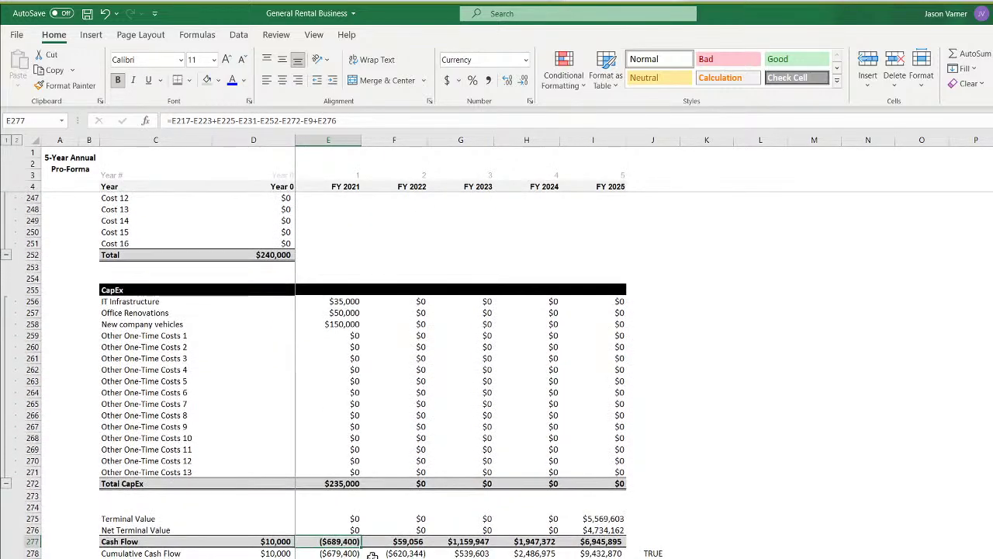
{"action": "key", "text": "ctrl+Page_Down"}
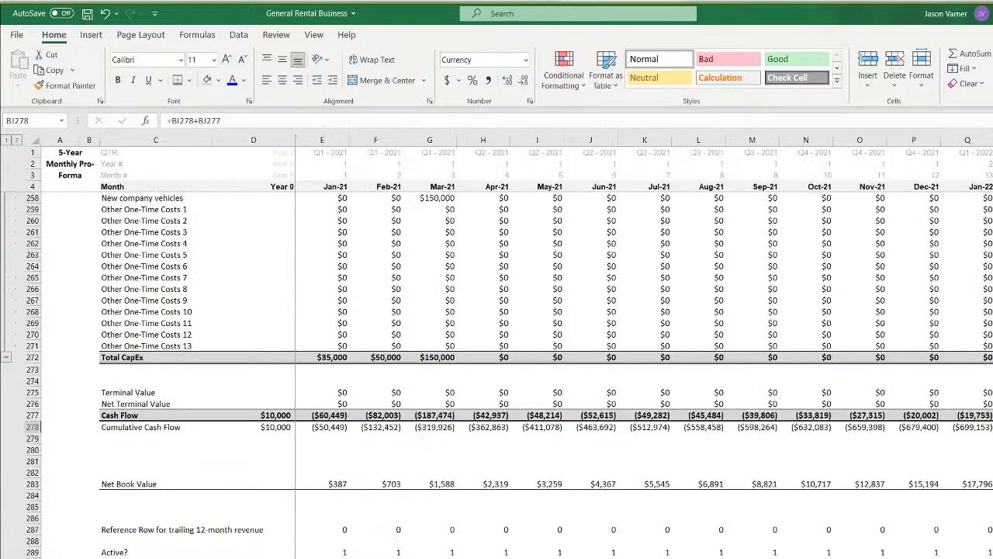
{"action": "key", "text": "ctrl+Page_Down"}
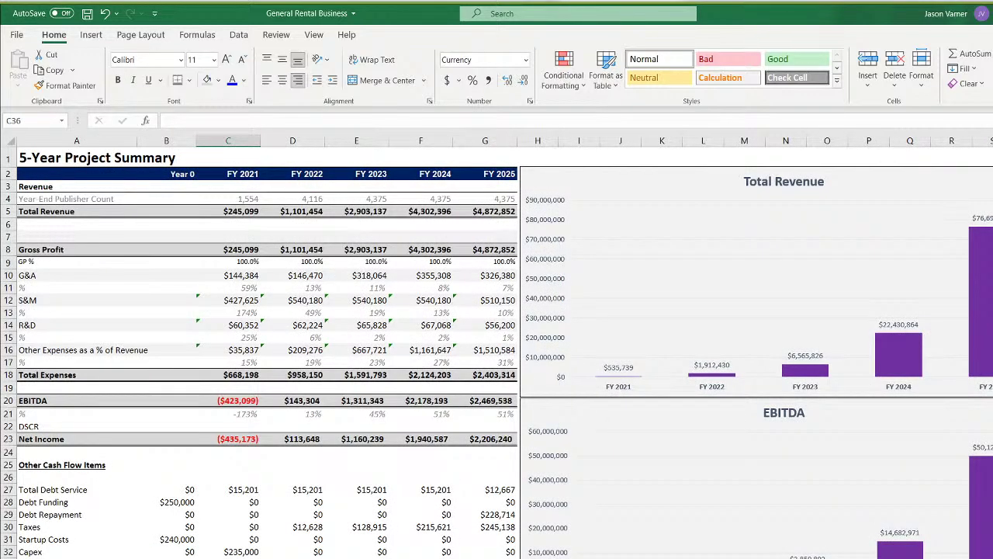
{"action": "key", "text": "ctrl+Page_Up"}
{"action": "key", "text": "ctrl+Page_Up"}
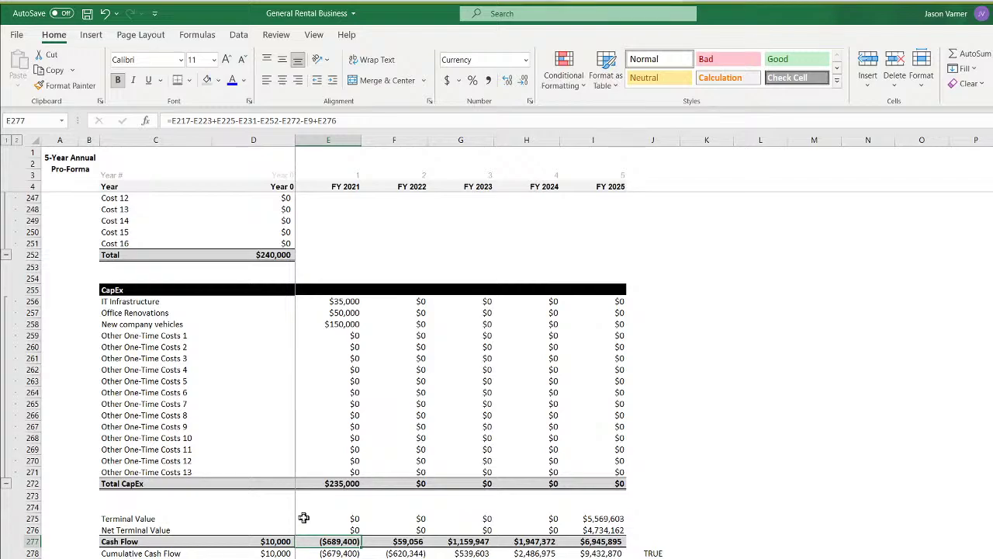
Trace the FY 2021 inputs up through Annual P&L Detail and inspect the Total Purchases of Units ($) formula in E9
{"action": "scroll", "coordinate": [372, 546], "scroll_direction": "up", "scroll_amount": 4}
{"action": "scroll", "coordinate": [372, 546], "scroll_direction": "up", "scroll_amount": 7}
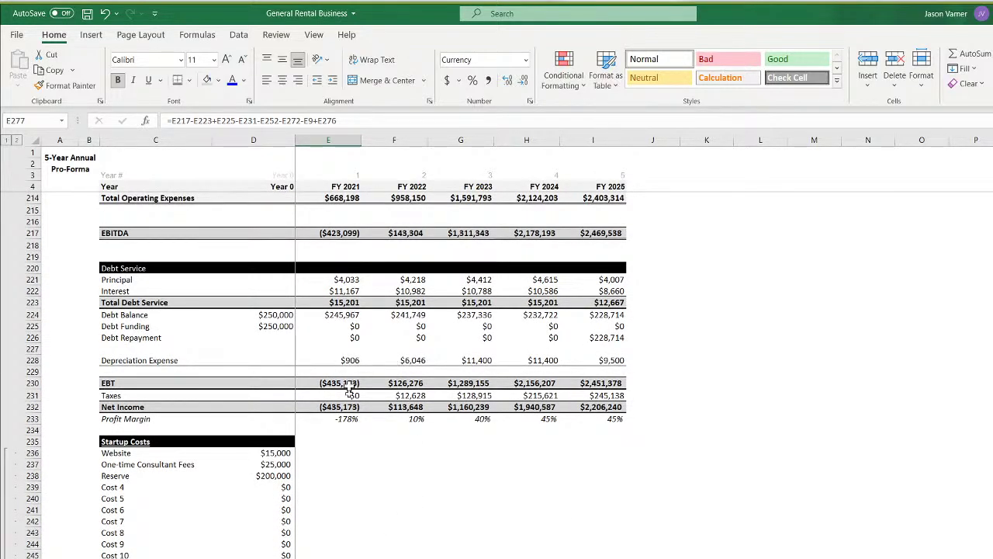
{"action": "scroll", "coordinate": [349, 466], "scroll_direction": "up", "scroll_amount": 7}
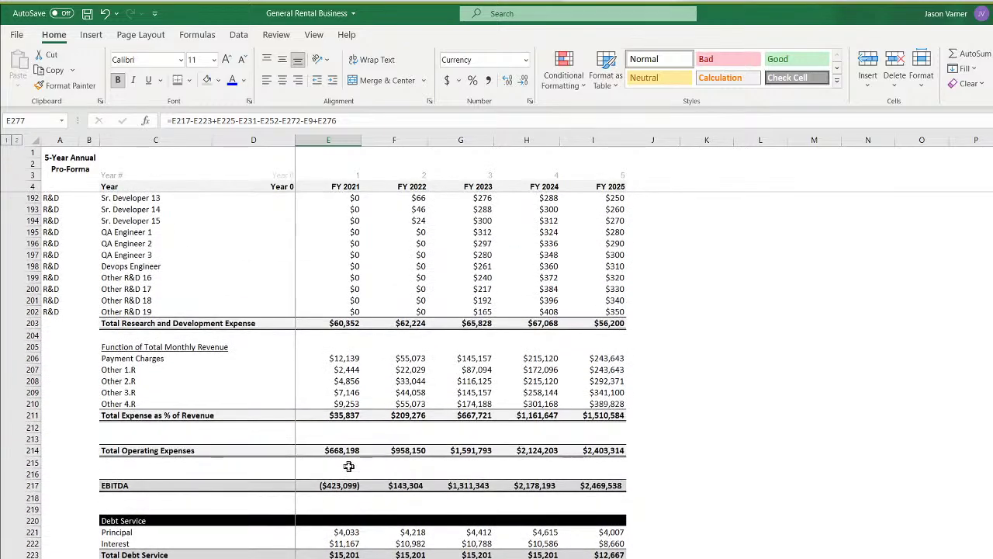
{"action": "left_click_drag", "start_coordinate": [342, 360], "coordinate": [343, 398]}
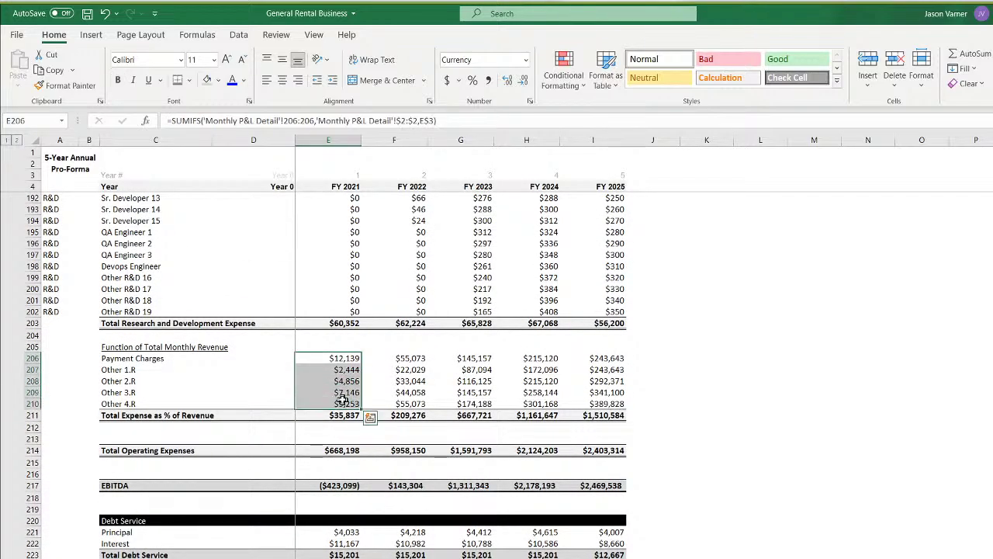
{"action": "scroll", "coordinate": [343, 399], "scroll_direction": "up", "scroll_amount": 20}
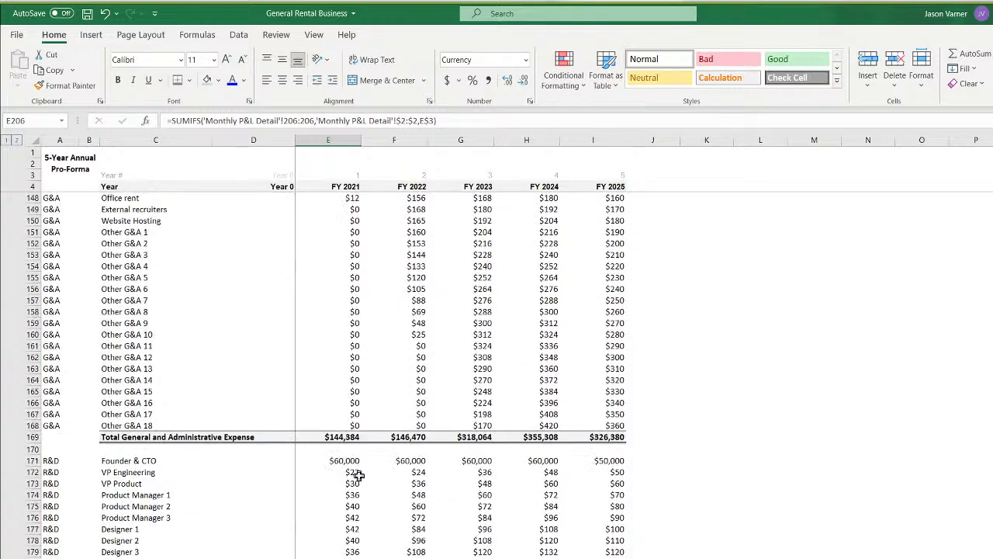
{"action": "scroll", "coordinate": [357, 475], "scroll_direction": "up", "scroll_amount": 20}
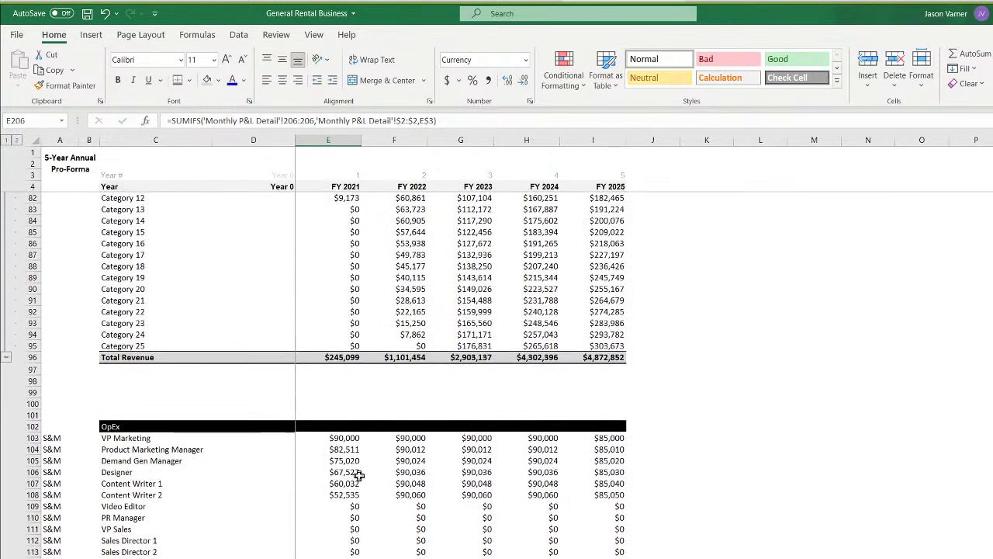
{"action": "scroll", "coordinate": [359, 474], "scroll_direction": "up", "scroll_amount": 11}
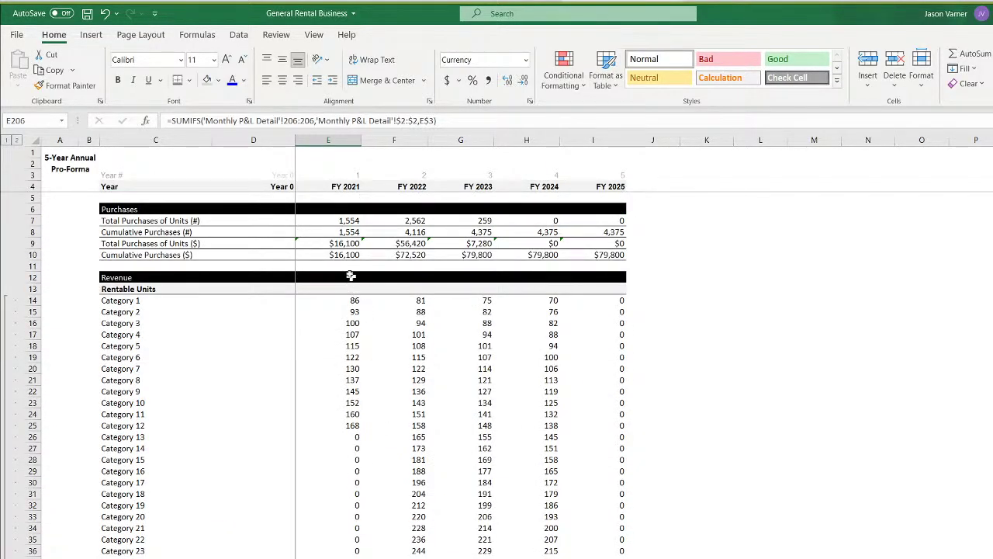
{"action": "left_click", "coordinate": [342, 243]}
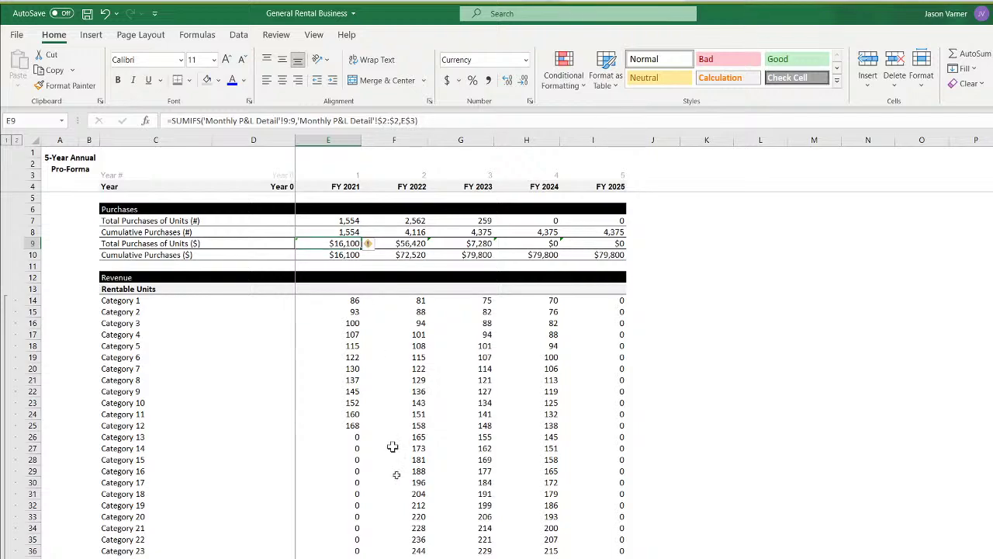
Add the label "Total Purchases" in A26 of the 5-Year Project Summary, under Other Cash Flow Items
{"action": "key", "text": "ctrl+Page_Down"}
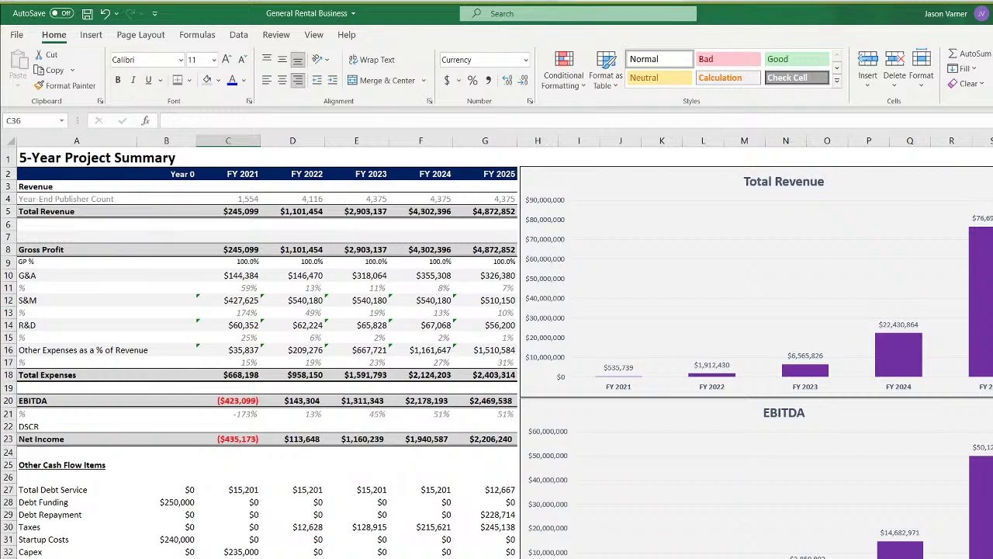
{"action": "left_click", "coordinate": [28, 479]}
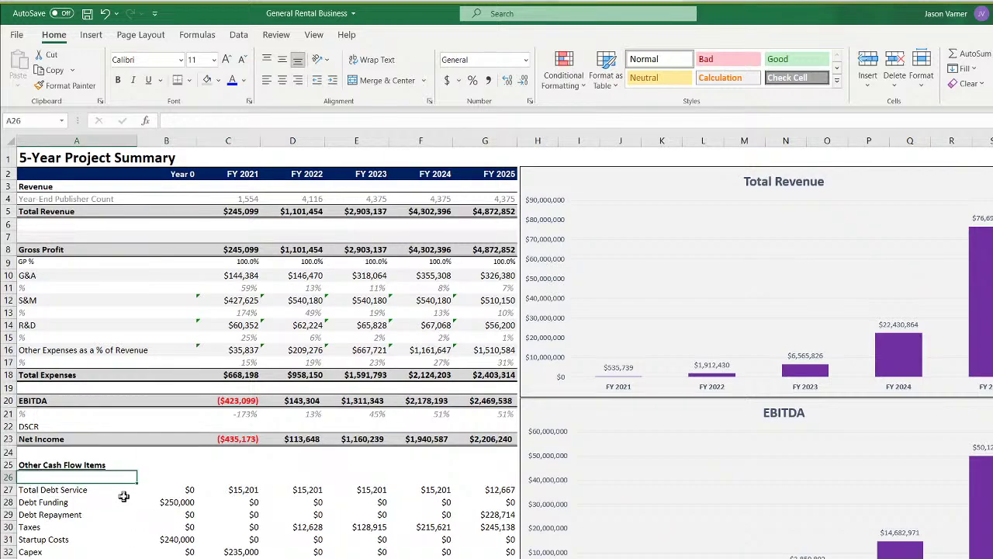
{"action": "type", "text": "Total Debt ServicePurchases"}
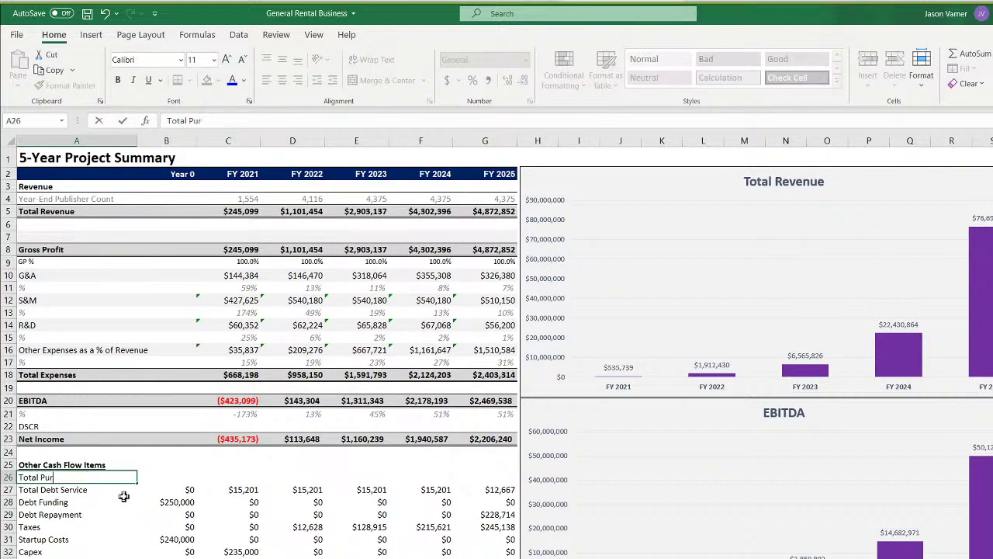
{"action": "key", "text": "Tab"}
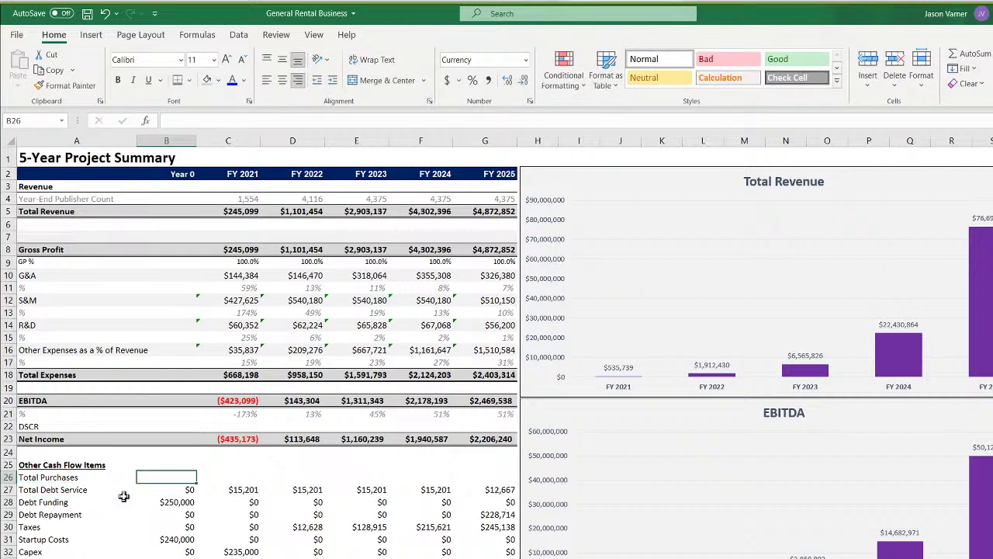
Link B26 in the Total Purchases row to the FY 2021 Total Purchases of Units ($) in 'Annual P&L Detail'!E9
{"action": "type", "text": "="}
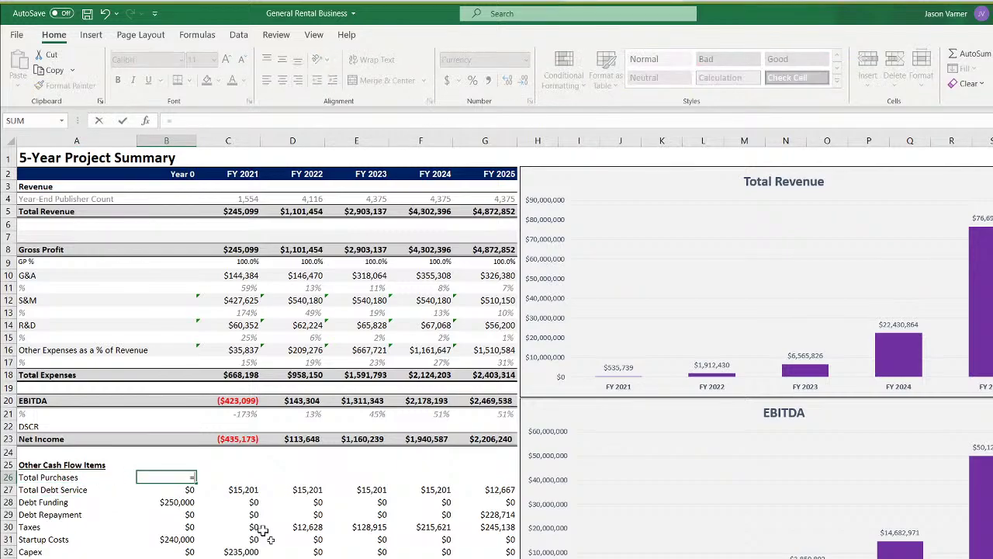
{"action": "left_click", "coordinate": [310, 557]}
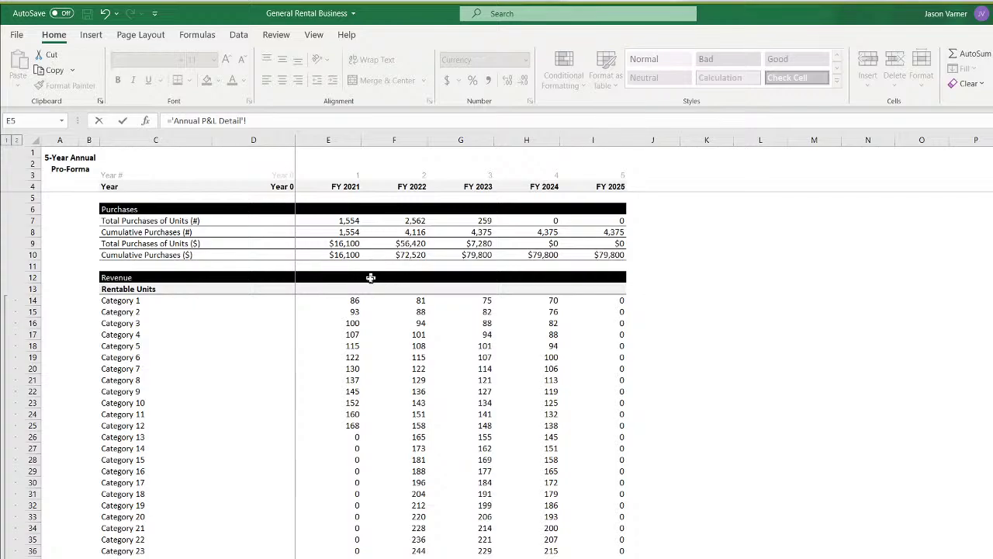
{"action": "left_click", "coordinate": [347, 243]}
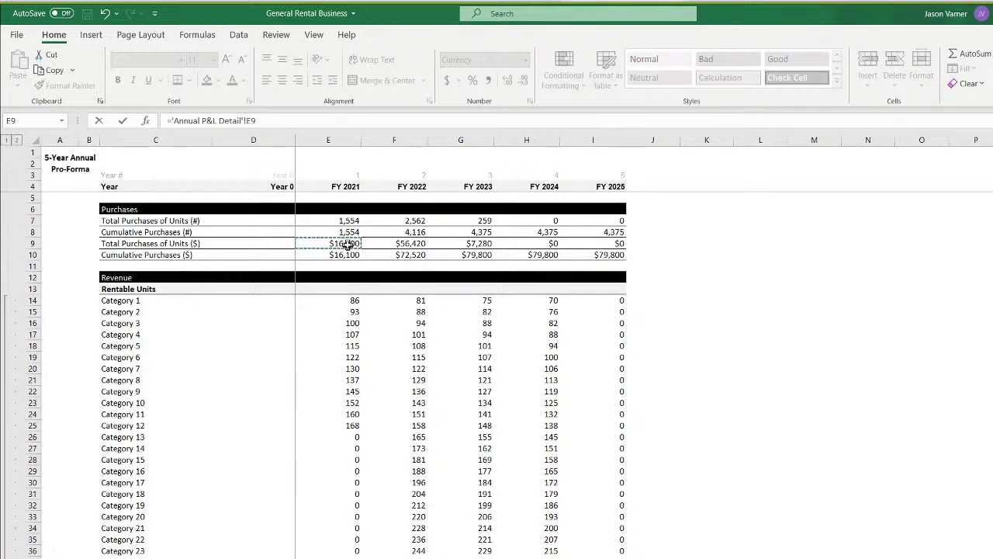
{"action": "key", "text": "Return"}
{"action": "left_click", "coordinate": [179, 477]}
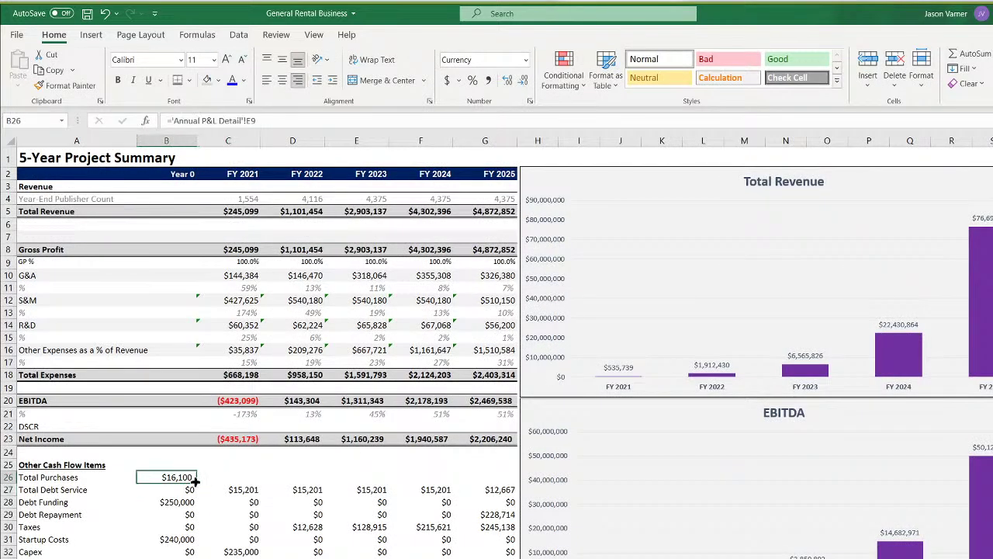
Extend the Total Purchases link across B26:G26 and subtract B26 in the Year 0 Cash Flow formula in B34
{"action": "left_click_drag", "start_coordinate": [196, 483], "coordinate": [496, 483]}
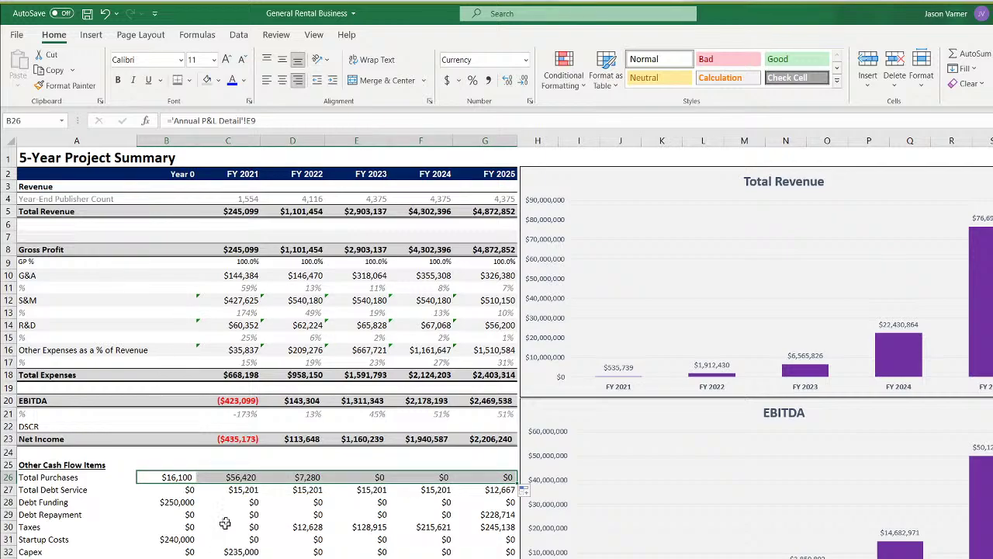
{"action": "left_click", "coordinate": [178, 558]}
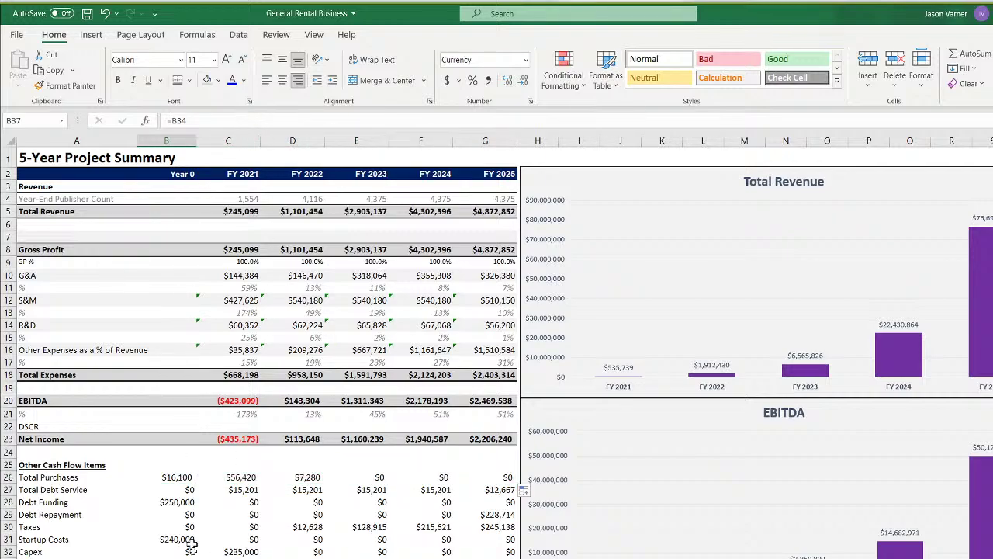
{"action": "left_click", "coordinate": [338, 121]}
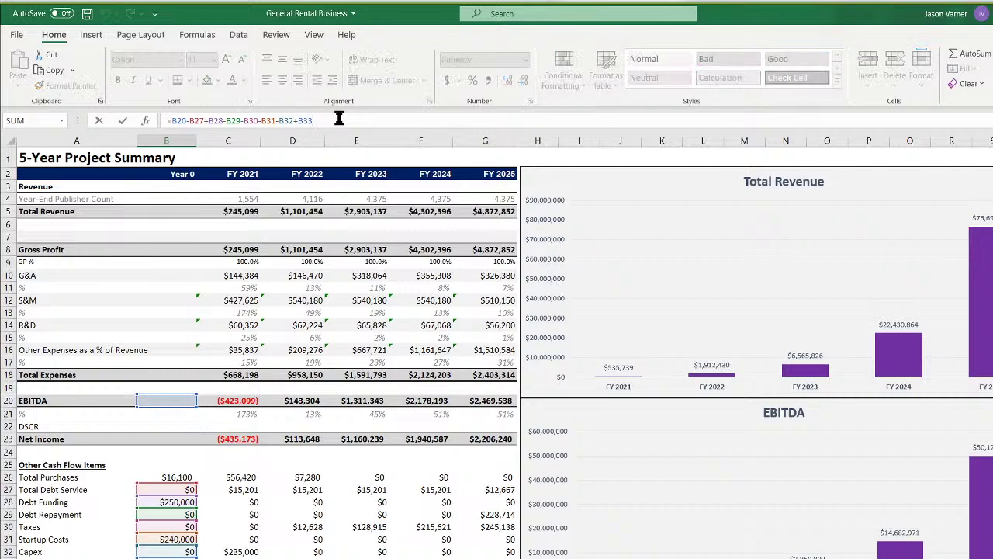
{"action": "left_click", "coordinate": [165, 478]}
{"action": "key", "text": "Return"}
{"action": "key", "text": "Up"}
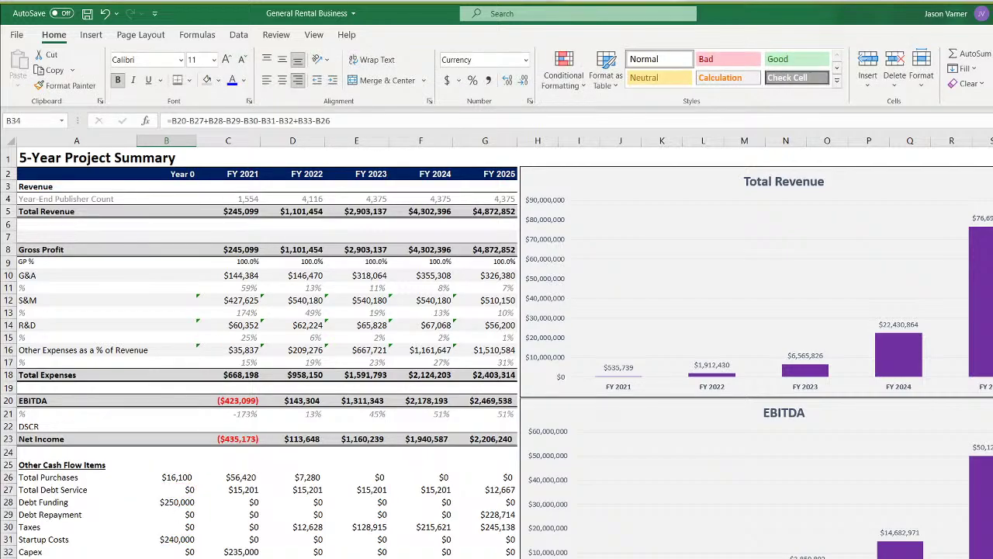
Copy the revised Cash Flow formula from B34 across to FY 2025 in G34, and save the workbook
{"action": "key", "text": "ctrl+shift+Right"}
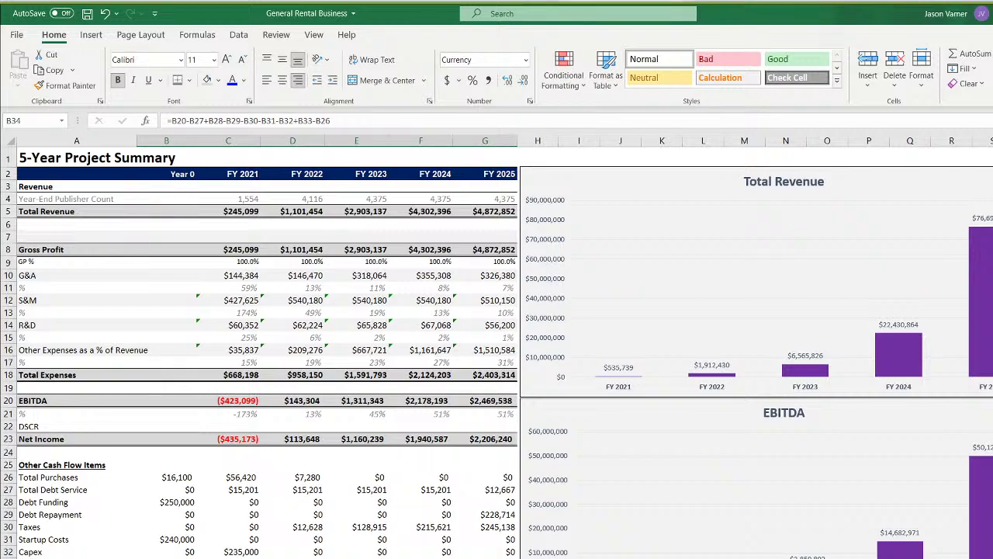
{"action": "left_click", "coordinate": [485, 558]}
{"action": "left_click", "coordinate": [87, 14]}
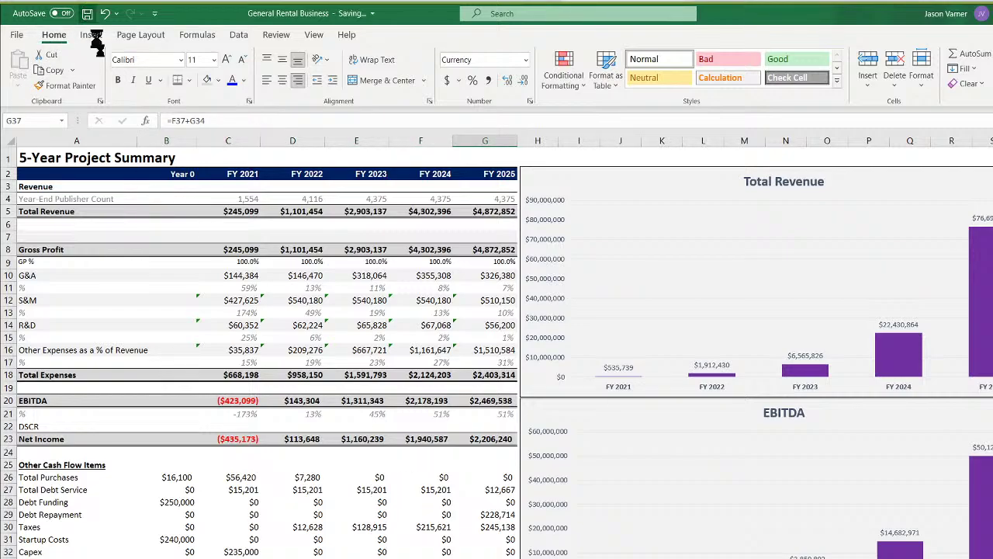
Compare the FY 2025 Cumulative Cash Flow in I278 on Annual P&L Detail with the summary's FY 2025 cash position in G37
{"action": "key", "text": "ctrl+Page_Down"}
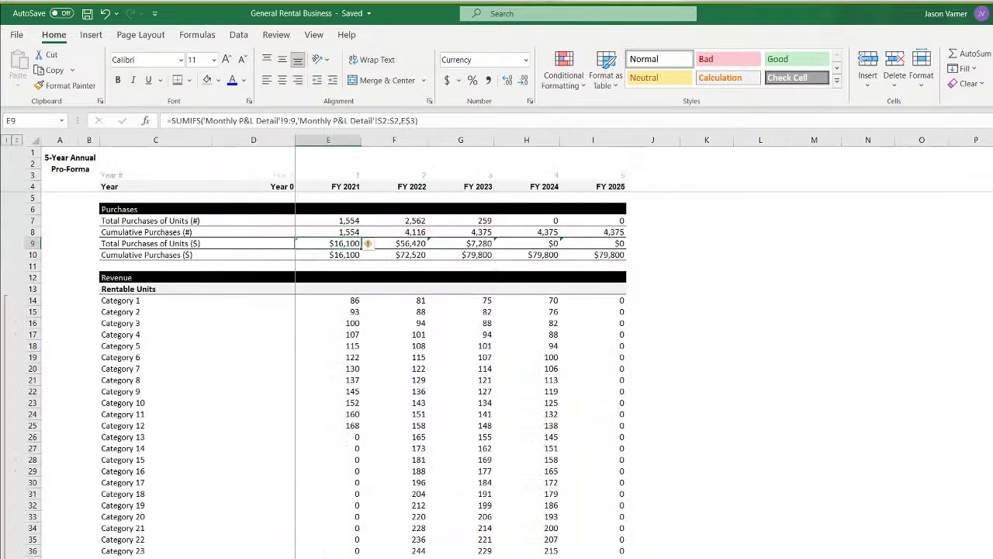
{"action": "scroll", "coordinate": [496, 349], "scroll_direction": "down", "scroll_amount": 20}
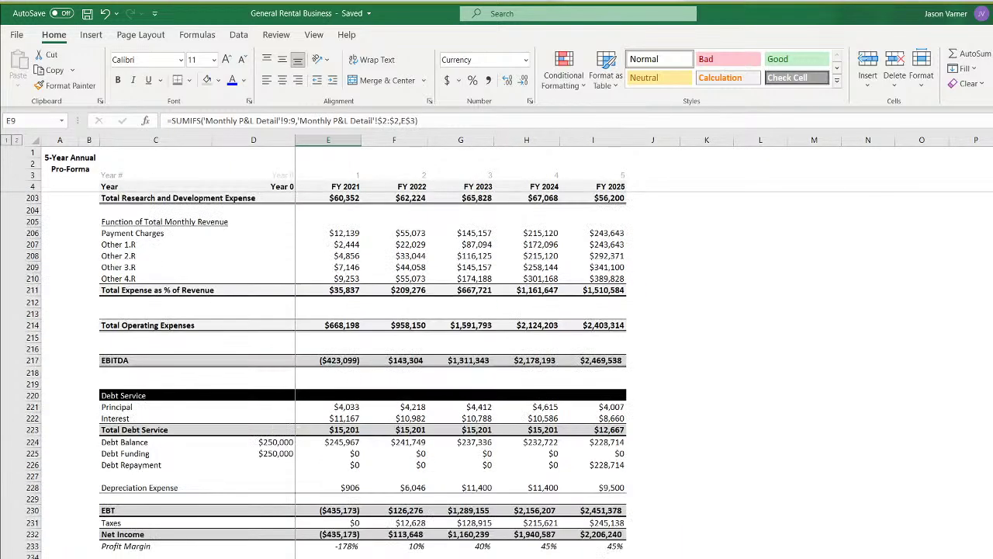
{"action": "scroll", "coordinate": [496, 349], "scroll_direction": "down", "scroll_amount": 17}
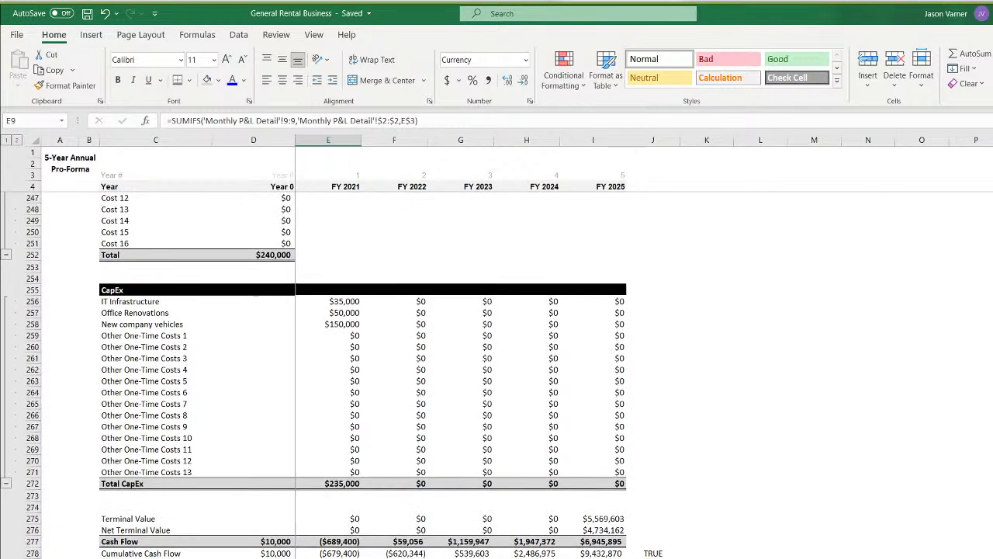
{"action": "left_click", "coordinate": [594, 553]}
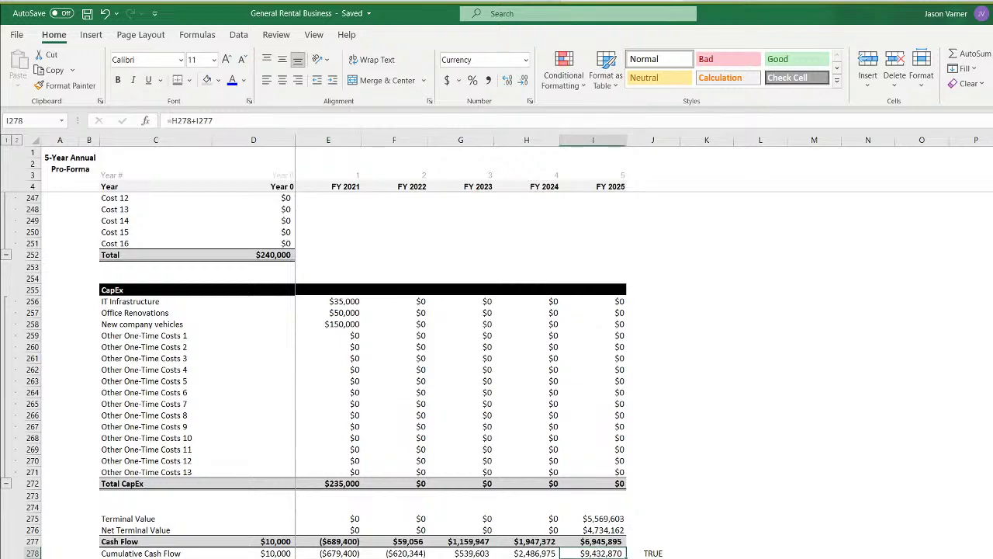
{"action": "key", "text": "ctrl+Page_Down"}
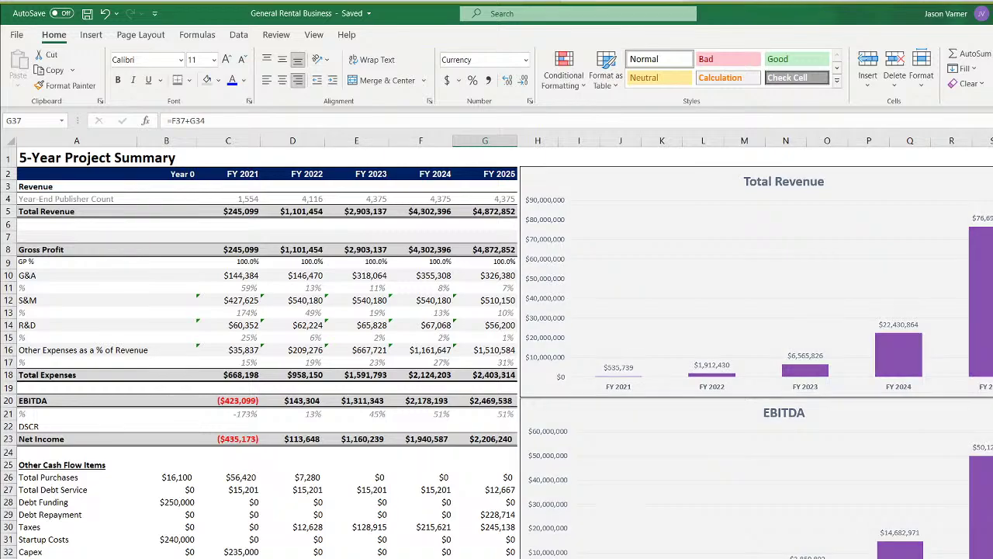
{"action": "key", "text": "ctrl+Page_Up"}
{"action": "key", "text": "ctrl+Page_Down"}
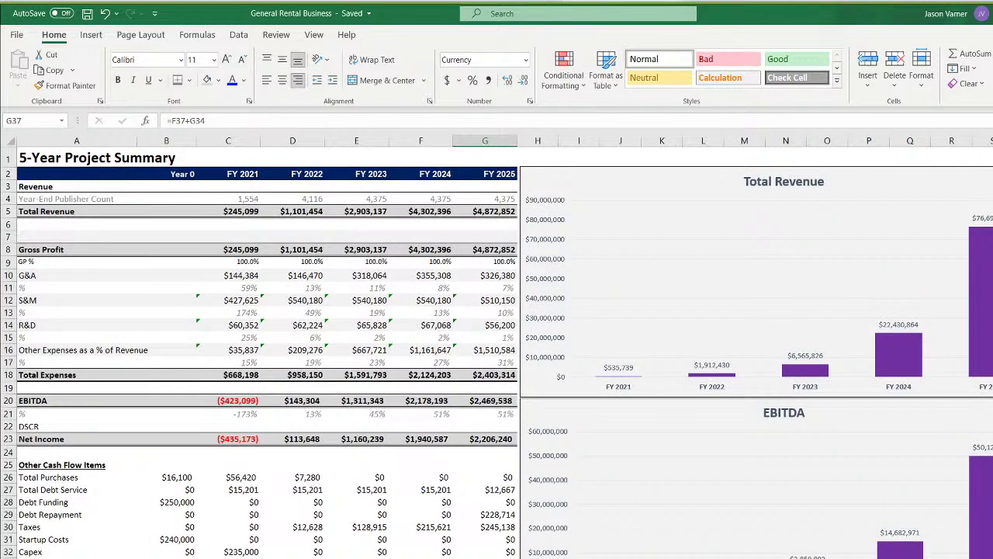
Enter a difference check in G40 of the summary that subtracts 'Annual P&L Detail'!I278 from G37
{"action": "key", "text": "Down"}
{"action": "key", "text": "Down"}
{"action": "key", "text": "Down"}
{"action": "type", "text": "="}
{"action": "key", "text": "Up"}
{"action": "key", "text": "Up"}
{"action": "key", "text": "Up"}
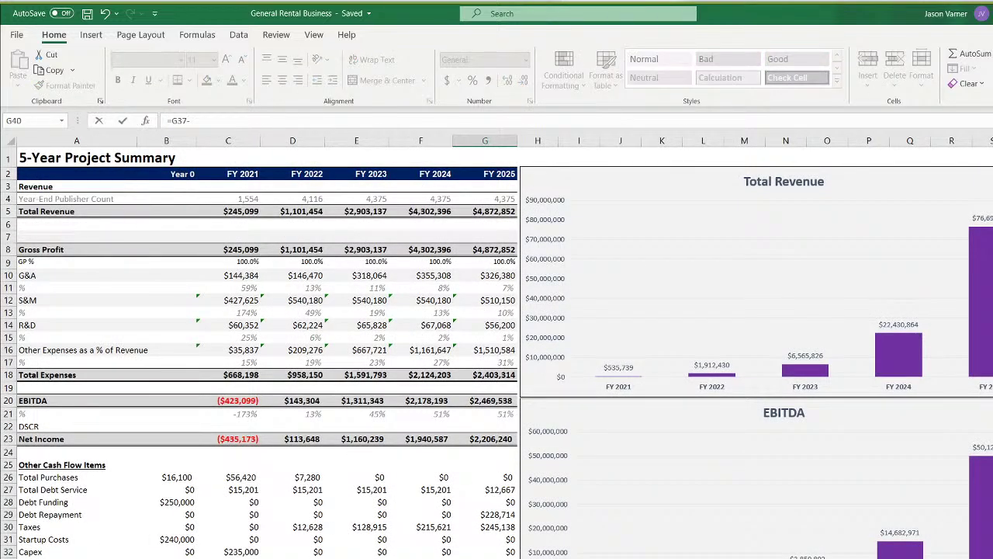
{"action": "key", "text": "ctrl+Page_Up"}
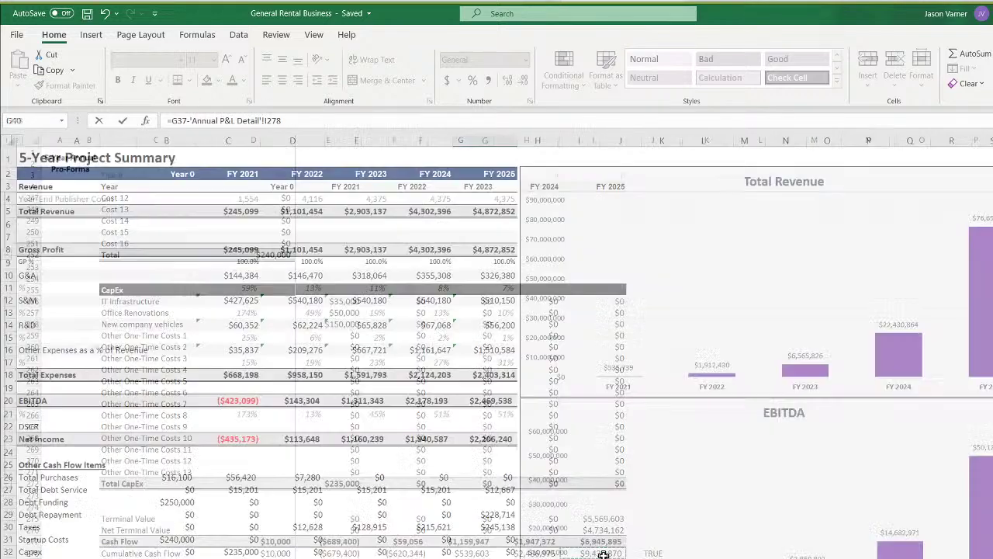
{"action": "key", "text": "Return"}
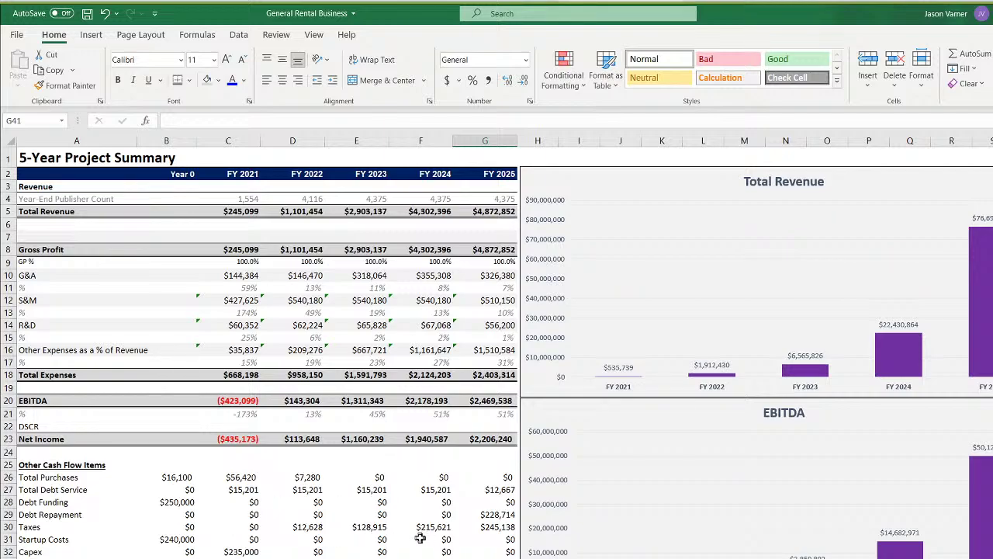
Inspect the summary's FY 2022 taxes and FY 2025 cash position, plus the FY 2025 cash flow and terminal value formulas on Annual P&L Detail
{"action": "mouse_move", "coordinate": [298, 526]}
{"action": "left_mouse_down"}
{"action": "mouse_move", "coordinate": [483, 527]}
{"action": "mouse_move", "coordinate": [313, 530]}
{"action": "left_mouse_up"}
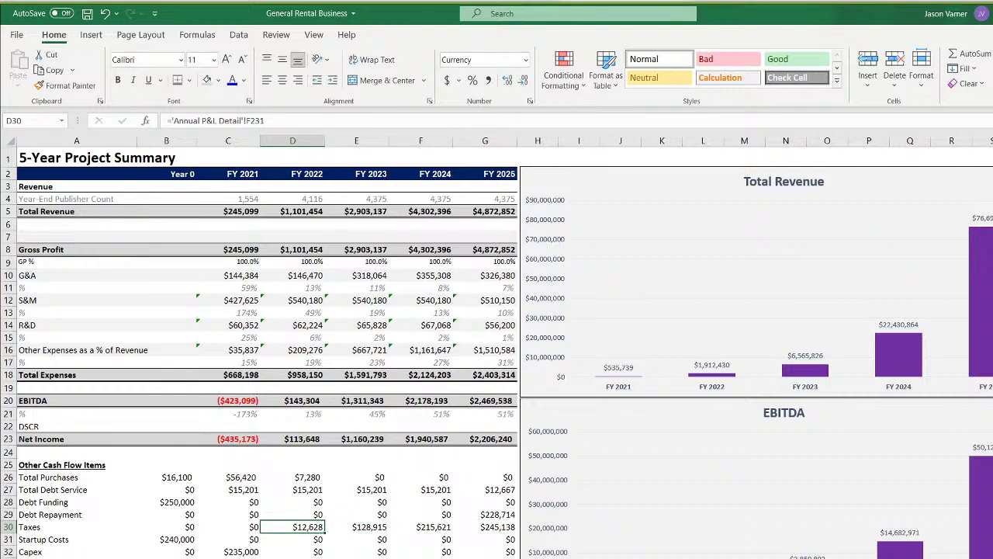
{"action": "left_click", "coordinate": [485, 558]}
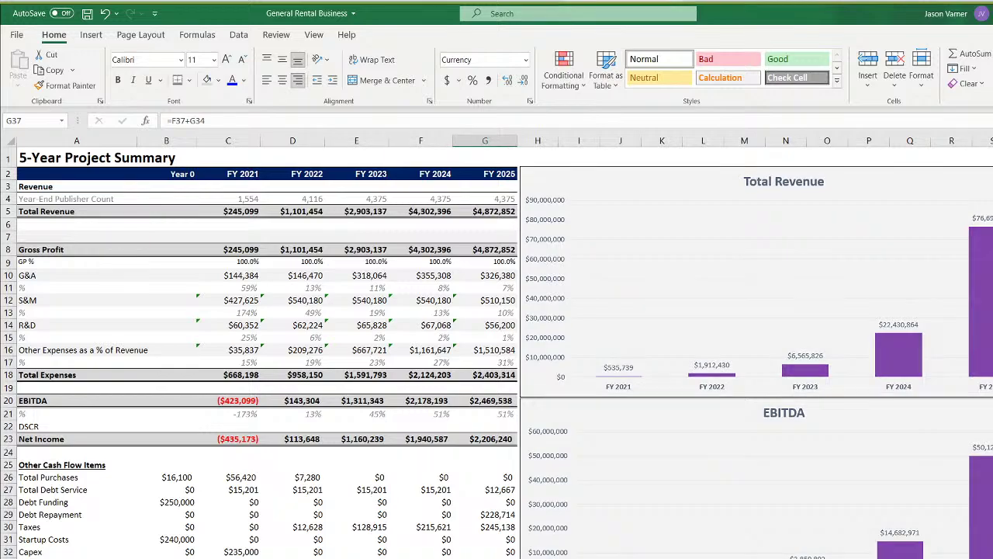
{"action": "key", "text": "ctrl+Page_Up"}
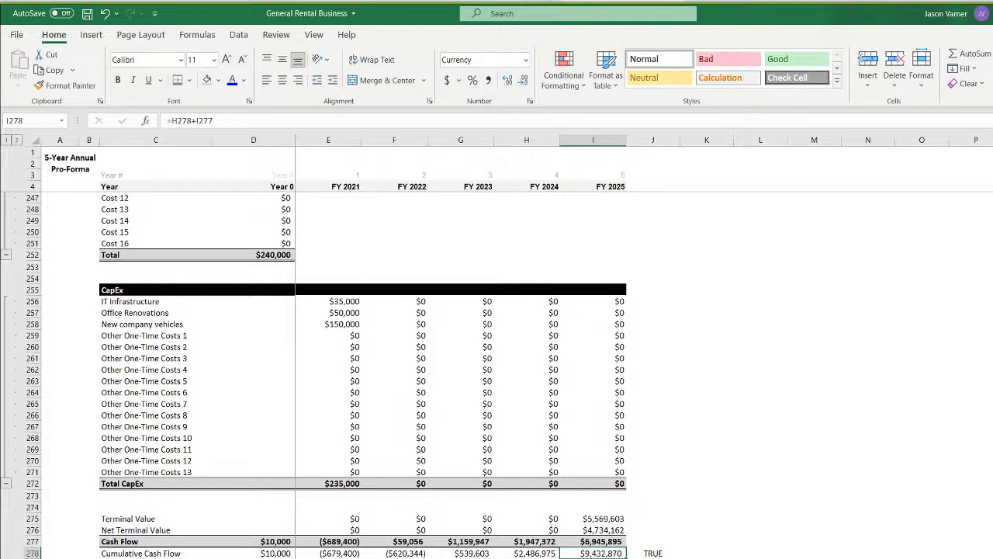
{"action": "double_click", "coordinate": [601, 542]}
{"action": "key", "text": "Return"}
{"action": "left_click", "coordinate": [606, 521]}
{"action": "left_click", "coordinate": [608, 530]}
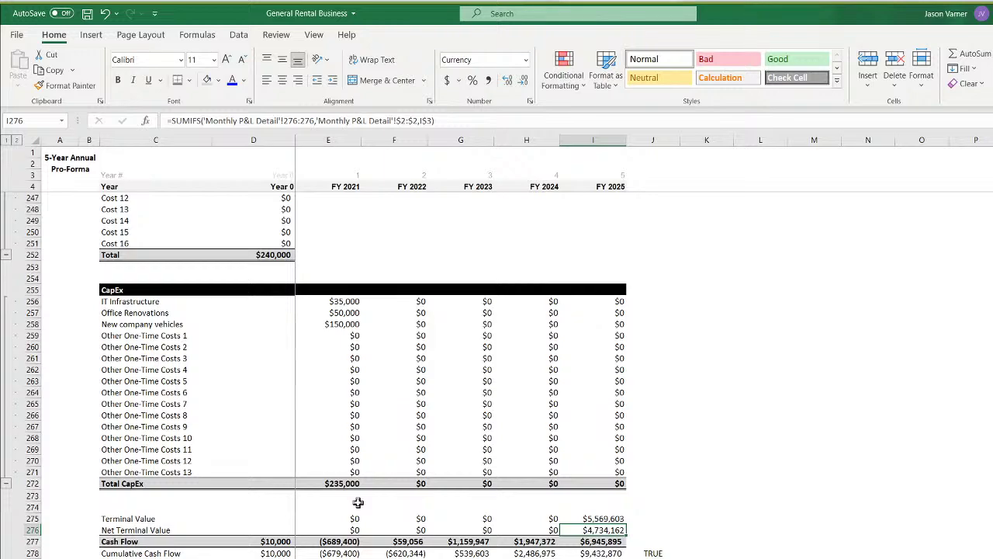
Compare the Year 0 Cash Flow formula in D277 on Annual P&L Detail with B34 and its debt funding and startup cost inputs
{"action": "left_click", "coordinate": [332, 541]}
{"action": "left_click", "coordinate": [277, 541]}
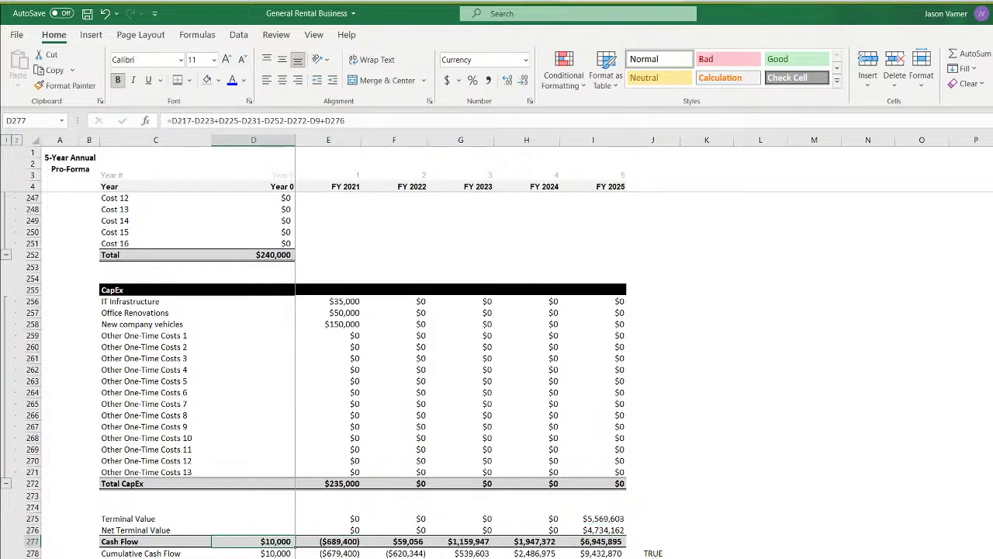
{"action": "key", "text": "ctrl+Page_Down"}
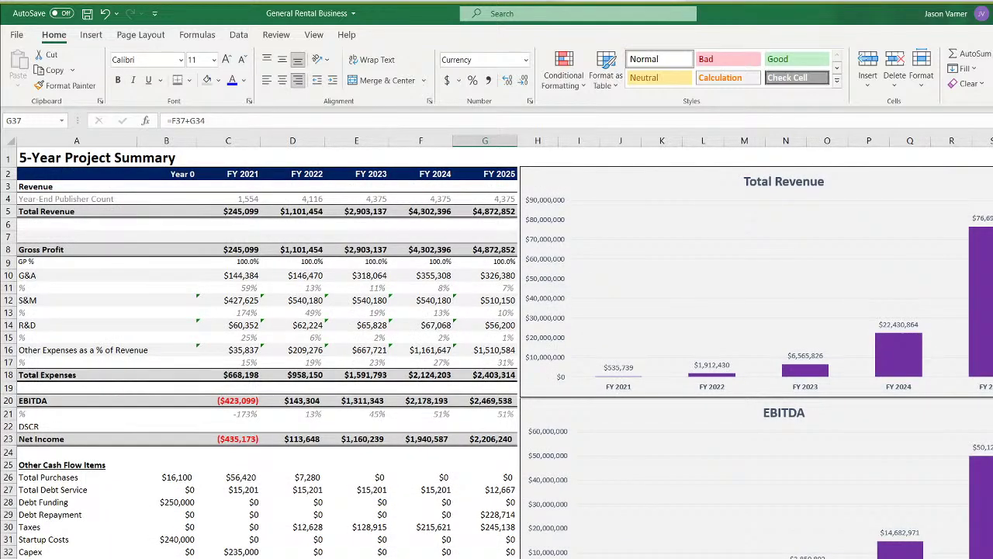
{"action": "left_click", "coordinate": [166, 558]}
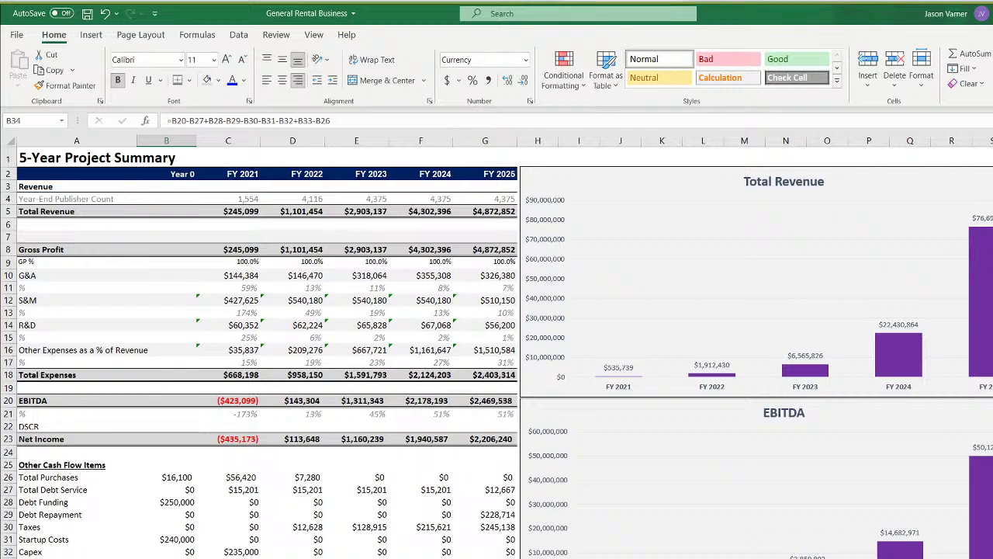
{"action": "key", "text": "ctrl+Page_Up"}
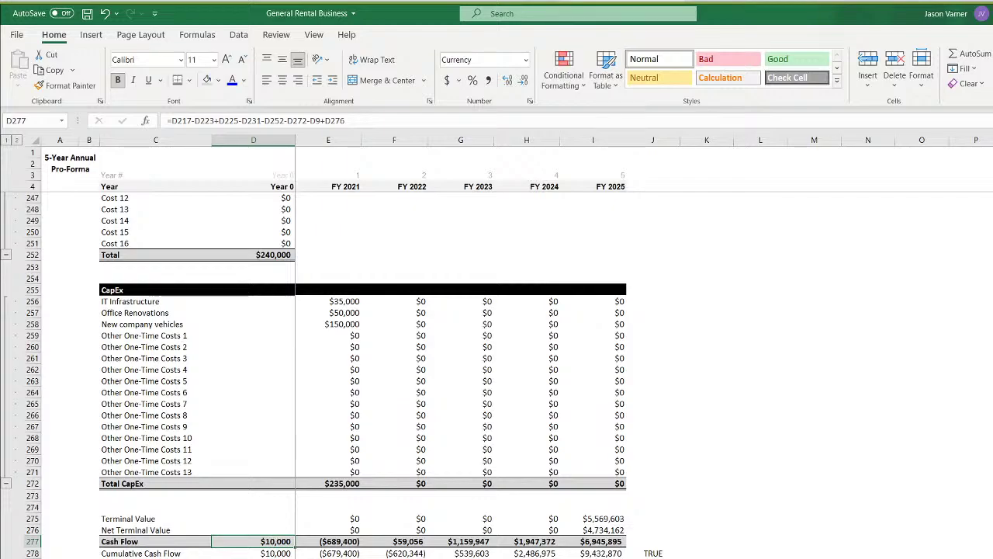
{"action": "key", "text": "ctrl+Page_Down"}
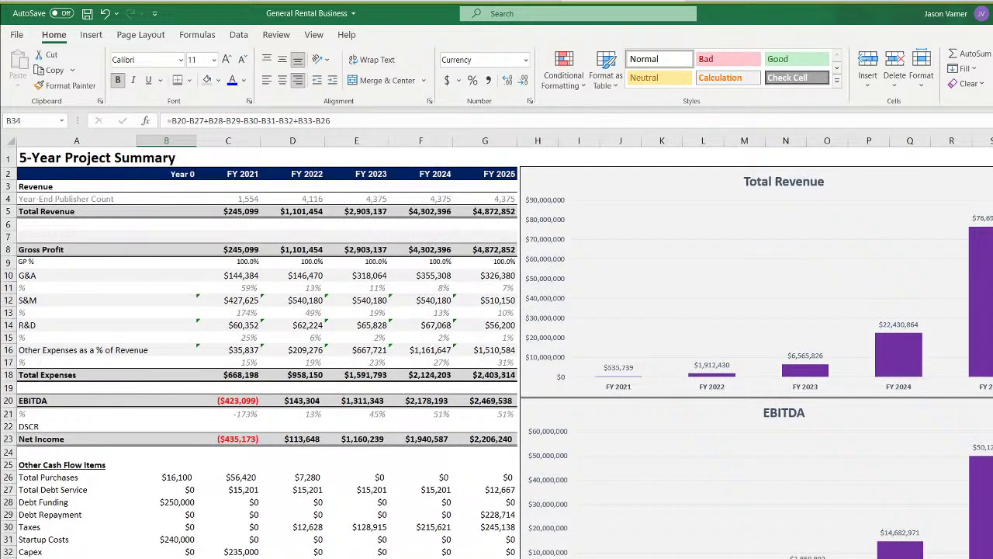
{"action": "left_click", "coordinate": [188, 504]}
{"action": "left_click", "coordinate": [181, 539]}
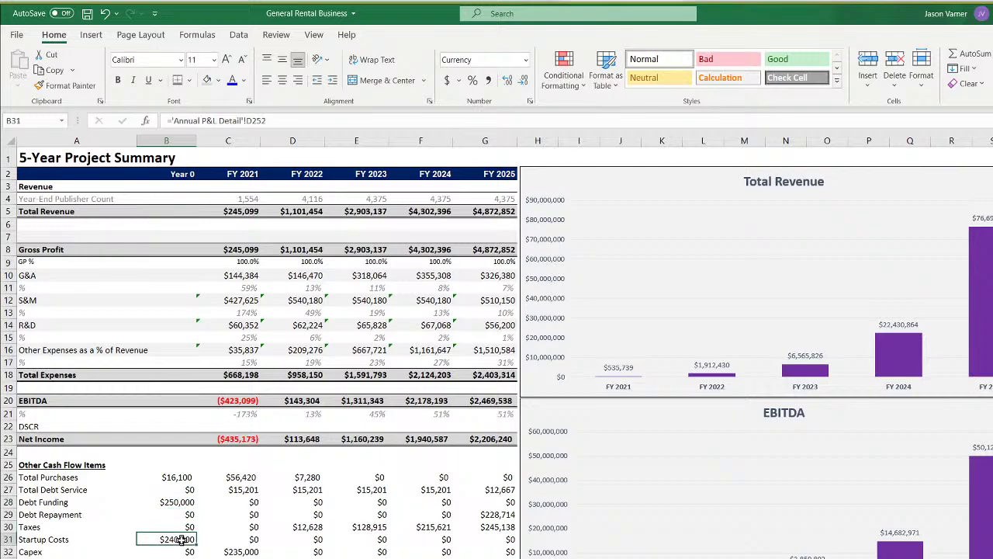
Clear the Year 0 Total Purchases link in B26 of the summary
{"action": "left_click", "coordinate": [181, 477]}
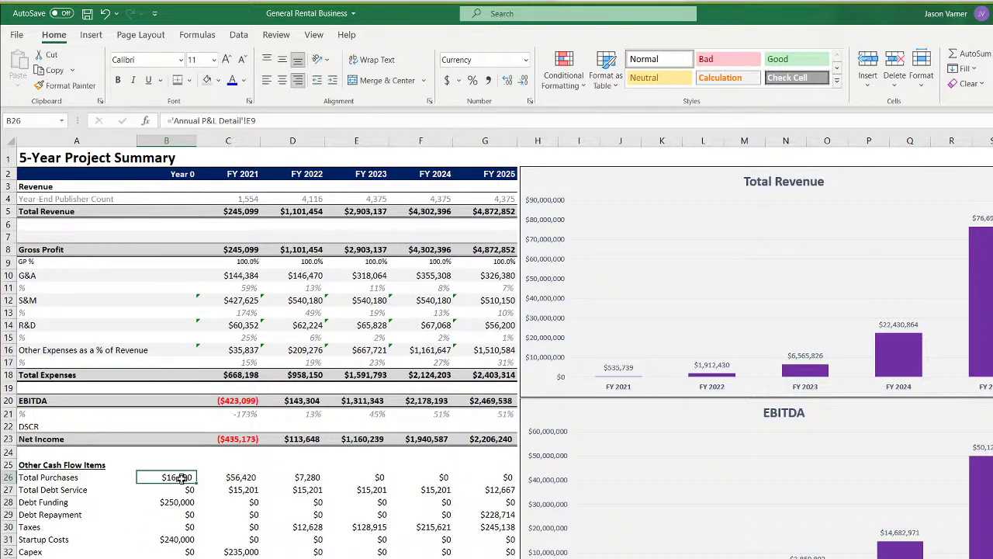
{"action": "key", "text": "BackSpace"}
{"action": "key", "text": "Return"}
Link the FY 2021 Total Purchases cell C26 to Total Purchases of Units ($) in 'Annual P&L Detail'!E9
{"action": "left_click", "coordinate": [234, 478]}
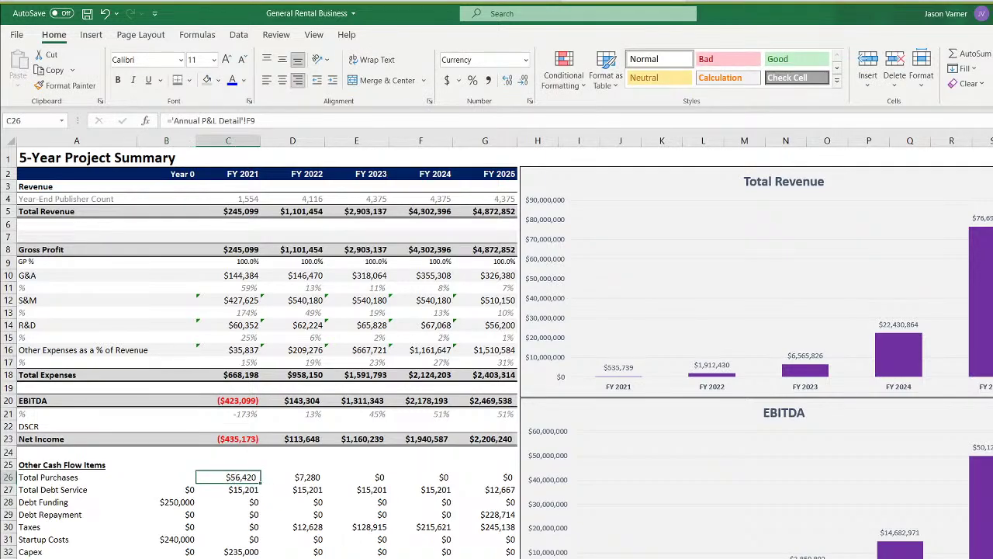
{"action": "type", "text": "="}
{"action": "key", "text": "ctrl+Page_Up"}
{"action": "scroll", "coordinate": [371, 544], "scroll_direction": "up", "scroll_amount": 20}
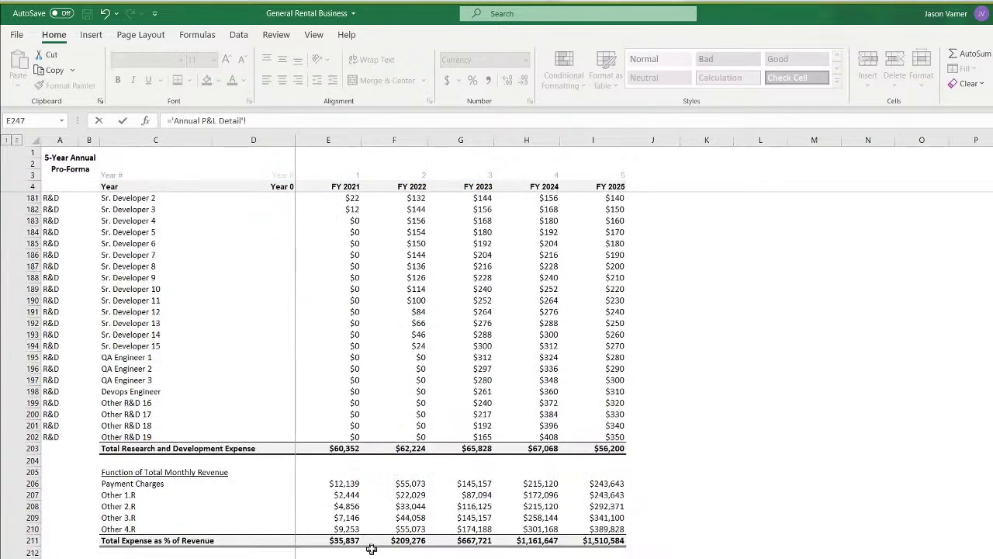
{"action": "scroll", "coordinate": [378, 540], "scroll_direction": "up", "scroll_amount": 18}
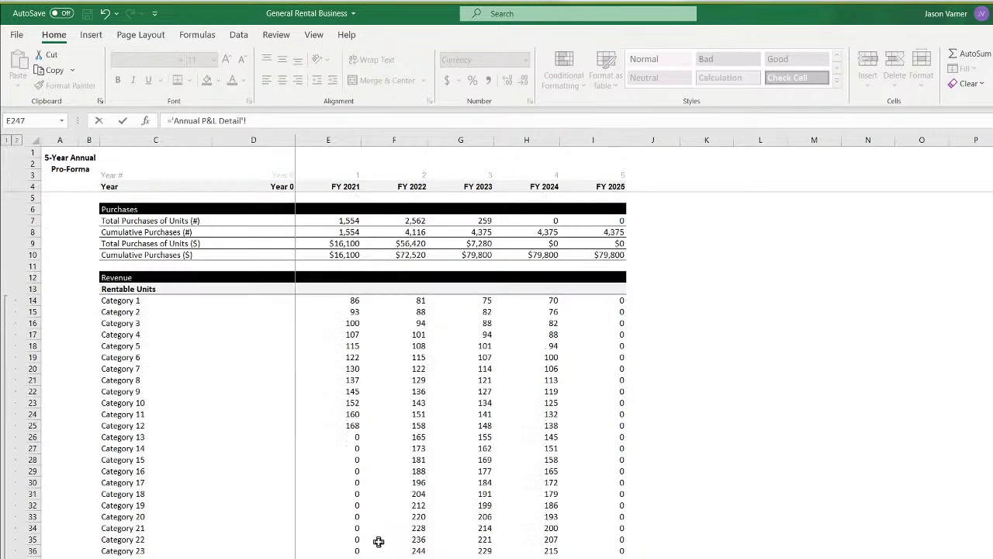
{"action": "left_click", "coordinate": [341, 244]}
{"action": "key", "text": "Return"}
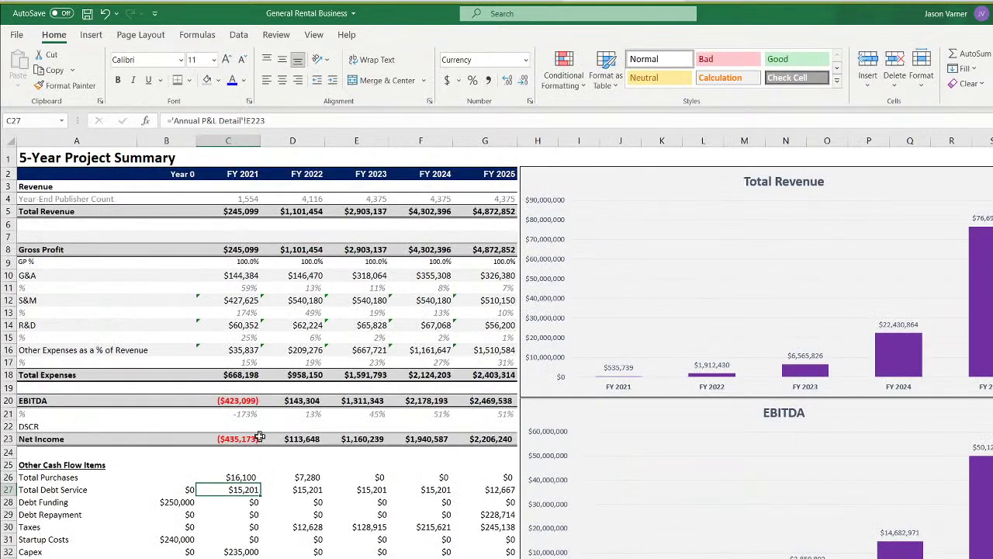
Fill the corrected Total Purchases link from C26 across to FY 2025 in G26, and save the workbook
{"action": "left_click", "coordinate": [248, 477]}
{"action": "left_click_drag", "start_coordinate": [258, 480], "coordinate": [508, 477]}
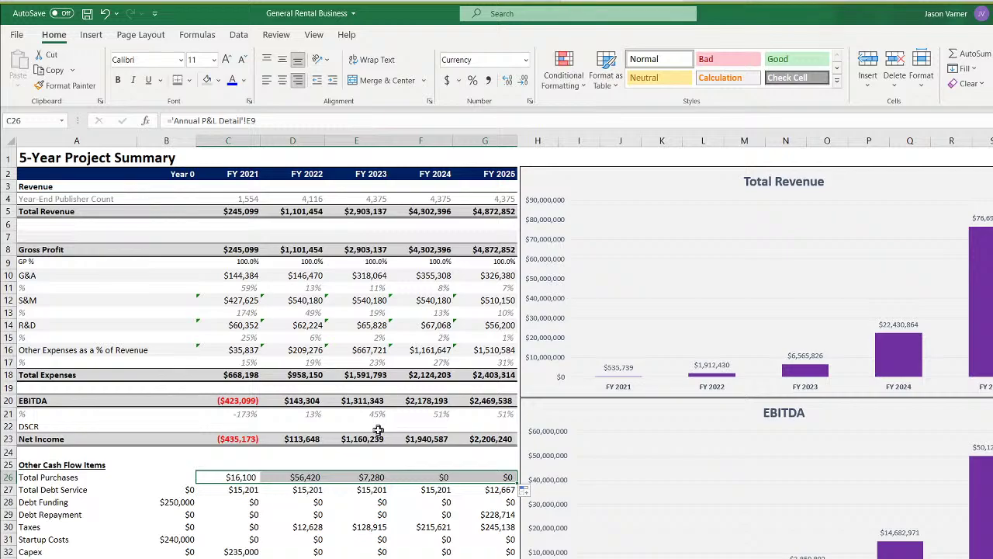
{"action": "scroll", "coordinate": [378, 429], "scroll_direction": "down", "scroll_amount": 4}
{"action": "left_click", "coordinate": [87, 13]}
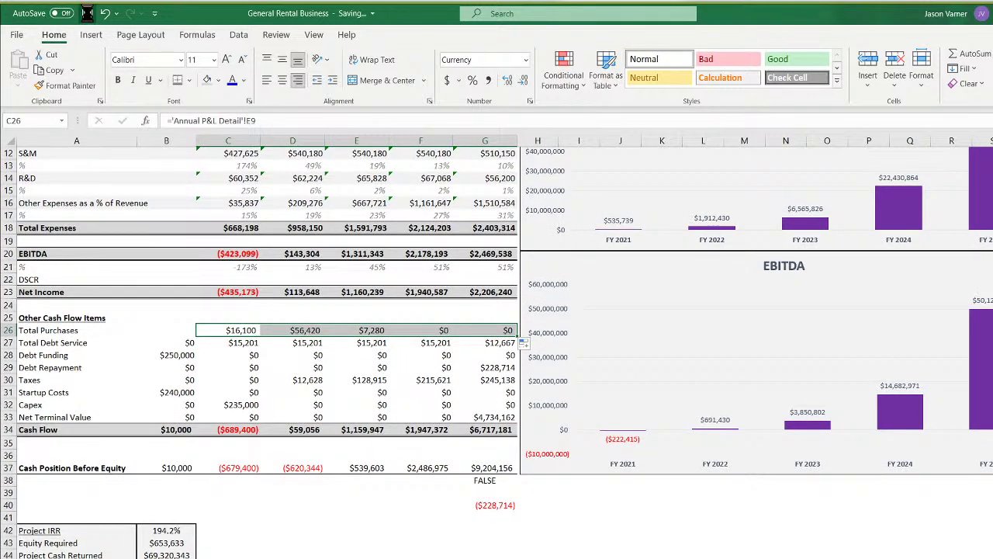
Inspect the cash position difference check in G40 and the Year 0 Cash Flow formula in B34
{"action": "left_click", "coordinate": [420, 558]}
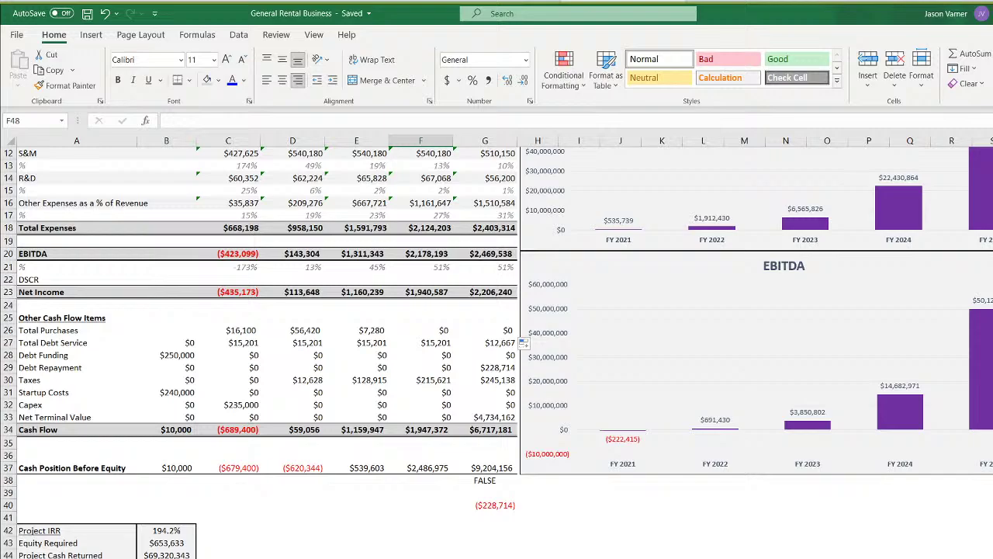
{"action": "left_click", "coordinate": [505, 506]}
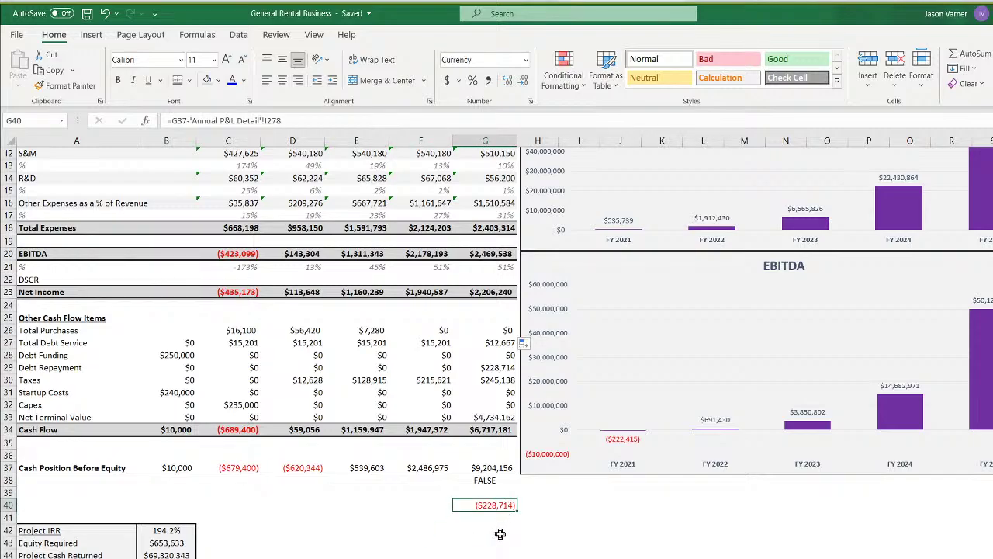
{"action": "left_click", "coordinate": [179, 429]}
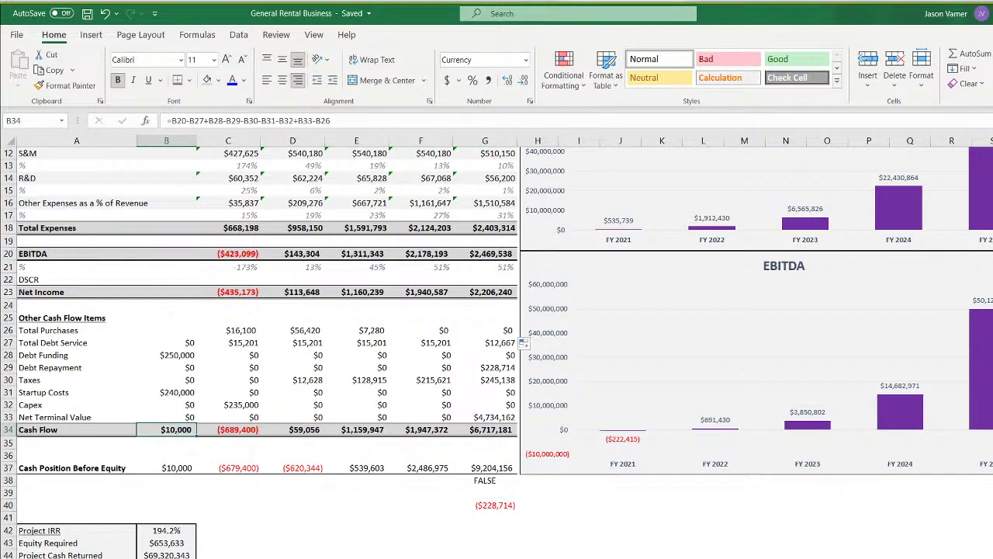
Compare the Cash Flow formulas and amounts for Year 0 through FY 2023 between the summary's row 34 and row 277 of Annual P&L Detail
{"action": "key", "text": "ctrl+Page_Down"}
{"action": "scroll", "coordinate": [497, 350], "scroll_direction": "down", "scroll_amount": 20}
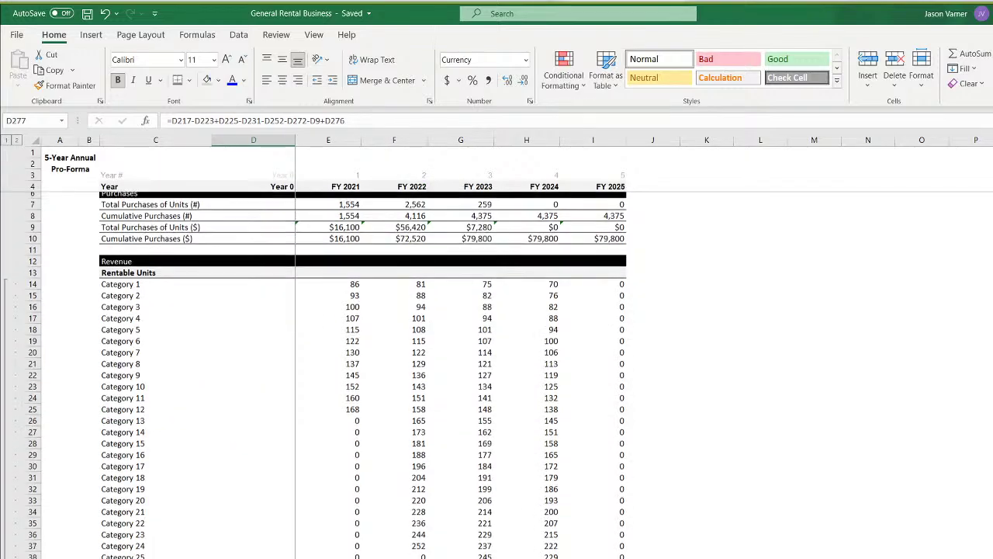
{"action": "scroll", "coordinate": [497, 349], "scroll_direction": "down", "scroll_amount": 18}
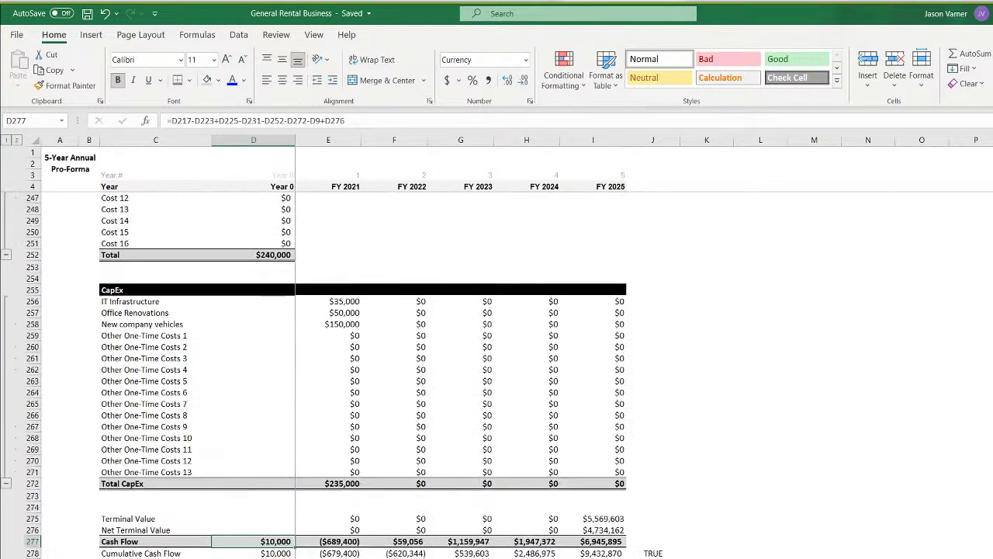
{"action": "left_click", "coordinate": [341, 542]}
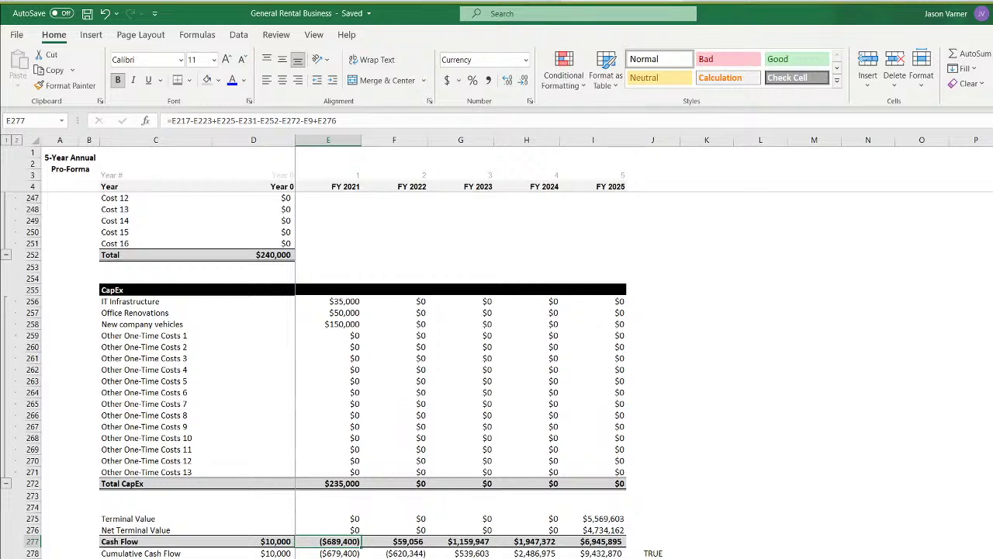
{"action": "key", "text": "ctrl+Page_Up"}
{"action": "left_click", "coordinate": [240, 430]}
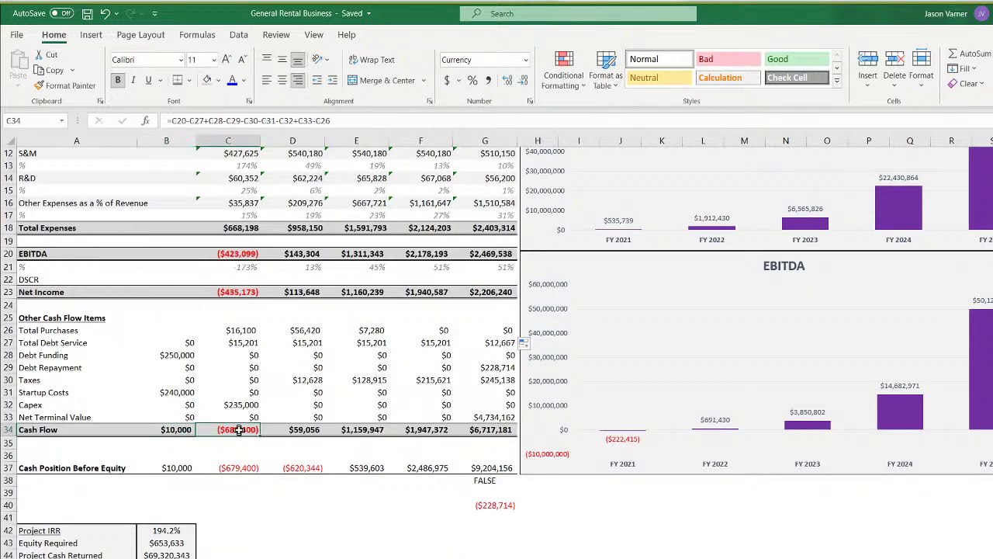
{"action": "left_click", "coordinate": [295, 428]}
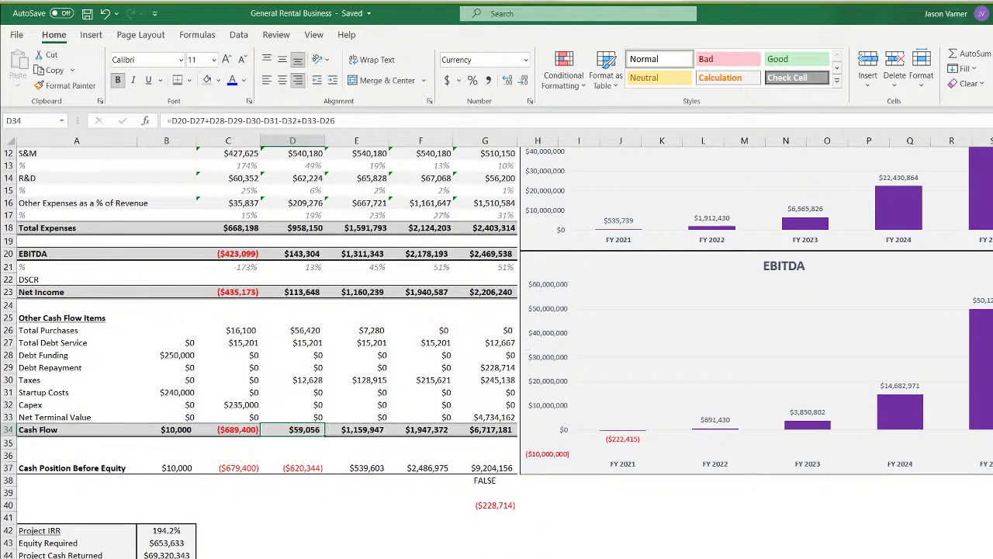
{"action": "key", "text": "ctrl+Page_Down"}
{"action": "left_click", "coordinate": [413, 543]}
{"action": "left_click", "coordinate": [475, 544]}
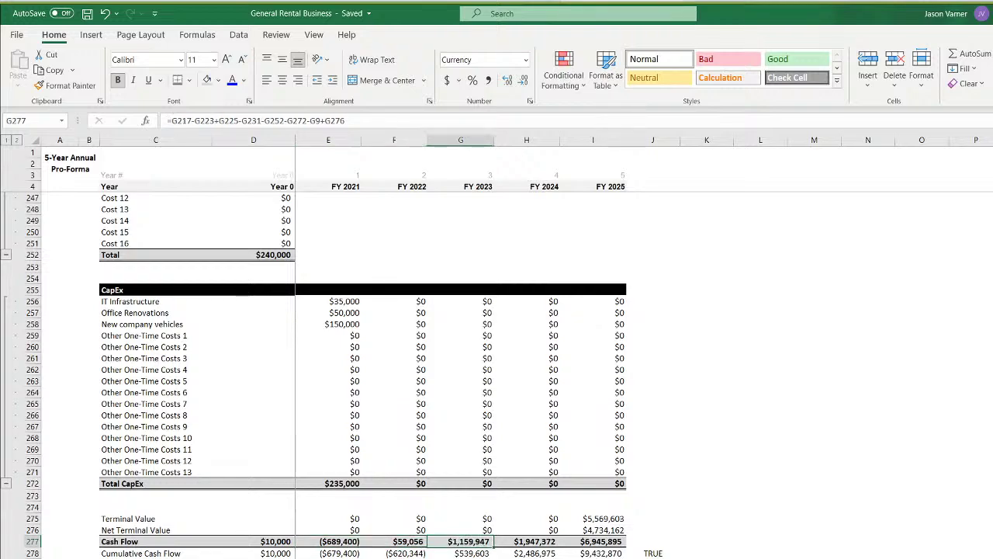
Compare the FY 2024 and FY 2025 Cash Flow cells in the summary with their counterparts in row 277 of Annual P&L Detail
{"action": "key", "text": "ctrl+Page_Up"}
{"action": "left_click", "coordinate": [420, 432]}
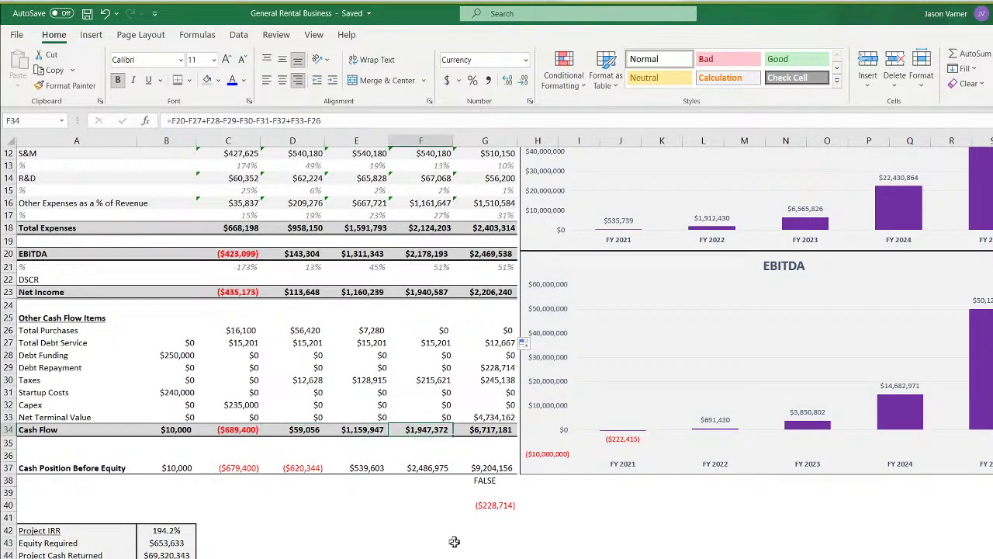
{"action": "key", "text": "ctrl+Page_Down"}
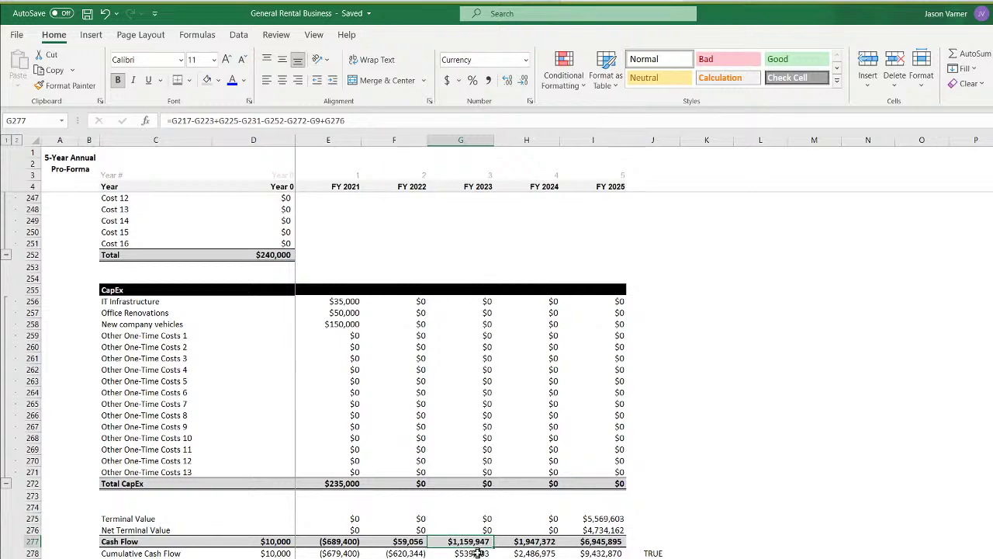
{"action": "left_click", "coordinate": [526, 541]}
{"action": "left_click", "coordinate": [588, 543]}
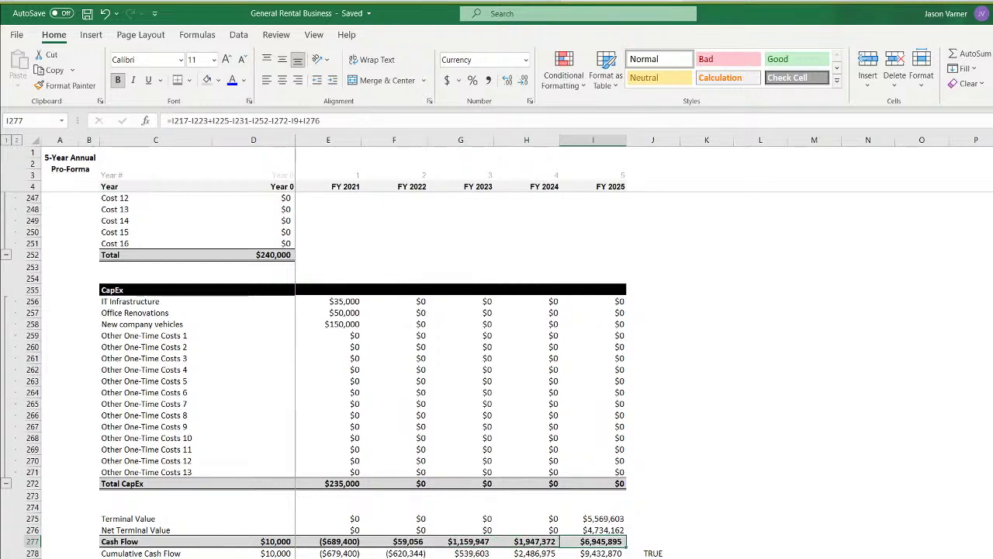
{"action": "key", "text": "ctrl+Page_Up"}
{"action": "left_click", "coordinate": [496, 431]}
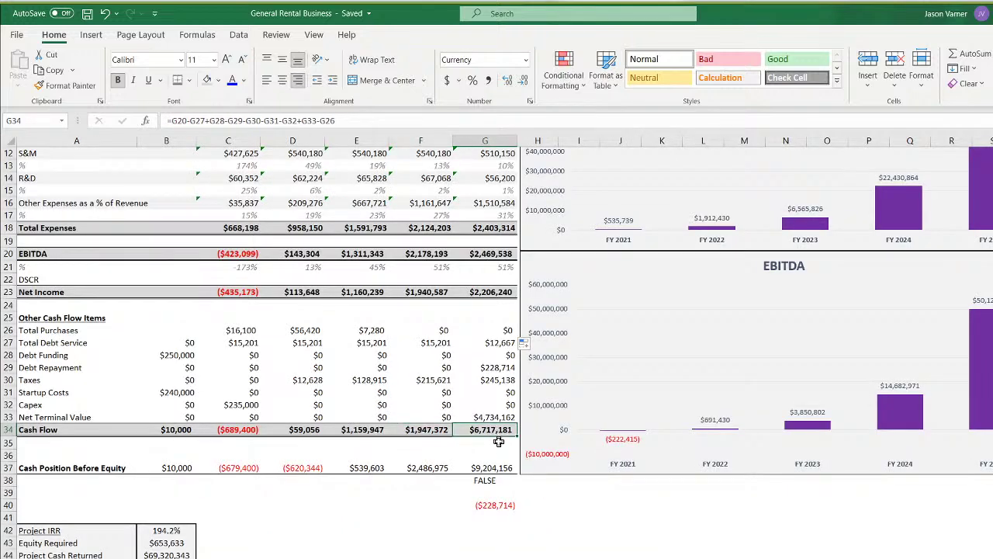
Enter a temporary check in G44 of the summary that subtracts 'Annual P&L Detail'!I277 from the FY 2025 Cash Flow in G34
{"action": "left_click", "coordinate": [503, 554]}
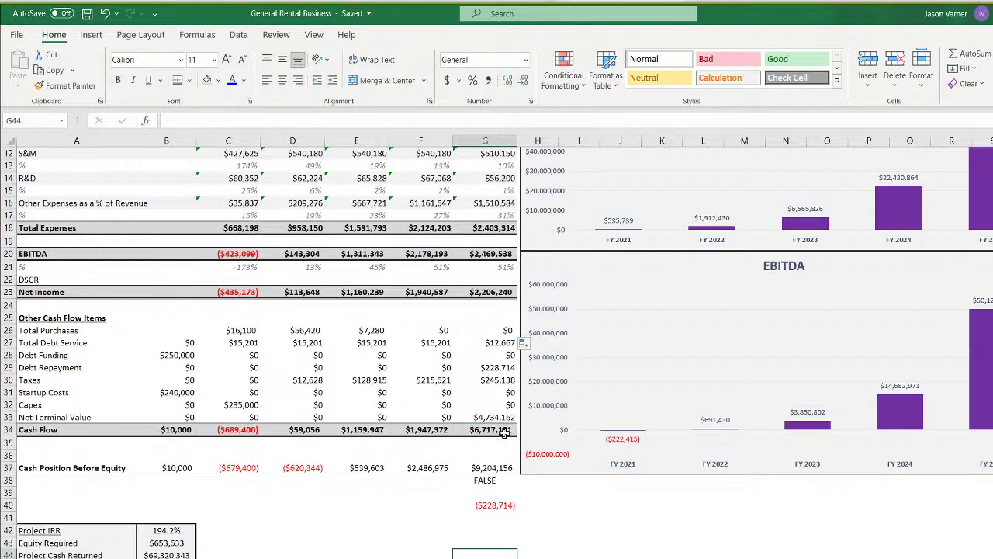
{"action": "type", "text": "="}
{"action": "left_click", "coordinate": [488, 429]}
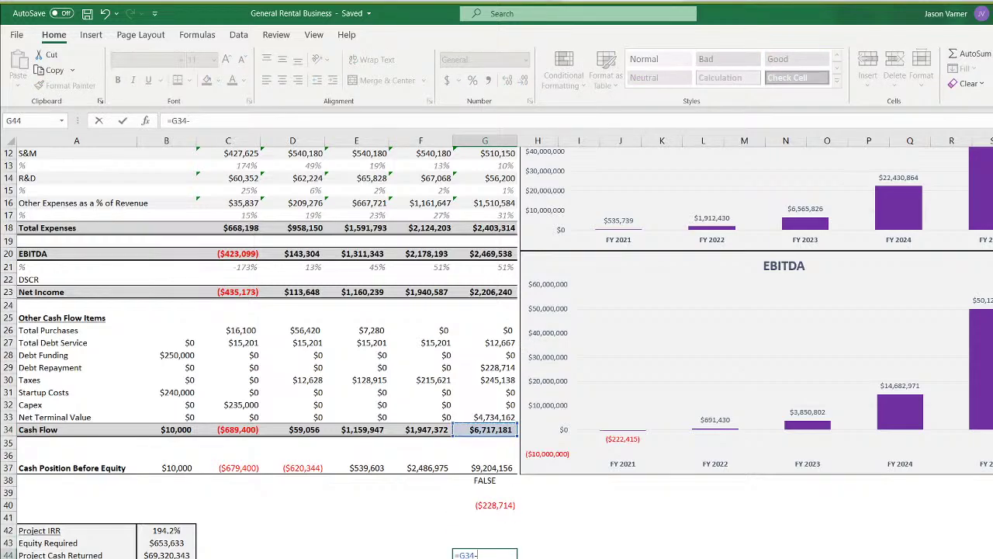
{"action": "type", "text": "-"}
{"action": "key", "text": "ctrl+Page_Down"}
{"action": "left_click", "coordinate": [609, 541]}
{"action": "key", "text": "Return"}
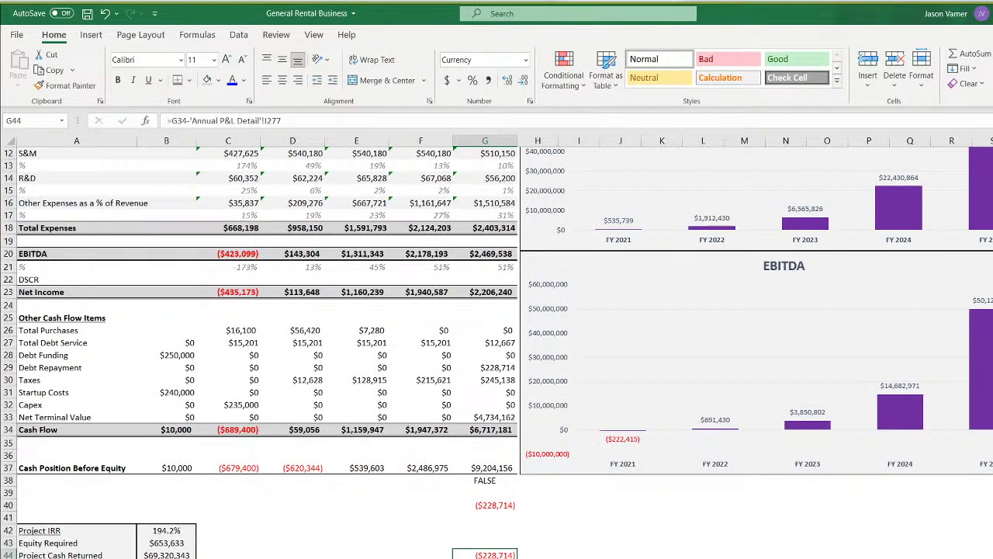
Inspect the FY 2025 Debt Repayment link in G29 and the cells referenced by the Cash Flow formula in G34
{"action": "left_click", "coordinate": [494, 370]}
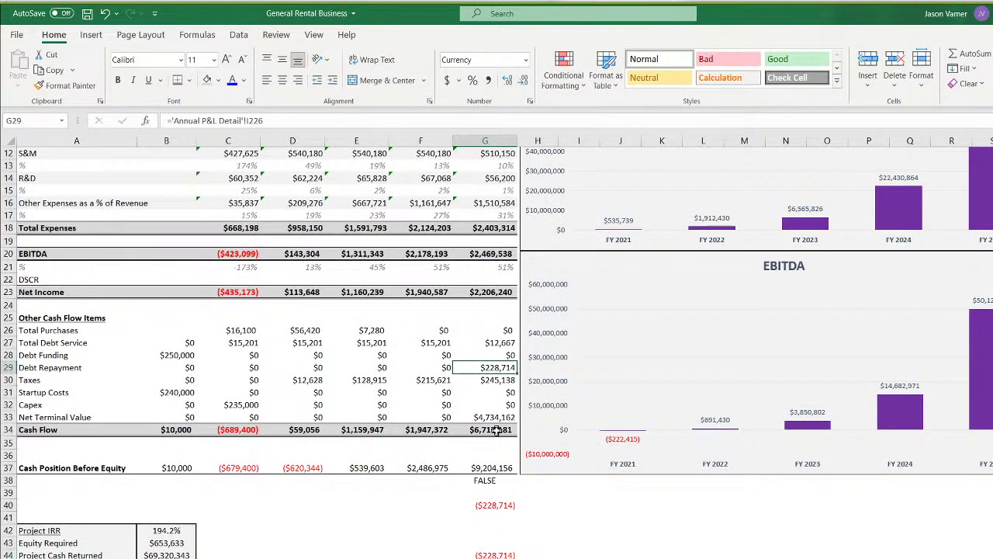
{"action": "double_click", "coordinate": [496, 431]}
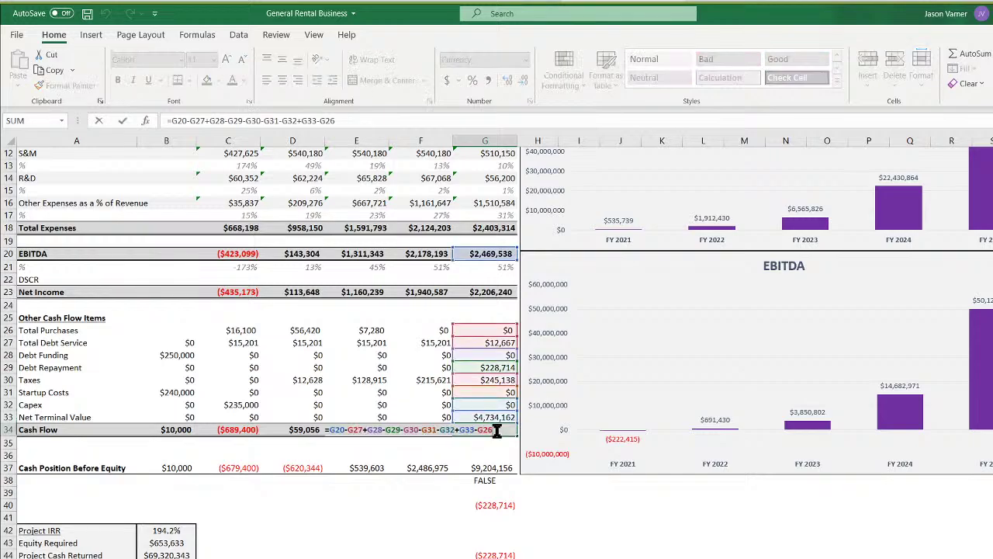
{"action": "key", "text": "Return"}
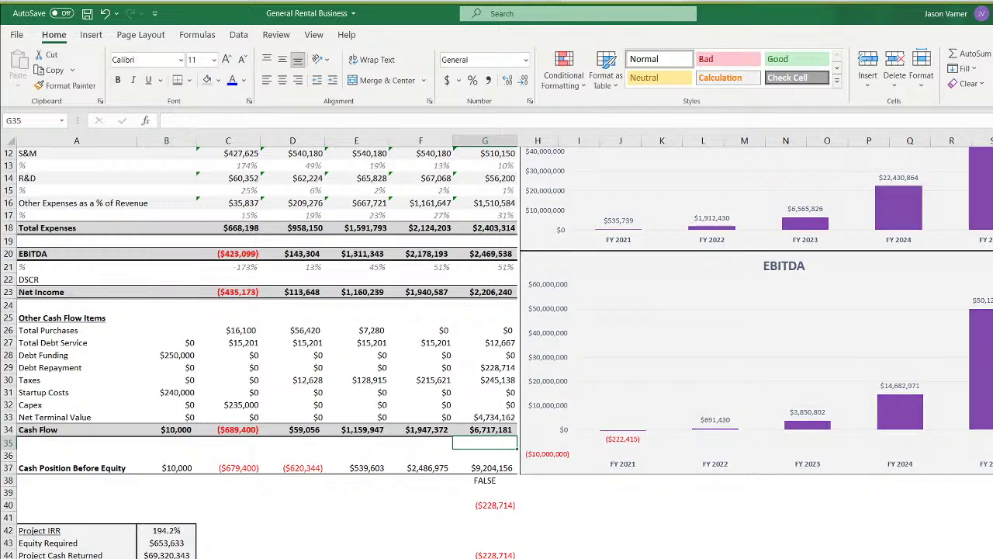
Subtract Debt Repayment I226 in the FY 2025 Cash Flow formula in I277 of Annual P&L Detail
{"action": "left_click", "coordinate": [609, 558]}
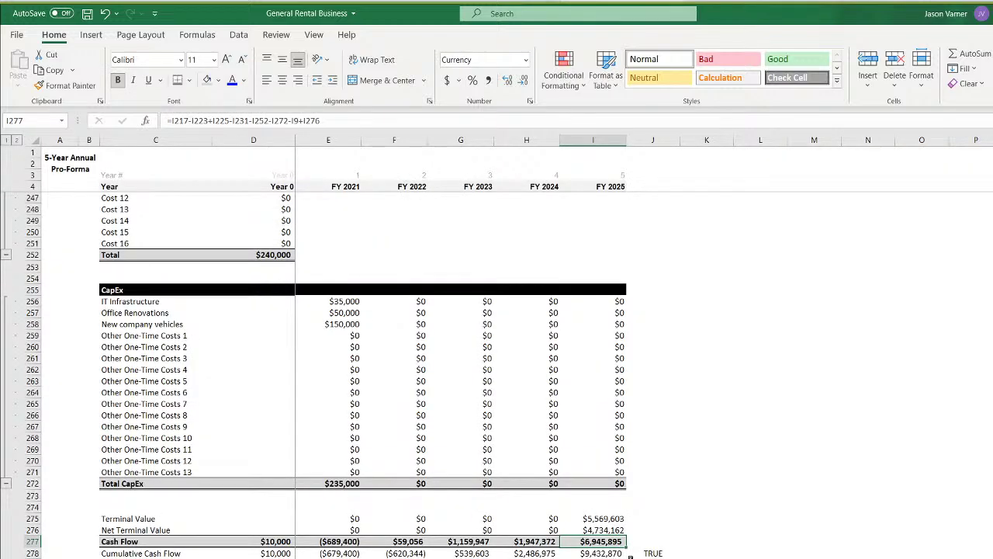
{"action": "left_click", "coordinate": [364, 122]}
{"action": "scroll", "coordinate": [732, 450], "scroll_direction": "up", "scroll_amount": 7}
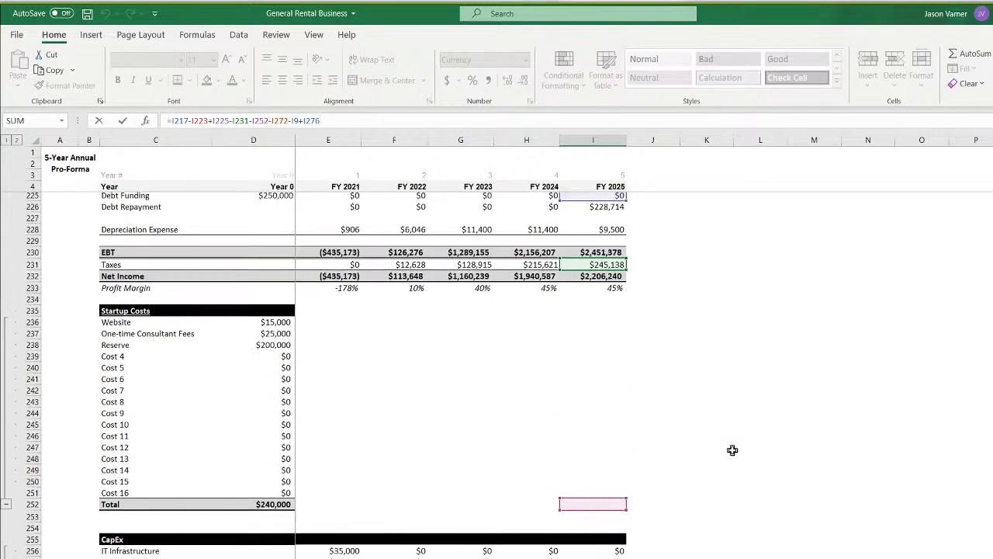
{"action": "scroll", "coordinate": [732, 450], "scroll_direction": "up", "scroll_amount": 4}
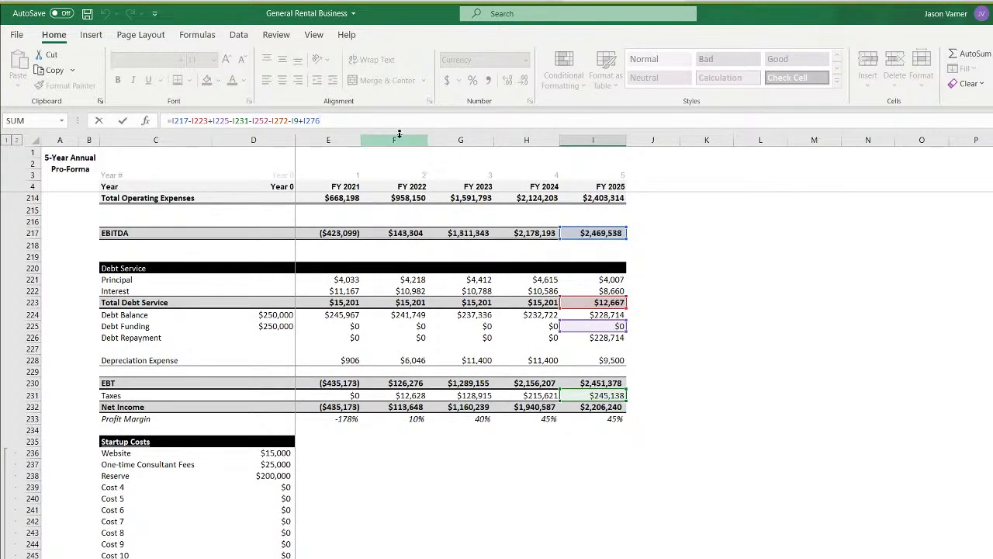
{"action": "type", "text": "-"}
{"action": "left_click", "coordinate": [608, 339]}
{"action": "key", "text": "Return"}
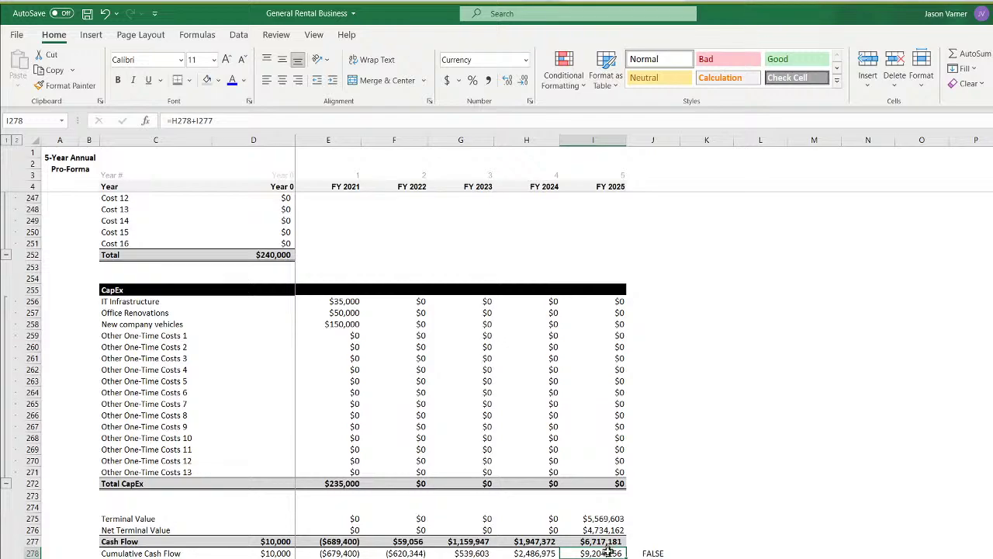
Fill the corrected Cash Flow formula from I277 back across to Year 0 in D277
{"action": "left_click", "coordinate": [609, 541]}
{"action": "left_click_drag", "start_coordinate": [625, 548], "coordinate": [241, 552]}
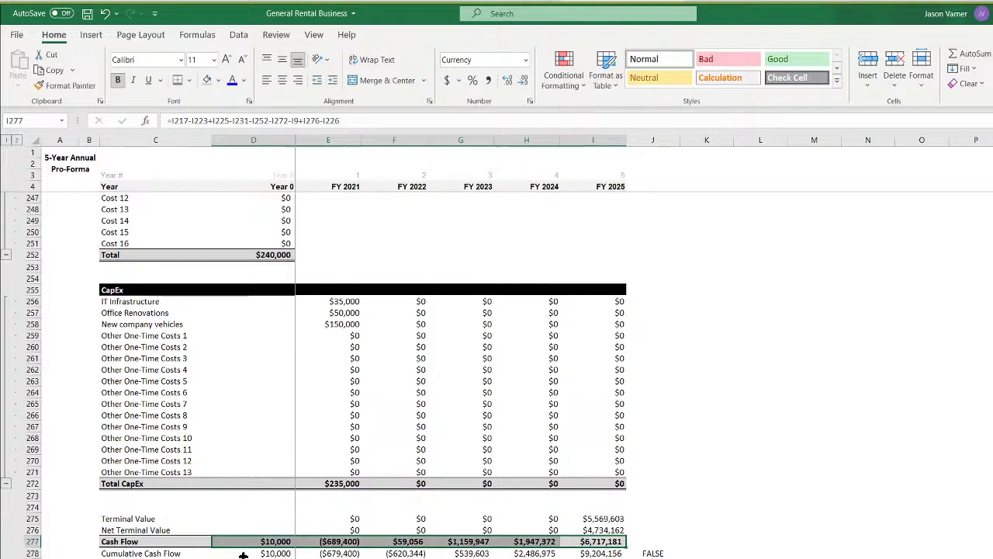
{"action": "left_click", "coordinate": [598, 552]}
On the 5-Year Monthly Pro-Forma, subtract Debt Repayment D226 in the Year 0 Cash Flow formula in D277 and fill it across the monthly columns
{"action": "key", "text": "ctrl+Page_Up"}
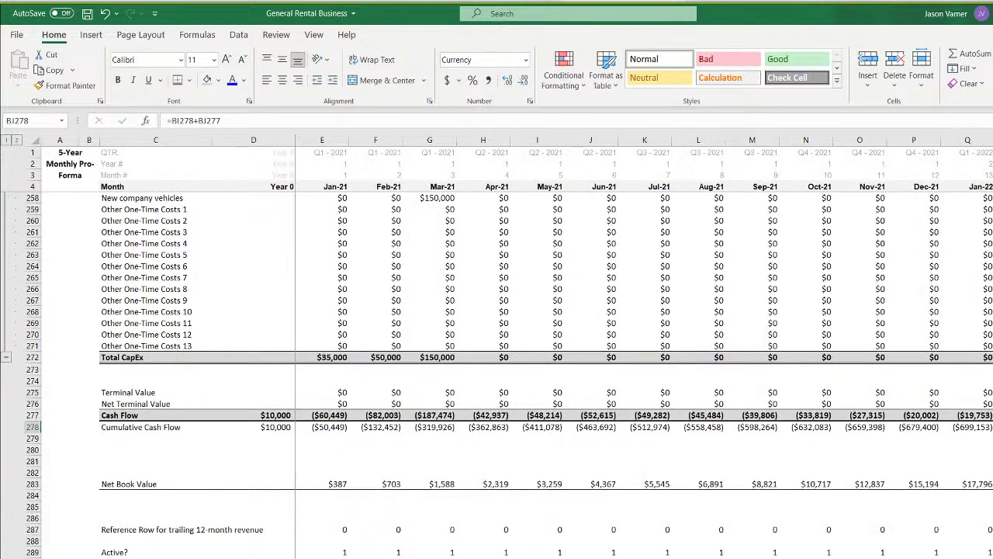
{"action": "left_click", "coordinate": [278, 413]}
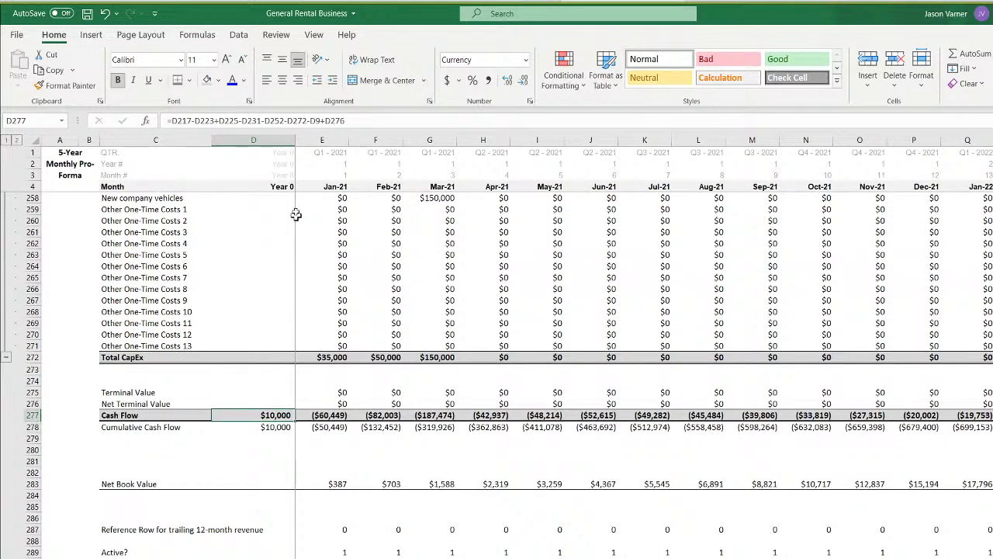
{"action": "left_click", "coordinate": [371, 121]}
{"action": "scroll", "coordinate": [359, 381], "scroll_direction": "up", "scroll_amount": 15}
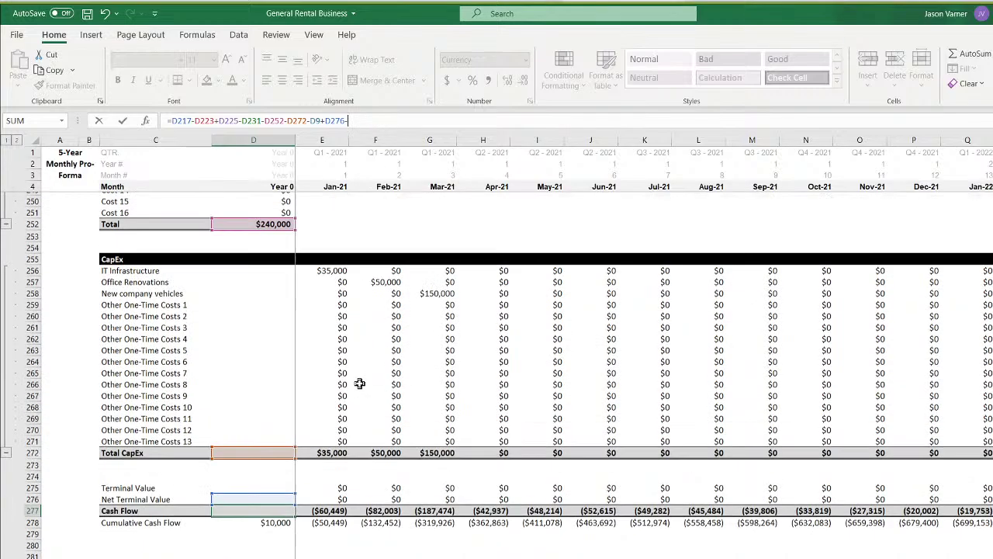
{"action": "type", "text": "-"}
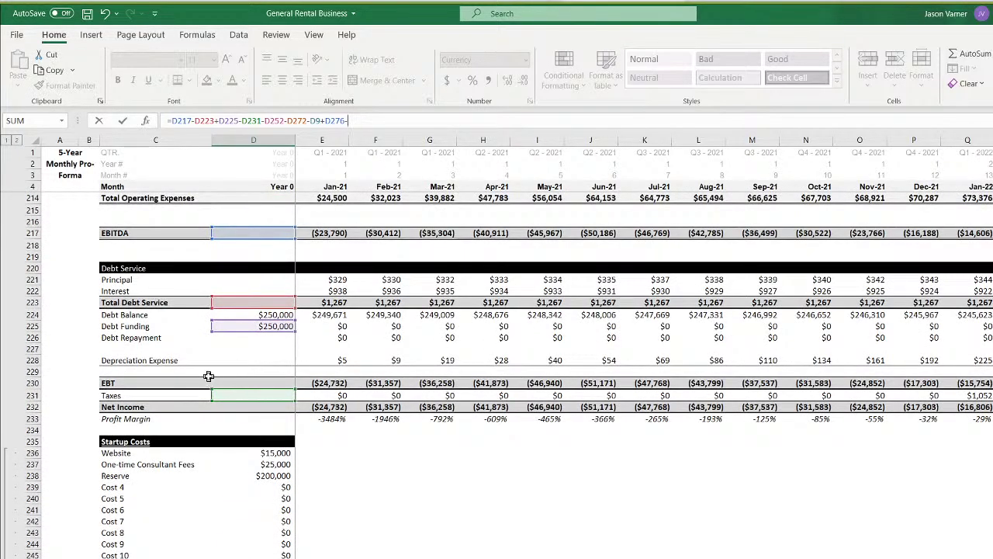
{"action": "left_click", "coordinate": [257, 338]}
{"action": "key", "text": "Return"}
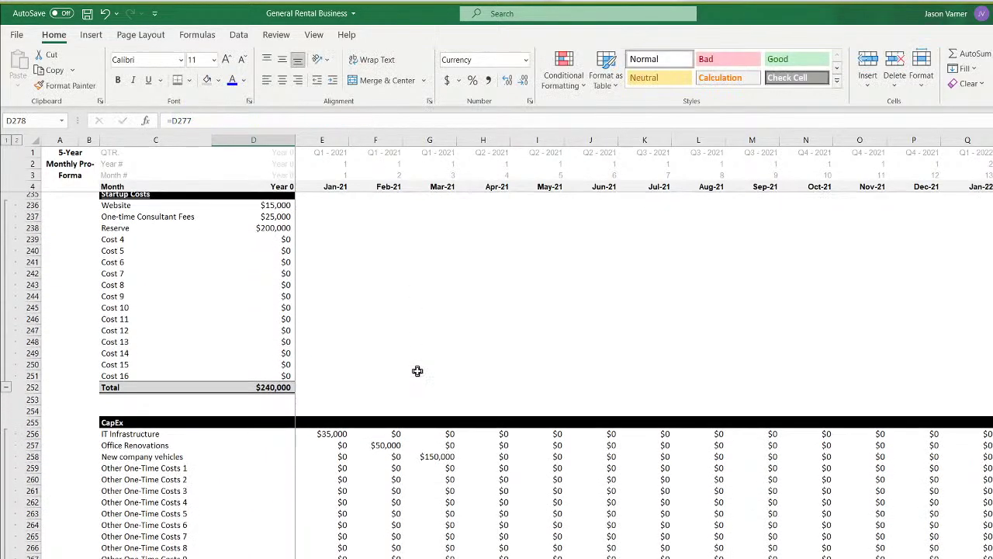
{"action": "key", "text": "Up"}
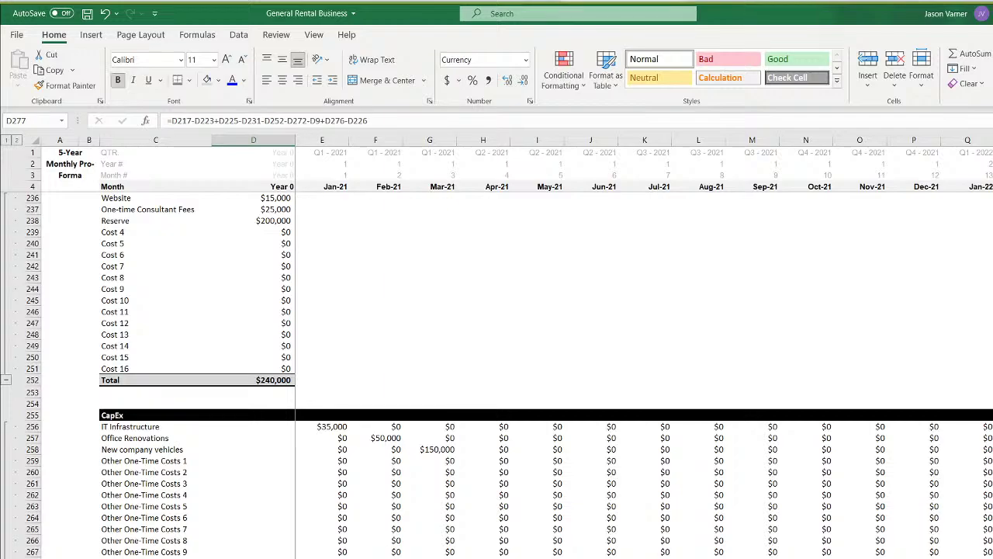
{"action": "scroll", "coordinate": [644, 349], "scroll_direction": "right", "scroll_amount": 15}
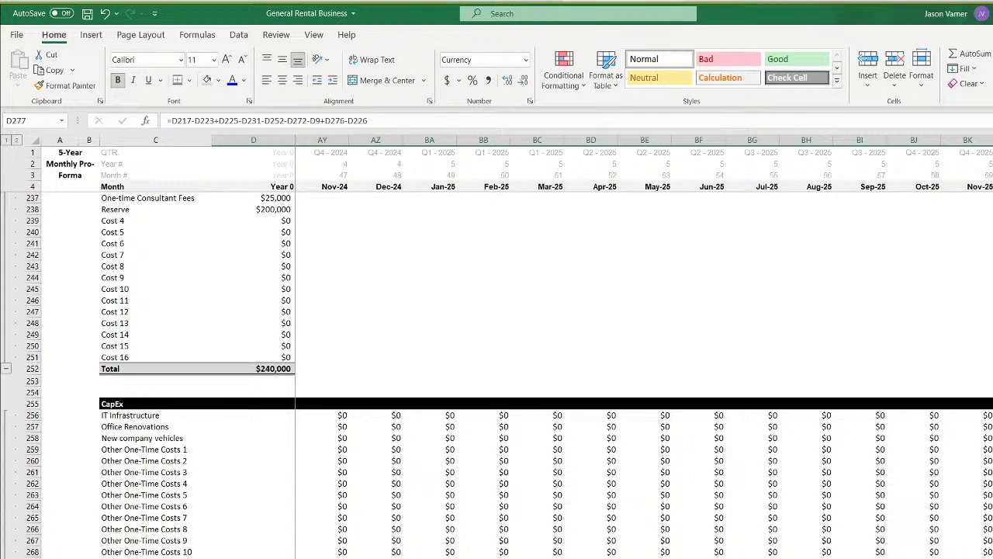
Check the cumulative cash flow comparison on Annual P&L Detail and the FY 2025 Cash Position Before Equity in G37 of the summary
{"action": "key", "text": "ctrl+Page_Down"}
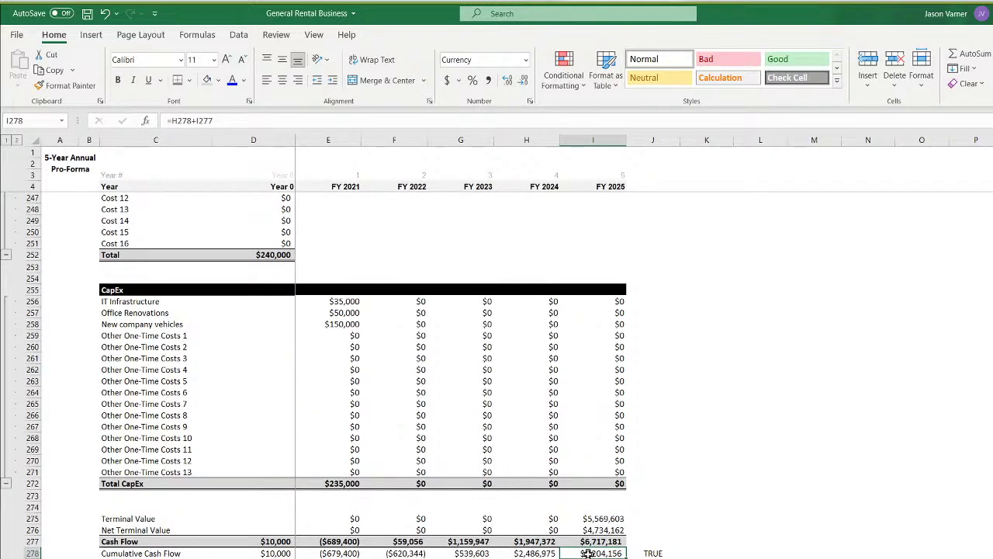
{"action": "key", "text": "ctrl+Page_Down"}
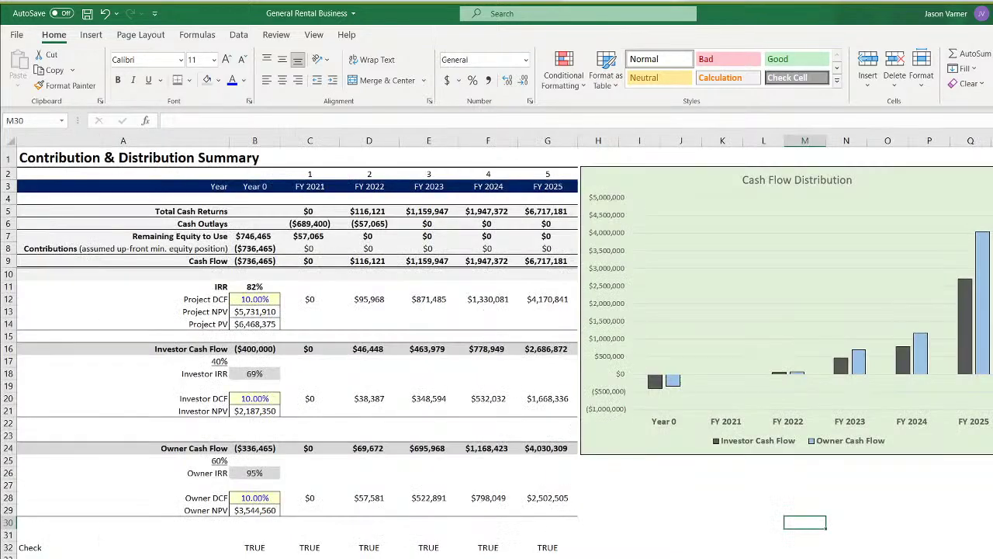
{"action": "key", "text": "ctrl+Page_Down"}
{"action": "left_click", "coordinate": [497, 467]}
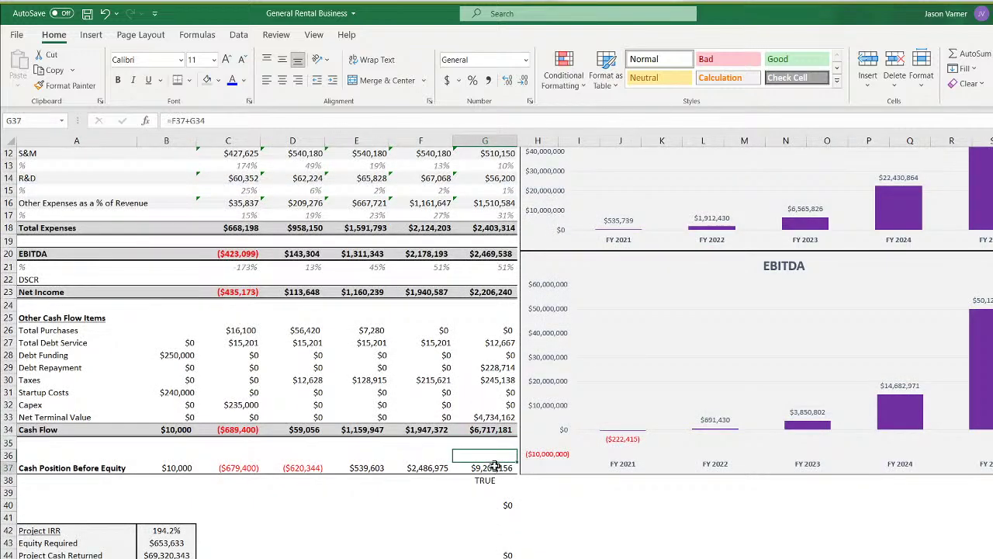
Clear the temporary difference checks in G40 and G44 of the summary, and save the workbook
{"action": "left_click", "coordinate": [499, 504]}
{"action": "double_click", "coordinate": [499, 503]}
{"action": "left_click", "coordinate": [502, 554]}
{"action": "key", "text": "BackSpace"}
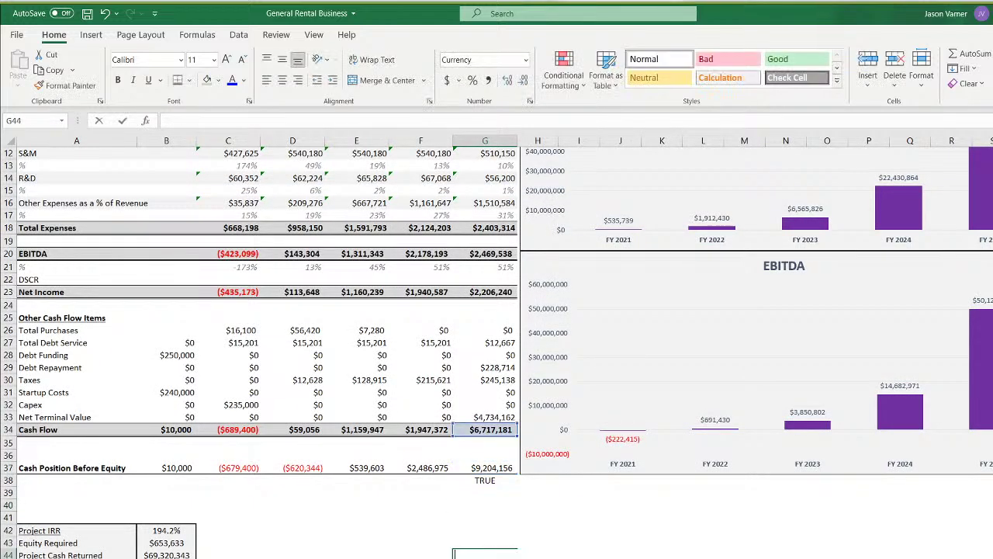
{"action": "left_click", "coordinate": [620, 558]}
{"action": "left_click", "coordinate": [87, 16]}
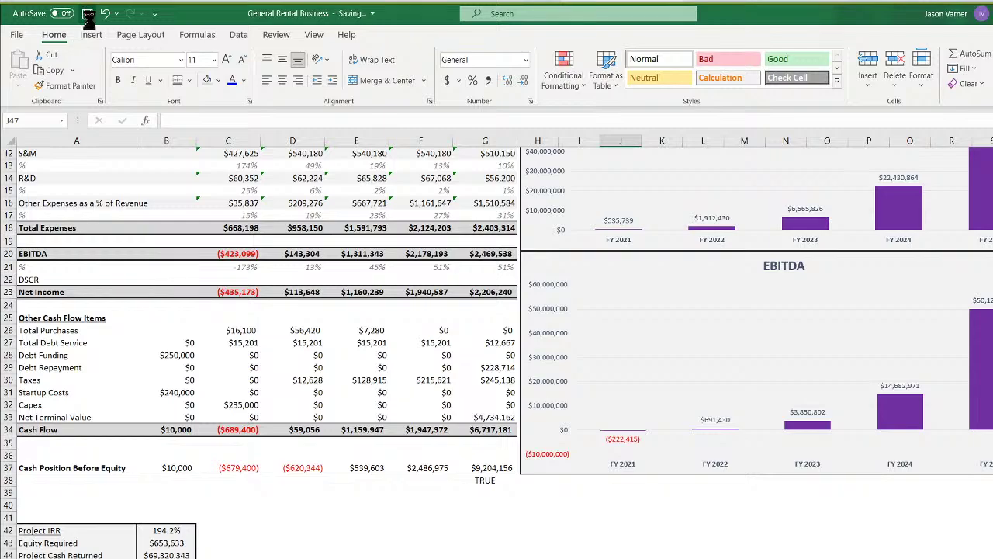
Review the Contribution & Distribution Summary and the Cumulative Cash Flow row on Annual P&L Detail
{"action": "key", "text": "ctrl+Page_Up"}
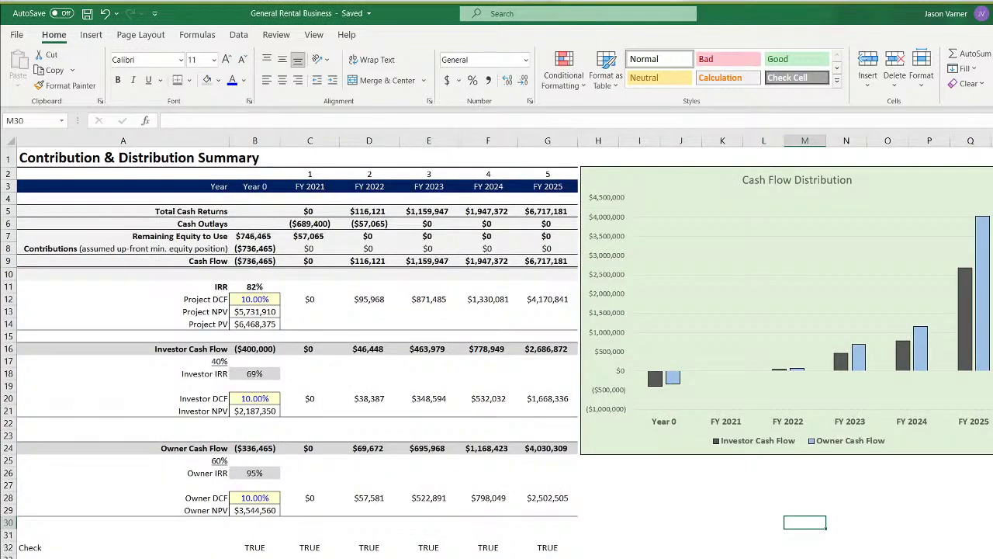
{"action": "key", "text": "ctrl+Page_Down"}
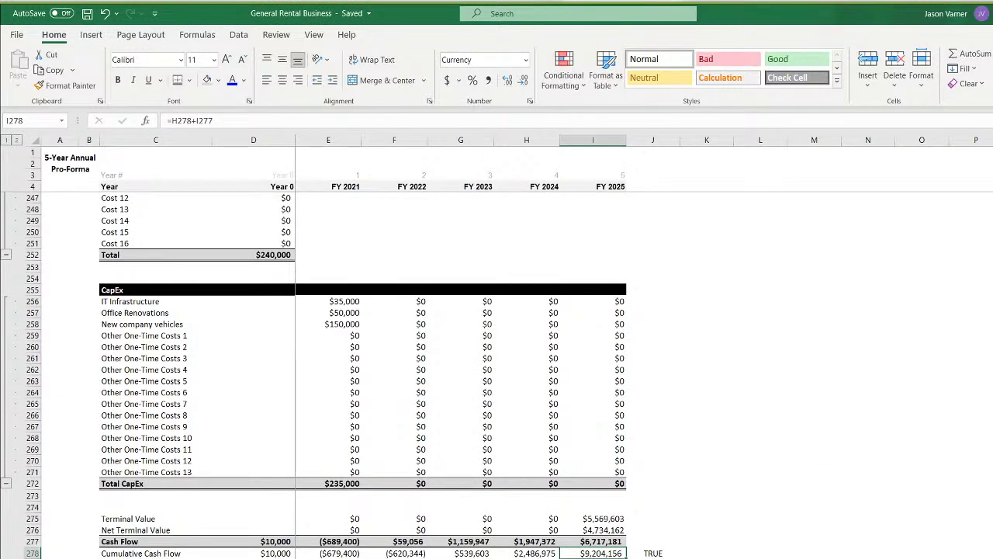
Compare the Cash Flow row on the Contribution & Distribution Summary with the Cash Position Before Equity row on the Executive Summary
{"action": "key", "text": "ctrl+Page_Up"}
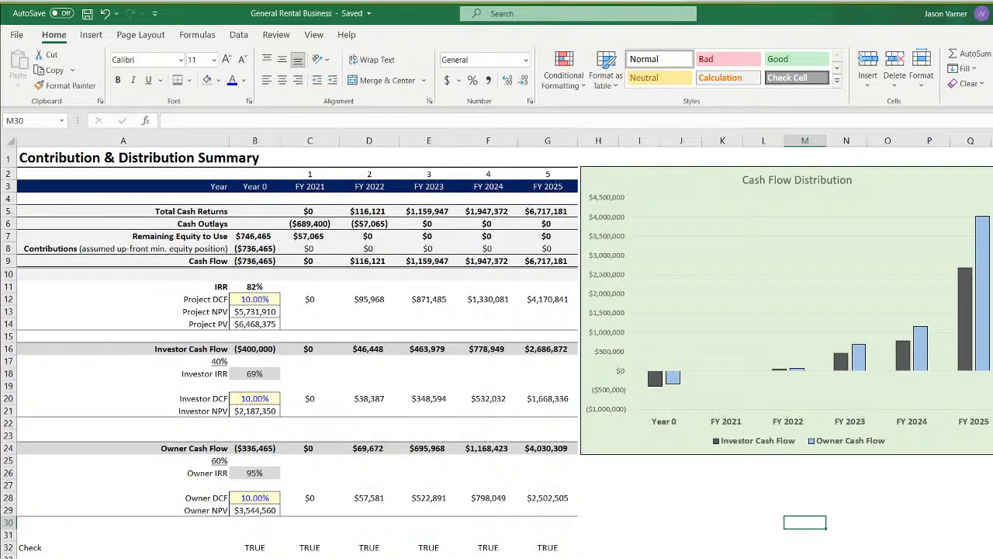
{"action": "key", "text": "ctrl+Page_Up"}
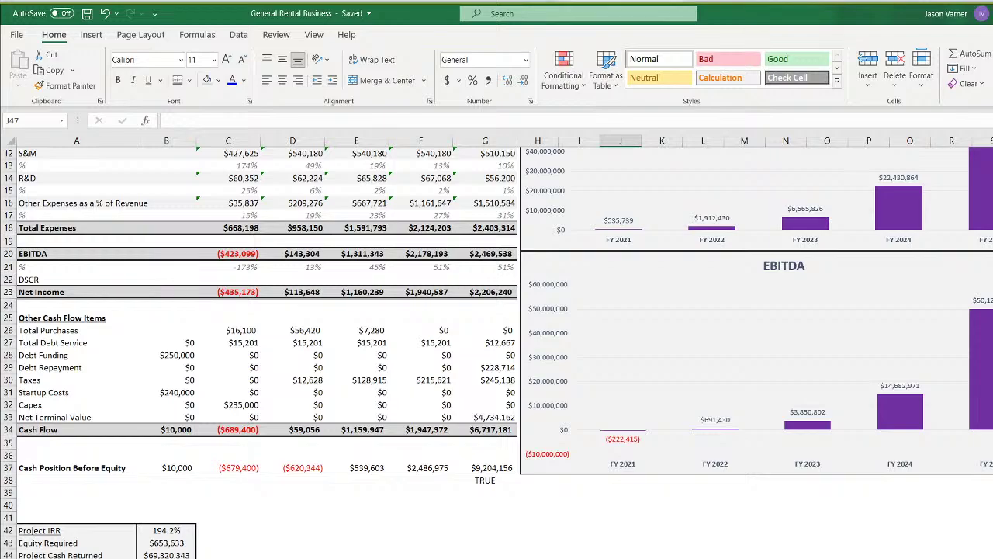
{"action": "key", "text": "ctrl+Page_Down"}
{"action": "left_click", "coordinate": [320, 262]}
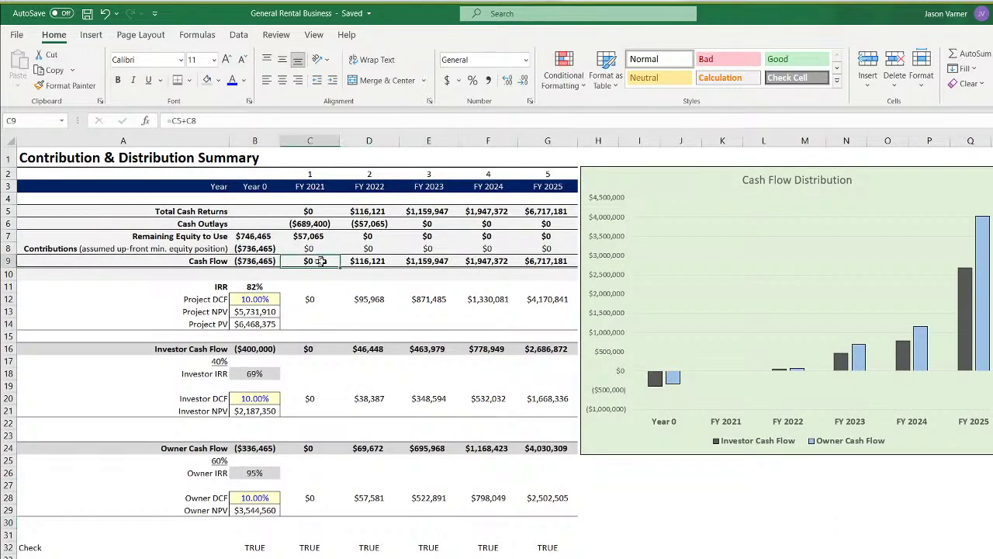
{"action": "left_click_drag", "start_coordinate": [321, 262], "coordinate": [536, 261]}
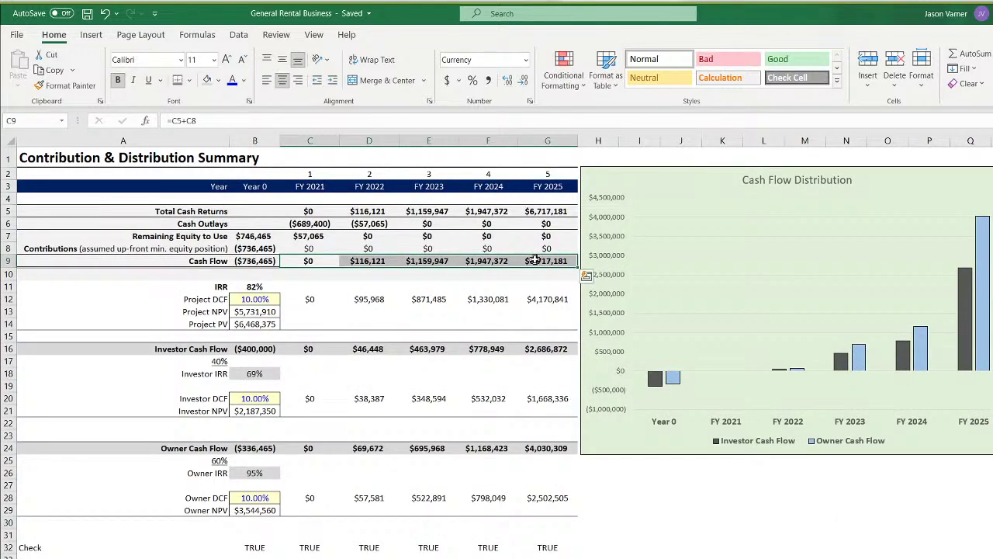
{"action": "key", "text": "ctrl+Page_Up"}
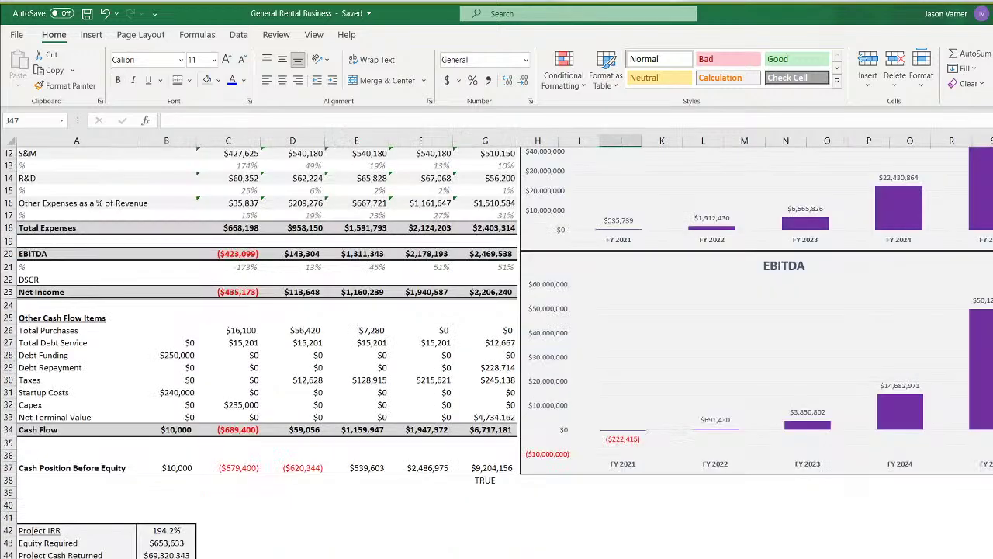
{"action": "left_click_drag", "start_coordinate": [172, 468], "coordinate": [477, 470]}
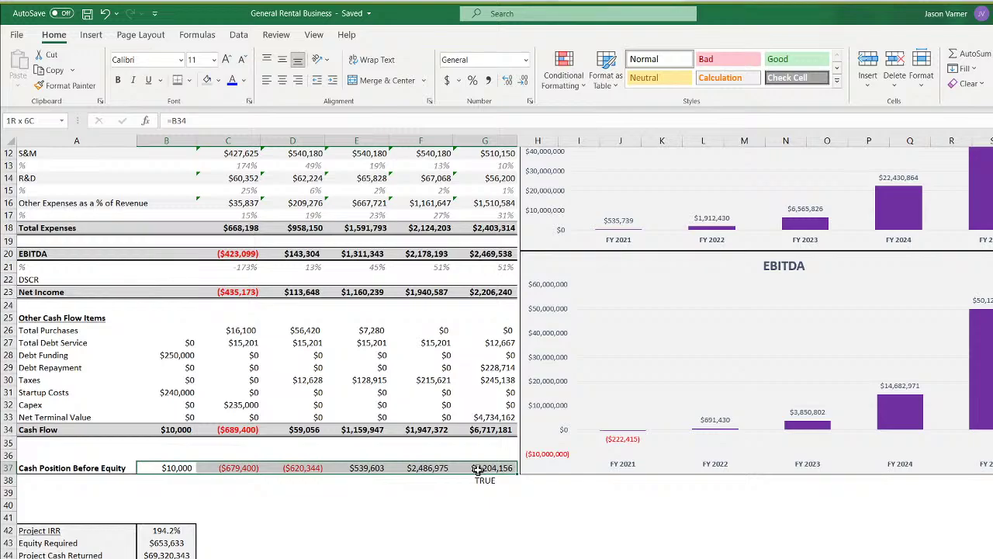
{"action": "left_click_drag", "start_coordinate": [478, 469], "coordinate": [479, 470]}
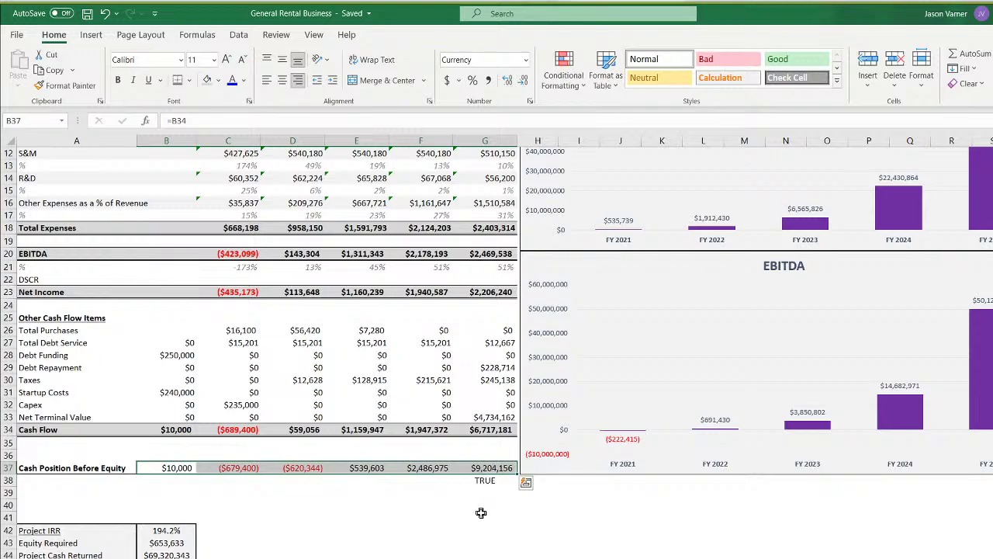
{"action": "left_click", "coordinate": [481, 512]}
Compare the Executive Summary's Cash Flow row 34 with Cash Flow row 9 on the Contribution & Distribution Summary
{"action": "left_click_drag", "start_coordinate": [493, 430], "coordinate": [159, 432]}
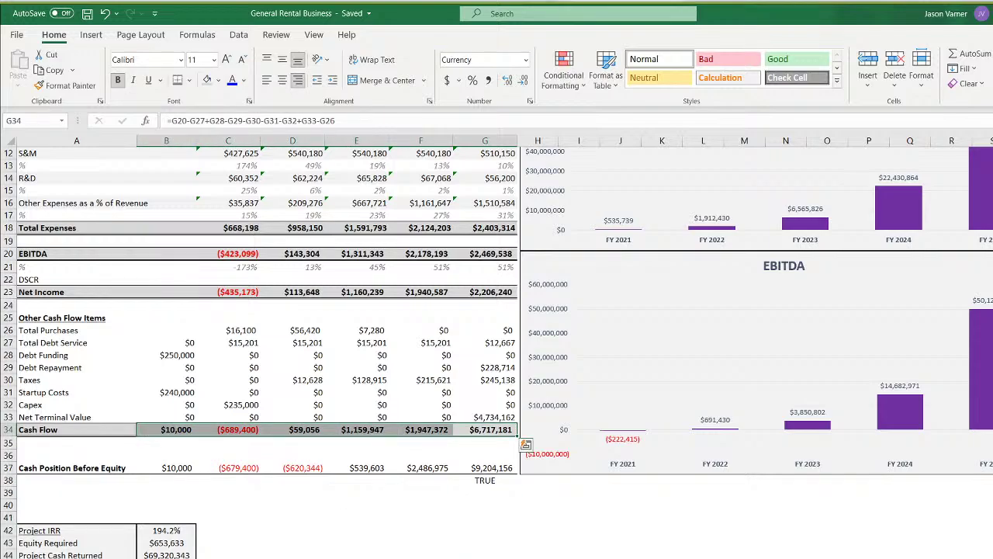
{"action": "left_click", "coordinate": [385, 556]}
{"action": "left_click_drag", "start_coordinate": [251, 261], "coordinate": [561, 260]}
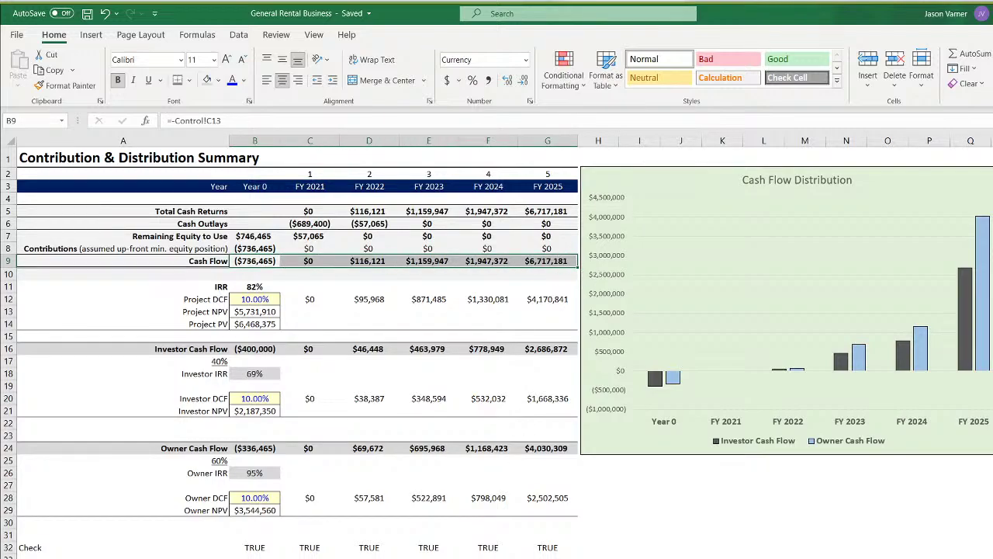
{"action": "left_click", "coordinate": [544, 556]}
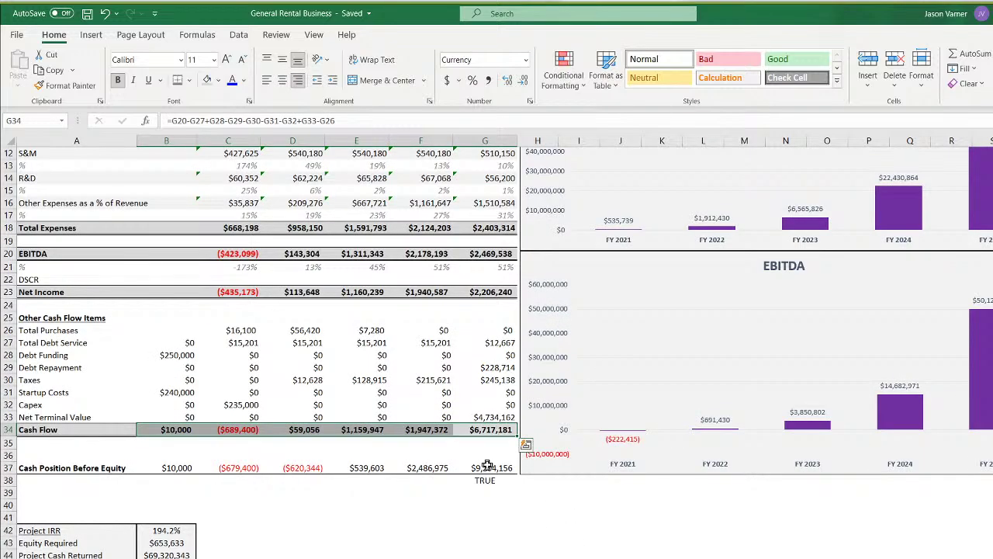
{"action": "left_click", "coordinate": [385, 556]}
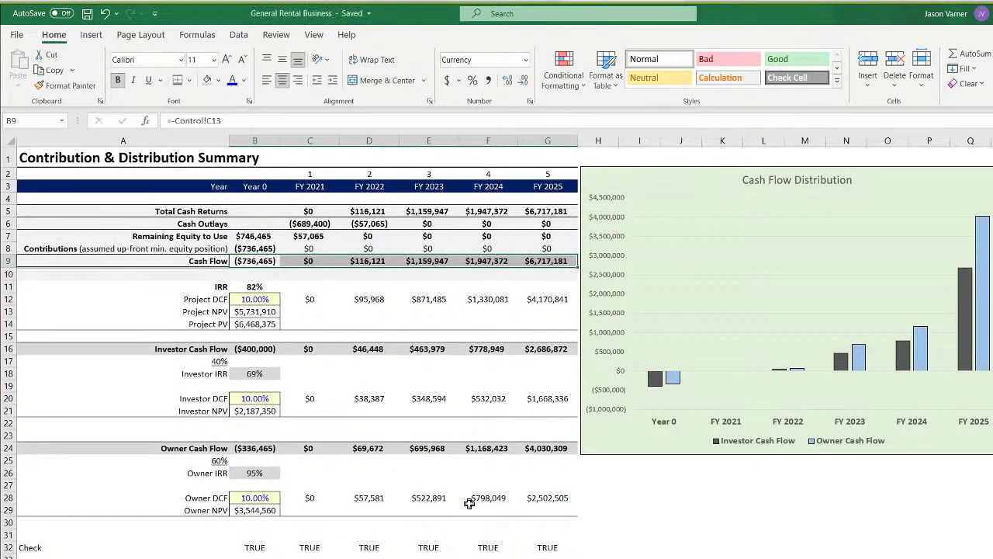
{"action": "left_click", "coordinate": [722, 522]}
{"action": "left_click", "coordinate": [543, 556]}
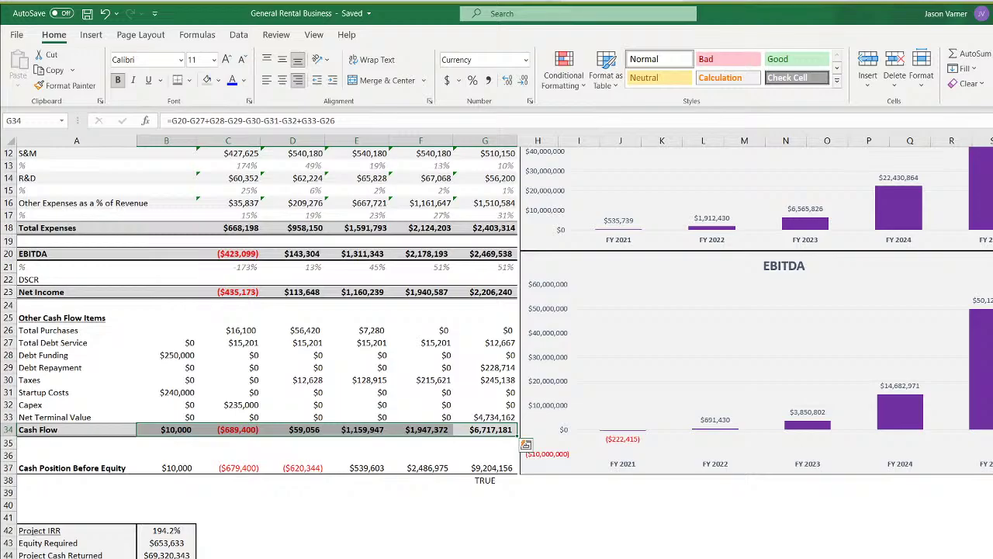
Look through the Control assumptions, the Other Monthly Costs by Year and the 5-Year Monthly Pro-Forma
{"action": "left_click", "coordinate": [32, 547]}
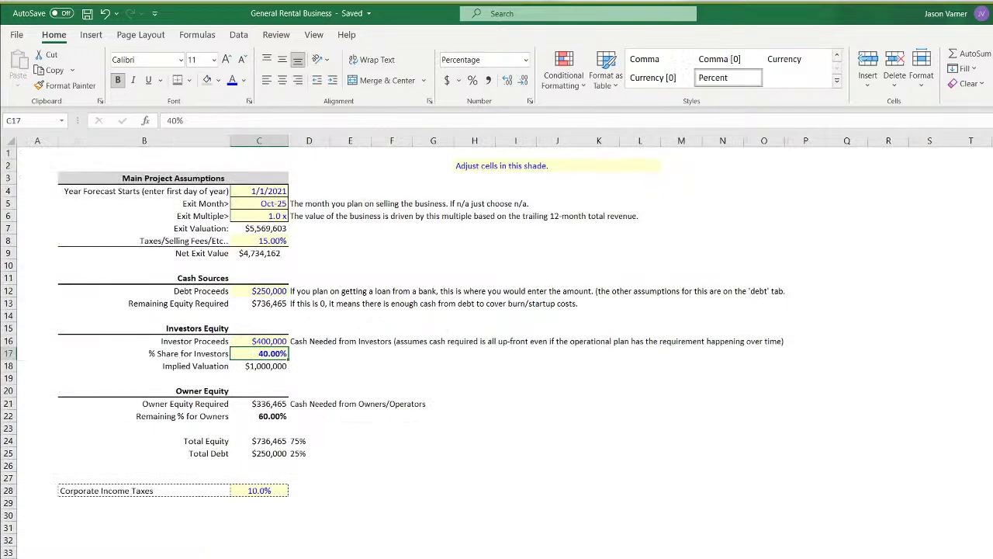
{"action": "key", "text": "ctrl+Page_Down"}
{"action": "key", "text": "ctrl+Page_Down"}
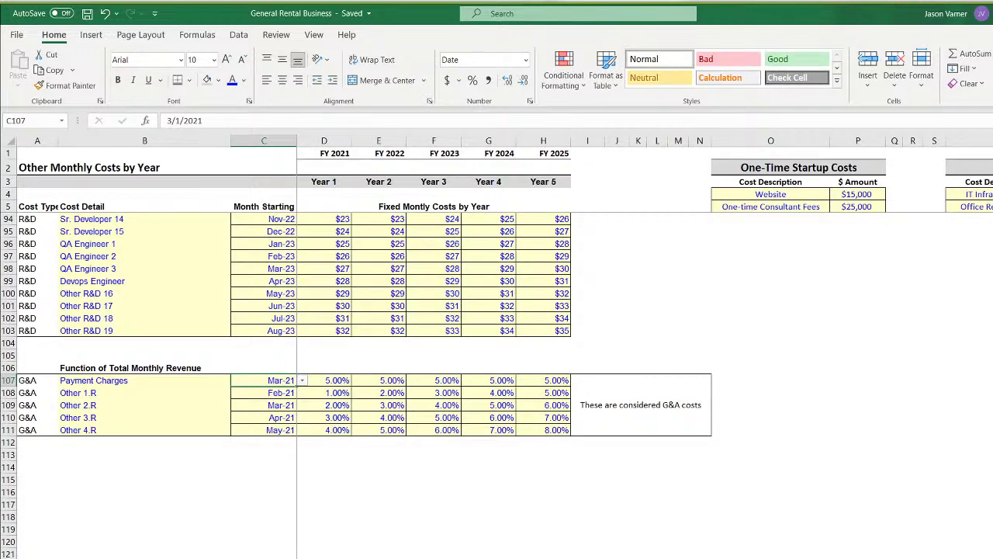
{"action": "key", "text": "ctrl+Page_Up"}
{"action": "key", "text": "ctrl+Page_Up"}
{"action": "key", "text": "ctrl+Page_Up"}
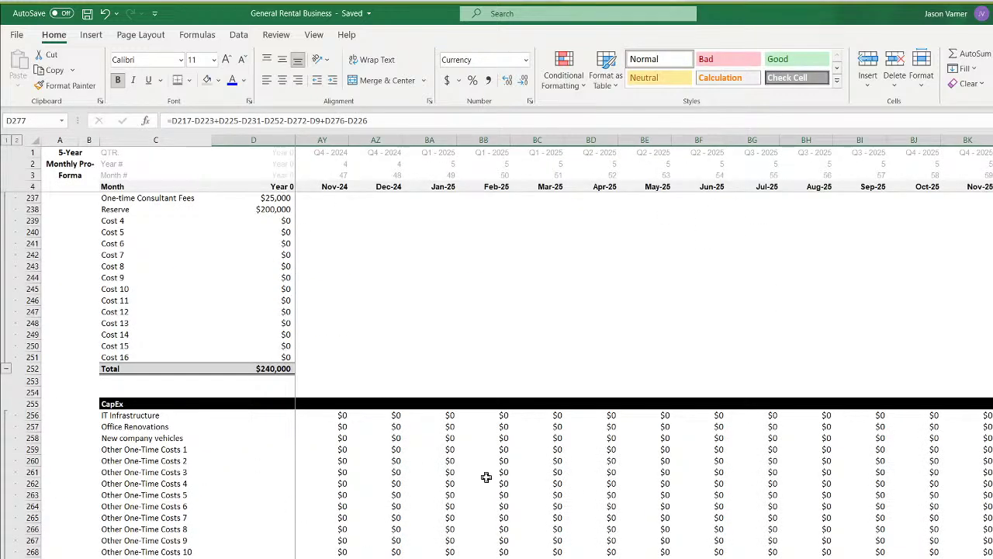
{"action": "key", "text": "ctrl+Page_Up"}
{"action": "key", "text": "ctrl+Page_Up"}
{"action": "key", "text": "ctrl+Page_Up"}
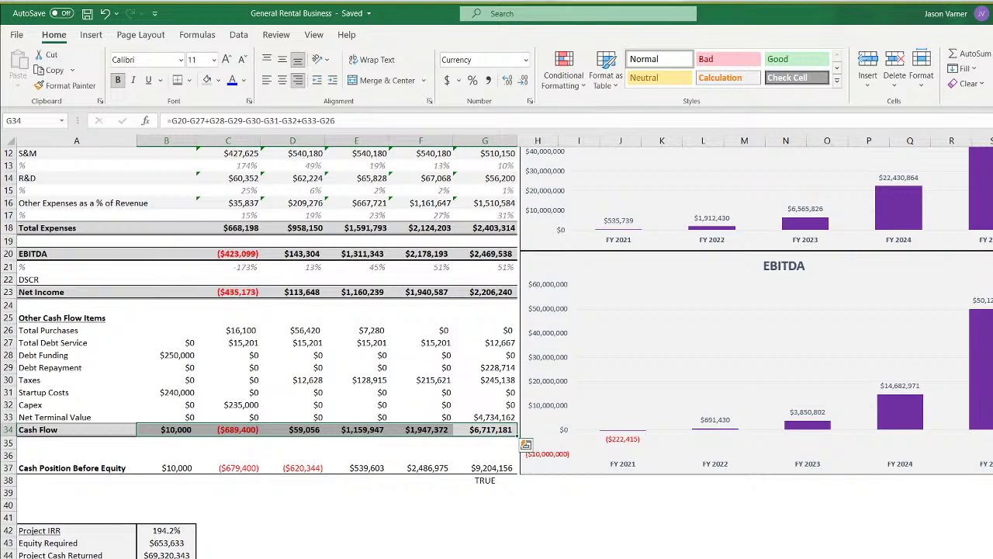
Replace the external Ad Network reference for Project IRR in B42 with a link to the IRR in Distributions B11
{"action": "scroll", "coordinate": [232, 523], "scroll_direction": "down", "scroll_amount": 4}
{"action": "left_click", "coordinate": [166, 392]}
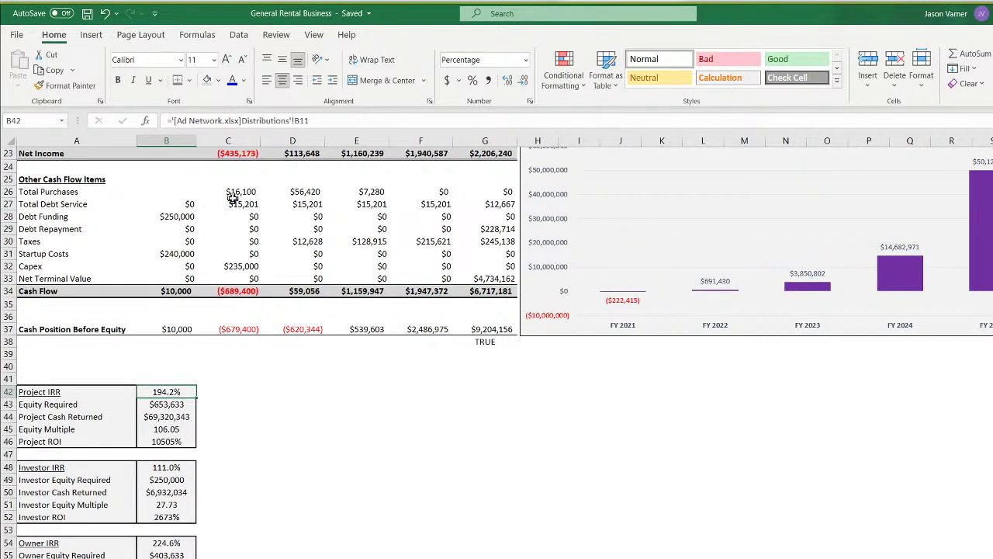
{"action": "left_click_drag", "start_coordinate": [241, 120], "coordinate": [175, 120]}
{"action": "key", "text": "Return"}
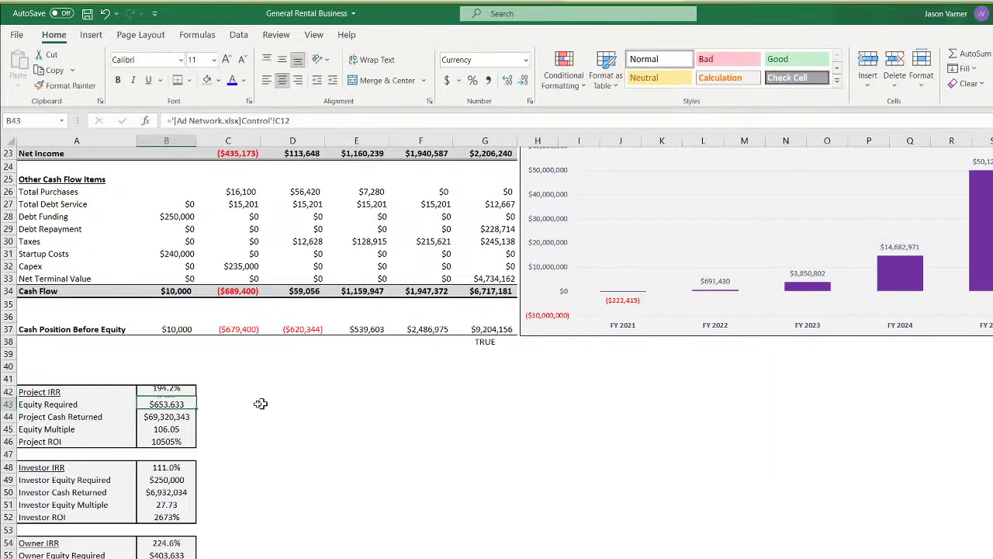
{"action": "left_click", "coordinate": [169, 391]}
{"action": "type", "text": "="}
{"action": "key", "text": "ctrl+Page_Down"}
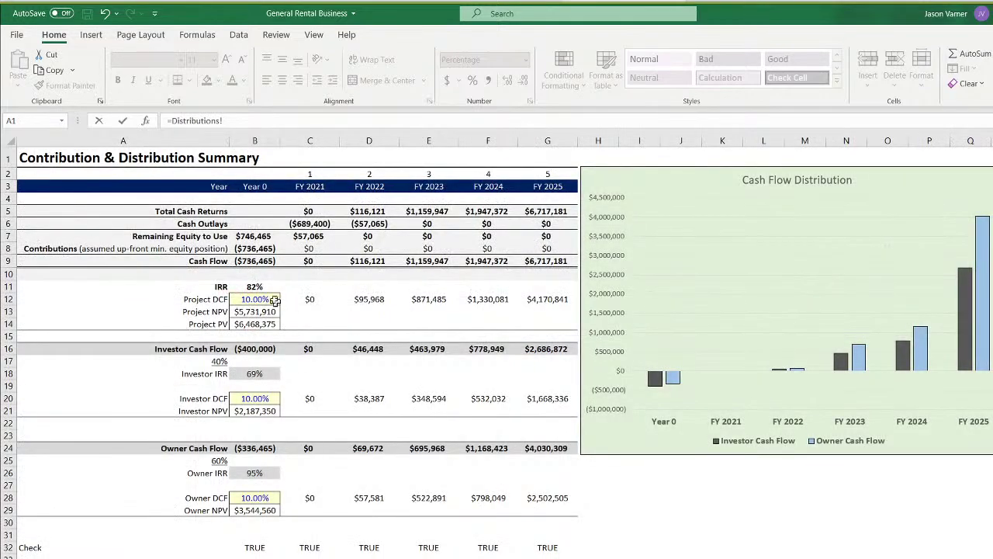
{"action": "left_click", "coordinate": [256, 285]}
{"action": "key", "text": "Return"}
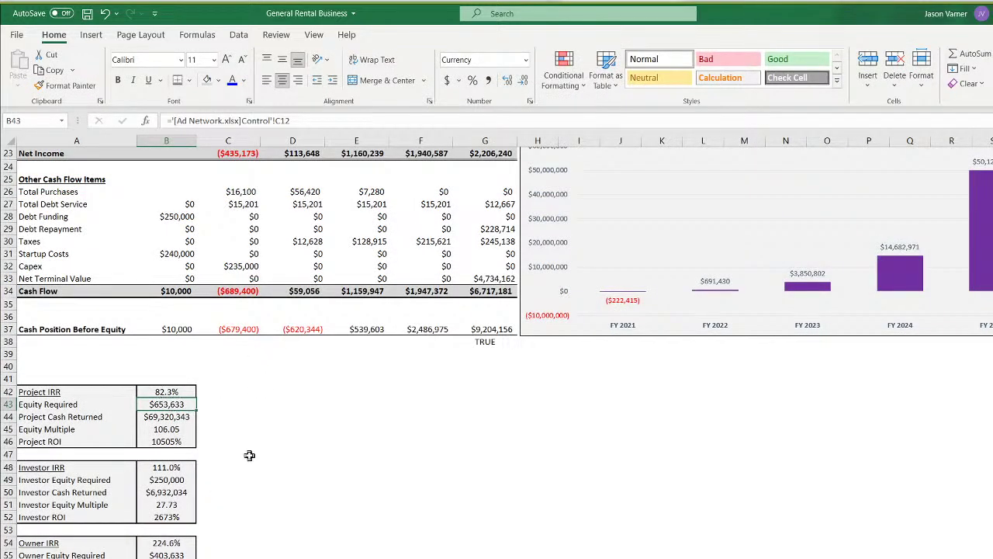
Link the project's Equity Required in B43 to Remaining Equity Required in Control C13
{"action": "type", "text": "="}
{"action": "key", "text": "ctrl+Page_Up"}
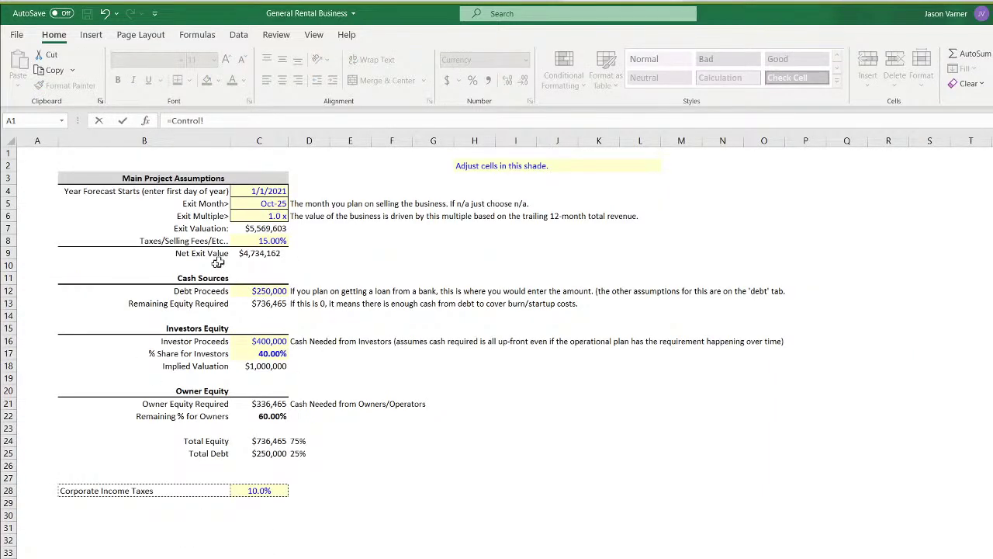
{"action": "left_click", "coordinate": [264, 304]}
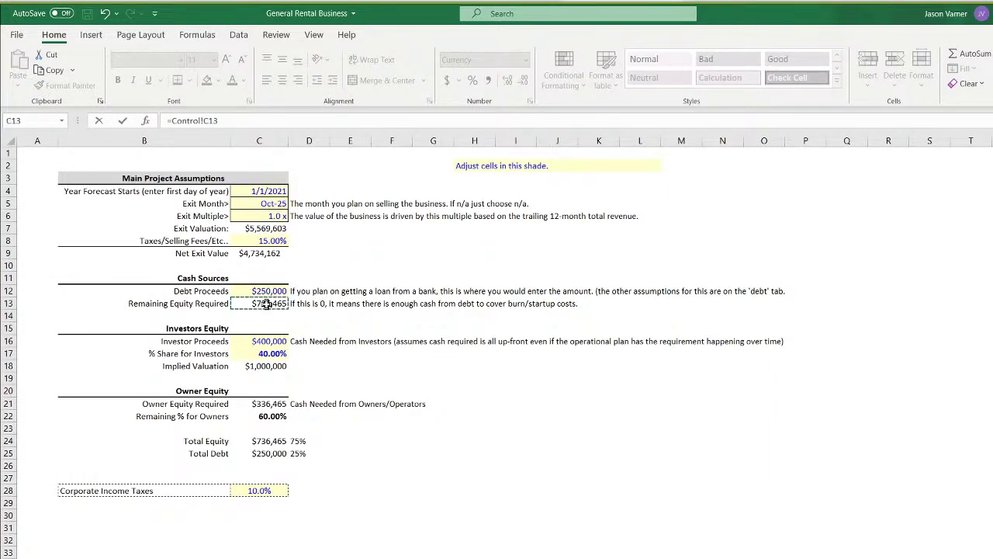
{"action": "key", "text": "Return"}
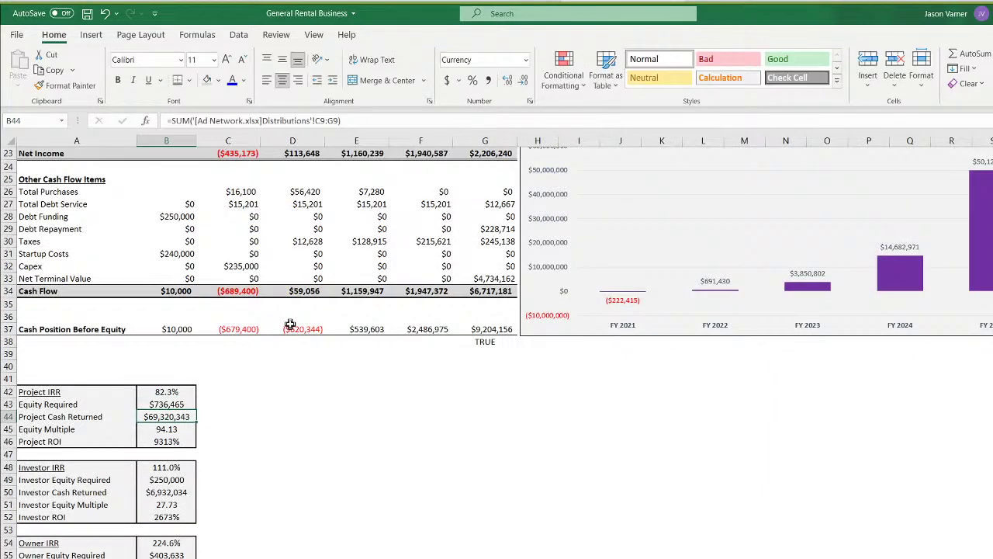
Set Project Cash Returned in B44 to the sum of Distributions C9:G9, and check the Equity Multiple and Project ROI formulas
{"action": "double_click", "coordinate": [169, 417]}
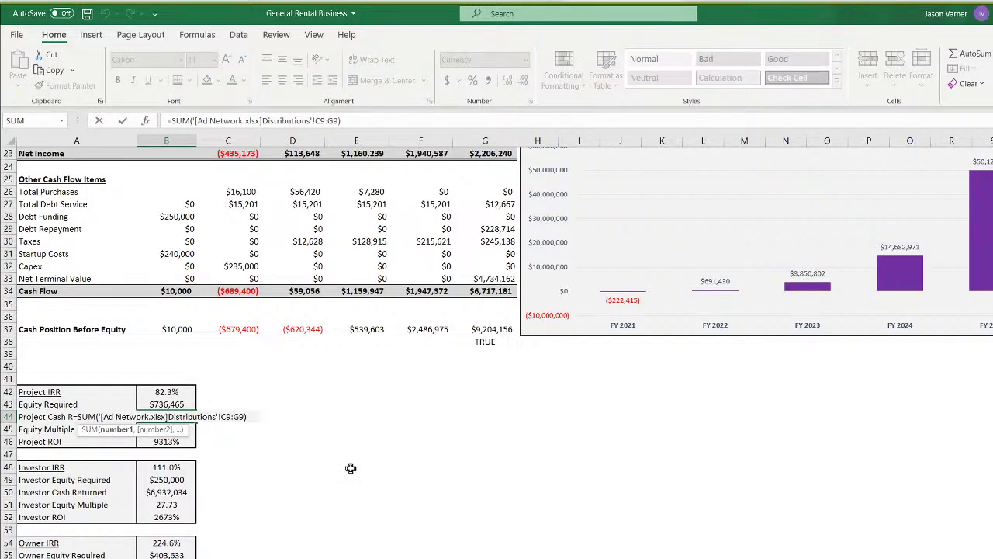
{"action": "key", "text": "Return"}
{"action": "left_click", "coordinate": [164, 415]}
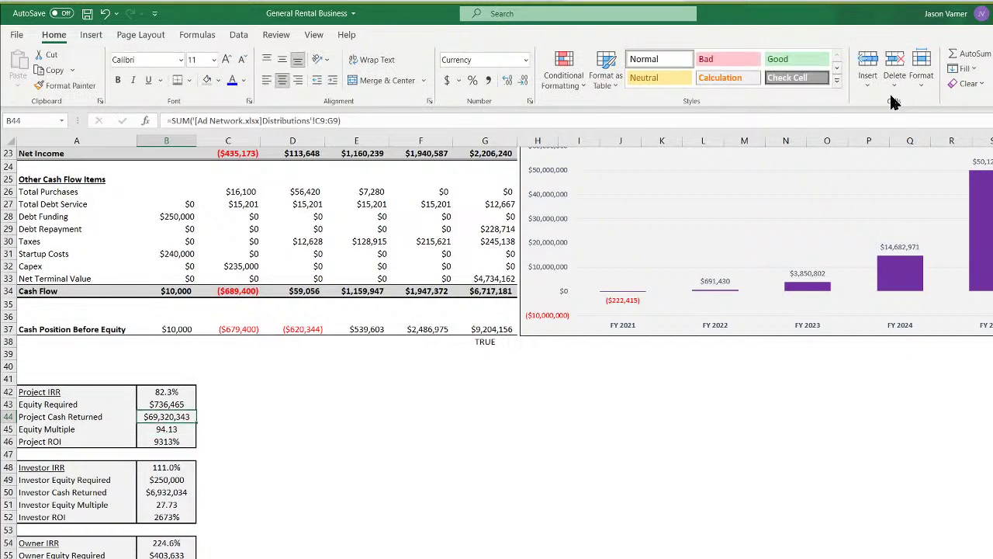
{"action": "left_click", "coordinate": [973, 55]}
{"action": "left_click", "coordinate": [334, 558]}
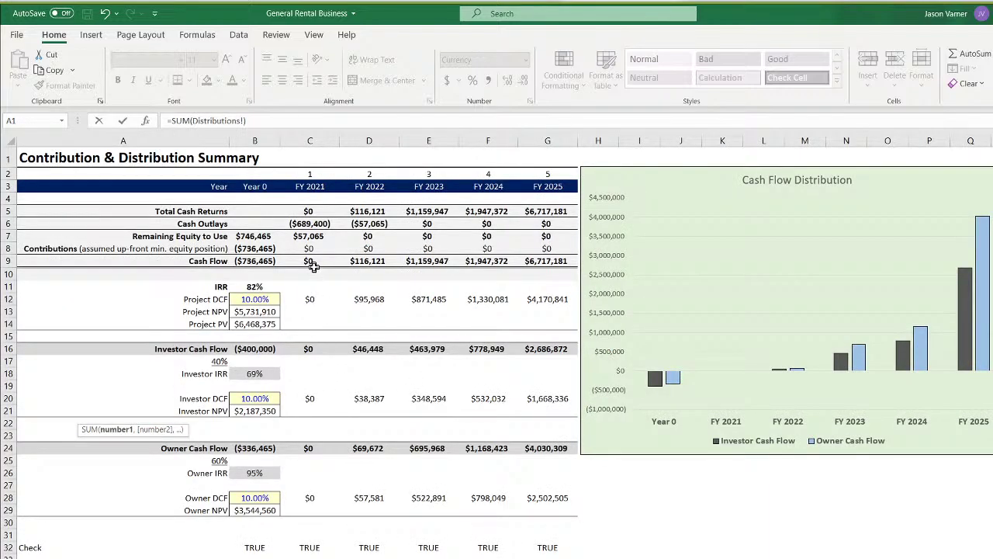
{"action": "left_click_drag", "start_coordinate": [311, 264], "coordinate": [512, 264]}
{"action": "key", "text": "Return"}
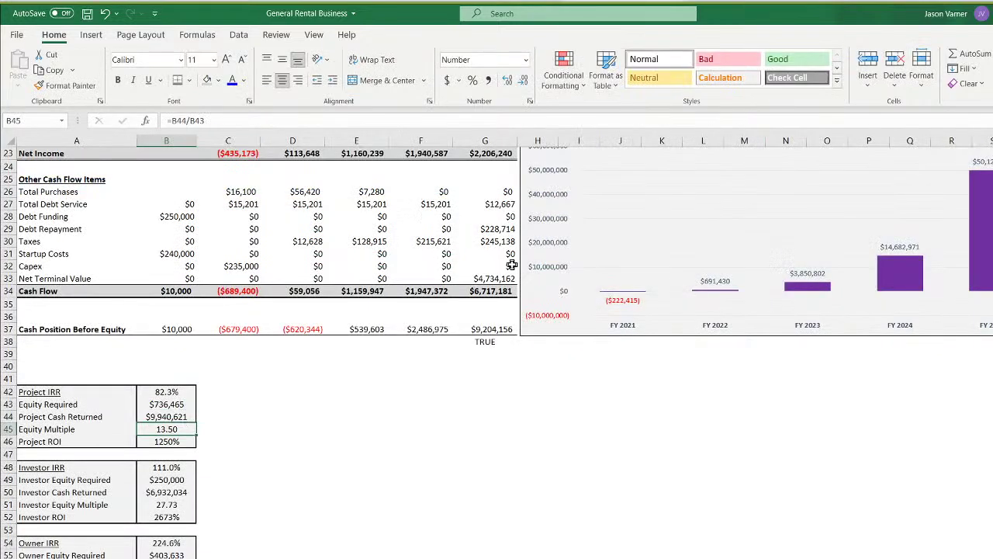
{"action": "double_click", "coordinate": [174, 430]}
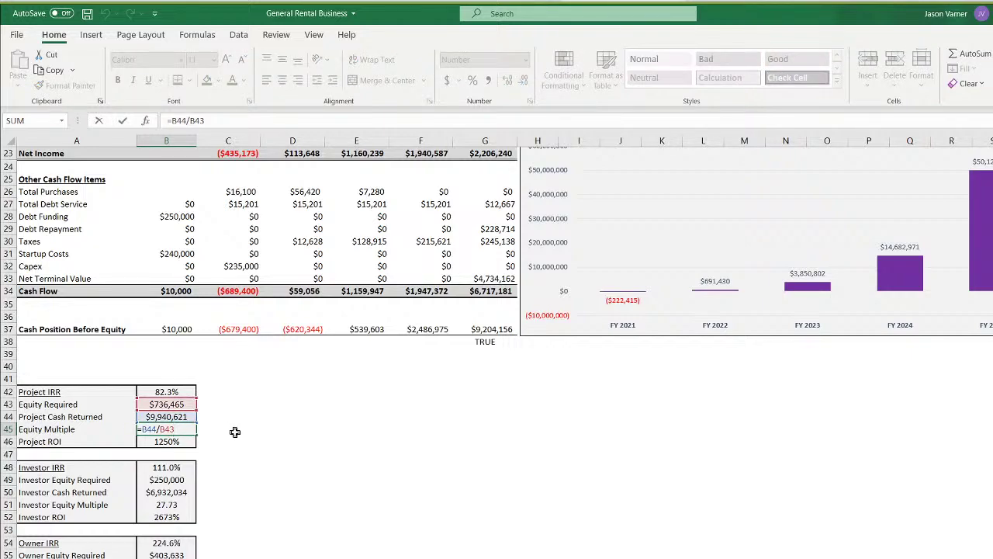
{"action": "key", "text": "Return"}
{"action": "left_click", "coordinate": [179, 431]}
{"action": "left_click", "coordinate": [177, 442]}
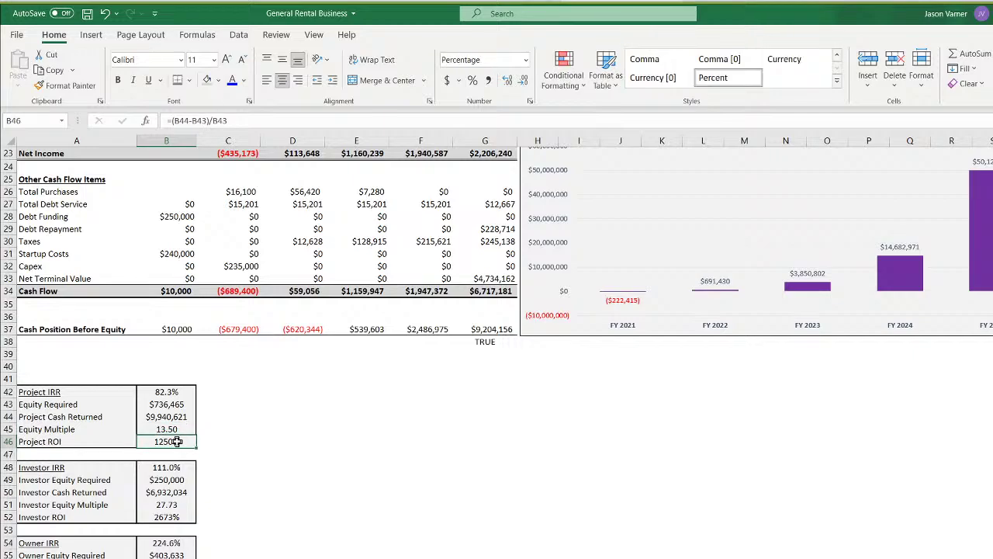
Link Investor IRR in B48 to the Investor IRR in Distributions B18
{"action": "left_click", "coordinate": [169, 466]}
{"action": "double_click", "coordinate": [169, 466]}
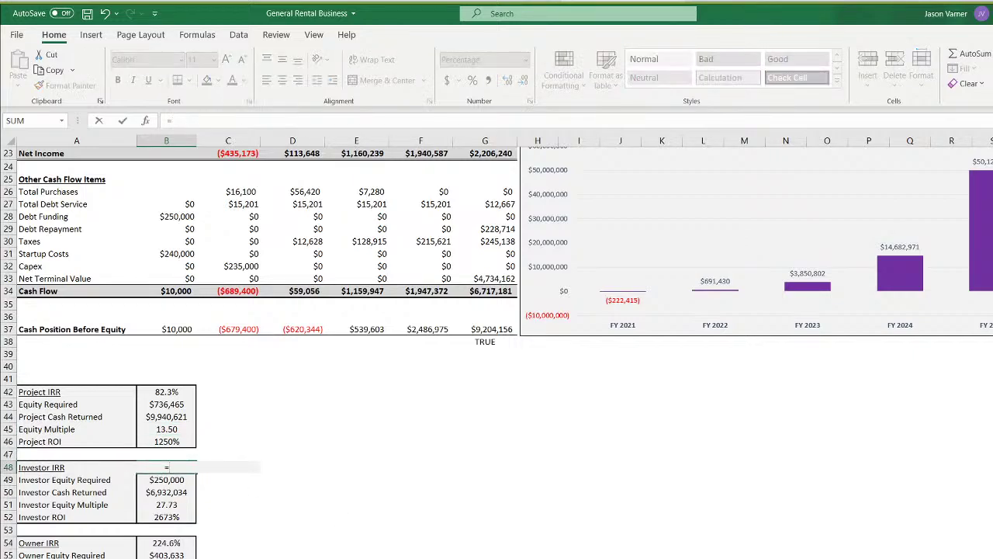
{"action": "key", "text": "ctrl+Page_Down"}
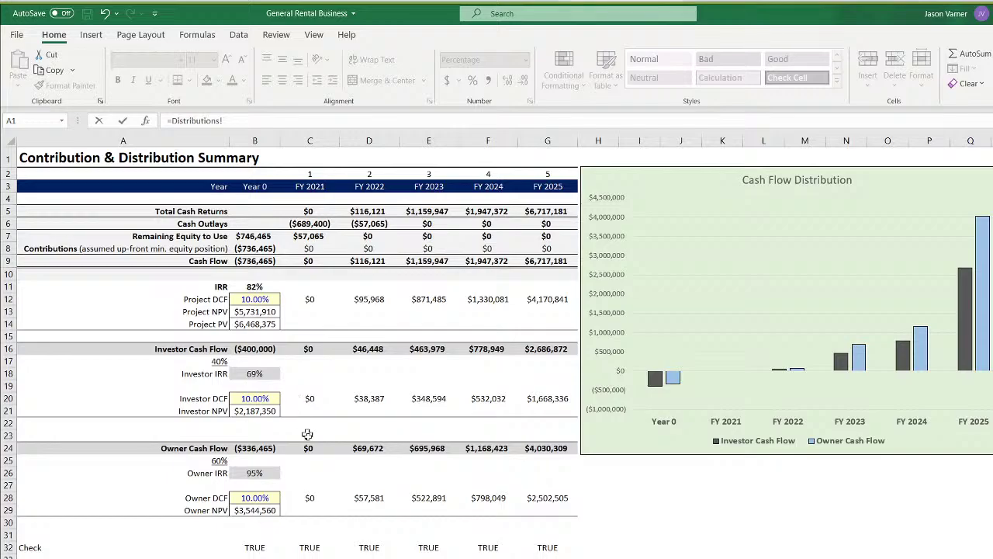
{"action": "key", "text": "ctrl+Page_Up"}
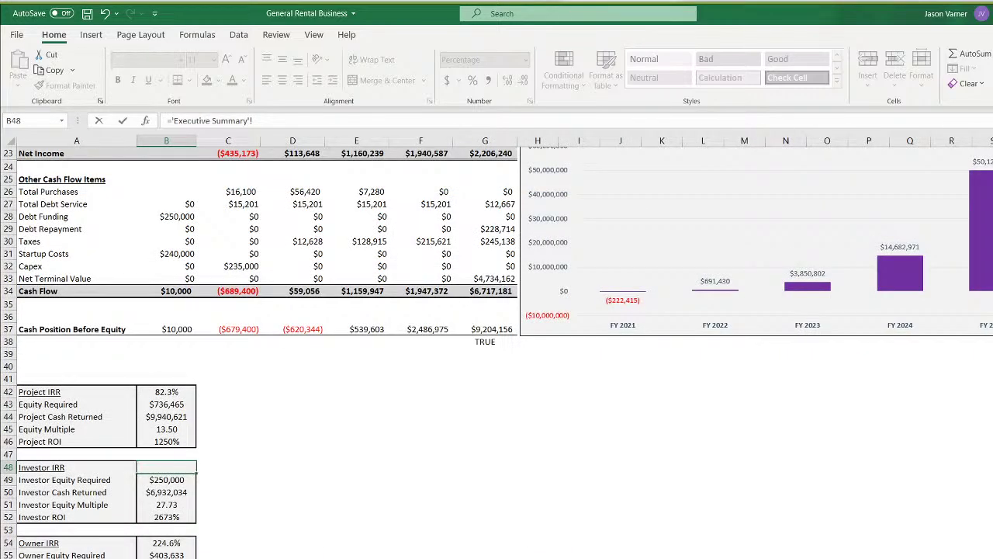
{"action": "key", "text": "ctrl+Page_Down"}
{"action": "left_click", "coordinate": [256, 375]}
{"action": "key", "text": "Return"}
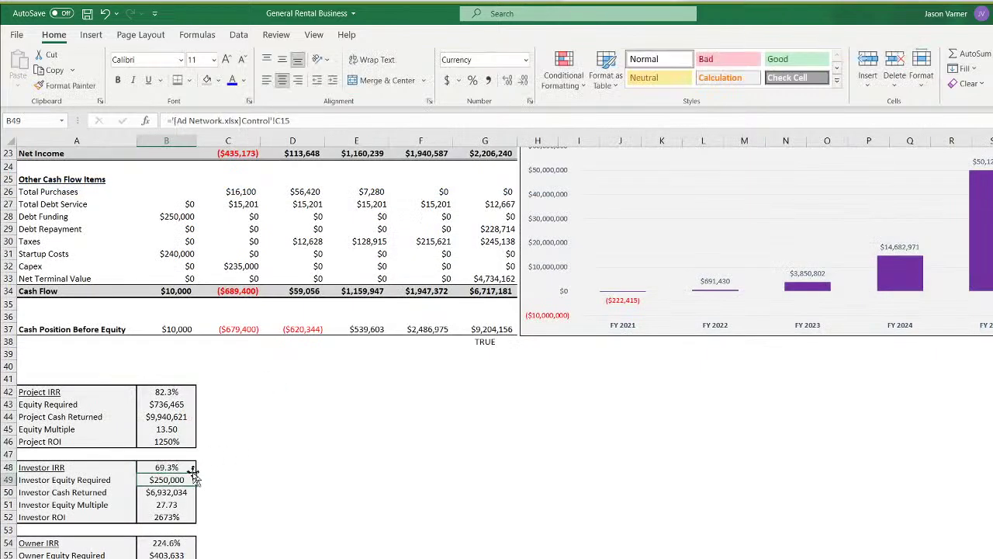
Link Investor Equity Required in B49 to Investor Proceeds in Control C16
{"action": "type", "text": "="}
{"action": "key", "text": "ctrl+Page_Up"}
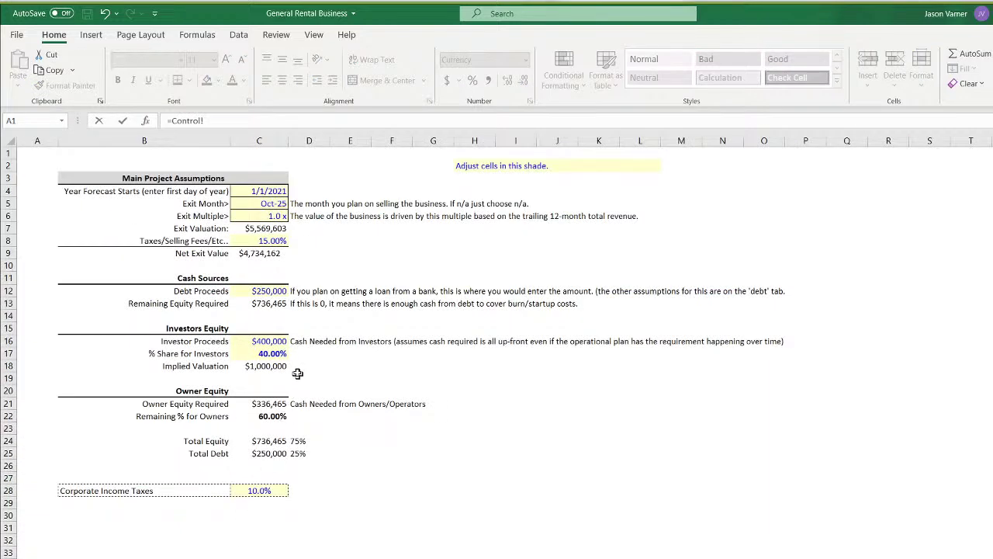
{"action": "left_click", "coordinate": [275, 344]}
{"action": "key", "text": "Return"}
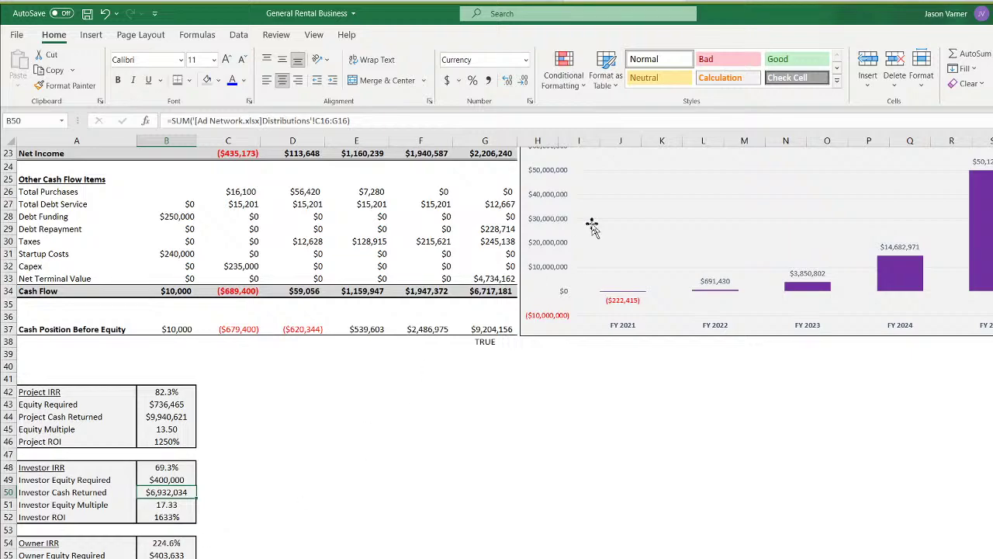
Set Investor Cash Returned in B50 to the sum of Distributions C16:G16
{"action": "left_click", "coordinate": [970, 54]}
{"action": "left_click", "coordinate": [496, 557]}
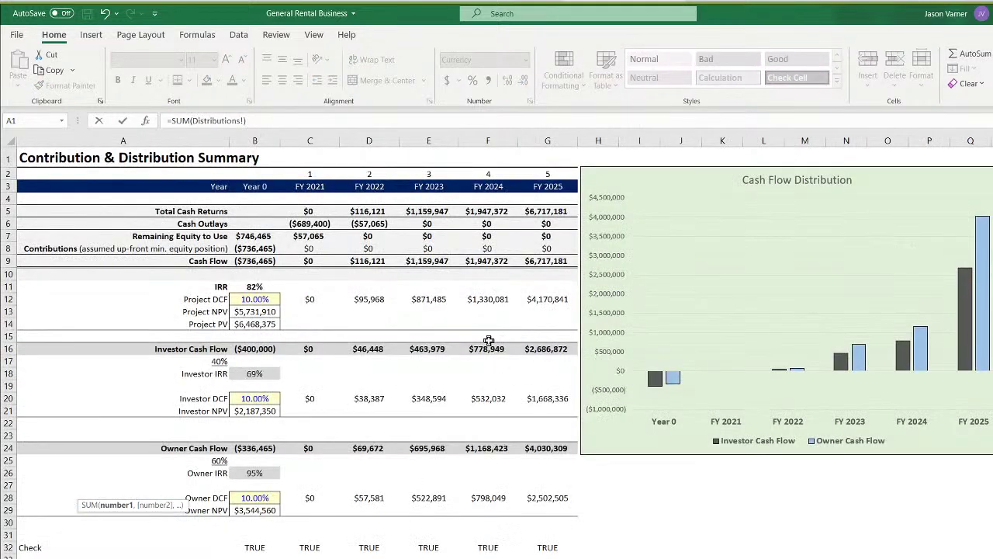
{"action": "left_click_drag", "start_coordinate": [309, 349], "coordinate": [551, 349]}
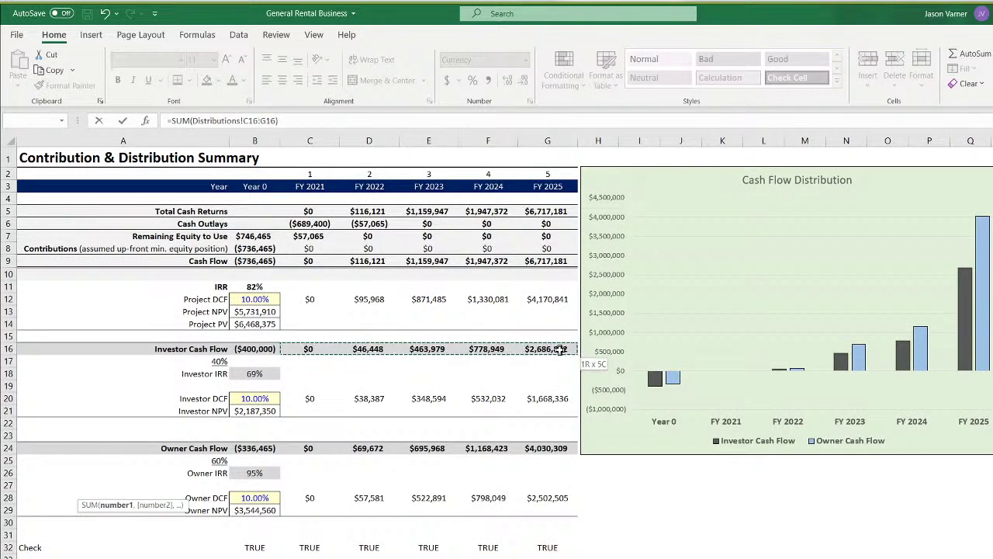
{"action": "key", "text": "Return"}
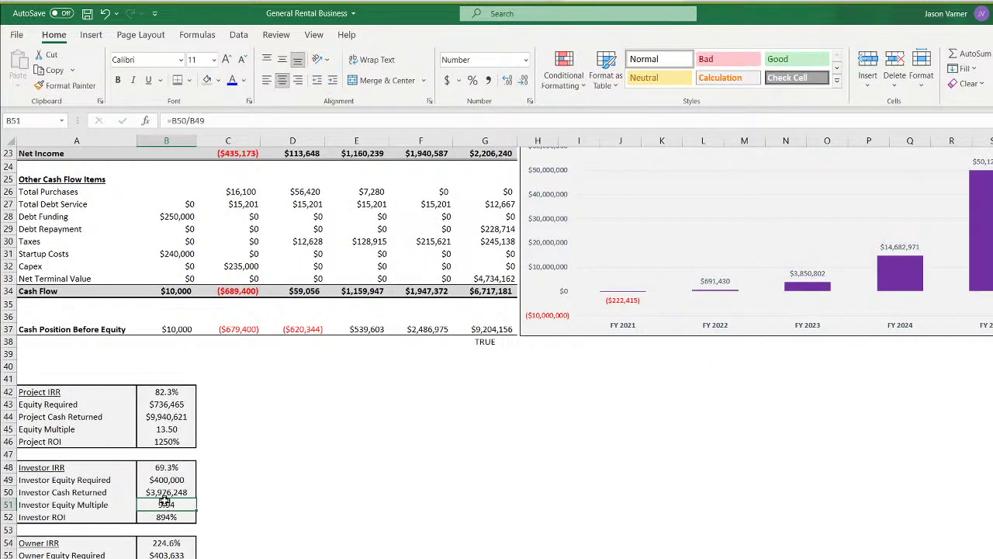
Link Owner IRR in B54 to the Owner IRR in Distributions B26
{"action": "left_click", "coordinate": [166, 542]}
{"action": "type", "text": "="}
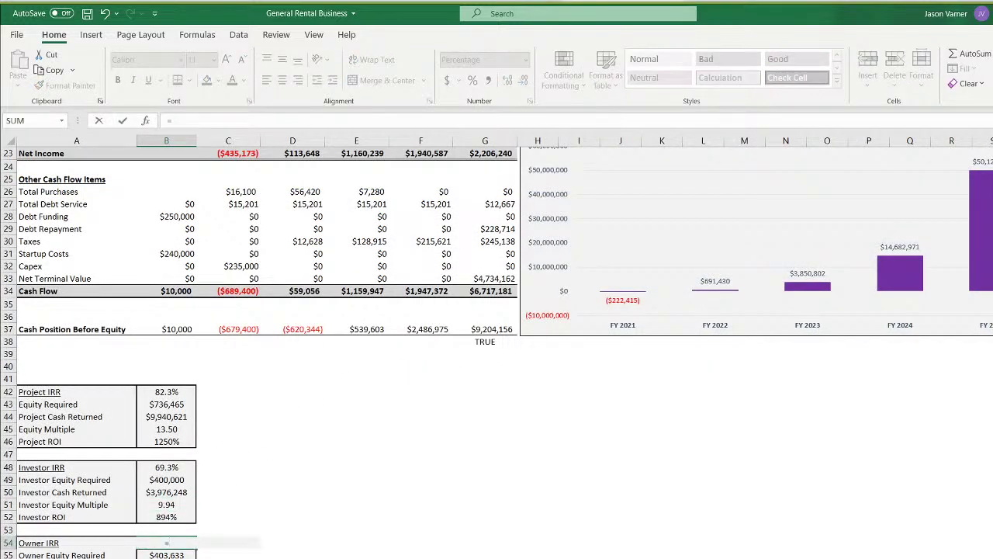
{"action": "left_click", "coordinate": [312, 557]}
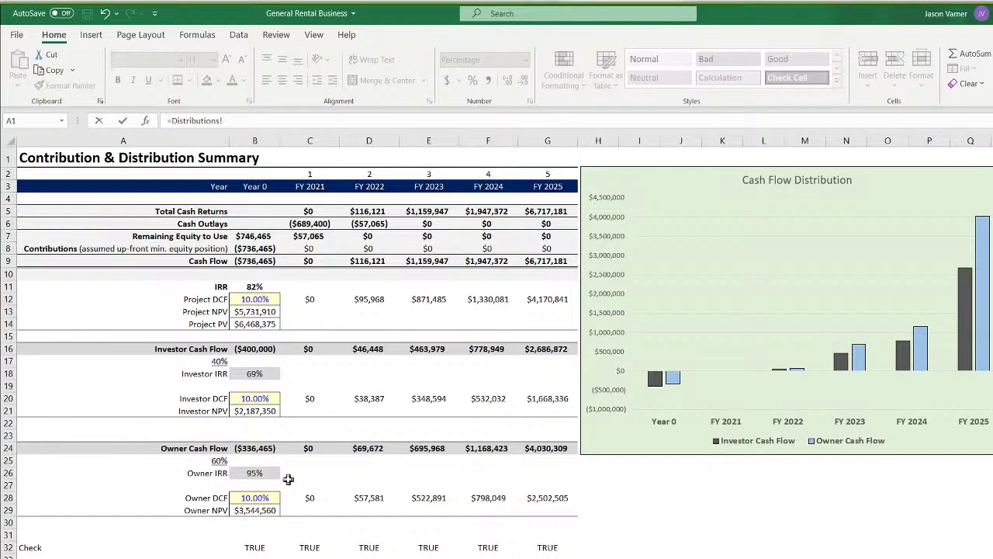
{"action": "left_click", "coordinate": [253, 473]}
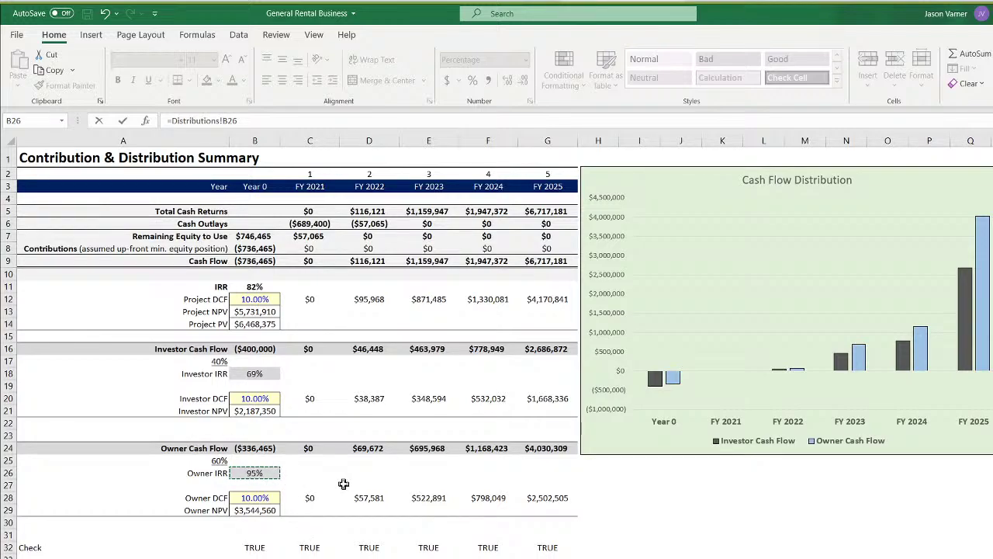
{"action": "key", "text": "Return"}
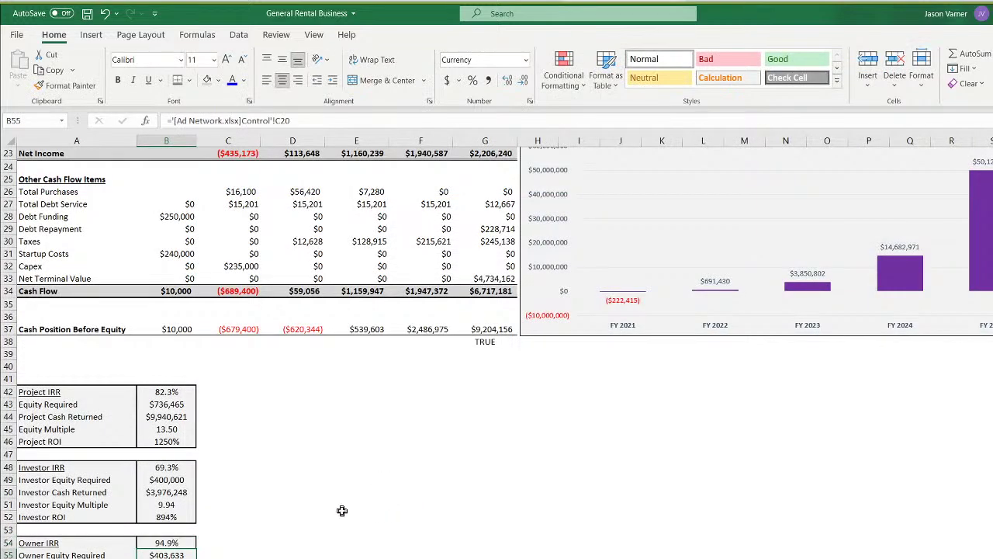
Link Owner Equity Required in B55 to Owner Equity Required in Control C21
{"action": "type", "text": "="}
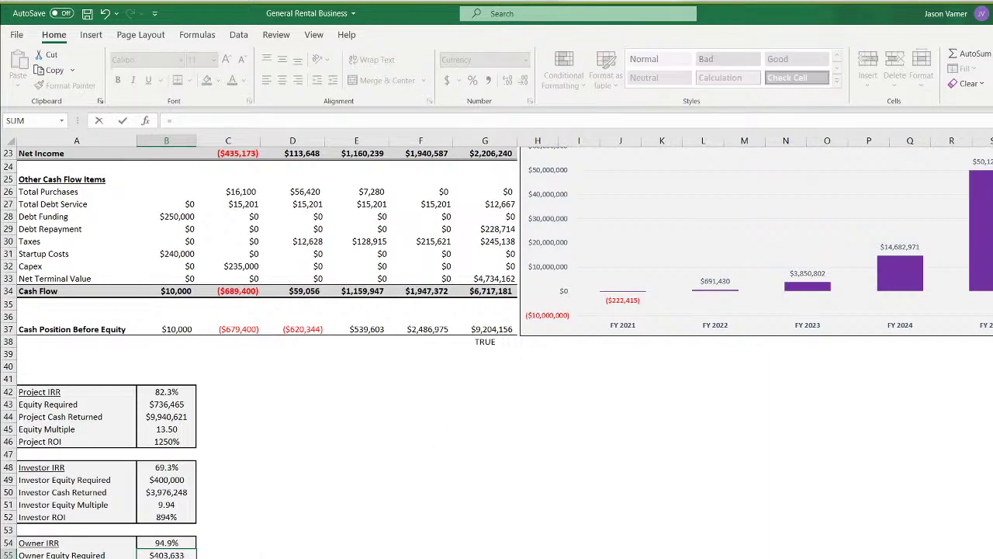
{"action": "left_click", "coordinate": [341, 557]}
{"action": "left_click", "coordinate": [268, 404]}
{"action": "key", "text": "Return"}
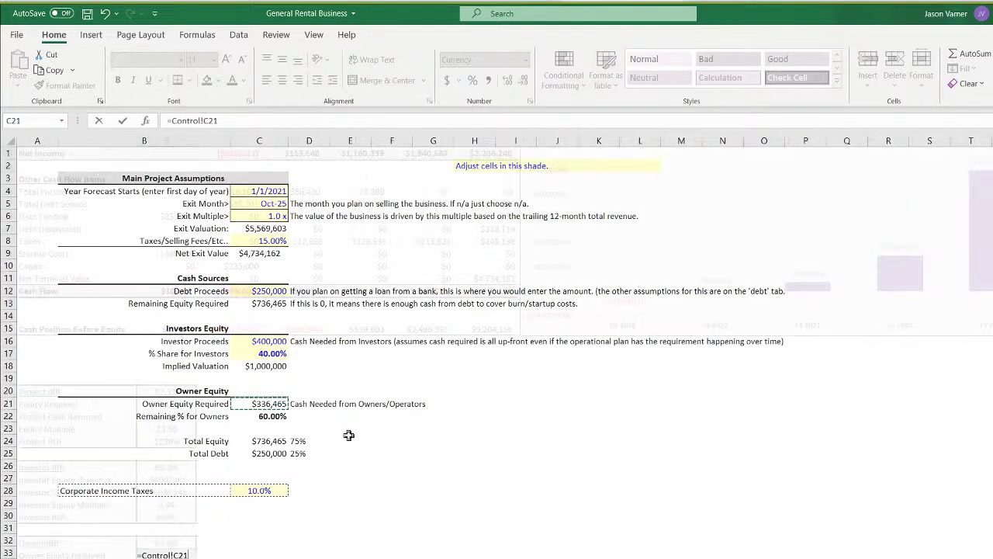
Set Owner Cash Returned in B56 to the sum of Distributions C24:G24 and save the workbook
{"action": "left_click", "coordinate": [966, 53]}
{"action": "key", "text": "ctrl+Page_Down"}
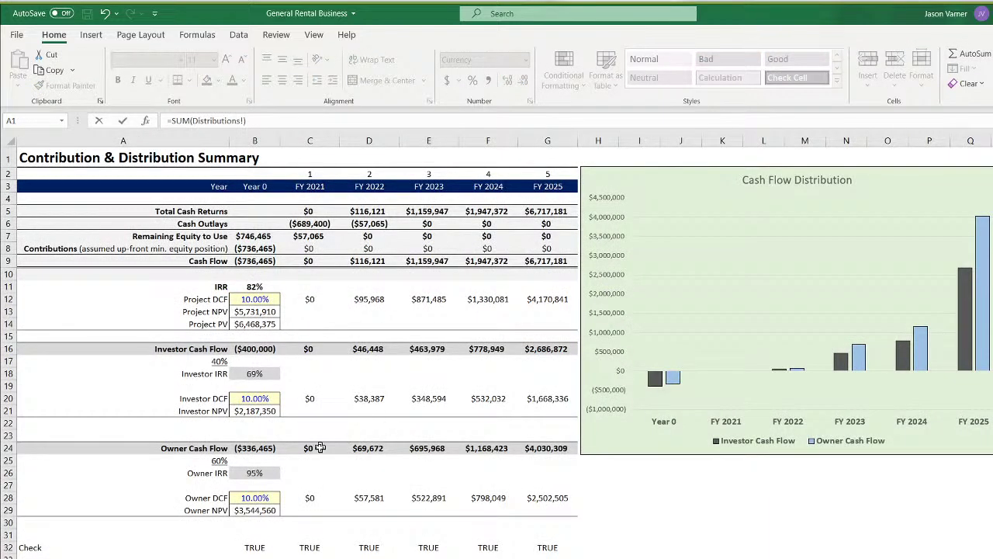
{"action": "left_click_drag", "start_coordinate": [319, 447], "coordinate": [547, 448]}
{"action": "key", "text": "Return"}
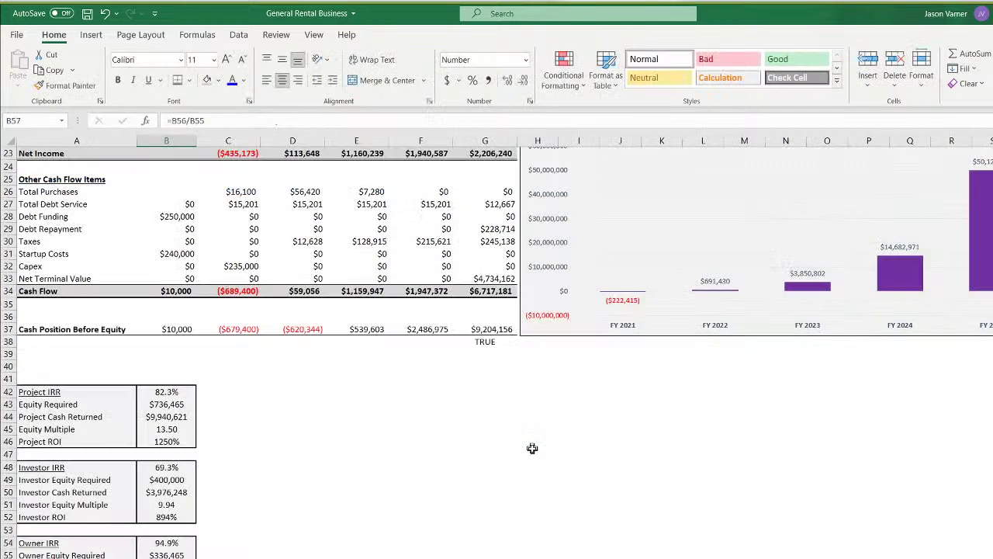
{"action": "left_click", "coordinate": [87, 13]}
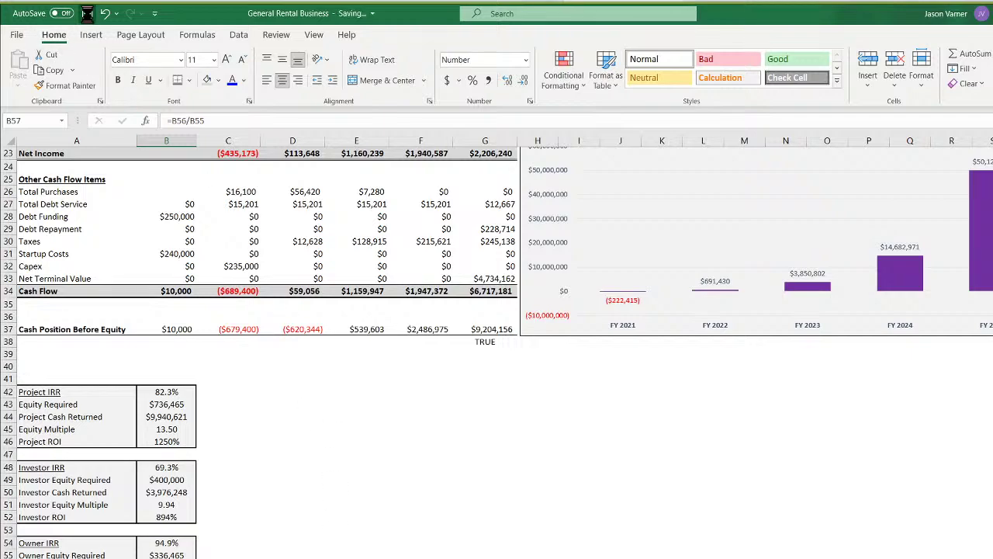
Try Investor Proceeds of 750000 in Control C16, and undo the change
{"action": "left_click", "coordinate": [171, 557]}
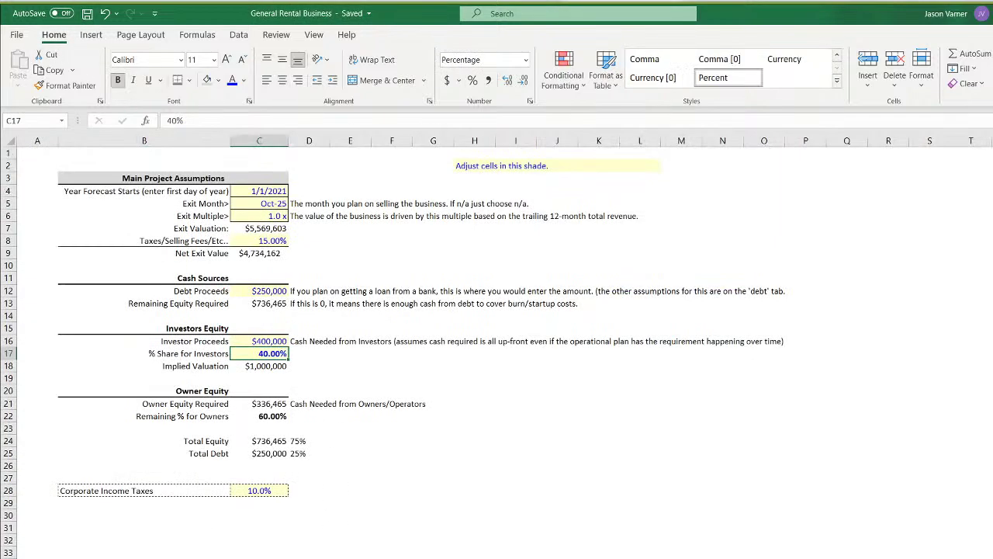
{"action": "left_click", "coordinate": [271, 342]}
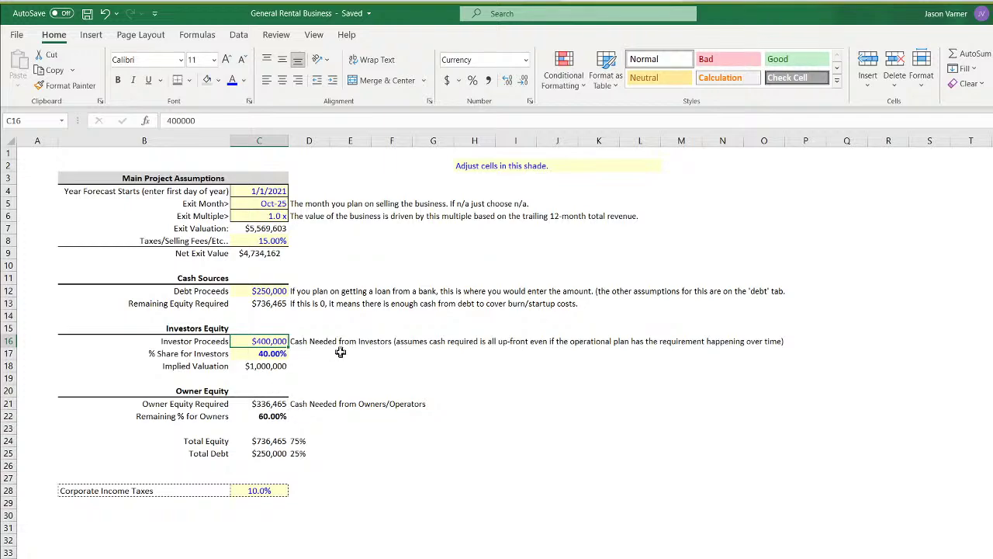
{"action": "type", "text": "70"}
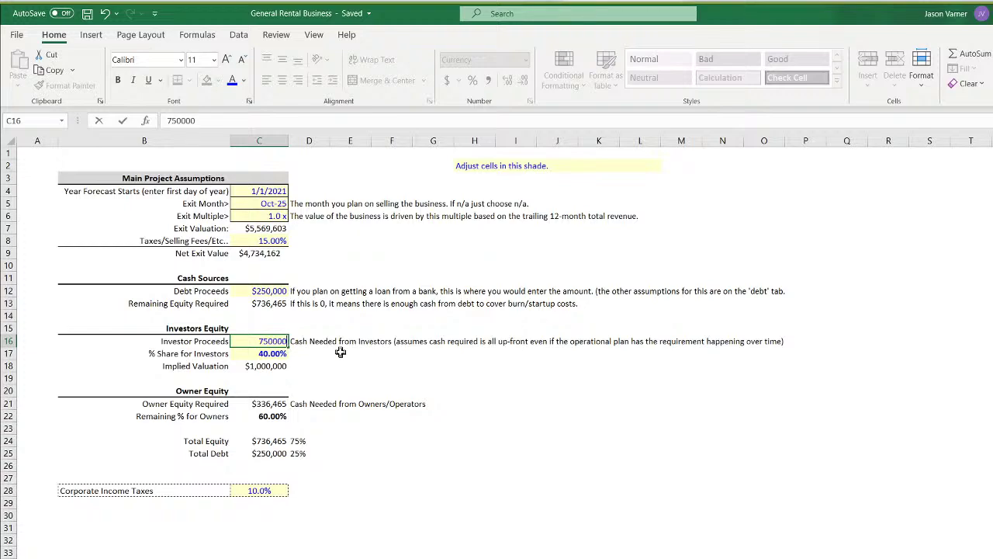
{"action": "type", "text": "0000"}
{"action": "key", "text": "Return"}
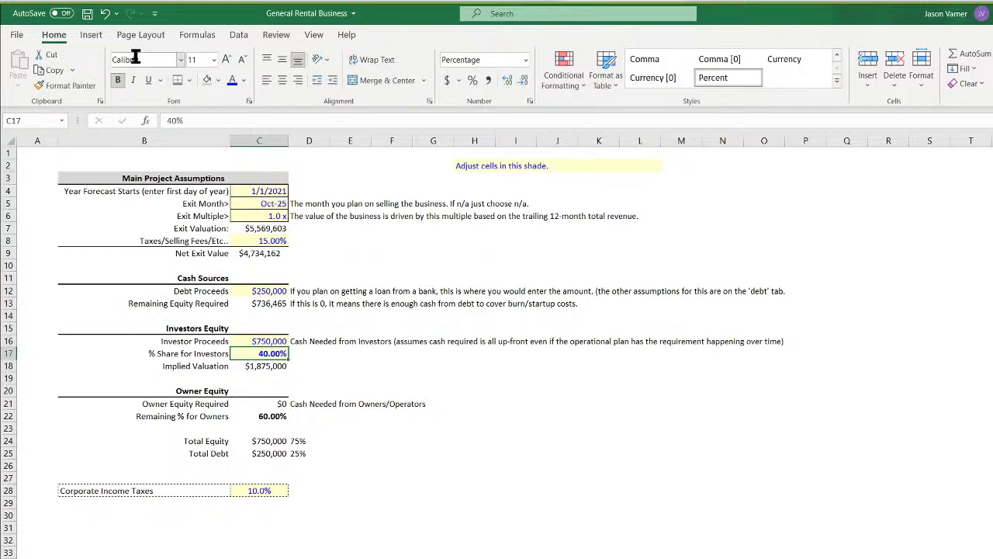
{"action": "left_click", "coordinate": [106, 14]}
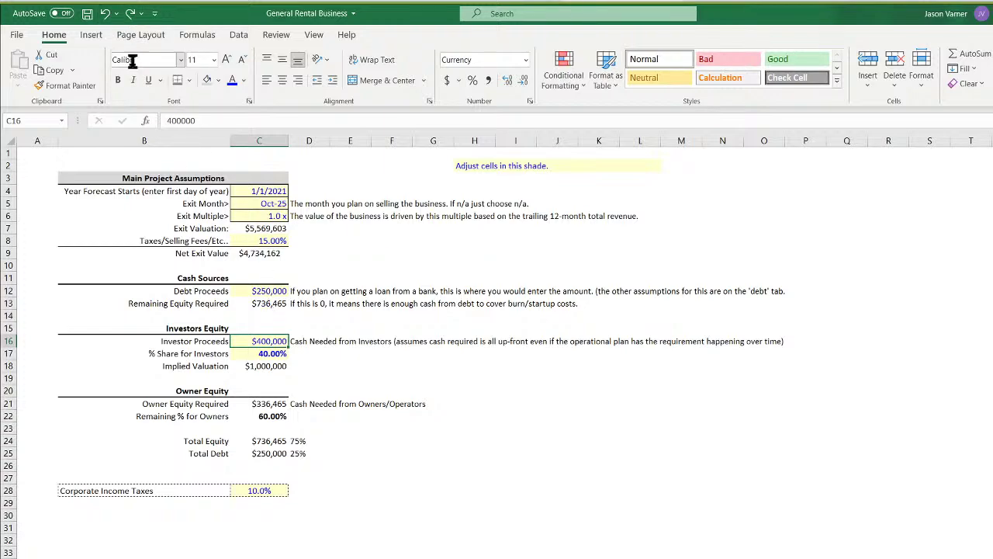
Copy Remaining Equity Required from C13 and paste it as a value into Investor Proceeds in C16
{"action": "right_click", "coordinate": [264, 305]}
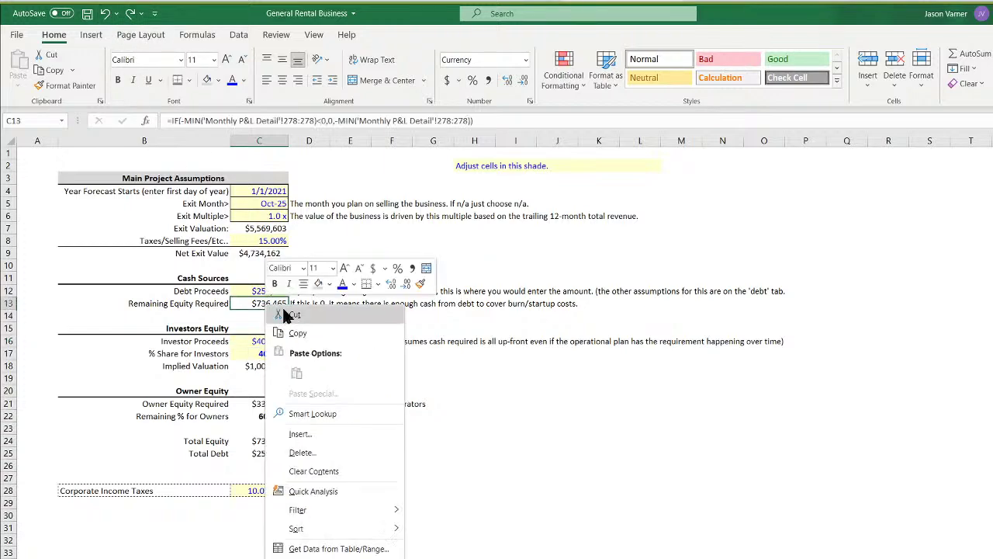
{"action": "left_click", "coordinate": [297, 332]}
{"action": "left_click", "coordinate": [268, 342]}
{"action": "right_click", "coordinate": [273, 342]}
{"action": "left_click", "coordinate": [318, 408]}
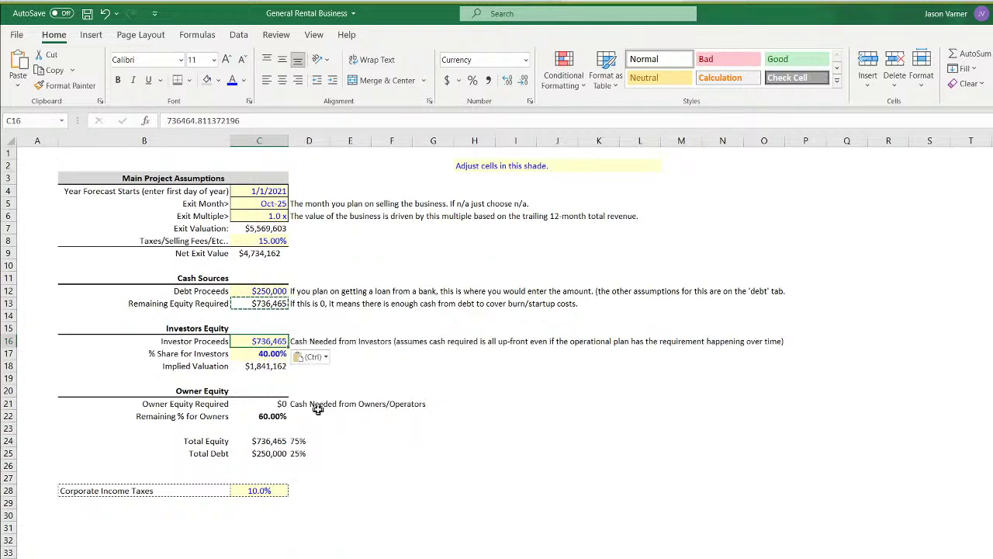
Examine how fully investor-funded equity affects the owner equity and share, the summary's return metrics, and the Owner Cash Flow row in Distributions
{"action": "left_click", "coordinate": [271, 403]}
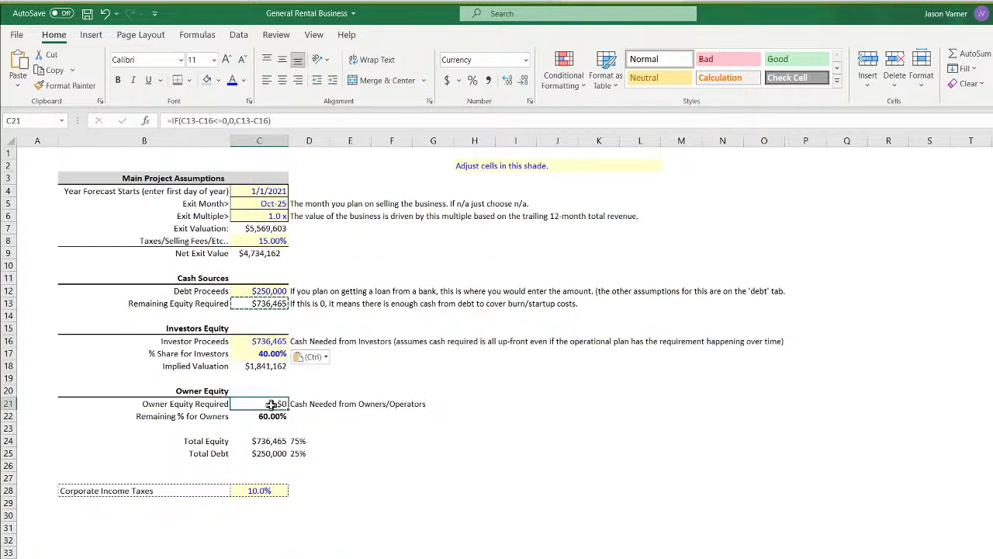
{"action": "left_click", "coordinate": [271, 353]}
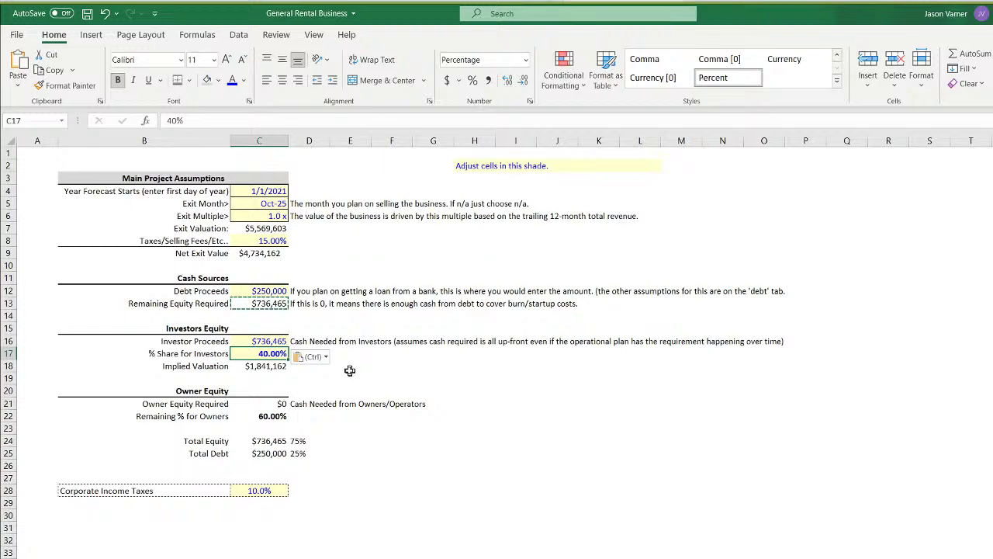
{"action": "left_click", "coordinate": [276, 417]}
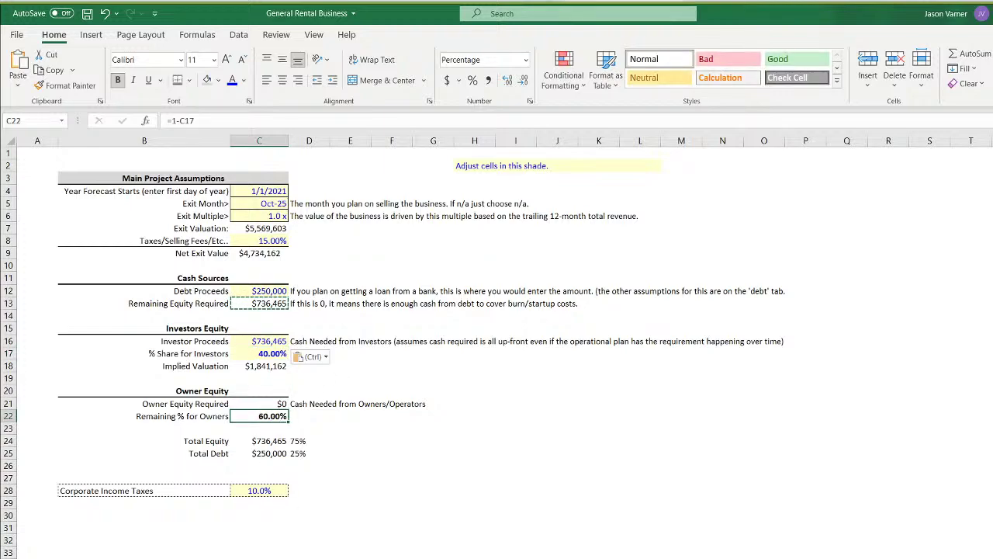
{"action": "key", "text": "ctrl+Page_Down"}
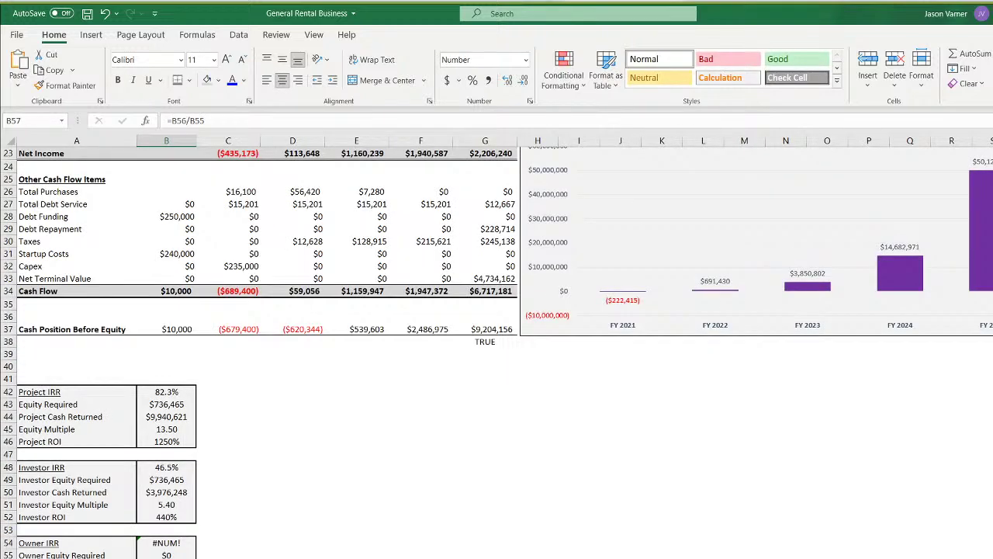
{"action": "key", "text": "ctrl+Page_Down"}
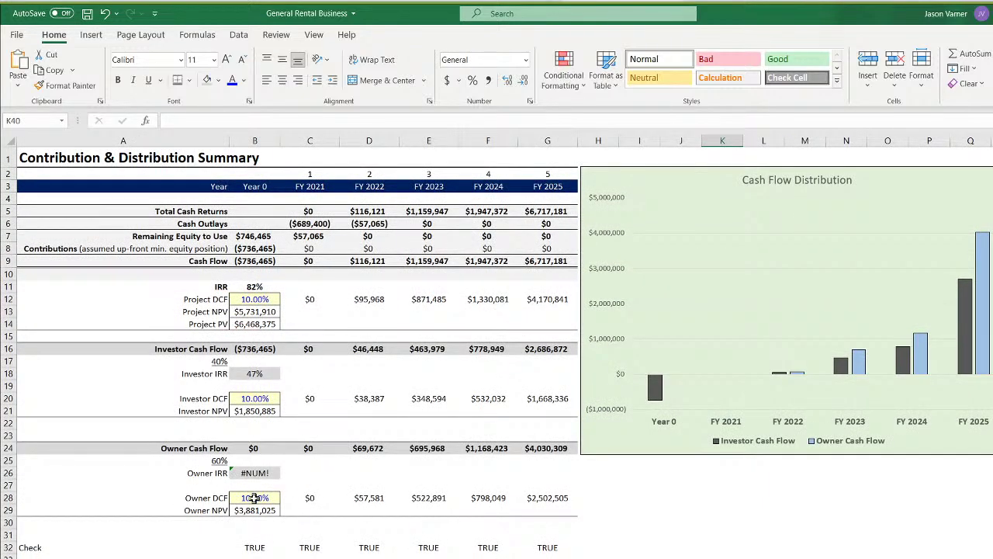
{"action": "left_click", "coordinate": [370, 450]}
{"action": "left_click", "coordinate": [428, 448]}
{"action": "left_click", "coordinate": [488, 449]}
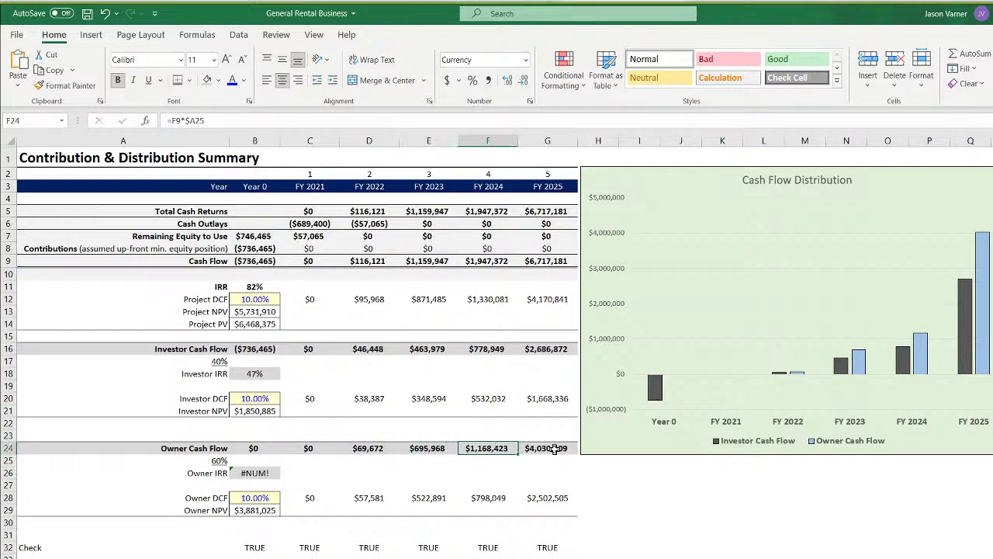
{"action": "left_click", "coordinate": [548, 450]}
{"action": "left_click_drag", "start_coordinate": [548, 448], "coordinate": [358, 451]}
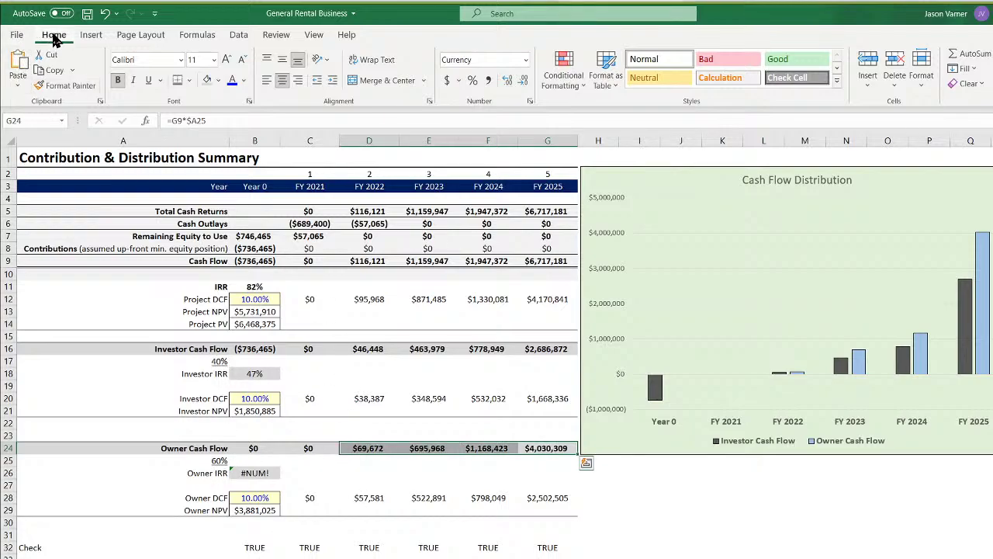
Undo the pasted Investor Proceeds value in Control C16 and save the workbook
{"action": "left_click", "coordinate": [87, 15]}
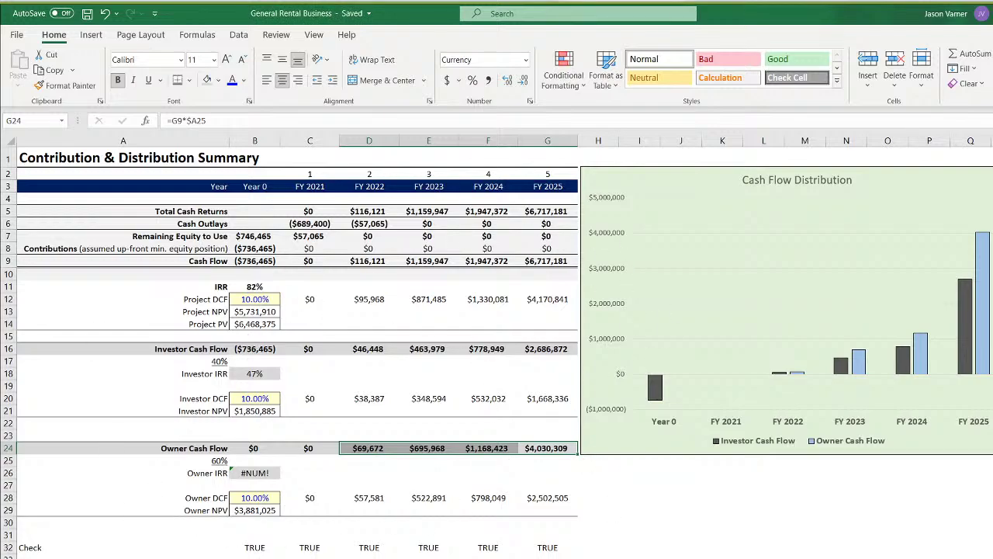
{"action": "key", "text": "ctrl+Page_Up"}
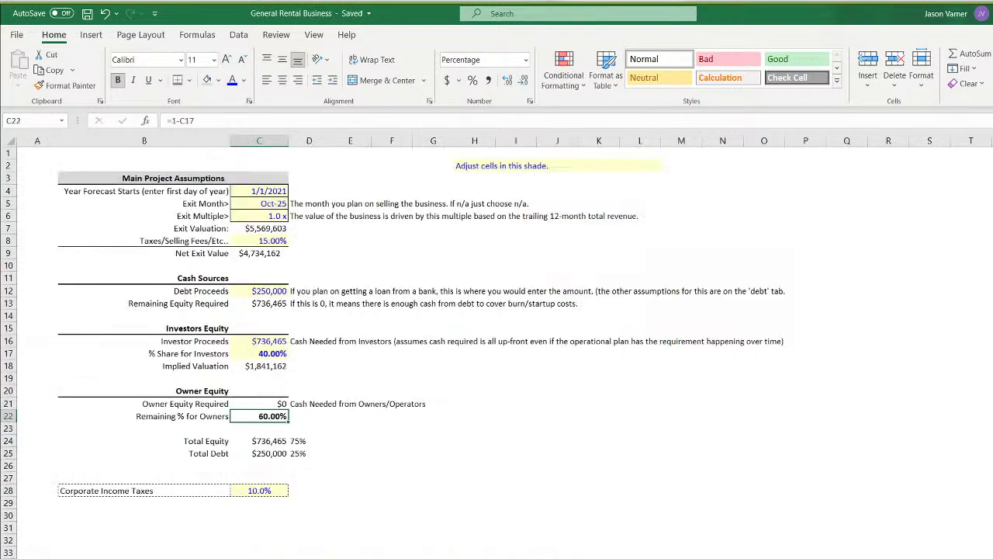
{"action": "left_click", "coordinate": [106, 16]}
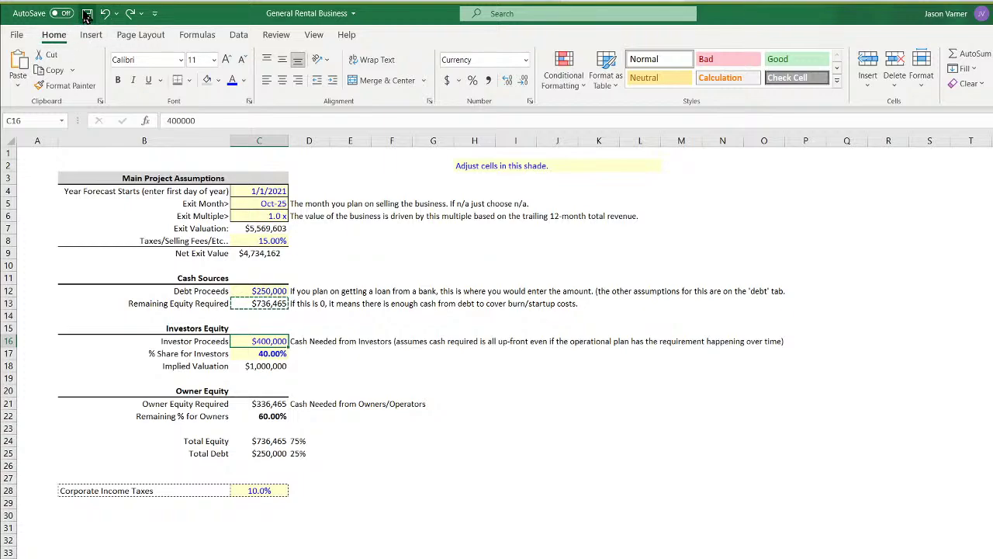
{"action": "left_click", "coordinate": [85, 13]}
{"action": "left_click", "coordinate": [625, 516]}
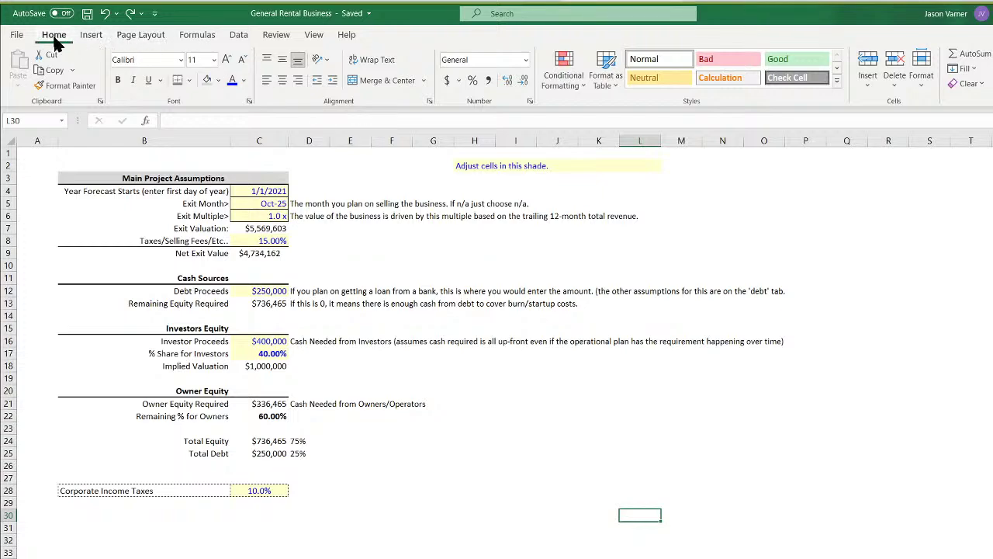
{"action": "left_click", "coordinate": [529, 504]}
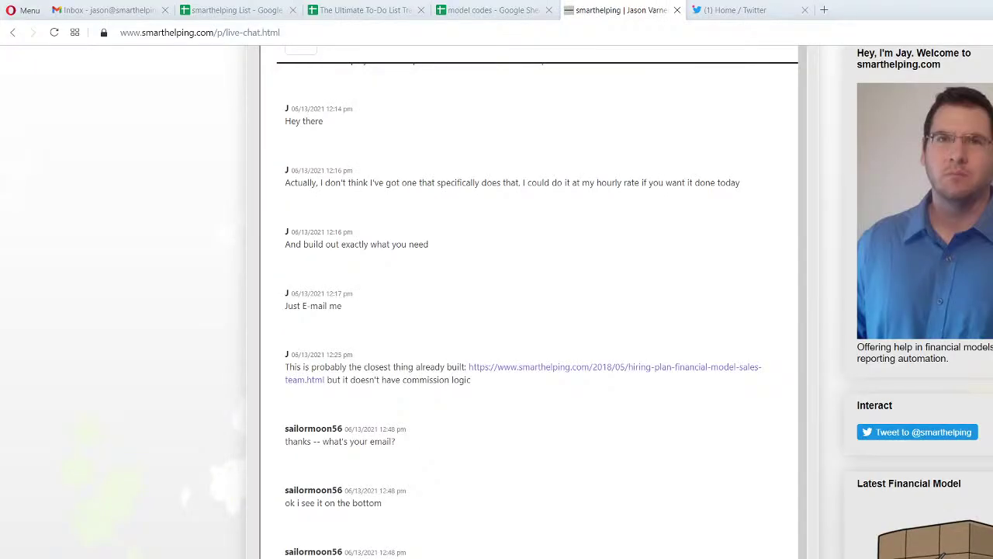
{"action": "scroll", "coordinate": [196, 556], "scroll_direction": "down", "scroll_amount": 3}
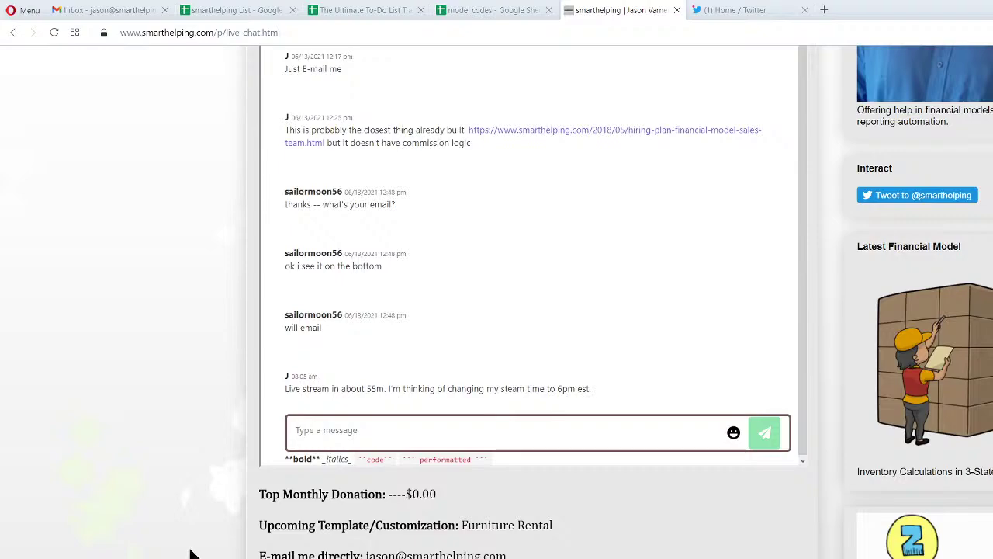
{"action": "scroll", "coordinate": [196, 553], "scroll_direction": "up", "scroll_amount": 6}
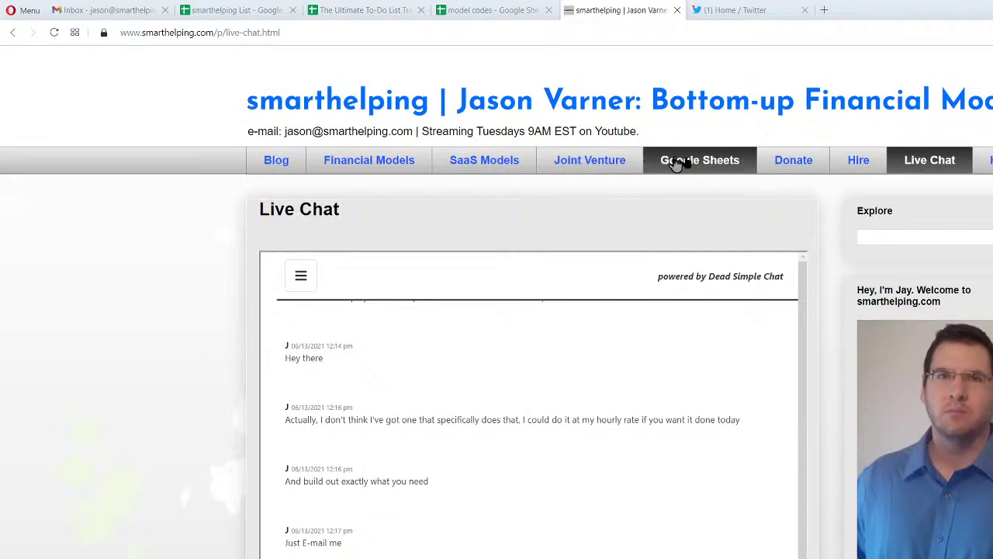
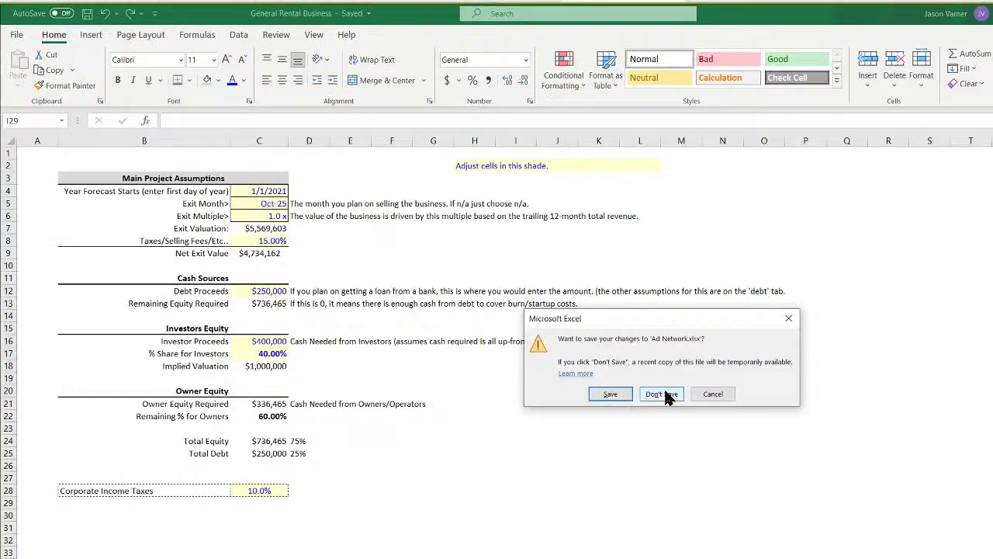
Close Ad Network.xlsx without saving its changes
{"action": "left_click", "coordinate": [657, 394]}
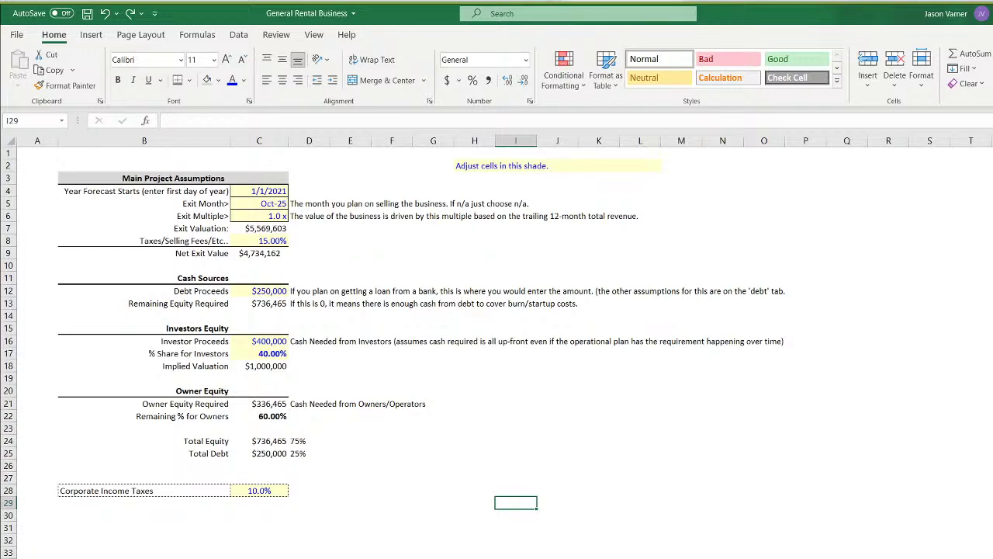
Right-align the Corporate Income Taxes label in Control B28 and save the workbook
{"action": "left_click", "coordinate": [211, 492]}
{"action": "left_click", "coordinate": [298, 80]}
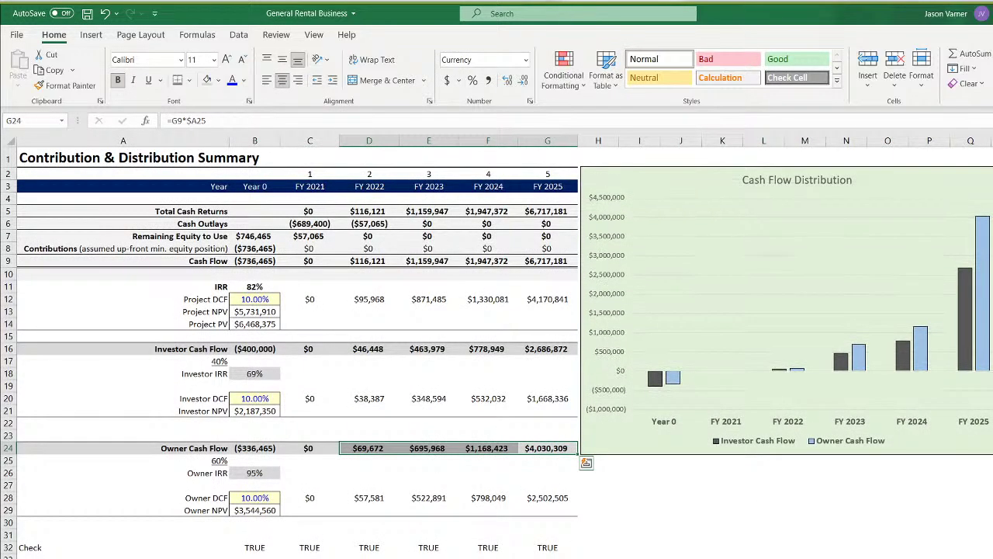
{"action": "left_click", "coordinate": [87, 13]}
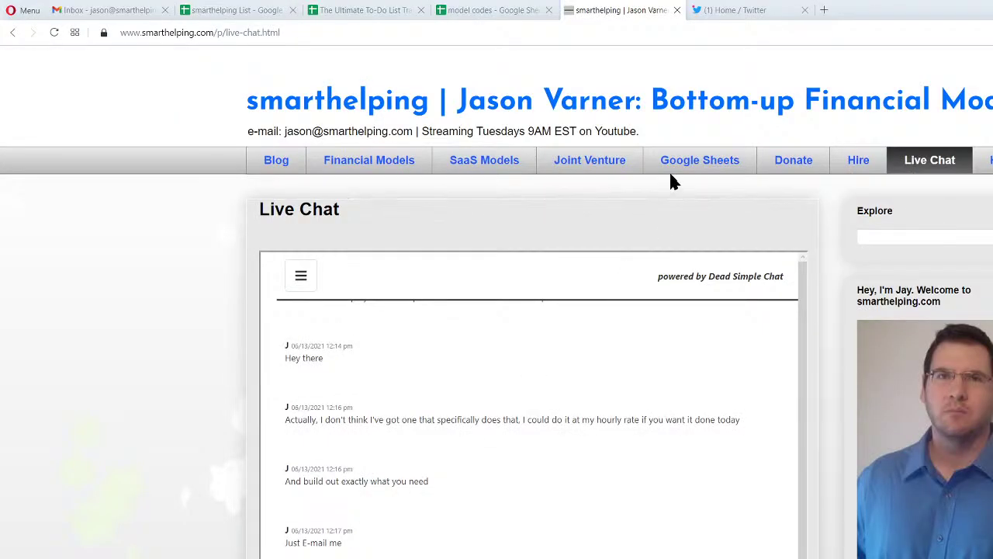
Examine the cash-sharing templates on the smarthelping Joint Venture web page and the Cash Flow row B9:G9 in the Contribution & Distribution Summary
{"action": "left_click", "coordinate": [602, 170]}
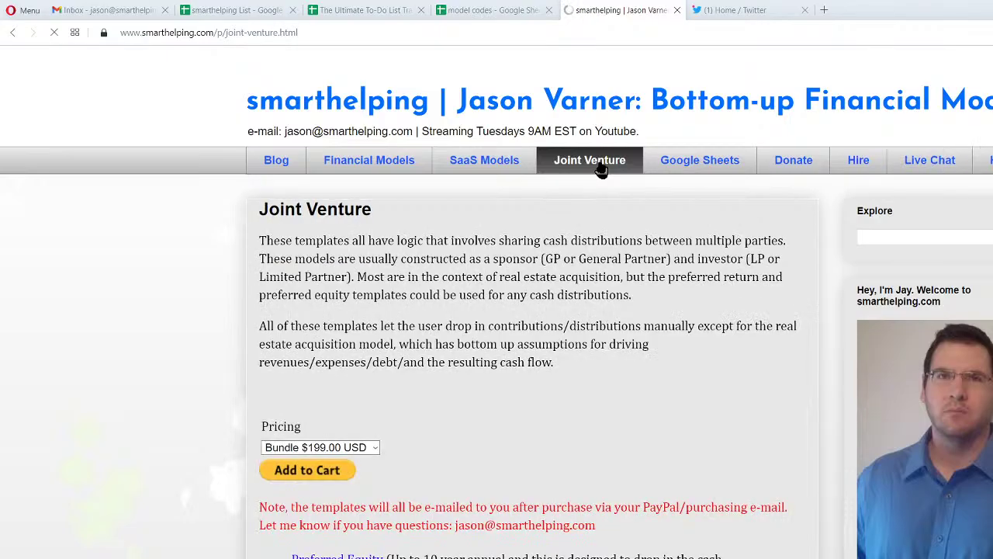
{"action": "scroll", "coordinate": [155, 464], "scroll_direction": "down", "scroll_amount": 6}
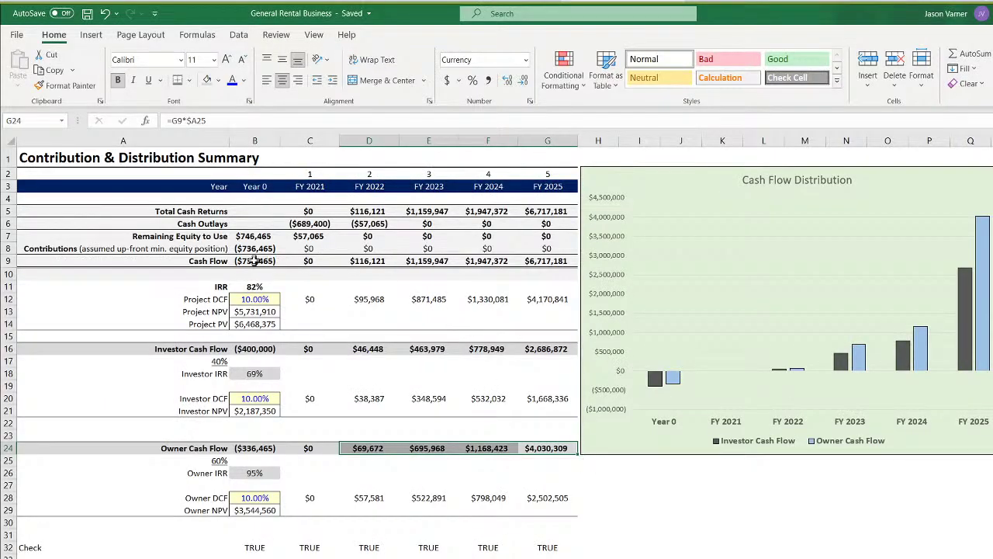
{"action": "left_click_drag", "start_coordinate": [255, 261], "coordinate": [541, 263]}
{"action": "left_click", "coordinate": [244, 261]}
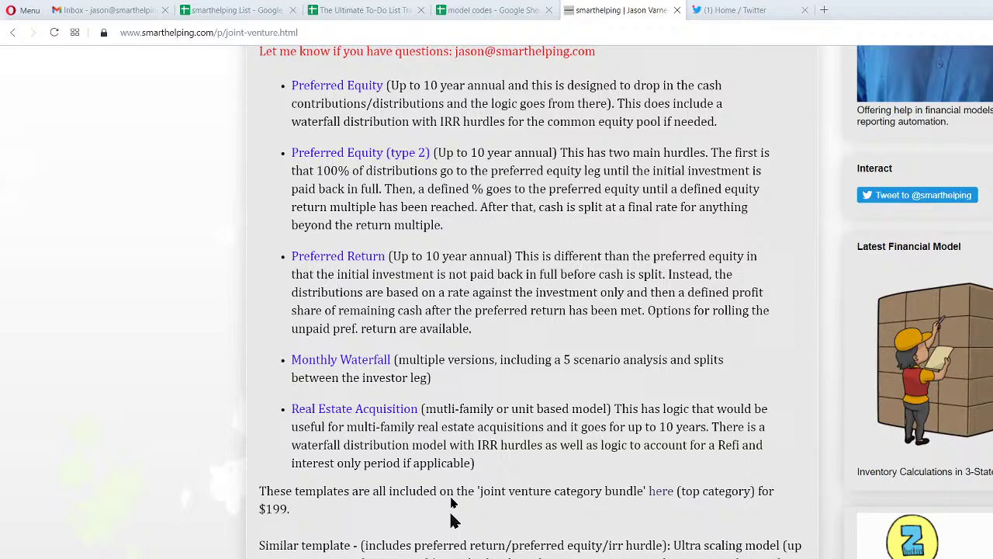
{"action": "scroll", "coordinate": [439, 421], "scroll_direction": "up", "scroll_amount": 3}
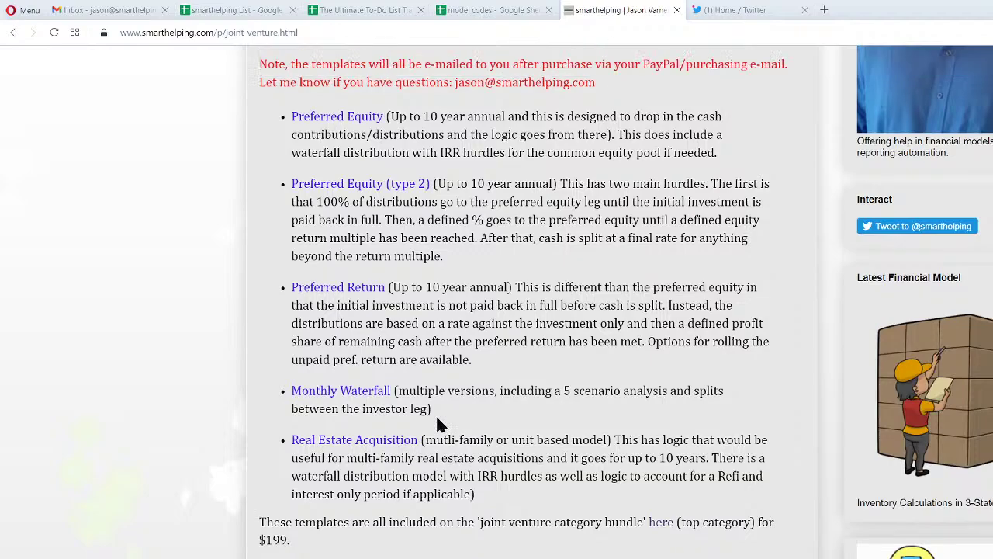
{"action": "scroll", "coordinate": [353, 481], "scroll_direction": "down", "scroll_amount": 3}
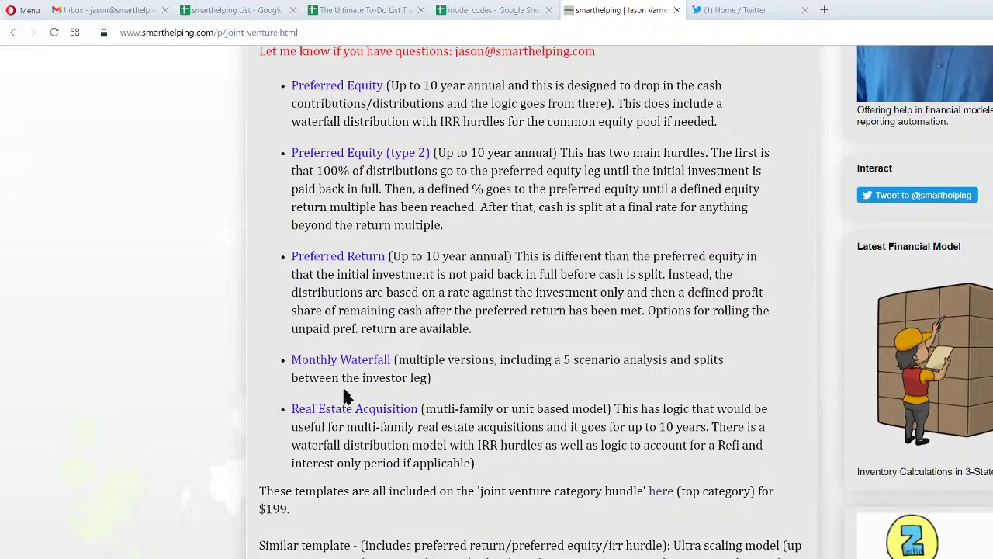
{"action": "scroll", "coordinate": [347, 387], "scroll_direction": "up", "scroll_amount": 3}
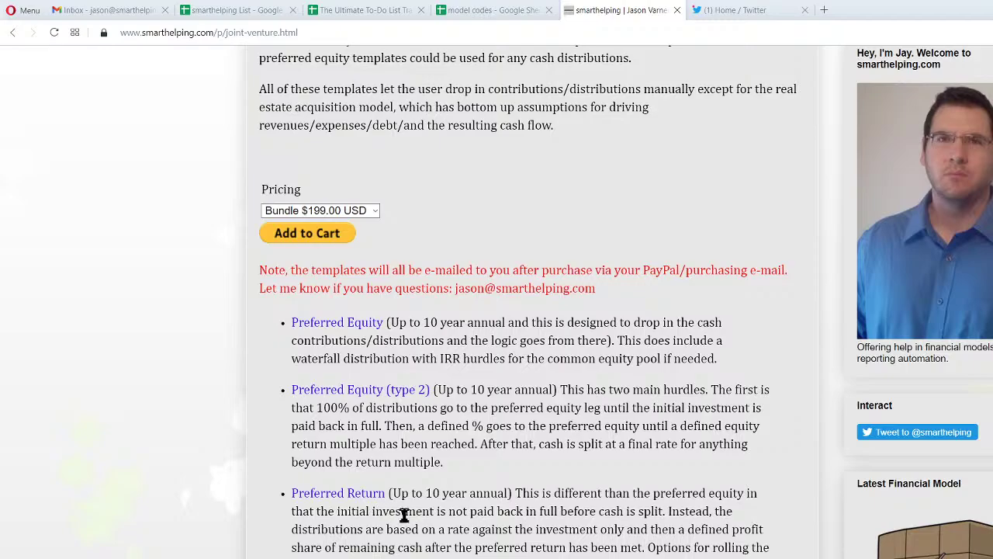
{"action": "scroll", "coordinate": [404, 515], "scroll_direction": "down", "scroll_amount": 3}
{"action": "scroll", "coordinate": [411, 516], "scroll_direction": "up", "scroll_amount": 3}
{"action": "scroll", "coordinate": [417, 421], "scroll_direction": "up", "scroll_amount": 3}
{"action": "scroll", "coordinate": [468, 381], "scroll_direction": "down", "scroll_amount": 3}
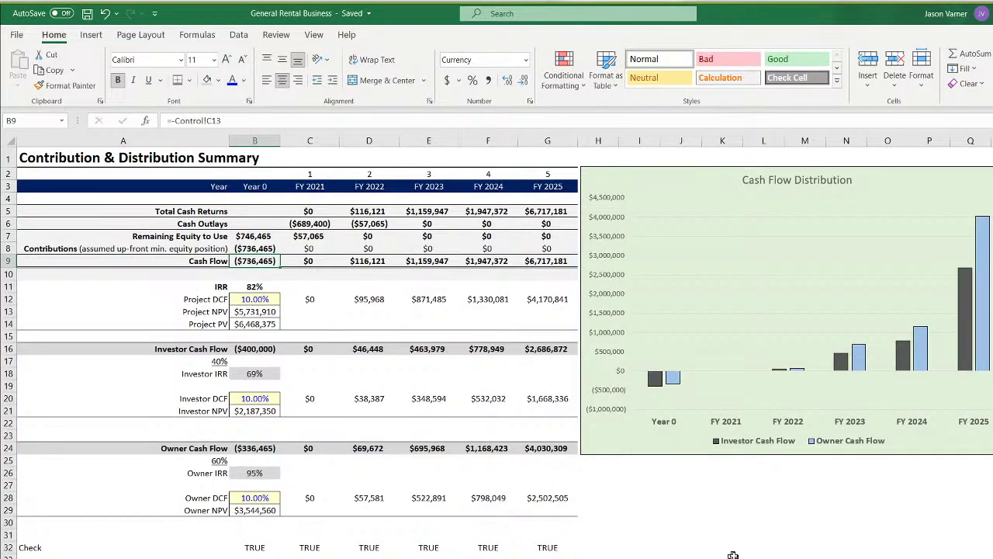
{"action": "left_click", "coordinate": [732, 555]}
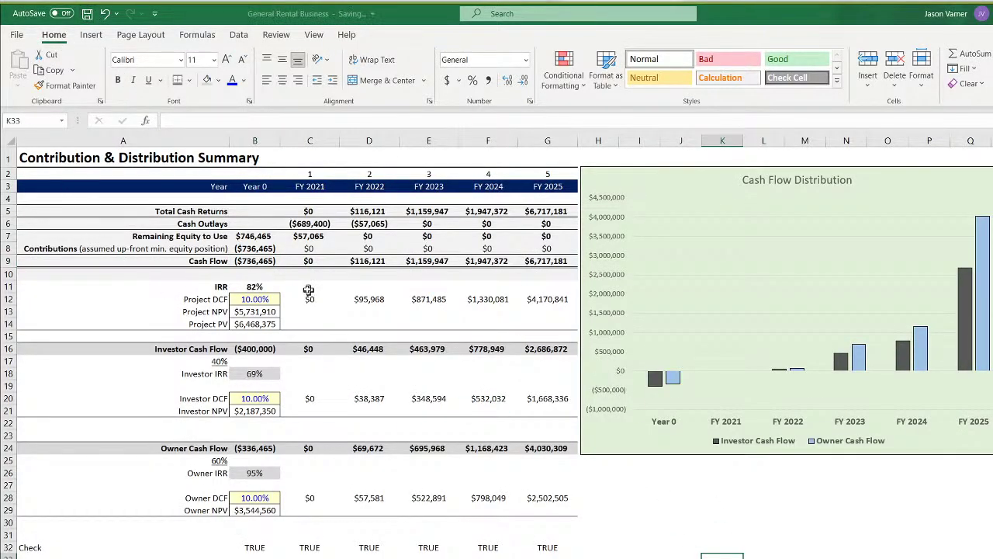
{"action": "left_click_drag", "start_coordinate": [255, 261], "coordinate": [546, 264]}
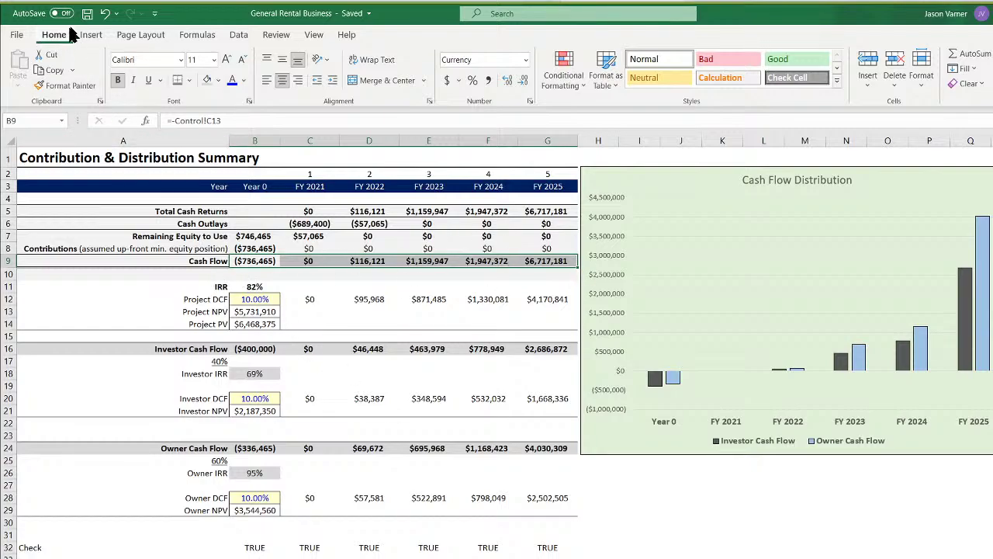
{"action": "left_click", "coordinate": [849, 543]}
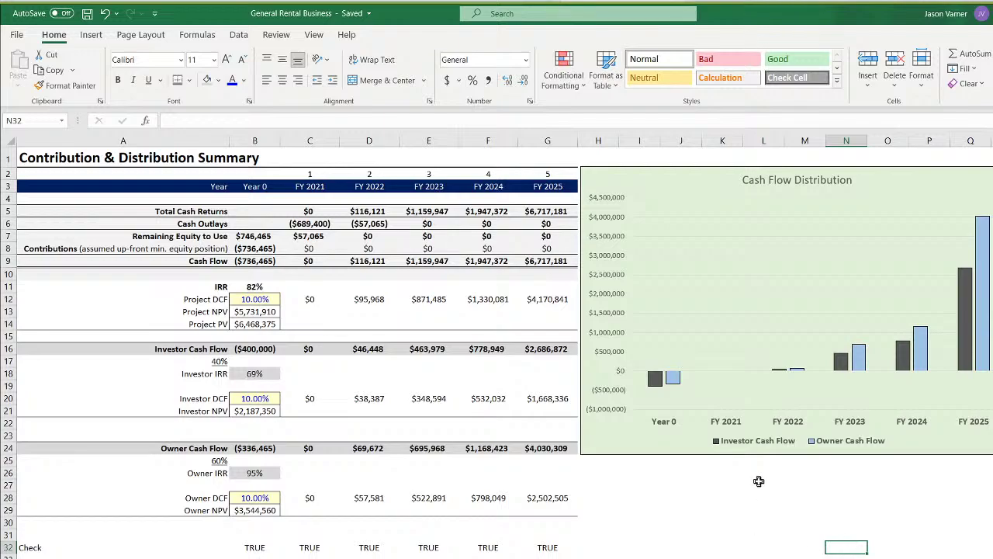
Relink the Executive Summary's Total Revenue chart to this workbook, with A5 as series name and C5:G5 as series values
{"action": "key", "text": "ctrl+Page_Up"}
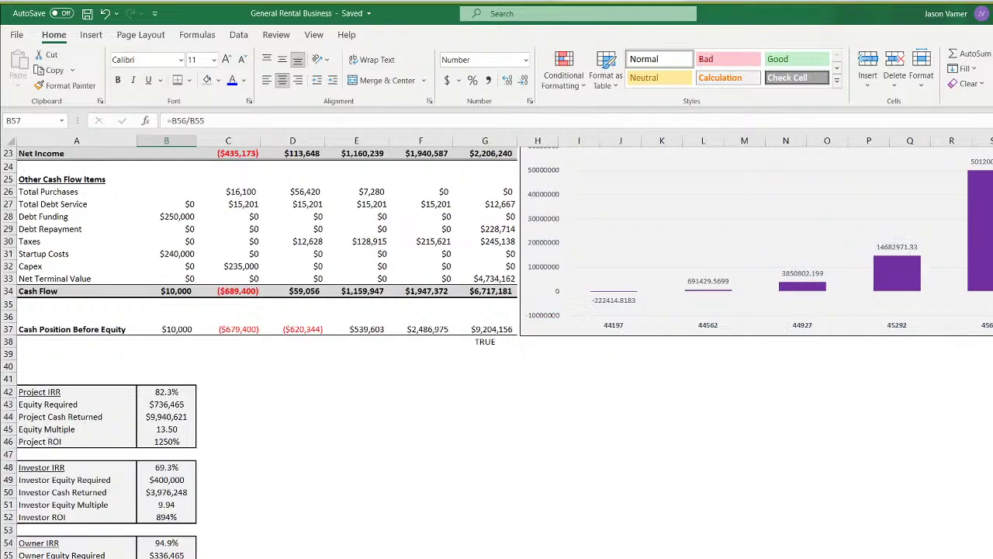
{"action": "scroll", "coordinate": [497, 352], "scroll_direction": "up", "scroll_amount": 8}
{"action": "scroll", "coordinate": [497, 353], "scroll_direction": "down", "scroll_amount": 7}
{"action": "scroll", "coordinate": [577, 406], "scroll_direction": "up", "scroll_amount": 8}
{"action": "right_click", "coordinate": [697, 186]}
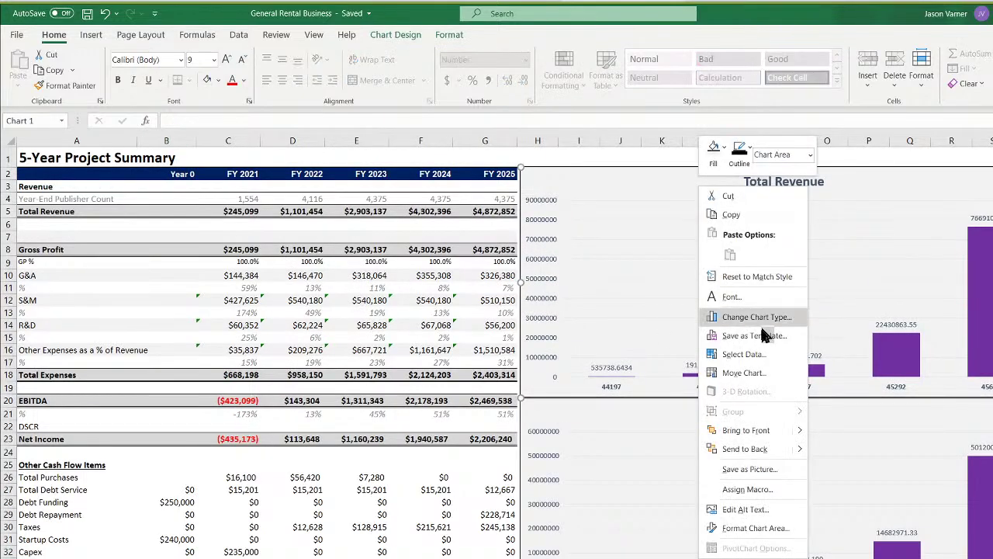
{"action": "left_click", "coordinate": [743, 354]}
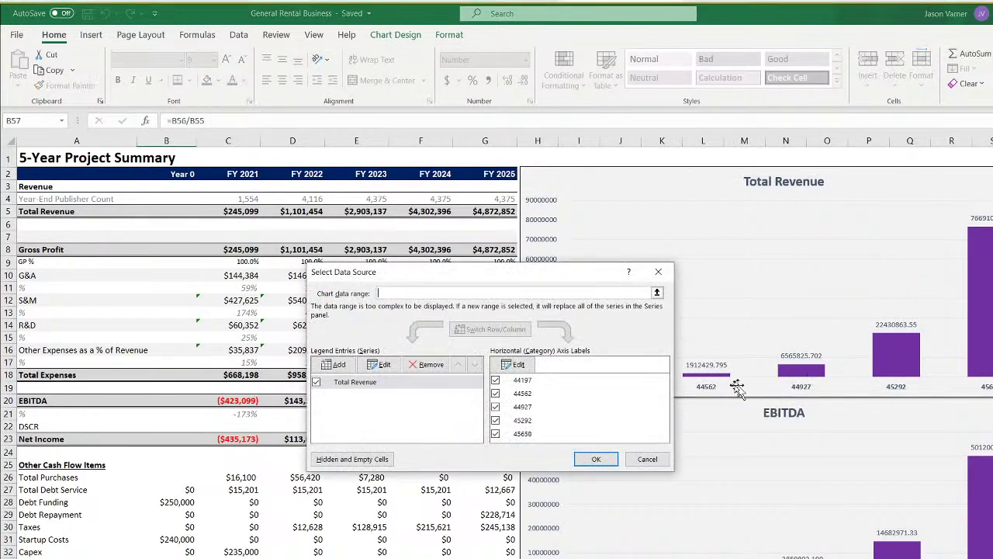
{"action": "left_click", "coordinate": [380, 364]}
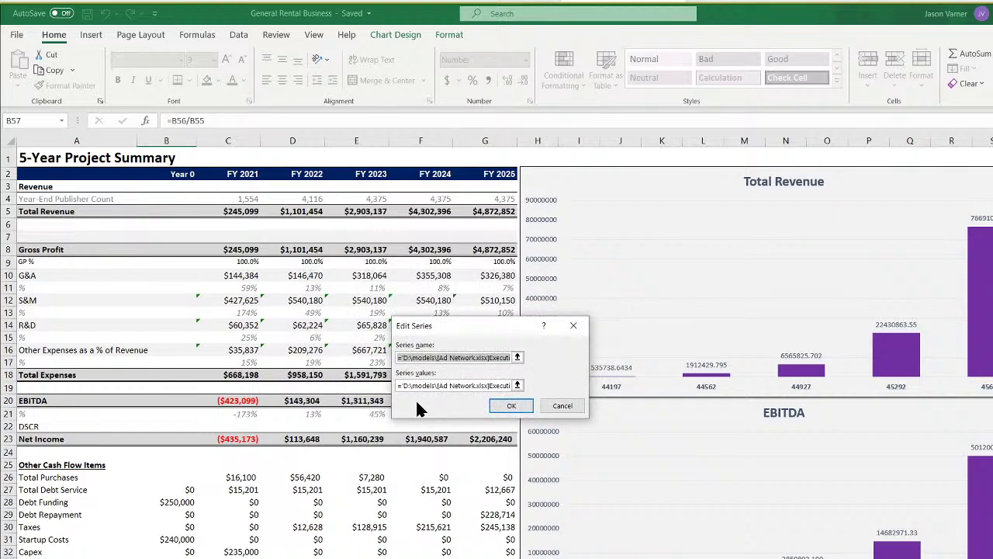
{"action": "left_click", "coordinate": [75, 211]}
{"action": "left_click", "coordinate": [516, 385]}
{"action": "key", "text": "BackSpace"}
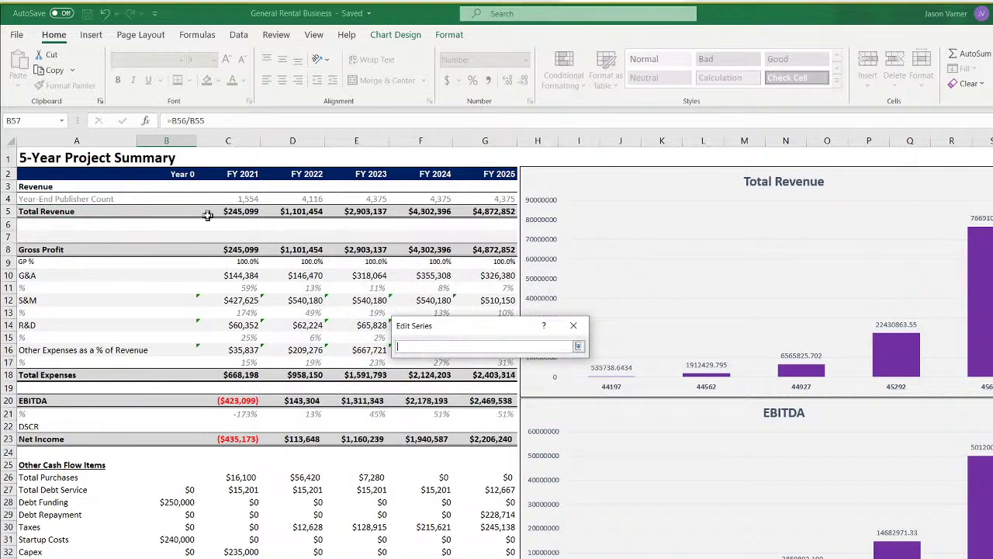
{"action": "left_click_drag", "start_coordinate": [231, 214], "coordinate": [497, 212]}
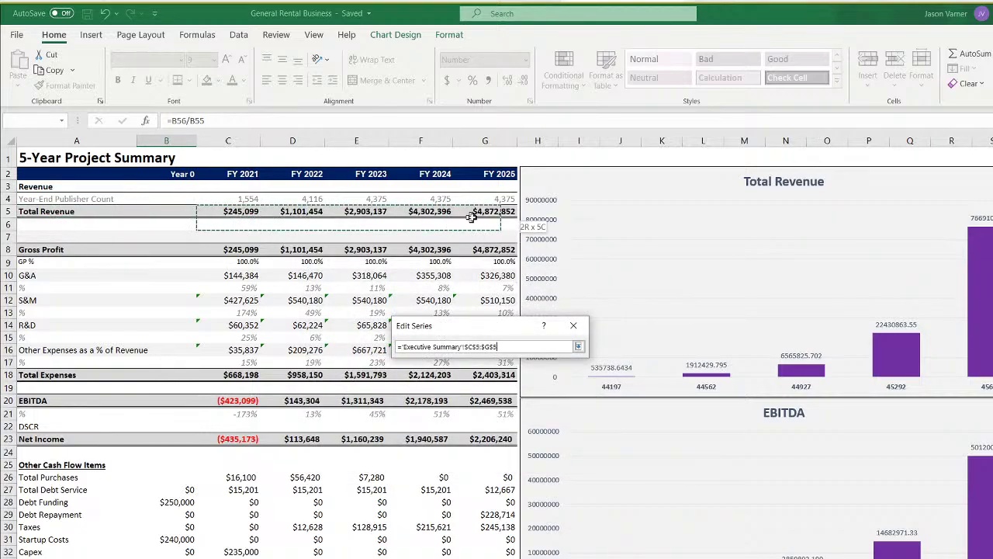
{"action": "left_click", "coordinate": [578, 346]}
{"action": "left_click", "coordinate": [511, 405]}
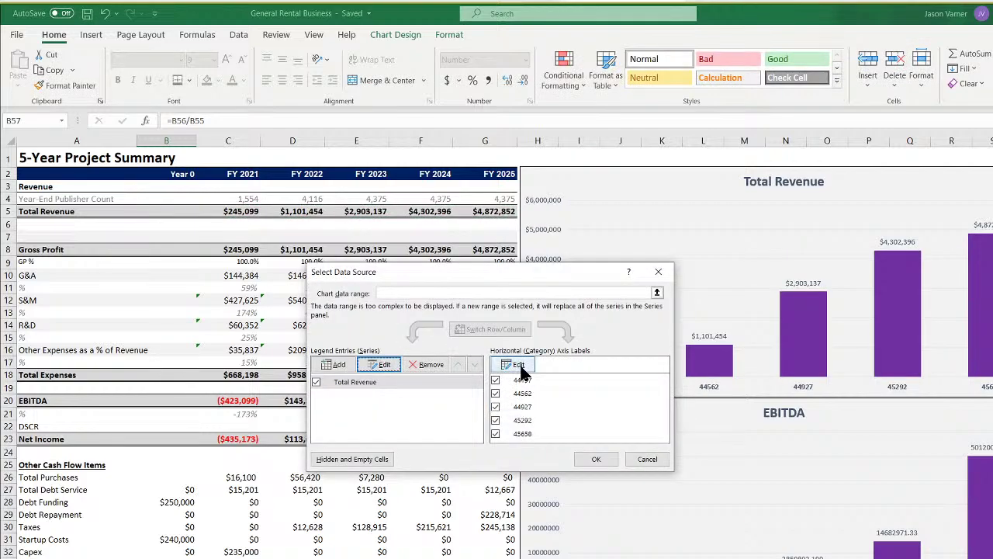
Set the Total Revenue chart's horizontal axis labels to the fiscal years in C2:G2 and accept the data source
{"action": "left_click", "coordinate": [521, 369]}
{"action": "key", "text": "BackSpace"}
{"action": "left_click_drag", "start_coordinate": [232, 175], "coordinate": [496, 176]}
{"action": "left_click", "coordinate": [504, 390]}
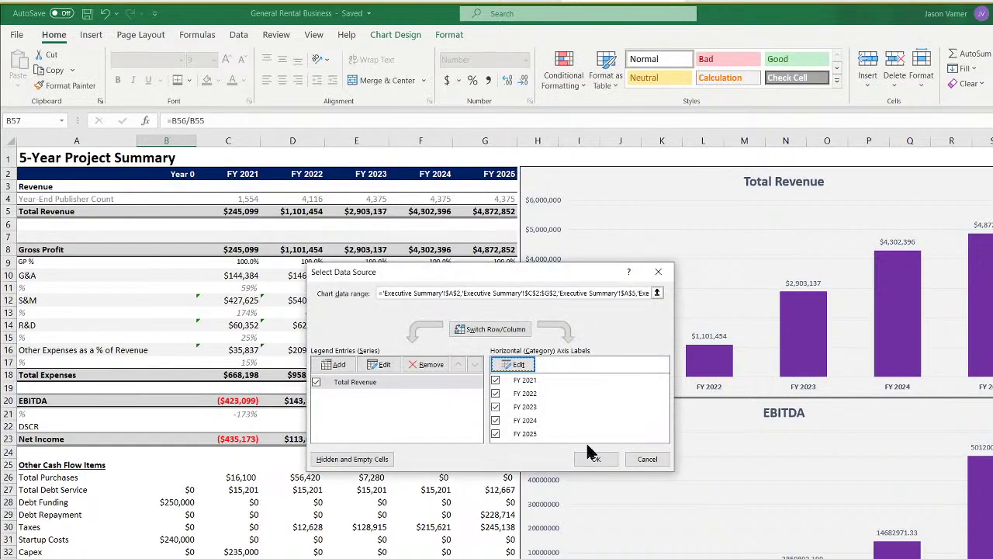
{"action": "left_click", "coordinate": [590, 457]}
Relink the EBITDA chart's series to this workbook, with C20 as series name and C20:G20 as series values
{"action": "right_click", "coordinate": [681, 459]}
{"action": "left_click", "coordinate": [725, 534]}
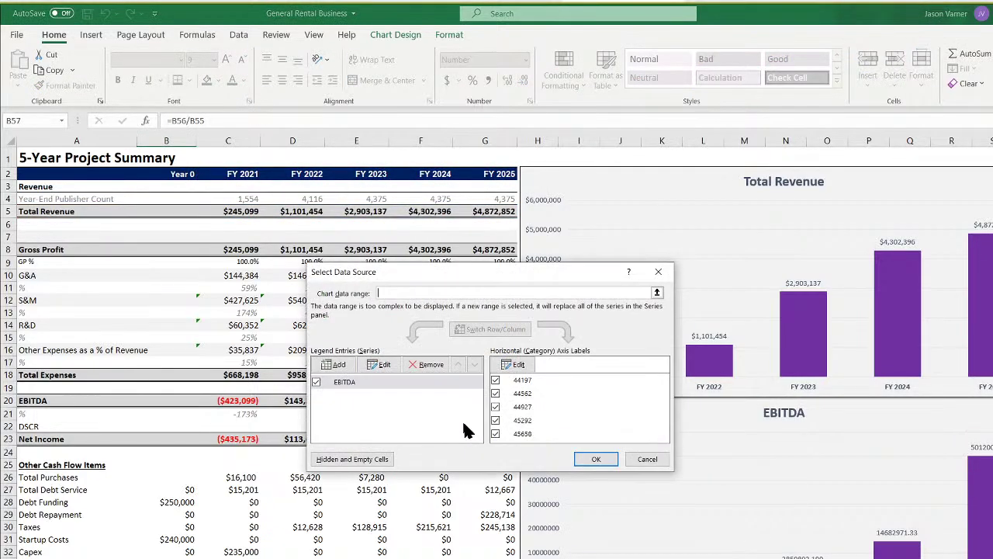
{"action": "left_click", "coordinate": [384, 365]}
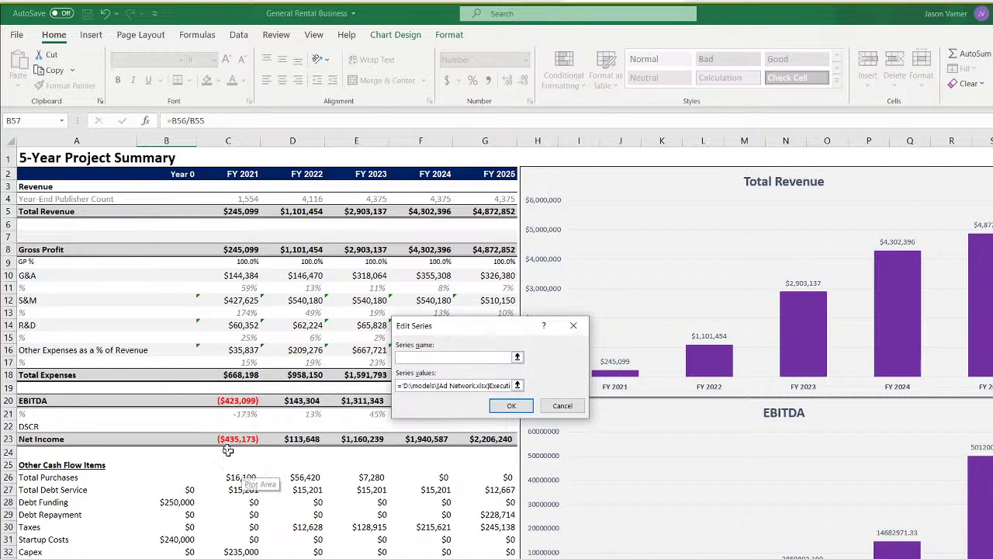
{"action": "left_click", "coordinate": [229, 399]}
{"action": "left_click", "coordinate": [517, 385]}
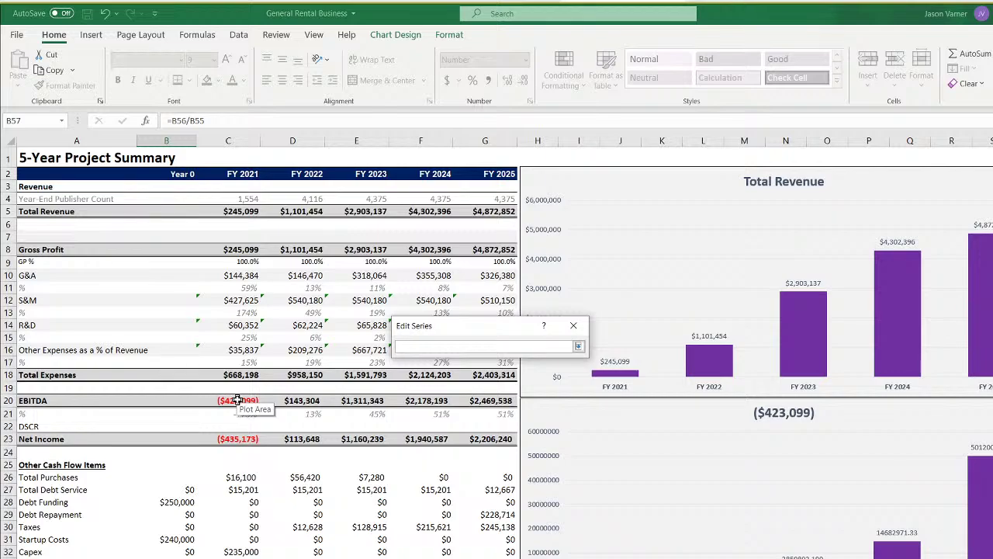
{"action": "left_click_drag", "start_coordinate": [237, 399], "coordinate": [469, 398]}
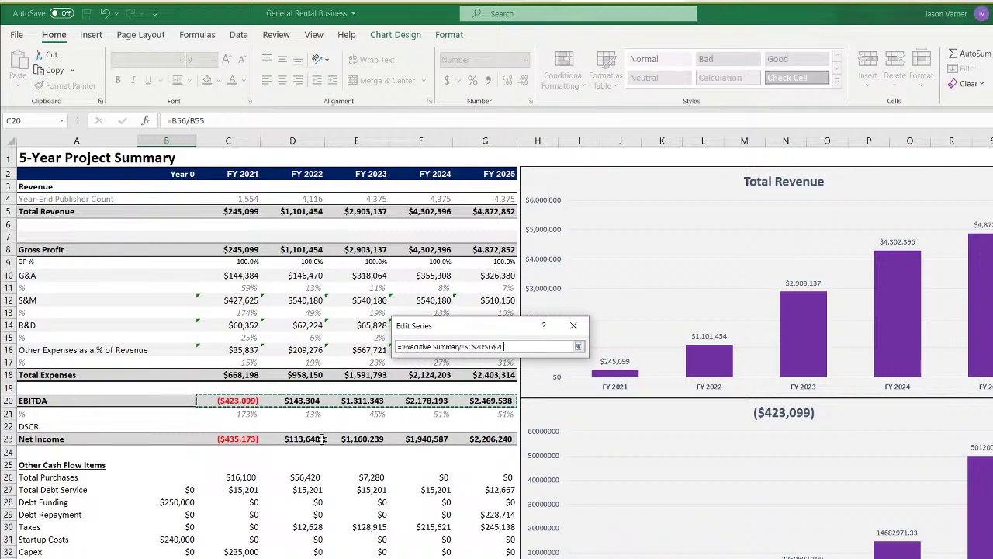
{"action": "left_click", "coordinate": [579, 347]}
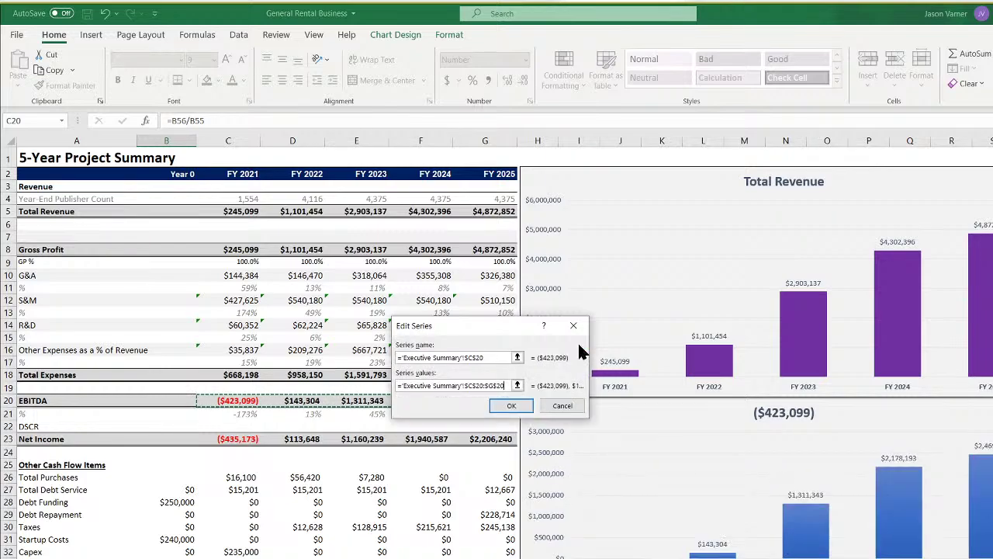
{"action": "left_click", "coordinate": [511, 405]}
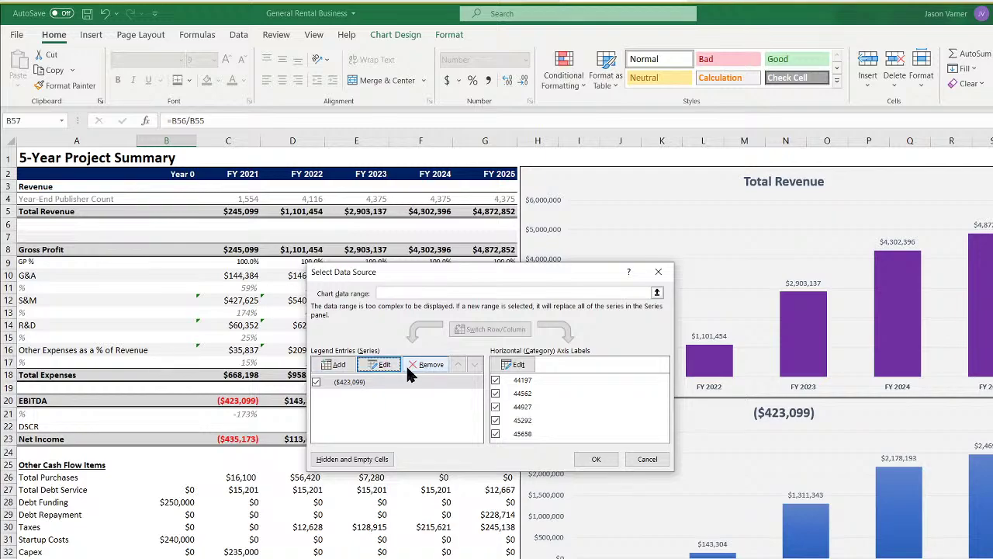
Set the EBITDA chart's horizontal axis labels to C2:G2 and its series name to the EBITDA label in A20
{"action": "left_click", "coordinate": [520, 365]}
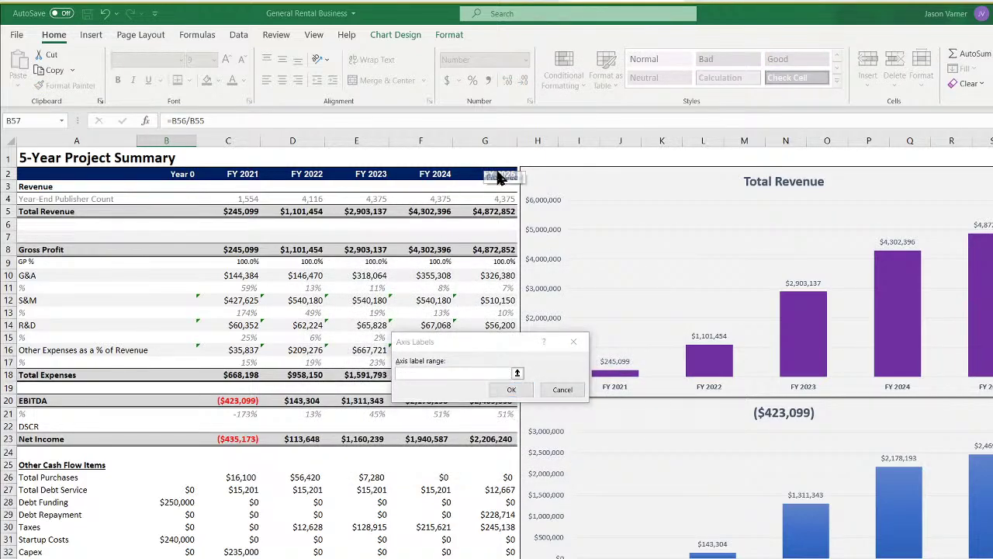
{"action": "left_click_drag", "start_coordinate": [201, 176], "coordinate": [497, 176]}
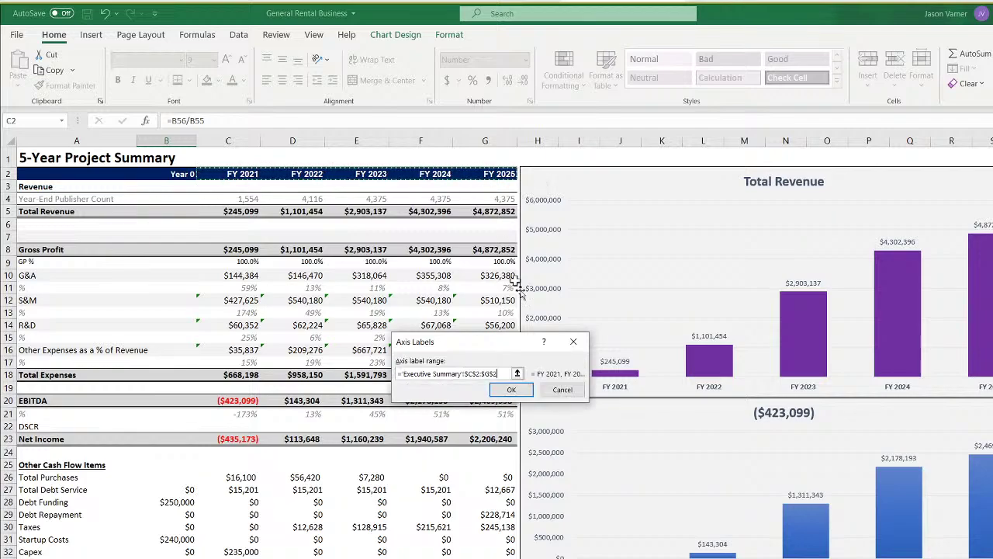
{"action": "left_click", "coordinate": [512, 389]}
{"action": "left_click", "coordinate": [380, 380]}
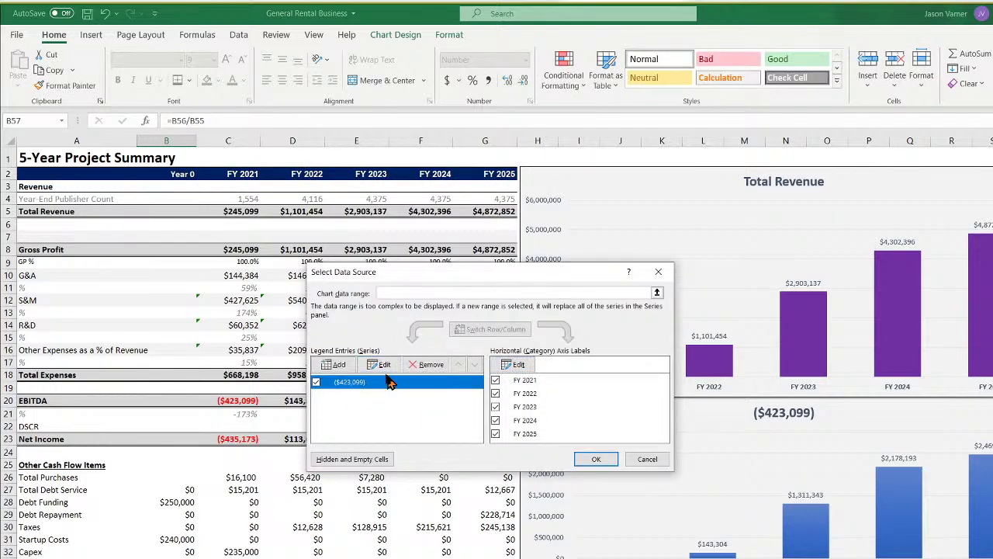
{"action": "left_click", "coordinate": [381, 364]}
{"action": "left_click", "coordinate": [47, 401]}
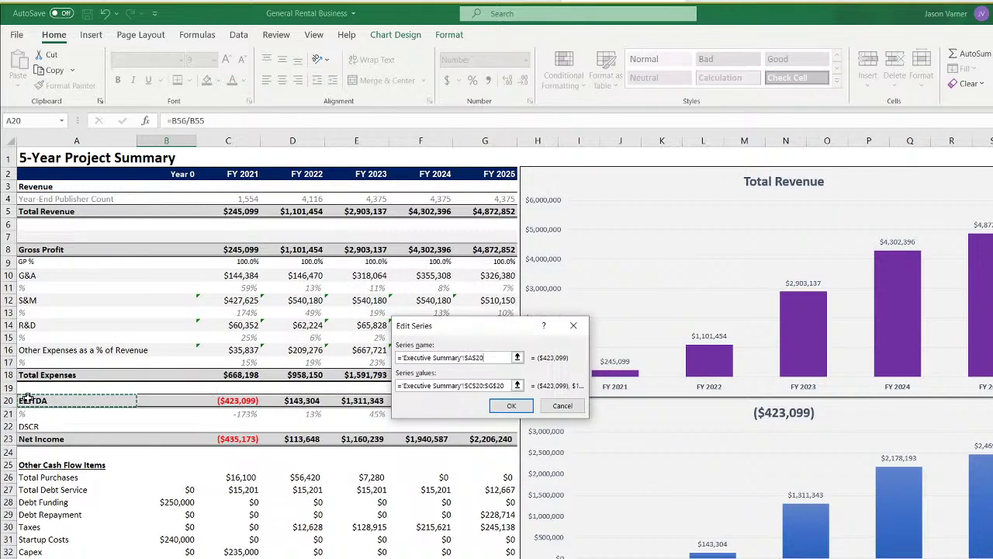
{"action": "left_click", "coordinate": [459, 385]}
{"action": "left_click", "coordinate": [511, 405]}
Add a Net Income series to the EBITDA chart, named from A23 with values C23:G23, and accept the data source
{"action": "left_click", "coordinate": [324, 364]}
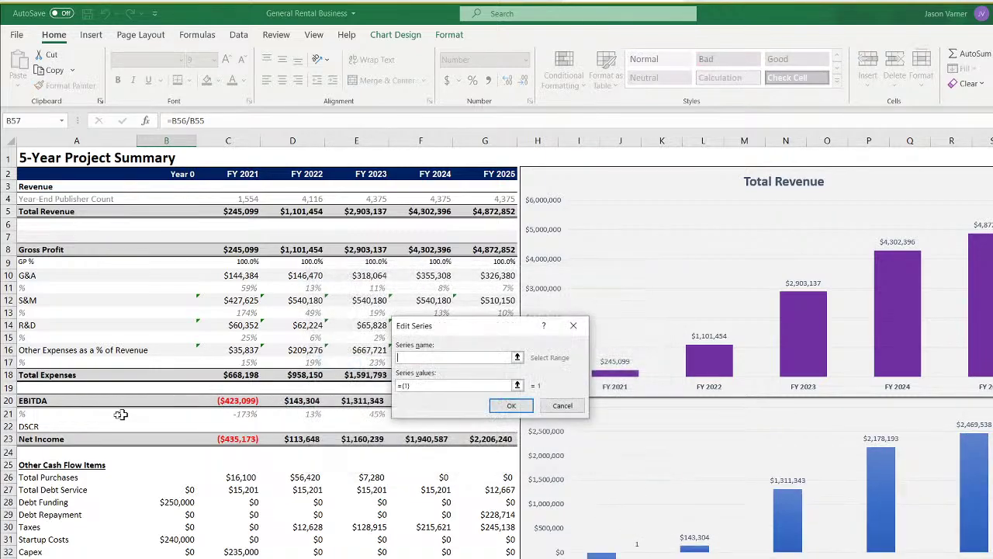
{"action": "left_click", "coordinate": [44, 437]}
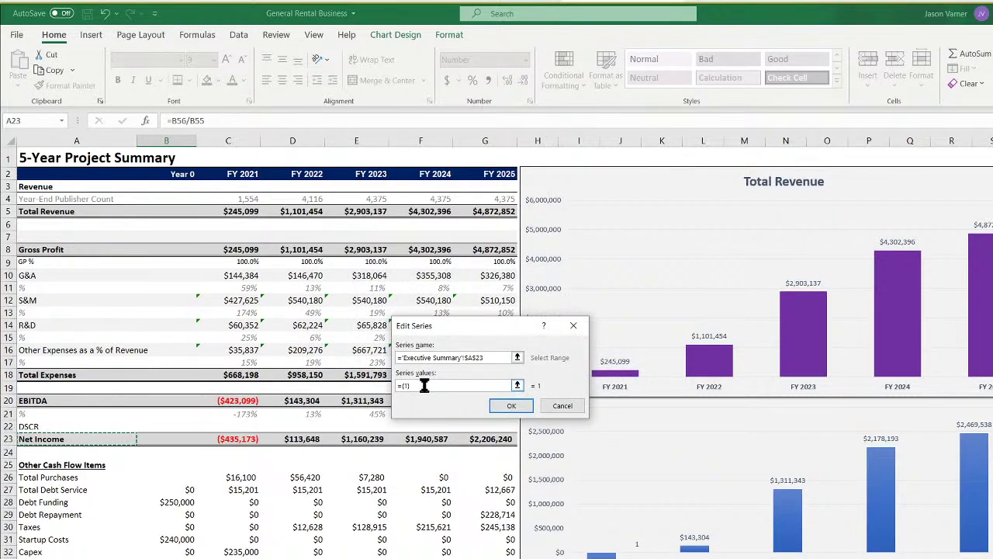
{"action": "left_click_drag", "start_coordinate": [424, 385], "coordinate": [391, 386]}
{"action": "key", "text": "BackSpace"}
{"action": "left_click_drag", "start_coordinate": [245, 433], "coordinate": [496, 439]}
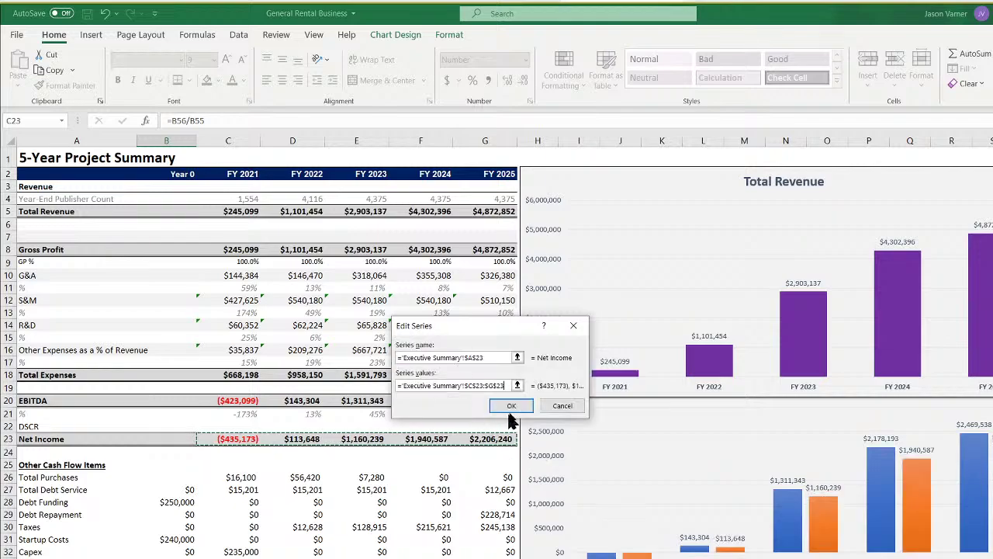
{"action": "left_click", "coordinate": [512, 405]}
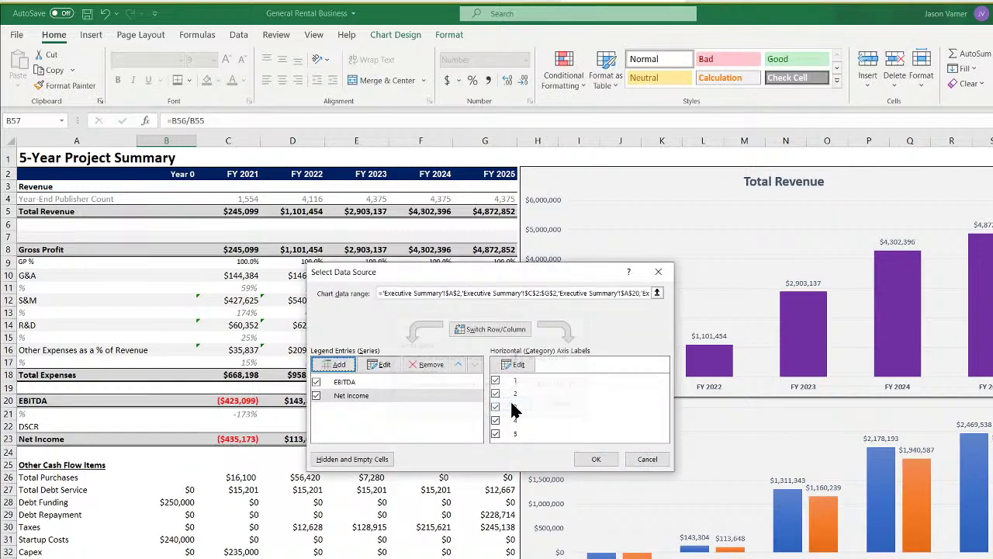
{"action": "left_click", "coordinate": [594, 458]}
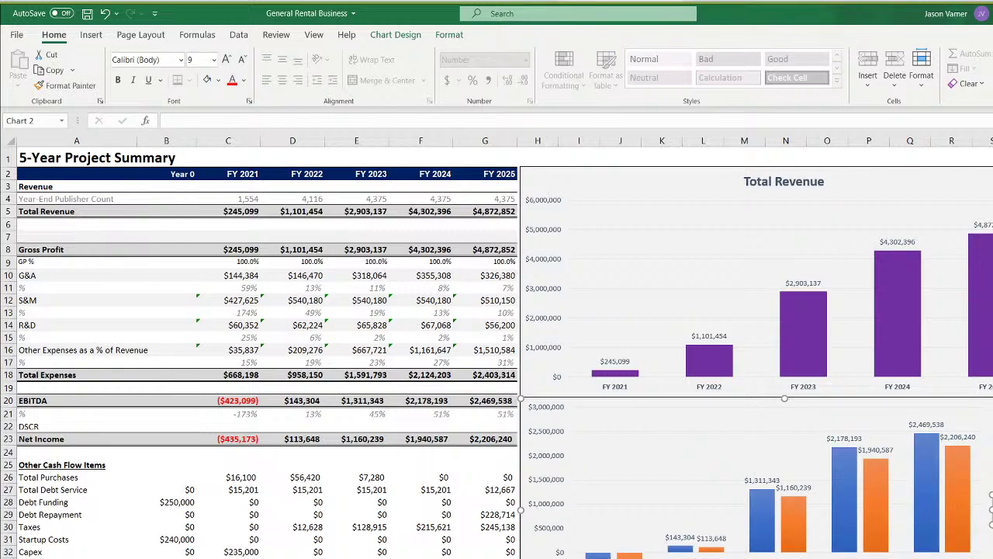
Move the EBITDA chart's legend to the bottom of the chart and close the legend formatting
{"action": "key", "text": "ctrl+1"}
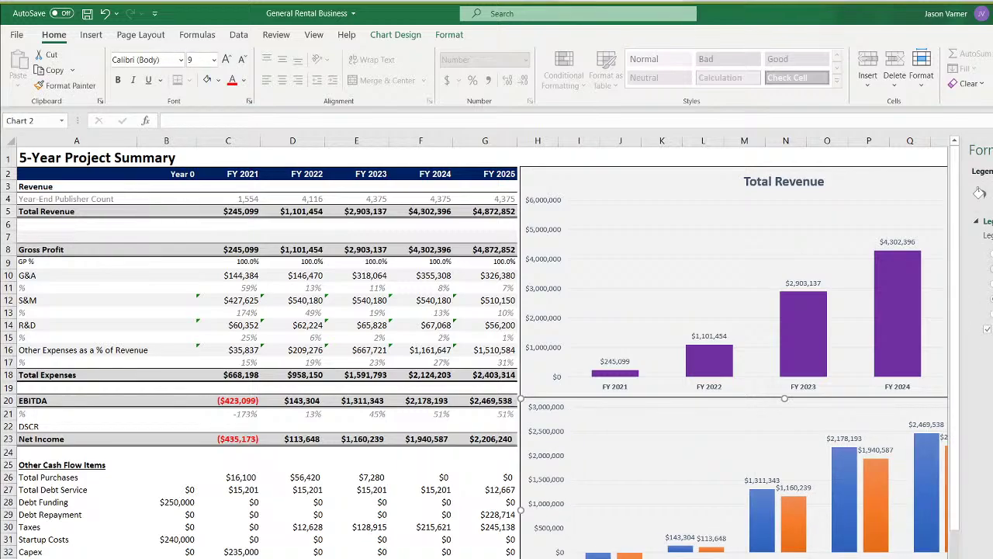
{"action": "left_click", "coordinate": [992, 268]}
{"action": "left_click", "coordinate": [992, 150]}
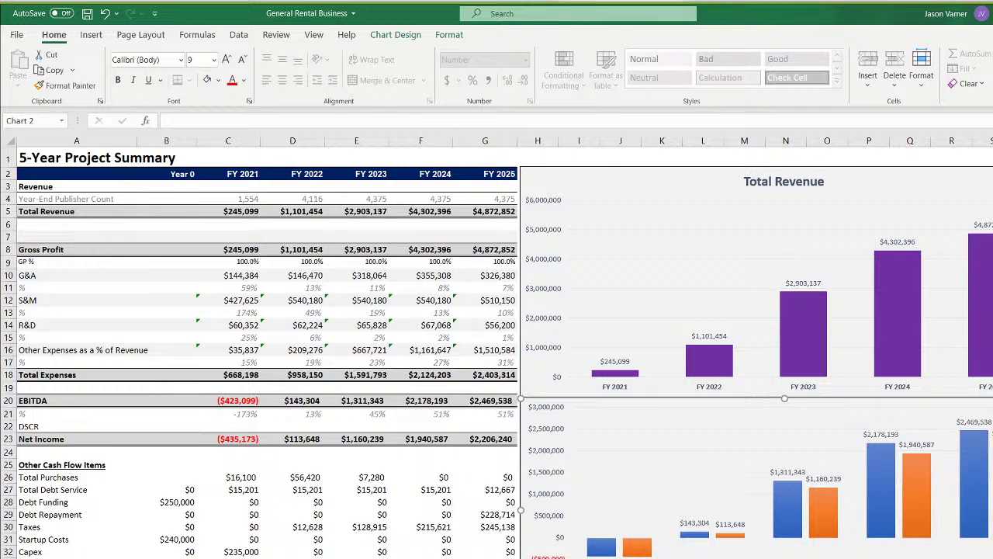
{"action": "key", "text": "Escape"}
Add a chart title to the EBITDA chart reading "EBITDA / Net Income"
{"action": "left_click", "coordinate": [793, 405]}
{"action": "left_click", "coordinate": [992, 461]}
{"action": "left_click", "coordinate": [769, 413]}
{"action": "left_click_drag", "start_coordinate": [754, 414], "coordinate": [844, 411]}
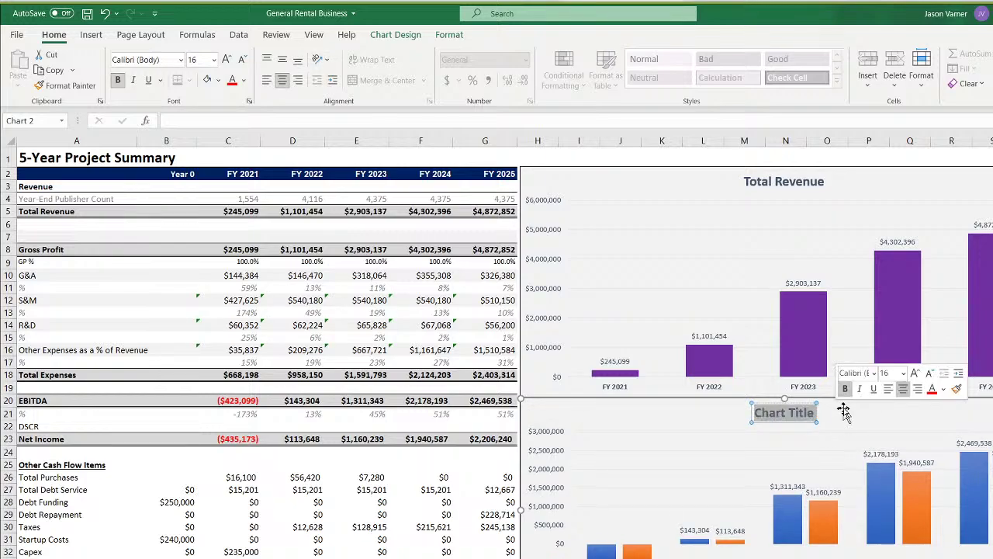
{"action": "type", "text": "EBIT"}
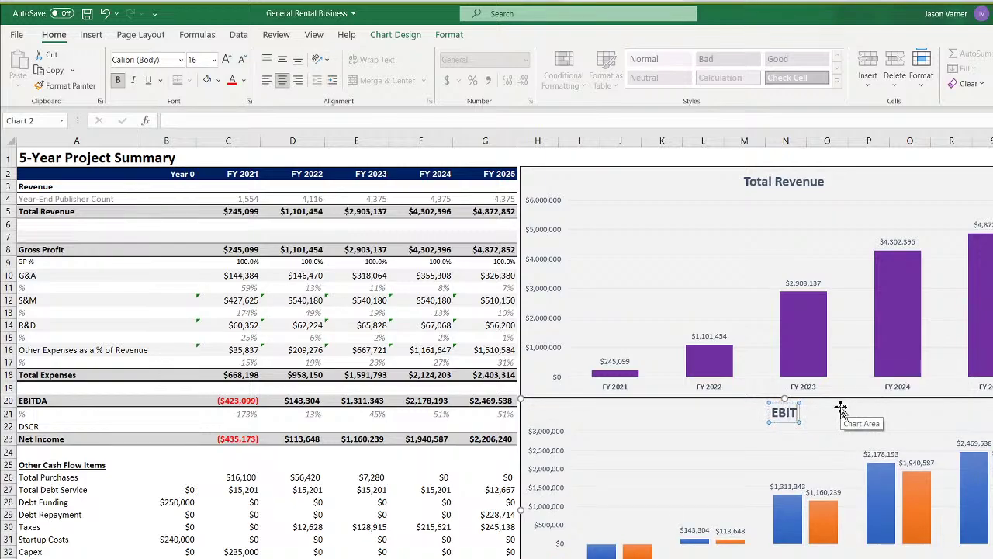
{"action": "type", "text": "DA / Net Income"}
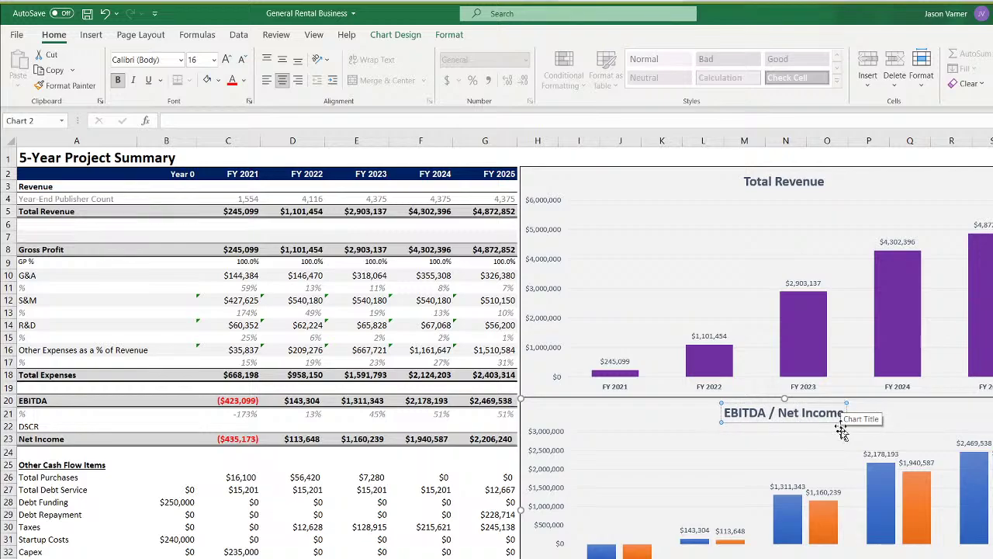
Fill the EBITDA columns with dark blue and the Net Income columns with light green
{"action": "right_click", "coordinate": [885, 504]}
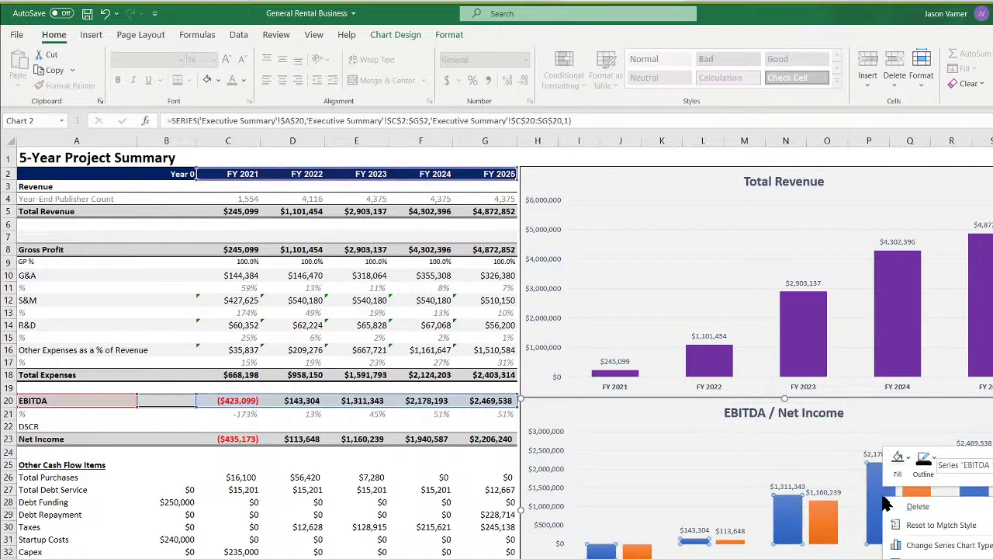
{"action": "left_click", "coordinate": [900, 458]}
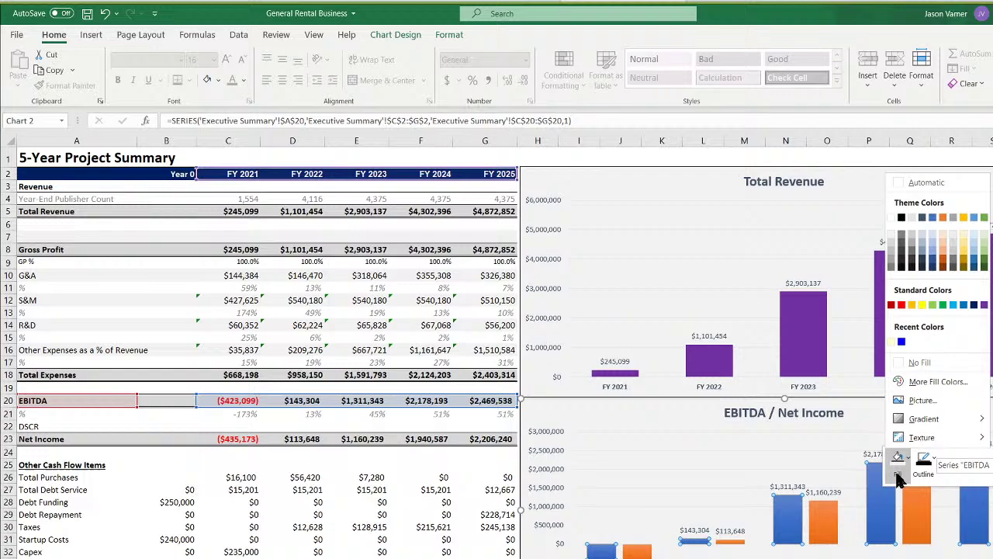
{"action": "left_click", "coordinate": [975, 305]}
{"action": "right_click", "coordinate": [927, 520]}
{"action": "left_click", "coordinate": [939, 475]}
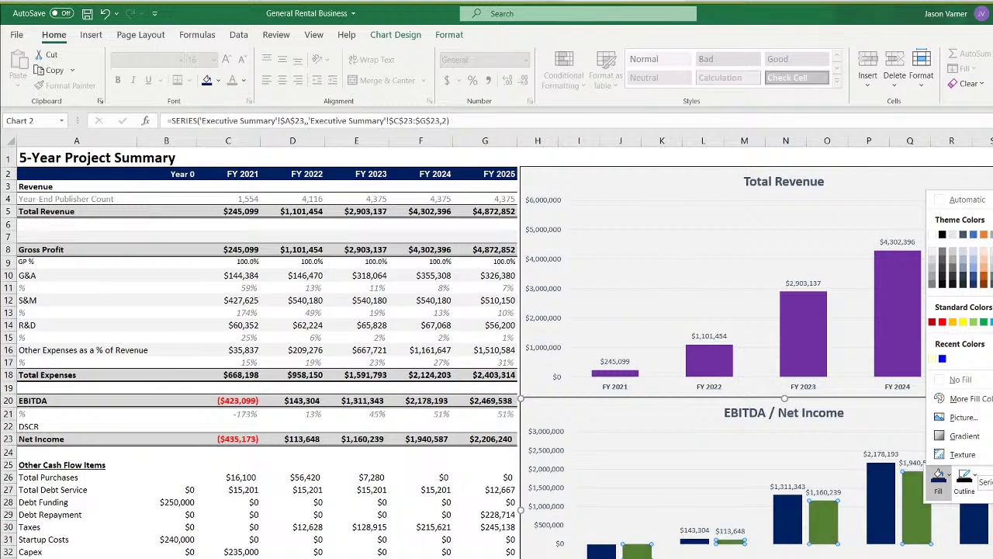
{"action": "left_click", "coordinate": [973, 321]}
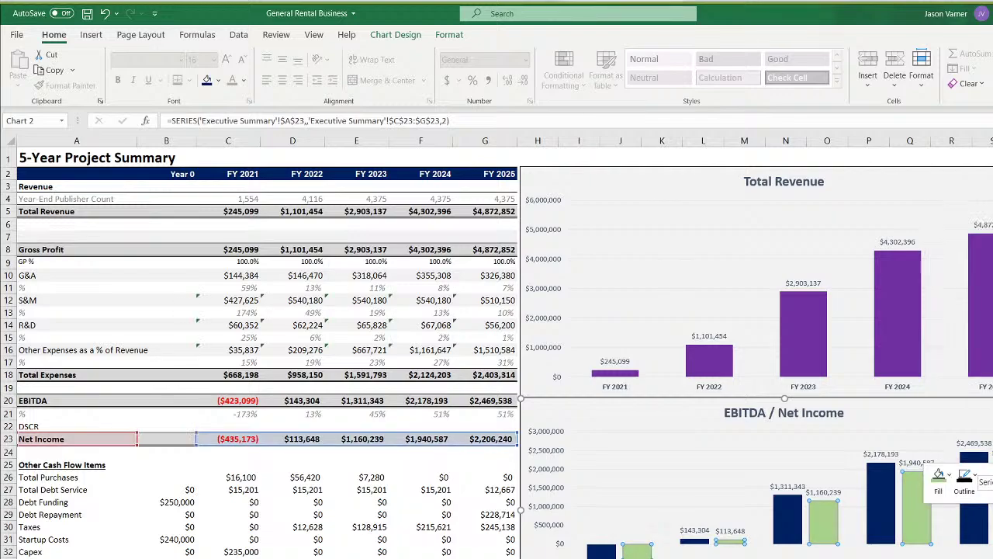
{"action": "key", "text": "Escape"}
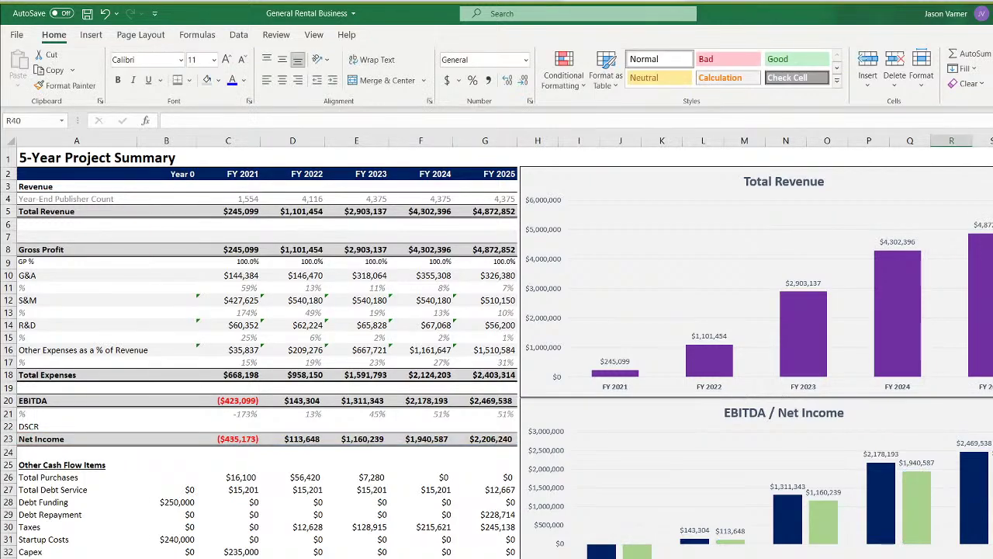
Give the Net Income and EBITDA columns a dark outline and save the workbook
{"action": "left_click", "coordinate": [916, 509]}
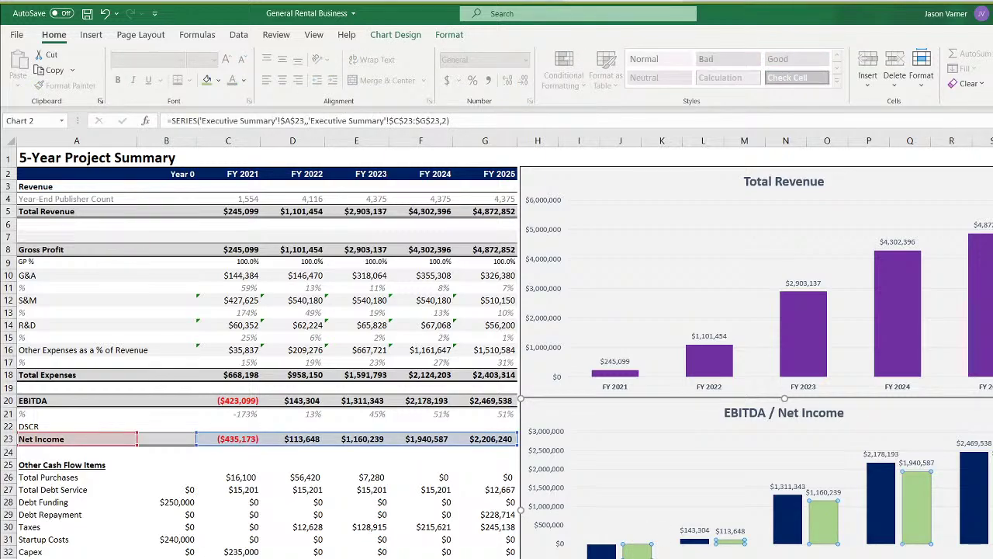
{"action": "right_click", "coordinate": [988, 452]}
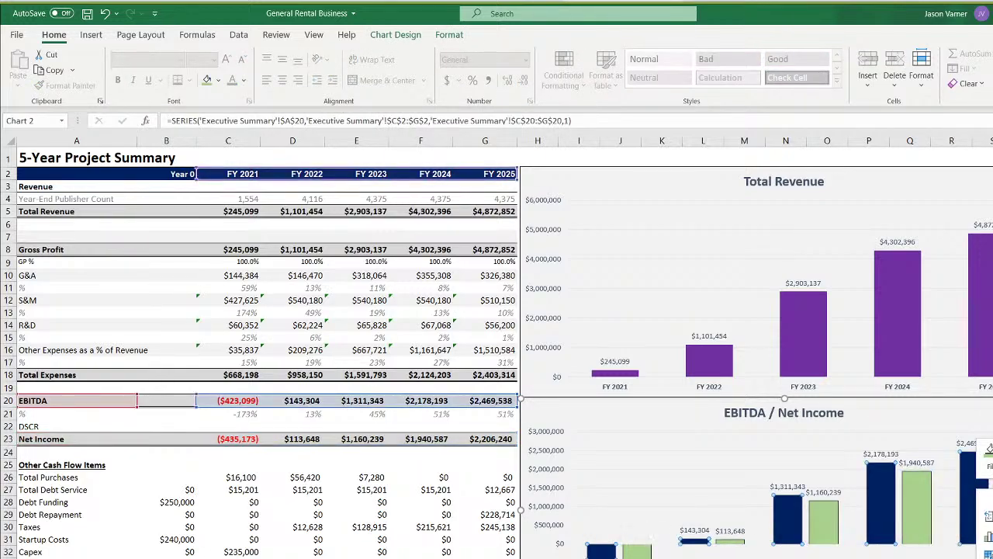
{"action": "left_click", "coordinate": [992, 454]}
{"action": "left_click", "coordinate": [992, 496]}
{"action": "left_click", "coordinate": [992, 558]}
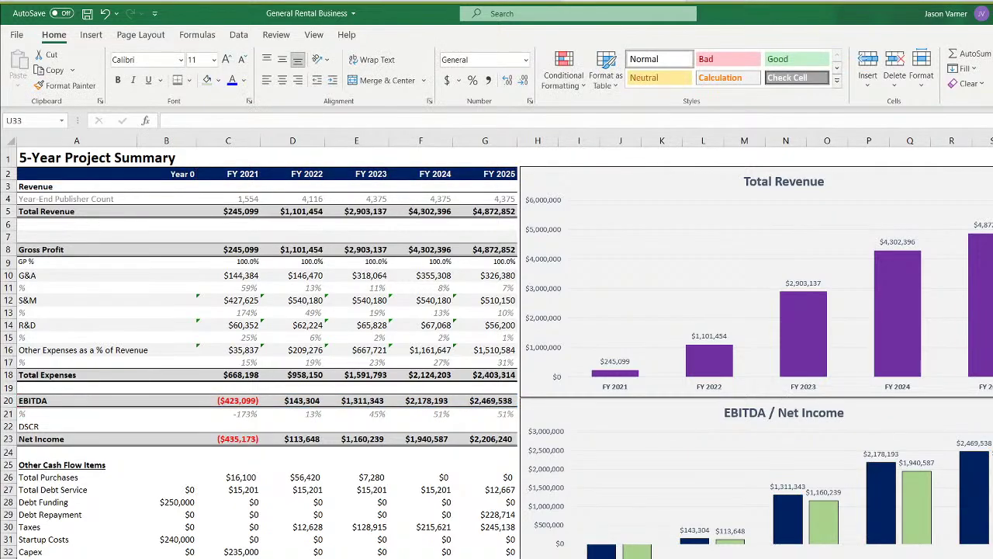
{"action": "left_click", "coordinate": [87, 13]}
Widen the Total Revenue and EBITDA / Net Income charts and save the workbook
{"action": "left_click", "coordinate": [992, 281]}
{"action": "left_click_drag", "start_coordinate": [991, 281], "coordinate": [992, 282]}
{"action": "left_click", "coordinate": [992, 419]}
{"action": "left_click_drag", "start_coordinate": [992, 510], "coordinate": [992, 509]}
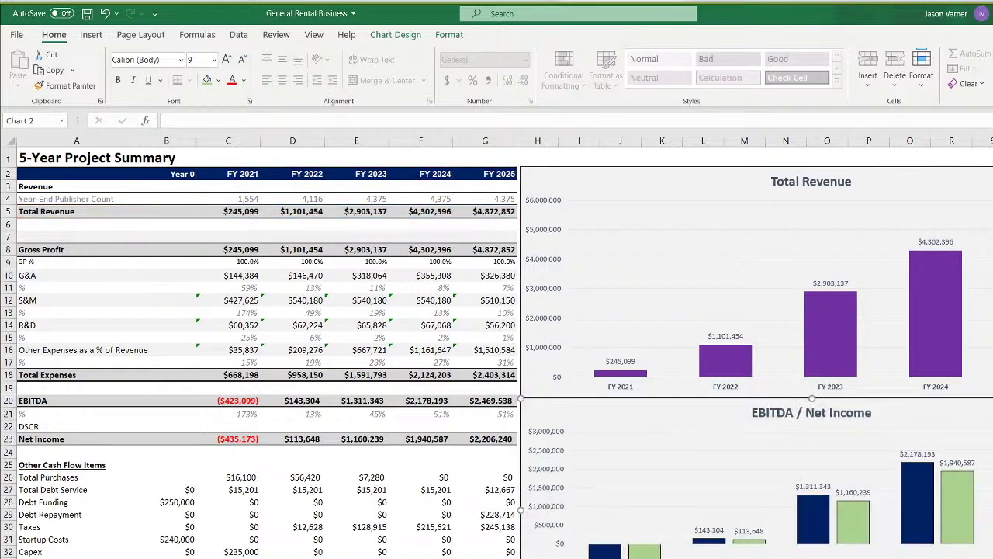
{"action": "left_click", "coordinate": [951, 558]}
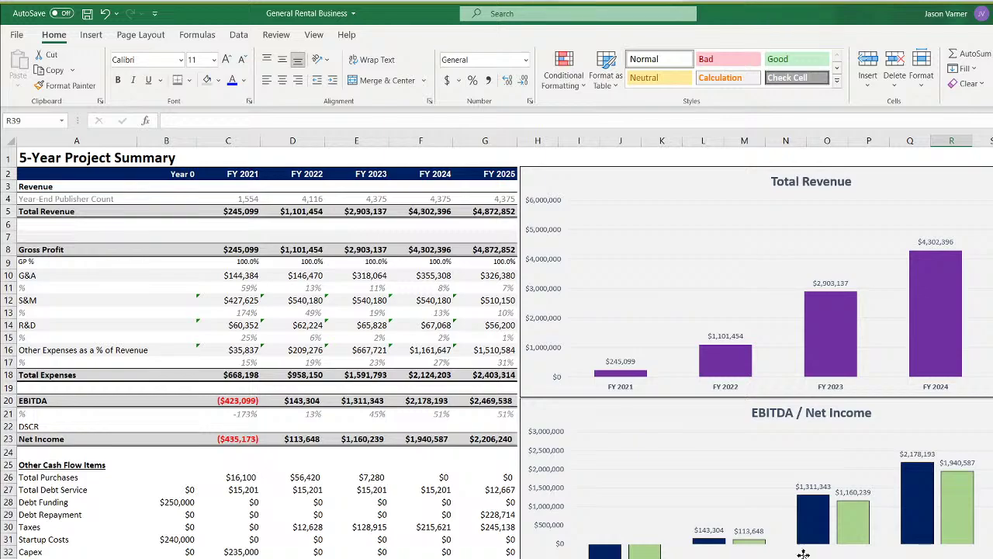
{"action": "left_click", "coordinate": [87, 14]}
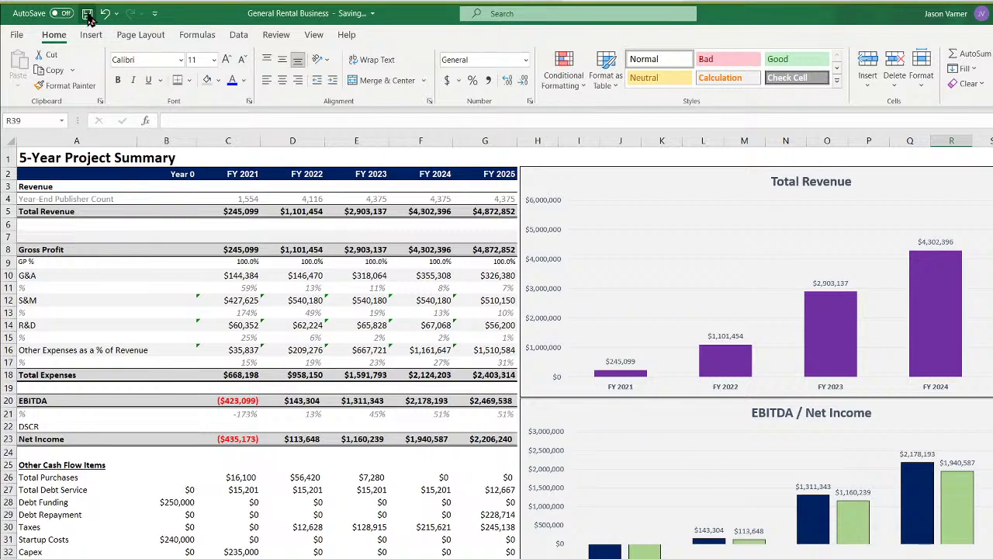
{"action": "scroll", "coordinate": [317, 451], "scroll_direction": "down", "scroll_amount": 9}
{"action": "scroll", "coordinate": [318, 465], "scroll_direction": "up", "scroll_amount": 9}
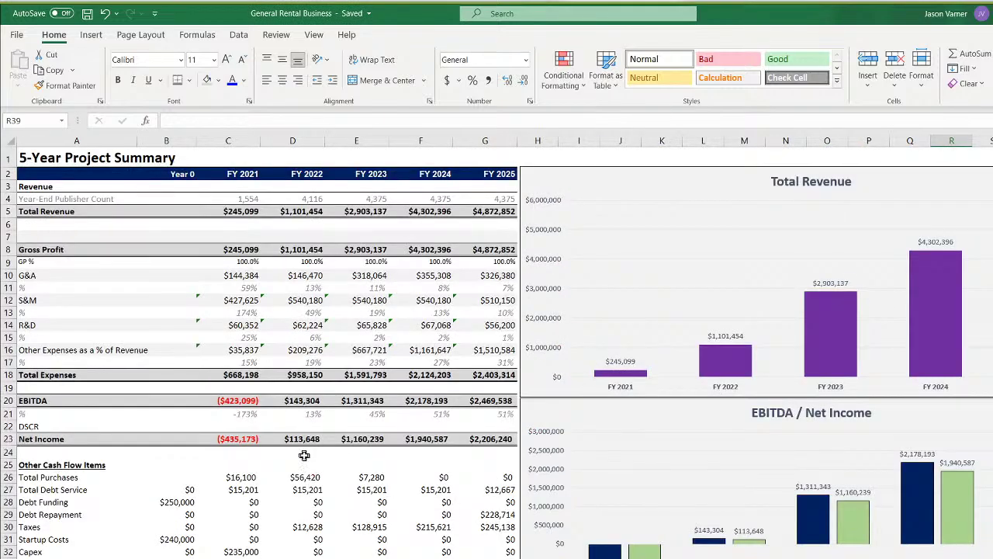
Examine the Revenue Assumptions sheet's furniture purchases, utilization rates, monthly loss rates, dollar rates by category and average working days per month
{"action": "key", "text": "ctrl+Page_Down"}
{"action": "key", "text": "ctrl+Page_Down"}
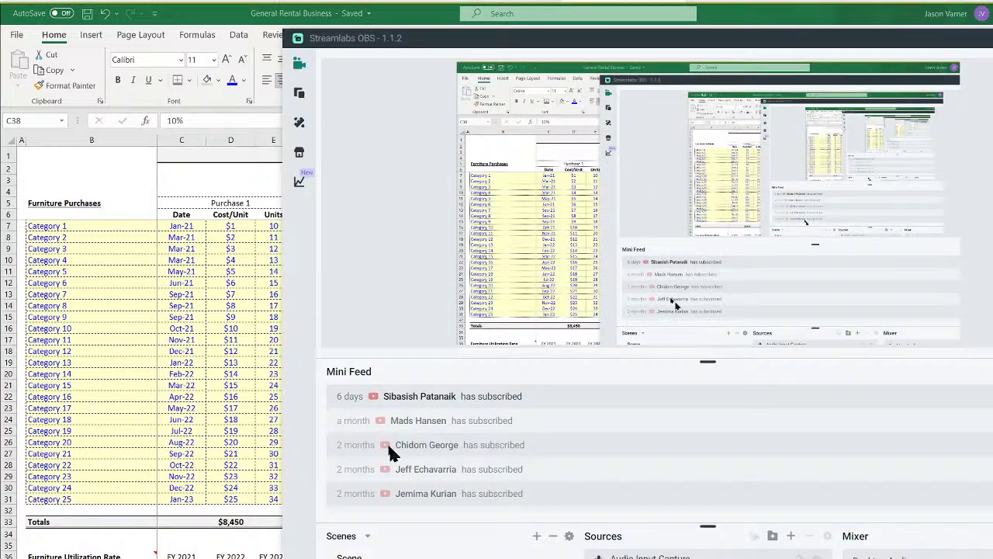
{"action": "left_click", "coordinate": [191, 384]}
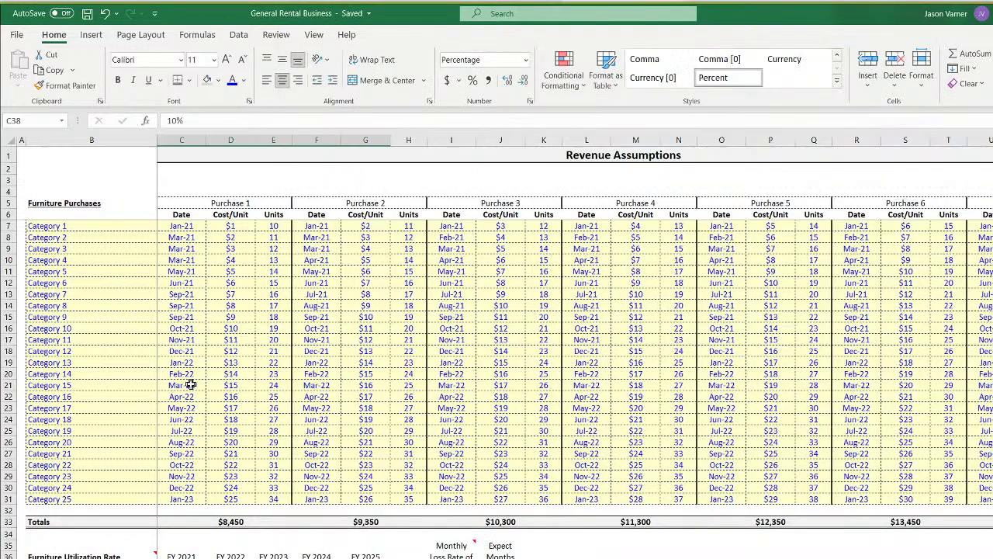
{"action": "left_click", "coordinate": [181, 226]}
{"action": "left_click", "coordinate": [183, 249]}
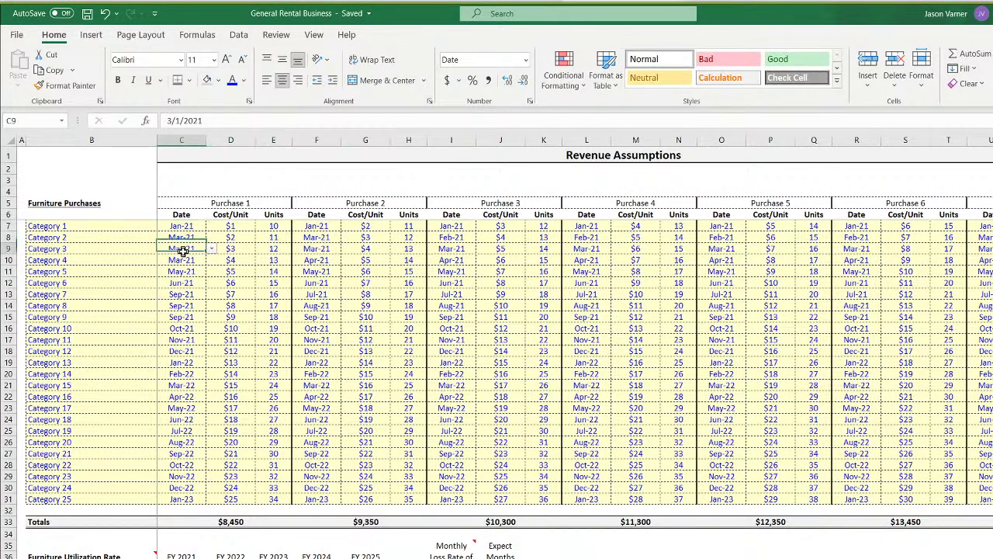
{"action": "left_click", "coordinate": [229, 261]}
{"action": "left_click", "coordinate": [229, 292]}
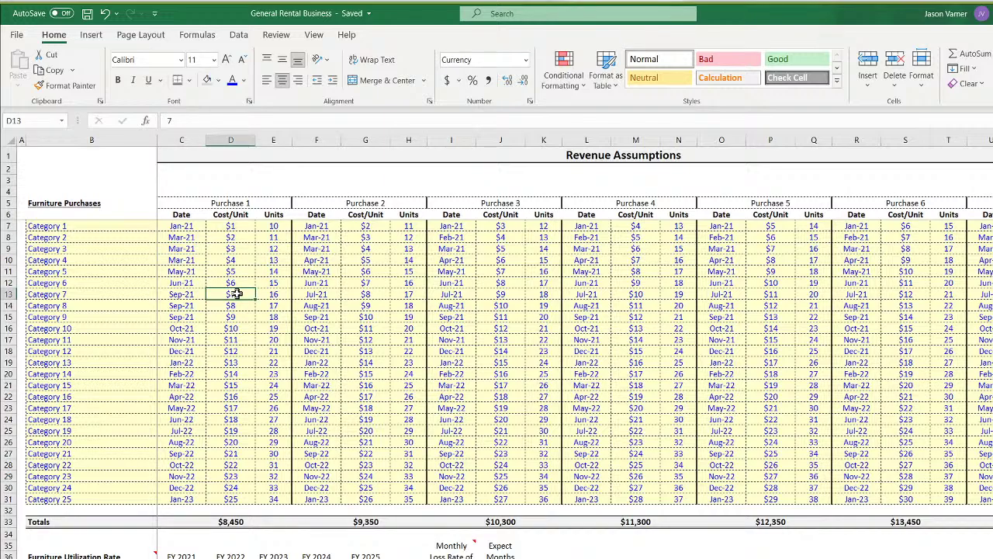
{"action": "scroll", "coordinate": [544, 303], "scroll_direction": "down", "scroll_amount": 7}
{"action": "left_click", "coordinate": [459, 329]}
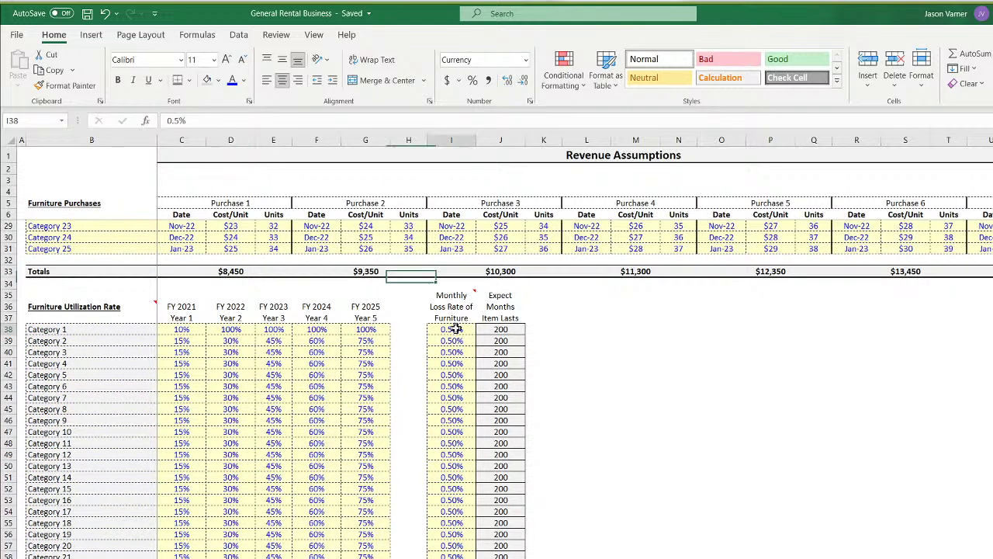
{"action": "left_click", "coordinate": [460, 376]}
{"action": "scroll", "coordinate": [687, 475], "scroll_direction": "down", "scroll_amount": 10}
{"action": "scroll", "coordinate": [689, 476], "scroll_direction": "down", "scroll_amount": 5}
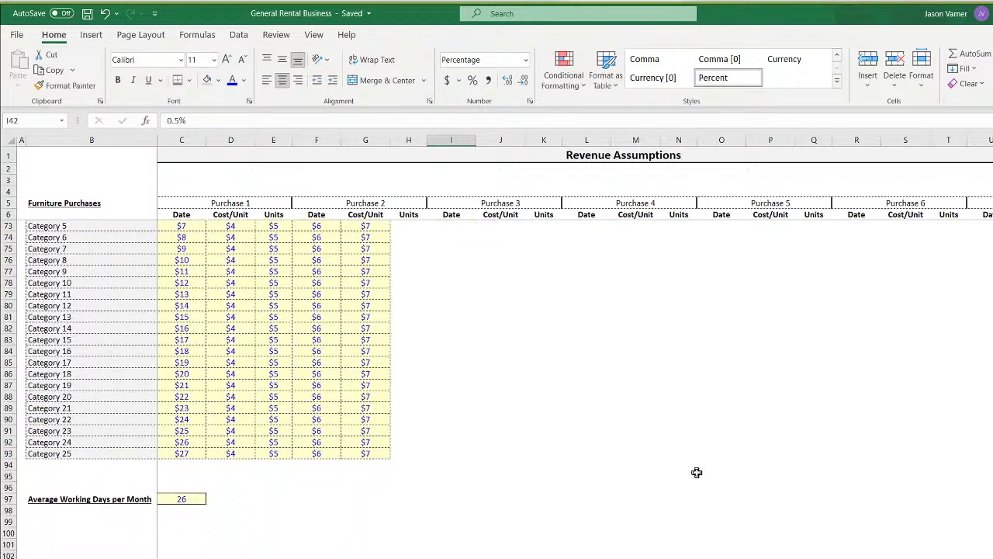
{"action": "scroll", "coordinate": [689, 475], "scroll_direction": "up", "scroll_amount": 20}
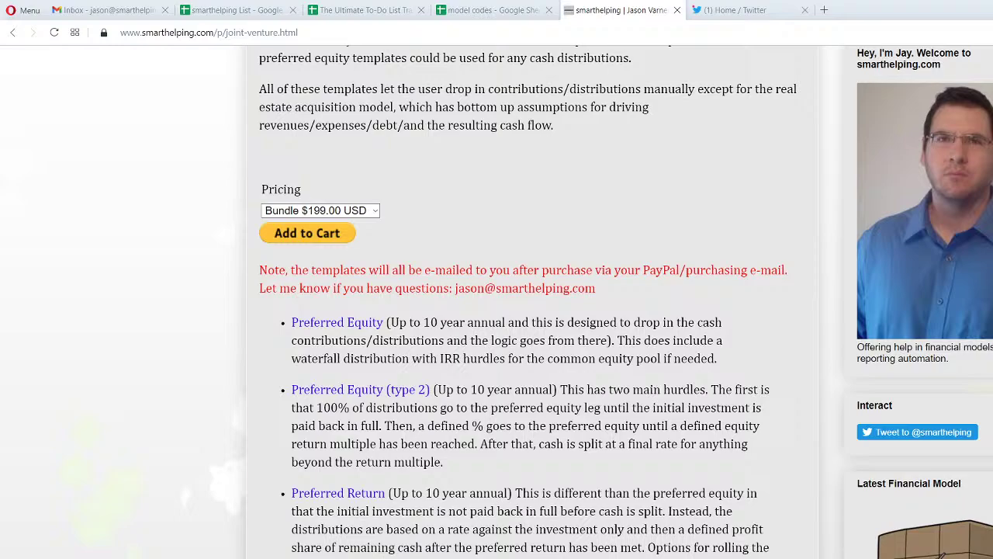
Switch to the smarthelping.com page in the browser, look through the top templates by sales volume, and open the Equipment Rental template
{"action": "scroll", "coordinate": [673, 461], "scroll_direction": "down", "scroll_amount": 15}
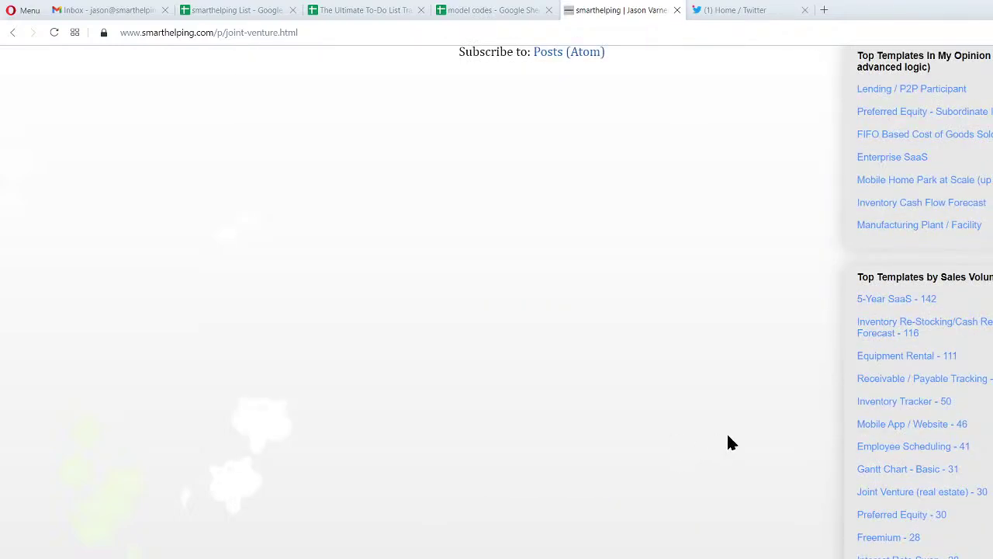
{"action": "scroll", "coordinate": [843, 402], "scroll_direction": "down", "scroll_amount": 3}
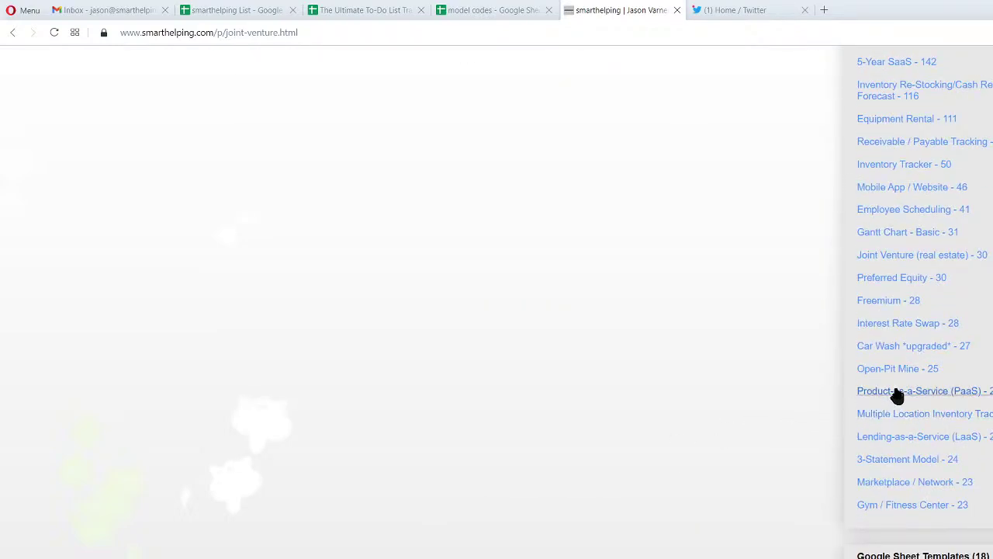
{"action": "scroll", "coordinate": [806, 361], "scroll_direction": "up", "scroll_amount": 6}
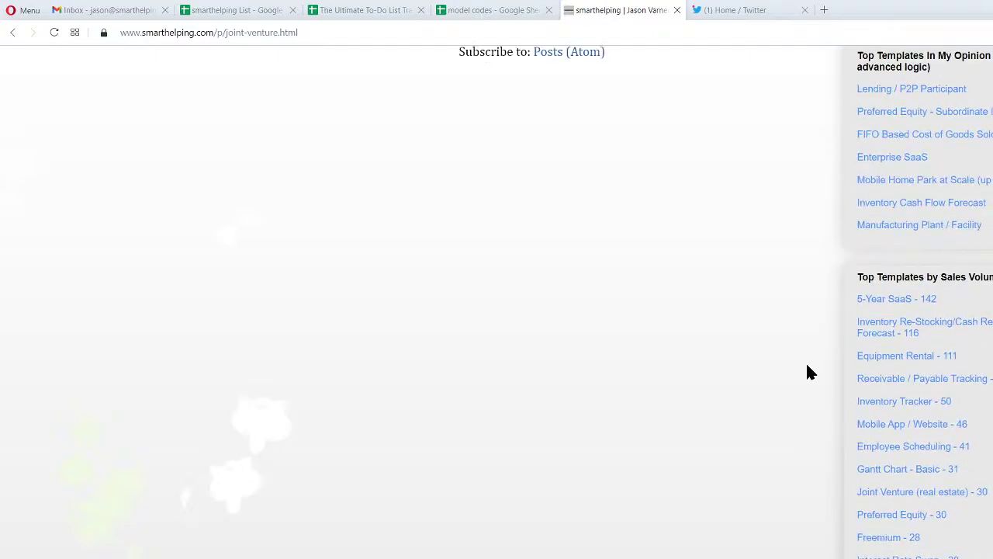
{"action": "scroll", "coordinate": [806, 361], "scroll_direction": "up", "scroll_amount": 5}
{"action": "scroll", "coordinate": [807, 360], "scroll_direction": "down", "scroll_amount": 10}
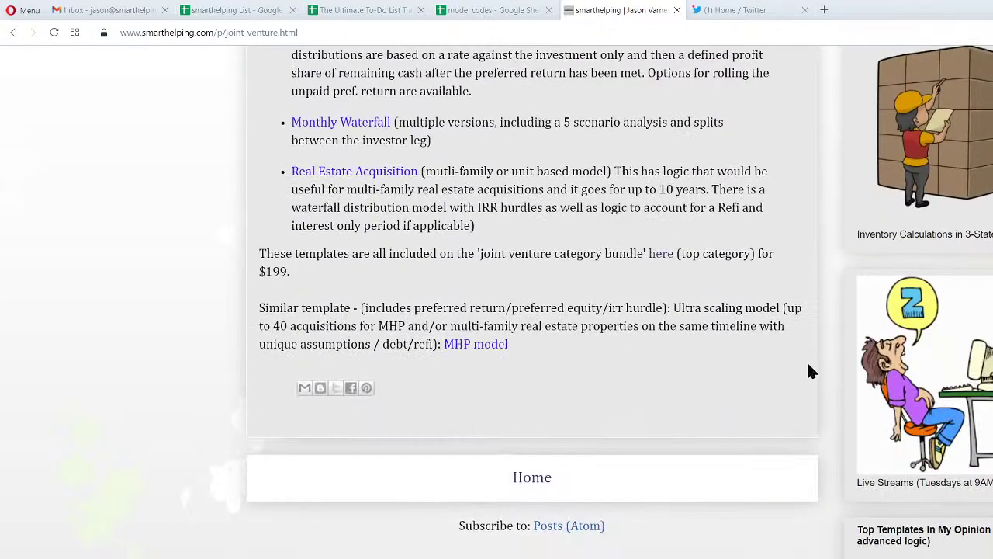
{"action": "scroll", "coordinate": [807, 371], "scroll_direction": "up", "scroll_amount": 3}
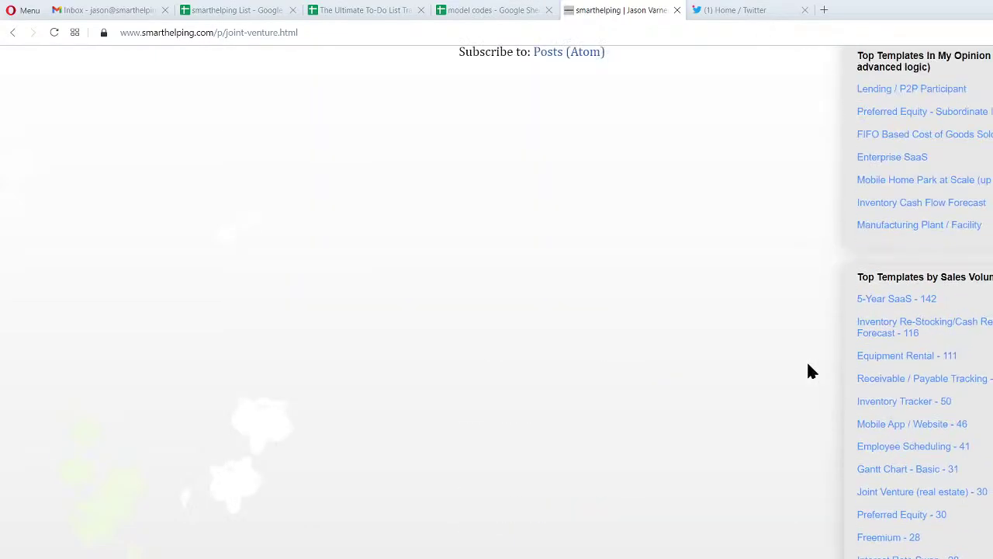
{"action": "scroll", "coordinate": [811, 370], "scroll_direction": "down", "scroll_amount": 3}
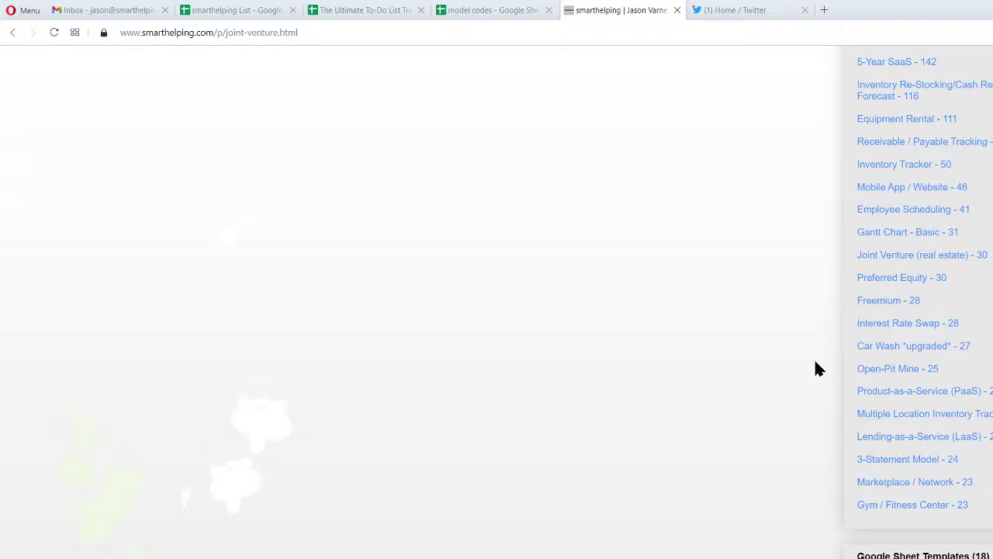
{"action": "left_click", "coordinate": [905, 119]}
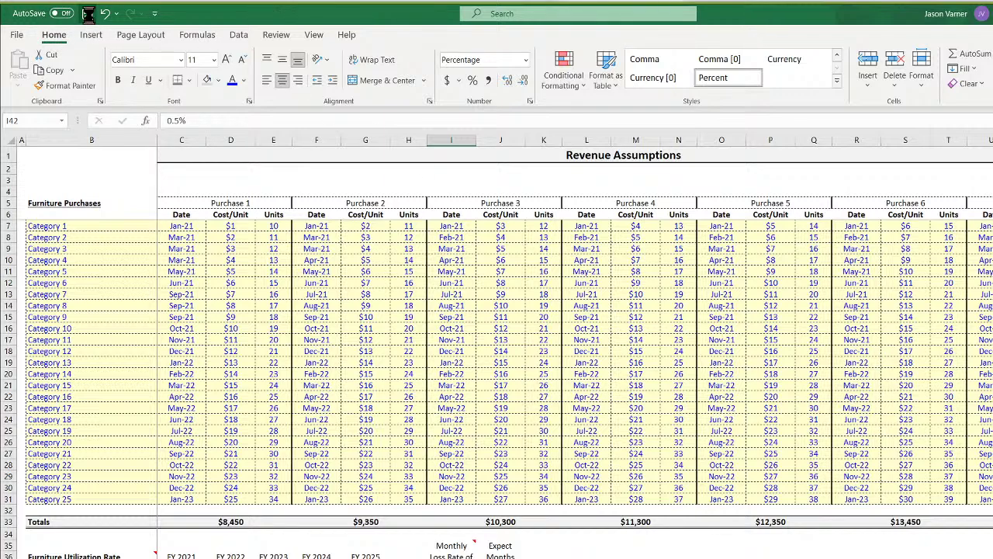
Return to the workbook in Excel, save it, check the Main Project Assumptions, and go back to the 5-Year Project Summary
{"action": "left_click", "coordinate": [88, 14]}
{"action": "key", "text": "ctrl+Page_Up"}
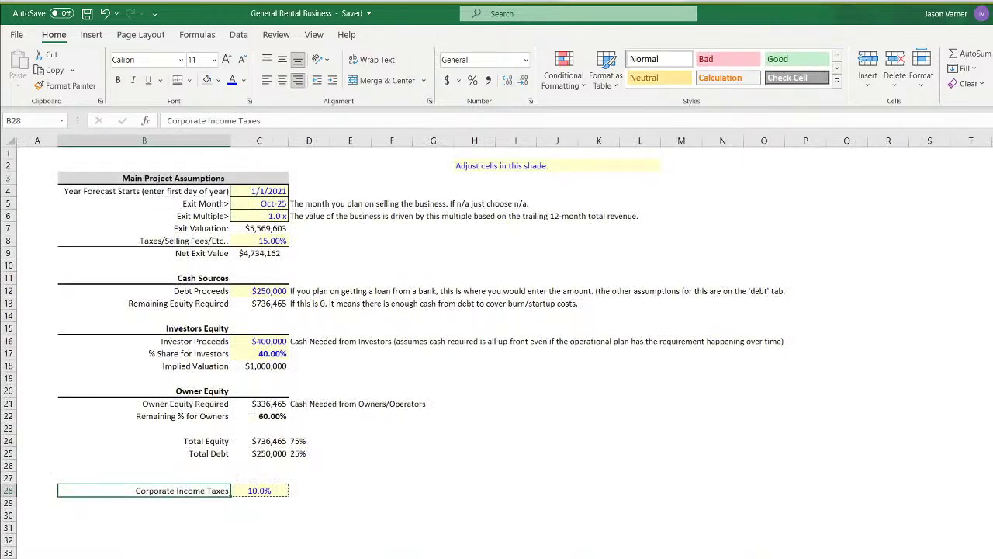
{"action": "key", "text": "ctrl+Page_Down"}
{"action": "key", "text": "ctrl+Page_Down"}
{"action": "key", "text": "ctrl+Page_Down"}
{"action": "key", "text": "ctrl+Page_Down"}
{"action": "key", "text": "ctrl+Page_Down"}
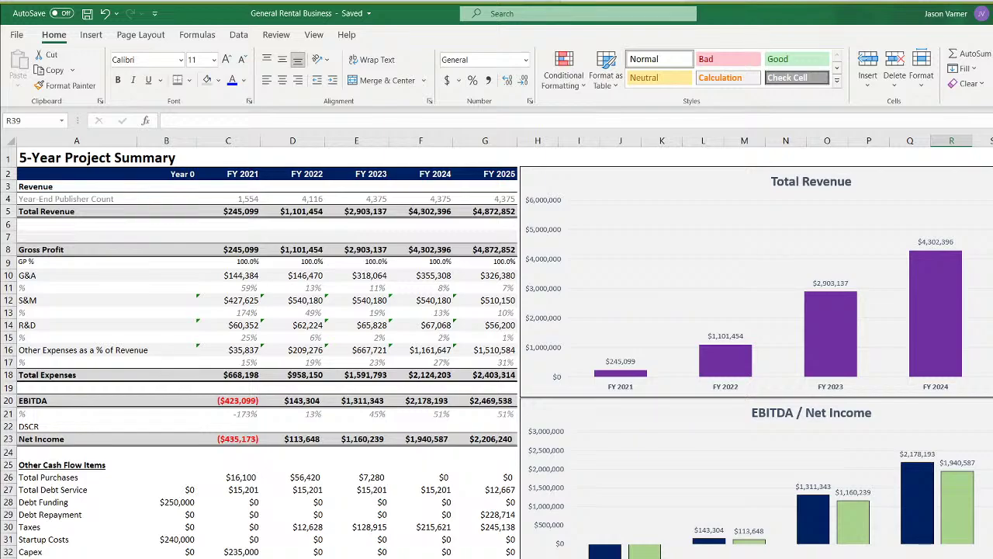
Add a blank worksheet to the workbook and turn off its gridlines
{"action": "key", "text": "ctrl+Page_Down"}
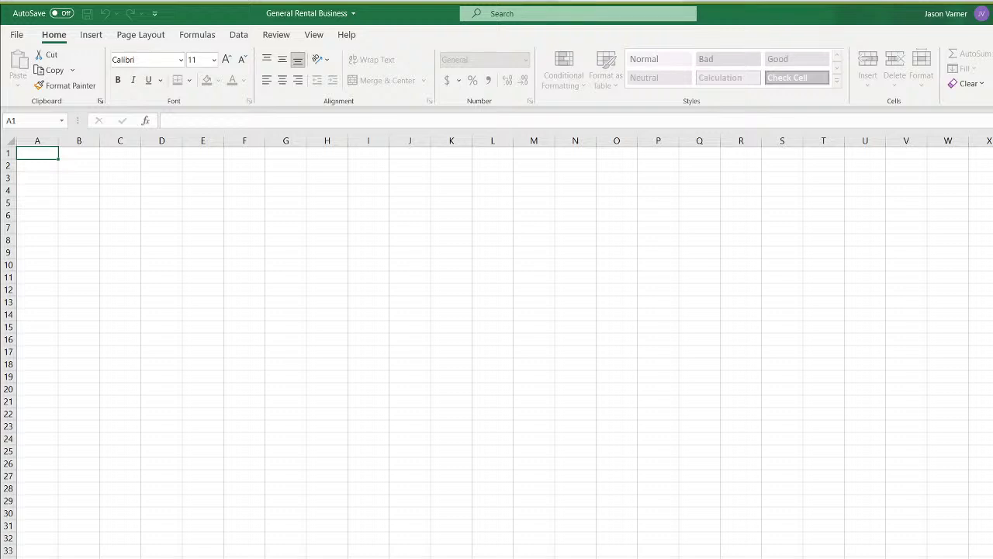
{"action": "left_click", "coordinate": [314, 36]}
{"action": "left_click", "coordinate": [307, 81]}
{"action": "left_click", "coordinate": [318, 265]}
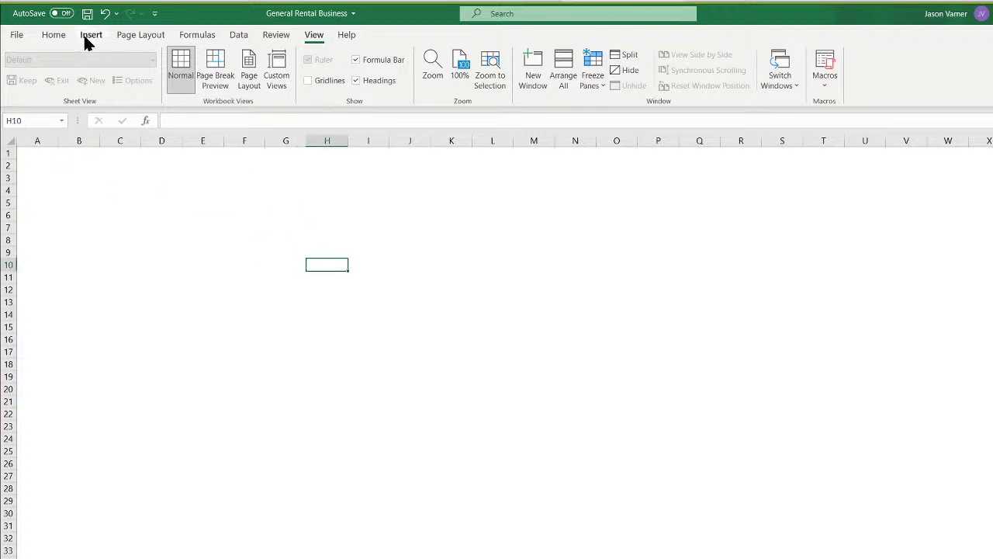
Insert an empty 2-D clustered column chart on the blank sheet and move it to the sheet's upper-left corner
{"action": "left_click", "coordinate": [58, 35]}
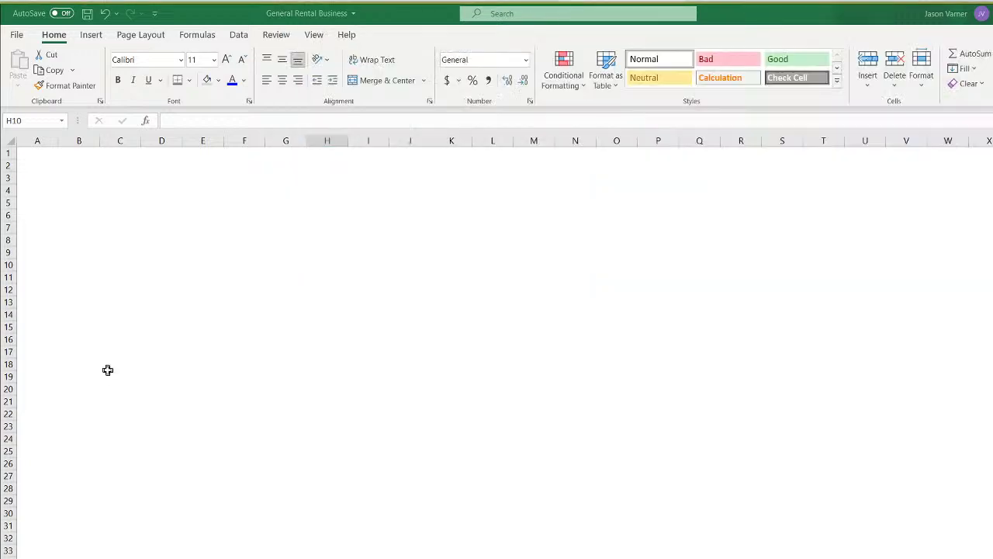
{"action": "left_click", "coordinate": [120, 190]}
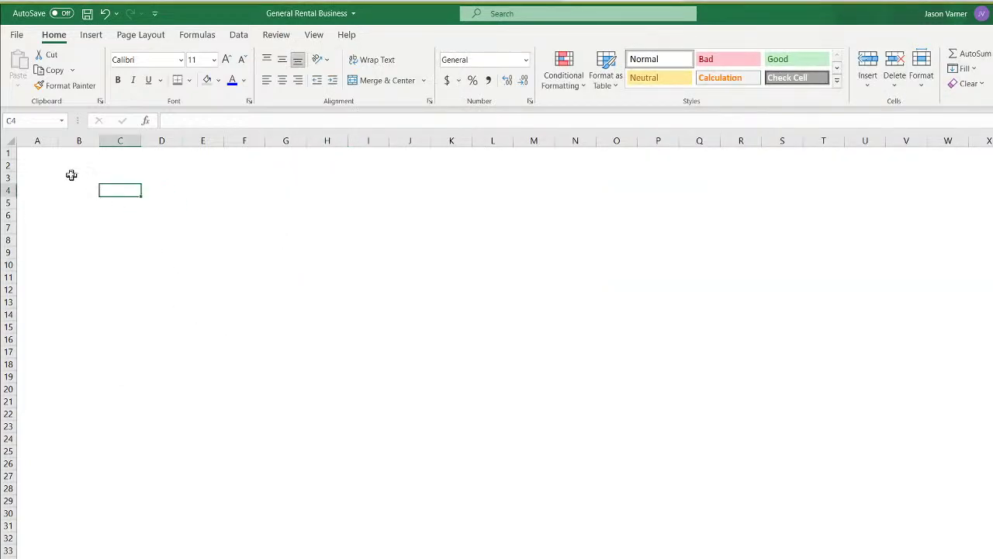
{"action": "left_click", "coordinate": [59, 166]}
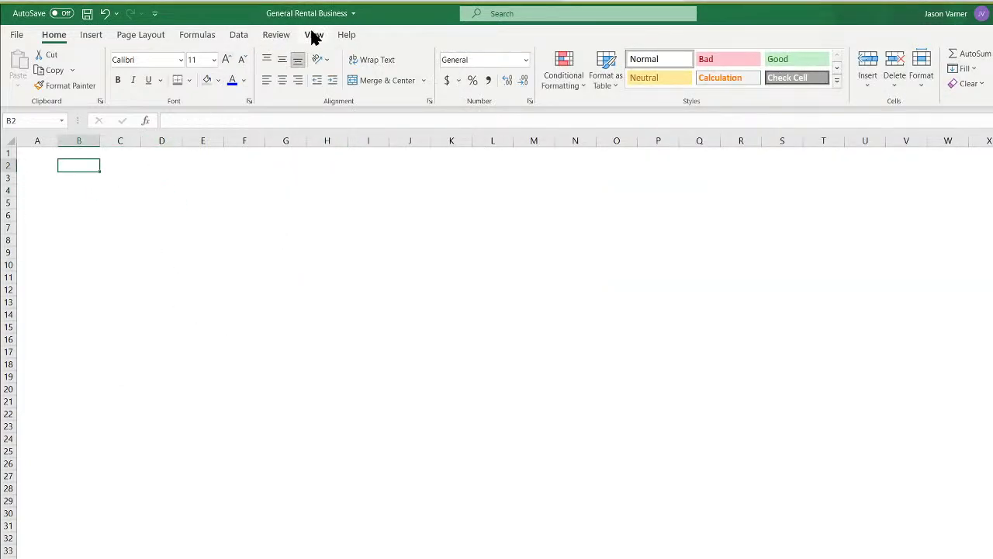
{"action": "left_click", "coordinate": [95, 35]}
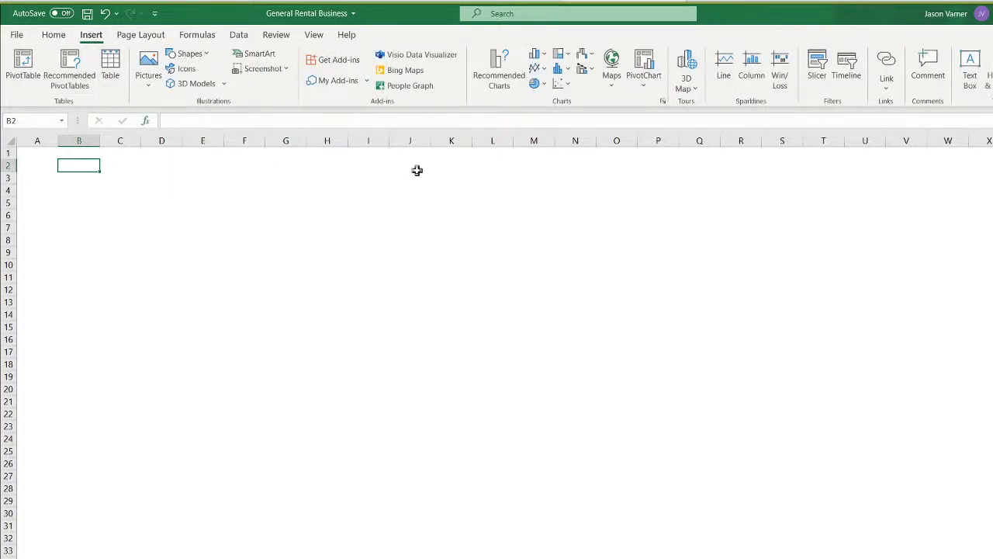
{"action": "left_click", "coordinate": [535, 56]}
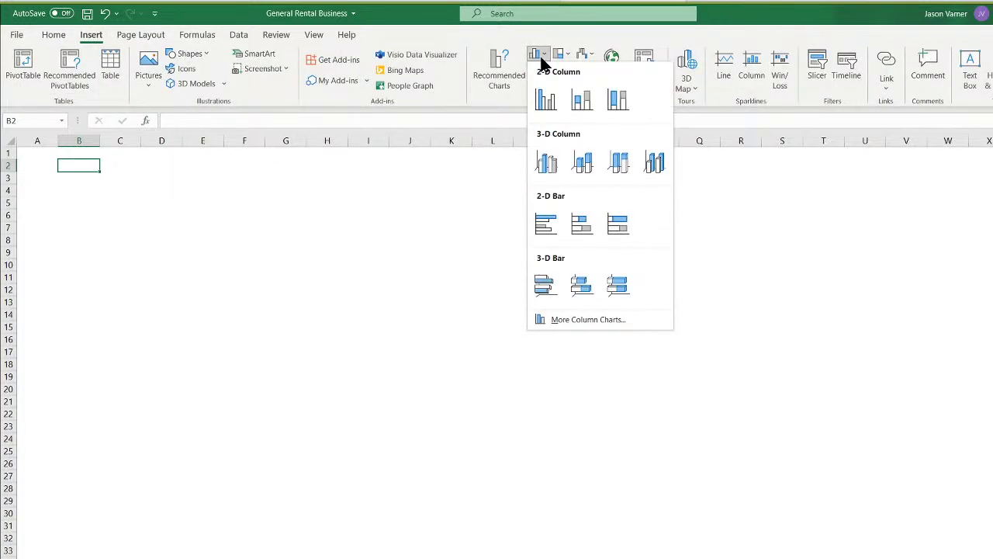
{"action": "left_click", "coordinate": [547, 103]}
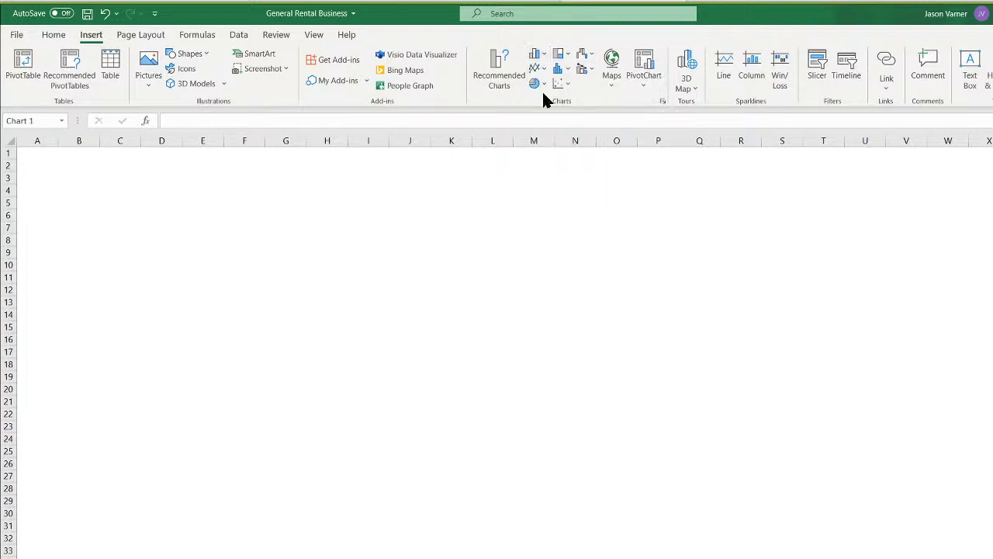
{"action": "left_click_drag", "start_coordinate": [590, 357], "coordinate": [191, 201]}
Add a chart data series named from Monthly P&L Detail cell C8, Cumulative Purchases (#), with values E8:BL8
{"action": "right_click", "coordinate": [191, 202]}
{"action": "left_click", "coordinate": [257, 366]}
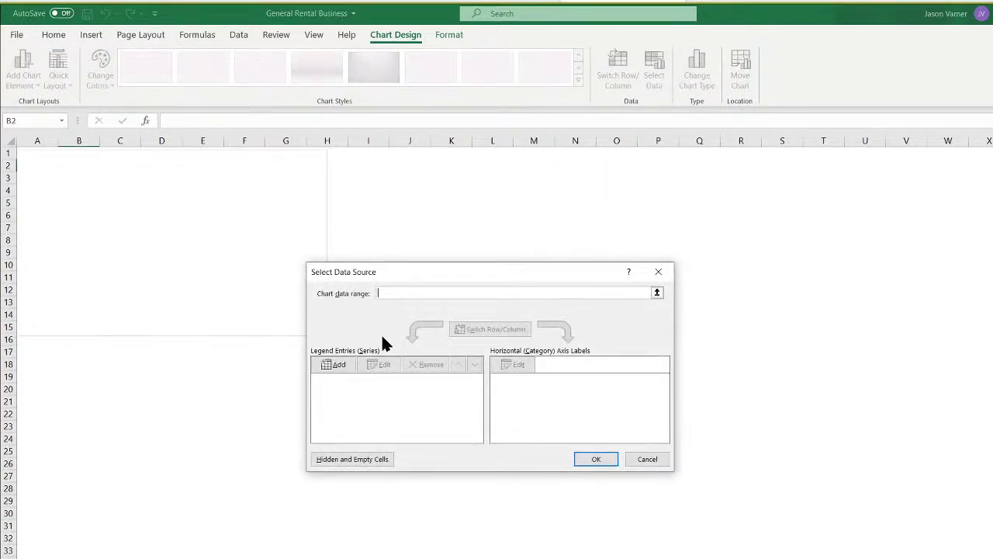
{"action": "left_click", "coordinate": [335, 363]}
{"action": "left_click", "coordinate": [262, 557]}
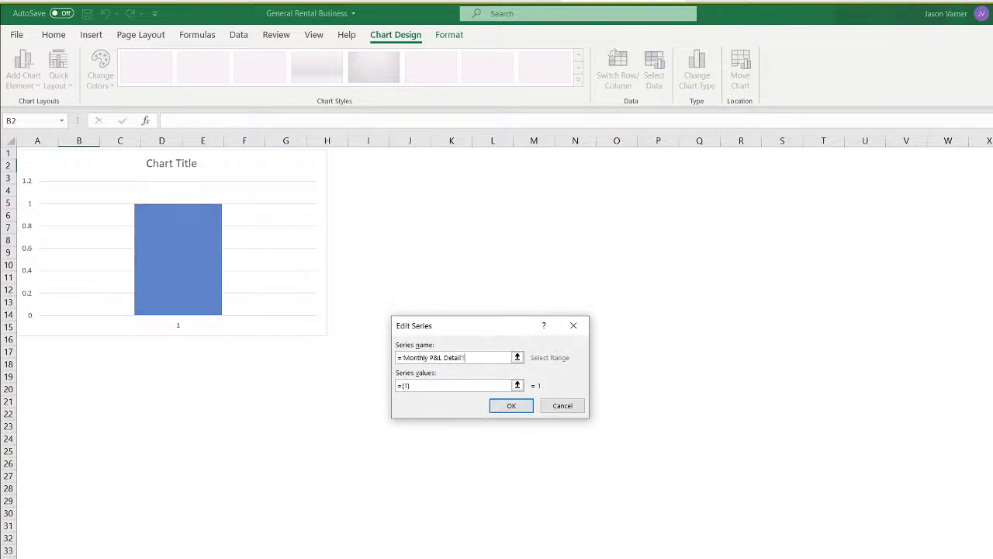
{"action": "scroll", "coordinate": [262, 432], "scroll_direction": "up", "scroll_amount": 20}
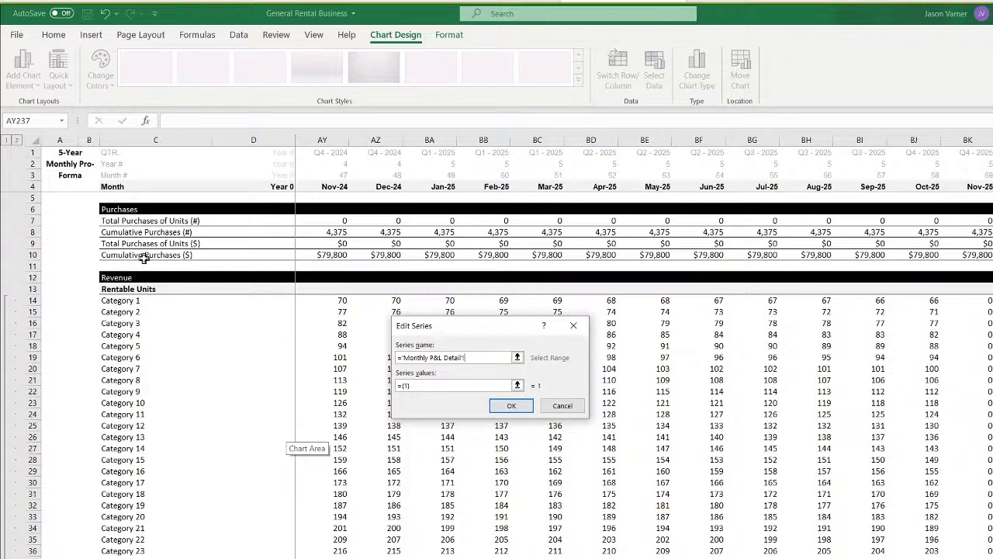
{"action": "left_click", "coordinate": [135, 232]}
{"action": "left_click", "coordinate": [443, 384]}
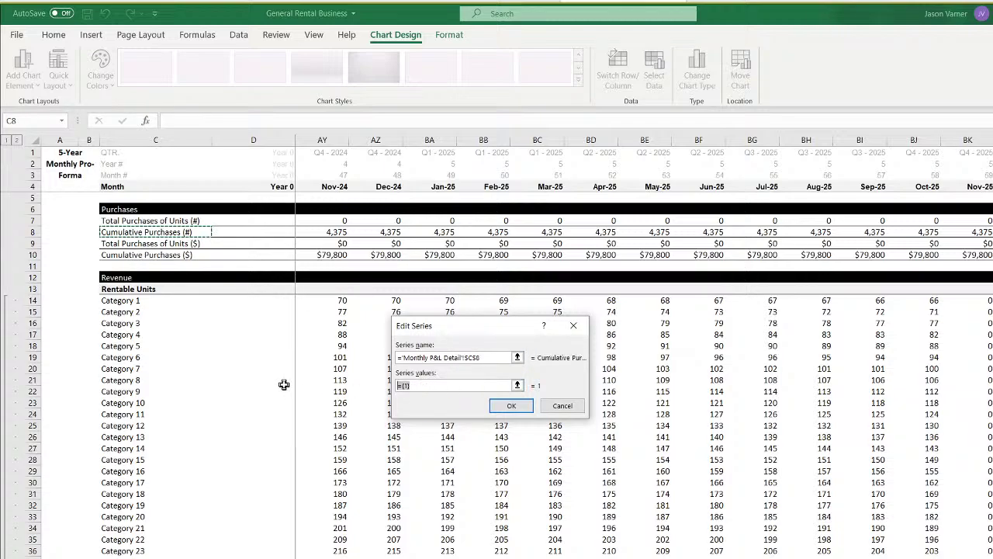
{"action": "key", "text": "BackSpace"}
{"action": "key", "text": "BackSpace"}
{"action": "key", "text": "BackSpace"}
{"action": "key", "text": "BackSpace"}
{"action": "left_click_drag", "start_coordinate": [992, 232], "coordinate": [311, 231]}
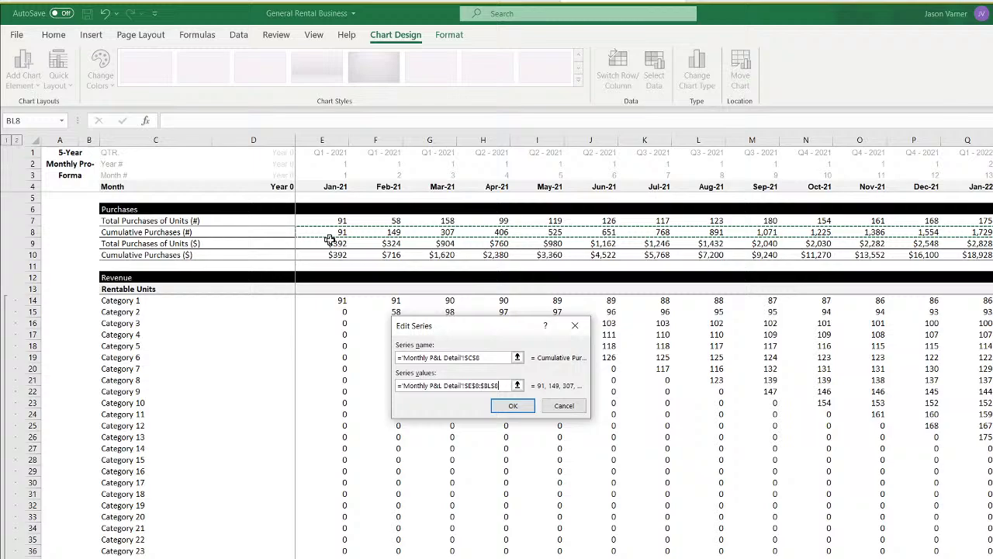
{"action": "left_click", "coordinate": [532, 404]}
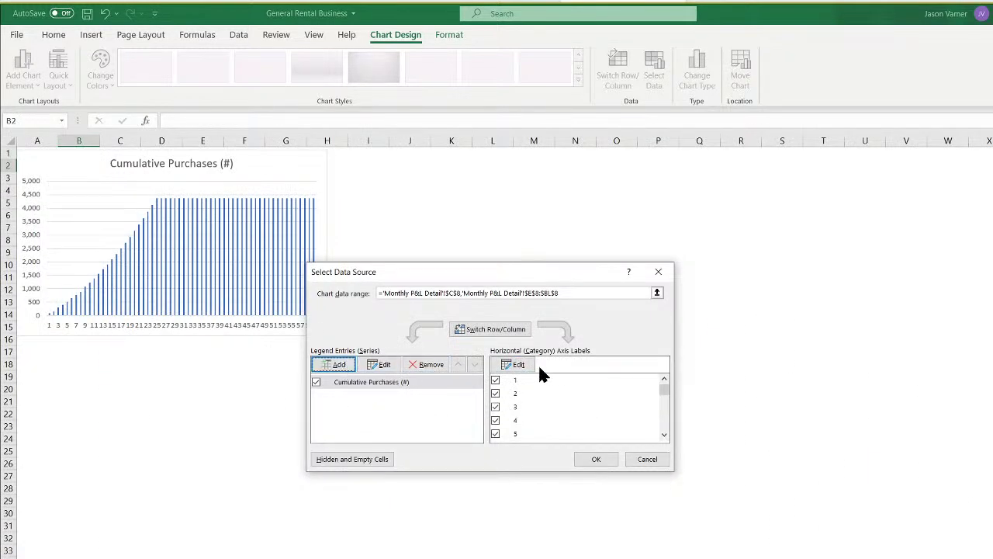
Add a second chart series named from Monthly P&L Detail cell C96, Total Revenue, with values E96:BL96
{"action": "left_click", "coordinate": [342, 365]}
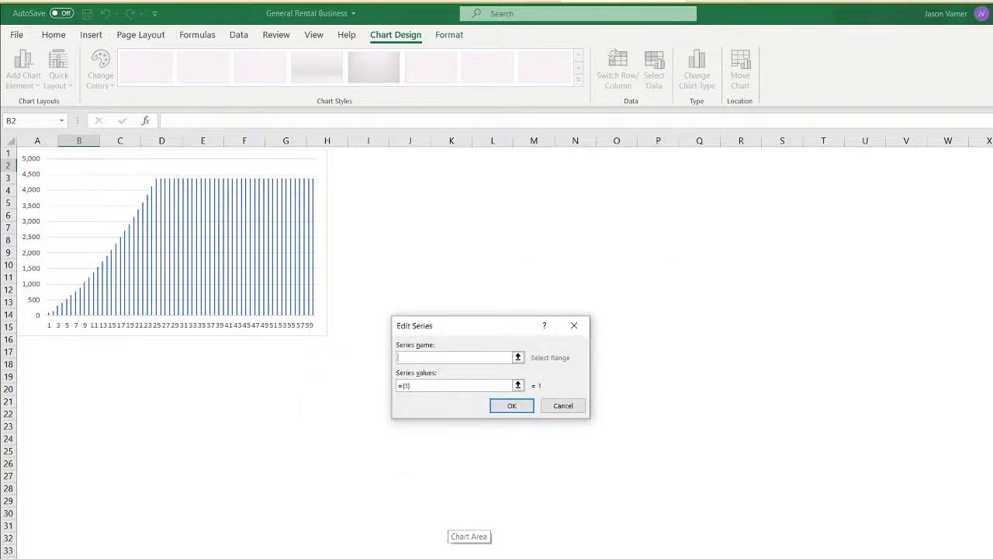
{"action": "left_click", "coordinate": [197, 558]}
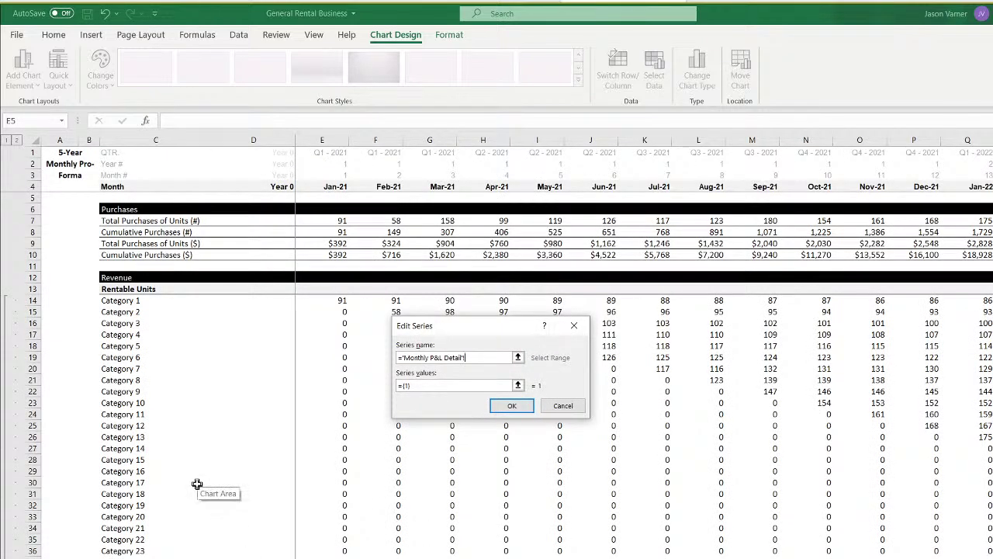
{"action": "scroll", "coordinate": [328, 541], "scroll_direction": "down", "scroll_amount": 15}
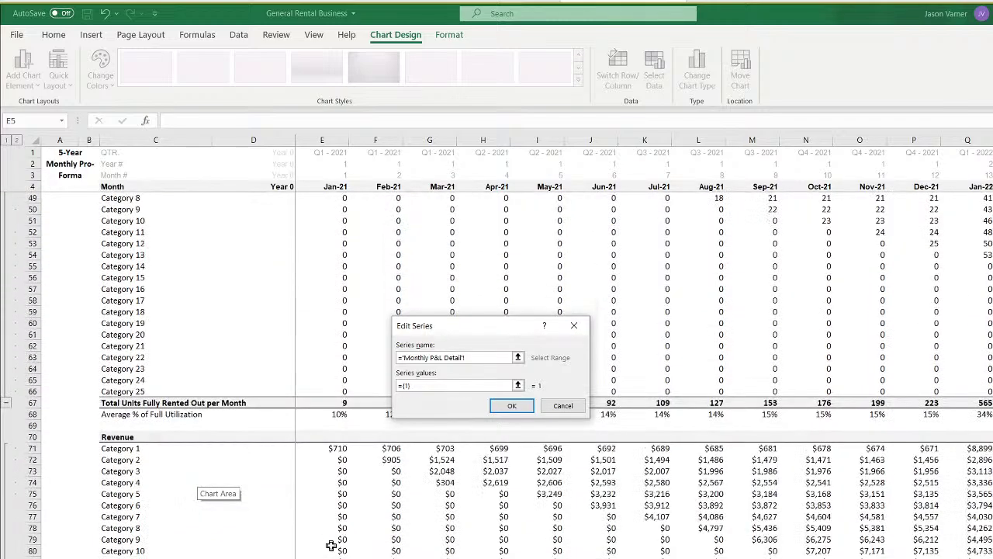
{"action": "scroll", "coordinate": [331, 546], "scroll_direction": "down", "scroll_amount": 11}
{"action": "left_click", "coordinate": [122, 357]}
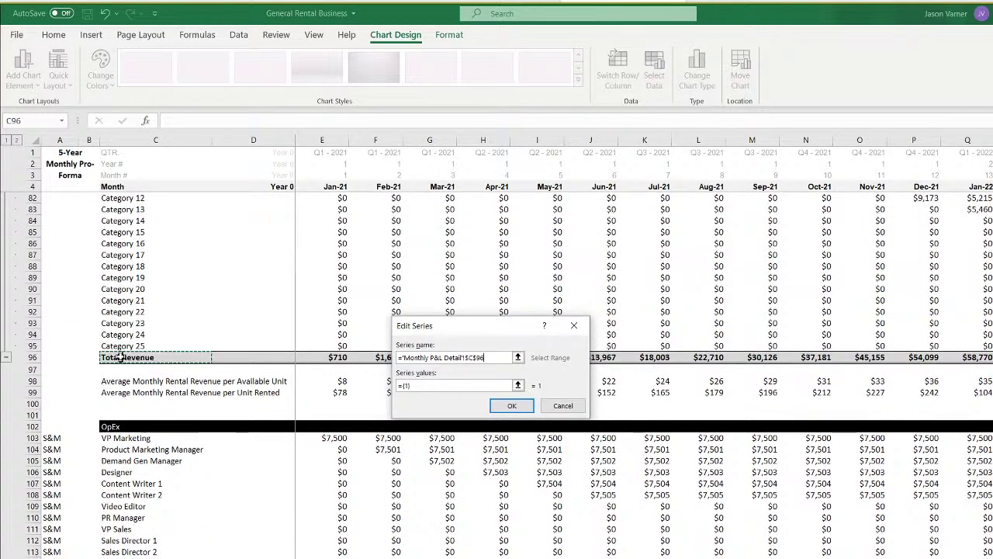
{"action": "left_click", "coordinate": [434, 384]}
{"action": "key", "text": "BackSpace"}
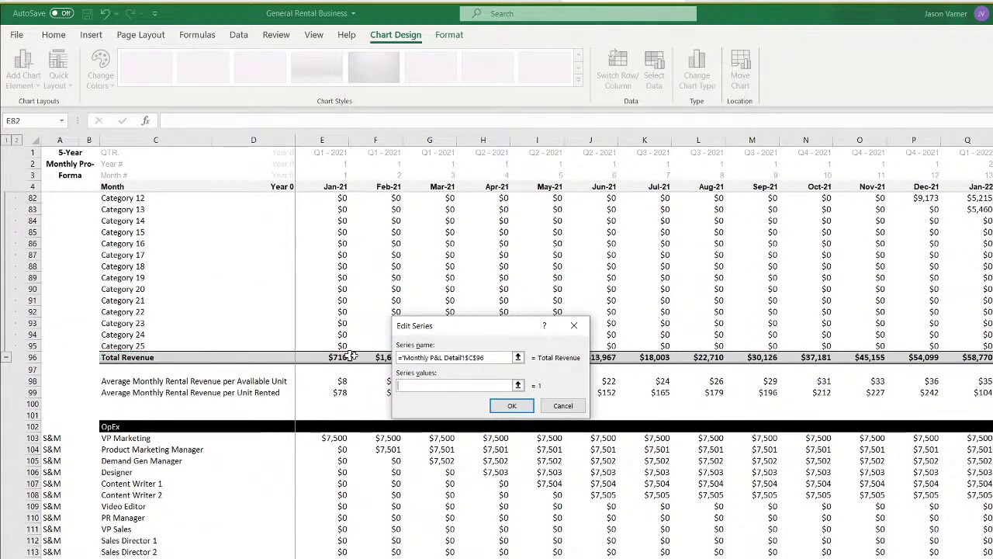
{"action": "left_click_drag", "start_coordinate": [332, 358], "coordinate": [992, 359]}
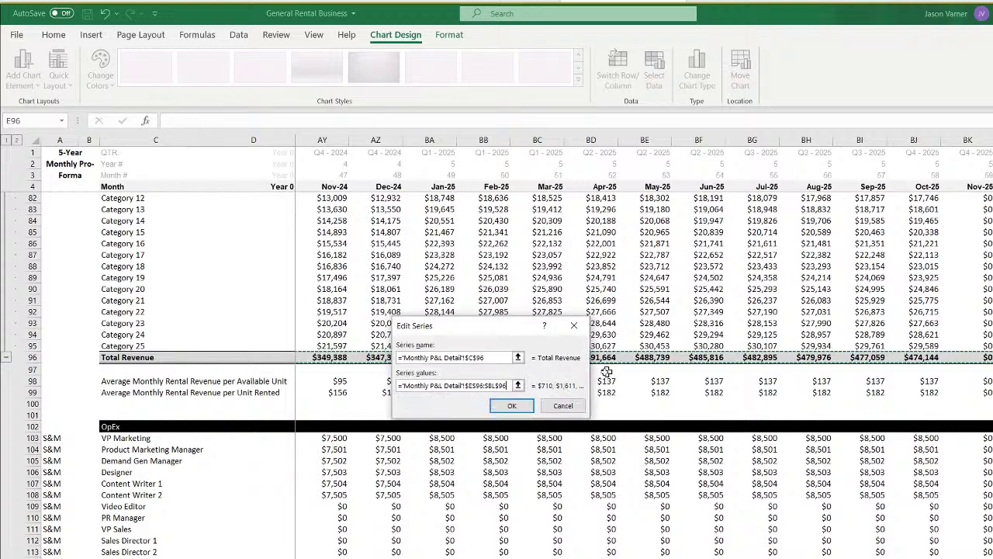
{"action": "left_click", "coordinate": [511, 405]}
Use the Monthly P&L Detail months in E4:BL4 as horizontal axis labels and enlarge the chart to about column N and row 18
{"action": "left_click", "coordinate": [515, 361]}
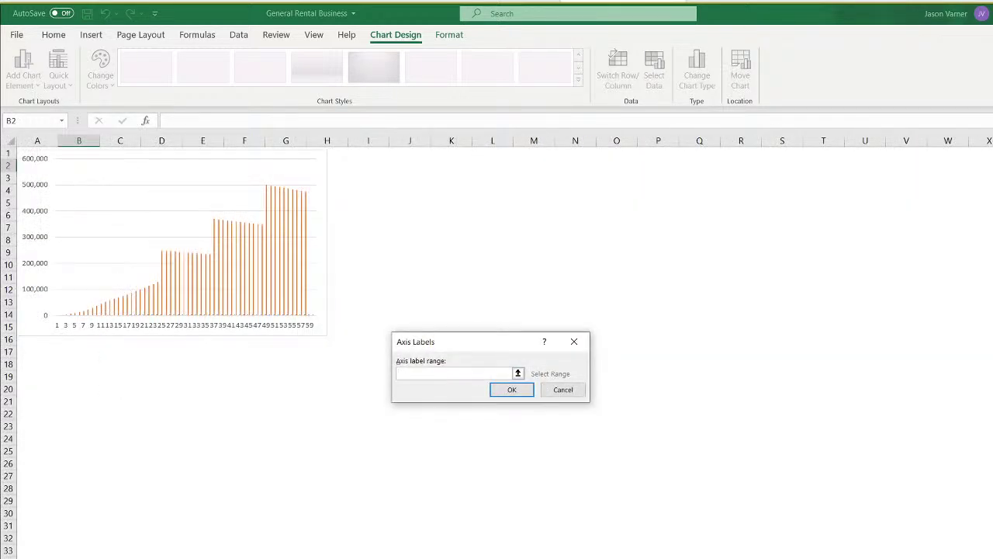
{"action": "left_click_drag", "start_coordinate": [992, 187], "coordinate": [346, 191]}
{"action": "left_click", "coordinate": [513, 390]}
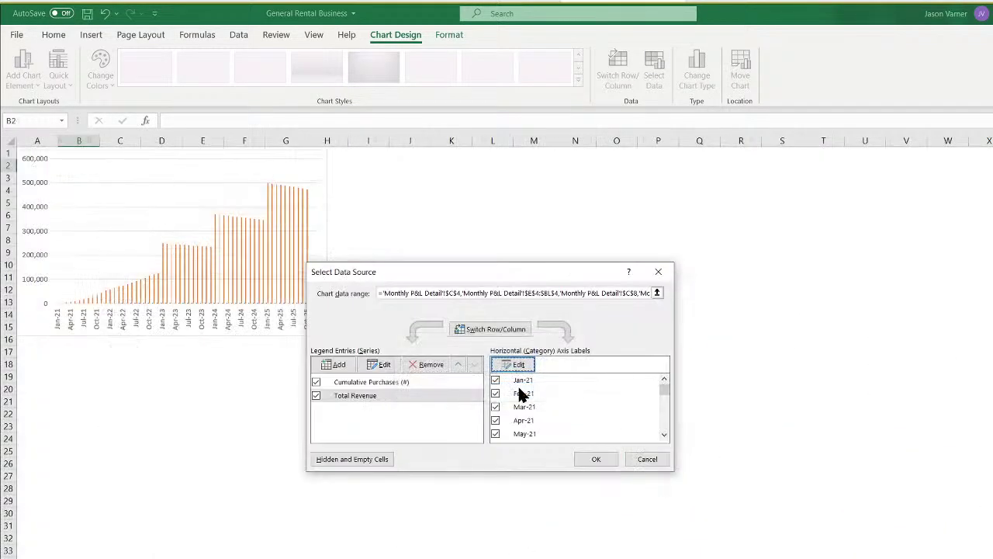
{"action": "left_click", "coordinate": [596, 458]}
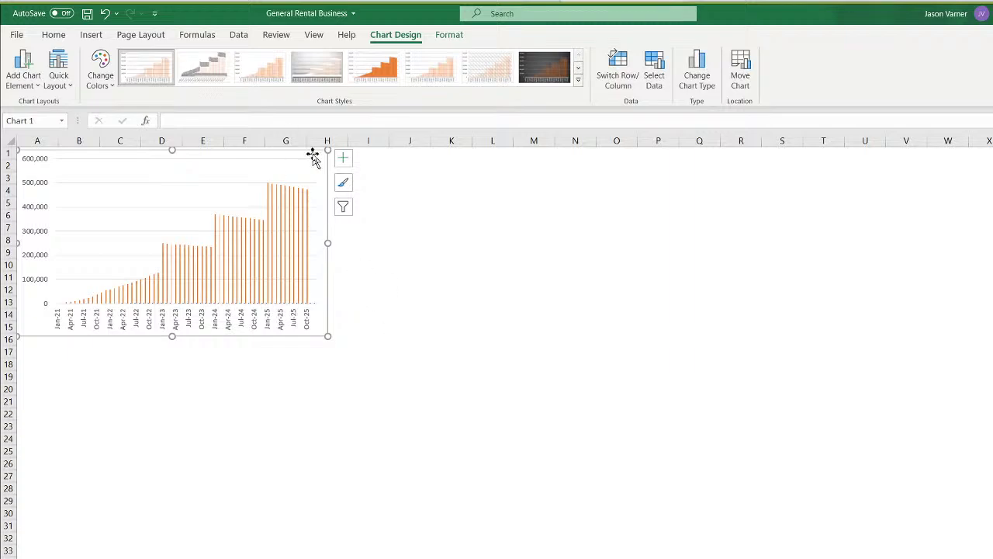
{"action": "left_click_drag", "start_coordinate": [327, 243], "coordinate": [570, 243]}
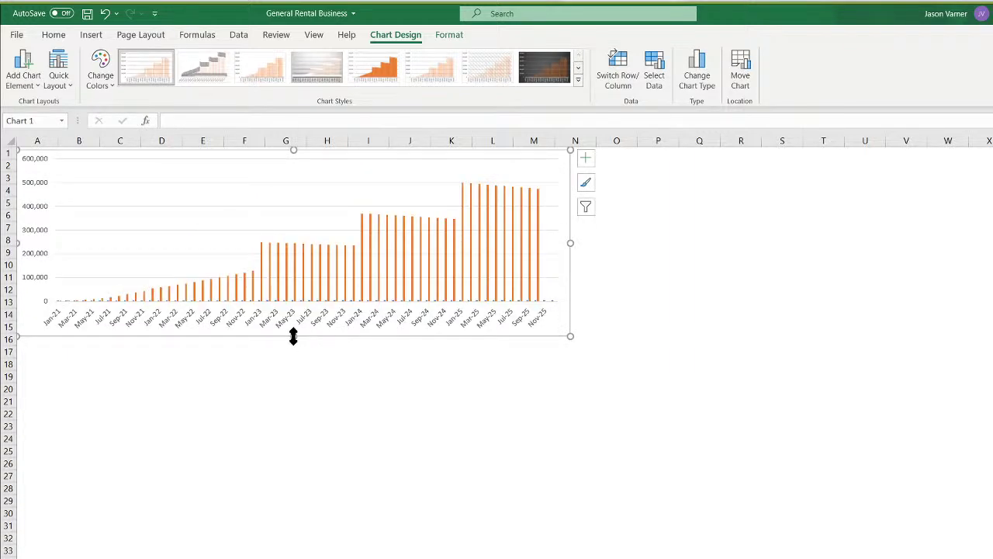
{"action": "left_click_drag", "start_coordinate": [294, 336], "coordinate": [292, 370]}
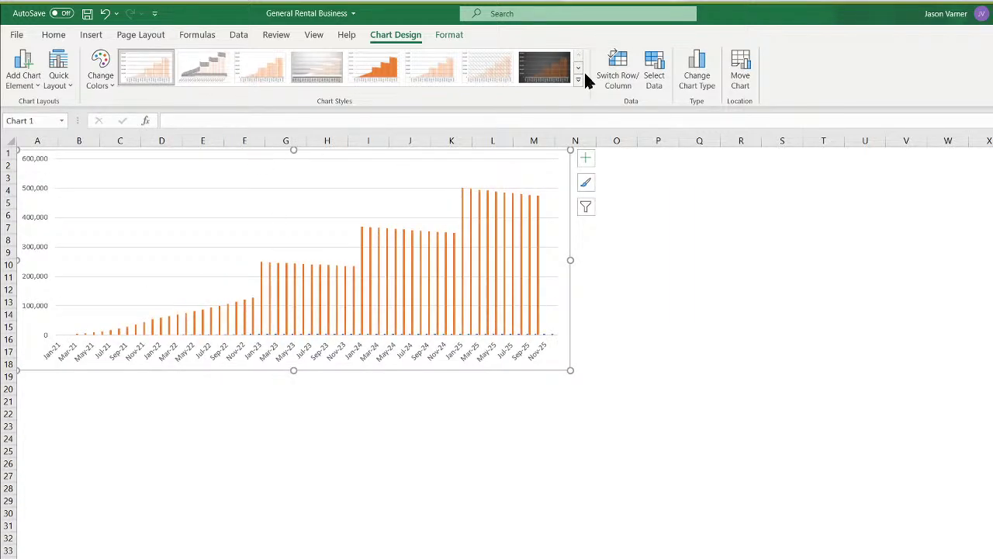
Change the chart to a Combo type and plot Cumulative Purchases (#) on the secondary axis
{"action": "right_click", "coordinate": [412, 188]}
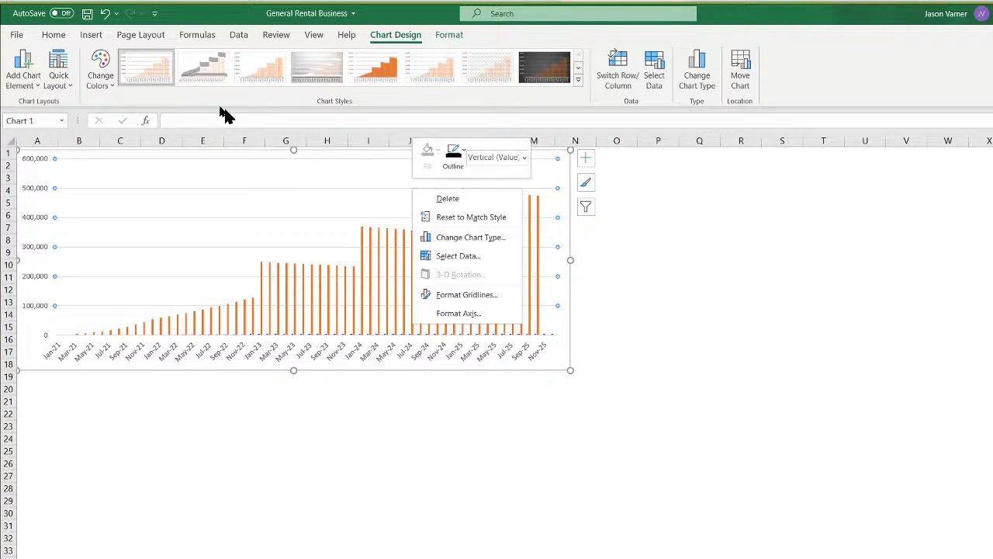
{"action": "left_click", "coordinate": [48, 37]}
{"action": "right_click", "coordinate": [413, 198]}
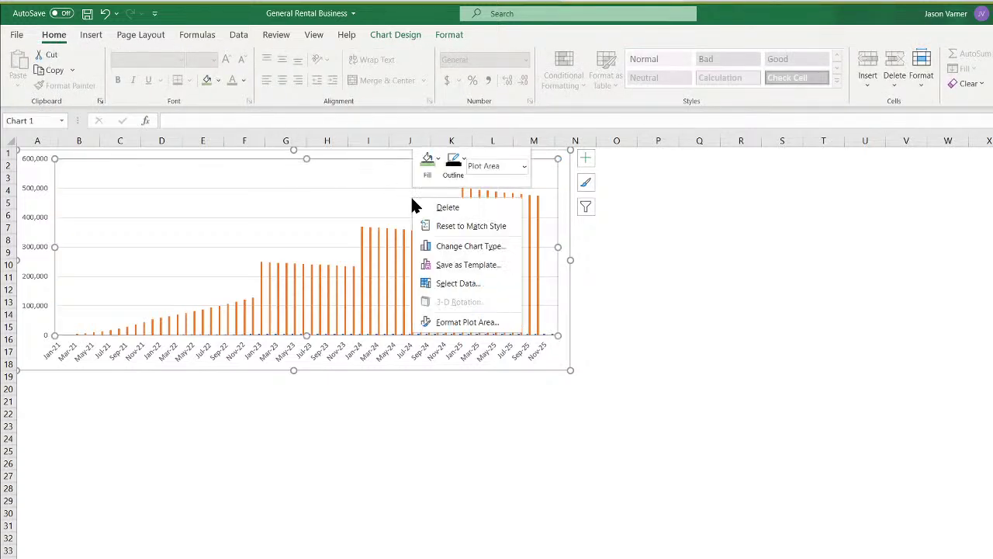
{"action": "left_click", "coordinate": [481, 246]}
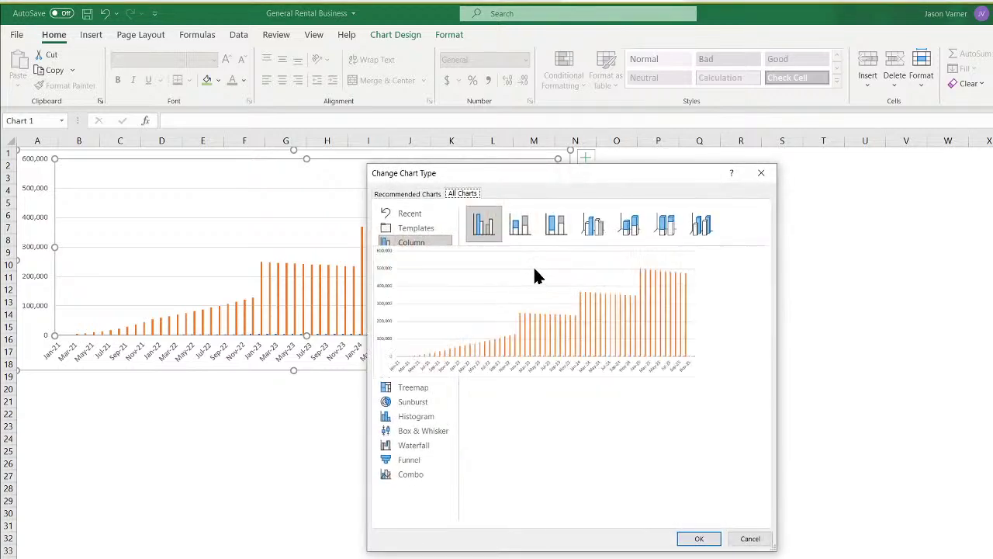
{"action": "left_click", "coordinate": [407, 259]}
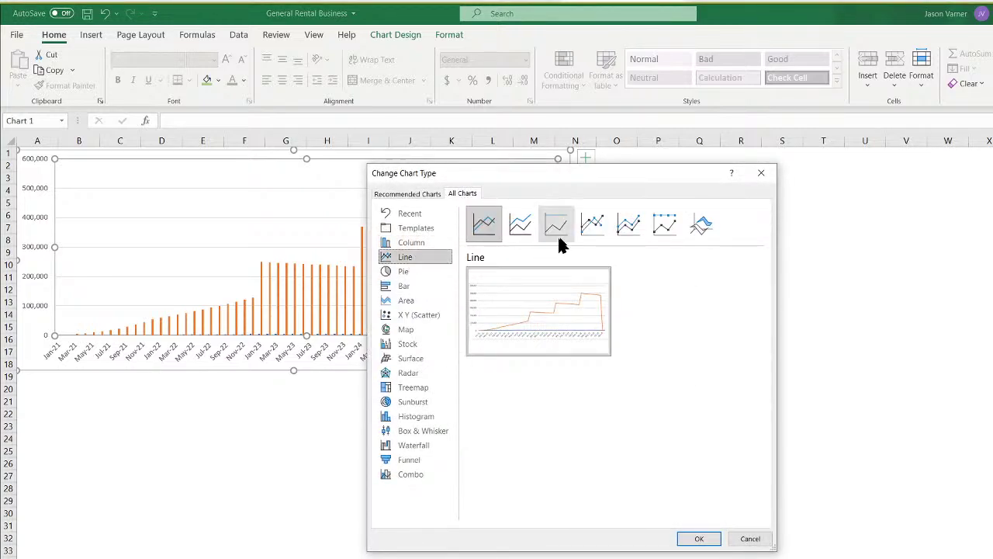
{"action": "left_click", "coordinate": [597, 224]}
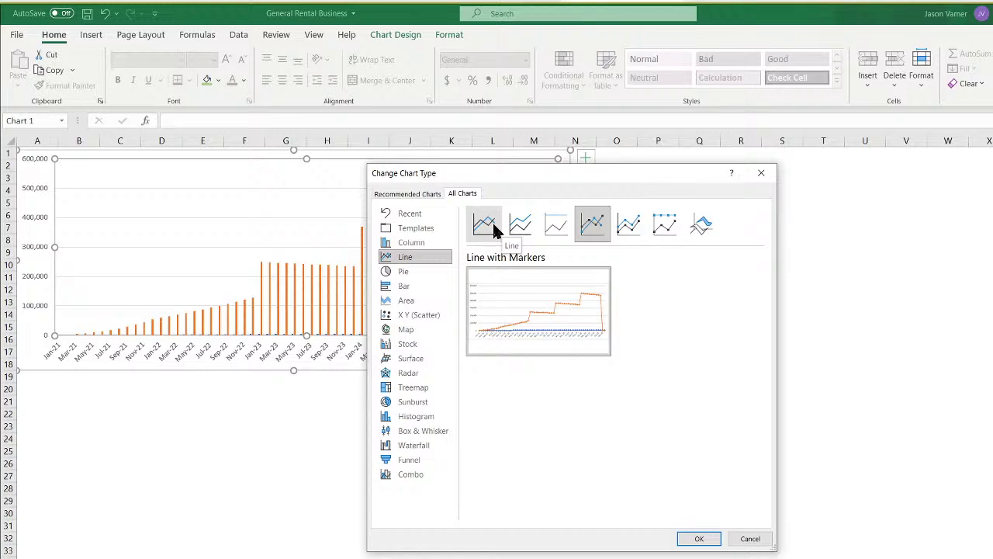
{"action": "left_click", "coordinate": [419, 474]}
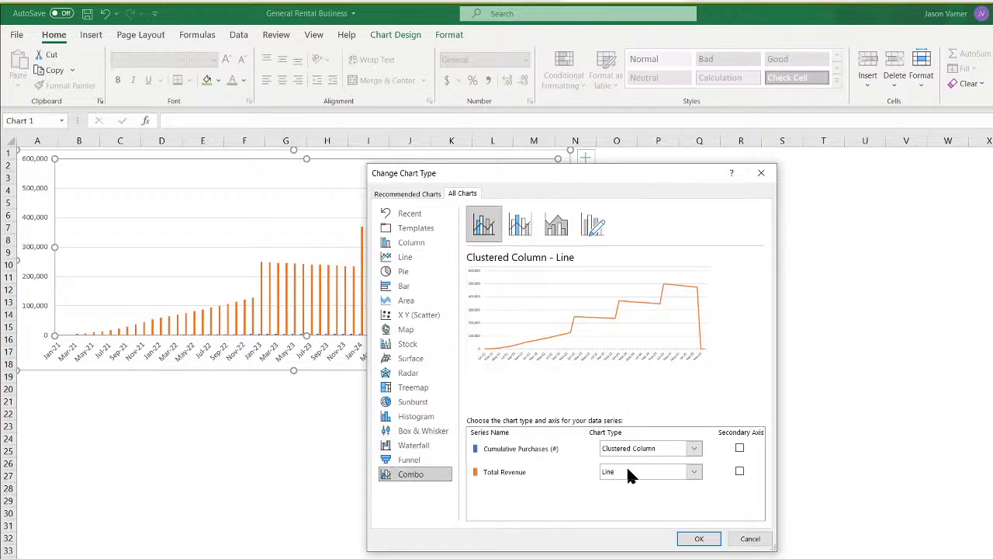
{"action": "left_click", "coordinate": [740, 471]}
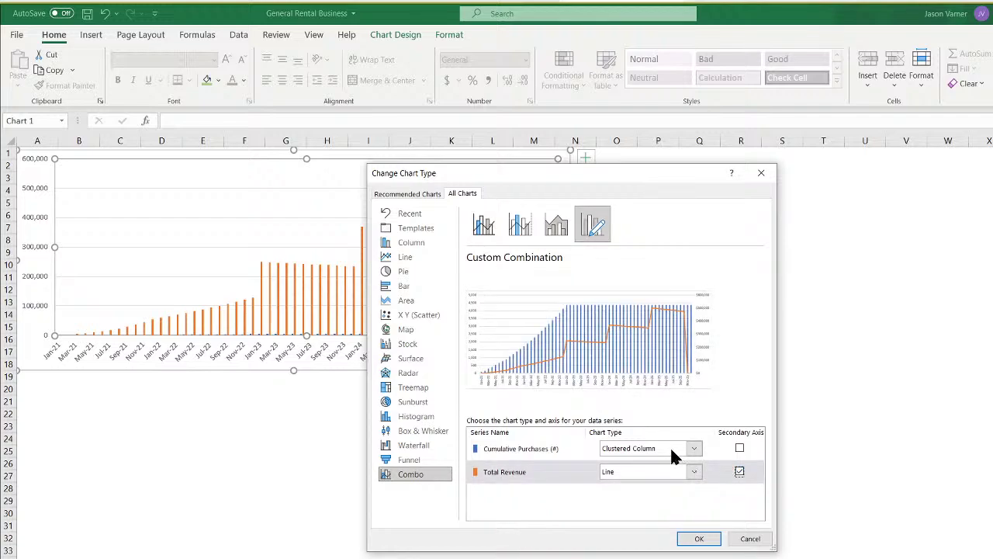
{"action": "left_click", "coordinate": [739, 471]}
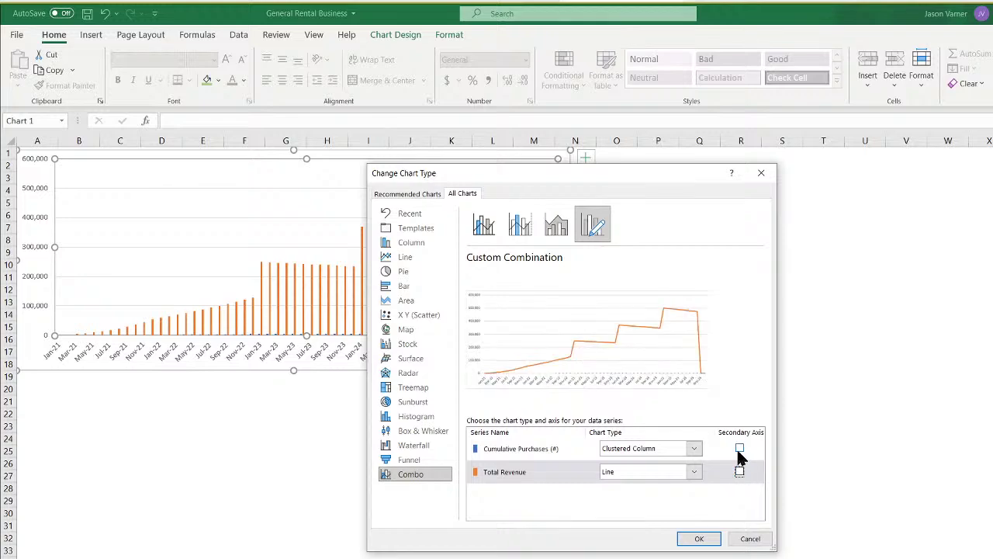
{"action": "left_click", "coordinate": [739, 448]}
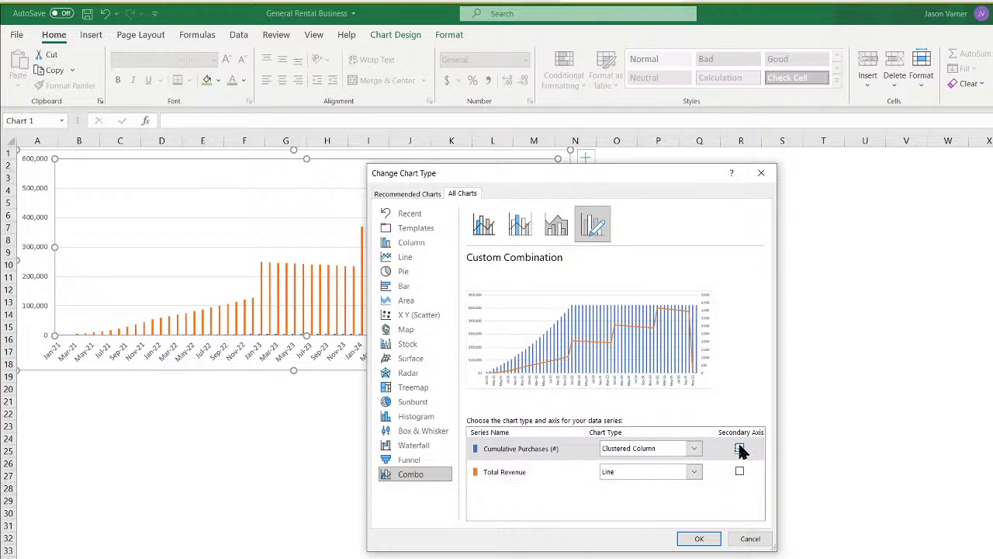
Set Cumulative Purchases (#) to Line with Markers and Total Revenue to Clustered Column, and apply the custom combination to the chart
{"action": "left_click", "coordinate": [663, 447]}
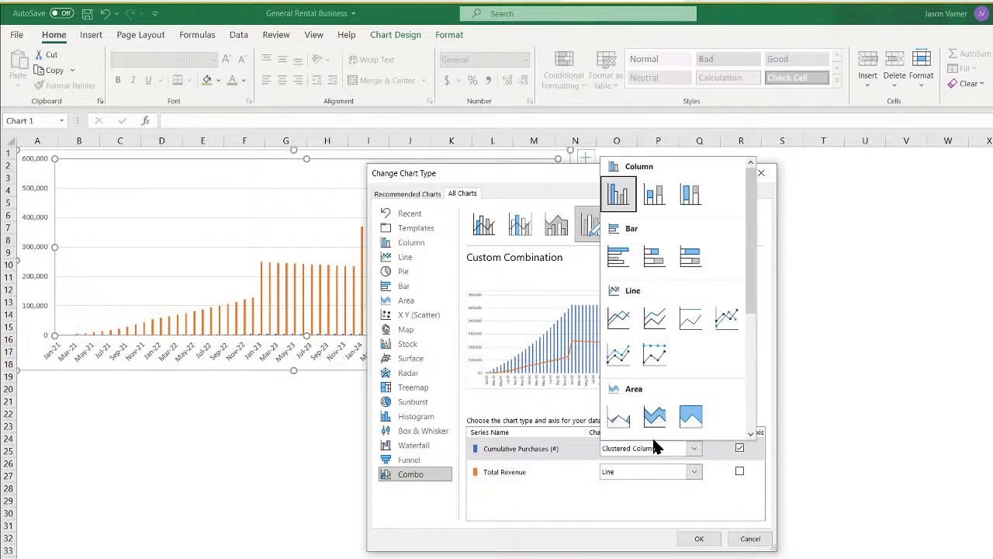
{"action": "left_click", "coordinate": [727, 318]}
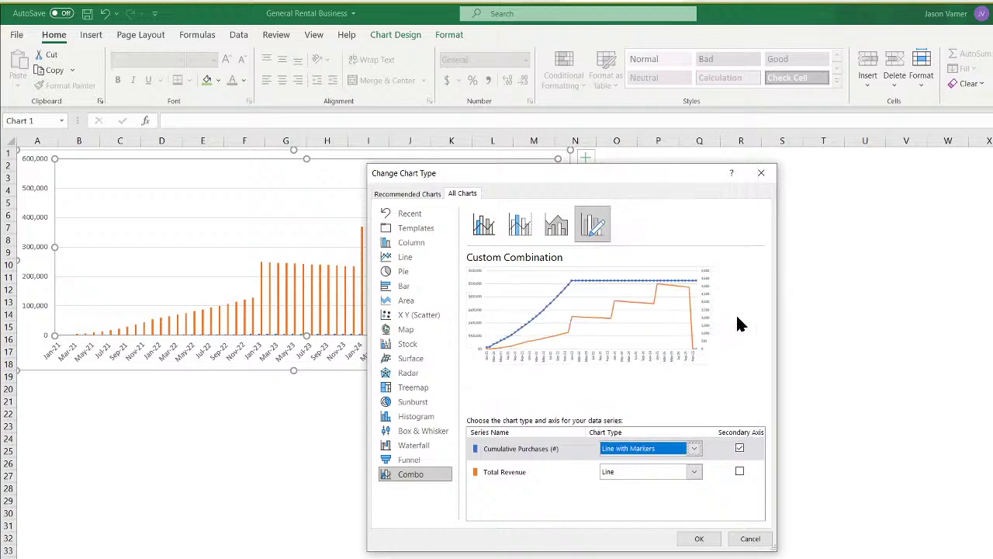
{"action": "left_click", "coordinate": [638, 471]}
{"action": "left_click", "coordinate": [612, 221]}
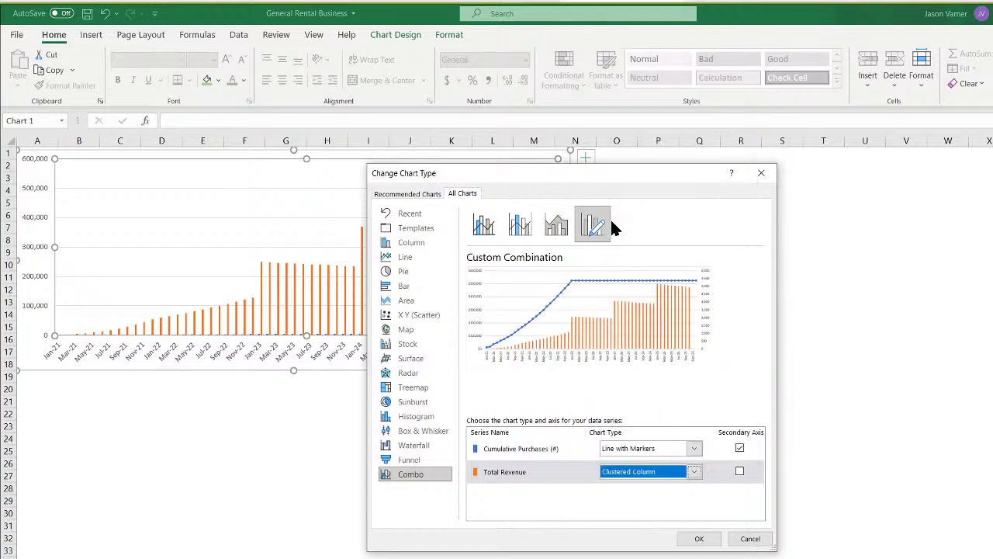
{"action": "left_click", "coordinate": [698, 539]}
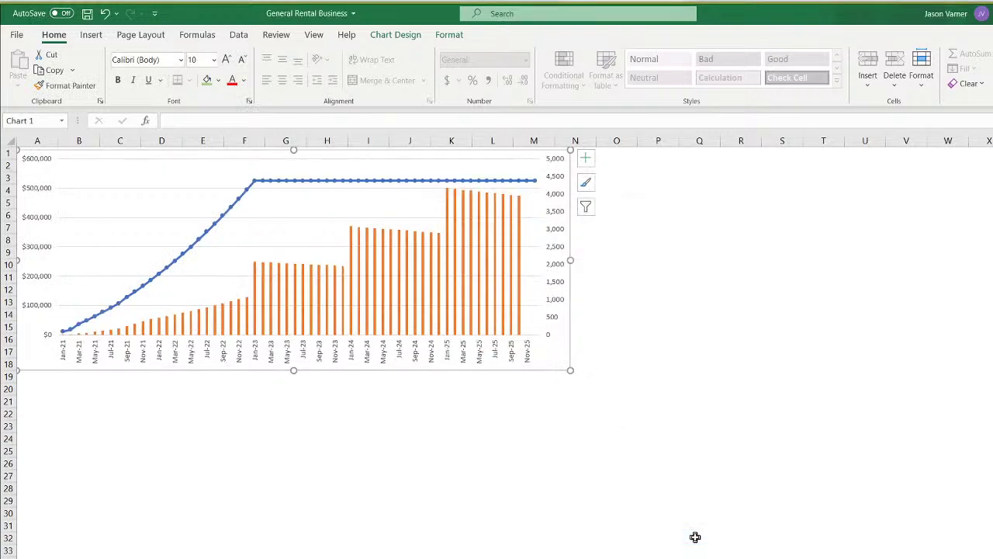
Add a chart title and a legend to the combo chart, and position the legend below the plot
{"action": "left_click", "coordinate": [586, 160]}
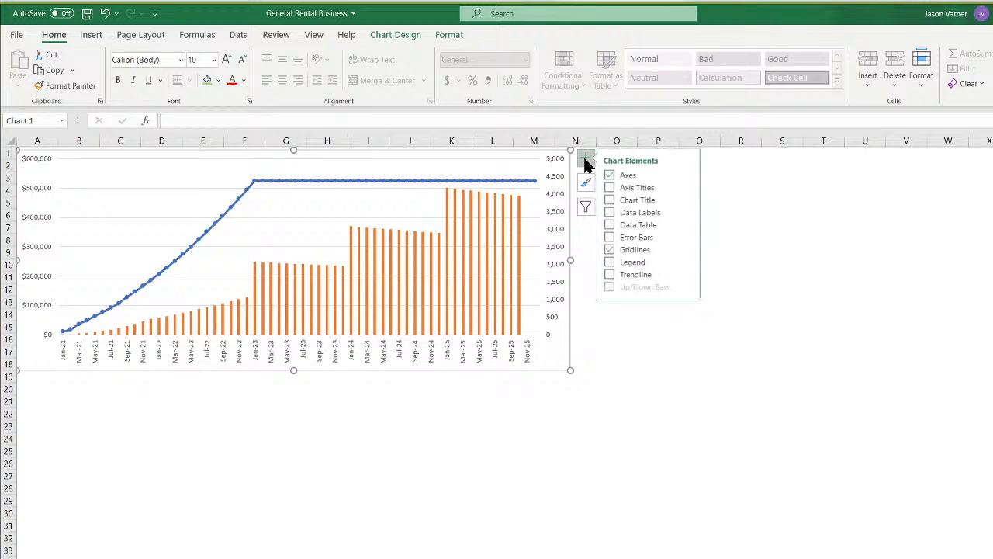
{"action": "left_click", "coordinate": [650, 200]}
{"action": "left_click", "coordinate": [645, 263]}
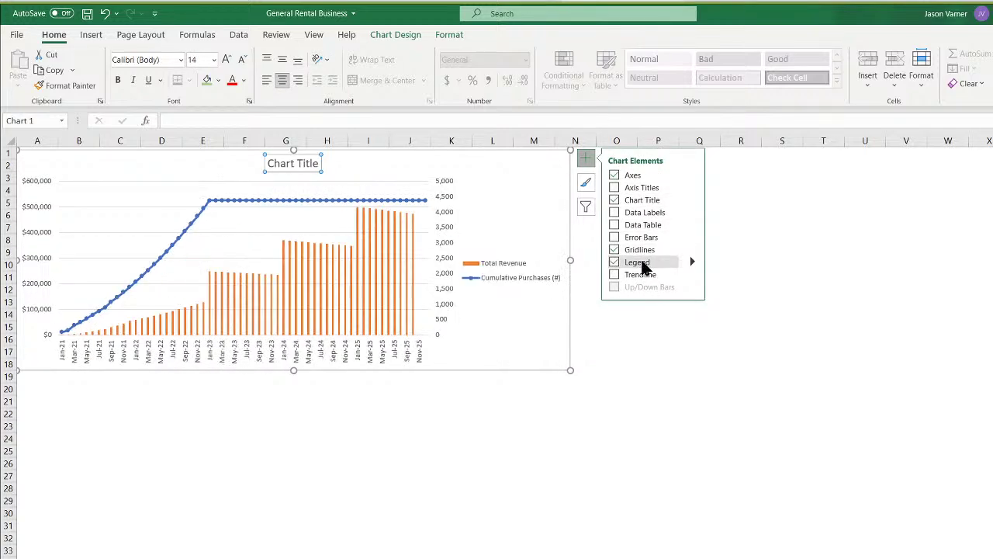
{"action": "right_click", "coordinate": [516, 270]}
{"action": "left_click", "coordinate": [553, 398]}
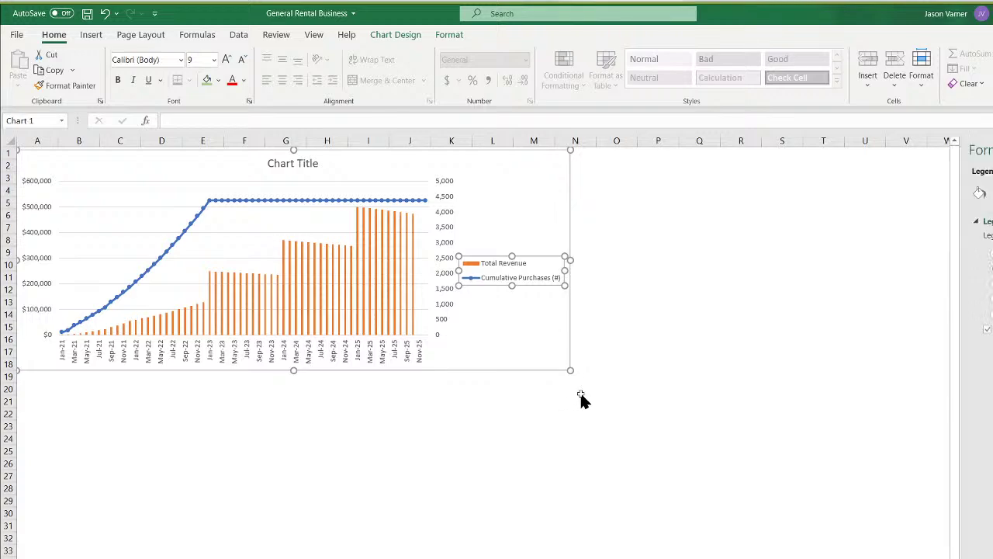
{"action": "left_click", "coordinate": [992, 268]}
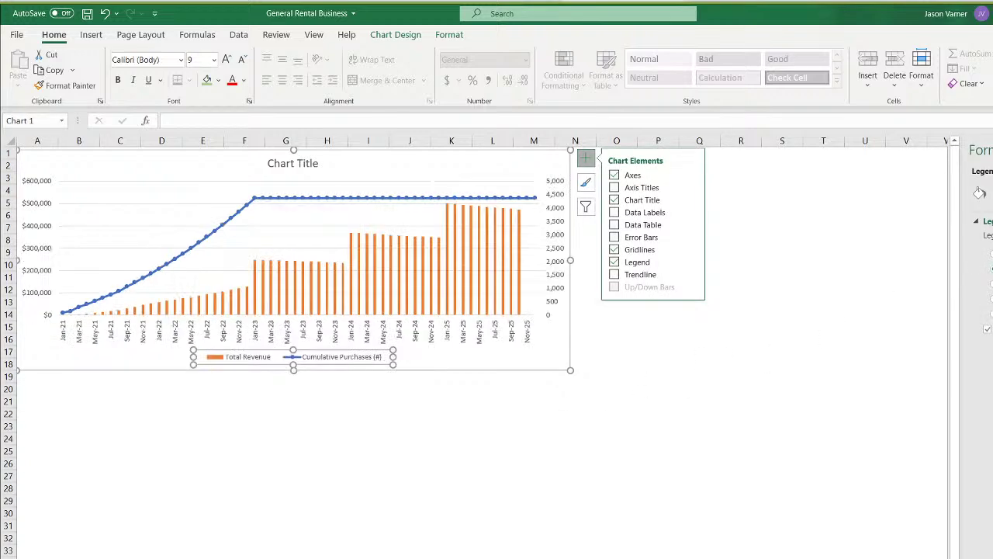
{"action": "left_click", "coordinate": [793, 263]}
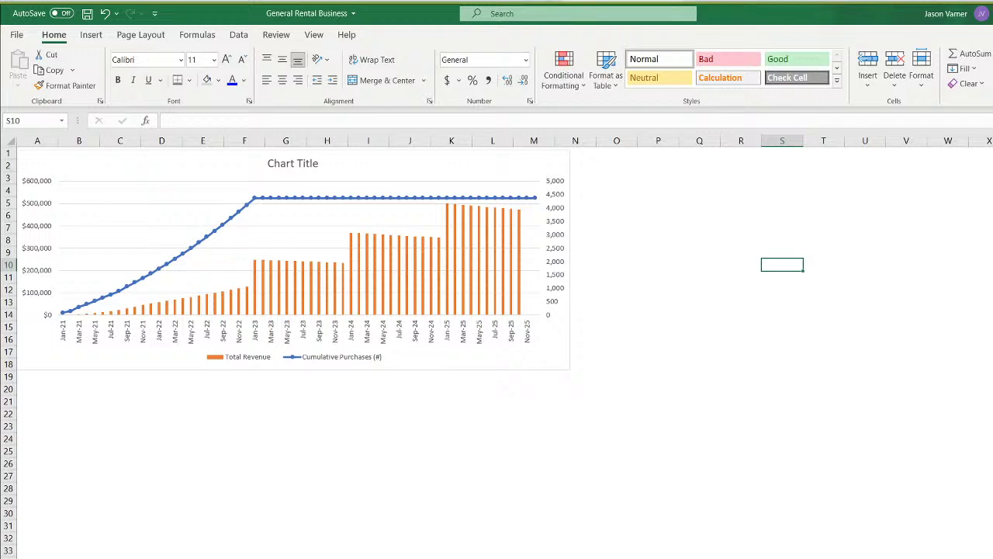
Change the chart title to "Revenue vs. Total Purchased Units"
{"action": "left_click", "coordinate": [300, 163]}
{"action": "left_click_drag", "start_coordinate": [270, 163], "coordinate": [490, 178]}
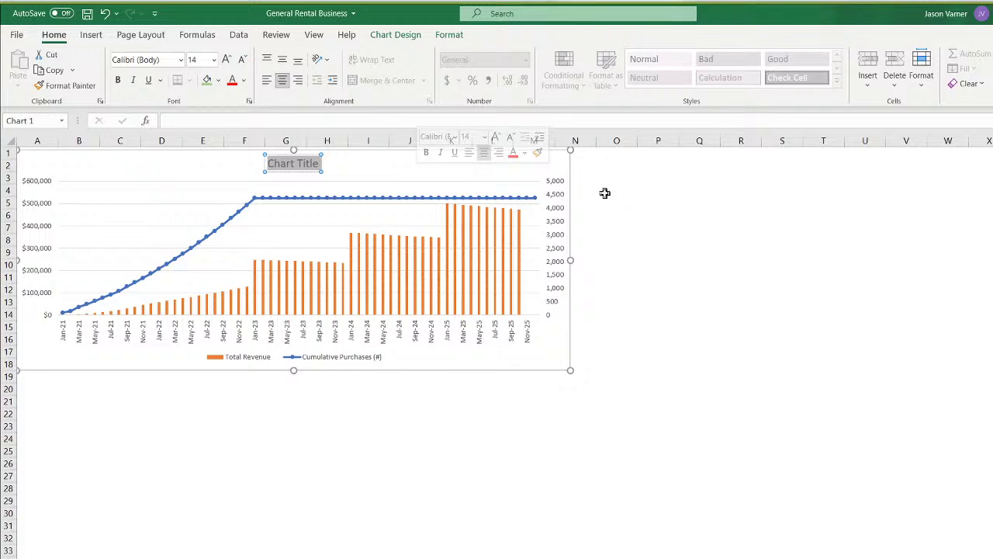
{"action": "type", "text": "Revenue vs."}
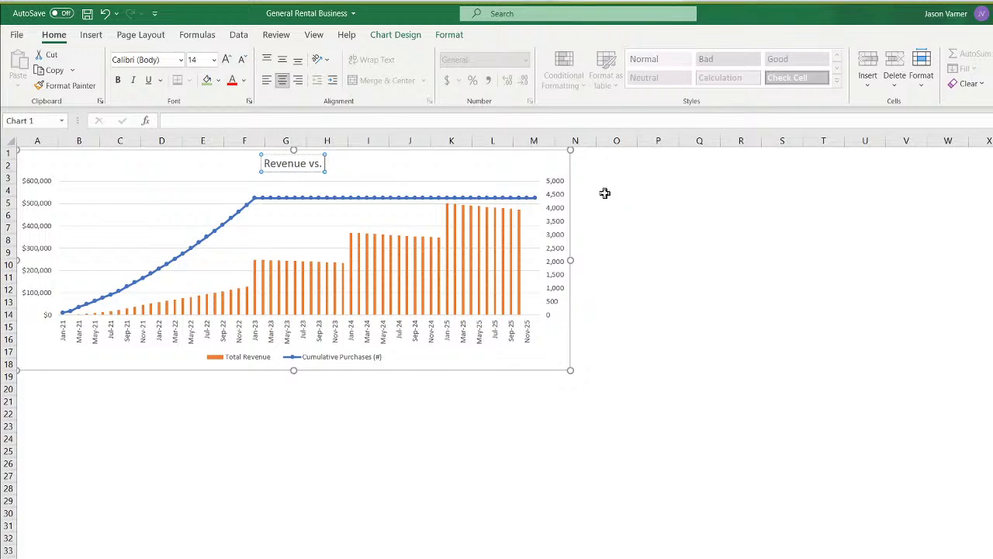
{"action": "type", "text": " Total "}
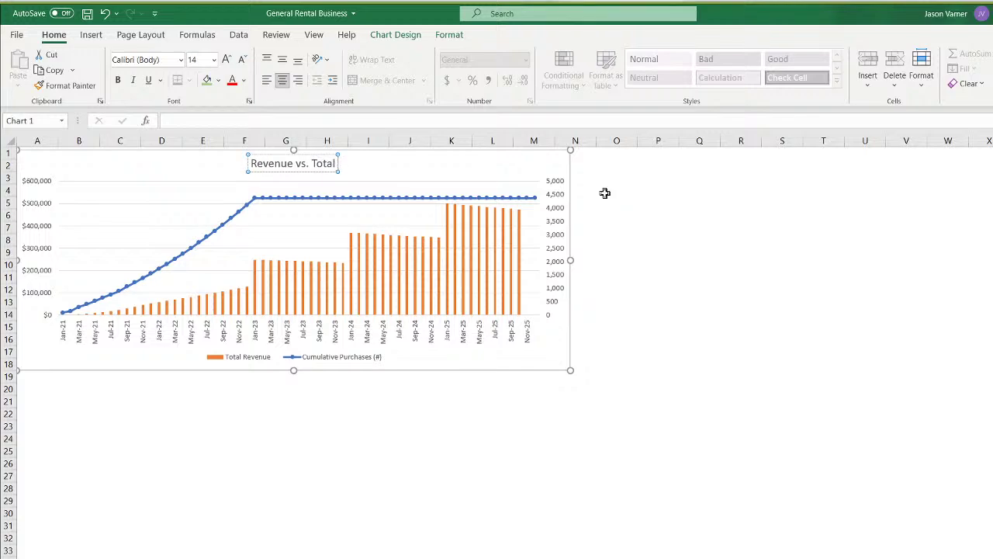
{"action": "type", "text": "Pur"}
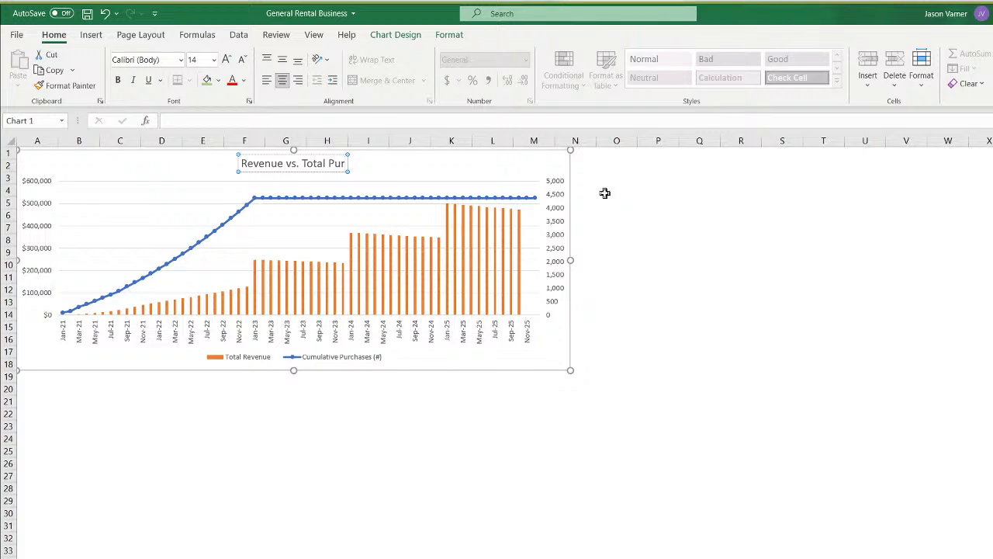
{"action": "type", "text": "chased Units"}
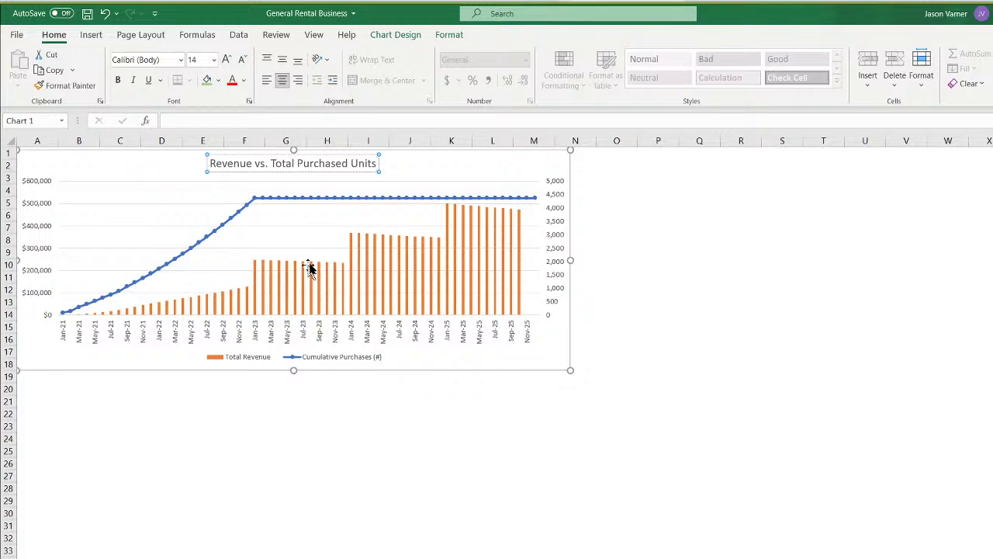
{"action": "mouse_move", "coordinate": [402, 259]}
{"action": "mouse_move", "coordinate": [241, 294]}
{"action": "mouse_move", "coordinate": [258, 204]}
{"action": "left_click", "coordinate": [729, 478]}
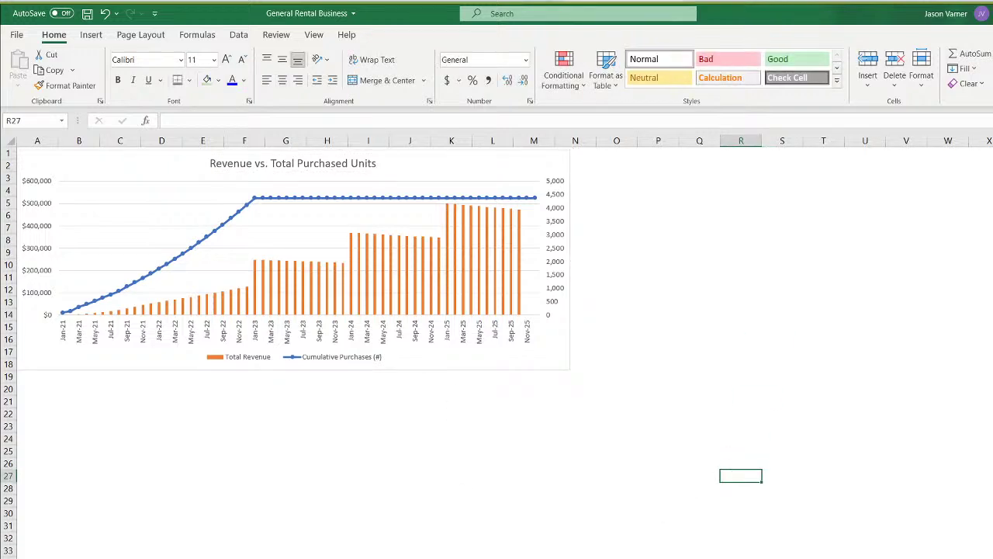
On the Revenue Assumptions sheet, set the furniture utilization rate to 75% for Categories 1 to 25 in all five years
{"action": "key", "text": "ctrl+Page_Up"}
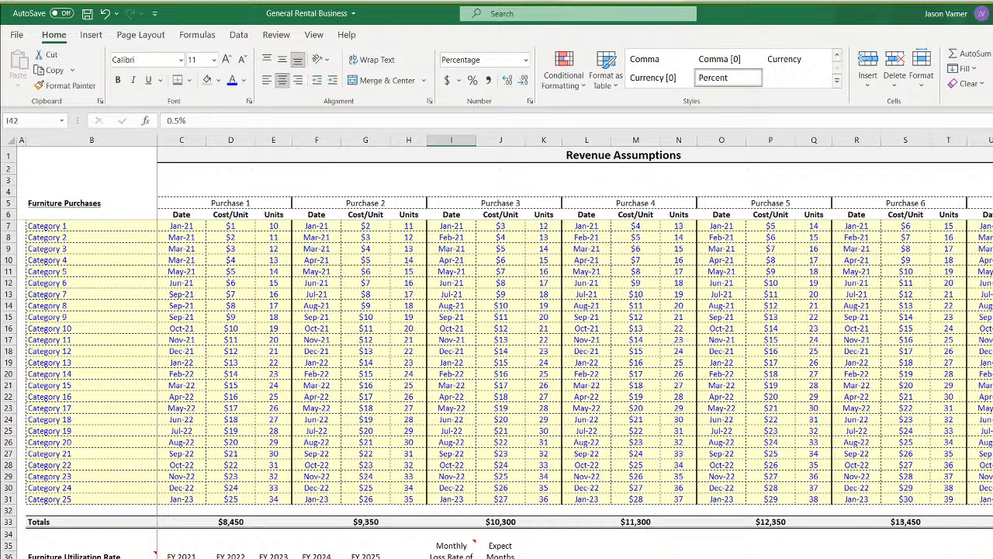
{"action": "scroll", "coordinate": [204, 318], "scroll_direction": "down", "scroll_amount": 7}
{"action": "left_click", "coordinate": [173, 330]}
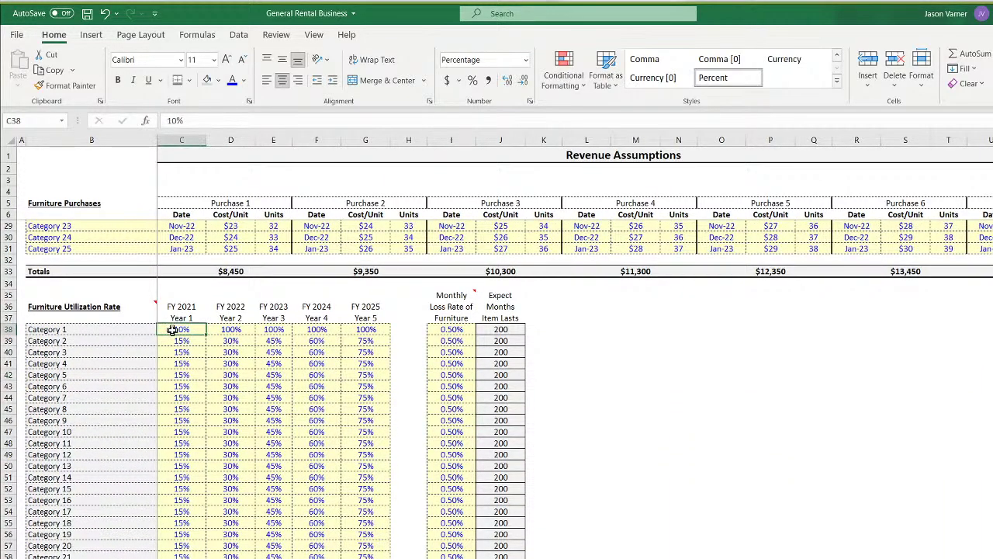
{"action": "left_click", "coordinate": [366, 340]}
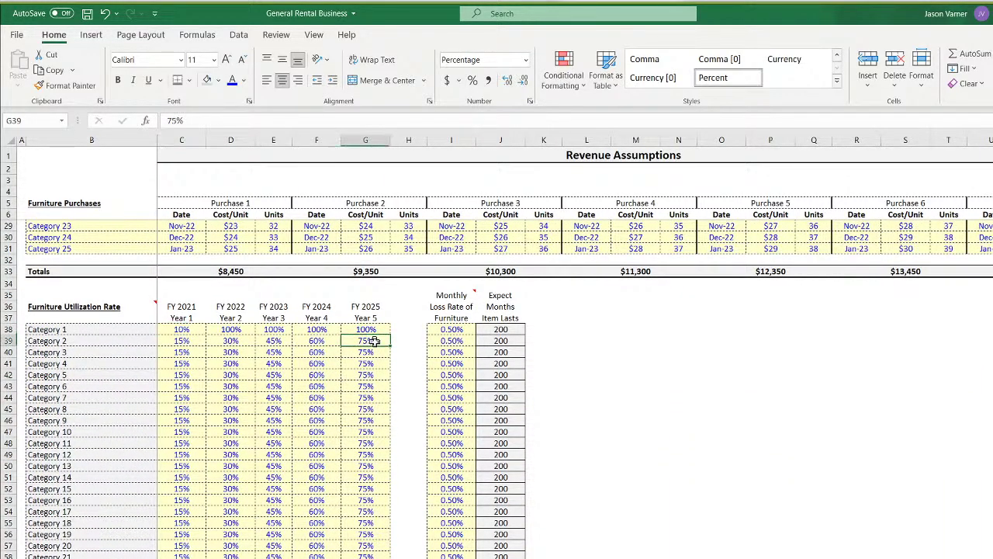
{"action": "left_click_drag", "start_coordinate": [390, 346], "coordinate": [184, 558]}
{"action": "left_click", "coordinate": [188, 330]}
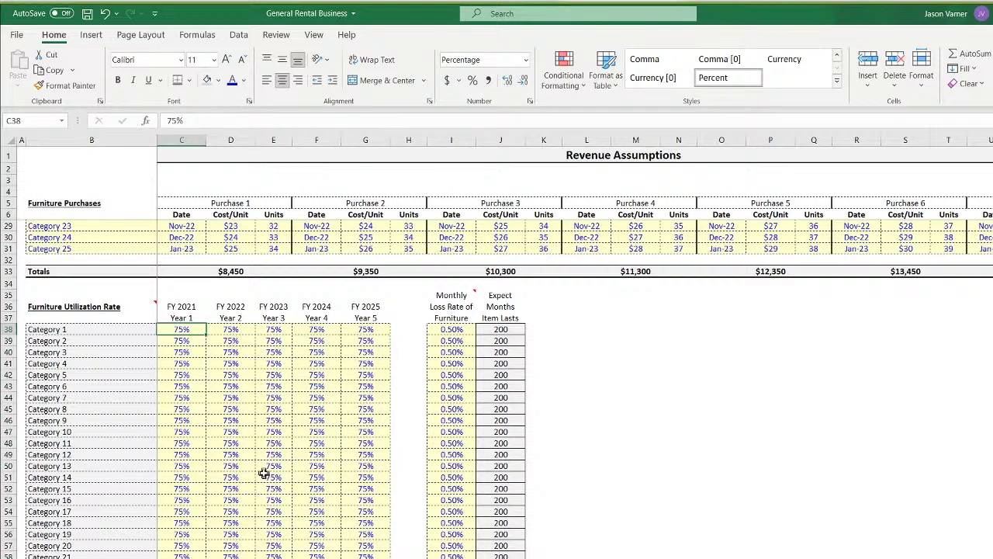
Copy Category 1's Year 1 average daily rental fee of $3 across Years 2 to 5, and select the yearly fees for filling down
{"action": "scroll", "coordinate": [264, 474], "scroll_direction": "down", "scroll_amount": 4}
{"action": "left_click", "coordinate": [198, 555]}
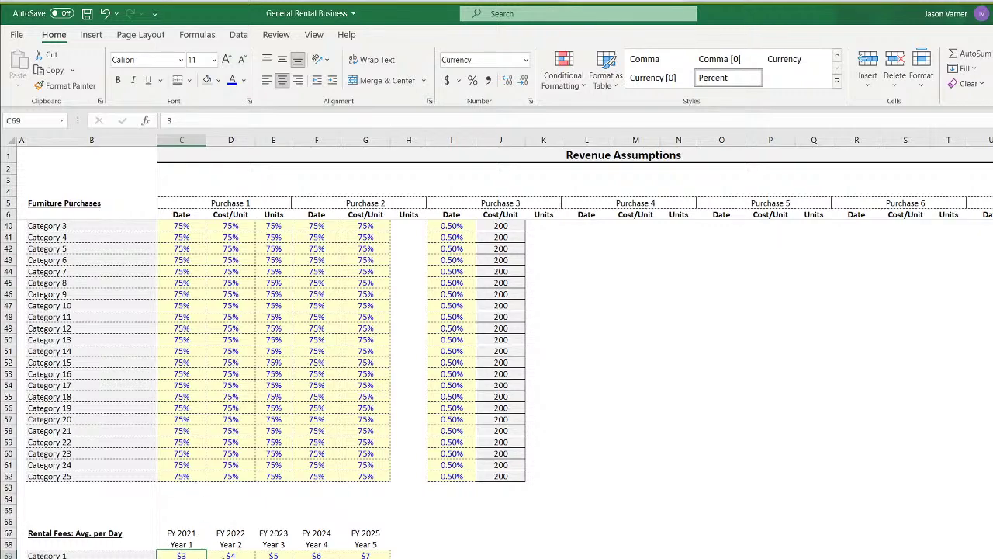
{"action": "left_click_drag", "start_coordinate": [206, 558], "coordinate": [426, 558]}
{"action": "left_click", "coordinate": [417, 536]}
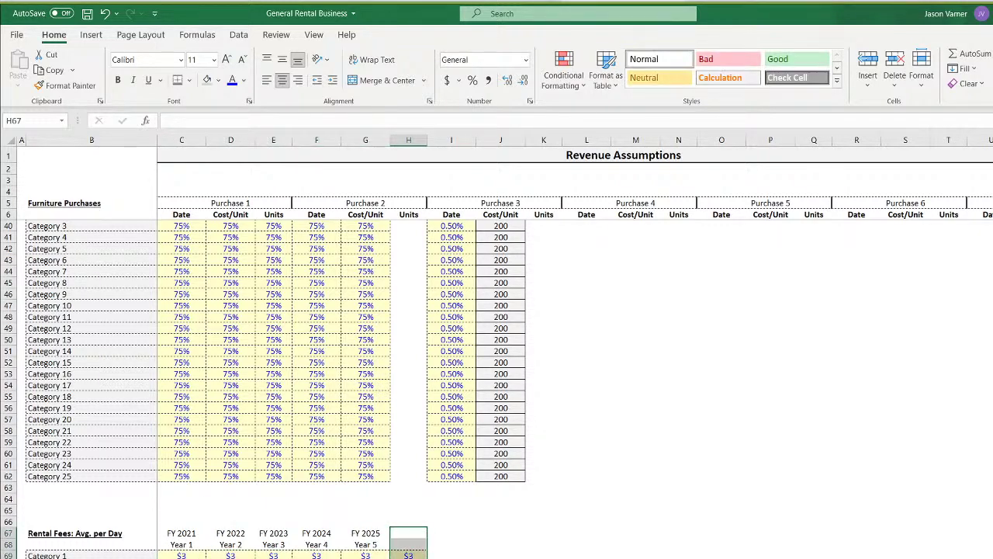
{"action": "left_click_drag", "start_coordinate": [192, 555], "coordinate": [219, 554]}
{"action": "left_click", "coordinate": [395, 556]}
{"action": "scroll", "coordinate": [264, 388], "scroll_direction": "down", "scroll_amount": 5}
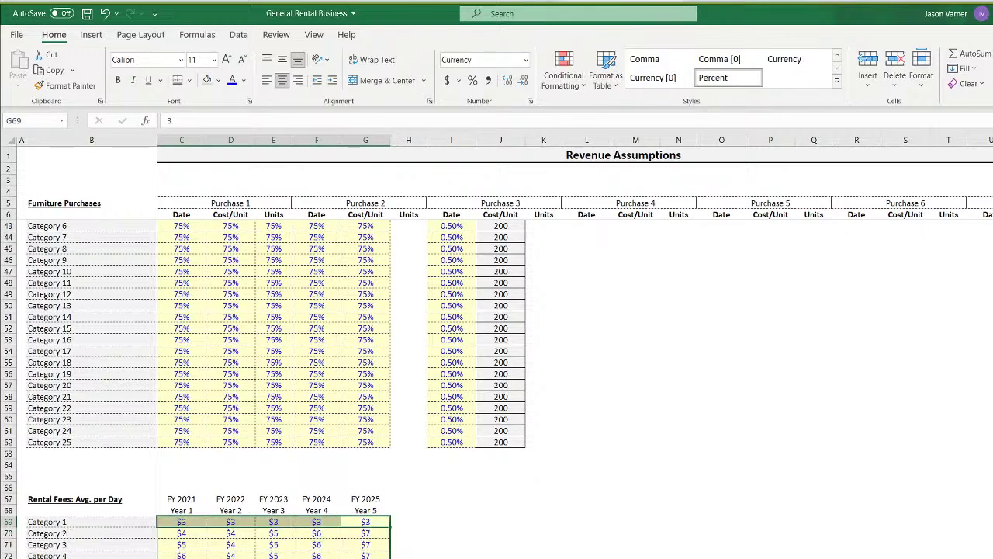
Fill the Category 1 rental fees of $3 down through all categories and years, and check the revenue versus purchased units chart
{"action": "key", "text": "ctrl+shift+Down"}
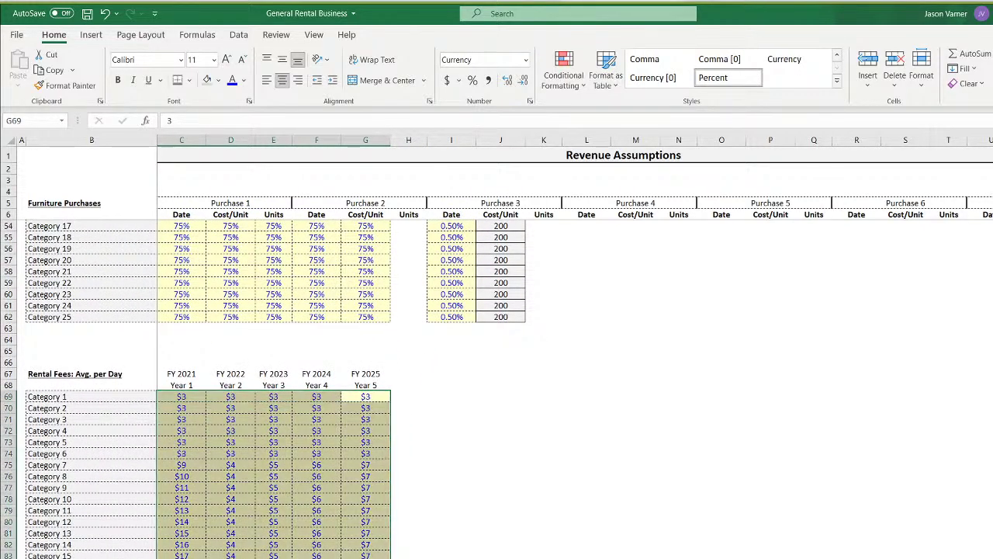
{"action": "key", "text": "ctrl+d"}
{"action": "scroll", "coordinate": [264, 388], "scroll_direction": "up", "scroll_amount": 11}
{"action": "key", "text": "ctrl+Page_Down"}
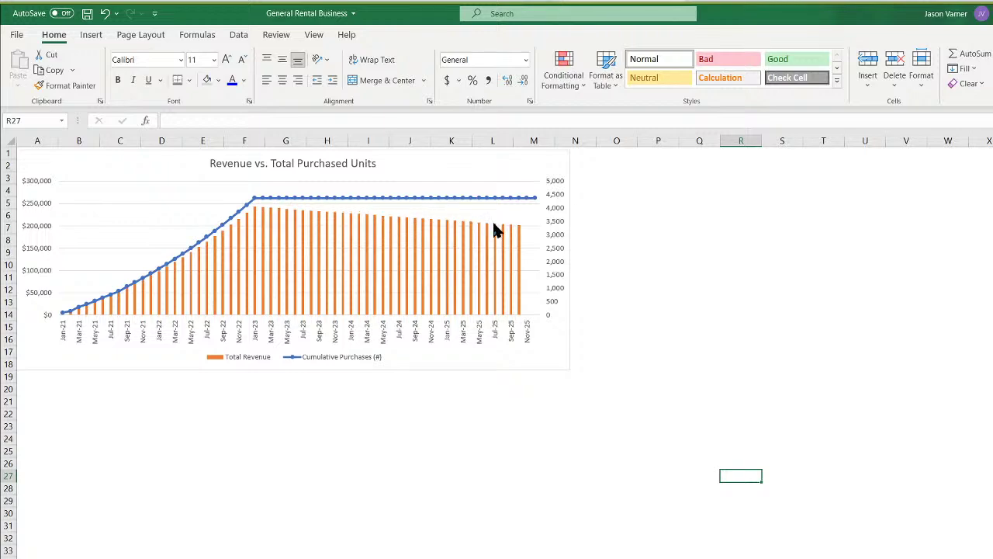
{"action": "left_click", "coordinate": [612, 479]}
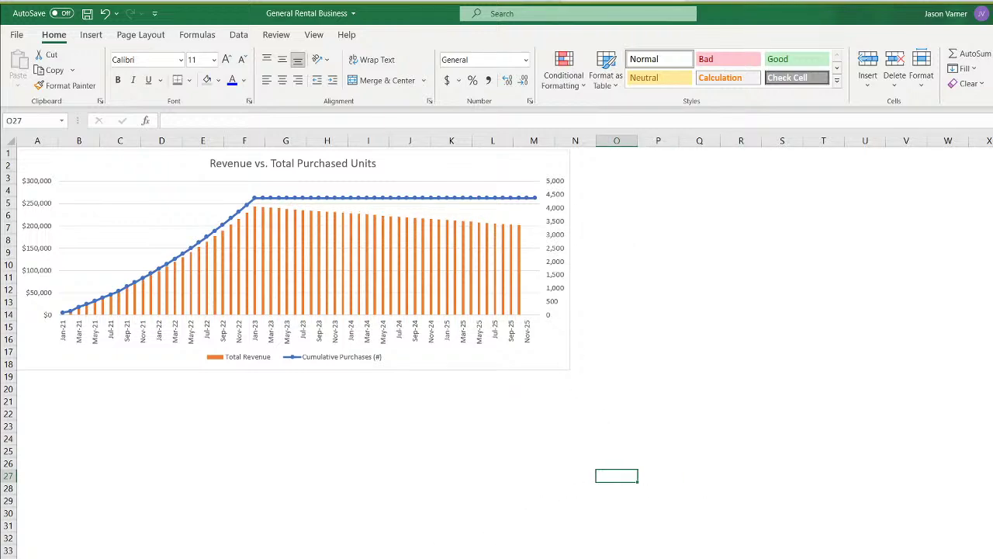
Change the loss rate header on the Revenue Assumptions sheet to "Monthly Loss Rate of Units" and save the workbook
{"action": "key", "text": "ctrl+Page_Up"}
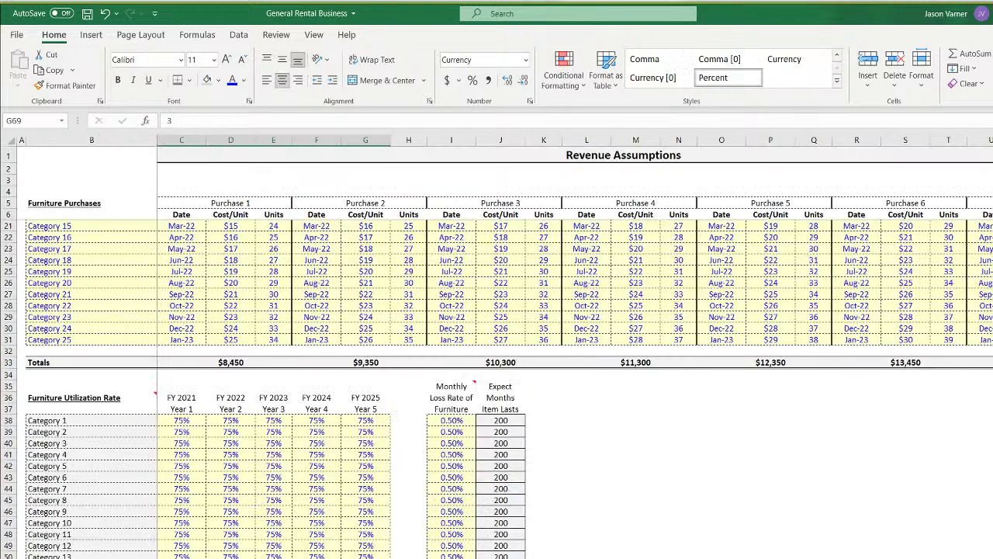
{"action": "left_click", "coordinate": [454, 403]}
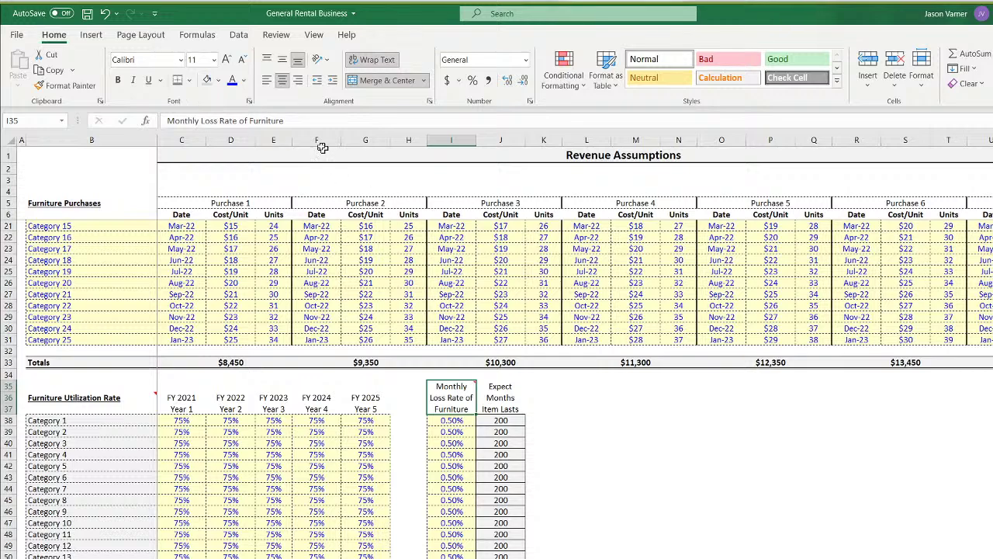
{"action": "left_click", "coordinate": [302, 120]}
{"action": "left_click_drag", "start_coordinate": [302, 120], "coordinate": [249, 120]}
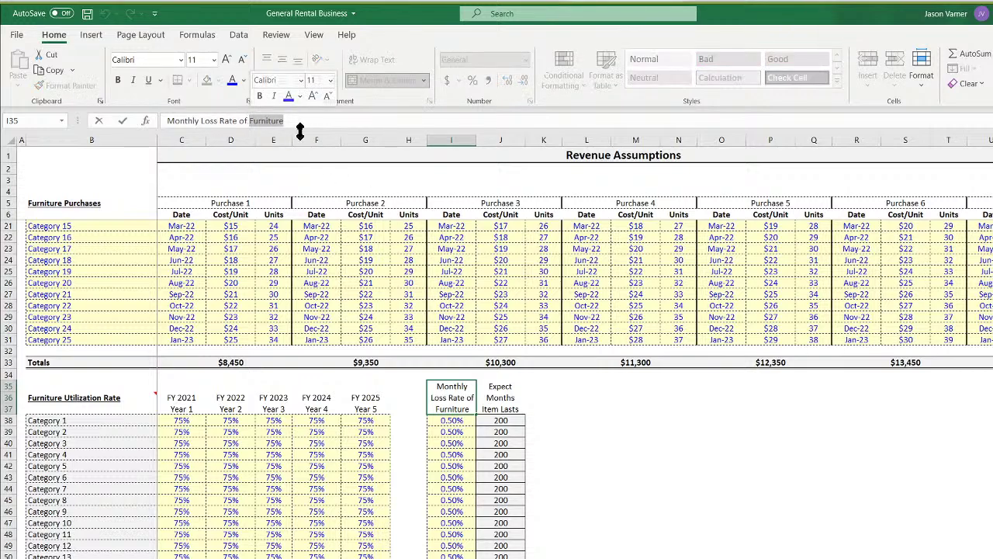
{"action": "type", "text": "Units"}
{"action": "key", "text": "Return"}
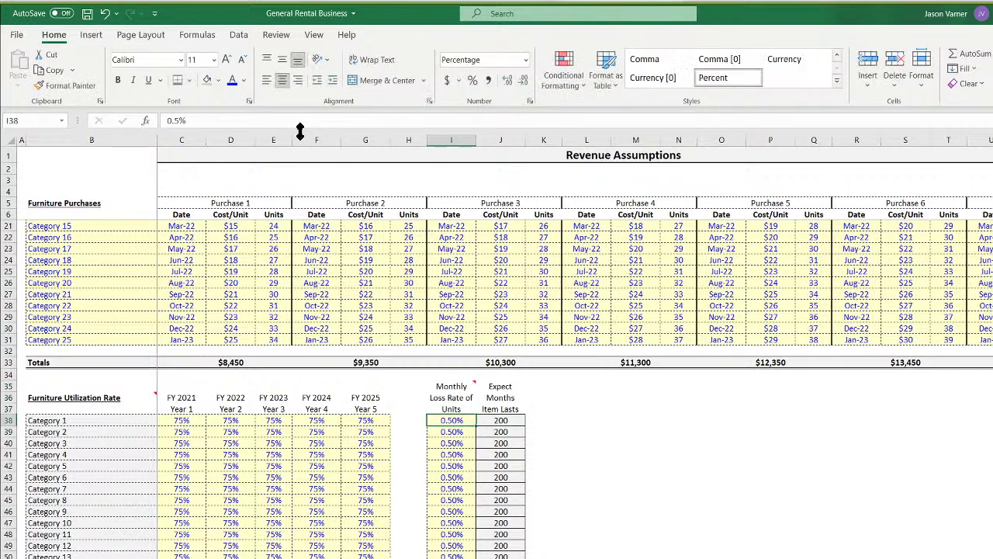
{"action": "left_click", "coordinate": [87, 13]}
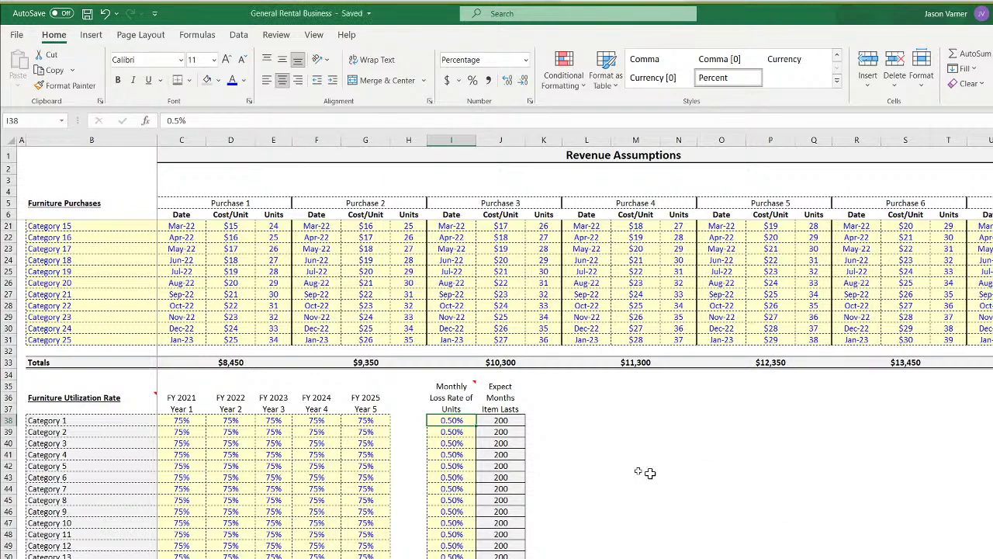
Rename the "Furniture Utilization Rate" heading as "Unit Utilization Rate"
{"action": "left_click", "coordinate": [68, 397]}
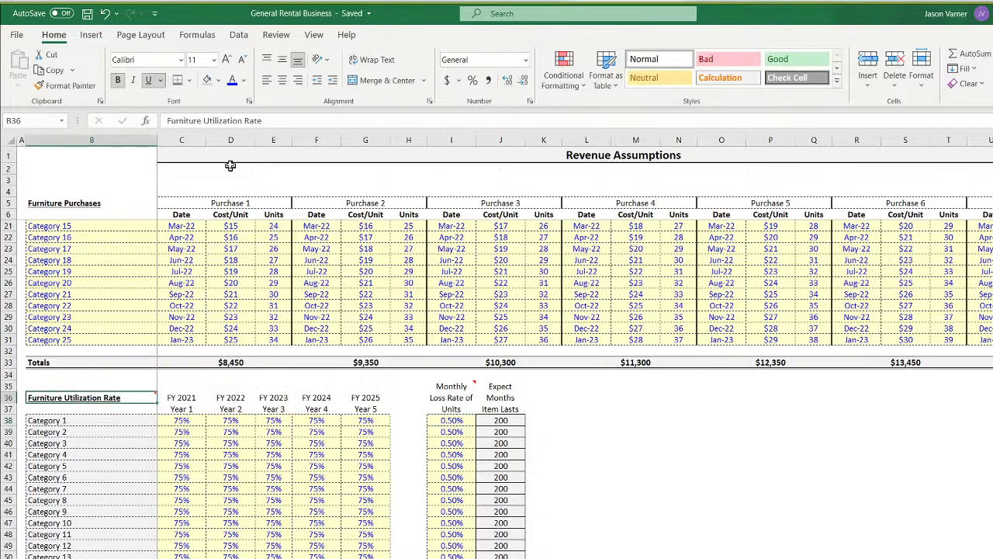
{"action": "left_click_drag", "start_coordinate": [199, 121], "coordinate": [156, 120]}
{"action": "type", "text": "Unit"}
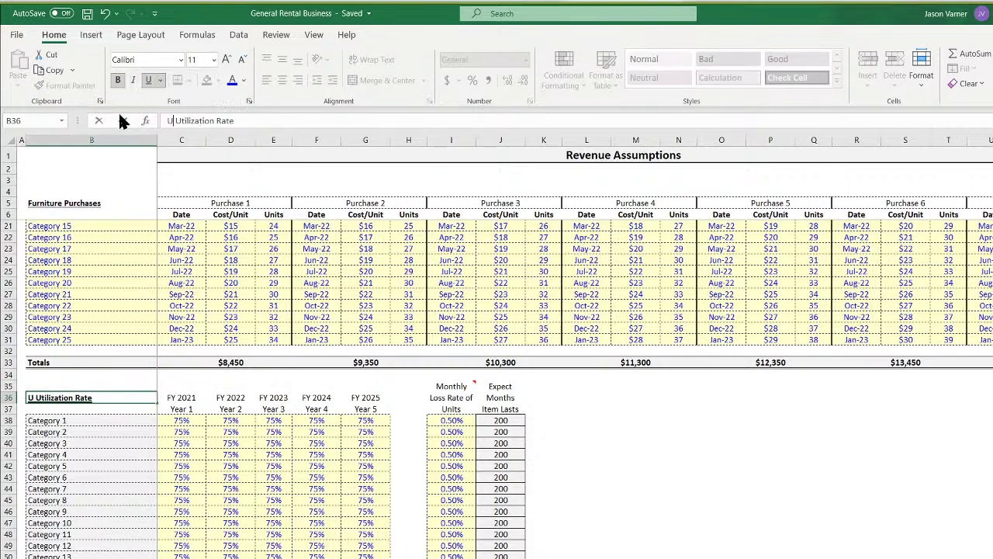
{"action": "key", "text": "Return"}
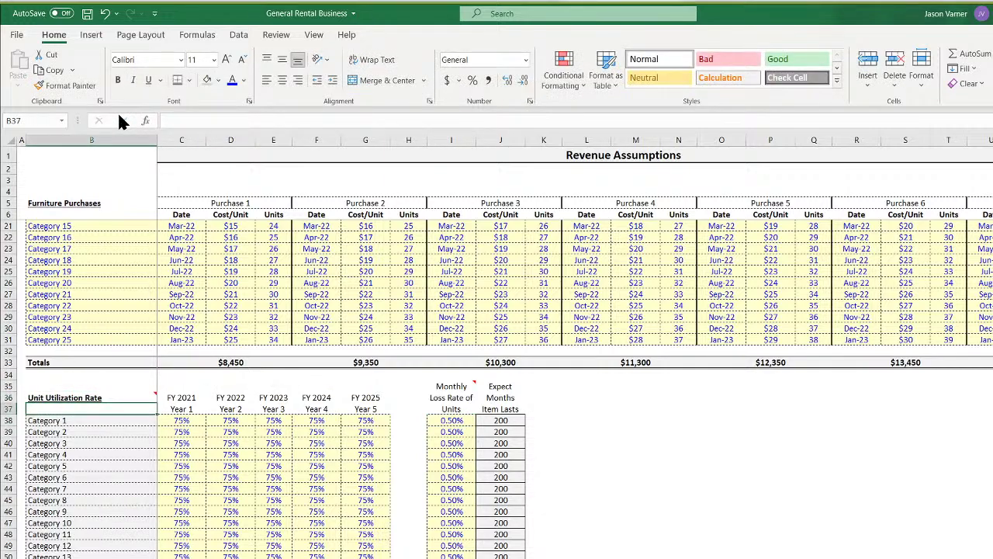
Rename the "Furniture Purchases" heading as "Unit Purchases" and save the workbook
{"action": "left_click", "coordinate": [68, 202]}
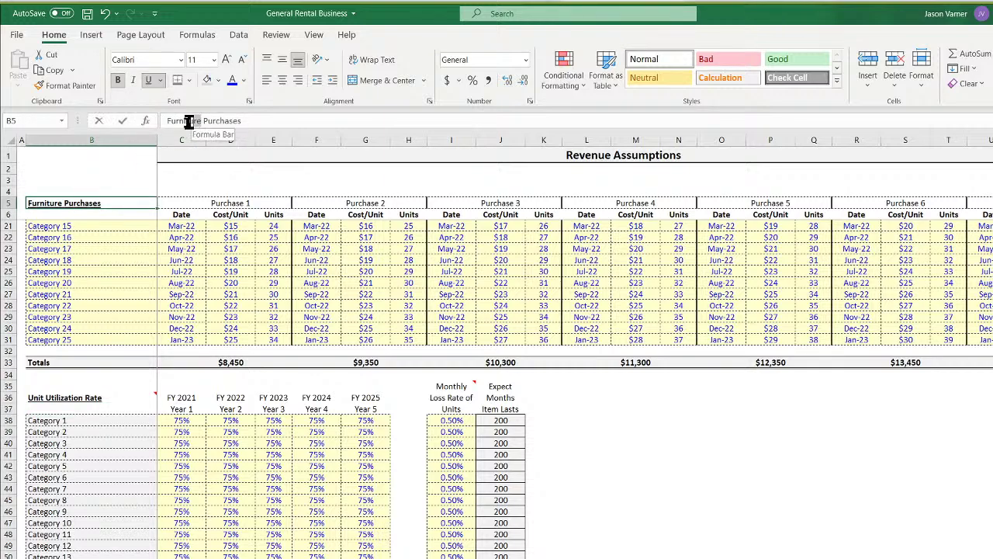
{"action": "double_click", "coordinate": [189, 122]}
{"action": "type", "text": "U"}
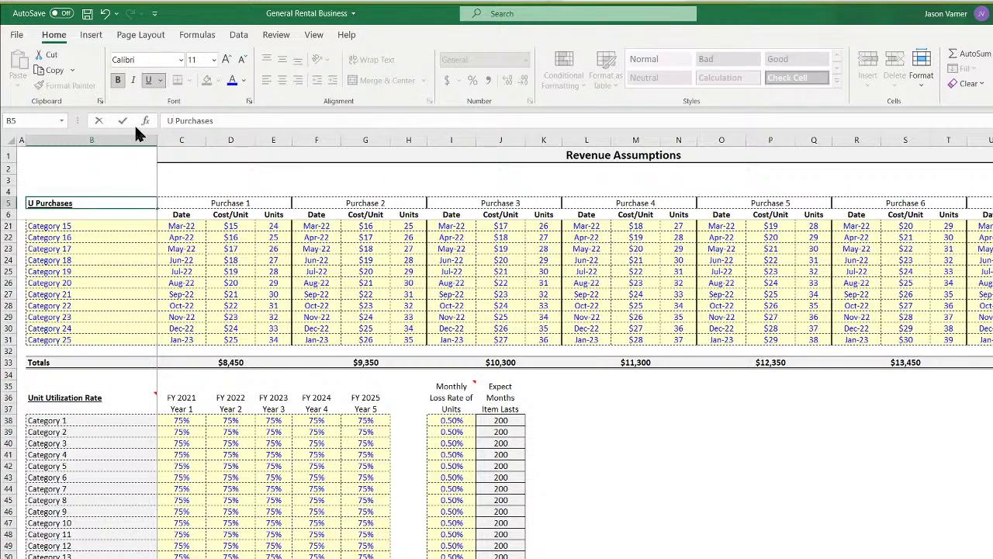
{"action": "type", "text": "nit"}
{"action": "key", "text": "Return"}
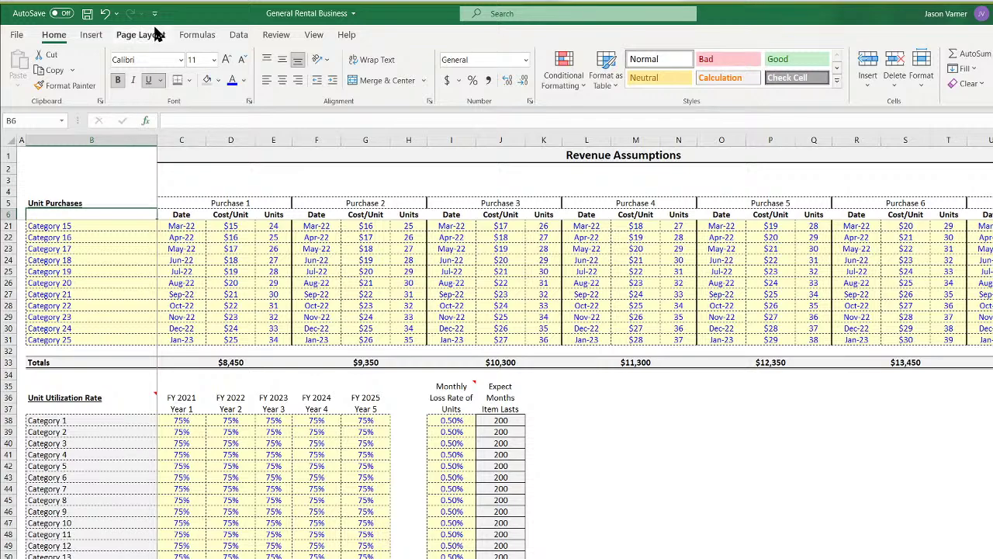
{"action": "left_click", "coordinate": [86, 13]}
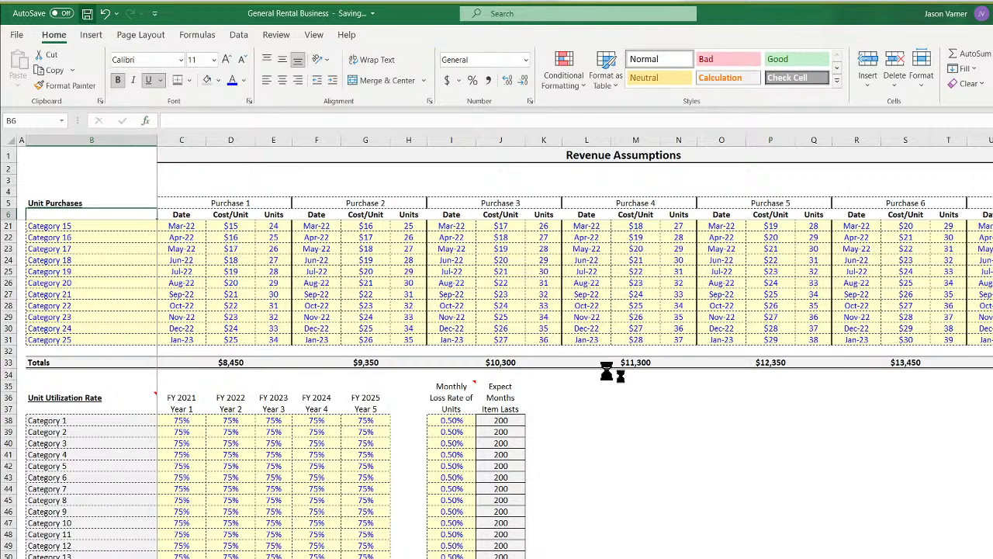
Review the revenue assumptions for all categories, from unit purchases through utilization and loss rates to average daily rental fees
{"action": "left_click", "coordinate": [750, 466]}
{"action": "scroll", "coordinate": [635, 453], "scroll_direction": "down", "scroll_amount": 7}
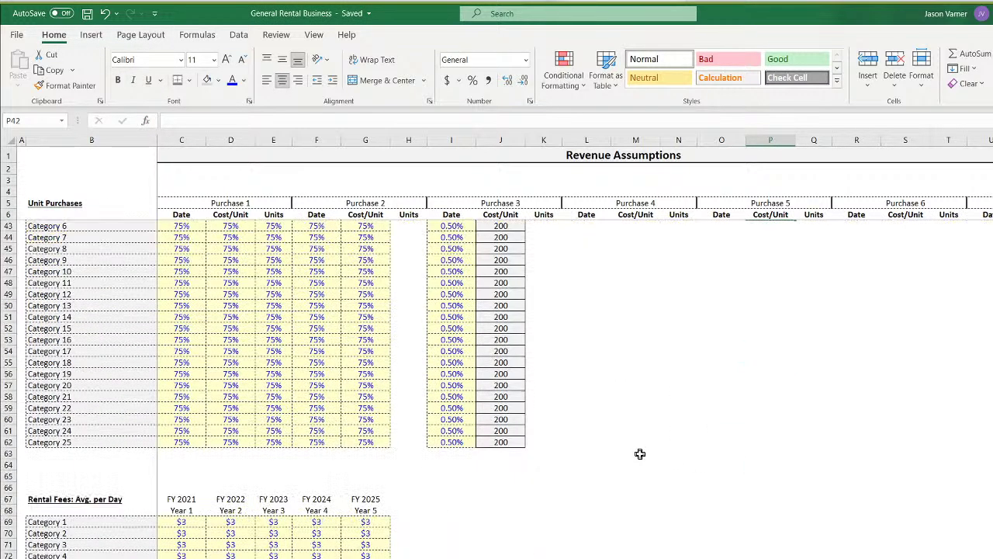
{"action": "scroll", "coordinate": [635, 453], "scroll_direction": "down", "scroll_amount": 7}
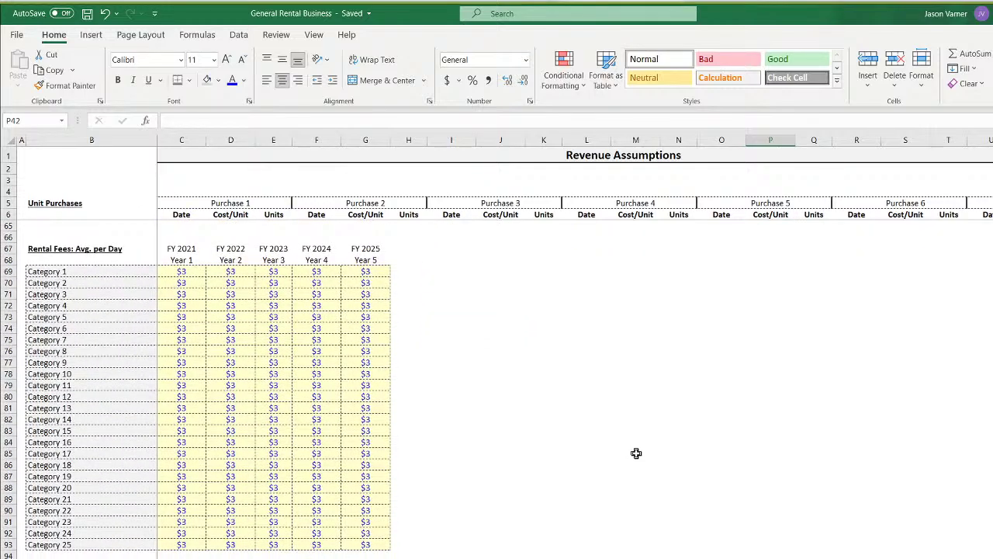
{"action": "scroll", "coordinate": [635, 453], "scroll_direction": "up", "scroll_amount": 7}
{"action": "scroll", "coordinate": [636, 454], "scroll_direction": "down", "scroll_amount": 4}
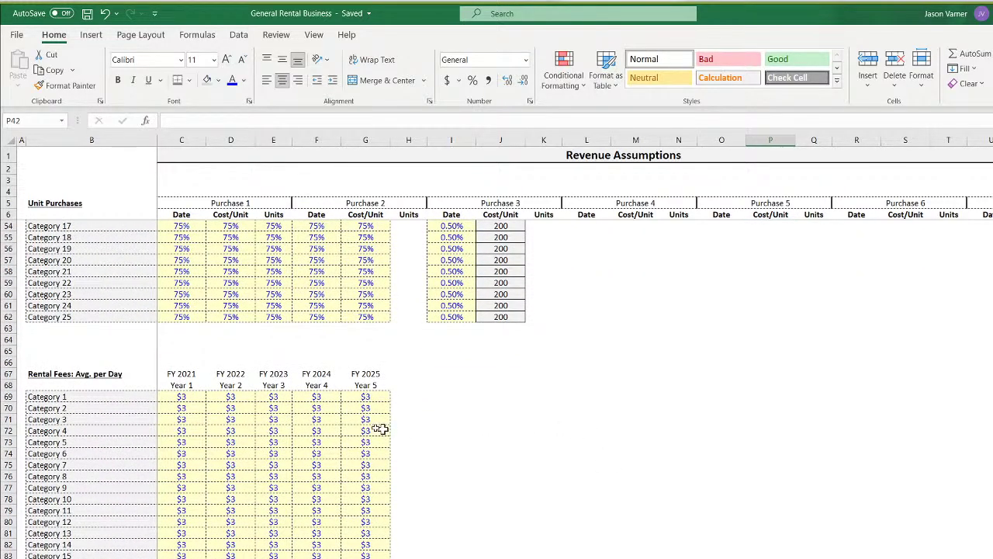
{"action": "scroll", "coordinate": [139, 436], "scroll_direction": "up", "scroll_amount": 15}
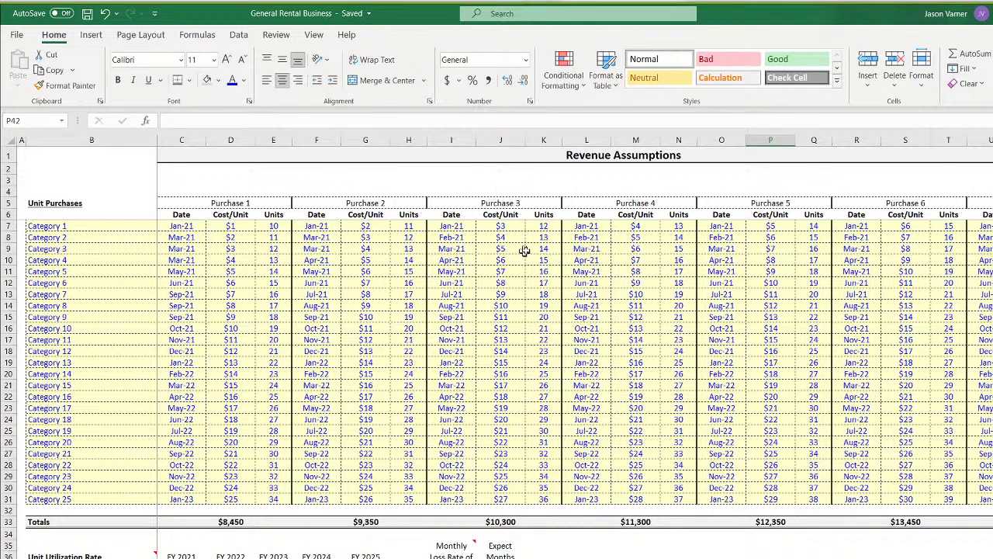
{"action": "left_click", "coordinate": [99, 228]}
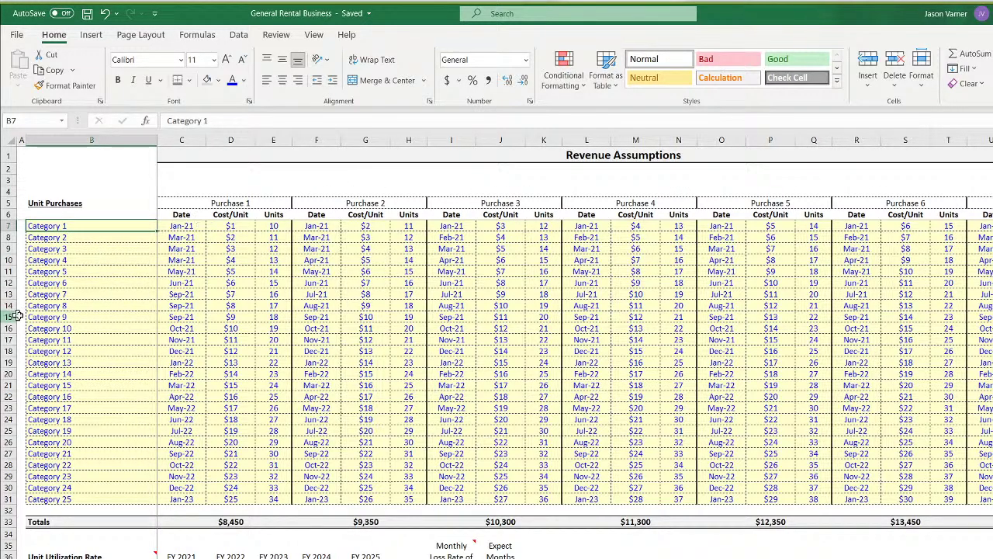
{"action": "scroll", "coordinate": [86, 467], "scroll_direction": "down", "scroll_amount": 15}
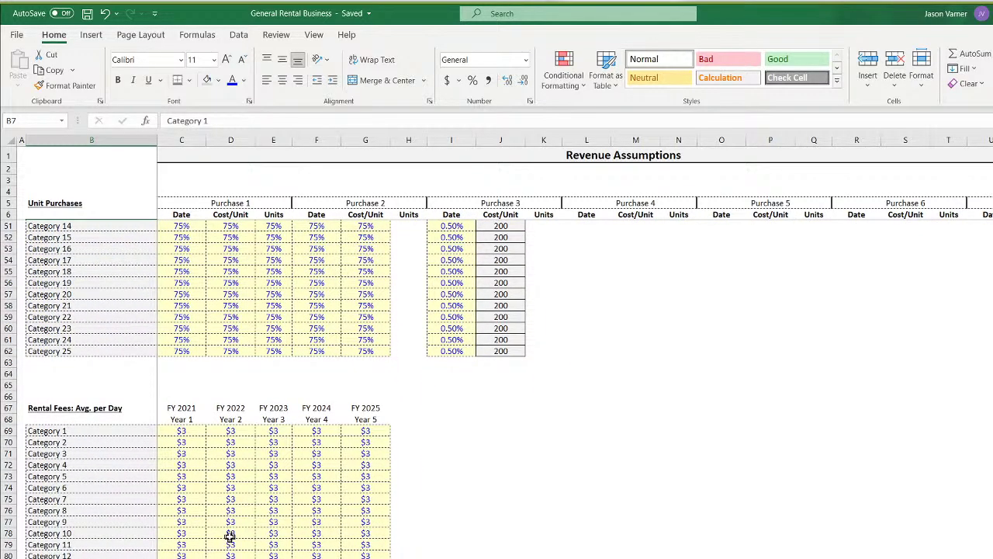
{"action": "scroll", "coordinate": [229, 536], "scroll_direction": "up", "scroll_amount": 7}
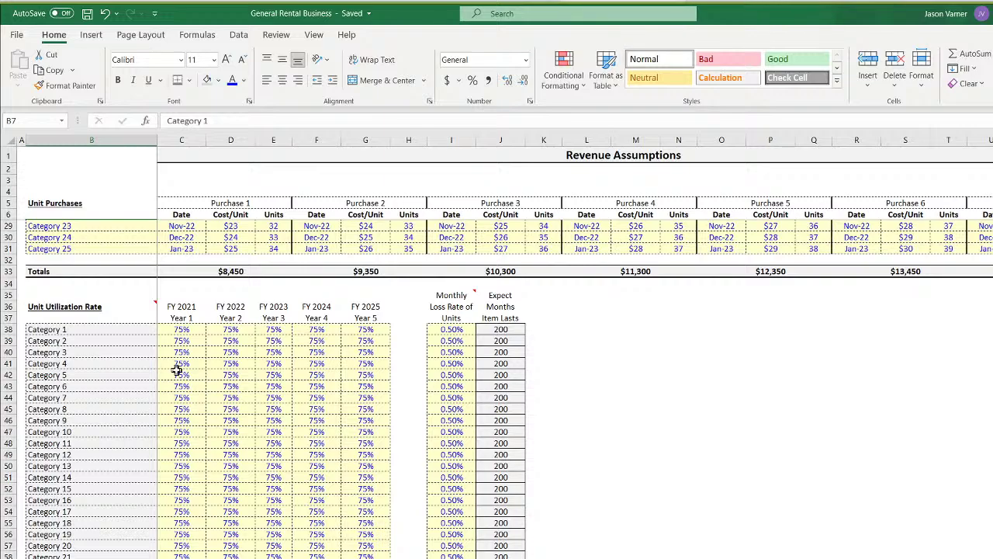
{"action": "scroll", "coordinate": [209, 380], "scroll_direction": "up", "scroll_amount": 4}
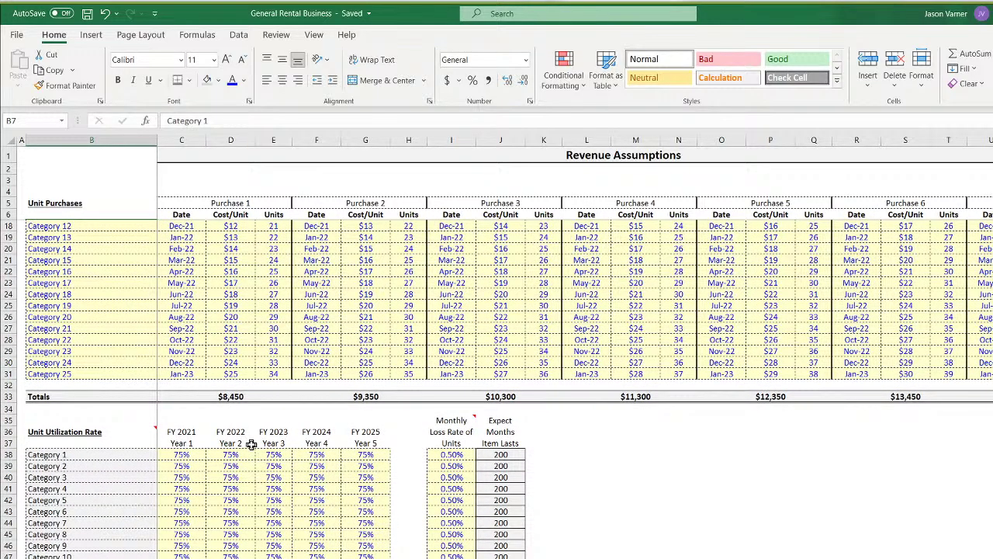
{"action": "scroll", "coordinate": [253, 381], "scroll_direction": "up", "scroll_amount": 4}
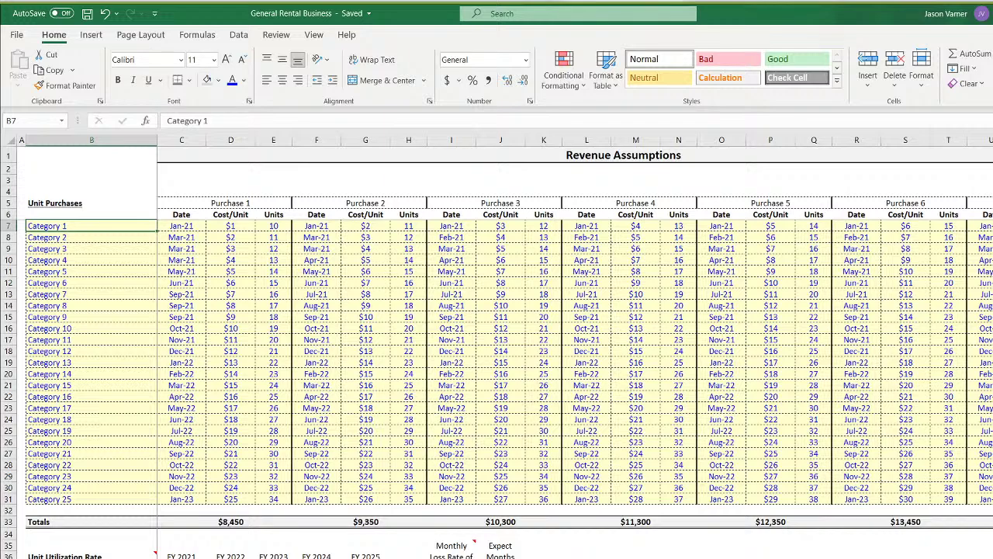
Apply a tab color to the sheet holding the Revenue vs. Total Purchased Units chart and return to the Revenue Assumptions sheet
{"action": "right_click", "coordinate": [605, 558]}
{"action": "mouse_move", "coordinate": [651, 558]}
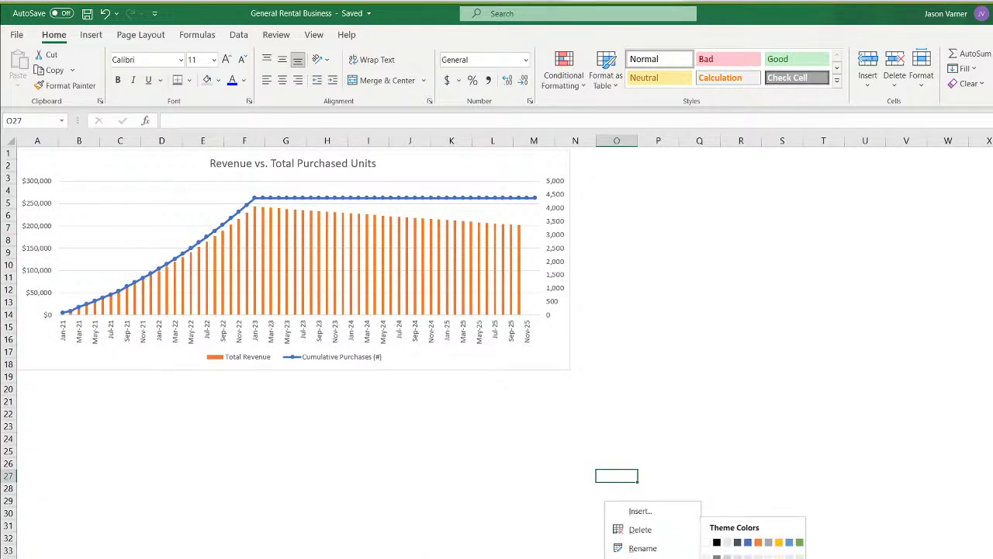
{"action": "left_click", "coordinate": [756, 558]}
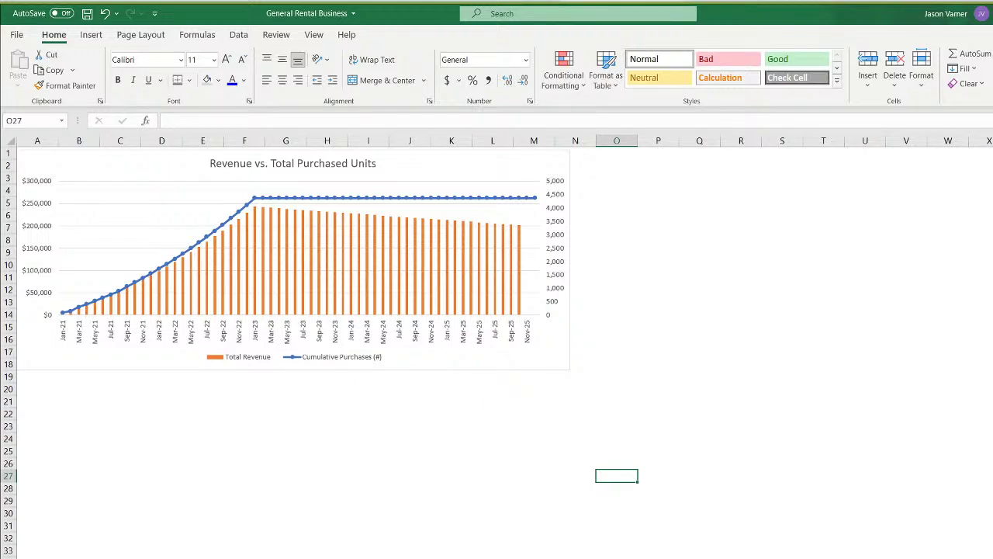
{"action": "key", "text": "ctrl+Page_Up"}
{"action": "key", "text": "ctrl+Page_Up"}
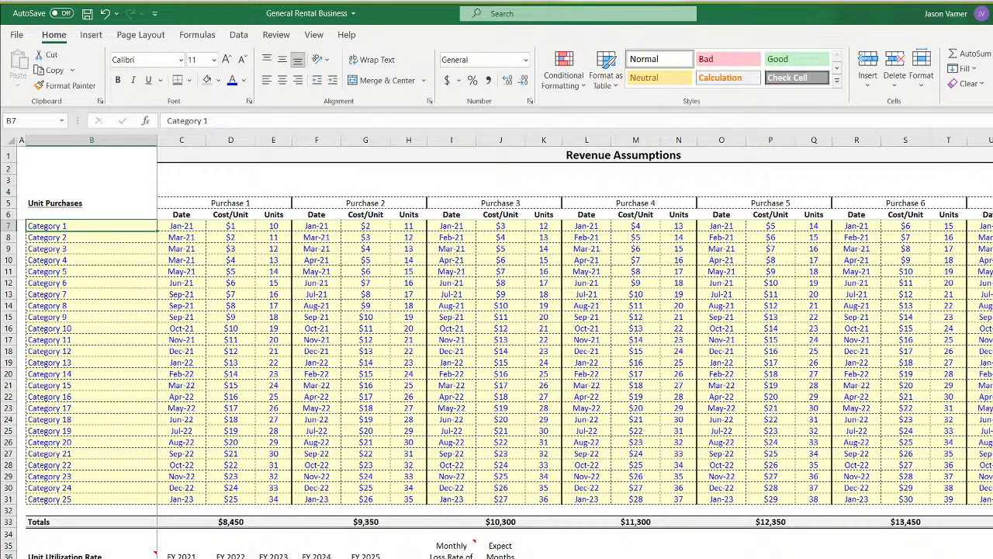
{"action": "left_click_drag", "start_coordinate": [451, 557], "coordinate": [451, 558]}
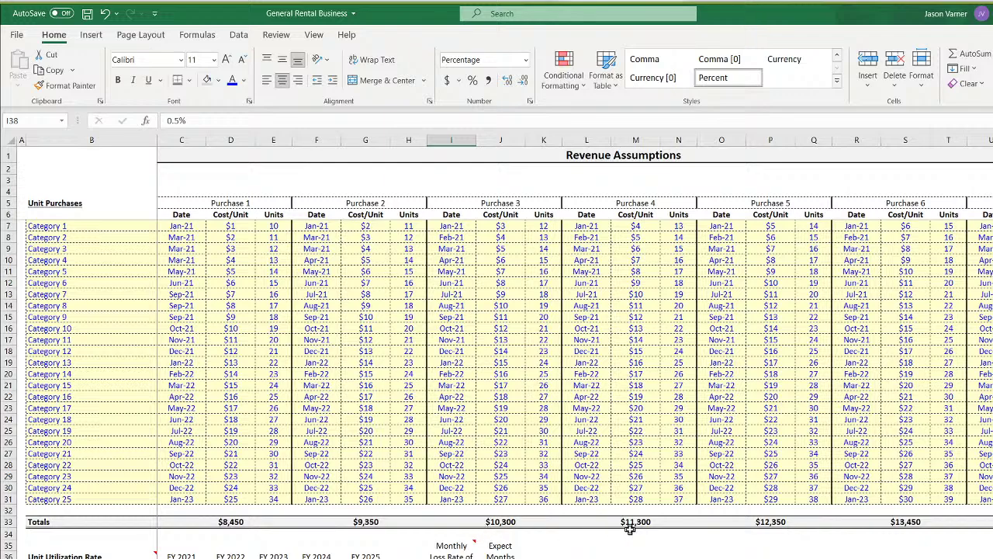
{"action": "left_click", "coordinate": [679, 558]}
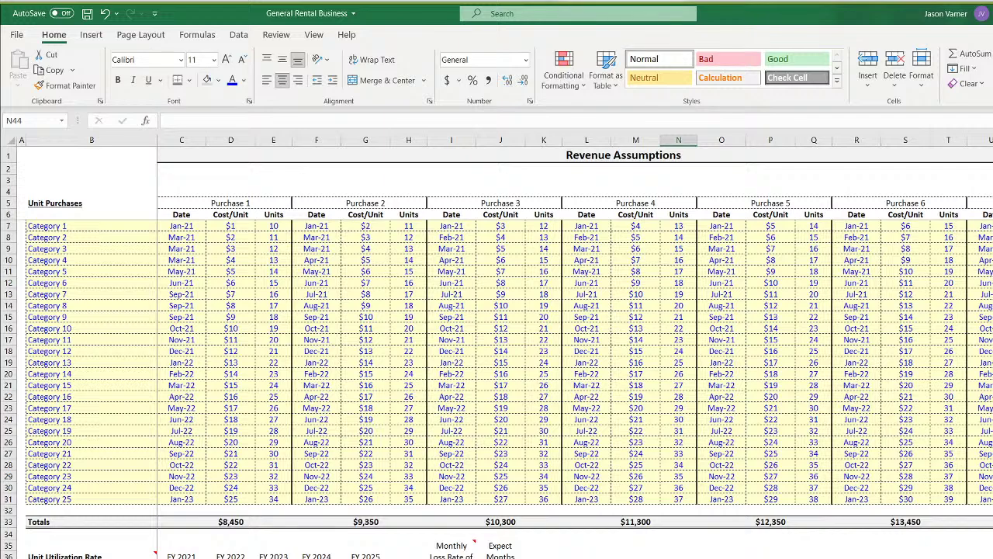
{"action": "left_click", "coordinate": [984, 499]}
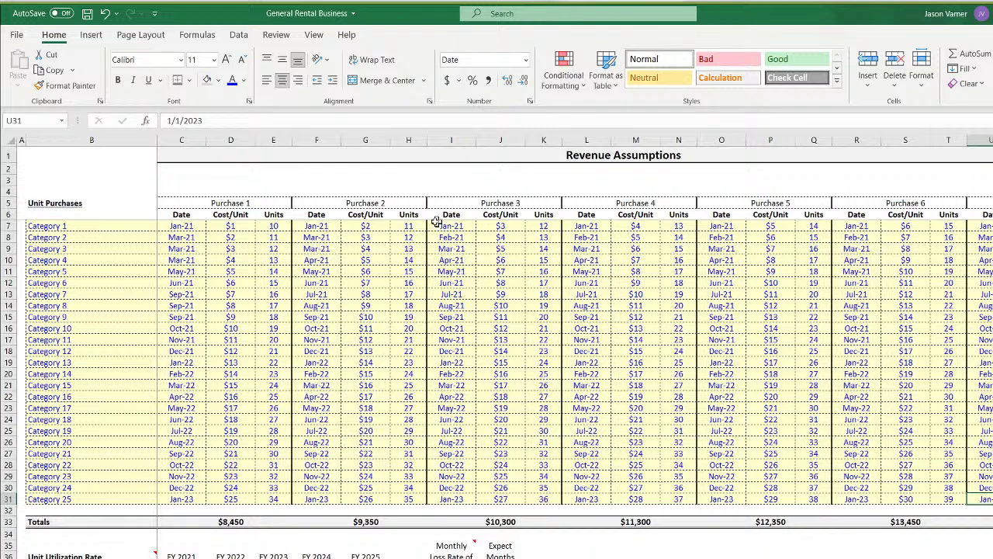
Set the Purchase 2 date for Category 1 to Nov-21
{"action": "left_click", "coordinate": [319, 225]}
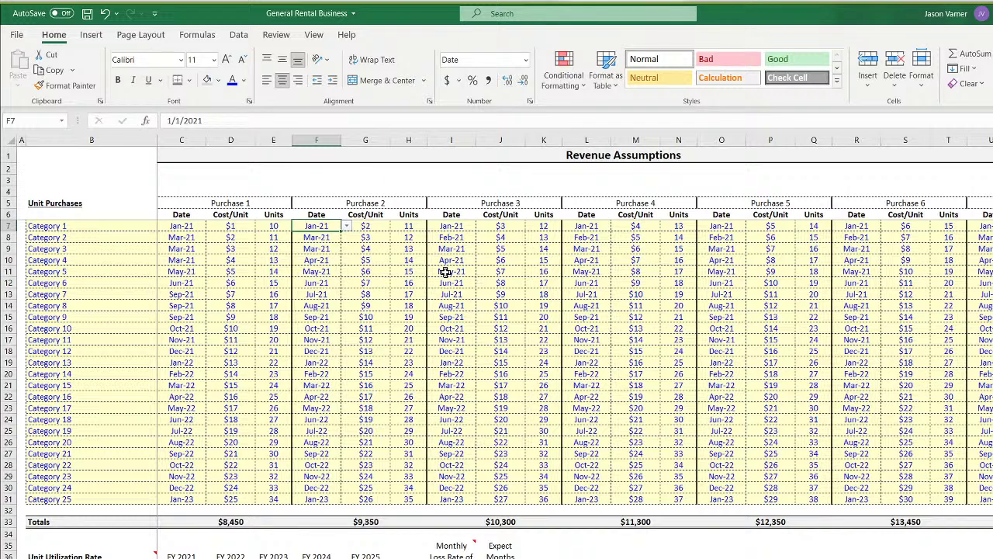
{"action": "left_click", "coordinate": [347, 226]}
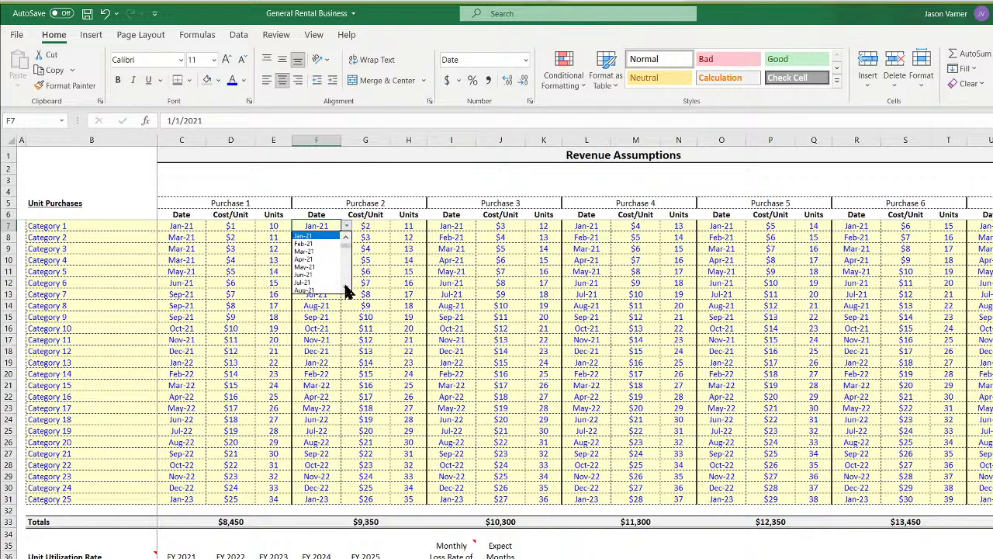
{"action": "left_click", "coordinate": [347, 290]}
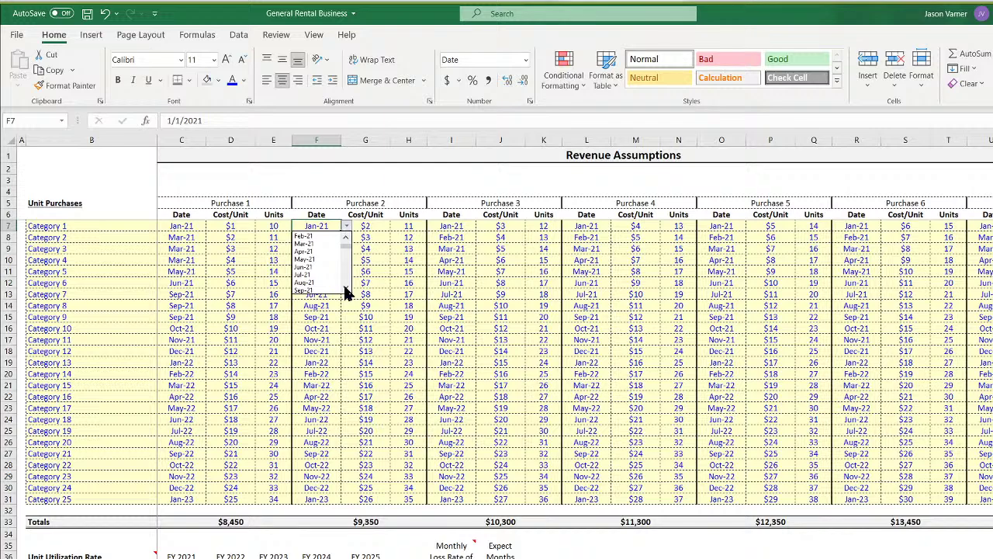
{"action": "left_click", "coordinate": [347, 290]}
{"action": "left_click", "coordinate": [346, 290]}
{"action": "left_click", "coordinate": [347, 290]}
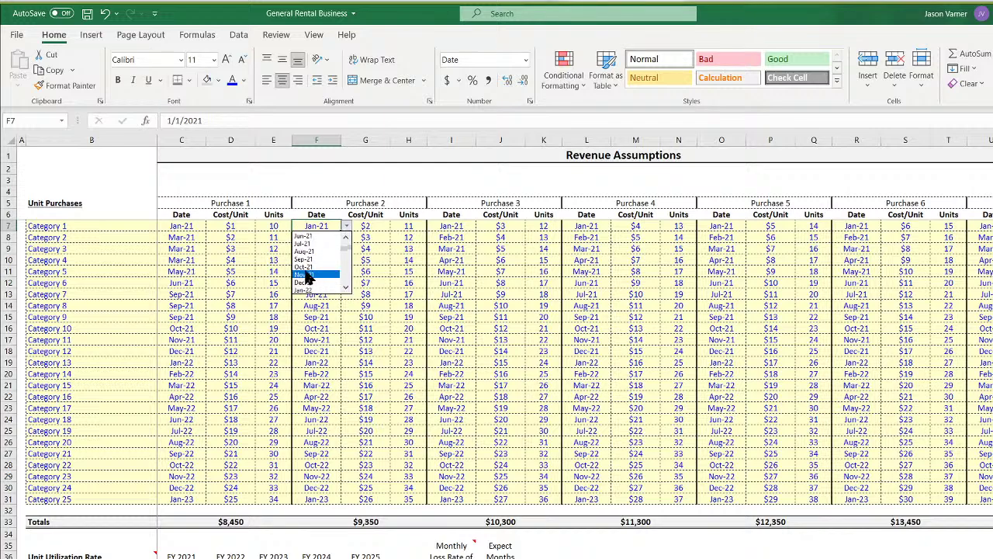
{"action": "left_click", "coordinate": [326, 283]}
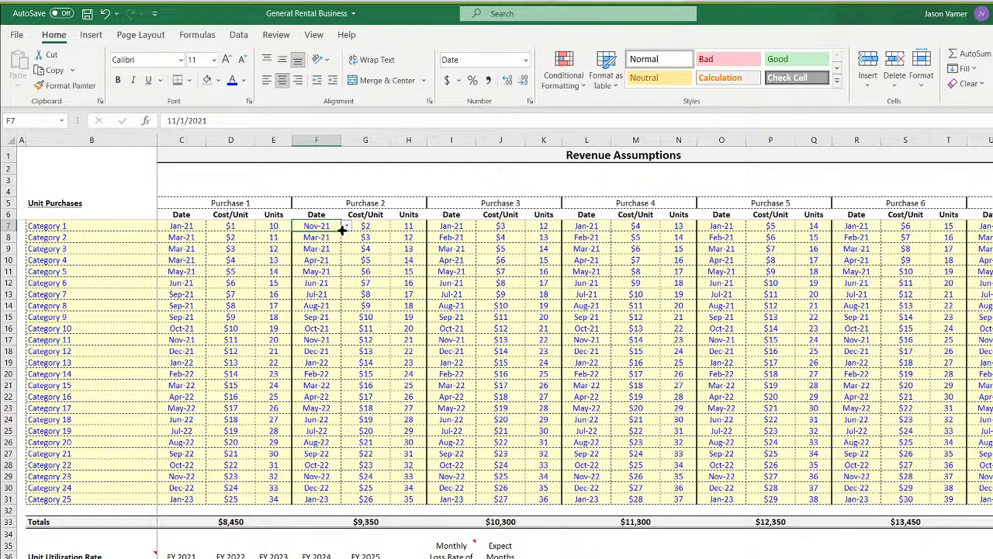
Set Category 2's Purchase 2 date to Dec-21 and fill the monthly date series down through Category 25
{"action": "left_click_drag", "start_coordinate": [341, 230], "coordinate": [341, 242]}
{"action": "left_click", "coordinate": [334, 239]}
{"action": "left_click", "coordinate": [346, 238]}
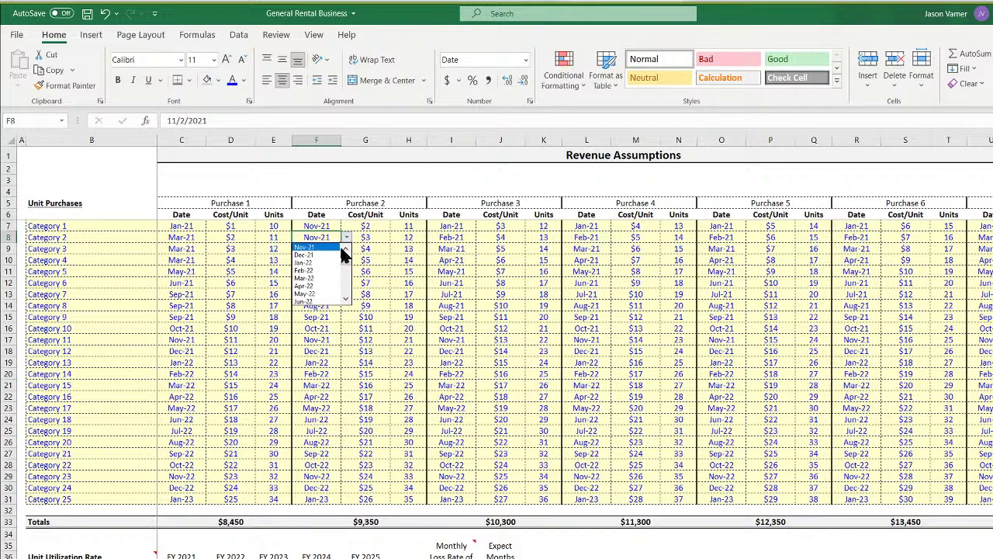
{"action": "left_click", "coordinate": [326, 254]}
{"action": "left_click_drag", "start_coordinate": [326, 227], "coordinate": [344, 501]}
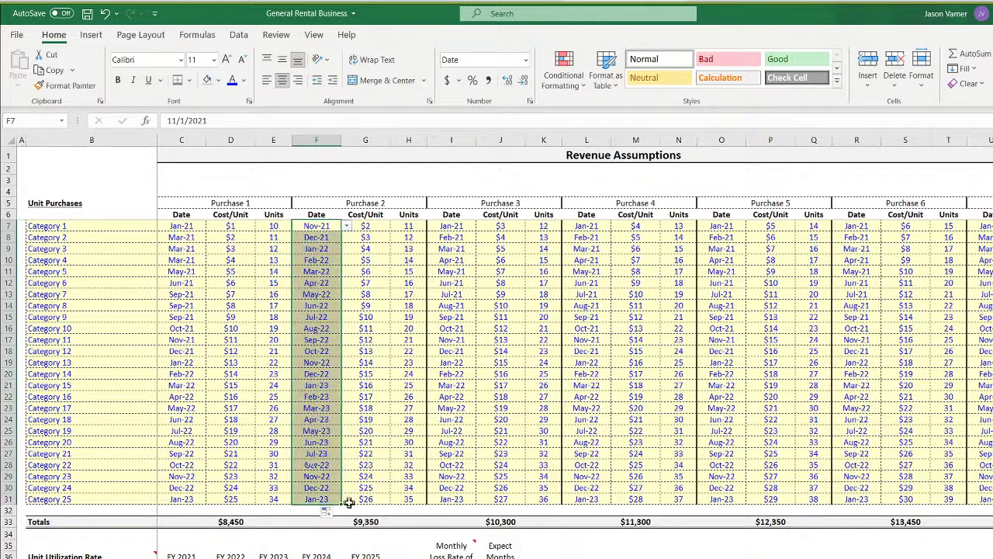
Set the Purchase 3 date for Category 1 to Jun-22
{"action": "left_click", "coordinate": [462, 226]}
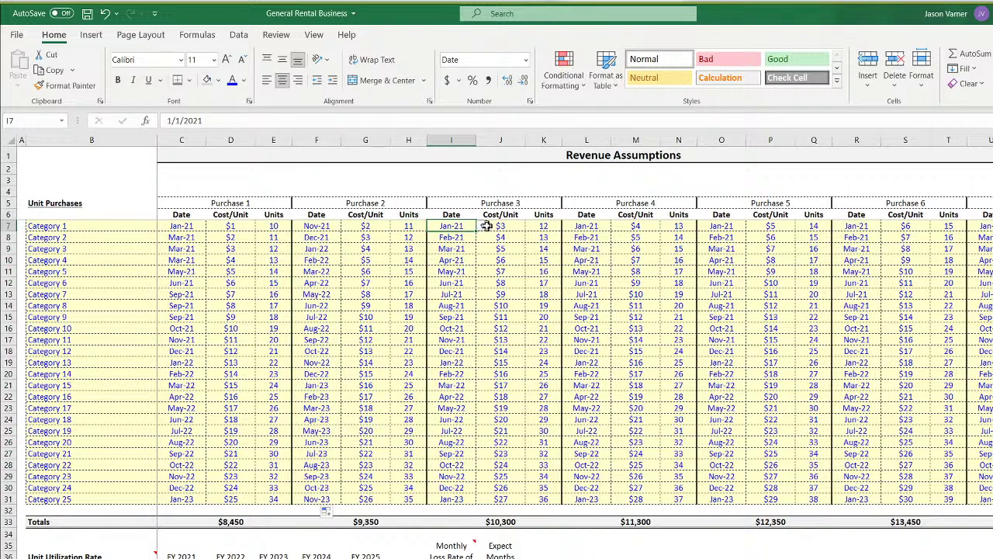
{"action": "left_click", "coordinate": [482, 226]}
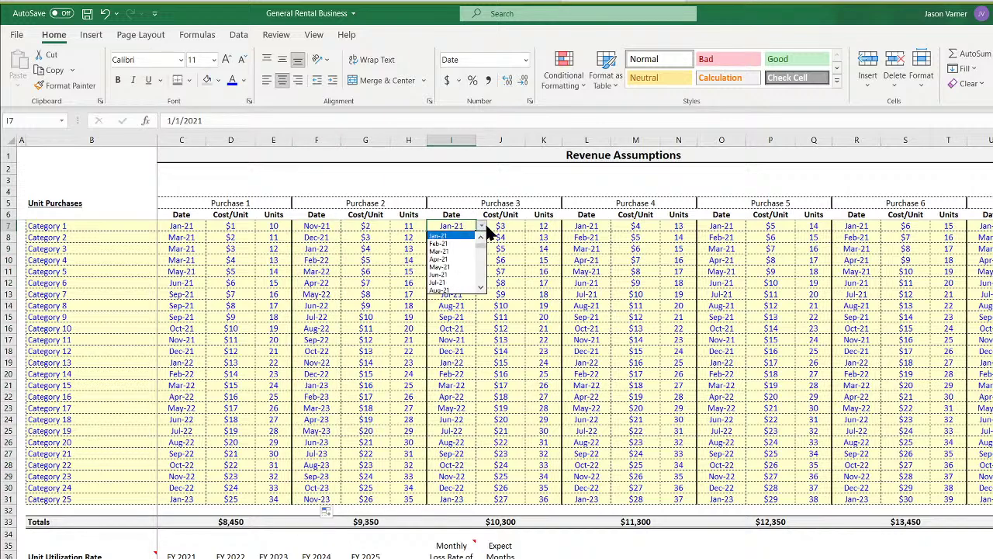
{"action": "left_click", "coordinate": [481, 288]}
{"action": "left_click", "coordinate": [481, 288]}
{"action": "left_click", "coordinate": [481, 288]}
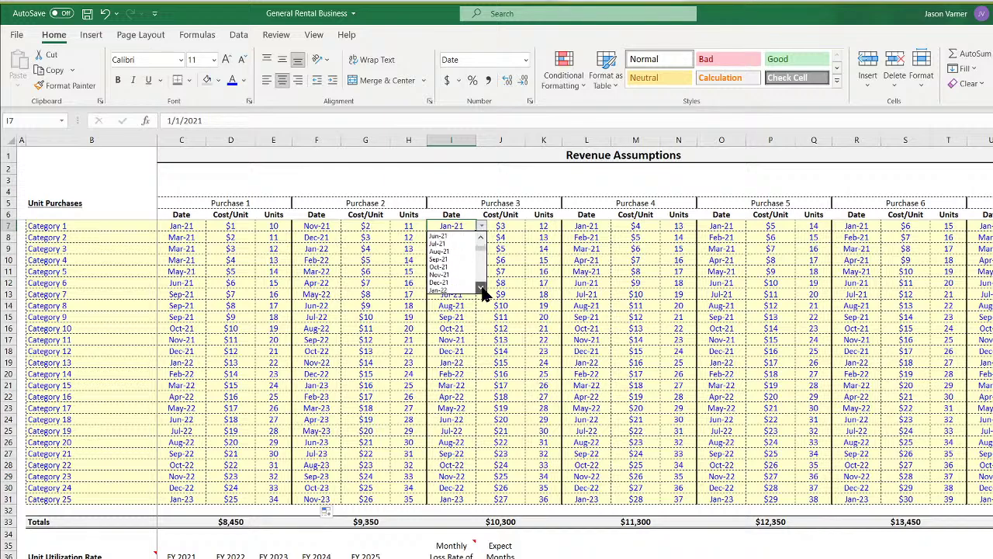
{"action": "left_click", "coordinate": [481, 288]}
{"action": "left_click", "coordinate": [481, 288]}
{"action": "left_click", "coordinate": [462, 290]}
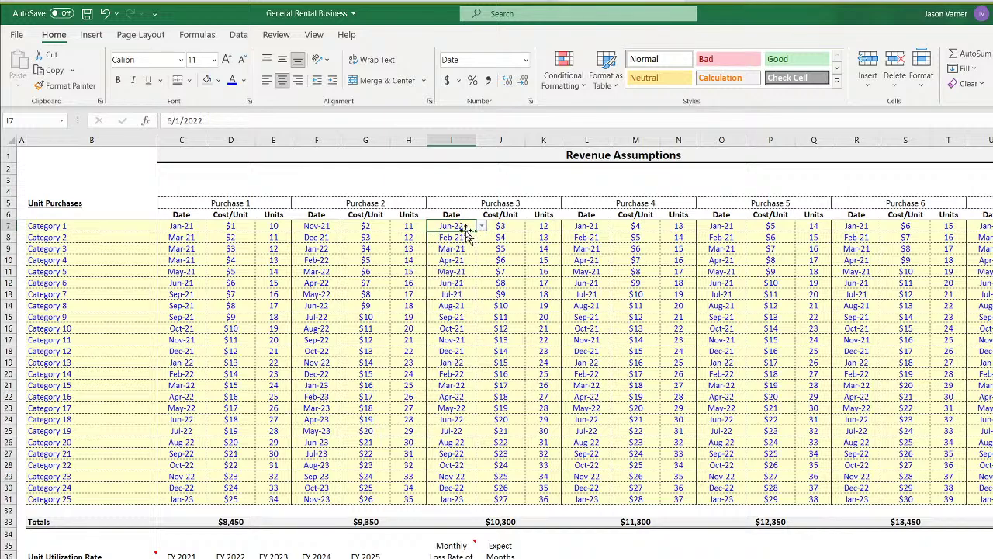
Set Category 2's Purchase 3 date to Jul-22 and fill the monthly date series down through Category 25
{"action": "left_click", "coordinate": [465, 236]}
{"action": "left_click", "coordinate": [482, 237]}
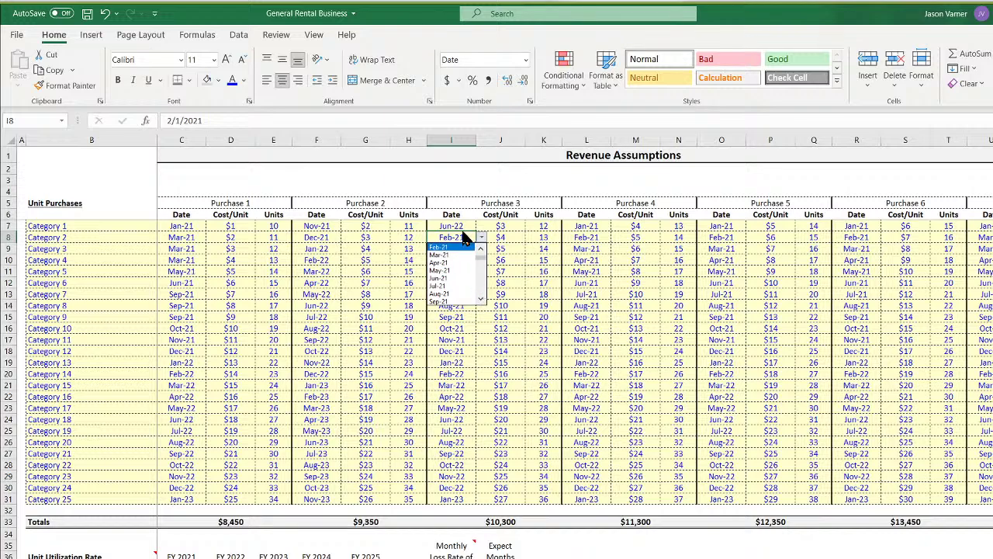
{"action": "left_click", "coordinate": [439, 246]}
{"action": "left_click", "coordinate": [458, 225]}
{"action": "left_click_drag", "start_coordinate": [477, 230], "coordinate": [479, 505]}
{"action": "left_click", "coordinate": [469, 237]}
{"action": "left_click", "coordinate": [482, 237]}
{"action": "left_click", "coordinate": [464, 260]}
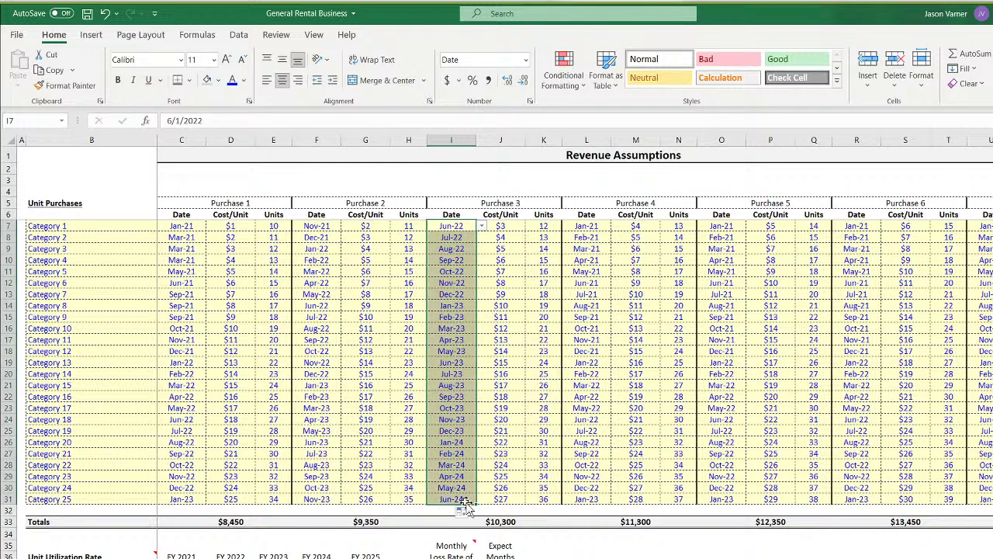
Set the Purchase 4 dates to Mar-23 for Category 1 and Apr-23 for Category 2, continuing the monthly series through Category 25
{"action": "left_click", "coordinate": [596, 225]}
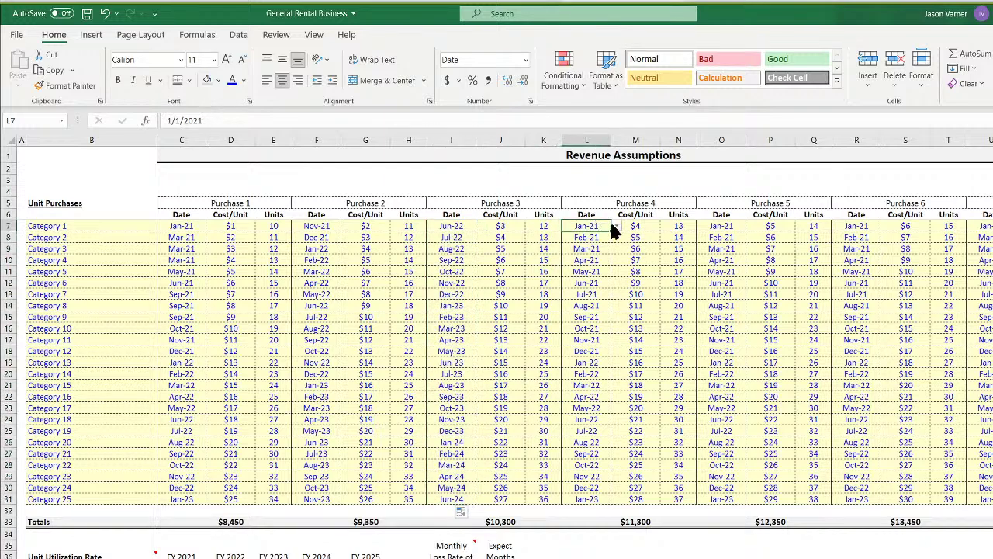
{"action": "left_click", "coordinate": [616, 225]}
{"action": "left_click_drag", "start_coordinate": [618, 240], "coordinate": [618, 266]}
{"action": "left_click", "coordinate": [606, 240]}
{"action": "left_click_drag", "start_coordinate": [611, 233], "coordinate": [610, 501]}
{"action": "left_click", "coordinate": [604, 237]}
{"action": "left_click", "coordinate": [617, 237]}
{"action": "left_click", "coordinate": [603, 258]}
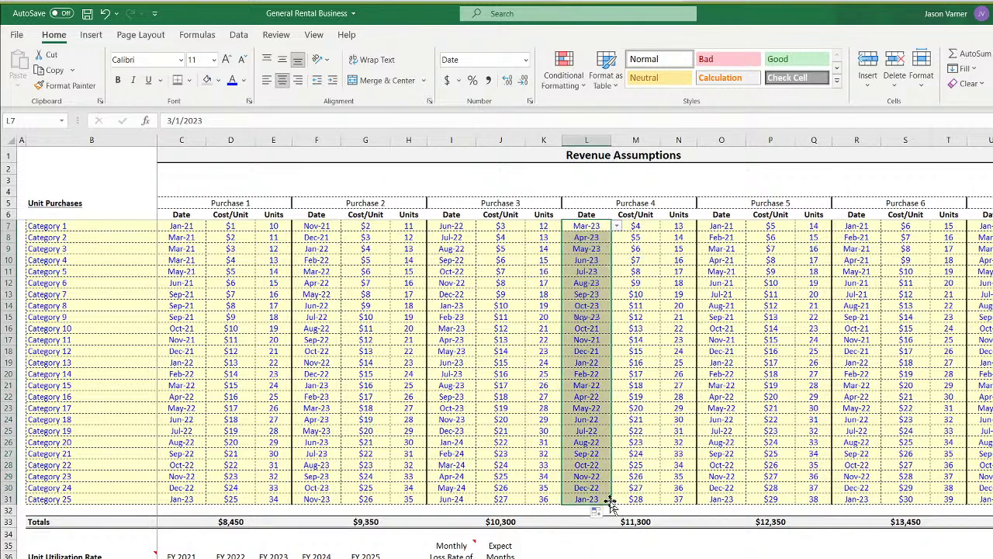
{"action": "left_click", "coordinate": [599, 498]}
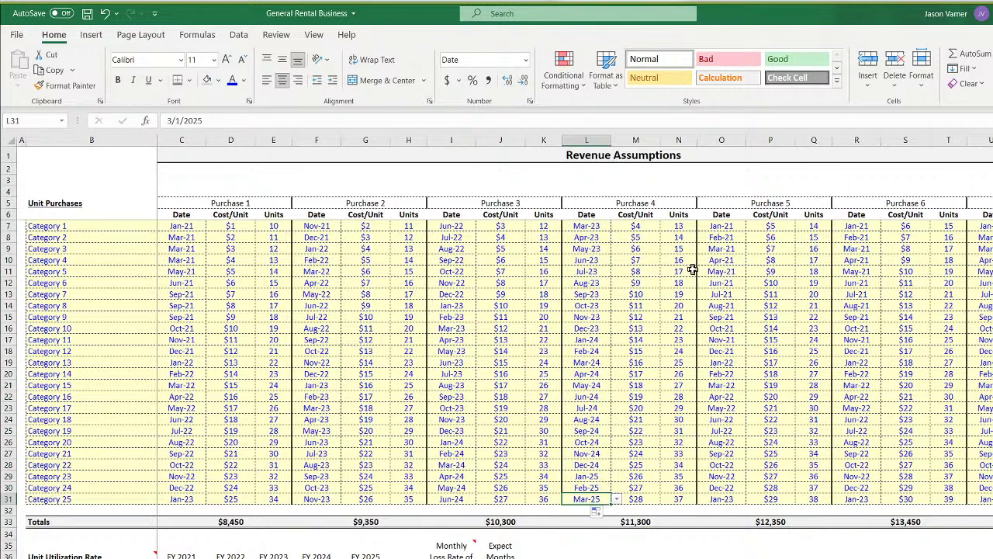
Set the Purchase 5 dates to Jan-24 for Category 1 and Feb-24 for Category 2, continuing the monthly series through Category 24
{"action": "left_click", "coordinate": [727, 226]}
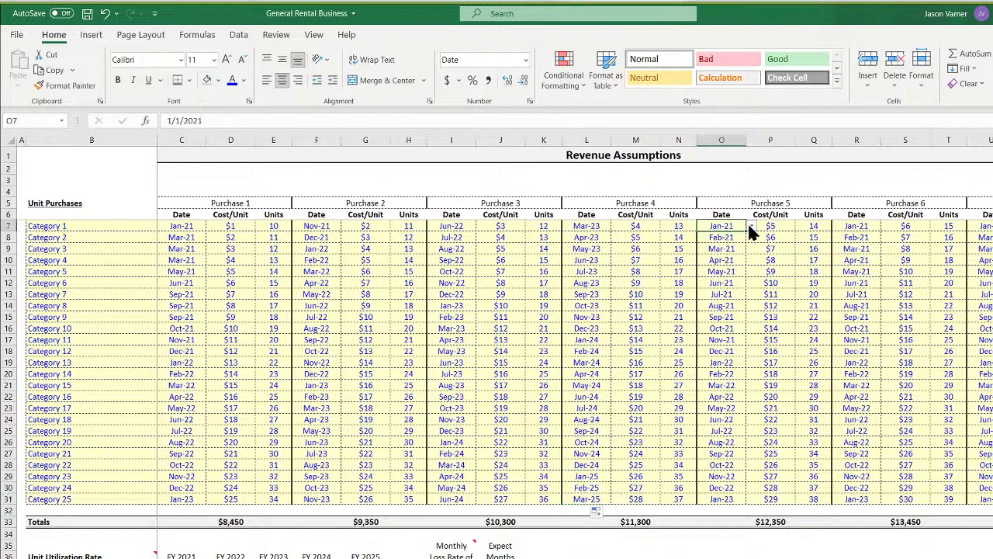
{"action": "left_click", "coordinate": [751, 225]}
{"action": "left_click_drag", "start_coordinate": [750, 246], "coordinate": [763, 280]}
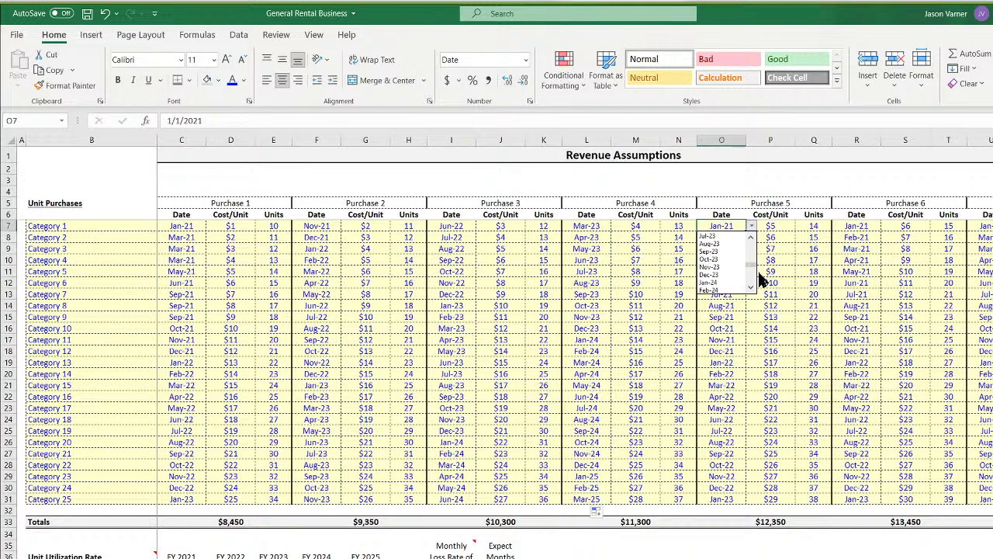
{"action": "left_click", "coordinate": [721, 282]}
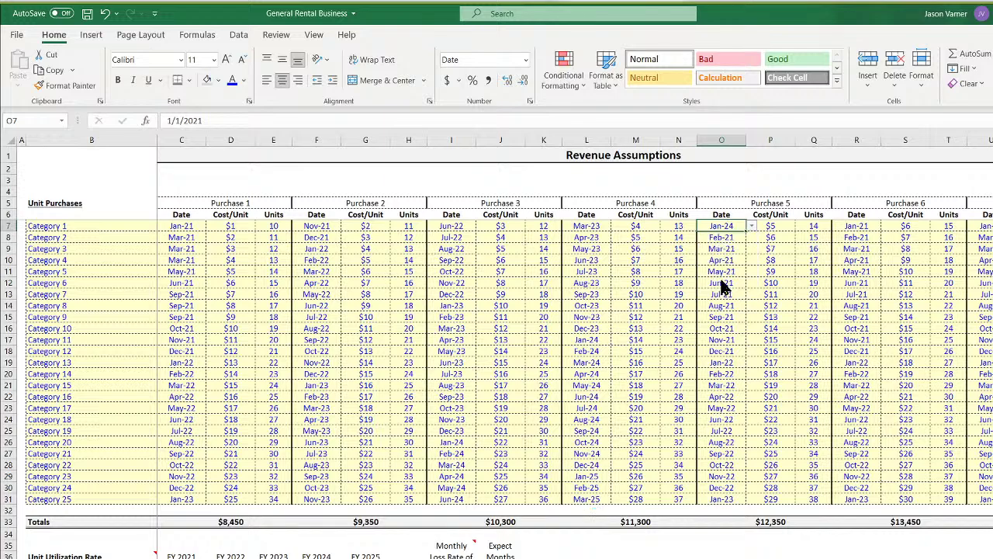
{"action": "left_click_drag", "start_coordinate": [745, 230], "coordinate": [722, 491]}
{"action": "left_click", "coordinate": [734, 238]}
{"action": "left_click", "coordinate": [752, 238]}
{"action": "left_click", "coordinate": [722, 254]}
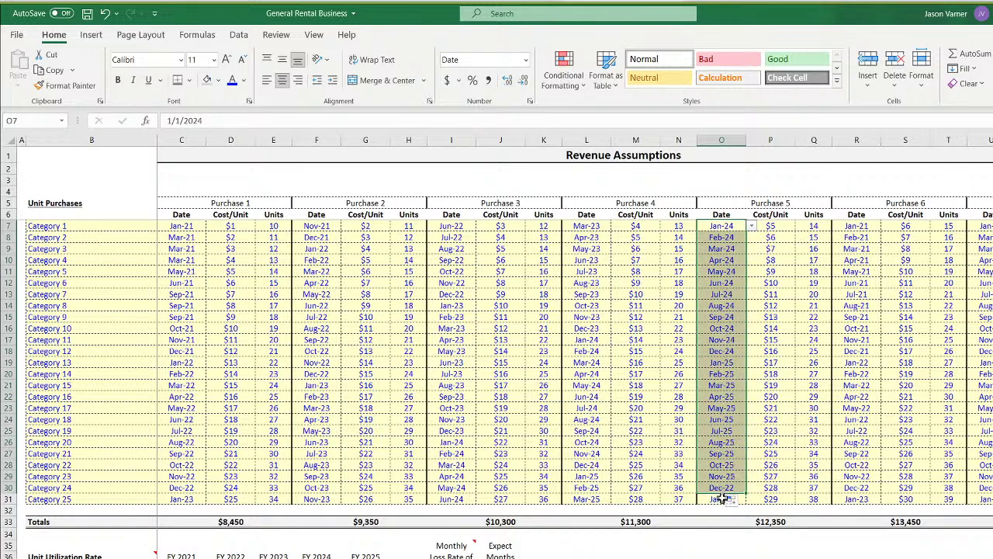
Set the Purchase 5 date for Category 25 to Dec-25
{"action": "left_click", "coordinate": [717, 499]}
{"action": "left_click", "coordinate": [752, 499]}
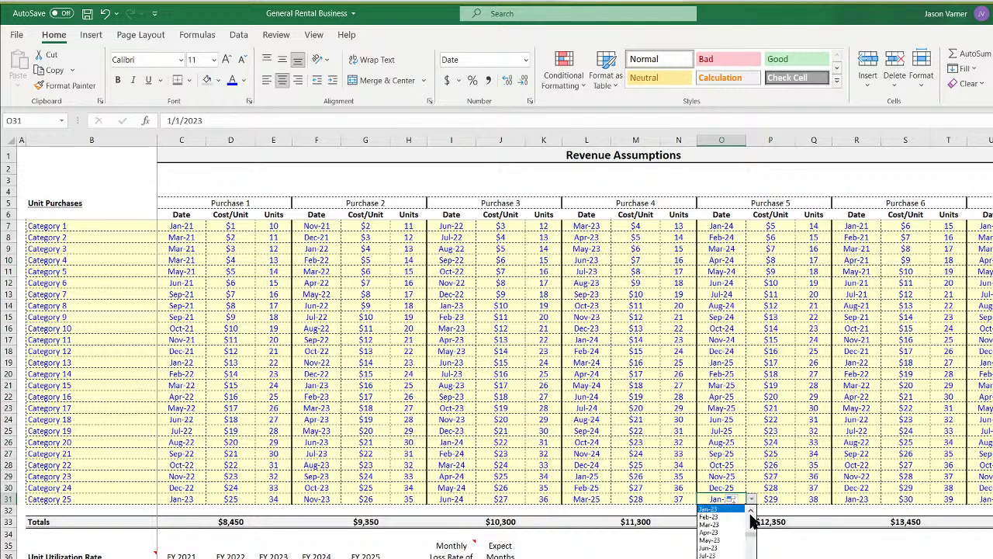
{"action": "left_click_drag", "start_coordinate": [752, 531], "coordinate": [751, 558]}
{"action": "left_click", "coordinate": [714, 557]}
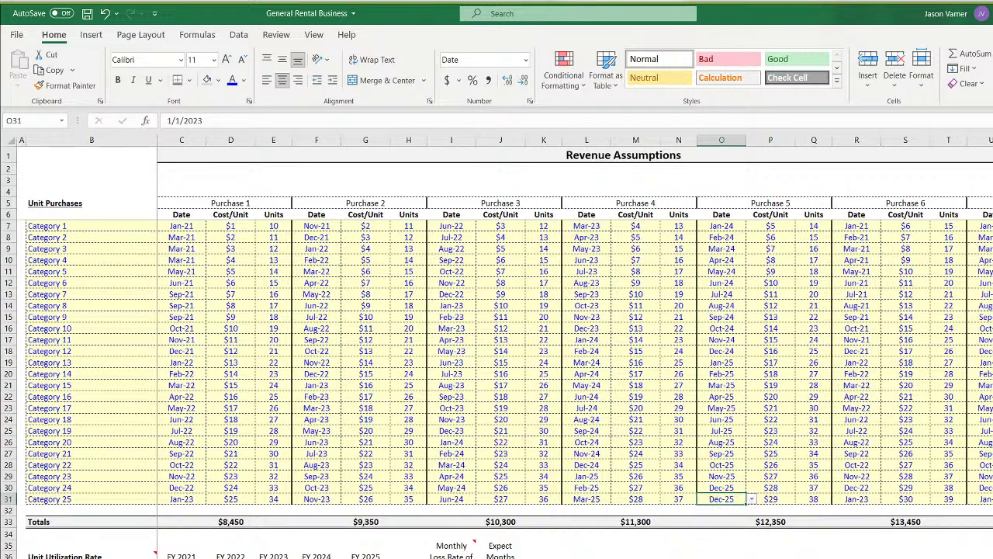
Switch to the sheet with the Revenue vs. Total Purchased Units chart and save the workbook
{"action": "key", "text": "ctrl+Page_Down"}
{"action": "key", "text": "ctrl+Page_Down"}
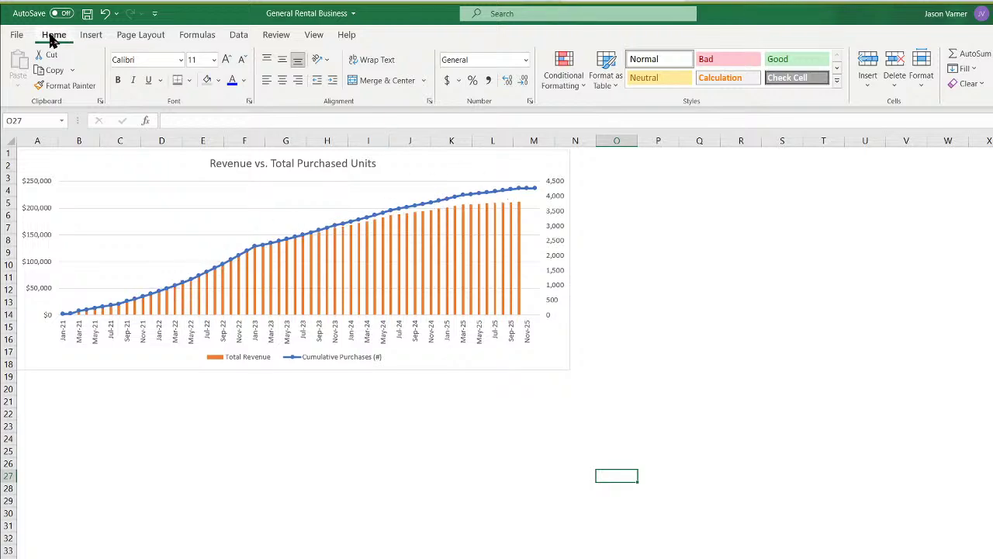
{"action": "left_click", "coordinate": [86, 13]}
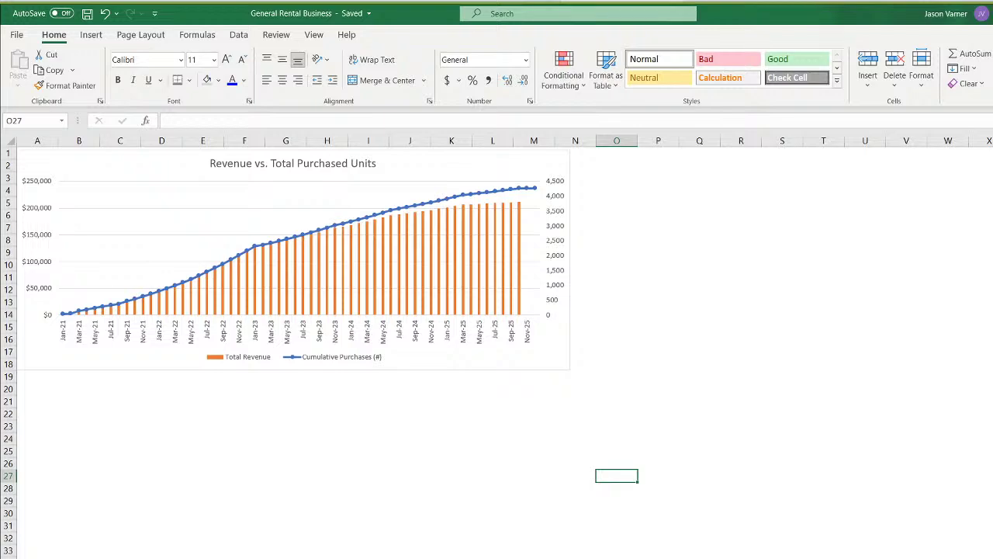
Examine the Total Purchases of Units and Total Rentable Units rows in the monthly P&L detail
{"action": "key", "text": "ctrl+Page_Up"}
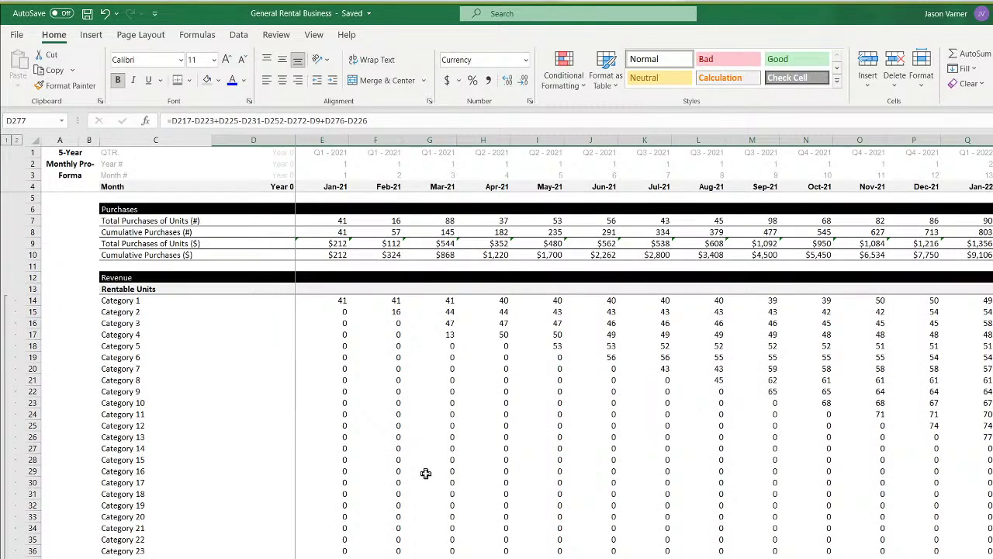
{"action": "left_click", "coordinate": [332, 221]}
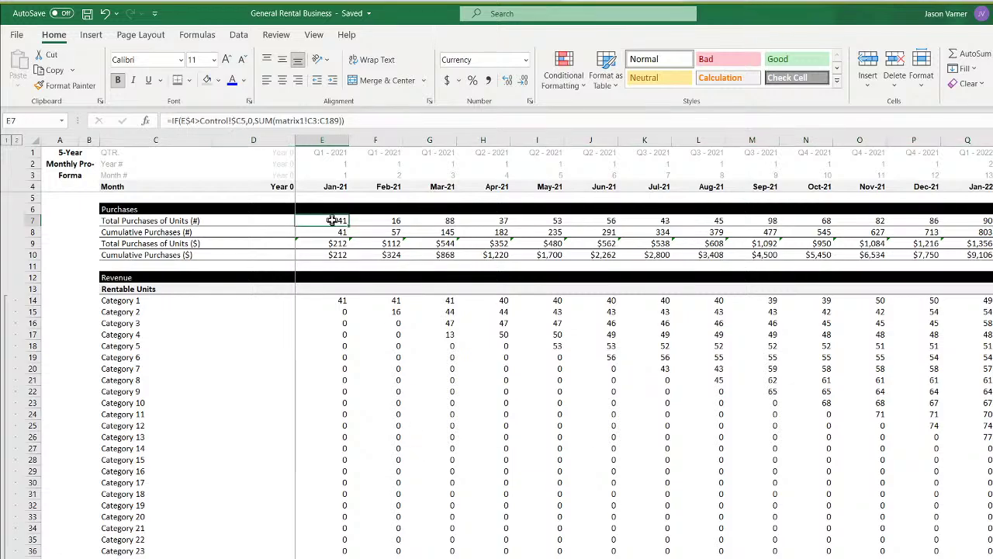
{"action": "scroll", "coordinate": [453, 487], "scroll_direction": "down", "scroll_amount": 4}
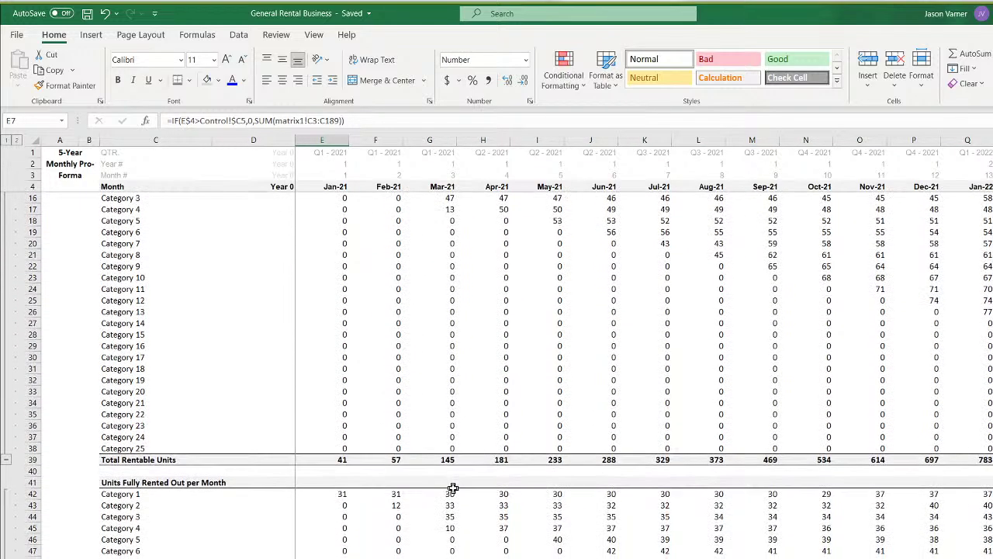
{"action": "left_click", "coordinate": [339, 460]}
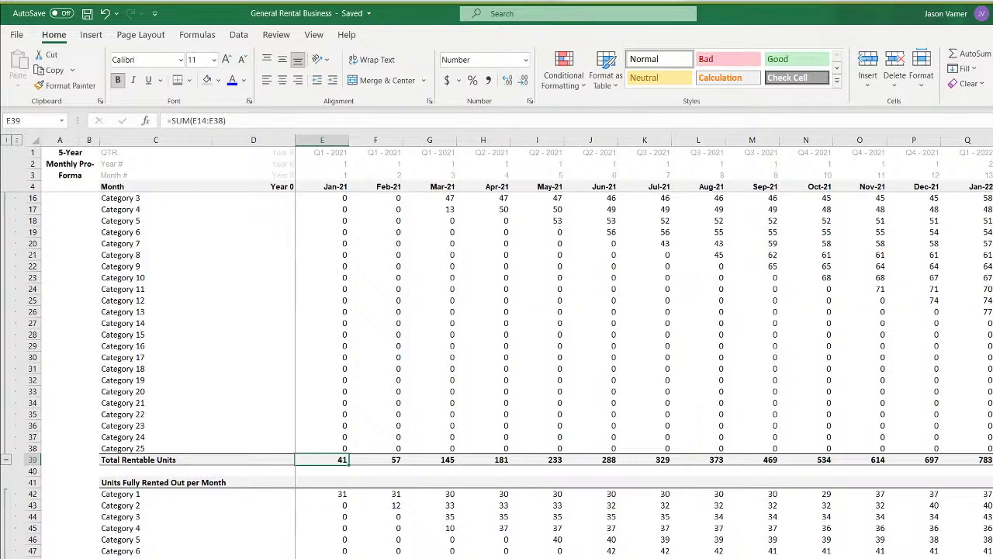
Add a series to the Revenue vs. Total Purchased Units chart, named from the Total Rentable Units label in C39 of Monthly P&L Detail
{"action": "left_click", "coordinate": [465, 557]}
{"action": "right_click", "coordinate": [406, 164]}
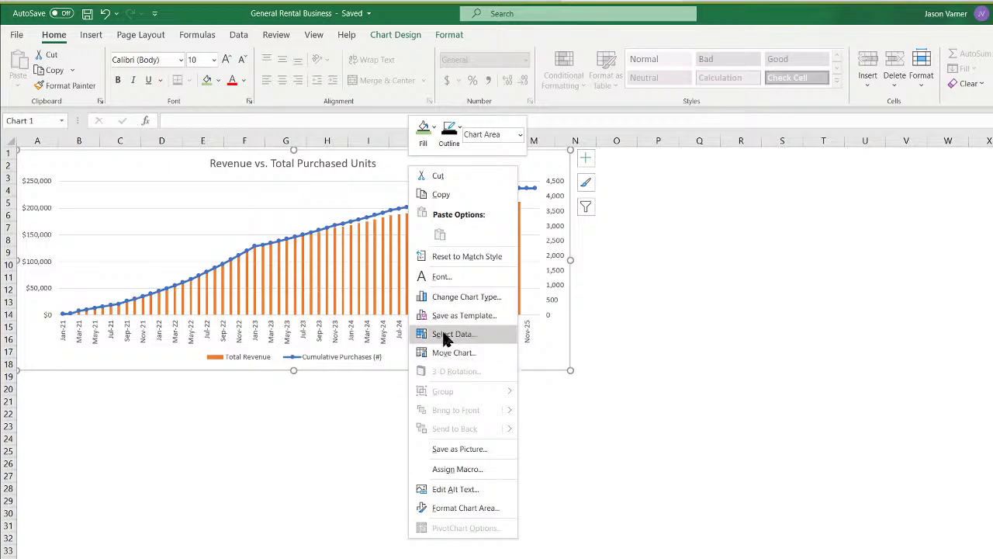
{"action": "left_click", "coordinate": [460, 336]}
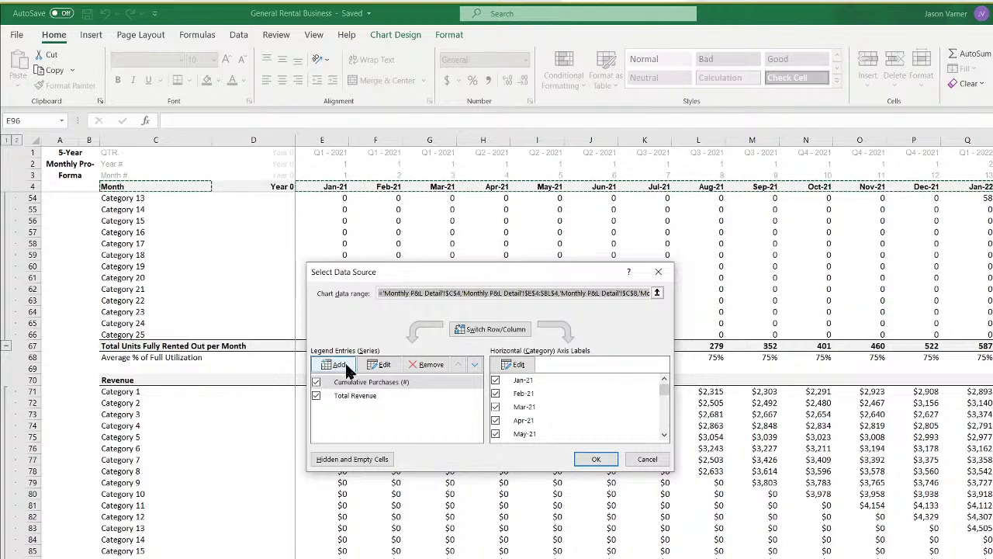
{"action": "left_click", "coordinate": [336, 364]}
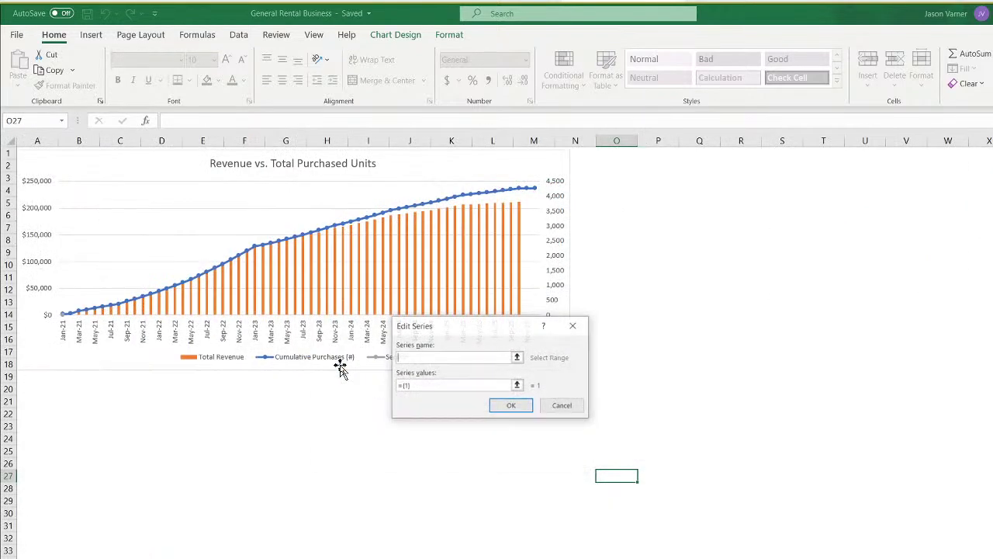
{"action": "left_click", "coordinate": [218, 557]}
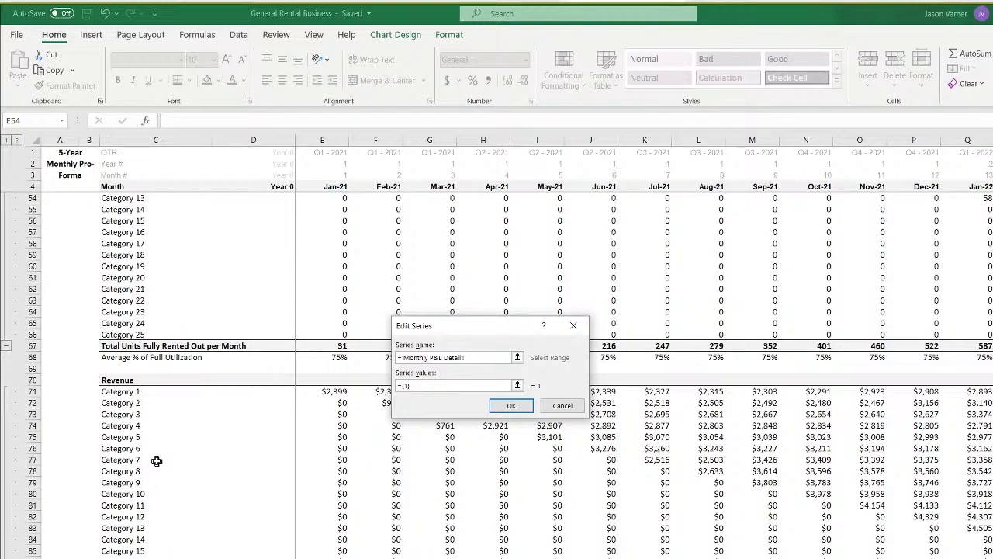
{"action": "scroll", "coordinate": [156, 461], "scroll_direction": "down", "scroll_amount": 4}
{"action": "scroll", "coordinate": [168, 451], "scroll_direction": "up", "scroll_amount": 4}
{"action": "scroll", "coordinate": [169, 453], "scroll_direction": "up", "scroll_amount": 4}
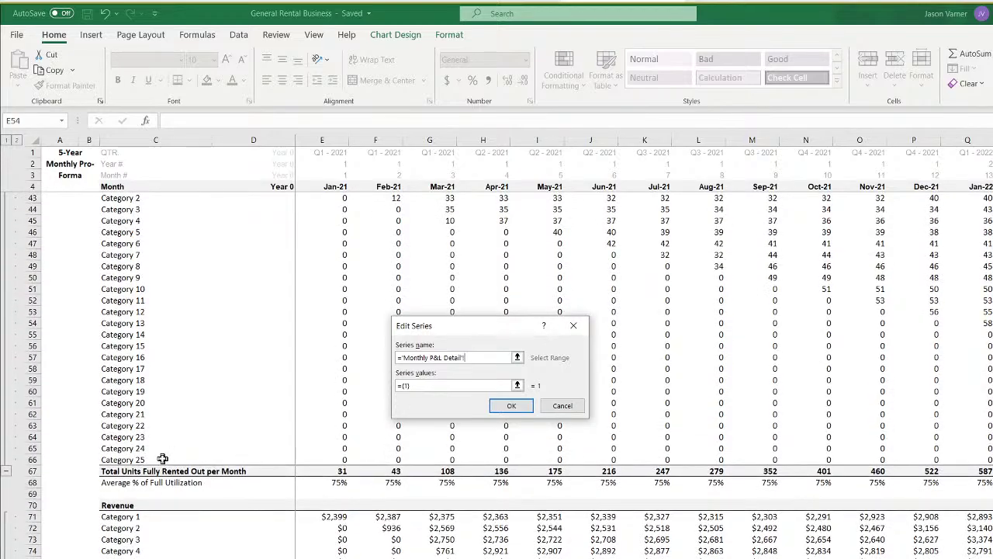
{"action": "scroll", "coordinate": [268, 469], "scroll_direction": "up", "scroll_amount": 4}
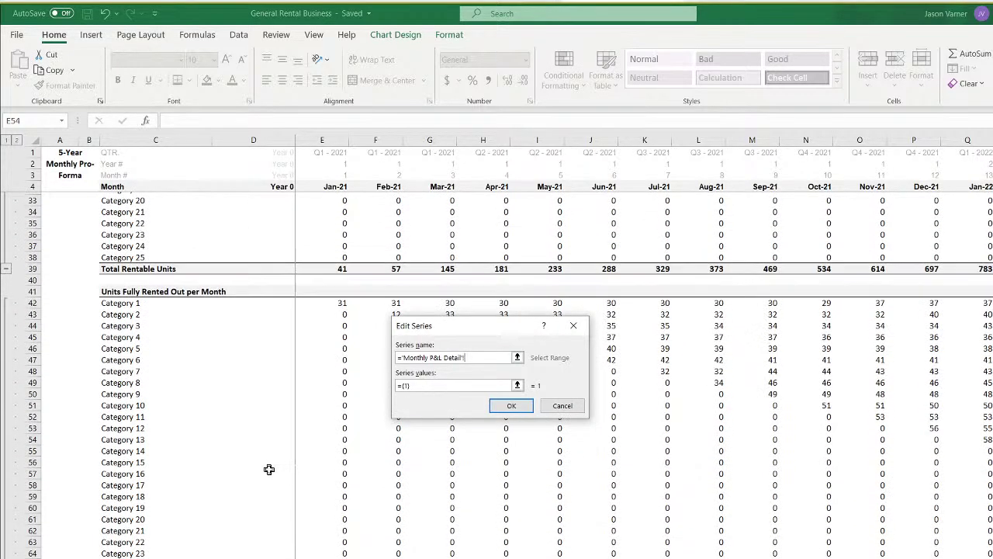
{"action": "scroll", "coordinate": [269, 466], "scroll_direction": "up", "scroll_amount": 4}
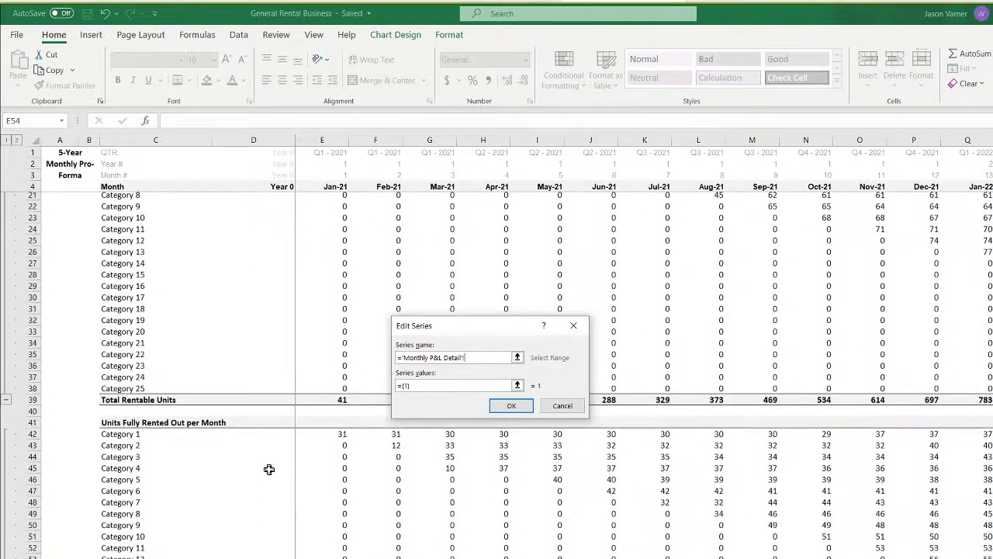
{"action": "left_click", "coordinate": [138, 403]}
{"action": "left_click_drag", "start_coordinate": [478, 326], "coordinate": [364, 198]}
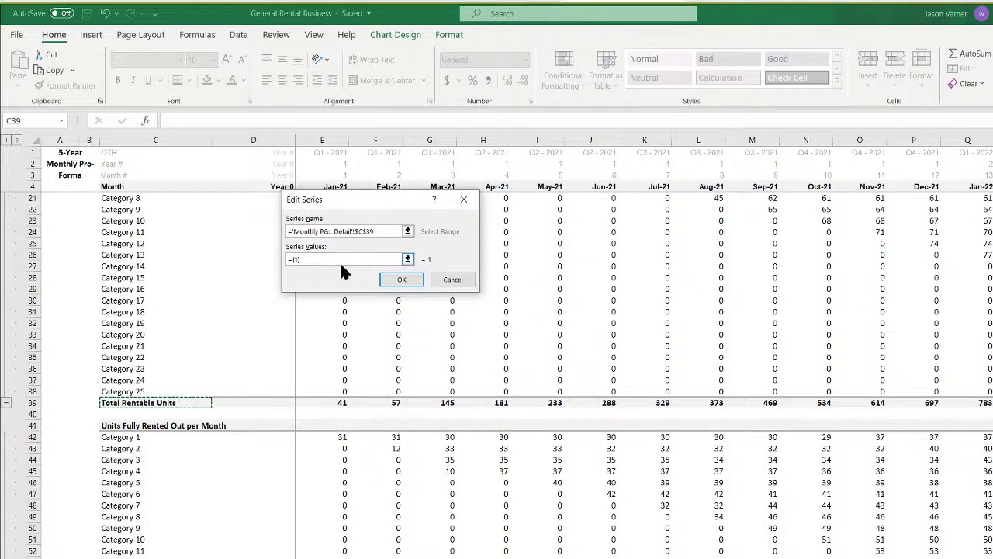
Set the Total Rentable Units series values to E39:BL39 of Monthly P&L Detail and accept the series
{"action": "left_click_drag", "start_coordinate": [340, 260], "coordinate": [286, 260]}
{"action": "key", "text": "BackSpace"}
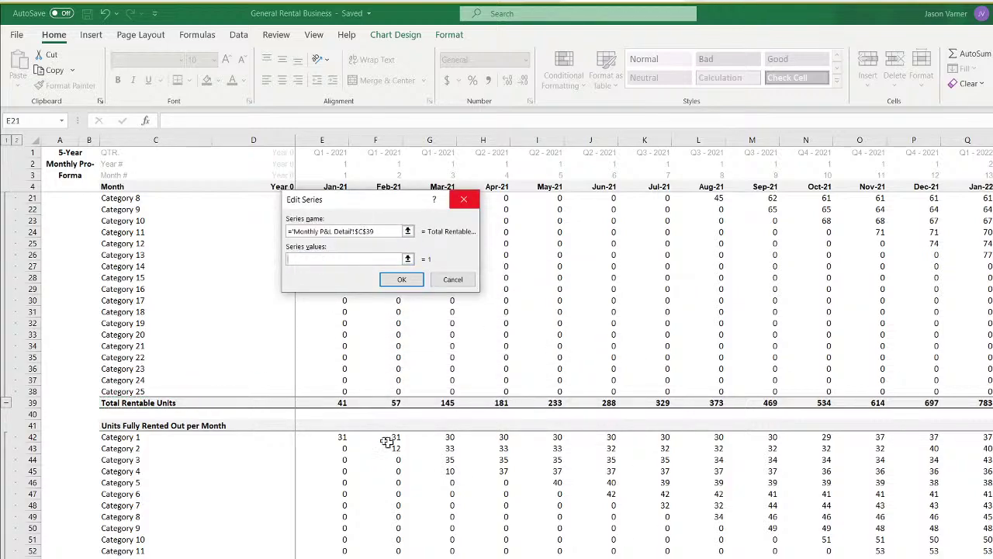
{"action": "left_click_drag", "start_coordinate": [322, 402], "coordinate": [992, 404]}
{"action": "left_click", "coordinate": [391, 277]}
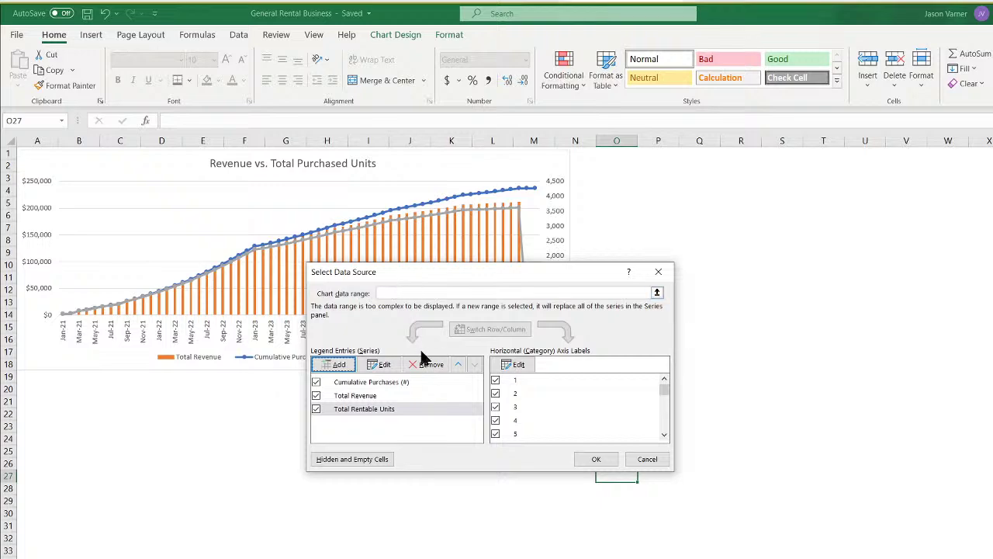
Set the chart's horizontal axis labels to the months in E4:BL4 of Monthly P&L Detail and accept the data source
{"action": "left_click", "coordinate": [522, 365]}
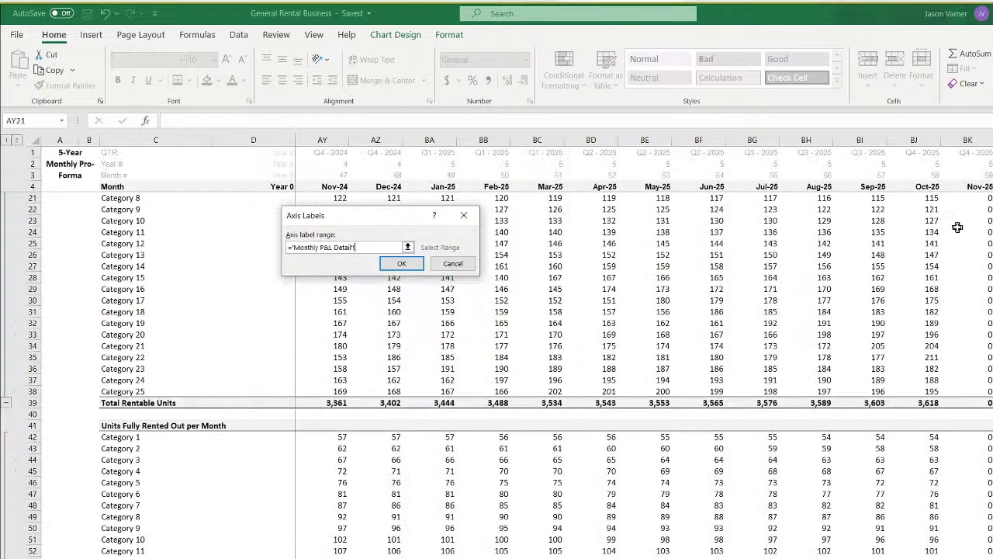
{"action": "left_click_drag", "start_coordinate": [986, 186], "coordinate": [332, 183]}
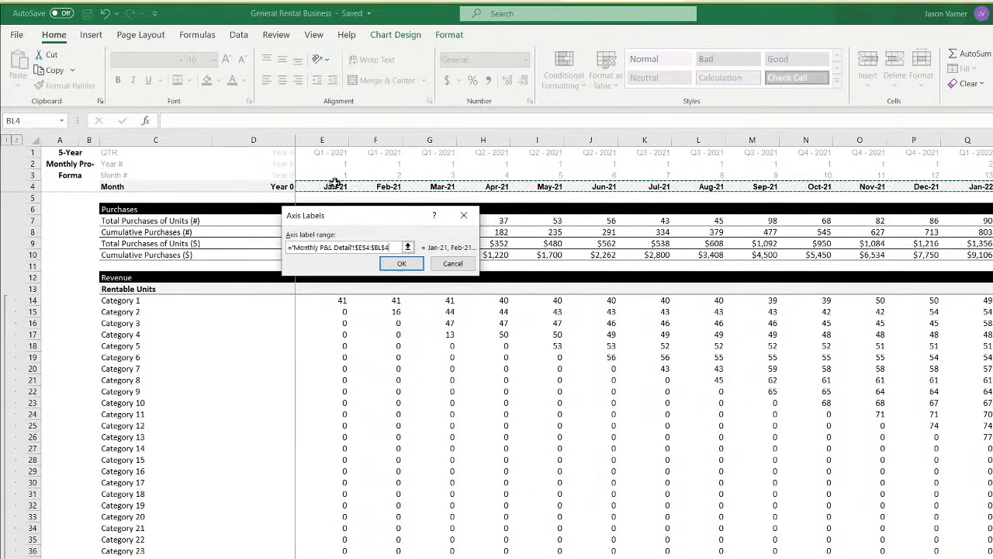
{"action": "left_click", "coordinate": [408, 261]}
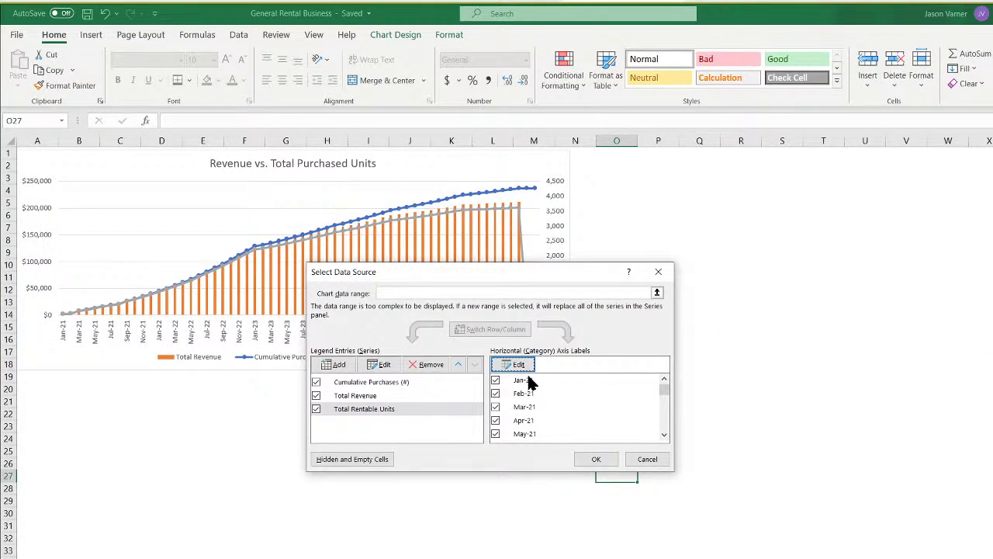
{"action": "left_click_drag", "start_coordinate": [531, 281], "coordinate": [660, 232]}
{"action": "left_click", "coordinate": [720, 439]}
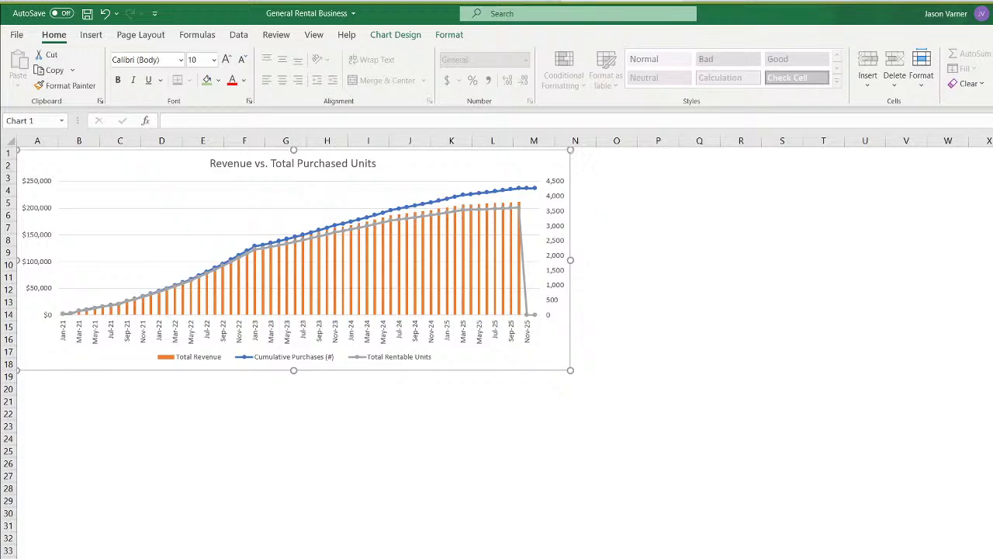
Set the Exit Month in the main project assumptions to Dec-25 and return to the Revenue vs. Total Purchased Units chart
{"action": "left_click", "coordinate": [334, 557]}
{"action": "left_click", "coordinate": [276, 201]}
{"action": "left_click", "coordinate": [293, 205]}
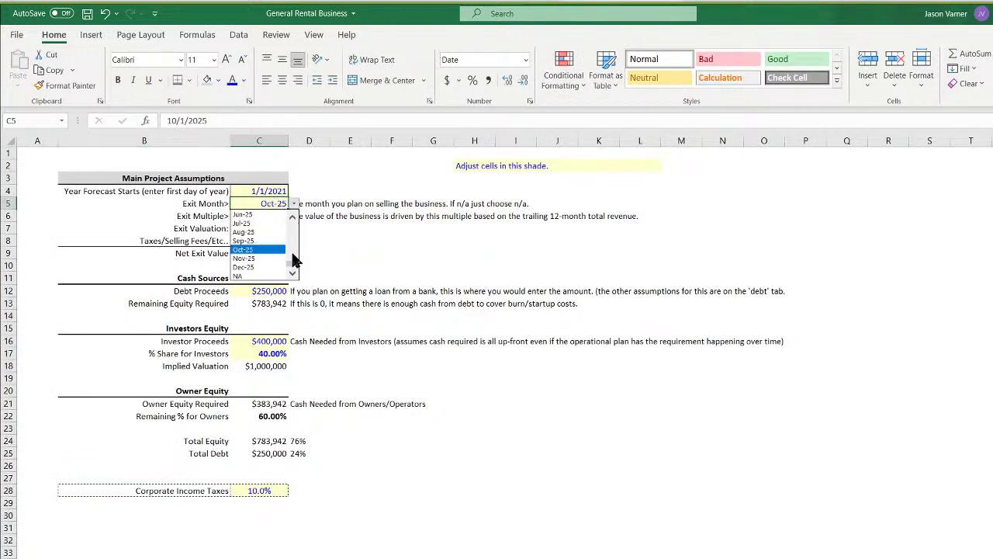
{"action": "left_click", "coordinate": [265, 267]}
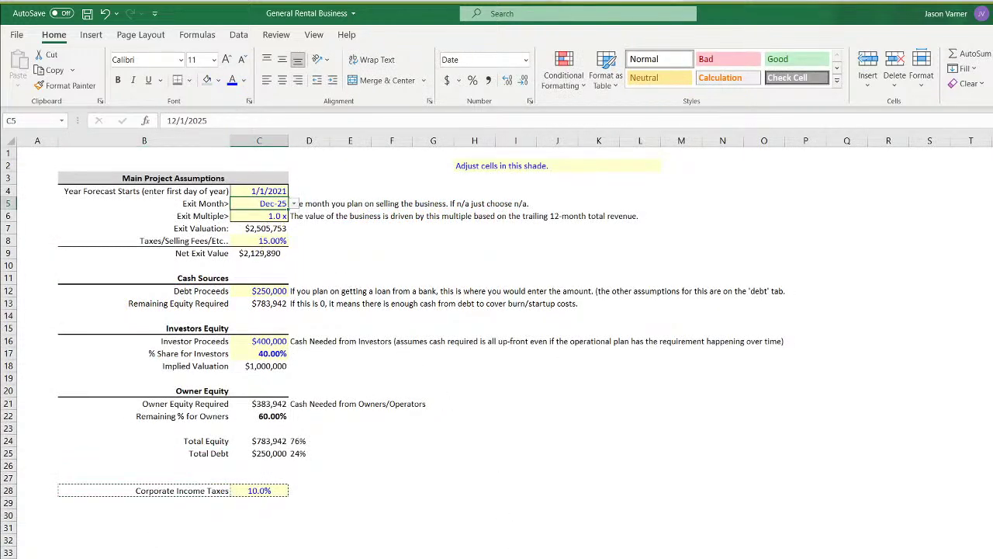
{"action": "left_click", "coordinate": [496, 556]}
{"action": "left_click", "coordinate": [733, 386]}
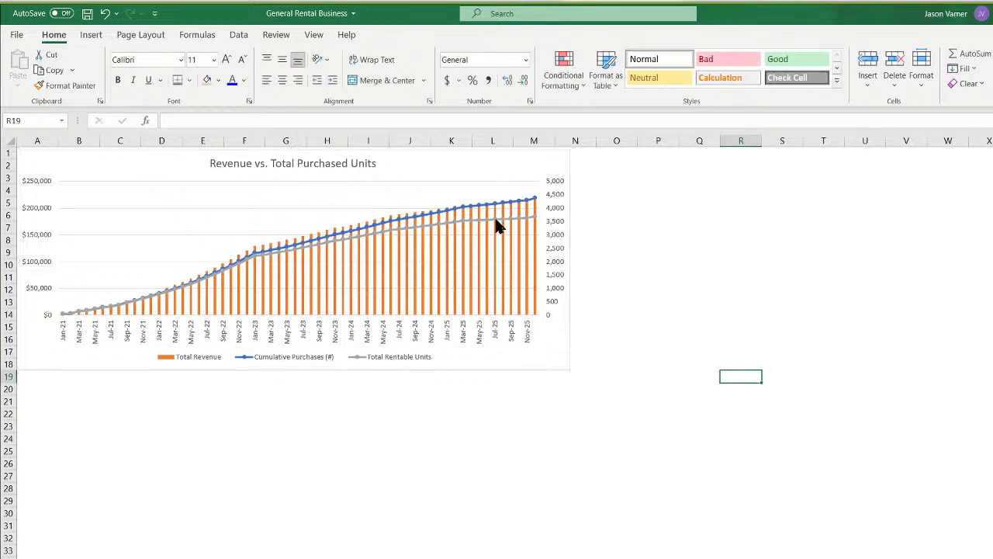
Try a 0% monthly loss rate of units in Revenue Assumptions, check its effect on the chart, and undo it
{"action": "right_click", "coordinate": [476, 225]}
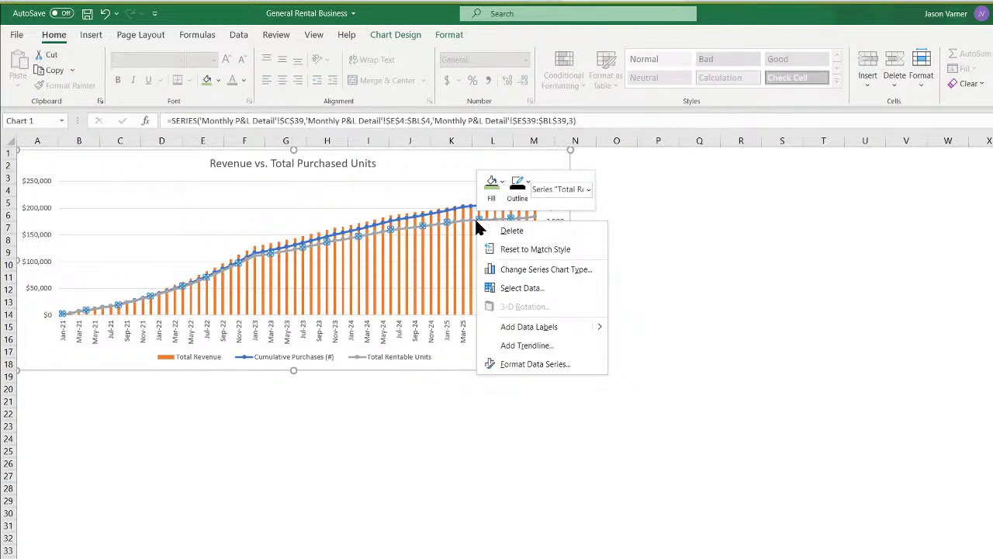
{"action": "key", "text": "Escape"}
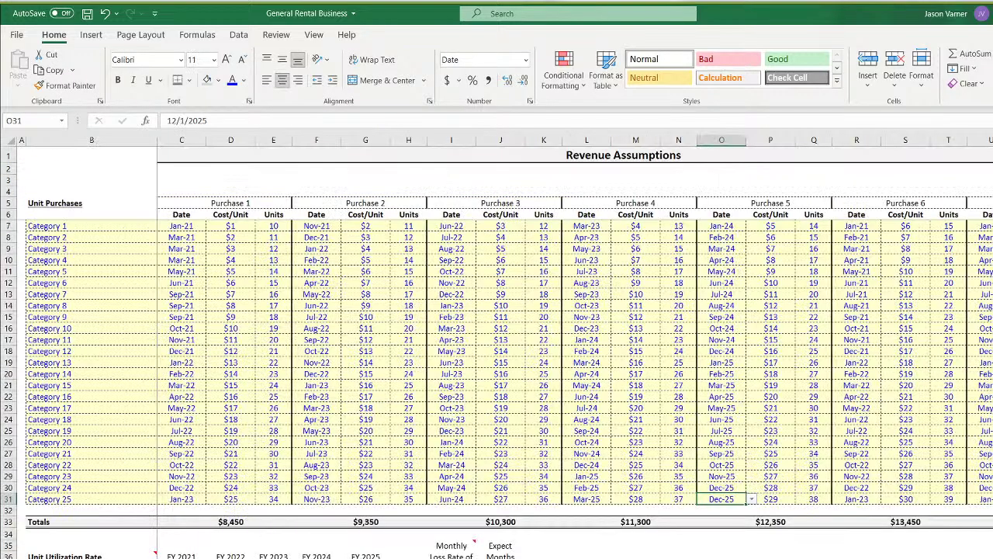
{"action": "key", "text": "Down"}
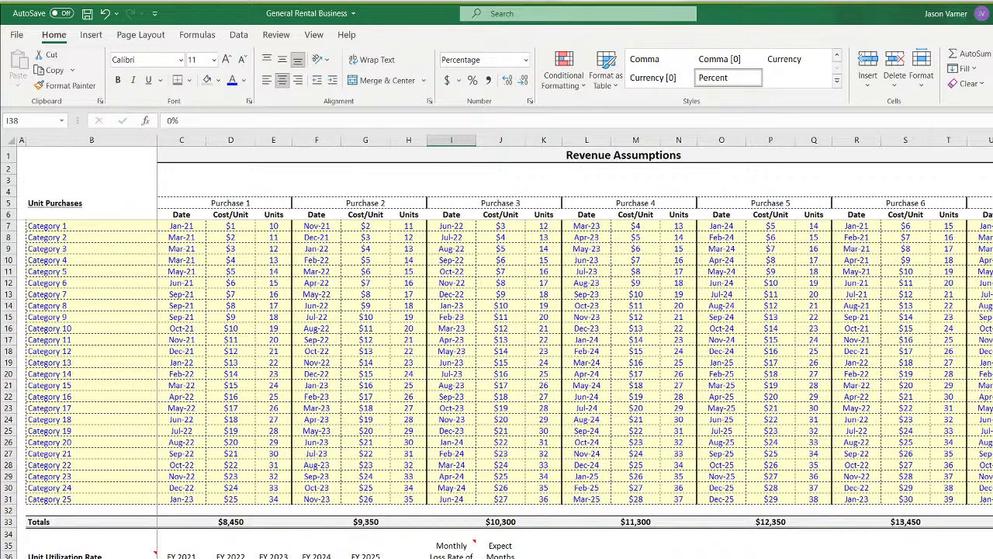
{"action": "scroll", "coordinate": [496, 388], "scroll_direction": "down", "scroll_amount": 5}
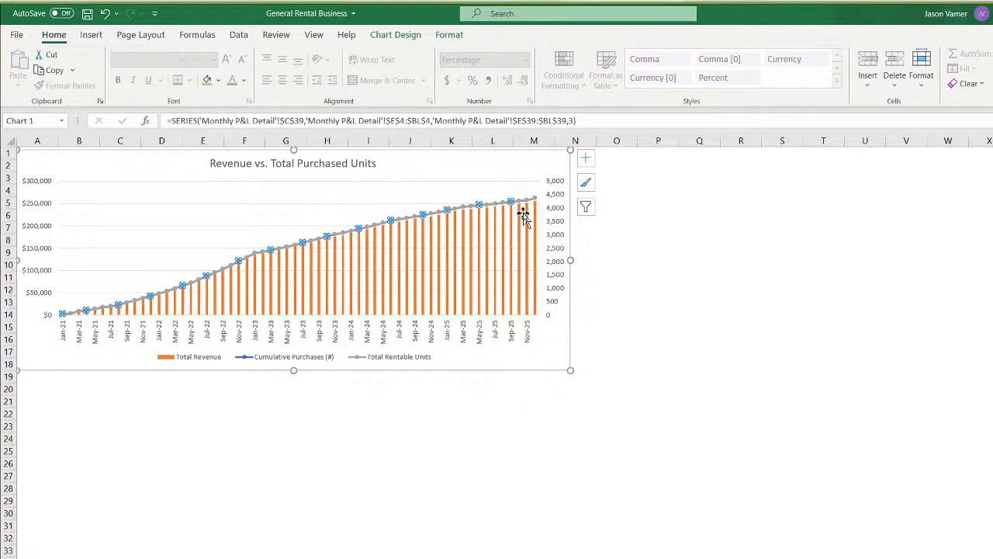
{"action": "left_click", "coordinate": [105, 13]}
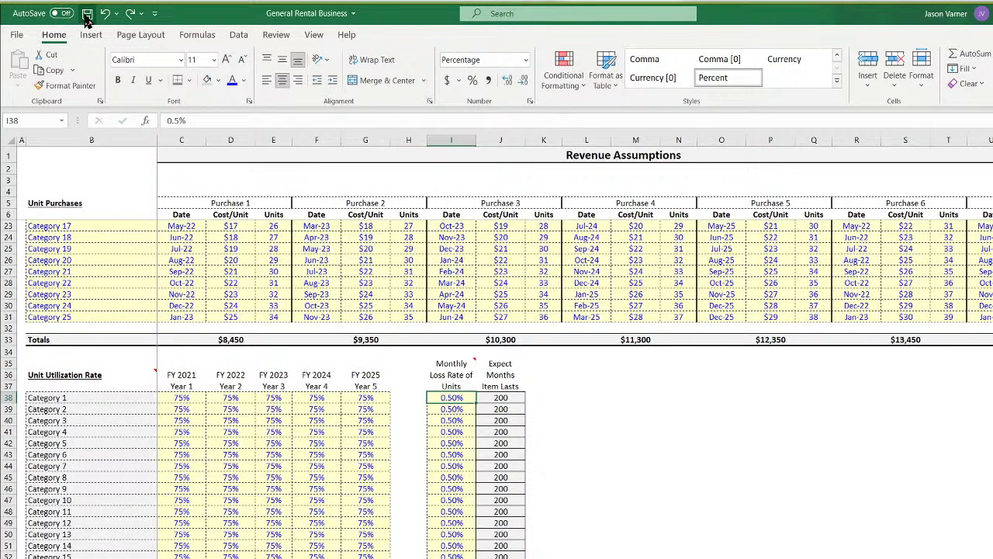
Save the workbook and check the Total Rentable Units line on the chart
{"action": "left_click", "coordinate": [87, 13]}
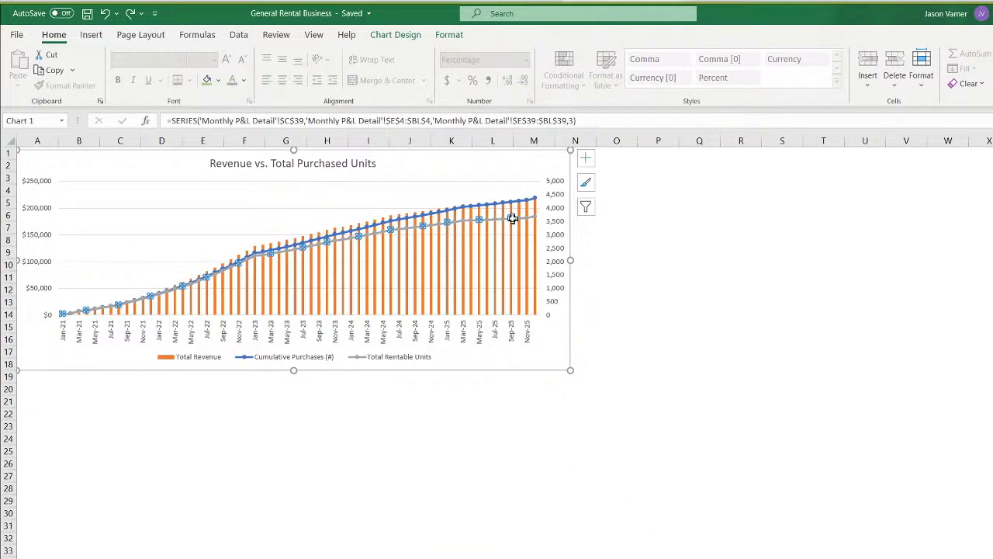
{"action": "mouse_move", "coordinate": [494, 225]}
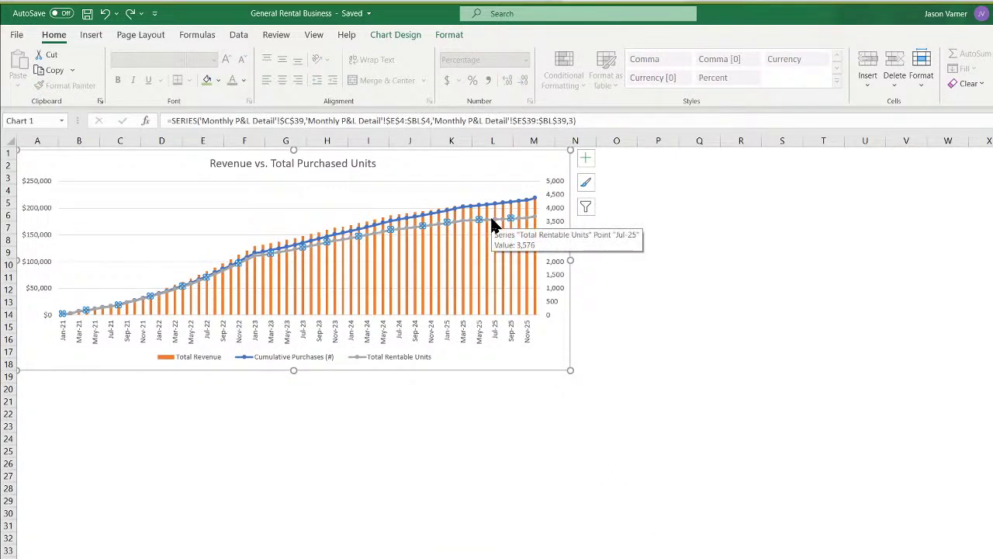
{"action": "left_click", "coordinate": [501, 475]}
Fill the chart area with light gray and the Total Revenue columns with blue
{"action": "right_click", "coordinate": [510, 153]}
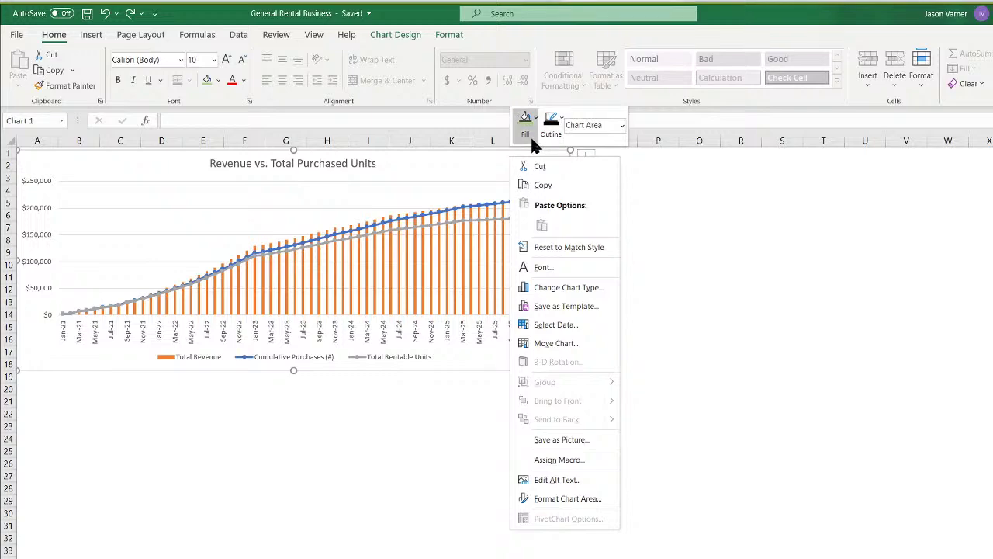
{"action": "left_click", "coordinate": [526, 126]}
{"action": "left_click", "coordinate": [524, 210]}
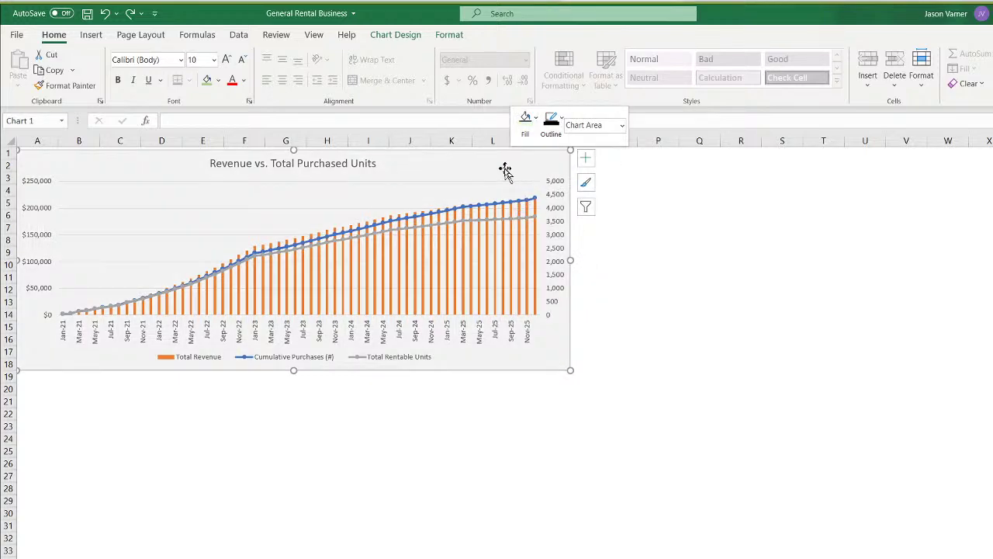
{"action": "right_click", "coordinate": [423, 262]}
{"action": "left_click", "coordinate": [437, 221]}
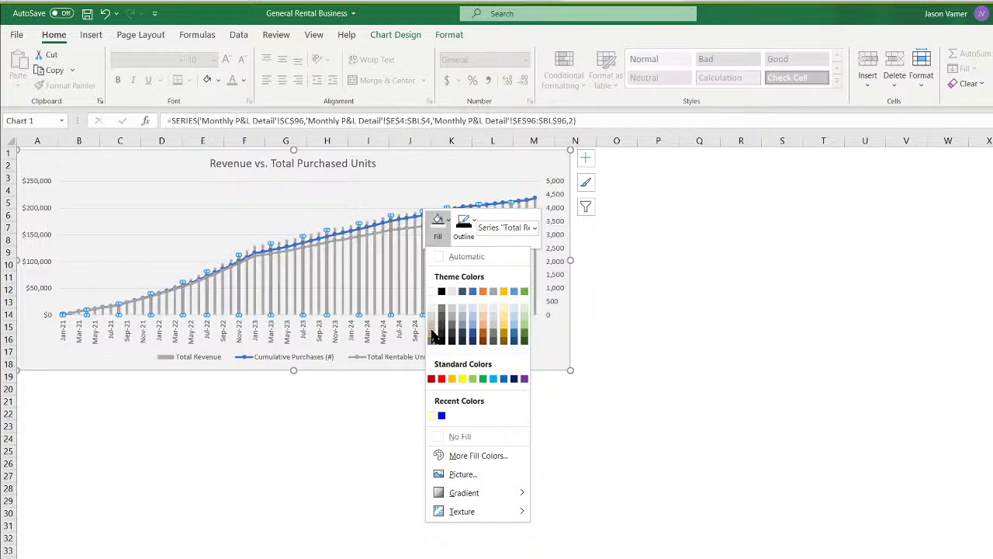
{"action": "left_click", "coordinate": [515, 337]}
{"action": "left_click", "coordinate": [697, 372]}
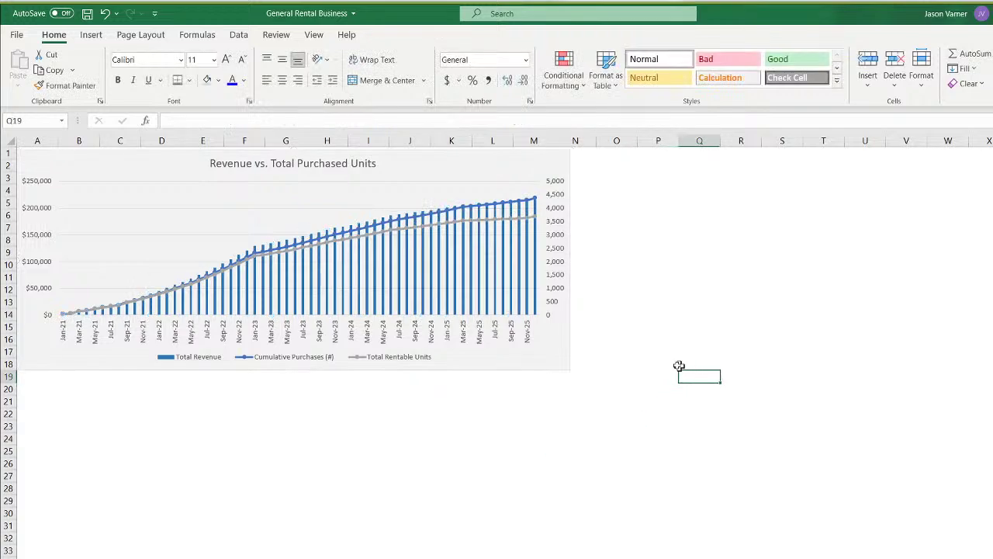
Change the Cumulative Purchases (#) series markers to larger built-in diamonds
{"action": "right_click", "coordinate": [506, 208]}
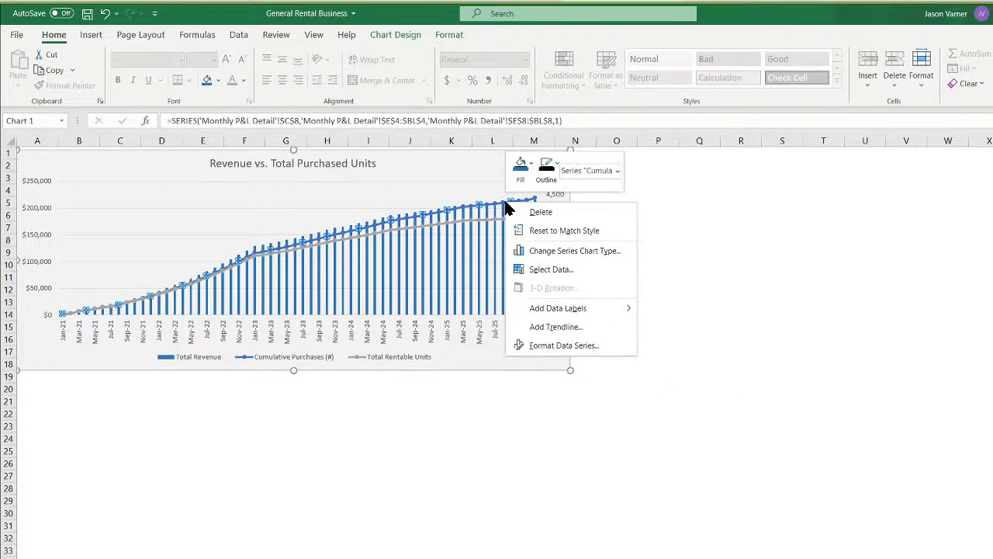
{"action": "left_click", "coordinate": [564, 346]}
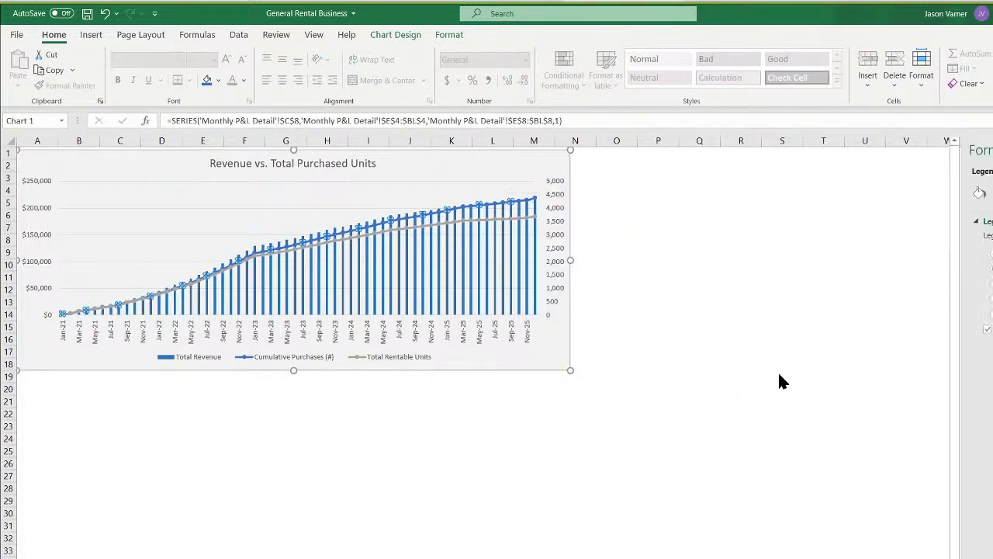
{"action": "left_click", "coordinate": [992, 222]}
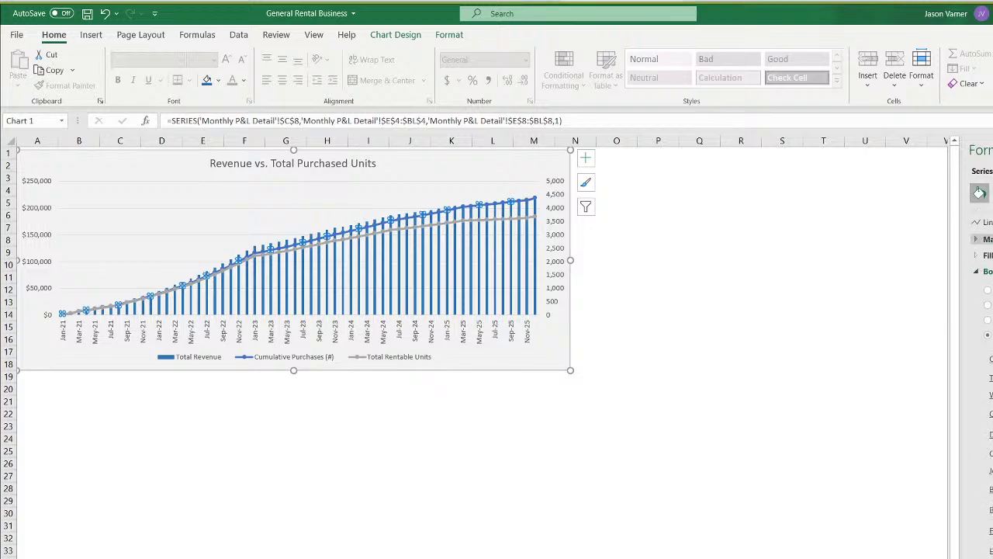
{"action": "left_click", "coordinate": [988, 239]}
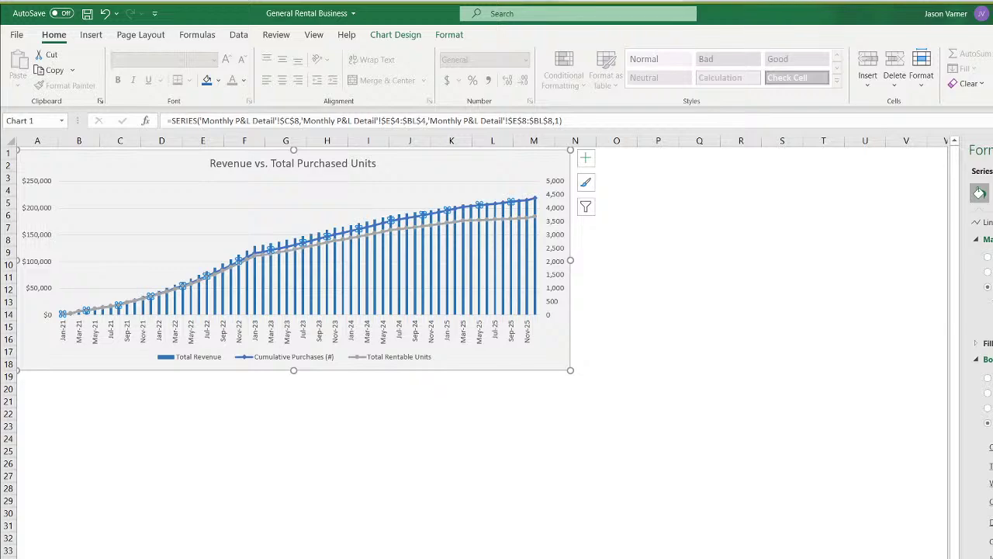
{"action": "key", "text": "Up"}
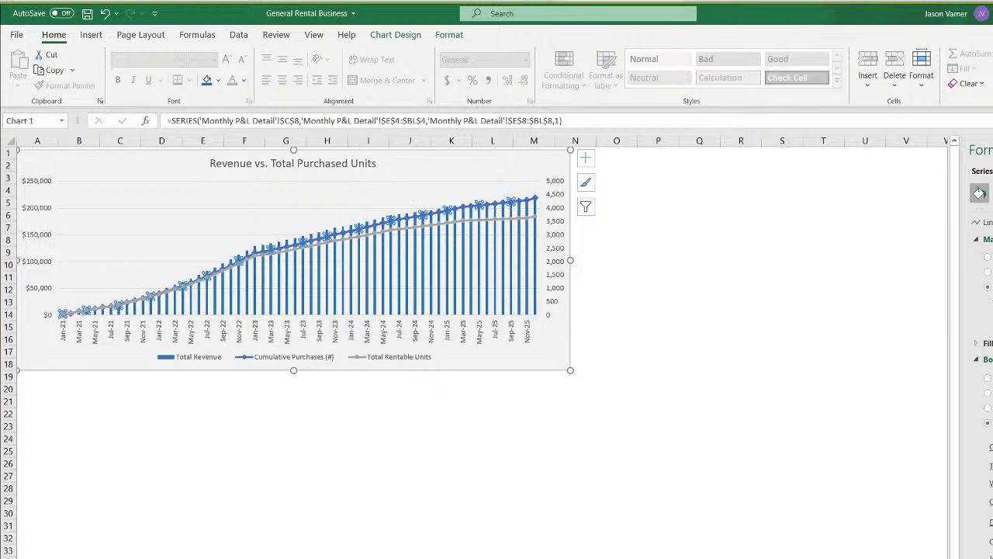
Give the Cumulative Purchases (#) diamond markers a solid dark outline and a light solid fill
{"action": "left_click", "coordinate": [988, 393]}
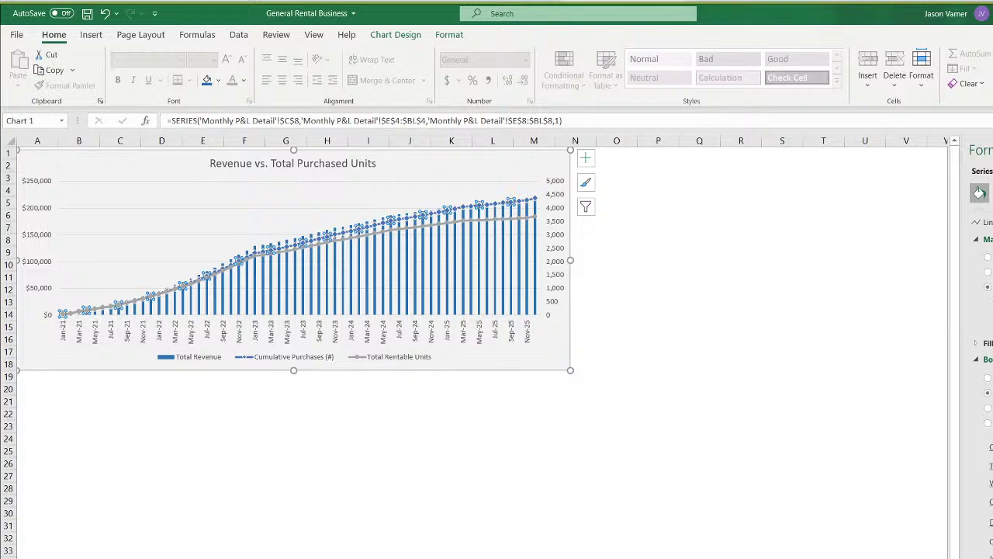
{"action": "left_click", "coordinate": [992, 482]}
{"action": "left_click", "coordinate": [987, 343]}
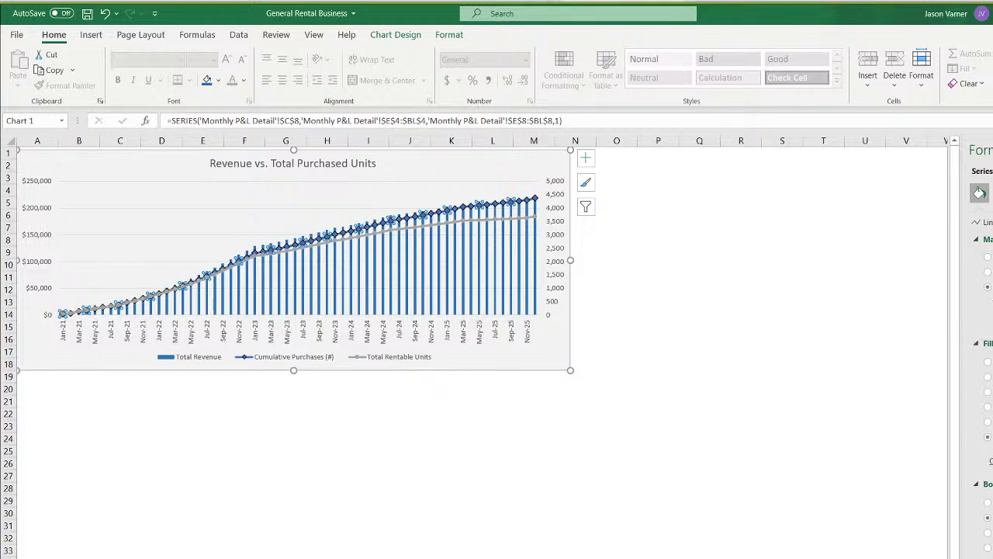
{"action": "left_click", "coordinate": [988, 377]}
Set the horizontal date axis to show a month label every 3 months
{"action": "right_click", "coordinate": [447, 336]}
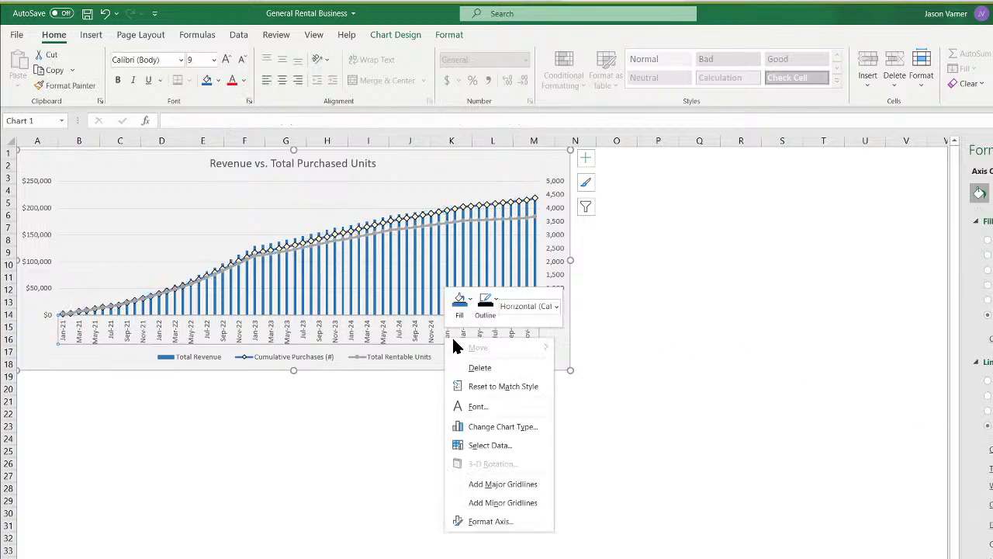
{"action": "left_click", "coordinate": [489, 522]}
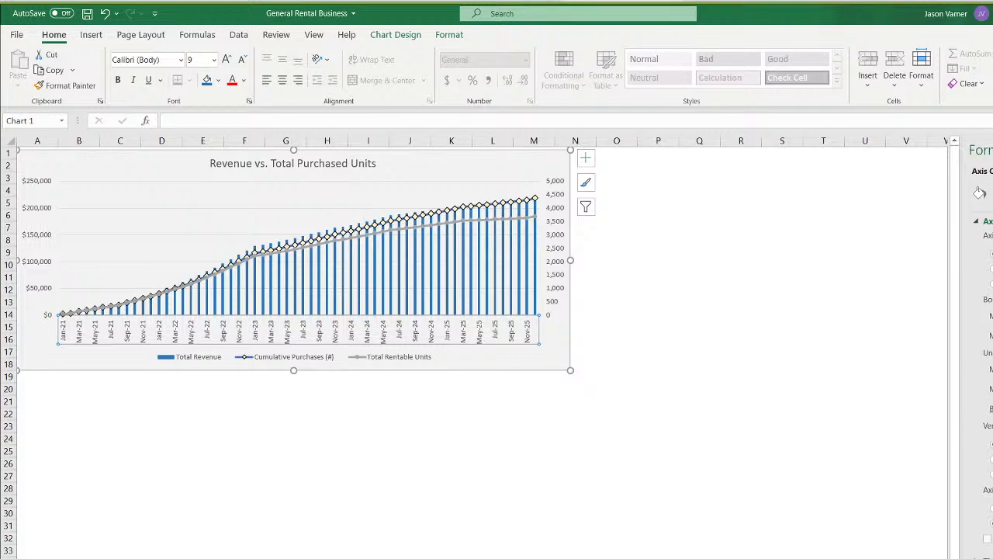
{"action": "key", "text": "Return"}
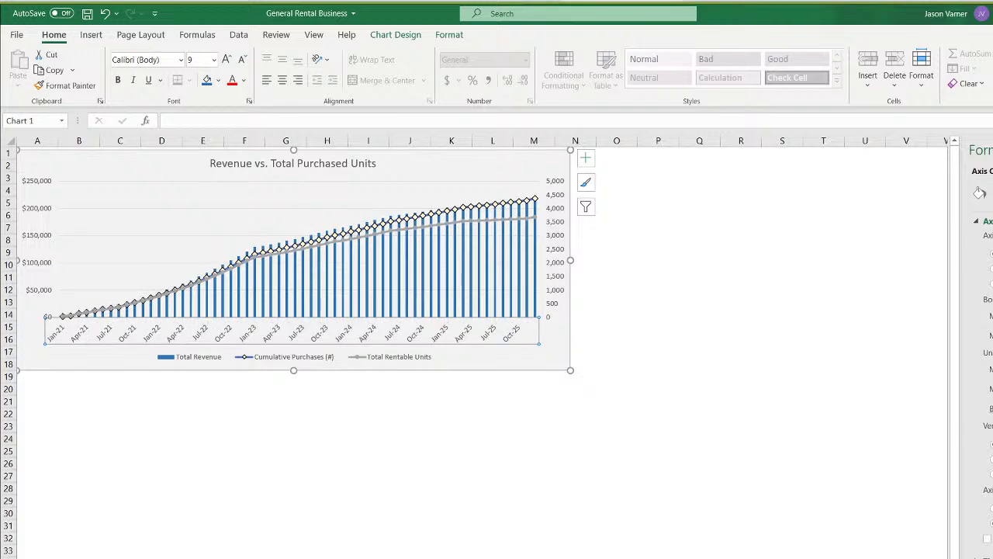
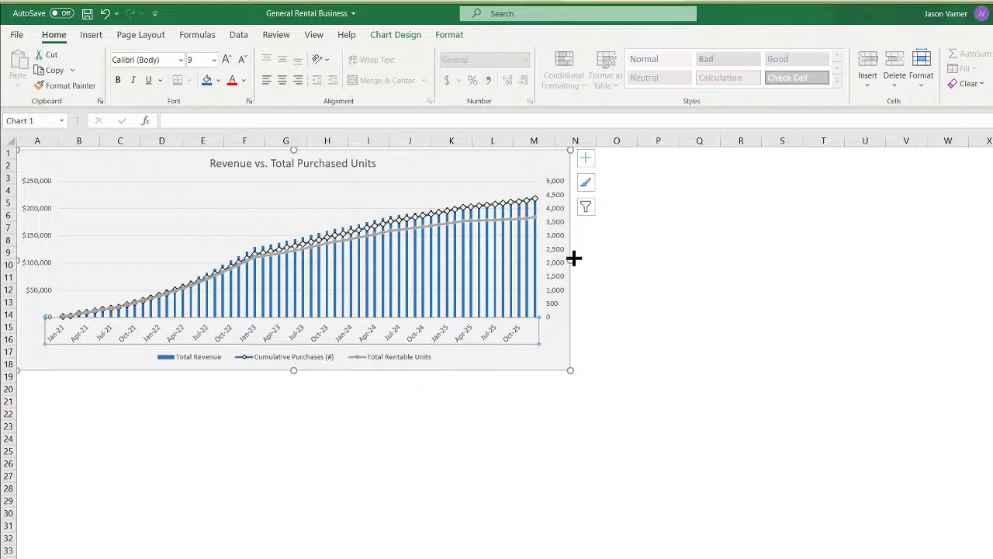
Widen the Revenue vs. Total Purchased Units chart so that it extends to column Q, and deselect it
{"action": "left_click_drag", "start_coordinate": [572, 258], "coordinate": [714, 257]}
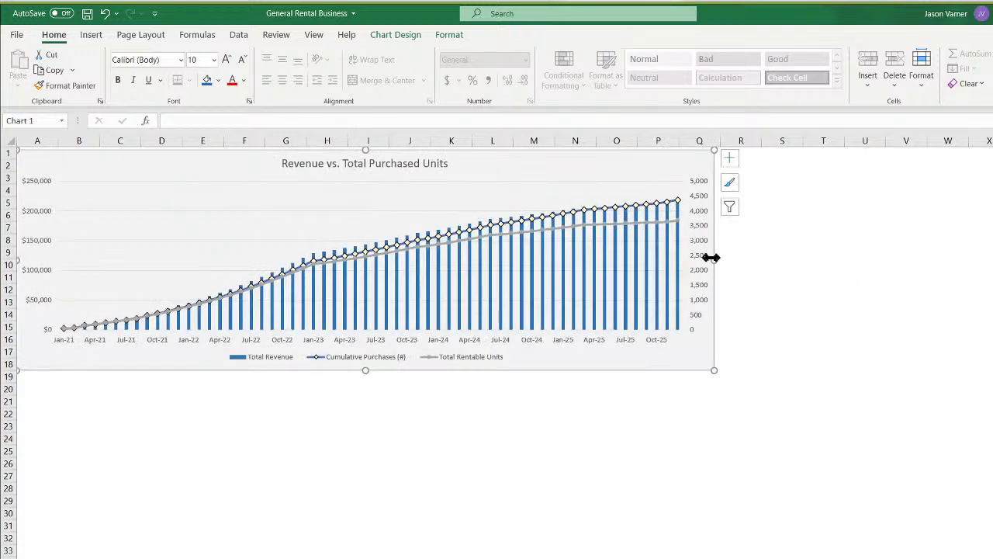
{"action": "right_click", "coordinate": [575, 329]}
{"action": "key", "text": "Escape"}
{"action": "left_click", "coordinate": [873, 362]}
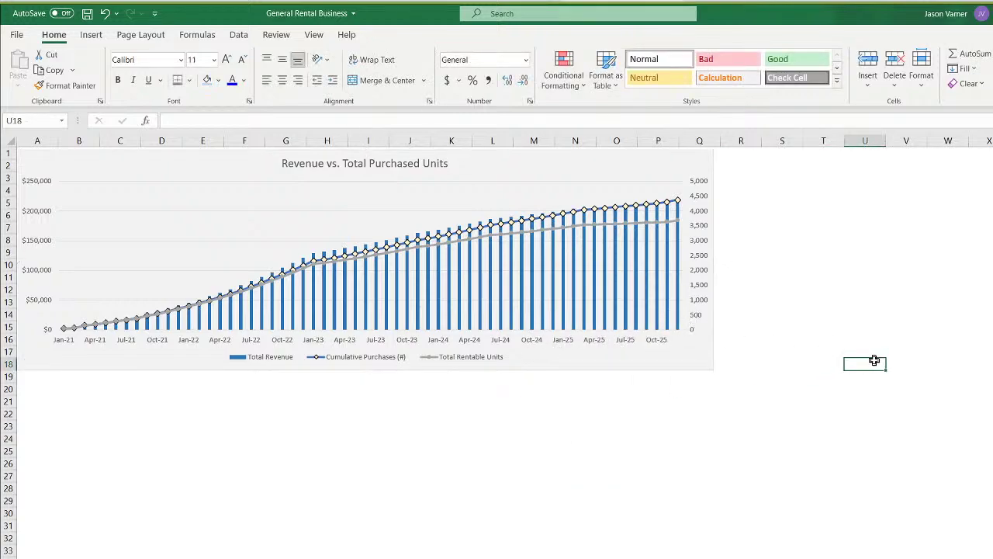
Give the Total Rentable Units series markers a solid light fill and a solid dark border, and deselect the chart
{"action": "right_click", "coordinate": [605, 225]}
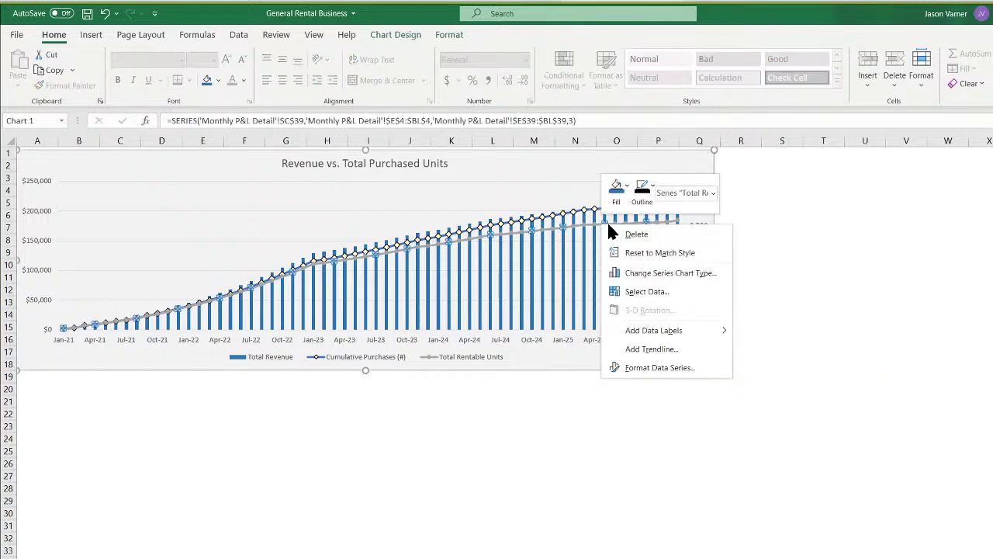
{"action": "left_click", "coordinate": [632, 363]}
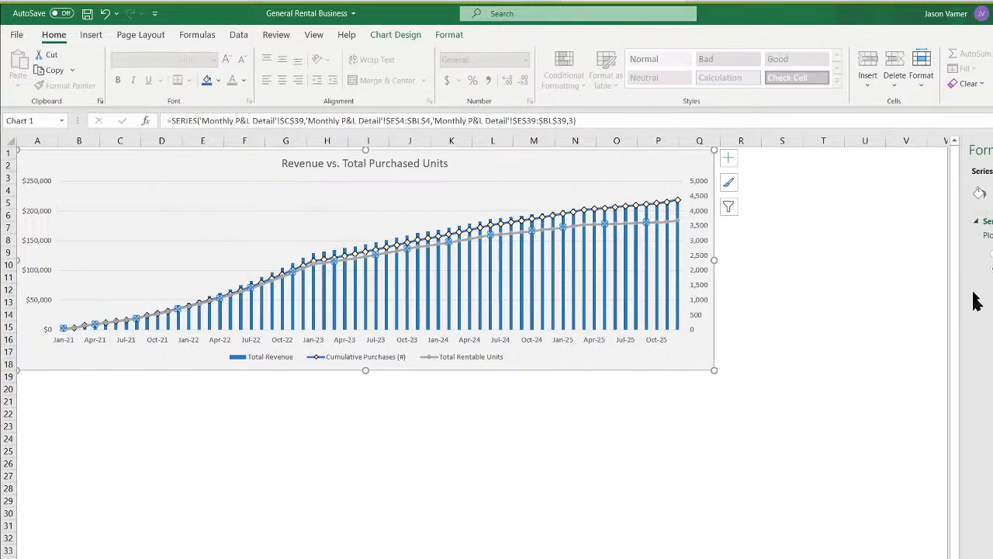
{"action": "left_click", "coordinate": [980, 193]}
{"action": "left_click", "coordinate": [987, 239]}
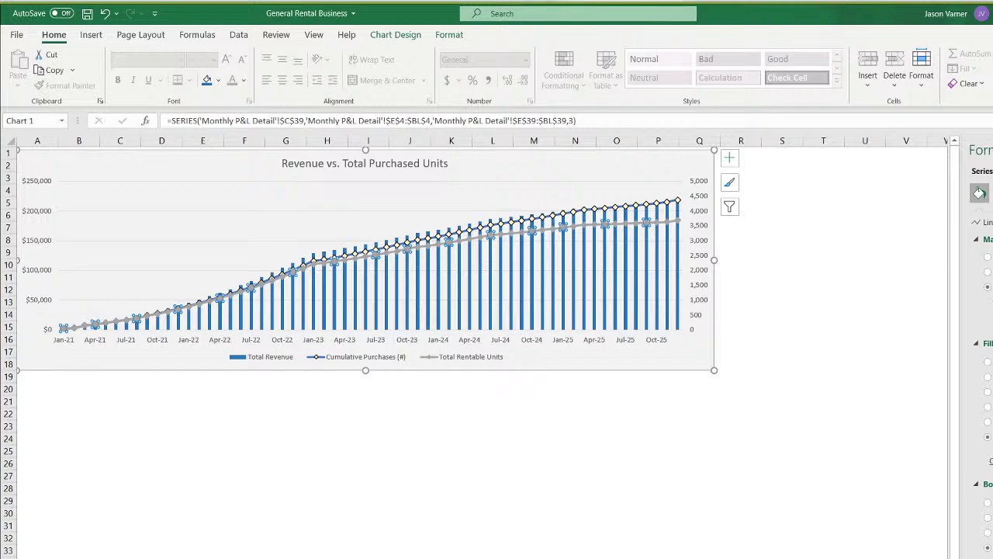
{"action": "left_click", "coordinate": [987, 378]}
{"action": "left_click", "coordinate": [988, 535]}
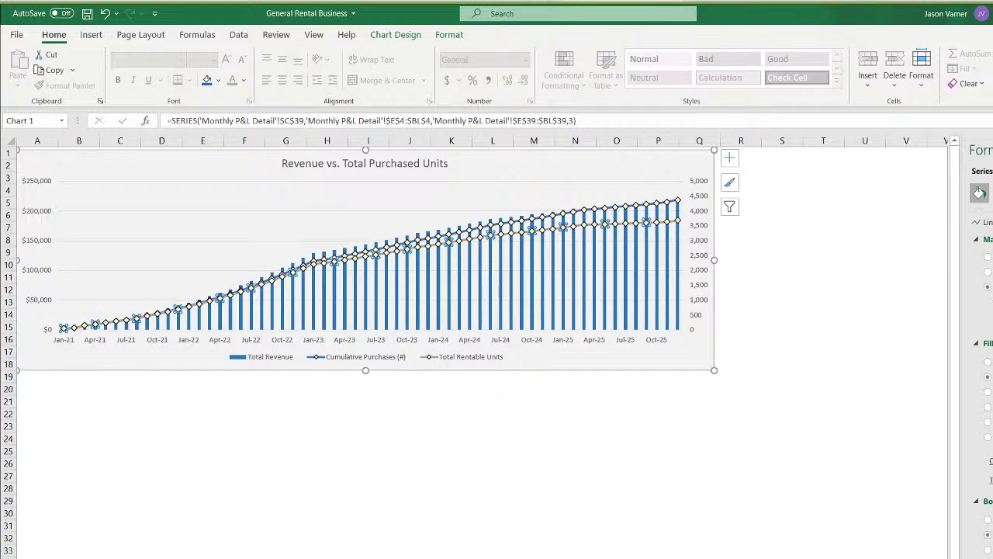
{"action": "left_click", "coordinate": [865, 277]}
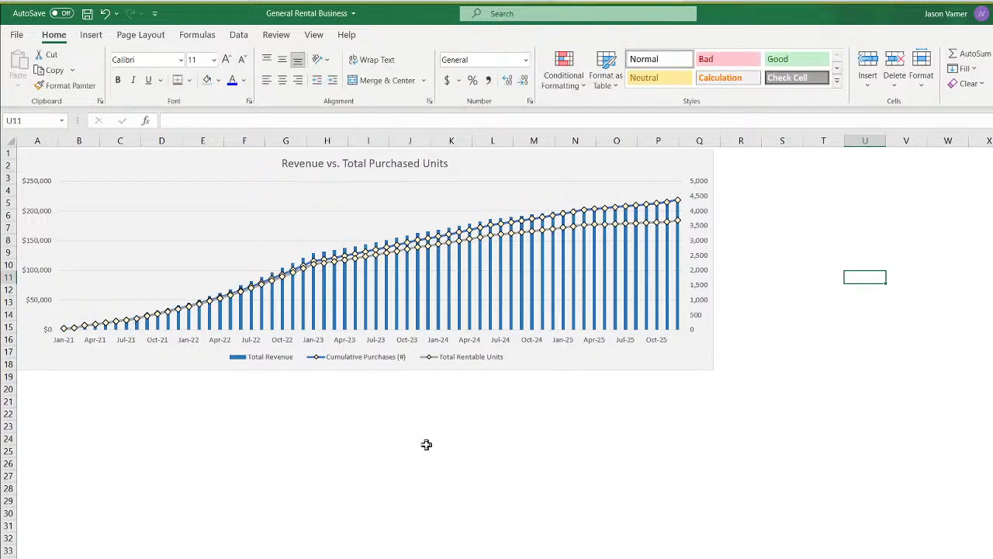
Reduce the marker size of the Total Rentable Units and Cumulative Purchases (#) series, and deselect the chart
{"action": "right_click", "coordinate": [598, 228]}
{"action": "left_click", "coordinate": [656, 367]}
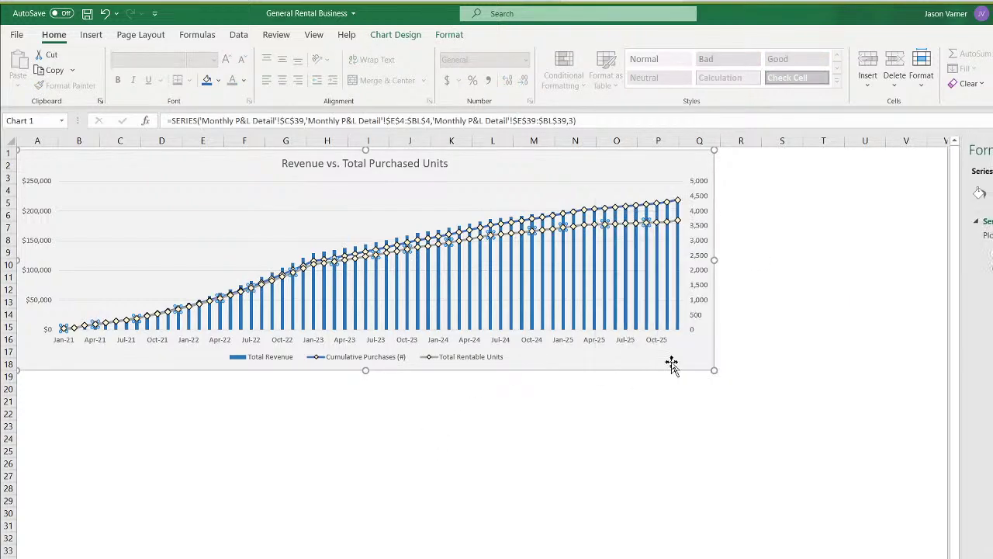
{"action": "left_click", "coordinate": [978, 194]}
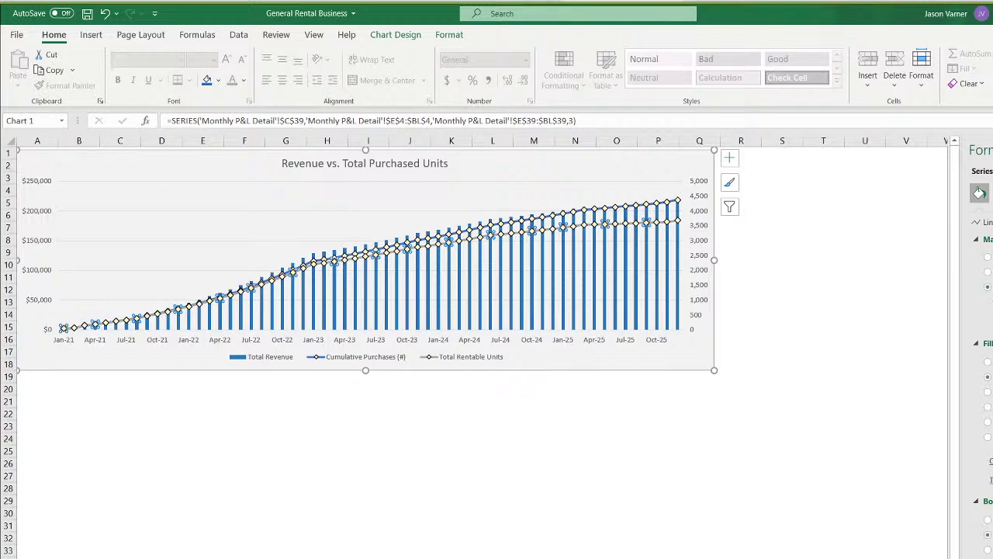
{"action": "left_click", "coordinate": [697, 353]}
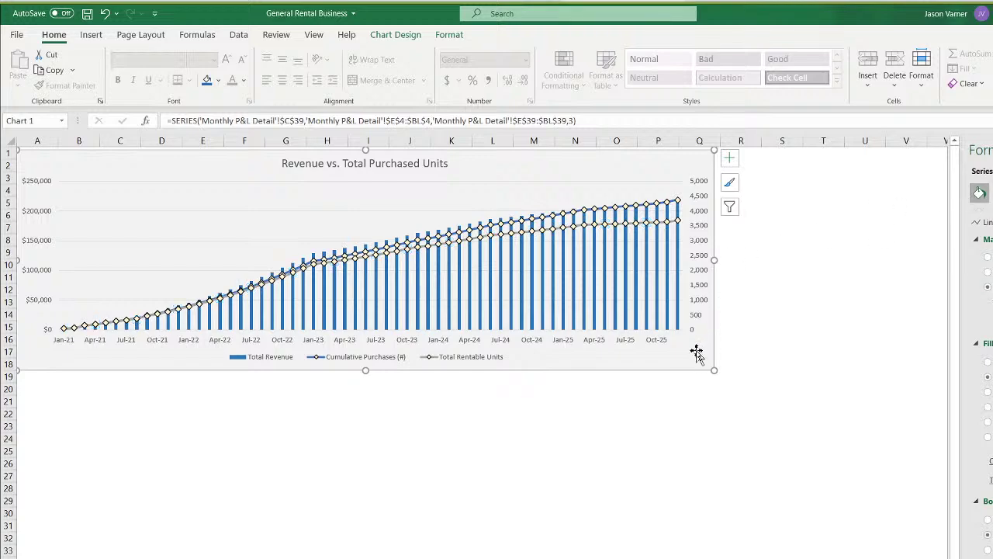
{"action": "left_click", "coordinate": [628, 208]}
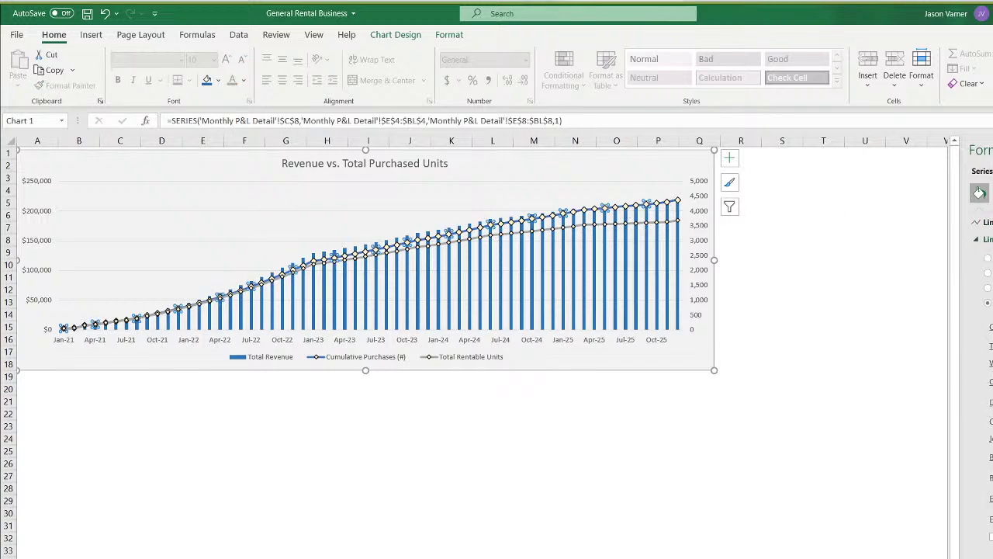
{"action": "left_click", "coordinate": [992, 221]}
{"action": "left_click", "coordinate": [989, 239]}
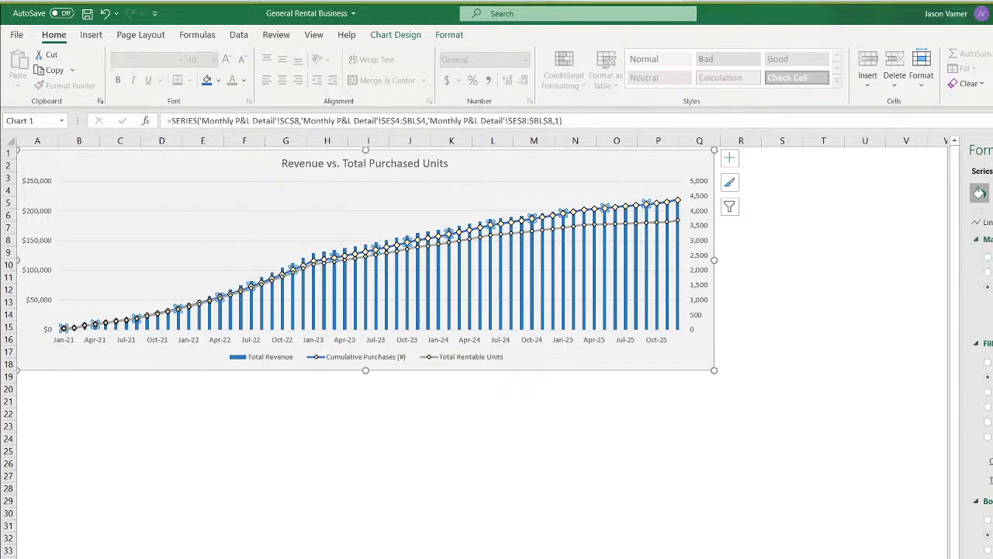
{"action": "left_click", "coordinate": [792, 276]}
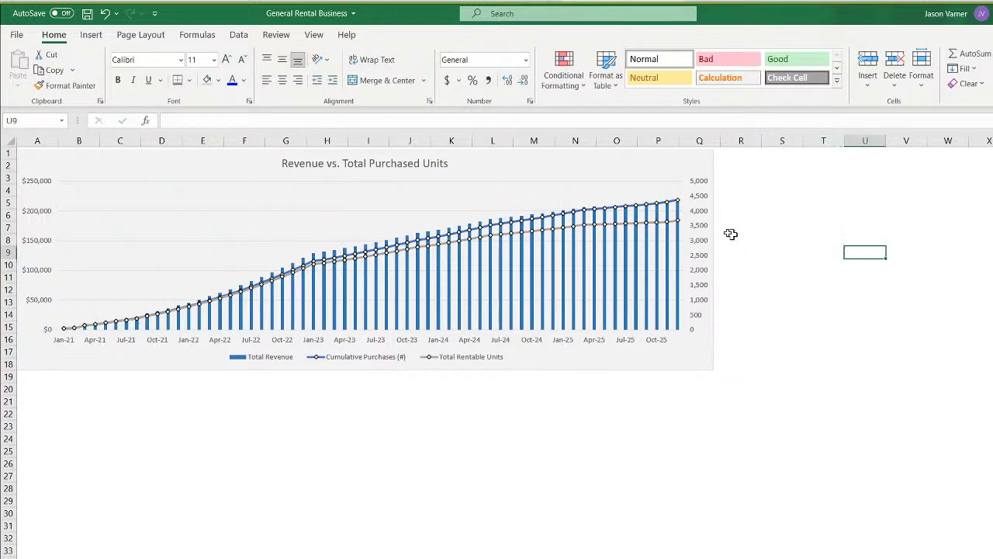
Give the chart area a black outline and increase the chart's height so that it extends down to row 22
{"action": "right_click", "coordinate": [654, 161]}
{"action": "left_click", "coordinate": [694, 139]}
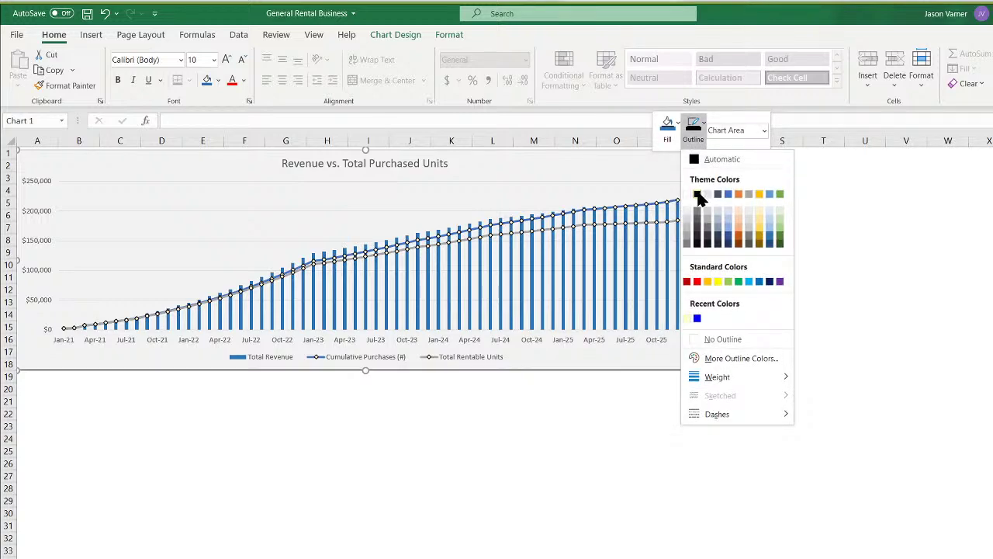
{"action": "left_click", "coordinate": [698, 195]}
{"action": "left_click", "coordinate": [864, 265]}
{"action": "left_click", "coordinate": [615, 362]}
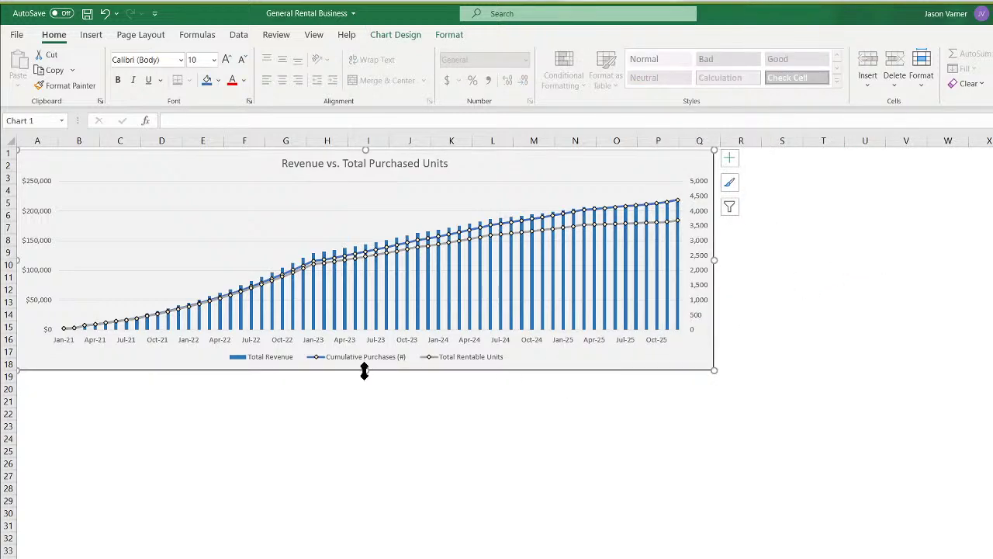
{"action": "left_click_drag", "start_coordinate": [364, 370], "coordinate": [364, 422]}
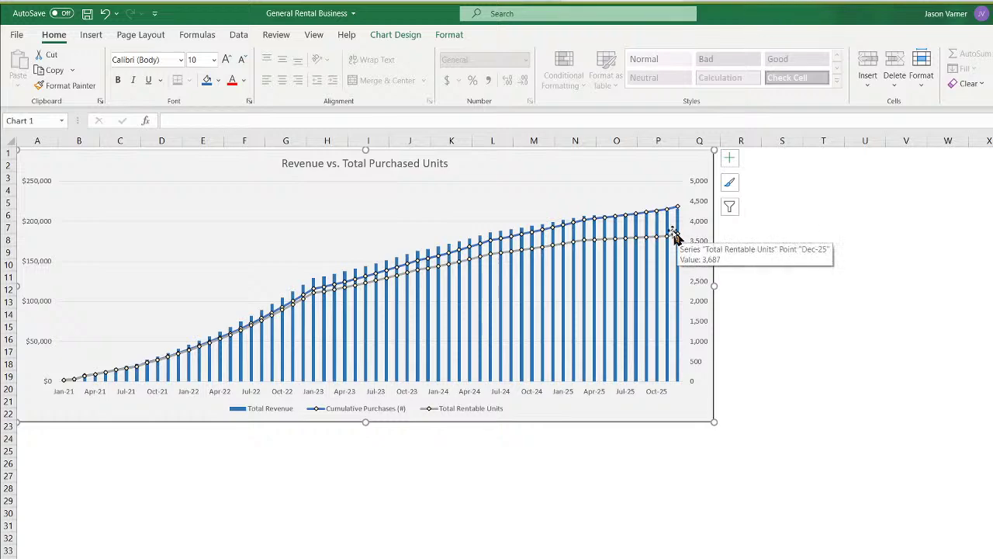
Add axis titles to the chart and title the secondary vertical axis "Units (purchased / rentable)"
{"action": "mouse_move", "coordinate": [410, 263]}
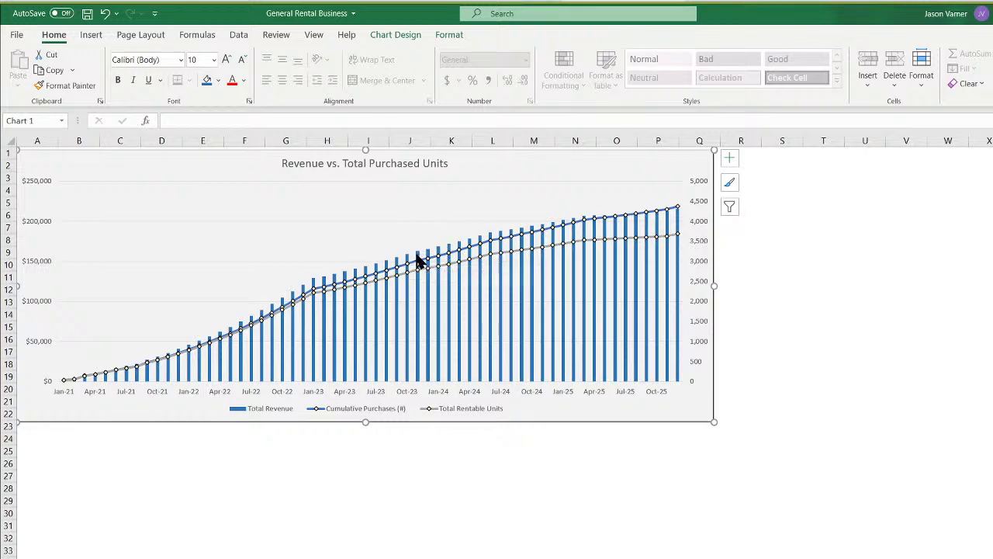
{"action": "left_click", "coordinate": [729, 159]}
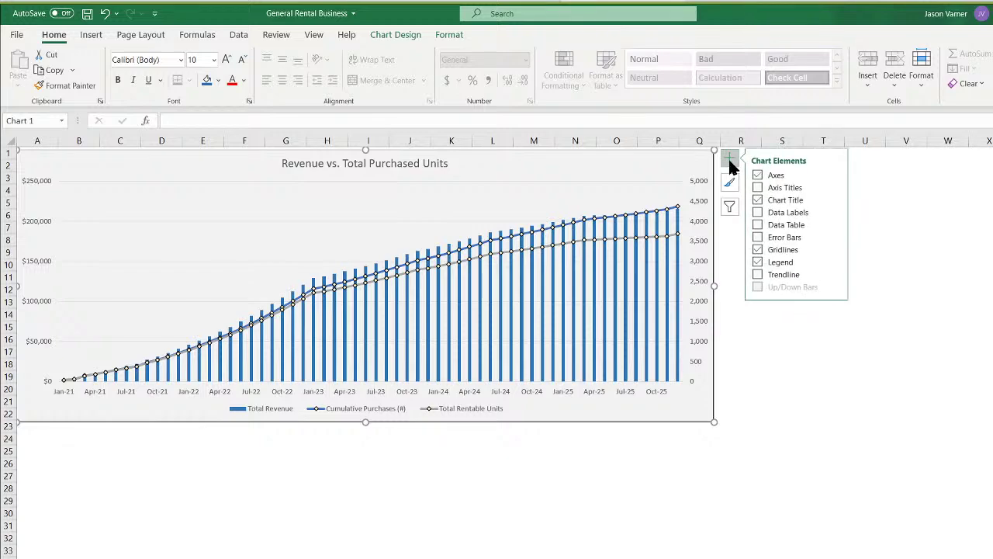
{"action": "left_click", "coordinate": [764, 187]}
{"action": "left_click", "coordinate": [696, 265]}
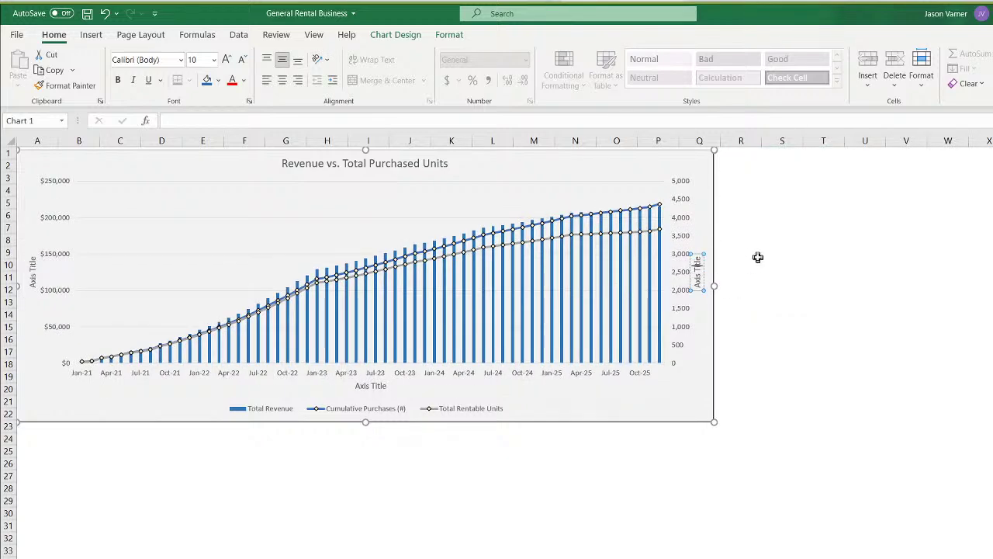
{"action": "key", "text": "Delete"}
{"action": "type", "text": "Units"}
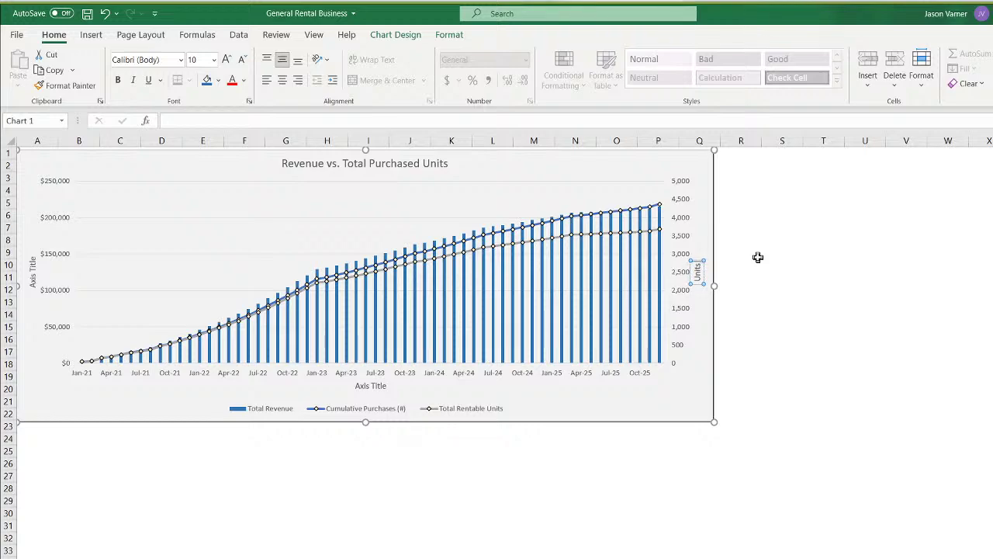
{"action": "type", "text": " (purchased / ren"}
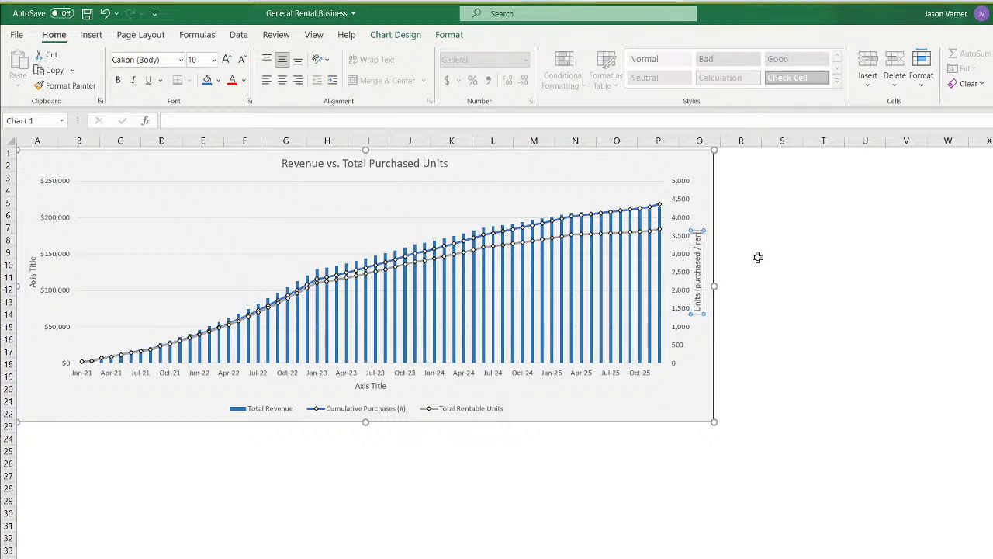
{"action": "type", "text": "table)"}
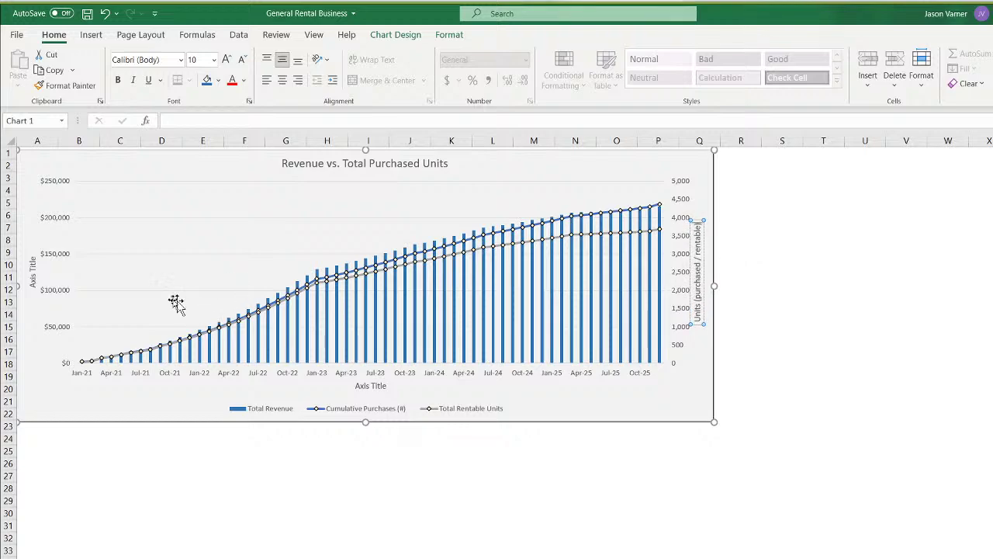
Title the primary vertical axis "Revenue" and deselect the chart
{"action": "left_click", "coordinate": [31, 264]}
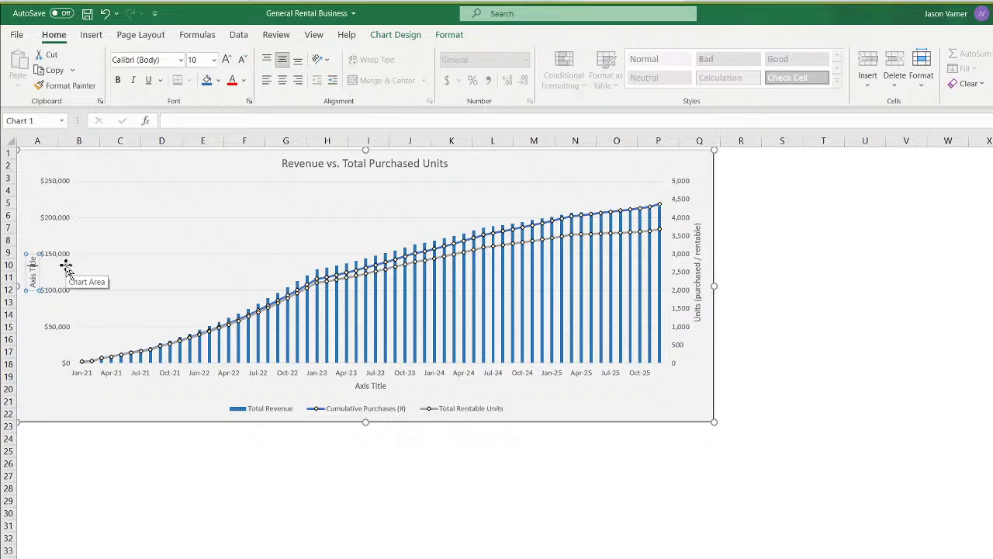
{"action": "key", "text": "BackSpace"}
{"action": "key", "text": "BackSpace"}
{"action": "key", "text": "BackSpace"}
{"action": "key", "text": "BackSpace"}
{"action": "key", "text": "BackSpace"}
{"action": "key", "text": "BackSpace"}
{"action": "key", "text": "BackSpace"}
{"action": "key", "text": "BackSpace"}
{"action": "key", "text": "BackSpace"}
{"action": "key", "text": "BackSpace"}
{"action": "type", "text": "Revenue"}
{"action": "left_click", "coordinate": [391, 534]}
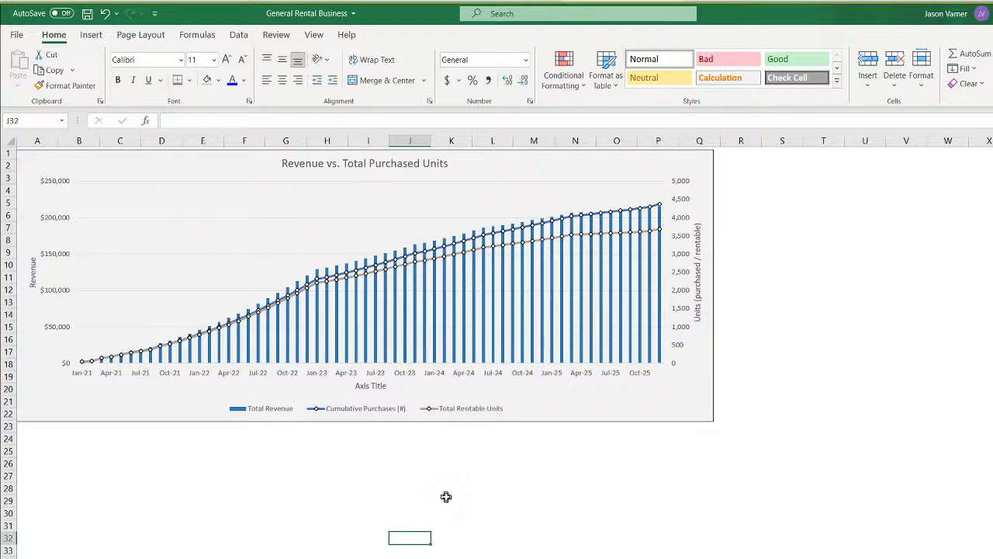
Duplicate the Revenue vs. Total Purchased Units chart and place the copy directly below the original, aligned with its edges
{"action": "left_click", "coordinate": [559, 166]}
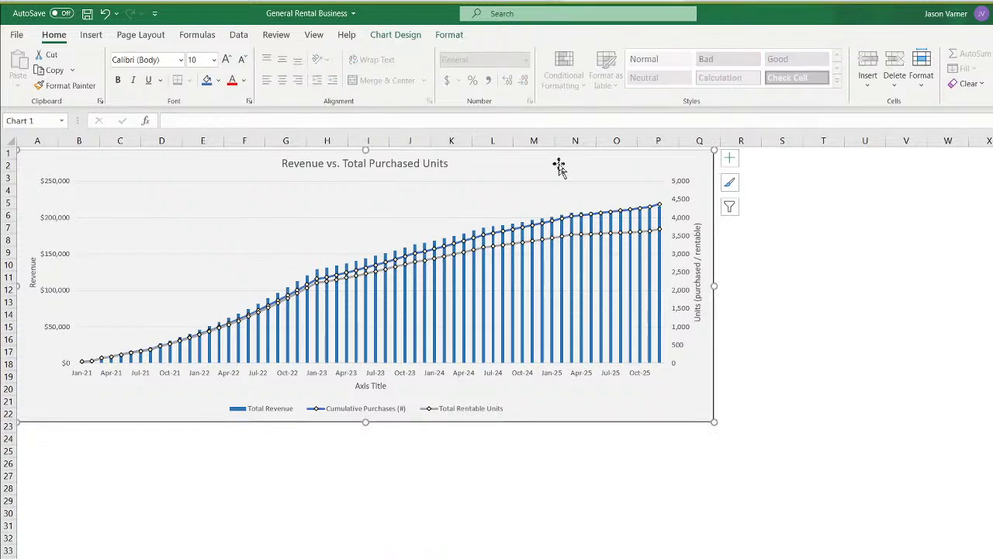
{"action": "right_click", "coordinate": [546, 163]}
{"action": "left_click", "coordinate": [572, 193]}
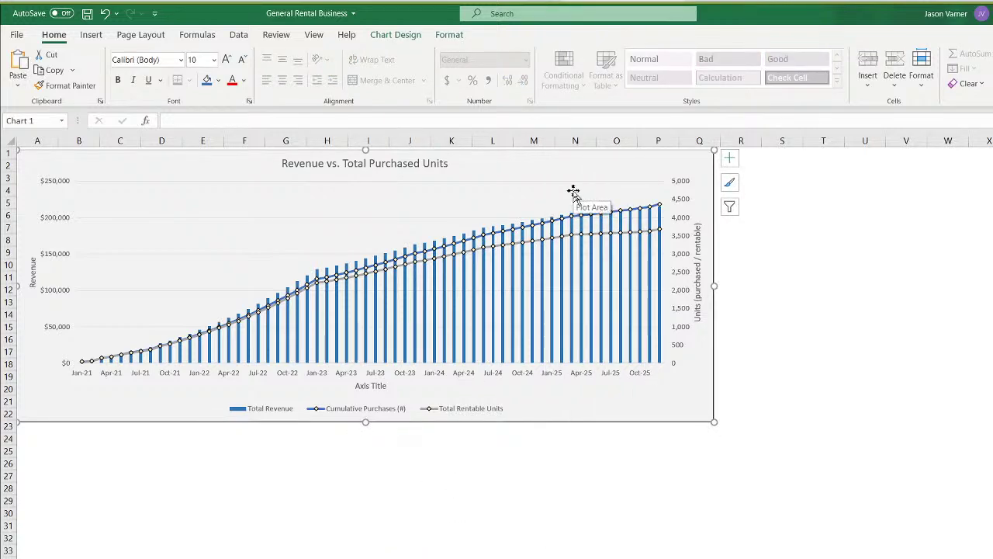
{"action": "right_click", "coordinate": [211, 487]}
{"action": "left_click", "coordinate": [251, 193]}
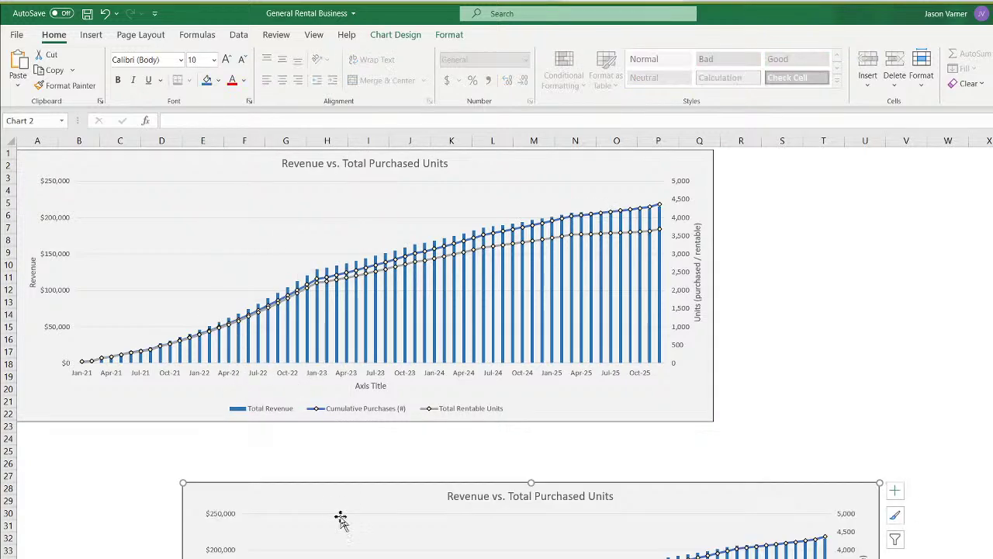
{"action": "left_click_drag", "start_coordinate": [339, 517], "coordinate": [166, 443]}
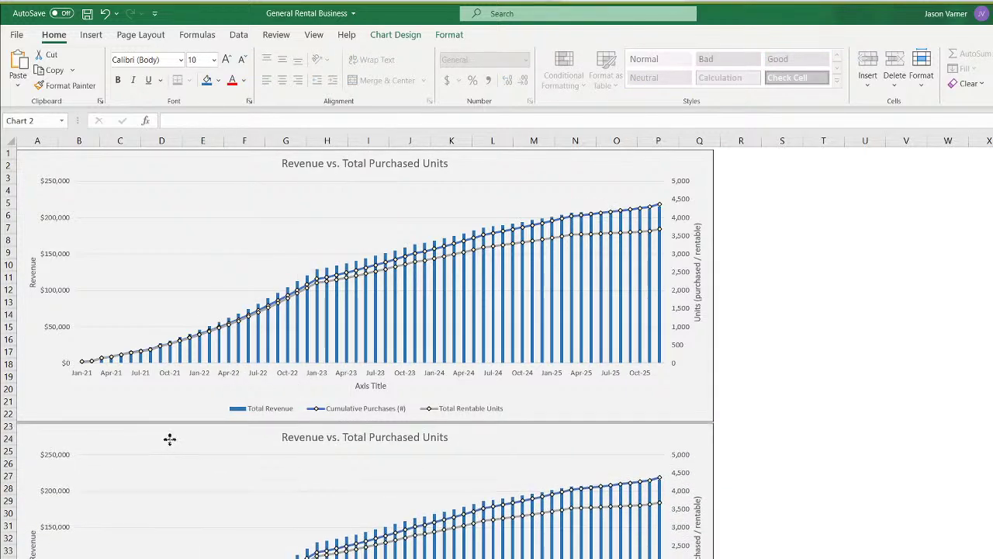
Remove the Cumulative Purchases (#) and Total Revenue series from the copied chart's data source
{"action": "right_click", "coordinate": [318, 484]}
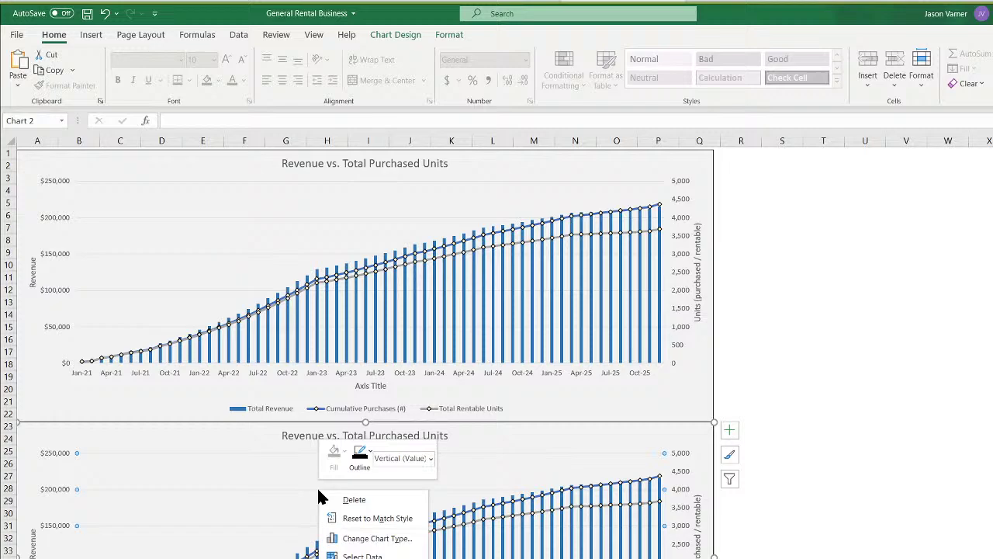
{"action": "left_click", "coordinate": [386, 552]}
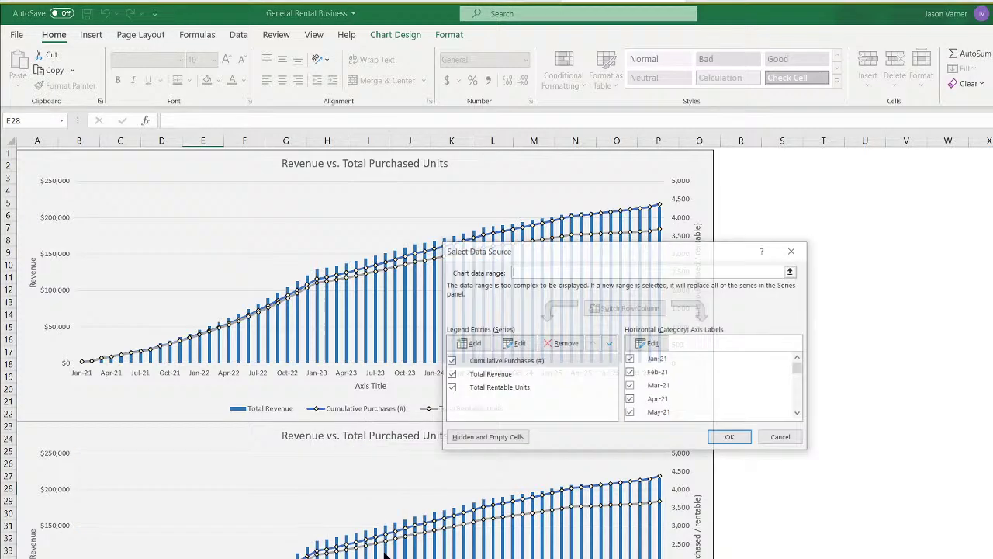
{"action": "left_click", "coordinate": [565, 343]}
{"action": "left_click", "coordinate": [565, 343]}
Repoint the copied chart's remaining series to Average % of Full Utilization, with its name from C68 and values from E68:BL68 of Monthly P&L Detail
{"action": "left_click", "coordinate": [514, 343]}
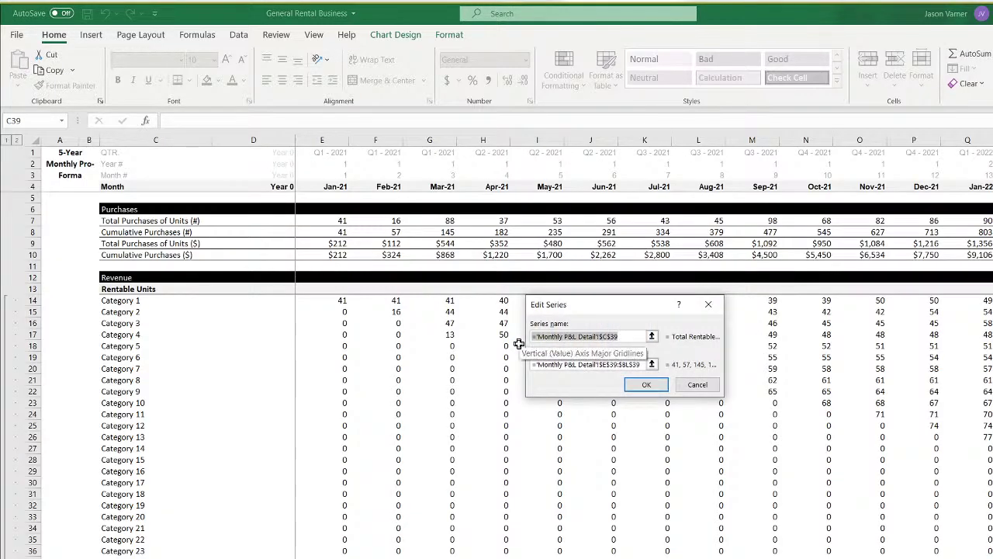
{"action": "key", "text": "BackSpace"}
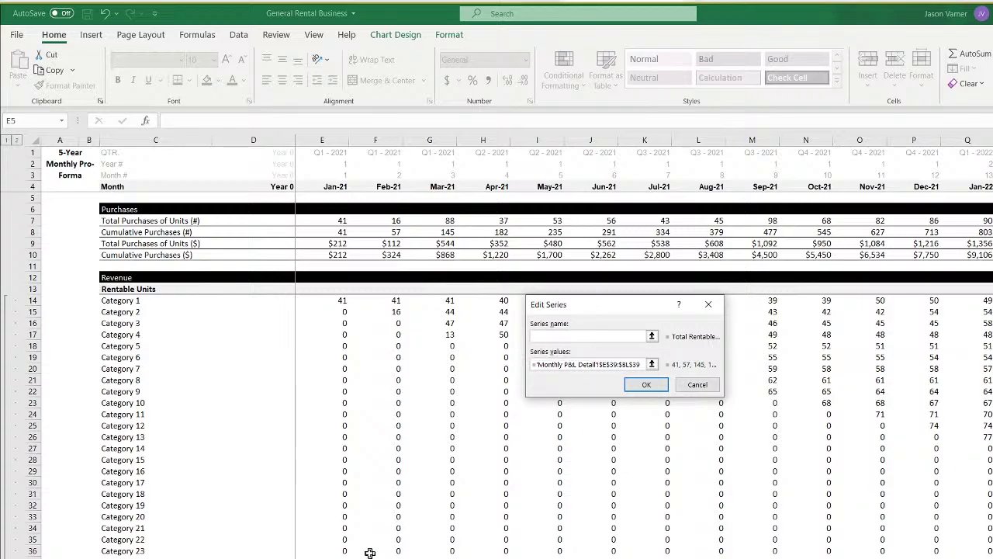
{"action": "scroll", "coordinate": [370, 553], "scroll_direction": "down", "scroll_amount": 15}
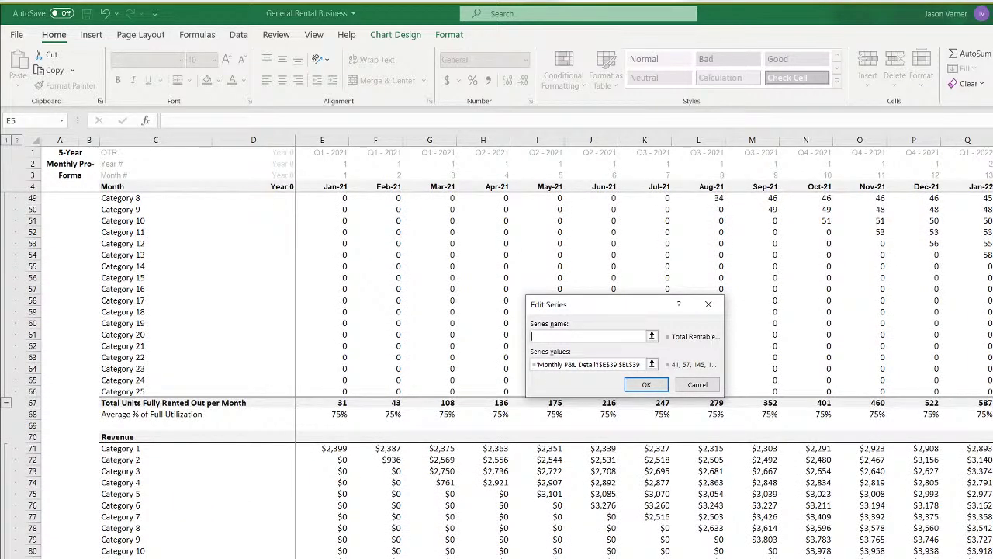
{"action": "left_click", "coordinate": [147, 414]}
{"action": "left_click", "coordinate": [652, 364]}
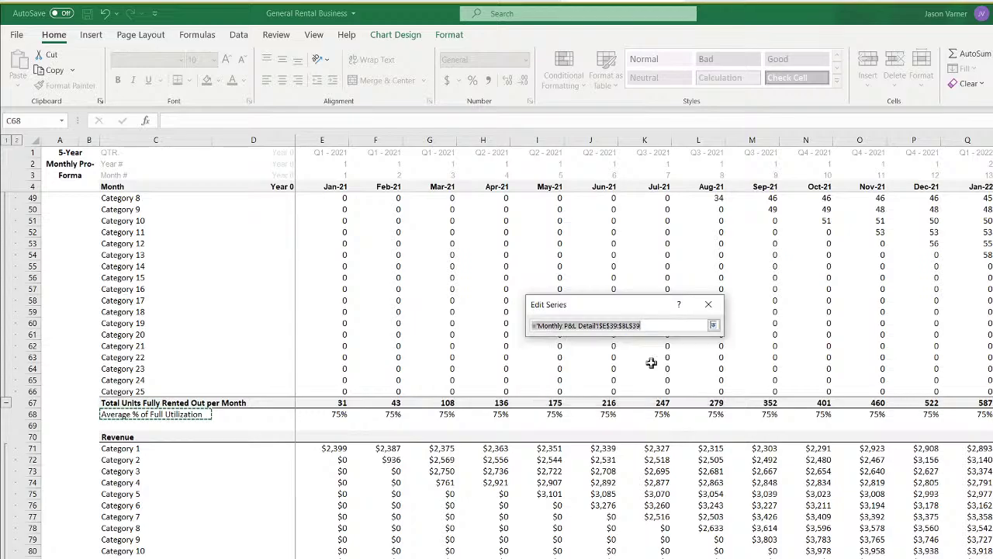
{"action": "key", "text": "BackSpace"}
{"action": "left_click_drag", "start_coordinate": [338, 530], "coordinate": [992, 529]}
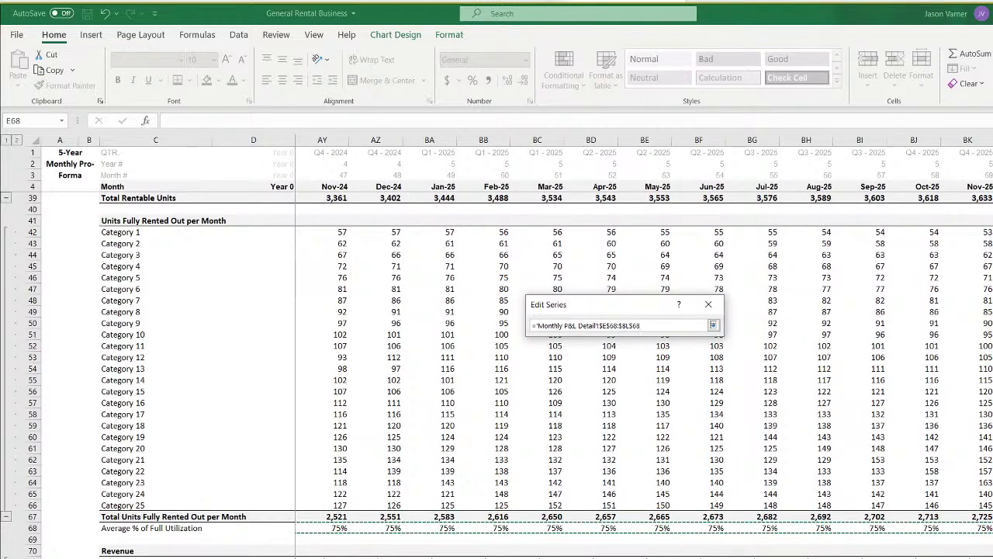
{"action": "left_click", "coordinate": [713, 325]}
{"action": "left_click", "coordinate": [669, 384]}
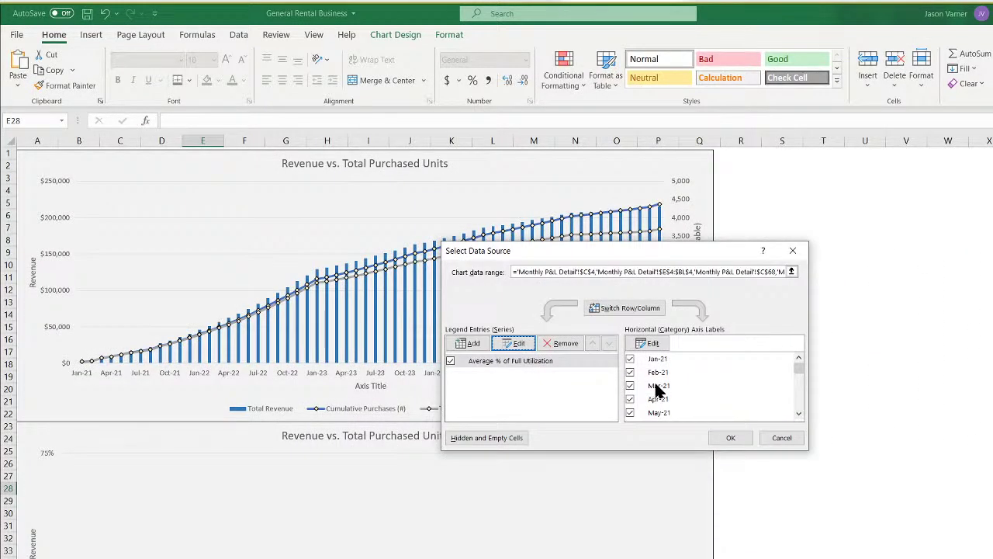
{"action": "left_click", "coordinate": [730, 438]}
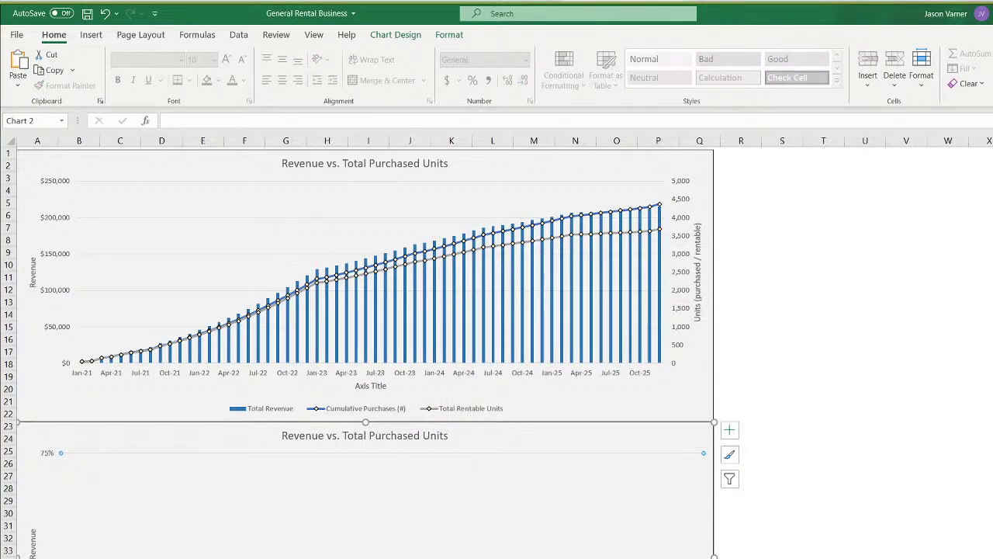
In the Revenue Assumptions utilization table, set Category 1's FY 2021 rate to 10% and fill it down the column
{"action": "left_click", "coordinate": [189, 558]}
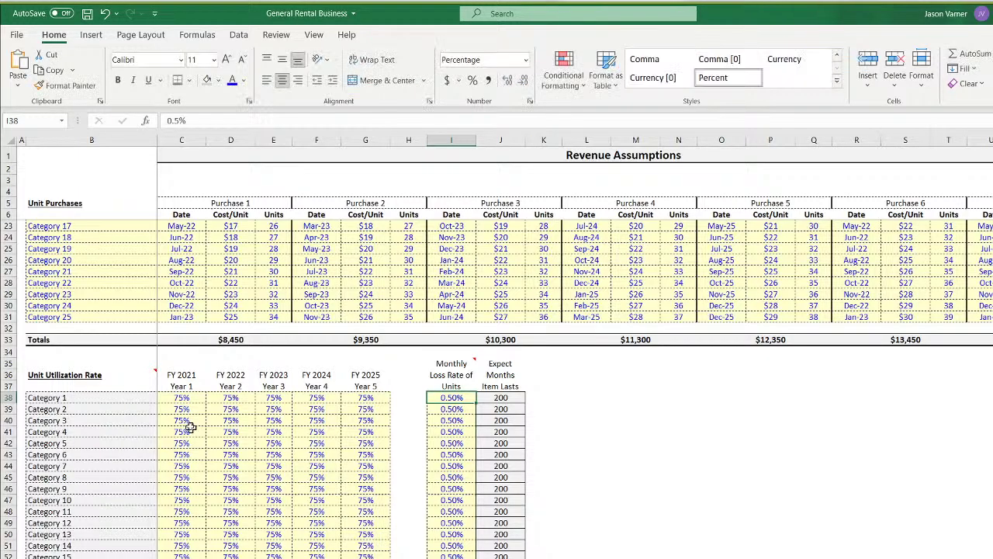
{"action": "left_click", "coordinate": [187, 398]}
{"action": "type", "text": "10"}
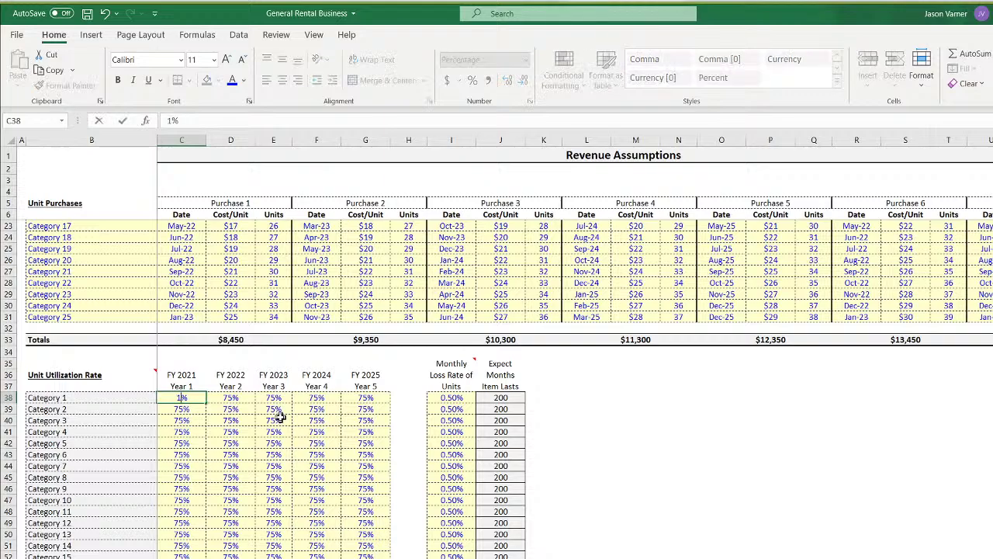
{"action": "key", "text": "Return"}
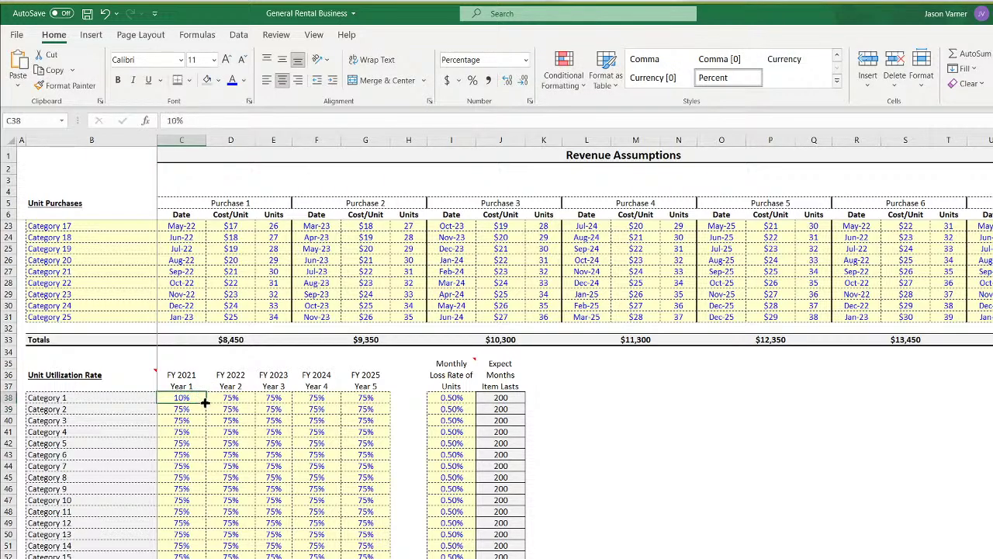
{"action": "left_click", "coordinate": [200, 397]}
{"action": "scroll", "coordinate": [203, 400], "scroll_direction": "down", "scroll_amount": 1}
{"action": "double_click", "coordinate": [206, 369]}
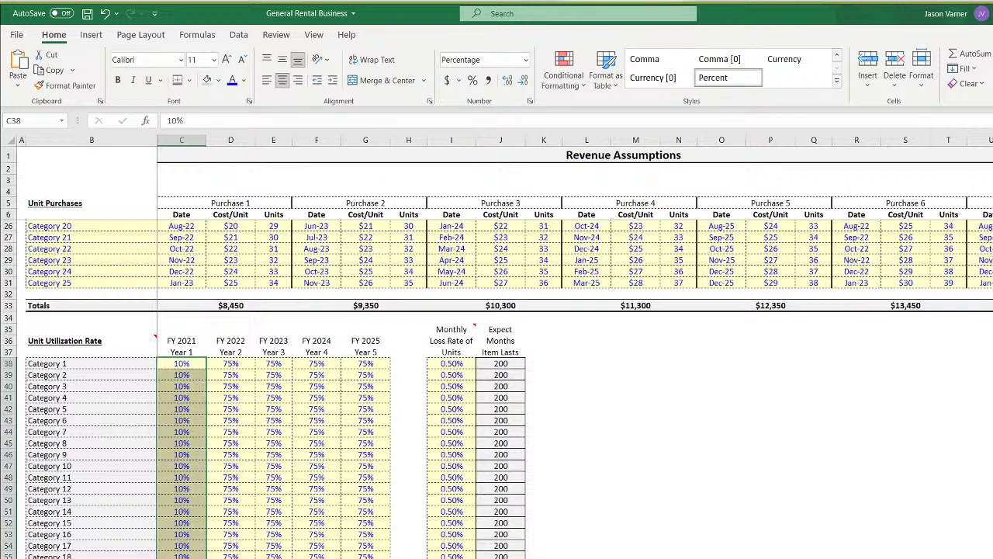
Set Category 1's FY 2022 utilization rate to 25%
{"action": "left_click", "coordinate": [232, 364]}
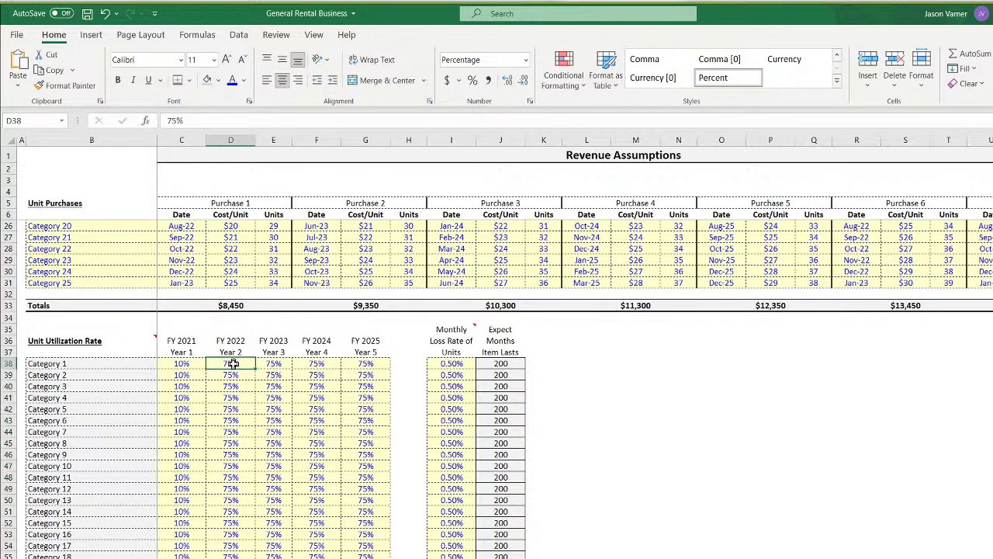
{"action": "type", "text": "20"}
{"action": "key", "text": "Return"}
{"action": "left_click", "coordinate": [233, 363]}
{"action": "key", "text": "Left"}
{"action": "key", "text": "Right"}
Set Category 1's utilization to 50%, 65% and 85% for FY 2023 to FY 2025, and fill its whole five-year row down the table
{"action": "key", "text": "Right"}
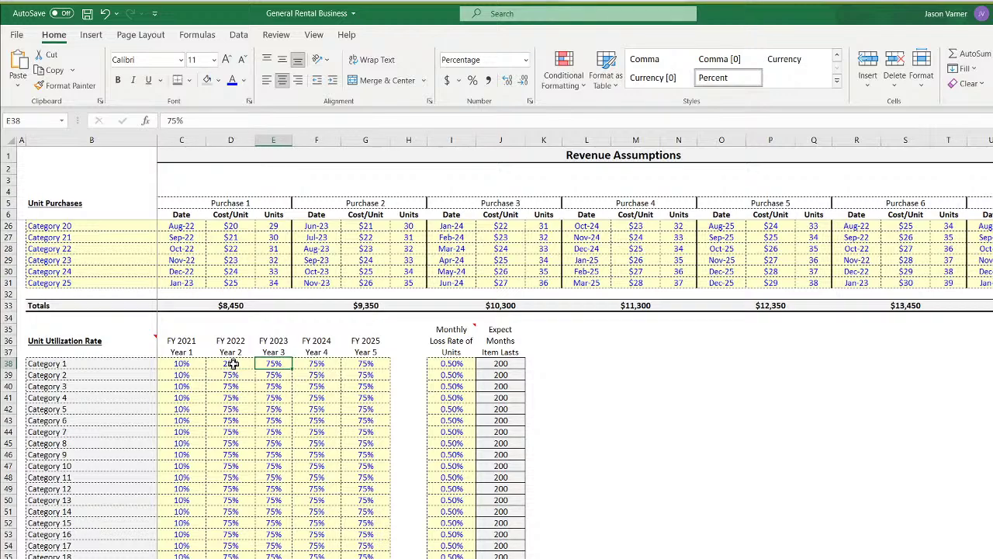
{"action": "type", "text": "50"}
{"action": "key", "text": "Tab"}
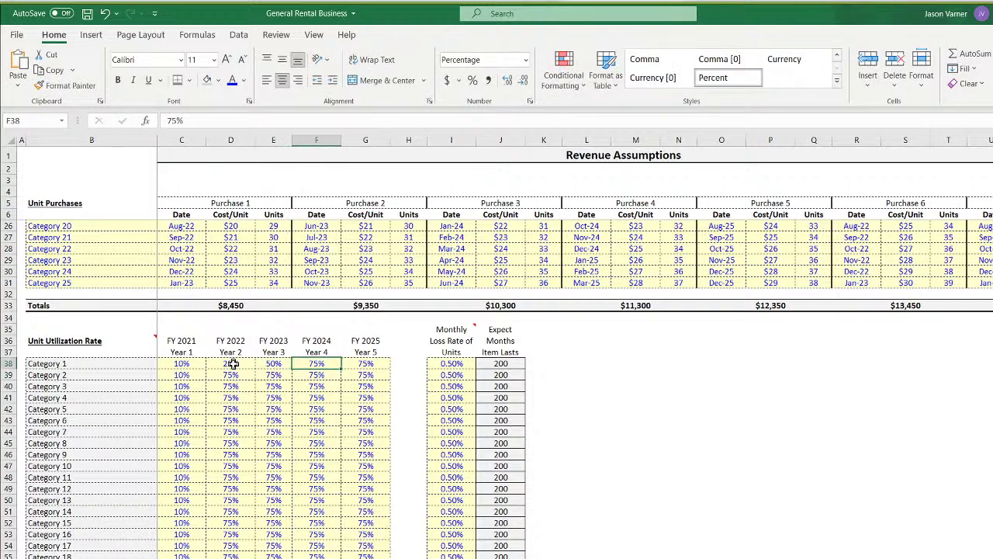
{"action": "type", "text": "65"}
{"action": "key", "text": "Return"}
{"action": "key", "text": "Up"}
{"action": "key", "text": "Right"}
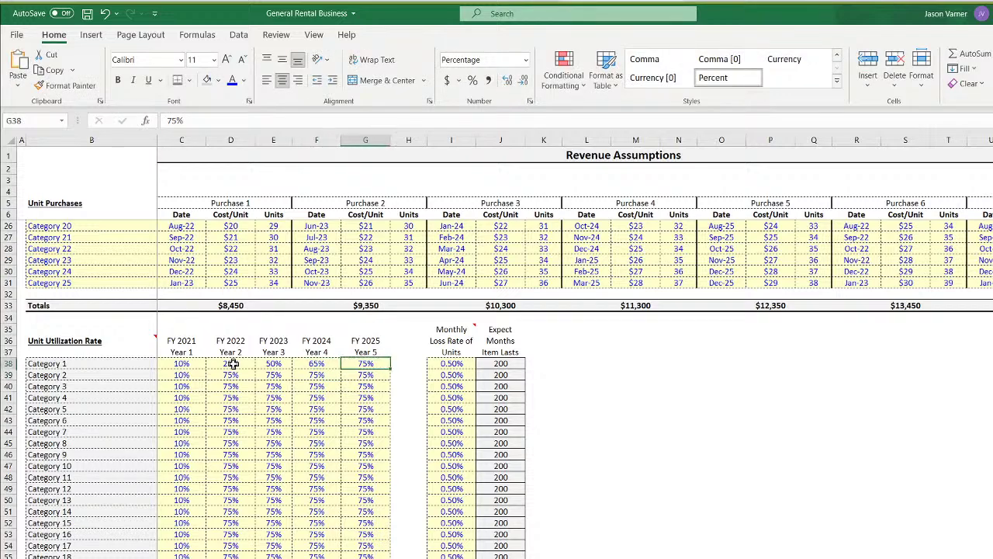
{"action": "type", "text": "85"}
{"action": "key", "text": "Return"}
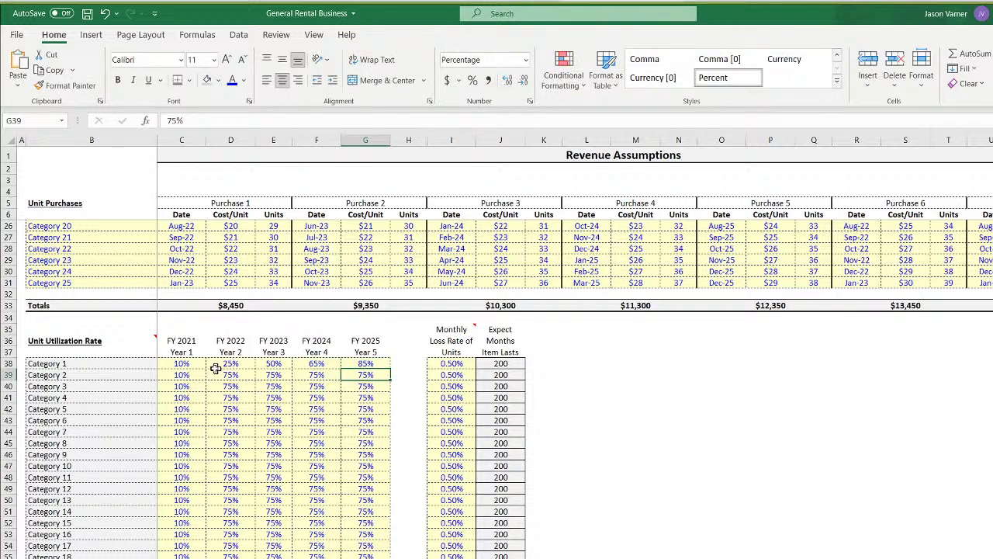
{"action": "mouse_move", "coordinate": [186, 364]}
{"action": "left_mouse_down"}
{"action": "mouse_move", "coordinate": [381, 370]}
{"action": "mouse_move", "coordinate": [175, 364]}
{"action": "left_mouse_up"}
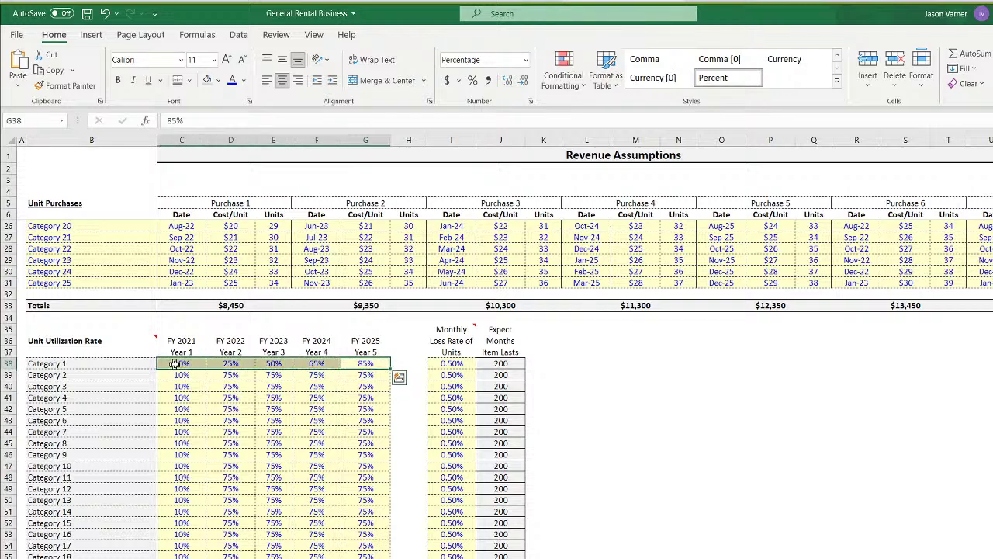
{"action": "left_click_drag", "start_coordinate": [392, 368], "coordinate": [392, 556]}
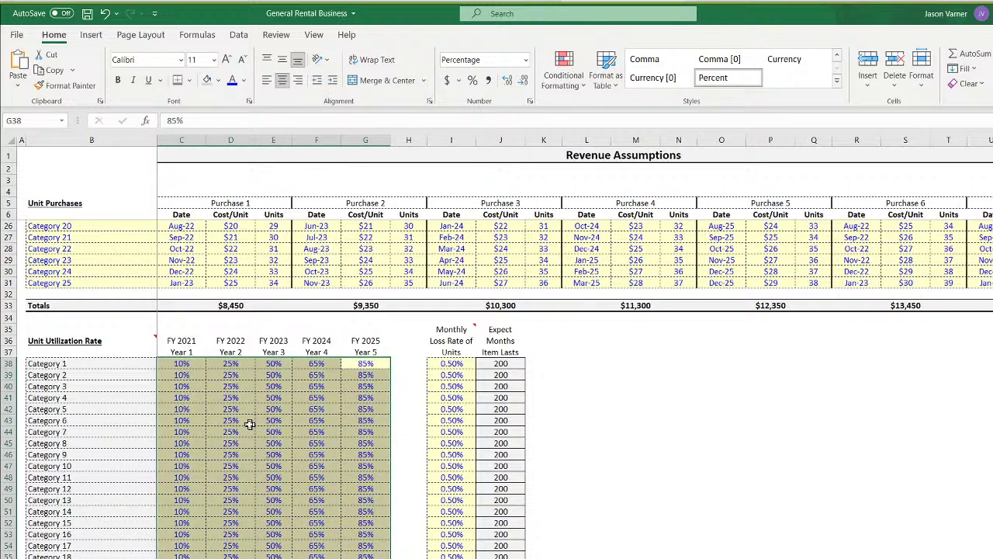
Set Category 14's FY 2021 utilization rate to 20% and fill it down to the categories below
{"action": "left_click", "coordinate": [188, 486]}
{"action": "left_click", "coordinate": [193, 510]}
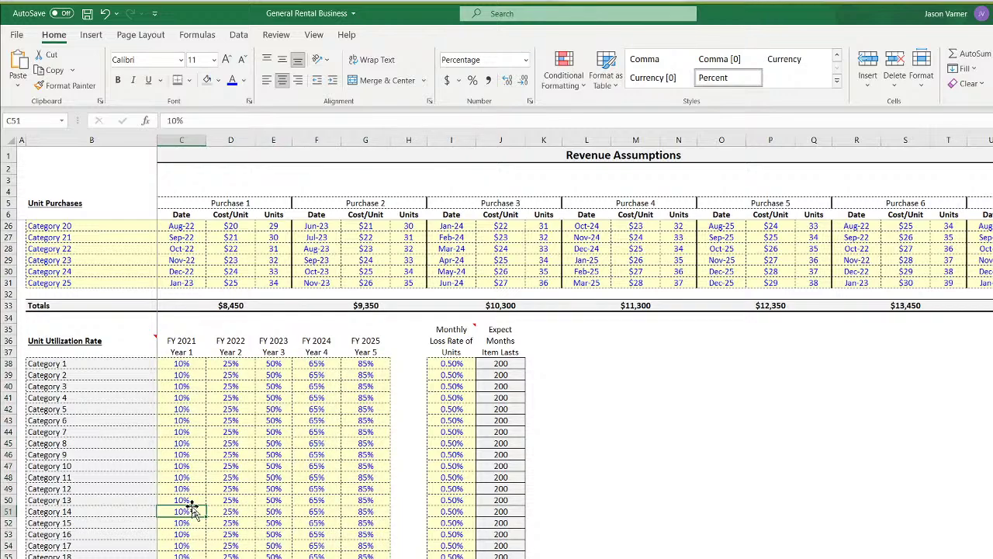
{"action": "type", "text": "20"}
{"action": "key", "text": "Return"}
{"action": "left_click", "coordinate": [200, 513]}
{"action": "left_click_drag", "start_coordinate": [206, 518], "coordinate": [207, 557]}
Set Category 14's utilization to 35%, 65%, 75% and 90% for FY 2022 to FY 2025, and fill its row down to the categories below
{"action": "left_click", "coordinate": [243, 512]}
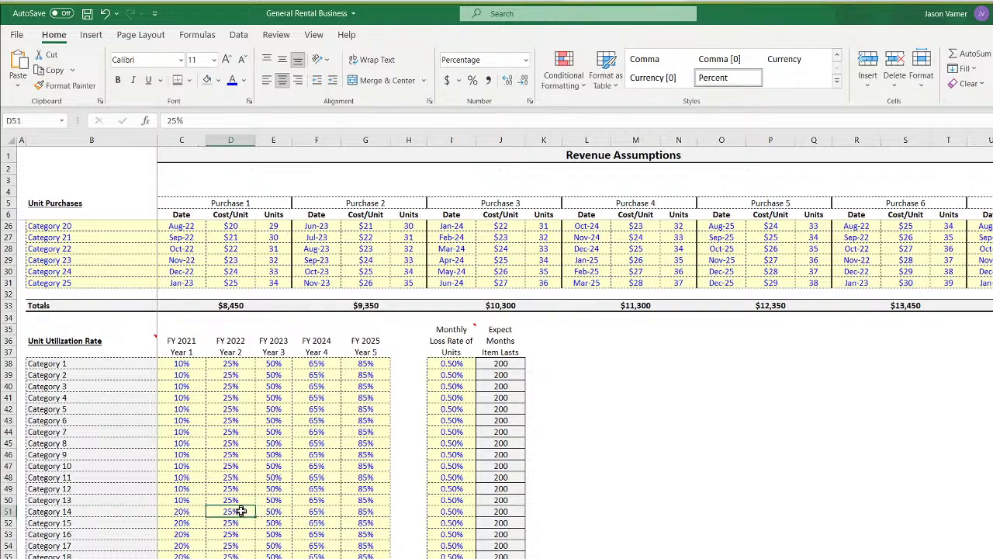
{"action": "type", "text": "35"}
{"action": "key", "text": "Tab"}
{"action": "type", "text": "65"}
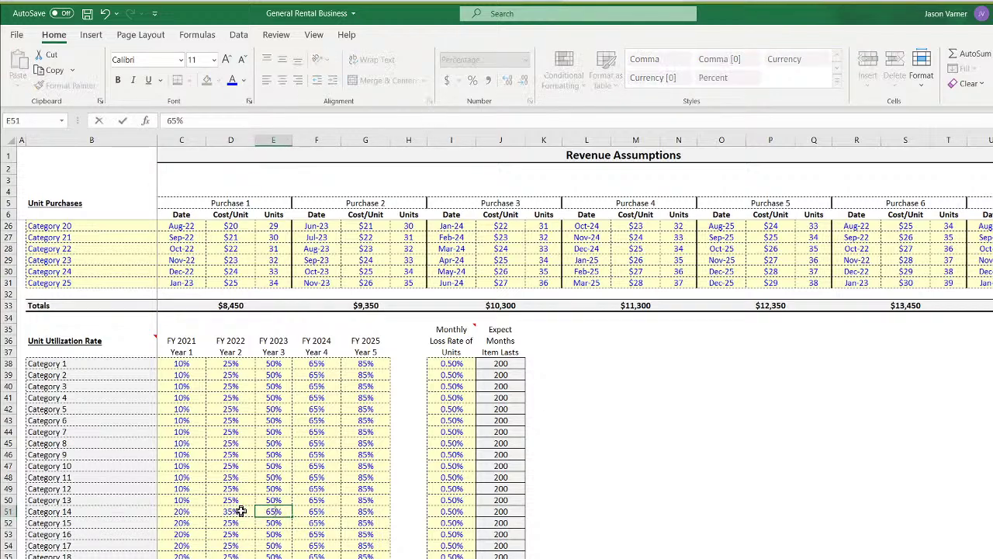
{"action": "key", "text": "Tab"}
{"action": "type", "text": "75"}
{"action": "key", "text": "Tab"}
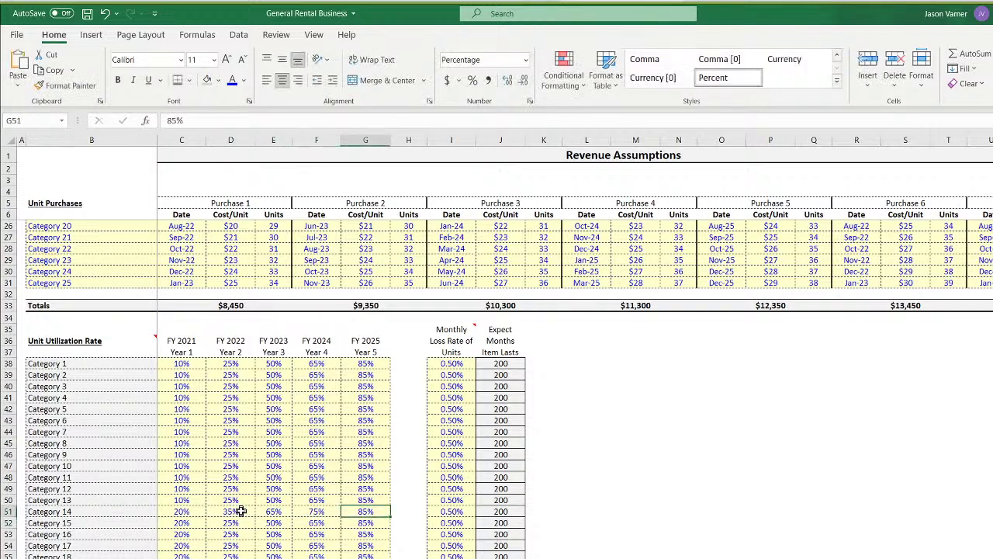
{"action": "type", "text": "90"}
{"action": "key", "text": "Down"}
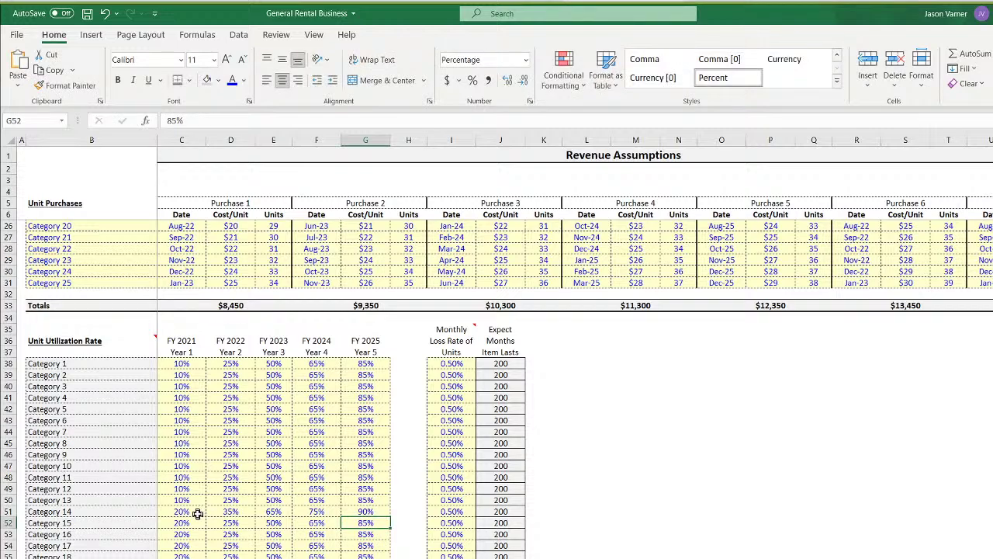
{"action": "left_click_drag", "start_coordinate": [197, 513], "coordinate": [393, 558]}
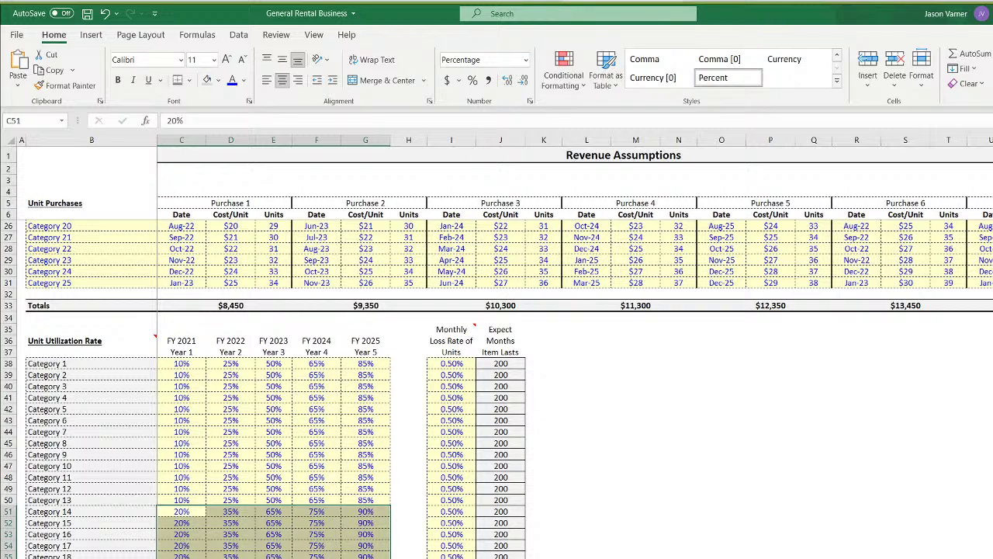
Delete the placeholder horizontal axis titles from both charts on the chart sheet and save the workbook
{"action": "key", "text": "ctrl+Page_Down"}
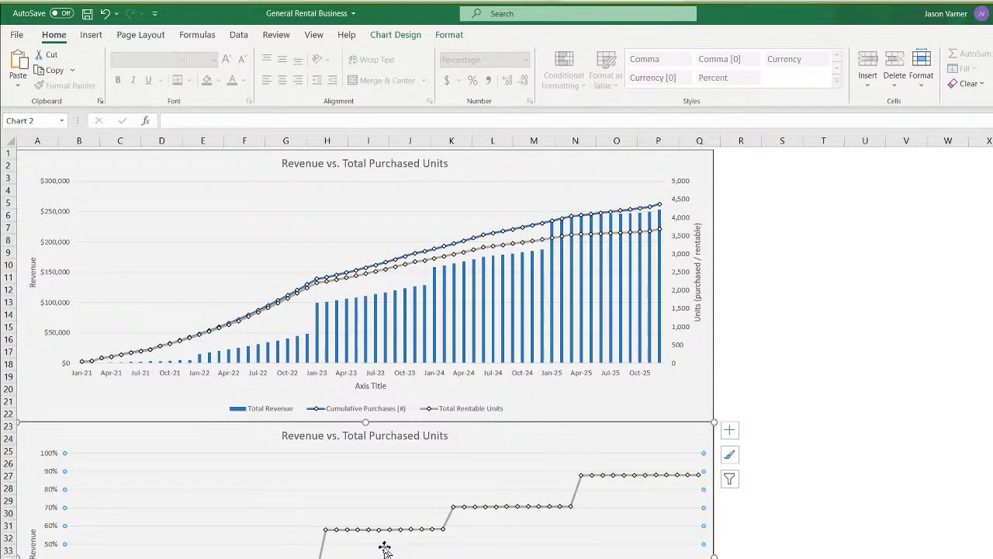
{"action": "scroll", "coordinate": [178, 493], "scroll_direction": "down", "scroll_amount": 4}
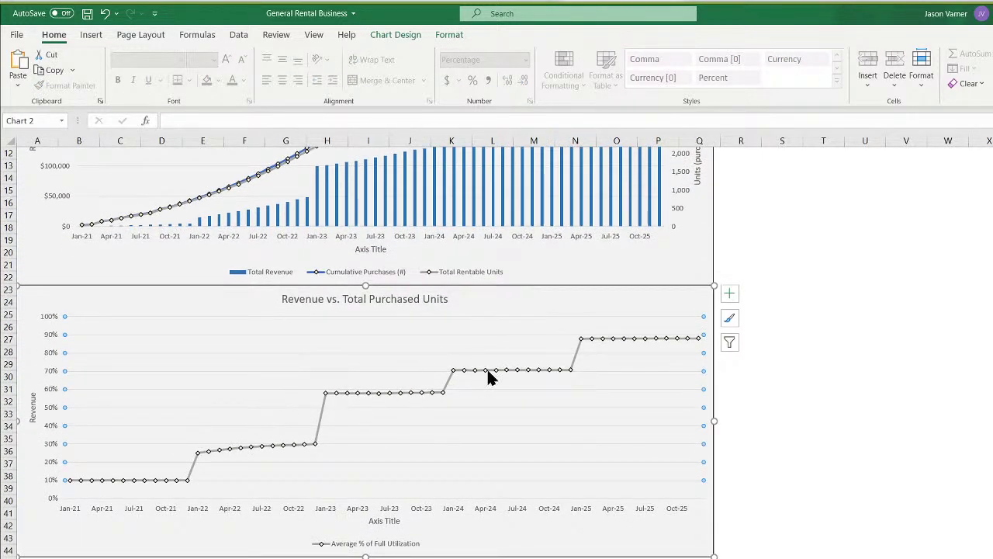
{"action": "right_click", "coordinate": [390, 526]}
{"action": "left_click", "coordinate": [419, 531]}
{"action": "right_click", "coordinate": [379, 250]}
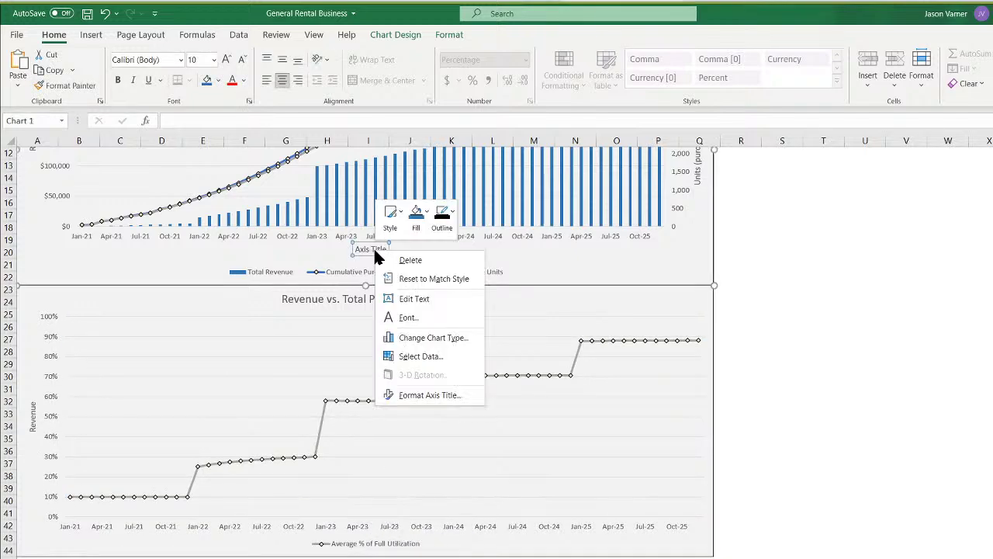
{"action": "left_click", "coordinate": [400, 261]}
{"action": "scroll", "coordinate": [485, 502], "scroll_direction": "up", "scroll_amount": 4}
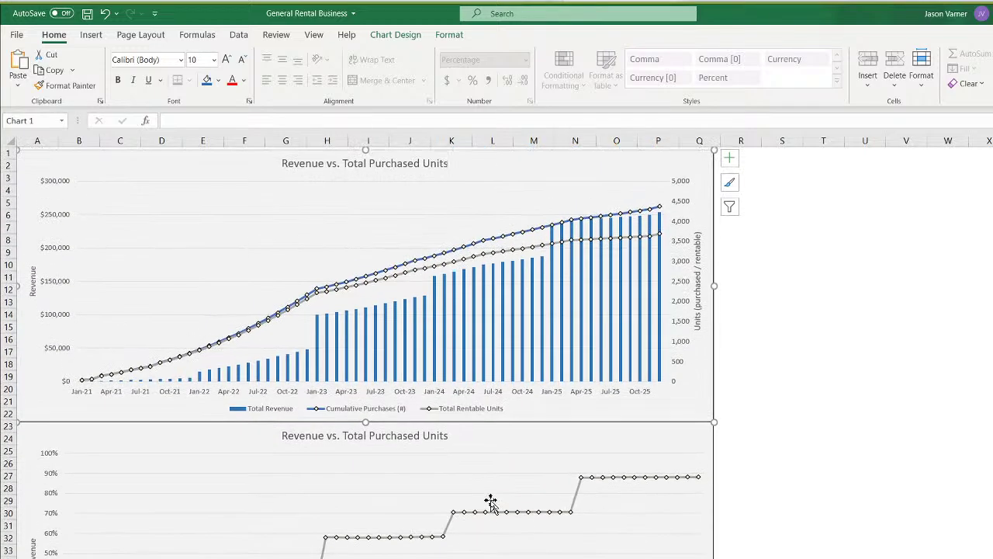
{"action": "left_click", "coordinate": [86, 13]}
Delete the "Revenue" vertical axis title and the legend from the lower utilization chart
{"action": "scroll", "coordinate": [268, 497], "scroll_direction": "down", "scroll_amount": 4}
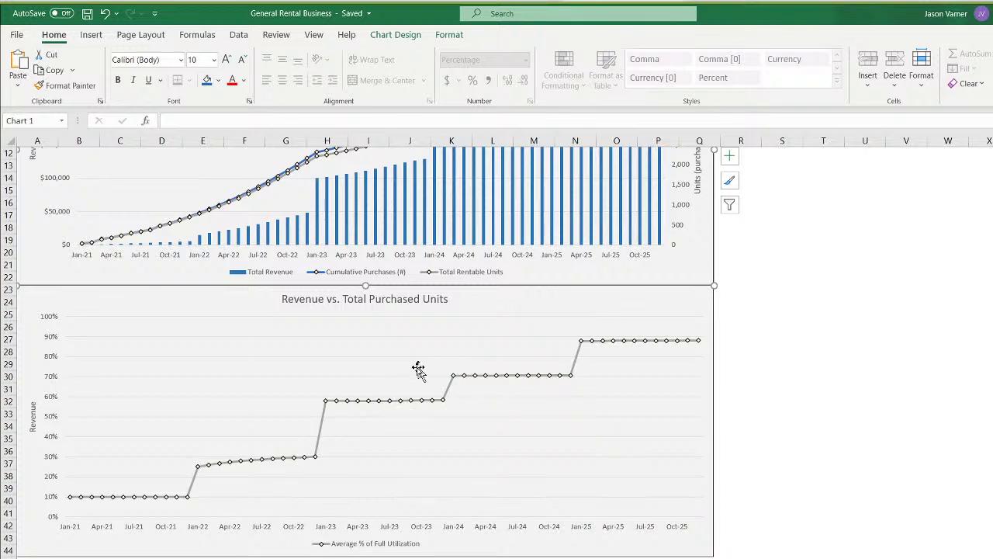
{"action": "right_click", "coordinate": [35, 411]}
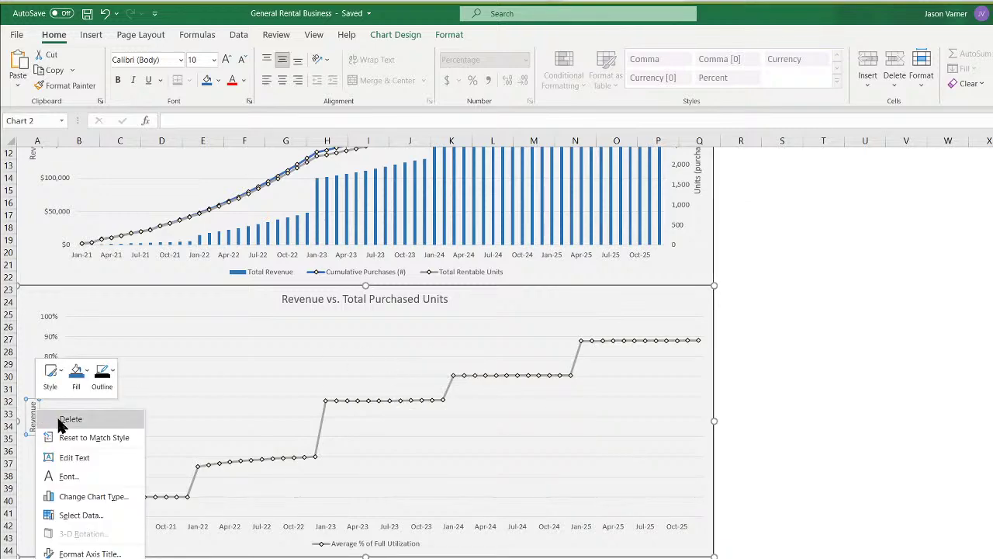
{"action": "left_click", "coordinate": [63, 419]}
{"action": "right_click", "coordinate": [386, 547]}
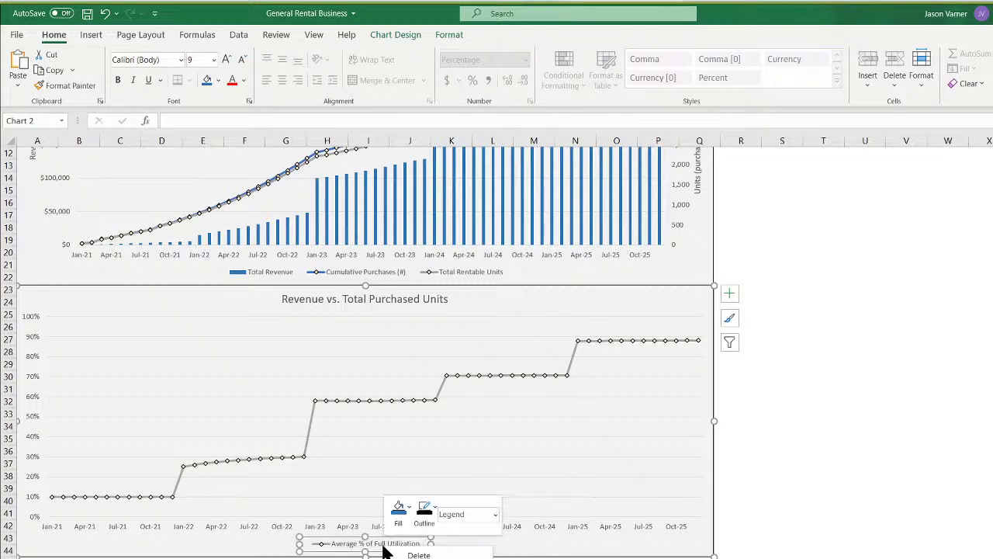
{"action": "left_click", "coordinate": [418, 555]}
Retitle the lower chart "Average Utilization of Rentable Units" and save the workbook
{"action": "left_click", "coordinate": [284, 300]}
{"action": "left_click_drag", "start_coordinate": [281, 299], "coordinate": [458, 299]}
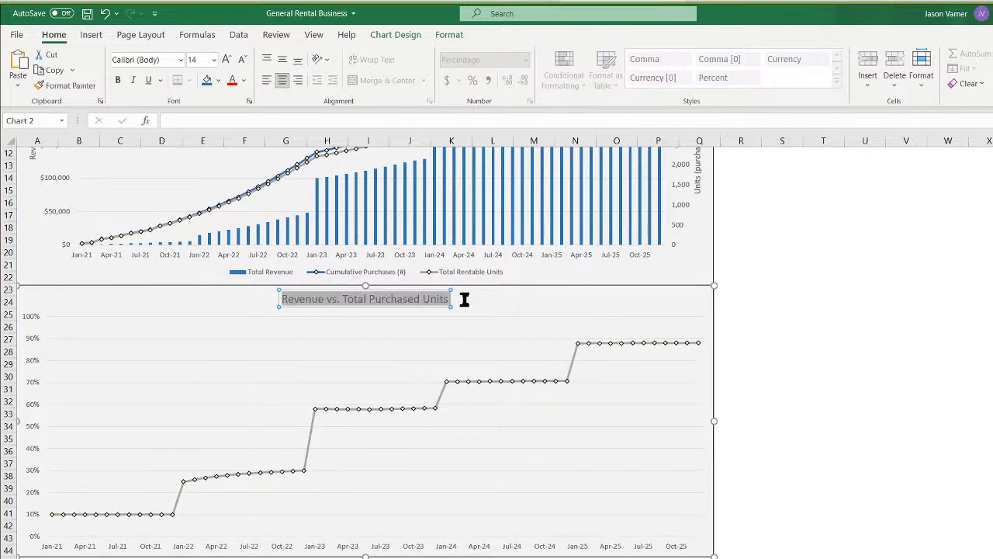
{"action": "type", "text": "Average"}
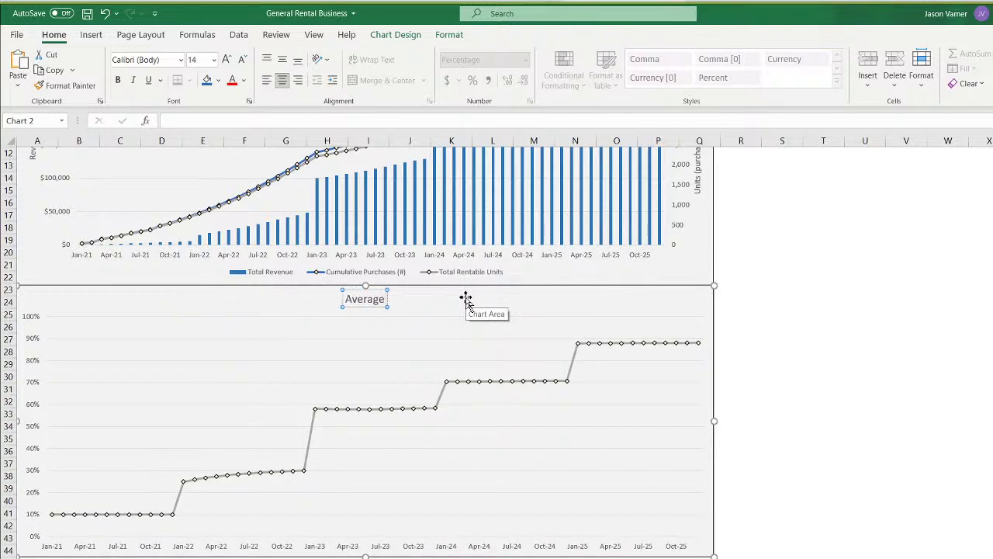
{"action": "type", "text": " Utili"}
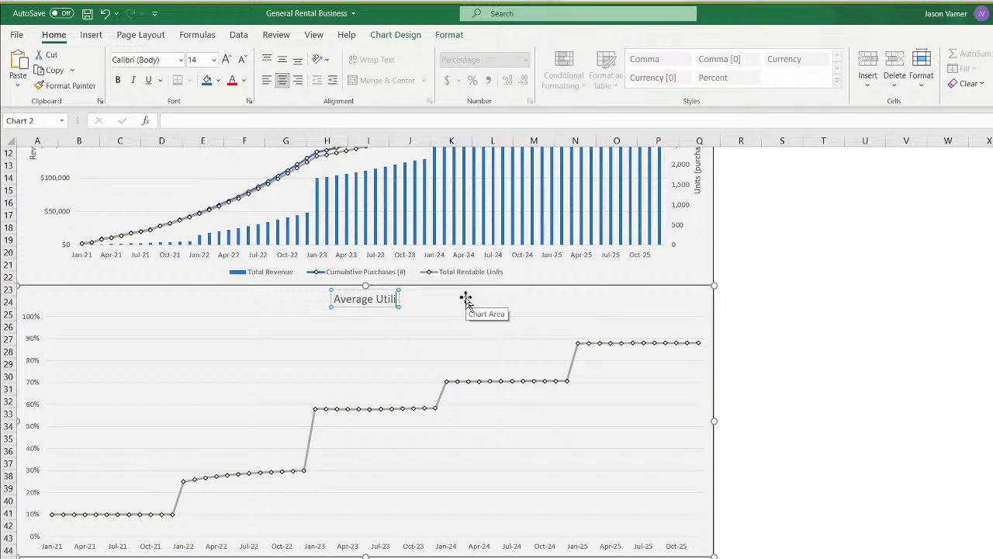
{"action": "type", "text": "zation of Re"}
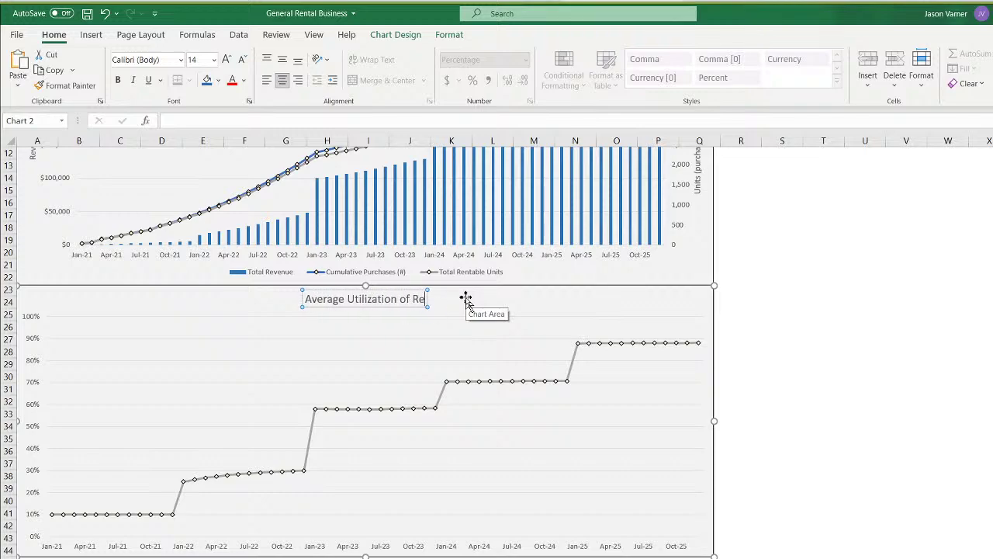
{"action": "type", "text": "ntable"}
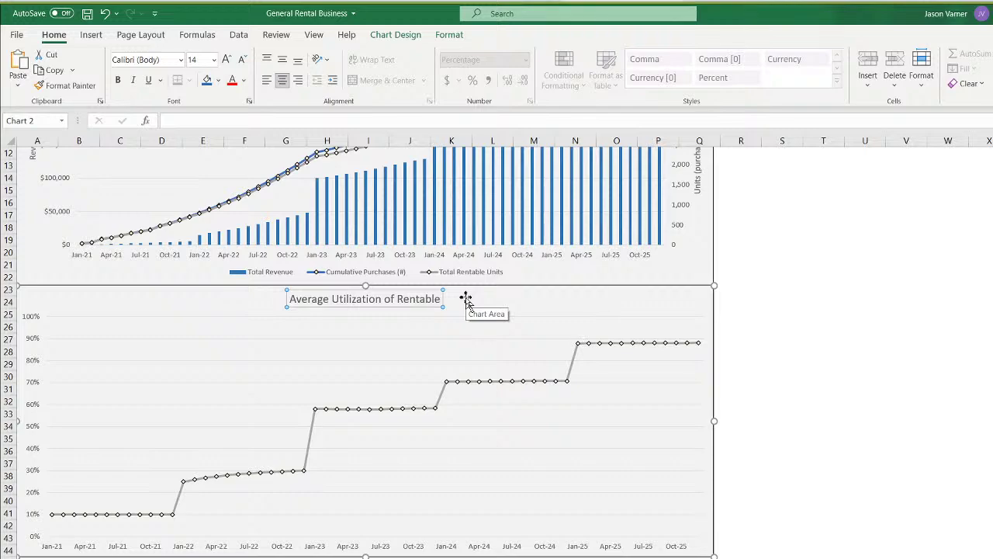
{"action": "type", "text": " Units"}
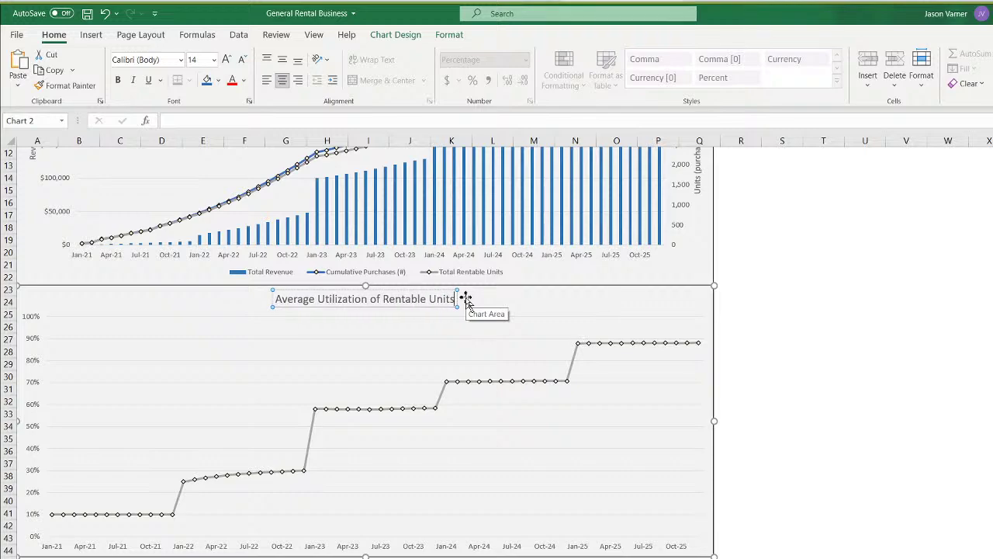
{"action": "left_click", "coordinate": [789, 361]}
{"action": "left_click", "coordinate": [87, 15]}
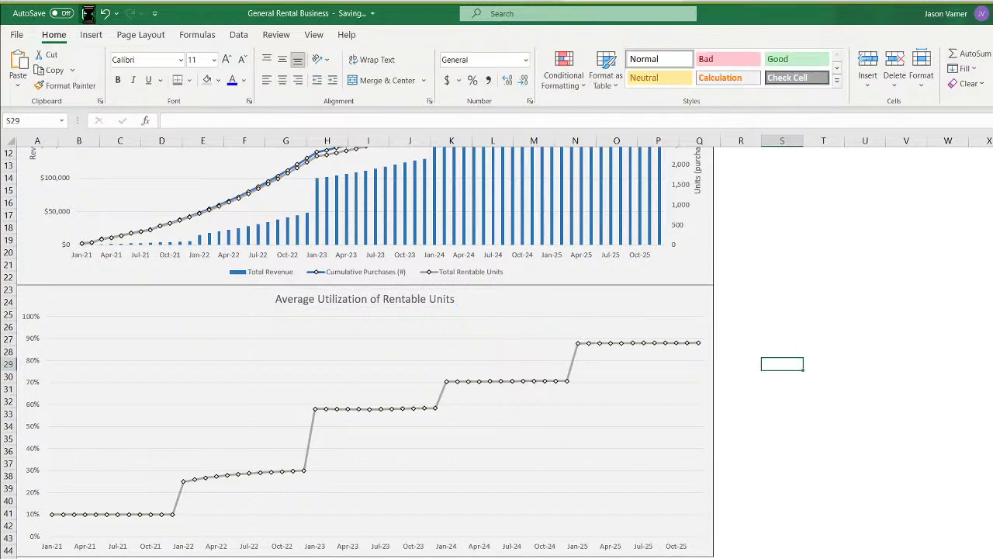
{"action": "scroll", "coordinate": [401, 405], "scroll_direction": "up", "scroll_amount": 4}
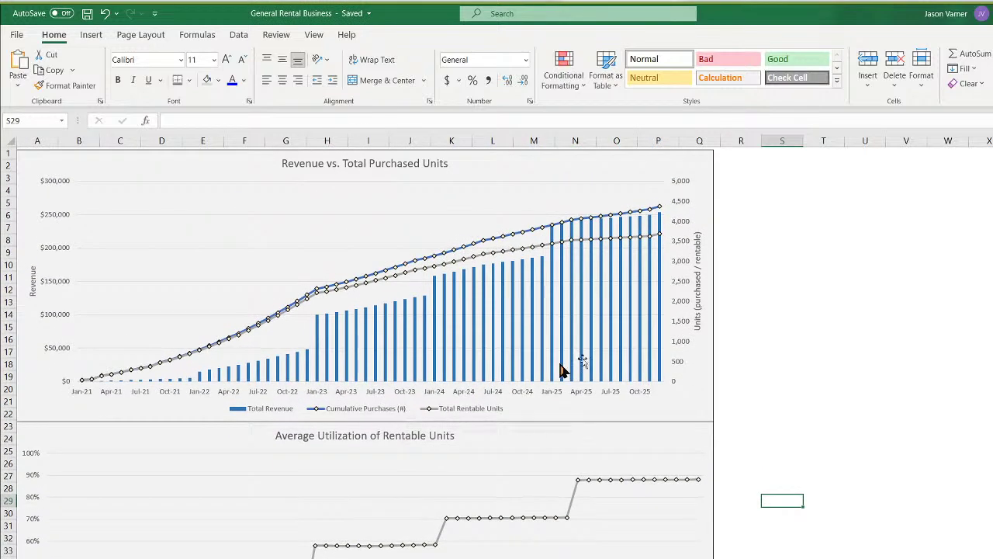
{"action": "left_click", "coordinate": [849, 351]}
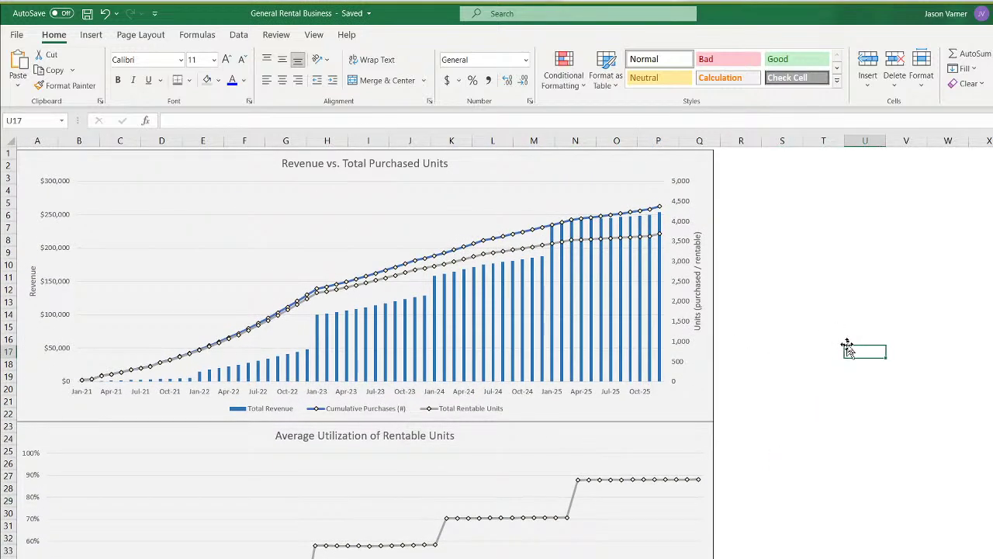
{"action": "left_click", "coordinate": [834, 366]}
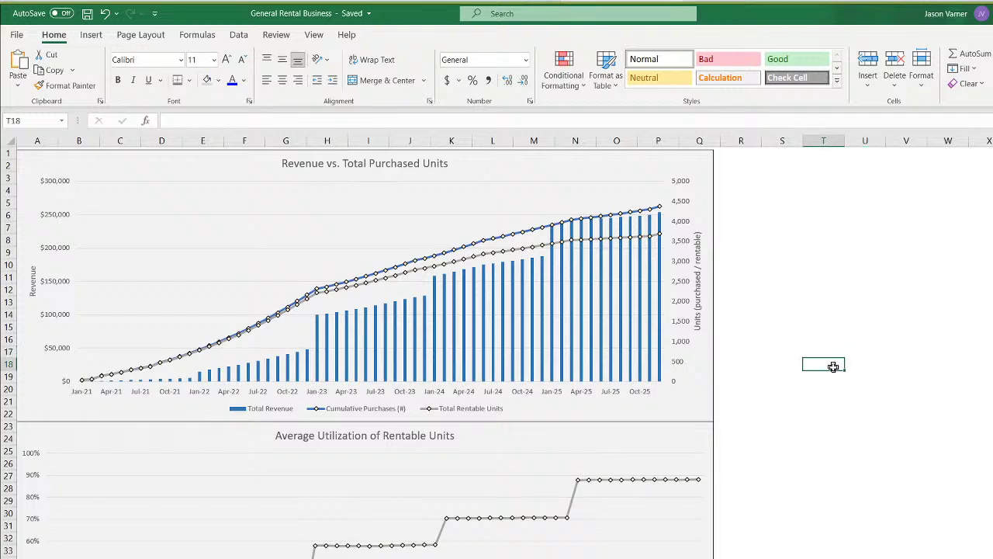
{"action": "left_click", "coordinate": [829, 389]}
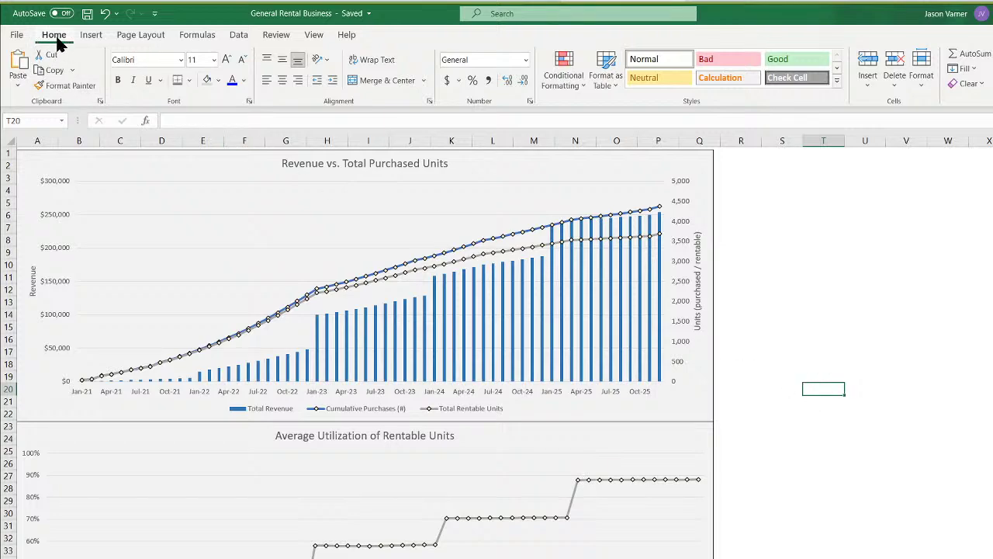
Examine the revenue and utilization charts, plus the annual P&L detail sheet from cash flow up to its first rows
{"action": "left_click", "coordinate": [800, 326]}
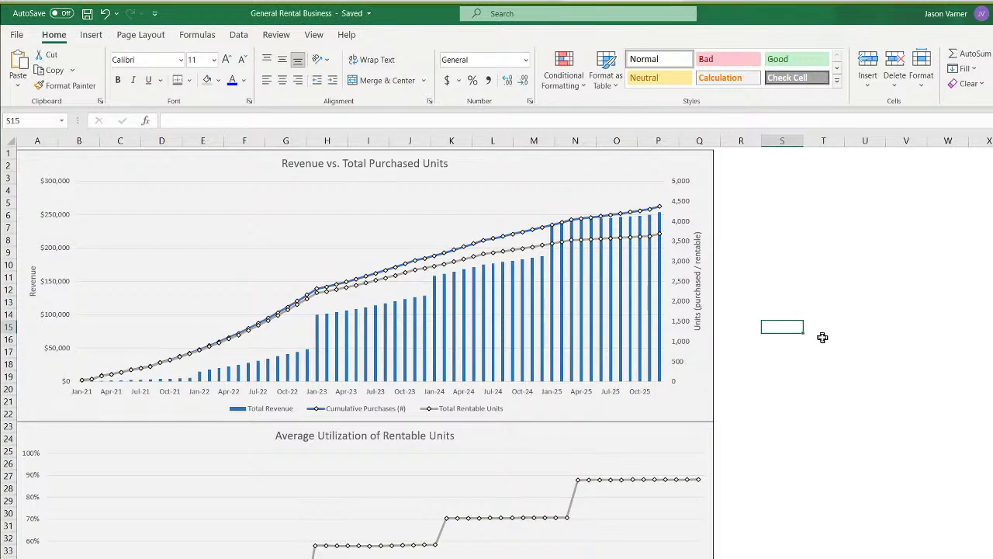
{"action": "scroll", "coordinate": [884, 481], "scroll_direction": "down", "scroll_amount": 7}
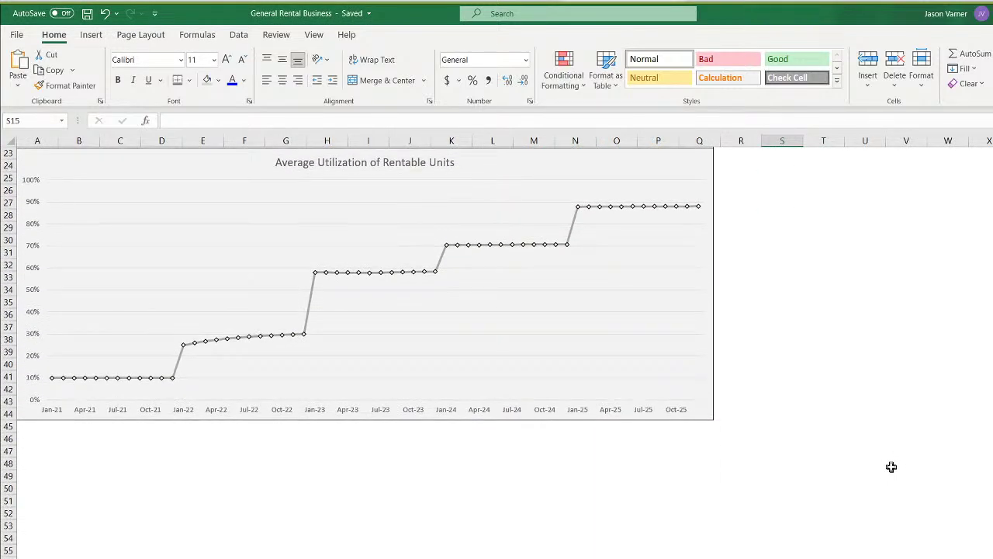
{"action": "scroll", "coordinate": [891, 466], "scroll_direction": "up", "scroll_amount": 4}
{"action": "scroll", "coordinate": [891, 467], "scroll_direction": "up", "scroll_amount": 4}
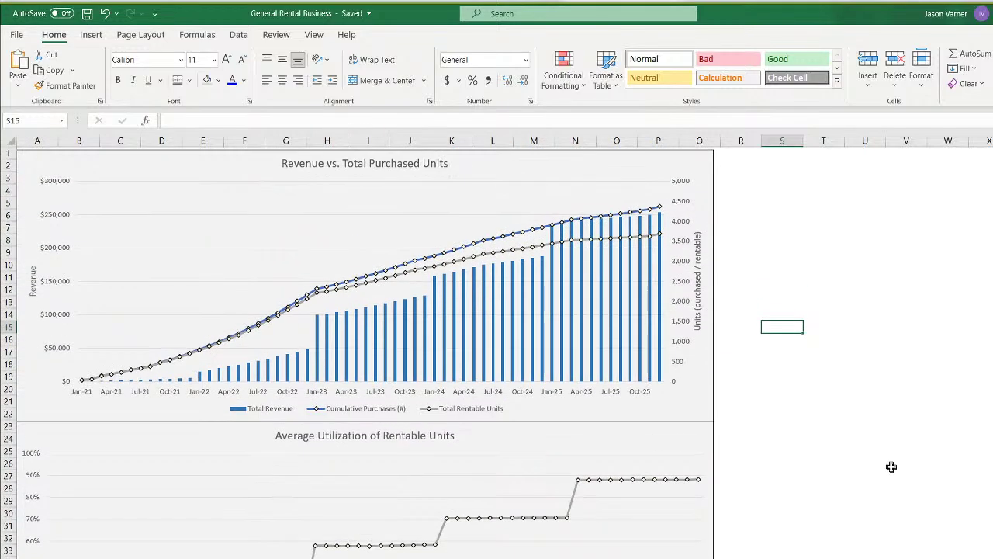
{"action": "scroll", "coordinate": [891, 403], "scroll_direction": "down", "scroll_amount": 4}
{"action": "scroll", "coordinate": [464, 311], "scroll_direction": "up", "scroll_amount": 4}
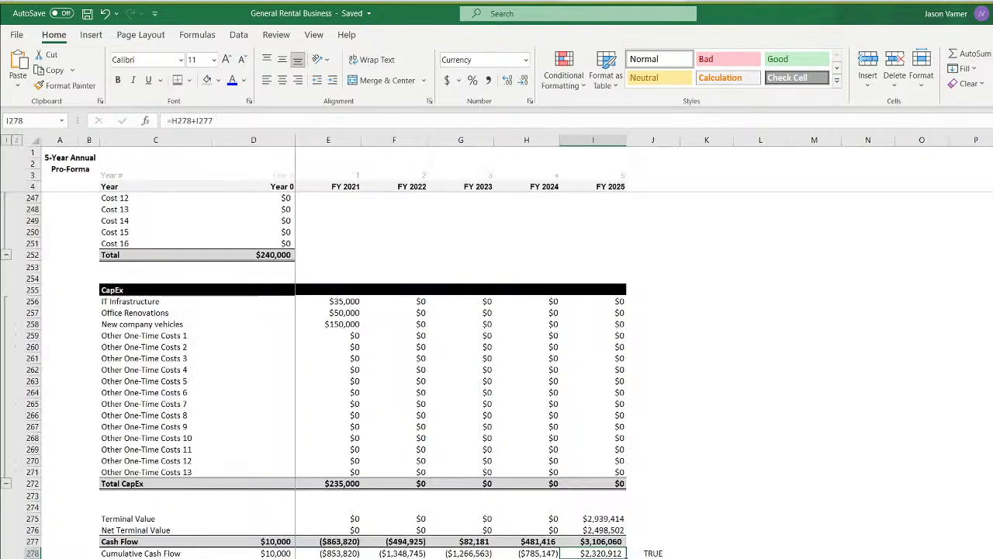
{"action": "scroll", "coordinate": [331, 373], "scroll_direction": "up", "scroll_amount": 15}
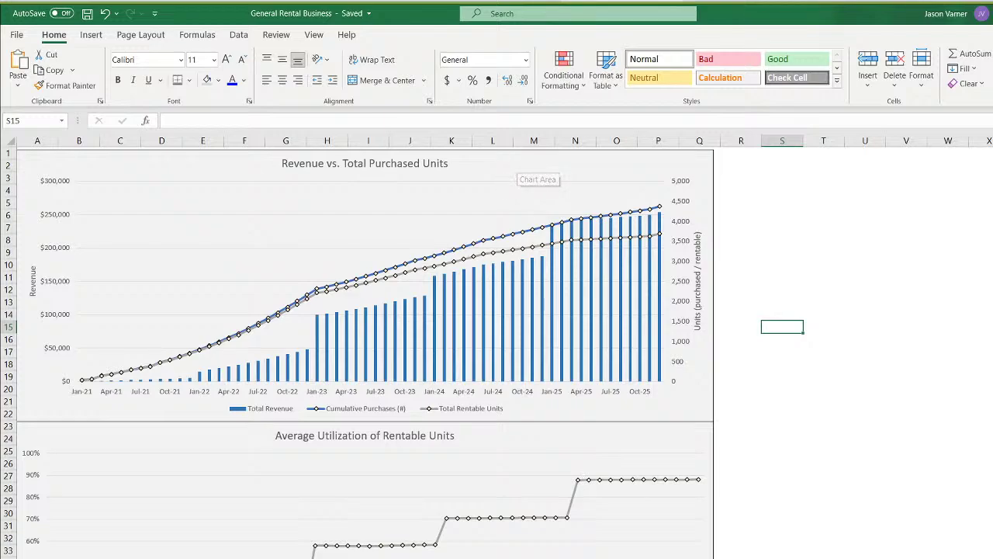
Duplicate the "Revenue vs. Total Purchased Units" chart and place the copy directly below the utilization chart, starting at row 45
{"action": "left_click", "coordinate": [506, 168]}
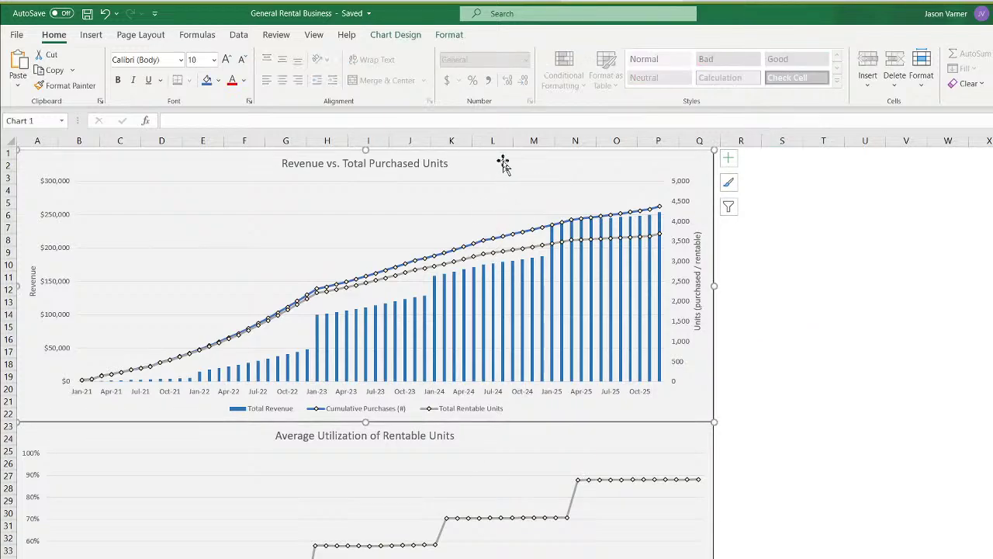
{"action": "right_click", "coordinate": [505, 166]}
{"action": "left_click", "coordinate": [543, 184]}
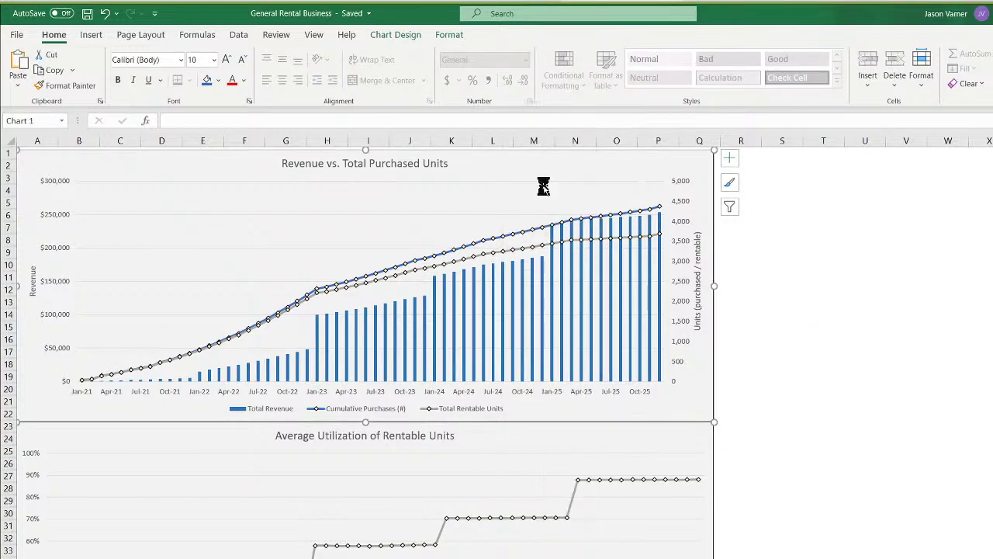
{"action": "scroll", "coordinate": [387, 425], "scroll_direction": "down", "scroll_amount": 11}
{"action": "right_click", "coordinate": [388, 421]}
{"action": "left_click", "coordinate": [415, 129]}
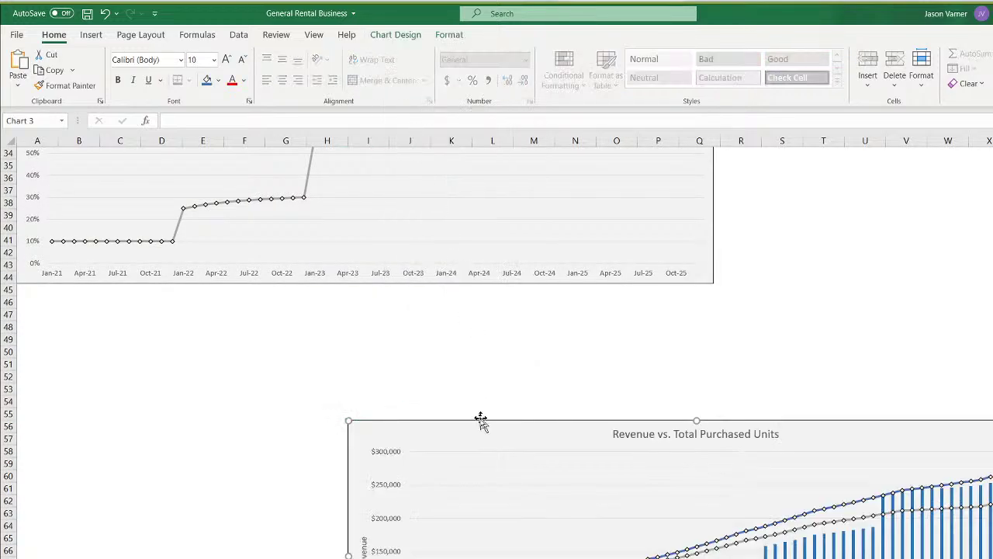
{"action": "left_click_drag", "start_coordinate": [481, 420], "coordinate": [133, 295]}
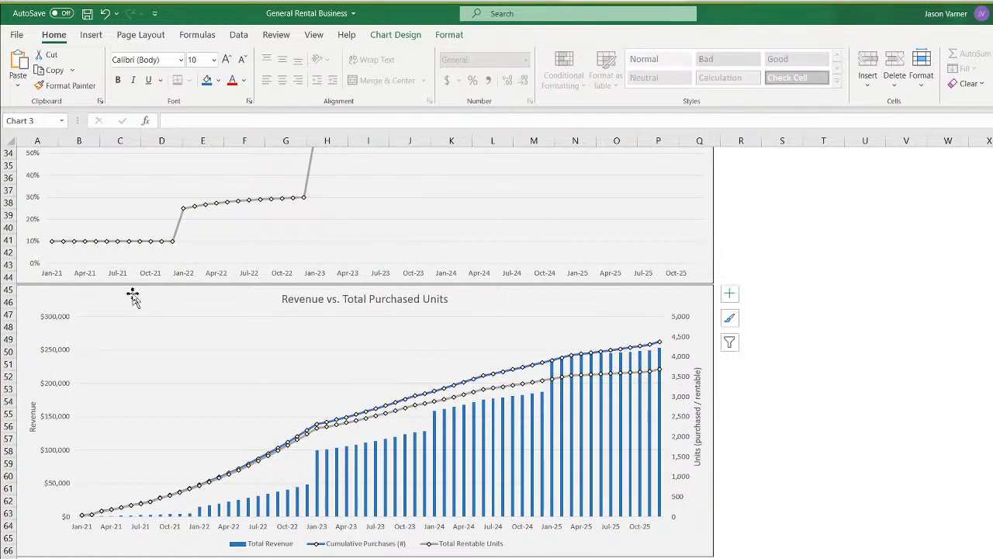
Remove the Cumulative Purchases (#), Total Revenue and Total Rentable Units series from the copied chart's data source
{"action": "right_click", "coordinate": [329, 364]}
{"action": "left_click", "coordinate": [388, 458]}
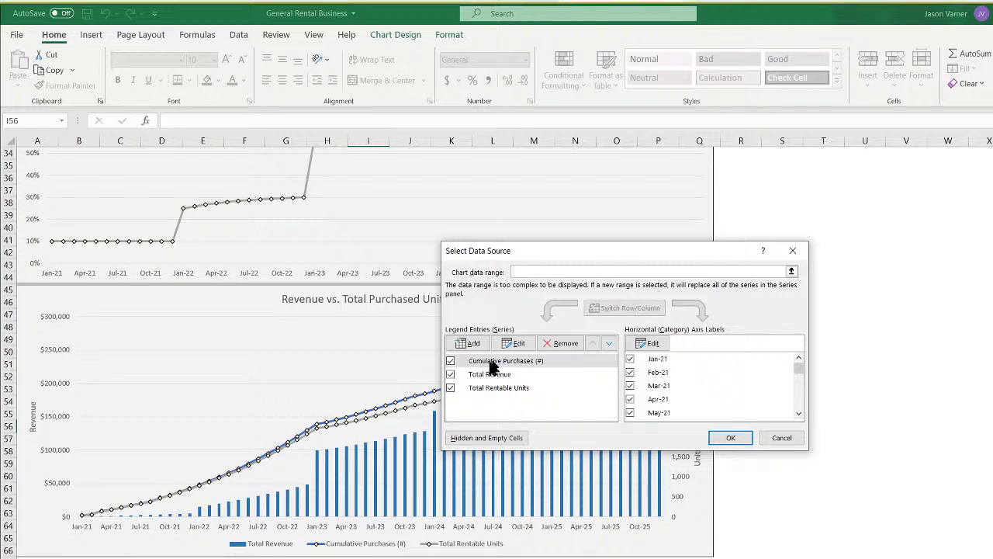
{"action": "left_click", "coordinate": [560, 344]}
{"action": "left_click", "coordinate": [560, 343]}
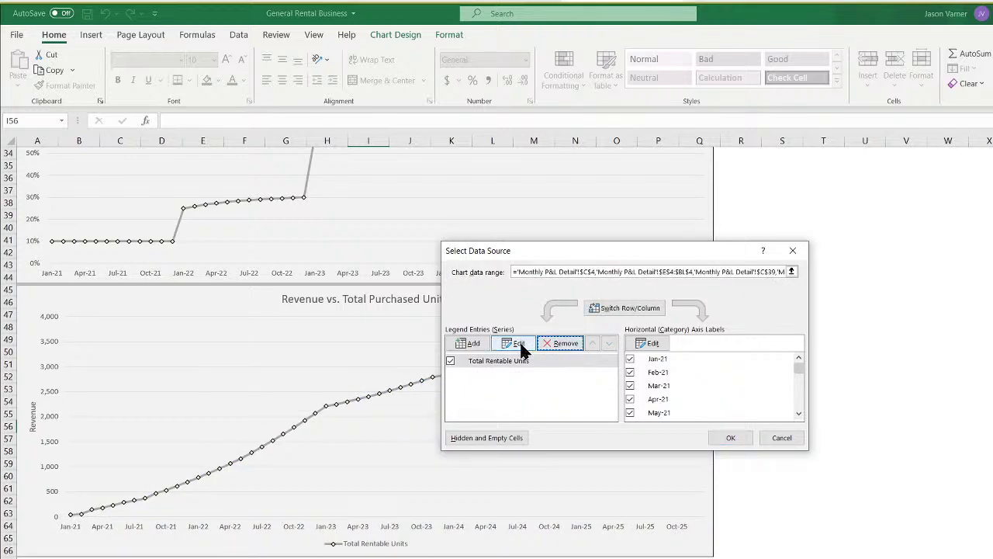
{"action": "left_click", "coordinate": [560, 344]}
{"action": "left_click", "coordinate": [472, 342]}
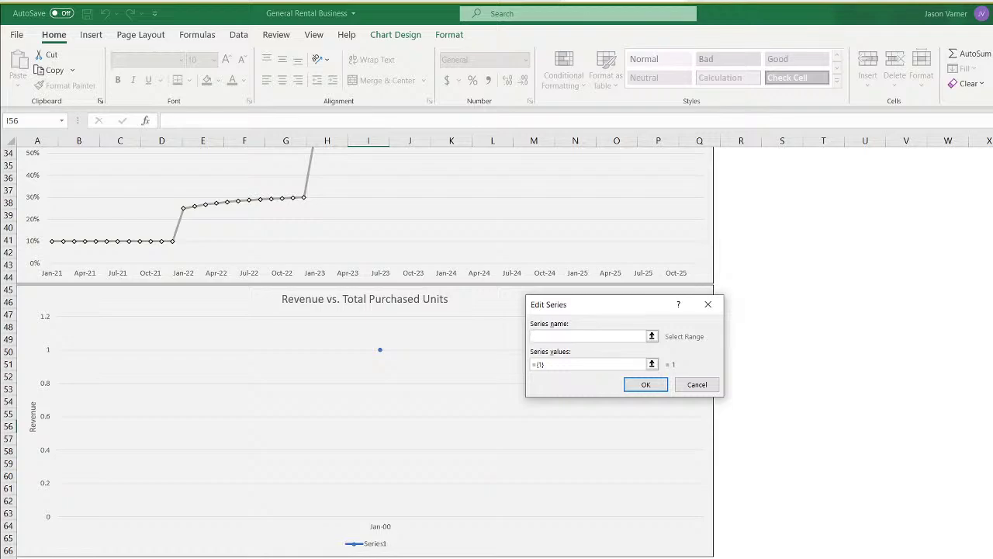
{"action": "left_click", "coordinate": [281, 558]}
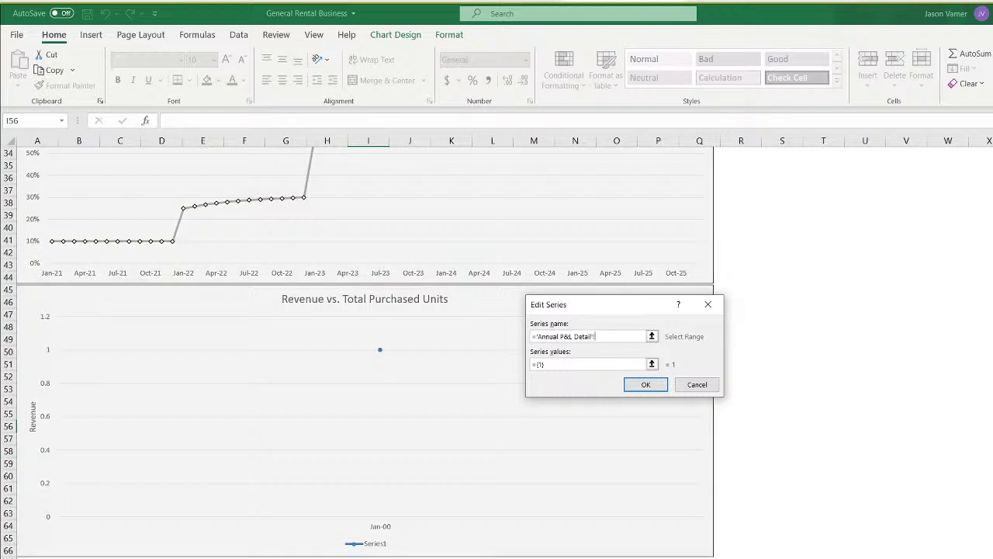
{"action": "scroll", "coordinate": [287, 534], "scroll_direction": "up", "scroll_amount": 20}
{"action": "scroll", "coordinate": [288, 533], "scroll_direction": "up", "scroll_amount": 11}
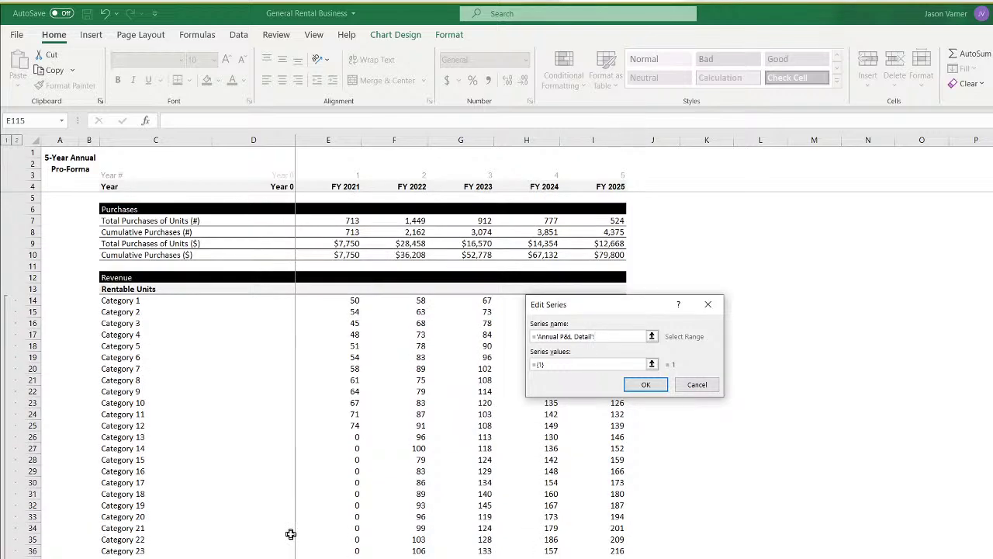
{"action": "left_click_drag", "start_coordinate": [111, 189], "coordinate": [621, 557]}
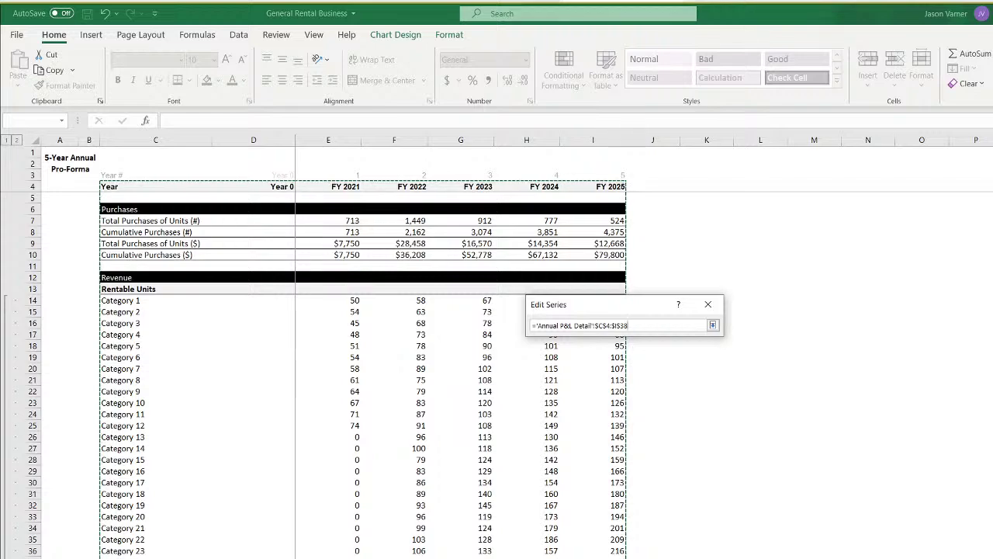
{"action": "left_click_drag", "start_coordinate": [621, 558], "coordinate": [620, 558]}
{"action": "left_click", "coordinate": [664, 401]}
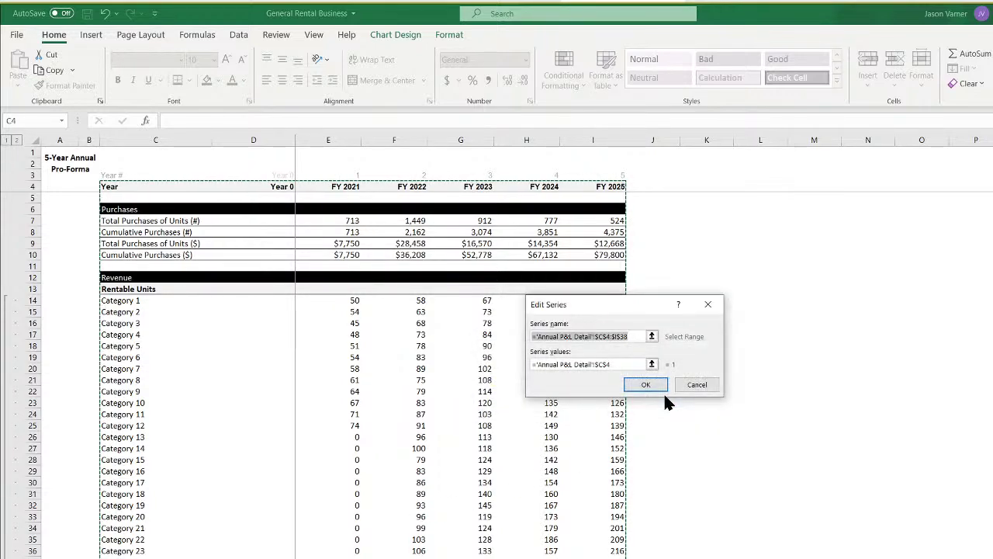
{"action": "left_click", "coordinate": [646, 384]}
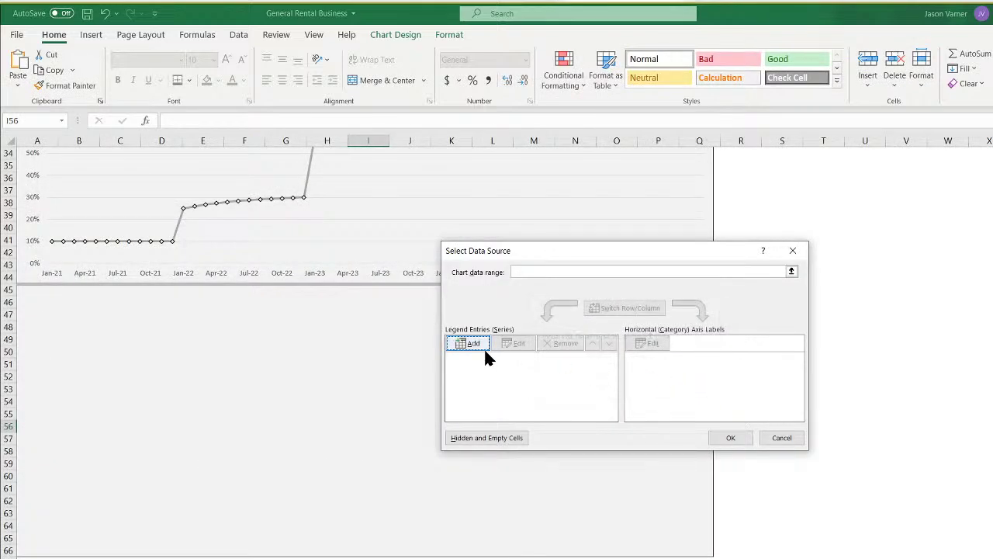
Set the copied chart's data range to 'Annual P&L Detail'!$C$4:$I$38 and switch its rows and columns
{"action": "left_click", "coordinate": [194, 558]}
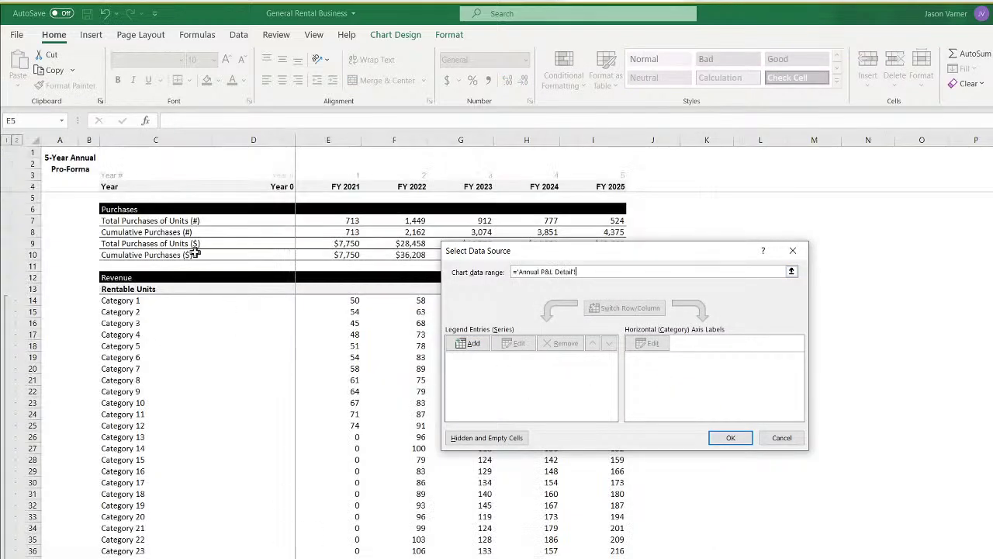
{"action": "left_click_drag", "start_coordinate": [130, 189], "coordinate": [624, 558]}
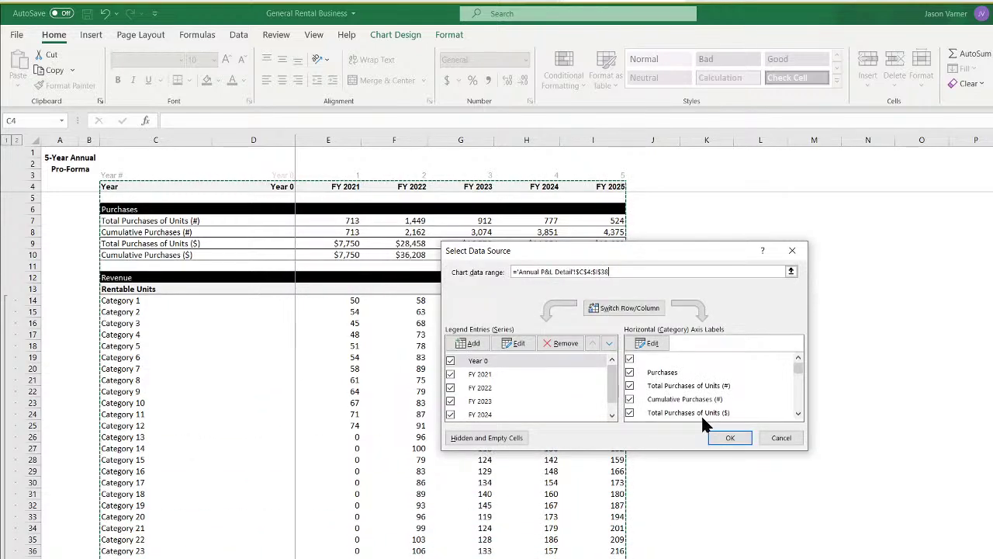
{"action": "left_click", "coordinate": [636, 309]}
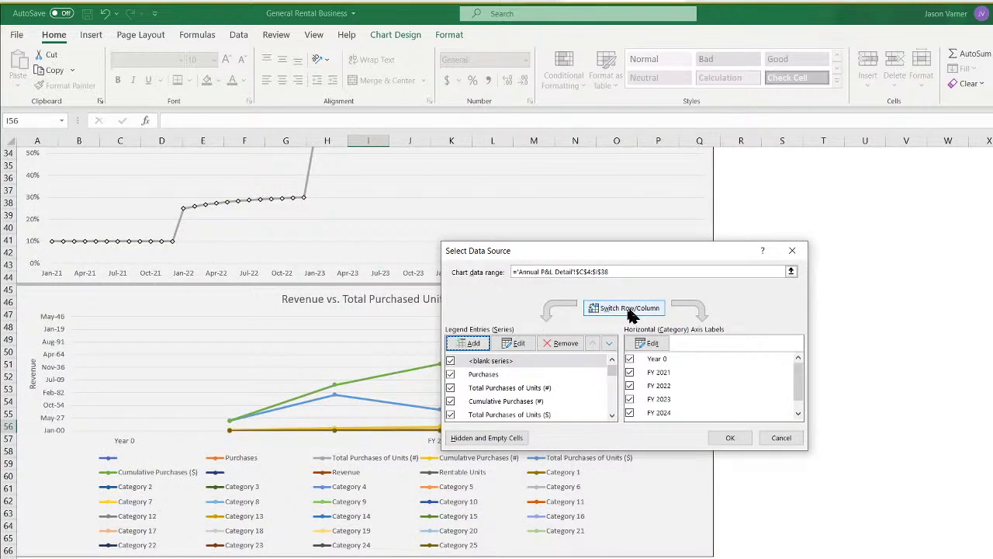
Remove every series listed before Category 1 (blank entries, purchases rows, Revenue and Rentable Units) and apply the data source
{"action": "left_click", "coordinate": [514, 362]}
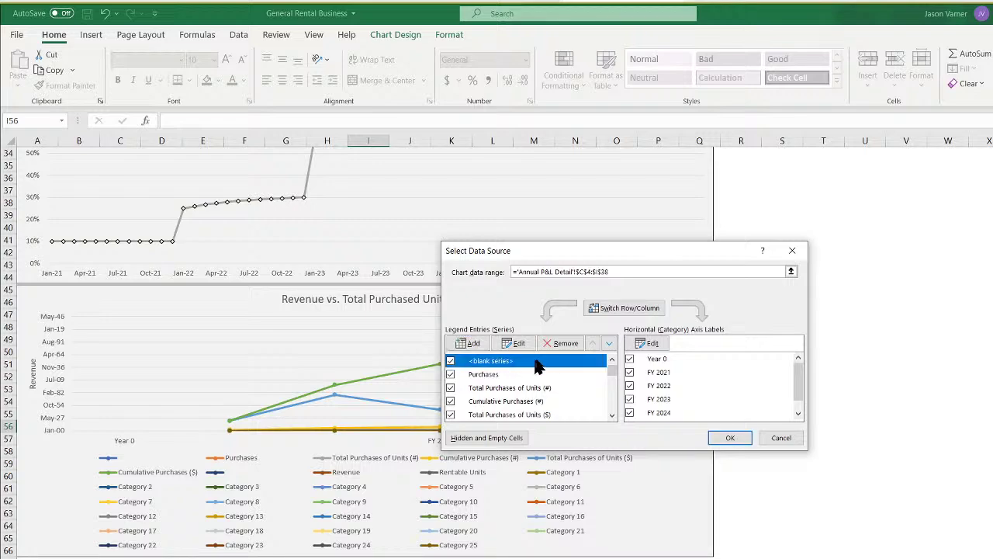
{"action": "left_click", "coordinate": [562, 343]}
{"action": "left_click", "coordinate": [517, 361]}
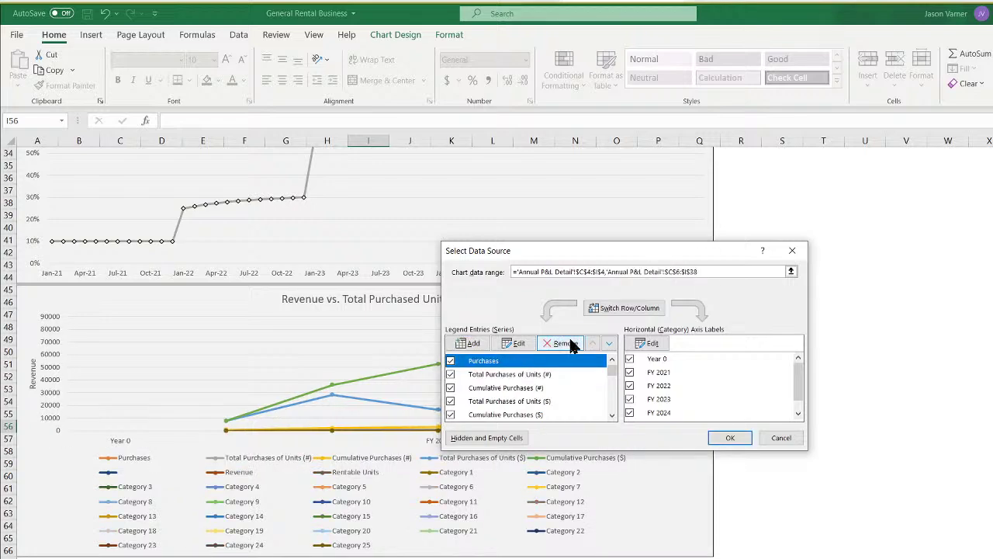
{"action": "left_click", "coordinate": [569, 346]}
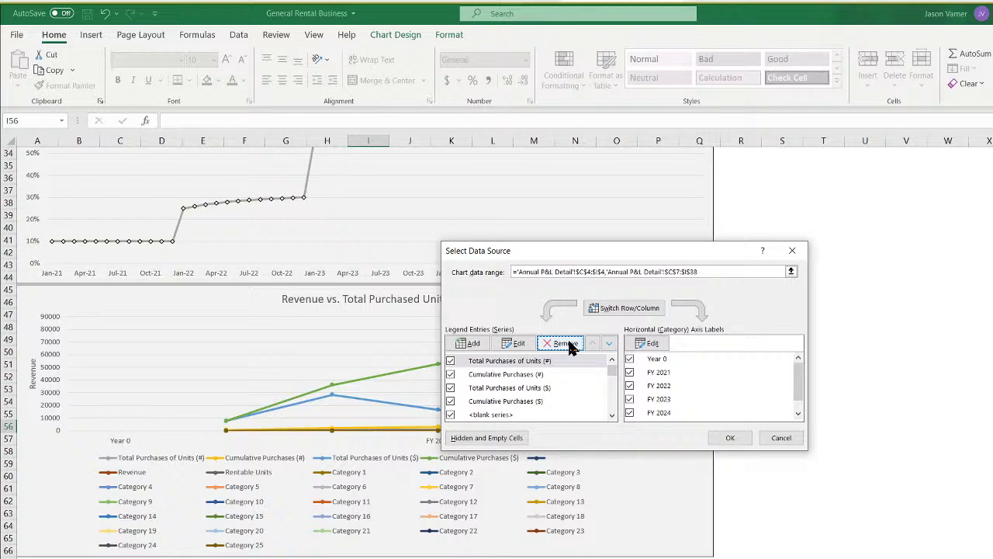
{"action": "scroll", "coordinate": [549, 374], "scroll_direction": "down", "scroll_amount": 5}
{"action": "scroll", "coordinate": [549, 374], "scroll_direction": "up", "scroll_amount": 5}
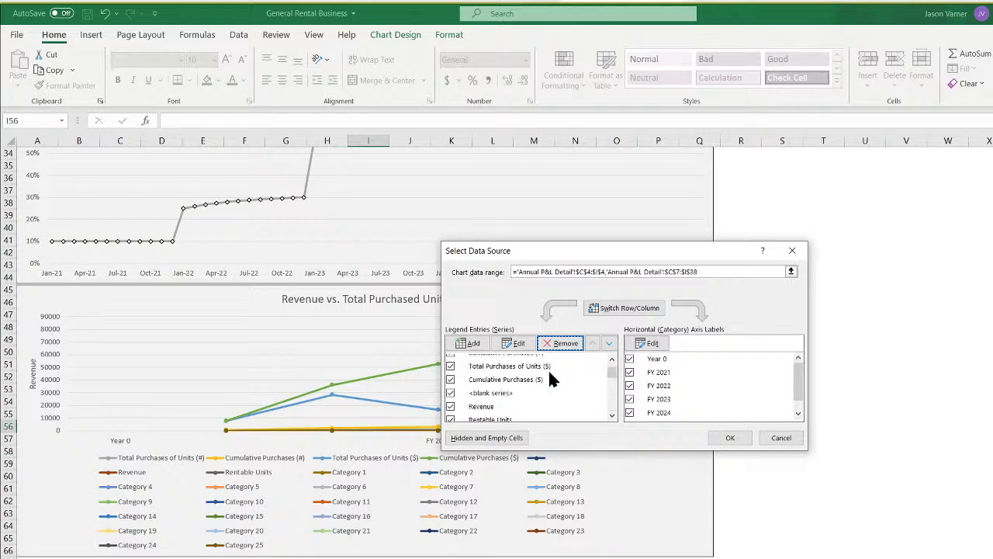
{"action": "left_click", "coordinate": [549, 363]}
{"action": "left_click", "coordinate": [565, 343]}
{"action": "left_click", "coordinate": [547, 361]}
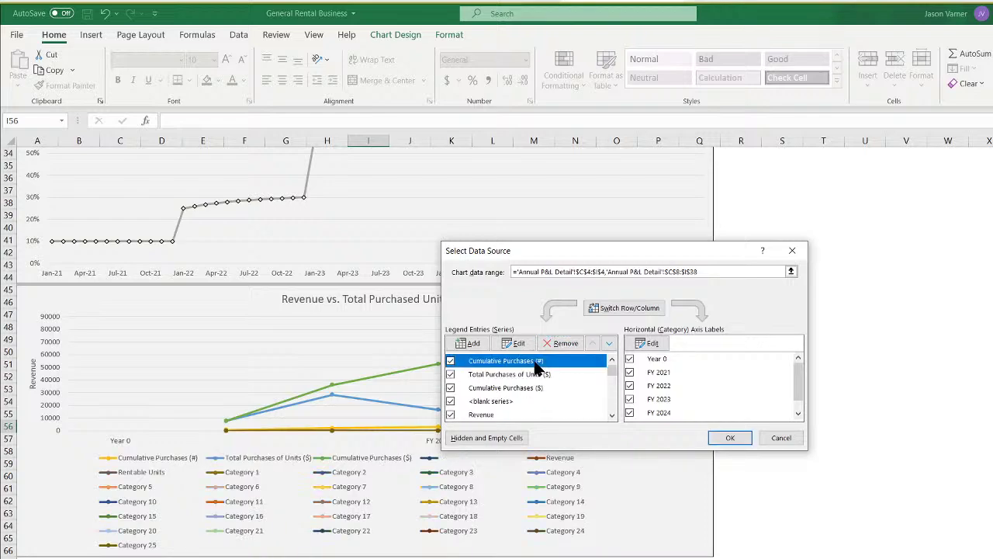
{"action": "left_click", "coordinate": [565, 343]}
{"action": "left_click", "coordinate": [546, 363]}
{"action": "left_click", "coordinate": [565, 343]}
{"action": "left_click", "coordinate": [546, 362]}
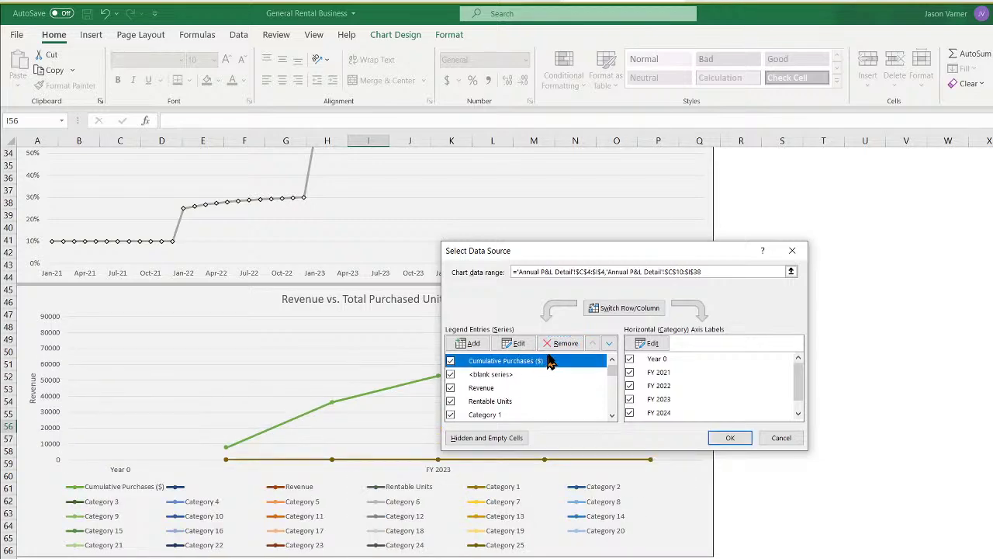
{"action": "left_click", "coordinate": [565, 343]}
{"action": "left_click", "coordinate": [532, 364]}
{"action": "left_click", "coordinate": [565, 343]}
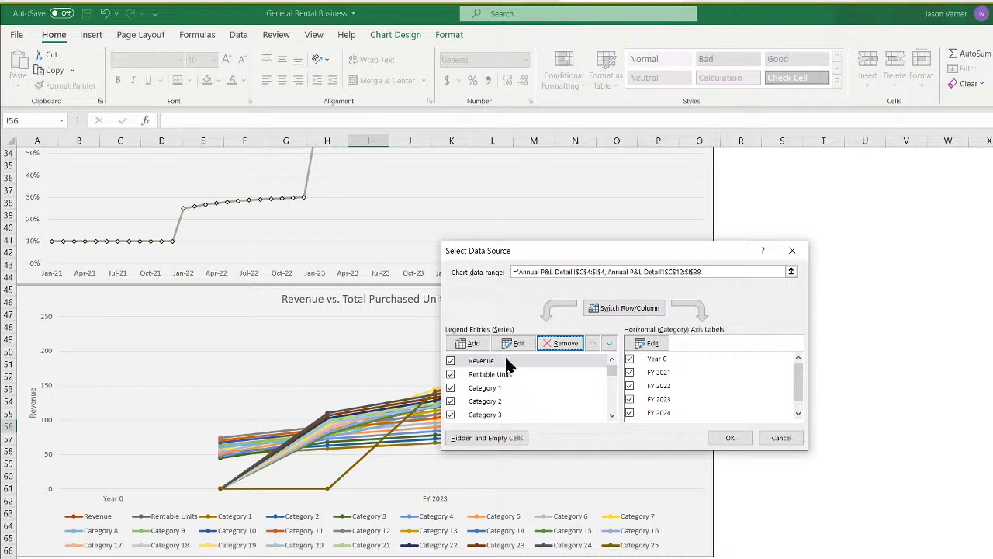
{"action": "left_click", "coordinate": [565, 343]}
{"action": "left_click", "coordinate": [565, 343]}
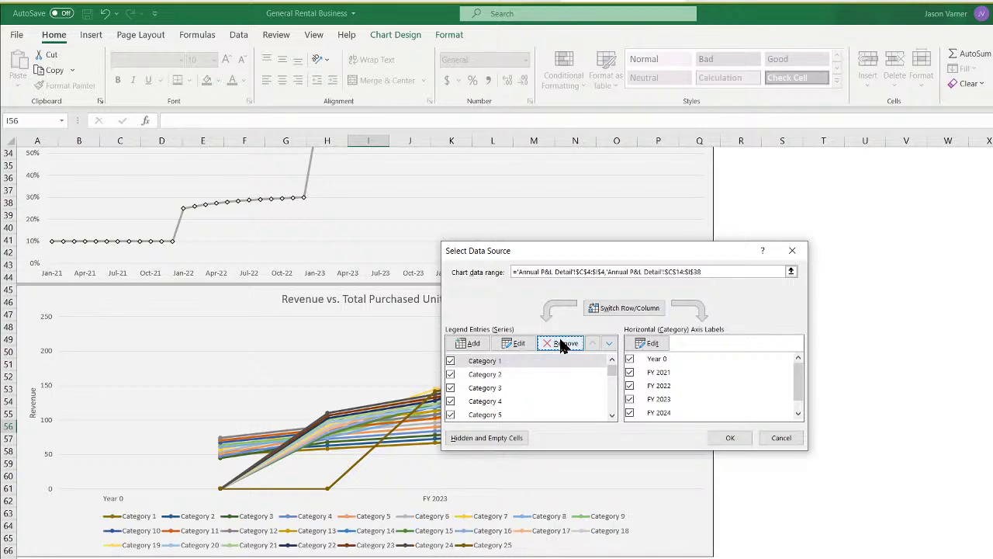
{"action": "left_click_drag", "start_coordinate": [612, 373], "coordinate": [614, 412]}
{"action": "left_click", "coordinate": [728, 437]}
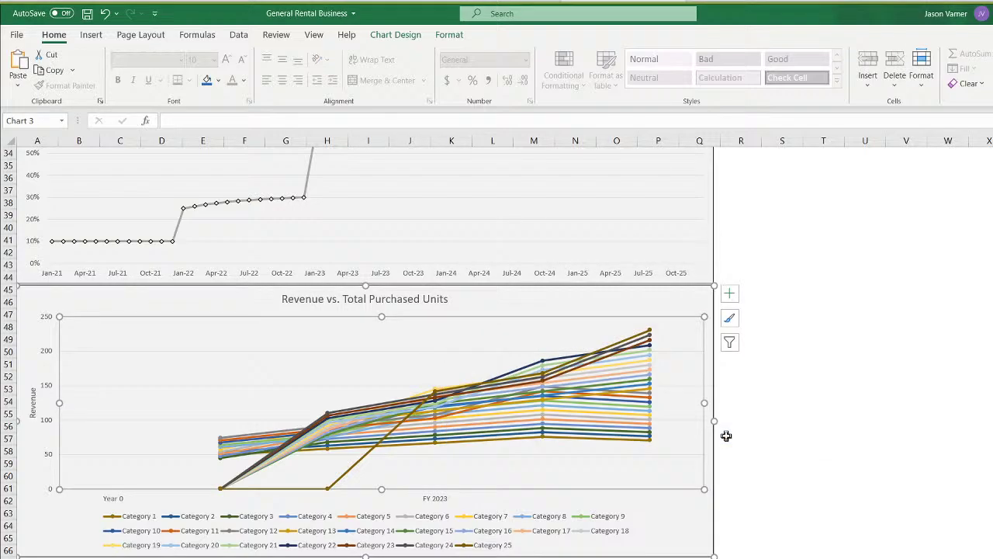
Change the copied chart's type to Stacked Column and delete its "Revenue" vertical axis title
{"action": "right_click", "coordinate": [448, 338]}
{"action": "left_click", "coordinate": [500, 377]}
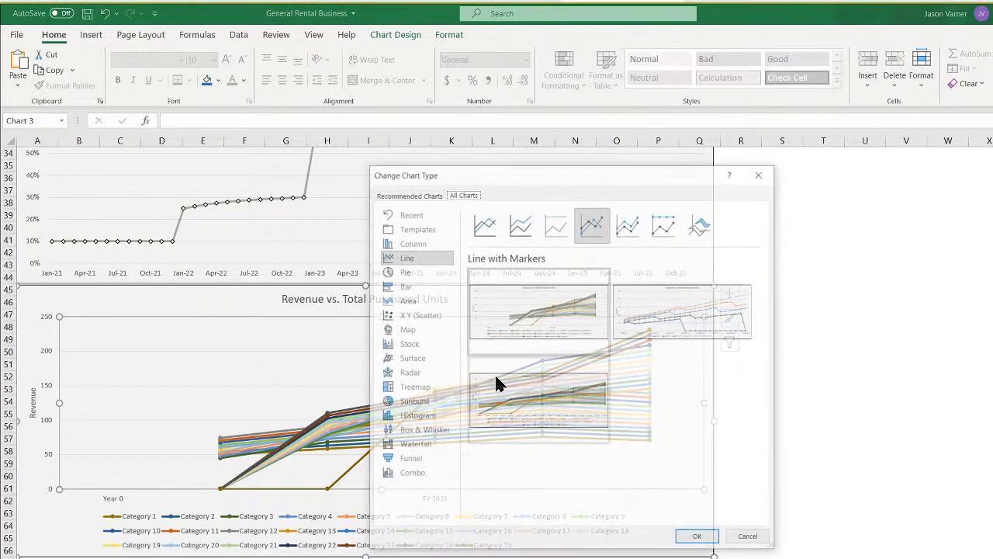
{"action": "left_click", "coordinate": [415, 243]}
{"action": "left_click", "coordinate": [516, 227]}
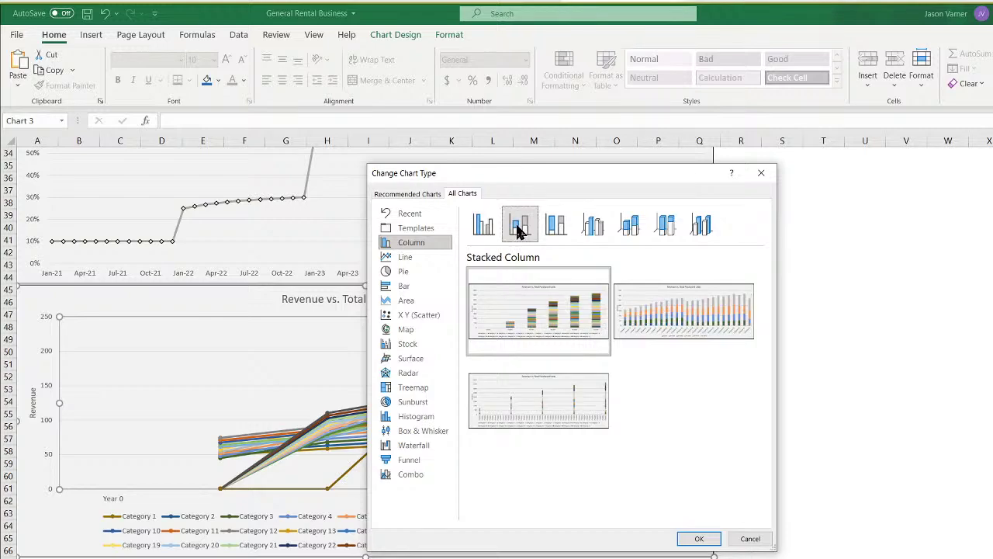
{"action": "left_click", "coordinate": [697, 538]}
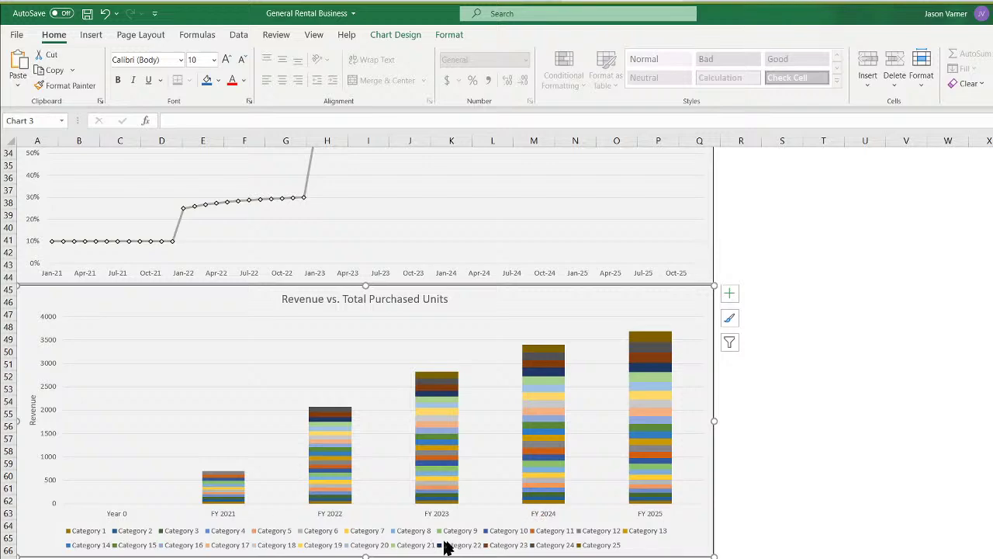
{"action": "right_click", "coordinate": [32, 412]}
{"action": "left_click", "coordinate": [49, 418]}
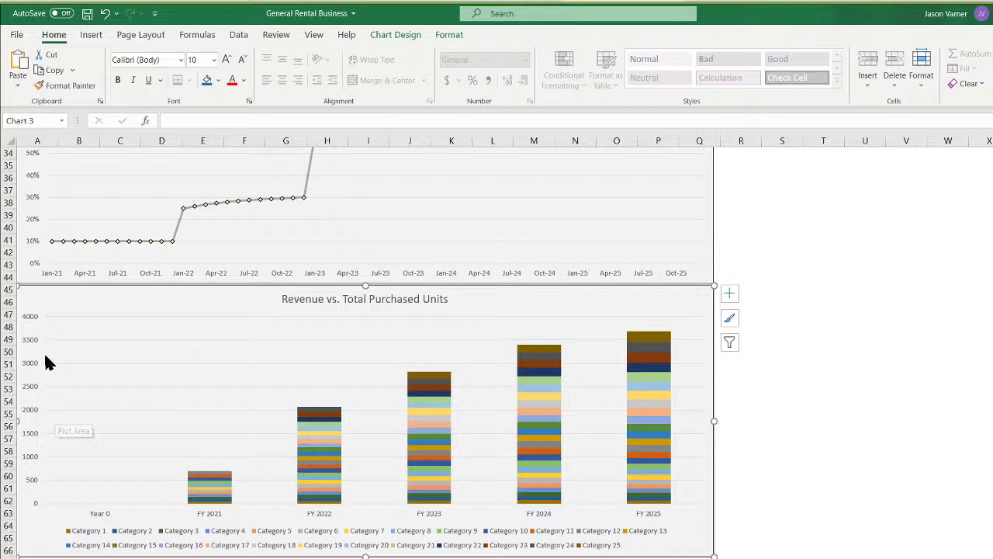
Retitle the stacked column chart "Rentable Units by Category"
{"action": "left_click", "coordinate": [322, 303]}
{"action": "left_click_drag", "start_coordinate": [281, 299], "coordinate": [488, 315]}
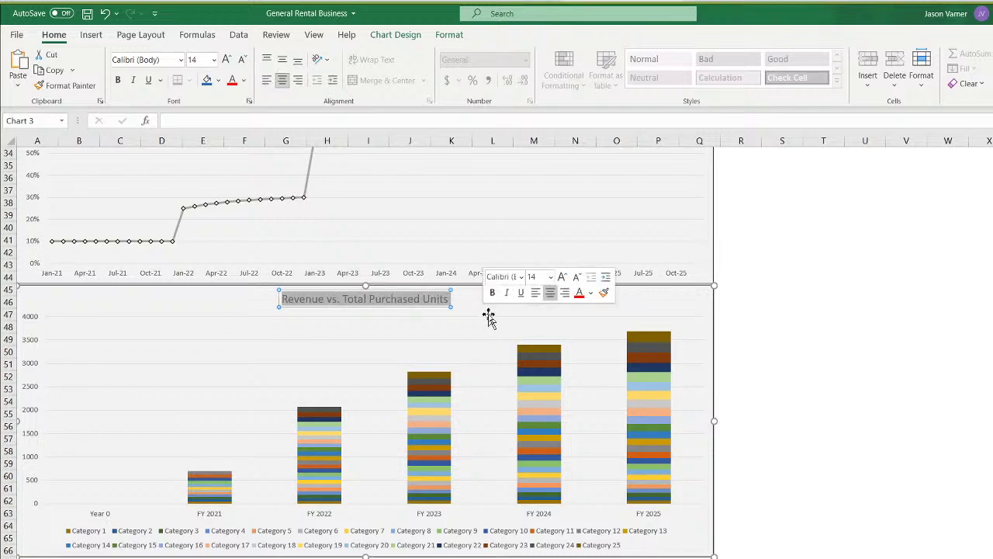
{"action": "type", "text": "Rentabl"}
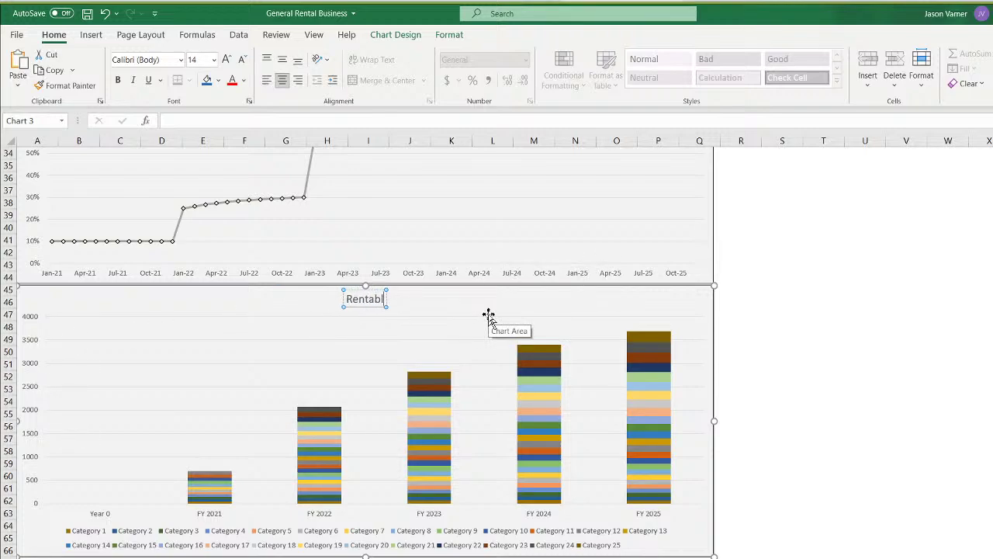
{"action": "type", "text": "e Units by Ca"}
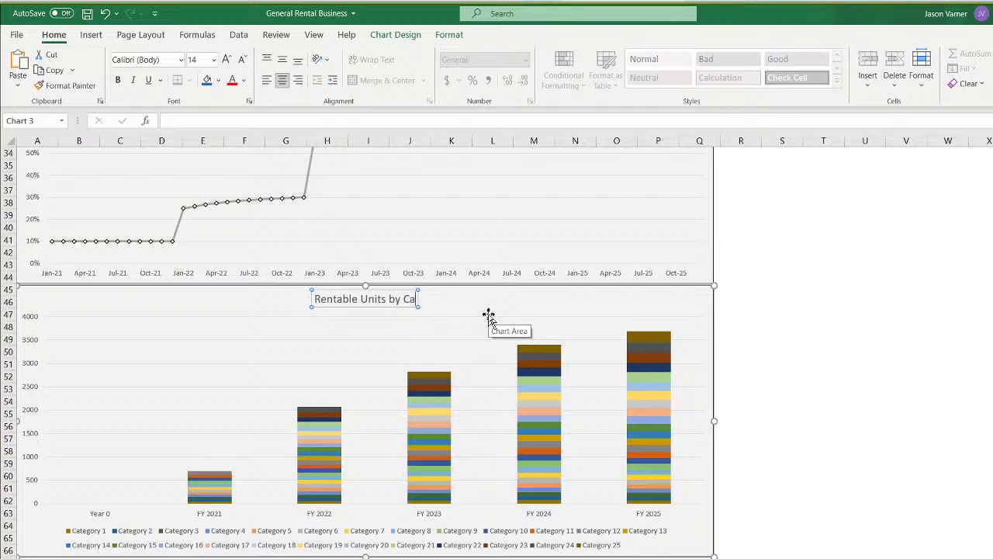
{"action": "type", "text": "teg"}
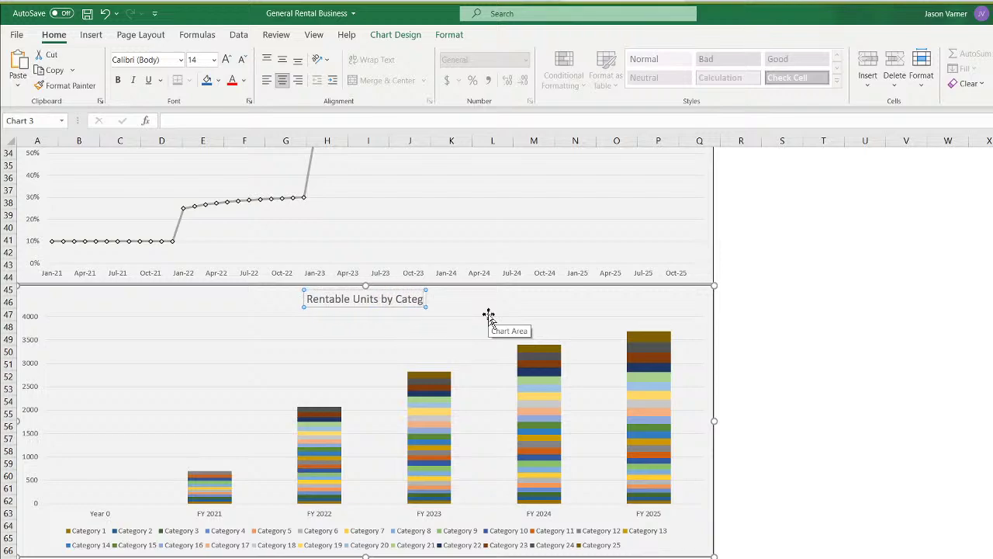
{"action": "type", "text": "ory"}
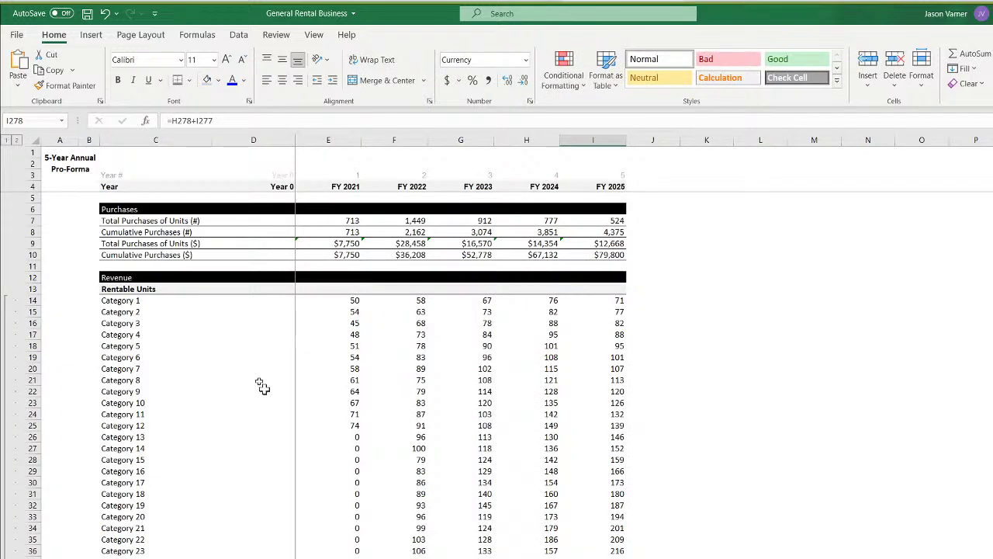
Check the FY 2021 rentable units formulas for Category 7 and Category 1, and review the finished charts
{"action": "left_click", "coordinate": [352, 368]}
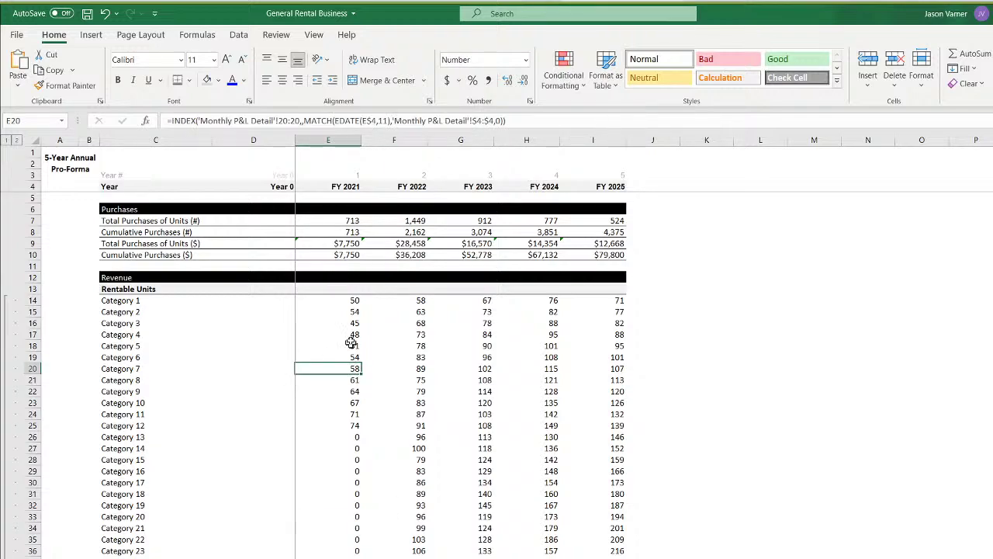
{"action": "left_click", "coordinate": [352, 301]}
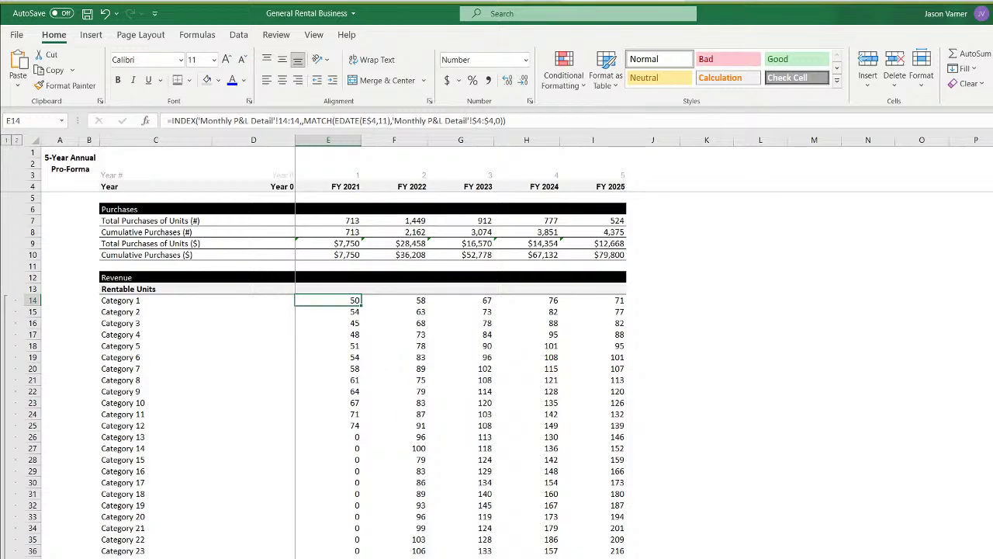
{"action": "key", "text": "ctrl+Page_Down"}
{"action": "scroll", "coordinate": [357, 349], "scroll_direction": "up", "scroll_amount": 5}
{"action": "scroll", "coordinate": [357, 349], "scroll_direction": "down", "scroll_amount": 1}
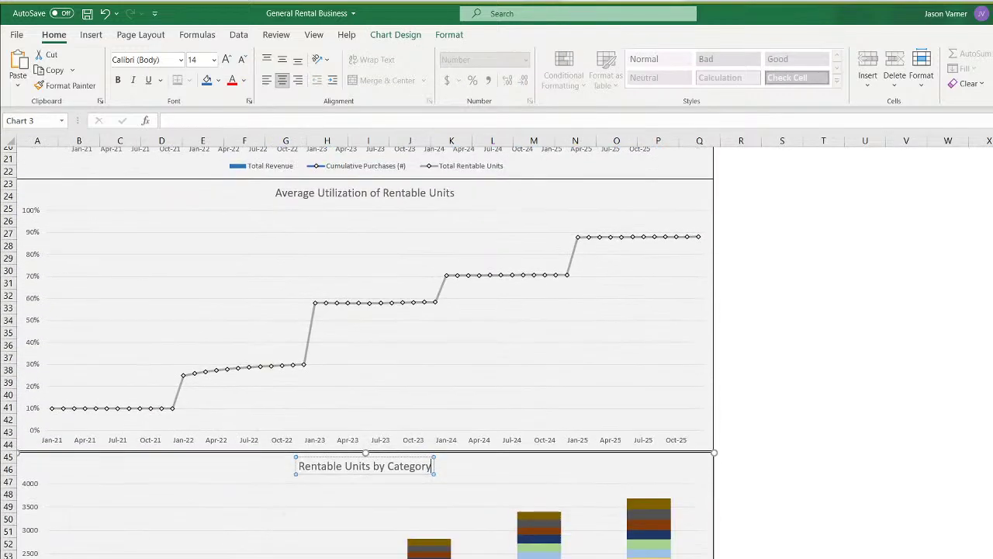
{"action": "scroll", "coordinate": [356, 349], "scroll_direction": "up", "scroll_amount": 7}
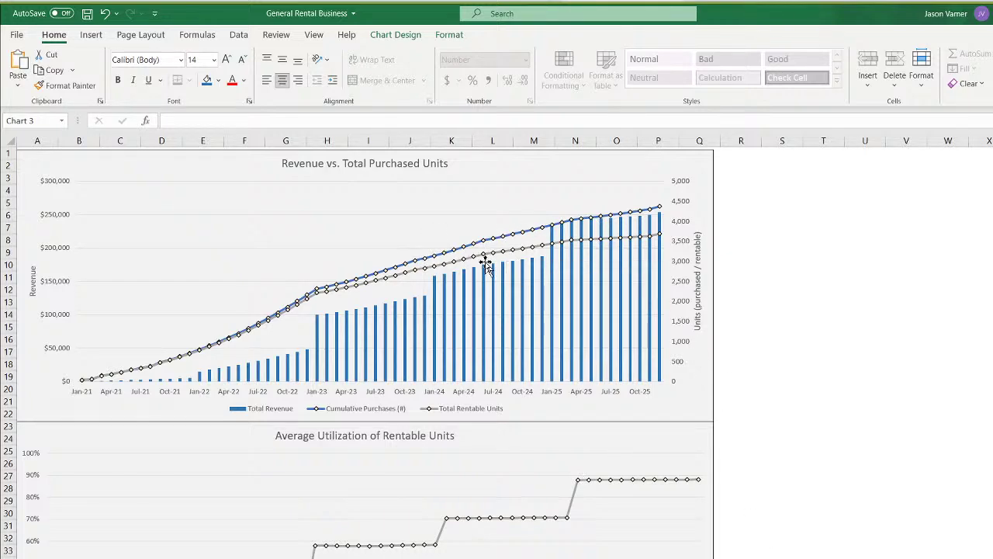
{"action": "scroll", "coordinate": [791, 426], "scroll_direction": "down", "scroll_amount": 11}
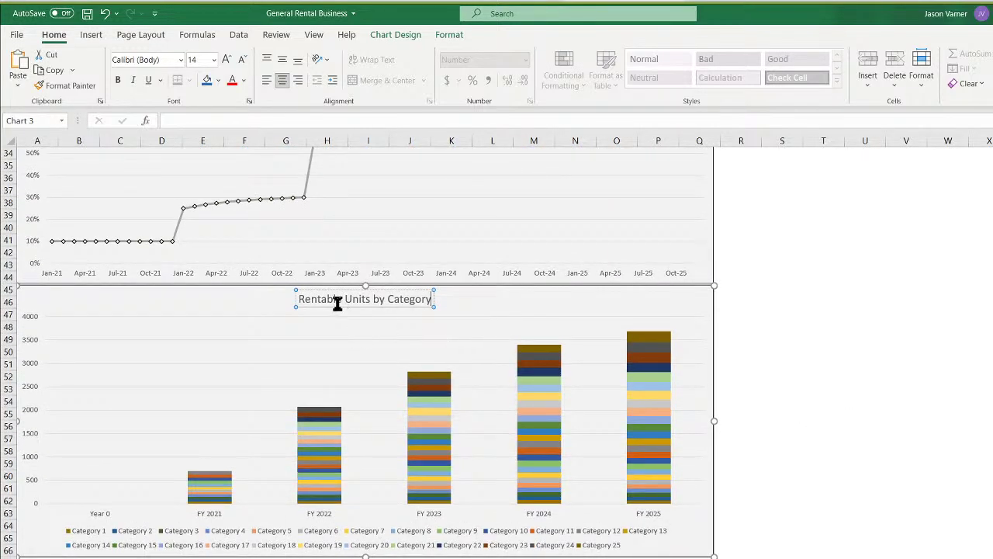
Duplicate the "Rentable Units by Category" chart and place the copy directly below the original, starting at row 67
{"action": "right_click", "coordinate": [514, 299]}
{"action": "left_click", "coordinate": [543, 328]}
{"action": "scroll", "coordinate": [219, 393], "scroll_direction": "down", "scroll_amount": 7}
{"action": "right_click", "coordinate": [204, 406]}
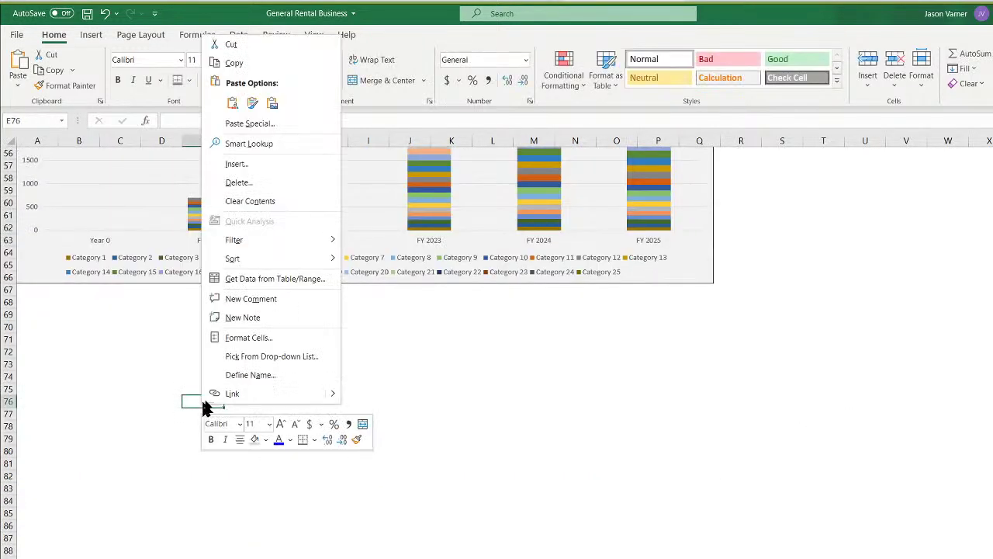
{"action": "left_click", "coordinate": [238, 102]}
{"action": "left_click_drag", "start_coordinate": [284, 398], "coordinate": [80, 286]}
Remove all existing category series from the new chart copy's data source
{"action": "right_click", "coordinate": [308, 343]}
{"action": "left_click", "coordinate": [403, 429]}
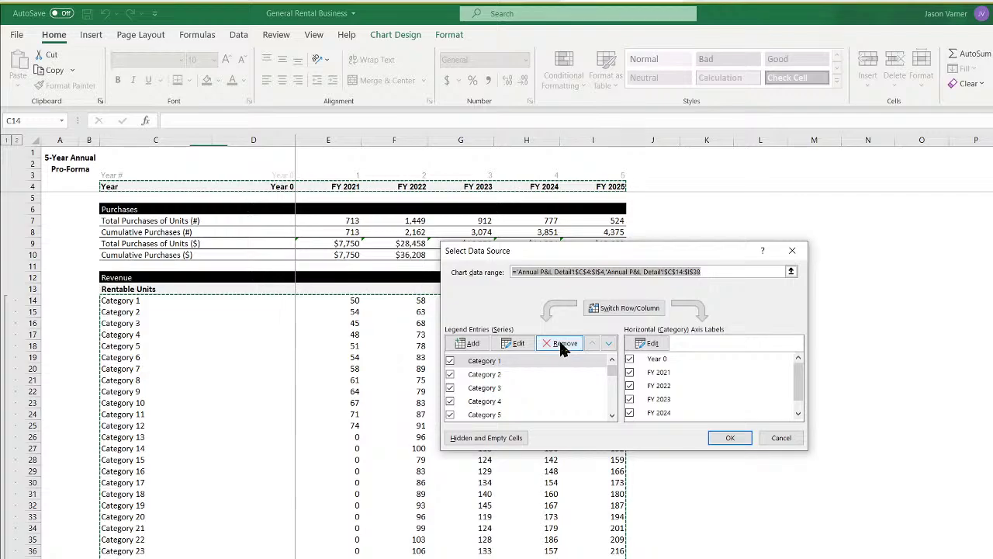
{"action": "left_click", "coordinate": [565, 343]}
{"action": "left_click", "coordinate": [565, 343]}
{"action": "left_click", "coordinate": [565, 343]}
{"action": "left_click", "coordinate": [565, 343]}
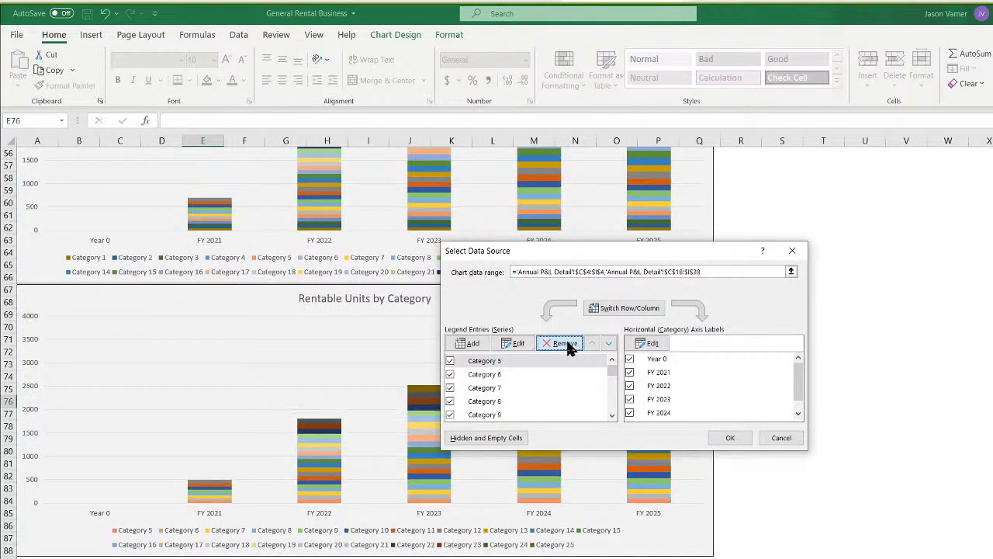
{"action": "left_click", "coordinate": [565, 343]}
{"action": "left_click", "coordinate": [565, 343]}
{"action": "left_click", "coordinate": [565, 343]}
{"action": "left_click", "coordinate": [565, 343]}
{"action": "left_click", "coordinate": [567, 344]}
{"action": "left_click", "coordinate": [566, 344]}
{"action": "left_click", "coordinate": [565, 343]}
{"action": "left_click", "coordinate": [564, 344]}
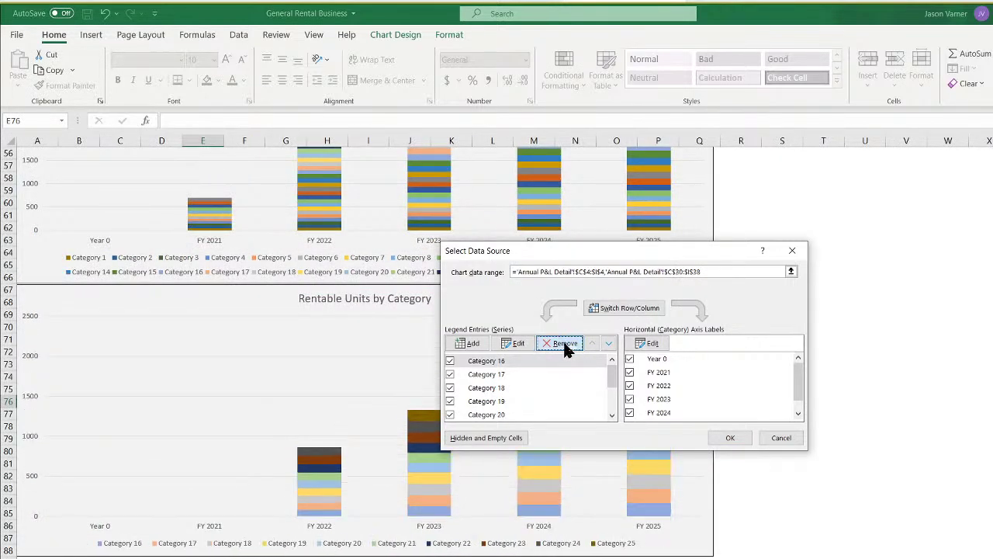
{"action": "left_click", "coordinate": [562, 344]}
{"action": "left_click", "coordinate": [562, 344]}
{"action": "left_click", "coordinate": [561, 344]}
{"action": "left_click", "coordinate": [561, 344]}
{"action": "left_click", "coordinate": [561, 343]}
{"action": "left_click", "coordinate": [561, 343]}
{"action": "left_click", "coordinate": [561, 343]}
{"action": "left_click", "coordinate": [561, 344]}
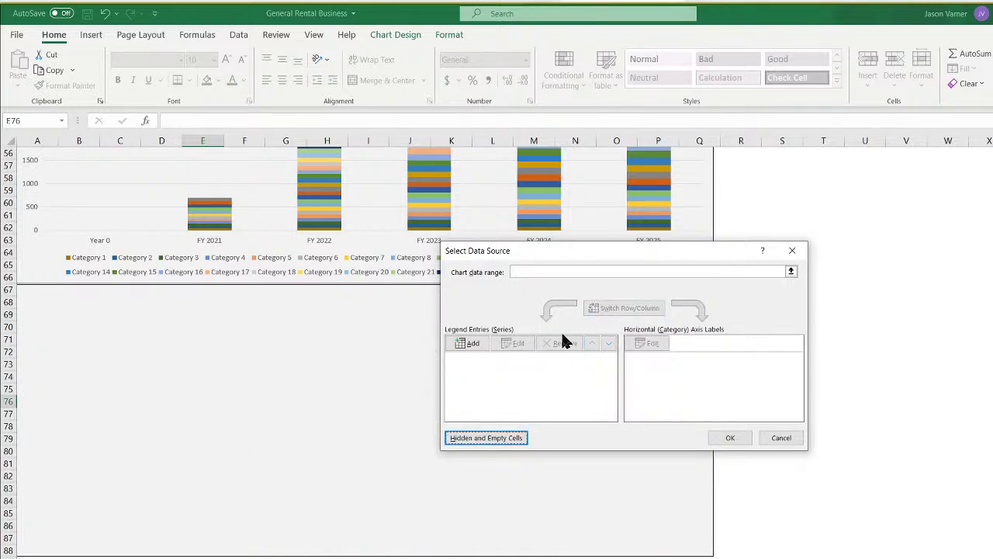
Set the new chart copy's data range to 'Annual P&L Detail'!$C$4:$I$66 and apply it
{"action": "left_click", "coordinate": [350, 557]}
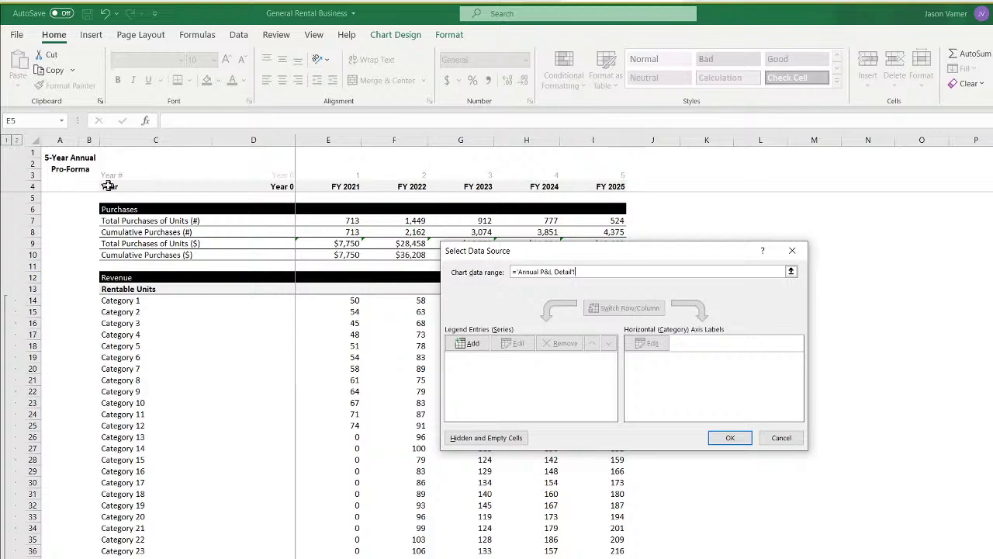
{"action": "left_click_drag", "start_coordinate": [108, 187], "coordinate": [601, 556]}
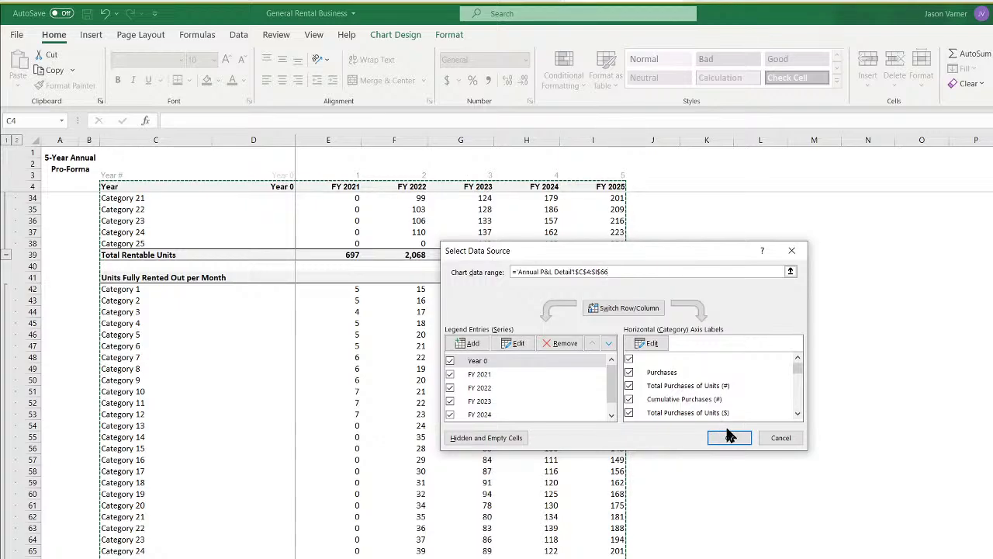
{"action": "left_click", "coordinate": [729, 439]}
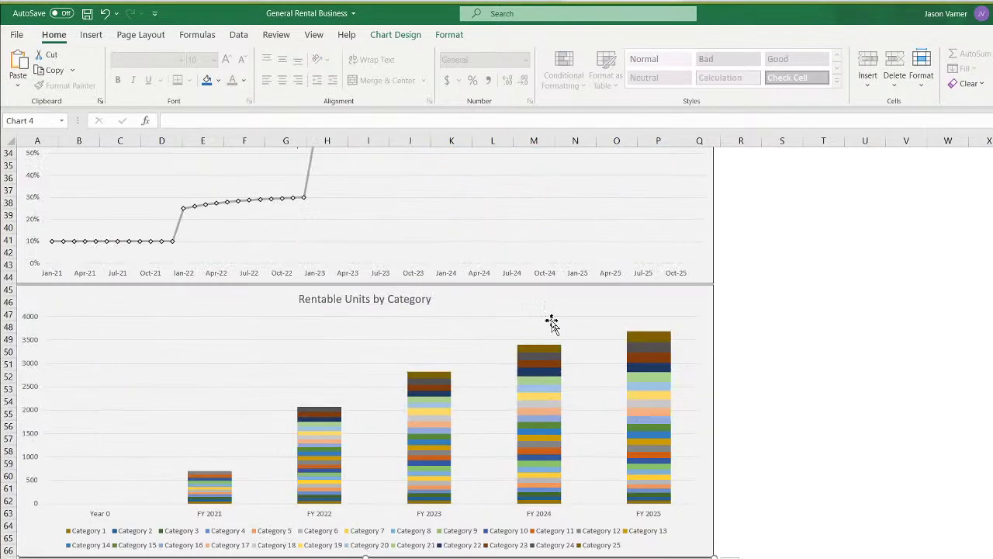
Reopen the new chart copy's data source and switch its rows and columns
{"action": "scroll", "coordinate": [446, 423], "scroll_direction": "down", "scroll_amount": 7}
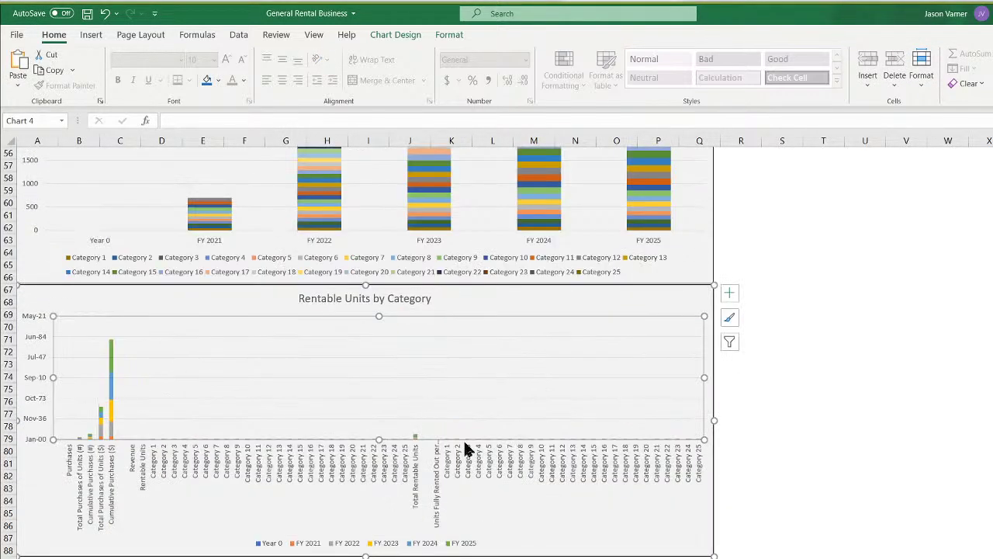
{"action": "scroll", "coordinate": [381, 399], "scroll_direction": "up", "scroll_amount": 4}
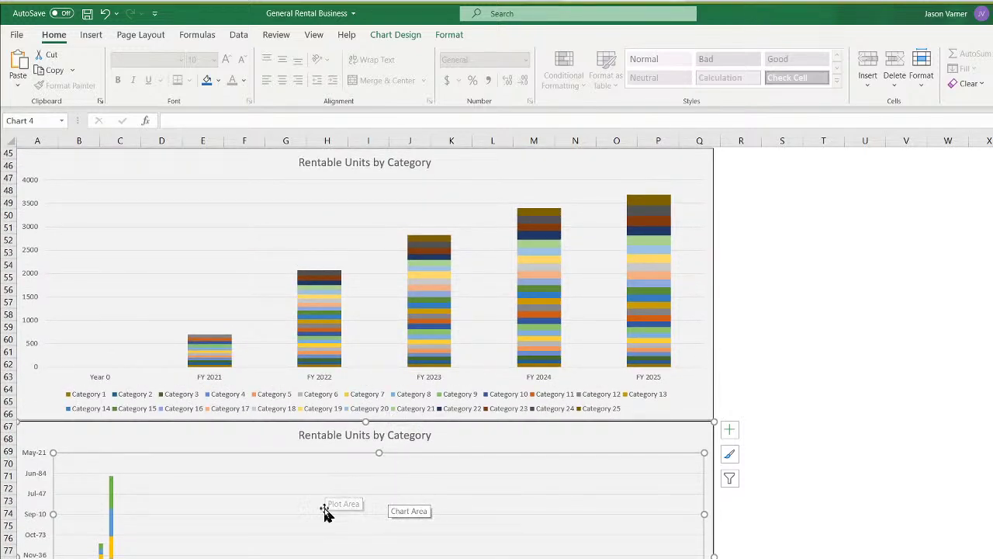
{"action": "right_click", "coordinate": [484, 483]}
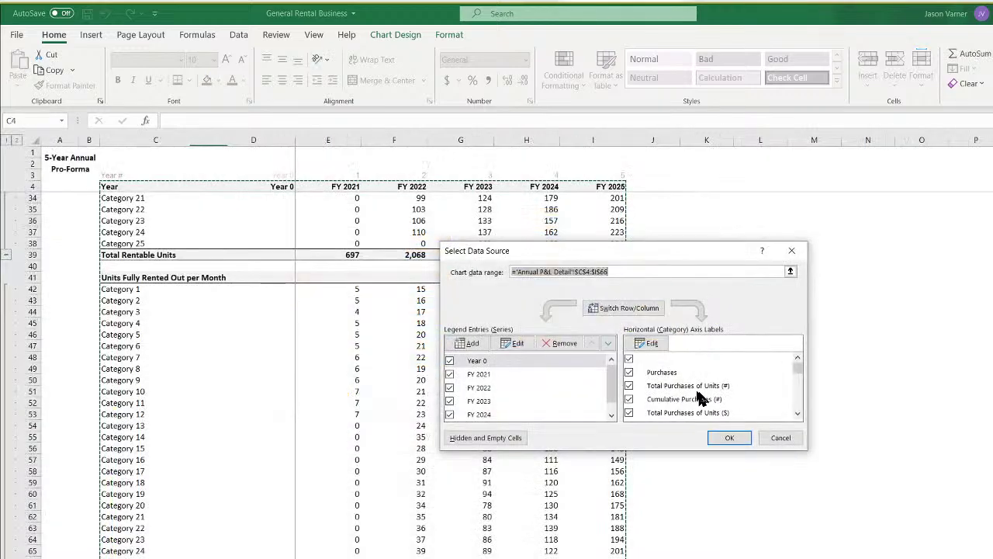
{"action": "left_click", "coordinate": [624, 307]}
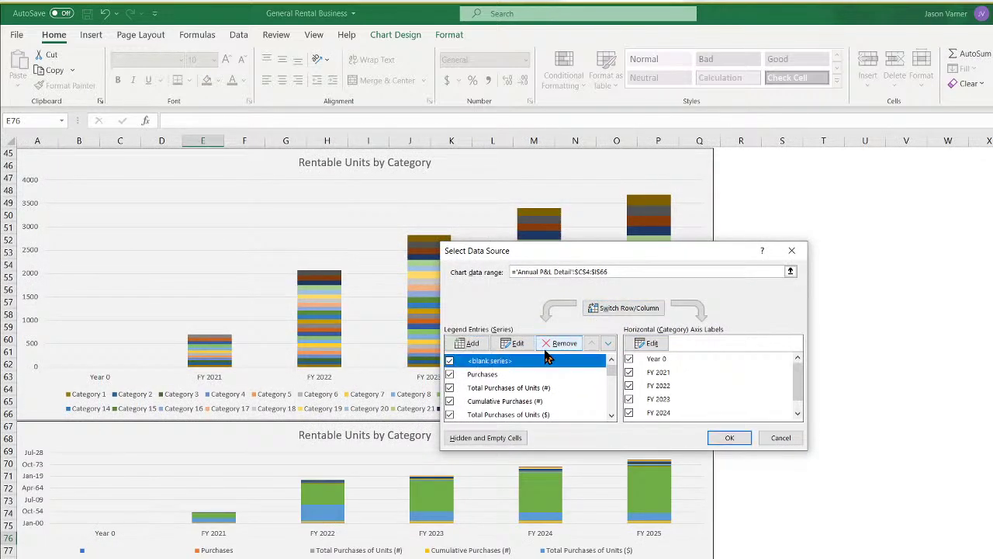
Exclude every series listed before the first Category 1: blank entries, purchases rows, Revenue and Rentable Units
{"action": "left_click", "coordinate": [450, 361]}
{"action": "left_click", "coordinate": [450, 374]}
{"action": "left_click", "coordinate": [449, 388]}
{"action": "left_click", "coordinate": [449, 401]}
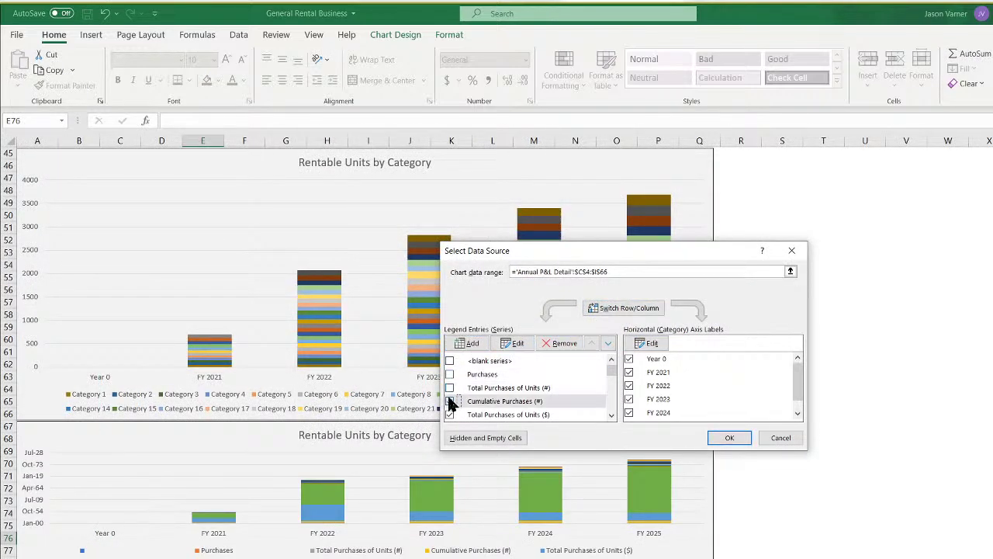
{"action": "left_click", "coordinate": [450, 415]}
{"action": "left_click_drag", "start_coordinate": [611, 368], "coordinate": [613, 371]}
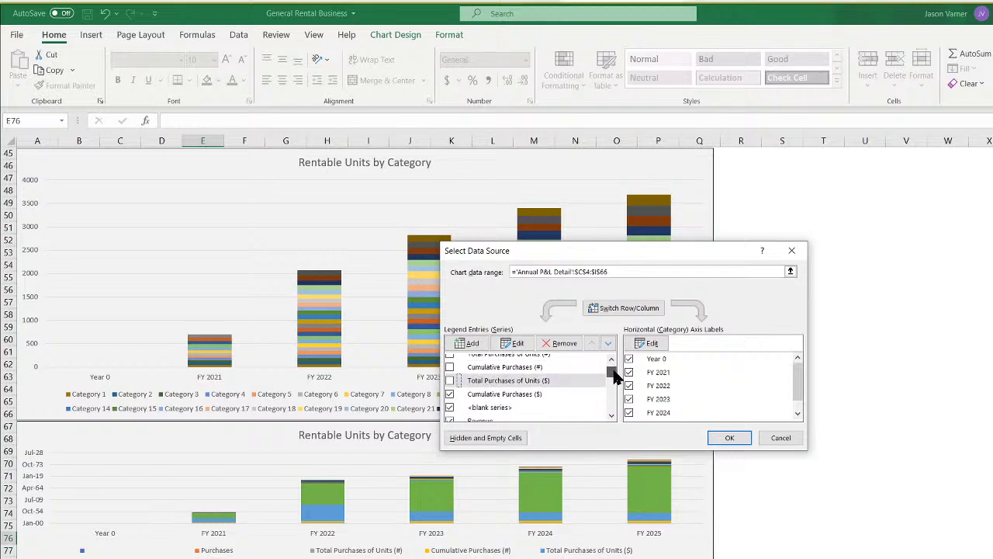
{"action": "left_click", "coordinate": [449, 393]}
{"action": "left_click", "coordinate": [450, 408]}
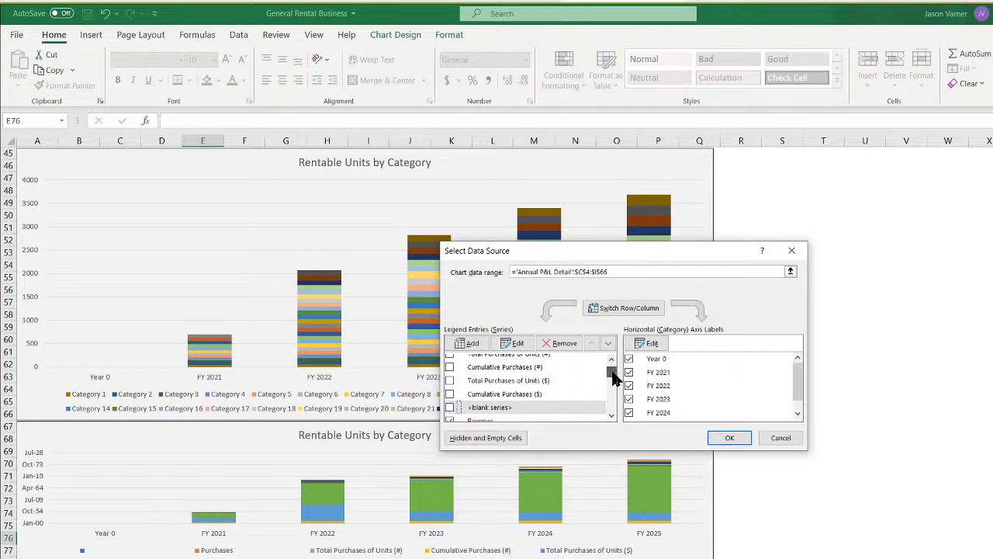
{"action": "left_click", "coordinate": [611, 416]}
{"action": "left_click", "coordinate": [612, 415]}
{"action": "left_click", "coordinate": [449, 379]}
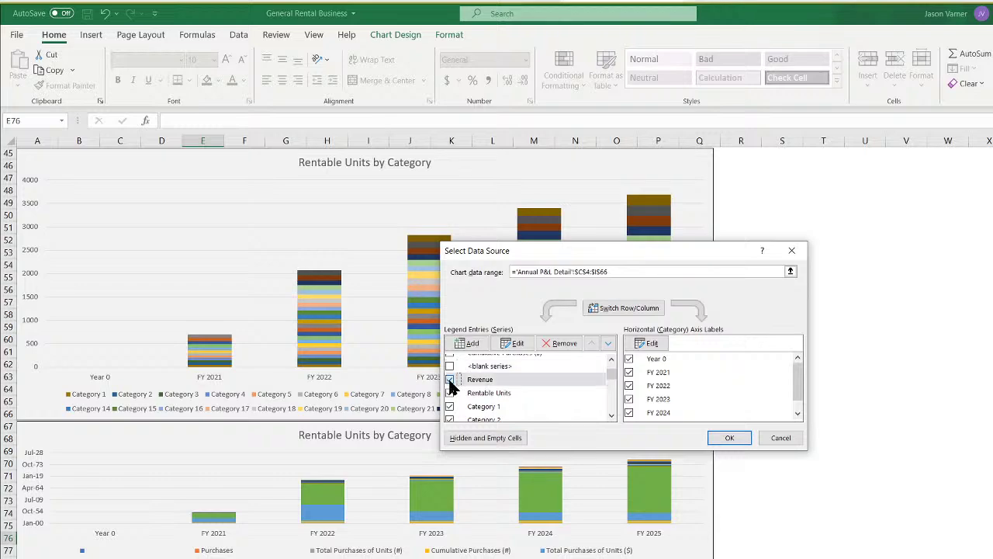
{"action": "left_click", "coordinate": [449, 393]}
Exclude the Category 1 to Category 8 series listed under Rentable Units from the new chart copy
{"action": "left_click", "coordinate": [449, 405]}
{"action": "left_click", "coordinate": [449, 419]}
{"action": "left_click", "coordinate": [611, 415]}
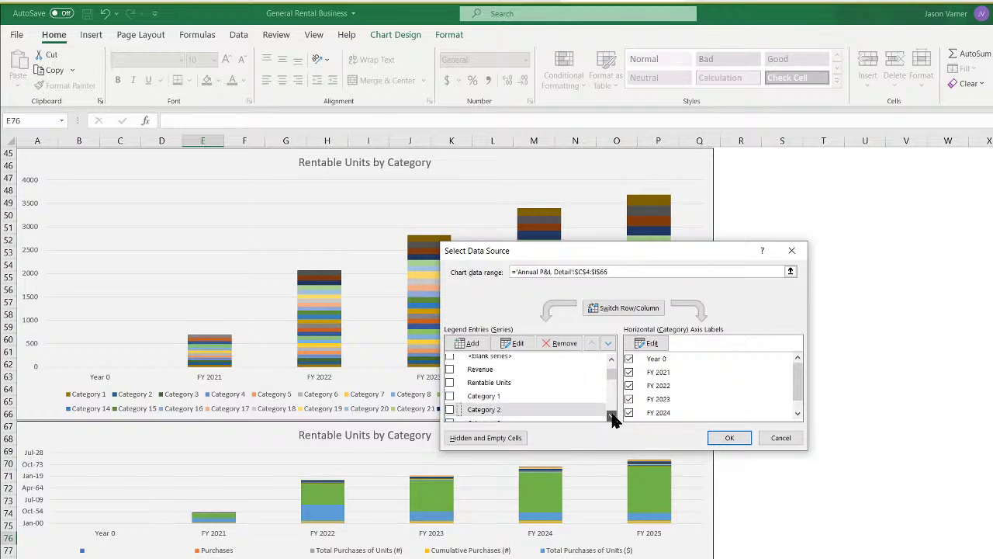
{"action": "left_click", "coordinate": [612, 415]}
{"action": "left_click", "coordinate": [612, 415]}
{"action": "left_click", "coordinate": [611, 415]}
{"action": "left_click", "coordinate": [449, 381]}
{"action": "left_click", "coordinate": [449, 394]}
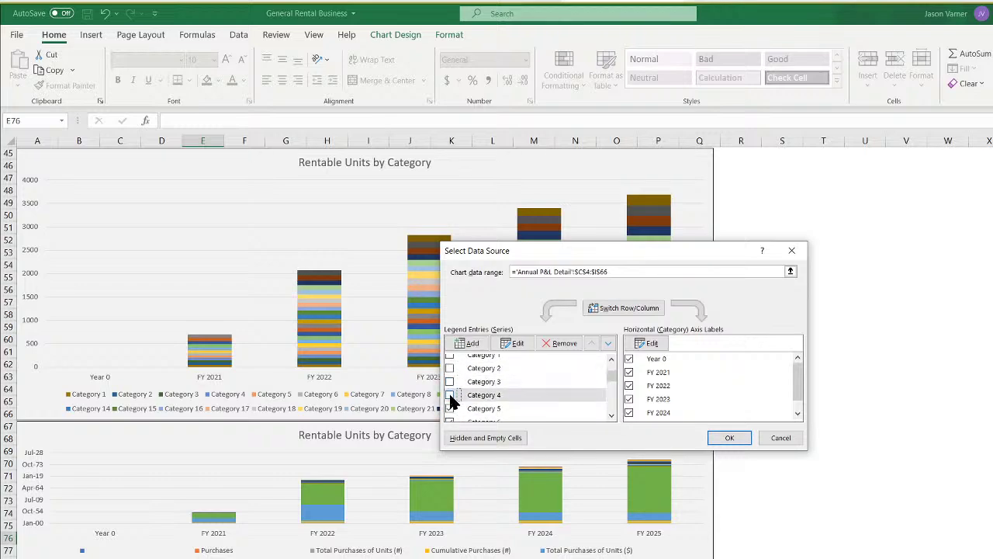
{"action": "left_click", "coordinate": [450, 408]}
{"action": "left_click", "coordinate": [612, 415]}
{"action": "left_click", "coordinate": [611, 415]}
{"action": "left_click", "coordinate": [612, 416]}
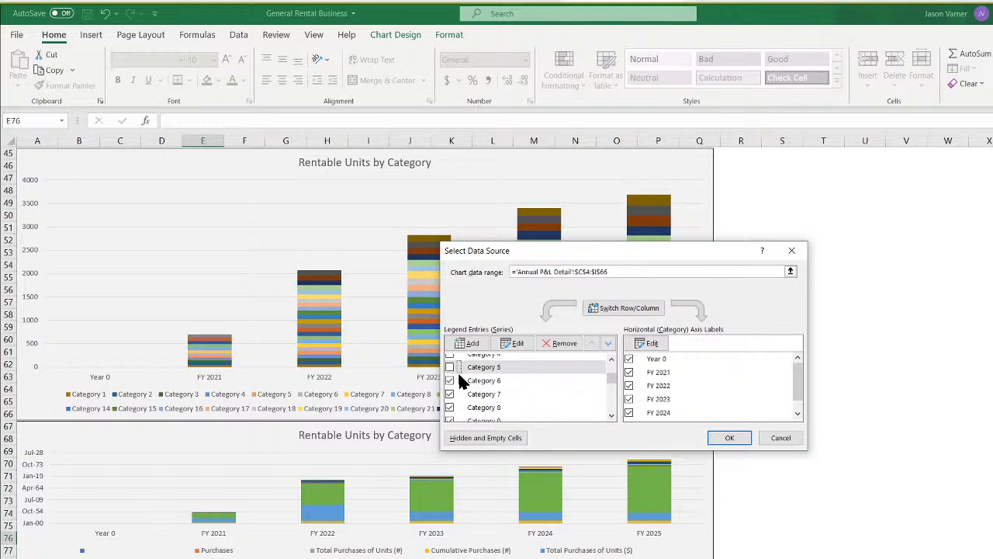
{"action": "left_click", "coordinate": [450, 380]}
{"action": "left_click", "coordinate": [449, 393]}
{"action": "left_click", "coordinate": [449, 407]}
Exclude the Category 9 to Category 14 series listed under Rentable Units from the new chart copy
{"action": "left_click", "coordinate": [612, 415]}
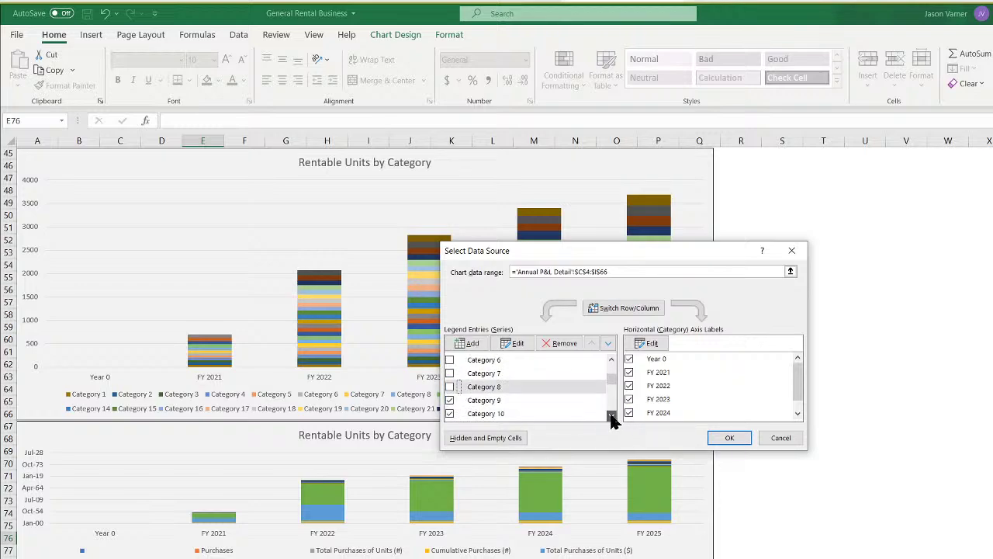
{"action": "left_click", "coordinate": [611, 416]}
{"action": "left_click", "coordinate": [611, 415]}
{"action": "left_click", "coordinate": [449, 379]}
{"action": "left_click", "coordinate": [449, 393]}
{"action": "left_click", "coordinate": [449, 406]}
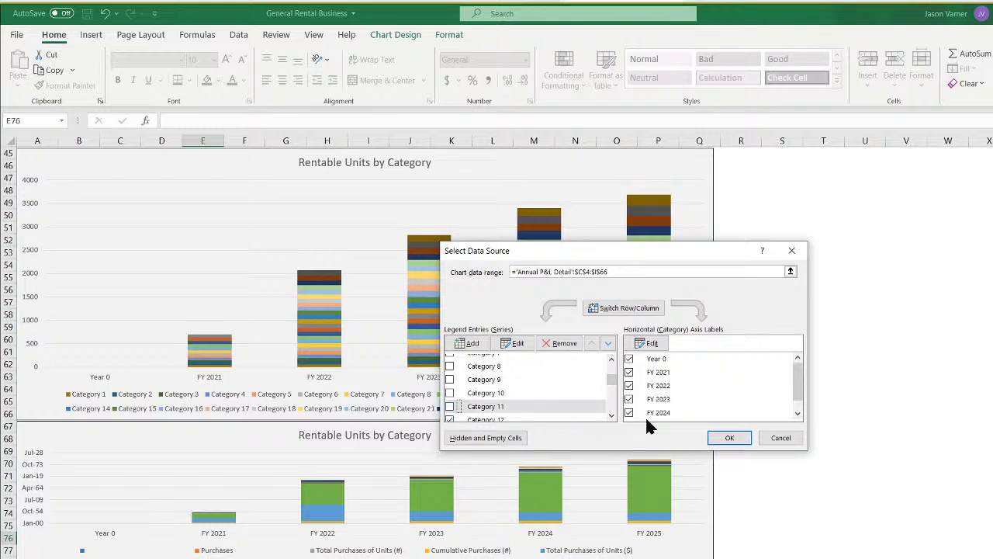
{"action": "left_click", "coordinate": [611, 416]}
{"action": "left_click", "coordinate": [612, 415]}
{"action": "left_click", "coordinate": [611, 415]}
{"action": "left_click", "coordinate": [450, 388]}
{"action": "left_click", "coordinate": [450, 402]}
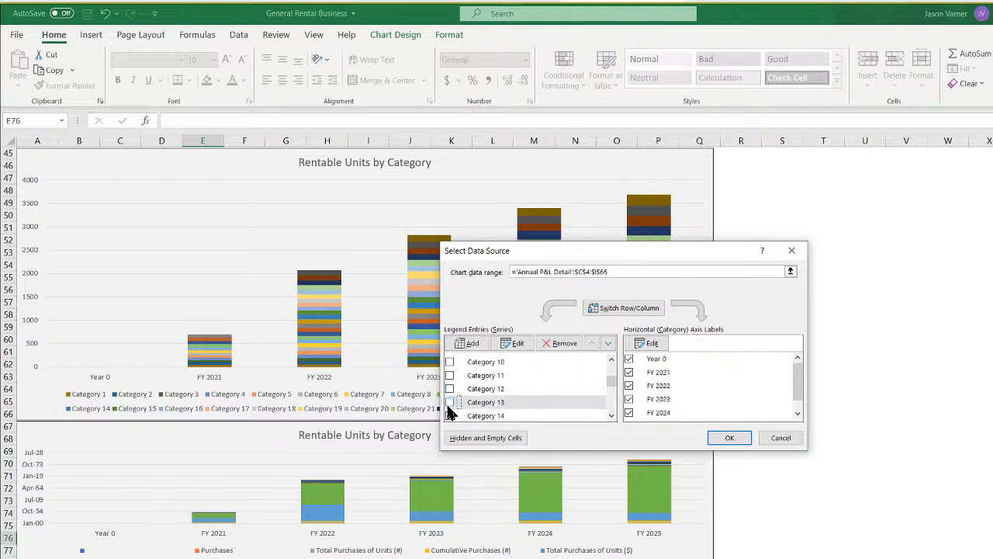
{"action": "left_click", "coordinate": [449, 416]}
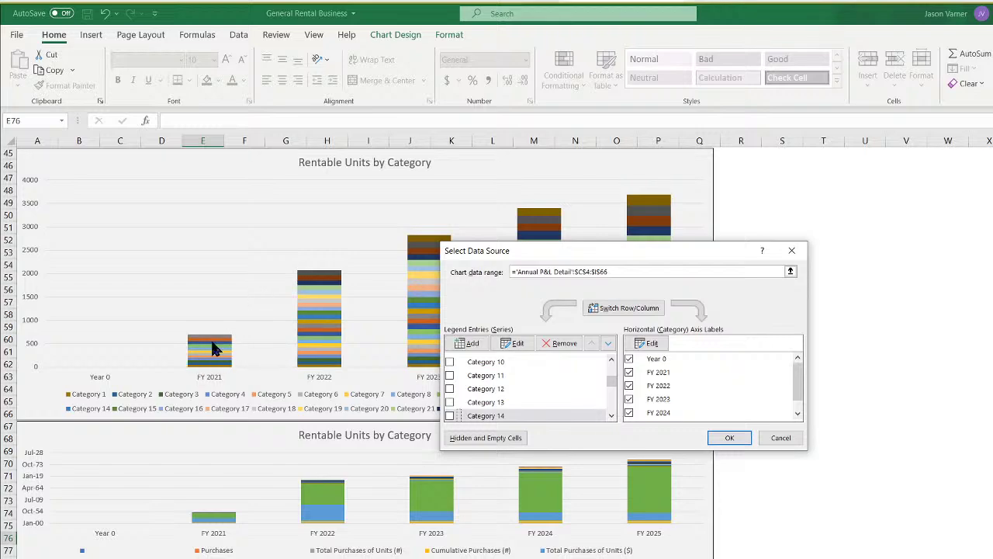
Exclude the Category 15 to Category 21 series listed under Rentable Units from the new chart copy
{"action": "left_click", "coordinate": [611, 415]}
{"action": "left_click", "coordinate": [611, 415]}
{"action": "left_click", "coordinate": [612, 415]}
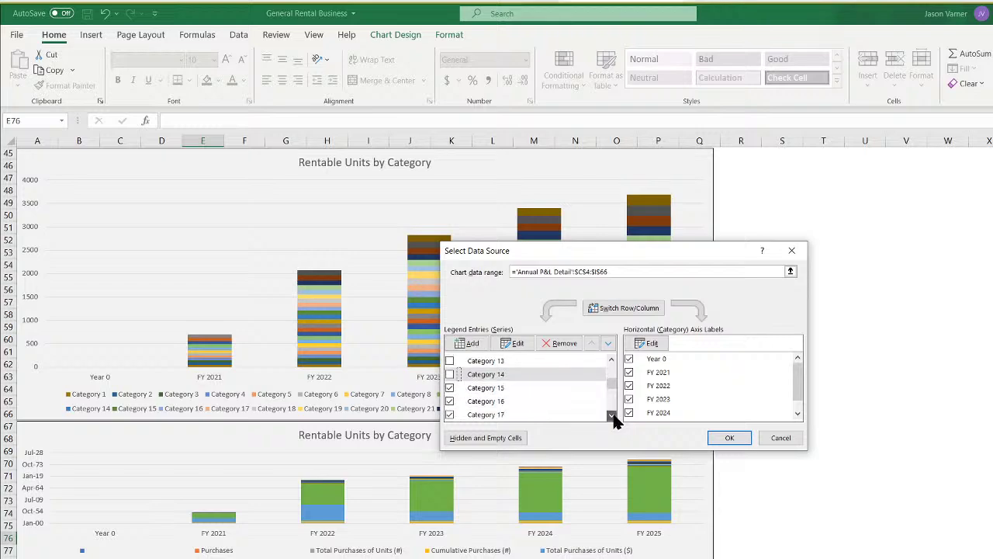
{"action": "left_click", "coordinate": [449, 387]}
{"action": "left_click", "coordinate": [449, 400]}
{"action": "left_click", "coordinate": [450, 414]}
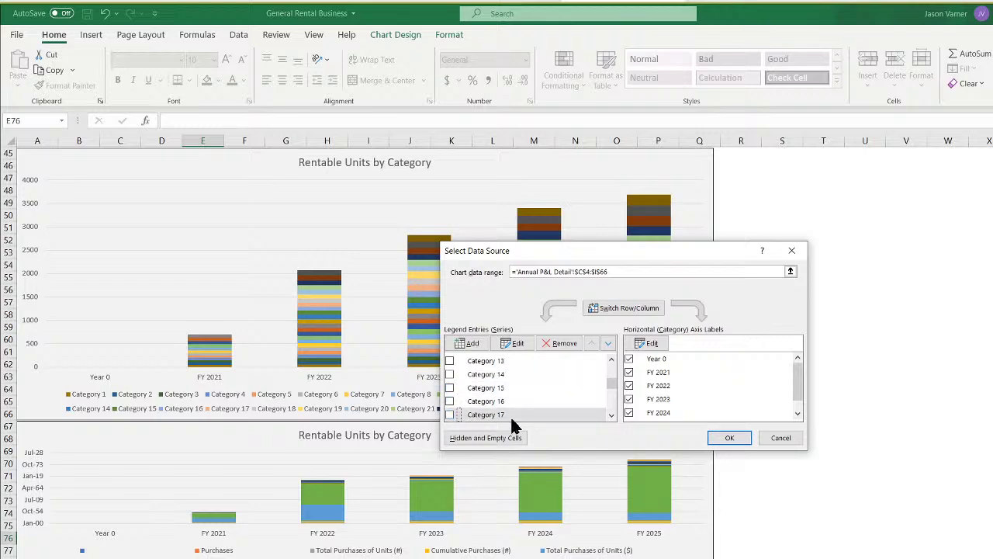
{"action": "left_click", "coordinate": [611, 416]}
{"action": "left_click", "coordinate": [611, 415]}
{"action": "left_click", "coordinate": [611, 415]}
{"action": "left_click", "coordinate": [612, 415]}
{"action": "left_click", "coordinate": [449, 376]}
{"action": "left_click", "coordinate": [449, 389]}
{"action": "left_click", "coordinate": [449, 404]}
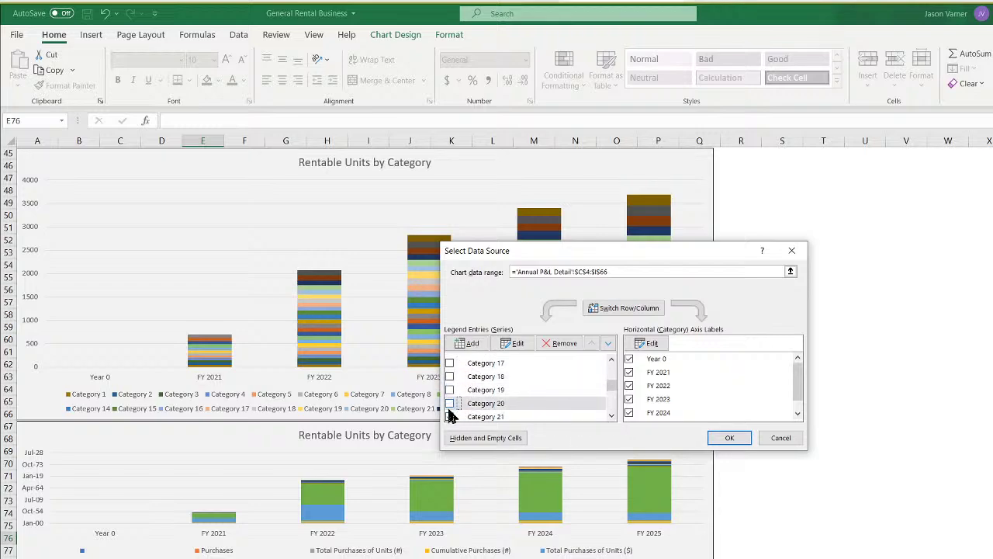
{"action": "left_click", "coordinate": [449, 417]}
Exclude the Category 22 to Category 25 series listed under Rentable Units from the new chart copy
{"action": "left_click", "coordinate": [611, 415]}
{"action": "left_click", "coordinate": [611, 415]}
{"action": "left_click", "coordinate": [611, 415]}
{"action": "left_click", "coordinate": [612, 415]}
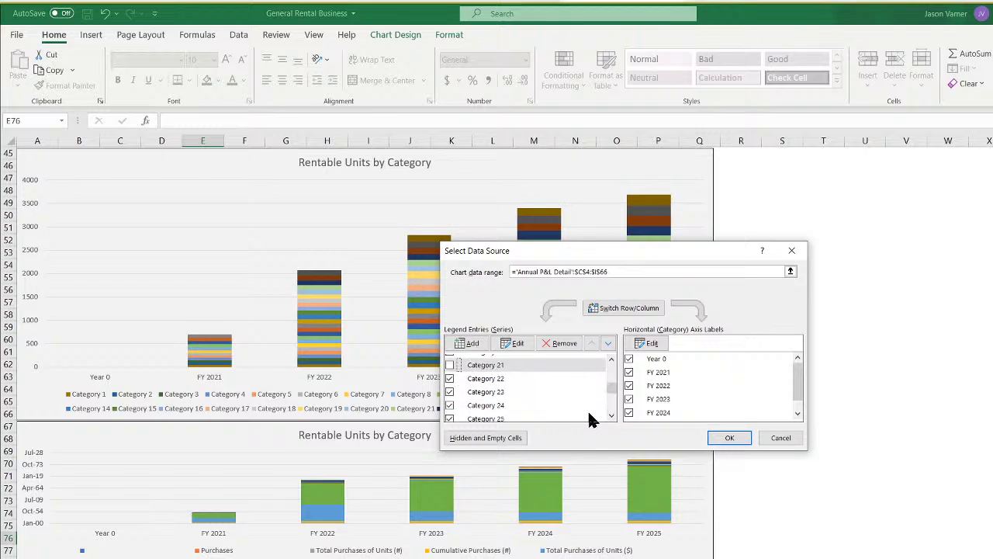
{"action": "left_click", "coordinate": [449, 378]}
{"action": "left_click", "coordinate": [449, 391]}
{"action": "left_click", "coordinate": [450, 405]}
{"action": "left_click", "coordinate": [450, 418]}
Exclude the Total Rentable Units, following blank and Units Fully Rented Out per Month series, and apply the new chart copy's data selection
{"action": "left_click", "coordinate": [612, 415]}
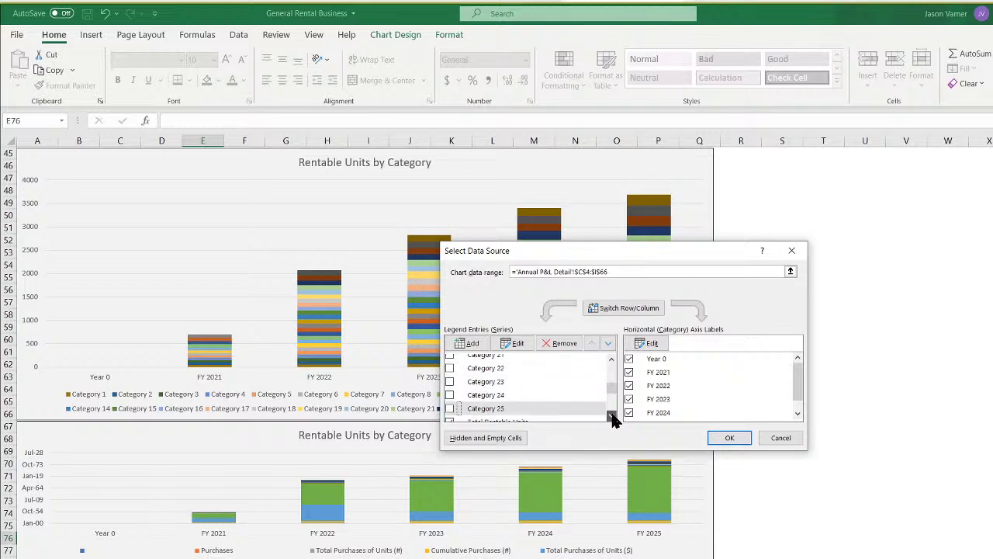
{"action": "left_click", "coordinate": [612, 415]}
{"action": "left_click", "coordinate": [612, 415]}
{"action": "left_click", "coordinate": [450, 401]}
{"action": "left_click", "coordinate": [450, 414]}
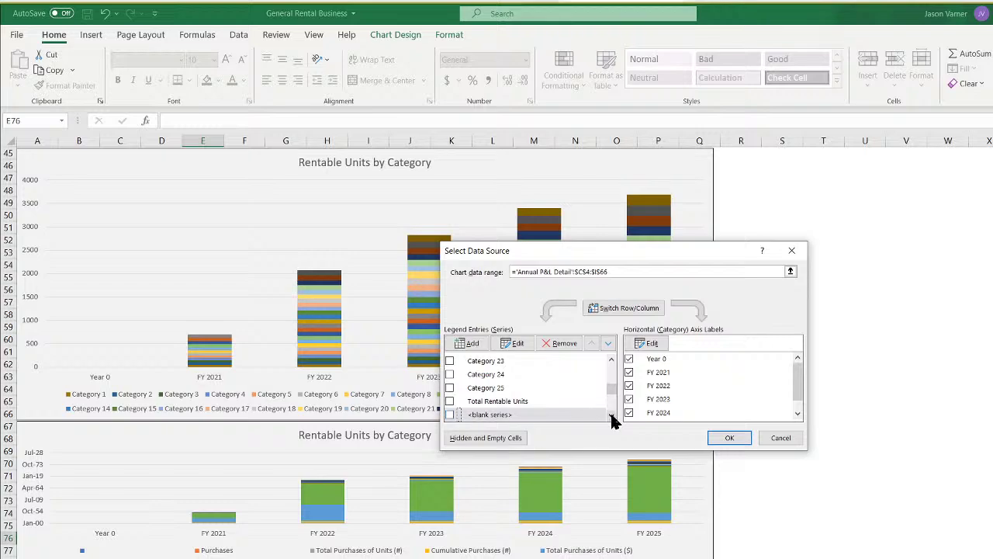
{"action": "left_click", "coordinate": [612, 415]}
{"action": "left_click", "coordinate": [612, 416]}
{"action": "left_click", "coordinate": [611, 415]}
{"action": "left_click", "coordinate": [447, 397]}
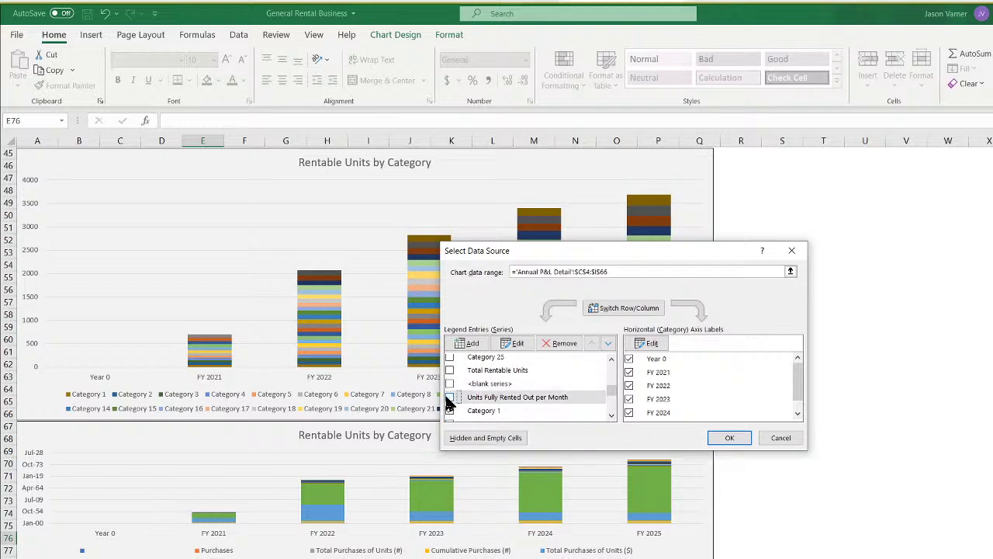
{"action": "left_click", "coordinate": [613, 399]}
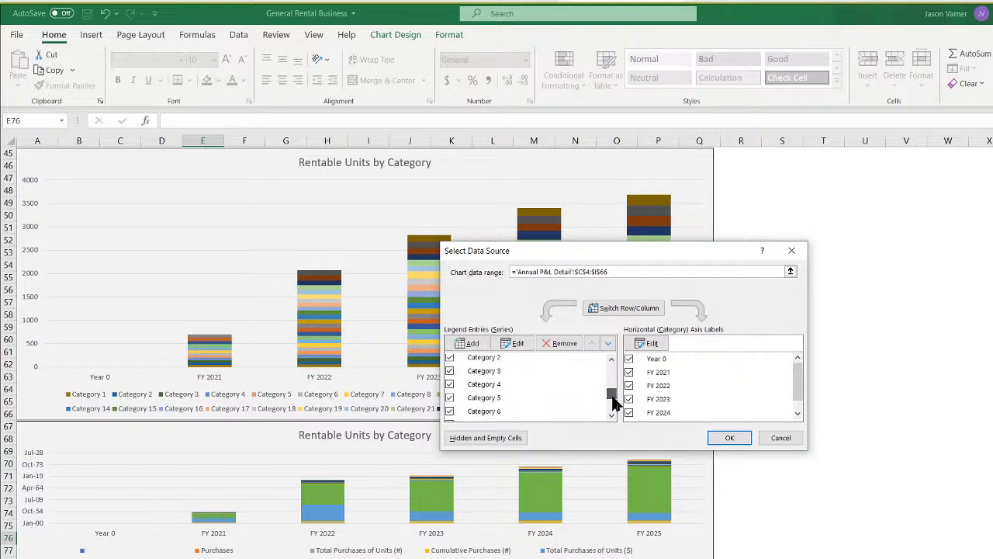
{"action": "left_click", "coordinate": [613, 399]}
{"action": "left_click", "coordinate": [613, 411]}
{"action": "left_click", "coordinate": [730, 438]}
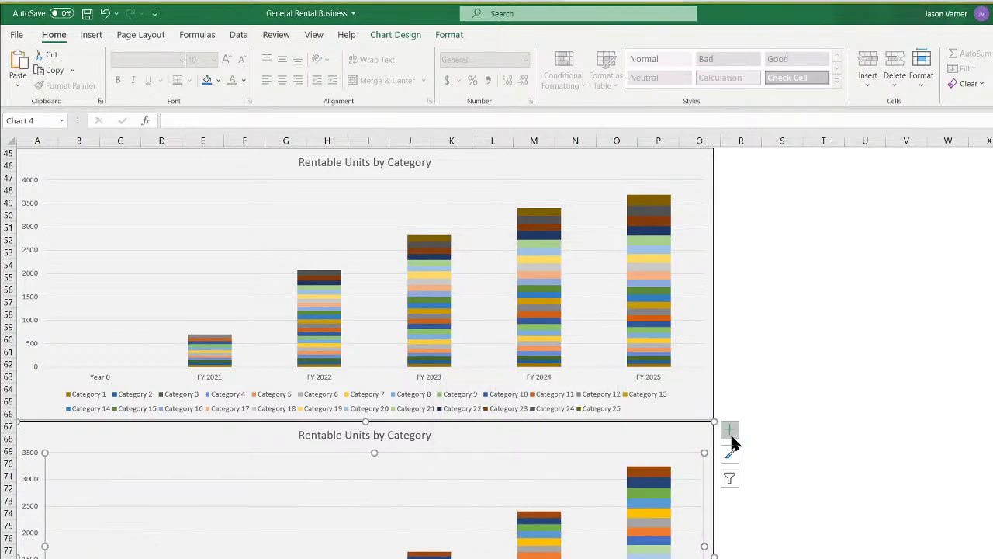
{"action": "left_click", "coordinate": [959, 491]}
Exclude Year 0 from the horizontal axis of the original Rentable Units by Category chart and apply the change
{"action": "scroll", "coordinate": [772, 446], "scroll_direction": "down", "scroll_amount": 3}
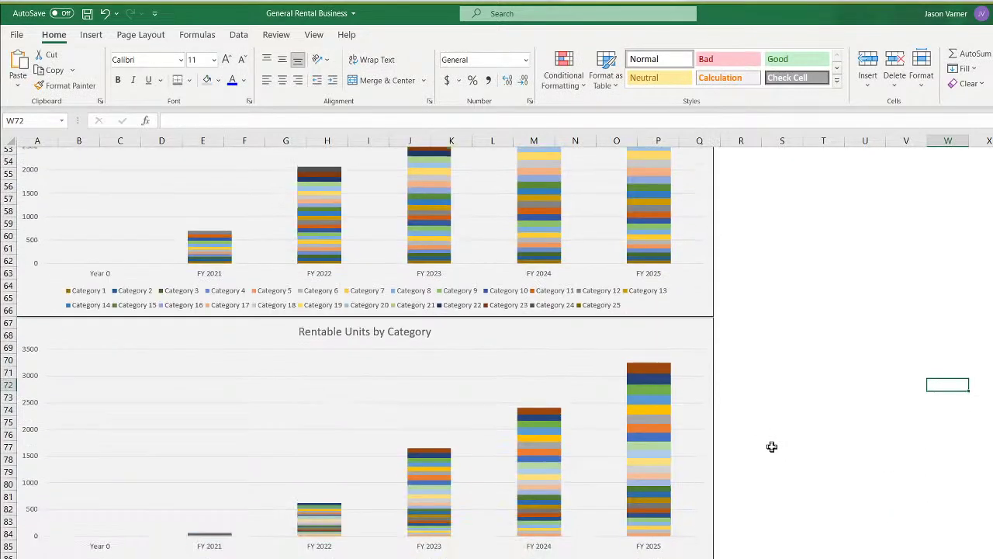
{"action": "scroll", "coordinate": [772, 447], "scroll_direction": "down", "scroll_amount": 1}
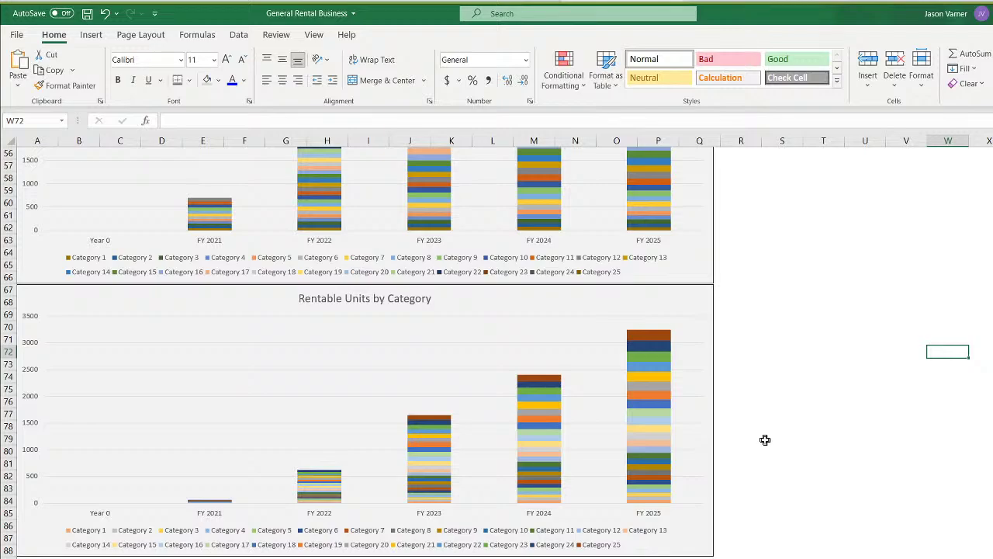
{"action": "scroll", "coordinate": [765, 440], "scroll_direction": "up", "scroll_amount": 4}
{"action": "scroll", "coordinate": [765, 440], "scroll_direction": "up", "scroll_amount": 4}
{"action": "scroll", "coordinate": [765, 377], "scroll_direction": "down", "scroll_amount": 4}
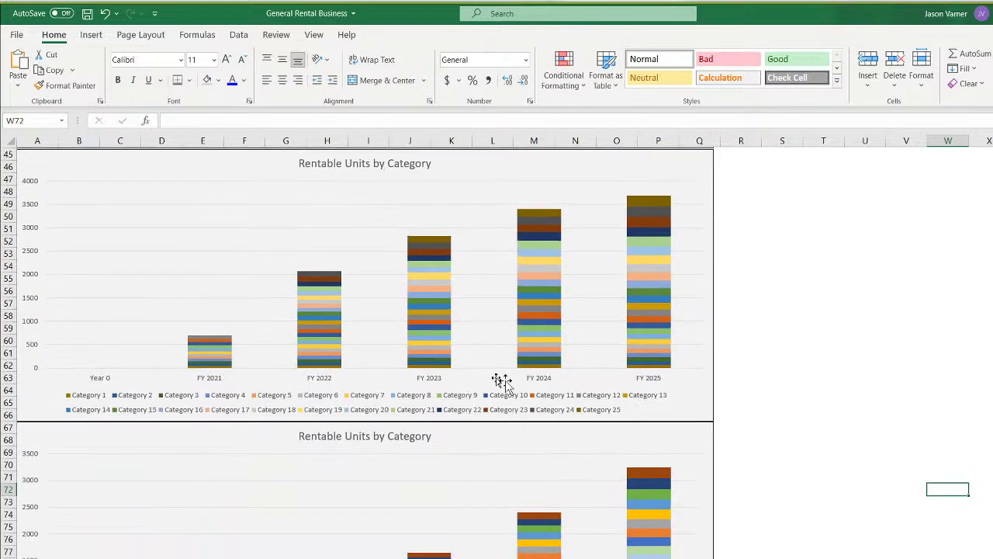
{"action": "right_click", "coordinate": [189, 246]}
{"action": "left_click", "coordinate": [256, 333]}
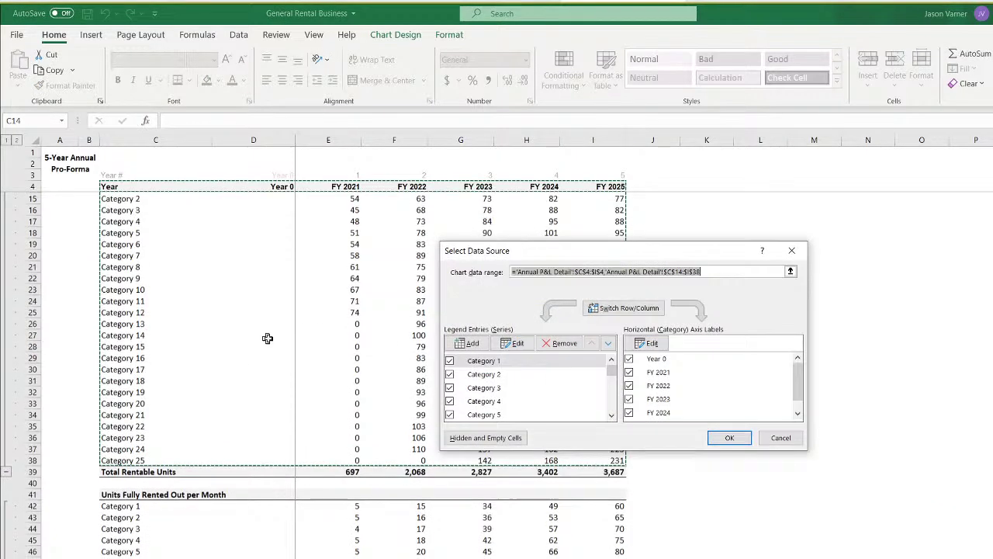
{"action": "left_click", "coordinate": [648, 362]}
{"action": "left_click", "coordinate": [629, 358]}
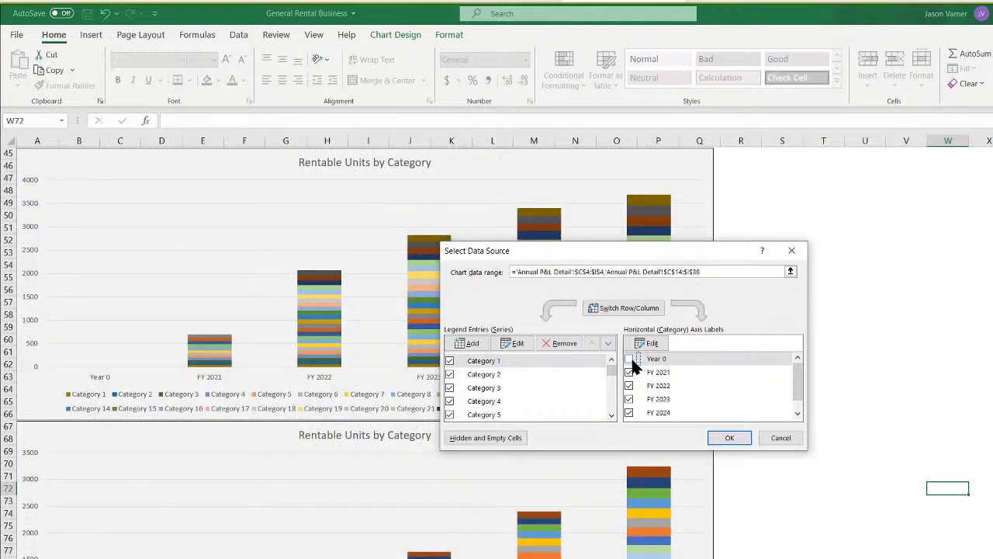
{"action": "left_click", "coordinate": [722, 437]}
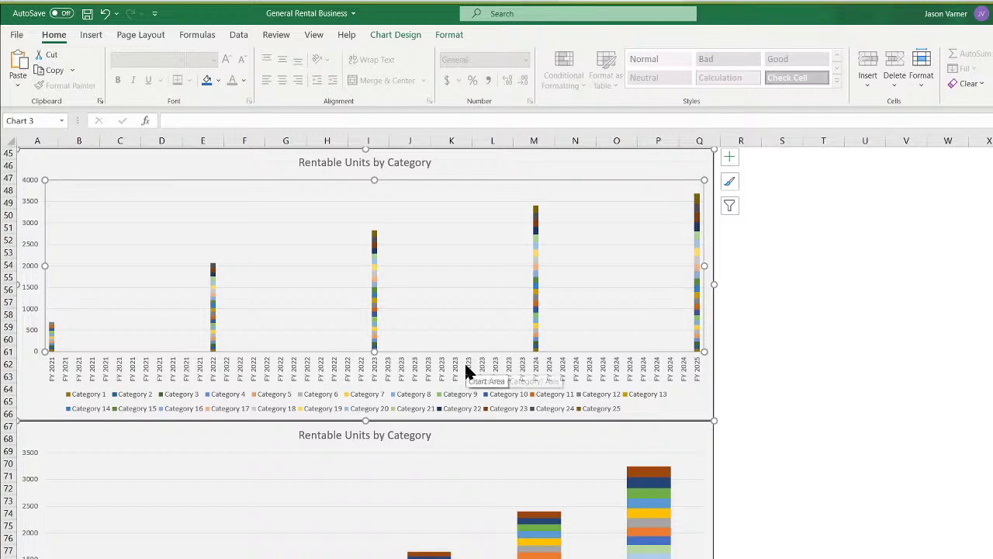
Format the original Rentable Units chart's horizontal axis to show one evenly spaced label per fiscal year, with wide columns
{"action": "right_click", "coordinate": [468, 312]}
{"action": "left_click", "coordinate": [525, 437]}
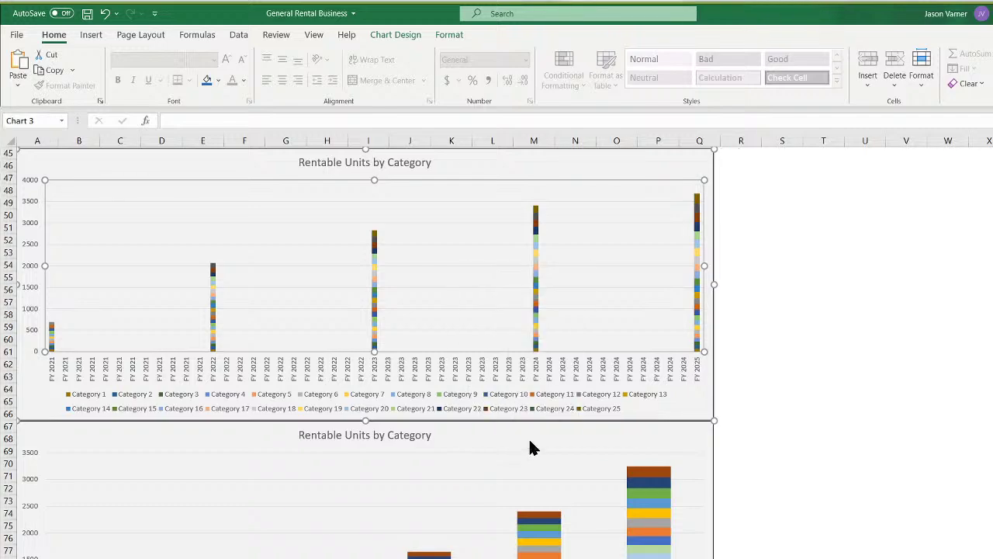
{"action": "left_click", "coordinate": [591, 372]}
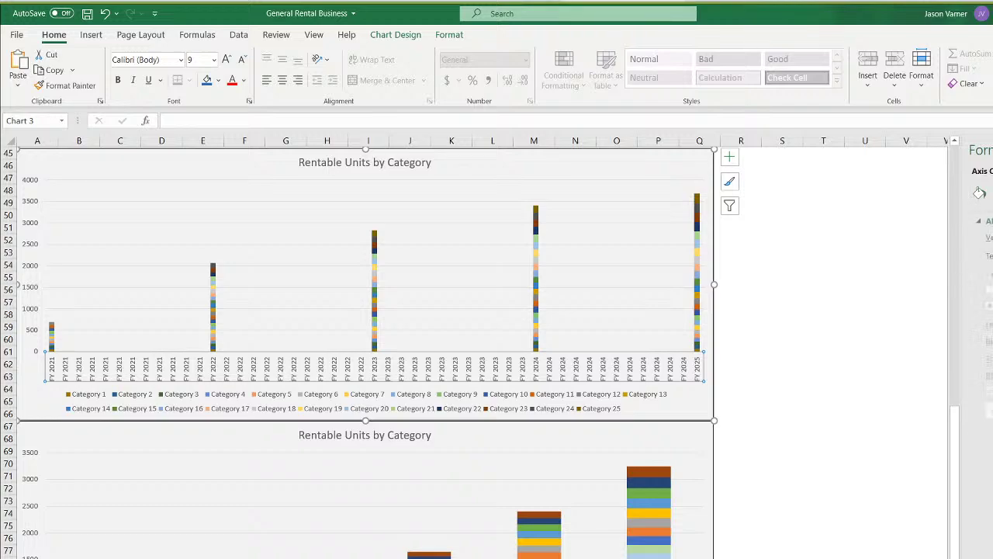
{"action": "left_click", "coordinate": [988, 221]}
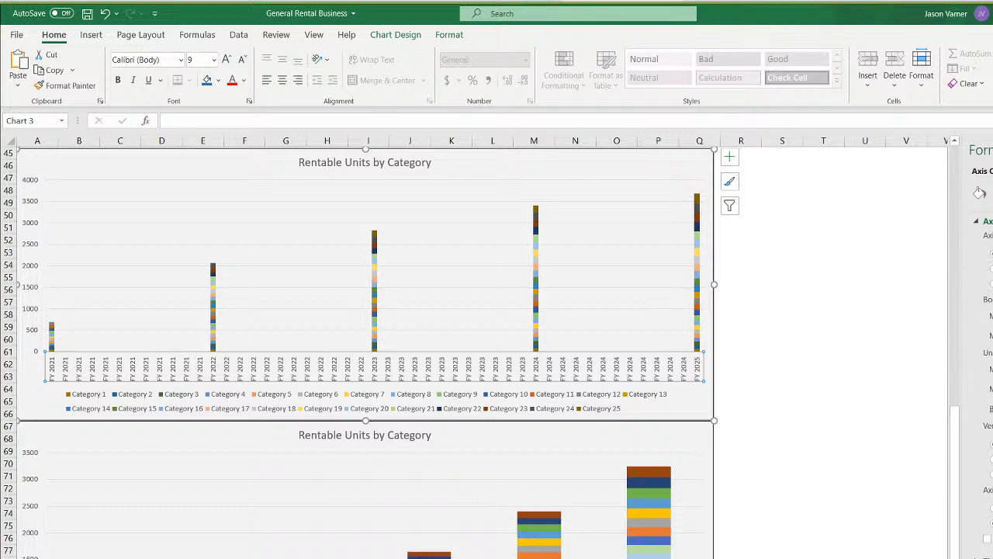
{"action": "key", "text": "Return"}
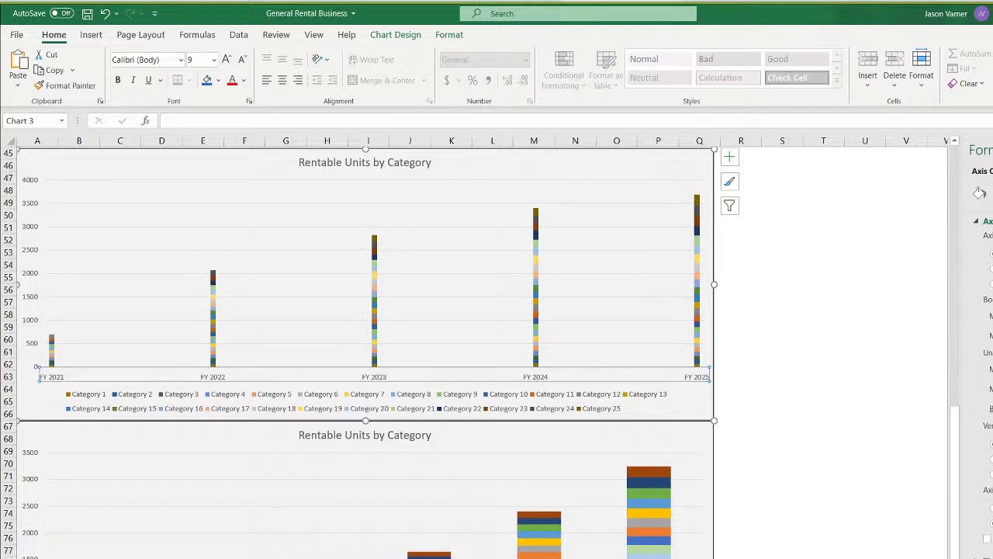
{"action": "key", "text": "Return"}
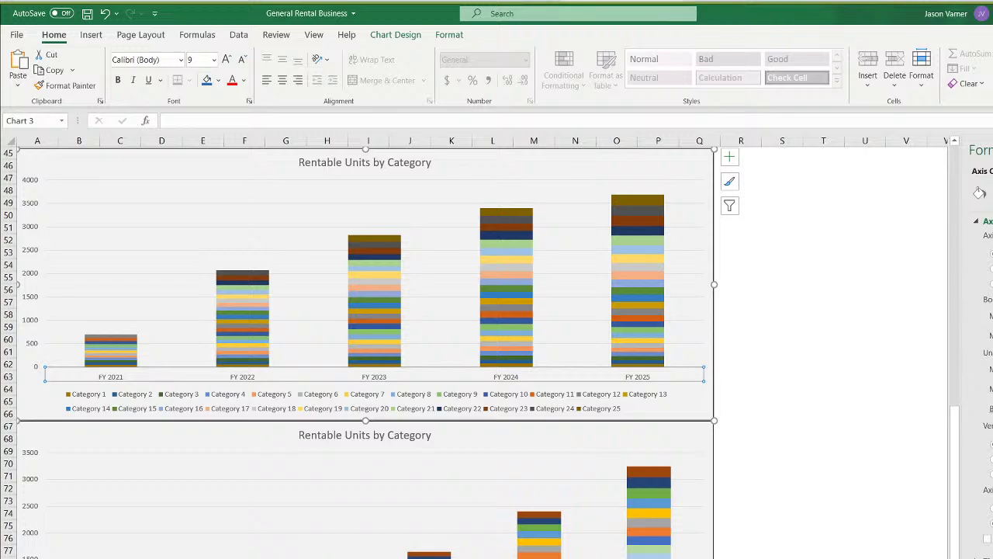
Exclude Year 0 from the horizontal axis of the chart copy below and apply the change
{"action": "left_click", "coordinate": [364, 555]}
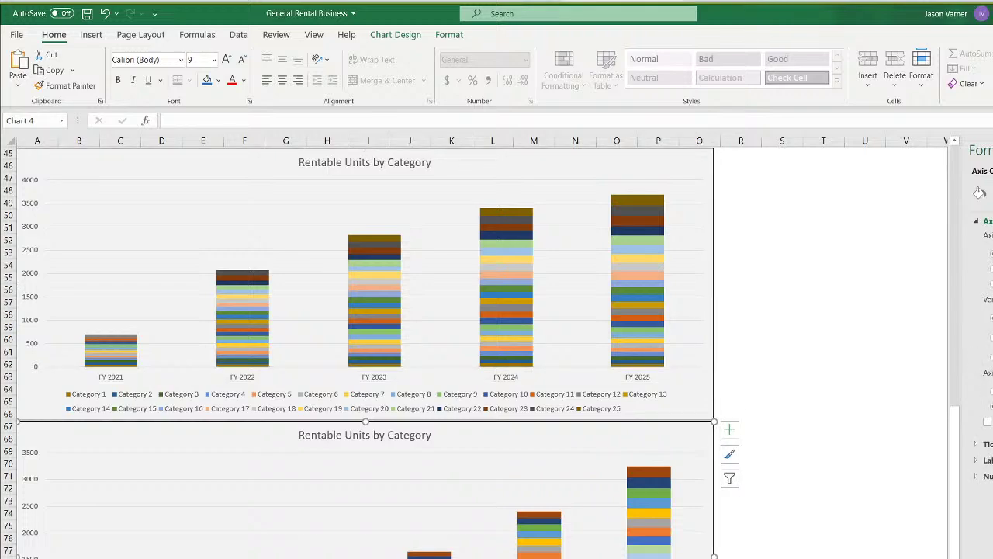
{"action": "right_click", "coordinate": [504, 441]}
{"action": "left_click", "coordinate": [543, 554]}
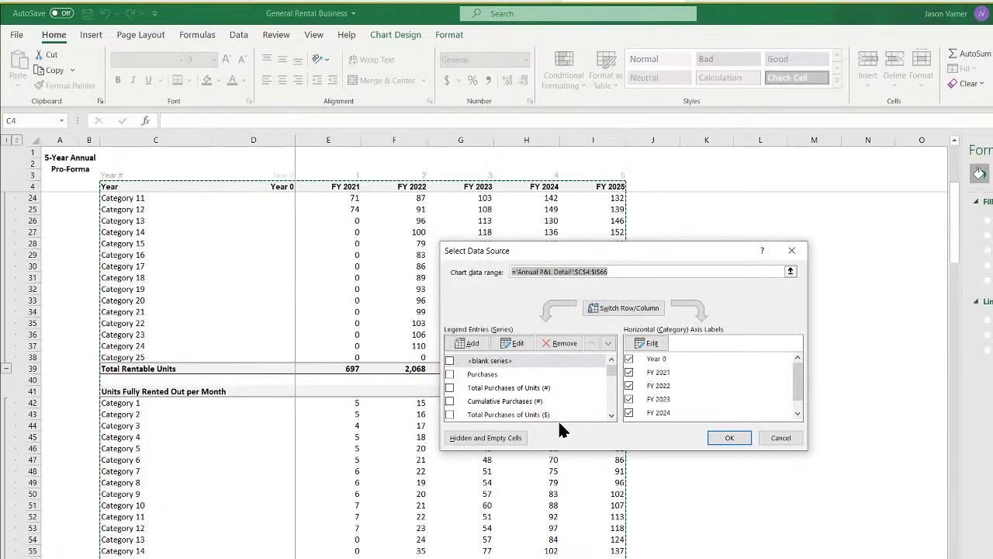
{"action": "left_click", "coordinate": [629, 358]}
{"action": "left_click", "coordinate": [727, 439]}
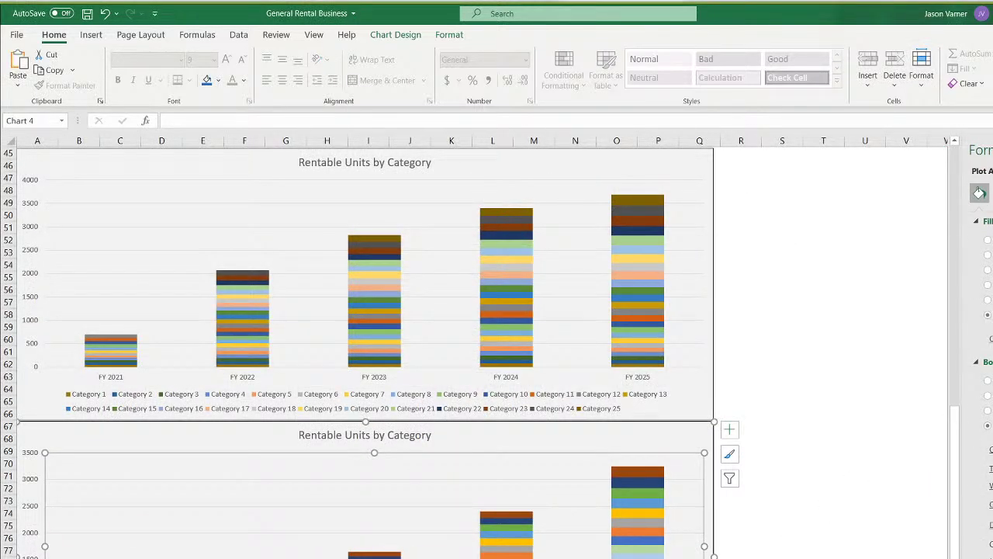
{"action": "left_click", "coordinate": [865, 404]}
Retitle the chart copy "Actual Units Rented by Category"
{"action": "scroll", "coordinate": [778, 398], "scroll_direction": "down", "scroll_amount": 4}
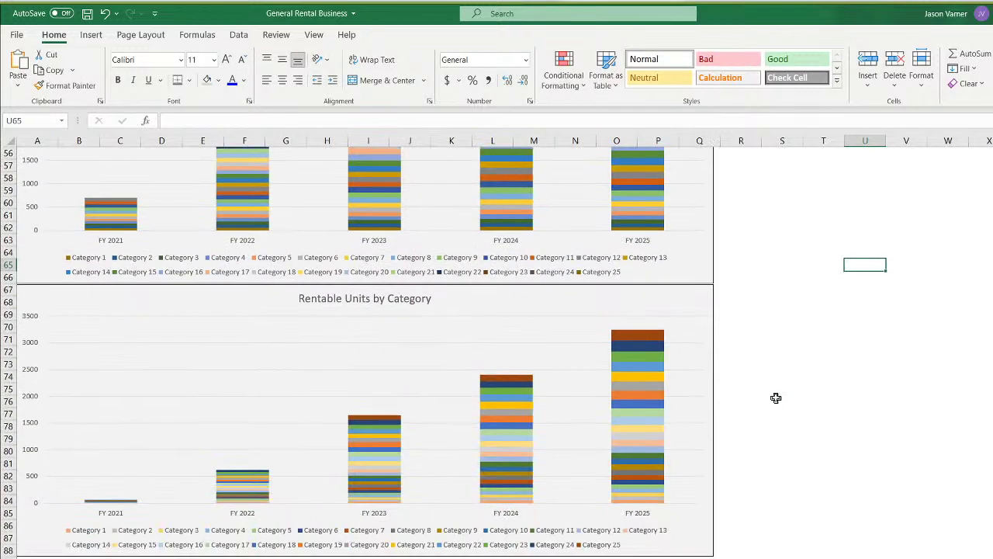
{"action": "left_click", "coordinate": [346, 301]}
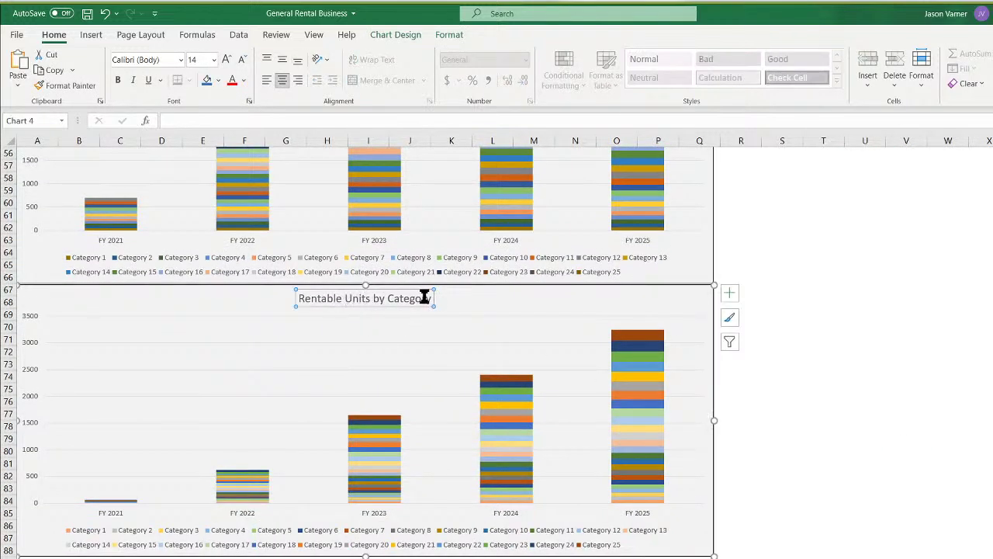
{"action": "left_click_drag", "start_coordinate": [377, 299], "coordinate": [262, 296]}
{"action": "type", "text": "Actua"}
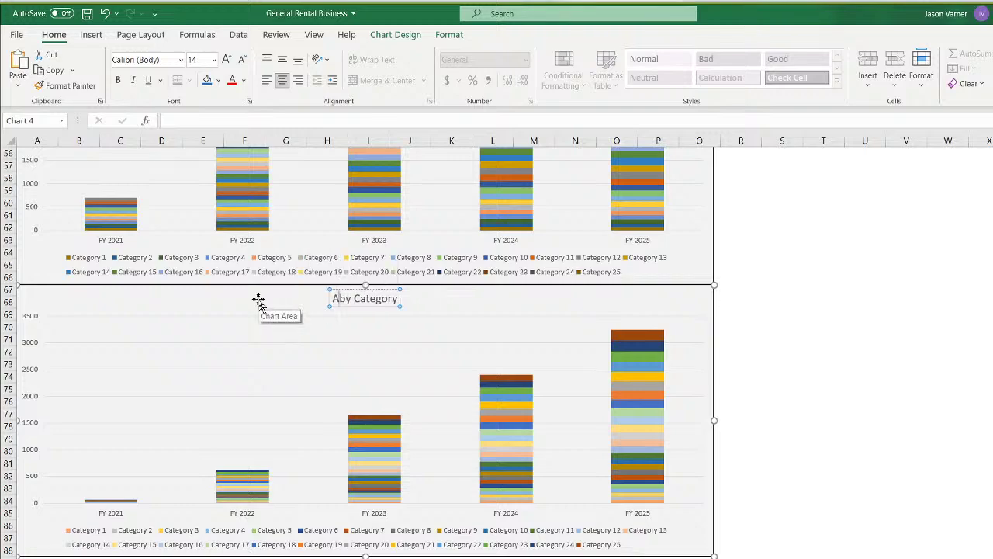
{"action": "type", "text": "l Units Re"}
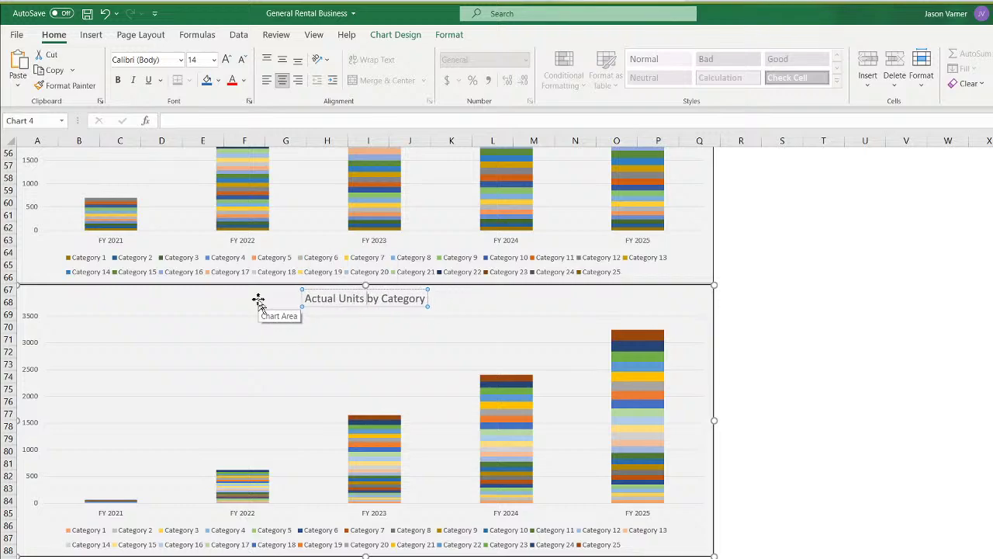
{"action": "type", "text": "nted"}
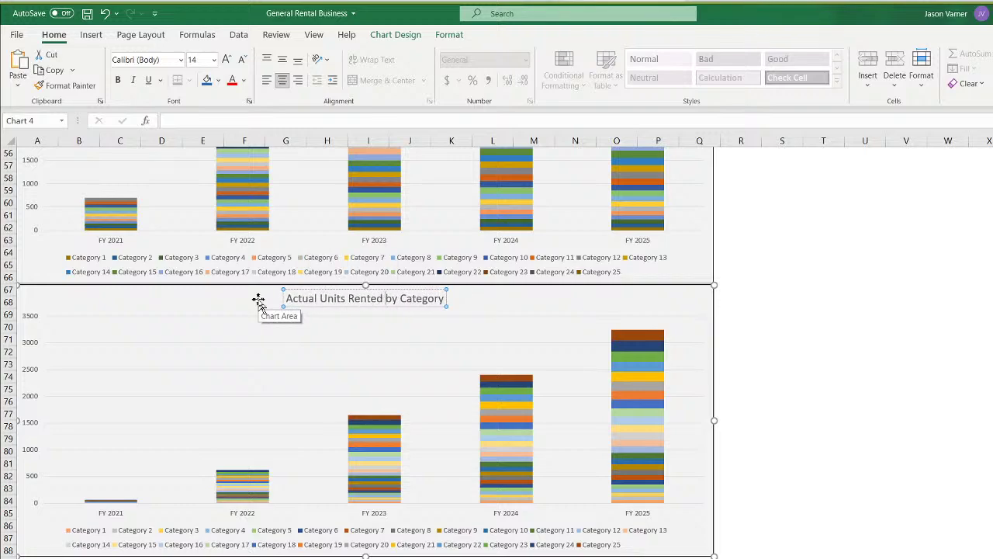
{"action": "left_click", "coordinate": [823, 409]}
Format the Rentable Units by Category chart's vertical axis as numbers with thousands separators and no decimals
{"action": "scroll", "coordinate": [895, 346], "scroll_direction": "up", "scroll_amount": 4}
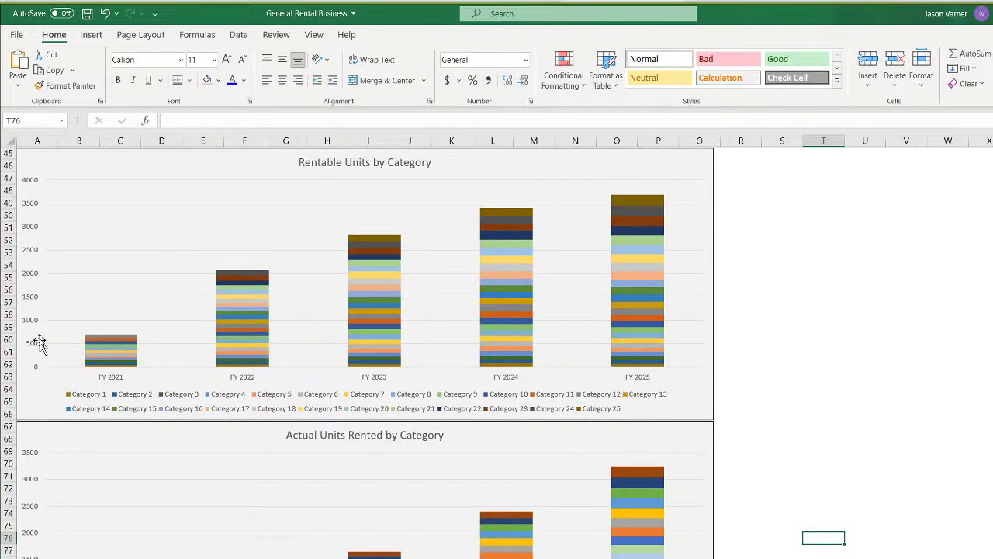
{"action": "right_click", "coordinate": [29, 306]}
{"action": "left_click", "coordinate": [29, 241]}
{"action": "right_click", "coordinate": [30, 241]}
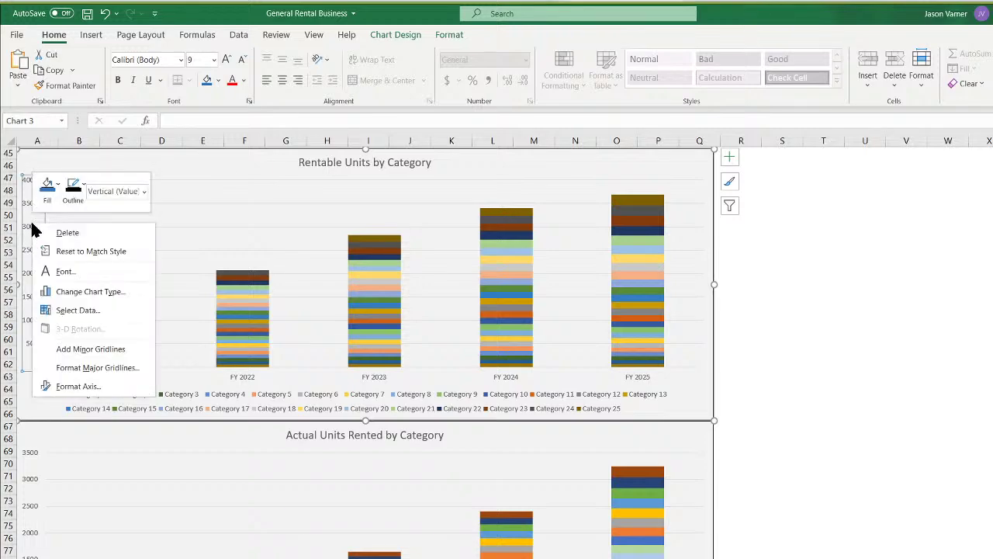
{"action": "left_click", "coordinate": [64, 386]}
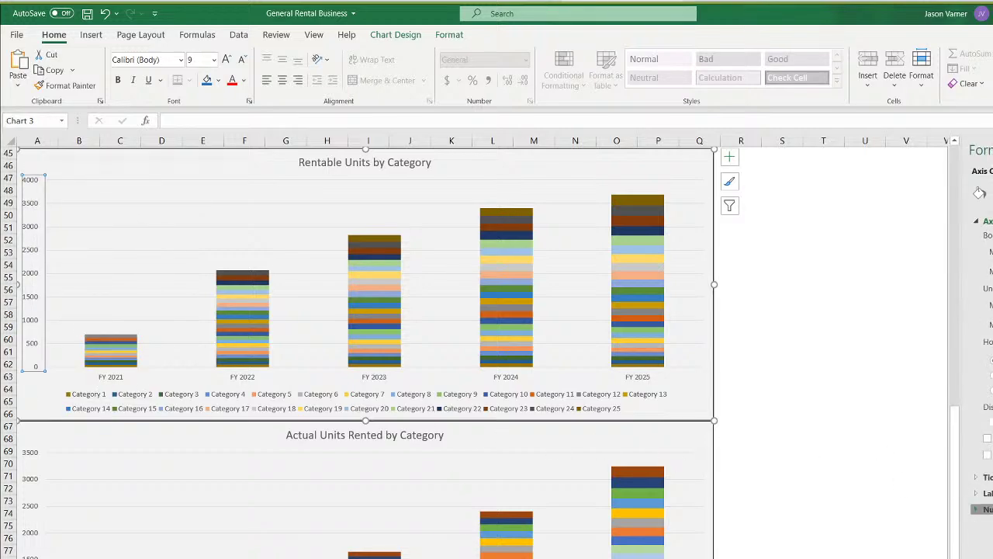
{"action": "left_click", "coordinate": [986, 509]}
{"action": "left_click", "coordinate": [990, 538]}
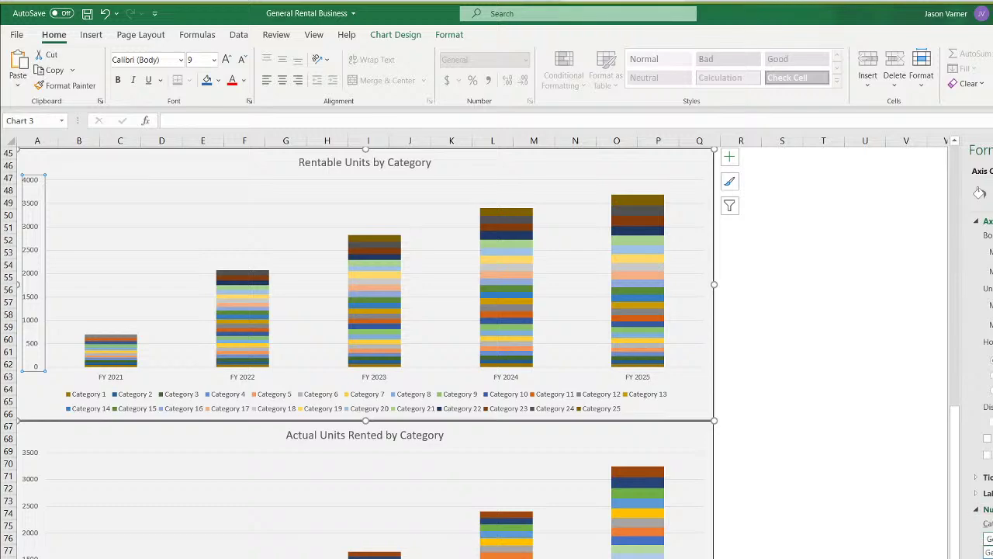
{"action": "left_click", "coordinate": [989, 558]}
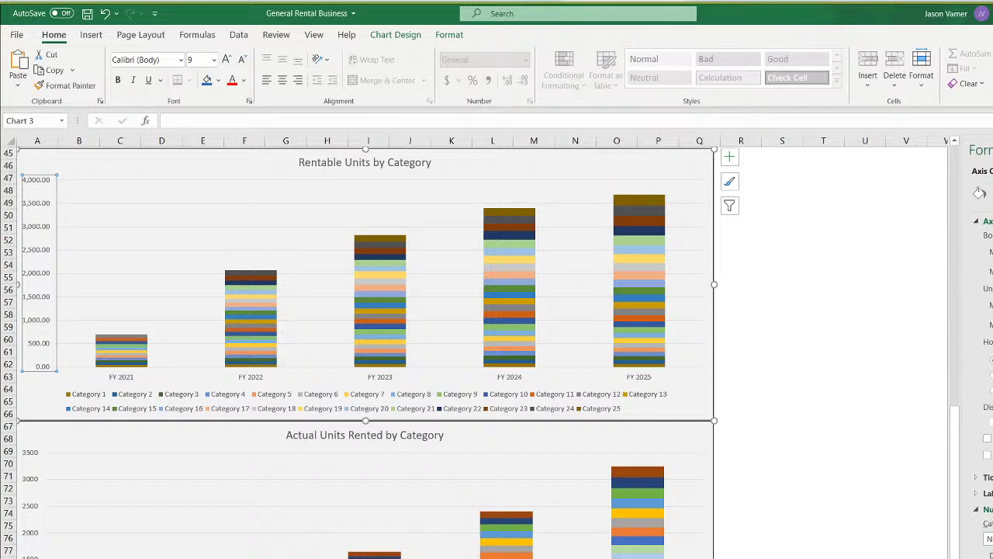
Apply the same thousands-separated, zero-decimal number format to the vertical axis of the Actual Units Rented by Category chart
{"action": "left_click", "coordinate": [28, 536]}
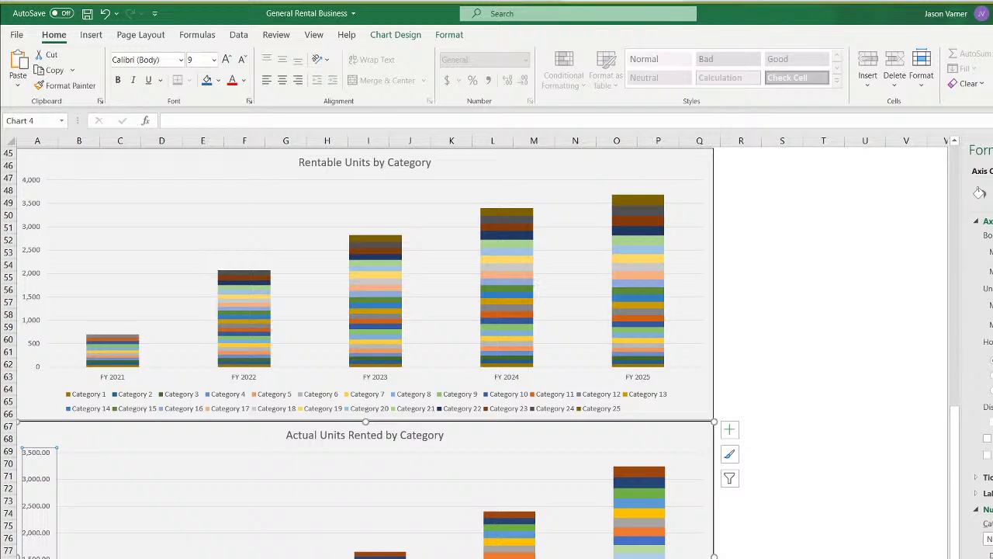
{"action": "left_click", "coordinate": [956, 429]}
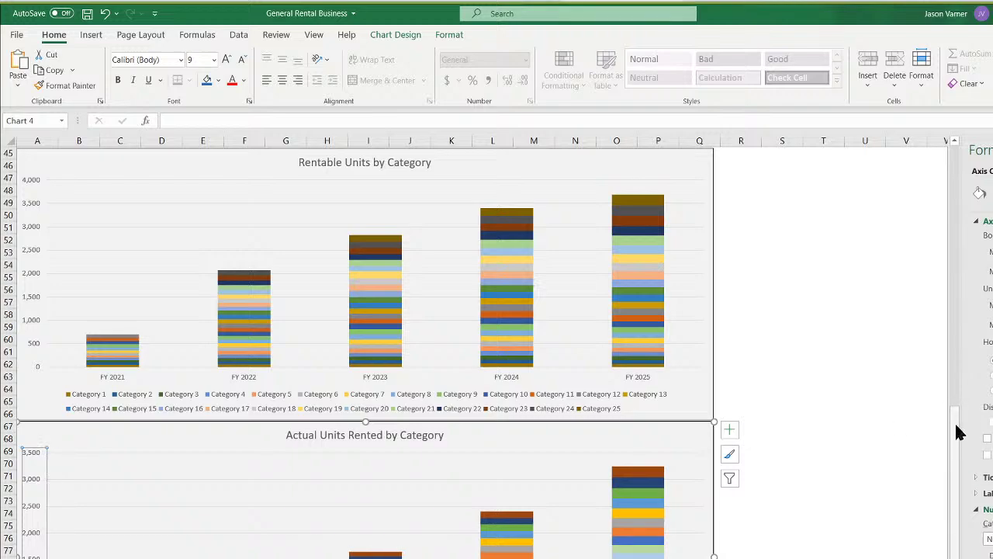
{"action": "left_click", "coordinate": [992, 150]}
{"action": "left_click", "coordinate": [906, 300]}
Review all four charts, comparing rentable units with actual units rented by category for each fiscal year
{"action": "scroll", "coordinate": [791, 323], "scroll_direction": "down", "scroll_amount": 4}
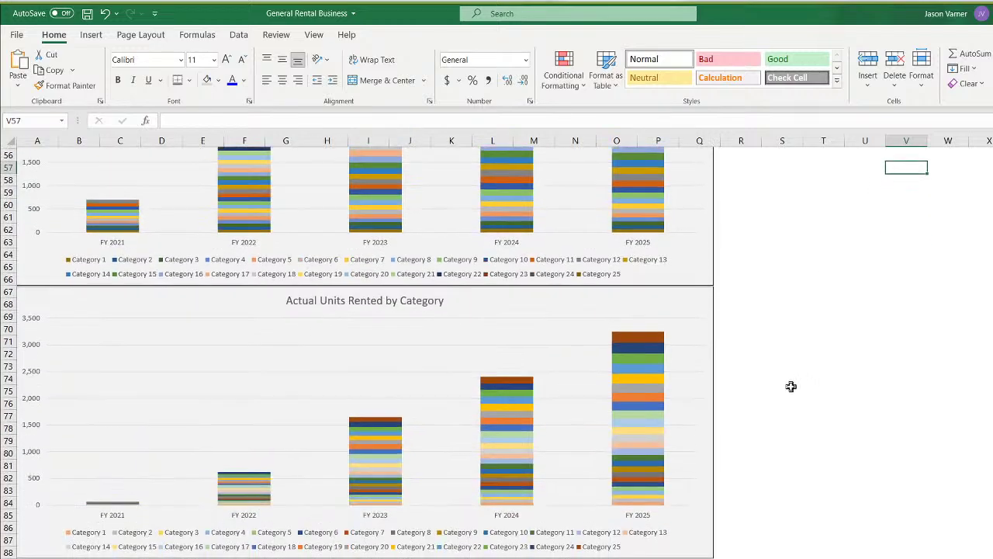
{"action": "scroll", "coordinate": [791, 324], "scroll_direction": "up", "scroll_amount": 18}
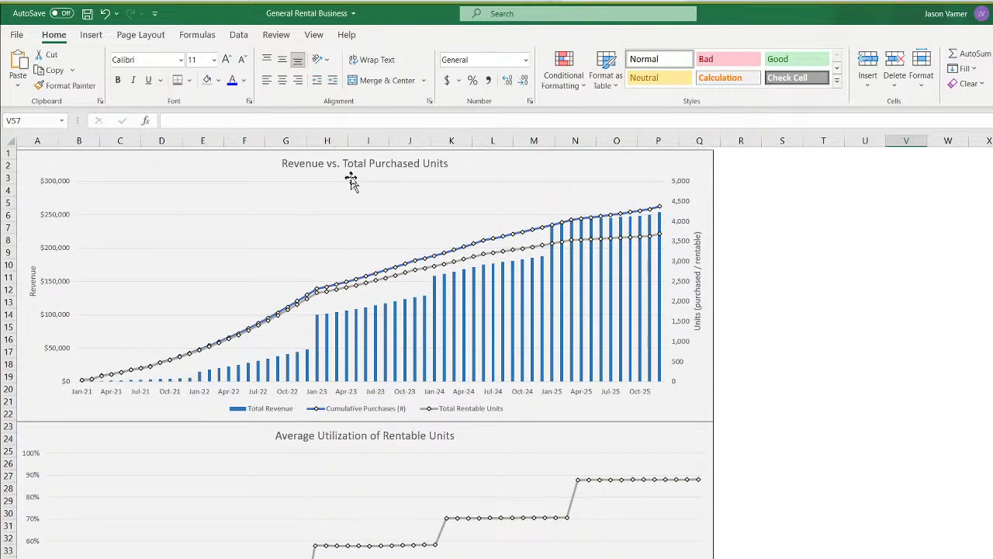
{"action": "scroll", "coordinate": [550, 249], "scroll_direction": "down", "scroll_amount": 7}
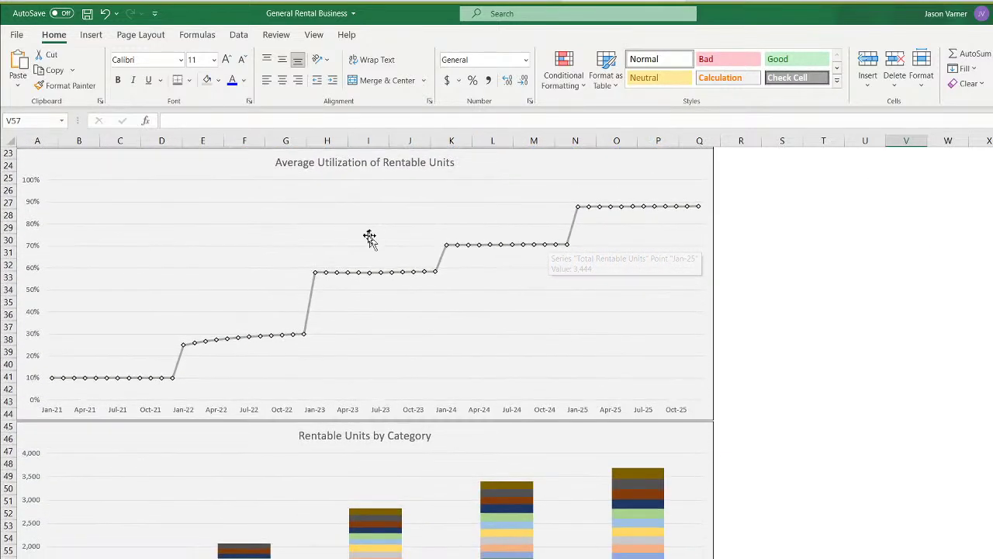
{"action": "scroll", "coordinate": [456, 177], "scroll_direction": "down", "scroll_amount": 4}
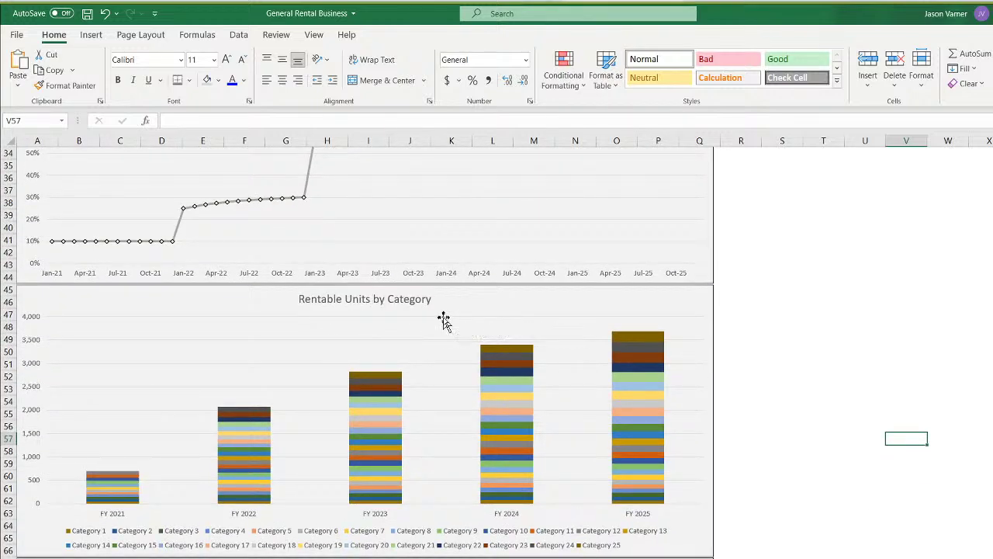
{"action": "scroll", "coordinate": [362, 303], "scroll_direction": "down", "scroll_amount": 7}
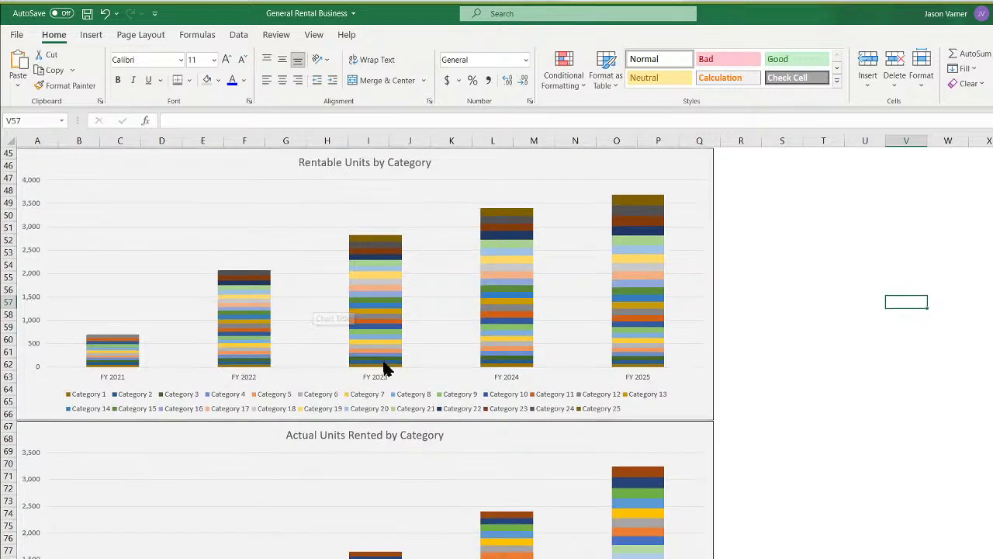
{"action": "scroll", "coordinate": [353, 297], "scroll_direction": "up", "scroll_amount": 4}
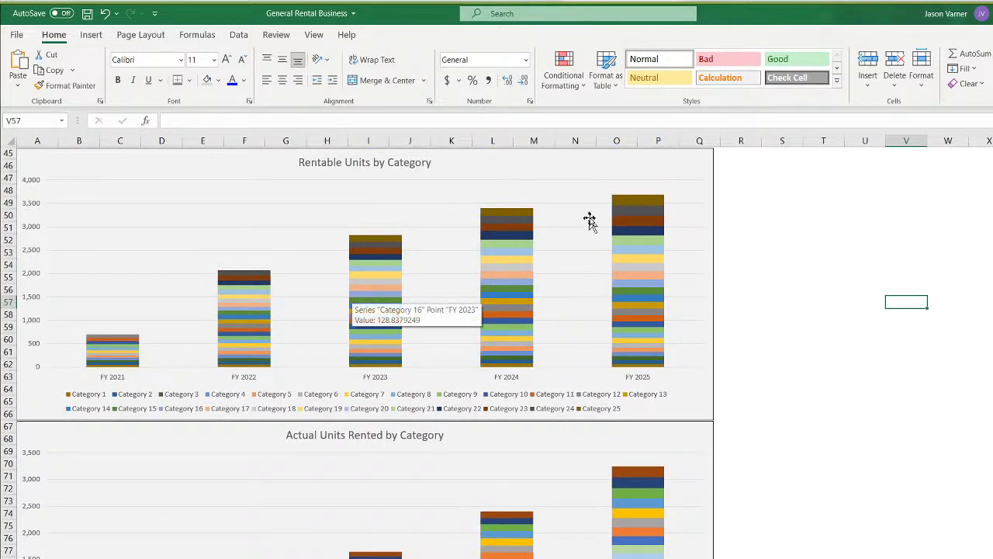
{"action": "mouse_move", "coordinate": [627, 204]}
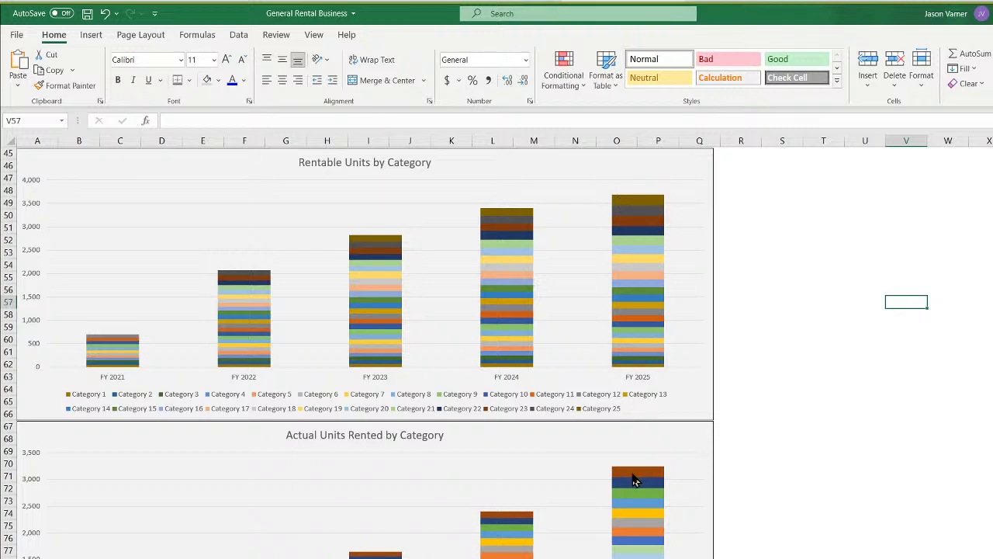
{"action": "mouse_move", "coordinate": [632, 481]}
{"action": "left_click", "coordinate": [214, 438]}
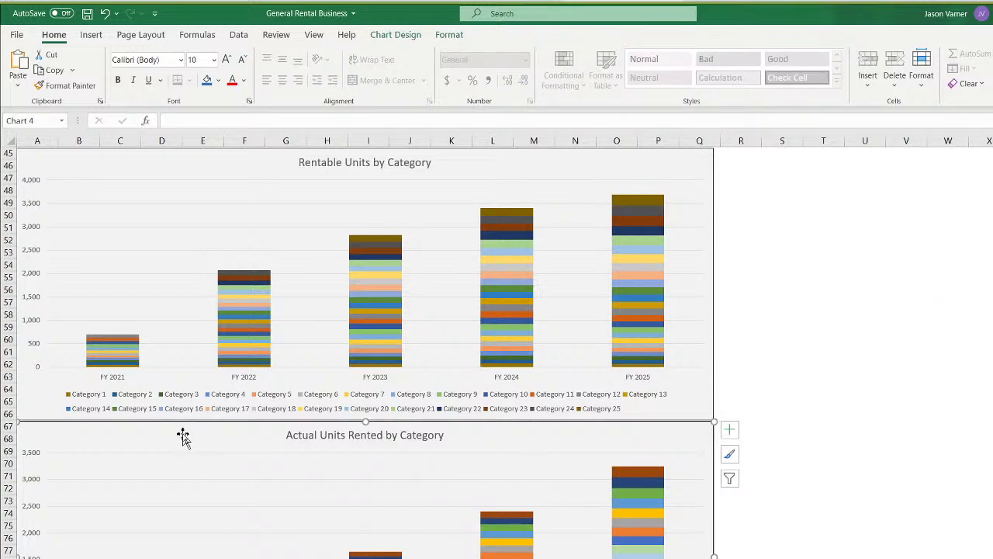
{"action": "scroll", "coordinate": [302, 406], "scroll_direction": "up", "scroll_amount": 7}
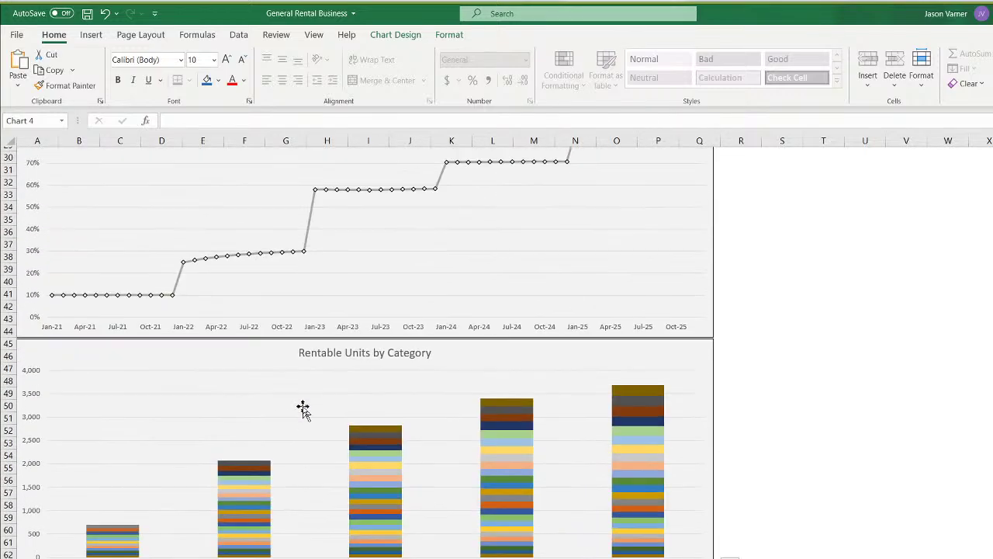
{"action": "scroll", "coordinate": [612, 406], "scroll_direction": "down", "scroll_amount": 7}
{"action": "left_click", "coordinate": [915, 323]}
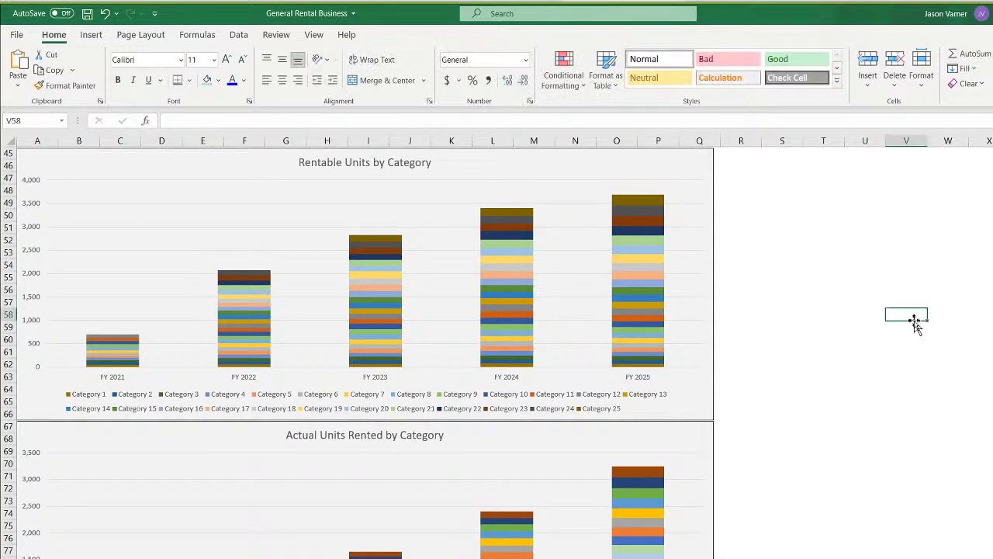
{"action": "scroll", "coordinate": [911, 321], "scroll_direction": "down", "scroll_amount": 7}
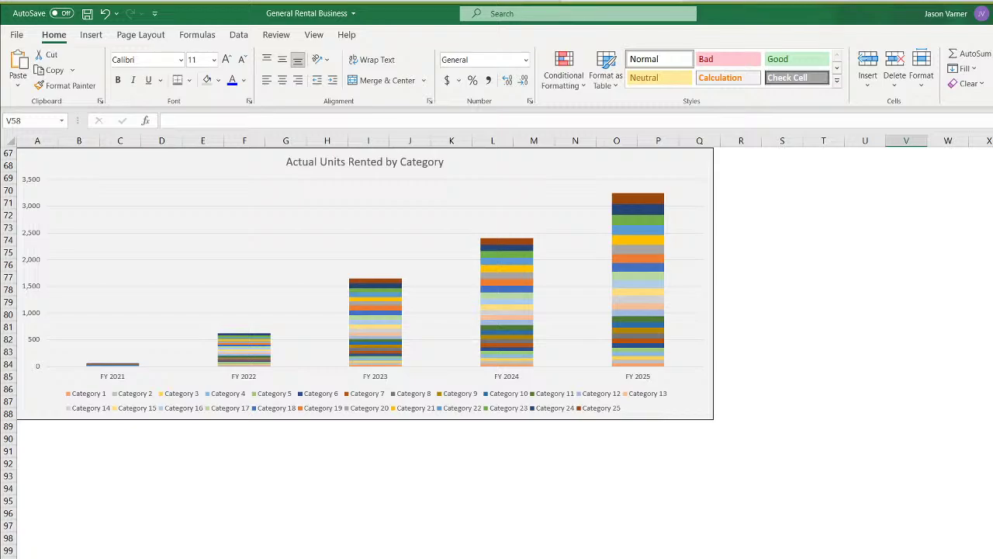
Check the annual detail's category revenue rows and place a copy of the Actual Units Rented chart directly below the original
{"action": "key", "text": "ctrl+Page_Up"}
{"action": "scroll", "coordinate": [586, 521], "scroll_direction": "down", "scroll_amount": 5}
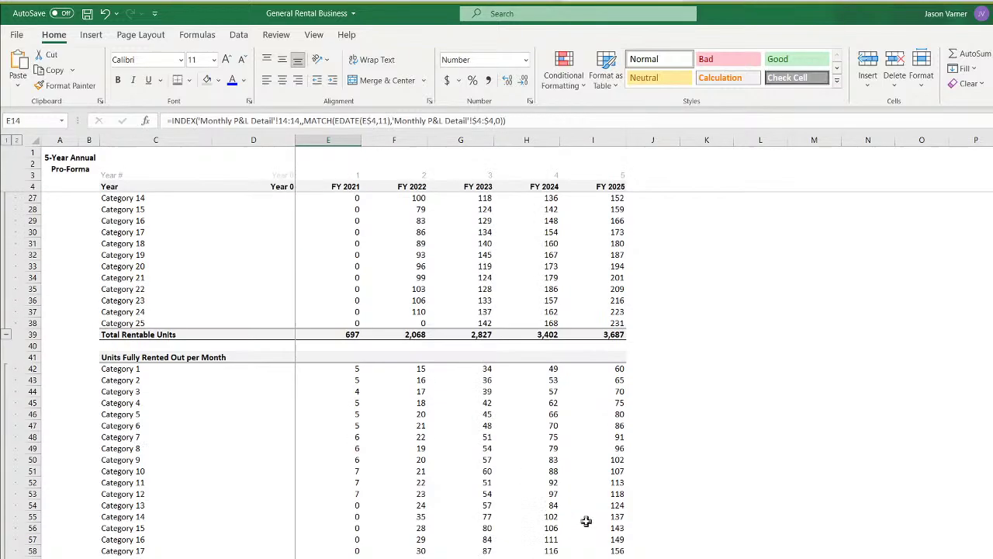
{"action": "scroll", "coordinate": [448, 444], "scroll_direction": "down", "scroll_amount": 7}
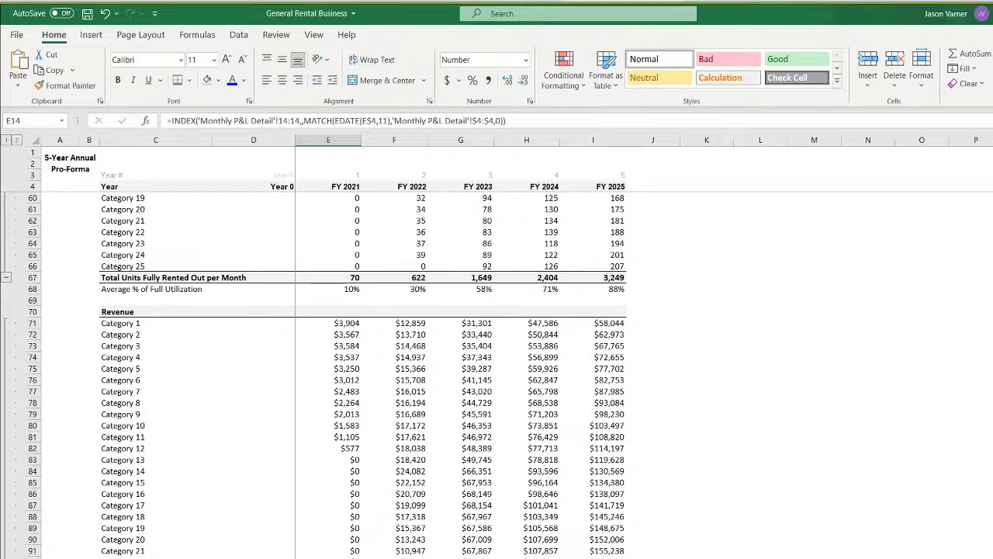
{"action": "key", "text": "ctrl+Page_Down"}
{"action": "key", "text": "ctrl+Page_Down"}
{"action": "scroll", "coordinate": [523, 261], "scroll_direction": "up", "scroll_amount": 4}
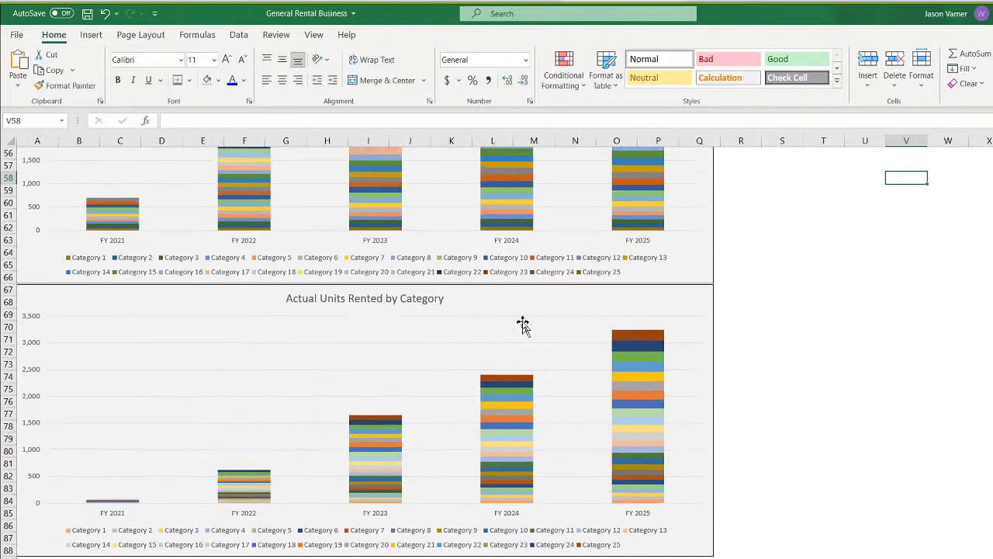
{"action": "right_click", "coordinate": [517, 298]}
{"action": "left_click", "coordinate": [543, 329]}
{"action": "scroll", "coordinate": [242, 457], "scroll_direction": "down", "scroll_amount": 7}
{"action": "right_click", "coordinate": [214, 426]}
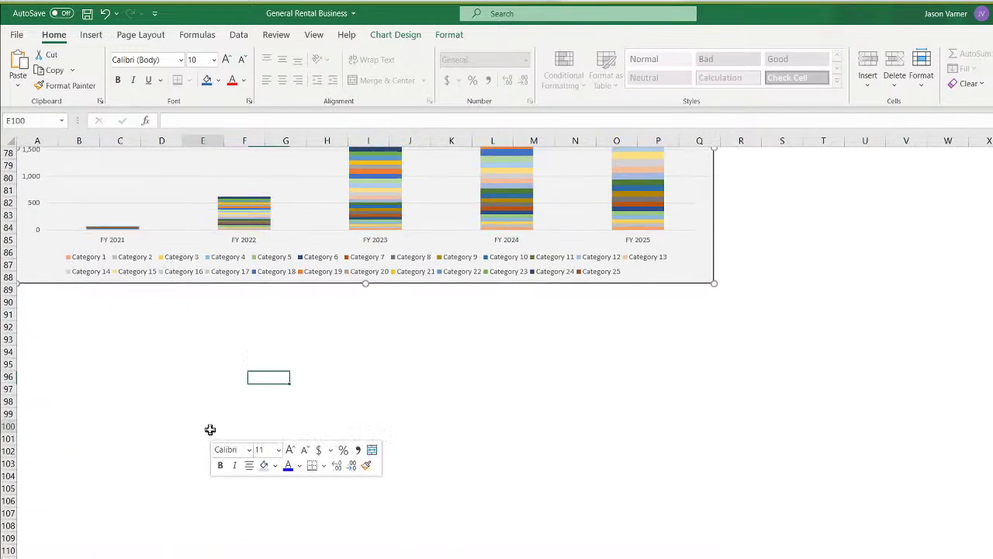
{"action": "left_click", "coordinate": [237, 130]}
{"action": "left_click_drag", "start_coordinate": [300, 412], "coordinate": [148, 290]}
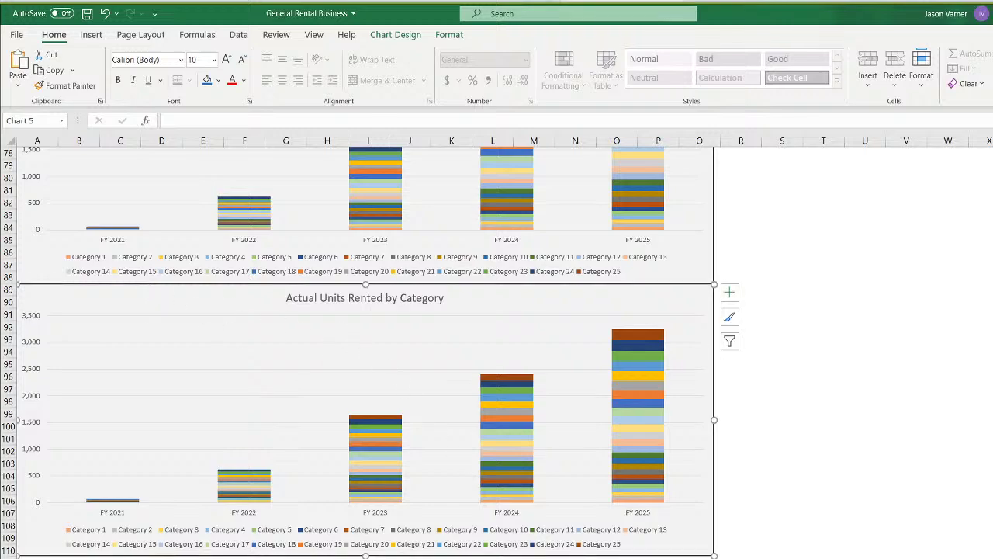
Extend the new chart copy's data range to 'Annual P&L Detail'!$C$4:$I$95 so it covers the revenue categories
{"action": "key", "text": "ctrl+Page_Up"}
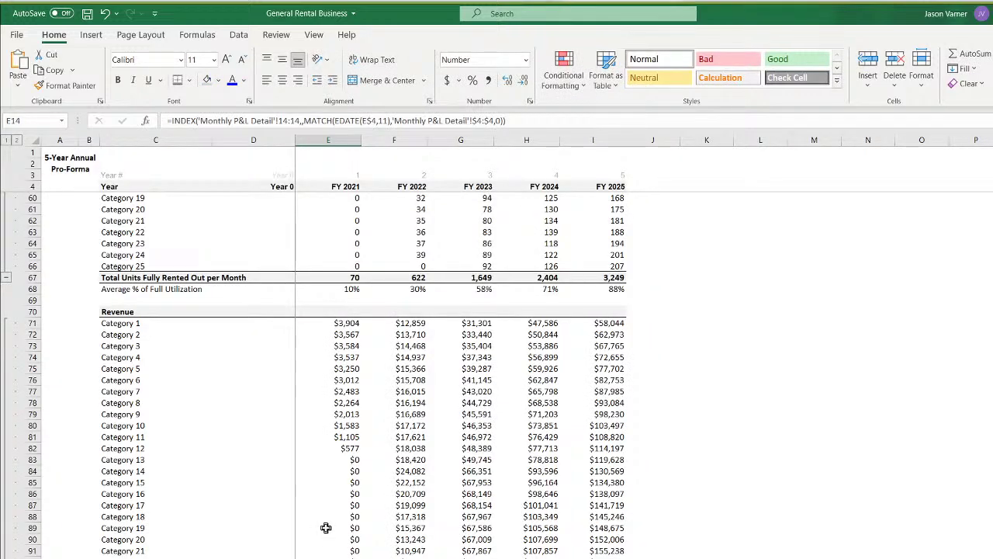
{"action": "left_click", "coordinate": [155, 558]}
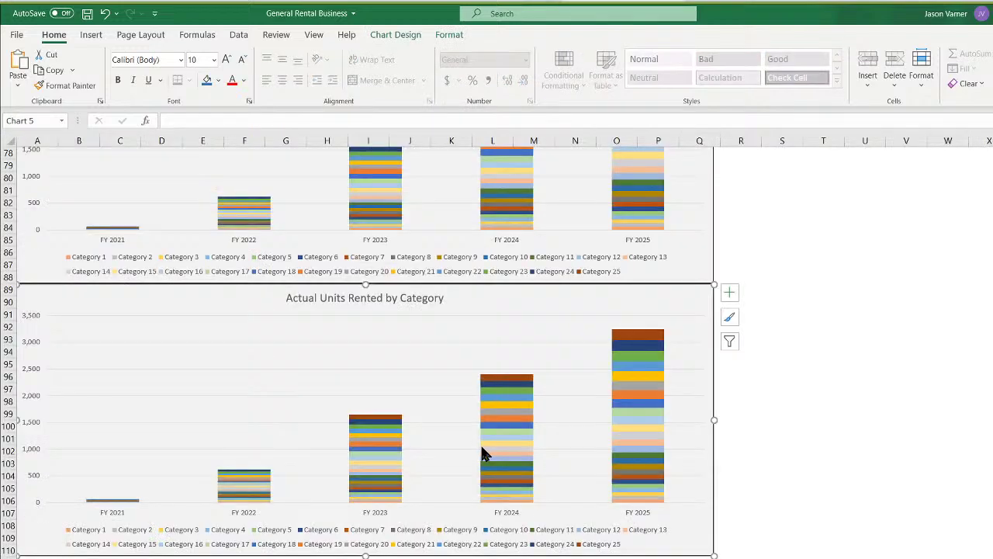
{"action": "right_click", "coordinate": [407, 344]}
{"action": "left_click", "coordinate": [488, 413]}
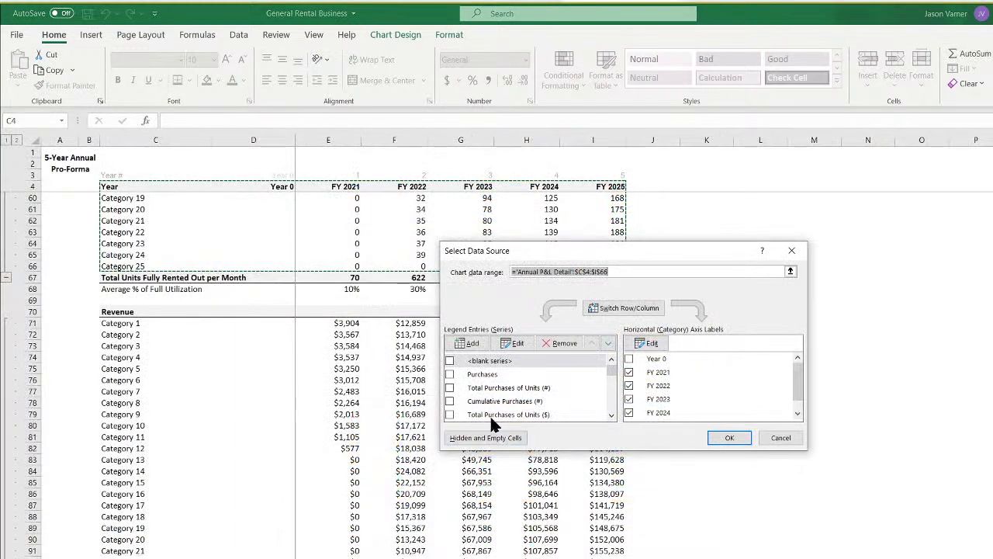
{"action": "left_click", "coordinate": [636, 271]}
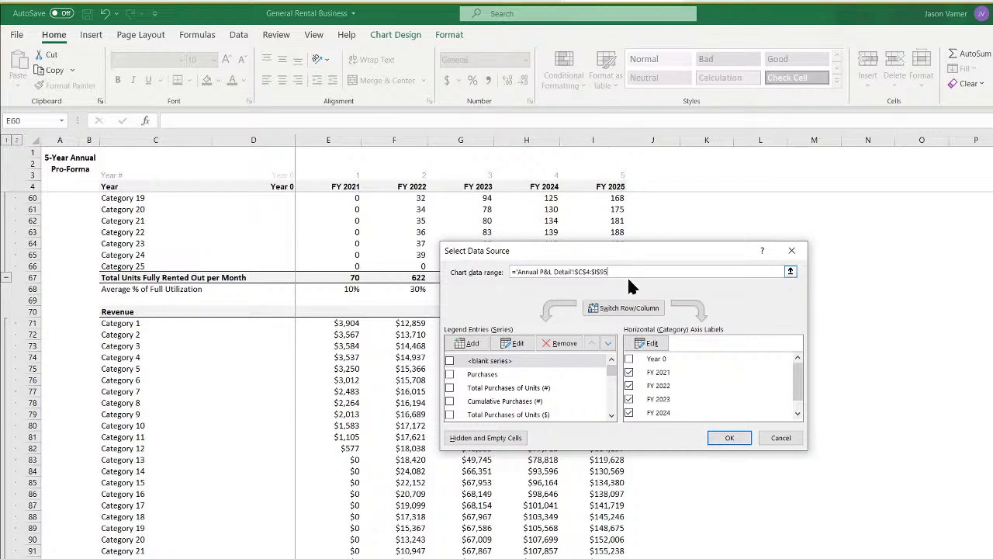
{"action": "left_click", "coordinate": [726, 438]}
Remove every series preceding the revenue categories from the new chart copy, keeping only the Category 1 to Category 25 revenue series in rows 71 to 95
{"action": "right_click", "coordinate": [497, 322]}
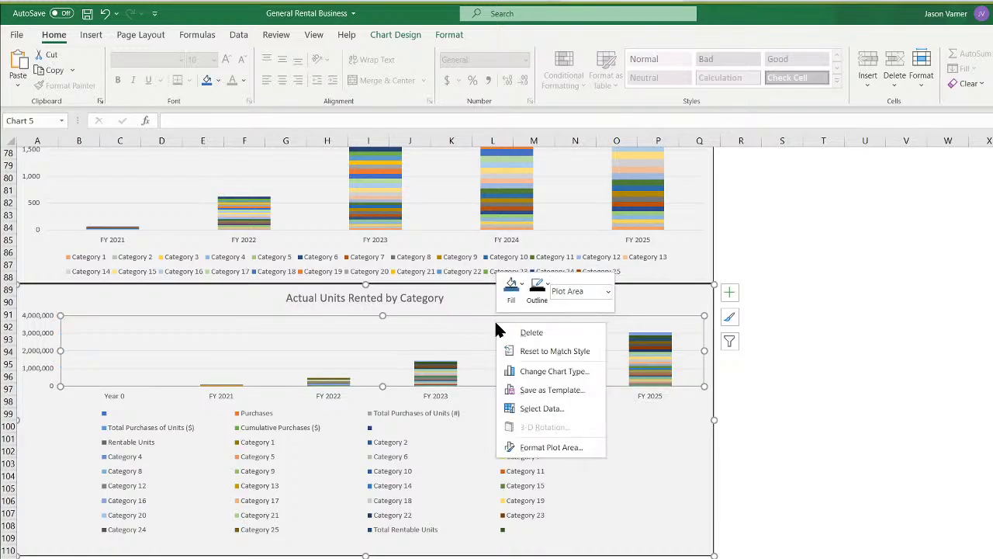
{"action": "left_click", "coordinate": [543, 408]}
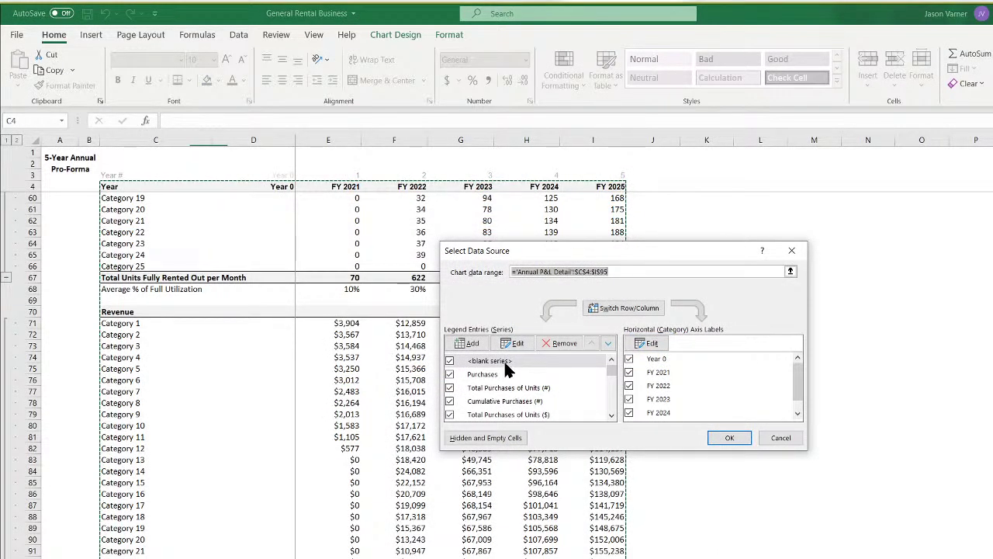
{"action": "left_click", "coordinate": [449, 360]}
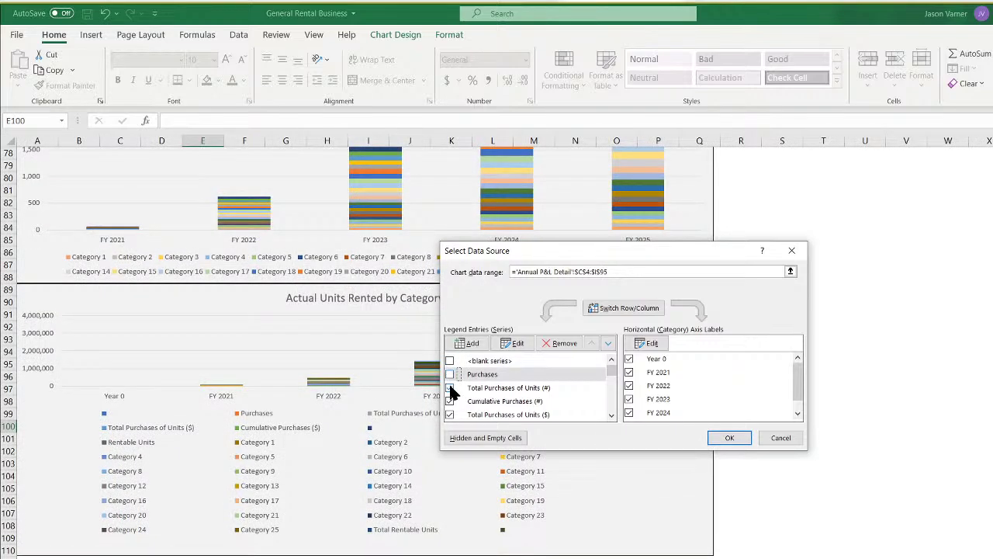
{"action": "left_click", "coordinate": [488, 361]}
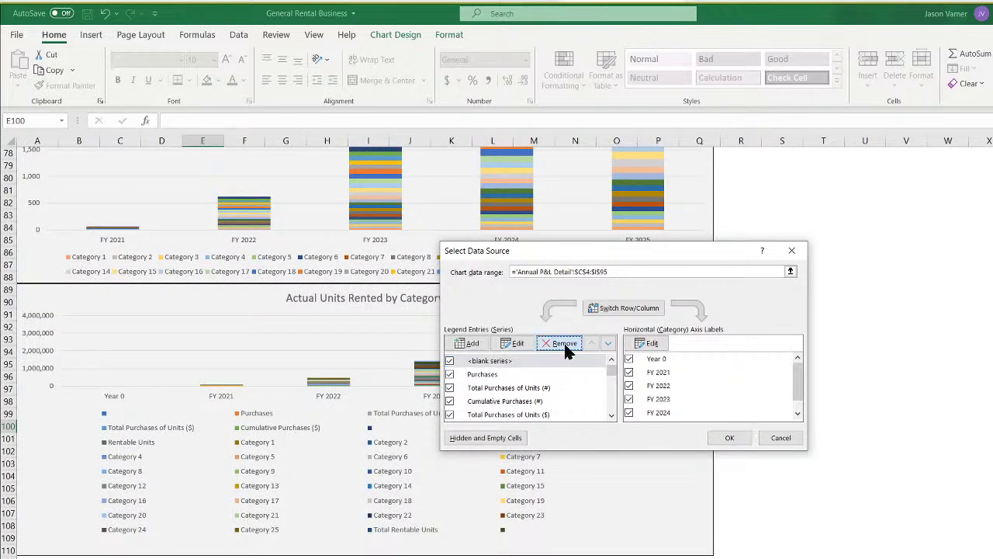
{"action": "left_click", "coordinate": [565, 344]}
{"action": "left_click", "coordinate": [565, 344]}
{"action": "left_click", "coordinate": [565, 344]}
{"action": "left_click", "coordinate": [565, 344]}
{"action": "left_click", "coordinate": [565, 344]}
{"action": "left_click", "coordinate": [565, 344]}
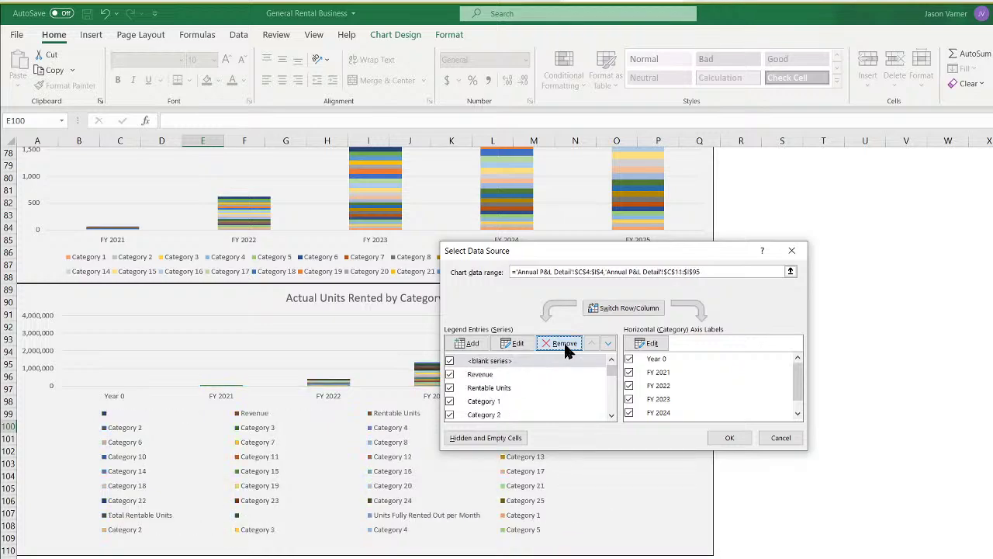
{"action": "left_click", "coordinate": [565, 344]}
{"action": "left_click", "coordinate": [564, 344]}
{"action": "left_click", "coordinate": [565, 344]}
{"action": "left_click", "coordinate": [565, 343]}
{"action": "left_click", "coordinate": [565, 344]}
{"action": "left_click", "coordinate": [565, 344]}
{"action": "left_click", "coordinate": [565, 343]}
{"action": "left_click", "coordinate": [565, 344]}
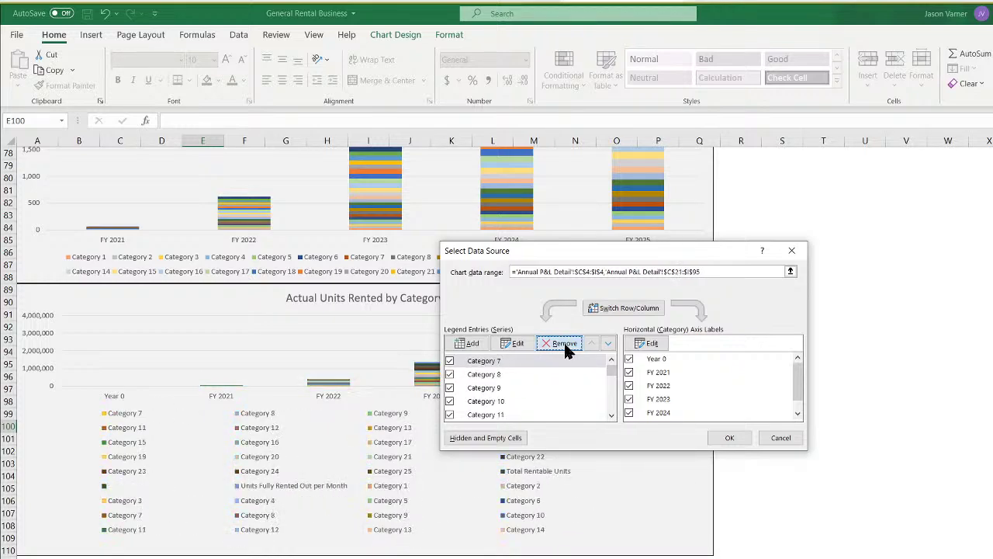
{"action": "left_click", "coordinate": [565, 344]}
{"action": "left_click", "coordinate": [565, 344]}
{"action": "left_click", "coordinate": [565, 344]}
{"action": "left_click", "coordinate": [565, 344]}
{"action": "left_click", "coordinate": [565, 344]}
{"action": "left_click", "coordinate": [565, 344]}
{"action": "left_click", "coordinate": [565, 344]}
{"action": "left_click", "coordinate": [565, 345]}
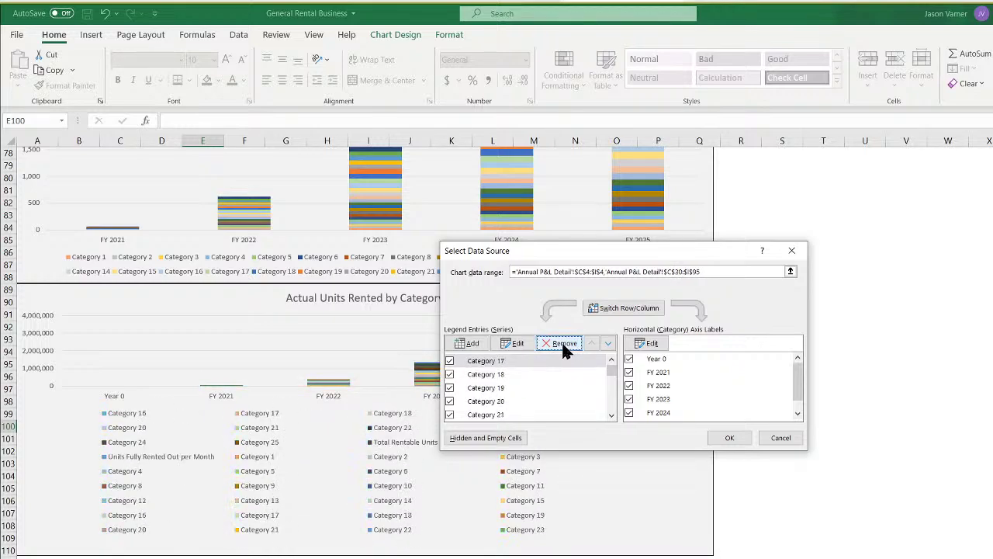
{"action": "left_click", "coordinate": [565, 345]}
{"action": "left_click", "coordinate": [564, 345]}
{"action": "left_click", "coordinate": [565, 345]}
{"action": "left_click", "coordinate": [565, 344]}
{"action": "left_click", "coordinate": [564, 344]}
{"action": "left_click", "coordinate": [565, 345]}
{"action": "left_click", "coordinate": [565, 344]}
{"action": "left_click", "coordinate": [565, 345]}
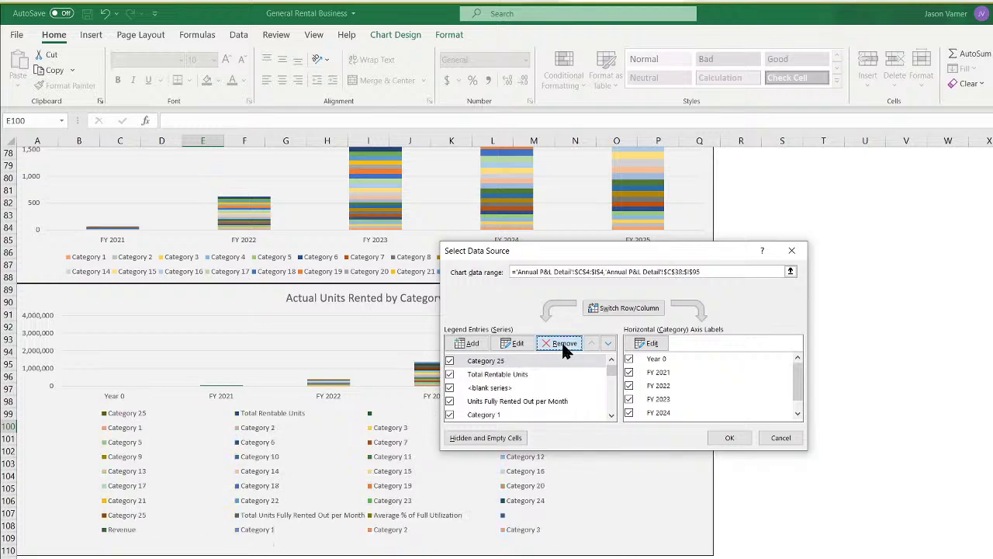
{"action": "left_click", "coordinate": [564, 344]}
{"action": "left_click", "coordinate": [565, 344]}
{"action": "left_click", "coordinate": [565, 345]}
{"action": "left_click", "coordinate": [565, 345]}
{"action": "left_click", "coordinate": [565, 345]}
{"action": "left_click", "coordinate": [565, 345]}
{"action": "left_click", "coordinate": [565, 345]}
{"action": "left_click", "coordinate": [564, 345]}
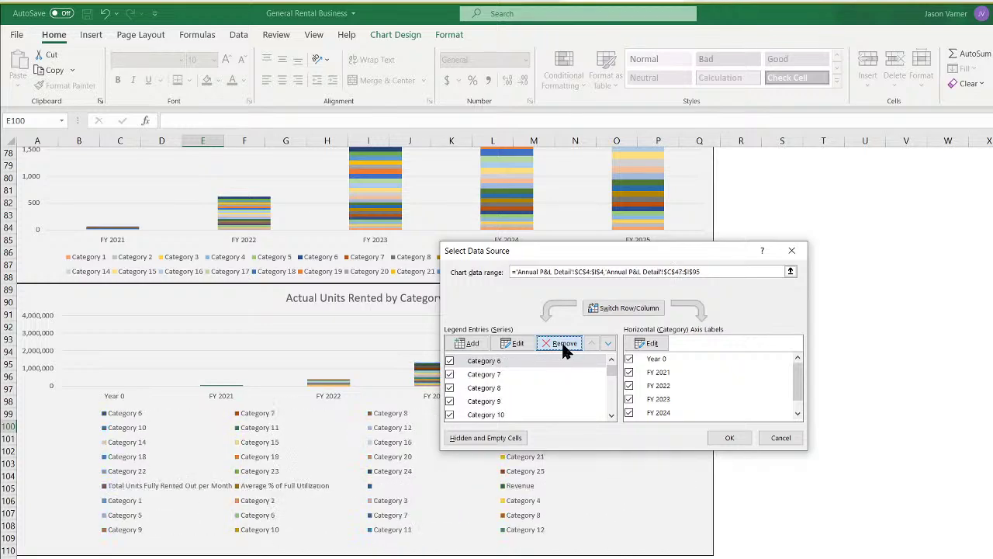
{"action": "left_click", "coordinate": [565, 345]}
{"action": "left_click", "coordinate": [565, 344]}
{"action": "left_click", "coordinate": [565, 345]}
{"action": "left_click", "coordinate": [565, 345]}
{"action": "left_click", "coordinate": [565, 344]}
{"action": "left_click", "coordinate": [565, 345]}
{"action": "left_click", "coordinate": [565, 345]}
{"action": "left_click", "coordinate": [565, 345]}
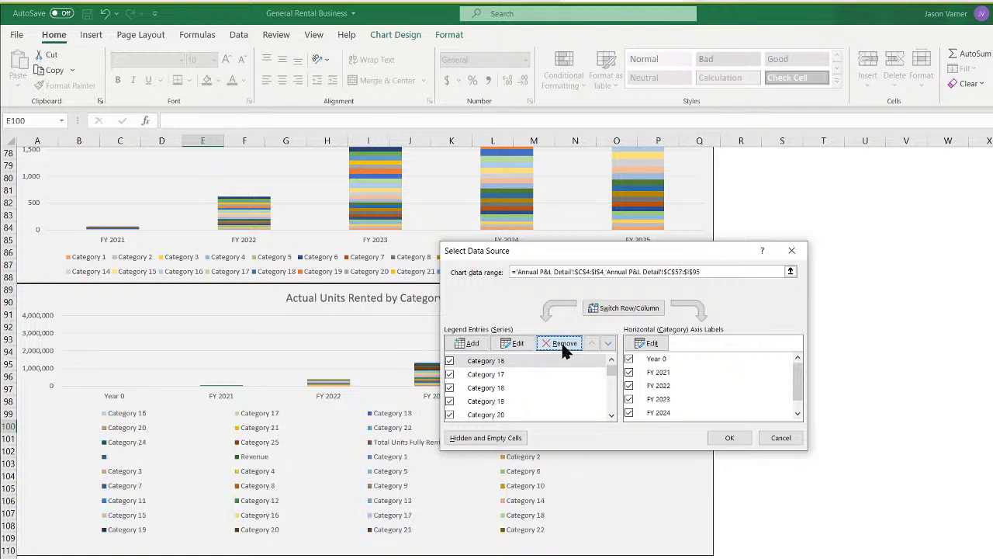
{"action": "left_click", "coordinate": [565, 344]}
{"action": "left_click", "coordinate": [564, 345]}
{"action": "left_click", "coordinate": [564, 345]}
{"action": "left_click", "coordinate": [565, 345]}
{"action": "left_click", "coordinate": [565, 345]}
{"action": "left_click", "coordinate": [565, 344]}
{"action": "left_click", "coordinate": [565, 345]}
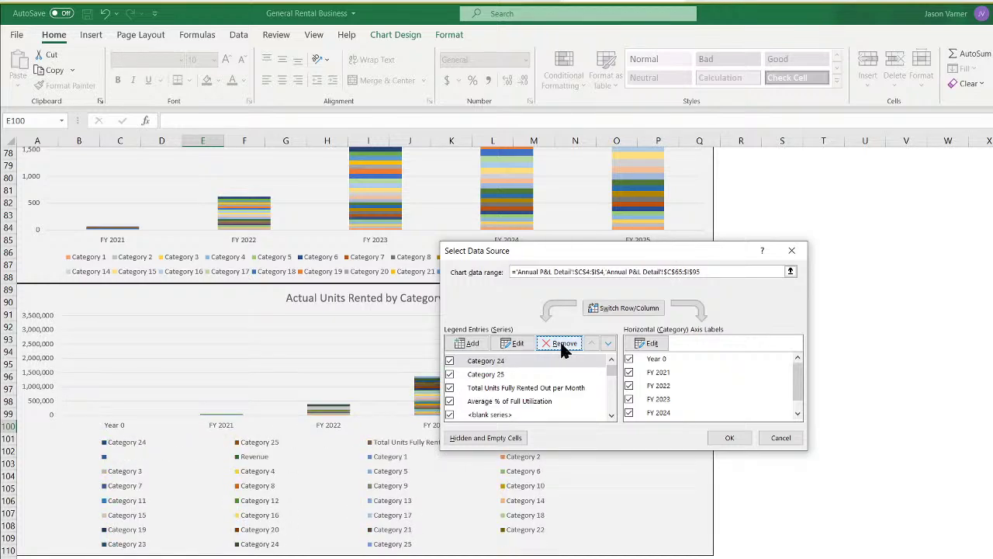
{"action": "left_click", "coordinate": [564, 345]}
{"action": "left_click", "coordinate": [565, 344]}
{"action": "left_click", "coordinate": [565, 345]}
{"action": "left_click", "coordinate": [565, 345]}
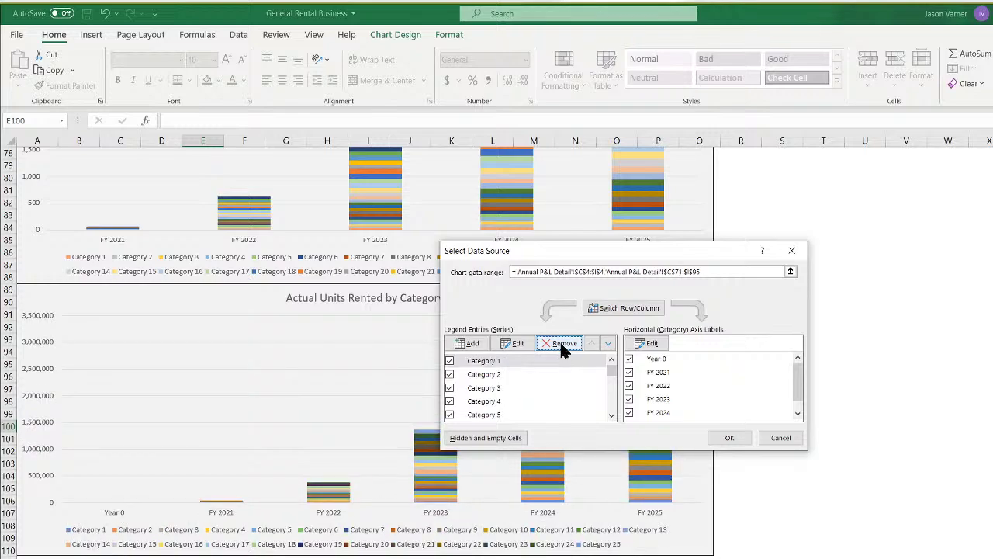
{"action": "left_click", "coordinate": [731, 437]}
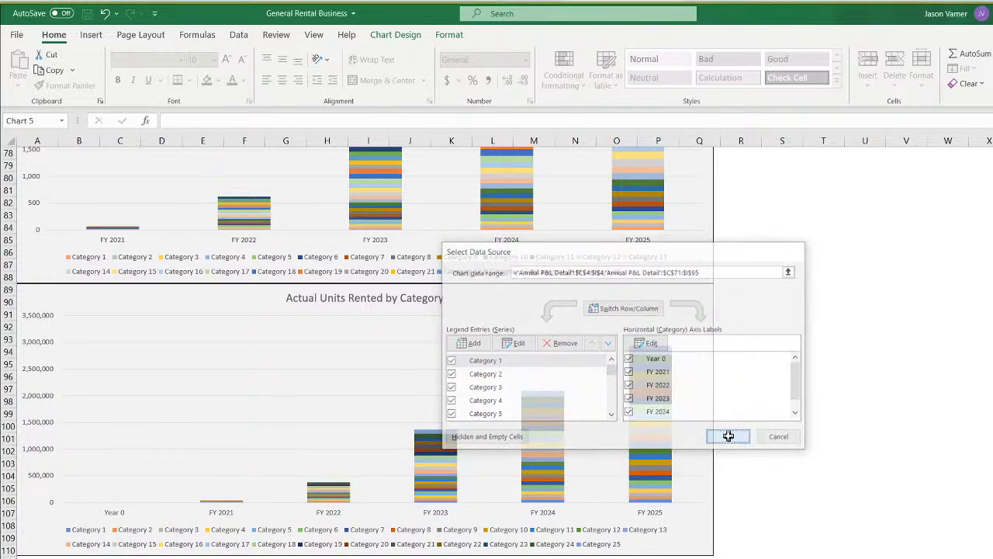
Retitle the new chart copy as "Revenue by Category"
{"action": "left_click", "coordinate": [328, 301]}
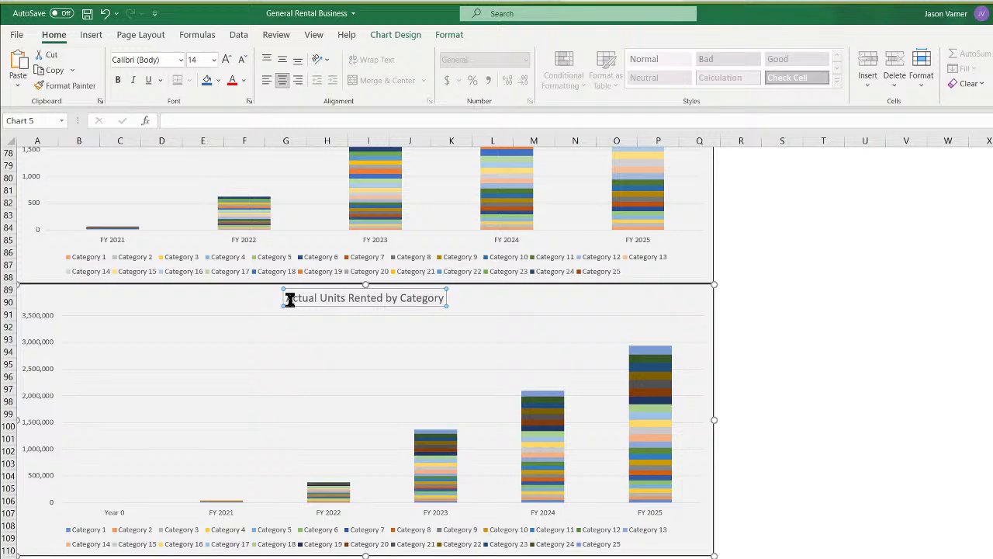
{"action": "left_click_drag", "start_coordinate": [289, 299], "coordinate": [384, 300]}
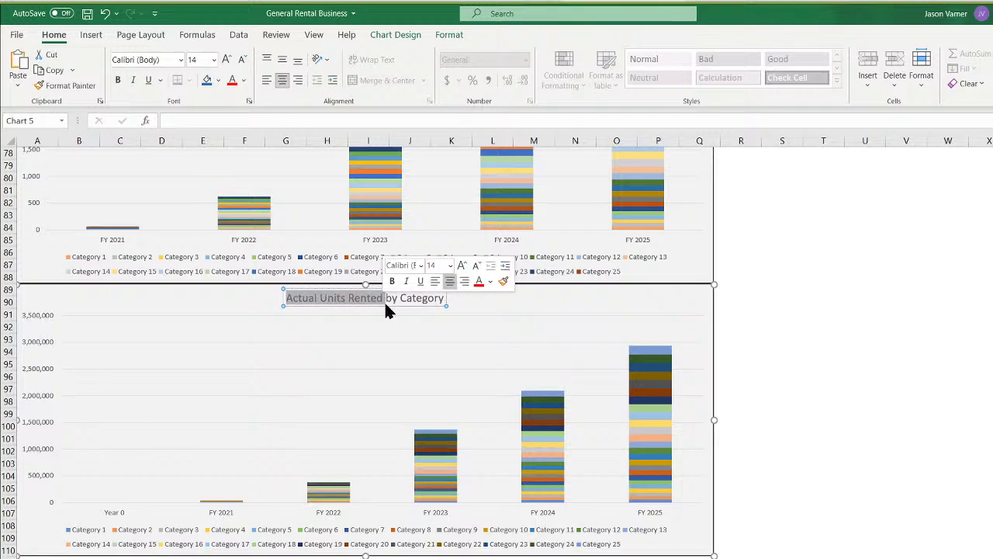
{"action": "type", "text": "Revenue"}
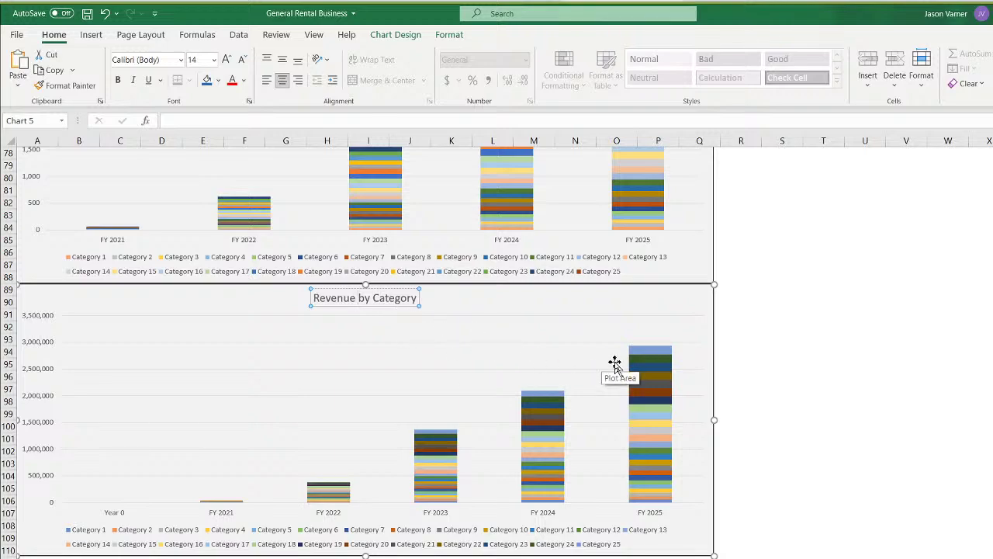
Format the Revenue by Category chart's vertical axis as dollar currency with zero decimals and save the workbook
{"action": "right_click", "coordinate": [58, 376]}
{"action": "left_click", "coordinate": [92, 537]}
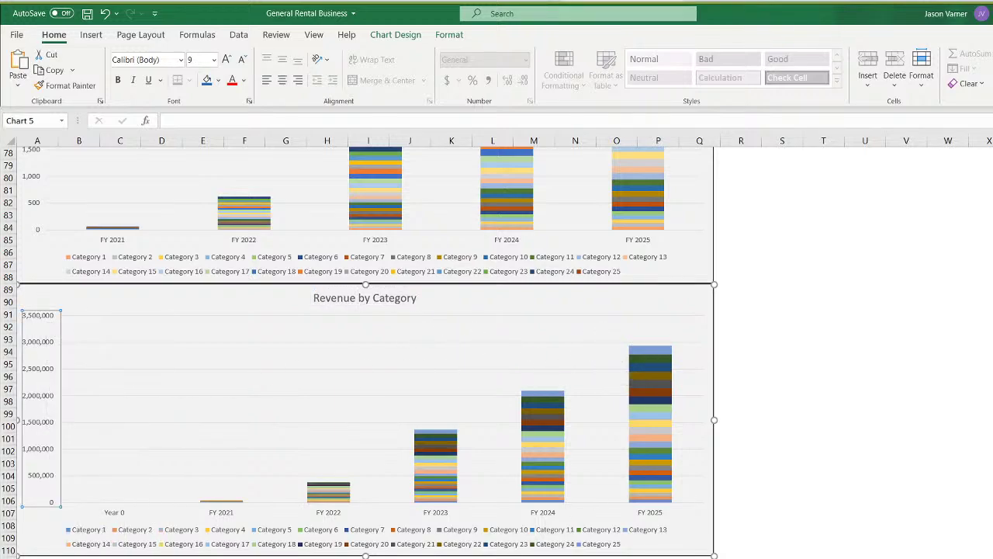
{"action": "left_click", "coordinate": [992, 557]}
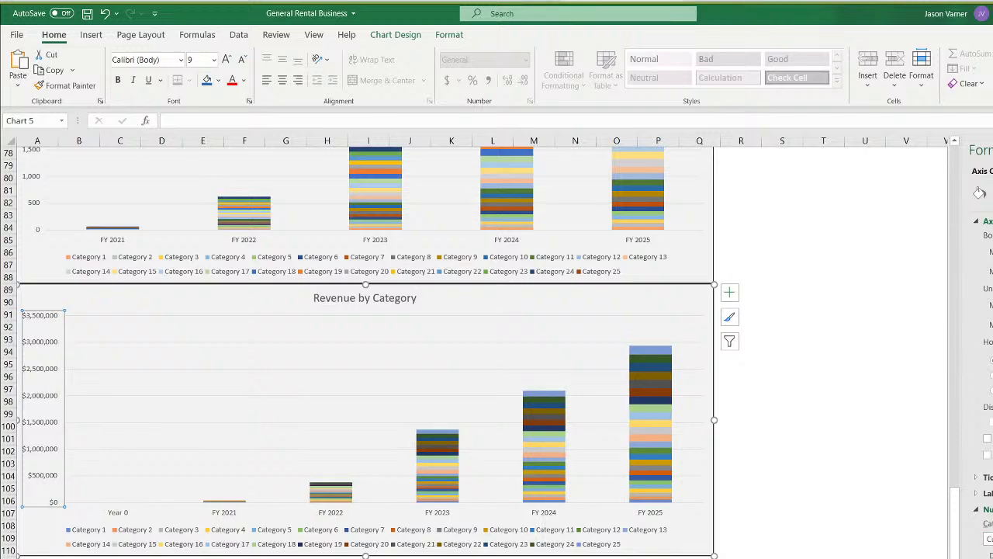
{"action": "left_click", "coordinate": [947, 326]}
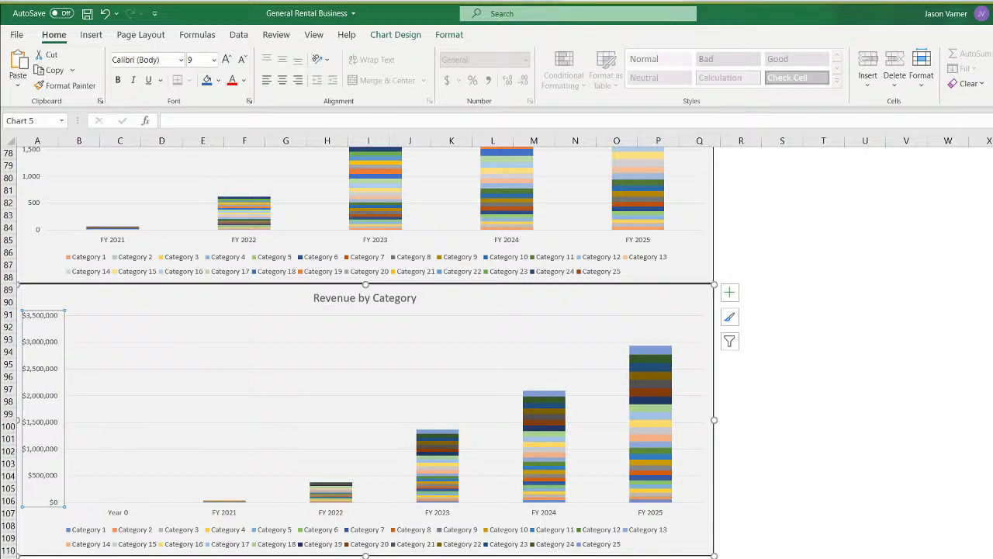
{"action": "left_click", "coordinate": [87, 14]}
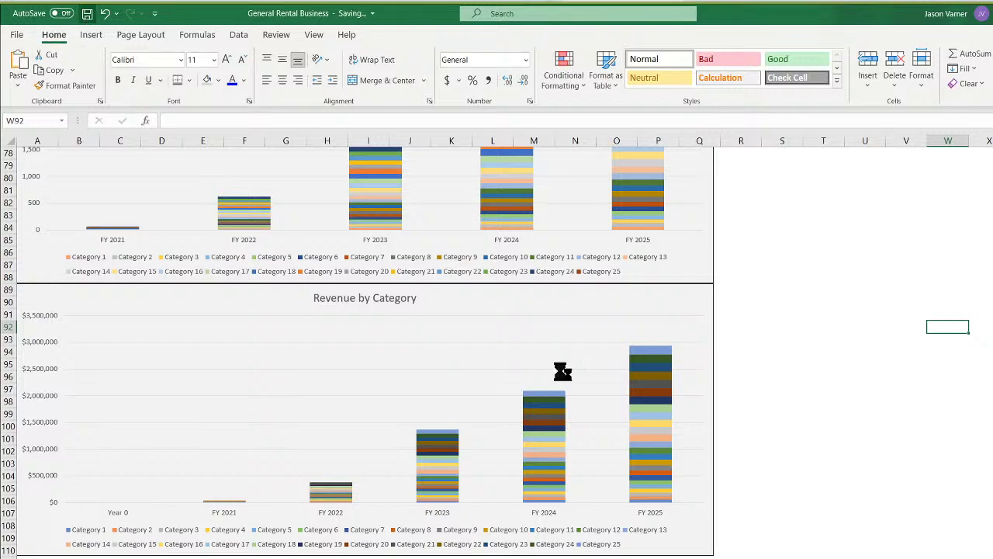
{"action": "mouse_move", "coordinate": [652, 350]}
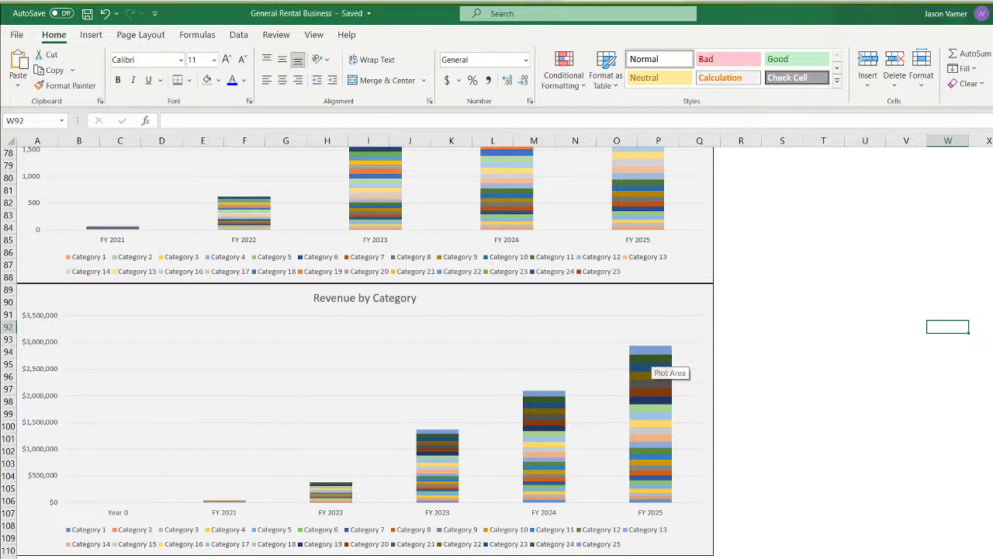
Check the Revenue by Category chart's yearly bars against the Total Revenue row in the annual detail
{"action": "key", "text": "ctrl+Page_Up"}
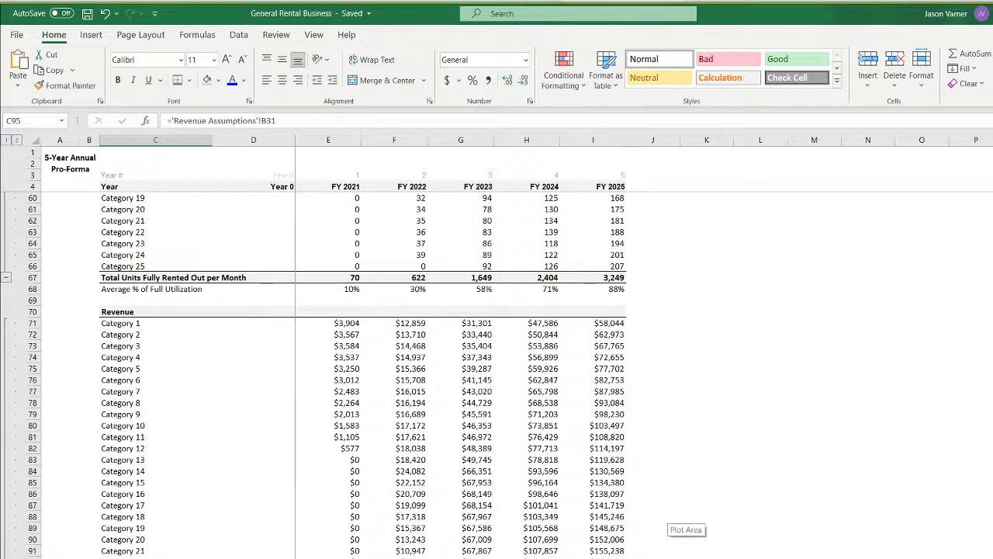
{"action": "left_click", "coordinate": [593, 558]}
{"action": "left_click", "coordinate": [527, 558]}
{"action": "left_click", "coordinate": [461, 557]}
{"action": "left_click", "coordinate": [395, 558]}
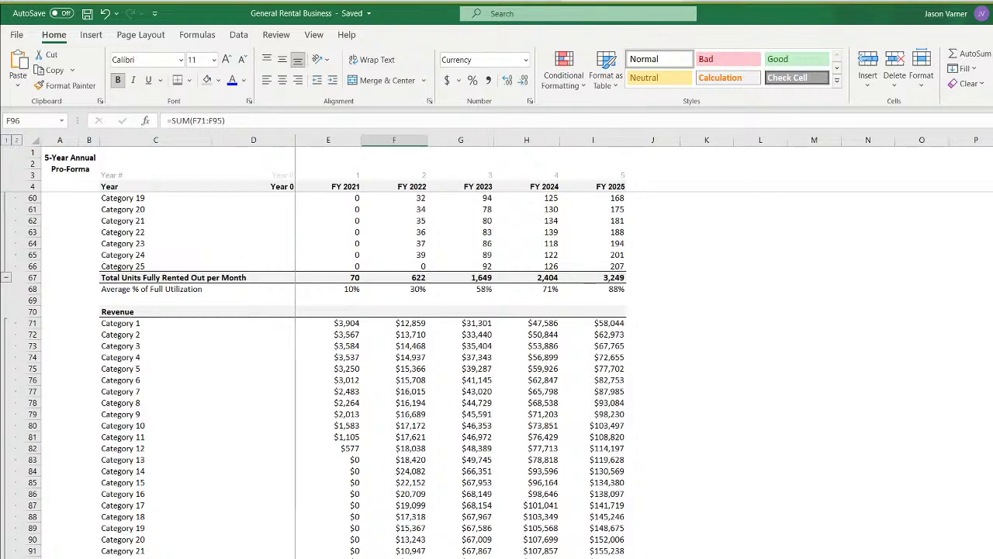
{"action": "key", "text": "ctrl+Page_Down"}
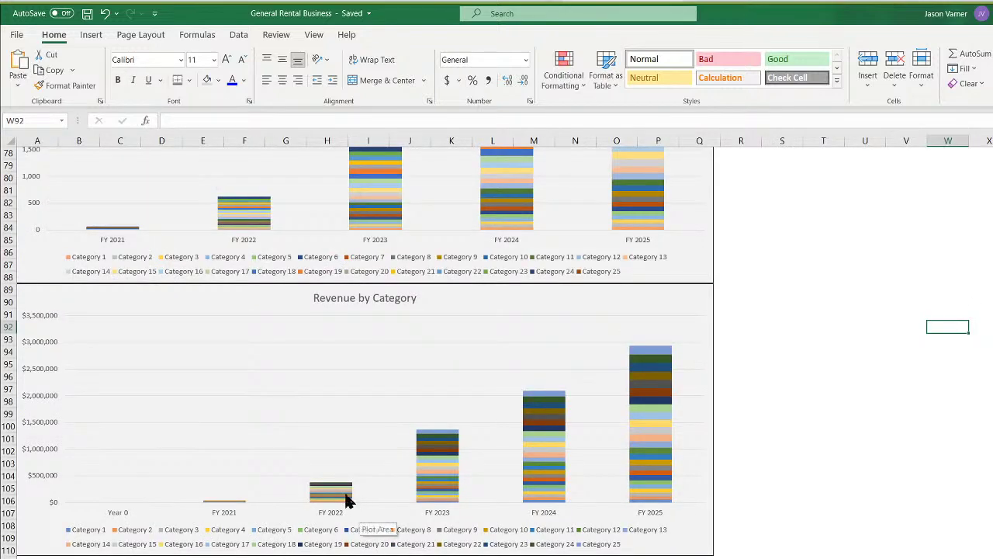
{"action": "left_click", "coordinate": [838, 501]}
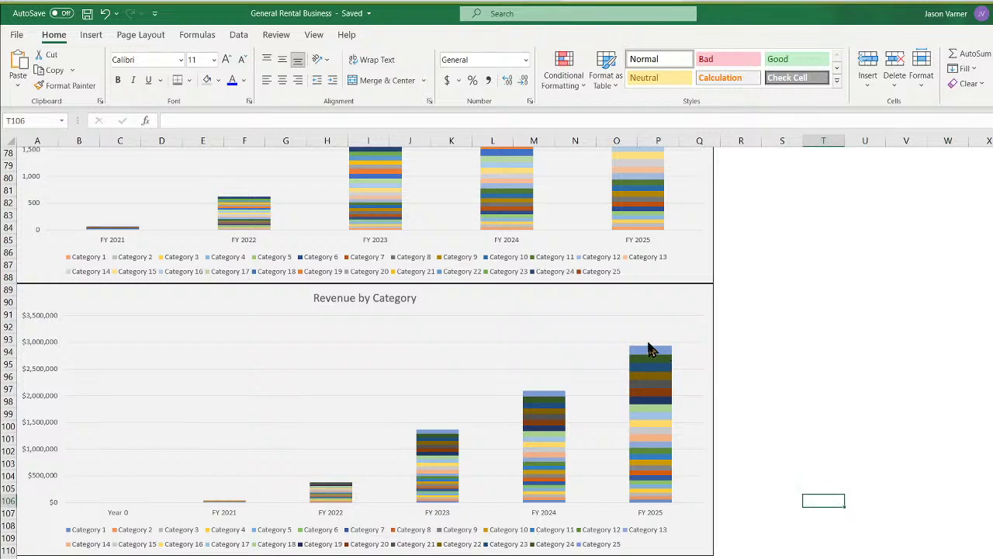
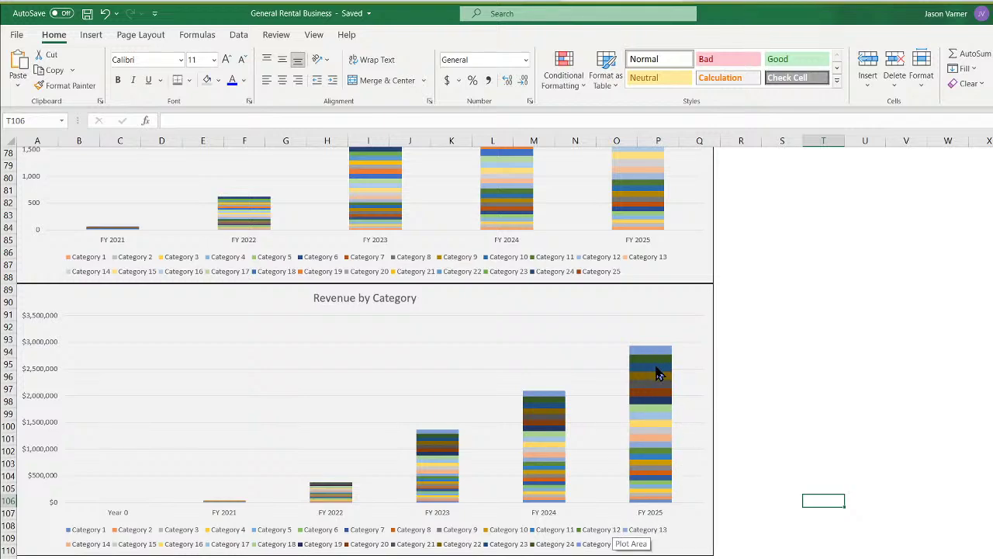
Review the existing charts and scan the annual detail's revenue and OpEx rows for further chart data
{"action": "scroll", "coordinate": [672, 412], "scroll_direction": "up", "scroll_amount": 7}
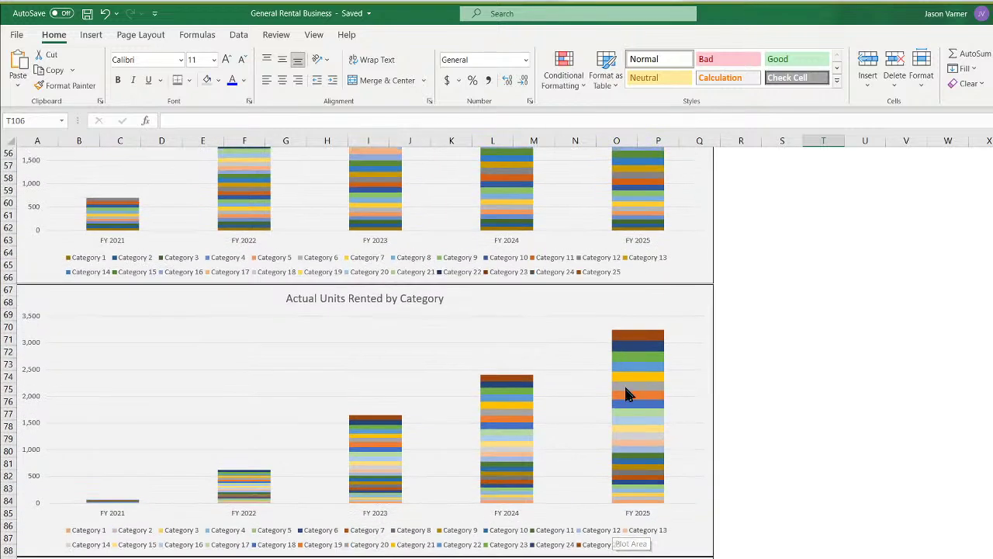
{"action": "scroll", "coordinate": [503, 448], "scroll_direction": "up", "scroll_amount": 7}
{"action": "scroll", "coordinate": [652, 435], "scroll_direction": "up", "scroll_amount": 11}
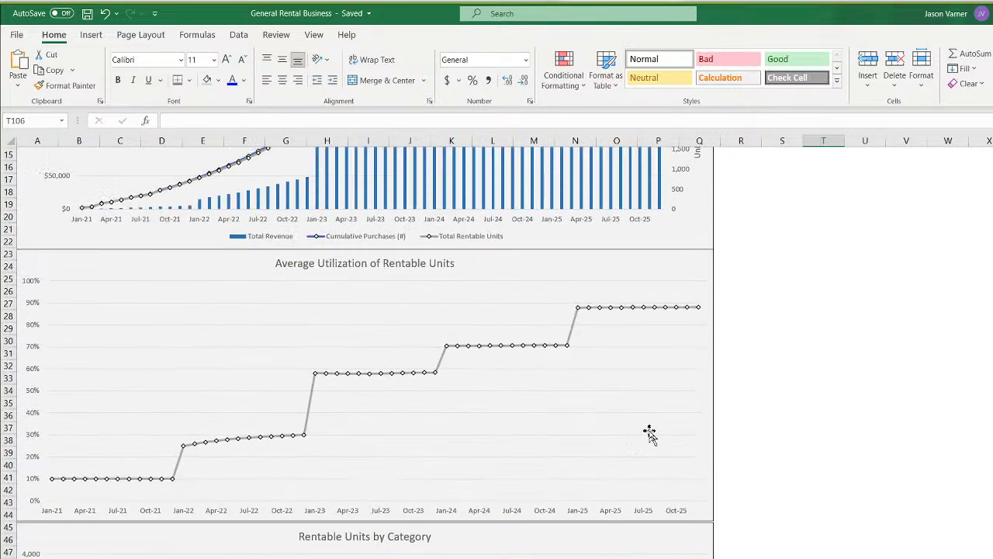
{"action": "scroll", "coordinate": [649, 373], "scroll_direction": "down", "scroll_amount": 20}
{"action": "scroll", "coordinate": [650, 404], "scroll_direction": "up", "scroll_amount": 6}
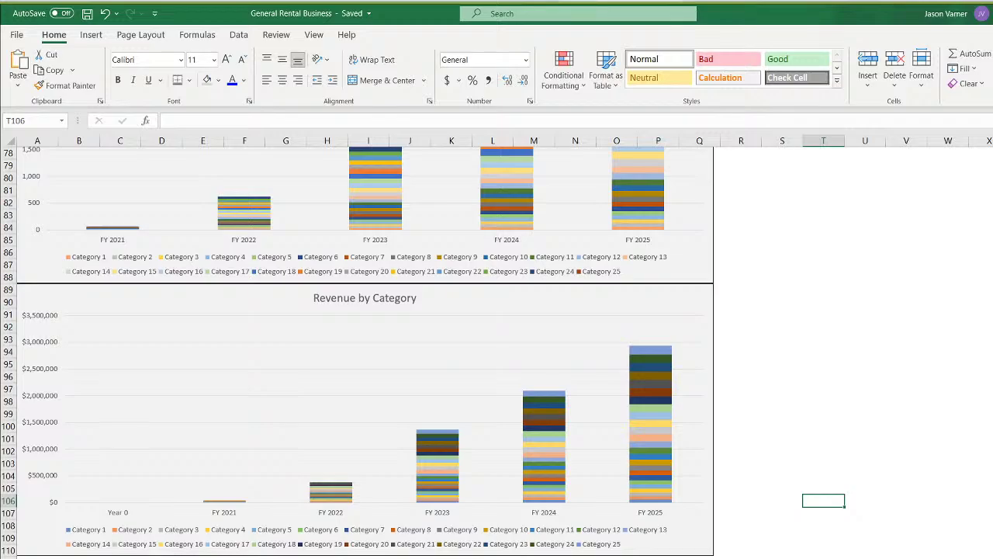
{"action": "key", "text": "ctrl+Page_Up"}
{"action": "scroll", "coordinate": [326, 373], "scroll_direction": "down", "scroll_amount": 15}
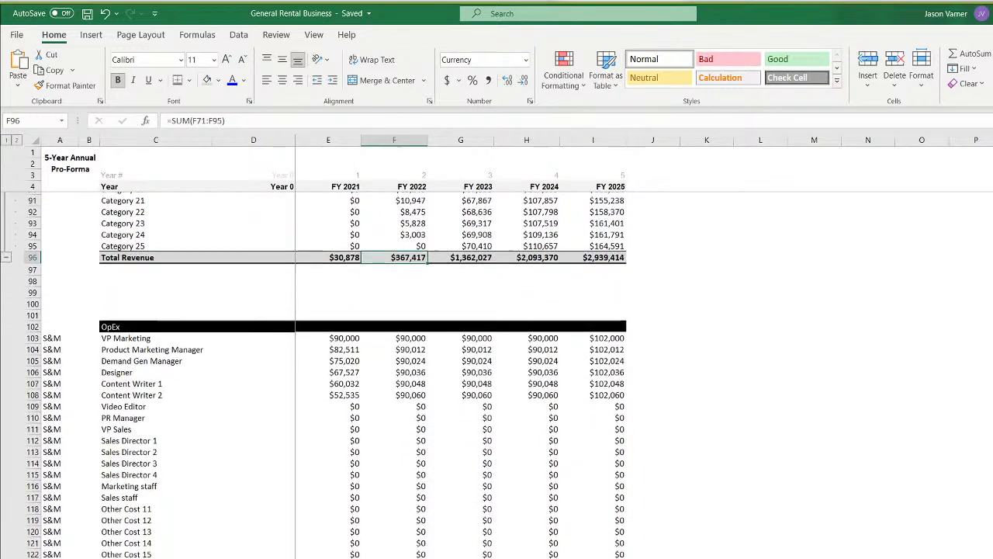
{"action": "scroll", "coordinate": [363, 350], "scroll_direction": "up", "scroll_amount": 20}
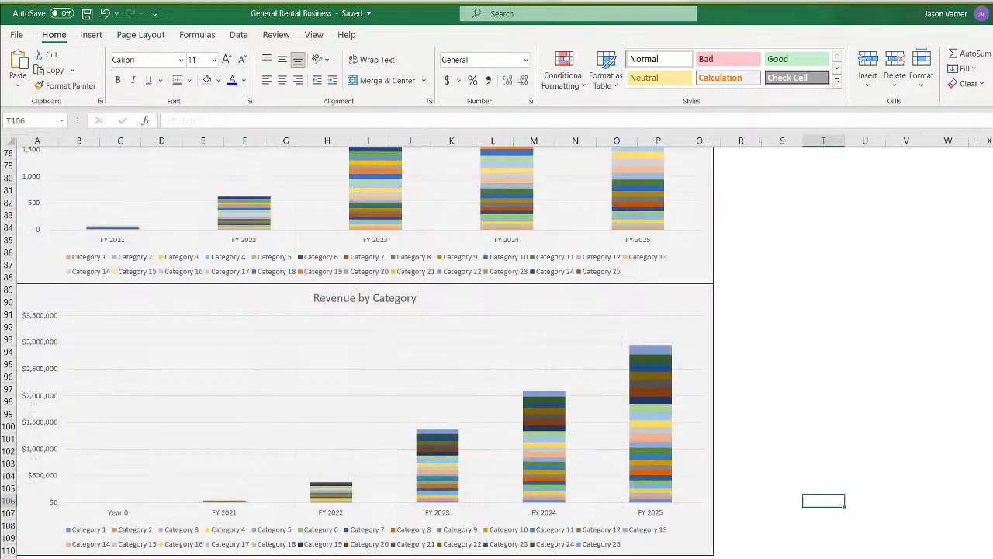
Duplicate the Revenue by Category chart and place the copy directly below the original, aligned to its left edge
{"action": "right_click", "coordinate": [493, 292]}
{"action": "left_click", "coordinate": [518, 325]}
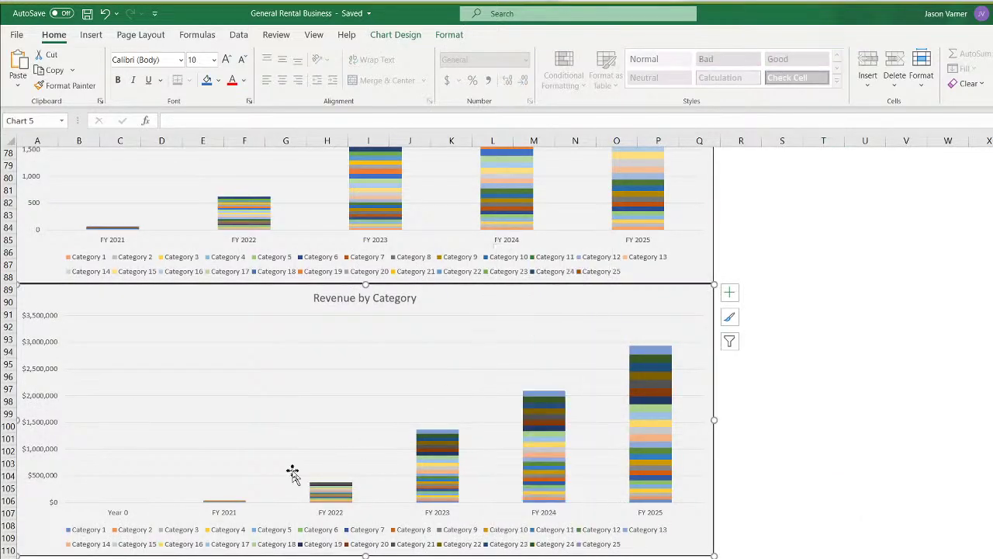
{"action": "scroll", "coordinate": [278, 482], "scroll_direction": "down", "scroll_amount": 4}
{"action": "right_click", "coordinate": [277, 482]}
{"action": "left_click", "coordinate": [308, 182]}
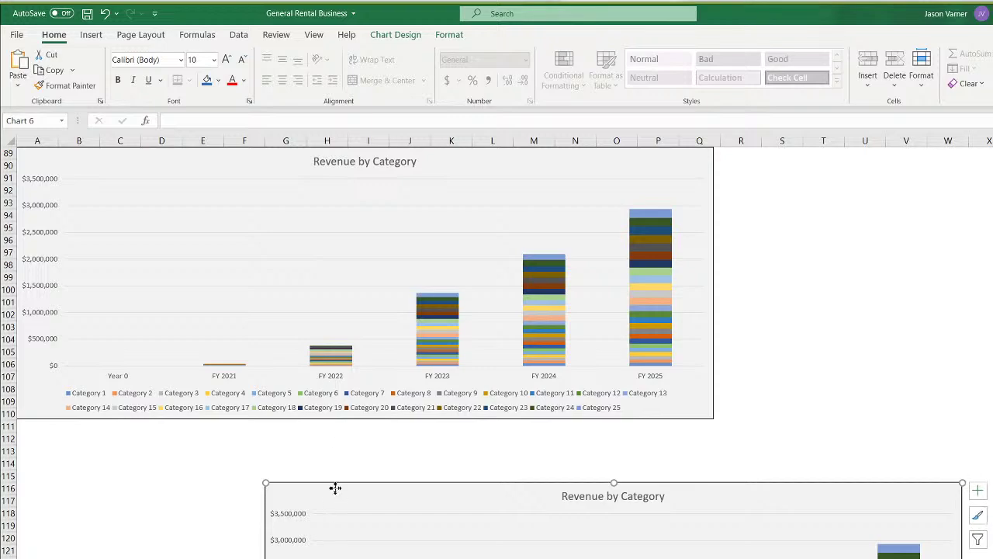
{"action": "left_click_drag", "start_coordinate": [335, 485], "coordinate": [78, 426]}
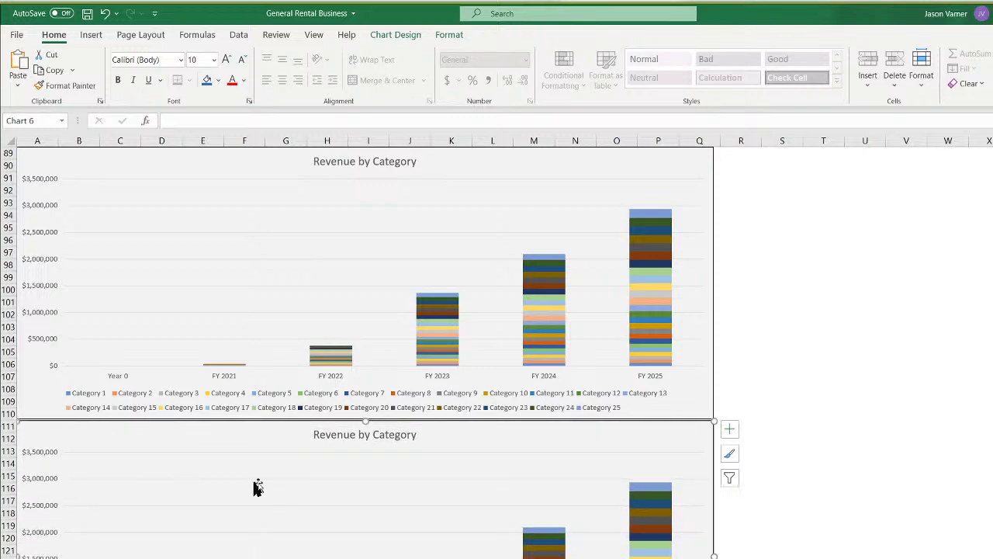
Remove all 25 category series from the duplicated chart's data source
{"action": "right_click", "coordinate": [304, 504]}
{"action": "left_click", "coordinate": [351, 558]}
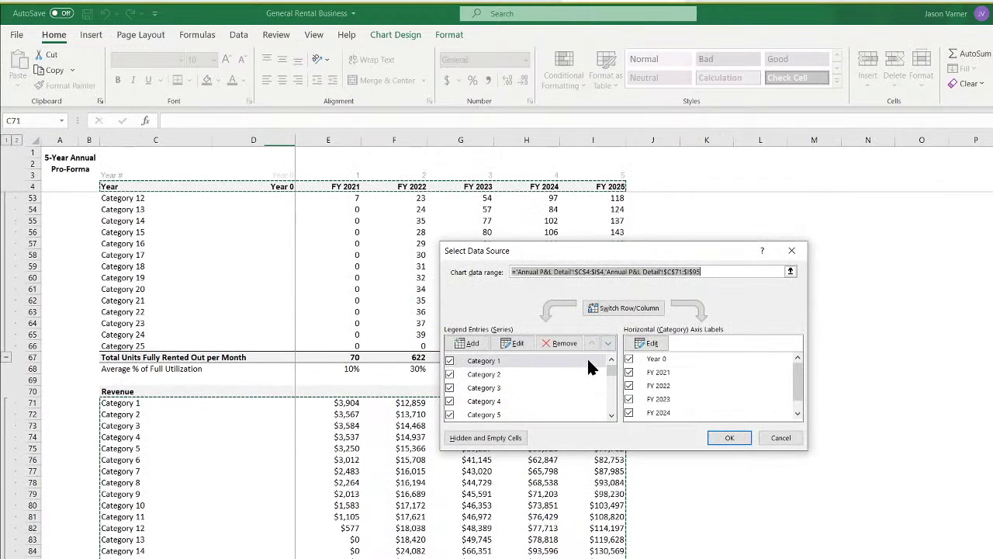
{"action": "left_click", "coordinate": [562, 344]}
{"action": "left_click", "coordinate": [562, 344]}
{"action": "left_click", "coordinate": [561, 344]}
{"action": "left_click", "coordinate": [560, 344]}
{"action": "left_click", "coordinate": [560, 343]}
{"action": "left_click", "coordinate": [560, 344]}
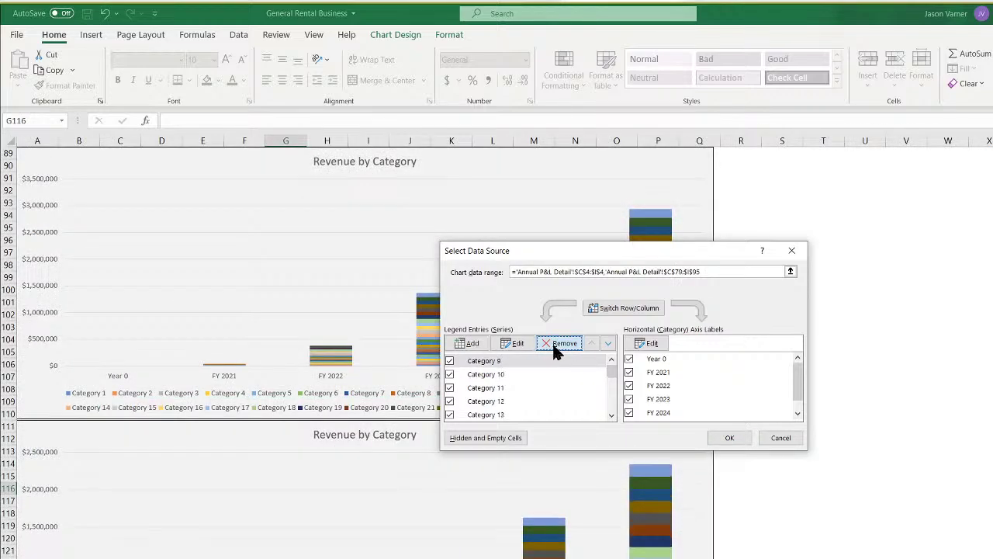
{"action": "left_click", "coordinate": [562, 343]}
{"action": "left_click", "coordinate": [561, 343]}
{"action": "left_click", "coordinate": [561, 344]}
{"action": "left_click", "coordinate": [561, 345]}
{"action": "left_click", "coordinate": [563, 344]}
{"action": "left_click", "coordinate": [563, 344]}
{"action": "left_click", "coordinate": [564, 345]}
{"action": "left_click", "coordinate": [564, 345]}
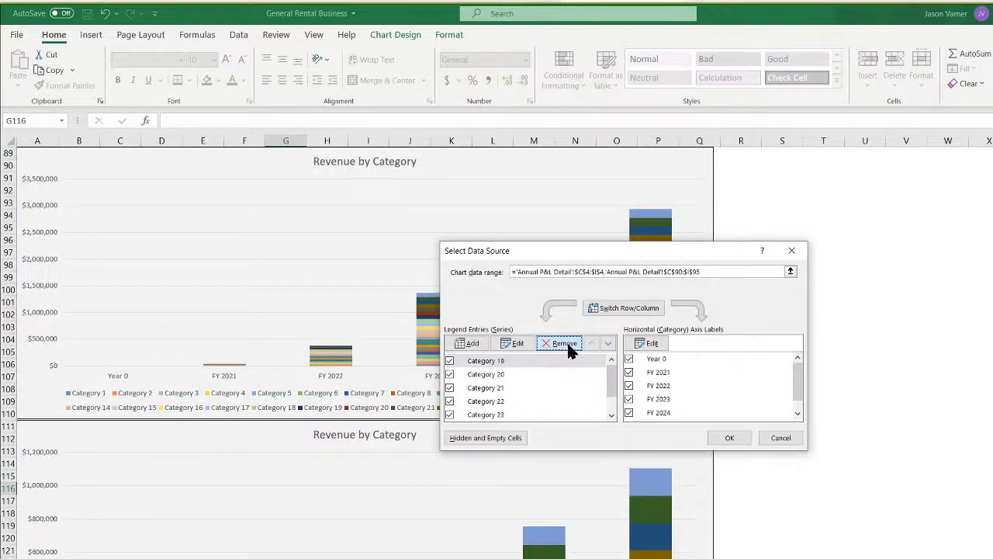
{"action": "left_click", "coordinate": [565, 345]}
{"action": "left_click", "coordinate": [566, 345]}
{"action": "left_click", "coordinate": [565, 344]}
{"action": "left_click", "coordinate": [565, 344]}
{"action": "left_click", "coordinate": [565, 344]}
{"action": "left_click", "coordinate": [565, 344]}
Add a G&A series to the duplicated chart, using the FY 2021 to FY 2025 G&A values from the Executive Summary
{"action": "left_click", "coordinate": [468, 343]}
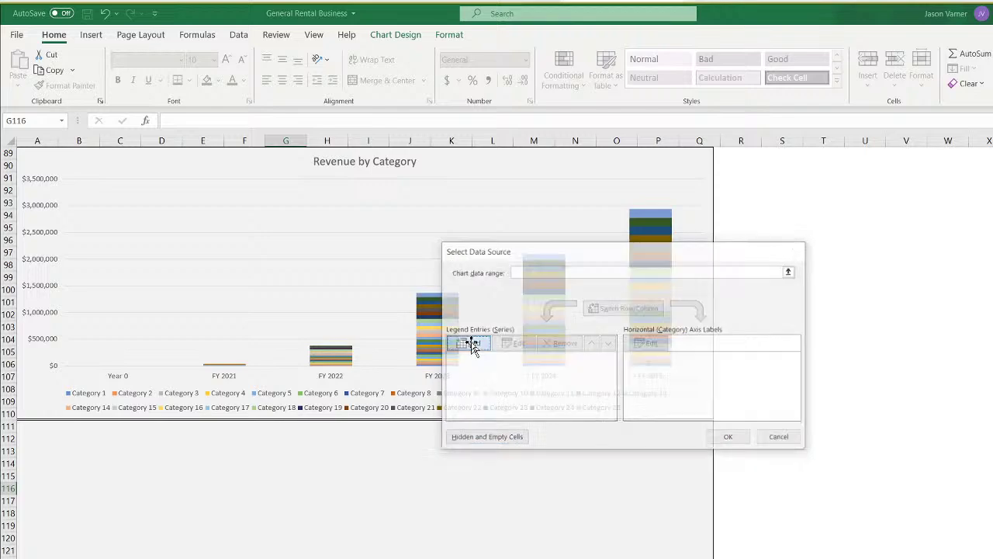
{"action": "left_click", "coordinate": [419, 557]}
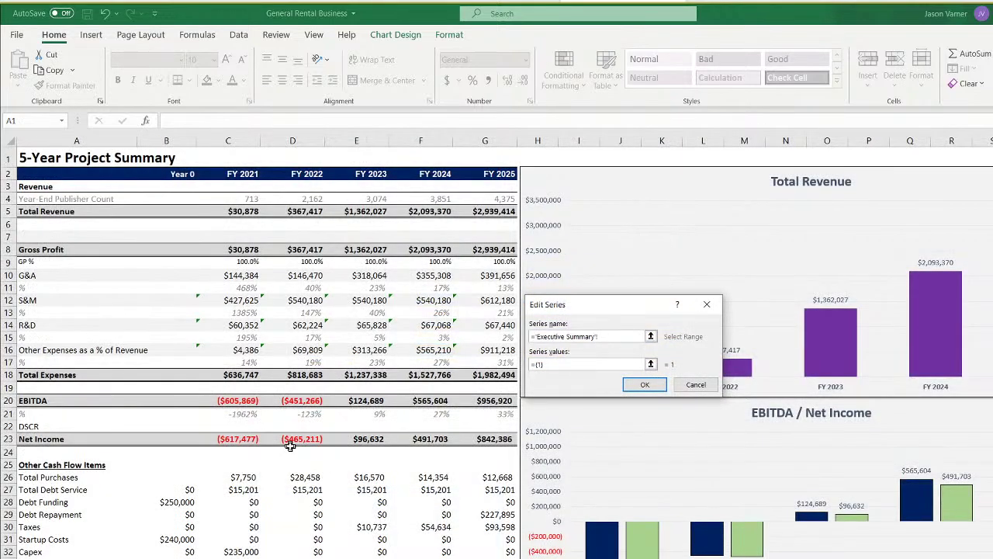
{"action": "left_click", "coordinate": [36, 275]}
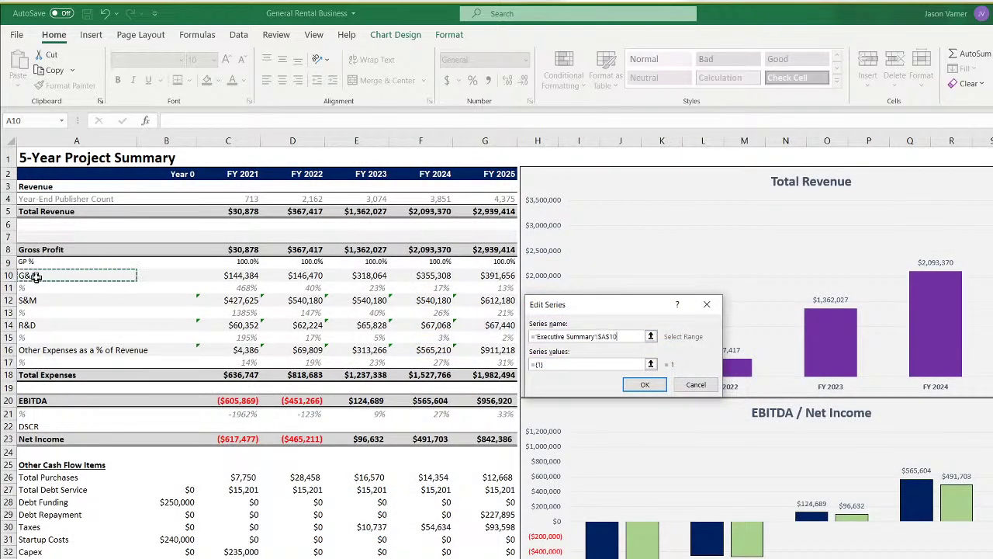
{"action": "left_click", "coordinate": [534, 365]}
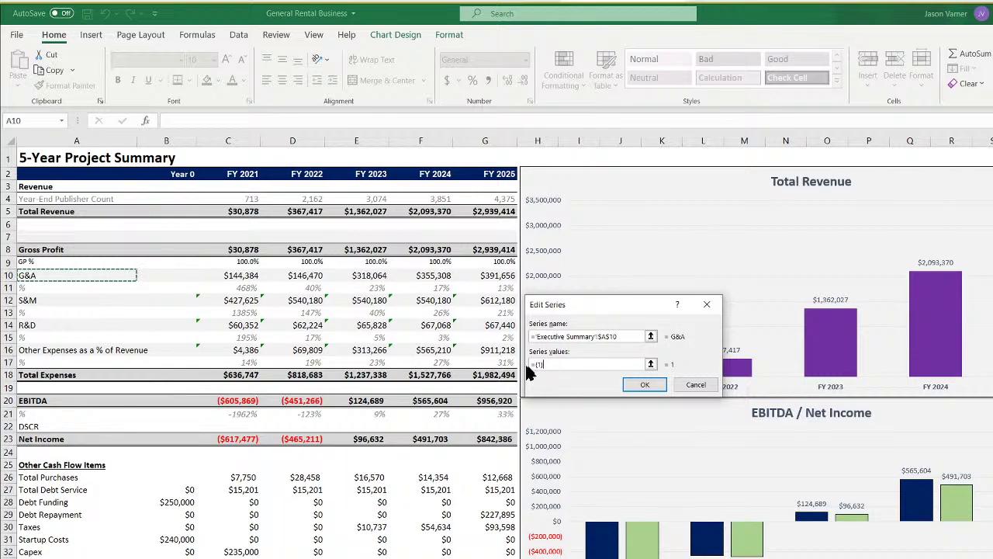
{"action": "left_click_drag", "start_coordinate": [551, 365], "coordinate": [503, 366]}
{"action": "key", "text": "BackSpace"}
{"action": "left_click_drag", "start_coordinate": [221, 279], "coordinate": [474, 278]}
{"action": "left_click", "coordinate": [645, 385]}
Add an S&M series to the chart with the Executive Summary's S&M label and its FY 2021 to FY 2025 values
{"action": "left_click", "coordinate": [473, 344]}
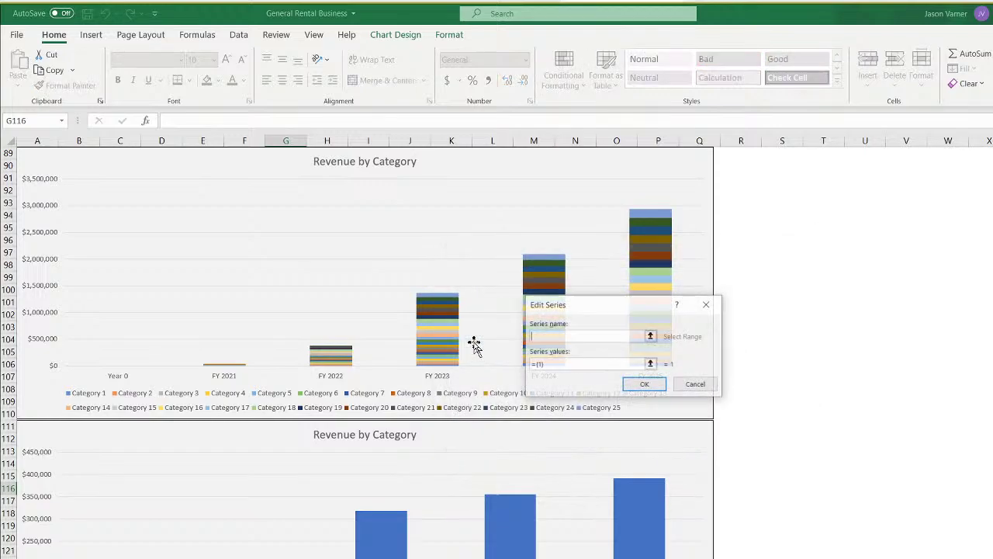
{"action": "left_click", "coordinate": [403, 557]}
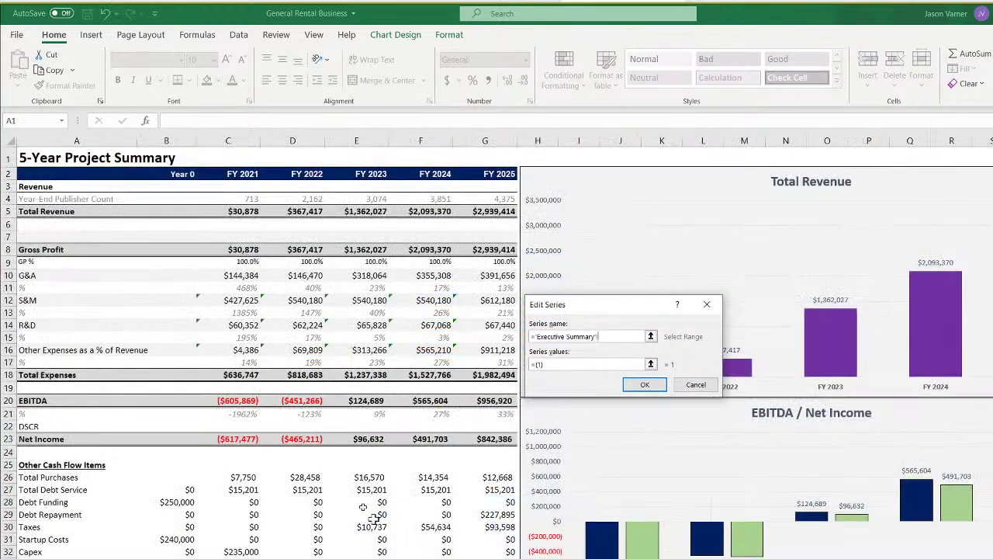
{"action": "left_click", "coordinate": [36, 300]}
{"action": "left_click_drag", "start_coordinate": [554, 364], "coordinate": [533, 363]}
{"action": "key", "text": "BackSpace"}
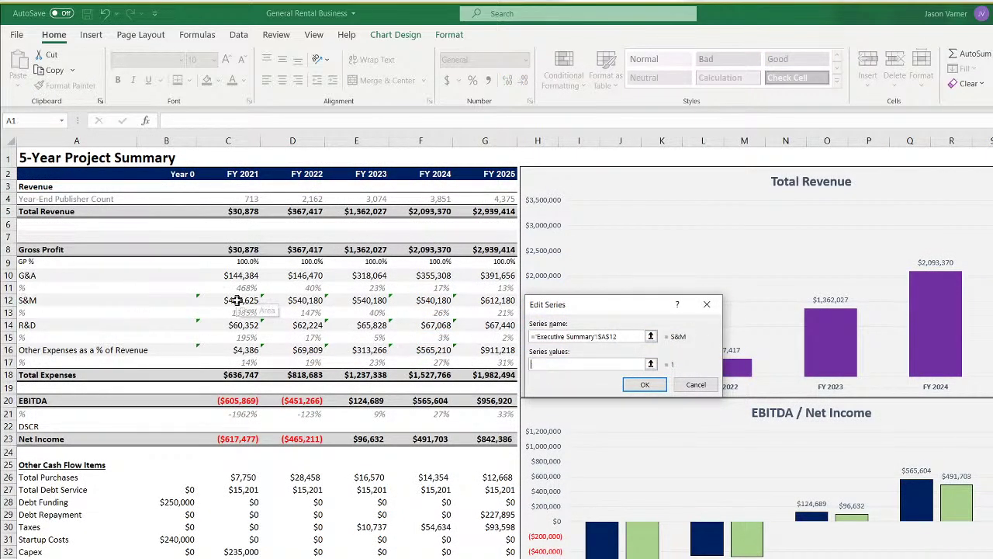
{"action": "left_click_drag", "start_coordinate": [237, 301], "coordinate": [477, 302]}
{"action": "left_click", "coordinate": [645, 384]}
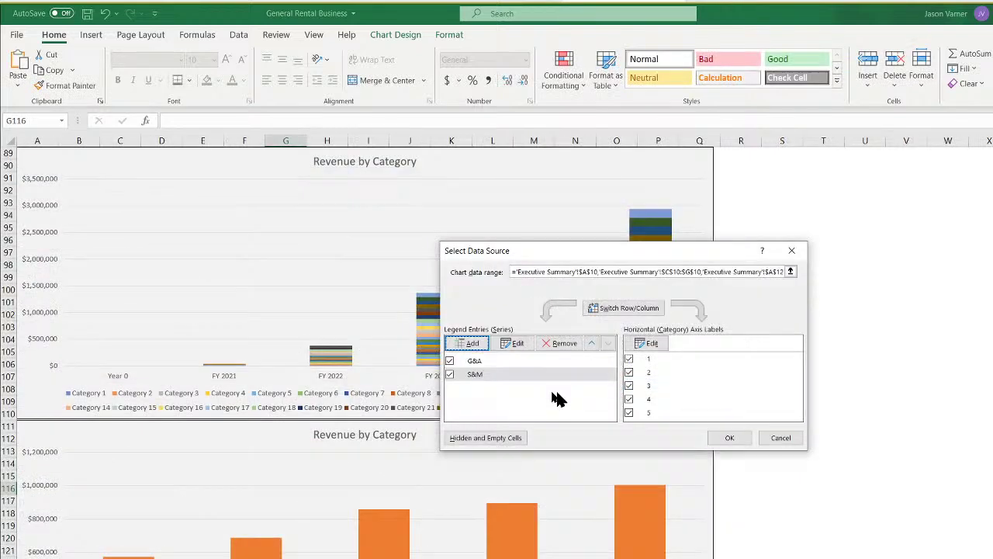
Add an R&D series to the chart with the Executive Summary's R&D label and its FY 2021 to FY 2025 values
{"action": "left_click", "coordinate": [472, 344]}
{"action": "left_click", "coordinate": [403, 557]}
{"action": "left_click", "coordinate": [46, 324]}
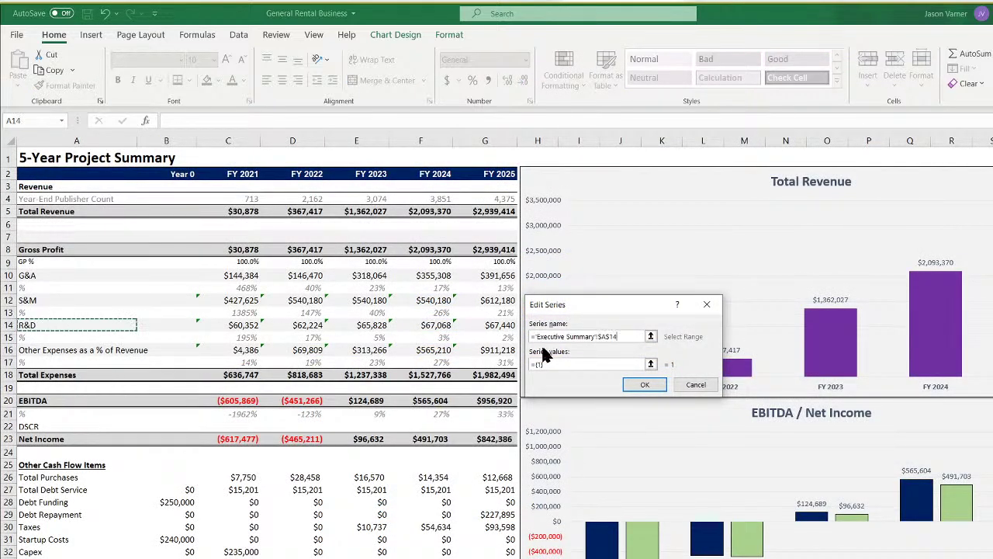
{"action": "left_click_drag", "start_coordinate": [554, 364], "coordinate": [535, 364]}
{"action": "key", "text": "BackSpace"}
{"action": "left_click_drag", "start_coordinate": [255, 328], "coordinate": [478, 331]}
{"action": "left_click", "coordinate": [644, 383]}
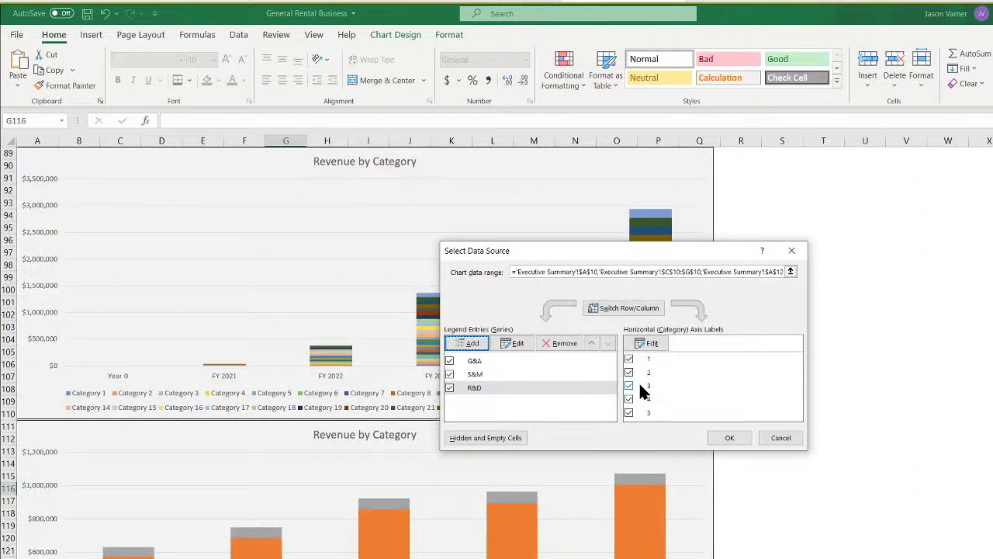
Add the Executive Summary's Other Expenses as a % of Revenue row as a series, using its FY 2021 to FY 2025 dollar values
{"action": "left_click", "coordinate": [473, 344]}
{"action": "left_click", "coordinate": [403, 557]}
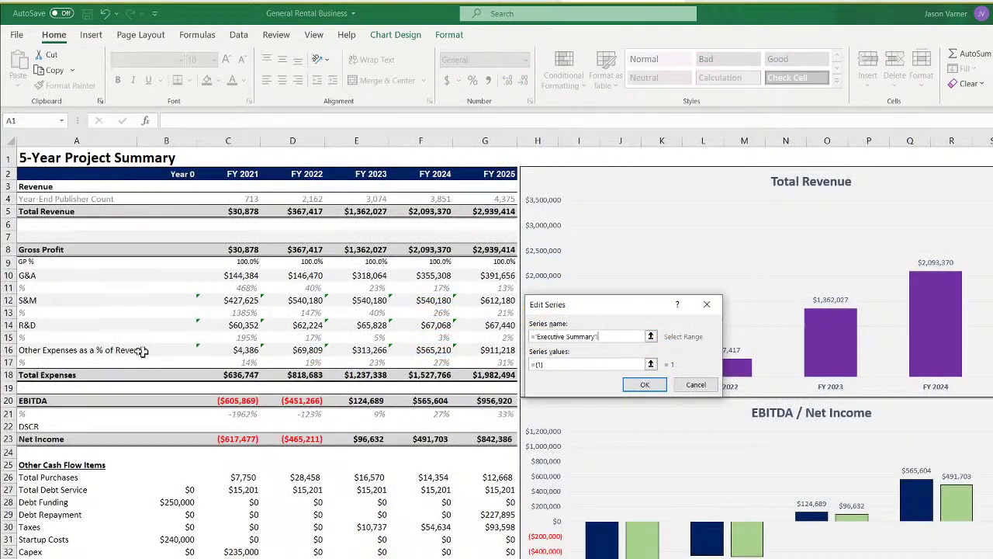
{"action": "left_click", "coordinate": [43, 350]}
{"action": "left_click", "coordinate": [559, 367]}
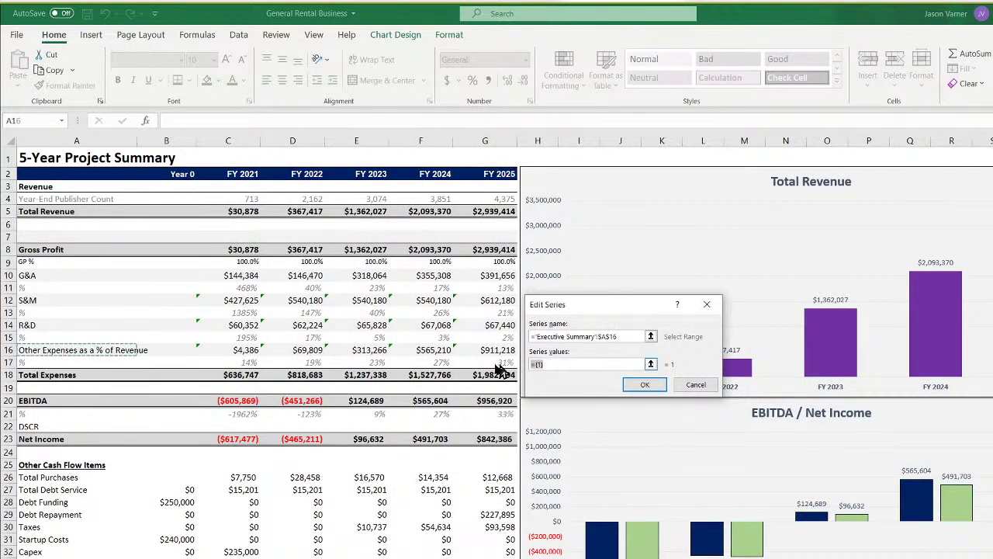
{"action": "left_click_drag", "start_coordinate": [225, 350], "coordinate": [497, 350]}
{"action": "left_click", "coordinate": [645, 384]}
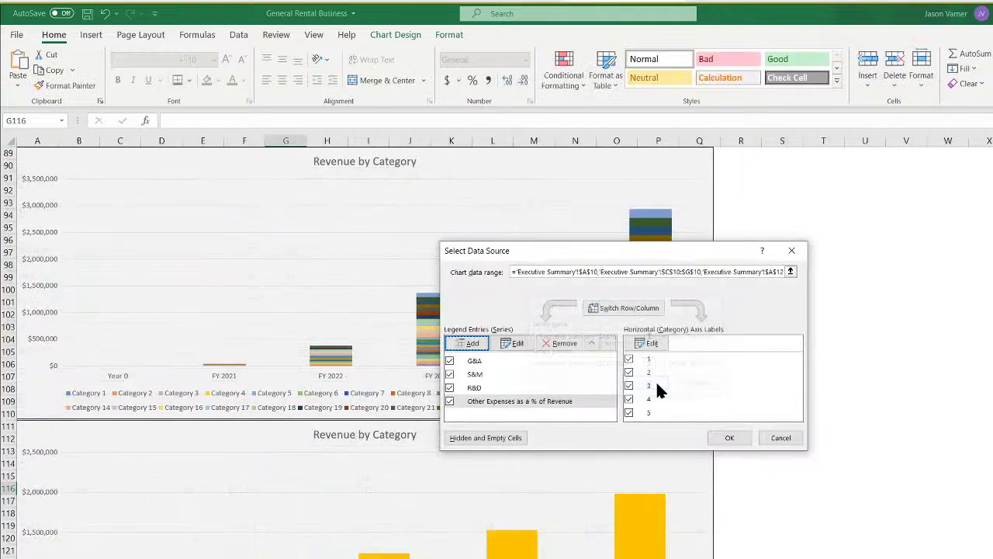
Set the chart's horizontal axis labels to the Executive Summary year headers C2:G2 and apply the data source changes
{"action": "left_click", "coordinate": [647, 343]}
{"action": "left_click", "coordinate": [403, 557]}
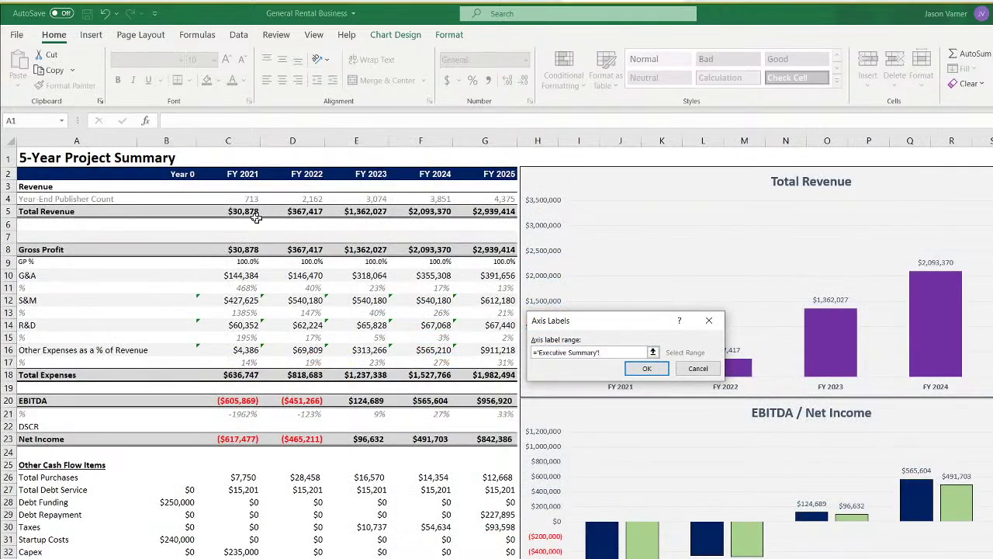
{"action": "left_click_drag", "start_coordinate": [233, 174], "coordinate": [496, 174]}
{"action": "left_click", "coordinate": [646, 368]}
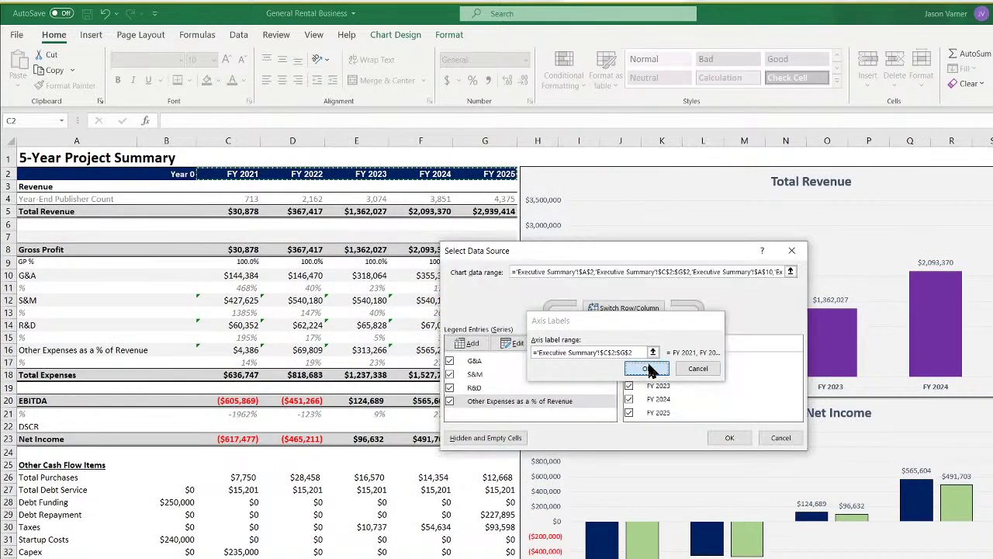
{"action": "left_click", "coordinate": [729, 439]}
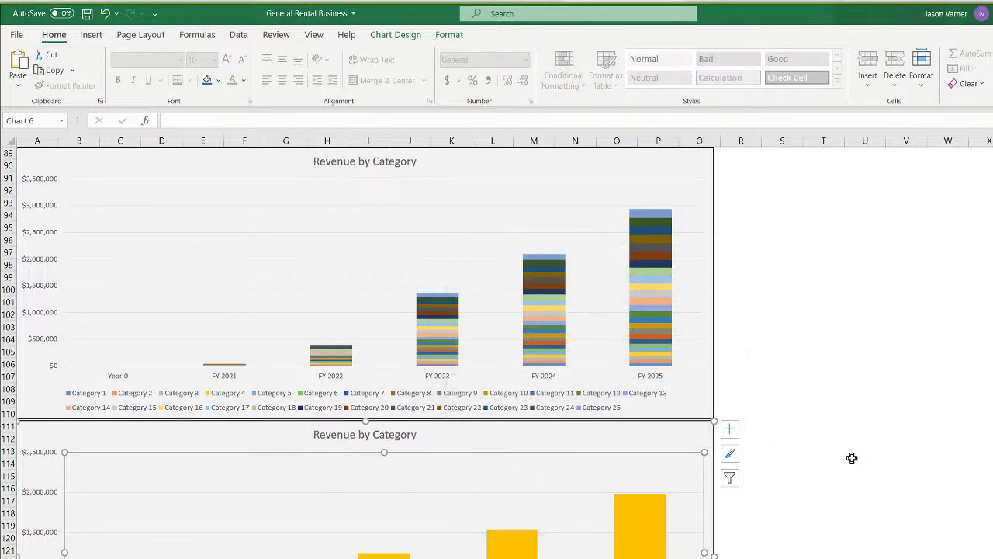
Retitle the duplicated chart "Expenses by Category"
{"action": "scroll", "coordinate": [851, 456], "scroll_direction": "down", "scroll_amount": 4}
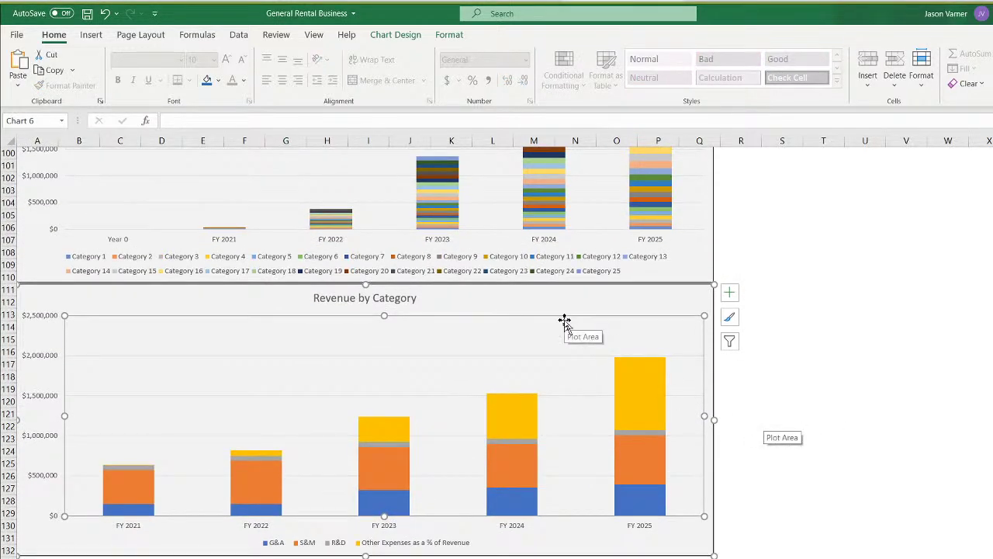
{"action": "left_click", "coordinate": [494, 295]}
{"action": "left_click", "coordinate": [336, 298]}
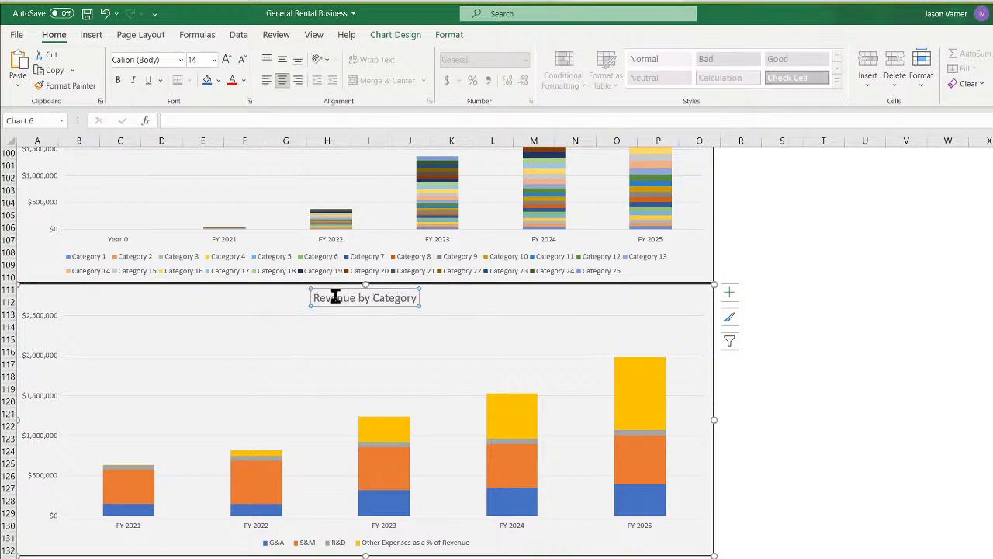
{"action": "left_click_drag", "start_coordinate": [315, 296], "coordinate": [484, 295]}
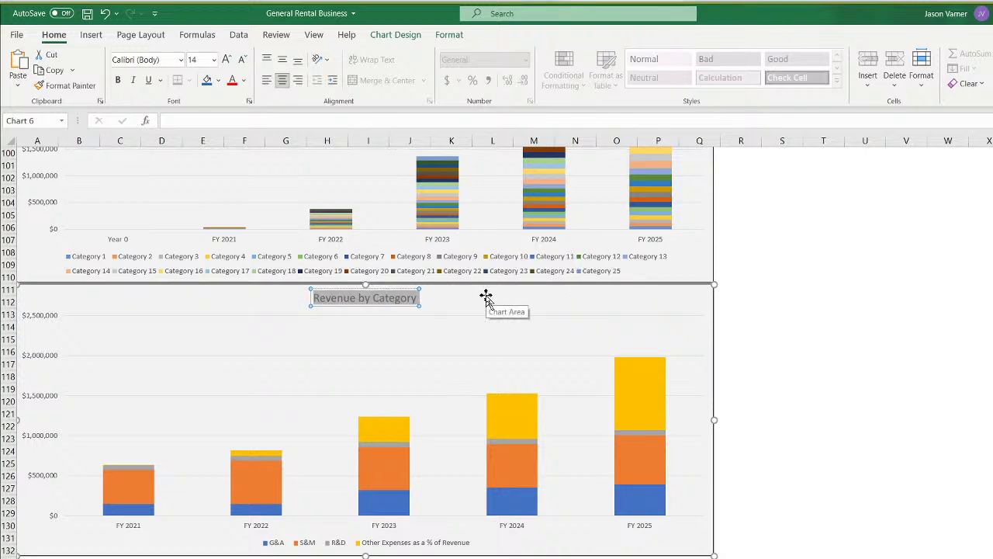
{"action": "type", "text": "Expenses"}
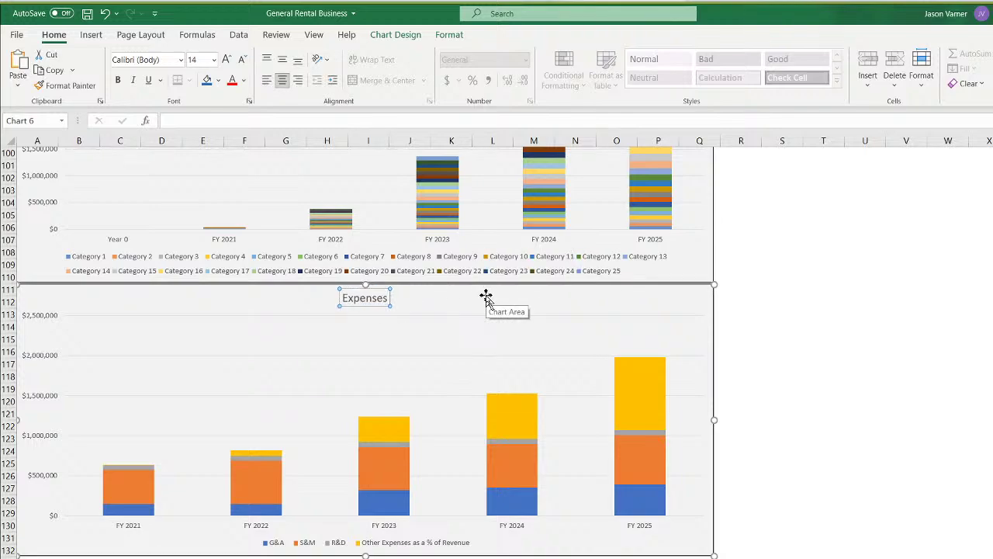
{"action": "type", "text": " by Category"}
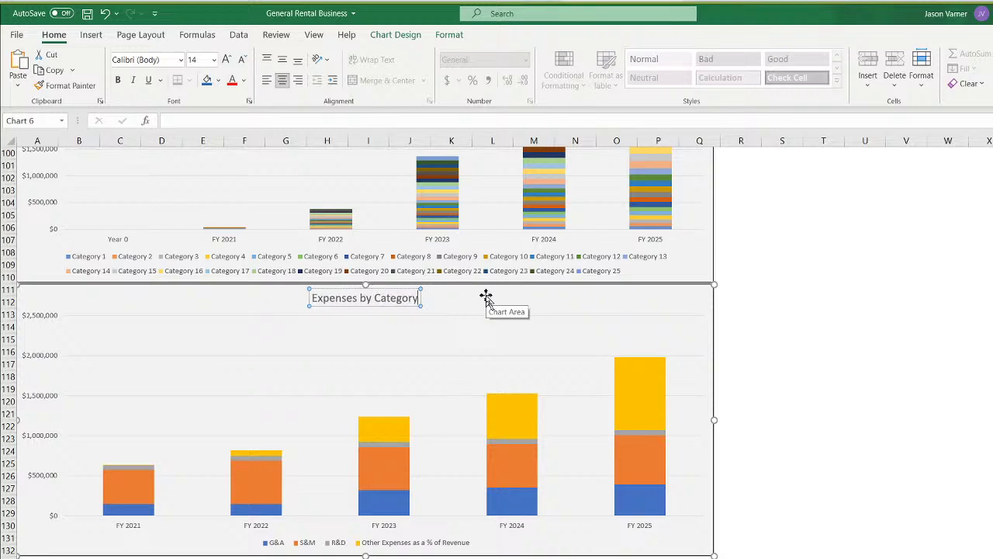
{"action": "left_click", "coordinate": [905, 388]}
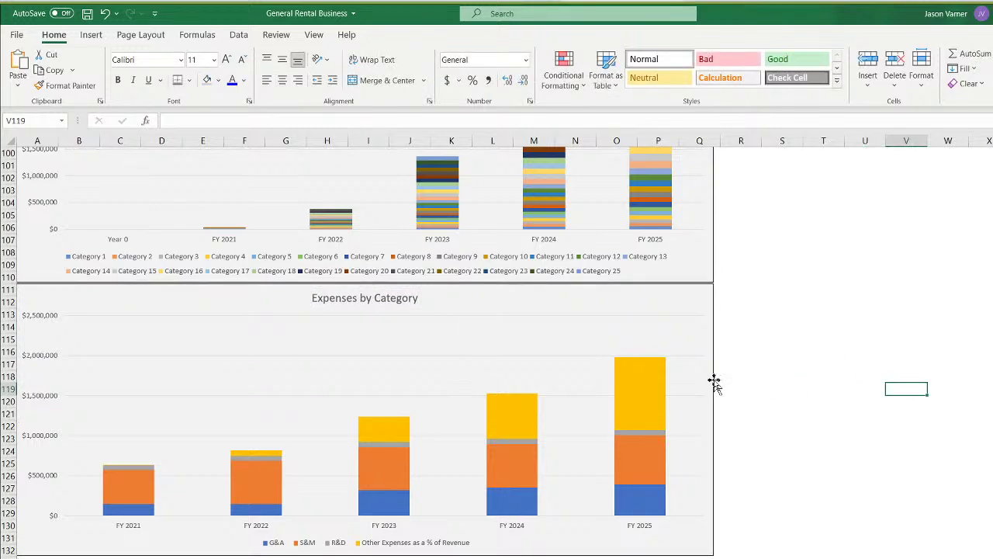
Give the Other Expenses as a % of Revenue bars a light blue fill and a black outline
{"action": "right_click", "coordinate": [657, 390]}
{"action": "left_click", "coordinate": [662, 353]}
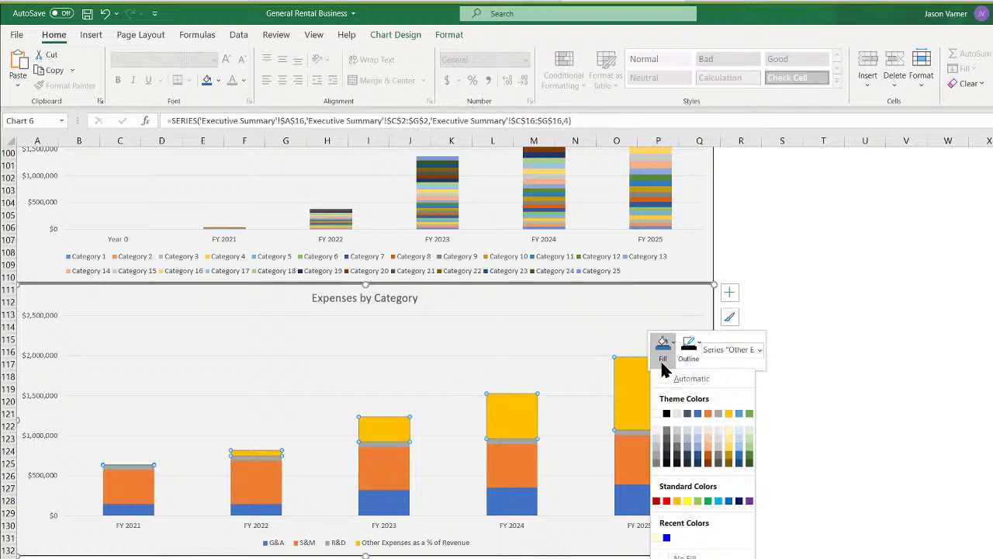
{"action": "left_click", "coordinate": [738, 430]}
{"action": "left_click", "coordinate": [871, 462]}
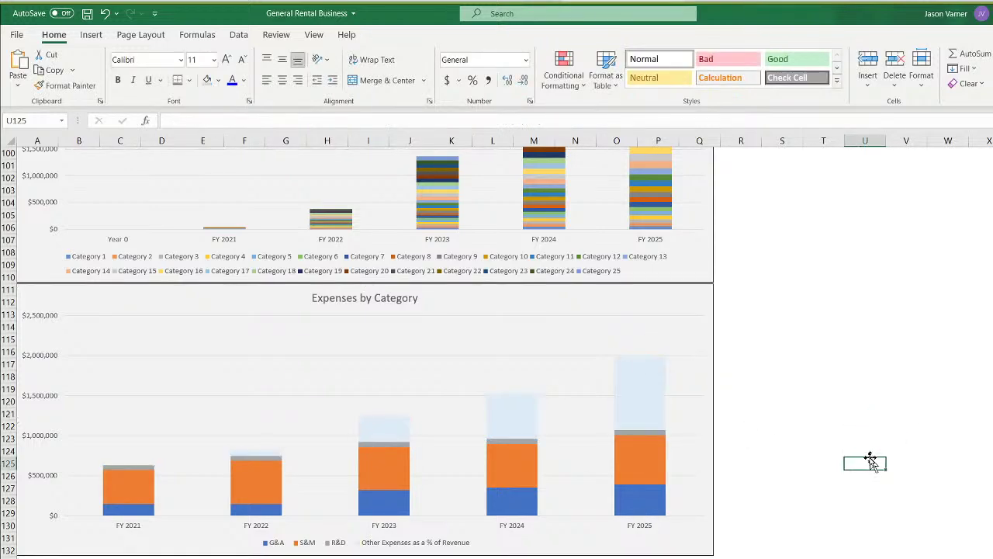
{"action": "right_click", "coordinate": [664, 401]}
{"action": "left_click", "coordinate": [688, 351]}
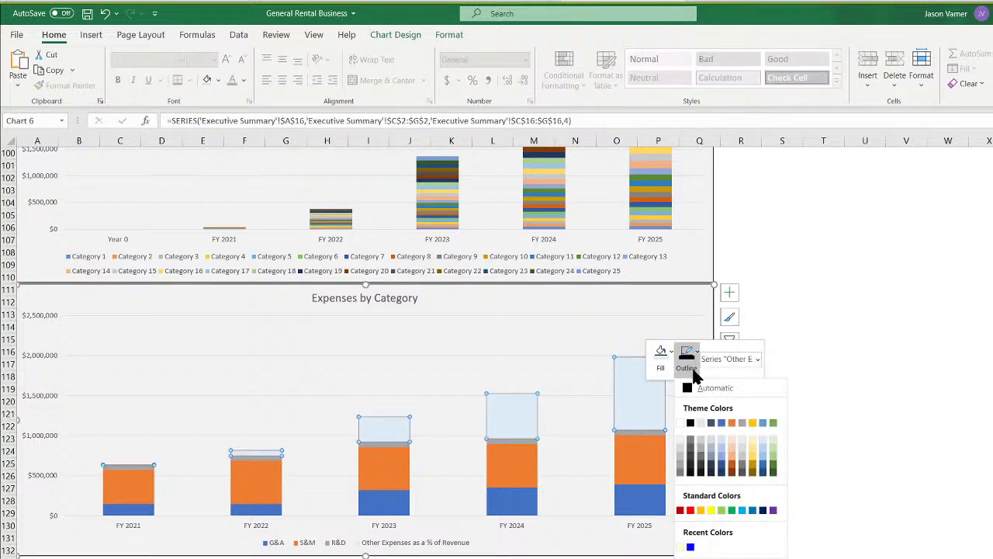
{"action": "left_click", "coordinate": [686, 416]}
Outline the R&D, S&M and G&A bars of the Expenses by Category chart in black
{"action": "right_click", "coordinate": [650, 437]}
{"action": "left_click", "coordinate": [638, 433]}
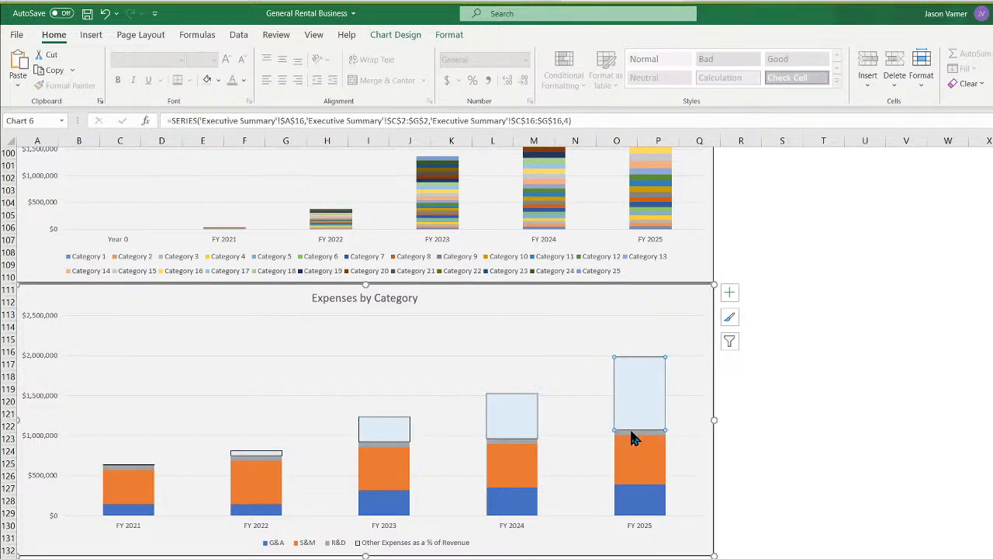
{"action": "right_click", "coordinate": [634, 433]}
{"action": "left_click", "coordinate": [675, 409]}
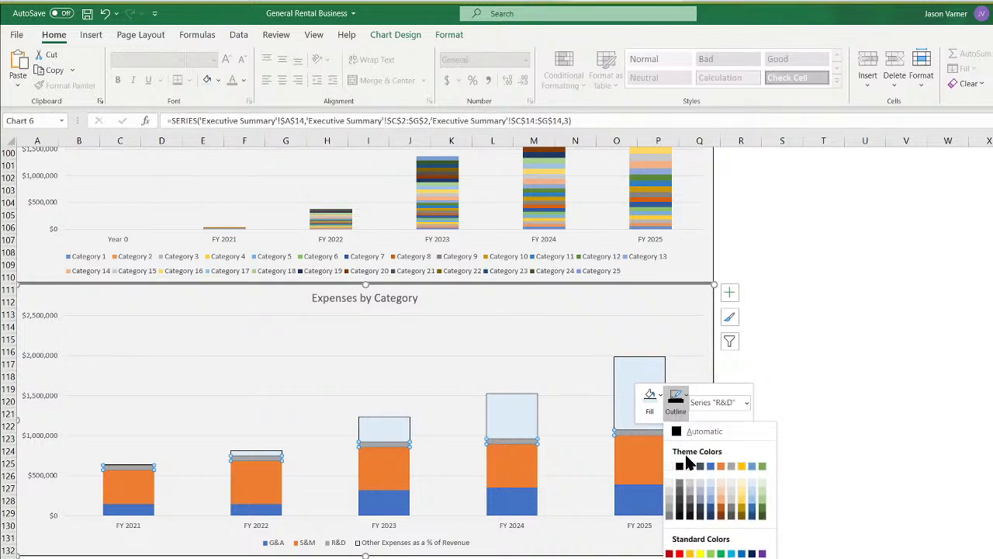
{"action": "left_click", "coordinate": [686, 465]}
{"action": "right_click", "coordinate": [641, 462]}
{"action": "left_click", "coordinate": [678, 423]}
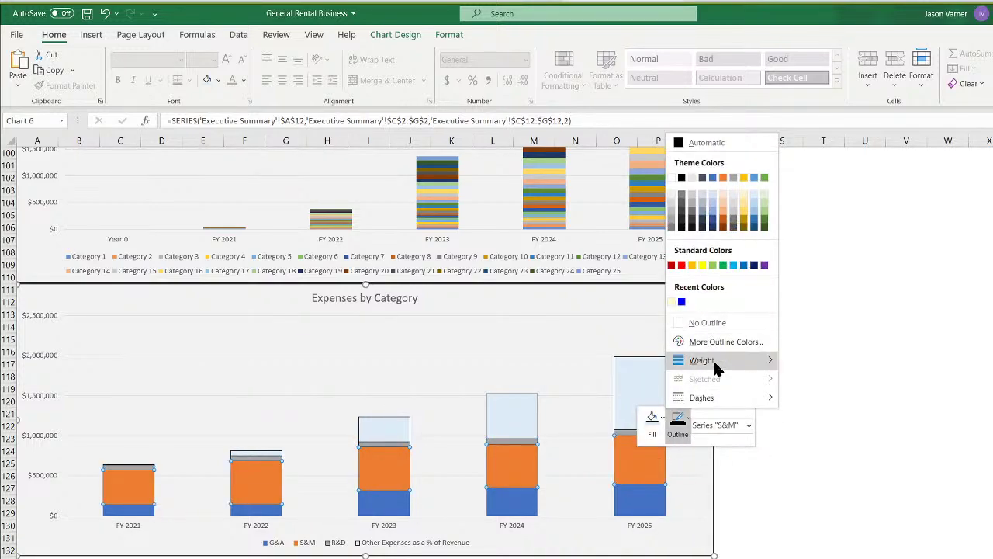
{"action": "left_click", "coordinate": [683, 186]}
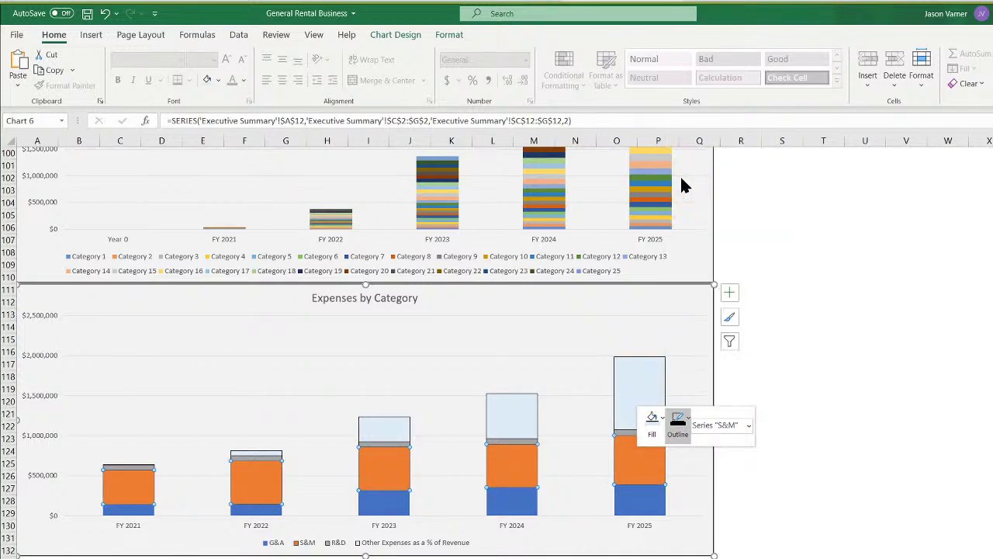
{"action": "left_click", "coordinate": [647, 503]}
{"action": "right_click", "coordinate": [650, 510]}
{"action": "left_click", "coordinate": [690, 469]}
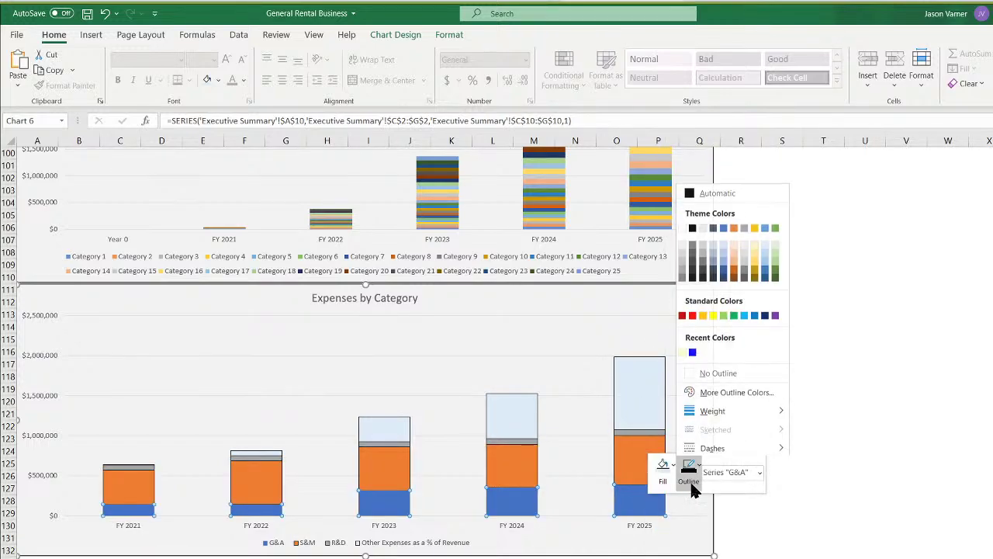
{"action": "left_click", "coordinate": [694, 225]}
{"action": "left_click", "coordinate": [867, 404]}
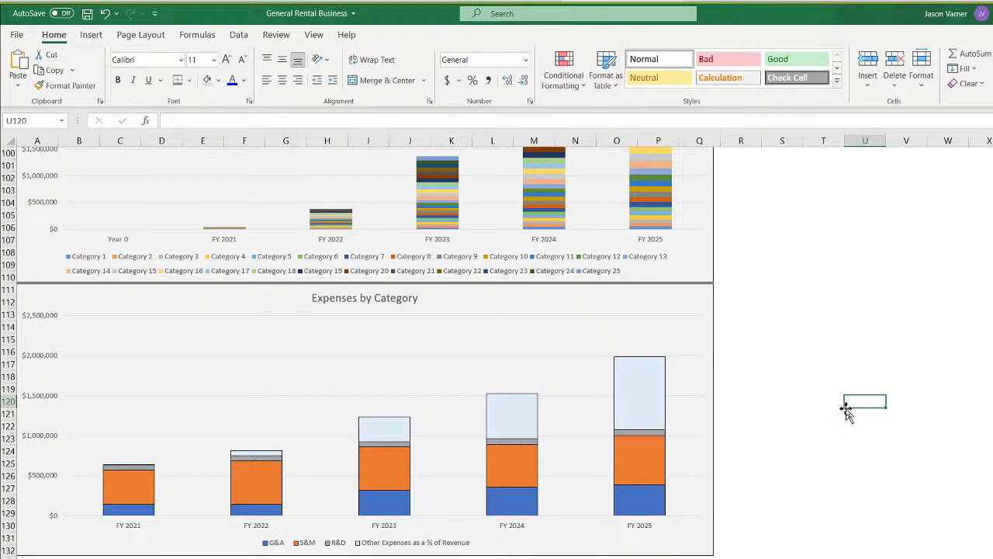
Look over the full stack of charts and save the workbook
{"action": "scroll", "coordinate": [838, 390], "scroll_direction": "up", "scroll_amount": 20}
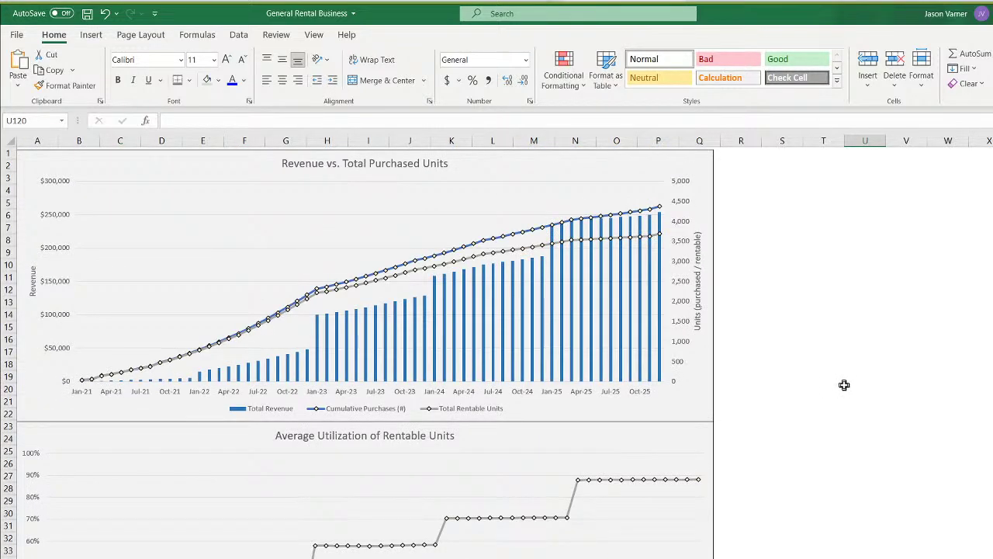
{"action": "scroll", "coordinate": [844, 385], "scroll_direction": "down", "scroll_amount": 20}
{"action": "scroll", "coordinate": [844, 388], "scroll_direction": "up", "scroll_amount": 5}
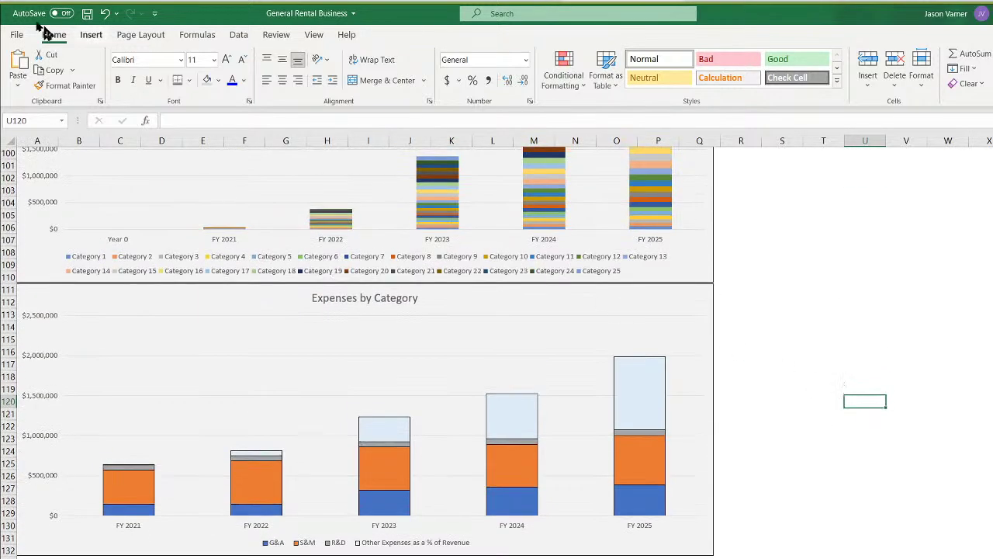
{"action": "left_click", "coordinate": [87, 14]}
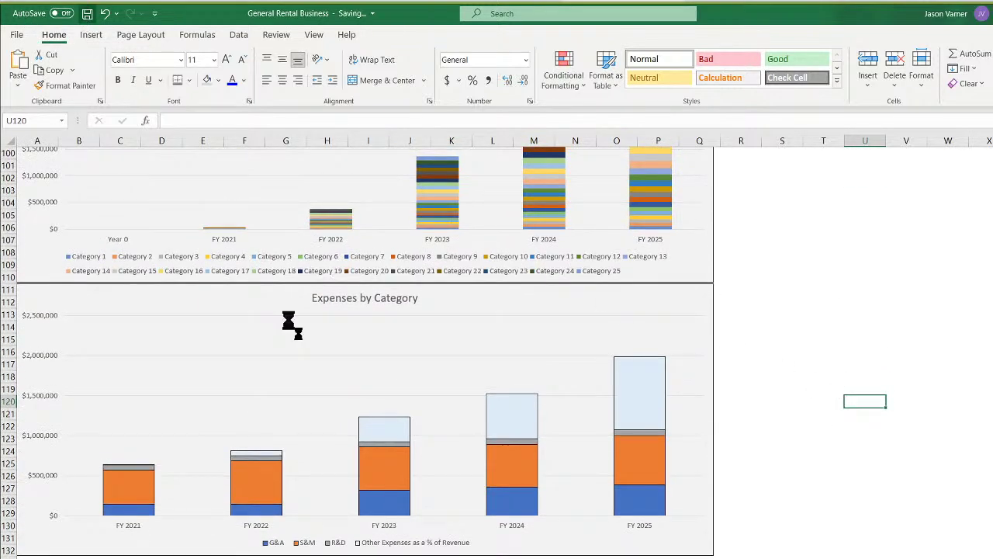
Fill the S&M bars of the Expenses by Category chart with light gold
{"action": "right_click", "coordinate": [398, 469]}
{"action": "left_click", "coordinate": [407, 432]}
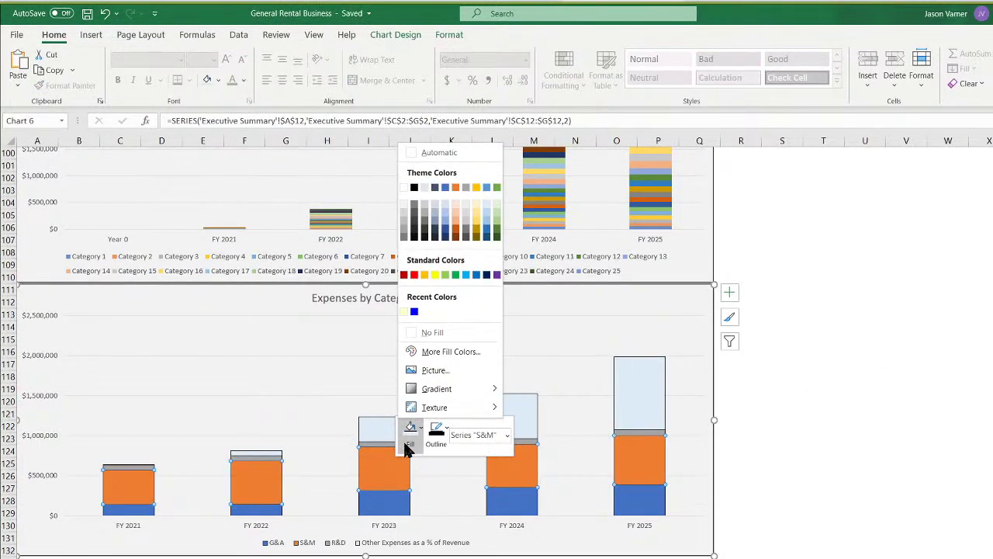
{"action": "left_click", "coordinate": [477, 208]}
{"action": "left_click", "coordinate": [975, 480]}
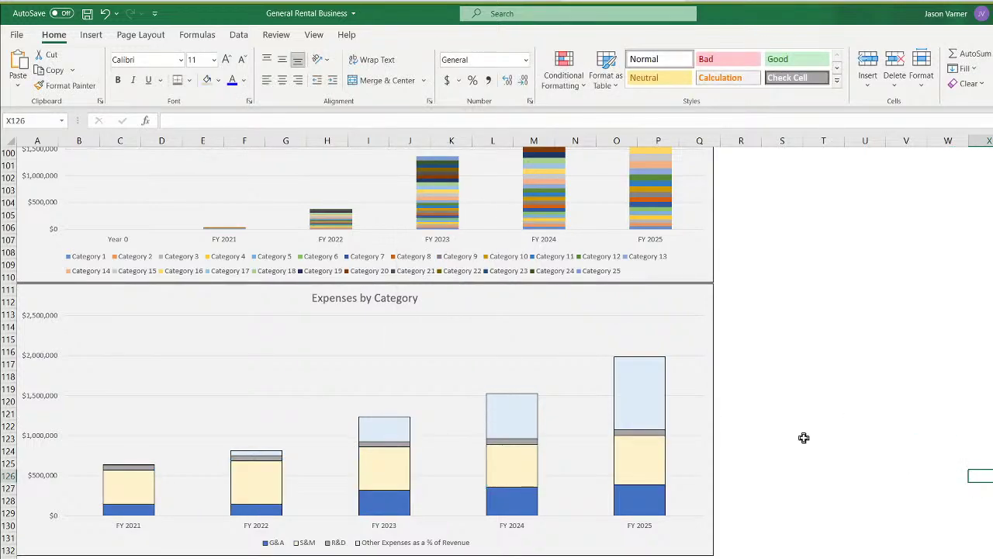
Recolor the G&A series in the Expenses by Category chart light gray and save the workbook
{"action": "right_click", "coordinate": [634, 512]}
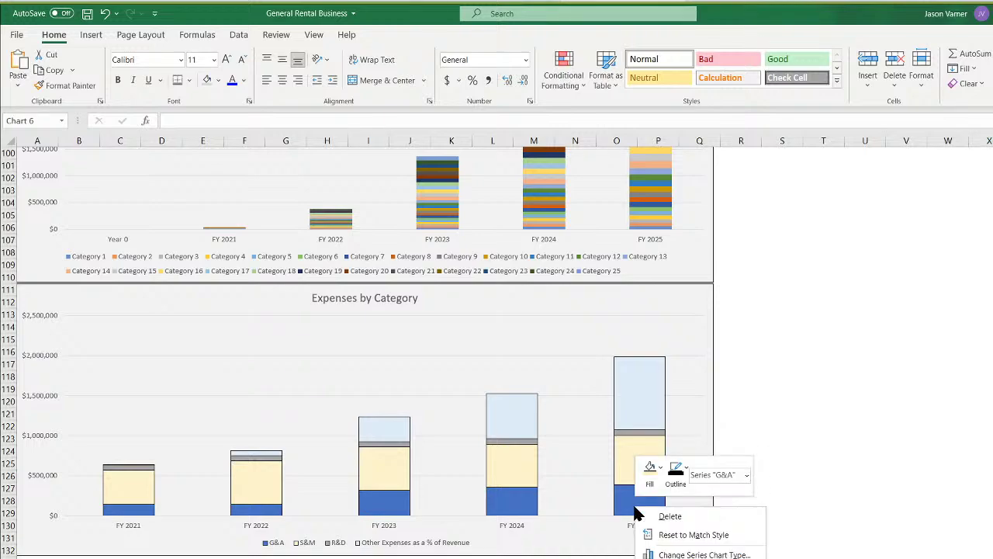
{"action": "left_click", "coordinate": [650, 468]}
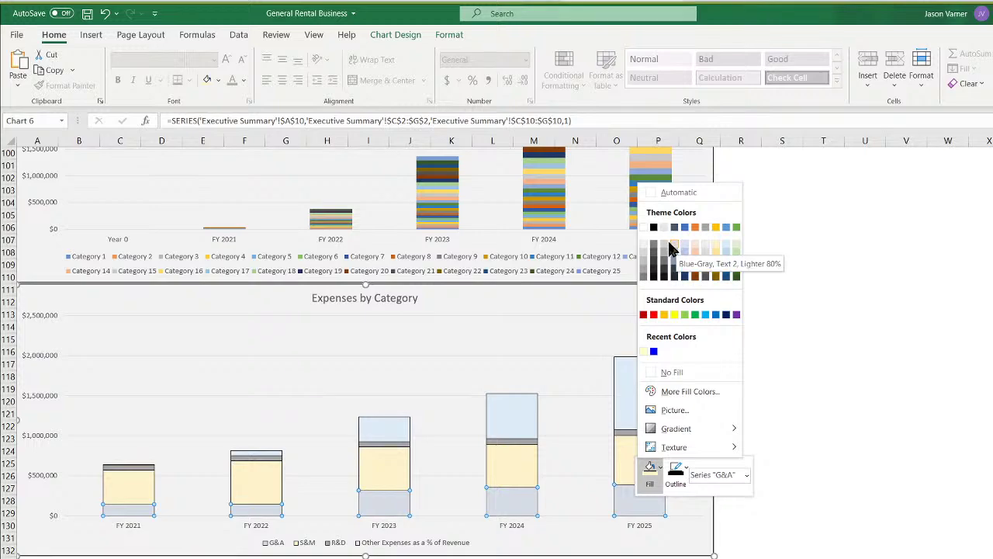
{"action": "left_click", "coordinate": [664, 244]}
{"action": "left_click", "coordinate": [847, 415]}
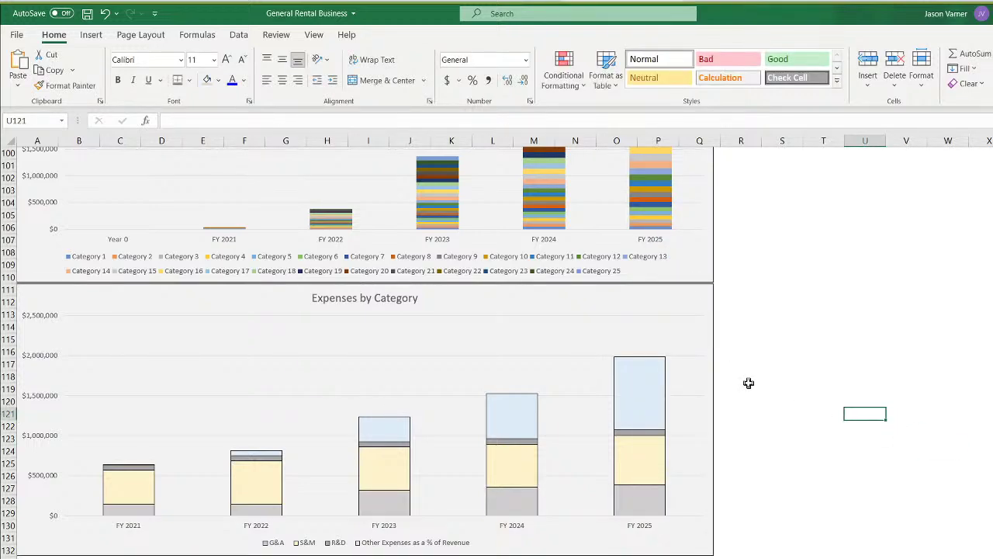
{"action": "left_click", "coordinate": [87, 13]}
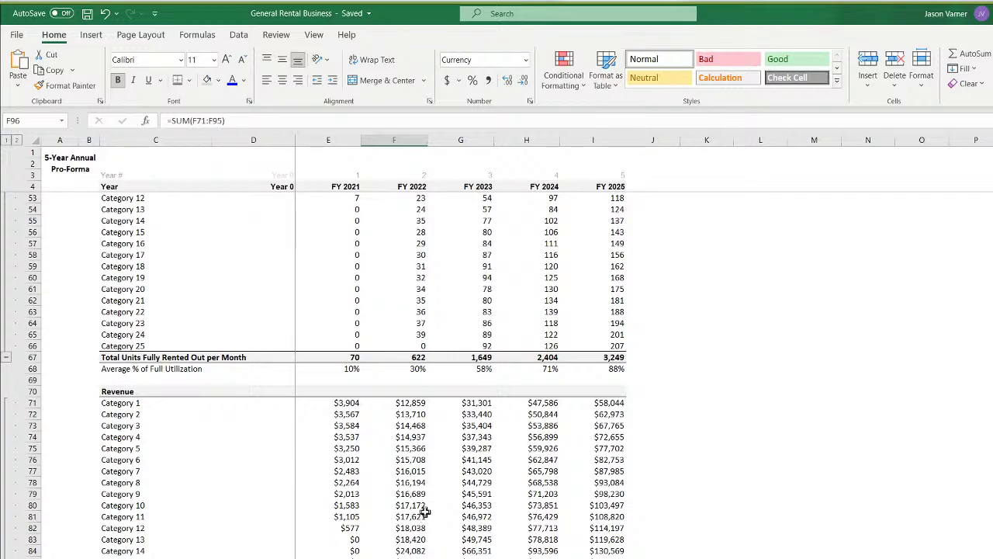
Examine the annual and monthly pro-formas, including the average monthly rental revenue rows per available unit and per unit rented
{"action": "scroll", "coordinate": [425, 510], "scroll_direction": "down", "scroll_amount": 20}
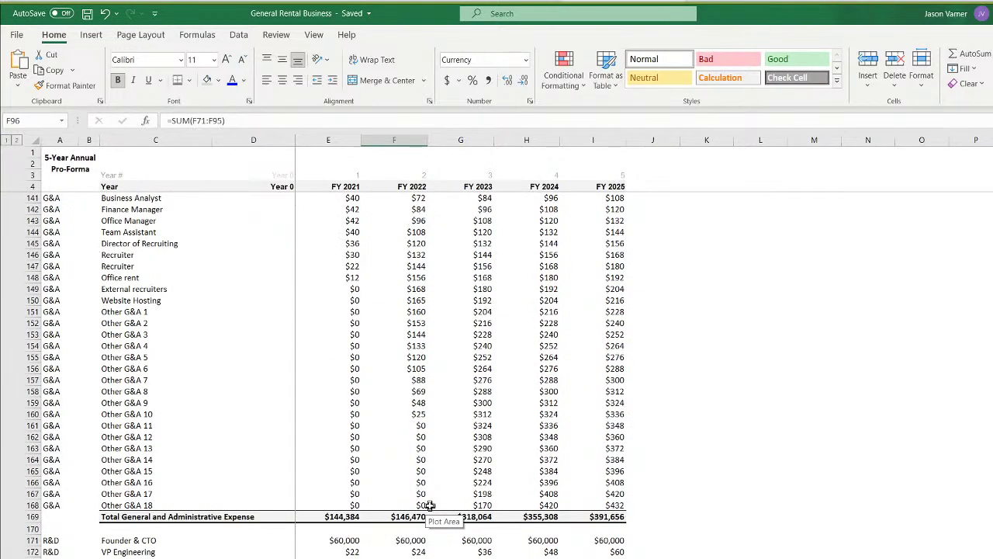
{"action": "scroll", "coordinate": [430, 505], "scroll_direction": "down", "scroll_amount": 15}
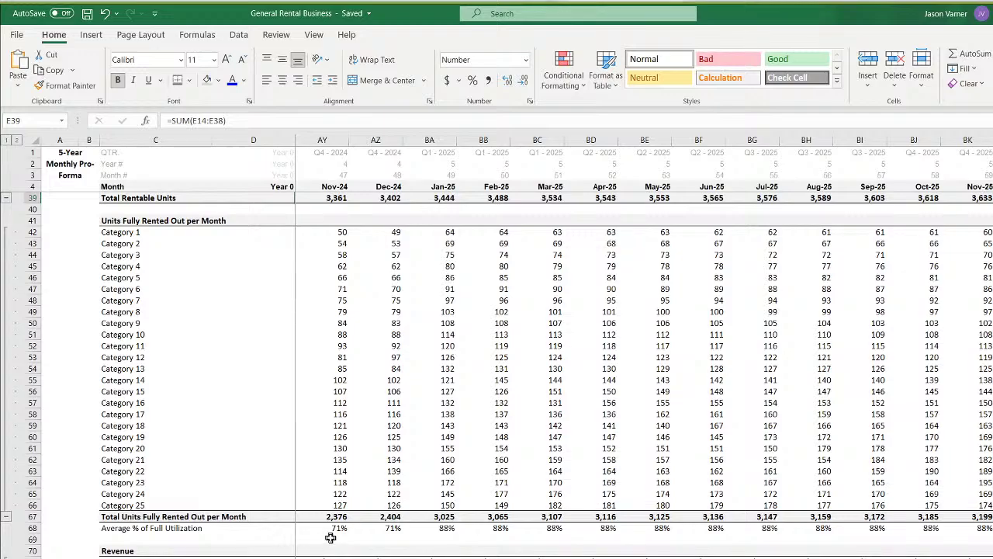
{"action": "scroll", "coordinate": [330, 537], "scroll_direction": "up", "scroll_amount": 12}
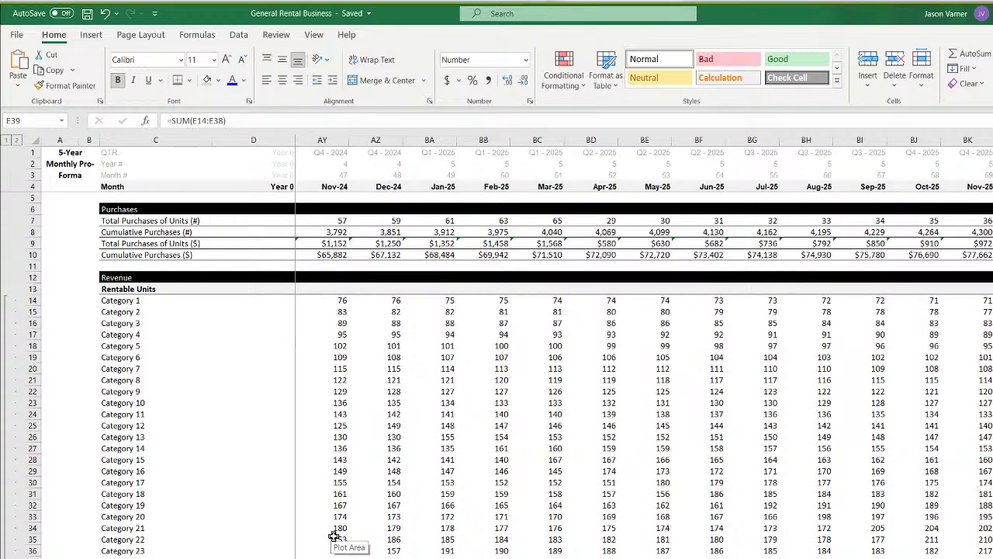
{"action": "scroll", "coordinate": [333, 537], "scroll_direction": "down", "scroll_amount": 15}
{"action": "scroll", "coordinate": [334, 536], "scroll_direction": "down", "scroll_amount": 15}
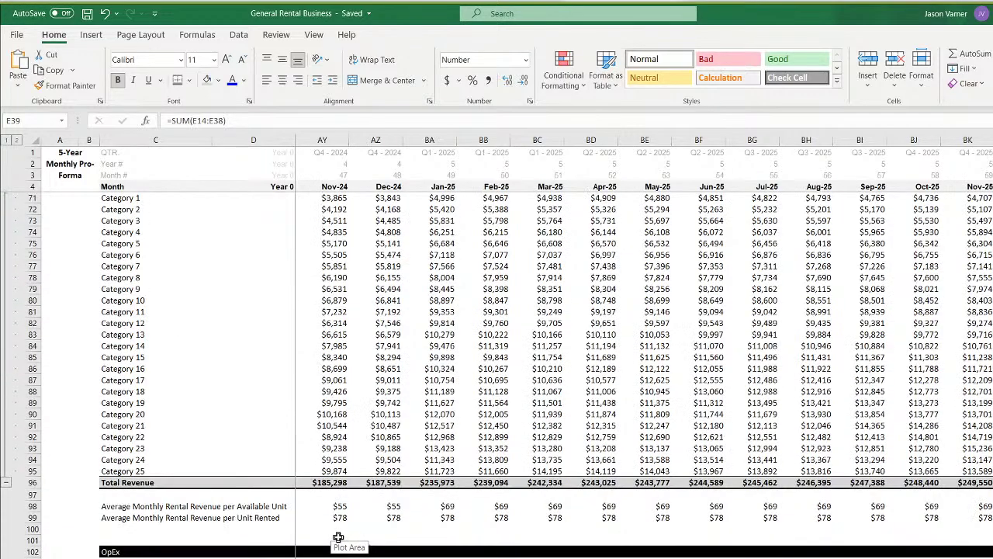
{"action": "left_click", "coordinate": [161, 267]}
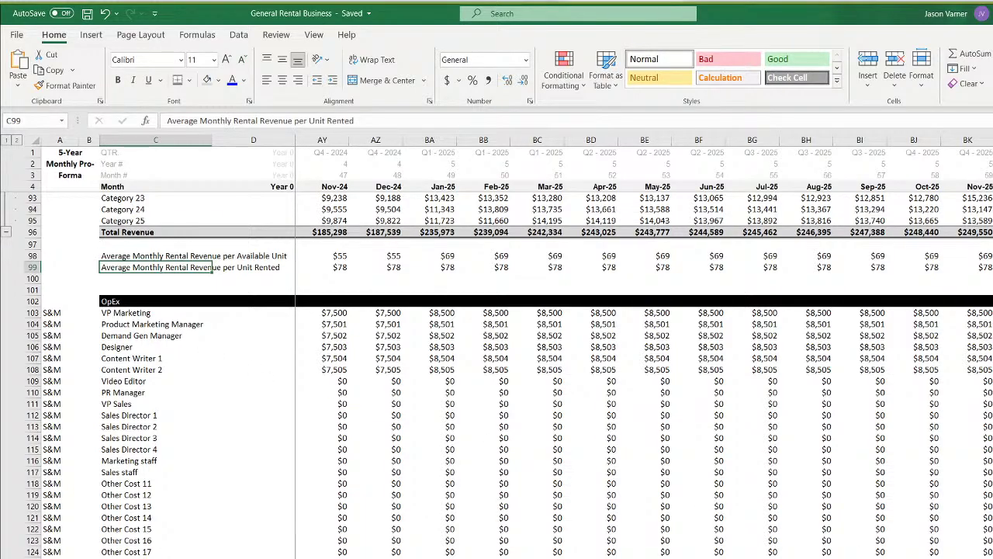
{"action": "scroll", "coordinate": [644, 349], "scroll_direction": "left", "scroll_amount": 15}
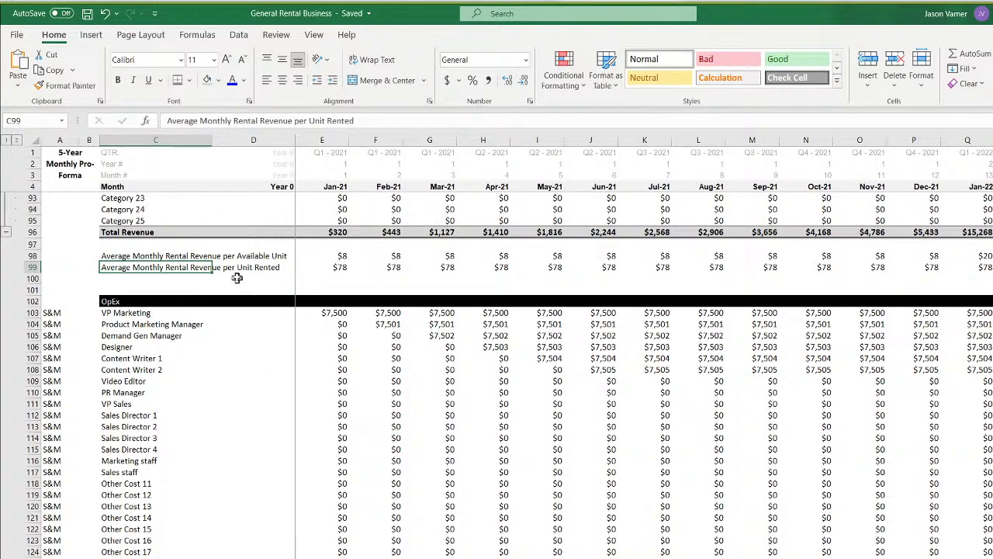
{"action": "left_click", "coordinate": [146, 257]}
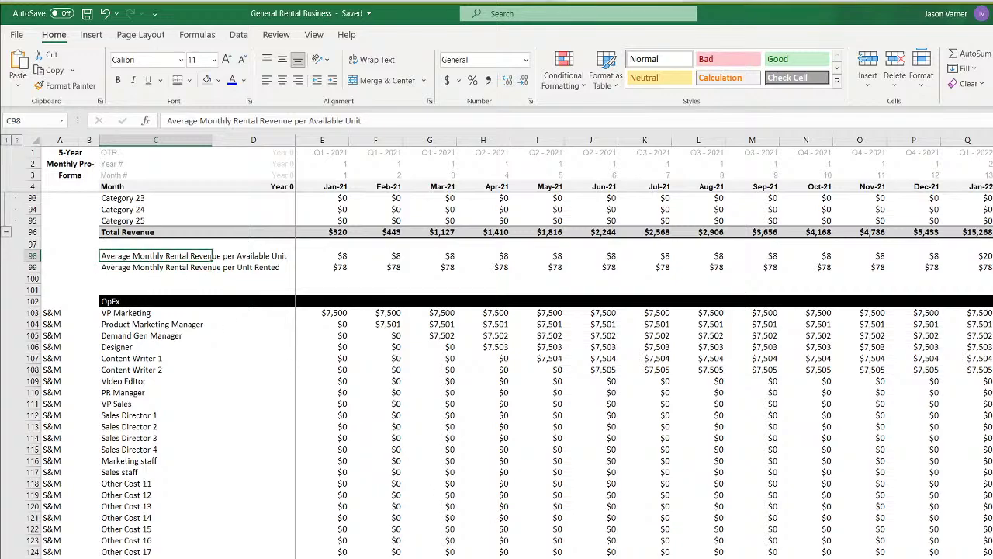
Copy the Revenue vs. Total Purchased Units chart and place the duplicate directly below the Expenses by Category chart
{"action": "key", "text": "ctrl+Page_Down"}
{"action": "scroll", "coordinate": [348, 532], "scroll_direction": "up", "scroll_amount": 20}
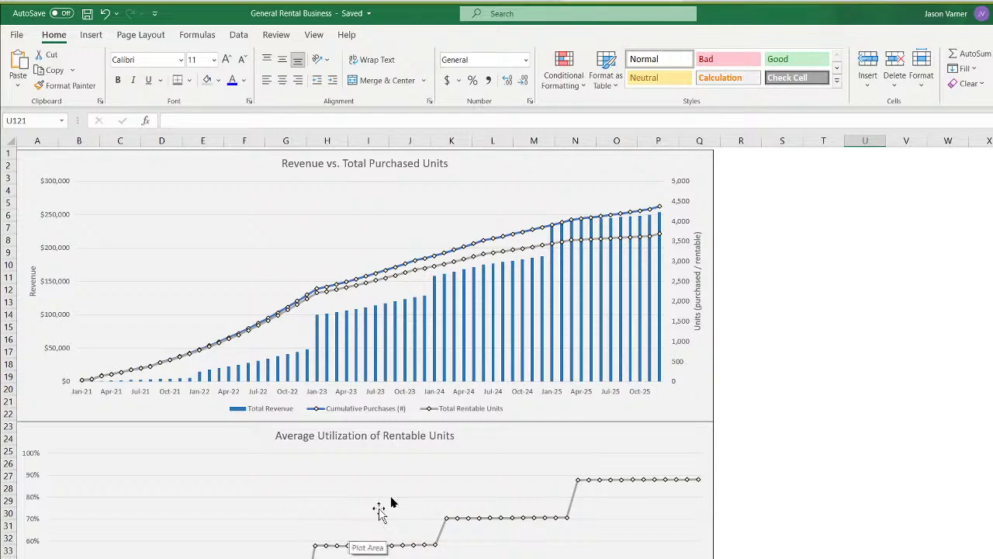
{"action": "left_click", "coordinate": [513, 166]}
{"action": "right_click", "coordinate": [512, 160]}
{"action": "left_click", "coordinate": [554, 189]}
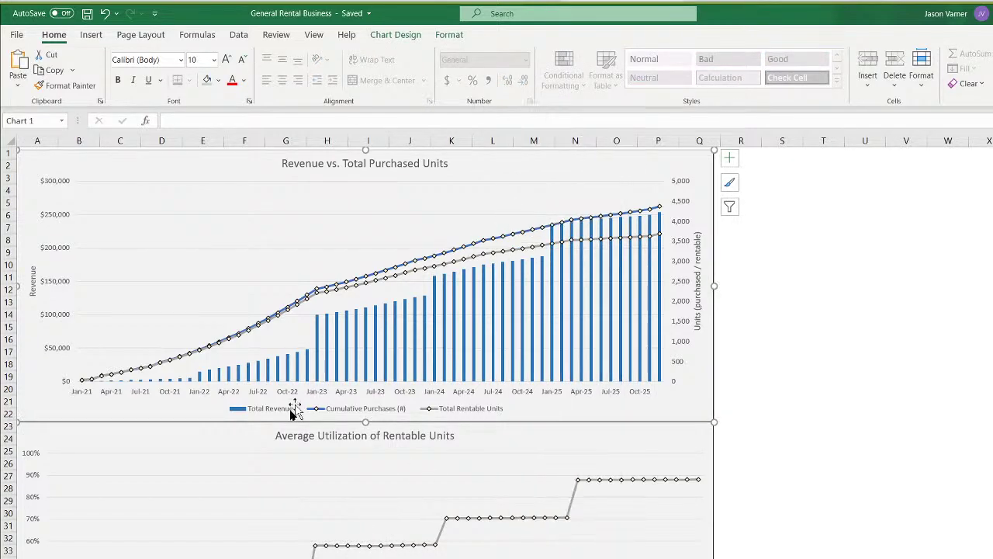
{"action": "scroll", "coordinate": [256, 492], "scroll_direction": "down", "scroll_amount": 20}
{"action": "right_click", "coordinate": [261, 477]}
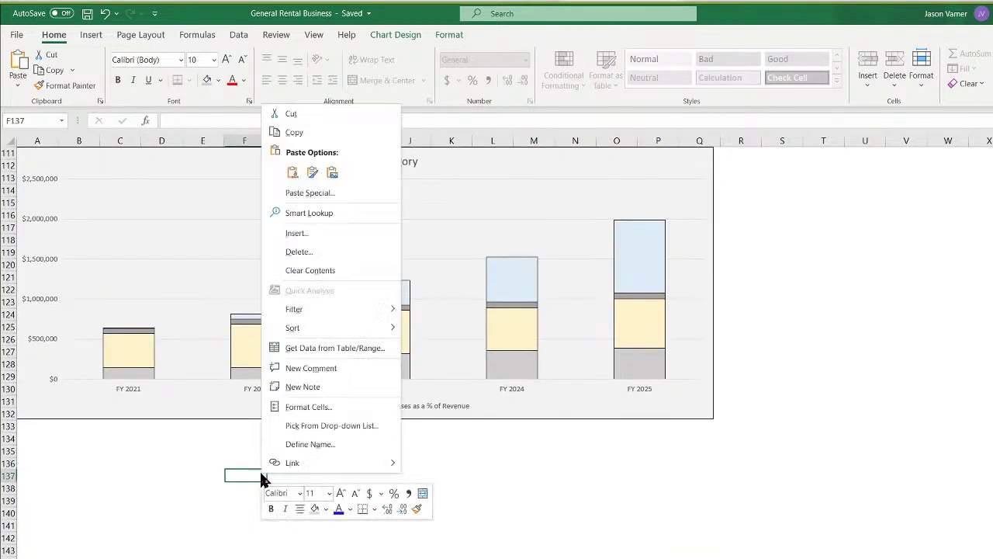
{"action": "left_click", "coordinate": [311, 172]}
{"action": "left_click_drag", "start_coordinate": [354, 479], "coordinate": [138, 427]}
Remove all existing data series from the duplicated Revenue vs. Total Purchased Units chart
{"action": "right_click", "coordinate": [249, 484]}
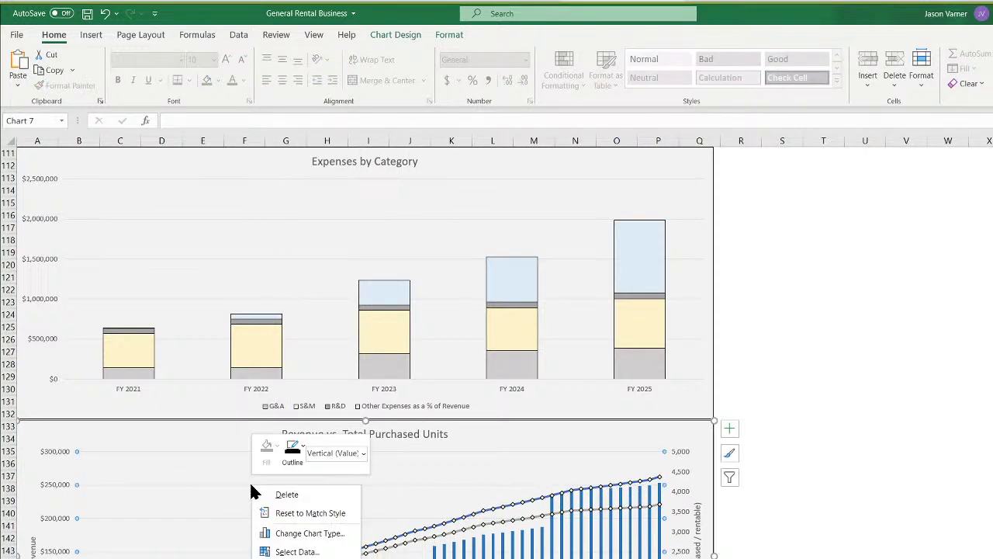
{"action": "left_click", "coordinate": [317, 552]}
{"action": "left_click", "coordinate": [564, 344]}
{"action": "left_click", "coordinate": [565, 343]}
{"action": "left_click", "coordinate": [564, 343]}
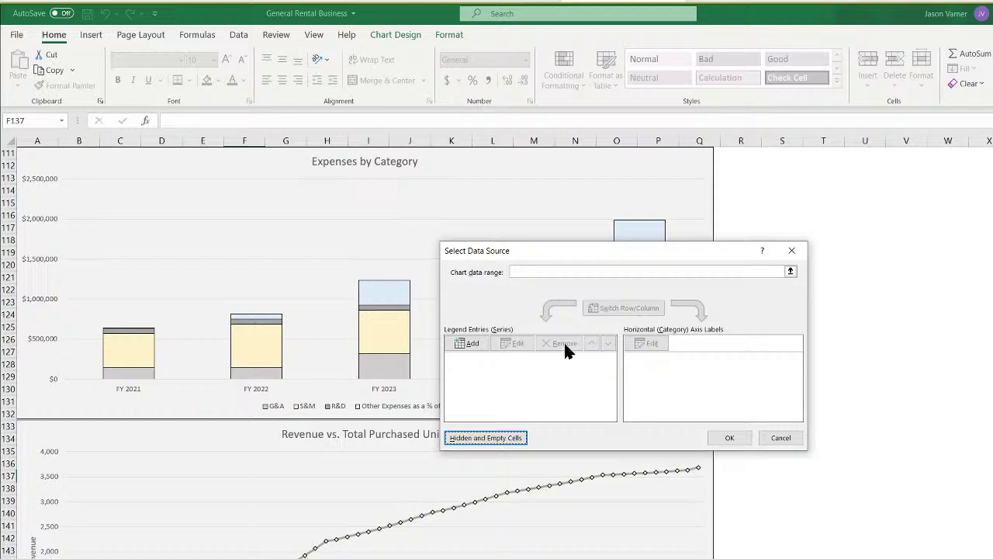
Add a series named from C98 of Monthly P&L Detail, Average Monthly Rental Revenue per Available Unit, with values E98:BL98
{"action": "left_click", "coordinate": [479, 342]}
{"action": "key", "text": "ctrl+Page_Up"}
{"action": "scroll", "coordinate": [215, 472], "scroll_direction": "up", "scroll_amount": 8}
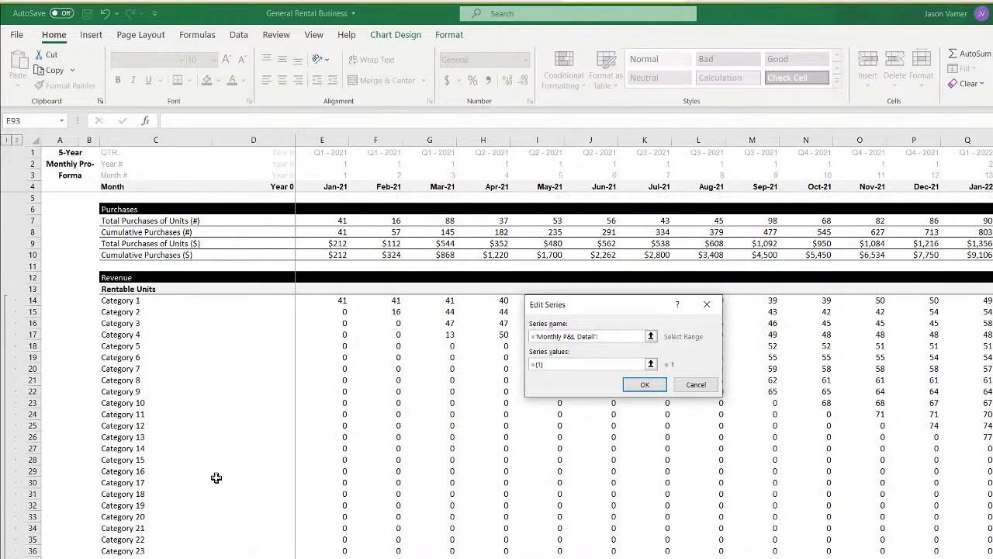
{"action": "scroll", "coordinate": [215, 472], "scroll_direction": "down", "scroll_amount": 20}
{"action": "scroll", "coordinate": [219, 482], "scroll_direction": "up", "scroll_amount": 9}
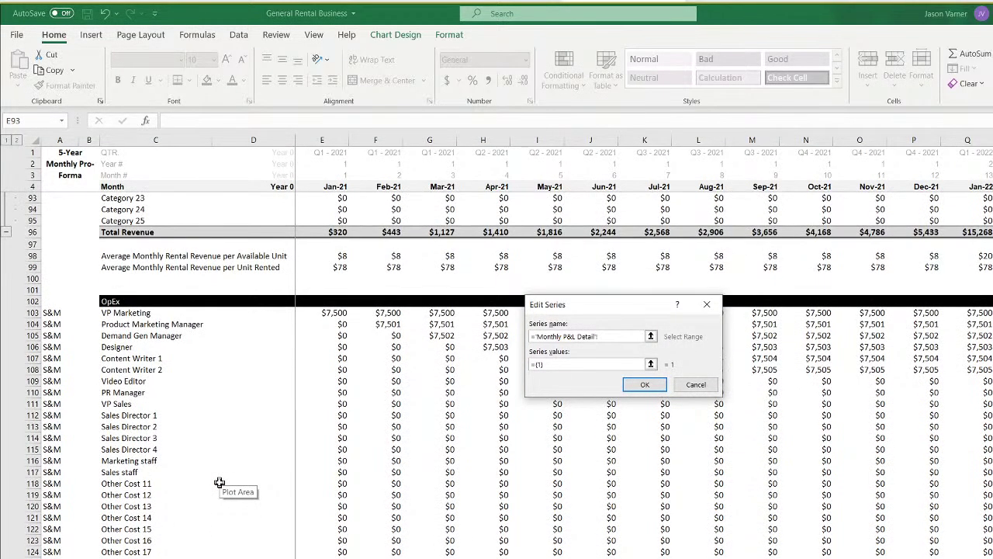
{"action": "left_click", "coordinate": [124, 258]}
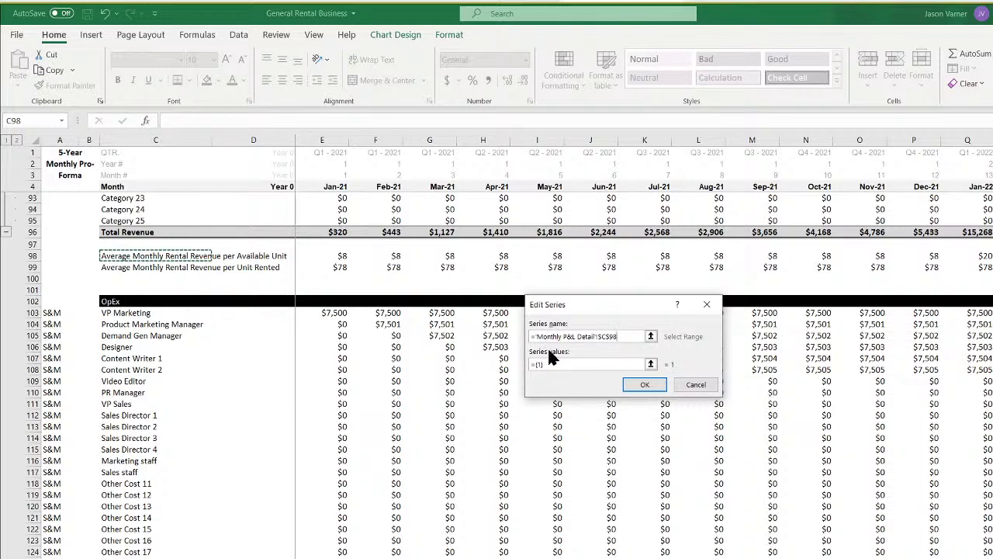
{"action": "left_click_drag", "start_coordinate": [562, 363], "coordinate": [293, 359]}
{"action": "key", "text": "BackSpace"}
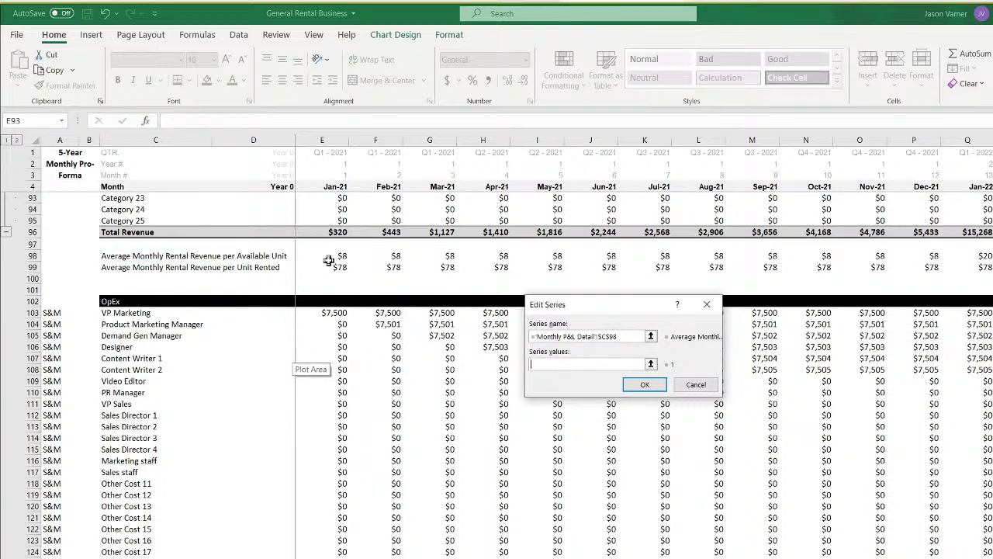
{"action": "left_click_drag", "start_coordinate": [329, 260], "coordinate": [987, 267]}
{"action": "left_click", "coordinate": [644, 381]}
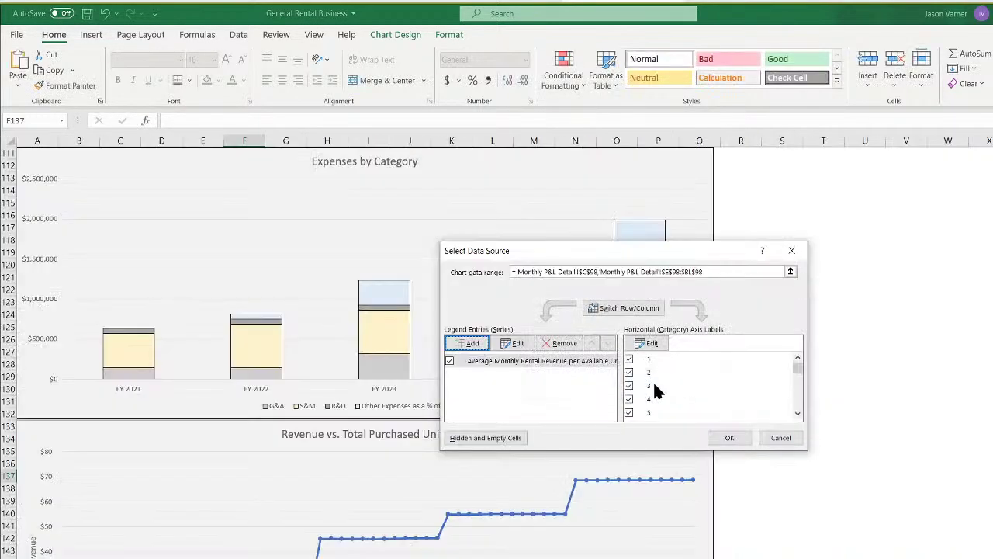
Add a second series named from C99, Average Monthly Rental Revenue per Unit Rented, with values E99:BL99
{"action": "left_click", "coordinate": [470, 343]}
{"action": "key", "text": "ctrl+Page_Up"}
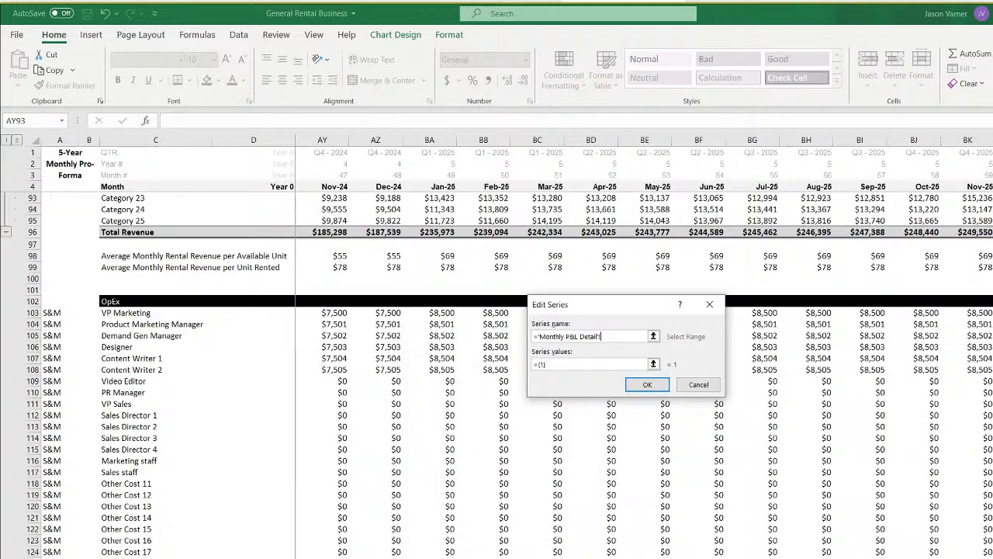
{"action": "left_click", "coordinate": [171, 267]}
{"action": "triple_click", "coordinate": [547, 364]}
{"action": "key", "text": "BackSpace"}
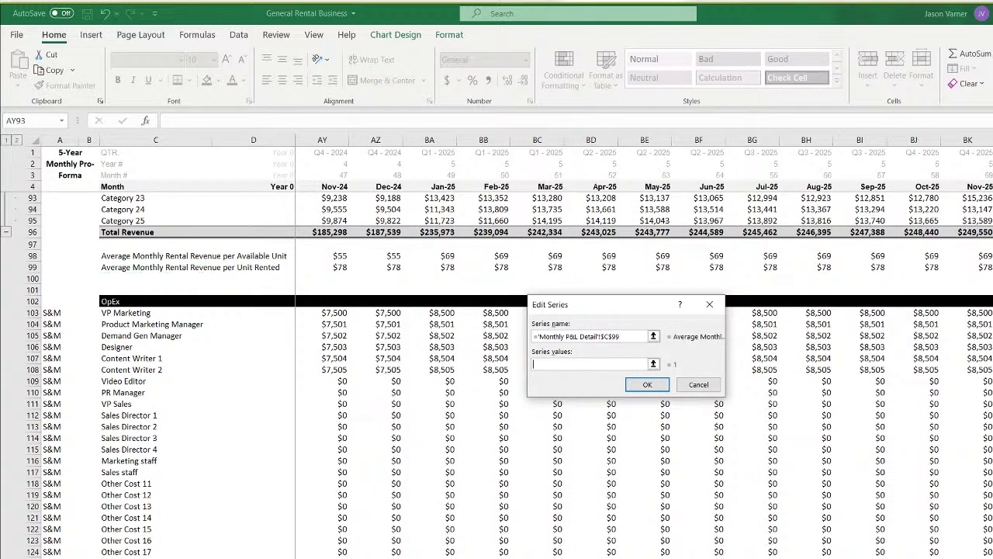
{"action": "left_click_drag", "start_coordinate": [990, 267], "coordinate": [343, 270]}
{"action": "left_click", "coordinate": [659, 381]}
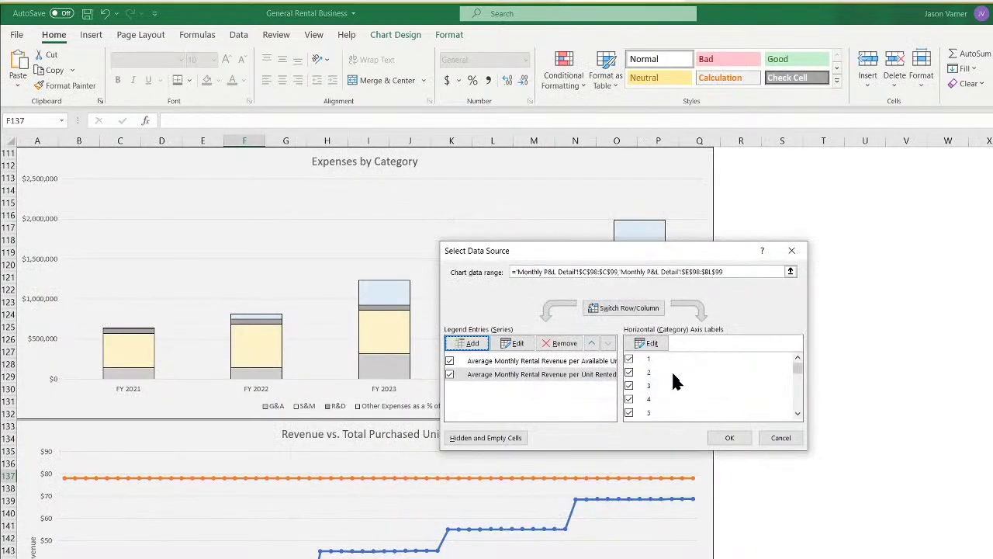
Set the chart's horizontal axis labels to the months in E4:BL4 of Monthly P&L Detail and apply the data source
{"action": "left_click", "coordinate": [654, 344]}
{"action": "left_click", "coordinate": [621, 558]}
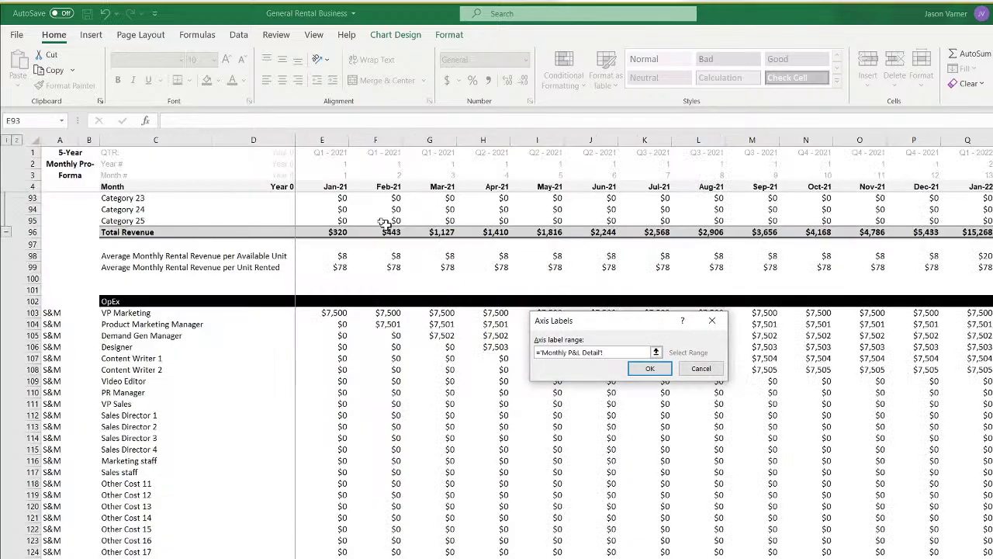
{"action": "left_click_drag", "start_coordinate": [321, 186], "coordinate": [992, 187]}
{"action": "left_click", "coordinate": [644, 370]}
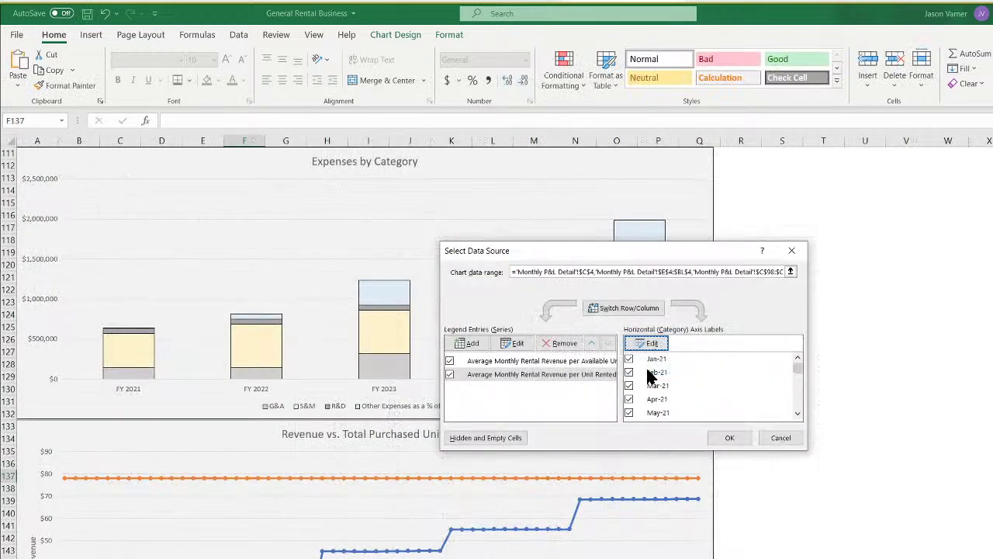
{"action": "left_click", "coordinate": [730, 438]}
In Revenue Assumptions, set FY 2021 daily rental fees to $1 for Category 1, increasing by $1 per category down the column
{"action": "scroll", "coordinate": [893, 424], "scroll_direction": "down", "scroll_amount": 4}
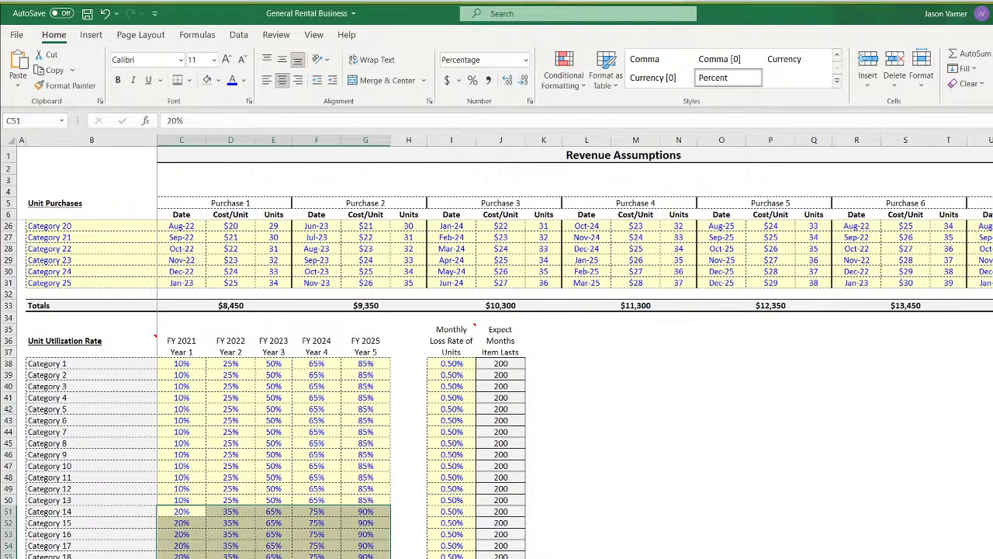
{"action": "scroll", "coordinate": [233, 491], "scroll_direction": "down", "scroll_amount": 7}
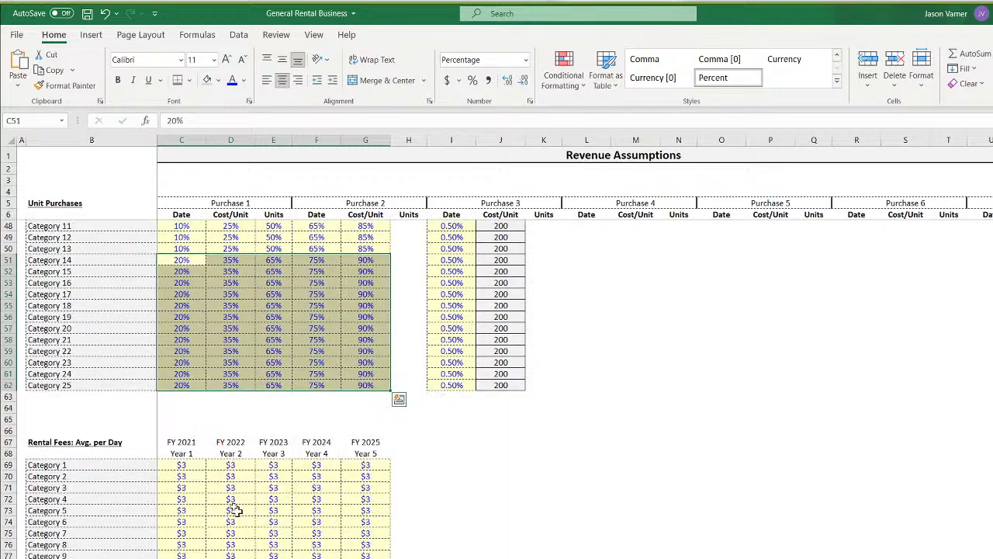
{"action": "left_click", "coordinate": [194, 466]}
{"action": "scroll", "coordinate": [227, 515], "scroll_direction": "down", "scroll_amount": 4}
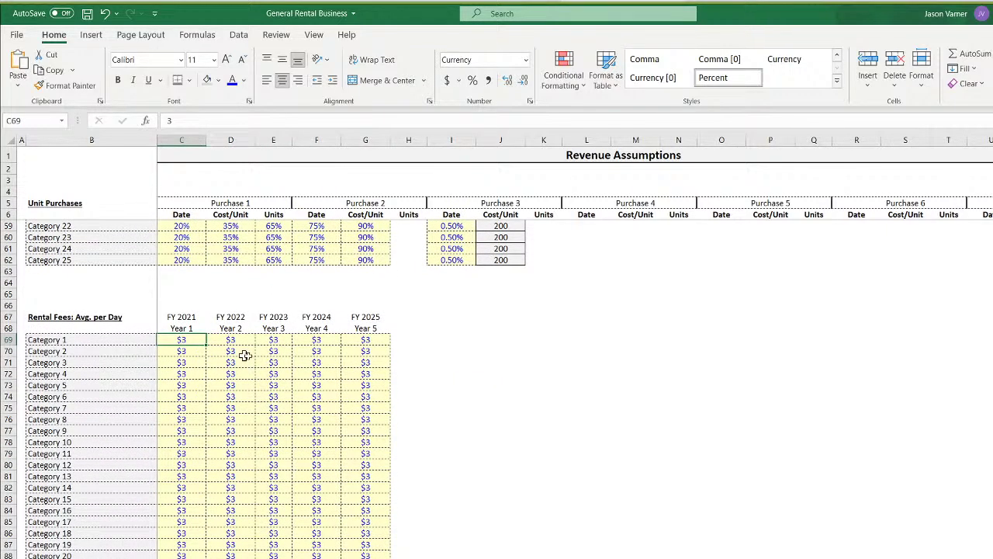
{"action": "type", "text": "1"}
{"action": "key", "text": "Return"}
{"action": "type", "text": "2"}
{"action": "key", "text": "Return"}
{"action": "type", "text": "3"}
{"action": "key", "text": "Return"}
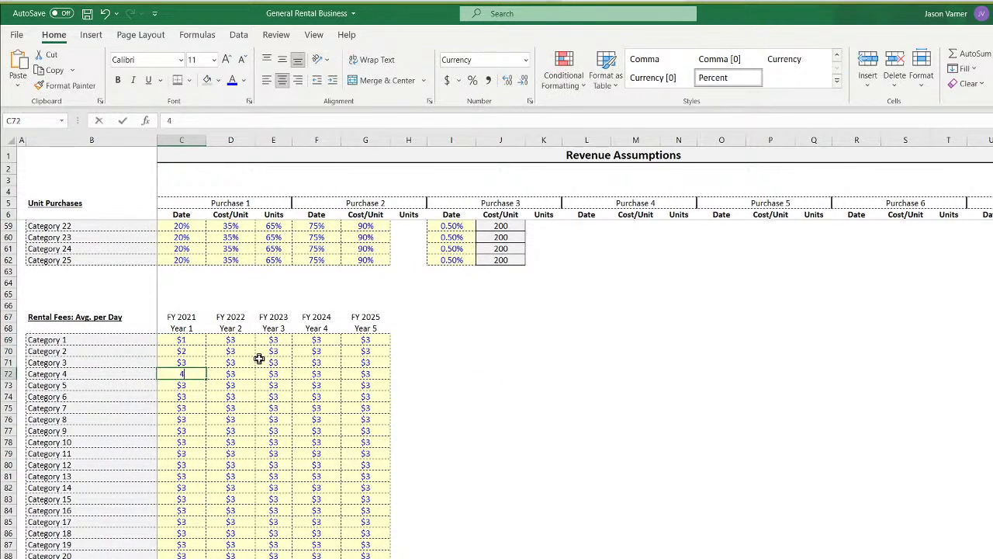
{"action": "type", "text": "4"}
{"action": "key", "text": "Return"}
{"action": "left_click_drag", "start_coordinate": [202, 360], "coordinate": [211, 555]}
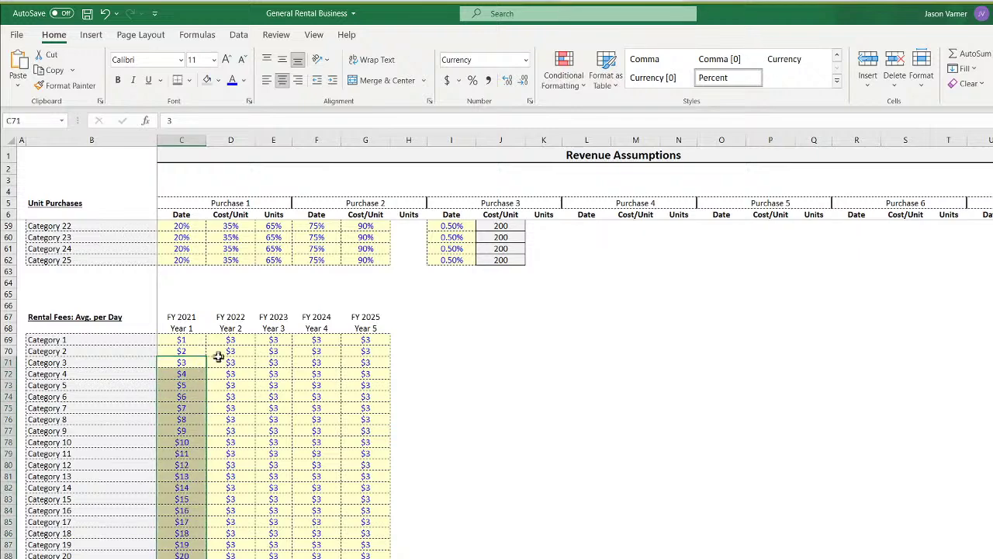
{"action": "left_click", "coordinate": [317, 557]}
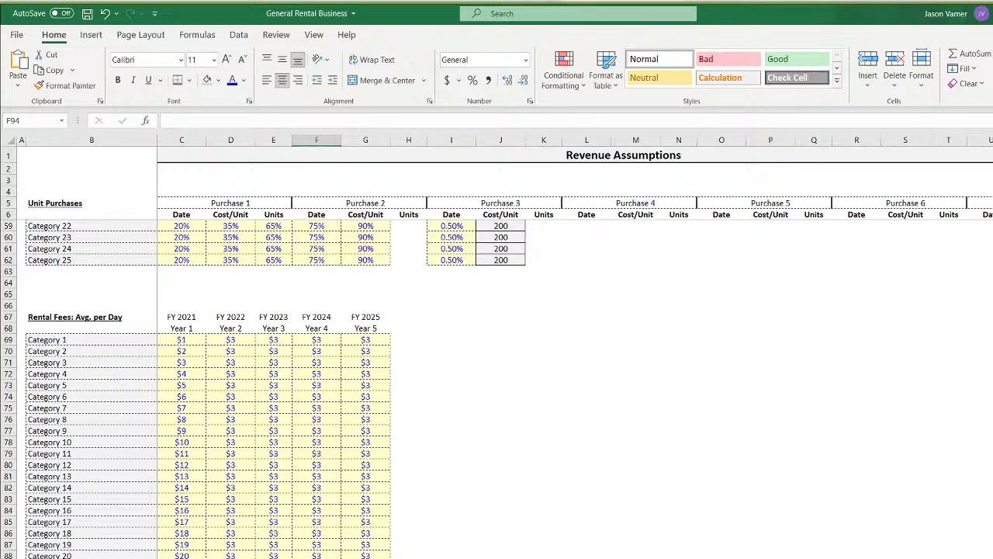
{"action": "left_click", "coordinate": [536, 532]}
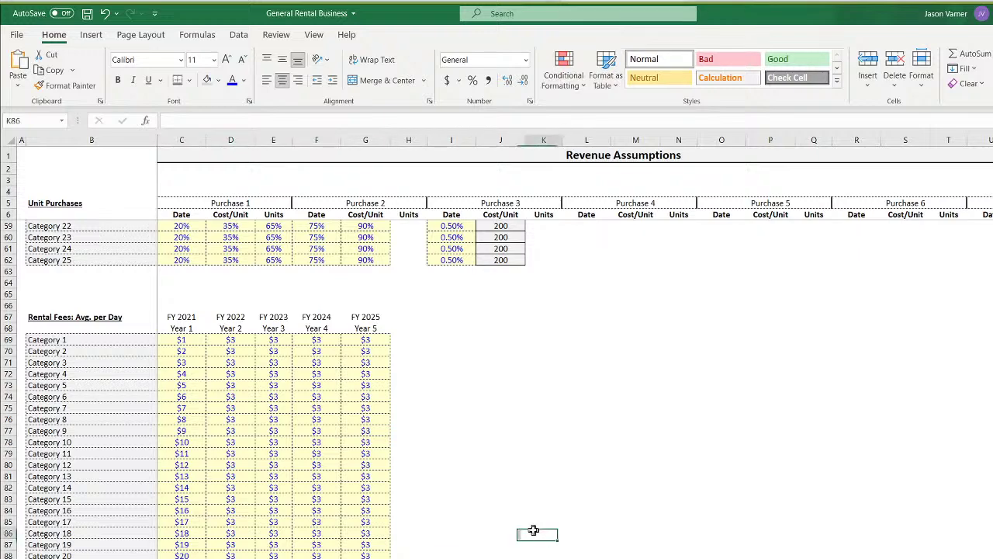
Set FY 2022 daily rental fees to $2 for Category 1, increasing by $1 per category down the column
{"action": "left_click", "coordinate": [230, 339]}
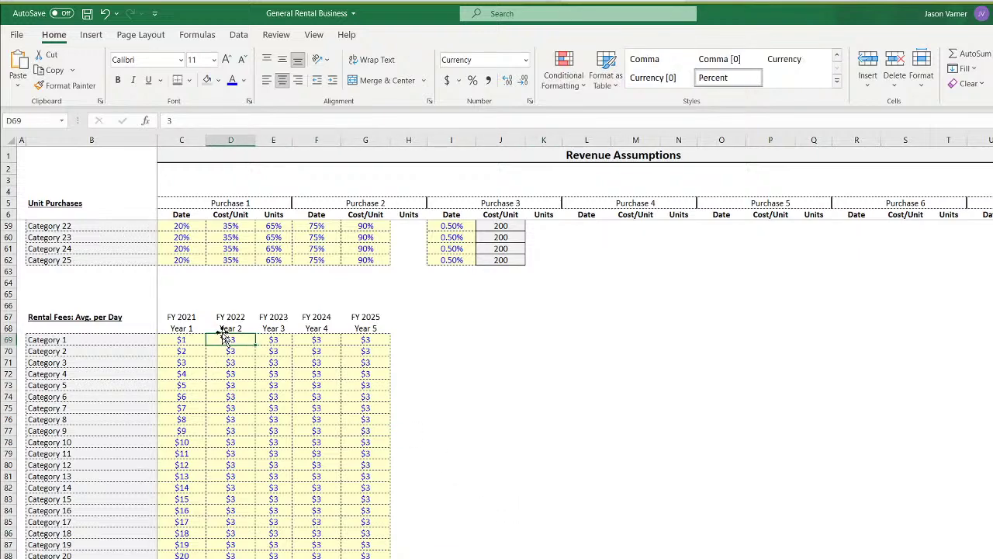
{"action": "type", "text": "2"}
{"action": "key", "text": "Return"}
{"action": "type", "text": "2"}
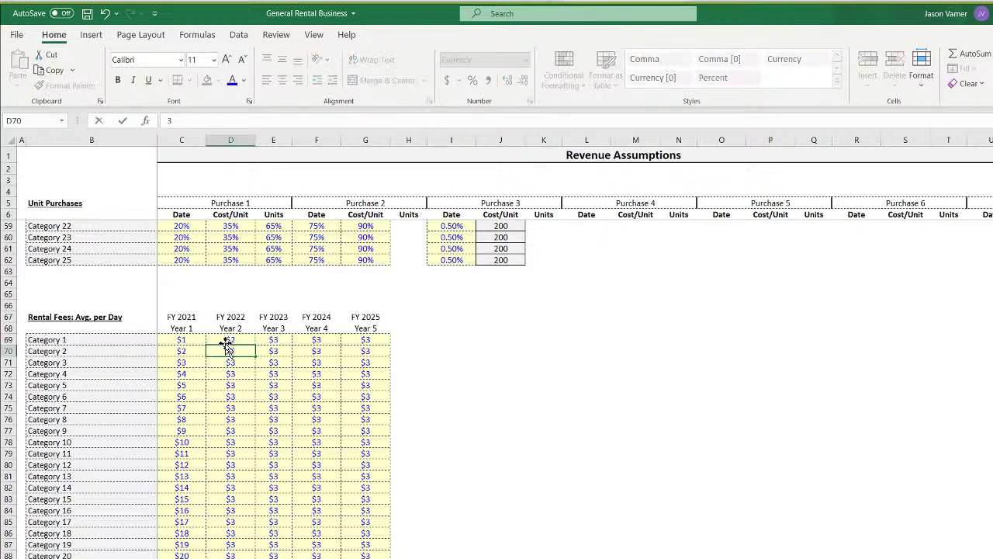
{"action": "key", "text": "Return"}
{"action": "type", "text": "4"}
{"action": "key", "text": "Return"}
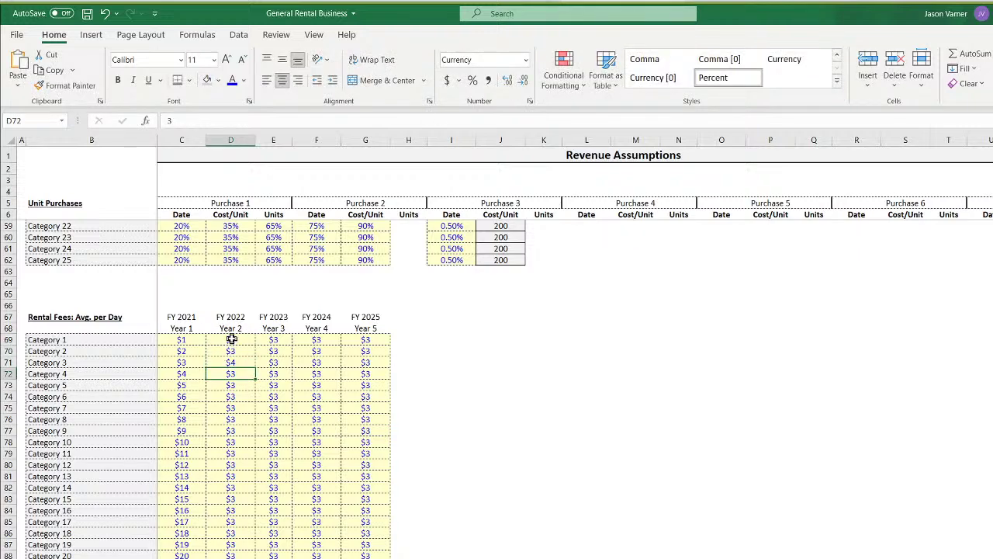
{"action": "left_click_drag", "start_coordinate": [239, 350], "coordinate": [241, 362]}
{"action": "left_click", "coordinate": [259, 372]}
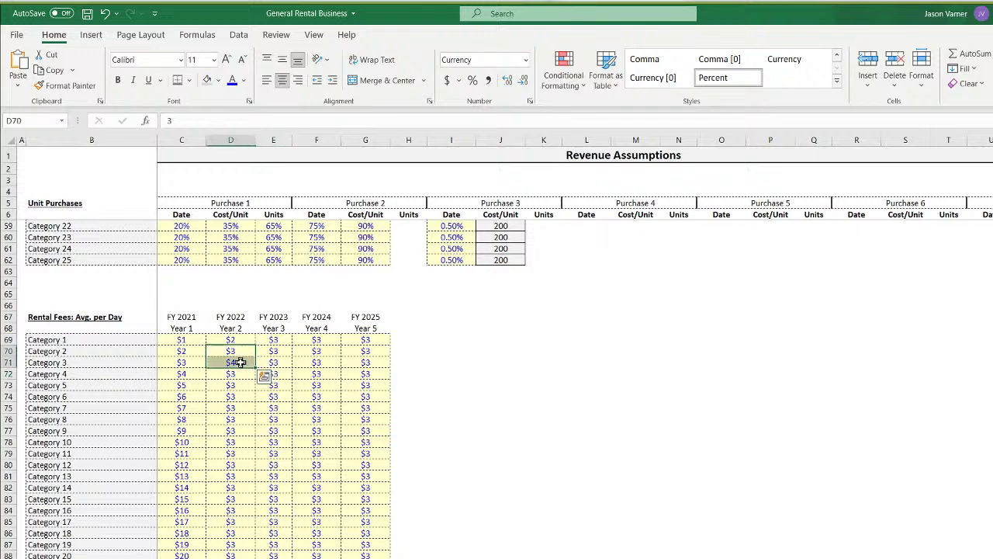
{"action": "double_click", "coordinate": [255, 368]}
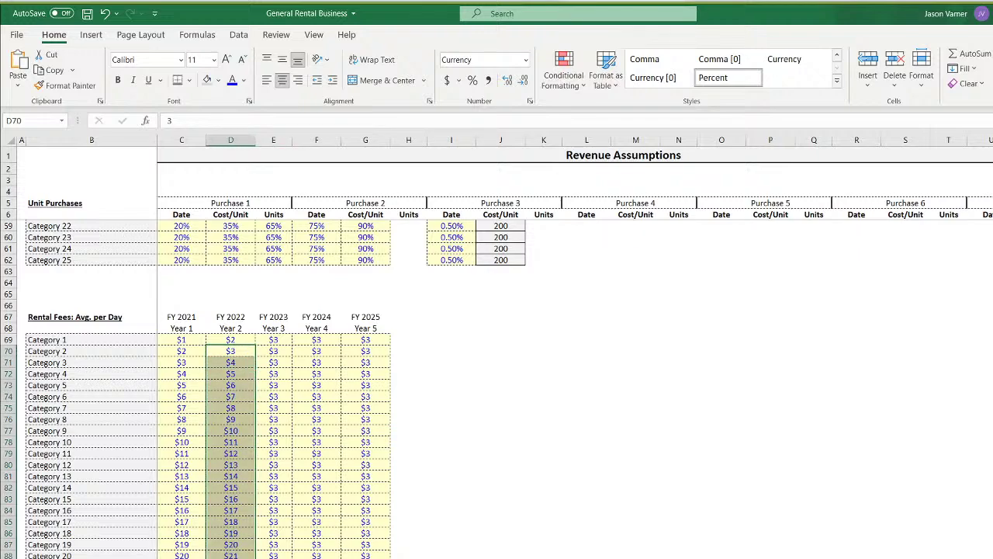
Fill FY 2023 to FY 2025 rental fees at $1 more per year for every category, and save the workbook from the charts sheet
{"action": "left_click_drag", "start_coordinate": [182, 341], "coordinate": [381, 557]}
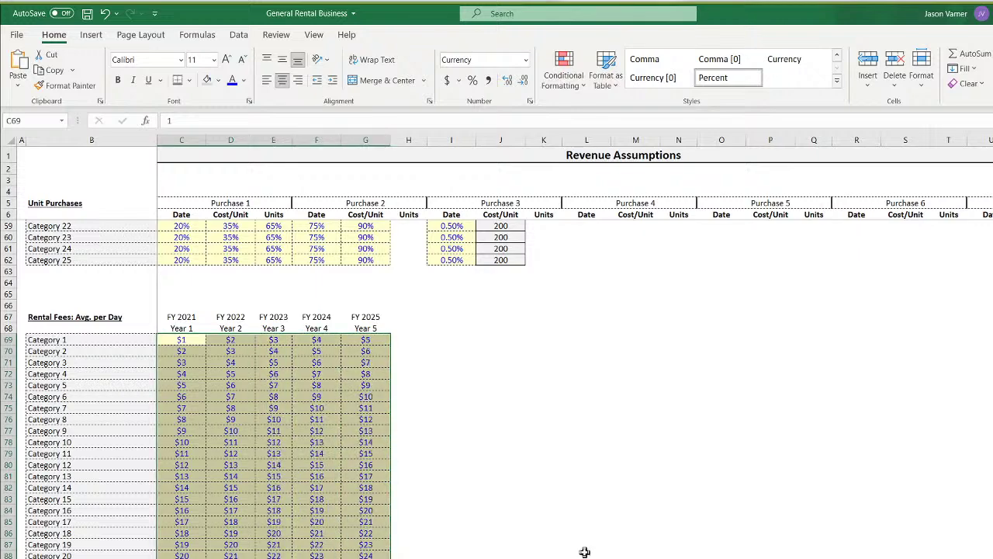
{"action": "left_click", "coordinate": [584, 554]}
{"action": "key", "text": "ctrl+Page_Down"}
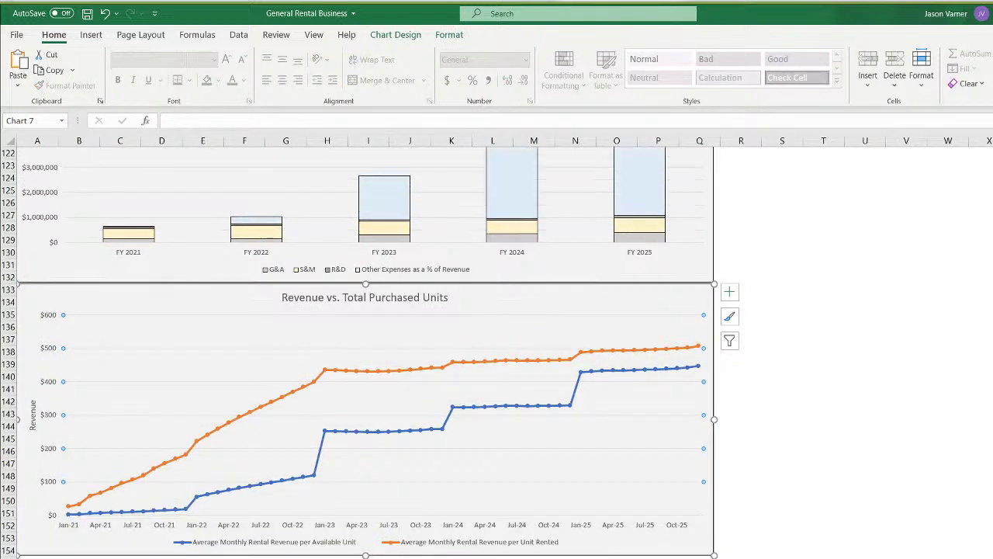
{"action": "left_click", "coordinate": [87, 16]}
Retitle the average monthly rental revenue chart "Average Rental Revenue per Month (available to rent vs. rented)"
{"action": "left_click", "coordinate": [286, 297]}
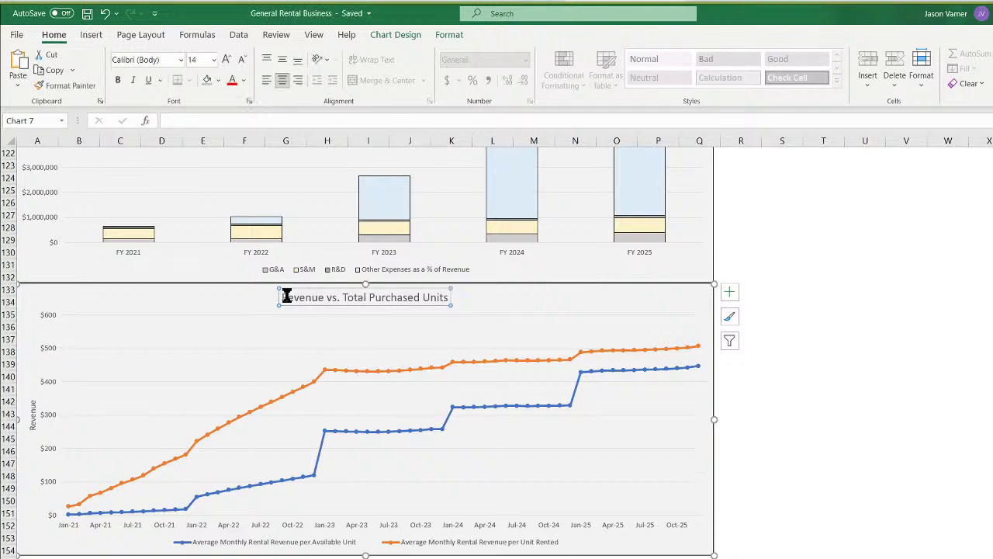
{"action": "left_click_drag", "start_coordinate": [283, 296], "coordinate": [466, 301]}
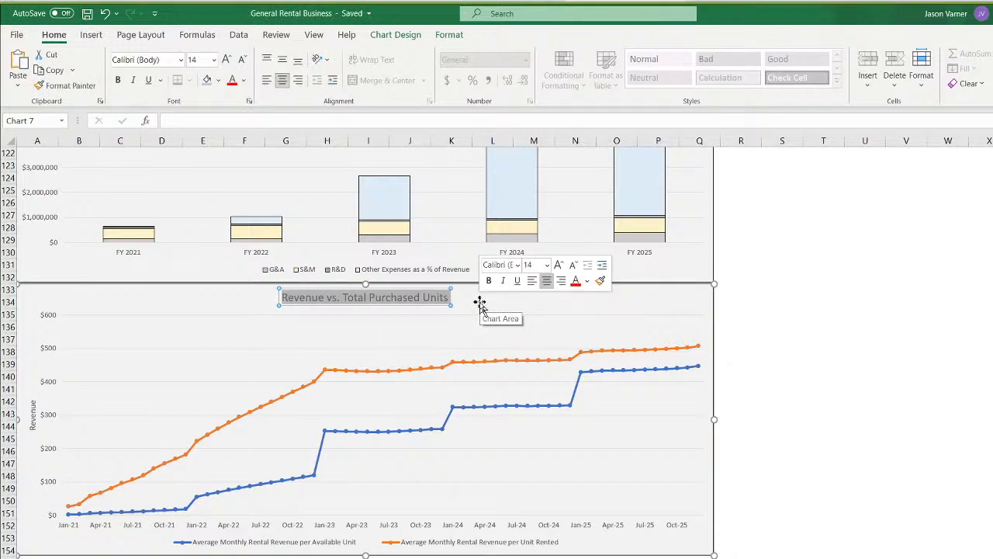
{"action": "type", "text": "Average Rental"}
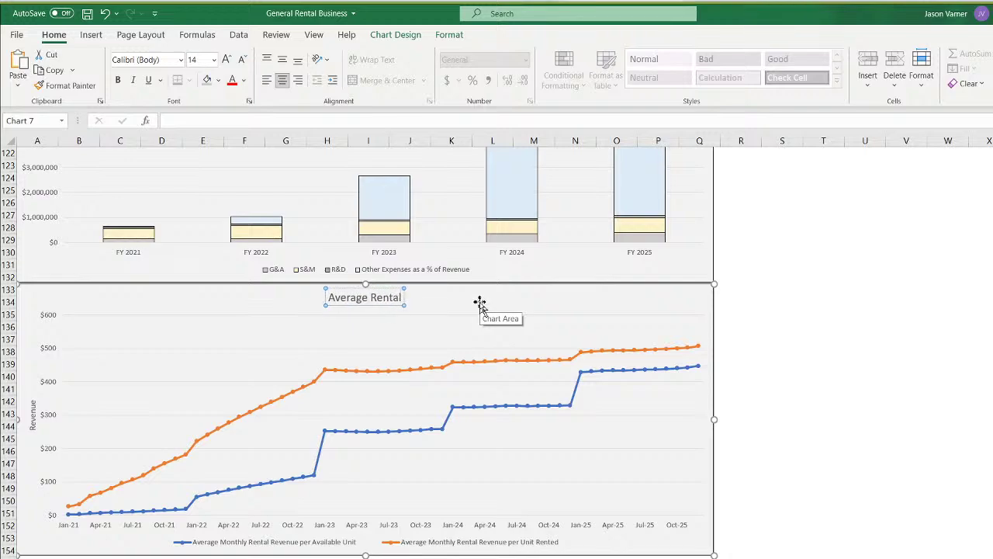
{"action": "type", "text": " Revenue per MOn"}
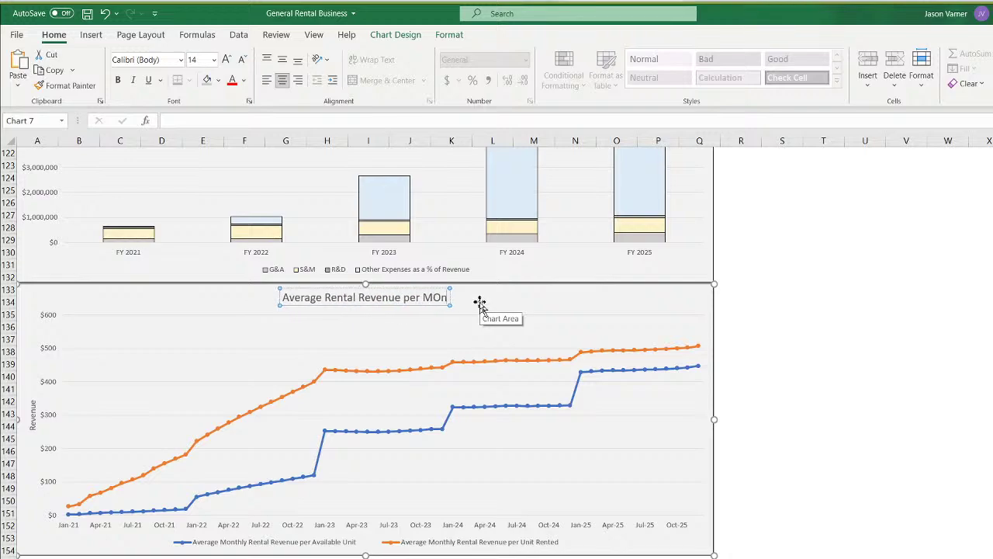
{"action": "type", "text": "th"}
{"action": "key", "text": "BackSpace"}
{"action": "key", "text": "BackSpace"}
{"action": "key", "text": "BackSpace"}
{"action": "key", "text": "BackSpace"}
{"action": "type", "text": "onth ("}
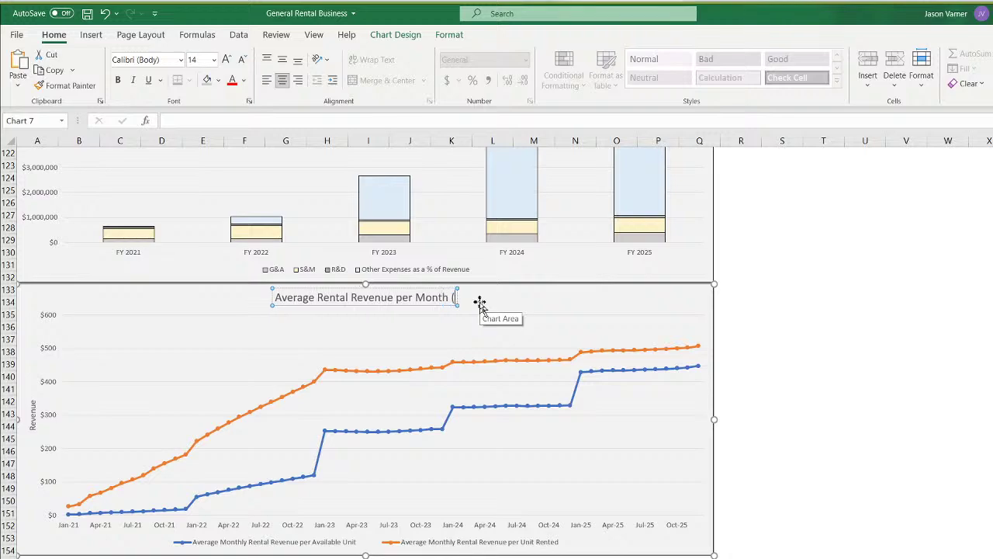
{"action": "type", "text": "available v"}
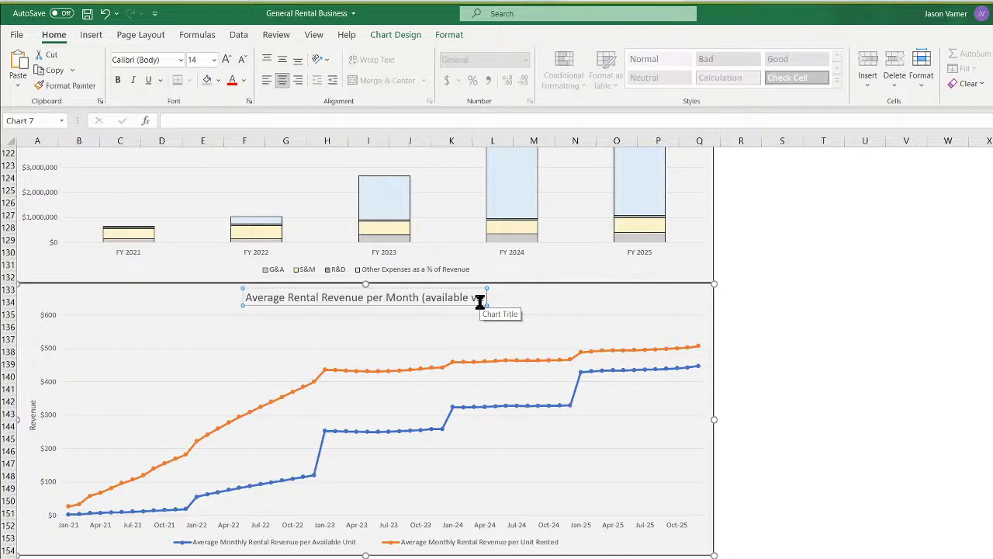
{"action": "key", "text": "BackSpace"}
{"action": "type", "text": "to"}
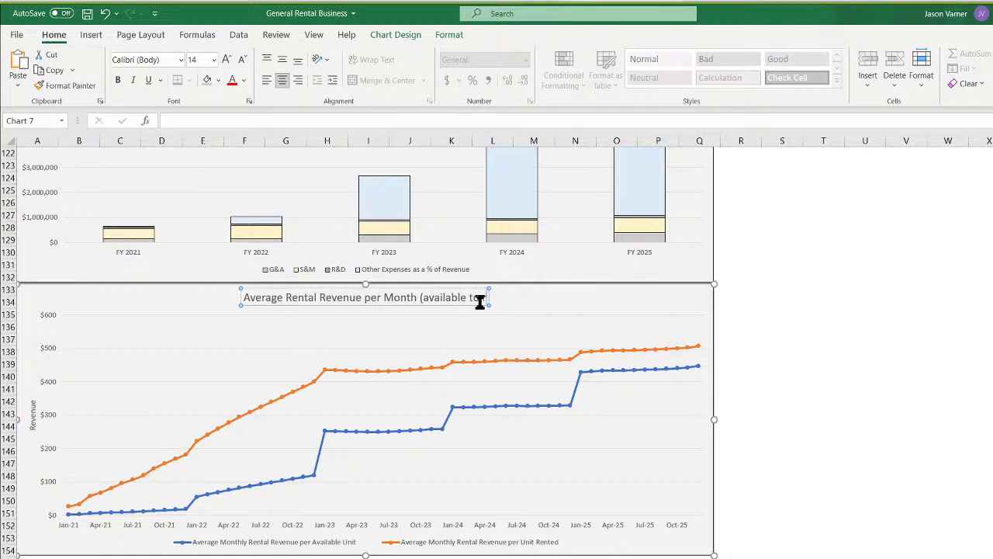
{"action": "type", "text": " rent vs. rented)"}
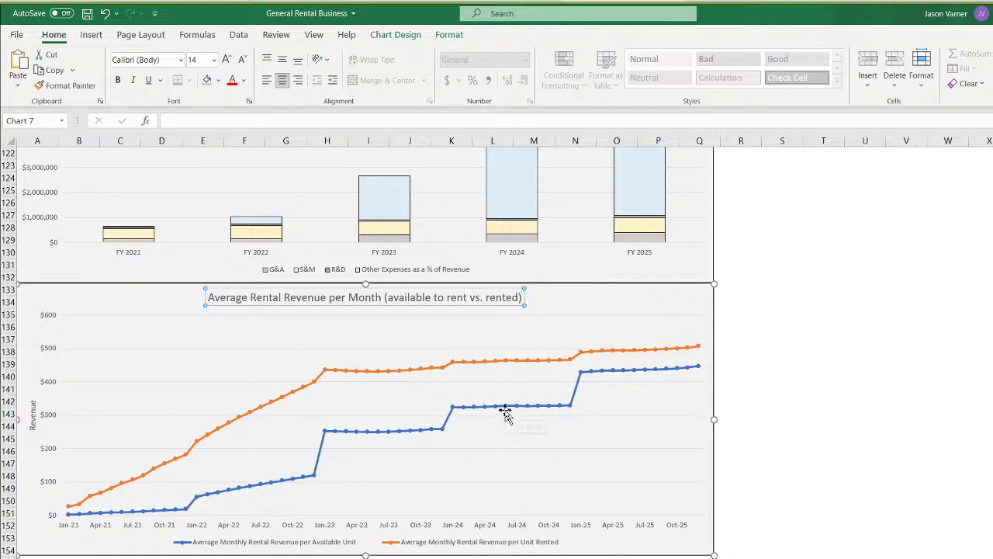
Deselect the retitled chart and save the workbook
{"action": "mouse_move", "coordinate": [469, 413]}
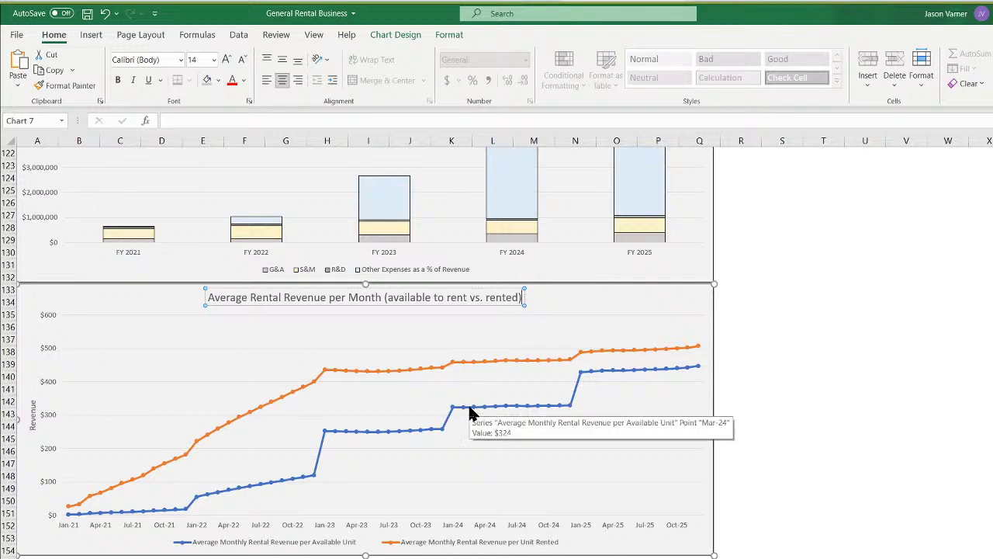
{"action": "left_click", "coordinate": [848, 439]}
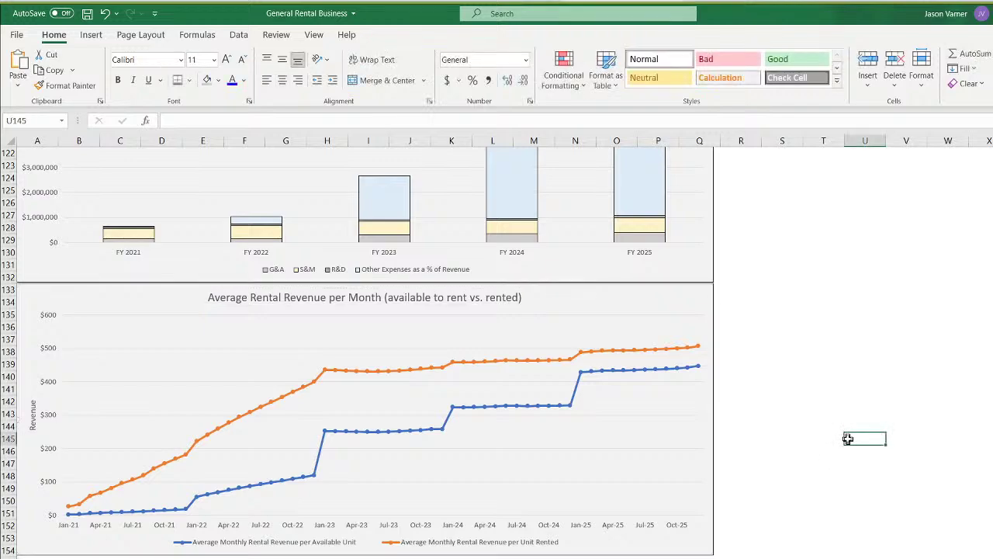
{"action": "left_click", "coordinate": [868, 377]}
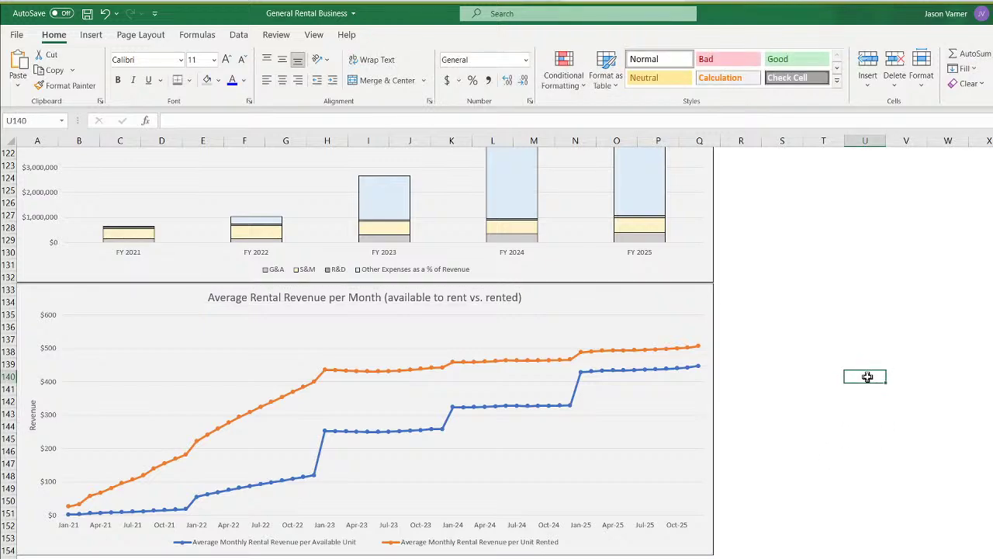
{"action": "left_click", "coordinate": [864, 447]}
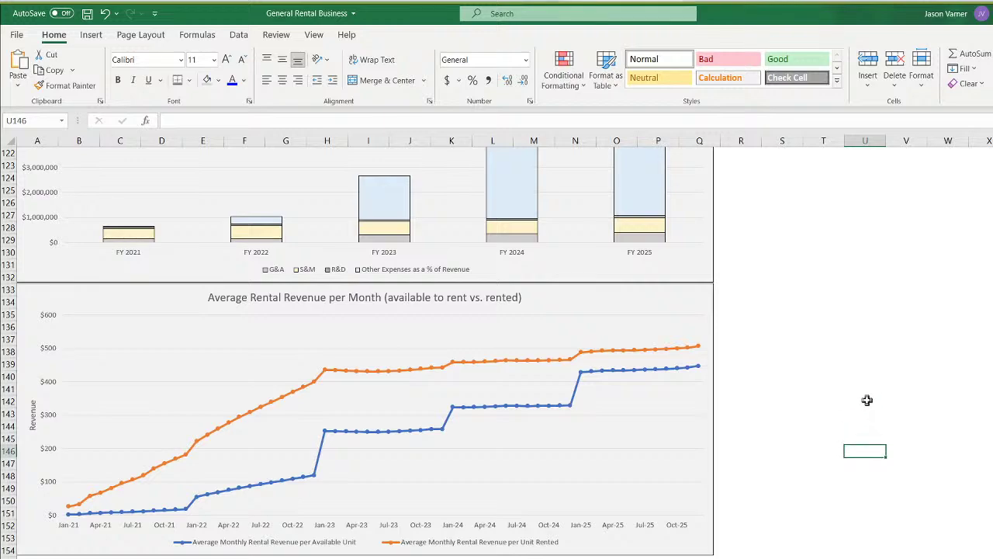
{"action": "left_click", "coordinate": [867, 399]}
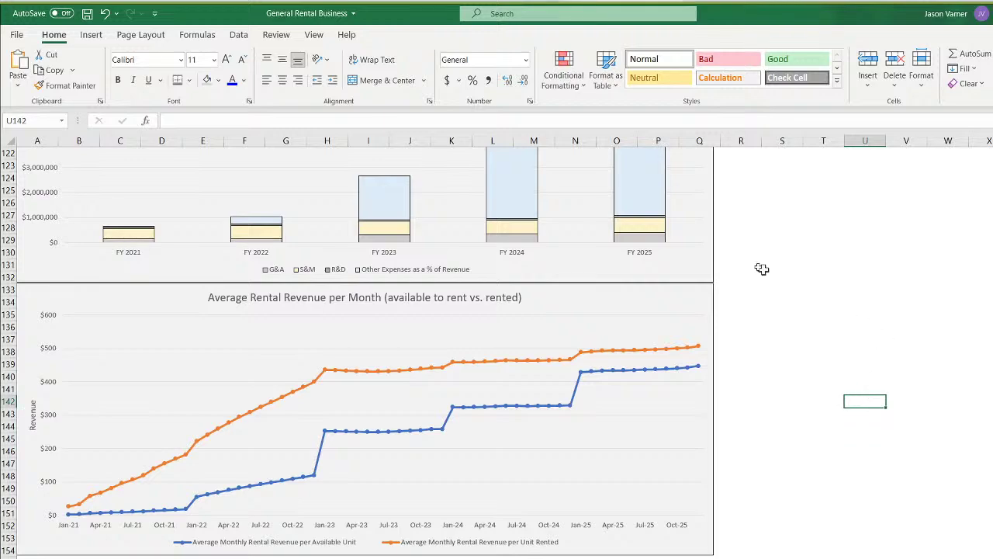
{"action": "left_click", "coordinate": [87, 14]}
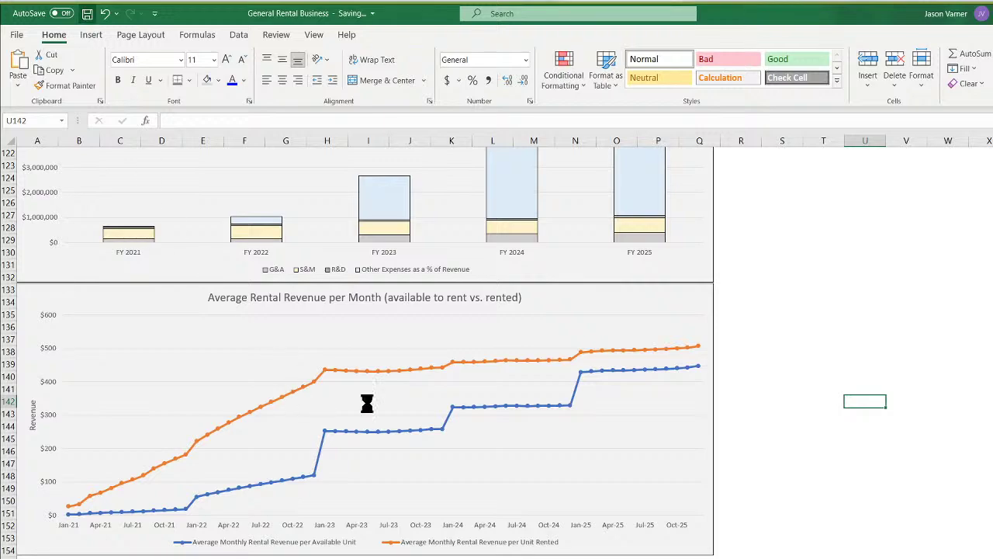
{"action": "scroll", "coordinate": [524, 388], "scroll_direction": "up", "scroll_amount": 20}
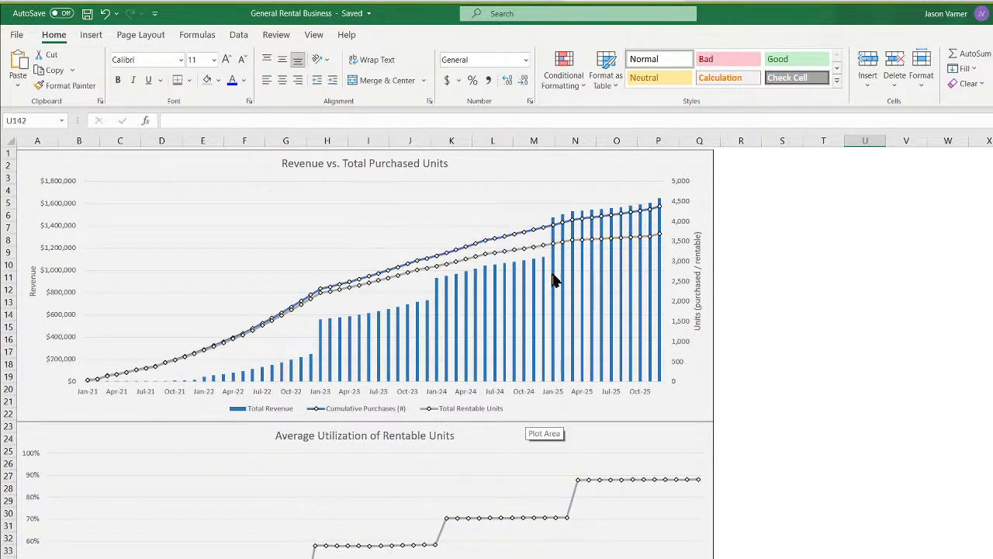
{"action": "scroll", "coordinate": [815, 452], "scroll_direction": "down", "scroll_amount": 20}
{"action": "left_click", "coordinate": [822, 488]}
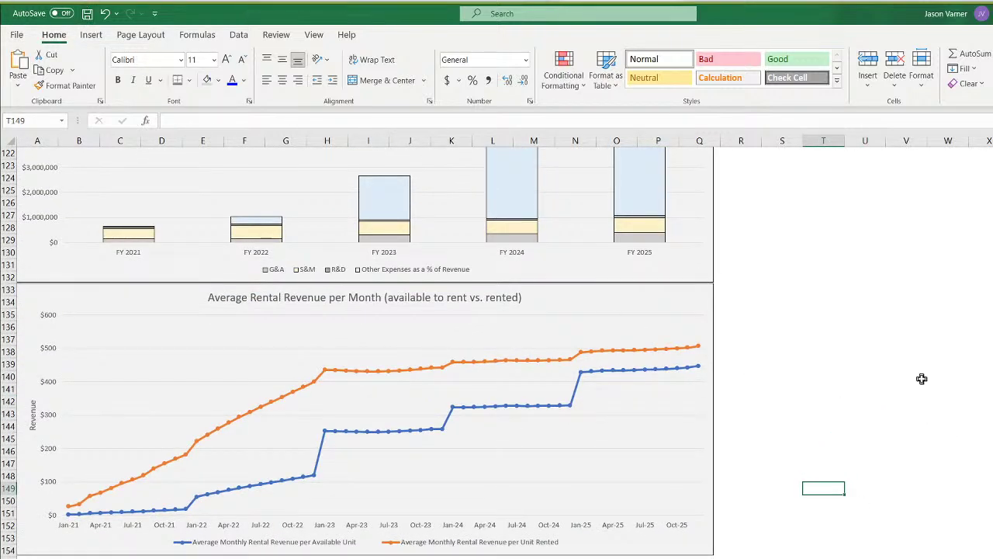
{"action": "left_click", "coordinate": [857, 339]}
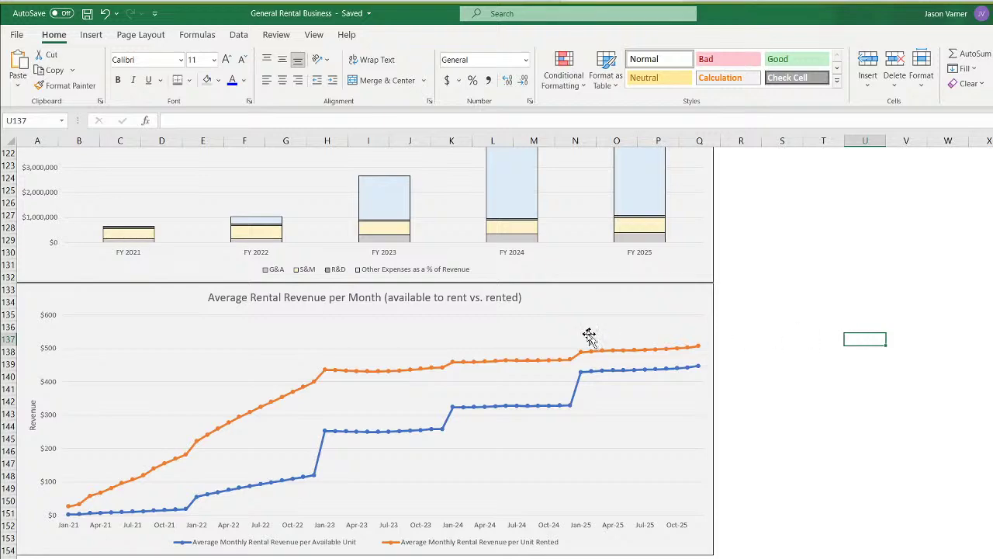
Copy the Average Rental Revenue per Month chart and place the duplicate directly beneath the original, starting at row 155
{"action": "right_click", "coordinate": [577, 299]}
{"action": "left_click", "coordinate": [630, 333]}
{"action": "scroll", "coordinate": [281, 401], "scroll_direction": "down", "scroll_amount": 7}
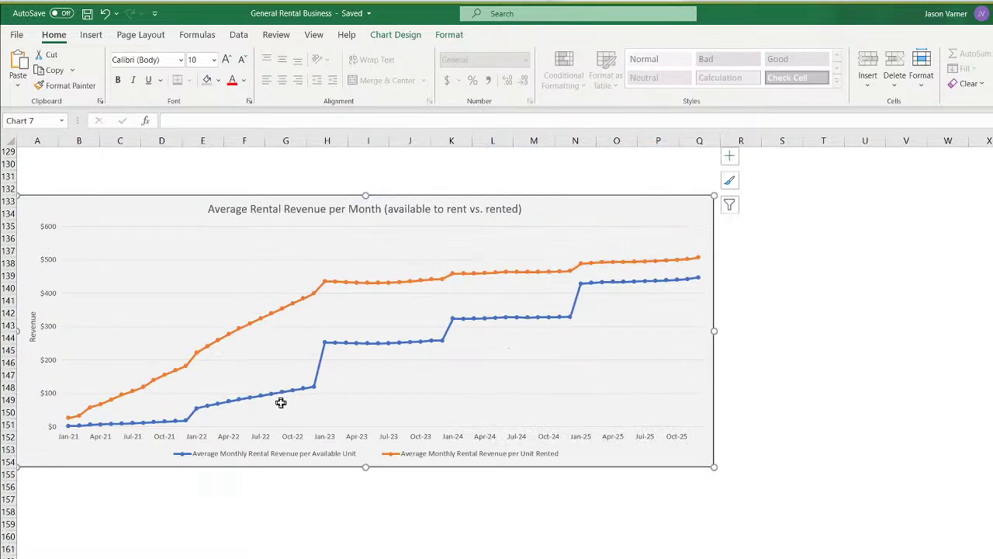
{"action": "right_click", "coordinate": [247, 410]}
{"action": "left_click", "coordinate": [274, 107]}
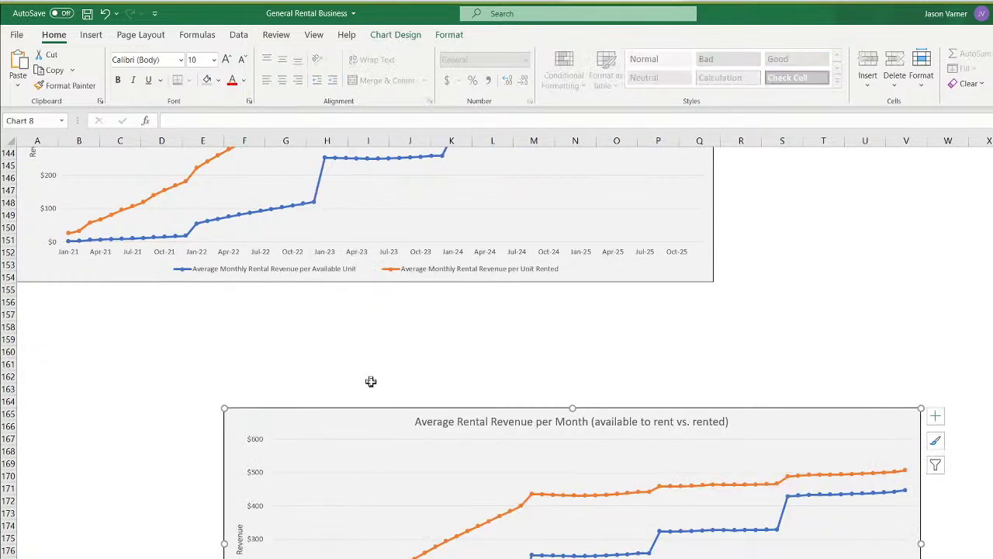
{"action": "left_click_drag", "start_coordinate": [125, 358], "coordinate": [95, 290]}
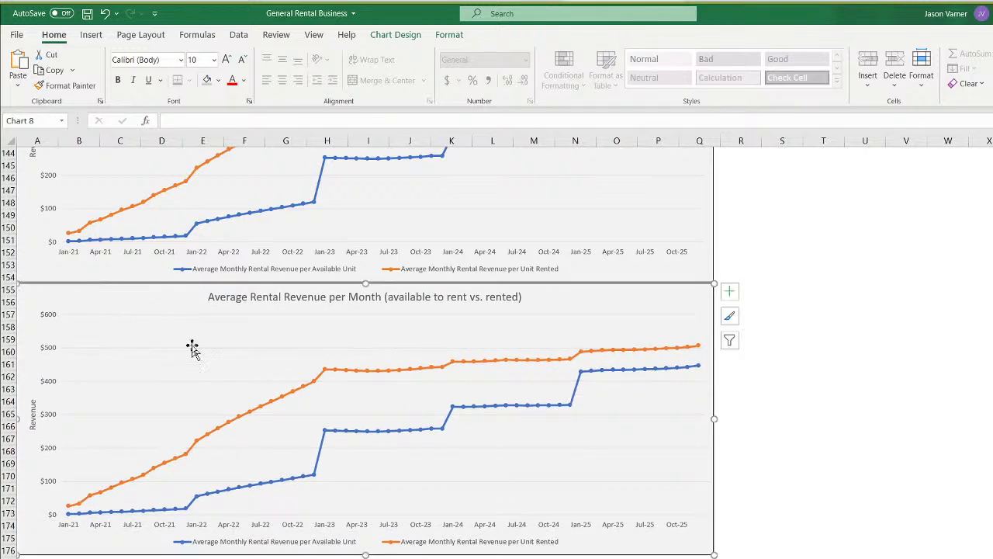
{"action": "right_click", "coordinate": [215, 356]}
{"action": "left_click", "coordinate": [264, 441]}
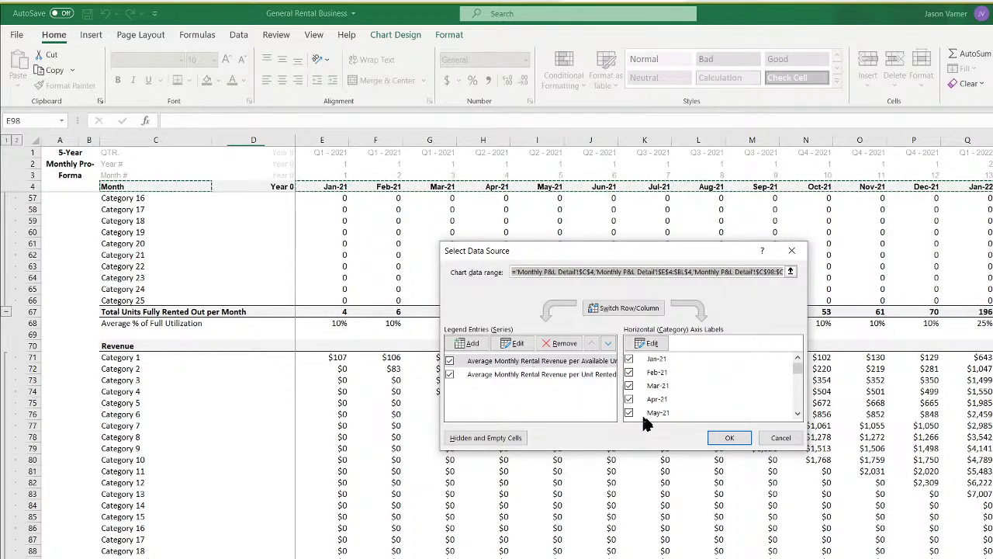
{"action": "left_click", "coordinate": [780, 439]}
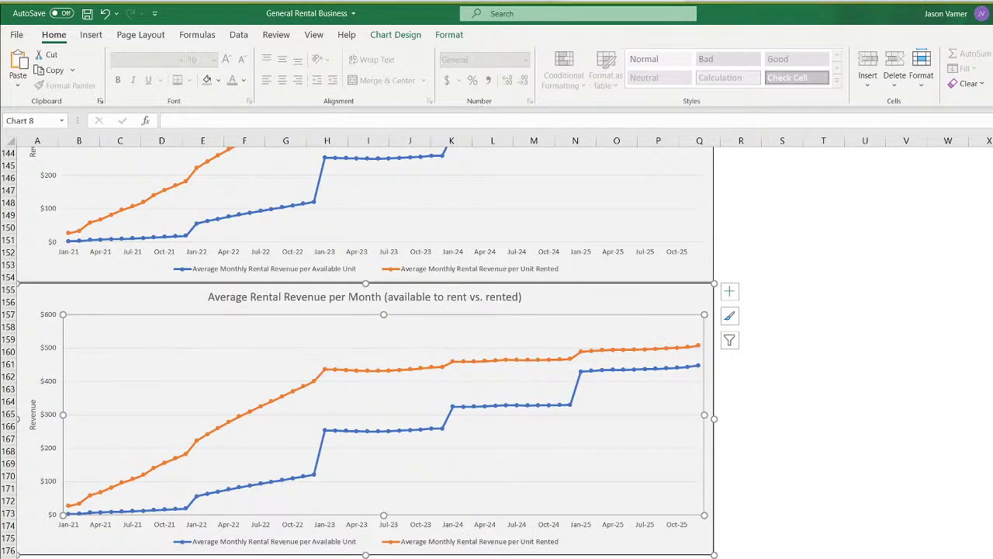
Look through the lower sections of Monthly P&L Detail, down to the cash flow and net book value rows, for data to chart
{"action": "left_click", "coordinate": [179, 557]}
{"action": "scroll", "coordinate": [187, 546], "scroll_direction": "down", "scroll_amount": 20}
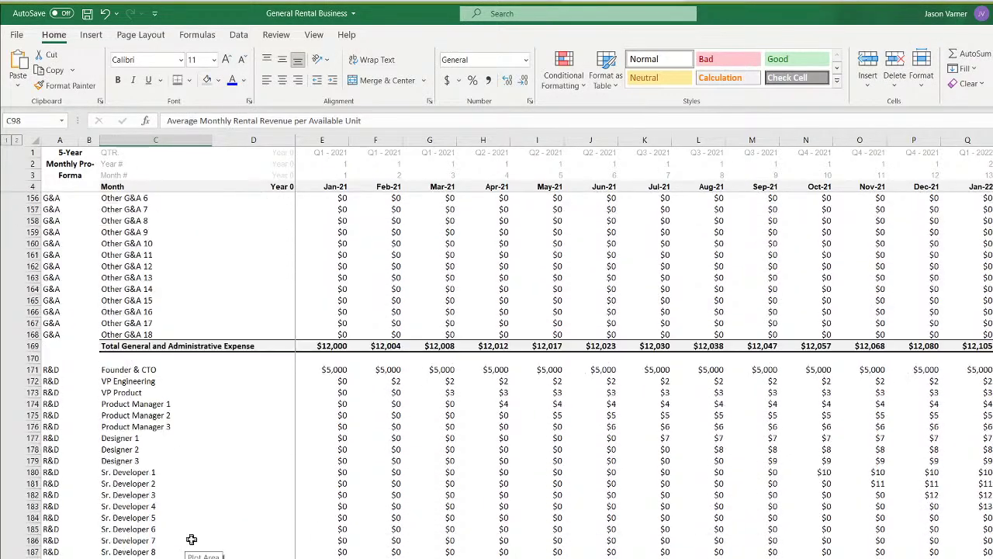
{"action": "scroll", "coordinate": [191, 540], "scroll_direction": "down", "scroll_amount": 20}
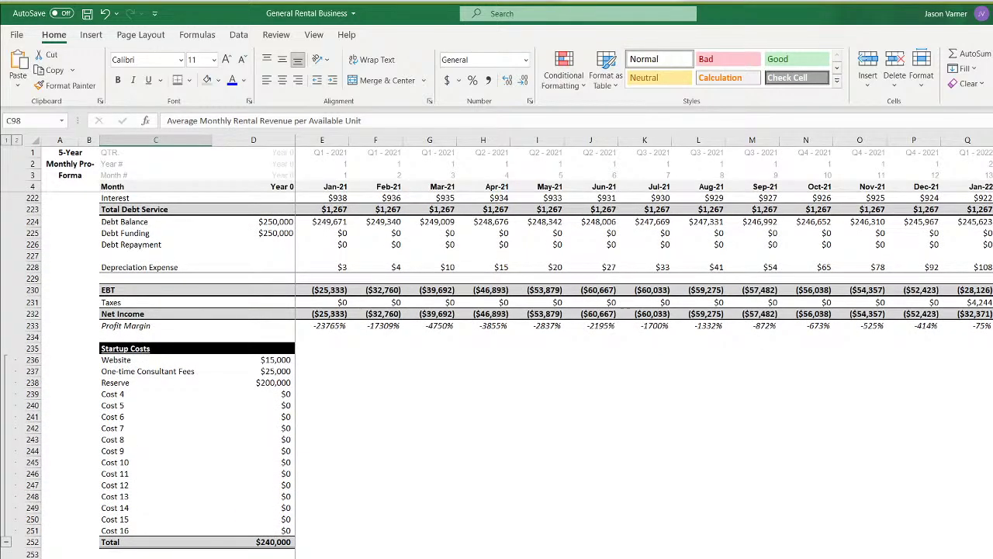
{"action": "left_click", "coordinate": [264, 557]}
{"action": "left_click", "coordinate": [359, 557]}
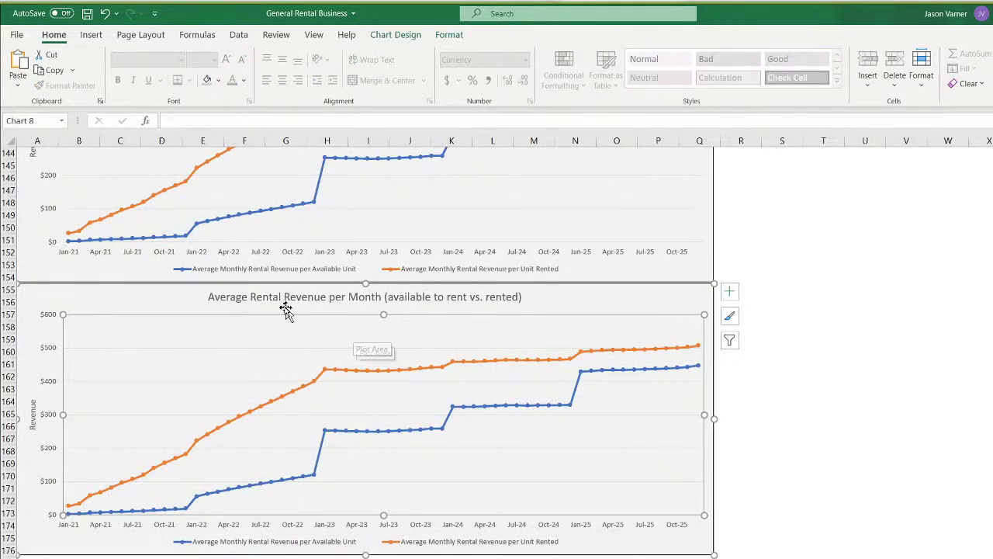
{"action": "right_click", "coordinate": [171, 293]}
{"action": "left_click", "coordinate": [511, 391]}
{"action": "scroll", "coordinate": [599, 470], "scroll_direction": "up", "scroll_amount": 2}
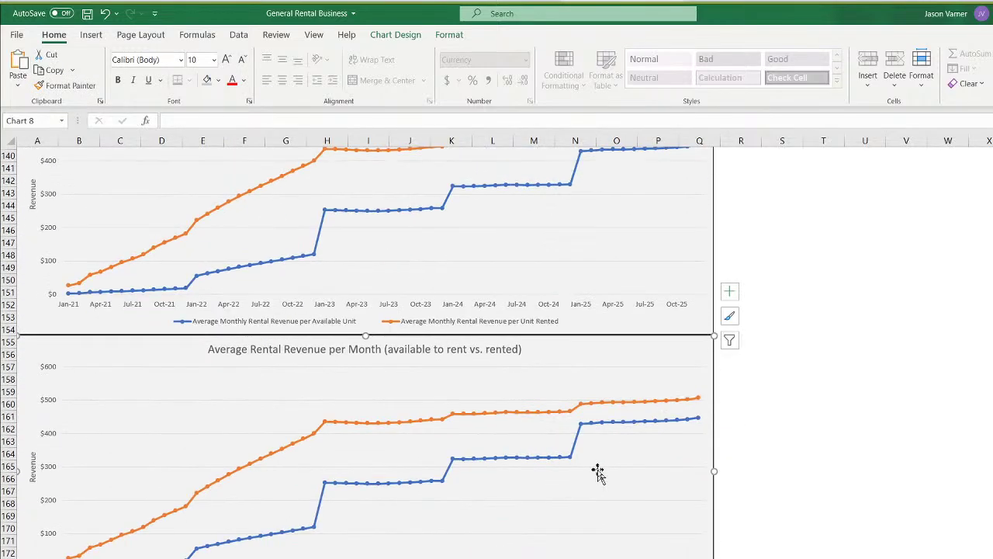
{"action": "scroll", "coordinate": [597, 471], "scroll_direction": "down", "scroll_amount": 2}
{"action": "left_click", "coordinate": [180, 557]}
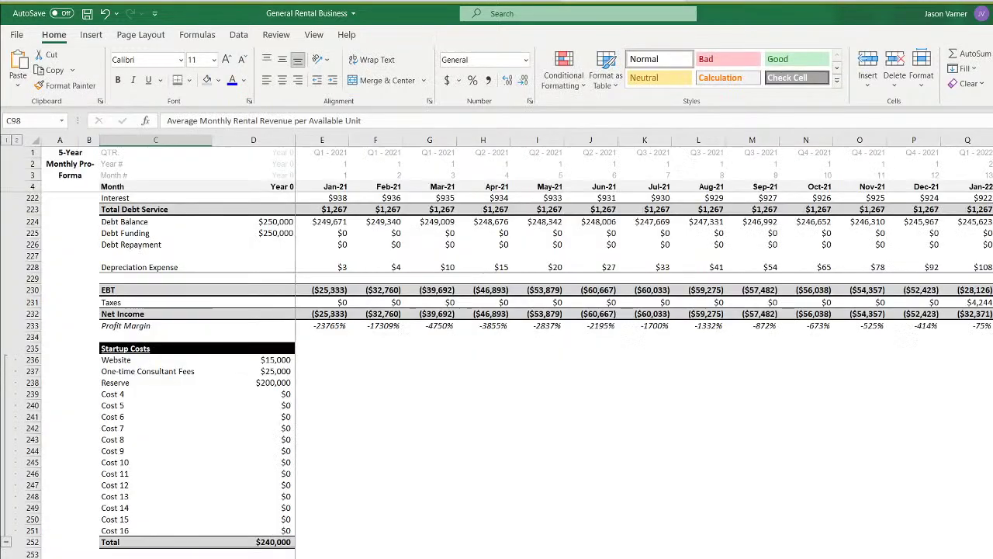
{"action": "scroll", "coordinate": [180, 556], "scroll_direction": "down", "scroll_amount": 15}
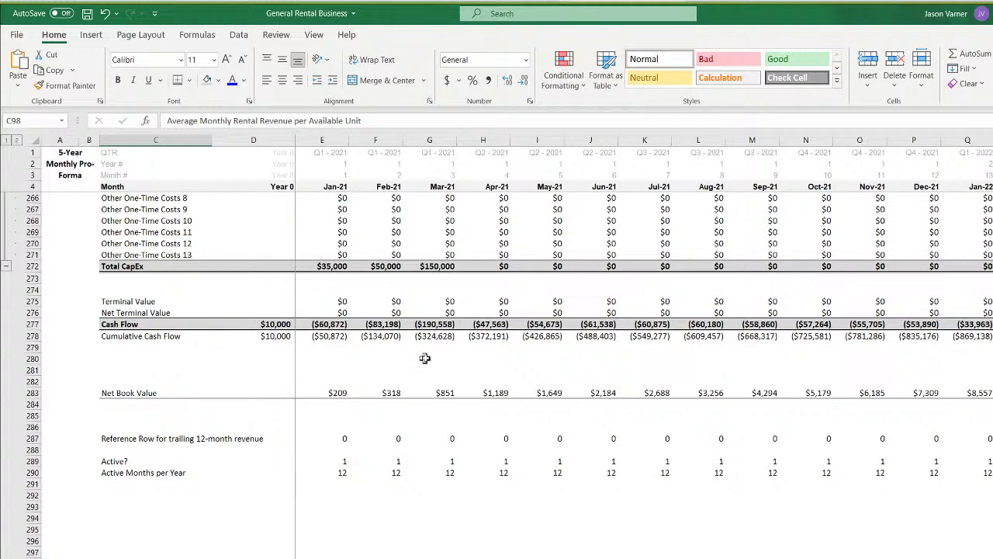
Label cell C280 of the monthly pro-forma "Cumulative Cash Flow After Equity" and widen column C to fit it
{"action": "left_click", "coordinate": [645, 348]}
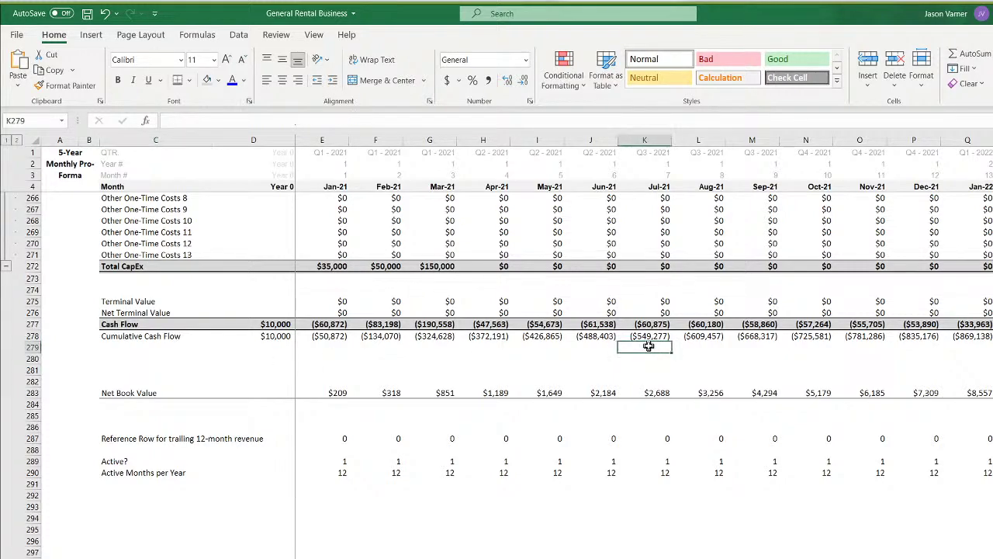
{"action": "left_click", "coordinate": [123, 358]}
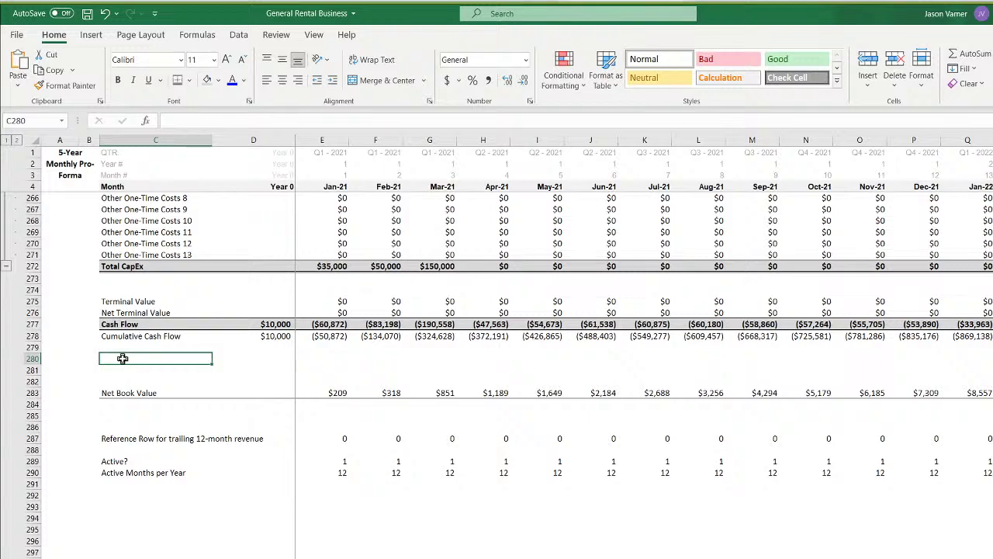
{"action": "type", "text": "Cumulative Cash Flow After"}
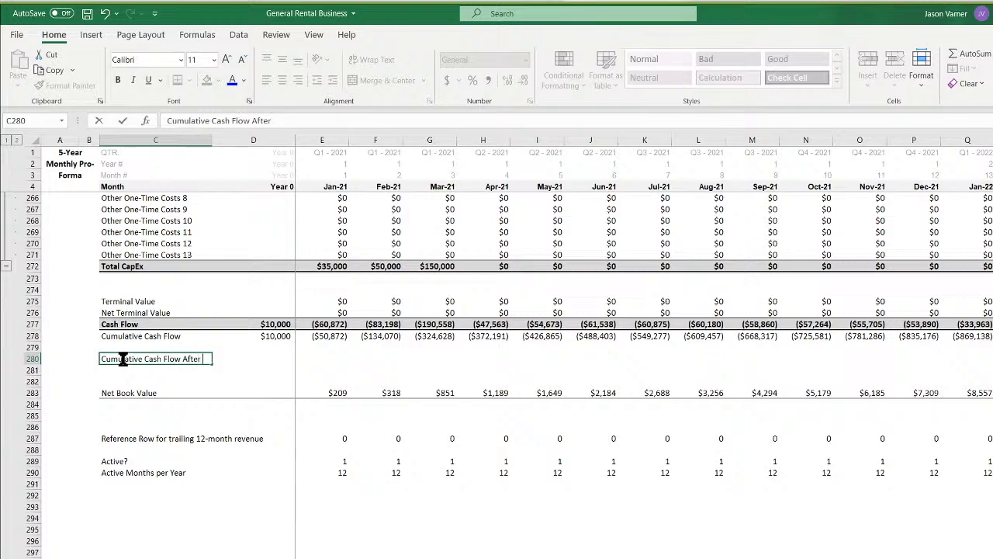
{"action": "type", "text": "ty"}
{"action": "key", "text": "Tab"}
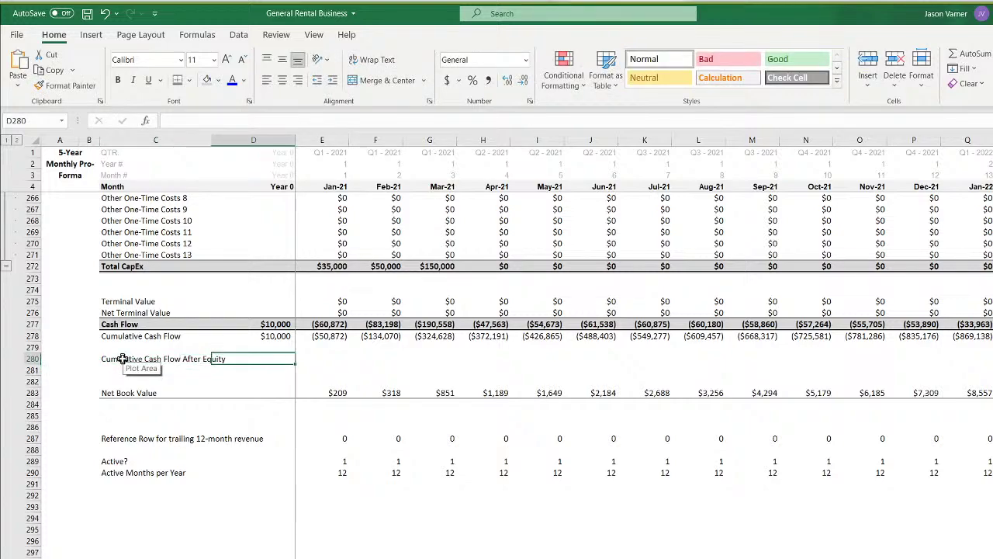
{"action": "left_click_drag", "start_coordinate": [212, 140], "coordinate": [230, 141]}
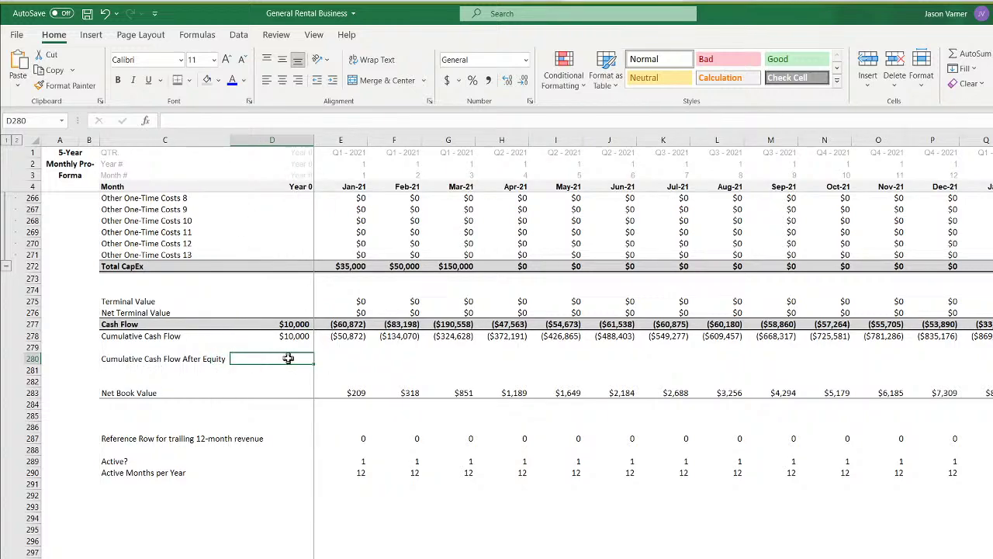
Enter =D278+Control!C13 in D280 to add the remaining equity required to the Year 0 cumulative cash flow
{"action": "type", "text": "="}
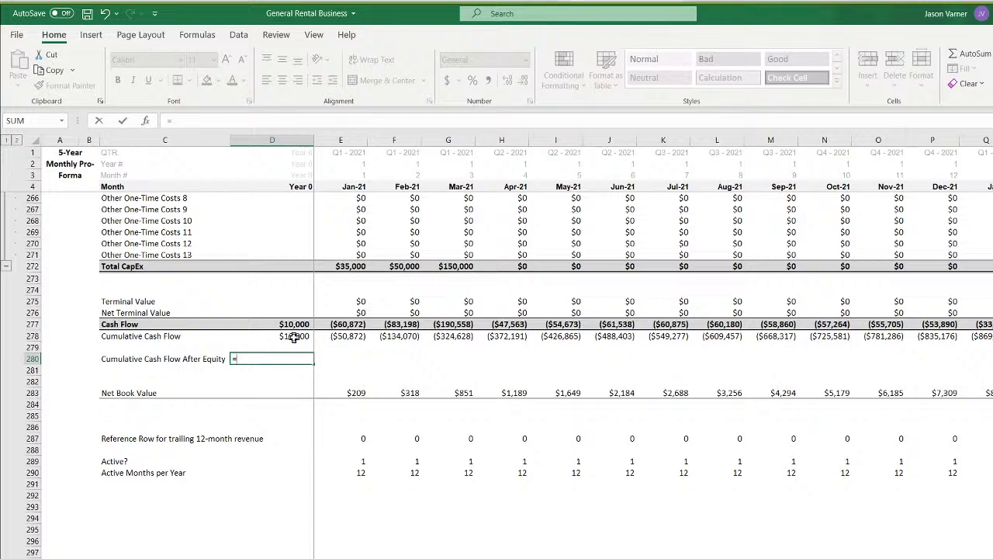
{"action": "left_click", "coordinate": [295, 324]}
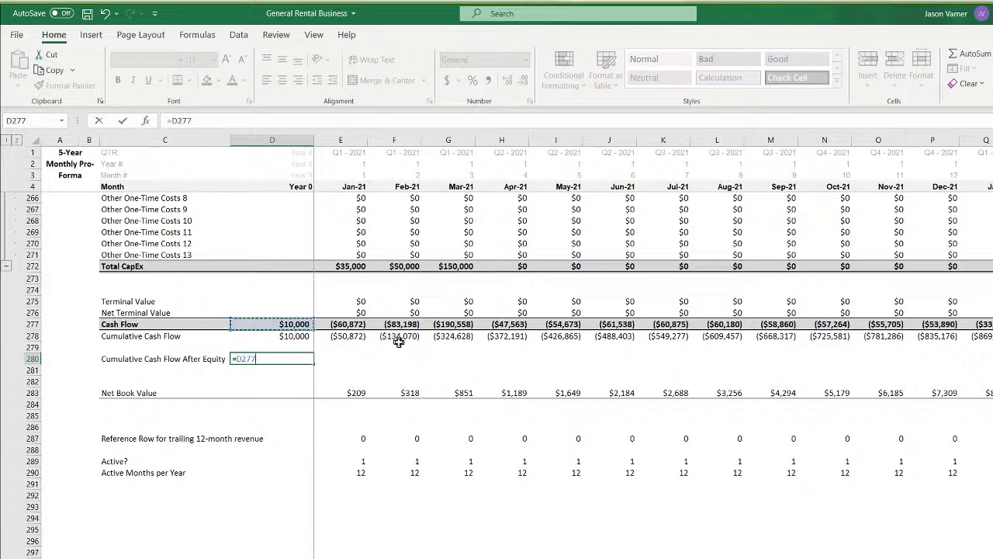
{"action": "left_click", "coordinate": [309, 337]}
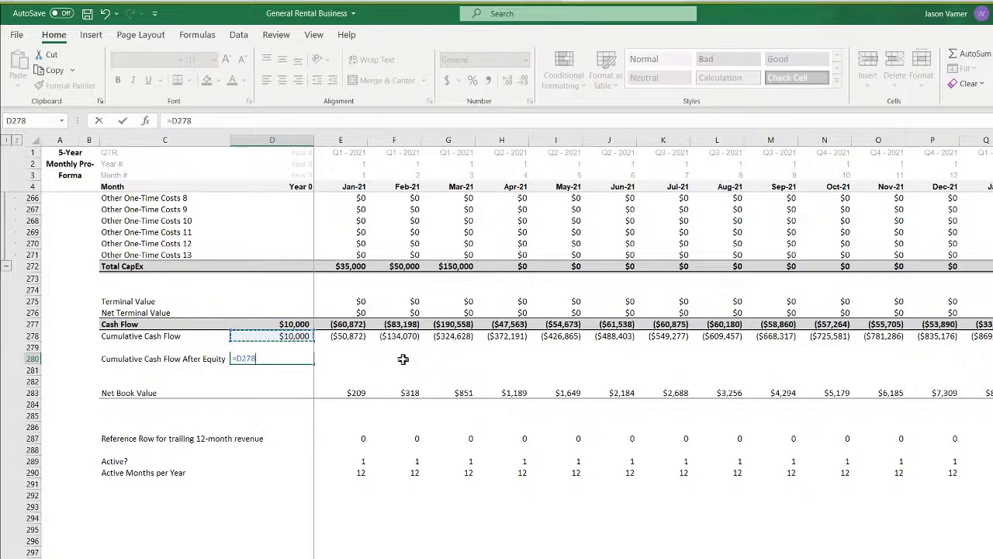
{"action": "type", "text": "+"}
{"action": "left_click", "coordinate": [155, 557]}
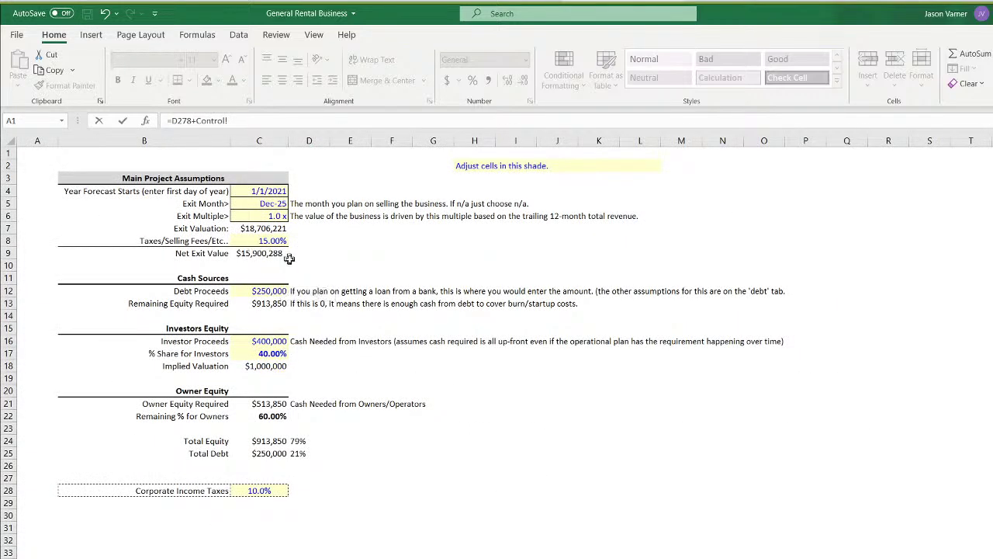
{"action": "left_click", "coordinate": [271, 304]}
{"action": "key", "text": "Return"}
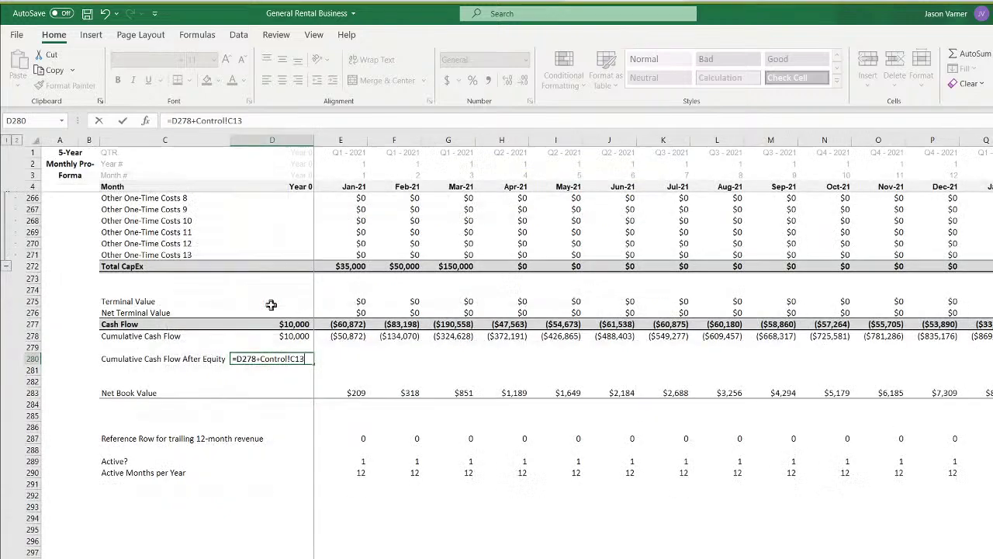
Enter =D280+E277 in E280 and fill the formula across all months through column BL
{"action": "key", "text": "Up"}
{"action": "key", "text": "Right"}
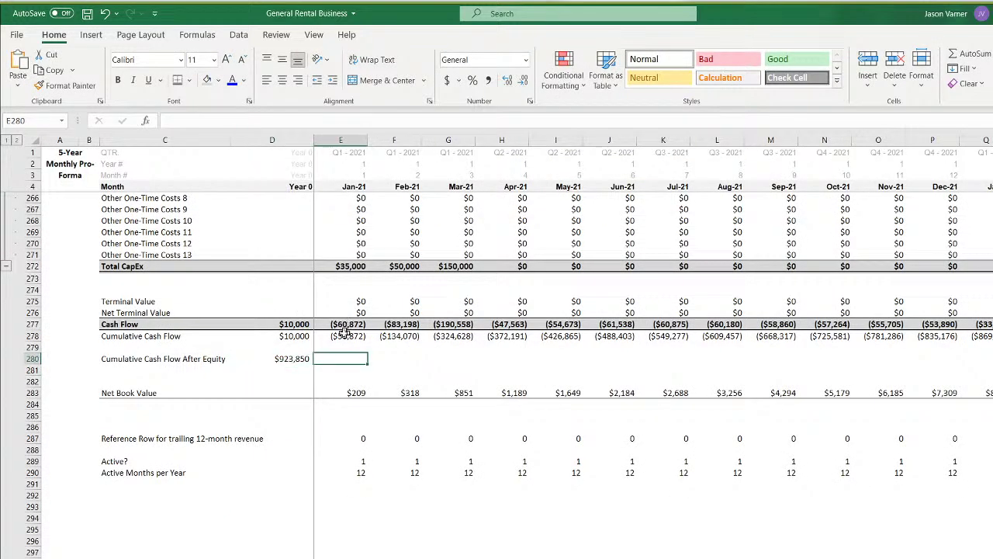
{"action": "type", "text": "="}
{"action": "left_click", "coordinate": [291, 358]}
{"action": "type", "text": "+"}
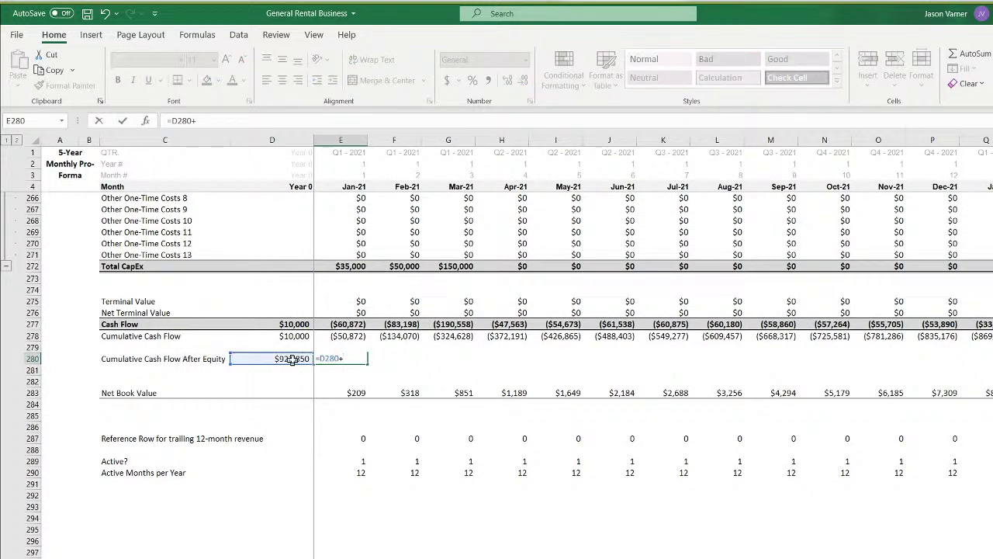
{"action": "left_click", "coordinate": [351, 324]}
{"action": "key", "text": "Return"}
{"action": "left_click", "coordinate": [356, 358]}
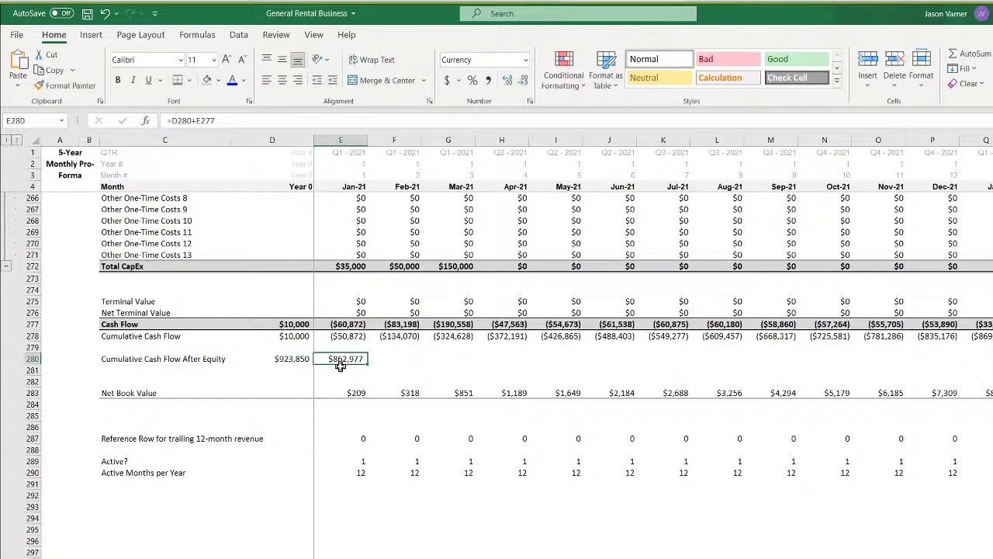
{"action": "mouse_move", "coordinate": [368, 363]}
{"action": "left_mouse_down"}
{"action": "mouse_move", "coordinate": [474, 374]}
{"action": "mouse_move", "coordinate": [991, 365]}
{"action": "left_mouse_up"}
{"action": "scroll", "coordinate": [653, 346], "scroll_direction": "left", "scroll_amount": 15}
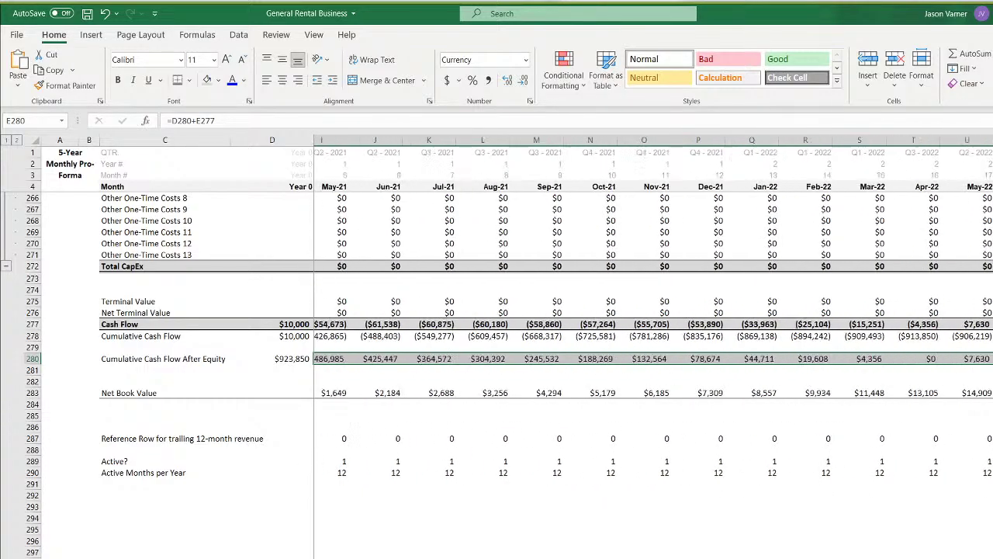
Review the monthly Cumulative Cash Flow After Equity values along row 280 from 2021 into 2022
{"action": "left_click", "coordinate": [624, 358]}
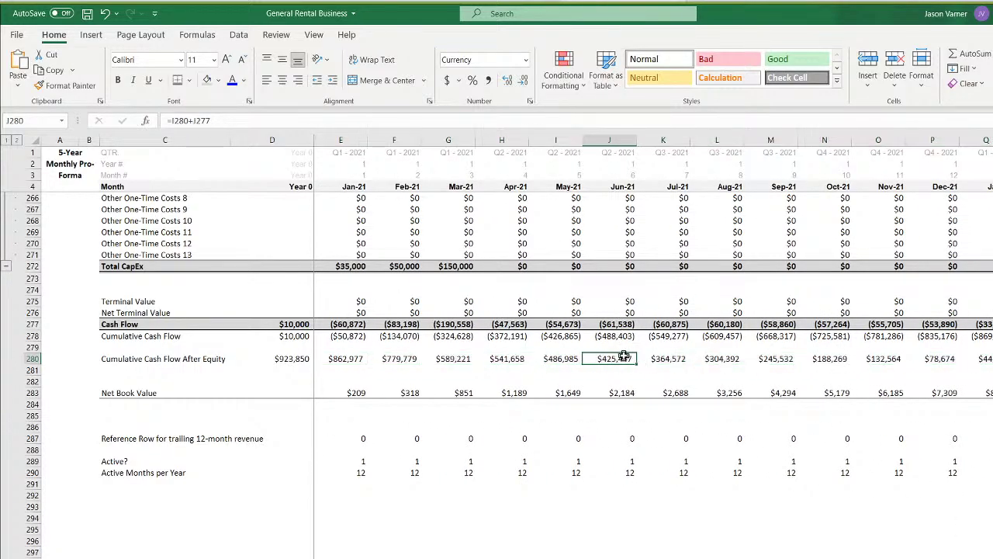
{"action": "key", "text": "Right"}
{"action": "key", "text": "Right"}
{"action": "key", "text": "Right"}
{"action": "key", "text": "Right"}
{"action": "key", "text": "Right"}
{"action": "key", "text": "Right"}
{"action": "key", "text": "Right"}
{"action": "key", "text": "Right"}
{"action": "key", "text": "Right"}
{"action": "key", "text": "Right"}
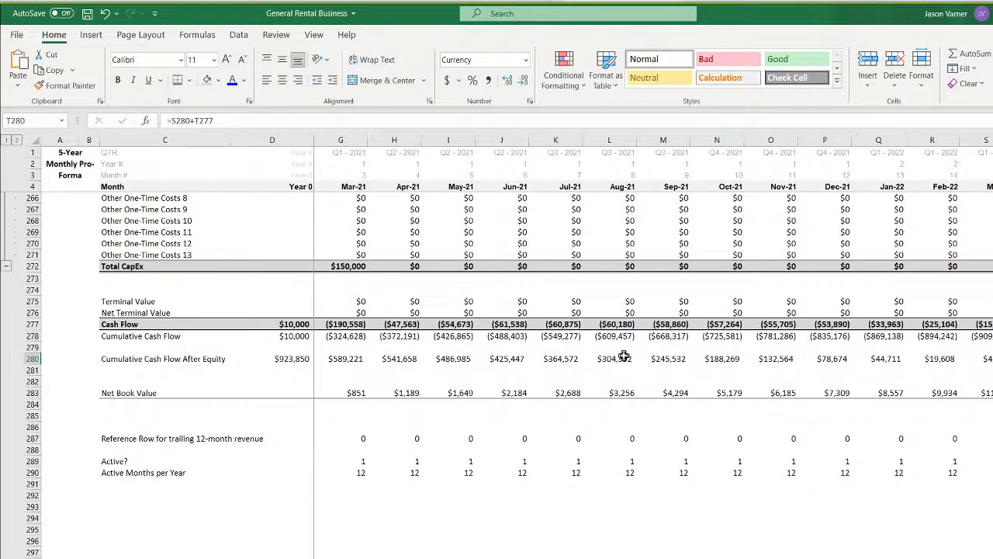
{"action": "key", "text": "Left"}
{"action": "key", "text": "Left"}
{"action": "key", "text": "Left"}
{"action": "key", "text": "Left"}
{"action": "key", "text": "Left"}
{"action": "key", "text": "Left"}
{"action": "key", "text": "Left"}
{"action": "key", "text": "Left"}
{"action": "key", "text": "Left"}
{"action": "key", "text": "Left"}
{"action": "key", "text": "Left"}
{"action": "key", "text": "Left"}
{"action": "key", "text": "Left"}
{"action": "key", "text": "Left"}
{"action": "key", "text": "Left"}
{"action": "key", "text": "Left"}
{"action": "key", "text": "Left"}
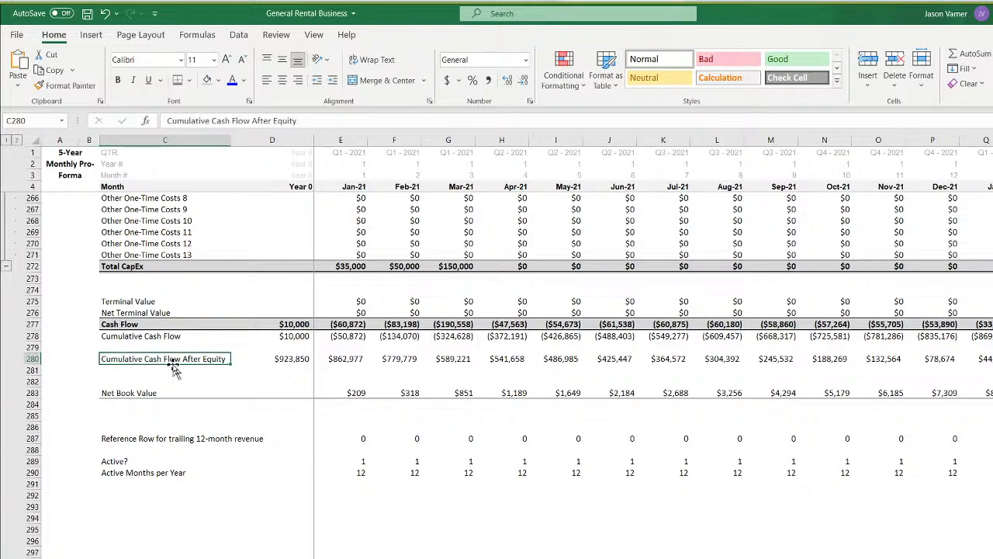
Copy C280:E280 from the monthly pro-forma to the same row, starting at C280, on the 5-Year Annual Pro-Forma sheet
{"action": "left_click_drag", "start_coordinate": [169, 361], "coordinate": [344, 358]}
{"action": "right_click", "coordinate": [354, 359]}
{"action": "left_click", "coordinate": [380, 355]}
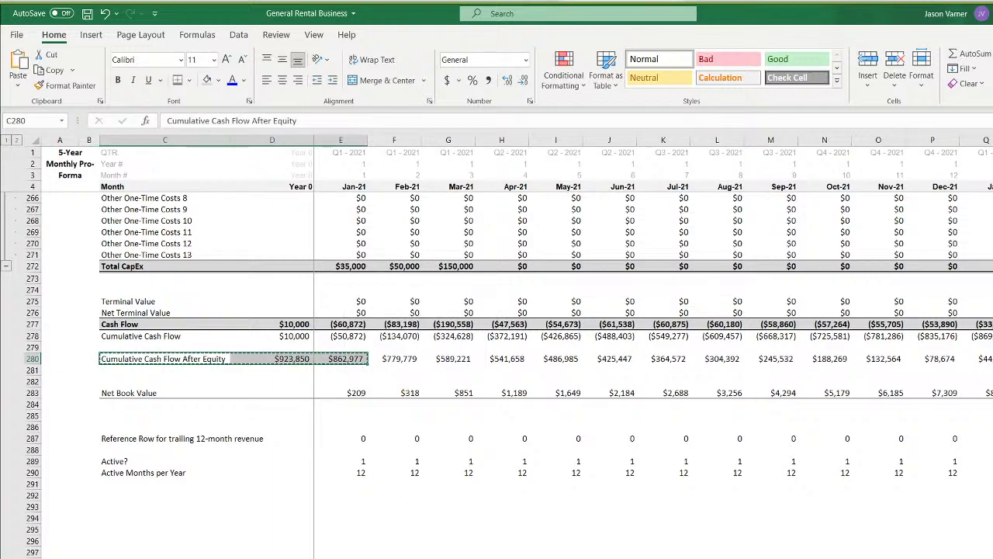
{"action": "left_click", "coordinate": [210, 557]}
{"action": "scroll", "coordinate": [167, 475], "scroll_direction": "down", "scroll_amount": 20}
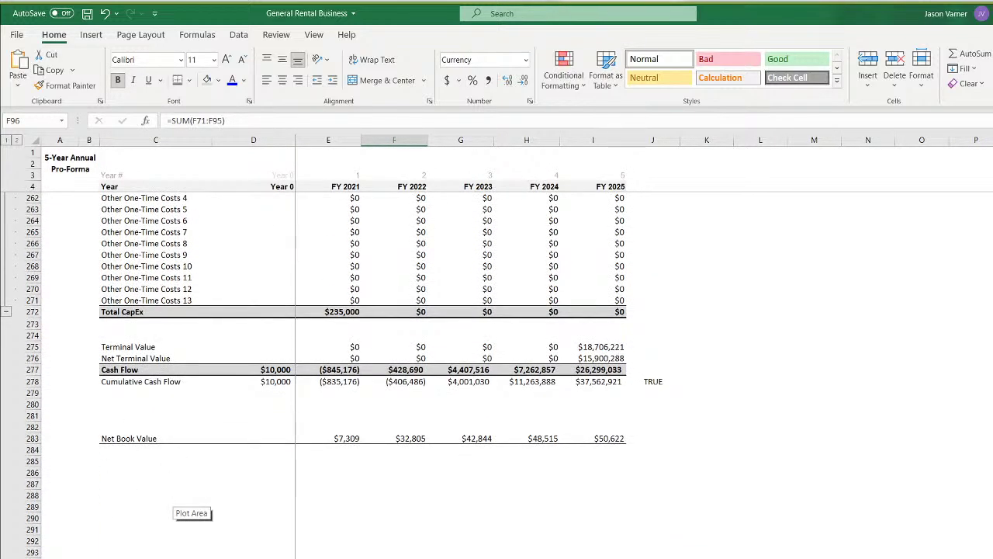
{"action": "left_click", "coordinate": [159, 557]}
{"action": "left_click", "coordinate": [209, 557]}
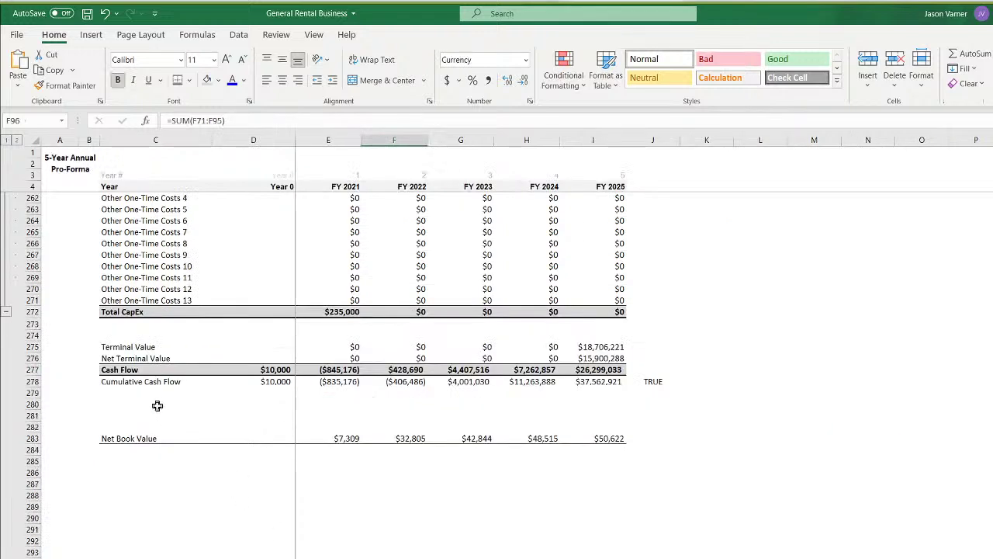
{"action": "left_click", "coordinate": [157, 405]}
{"action": "right_click", "coordinate": [157, 405]}
{"action": "left_click", "coordinate": [164, 99]}
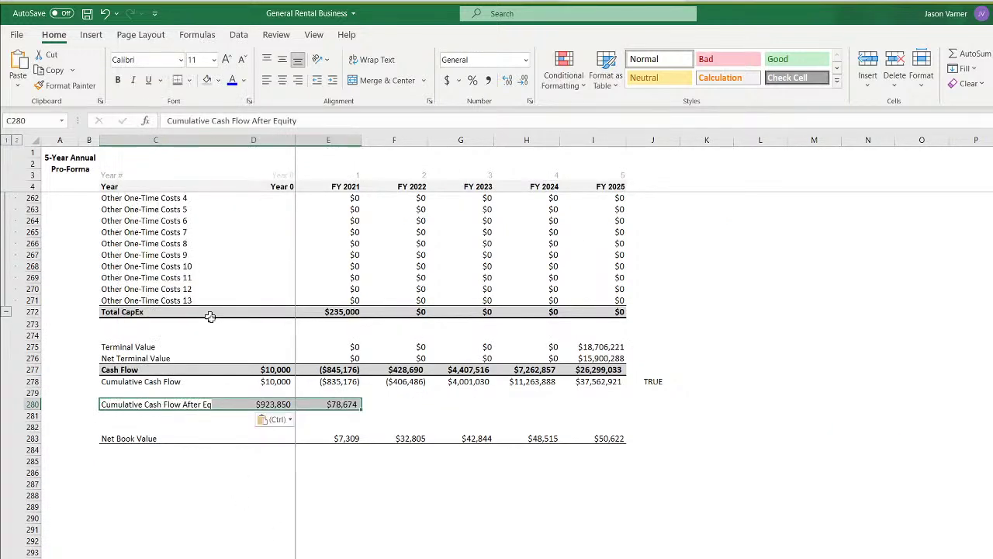
Fill the annual Cumulative Cash Flow After Equity formula from FY 2021 across to FY 2025 and save the workbook
{"action": "left_click", "coordinate": [275, 404]}
{"action": "left_click", "coordinate": [355, 405]}
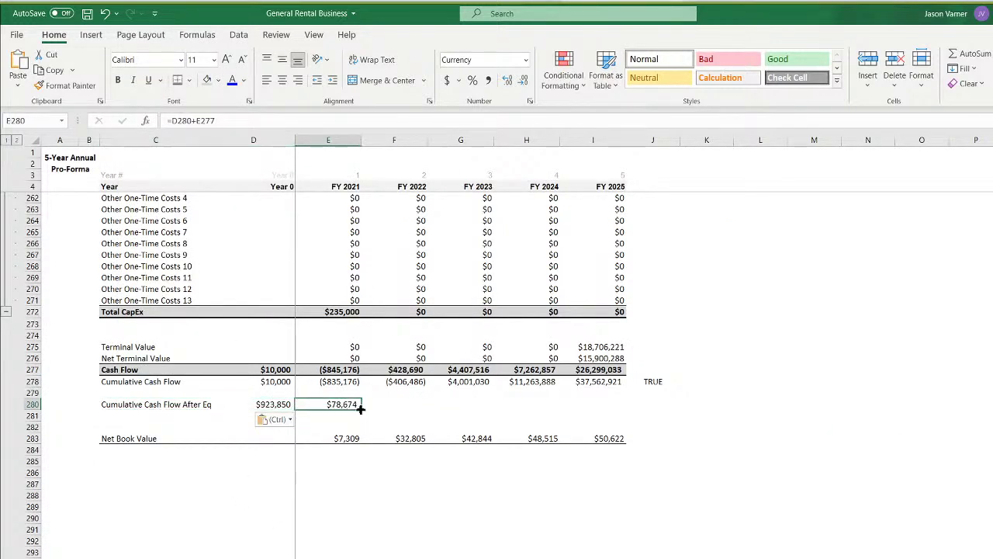
{"action": "left_click_drag", "start_coordinate": [361, 409], "coordinate": [643, 412]}
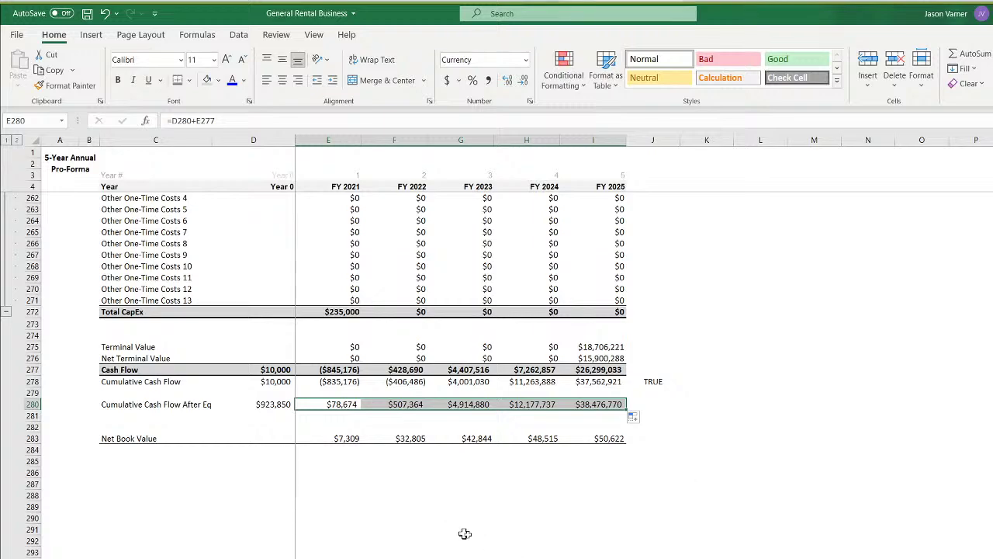
{"action": "left_click", "coordinate": [86, 14]}
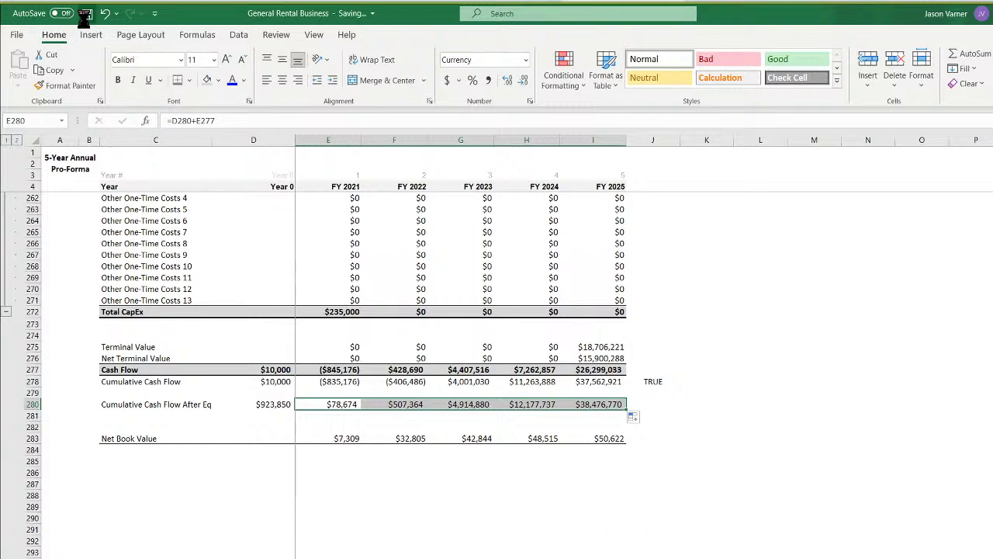
Compare the annual FY 2025 cumulative cash flow with and without equity, and check the Year 0 equity formula
{"action": "left_click", "coordinate": [436, 509]}
{"action": "left_click", "coordinate": [609, 401]}
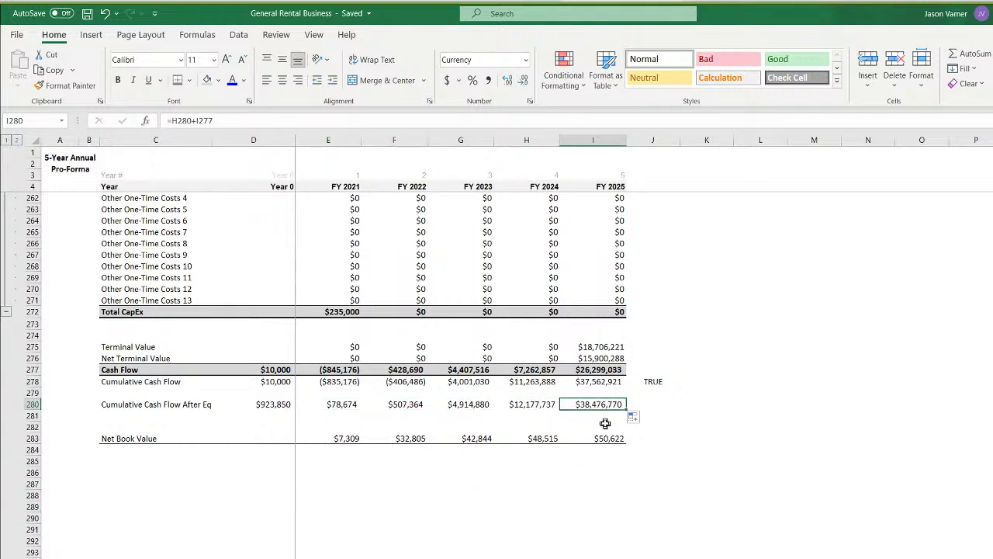
{"action": "left_click", "coordinate": [599, 381]}
{"action": "left_click", "coordinate": [599, 404]}
{"action": "left_click", "coordinate": [599, 381]}
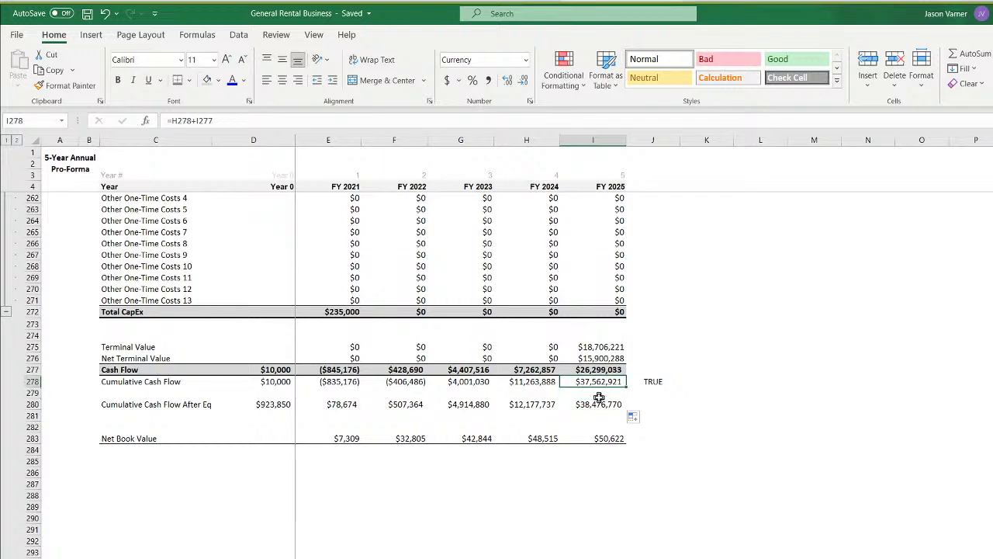
{"action": "left_click", "coordinate": [599, 403]}
{"action": "left_click", "coordinate": [272, 406]}
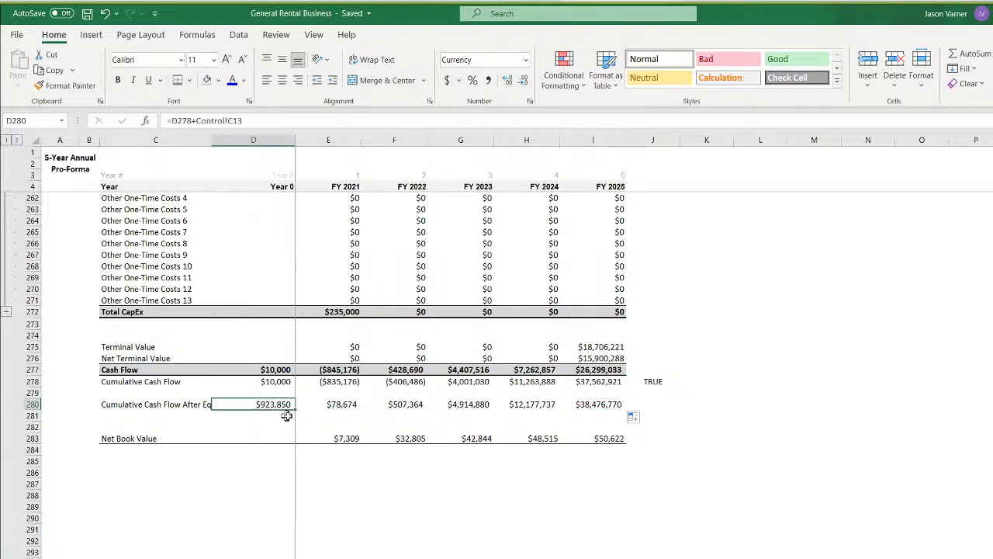
{"action": "left_click", "coordinate": [600, 404]}
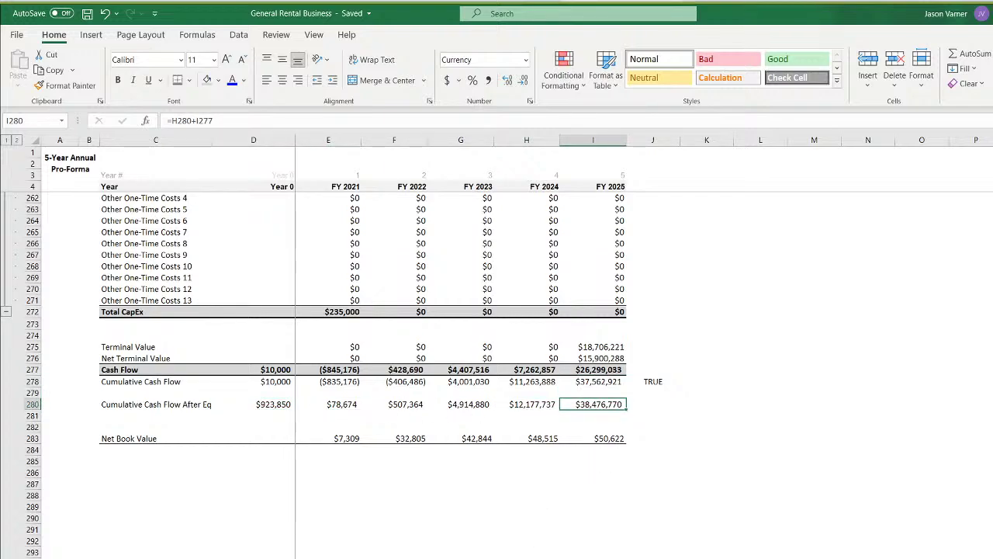
Check the final month's Cumulative Cash Flow After Equity on the monthly pro-forma against the annual sheet
{"action": "key", "text": "ctrl+Page_Up"}
{"action": "scroll", "coordinate": [651, 342], "scroll_direction": "right", "scroll_amount": 10}
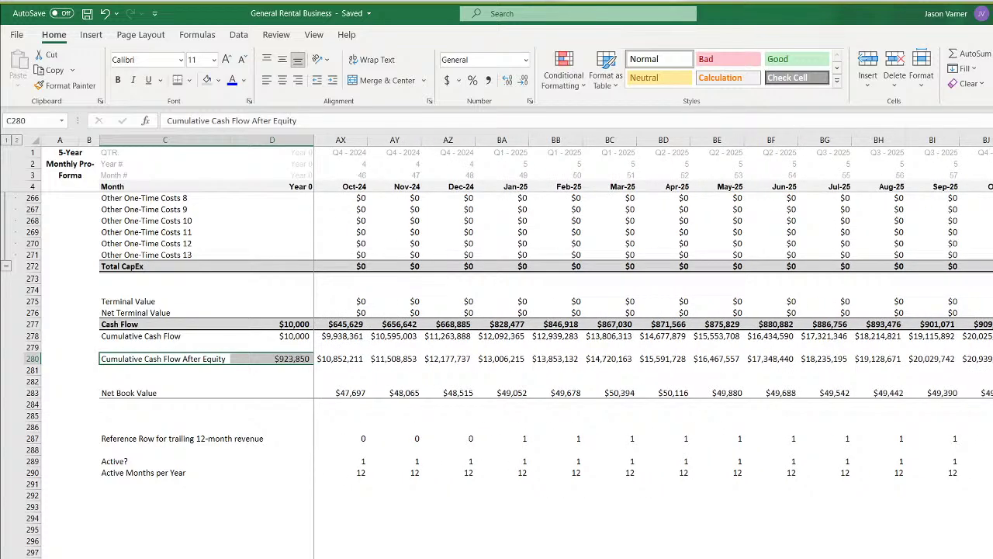
{"action": "key", "text": "ctrl+Right"}
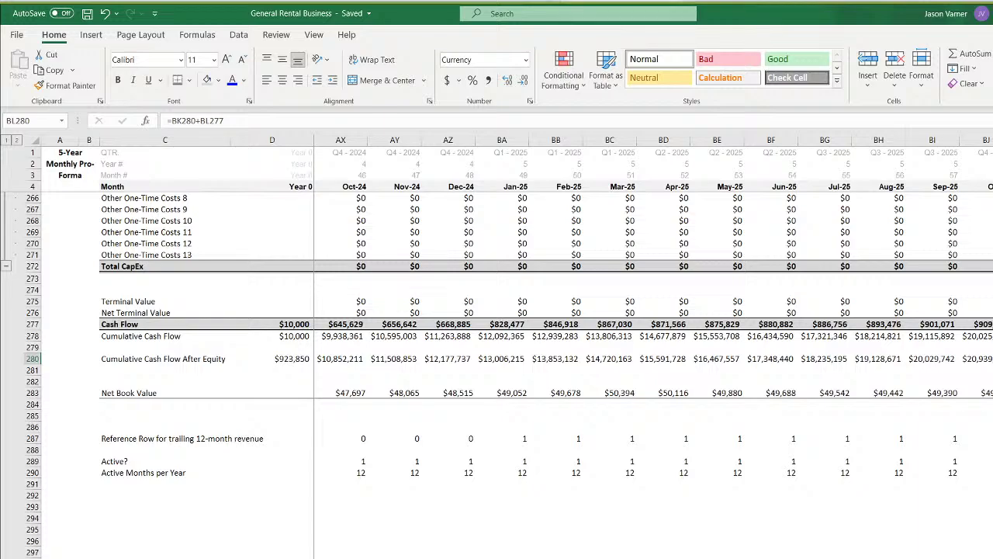
{"action": "scroll", "coordinate": [651, 341], "scroll_direction": "left", "scroll_amount": 10}
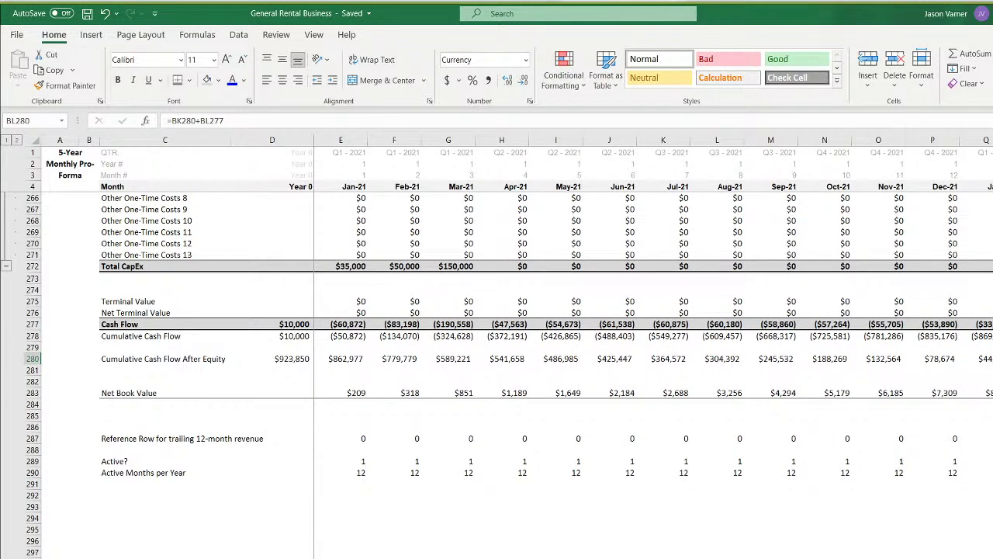
Save the workbook and remove both average monthly rental revenue series from the lowest chart on the charts sheet
{"action": "key", "text": "ctrl+Page_Down"}
{"action": "key", "text": "ctrl+Page_Down"}
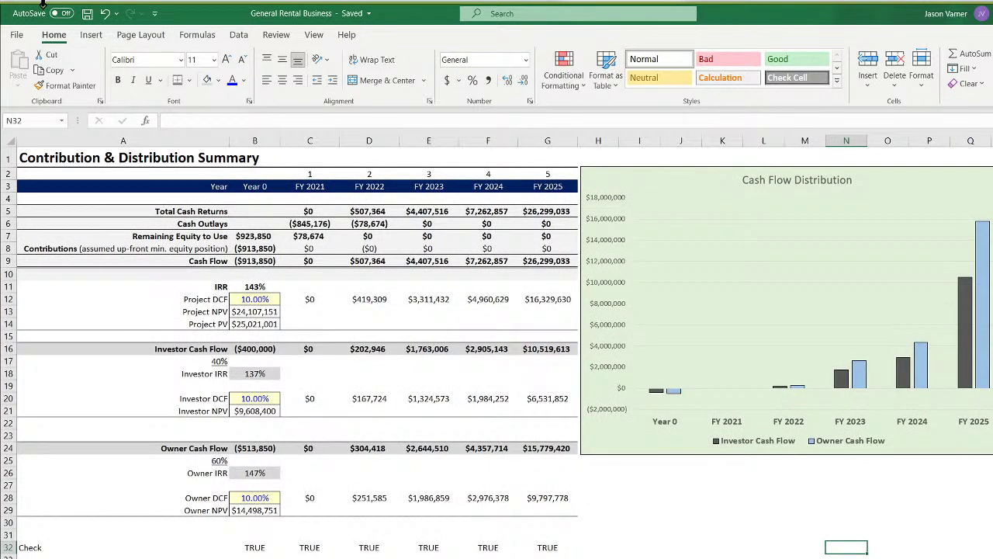
{"action": "left_click", "coordinate": [87, 13]}
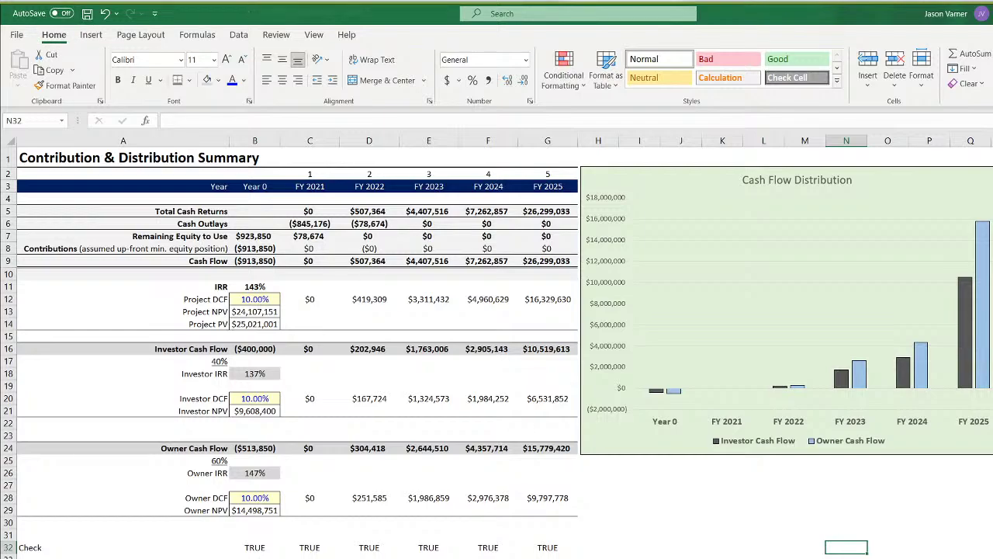
{"action": "key", "text": "ctrl+Page_Down"}
{"action": "right_click", "coordinate": [212, 339]}
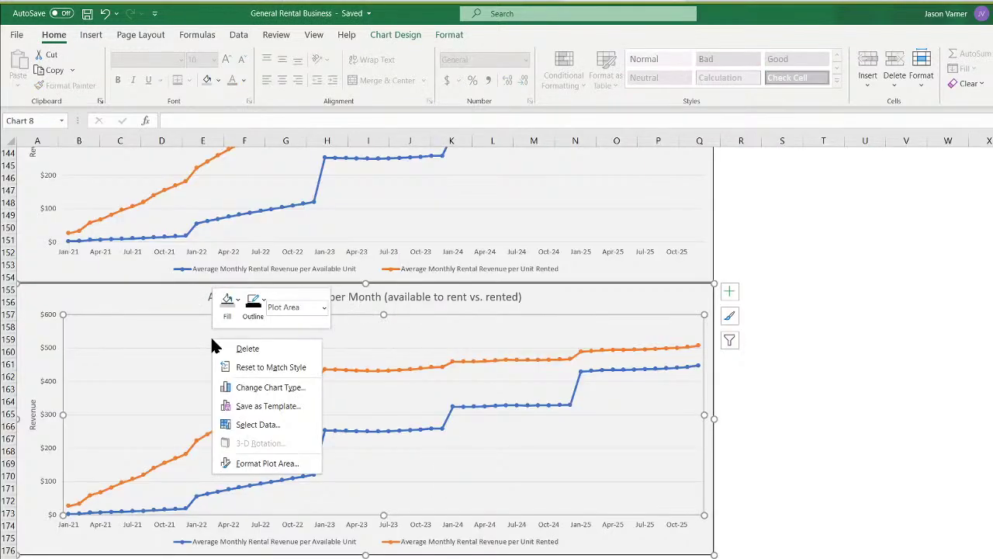
{"action": "left_click", "coordinate": [233, 424]}
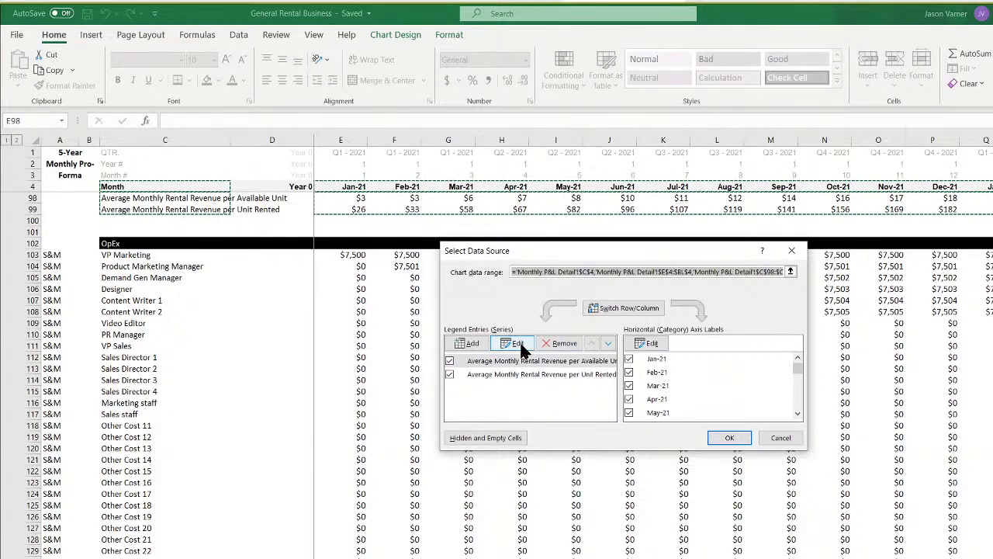
{"action": "left_click", "coordinate": [552, 341]}
{"action": "left_click", "coordinate": [552, 341]}
Add a Cash Flow series to the emptied chart, named from C277 with values D277:BL277 of Monthly P&L Detail
{"action": "left_click", "coordinate": [471, 343]}
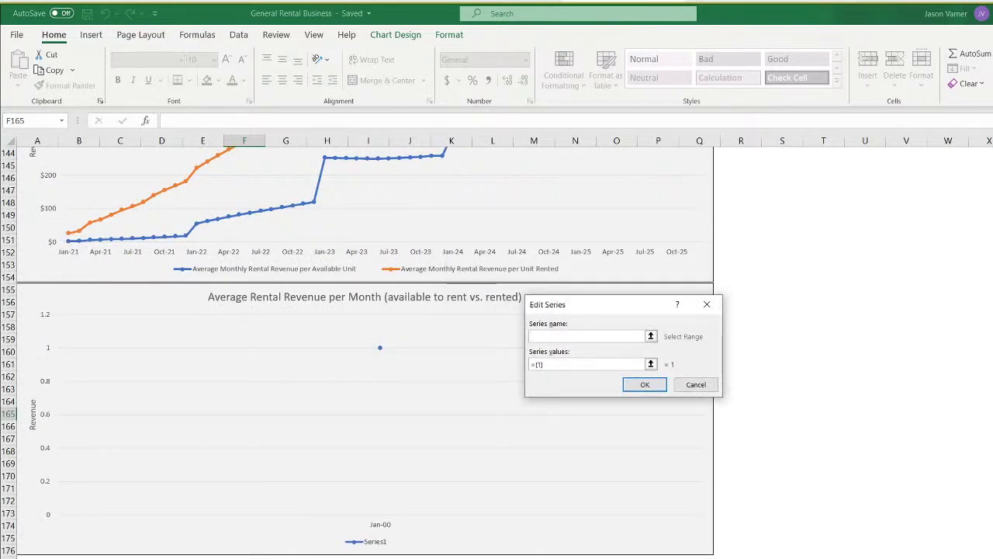
{"action": "key", "text": "ctrl+Page_Down"}
{"action": "scroll", "coordinate": [230, 434], "scroll_direction": "down", "scroll_amount": 20}
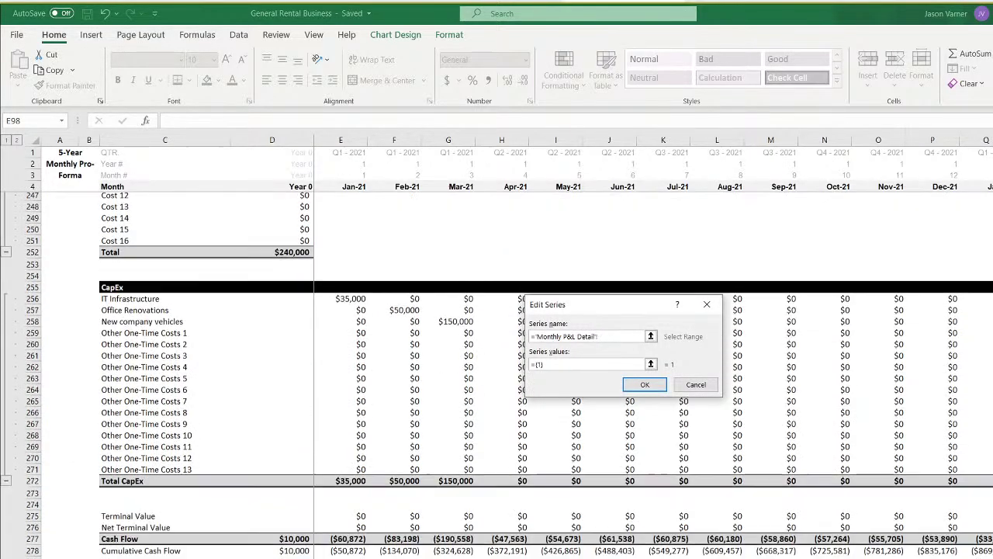
{"action": "scroll", "coordinate": [496, 372], "scroll_direction": "down", "scroll_amount": 5}
{"action": "left_click", "coordinate": [124, 360]}
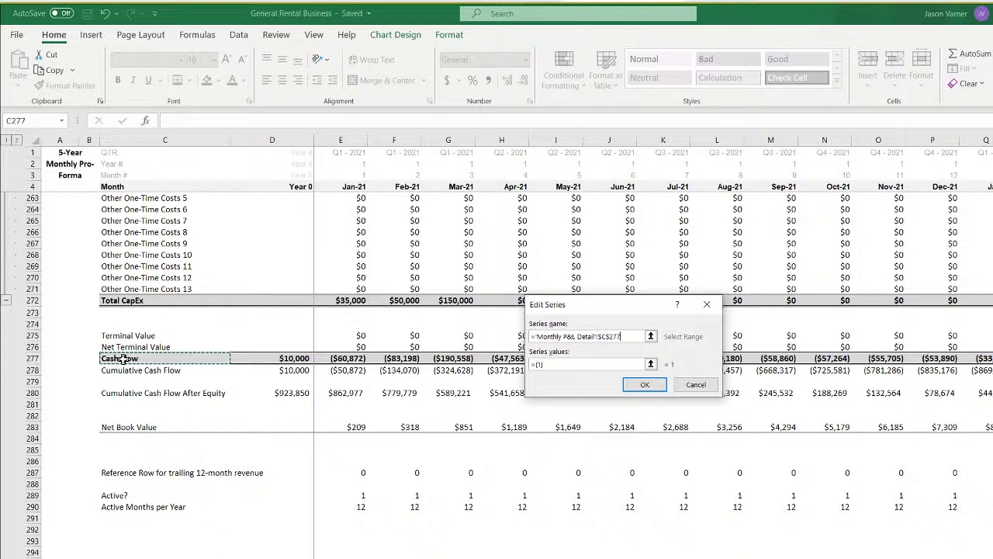
{"action": "left_click_drag", "start_coordinate": [562, 364], "coordinate": [479, 363]}
{"action": "key", "text": "BackSpace"}
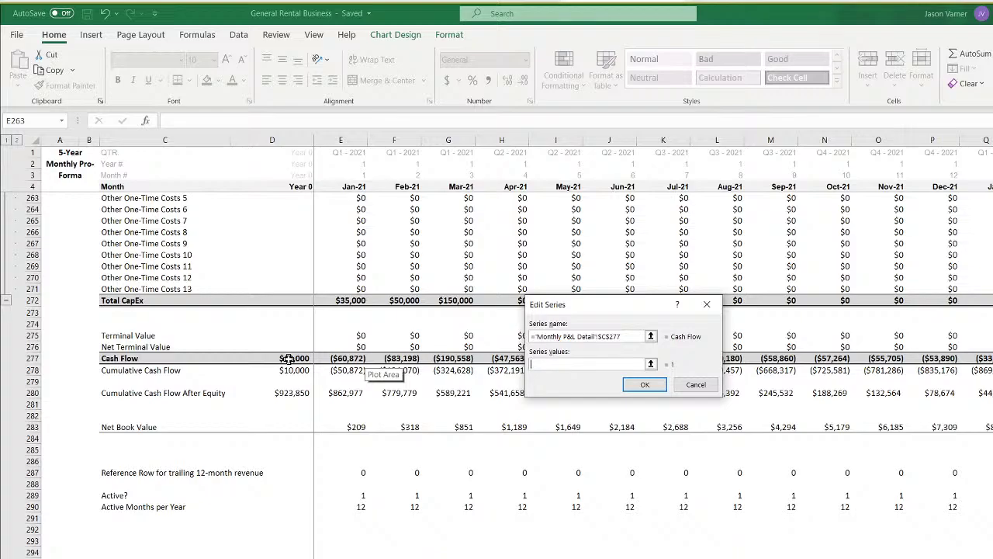
{"action": "left_click_drag", "start_coordinate": [287, 358], "coordinate": [989, 359]}
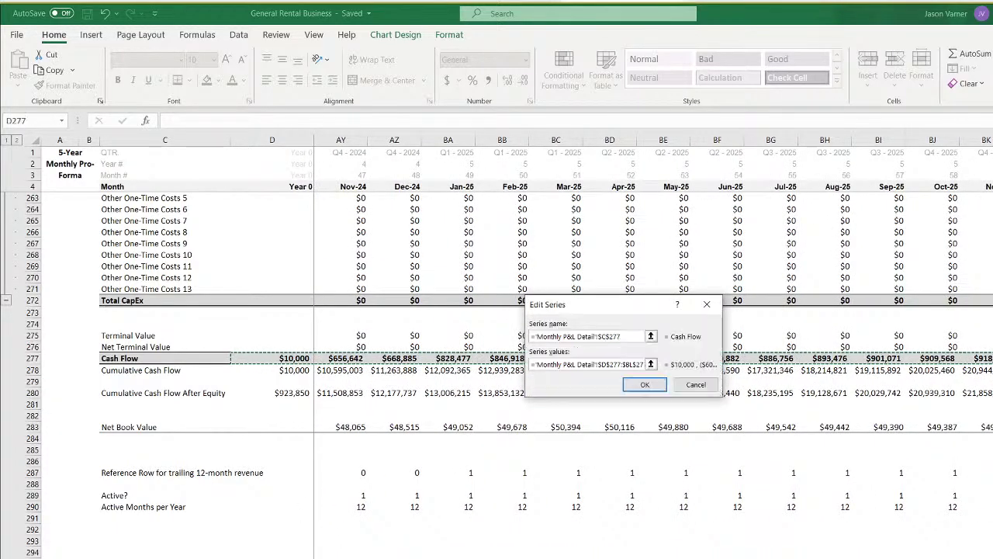
{"action": "left_click", "coordinate": [645, 385]}
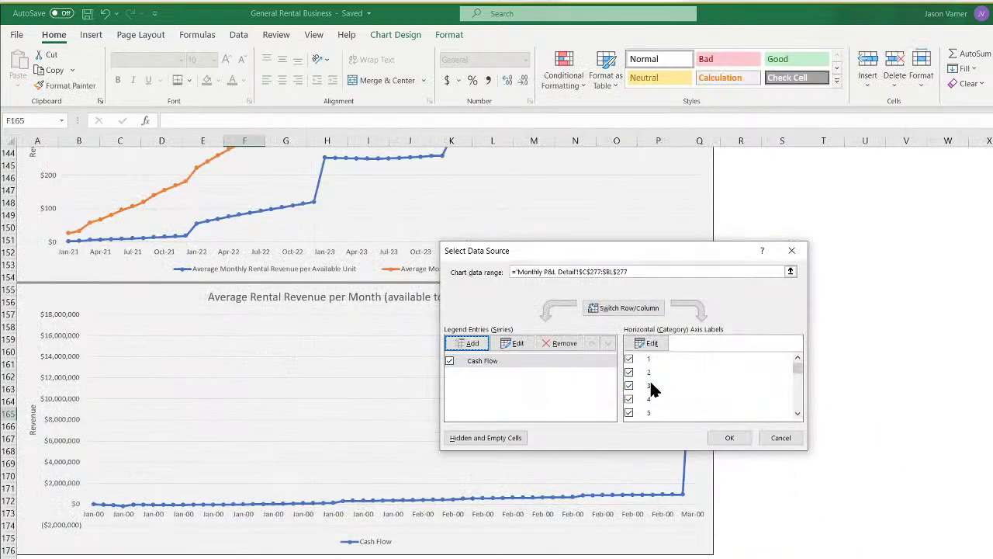
Add a Cumulative Cash Flow series named from C278 with values D278:BL278 of Monthly P&L Detail
{"action": "left_click", "coordinate": [468, 345]}
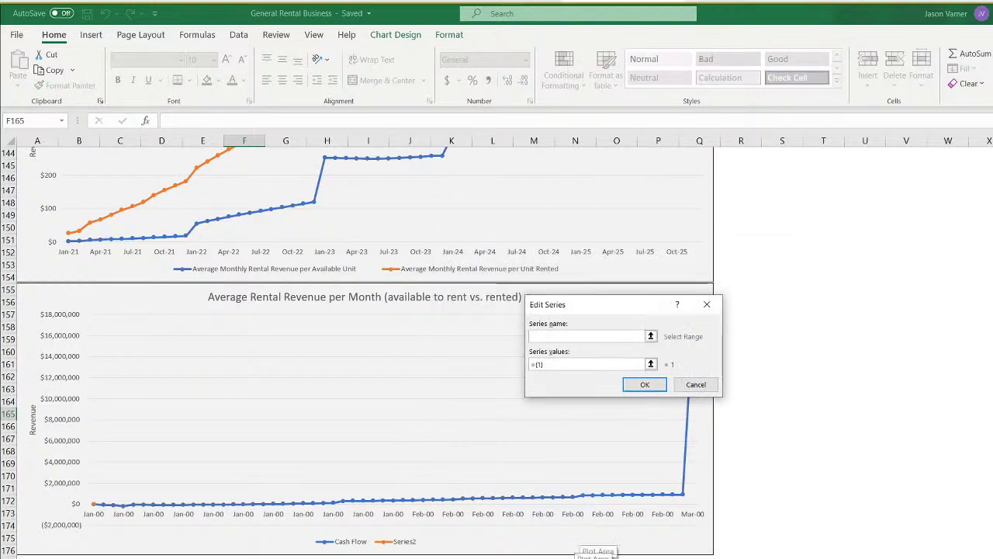
{"action": "left_click", "coordinate": [597, 557]}
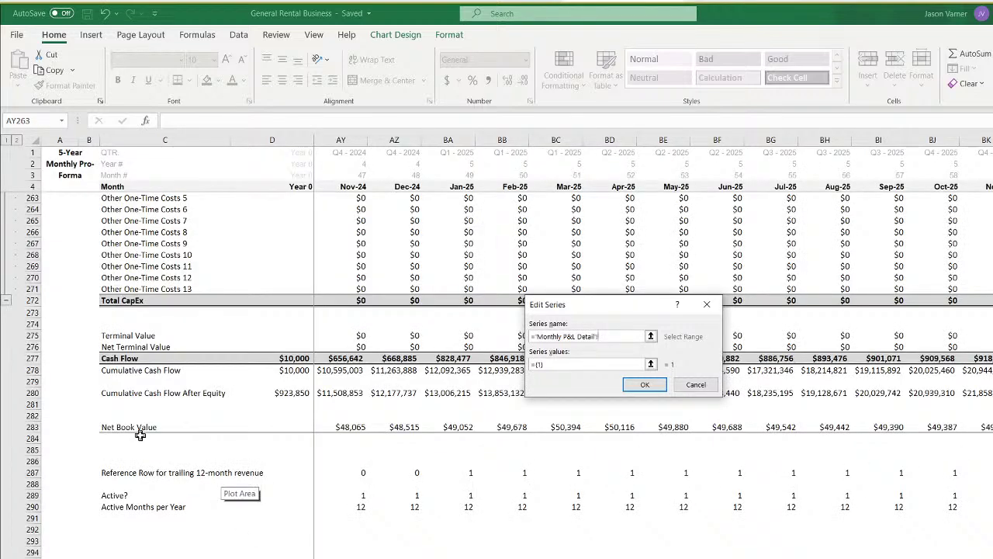
{"action": "left_click", "coordinate": [127, 370]}
{"action": "left_click", "coordinate": [559, 364]}
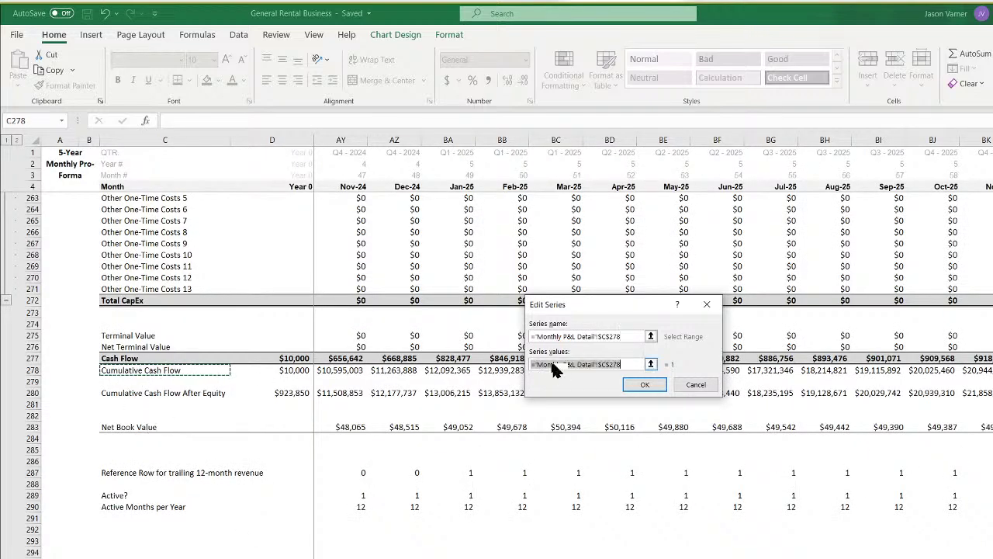
{"action": "key", "text": "BackSpace"}
{"action": "left_click_drag", "start_coordinate": [294, 371], "coordinate": [990, 403]}
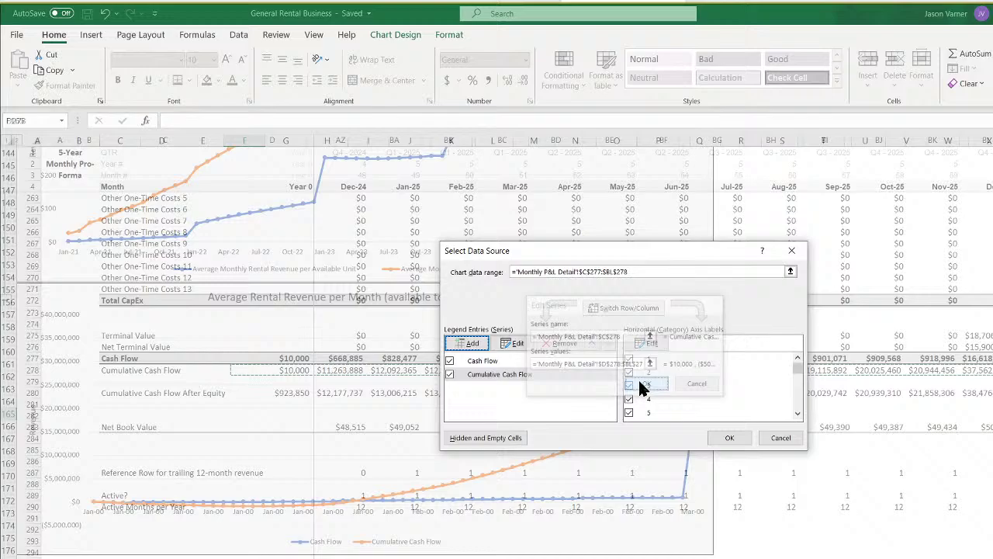
Set the chart's horizontal axis labels to D4:BL4 of Monthly P&L Detail and accept the data source
{"action": "left_click", "coordinate": [650, 343]}
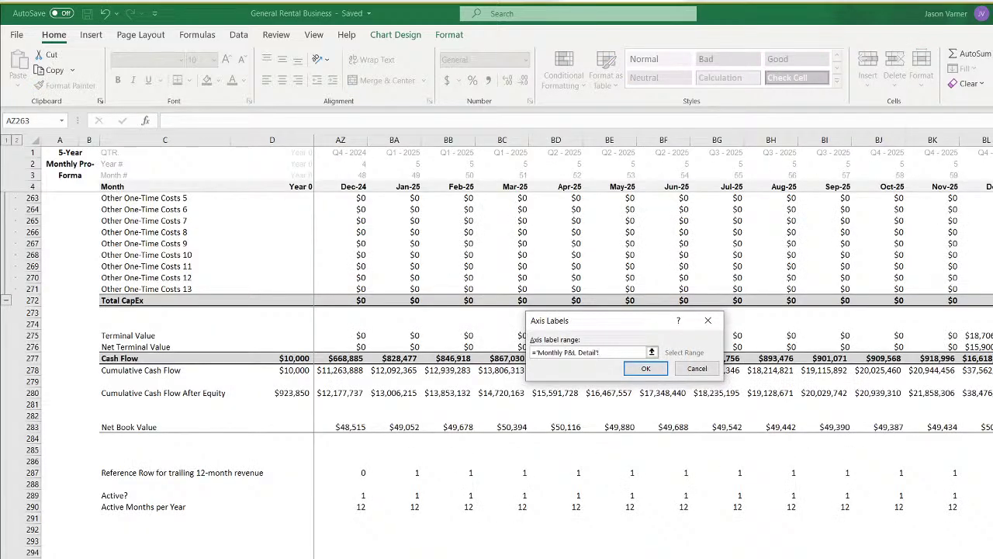
{"action": "left_click_drag", "start_coordinate": [979, 187], "coordinate": [304, 184]}
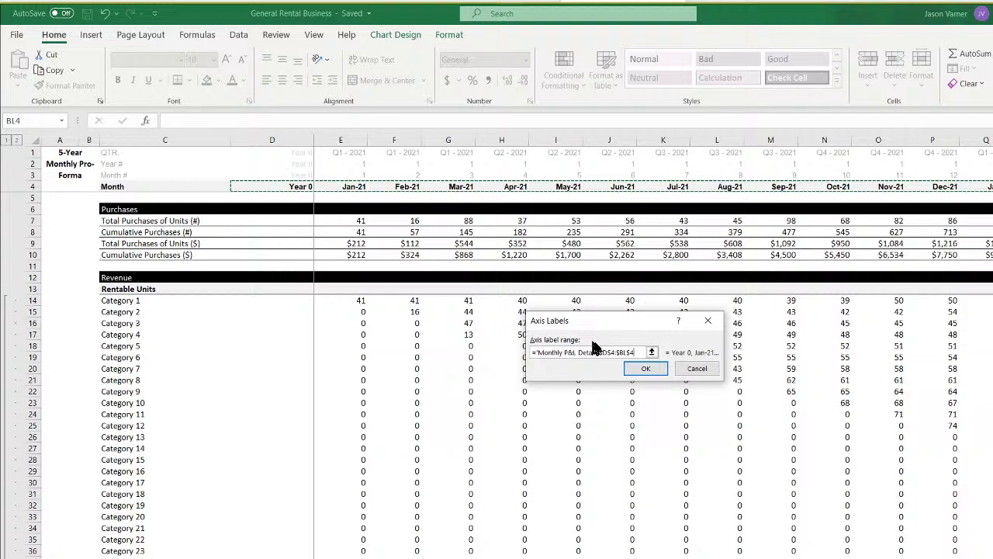
{"action": "left_click", "coordinate": [661, 368]}
{"action": "left_click", "coordinate": [731, 436]}
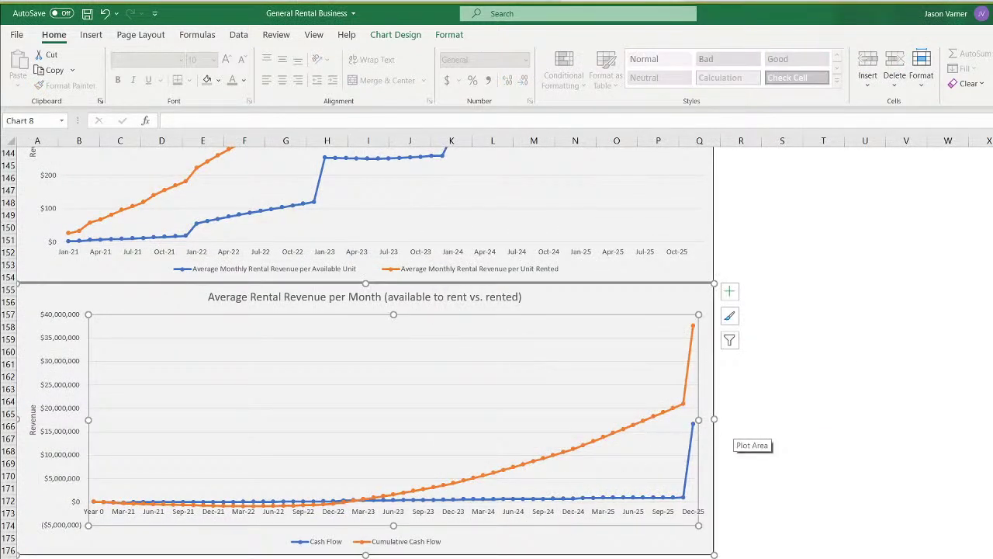
Place the cash flow chart's horizontal axis labels below the plot, clear of the negative values
{"action": "right_click", "coordinate": [548, 513]}
{"action": "left_click", "coordinate": [598, 558]}
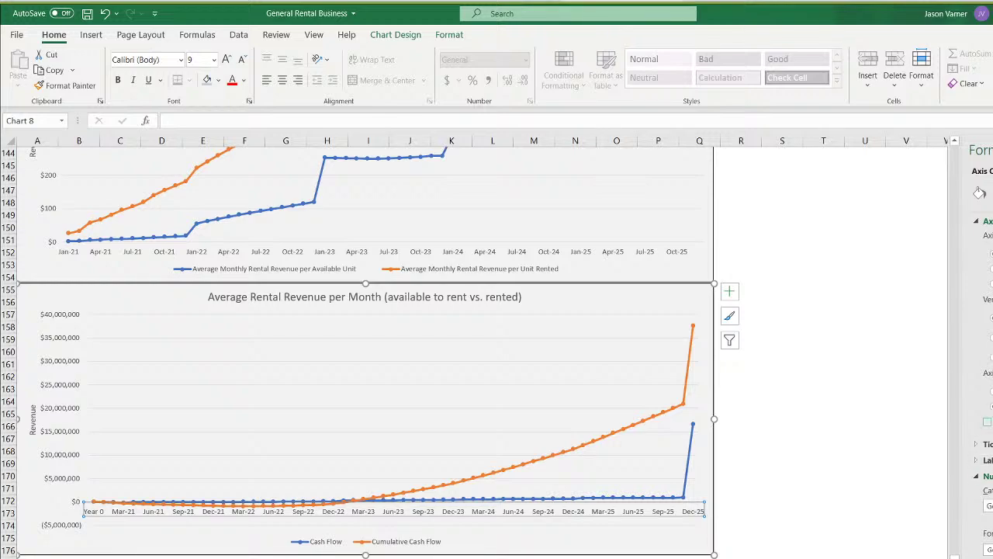
{"action": "left_click", "coordinate": [985, 459]}
{"action": "left_click", "coordinate": [991, 557]}
{"action": "left_click", "coordinate": [905, 439]}
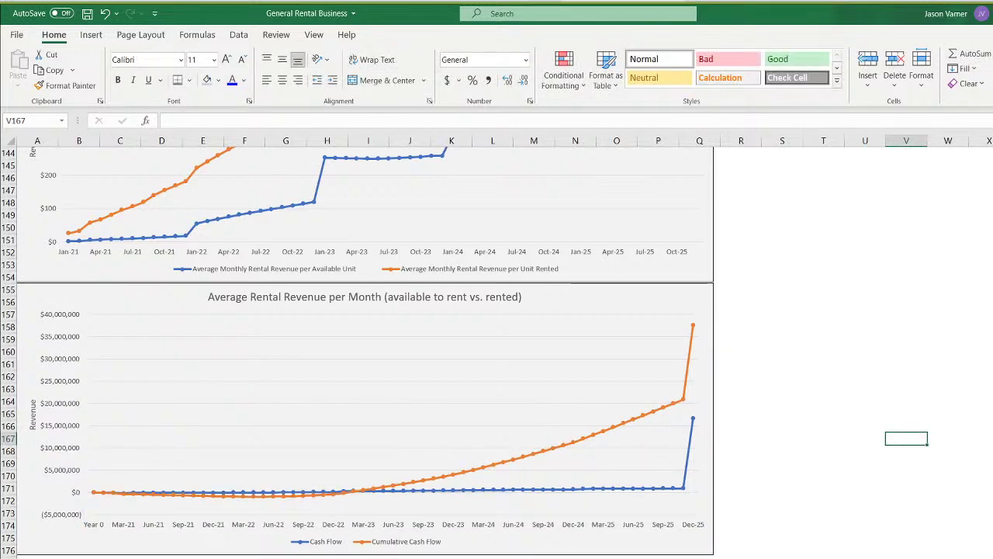
Set the Exit Month in the Main Project Assumptions to NA and return to the cash flow chart
{"action": "left_click", "coordinate": [310, 557]}
{"action": "left_click", "coordinate": [294, 204]}
{"action": "left_click", "coordinate": [266, 277]}
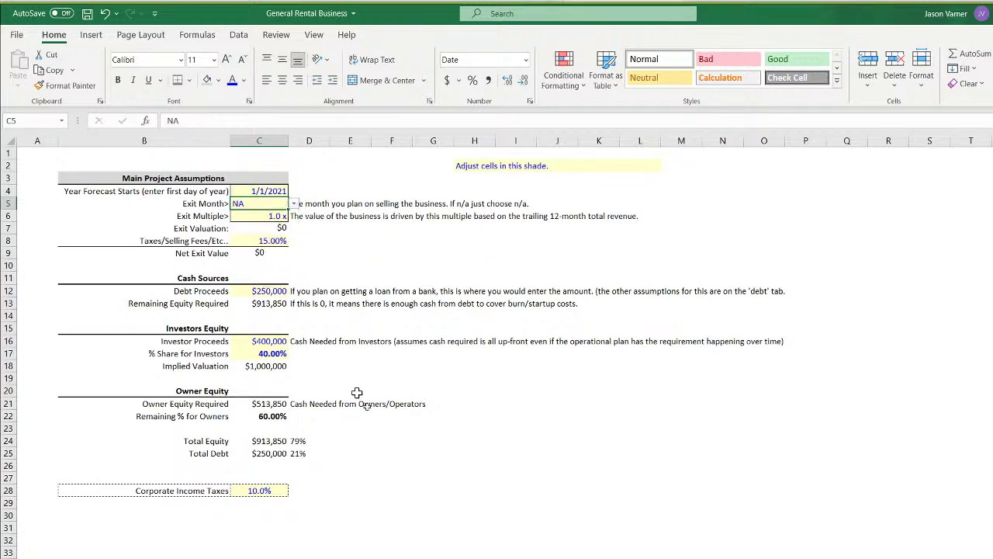
{"action": "left_click", "coordinate": [598, 557]}
{"action": "left_click", "coordinate": [496, 557]}
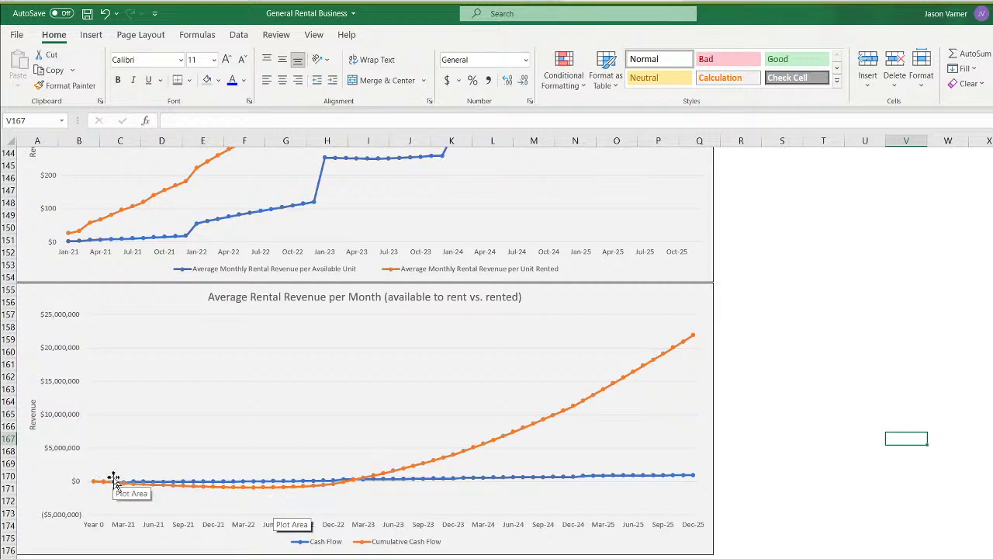
Fill the markers of the Cumulative Cash Flow series with green
{"action": "right_click", "coordinate": [519, 432]}
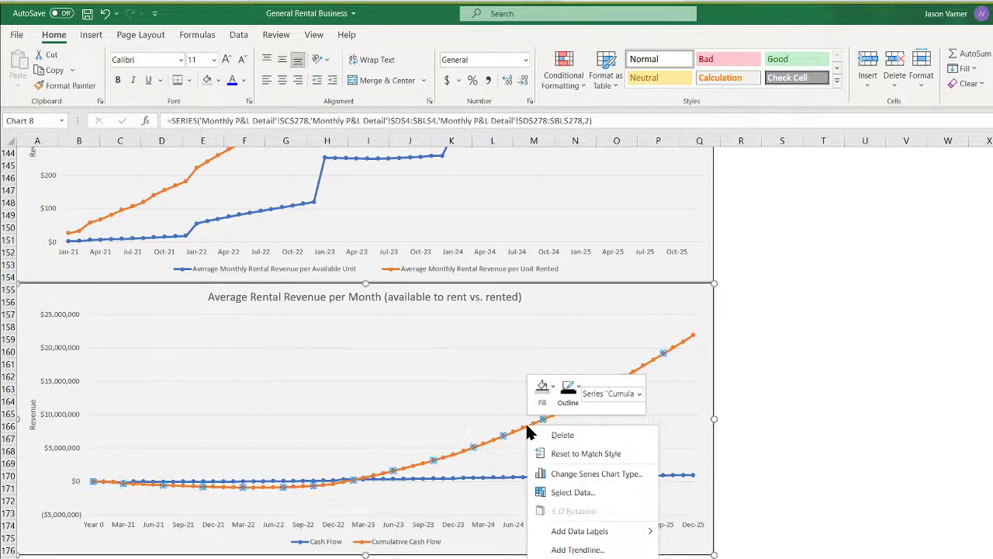
{"action": "left_click", "coordinate": [547, 407]}
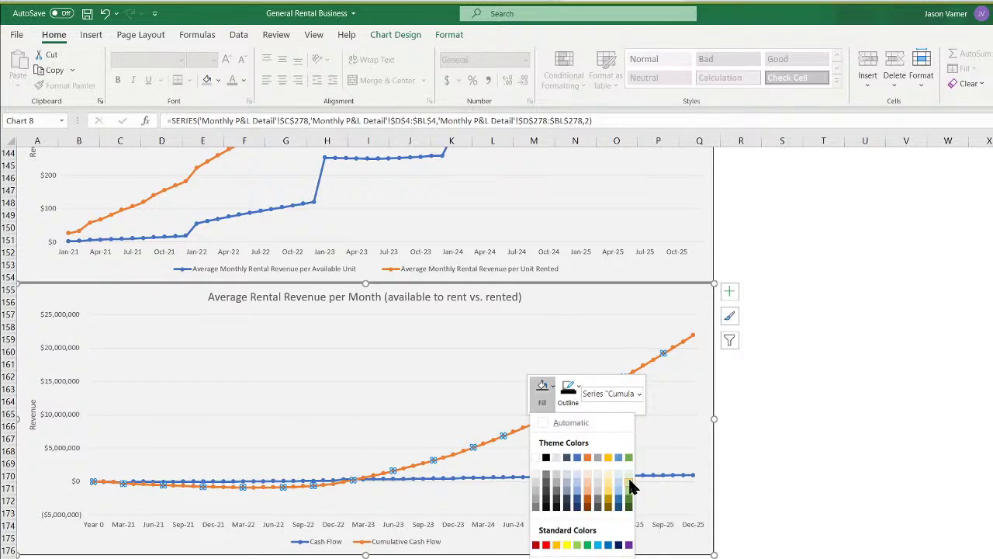
{"action": "key", "text": "Escape"}
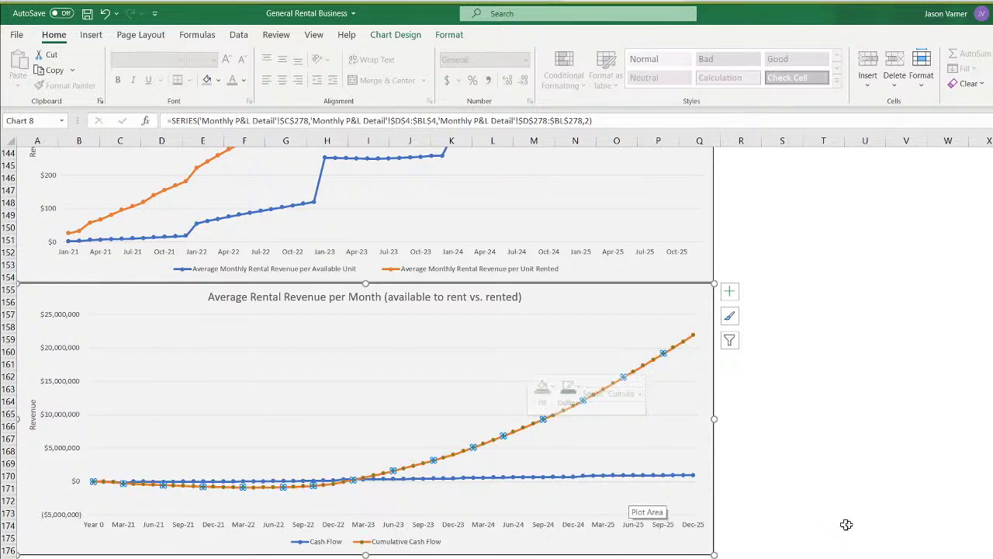
{"action": "left_click", "coordinate": [871, 526]}
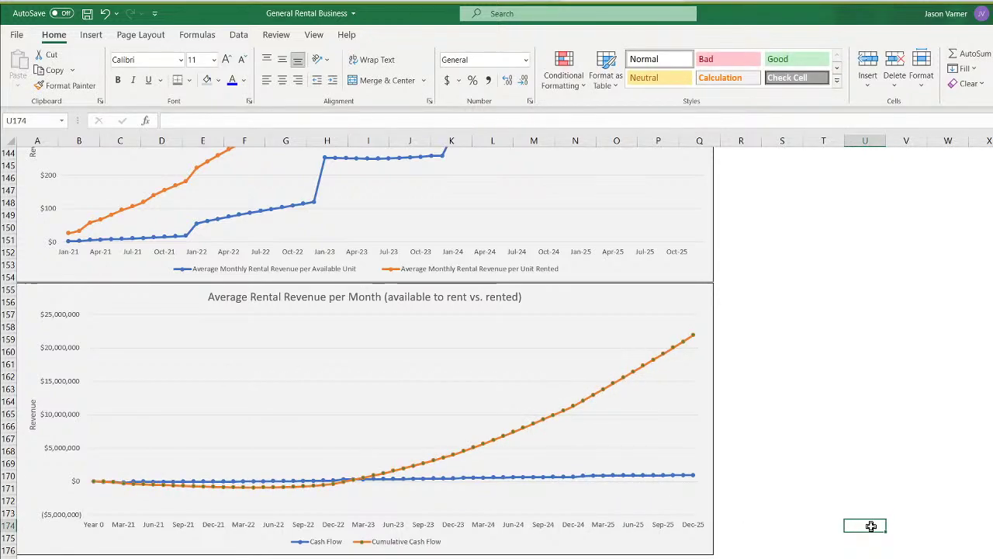
Fill the markers of the Cumulative Cash Flow series with black
{"action": "right_click", "coordinate": [558, 409]}
{"action": "left_click", "coordinate": [586, 374]}
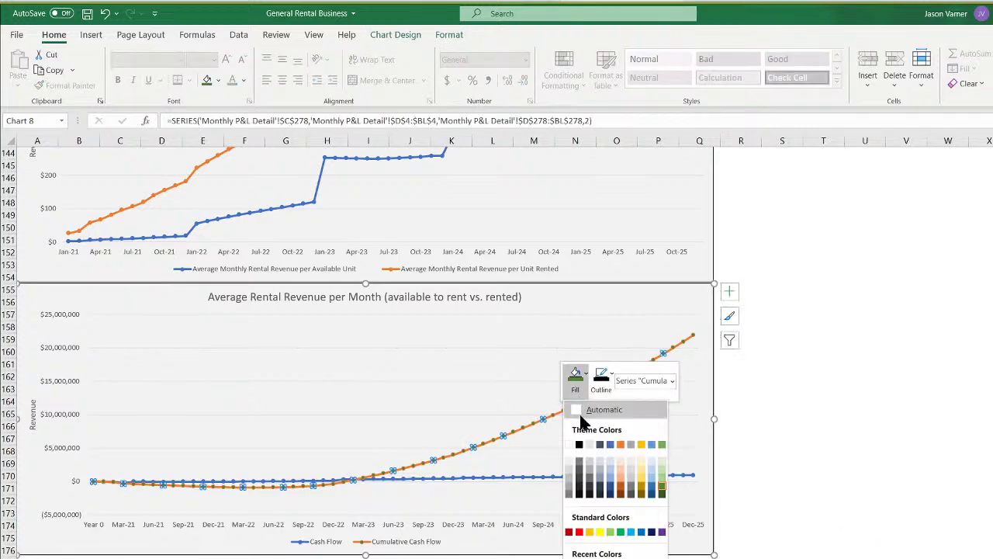
{"action": "left_click", "coordinate": [582, 446]}
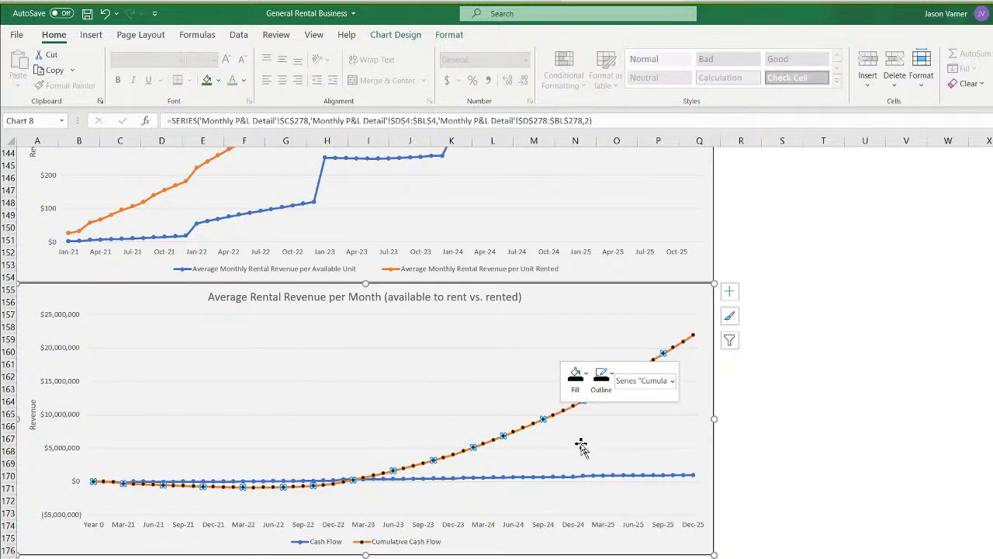
{"action": "right_click", "coordinate": [546, 425]}
{"action": "left_click", "coordinate": [552, 397]}
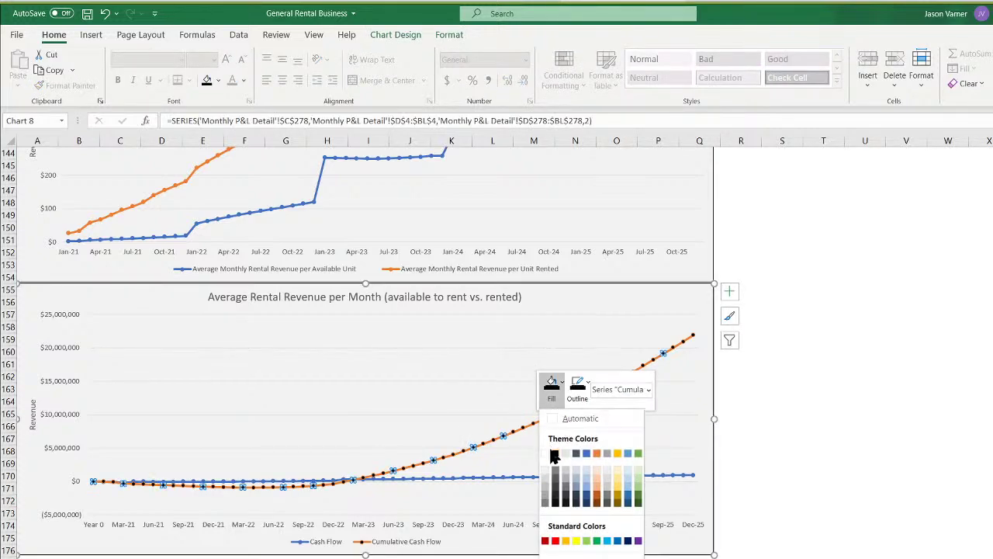
{"action": "left_click", "coordinate": [554, 455]}
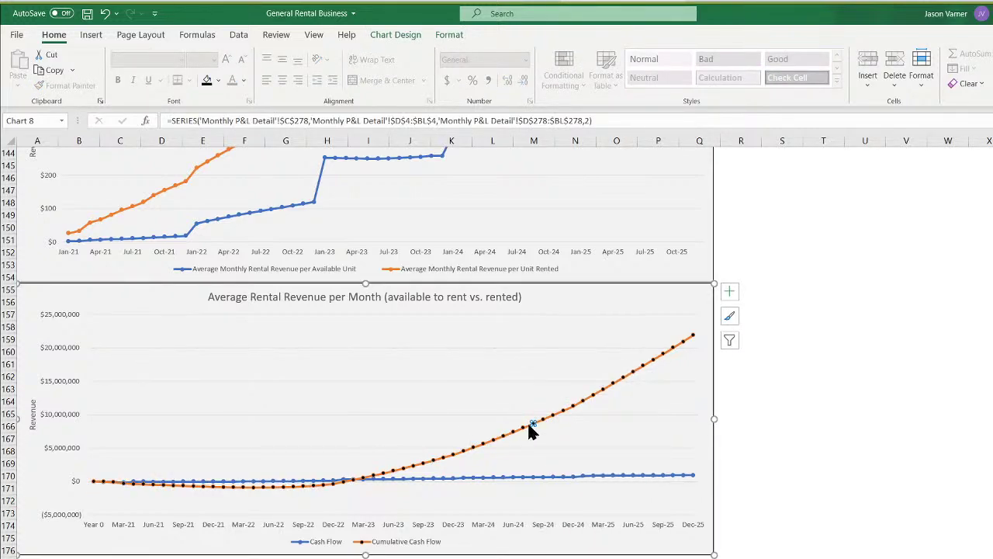
Apply a black outline to the single Aug-24 point of the Cumulative Cash Flow series
{"action": "right_click", "coordinate": [532, 432]}
{"action": "left_click", "coordinate": [569, 388]}
{"action": "left_click", "coordinate": [570, 457]}
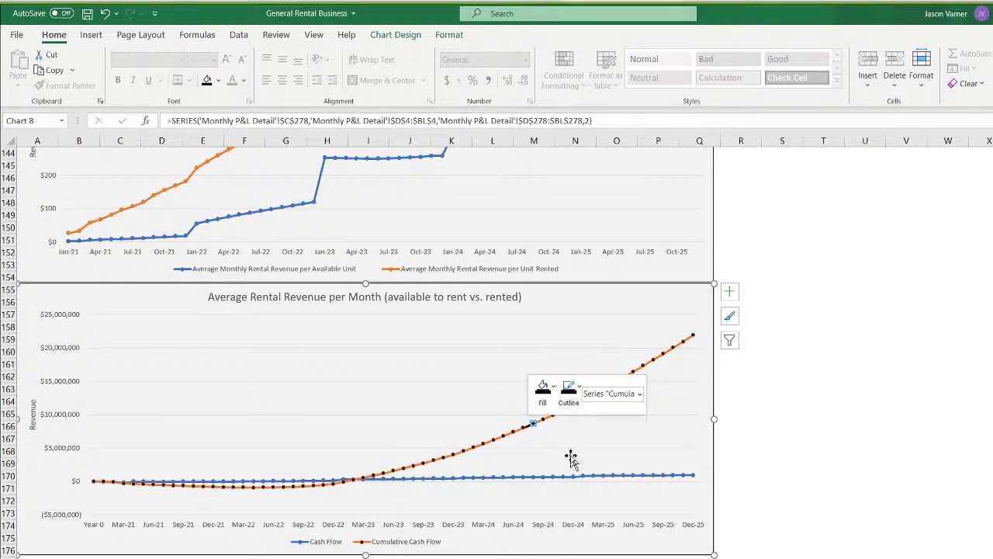
{"action": "left_click", "coordinate": [822, 463]}
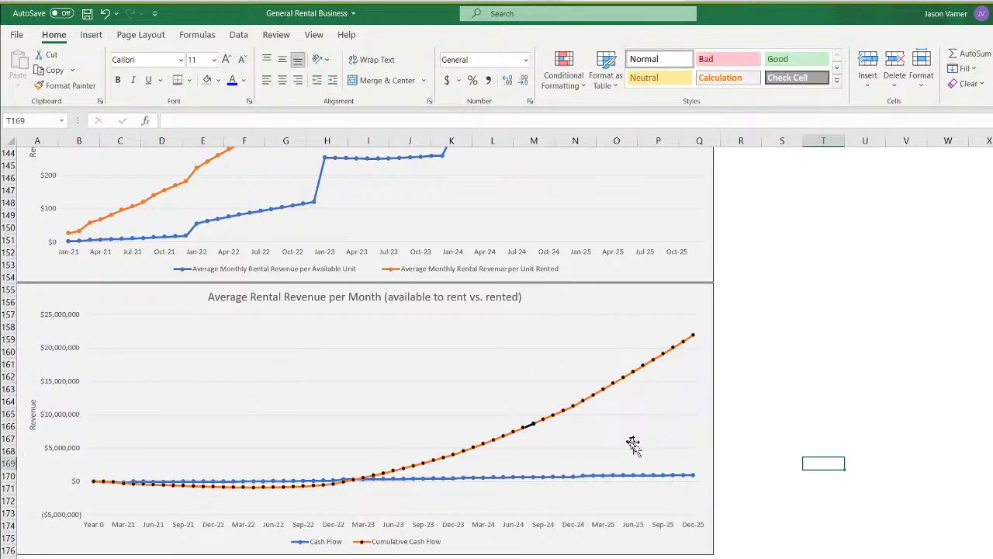
Apply a black outline to the entire Cumulative Cash Flow series
{"action": "right_click", "coordinate": [636, 381]}
{"action": "left_click", "coordinate": [673, 349]}
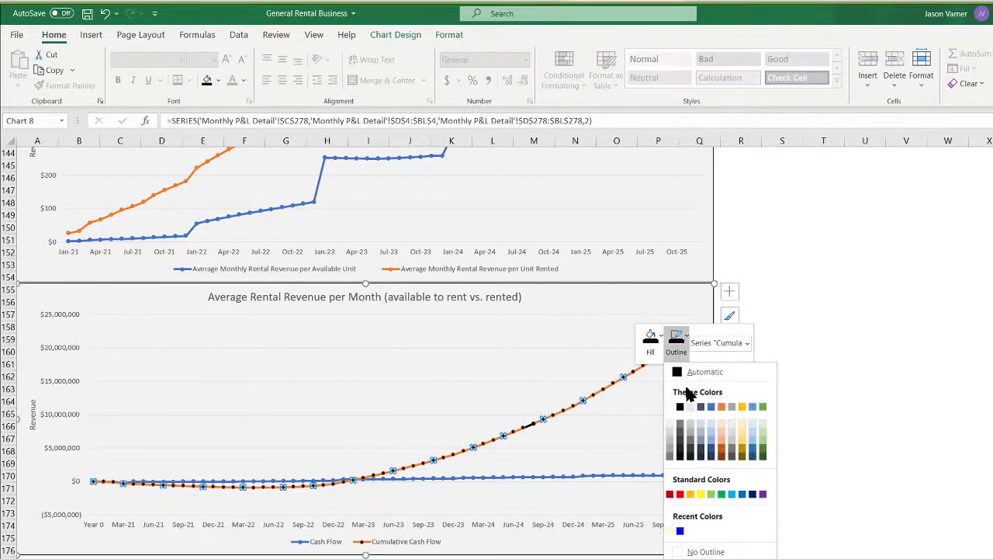
{"action": "left_click", "coordinate": [688, 405]}
{"action": "left_click", "coordinate": [851, 437]}
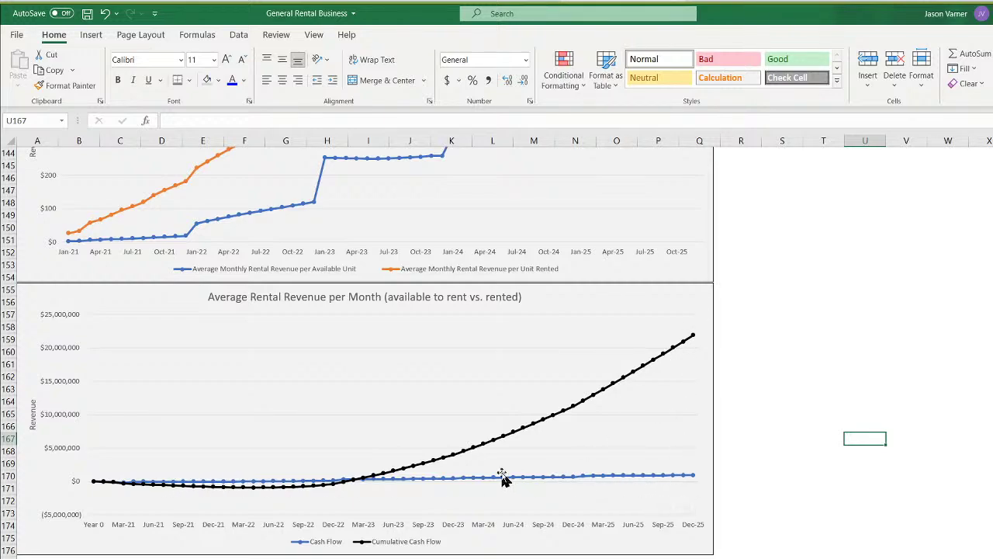
Change the chart of Cash Flow and Cumulative Cash Flow from a line chart to a Clustered Column chart
{"action": "left_click", "coordinate": [560, 327]}
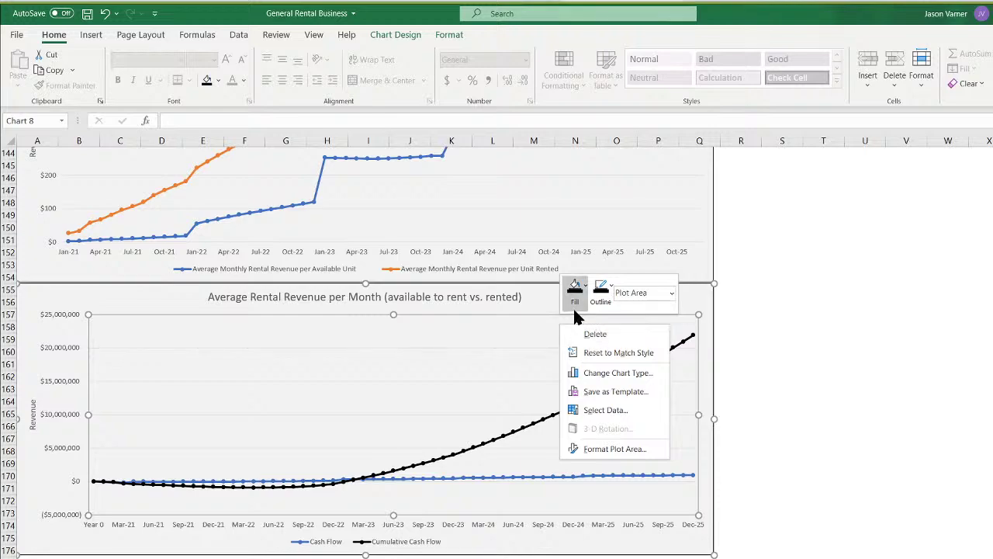
{"action": "right_click", "coordinate": [468, 343]}
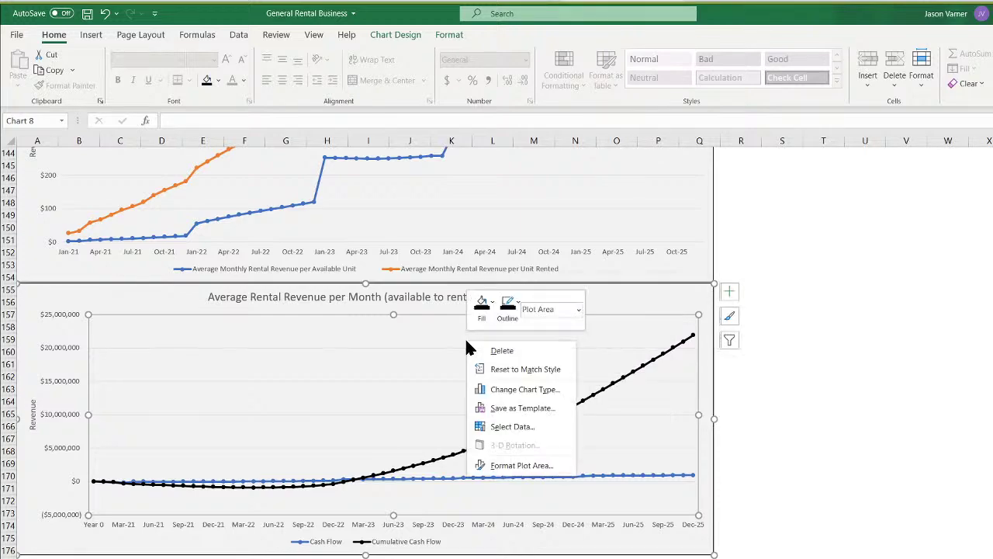
{"action": "left_click", "coordinate": [519, 389]}
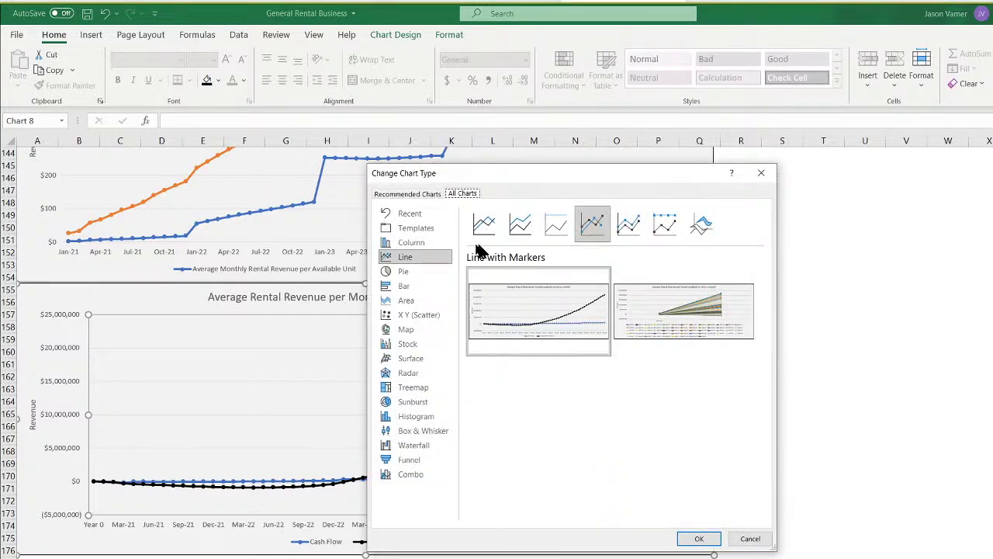
{"action": "left_click", "coordinate": [409, 242]}
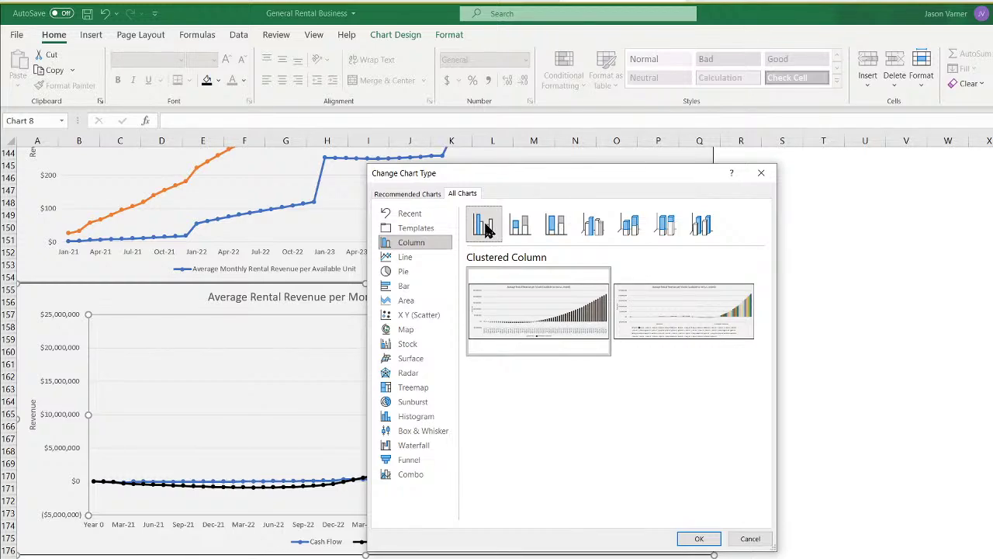
{"action": "left_click", "coordinate": [696, 538]}
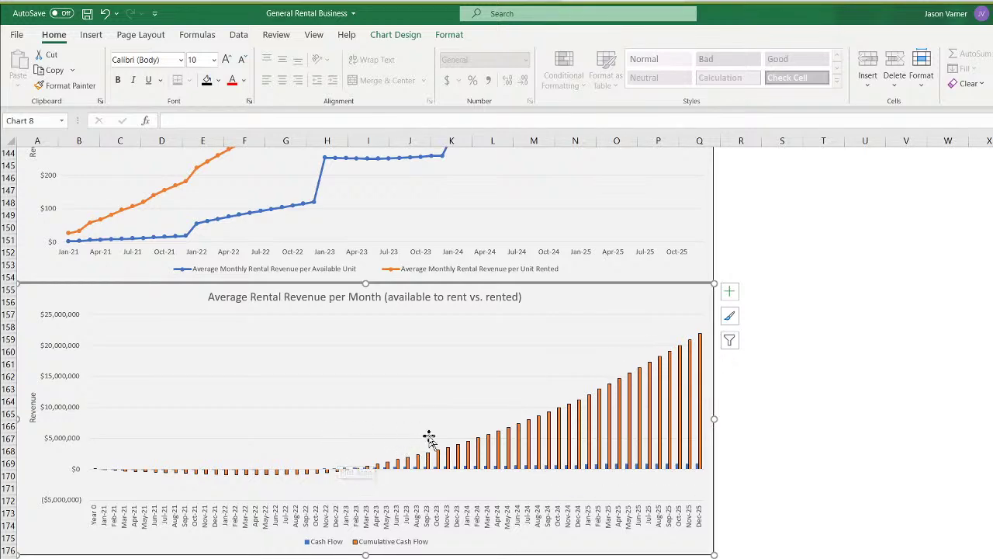
Duplicate the cash flow column chart and place the copy directly beneath the original, starting at row 177
{"action": "right_click", "coordinate": [552, 293]}
{"action": "left_click", "coordinate": [582, 321]}
{"action": "scroll", "coordinate": [321, 450], "scroll_direction": "down", "scroll_amount": 7}
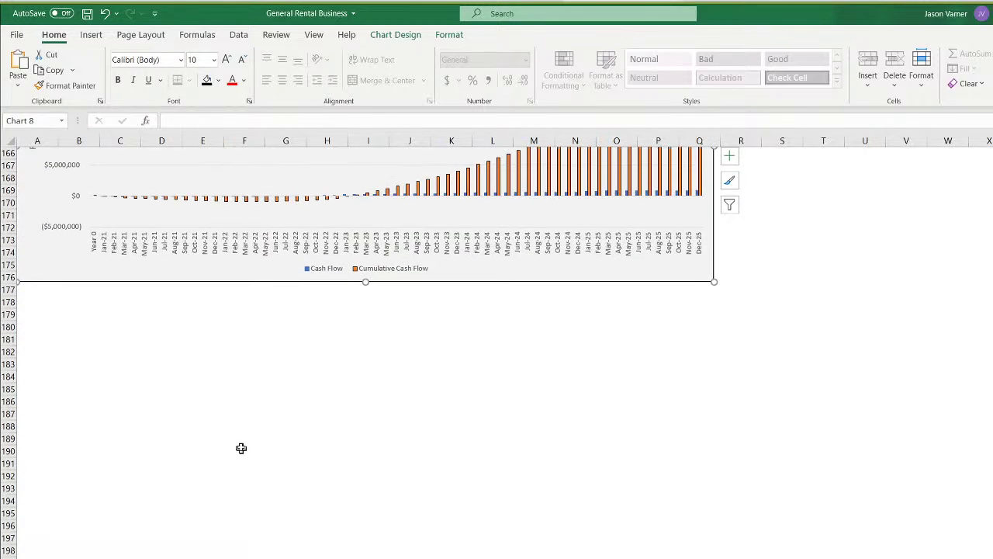
{"action": "right_click", "coordinate": [245, 377]}
{"action": "left_click", "coordinate": [276, 76]}
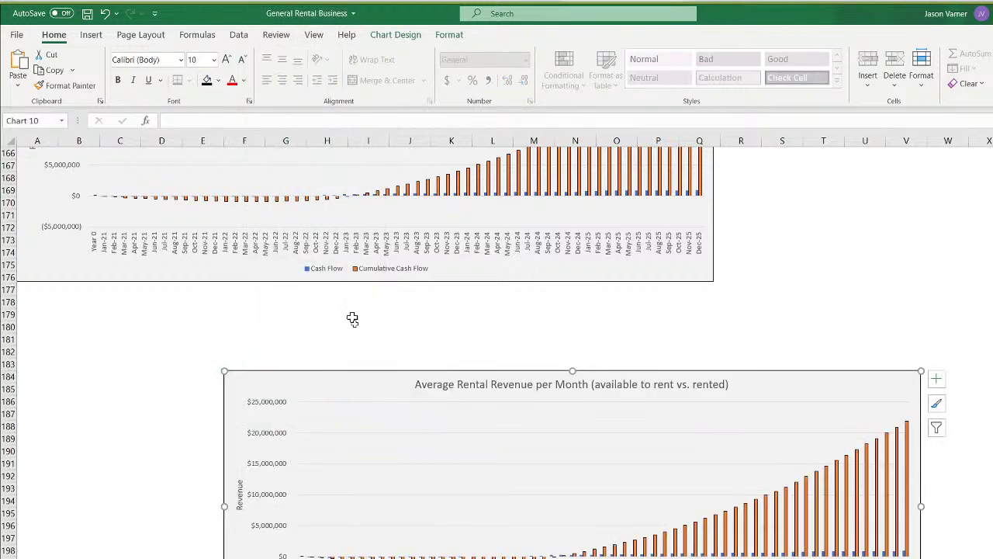
{"action": "left_click_drag", "start_coordinate": [352, 381], "coordinate": [142, 291]}
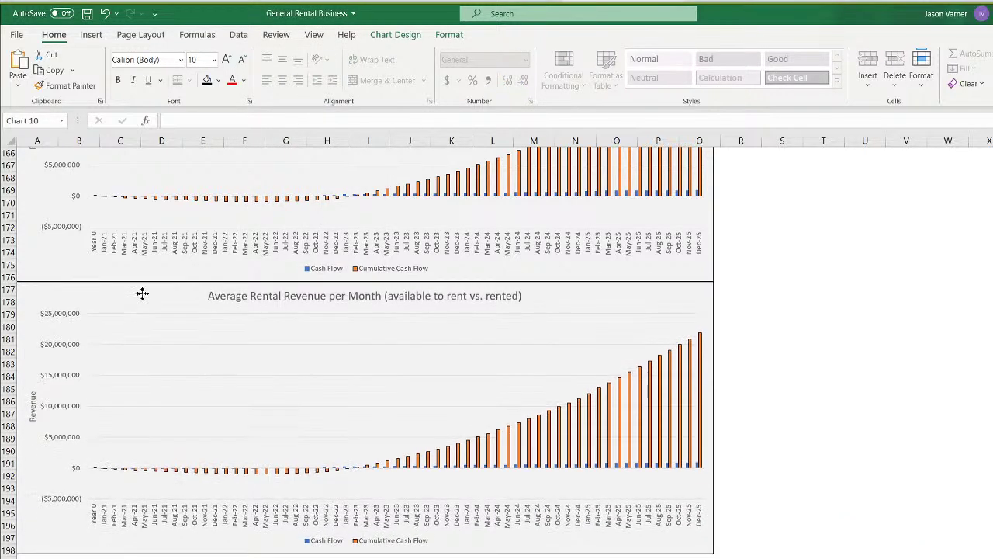
Remove the Cumulative Cash Flow series from the data source of the copied chart
{"action": "right_click", "coordinate": [352, 374]}
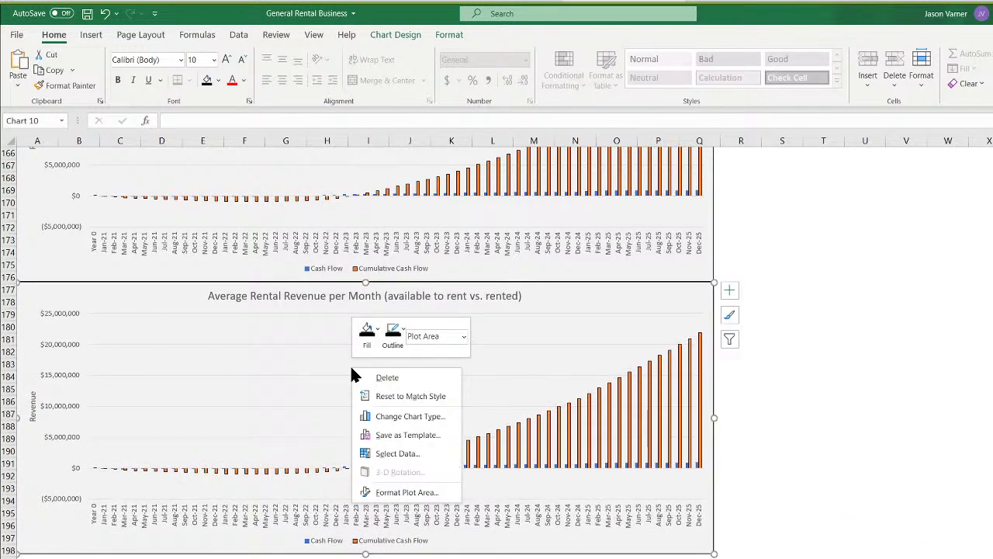
{"action": "left_click", "coordinate": [397, 454]}
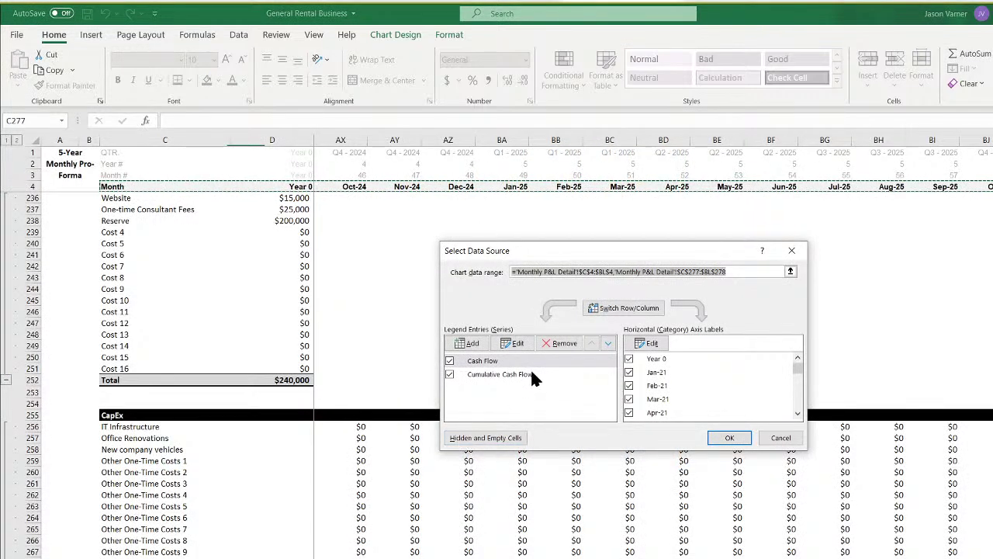
{"action": "left_click", "coordinate": [530, 374]}
{"action": "left_click", "coordinate": [563, 343]}
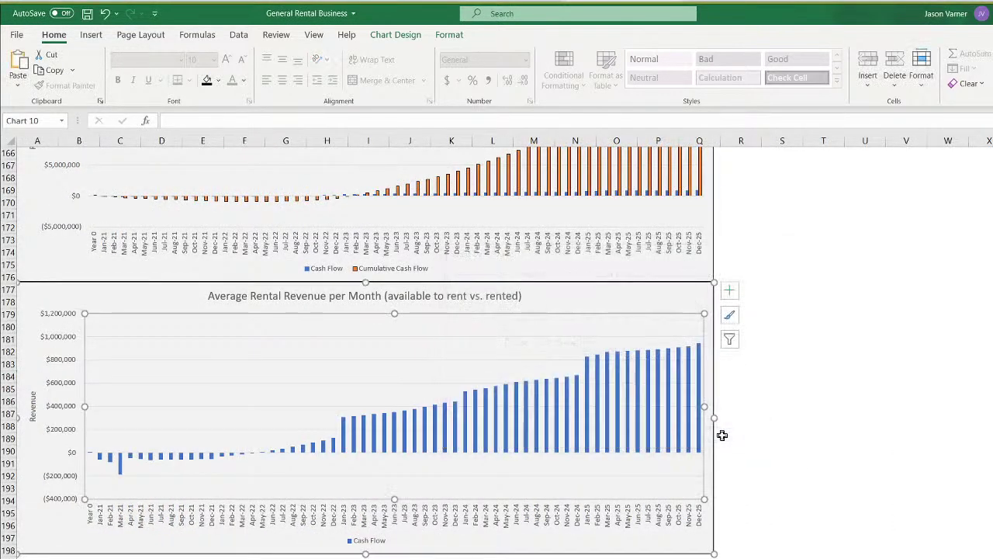
{"action": "left_click", "coordinate": [728, 438]}
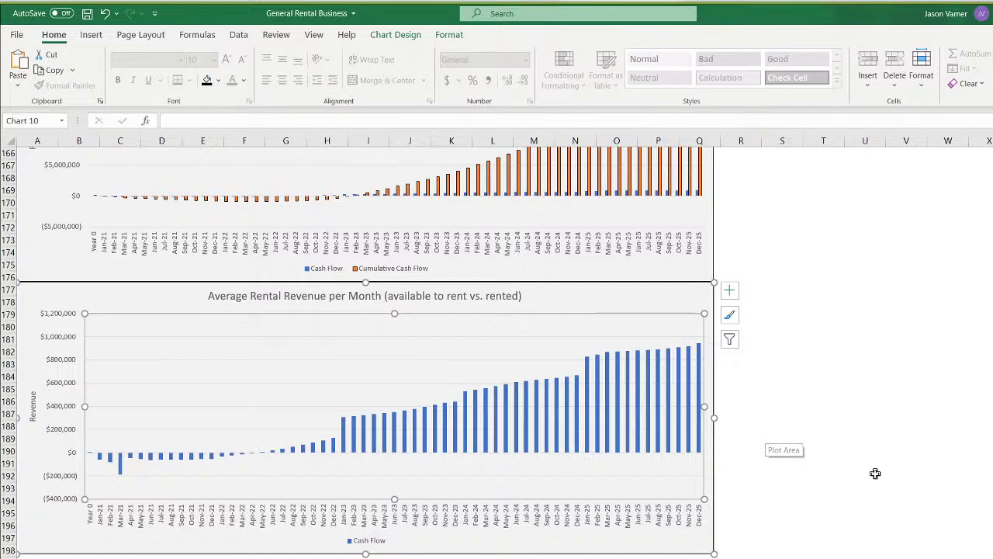
Change the title of the copied chart to "Monthly Cash Flow"
{"action": "scroll", "coordinate": [424, 397], "scroll_direction": "up", "scroll_amount": 4}
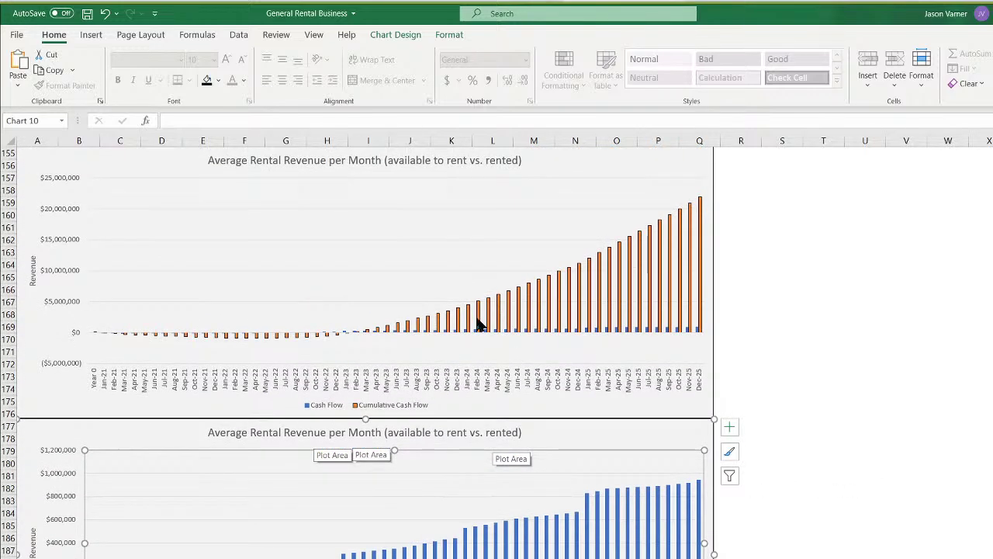
{"action": "left_click", "coordinate": [242, 433]}
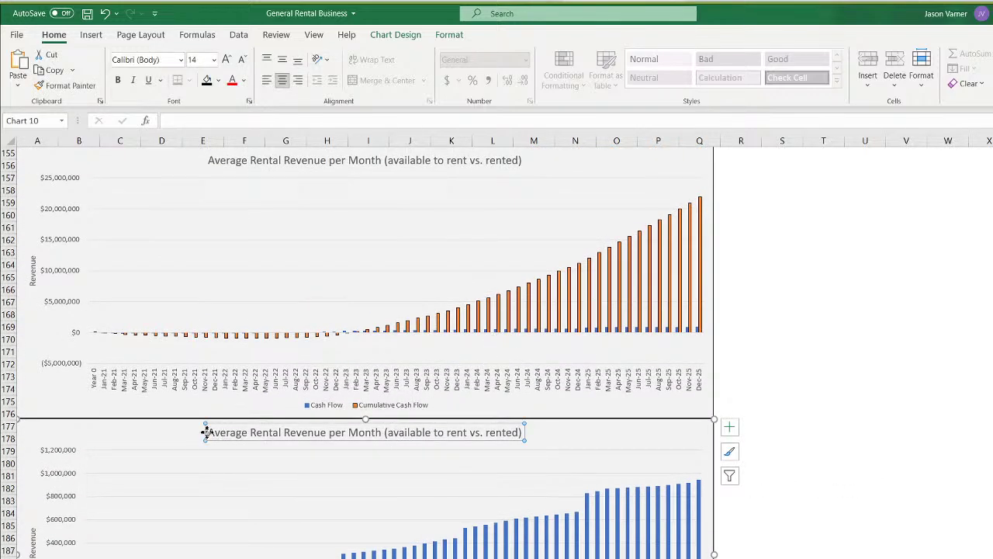
{"action": "left_click_drag", "start_coordinate": [207, 432], "coordinate": [665, 450]}
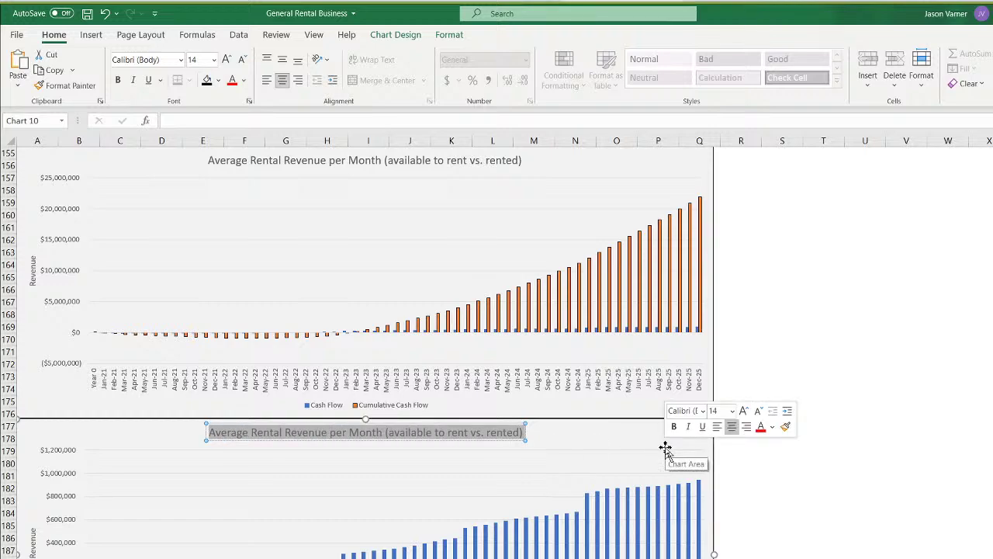
{"action": "type", "text": "Monthly Cash Flow"}
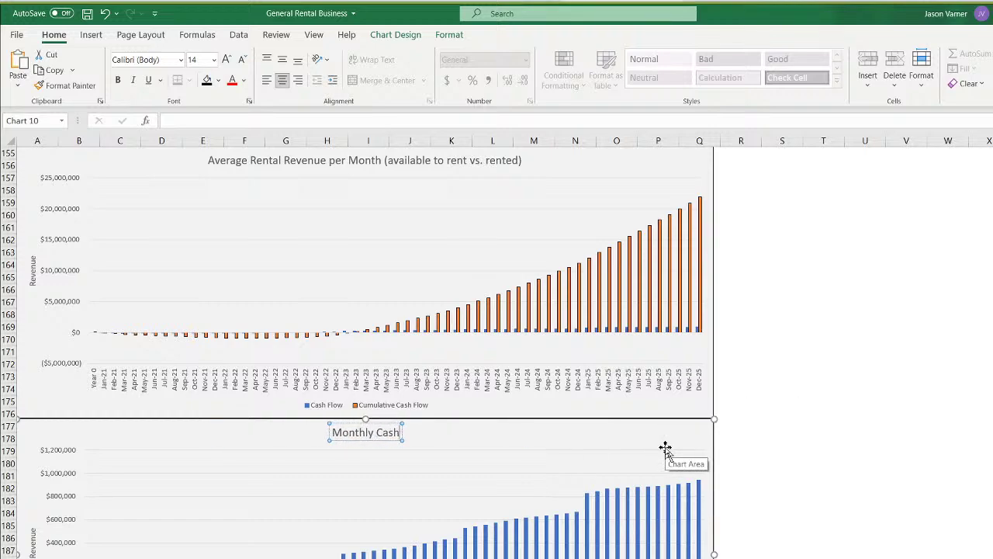
{"action": "left_click", "coordinate": [851, 450]}
Set a custom text angle so the month labels on the Monthly Cash Flow chart's horizontal axis run diagonally
{"action": "scroll", "coordinate": [850, 427], "scroll_direction": "down", "scroll_amount": 4}
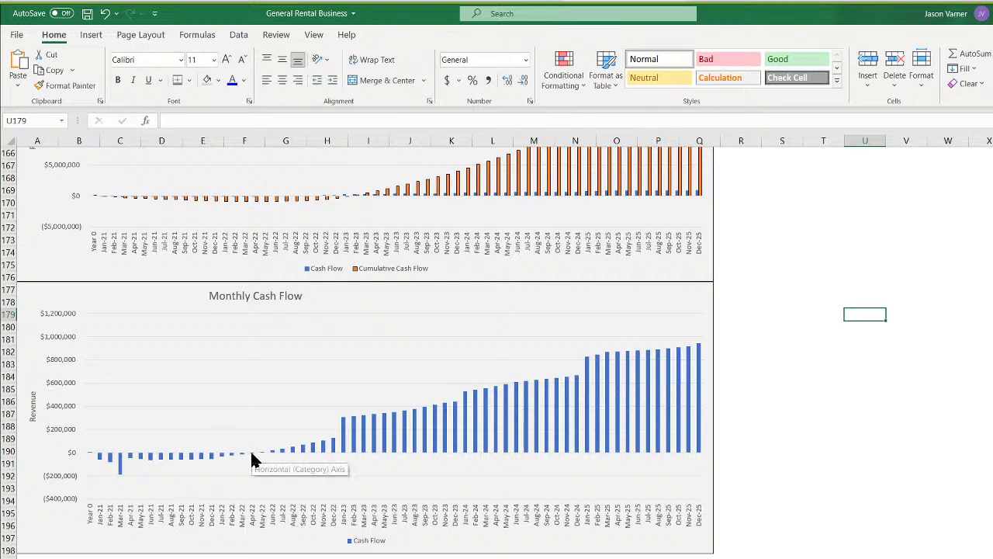
{"action": "right_click", "coordinate": [248, 524]}
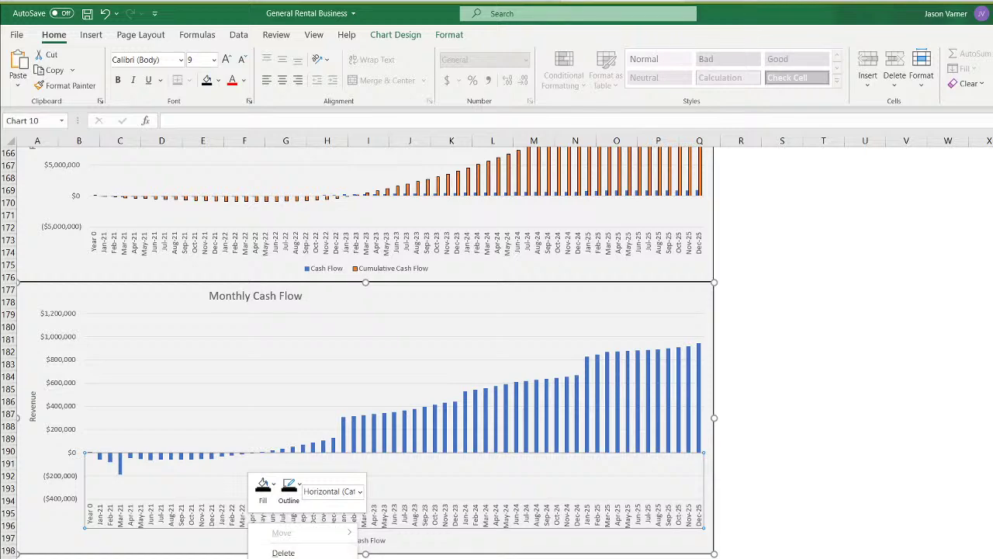
{"action": "left_click", "coordinate": [291, 558]}
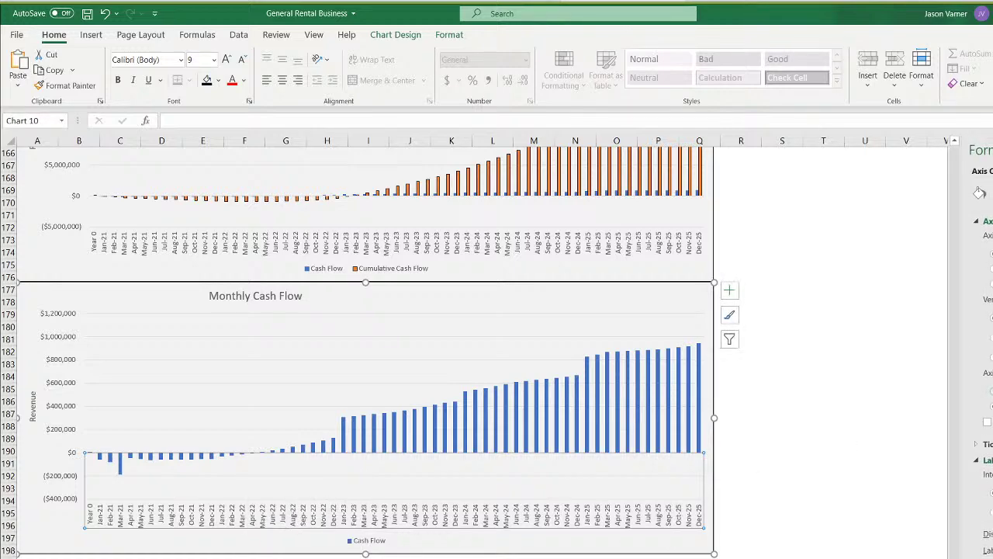
{"action": "left_click", "coordinate": [992, 193]}
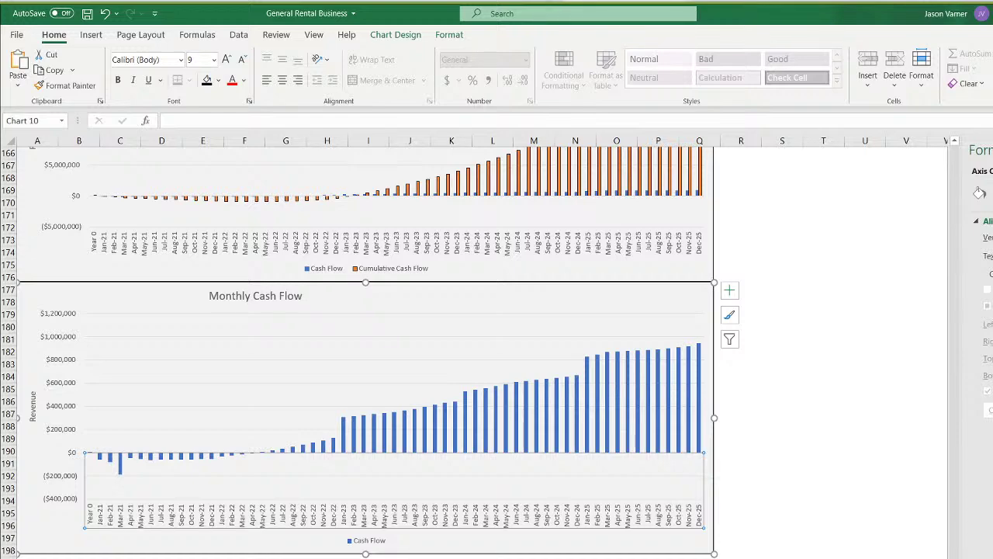
{"action": "key", "text": "Return"}
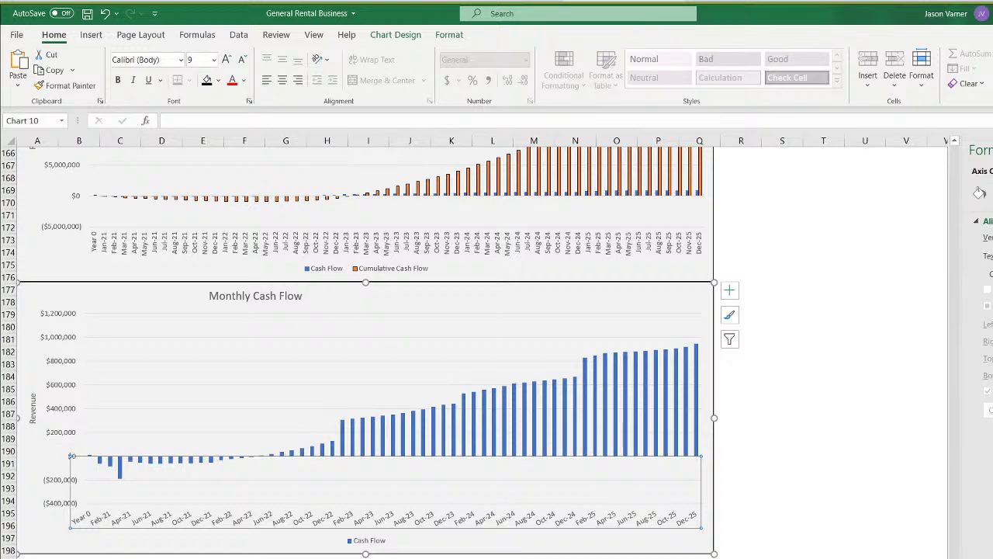
{"action": "left_click", "coordinate": [834, 362]}
Delete the legend of the Monthly Cash Flow chart and centre its title above the plot
{"action": "right_click", "coordinate": [370, 546]}
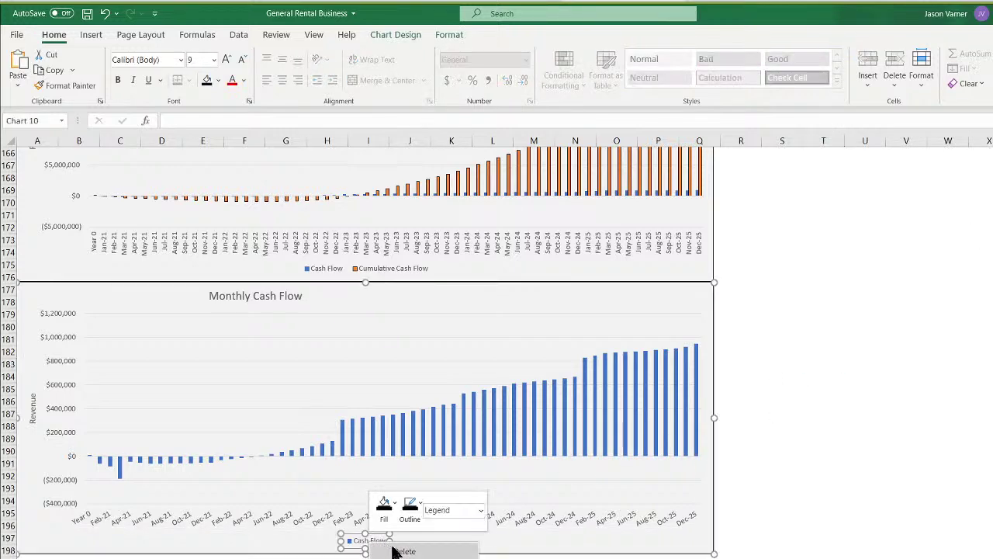
{"action": "left_click", "coordinate": [422, 551]}
{"action": "left_click", "coordinate": [280, 302]}
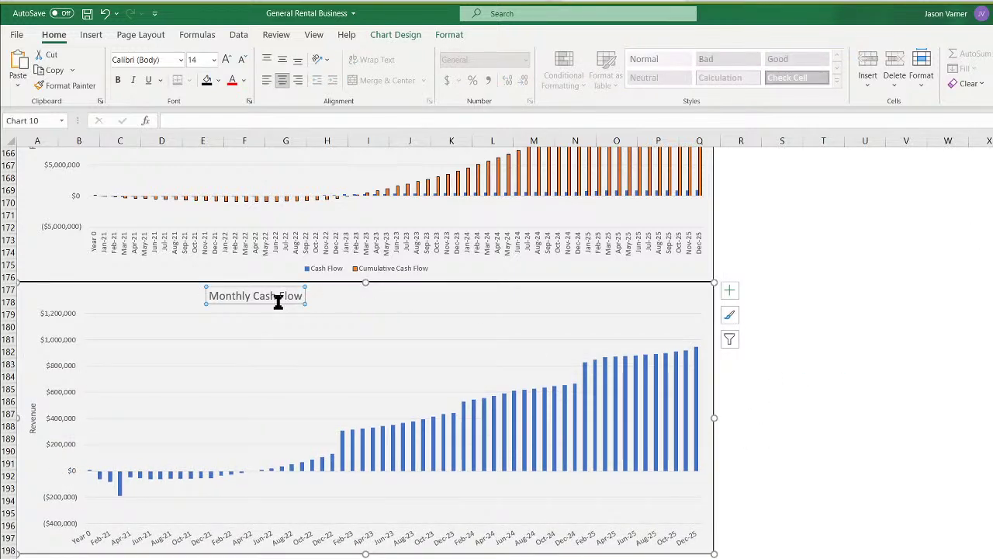
{"action": "left_click_drag", "start_coordinate": [275, 304], "coordinate": [388, 301]}
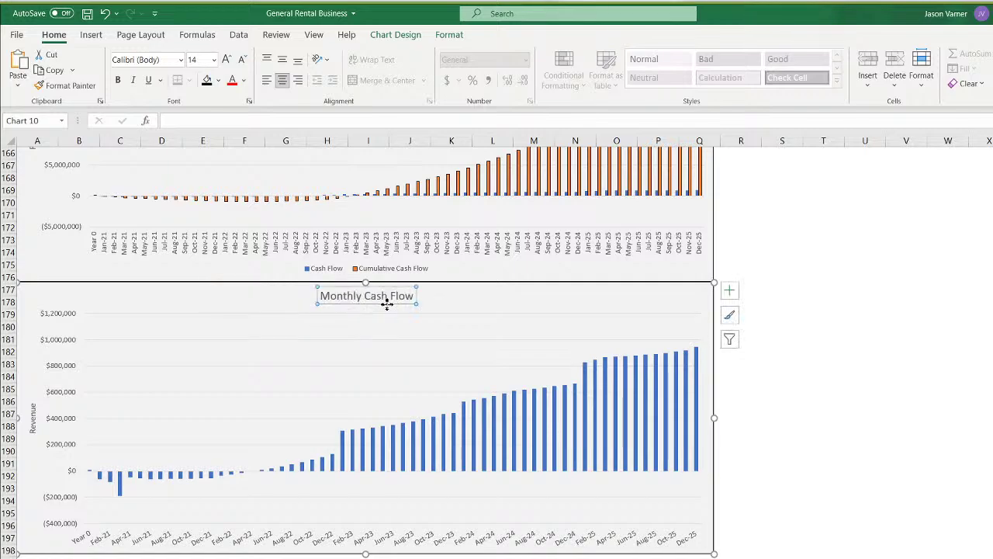
{"action": "left_click", "coordinate": [849, 388]}
Save the General Rental Business workbook
{"action": "scroll", "coordinate": [796, 390], "scroll_direction": "up", "scroll_amount": 4}
{"action": "scroll", "coordinate": [796, 389], "scroll_direction": "up", "scroll_amount": 2}
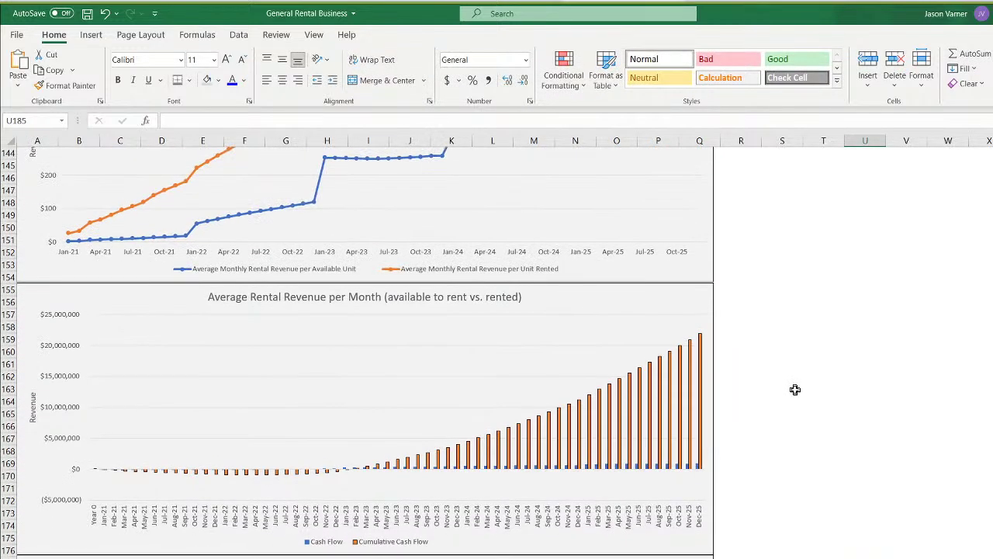
{"action": "scroll", "coordinate": [796, 389], "scroll_direction": "down", "scroll_amount": 2}
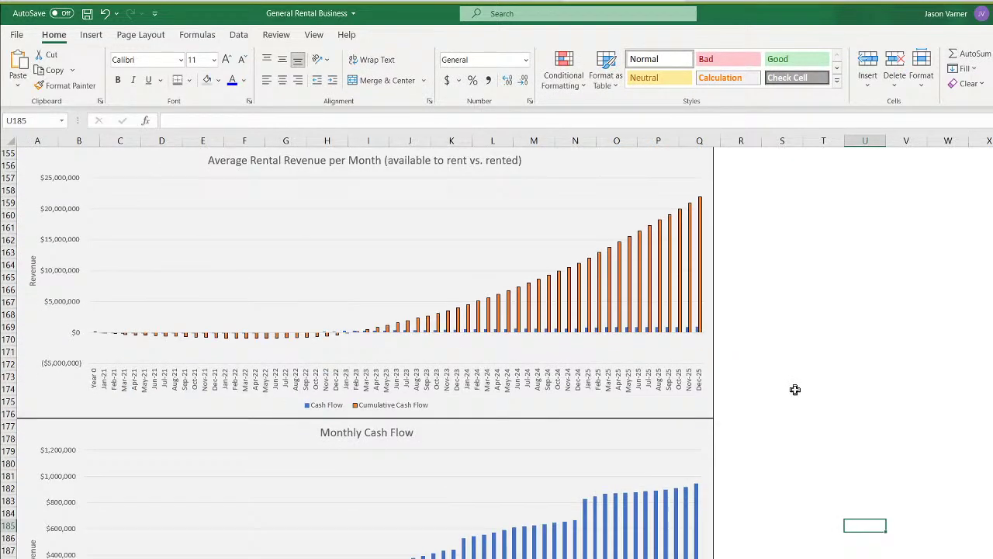
{"action": "left_click", "coordinate": [87, 13]}
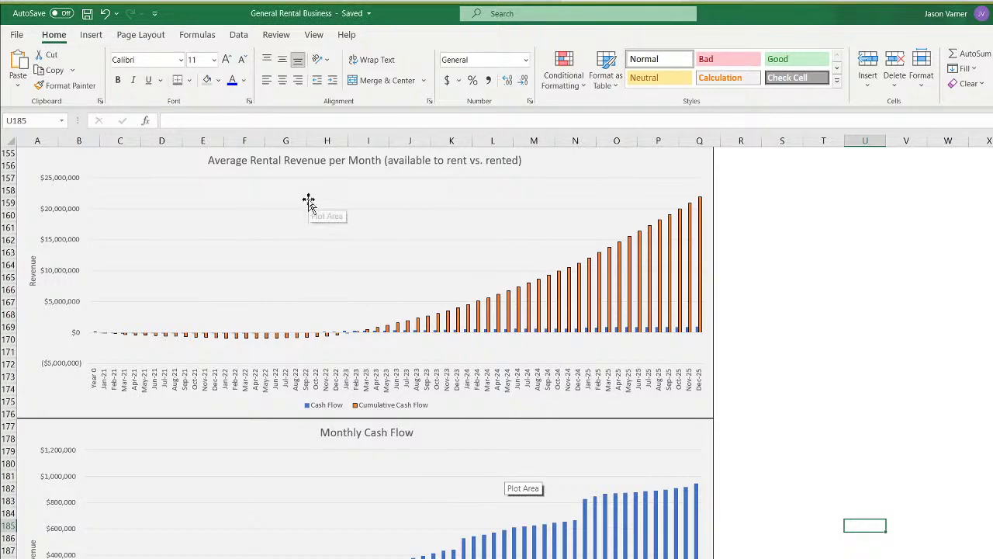
Retitle the two-series cash flow chart "Monthly Cash Flow vs. Accumulated Cash - Project Level" and save the workbook
{"action": "left_click", "coordinate": [249, 163]}
{"action": "left_click_drag", "start_coordinate": [211, 161], "coordinate": [565, 170]}
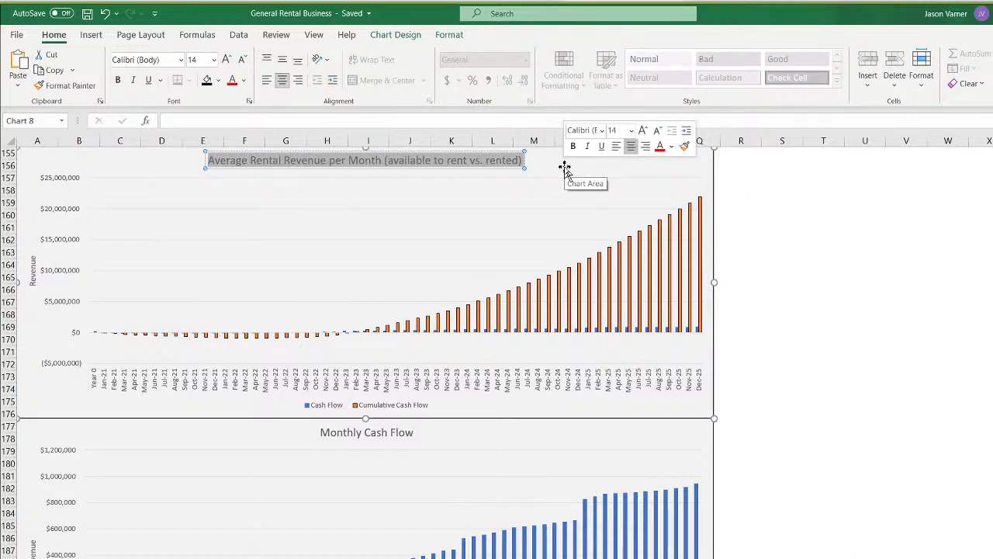
{"action": "type", "text": "Monthly Cash Fl"}
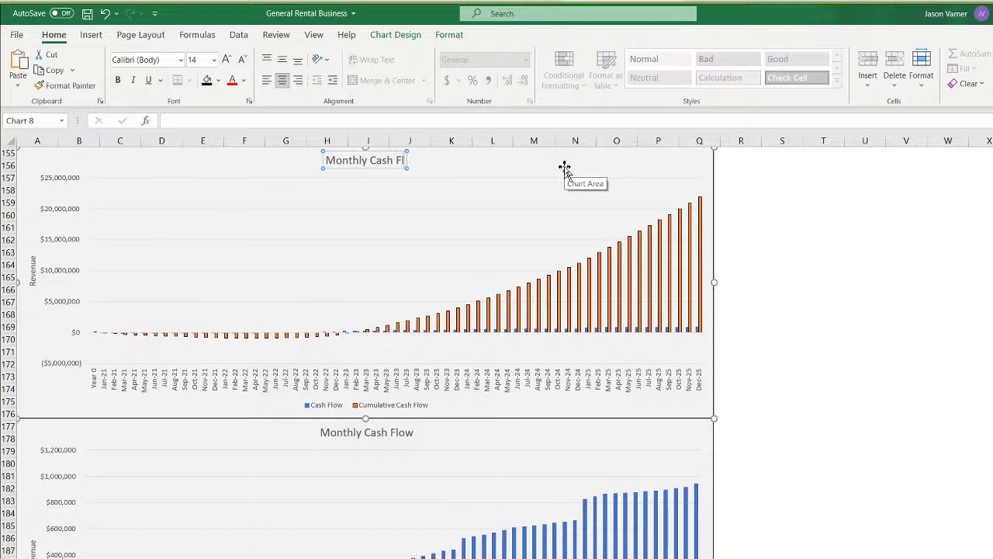
{"action": "type", "text": "ow vs."}
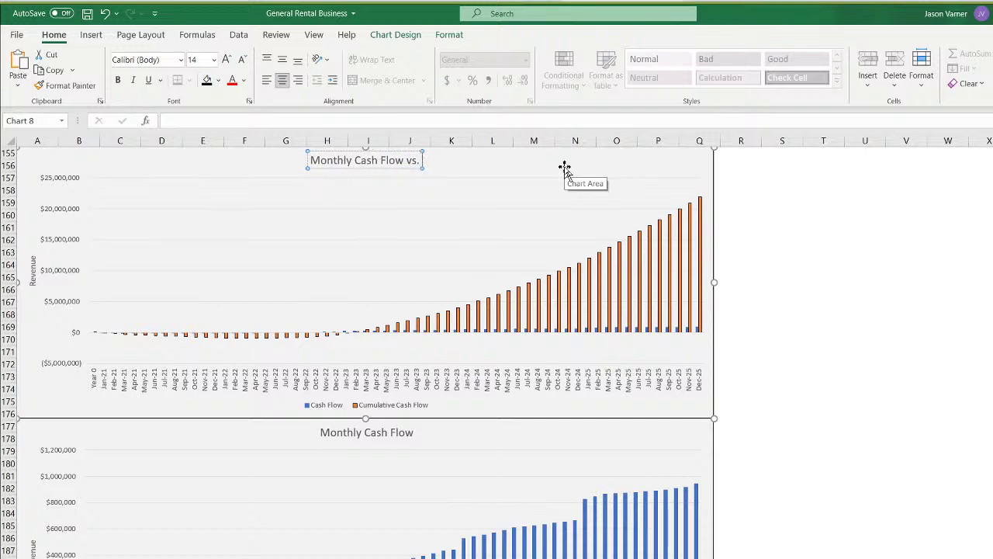
{"action": "type", "text": " Accumulated"}
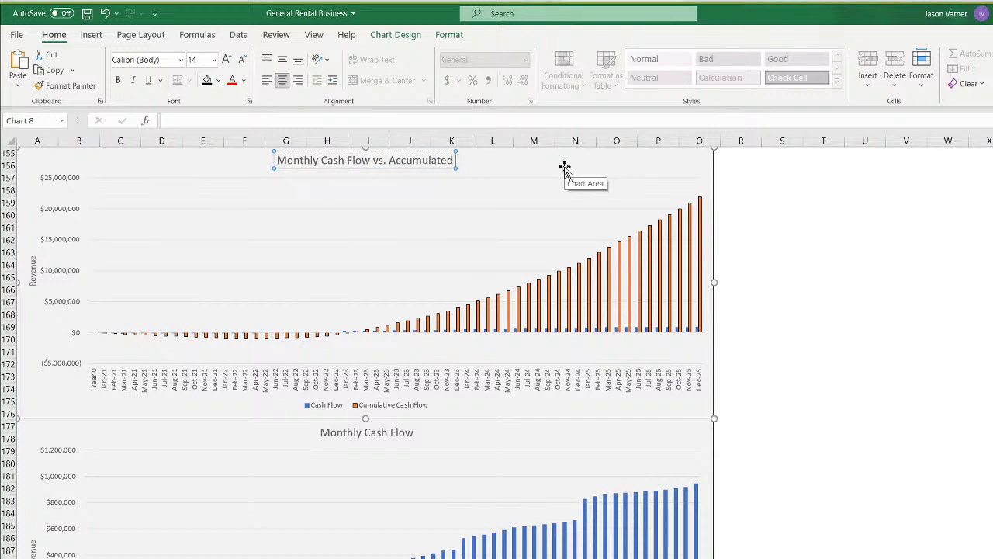
{"action": "type", "text": " Cash - Proje"}
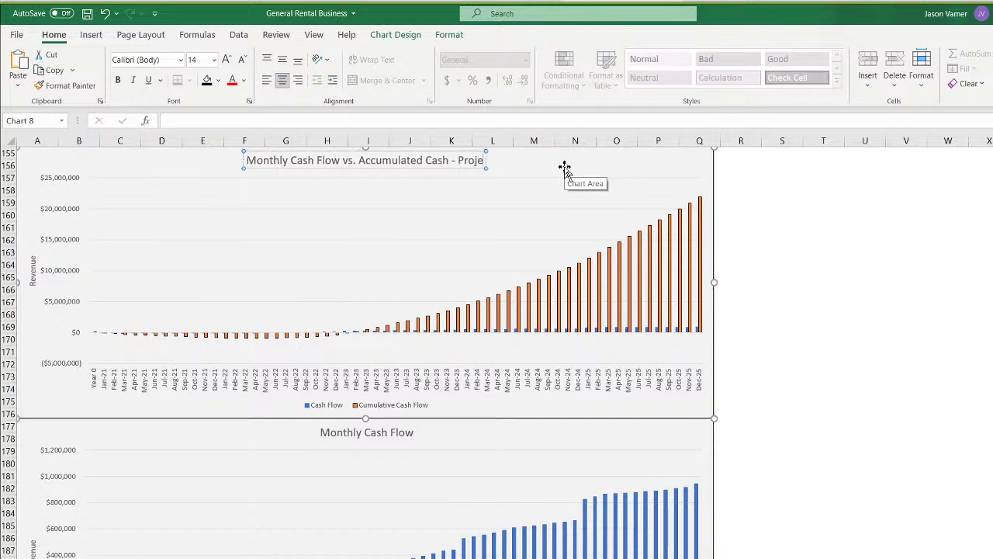
{"action": "type", "text": "ct Level"}
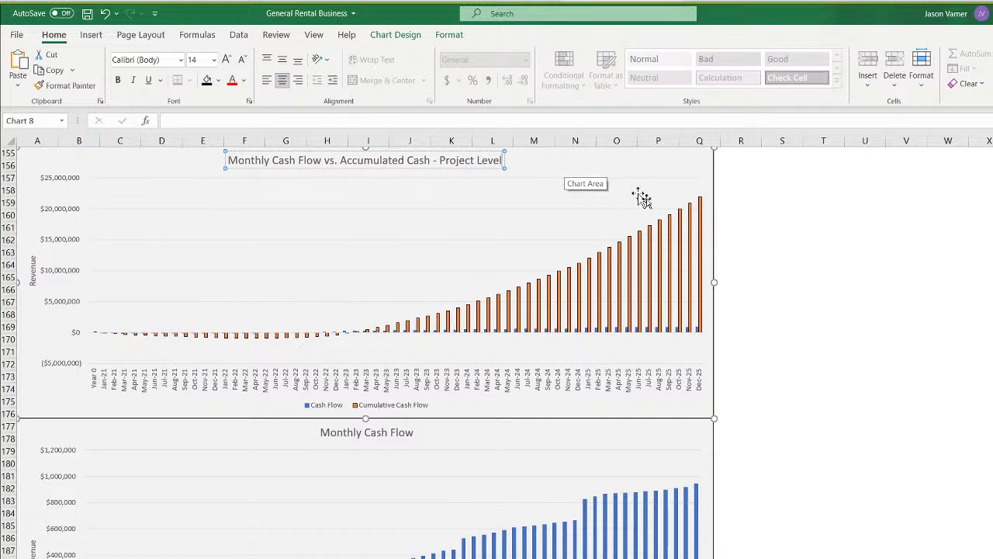
{"action": "key", "text": "Escape"}
{"action": "key", "text": "Escape"}
{"action": "left_click", "coordinate": [86, 13]}
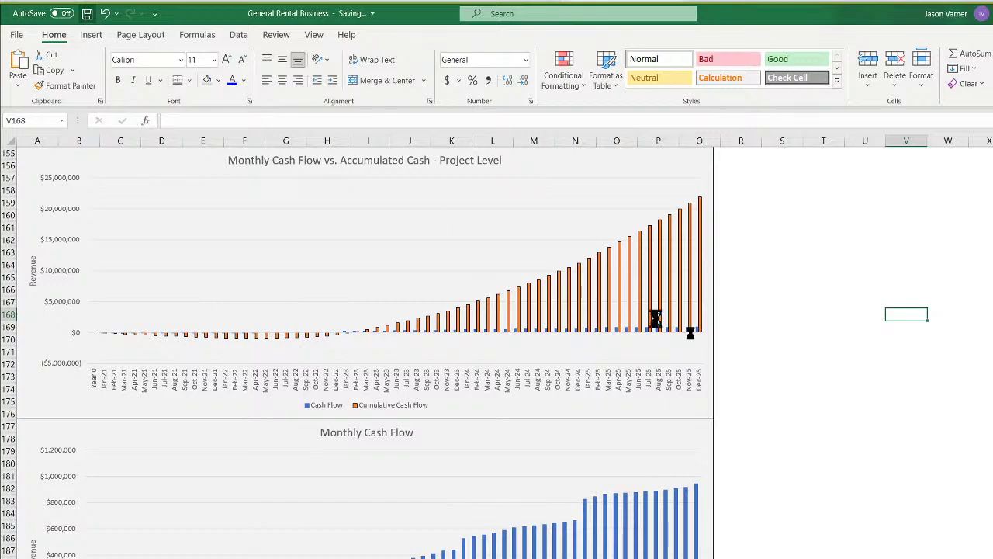
{"action": "left_click", "coordinate": [849, 468]}
{"action": "scroll", "coordinate": [793, 474], "scroll_direction": "down", "scroll_amount": 3}
{"action": "scroll", "coordinate": [793, 504], "scroll_direction": "up", "scroll_amount": 8}
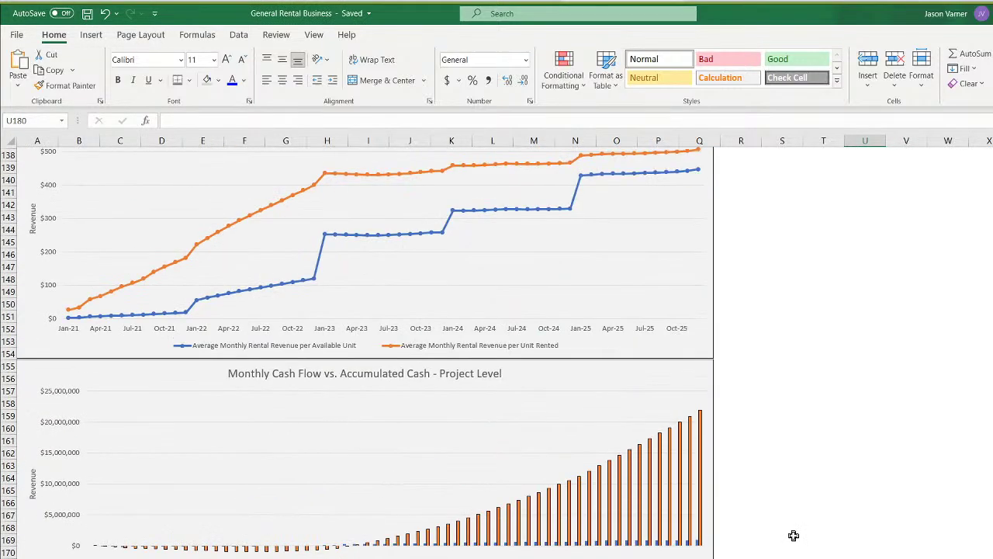
Duplicate the "Revenue vs. Total Purchased Units" chart and align the copy directly below the Monthly Cash Flow chart
{"action": "scroll", "coordinate": [793, 536], "scroll_direction": "up", "scroll_amount": 20}
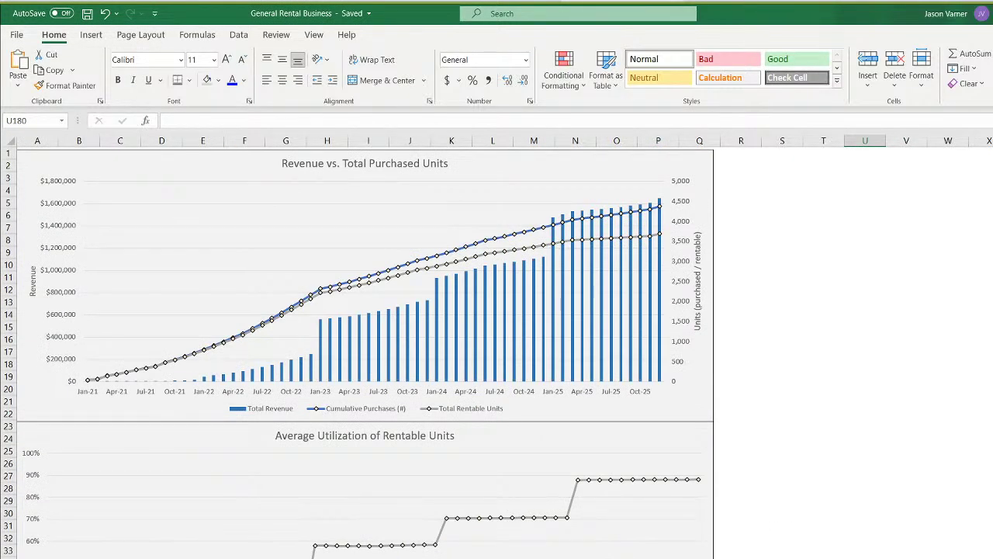
{"action": "key", "text": "ctrl+Page_Up"}
{"action": "scroll", "coordinate": [429, 549], "scroll_direction": "down", "scroll_amount": 7}
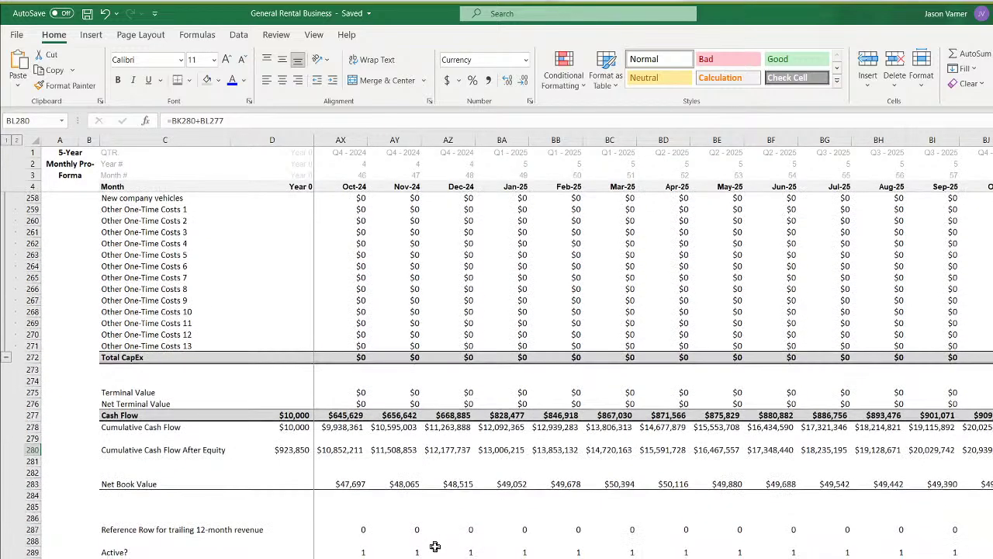
{"action": "left_click", "coordinate": [146, 484]}
{"action": "key", "text": "ctrl+Page_Down"}
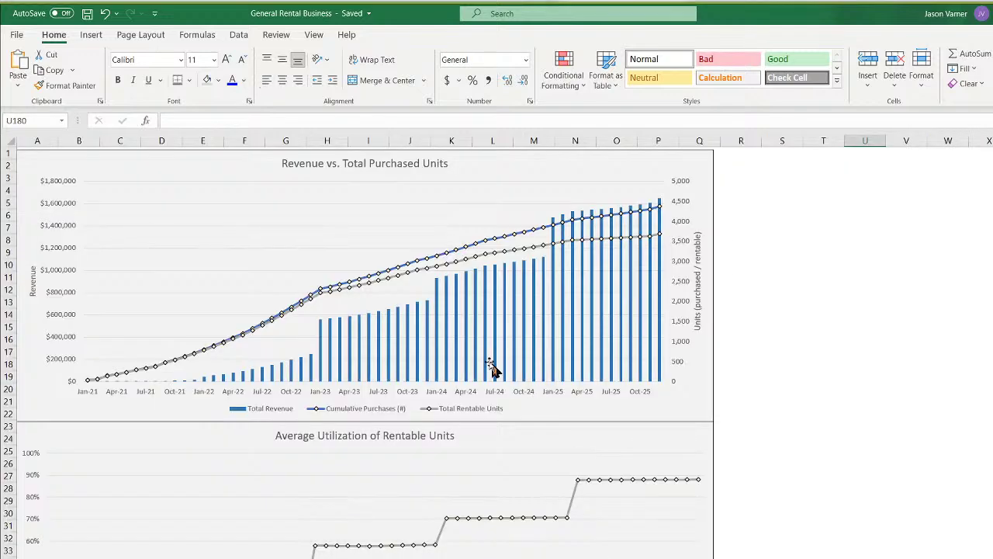
{"action": "right_click", "coordinate": [508, 163]}
{"action": "key", "text": "Escape"}
{"action": "scroll", "coordinate": [326, 499], "scroll_direction": "down", "scroll_amount": 15}
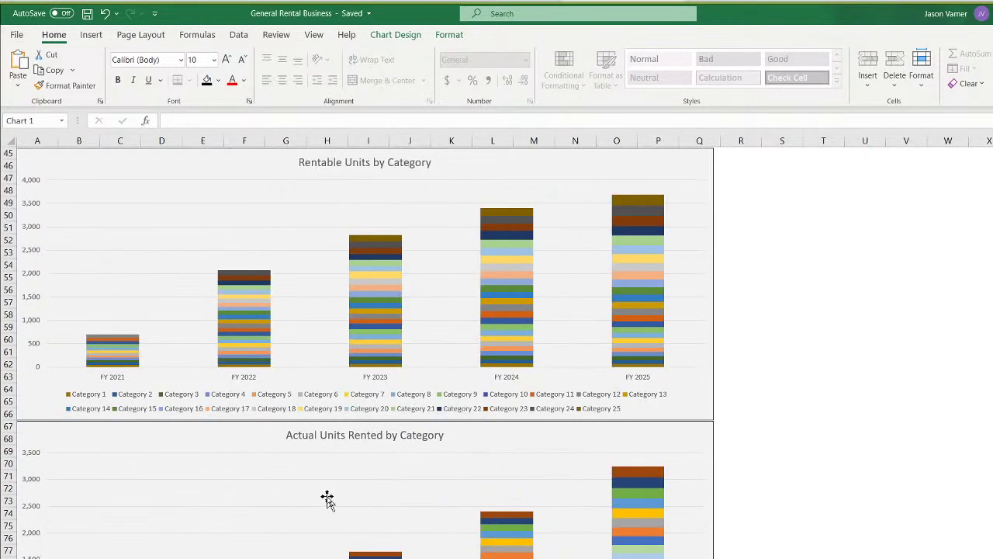
{"action": "scroll", "coordinate": [327, 499], "scroll_direction": "down", "scroll_amount": 20}
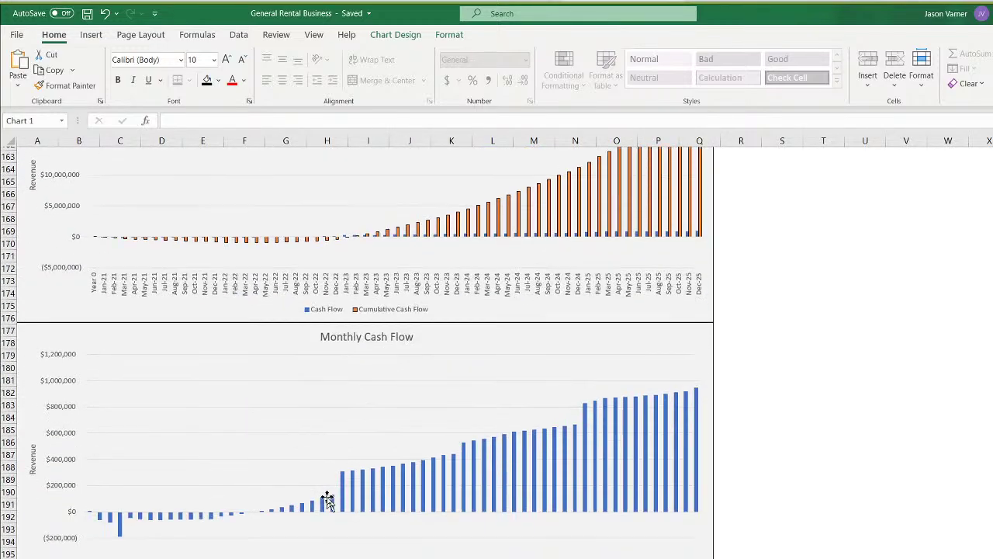
{"action": "scroll", "coordinate": [327, 499], "scroll_direction": "down", "scroll_amount": 8}
{"action": "right_click", "coordinate": [158, 356]}
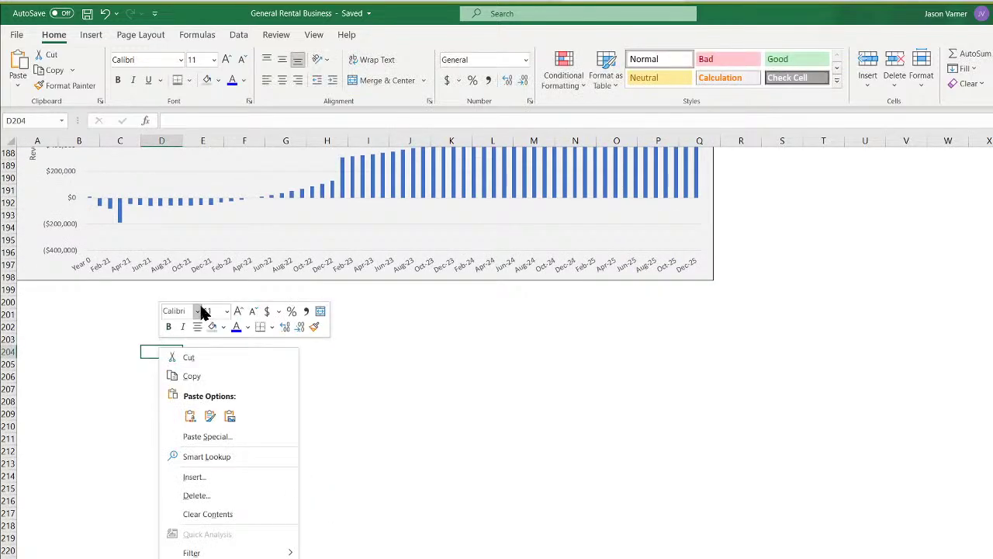
{"action": "left_click", "coordinate": [190, 416]}
{"action": "left_click_drag", "start_coordinate": [334, 351], "coordinate": [215, 293]}
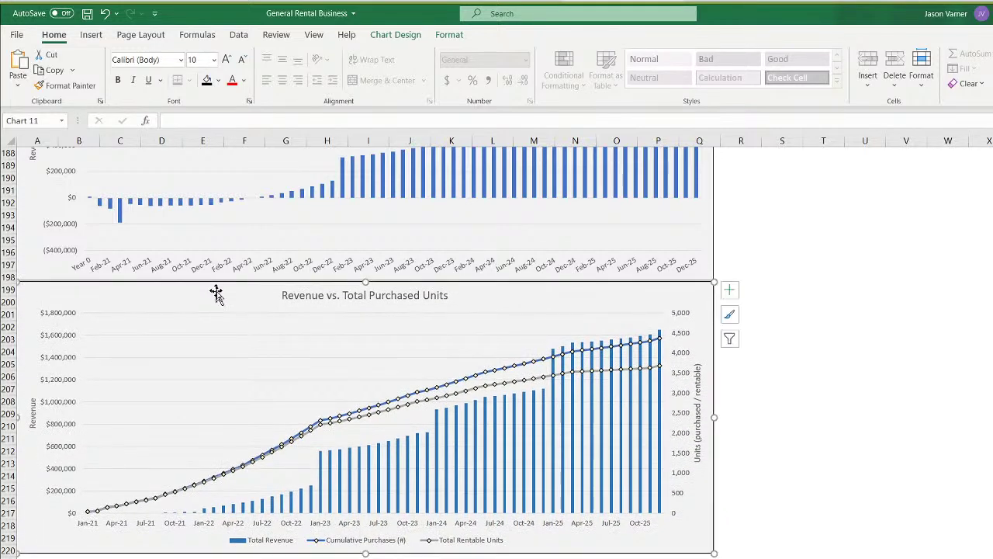
Remove the Total Revenue, Cumulative Purchases (#) and Total Rentable Units series from the copied chart's data source
{"action": "right_click", "coordinate": [374, 355]}
{"action": "left_click", "coordinate": [423, 441]}
{"action": "left_click", "coordinate": [563, 343]}
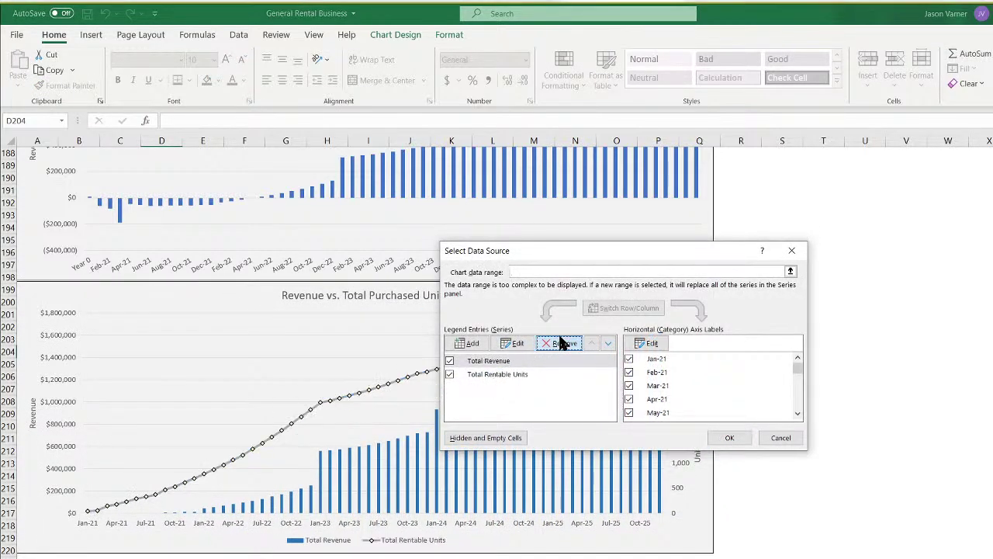
{"action": "left_click", "coordinate": [563, 343]}
{"action": "left_click", "coordinate": [562, 343]}
Add a series named from C283 (Net Book Value) with values E283:BL283 of the Monthly P&L Detail sheet
{"action": "left_click", "coordinate": [467, 343]}
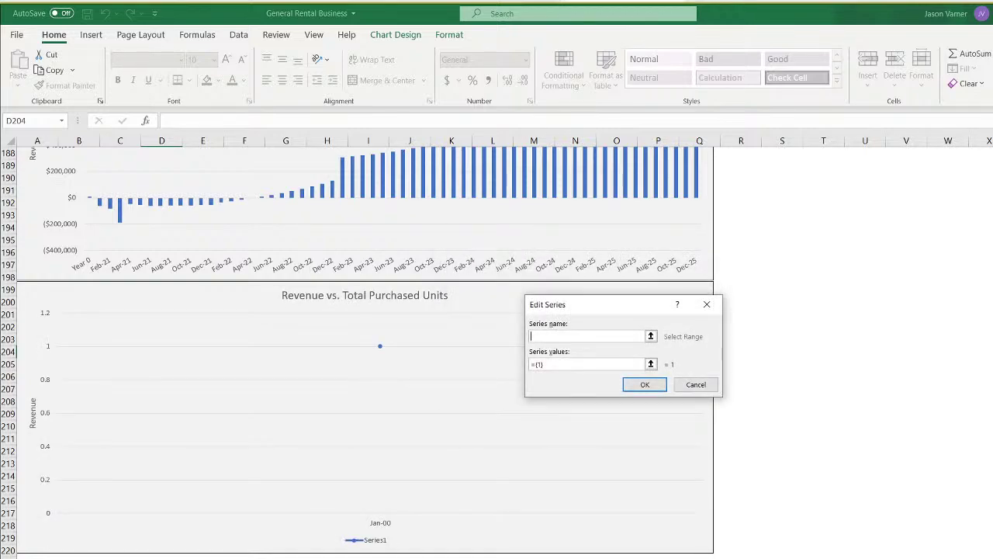
{"action": "left_click", "coordinate": [188, 556]}
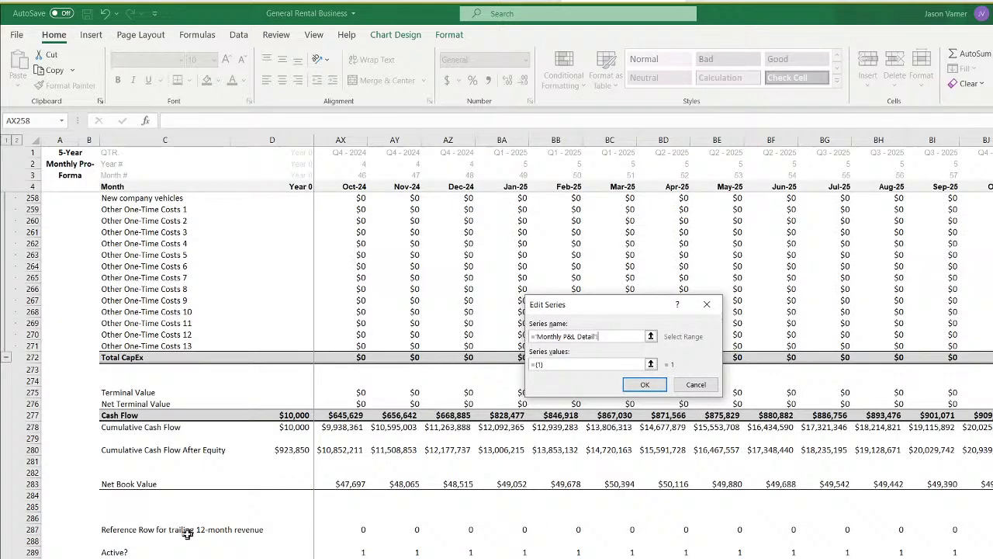
{"action": "left_click", "coordinate": [115, 483]}
{"action": "left_click", "coordinate": [557, 365]}
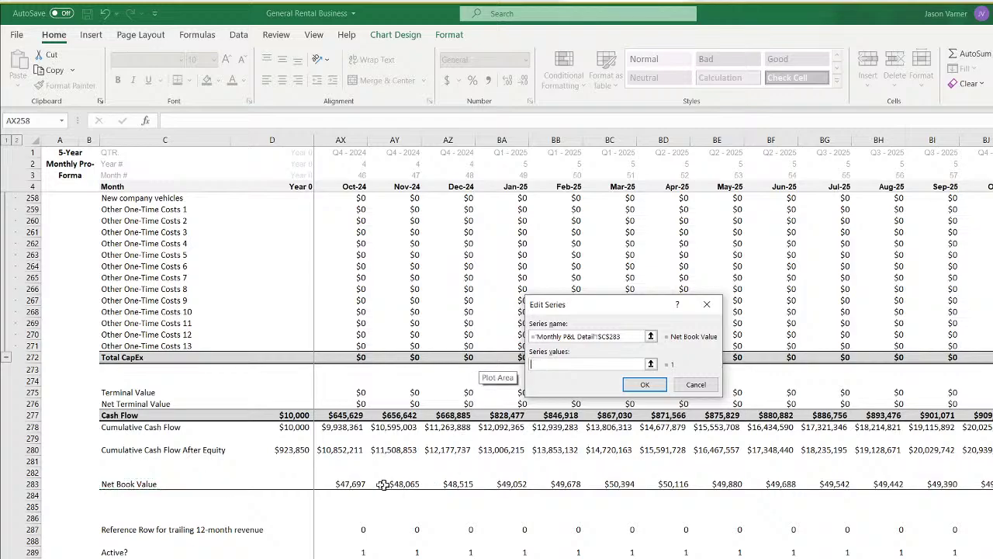
{"action": "left_click_drag", "start_coordinate": [357, 483], "coordinate": [165, 482]}
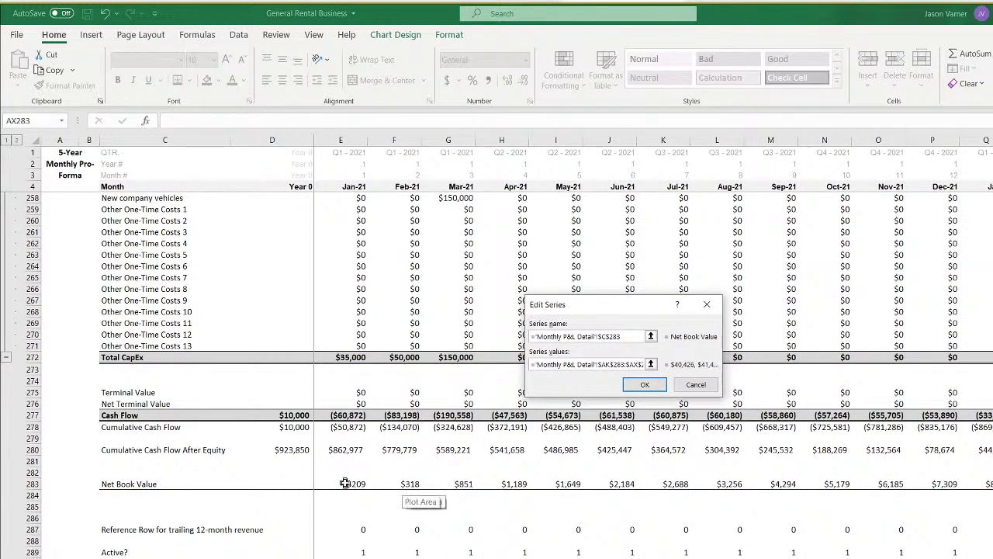
{"action": "left_click_drag", "start_coordinate": [353, 484], "coordinate": [990, 484]}
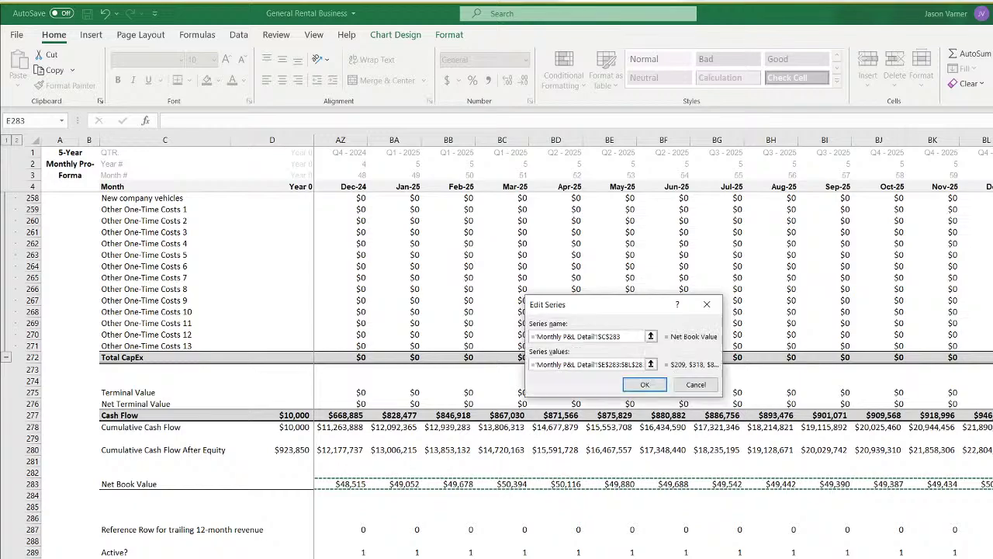
{"action": "left_click", "coordinate": [658, 381]}
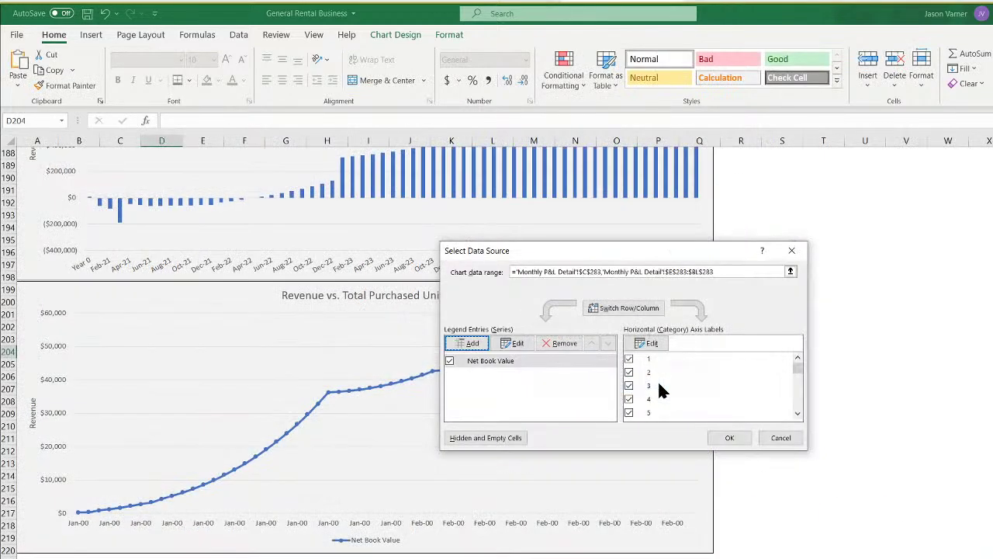
Set the chart's horizontal axis labels to the months in E4:BL4 of Monthly P&L Detail and accept the data source
{"action": "left_click", "coordinate": [643, 341]}
{"action": "left_click", "coordinate": [285, 558]}
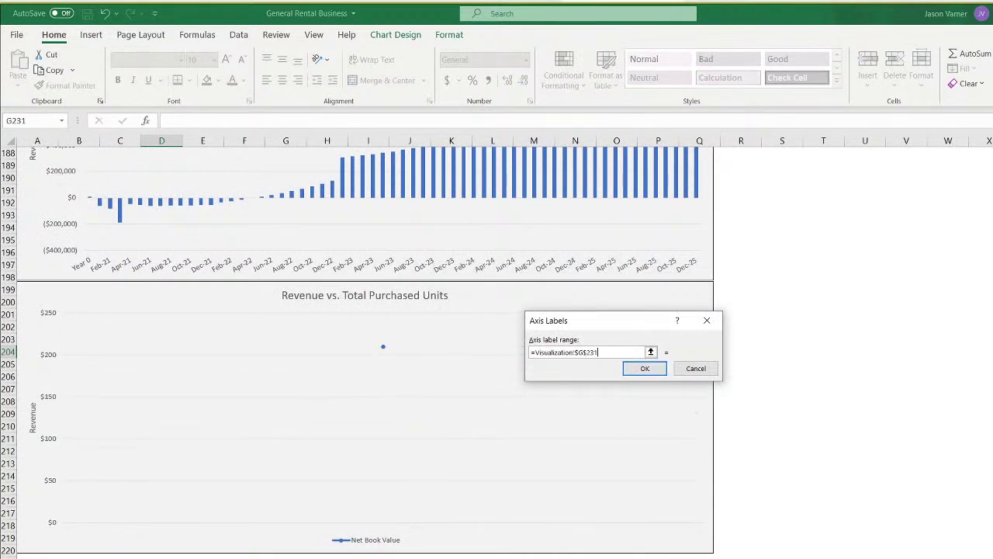
{"action": "left_click", "coordinate": [286, 558]}
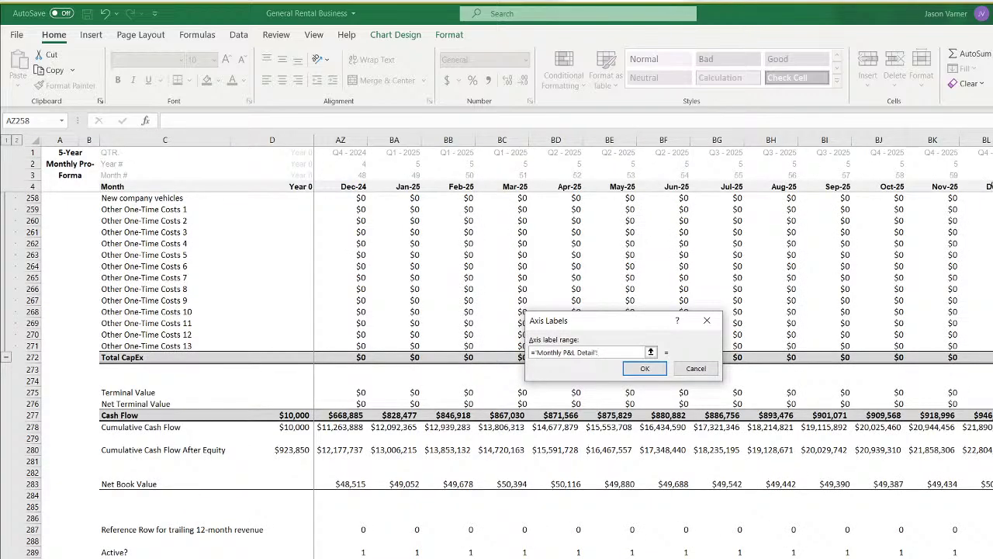
{"action": "left_click_drag", "start_coordinate": [986, 187], "coordinate": [340, 186]}
{"action": "left_click", "coordinate": [648, 367]}
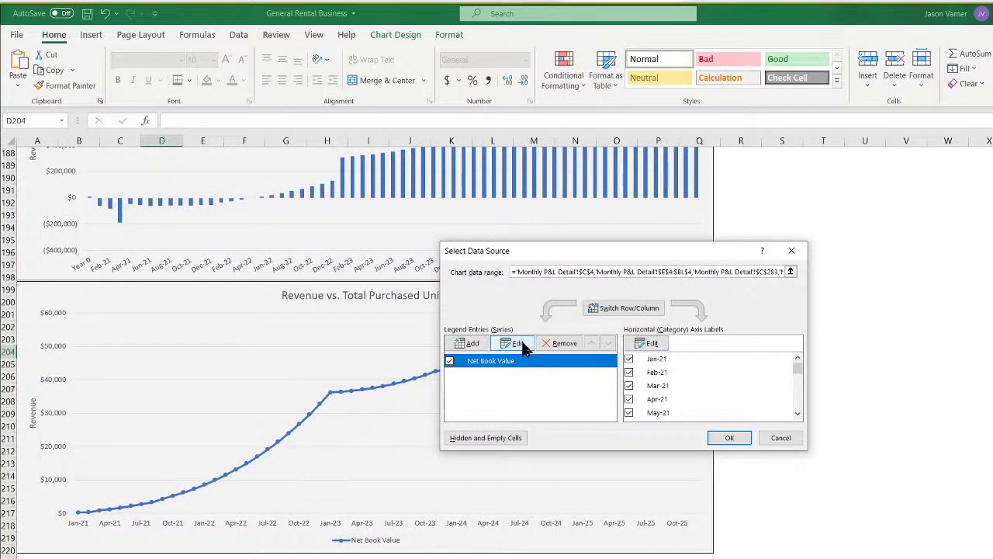
{"action": "left_click", "coordinate": [523, 346]}
{"action": "left_click", "coordinate": [645, 385]}
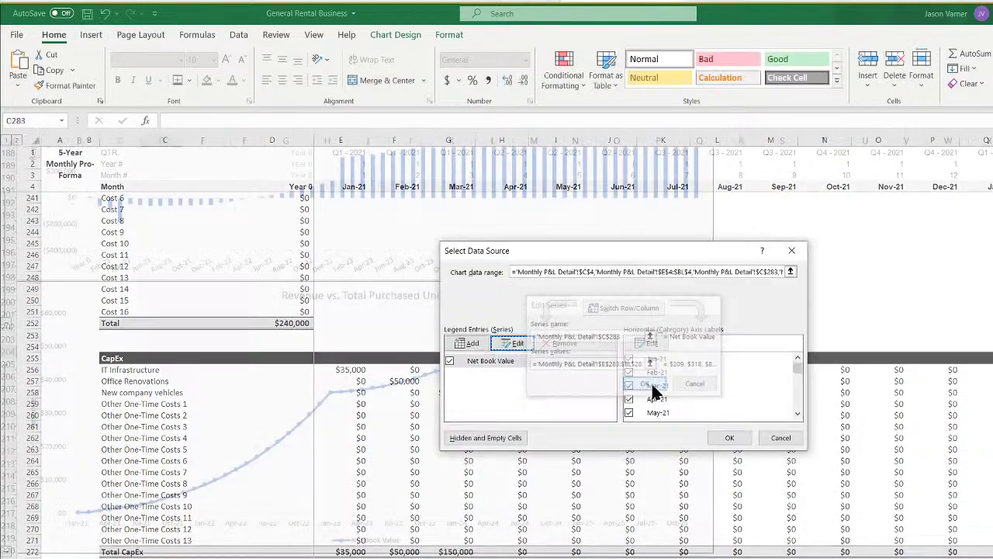
{"action": "left_click", "coordinate": [733, 438]}
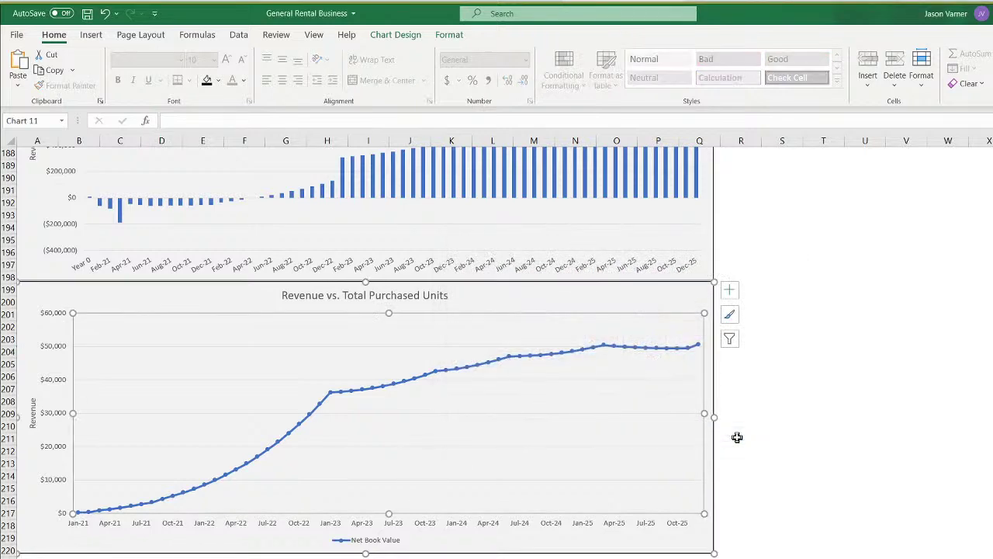
Retitle the copied chart "Net Book Value of Total Purchased Units over Time"
{"action": "left_click", "coordinate": [295, 293]}
{"action": "left_click_drag", "start_coordinate": [284, 295], "coordinate": [504, 309]}
{"action": "type", "text": "net"}
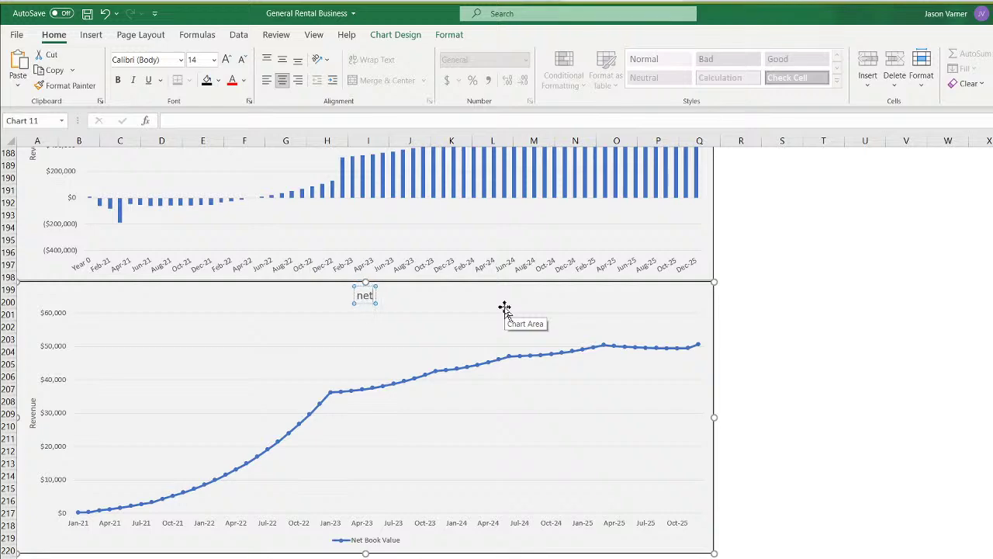
{"action": "type", "text": " Book Value of Re"}
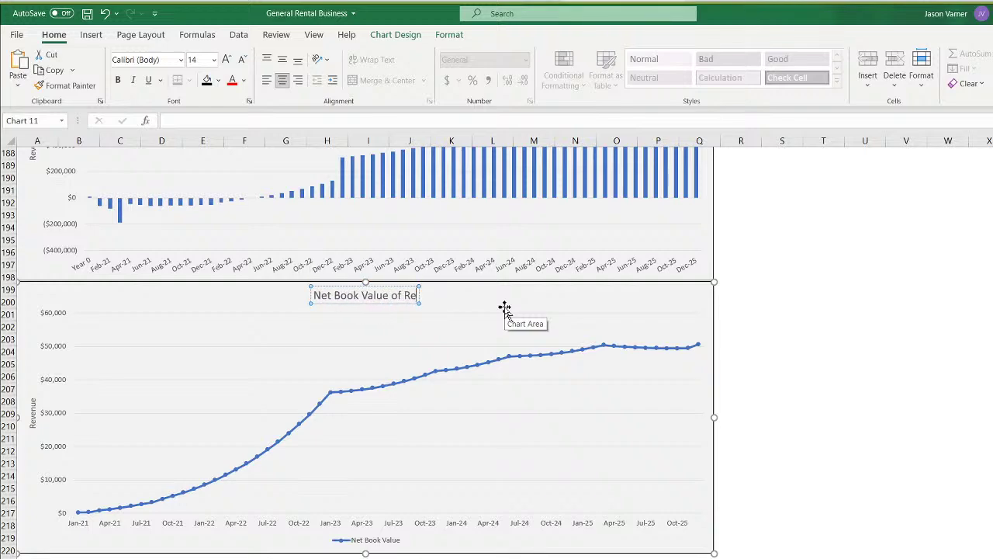
{"action": "type", "text": "ntab"}
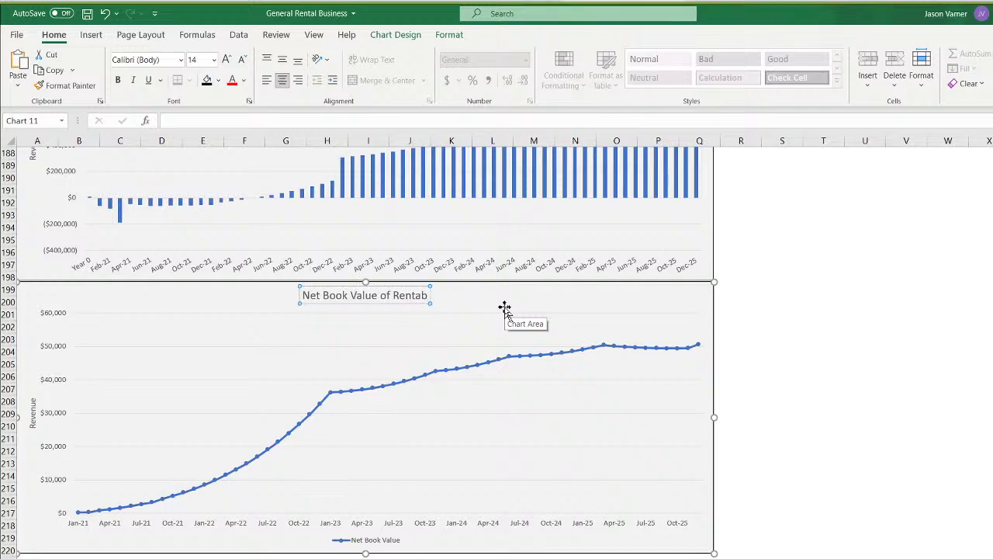
{"action": "type", "text": "le Unit"}
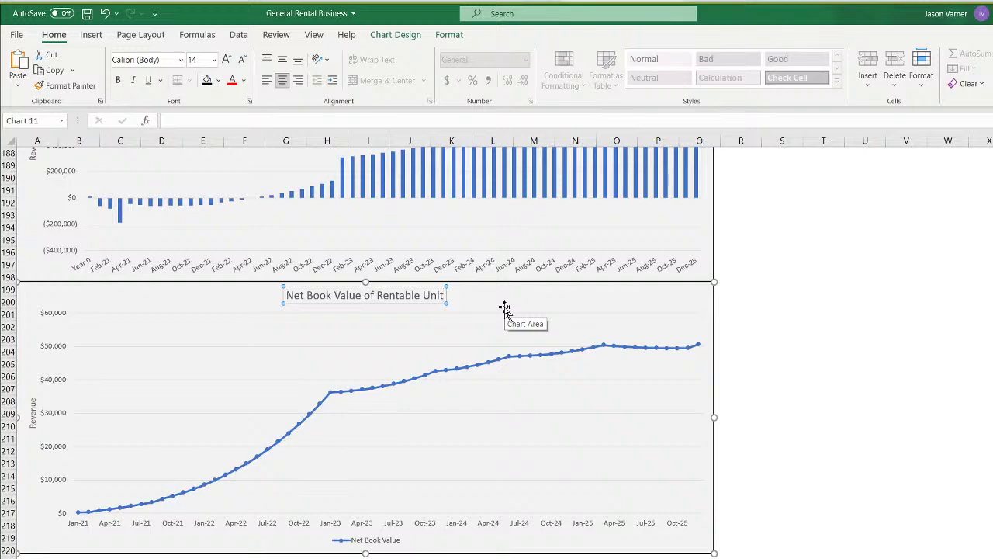
{"action": "type", "text": "s"}
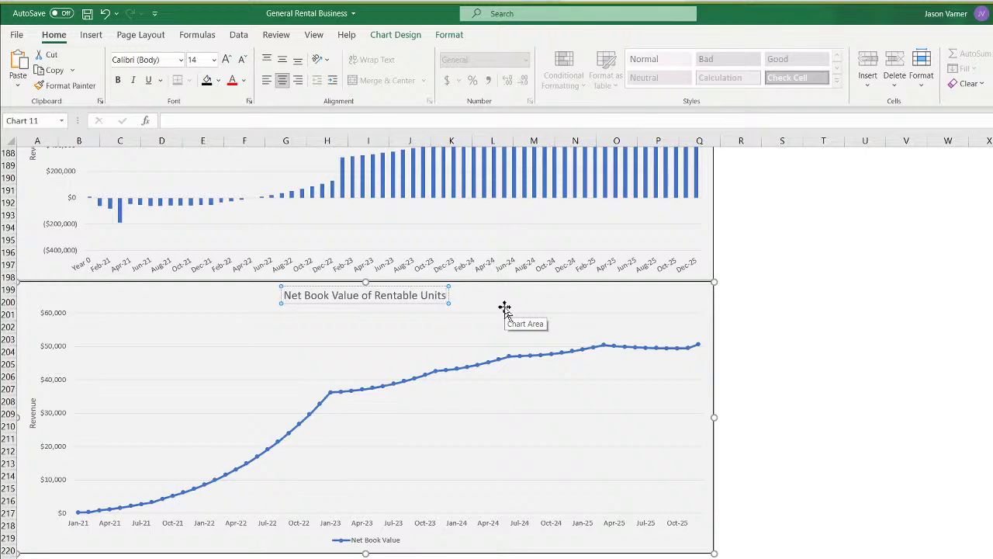
{"action": "key", "text": "BackSpace"}
{"action": "key", "text": "BackSpace"}
{"action": "key", "text": "BackSpace"}
{"action": "key", "text": "BackSpace"}
{"action": "key", "text": "BackSpace"}
{"action": "key", "text": "BackSpace"}
{"action": "key", "text": "BackSpace"}
{"action": "key", "text": "BackSpace"}
{"action": "key", "text": "BackSpace"}
{"action": "key", "text": "BackSpace"}
{"action": "key", "text": "BackSpace"}
{"action": "key", "text": "BackSpace"}
{"action": "key", "text": "BackSpace"}
{"action": "key", "text": "BackSpace"}
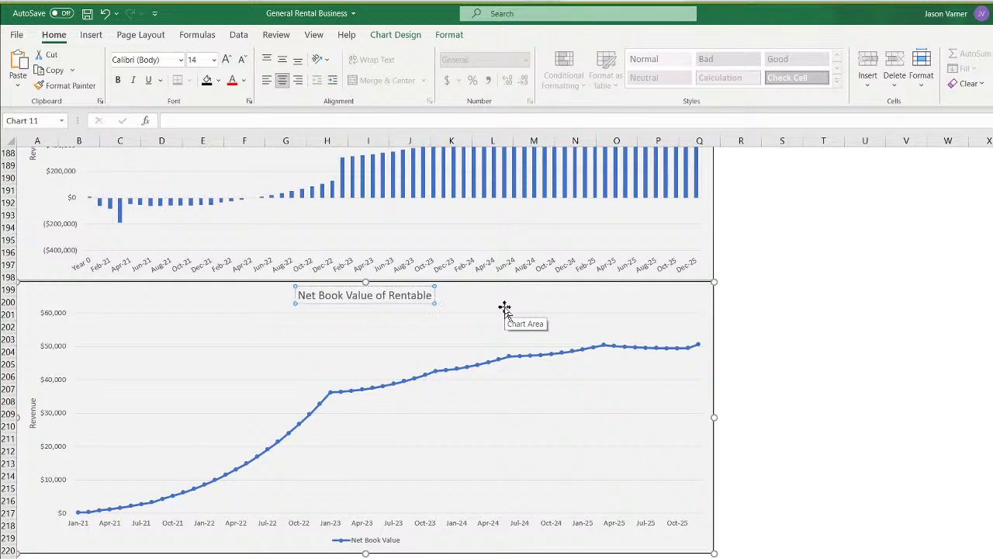
{"action": "type", "text": "total U"}
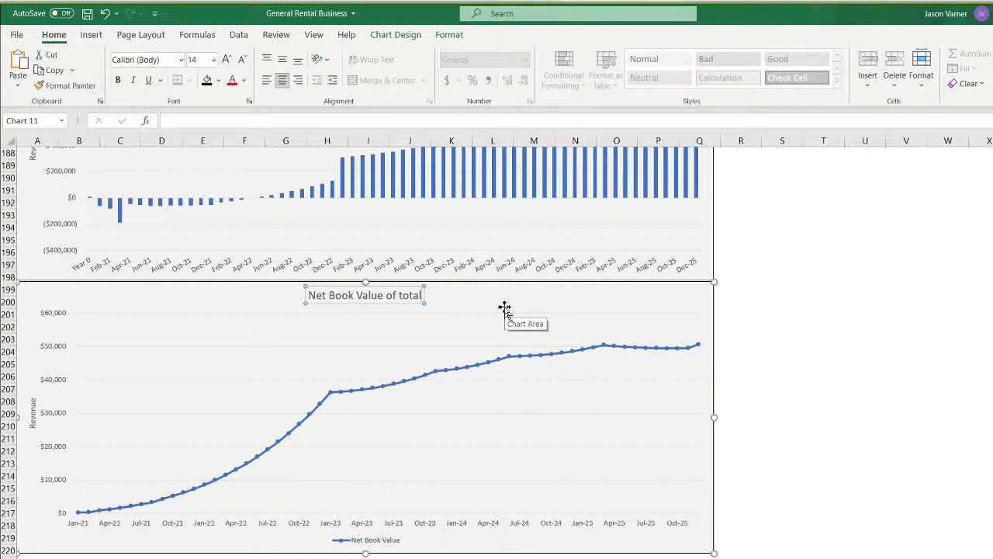
{"action": "key", "text": "BackSpace"}
{"action": "key", "text": "BackSpace"}
{"action": "key", "text": "BackSpace"}
{"action": "key", "text": "BackSpace"}
{"action": "key", "text": "BackSpace"}
{"action": "key", "text": "BackSpace"}
{"action": "key", "text": "BackSpace"}
{"action": "type", "text": "To"}
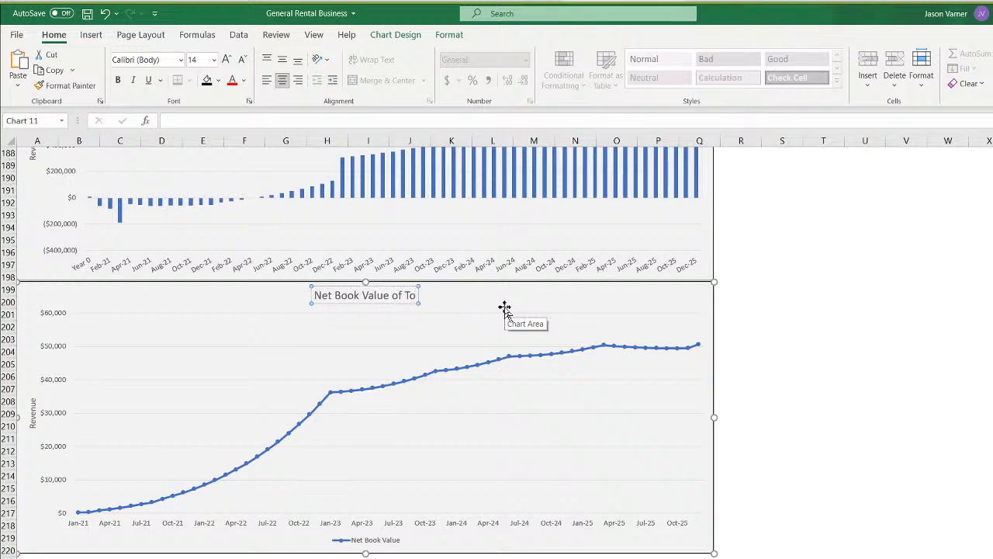
{"action": "type", "text": "tal Purchas"}
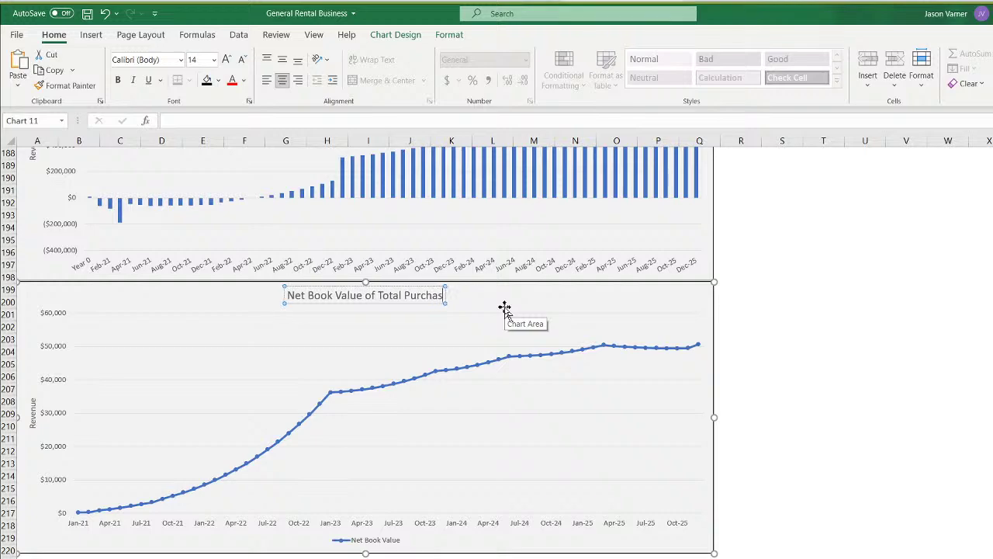
{"action": "type", "text": "ed Units"}
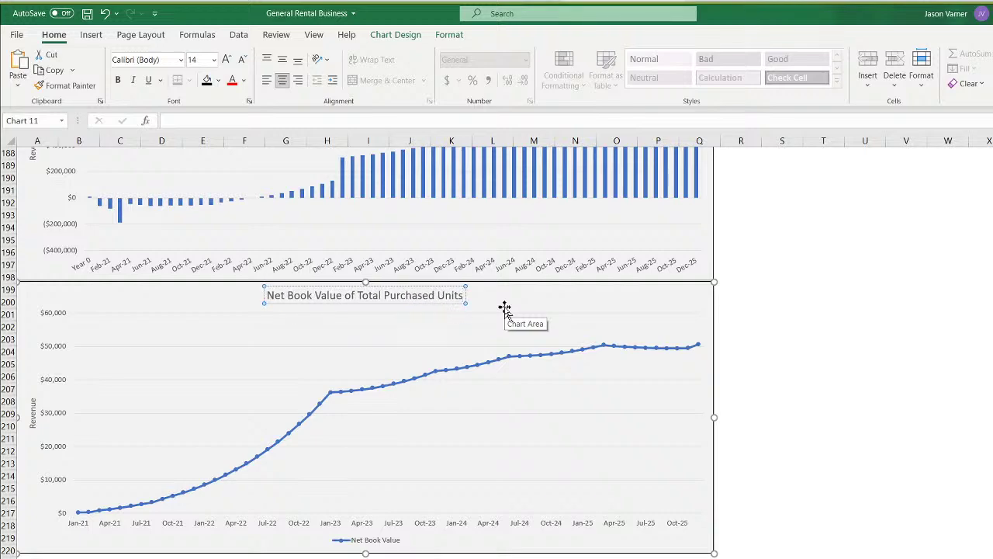
{"action": "type", "text": " over Time"}
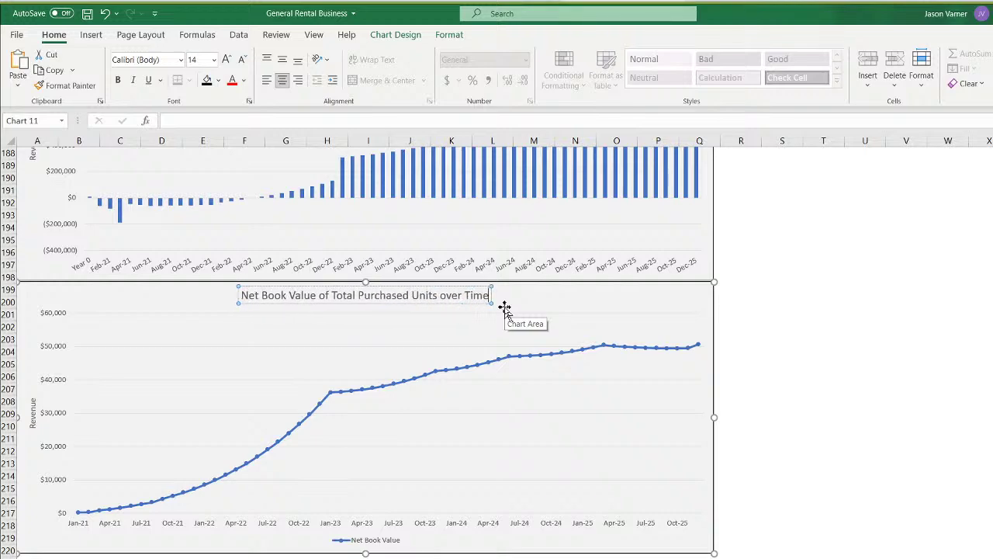
Delete the legend of the net book value chart
{"action": "right_click", "coordinate": [379, 541]}
{"action": "left_click", "coordinate": [412, 548]}
{"action": "left_click", "coordinate": [841, 501]}
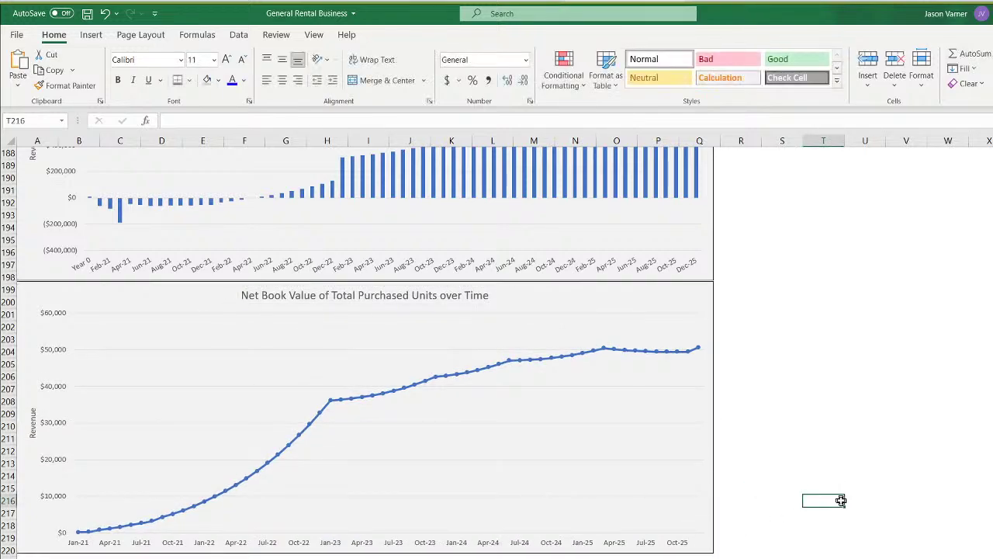
Set a custom text angle so the month labels on the net book value chart's horizontal axis run diagonally
{"action": "right_click", "coordinate": [587, 543]}
{"action": "left_click", "coordinate": [605, 530]}
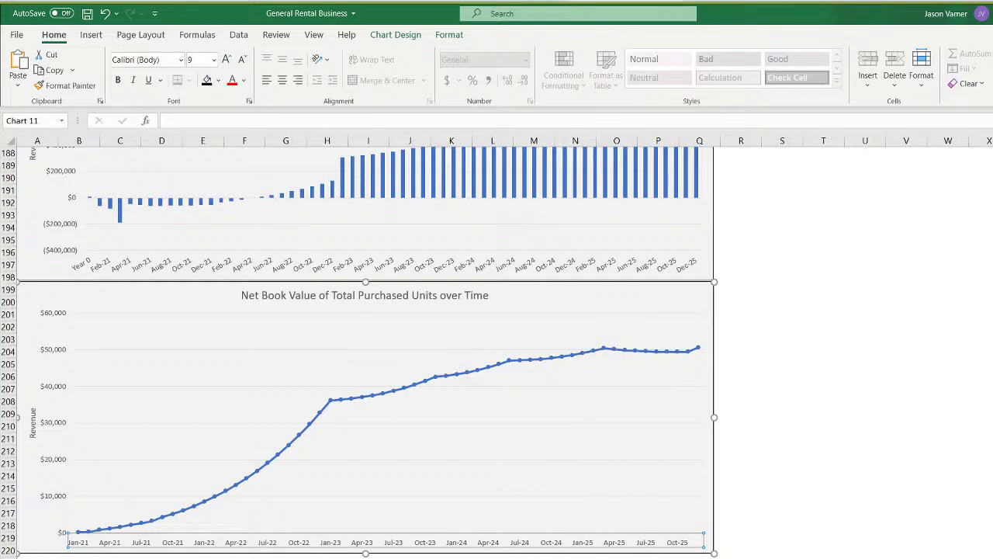
{"action": "left_click", "coordinate": [974, 196]}
{"action": "left_click", "coordinate": [992, 193]}
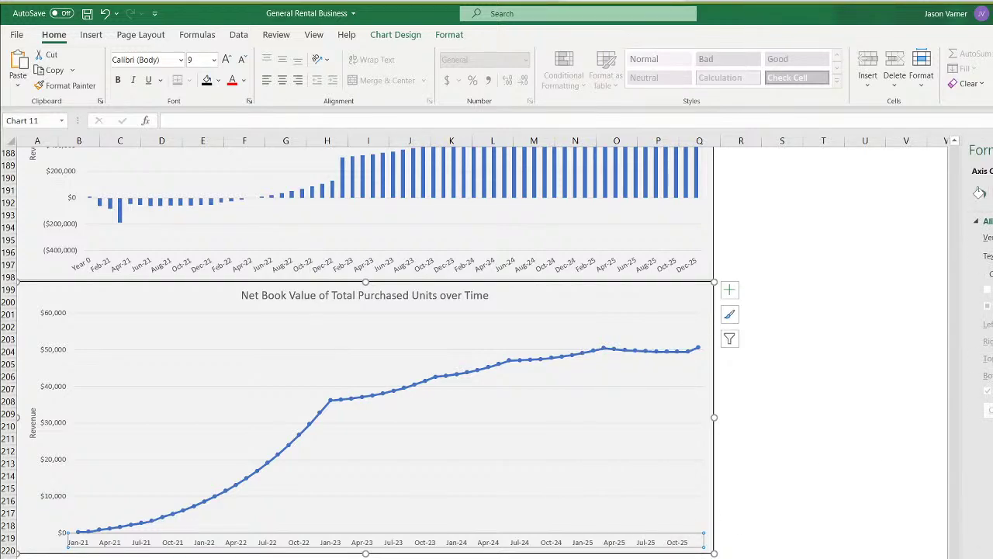
{"action": "key", "text": "Return"}
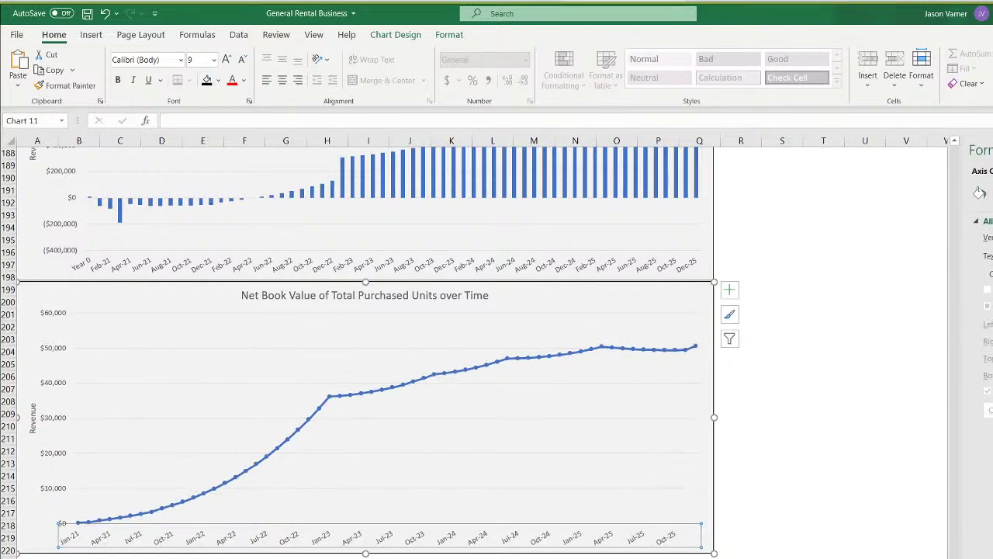
{"action": "left_click", "coordinate": [823, 327]}
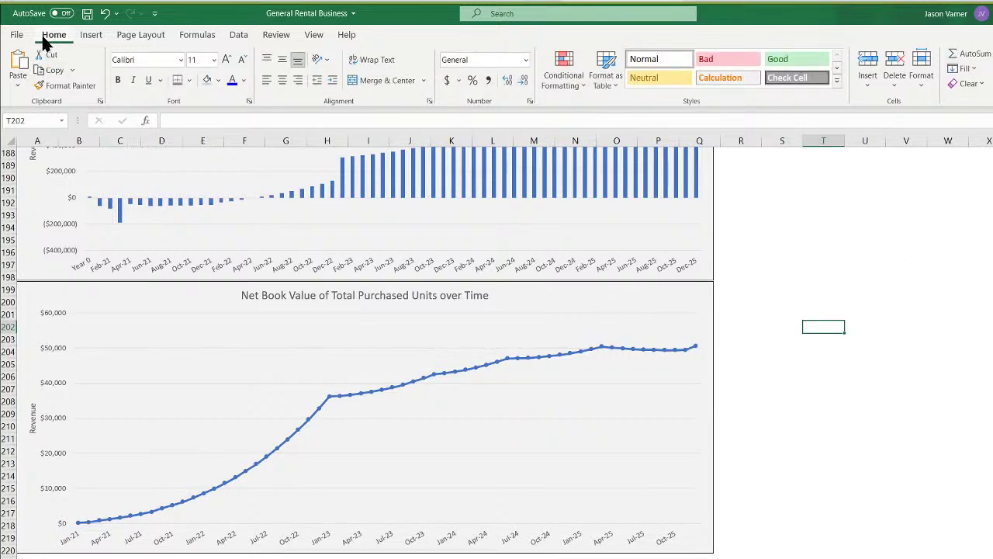
Save the General Rental Business workbook
{"action": "left_click", "coordinate": [87, 13]}
{"action": "left_click", "coordinate": [826, 500]}
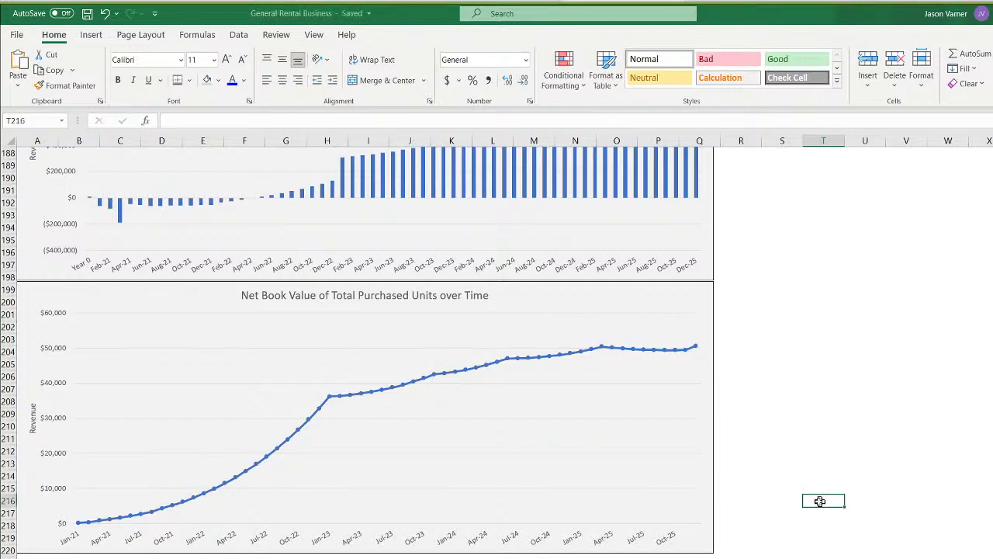
Look over the monthly and annual pro-formas, the Contribution & Distribution Summary and the 5-Year Project Summary
{"action": "scroll", "coordinate": [747, 457], "scroll_direction": "up", "scroll_amount": 7}
{"action": "scroll", "coordinate": [748, 455], "scroll_direction": "up", "scroll_amount": 20}
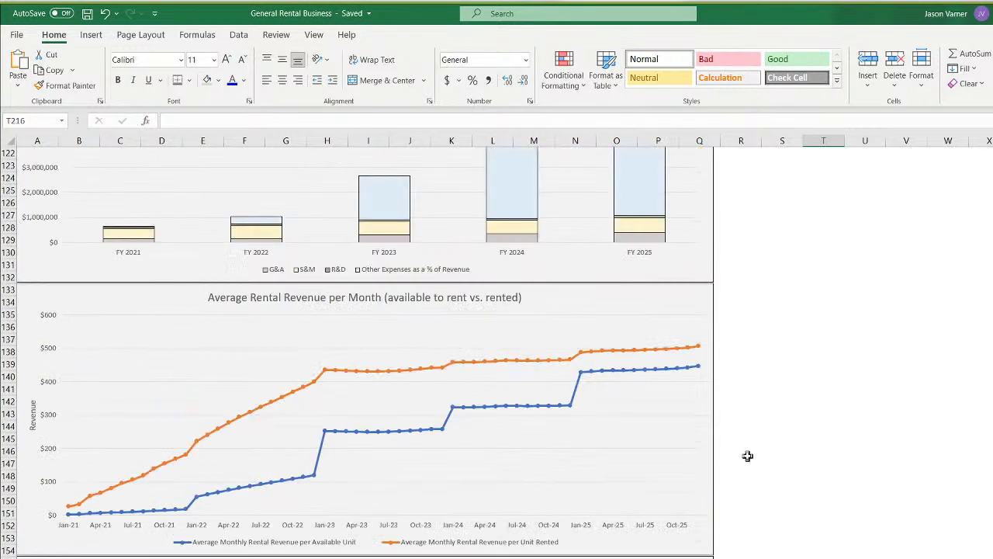
{"action": "key", "text": "ctrl+Page_Up"}
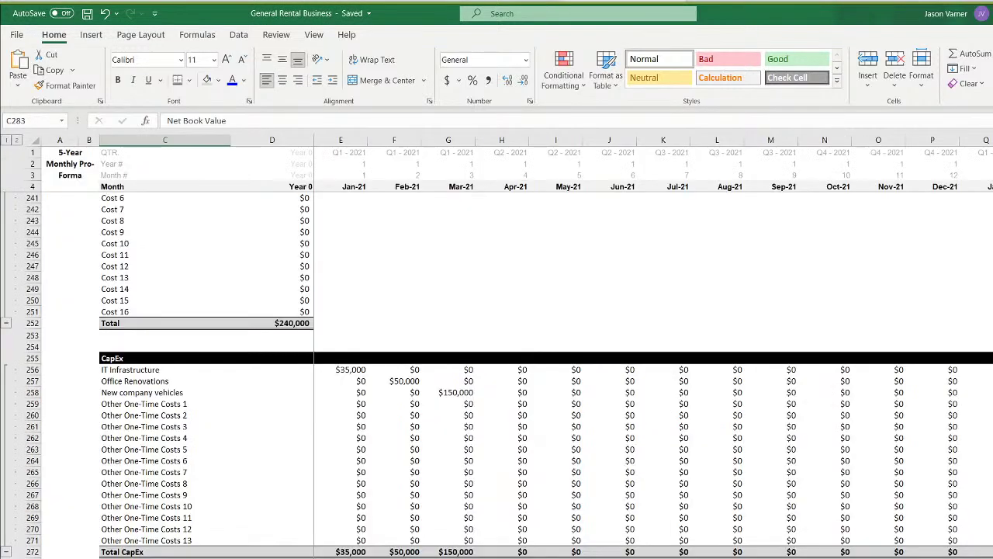
{"action": "scroll", "coordinate": [409, 517], "scroll_direction": "up", "scroll_amount": 11}
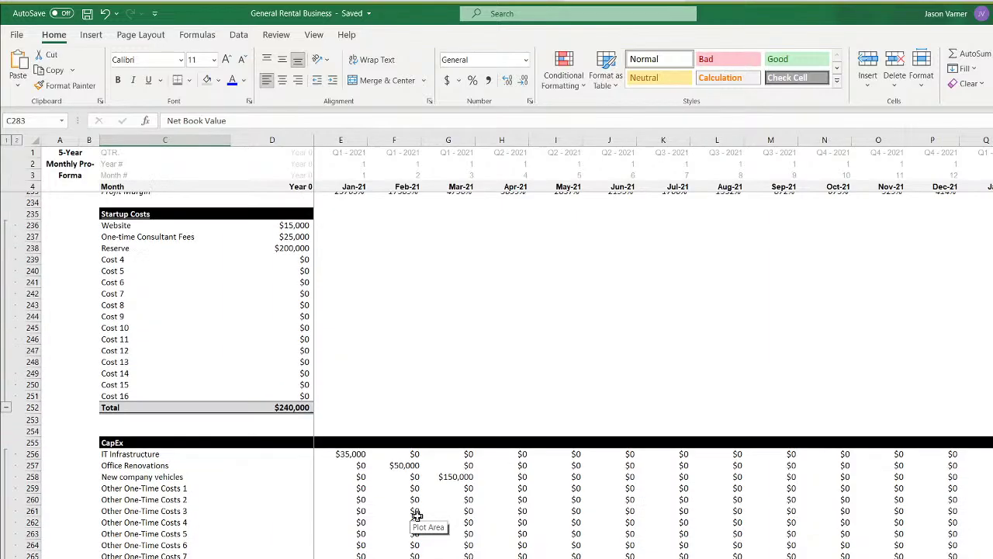
{"action": "scroll", "coordinate": [509, 353], "scroll_direction": "up", "scroll_amount": 4}
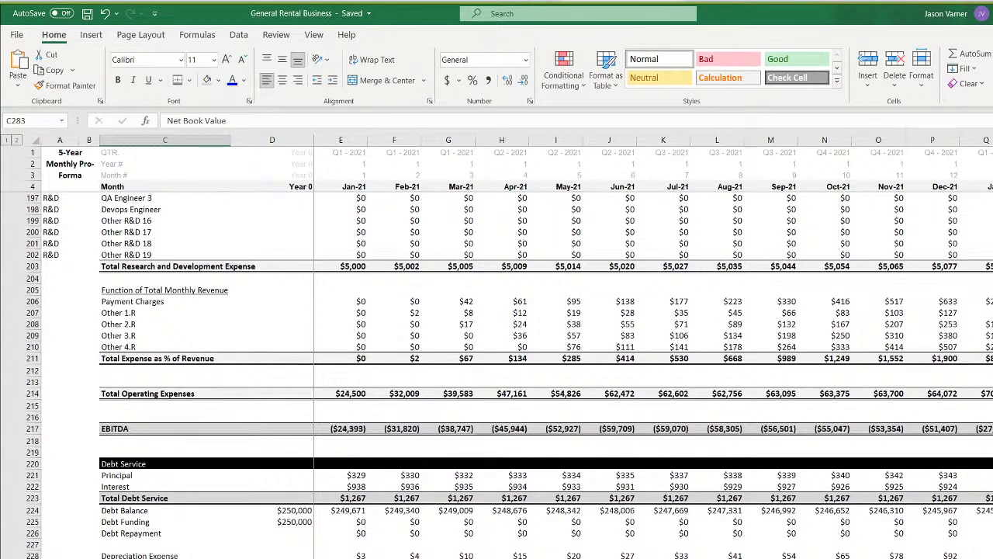
{"action": "key", "text": "ctrl+Page_Down"}
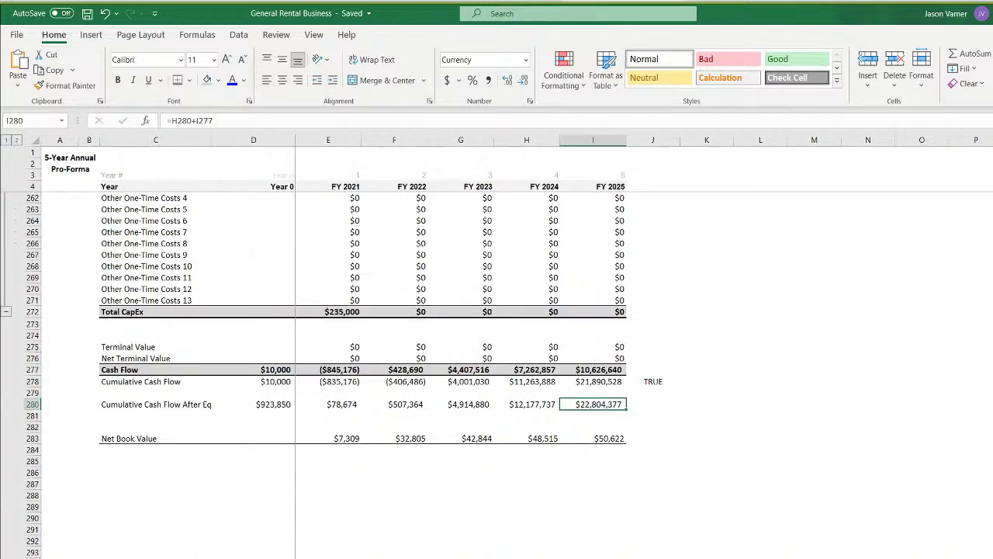
{"action": "key", "text": "ctrl+Page_Down"}
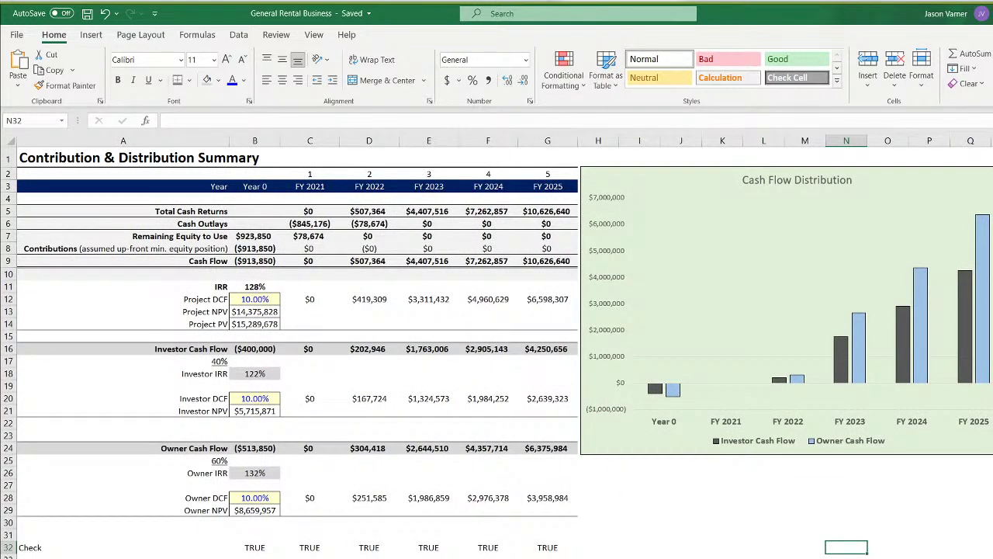
{"action": "key", "text": "ctrl+Page_Down"}
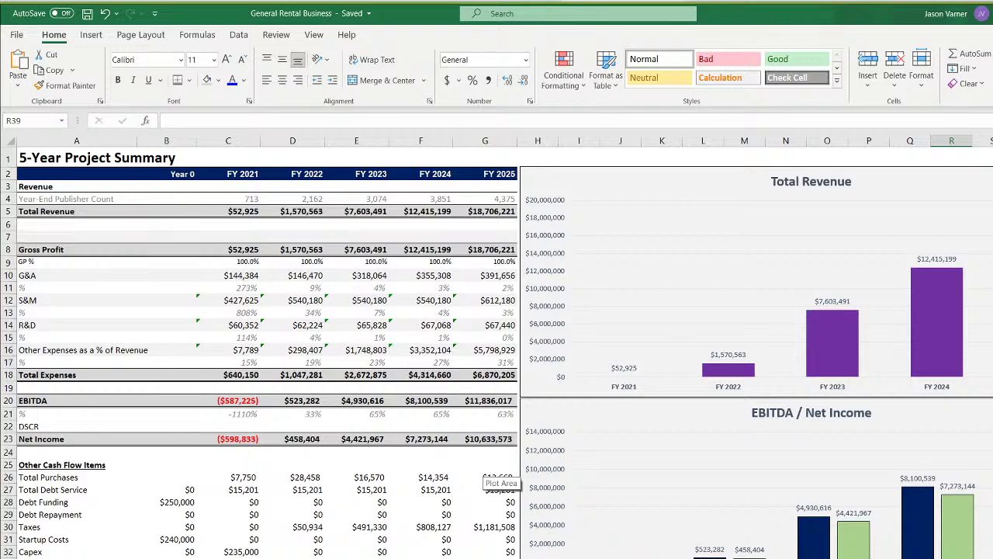
Review the charts from Revenue vs. Total Purchased Units through Average Rental Revenue per Month
{"action": "key", "text": "ctrl+Page_Down"}
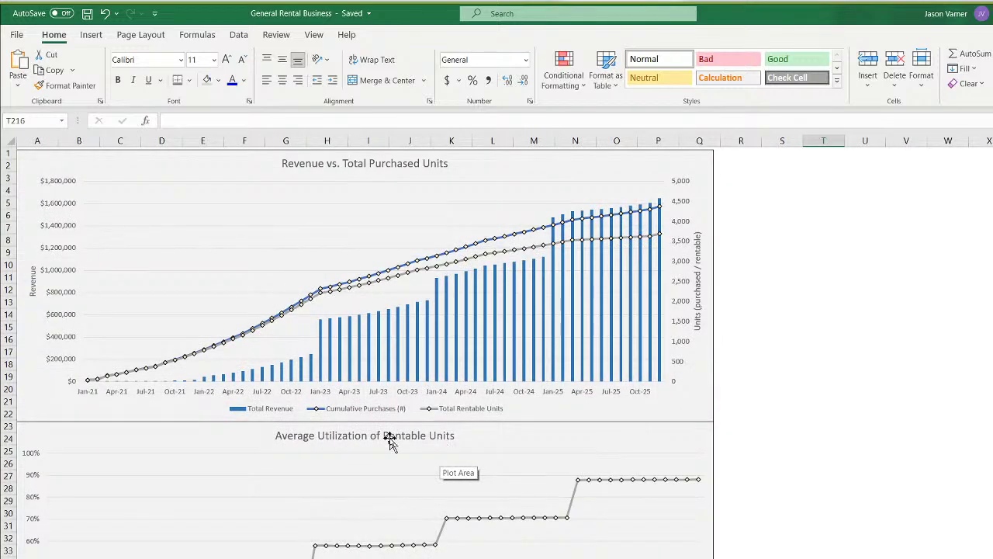
{"action": "scroll", "coordinate": [391, 440], "scroll_direction": "down", "scroll_amount": 7}
{"action": "scroll", "coordinate": [392, 440], "scroll_direction": "down", "scroll_amount": 3}
{"action": "scroll", "coordinate": [392, 440], "scroll_direction": "up", "scroll_amount": 6}
{"action": "scroll", "coordinate": [393, 440], "scroll_direction": "down", "scroll_amount": 9}
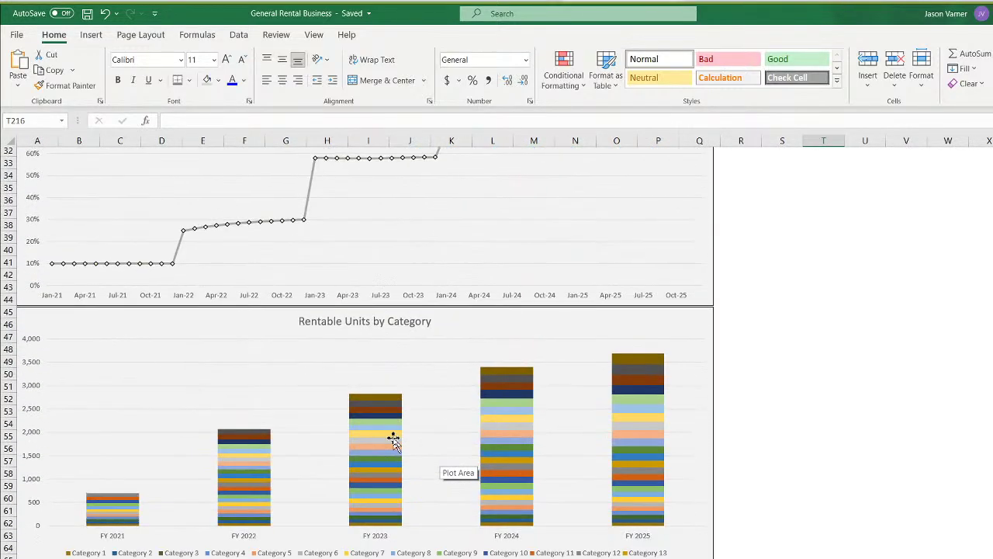
{"action": "scroll", "coordinate": [394, 440], "scroll_direction": "down", "scroll_amount": 17}
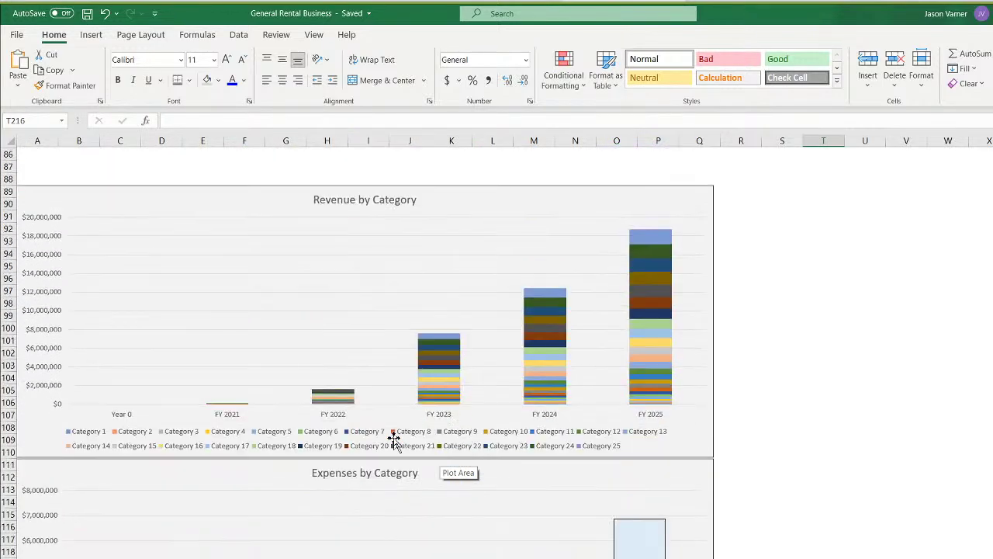
{"action": "scroll", "coordinate": [393, 440], "scroll_direction": "down", "scroll_amount": 4}
{"action": "scroll", "coordinate": [393, 440], "scroll_direction": "down", "scroll_amount": 4}
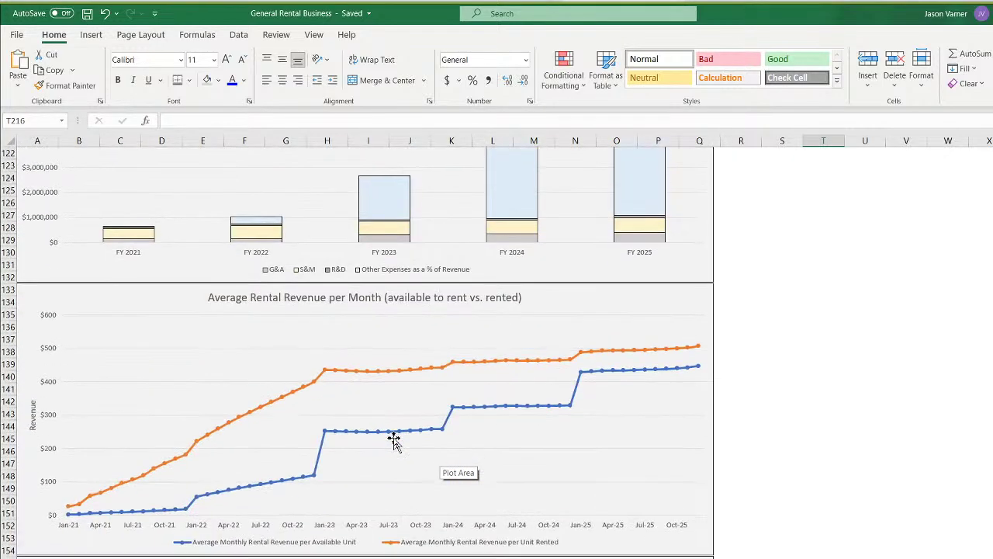
Duplicate the Expenses by Category chart and place the copy directly beside the original, aligned at row 111
{"action": "scroll", "coordinate": [393, 440], "scroll_direction": "up", "scroll_amount": 4}
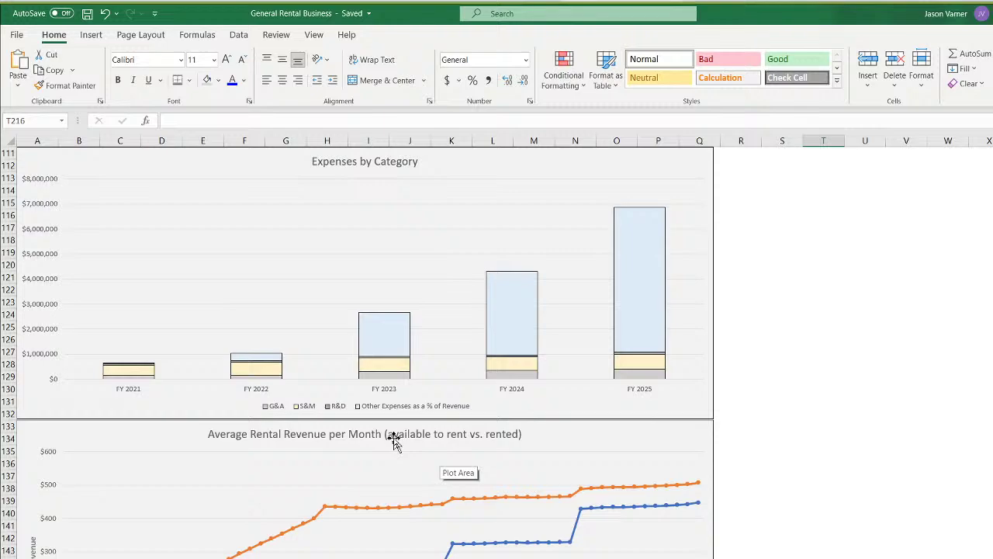
{"action": "scroll", "coordinate": [394, 440], "scroll_direction": "up", "scroll_amount": 4}
{"action": "right_click", "coordinate": [492, 301]}
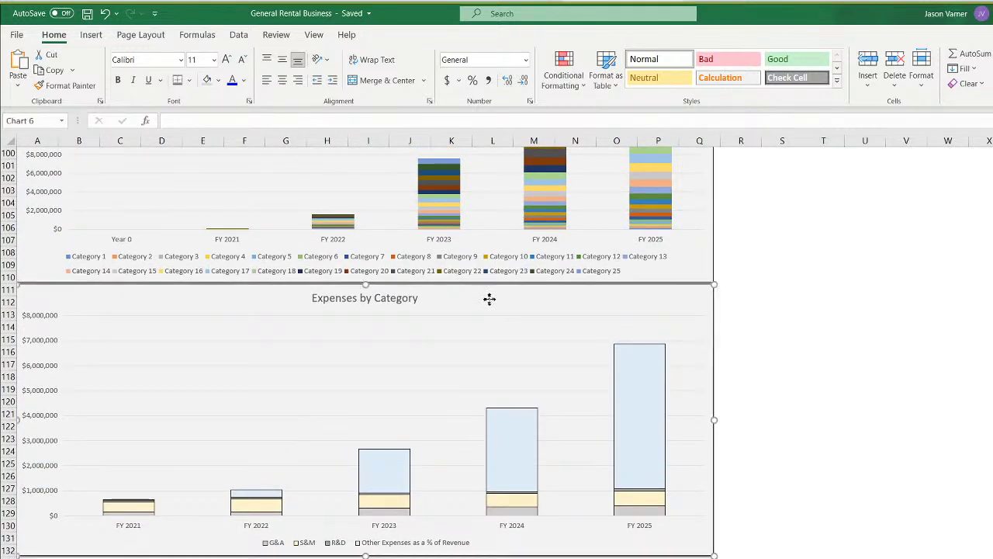
{"action": "left_click", "coordinate": [524, 327]}
{"action": "right_click", "coordinate": [774, 310]}
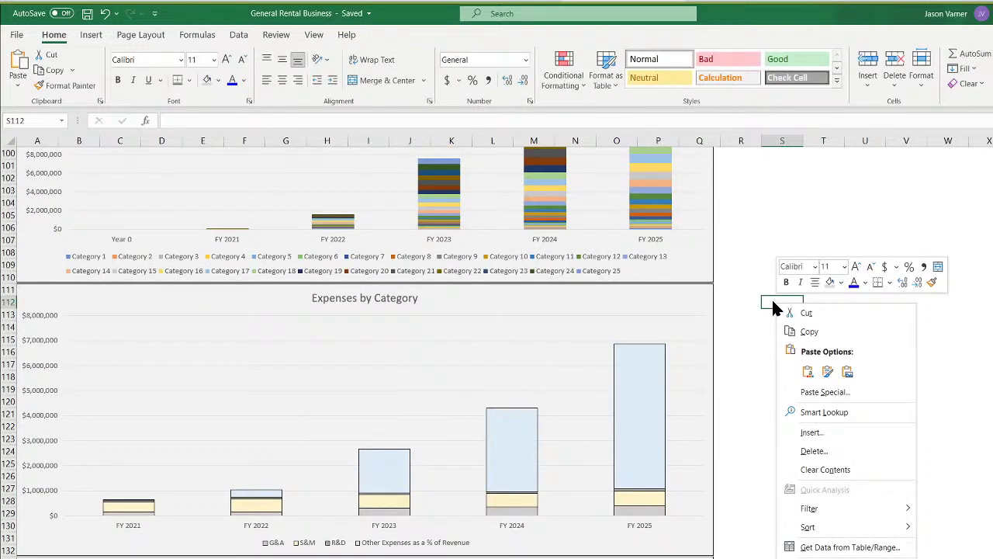
{"action": "left_click", "coordinate": [801, 370]}
{"action": "left_click_drag", "start_coordinate": [830, 308], "coordinate": [784, 293]}
Change the copied expenses chart to a 100% Stacked Column chart
{"action": "right_click", "coordinate": [833, 368]}
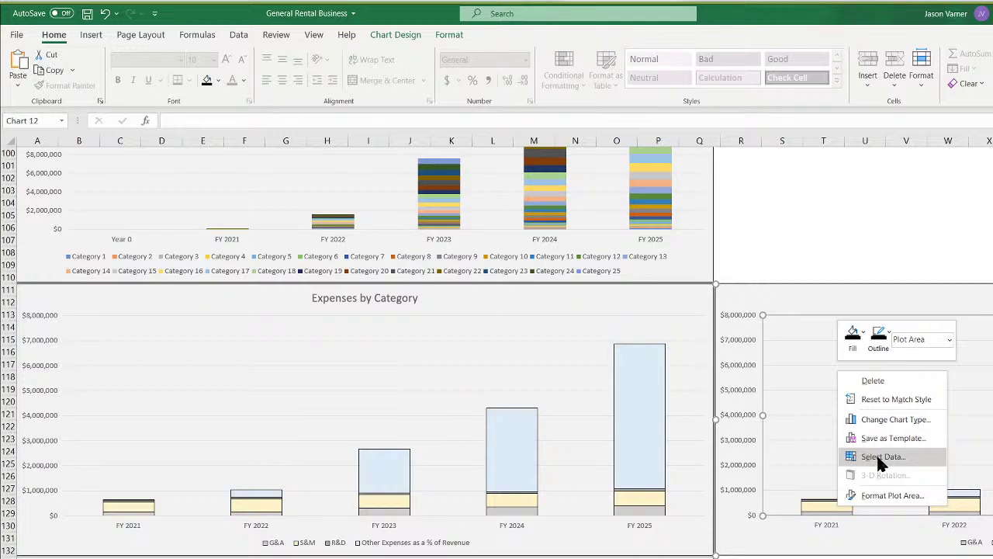
{"action": "left_click", "coordinate": [887, 420]}
{"action": "left_click", "coordinate": [569, 226]}
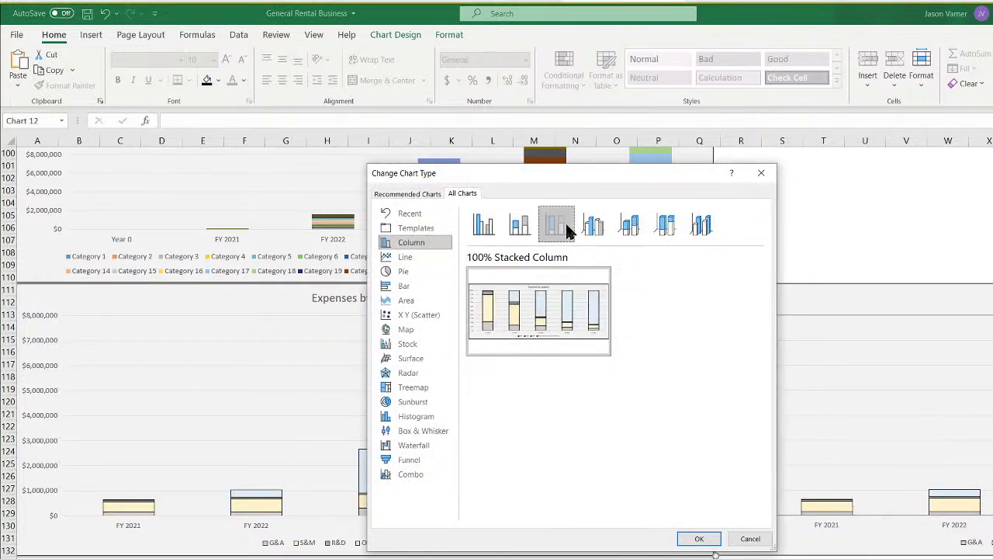
{"action": "left_click", "coordinate": [696, 539]}
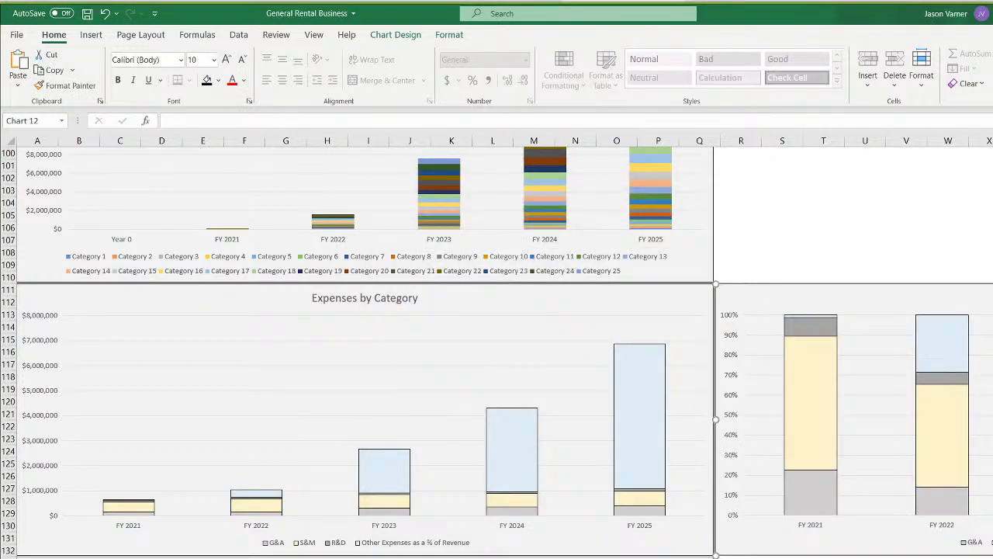
Retitle the copied expenses chart "Expenses by Category (% of Total)"
{"action": "scroll", "coordinate": [507, 348], "scroll_direction": "right", "scroll_amount": 1}
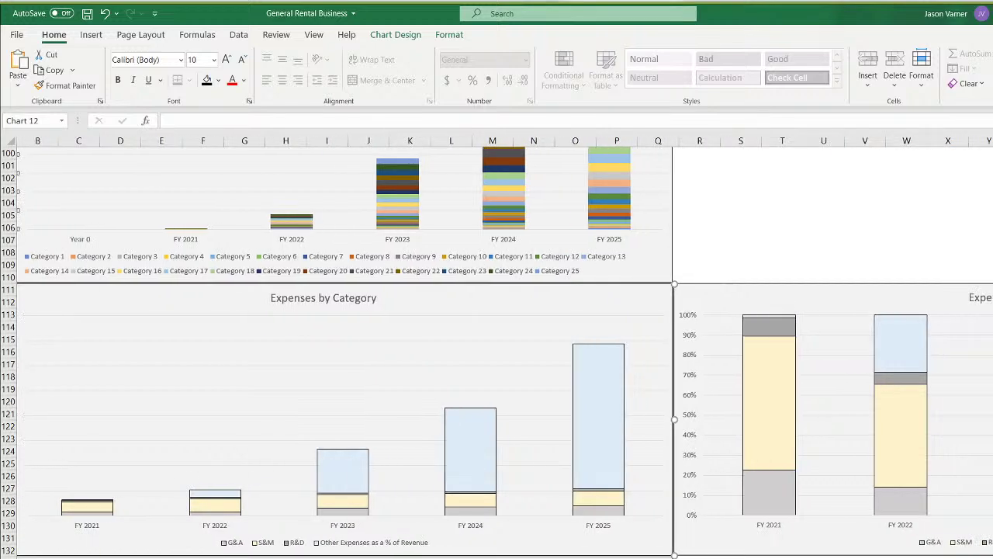
{"action": "left_click", "coordinate": [978, 297]}
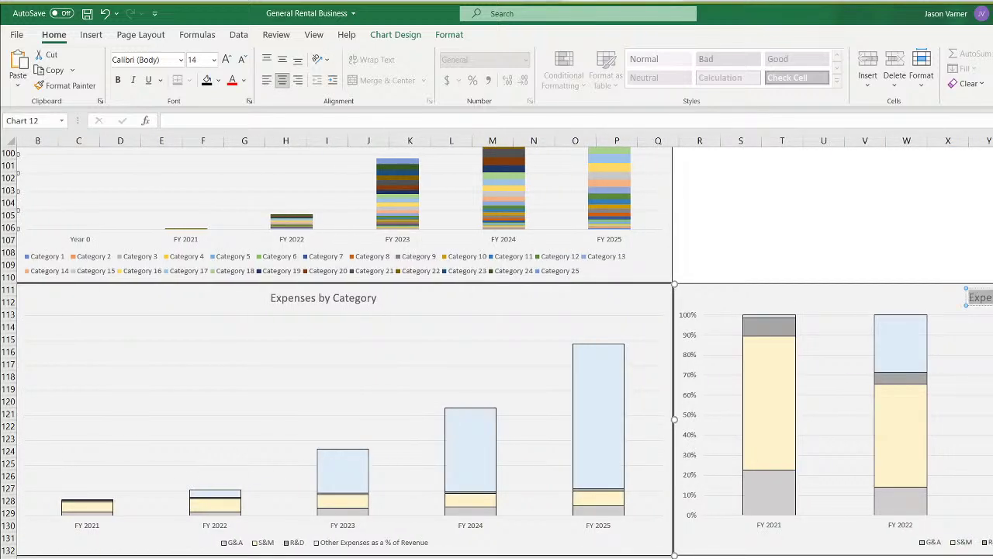
{"action": "key", "text": "Delete"}
{"action": "type", "text": "egory% of Total)"}
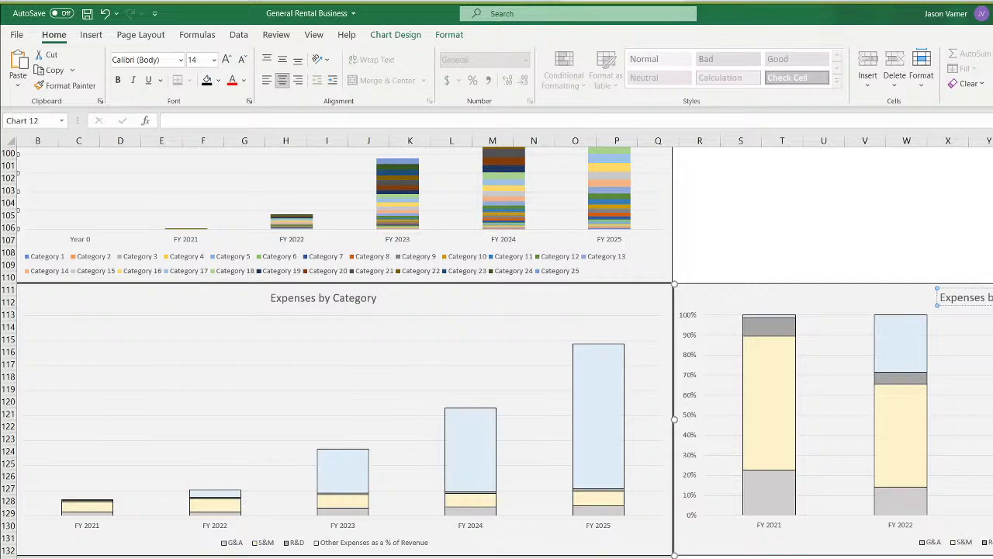
{"action": "left_click", "coordinate": [992, 557]}
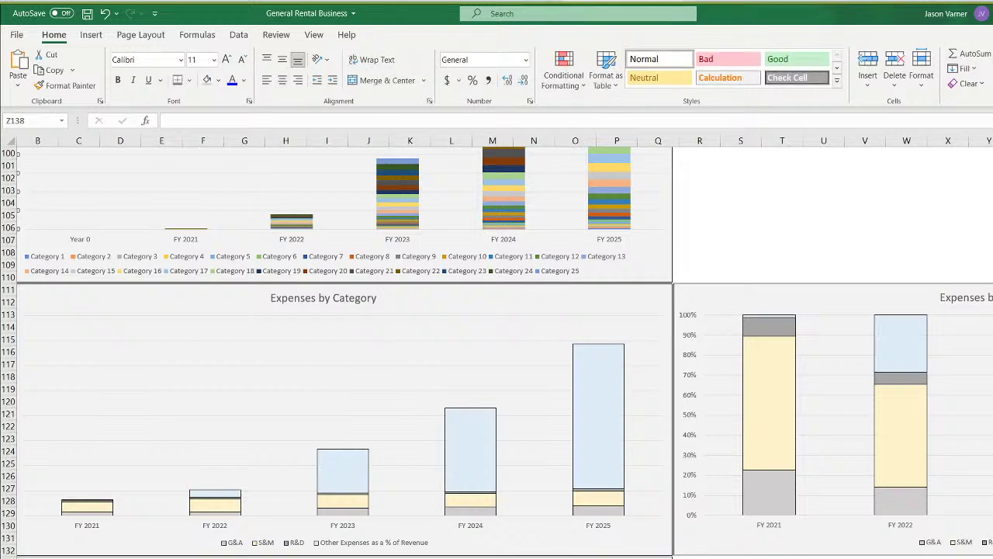
Examine the percent-of-total expenses chart and the neighbouring category charts on the sheet
{"action": "scroll", "coordinate": [496, 342], "scroll_direction": "right", "scroll_amount": 4}
{"action": "scroll", "coordinate": [497, 346], "scroll_direction": "left", "scroll_amount": 1}
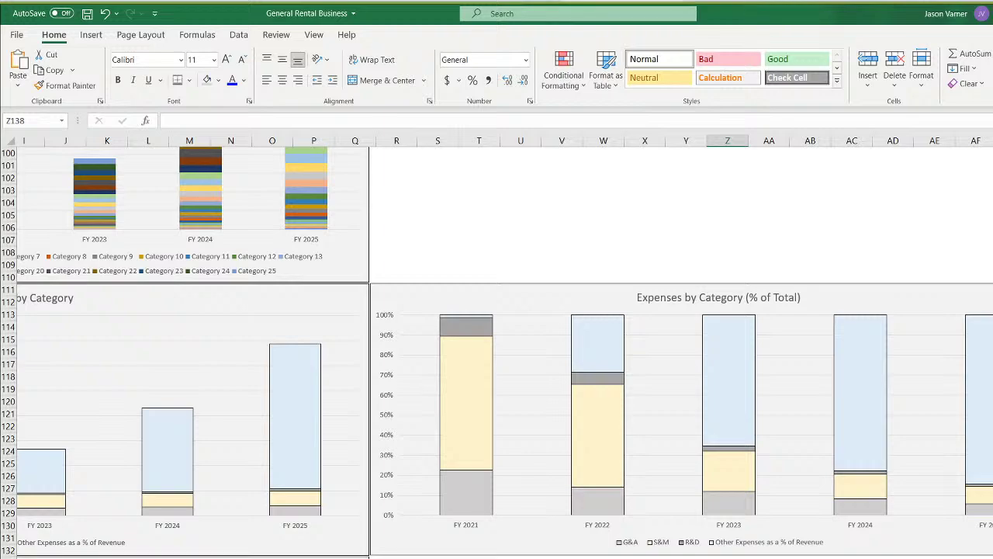
{"action": "scroll", "coordinate": [949, 419], "scroll_direction": "left", "scroll_amount": 1}
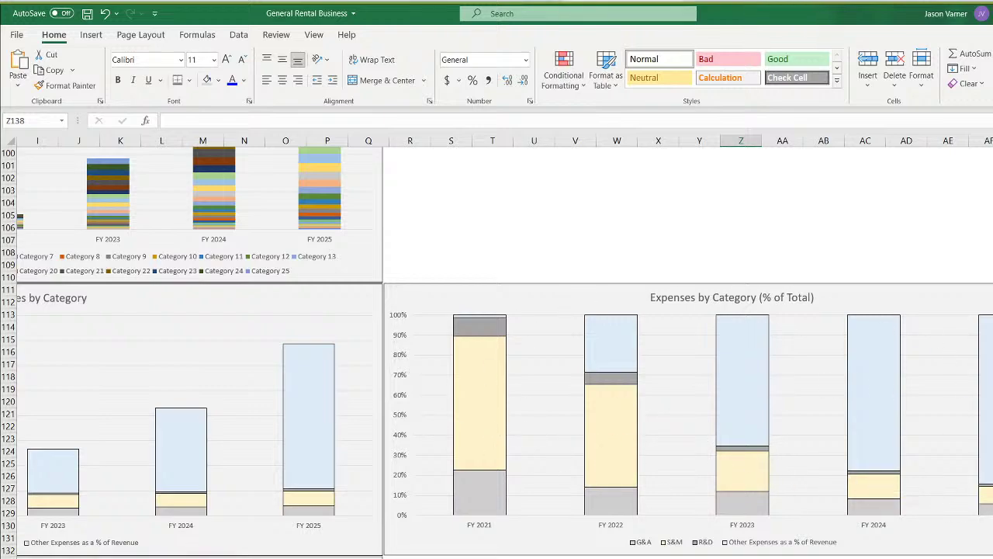
{"action": "scroll", "coordinate": [496, 349], "scroll_direction": "left", "scroll_amount": 4}
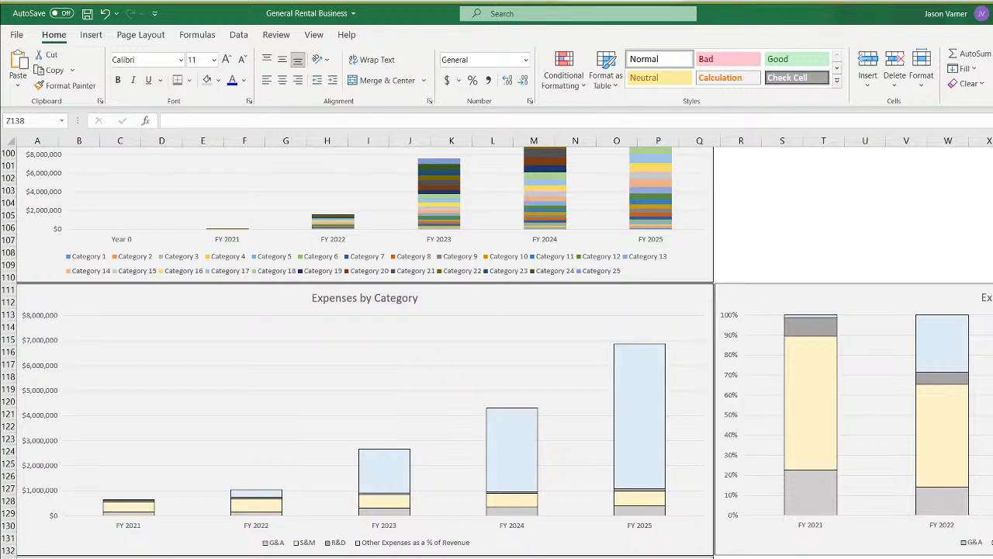
{"action": "left_click", "coordinate": [823, 555]}
{"action": "scroll", "coordinate": [823, 349], "scroll_direction": "up", "scroll_amount": 9}
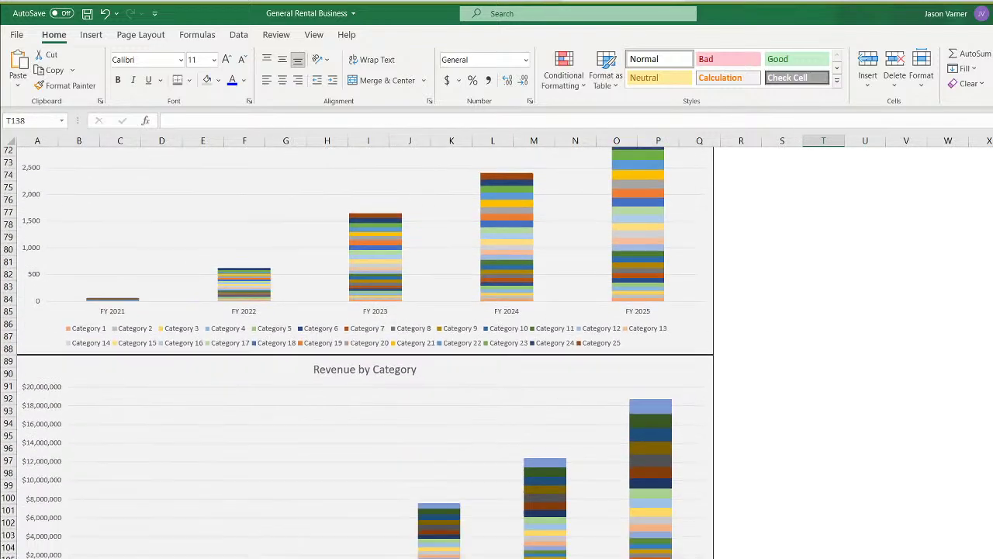
{"action": "scroll", "coordinate": [824, 349], "scroll_direction": "down", "scroll_amount": 13}
{"action": "scroll", "coordinate": [497, 349], "scroll_direction": "down", "scroll_amount": 14}
{"action": "scroll", "coordinate": [497, 349], "scroll_direction": "up", "scroll_amount": 20}
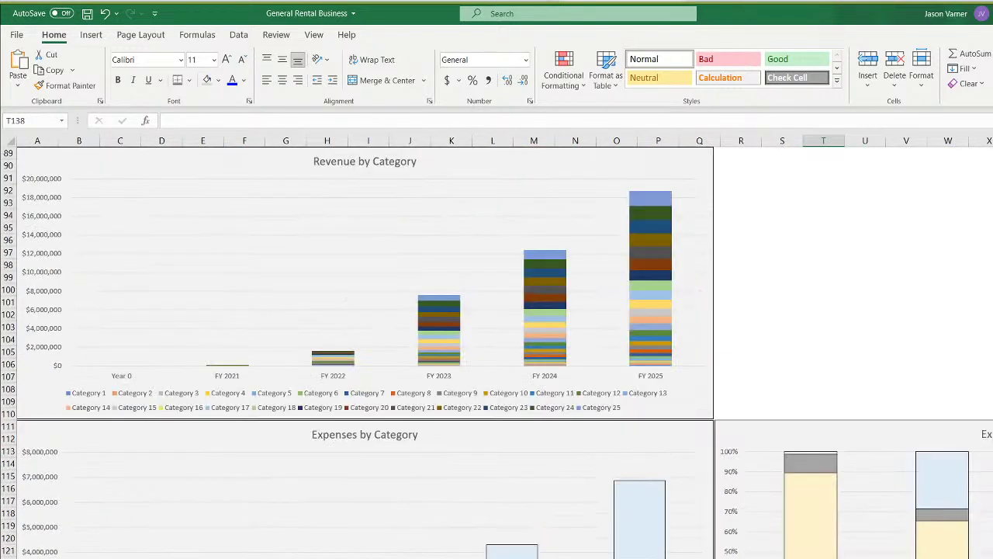
{"action": "scroll", "coordinate": [497, 349], "scroll_direction": "down", "scroll_amount": 4}
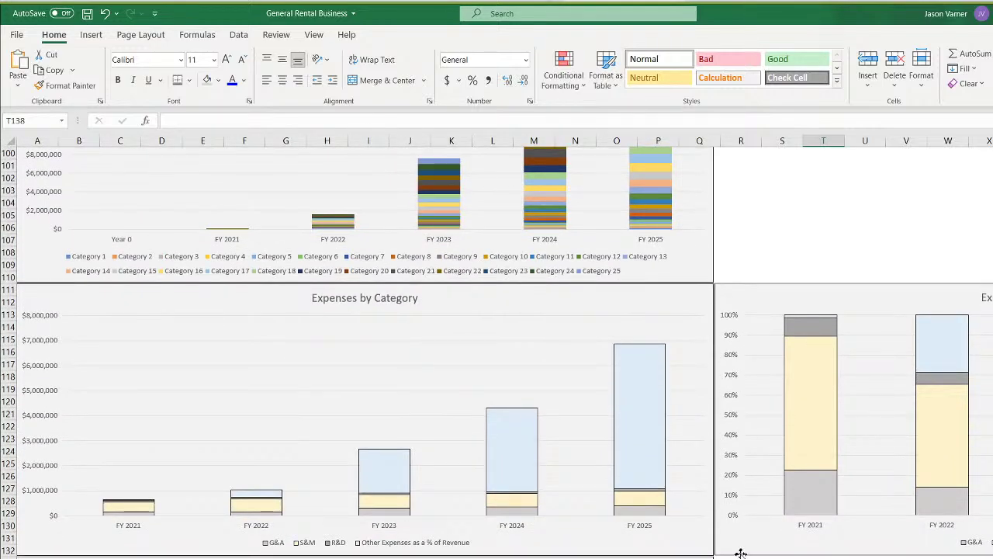
Duplicate the Revenue by Category chart and place the copy directly beside the original, aligned at row 89
{"action": "scroll", "coordinate": [614, 439], "scroll_direction": "up", "scroll_amount": 11}
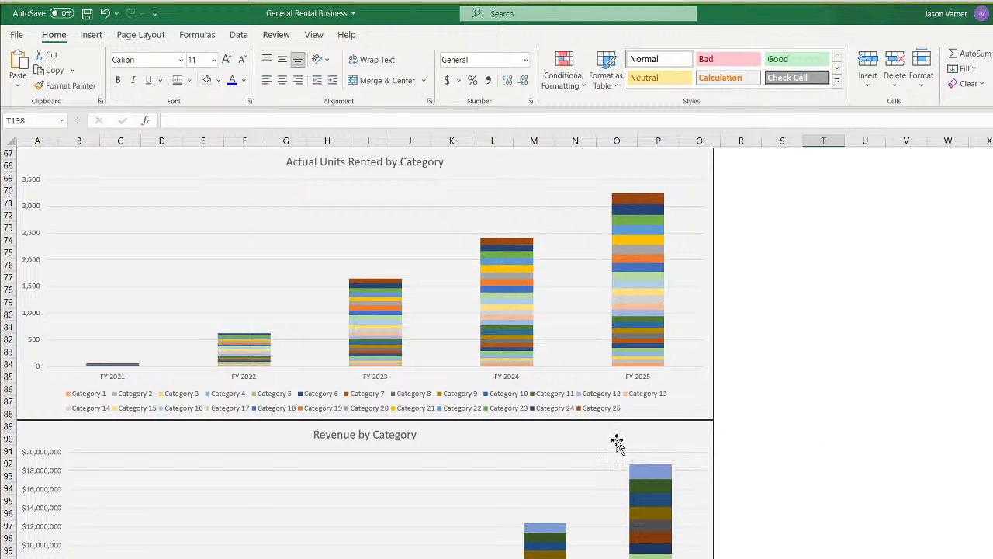
{"action": "scroll", "coordinate": [582, 475], "scroll_direction": "down", "scroll_amount": 4}
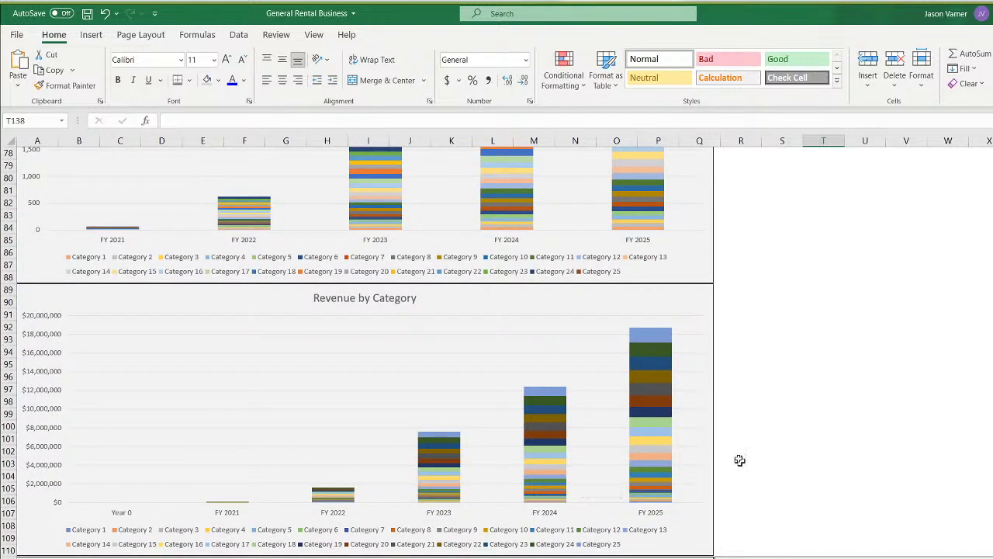
{"action": "right_click", "coordinate": [598, 299]}
{"action": "left_click", "coordinate": [630, 321]}
{"action": "right_click", "coordinate": [772, 314]}
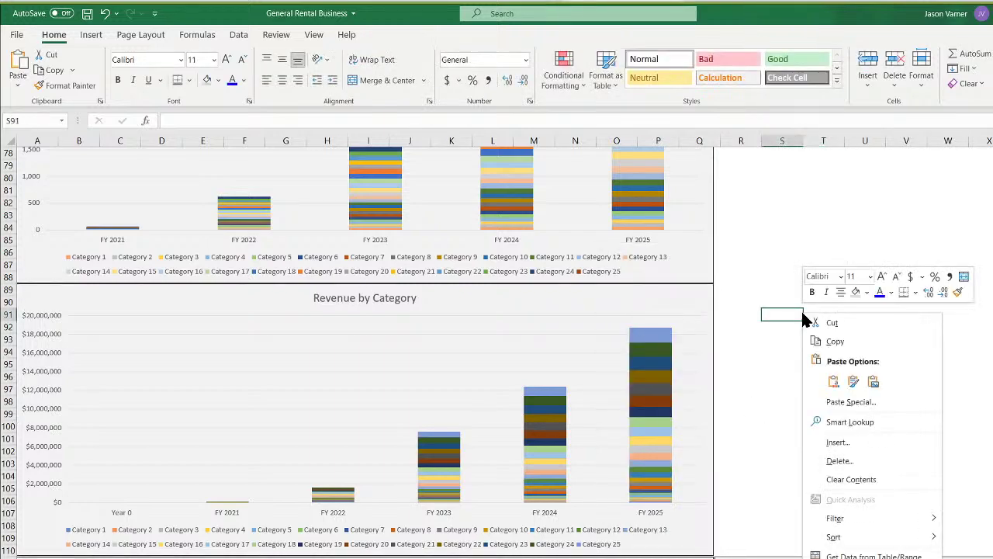
{"action": "left_click", "coordinate": [773, 381]}
{"action": "left_click_drag", "start_coordinate": [857, 321], "coordinate": [812, 293]}
Change the copied revenue chart to a 100% Stacked Column chart
{"action": "right_click", "coordinate": [906, 392]}
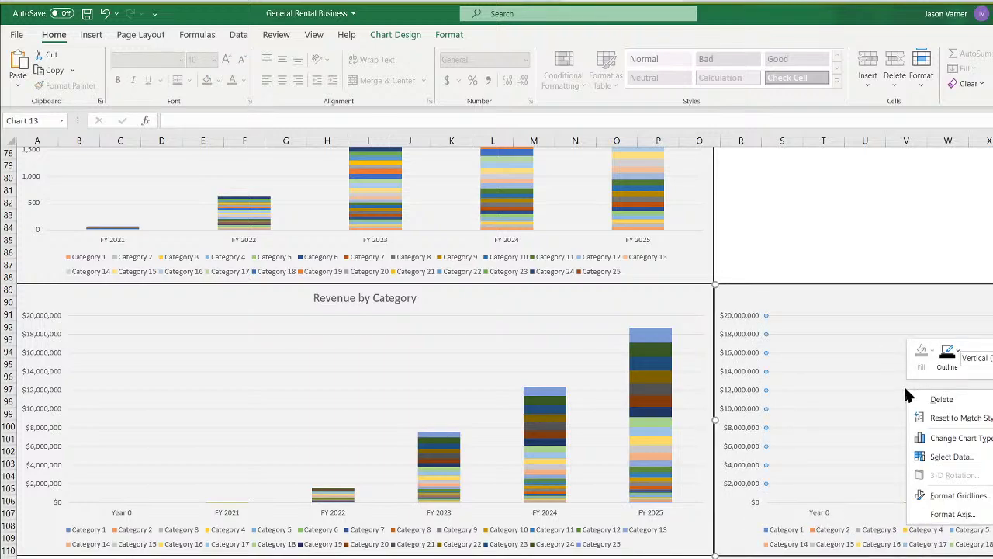
{"action": "left_click", "coordinate": [961, 440]}
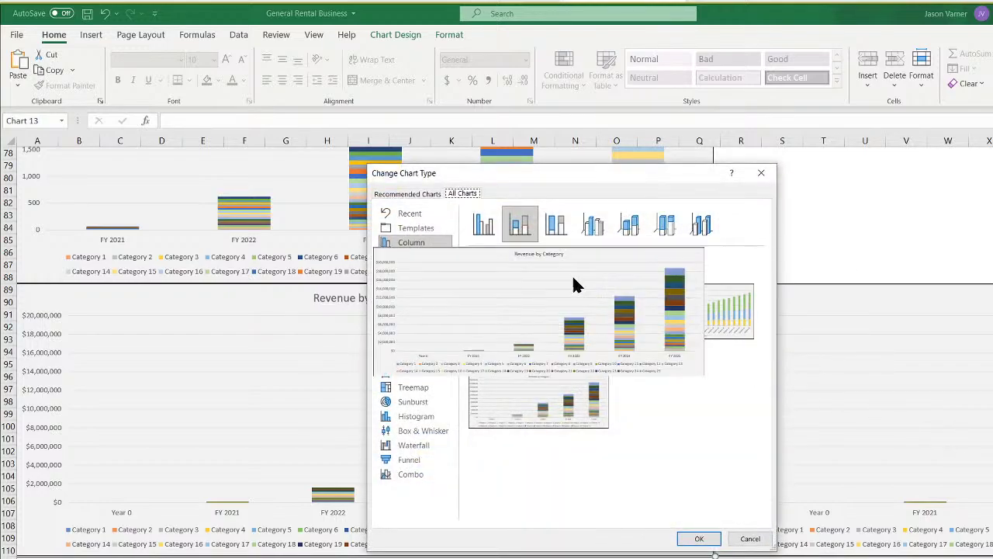
{"action": "left_click", "coordinate": [557, 226]}
{"action": "left_click", "coordinate": [696, 539]}
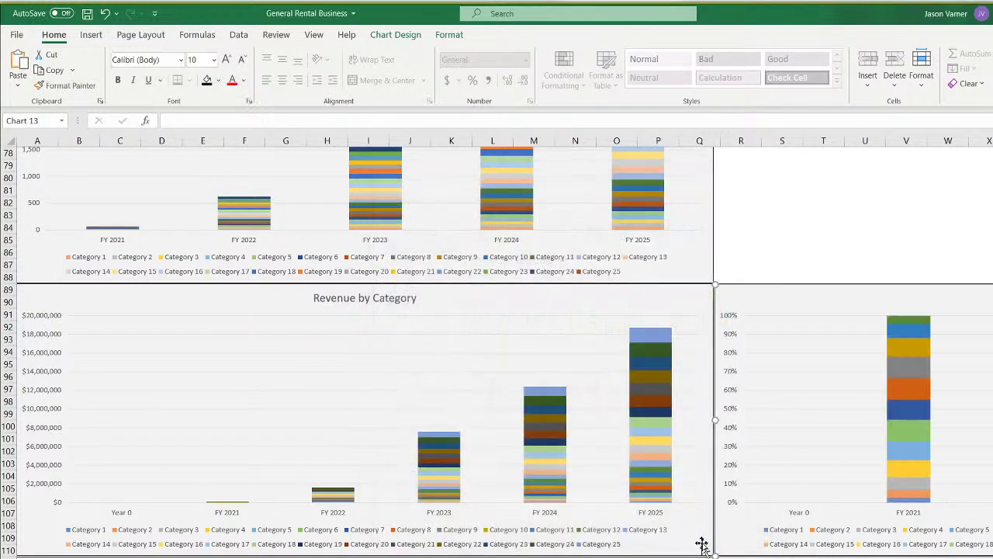
{"action": "scroll", "coordinate": [496, 349], "scroll_direction": "right", "scroll_amount": 5}
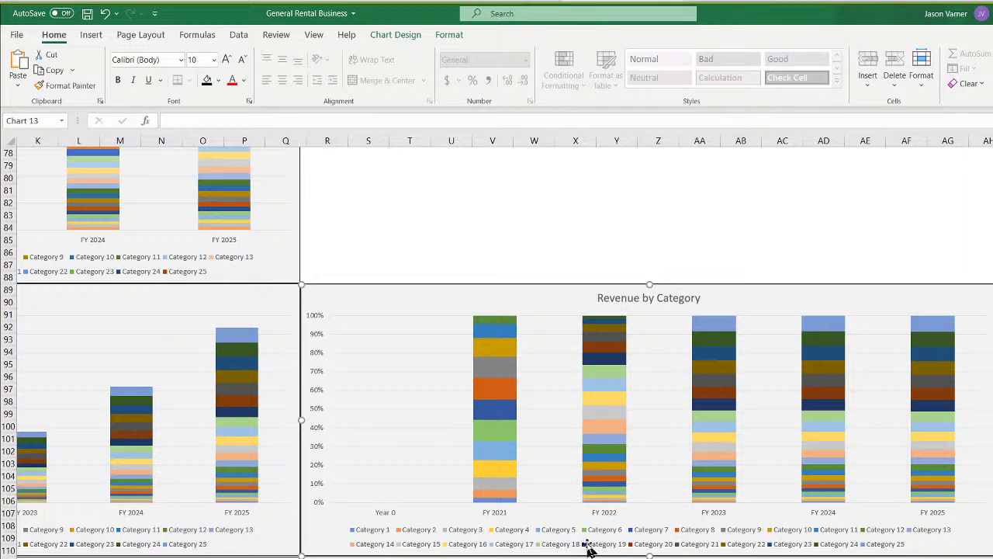
Exclude Year 0 from the horizontal axis categories of the copied 100% stacked revenue chart
{"action": "right_click", "coordinate": [415, 472]}
{"action": "left_click", "coordinate": [446, 550]}
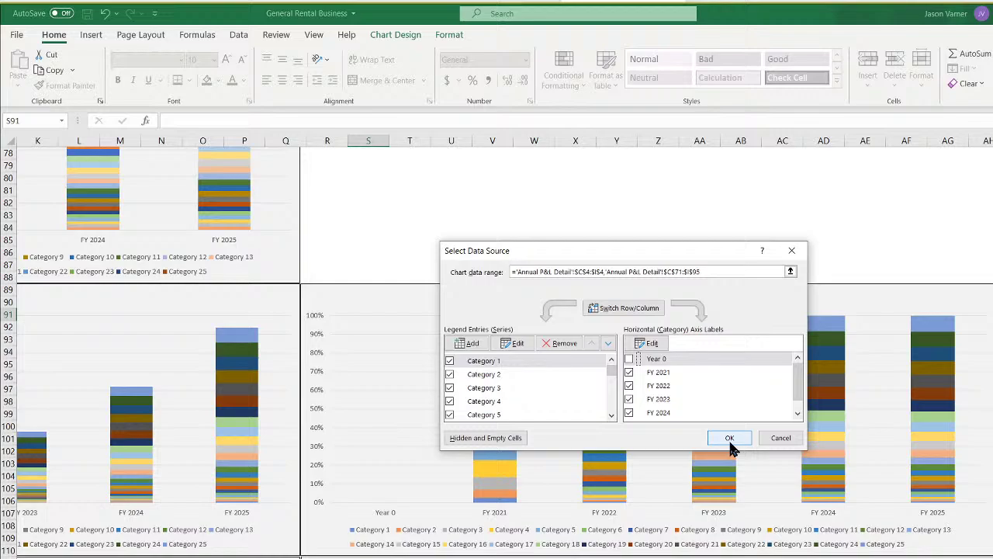
{"action": "left_click", "coordinate": [730, 438]}
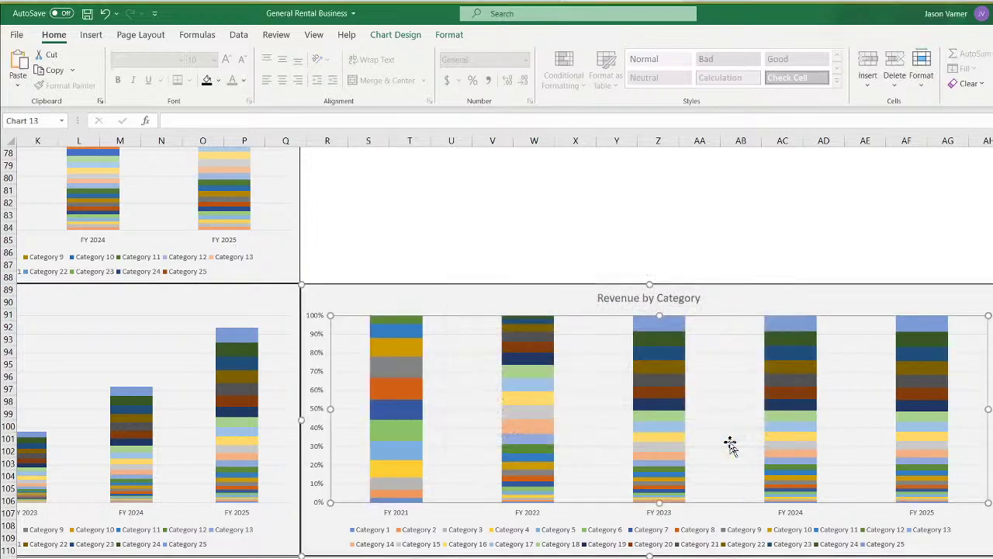
{"action": "left_click", "coordinate": [992, 512]}
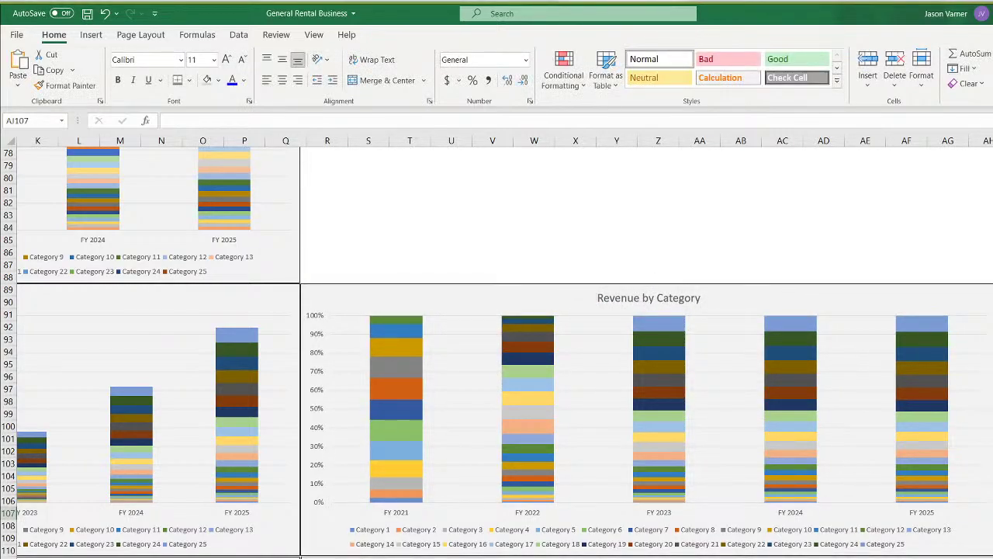
Retitle the copied revenue chart "Revenue by Category (% of total)"
{"action": "scroll", "coordinate": [505, 349], "scroll_direction": "left", "scroll_amount": 4}
{"action": "left_click", "coordinate": [978, 298]}
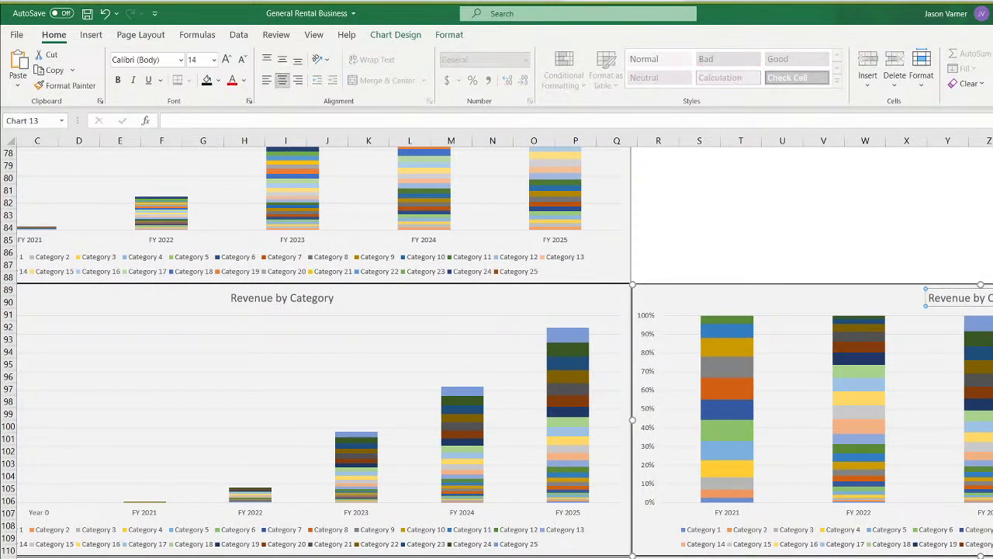
{"action": "type", "text": "Percentage"}
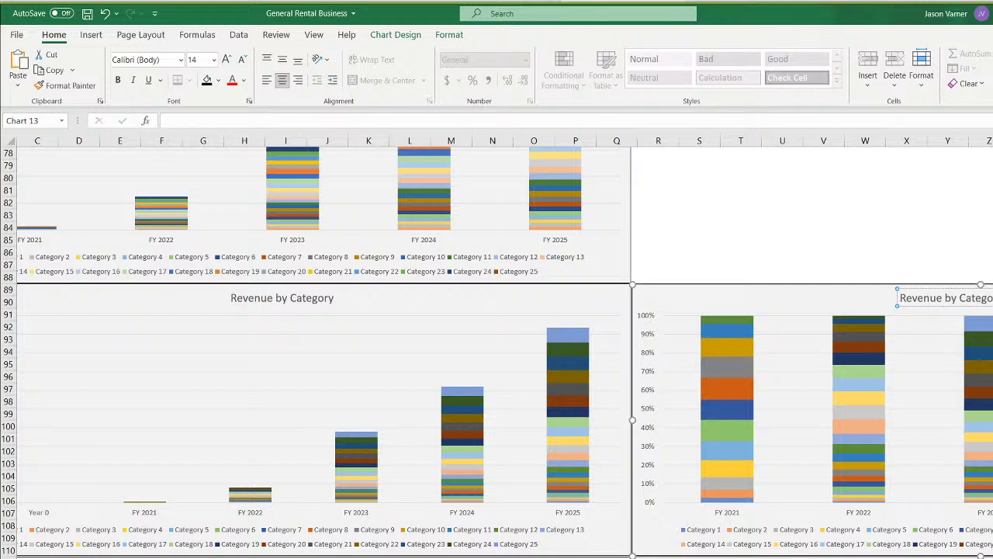
{"action": "left_click", "coordinate": [317, 298]}
{"action": "left_click", "coordinate": [333, 298]}
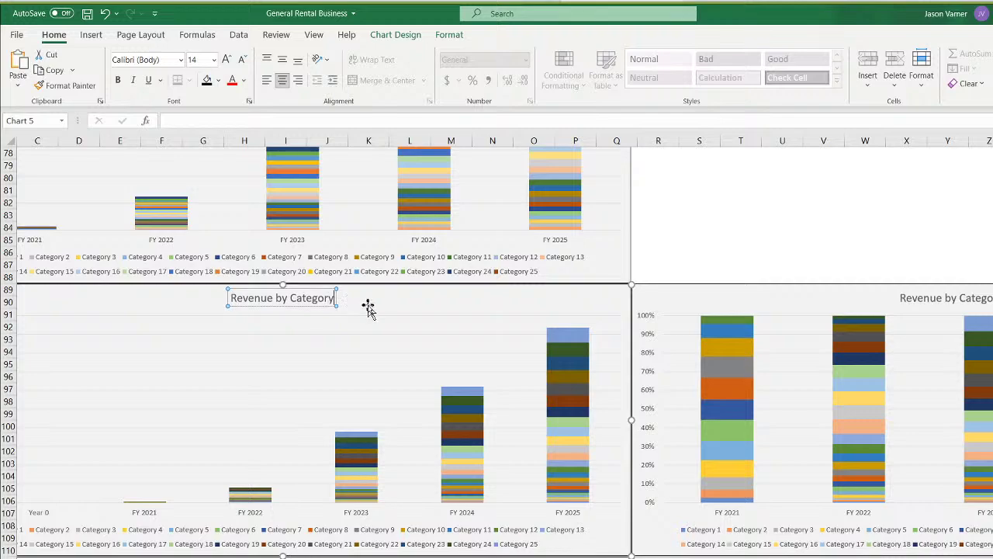
{"action": "type", "text": "(sta"}
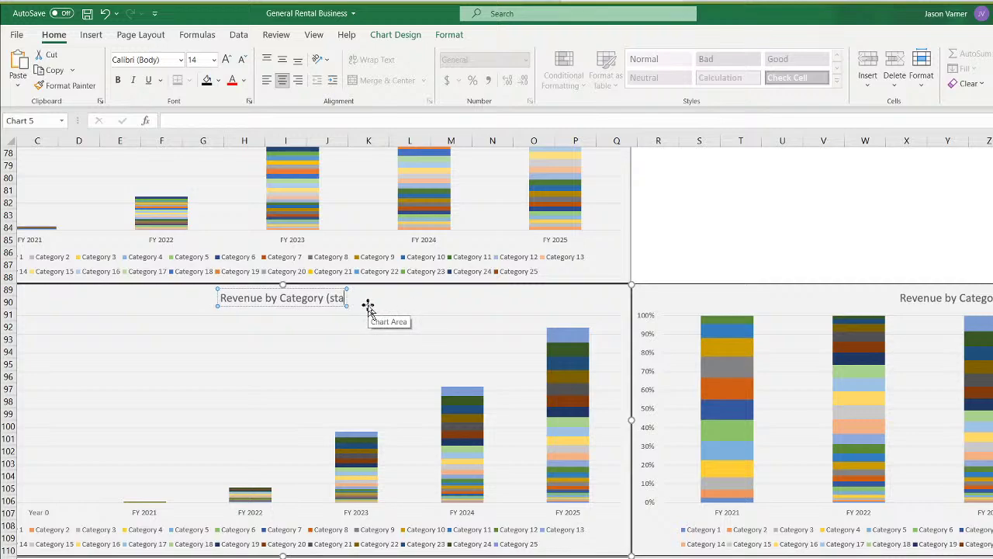
{"action": "key", "text": "BackSpace"}
{"action": "key", "text": "BackSpace"}
{"action": "key", "text": "BackSpace"}
{"action": "key", "text": "BackSpace"}
{"action": "key", "text": "BackSpace"}
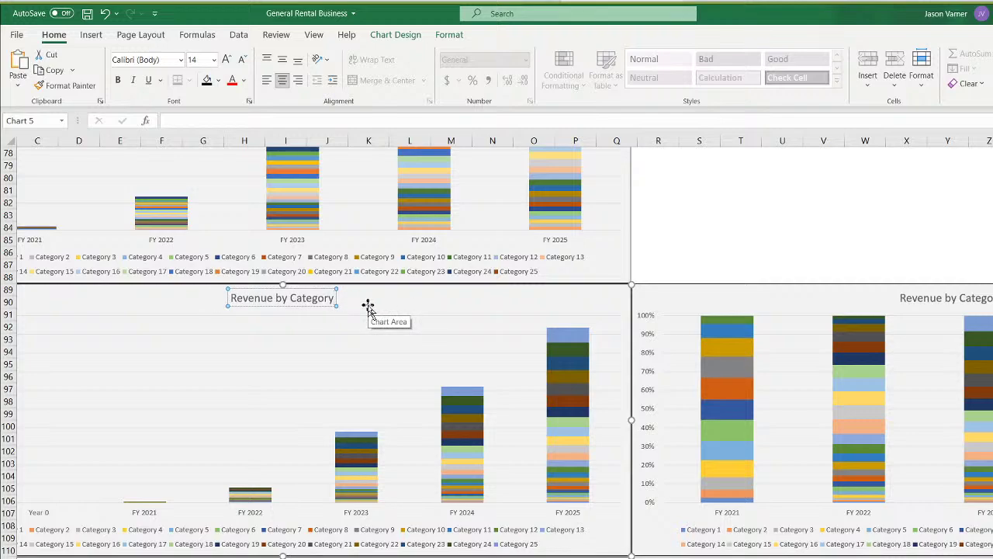
{"action": "left_click", "coordinate": [837, 211]}
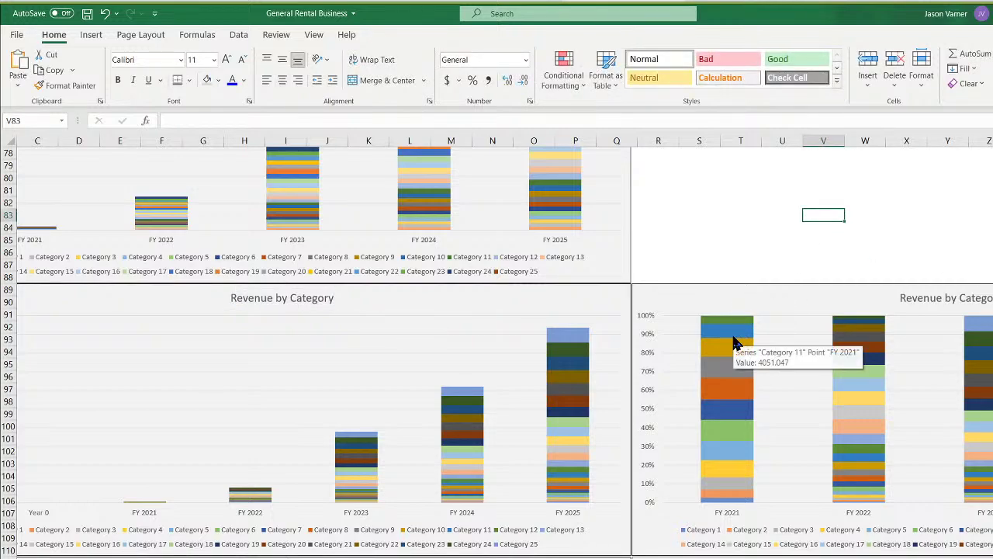
Review the purchase dates, unit costs and quantities for all categories in the Unit Purchases table of the revenue assumptions
{"action": "mouse_move", "coordinate": [730, 450]}
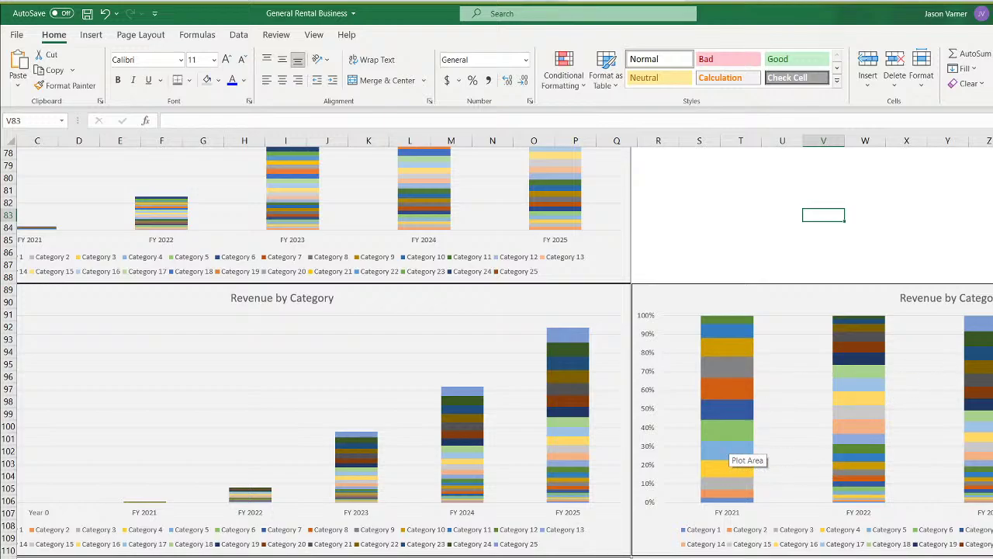
{"action": "key", "text": "ctrl+Page_Up"}
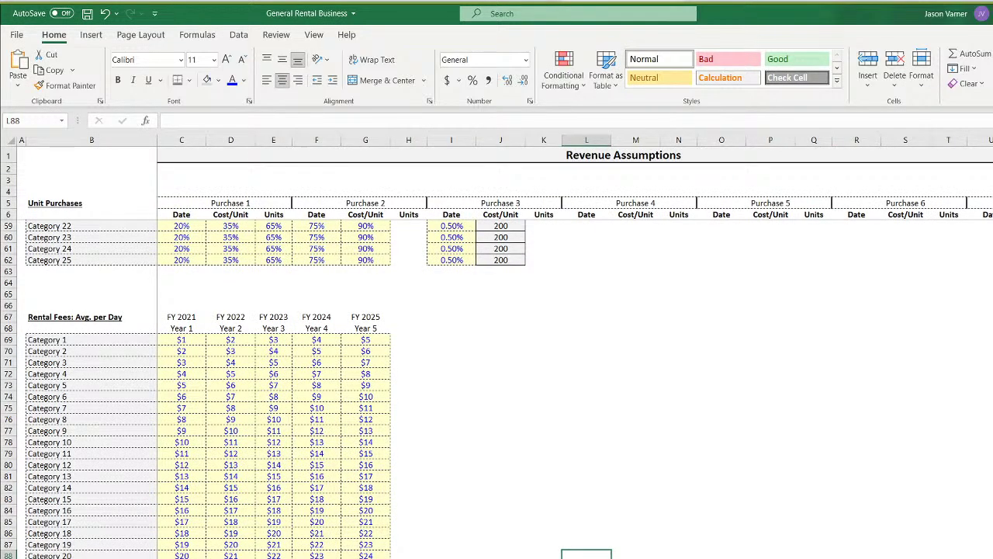
{"action": "scroll", "coordinate": [622, 553], "scroll_direction": "up", "scroll_amount": 17}
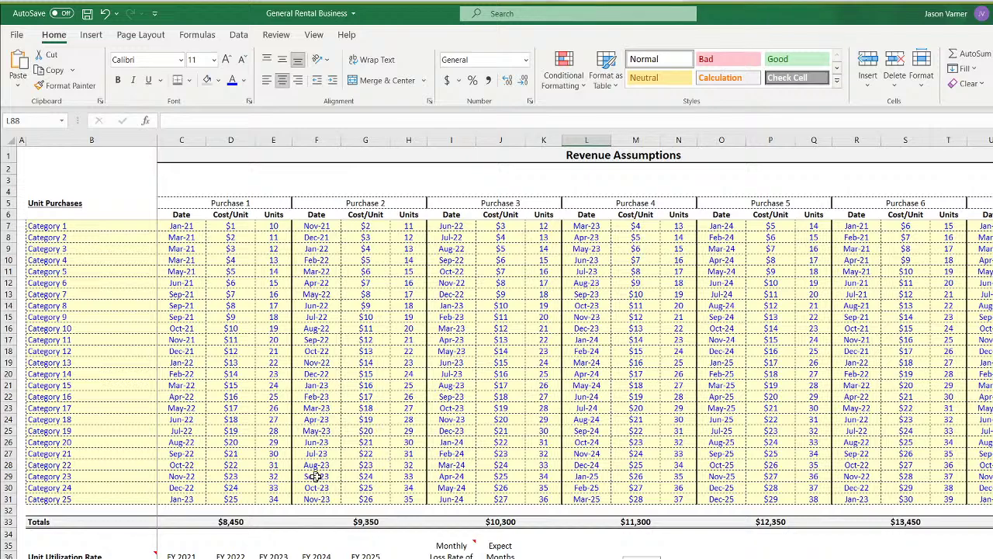
{"action": "left_click", "coordinate": [586, 498]}
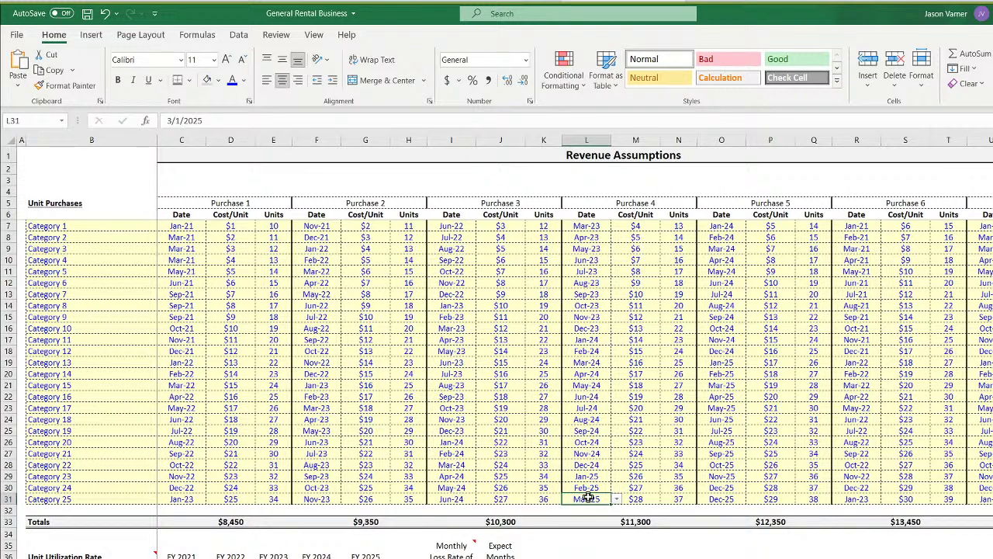
{"action": "left_click", "coordinate": [735, 498]}
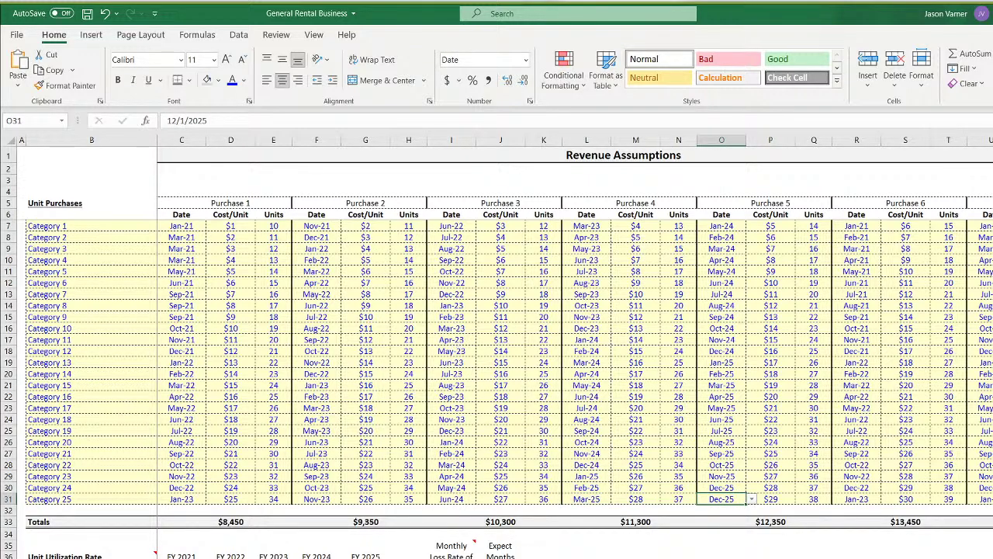
{"action": "left_click_drag", "start_coordinate": [184, 225], "coordinate": [925, 500]}
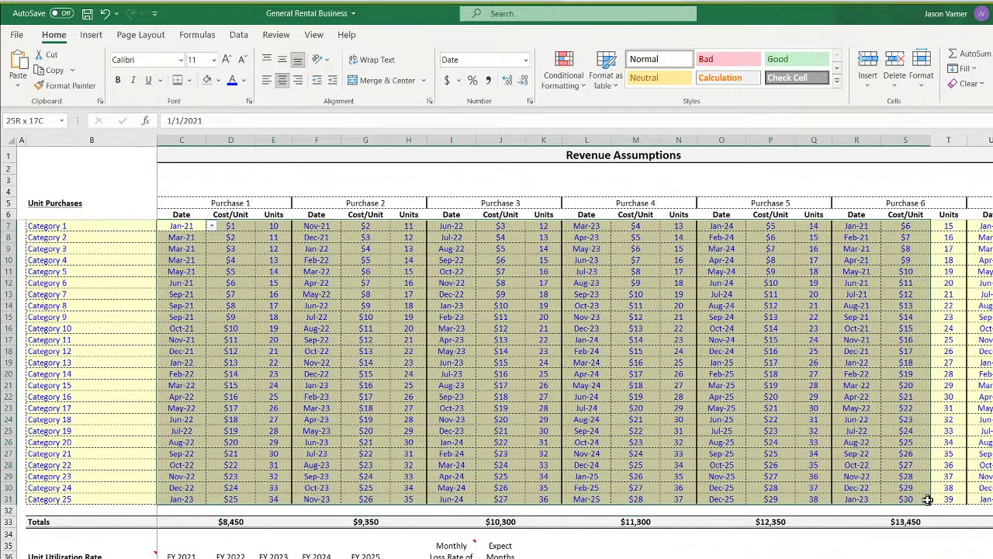
{"action": "left_click", "coordinate": [171, 257]}
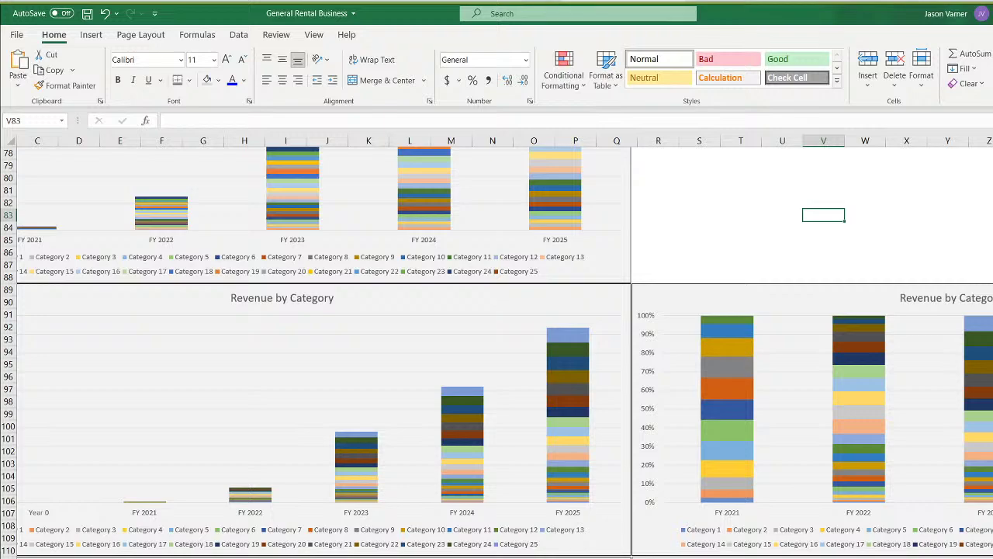
Save the workbook and look through the charts sheet down to the Net Book Value chart
{"action": "scroll", "coordinate": [497, 350], "scroll_direction": "right", "scroll_amount": 3}
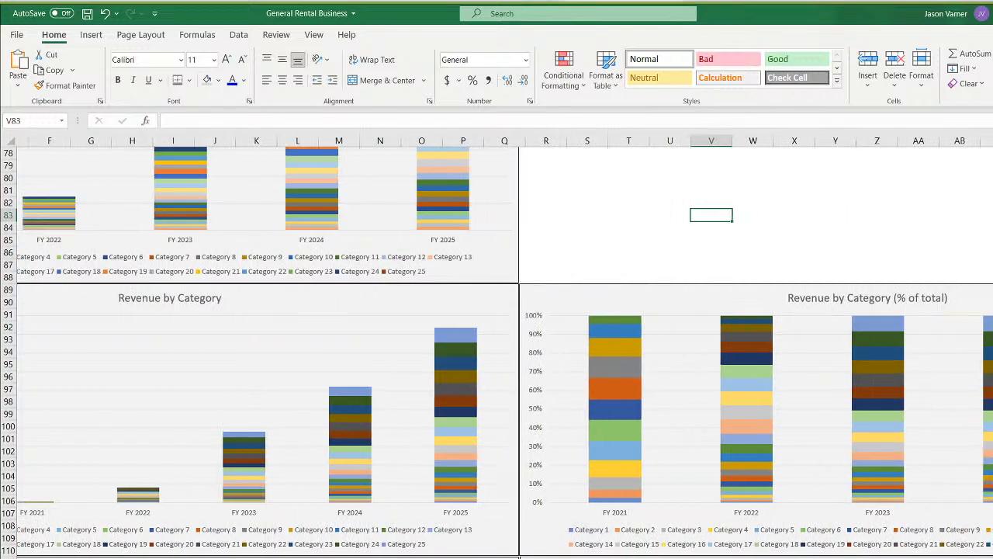
{"action": "scroll", "coordinate": [497, 349], "scroll_direction": "left", "scroll_amount": 5}
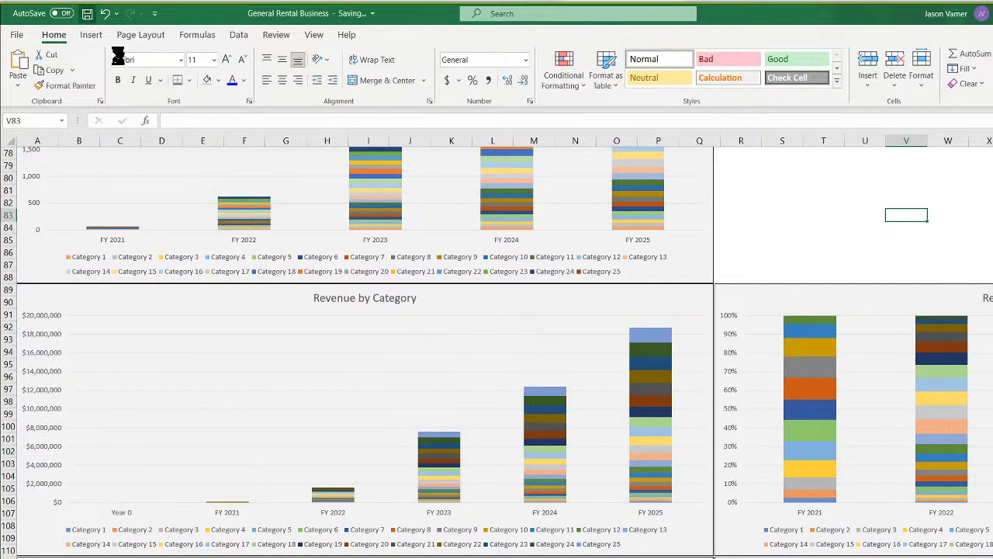
{"action": "scroll", "coordinate": [456, 419], "scroll_direction": "up", "scroll_amount": 2}
{"action": "scroll", "coordinate": [456, 419], "scroll_direction": "up", "scroll_amount": 20}
{"action": "scroll", "coordinate": [458, 420], "scroll_direction": "down", "scroll_amount": 20}
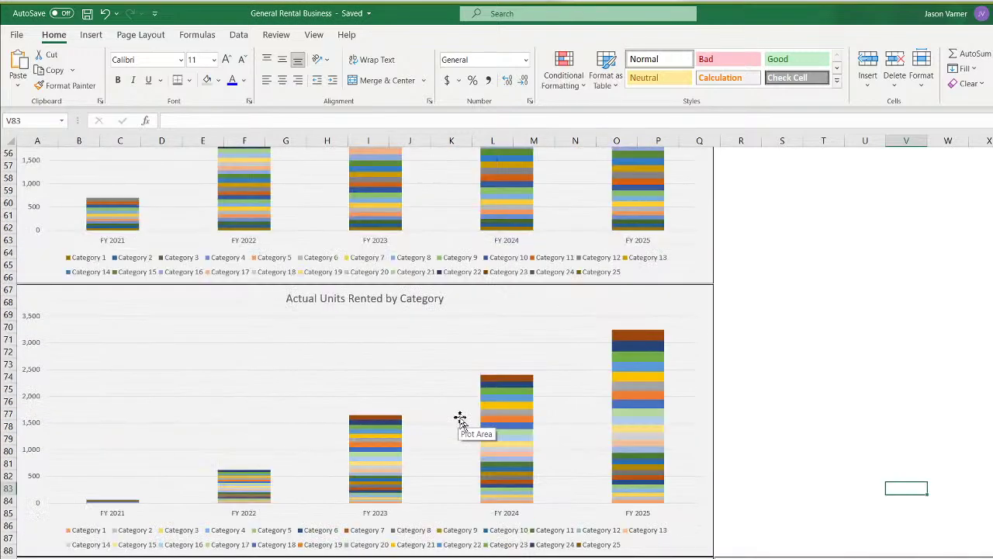
{"action": "scroll", "coordinate": [463, 423], "scroll_direction": "down", "scroll_amount": 20}
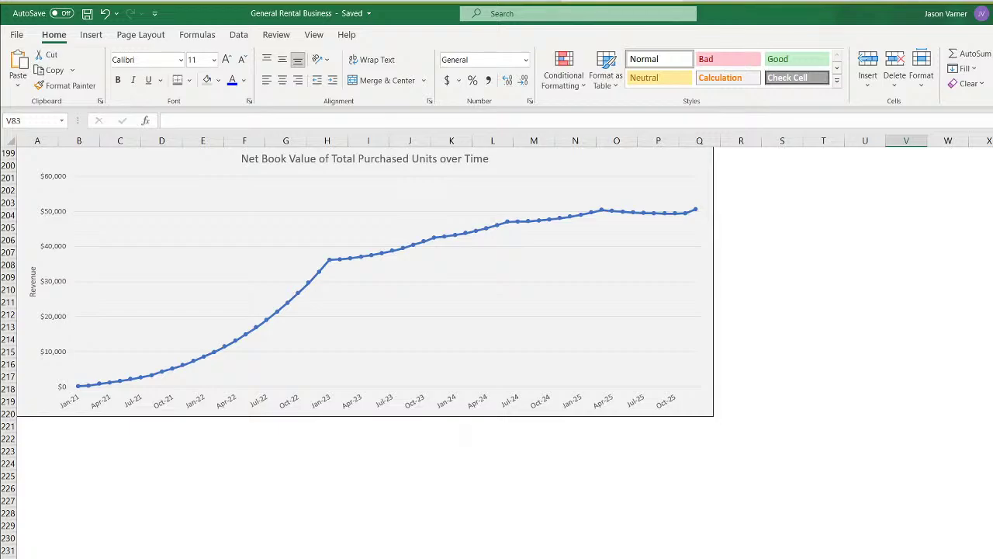
Examine the unit purchase assumptions, the monthly pro-forma's EBITDA and debt service rows, and the 5-Year Project Summary
{"action": "key", "text": "ctrl+Page_Up"}
{"action": "key", "text": "ctrl+Page_Up"}
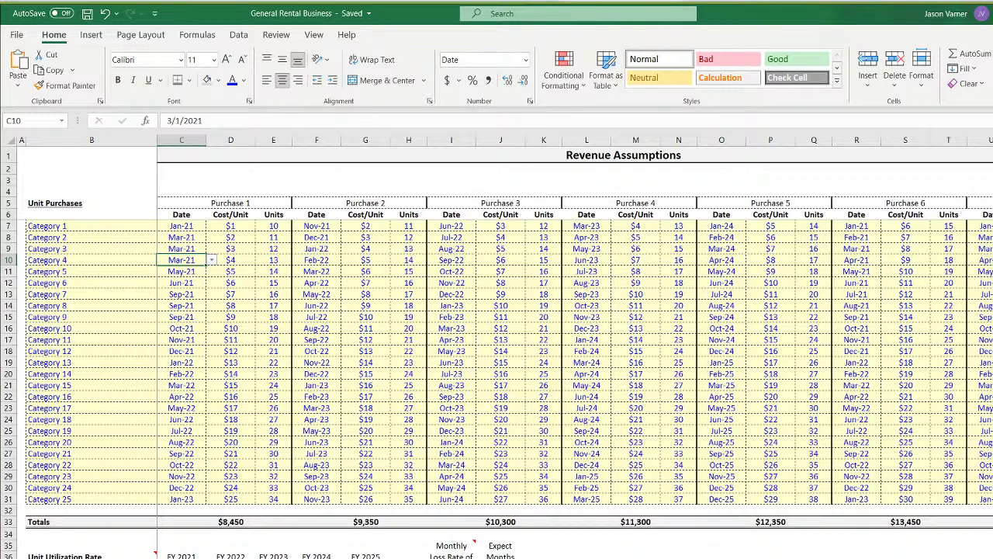
{"action": "key", "text": "ctrl+Page_Down"}
{"action": "scroll", "coordinate": [497, 349], "scroll_direction": "down", "scroll_amount": 4}
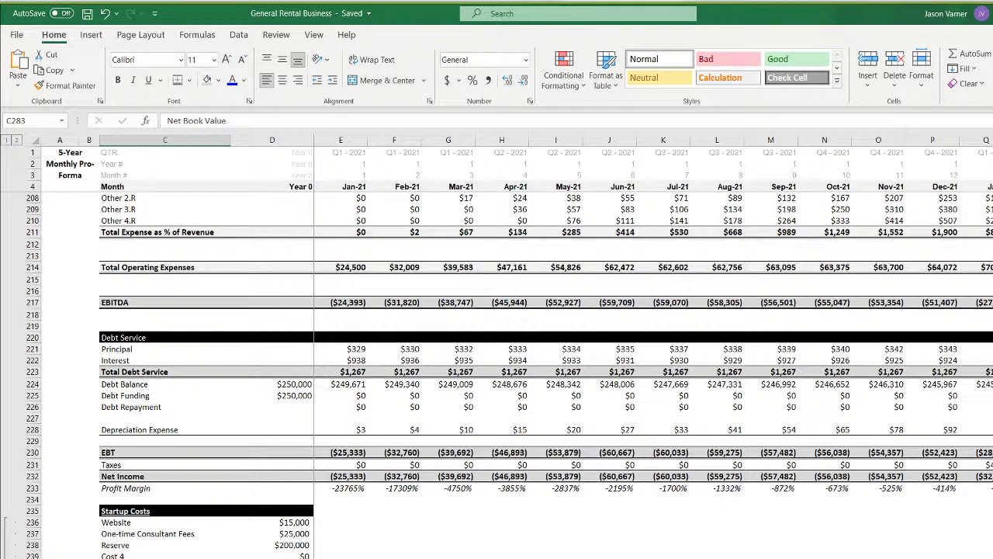
{"action": "key", "text": "ctrl+Page_Down"}
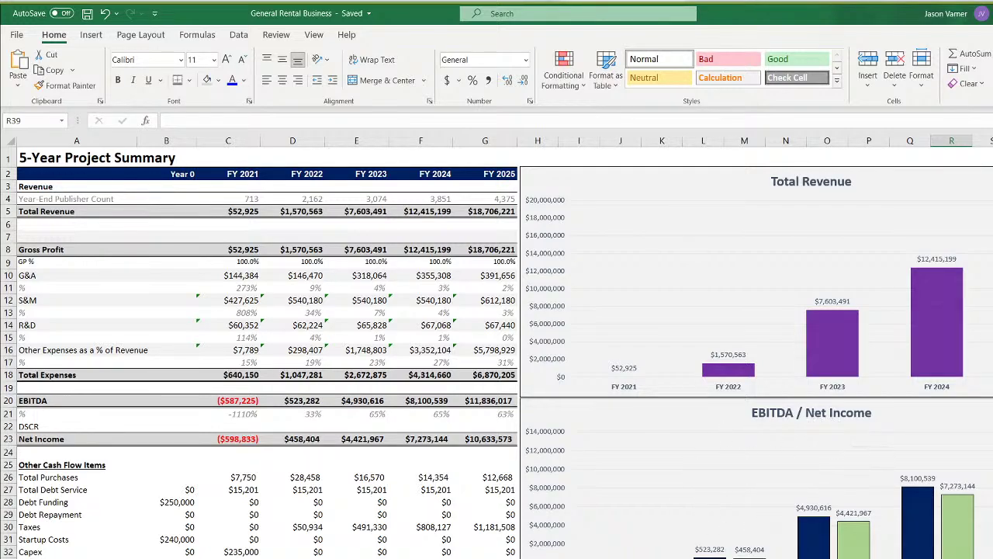
Duplicate the Net Book Value chart on the charts sheet and place the copy directly below the original, starting at row 221
{"action": "key", "text": "ctrl+Page_Down"}
{"action": "scroll", "coordinate": [395, 485], "scroll_direction": "up", "scroll_amount": 4}
{"action": "left_click", "coordinate": [551, 309]}
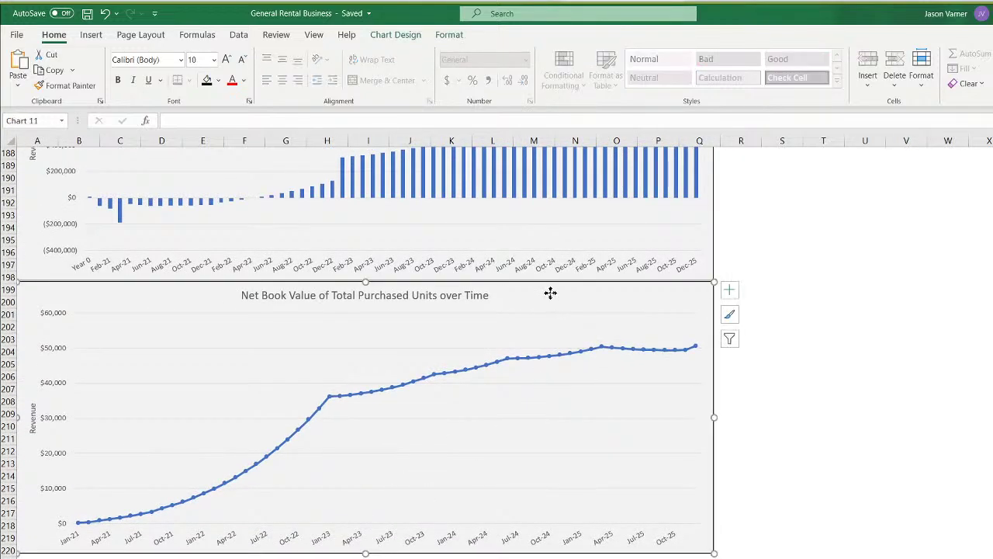
{"action": "right_click", "coordinate": [550, 293]}
{"action": "left_click", "coordinate": [545, 366]}
{"action": "scroll", "coordinate": [212, 497], "scroll_direction": "down", "scroll_amount": 7}
{"action": "right_click", "coordinate": [200, 476]}
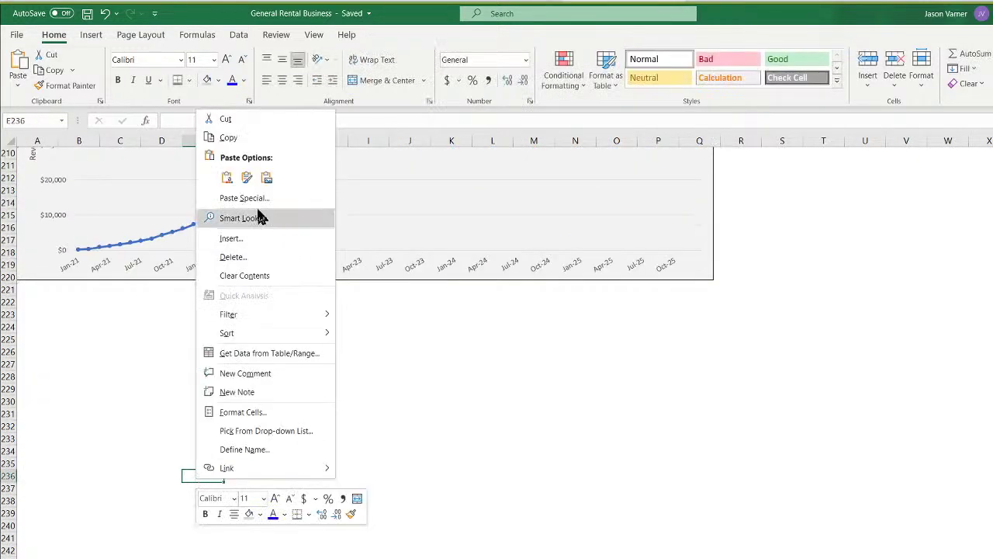
{"action": "left_click", "coordinate": [227, 177]}
{"action": "left_click_drag", "start_coordinate": [279, 463], "coordinate": [95, 291]}
Link the copied chart's series name to the EBITDA label in cell C217 of Monthly P&L Detail
{"action": "right_click", "coordinate": [275, 357]}
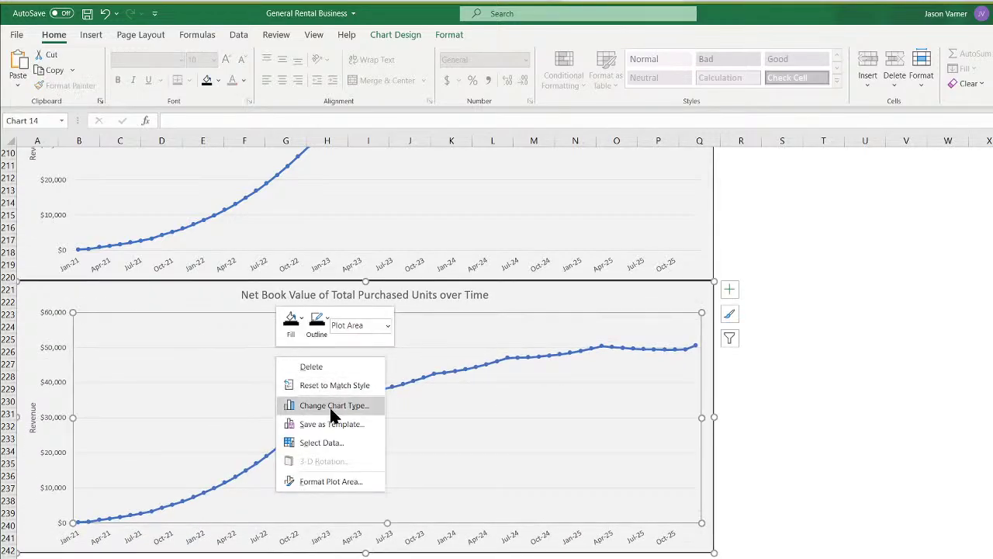
{"action": "left_click", "coordinate": [325, 441]}
{"action": "left_click", "coordinate": [504, 361]}
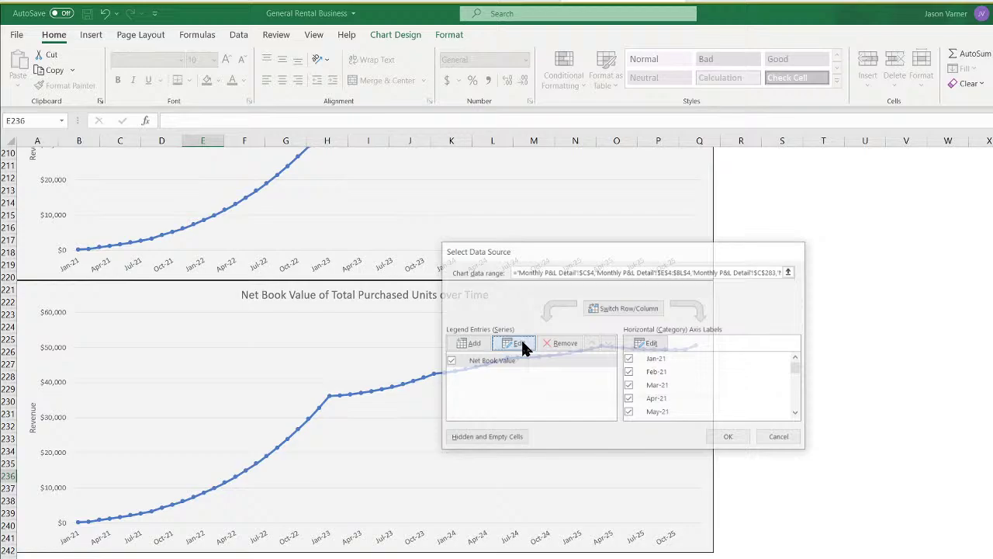
{"action": "left_click", "coordinate": [513, 343]}
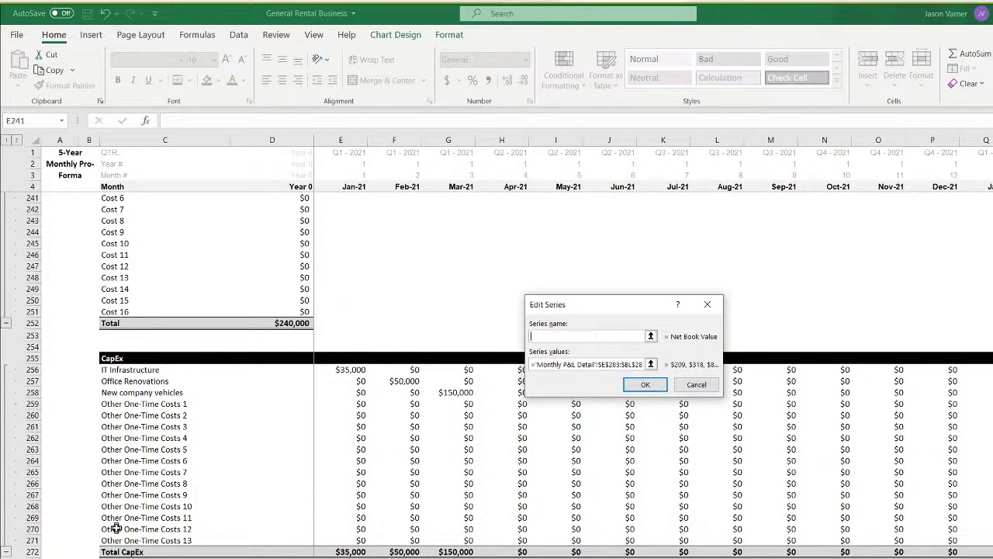
{"action": "scroll", "coordinate": [115, 528], "scroll_direction": "up", "scroll_amount": 15}
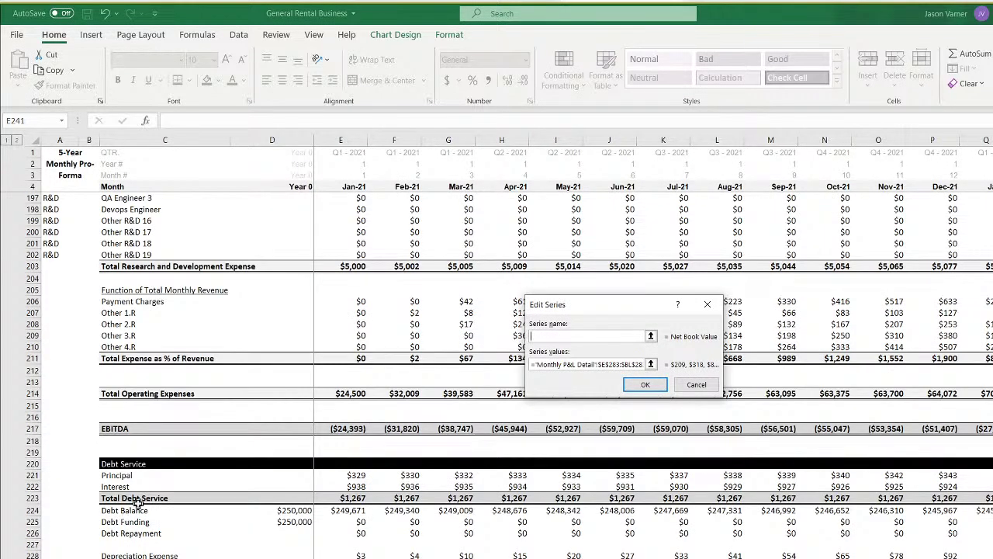
{"action": "left_click", "coordinate": [180, 425]}
Set the copied chart's series values to the monthly EBITDA figures in row 217, columns E to BL, of Monthly P&L Detail
{"action": "left_click", "coordinate": [650, 365]}
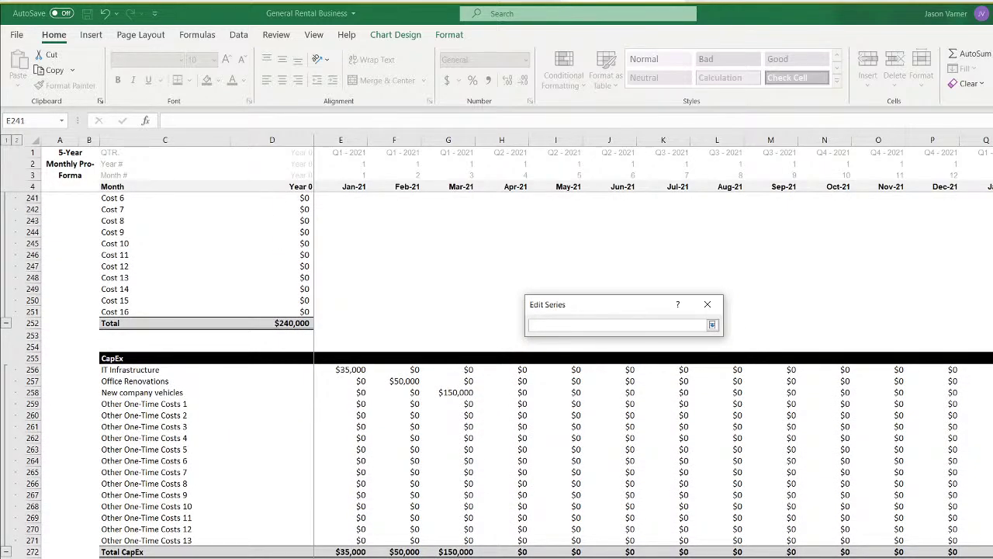
{"action": "scroll", "coordinate": [497, 373], "scroll_direction": "up", "scroll_amount": 11}
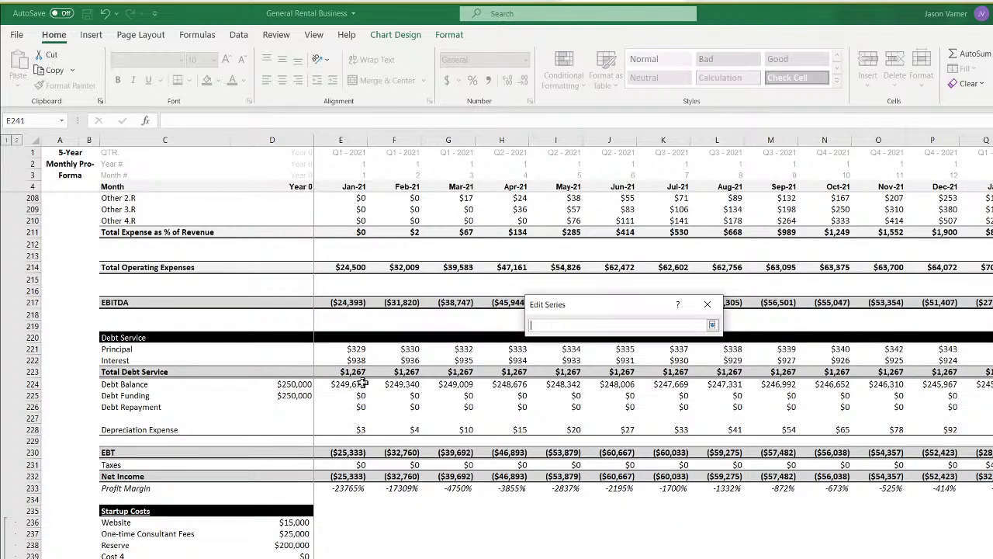
{"action": "left_click_drag", "start_coordinate": [353, 302], "coordinate": [707, 304]}
{"action": "left_click", "coordinate": [711, 325]}
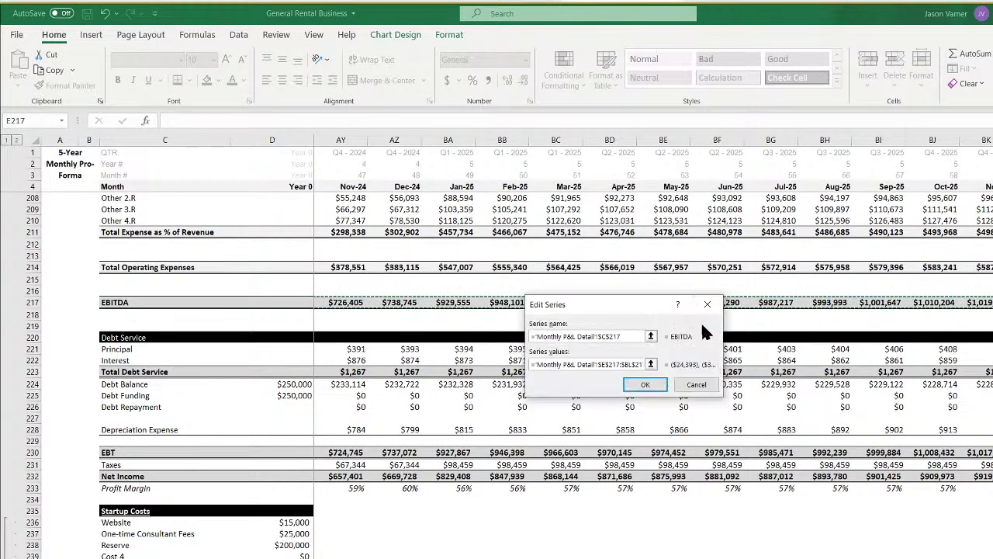
{"action": "left_click", "coordinate": [646, 386]}
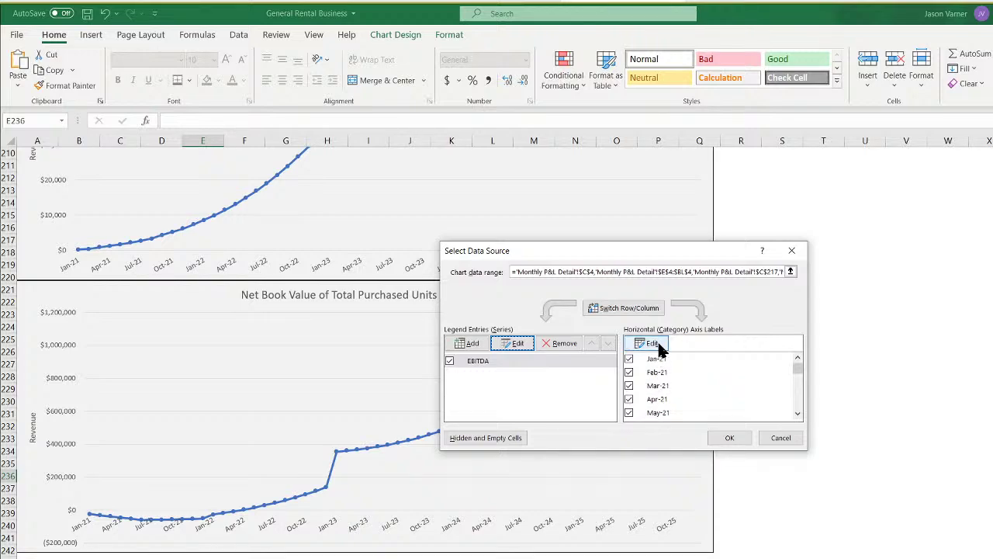
{"action": "left_click", "coordinate": [728, 439]}
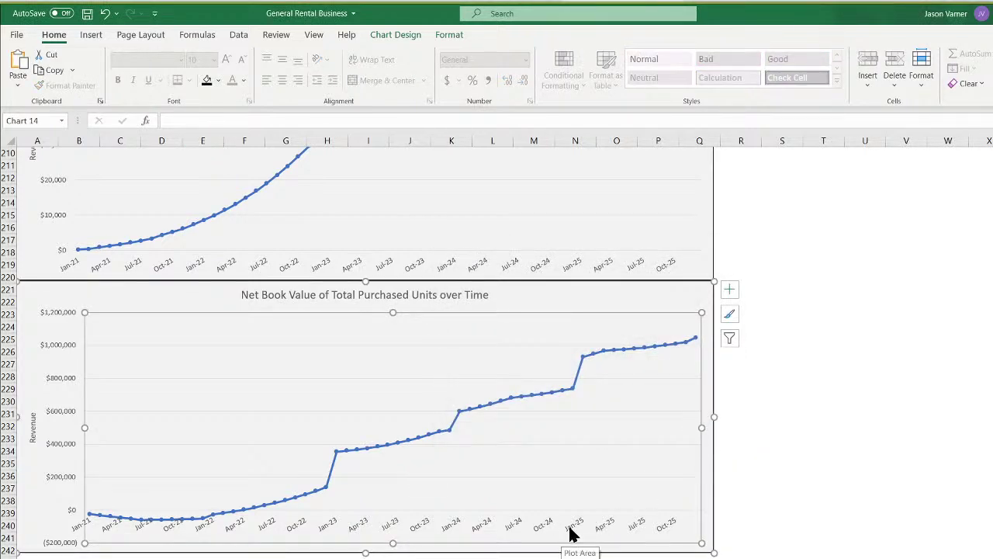
Position the date axis labels below the negative values at the base of the EBITDA chart
{"action": "right_click", "coordinate": [570, 534]}
{"action": "left_click", "coordinate": [576, 517]}
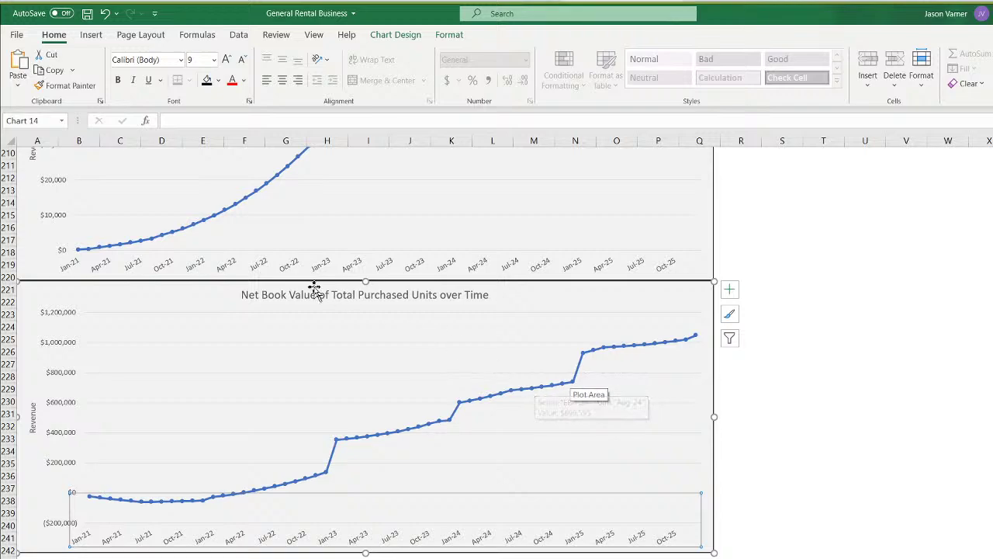
Retitle the copied EBITDA chart "EBITDA per Month"
{"action": "left_click", "coordinate": [247, 295]}
{"action": "left_click_drag", "start_coordinate": [243, 295], "coordinate": [500, 296]}
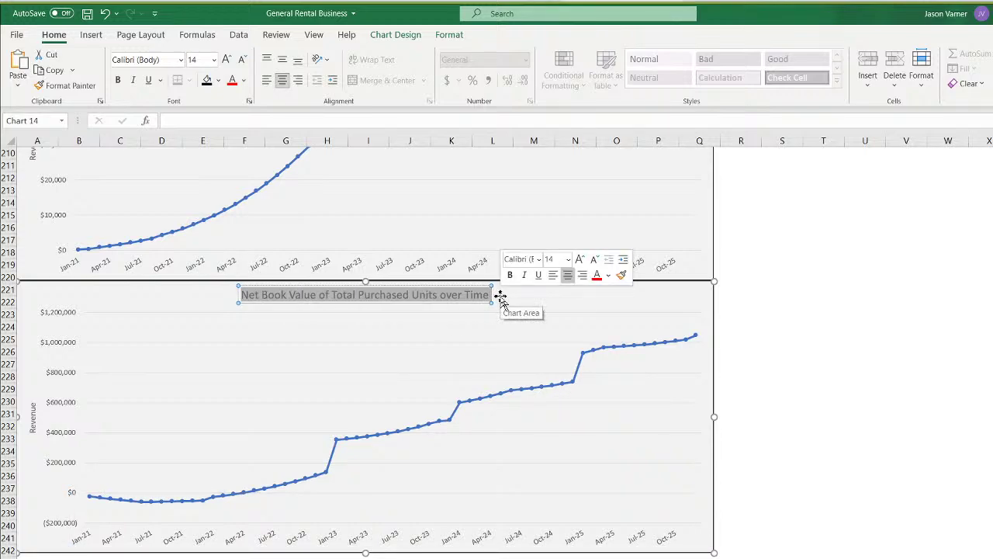
{"action": "type", "text": "EBITDA per Month"}
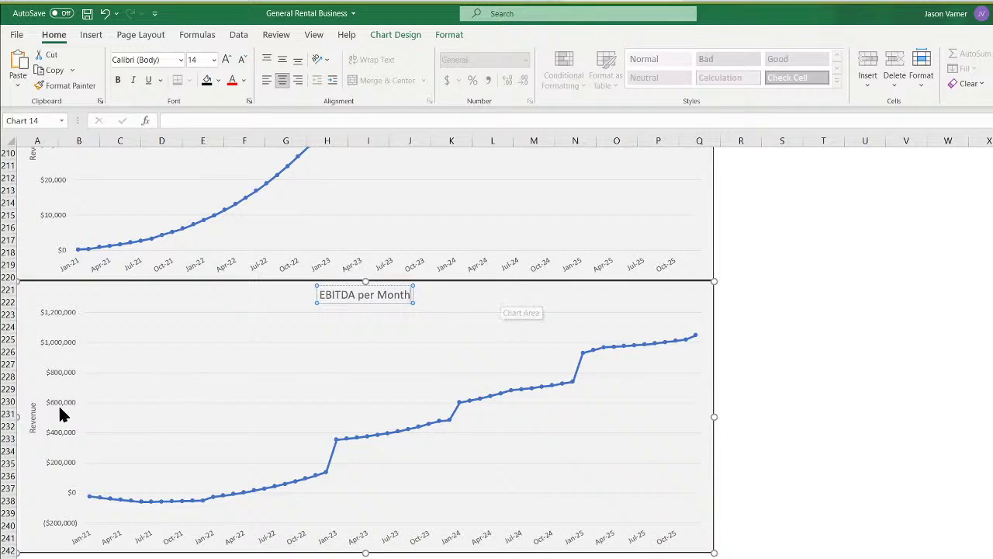
Delete the Revenue axis titles from the EBITDA, Net Book Value, Monthly Cash Flow and Monthly Cash Flow vs. Accumulated Cash charts
{"action": "right_click", "coordinate": [35, 415]}
{"action": "left_click", "coordinate": [58, 479]}
{"action": "scroll", "coordinate": [58, 417], "scroll_direction": "up", "scroll_amount": 4}
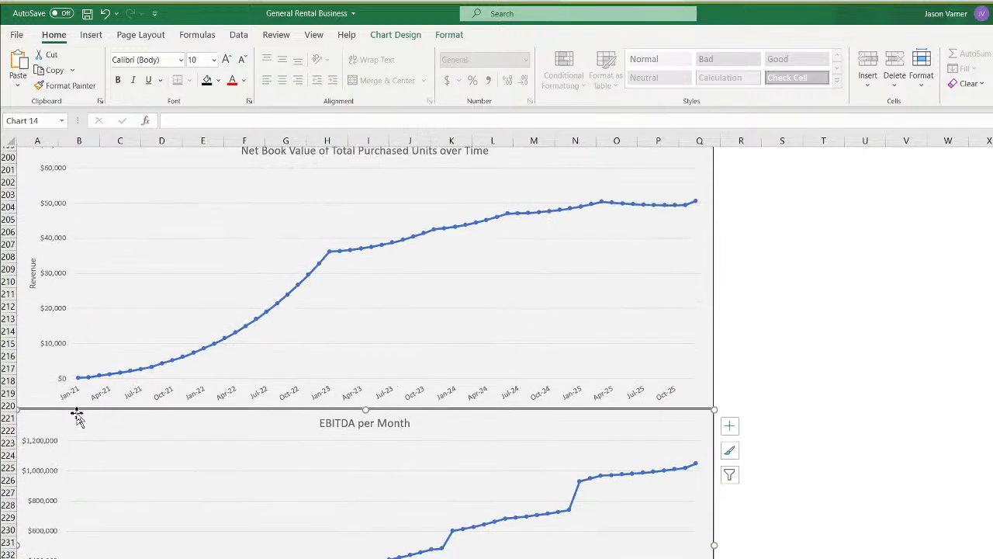
{"action": "right_click", "coordinate": [36, 278]}
{"action": "left_click", "coordinate": [55, 289]}
{"action": "scroll", "coordinate": [89, 349], "scroll_direction": "up", "scroll_amount": 7}
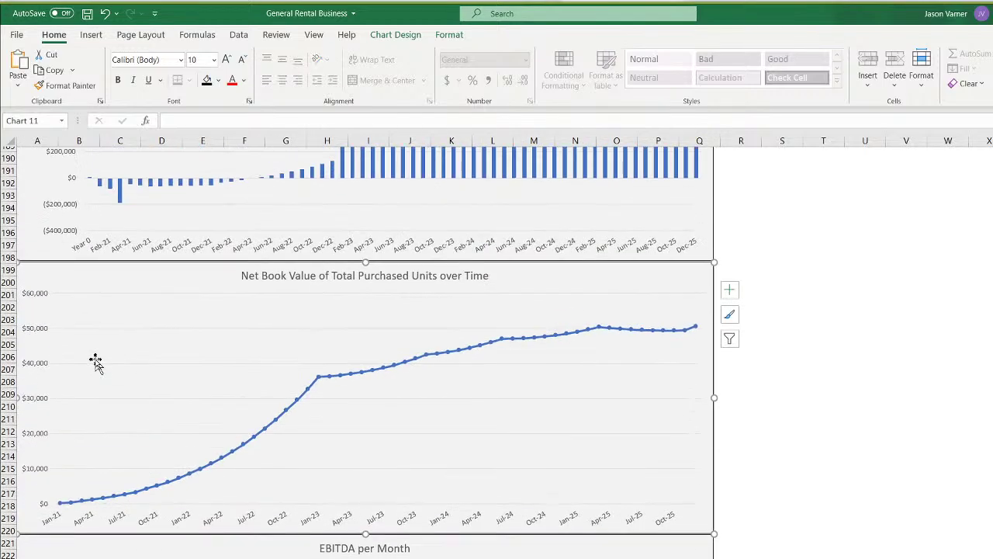
{"action": "right_click", "coordinate": [36, 283]}
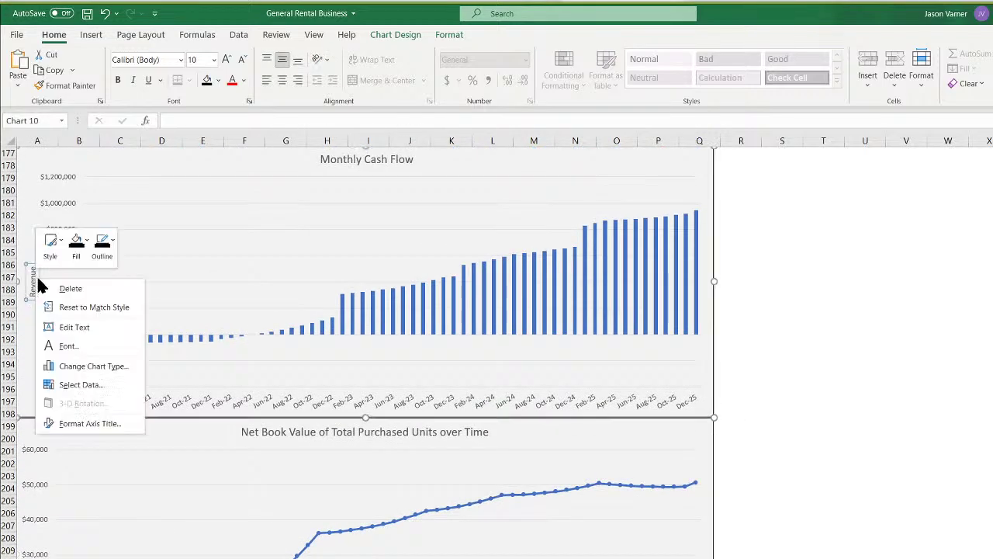
{"action": "left_click", "coordinate": [68, 287]}
{"action": "scroll", "coordinate": [64, 333], "scroll_direction": "up", "scroll_amount": 7}
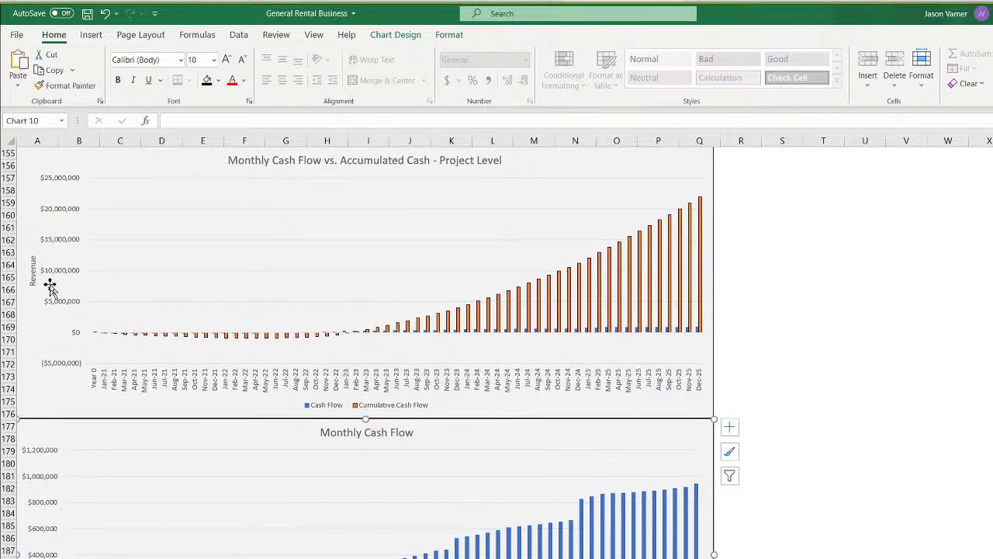
{"action": "right_click", "coordinate": [35, 271]}
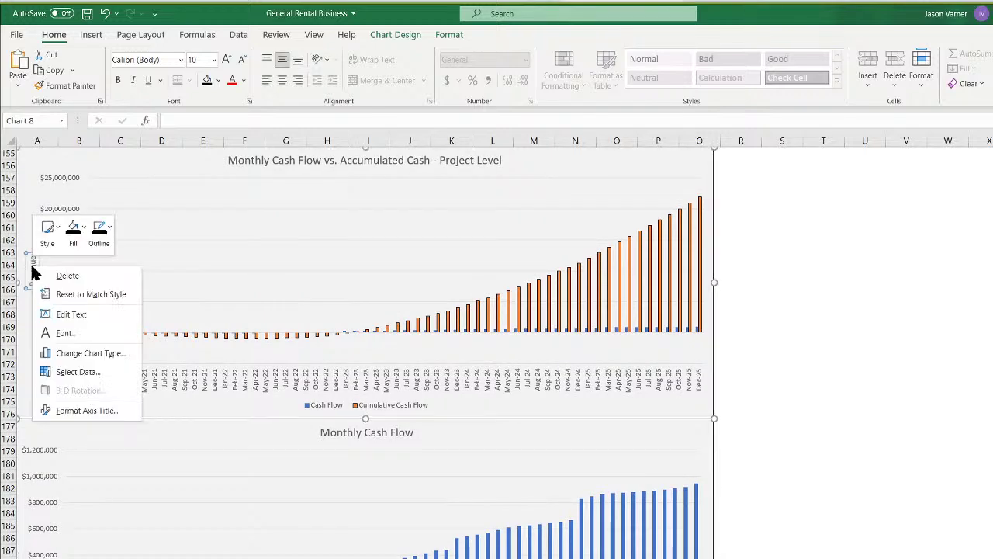
{"action": "left_click", "coordinate": [58, 275]}
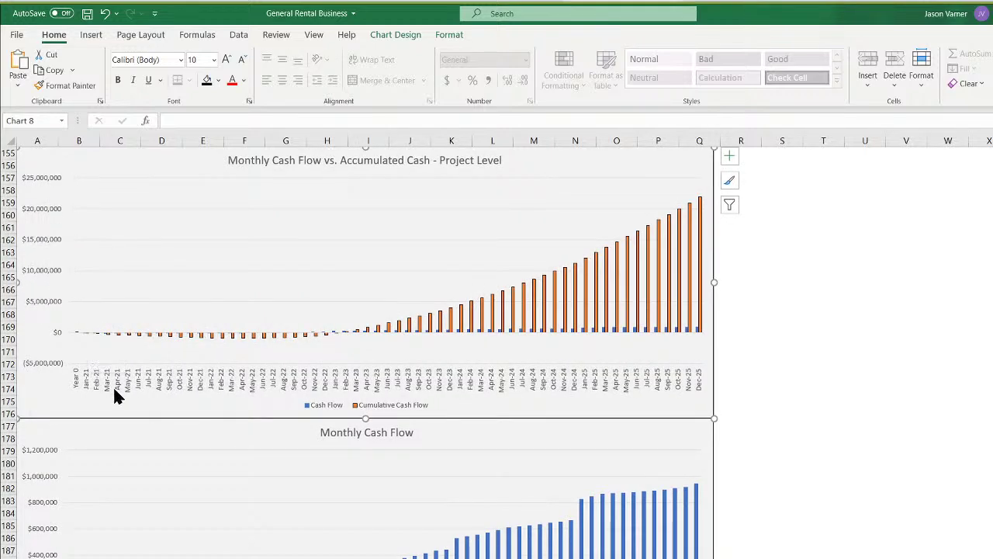
Set the date axis labels of the Monthly Cash Flow vs. Accumulated Cash chart to a custom angle of -30 degrees
{"action": "right_click", "coordinate": [177, 374]}
{"action": "left_click", "coordinate": [221, 555]}
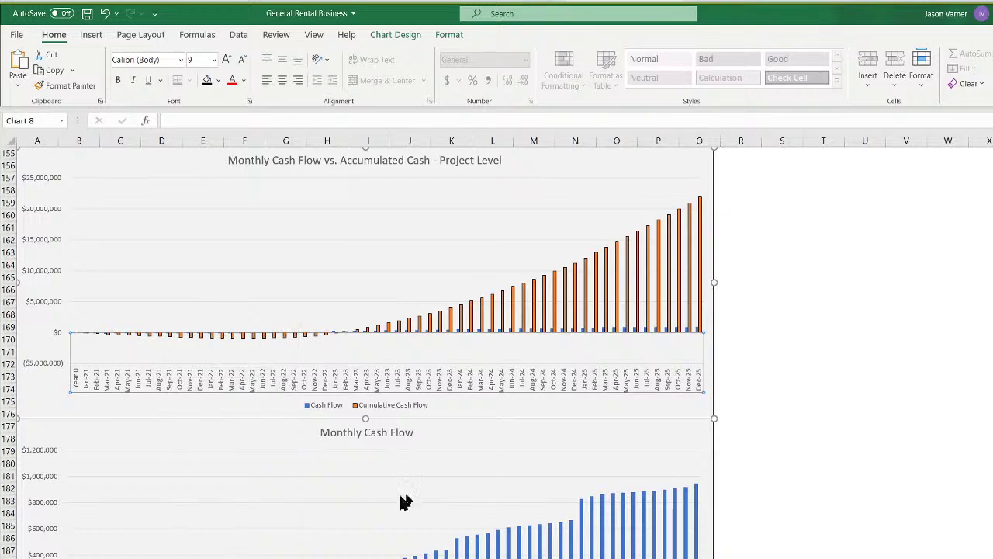
{"action": "left_click", "coordinate": [992, 193]}
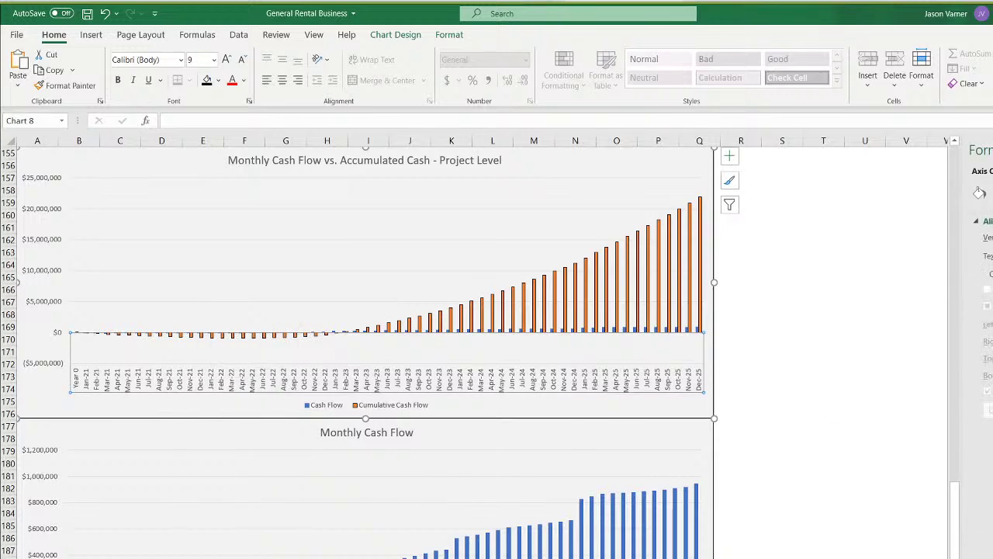
{"action": "type", "text": "-30"}
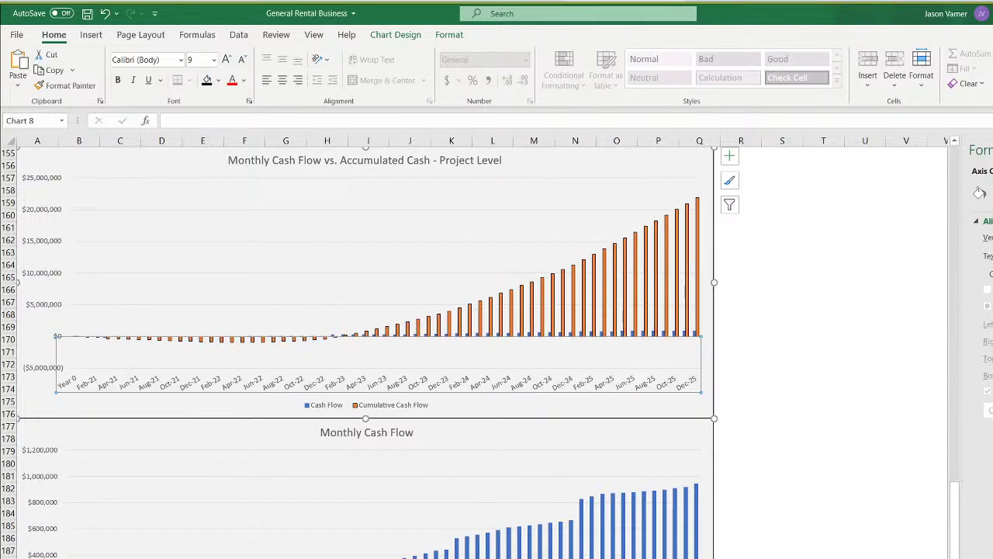
Slant the date axis labels of the Average Rental Revenue per Month chart to match the cash flow charts
{"action": "scroll", "coordinate": [962, 375], "scroll_direction": "up", "scroll_amount": 7}
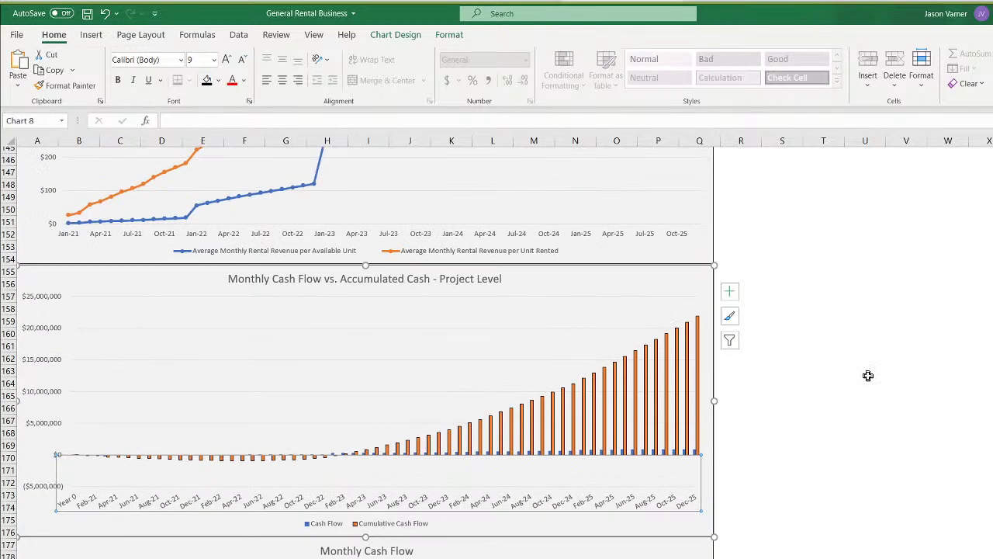
{"action": "right_click", "coordinate": [519, 396]}
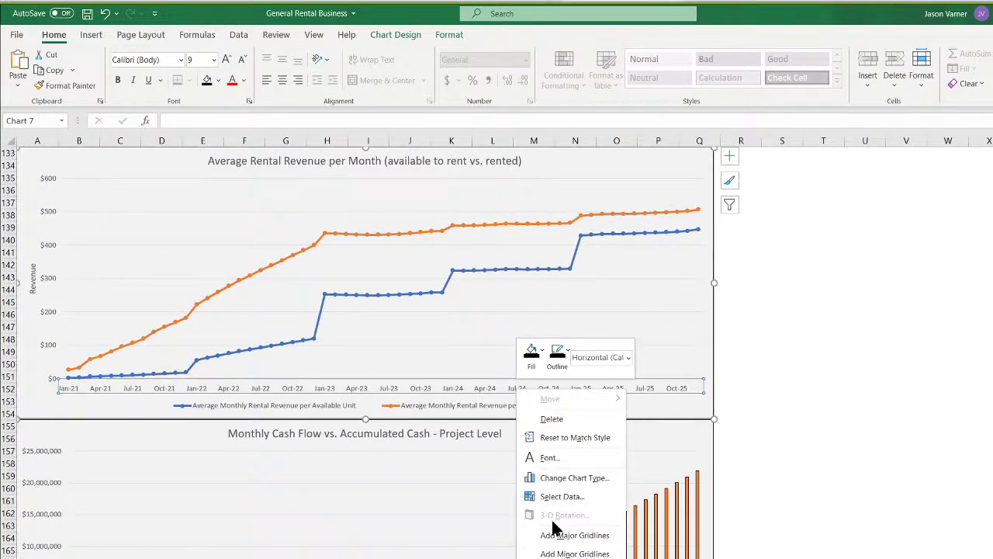
{"action": "left_click", "coordinate": [555, 551]}
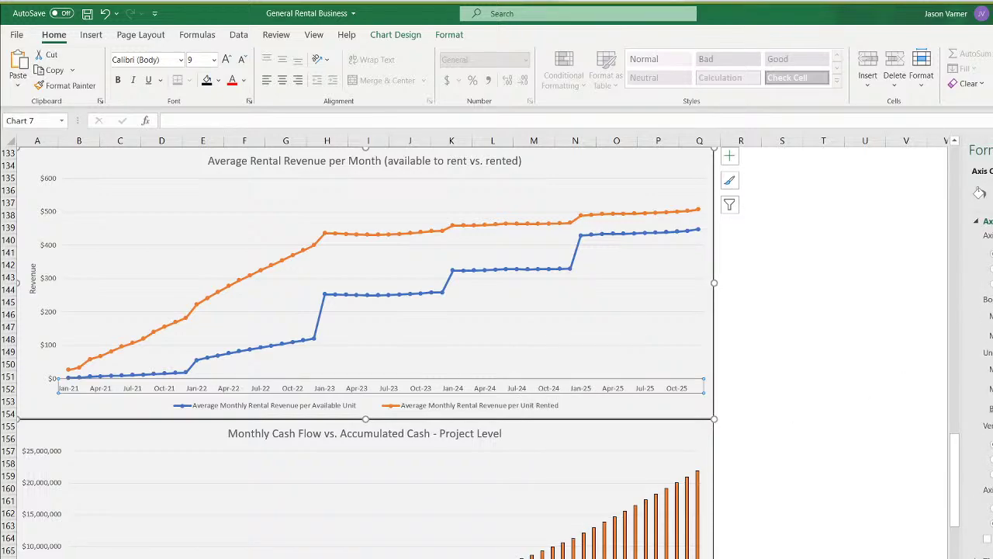
{"action": "left_click", "coordinate": [992, 193]}
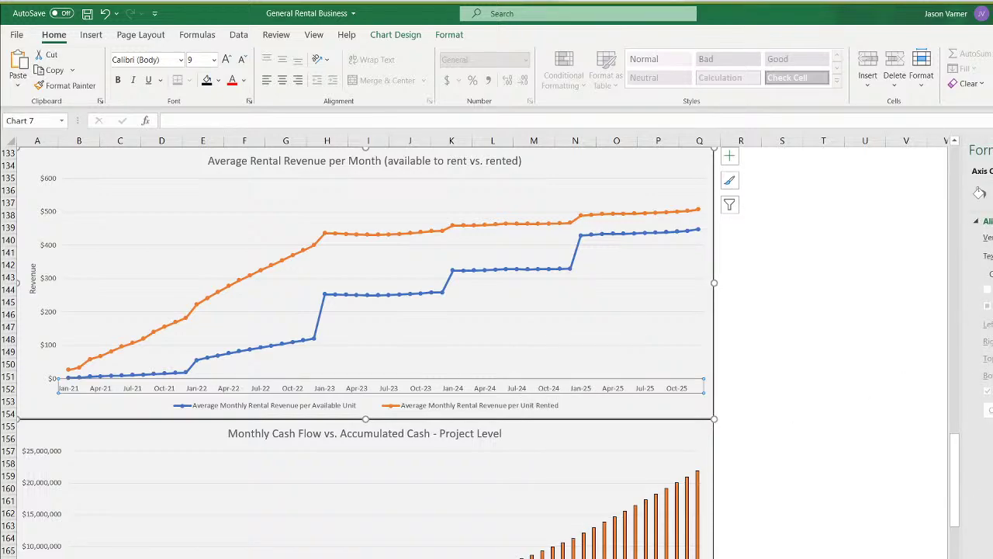
{"action": "key", "text": "Return"}
{"action": "left_click", "coordinate": [821, 318]}
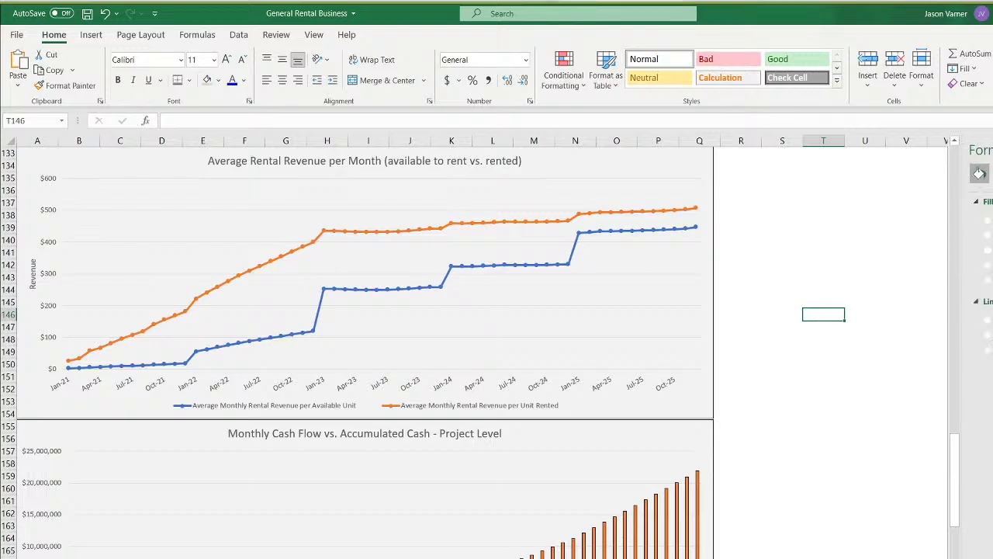
Slant the date axis labels of the Average Utilization of Rentable Units chart at the same custom angle
{"action": "scroll", "coordinate": [850, 350], "scroll_direction": "up", "scroll_amount": 6}
{"action": "scroll", "coordinate": [850, 350], "scroll_direction": "up", "scroll_amount": 11}
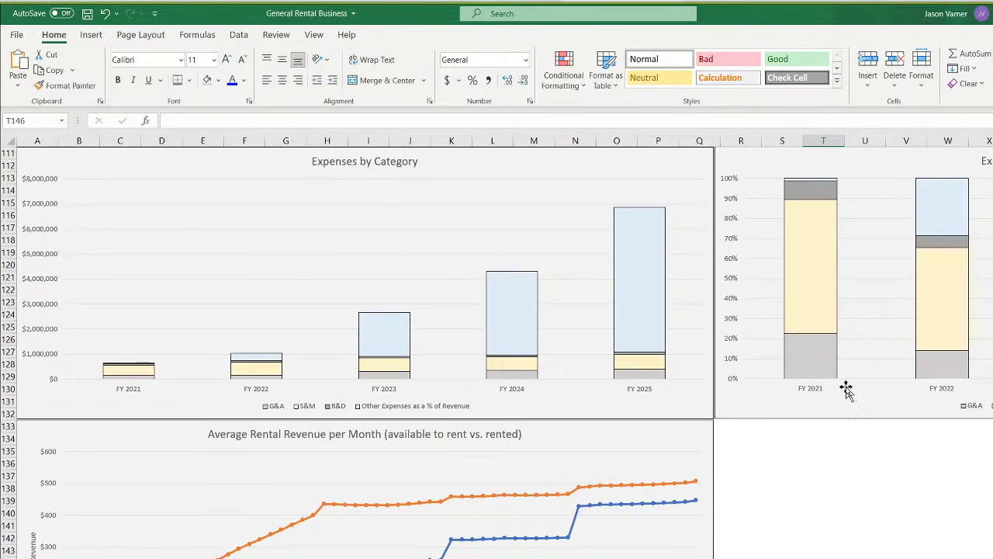
{"action": "scroll", "coordinate": [846, 390], "scroll_direction": "up", "scroll_amount": 20}
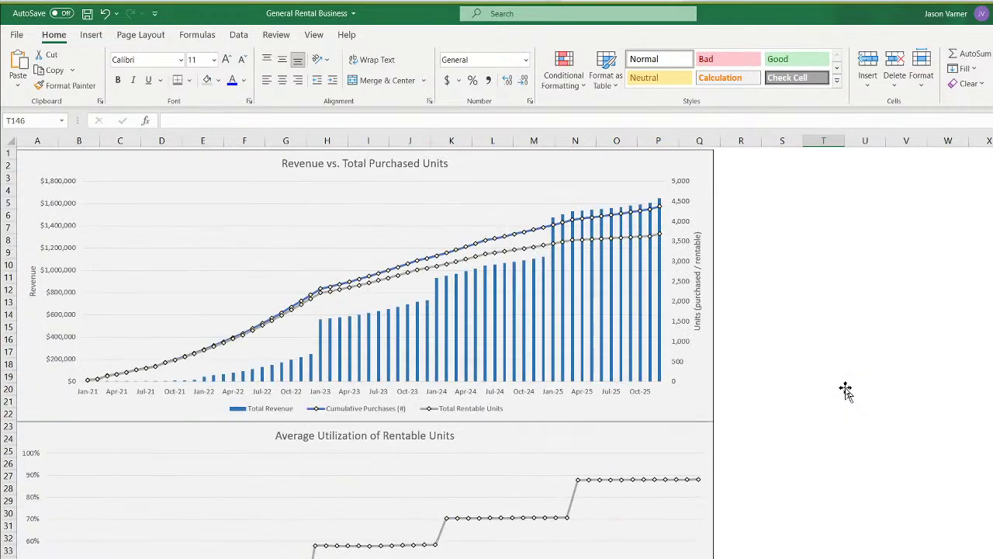
{"action": "right_click", "coordinate": [538, 546]}
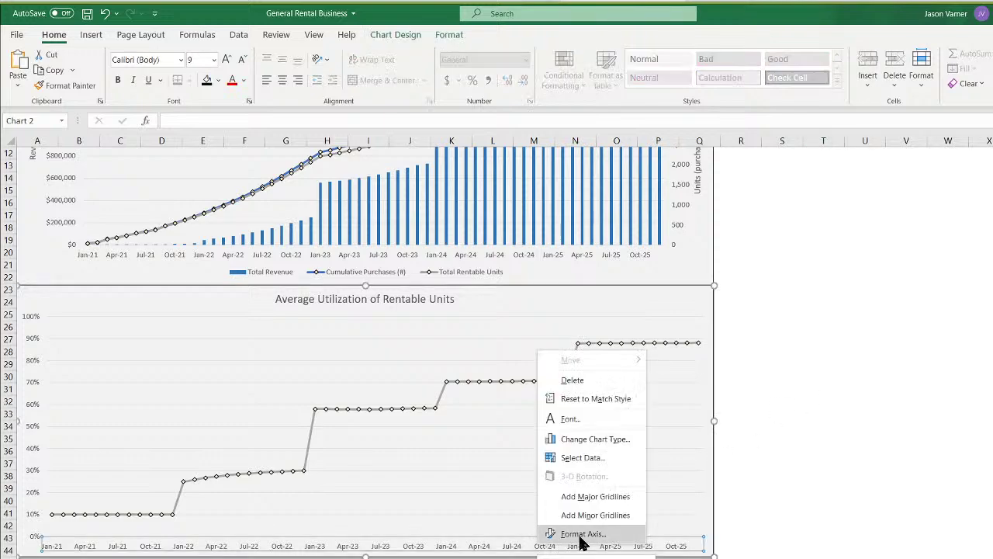
{"action": "left_click", "coordinate": [583, 535]}
{"action": "left_click", "coordinate": [992, 193]}
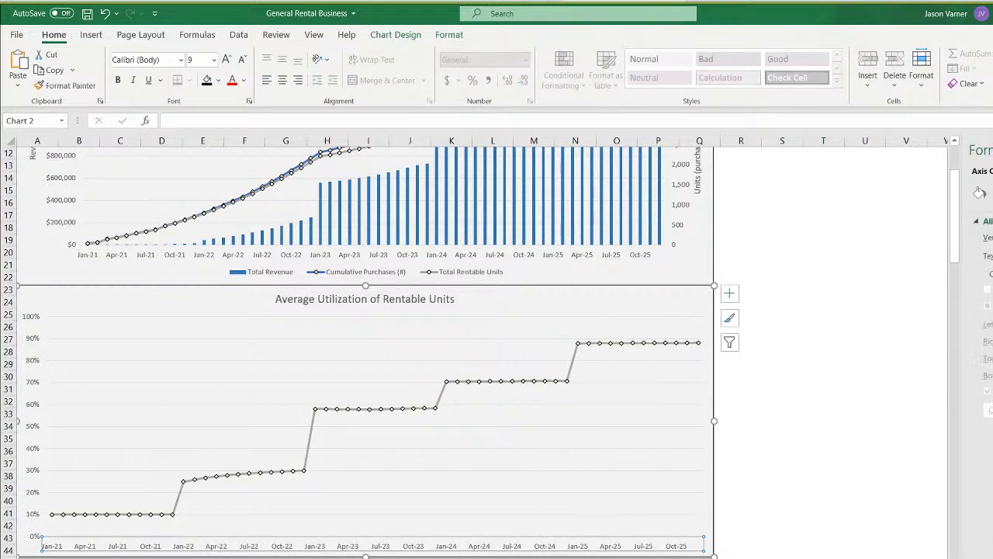
{"action": "key", "text": "Return"}
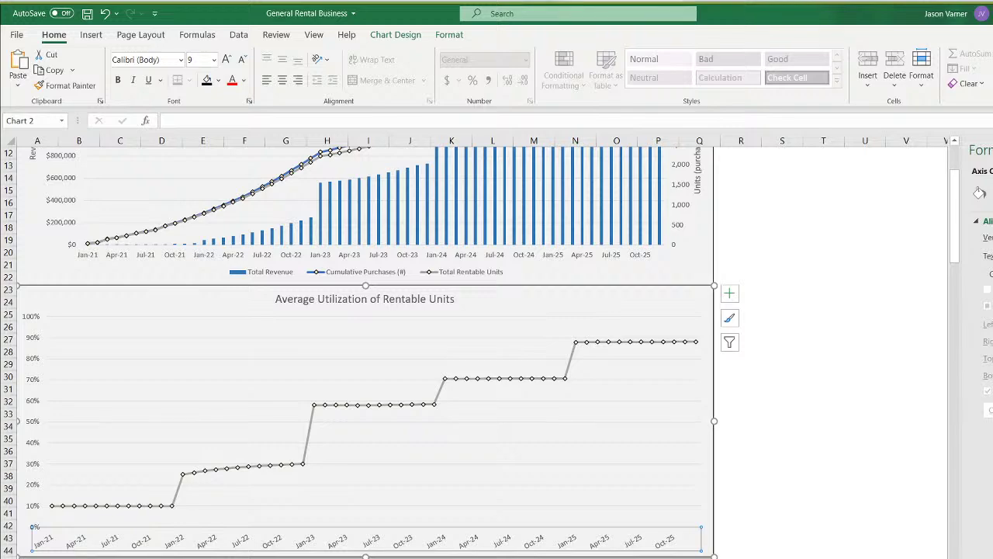
Apply the same slanted label angle to the date axis of the Revenue vs. Total Purchased Units chart
{"action": "left_click", "coordinate": [612, 250]}
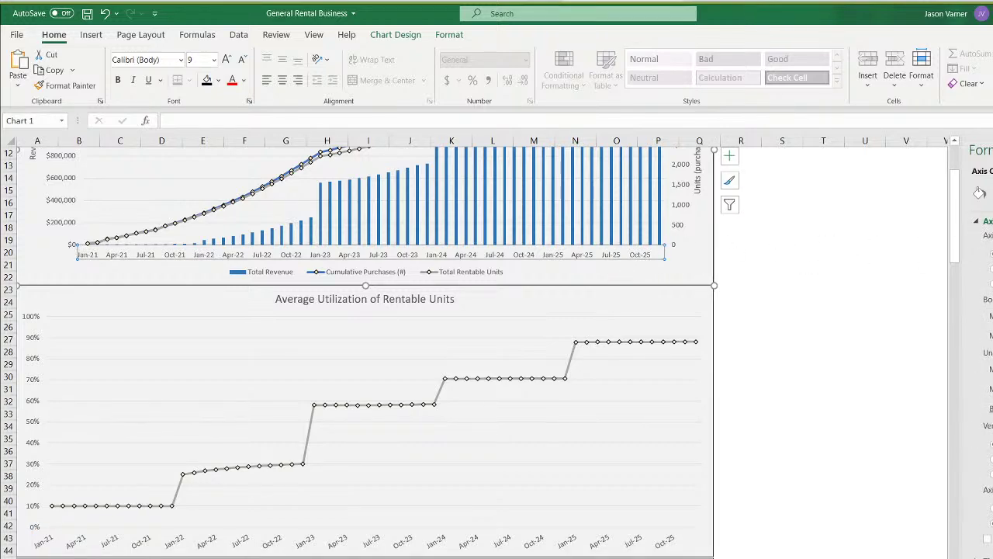
{"action": "left_click", "coordinate": [992, 193]}
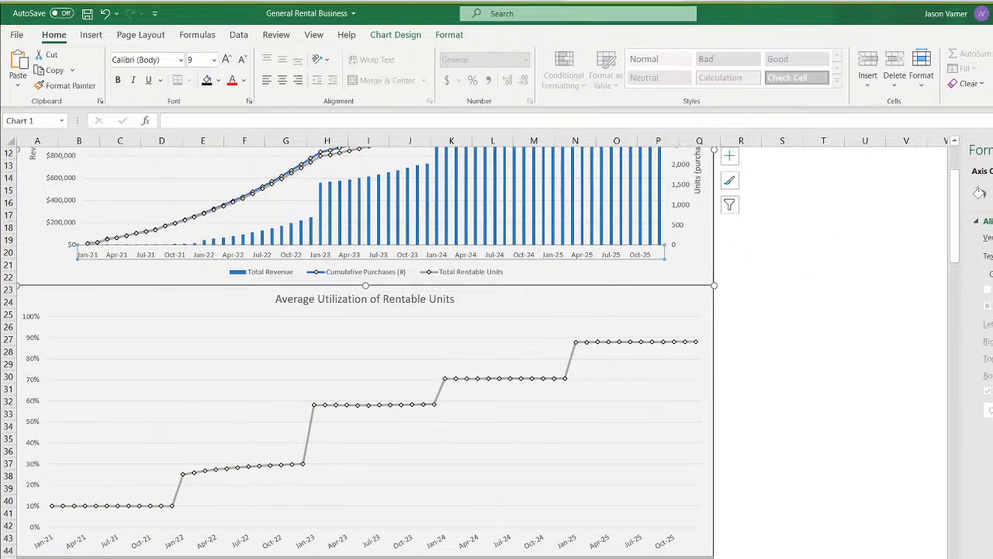
{"action": "key", "text": "Return"}
{"action": "left_click", "coordinate": [889, 262]}
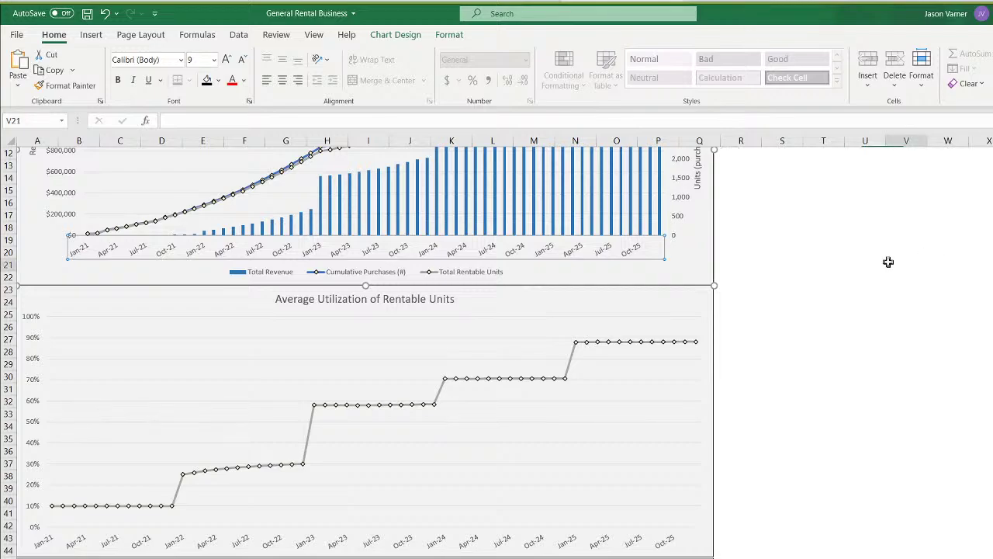
Review the titles, date labels and layout of all charts, from Revenue vs. Total Purchased Units through EBITDA per Month
{"action": "scroll", "coordinate": [803, 335], "scroll_direction": "up", "scroll_amount": 4}
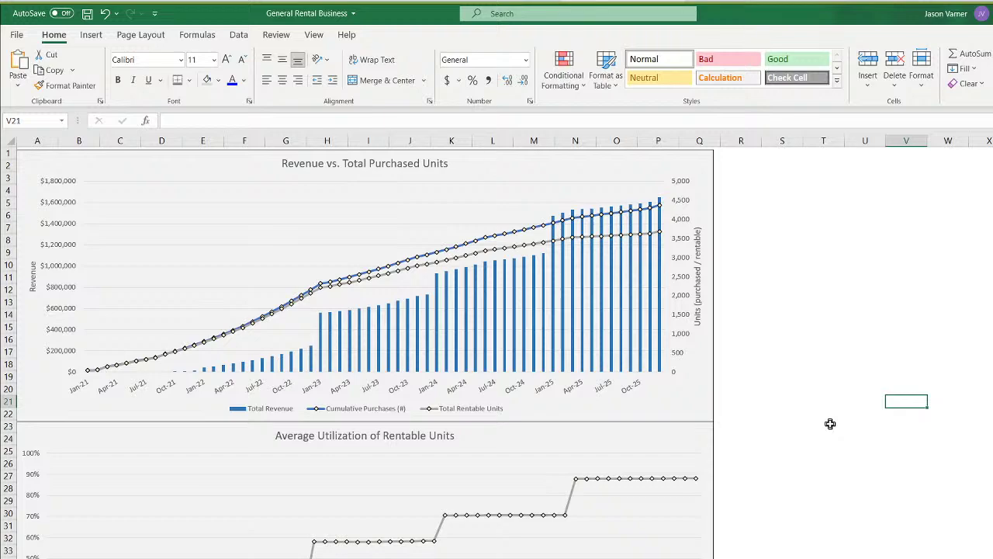
{"action": "scroll", "coordinate": [830, 423], "scroll_direction": "down", "scroll_amount": 20}
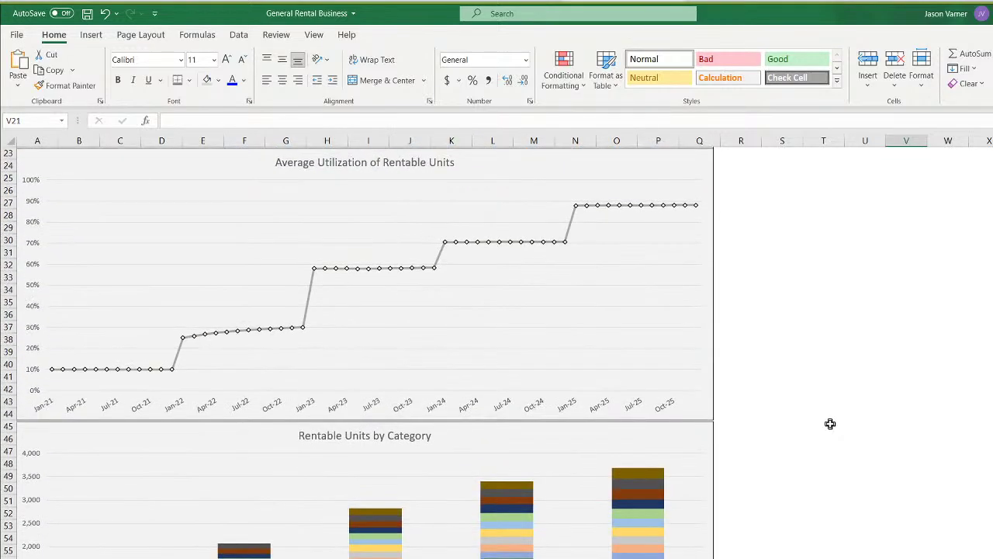
{"action": "scroll", "coordinate": [830, 423], "scroll_direction": "down", "scroll_amount": 18}
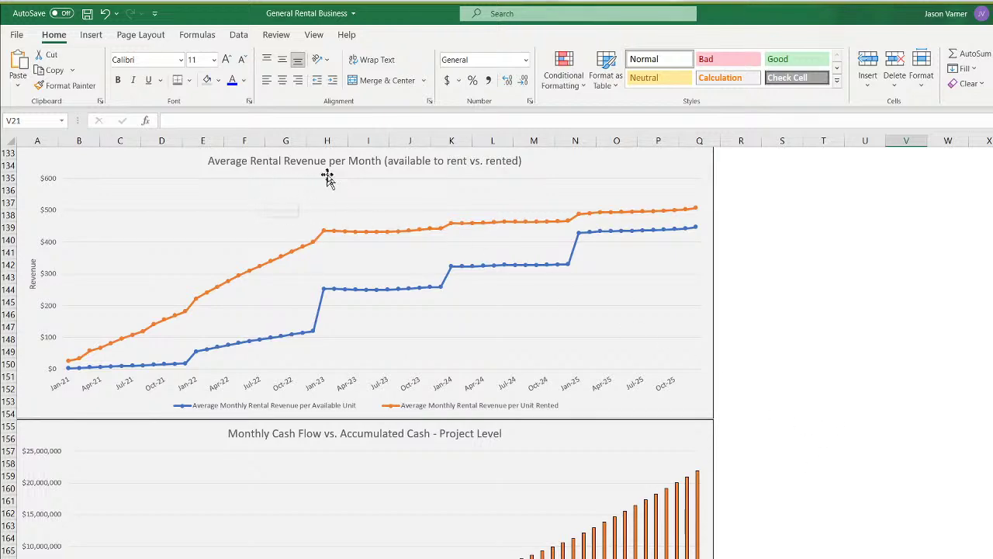
{"action": "scroll", "coordinate": [423, 343], "scroll_direction": "down", "scroll_amount": 14}
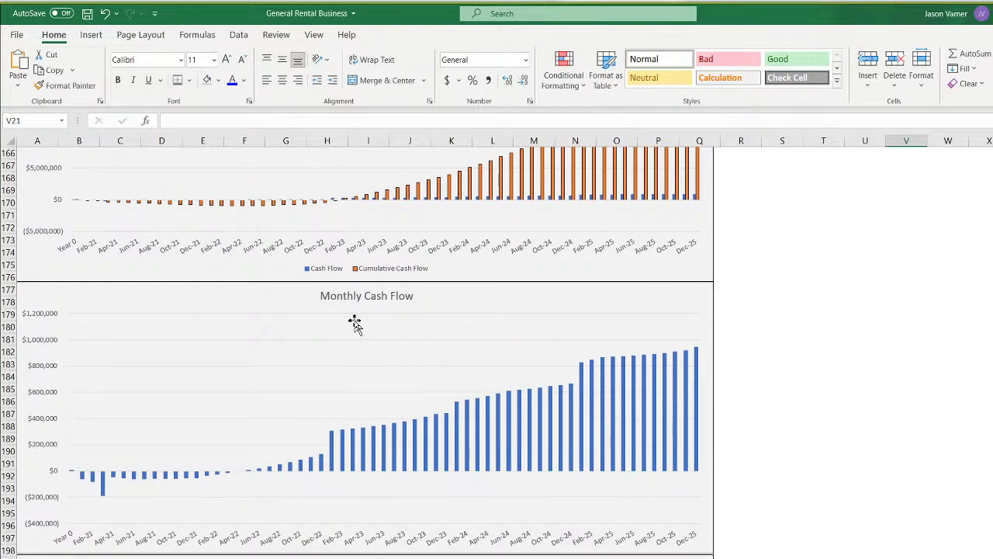
{"action": "scroll", "coordinate": [387, 319], "scroll_direction": "up", "scroll_amount": 10}
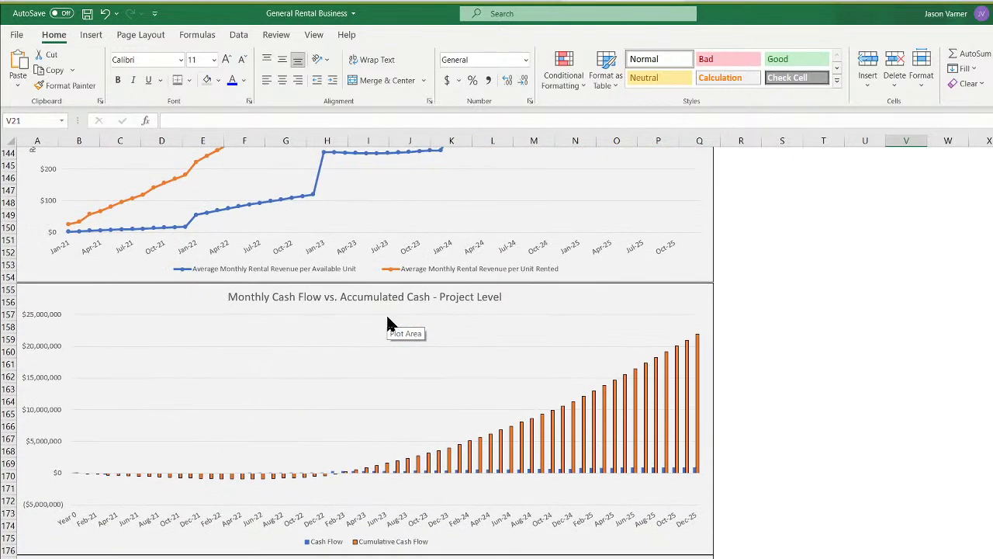
{"action": "scroll", "coordinate": [391, 322], "scroll_direction": "down", "scroll_amount": 6}
{"action": "scroll", "coordinate": [390, 322], "scroll_direction": "down", "scroll_amount": 8}
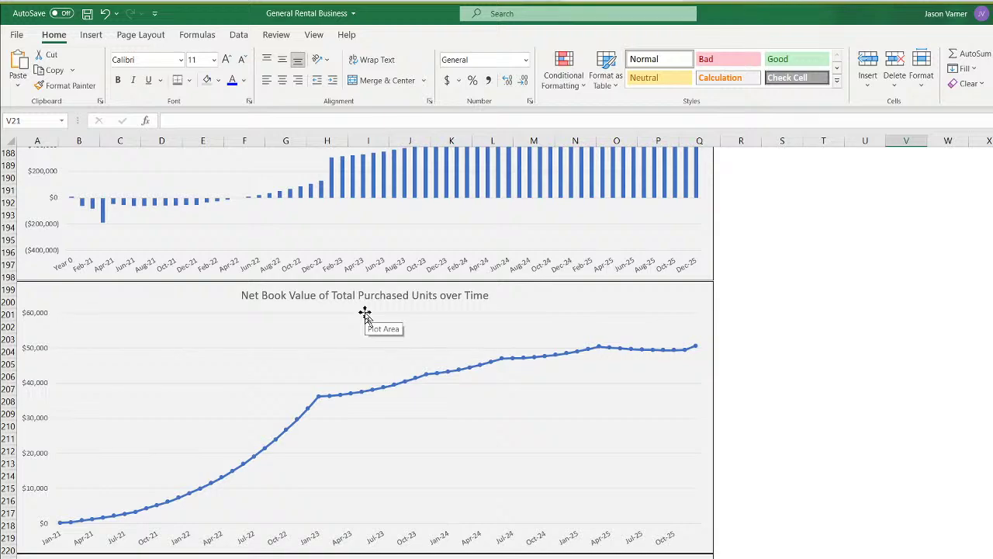
{"action": "scroll", "coordinate": [364, 314], "scroll_direction": "down", "scroll_amount": 7}
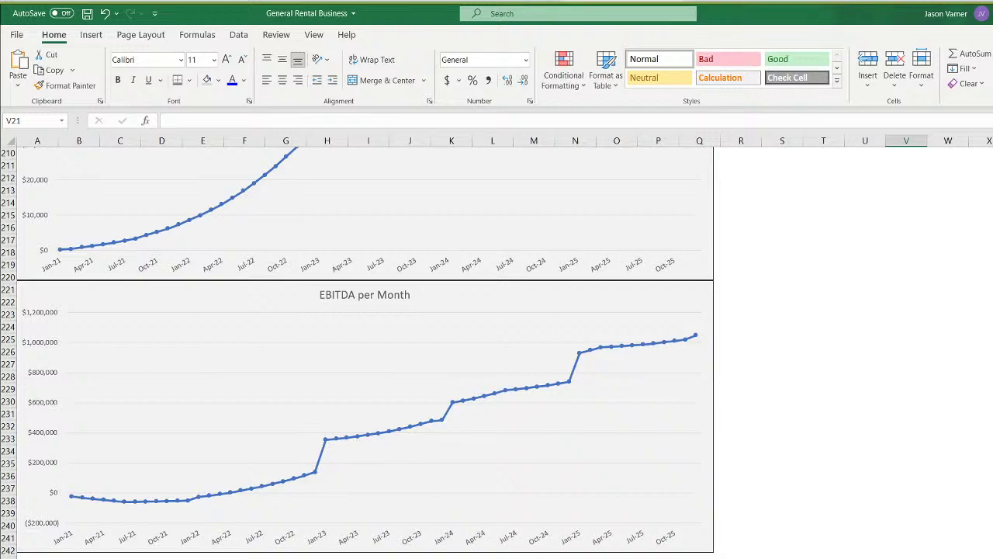
{"action": "scroll", "coordinate": [476, 481], "scroll_direction": "up", "scroll_amount": 20}
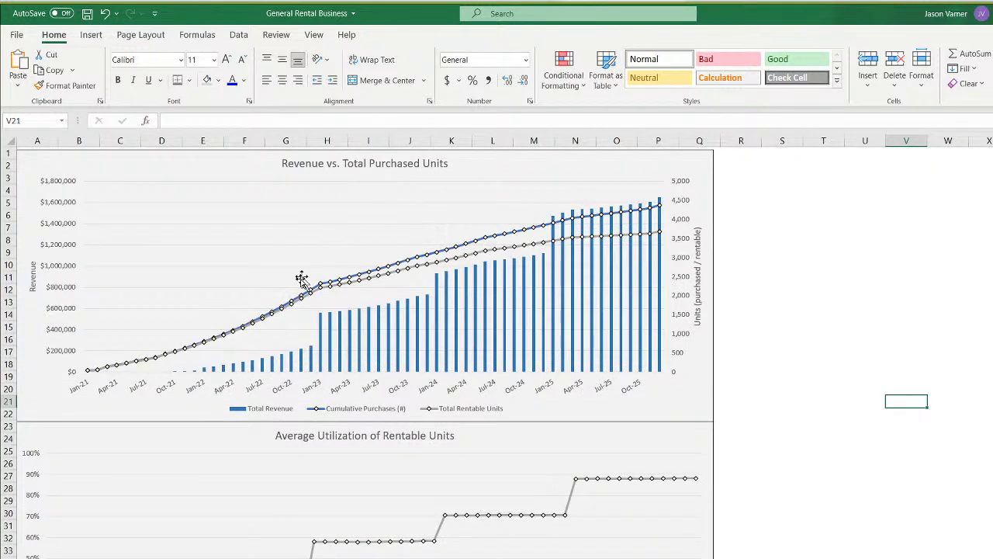
Add an EBITDA series to the Revenue vs. Total Purchased Units chart, using the EBITDA label and monthly values from row 217 of Monthly P&L Detail
{"action": "right_click", "coordinate": [532, 172]}
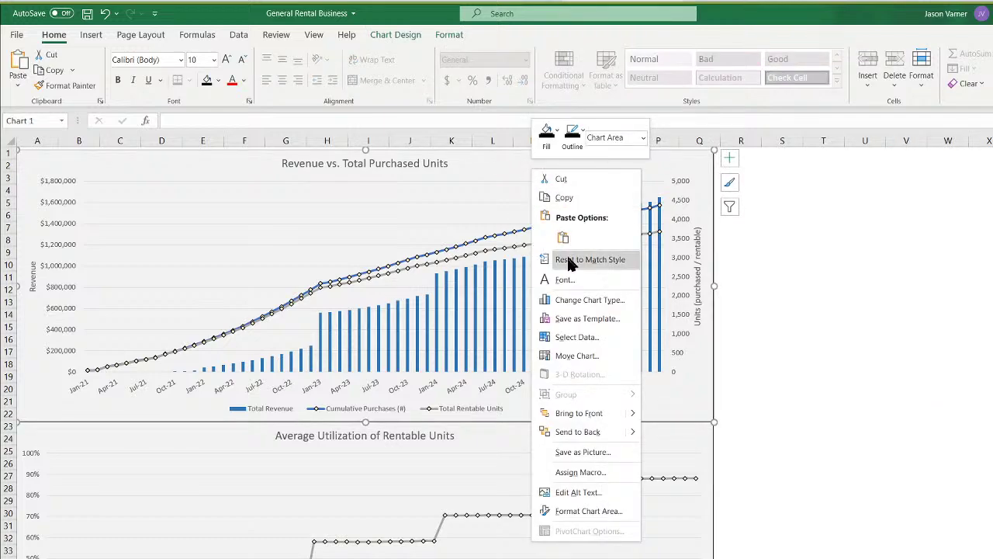
{"action": "left_click", "coordinate": [578, 337]}
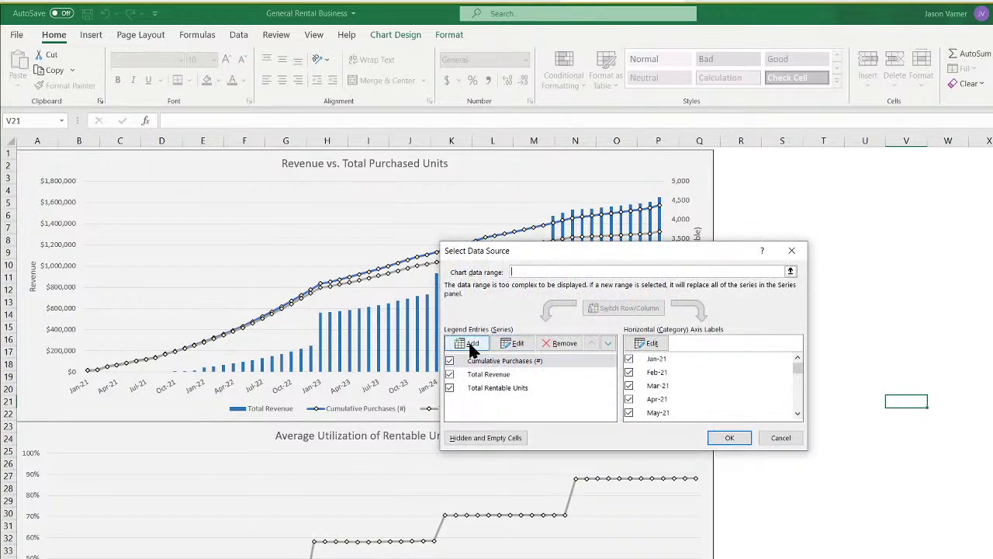
{"action": "left_click", "coordinate": [470, 343]}
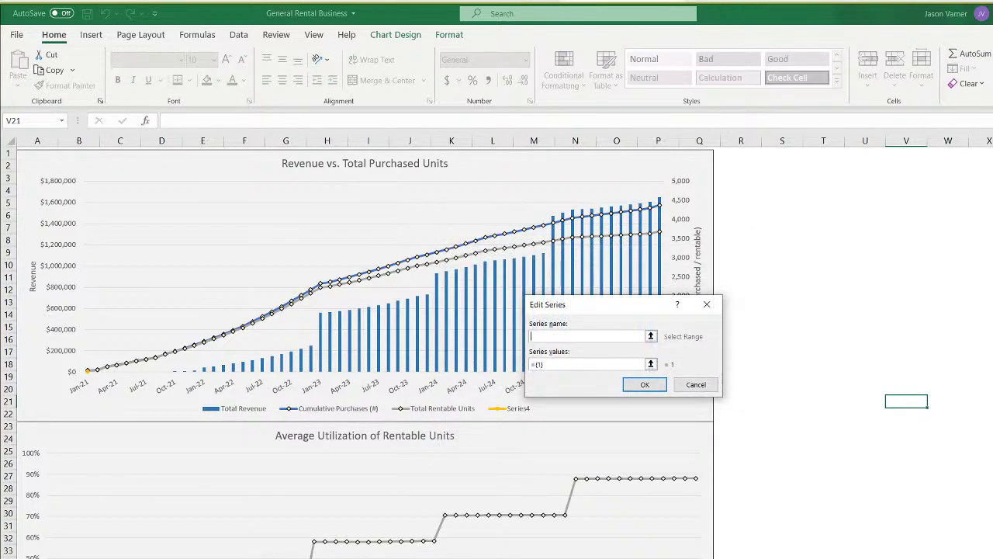
{"action": "left_click", "coordinate": [155, 557]}
{"action": "left_click", "coordinate": [121, 301]}
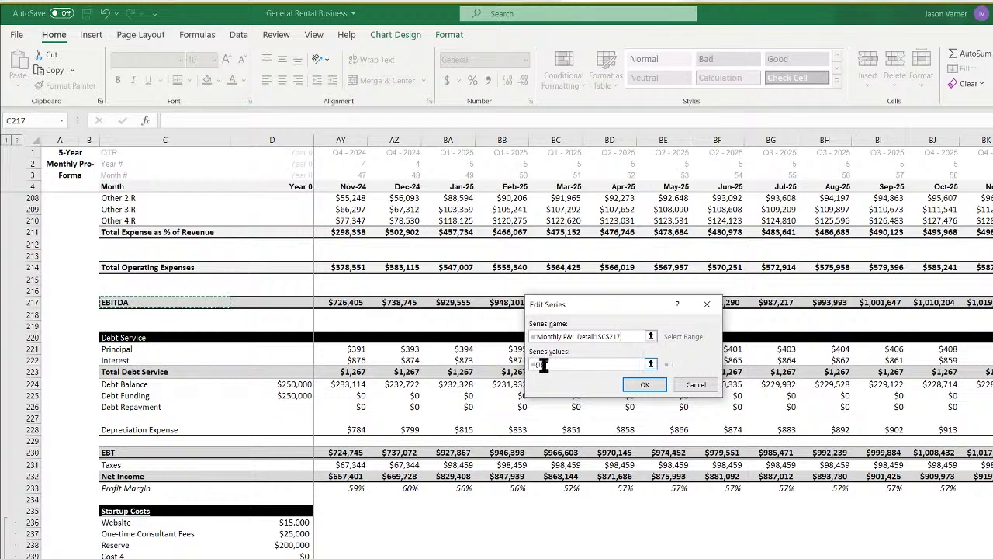
{"action": "left_click_drag", "start_coordinate": [553, 365], "coordinate": [491, 365]}
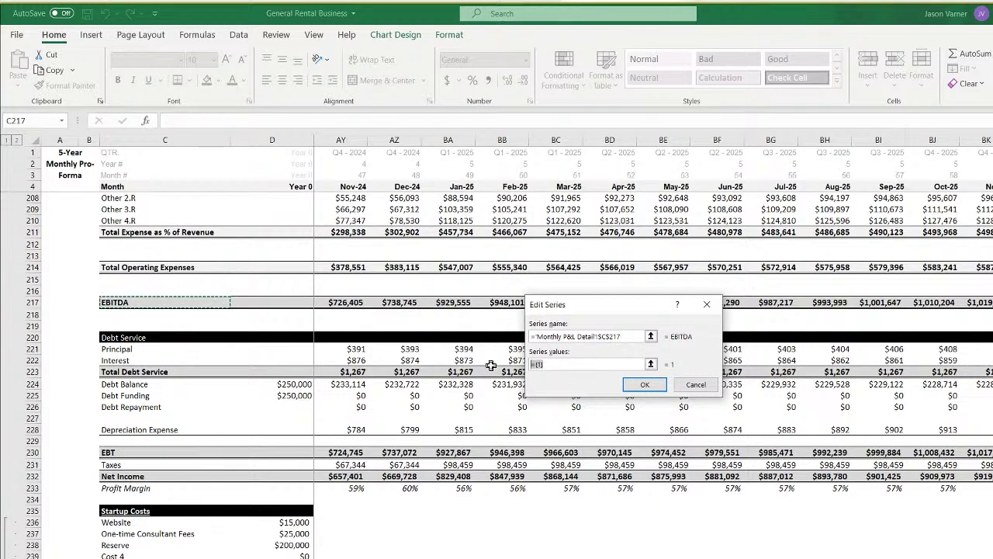
{"action": "key", "text": "BackSpace"}
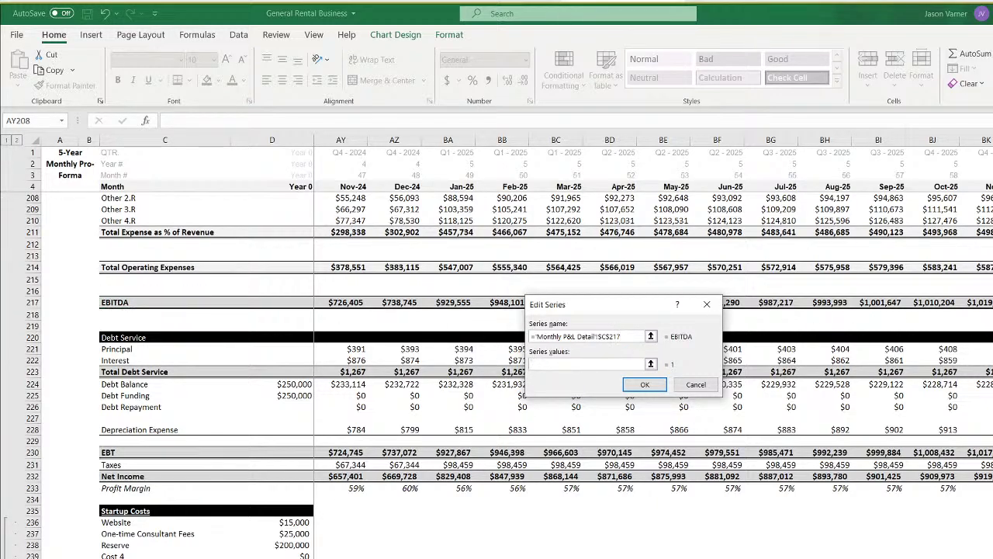
{"action": "left_click_drag", "start_coordinate": [992, 302], "coordinate": [361, 306]}
{"action": "left_click", "coordinate": [641, 381]}
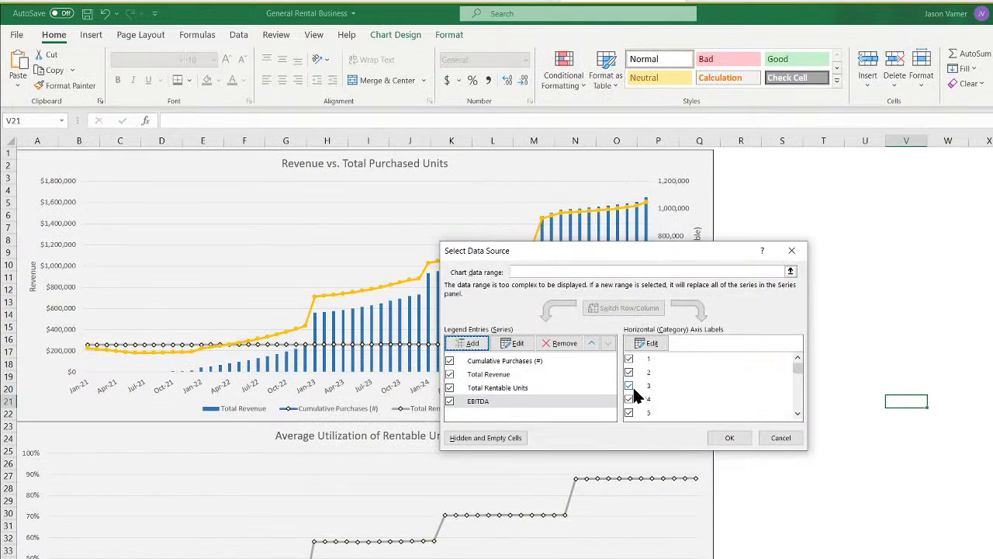
{"action": "left_click", "coordinate": [729, 438]}
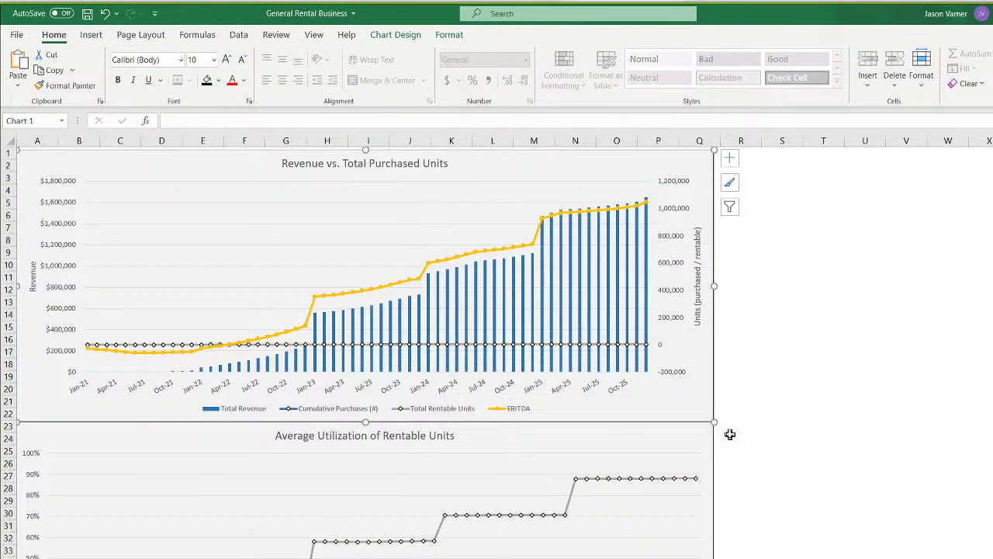
{"action": "right_click", "coordinate": [445, 203]}
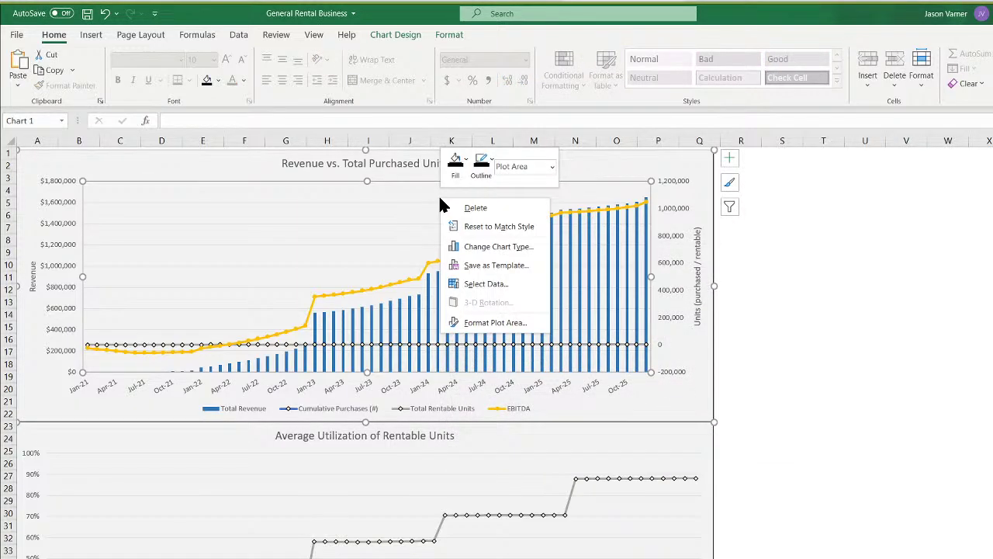
{"action": "left_click", "coordinate": [488, 243]}
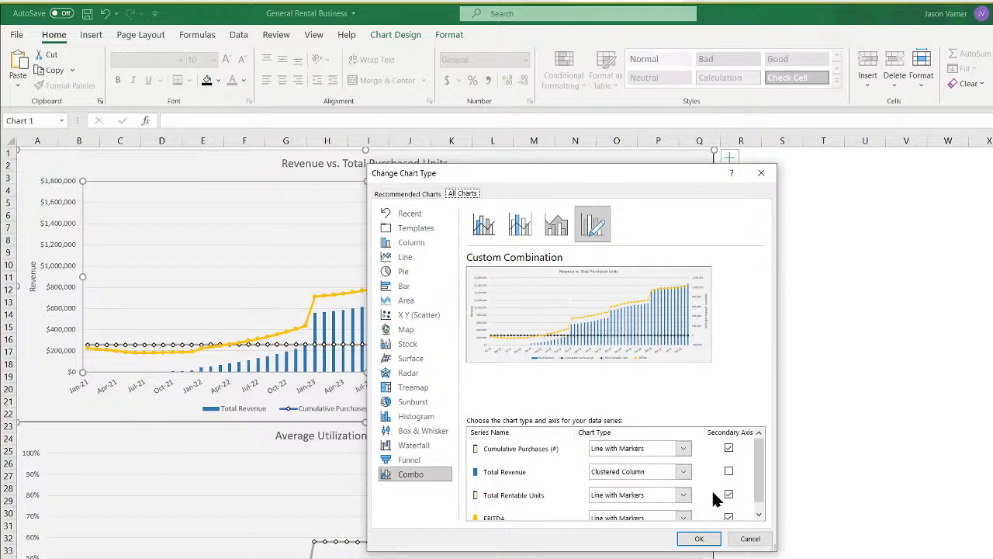
{"action": "left_click", "coordinate": [701, 537]}
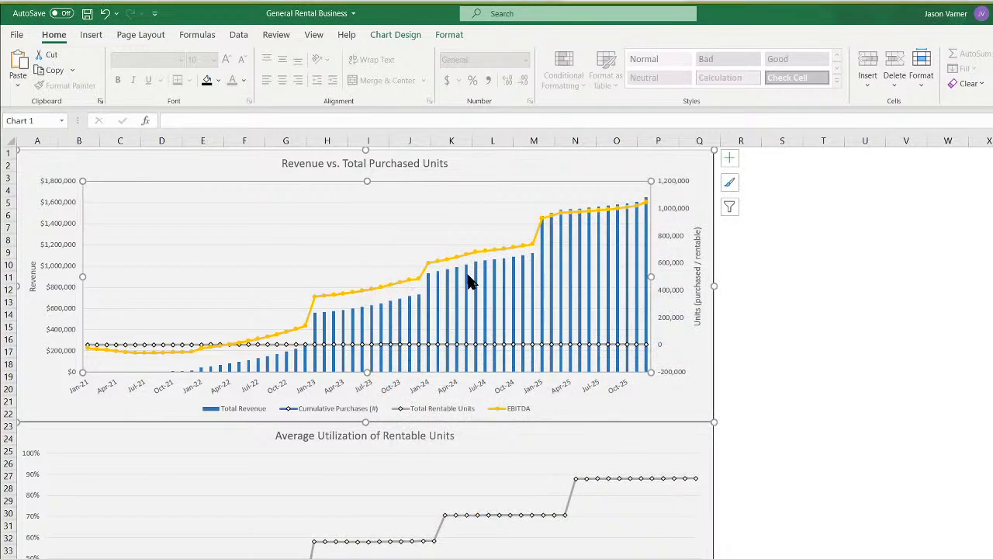
Take the EBITDA series off the secondary axis so it shares the primary axis with Total Revenue
{"action": "mouse_move", "coordinate": [455, 257]}
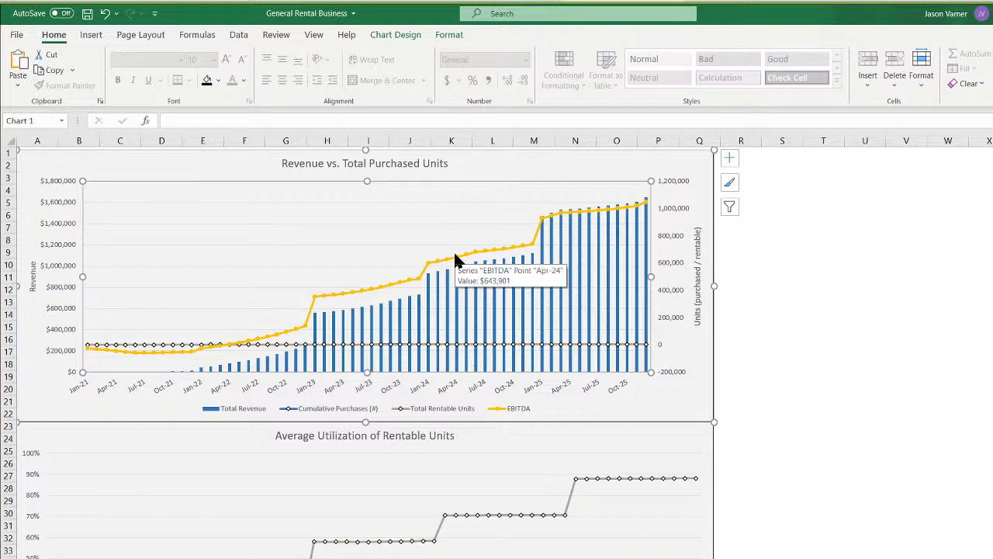
{"action": "mouse_move", "coordinate": [454, 349]}
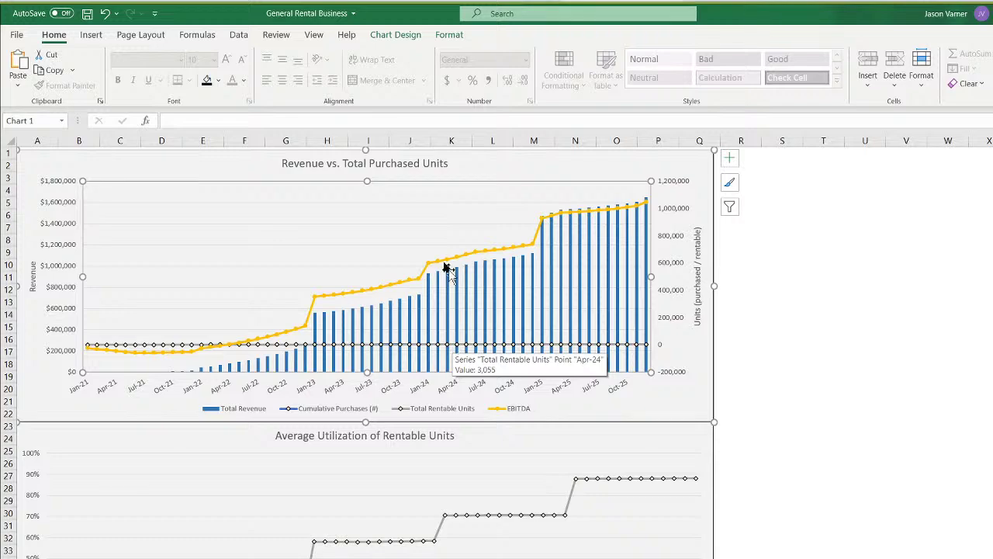
{"action": "right_click", "coordinate": [464, 194]}
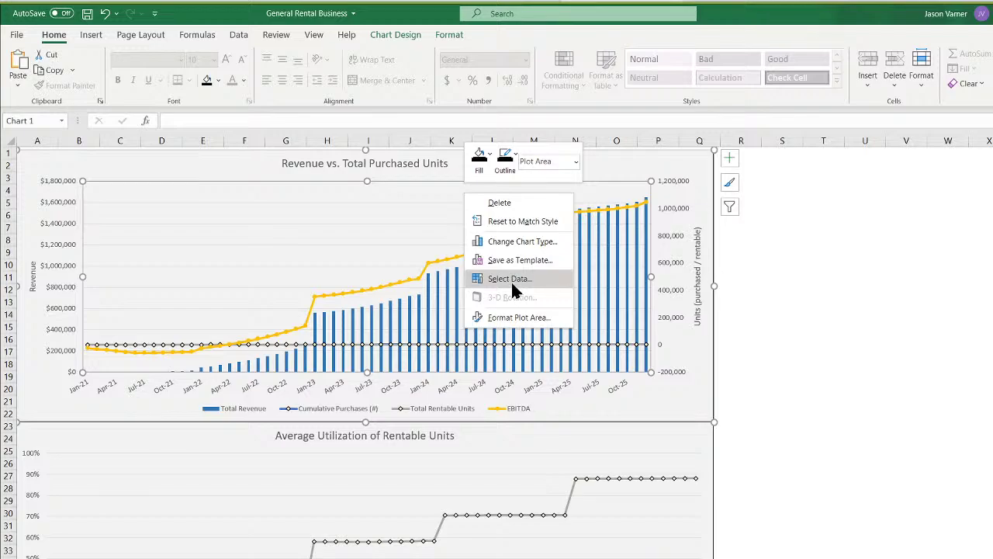
{"action": "left_click", "coordinate": [520, 241]}
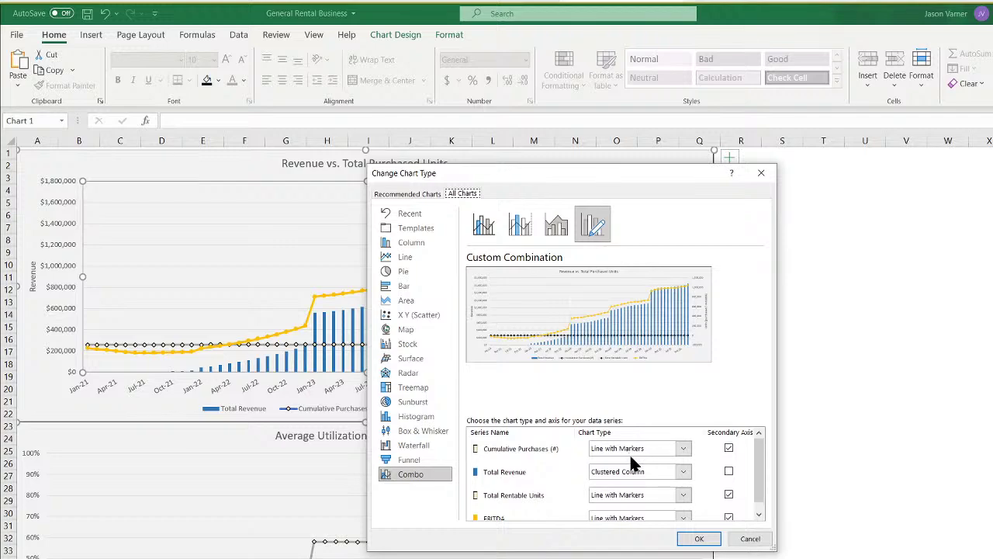
{"action": "left_click", "coordinate": [729, 517]}
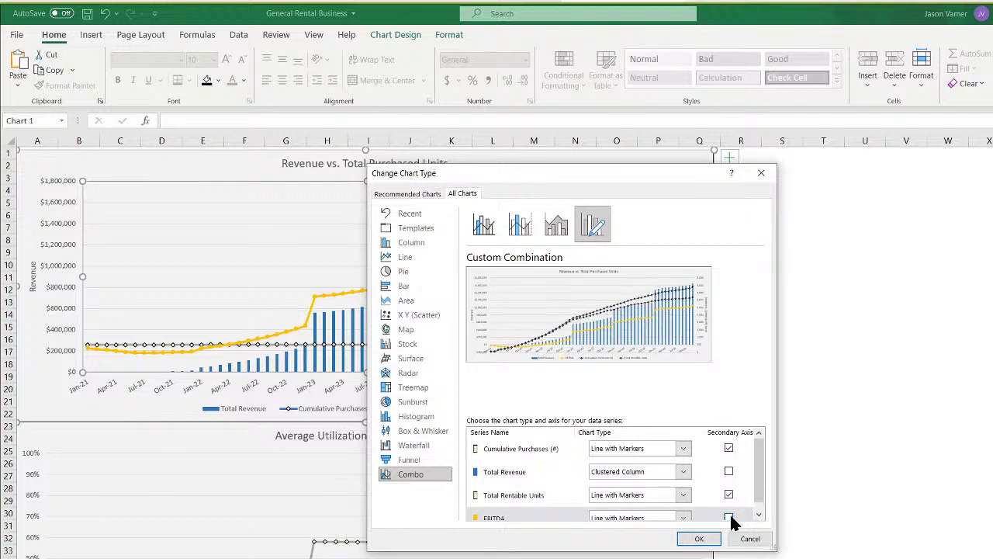
{"action": "left_click", "coordinate": [698, 540]}
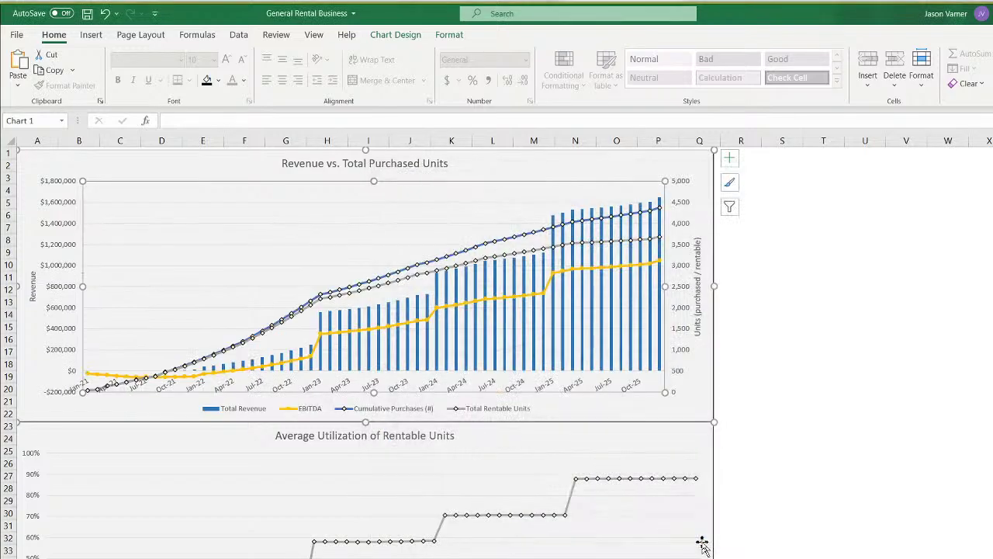
Recolor the EBITDA line in the Revenue vs. Total Purchased Units chart light green
{"action": "right_click", "coordinate": [501, 305]}
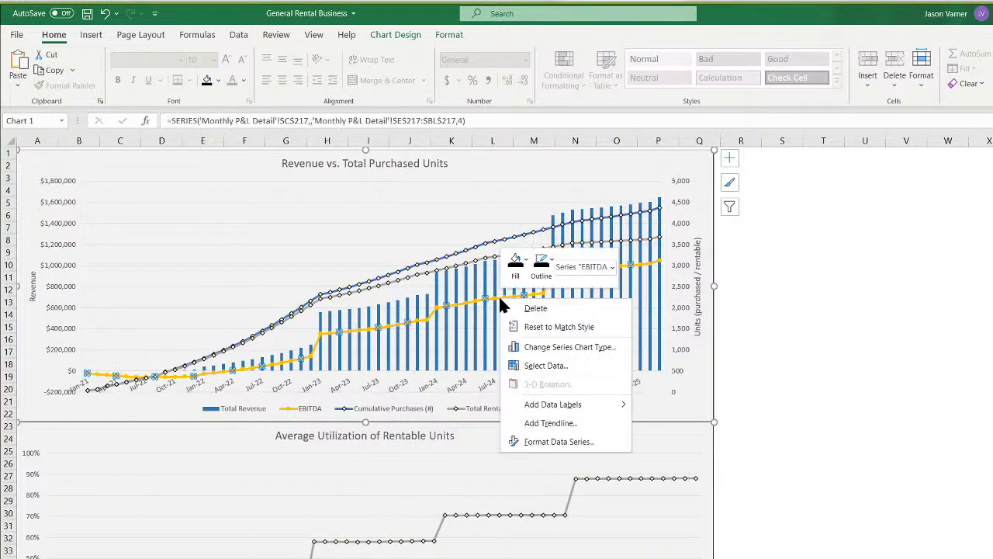
{"action": "left_click", "coordinate": [515, 277]}
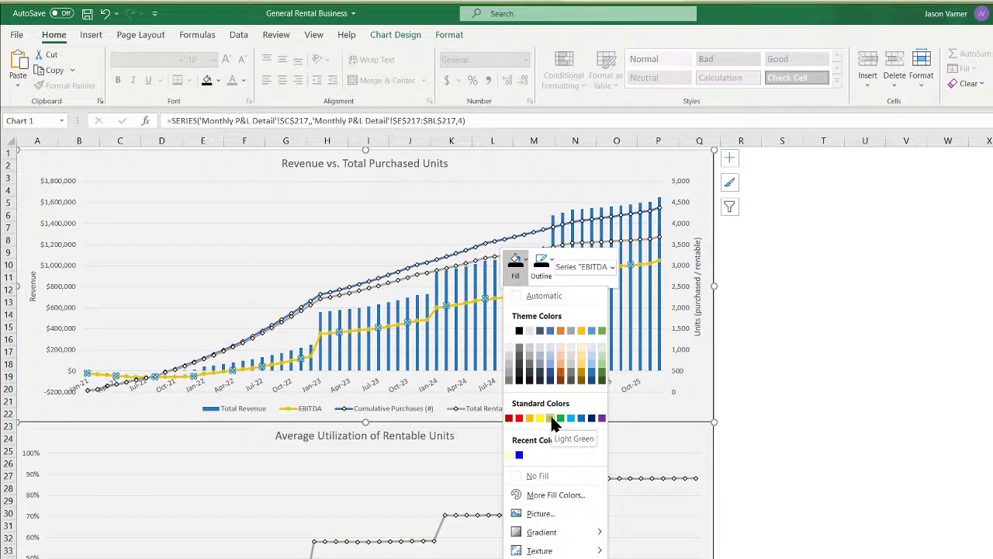
{"action": "key", "text": "Escape"}
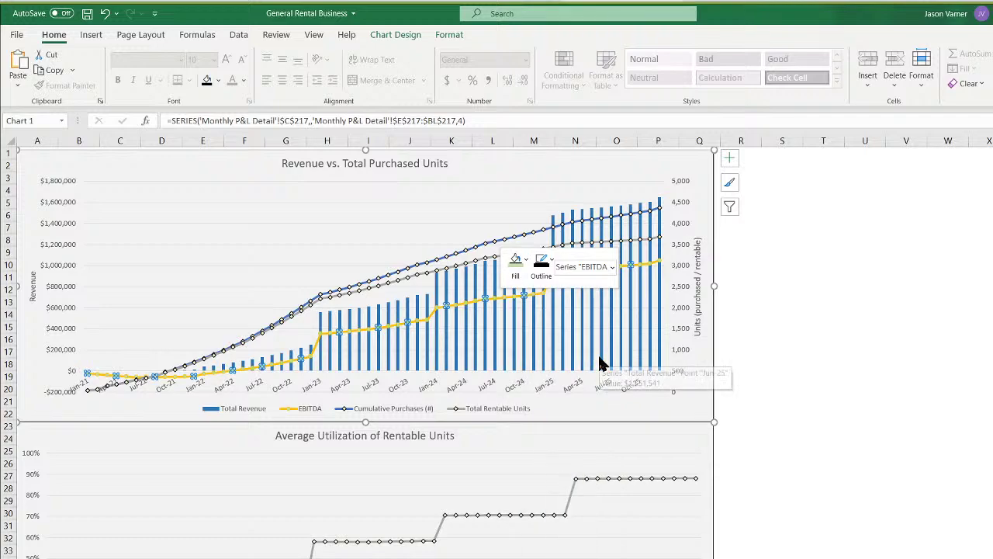
{"action": "left_click", "coordinate": [541, 262]}
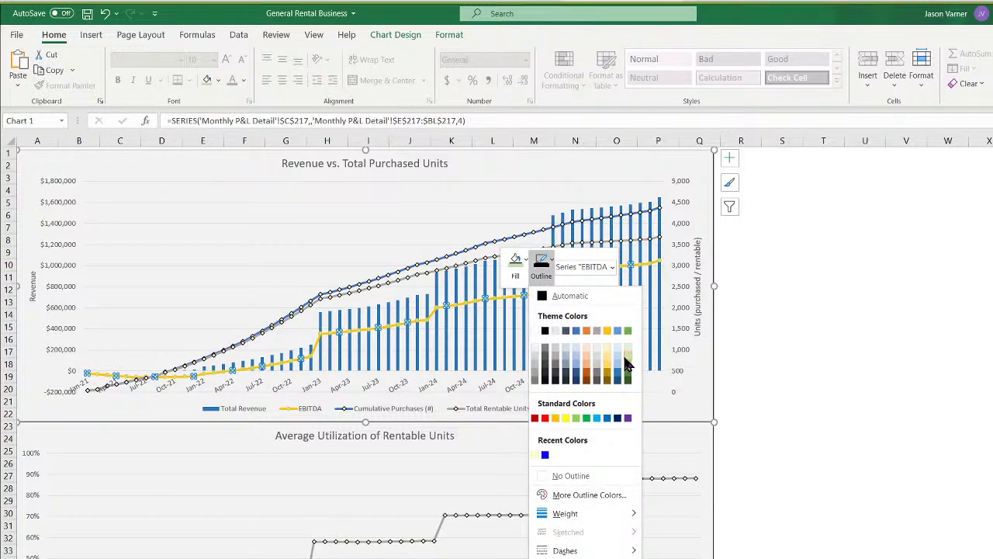
{"action": "left_click", "coordinate": [627, 365]}
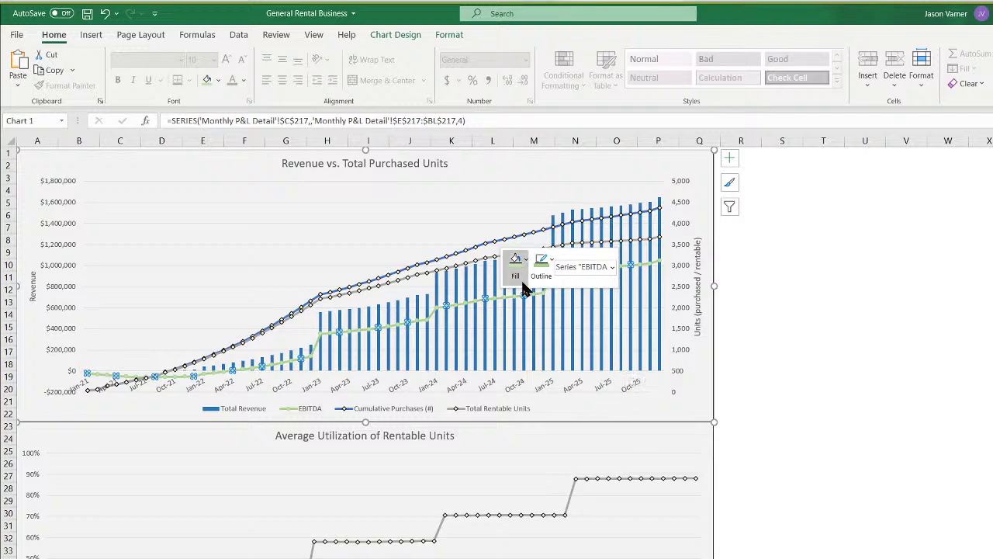
Format the EBITDA line's markers as small dark-outlined diamonds, matching the chart's other line series
{"action": "right_click", "coordinate": [500, 305]}
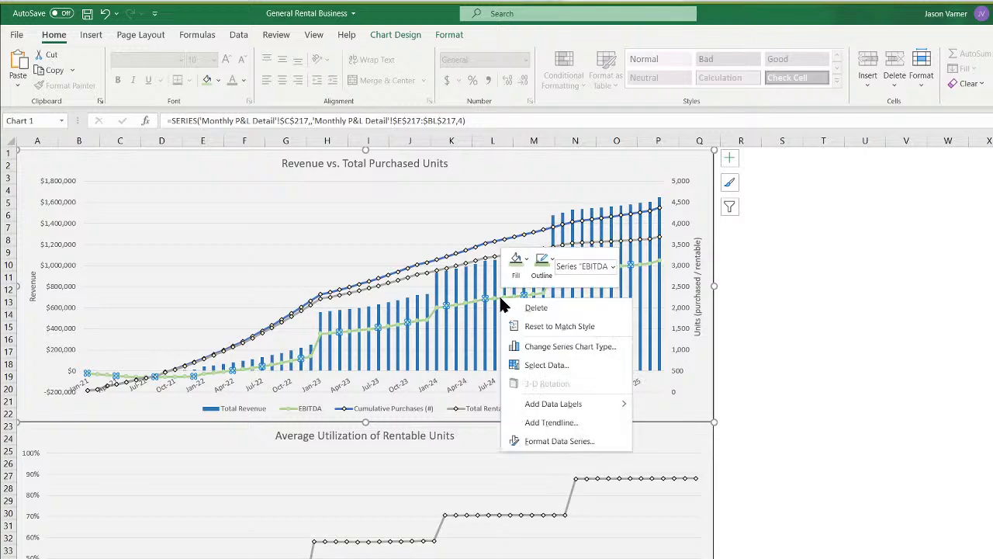
{"action": "left_click", "coordinate": [557, 440]}
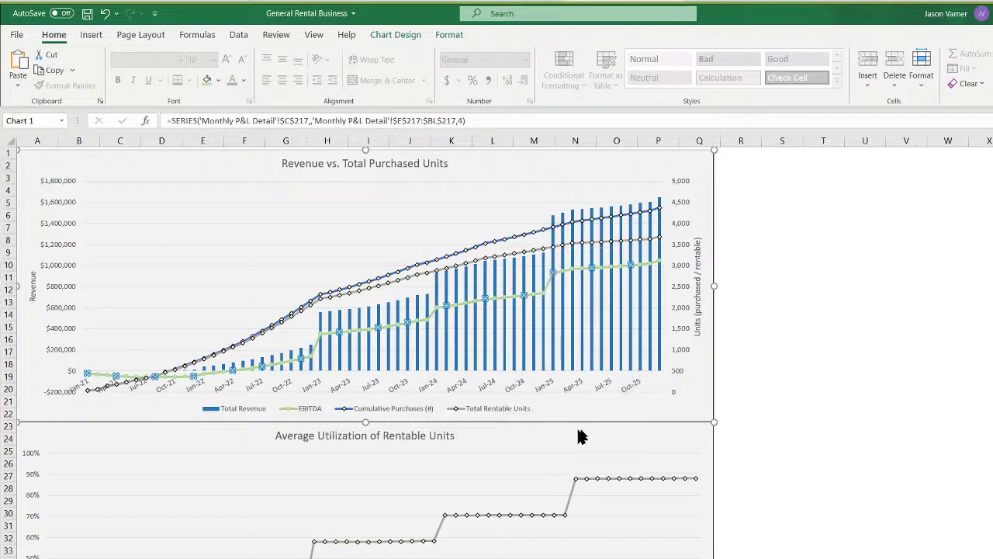
{"action": "left_click", "coordinate": [984, 196]}
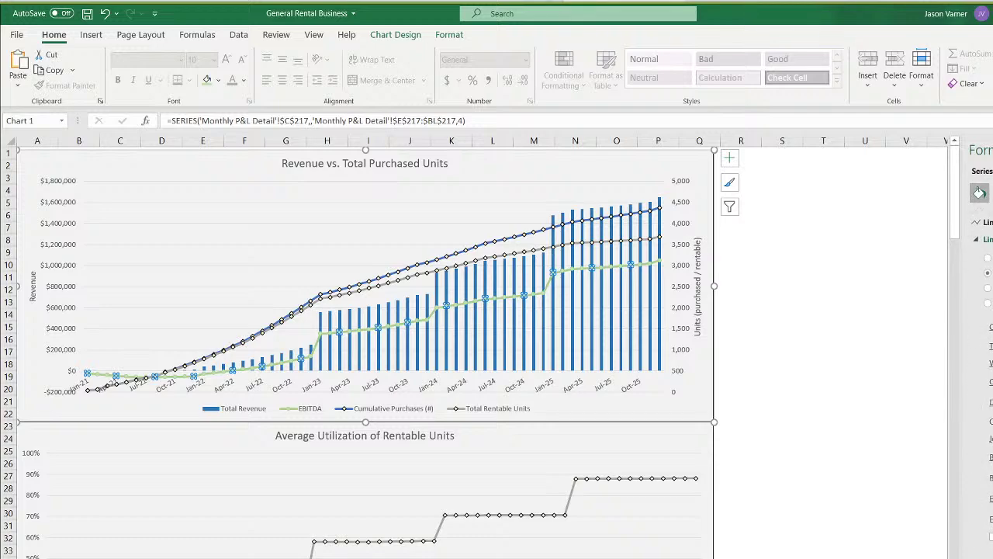
{"action": "left_click", "coordinate": [992, 222]}
{"action": "left_click", "coordinate": [992, 240]}
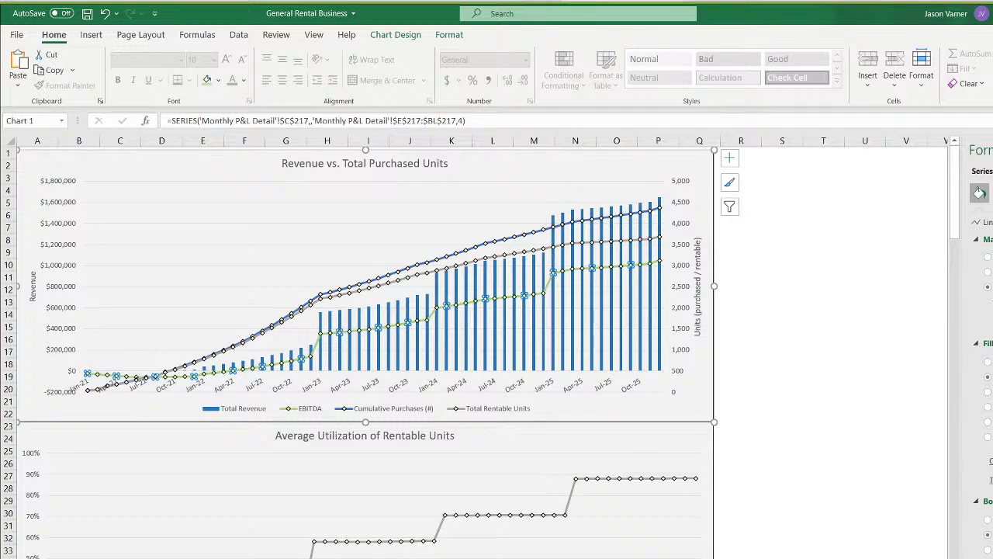
{"action": "left_click", "coordinate": [941, 280]}
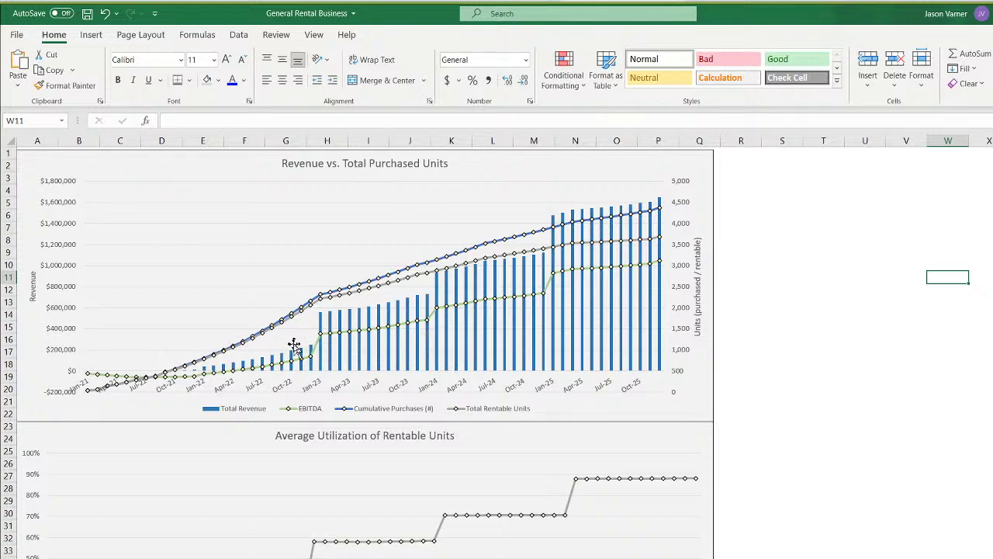
Change the primary vertical axis title of the Revenue vs. Total Purchased Units chart to "Revenue / EBITDA"
{"action": "left_click", "coordinate": [34, 270]}
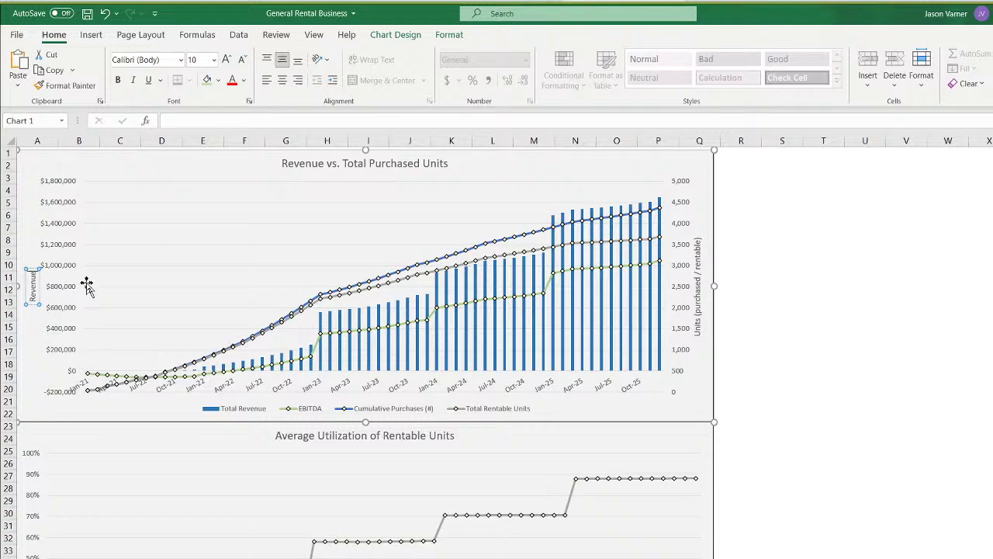
{"action": "type", "text": "/ EBITDA"}
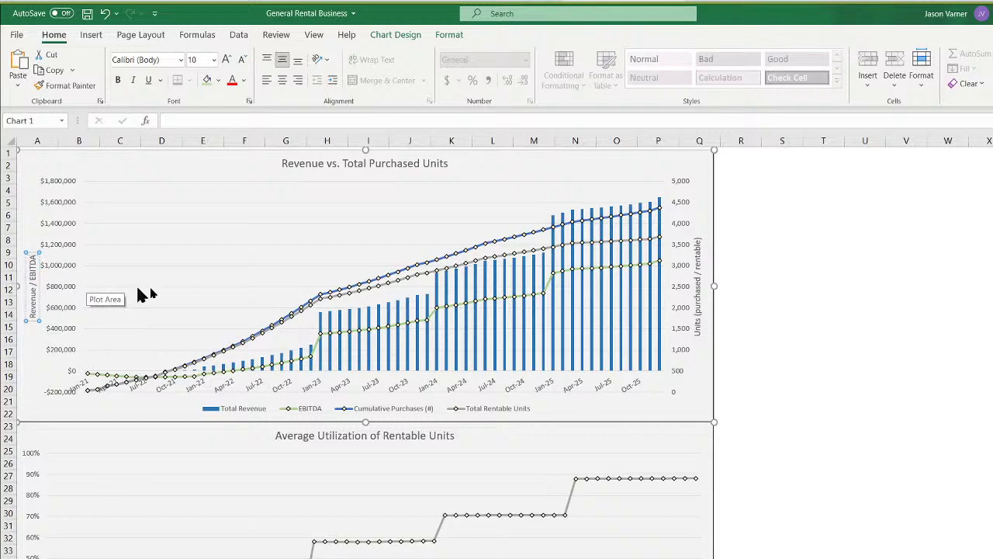
{"action": "left_click", "coordinate": [864, 376]}
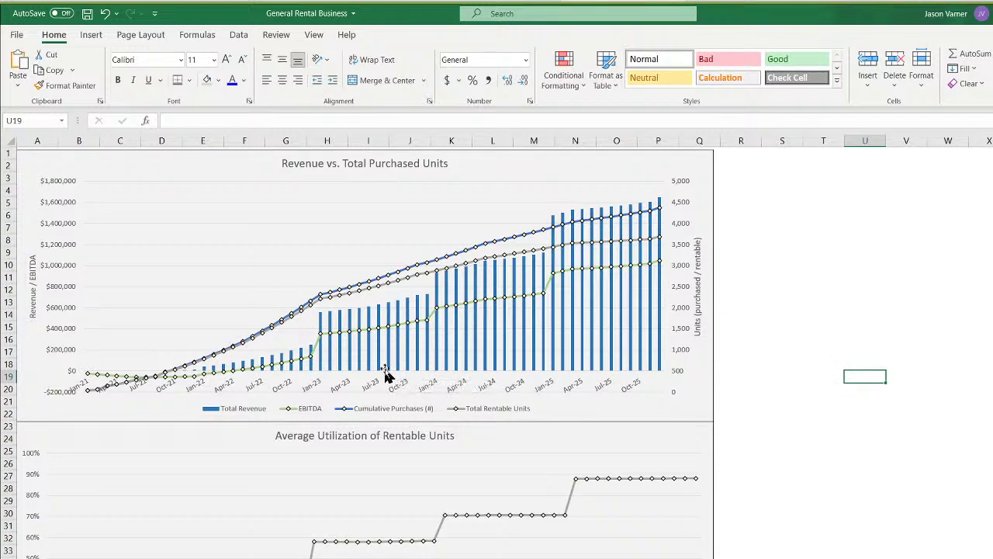
Change the EBITDA series in the Revenue vs. Total Purchased Units chart to Clustered Column
{"action": "mouse_move", "coordinate": [378, 363]}
{"action": "mouse_move", "coordinate": [499, 299]}
{"action": "mouse_move", "coordinate": [420, 331]}
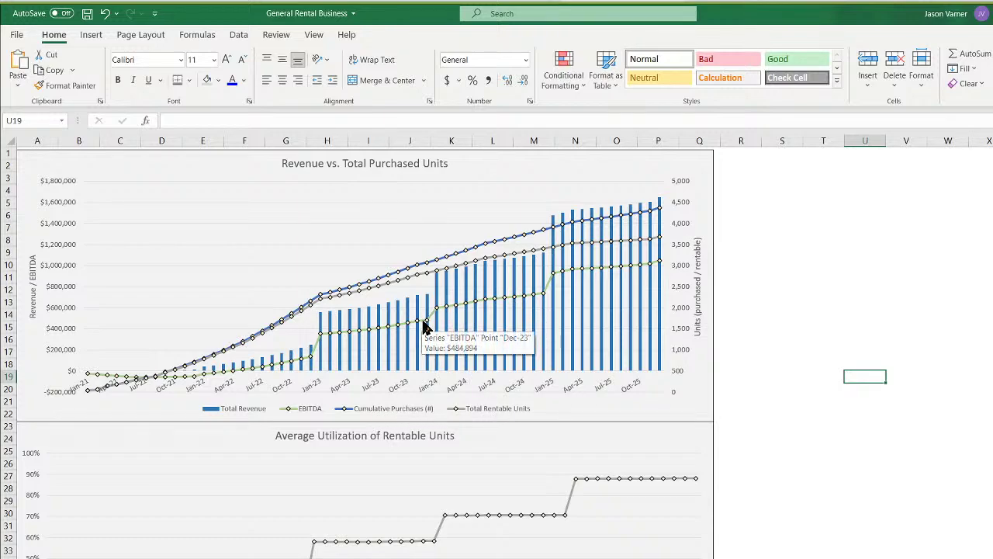
{"action": "left_click", "coordinate": [423, 231]}
{"action": "right_click", "coordinate": [423, 230]}
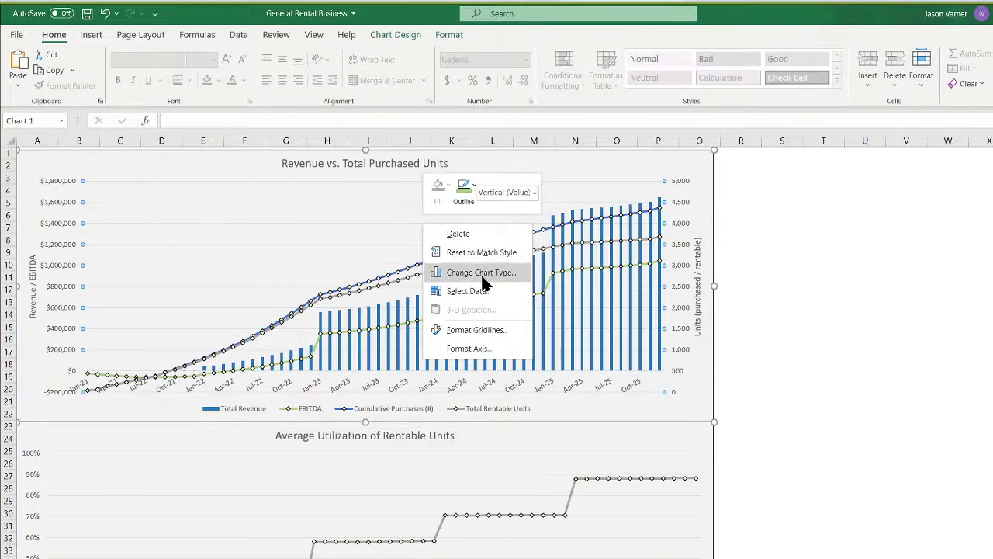
{"action": "left_click", "coordinate": [482, 274]}
{"action": "scroll", "coordinate": [679, 480], "scroll_direction": "down", "scroll_amount": 1}
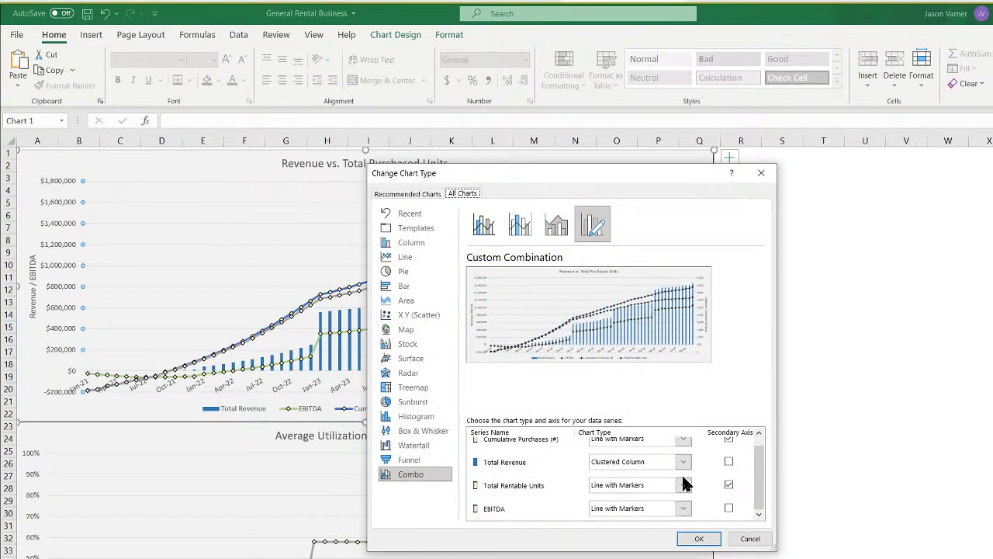
{"action": "left_click", "coordinate": [642, 512]}
{"action": "left_click", "coordinate": [607, 258]}
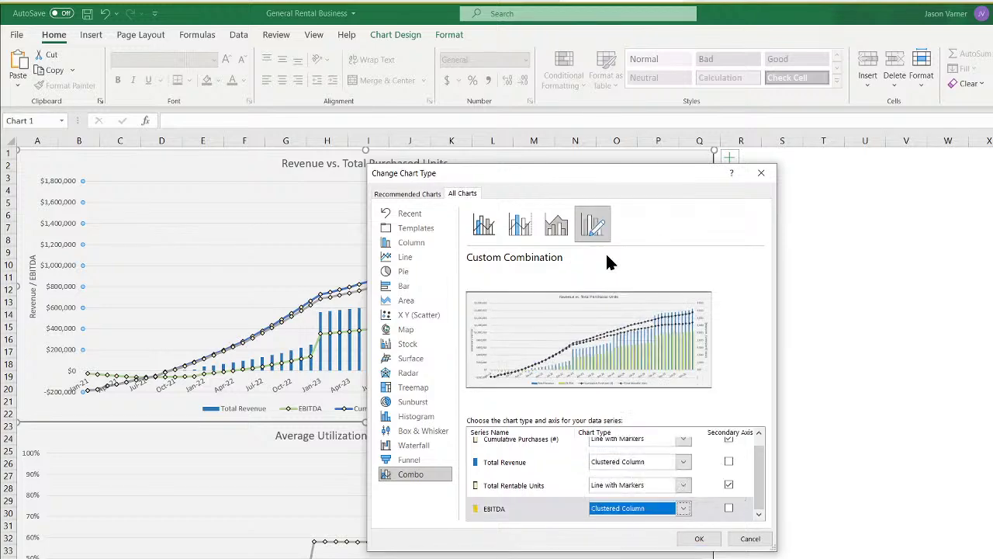
{"action": "left_click", "coordinate": [699, 539]}
{"action": "left_click", "coordinate": [897, 455]}
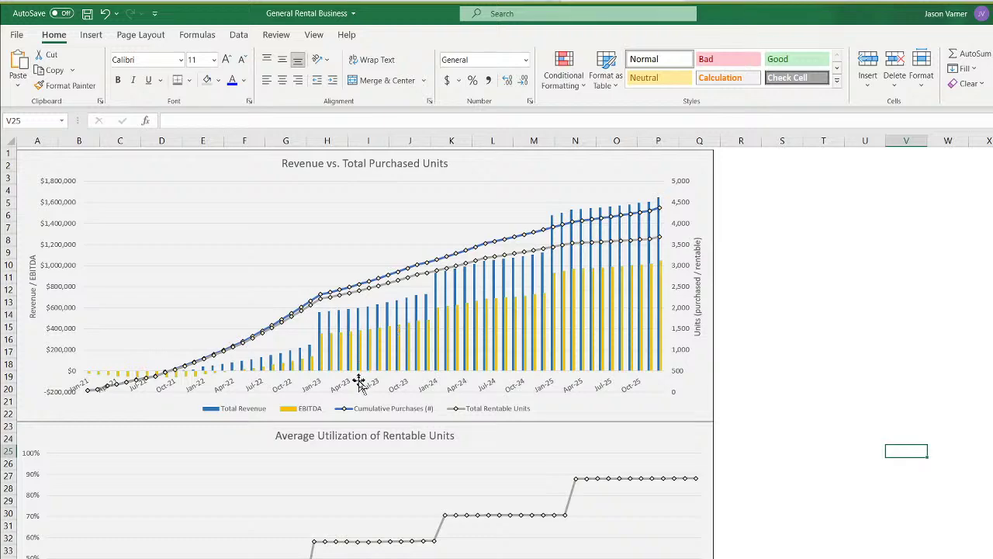
Deselect the chart and save the workbook with the EBITDA columns added
{"action": "left_click", "coordinate": [905, 360]}
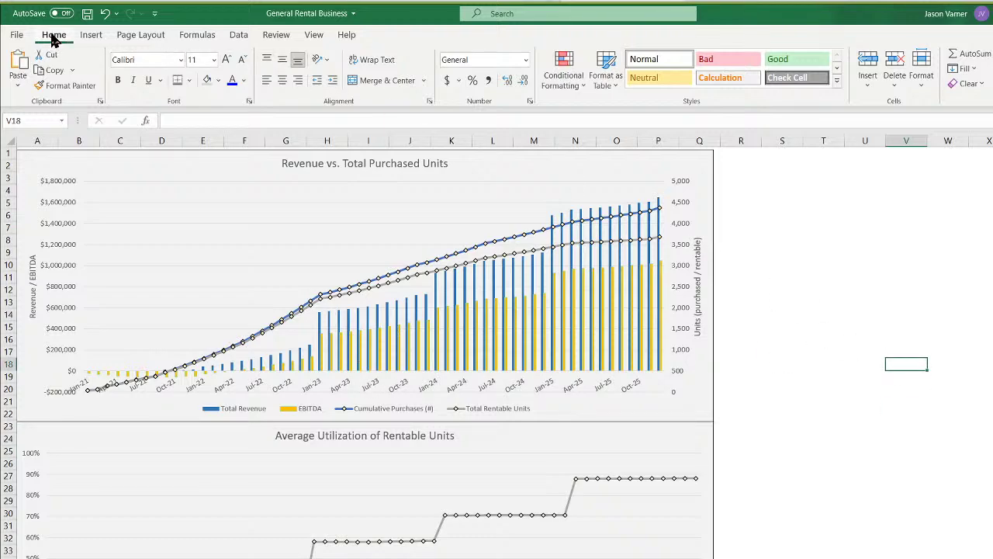
{"action": "left_click", "coordinate": [87, 13]}
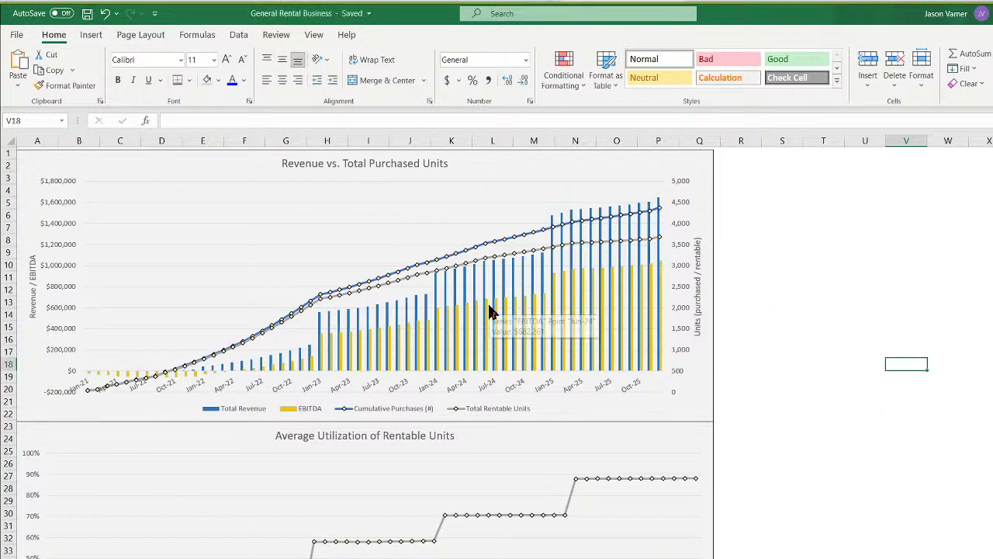
{"action": "left_click", "coordinate": [840, 401]}
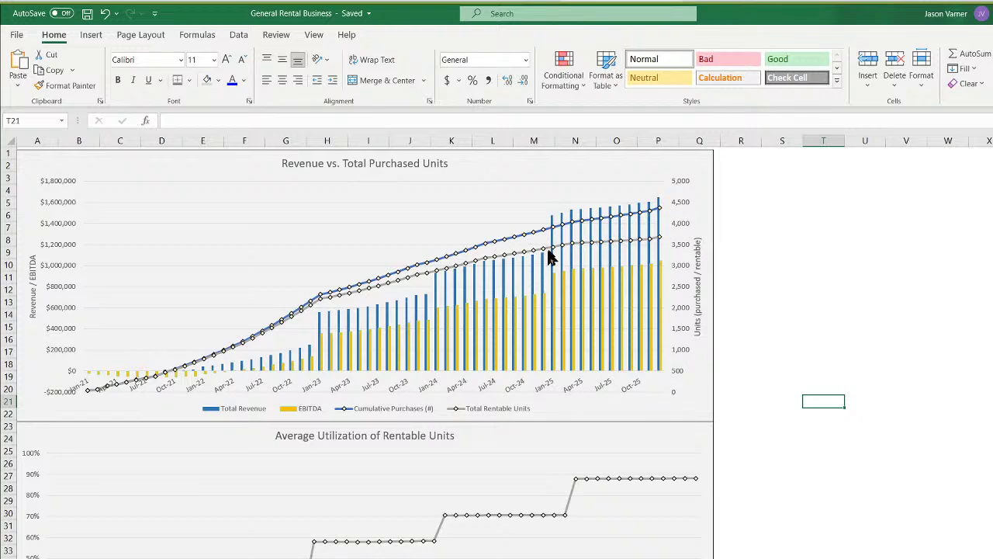
{"action": "left_click", "coordinate": [88, 14]}
Retitle the Revenue vs. Total Purchased Units chart "Revenue and EBITDA vs. Total Purchased Units" and save the workbook
{"action": "left_click", "coordinate": [318, 162]}
{"action": "left_click", "coordinate": [319, 162]}
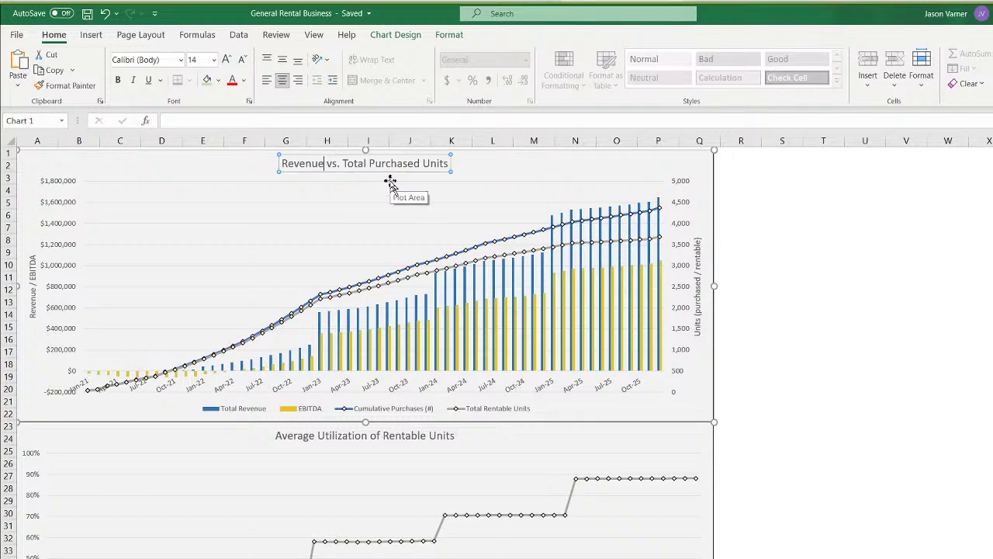
{"action": "type", "text": "and EBITDA"}
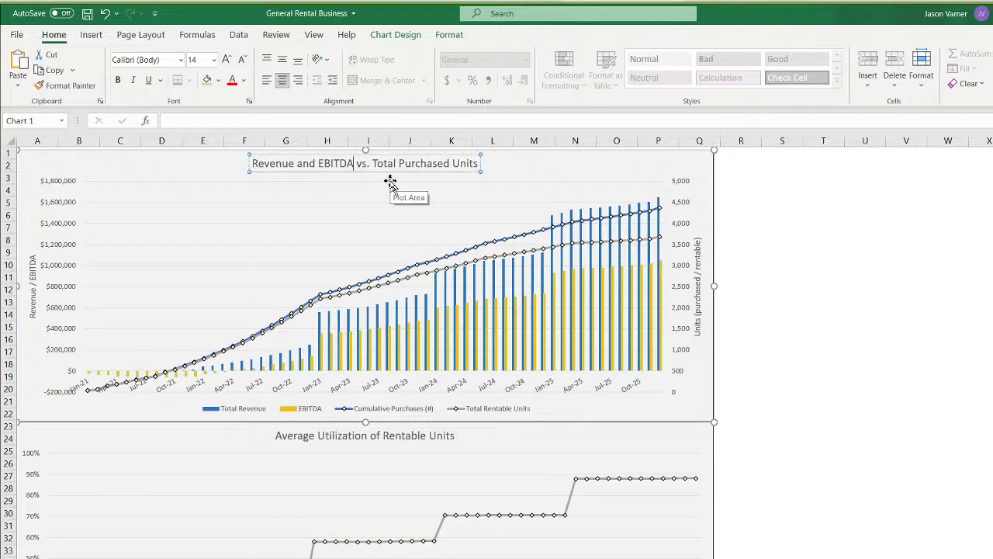
{"action": "left_click", "coordinate": [88, 14]}
{"action": "left_click", "coordinate": [860, 340]}
Replace the NA Exit Month in the Main Project Assumptions with a month in FY 2025 and save the workbook
{"action": "scroll", "coordinate": [825, 452], "scroll_direction": "down", "scroll_amount": 11}
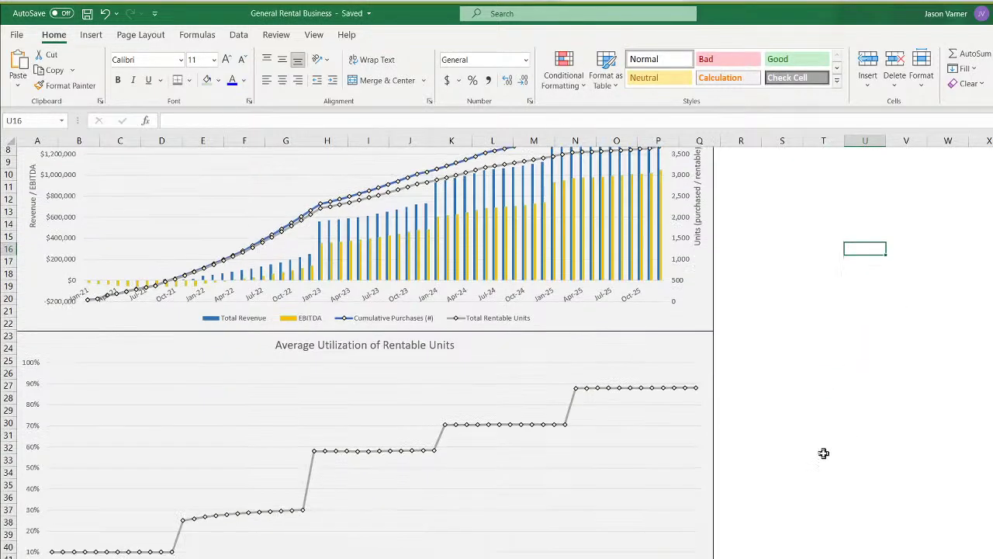
{"action": "scroll", "coordinate": [824, 453], "scroll_direction": "down", "scroll_amount": 20}
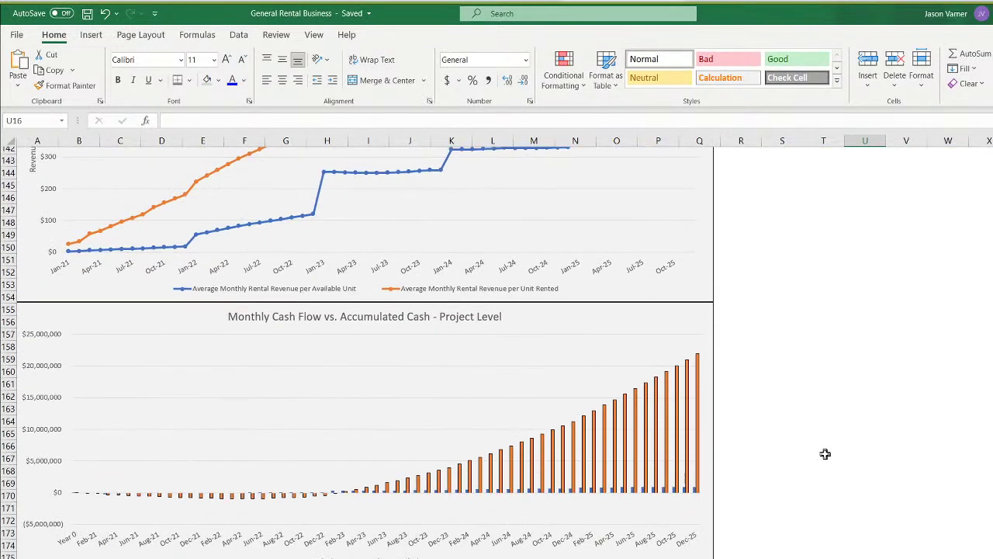
{"action": "scroll", "coordinate": [824, 454], "scroll_direction": "down", "scroll_amount": 17}
{"action": "scroll", "coordinate": [829, 452], "scroll_direction": "up", "scroll_amount": 4}
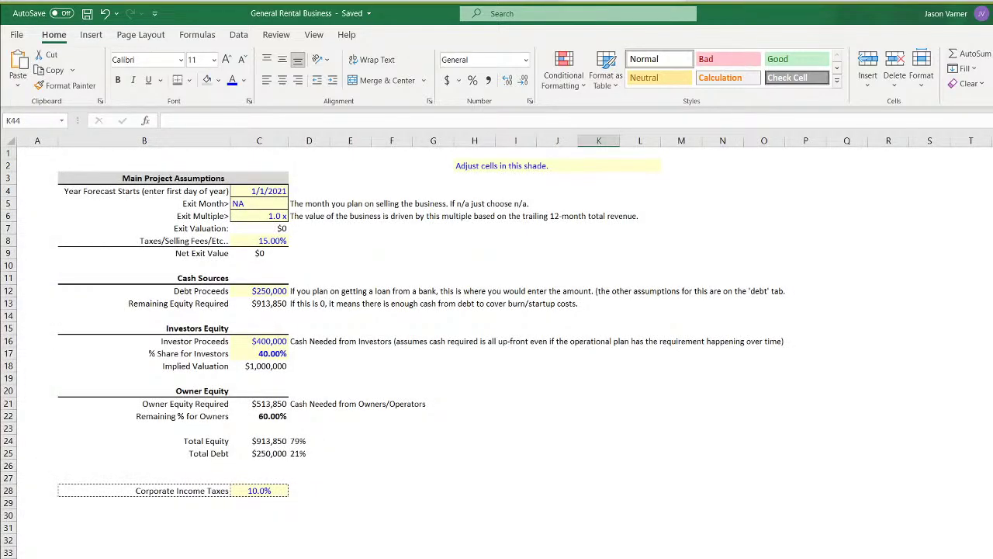
{"action": "left_click", "coordinate": [273, 203]}
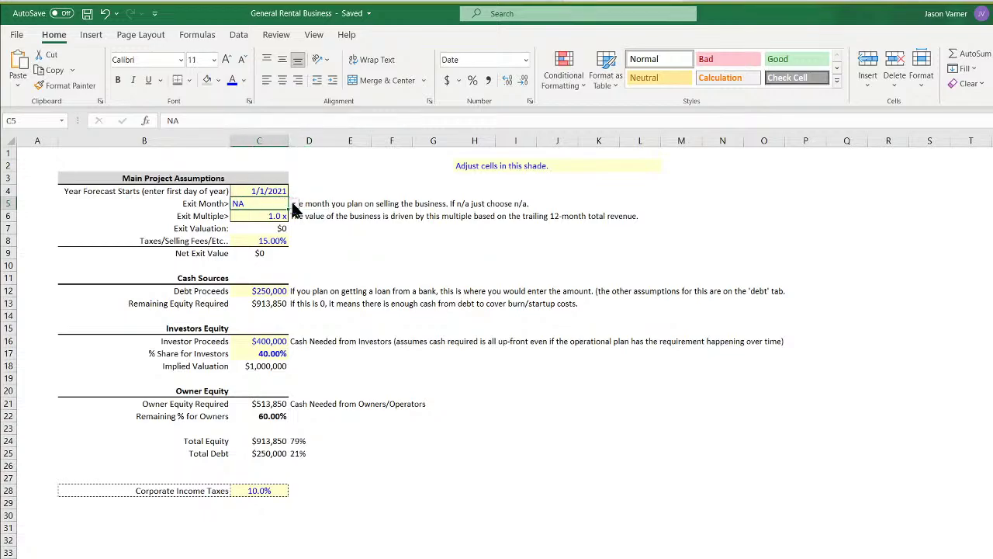
{"action": "left_click", "coordinate": [294, 203]}
{"action": "left_click", "coordinate": [256, 267]}
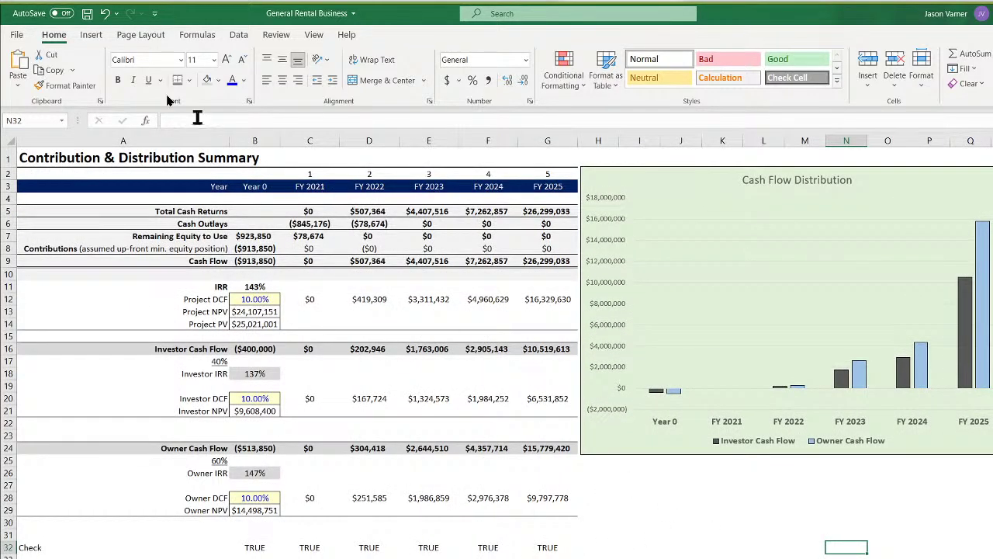
{"action": "left_click", "coordinate": [86, 14]}
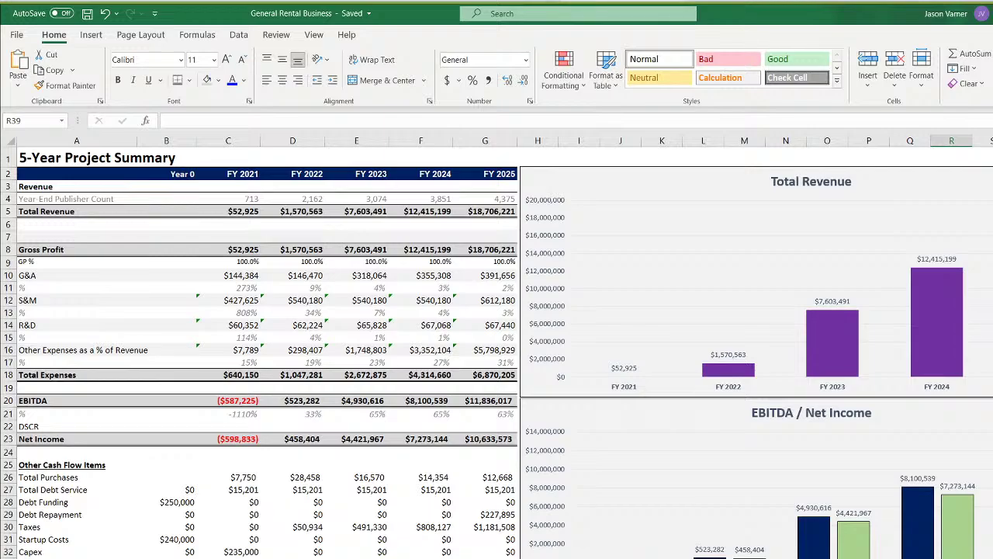
Check the Investor Cash Returned formula in the 5-Year Project Summary and search the whole workbook's formulas for ".xls"
{"action": "scroll", "coordinate": [221, 457], "scroll_direction": "down", "scroll_amount": 7}
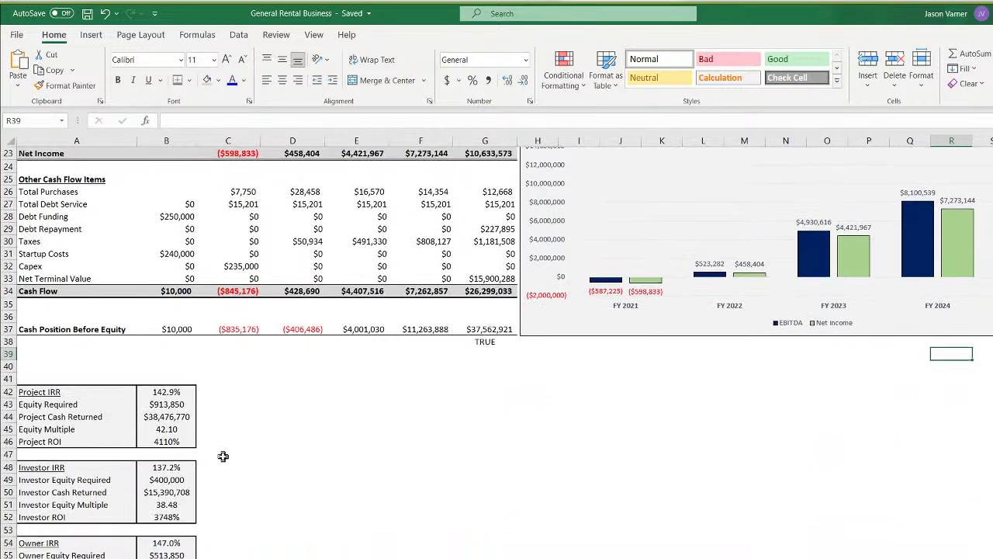
{"action": "left_click", "coordinate": [165, 492]}
{"action": "scroll", "coordinate": [284, 456], "scroll_direction": "up", "scroll_amount": 7}
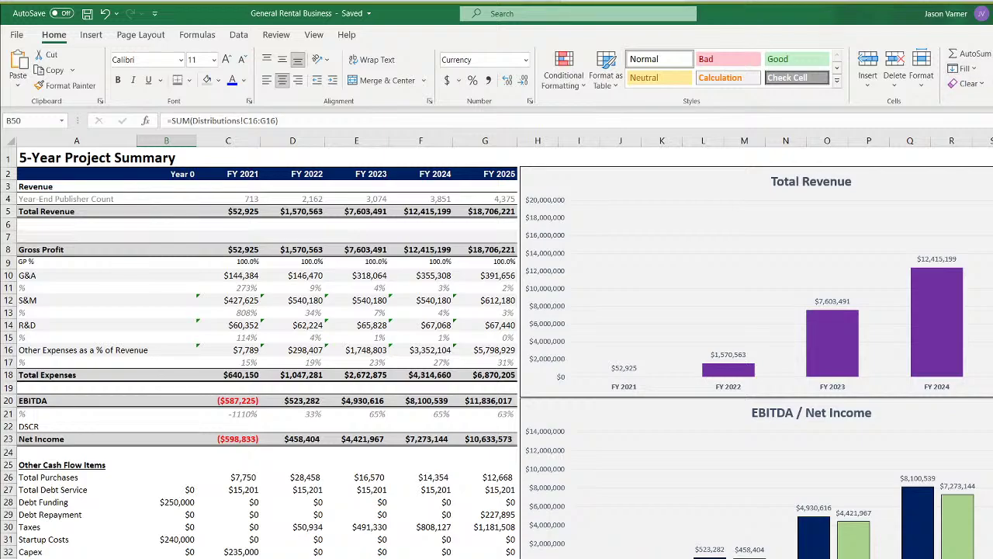
{"action": "key", "text": "ctrl+f"}
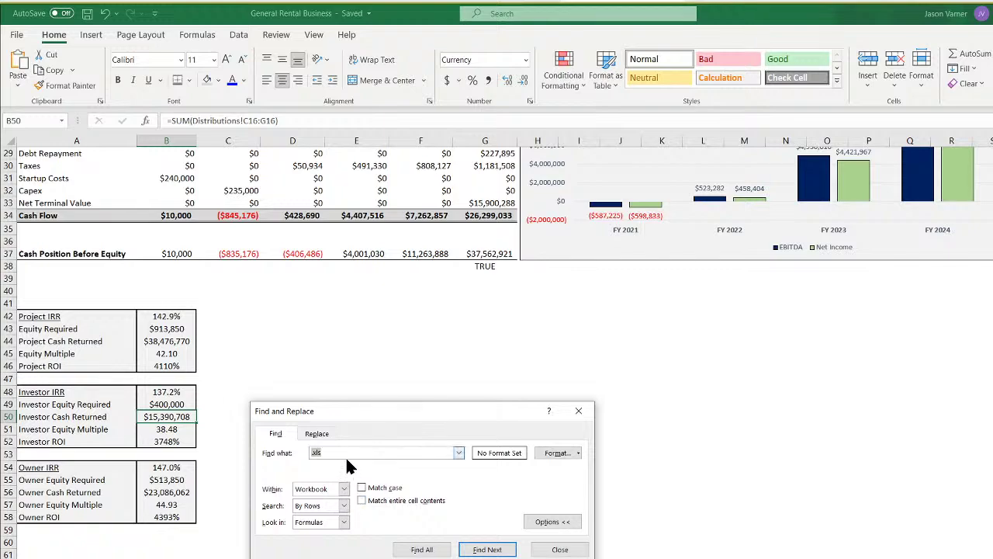
{"action": "left_click", "coordinate": [422, 549]}
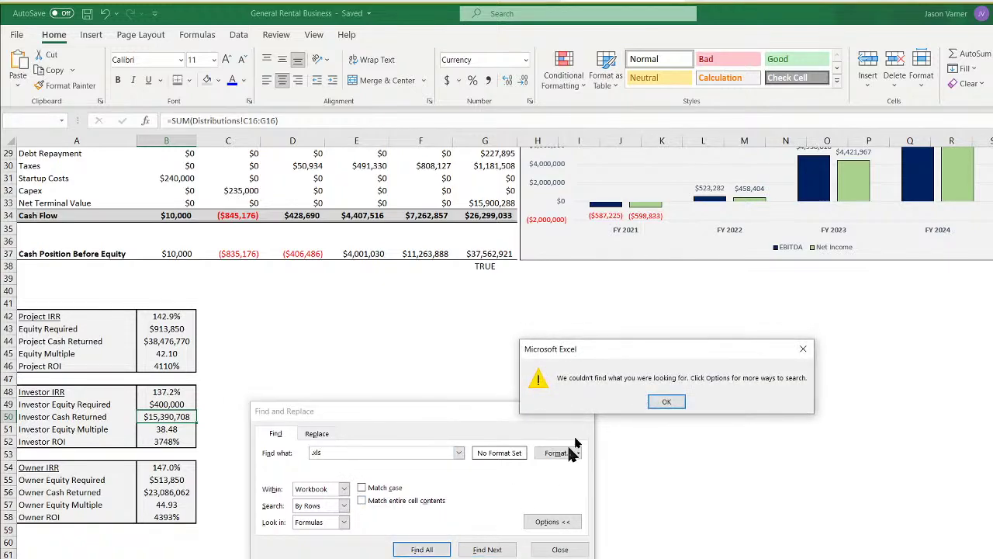
{"action": "left_click", "coordinate": [661, 402]}
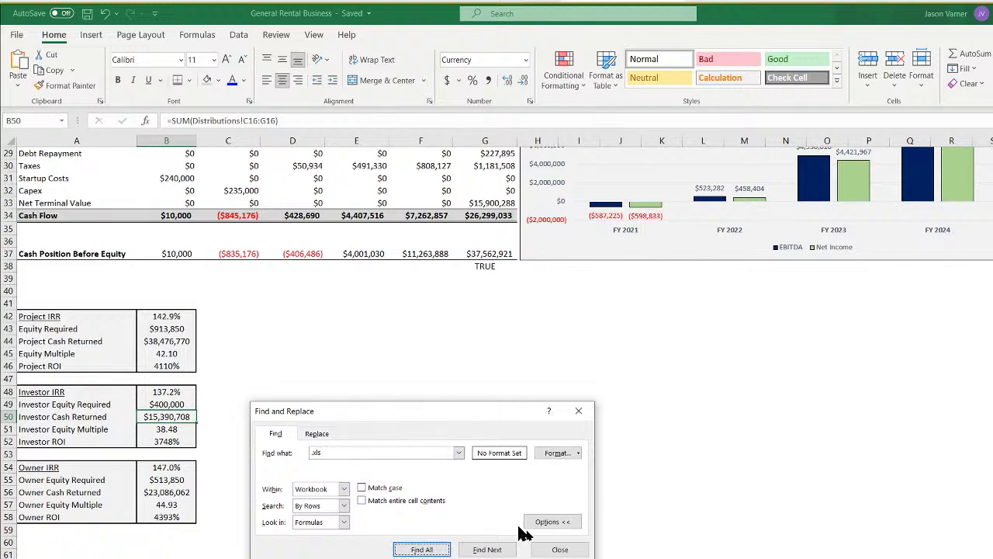
{"action": "left_click", "coordinate": [572, 552]}
Return to the start of the 5-Year Project Summary and save the workbook
{"action": "left_click", "coordinate": [485, 517]}
{"action": "scroll", "coordinate": [342, 477], "scroll_direction": "up", "scroll_amount": 10}
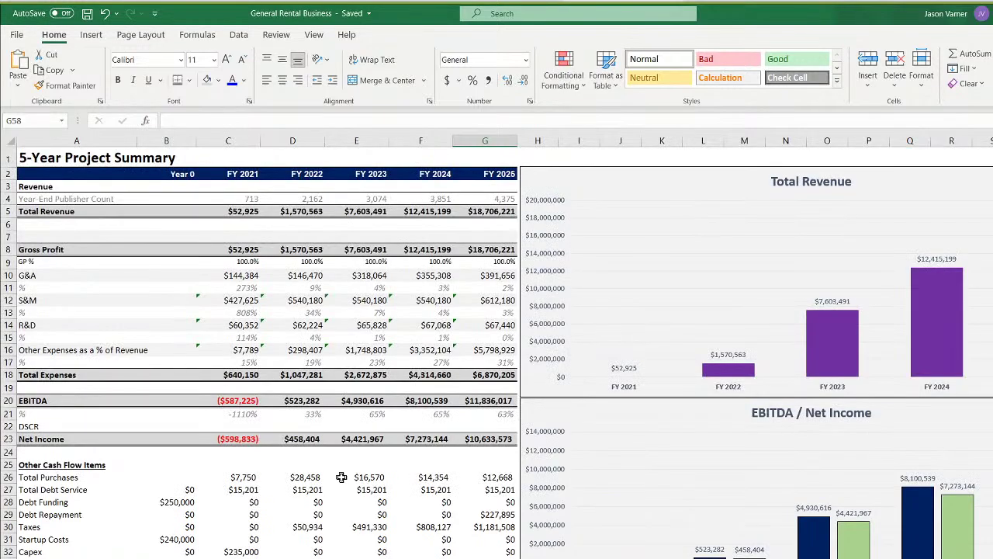
{"action": "left_click", "coordinate": [87, 13]}
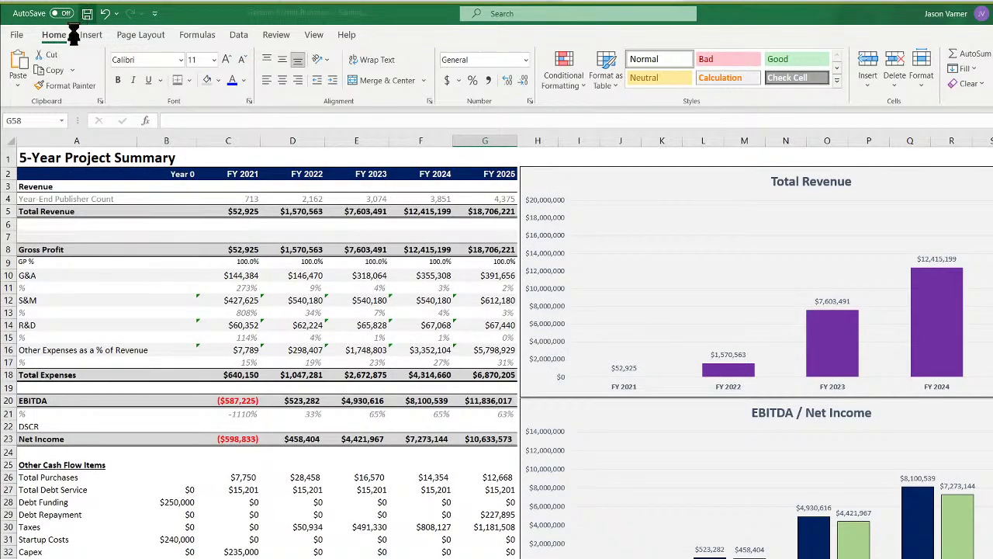
Freeze the Debt Schedule's panes above row 11 so the heading rows stay in place
{"action": "key", "text": "ctrl+Page_Down"}
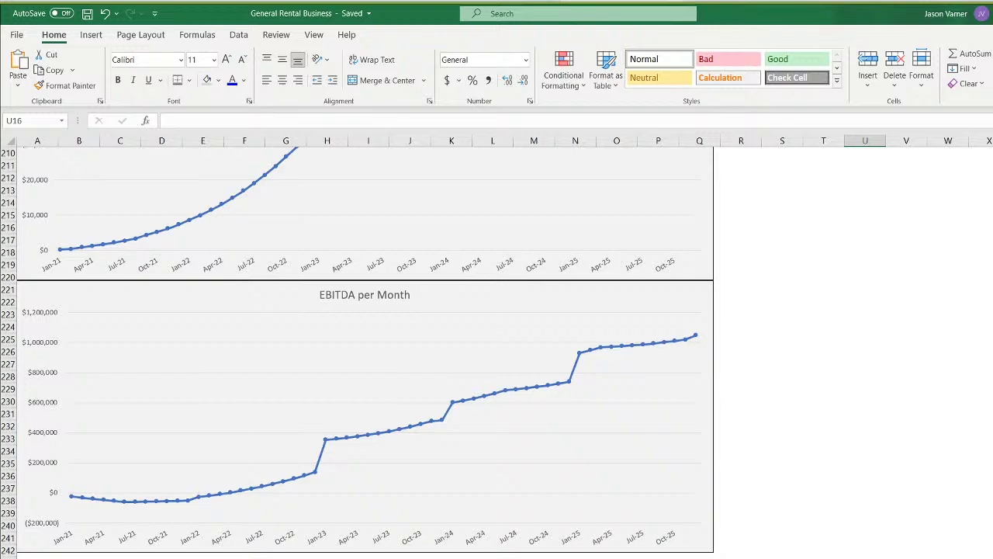
{"action": "scroll", "coordinate": [365, 349], "scroll_direction": "up", "scroll_amount": 20}
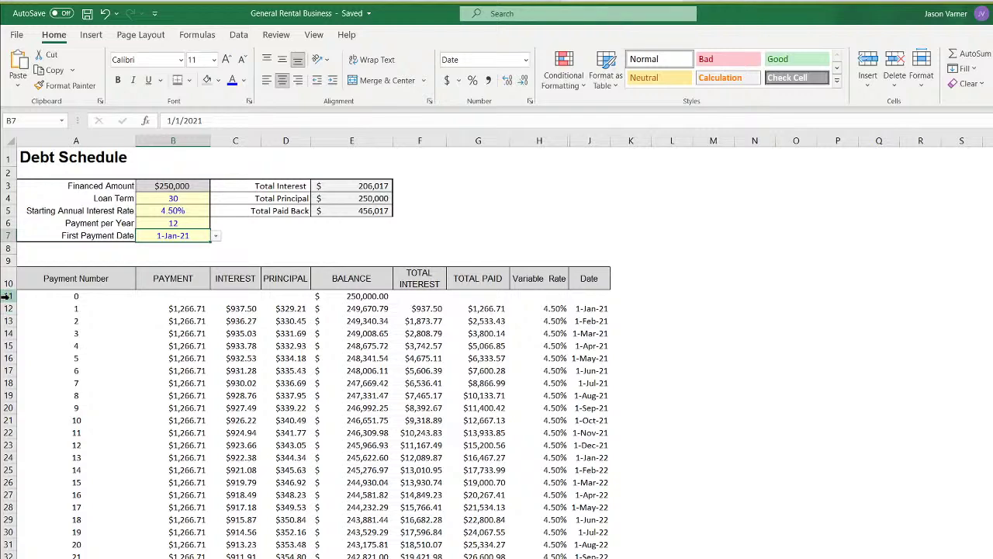
{"action": "left_click", "coordinate": [4, 295]}
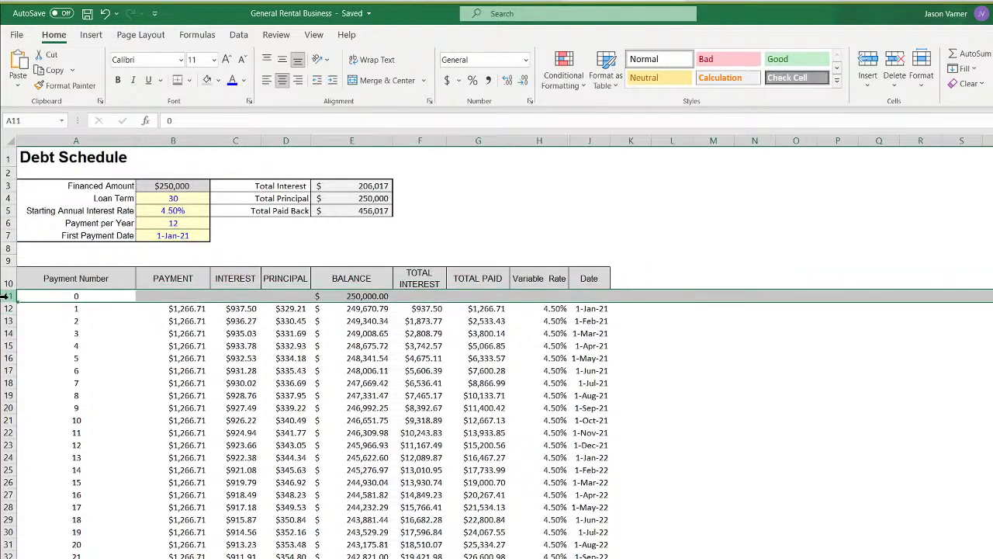
{"action": "left_click", "coordinate": [313, 34]}
{"action": "left_click", "coordinate": [768, 358]}
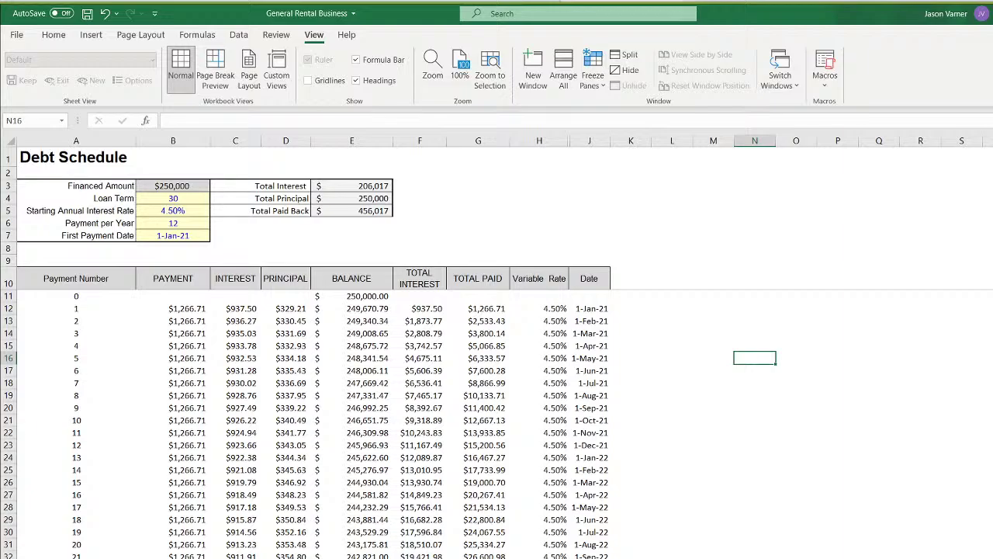
Review the stacked charts, including Rentable Units by Category and Monthly Cash Flow vs. Accumulated Cash - Project Level
{"action": "key", "text": "ctrl+Page_Down"}
{"action": "scroll", "coordinate": [854, 540], "scroll_direction": "down", "scroll_amount": 20}
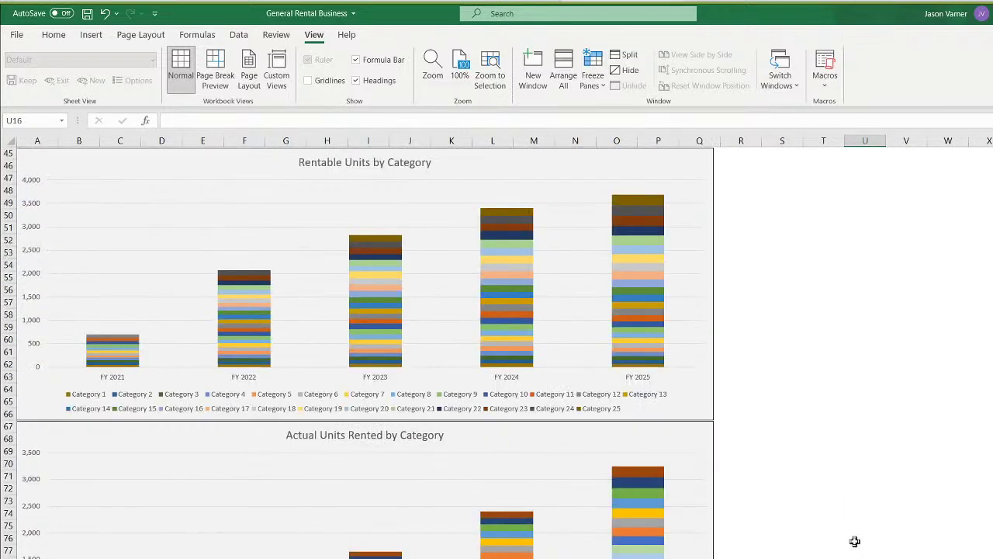
{"action": "scroll", "coordinate": [855, 541], "scroll_direction": "down", "scroll_amount": 3}
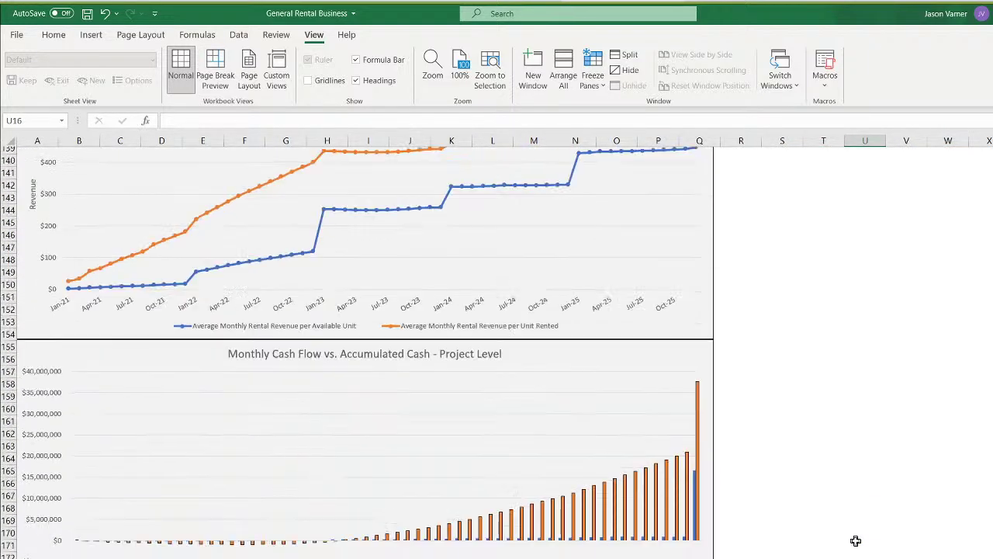
{"action": "scroll", "coordinate": [857, 539], "scroll_direction": "up", "scroll_amount": 20}
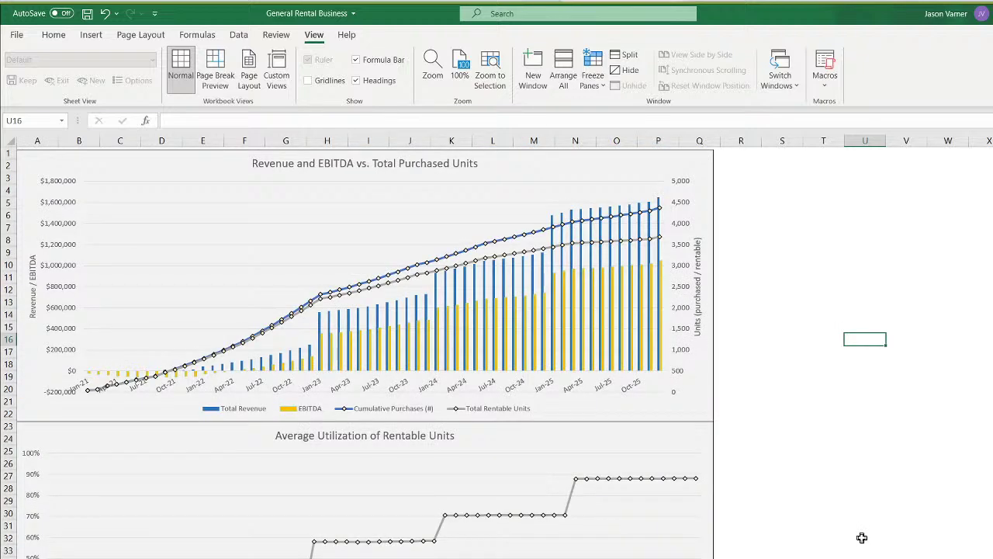